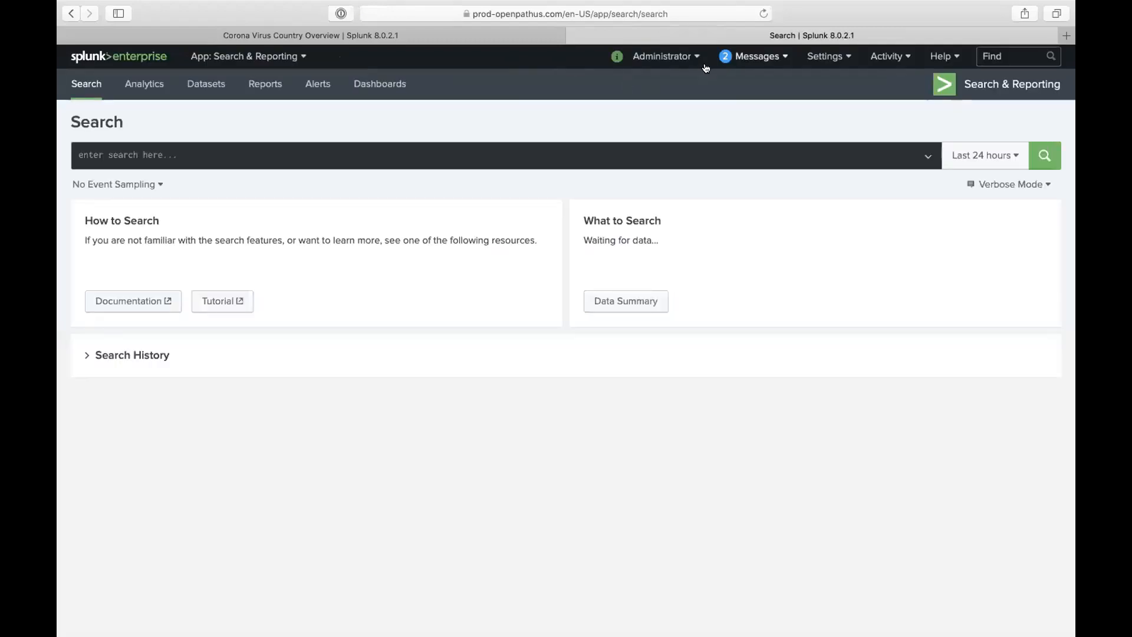
- Write the query index=*_index | timechart count by host, then open the Last 24 hours time picker
left_click(832, 56)
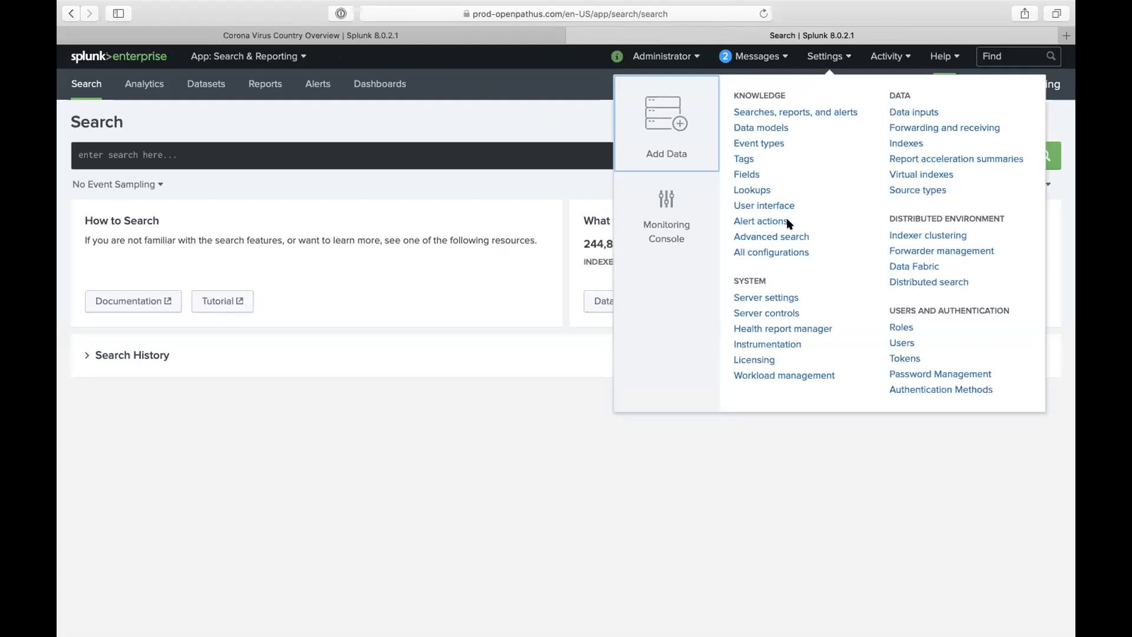
left_click(563, 158)
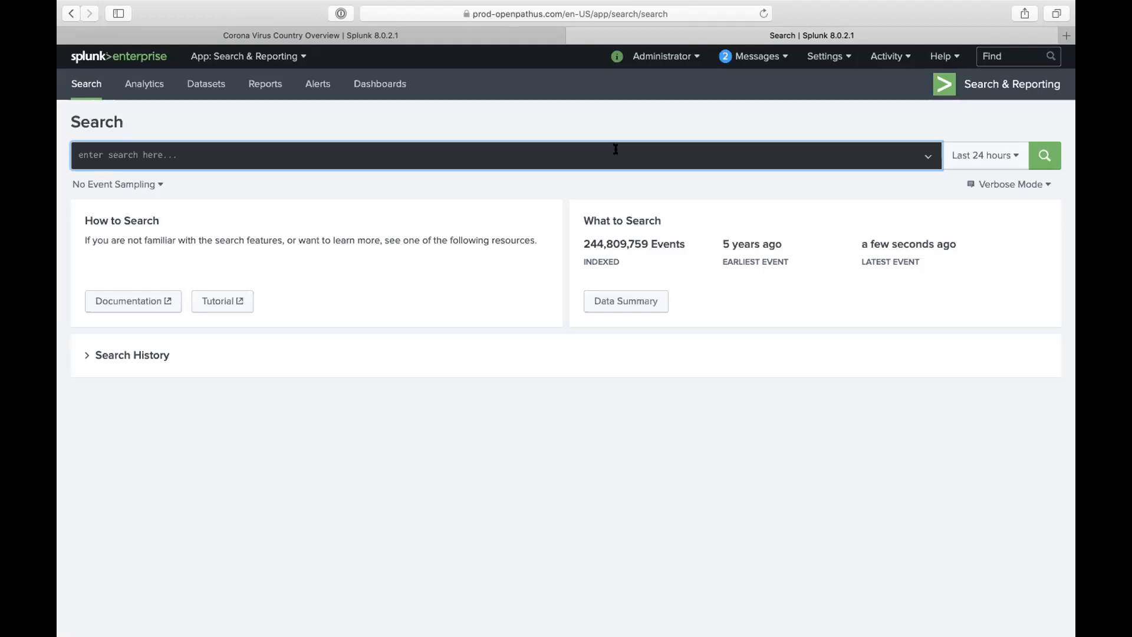
left_click(685, 143)
left_click(685, 152)
type("|")
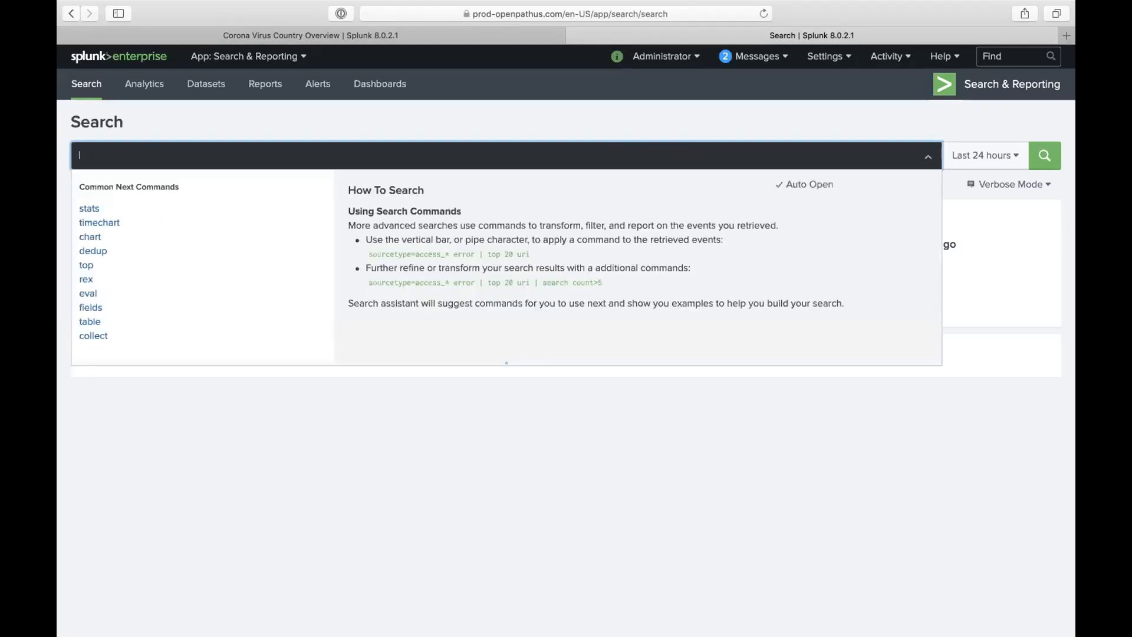
key("BackSpace")
type("index")
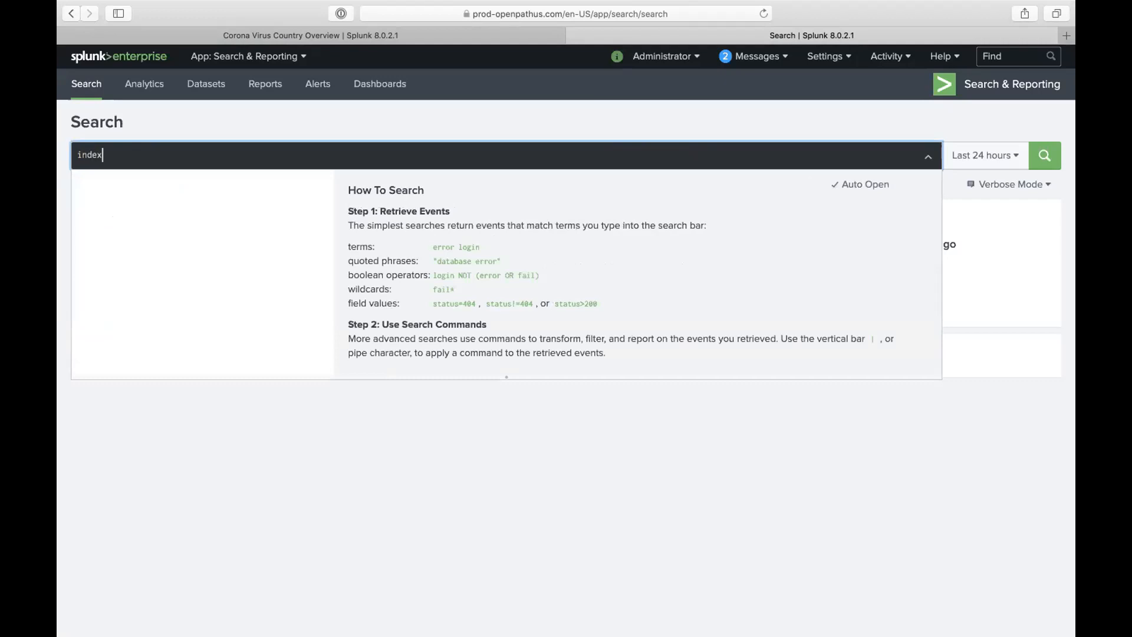
type("=")
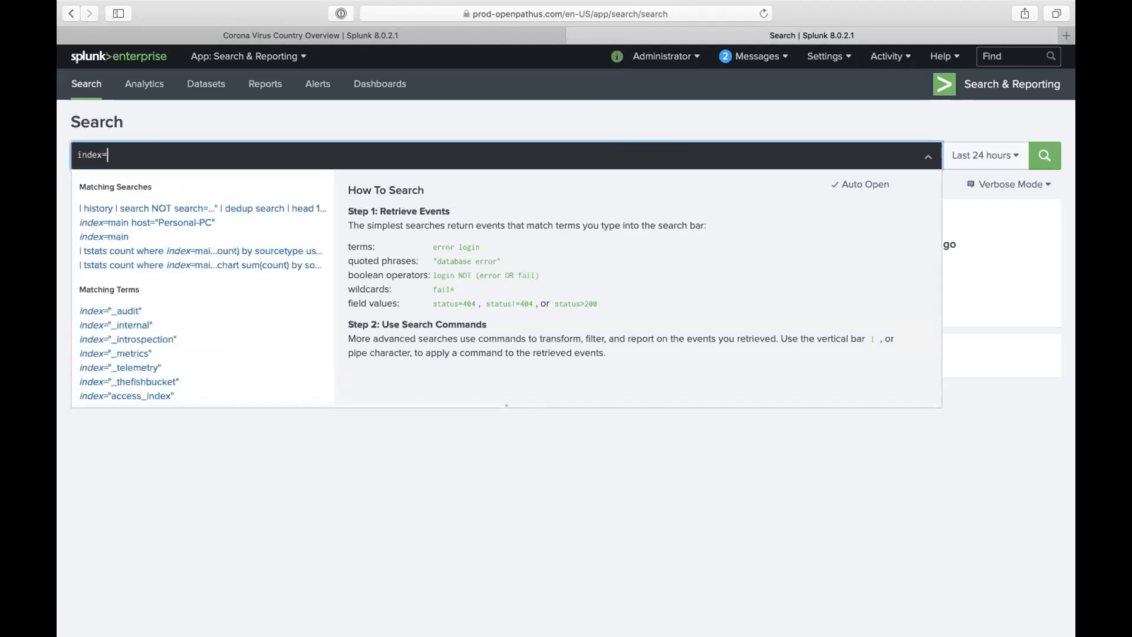
type("*_")
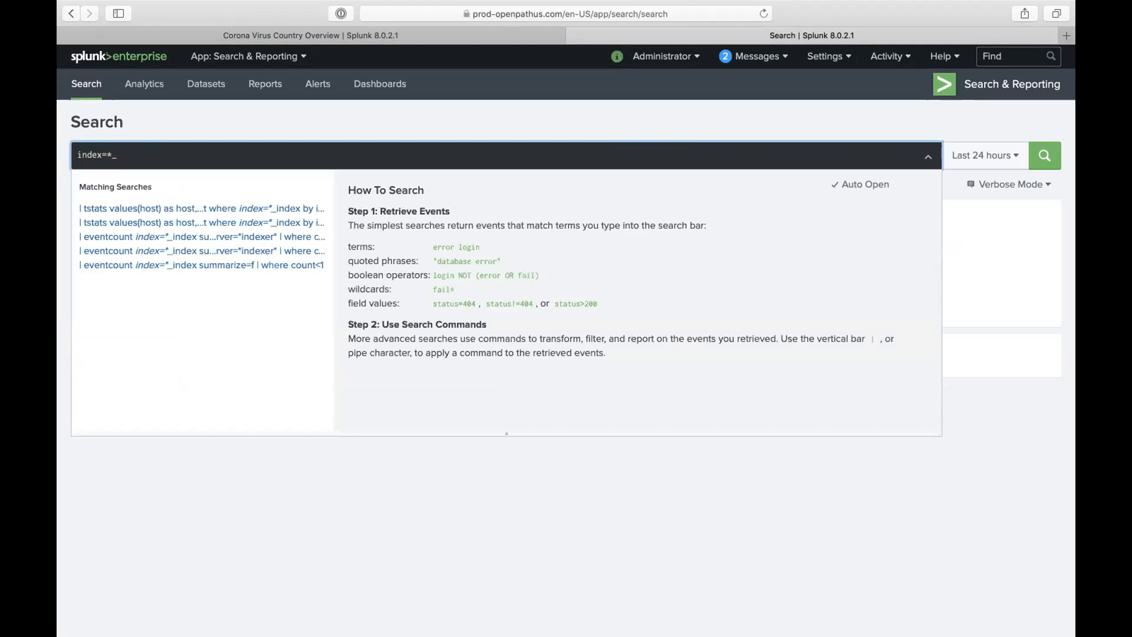
type("index")
type(" | ")
type("ti")
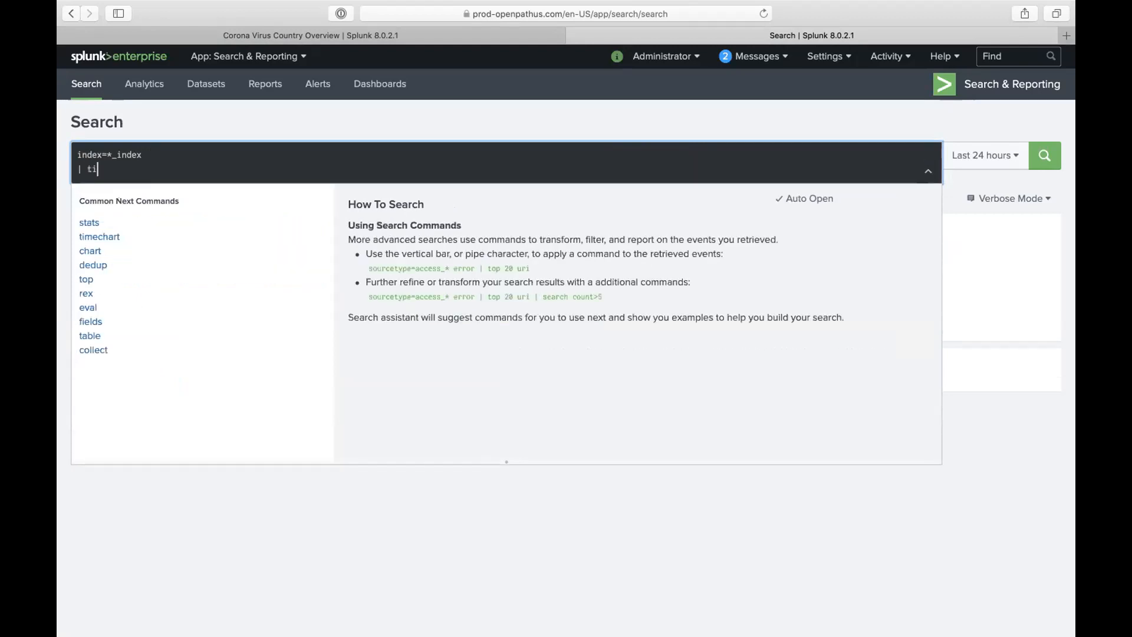
type("mechart count by host")
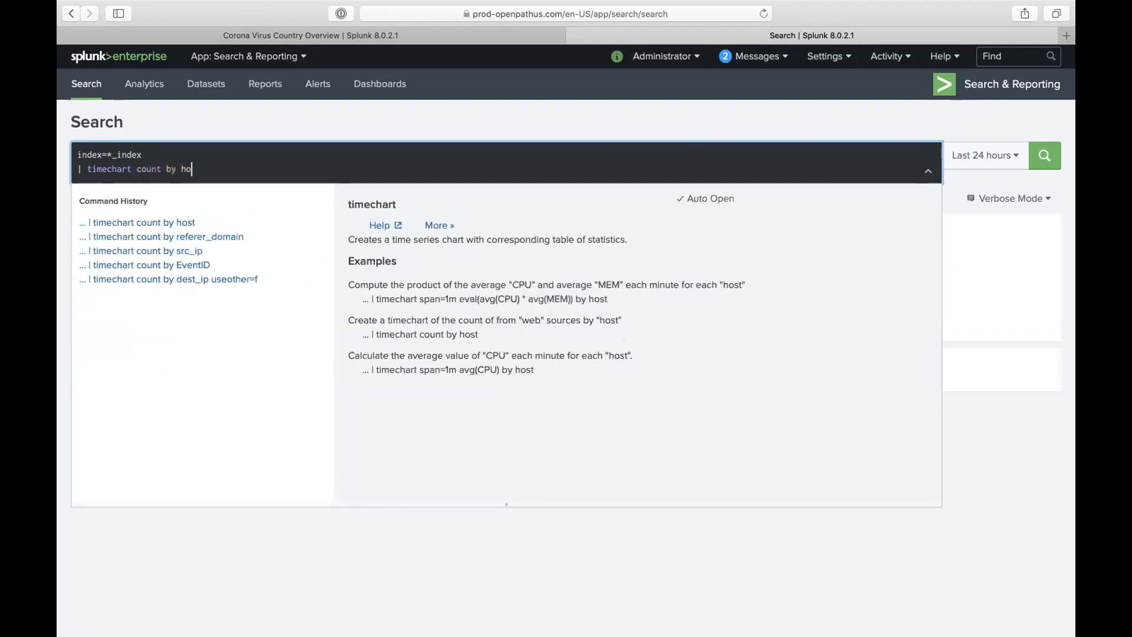
left_click(676, 114)
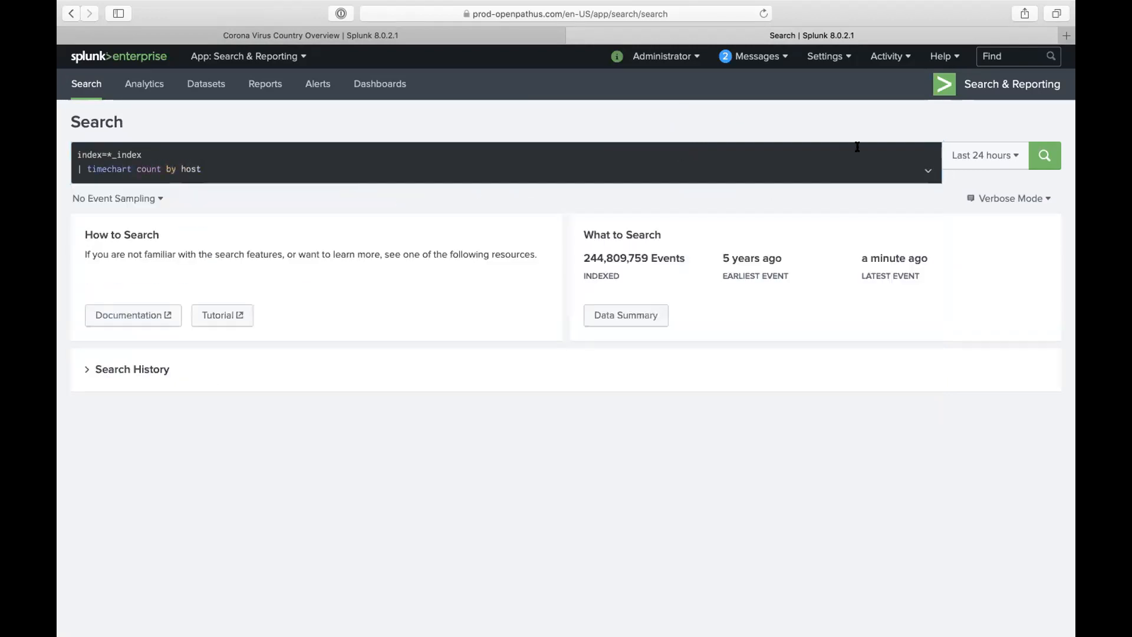
left_click(981, 155)
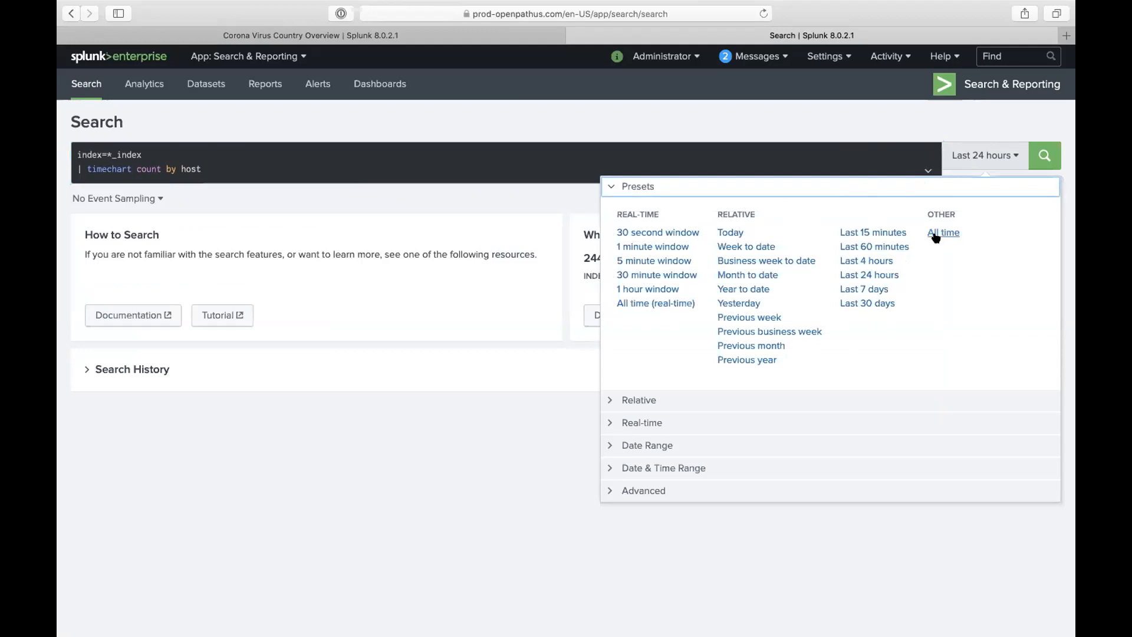
- Check the Relative range of 24 Hours Ago, leaving its unit unchanged, then expand the Real-time section
left_click(671, 401)
double_click(658, 257)
left_click(765, 255)
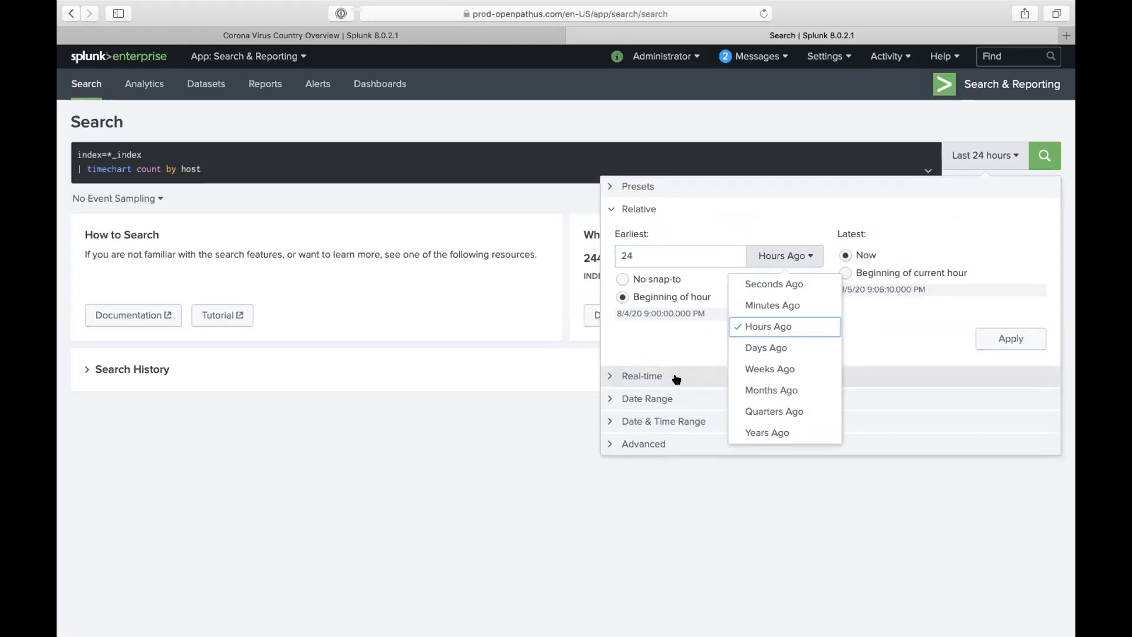
left_click(650, 334)
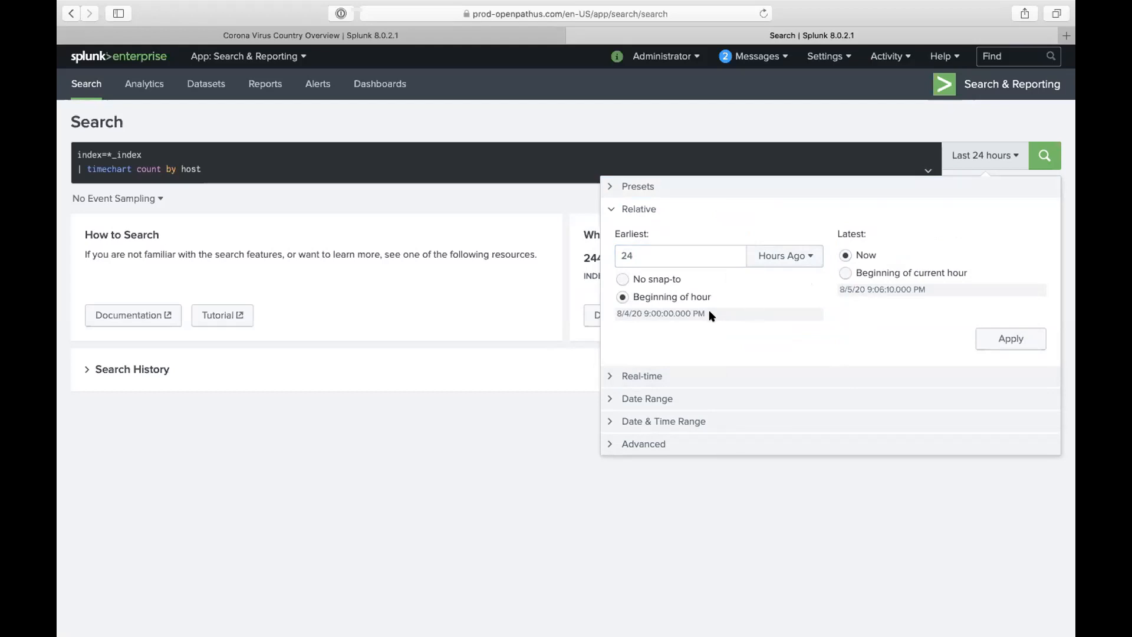
left_click(664, 374)
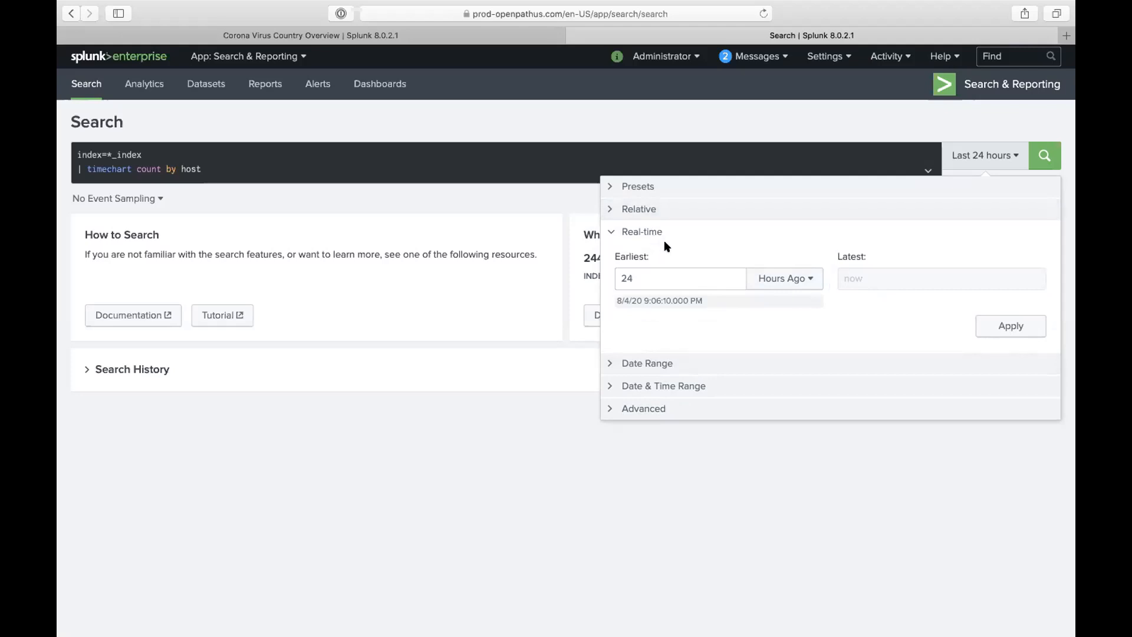
- Under Date Range, try the Before and Since modes, then return to Between
left_click(664, 365)
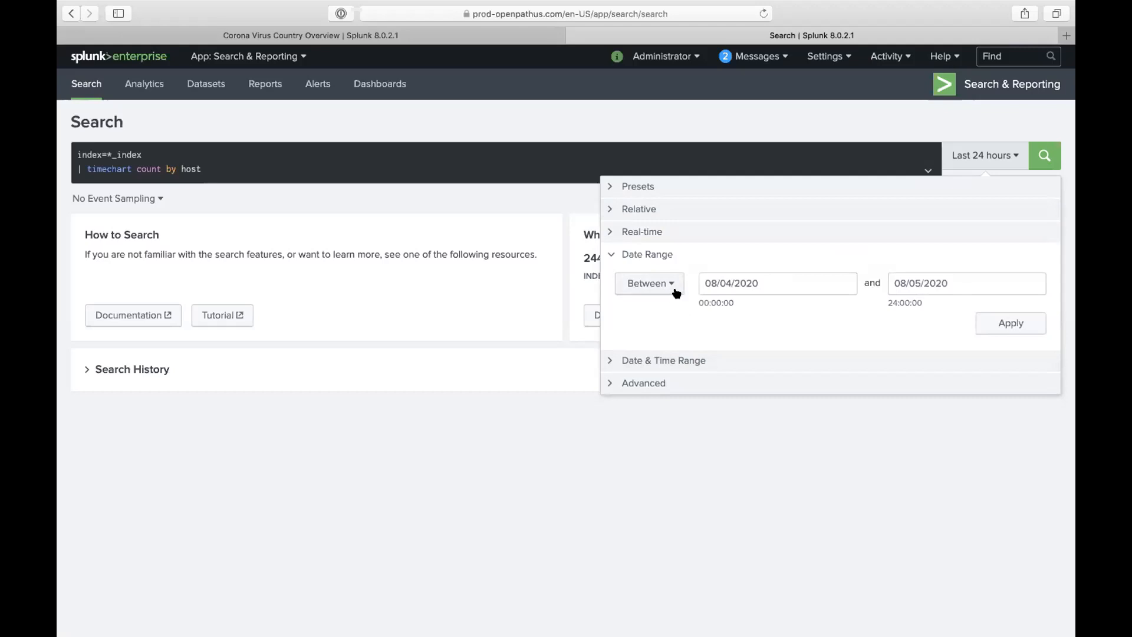
left_click(671, 290)
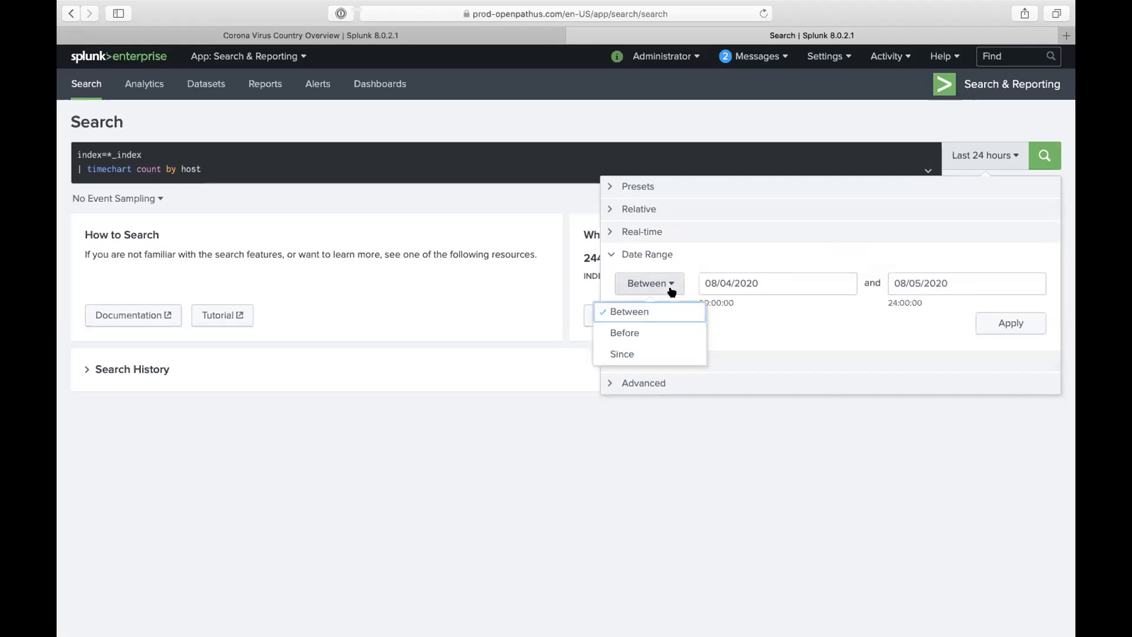
left_click(654, 331)
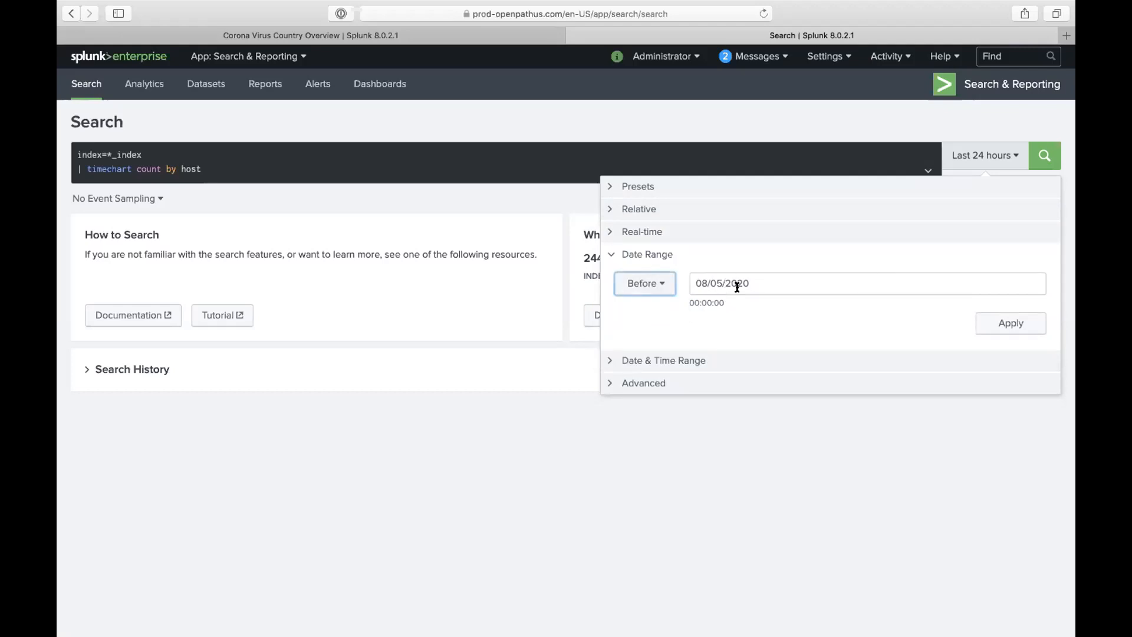
left_click(653, 284)
left_click(635, 353)
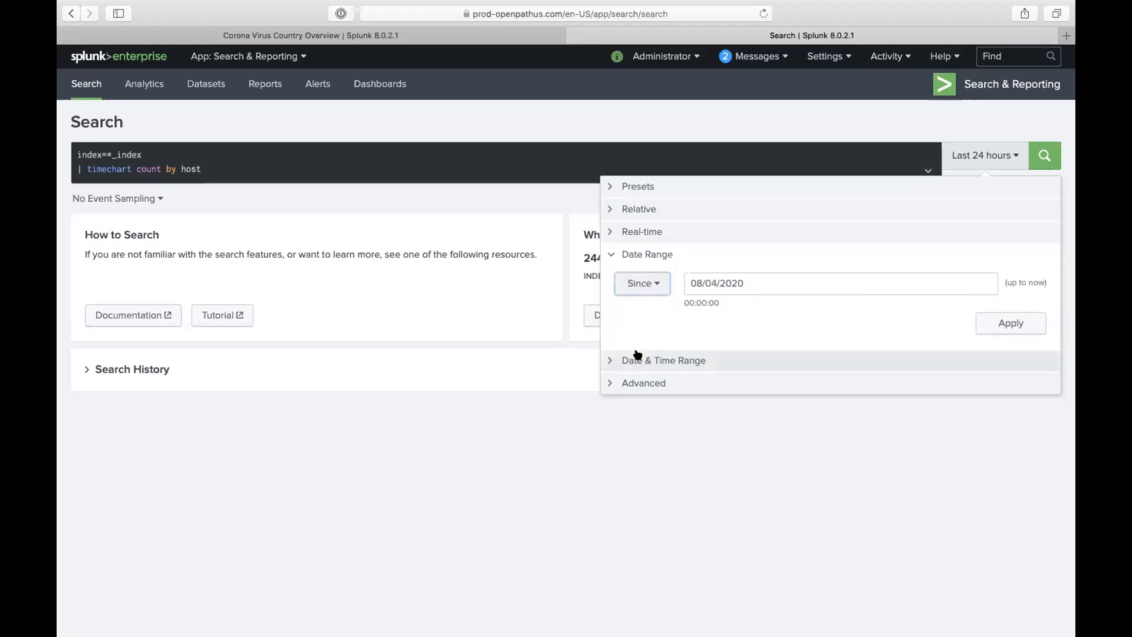
left_click(646, 292)
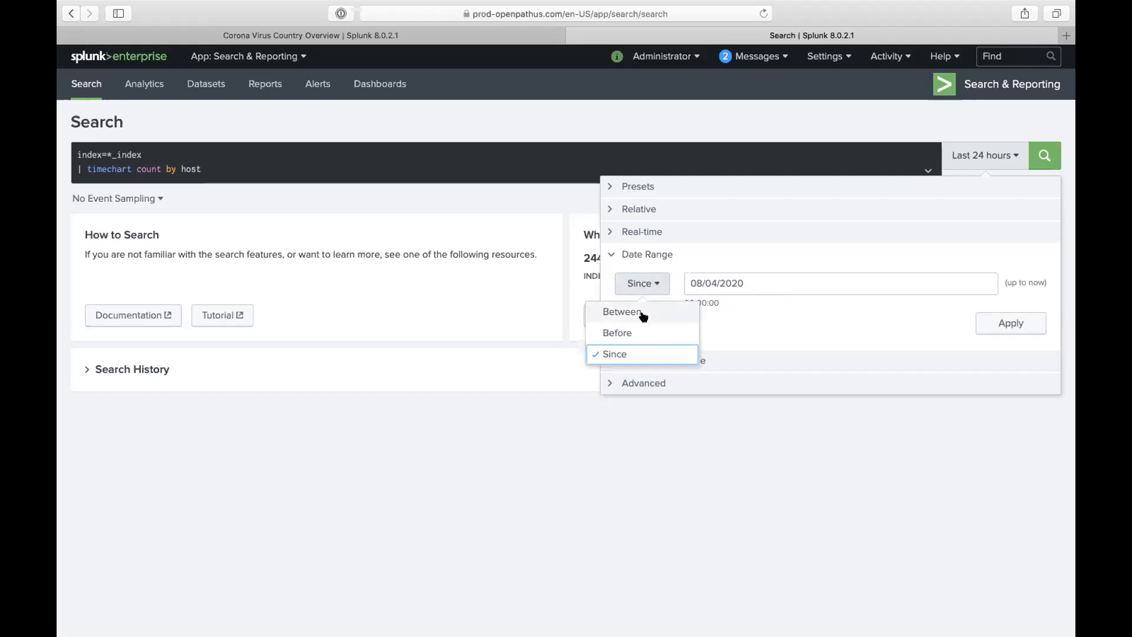
left_click(623, 311)
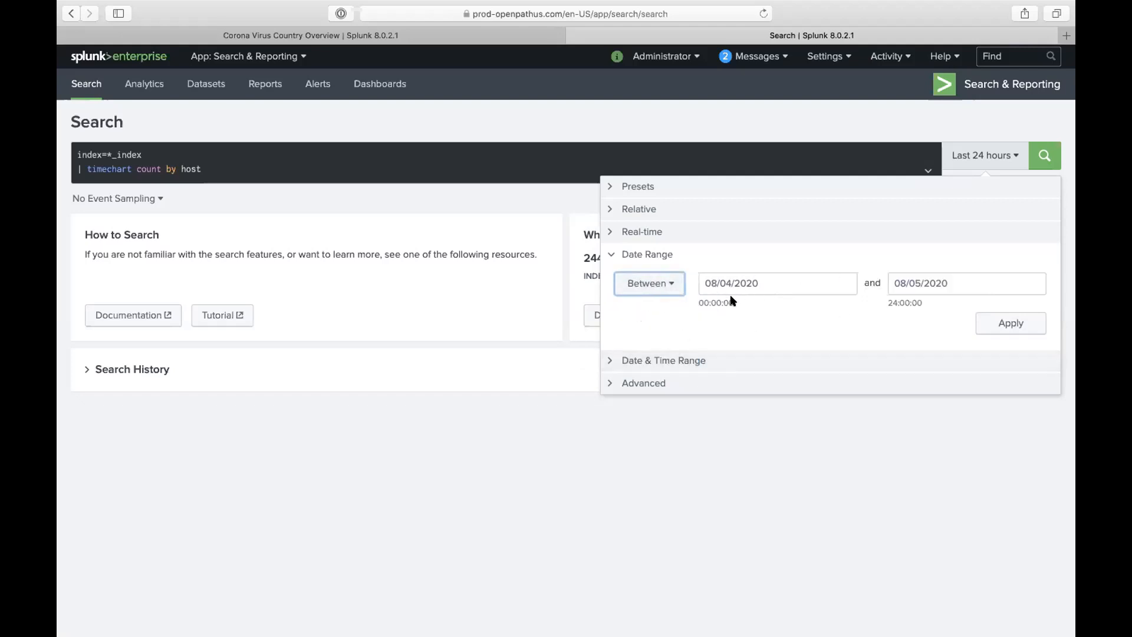
- Inspect the 00:00:00 and 24:00 times, then show the Date & Time Range section
left_click_drag(733, 301, 698, 300)
left_click_drag(887, 301, 923, 301)
left_click(688, 361)
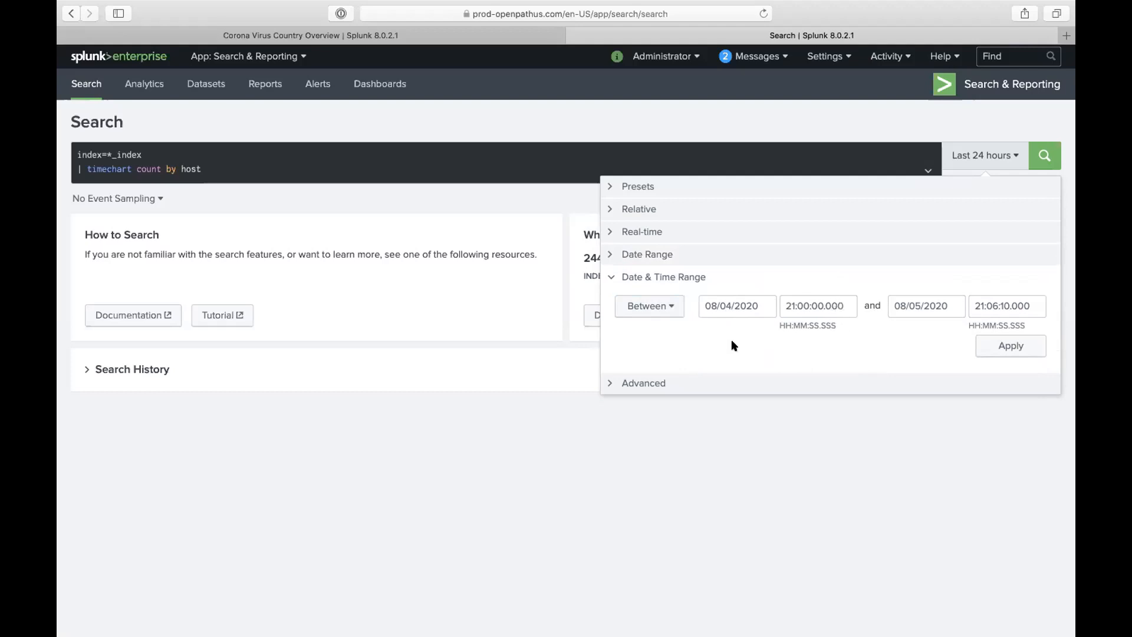
- In Advanced, change the earliest time from -24h@h to -24d@d
left_click(652, 381)
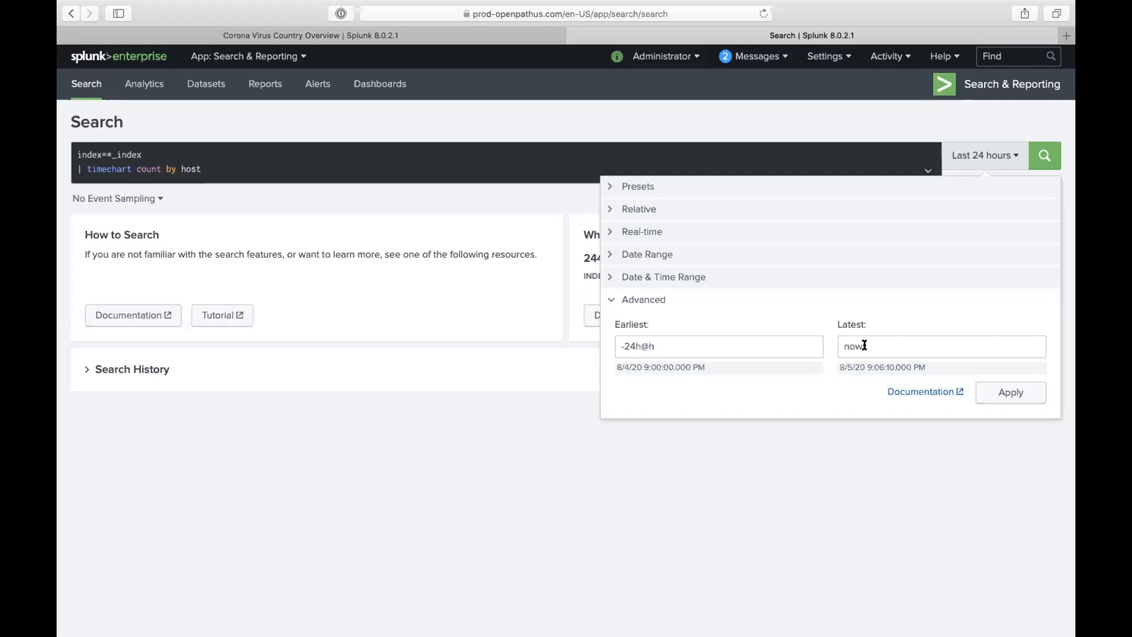
left_click(638, 346)
key("BackSpace")
type("d")
left_click(661, 346)
key("BackSpace")
type("d")
- Edit the earliest time further to -1m@m
triple_click(640, 348)
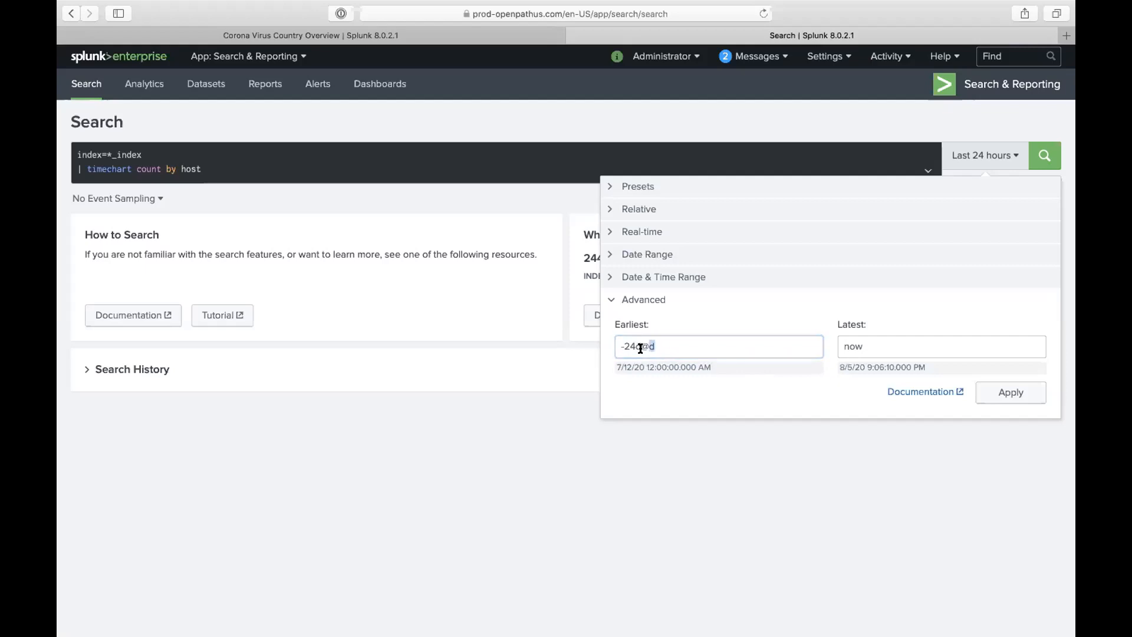
left_click(640, 347)
left_click(633, 344)
key("BackSpace")
key("BackSpace")
type("1")
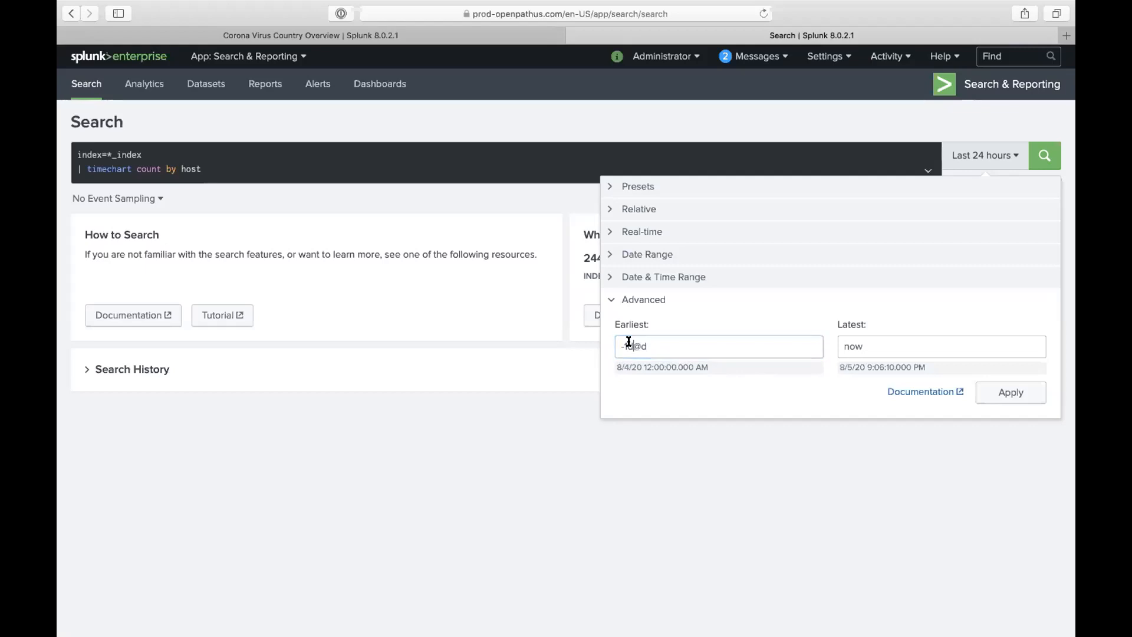
key("BackSpace")
type("m")
left_click(653, 343)
key("BackSpace")
type(",")
key("BackSpace")
type("m")
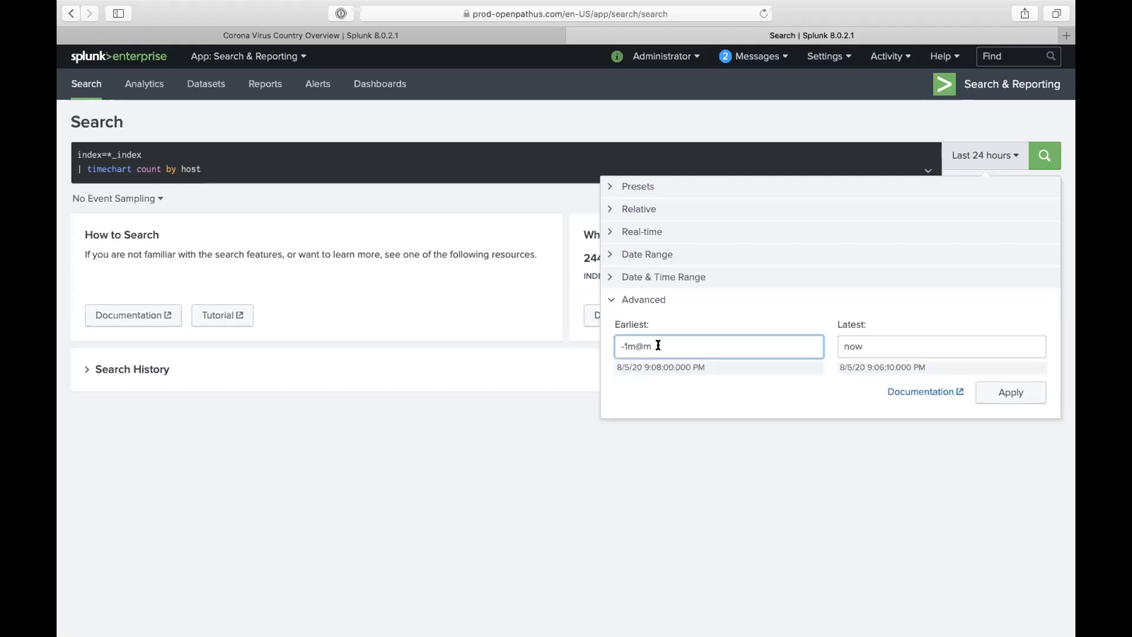
double_click(658, 345)
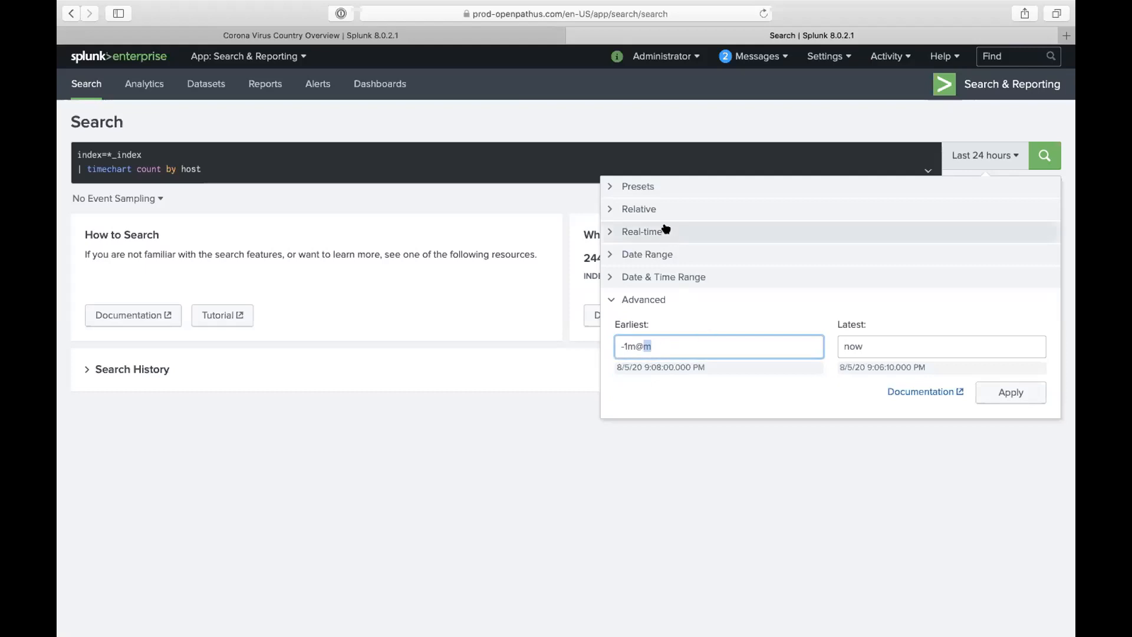
- Recheck the -1m@m earliest value against latest now, then show the Presets again
left_click(665, 186)
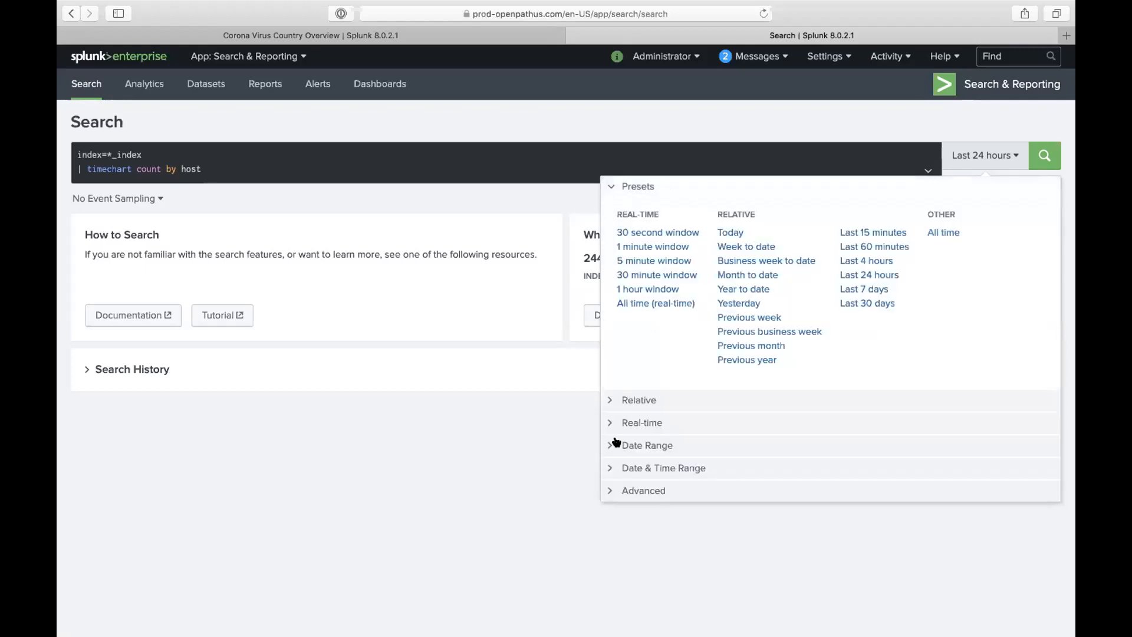
left_click(626, 491)
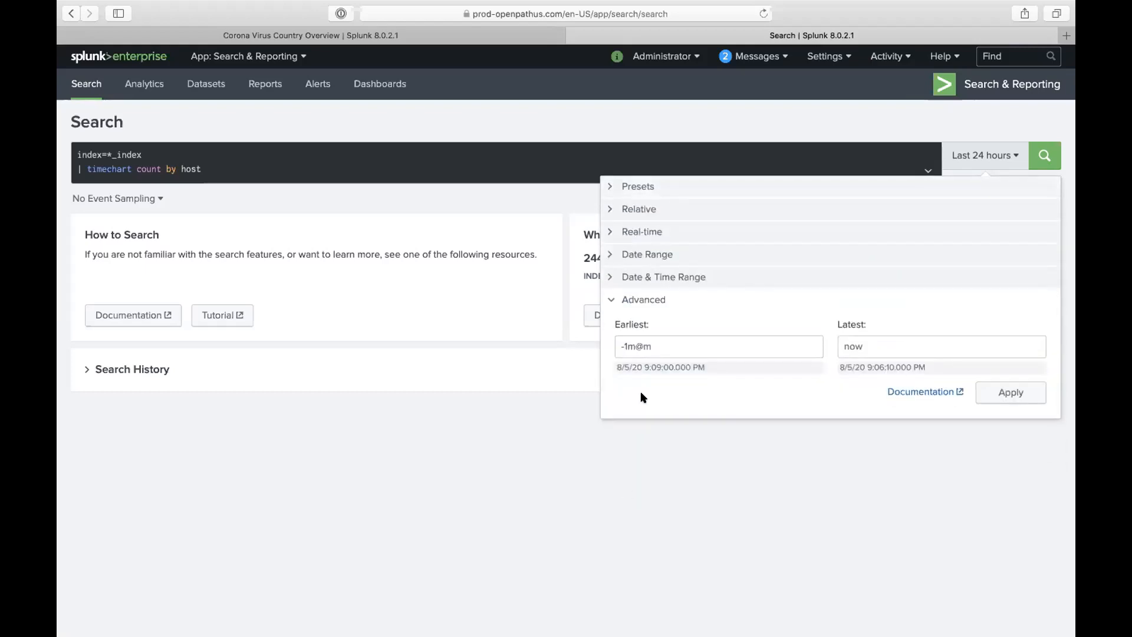
triple_click(617, 347)
double_click(617, 347)
left_click_drag(617, 348, 626, 346)
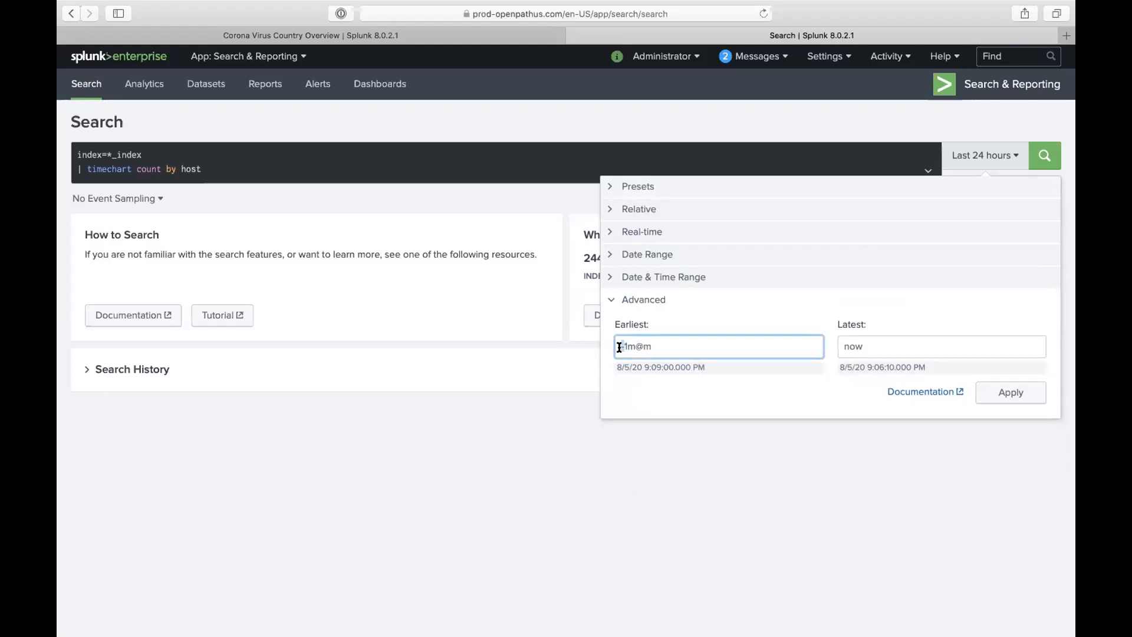
left_click(665, 346)
left_click_drag(662, 344, 606, 339)
left_click(637, 344)
left_click(867, 345)
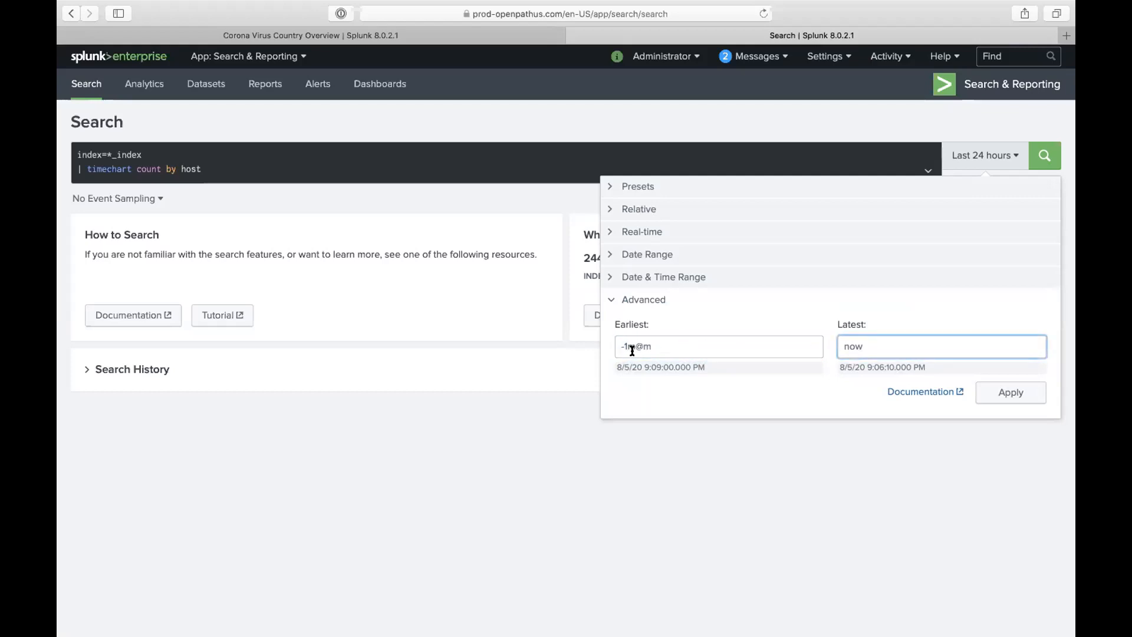
left_click(609, 346)
left_click_drag(619, 347, 628, 348)
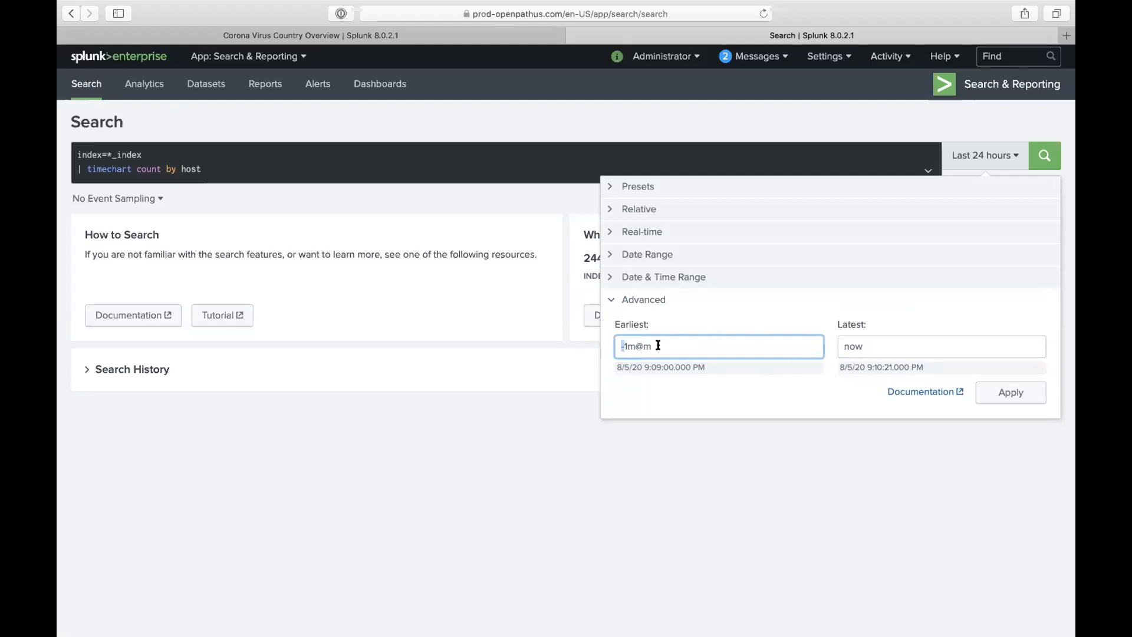
left_click(619, 186)
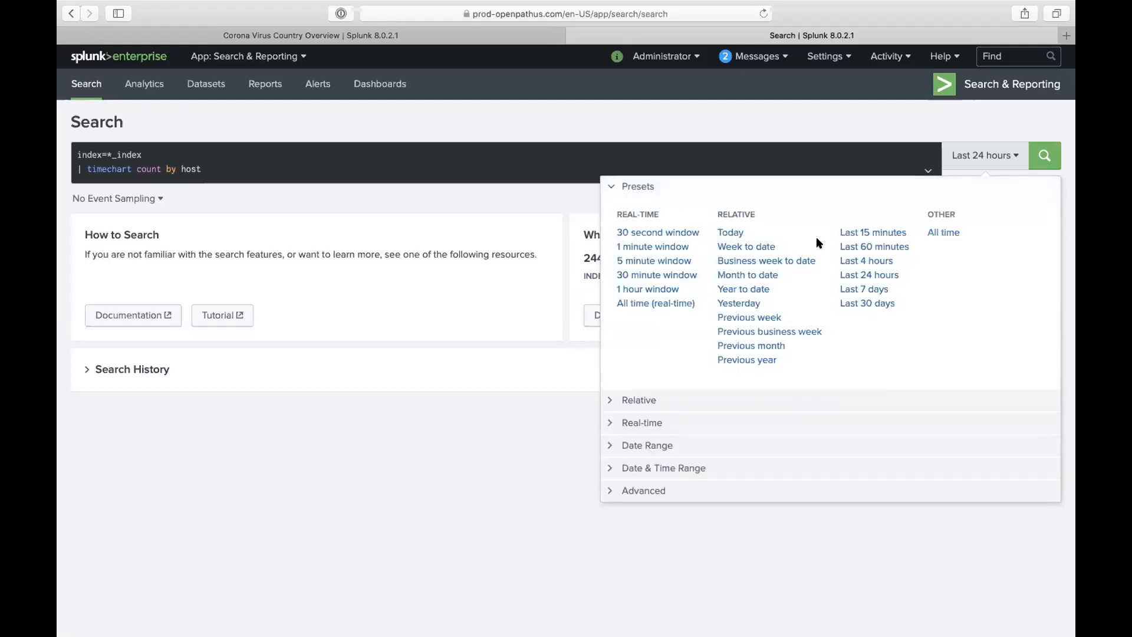
- Pick a 30 second real-time window, run the search, and view the results under Visualization
left_click(680, 237)
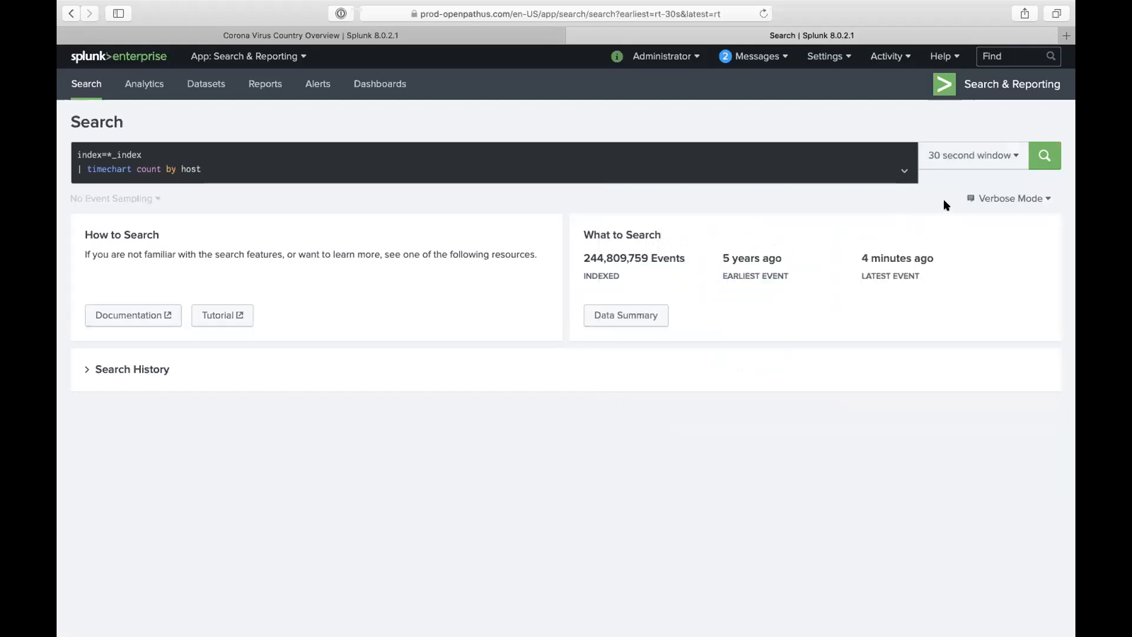
left_click(1044, 158)
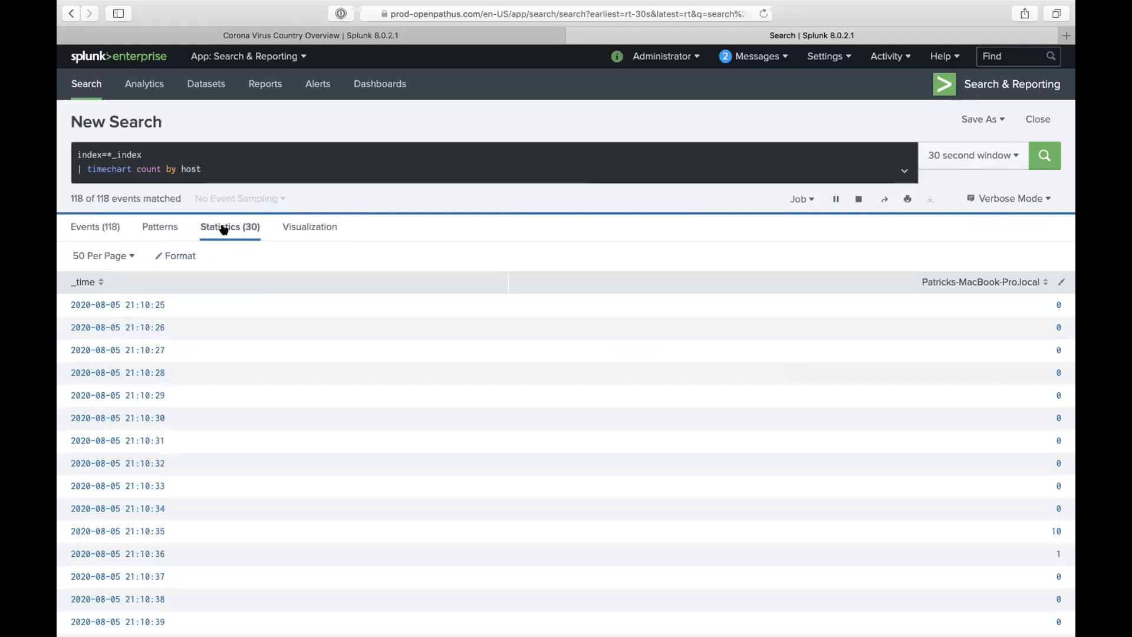
left_click(298, 227)
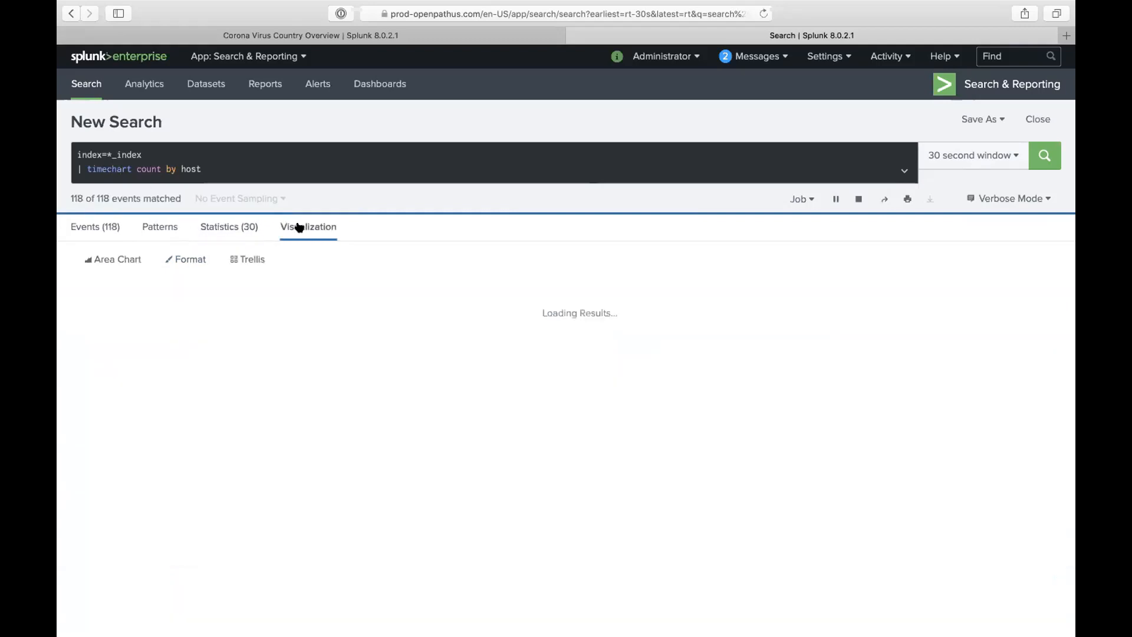
- Switch the visualization from an area chart to a column chart
left_click(129, 260)
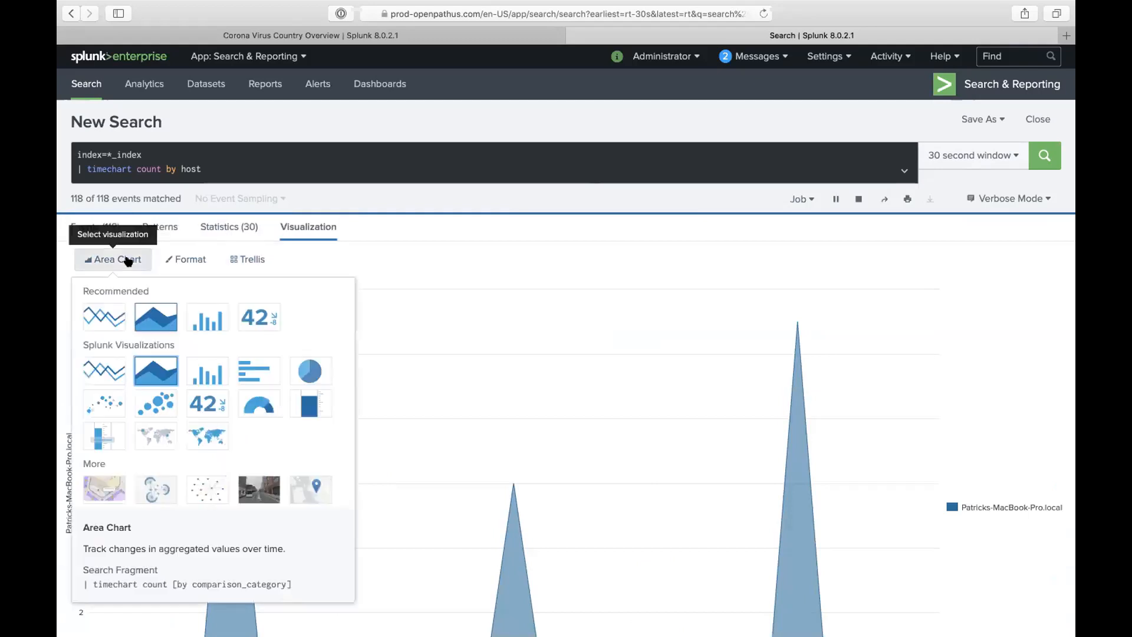
left_click(197, 320)
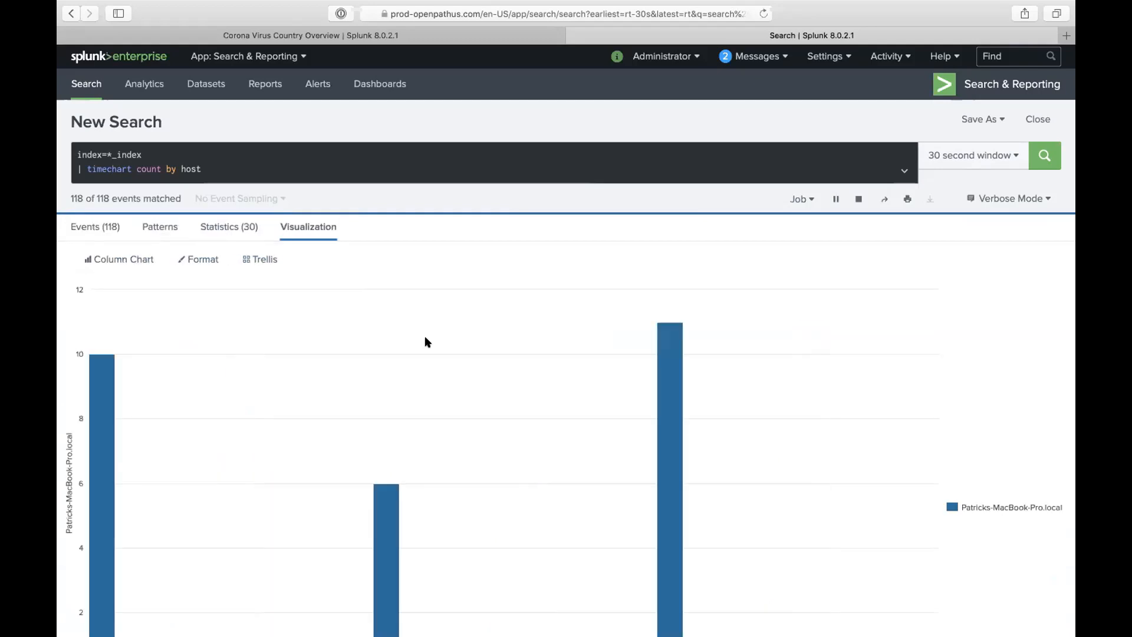
scroll(670, 361, "down", 3)
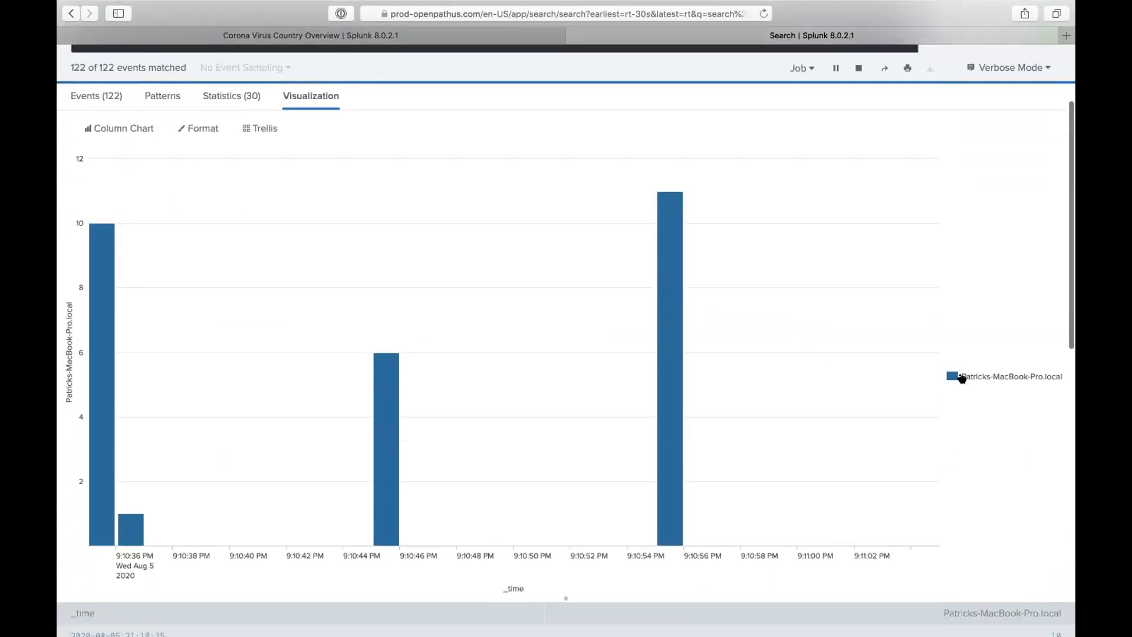
scroll(962, 379, "up", 1)
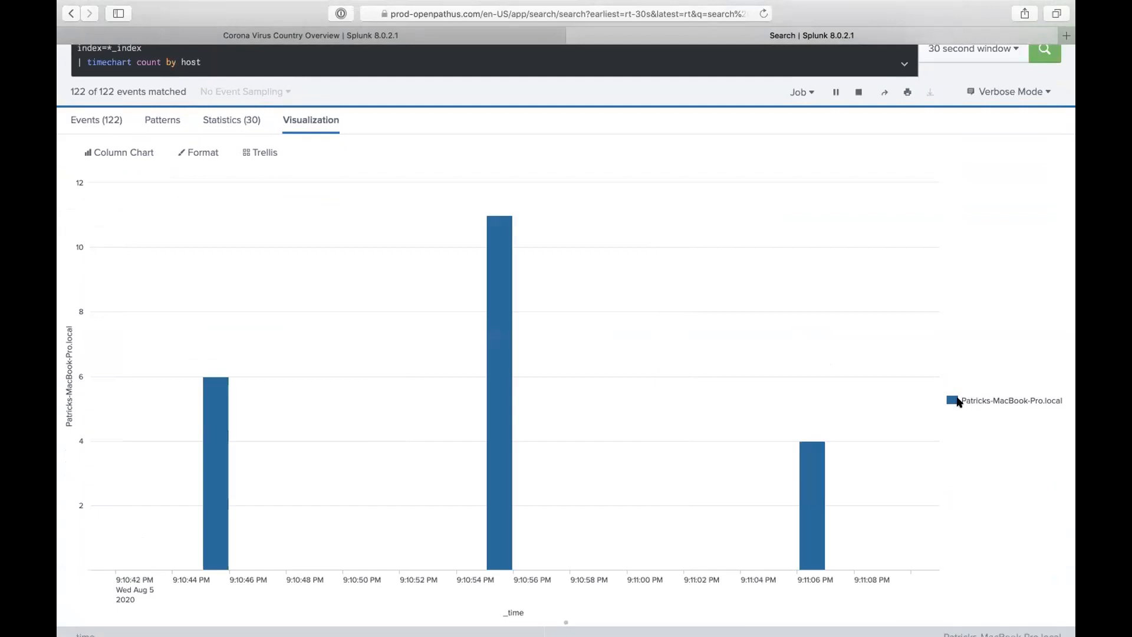
scroll(915, 245, "up", 2)
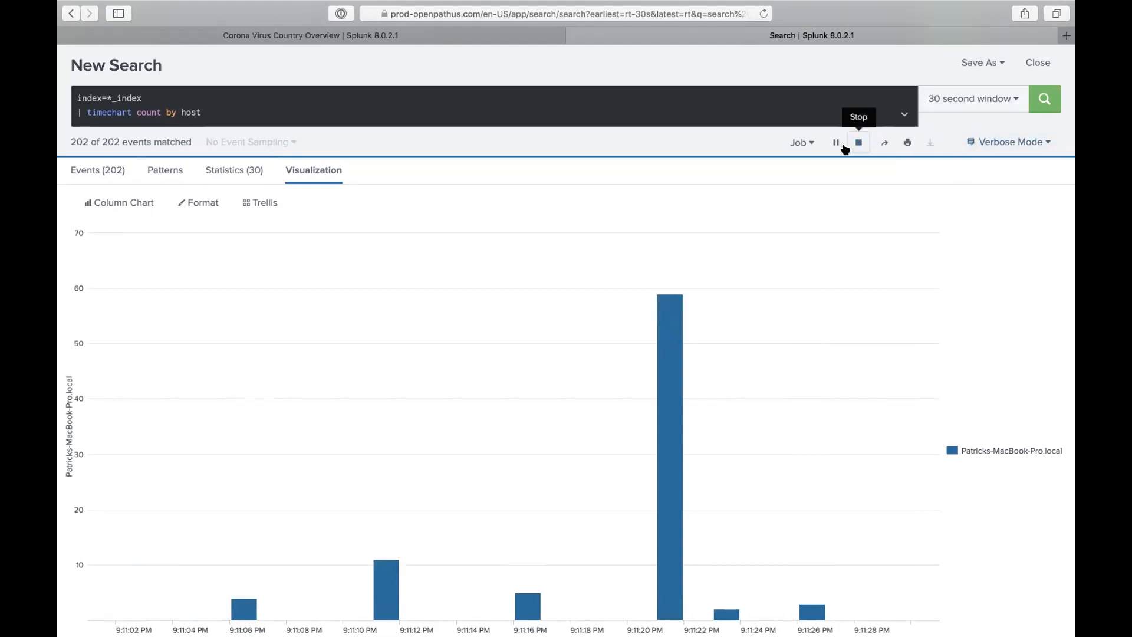
- Open the time-range picker and close it without changing the range
left_click(941, 101)
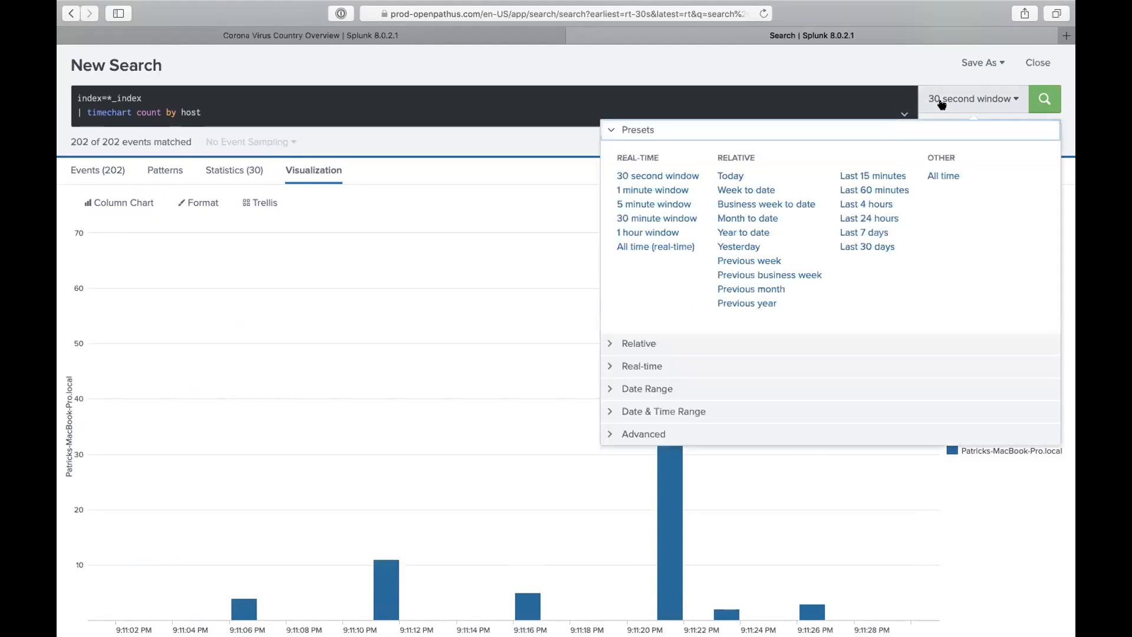
left_click(563, 136)
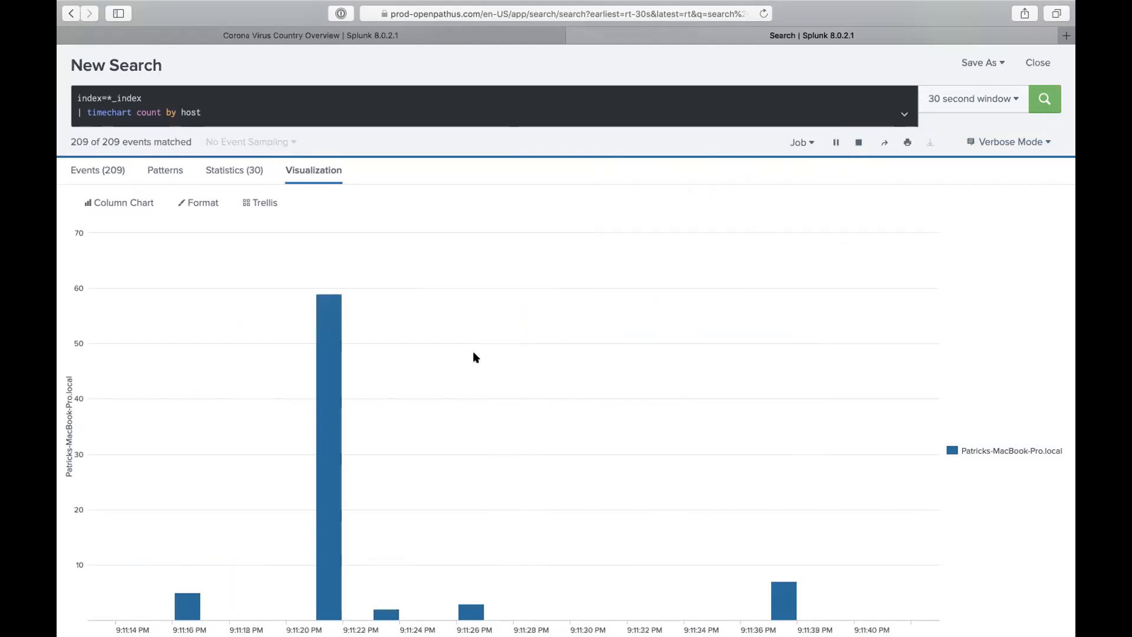
mouse_move(332, 375)
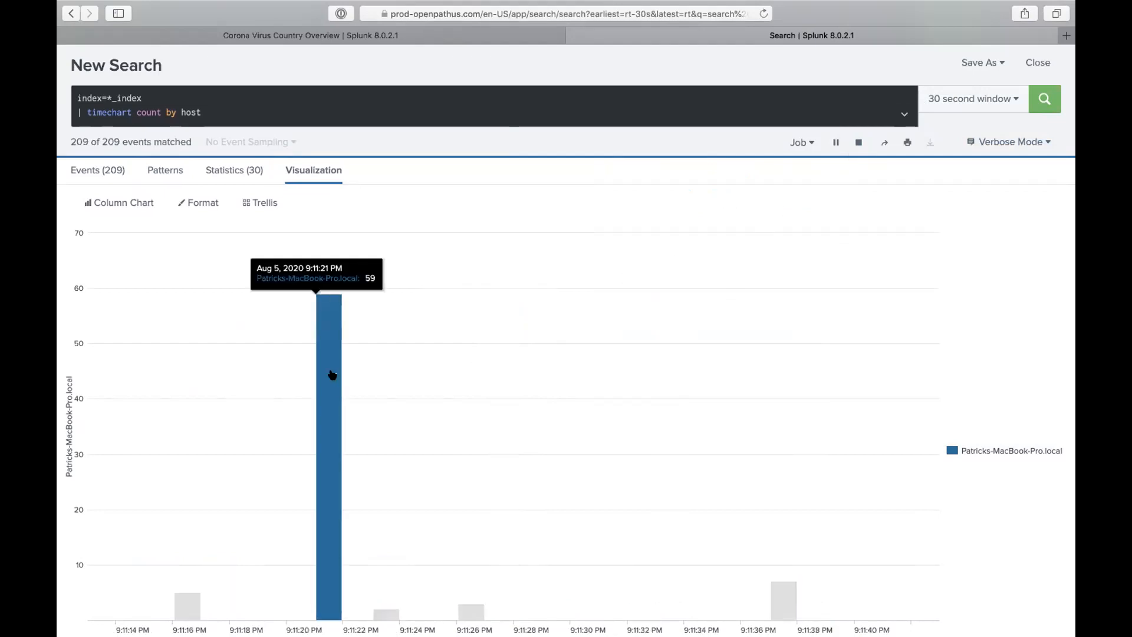
- Rerun the search over a 1 hour real-time window, then stop it at 8,144 events across three hosts
left_click(853, 145)
left_click(940, 158)
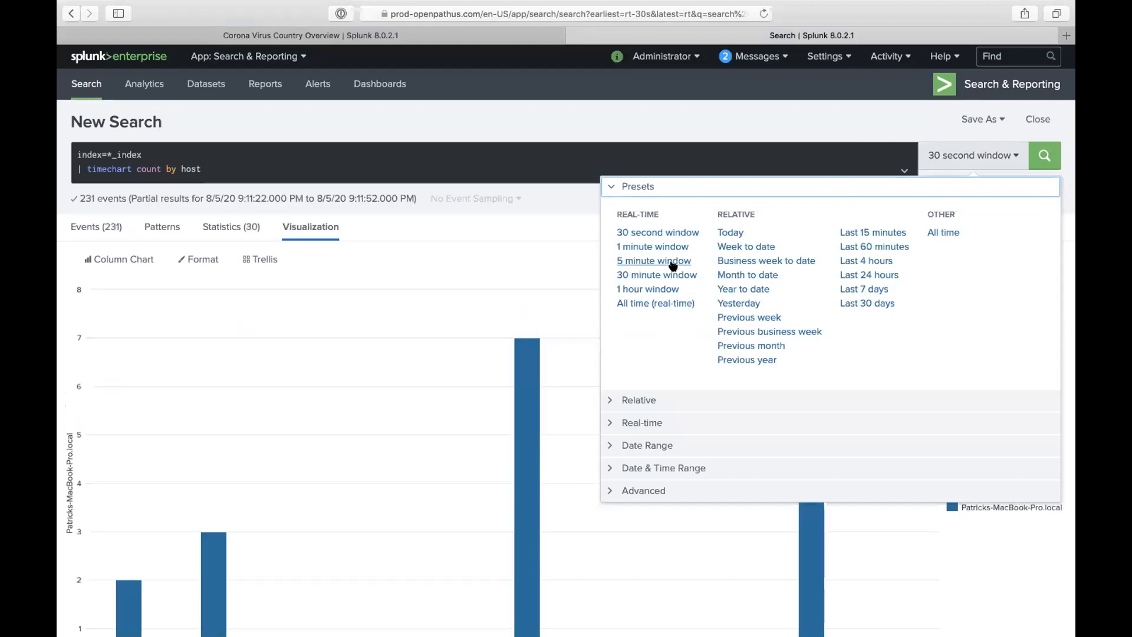
left_click(661, 291)
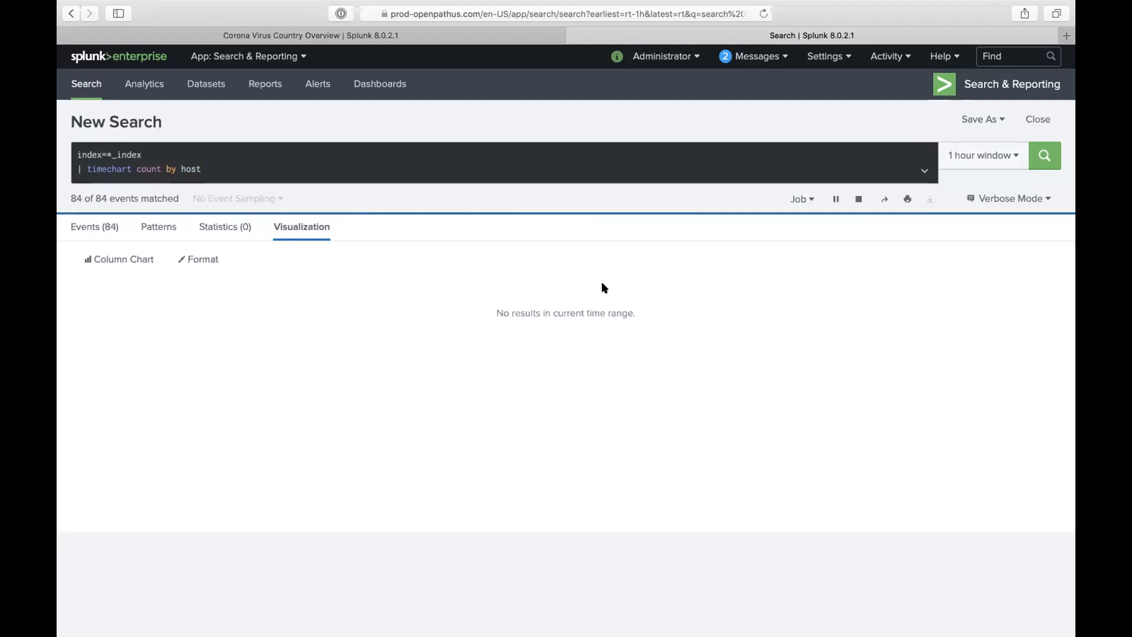
mouse_move(900, 451)
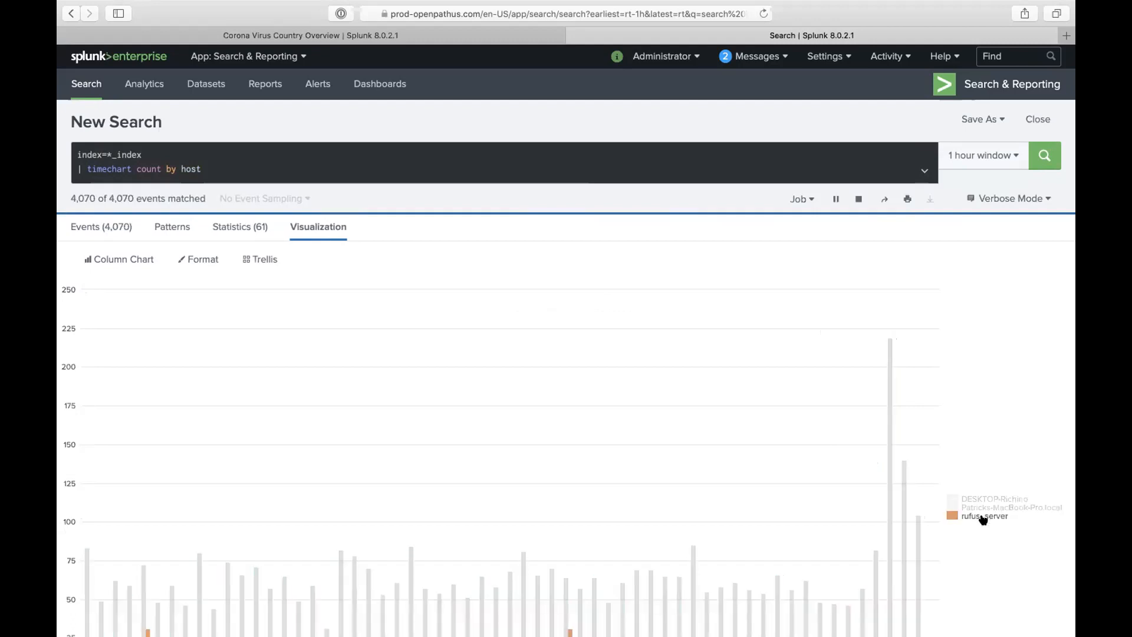
scroll(982, 518, "down", 2)
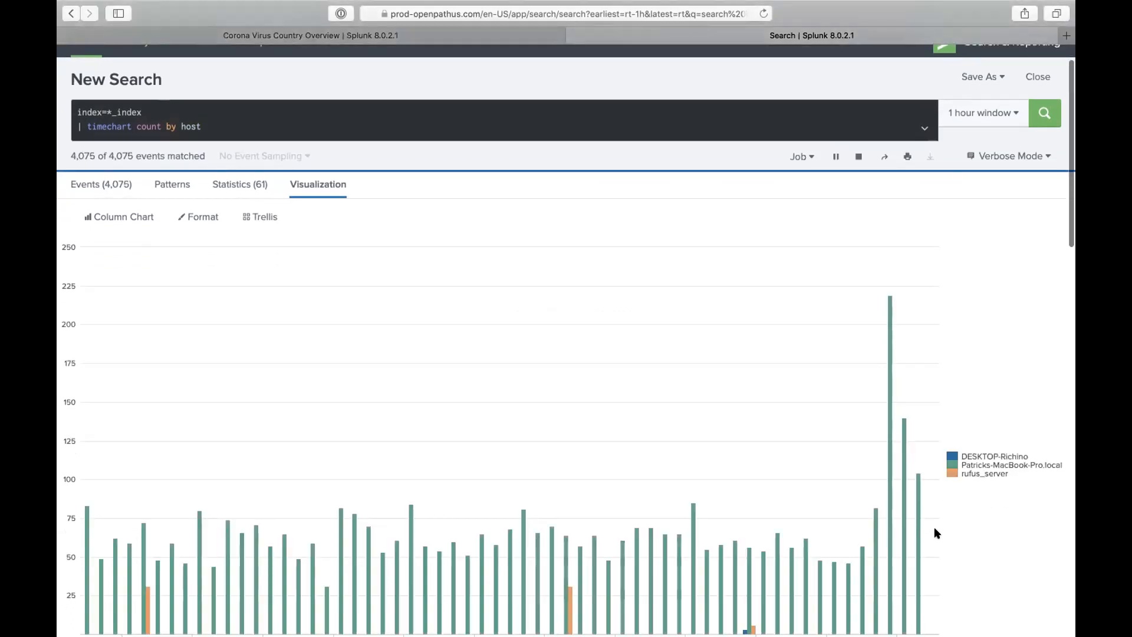
scroll(934, 526, "down", 3)
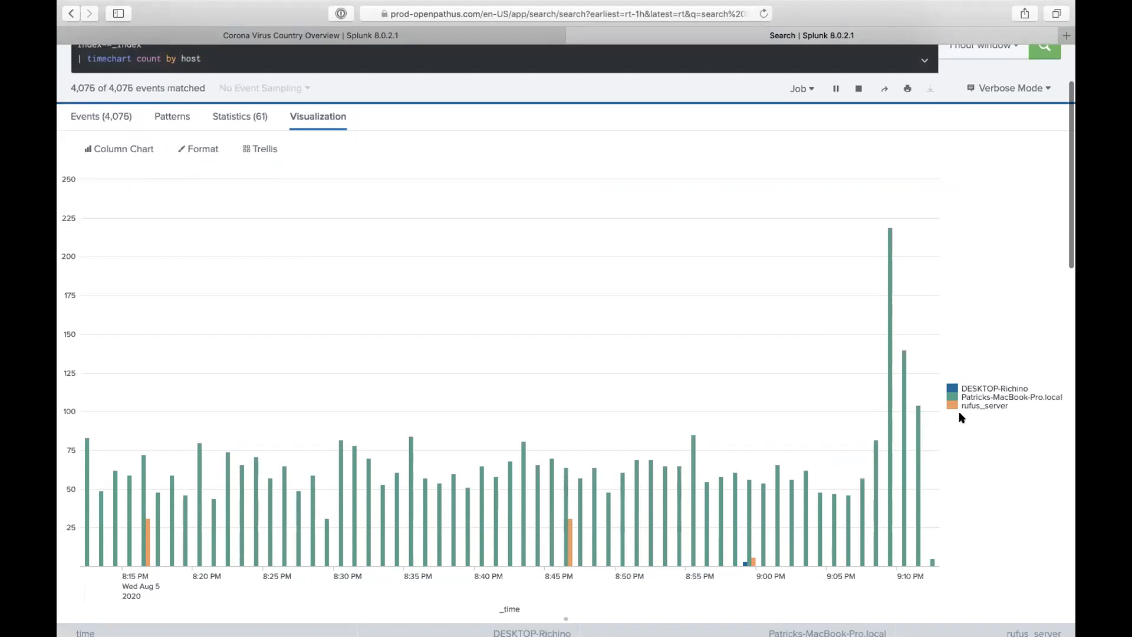
scroll(950, 162, "up", 2)
left_click(857, 126)
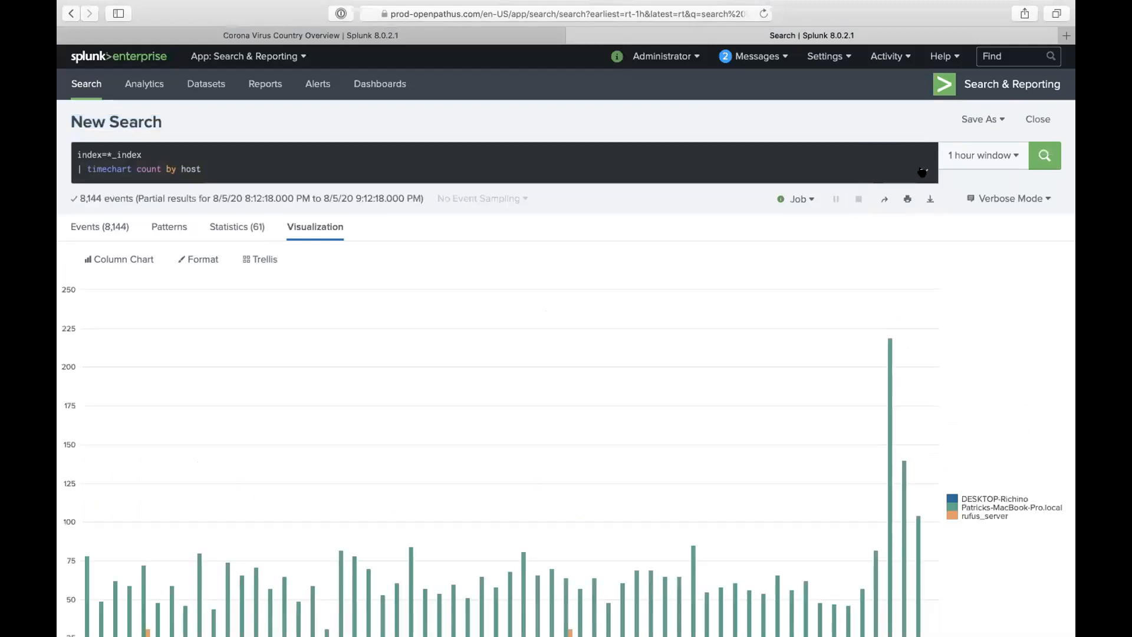
- Set the custom real-time Earliest to 24 Hours Ago and apply the 24 hour window
left_click(983, 155)
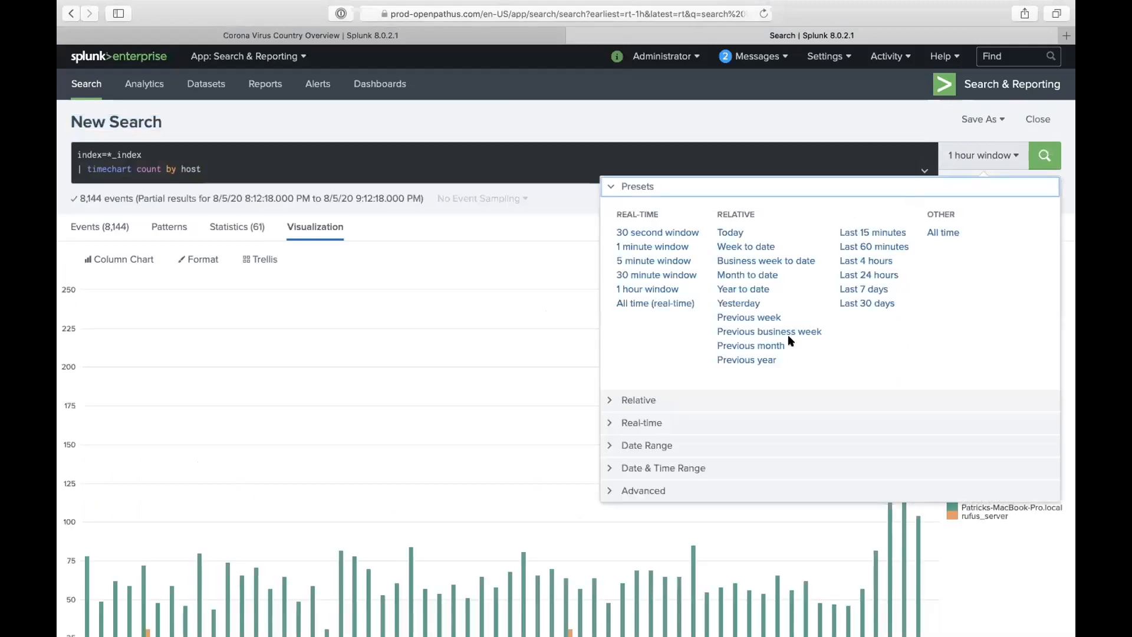
left_click(657, 422)
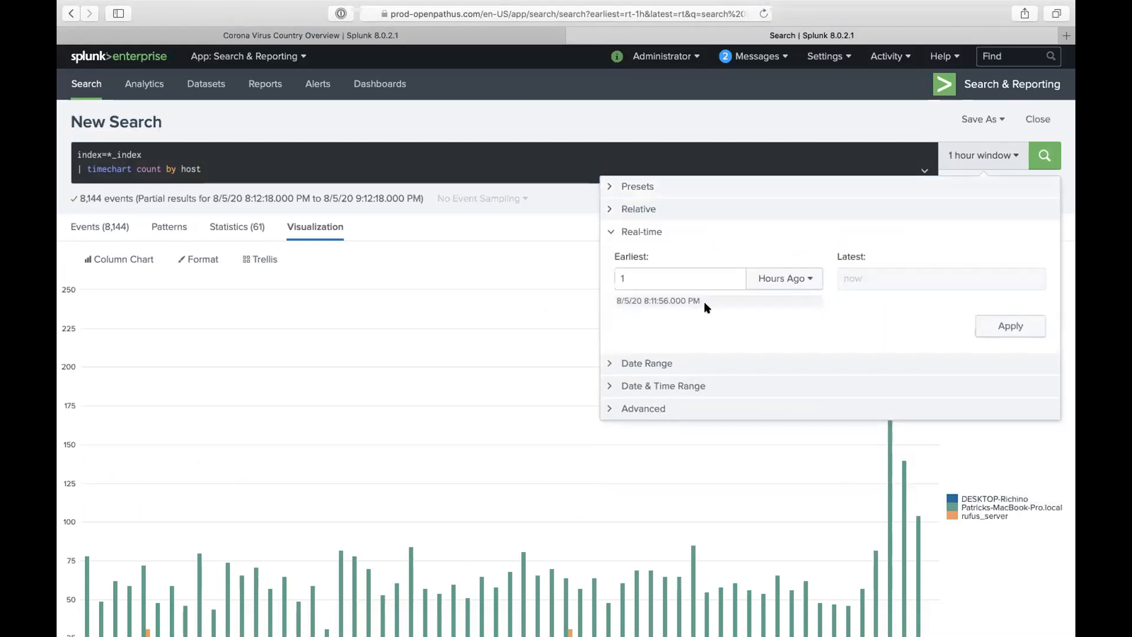
double_click(702, 276)
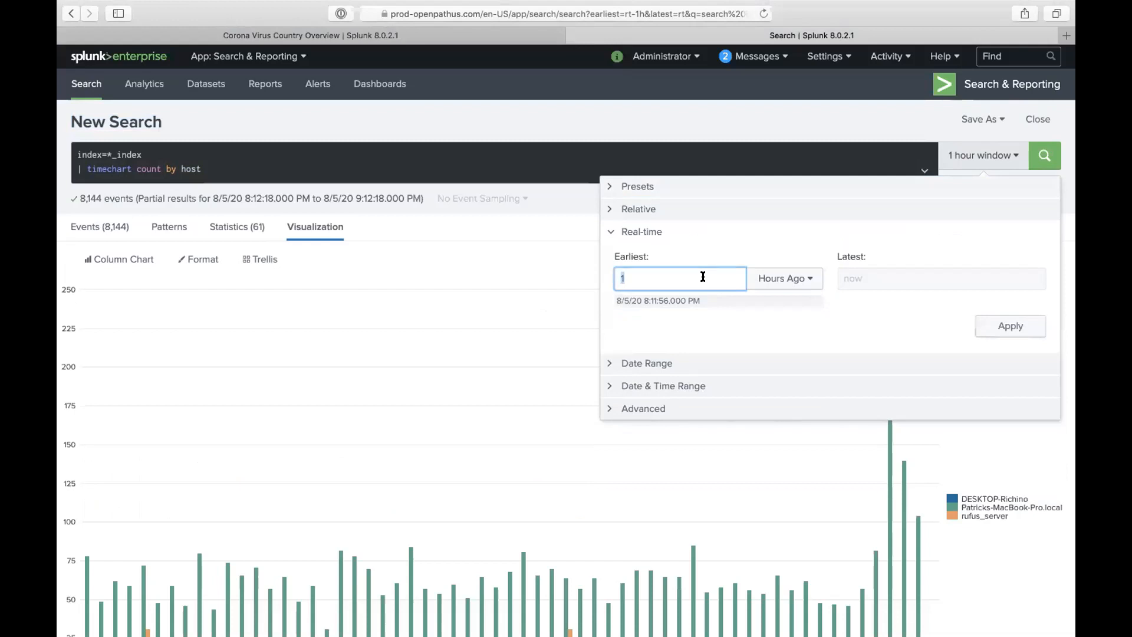
left_click(683, 184)
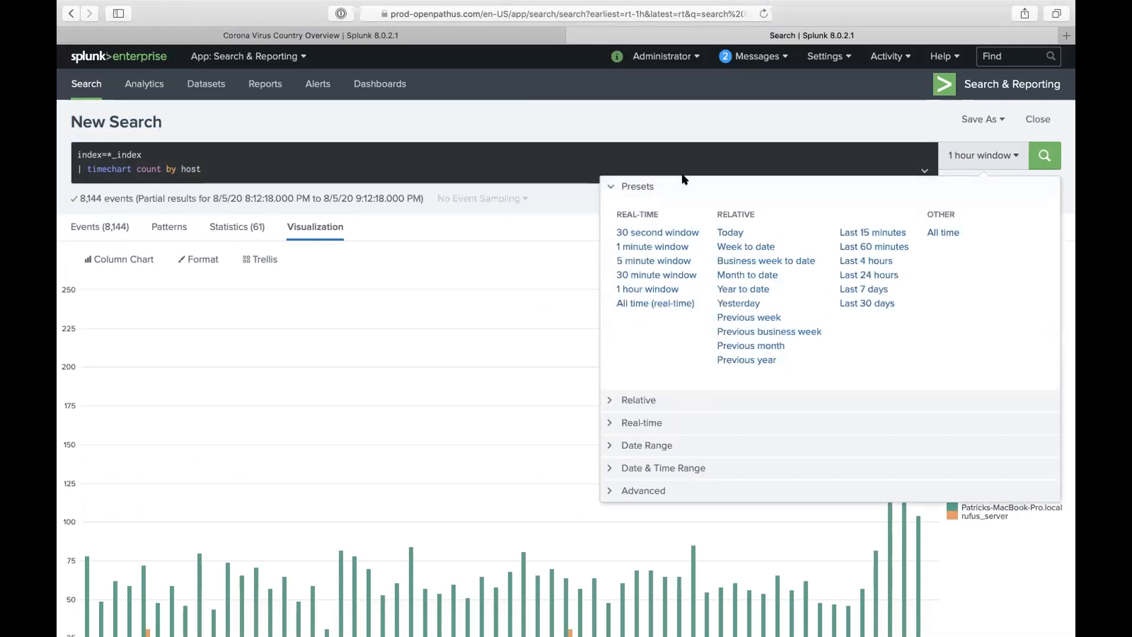
left_click(646, 422)
left_click(651, 282)
key("BackSpace")
type("24")
left_click(1001, 324)
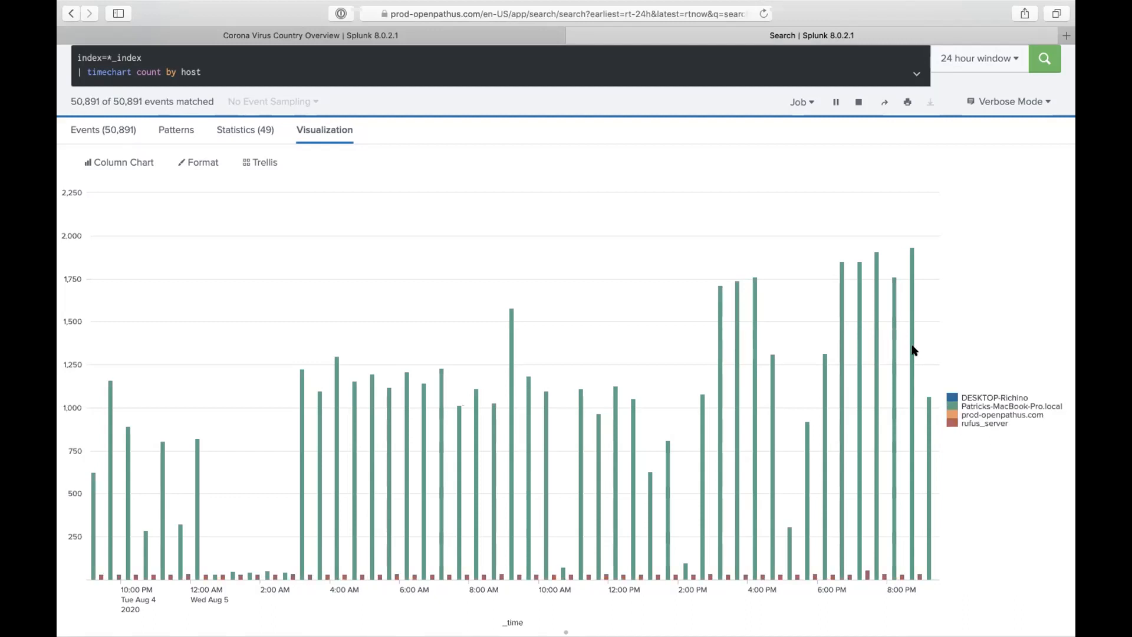
mouse_move(910, 352)
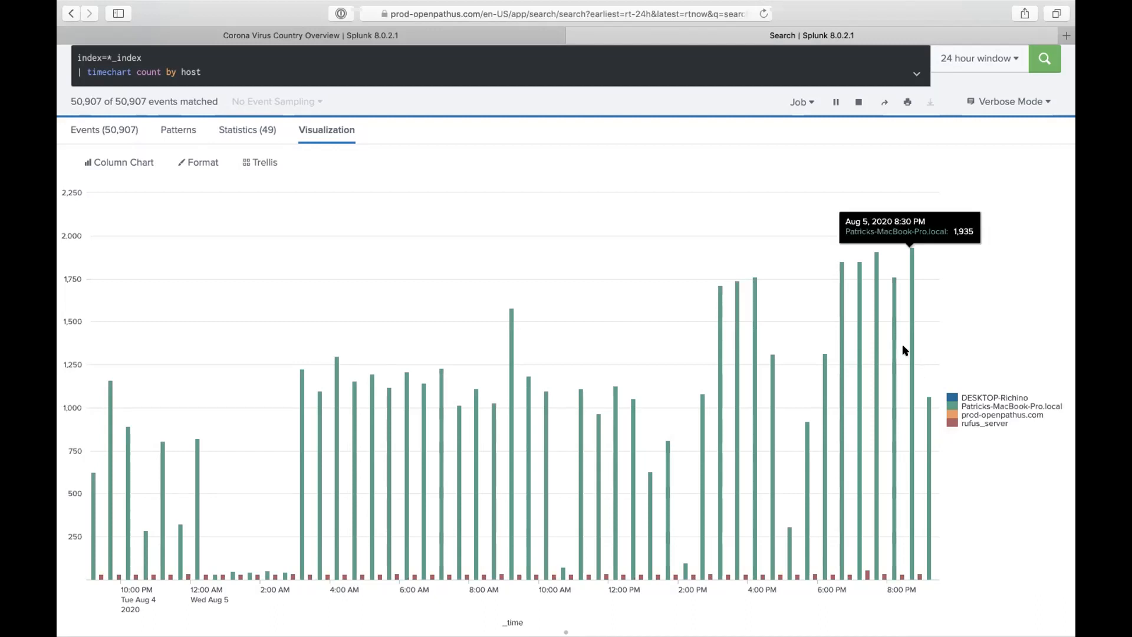
mouse_move(909, 288)
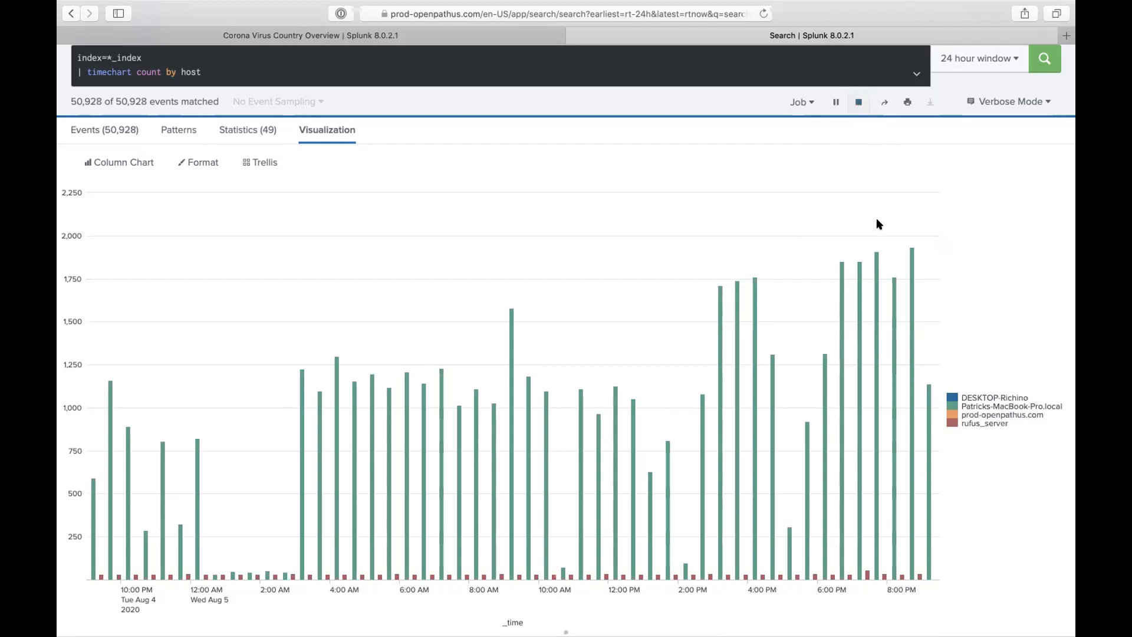
- Stop the search and reduce the query to index=patrick_index, dropping the timechart line
left_click(856, 102)
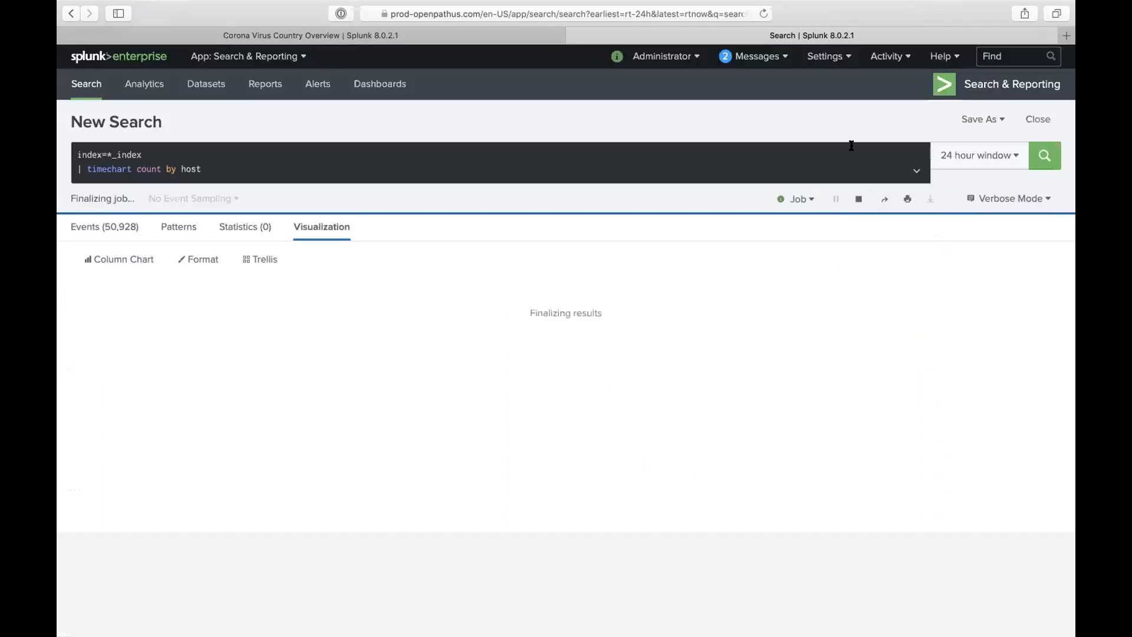
triple_click(179, 168)
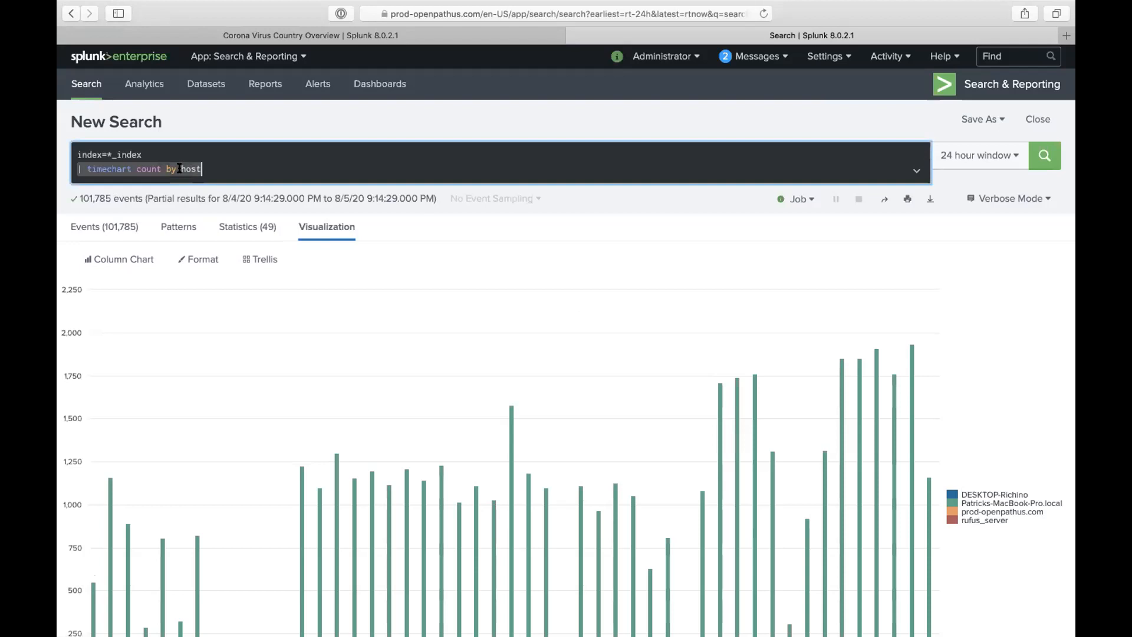
key("BackSpace")
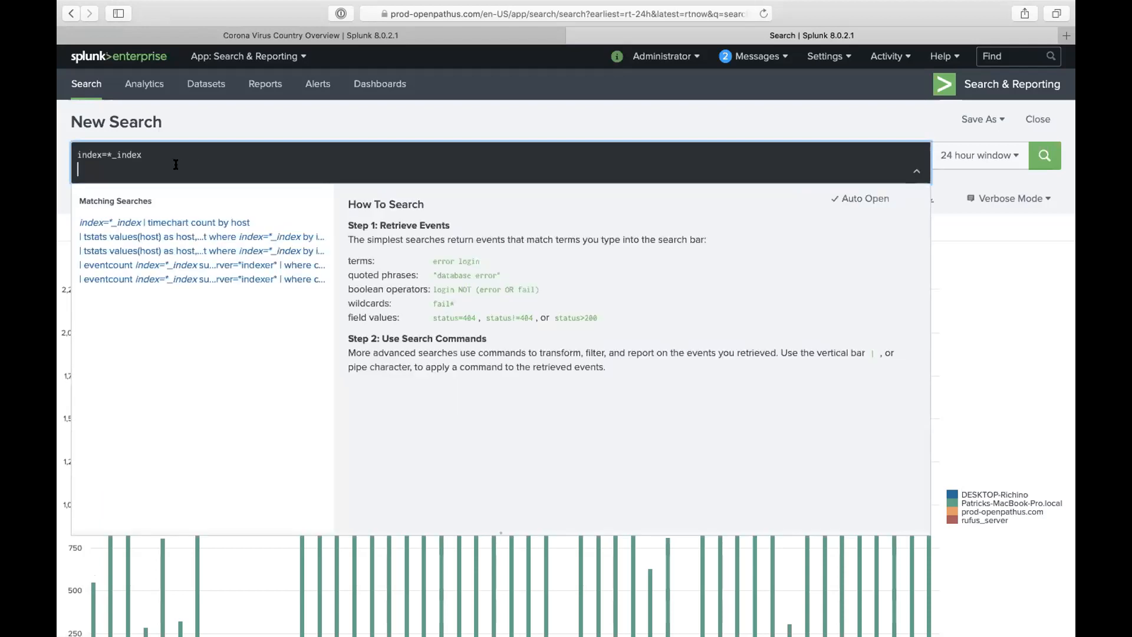
left_click(674, 112)
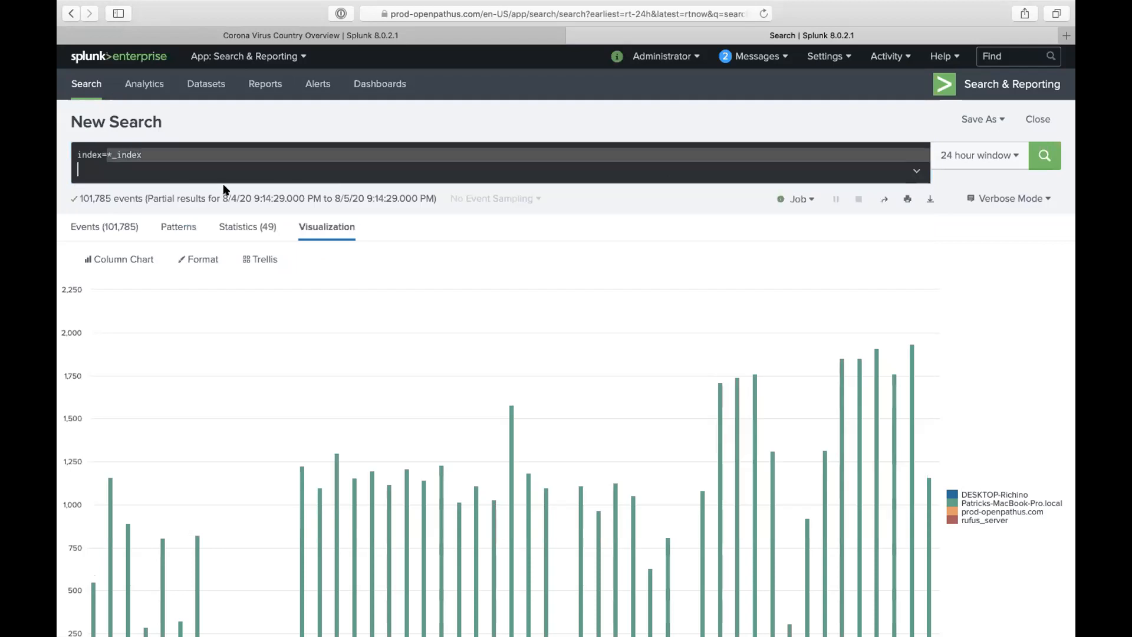
type("patrick")
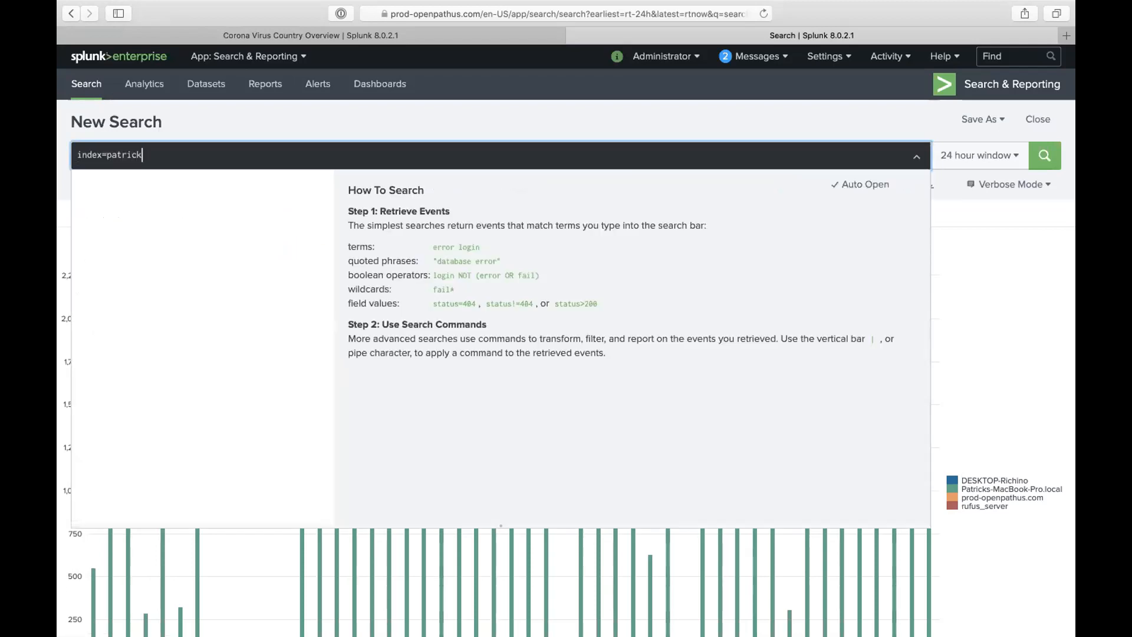
type("_index")
- Set the time range to the Last 60 minutes preset
left_click(953, 155)
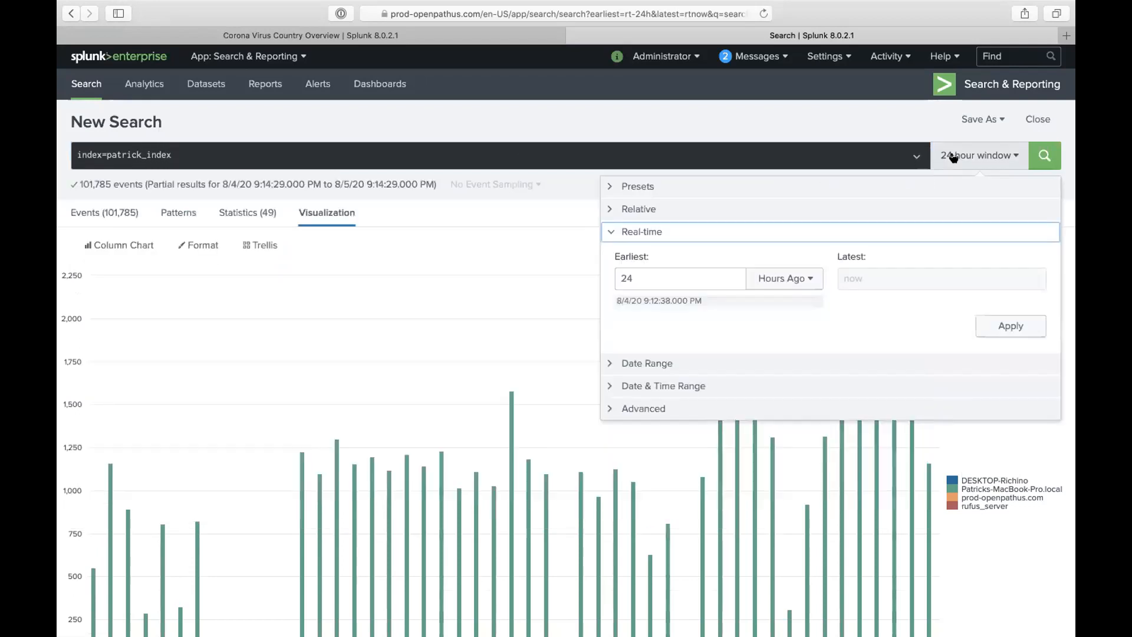
left_click(884, 186)
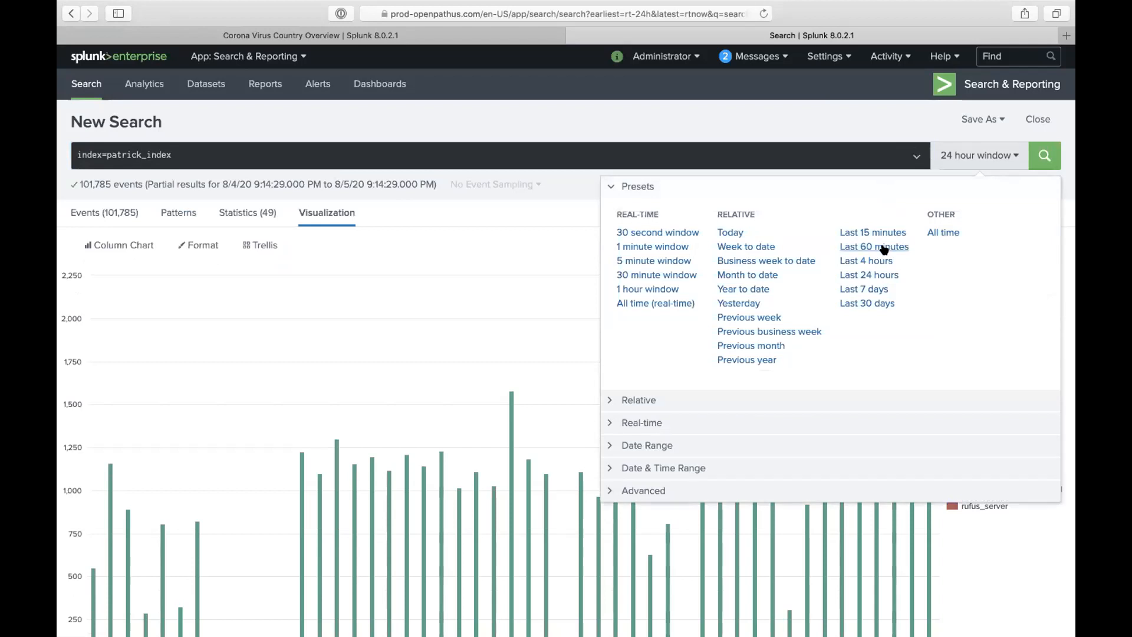
left_click(883, 247)
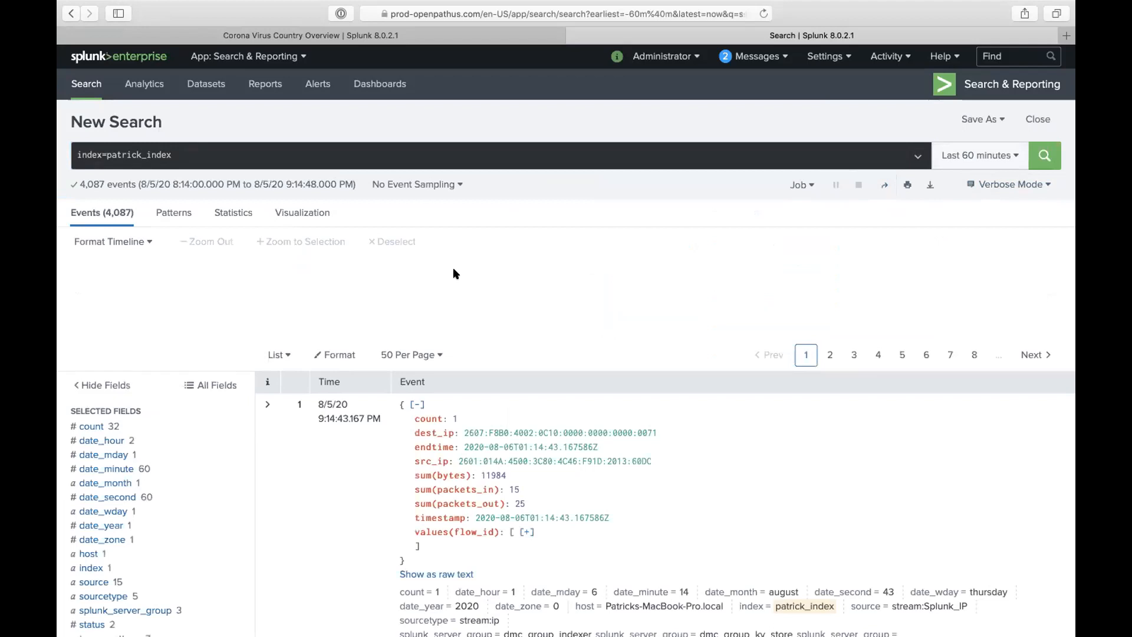
scroll(458, 361, "down", 3)
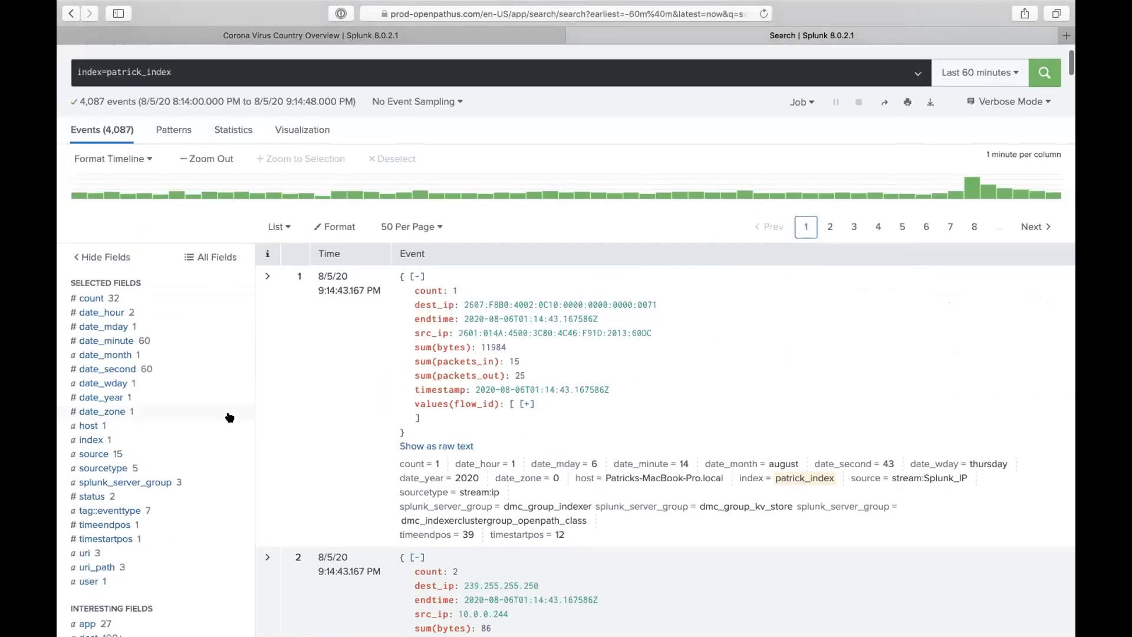
scroll(195, 471, "down", 10)
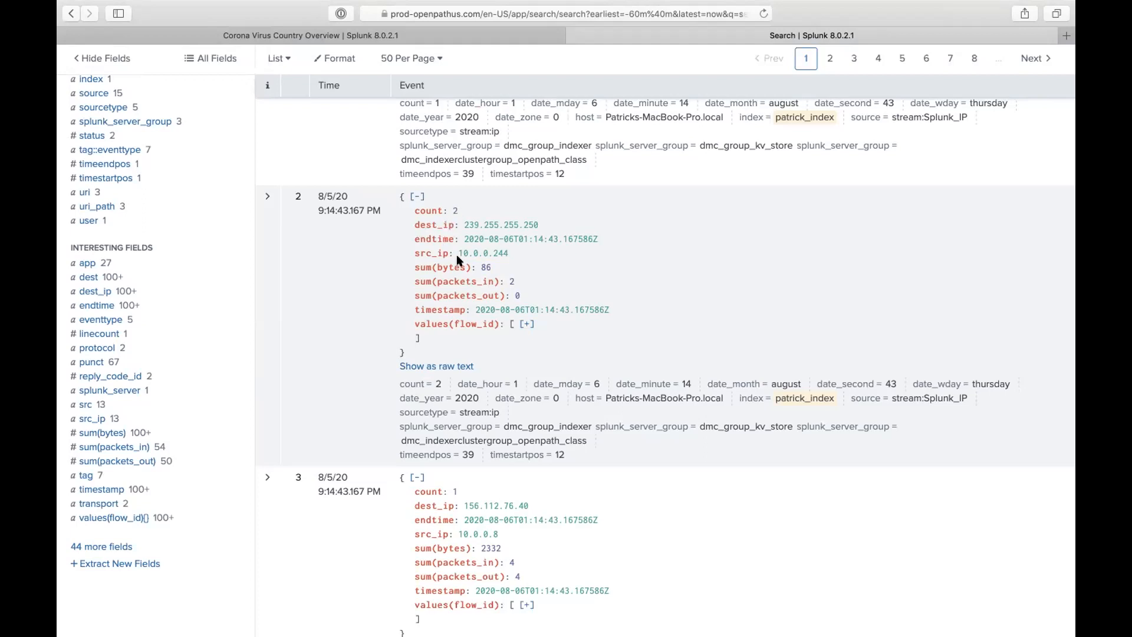
left_click_drag(414, 224, 453, 222)
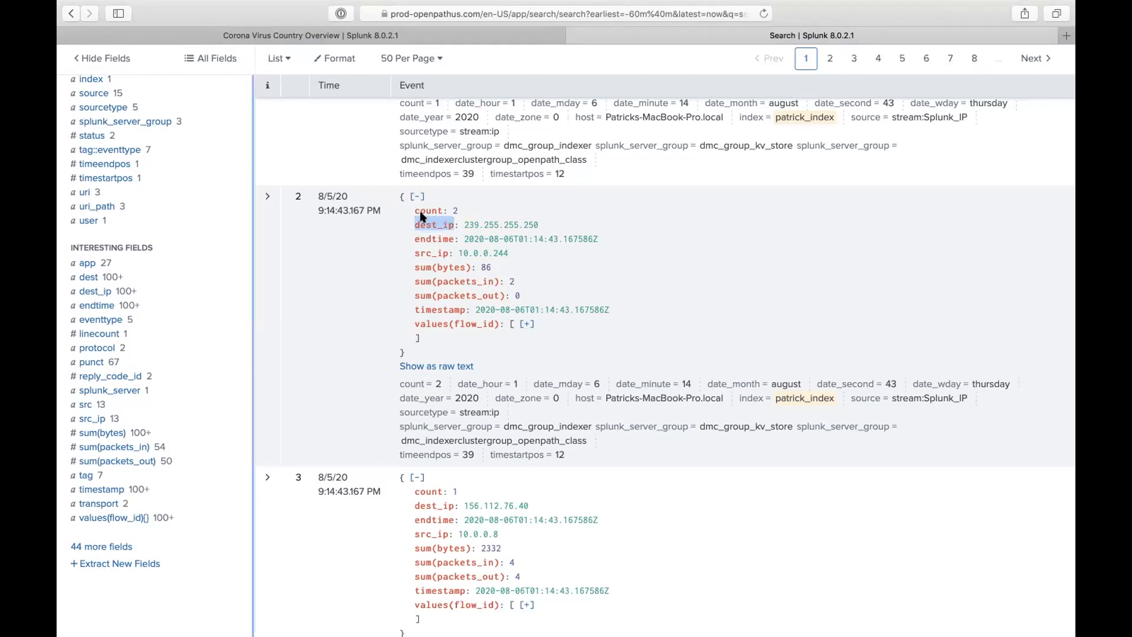
left_click(458, 224)
left_click_drag(411, 224, 543, 224)
left_click(426, 210)
left_click(425, 230)
left_click(117, 434)
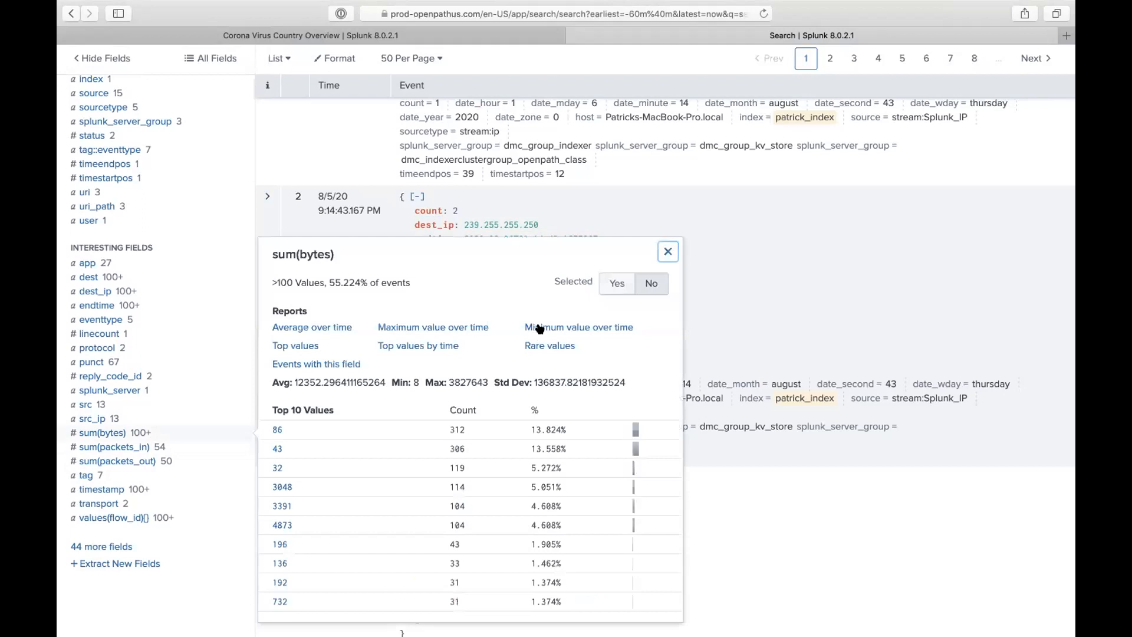
left_click(760, 246)
scroll(382, 298, "up", 2)
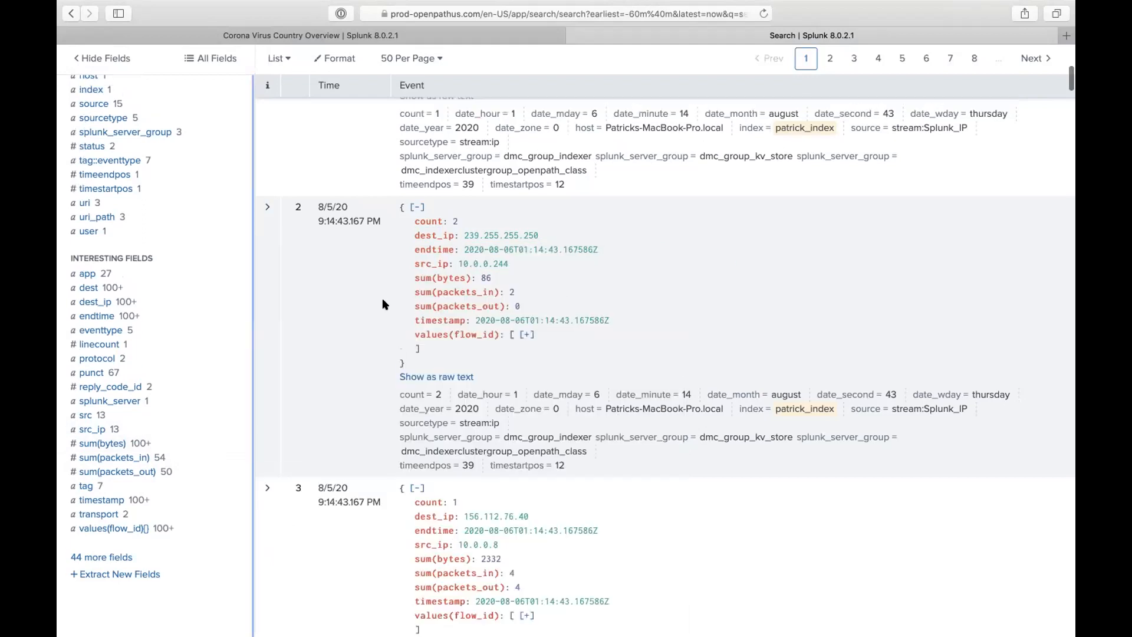
scroll(188, 257, "up", 2)
left_click(118, 167)
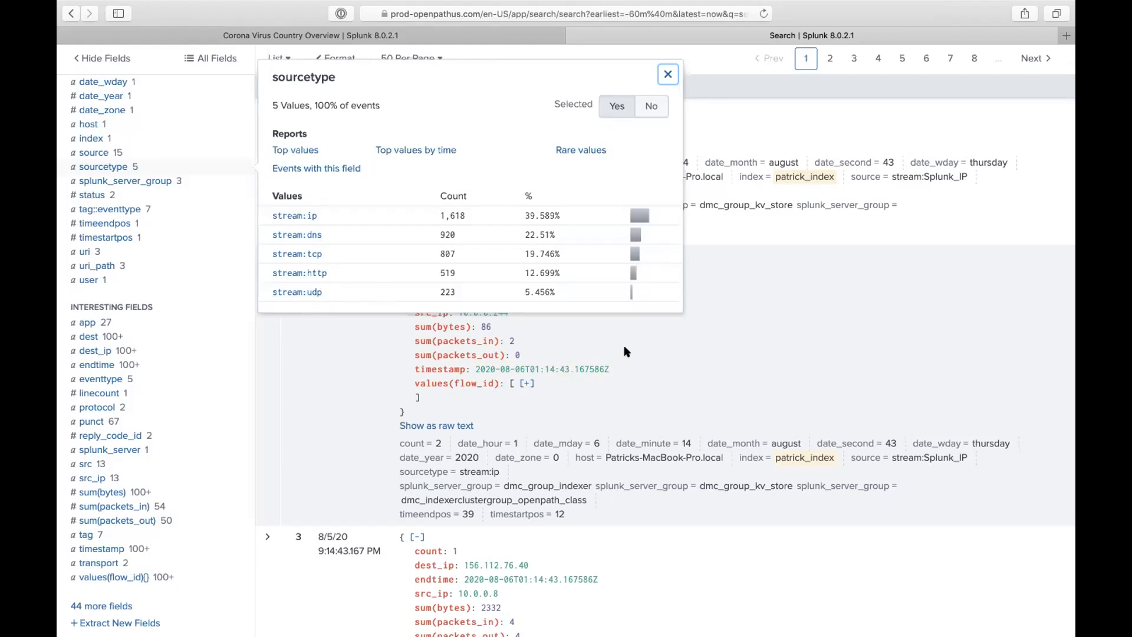
left_click(542, 317)
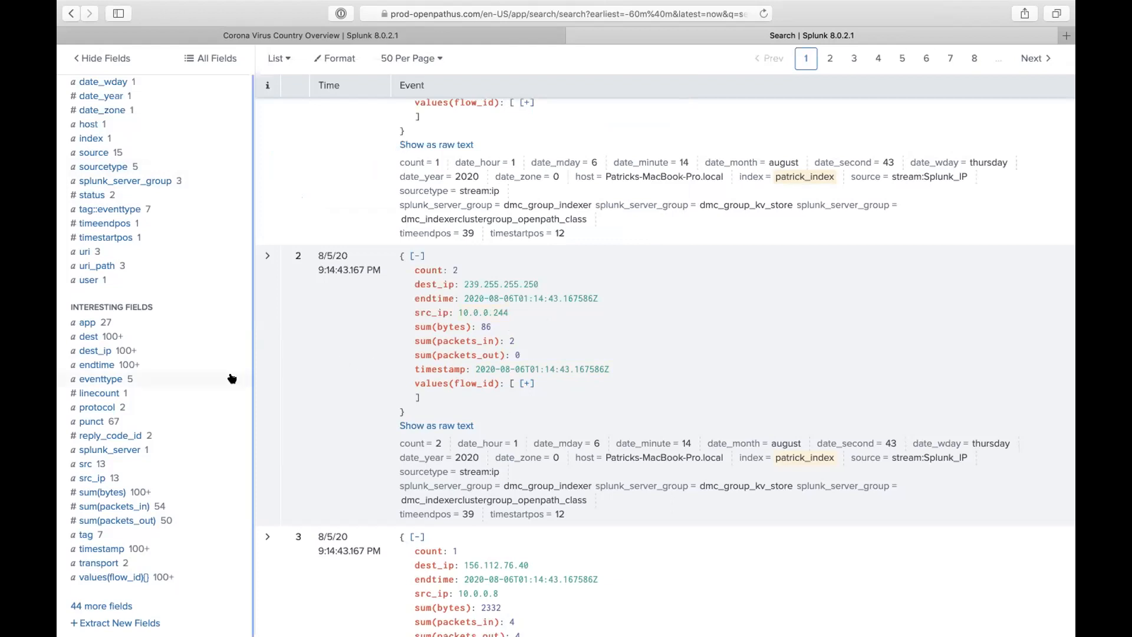
left_click(104, 167)
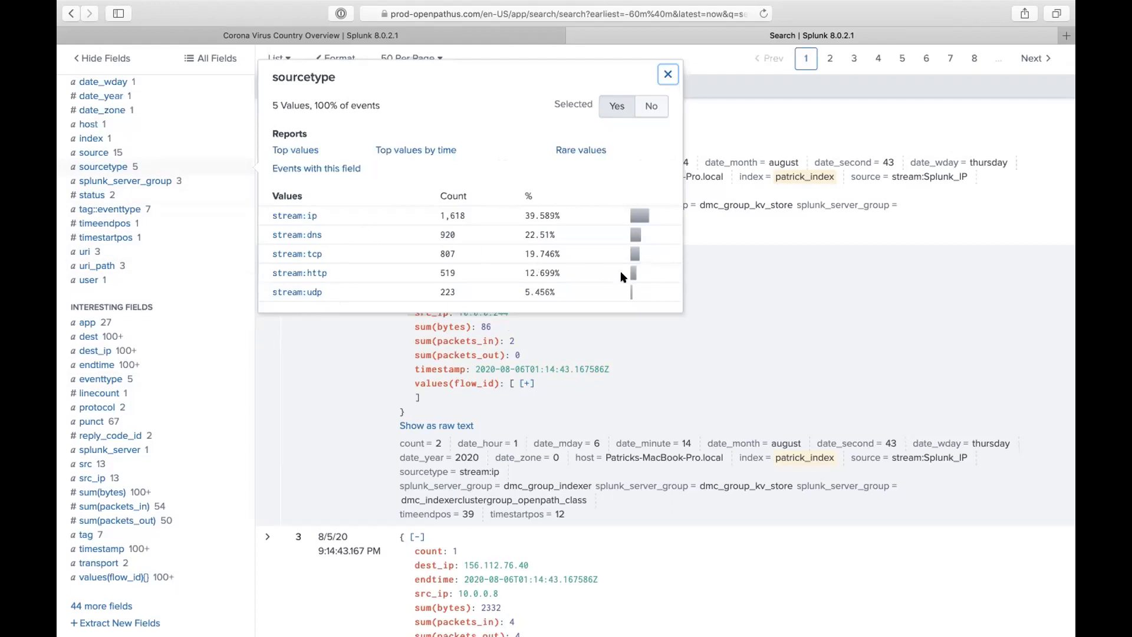
left_click(749, 236)
scroll(749, 235, "up", 2)
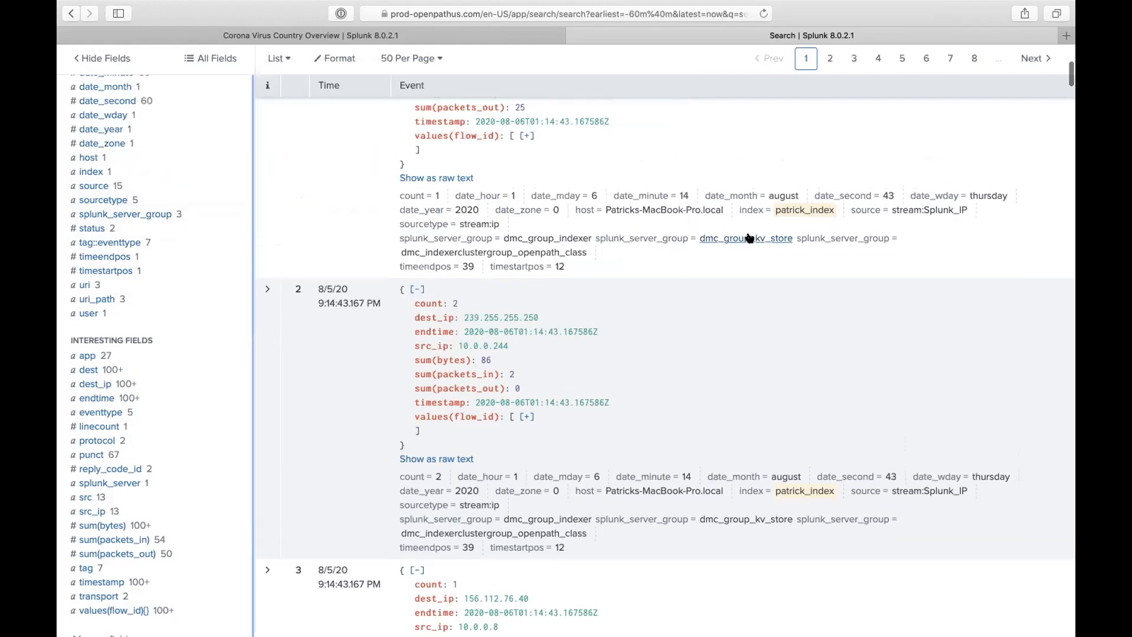
scroll(750, 233, "up", 10)
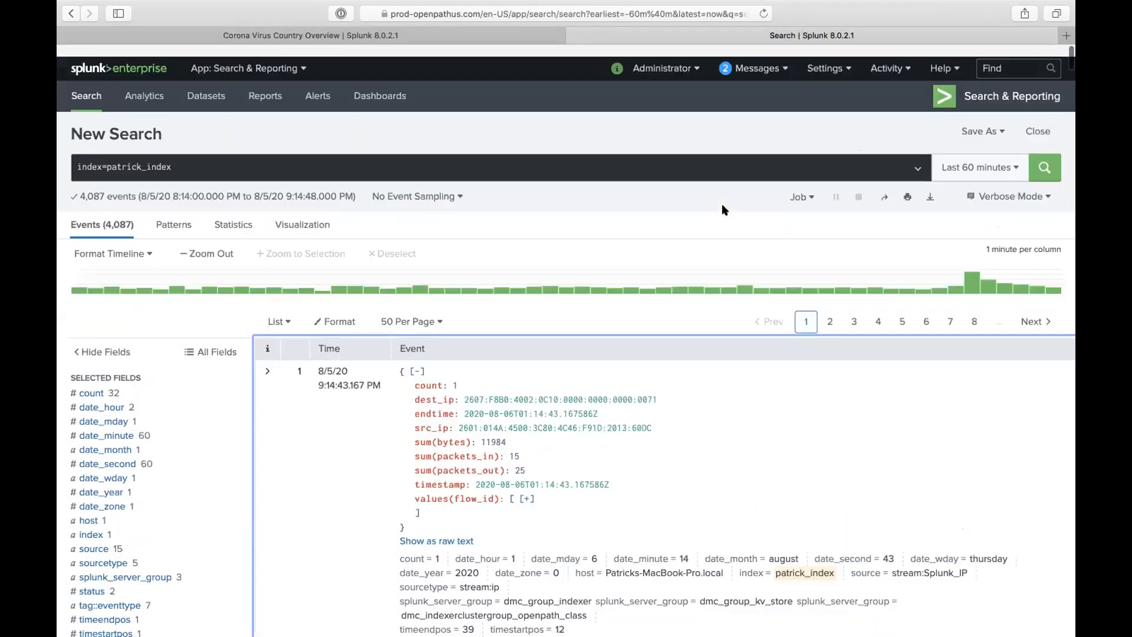
- Open Settings > Data models in a new browser tab
left_click(825, 56)
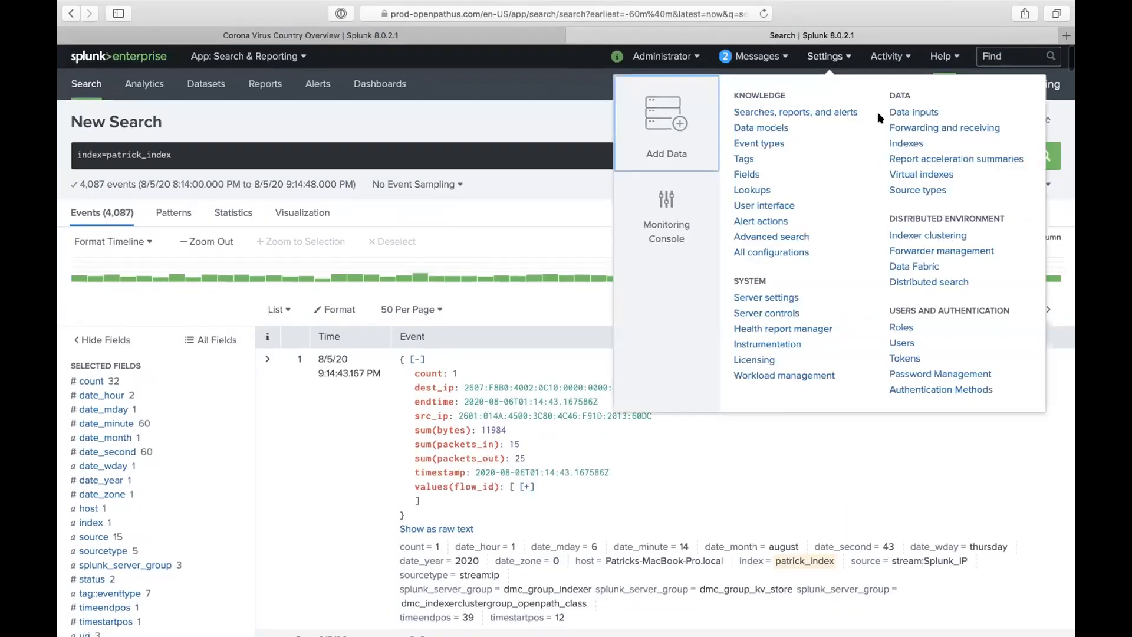
right_click(782, 129)
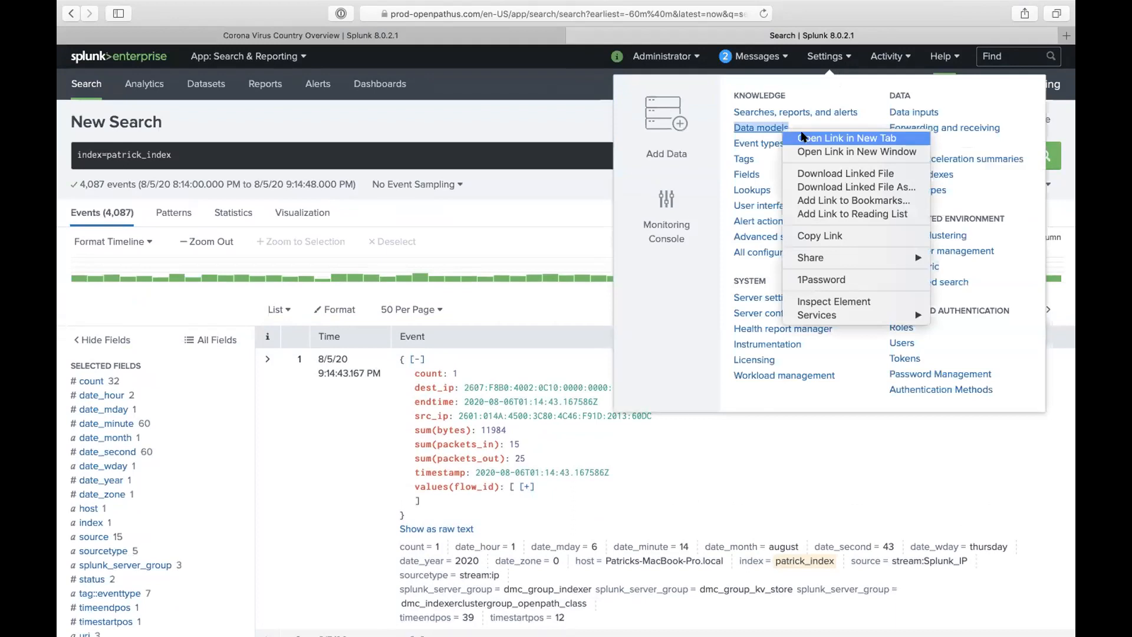
left_click(802, 135)
left_click(878, 36)
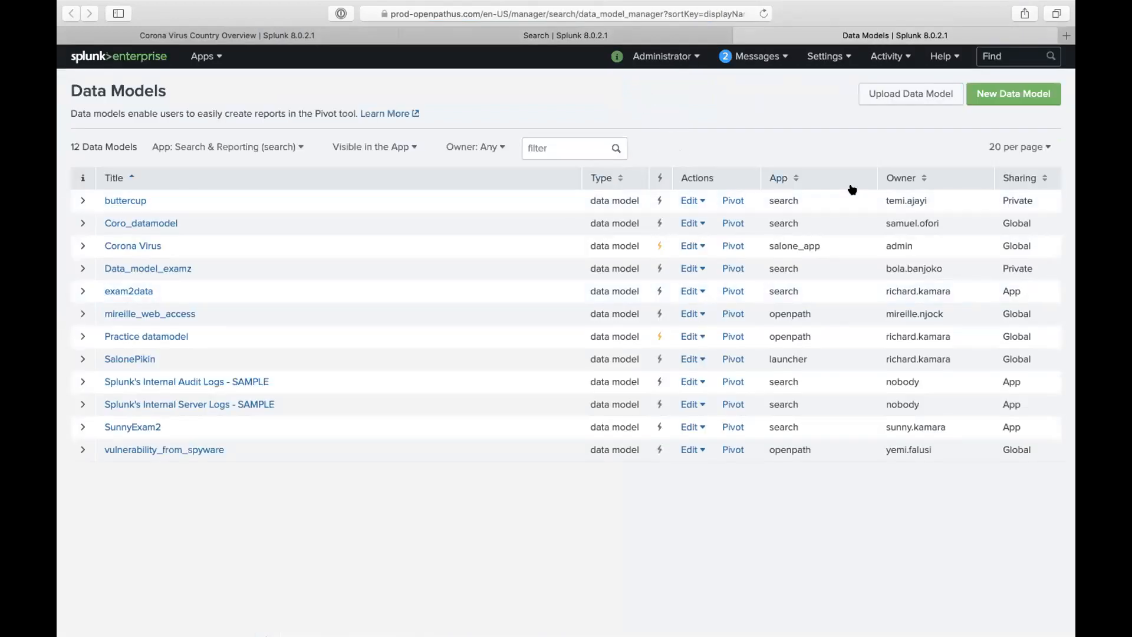
- List 100 data models per page from all apps, then return to the search tab
left_click(1004, 149)
left_click(966, 238)
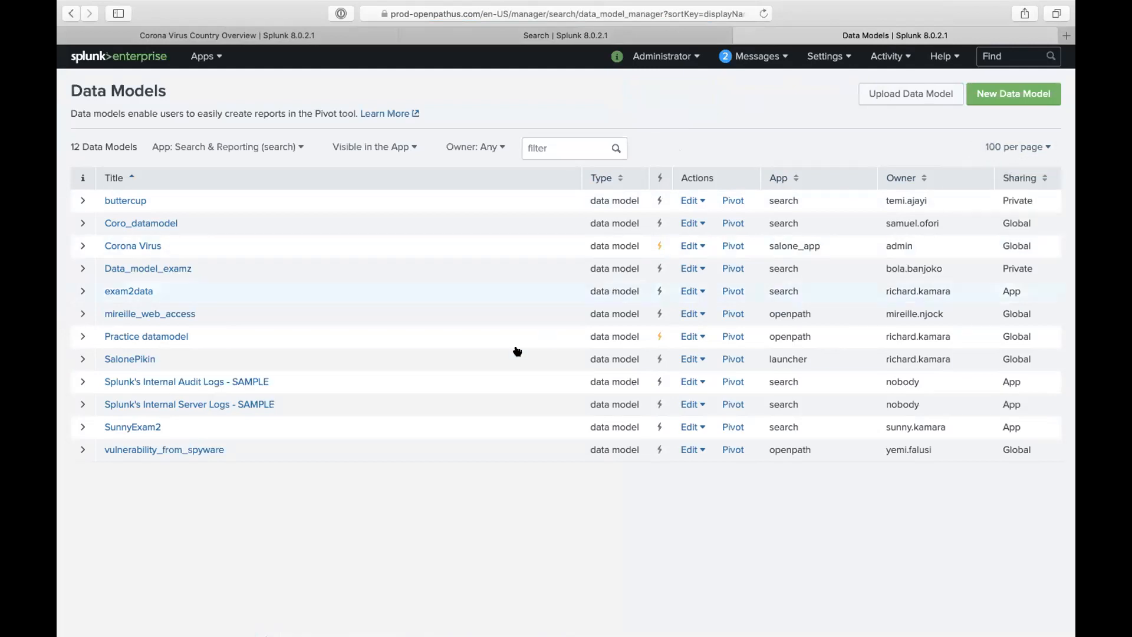
left_click(253, 149)
left_click(182, 174)
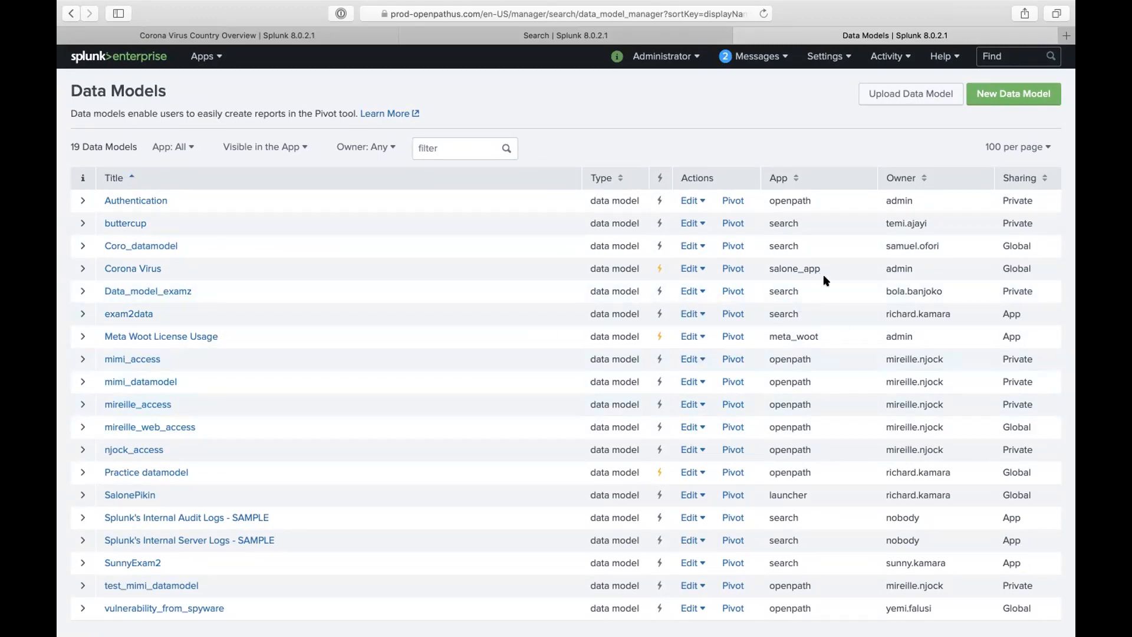
left_click(580, 37)
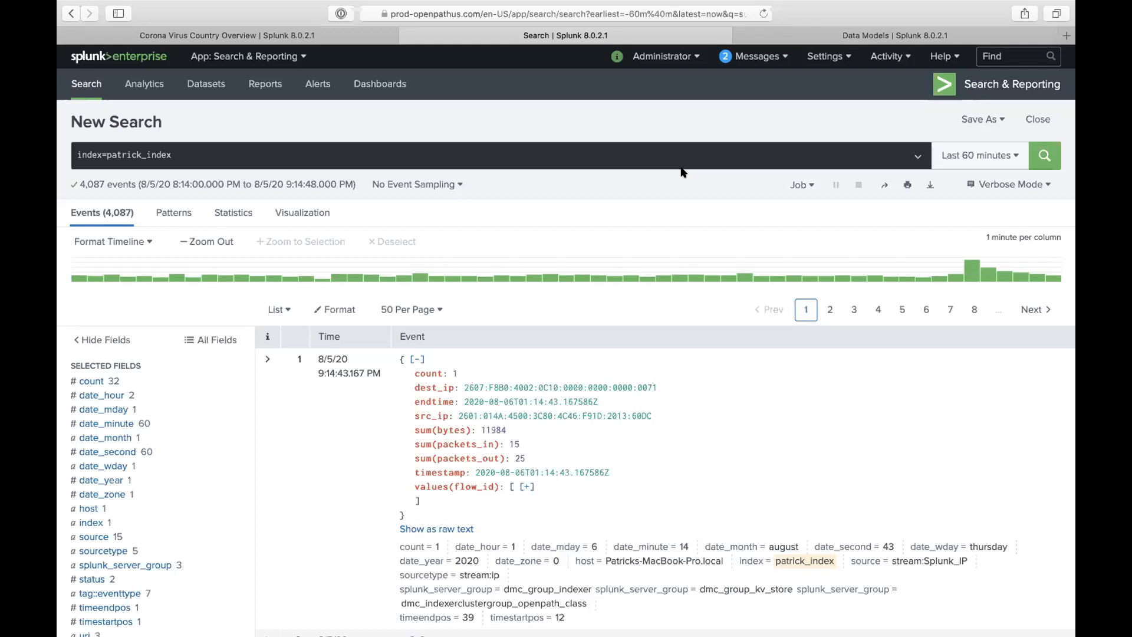
left_click(819, 34)
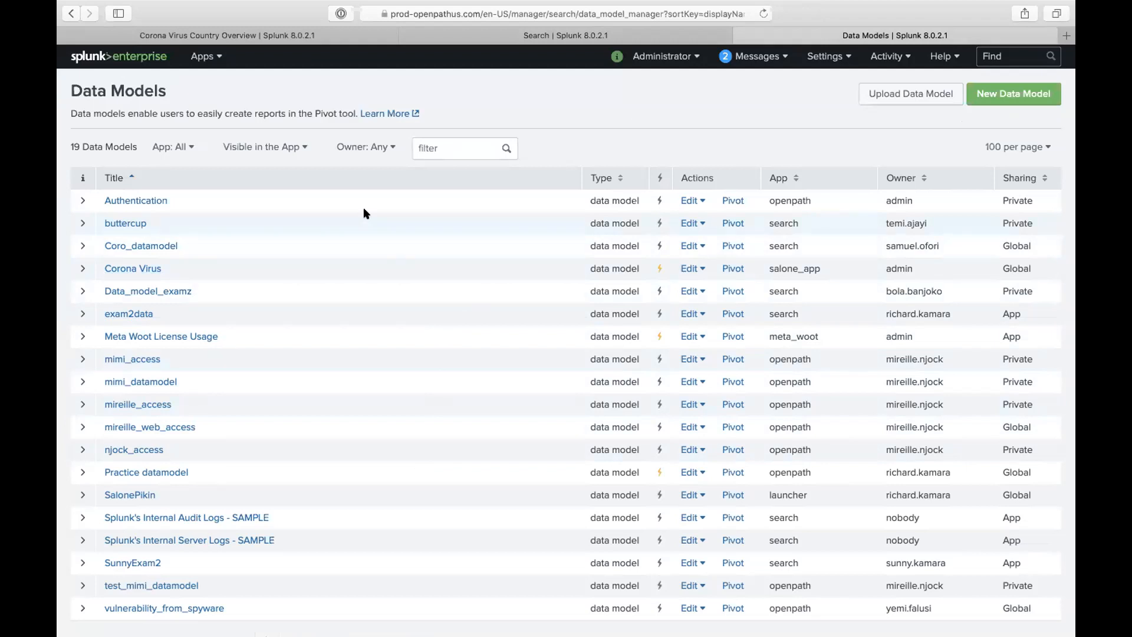
left_click(512, 37)
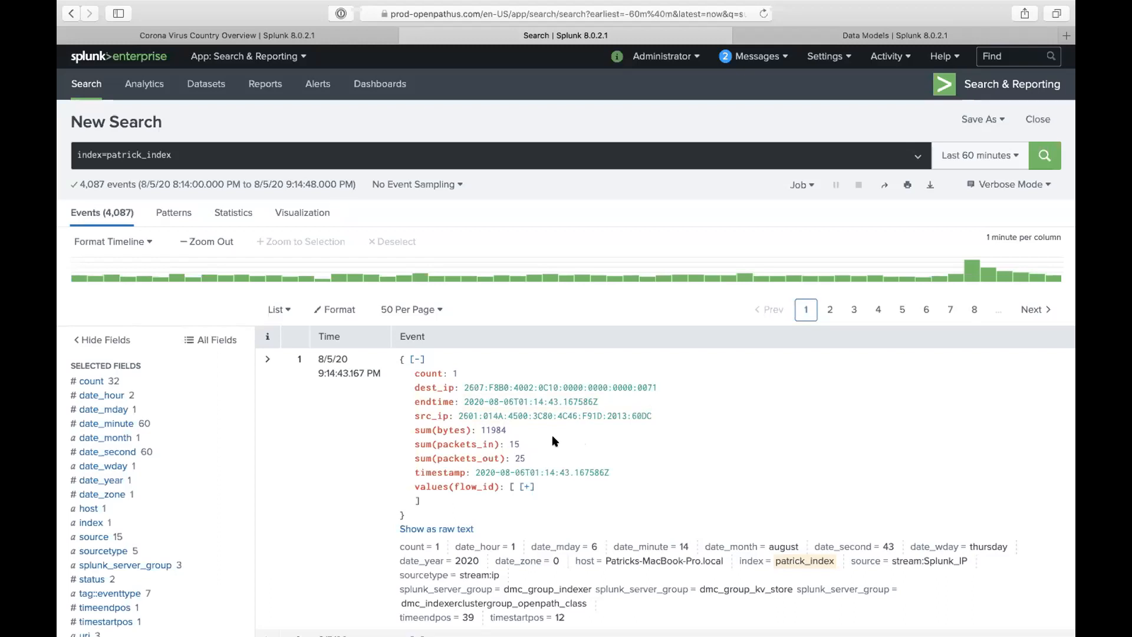
- Open the Corona Virus data model from the Data Models list and scroll to its all_statistics dataset
left_click(866, 34)
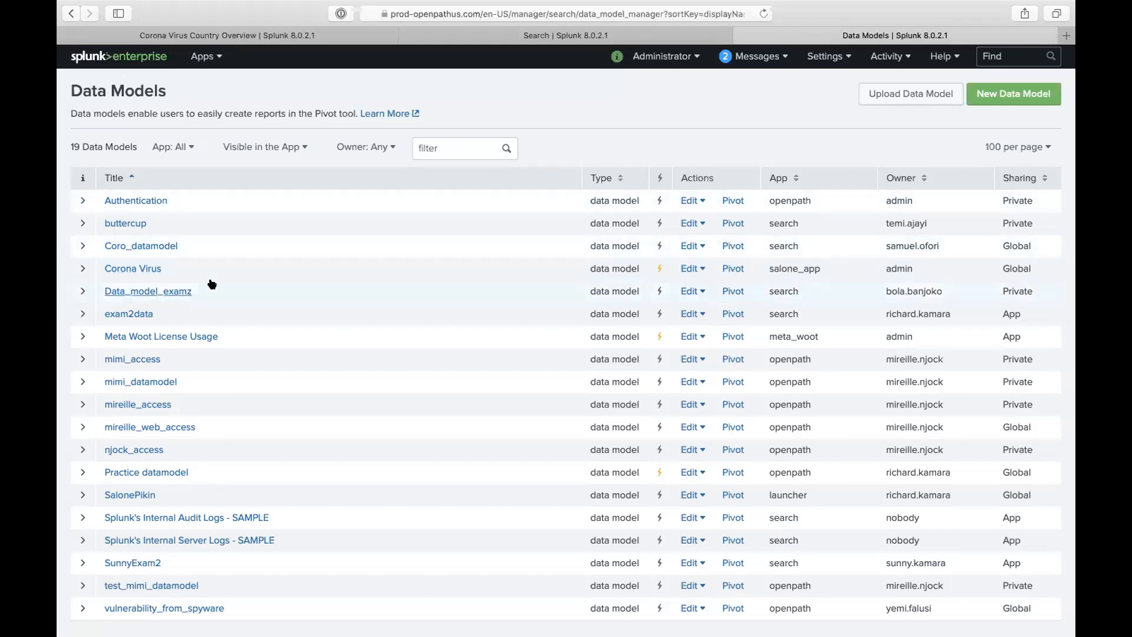
left_click(137, 268)
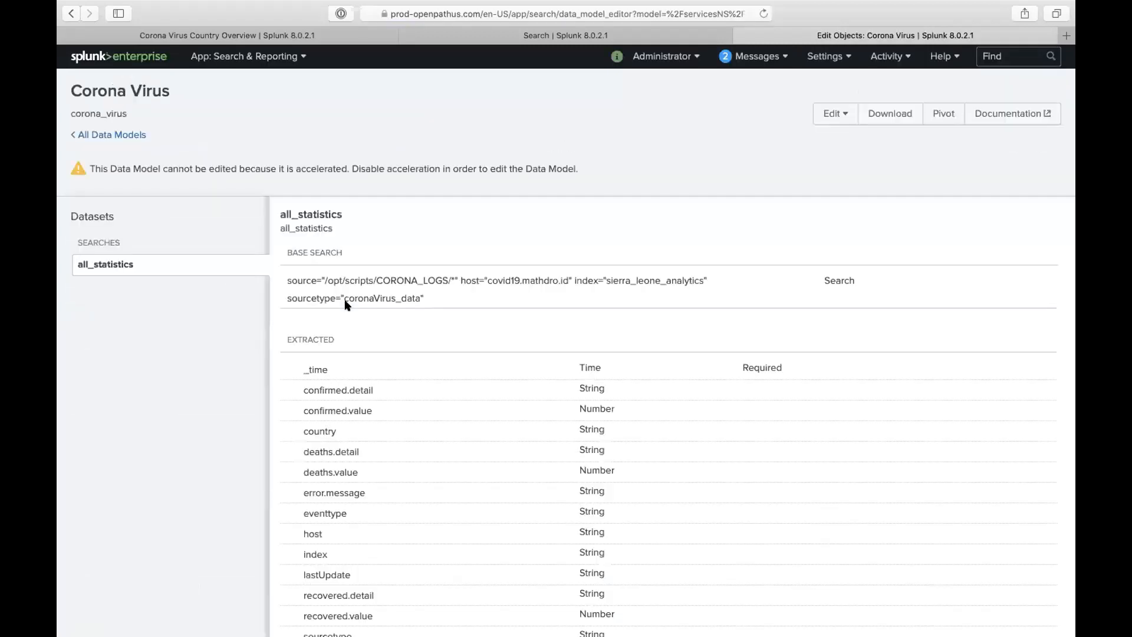
scroll(422, 369, "down", 1)
scroll(422, 369, "down", 3)
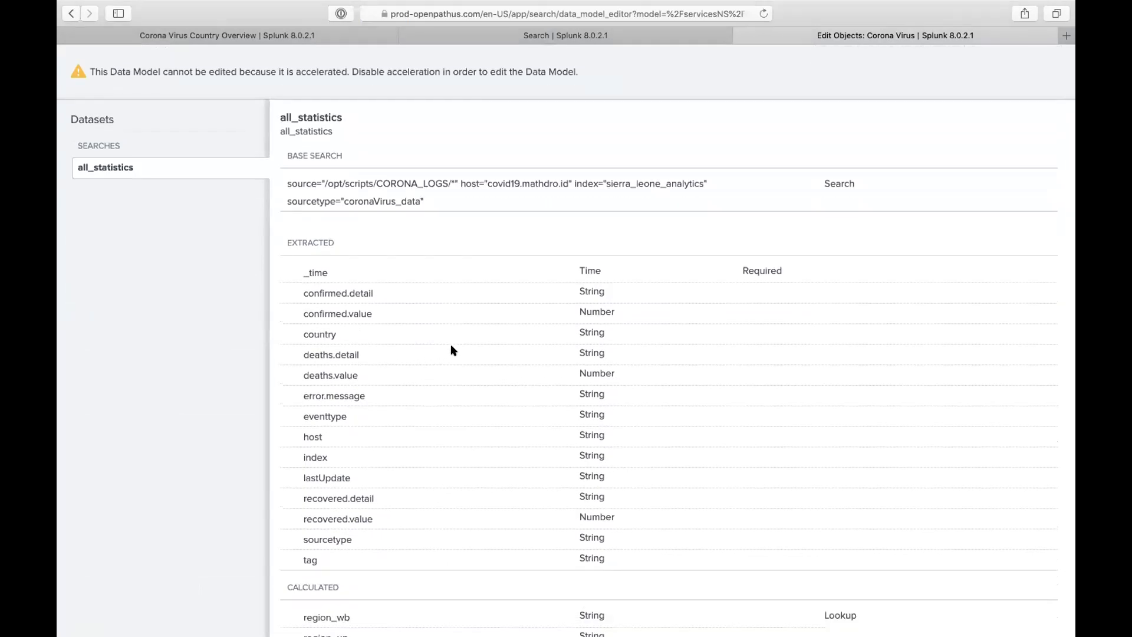
scroll(453, 348, "down", 2)
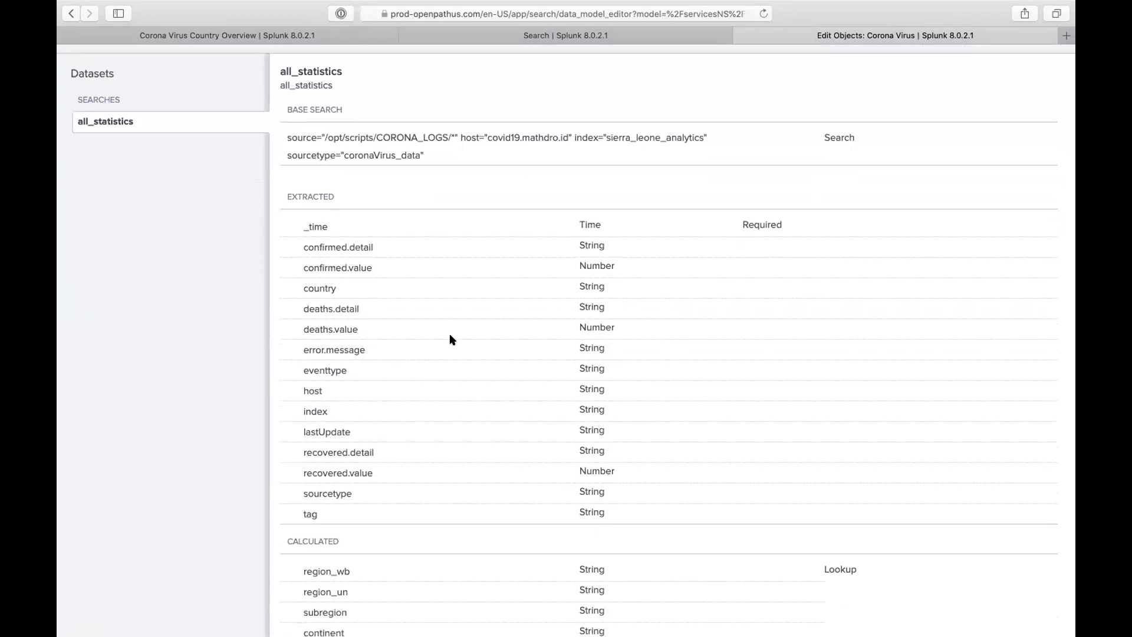
- Highlight the host clause, the sierra_leone_analytics index clause, then the whole base search to inspect it
left_click_drag(289, 137, 562, 131)
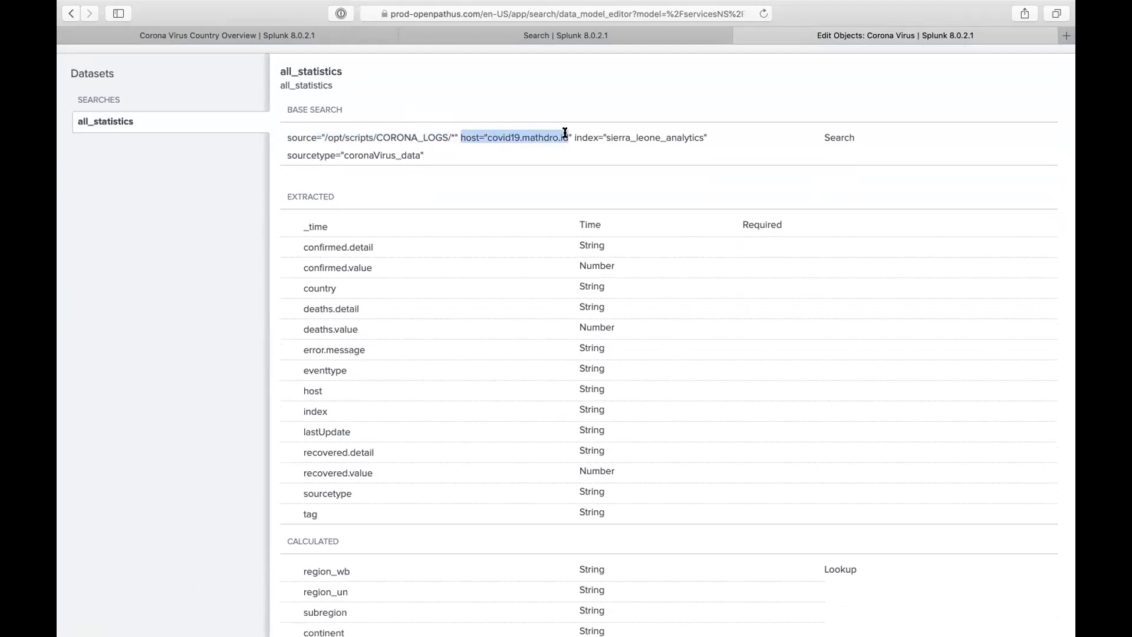
left_click(584, 141)
left_click_drag(576, 145, 717, 130)
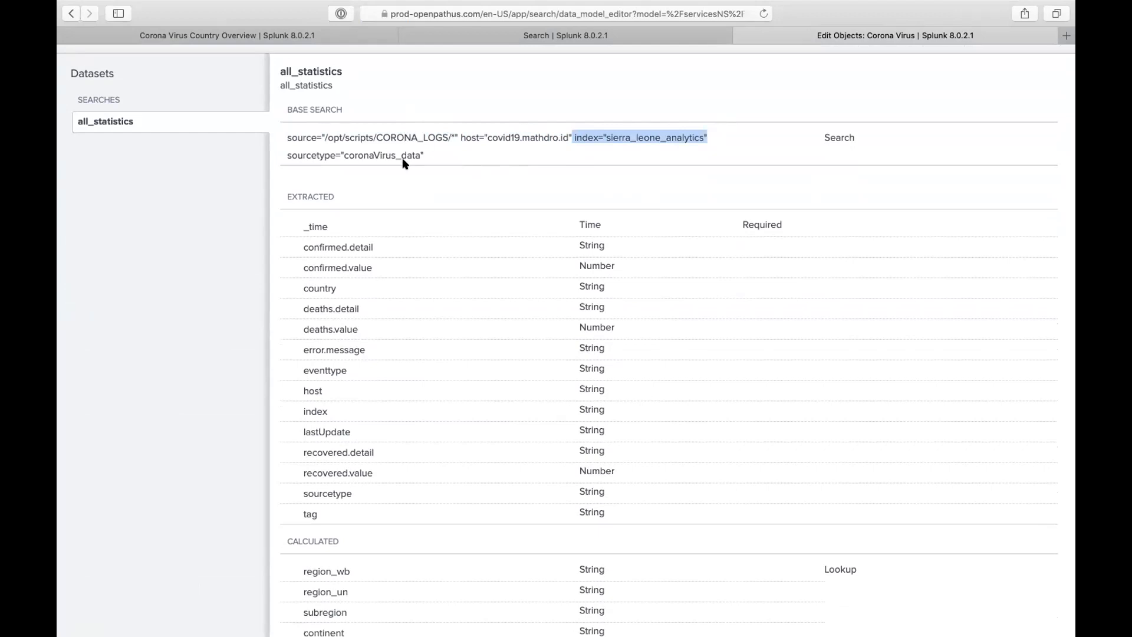
left_click(433, 155)
left_click(288, 134, "shift")
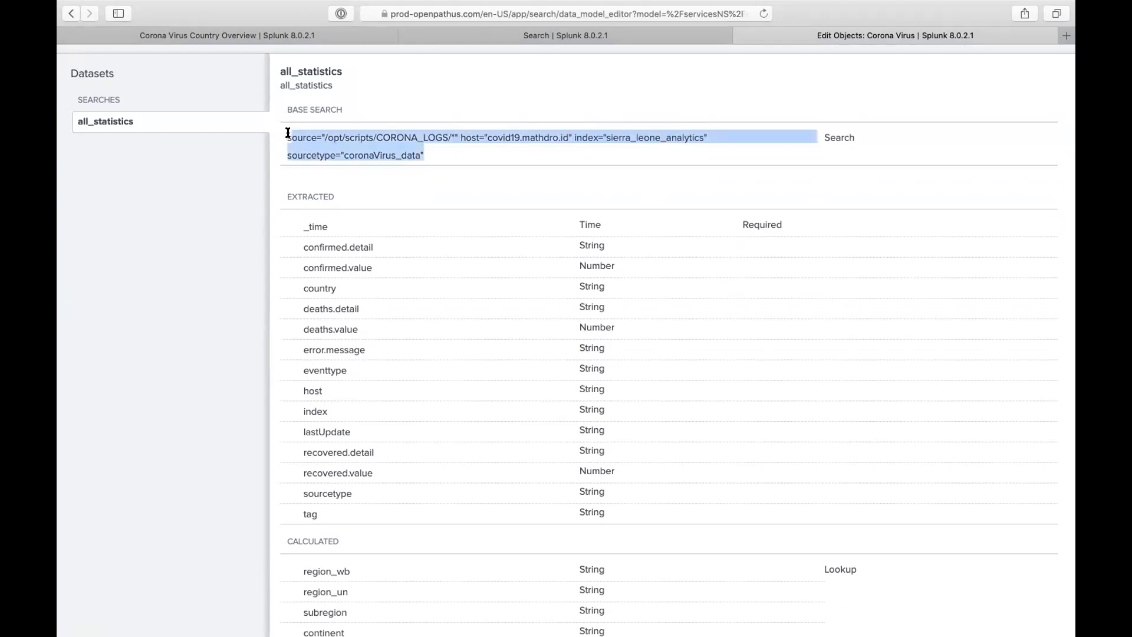
left_click(403, 177)
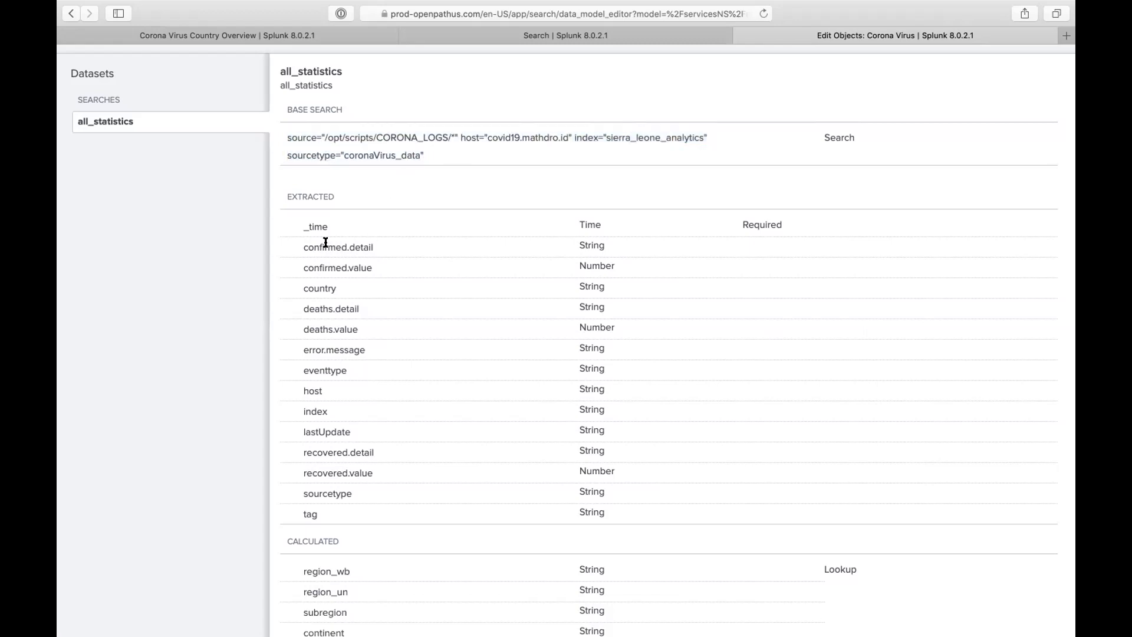
- Scroll through the all_statistics fields, including lookup-calculated region_wb, region_un, subregion, continent, iso2 and iso3
scroll(323, 292, "down", 3)
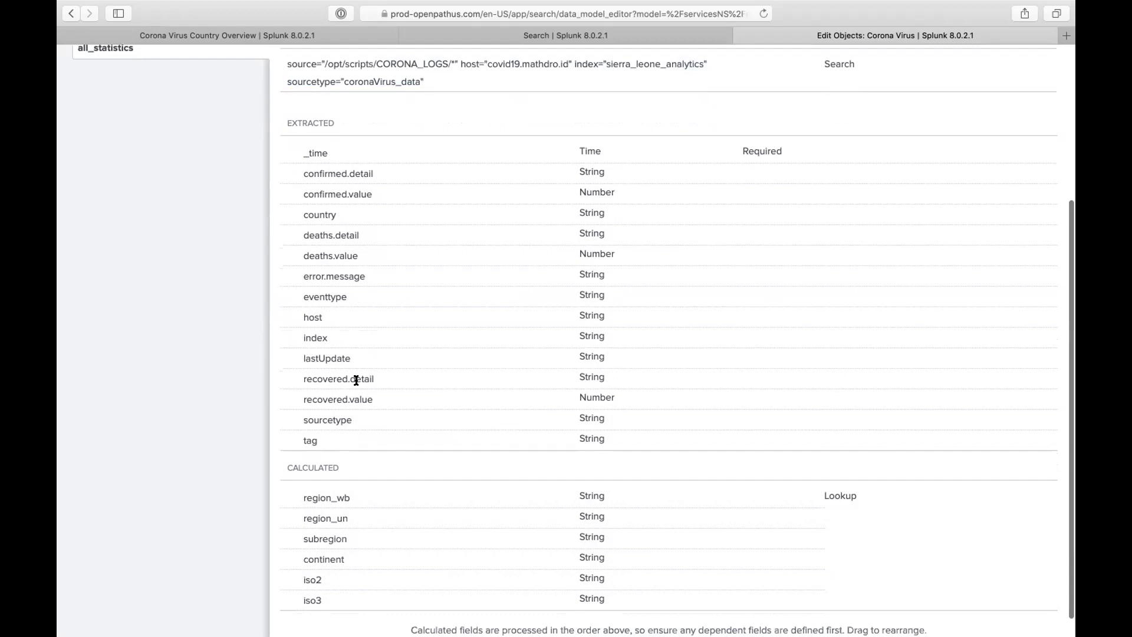
scroll(345, 426, "up", 2)
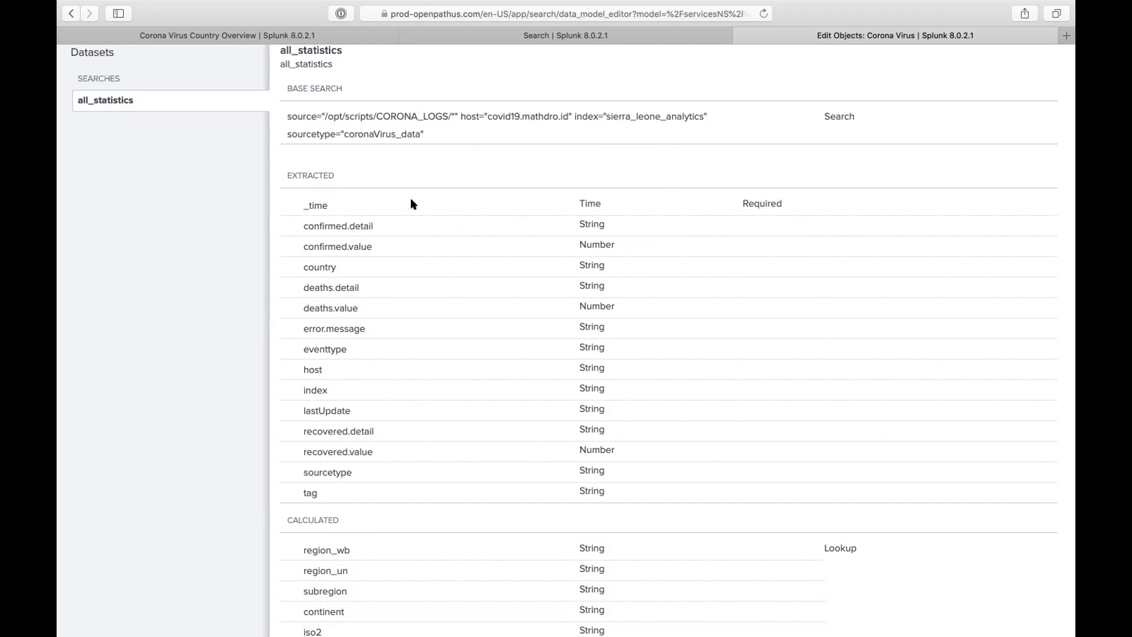
scroll(411, 204, "down", 2)
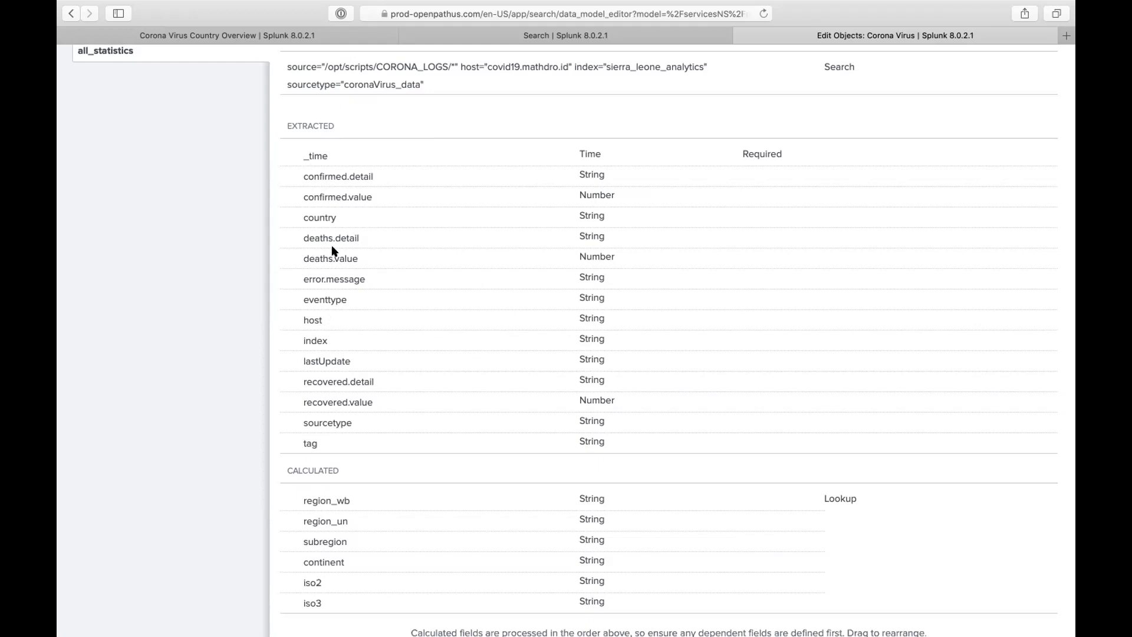
scroll(332, 248, "up", 3)
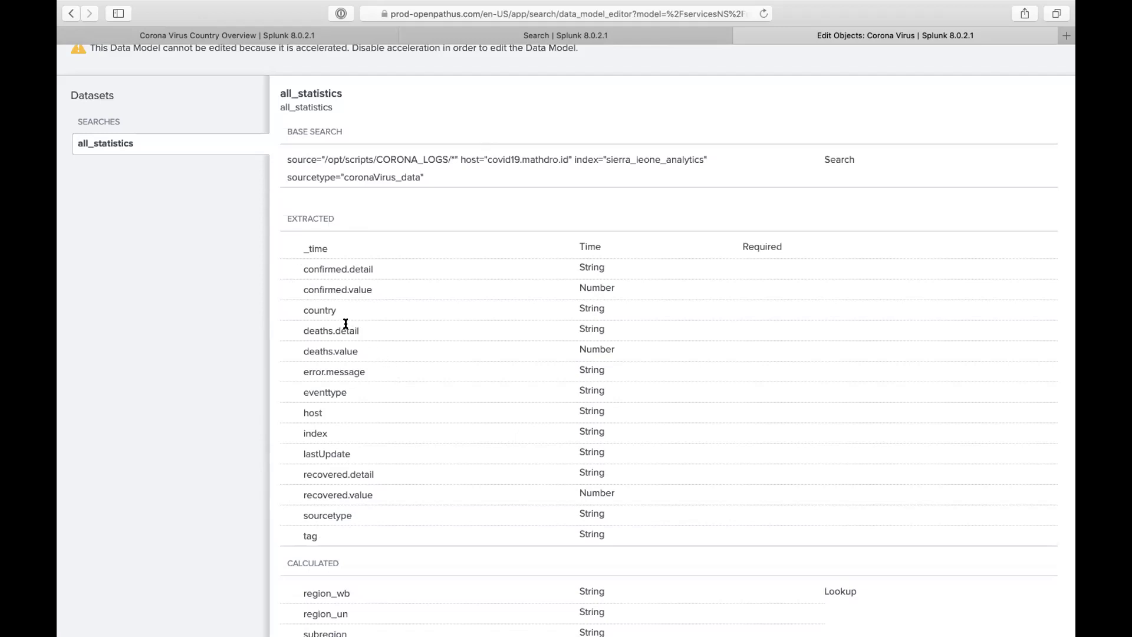
left_click(535, 36)
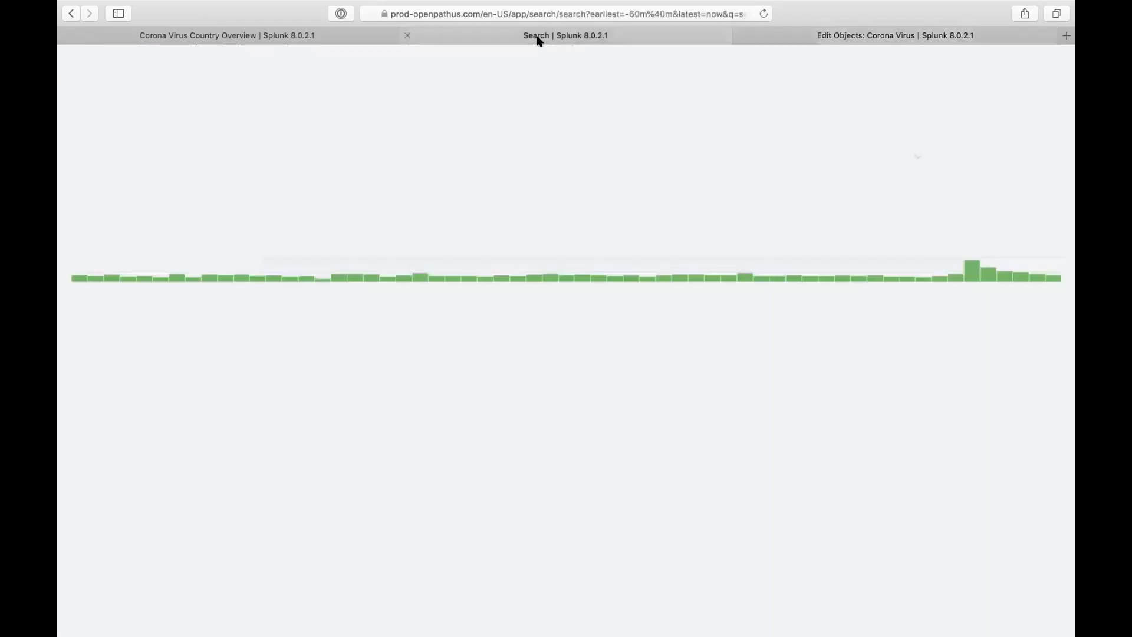
left_click_drag(391, 153, 77, 155)
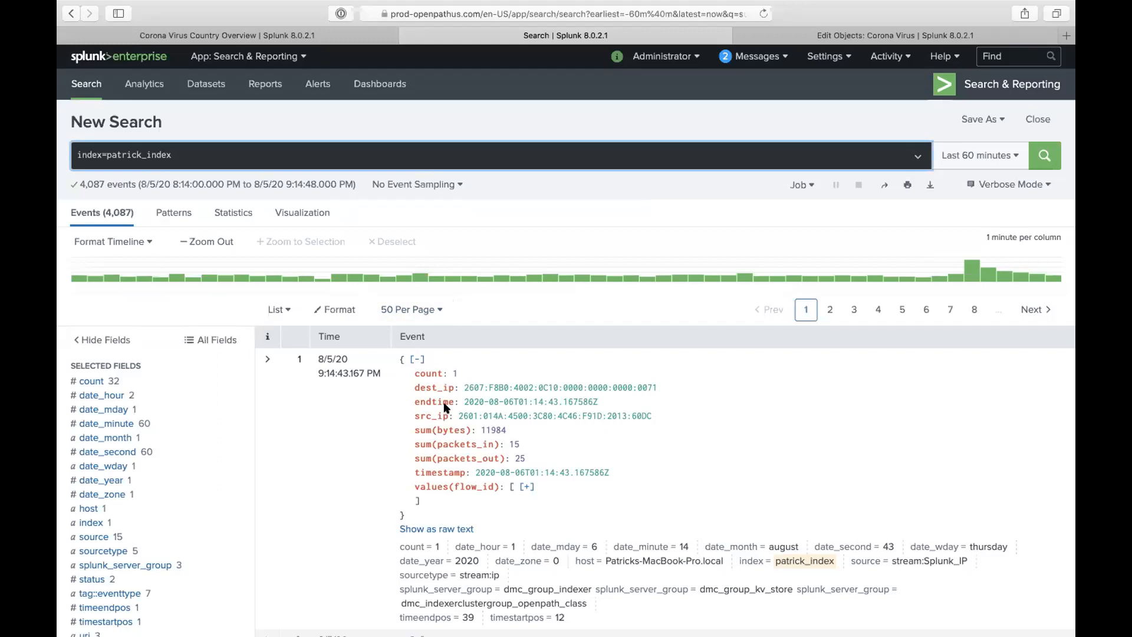
scroll(442, 401, "down", 2)
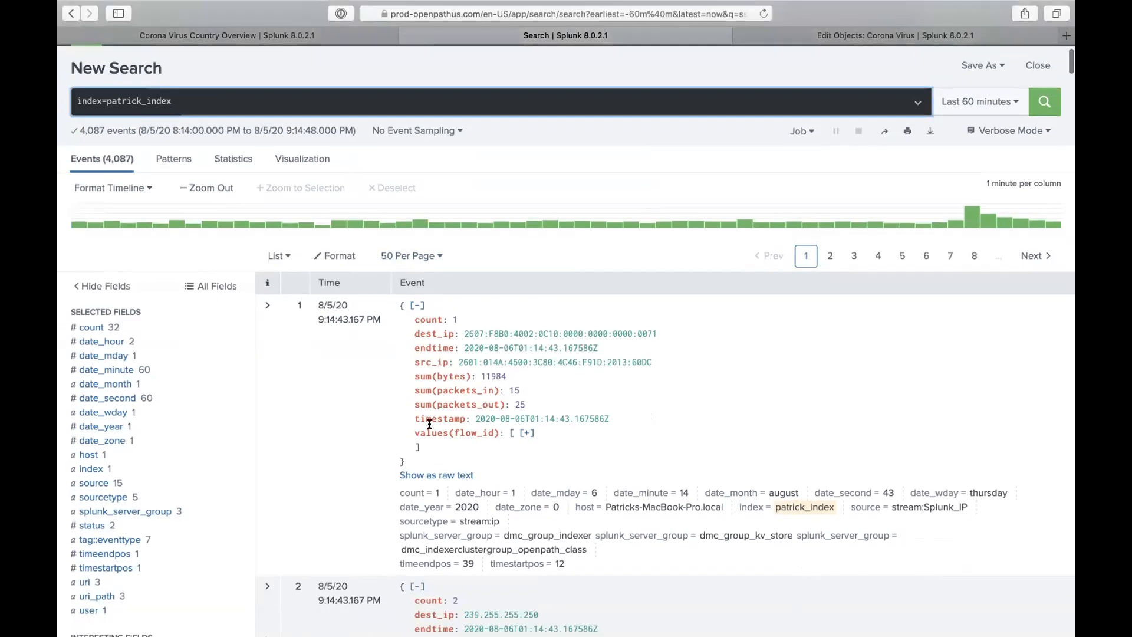
scroll(430, 412, "down", 4)
scroll(429, 426, "down", 2)
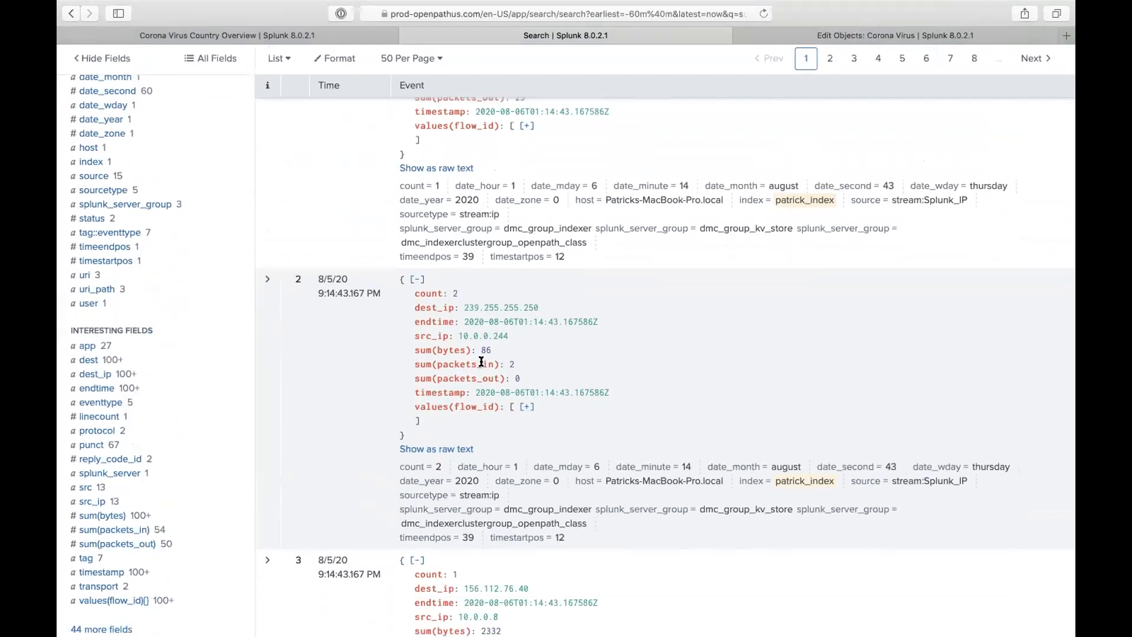
scroll(481, 362, "down", 2)
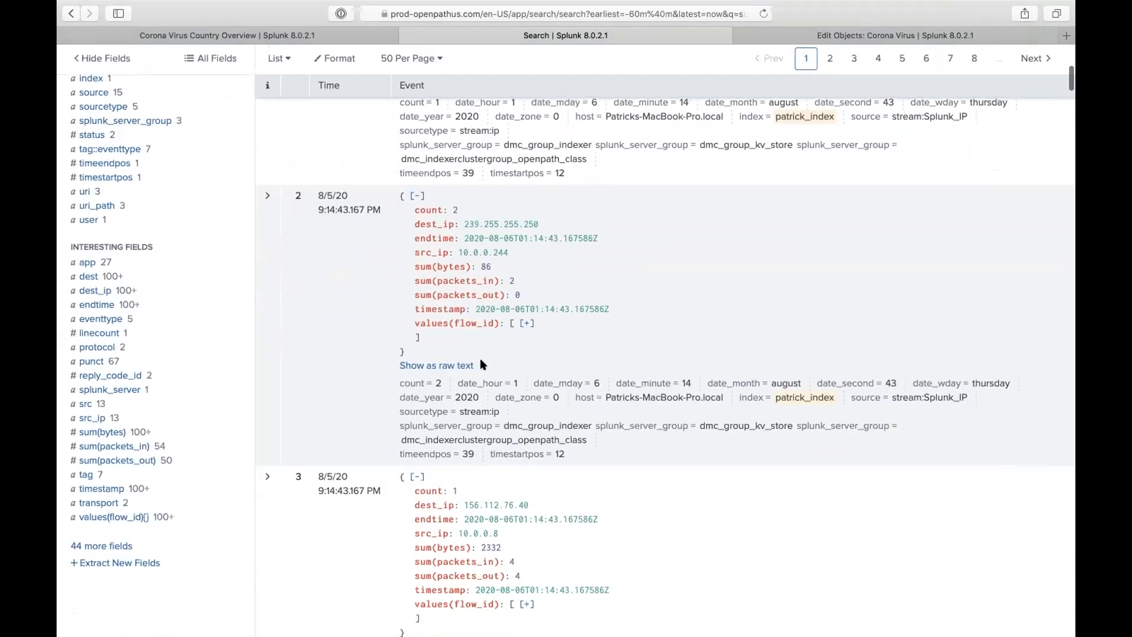
scroll(481, 364, "down", 3)
scroll(481, 362, "down", 8)
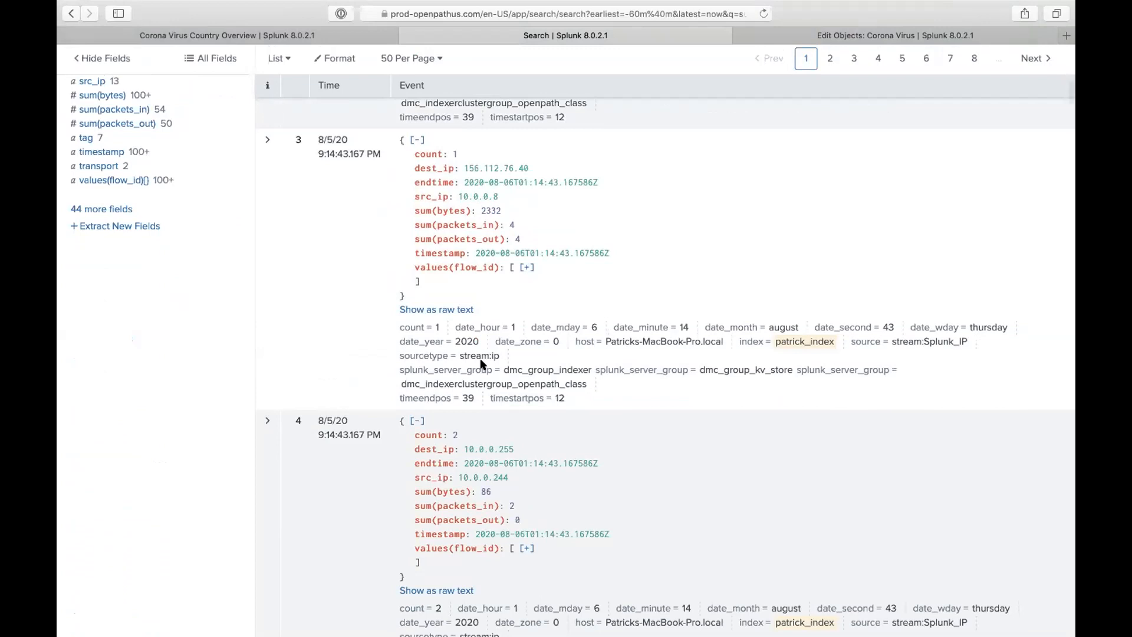
scroll(481, 364, "down", 6)
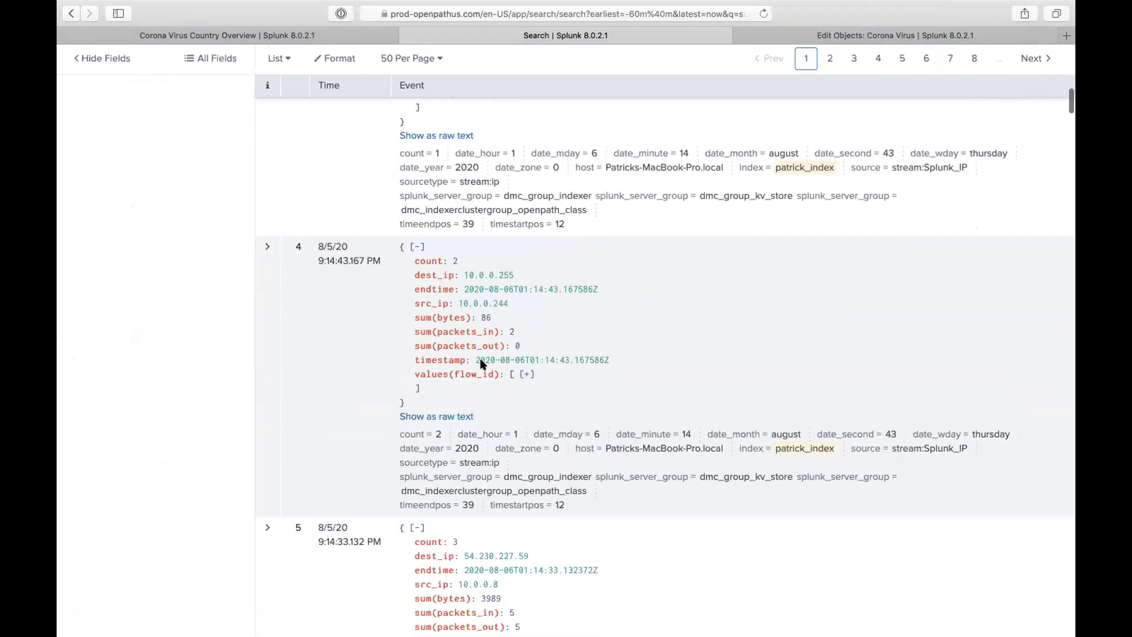
scroll(480, 359, "down", 2)
scroll(479, 361, "up", 20)
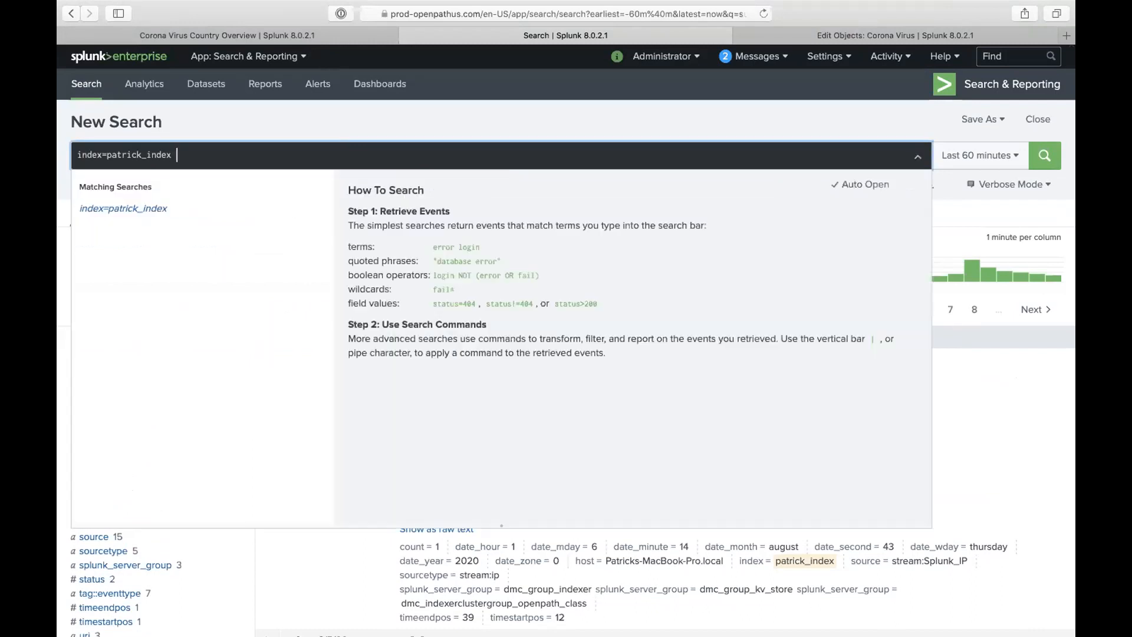
- Append '| table src_ip sum(bytes) sum(packets_in) sum(packets_out)' to the patrick_index search and run it
type("| table ")
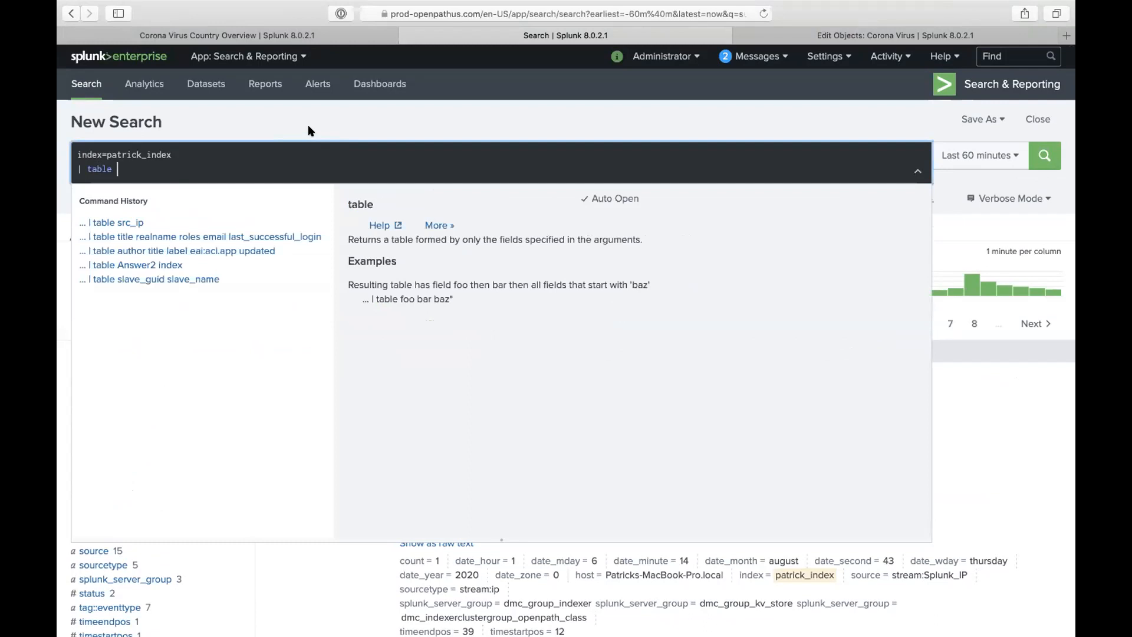
type("src_ip")
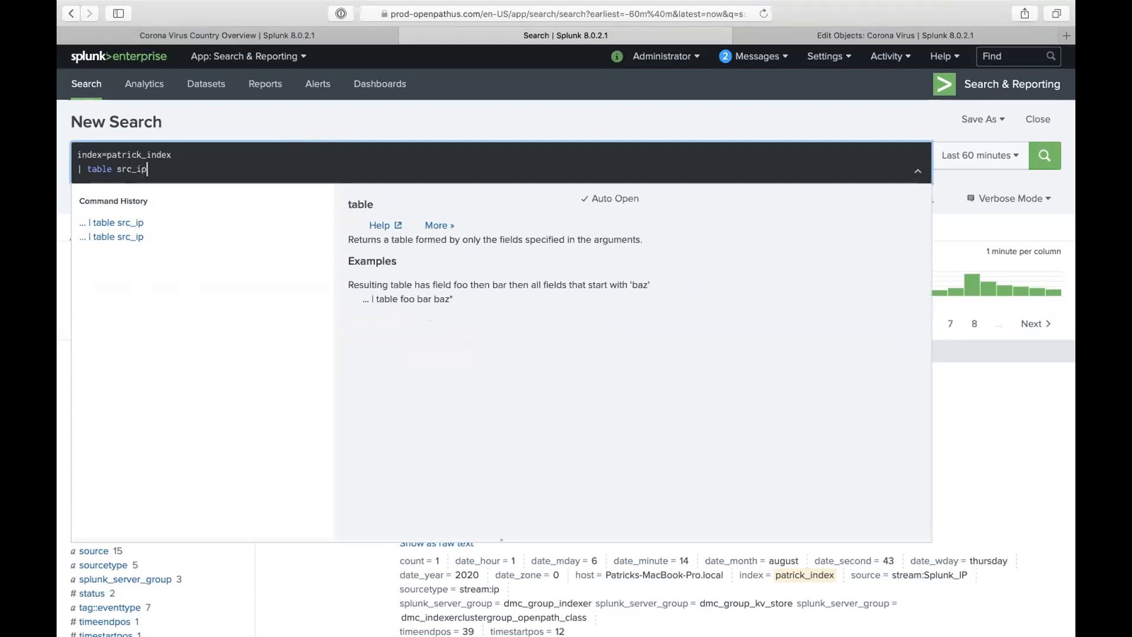
left_click(310, 119)
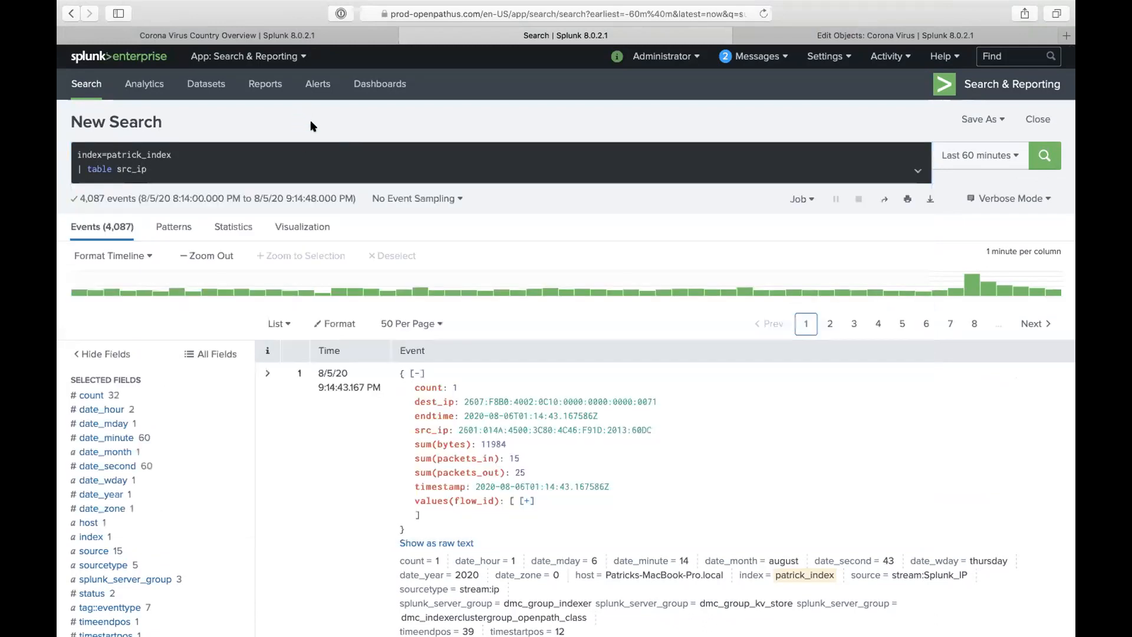
left_click(275, 169)
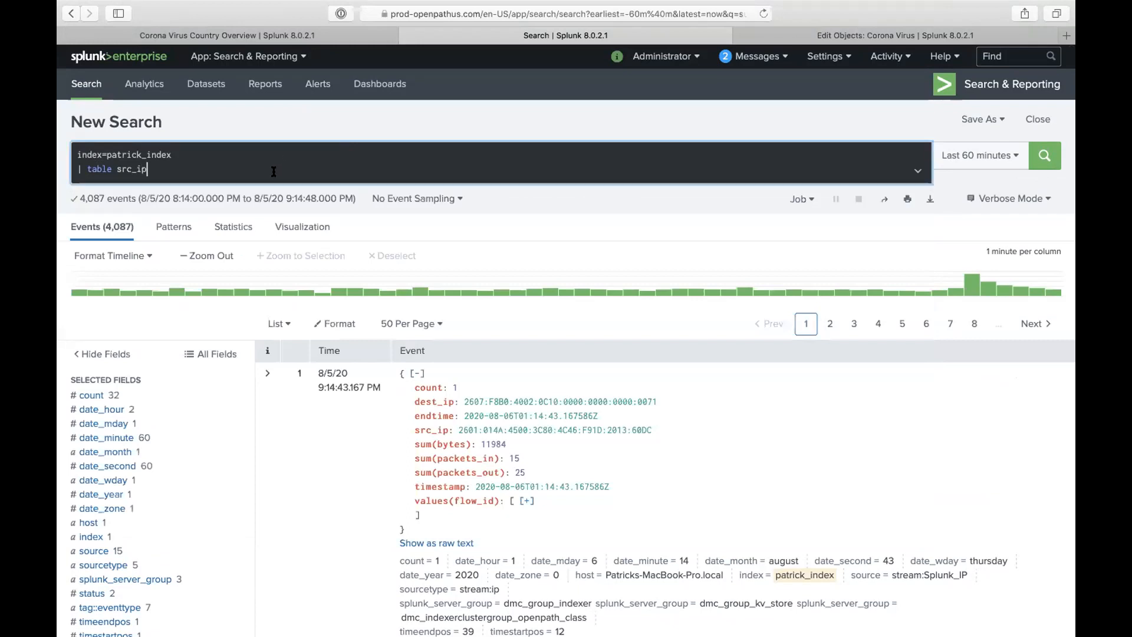
type("sum(bytes)")
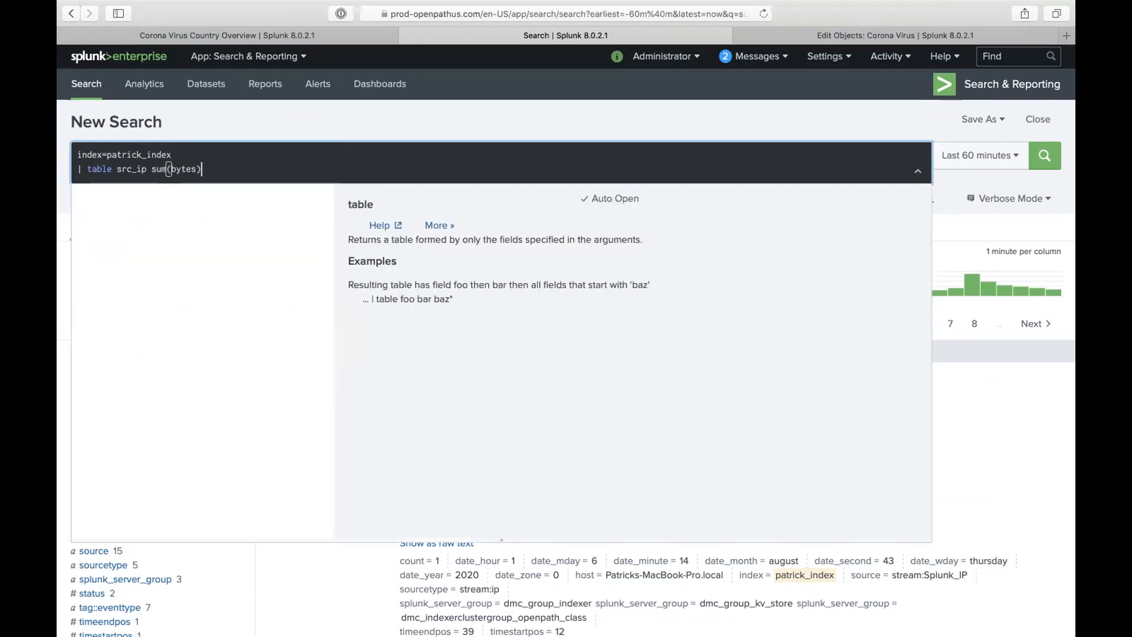
left_click(319, 142)
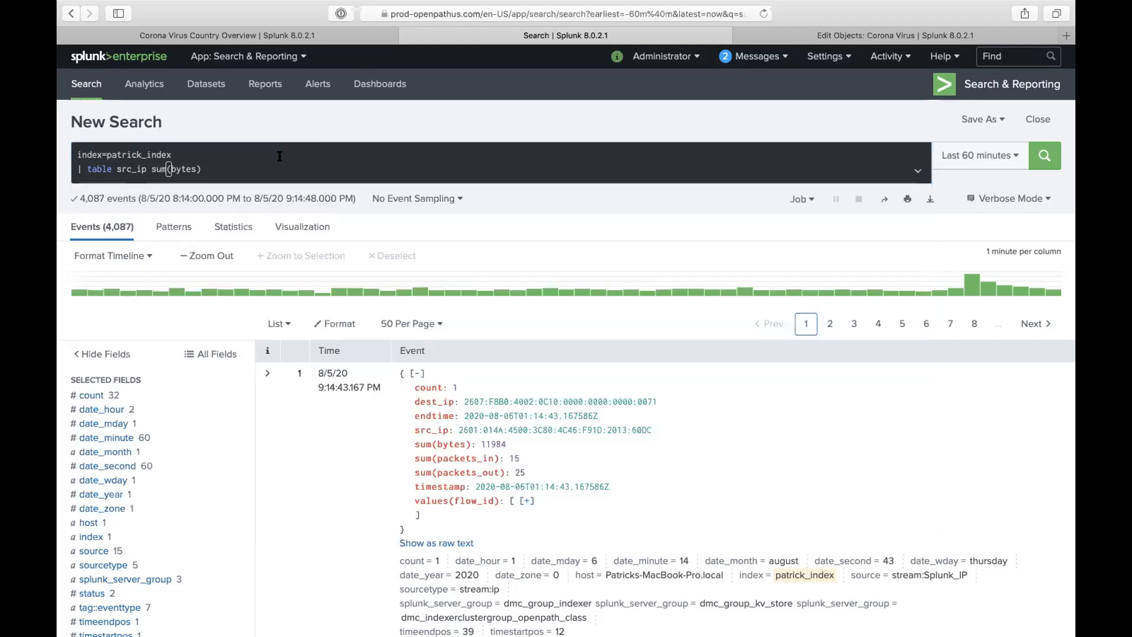
left_click(260, 170)
type("sum(packets_in) sum")
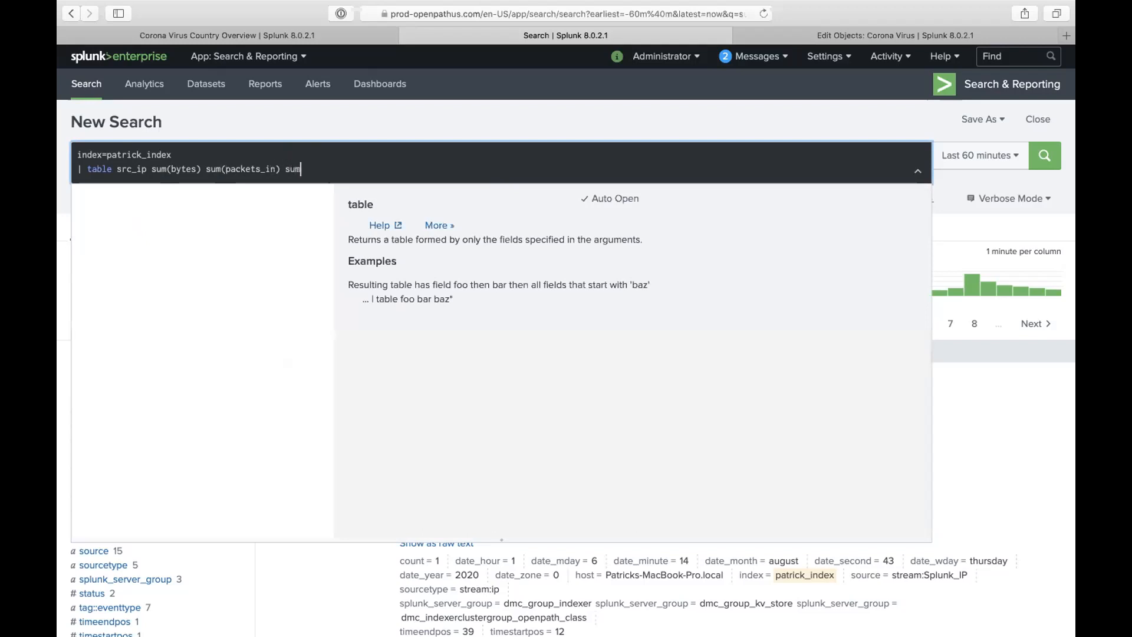
type("(packets_out)")
key("Return")
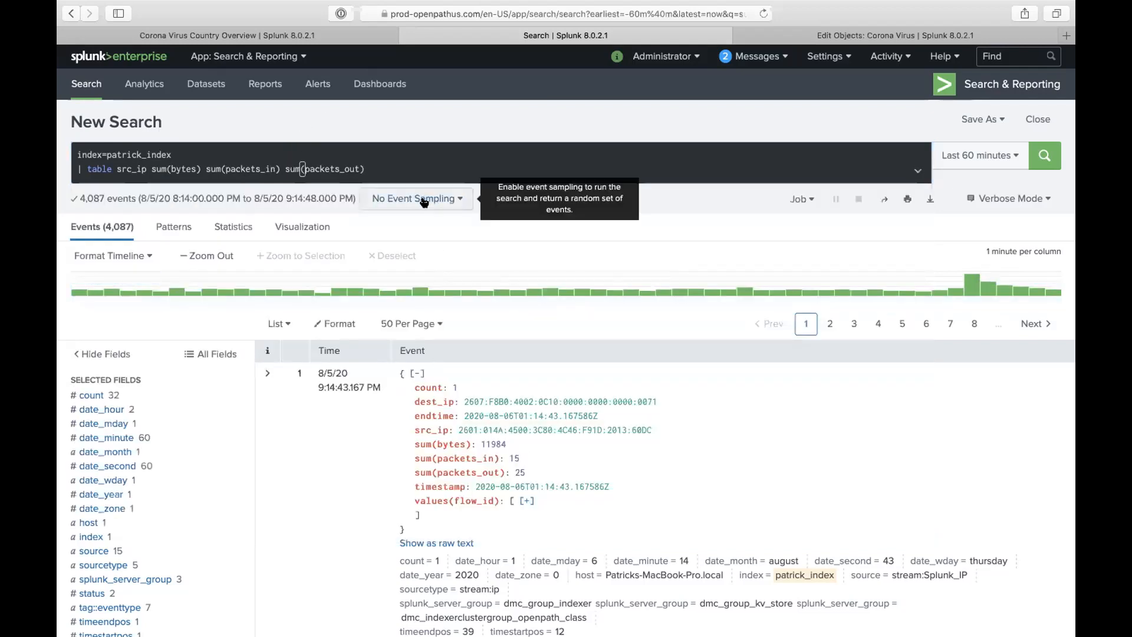
left_click(526, 501)
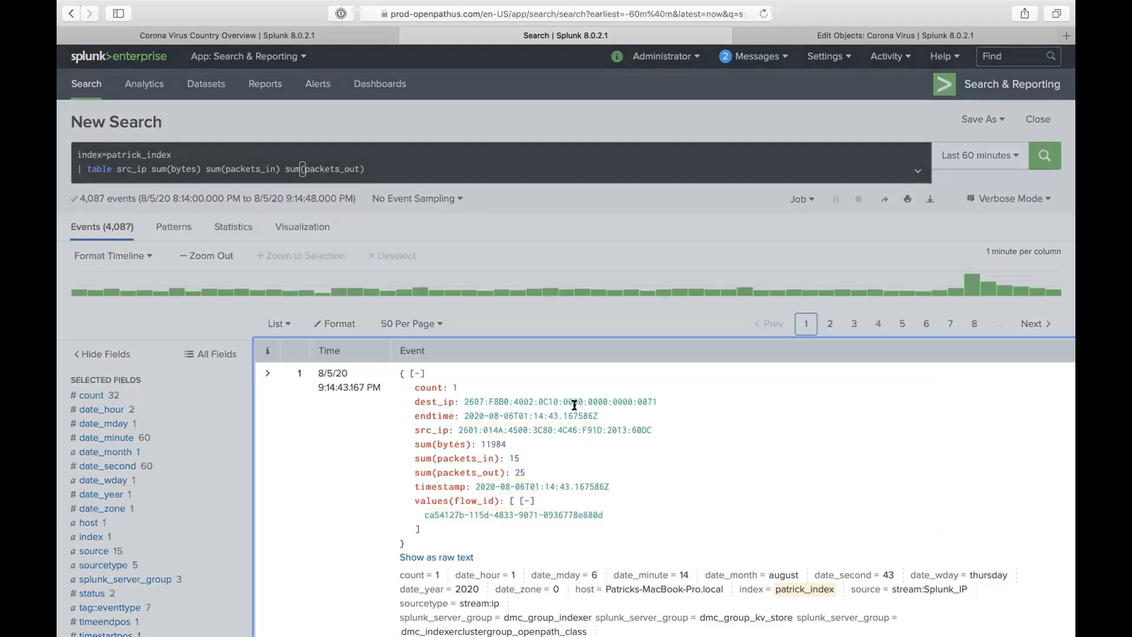
left_click(434, 165)
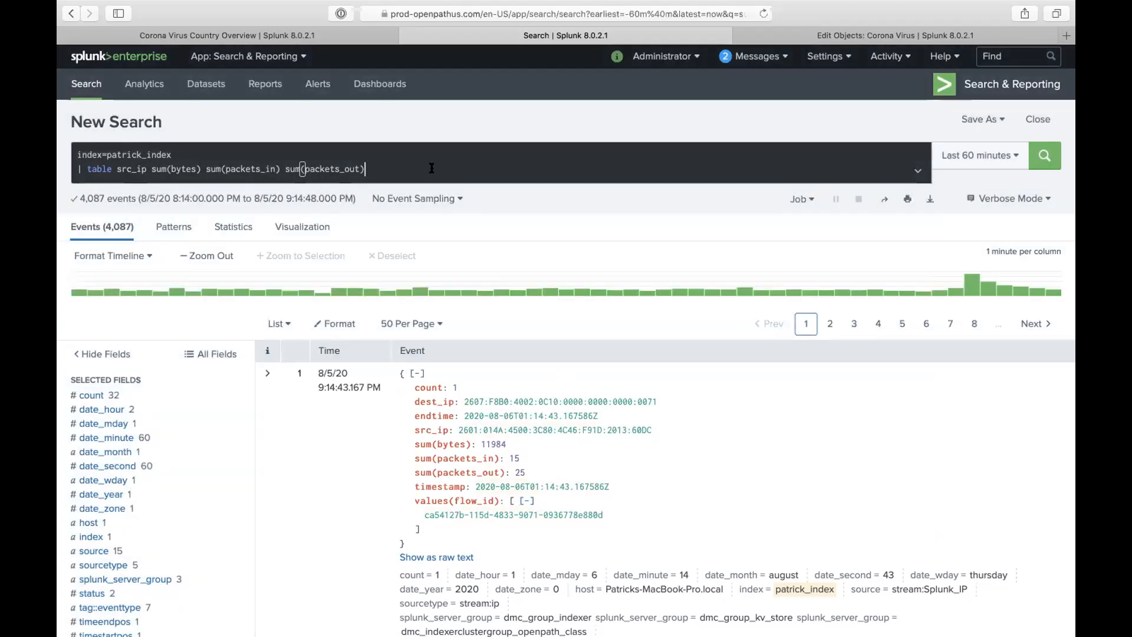
key("Return")
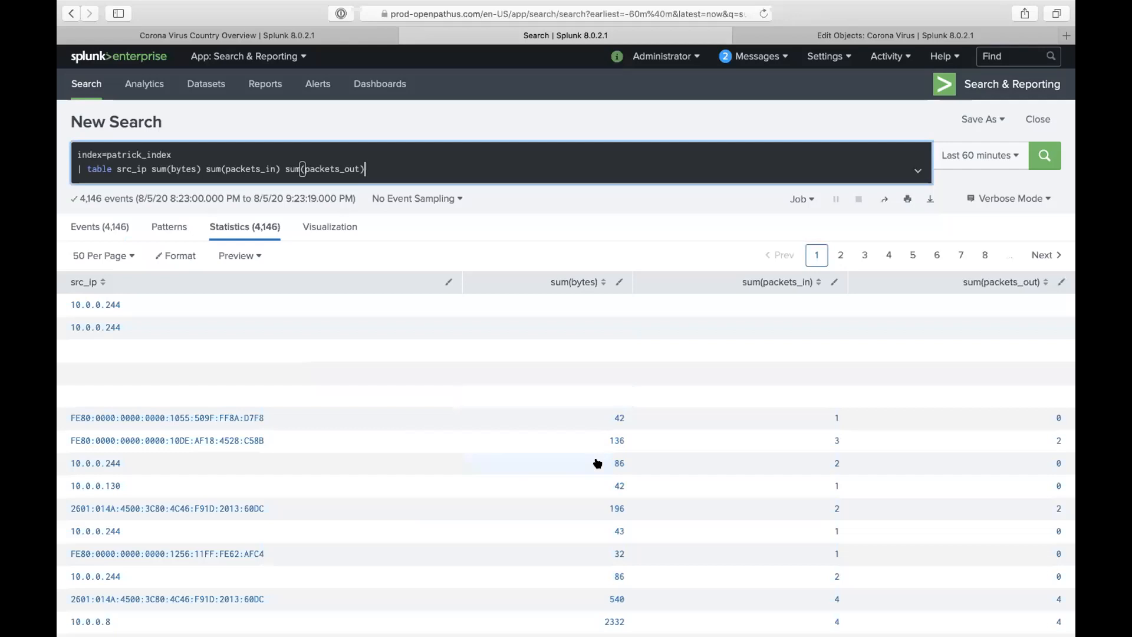
- Add an eval line setting packets_in to the copied sum(packets_in) field name and run it
scroll(596, 462, "down", 2)
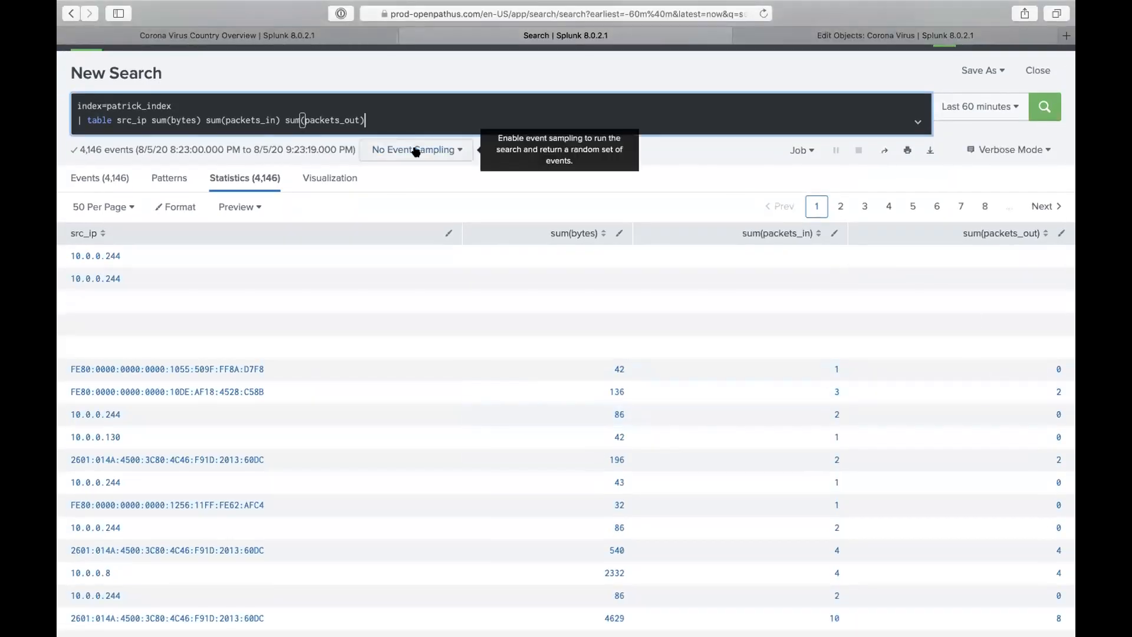
type("| eval ")
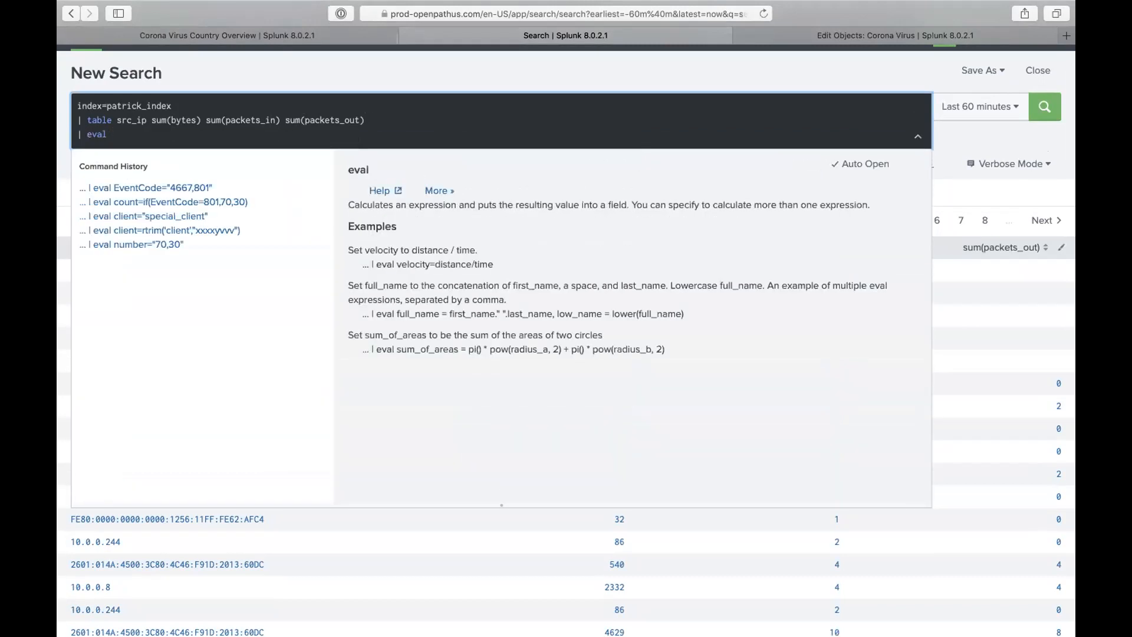
type("packets_in=")
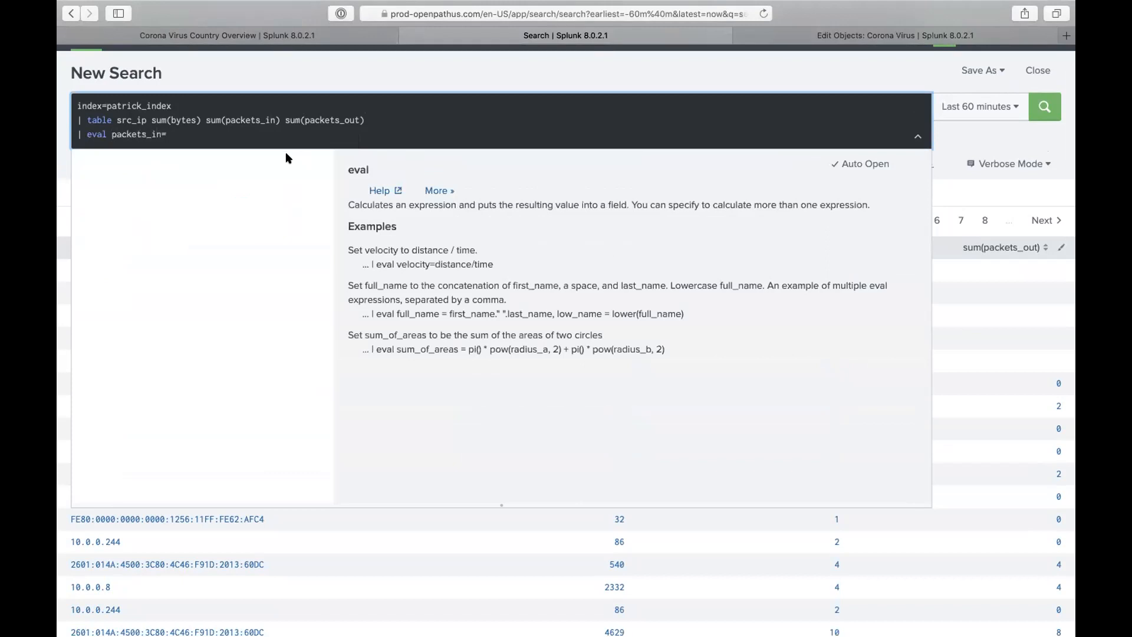
left_click_drag(205, 118, 277, 113)
key("super+c")
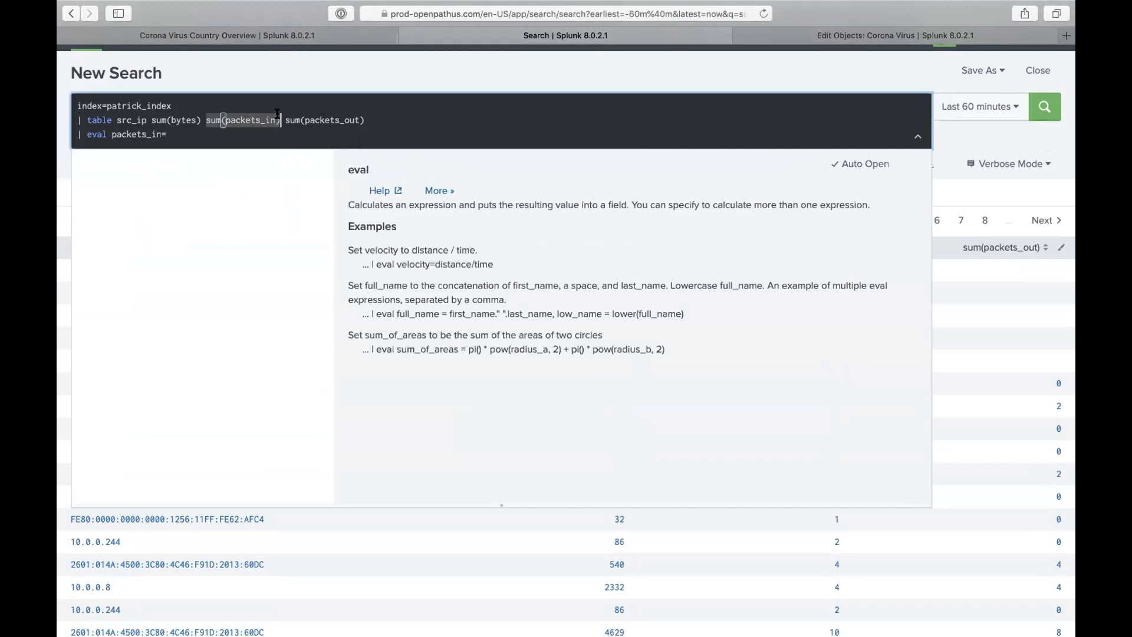
left_click(230, 134)
key("super+v")
key("Return")
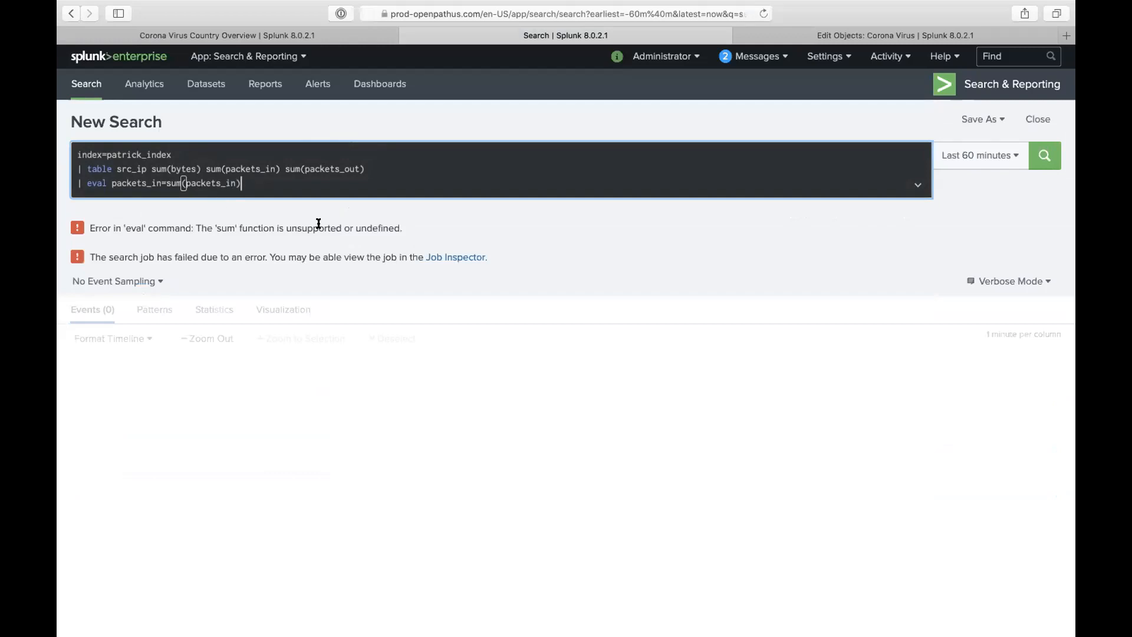
- Wrap sum(packets_in) in single quotes in the eval expression and rerun the search
type("'")
left_click(165, 181)
type("'")
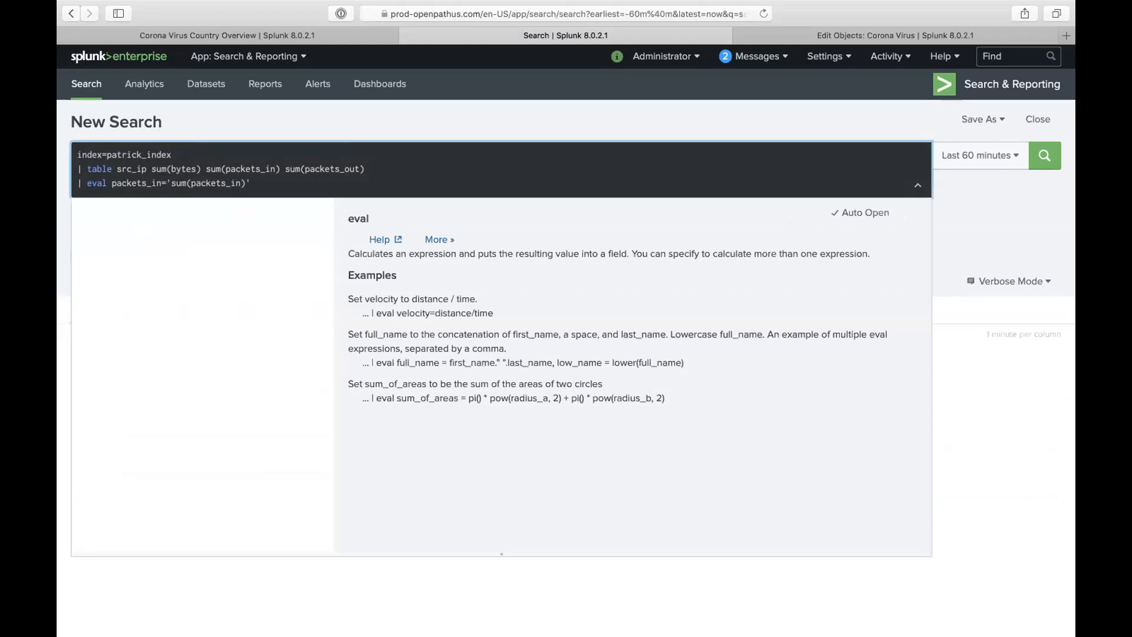
key("Return")
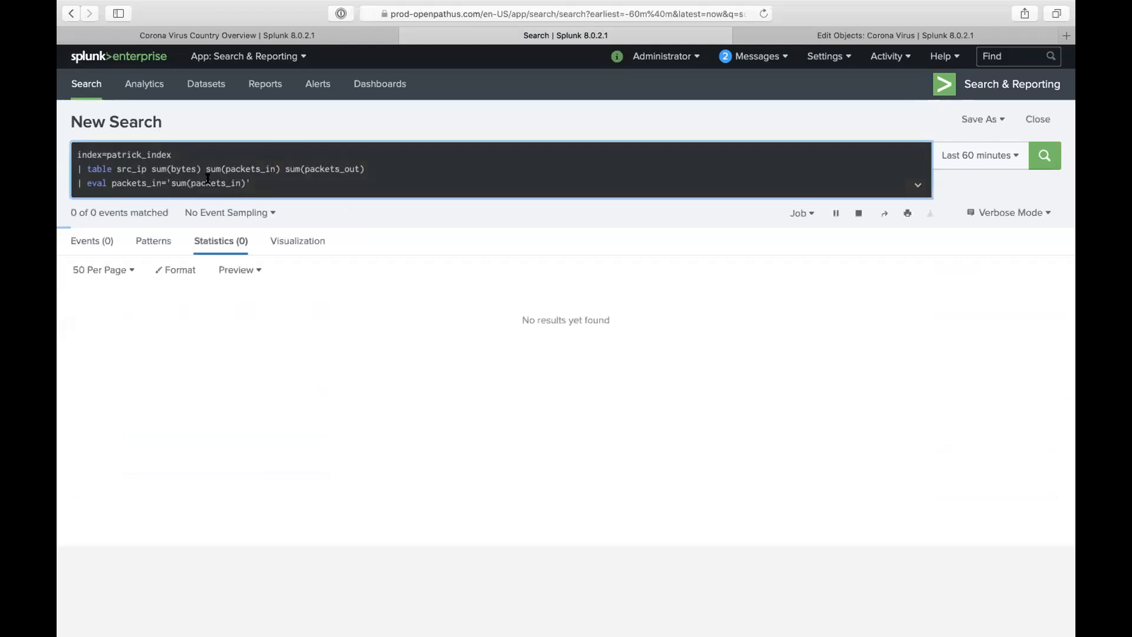
left_click(190, 182)
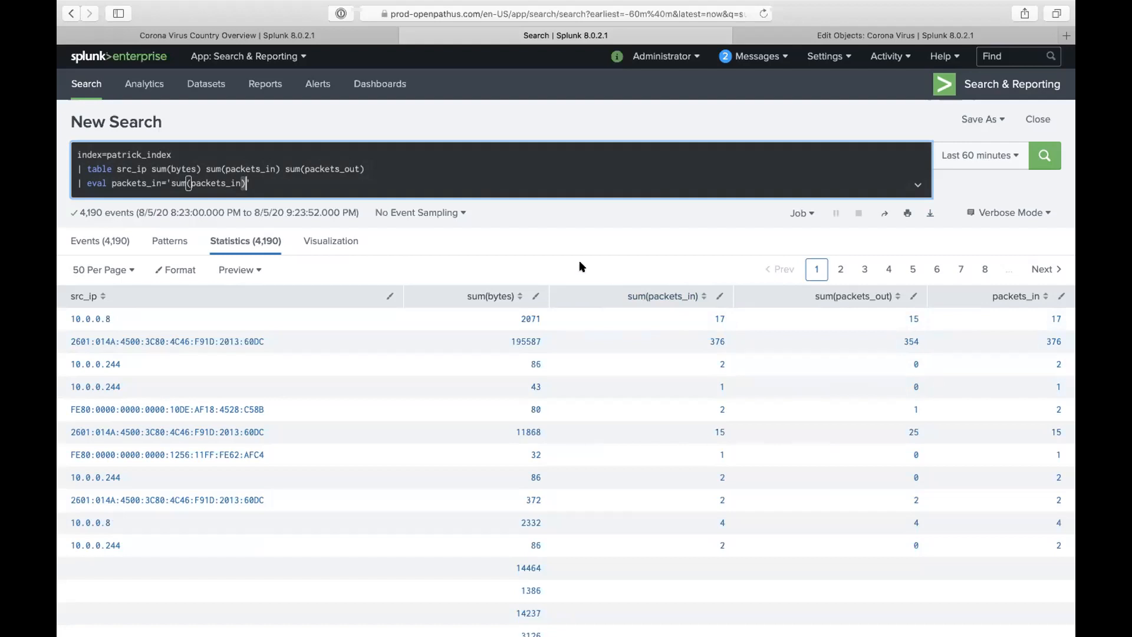
left_click(323, 187)
left_click(842, 33)
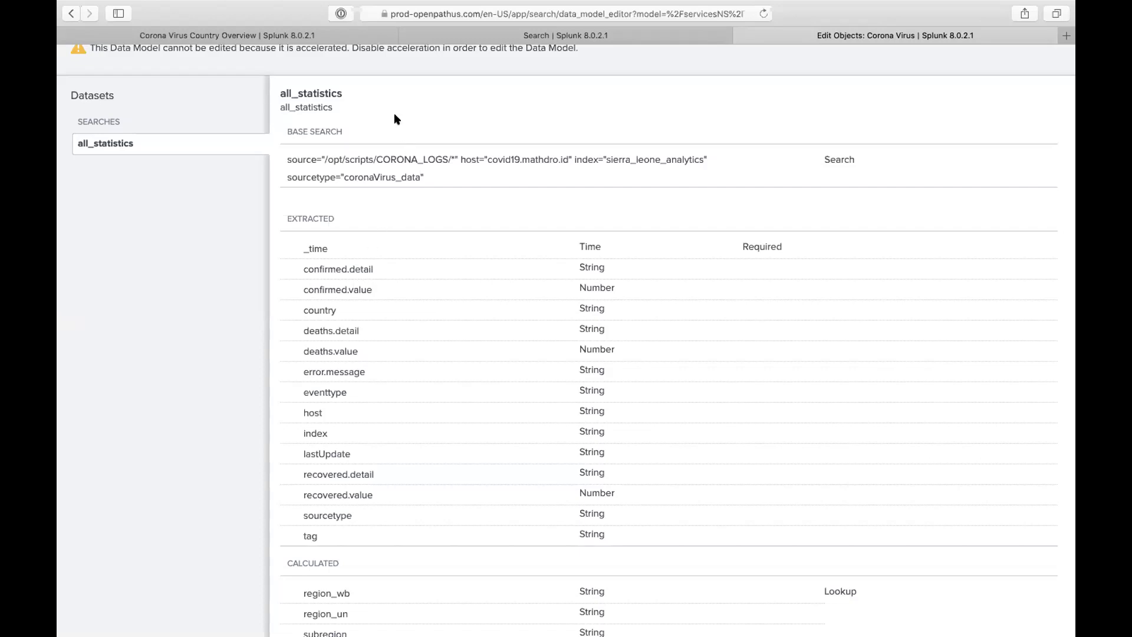
left_click(474, 37)
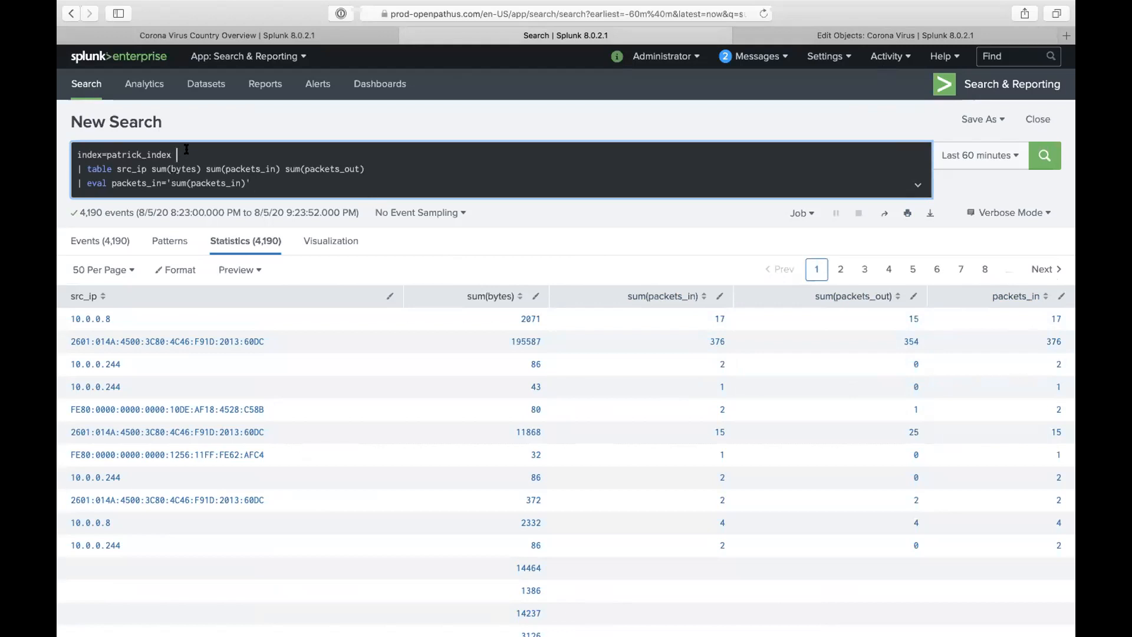
- Highlight part of the patrick_index name in the search bar
left_click_drag(141, 154, 111, 155)
- Go back to the Search tab with 4,190 events tabulated by src_ip and the packets_in column
left_click(817, 35)
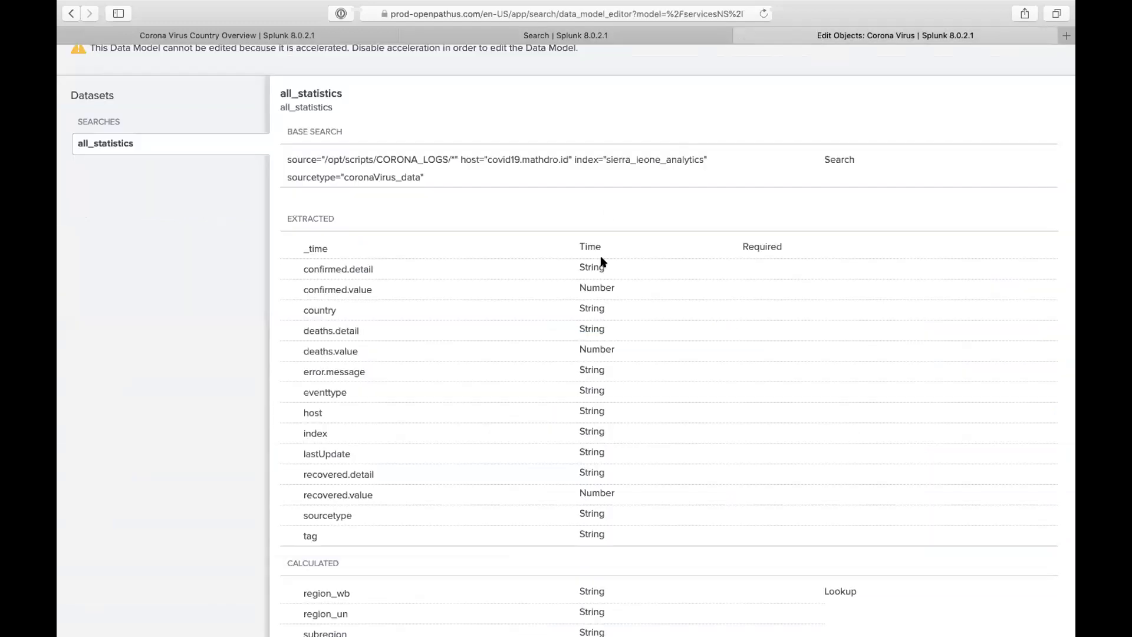
left_click(565, 36)
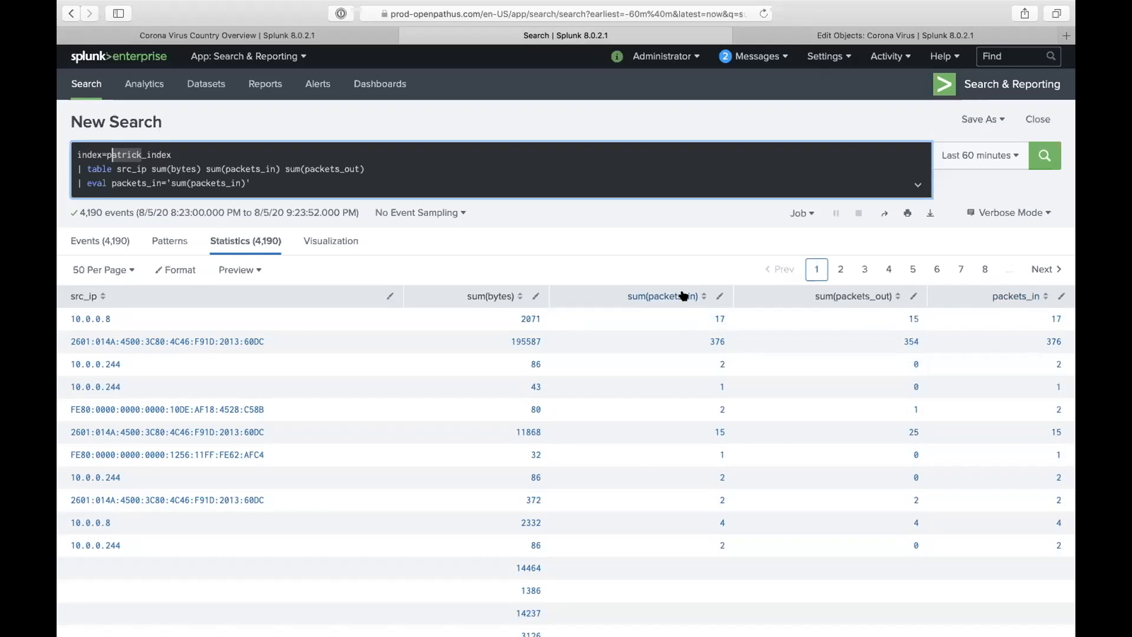
- Start a new command line at the end of the table and eval query
left_click(826, 58)
left_click(460, 183)
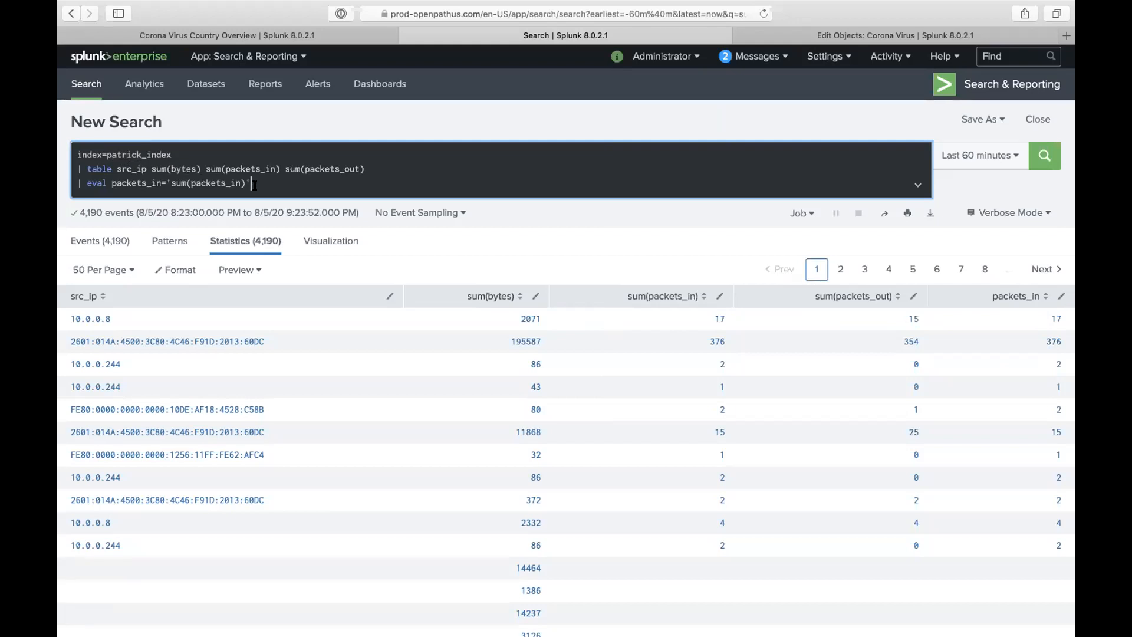
left_click_drag(253, 185, 211, 150)
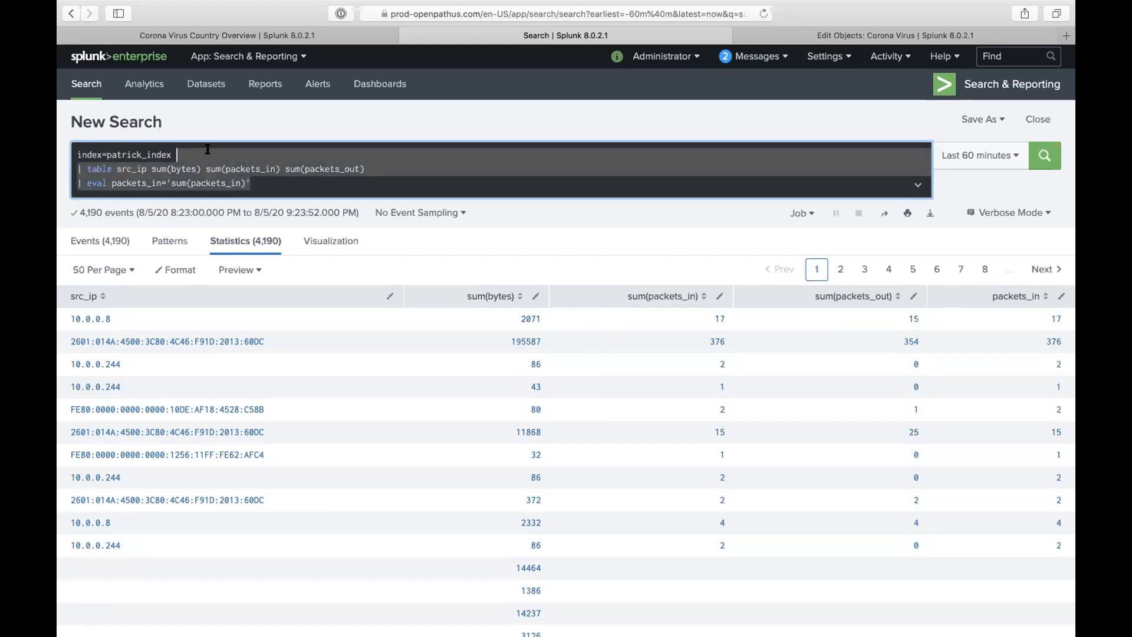
left_click(256, 180)
key("shift+Return")
- Append '| collect index=access_index' and run it, returning 4,130 events
type("| ")
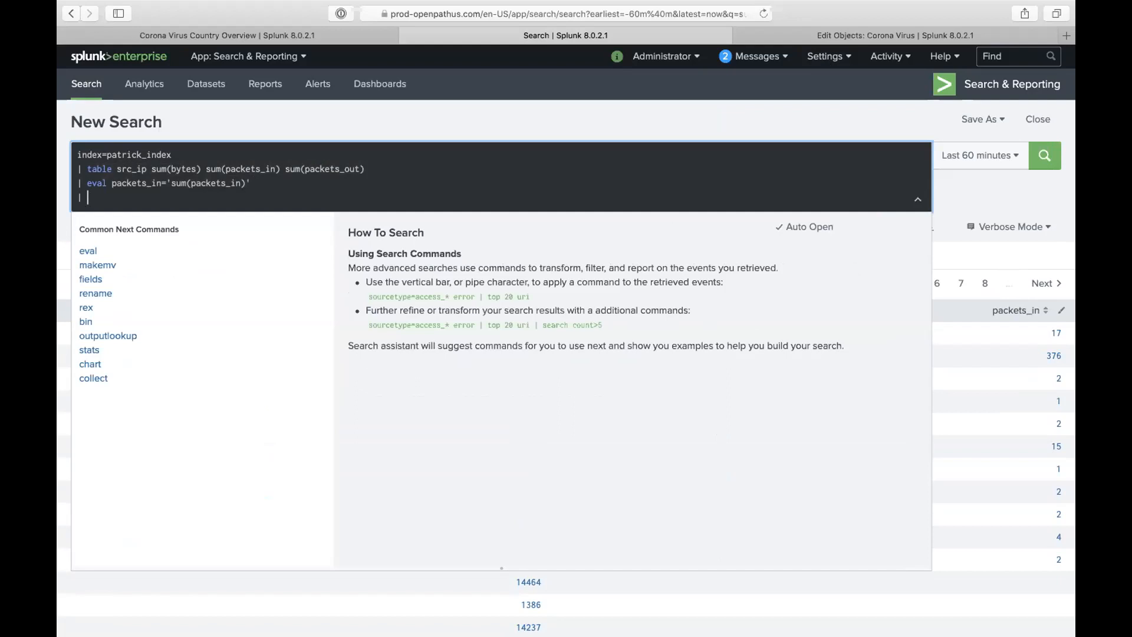
type("collect")
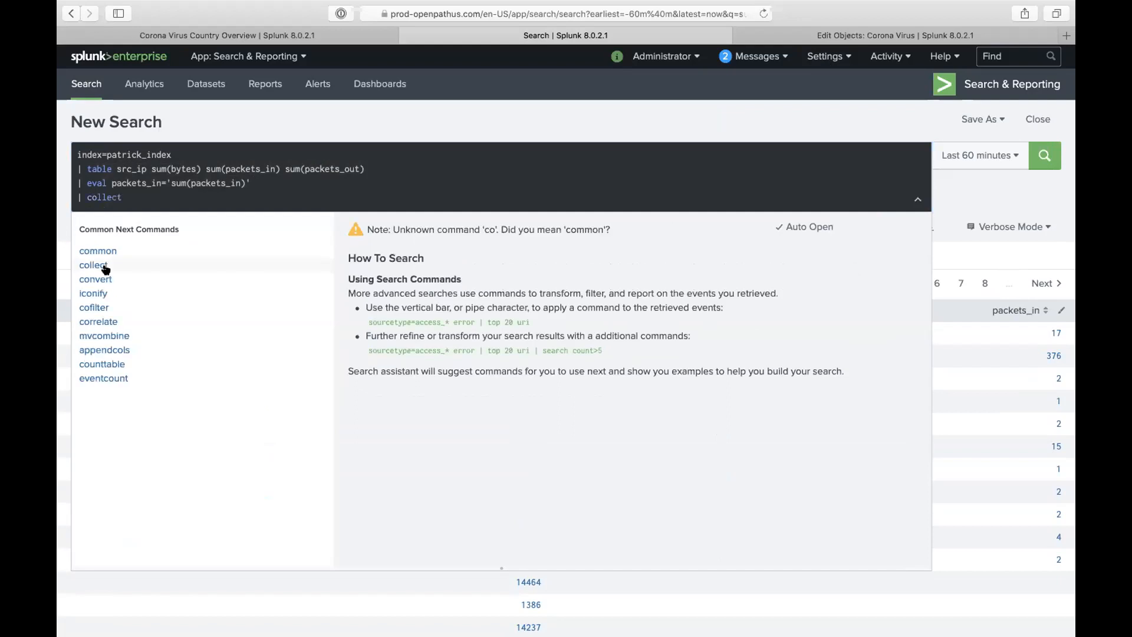
left_click(94, 265)
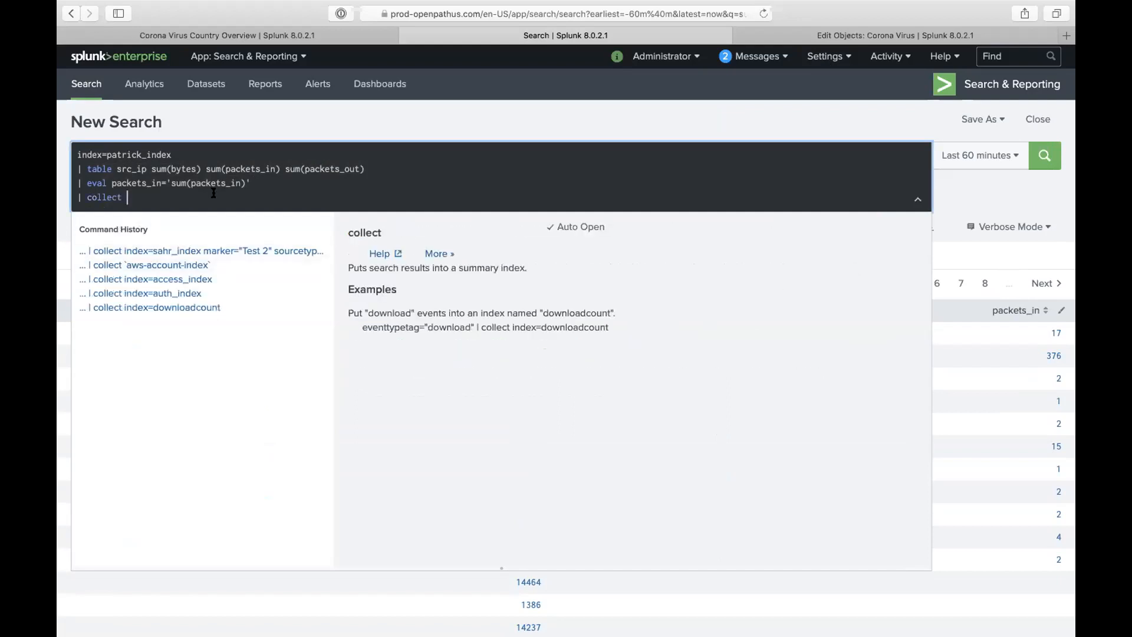
type("index=")
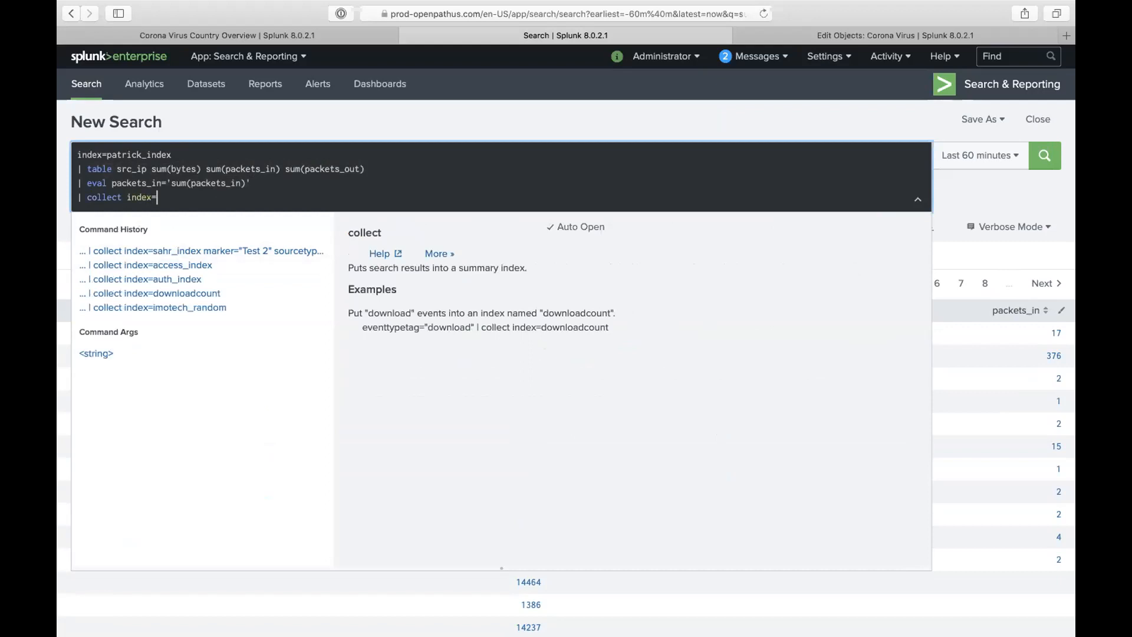
left_click(165, 265)
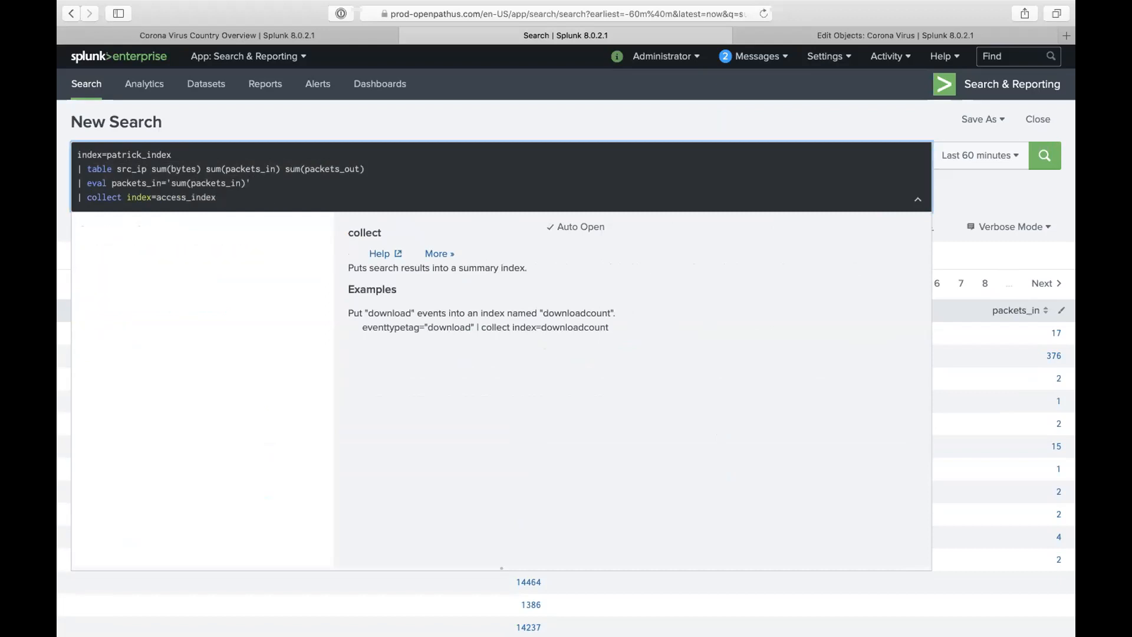
key("Return")
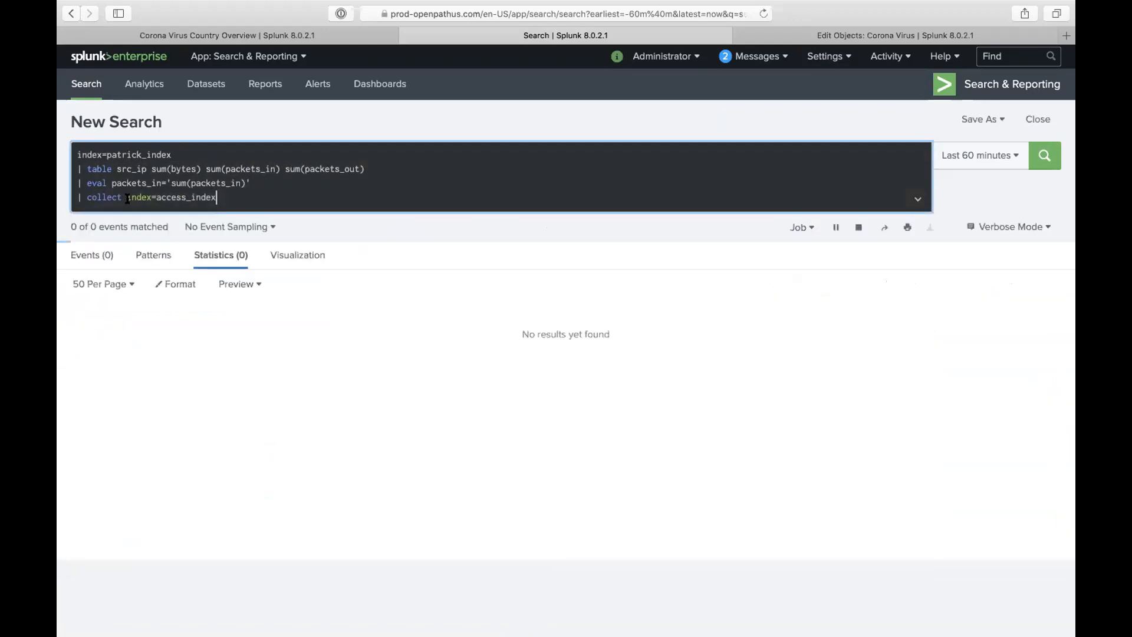
left_click_drag(127, 198, 65, 101)
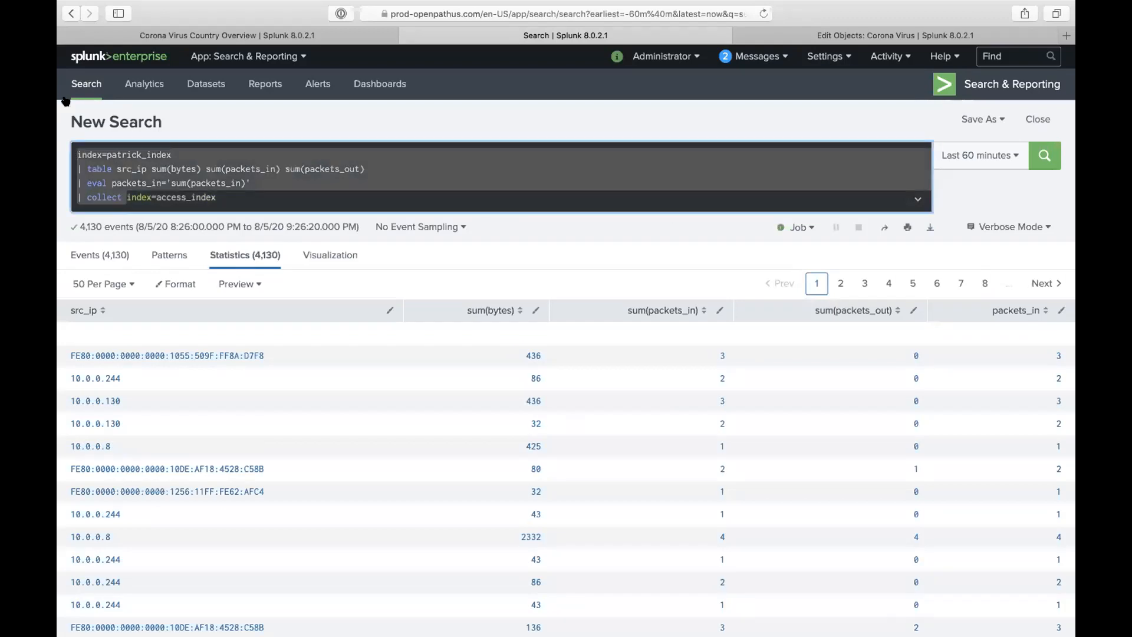
key("BackSpace")
key("Return")
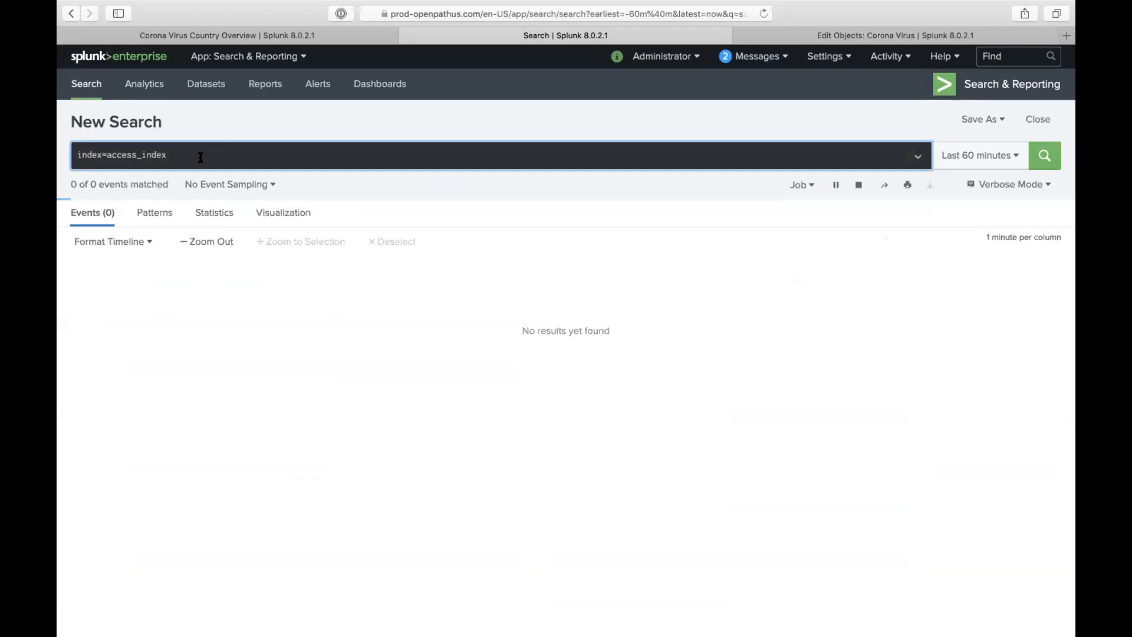
left_click(959, 155)
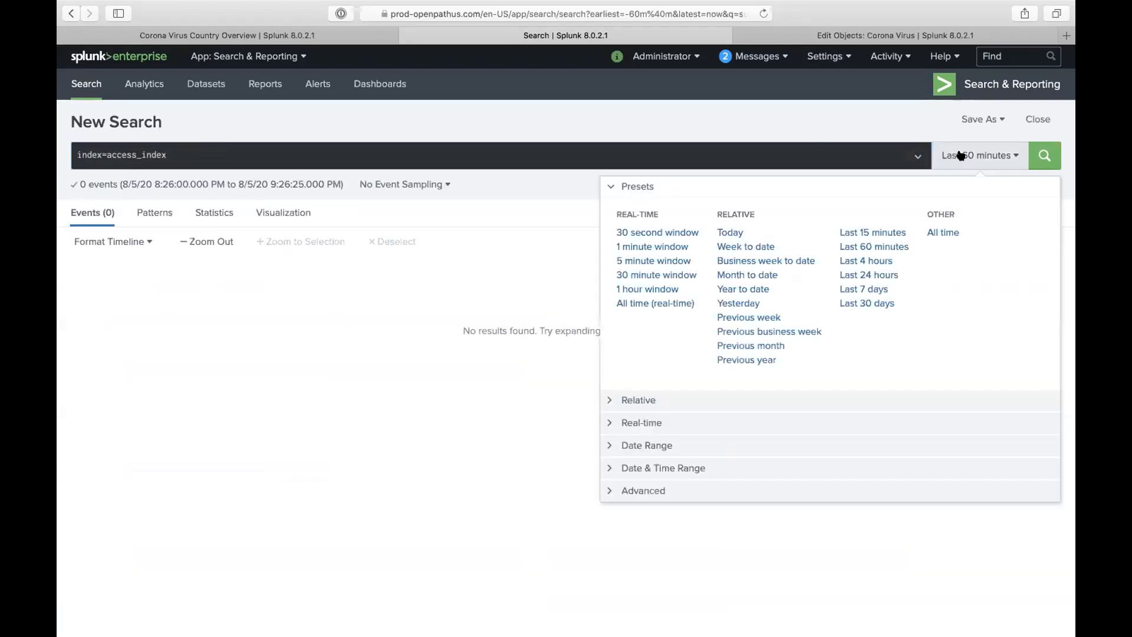
left_click(938, 232)
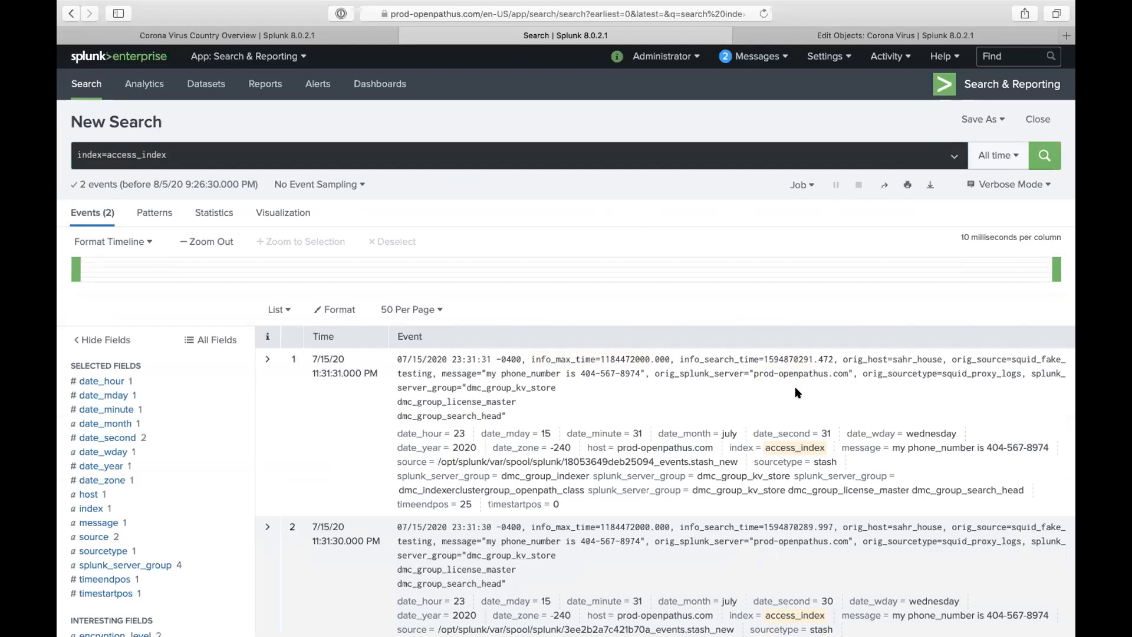
scroll(767, 378, "down", 5)
scroll(710, 409, "up", 6)
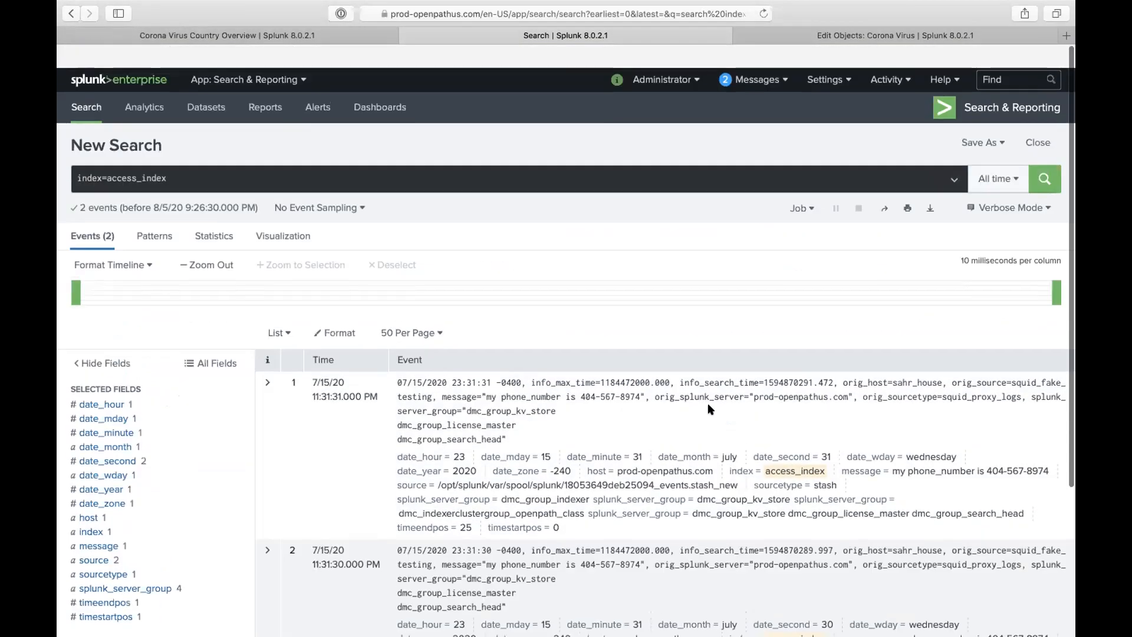
left_click(184, 155)
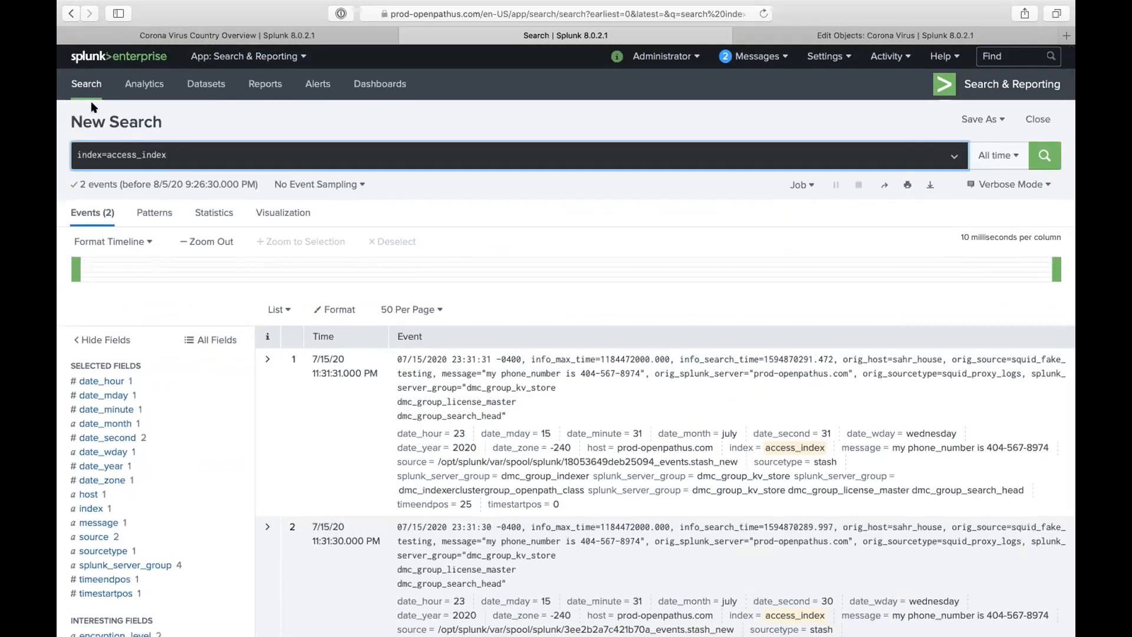
left_click(71, 13)
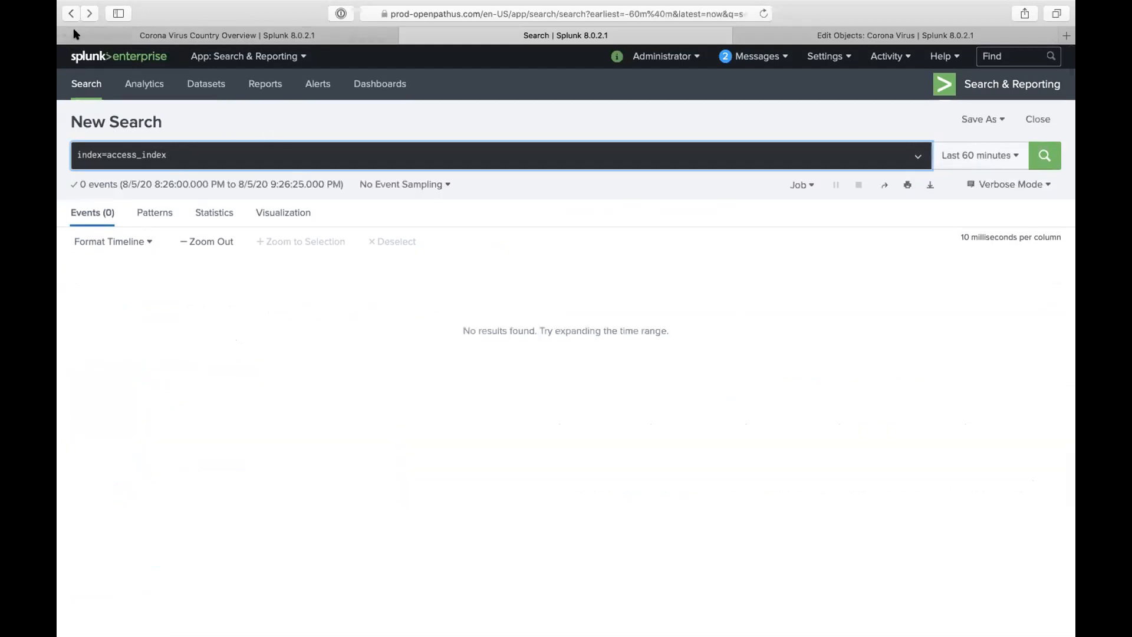
left_click(70, 13)
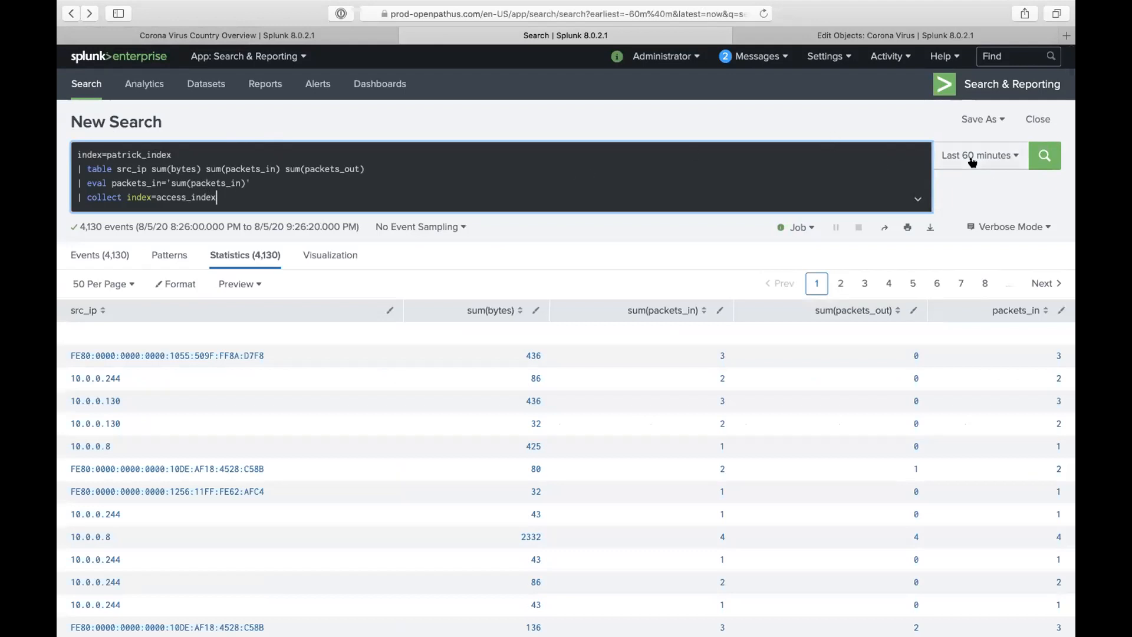
- Open the search page and Settings > Forwarding and receiving in new browser tabs
right_click(1033, 153)
left_click(994, 155)
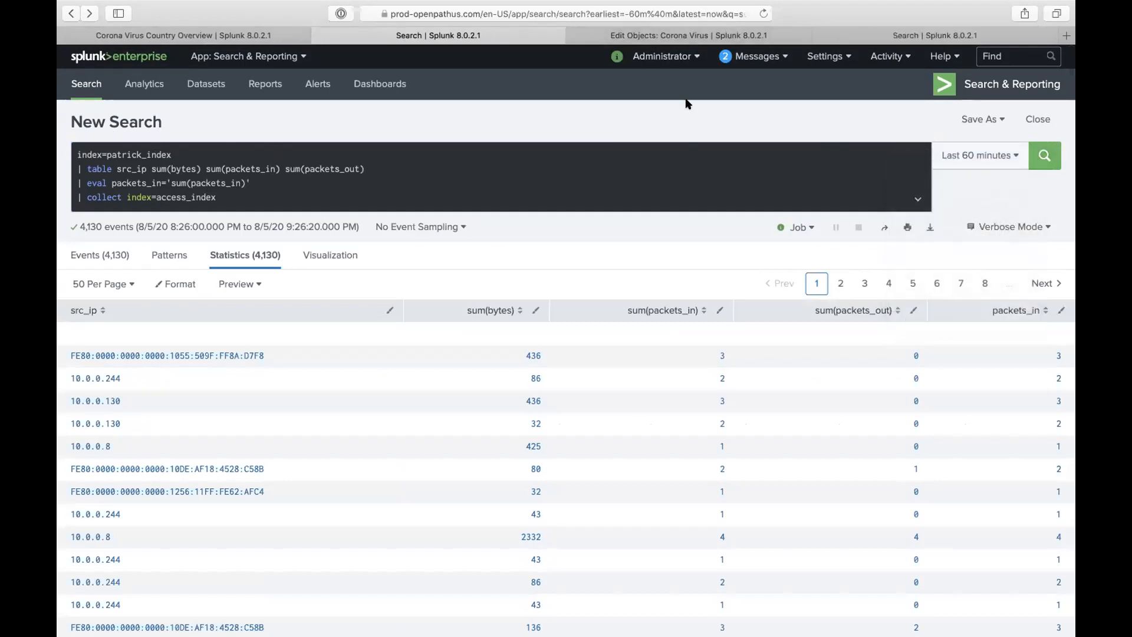
left_click(826, 57)
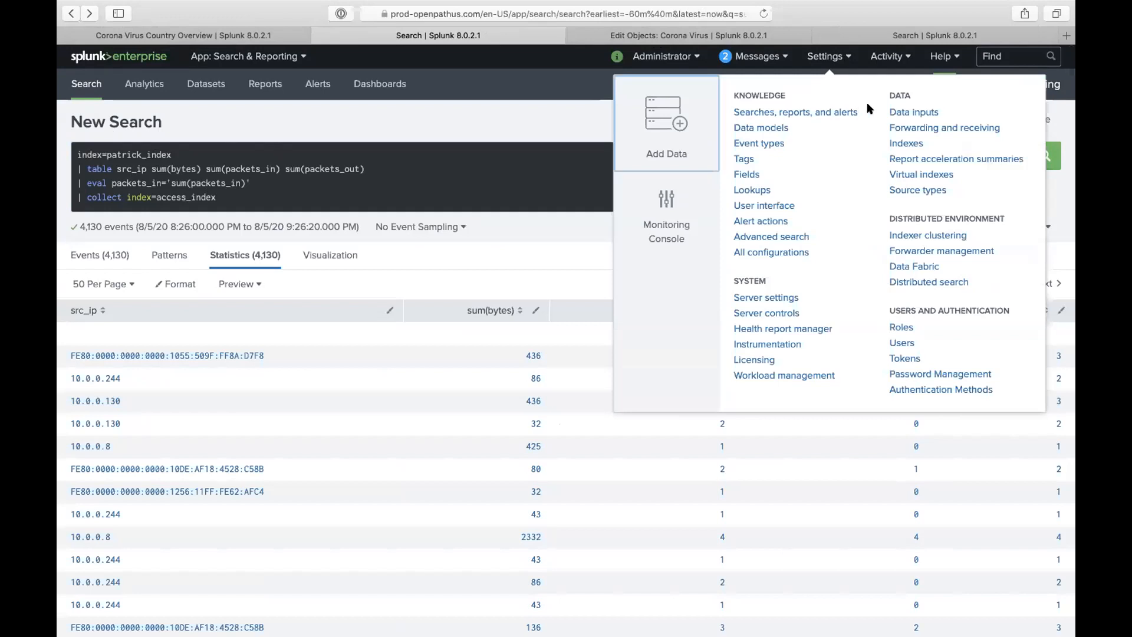
right_click(894, 127)
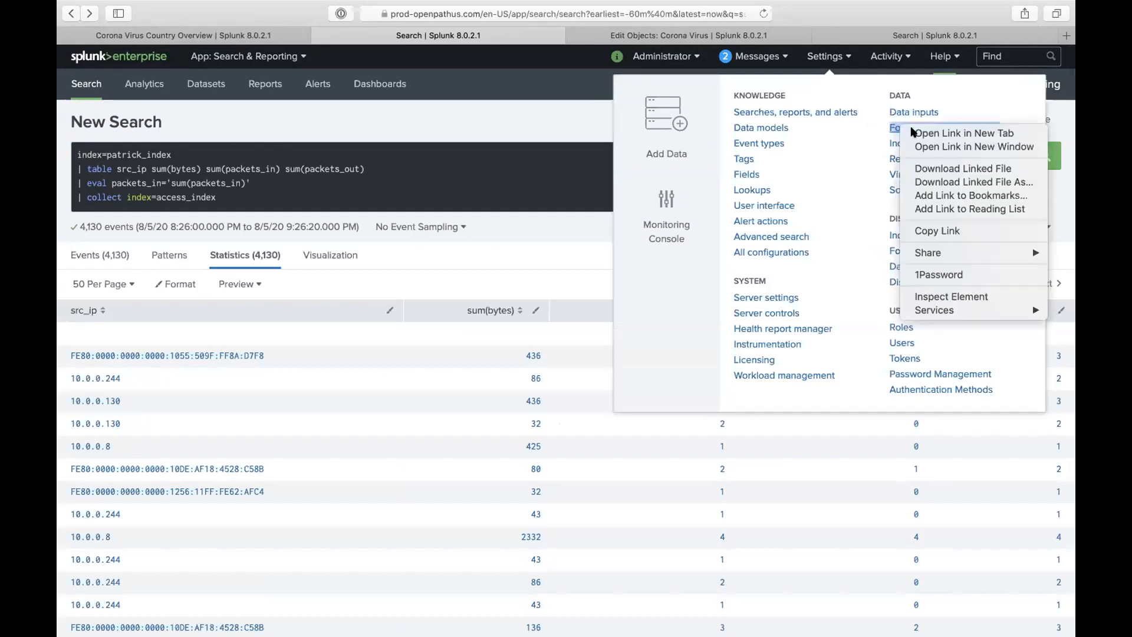
left_click(918, 130)
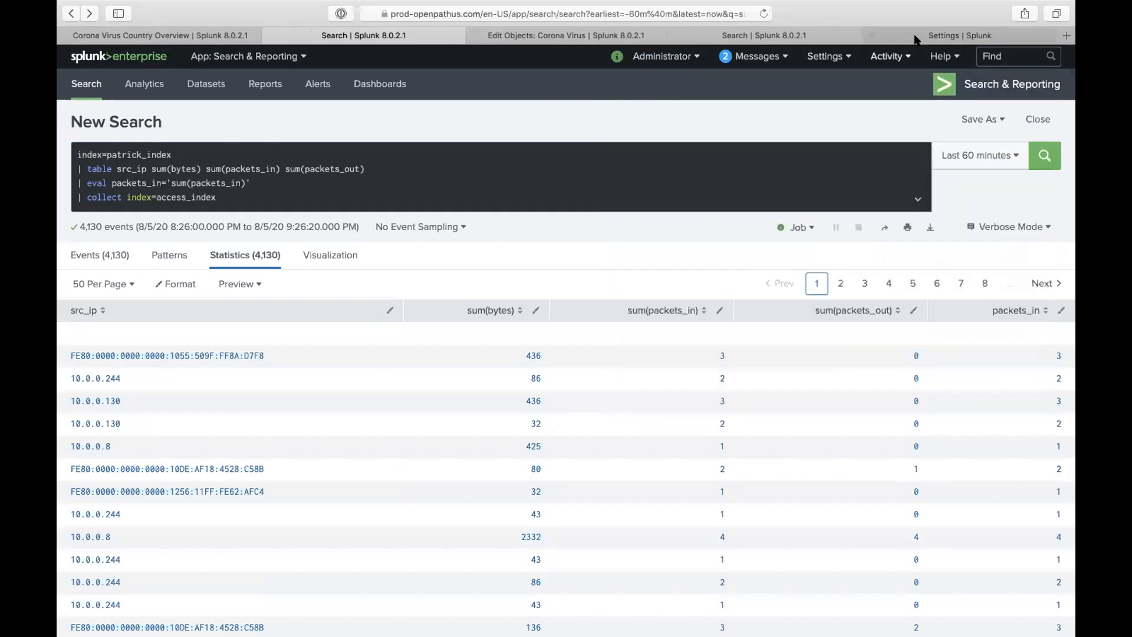
- Open Configure forwarding and set the App filter to All, showing 172.31.18.94:9997 enabled
left_click(919, 36)
left_click(301, 204)
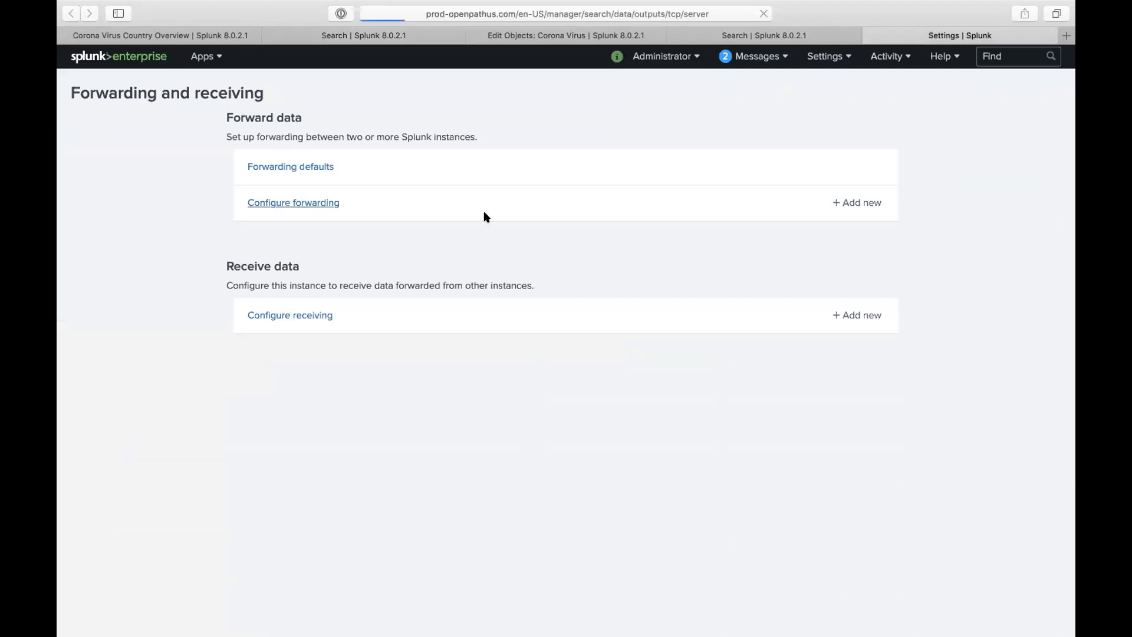
left_click(195, 153)
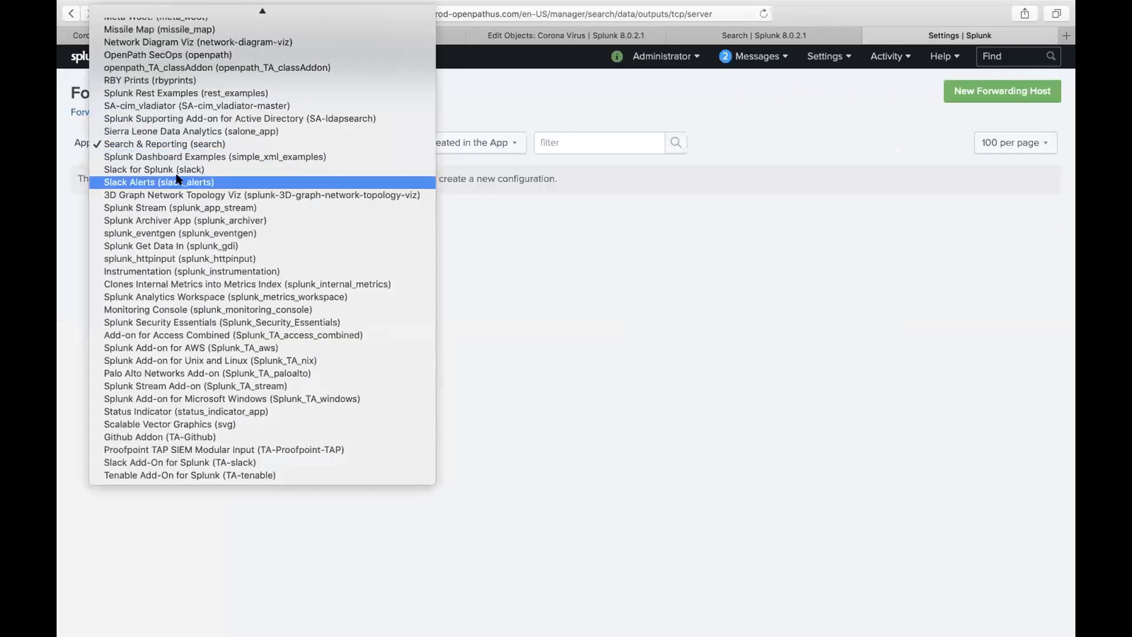
left_click(152, 14)
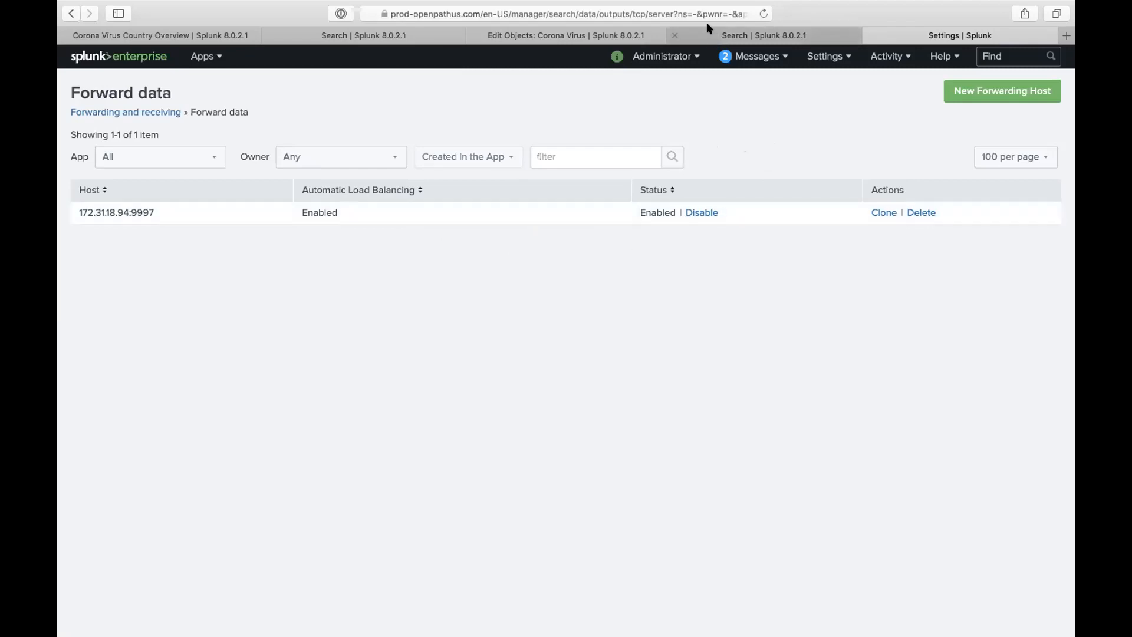
- Switch between the Forward data and Search tabs, ending on the collect-into-access_index query results
left_click(722, 36)
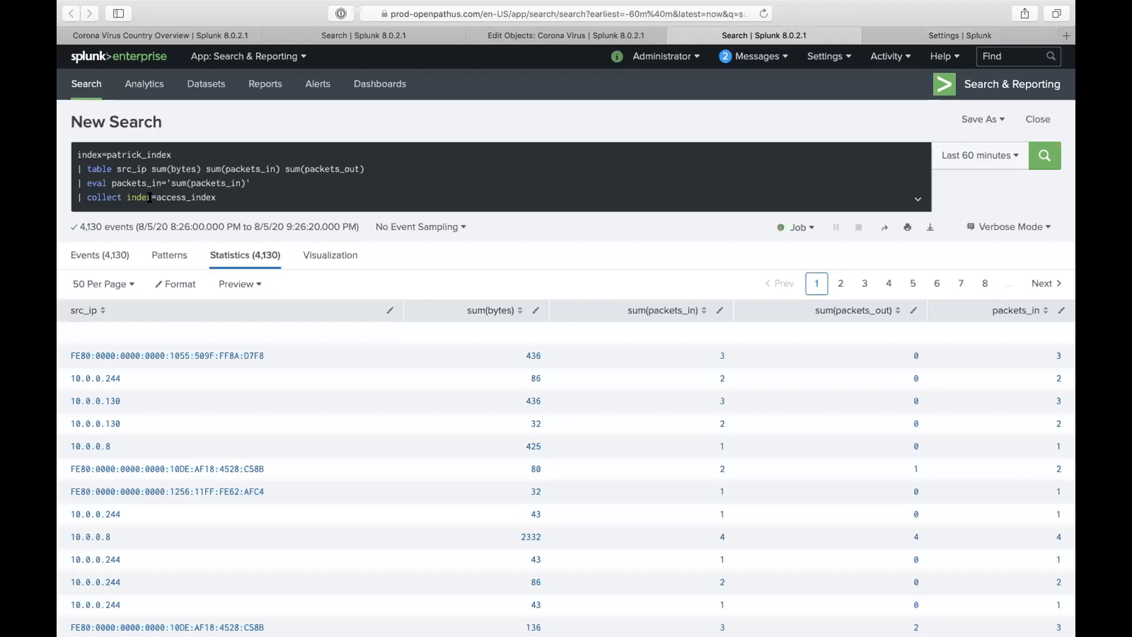
left_click_drag(156, 197, 218, 197)
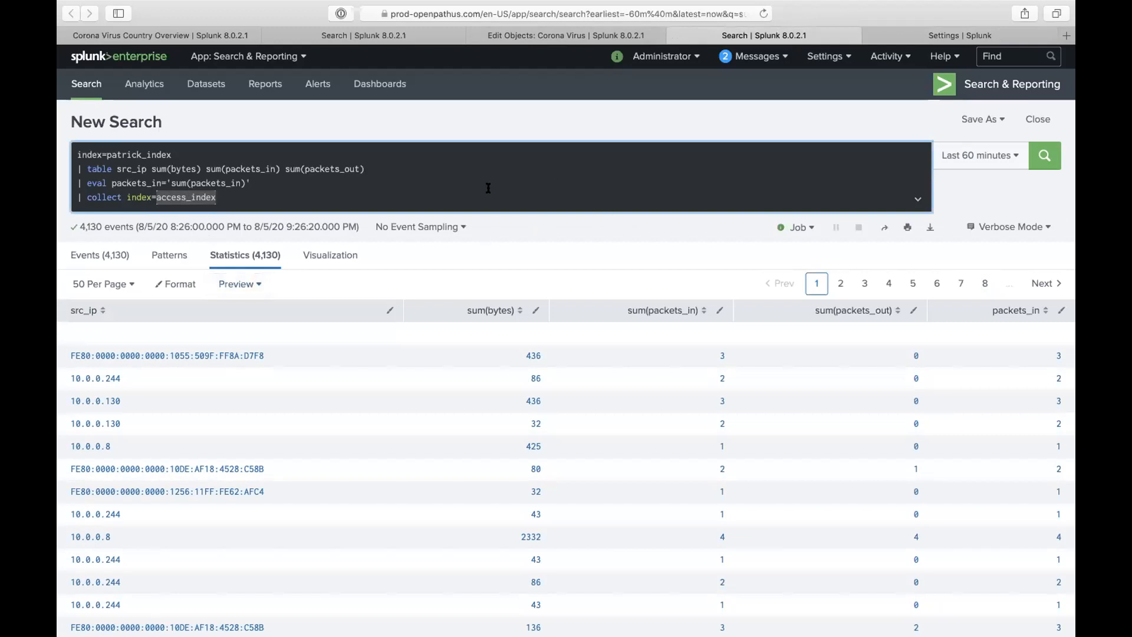
left_click(890, 36)
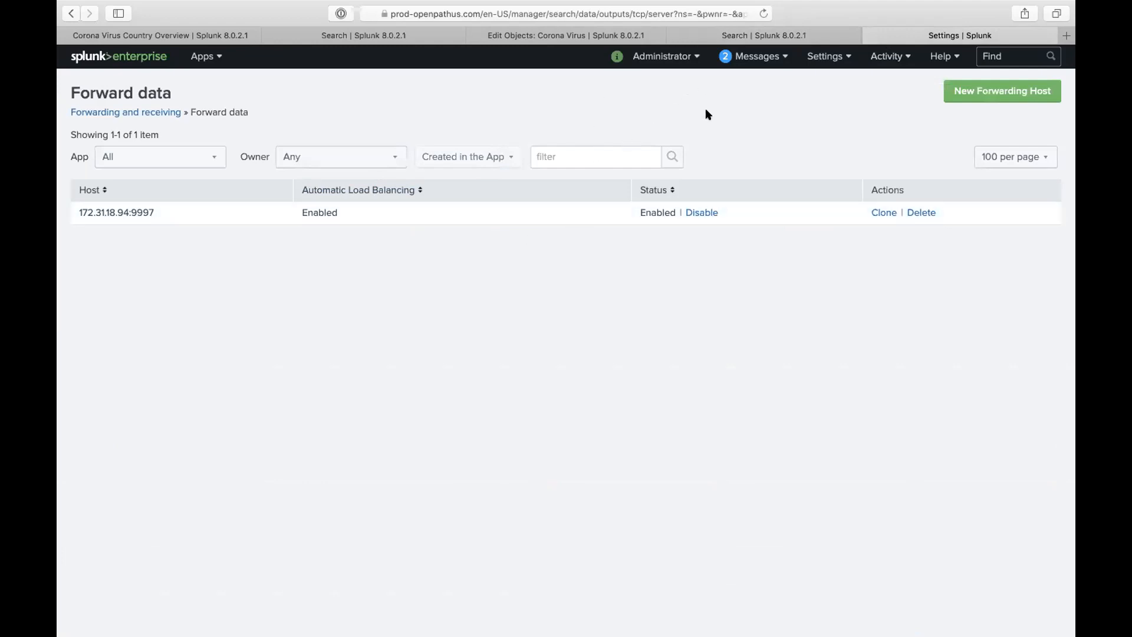
left_click(707, 31)
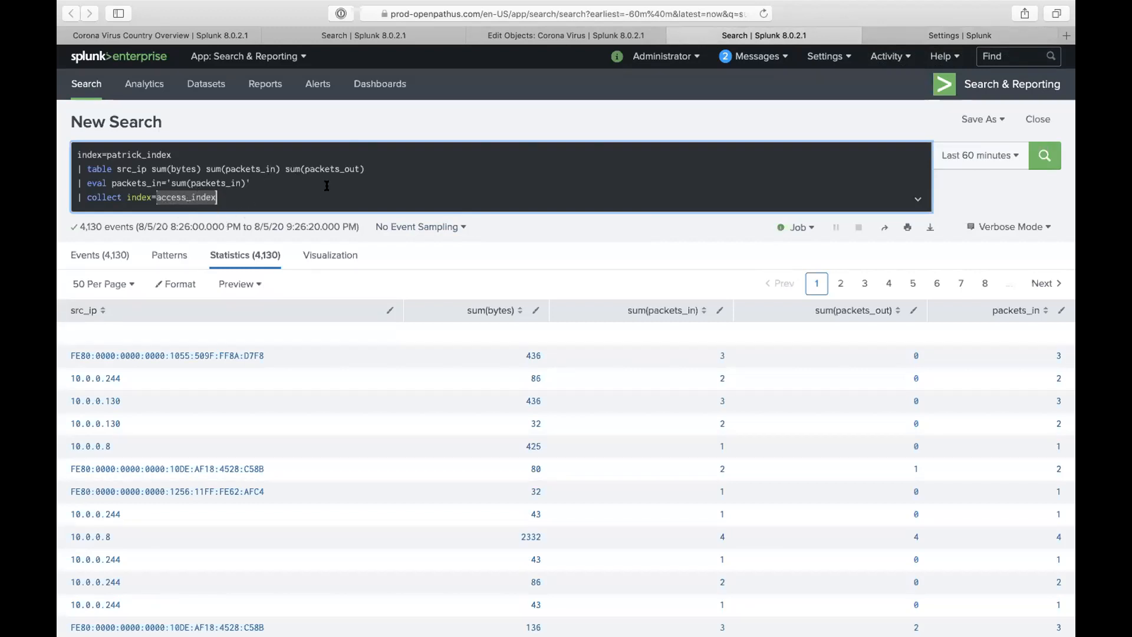
left_click(377, 184)
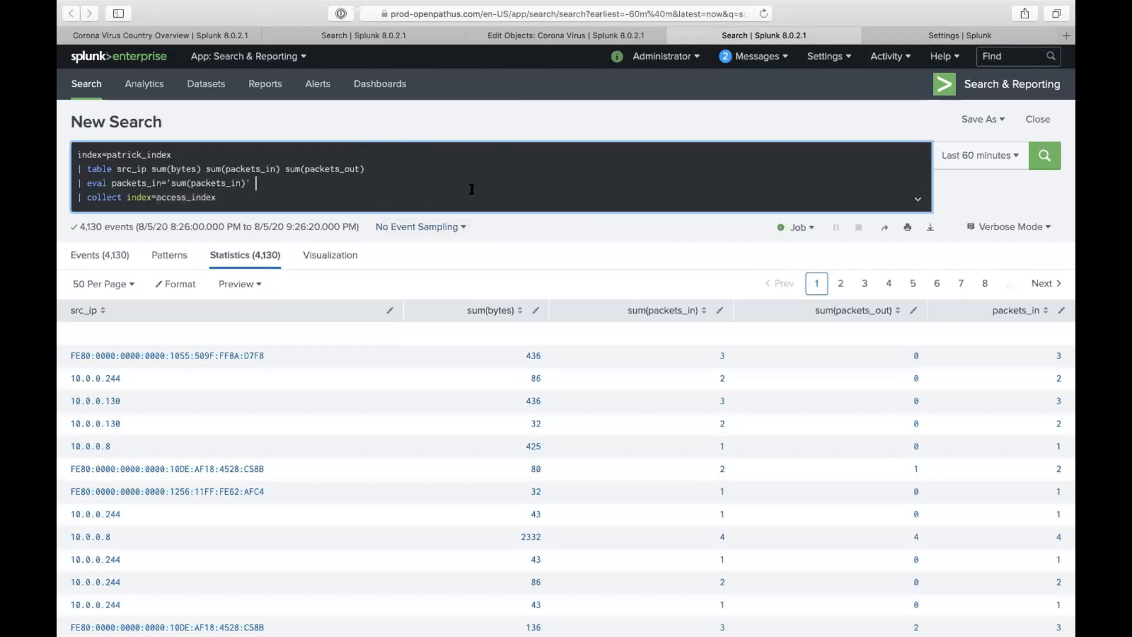
left_click(887, 39)
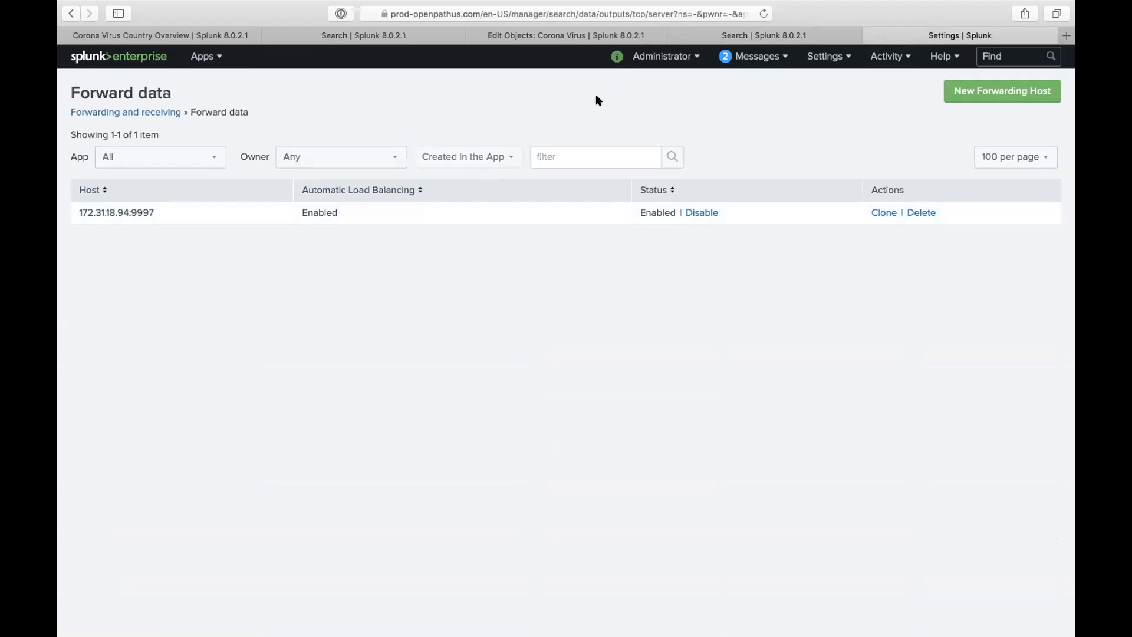
left_click(705, 39)
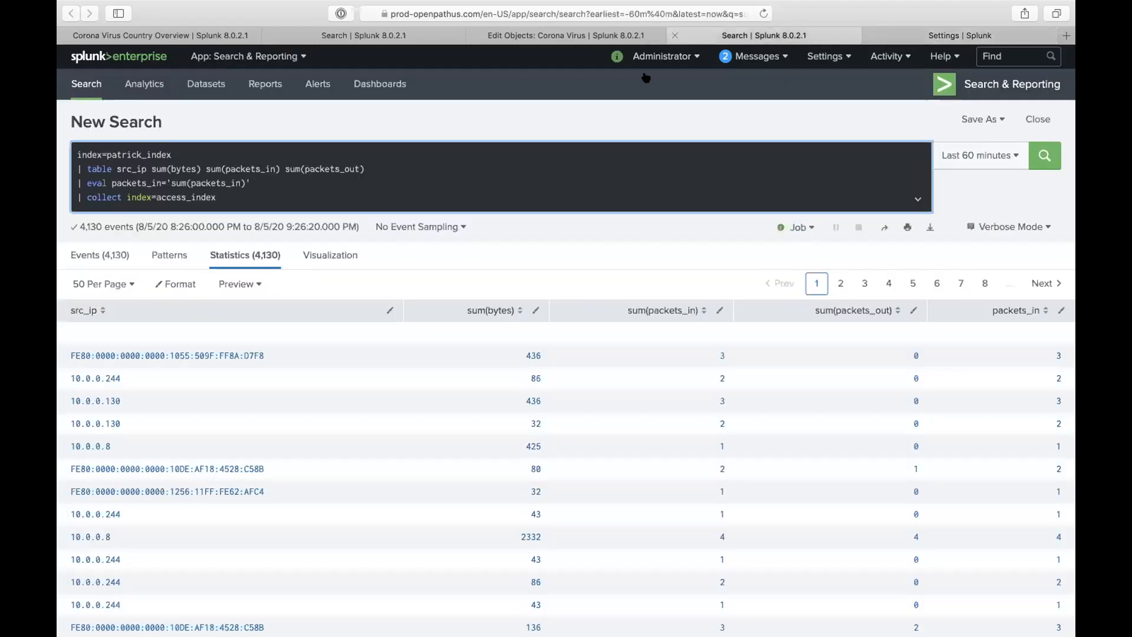
- Replace the query with '| eventcount index=* summarize=f | search server=*indexer' and run it
left_click_drag(234, 192, 58, 144)
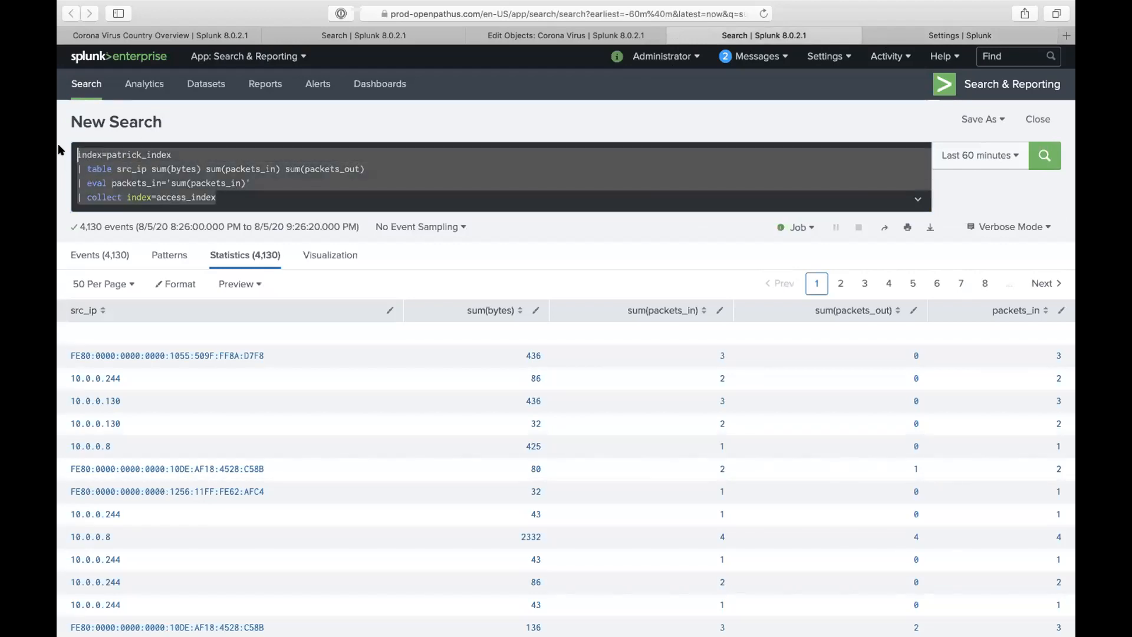
type("| eventc")
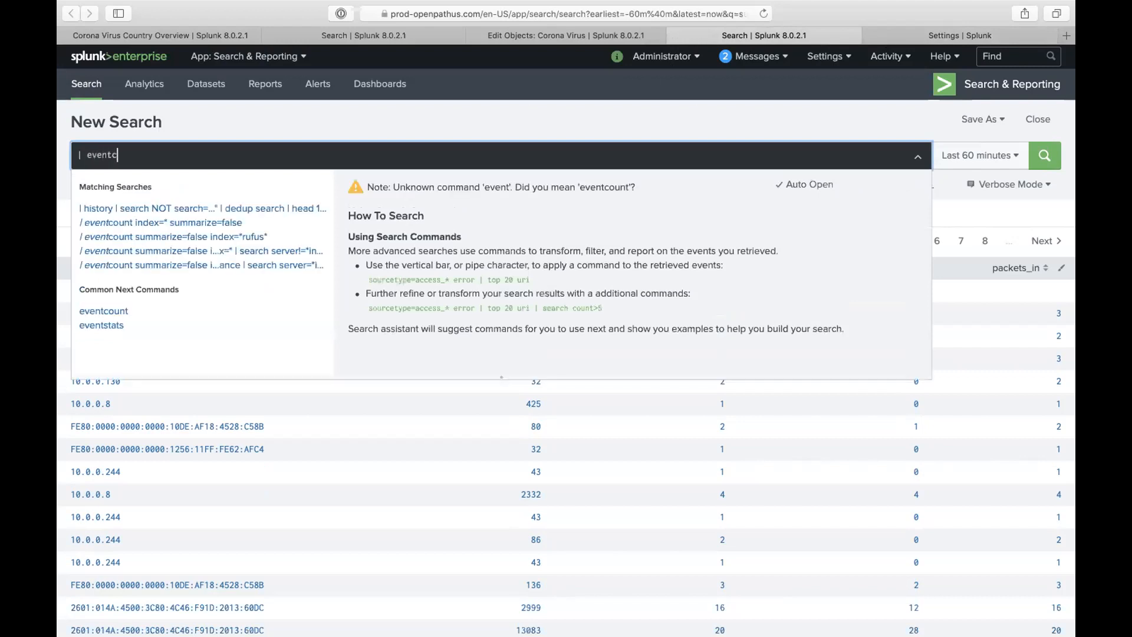
type("ount index=")
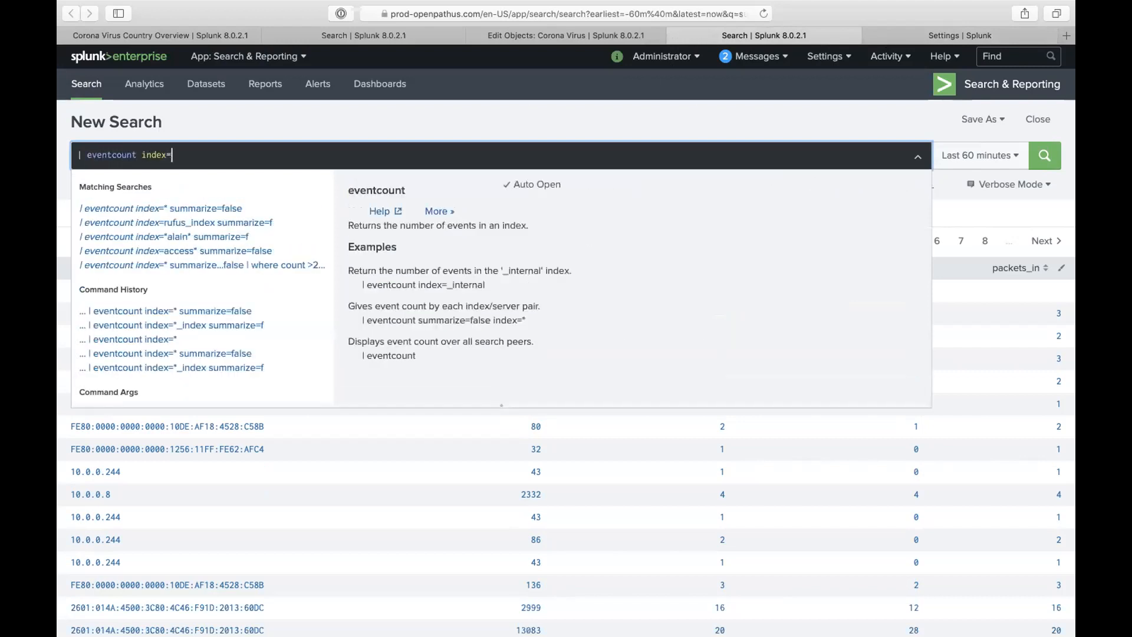
type("* ")
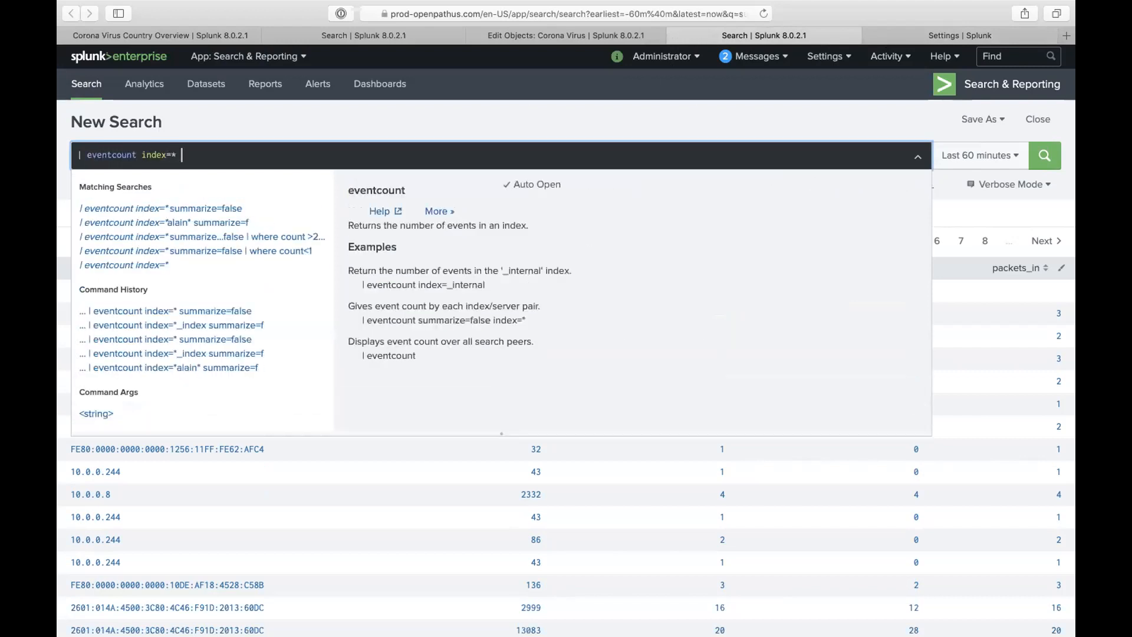
type("summarize")
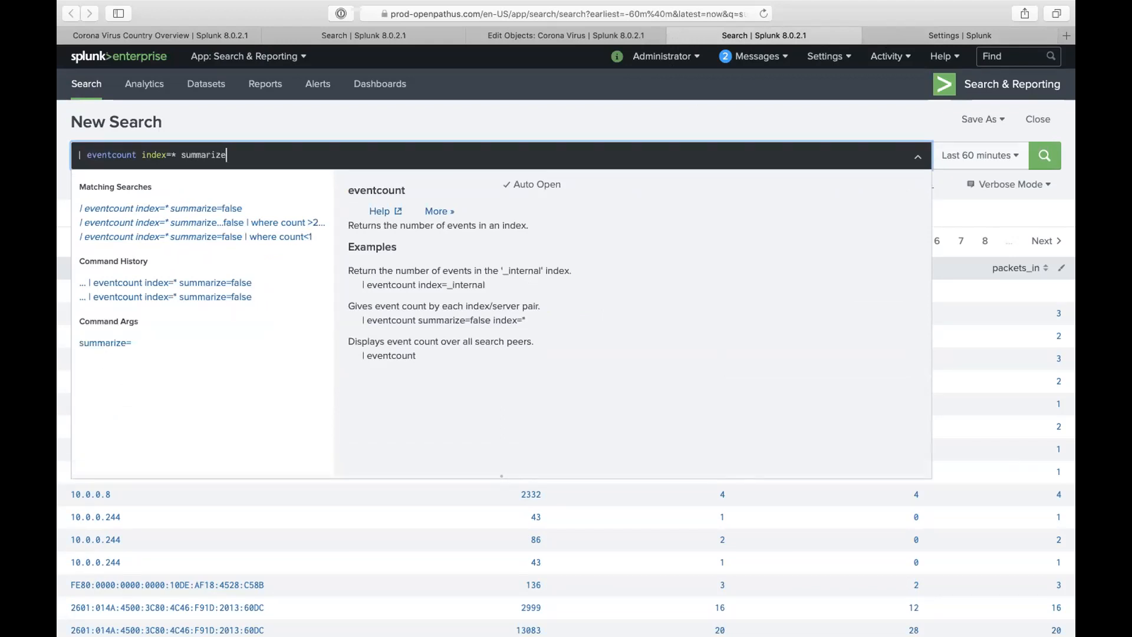
type("=f | search server=")
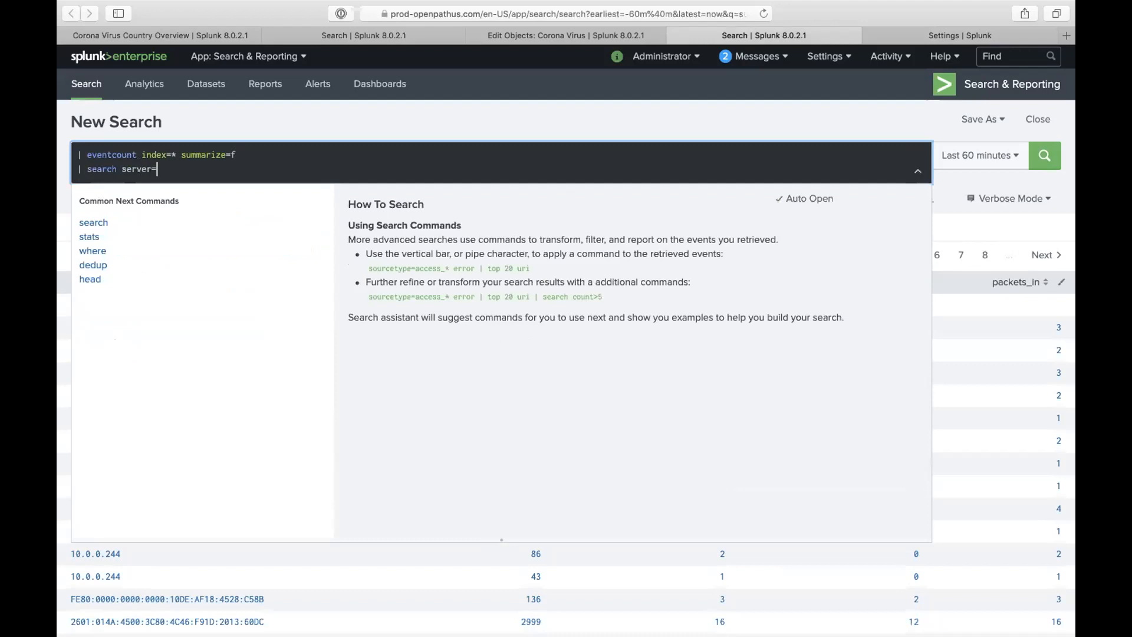
type("*indexer*")
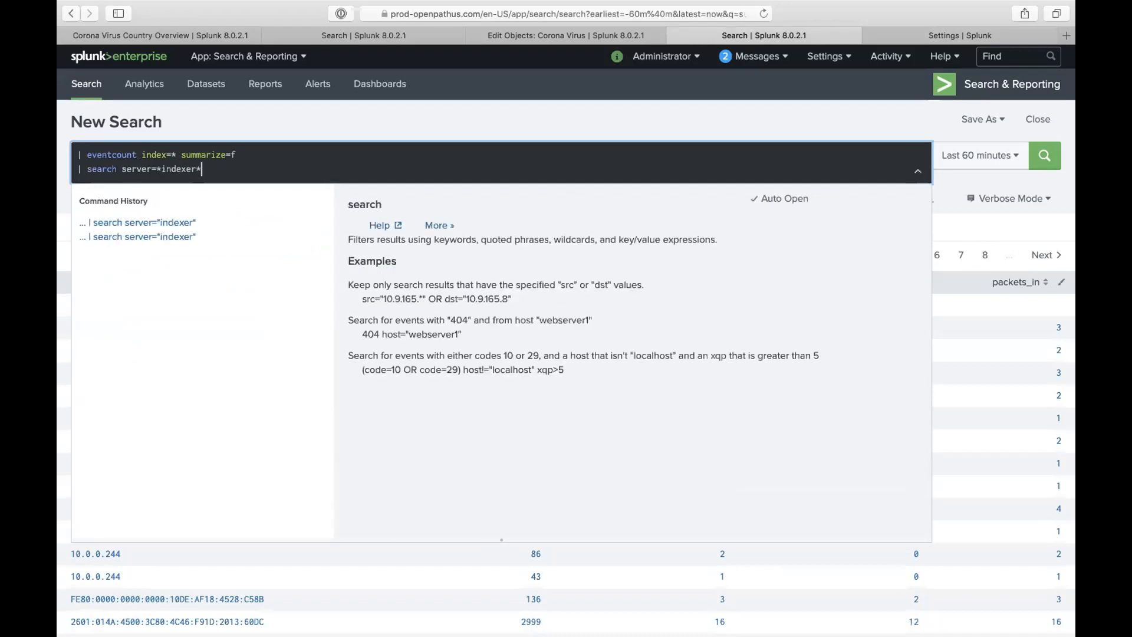
key("Return")
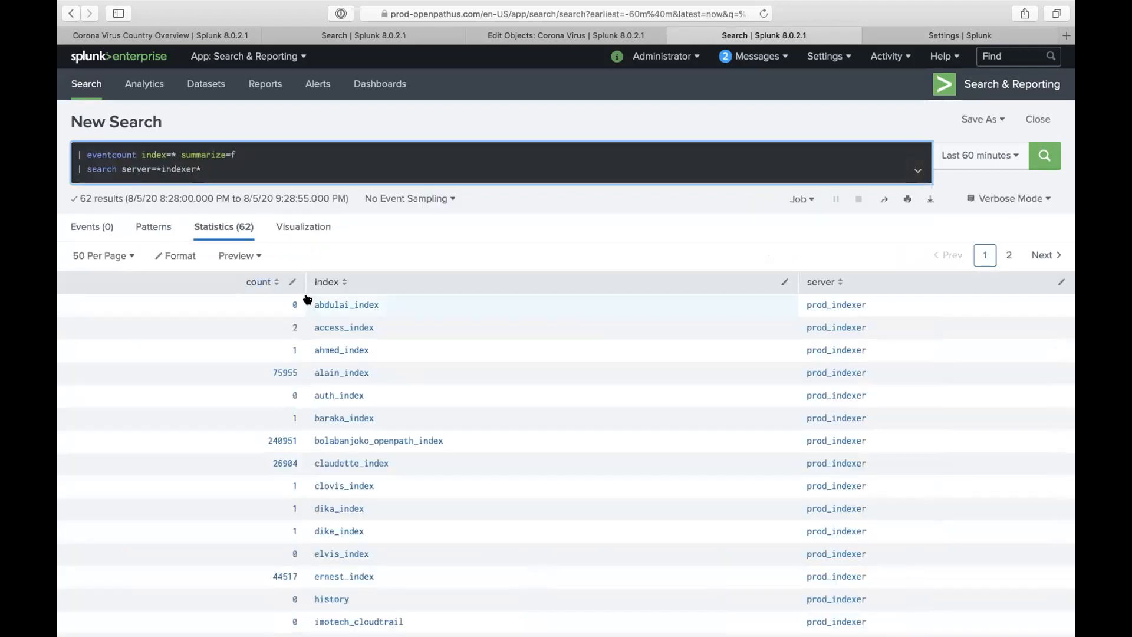
scroll(323, 365, "down", 15)
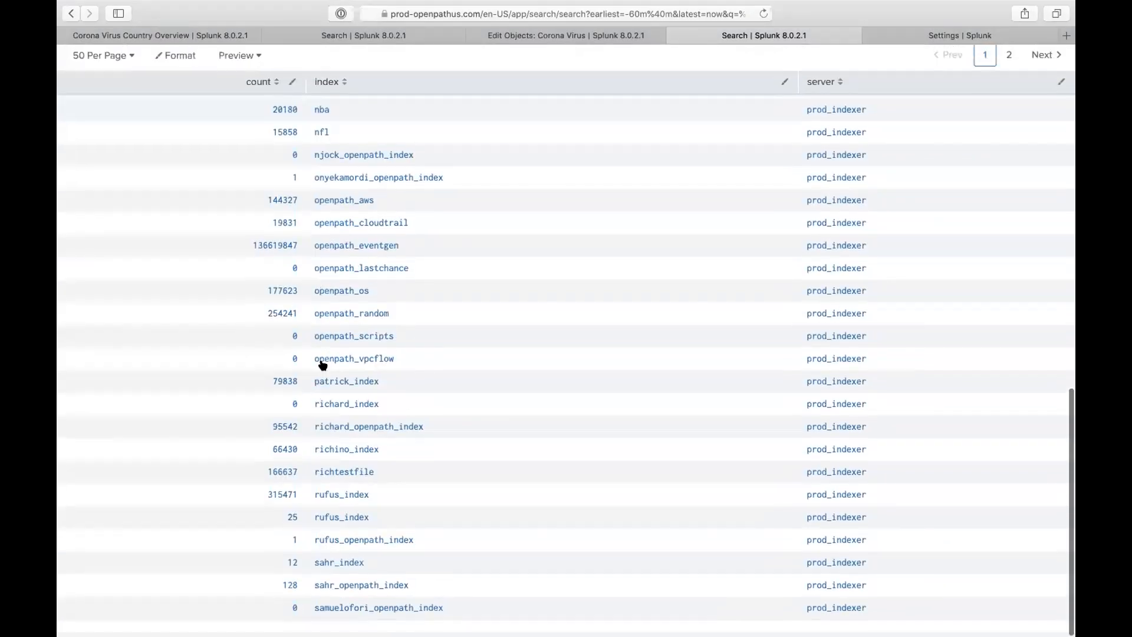
scroll(377, 316, "up", 15)
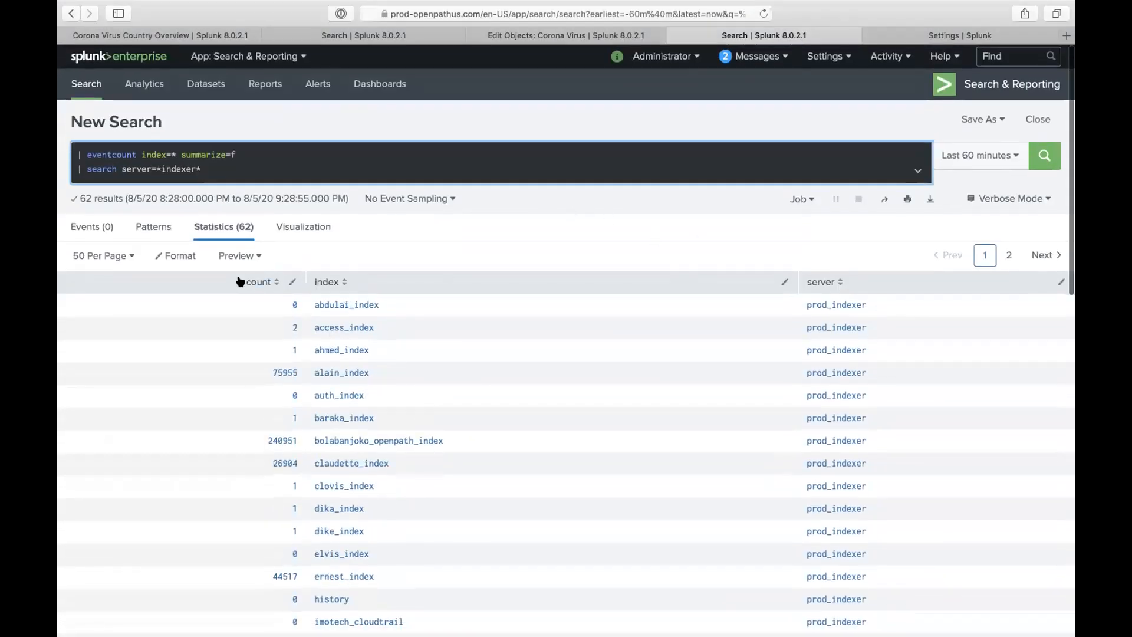
- Show 100 rows per page and sort the event counts by index name
left_click(119, 255)
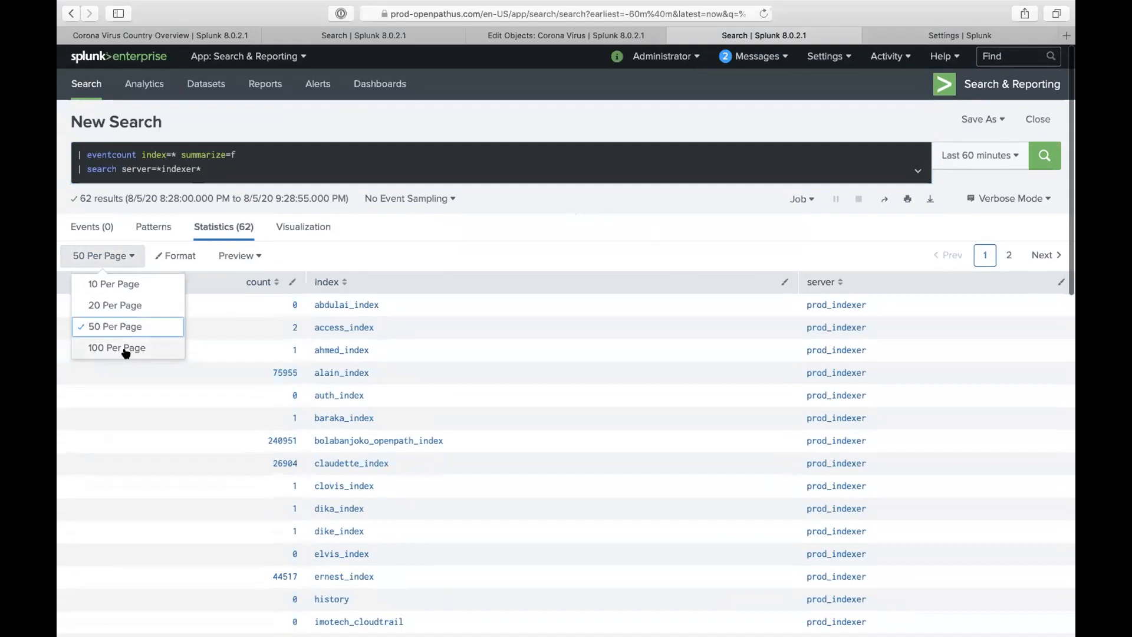
left_click(122, 347)
scroll(351, 321, "down", 15)
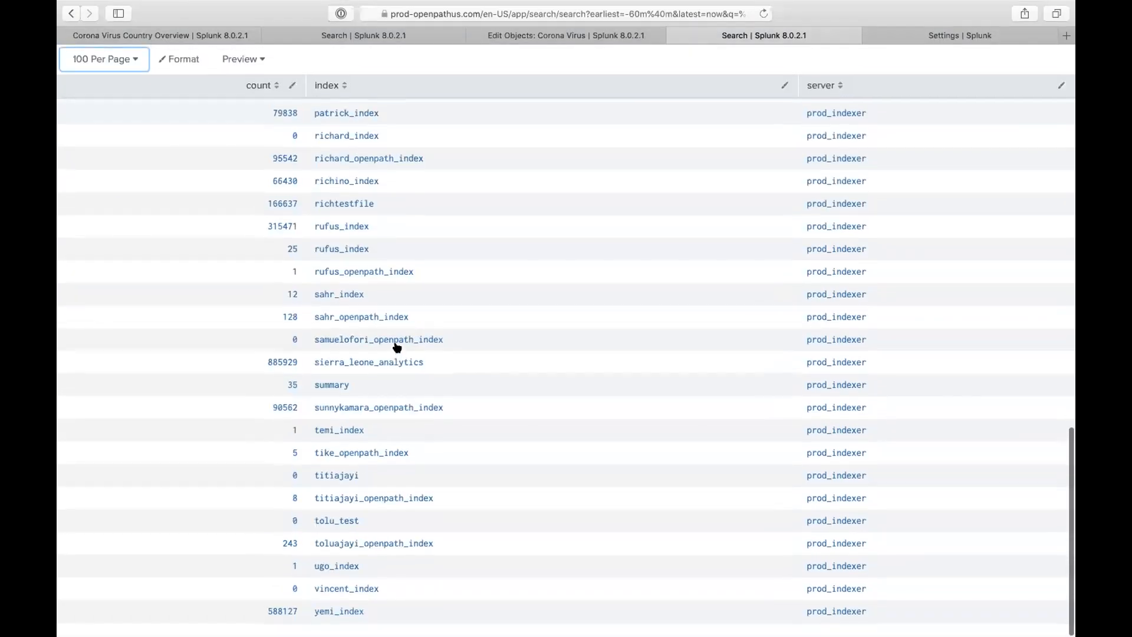
scroll(417, 294, "up", 10)
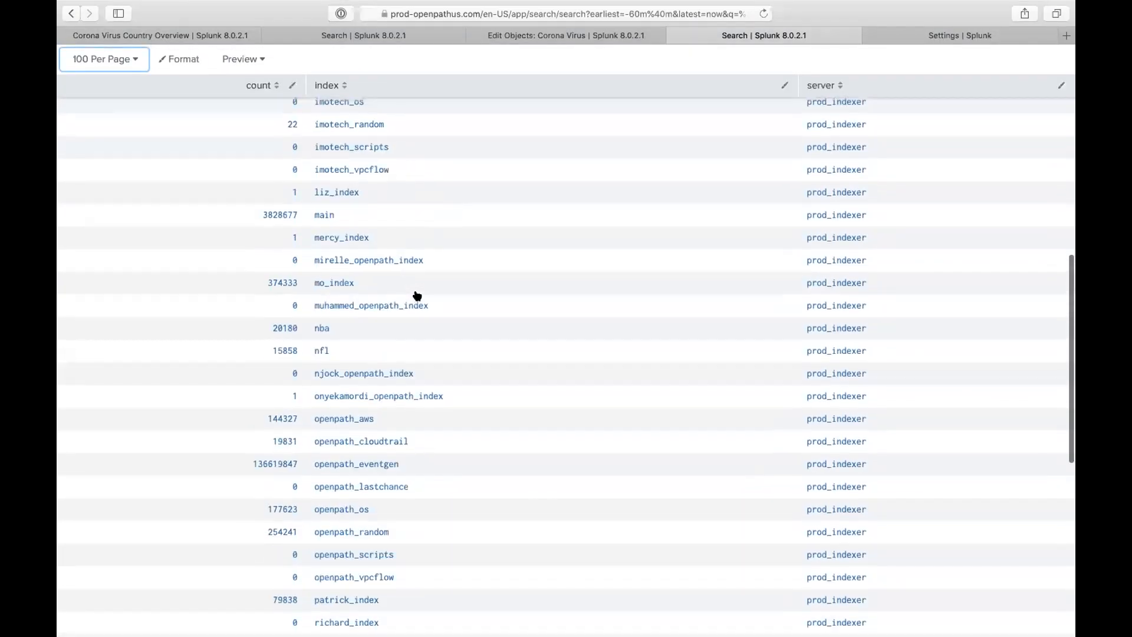
scroll(417, 295, "up", 8)
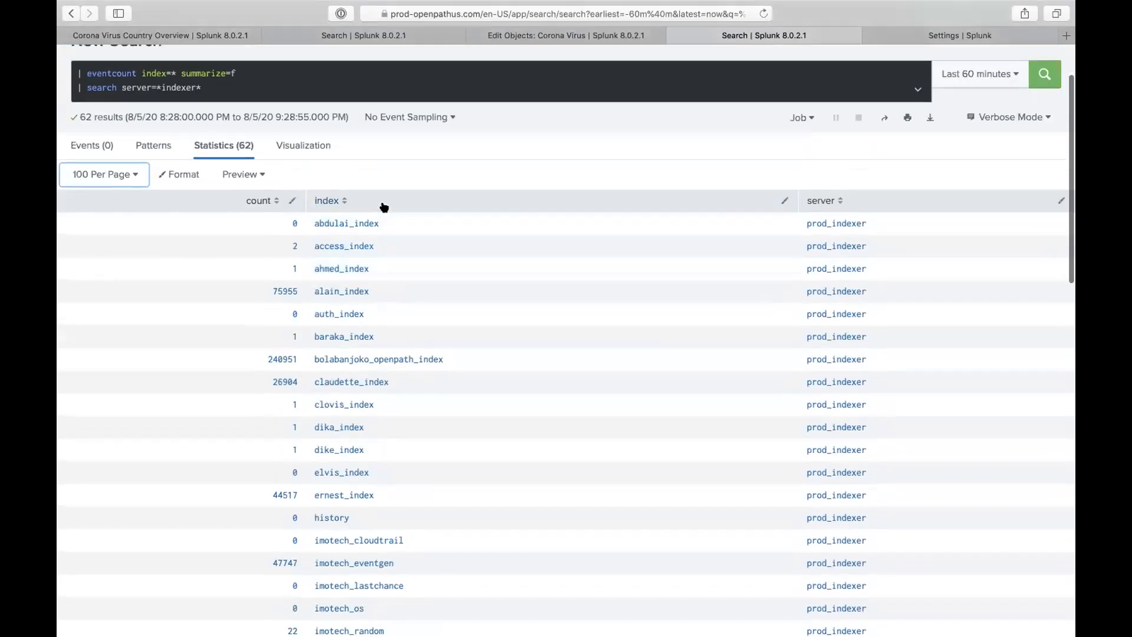
left_click(384, 206)
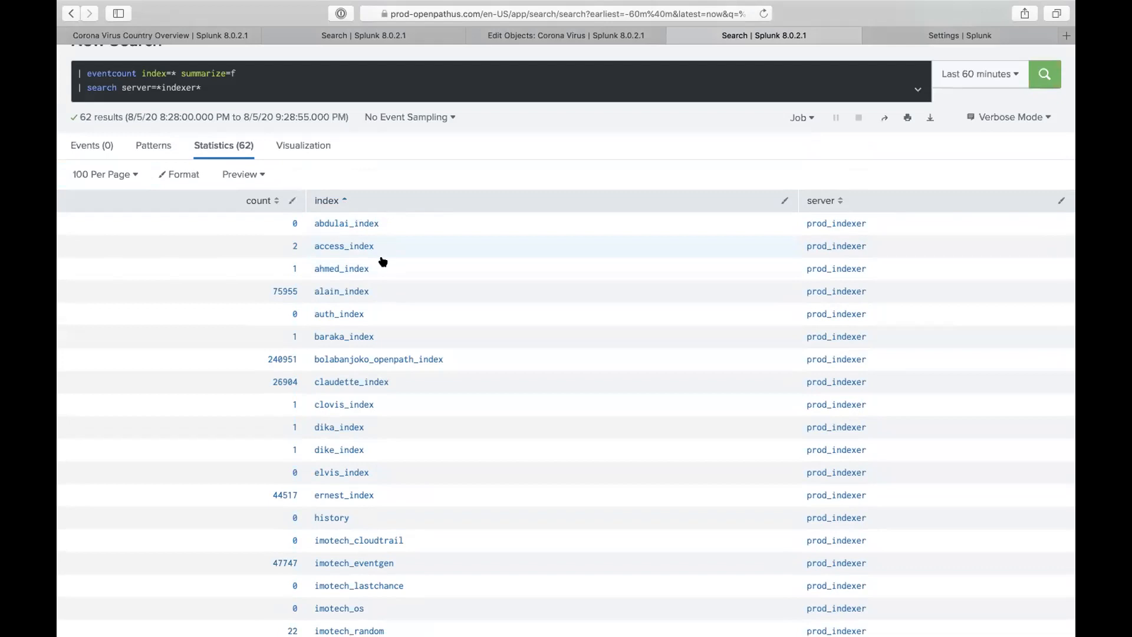
scroll(382, 271, "down", 6)
scroll(398, 371, "down", 10)
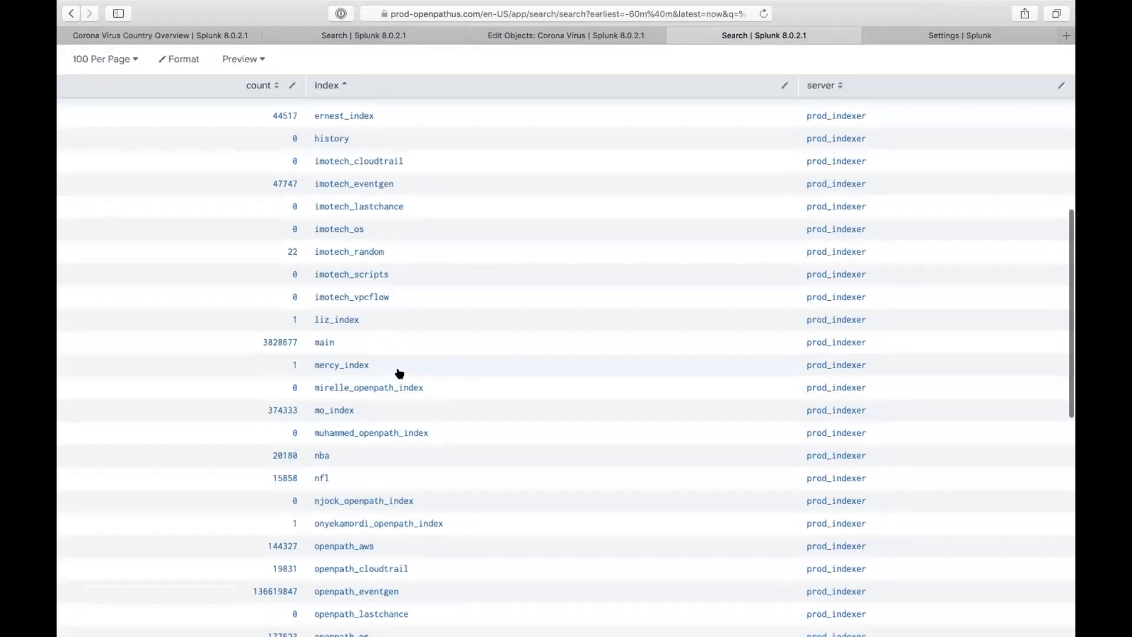
scroll(399, 372, "down", 5)
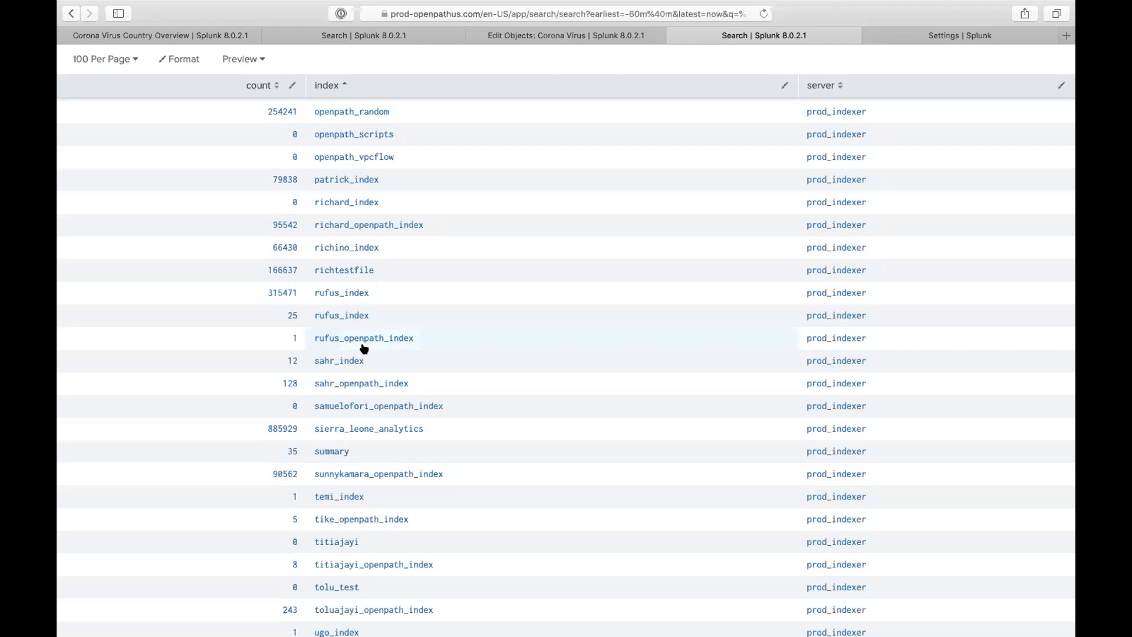
scroll(364, 348, "down", 3)
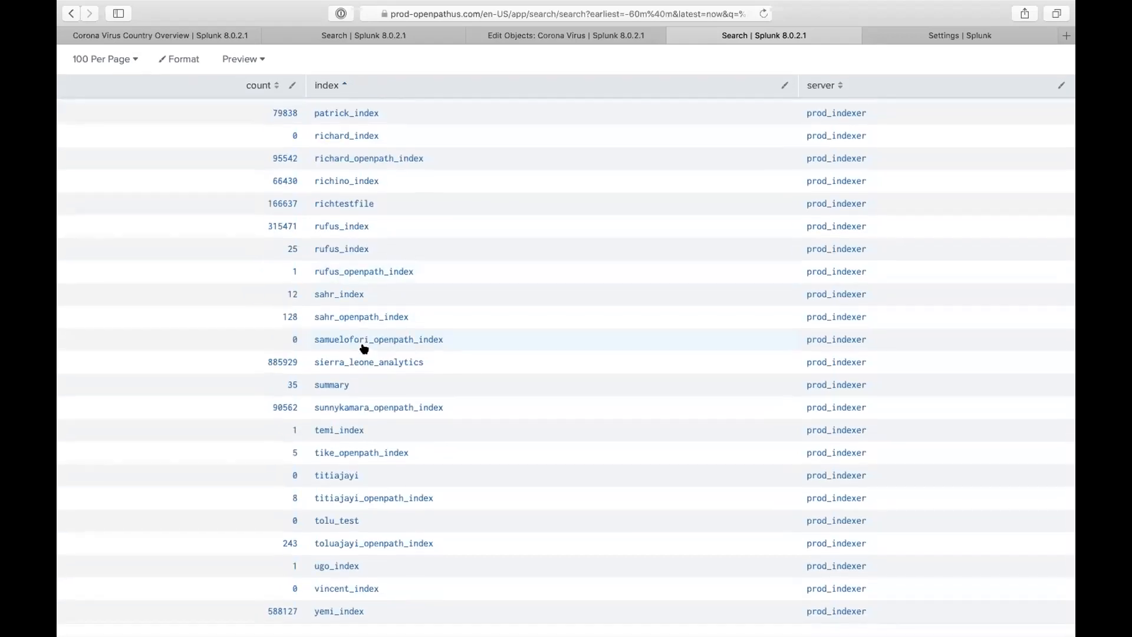
scroll(181, 56, "up", 15)
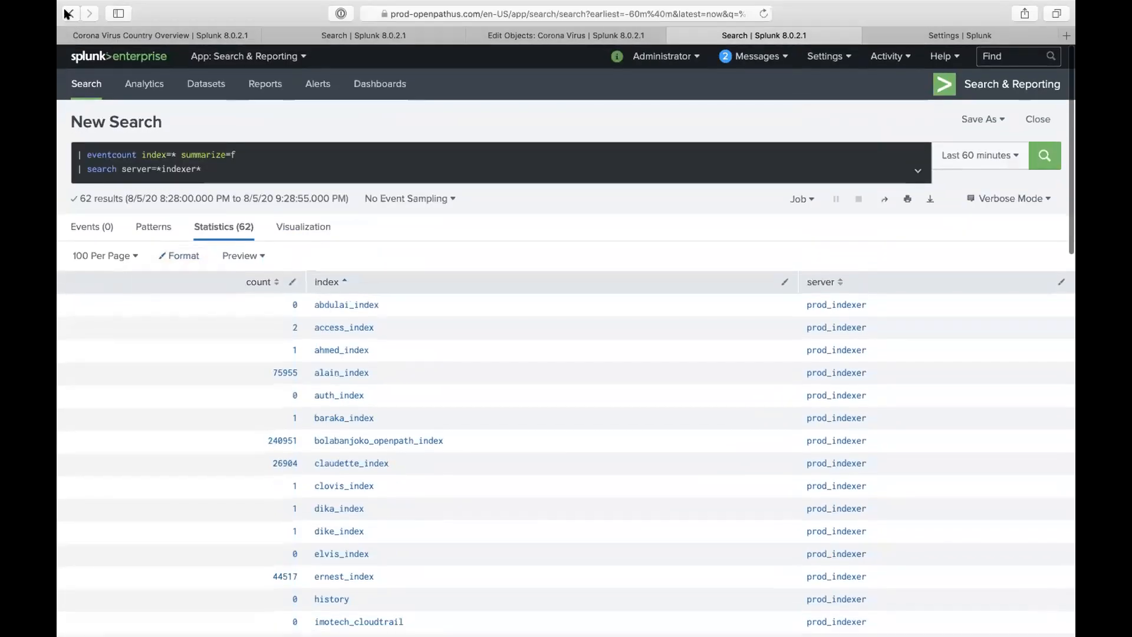
- Rerun the patrick_index collect search into tolu_test, then trim the query down to index=tolu_test
left_click(66, 13)
left_click_drag(156, 197, 261, 217)
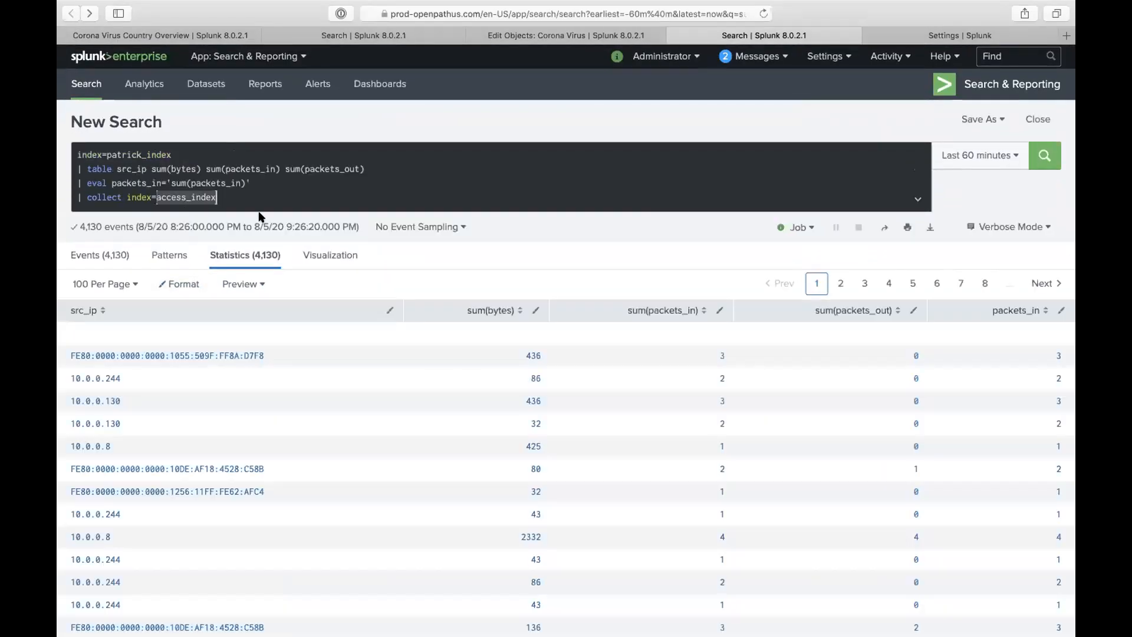
type("tolu_test")
key("Return")
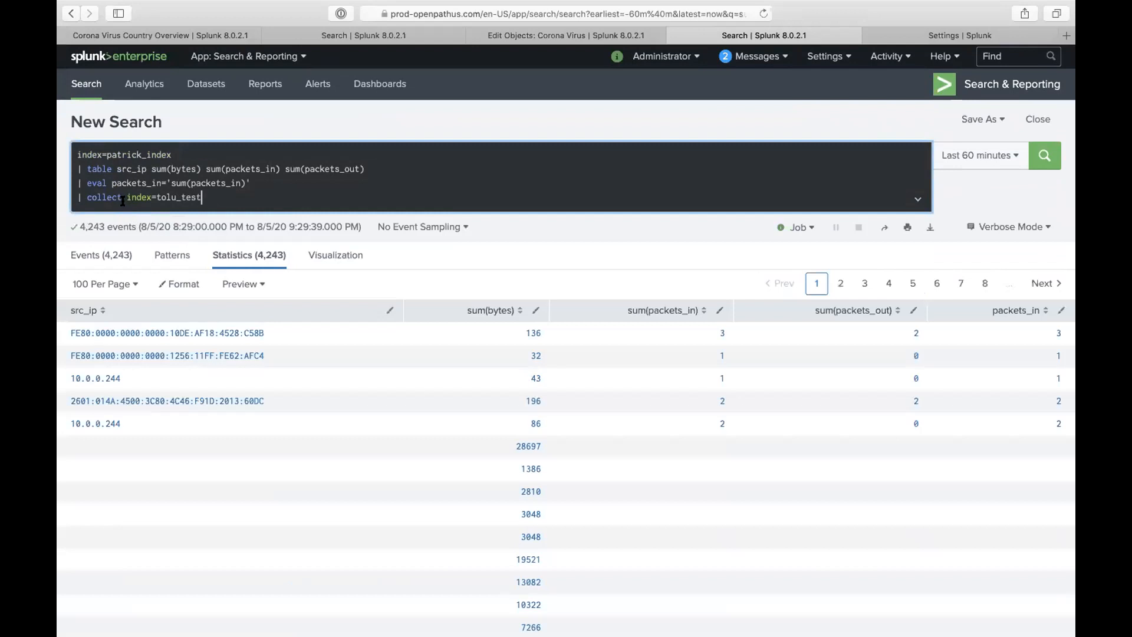
left_click_drag(122, 201, 73, 102)
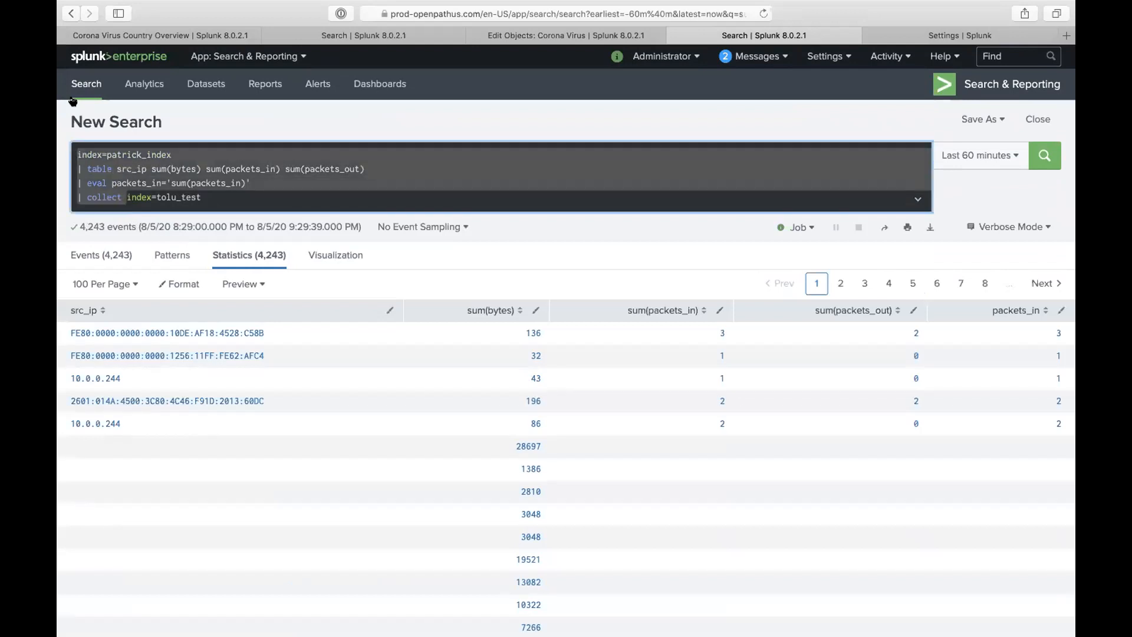
key("BackSpace")
- Run the search index=tolu_test
type("indexindex=tolu_test")
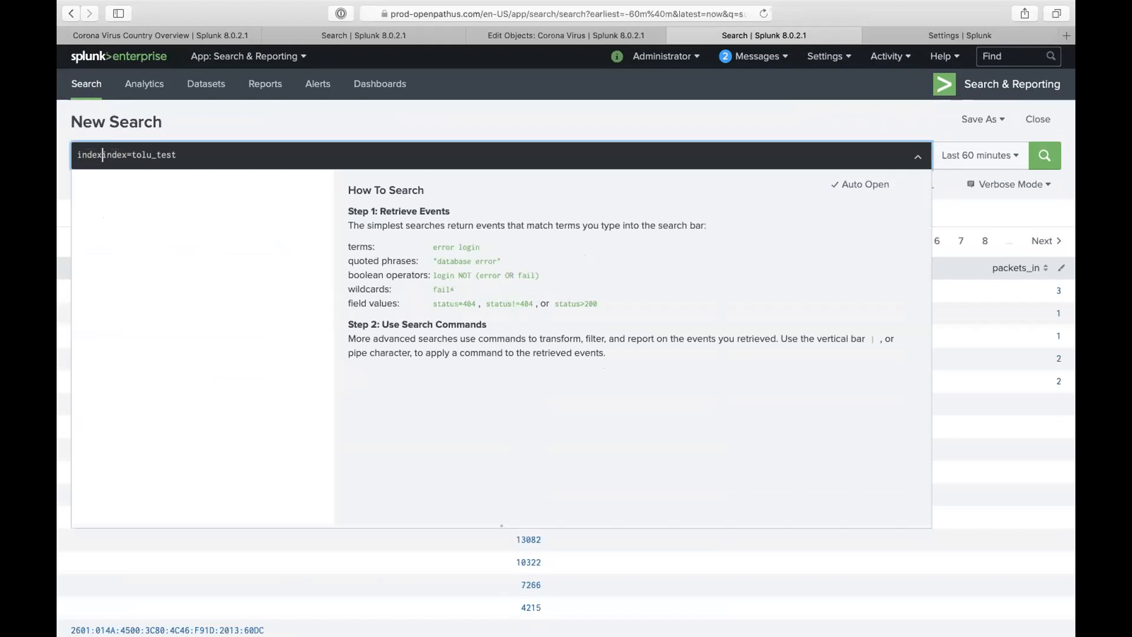
key("BackSpace")
key("BackSpace")
key("Return")
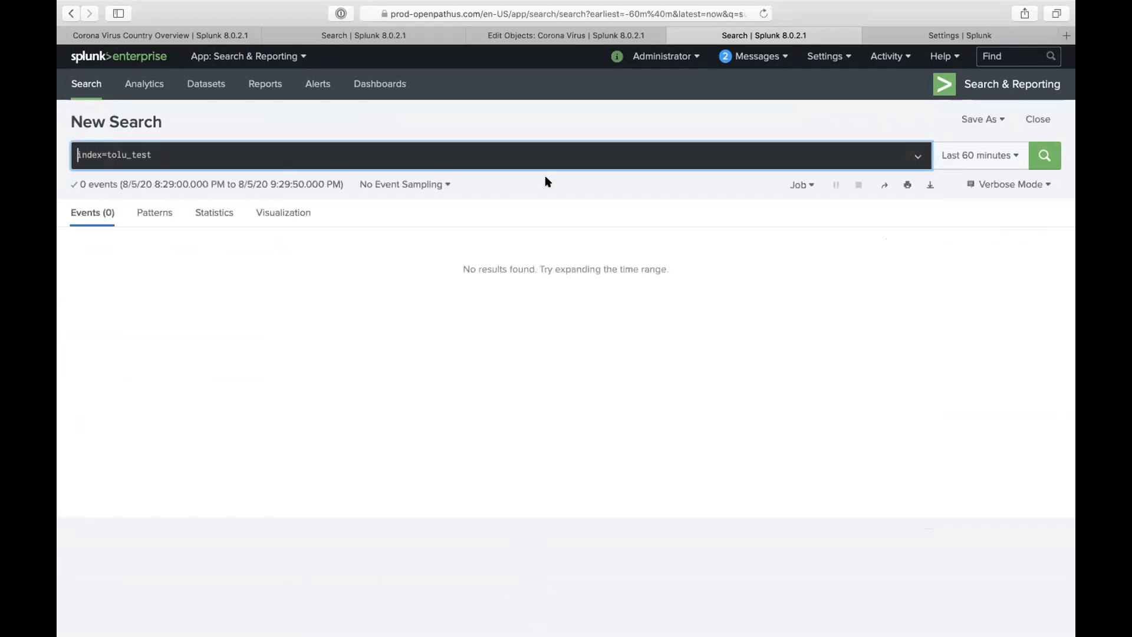
- Widen tolu_test to All time, find no events, and return to the collect search
left_click(970, 158)
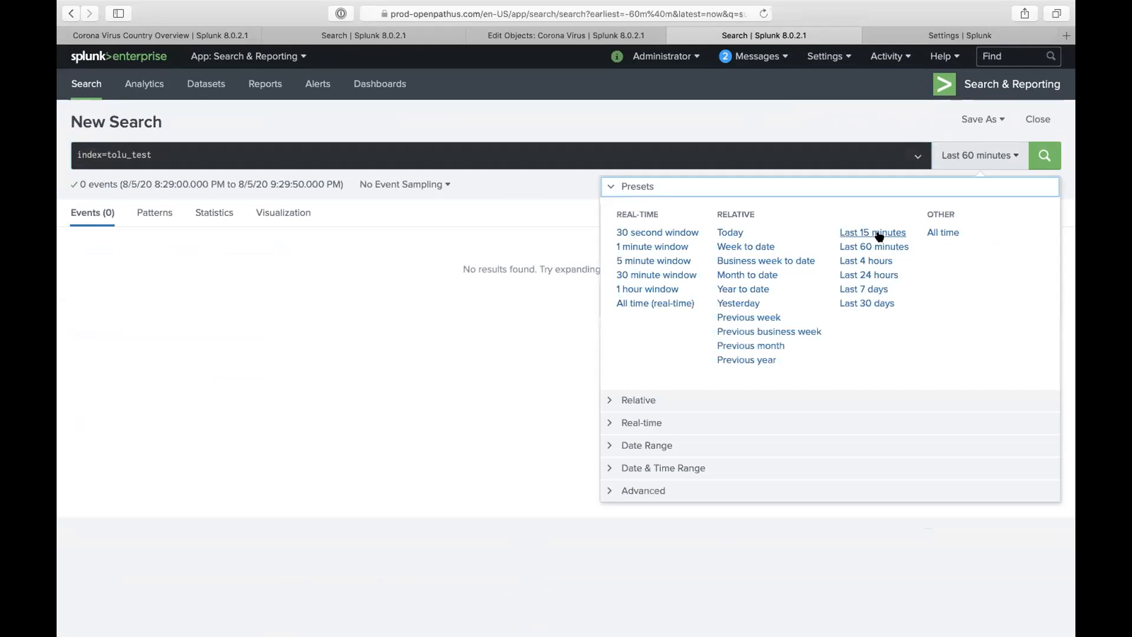
left_click(933, 230)
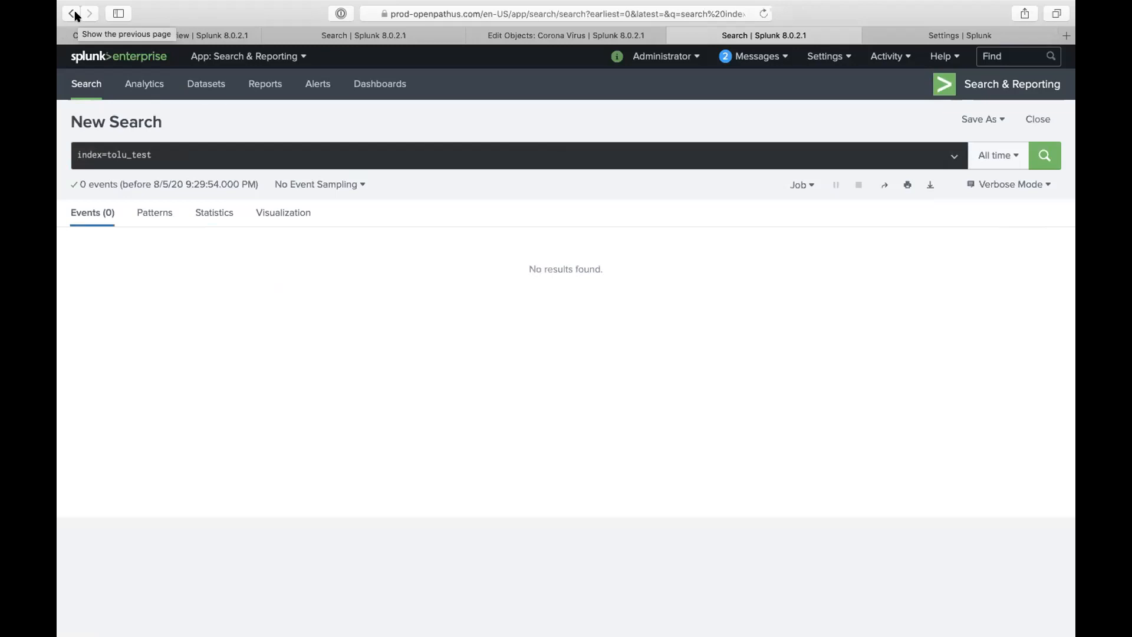
left_click(227, 153)
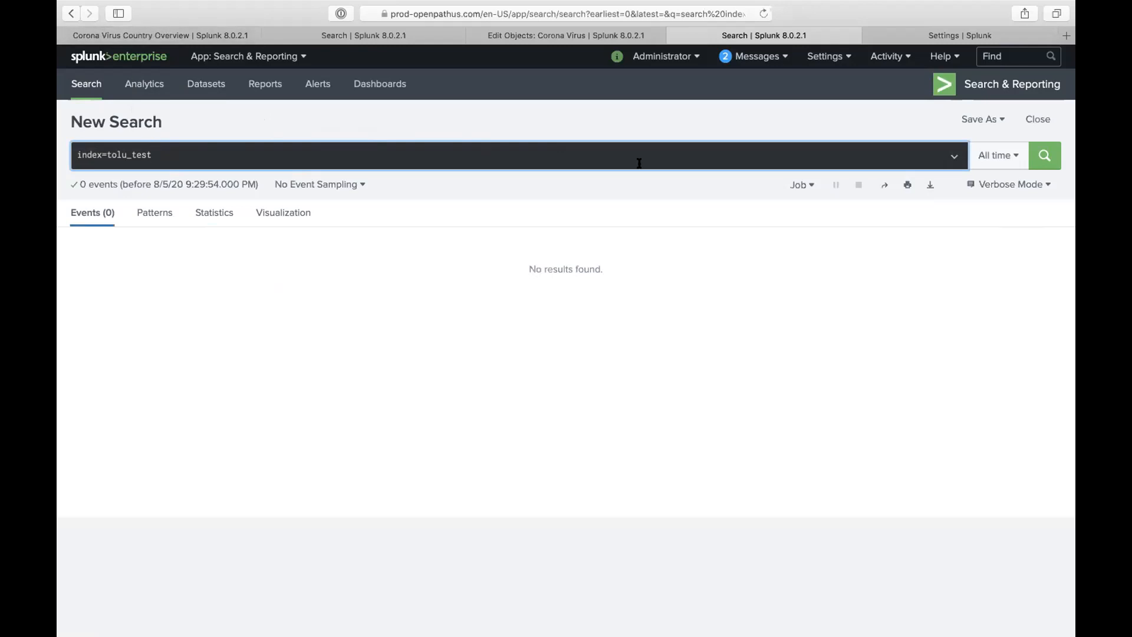
left_click(71, 13)
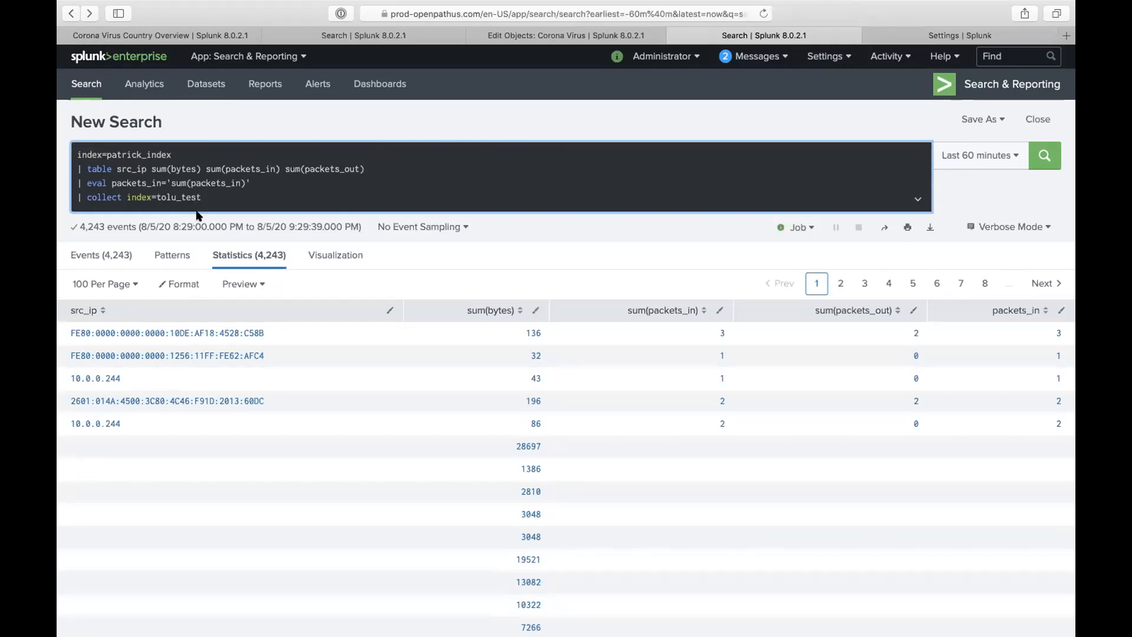
- Step back from the tolu_test collect search and browse the Splunk settings pages
double_click(168, 198)
left_click(70, 14)
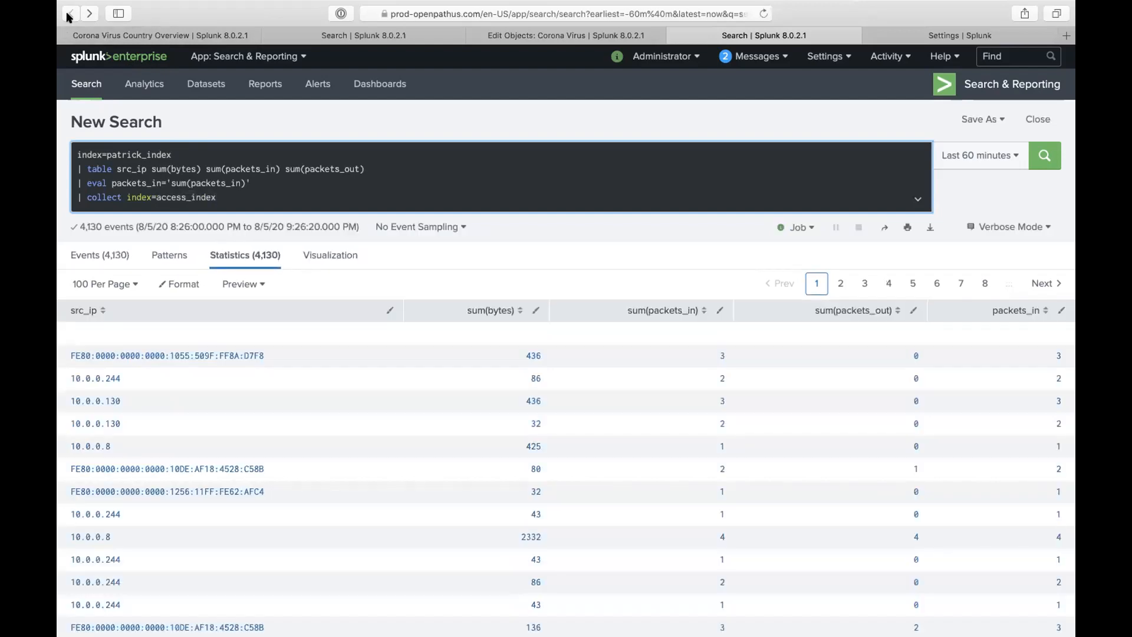
left_click(917, 36)
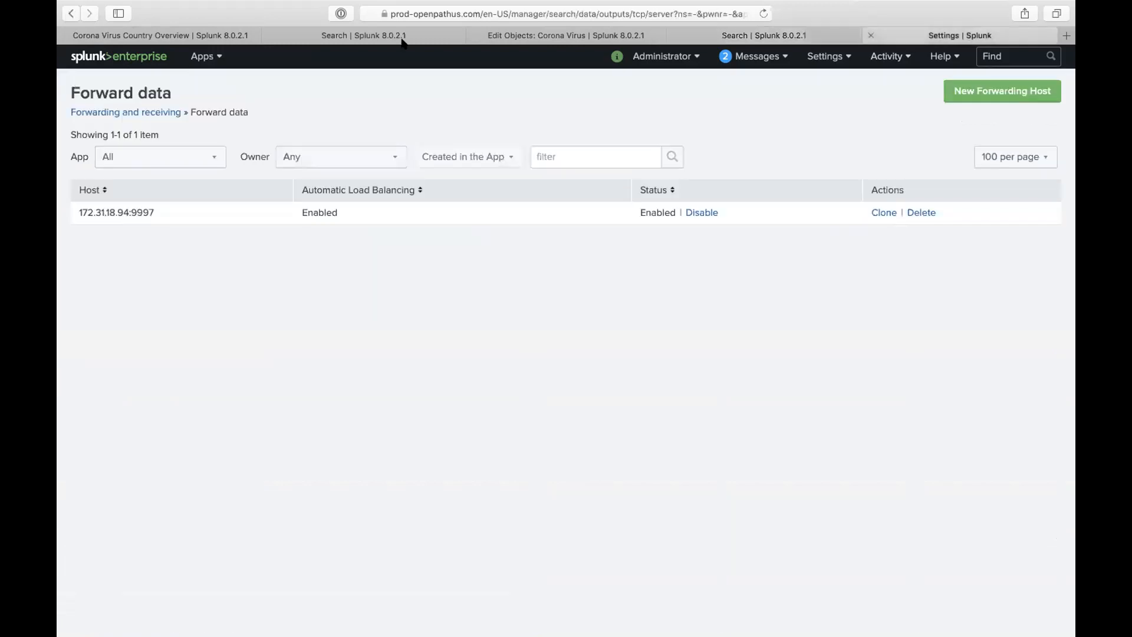
left_click(71, 13)
left_click(71, 13)
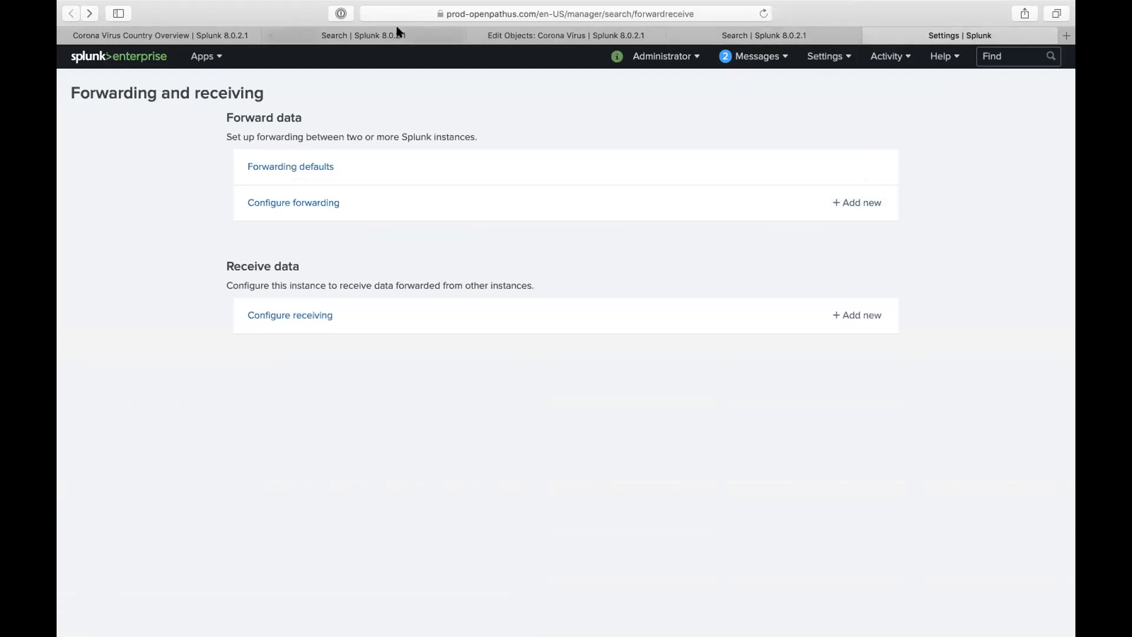
- Return to the timechart count by host search and rerun it over Last 15 minutes
left_click(361, 36)
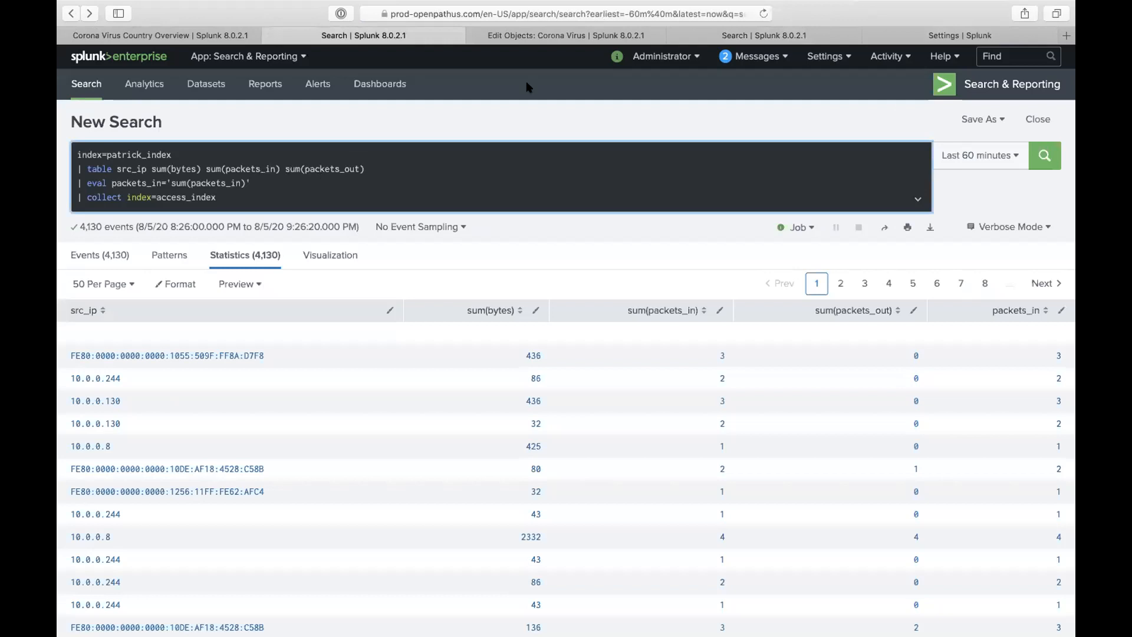
left_click(560, 35)
left_click(735, 36)
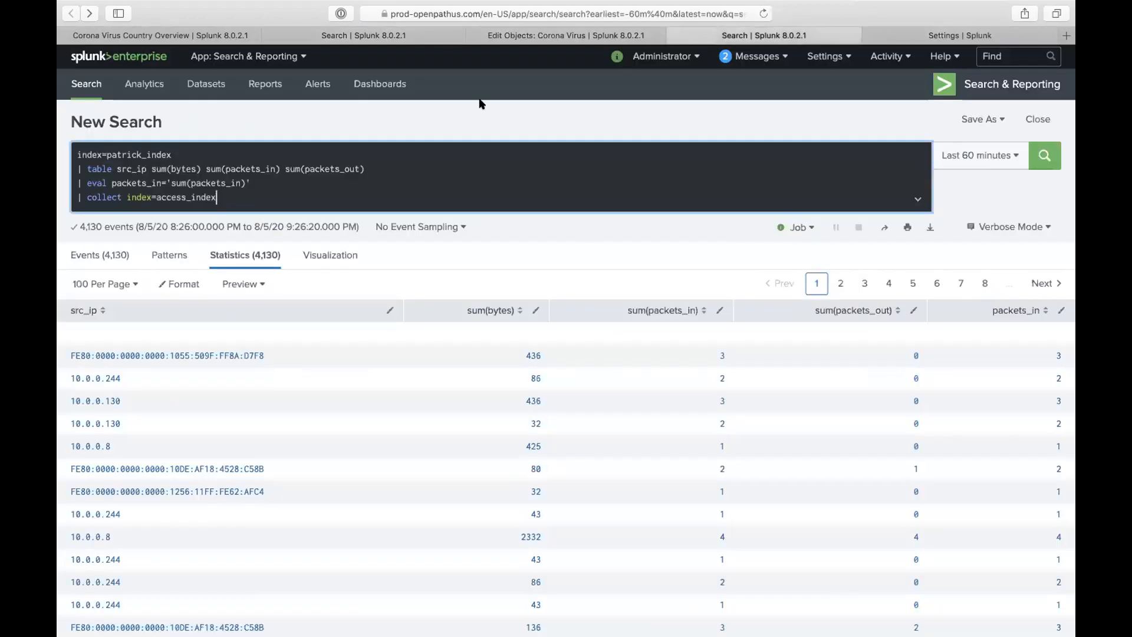
left_click(348, 35)
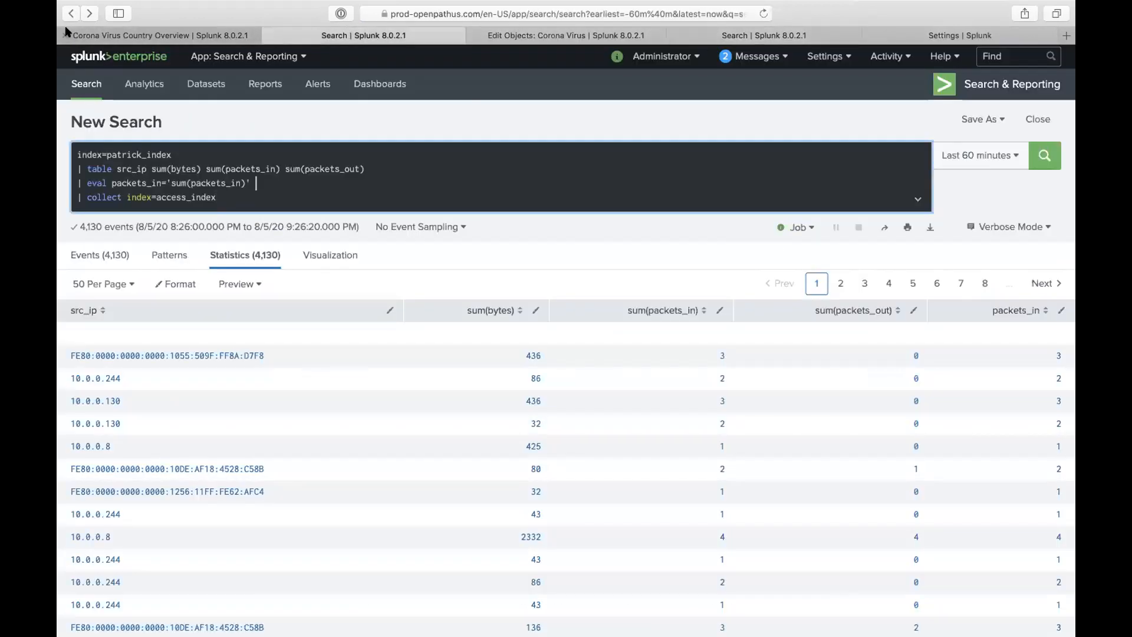
left_click(67, 14)
left_click(67, 15)
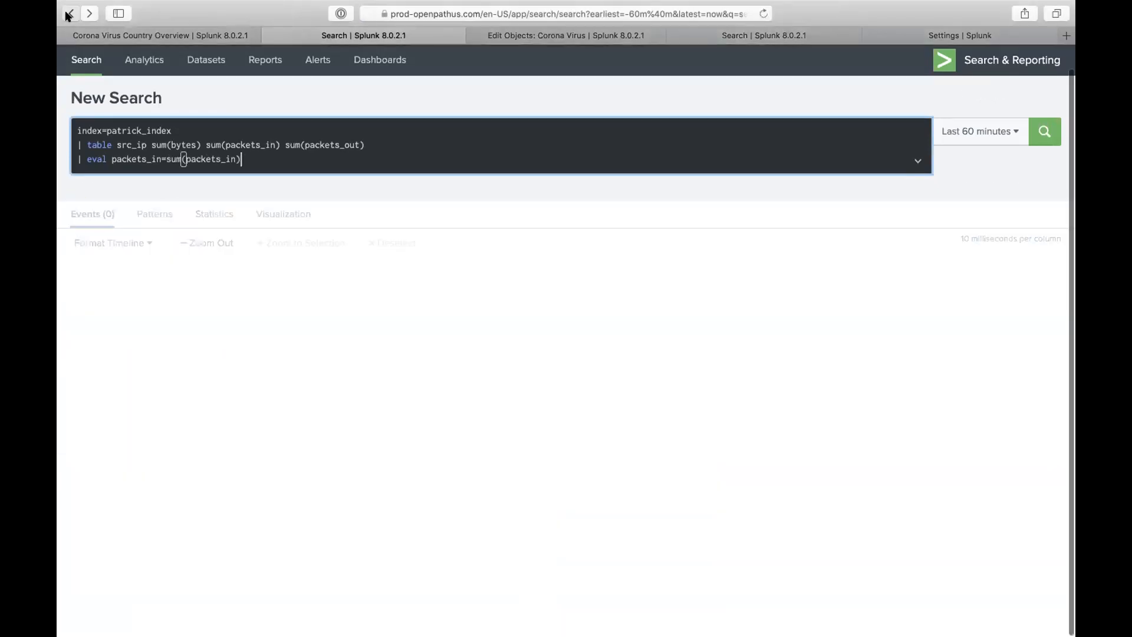
left_click(66, 15)
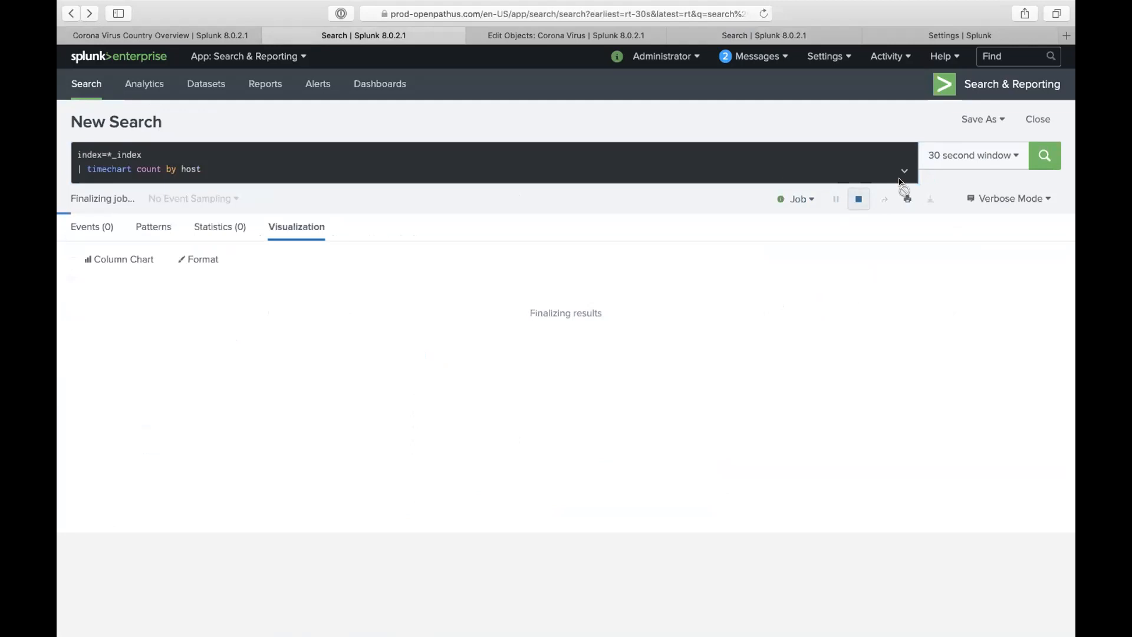
left_click(948, 162)
left_click(878, 233)
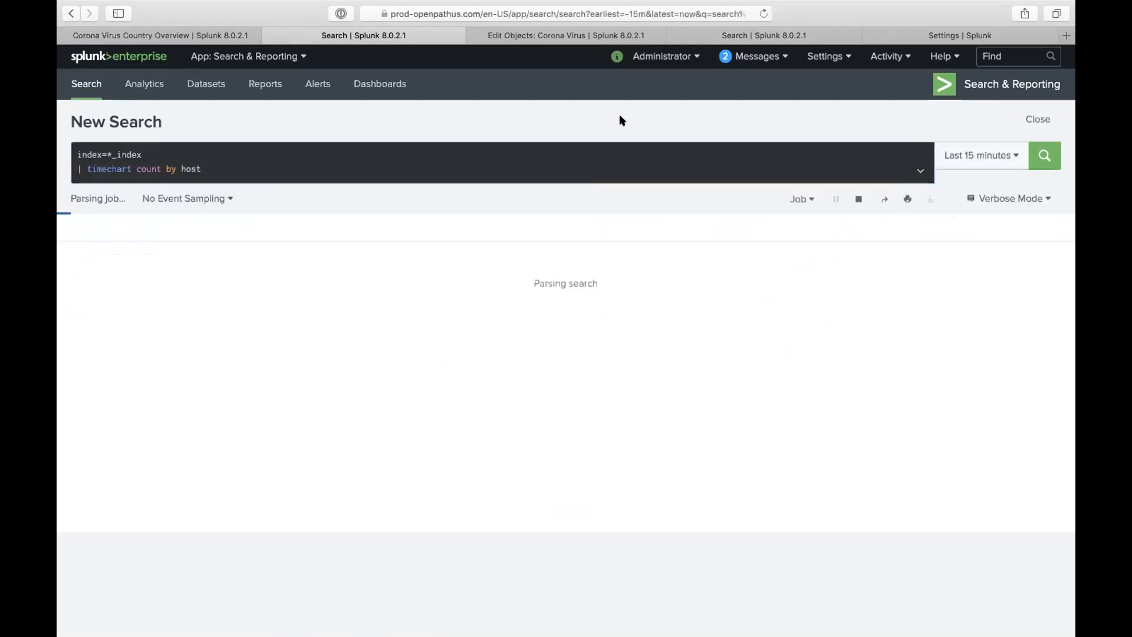
- In the collect-search tab, select the entire four-line query
left_click(764, 34)
left_click_drag(264, 185, 219, 106)
left_click(234, 182)
left_click_drag(230, 200, 106, 92)
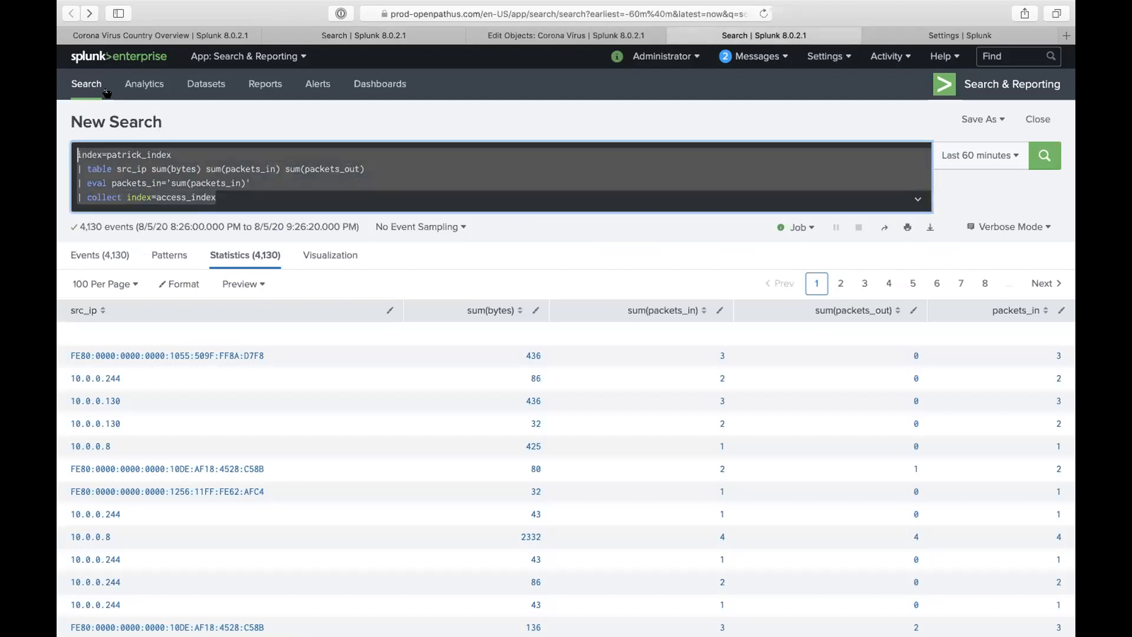
- Run | eventcount index=* summarize=false | search server=*indexer* and review the 62 rows
type("| event")
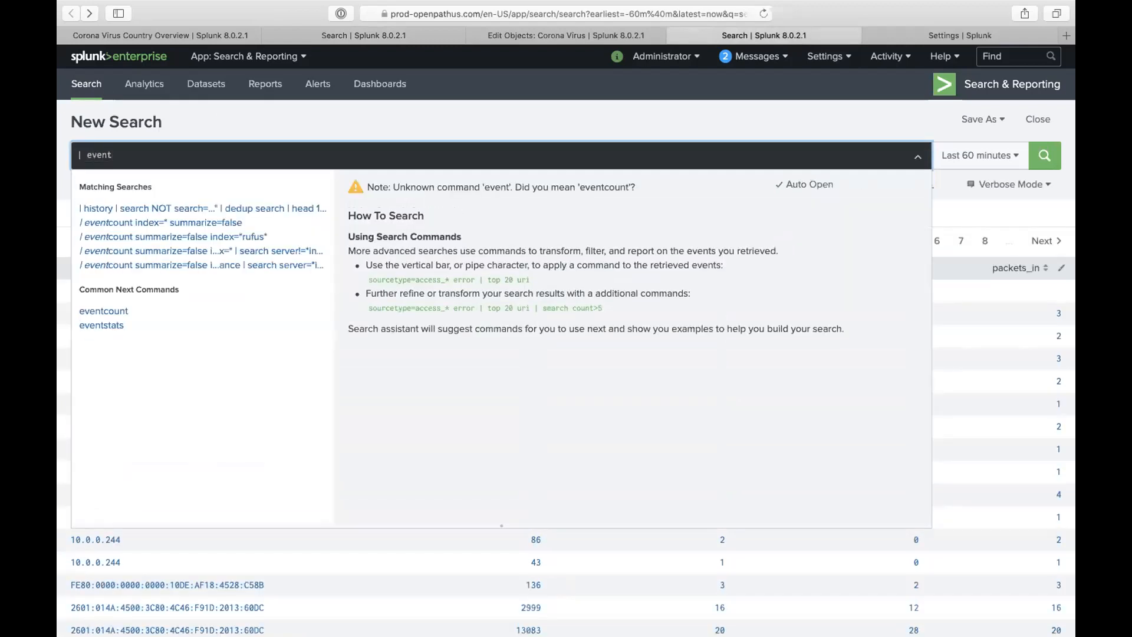
left_click(135, 222)
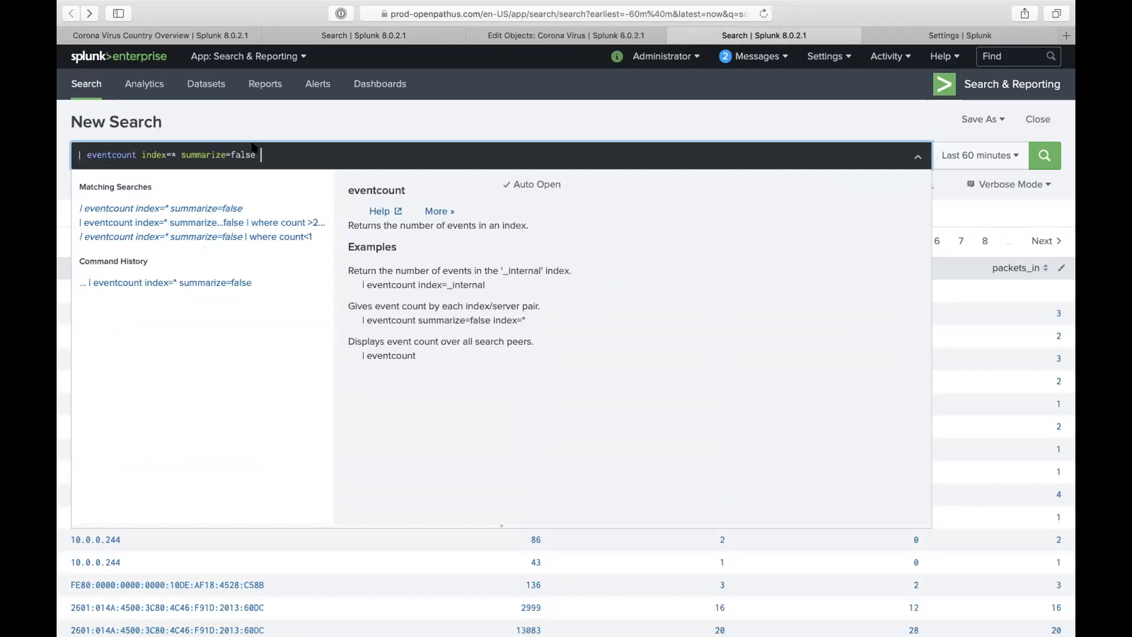
type("| ")
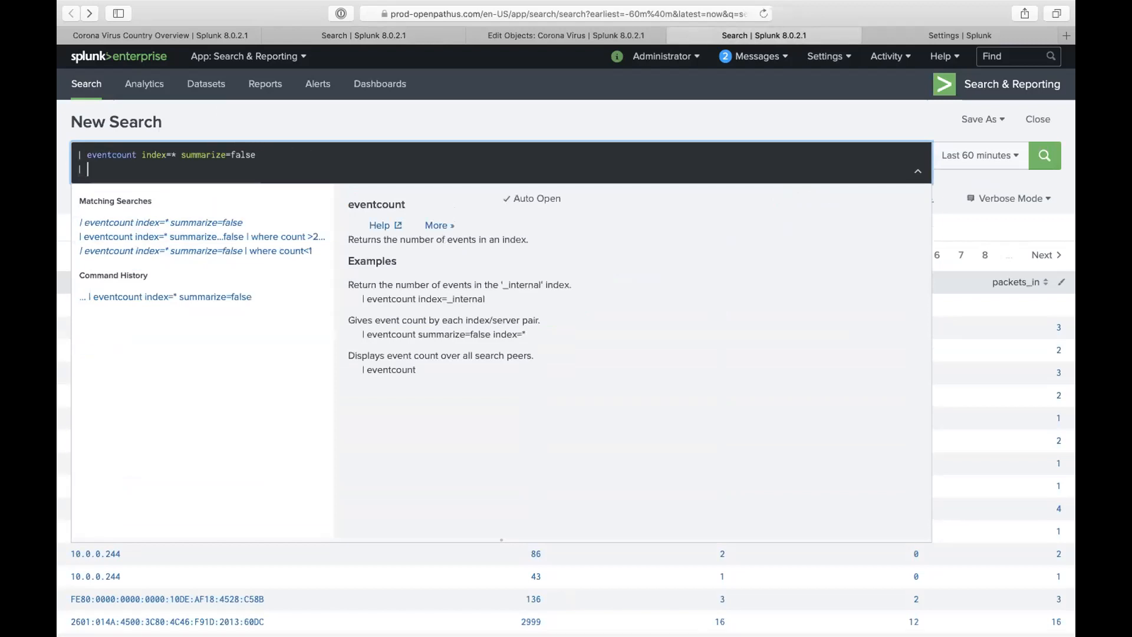
type("search ")
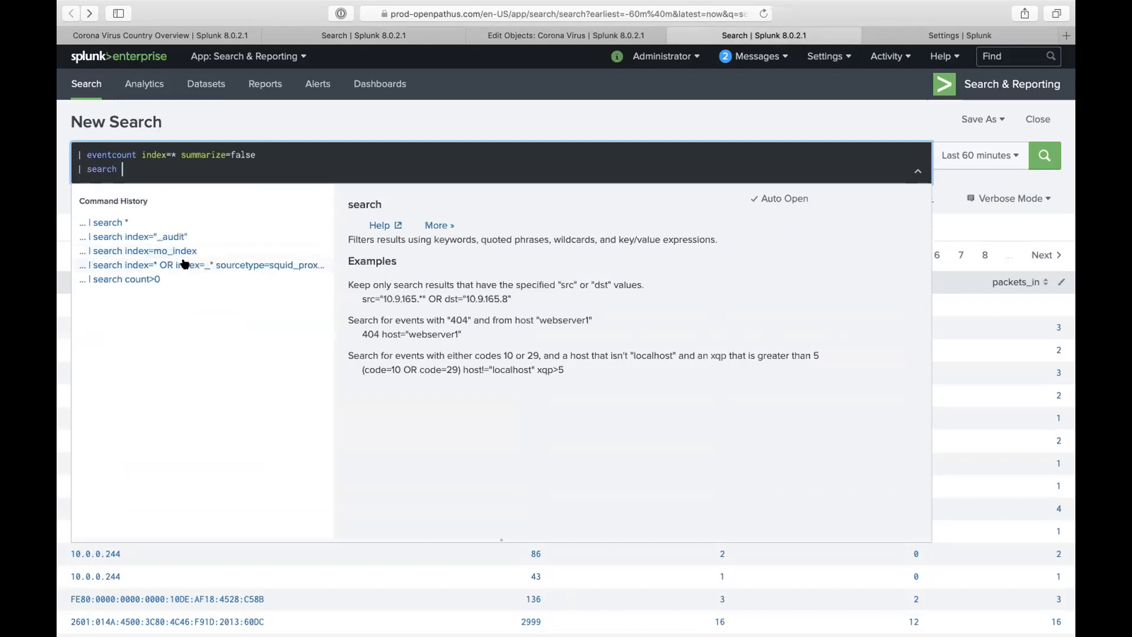
type("ser")
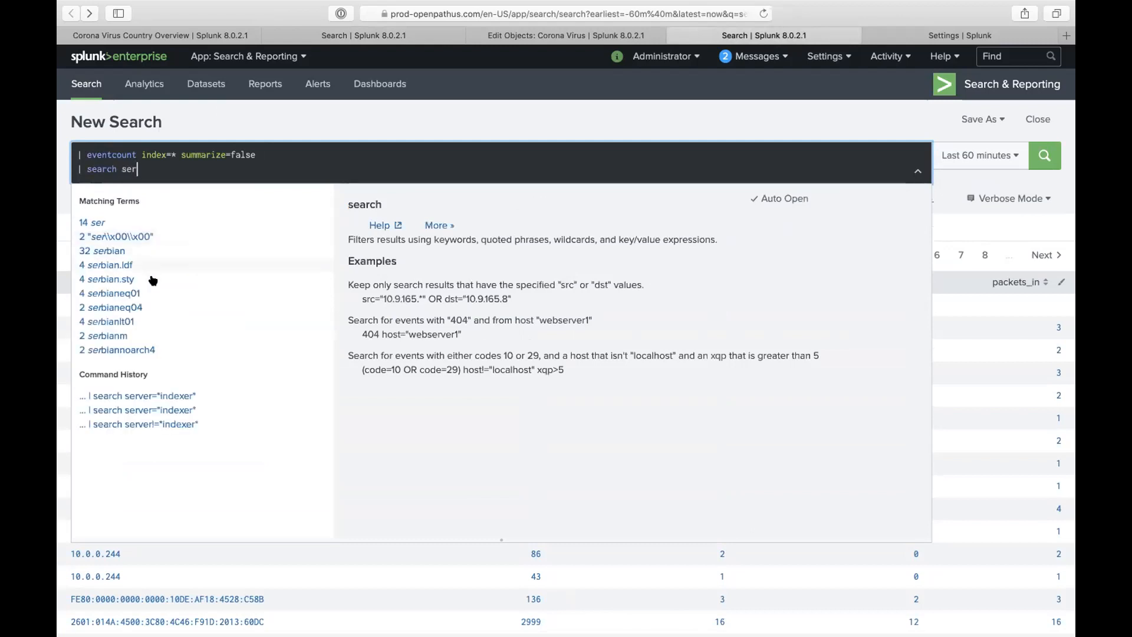
left_click(177, 395)
key("Return")
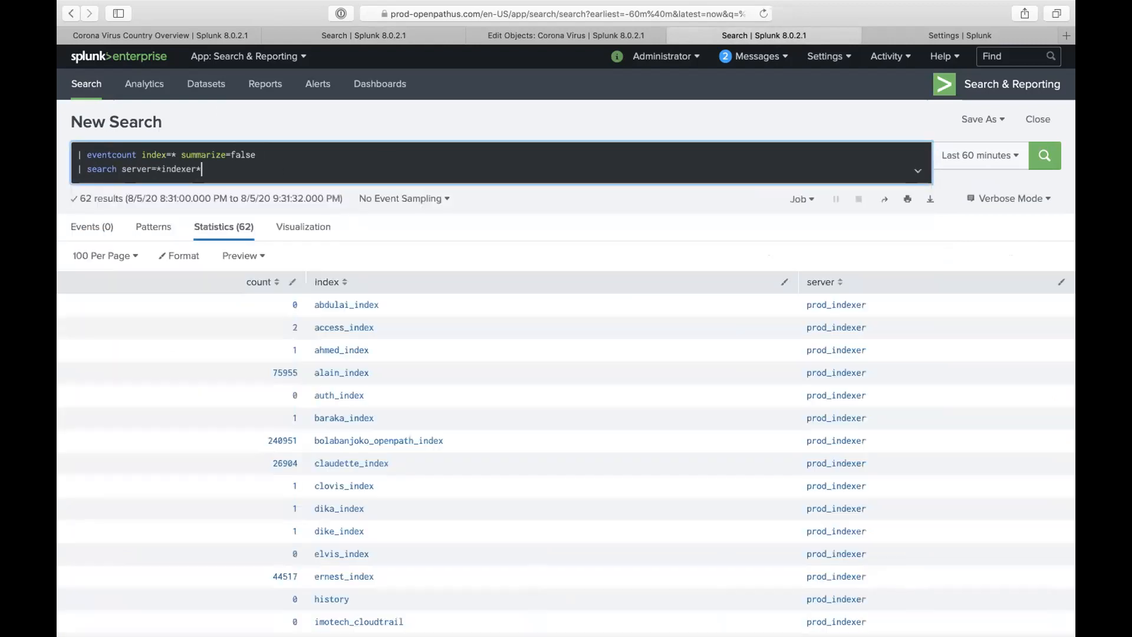
scroll(495, 409, "down", 15)
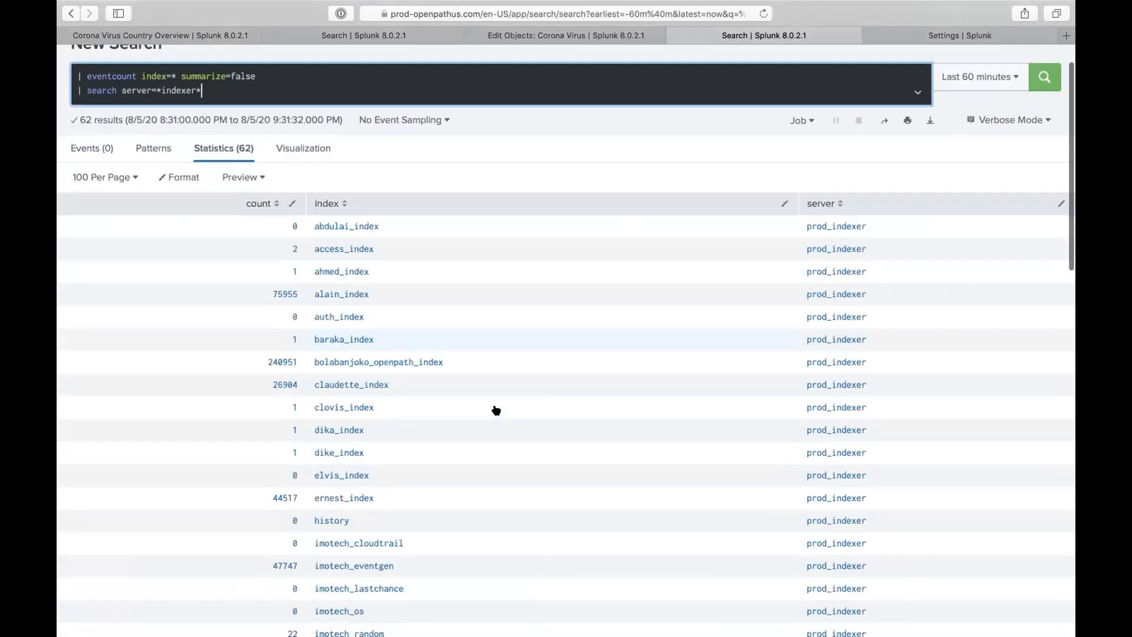
scroll(433, 410, "down", 6)
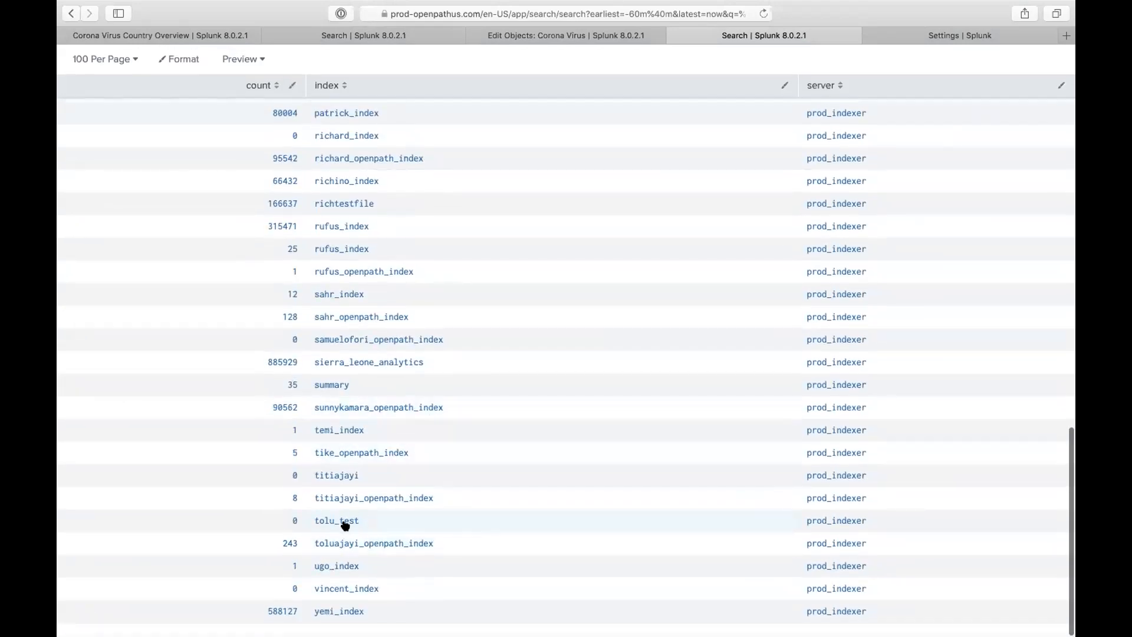
scroll(362, 462, "up", 15)
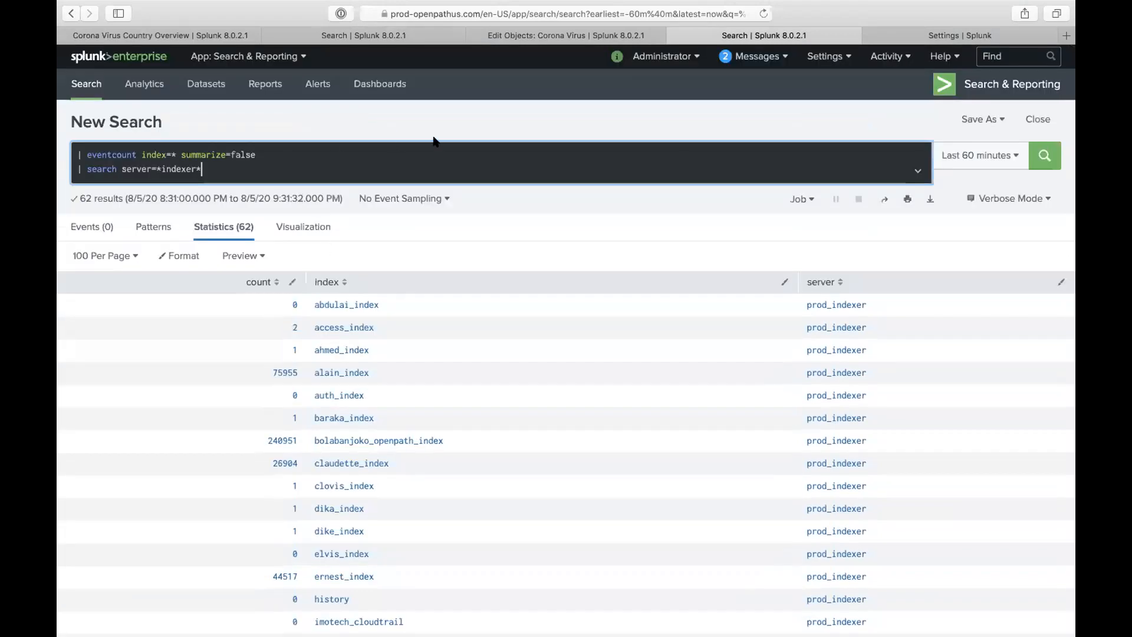
left_click(828, 57)
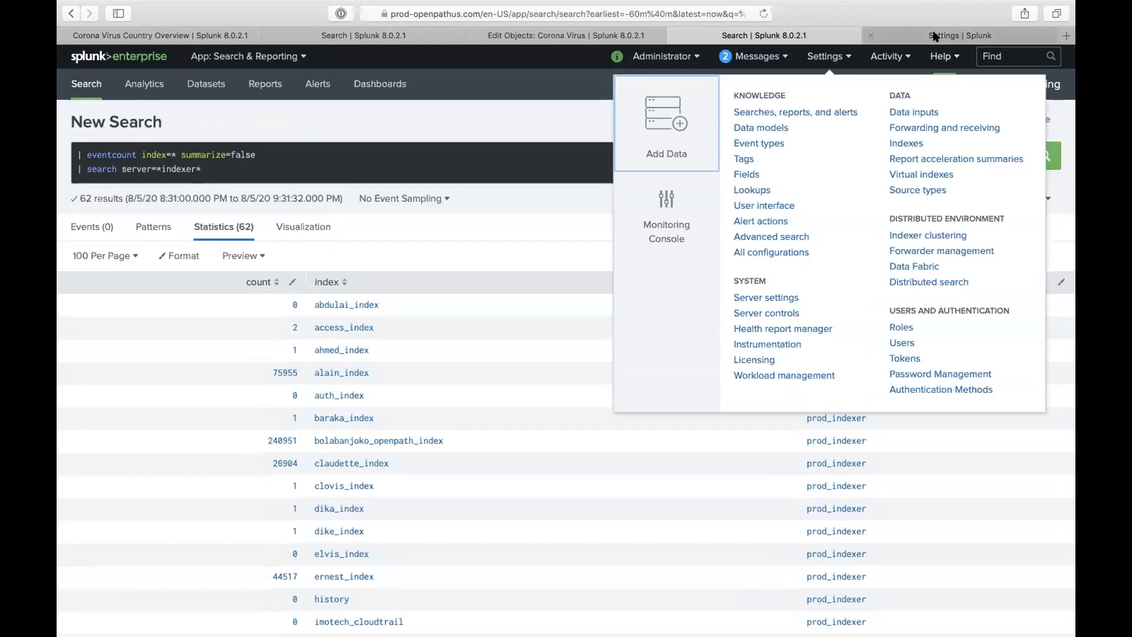
left_click(933, 36)
left_click(832, 59)
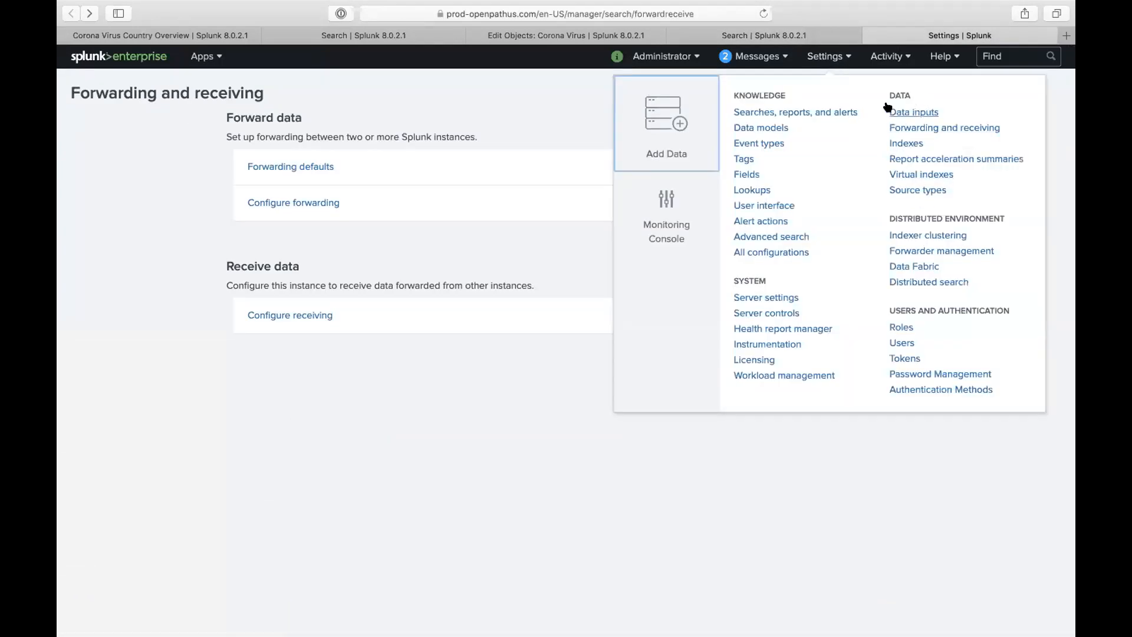
left_click(905, 143)
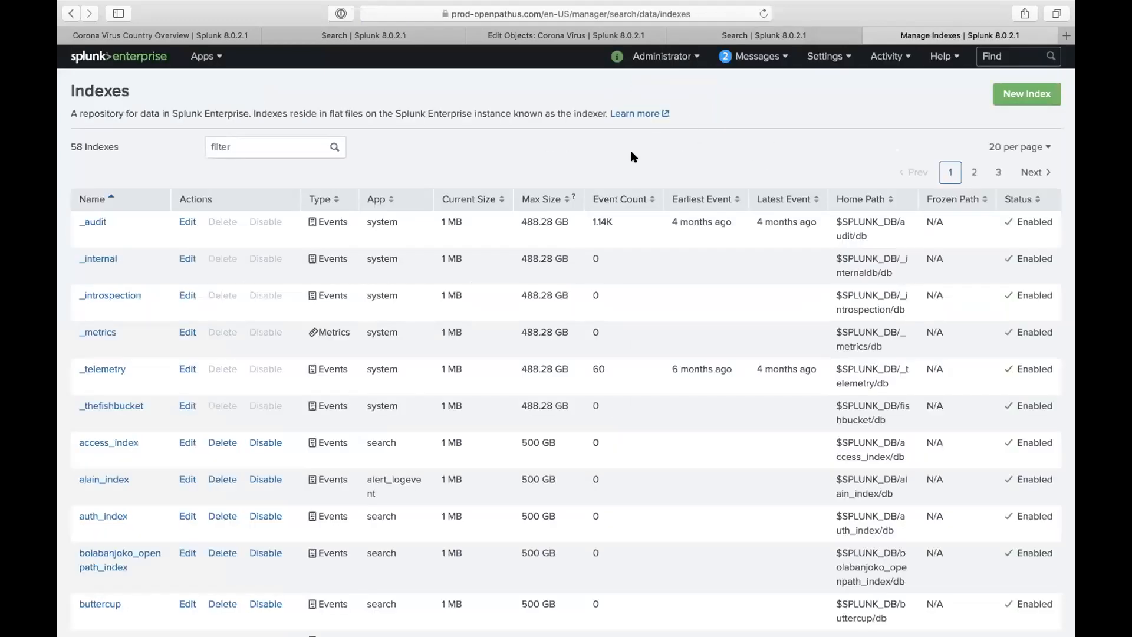
left_click(1026, 94)
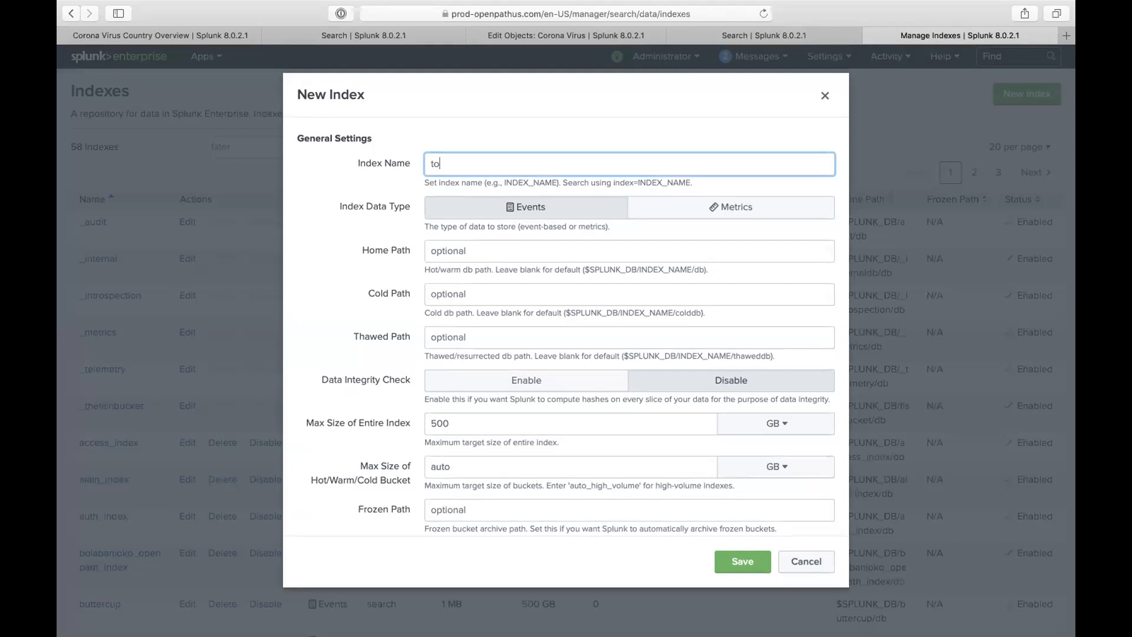
type("tolu_test")
left_click(738, 562)
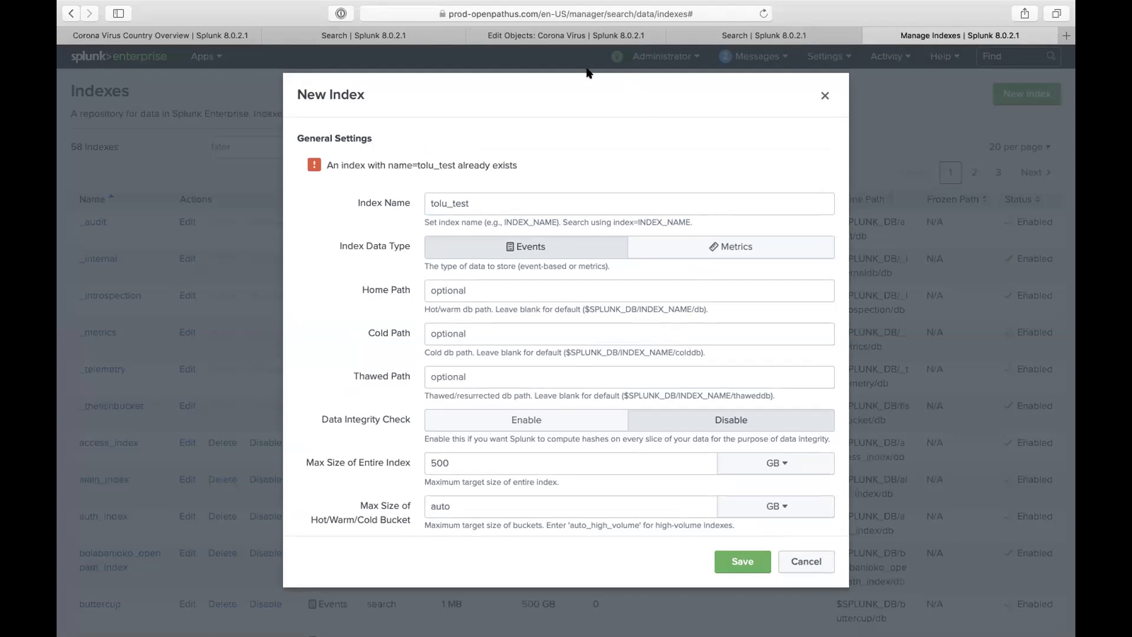
left_click(564, 36)
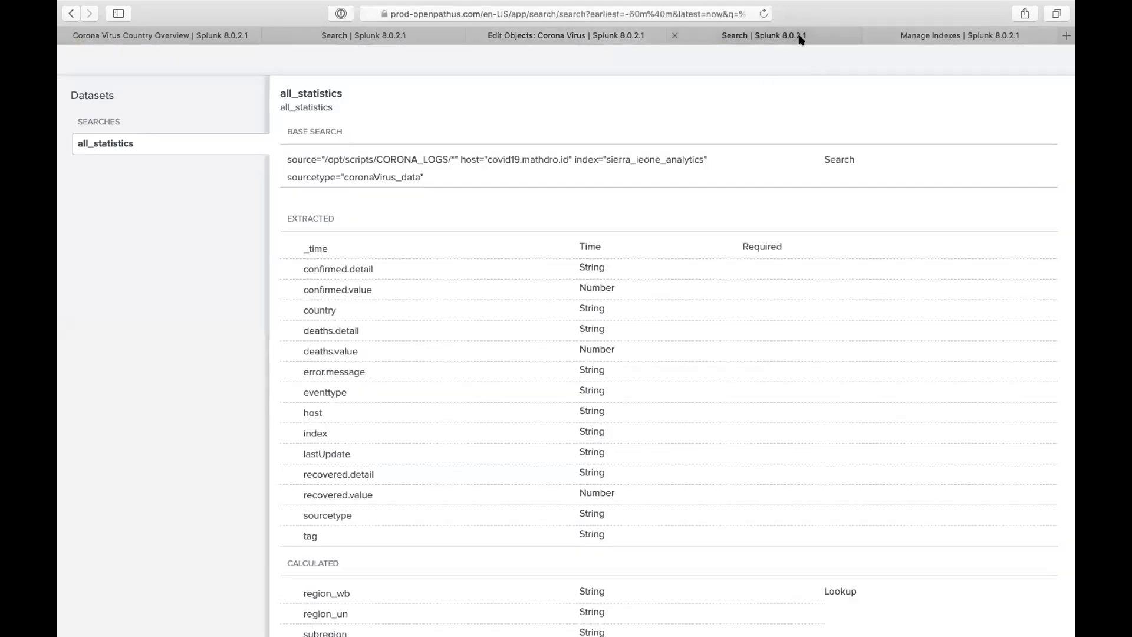
left_click(801, 36)
left_click(423, 251)
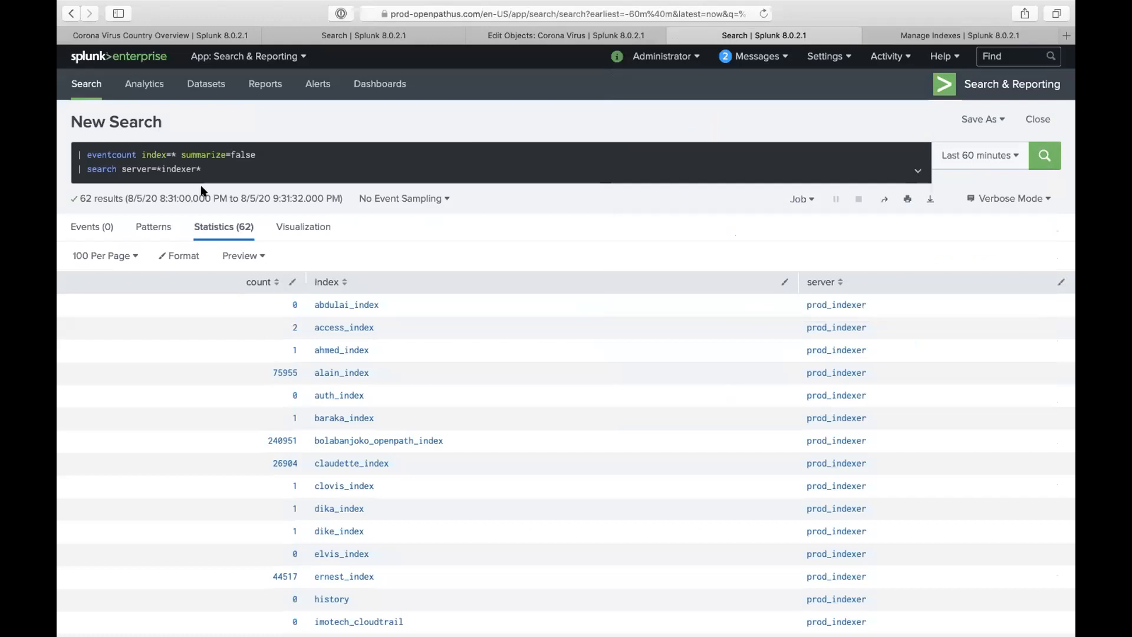
left_click(171, 152)
- Change the eventcount to index=tolu_test, drop the server filter line, and run it
key("BackSpace")
type("tolu_test")
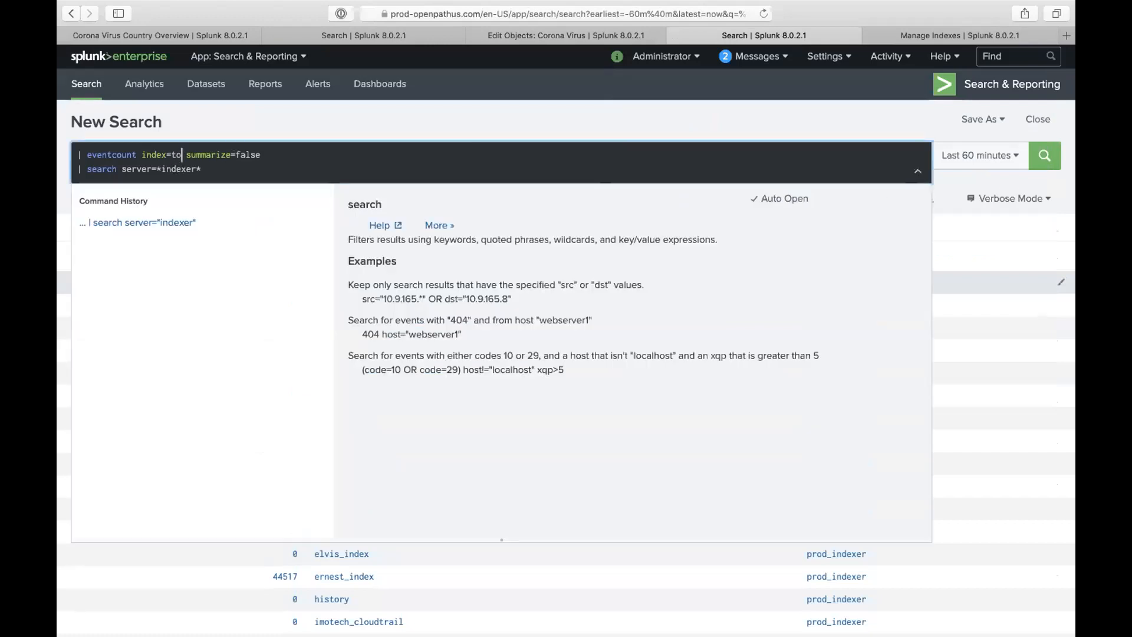
triple_click(168, 169)
left_click(168, 169)
key("BackSpace")
key("super+z")
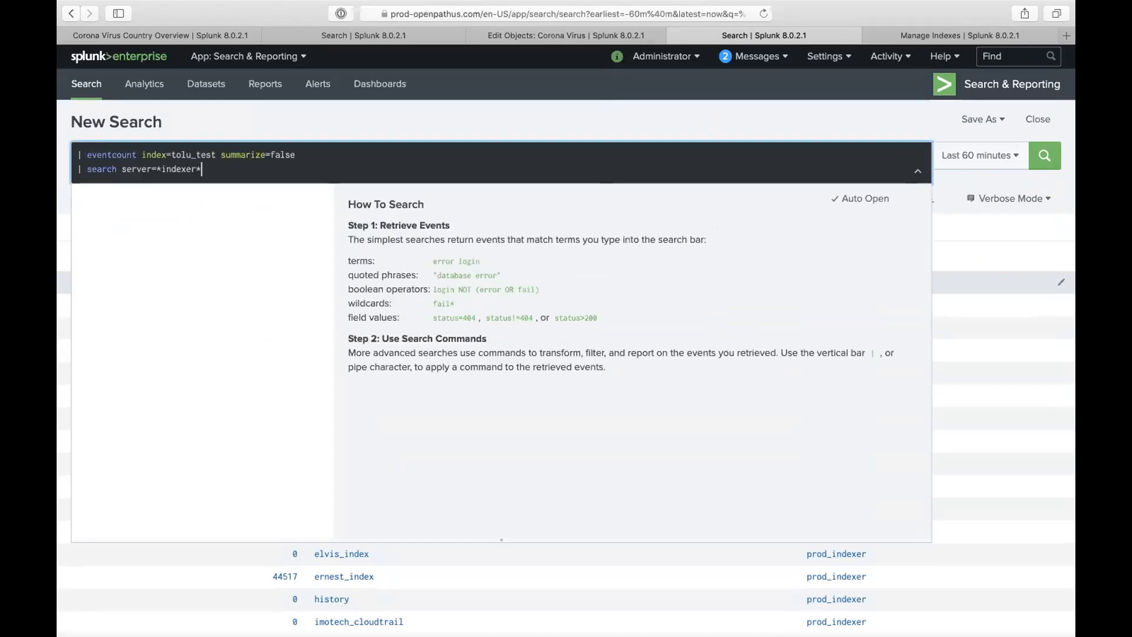
key("BackSpace")
key("BackSpace")
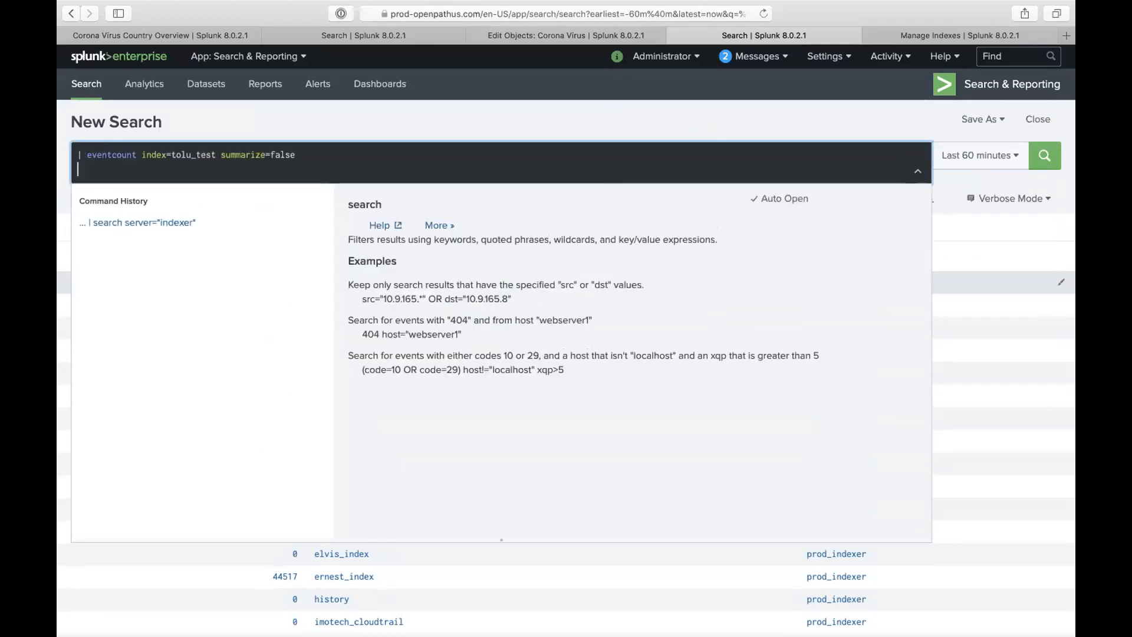
key("Return")
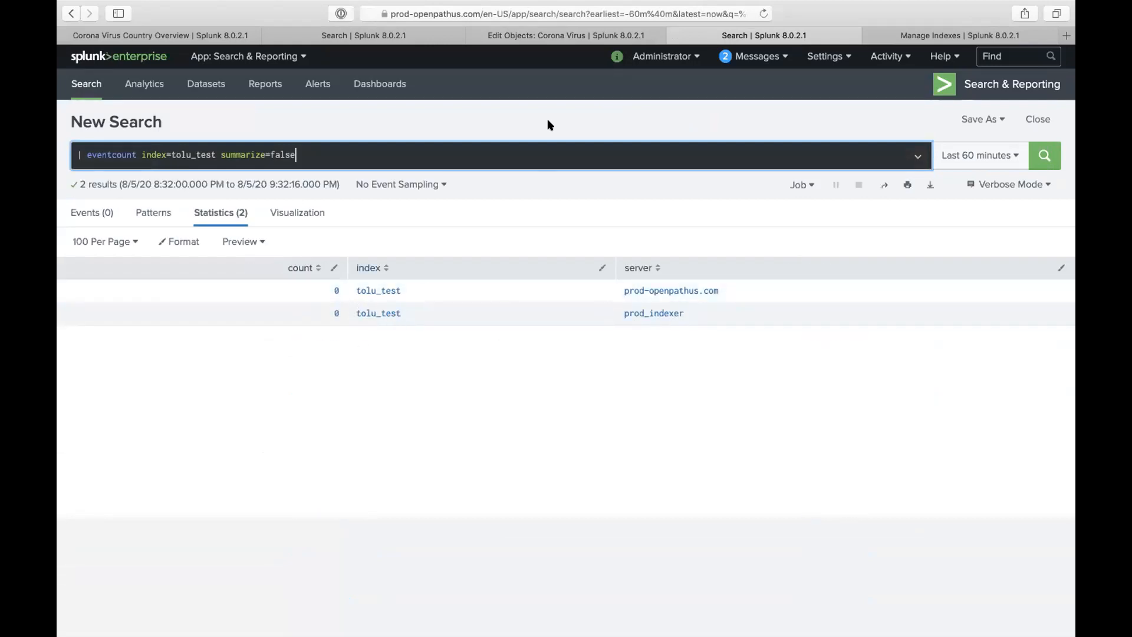
left_click(428, 41)
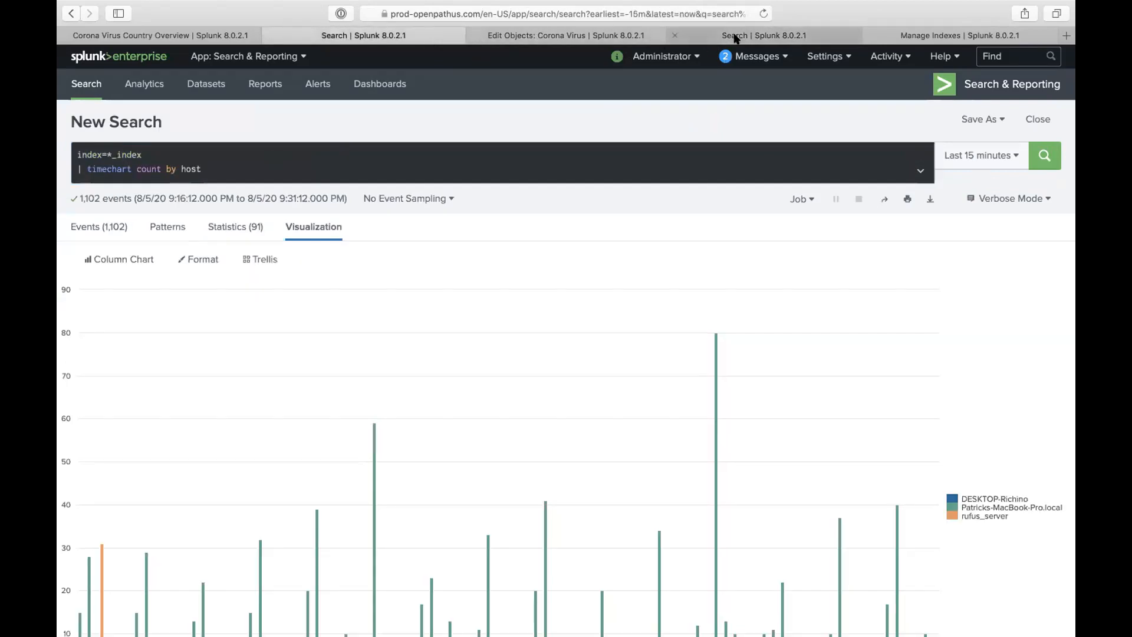
- Append splunk_server=*indexer* after index=*_index on the host timechart query's first line
left_click(734, 37)
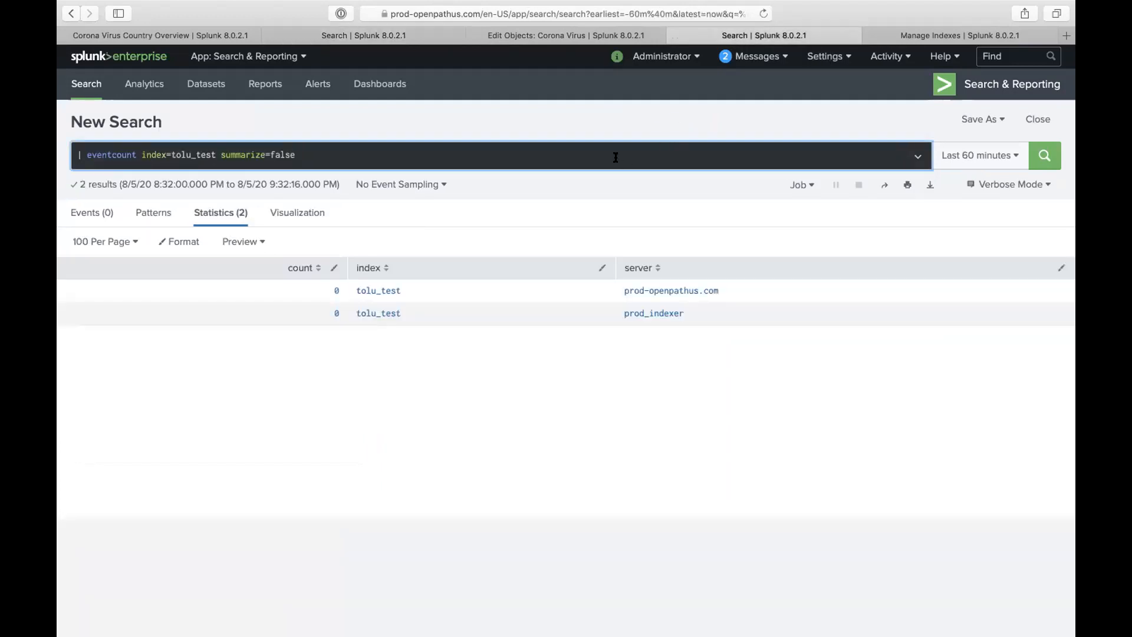
left_click(401, 36)
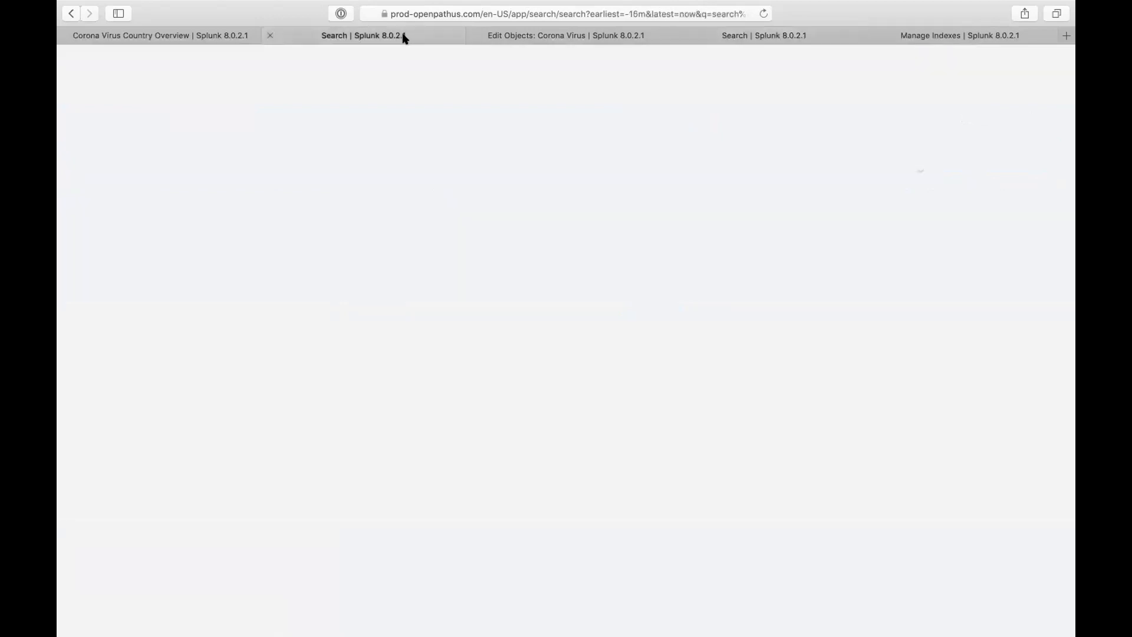
left_click(357, 159)
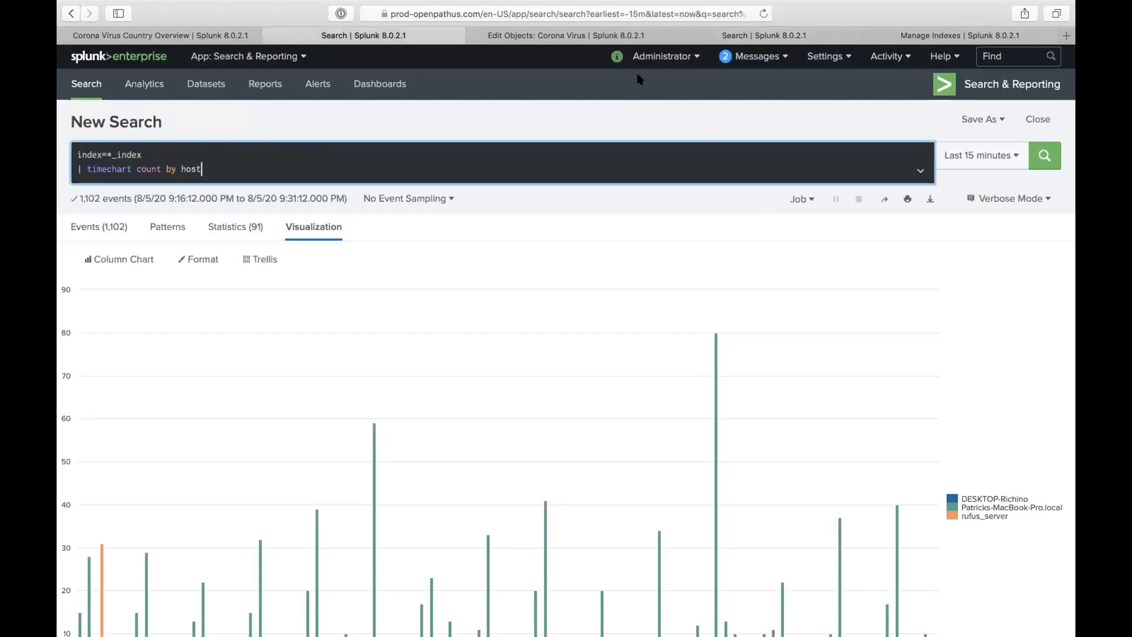
left_click(760, 36)
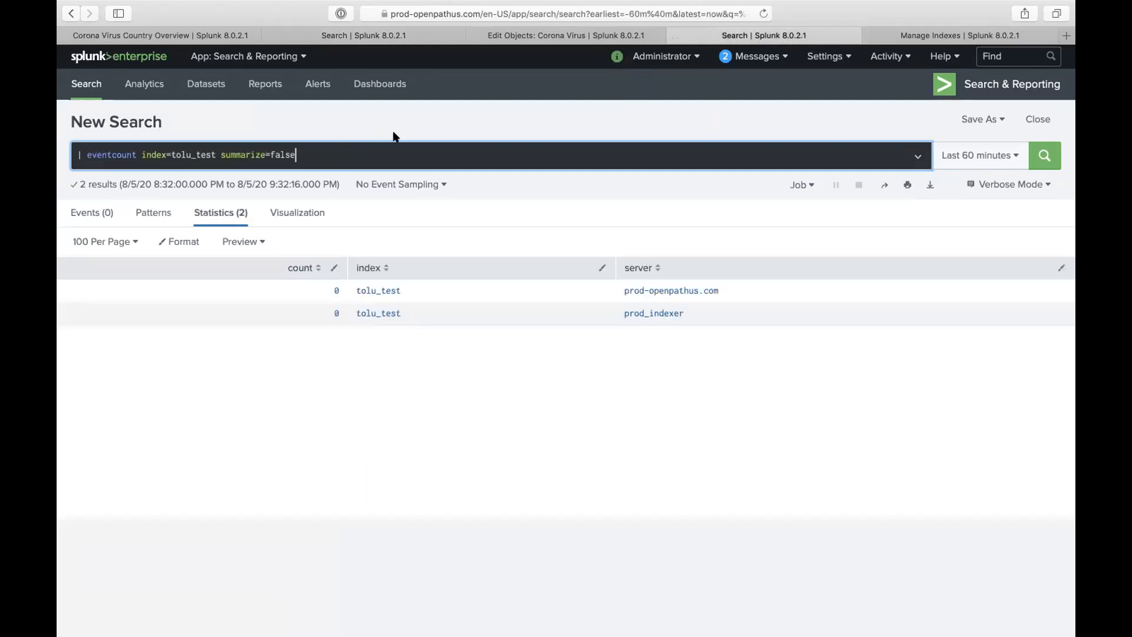
left_click(381, 37)
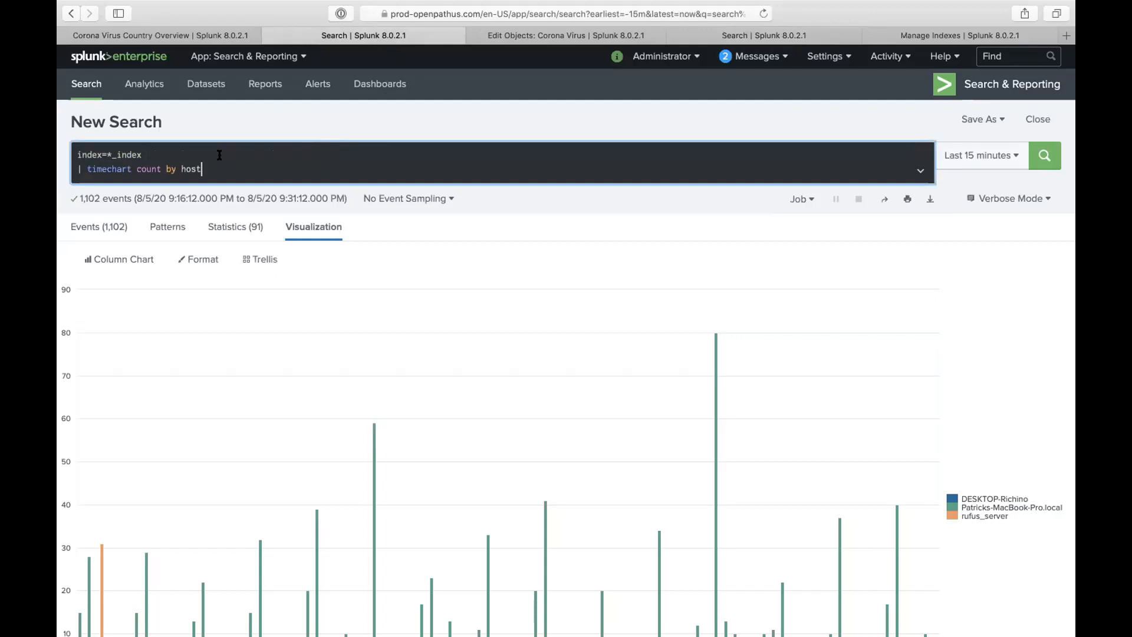
type("splunk")
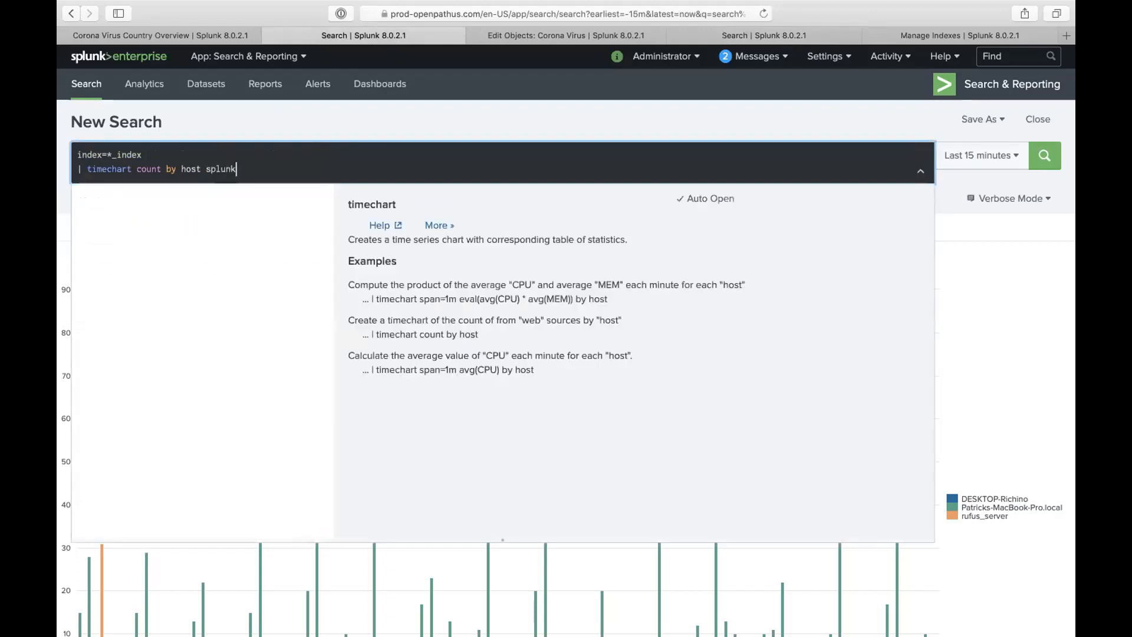
key("BackSpace")
key("BackSpace")
key("BackSpace")
key("BackSpace")
key("BackSpace")
key("BackSpace")
key("BackSpace")
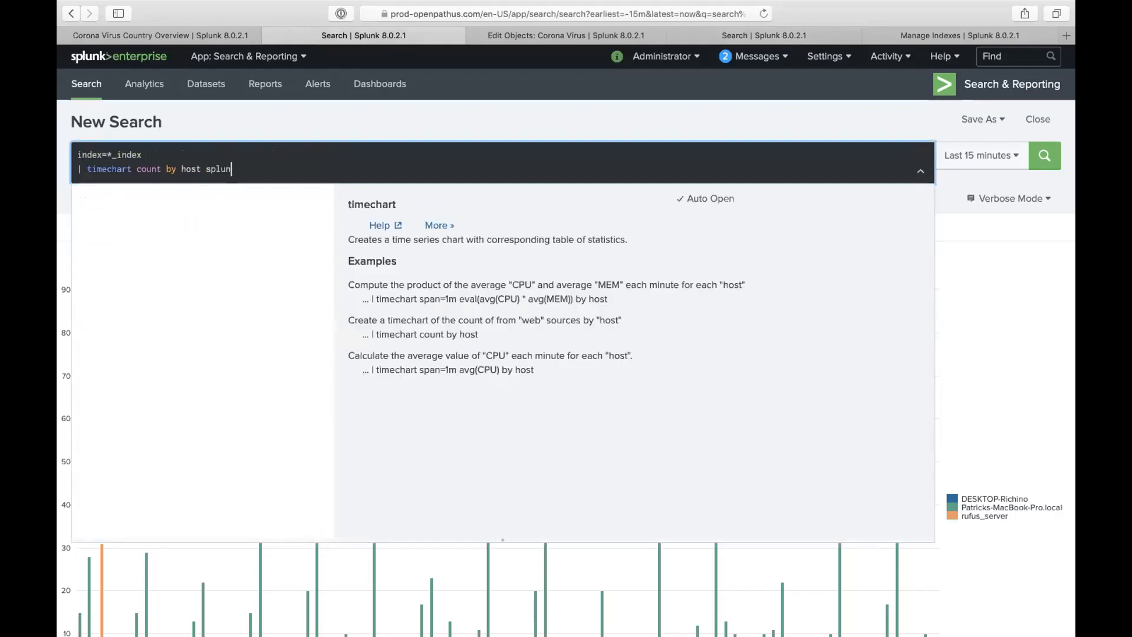
left_click(174, 145)
type("splunk_server=*")
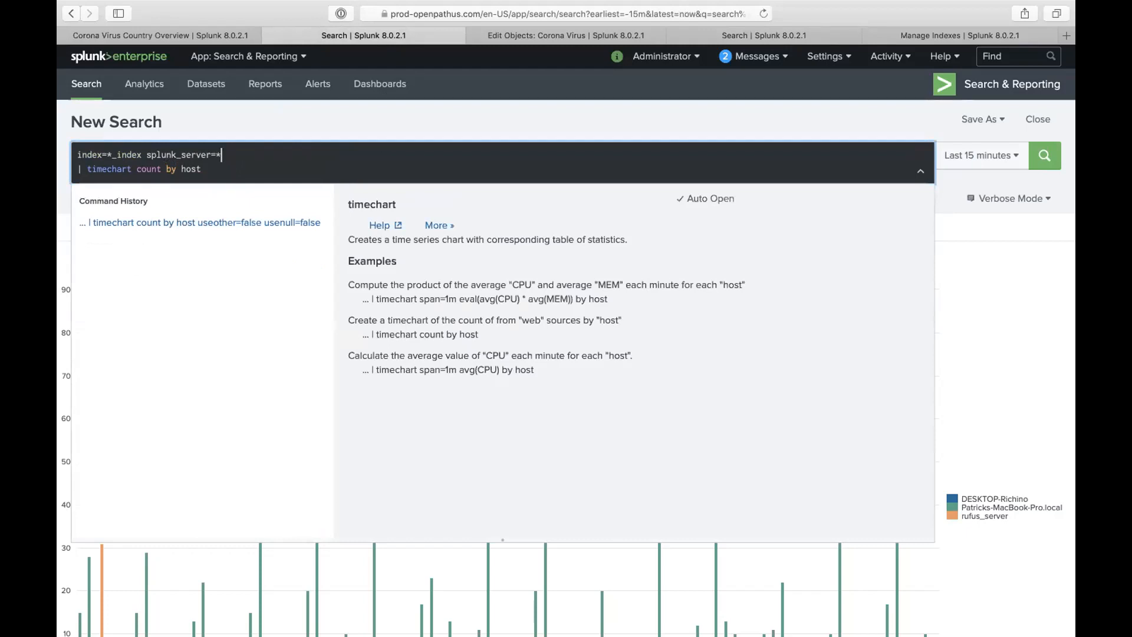
type("indexer*")
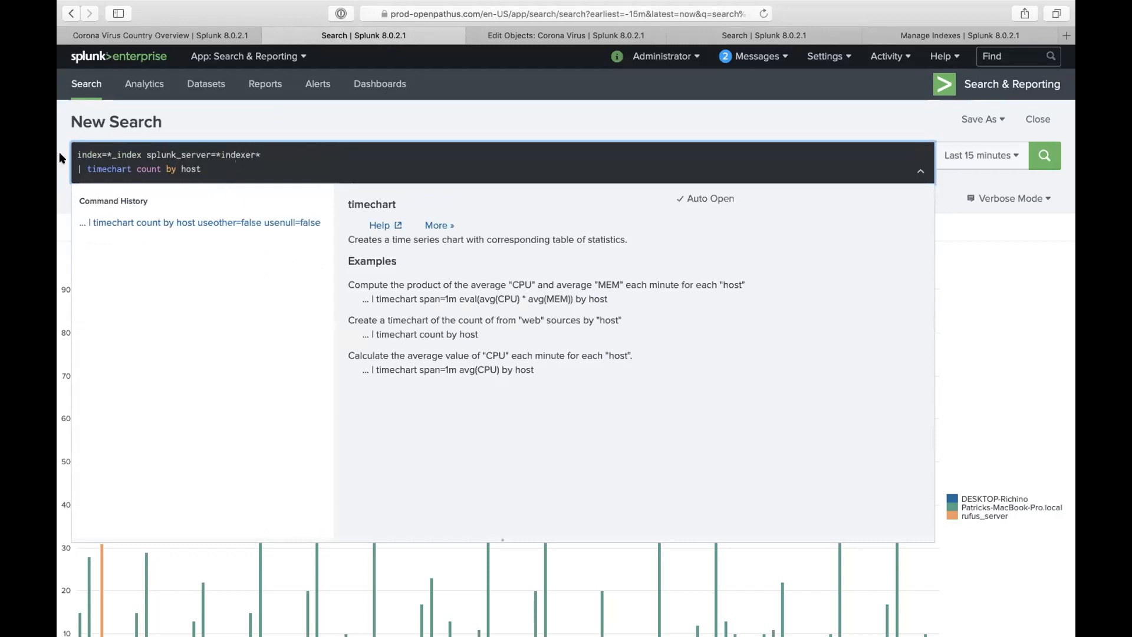
left_click(736, 35)
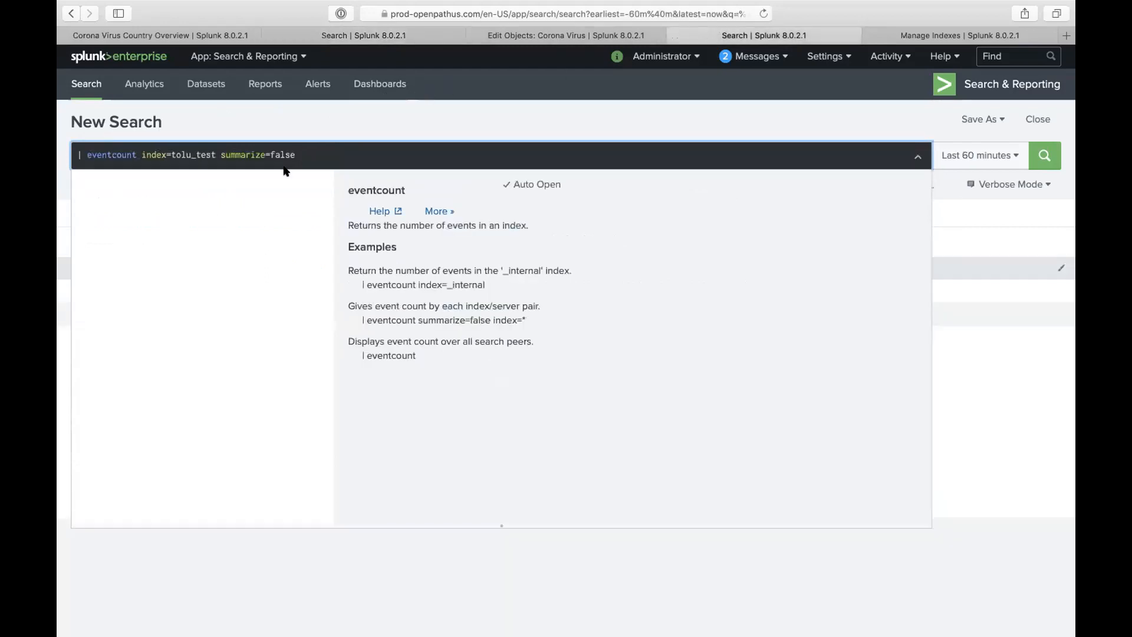
- Widen the eventcount from tolu_test to index=* and review the 113 index-server counts
left_click(277, 131)
double_click(201, 154)
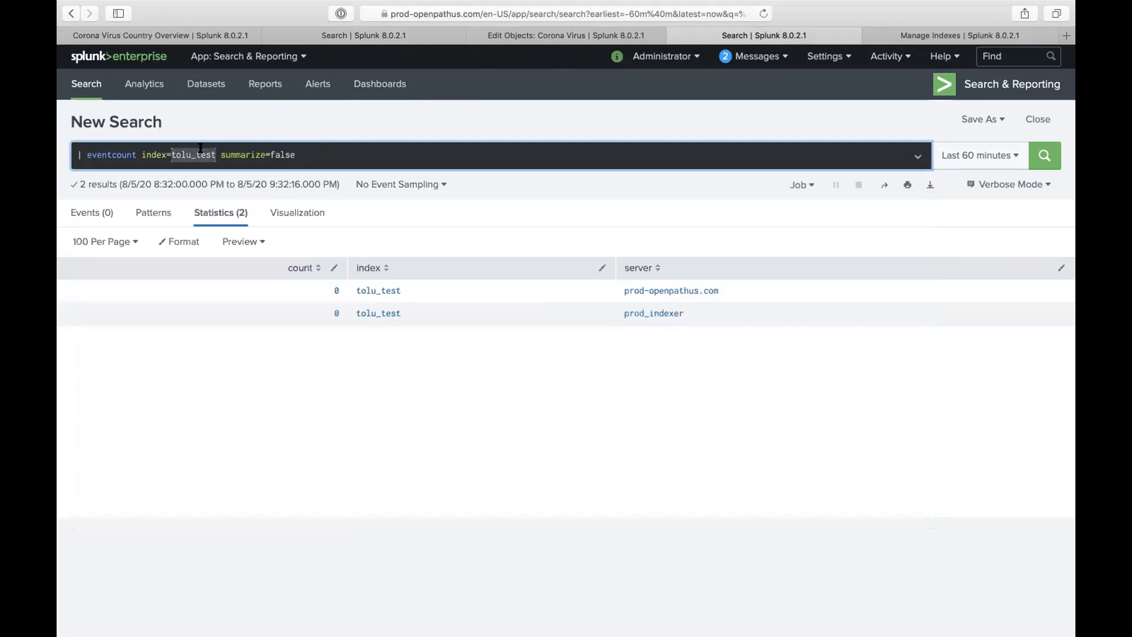
type("*")
key("Return")
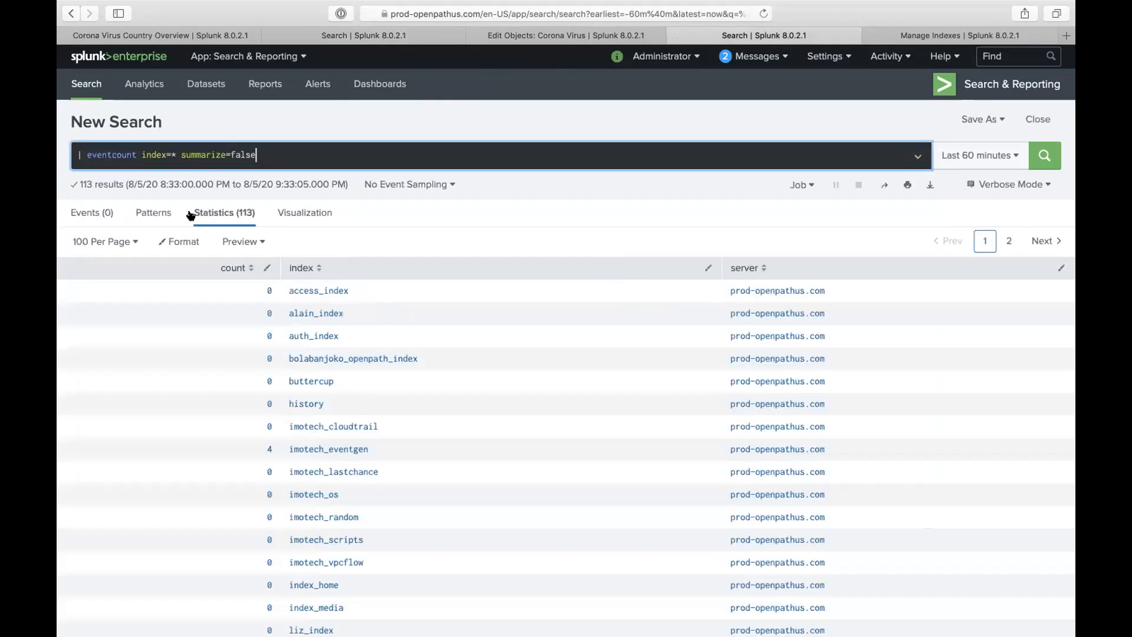
scroll(271, 442, "down", 10)
scroll(271, 442, "down", 4)
scroll(270, 441, "up", 15)
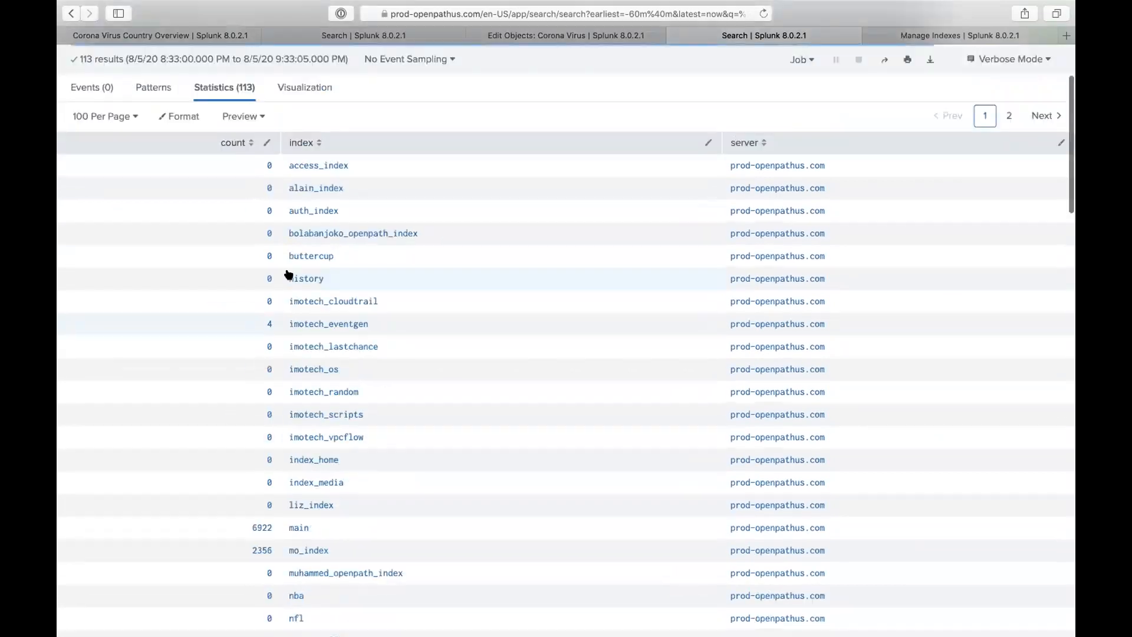
scroll(320, 483, "down", 10)
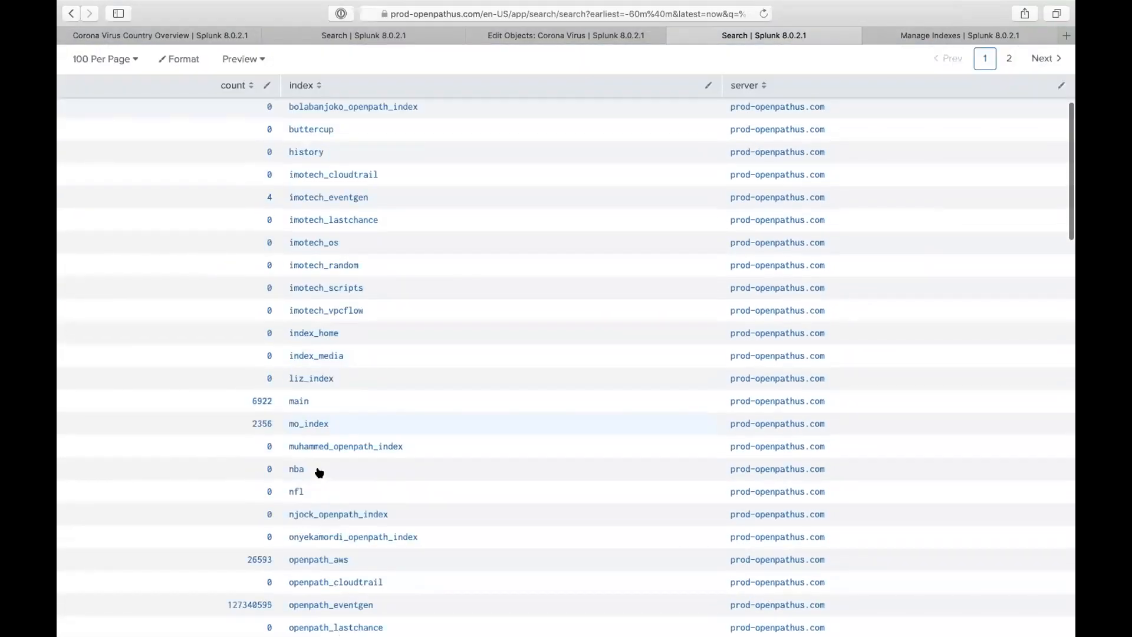
scroll(314, 426, "down", 9)
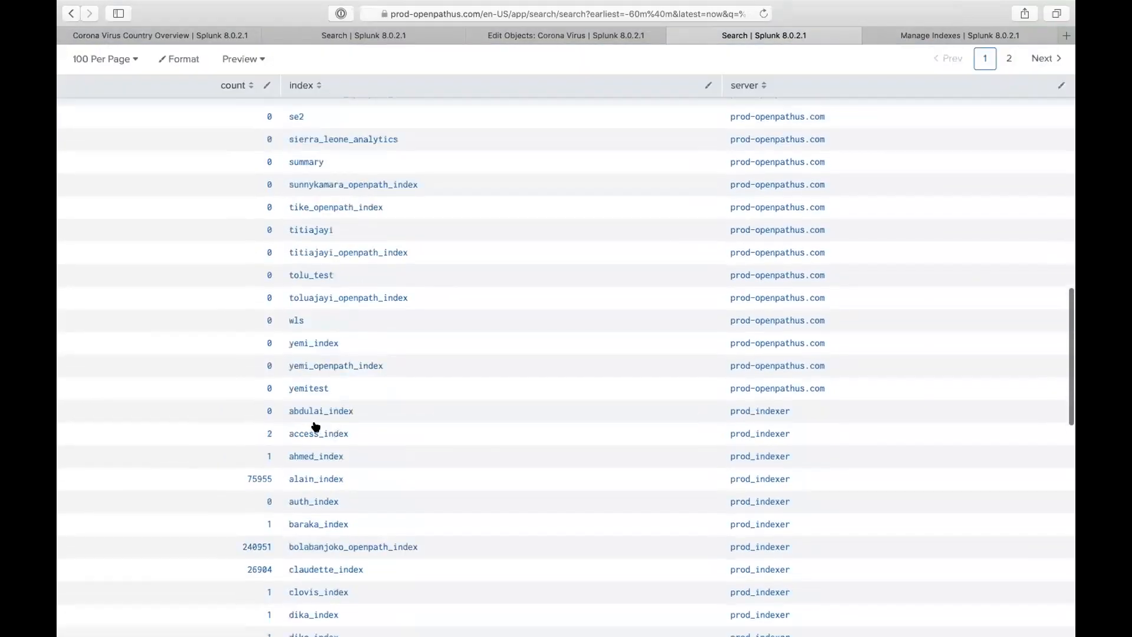
scroll(316, 426, "down", 3)
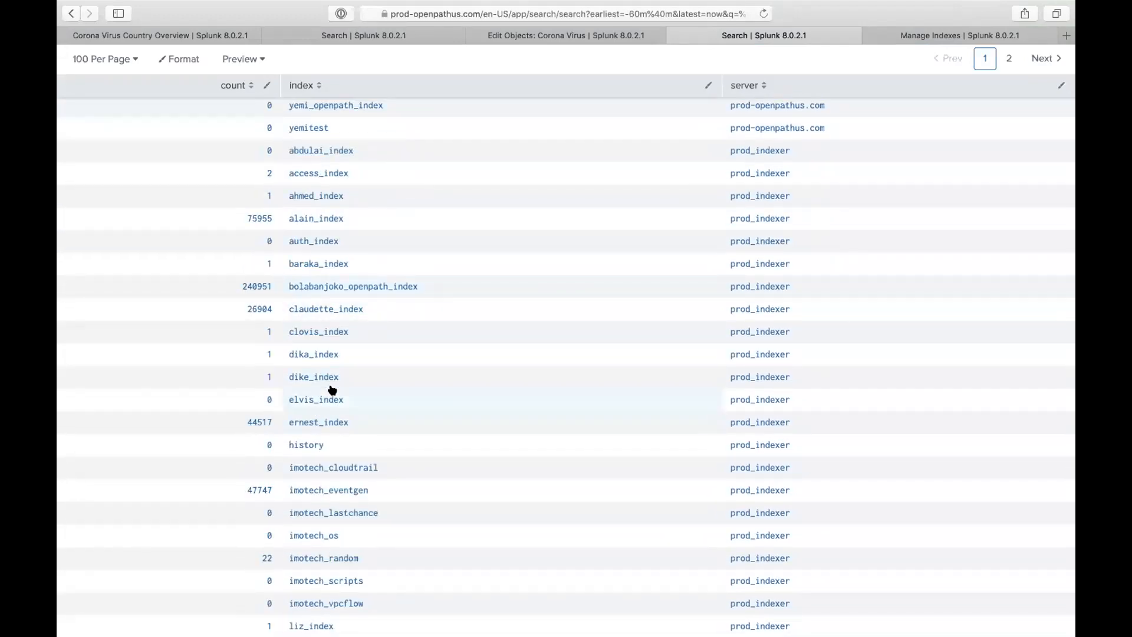
scroll(359, 330, "up", 15)
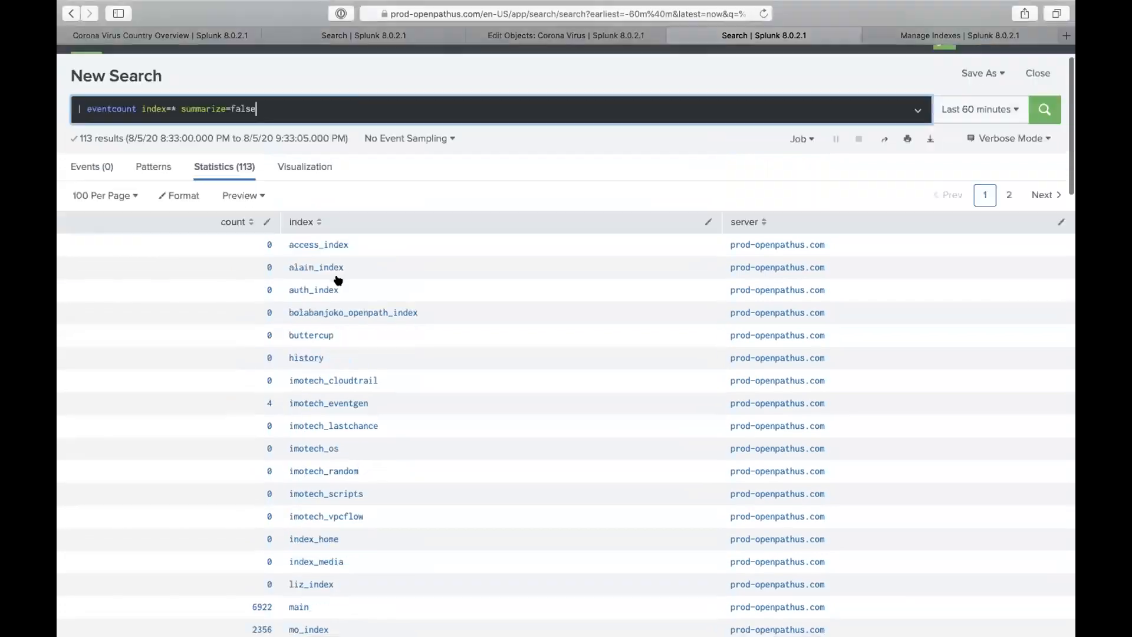
- Append | stats count by index to the eventcount query and run it
left_click(297, 154)
key("shift+Return")
type("| s")
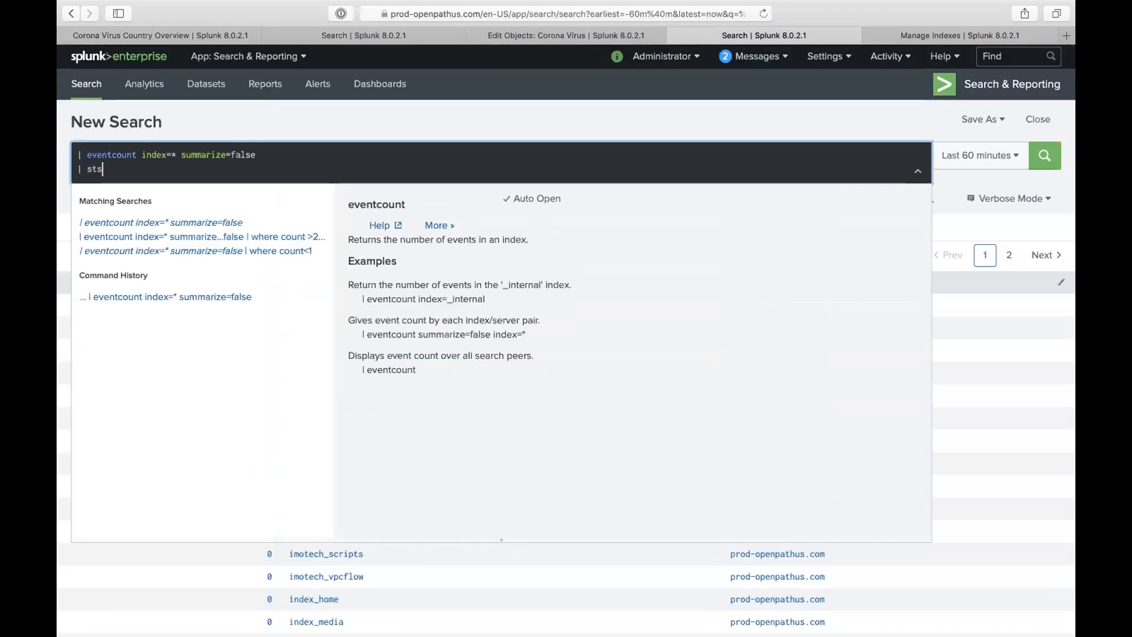
type("ts")
key("BackSpace")
type("ats coun")
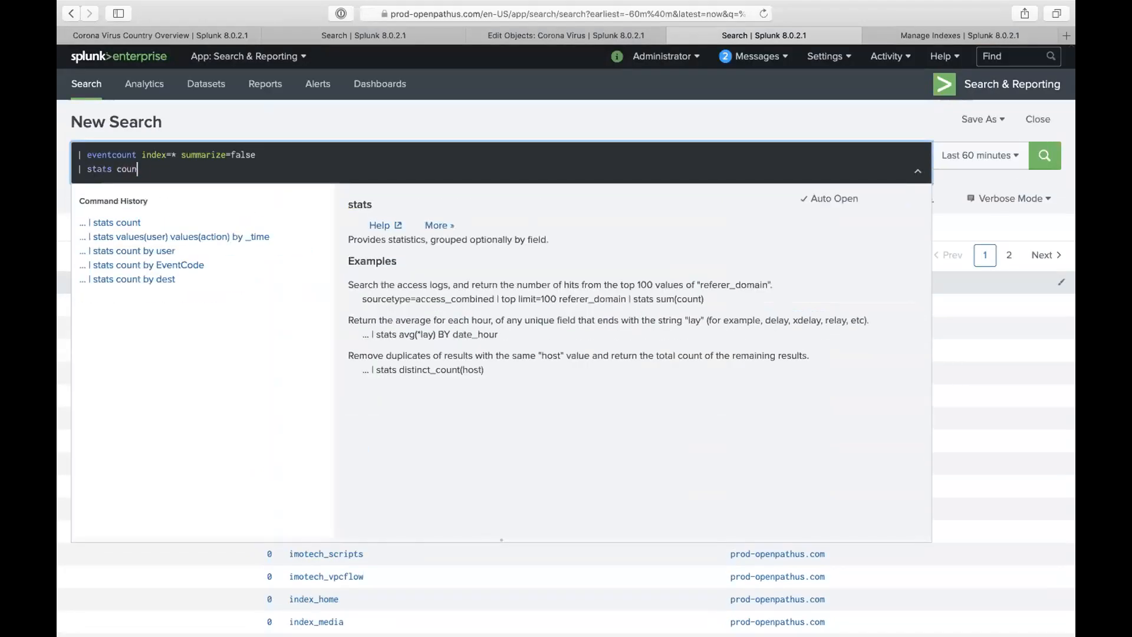
type("t by index")
key("Return")
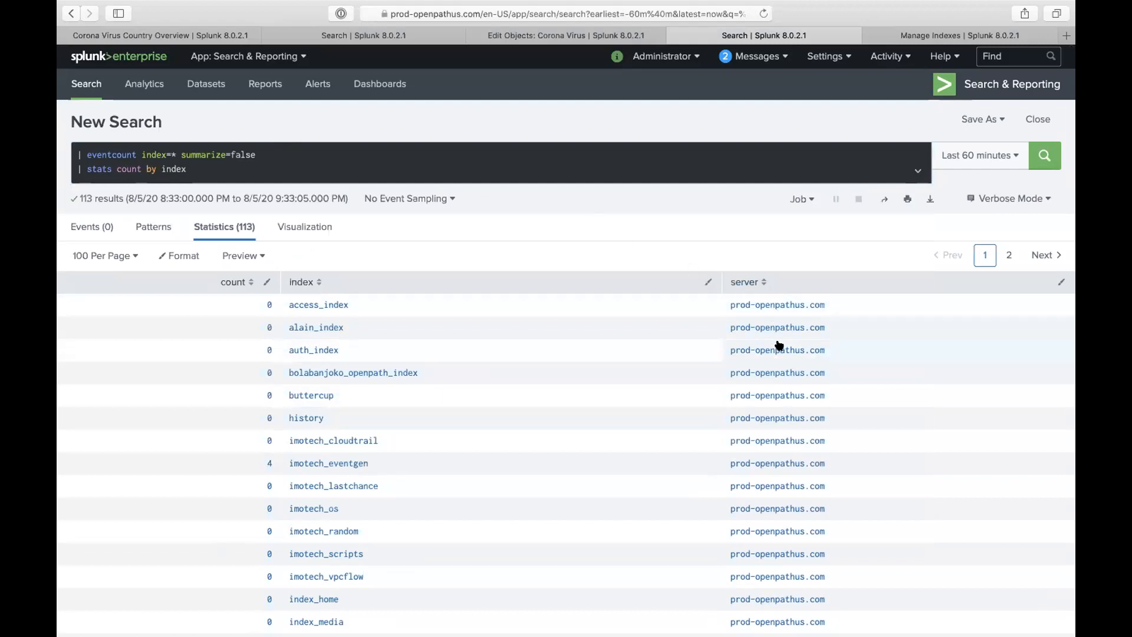
scroll(760, 347, "down", 6)
scroll(764, 356, "down", 10)
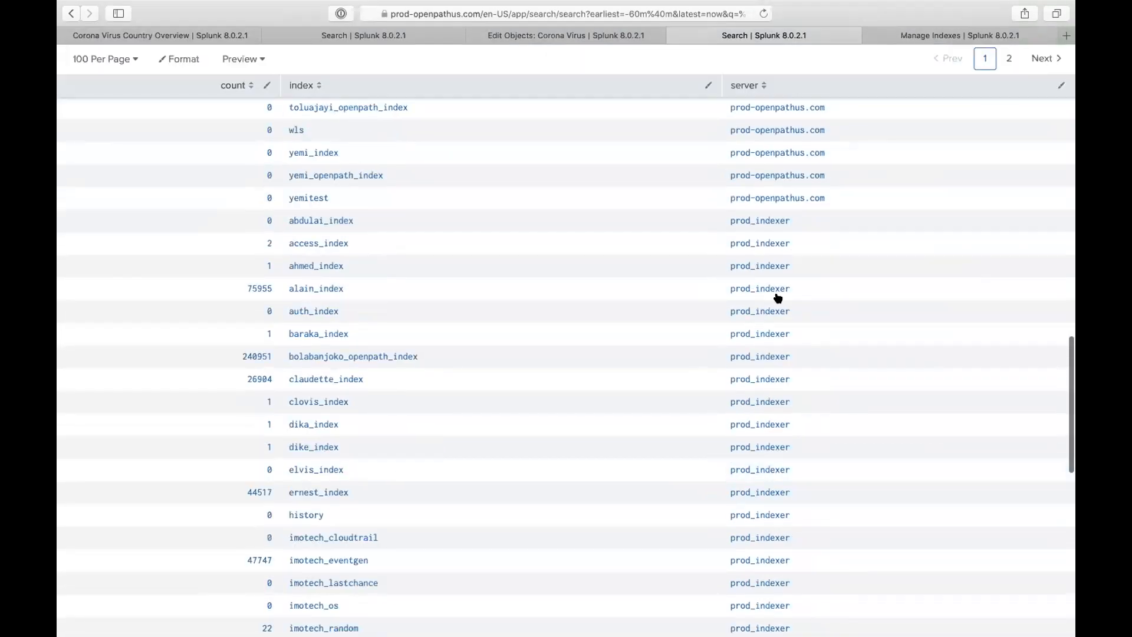
scroll(760, 300, "up", 20)
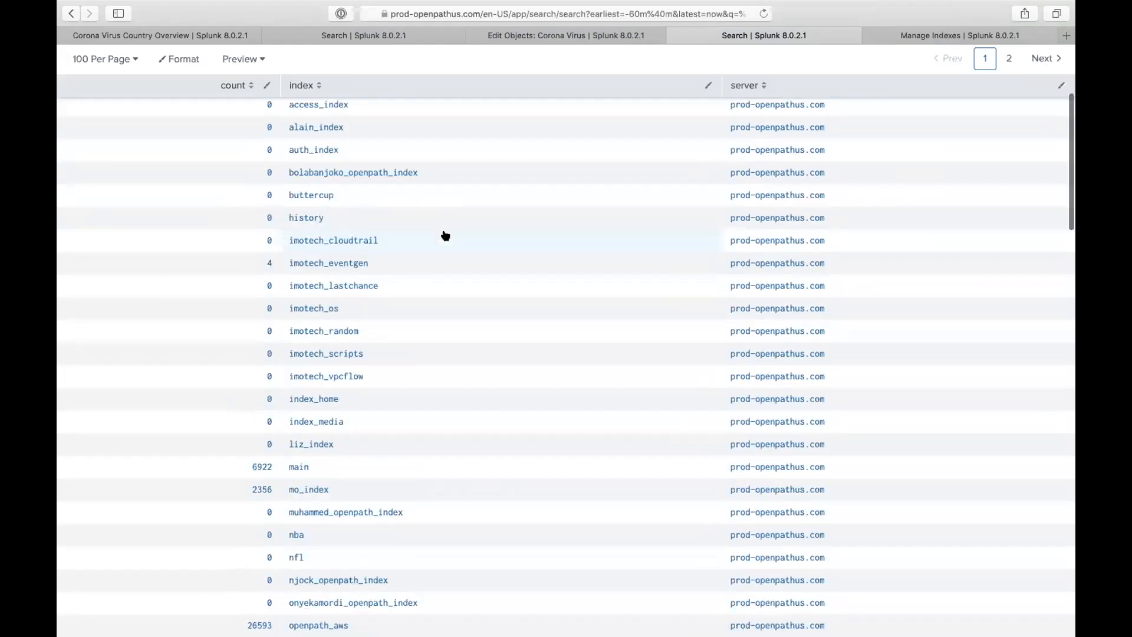
- Add | where count=2 to keep the 42 indexes present on both servers
left_click(222, 169)
key("Return")
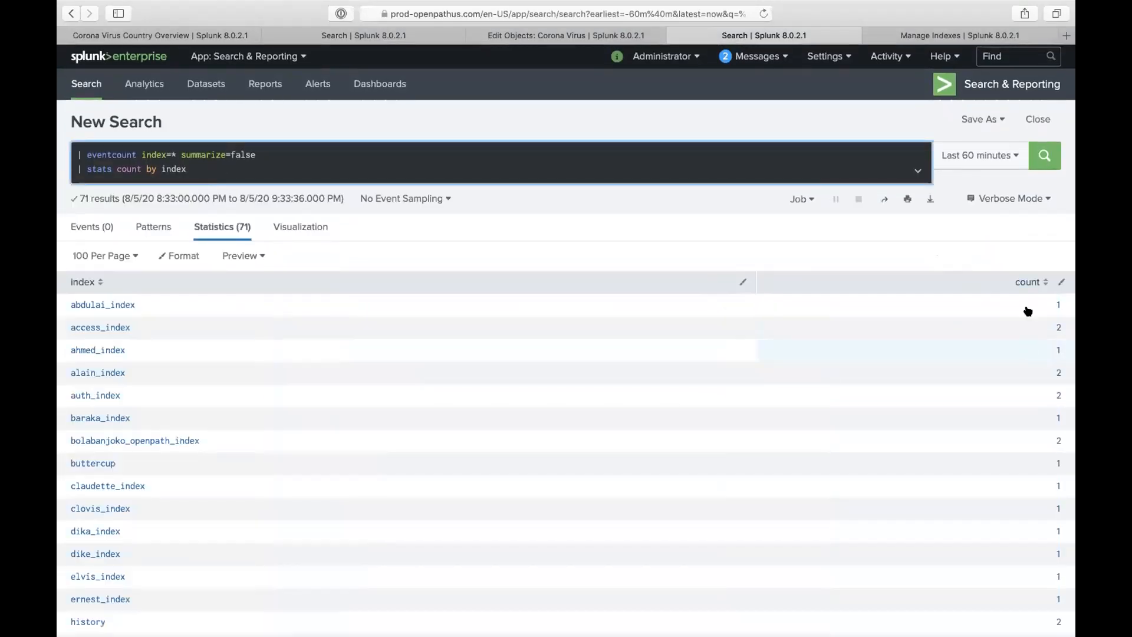
type("| where")
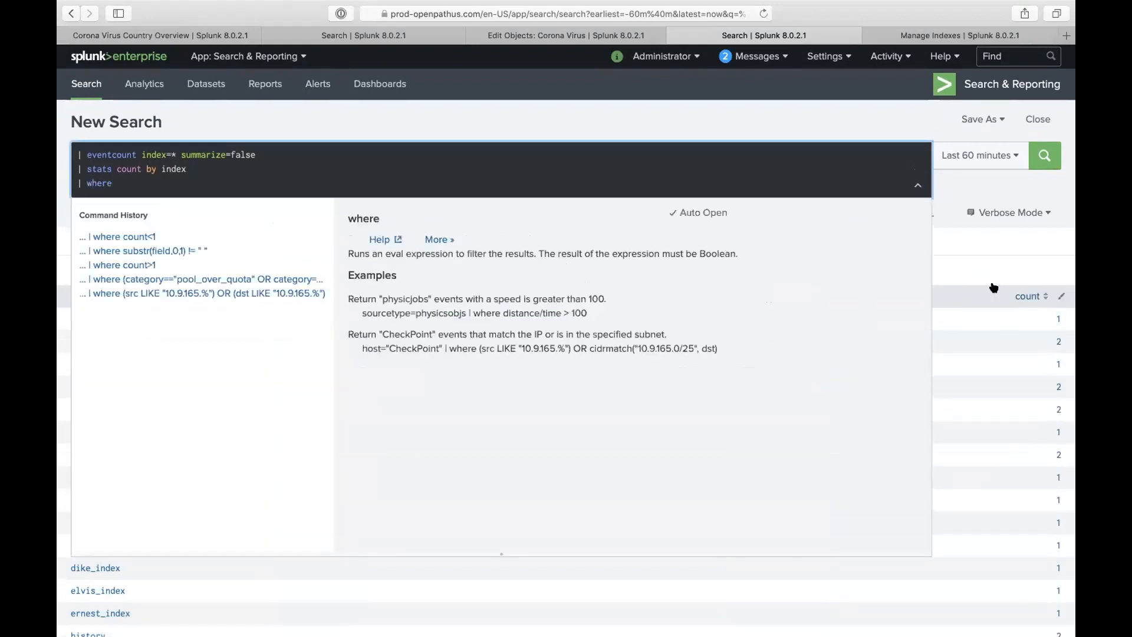
type(" count=2")
key("Return")
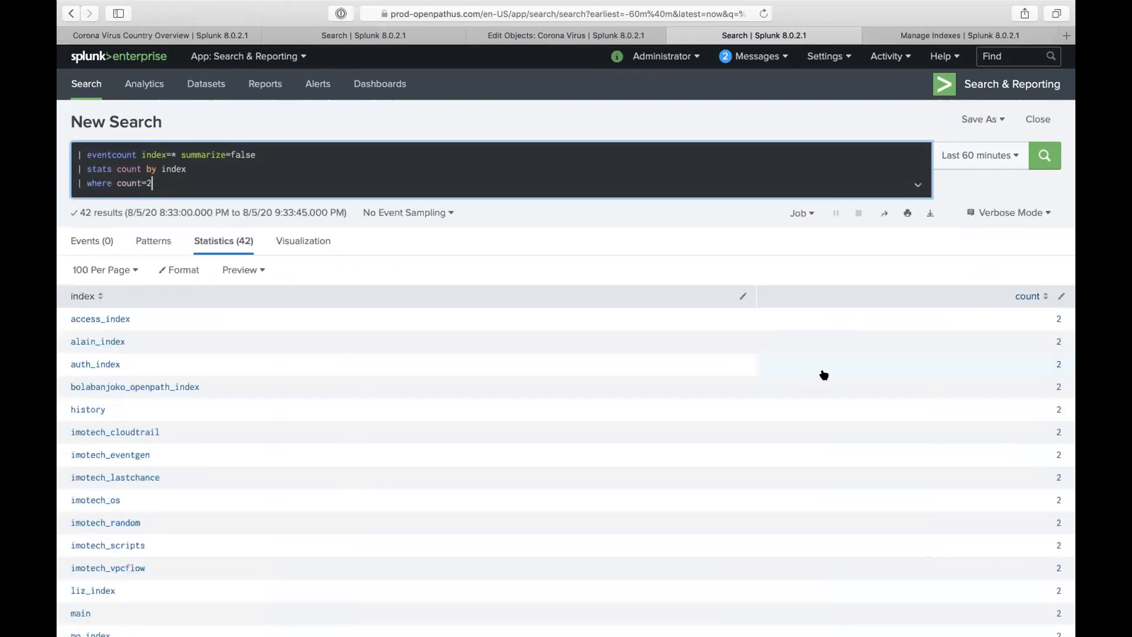
scroll(837, 445, "down", 5)
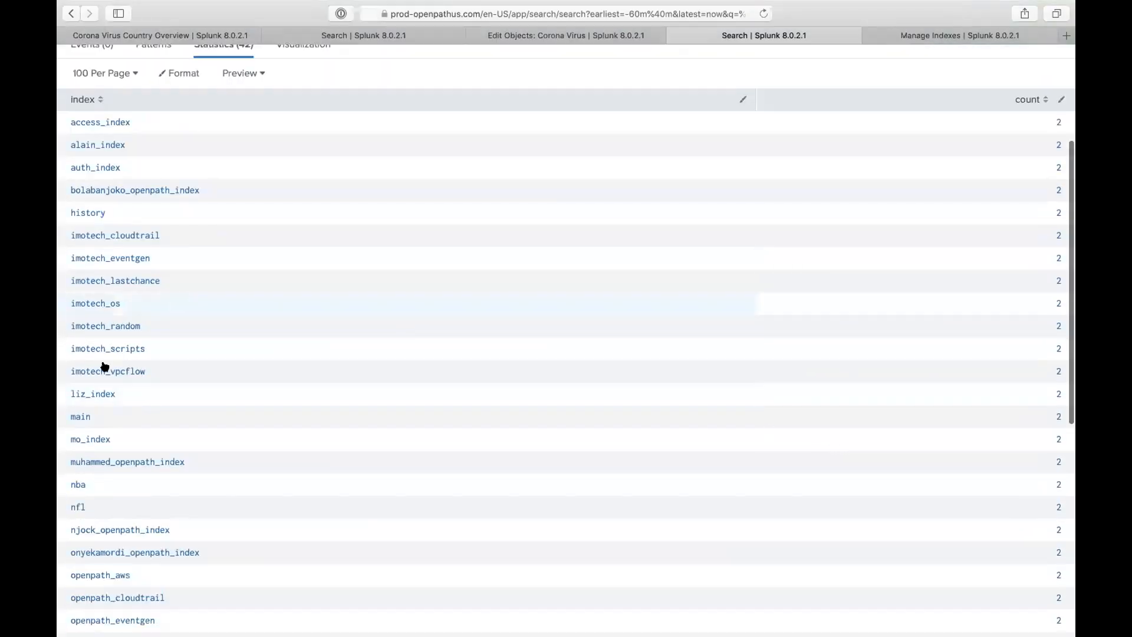
scroll(91, 404, "down", 7)
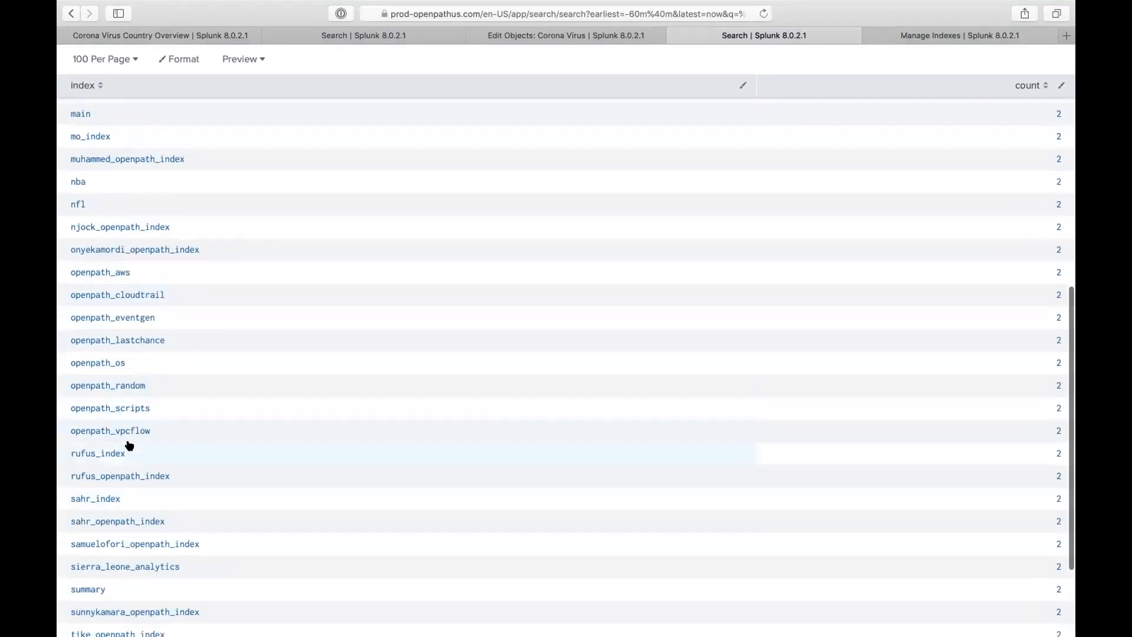
scroll(129, 446, "down", 2)
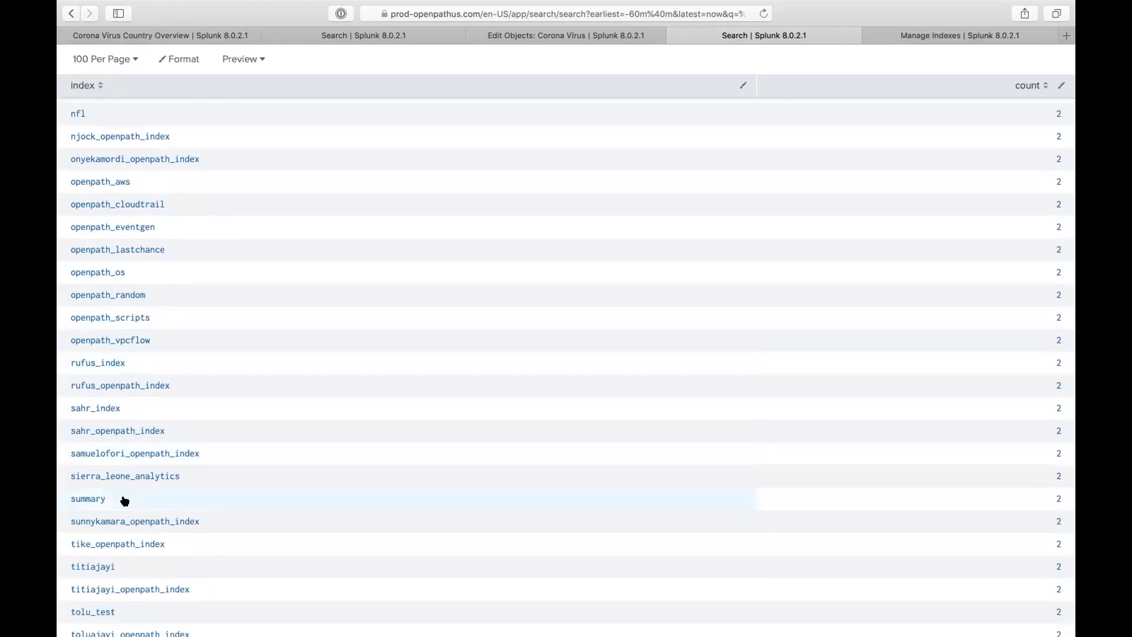
scroll(167, 392, "up", 12)
scroll(151, 101, "up", 1)
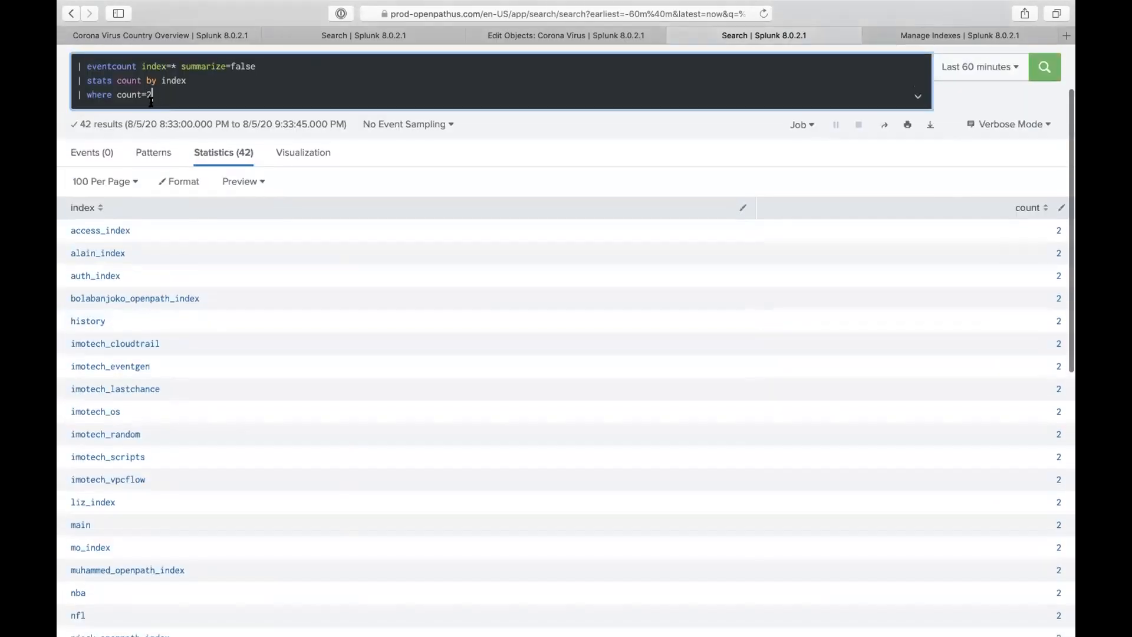
- Add values(count) to the stats line, listing per-server counts such as main's 3829282 and 6922
type("v ")
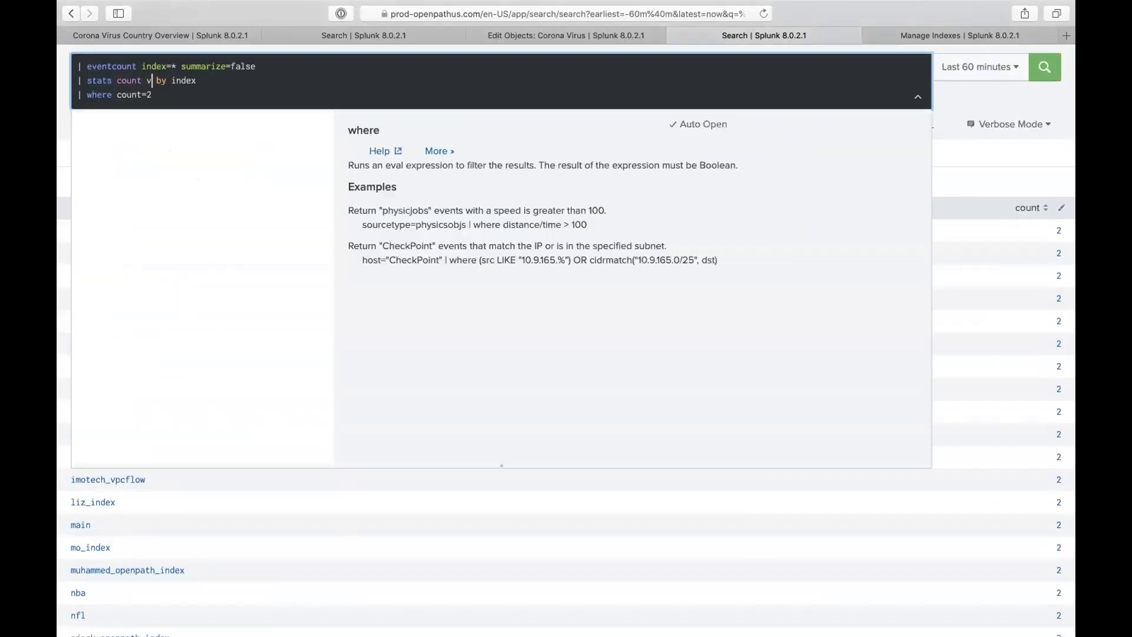
type("alues(coun)")
key("Left")
type("t")
key("Return")
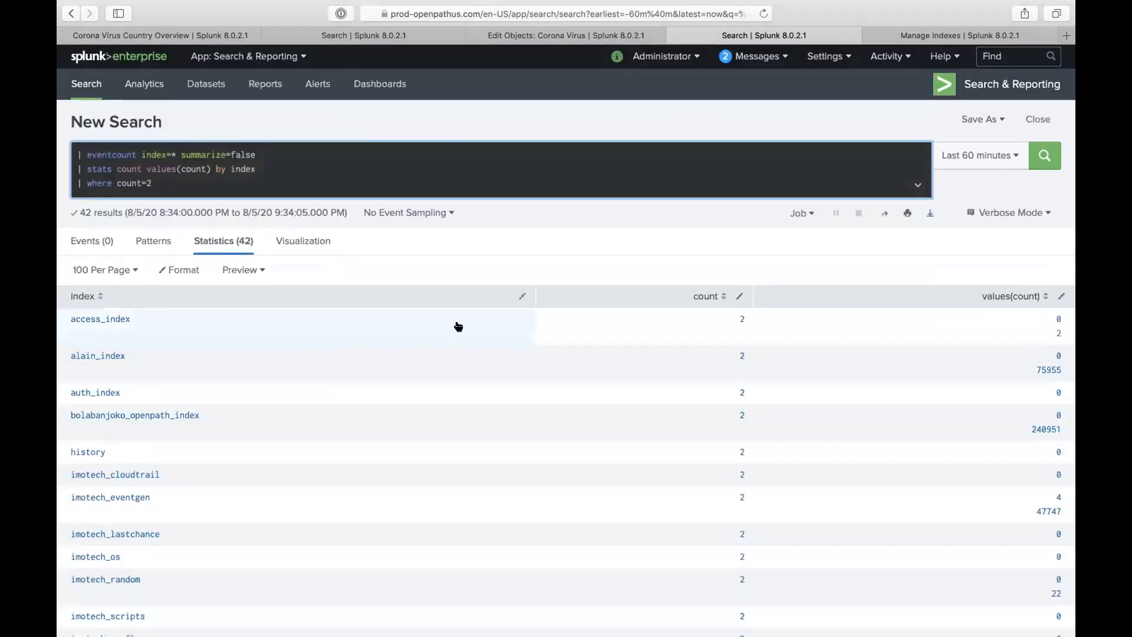
scroll(1021, 377, "down", 3)
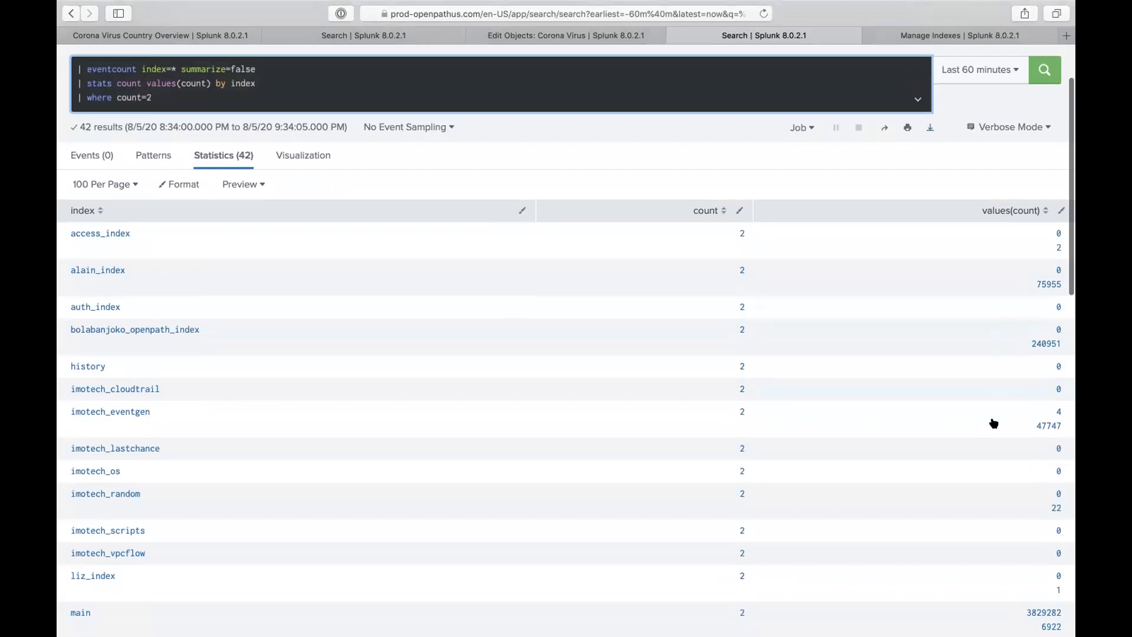
scroll(989, 462, "down", 3)
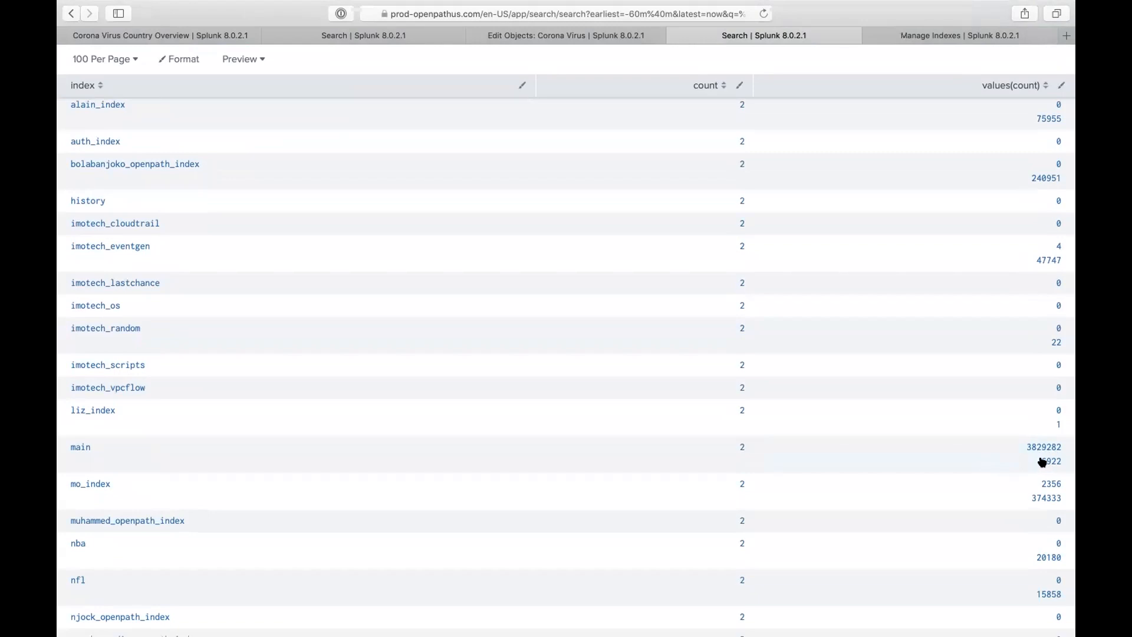
scroll(1042, 462, "down", 2)
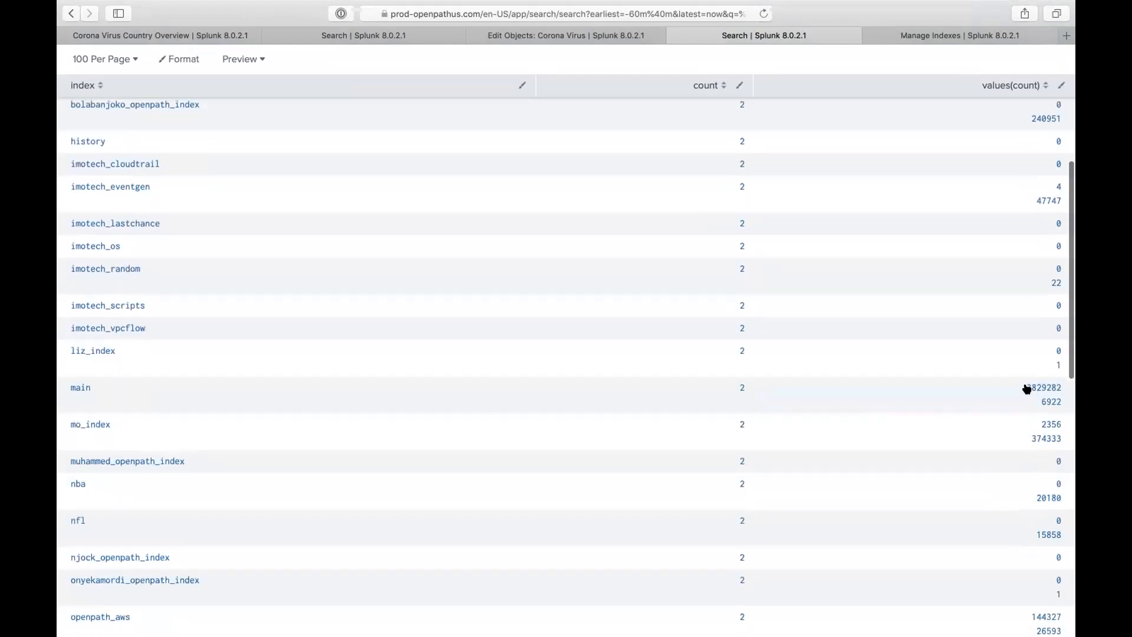
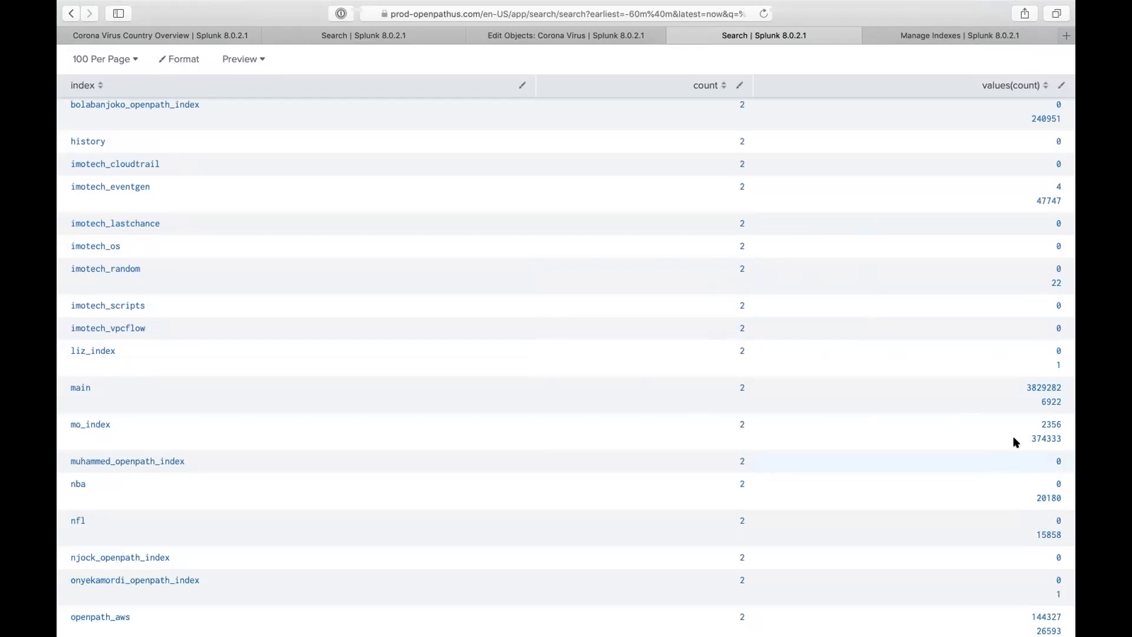
- In the host-timechart search, replace '| timechart count by host' with '| collect index=rufus_index' and delete the blank line
scroll(1038, 478, "down", 5)
scroll(1037, 480, "down", 6)
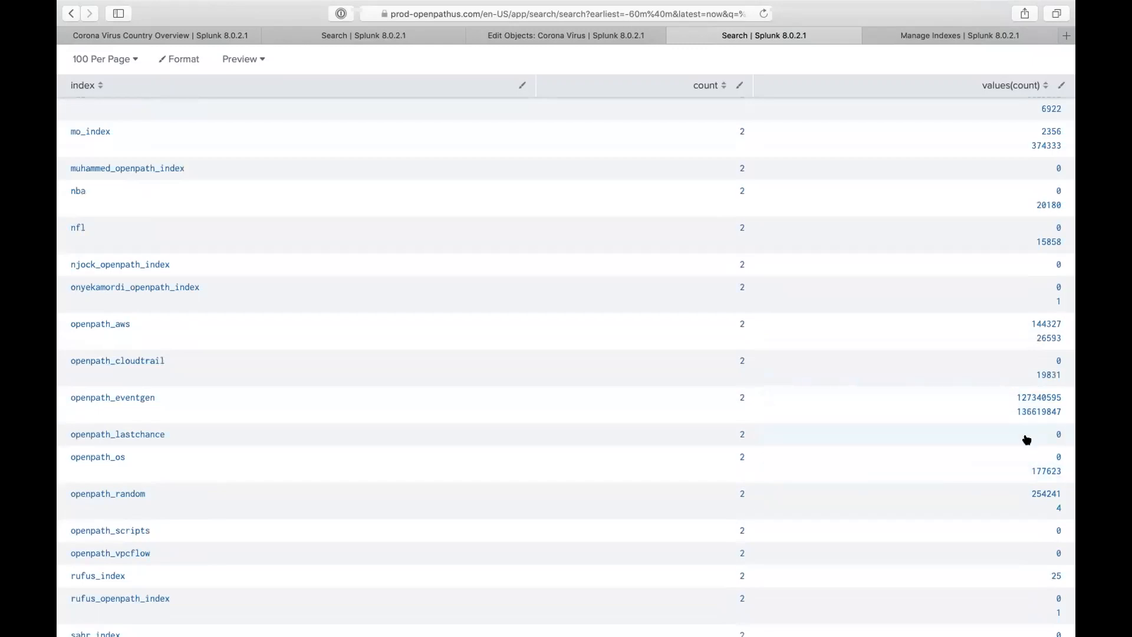
scroll(1009, 490, "down", 8)
scroll(1008, 491, "down", 6)
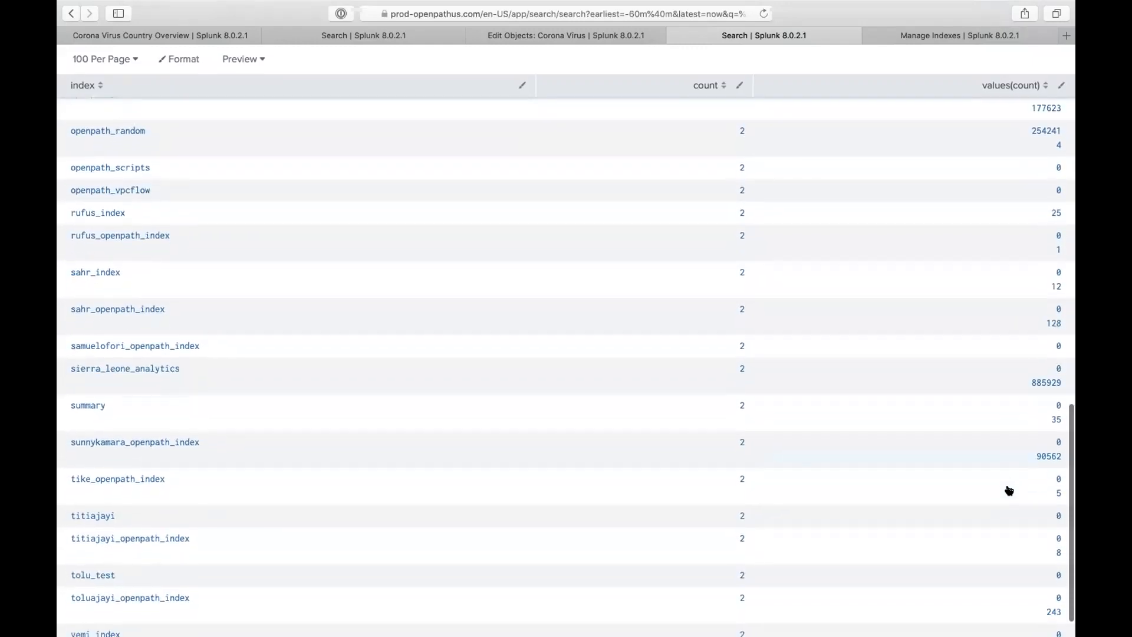
scroll(1002, 512, "down", 2)
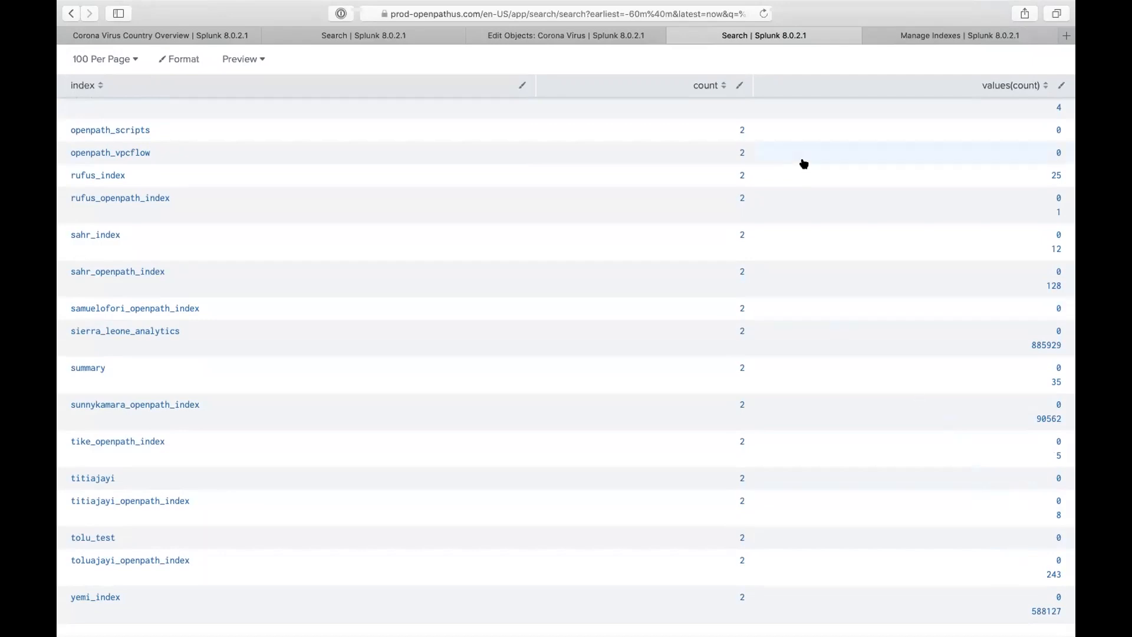
scroll(803, 162, "up", 20)
left_click(317, 36)
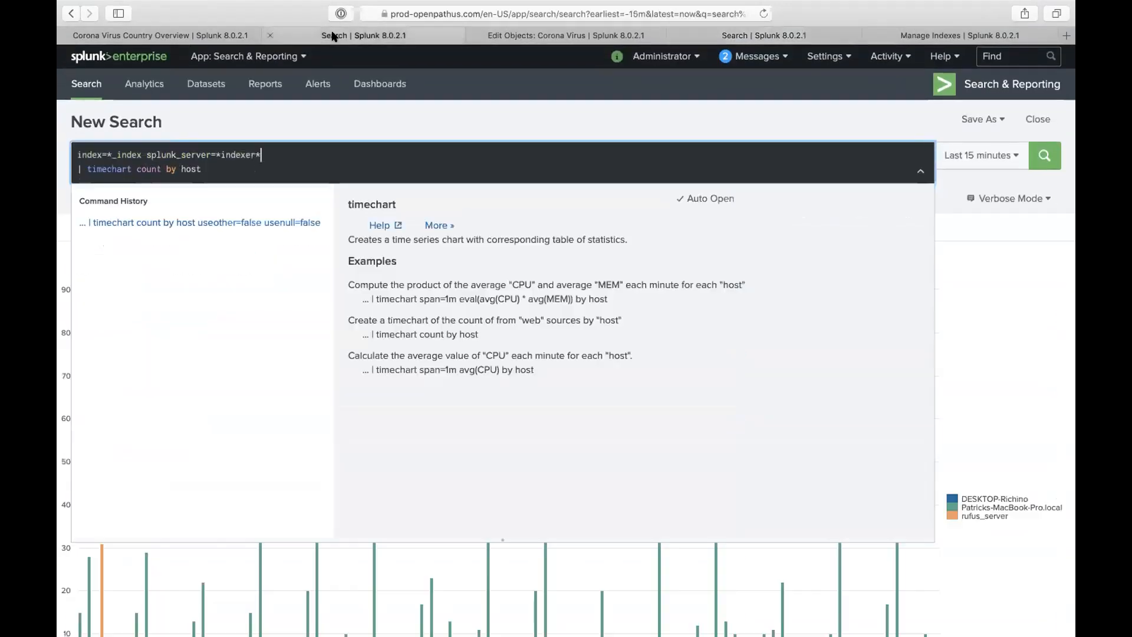
triple_click(199, 170)
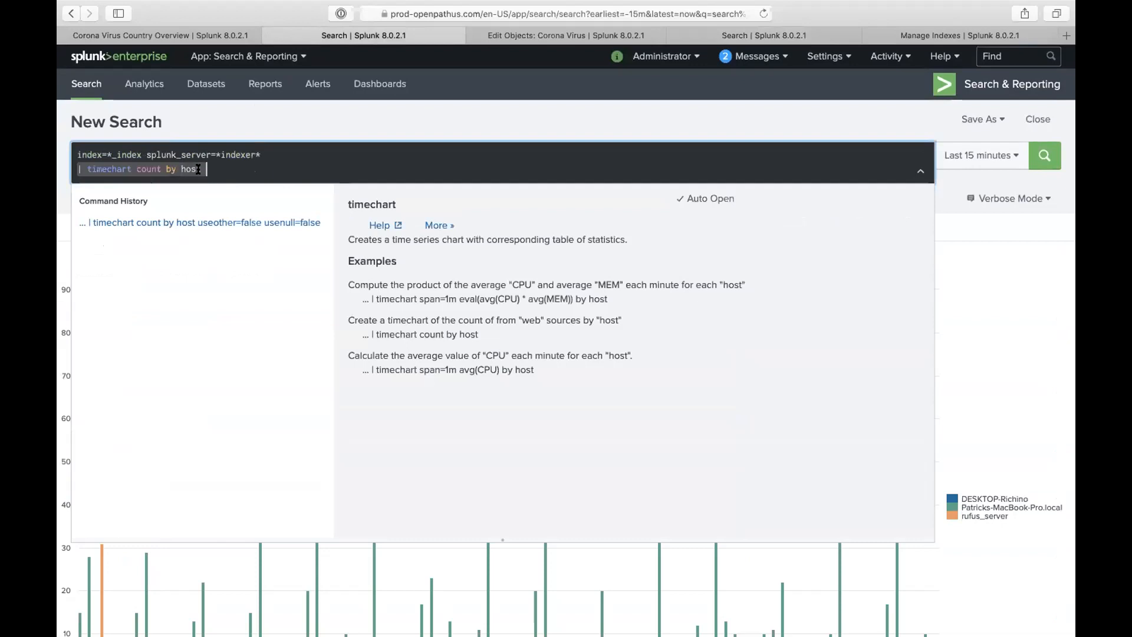
type("| colle")
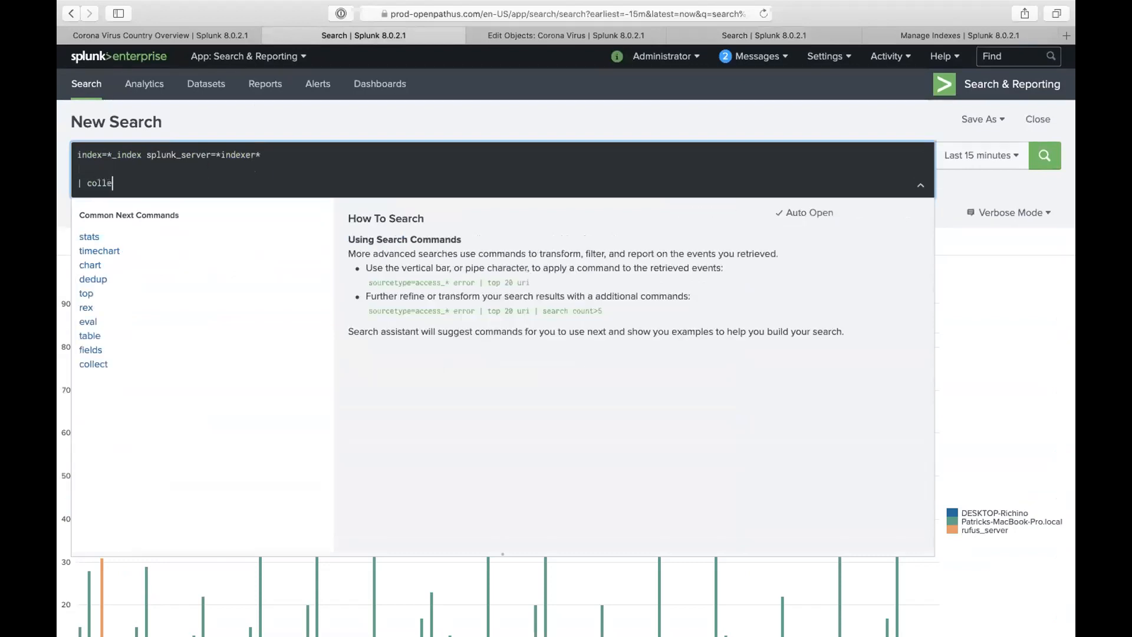
type("ct index=")
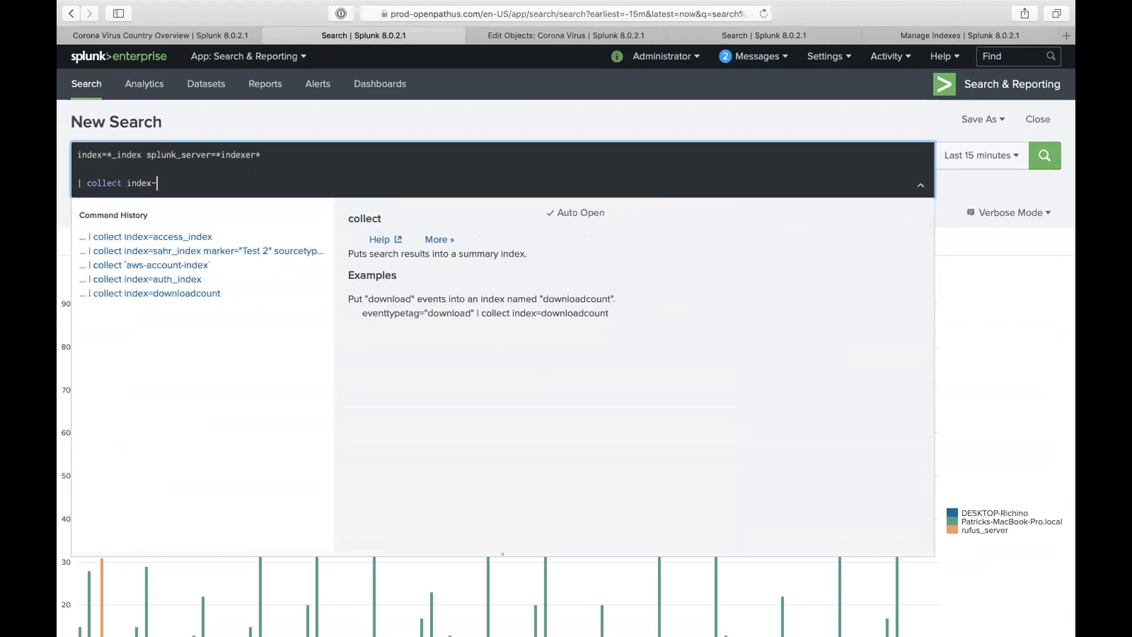
type("rufus")
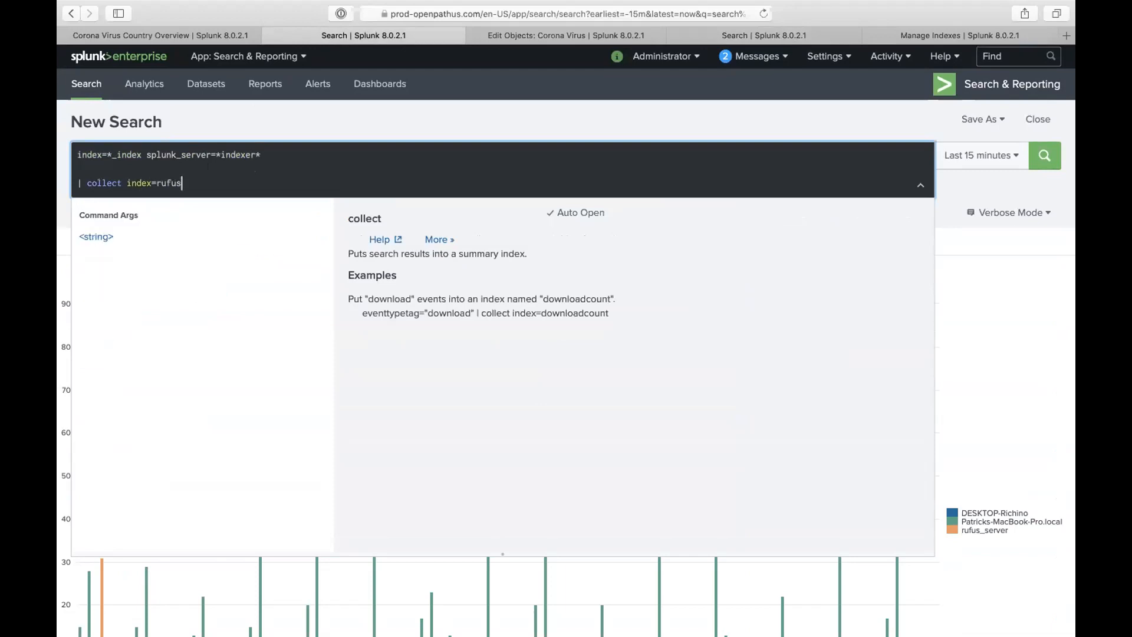
type("_index")
left_click(98, 167)
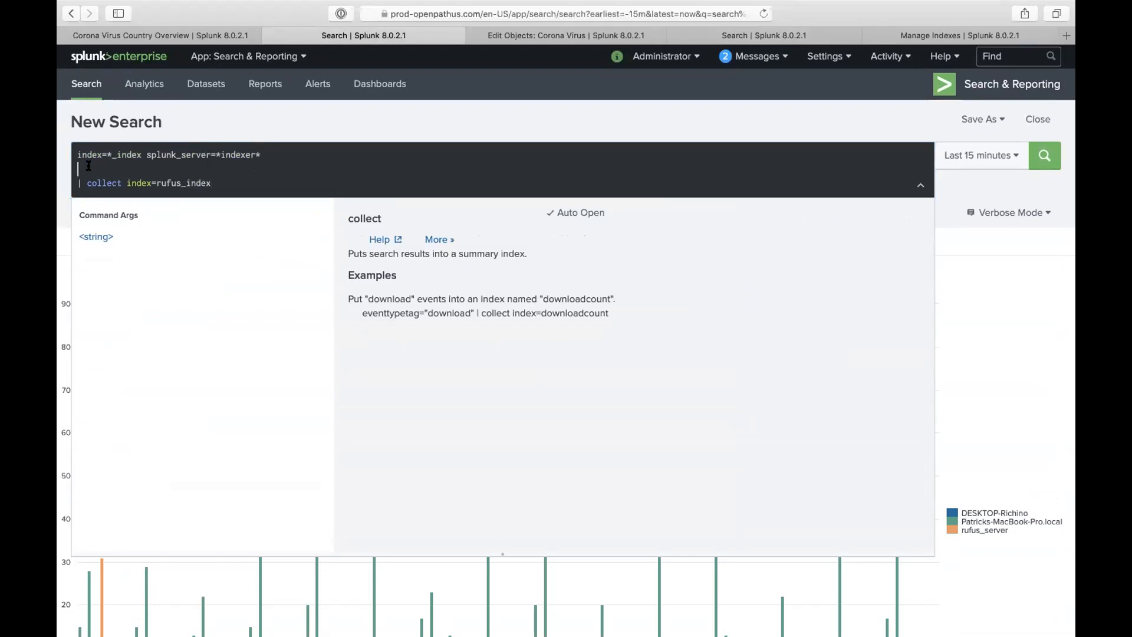
key("BackSpace")
- Close the Corona Virus edit objects tab and change the eventcount query's index to rufus_index
left_click(778, 36)
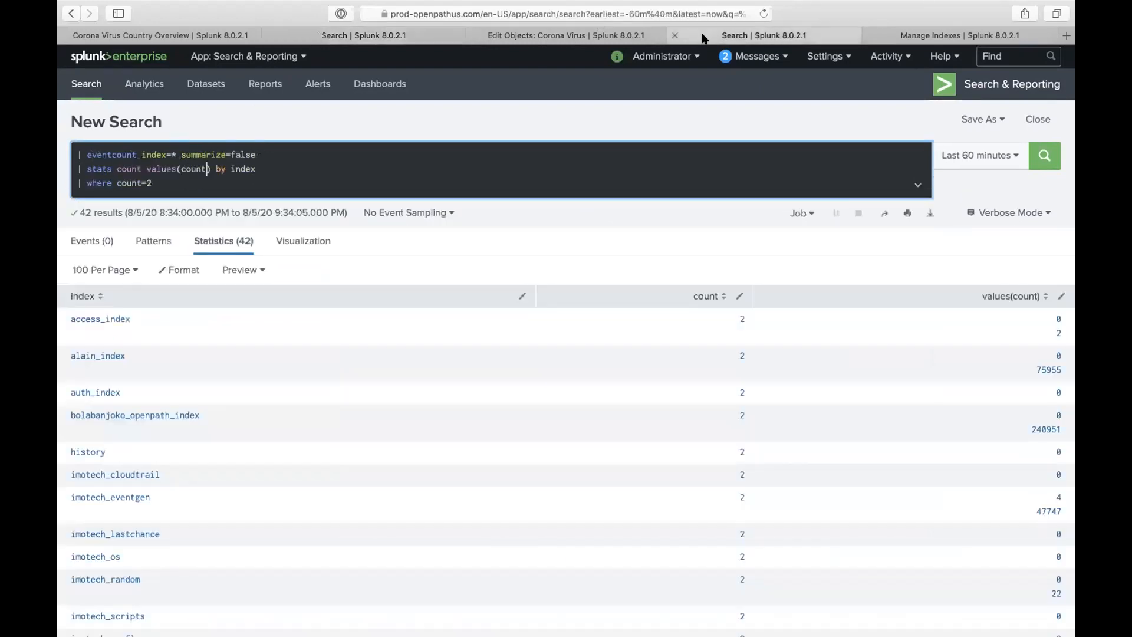
left_click(474, 35)
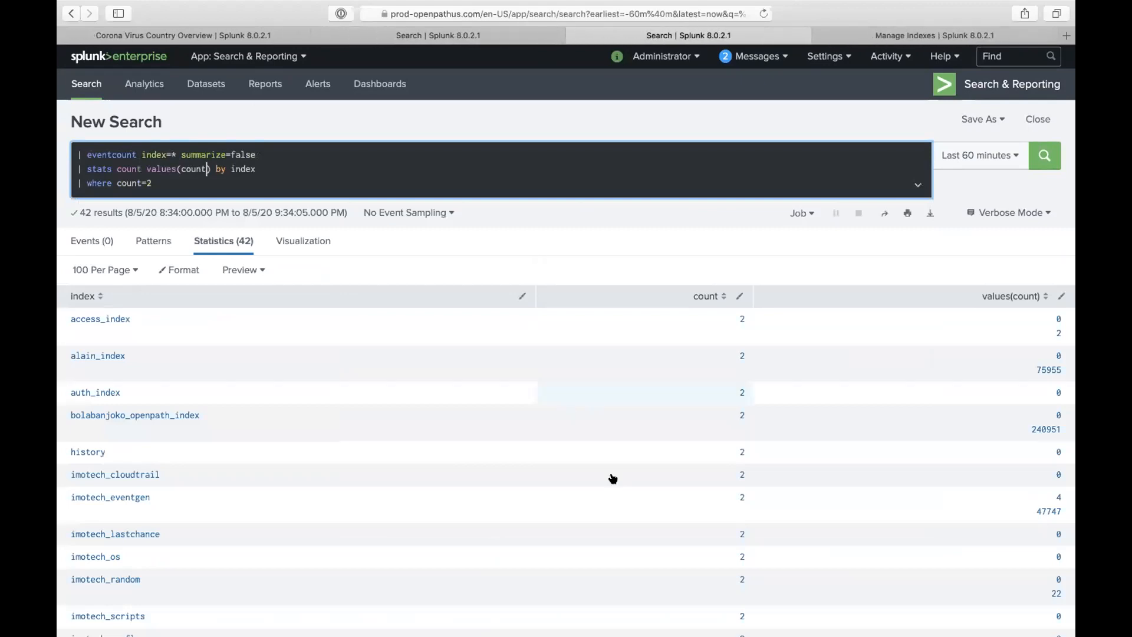
left_click(179, 154)
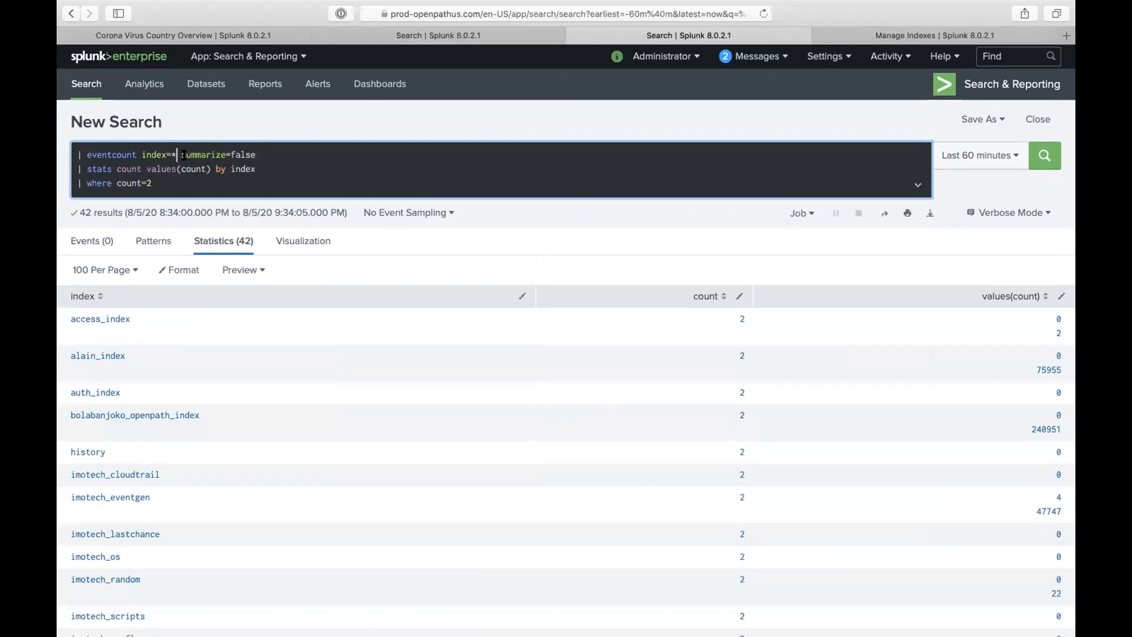
key("BackSpace")
type("rufus_ind")
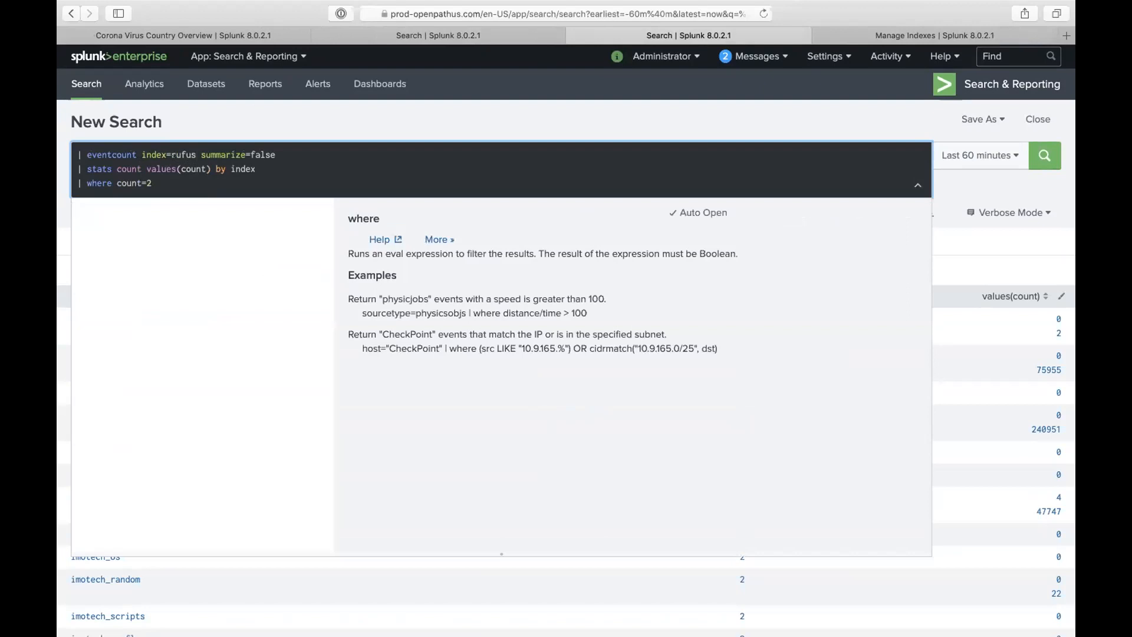
type("ex")
- Delete the stats and where lines and rerun the eventcount, showing 315471 events in rufus_index
left_click_drag(154, 183, 58, 169)
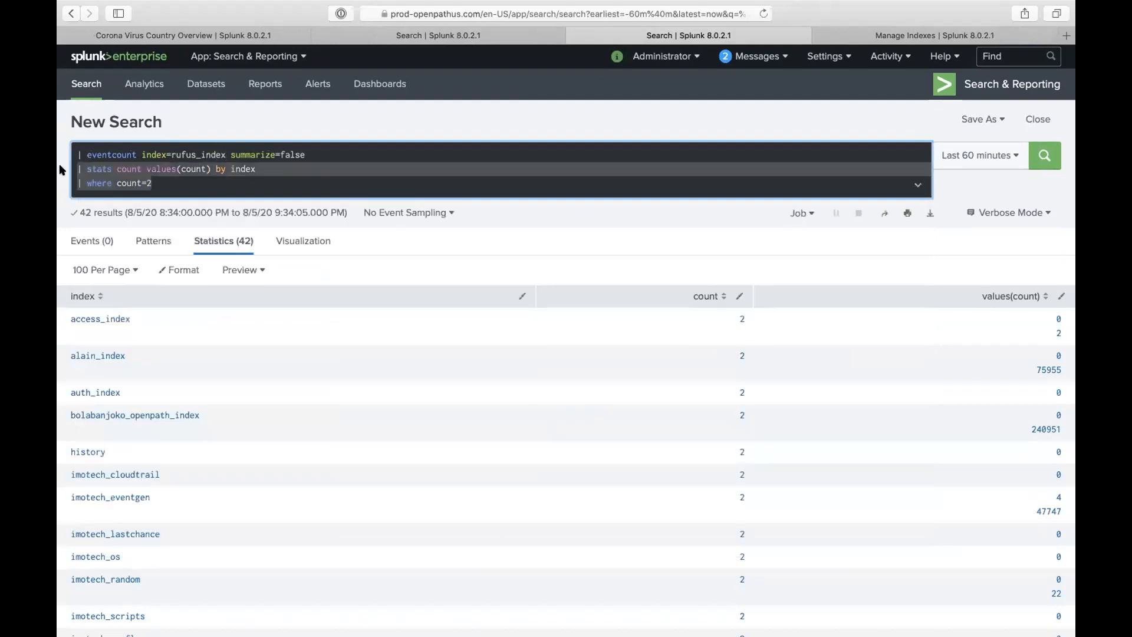
key("BackSpace")
key("BackSpace")
key("Return")
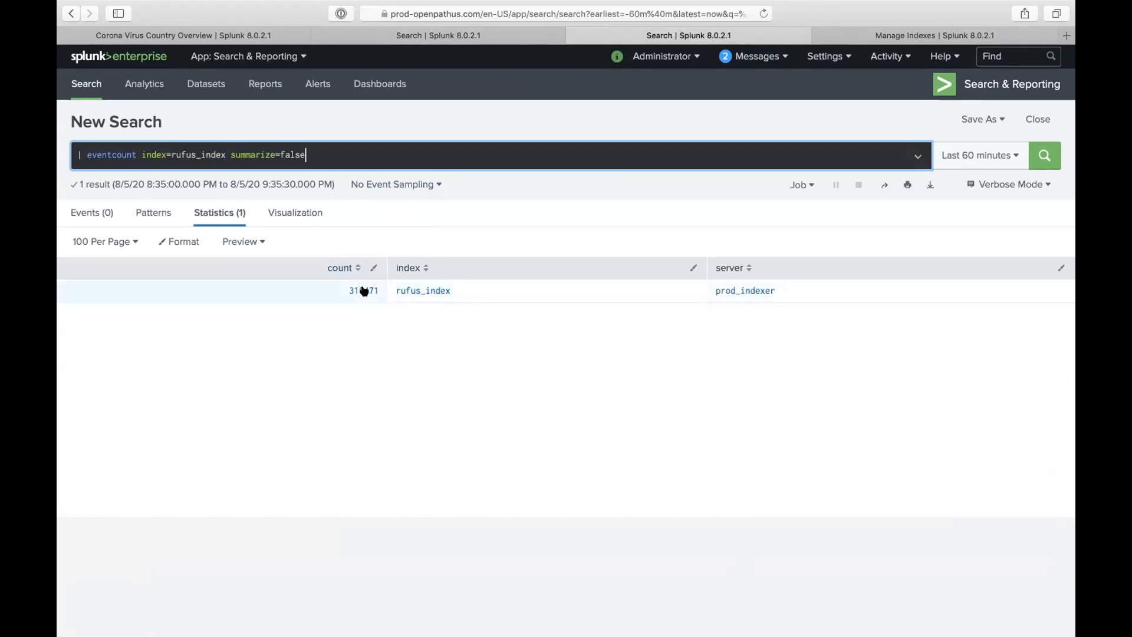
left_click(1040, 159)
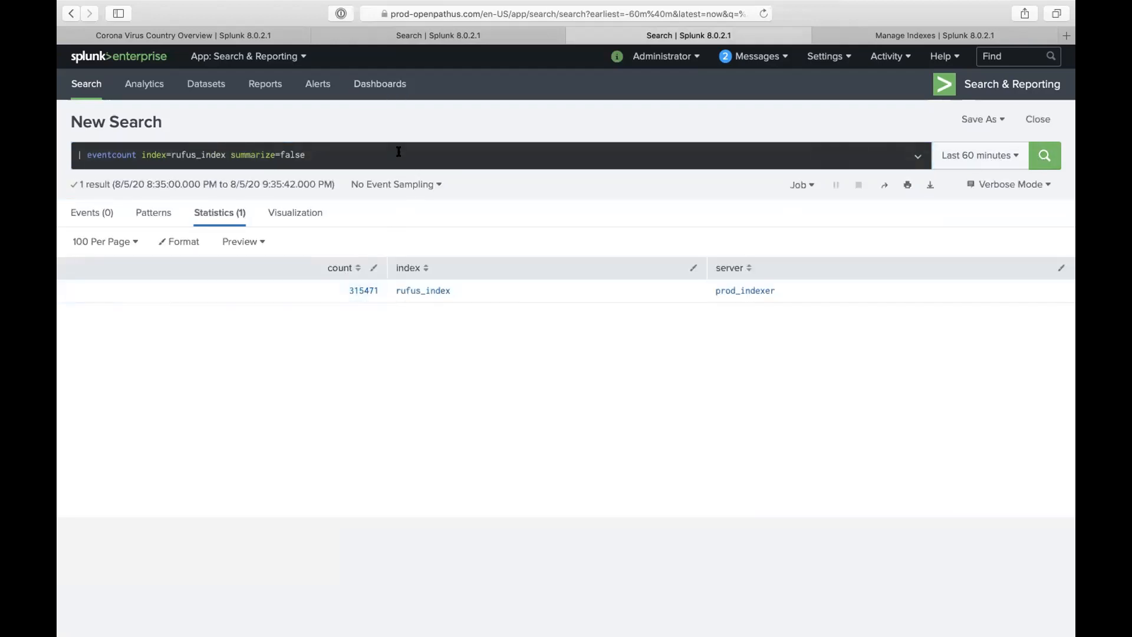
left_click(416, 37)
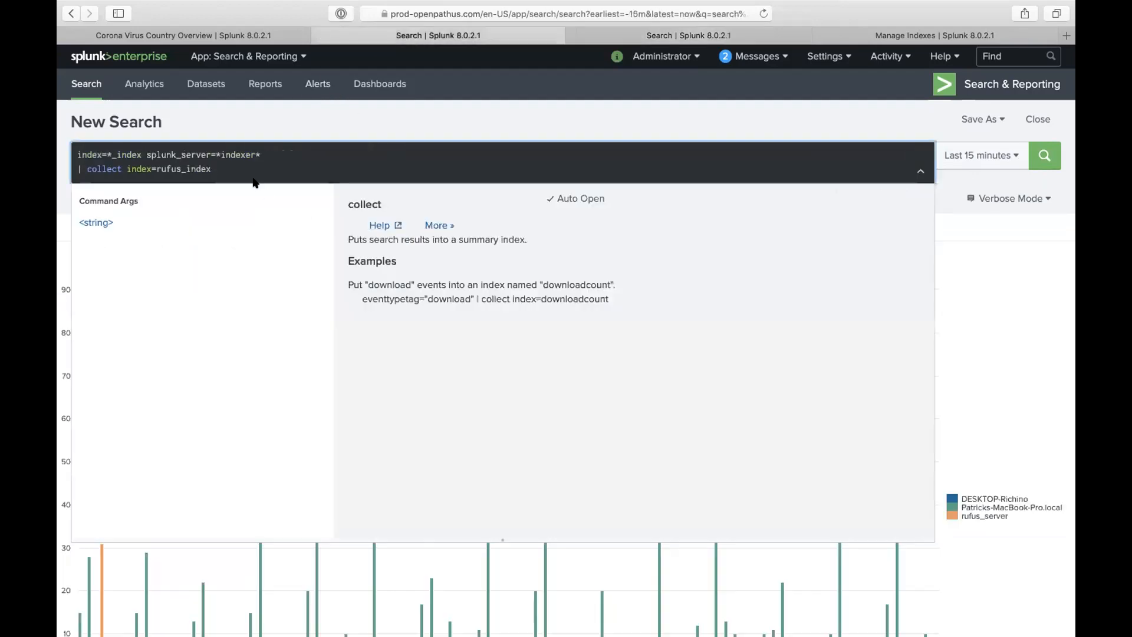
- Run the collect search (1,081 events) and rerun the rufus_index event count several times
key("Return")
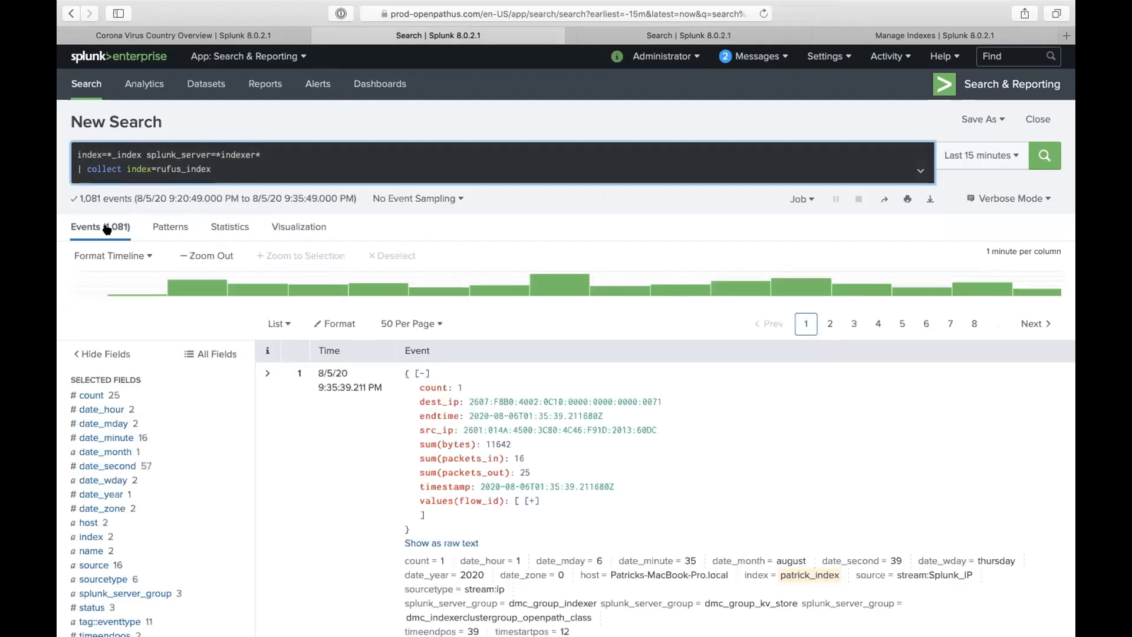
left_click(696, 36)
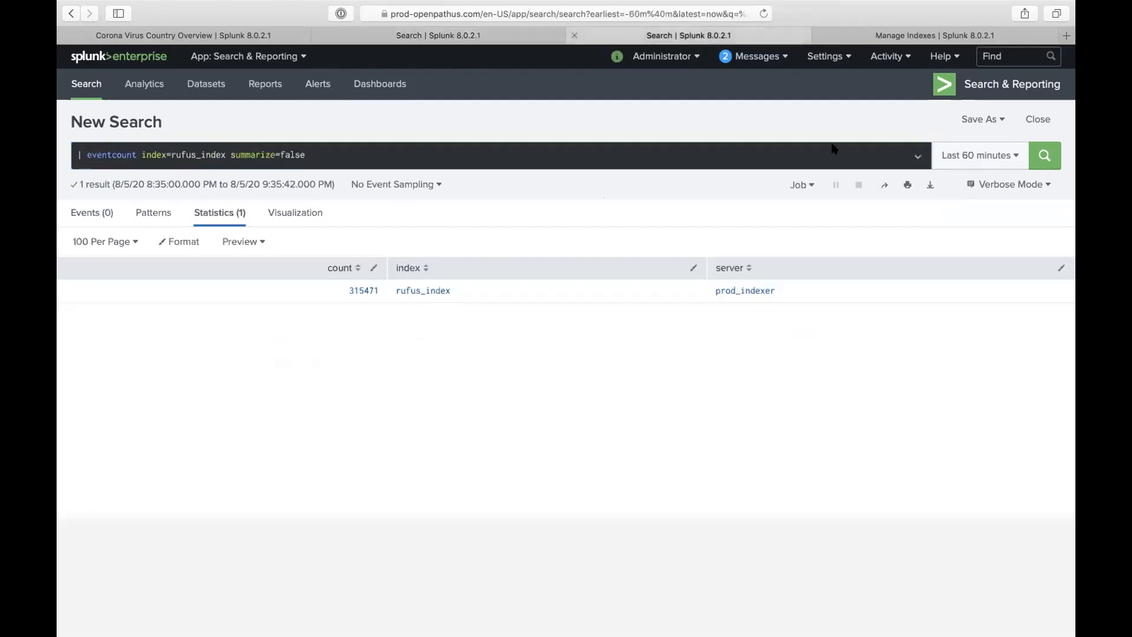
left_click(1039, 155)
left_click(1040, 154)
left_click(1039, 154)
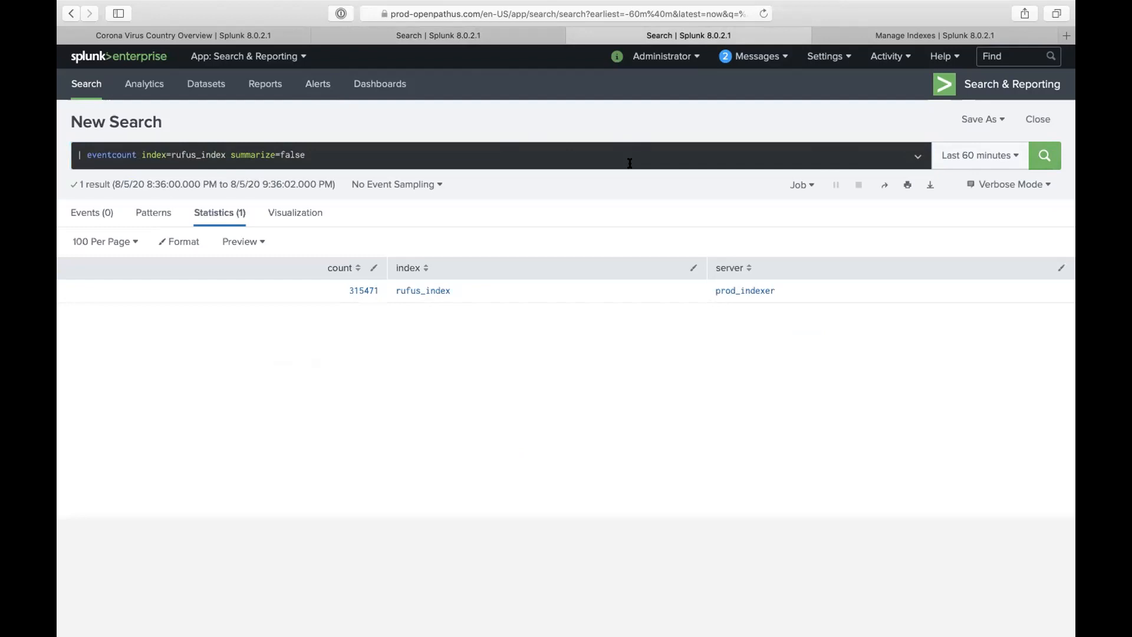
- Back in the collect search, overwrite the collect line to begin a new query
left_click_drag(630, 163, 567, 119)
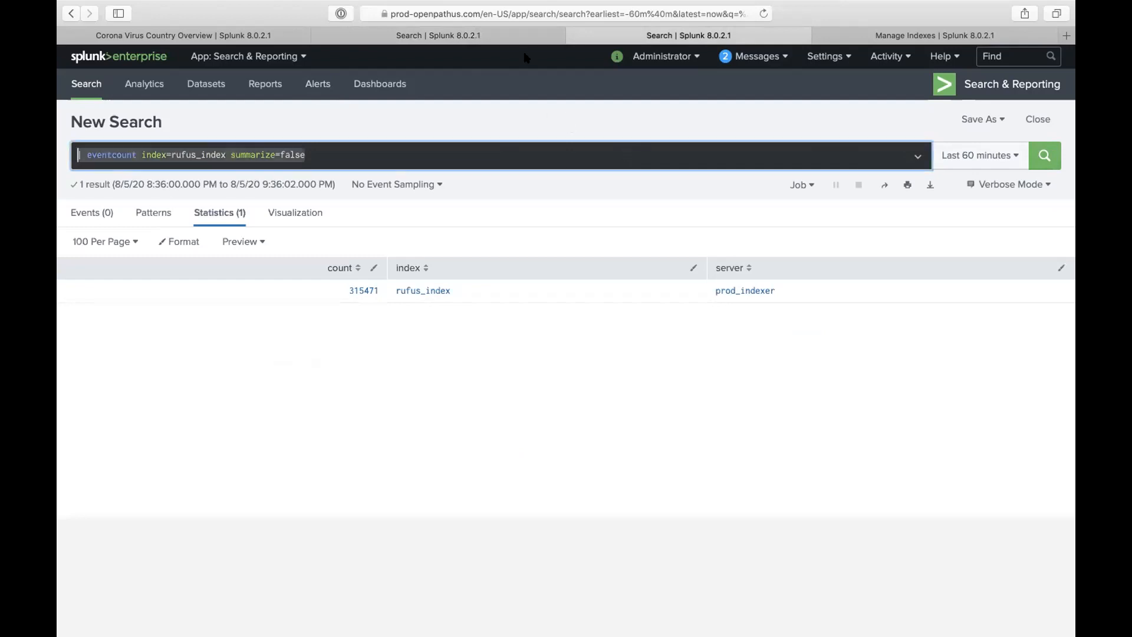
left_click(485, 33)
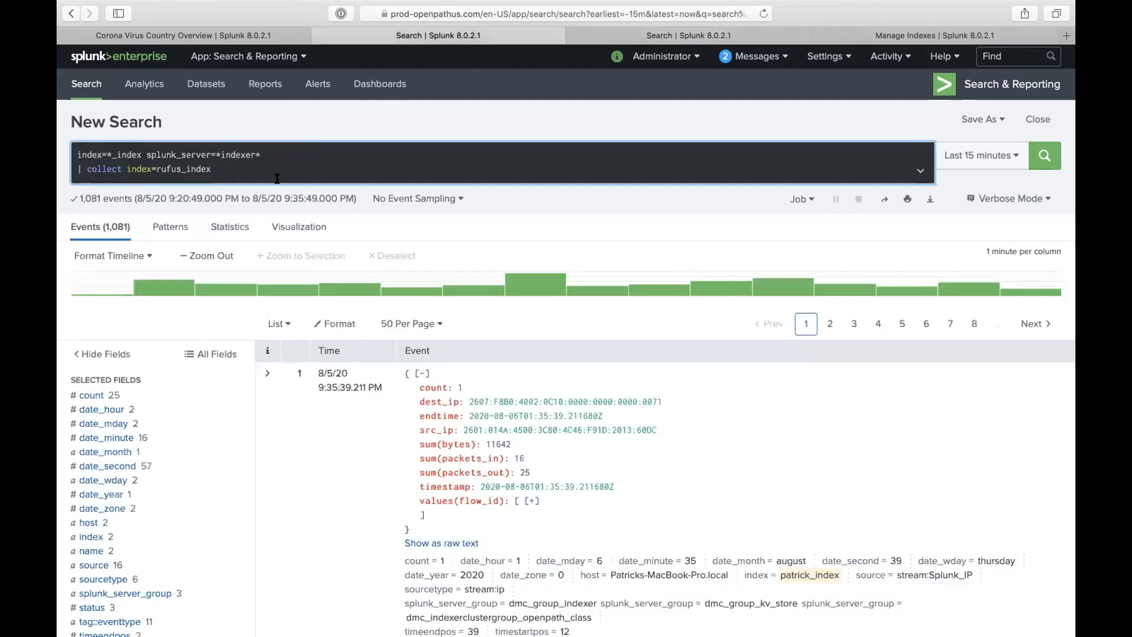
left_click_drag(220, 168, 60, 172)
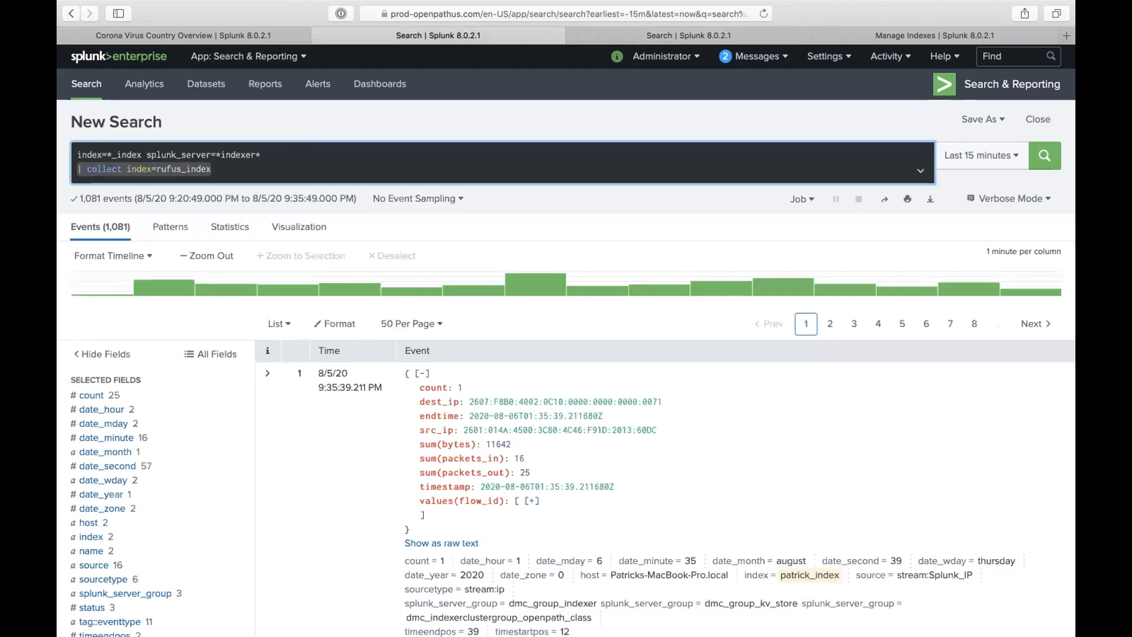
type("yyyy")
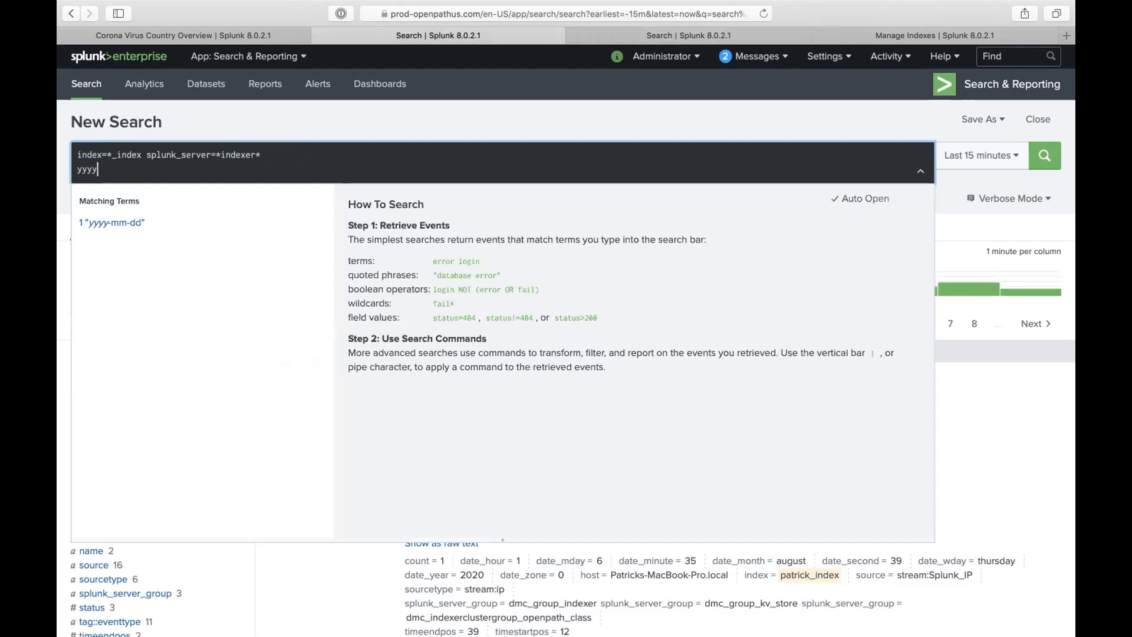
- Search only index=patrick_index, removing the stray text and splunk_server filter
key("BackSpace")
key("BackSpace")
key("BackSpace")
key("BackSpace")
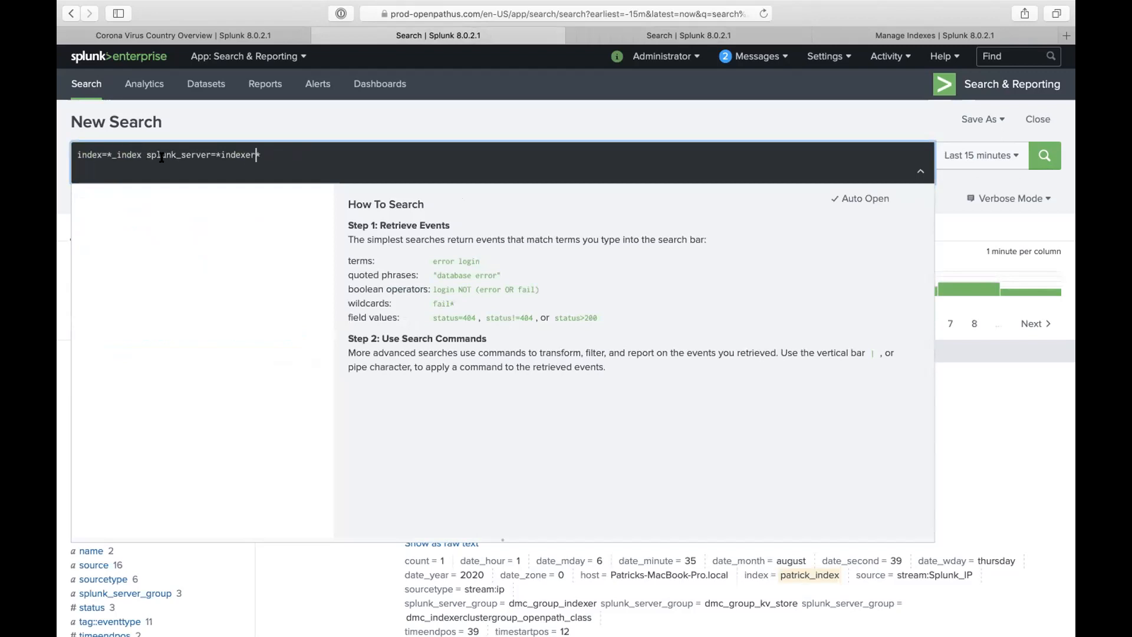
left_click(113, 156)
key("BackSpace")
type("patrick")
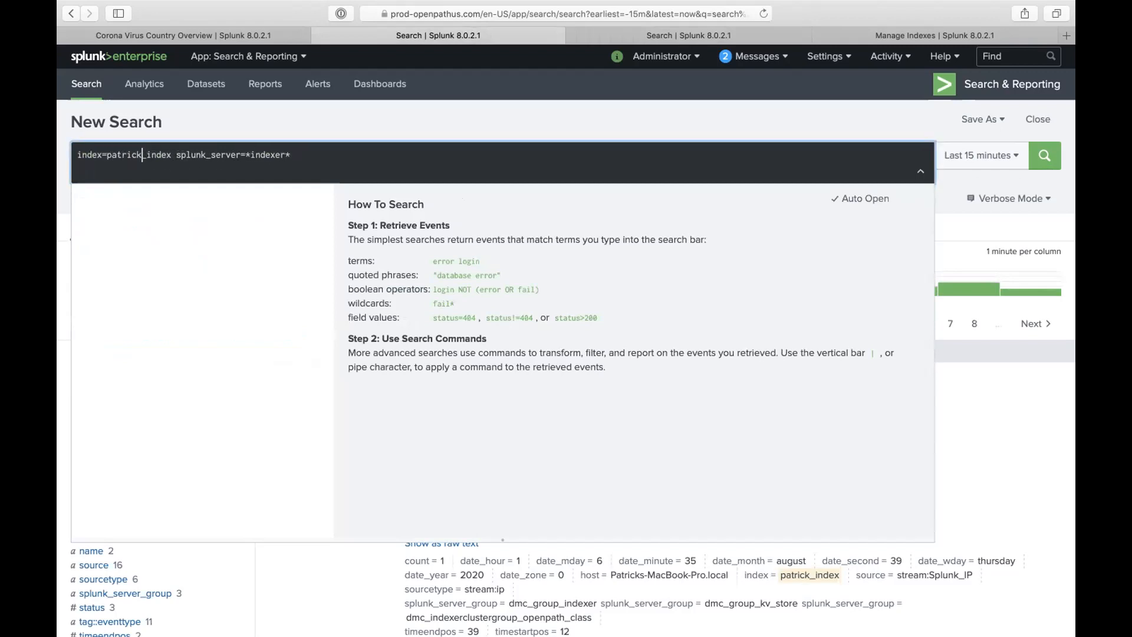
left_click_drag(176, 155, 308, 179)
key("BackSpace")
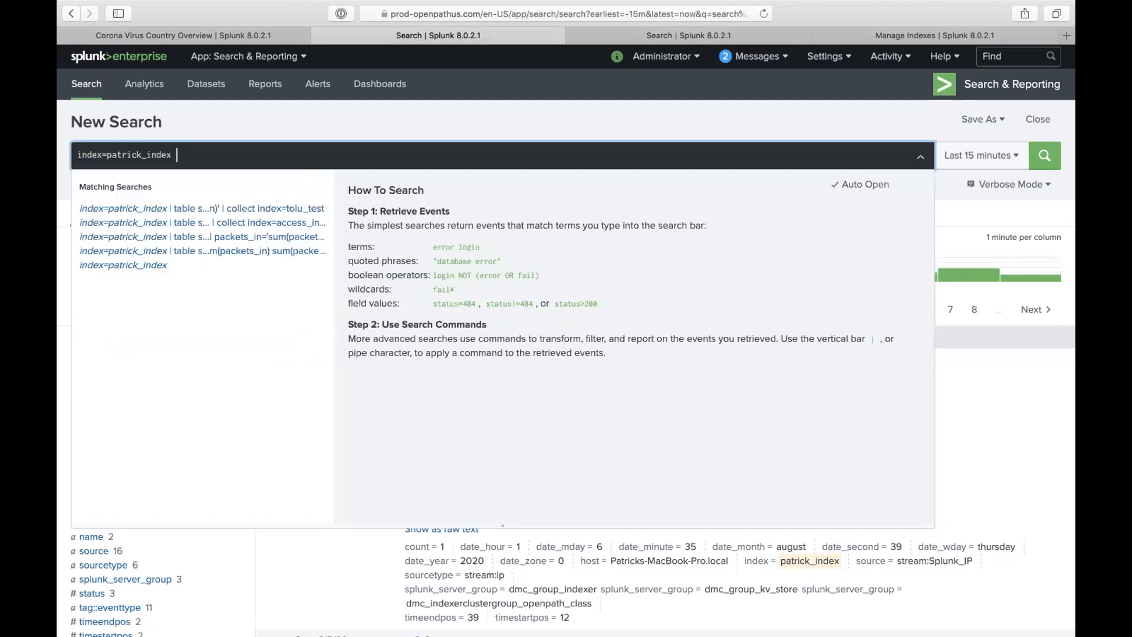
left_click(1044, 156)
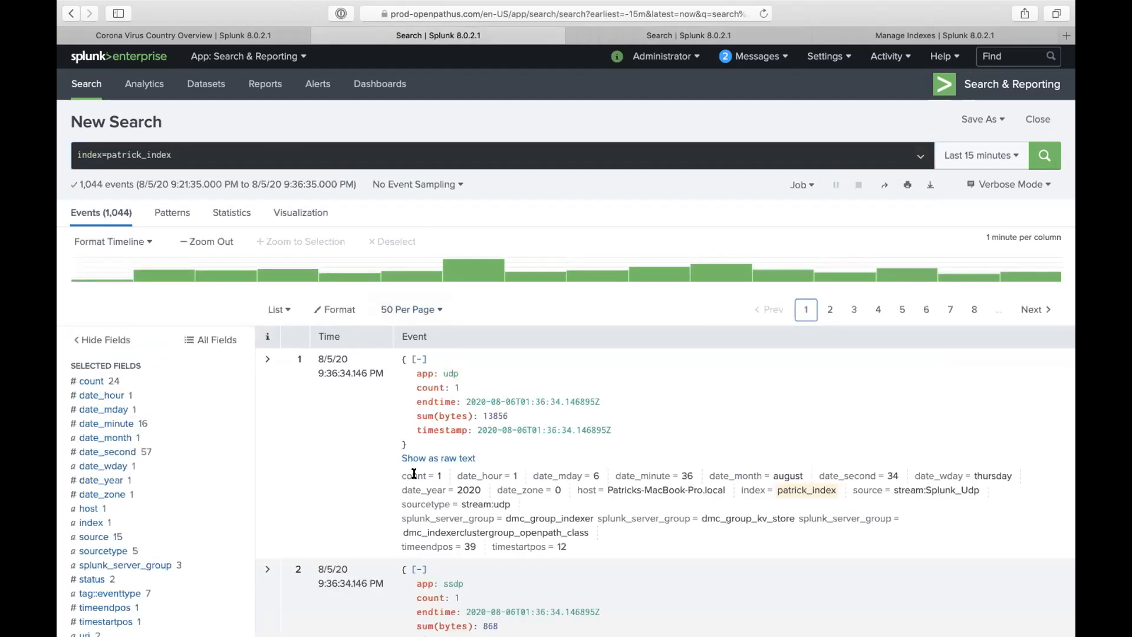
- Reuse an earlier patrick_index table and eval query, drop its collect into tolu_test line, and run it
scroll(412, 471, "down", 2)
scroll(414, 474, "up", 2)
left_click(236, 153)
type("| t")
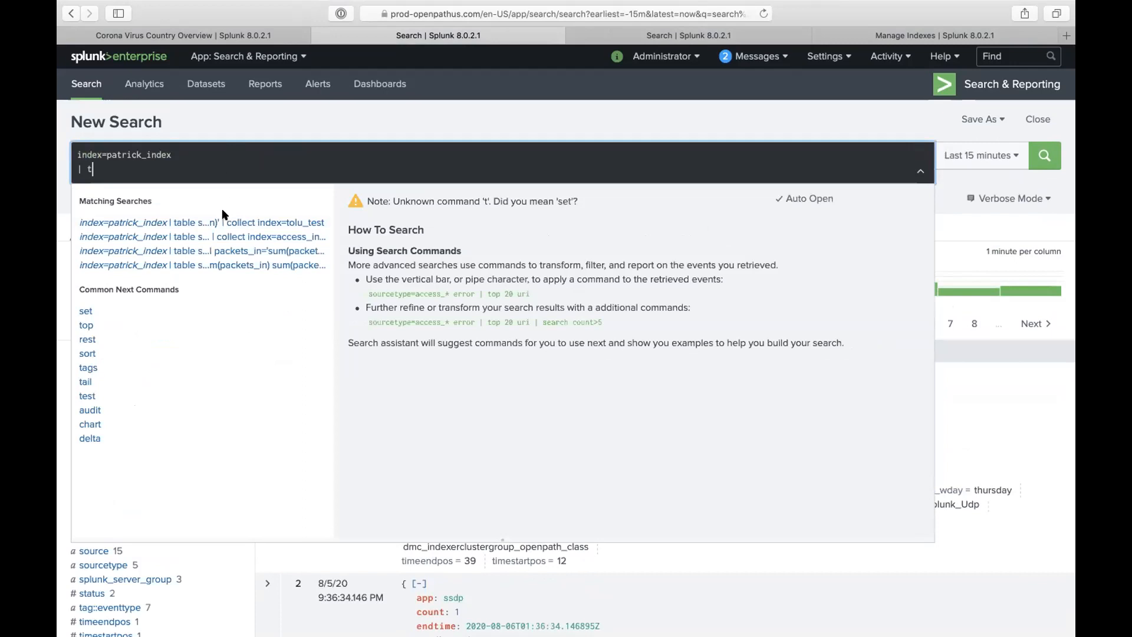
left_click(224, 221)
triple_click(153, 198)
key("BackSpace")
key("Return")
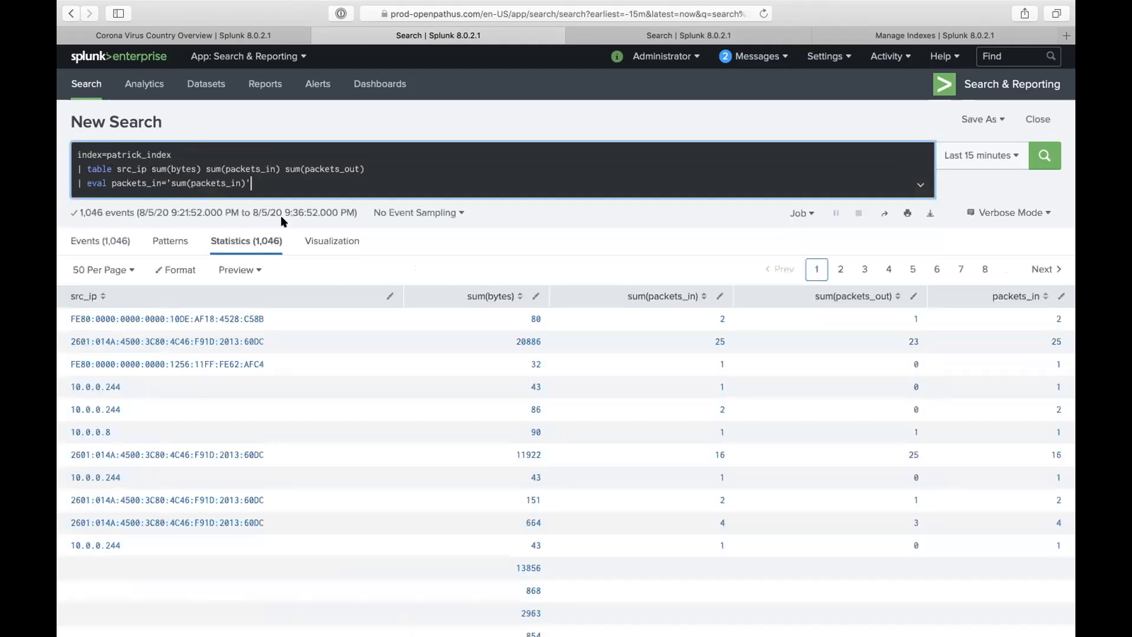
- Delete the '| eval packets_in=...' line and rerun, tabling src_ip and byte/packet sums for 1,043 events
double_click(94, 167)
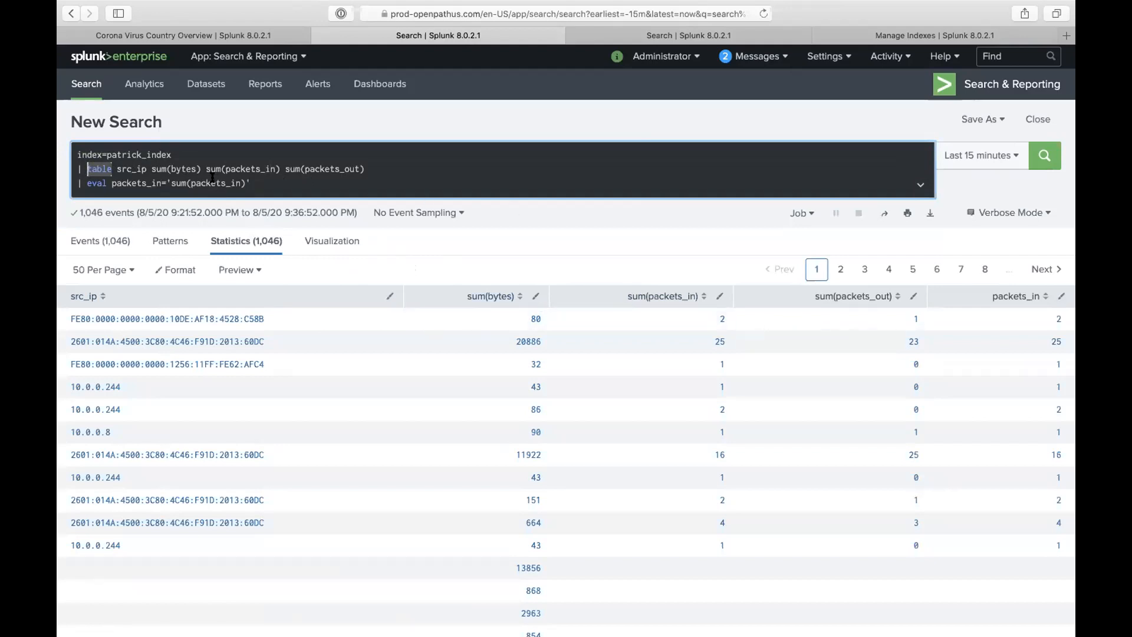
double_click(213, 179)
triple_click(212, 179)
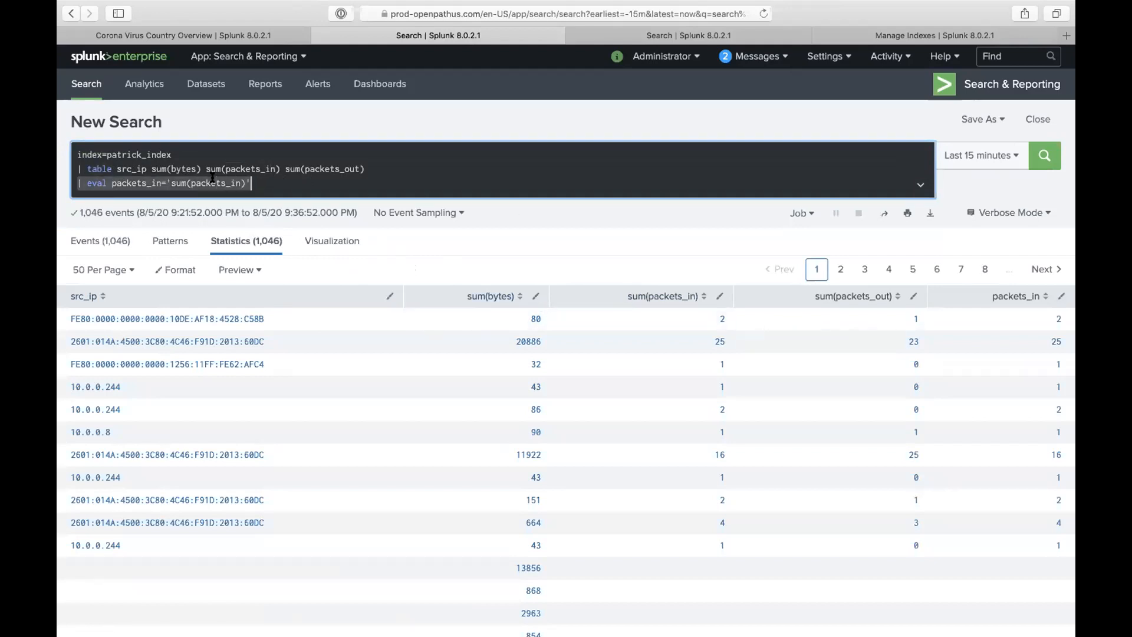
key("BackSpace")
key("BackSpace")
key("Return")
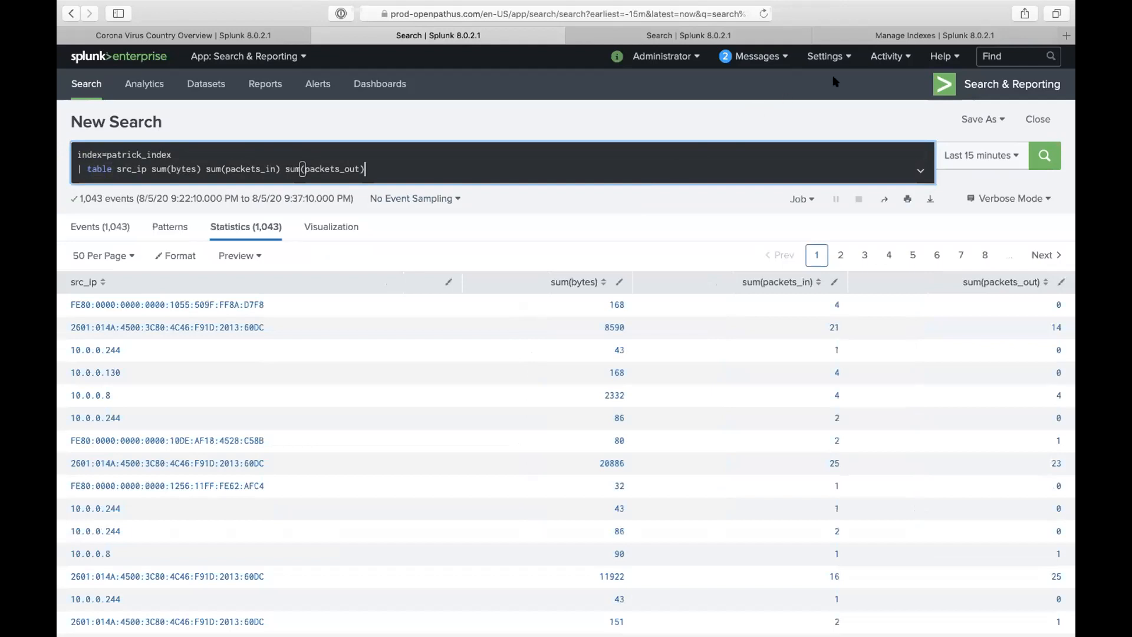
left_click(827, 57)
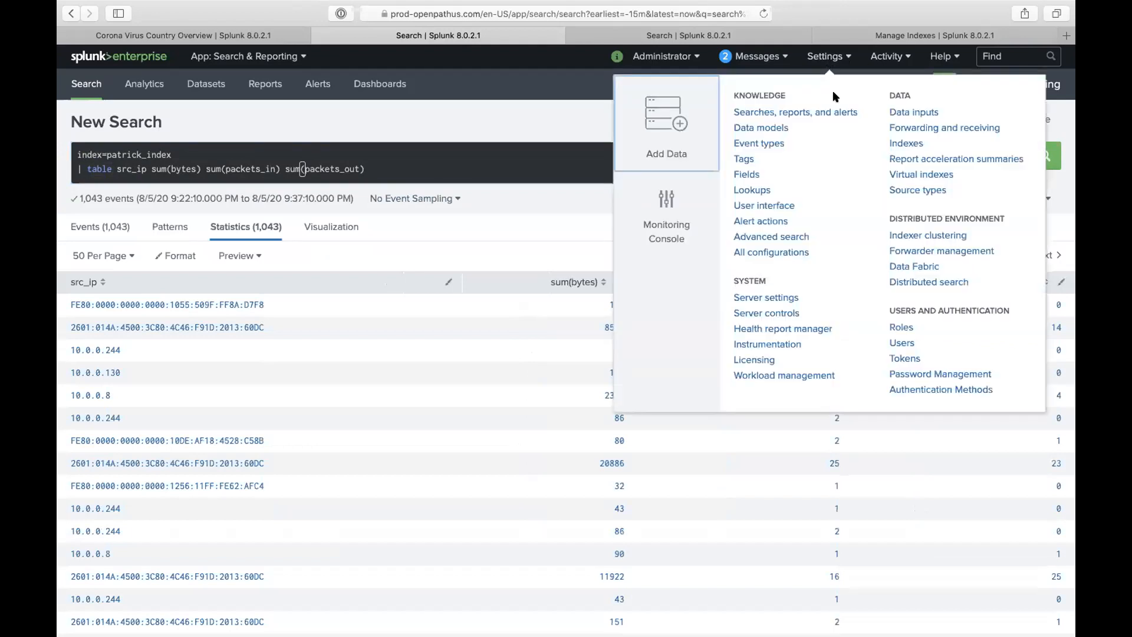
- Open the Fields settings in a new tab and go to Field aliases
right_click(750, 174)
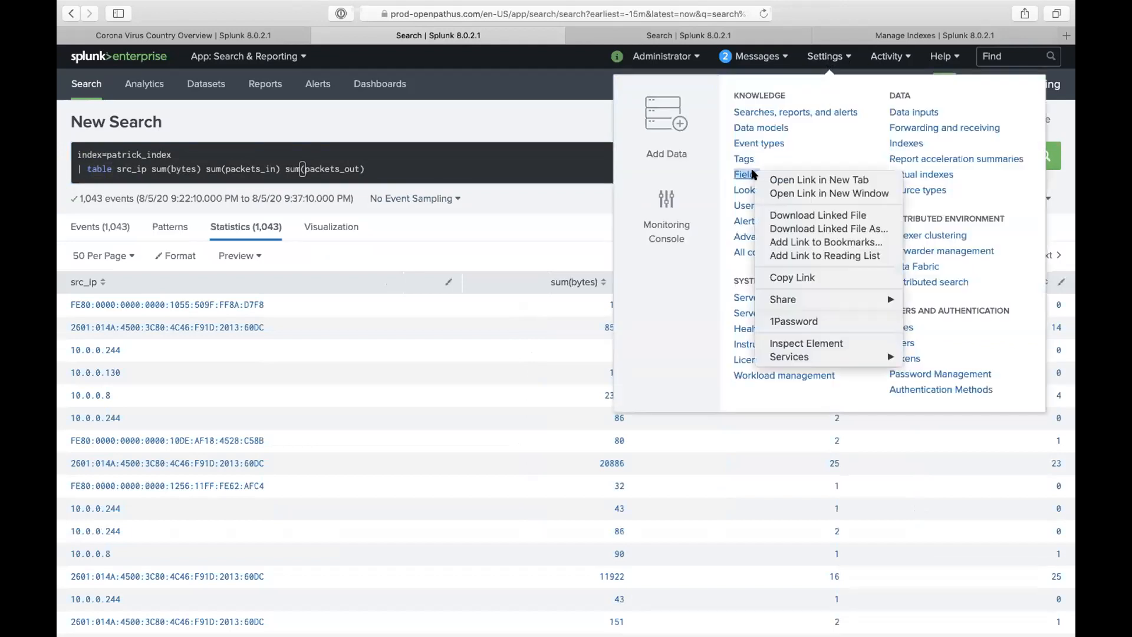
left_click(775, 180)
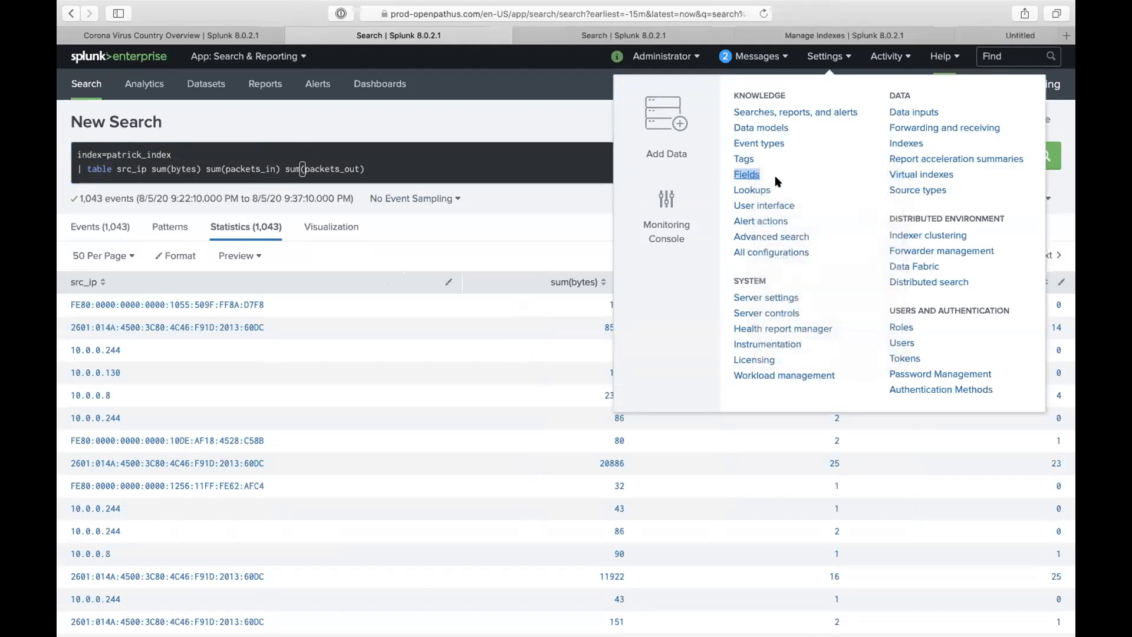
left_click(562, 118)
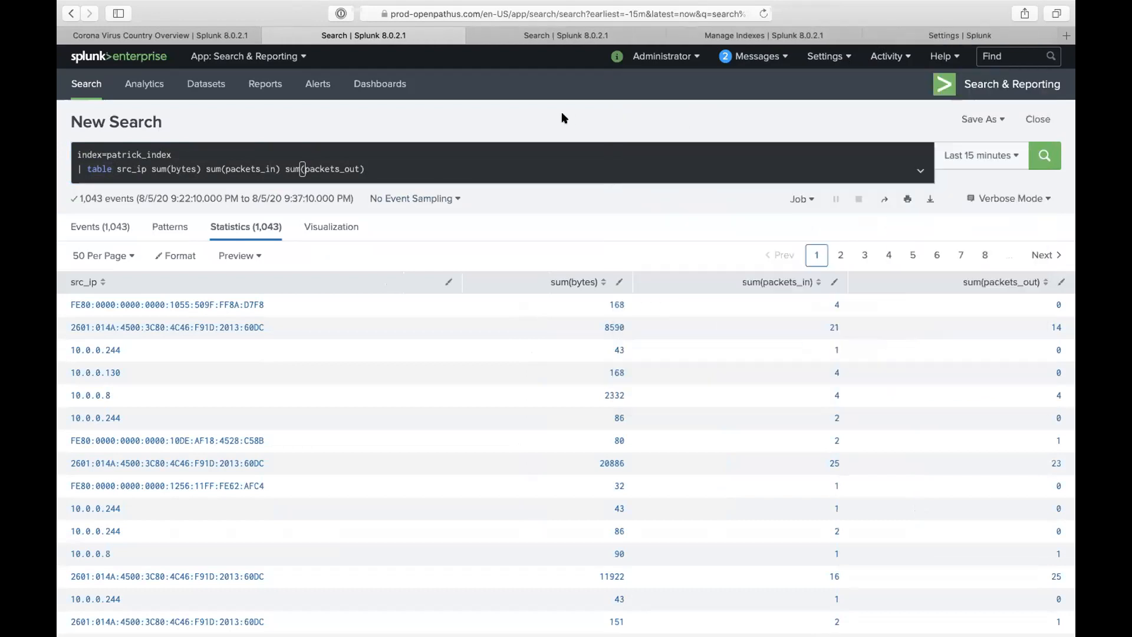
left_click(940, 36)
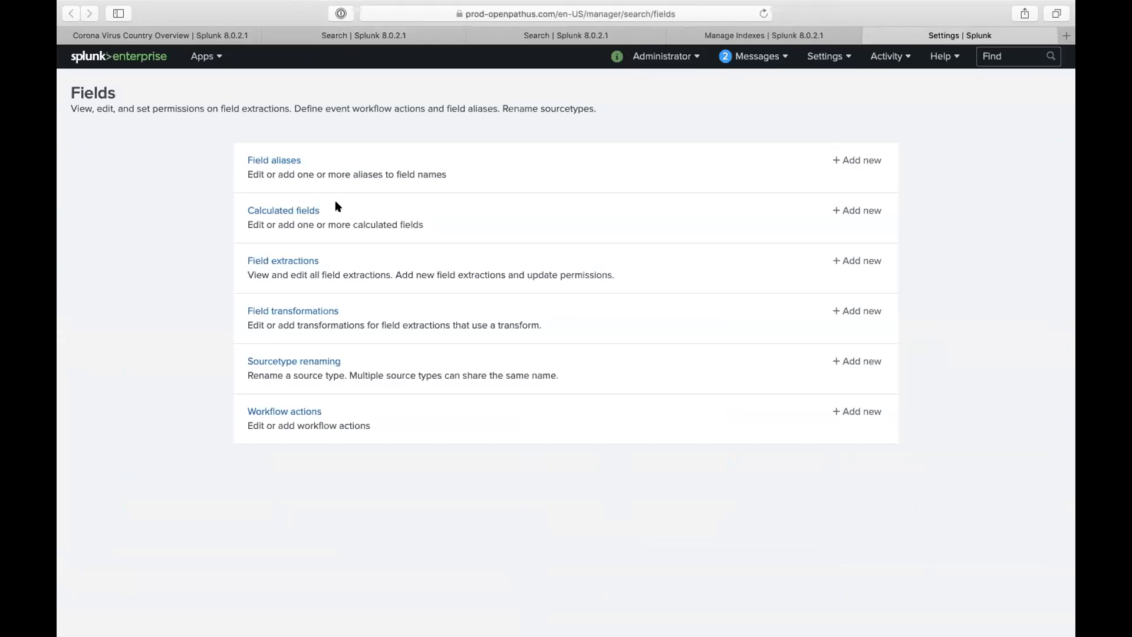
left_click(288, 160)
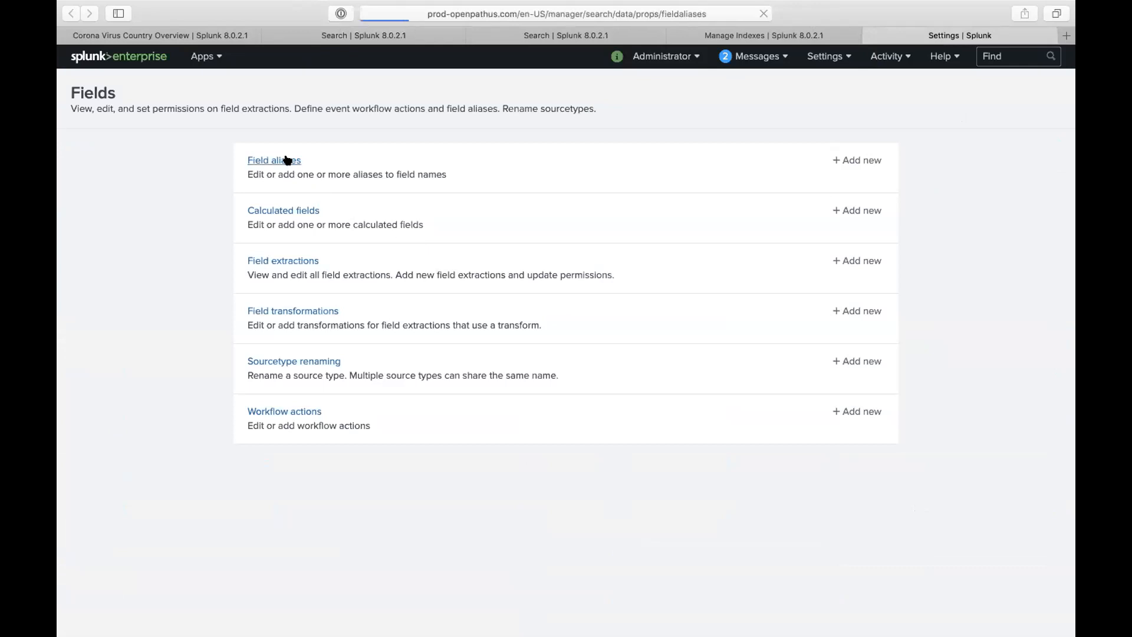
- Filter field aliases to App All and Owner Administrator, then start a new field alias
left_click(209, 143)
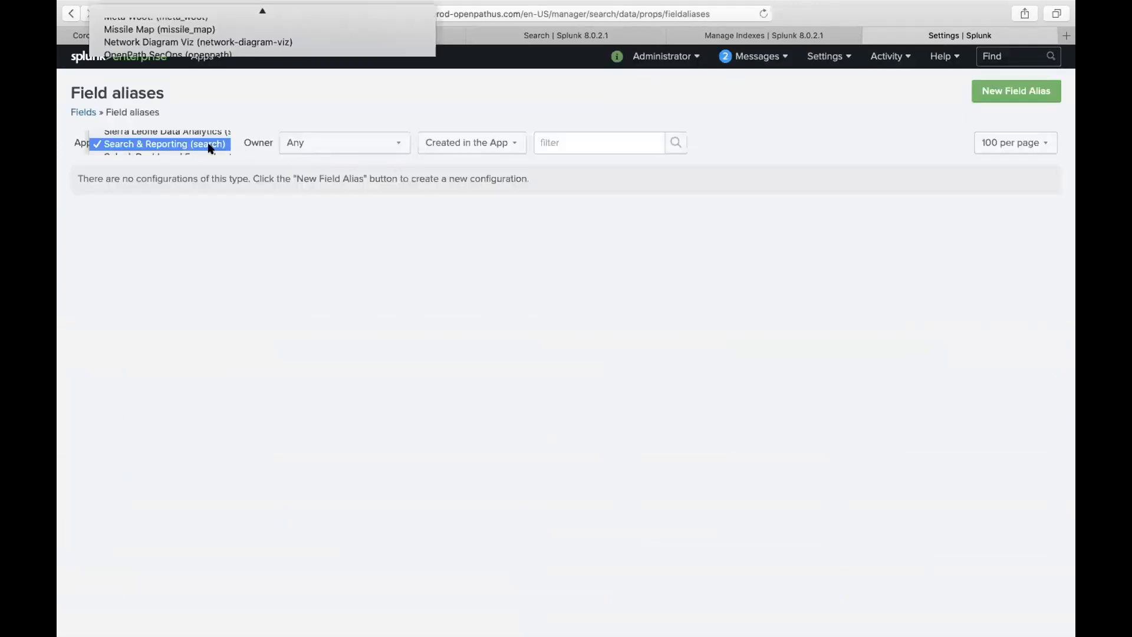
scroll(195, 185, "up", 10)
left_click(147, 14)
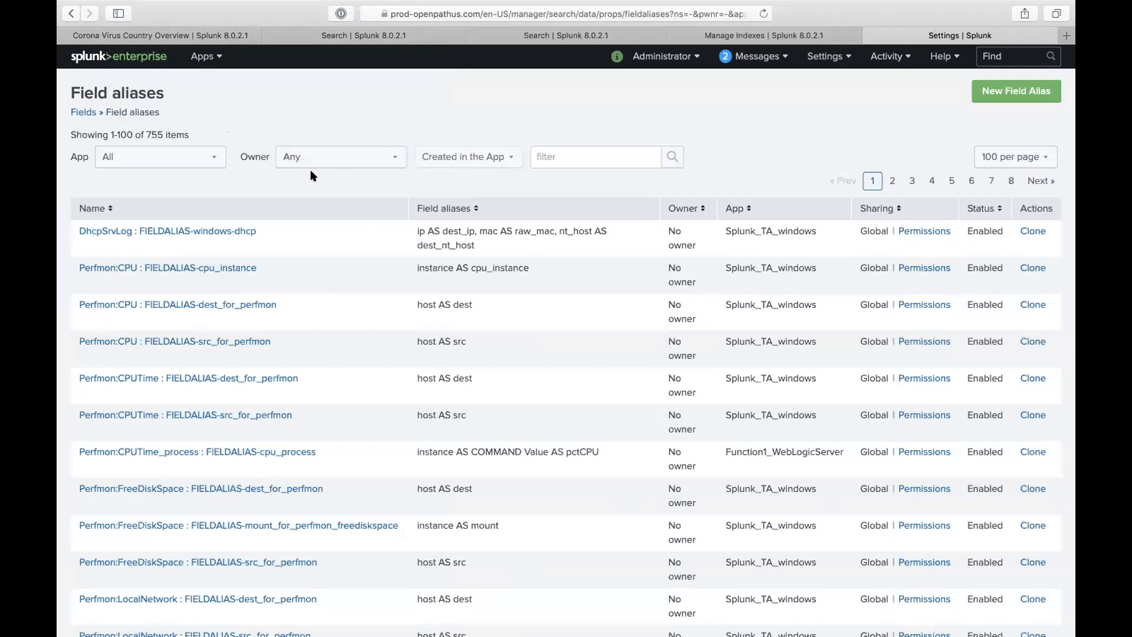
left_click(371, 158)
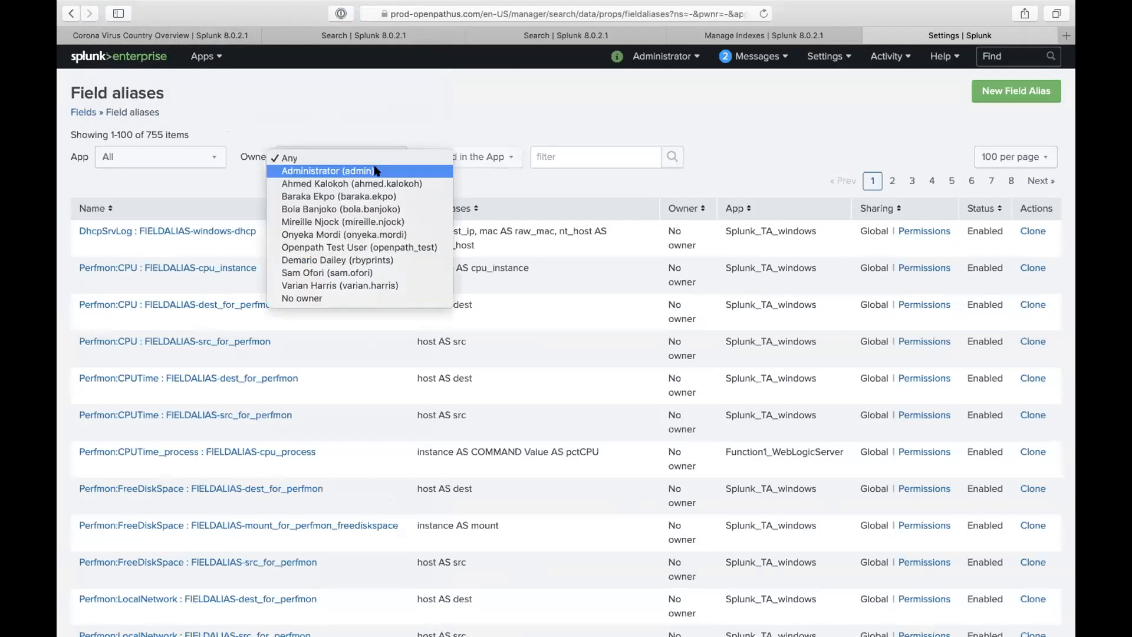
left_click(372, 170)
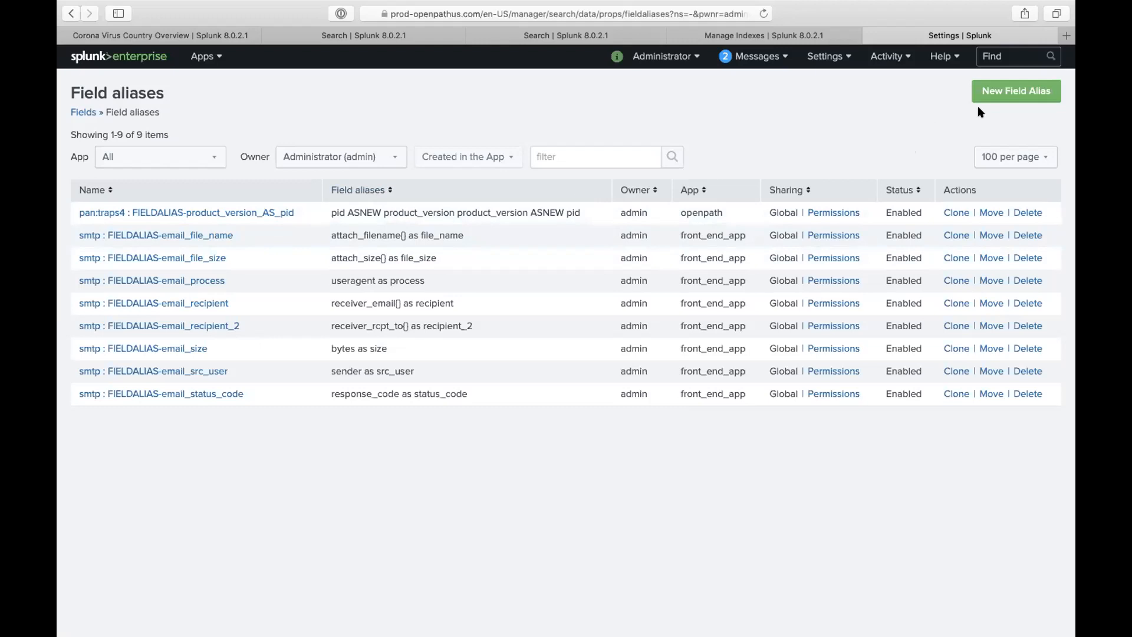
left_click(1015, 96)
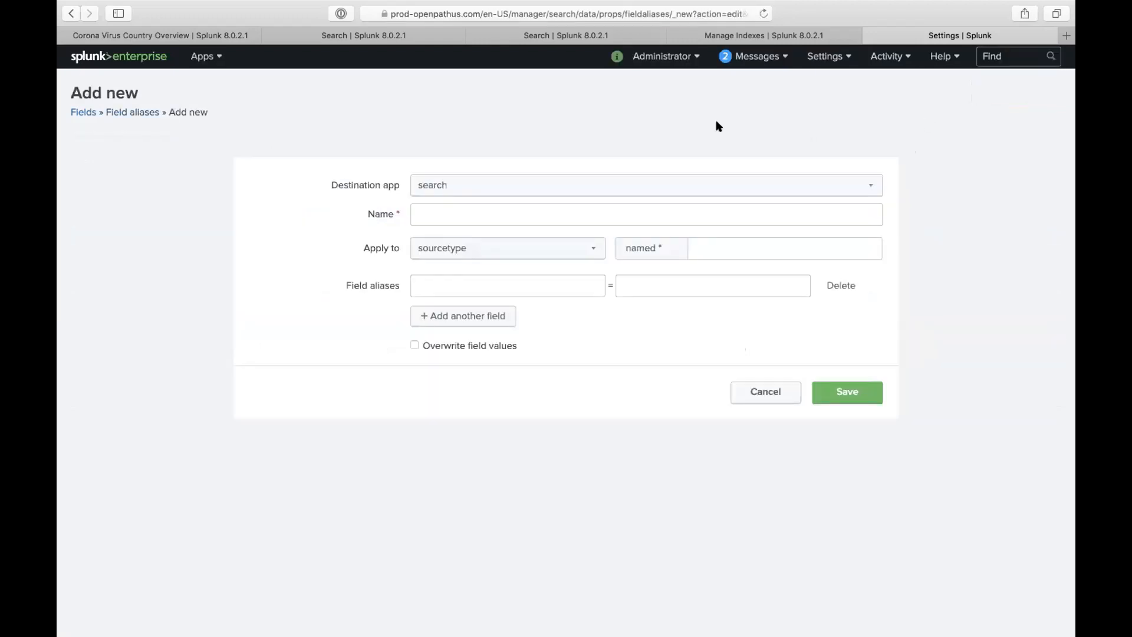
- Set the destination app to front_end_app and name the alias patrick_bytes_alias
left_click(506, 184)
scroll(489, 107, "up", 1)
scroll(489, 107, "up", 4)
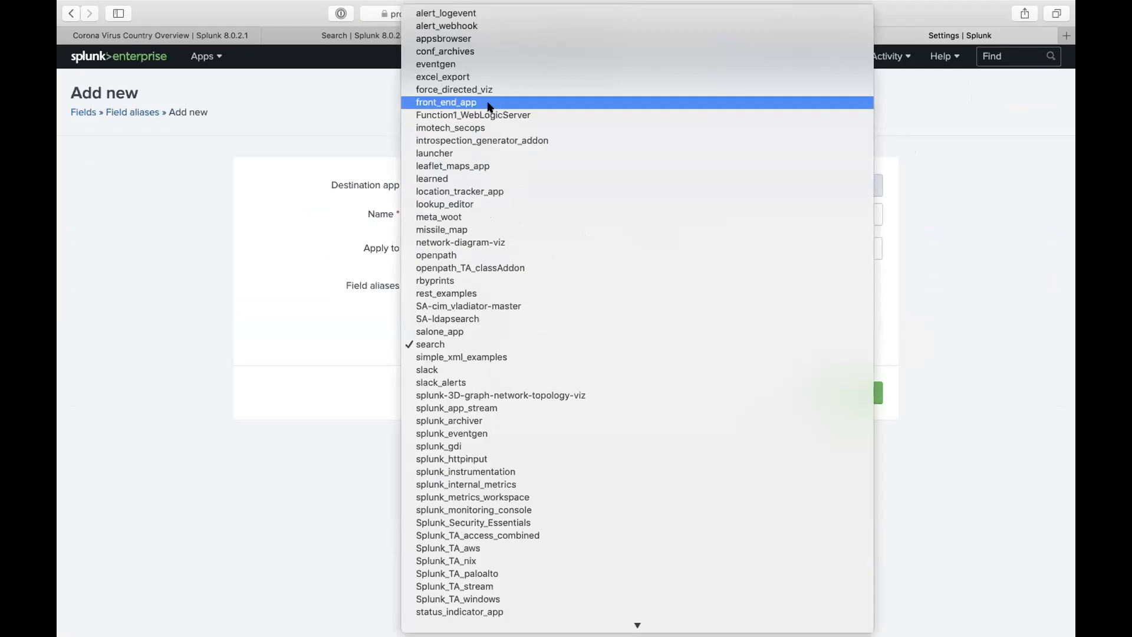
left_click(489, 105)
left_click(483, 211)
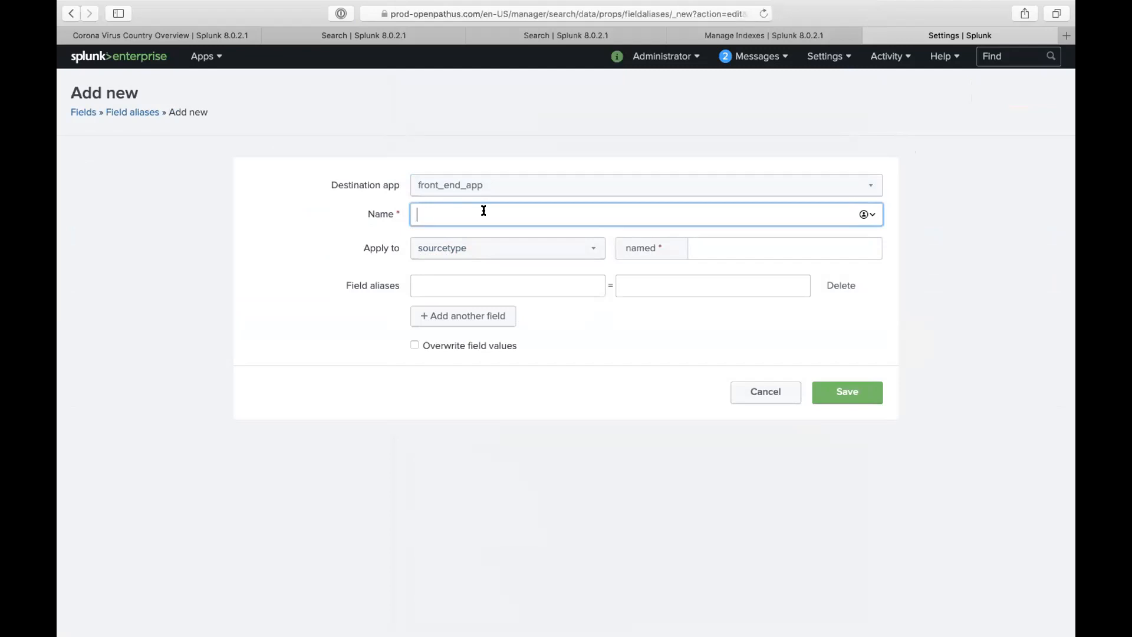
type("pa")
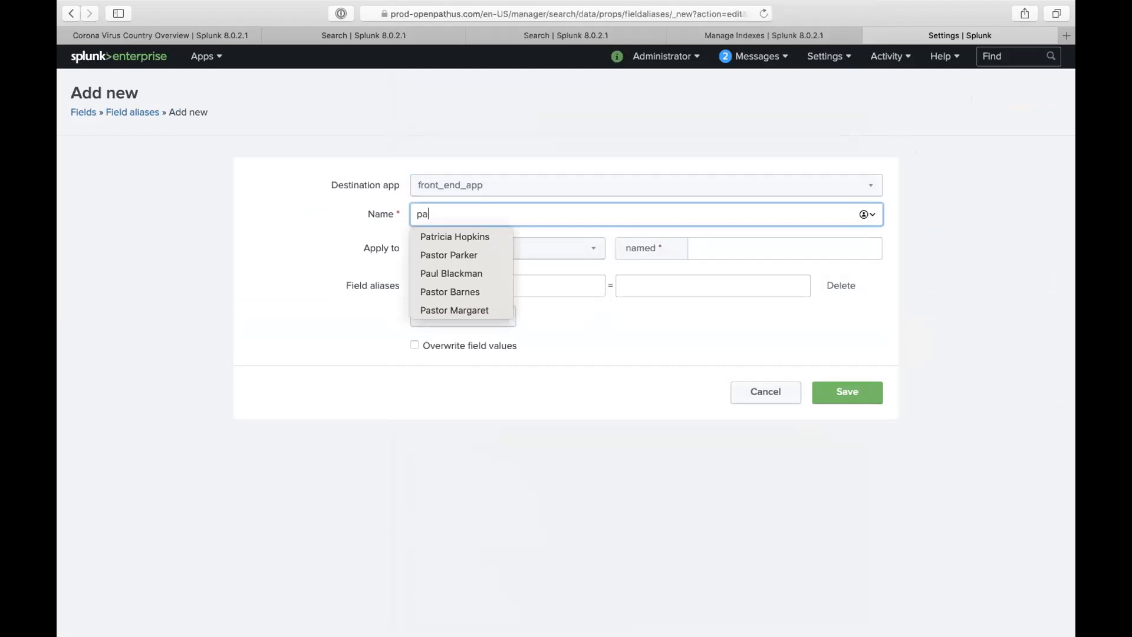
type("trick_")
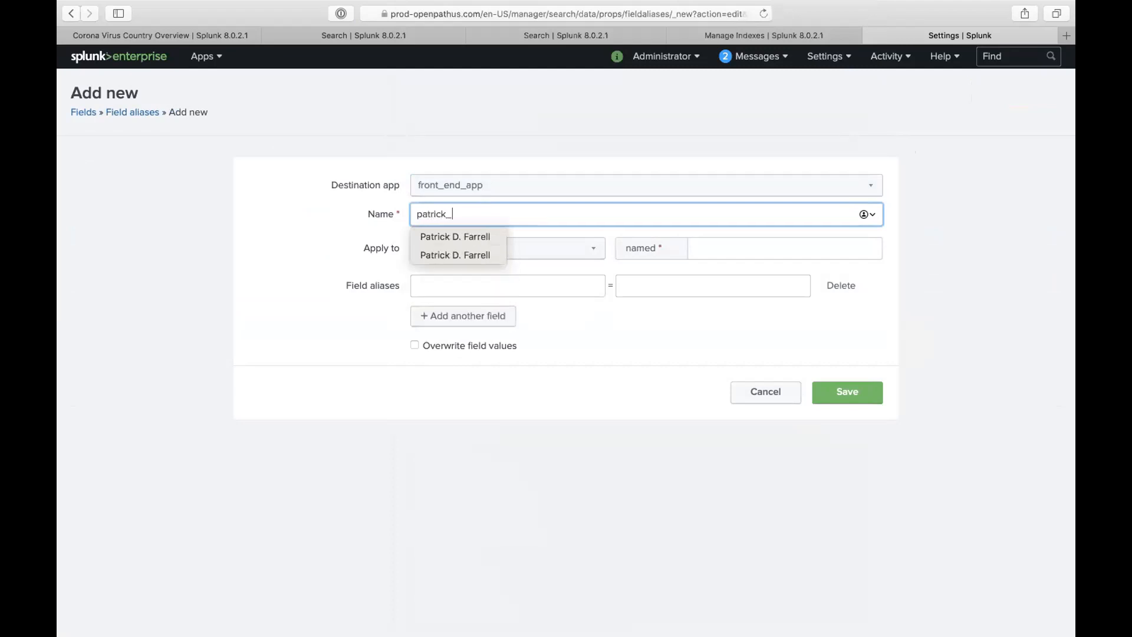
type("bytes")
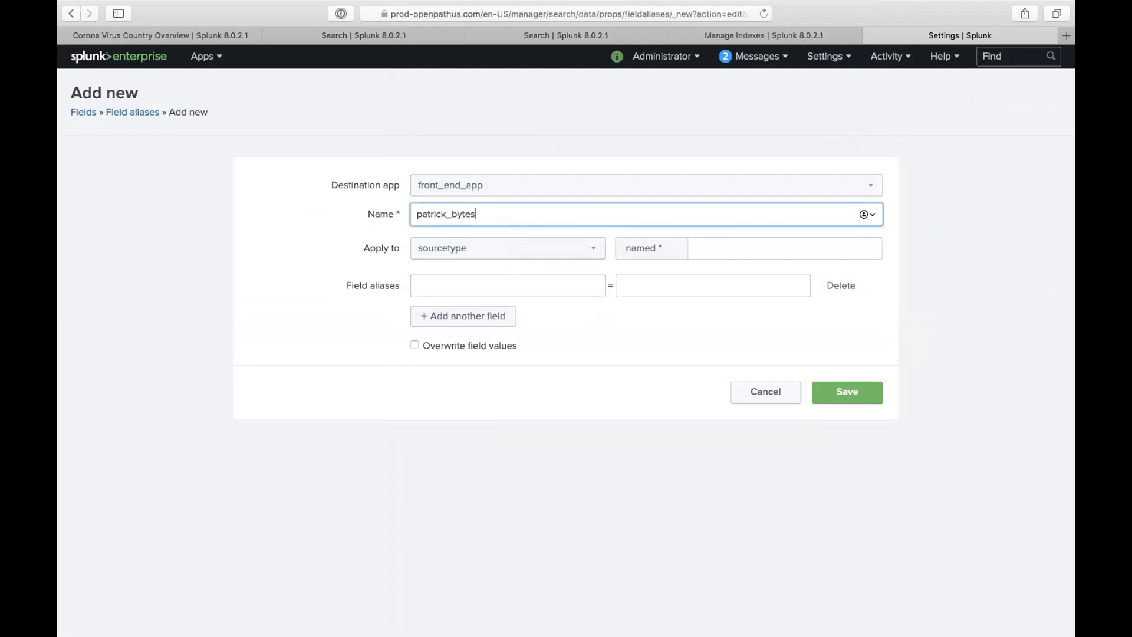
type("_alias")
- Check the events' sourcetype in the search results, then enter stream:ip as the alias's sourcetype
left_click(743, 248)
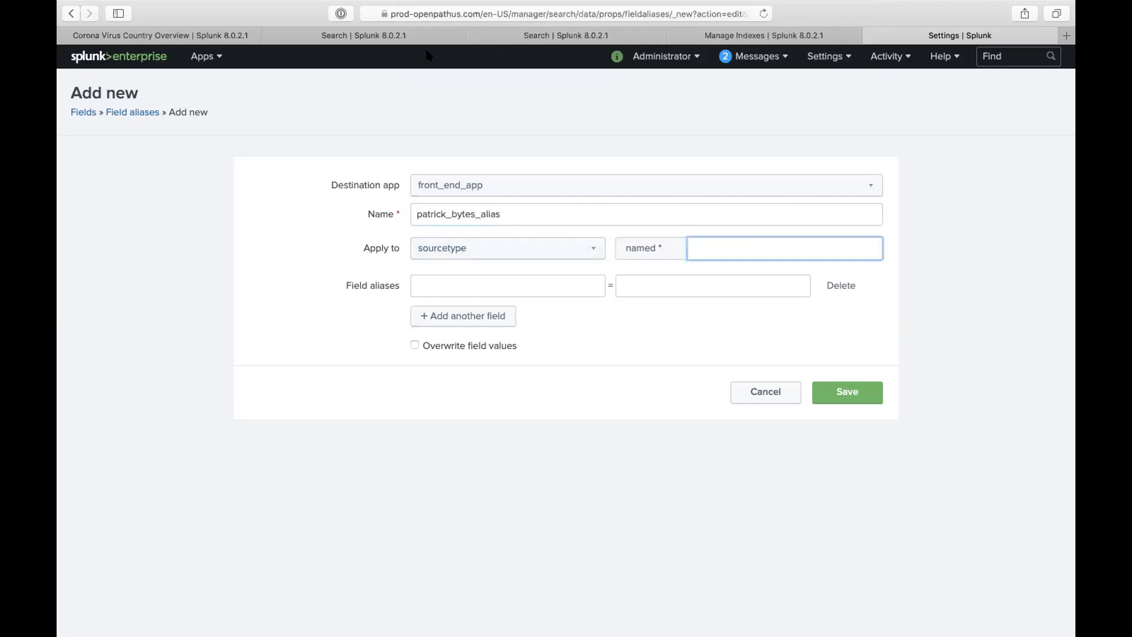
left_click(527, 35)
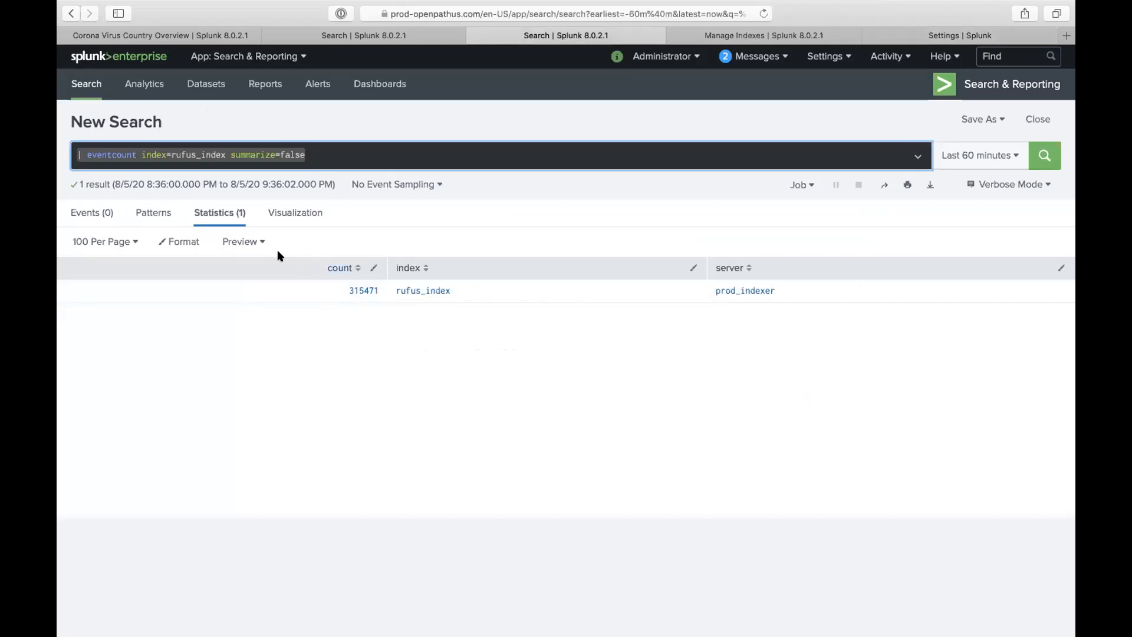
left_click(474, 36)
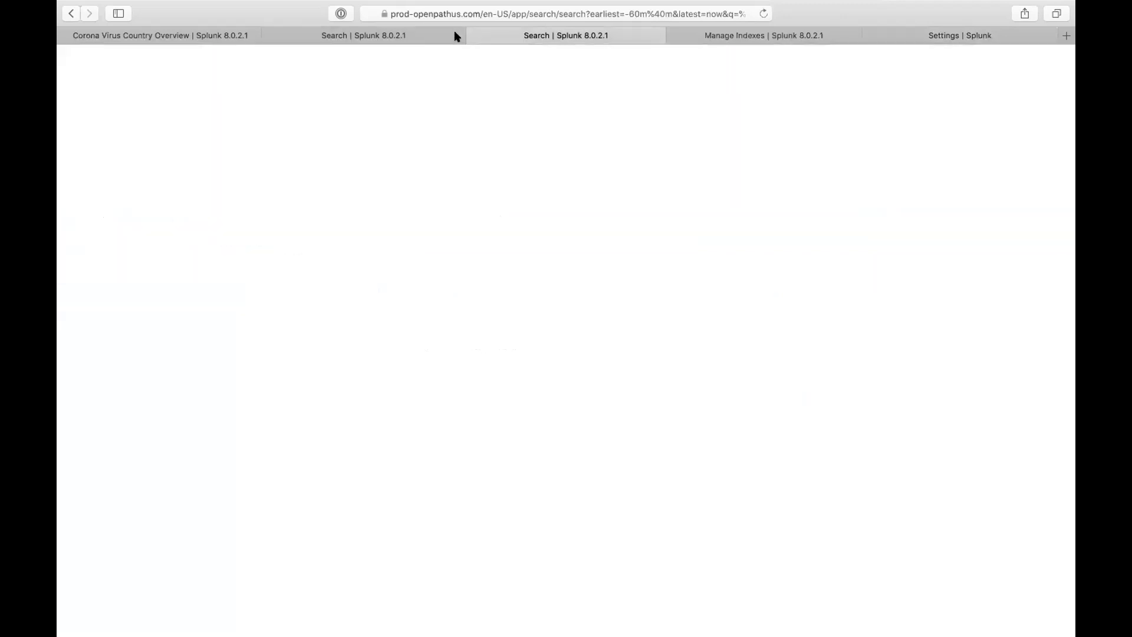
left_click(379, 35)
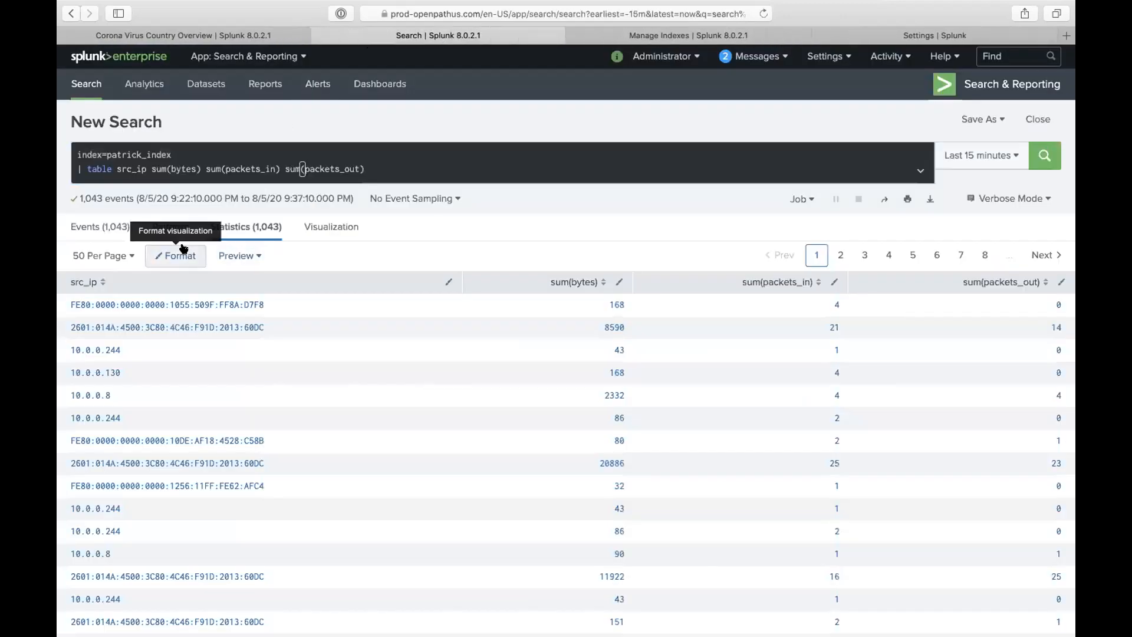
left_click(116, 224)
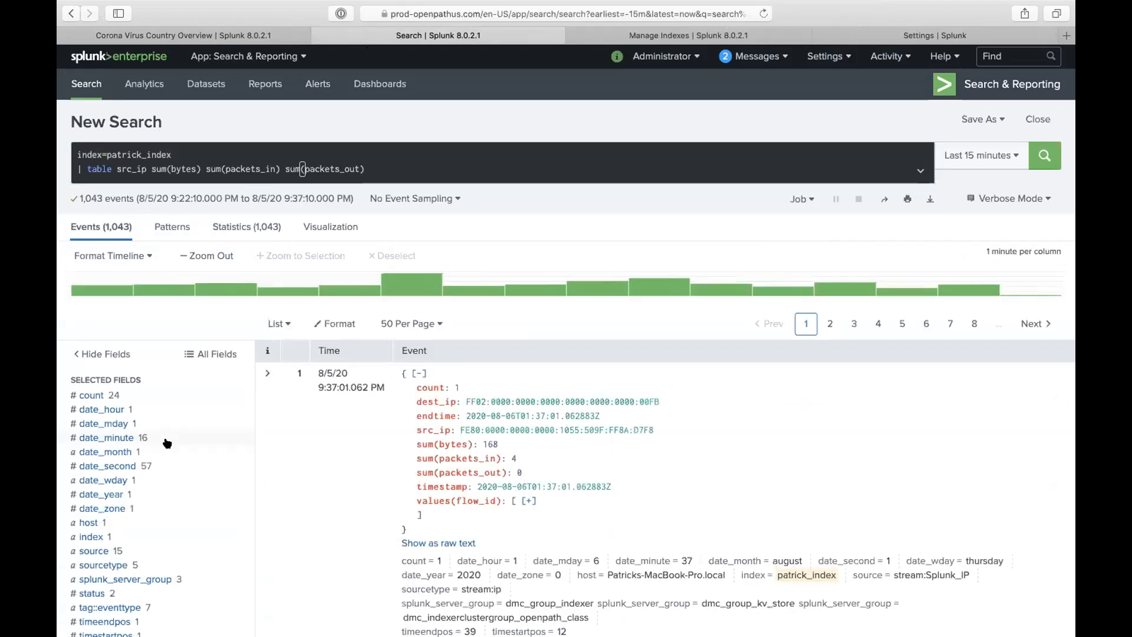
scroll(159, 442, "down", 3)
left_click(125, 431)
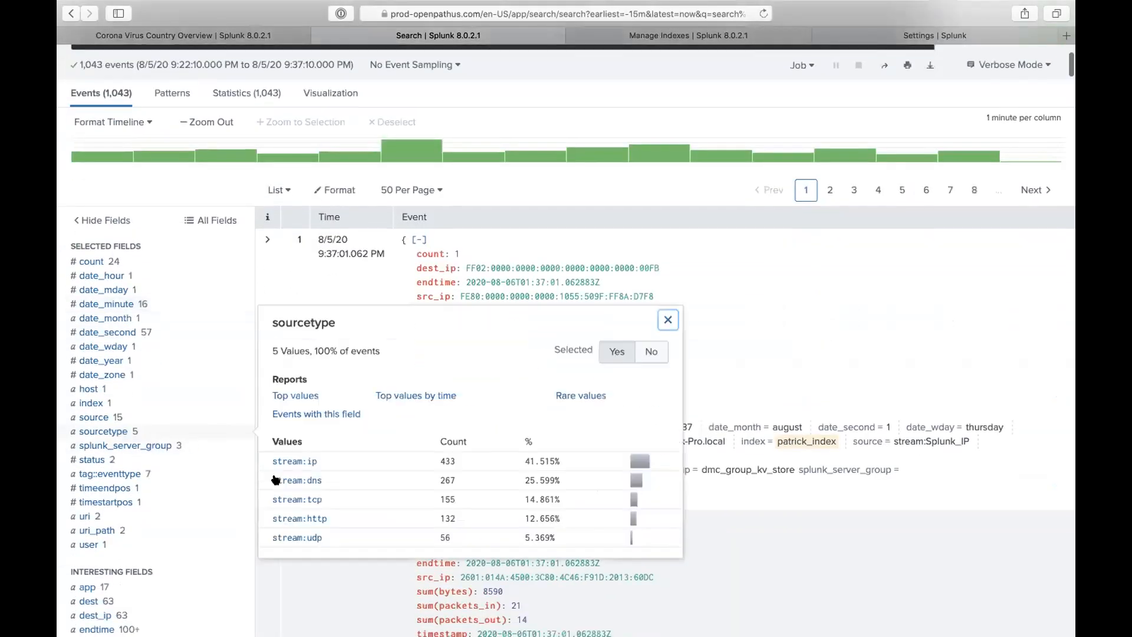
left_click(392, 285)
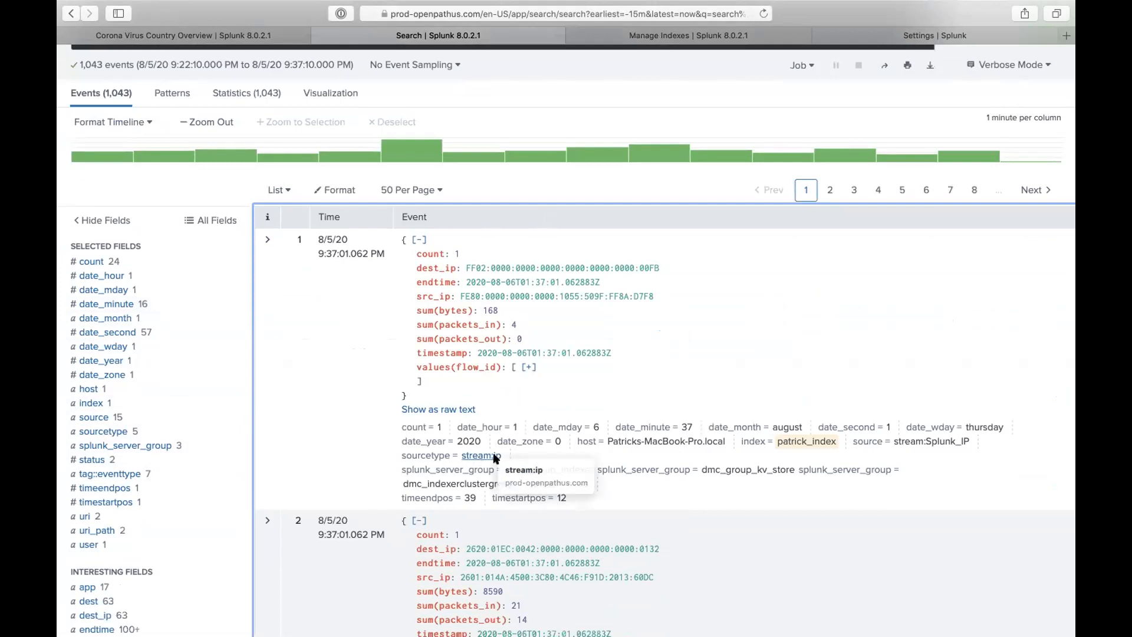
left_click(887, 35)
type("stream:ip")
- Map sum(packets_in) to the alias packets_in
left_click(528, 276)
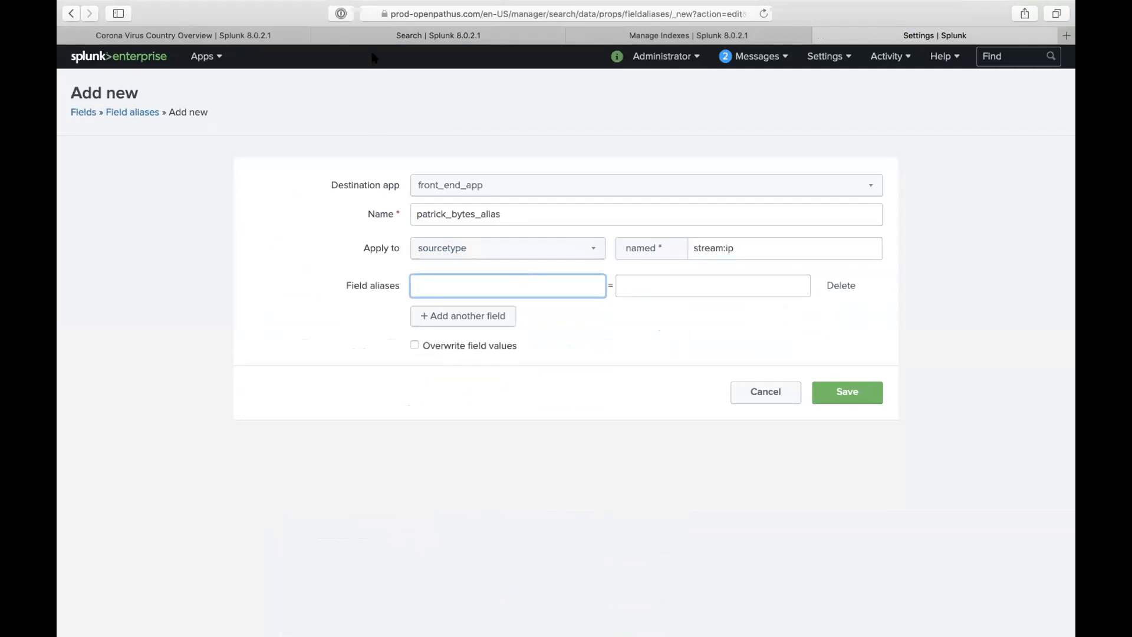
type("sum(packer")
type("s_in")
left_click(635, 278)
type("packets")
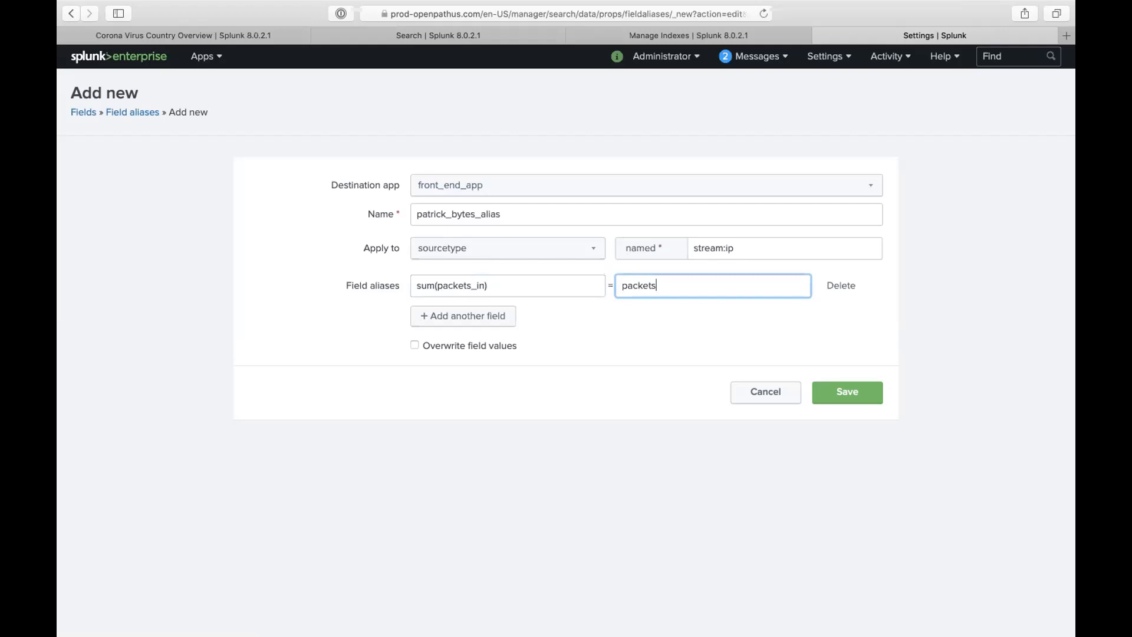
type("_in")
left_click(490, 309)
- Add a second mapping of sum(packets_out) to packets_out
left_click(467, 306)
triple_click(469, 282)
key("super+c")
left_click(461, 313)
key("super+v")
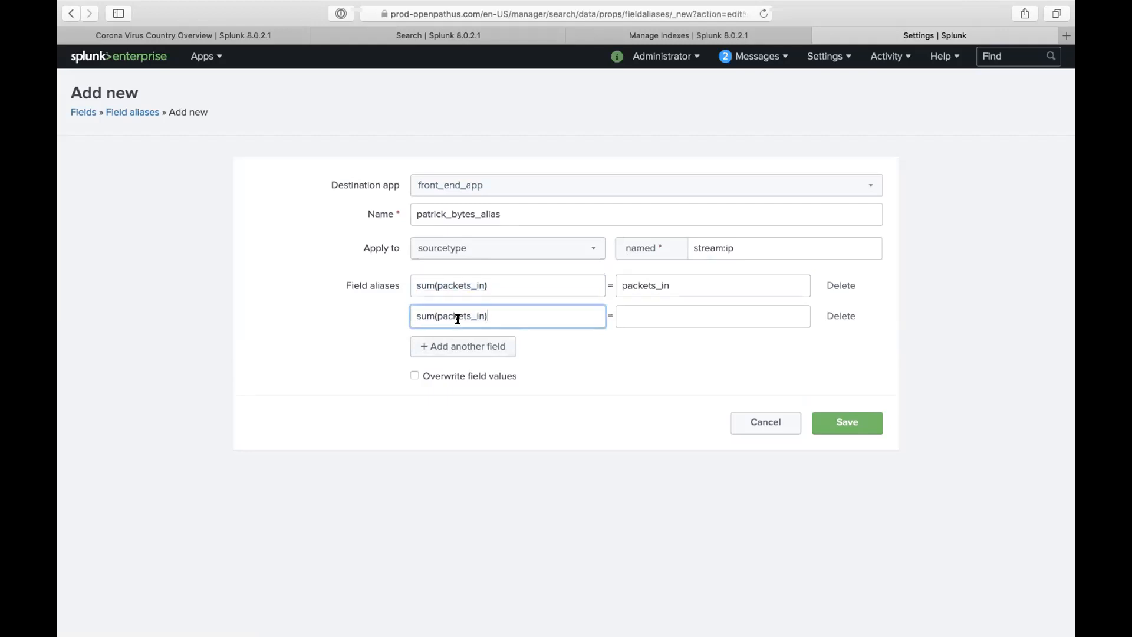
type("out")
left_click(662, 316)
type("packet")
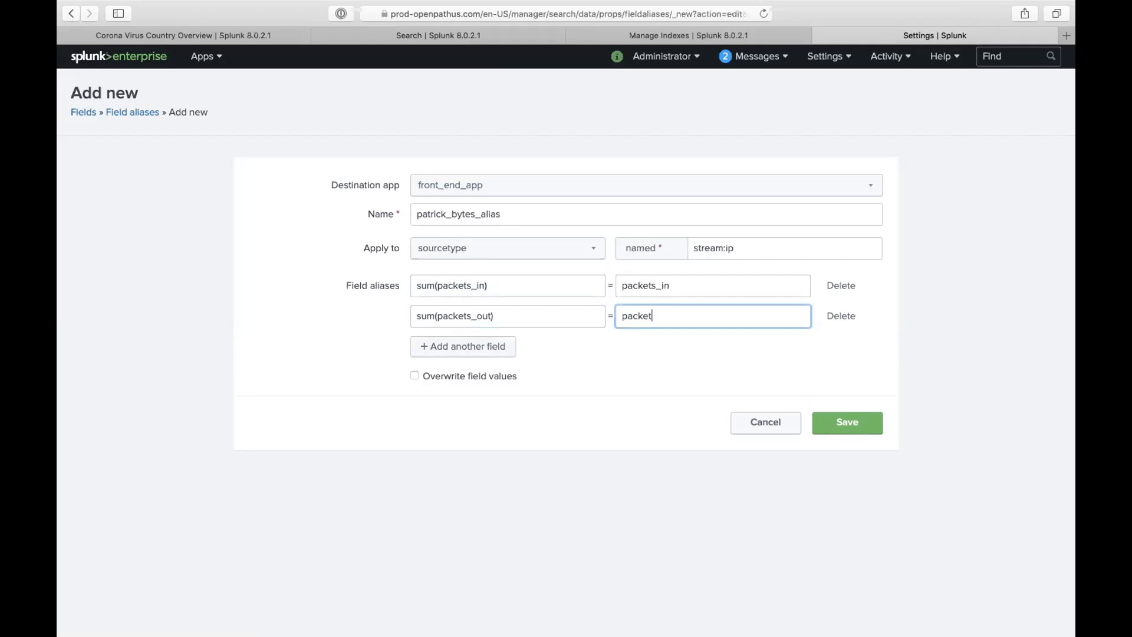
type("s_out")
- Add a third mapping of sum(bytes) to total_bytes
left_click(496, 44)
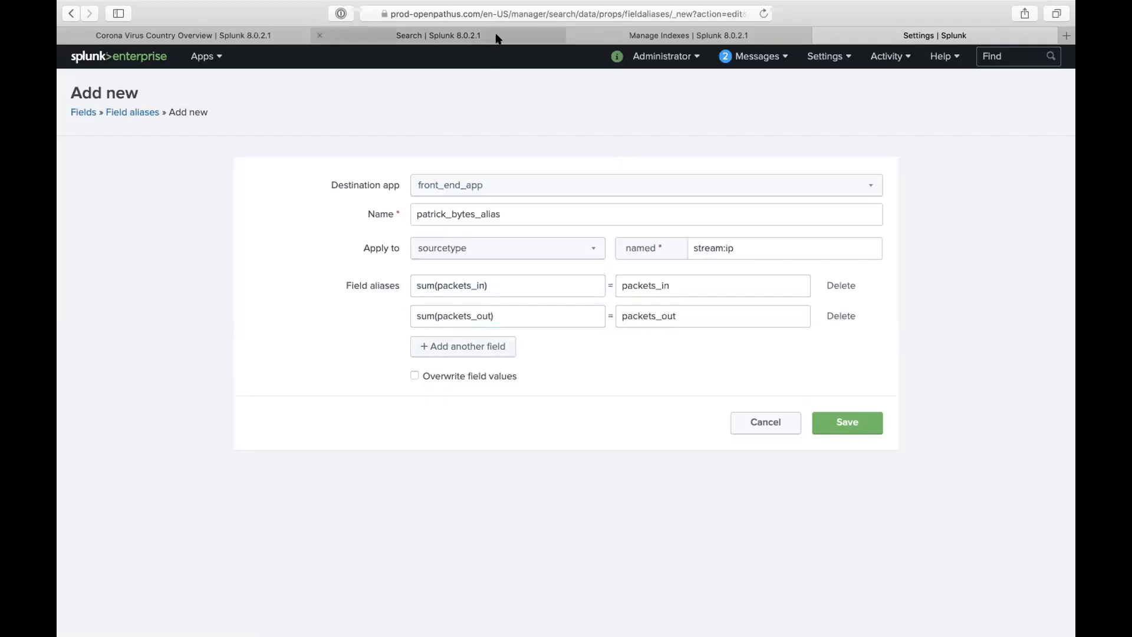
left_click(496, 36)
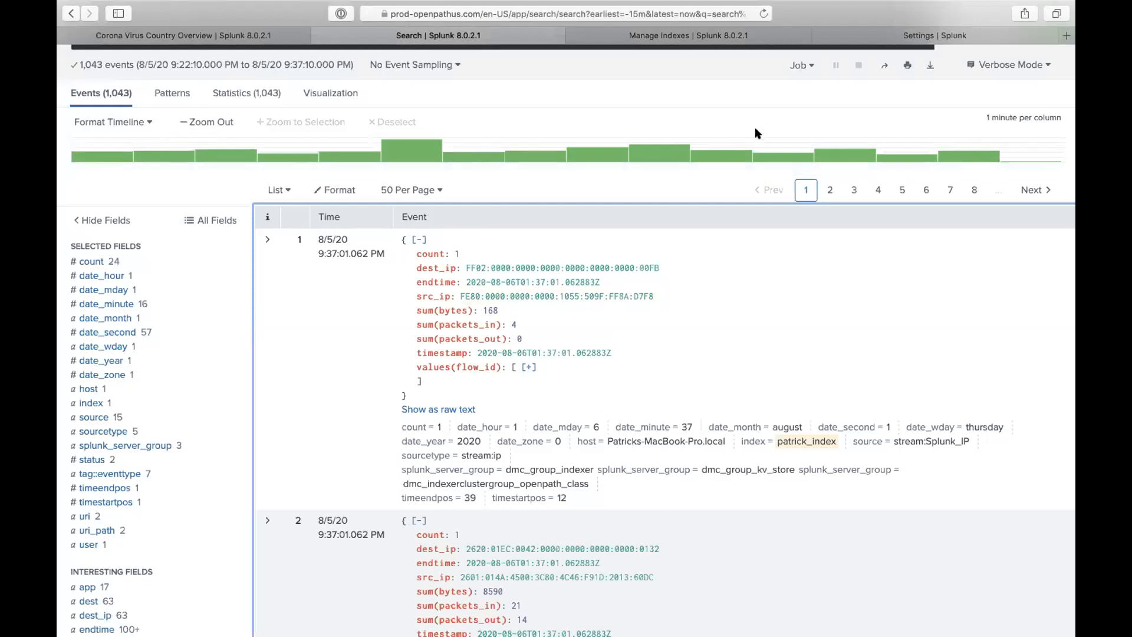
left_click(837, 38)
left_click(492, 346)
left_click(488, 344)
type("sum(bytes)")
left_click(666, 349)
type("tot")
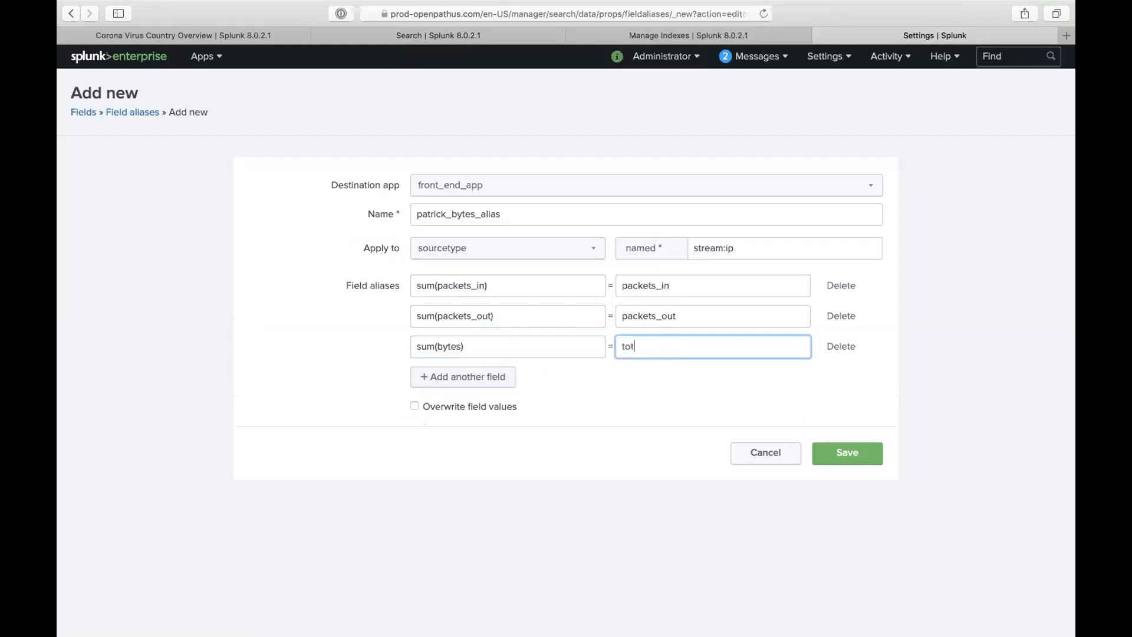
type("al_bytes")
- Leave Overwrite field values unchecked and save the field alias
left_click(476, 407)
left_click(476, 407)
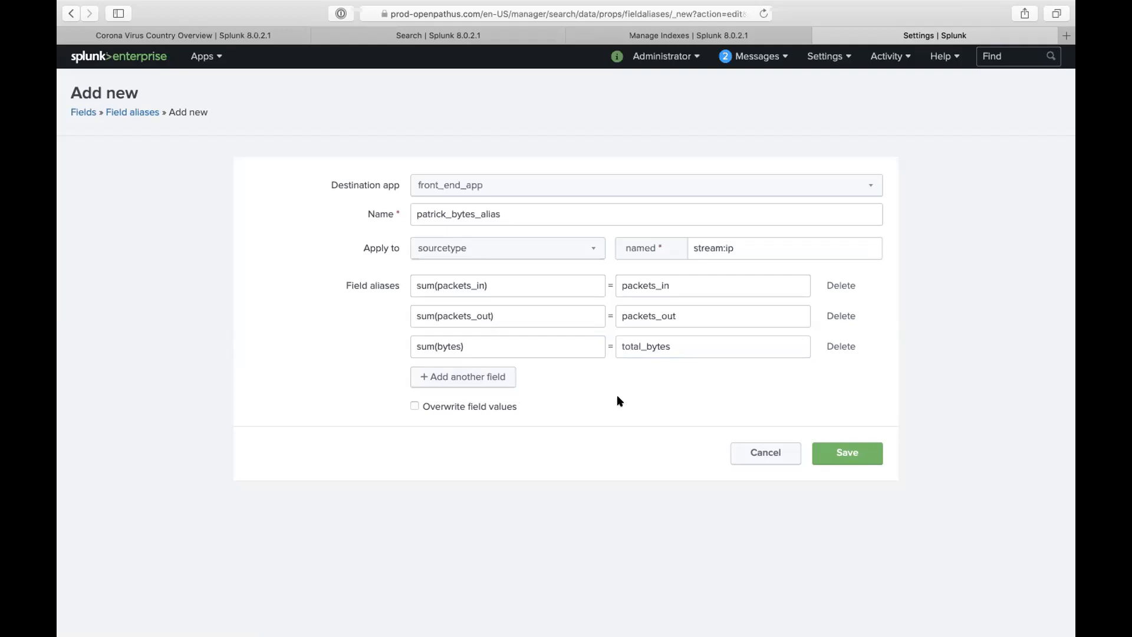
left_click(839, 448)
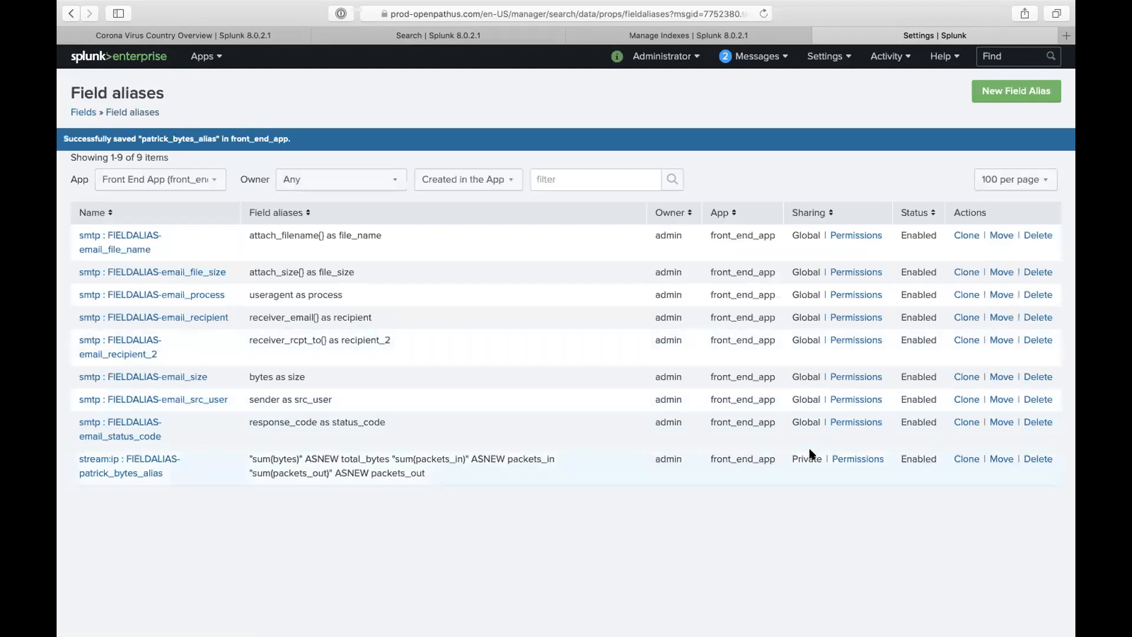
- Share the private patrick_bytes_alias with All apps (system) and give Everyone read access
left_click_drag(791, 452, 819, 452)
left_click(849, 460)
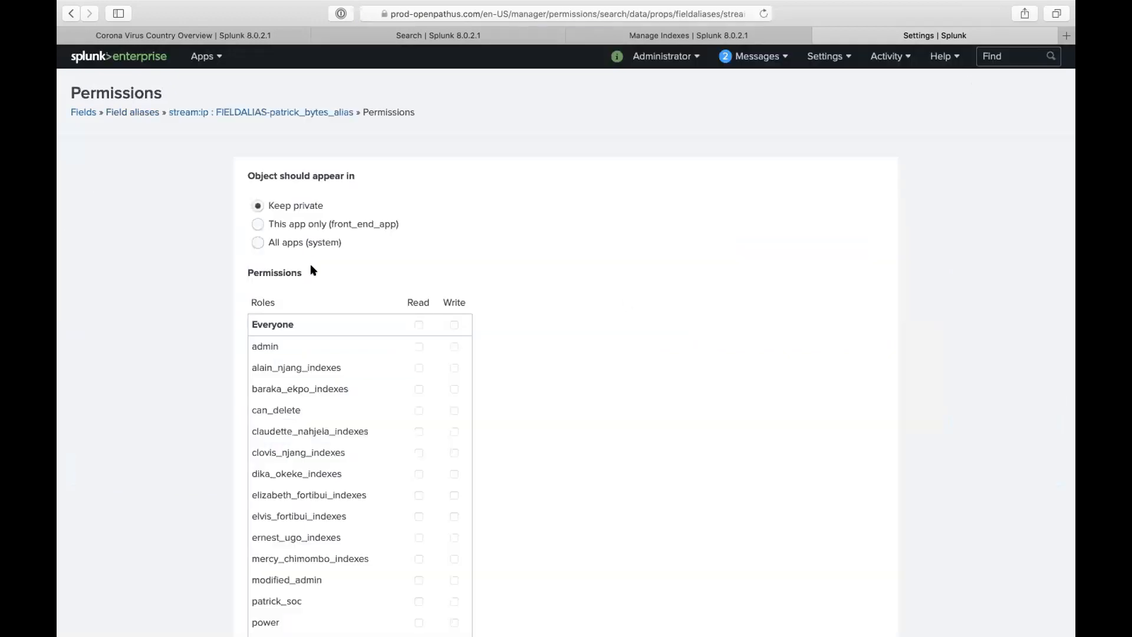
left_click(299, 243)
left_click(418, 325)
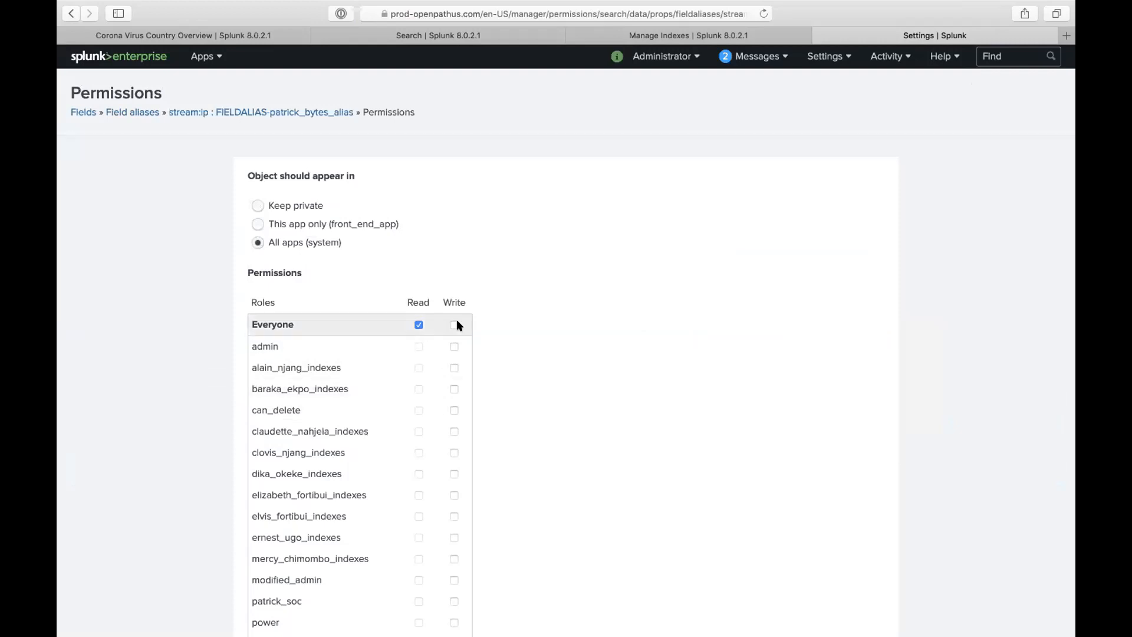
- Grant write access to patrick_soc and admin and save the permissions
scroll(471, 398, "down", 2)
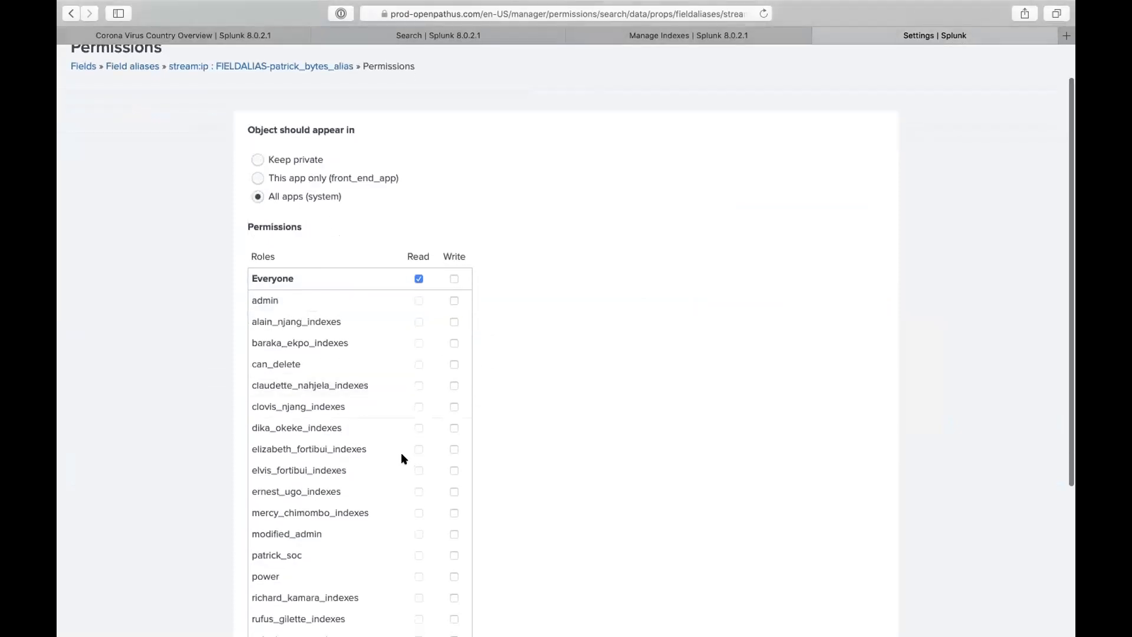
scroll(401, 454, "down", 4)
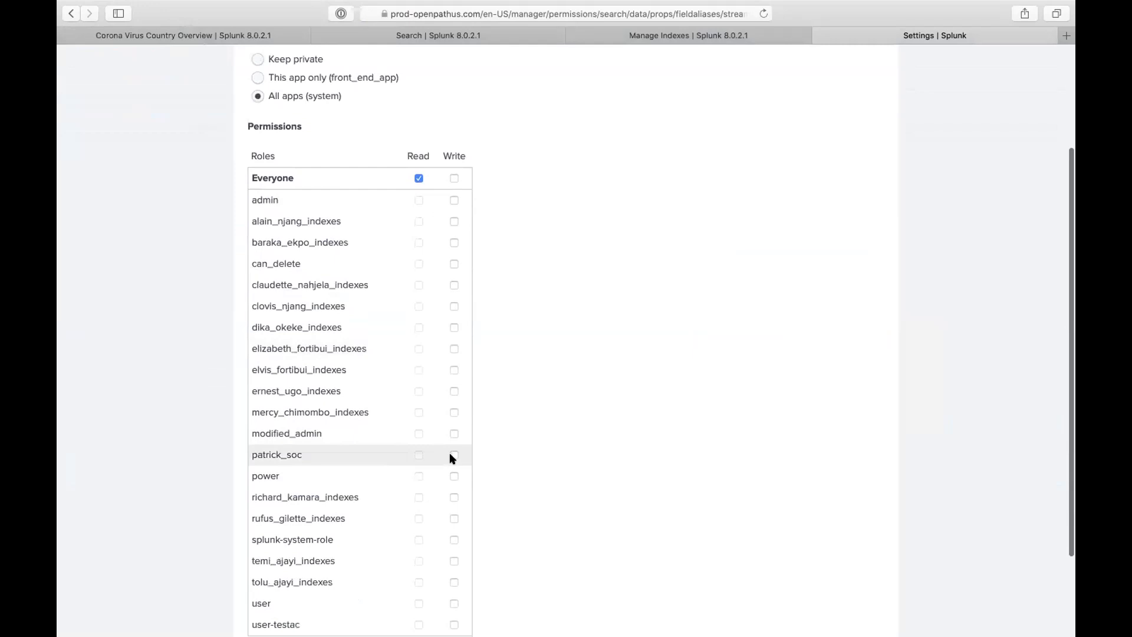
left_click(452, 455)
left_click(454, 199)
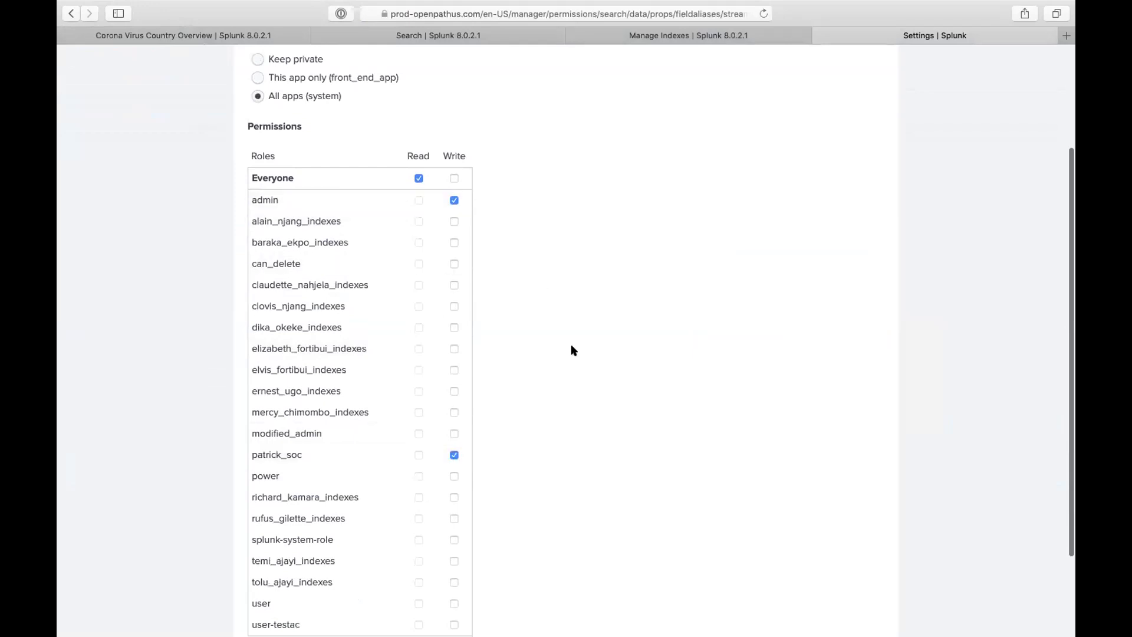
scroll(522, 486, "down", 2)
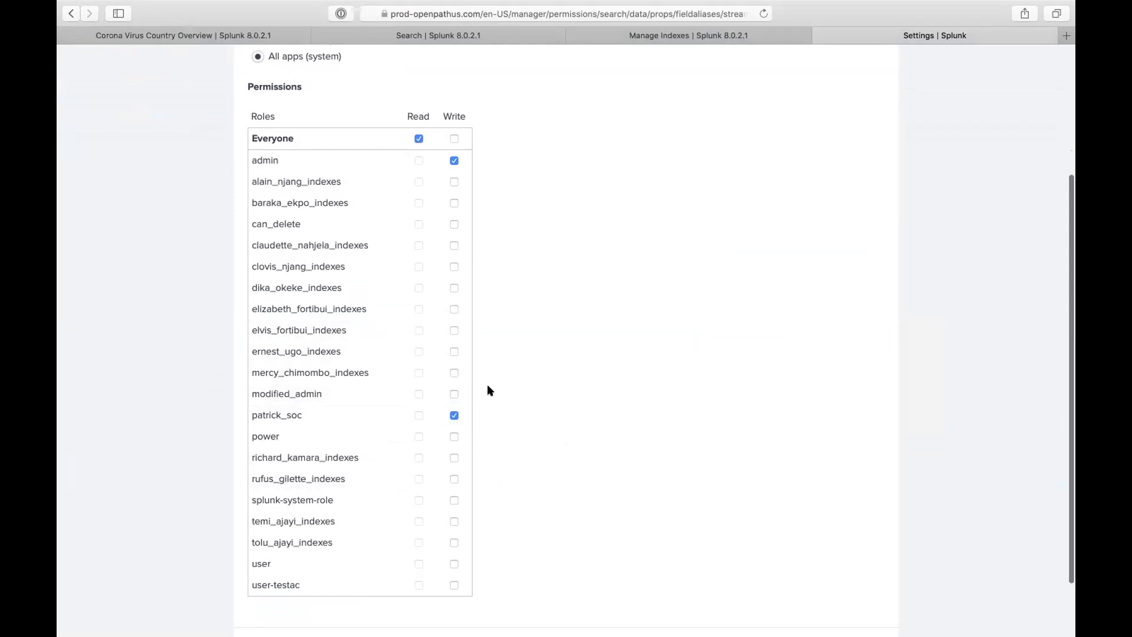
scroll(487, 390, "up", 5)
scroll(548, 419, "down", 7)
left_click(816, 580)
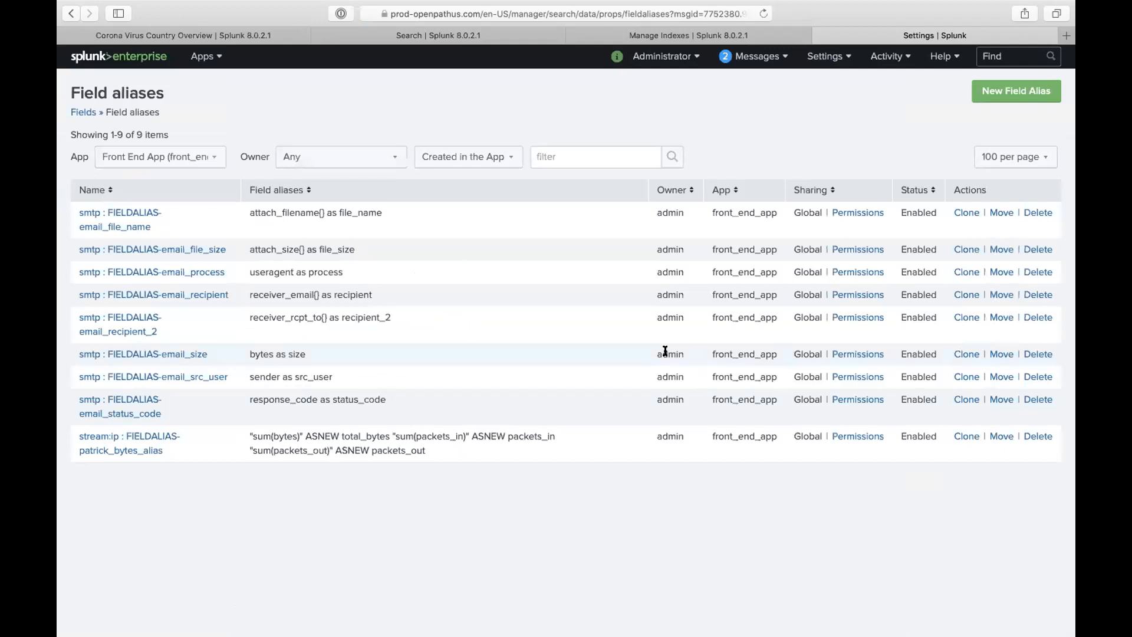
- Close the Manage Indexes, search results and Corona Virus overview tabs
left_click(529, 18)
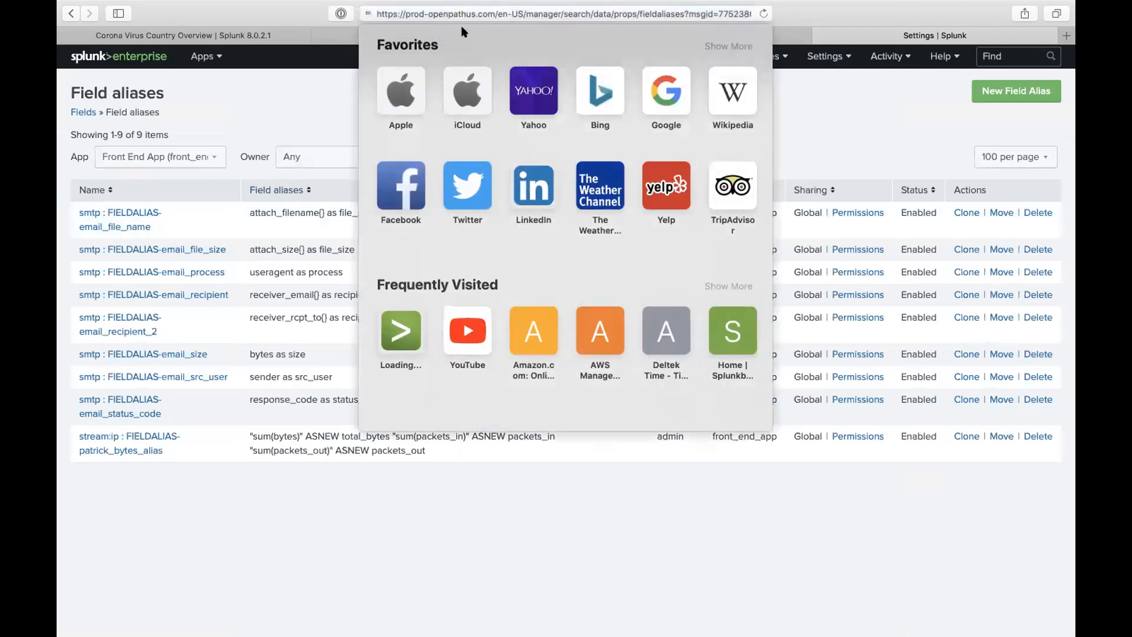
left_click(781, 108)
left_click(573, 35)
left_click(411, 35)
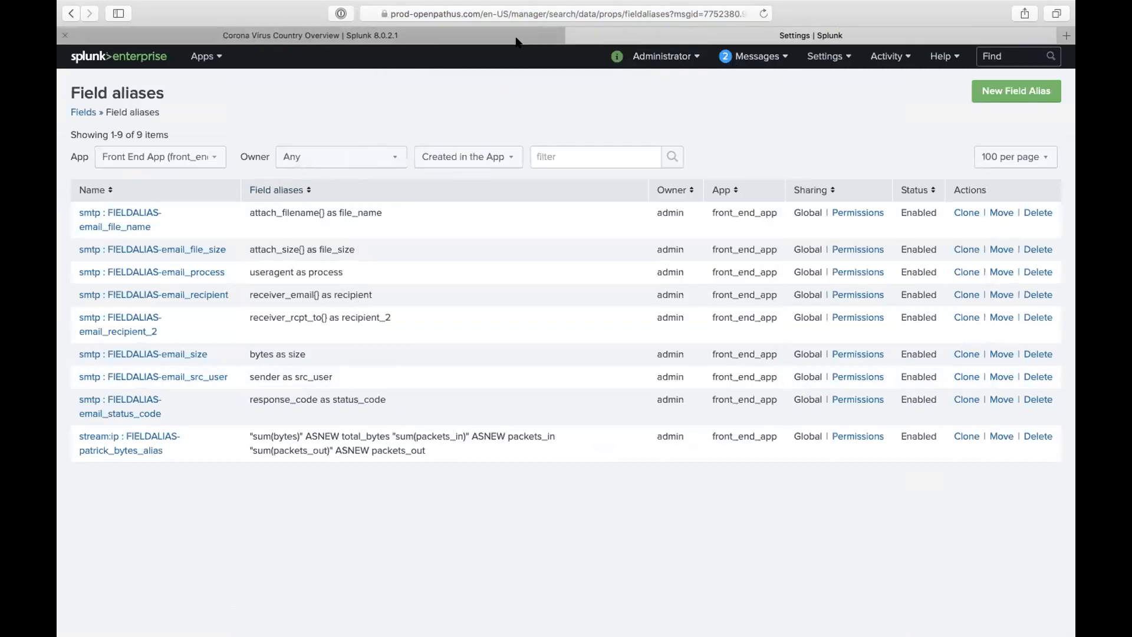
left_click(65, 36)
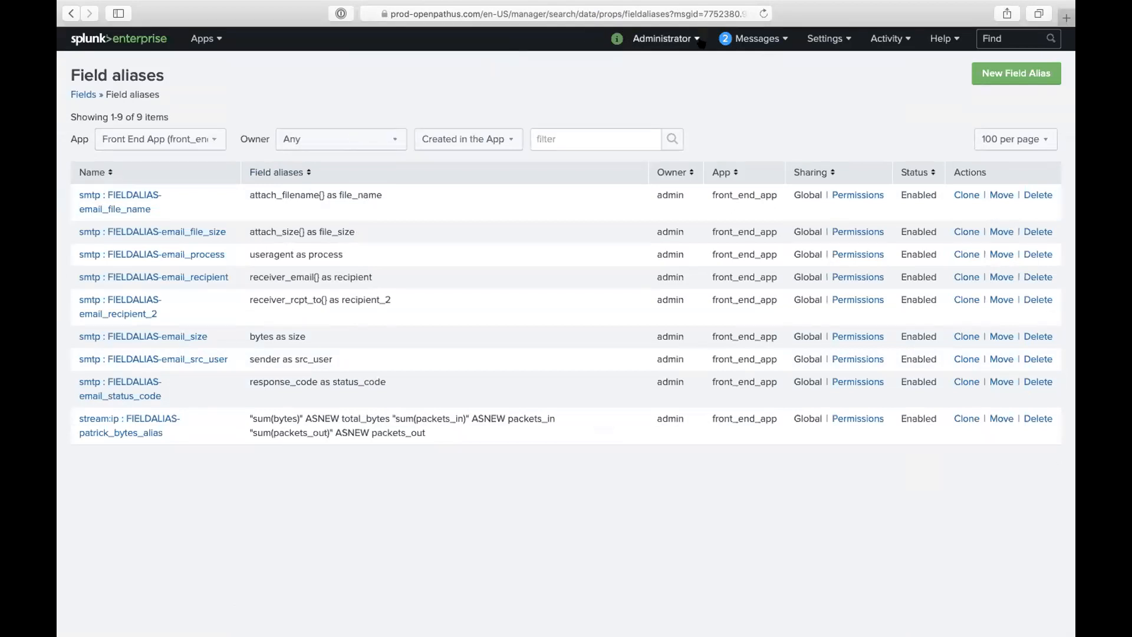
left_click(687, 40)
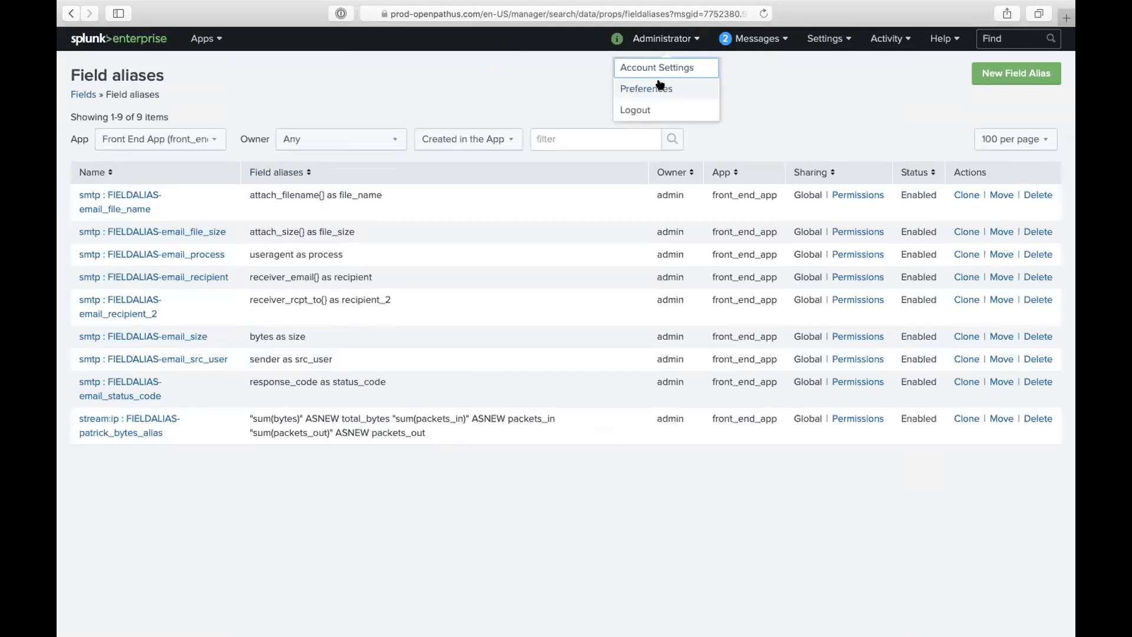
left_click(648, 15)
- Load prod-openpathus.com/debug/refresh in the address bar
left_click(501, 17)
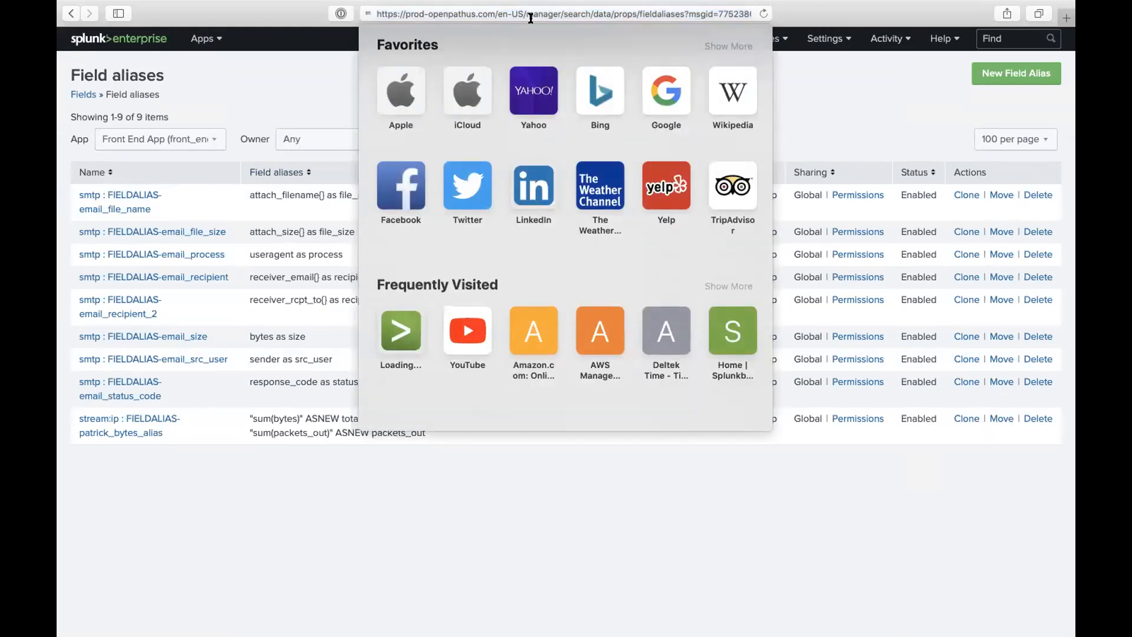
left_click_drag(526, 17, 980, 89)
key("BackSpace")
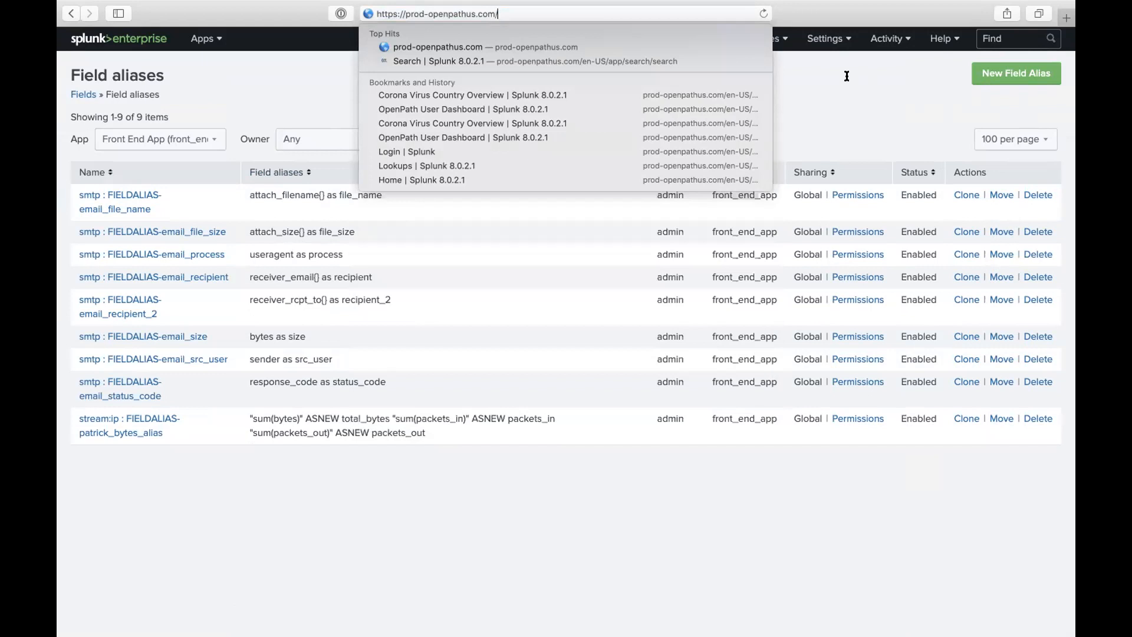
type("de")
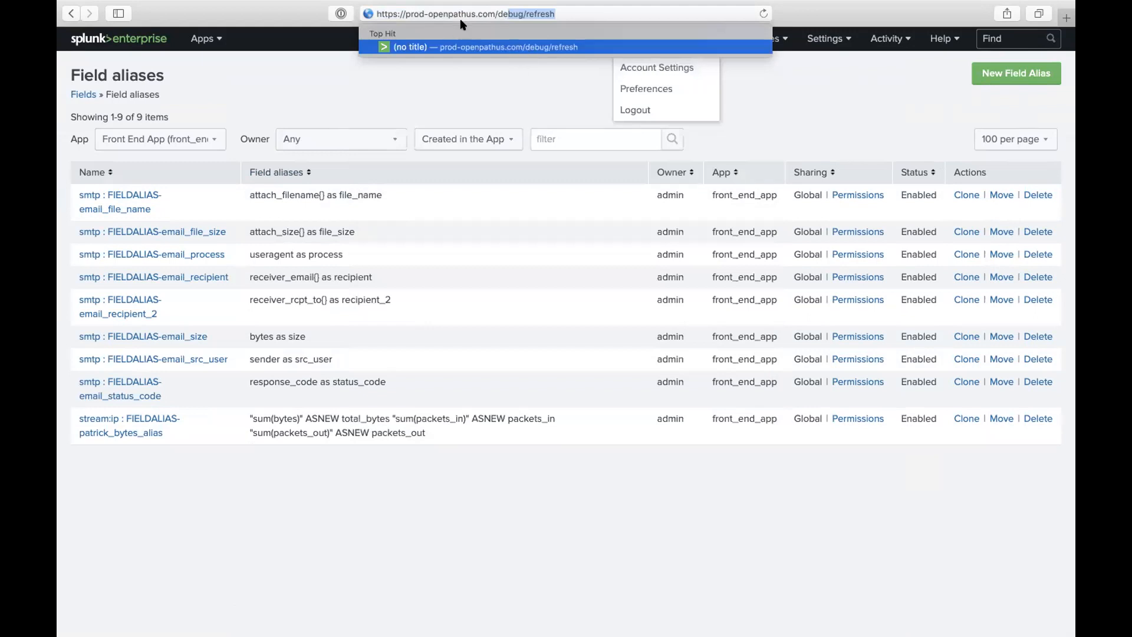
key("BackSpace")
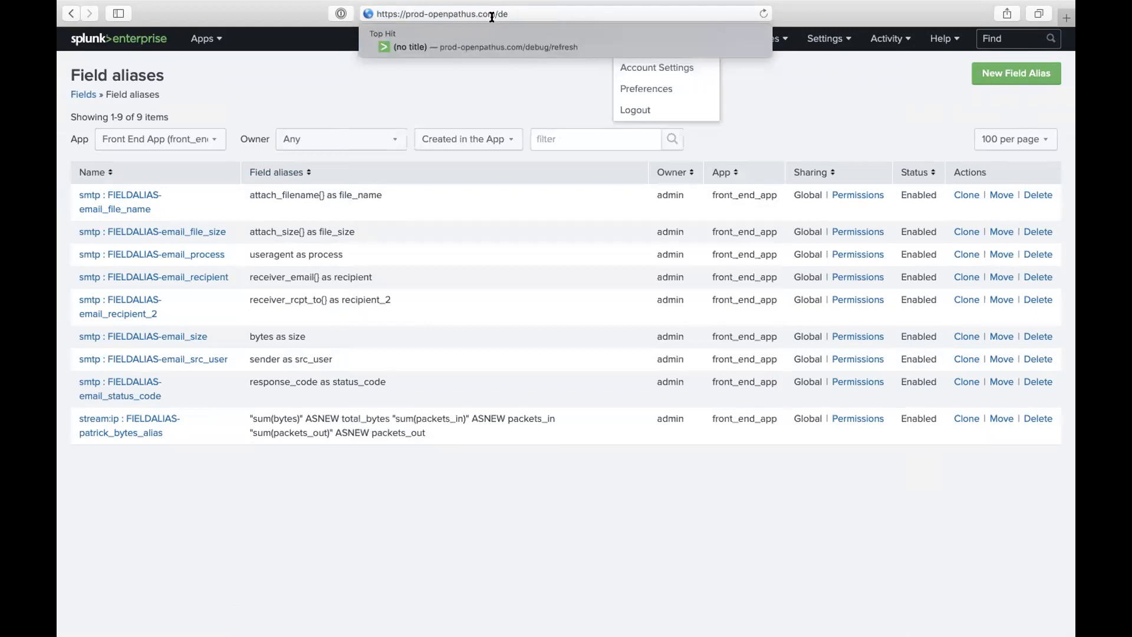
left_click(505, 45)
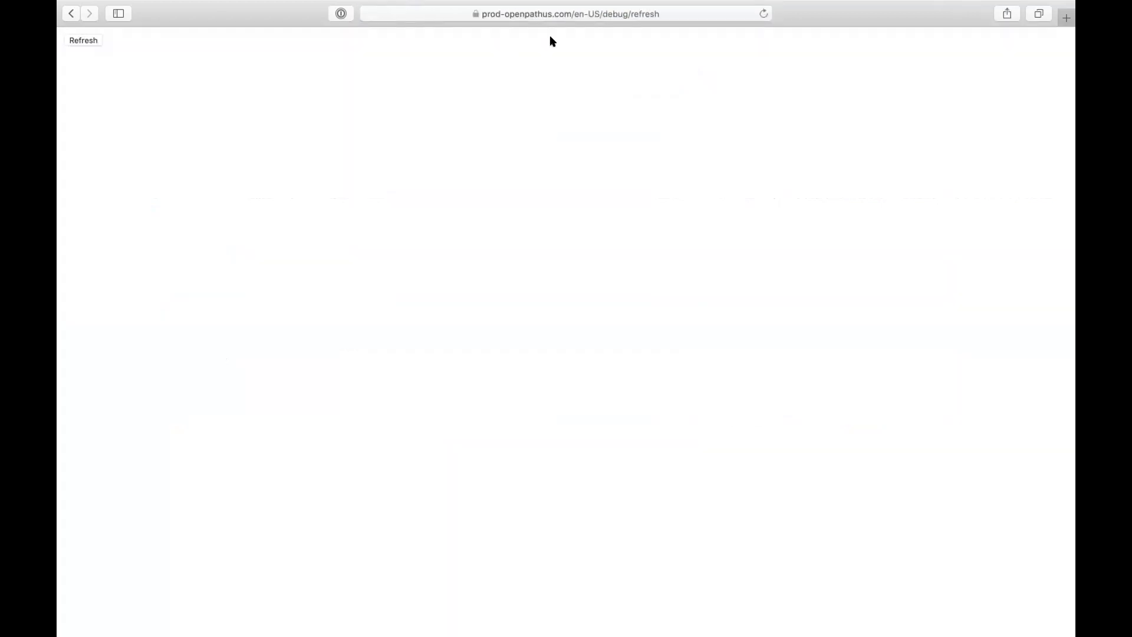
- Run the debug/refresh reload of all splunkd configuration entities
left_click(86, 40)
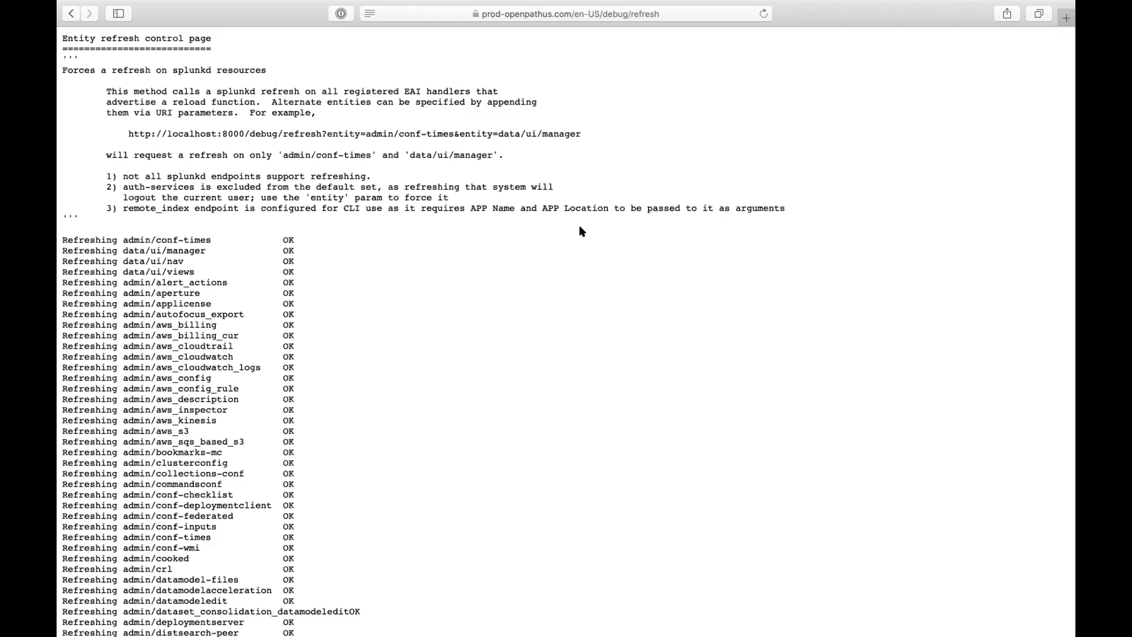
scroll(320, 352, "down", 1)
left_click_drag(157, 200, 182, 251)
scroll(255, 283, "down", 5)
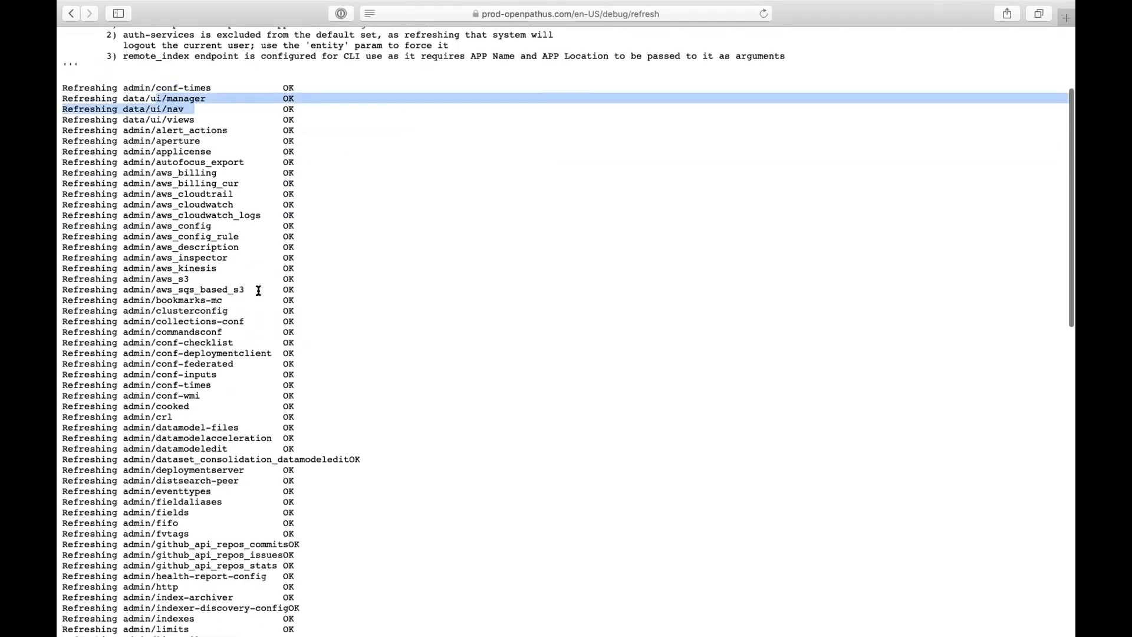
scroll(258, 290, "down", 8)
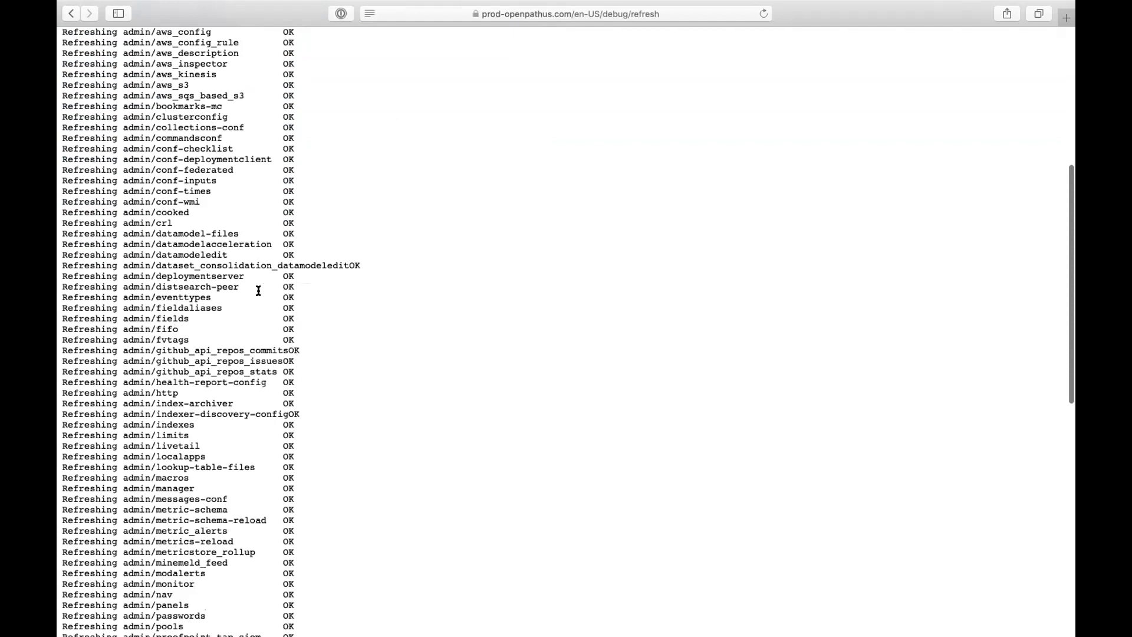
- Review the OK results for macros, localapps and remote_script down to DONE
double_click(160, 306)
scroll(160, 306, "down", 2)
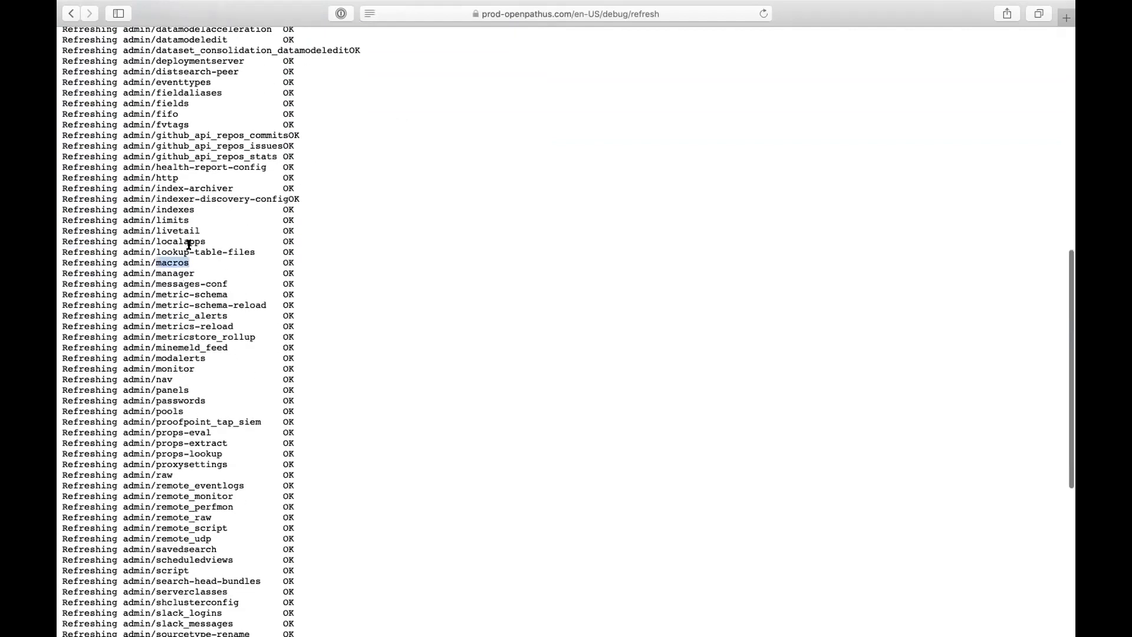
double_click(189, 241)
double_click(191, 252)
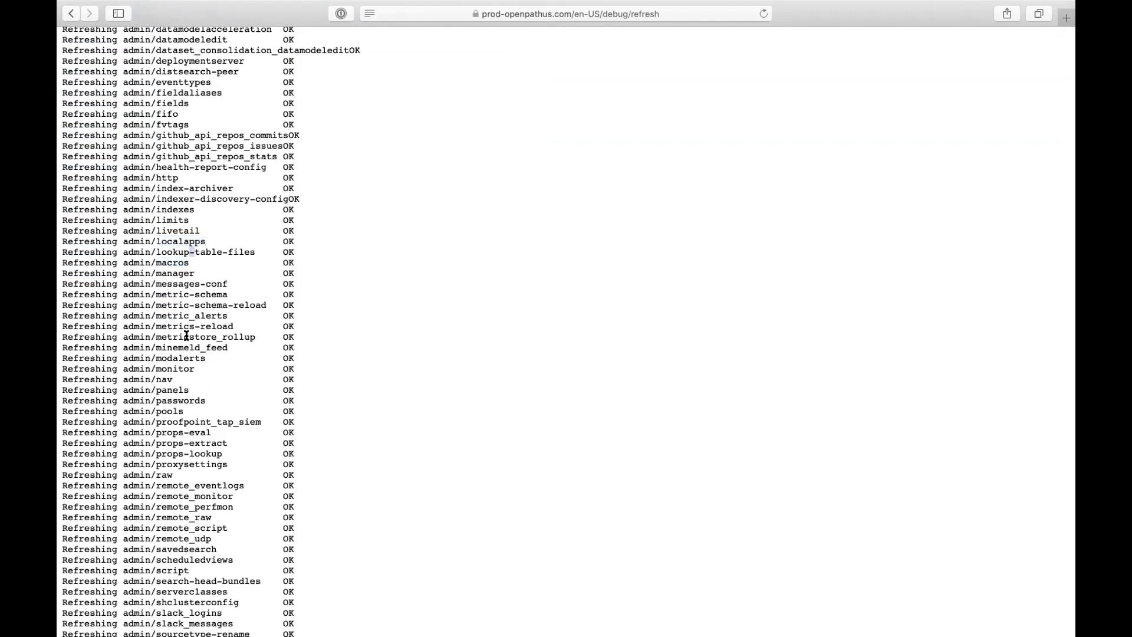
scroll(186, 333, "down", 5)
double_click(201, 299)
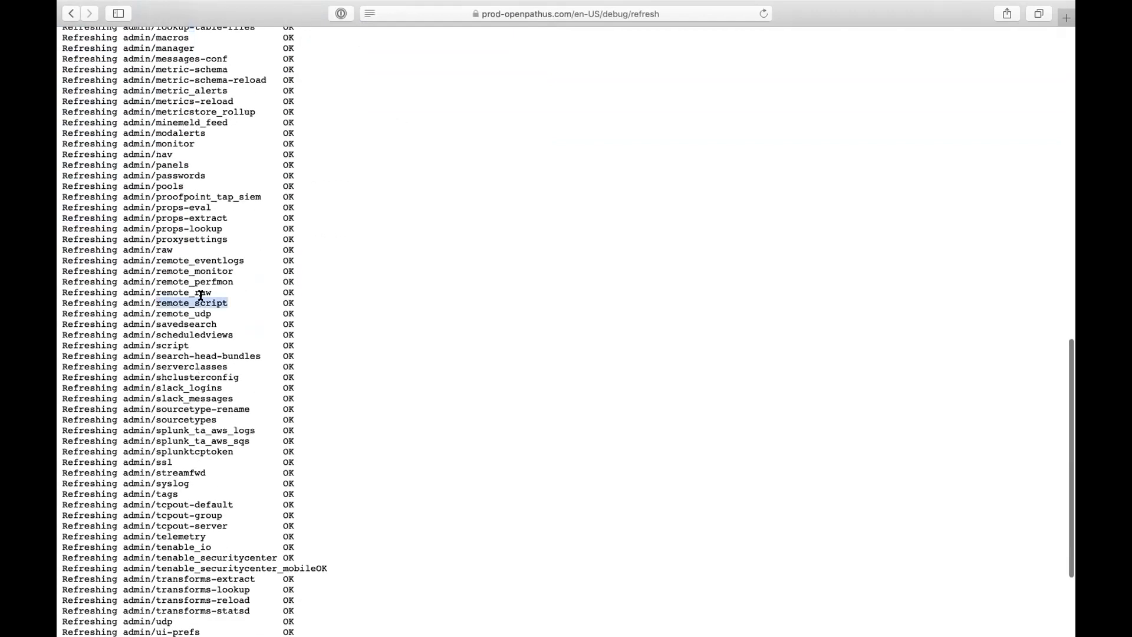
scroll(201, 296, "down", 1)
scroll(200, 295, "down", 4)
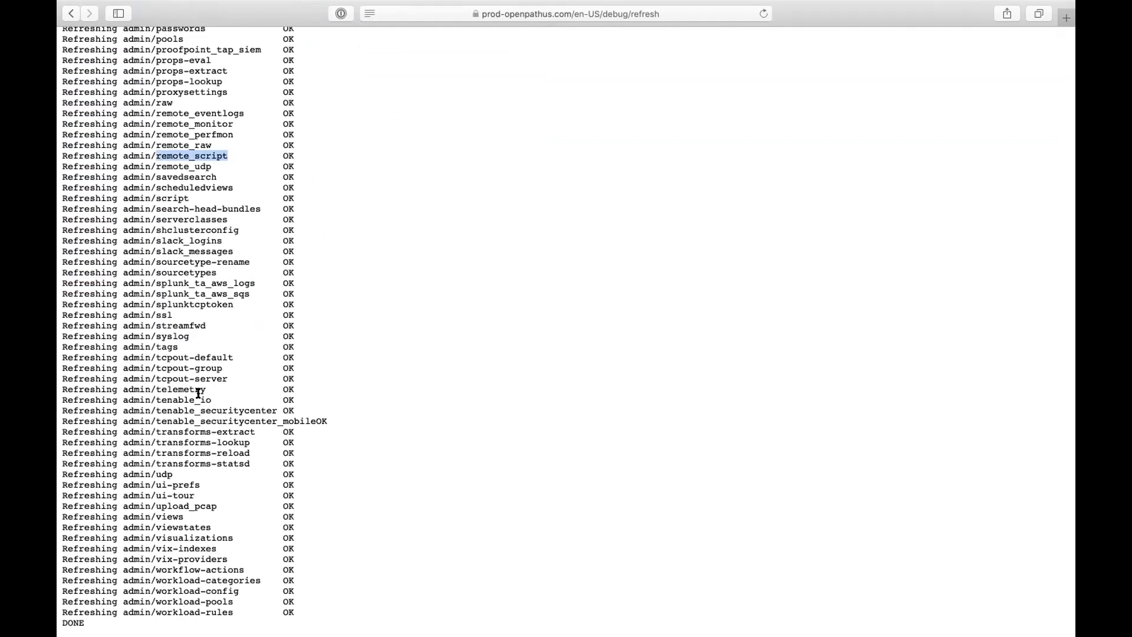
scroll(217, 496, "up", 3)
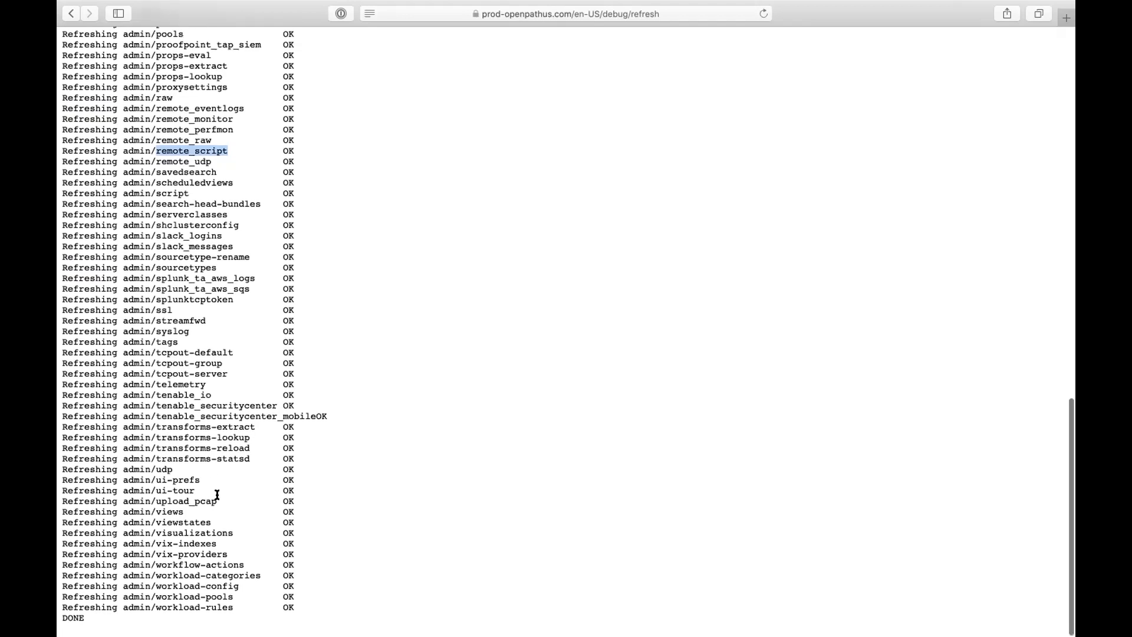
scroll(224, 481, "up", 15)
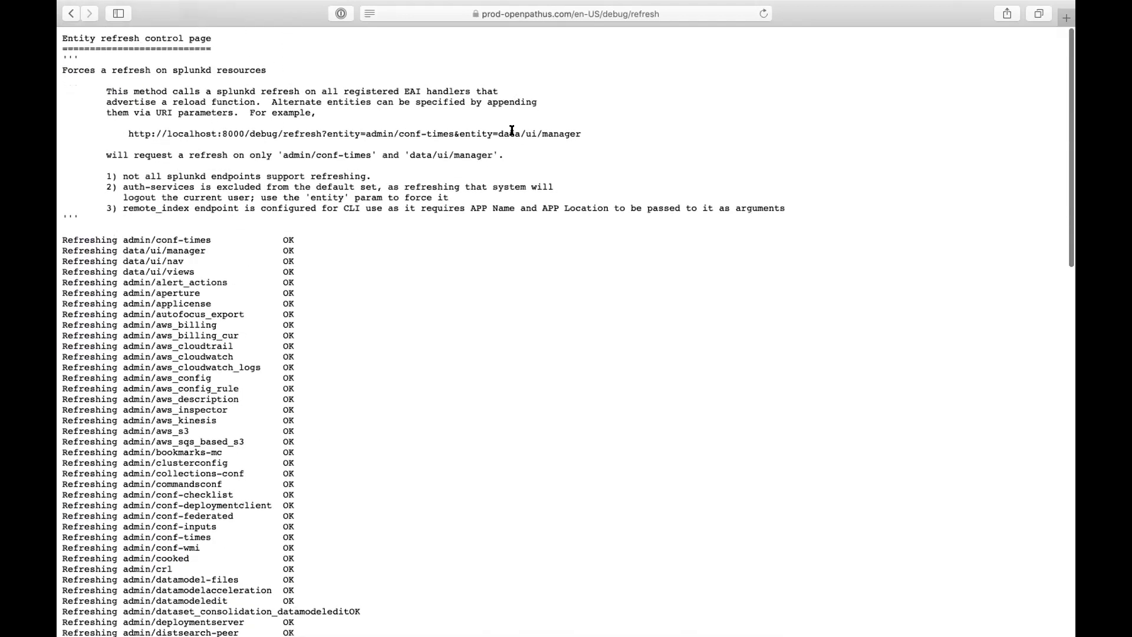
left_click(594, 13)
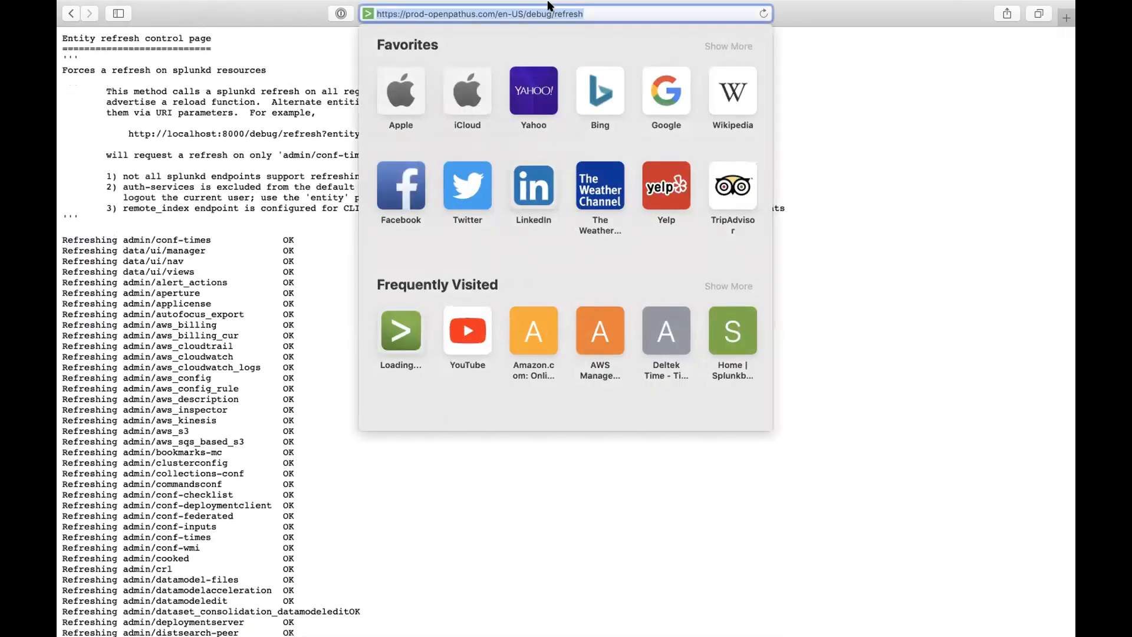
- Trim the URL to /en-US/ to load the Splunk home page
left_click_drag(527, 30, 709, 42)
key("BackSpace")
key("Return")
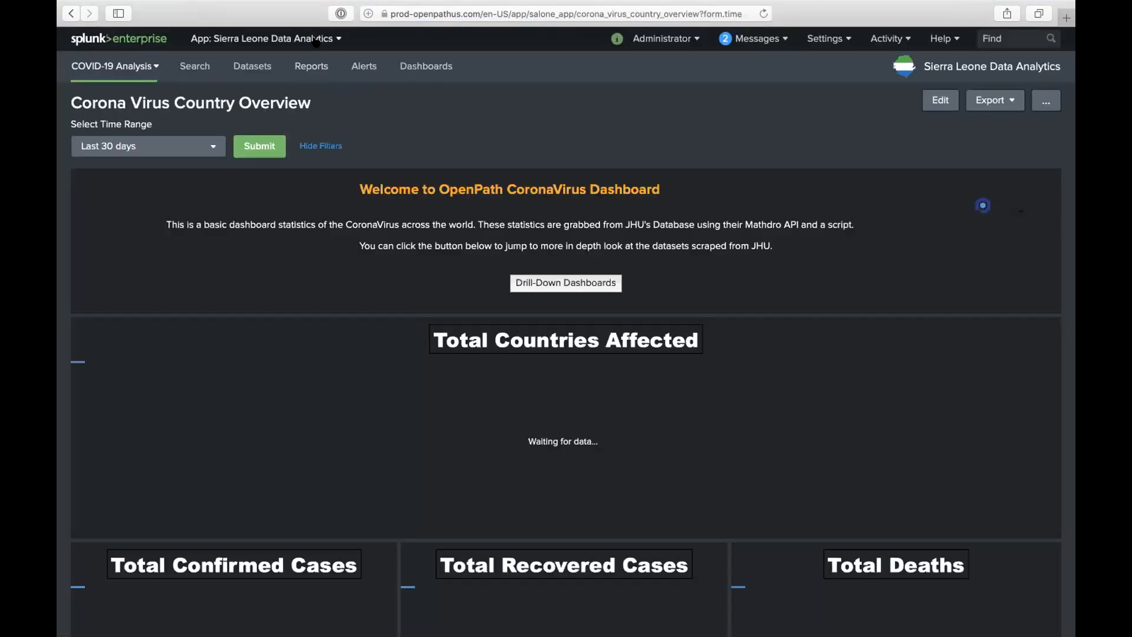
- Switch to the Search & Reporting app and begin typing 'index=patric' in the search bar
left_click(317, 39)
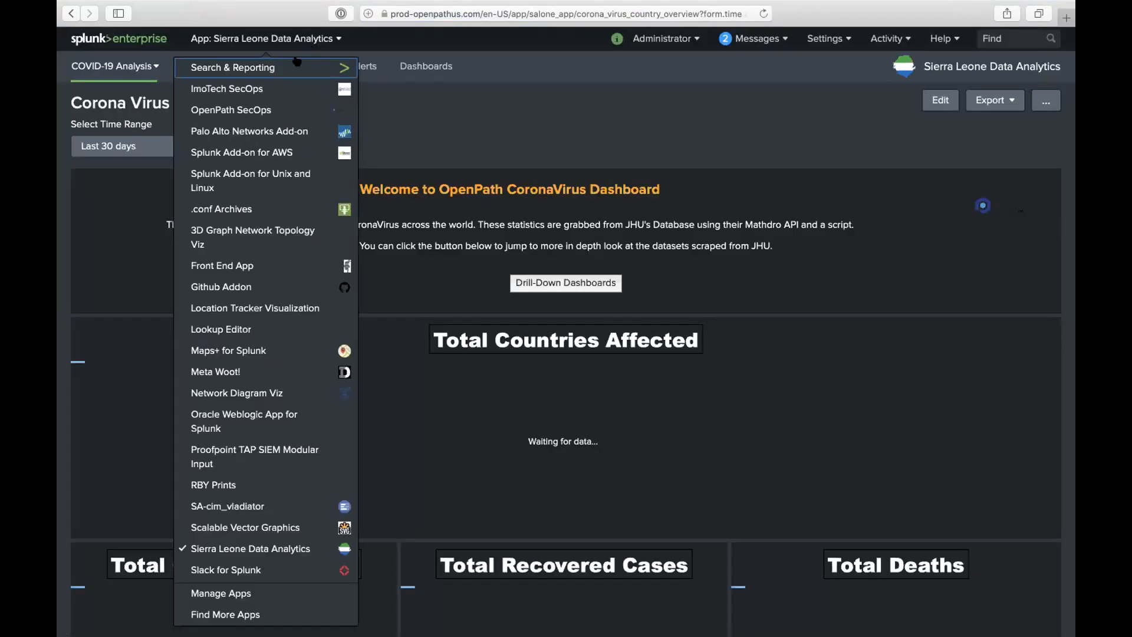
left_click(293, 66)
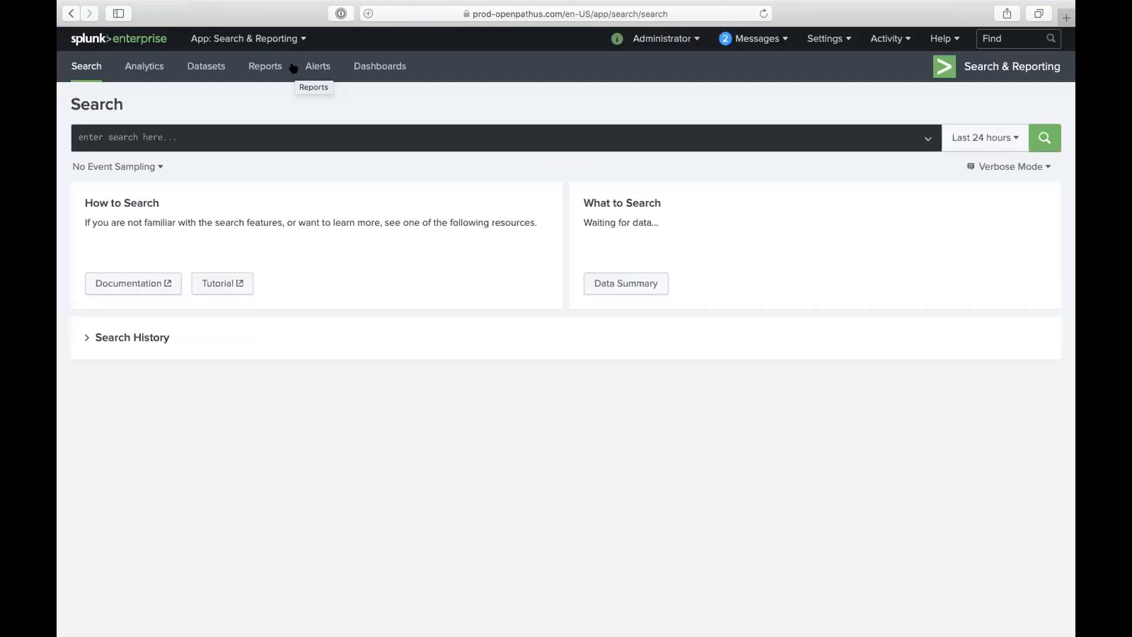
left_click(277, 127)
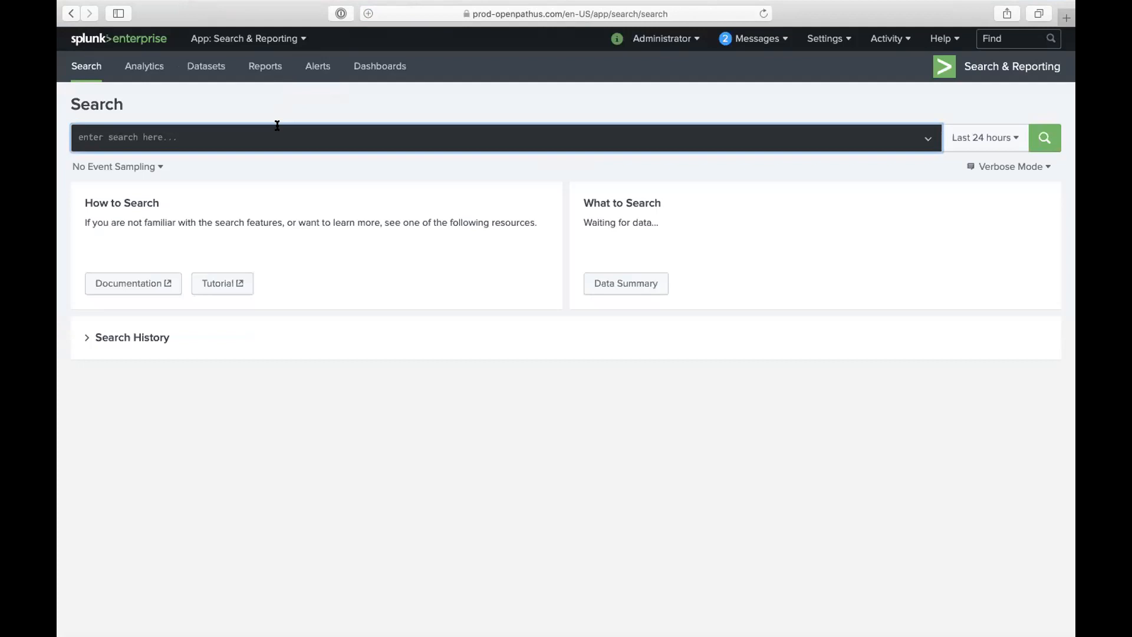
type("index")
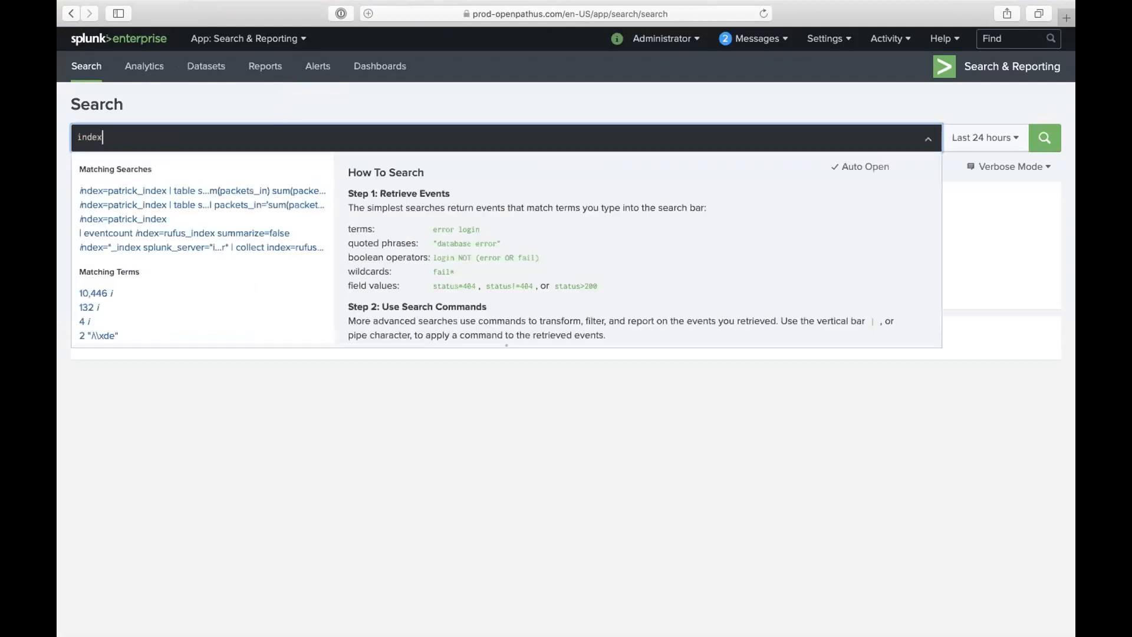
type("=patric")
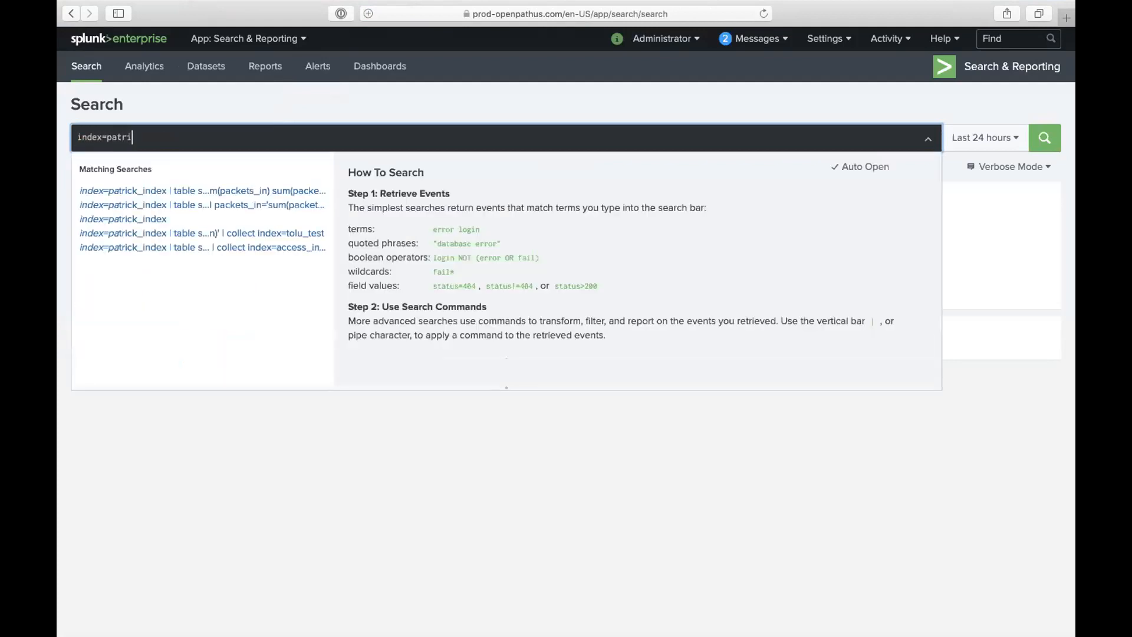
- Rerun the earlier patrick_index search without its table line
left_click(152, 190)
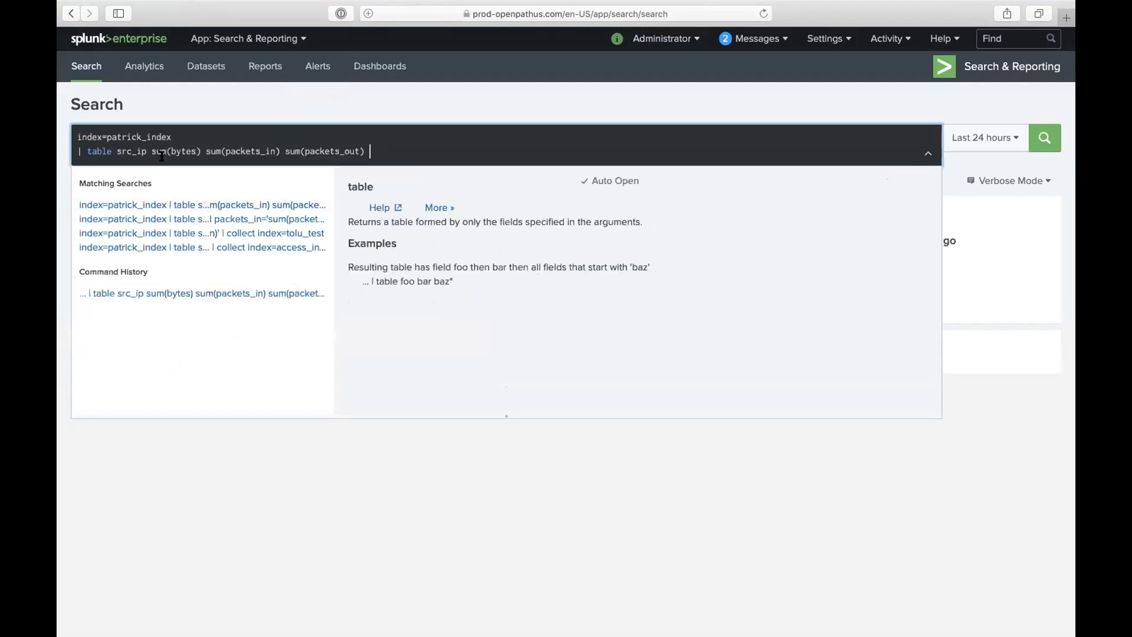
double_click(100, 151)
triple_click(100, 151)
key("BackSpace")
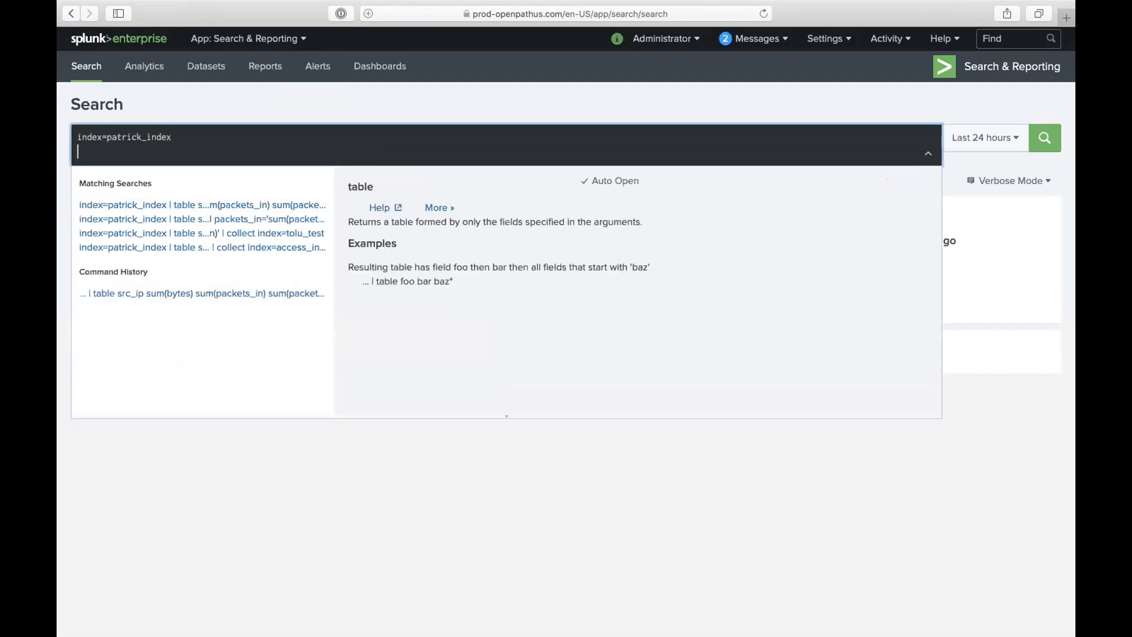
key("Return")
left_click(858, 166)
- Append sourcetype=stream:ip to the query and run it
left_click(702, 137)
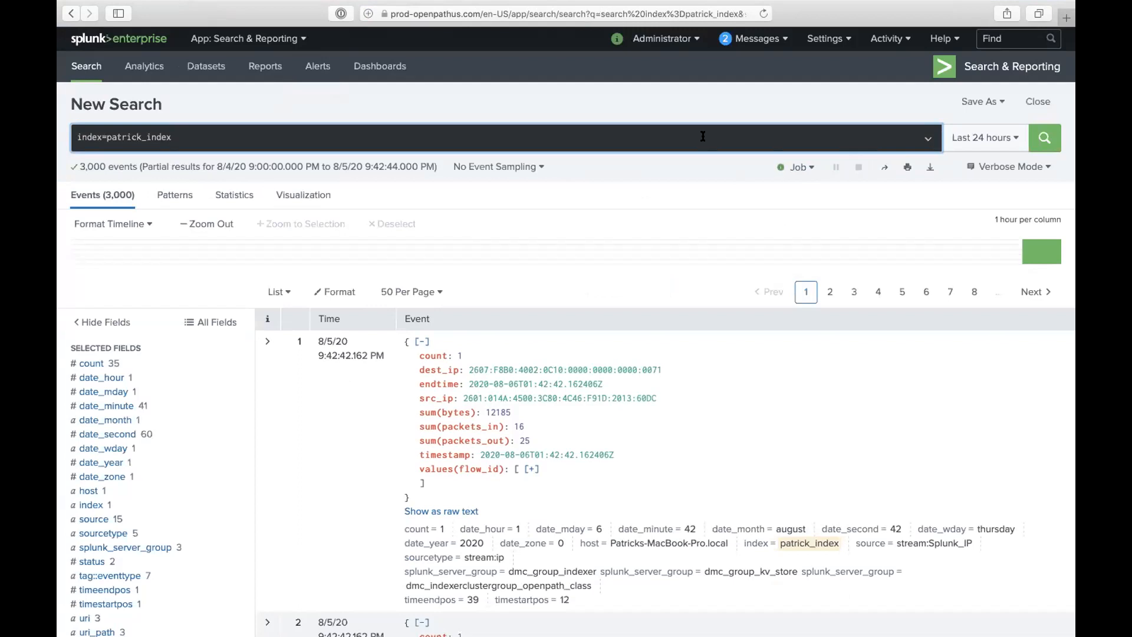
type("s")
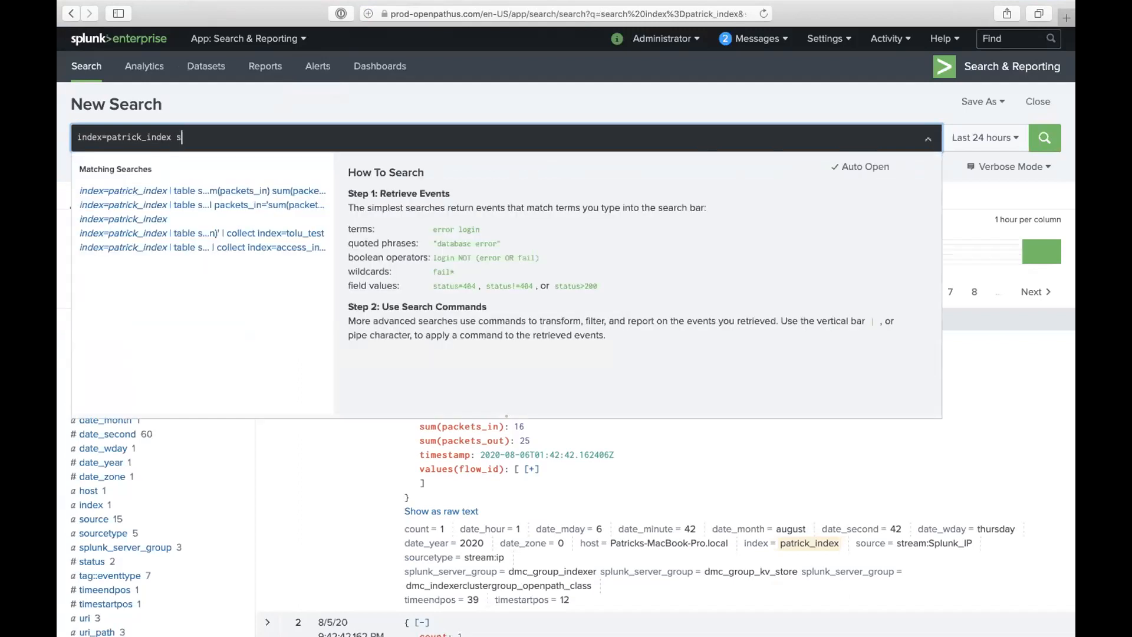
type("ourcetype")
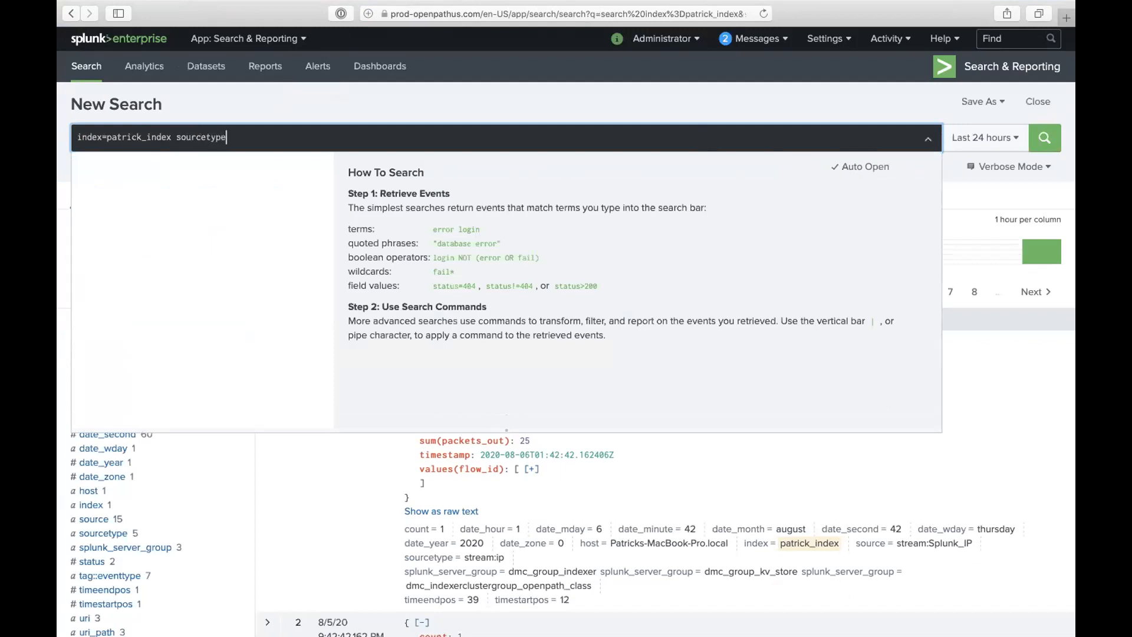
type("=stream:ip")
key("Return")
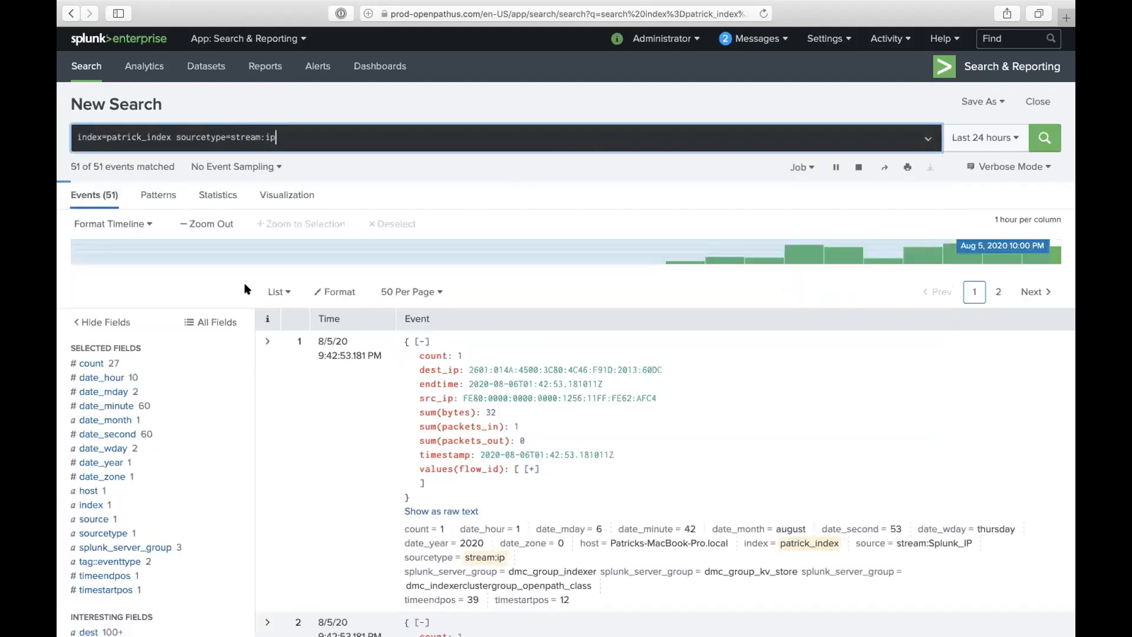
scroll(176, 345, "down", 5)
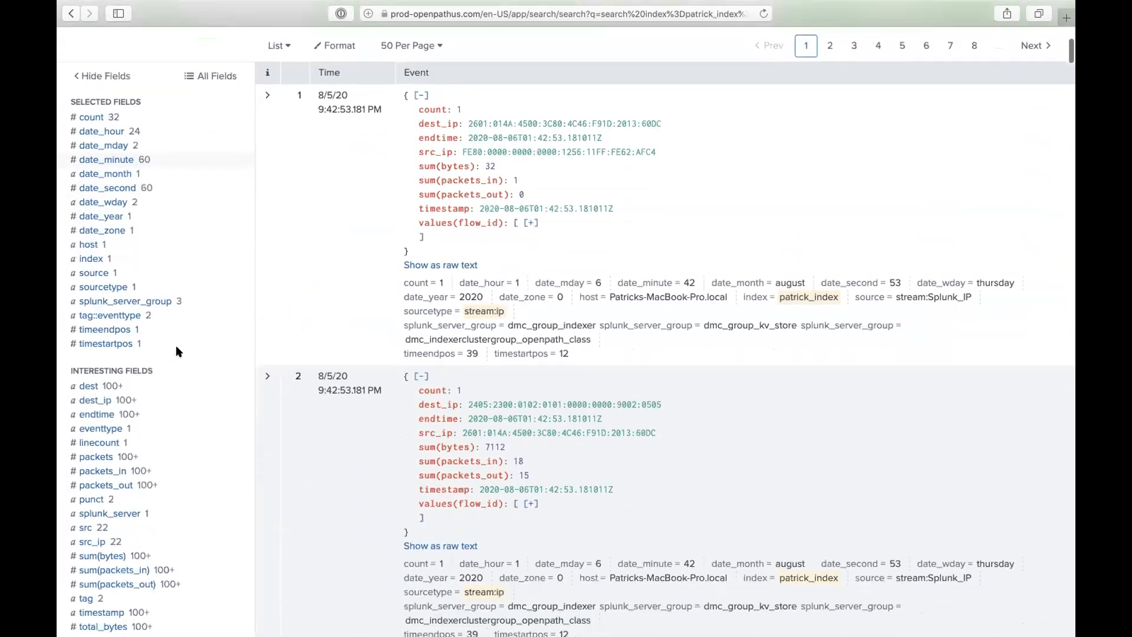
scroll(178, 352, "down", 2)
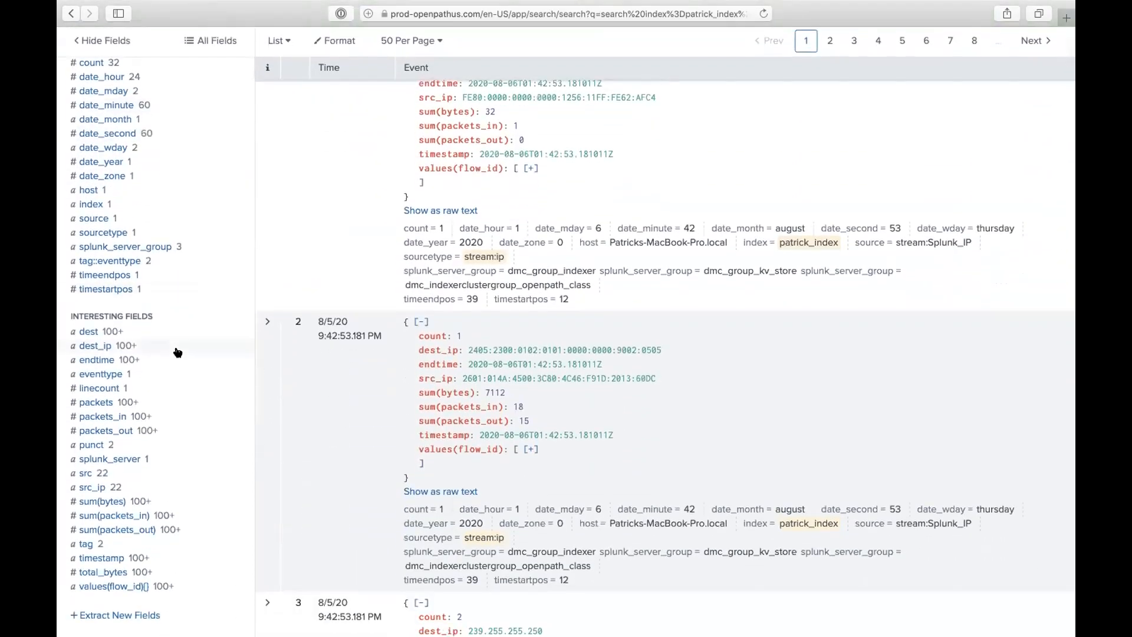
left_click(113, 417)
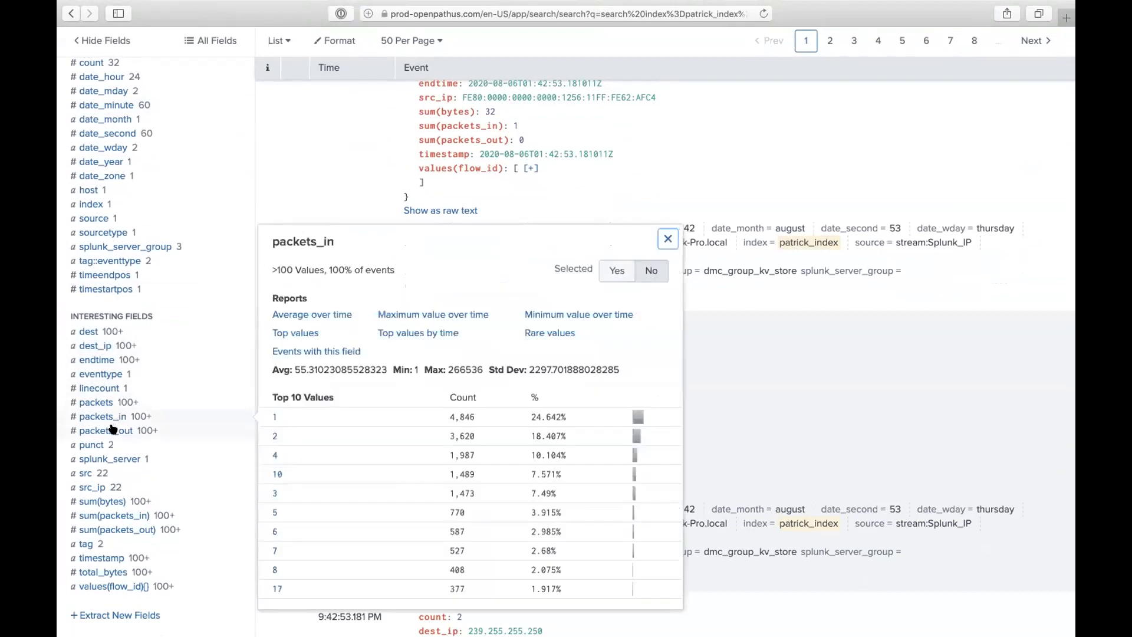
left_click(112, 429)
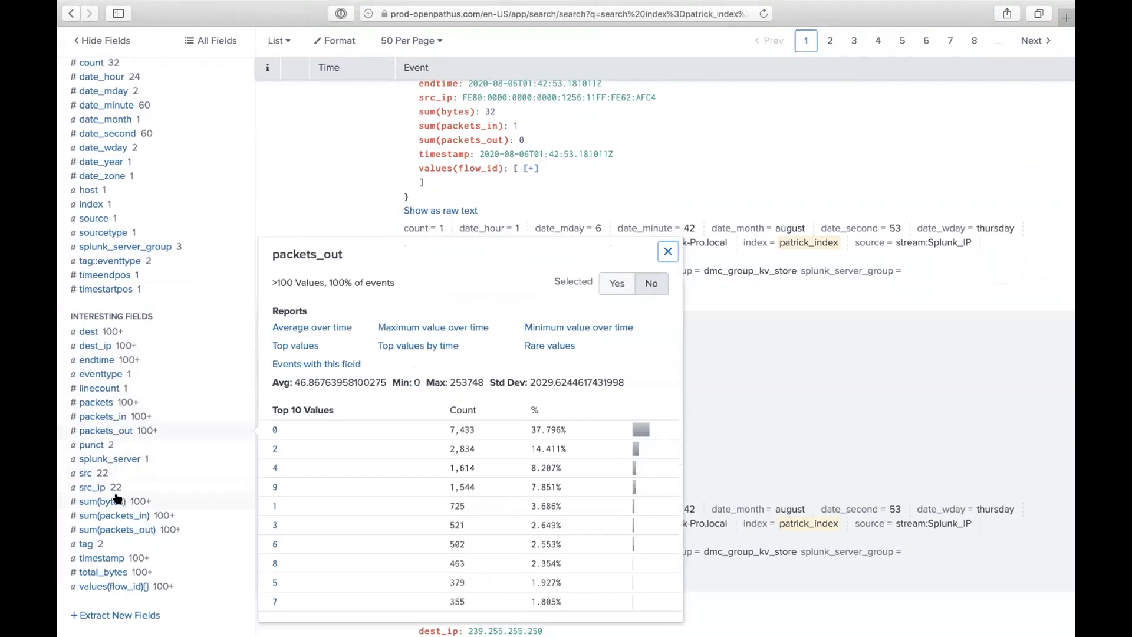
left_click(118, 575)
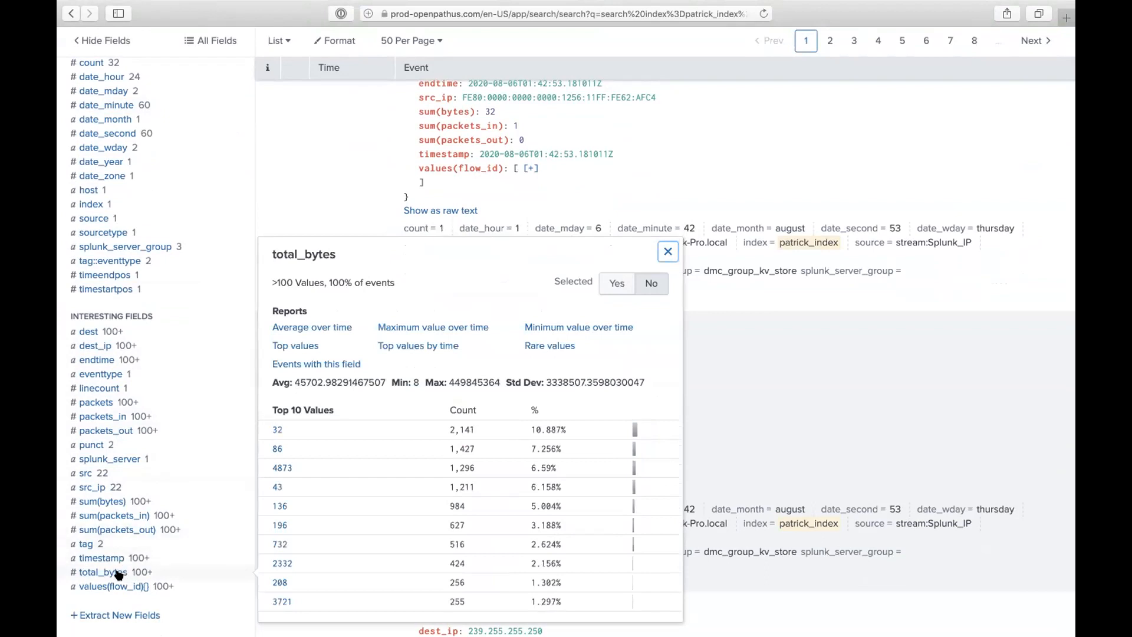
left_click(103, 431)
left_click(112, 417)
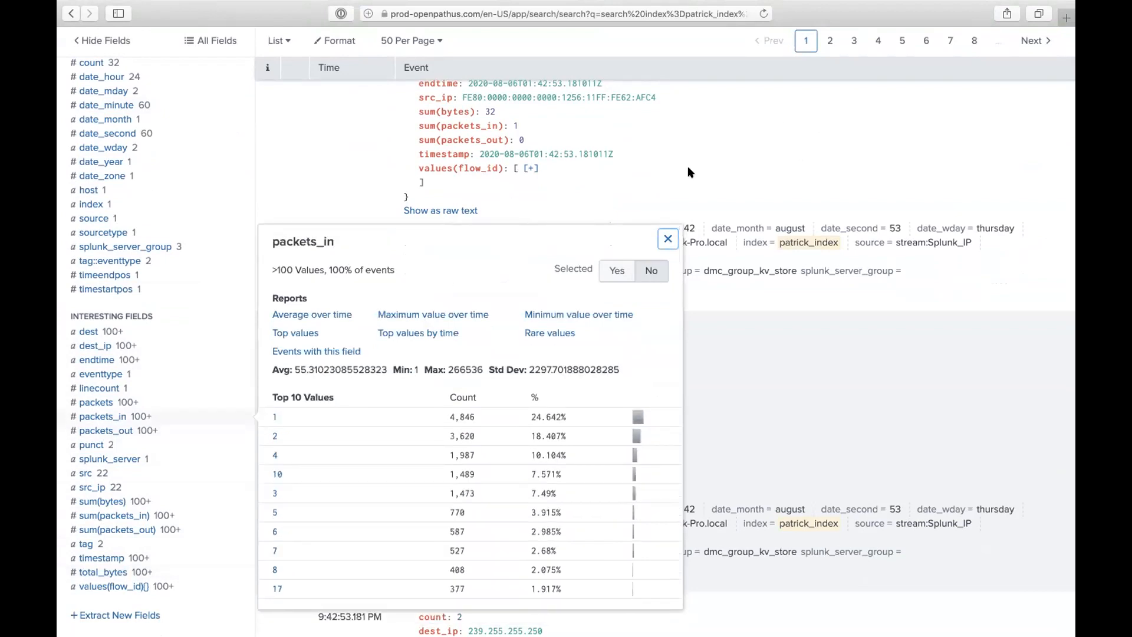
scroll(688, 172, "up", 5)
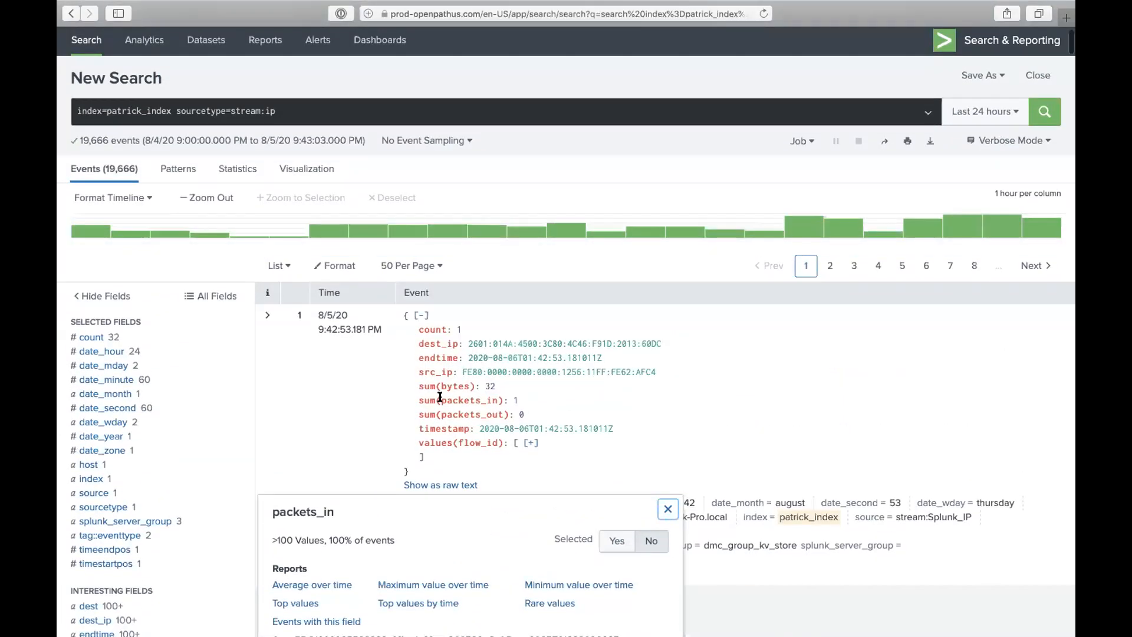
left_click_drag(415, 398, 507, 399)
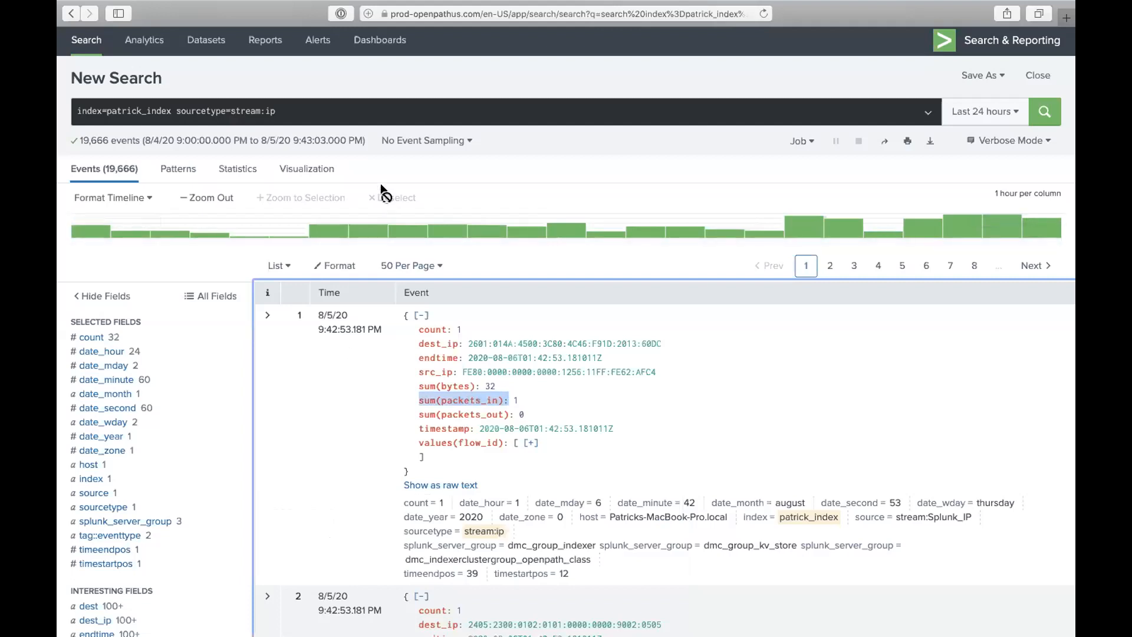
- Open the current search in a new browser tab
left_click(230, 109)
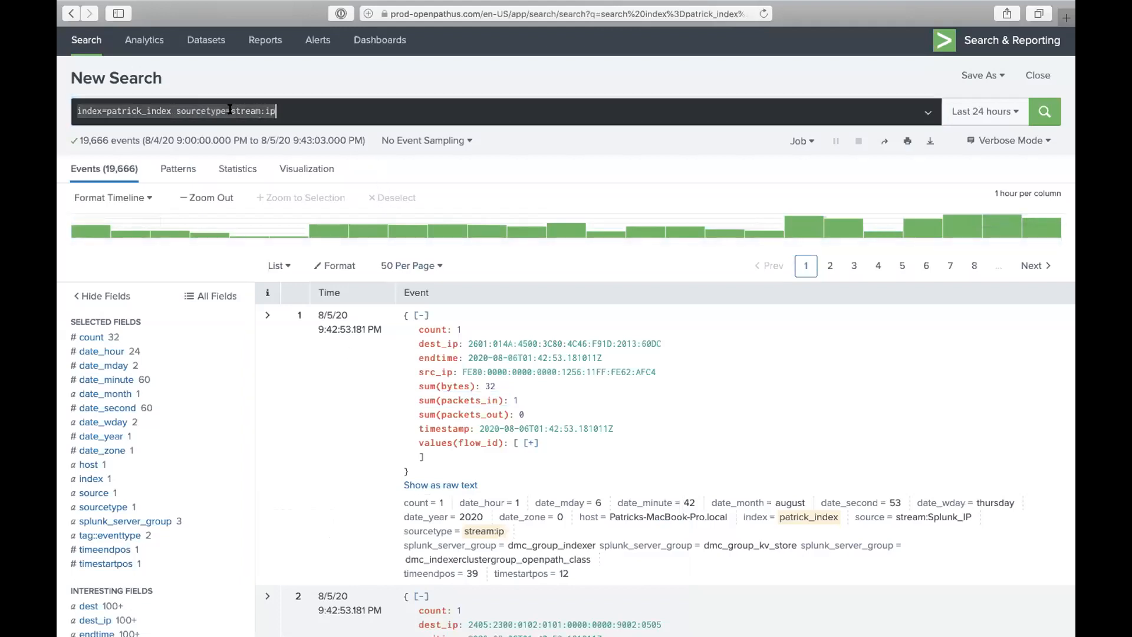
scroll(268, 93, "up", 1)
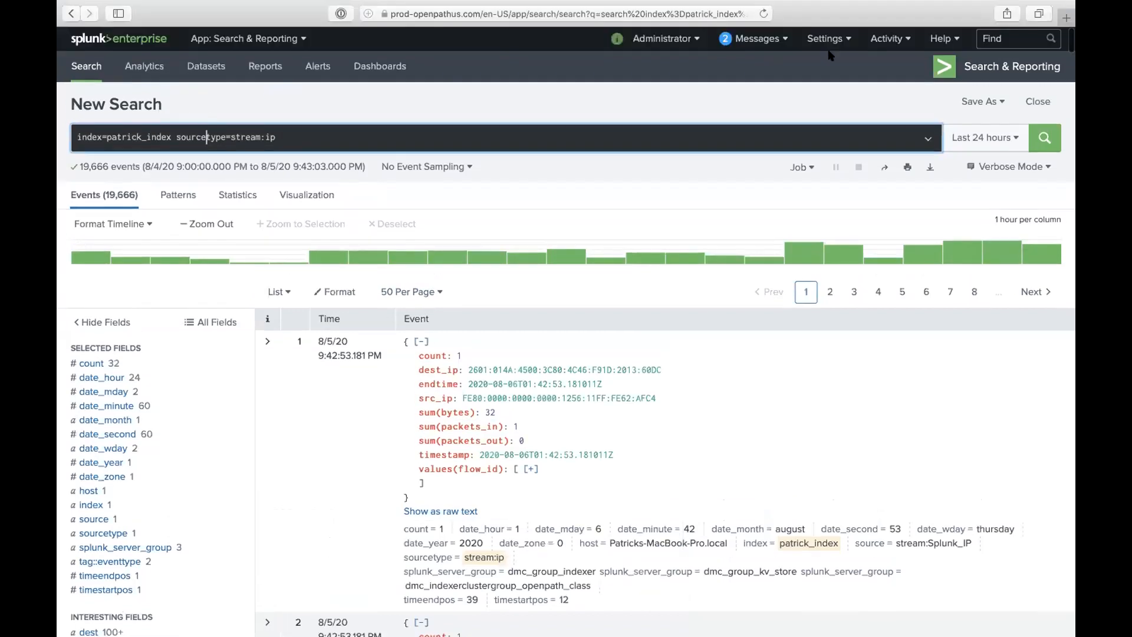
right_click(1042, 141)
left_click(1000, 151)
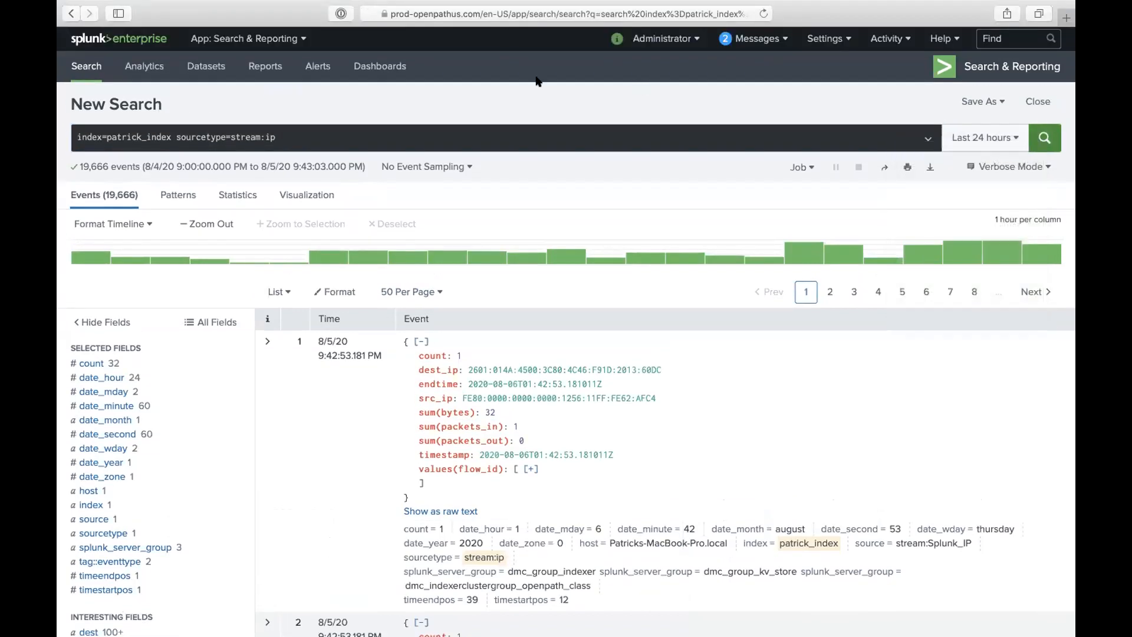
left_click(591, 37)
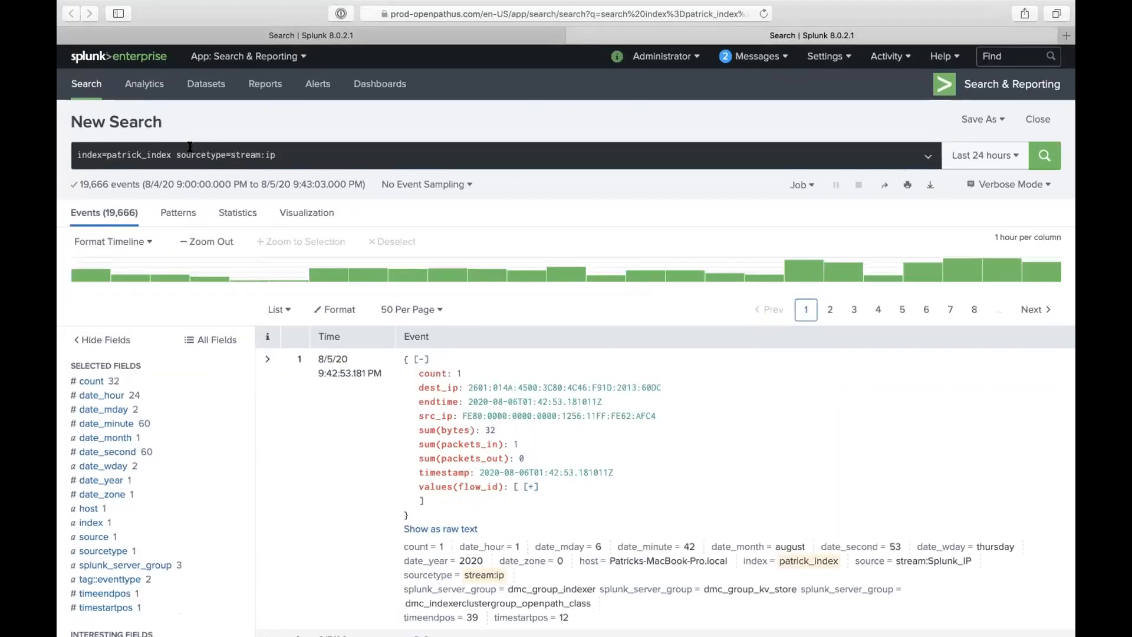
- Prefix the query with '| tstats count'
double_click(121, 152)
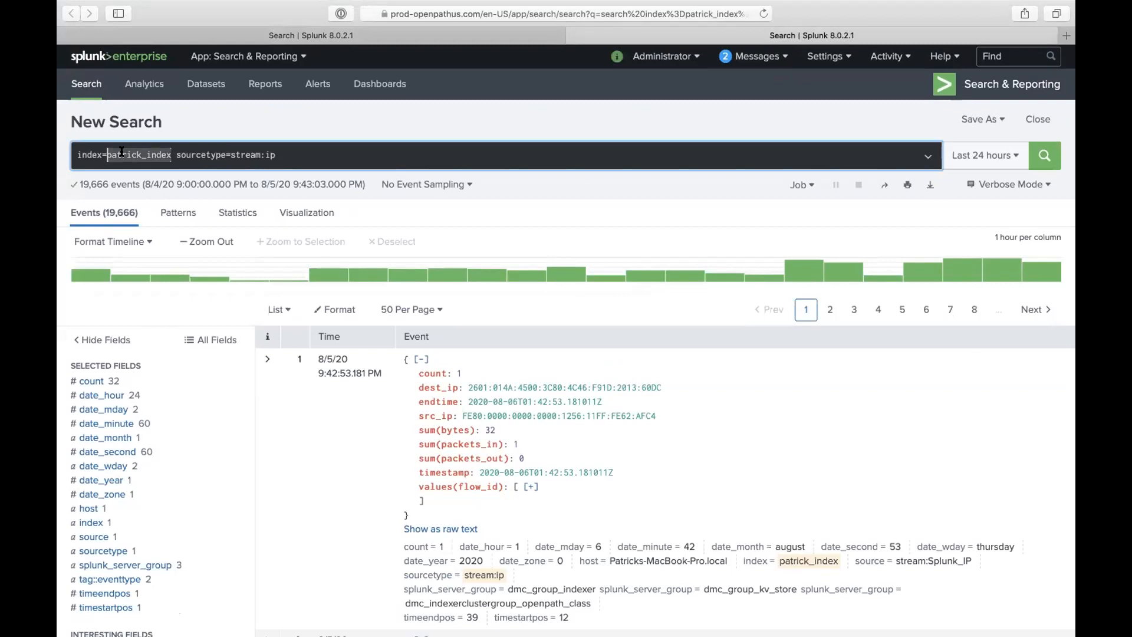
left_click(89, 160)
left_click(77, 154)
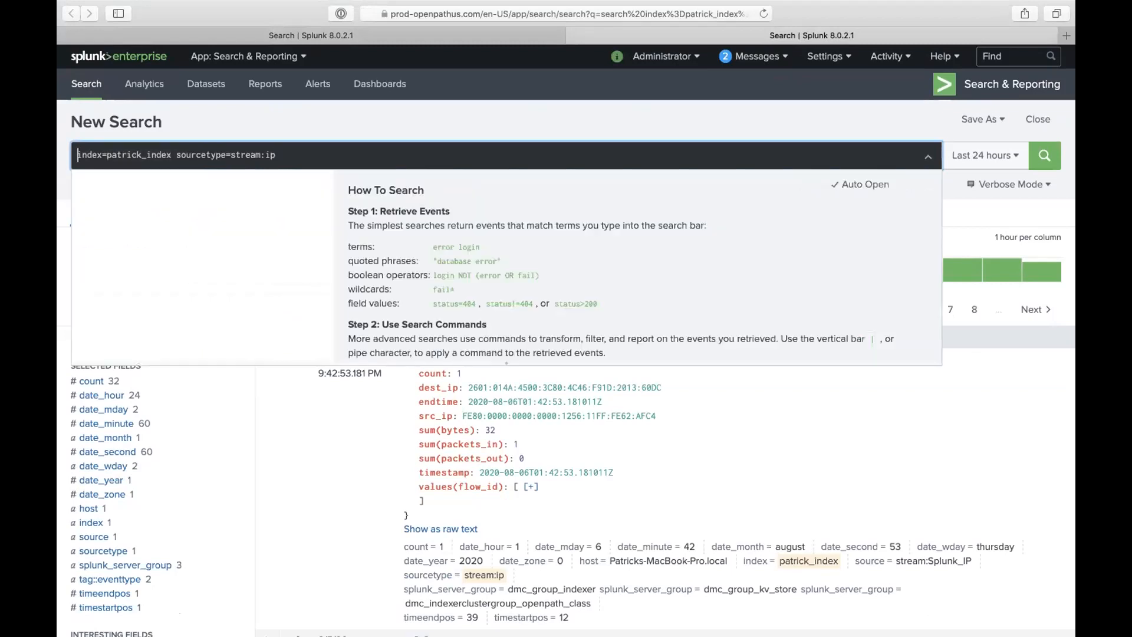
type("| meta")
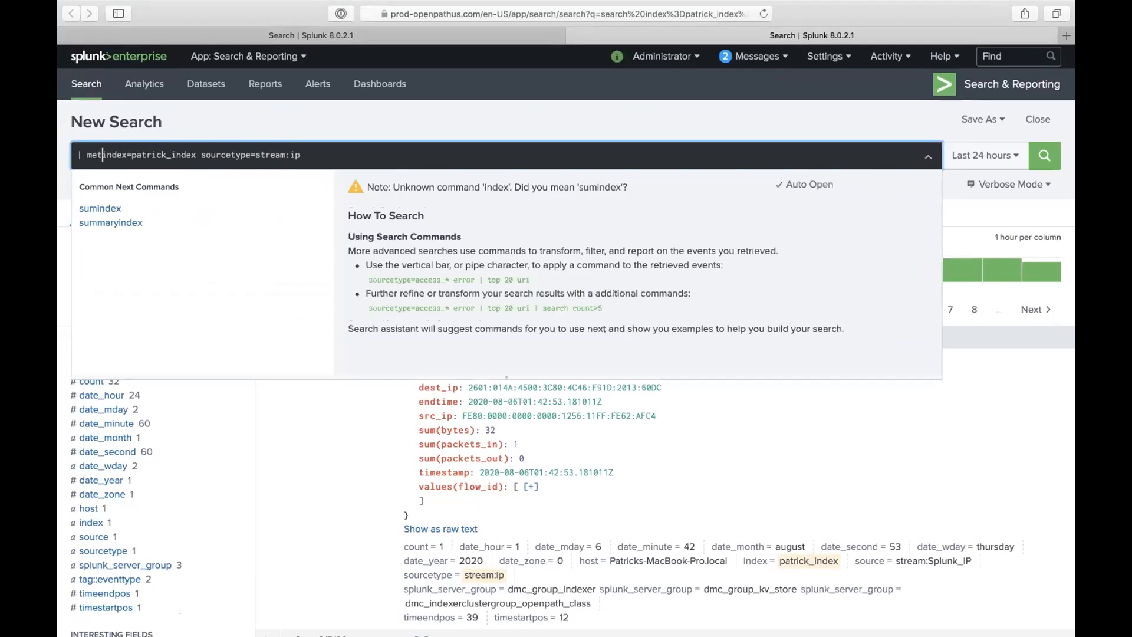
key("BackSpace")
key("BackSpace")
key("BackSpace")
key("BackSpace")
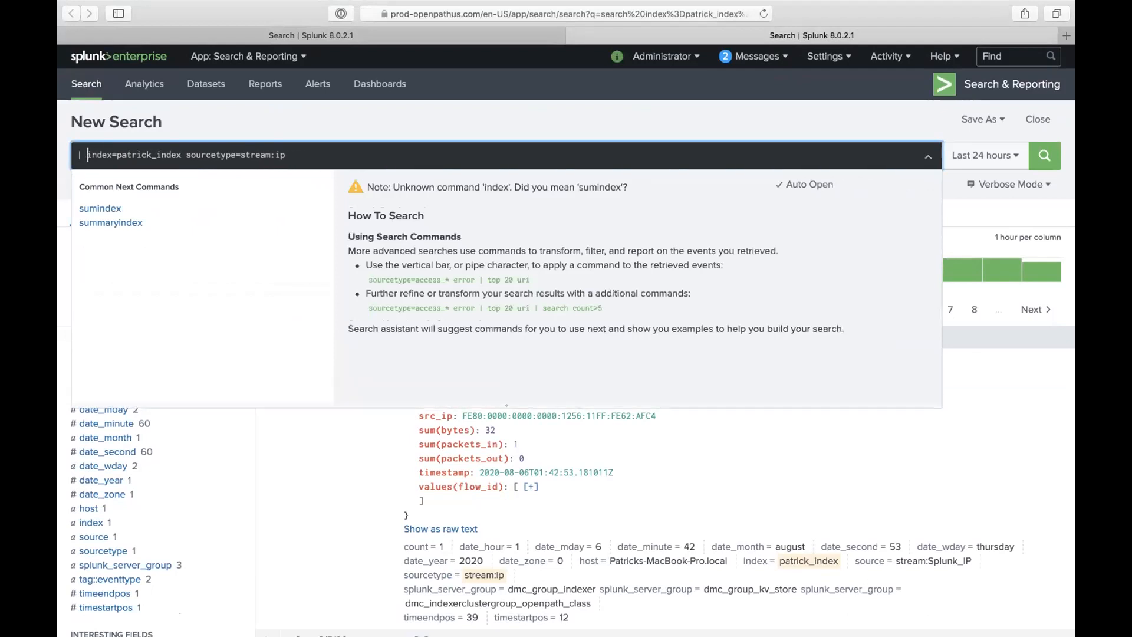
type("| t")
key("BackSpace")
key("BackSpace")
key("BackSpace")
key("BackSpace")
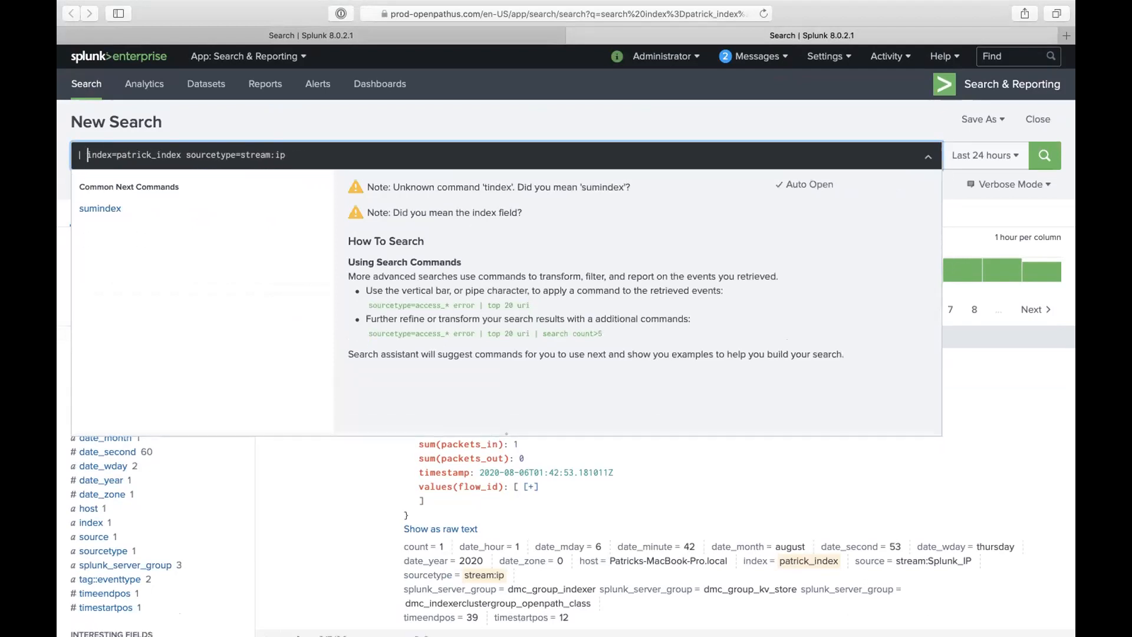
type("|")
key("BackSpace")
key("BackSpace")
key("BackSpace")
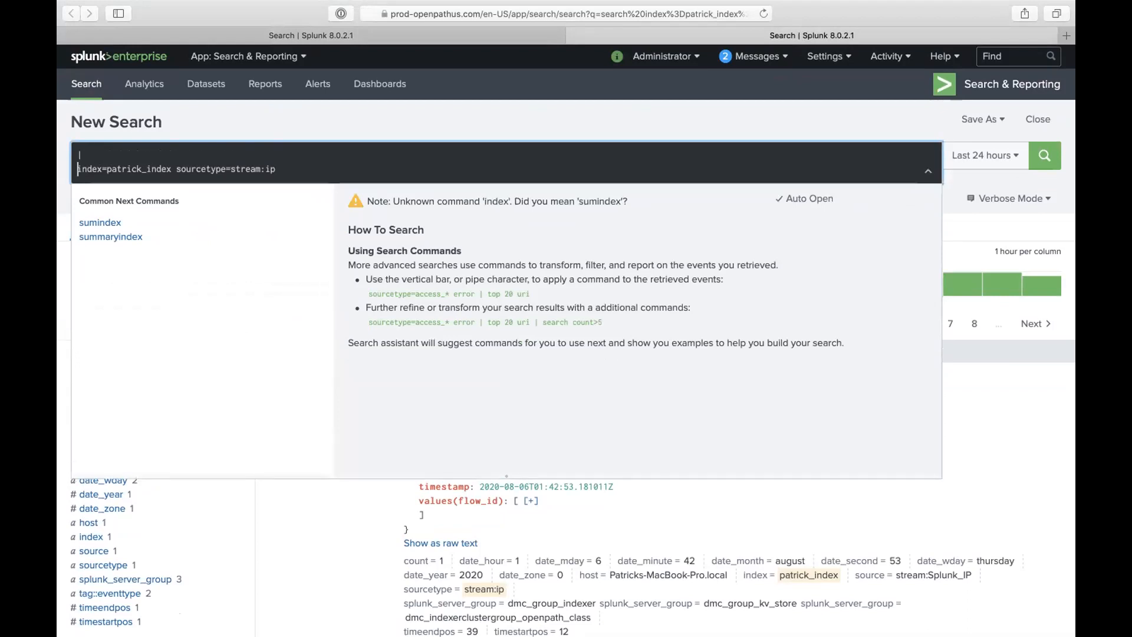
type("tstats coindex=patrick_index sourcetype=stream:ip")
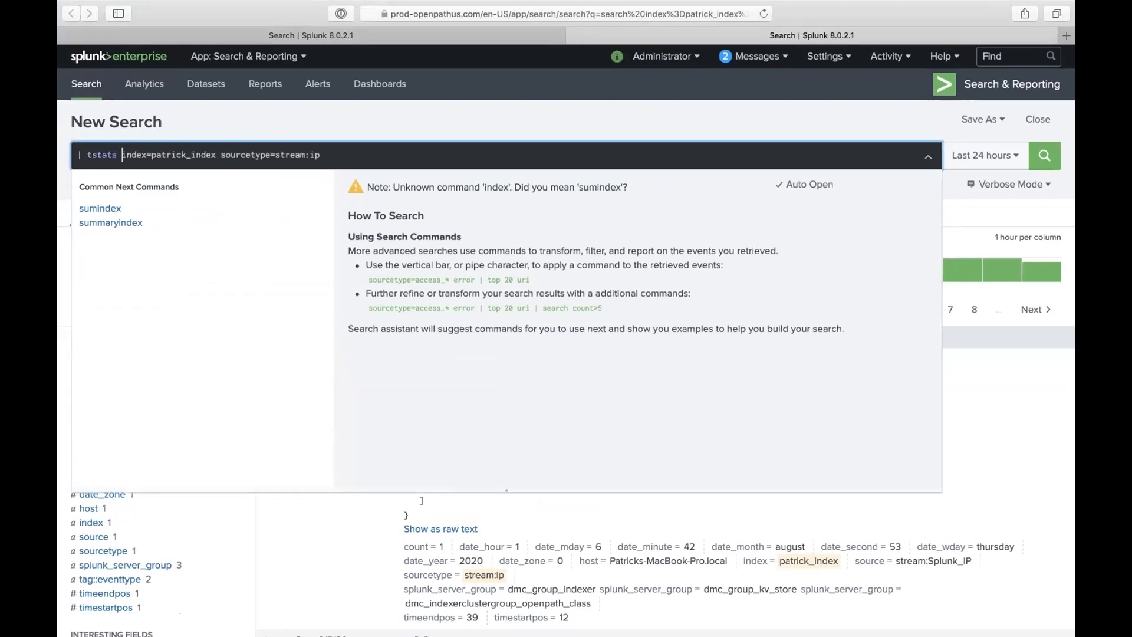
key("BackSpace")
key("BackSpace")
type("ount")
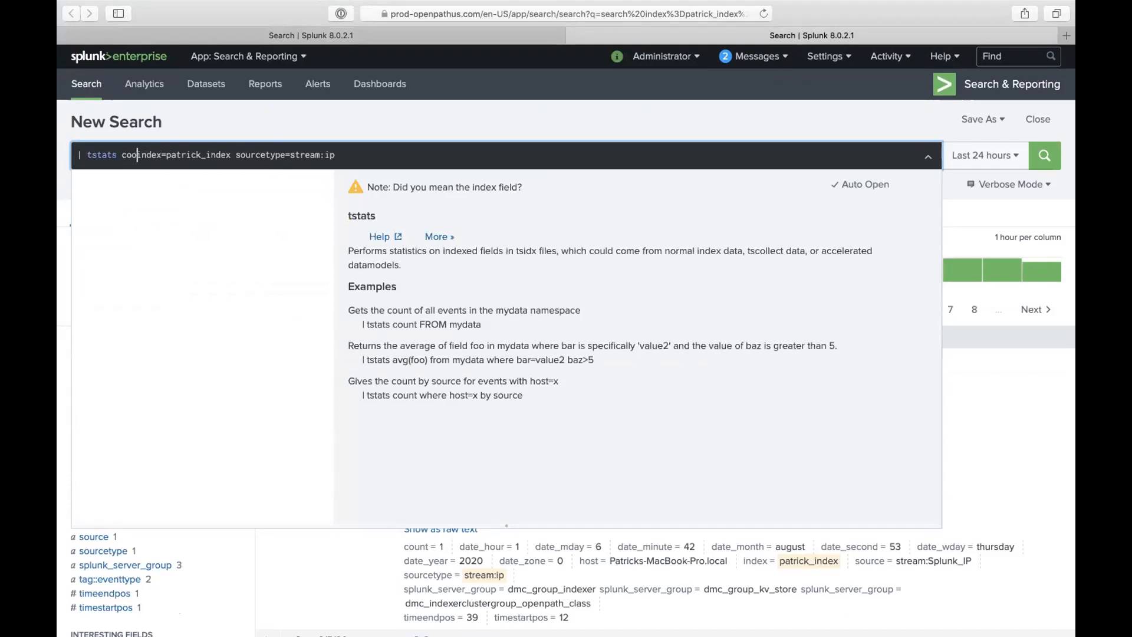
key("BackSpace")
key("BackSpace")
key("BackSpace")
key("BackSpace")
key("BackSpace")
type("unt")
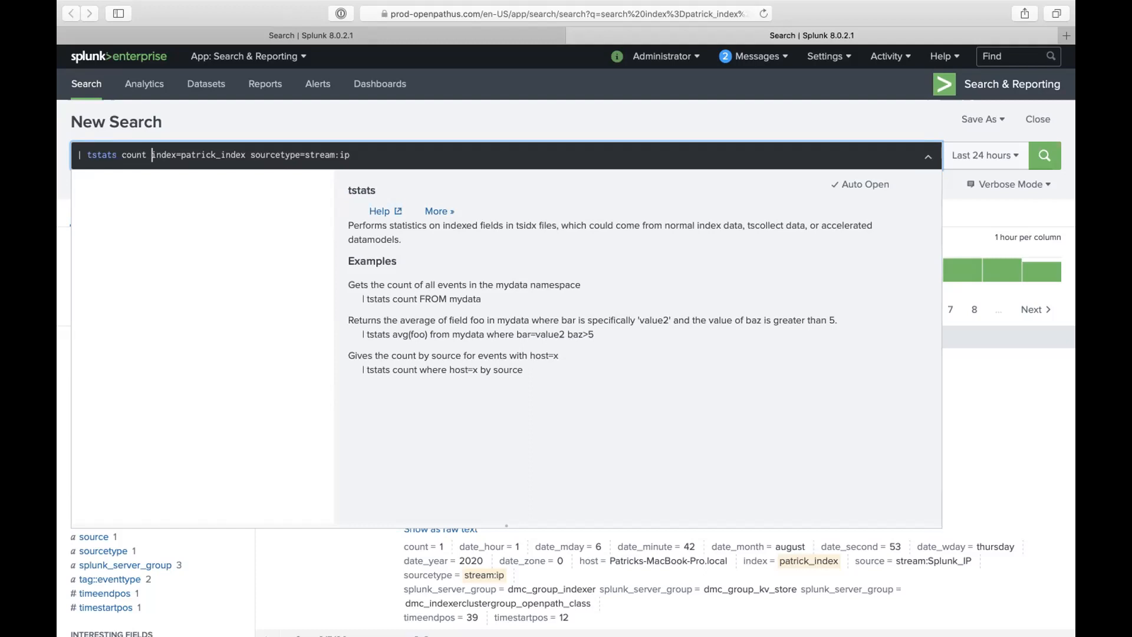
- Complete it as 'where index=* by sourcetype', removing the stream:ip filter
type("where")
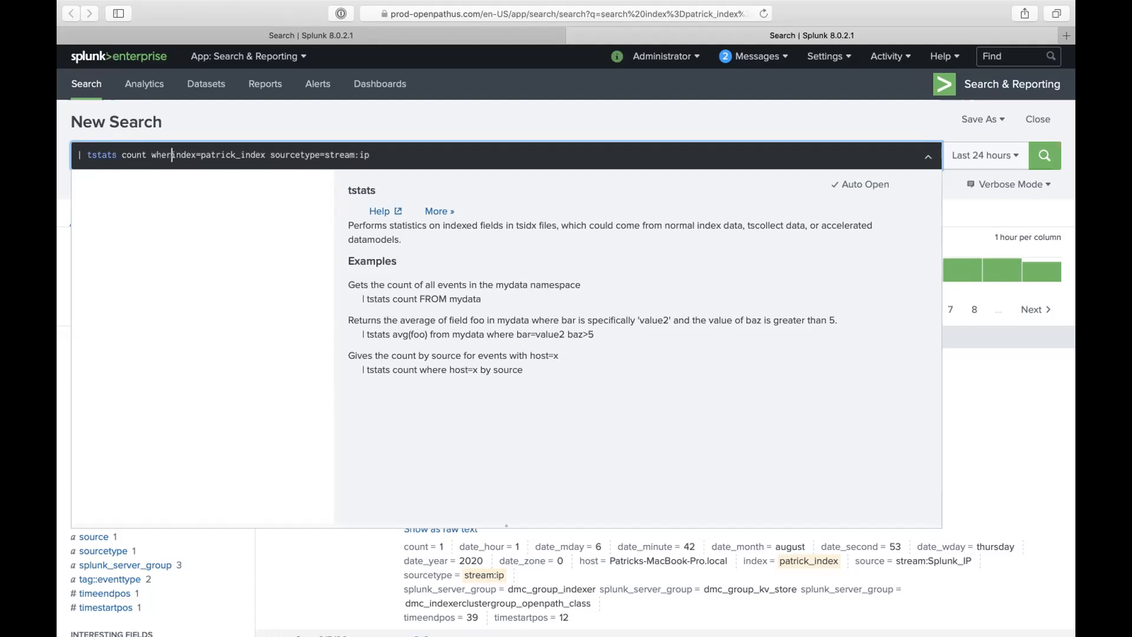
double_click(258, 155)
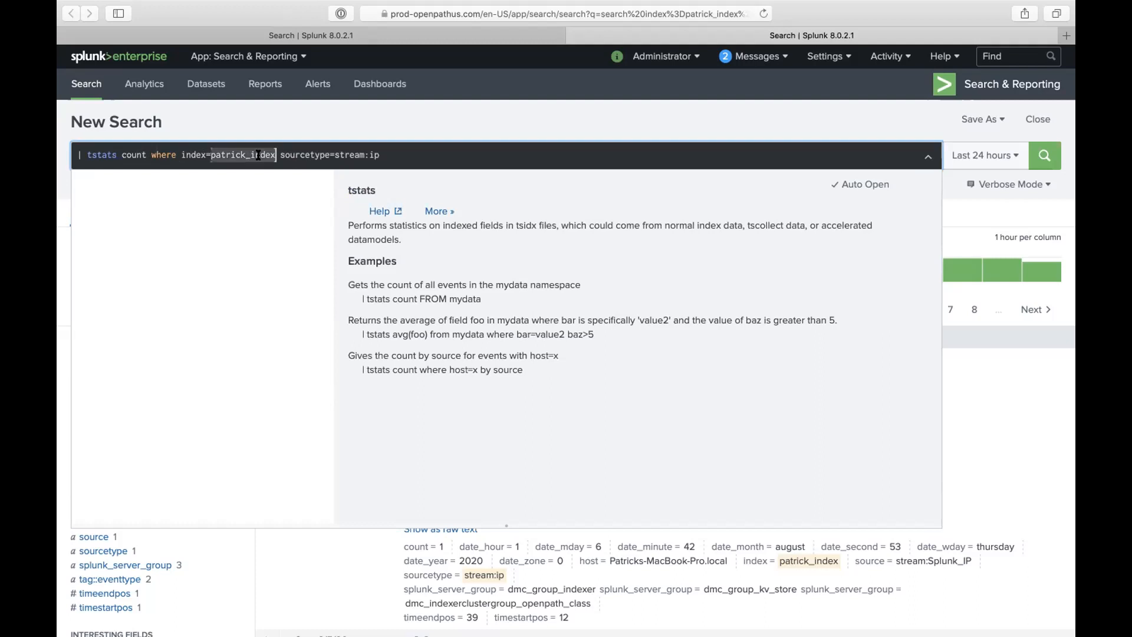
type("*")
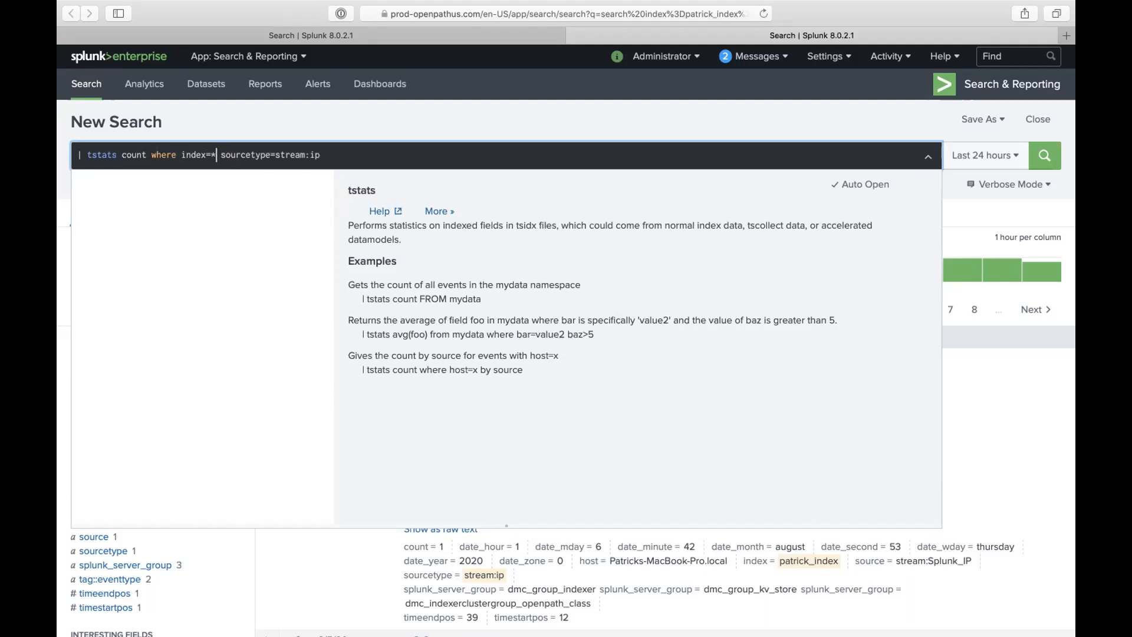
type(" by")
left_click_drag(291, 156, 337, 155)
key("BackSpace")
key("BackSpace")
left_click(818, 116)
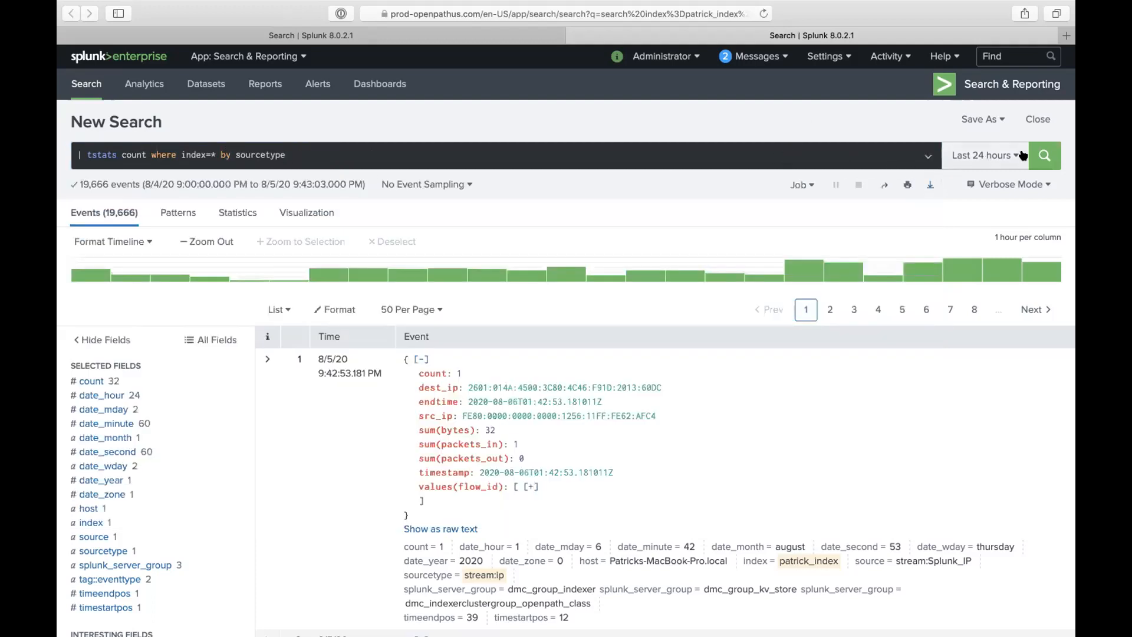
- Run the tstats search and scroll through the counts for all 48 sourcetypes
left_click(1043, 155)
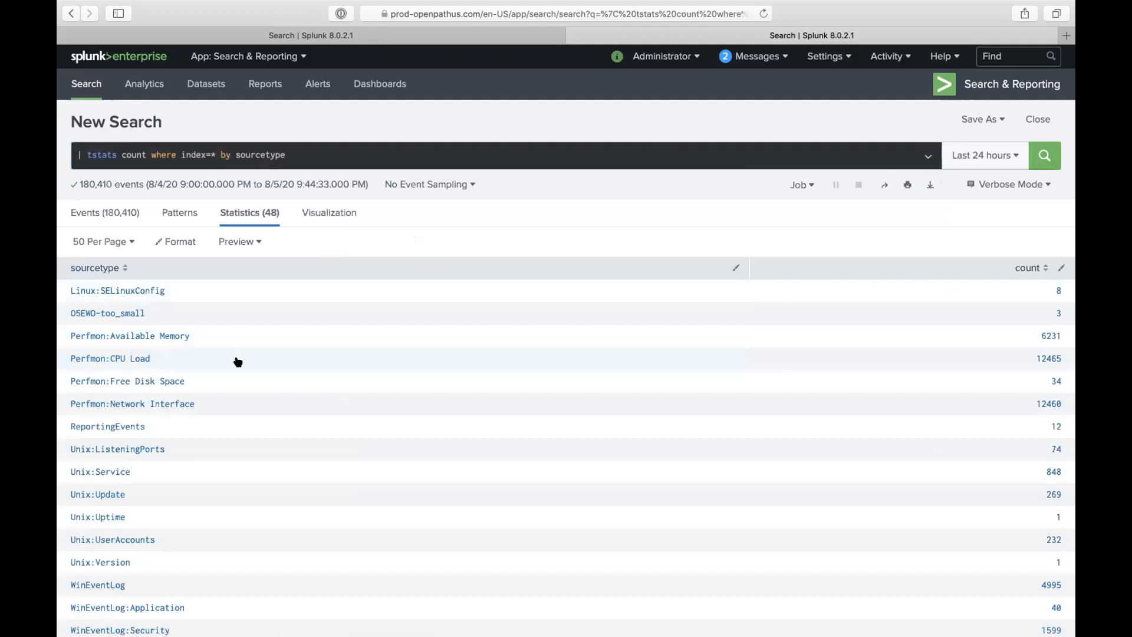
scroll(237, 362, "down", 10)
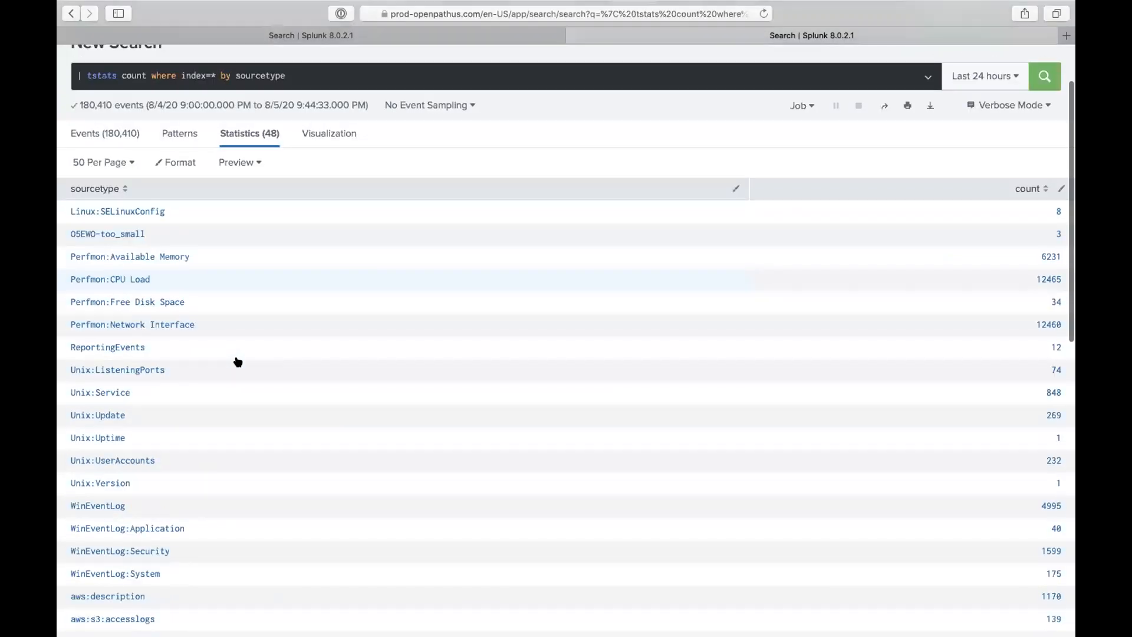
scroll(237, 361, "down", 7)
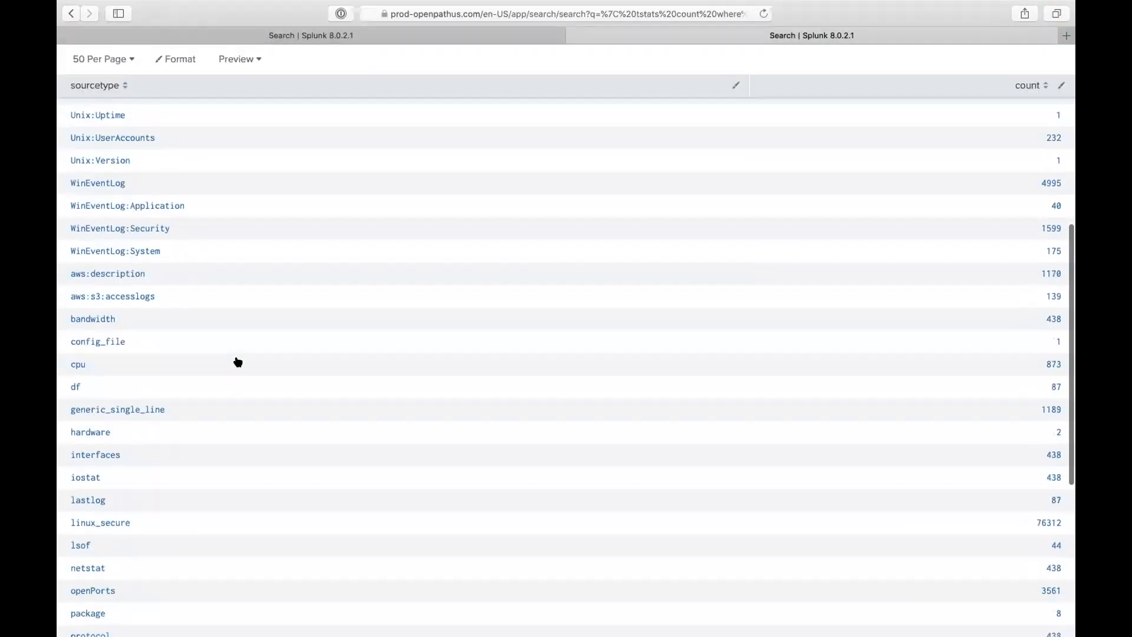
scroll(215, 394, "down", 6)
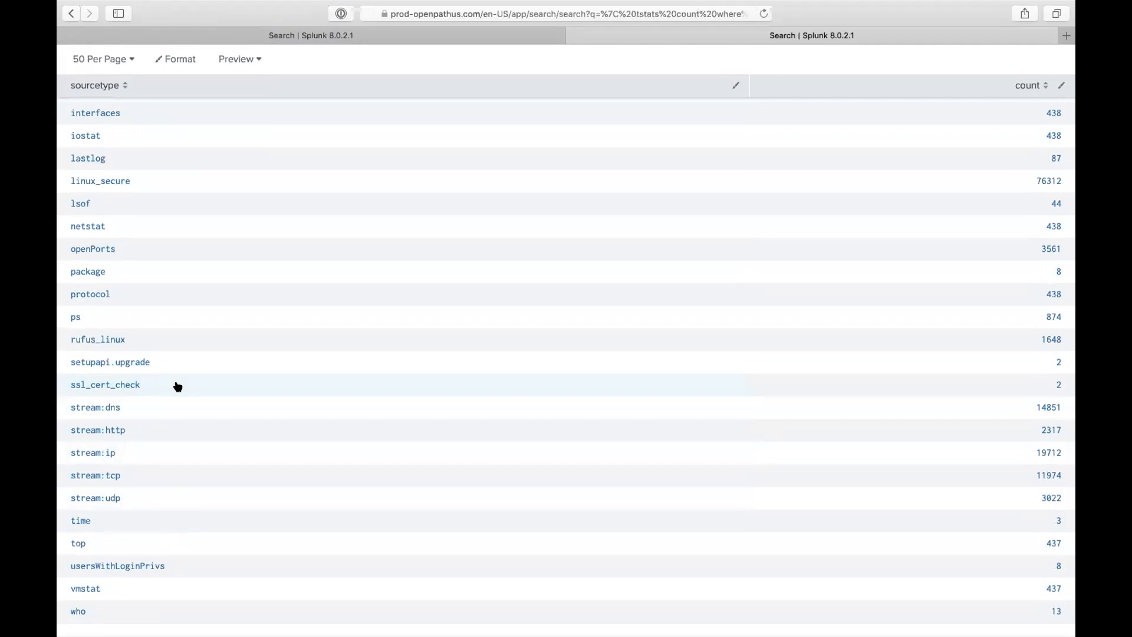
scroll(177, 386, "up", 8)
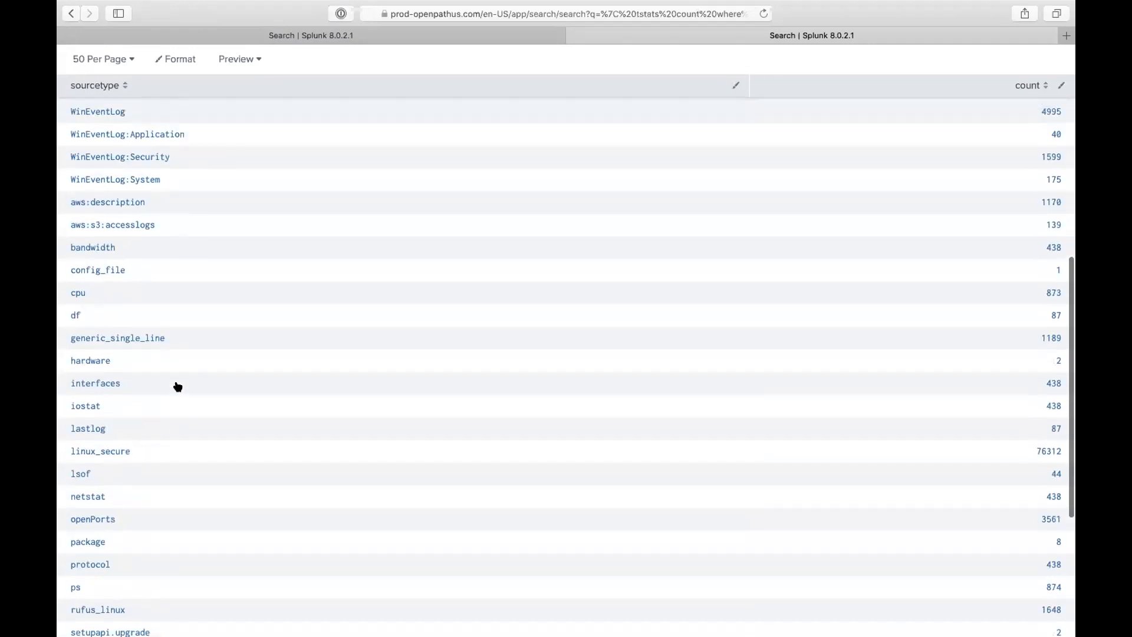
scroll(178, 386, "up", 3)
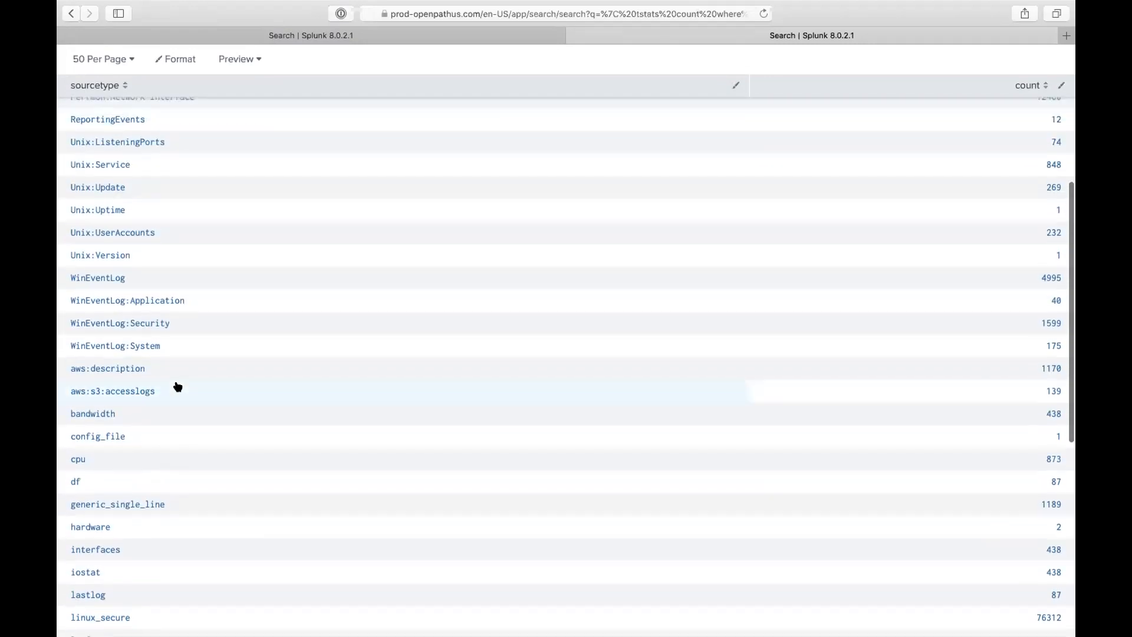
scroll(178, 386, "up", 6)
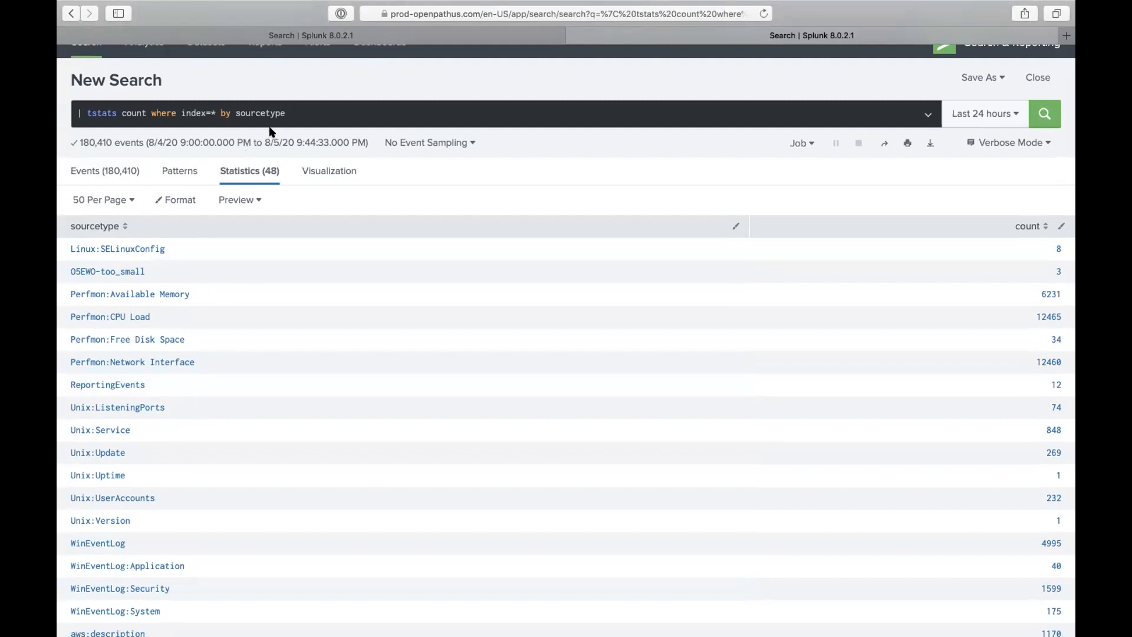
- Add ',index' to the by clause and rerun the tstats count
left_click(298, 116)
type(",index")
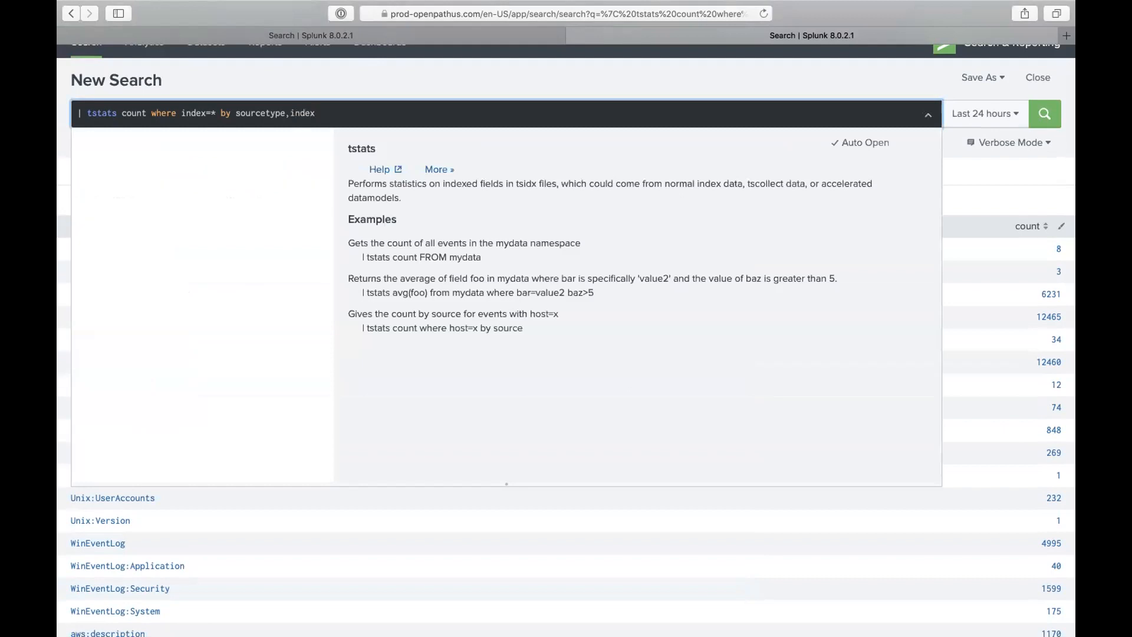
key("Return")
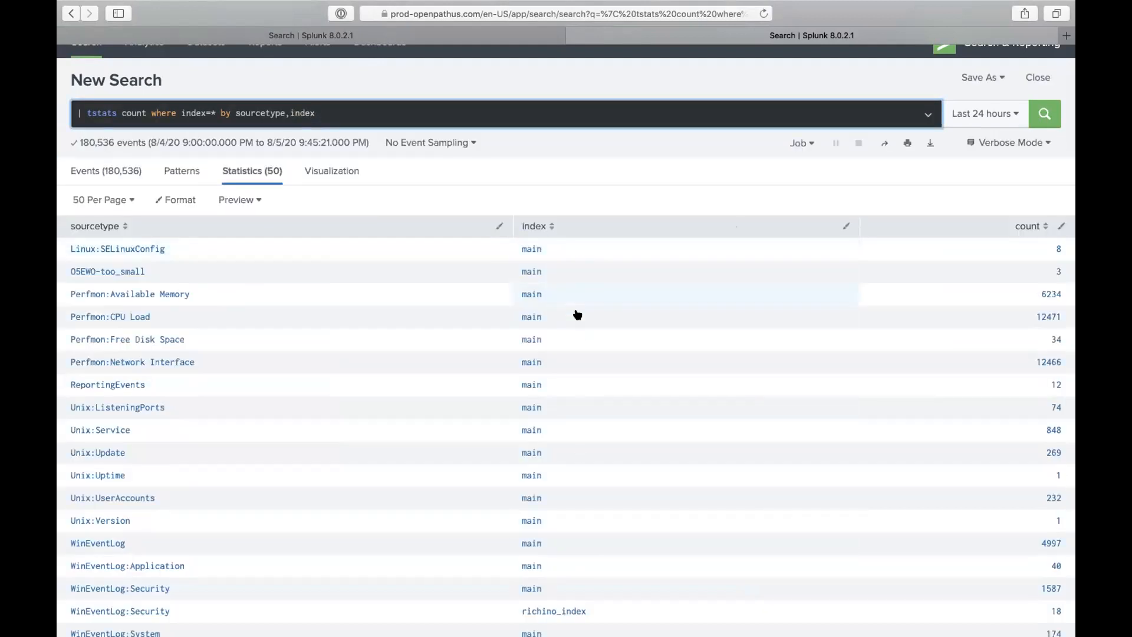
scroll(450, 576, "down", 2)
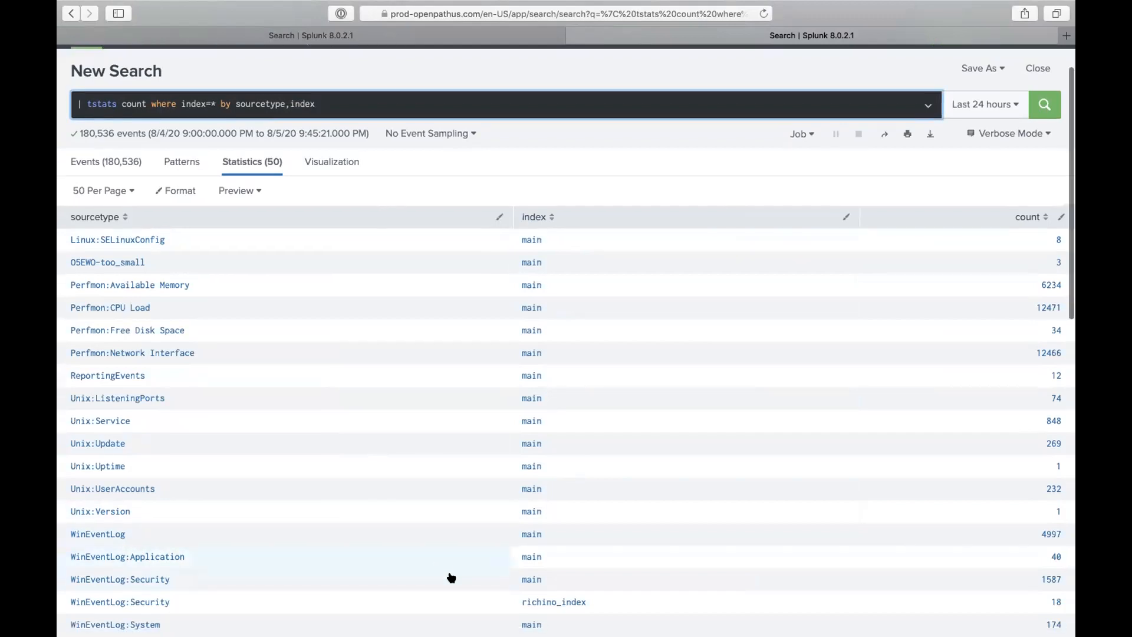
scroll(483, 570, "down", 2)
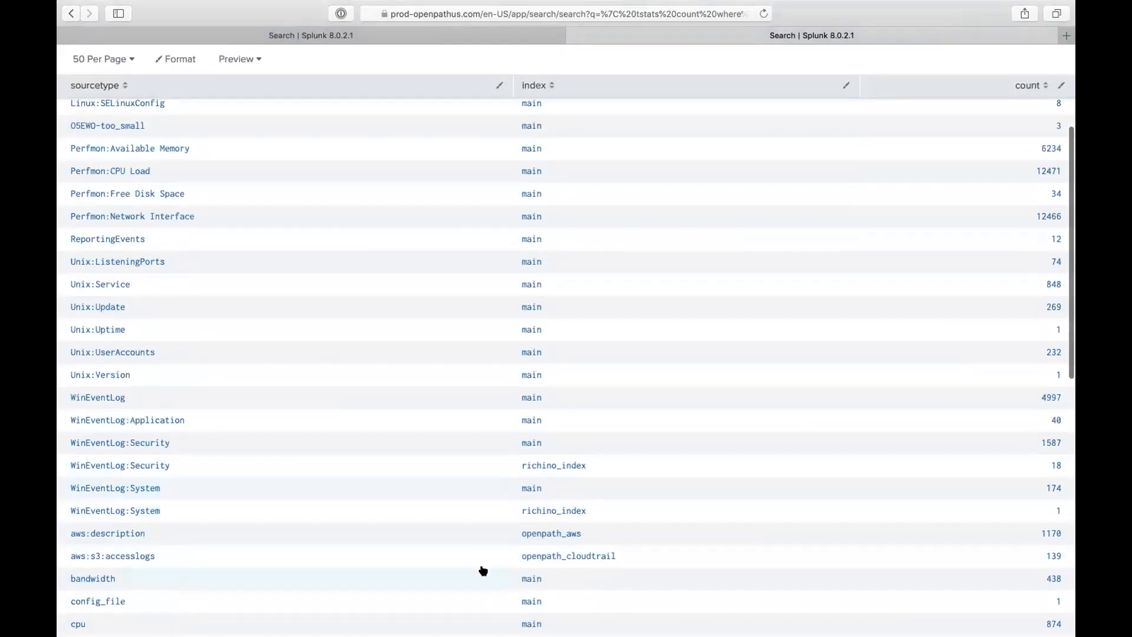
scroll(484, 570, "up", 3)
scroll(484, 570, "up", 2)
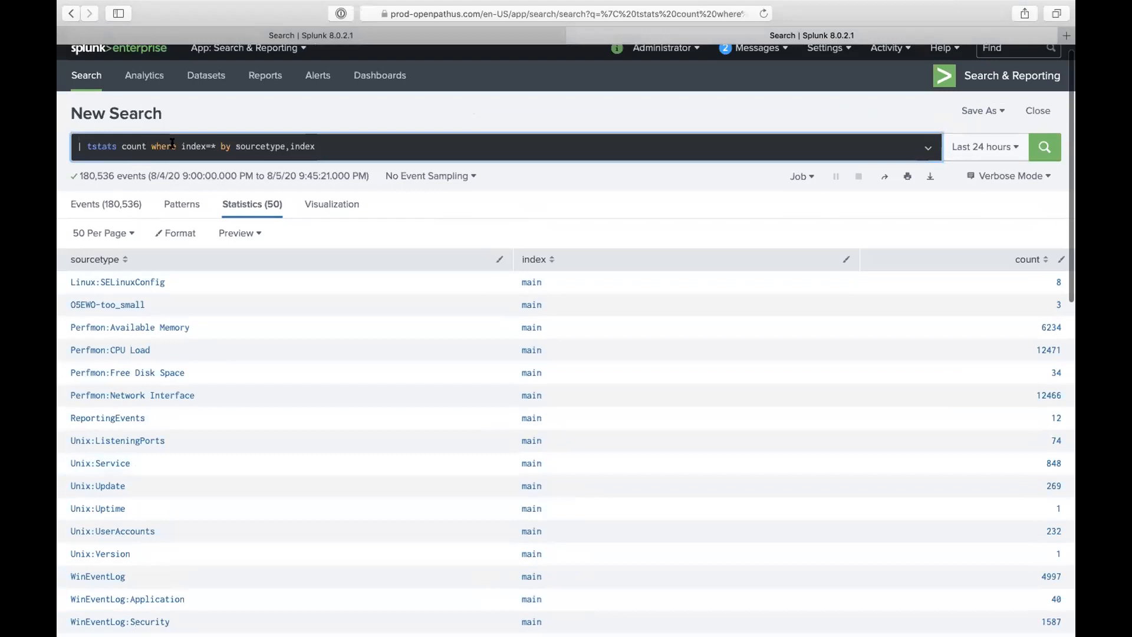
- Insert a wildcard after index= and scroll through the 50 sourcetype/index rows
left_click(212, 143)
type("*")
double_click(252, 145)
double_click(304, 145)
scroll(372, 331, "down", 1)
scroll(372, 331, "down", 2)
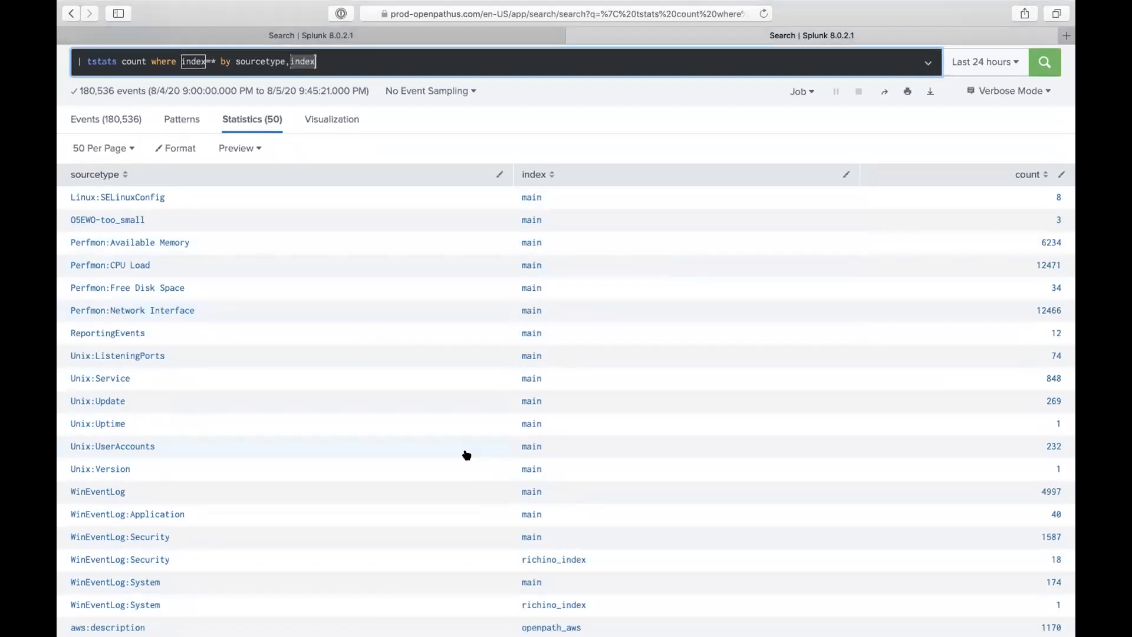
scroll(466, 455, "down", 4)
scroll(466, 455, "down", 3)
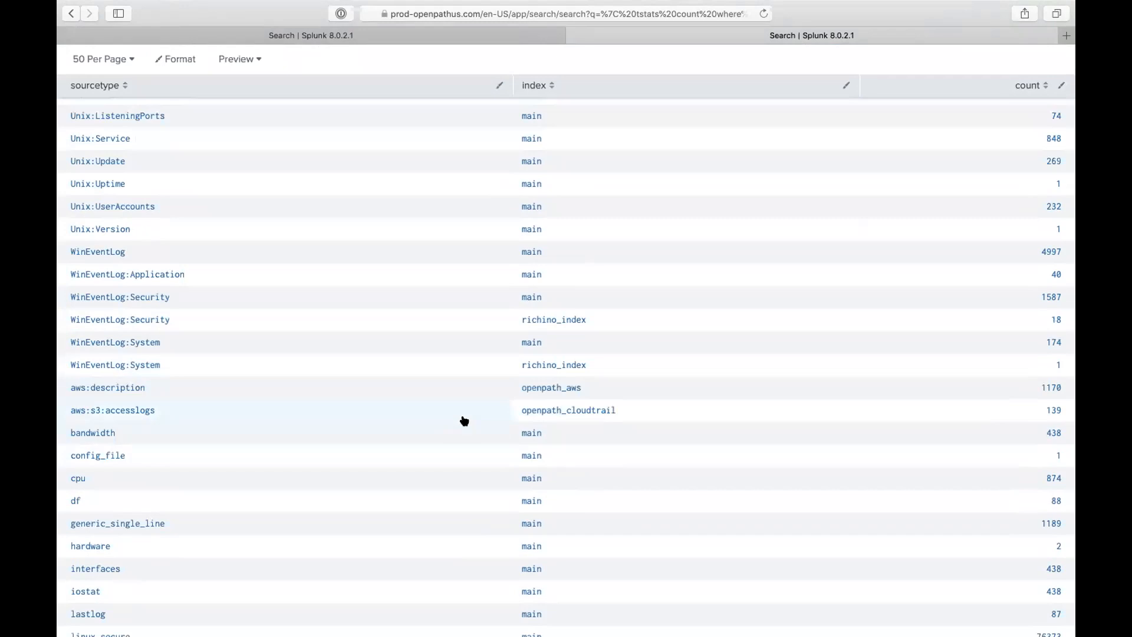
scroll(478, 488, "down", 2)
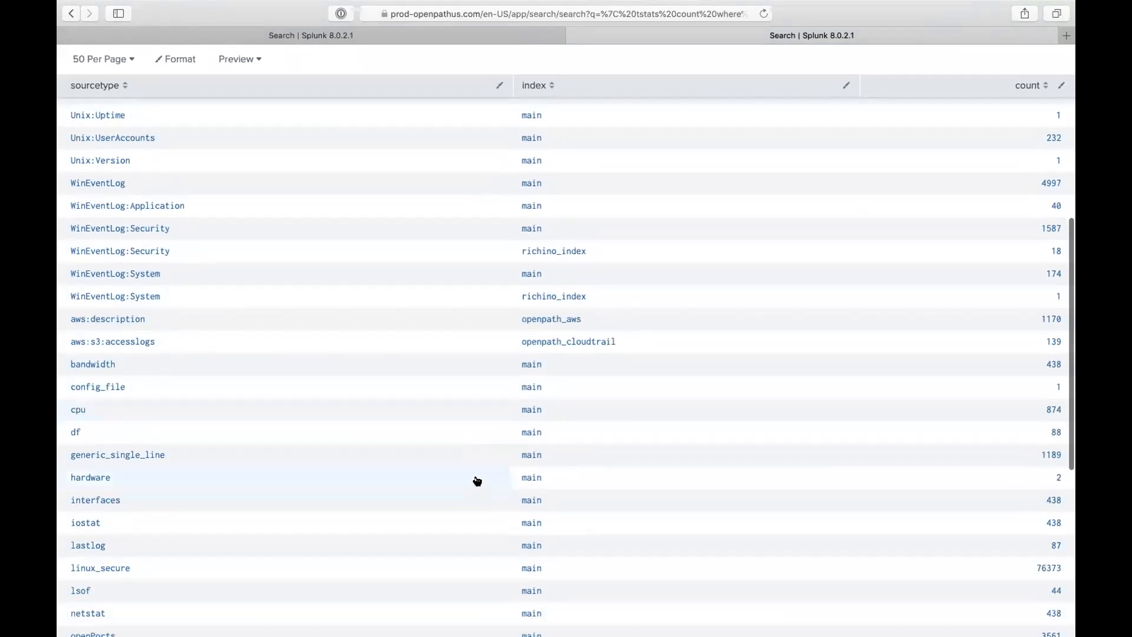
scroll(477, 481, "down", 5)
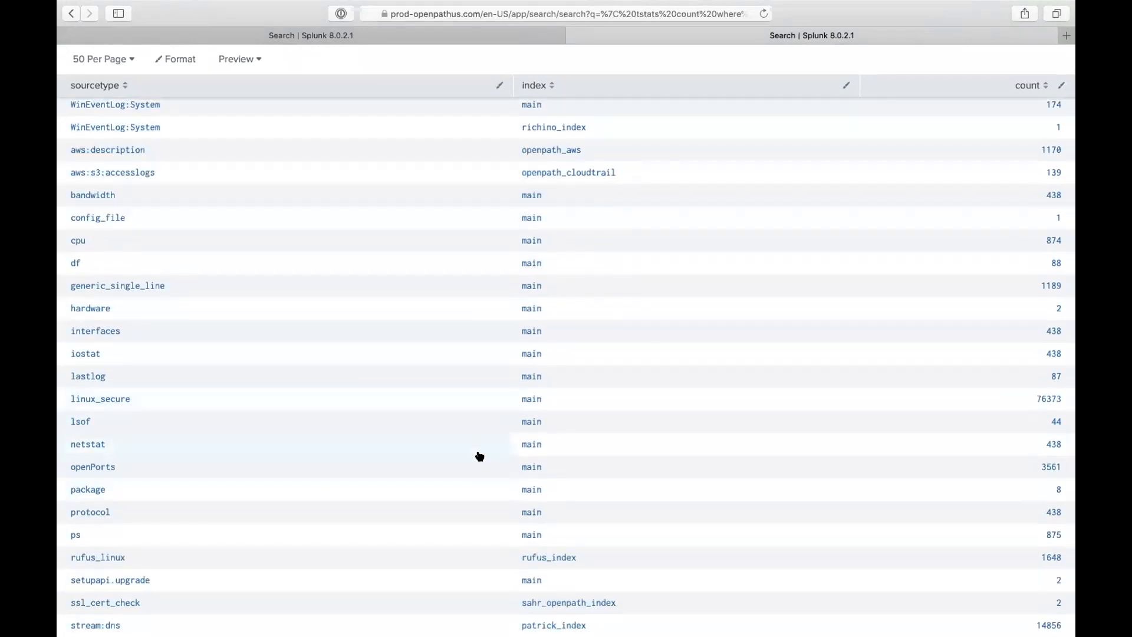
scroll(479, 456, "down", 4)
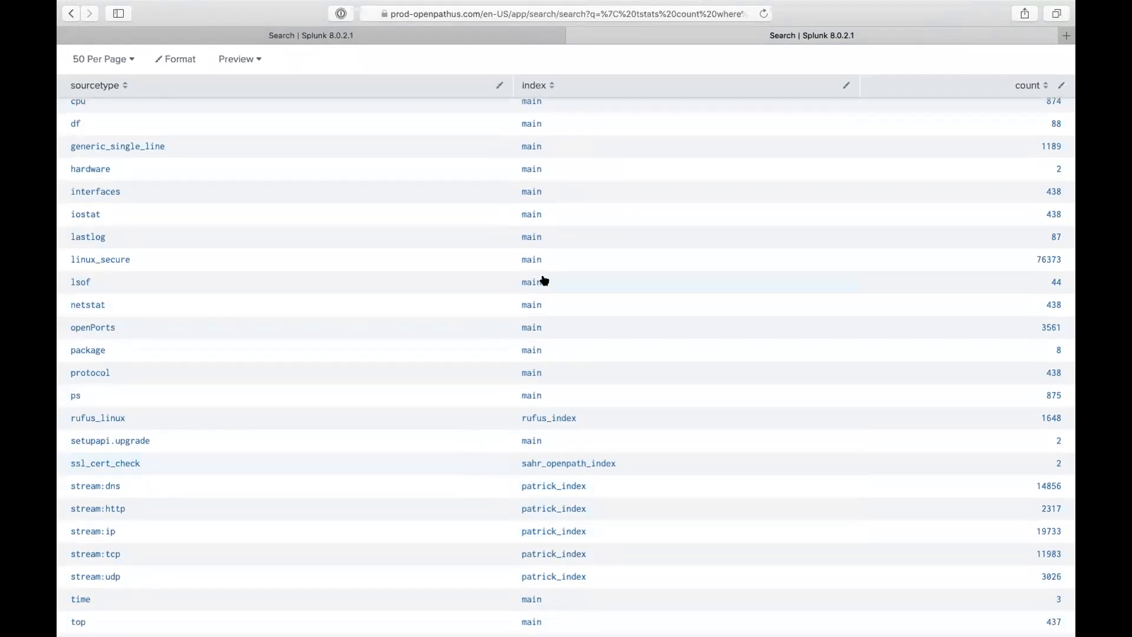
scroll(544, 281, "down", 2)
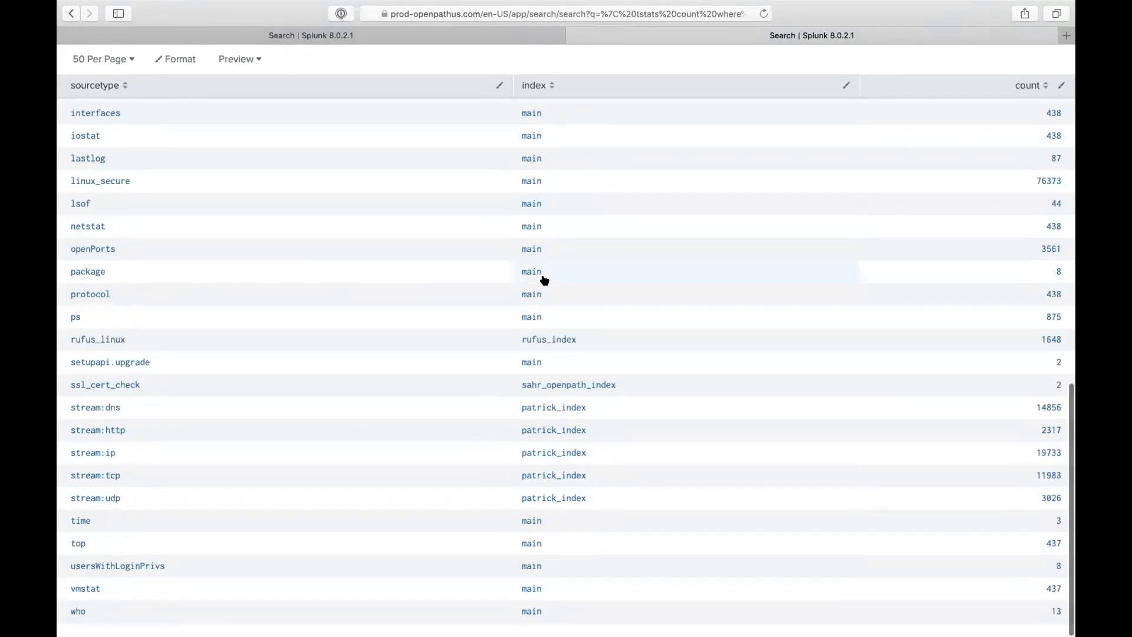
scroll(581, 277, "up", 15)
scroll(592, 236, "down", 2)
left_click(982, 155)
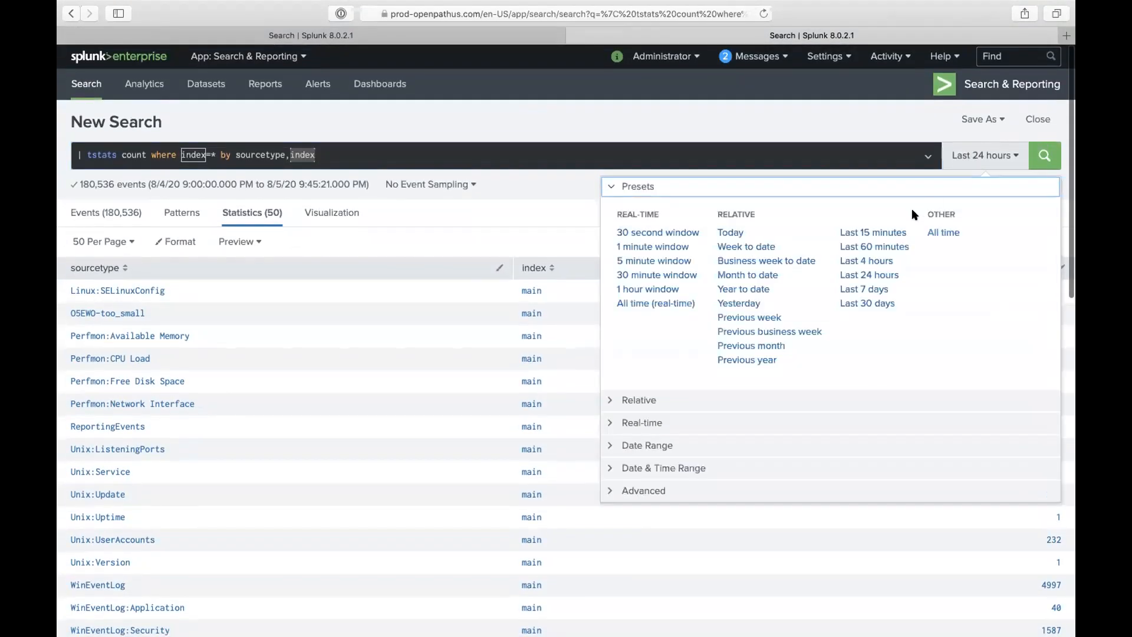
left_click(271, 155)
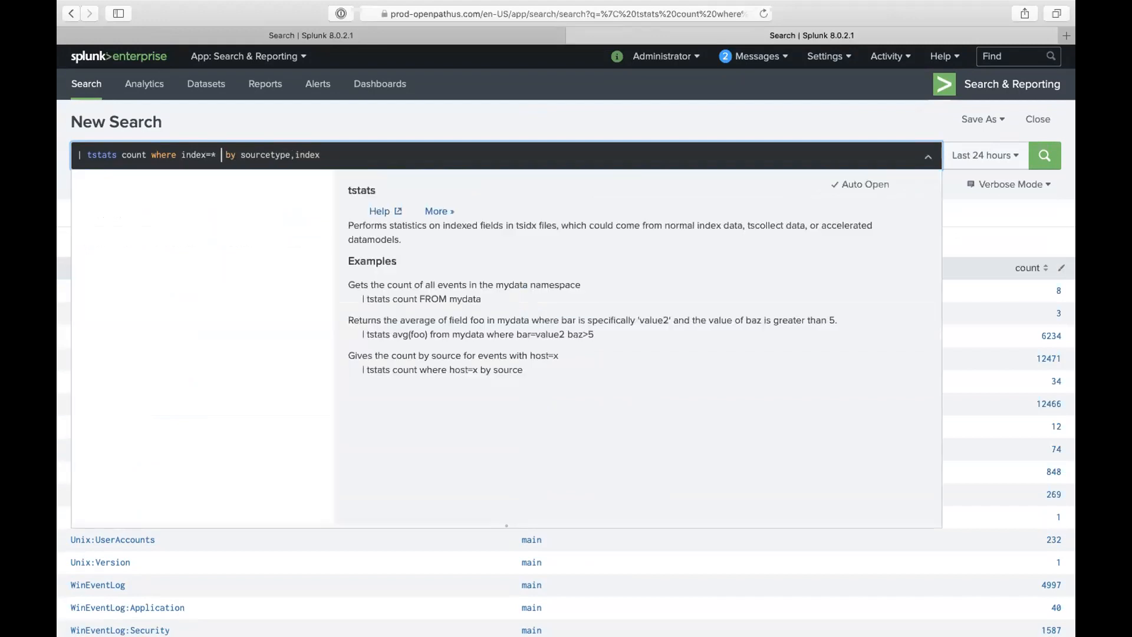
- Add 'AND sourcetype=*pan*', rerun over All time, and stop the job early
type("AND sourcety")
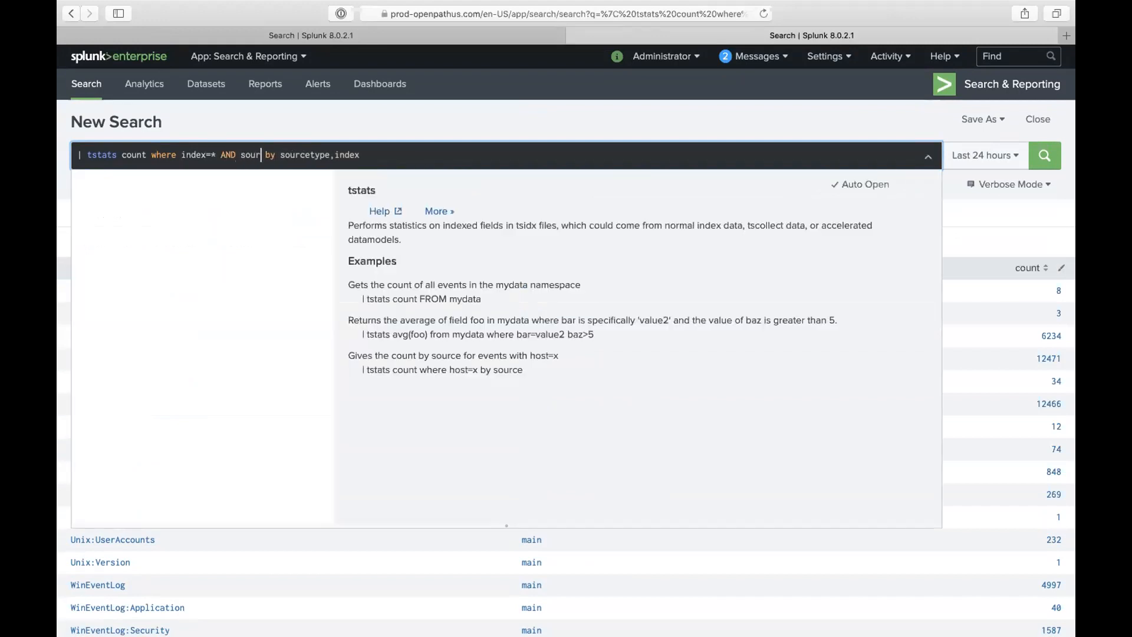
type("pe=")
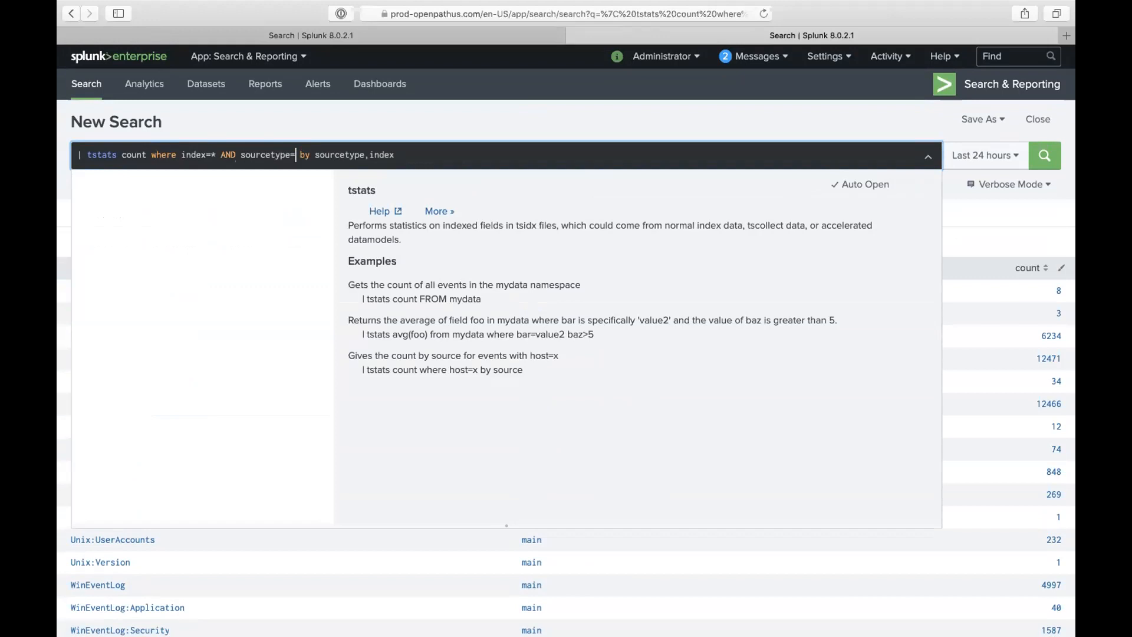
type("*pan*")
left_click(973, 155)
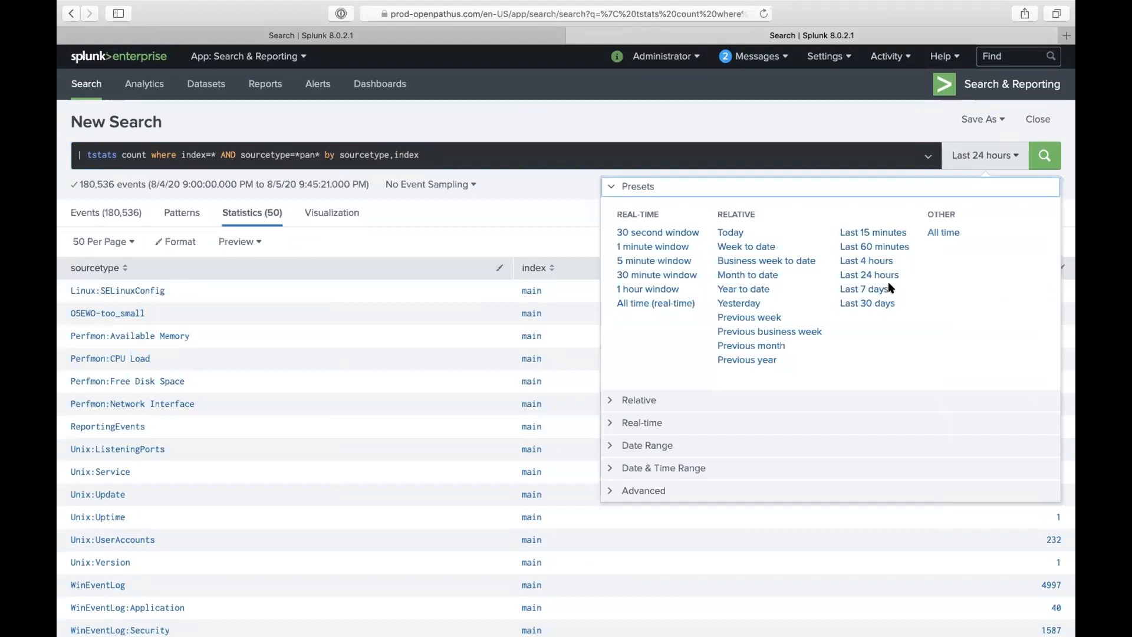
left_click(943, 232)
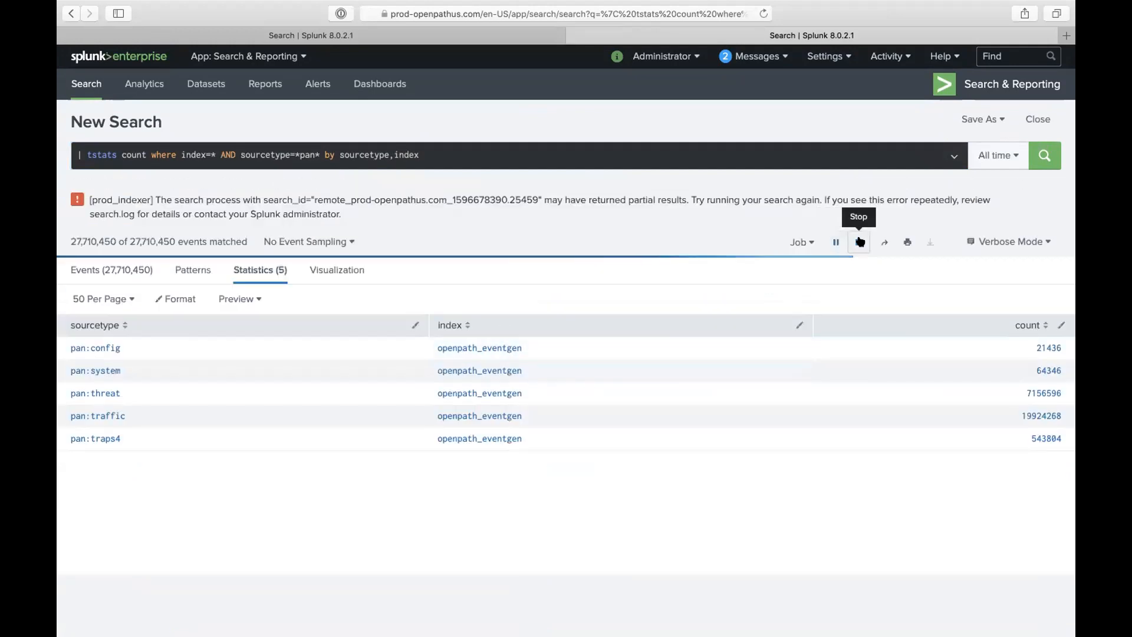
left_click(859, 242)
left_click(257, 155)
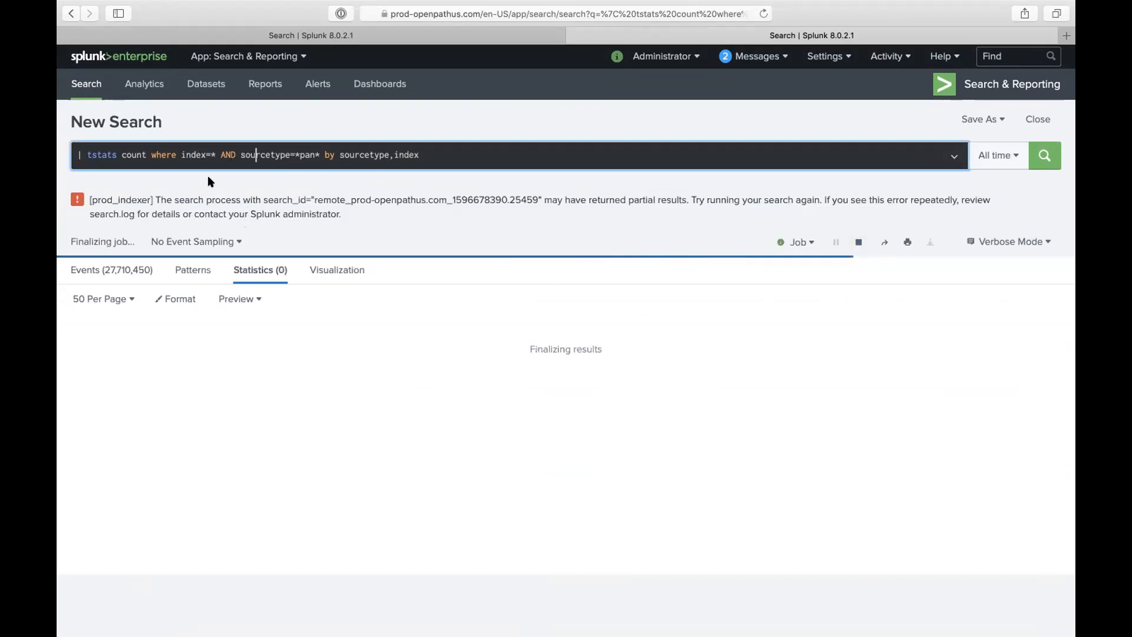
- Remove the tstats prefix and set index=openpath_eventgen
left_click_drag(178, 155, 74, 154)
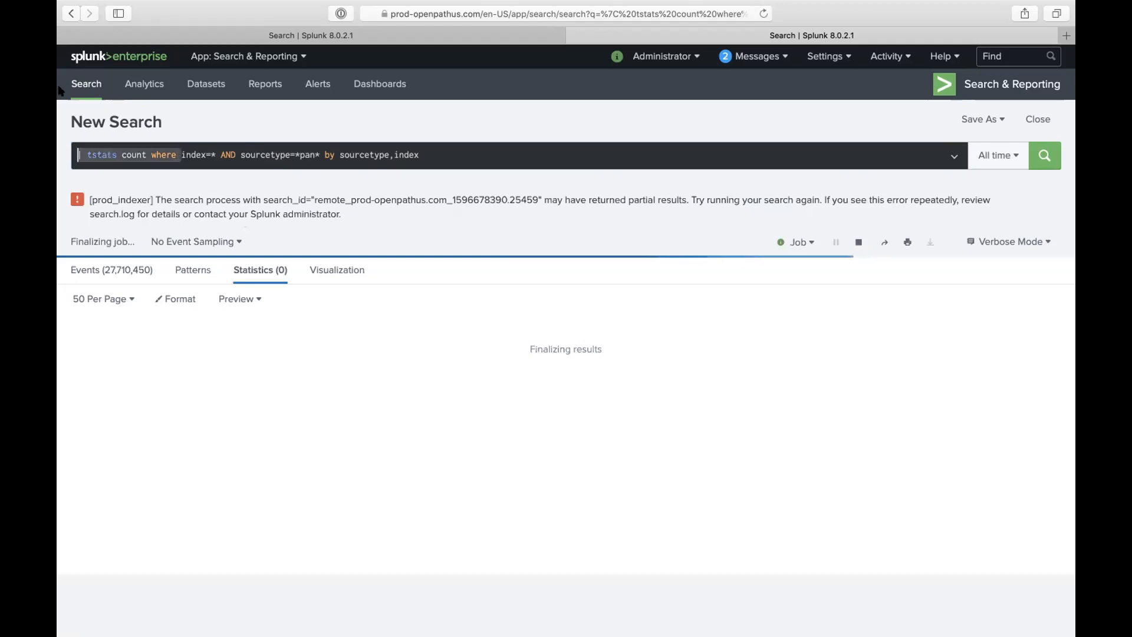
key("BackSpace")
left_click(109, 156)
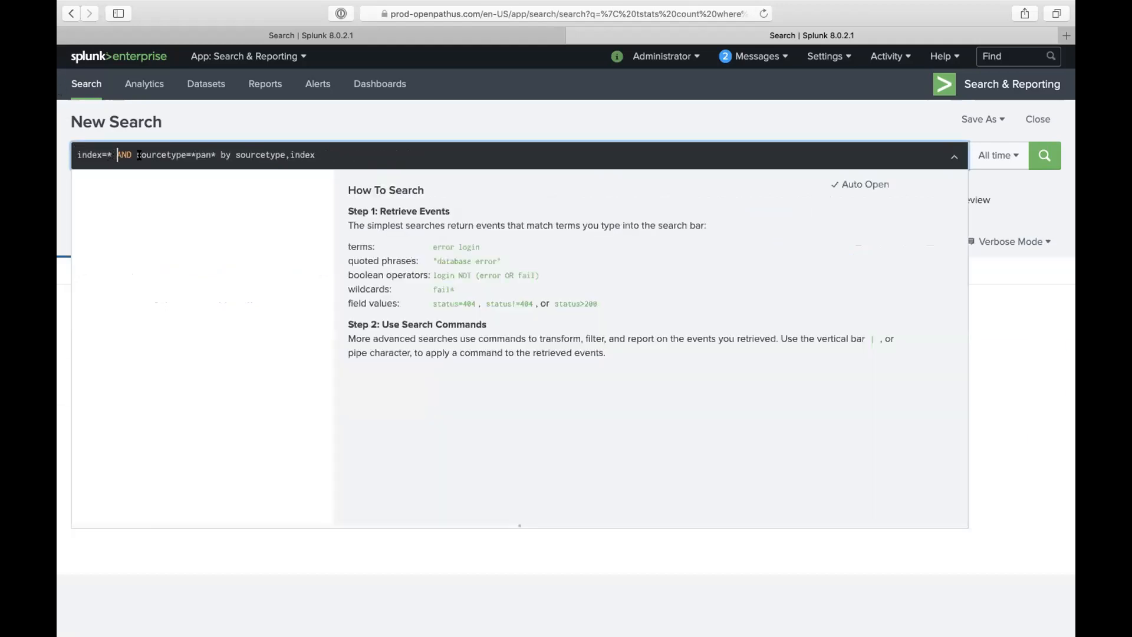
key("Delete")
key("Delete")
type("openpath")
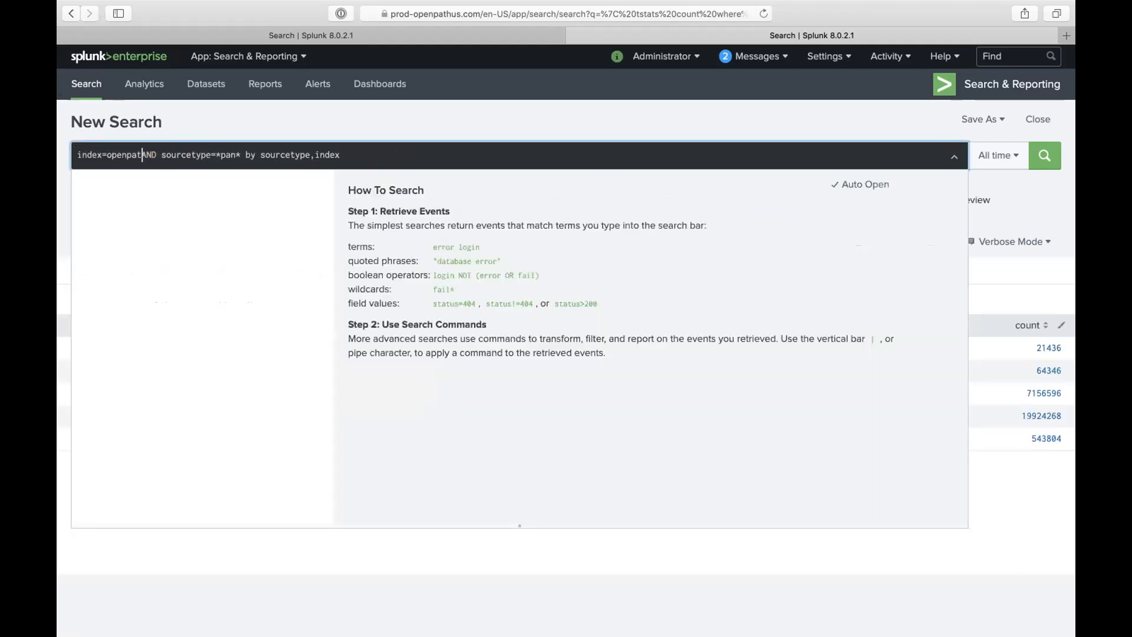
type("_event")
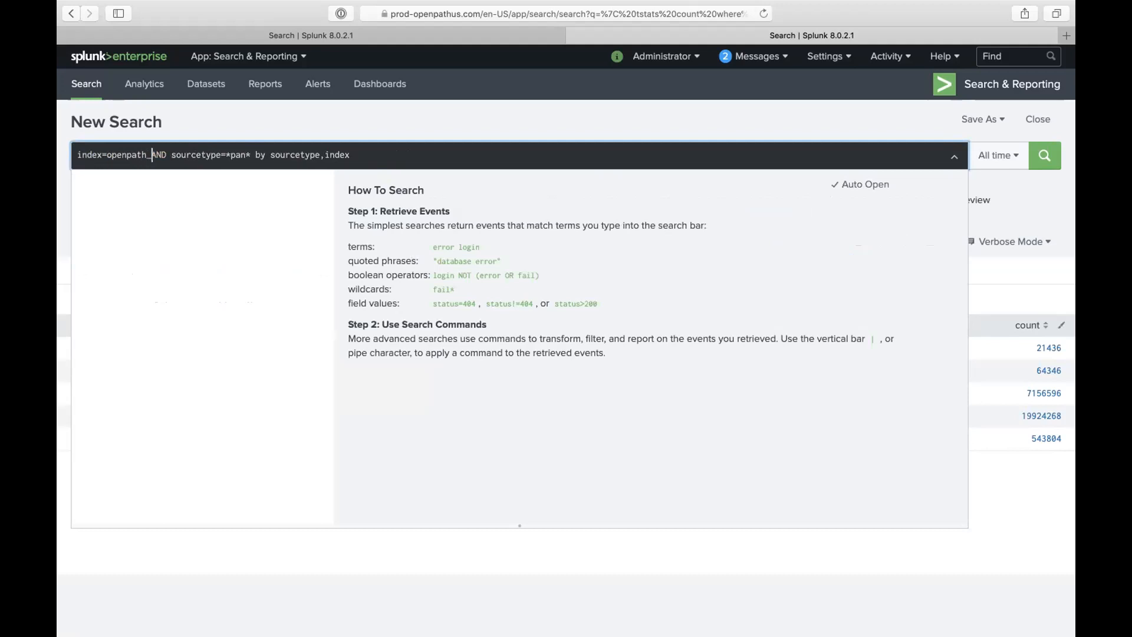
type("gen")
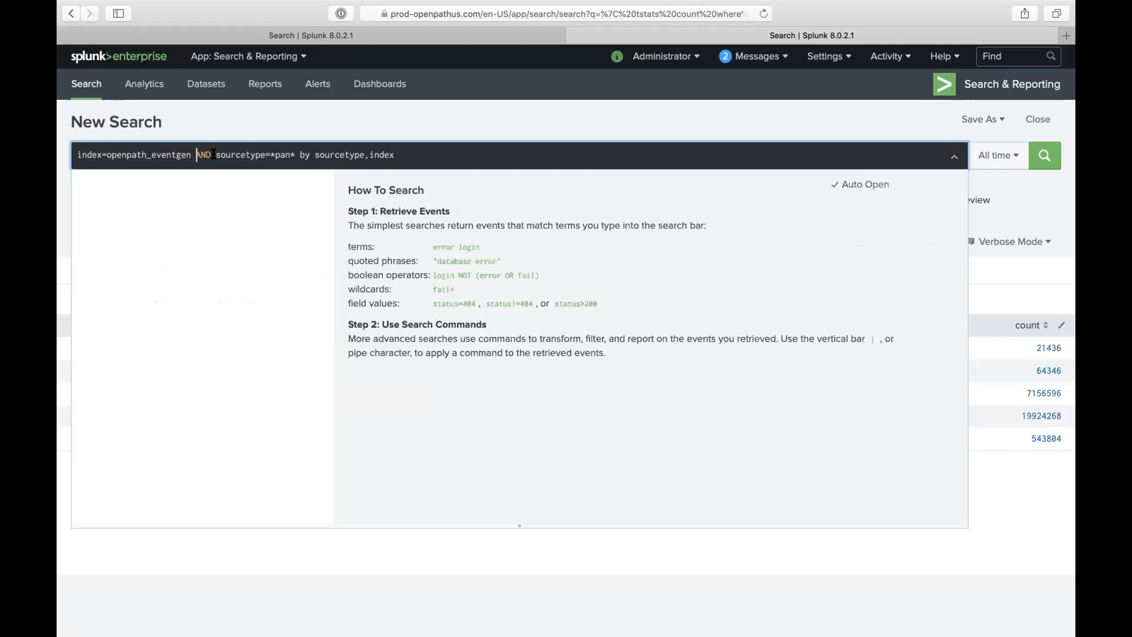
- Drop the 'by sourcetype,index' clause and narrow the sourcetype to pan:traffic
left_click_drag(299, 155, 455, 182)
key("BackSpace")
left_click(449, 132)
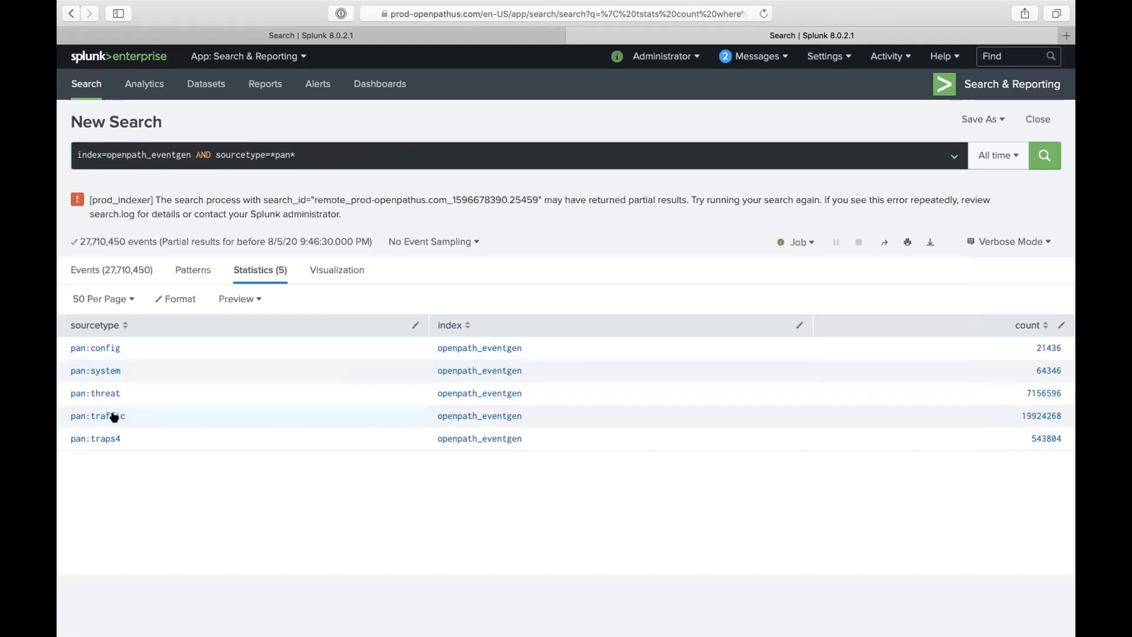
left_click(299, 154)
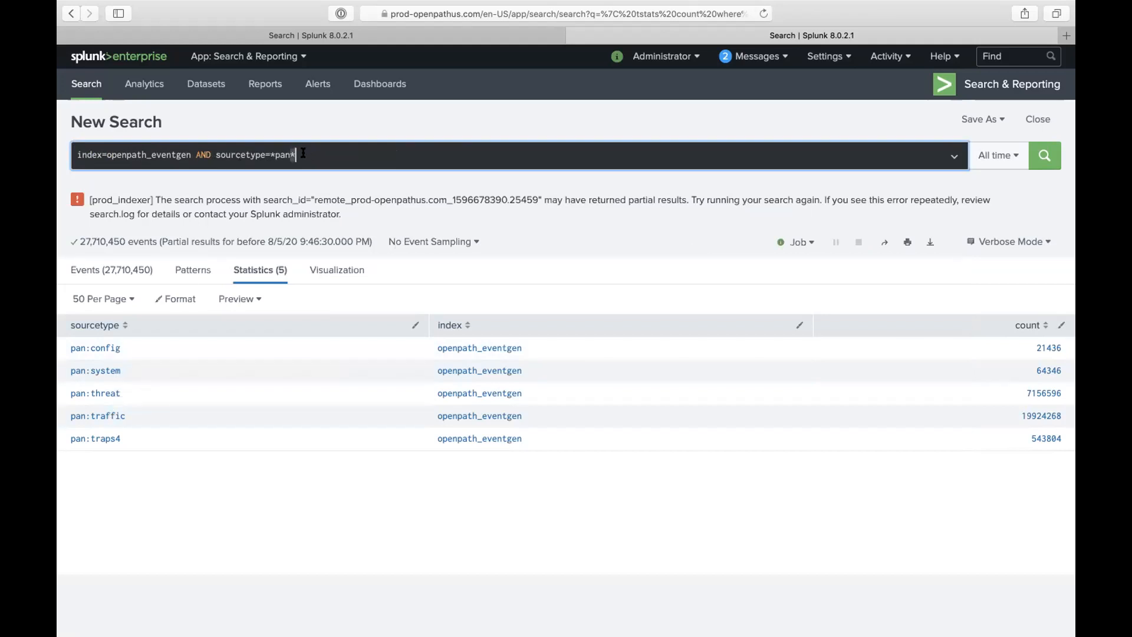
key("BackSpace")
type(":traffic")
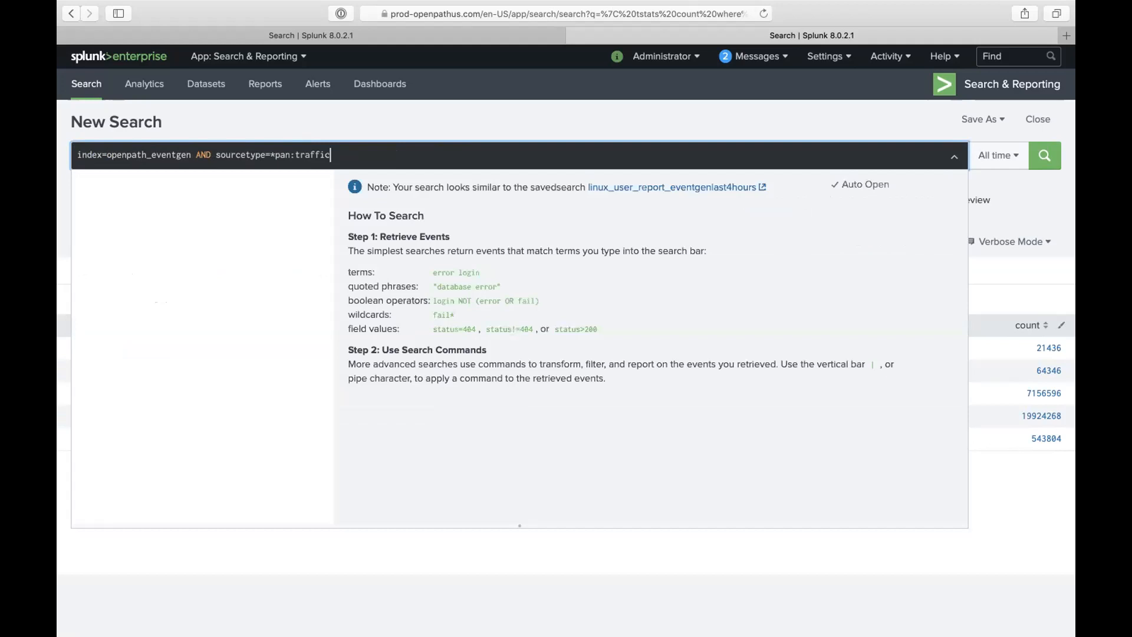
left_click(277, 153)
key("BackSpace")
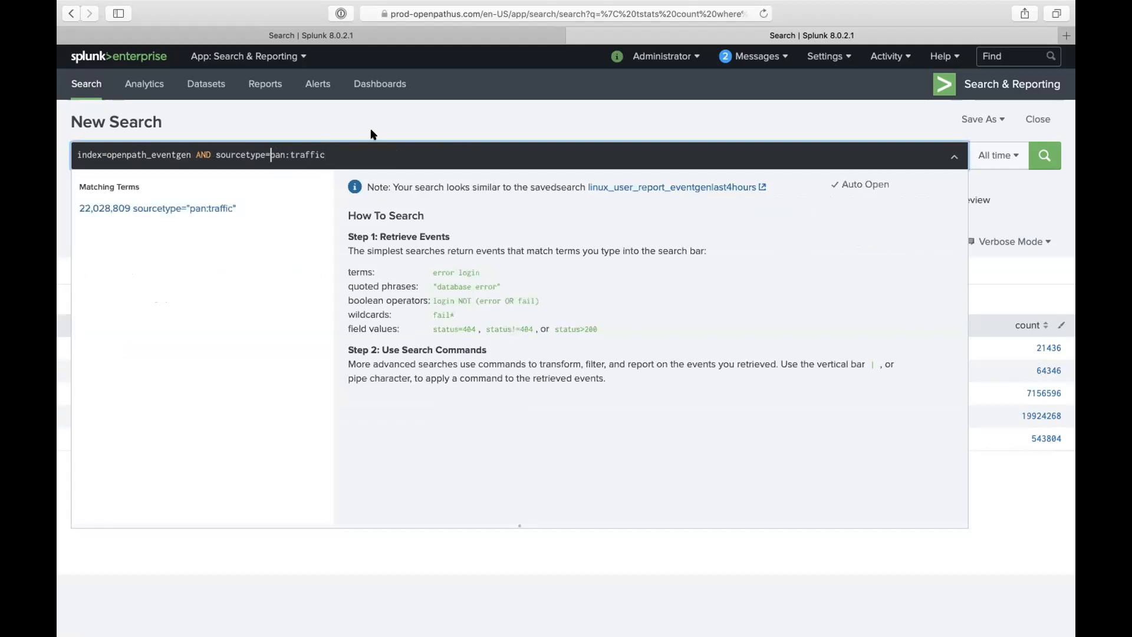
left_click(371, 130)
left_click(991, 155)
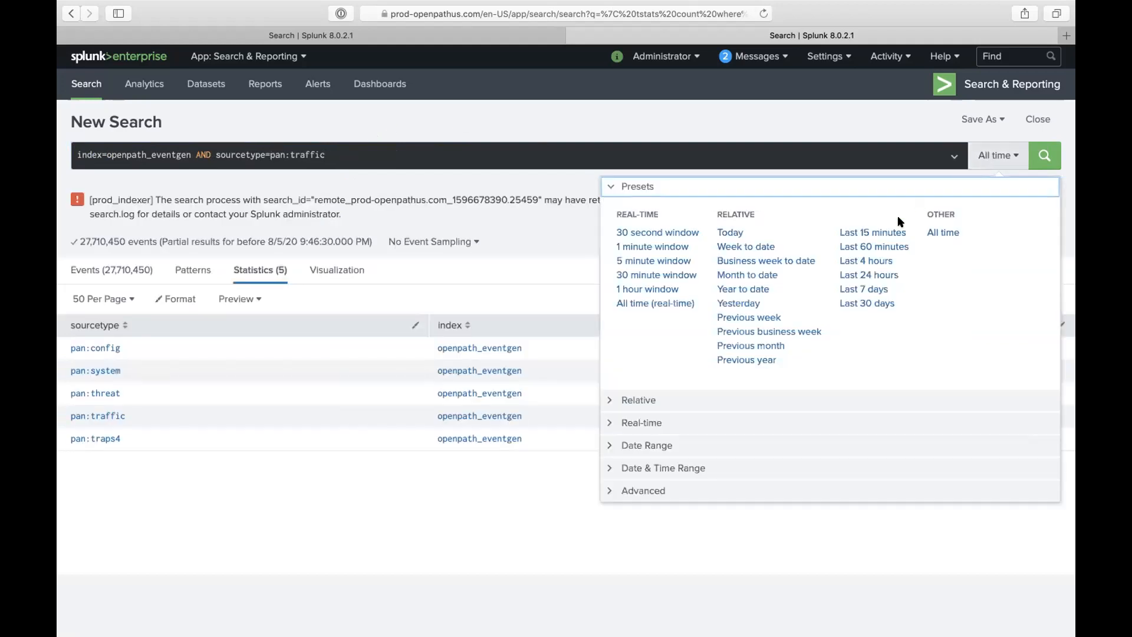
- Apply a relative time range from 120 Days Ago to Now
left_click(646, 403)
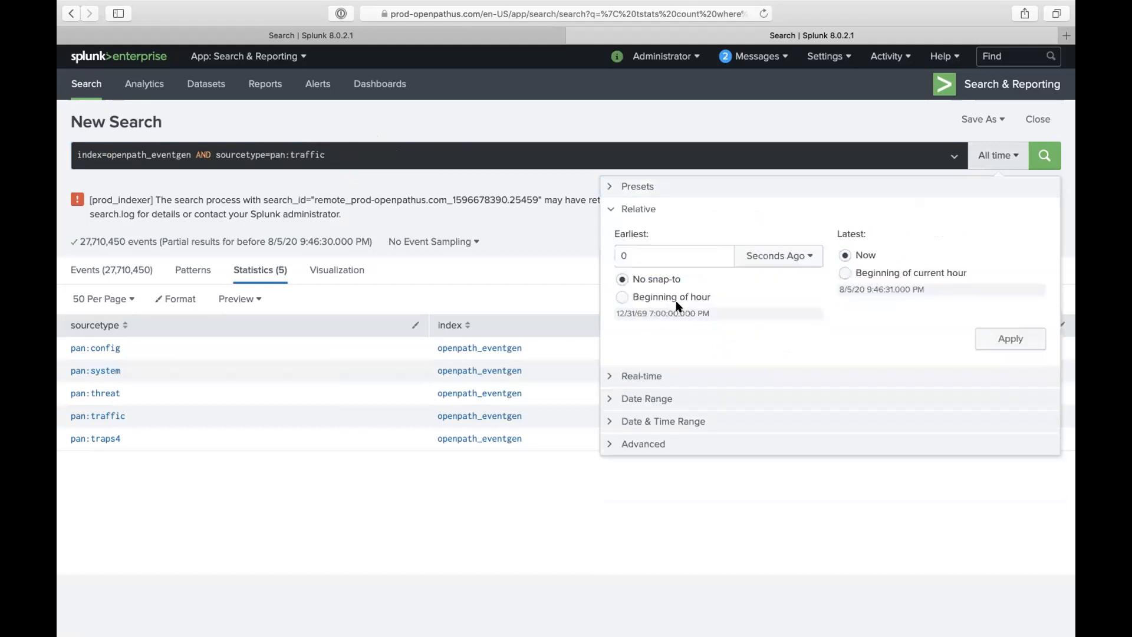
left_click(686, 261)
type("70")
left_click(755, 256)
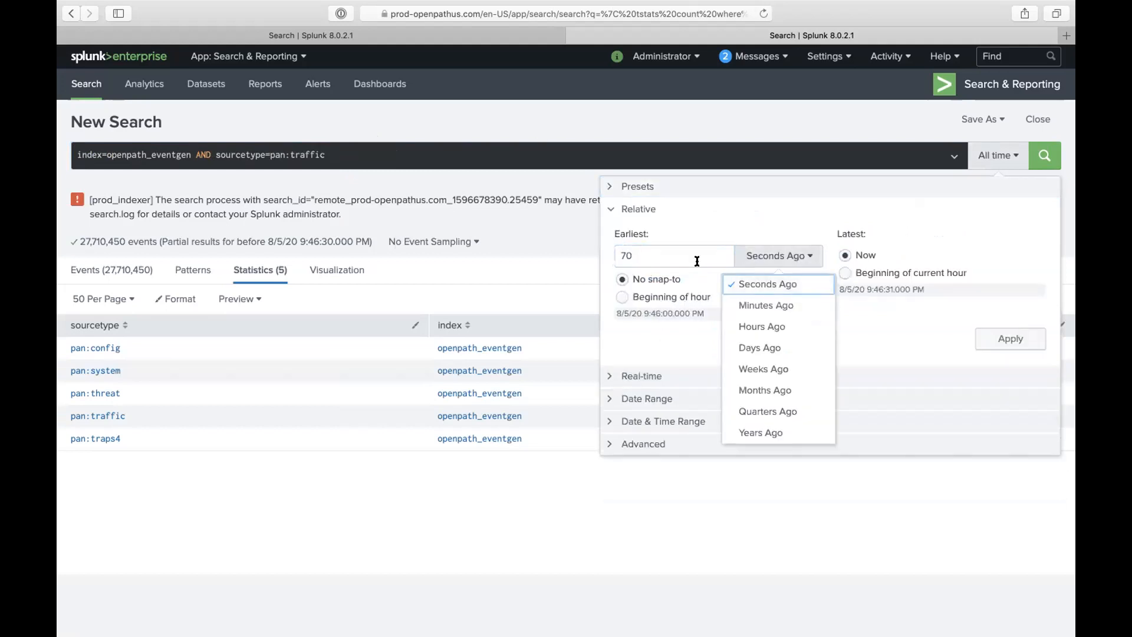
left_click(680, 255)
left_click(679, 255)
type("120")
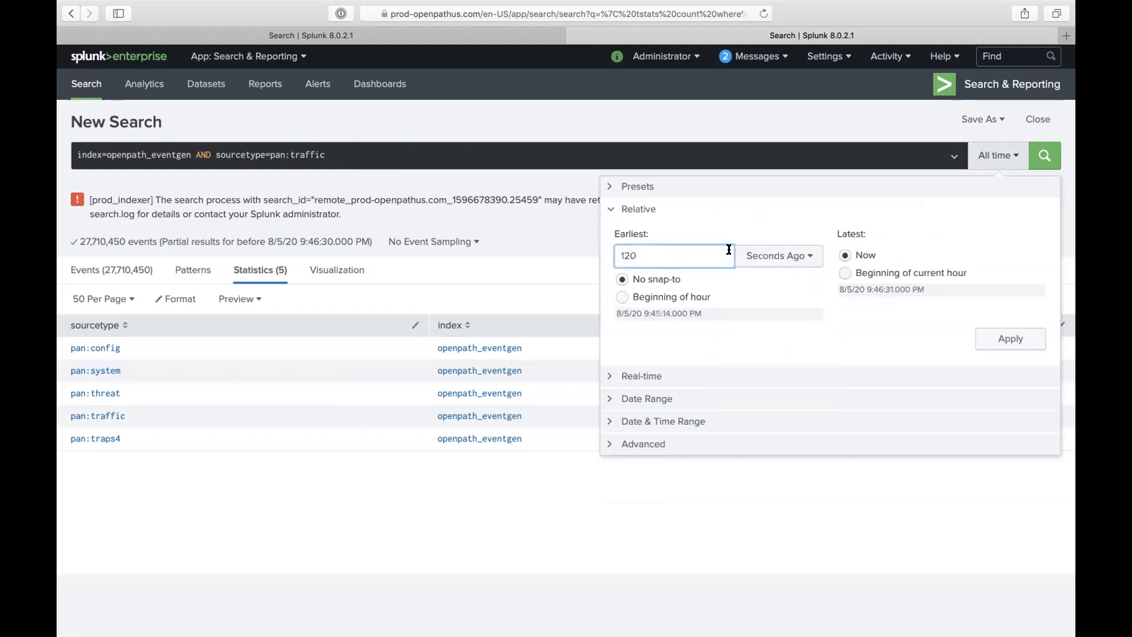
left_click(759, 255)
left_click(759, 346)
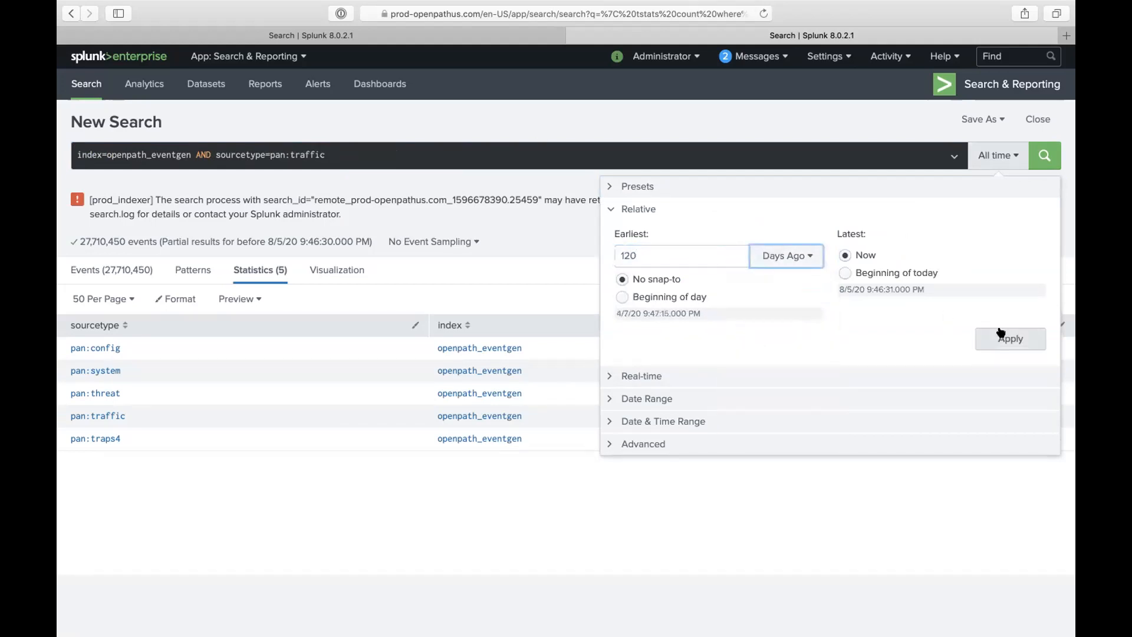
left_click(1001, 336)
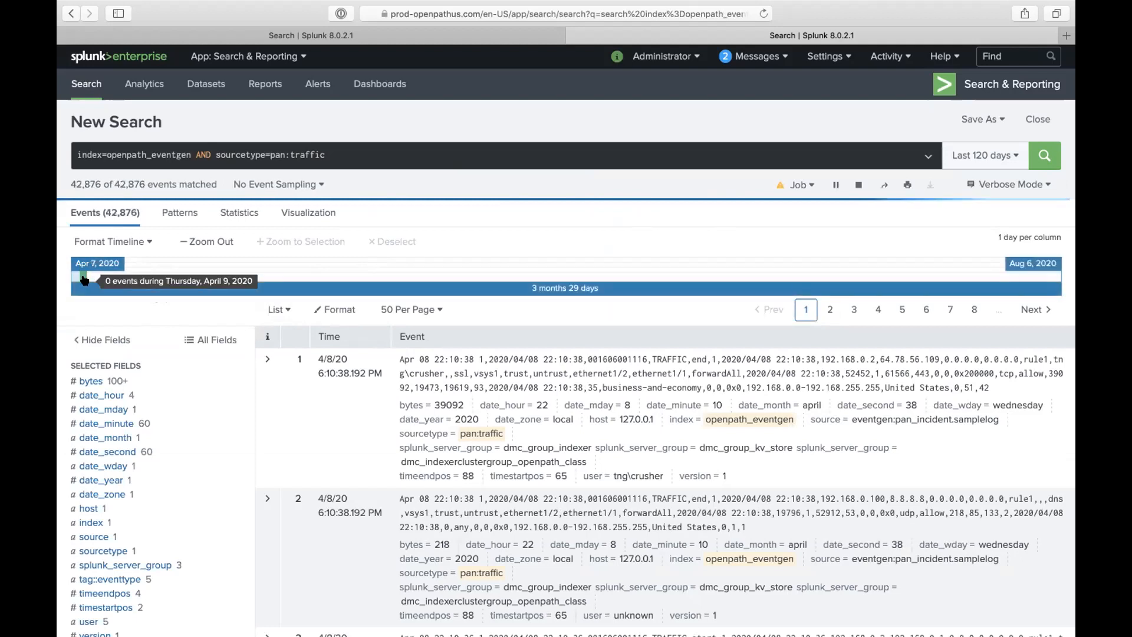
scroll(444, 410, "down", 2)
scroll(453, 333, "up", 2)
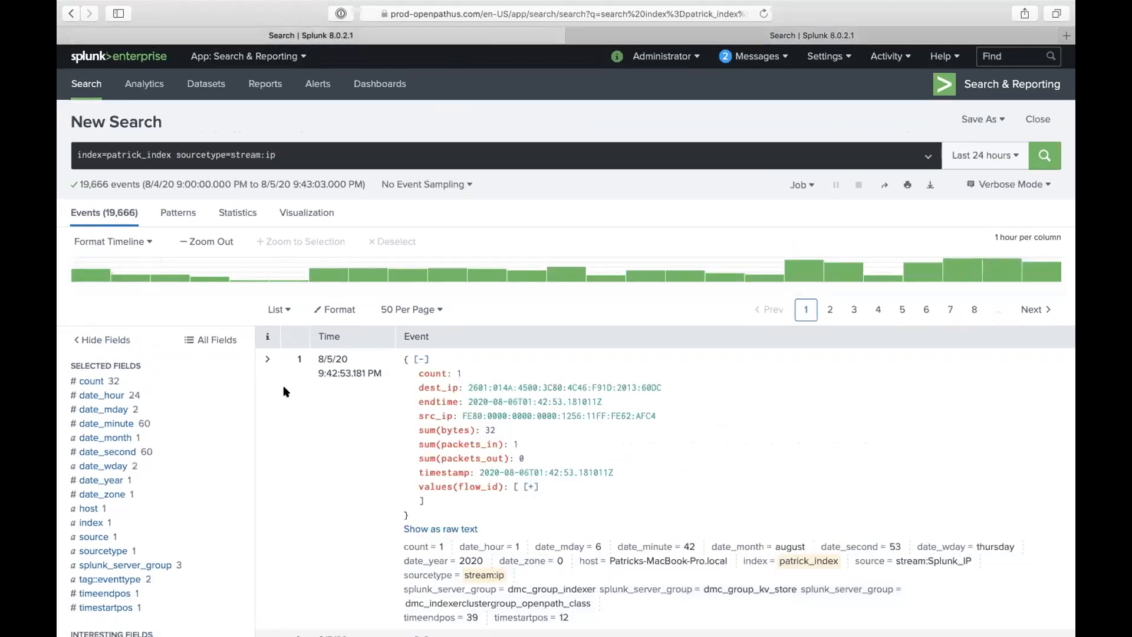
scroll(283, 384, "down", 5)
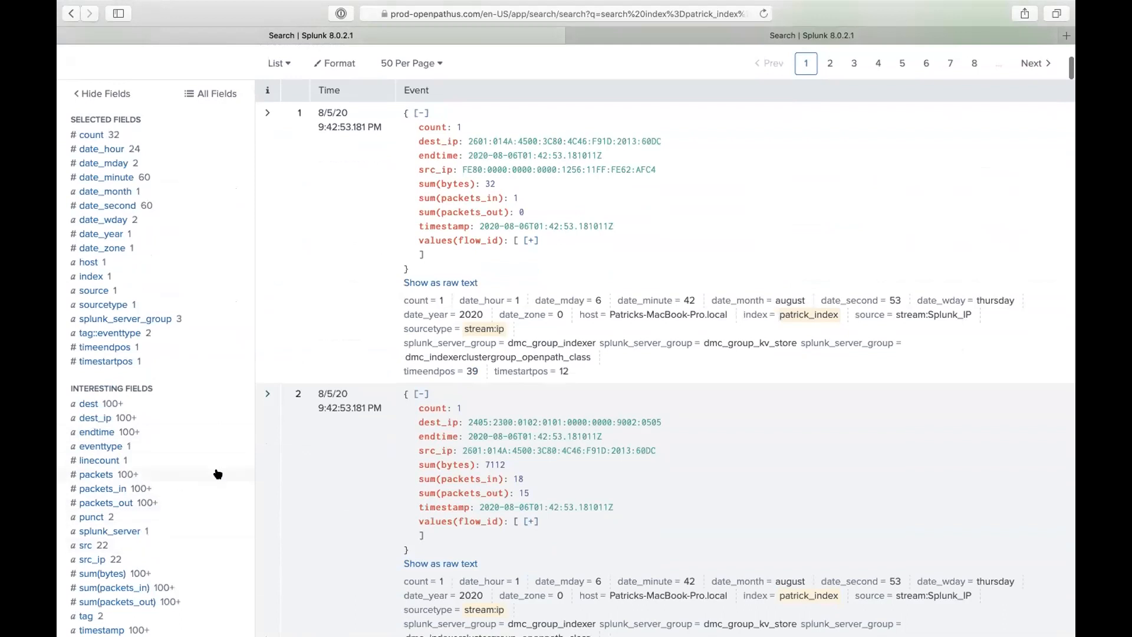
scroll(110, 536, "down", 2)
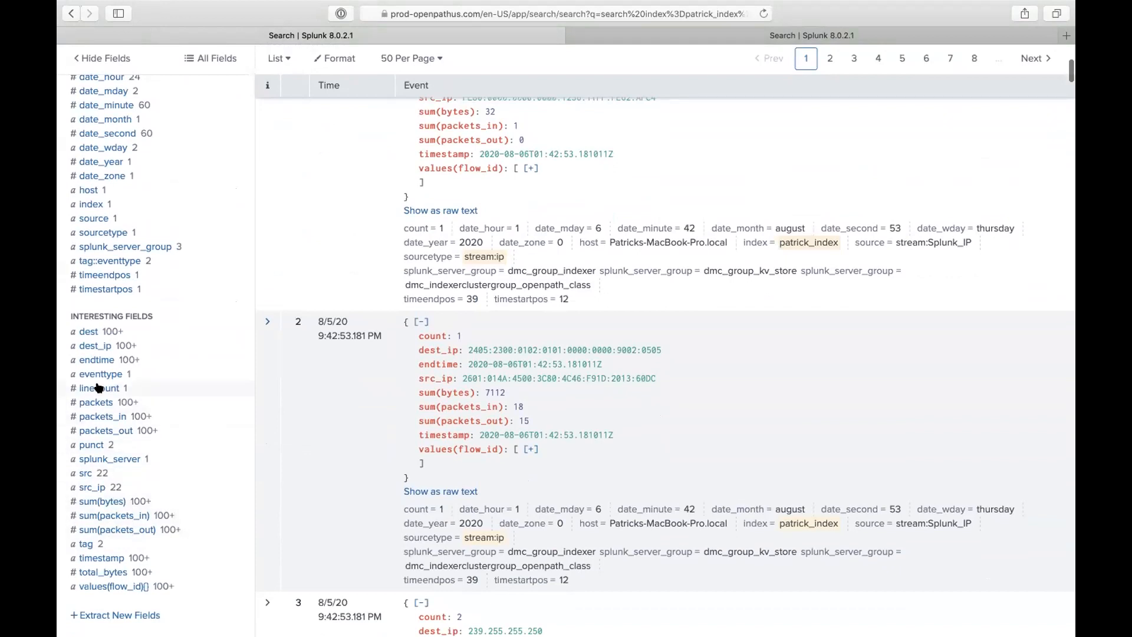
left_click(656, 33)
scroll(148, 519, "down", 4)
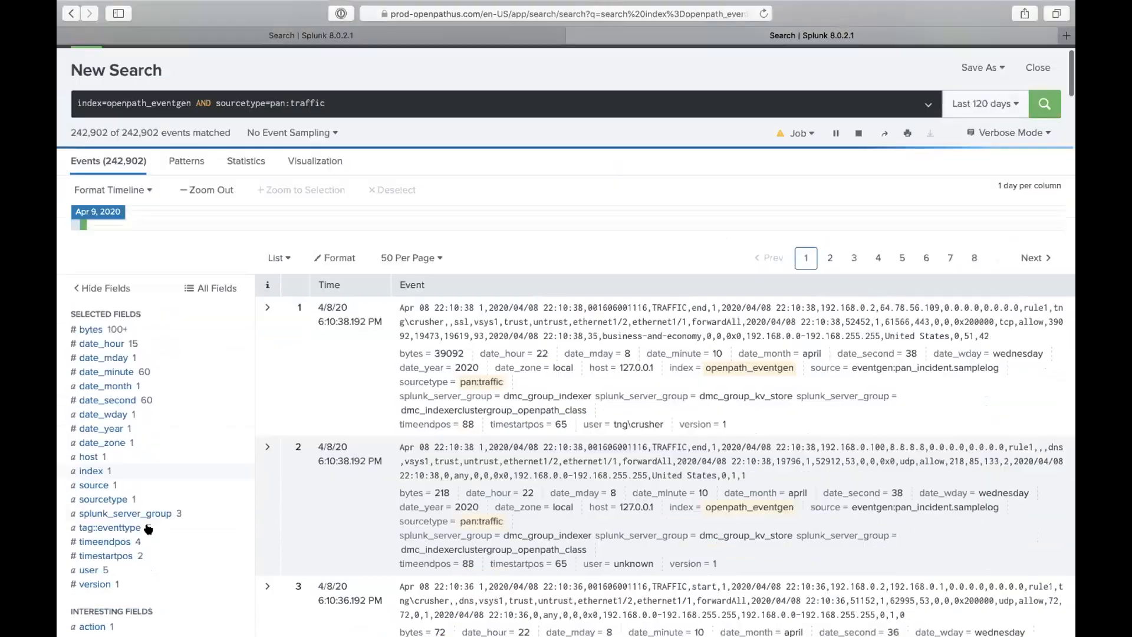
scroll(148, 529, "down", 10)
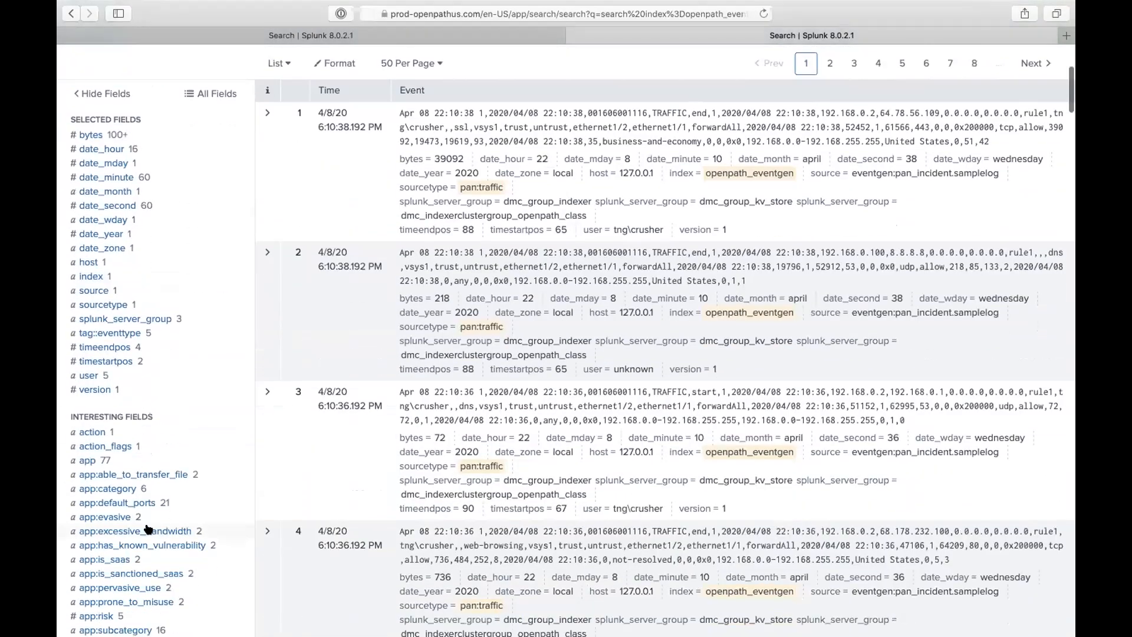
scroll(148, 529, "down", 2)
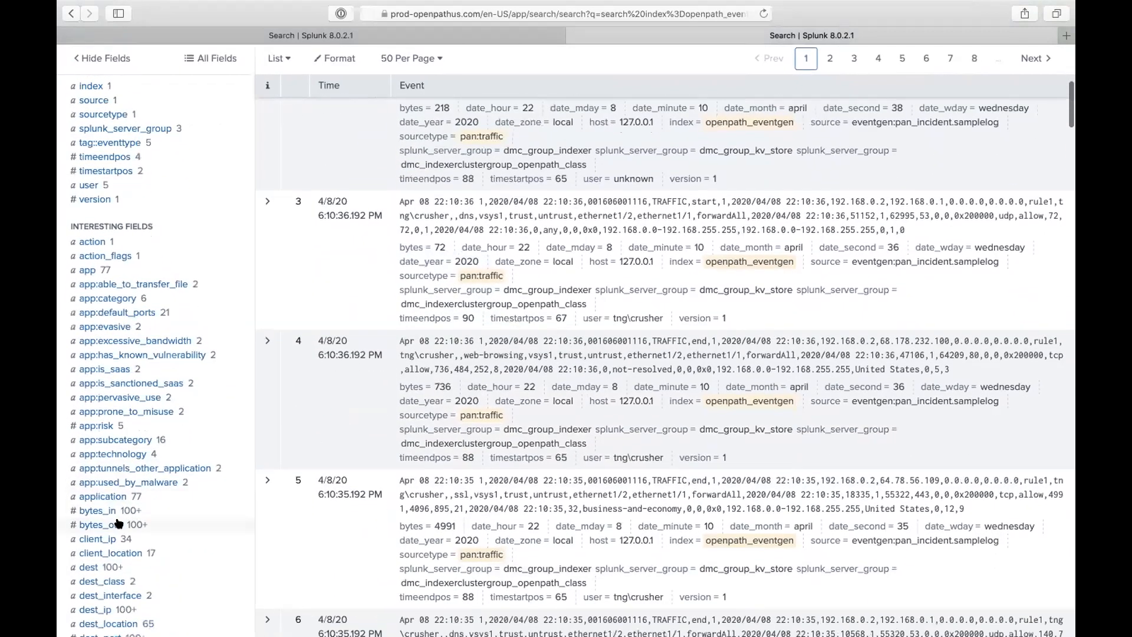
left_click(114, 510)
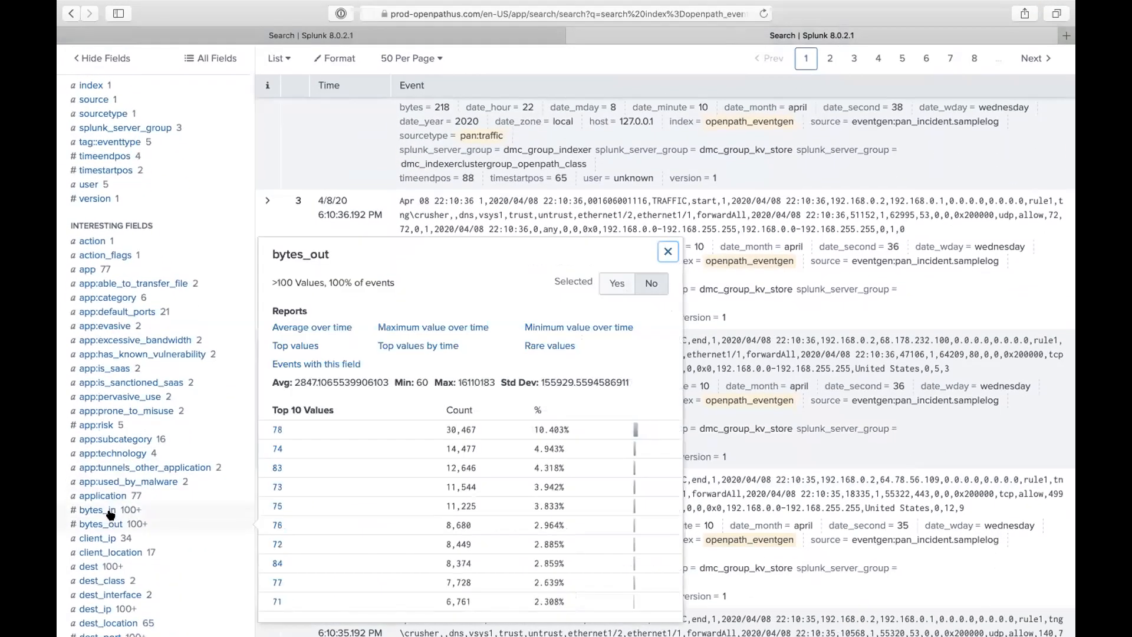
left_click(107, 525)
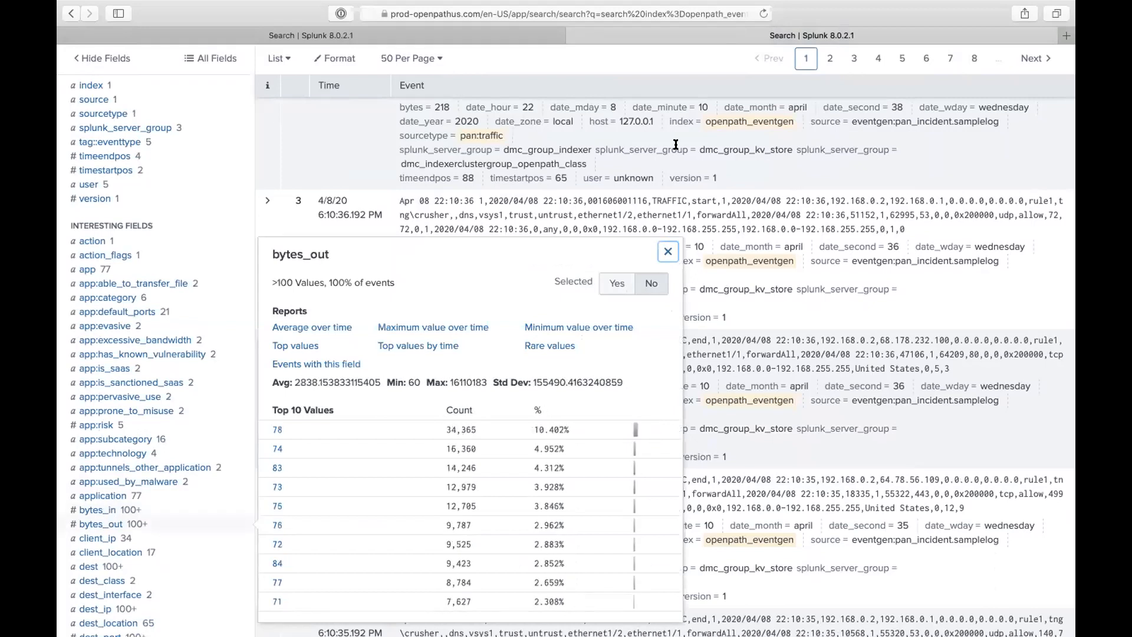
scroll(954, 83, "up", 5)
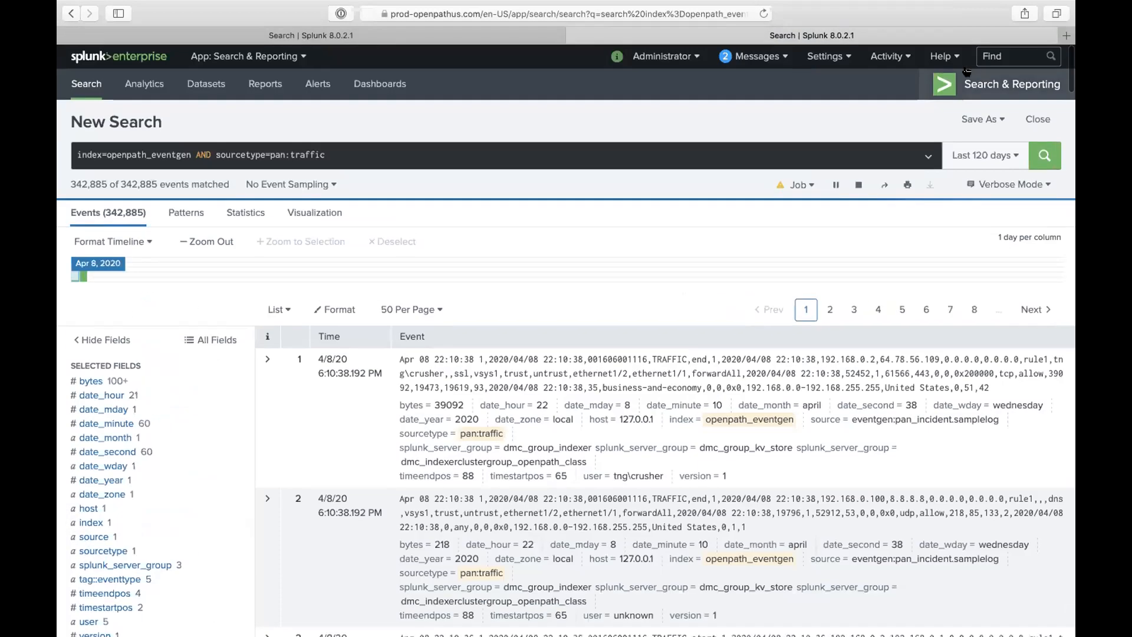
- Open Settings > Fields in a new tab and go to Field aliases
left_click(825, 56)
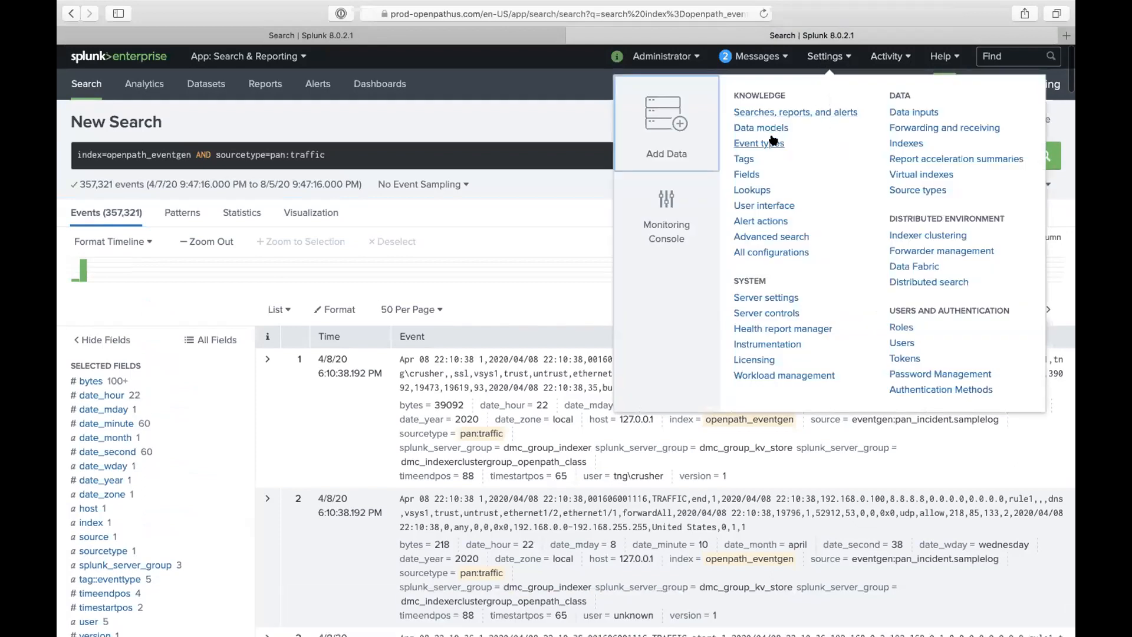
right_click(747, 173)
left_click(816, 177)
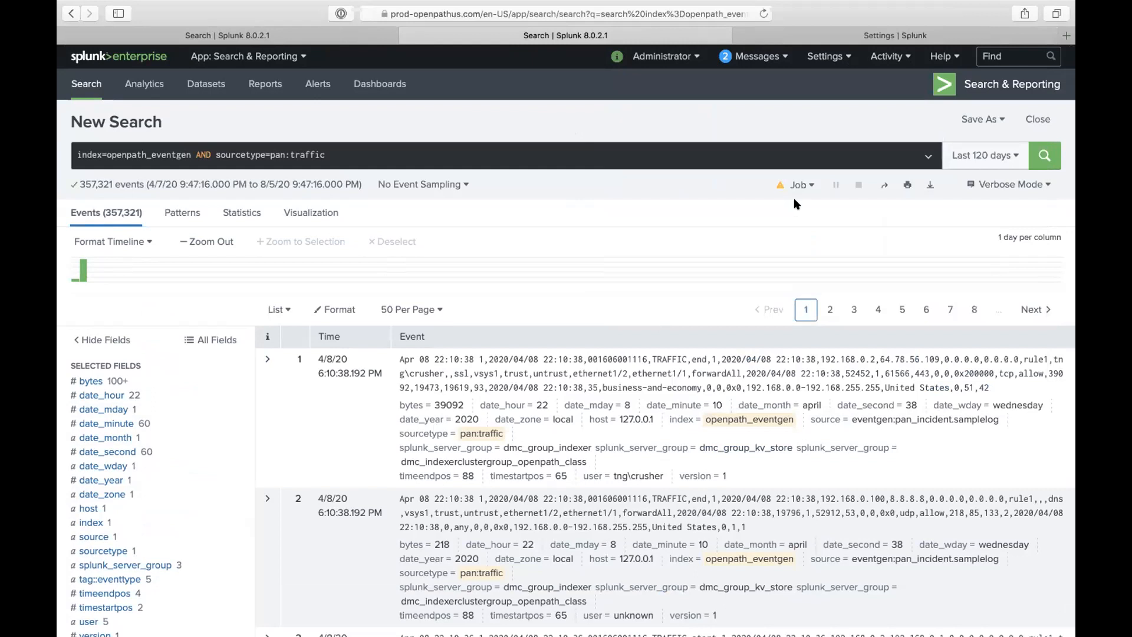
left_click(824, 35)
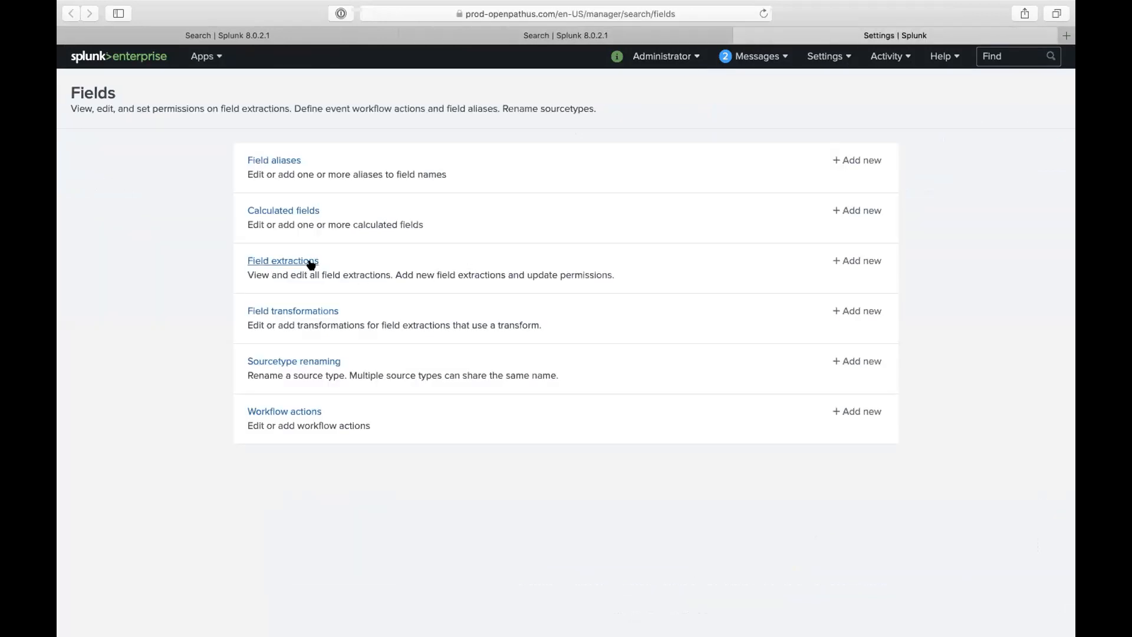
left_click(289, 161)
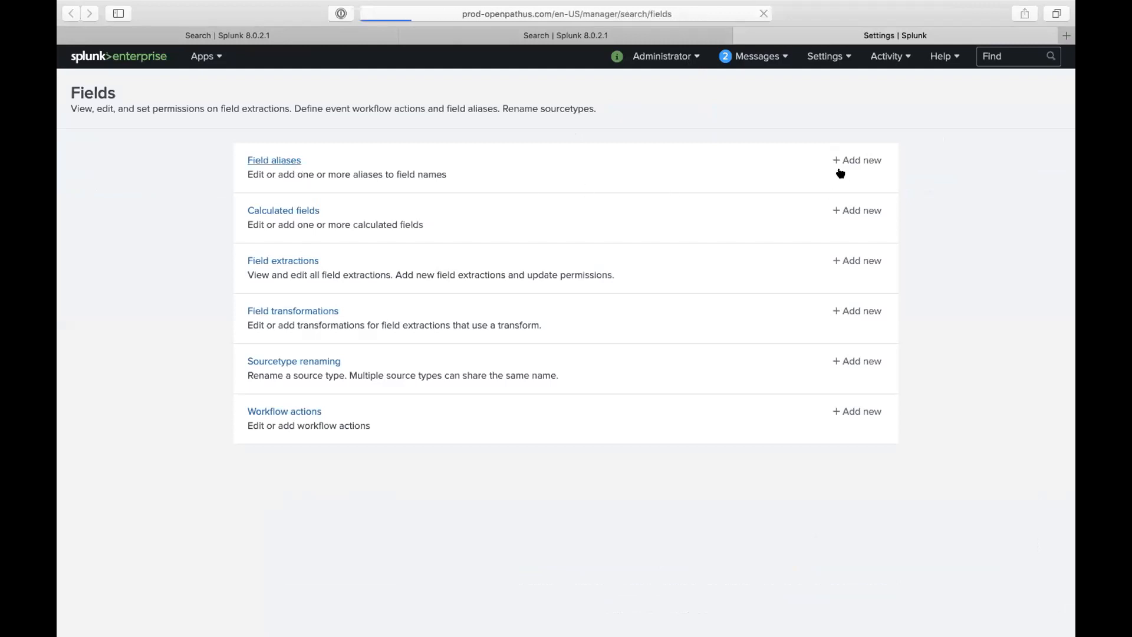
- Start a new field alias named palo_alto_alias with destination app front_end_app, applied to sourcetype
left_click(1011, 91)
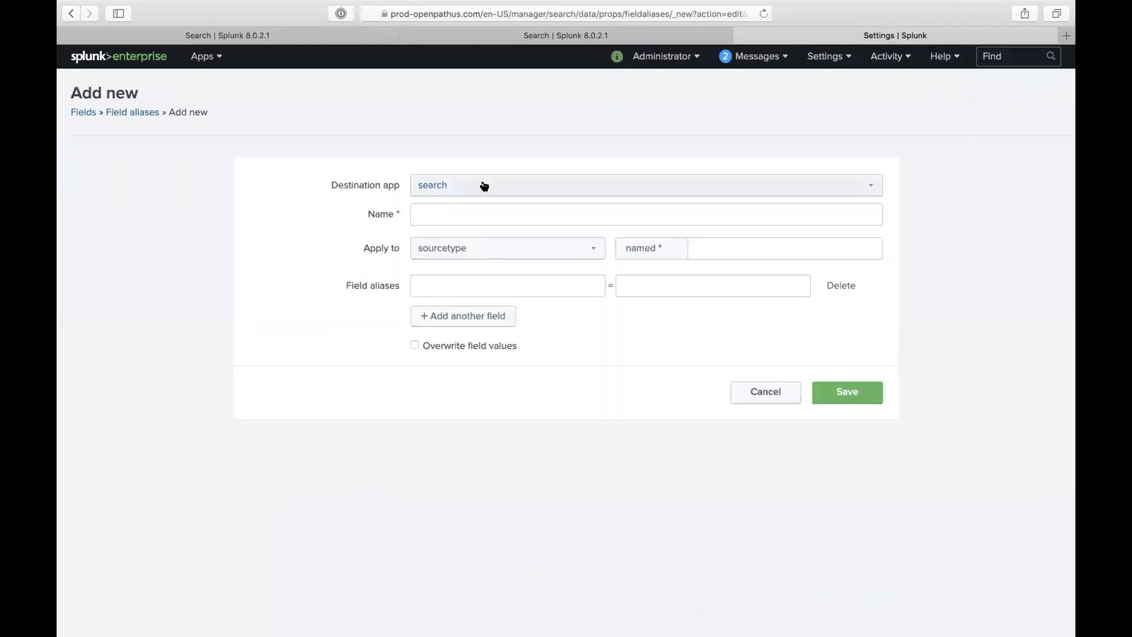
left_click(474, 185)
scroll(468, 112, "up", 4)
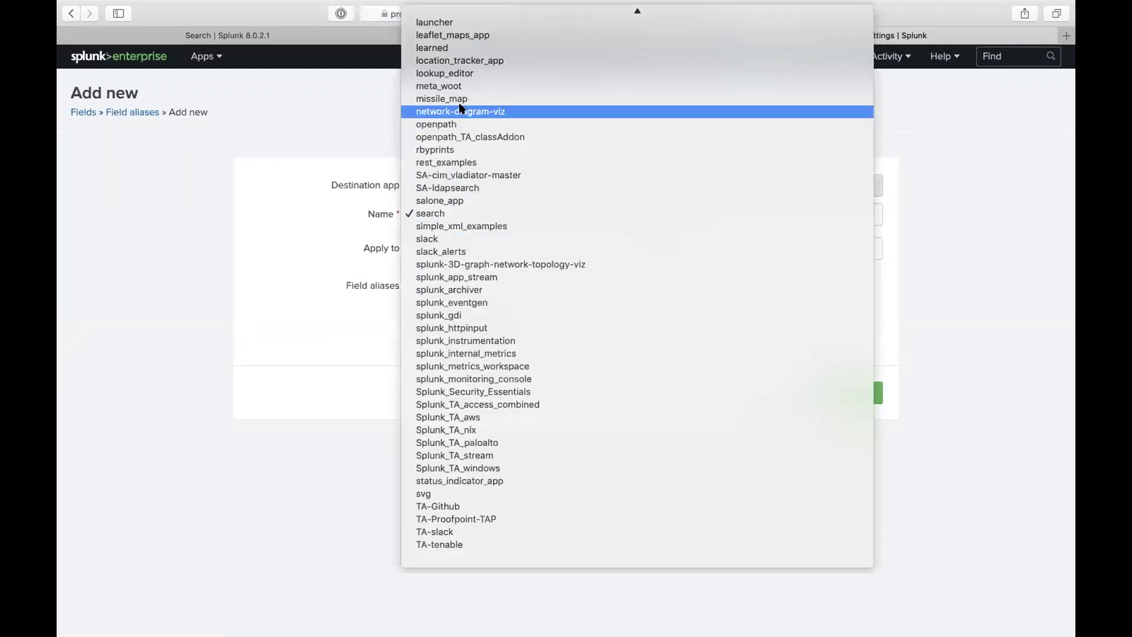
scroll(468, 108, "up", 2)
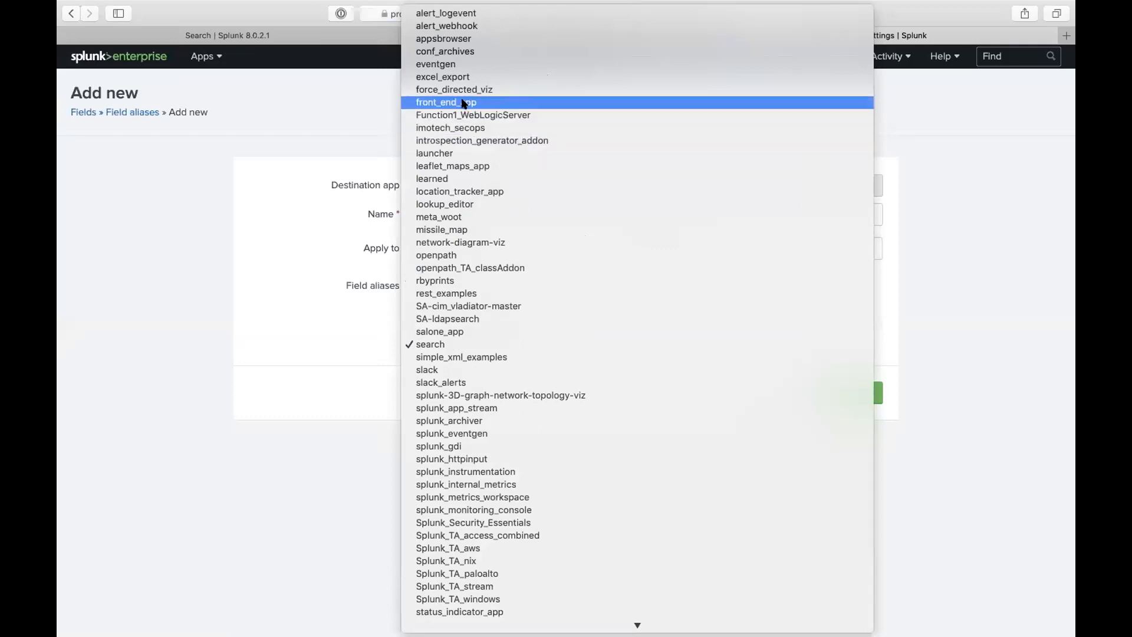
key("Escape")
left_click(460, 212)
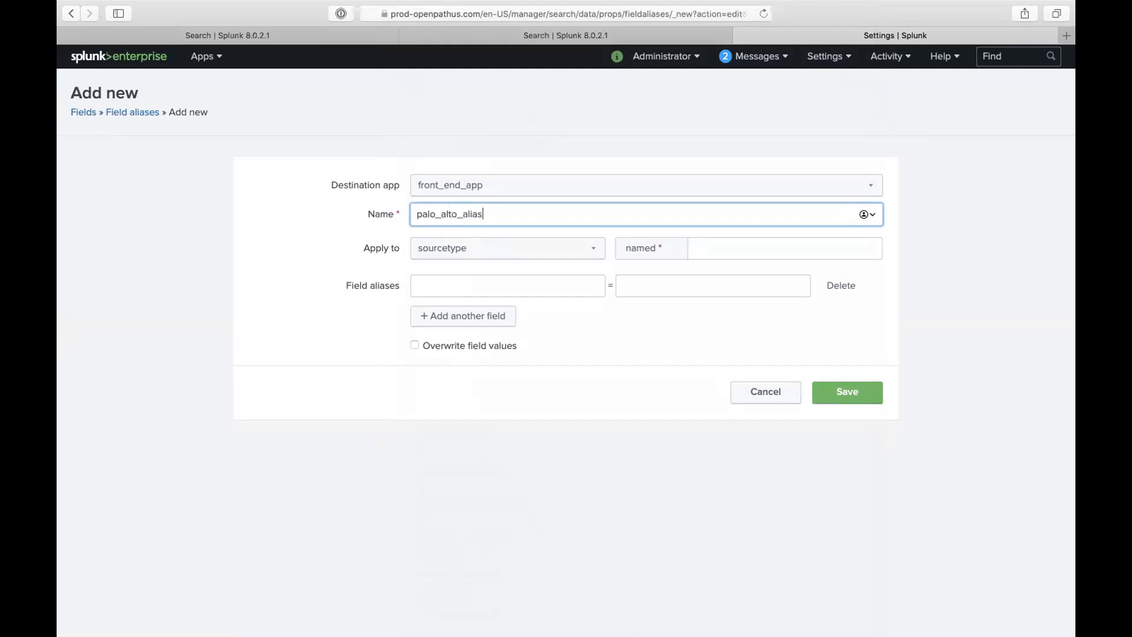
left_click(702, 246)
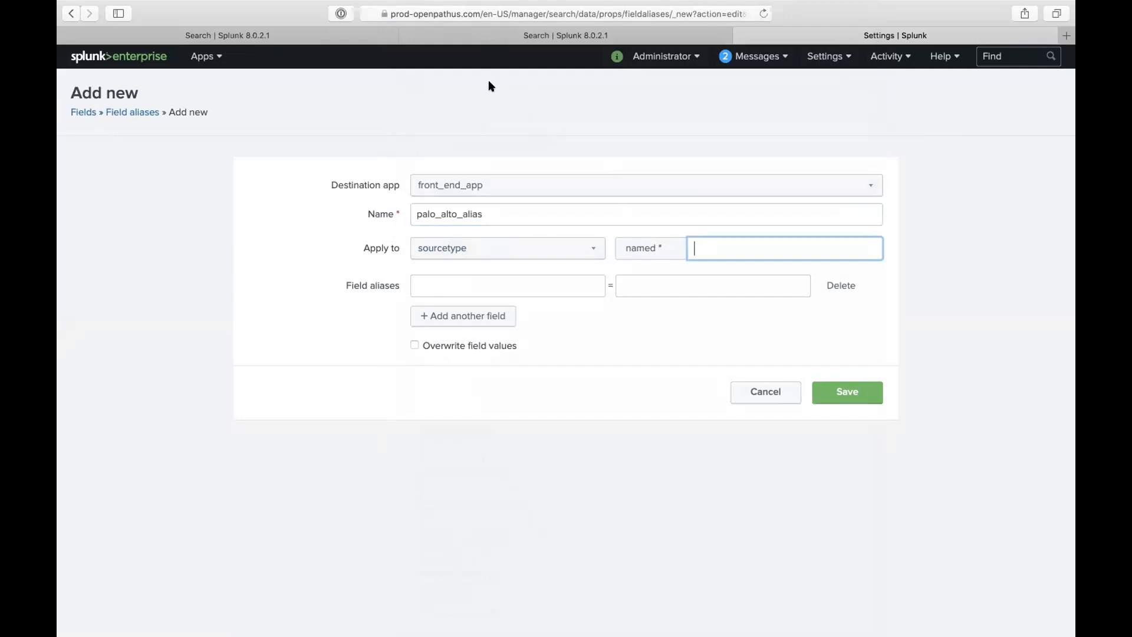
- Apply the alias to sourcetype pan:traffic, confirming the name in the search results tab
left_click(550, 246)
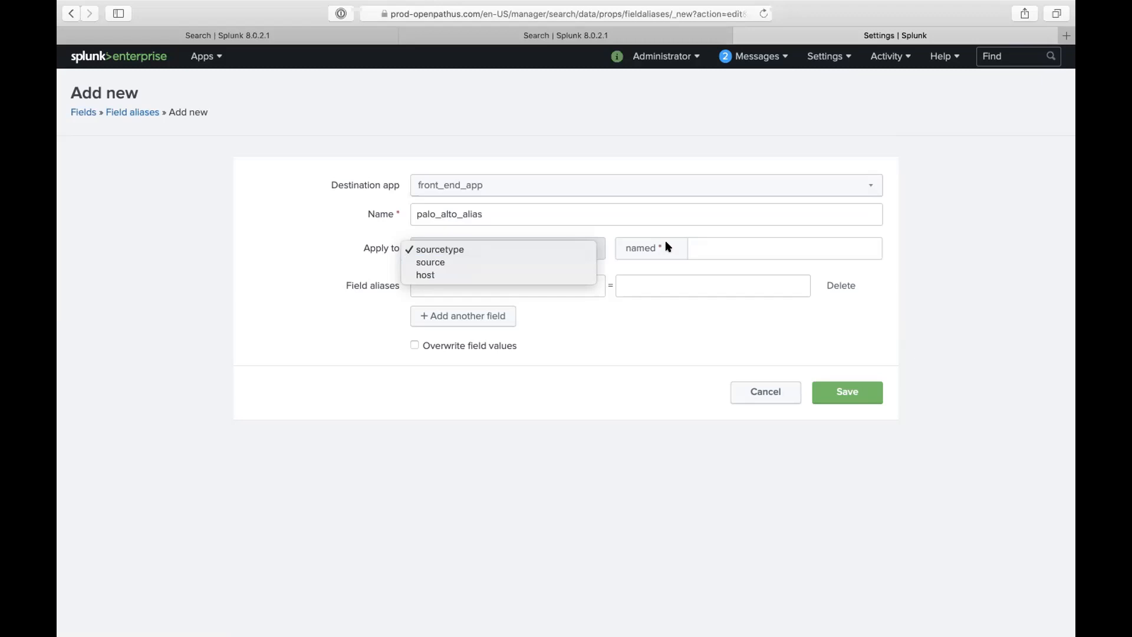
left_click(714, 247)
left_click(715, 247)
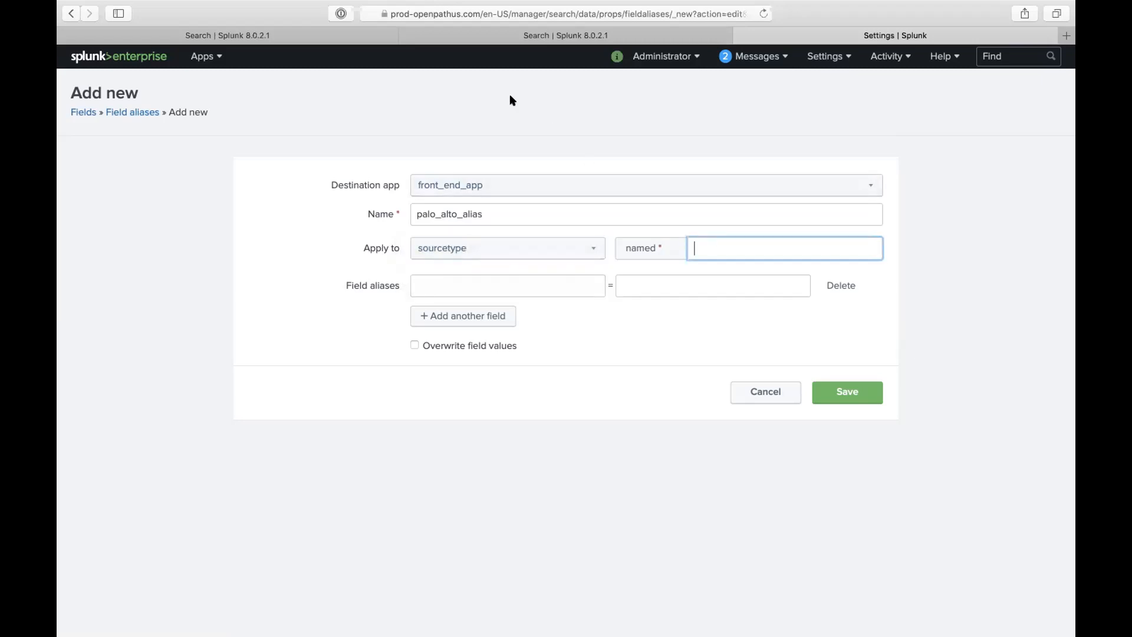
left_click(334, 36)
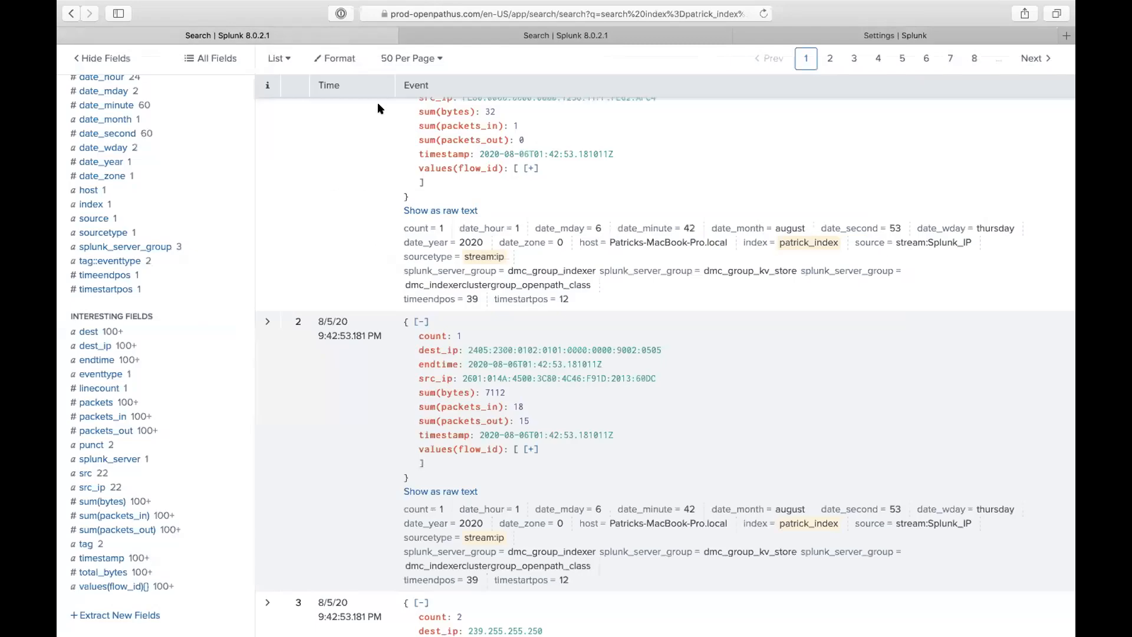
left_click(510, 31)
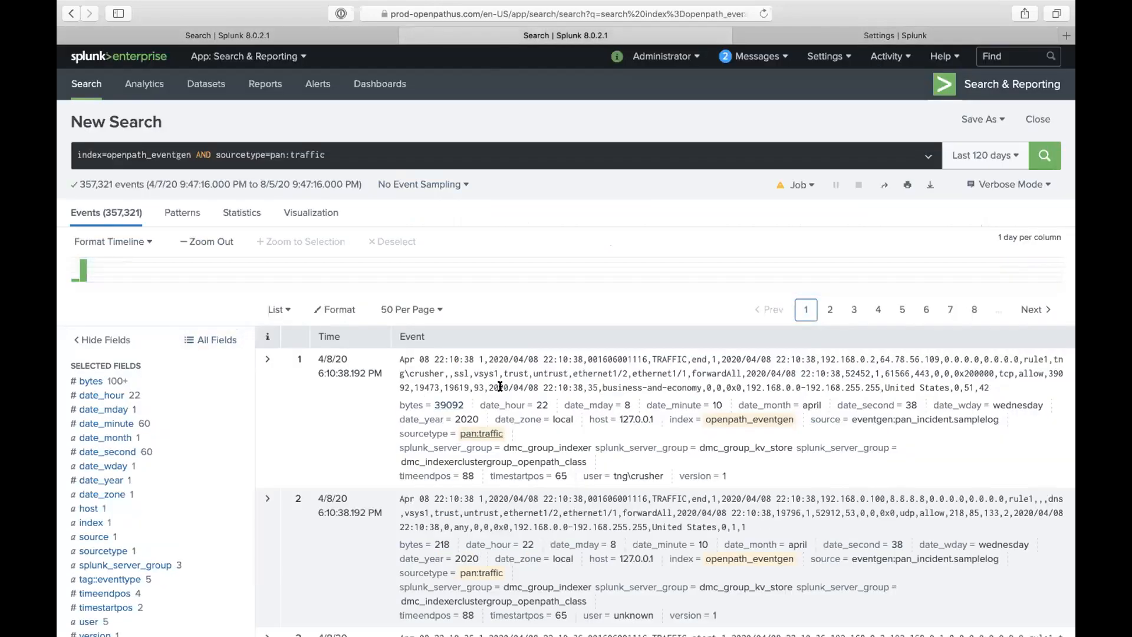
left_click(766, 35)
type("pan:traffic")
- Alias bytes_in to packets_in, checking field names in the search tabs
left_click(529, 287)
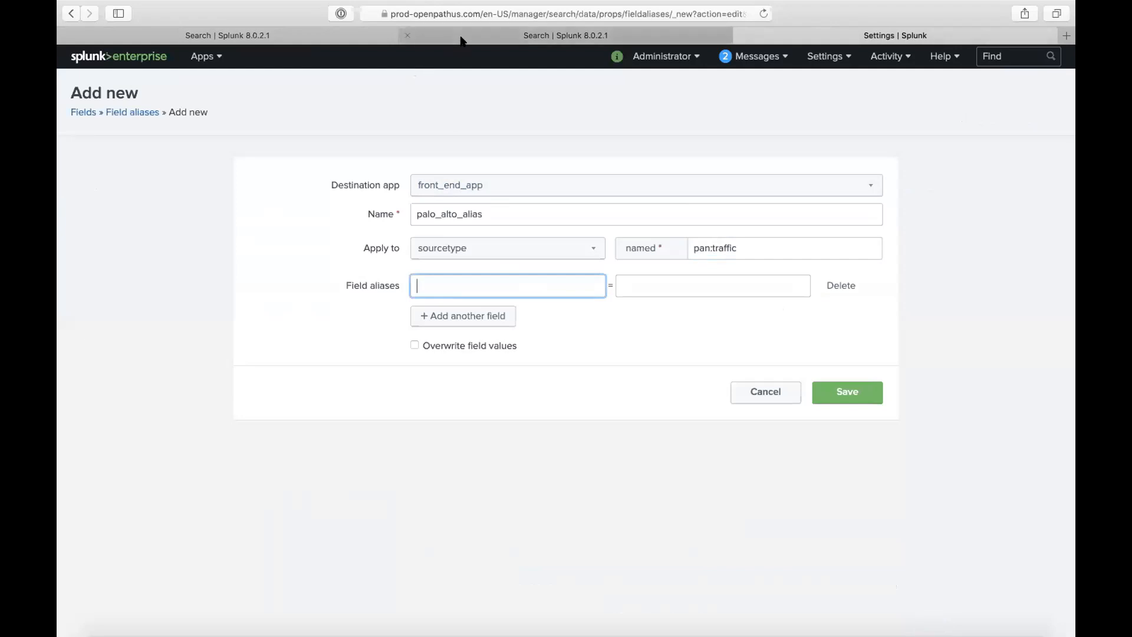
left_click(463, 37)
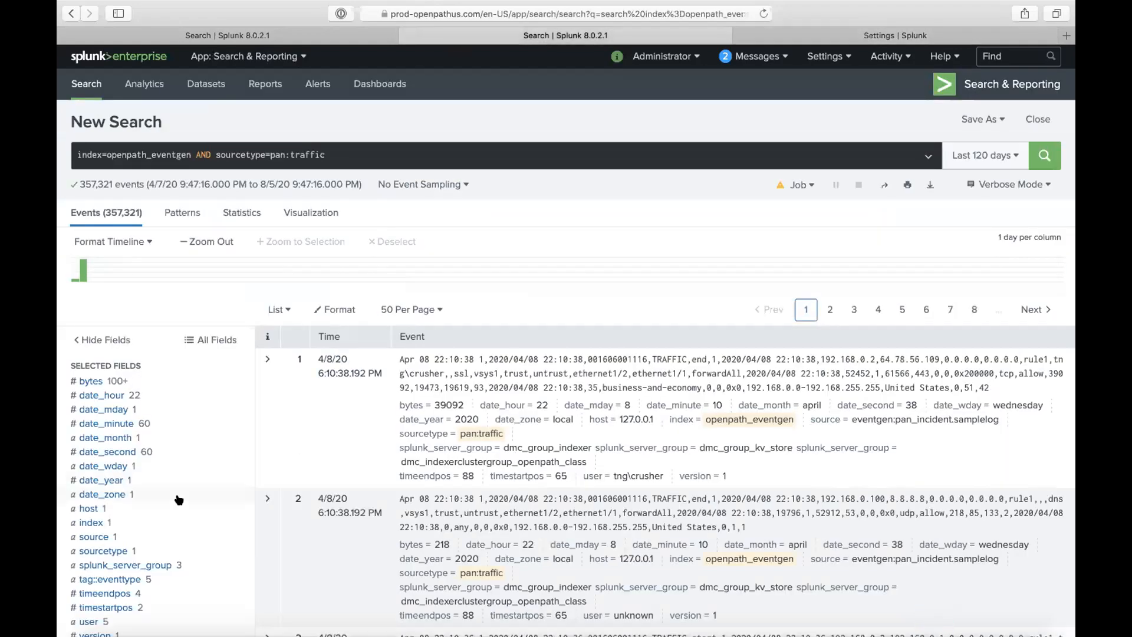
scroll(178, 498, "down", 7)
scroll(177, 498, "down", 1)
scroll(136, 525, "down", 3)
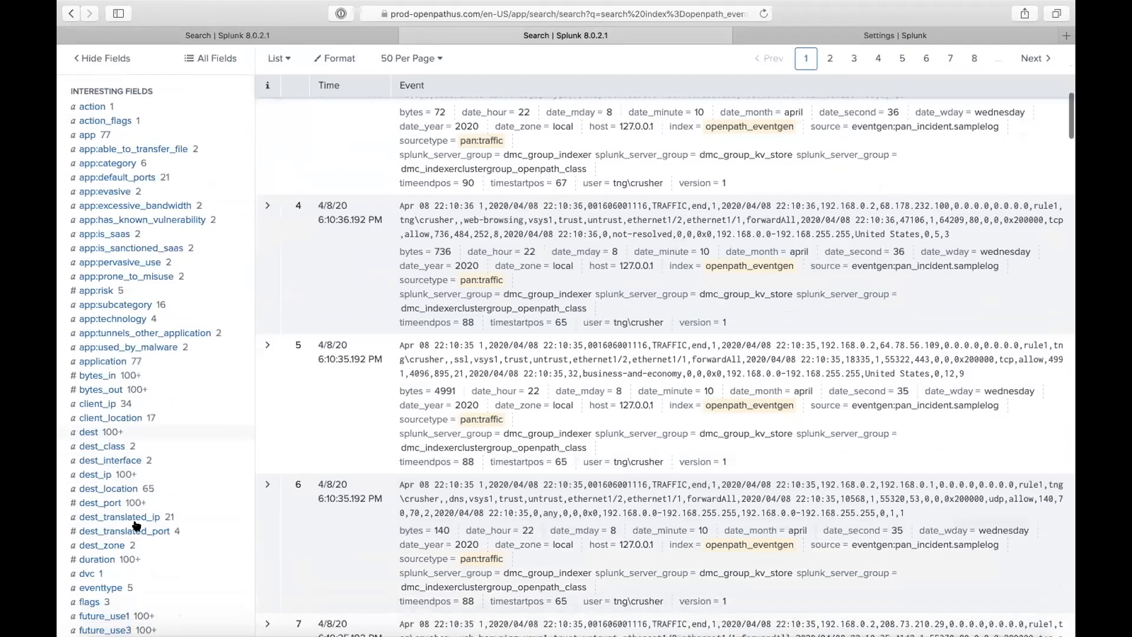
left_click(790, 37)
type("bytes_in")
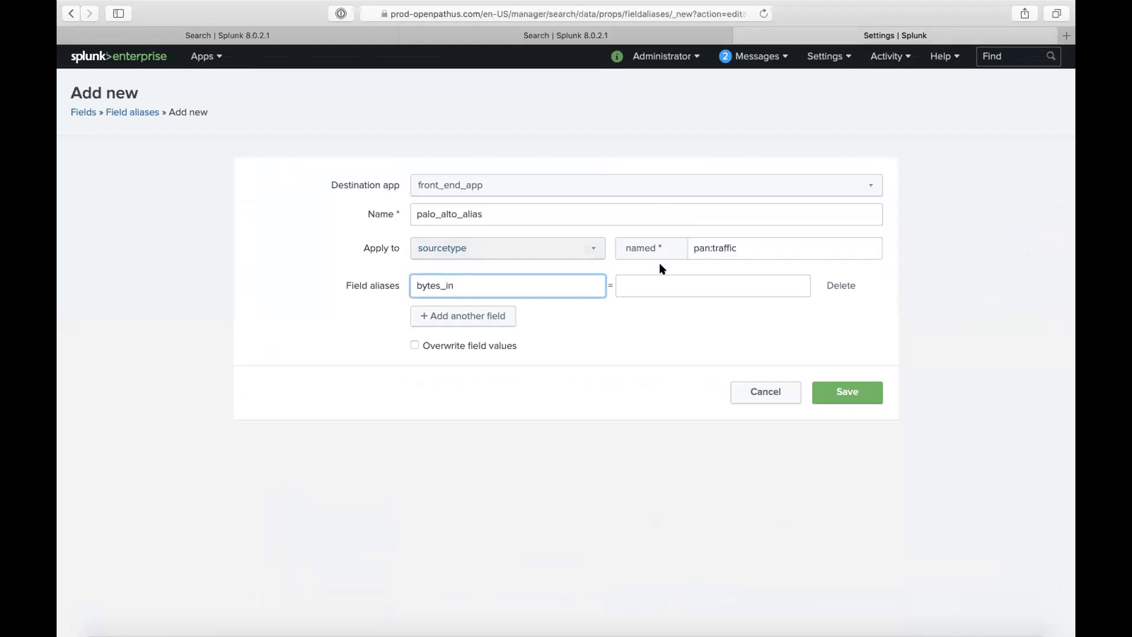
left_click(673, 281)
type("packets")
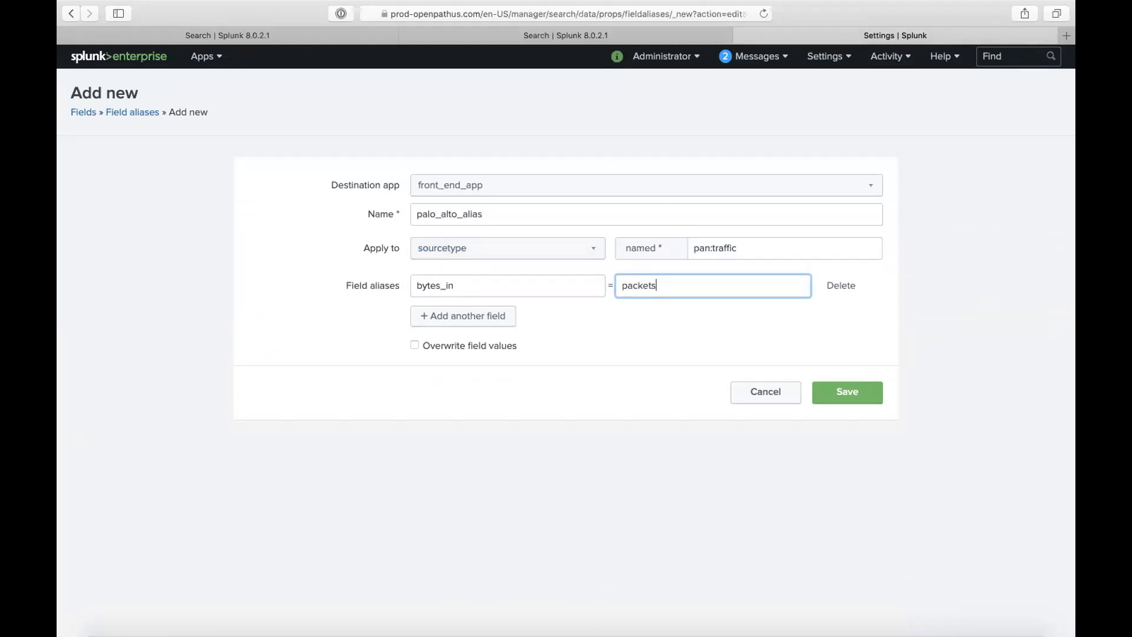
left_click(283, 35)
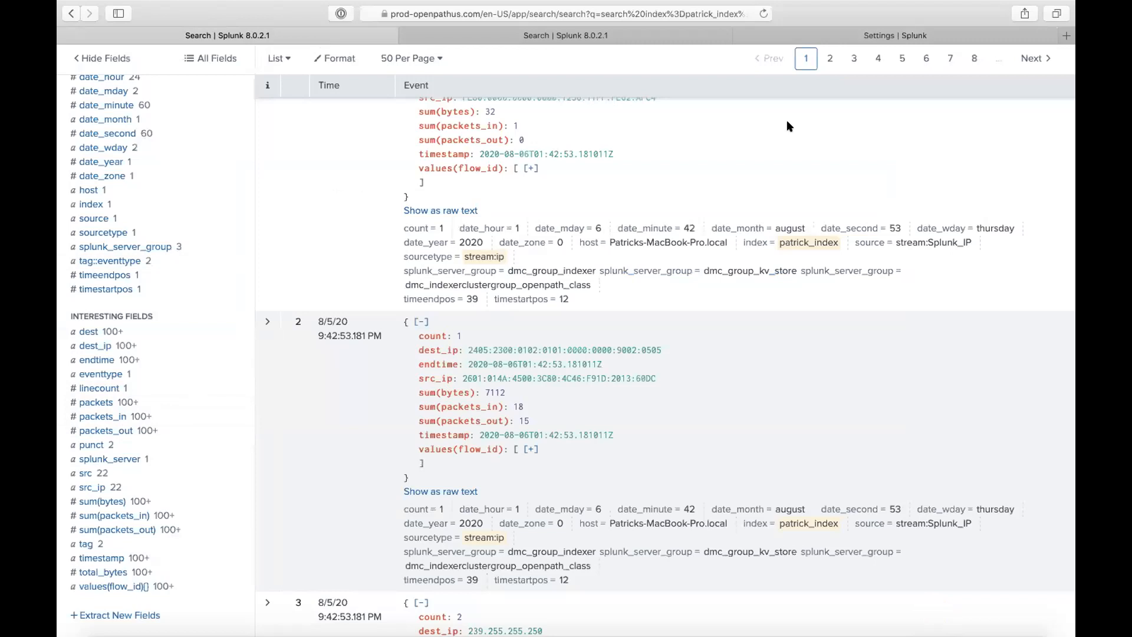
left_click(813, 35)
type("_in")
- Add a second row aliasing bytes_out to packets_out and save the alias
left_click(480, 315)
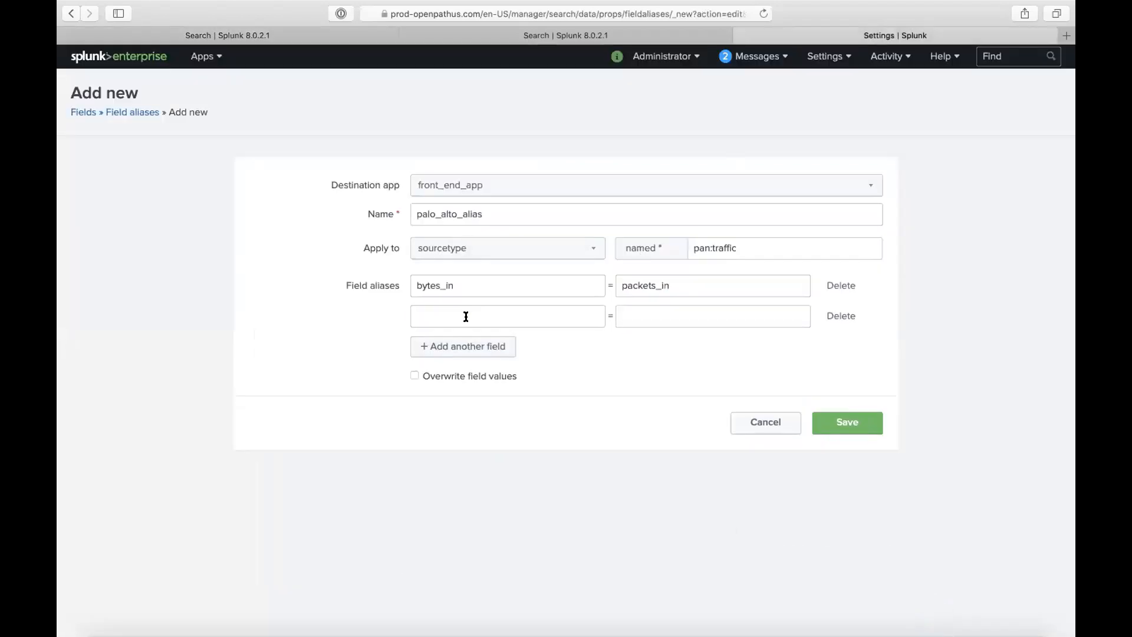
type("byte")
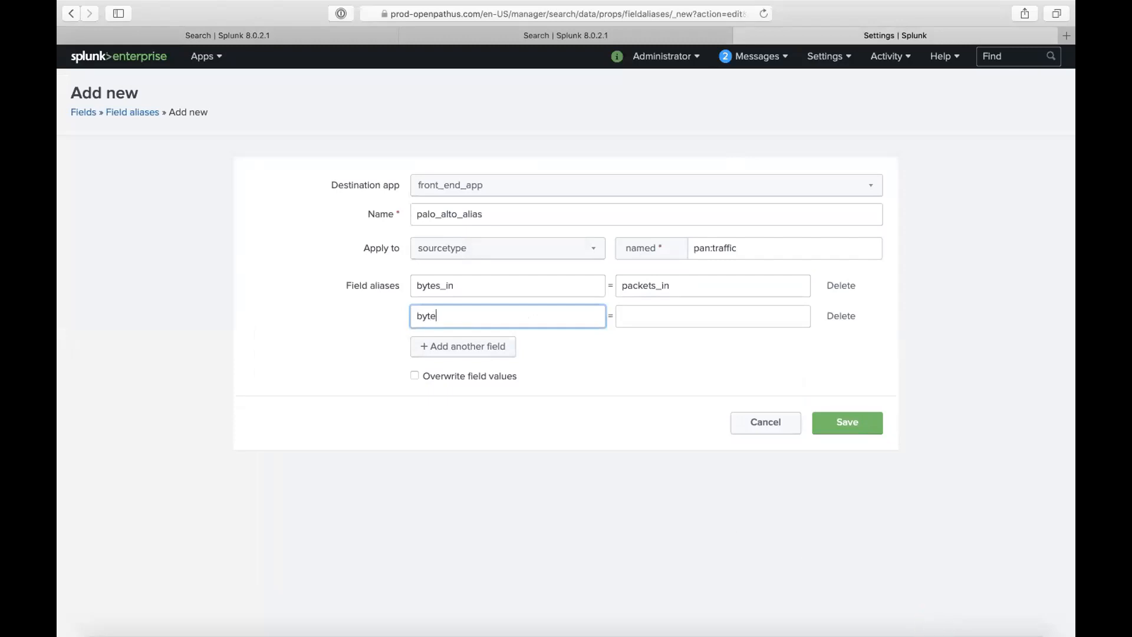
type("s_out")
left_click(652, 305)
type("packets_")
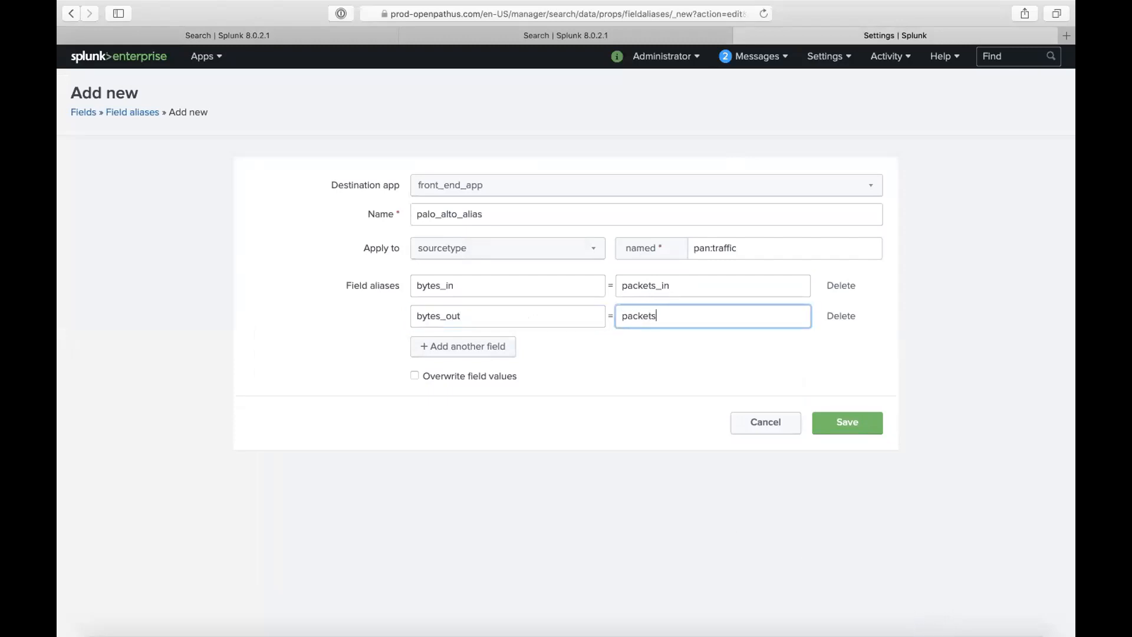
type("out")
left_click(839, 416)
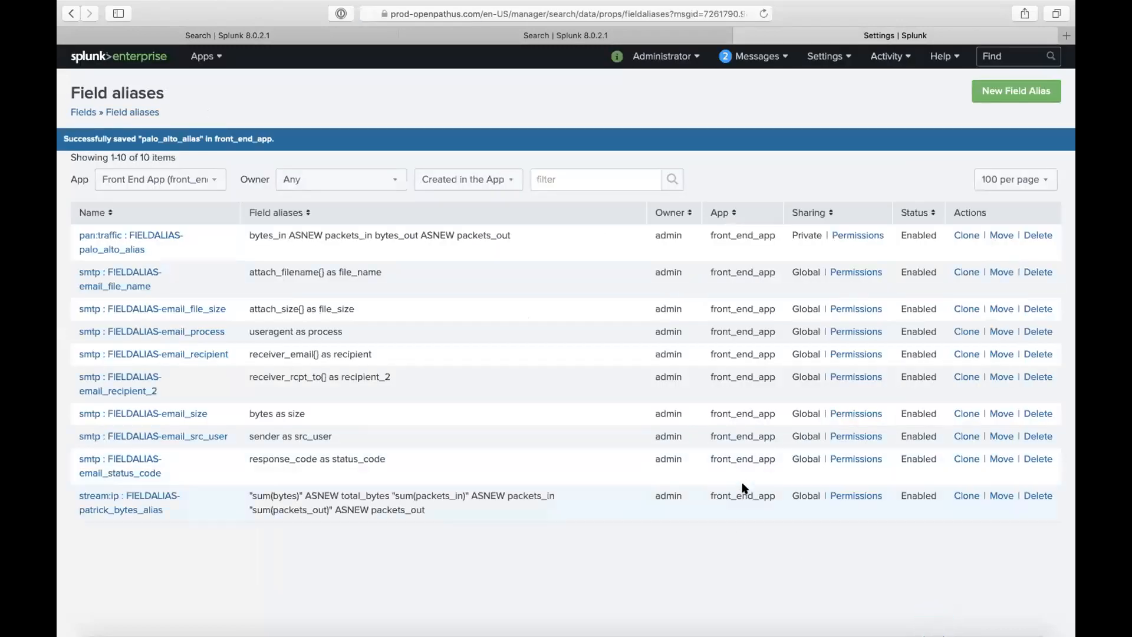
- Share palo_alto_alias to All apps (system): Everyone read, admin and modified_admin write, then save
left_click(855, 235)
left_click(256, 243)
left_click(419, 324)
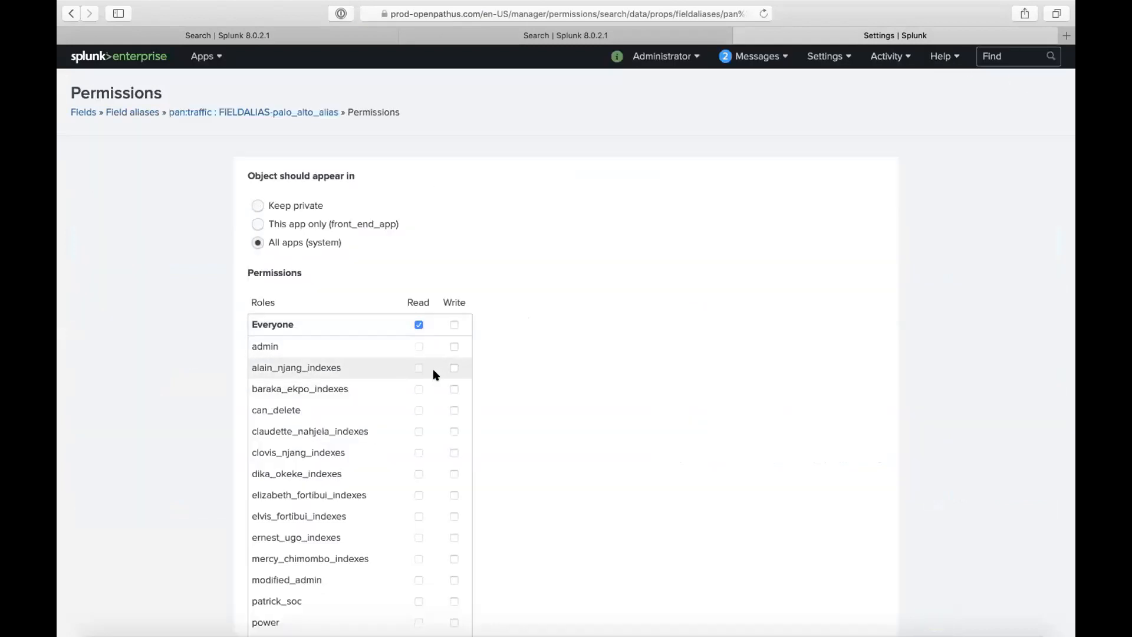
scroll(409, 533, "down", 3)
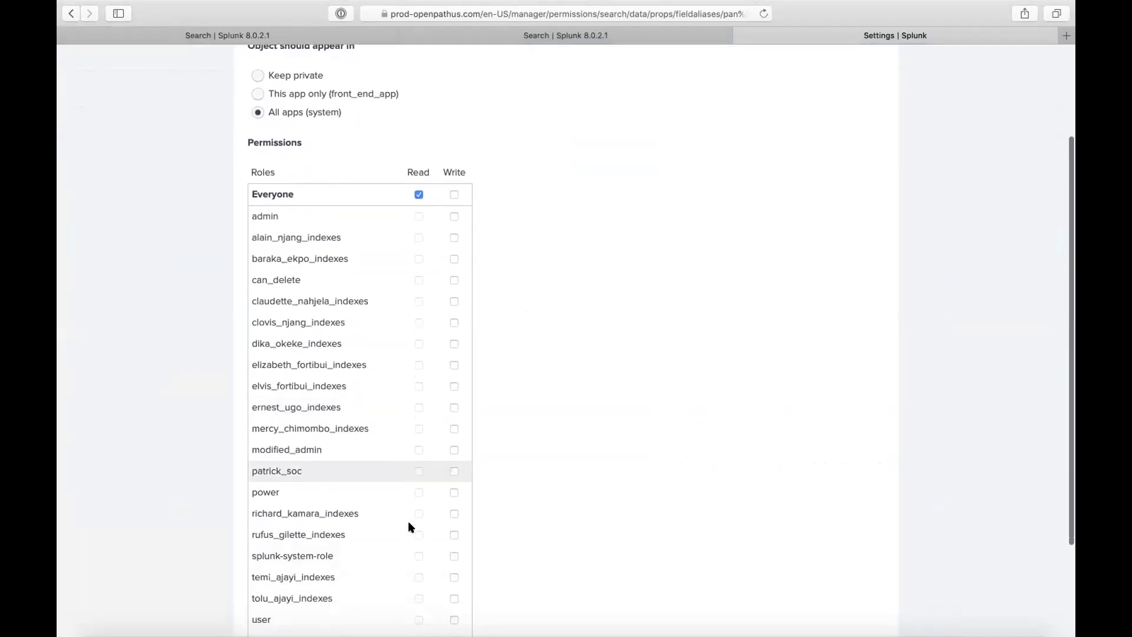
left_click(454, 216)
scroll(432, 330, "down", 3)
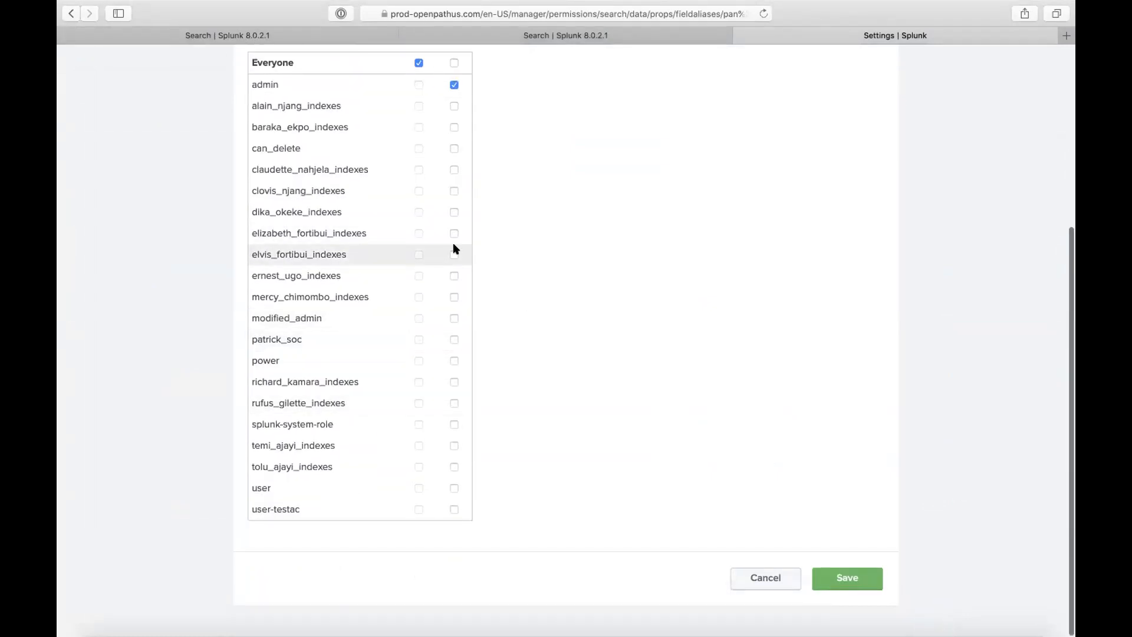
scroll(422, 283, "up", 1)
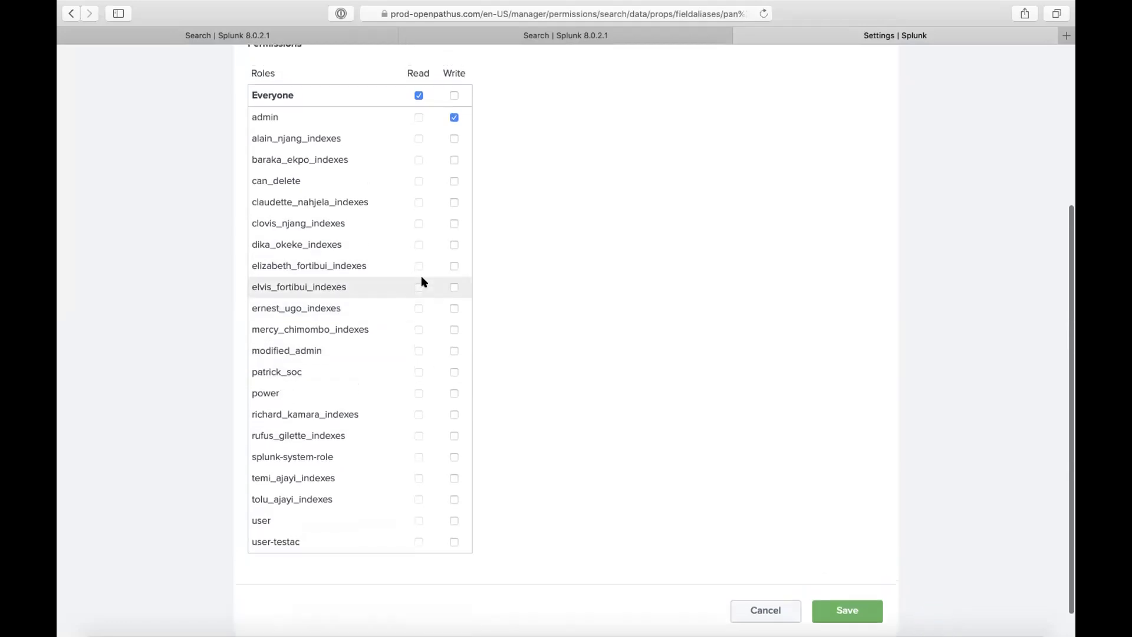
left_click(453, 351)
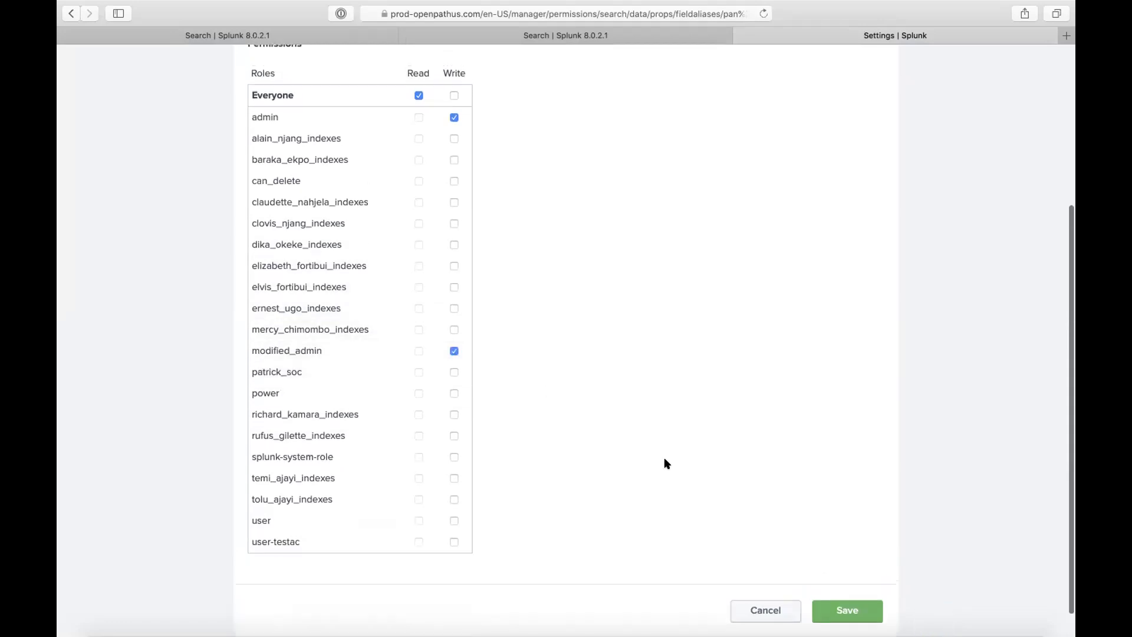
scroll(664, 458, "down", 1)
left_click(852, 574)
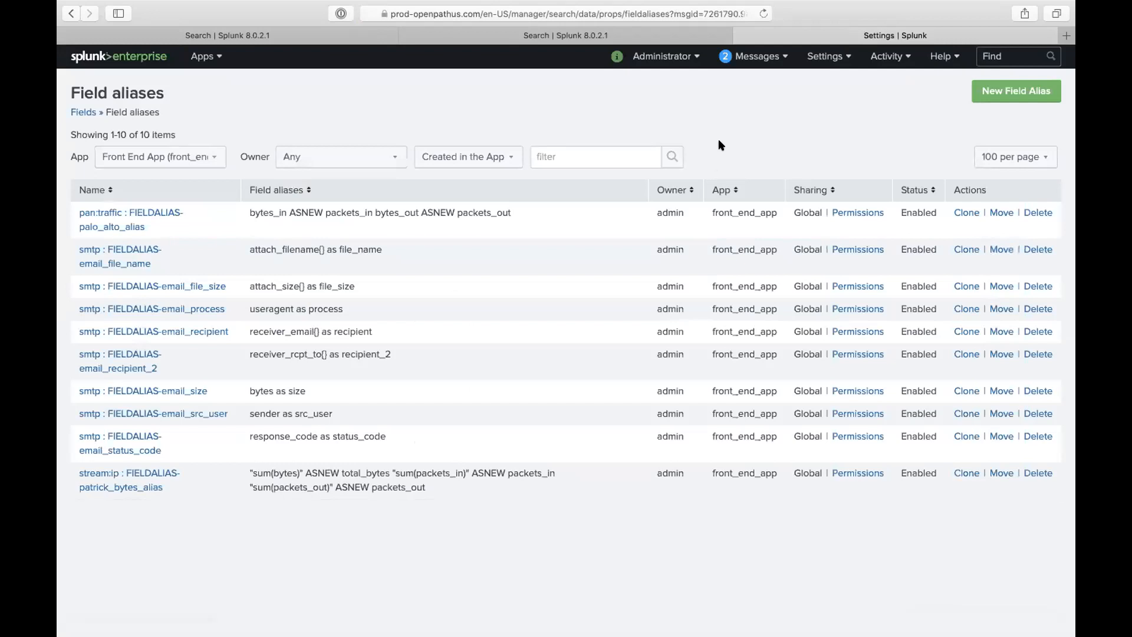
- Edit the page address and close the leftover pan:traffic and other search tabs
left_click(670, 58)
left_click(607, 14)
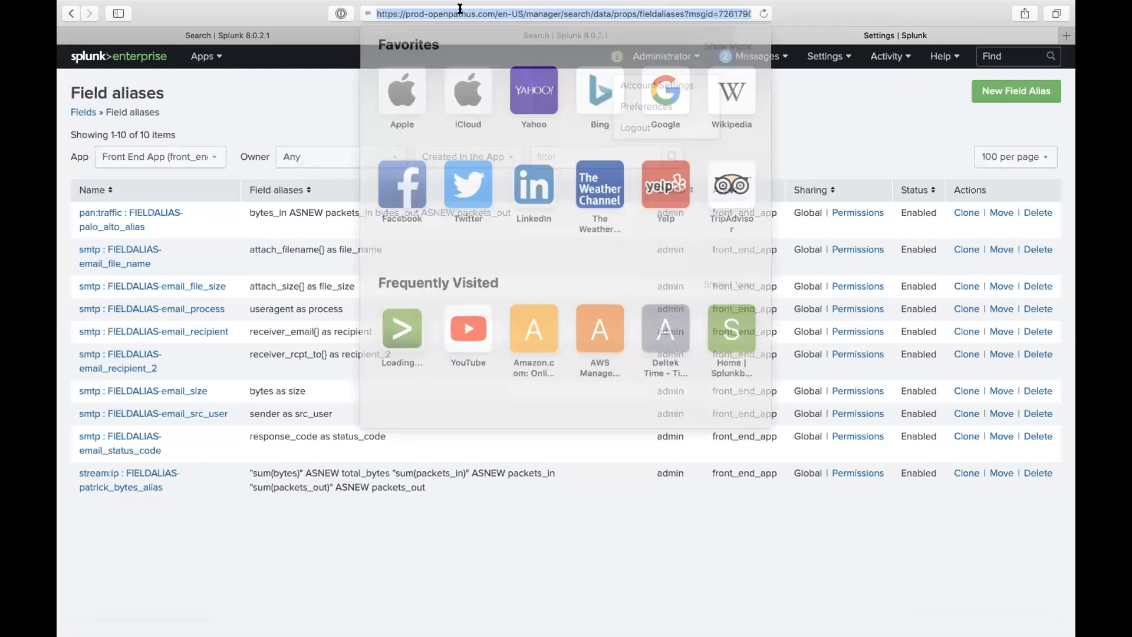
left_click(480, 12)
left_click_drag(495, 15, 942, 157)
type("\\")
key("BackSpace")
key("Return")
left_click(393, 35)
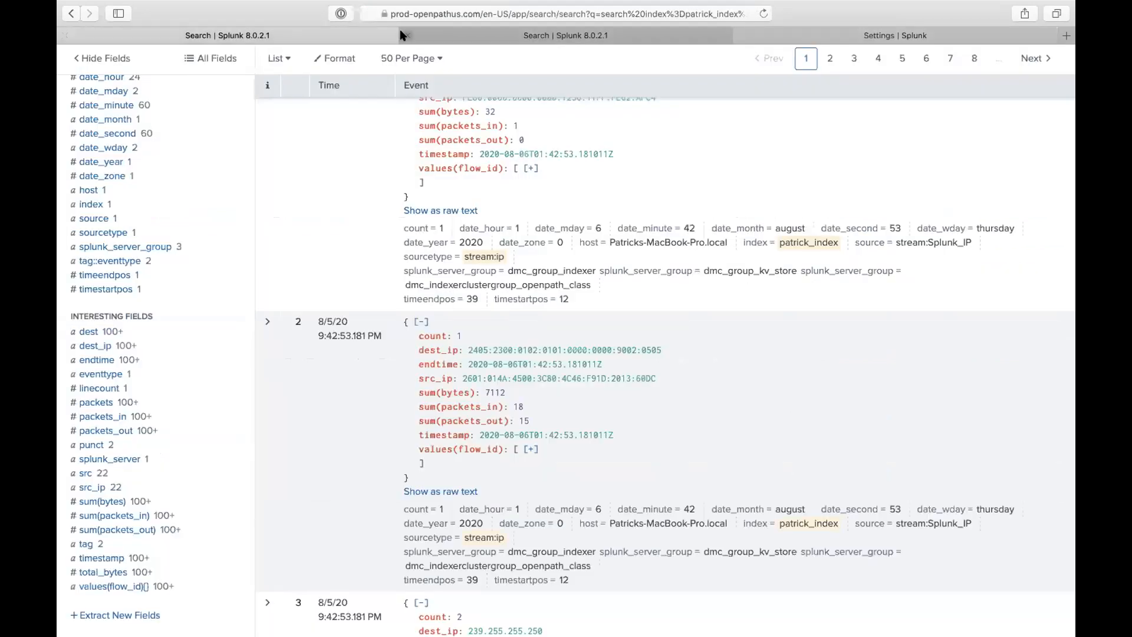
left_click(406, 36)
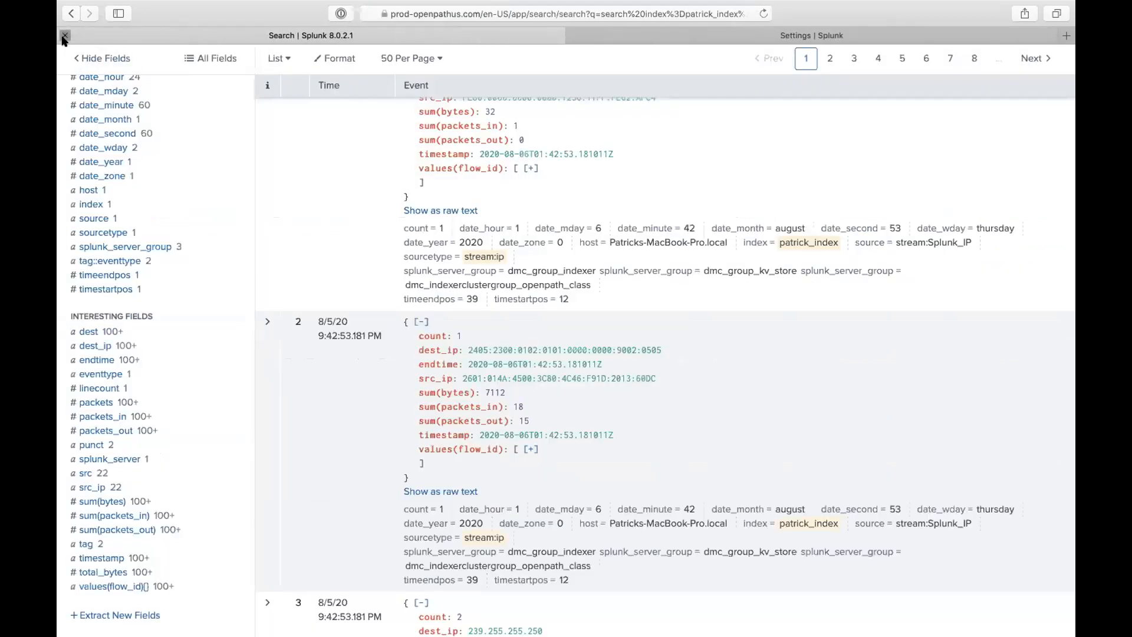
left_click(65, 35)
- Load /debug/refresh and reload all configuration entities until every entity reports OK
left_click(505, 12)
left_click(494, 13)
left_click_drag(529, 12, 1071, 250)
key("BackSpace")
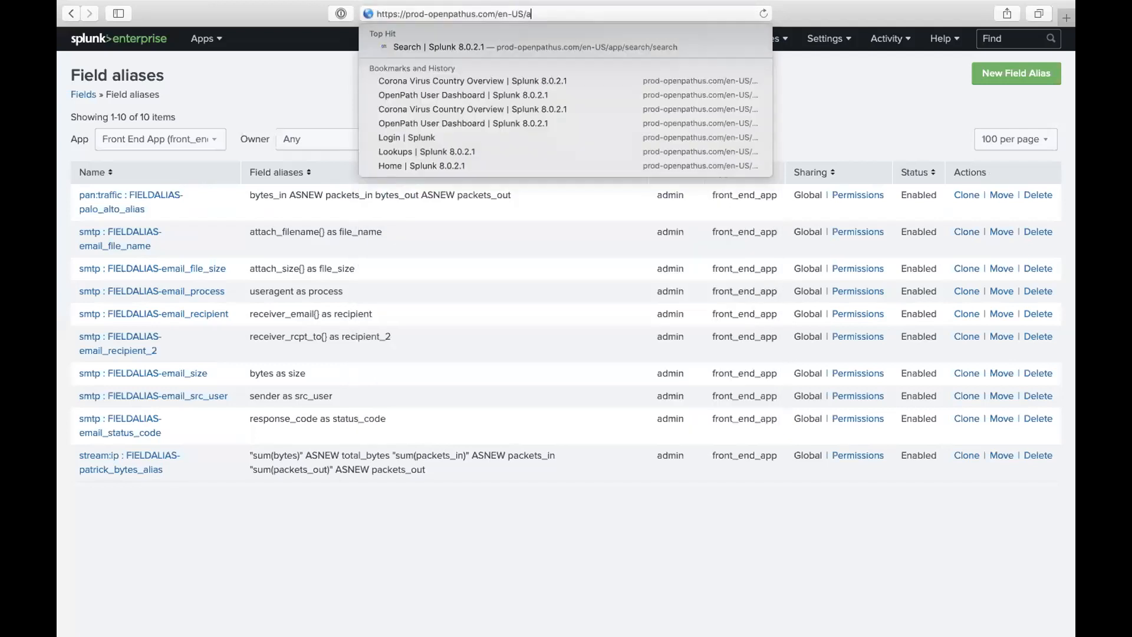
key("BackSpace")
key("BackSpace")
key("BackSpace")
key("BackSpace")
key("BackSpace")
key("BackSpace")
type("de")
key("Return")
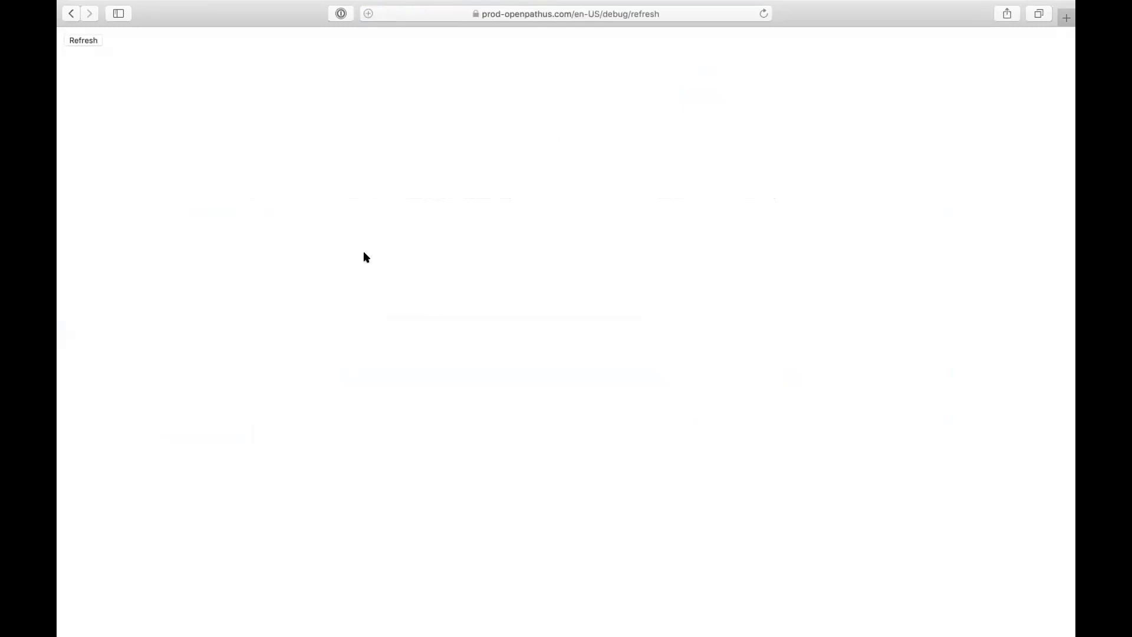
left_click(91, 41)
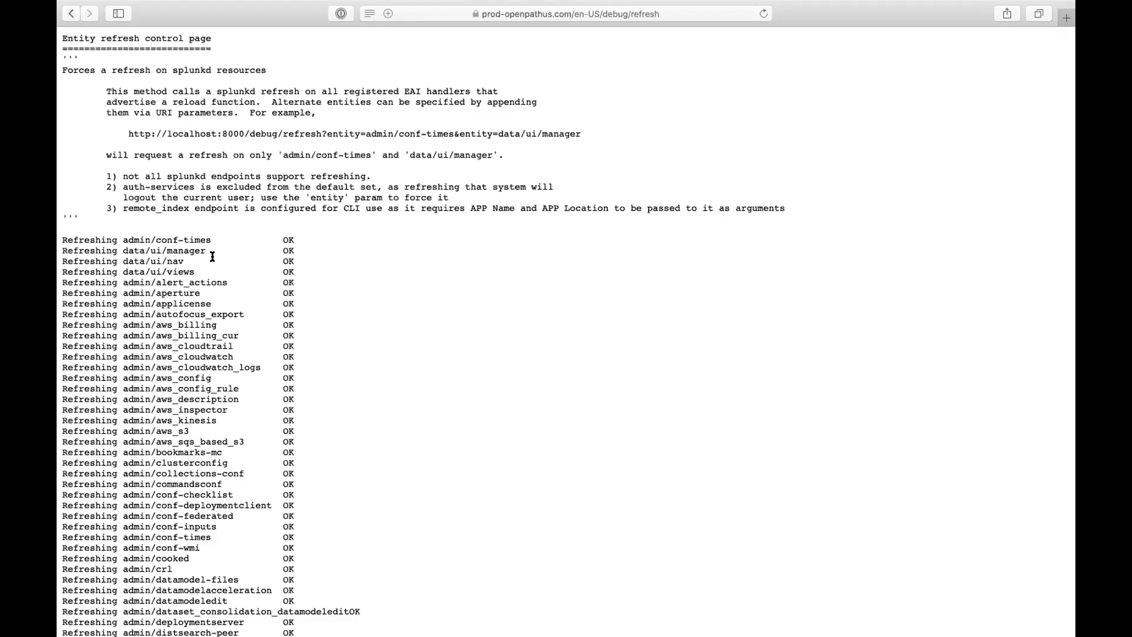
scroll(213, 256, "down", 20)
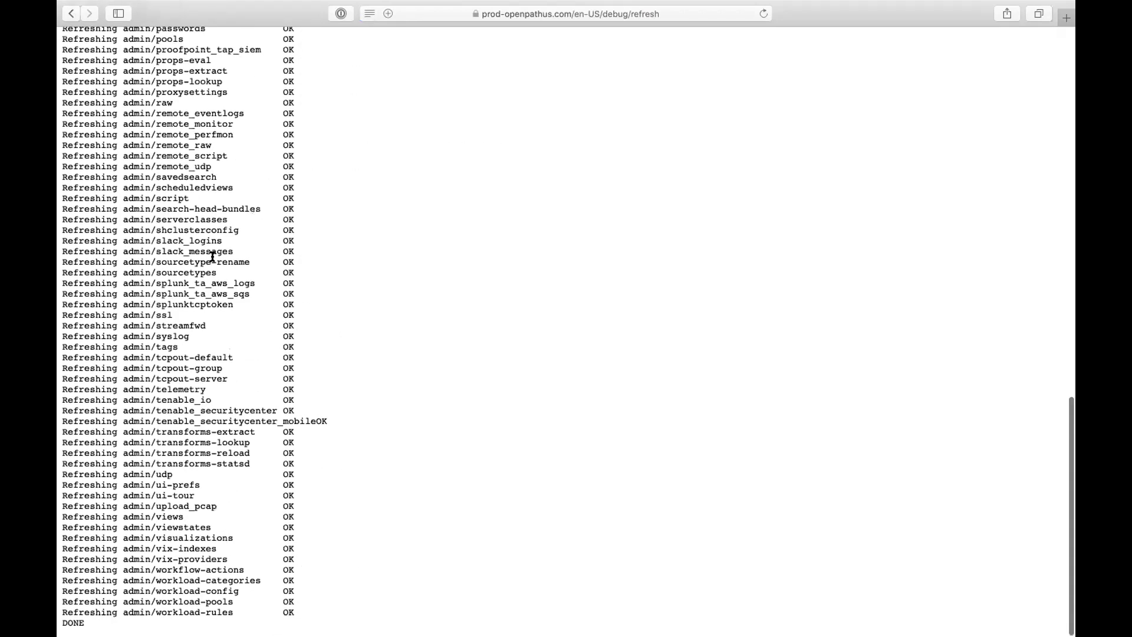
scroll(176, 111, "up", 12)
- Go to app/salone_app/corona_virus_country_overview by pasting that path into the address
left_click(592, 20)
left_click_drag(497, 14, 752, 68)
type("en-US/app/salone_app/corona_virus_country_overview")
key("Return")
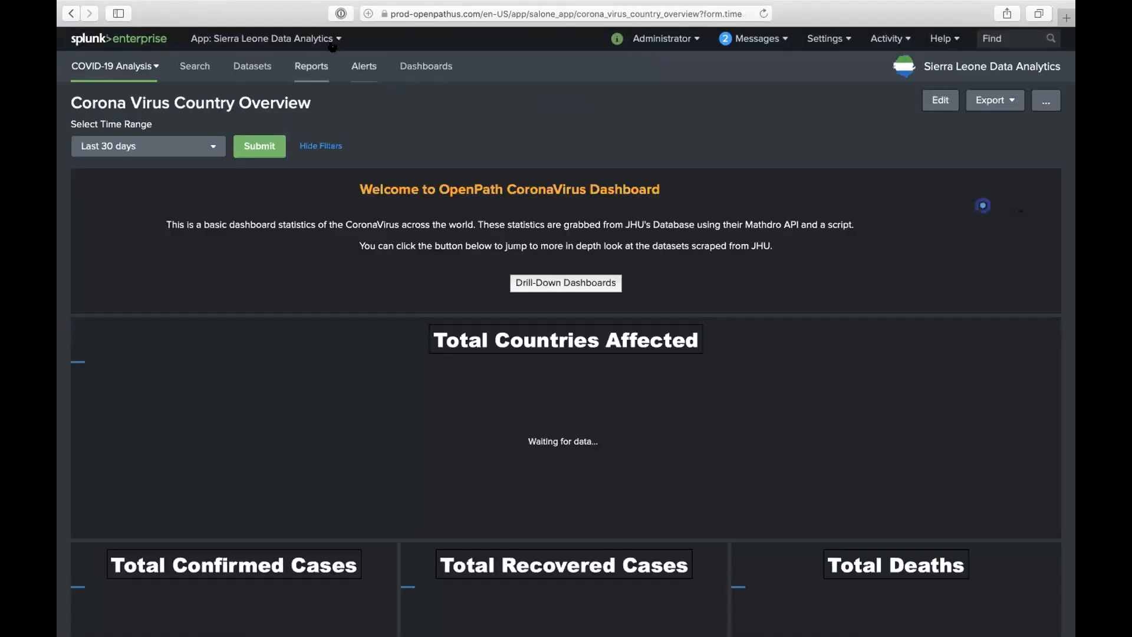
- Pick Search & Reporting from the App menu to reach its empty search page
left_click(330, 39)
left_click(311, 65)
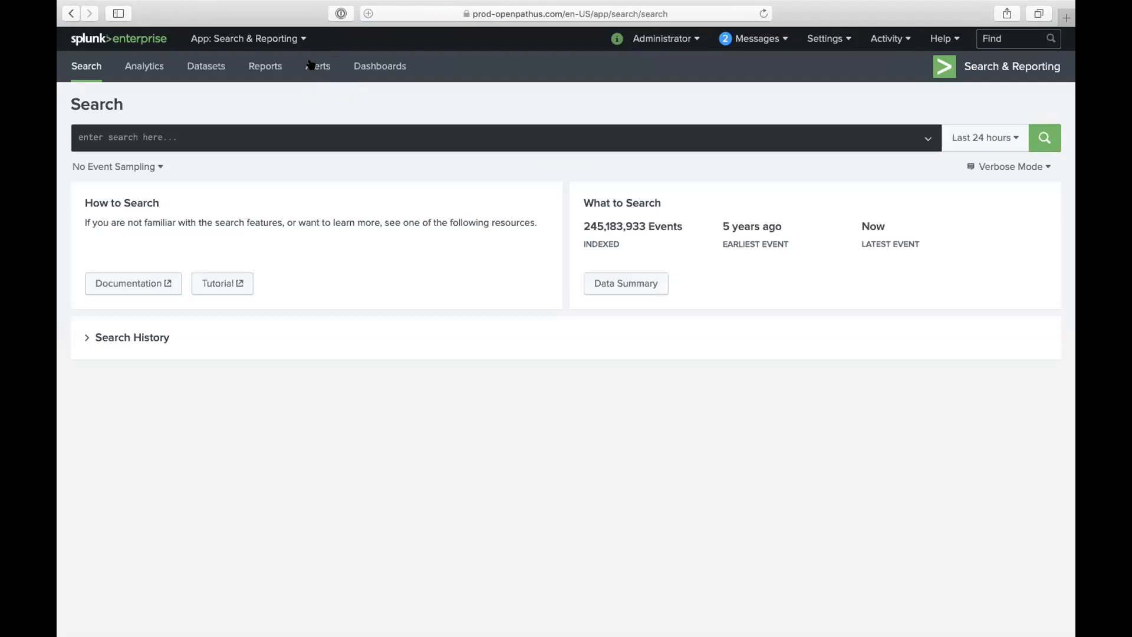
- Search index=openpath_eventgen OR index=patrick_index for packets_in or packets_out over the last 120 days
left_click(256, 142)
type("index")
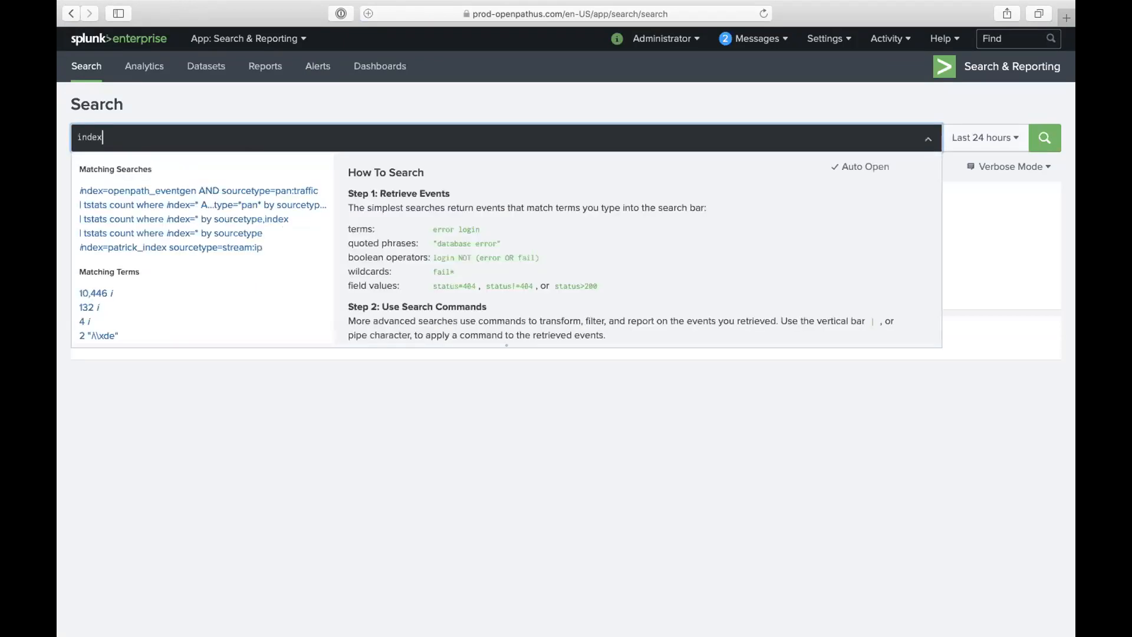
type("=openpath_eventgen")
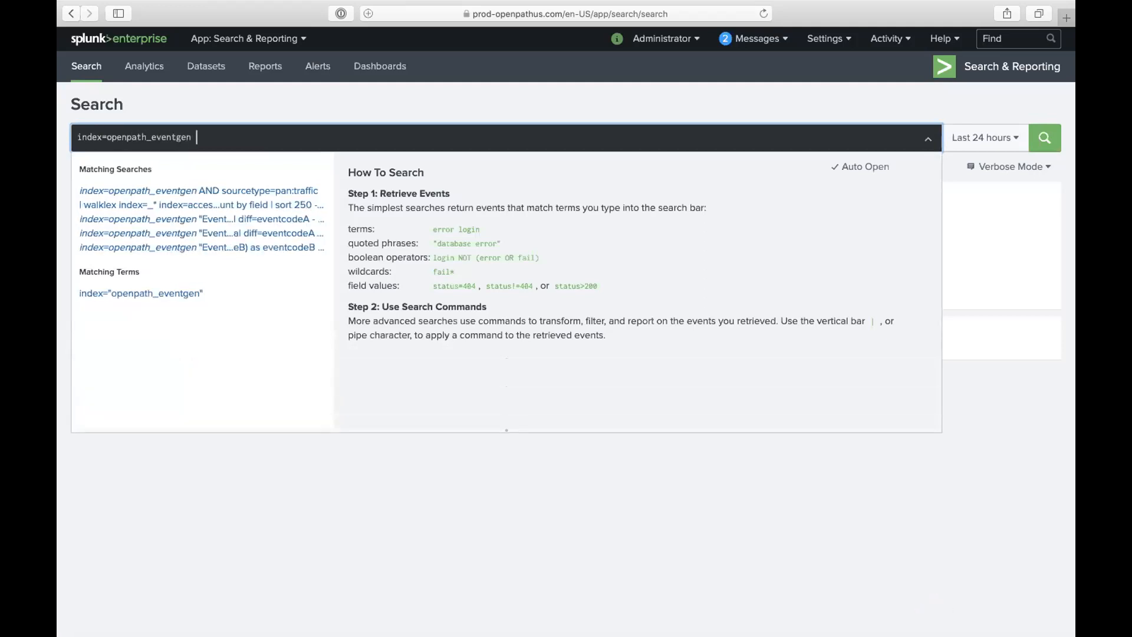
type(" OR ind")
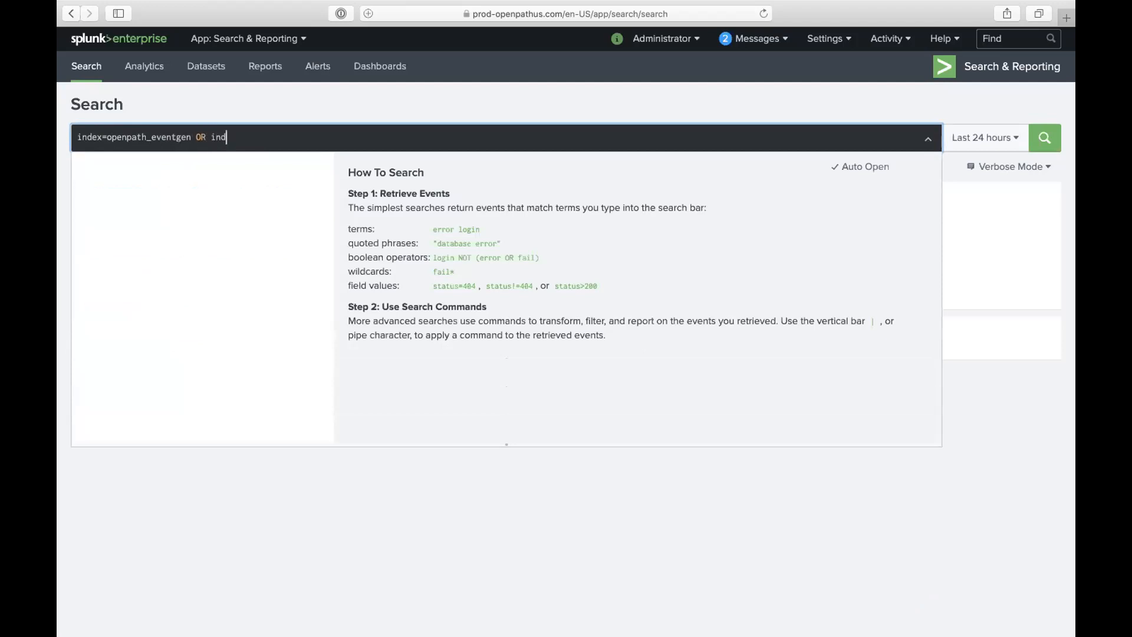
type("ex=patrick")
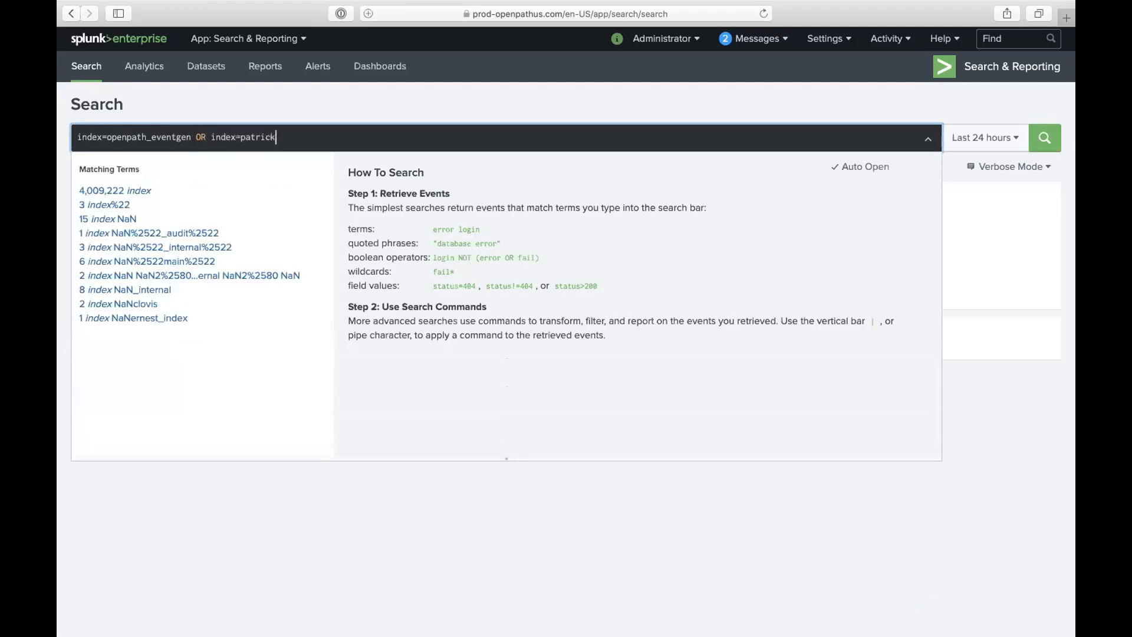
type("_index ")
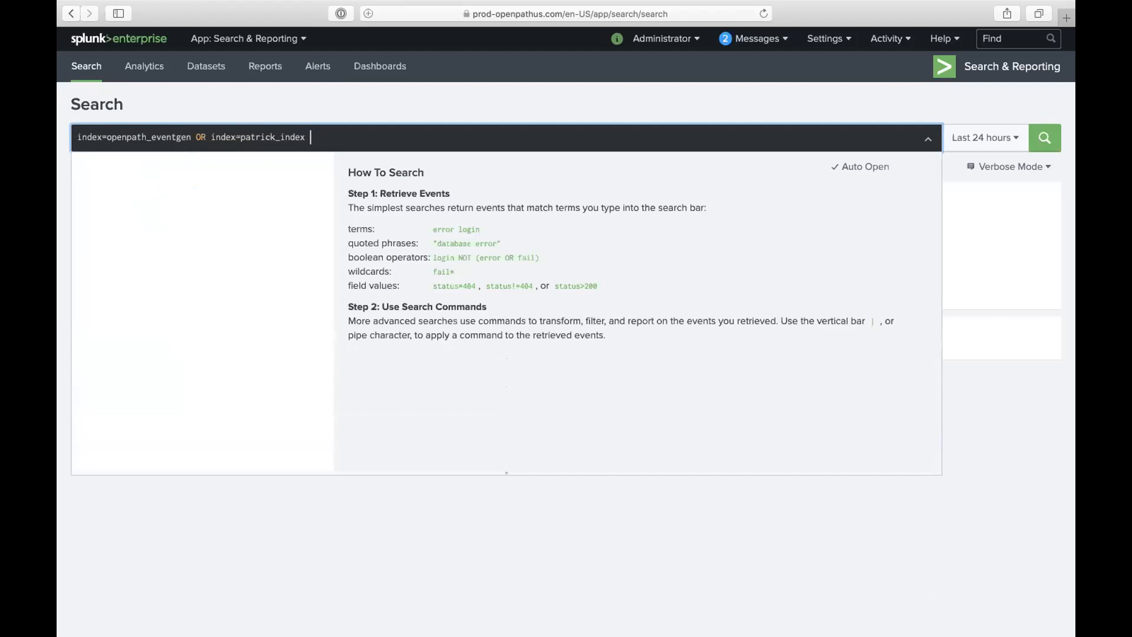
type("packets")
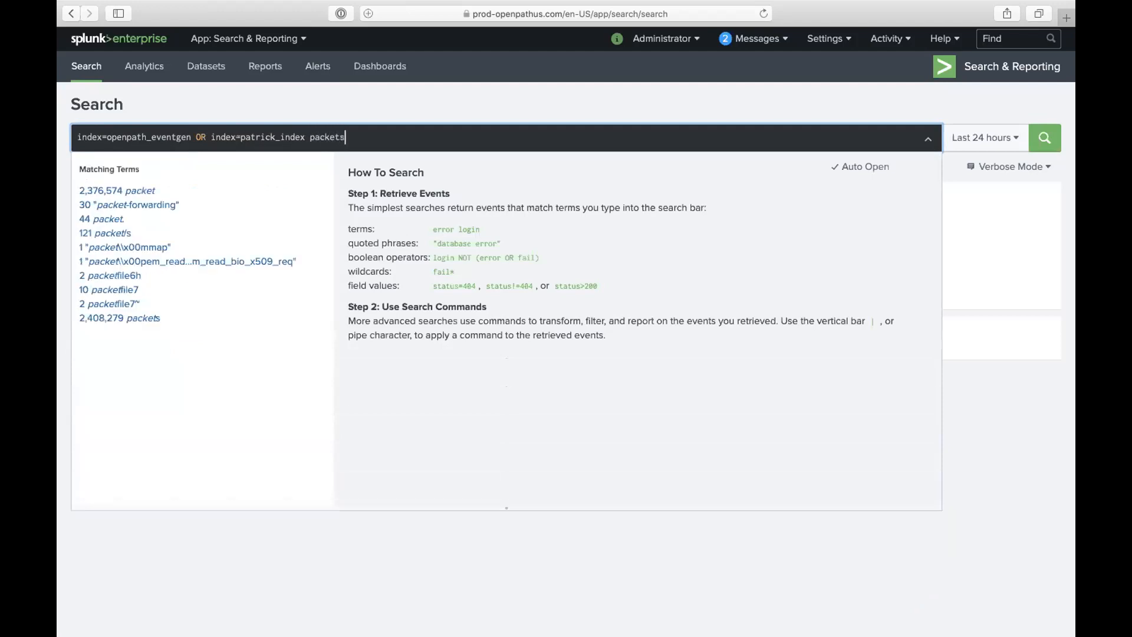
type("_in=* ")
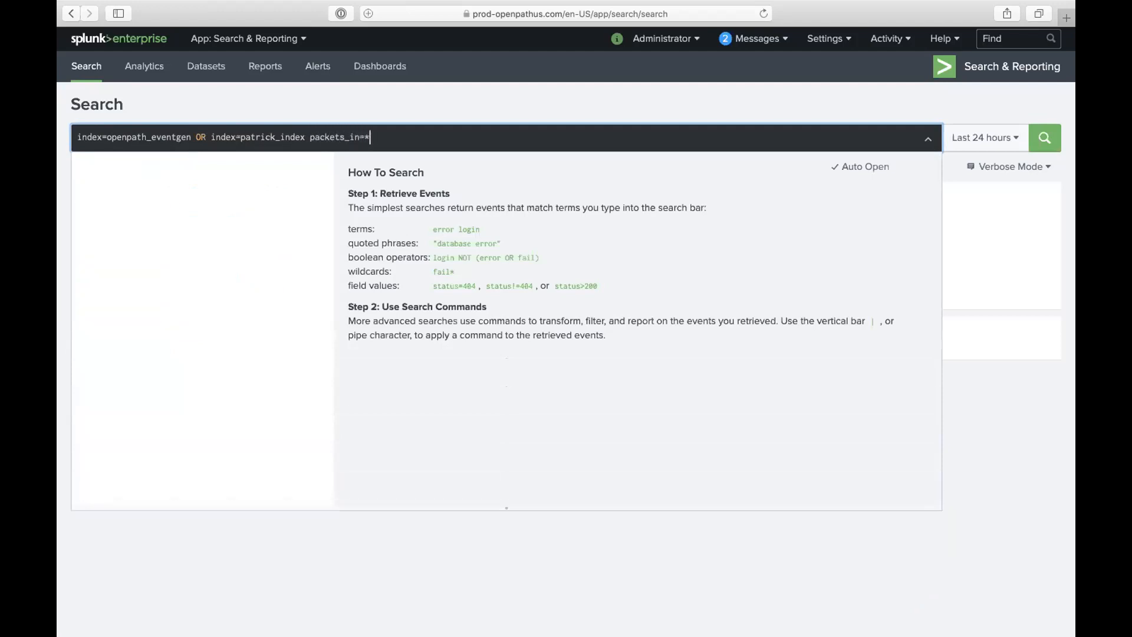
type("OR packets_")
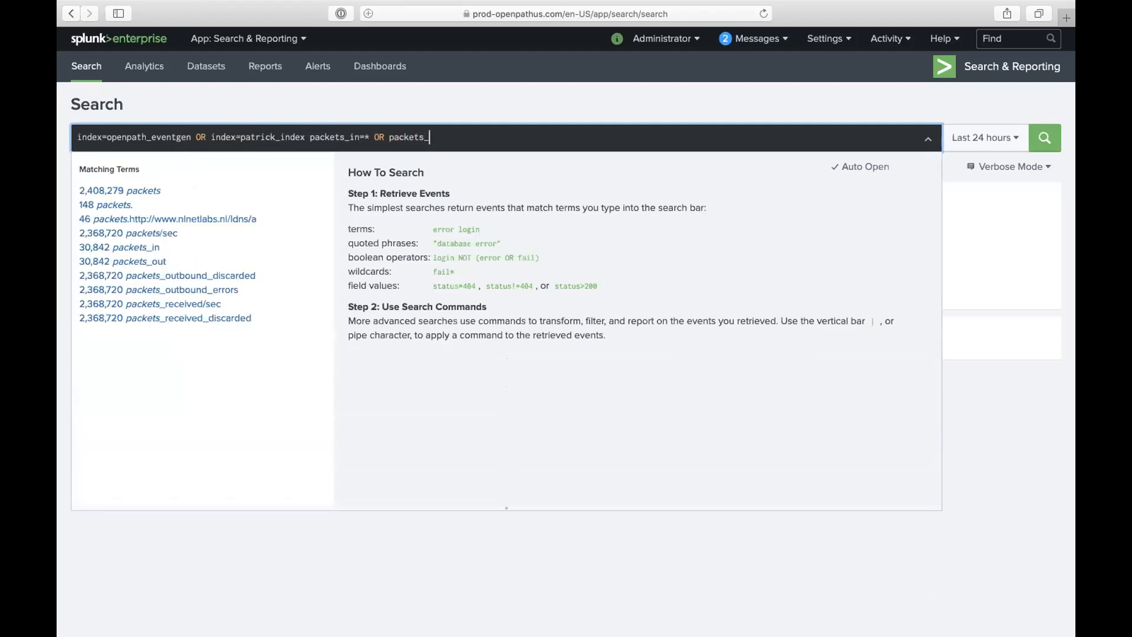
type("out=*")
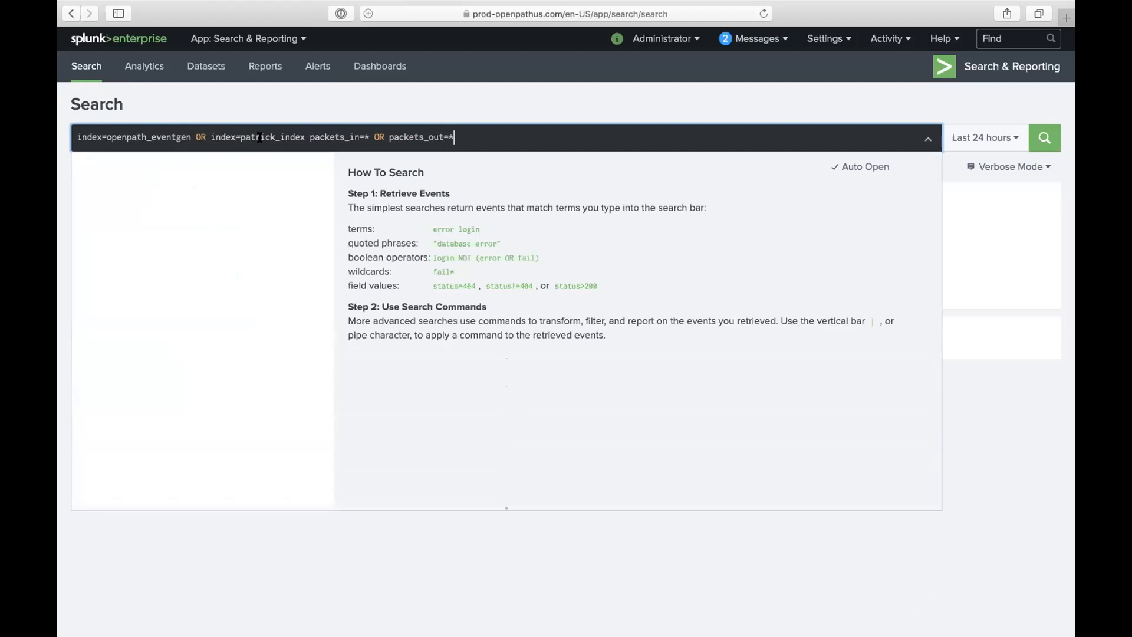
left_click(960, 141)
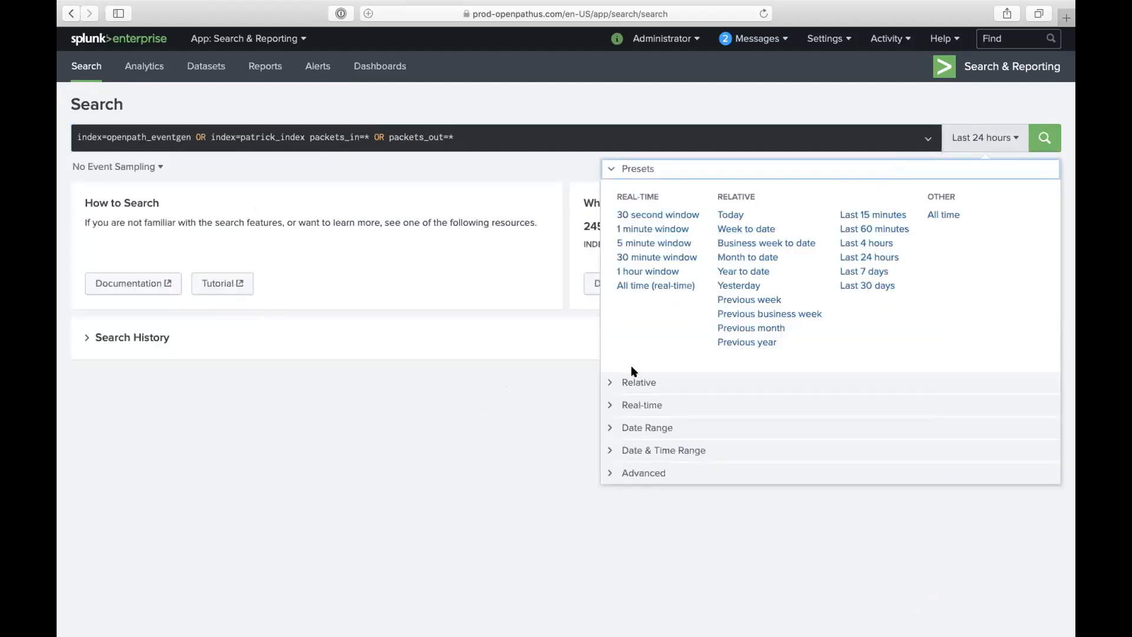
left_click(637, 381)
double_click(665, 232)
type("120")
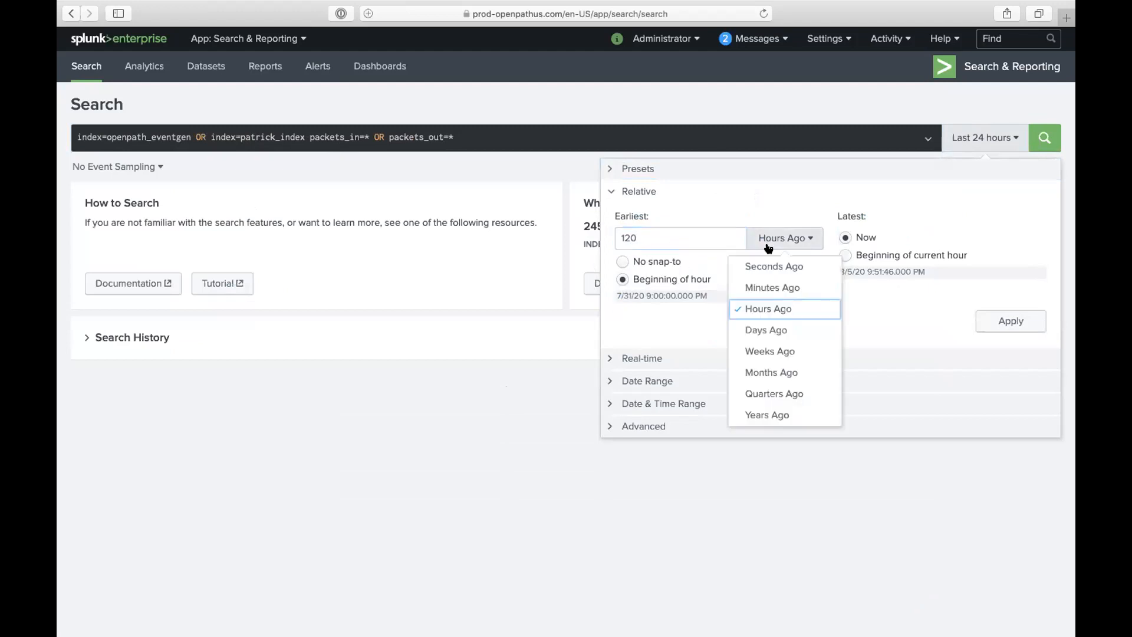
left_click(769, 329)
left_click(1005, 321)
- Append '| timechart count by sourcetype' on a new line and run the search
left_click(541, 136)
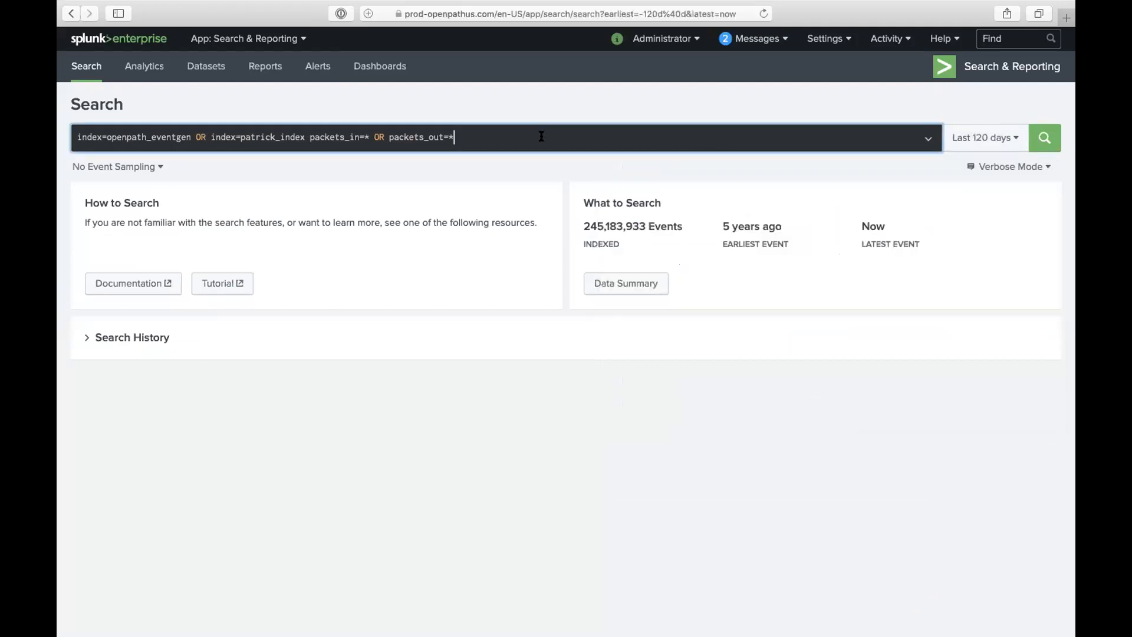
key("shift+Return")
type("| t")
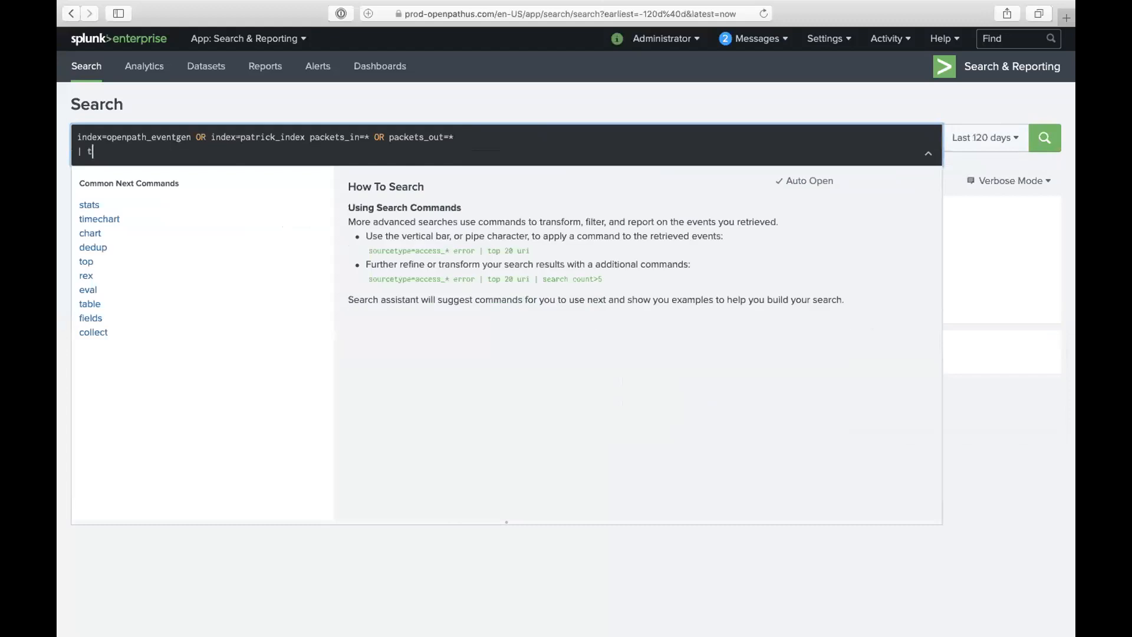
type("imechart cou")
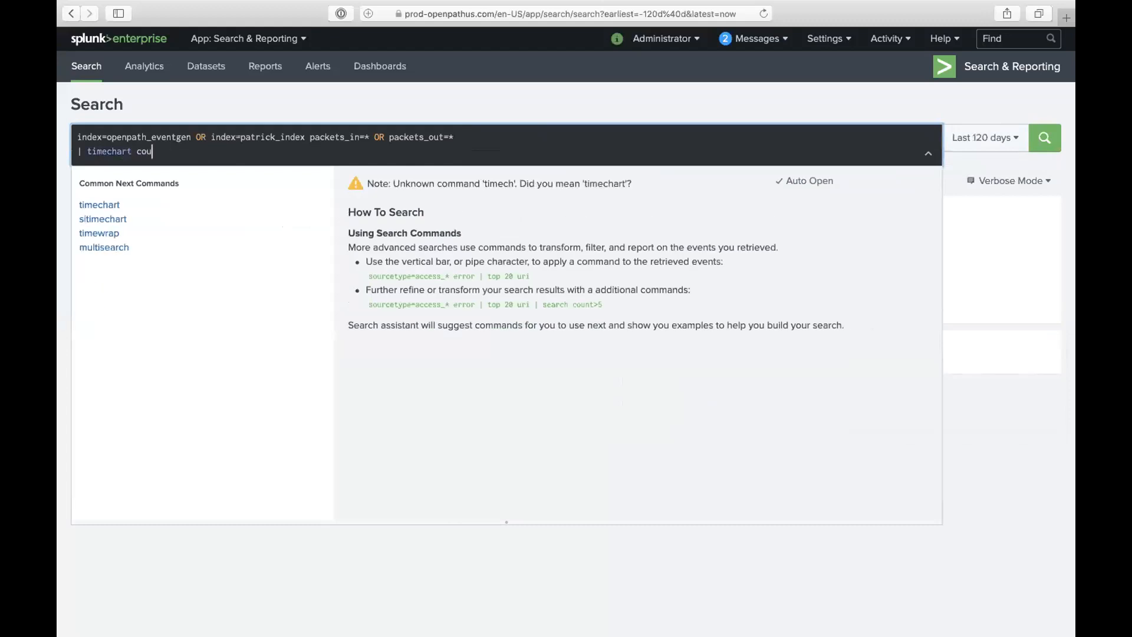
type("nt by sourcetype")
key("Return")
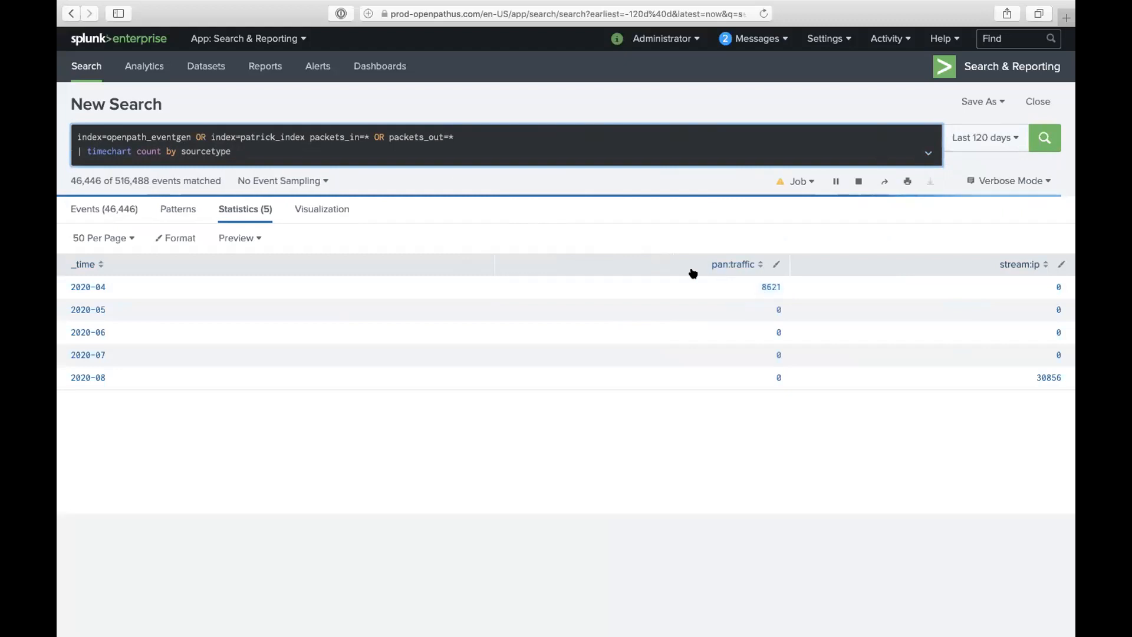
- Show the results as a column chart and read the April and August bar values
left_click(320, 210)
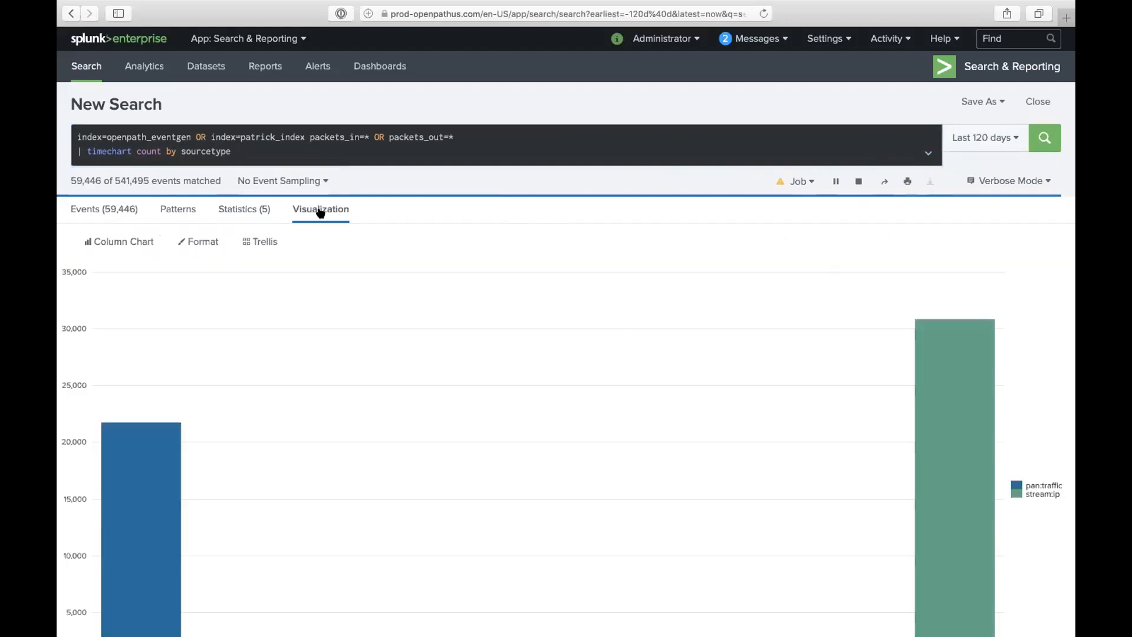
scroll(684, 448, "down", 5)
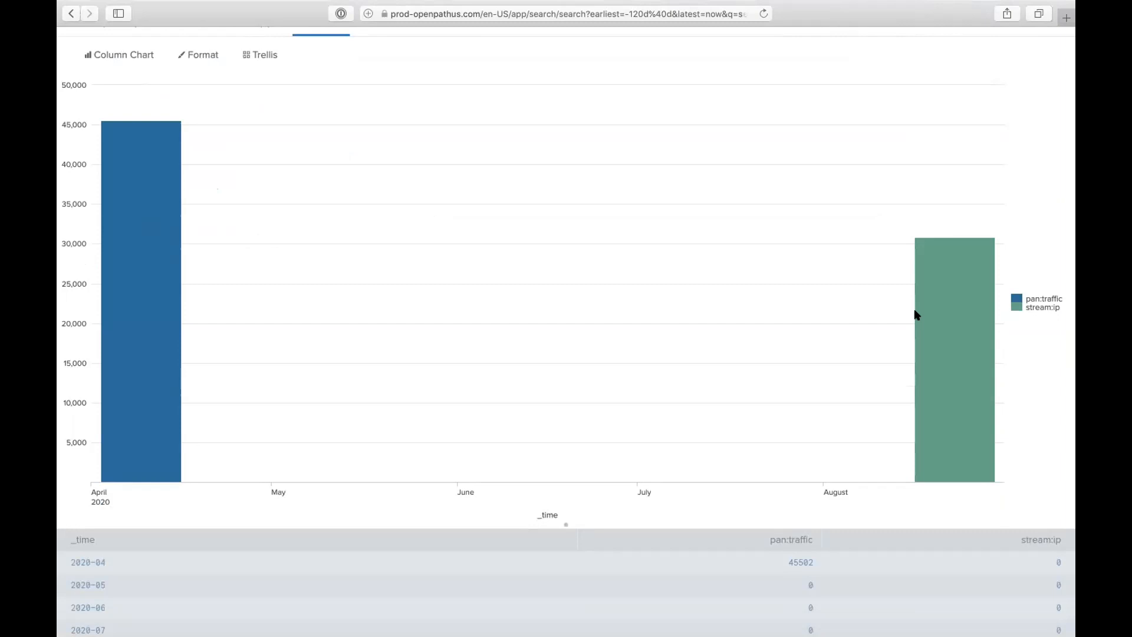
scroll(819, 171, "up", 2)
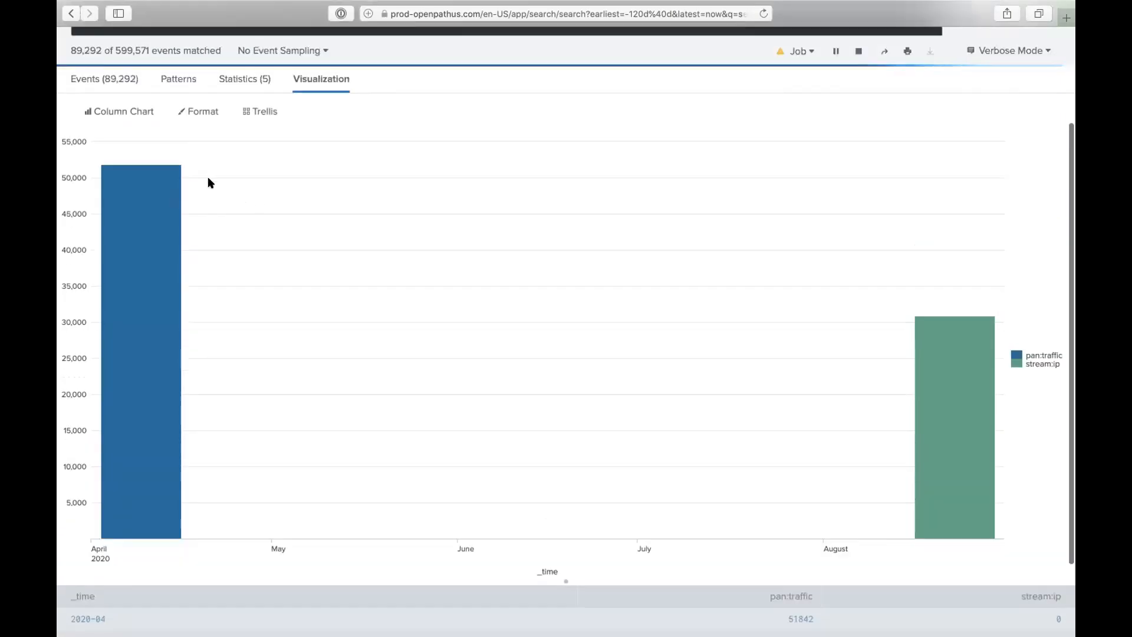
scroll(208, 180, "up", 2)
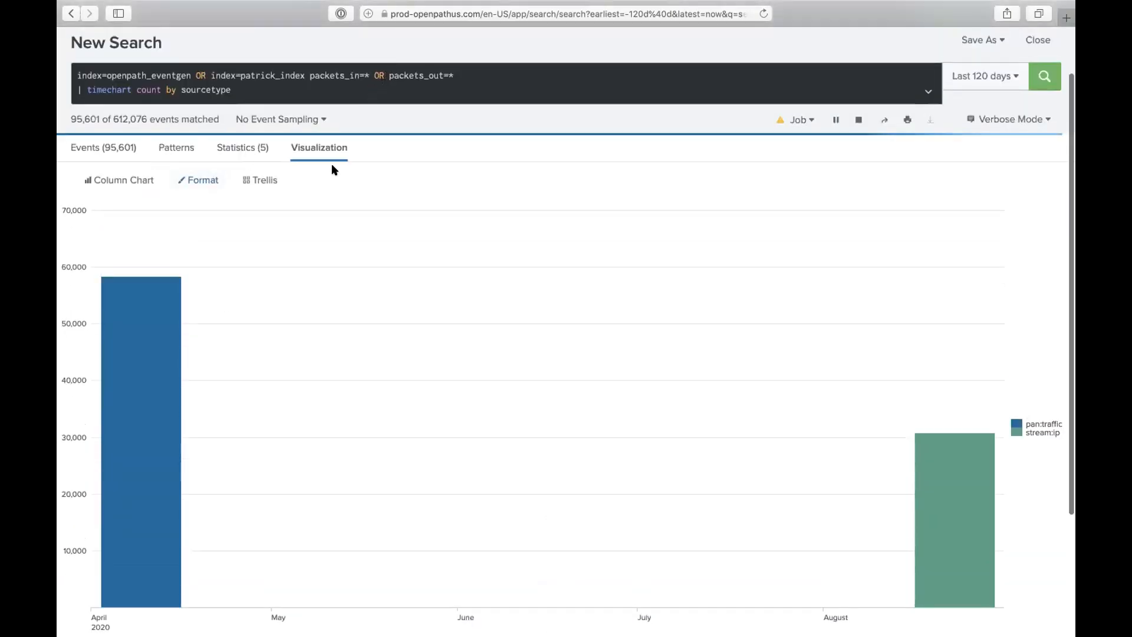
mouse_move(152, 303)
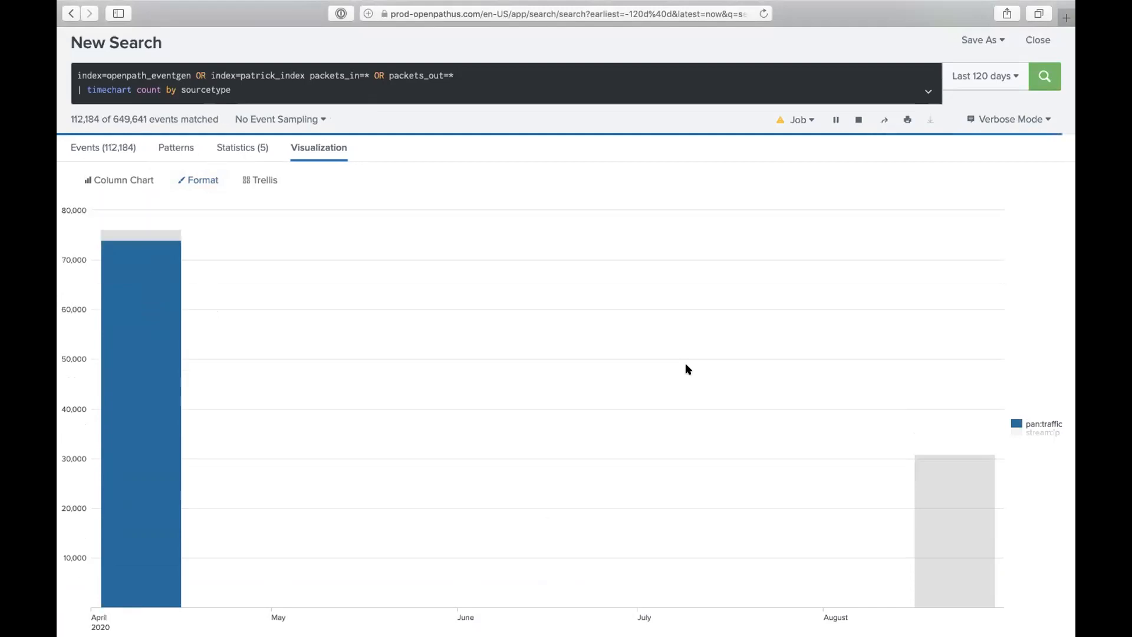
mouse_move(986, 529)
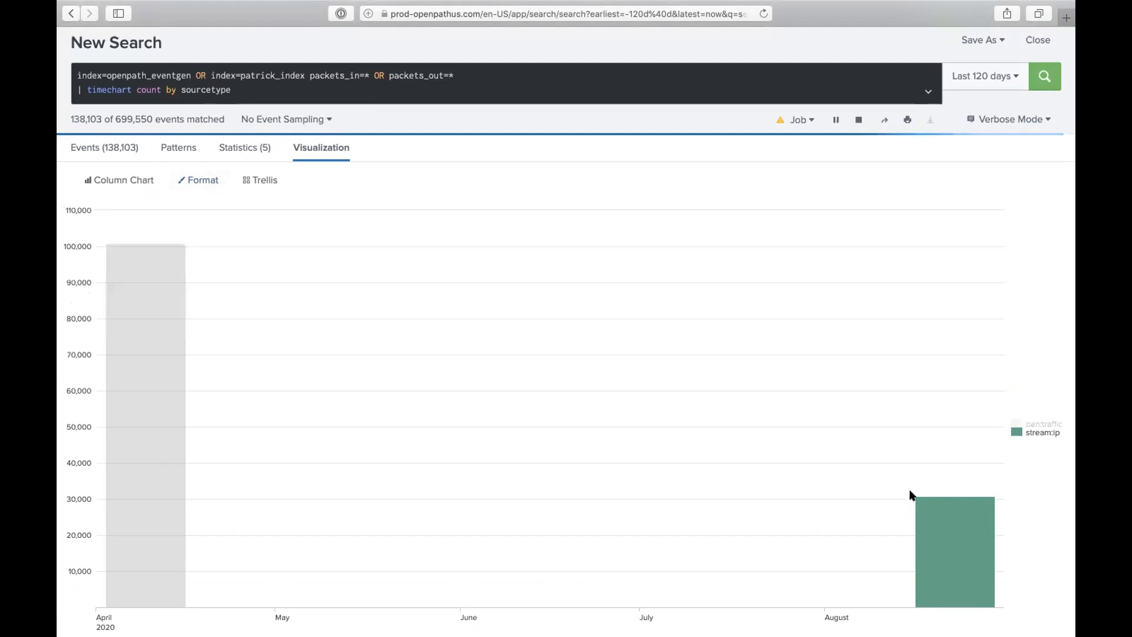
- Stop the search, finalizing it with partial results of 287,581 events
scroll(879, 235, "up", 2)
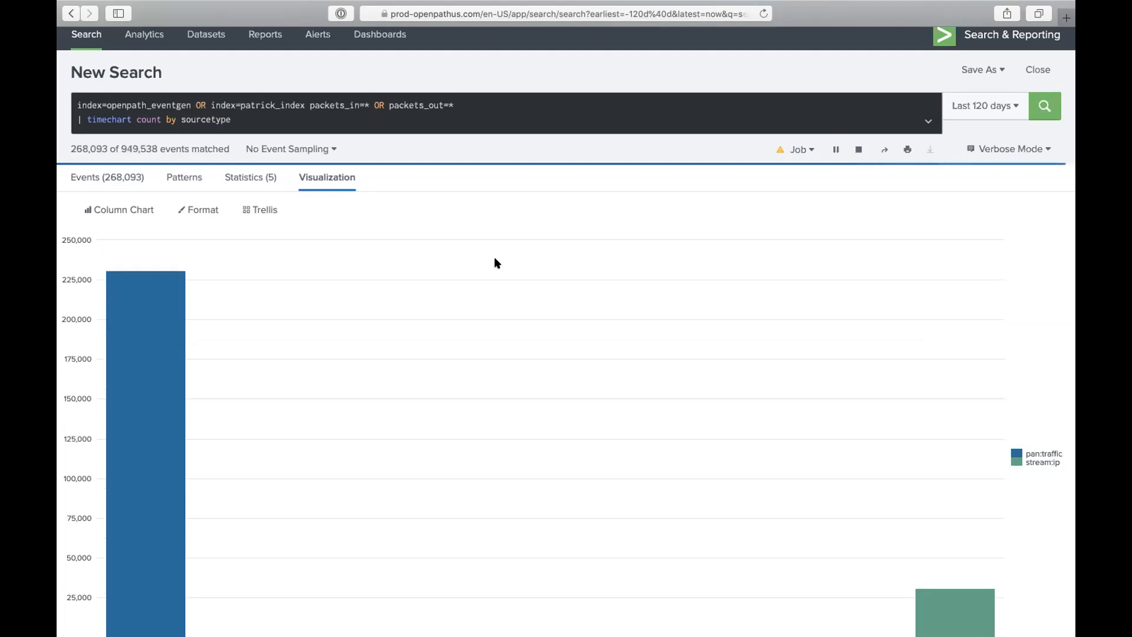
left_click(849, 144)
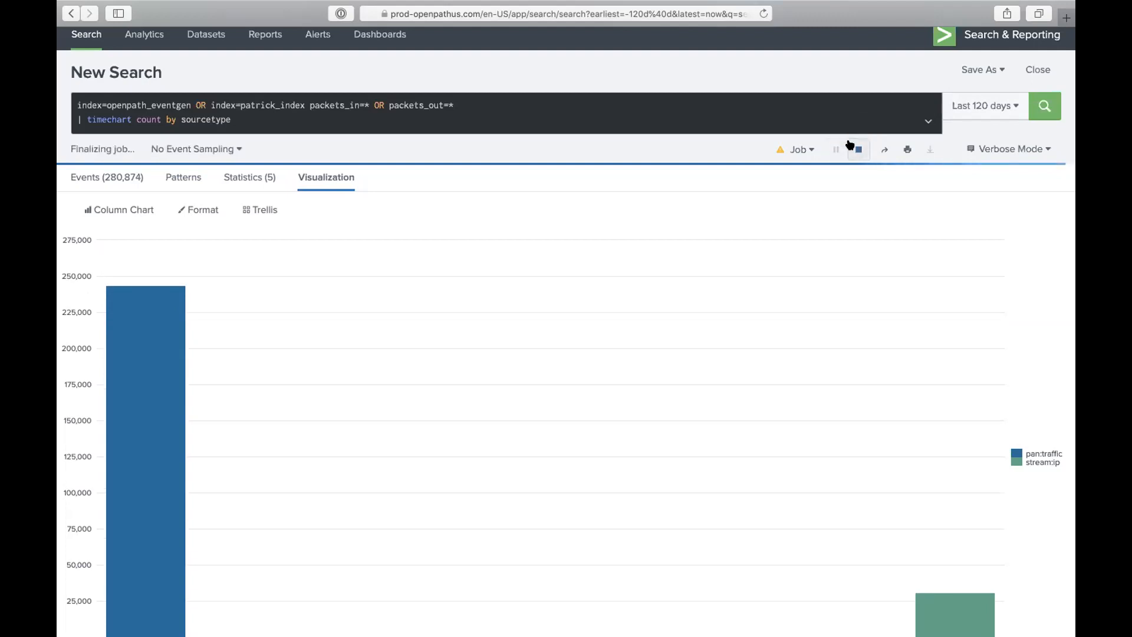
scroll(771, 142, "up", 2)
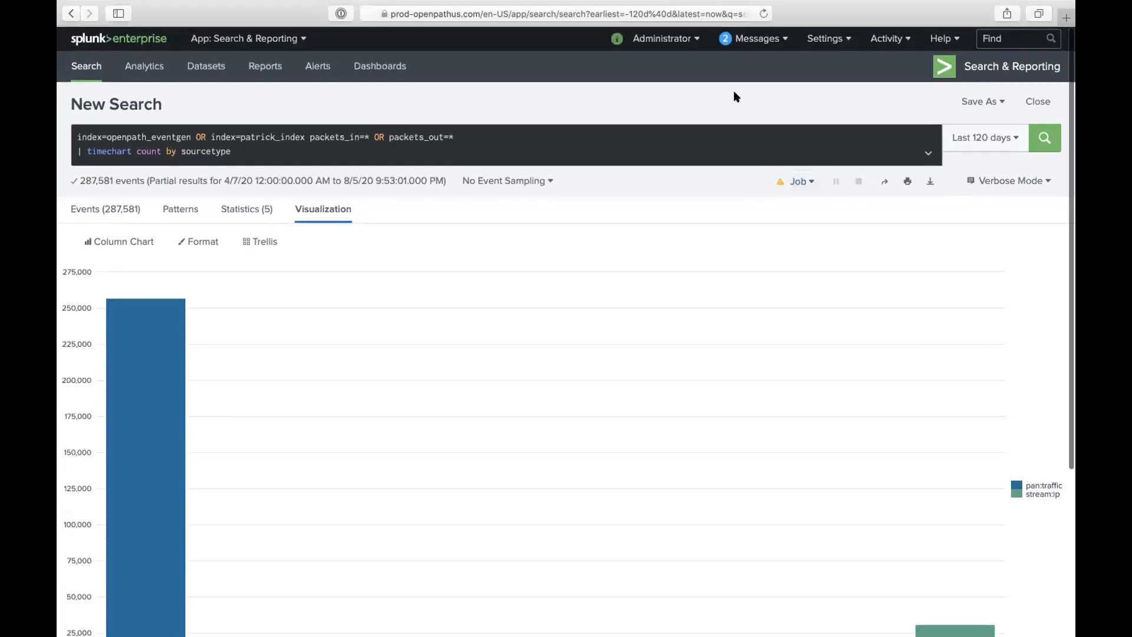
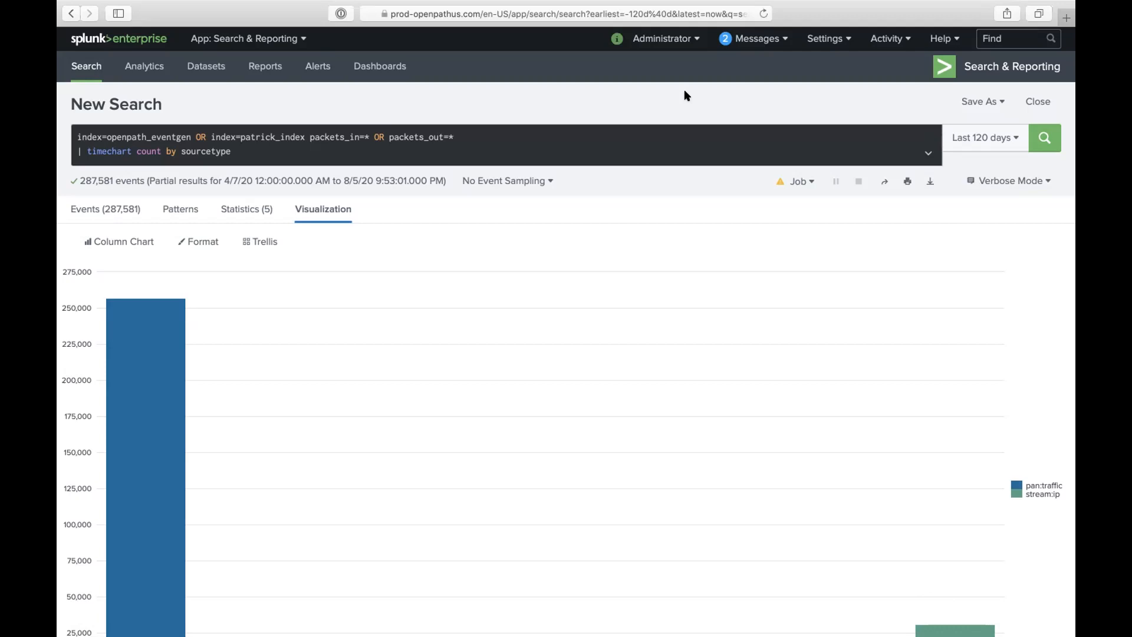
- Open the Corona Virus data model from Settings > Data models to view its all_statistics dataset
left_click(825, 38)
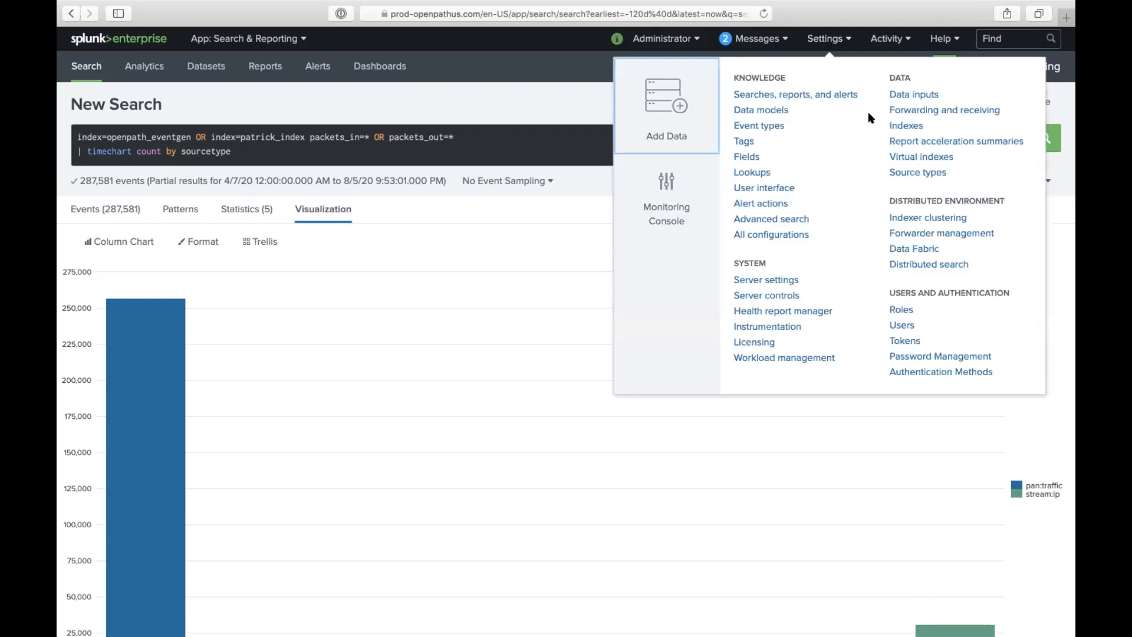
left_click(745, 111)
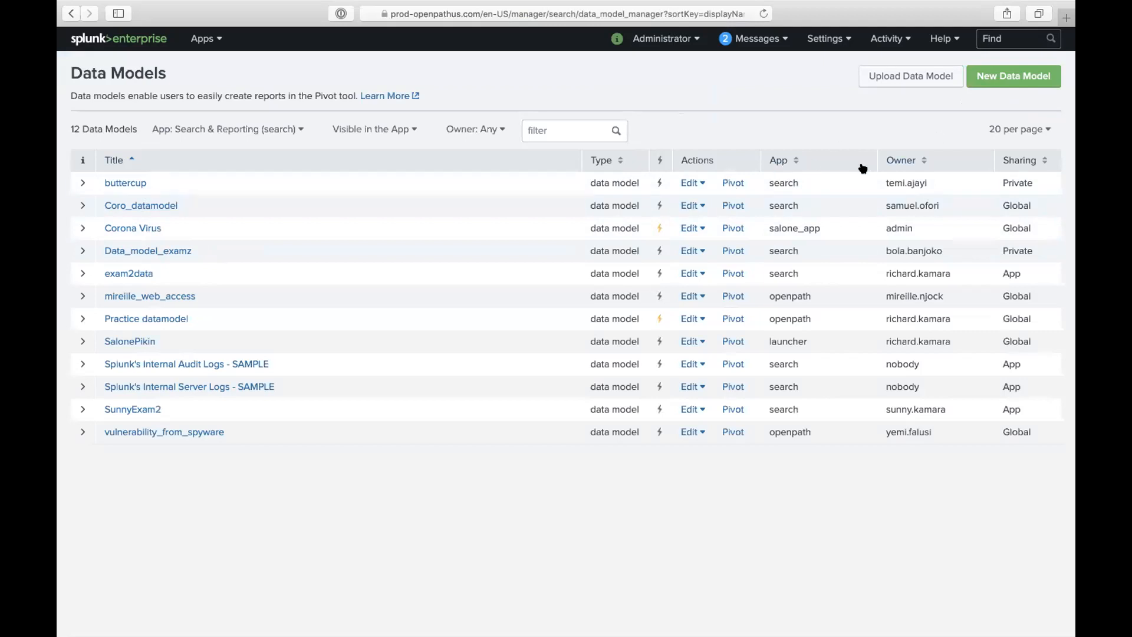
left_click(147, 232)
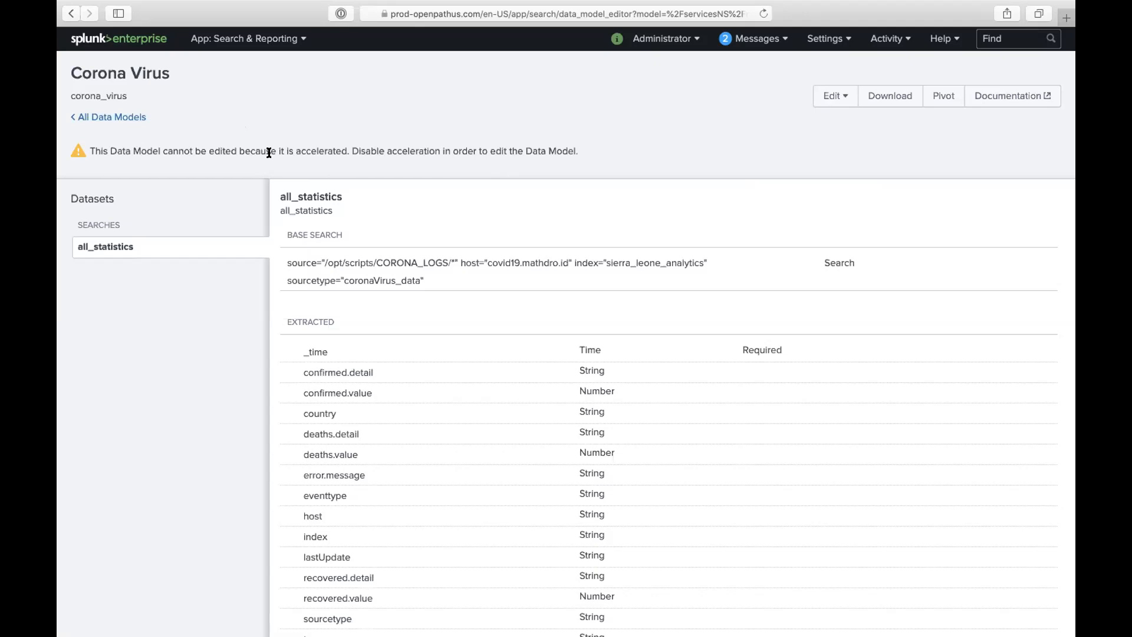
left_click(828, 39)
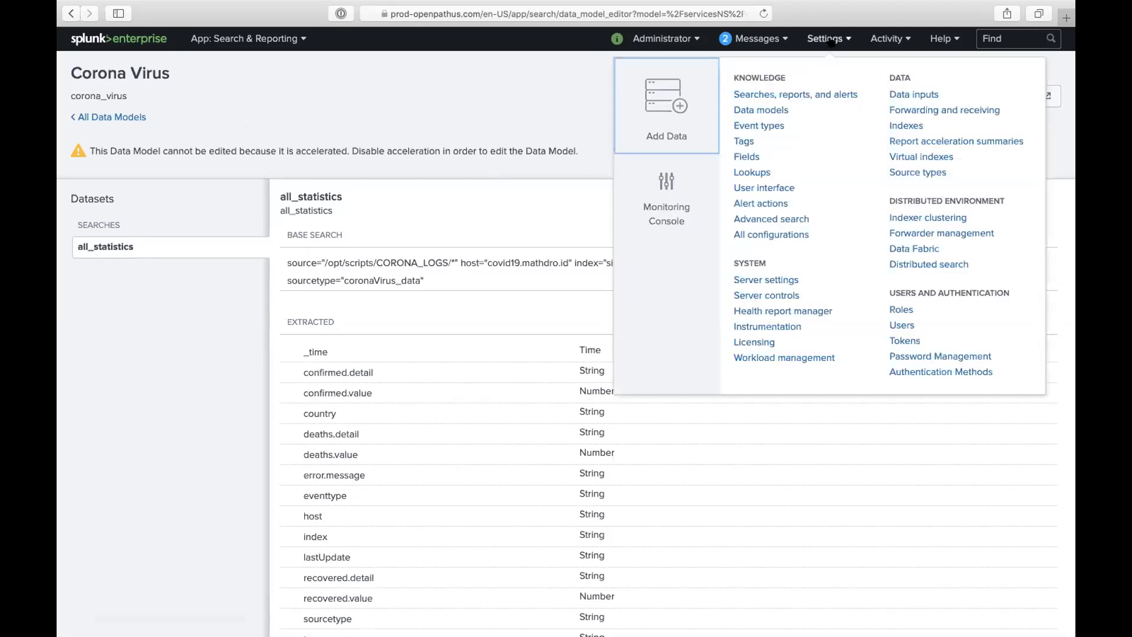
- List the tags by field value pair and inspect the client_error / eventtype=Client Error entry
left_click(740, 141)
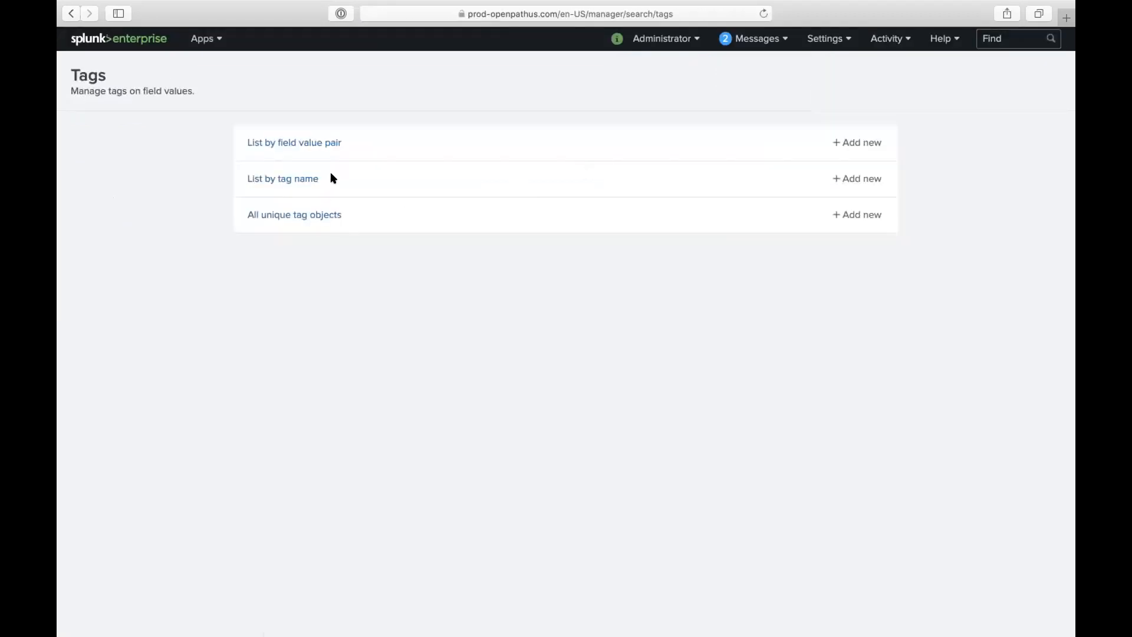
left_click(325, 142)
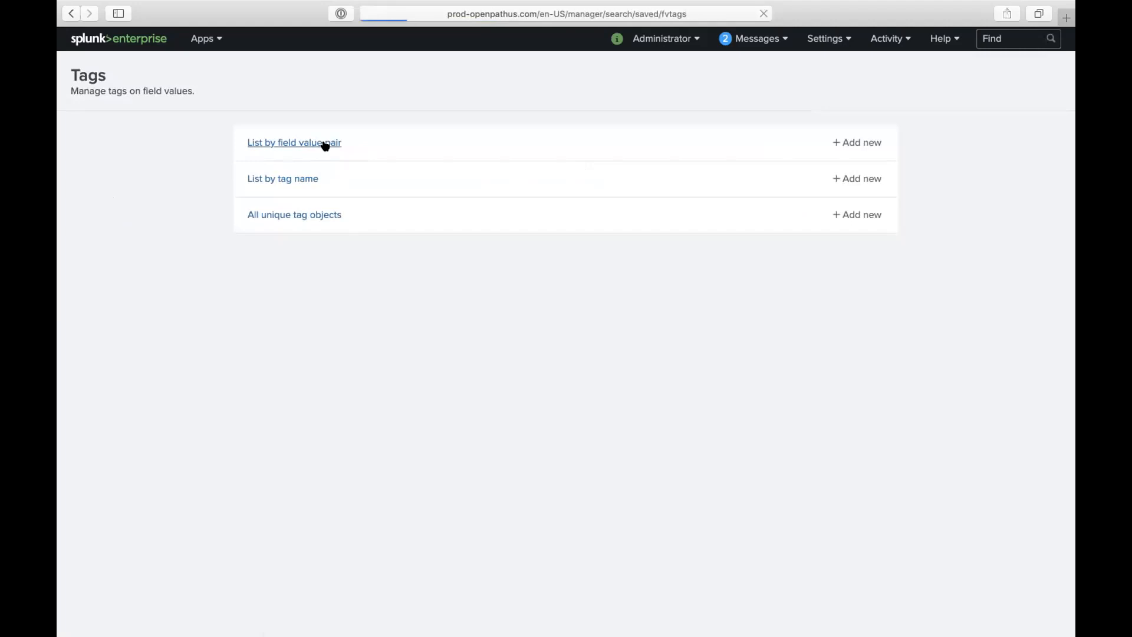
left_click(828, 38)
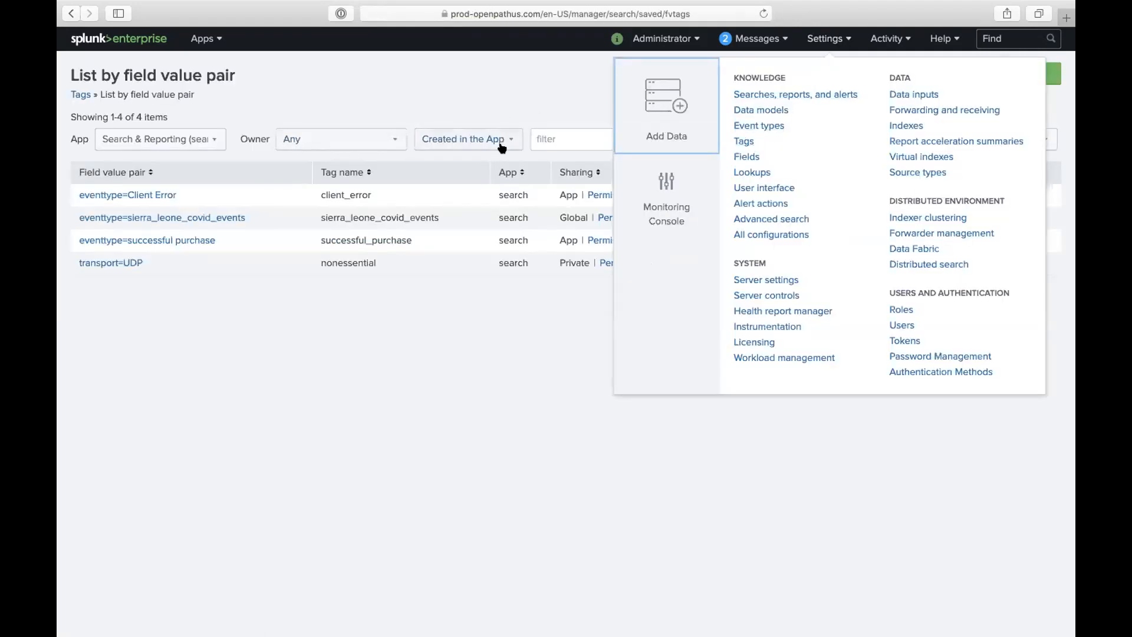
left_click(744, 141)
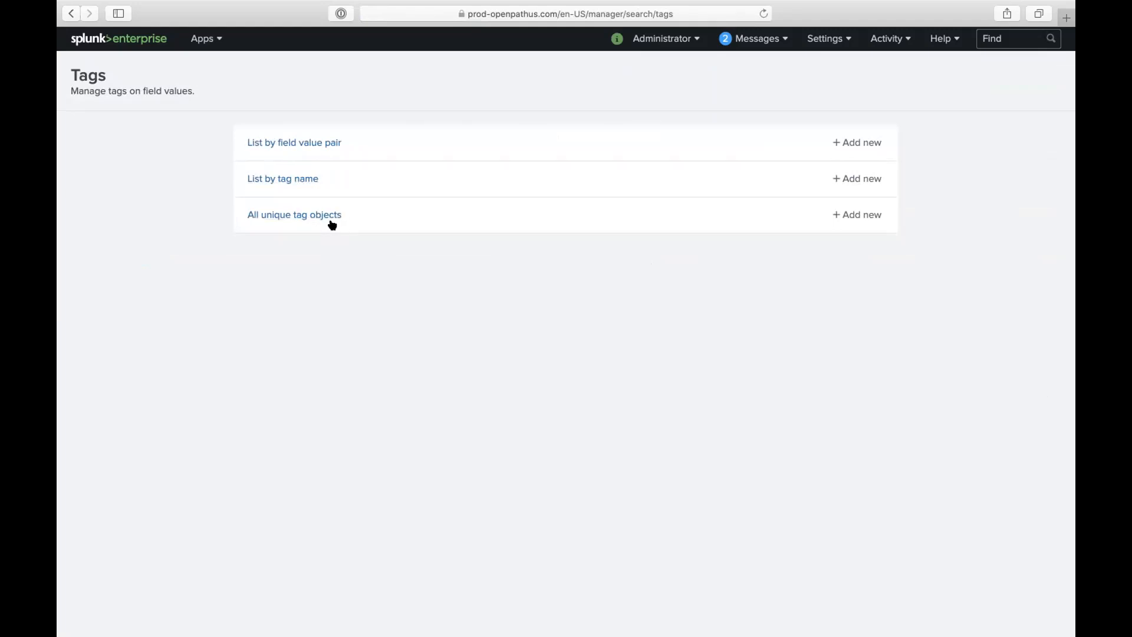
left_click(326, 148)
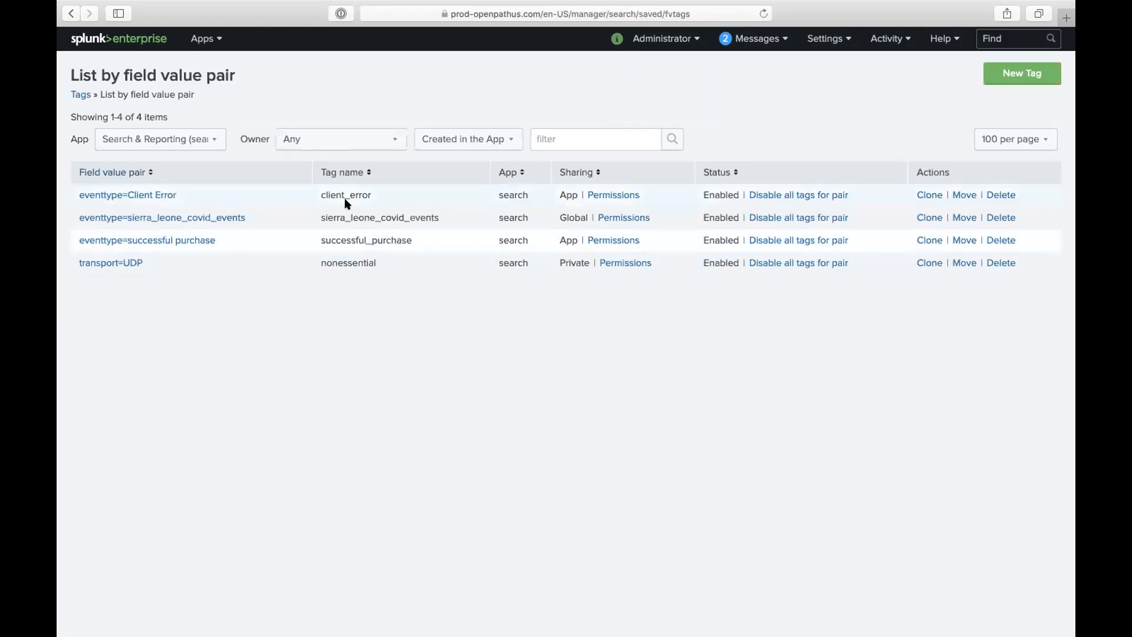
left_click_drag(375, 193, 311, 191)
left_click_drag(178, 195, 76, 194)
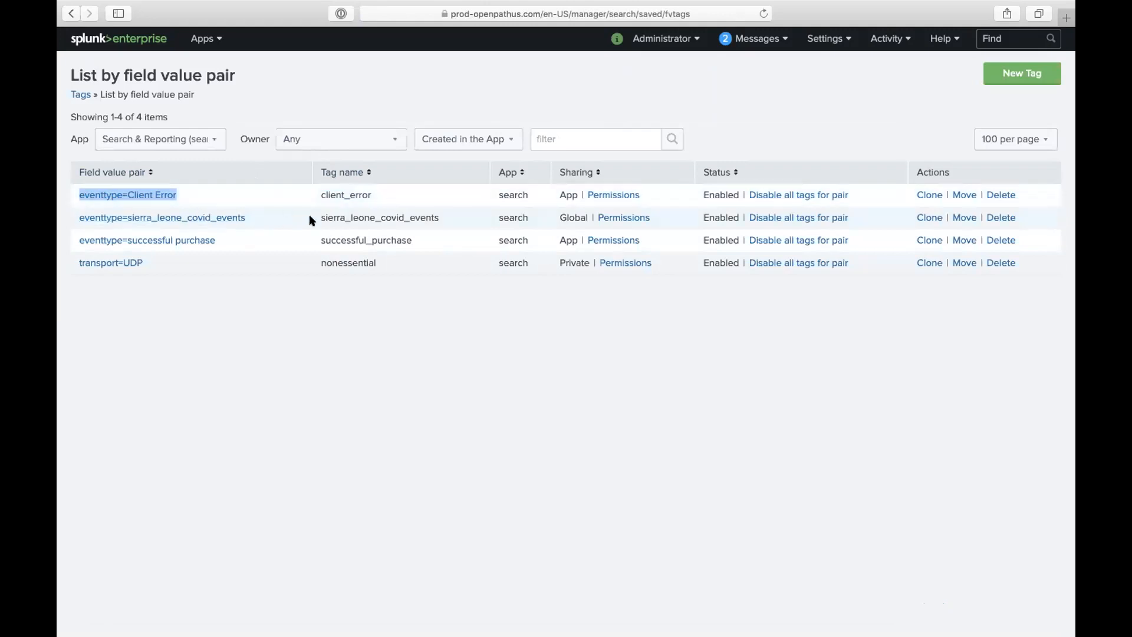
left_click_drag(320, 215, 377, 189)
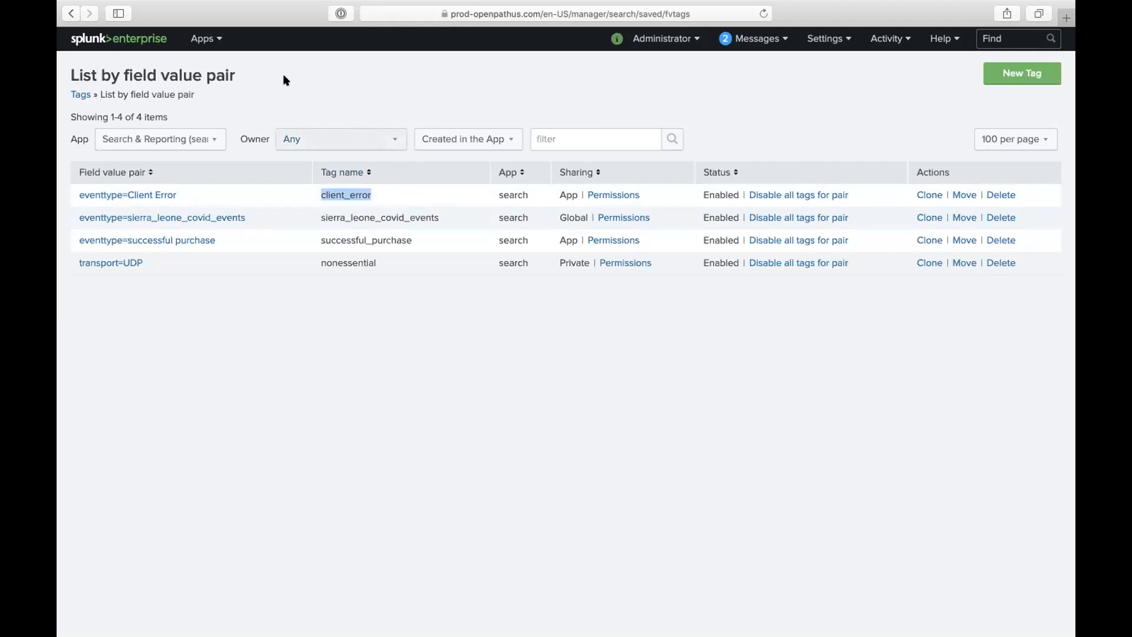
- Open the Search & Reporting app in a new browser tab
left_click(204, 39)
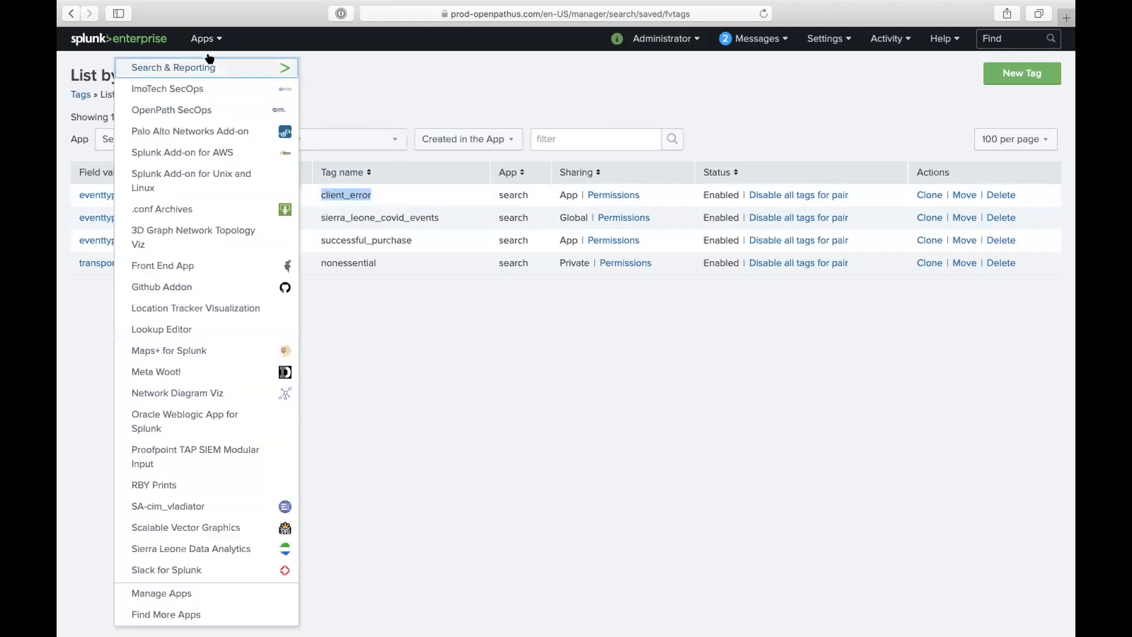
right_click(210, 60)
left_click(239, 67)
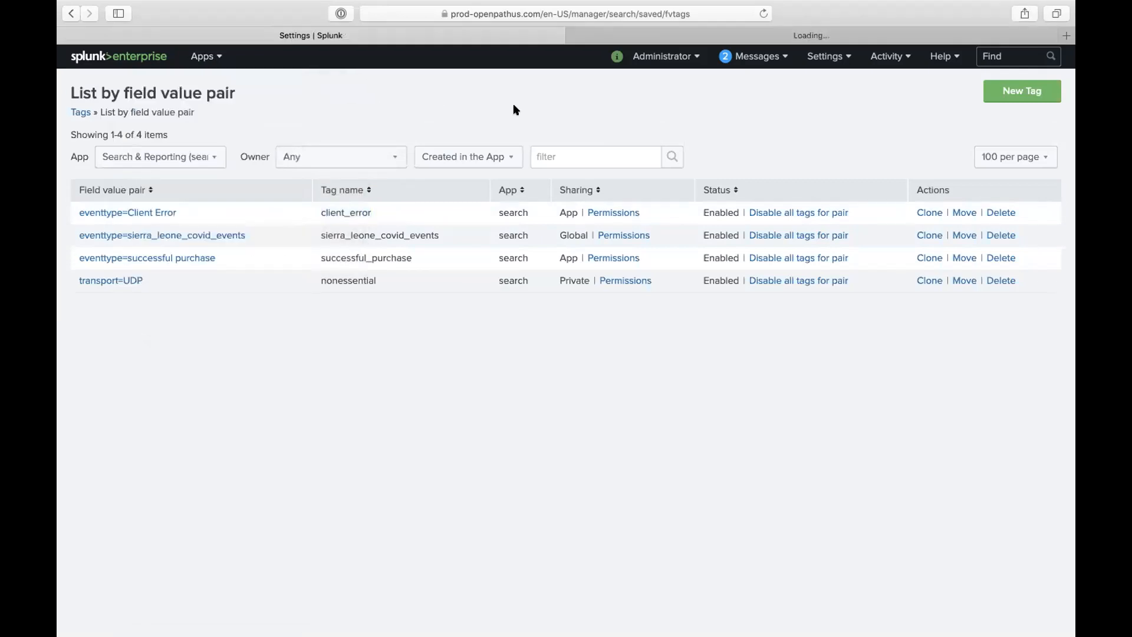
- Search index=patrick_index and show the breakdown of tag::eventtype values
left_click(710, 37)
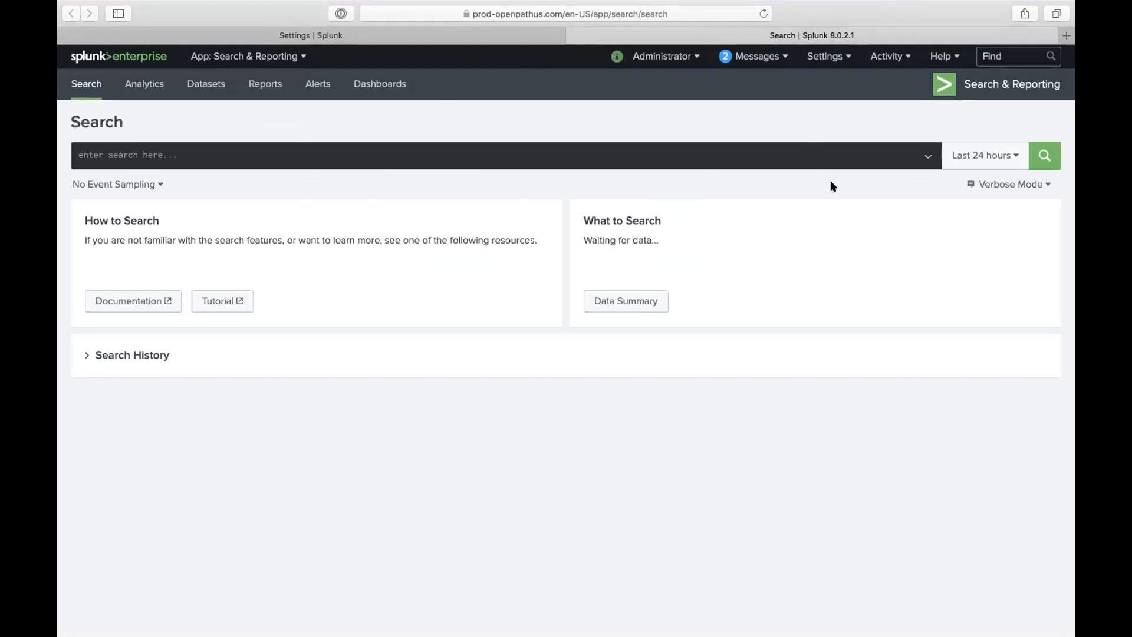
left_click(563, 158)
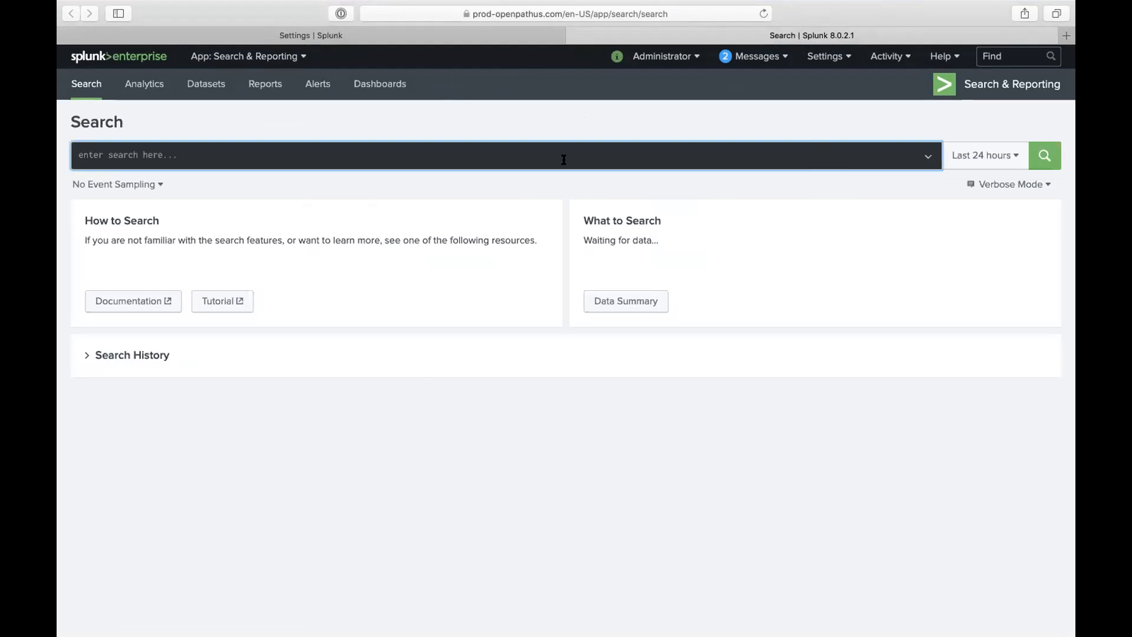
type("index=")
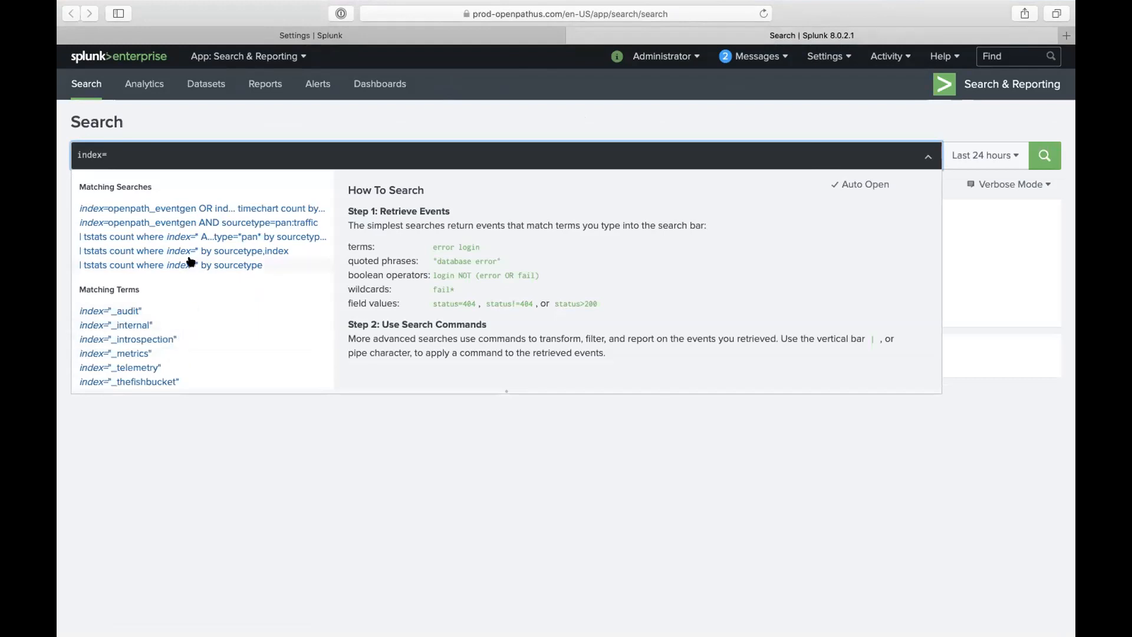
type("patrick_index")
key("Return")
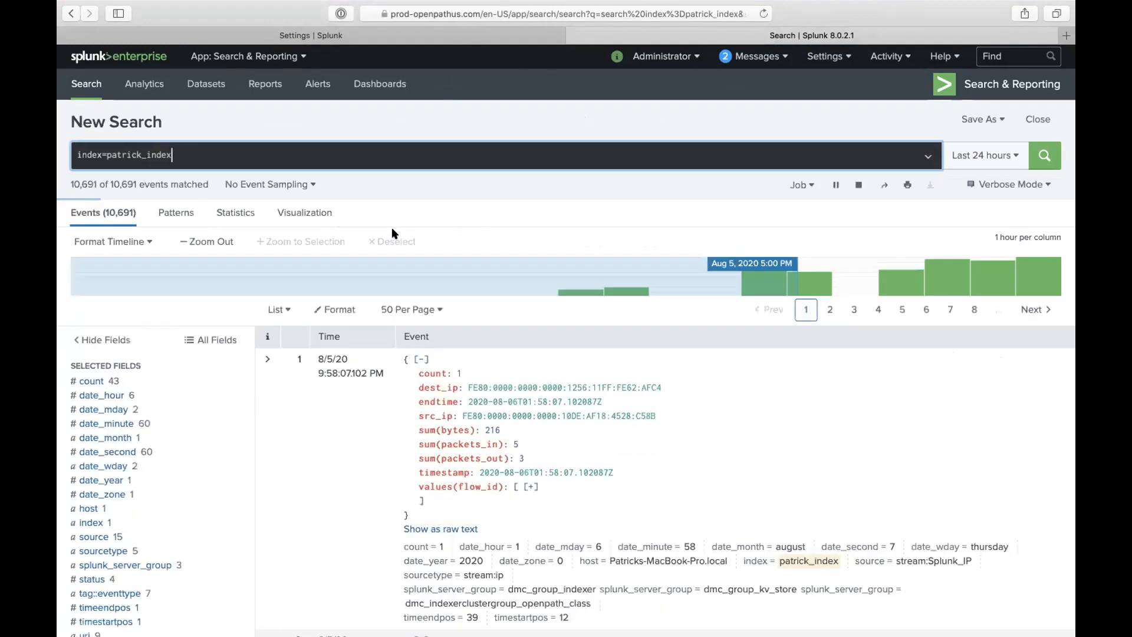
scroll(172, 462, "down", 5)
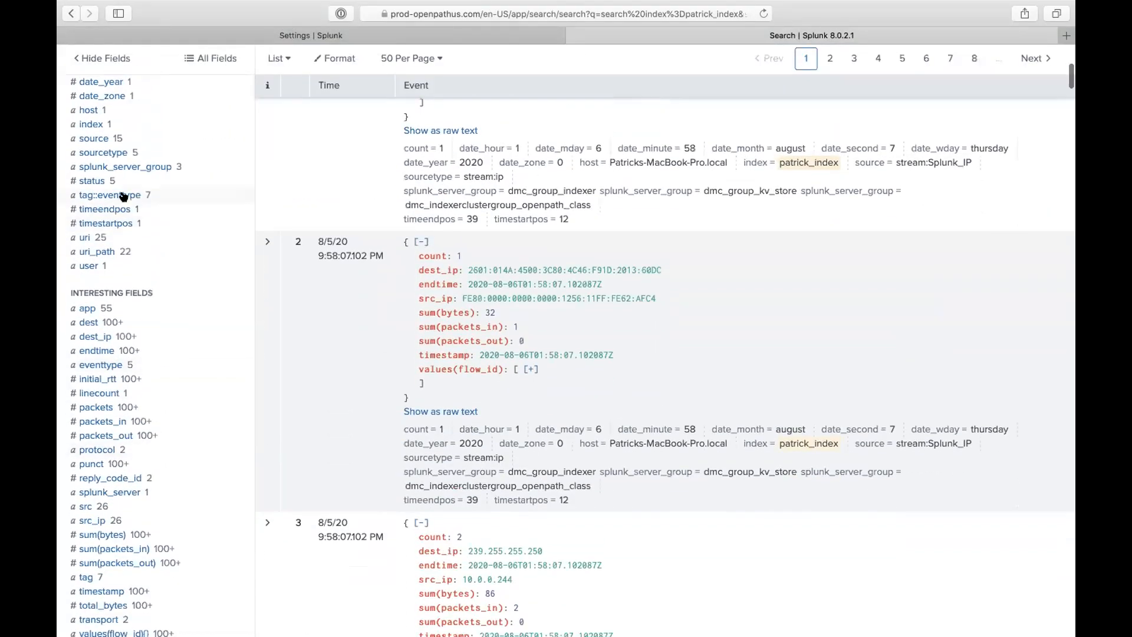
left_click(123, 196)
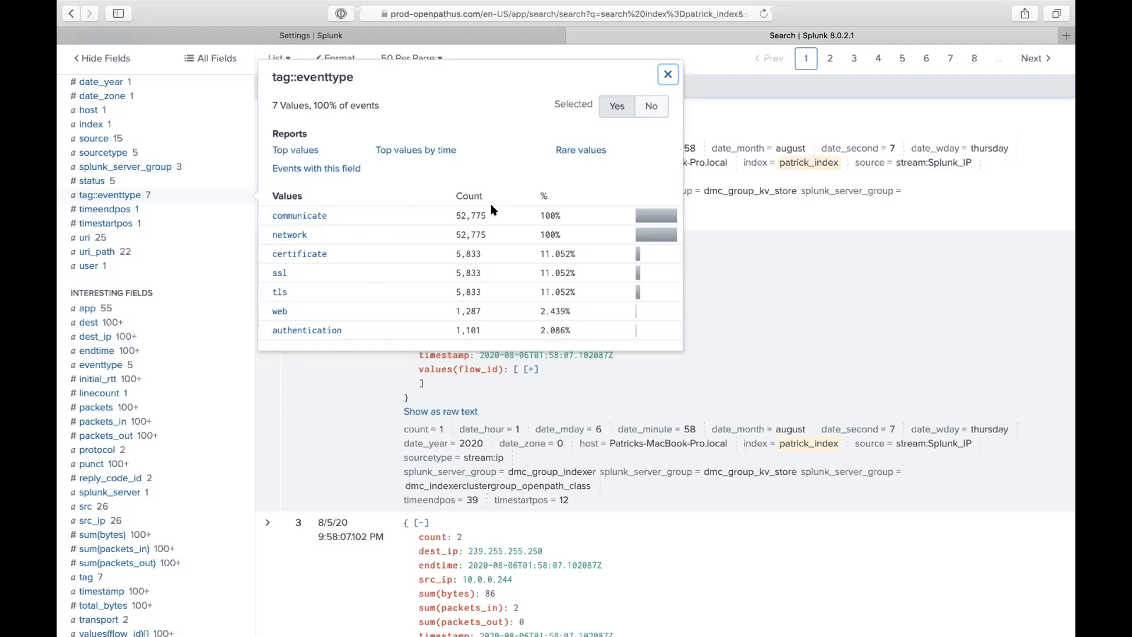
- Filter the patrick_index search to tag=network and rerun it
scroll(678, 148, "up", 6)
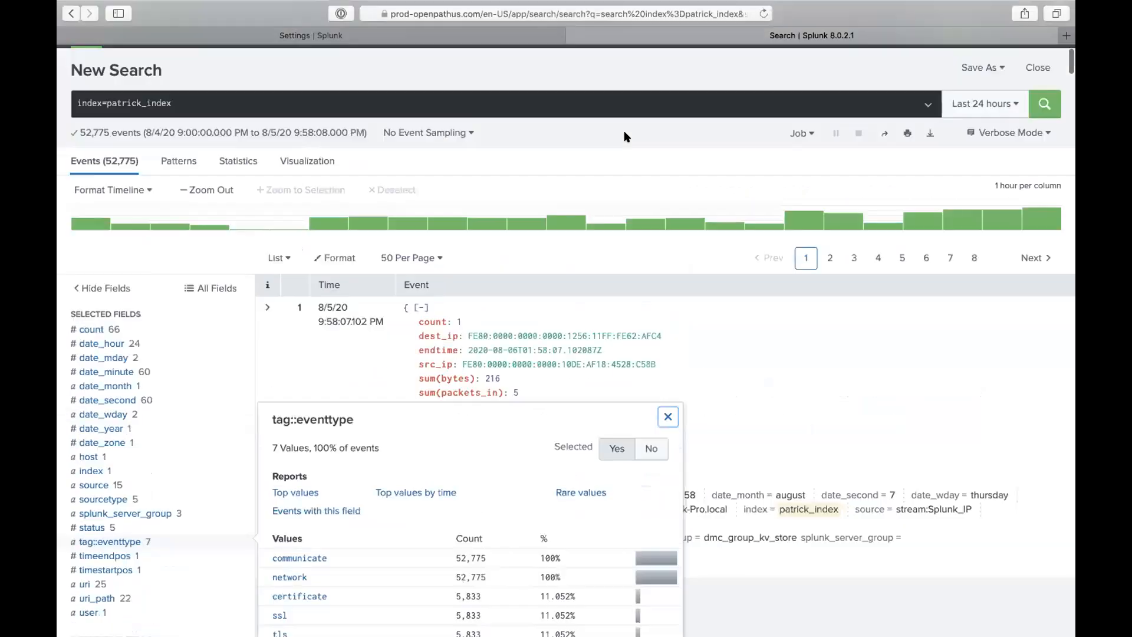
scroll(348, 394, "down", 3)
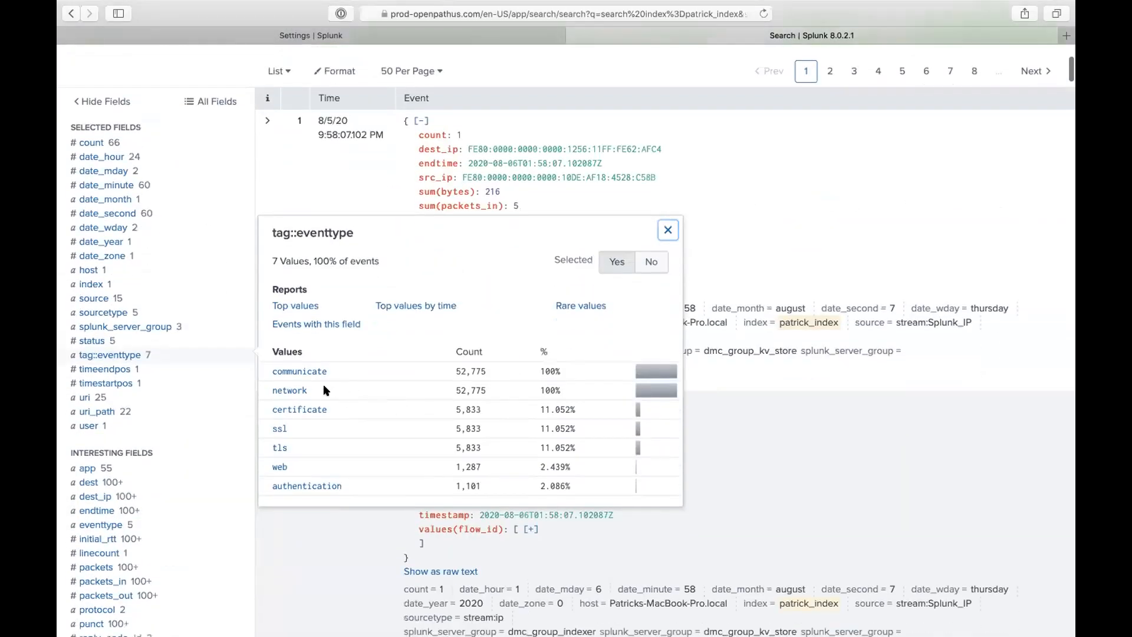
left_click(298, 390)
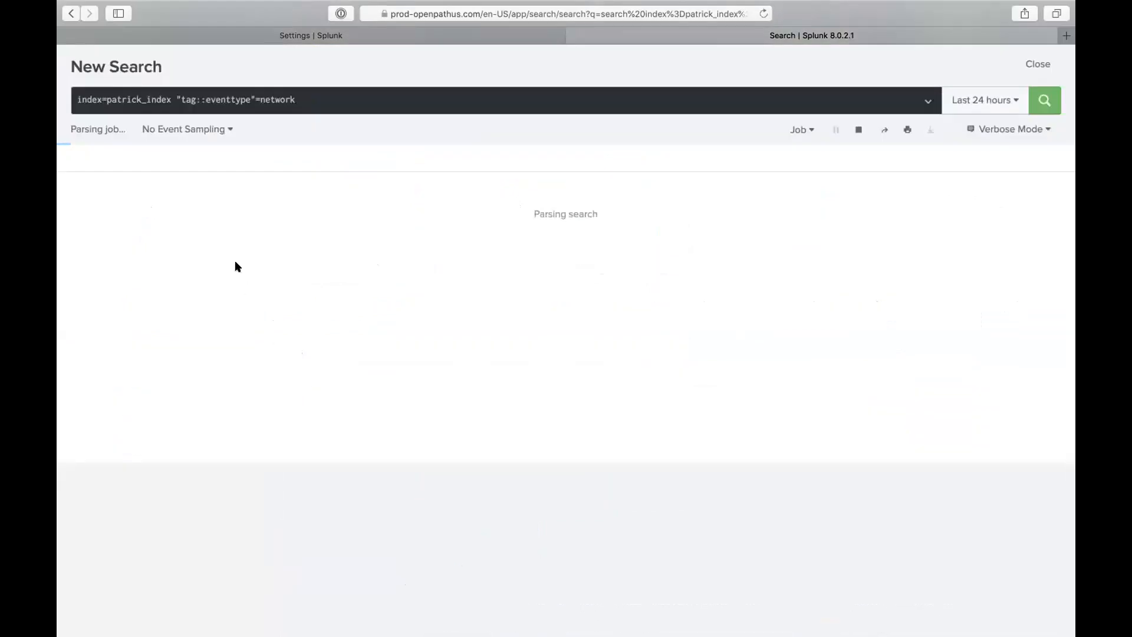
left_click_drag(196, 99, 204, 99)
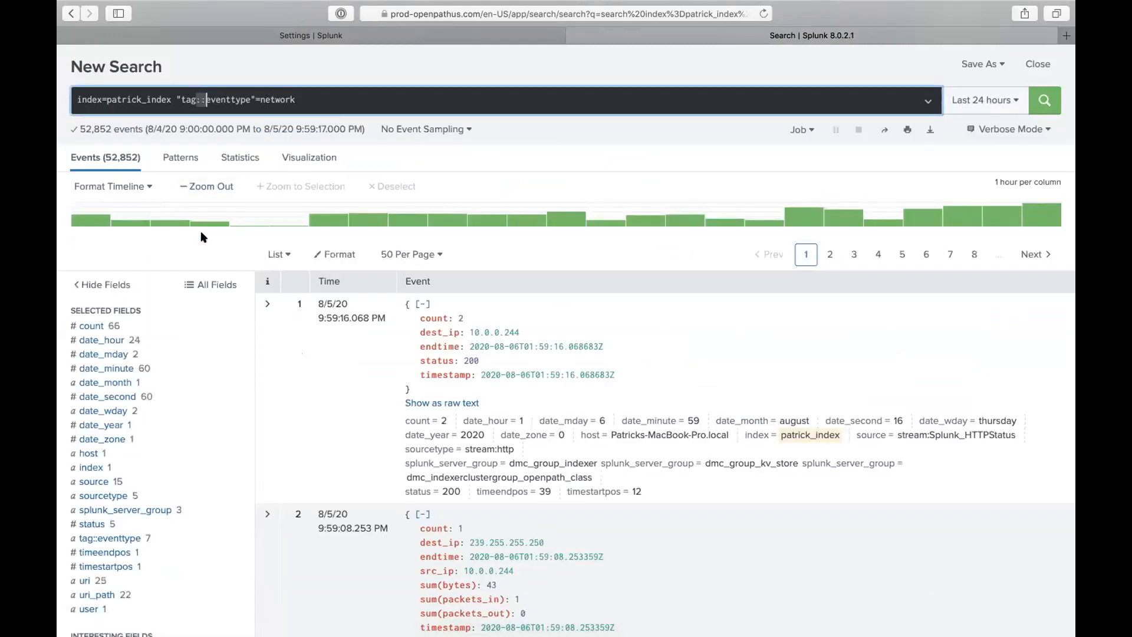
scroll(203, 236, "down", 2)
scroll(208, 188, "up", 4)
key("super+Right")
double_click(241, 155)
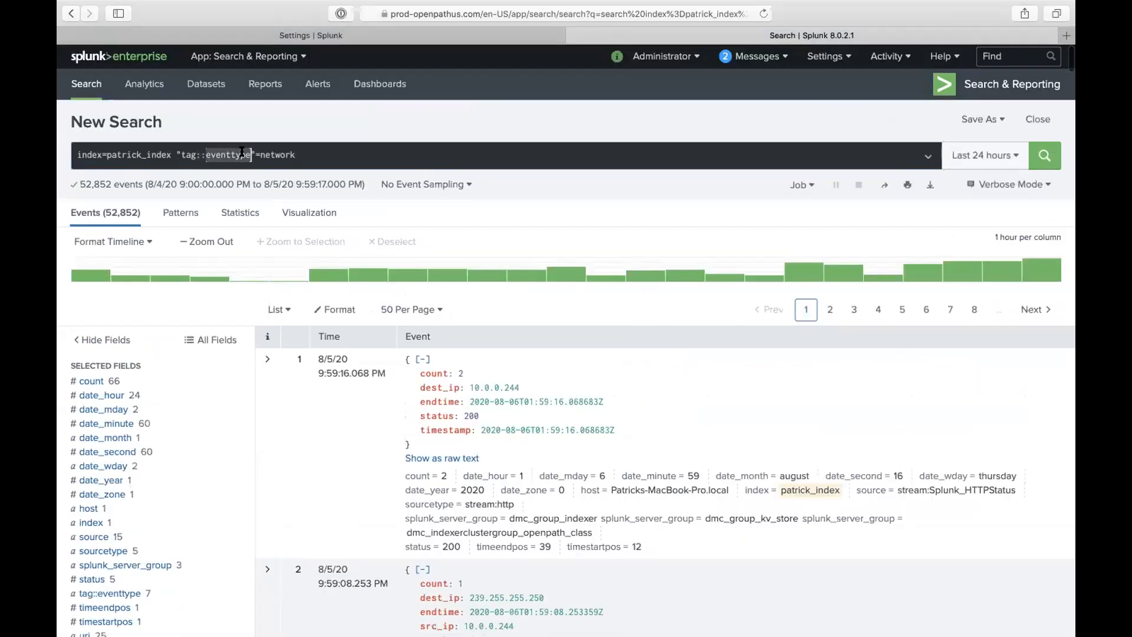
key("BackSpace")
key("BackSpace")
key("BackSpace")
key("Right")
key("BackSpace")
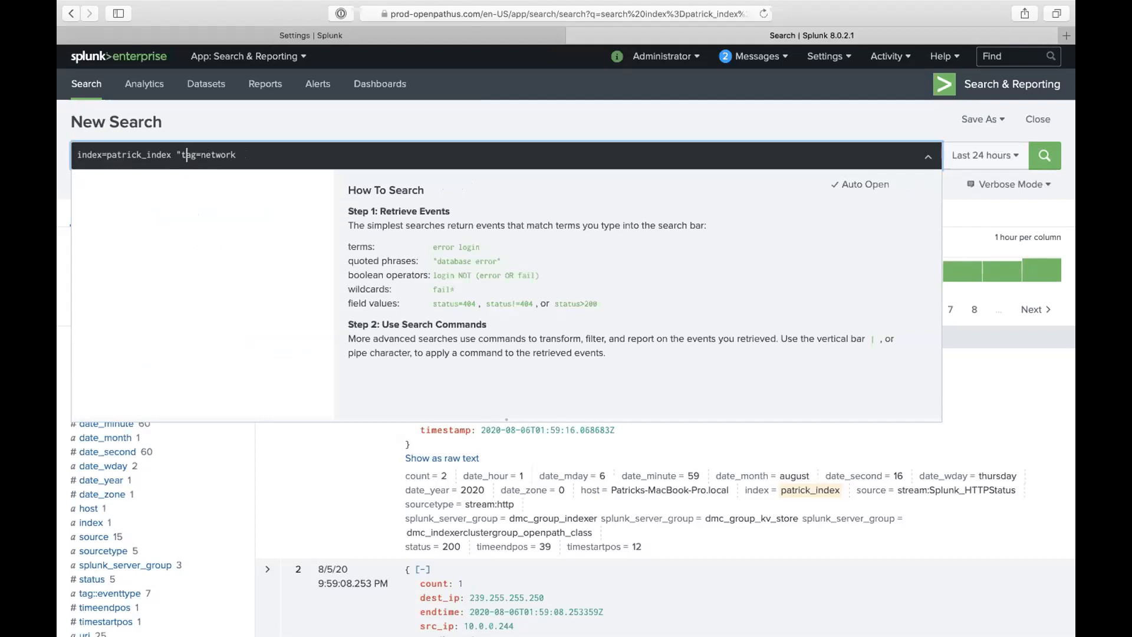
key("BackSpace")
key("Return")
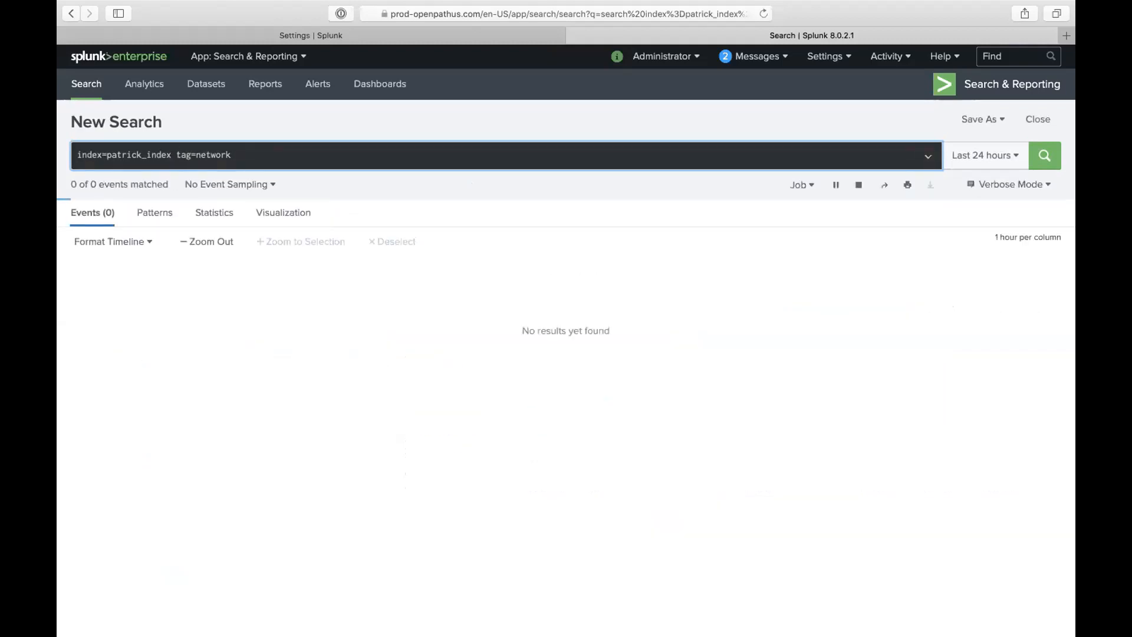
- Drop tag=network, change the communicate tag to ssl, and run the ssl-tagged search
scroll(226, 340, "down", 3)
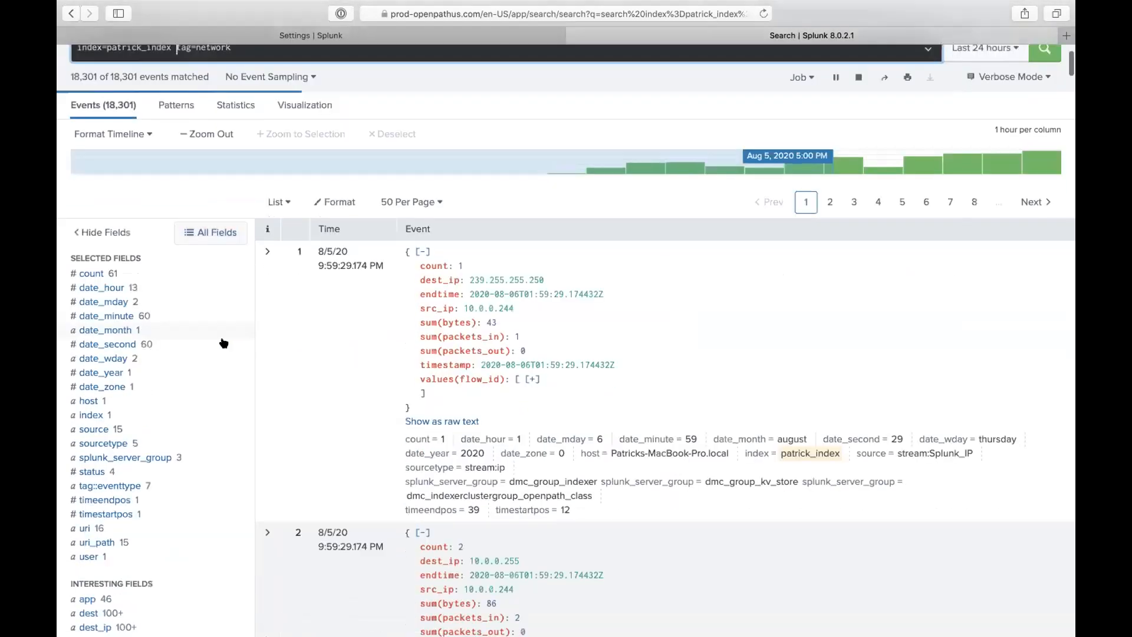
left_click(136, 484)
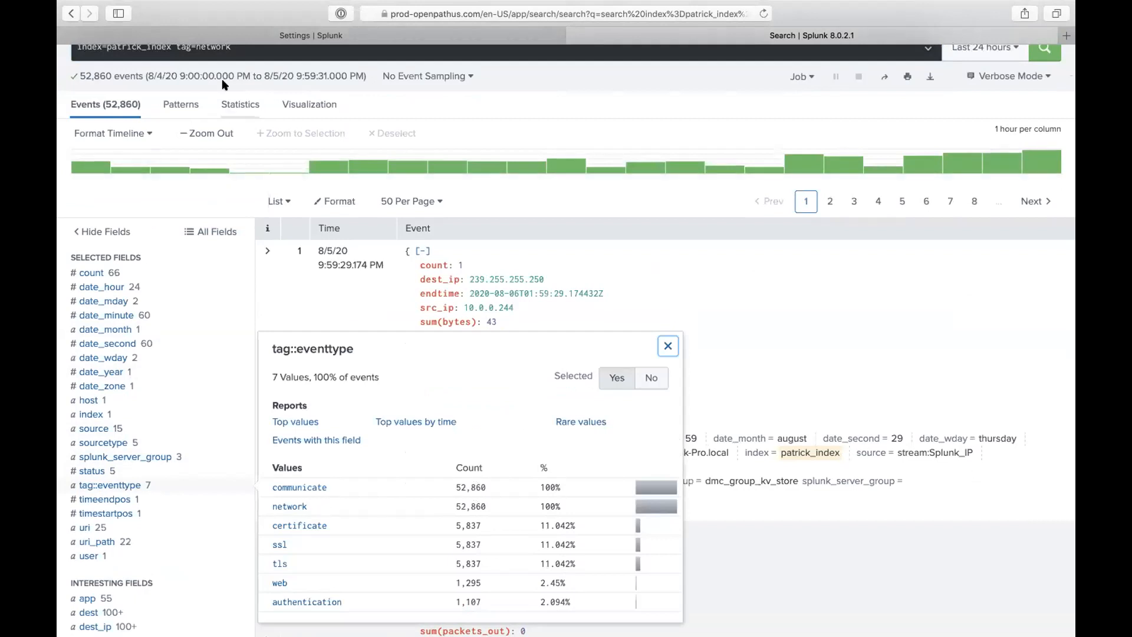
left_click(302, 488)
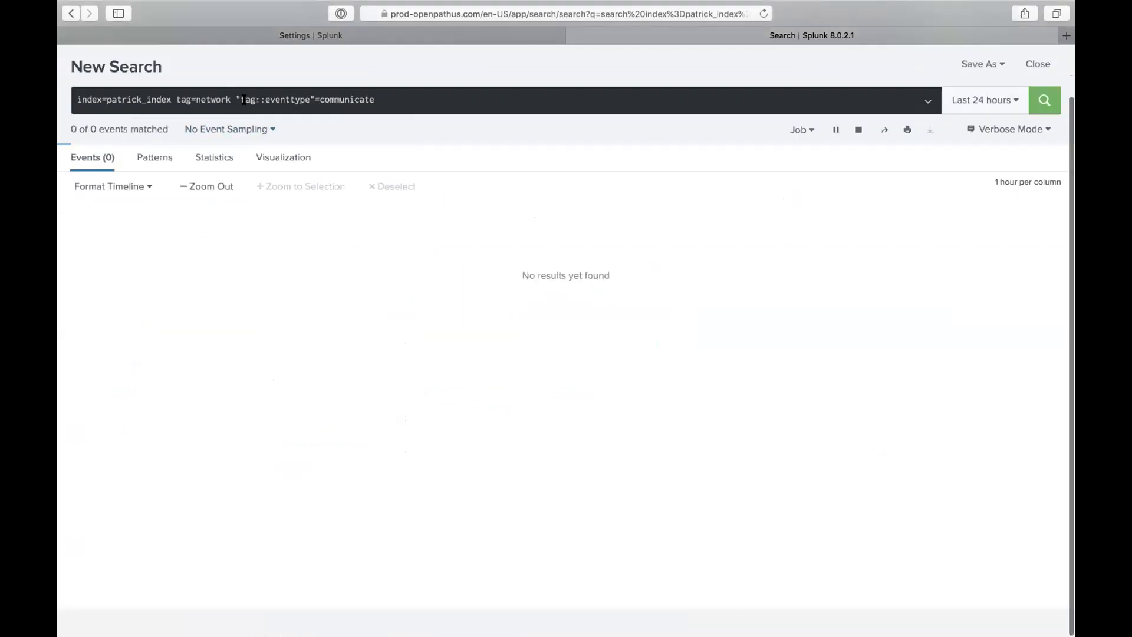
left_click_drag(261, 99, 274, 99)
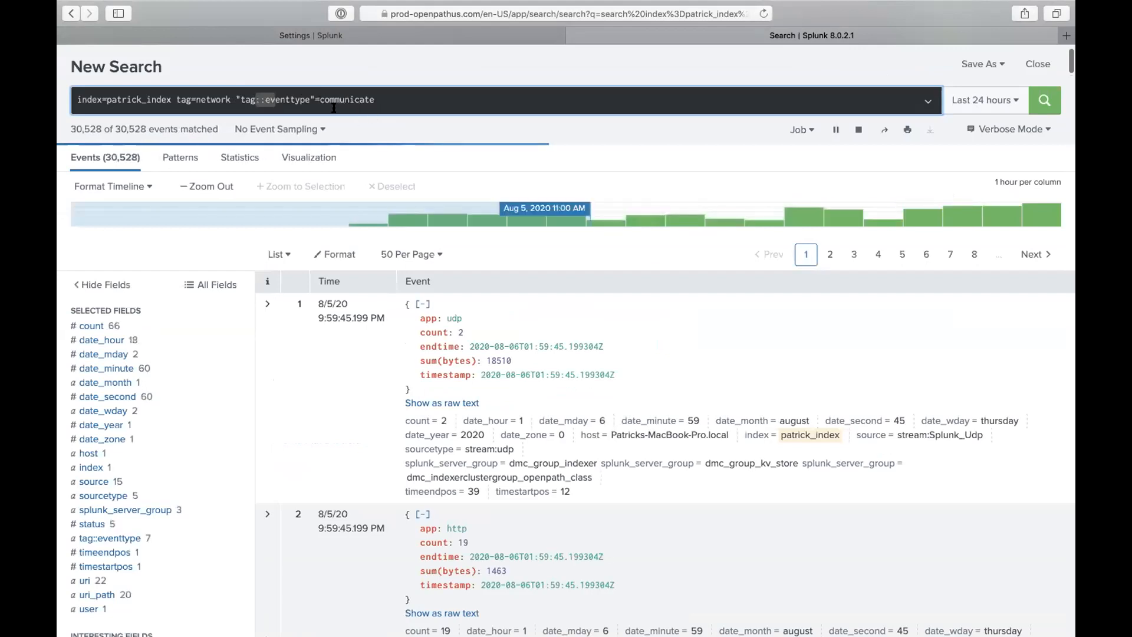
double_click(334, 92)
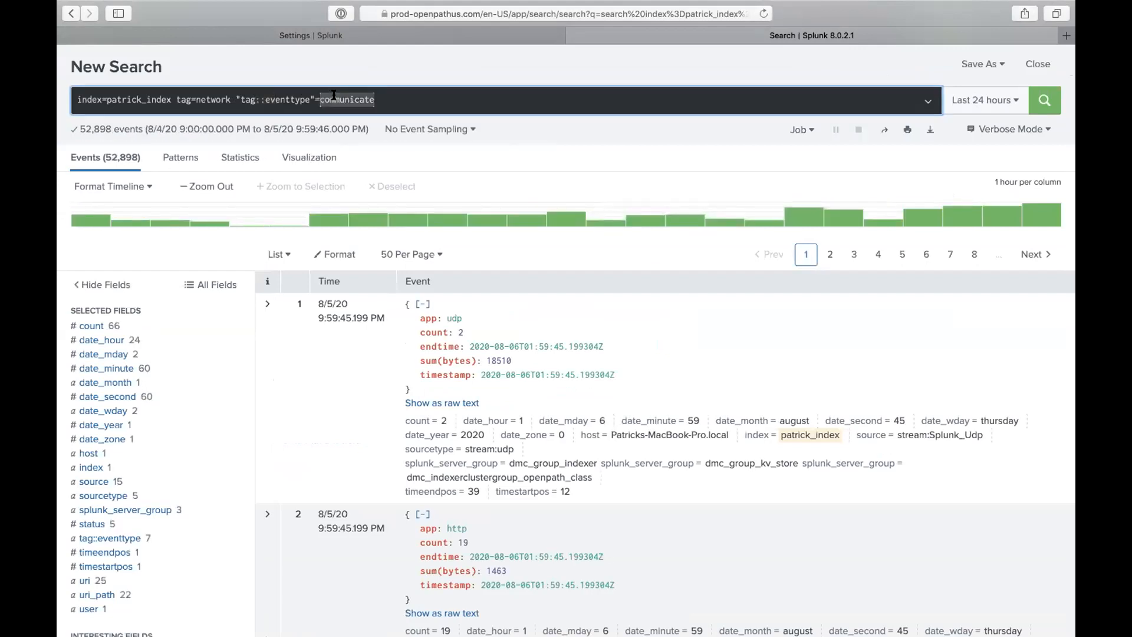
left_click_drag(231, 99, 177, 93)
key("BackSpace")
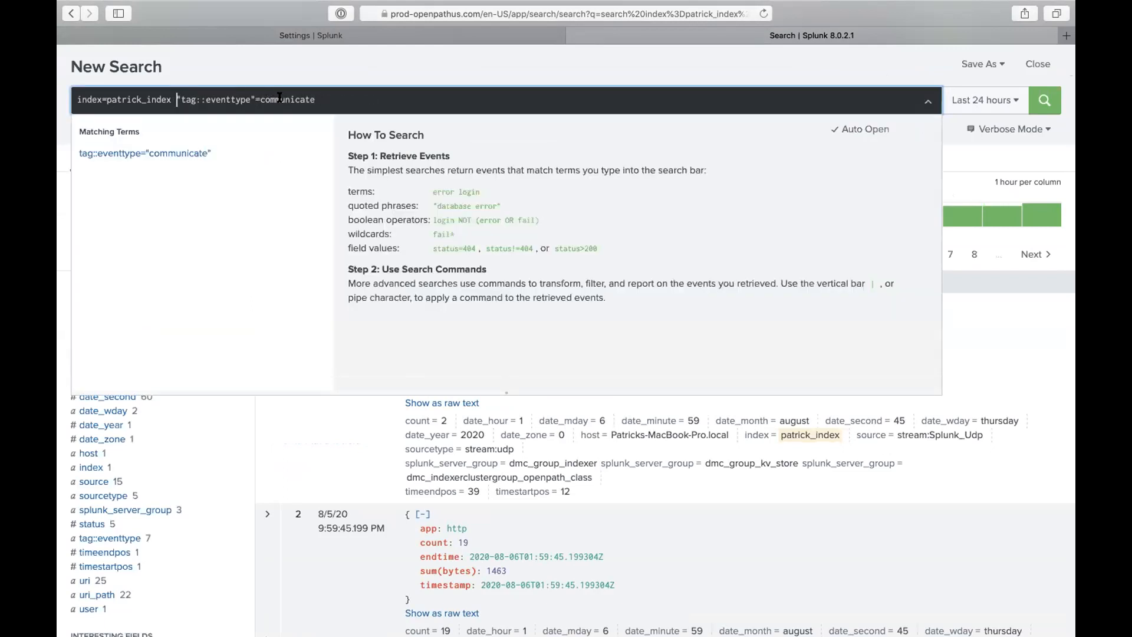
double_click(280, 98)
type("ssl")
key("Return")
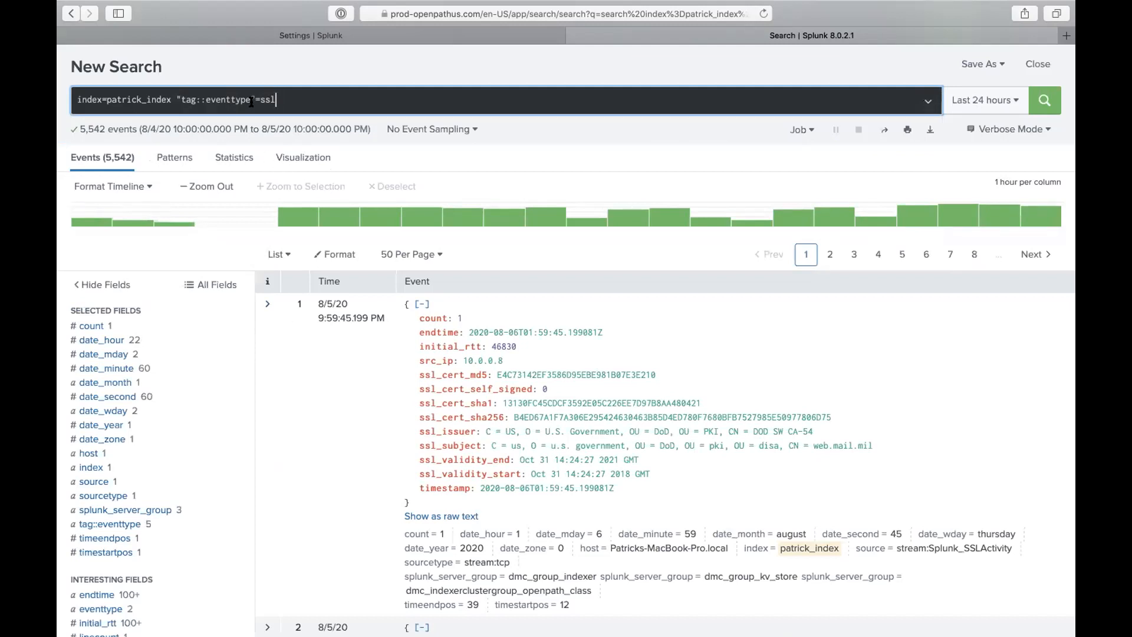
left_click(311, 35)
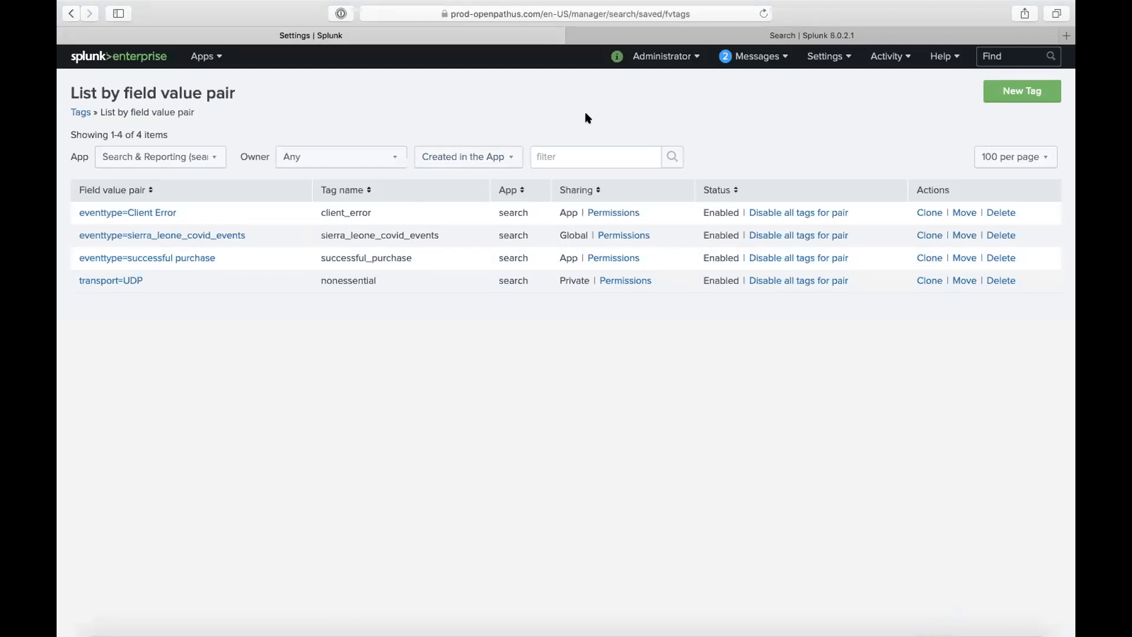
- Open the Corona Virus data model and highlight its tag field
left_click(825, 56)
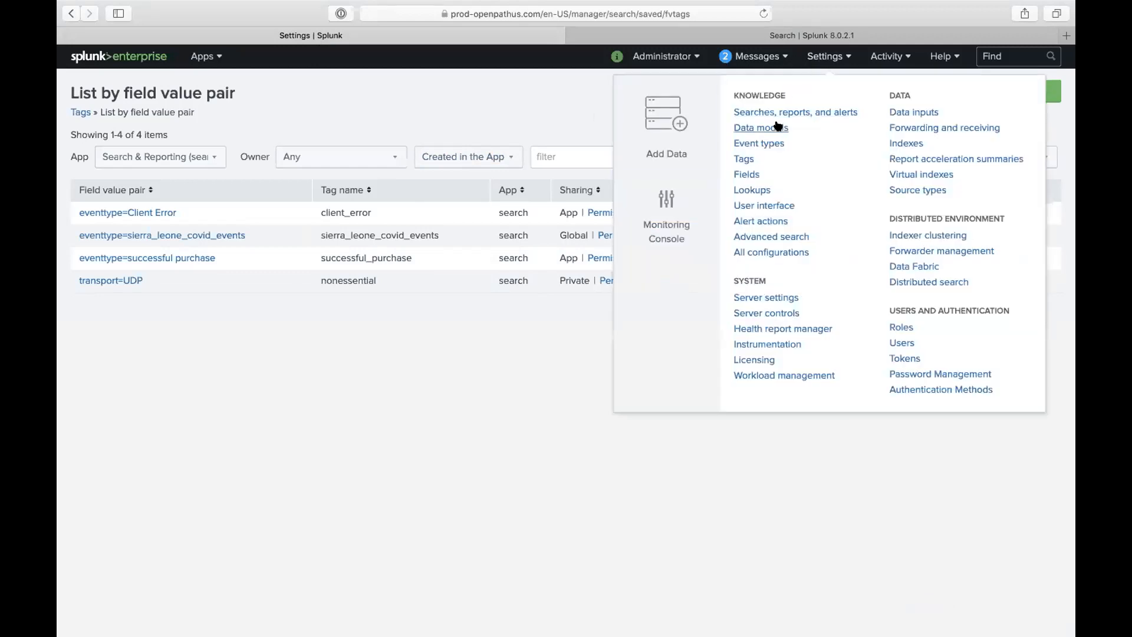
left_click(774, 129)
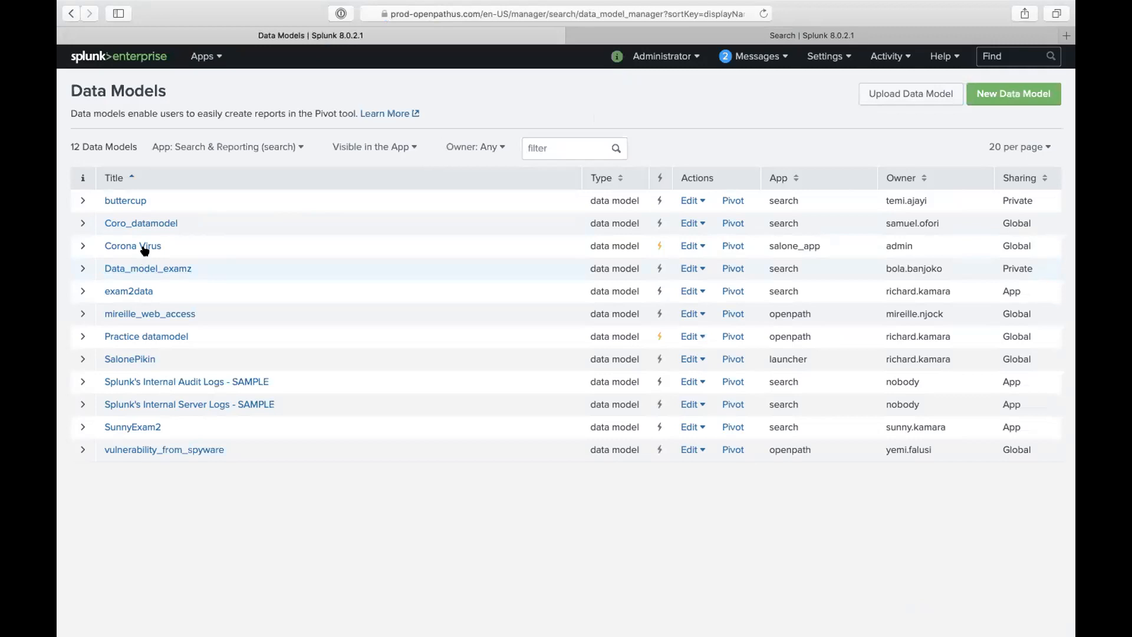
left_click(145, 248)
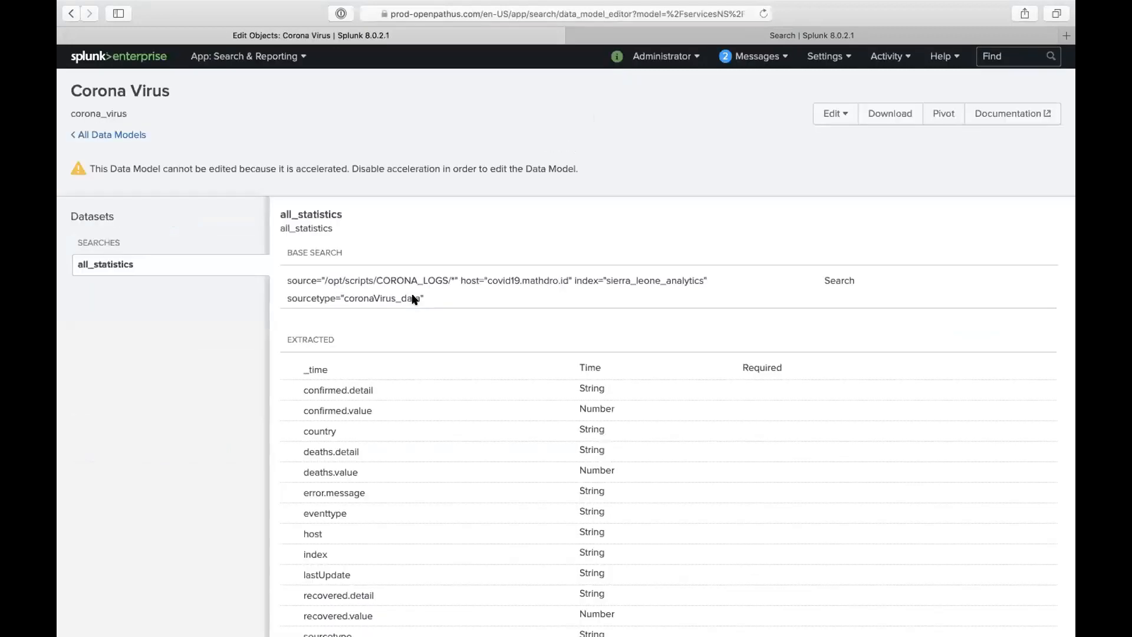
scroll(422, 333, "down", 5)
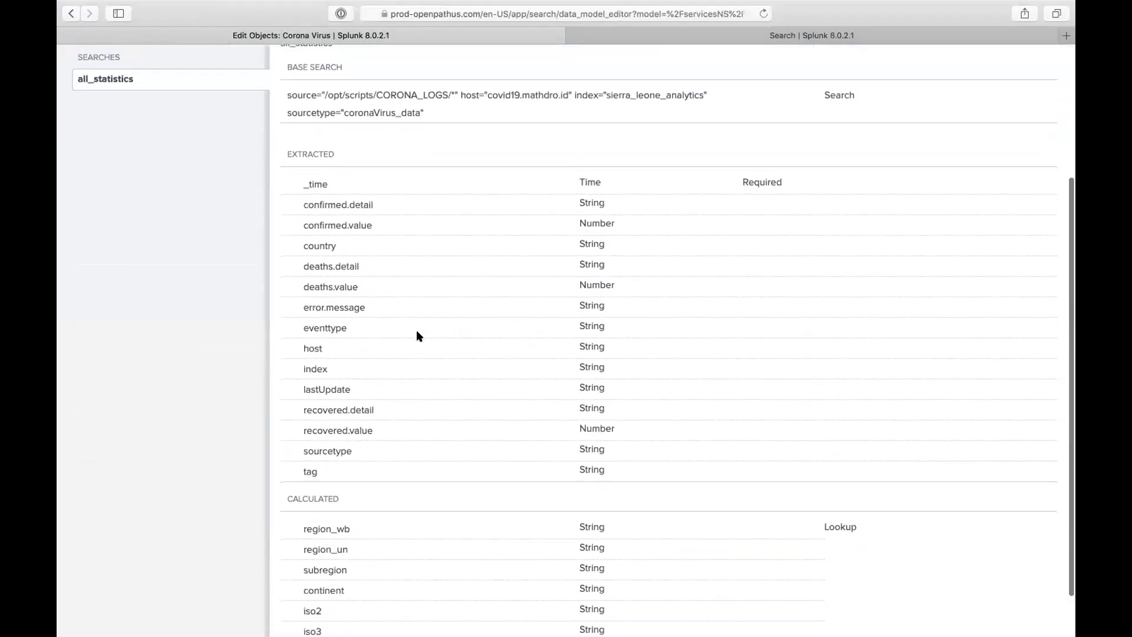
left_click_drag(346, 327, 300, 327)
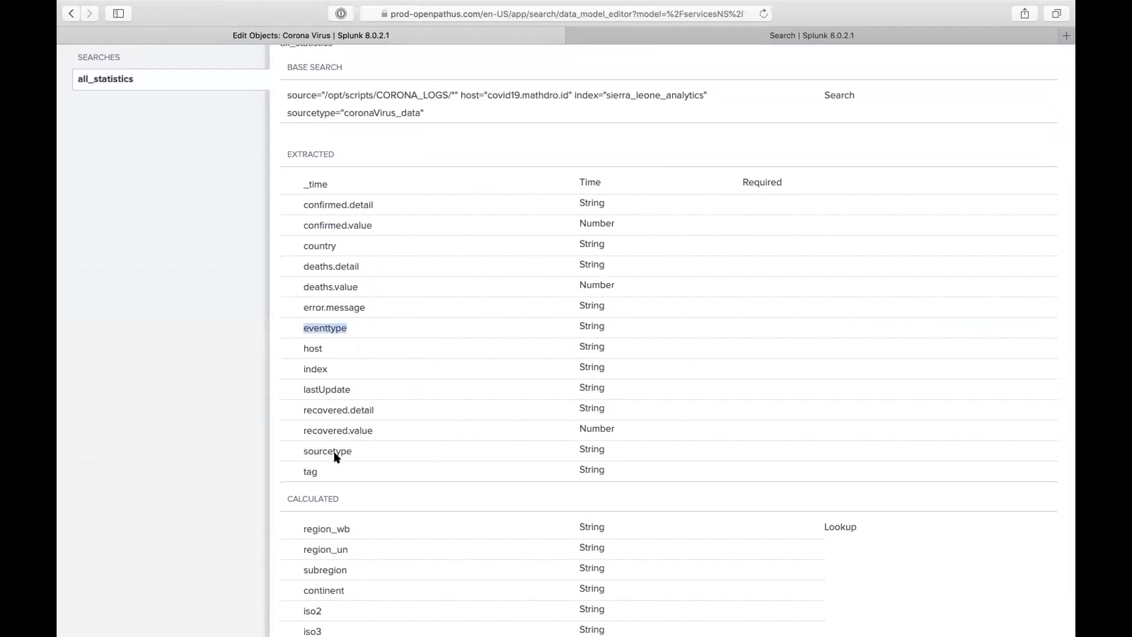
left_click_drag(325, 470, 291, 470)
scroll(398, 204, "up", 5)
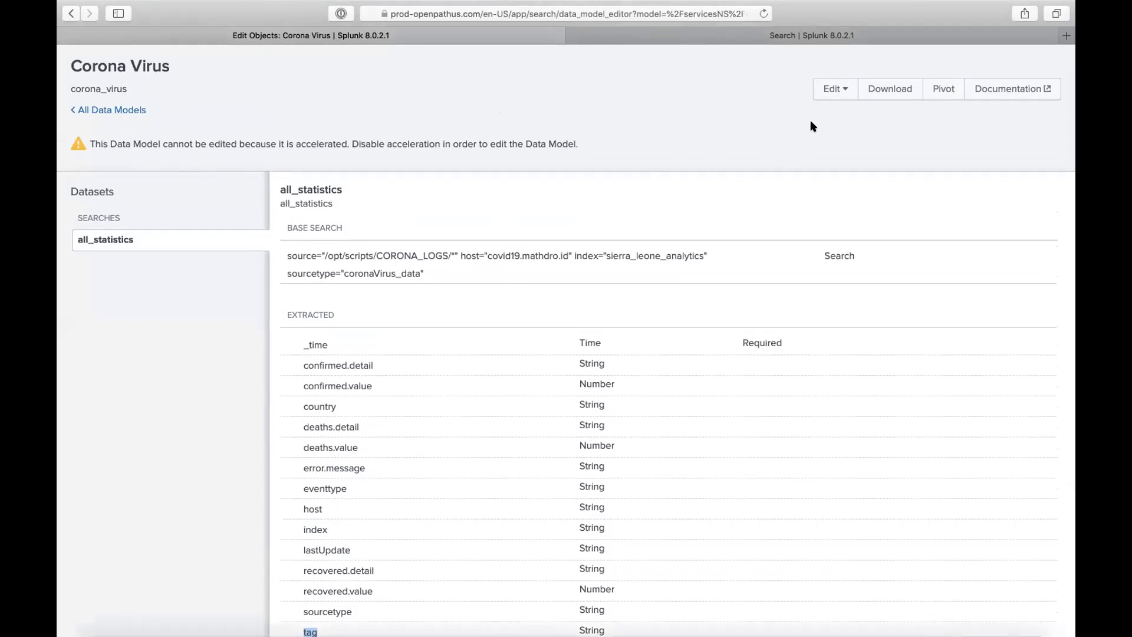
- Review the eventtype, error.message and tag fields, then go back to the SSL search
scroll(504, 372, "down", 1)
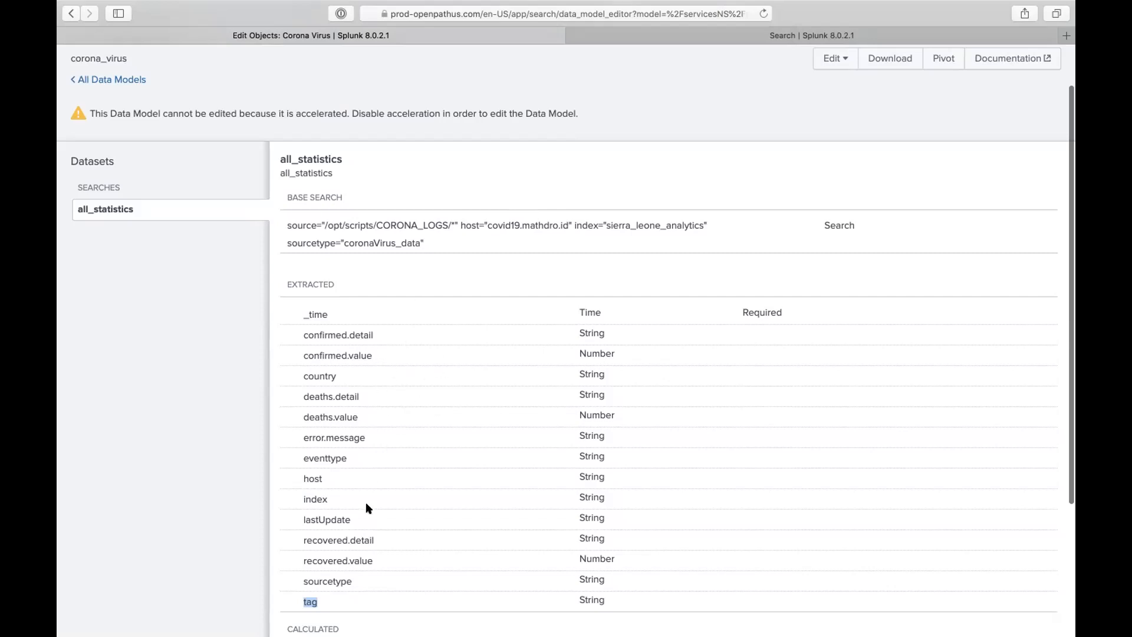
scroll(366, 538, "down", 3)
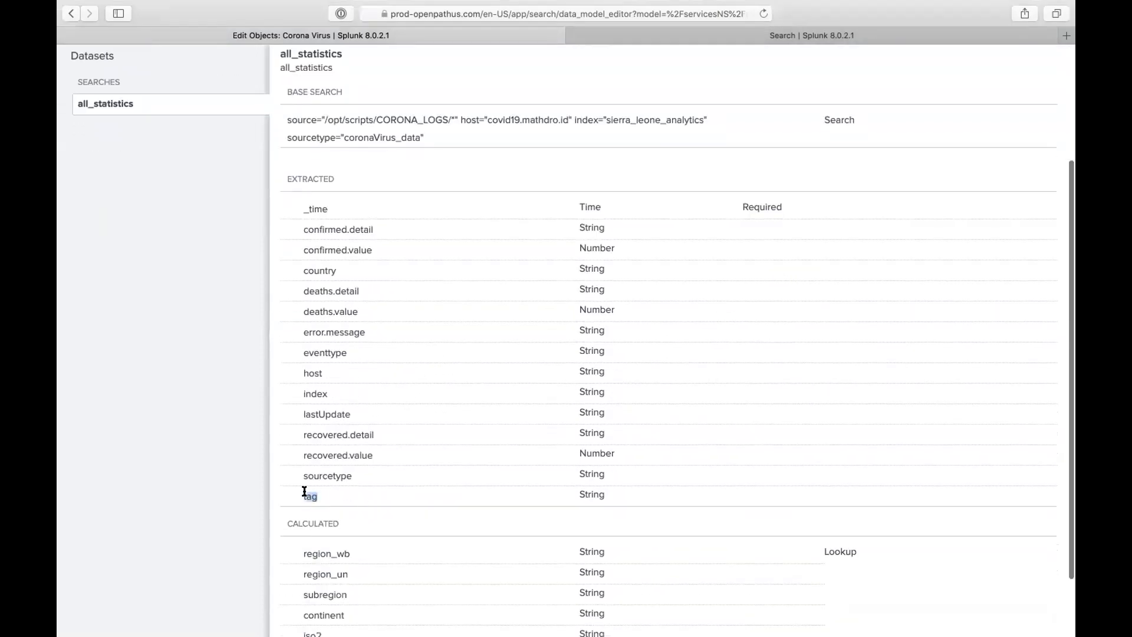
left_click(322, 358)
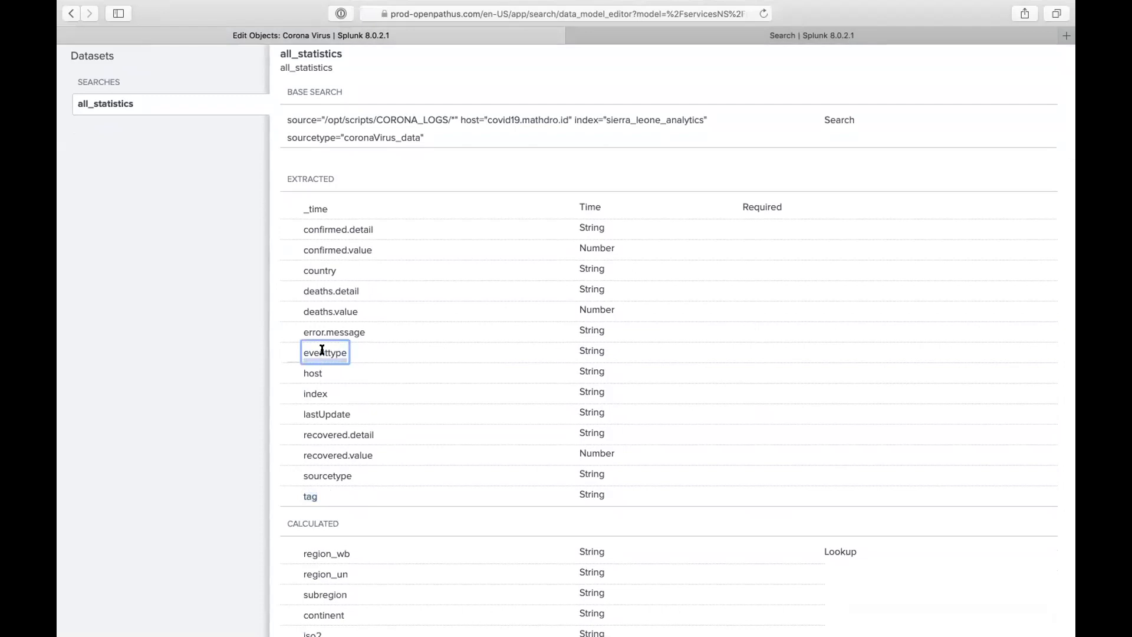
double_click(322, 350)
left_click(376, 345)
left_click_drag(366, 333, 307, 330)
left_click(345, 354)
double_click(333, 352)
left_click(310, 495)
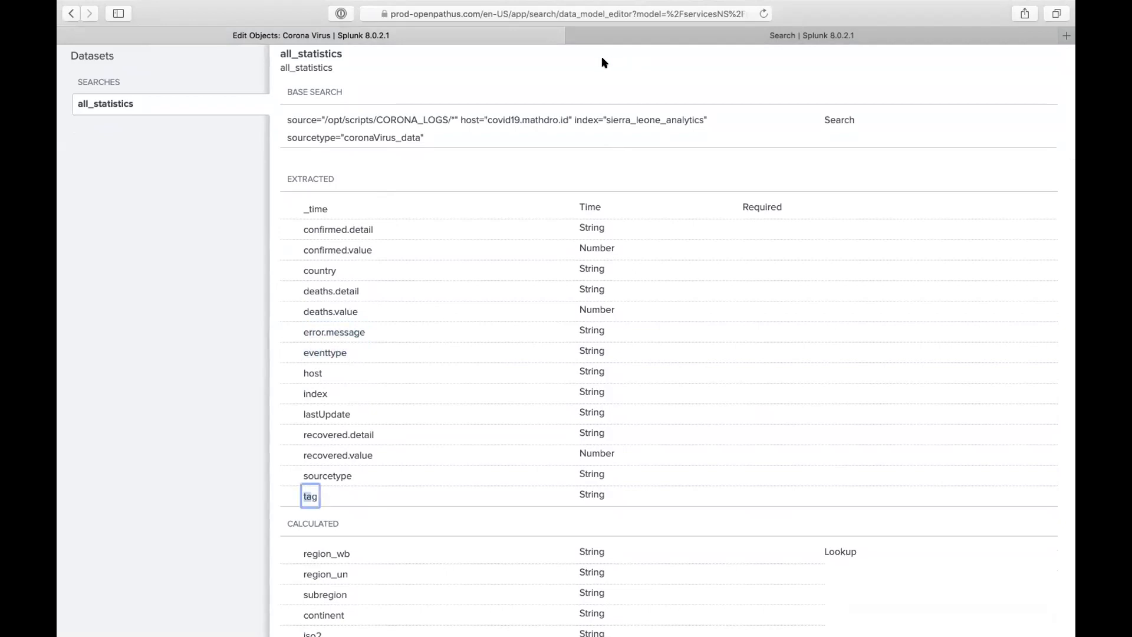
scroll(446, 371, "down", 3)
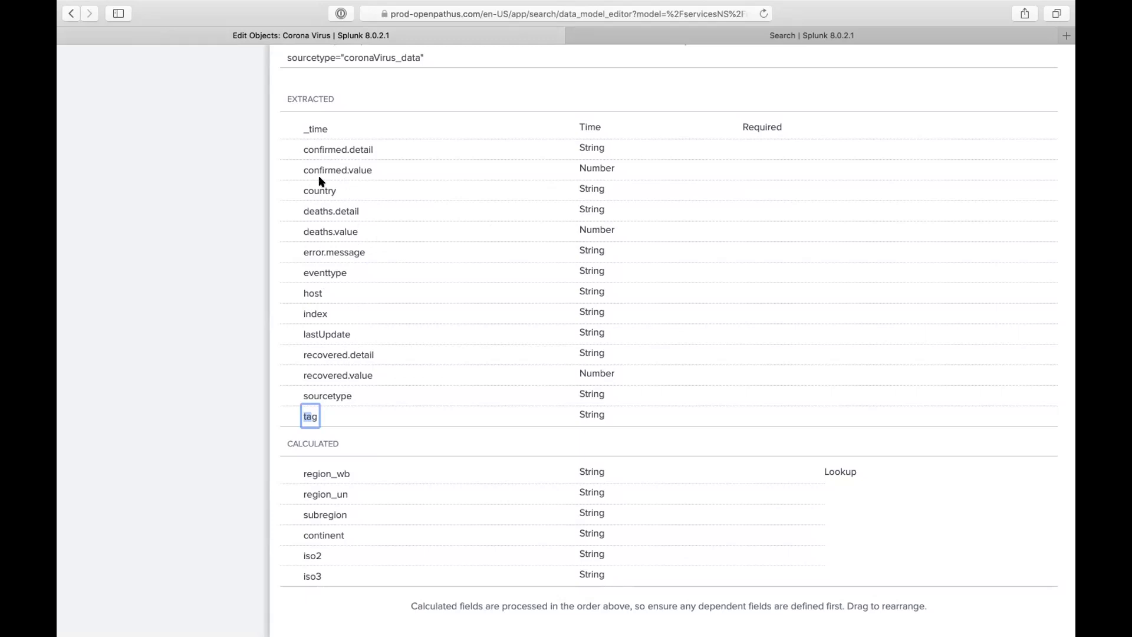
left_click(630, 39)
- Replace the search query with '| datamodel corona_virus search'
triple_click(257, 95)
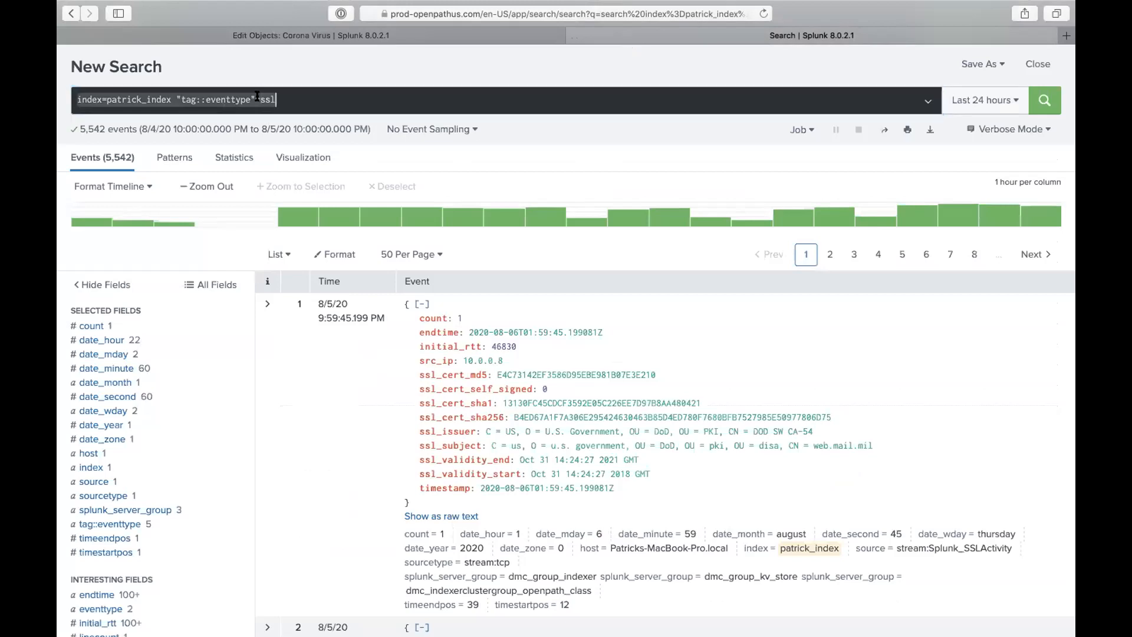
type("|")
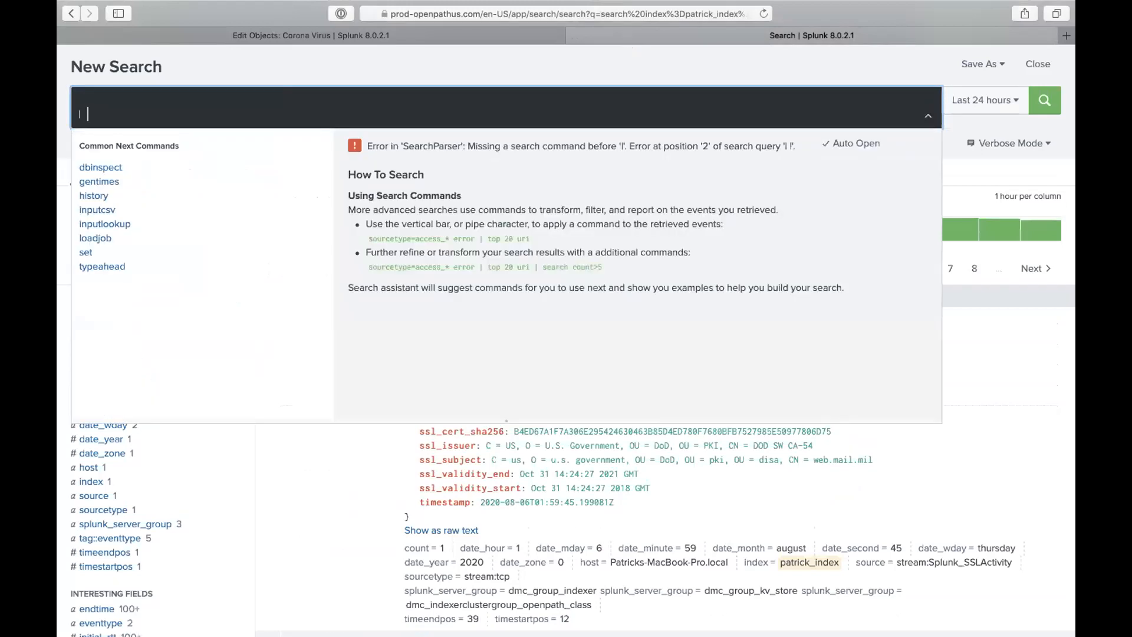
type(" tstats cou")
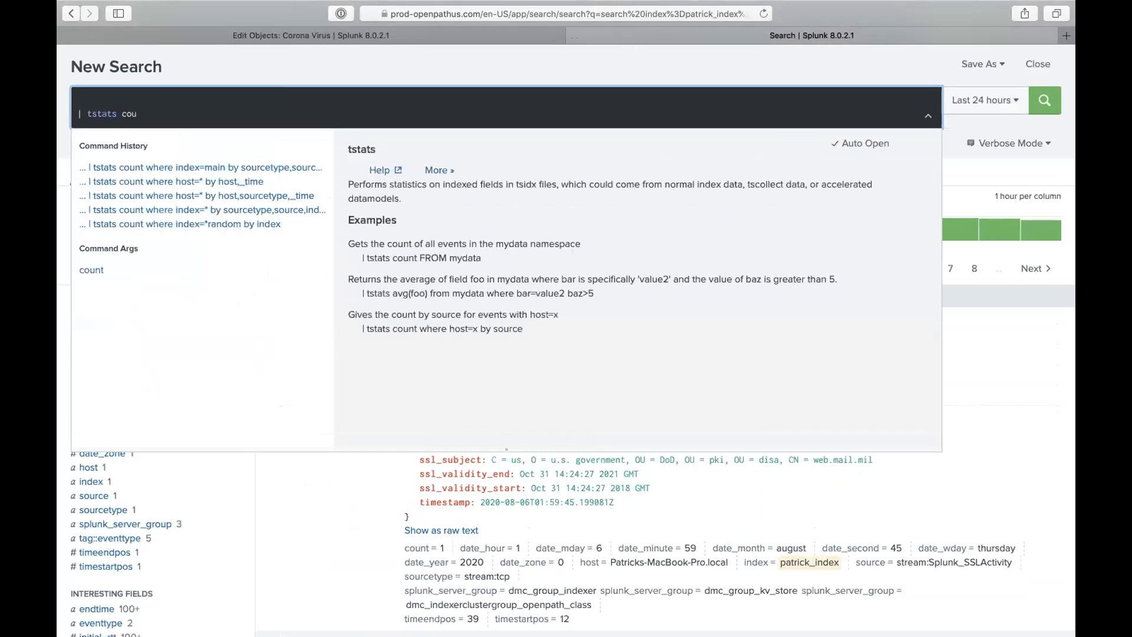
key("super+a")
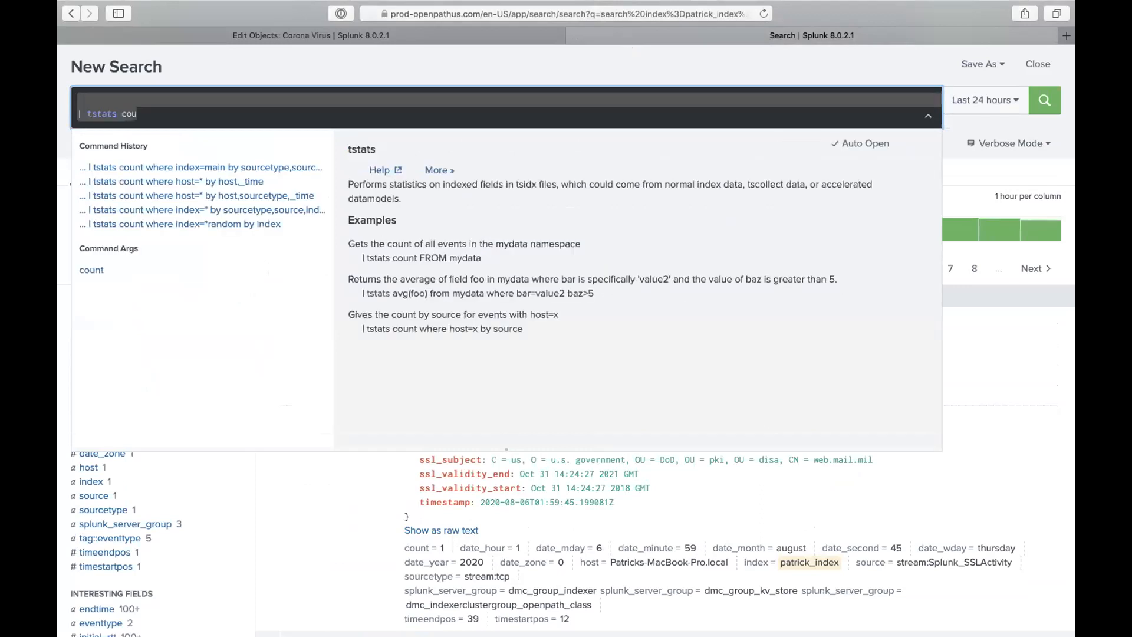
type("| datamodel search")
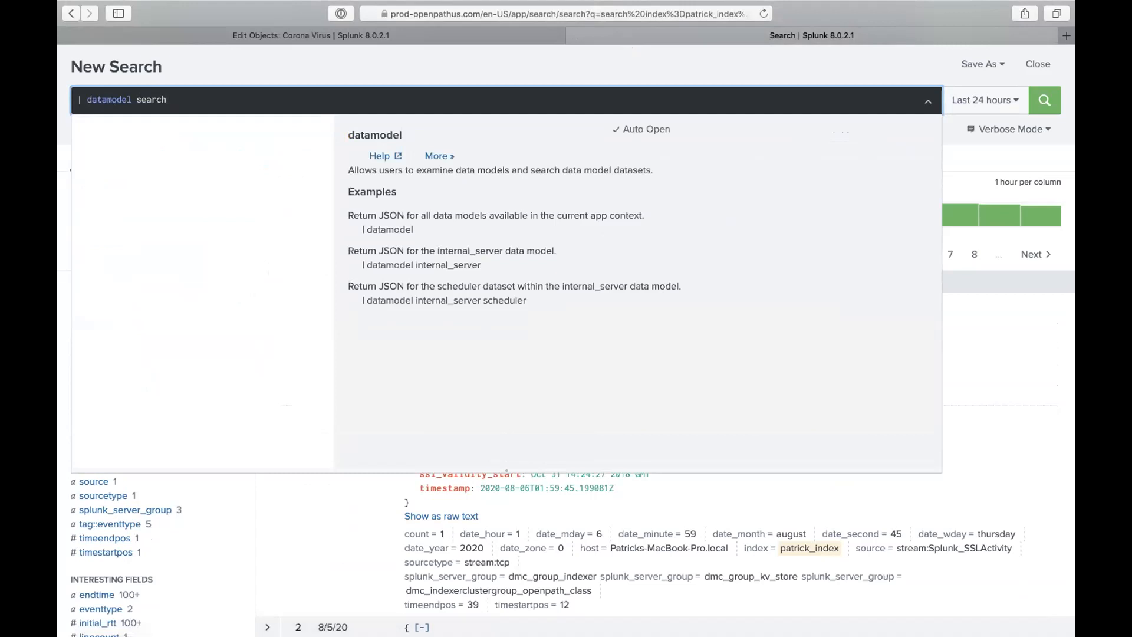
key("BackSpace")
key("BackSpace")
key("BackSpace")
key("BackSpace")
key("BackSpace")
key("BackSpace")
key("BackSpace")
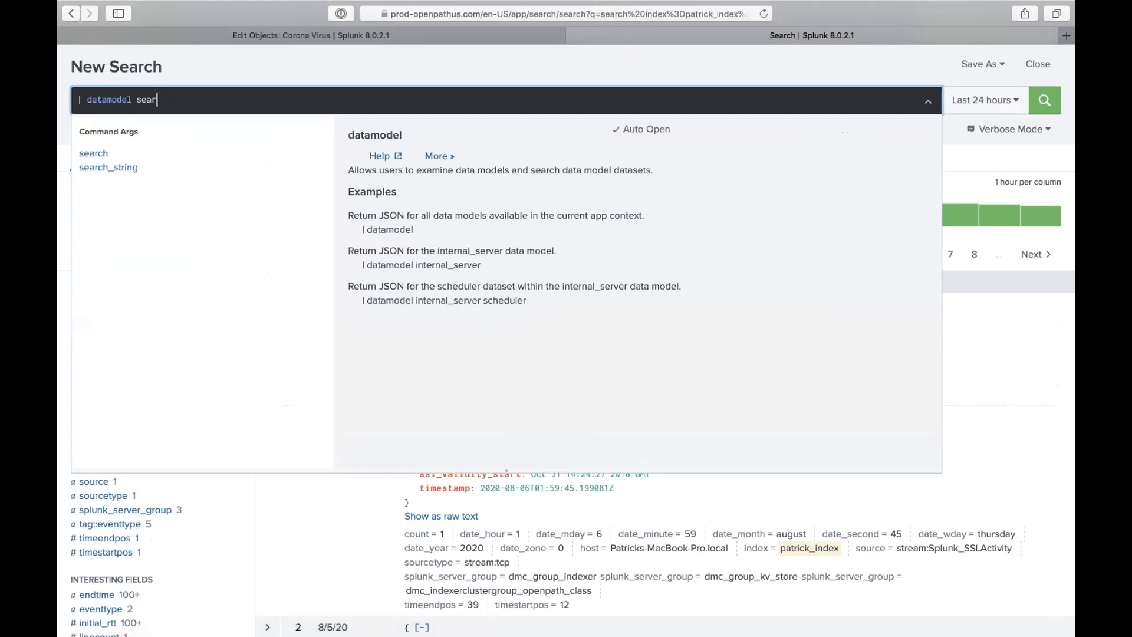
left_click(222, 167)
- Check the corona_virus model ID, then rerun the datamodel search over the last 30 days
left_click(433, 29)
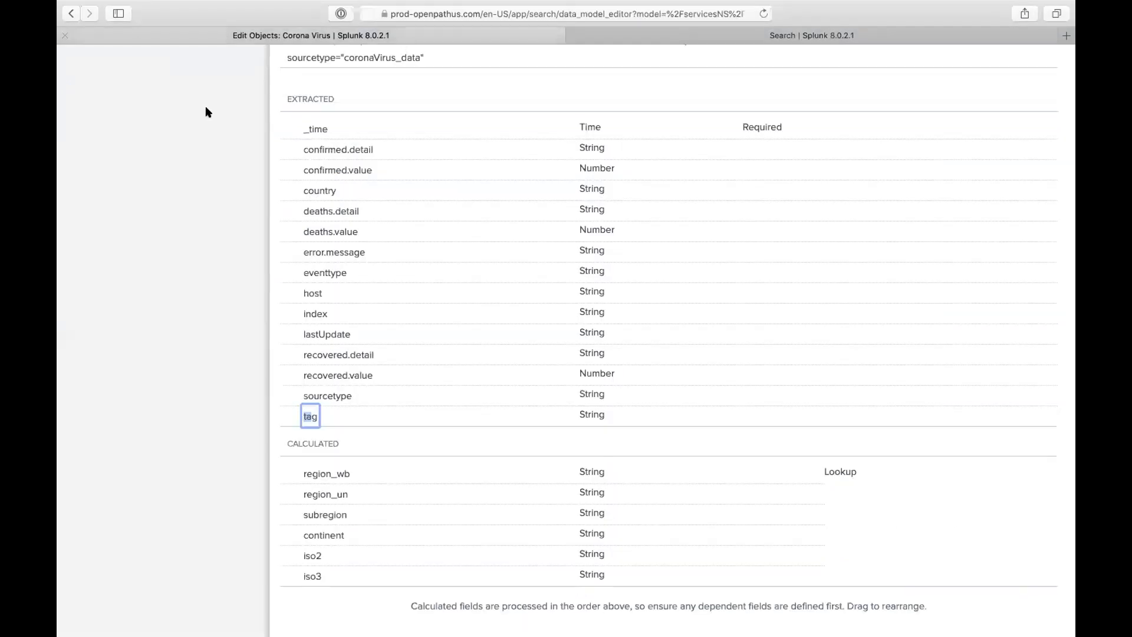
scroll(205, 105, "up", 10)
double_click(98, 113)
triple_click(98, 113)
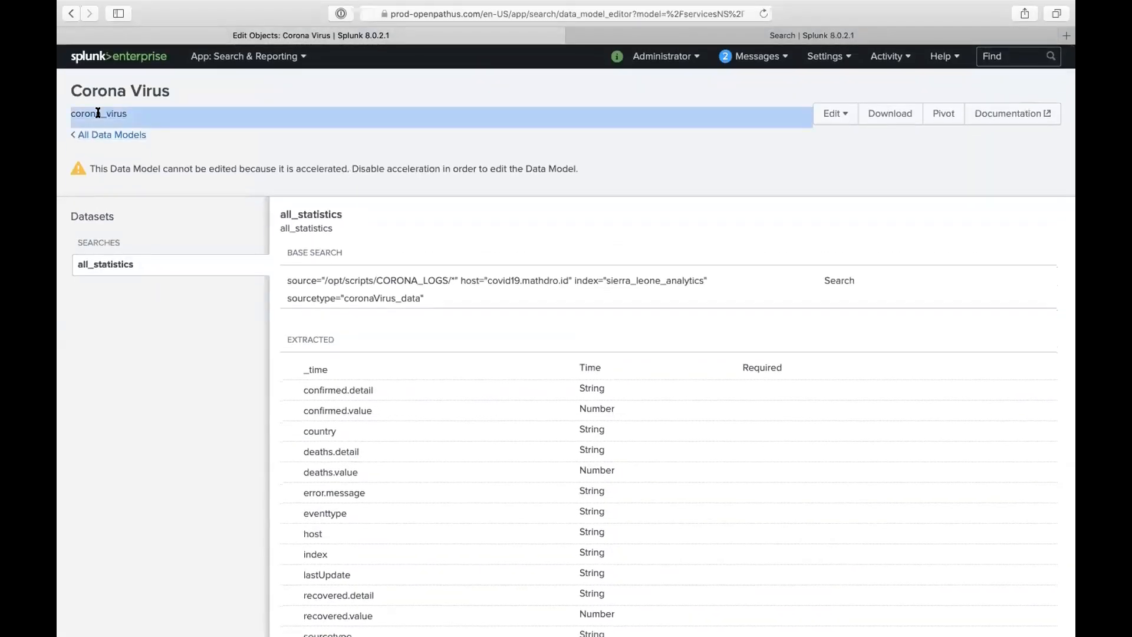
left_click(631, 34)
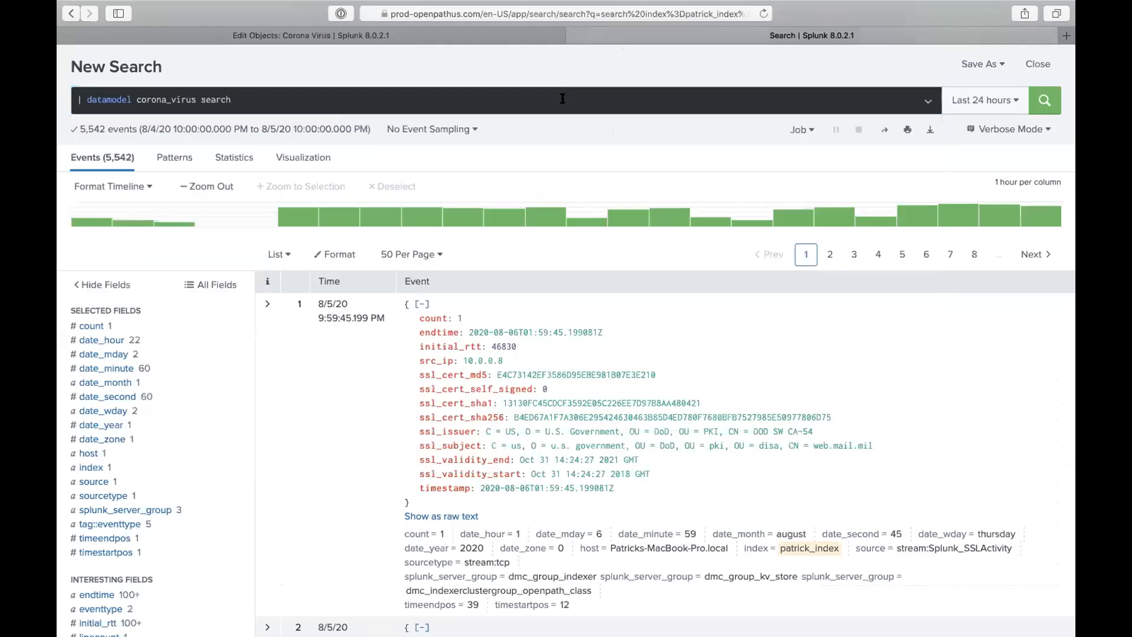
left_click(564, 100)
key("Return")
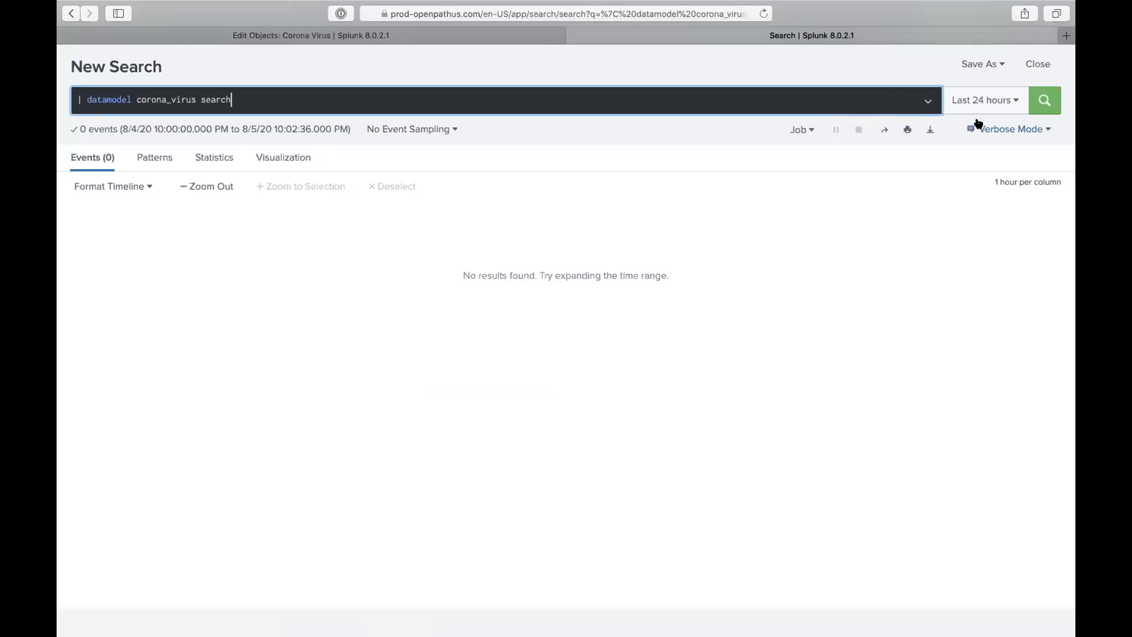
left_click(1016, 100)
left_click(876, 248)
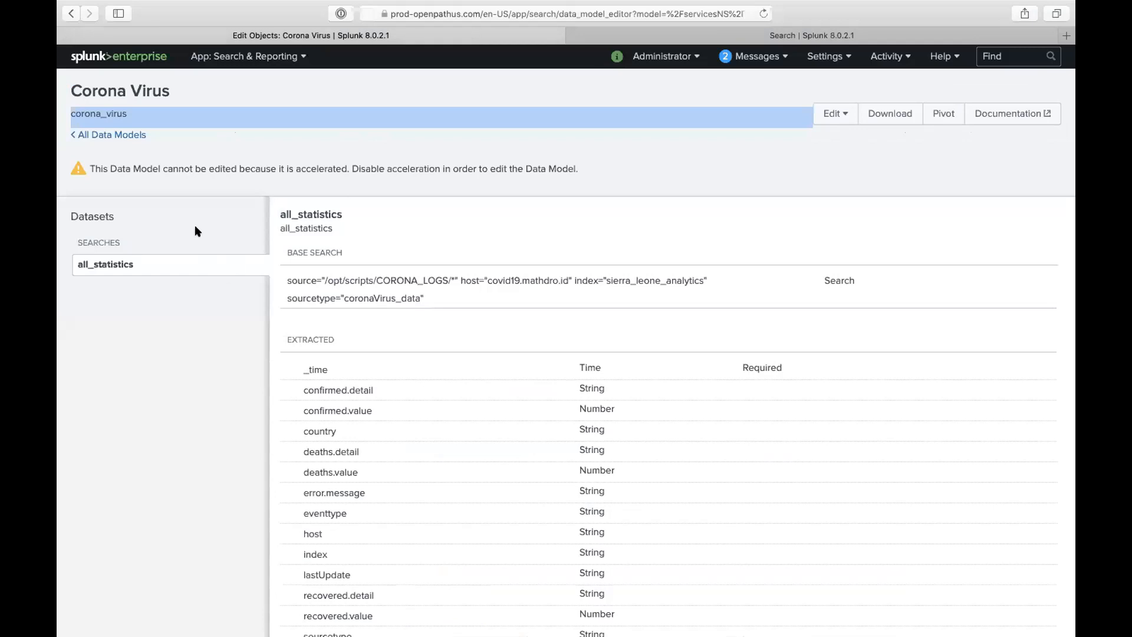
- View Corona Virus's advanced acceleration settings: 1 Month summary range, */15 * * * * schedule
left_click(125, 134)
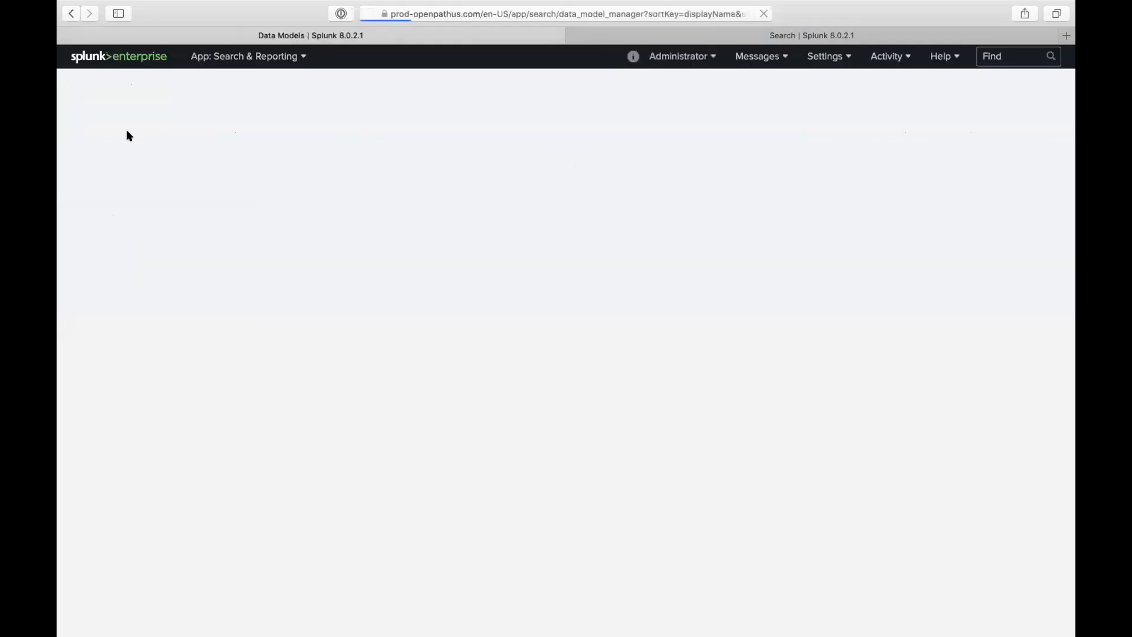
left_click(72, 251)
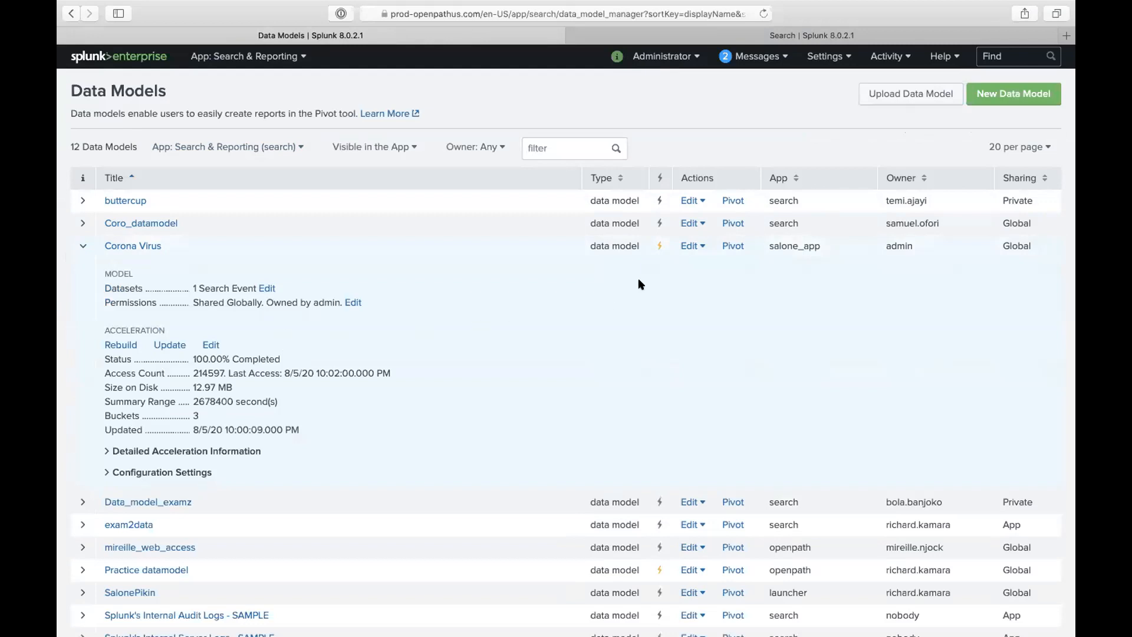
left_click(692, 246)
left_click(688, 309)
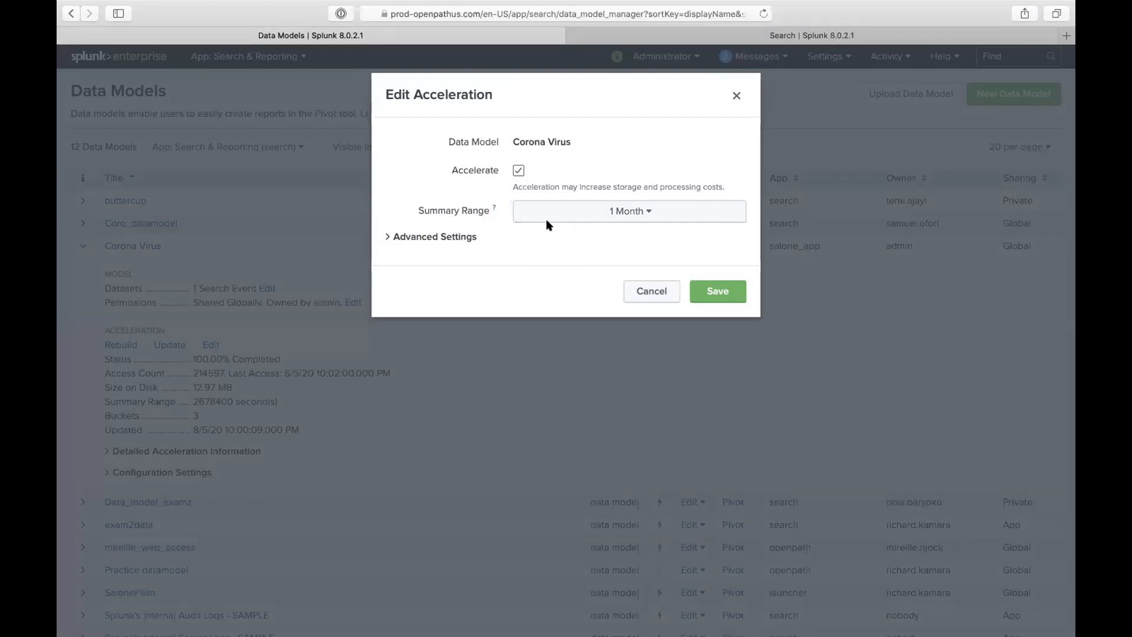
left_click(453, 238)
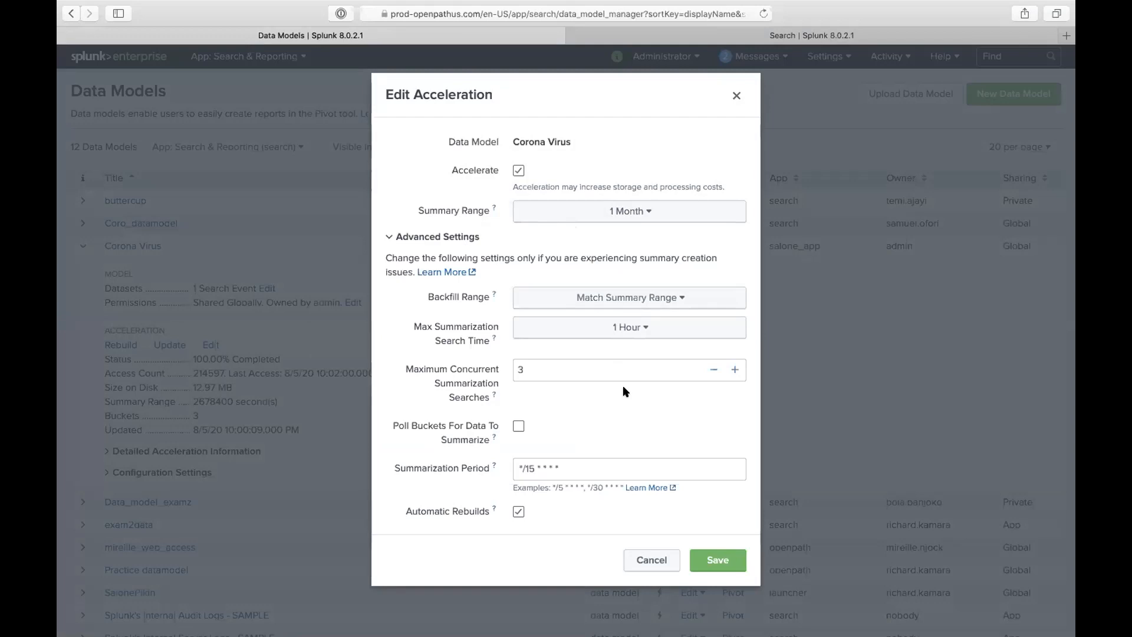
double_click(540, 459)
triple_click(548, 460)
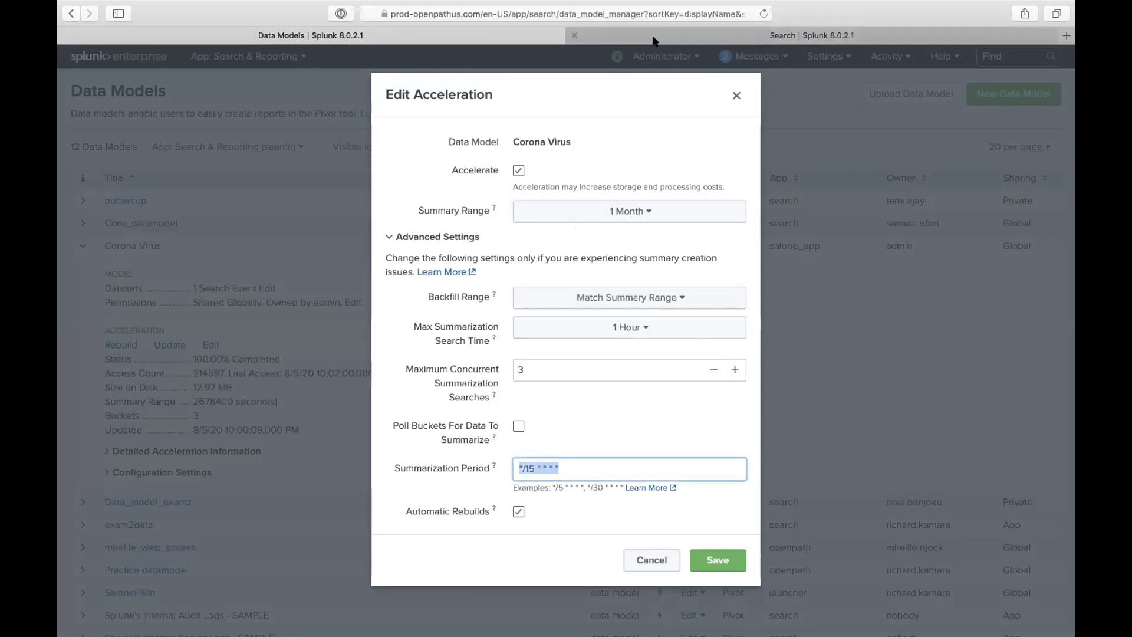
left_click(919, 36)
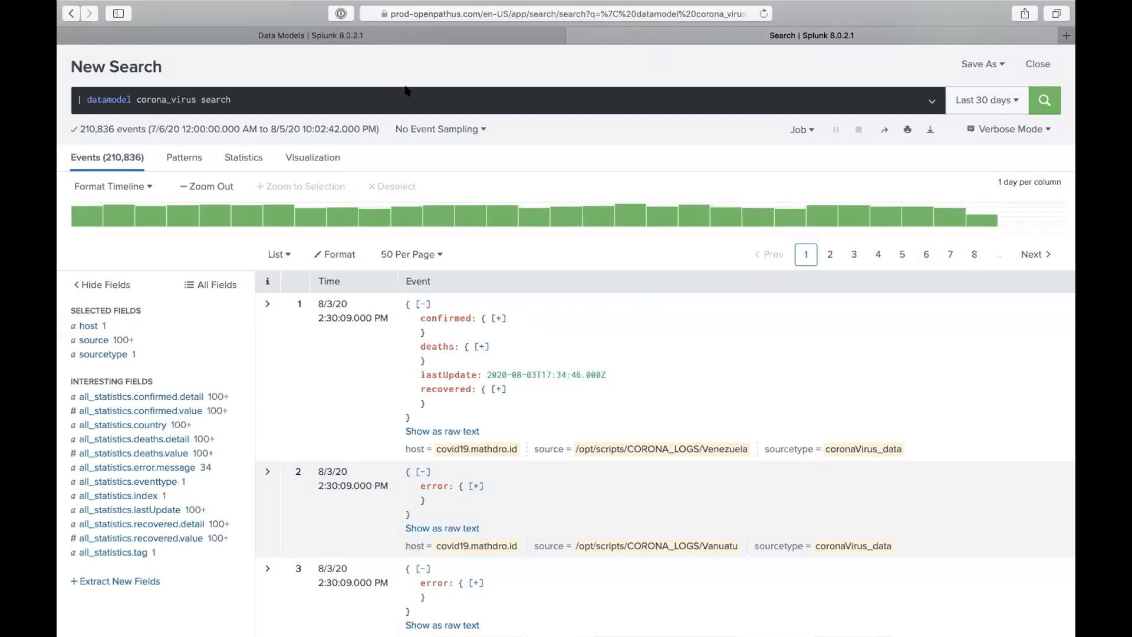
- Close Edit Acceleration and review Corona Virus fields such as confirmed.value and country
left_click(513, 34)
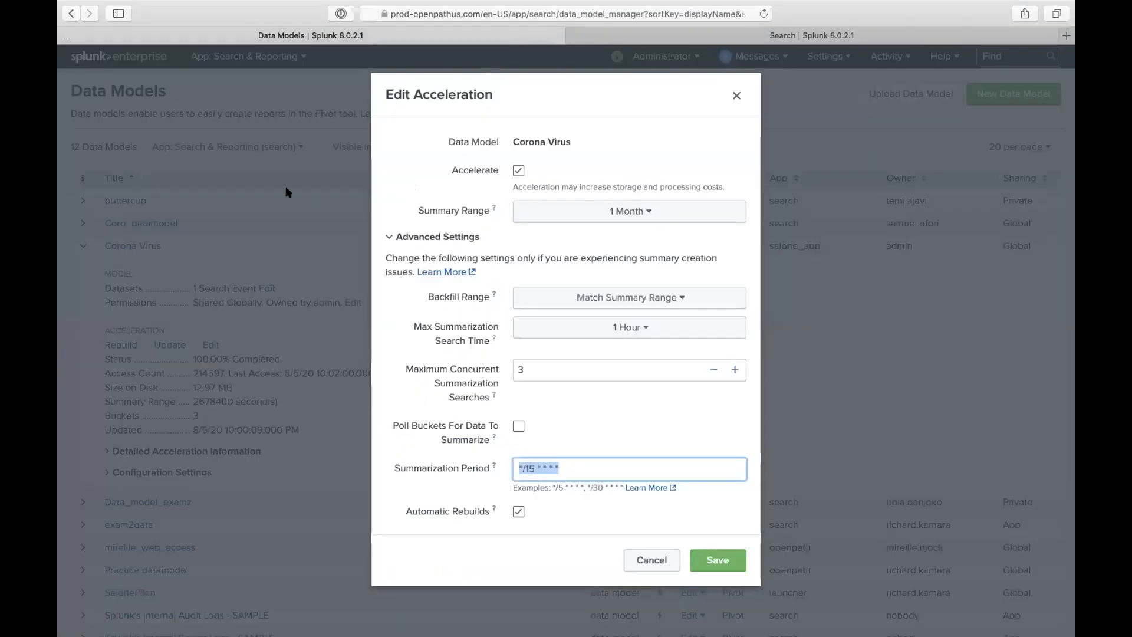
key("Escape")
left_click(142, 246)
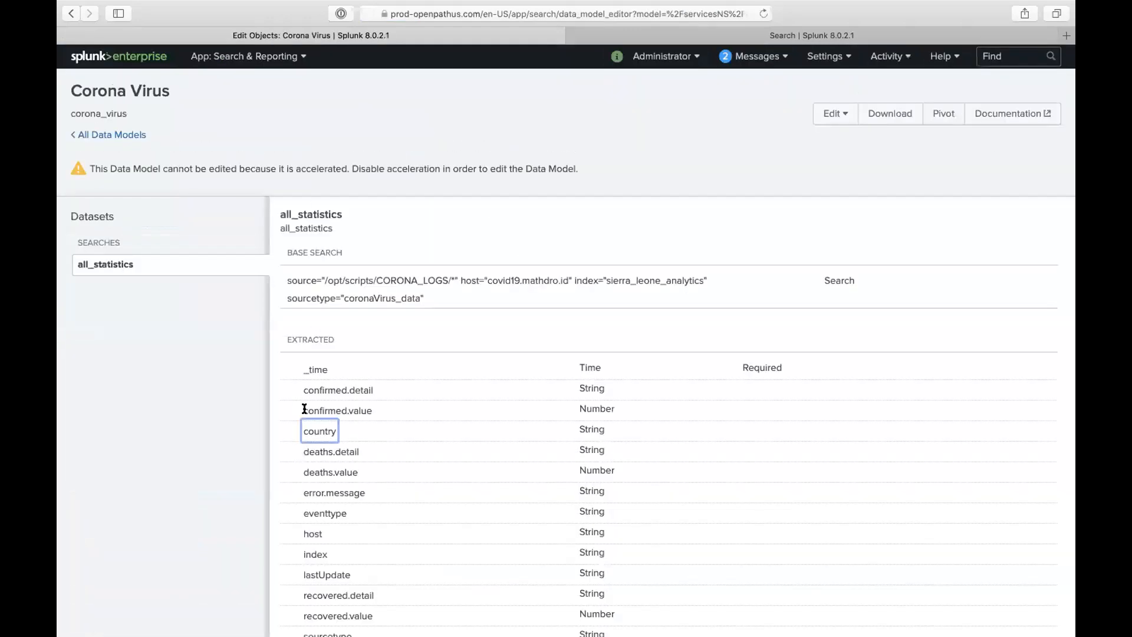
double_click(327, 414)
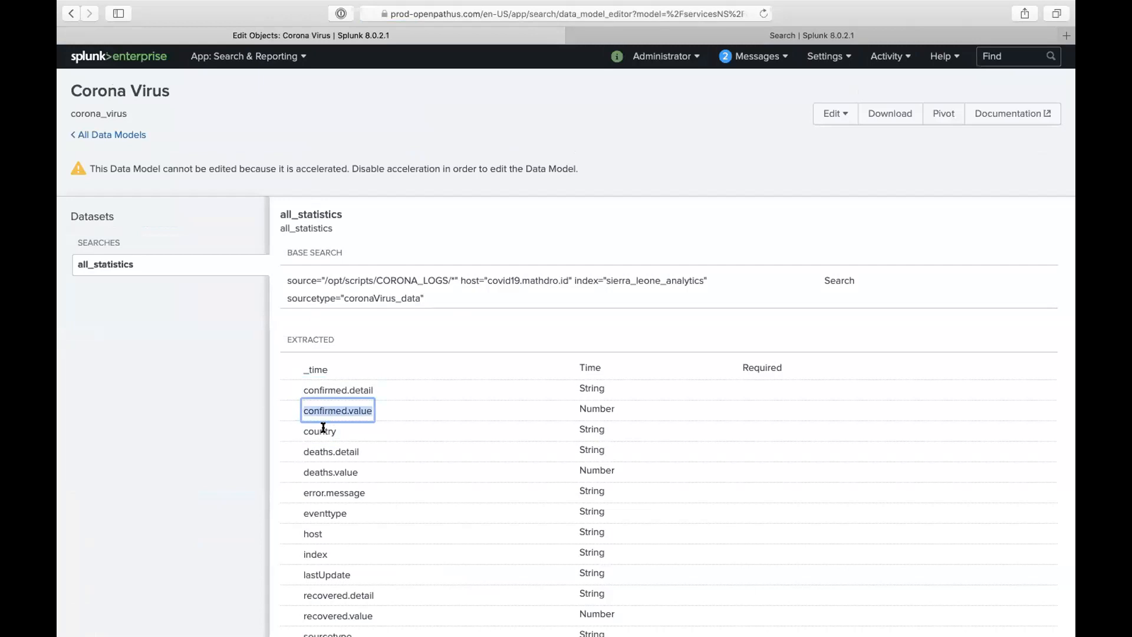
double_click(321, 427)
left_click(811, 35)
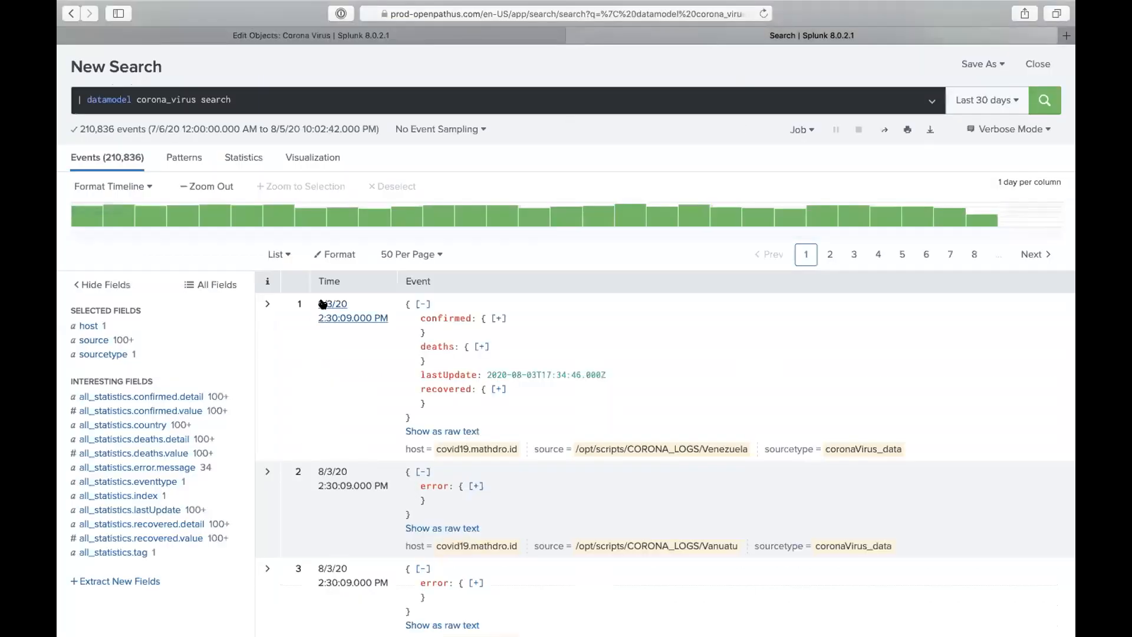
scroll(232, 353, "down", 3)
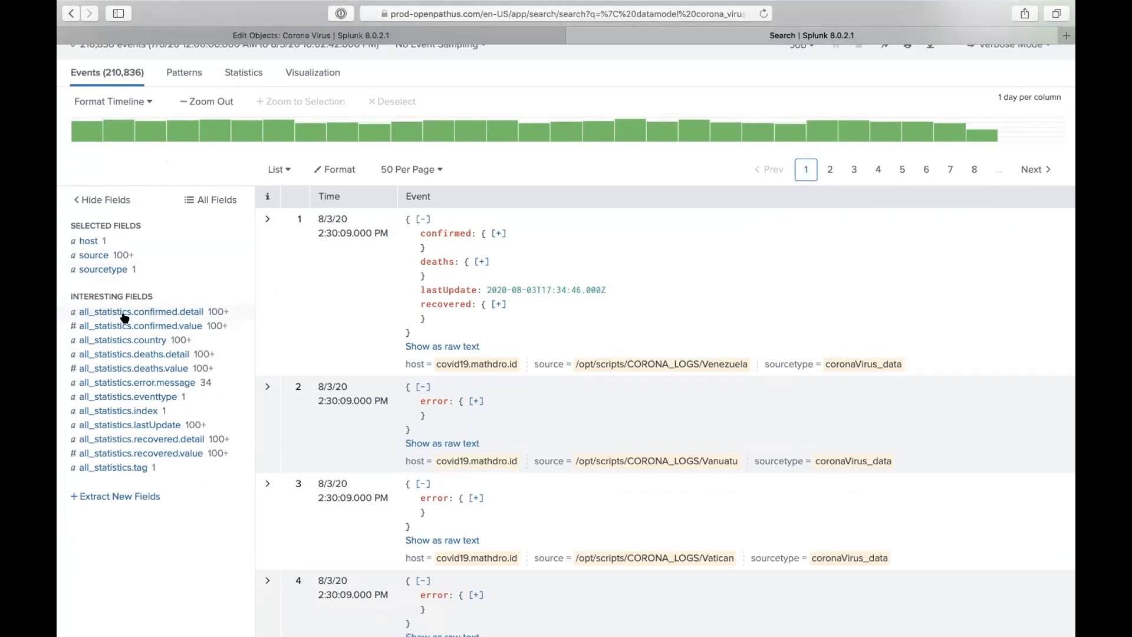
left_click(511, 30)
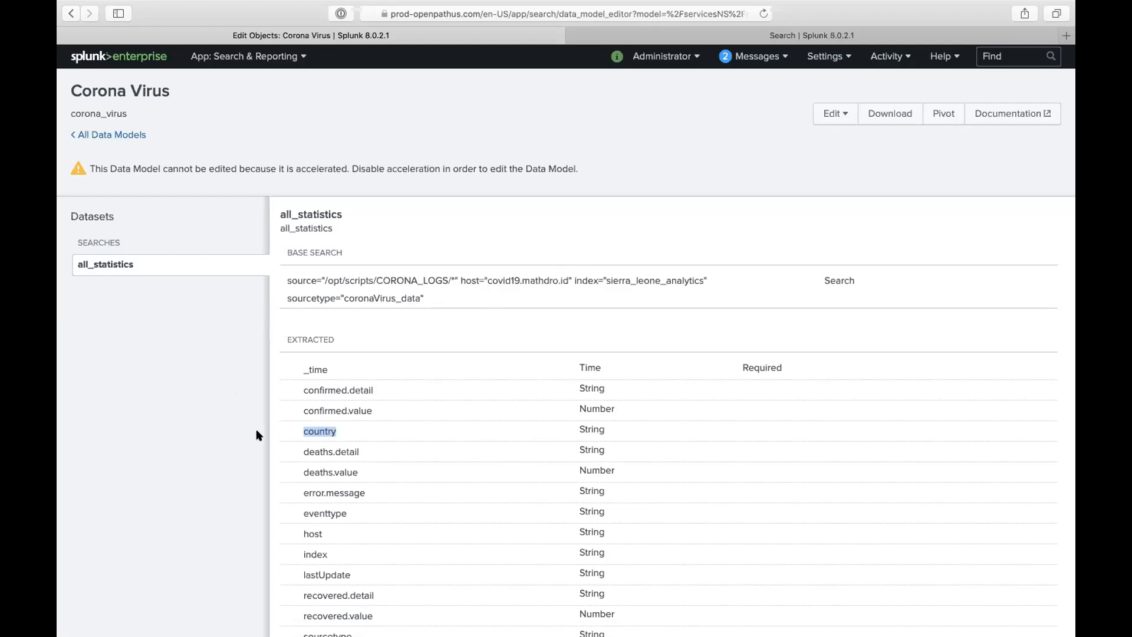
- Look at the buttercup data model, then open the Practice datamodel
left_click(134, 136)
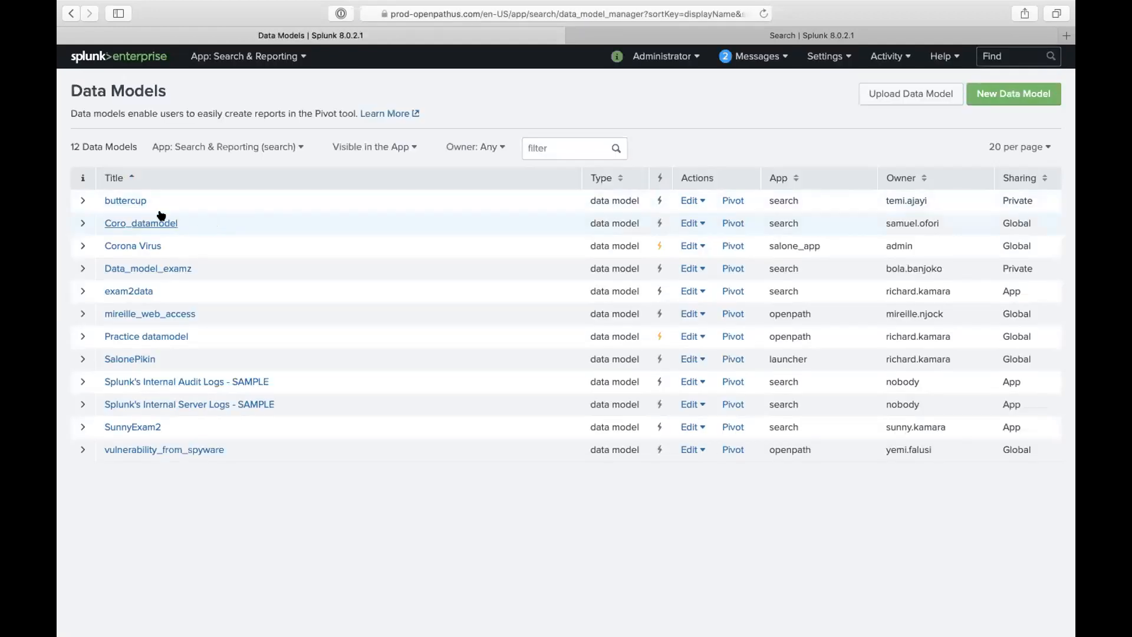
left_click(129, 198)
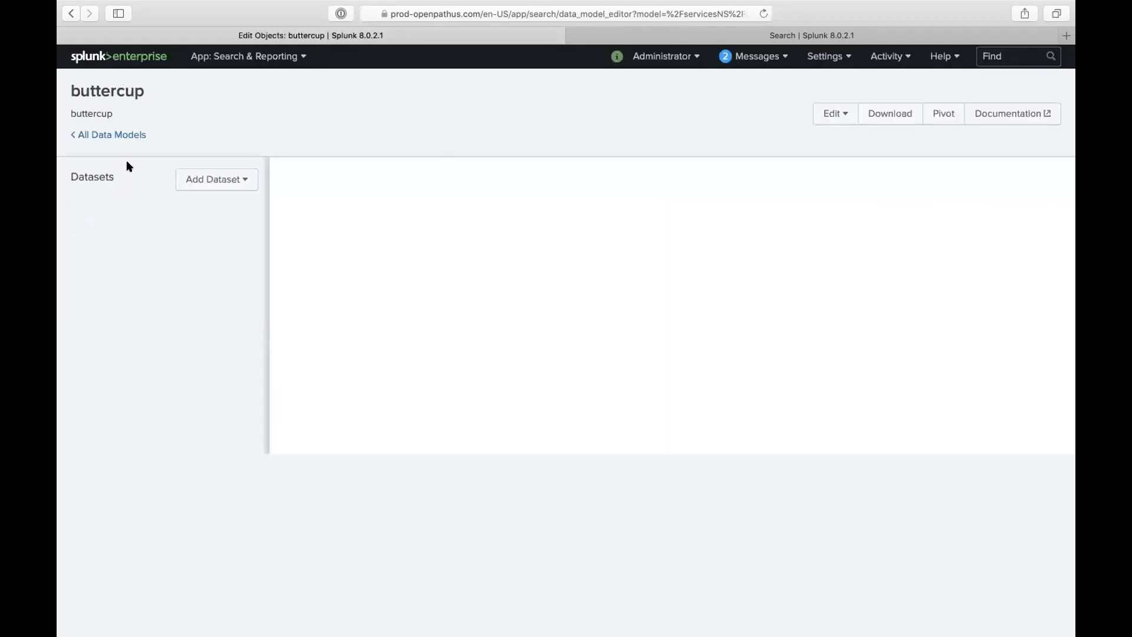
left_click(131, 135)
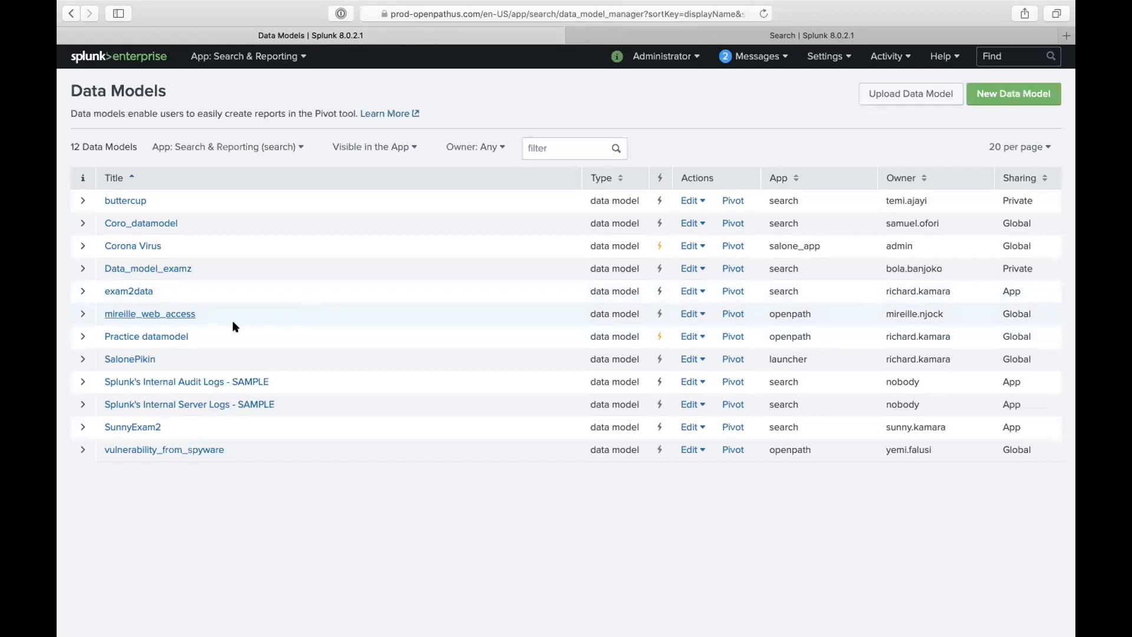
left_click(179, 338)
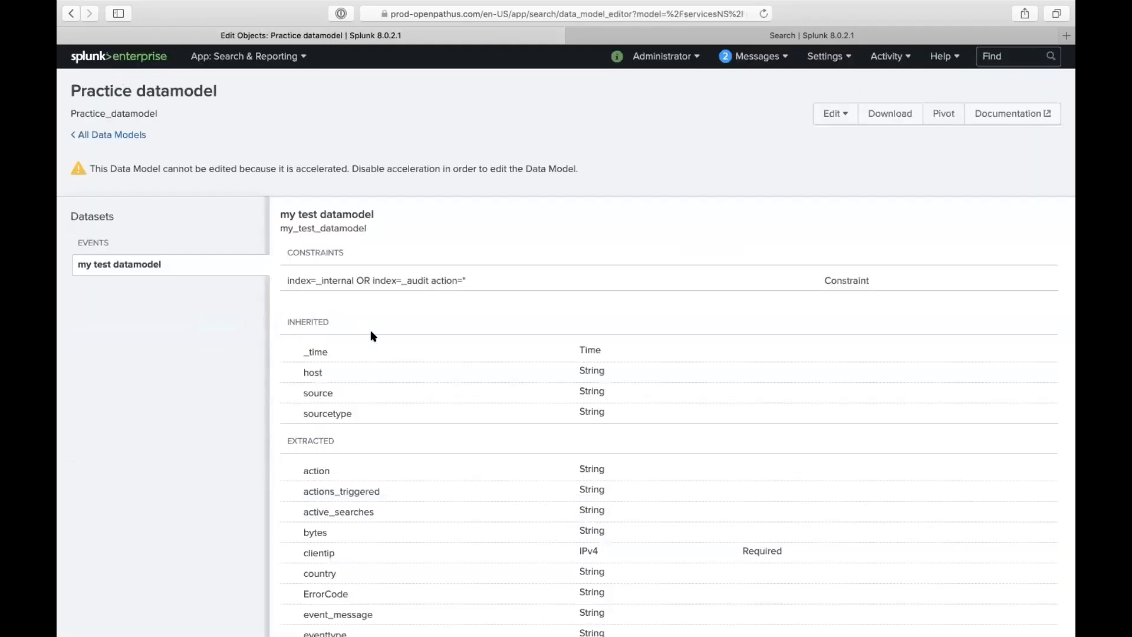
scroll(371, 336, "down", 5)
scroll(372, 336, "up", 5)
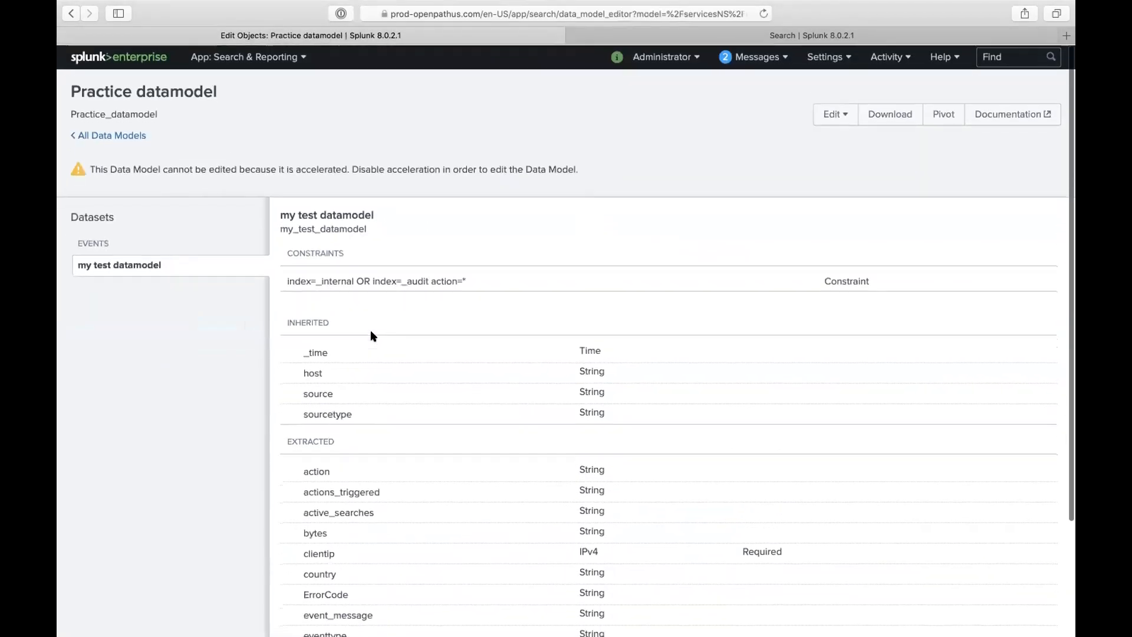
scroll(371, 336, "down", 5)
scroll(372, 335, "up", 5)
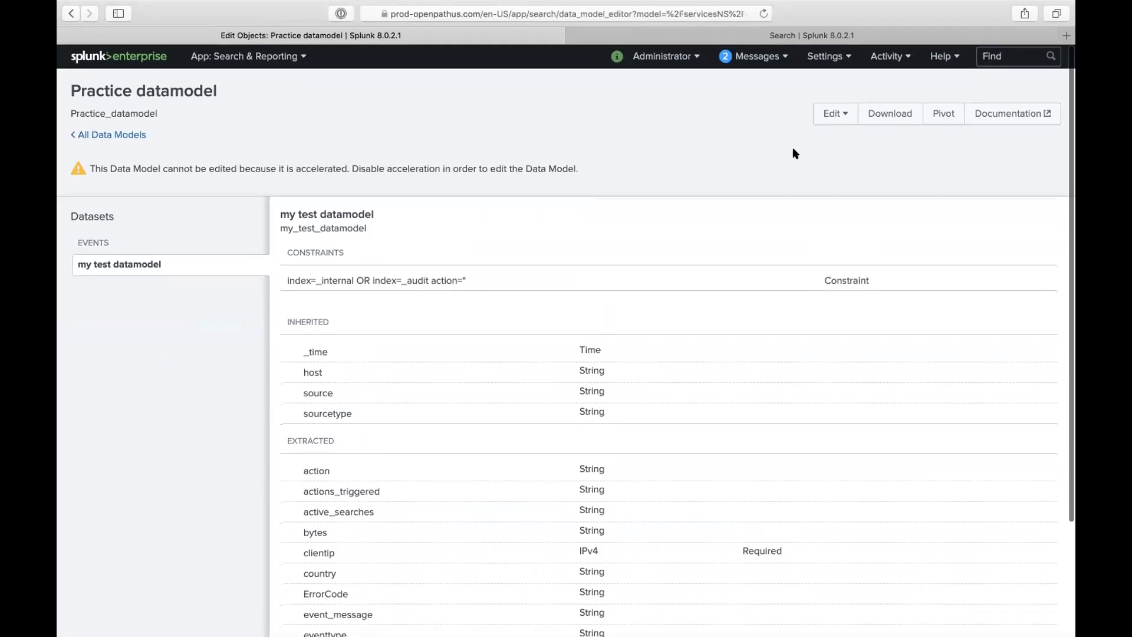
- Uncheck Accelerate in Practice datamodel's acceleration settings and save
left_click(829, 118)
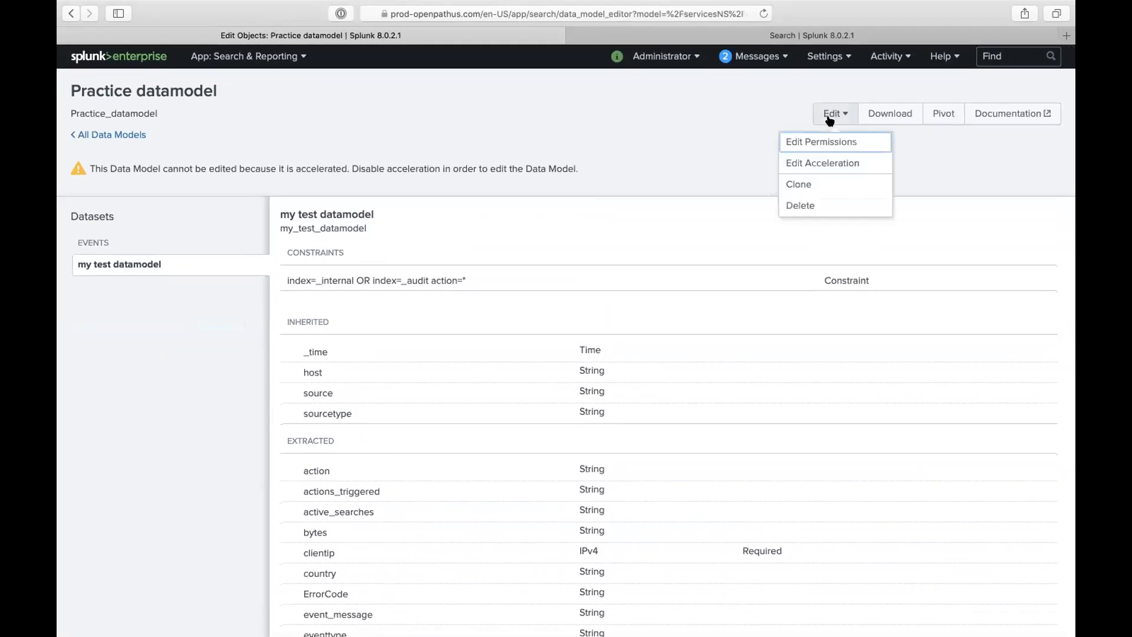
left_click(800, 162)
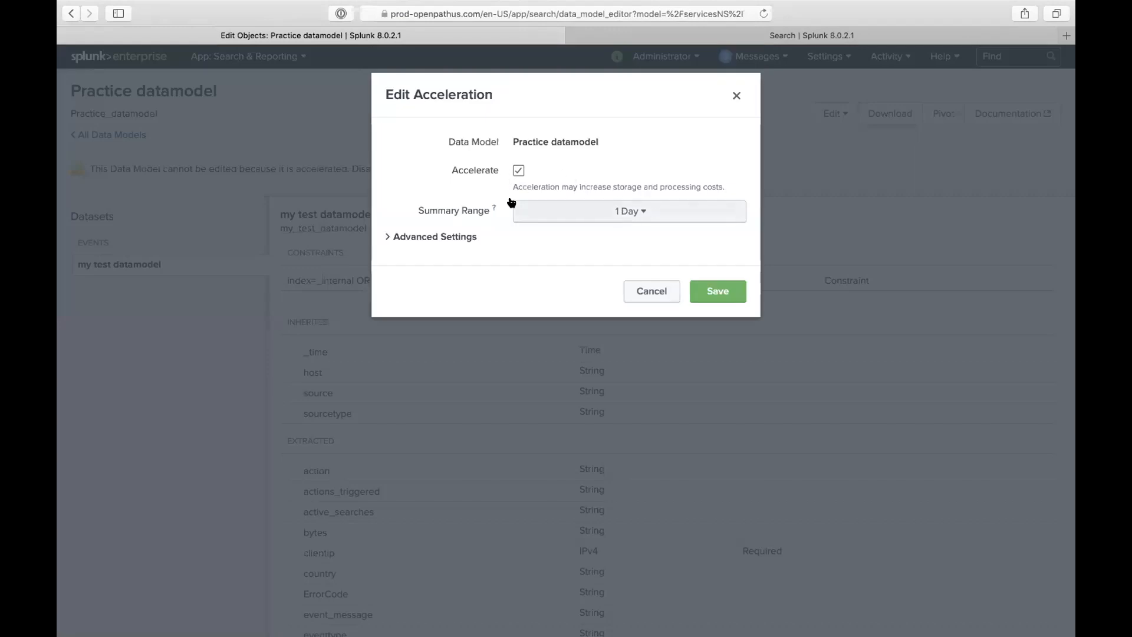
left_click(516, 172)
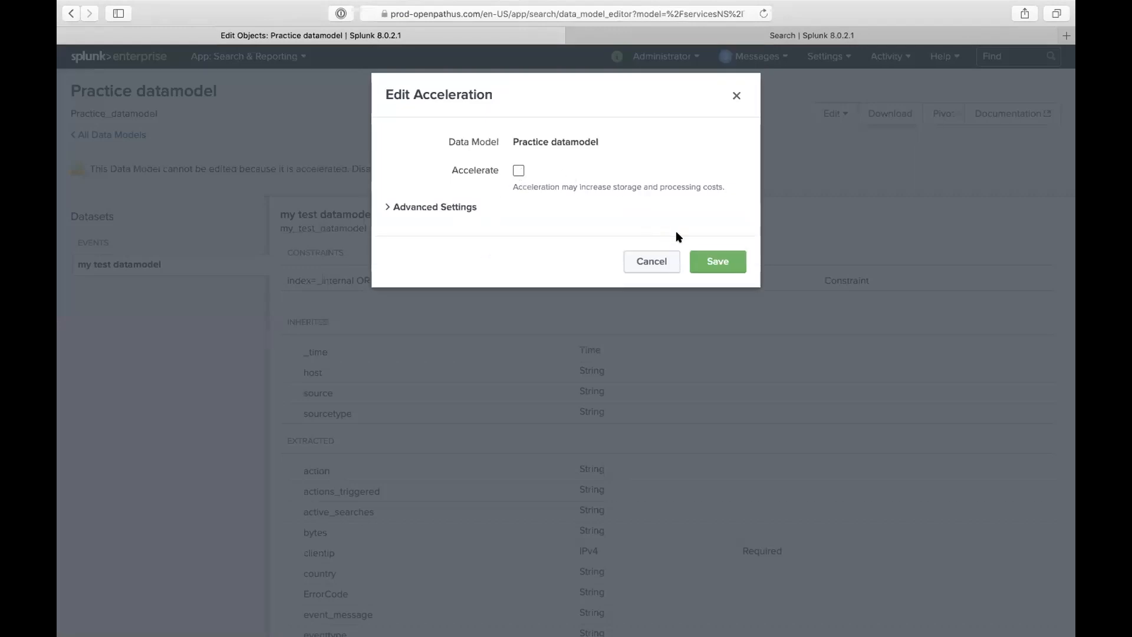
left_click(651, 261)
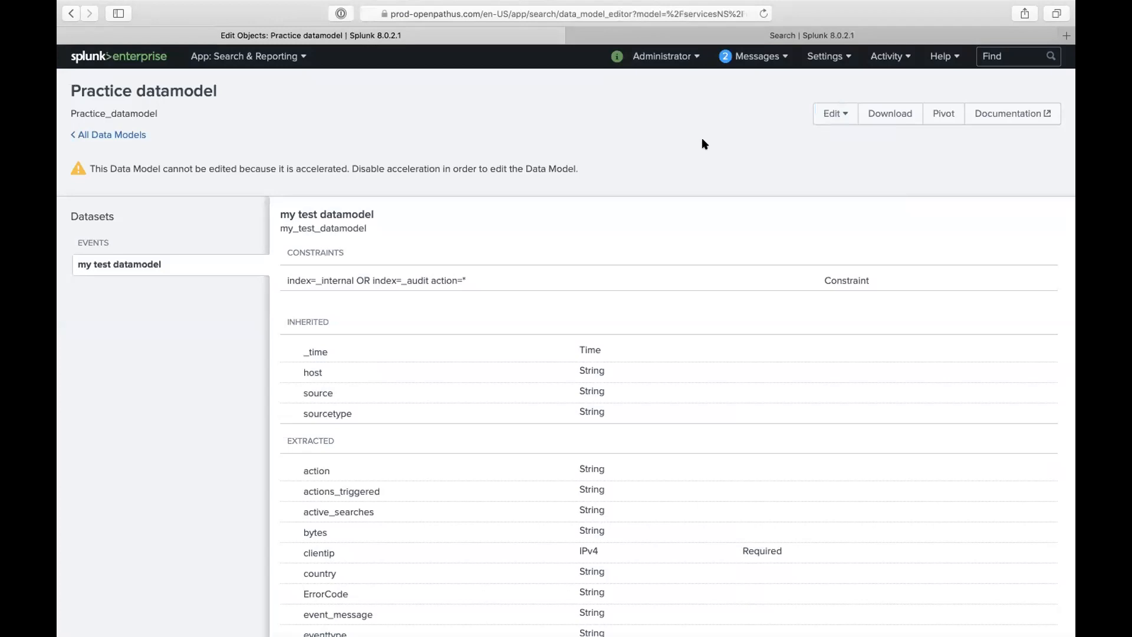
triple_click(110, 168)
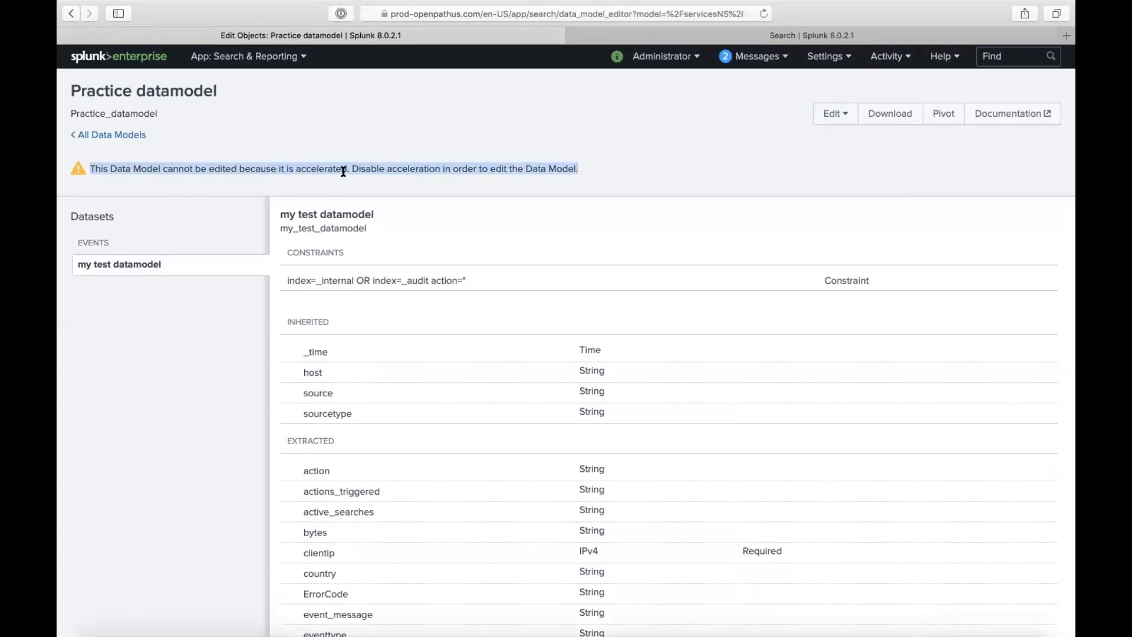
left_click_drag(351, 169, 583, 167)
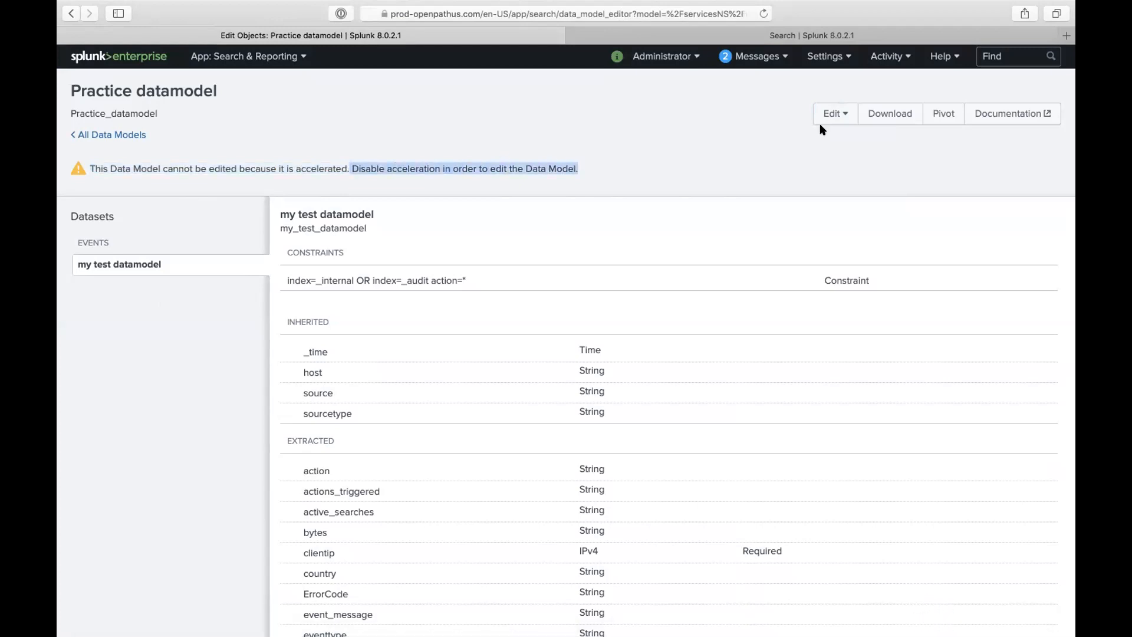
left_click(835, 114)
left_click(821, 163)
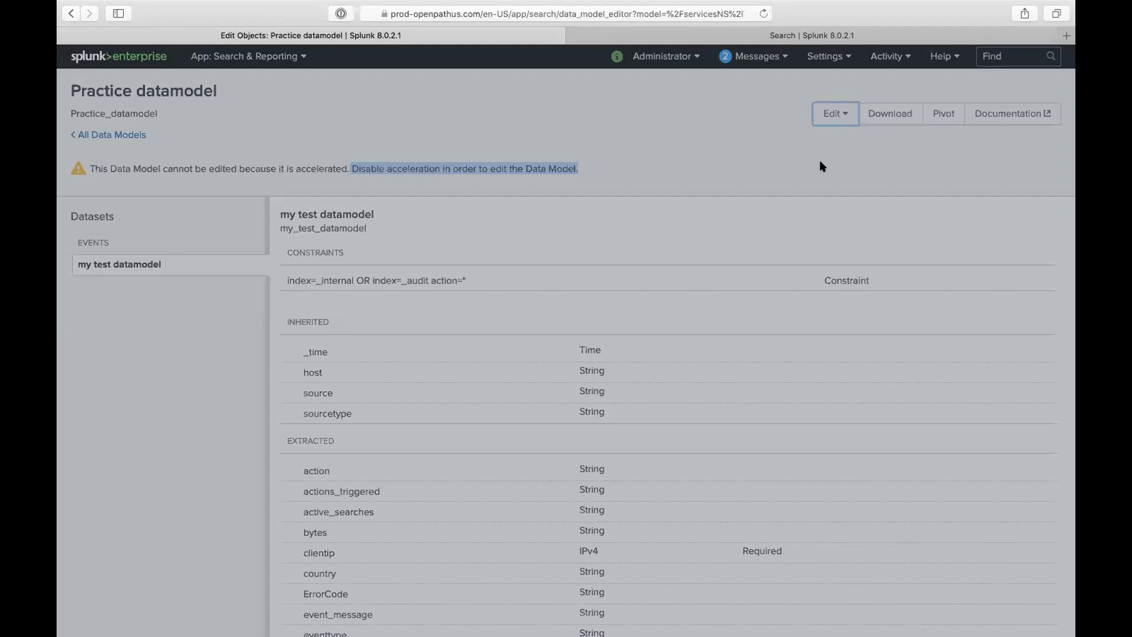
left_click(518, 171)
left_click(714, 262)
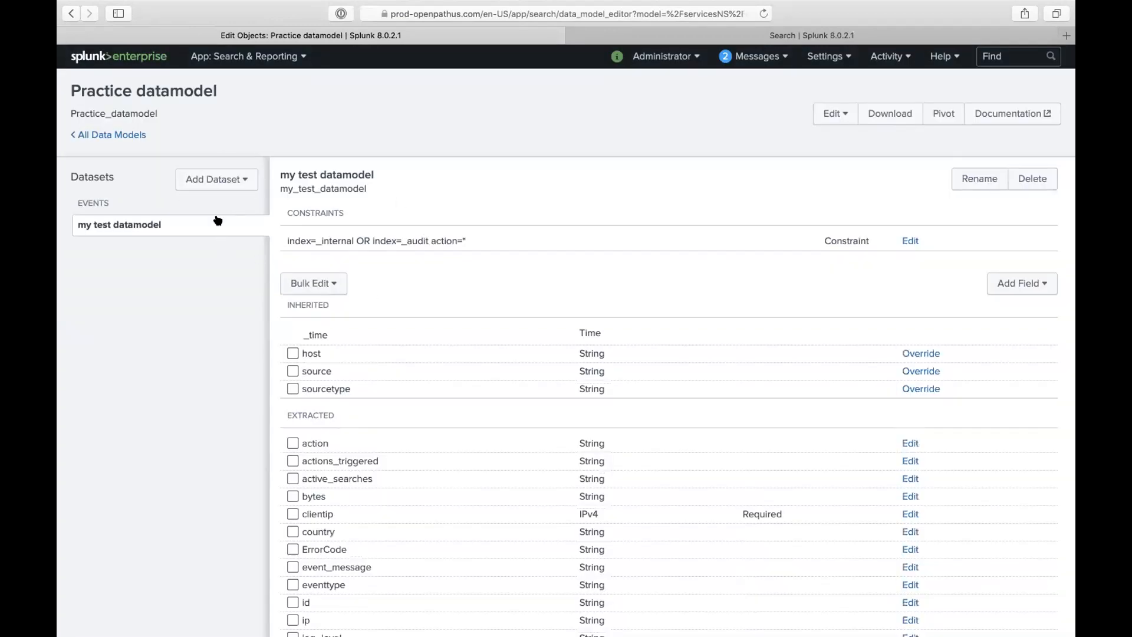
left_click(237, 182)
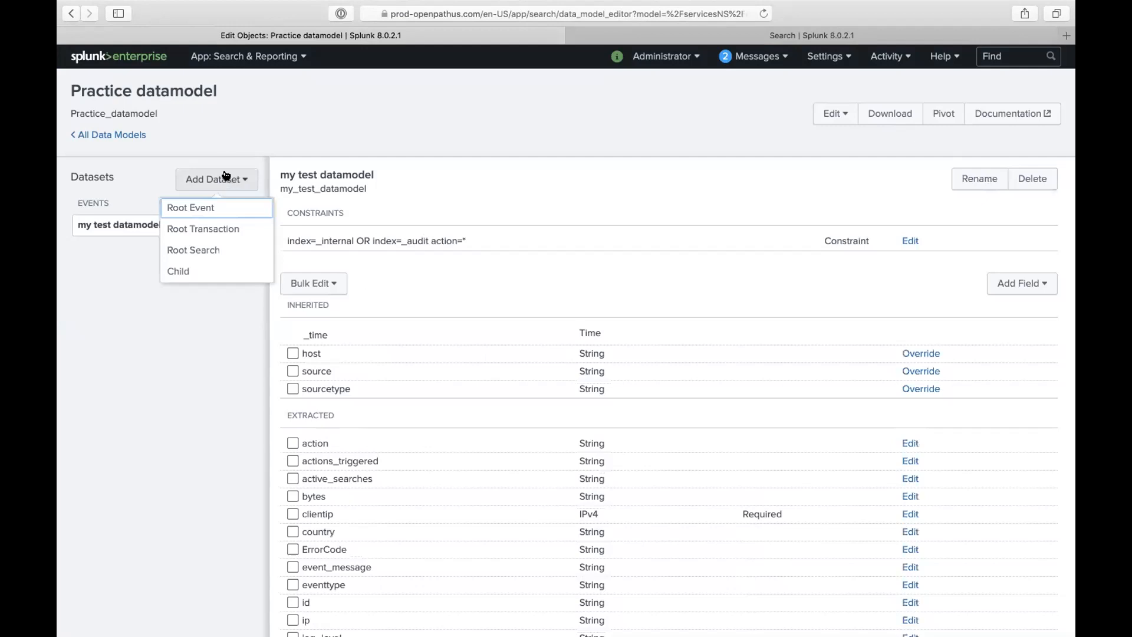
left_click(109, 261)
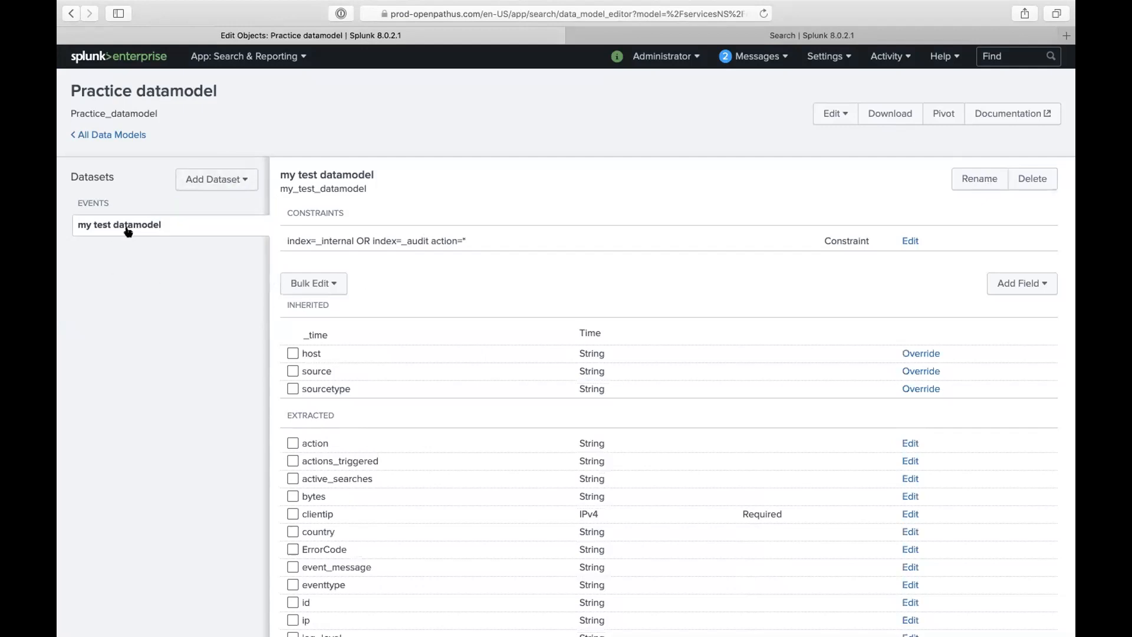
left_click(228, 182)
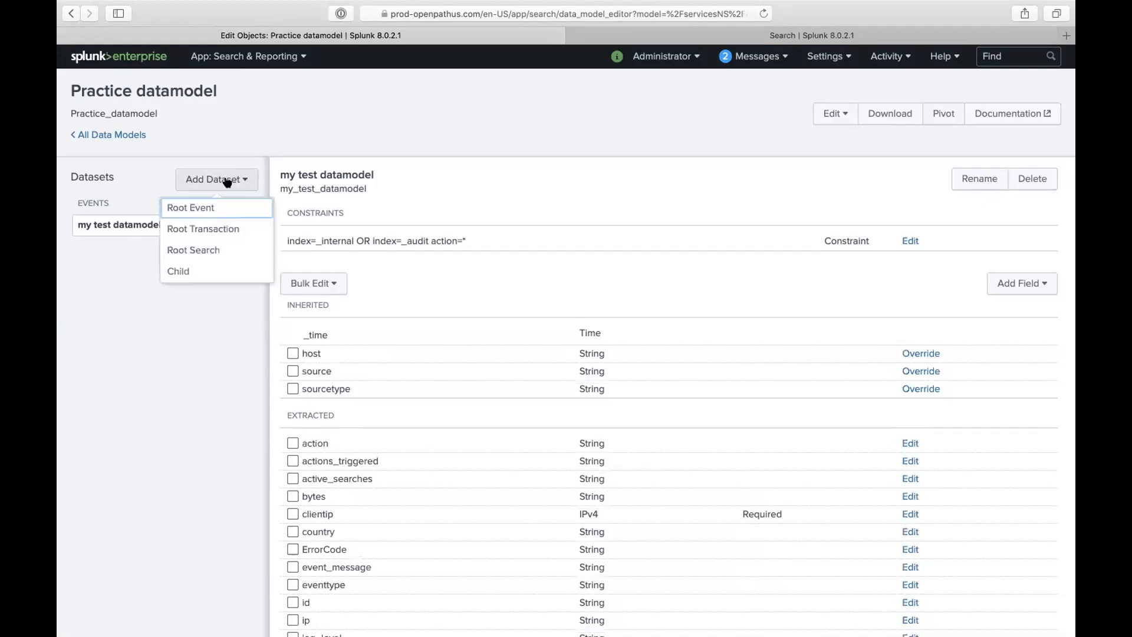
left_click(345, 236)
left_click_drag(315, 239, 475, 253)
left_click(377, 239)
scroll(446, 369, "down", 3)
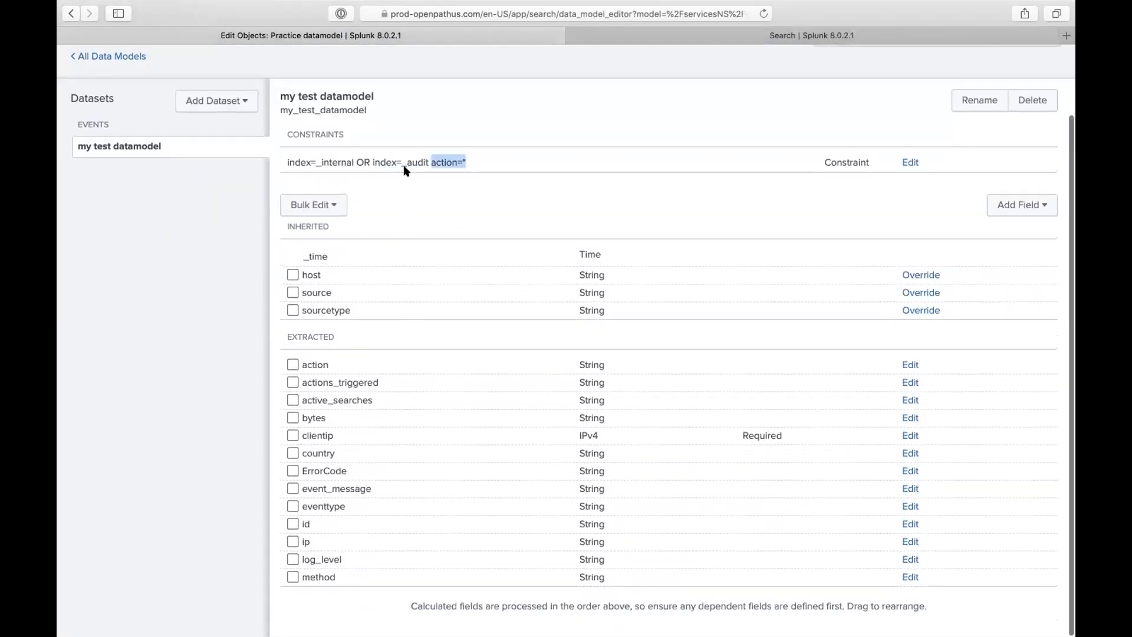
left_click(331, 157)
double_click(326, 160)
left_click(909, 160)
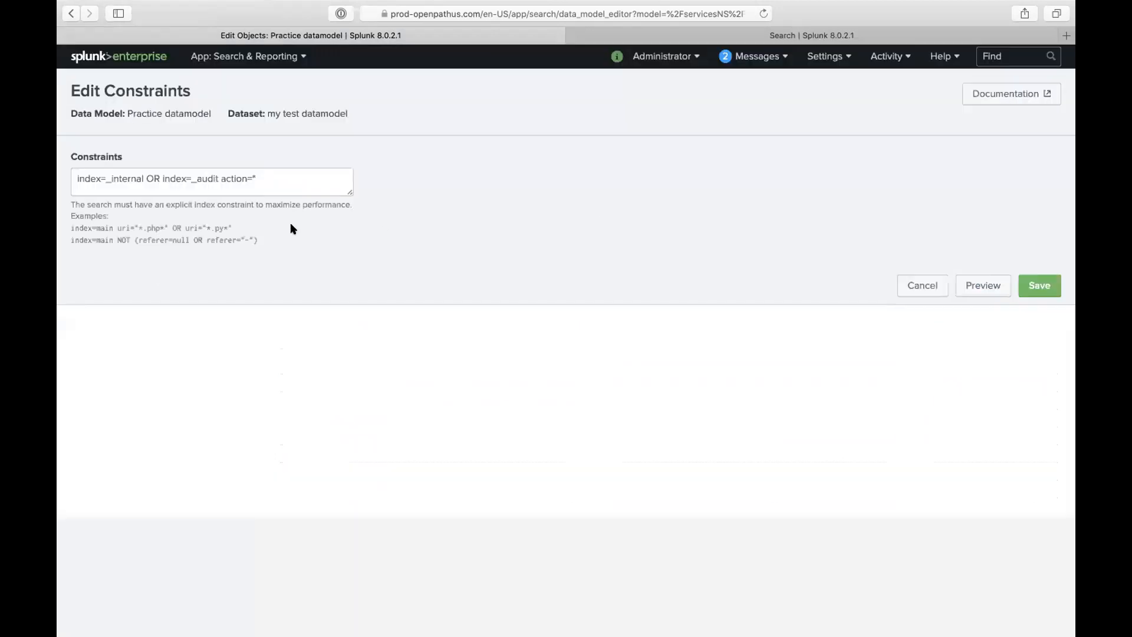
left_click_drag(162, 178, 59, 142)
key("BackSpace")
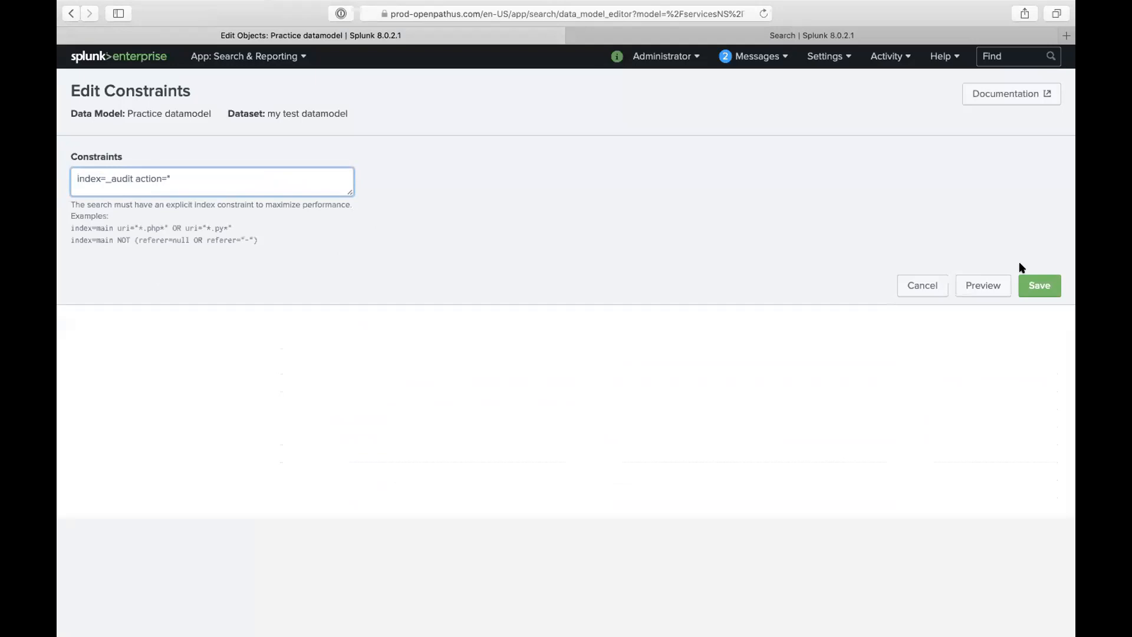
left_click(1026, 286)
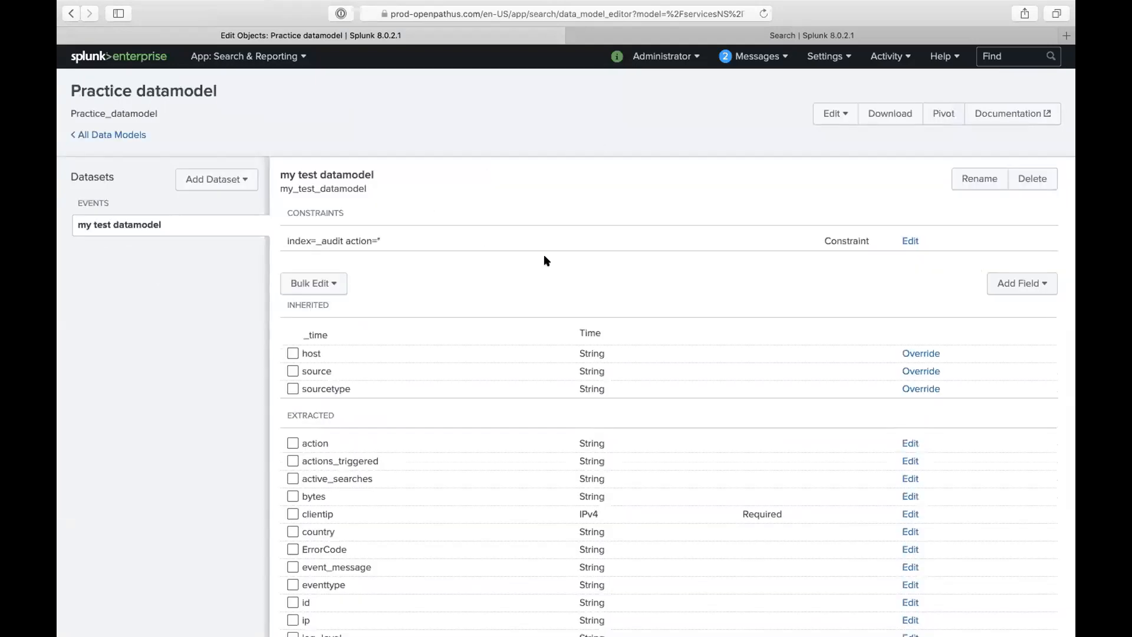
scroll(565, 361, "down", 3)
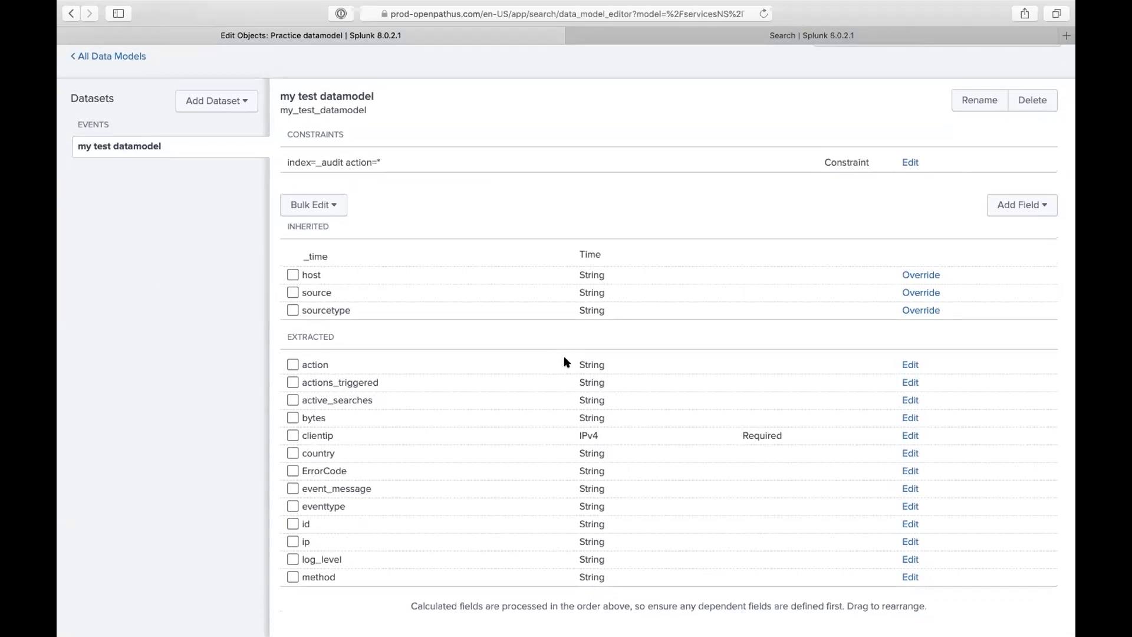
scroll(565, 362, "up", 3)
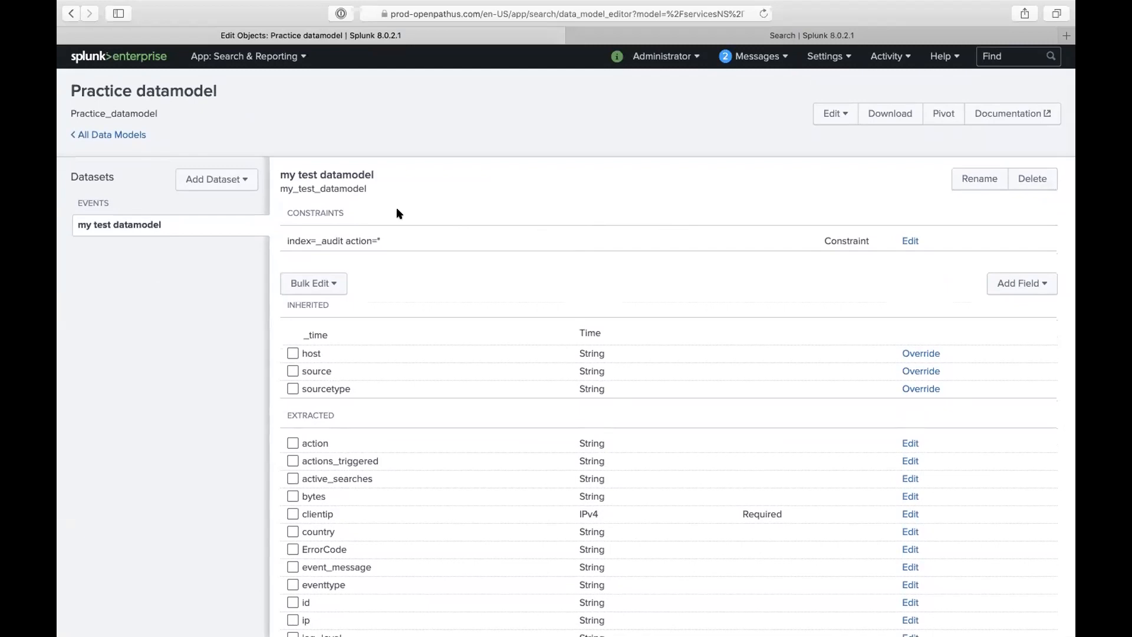
left_click(241, 178)
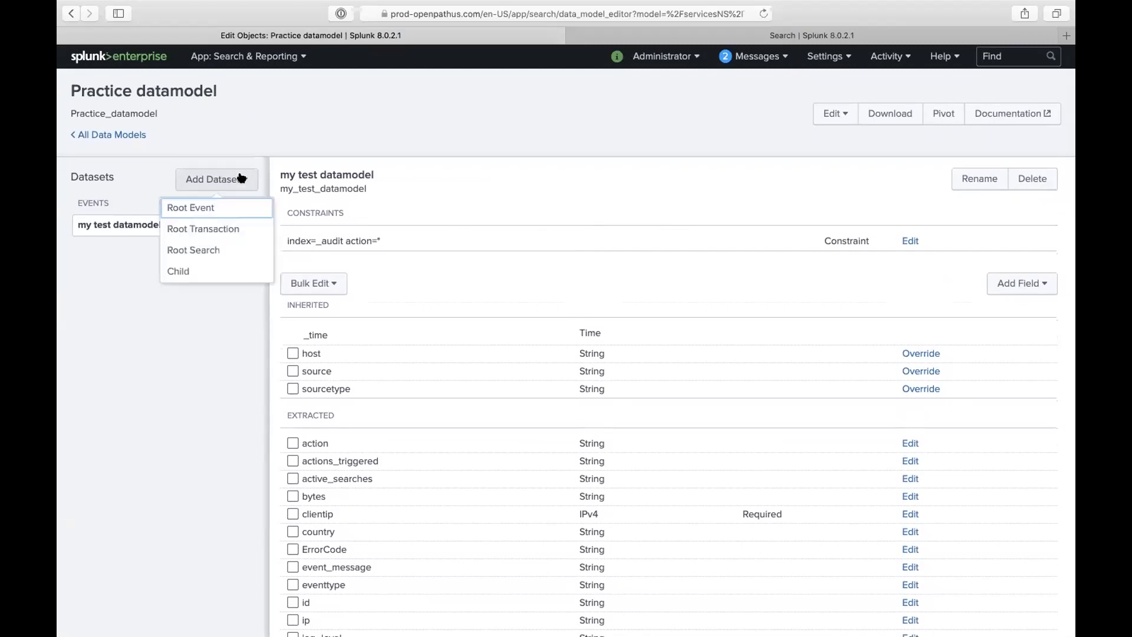
left_click(177, 270)
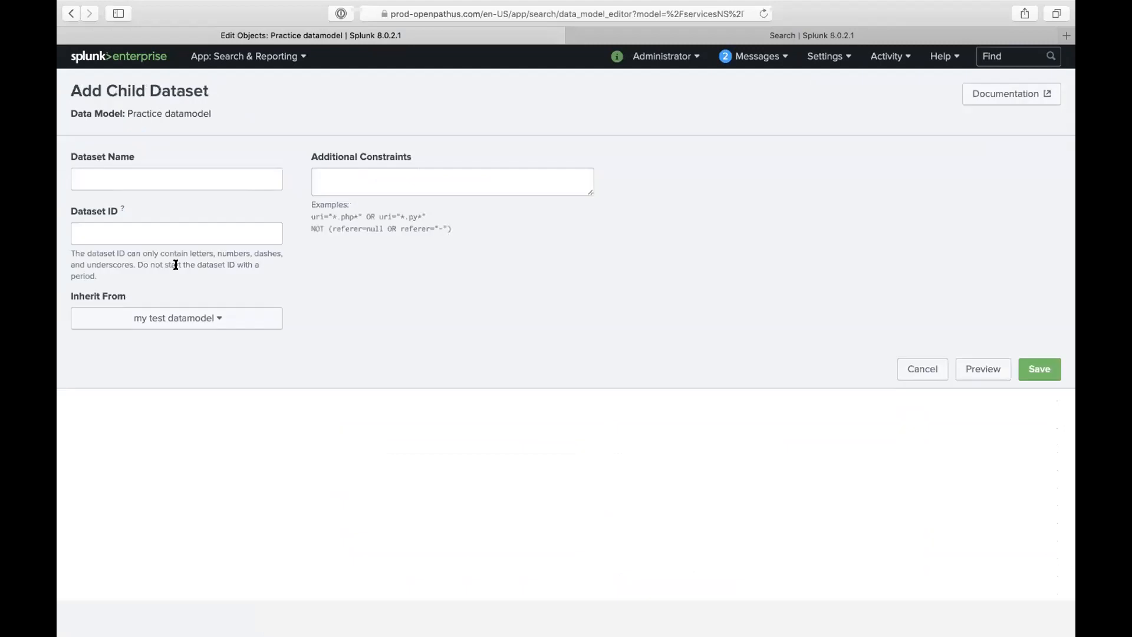
left_click(196, 186)
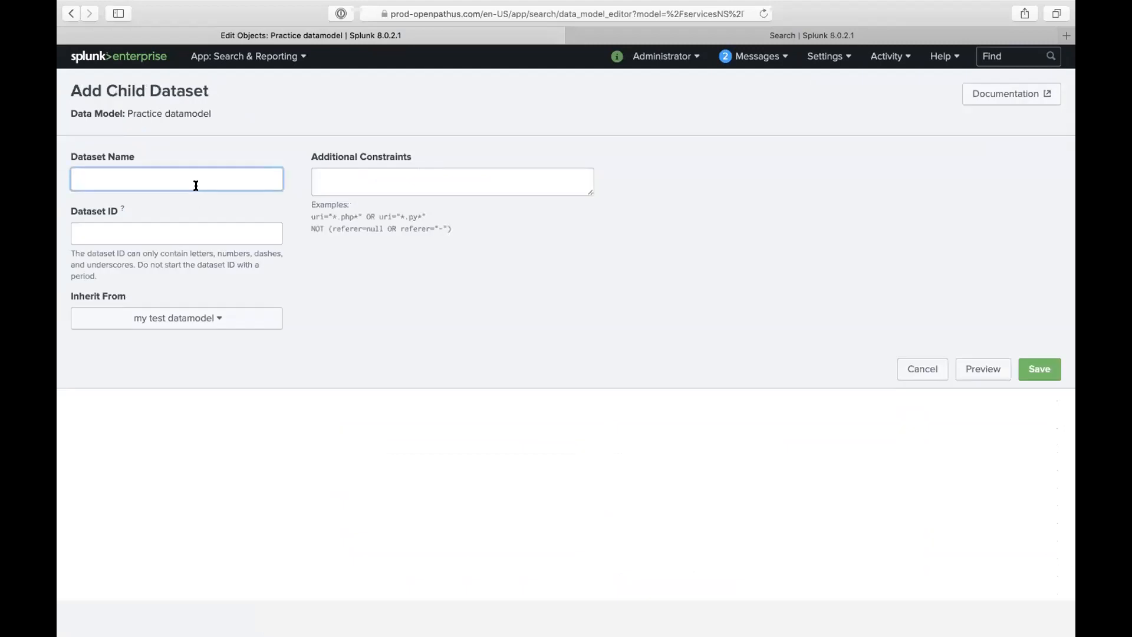
type("child_1")
left_click(225, 322)
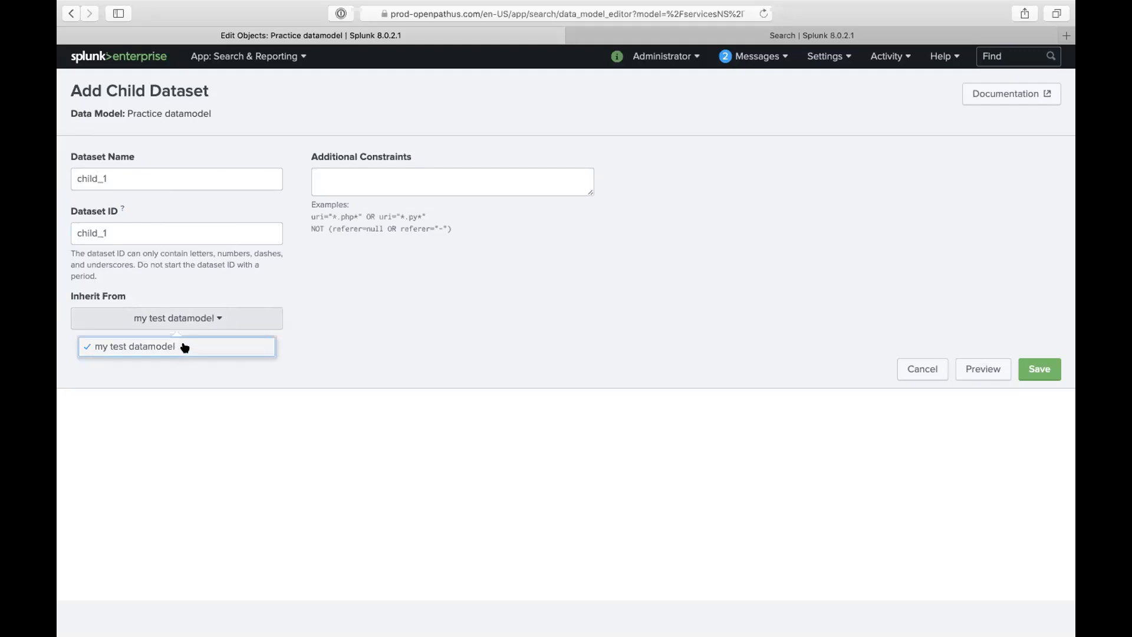
left_click(510, 252)
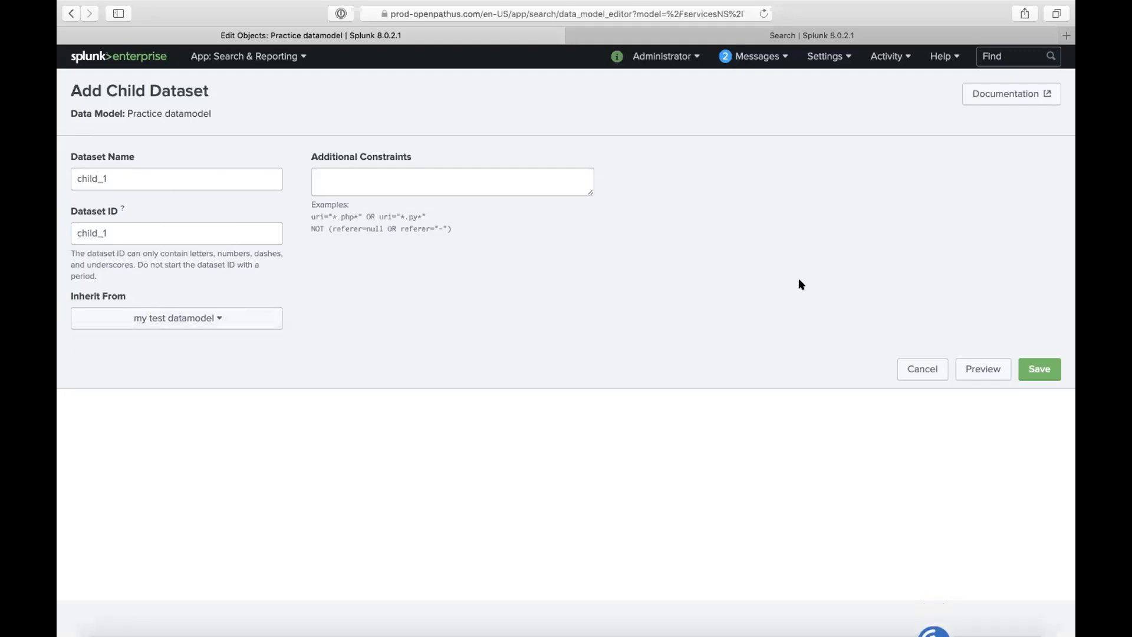
left_click(905, 364)
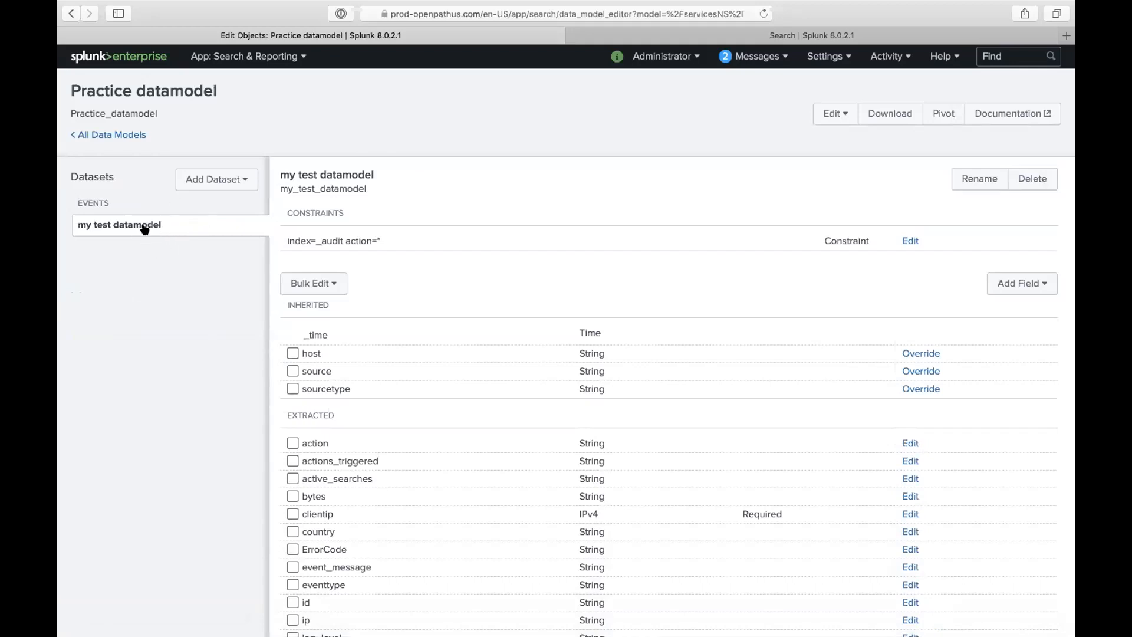
- Highlight the my_test_datamodel dataset ID and open the Add Dataset menu
triple_click(349, 187)
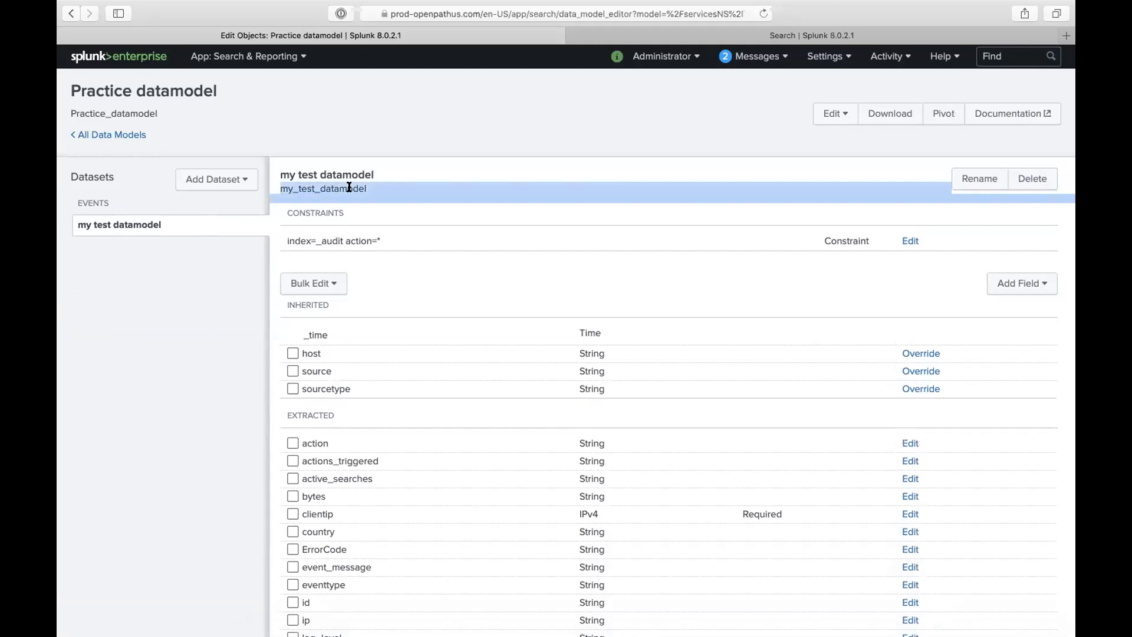
left_click_drag(369, 187, 279, 186)
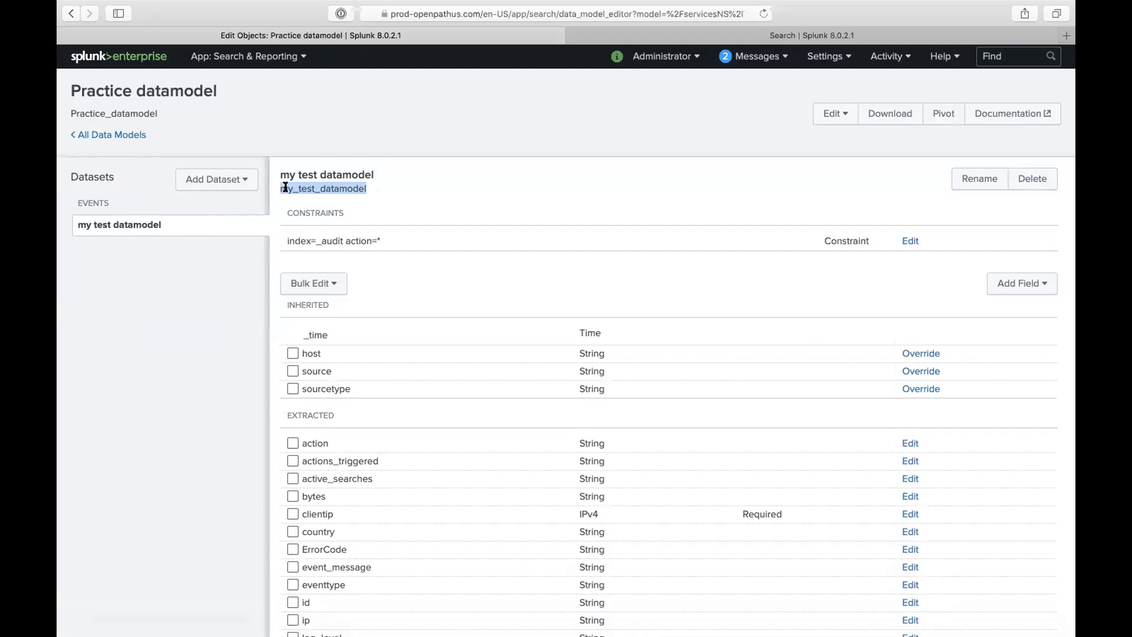
left_click(321, 188)
triple_click(321, 187)
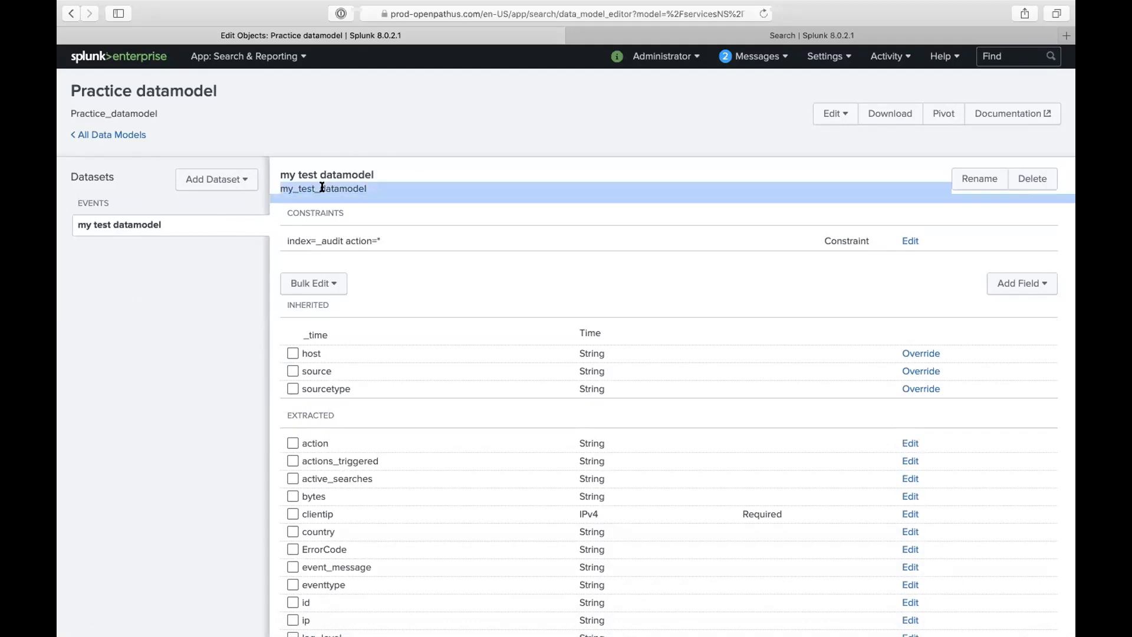
left_click(236, 179)
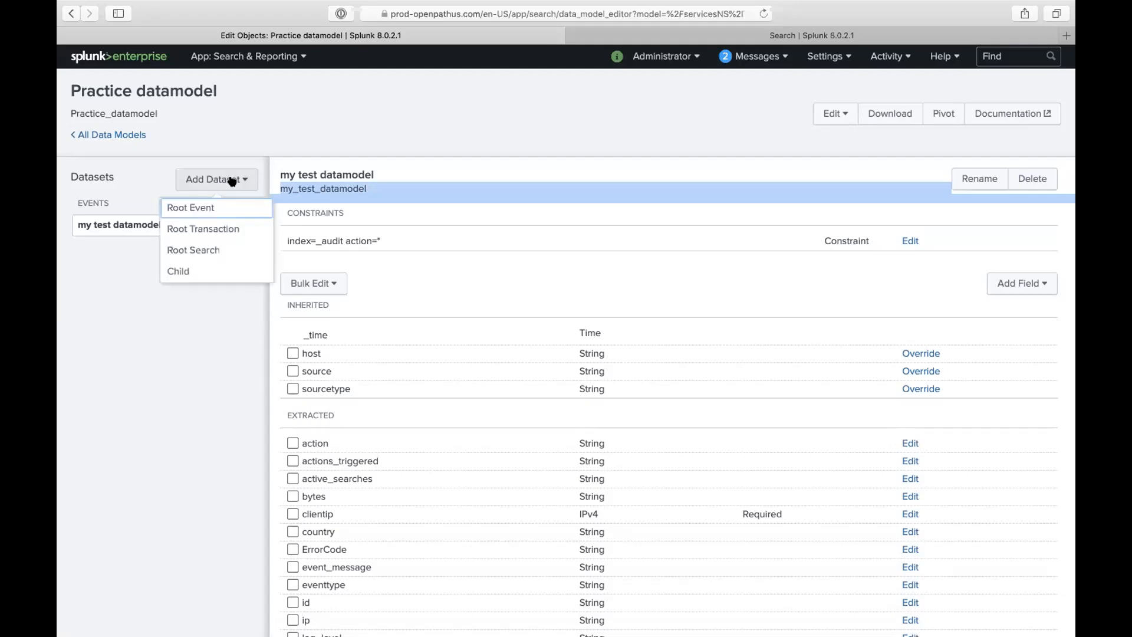
- Create child dataset child_1 under my test datamodel with the constraint action=login, save it, and open it
left_click(207, 271)
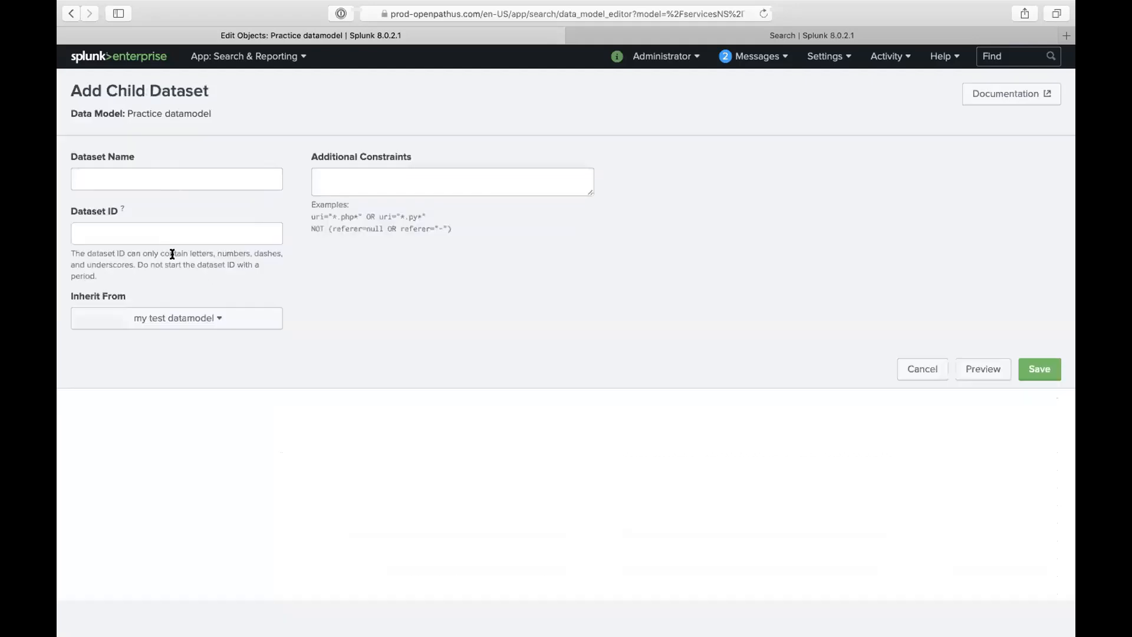
left_click(121, 176)
type("child_1")
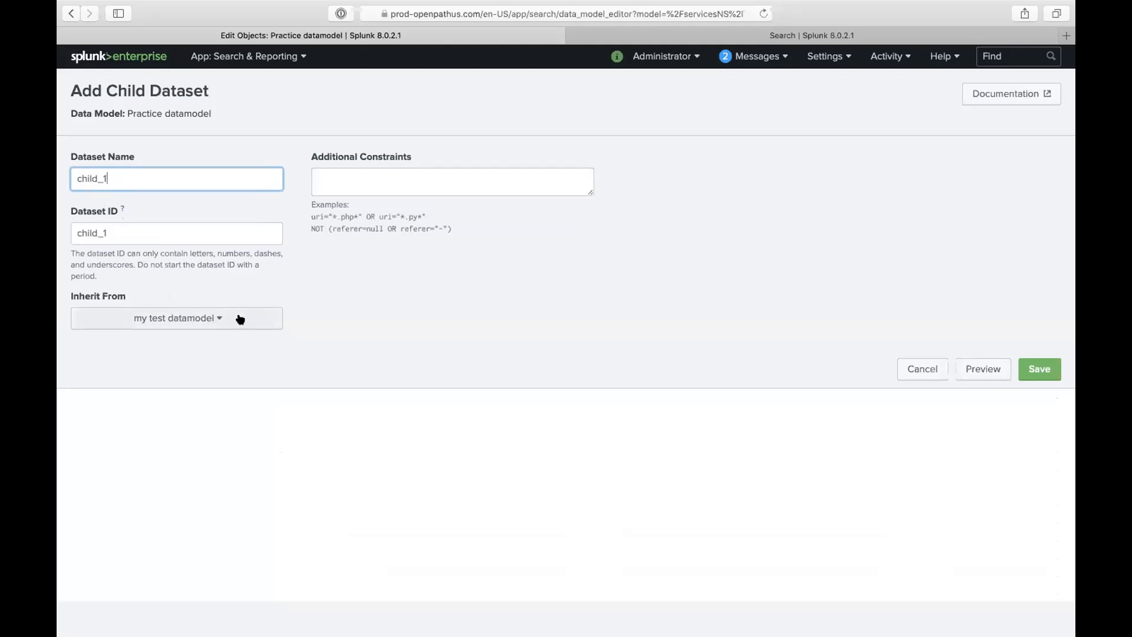
left_click(399, 187)
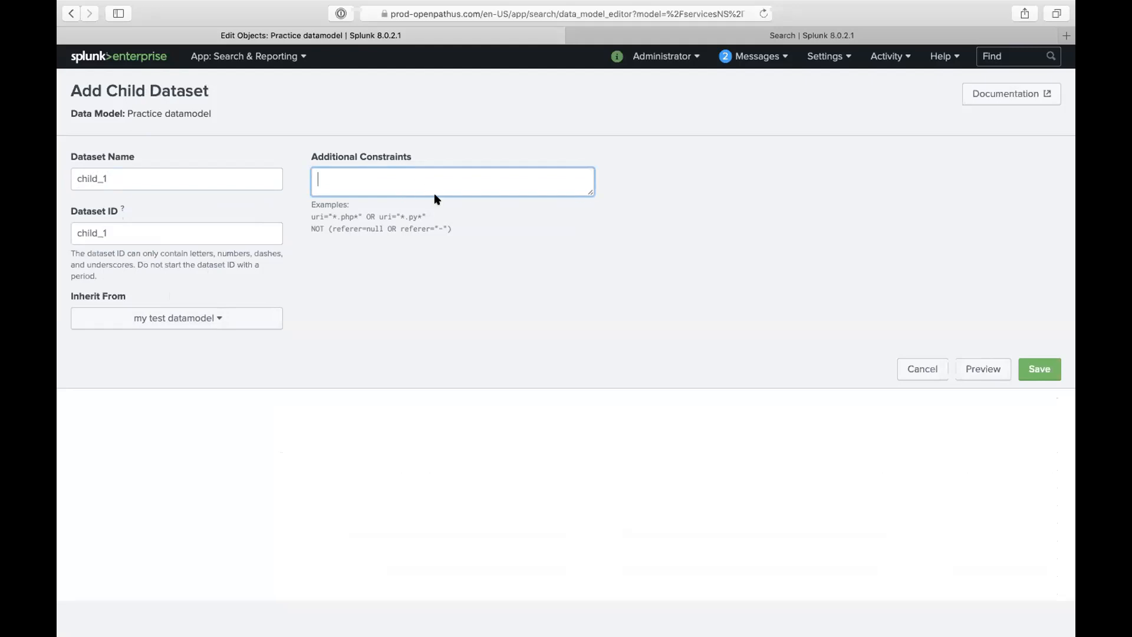
type("action")
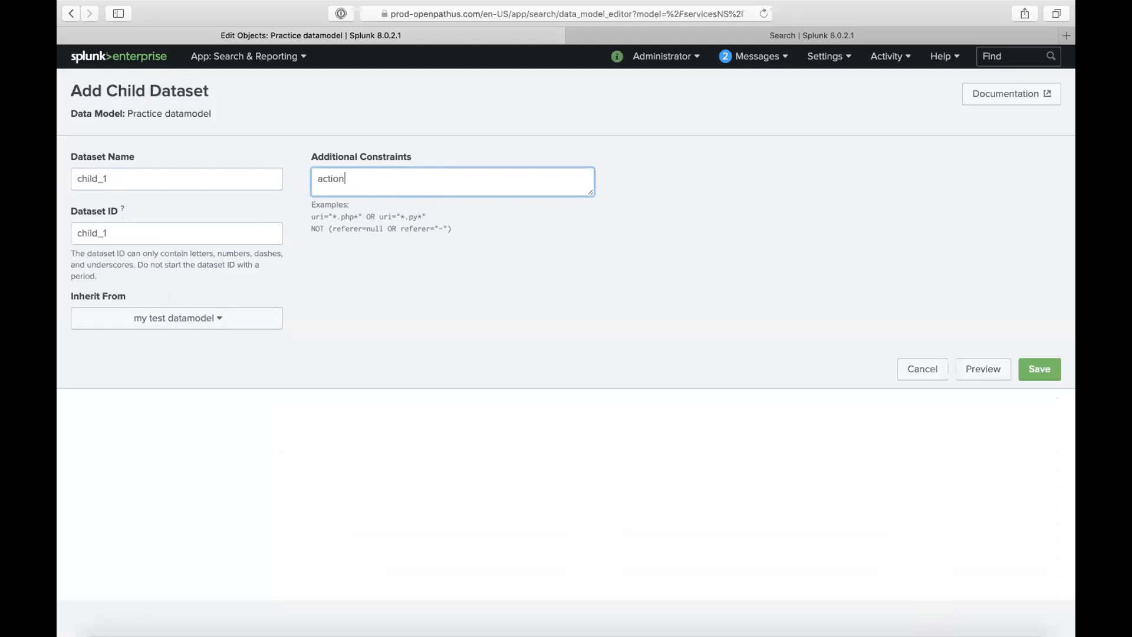
type("=lo")
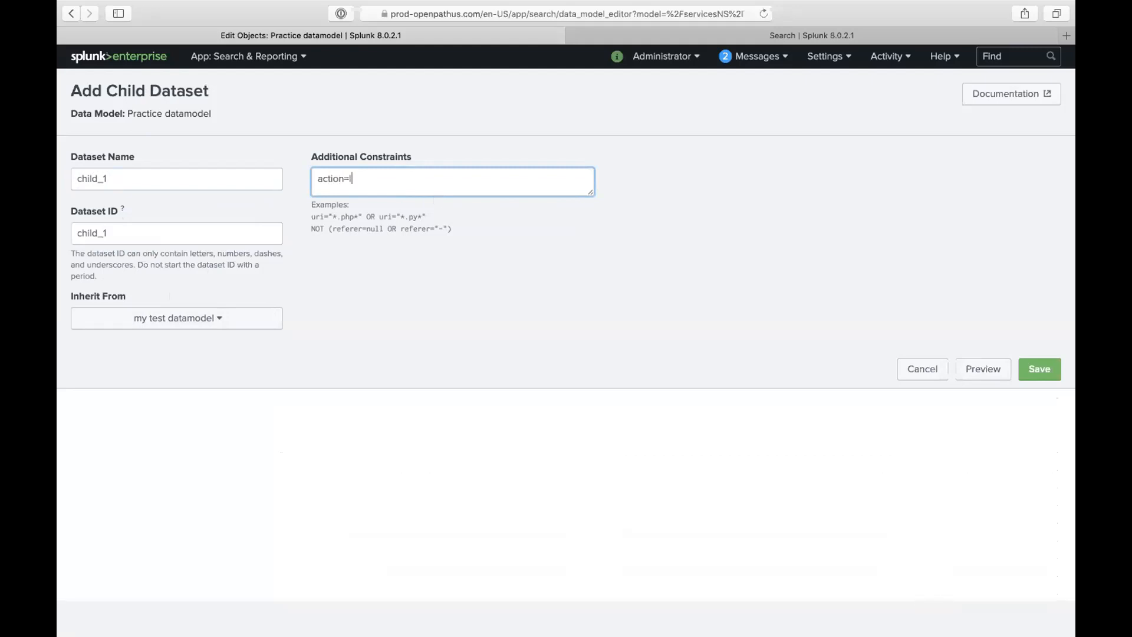
key("BackSpace")
key("BackSpace")
type("login")
left_click(1037, 369)
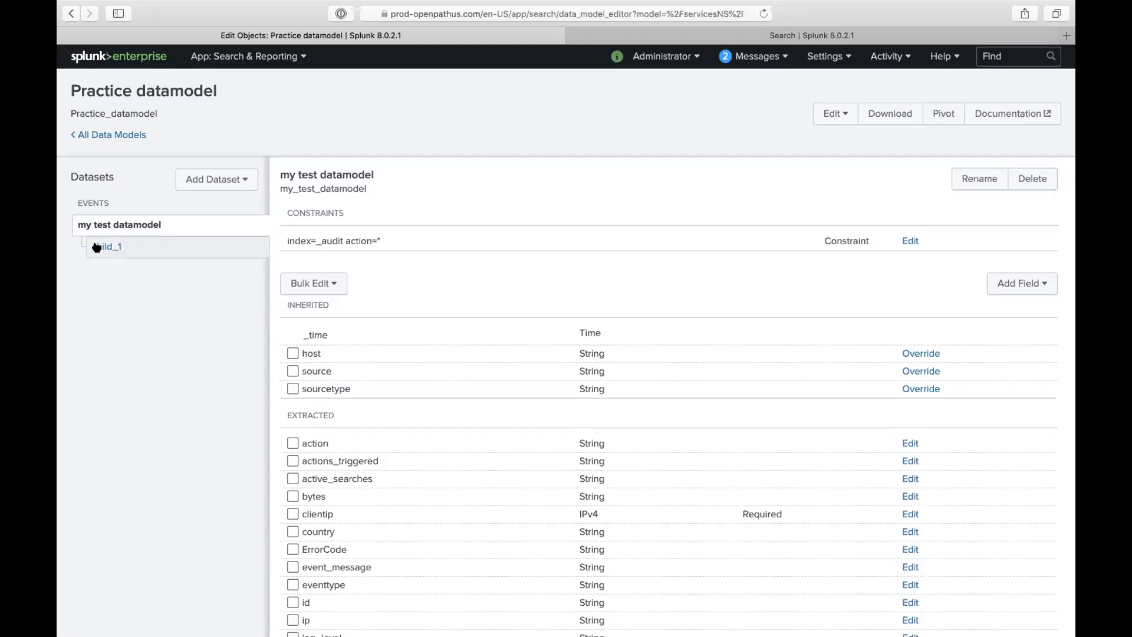
left_click(97, 248)
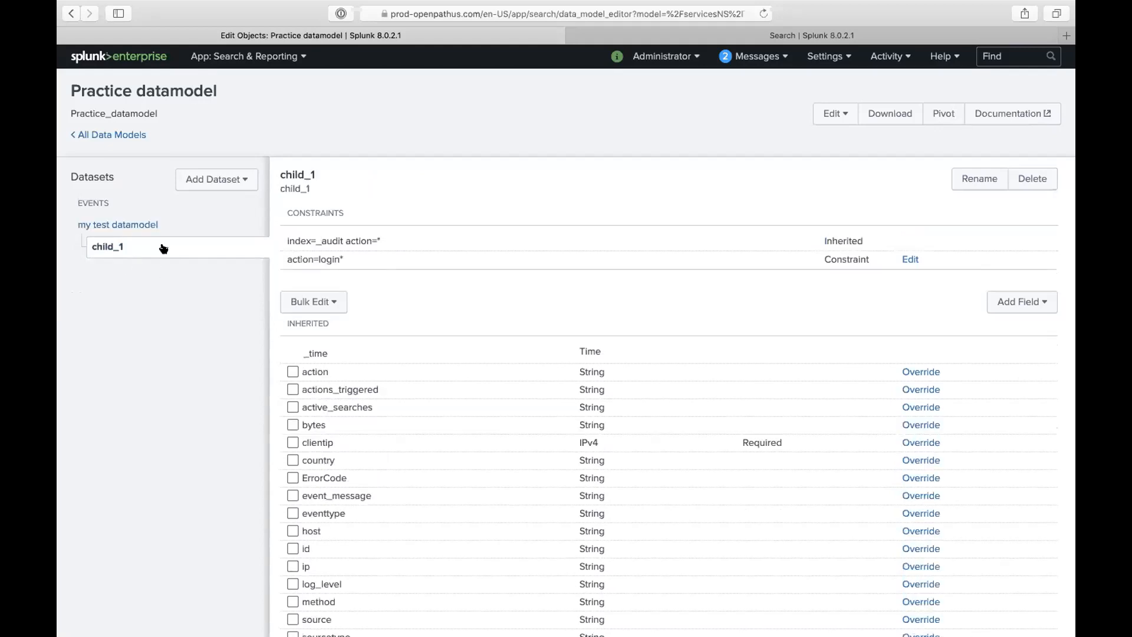
- Compare my test datamodel with child_1 and highlight child_1's action=login constraint
left_click(137, 227)
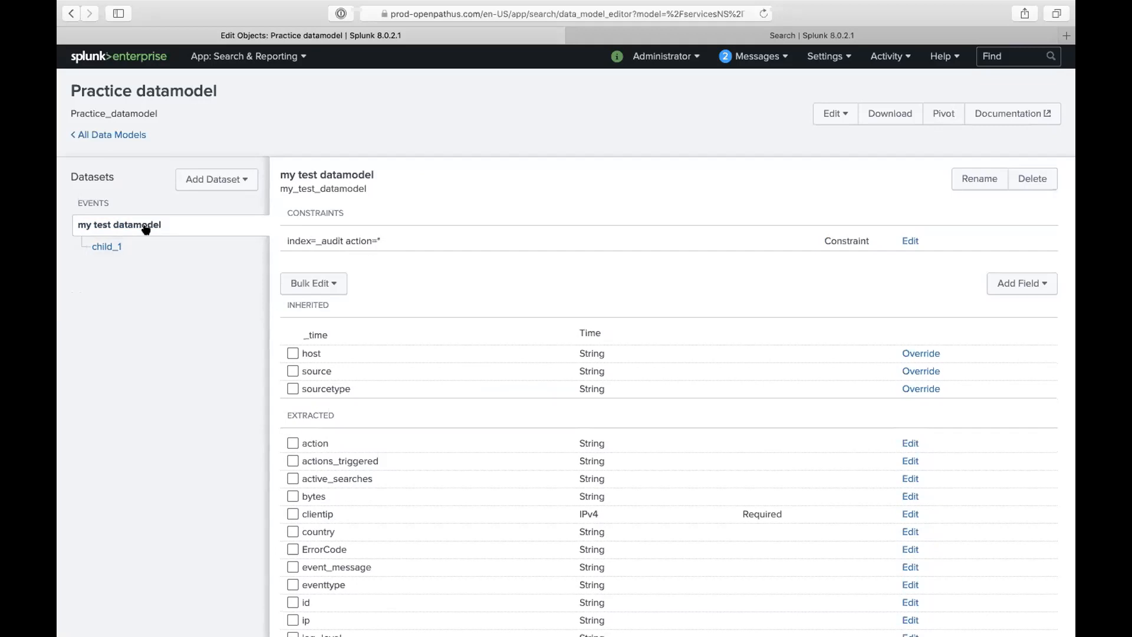
triple_click(315, 193)
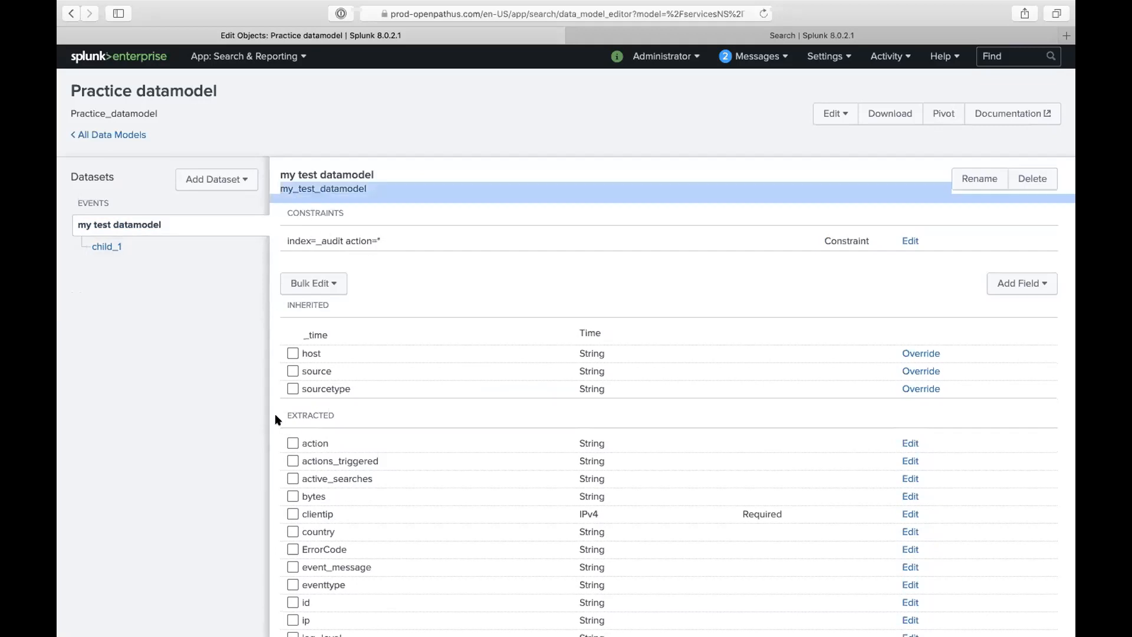
scroll(326, 326, "down", 3)
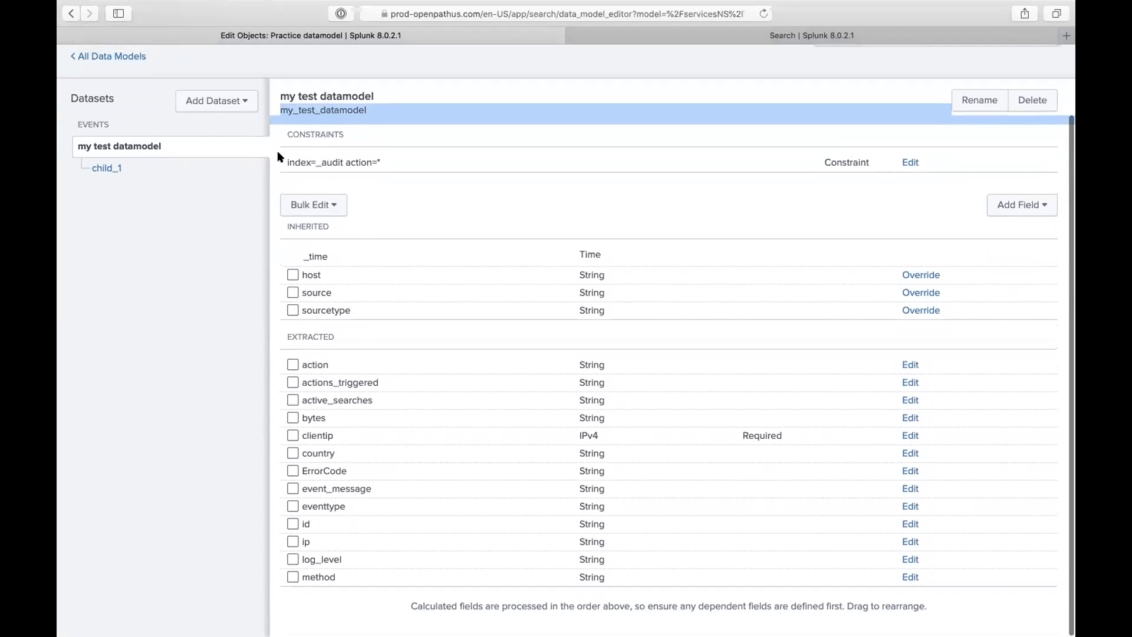
left_click(111, 170)
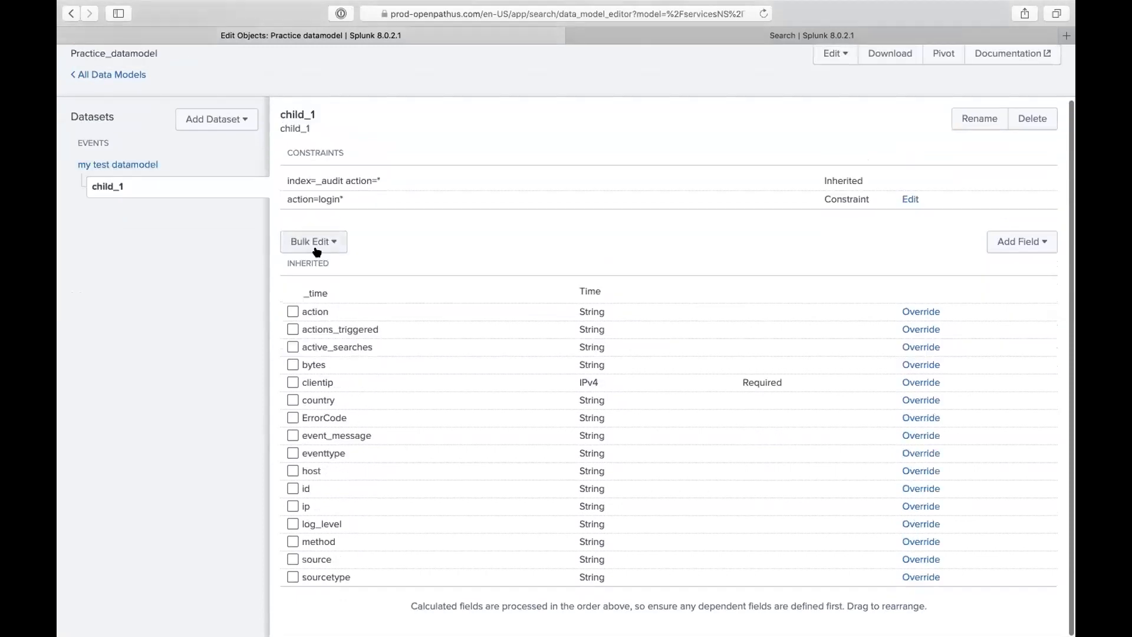
left_click_drag(344, 200, 278, 194)
- Add child dataset grandchild_1 inheriting from child_1 with constraint status=fail, save it, and open it
left_click(341, 201)
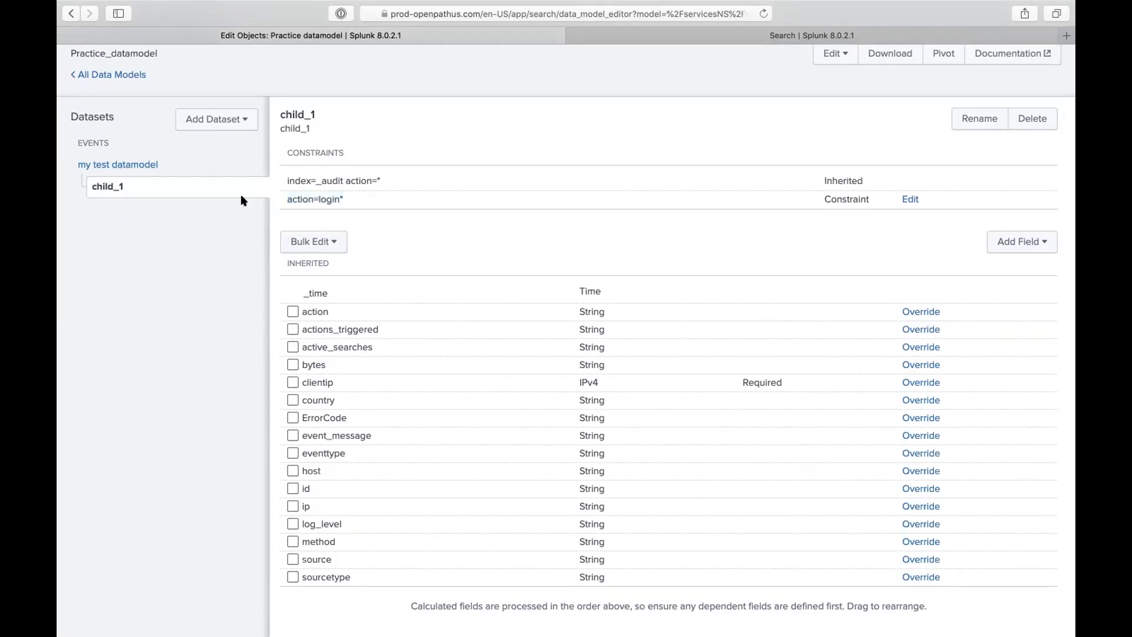
left_click(229, 121)
left_click(201, 210)
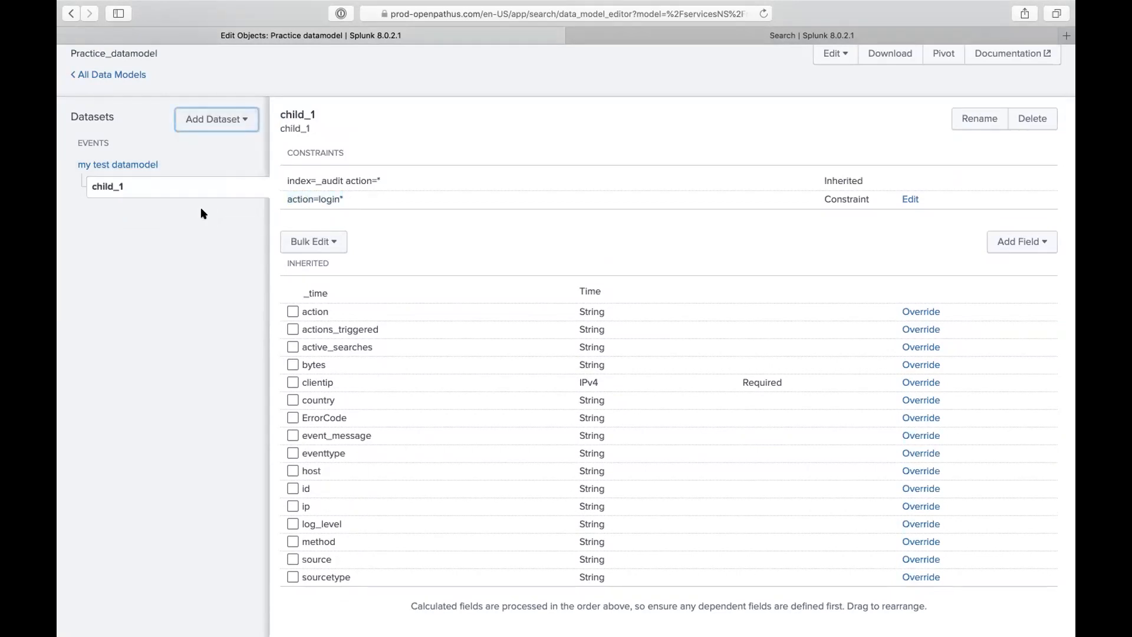
type("grandcil")
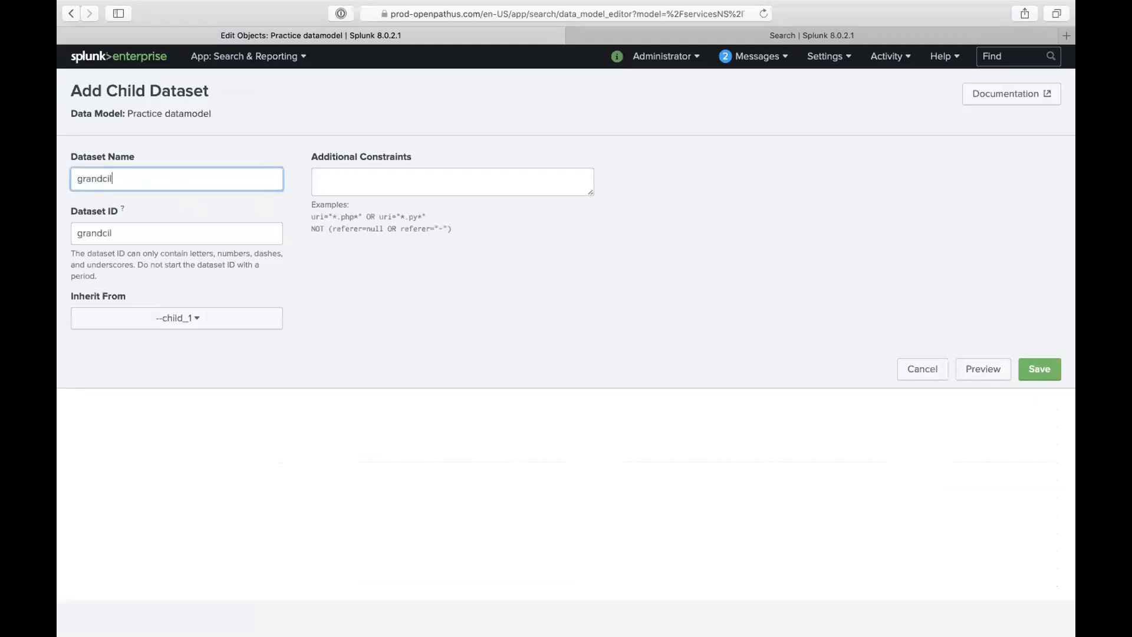
type("d")
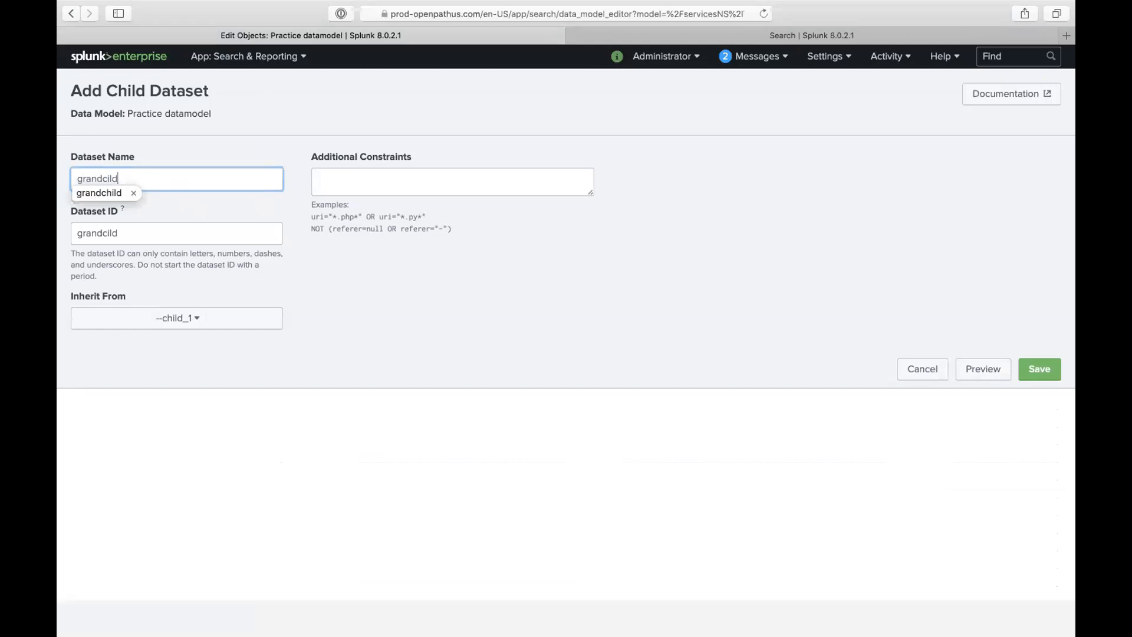
key("BackSpace")
type("_1")
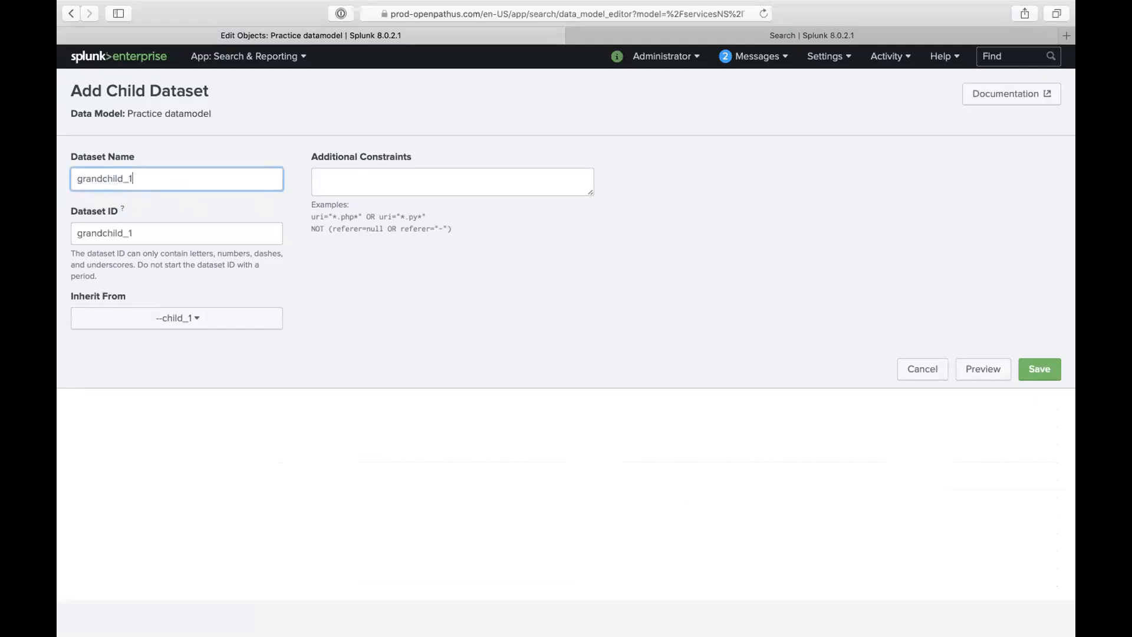
left_click(235, 319)
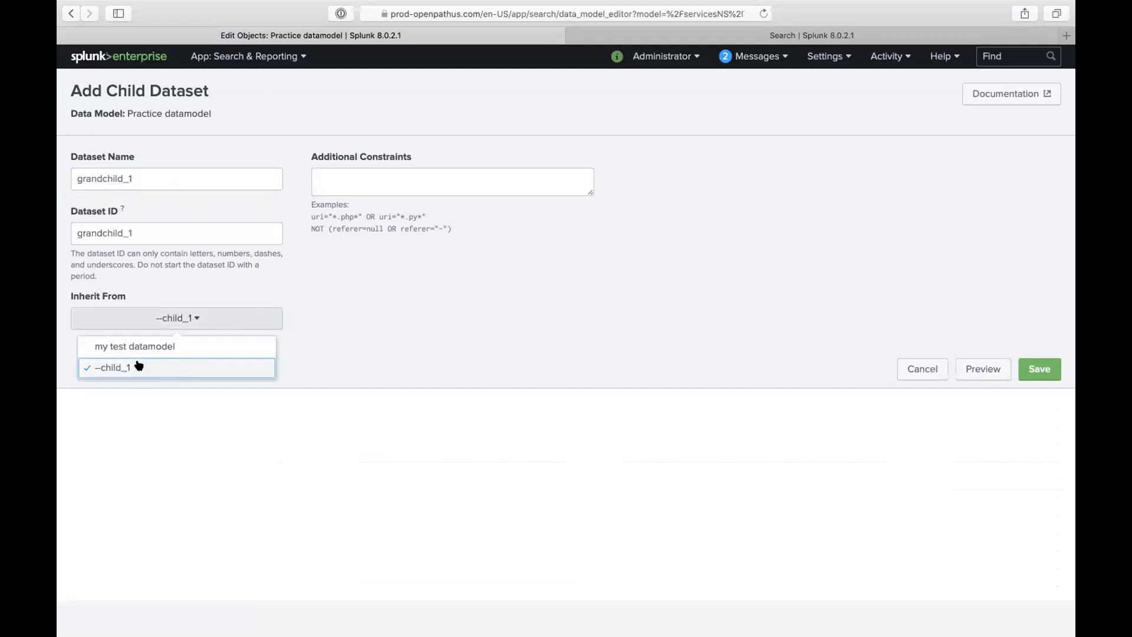
left_click(443, 227)
left_click(446, 175)
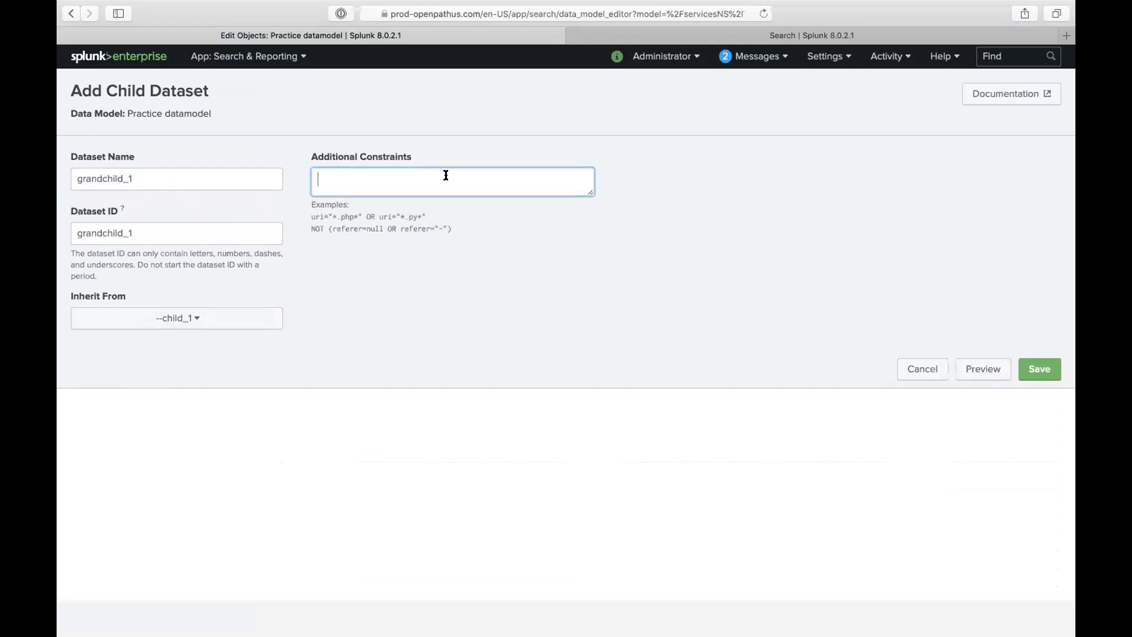
type("status=fail*")
left_click(1039, 368)
left_click(136, 269)
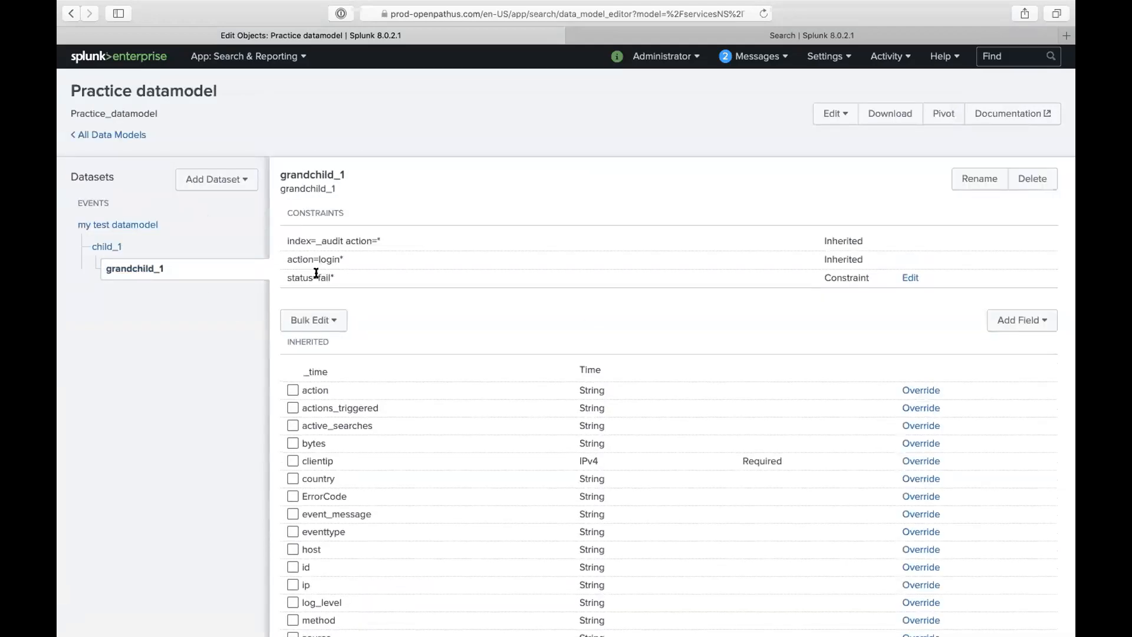
- Step through my test datamodel, child_1 and grandchild_1 to compare their constraints
mouse_move(287, 259)
left_mouse_down()
mouse_move(352, 259)
mouse_move(276, 277)
left_mouse_up()
left_click(330, 257)
left_click(136, 220)
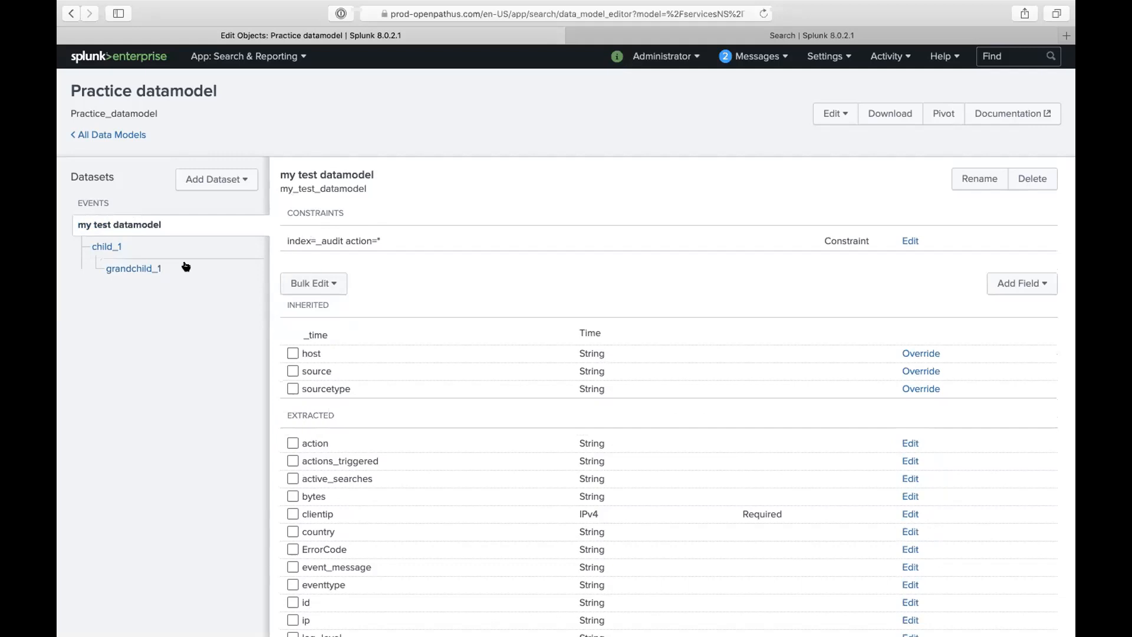
left_click(105, 247)
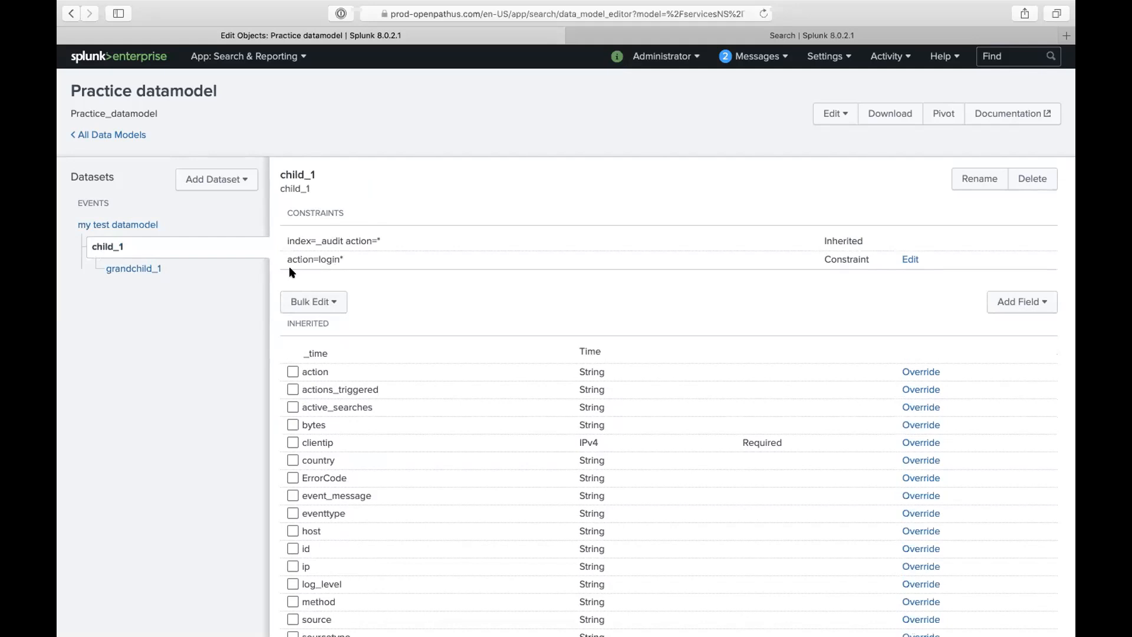
left_click(133, 268)
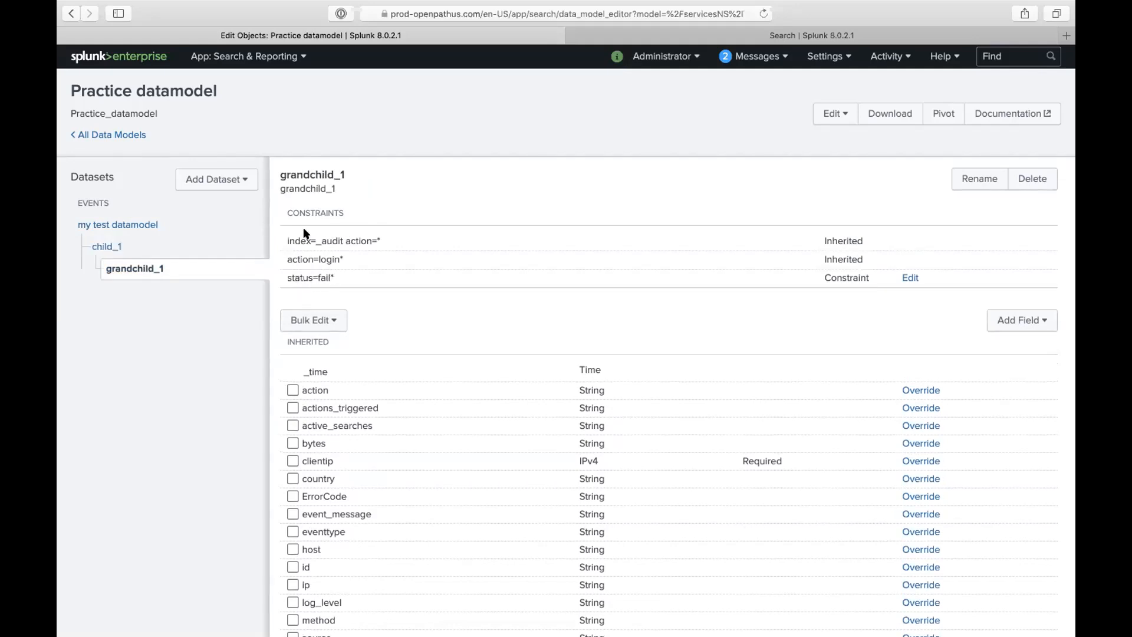
- Highlight child_1's action=login* and grandchild_1's status=fail* constraints, then return to the corona_virus search results
left_click(125, 246)
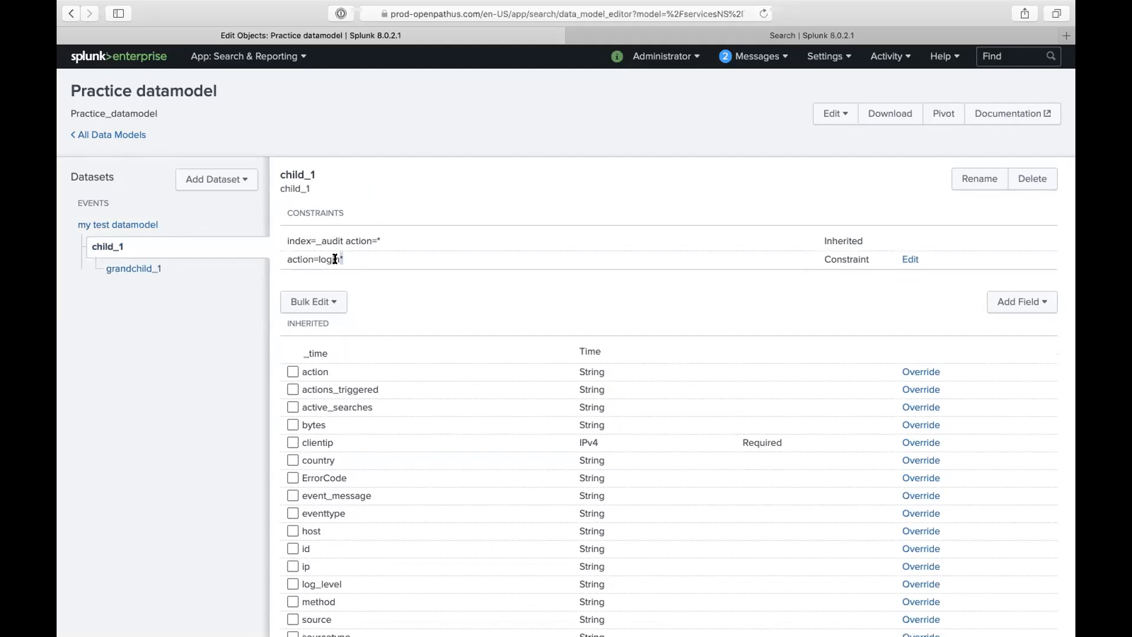
triple_click(326, 261)
left_click(253, 272)
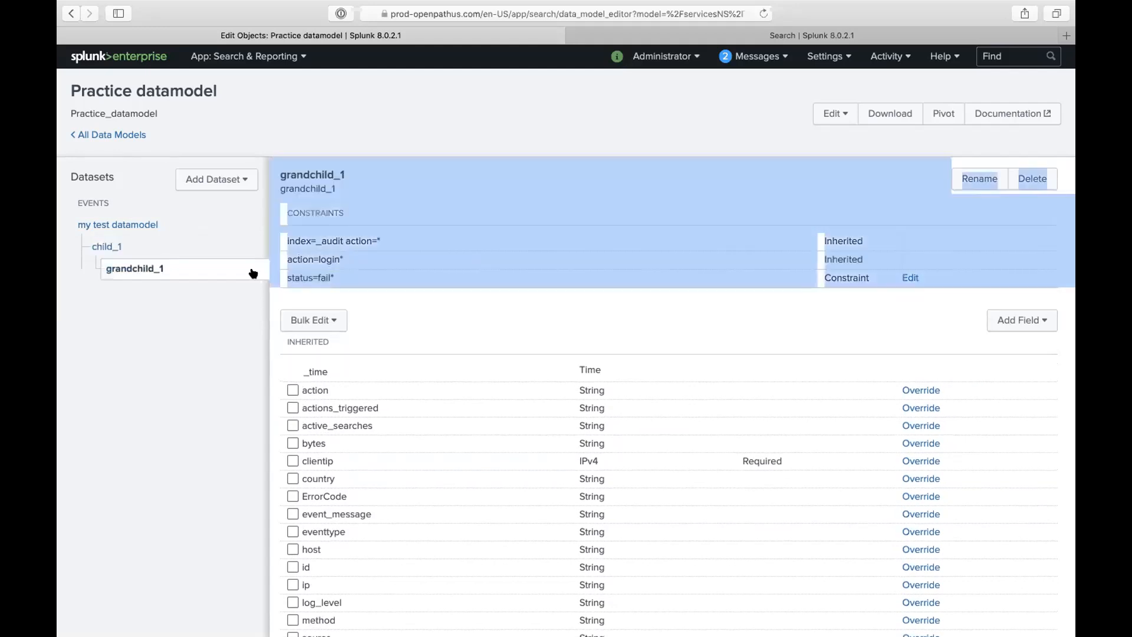
triple_click(329, 273)
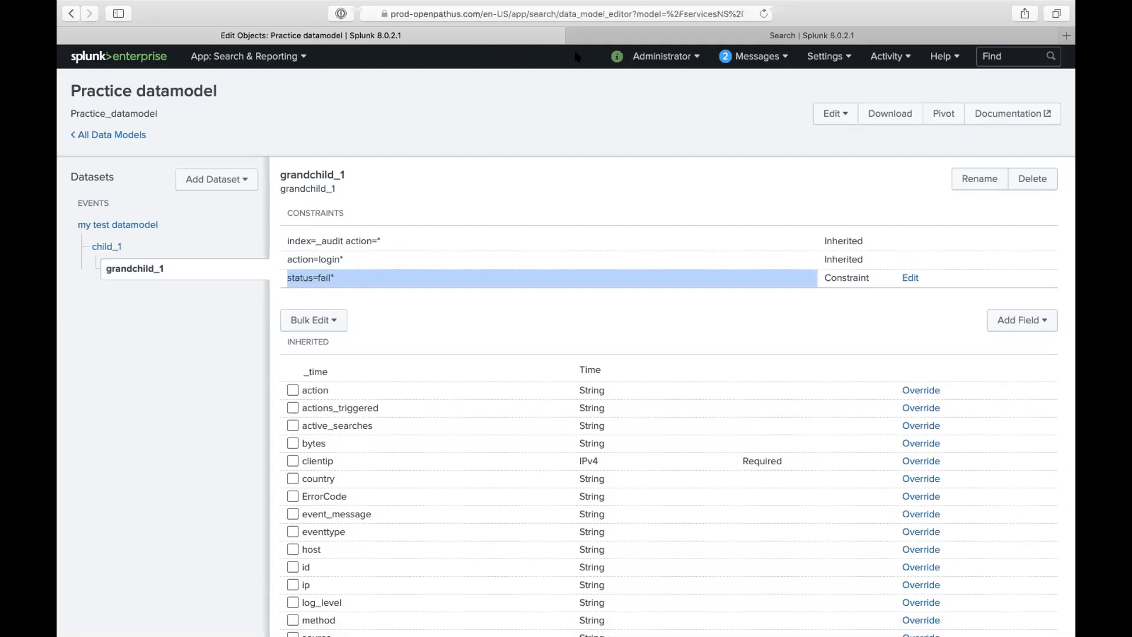
left_click(637, 34)
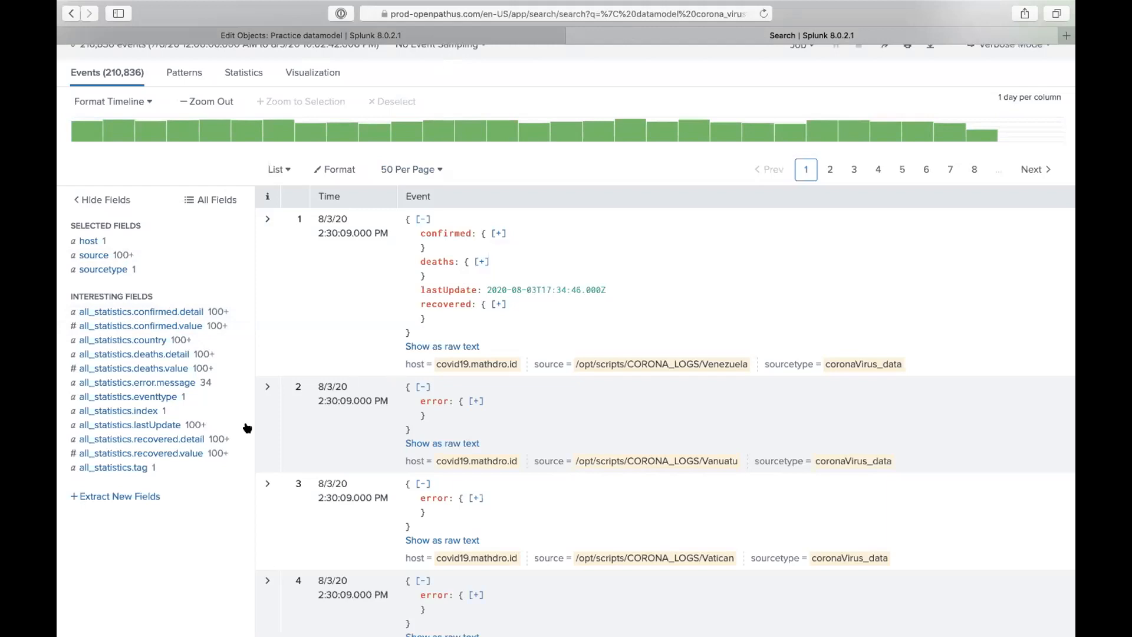
scroll(240, 345, "up", 3)
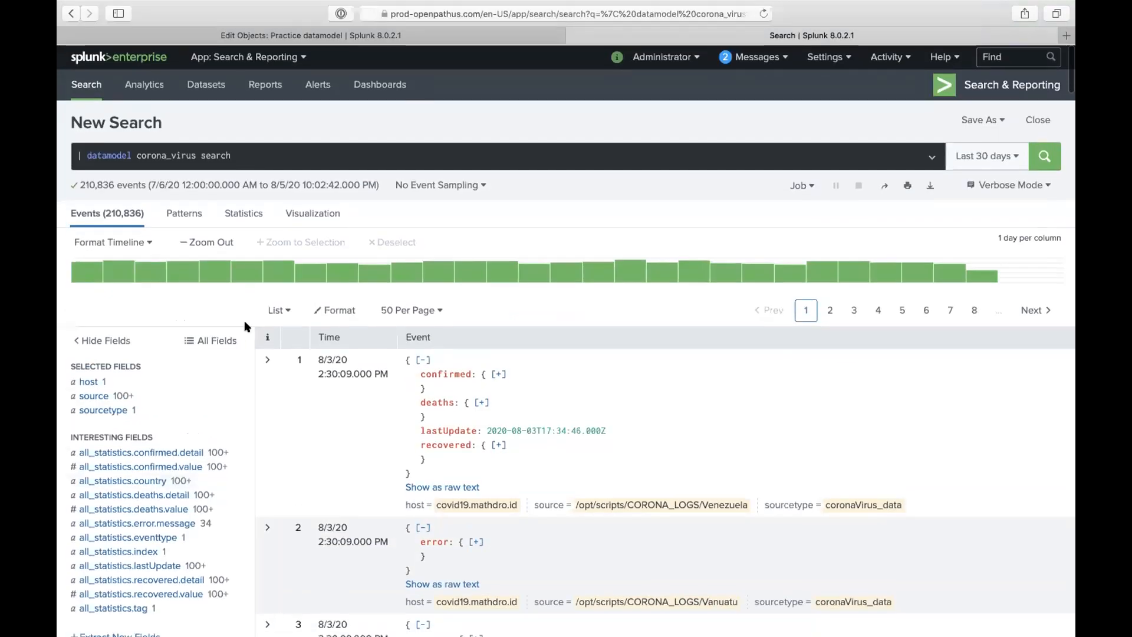
mouse_move(290, 270)
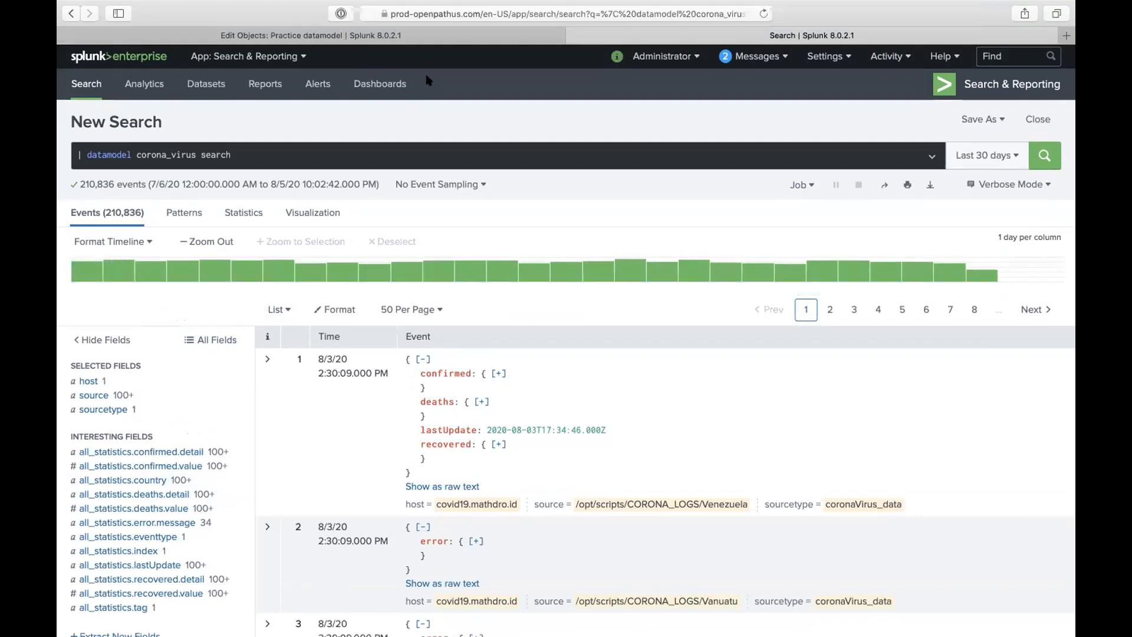
- Enable acceleration for the Practice datamodel with a 1 Day summary range and save
left_click(469, 38)
left_click(836, 115)
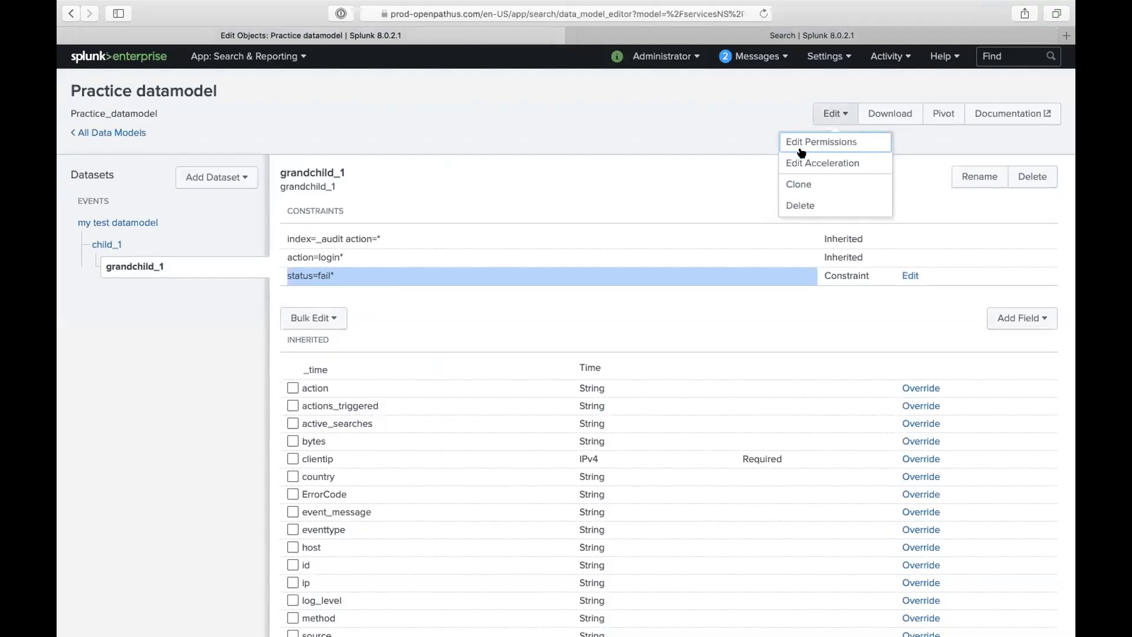
left_click(809, 163)
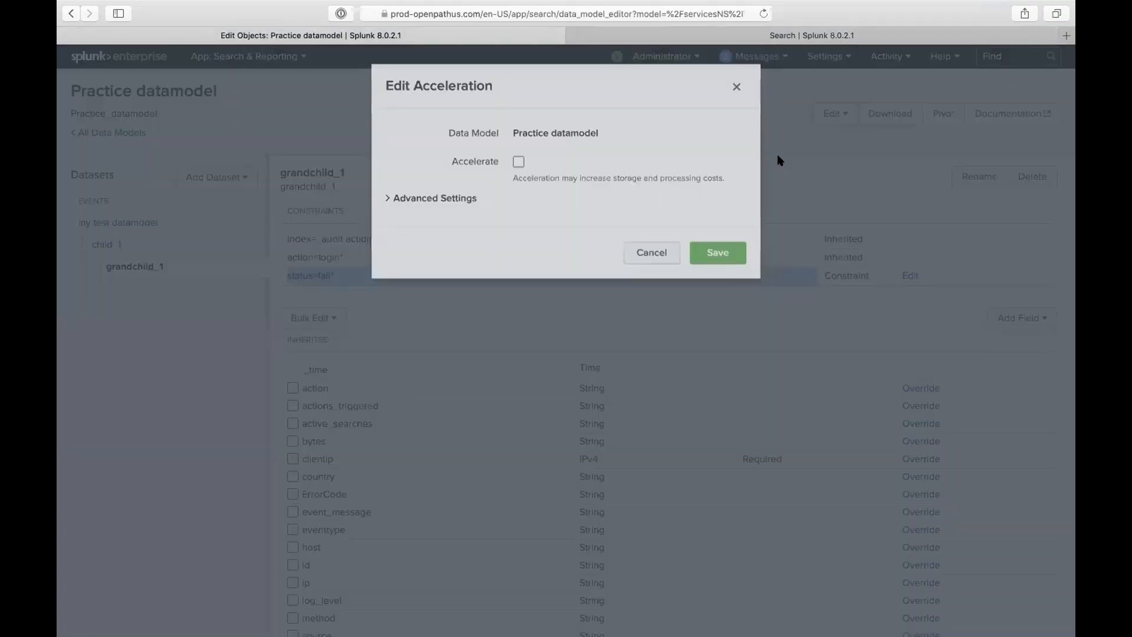
left_click(518, 170)
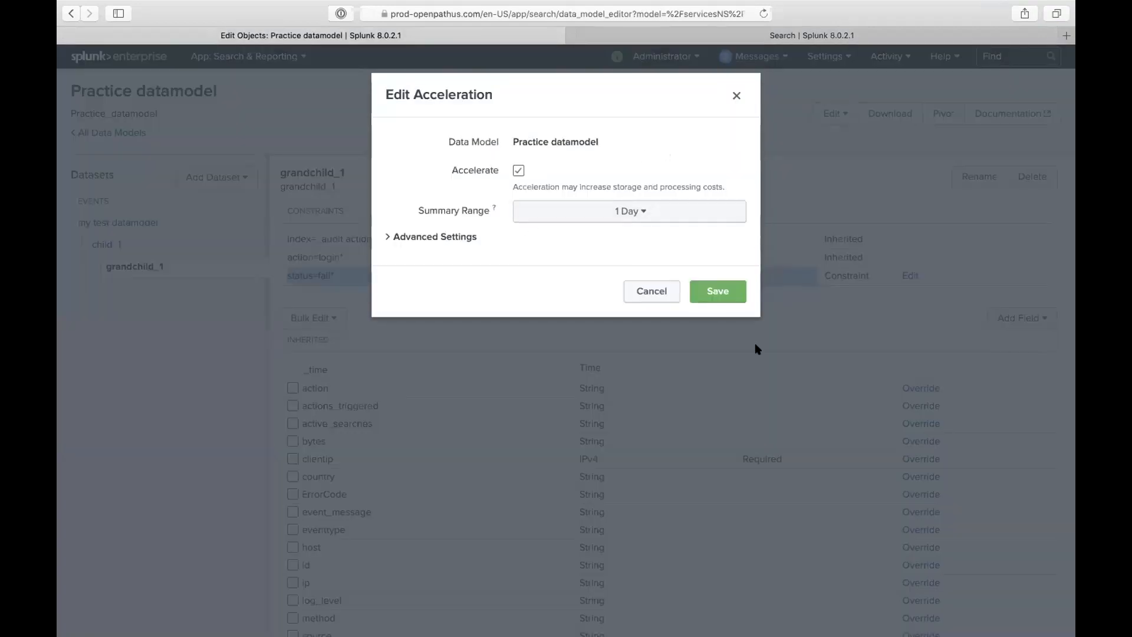
left_click(716, 290)
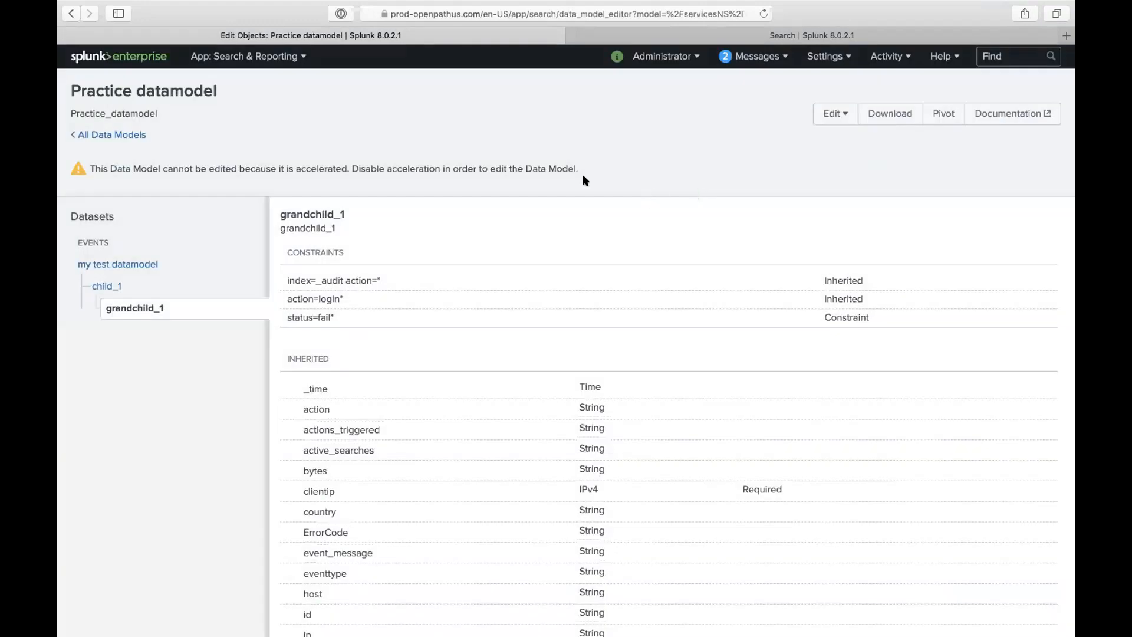
- Reopen Practice datamodel from All Data Models and select its Practice_datamodel ID
left_click(119, 135)
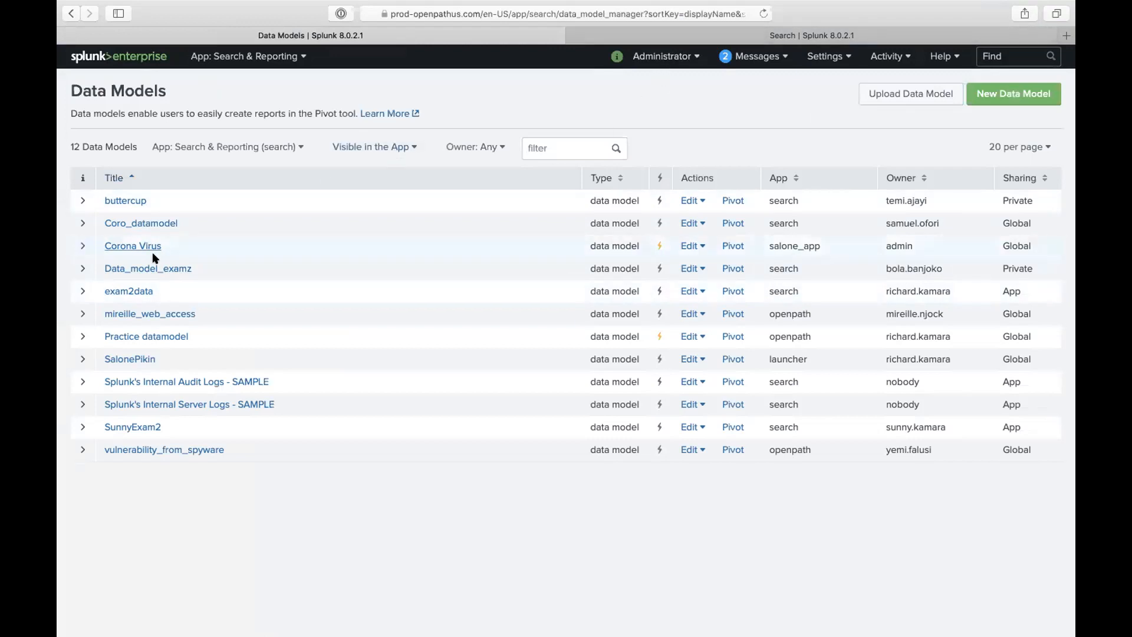
left_click(177, 336)
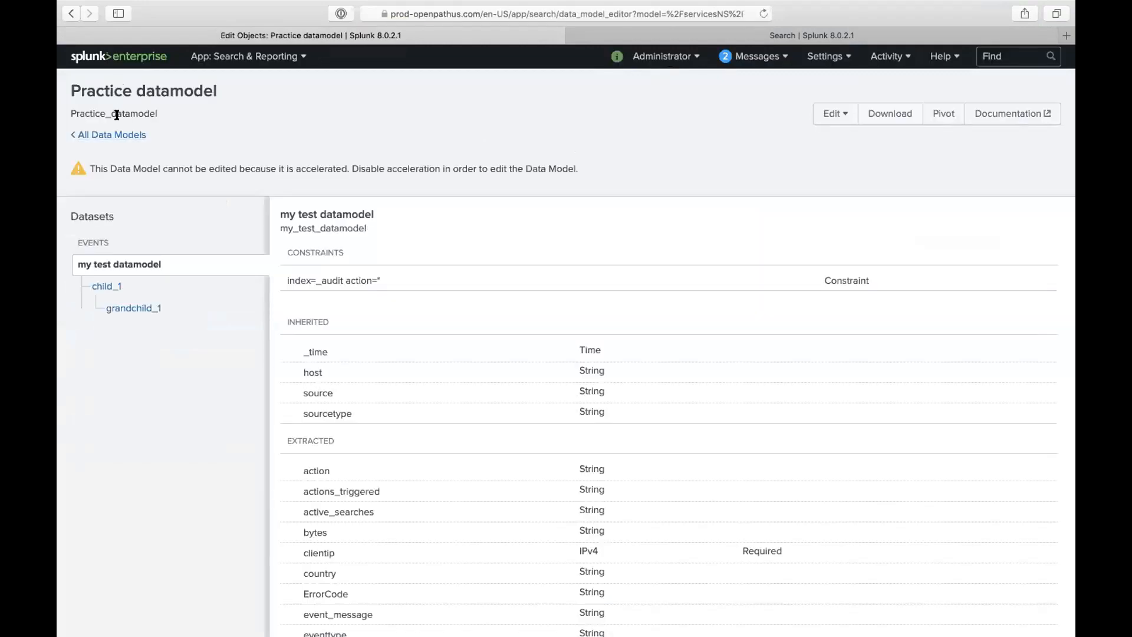
double_click(119, 112)
key("ctrl+c")
- Replace corona_virus with Practice_datamodel in the datamodel search and run it
left_click(811, 35)
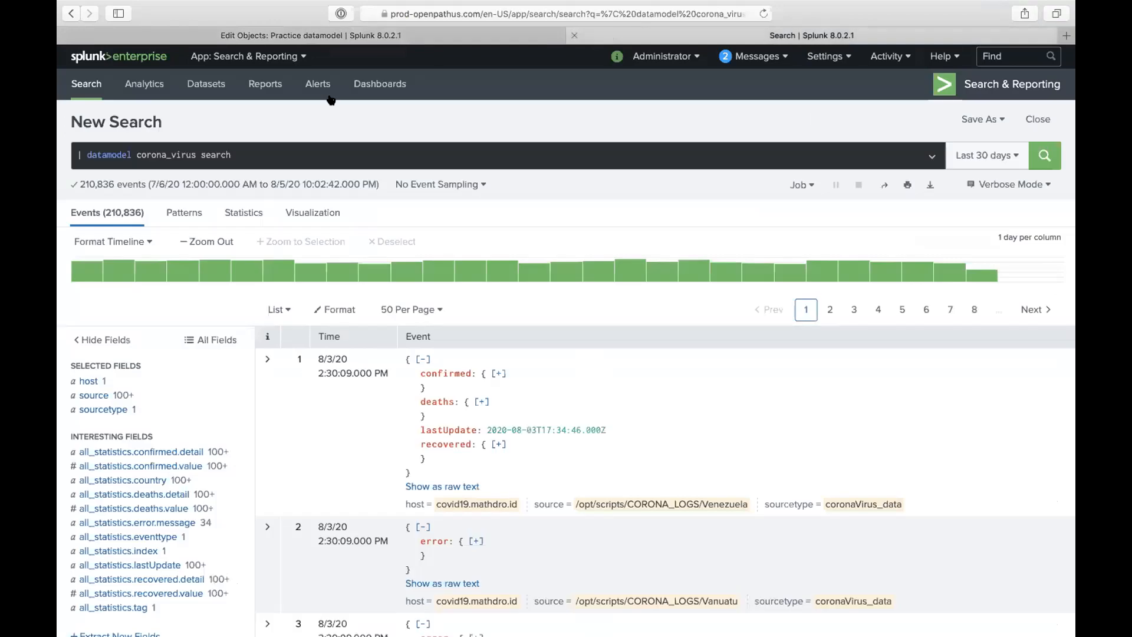
double_click(149, 156)
key("ctrl+v")
left_click(319, 125)
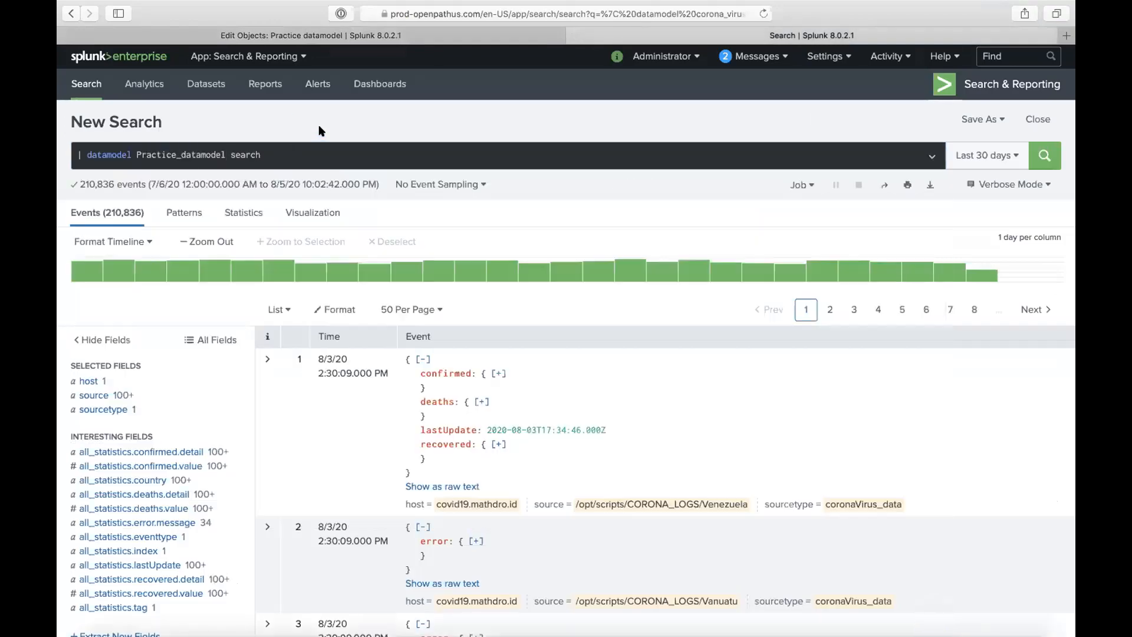
left_click(1040, 158)
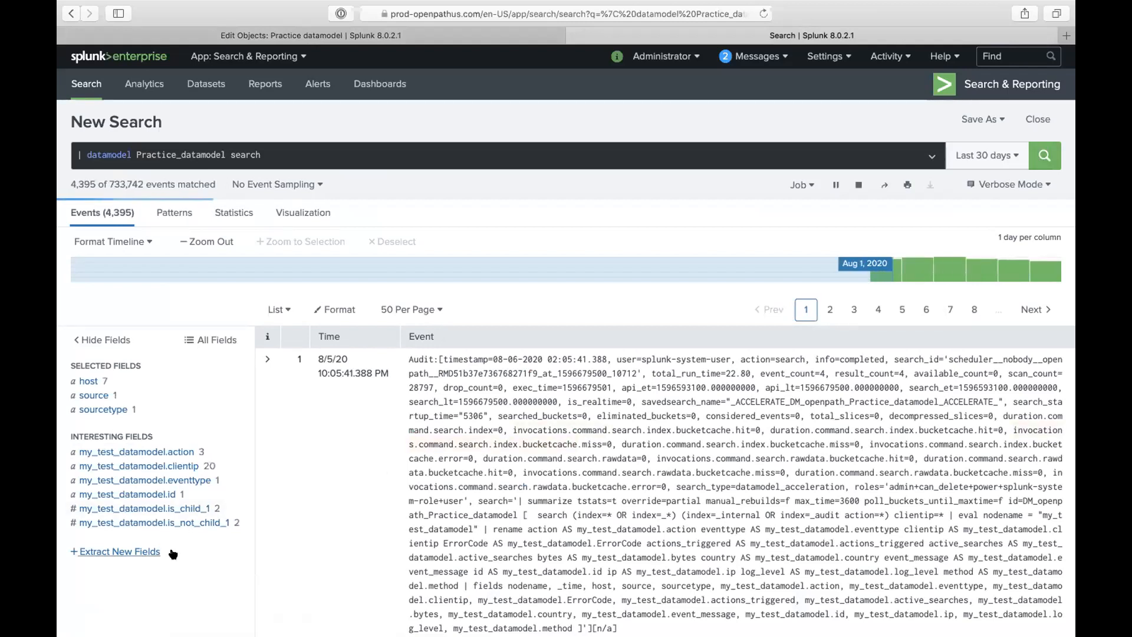
scroll(171, 531, "down", 2)
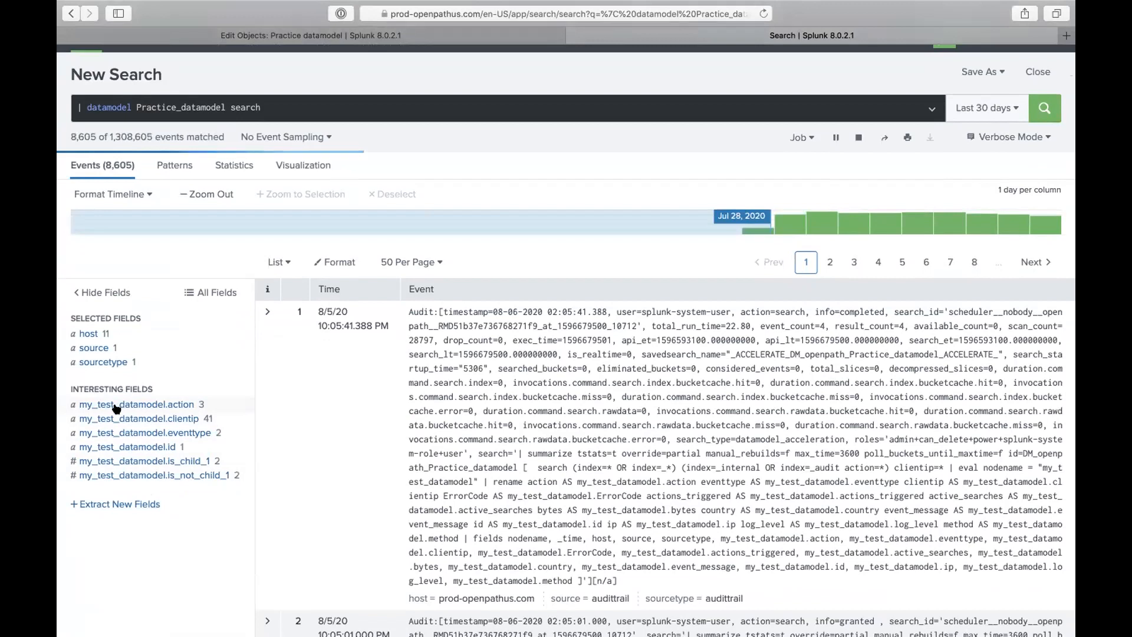
- Show the value breakdown of the my_test_datamodel.is_child_1 field
key("ctrl+shift+Tab")
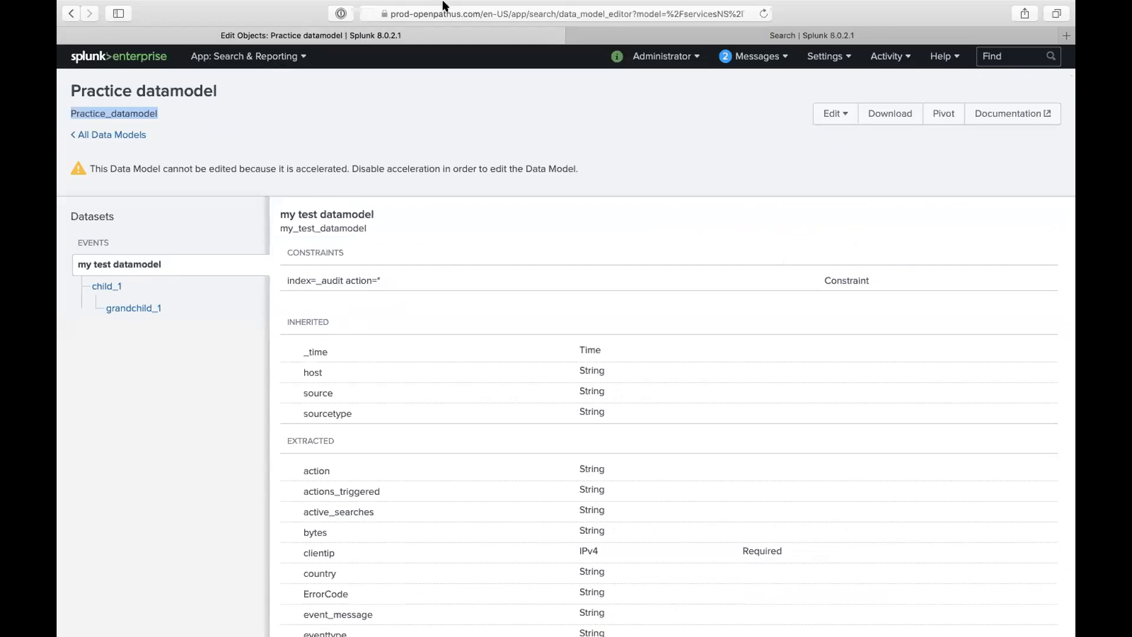
mouse_move(442, 5)
left_click(596, 51)
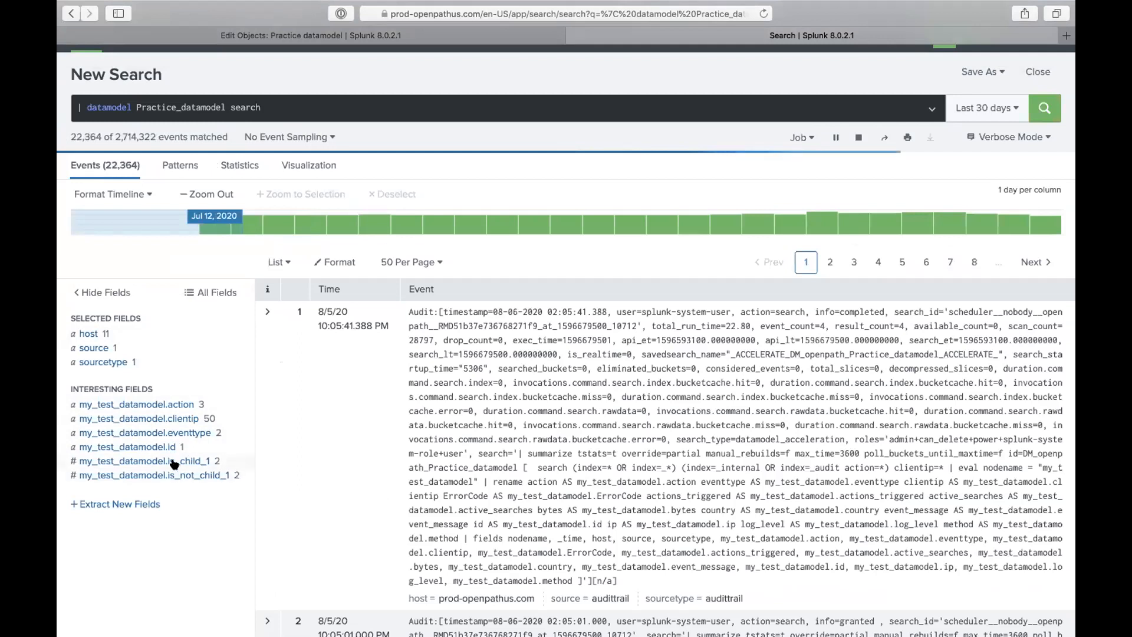
left_click(193, 461)
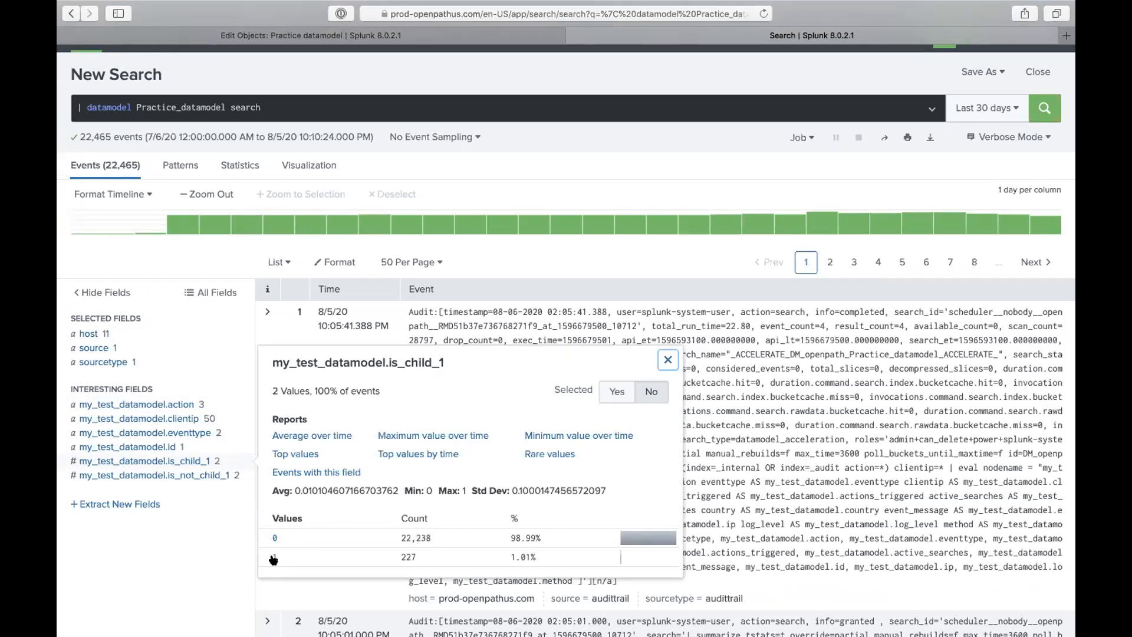
- Highlight child_1's action=login* constraint in the data model editor, then go back to the search
left_click(474, 40)
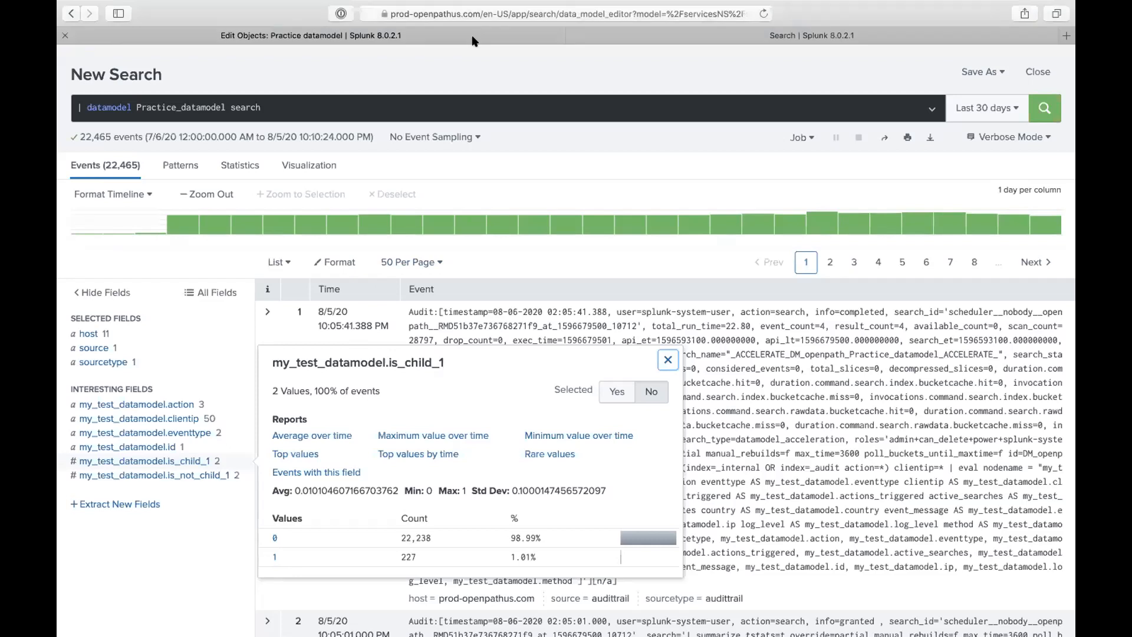
left_click(107, 286)
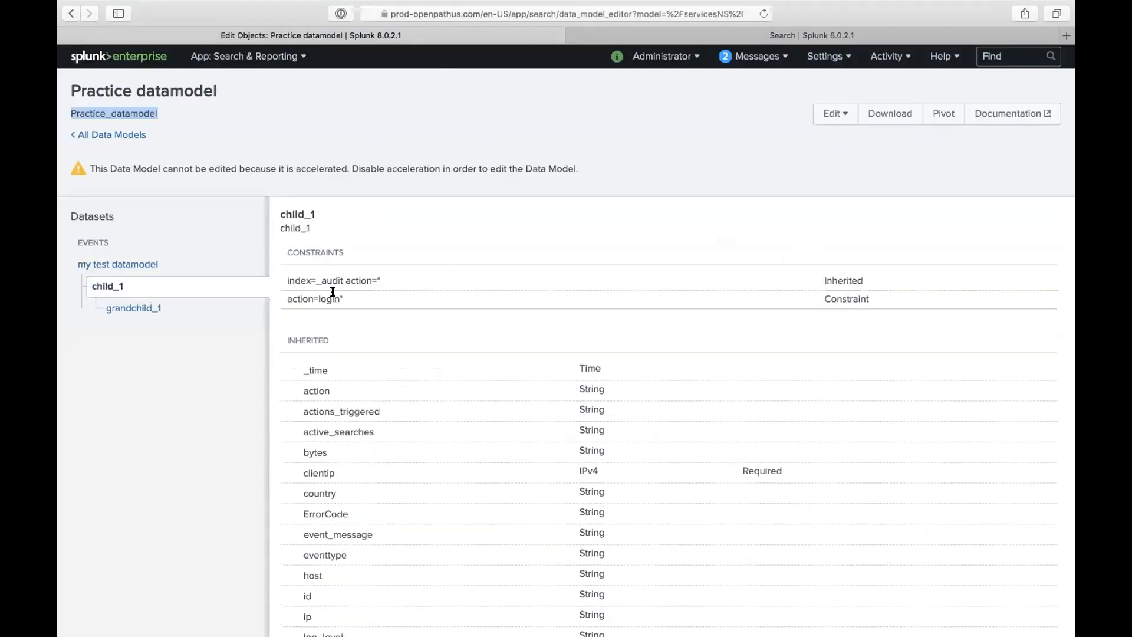
left_click(336, 298)
triple_click(336, 299)
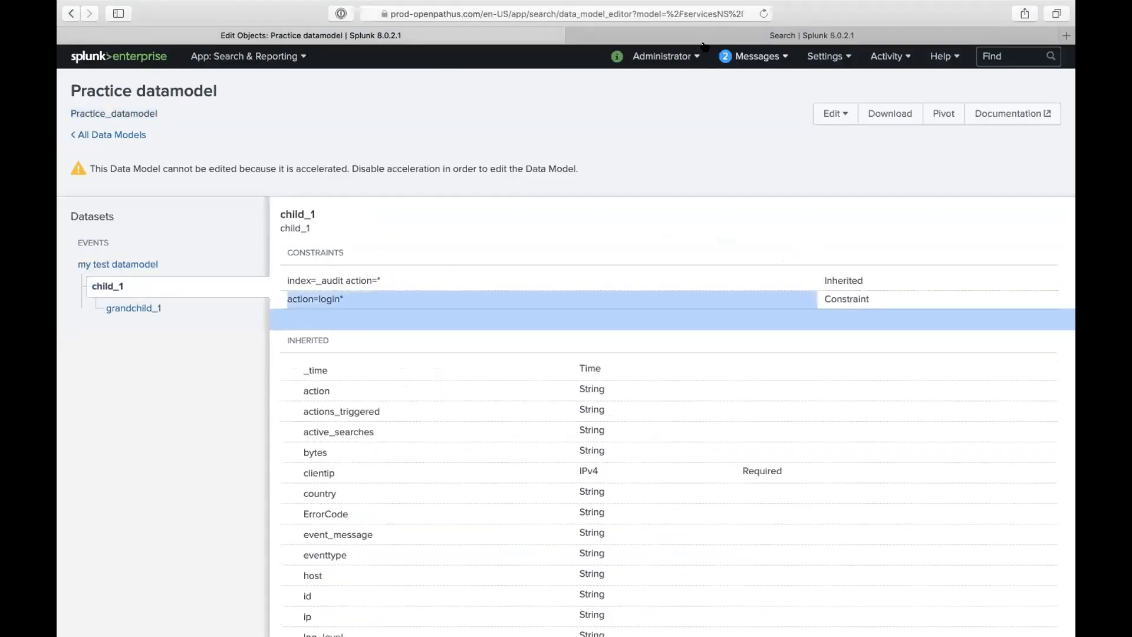
left_click(703, 35)
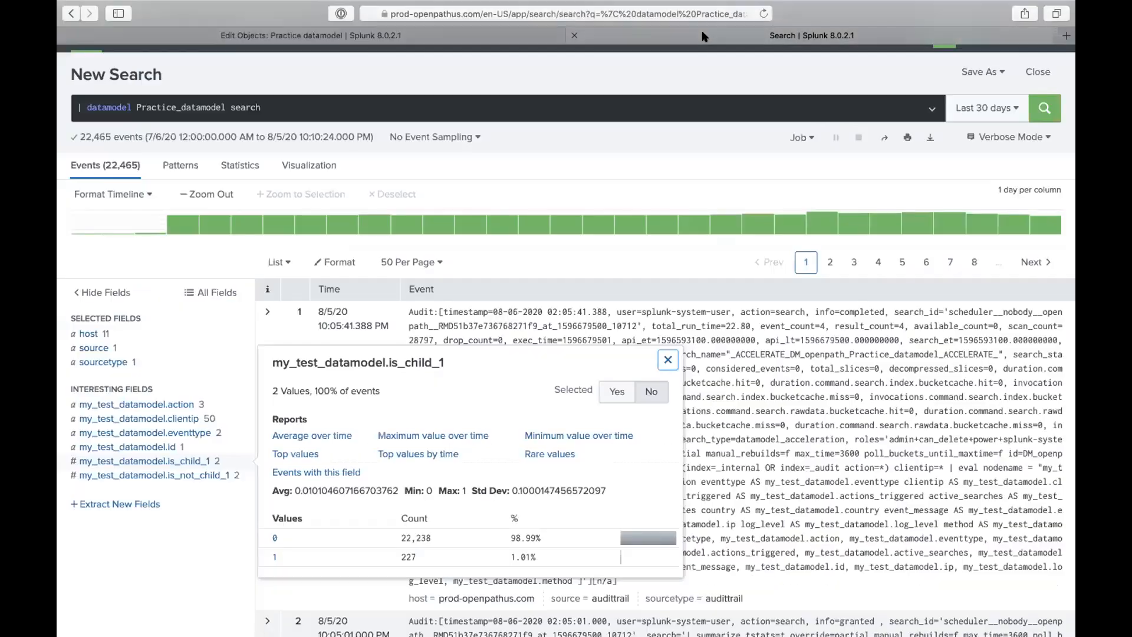
- Narrow the search to events where is_child_1 equals 1
left_click(275, 555)
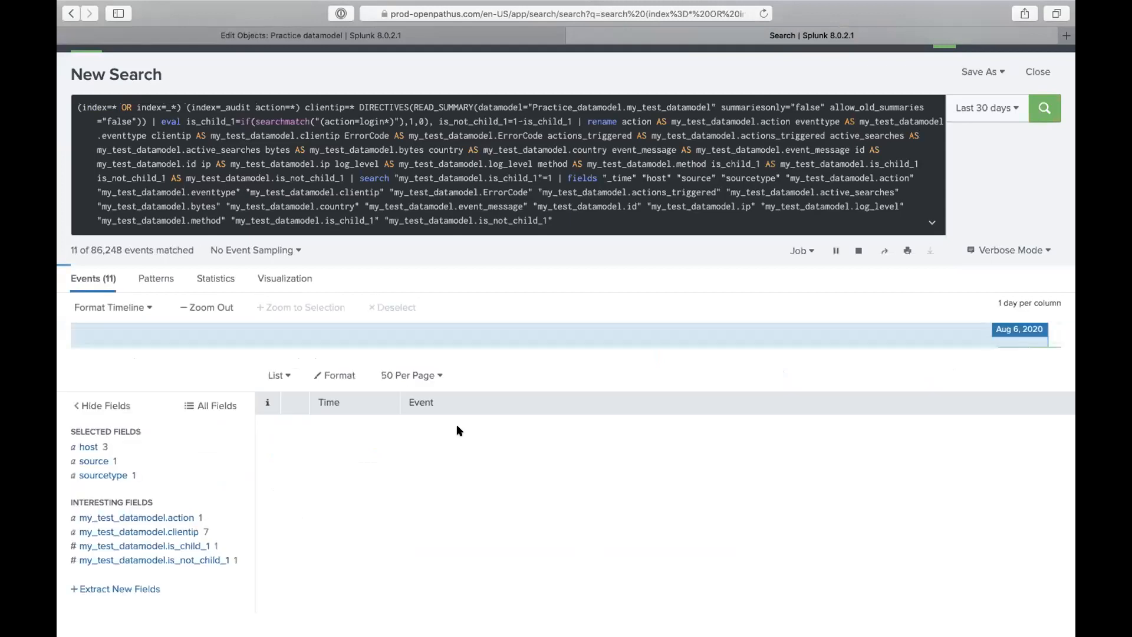
scroll(457, 426, "down", 2)
scroll(457, 426, "down", 2)
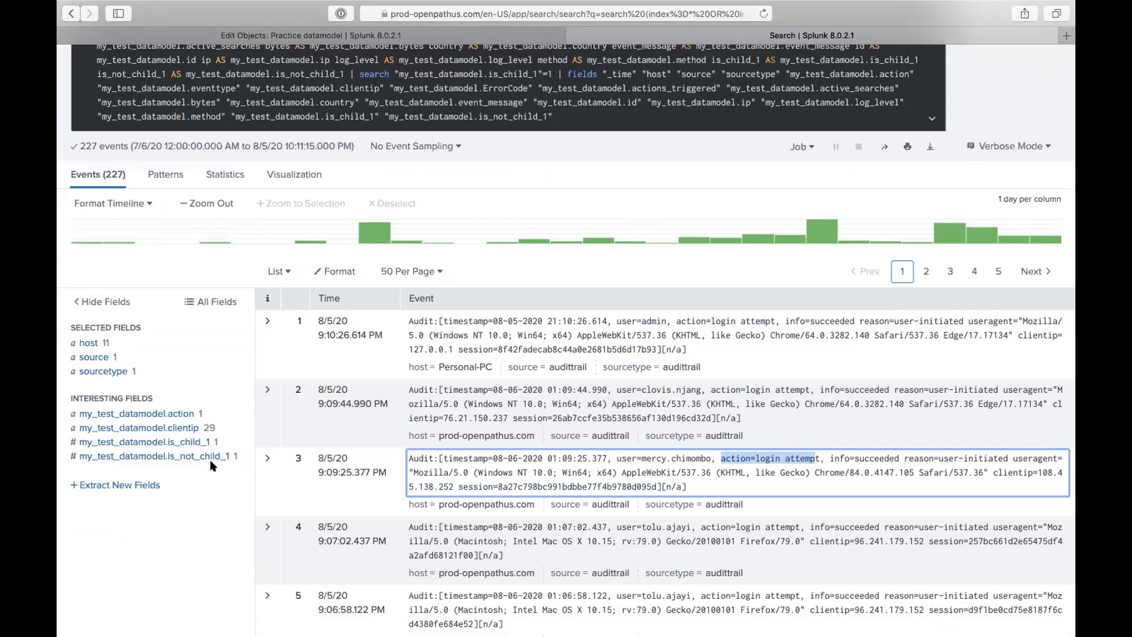
- Check the top clientip values, then return to the Practice datamodel editor
left_click(185, 432)
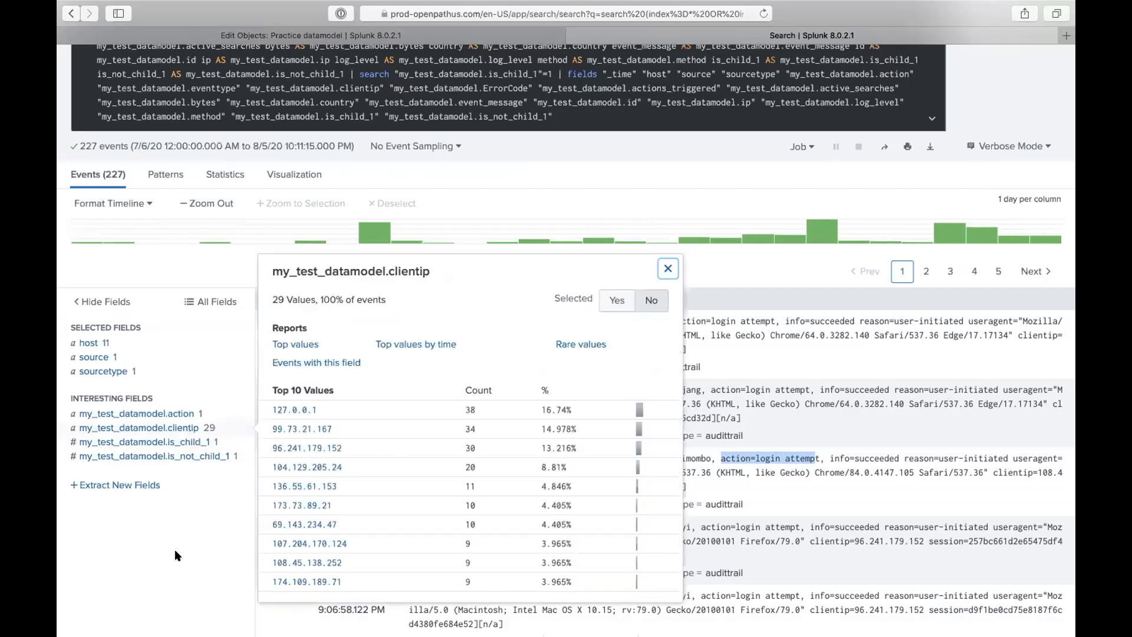
left_click(175, 556)
scroll(575, 236, "up", 3)
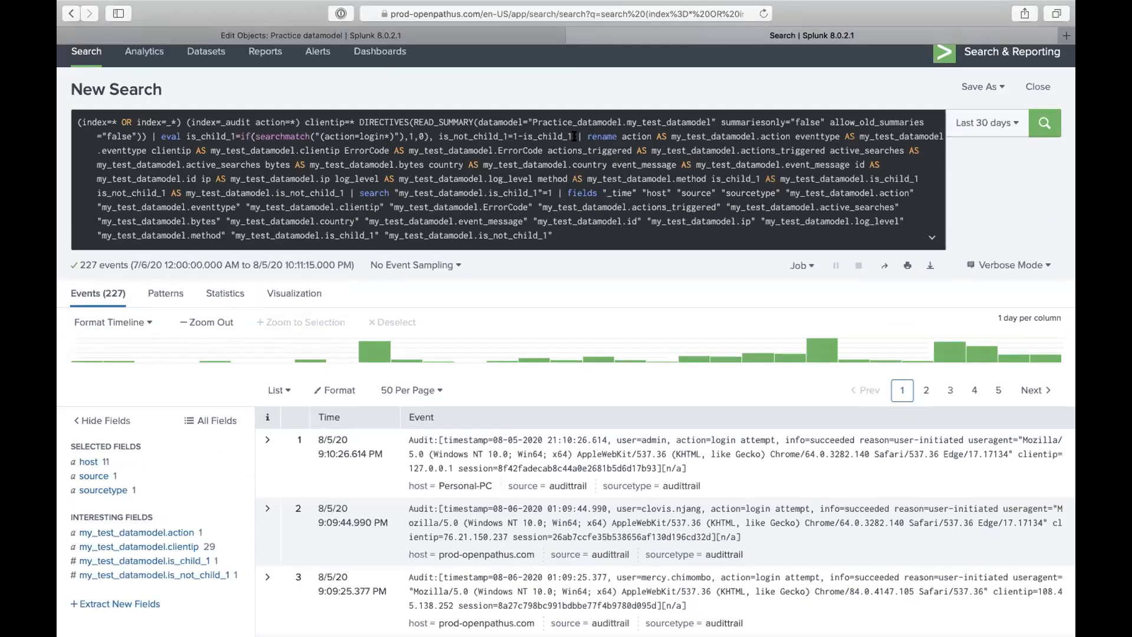
left_click(501, 33)
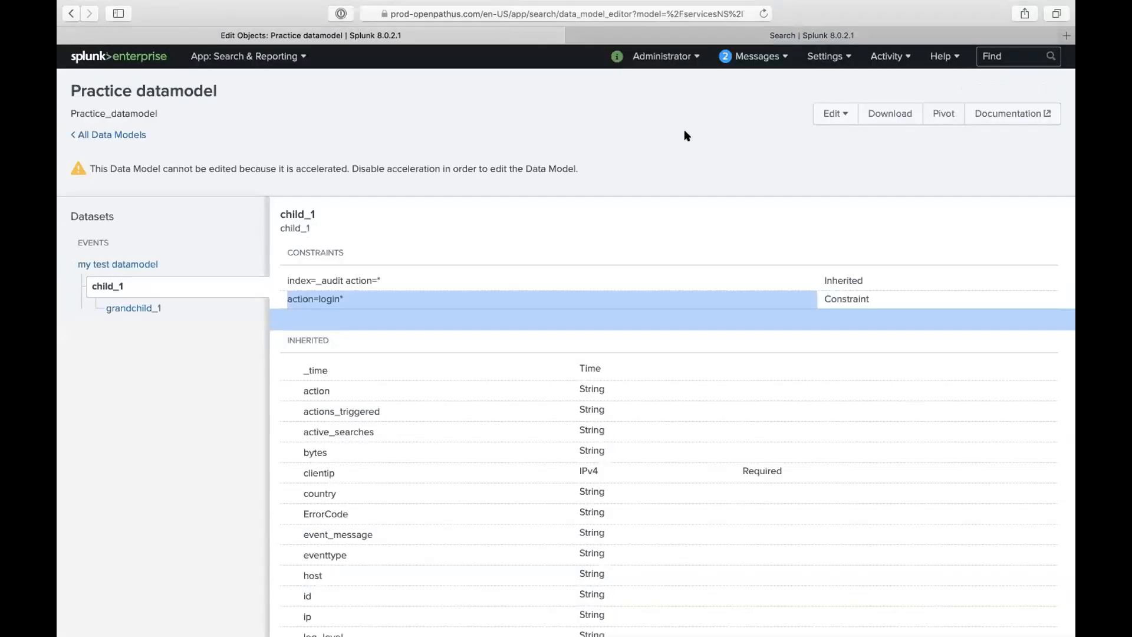
- Start a new data model from All Data Models, then cancel the dialog
left_click(138, 135)
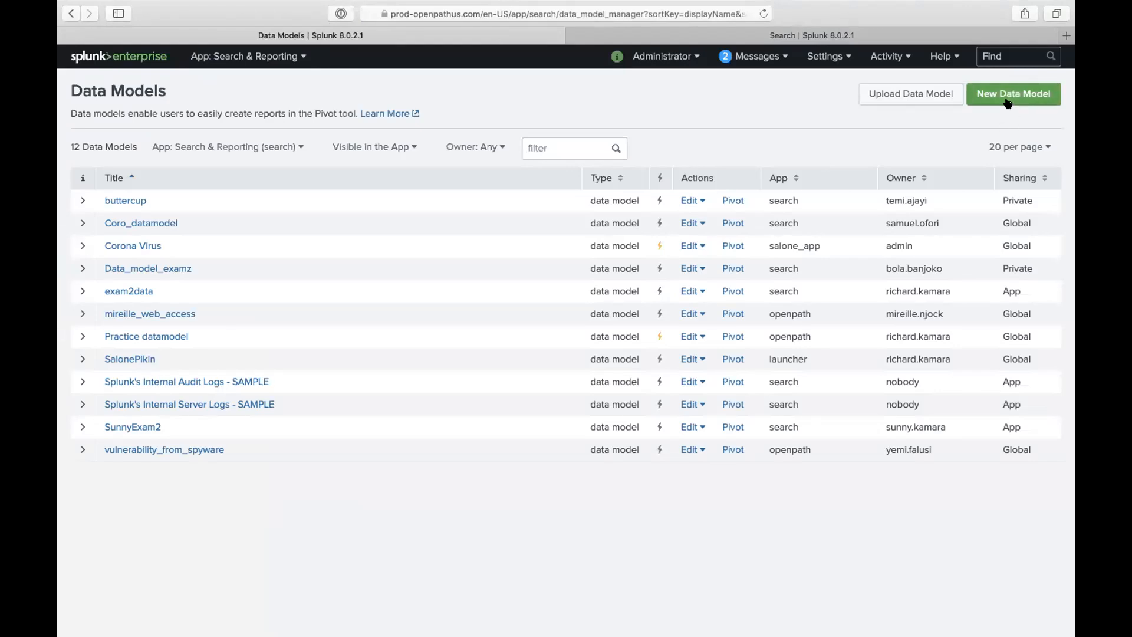
left_click(1008, 103)
type("d,df,mds, fmas")
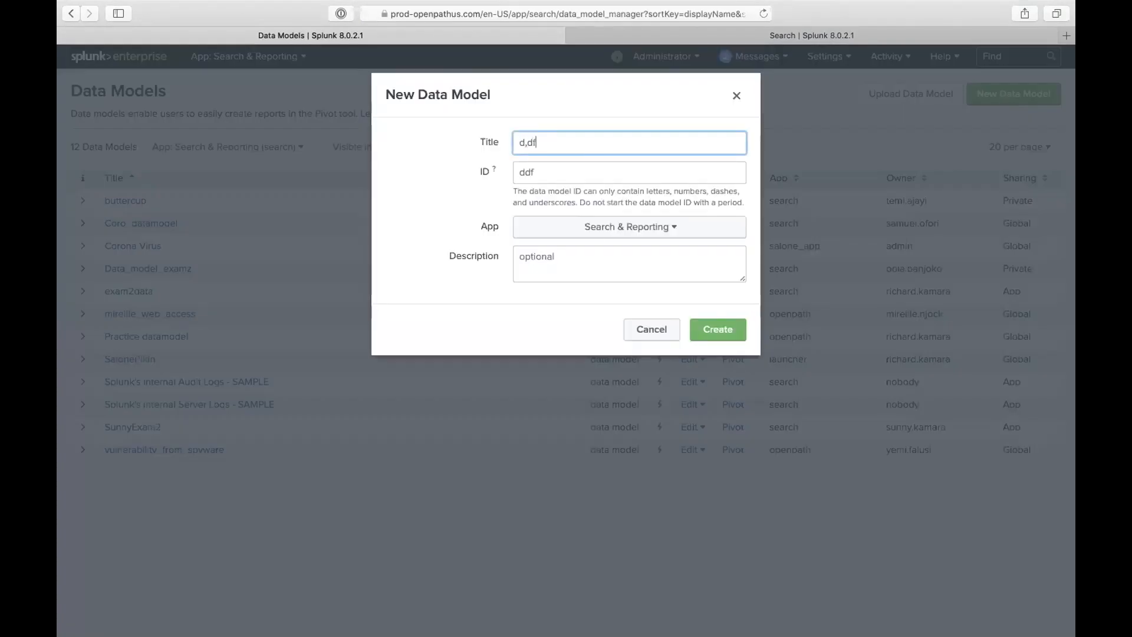
left_click(617, 230)
left_click(465, 302)
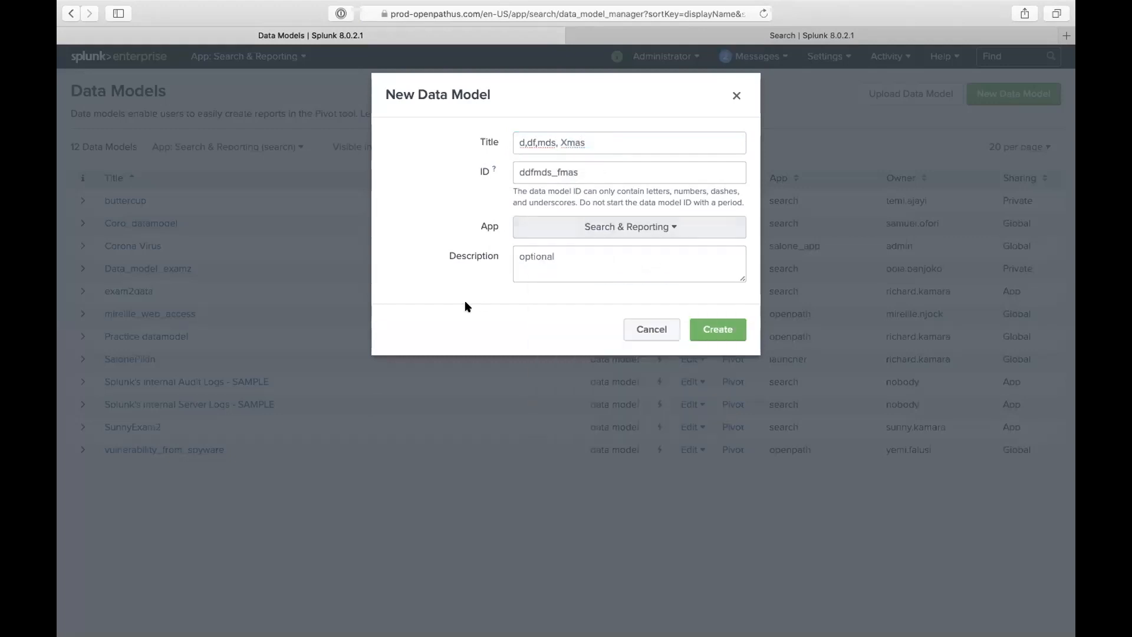
left_click(651, 329)
- Open the buttercup data model and begin adding a Root Search dataset
left_click(126, 202)
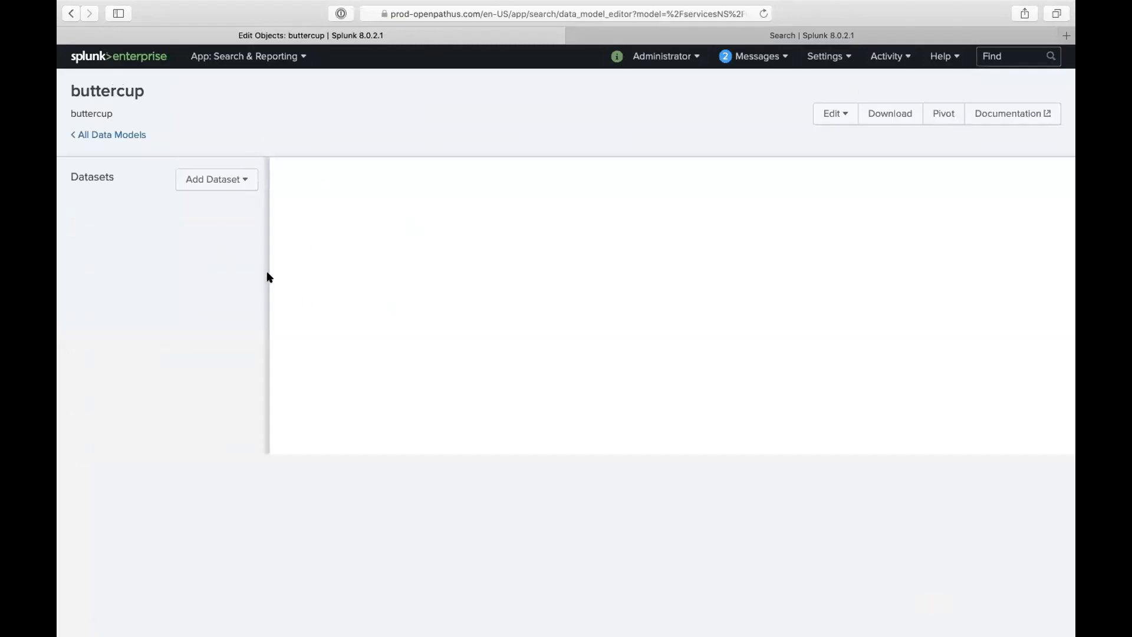
left_click(235, 174)
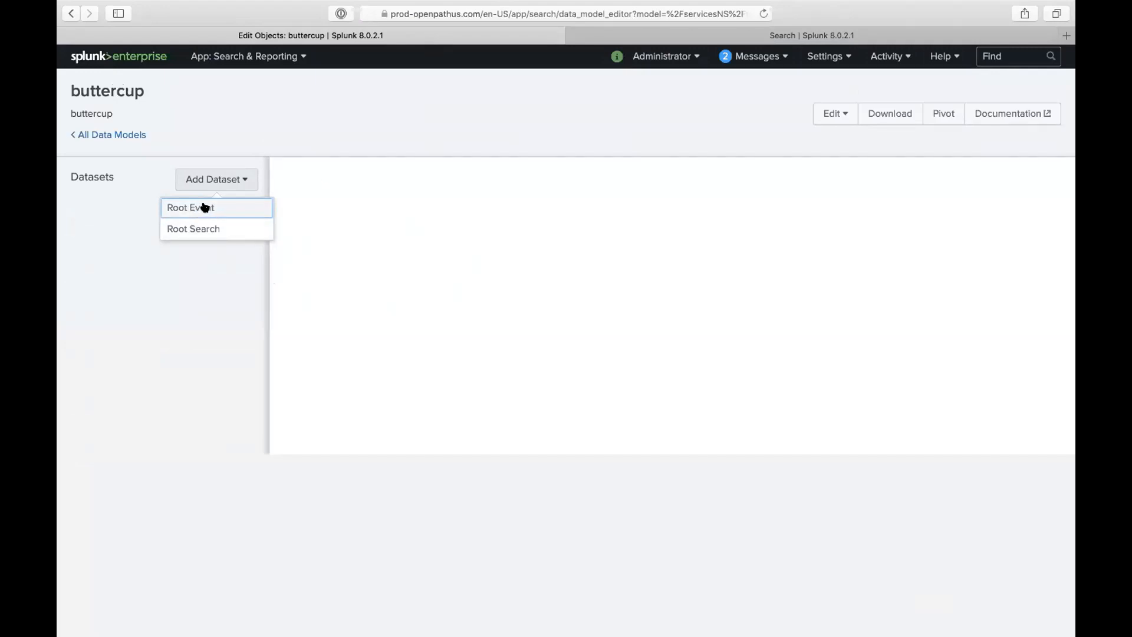
left_click(226, 229)
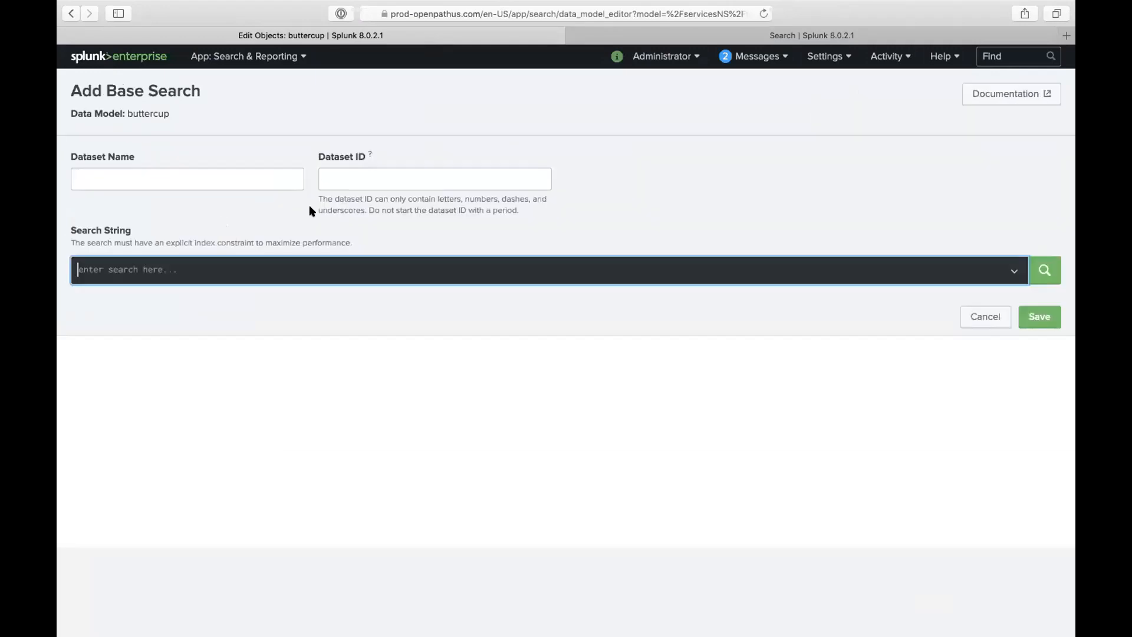
- Name the dataset my_butter_cup_search with search string index=patrick_index
left_click(254, 182)
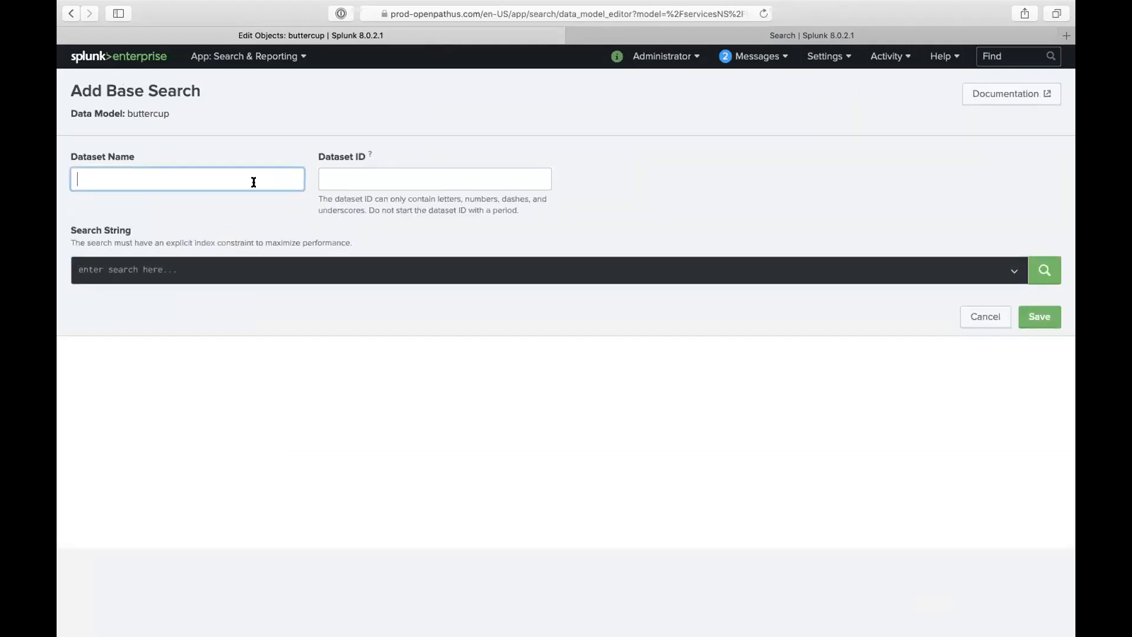
type("my_but")
type("ter_cup_search")
left_click(257, 266)
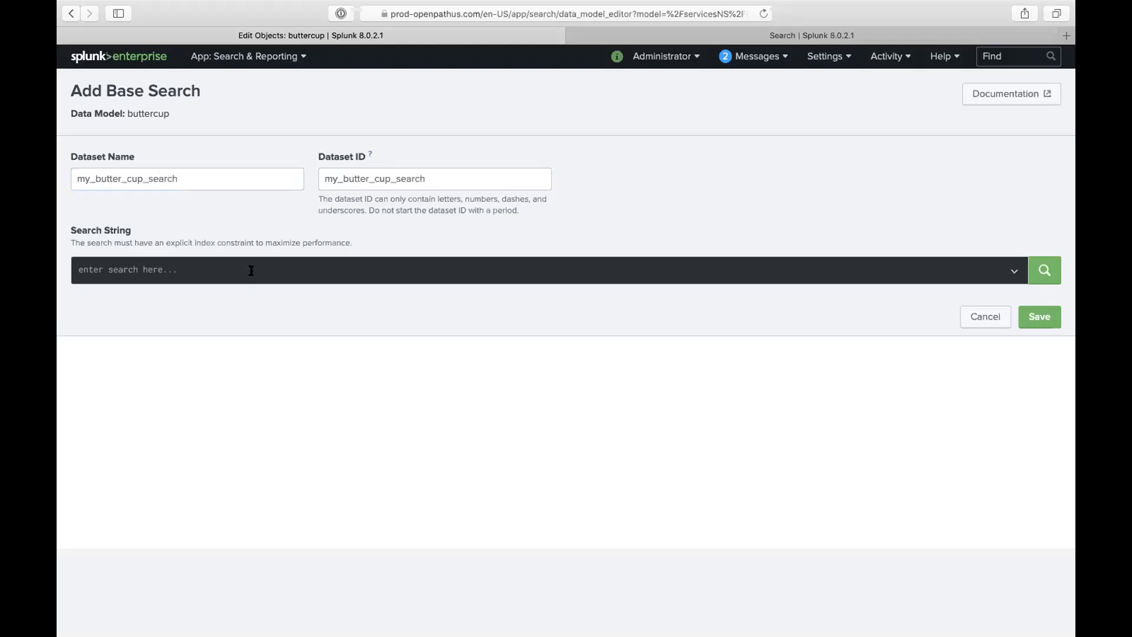
type("index")
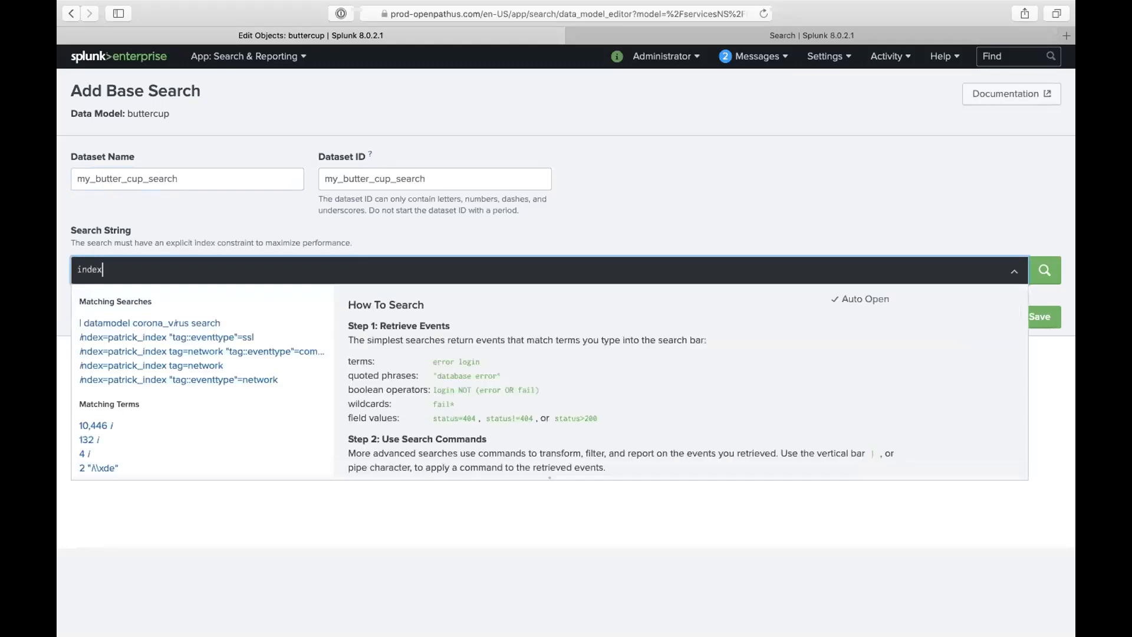
type("=patrick")
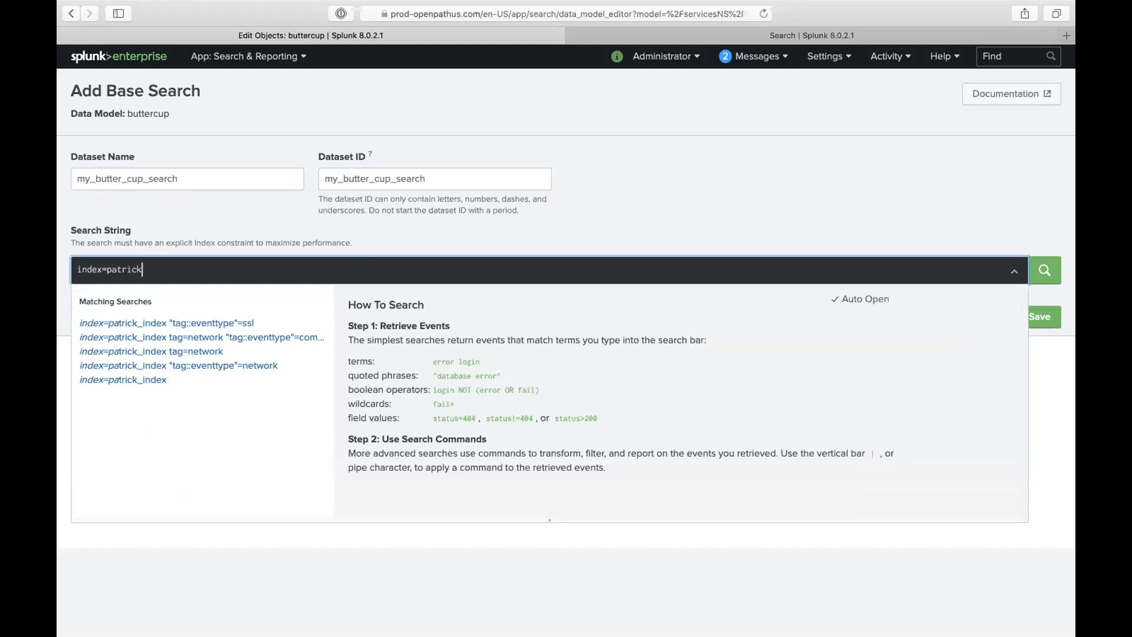
left_click(181, 320)
left_click_drag(176, 269, 473, 288)
key("BackSpace")
left_click(1042, 272)
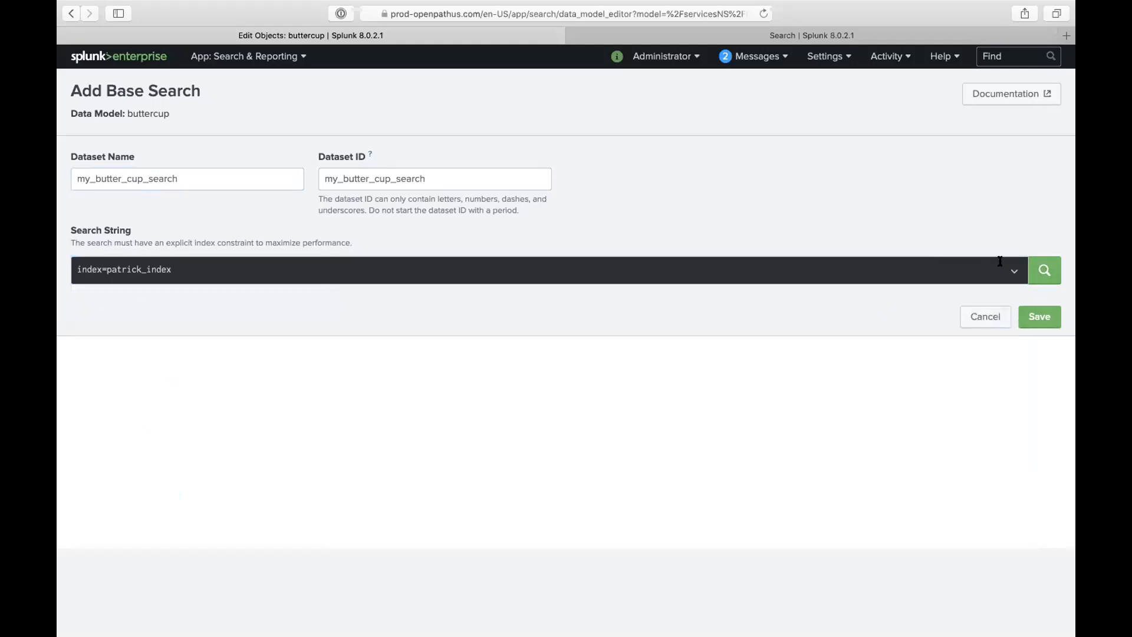
- Preview the matching events, expand a few to inspect their fields, and save the dataset
left_click(1035, 268)
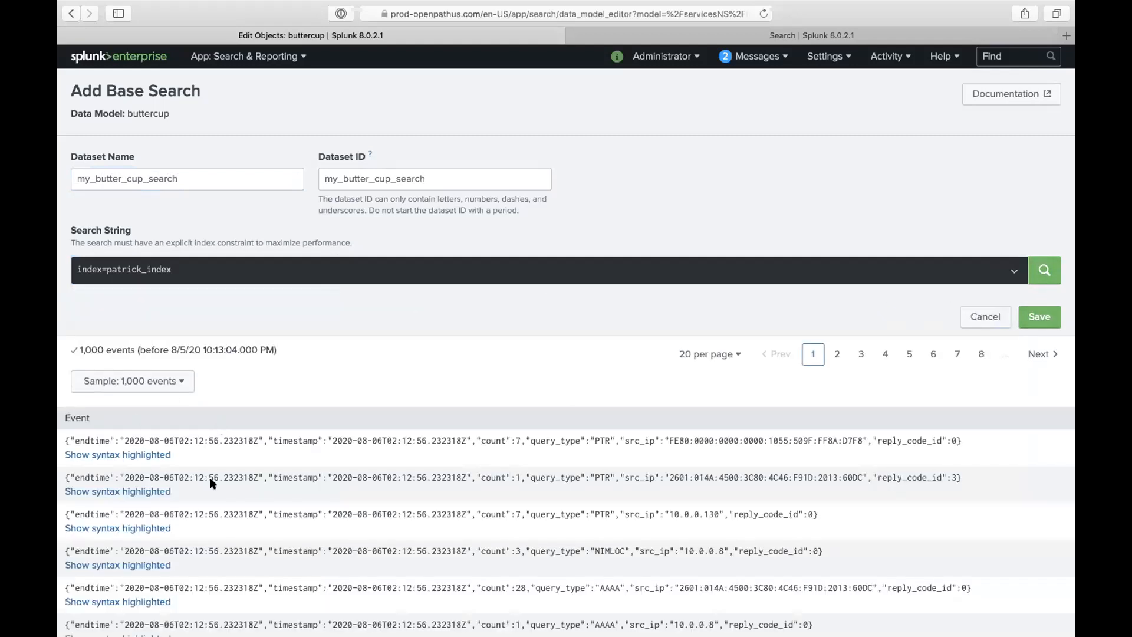
left_click(145, 455)
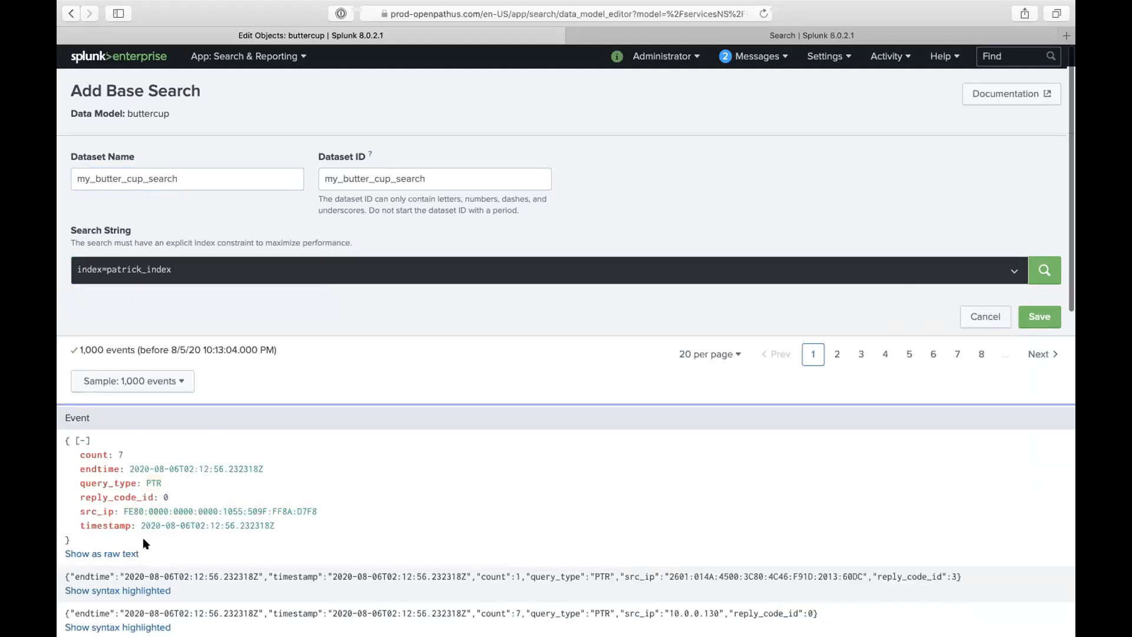
scroll(143, 536, "down", 2)
left_click(124, 532)
scroll(125, 534, "down", 3)
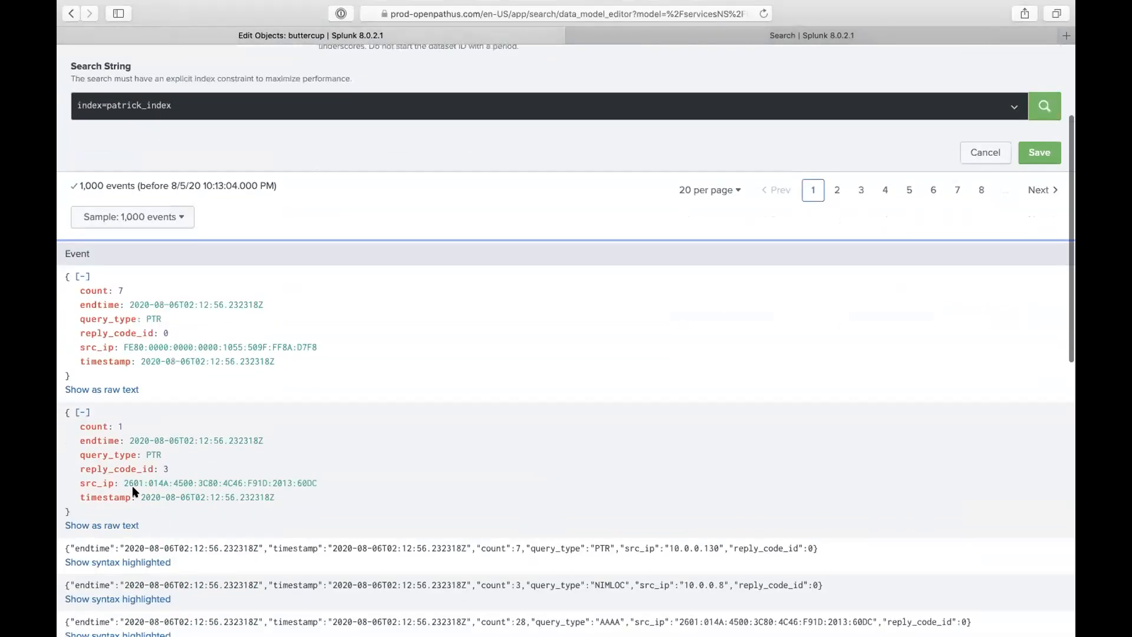
left_click(123, 562)
scroll(211, 420, "up", 2)
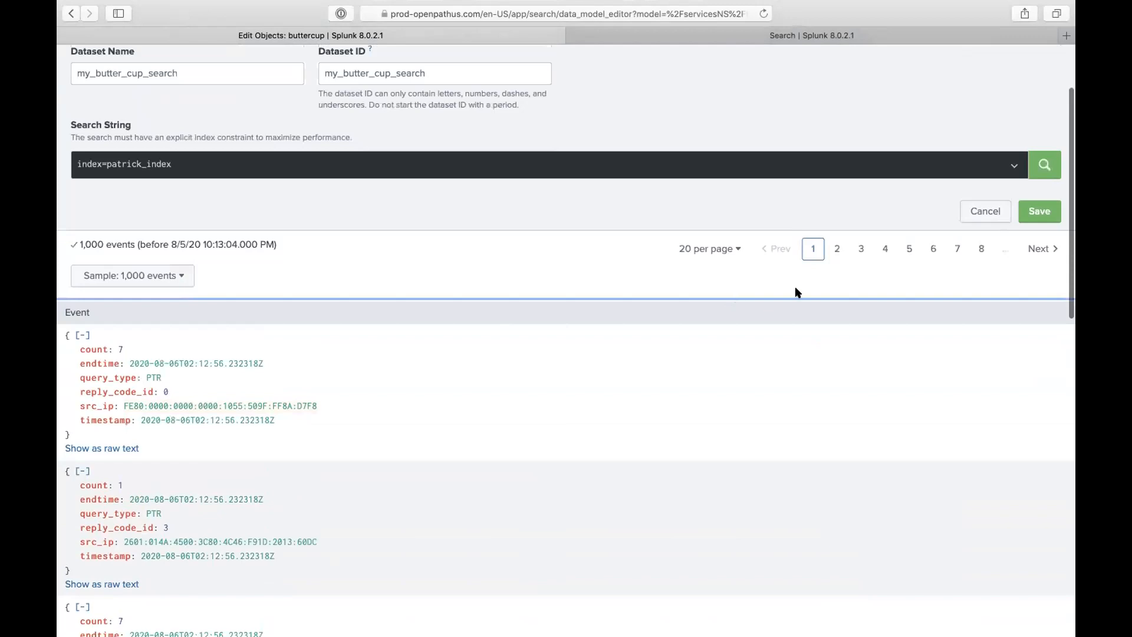
scroll(702, 395, "down", 1)
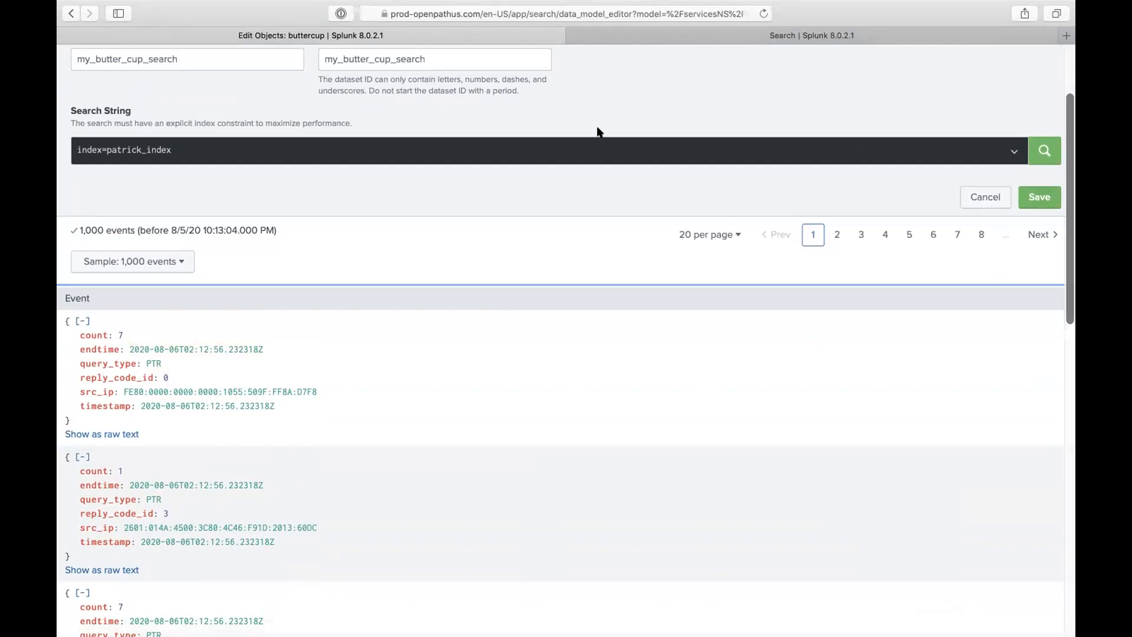
left_click(1038, 197)
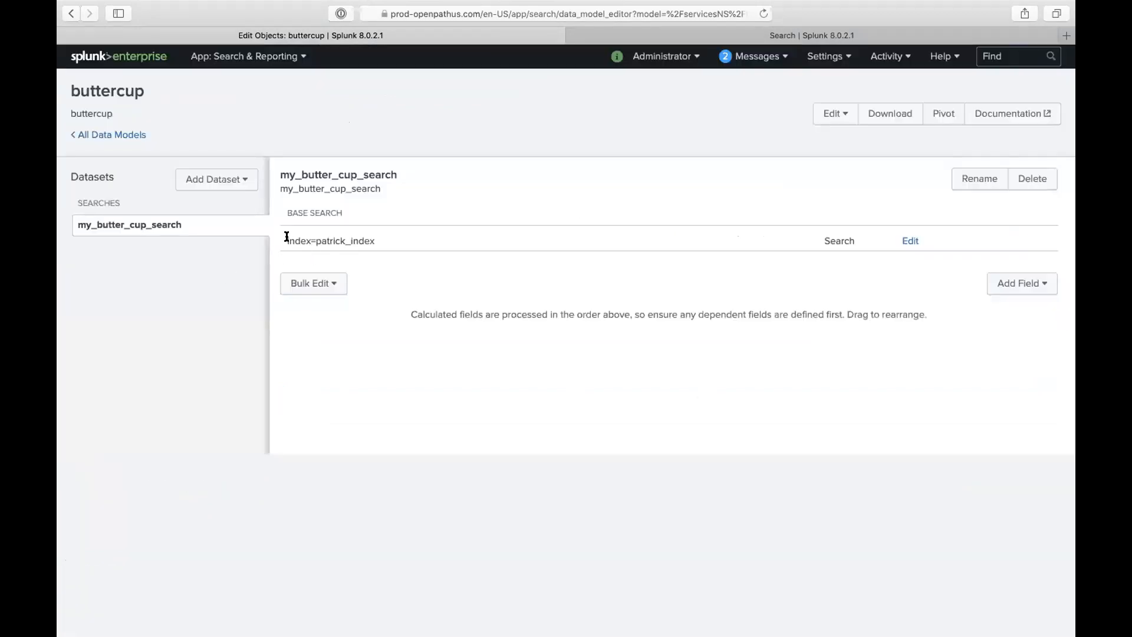
- Start another root search dataset named temi_buttercup_events with search index=temi_index
left_click_drag(286, 239, 423, 242)
left_click(227, 178)
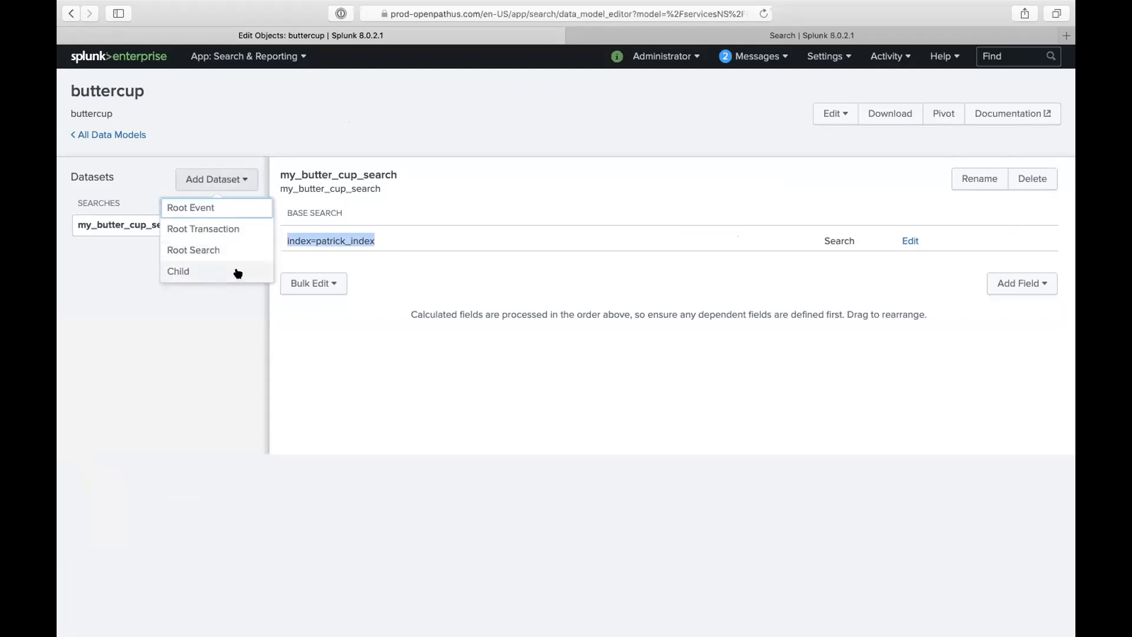
left_click(227, 250)
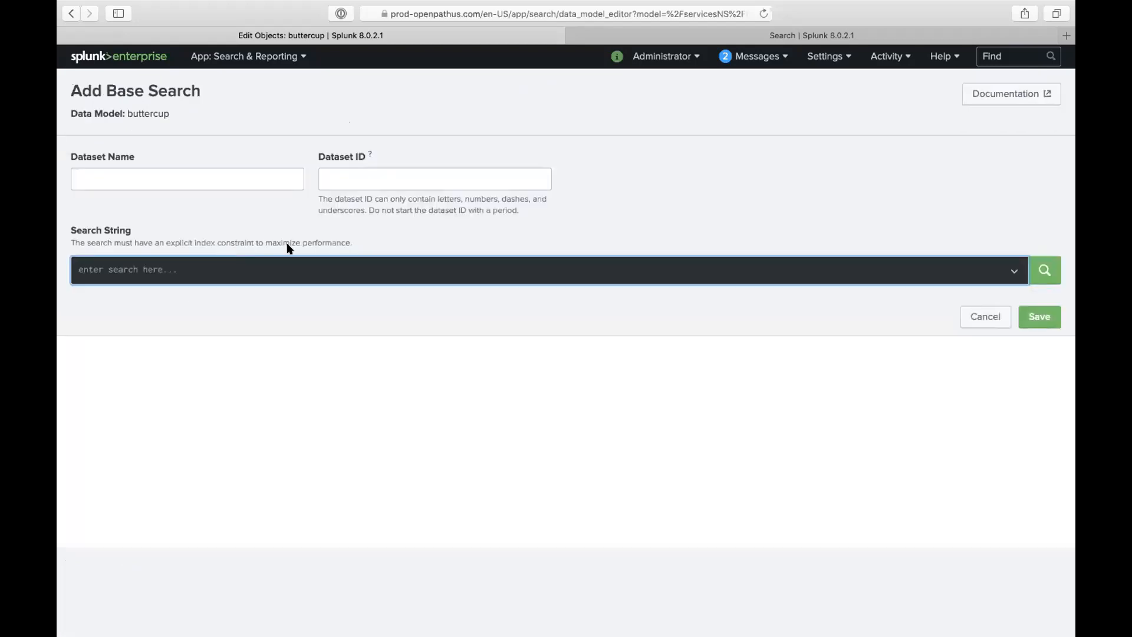
left_click(232, 175)
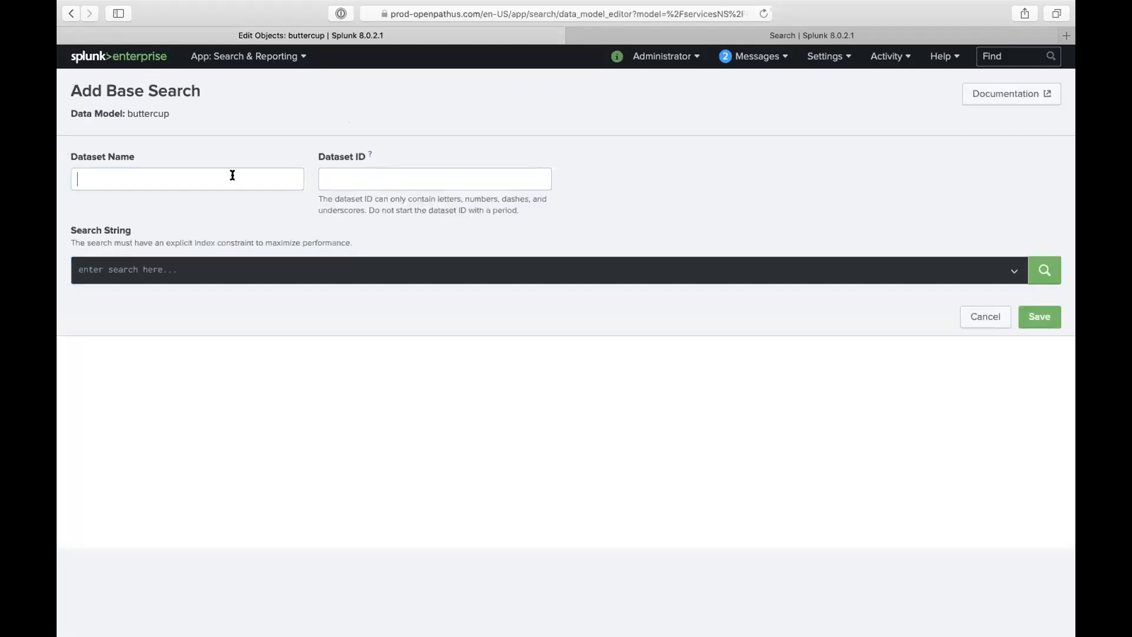
type("temi_buttercup_events")
left_click(437, 268)
type("index=temi")
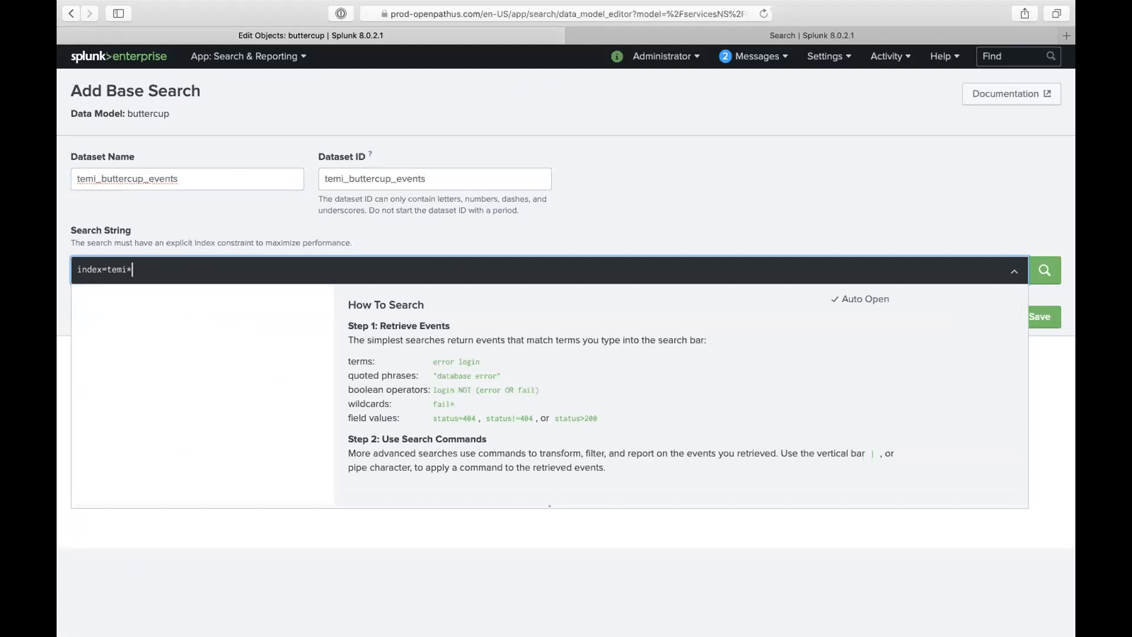
type("_index")
left_click(1014, 270)
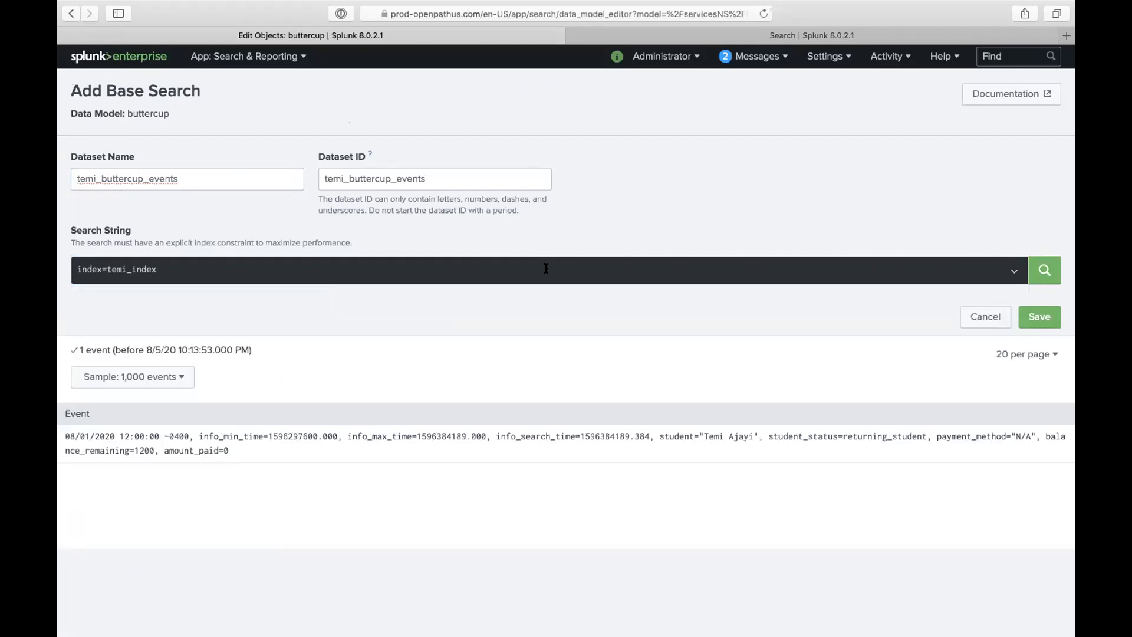
- Replace the search string with index=main and preview the results
triple_click(133, 265)
key("BackSpace")
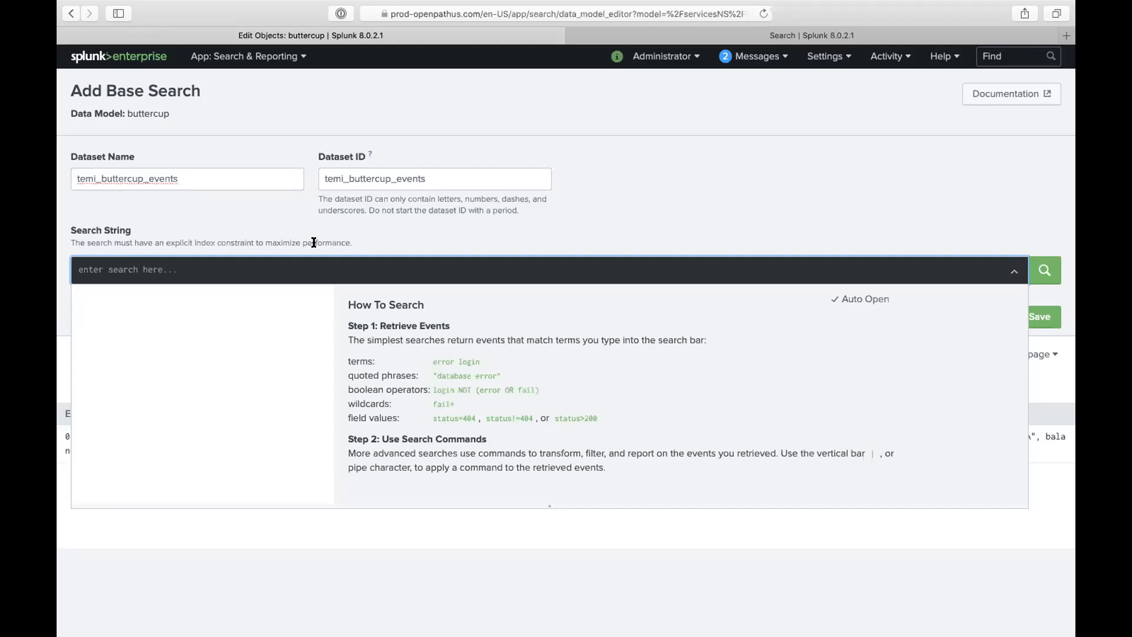
type("ru")
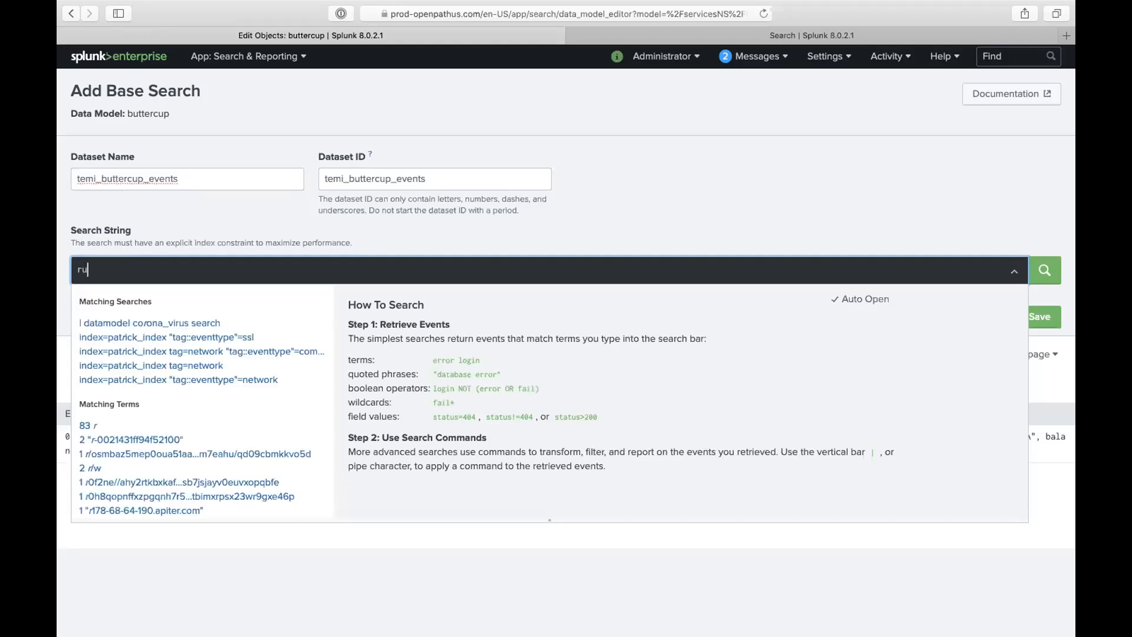
key("BackSpace")
key("BackSpace")
type("index=main")
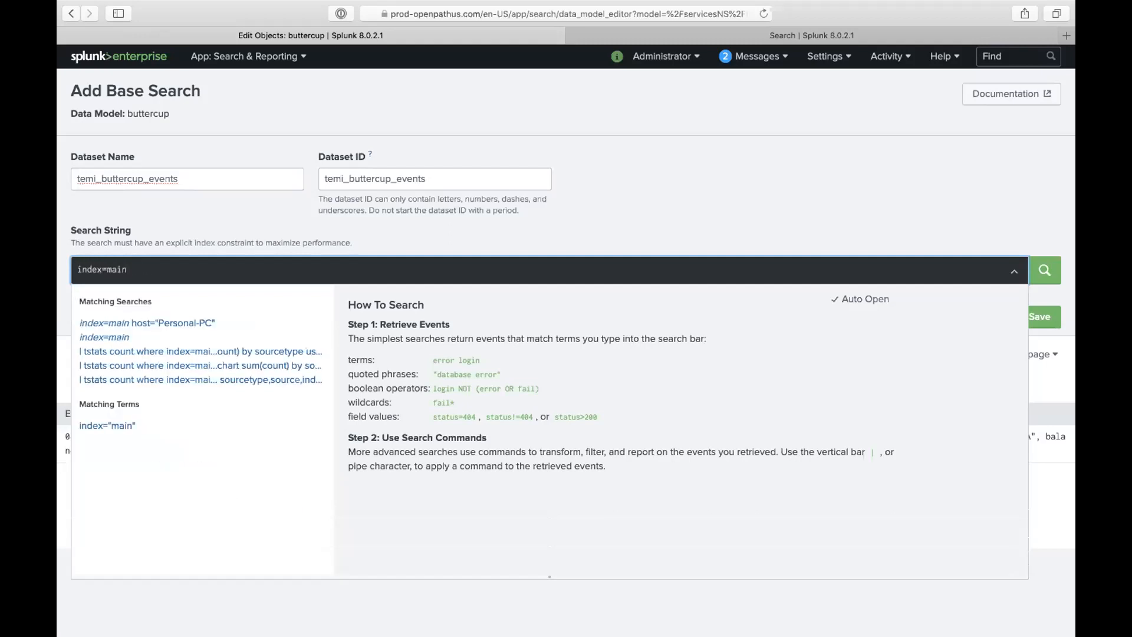
key("Return")
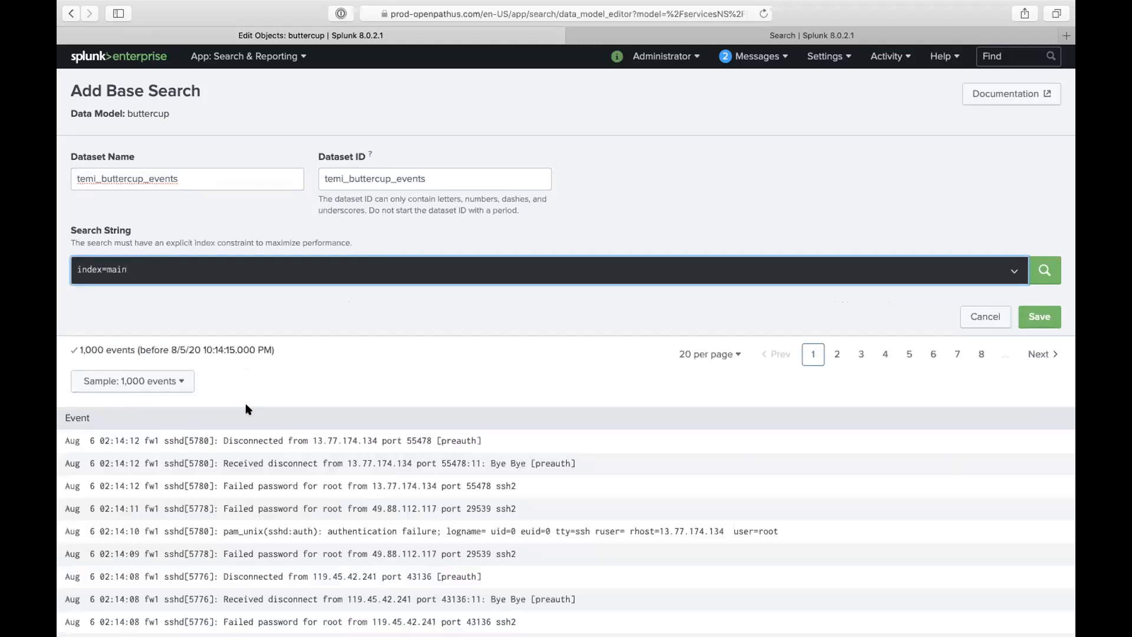
scroll(308, 445, "down", 2)
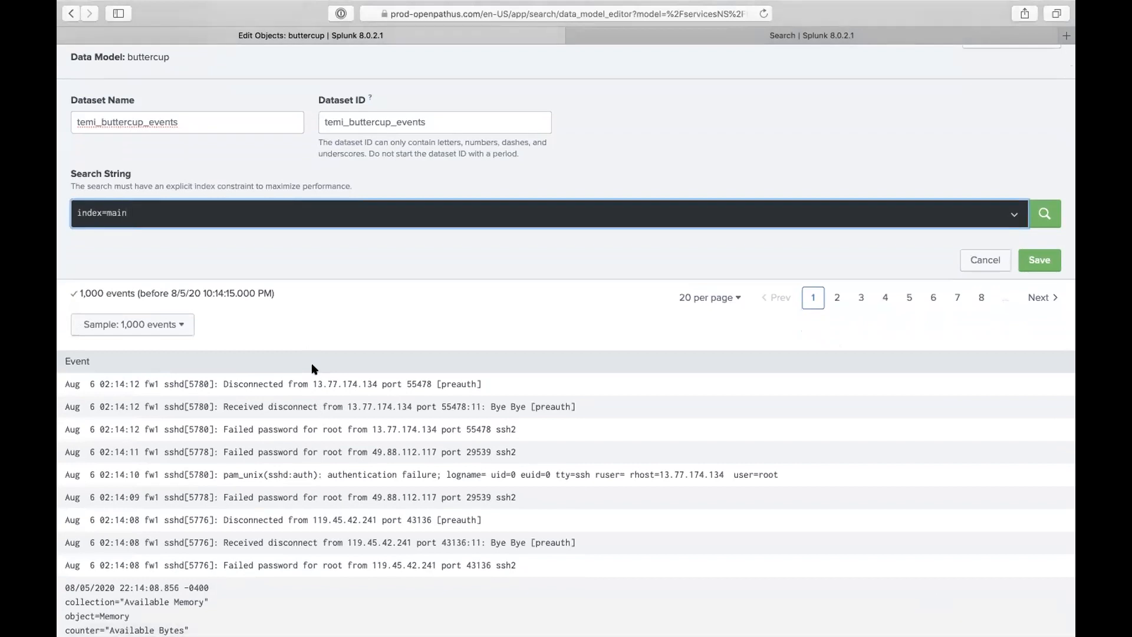
scroll(314, 369, "up", 1)
scroll(312, 368, "up", 1)
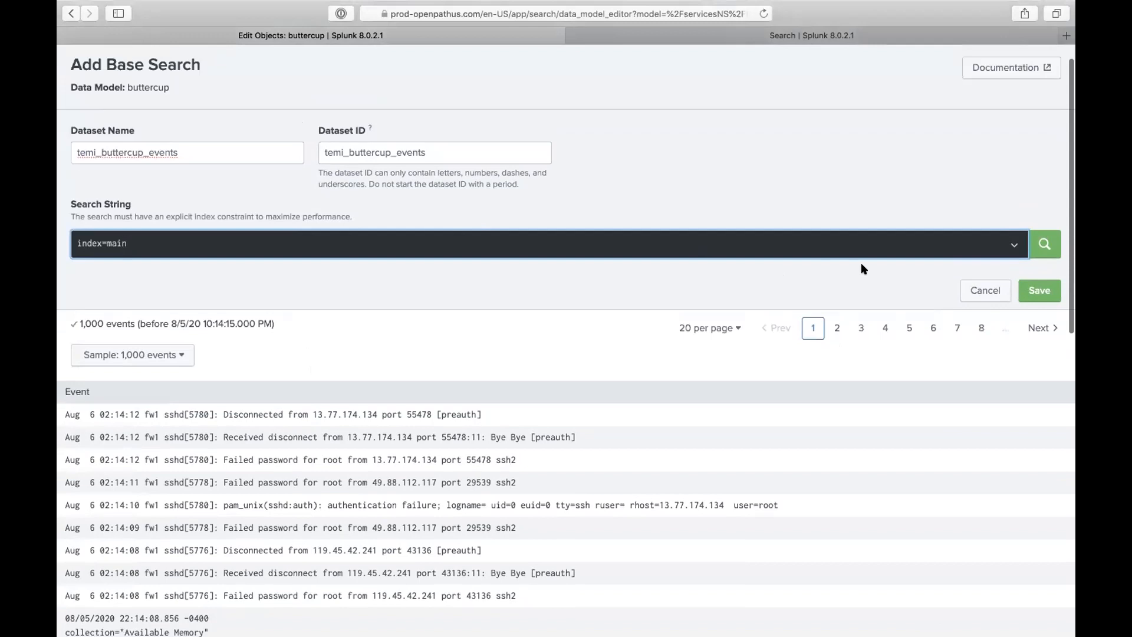
- Change the ID prefix to main, add sourcetype="perfmon:available memory" to the search, and save
left_click_drag(326, 152, 347, 152)
type("main")
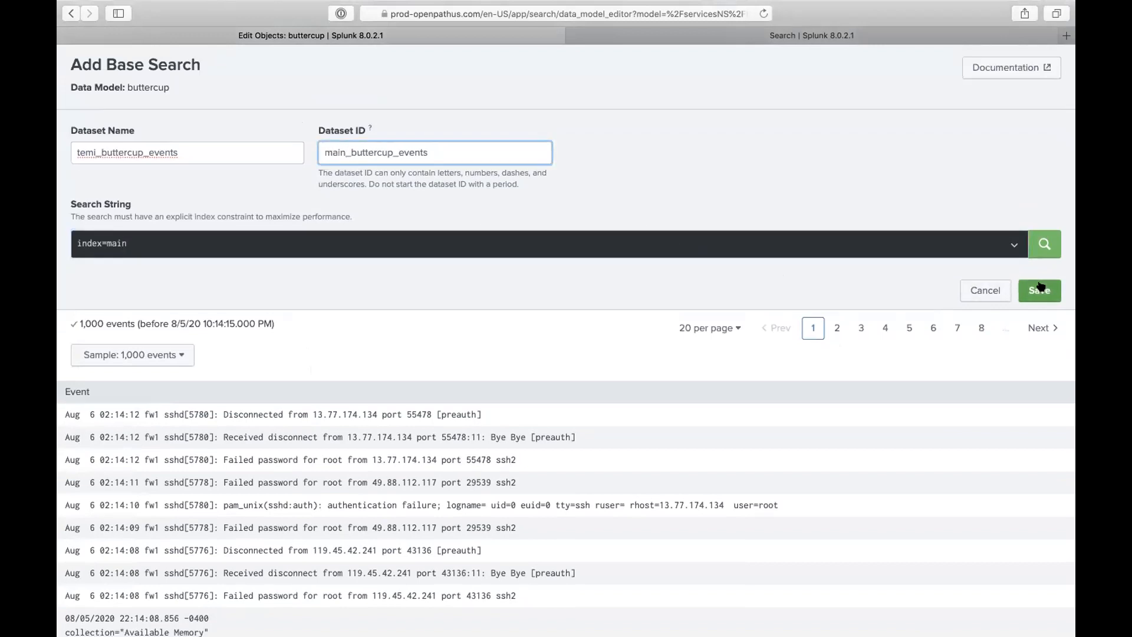
left_click(424, 244)
type("s")
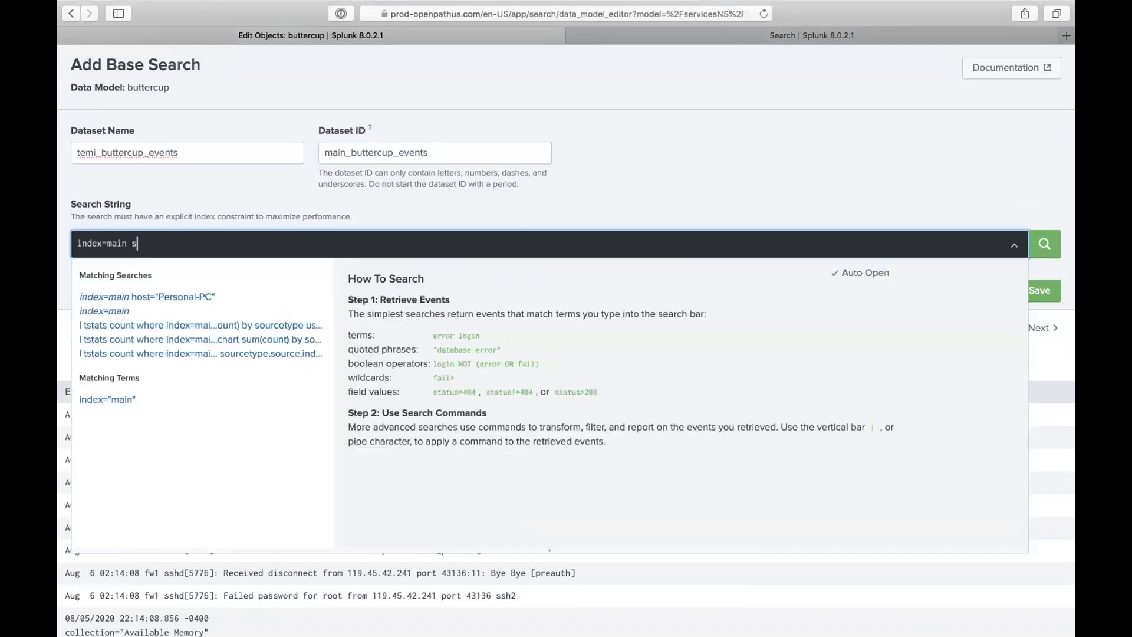
type("ourcetype=")
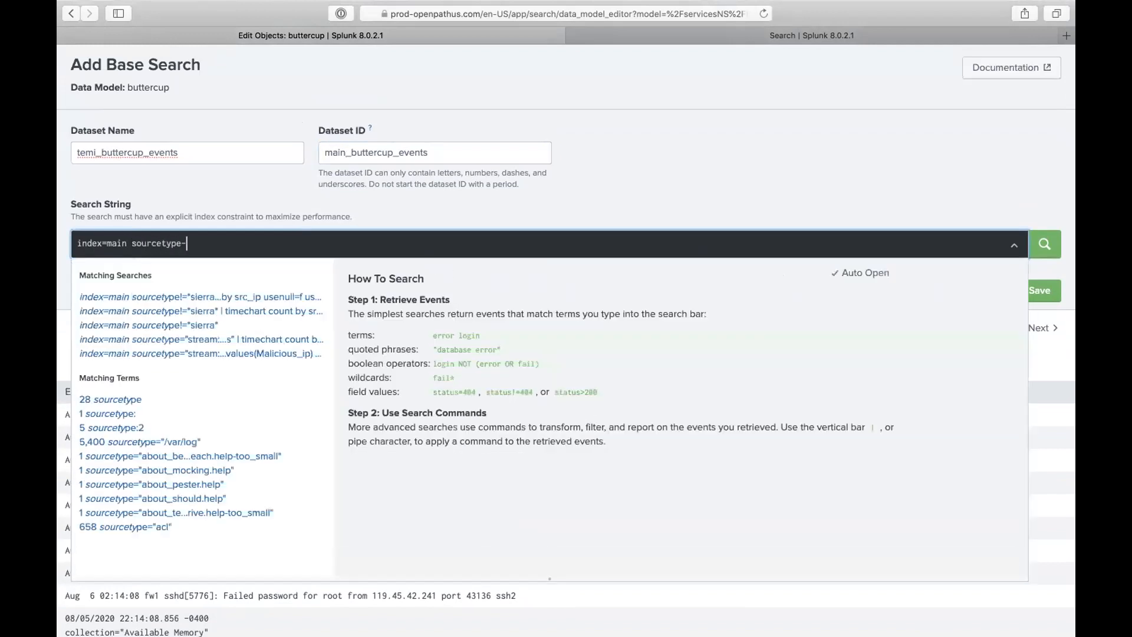
key("BackSpace")
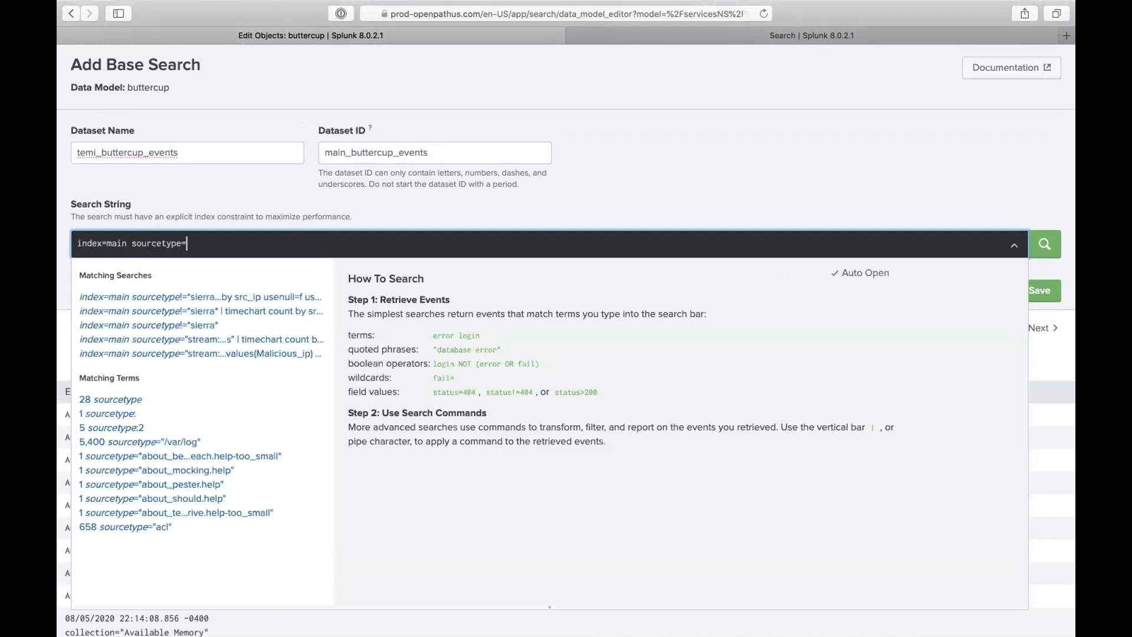
type("pa")
type("er")
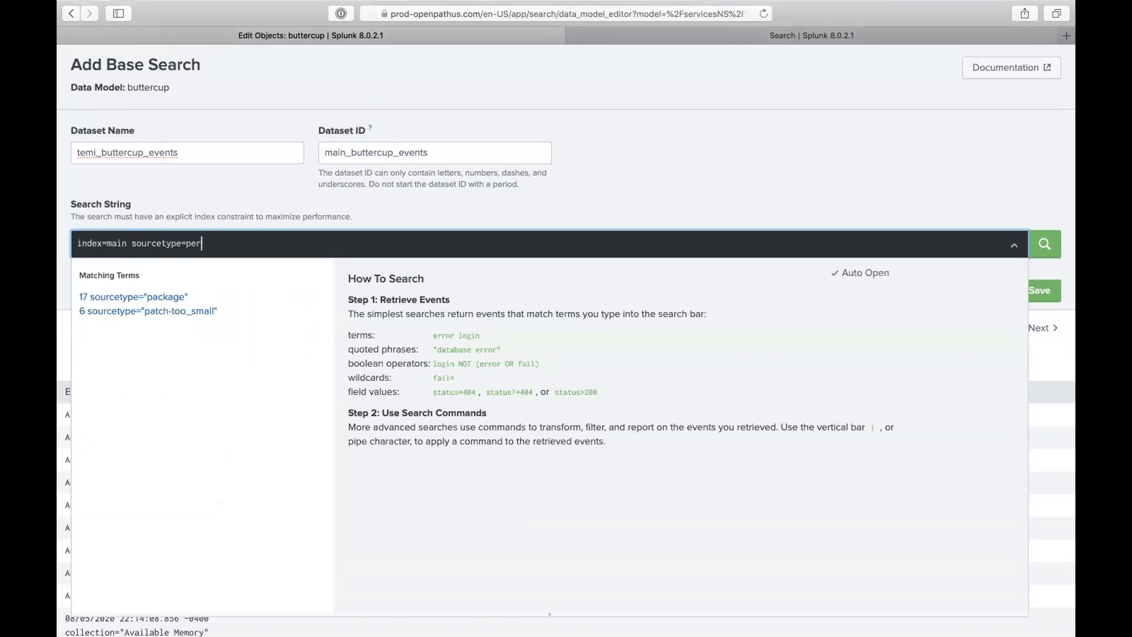
left_click(248, 310)
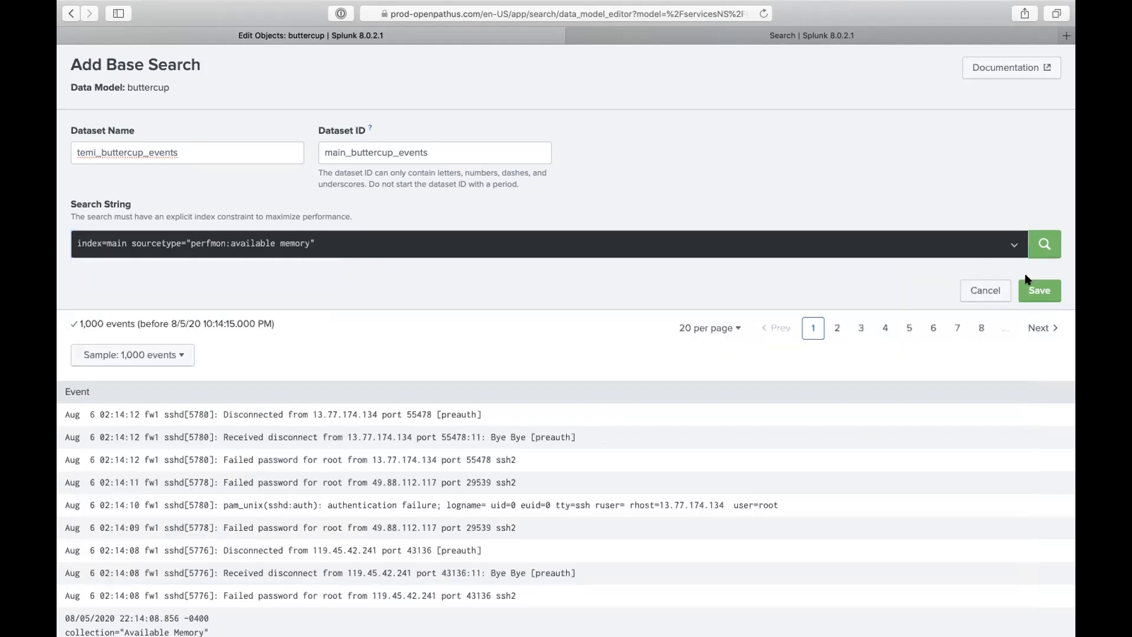
left_click(1039, 290)
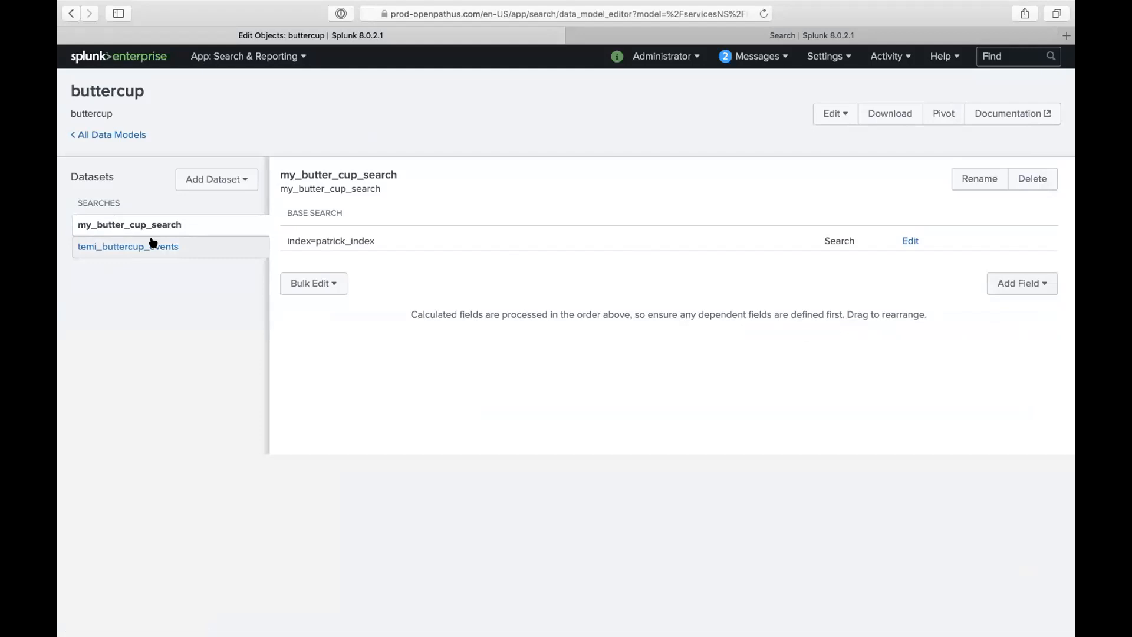
- Delete the my_butter_cup_search and temi_buttercup_events datasets from buttercup, then go back to All Data Models
left_click(215, 179)
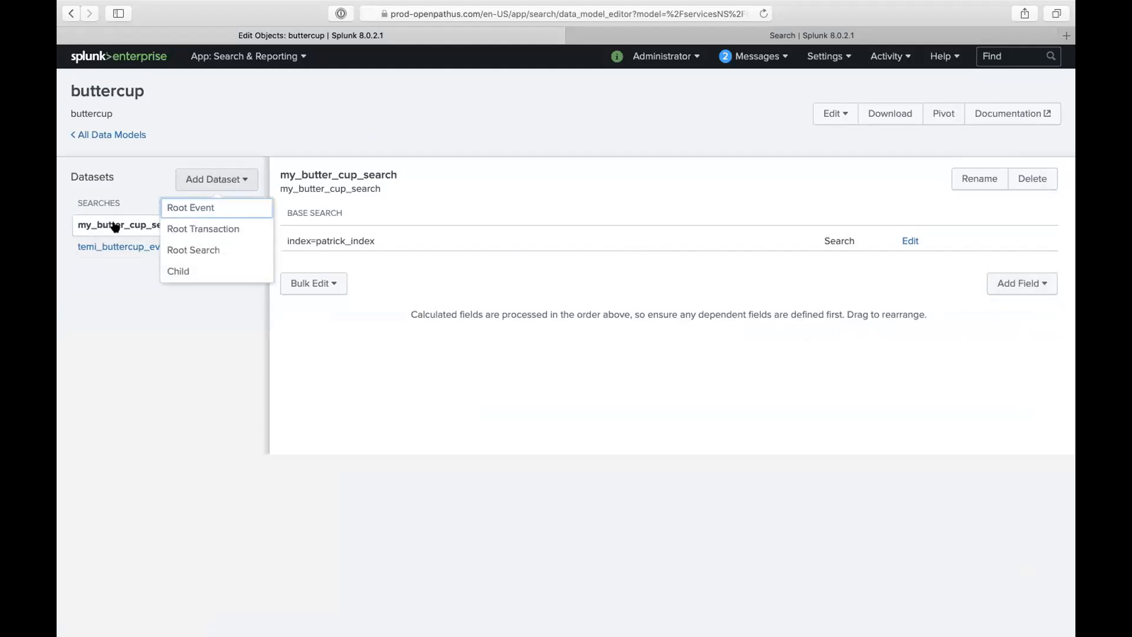
left_click(120, 281)
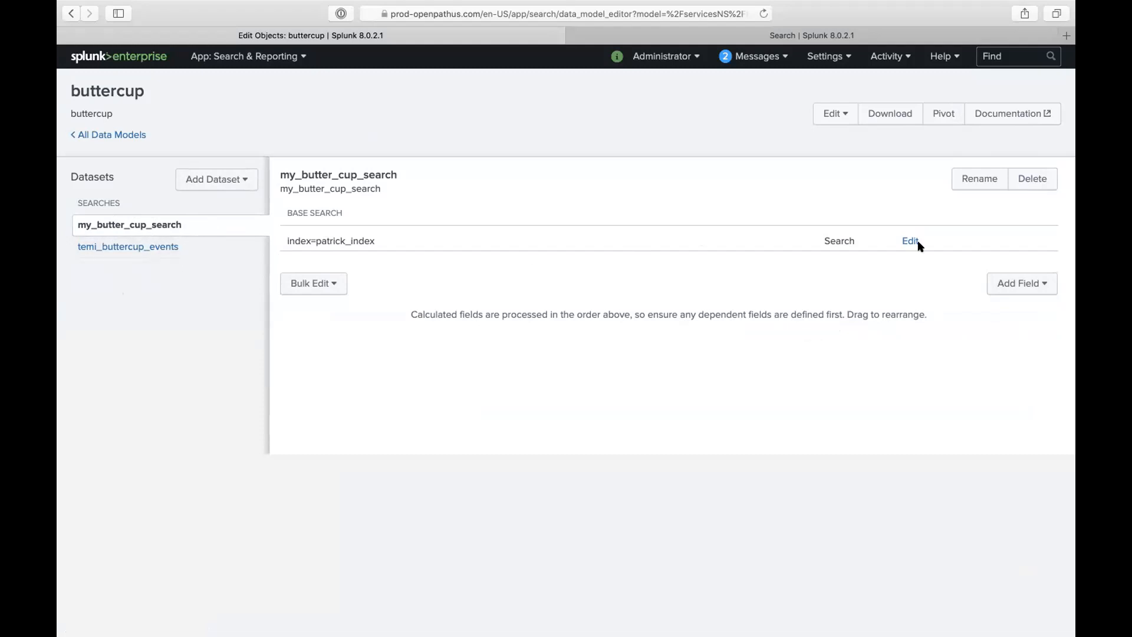
left_click(1029, 191)
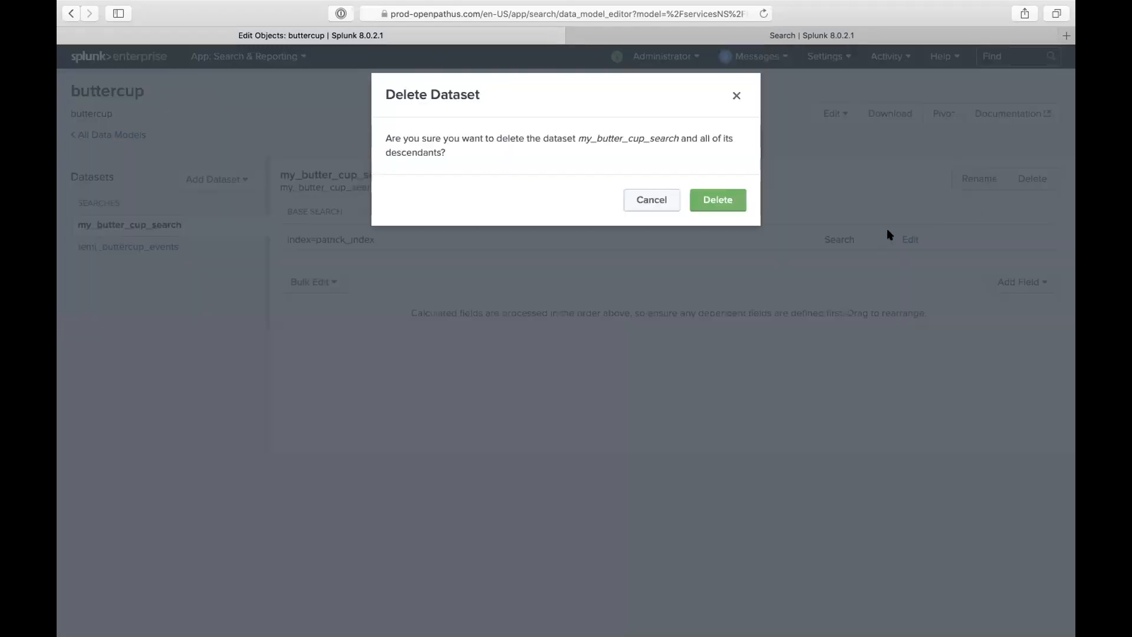
left_click(724, 201)
left_click(1025, 178)
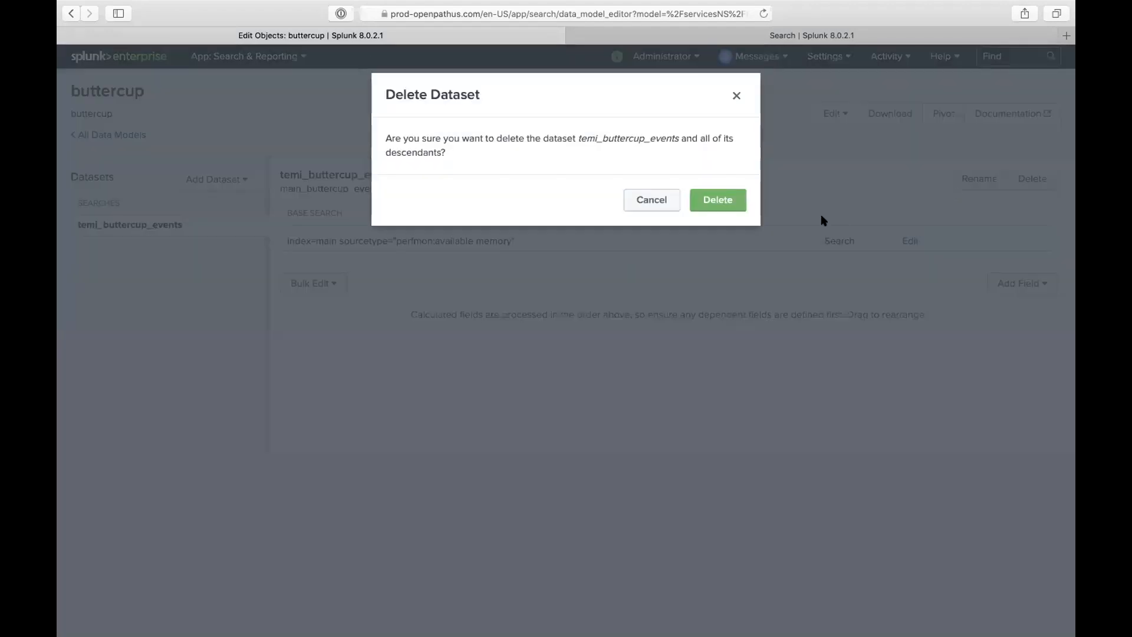
left_click(725, 203)
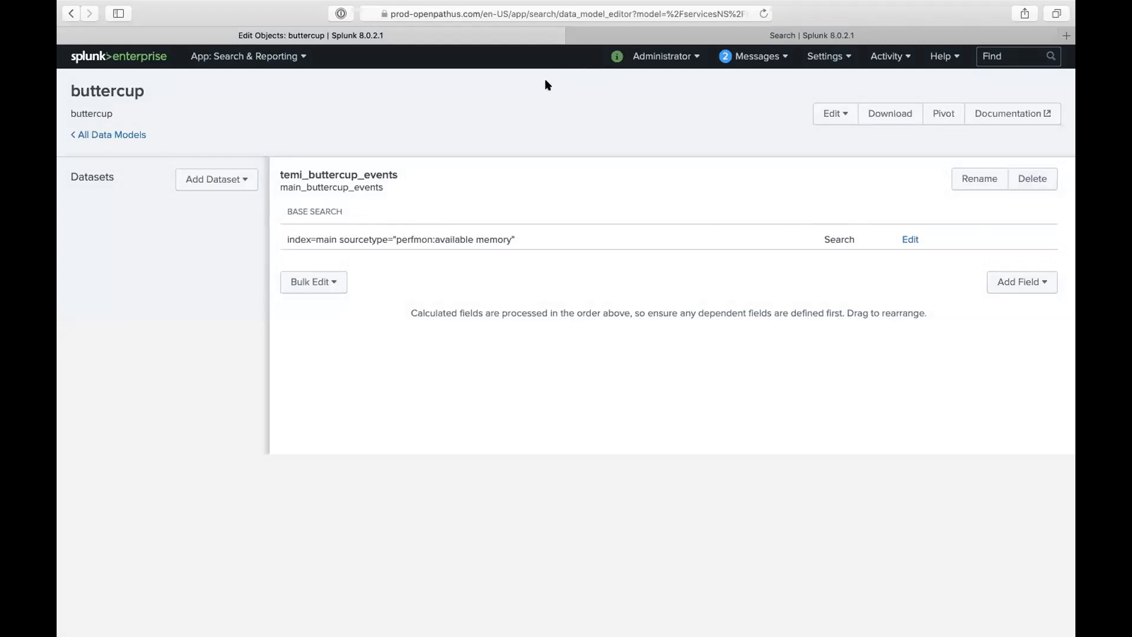
left_click(131, 135)
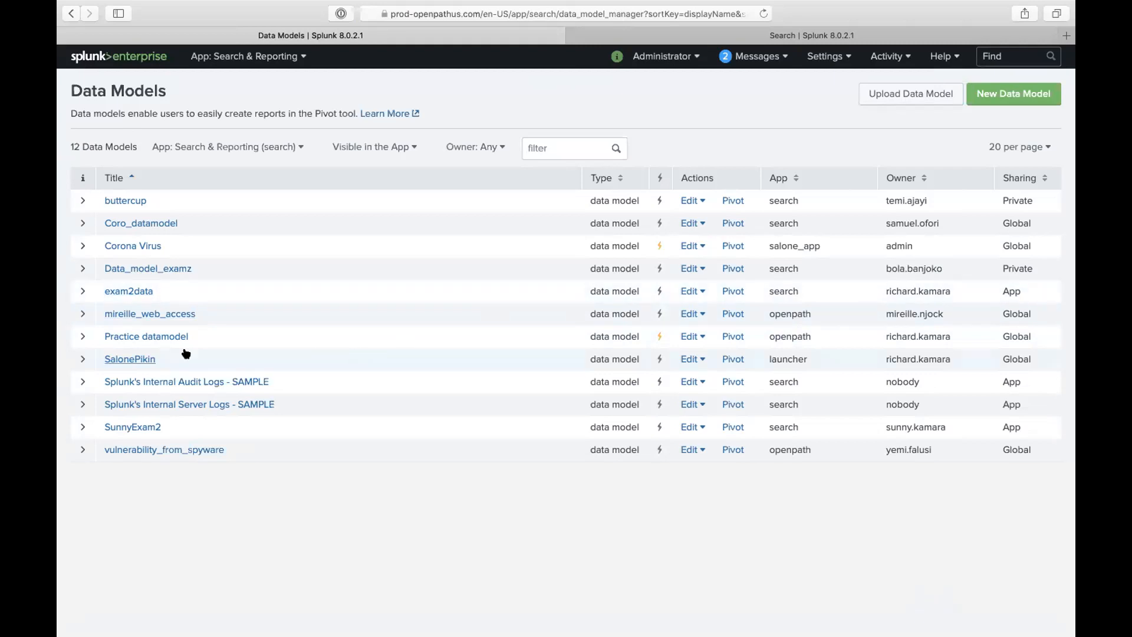
- Review the Practice datamodel's advanced acceleration settings, keeping the 1 Day summary range, and cancel without saving
left_click(73, 334)
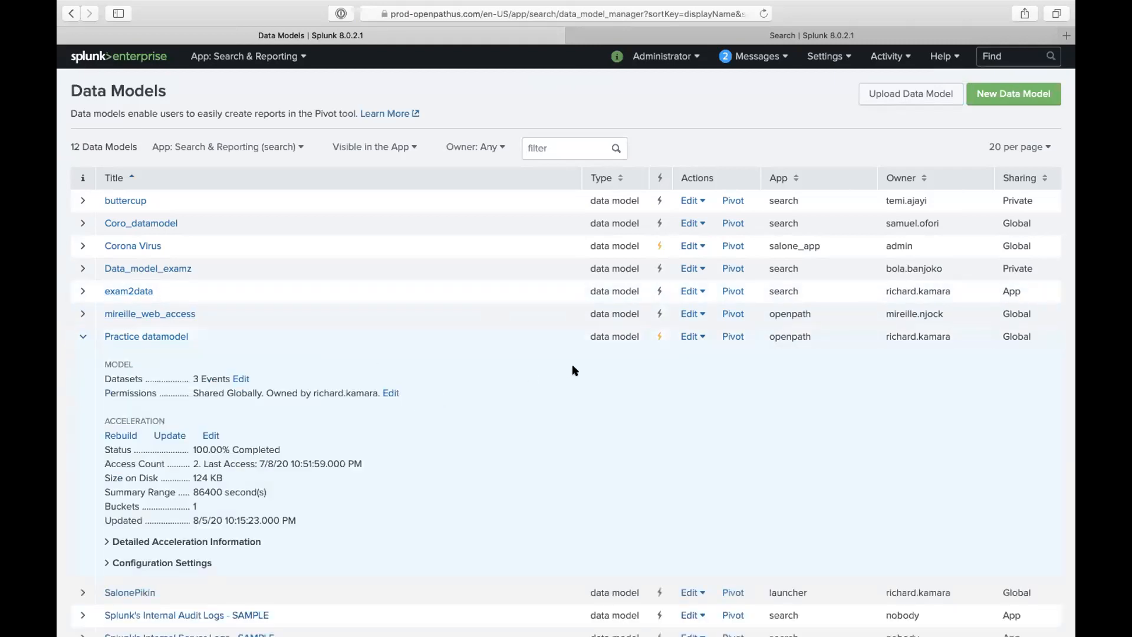
left_click(684, 337)
left_click(678, 397)
left_click(399, 236)
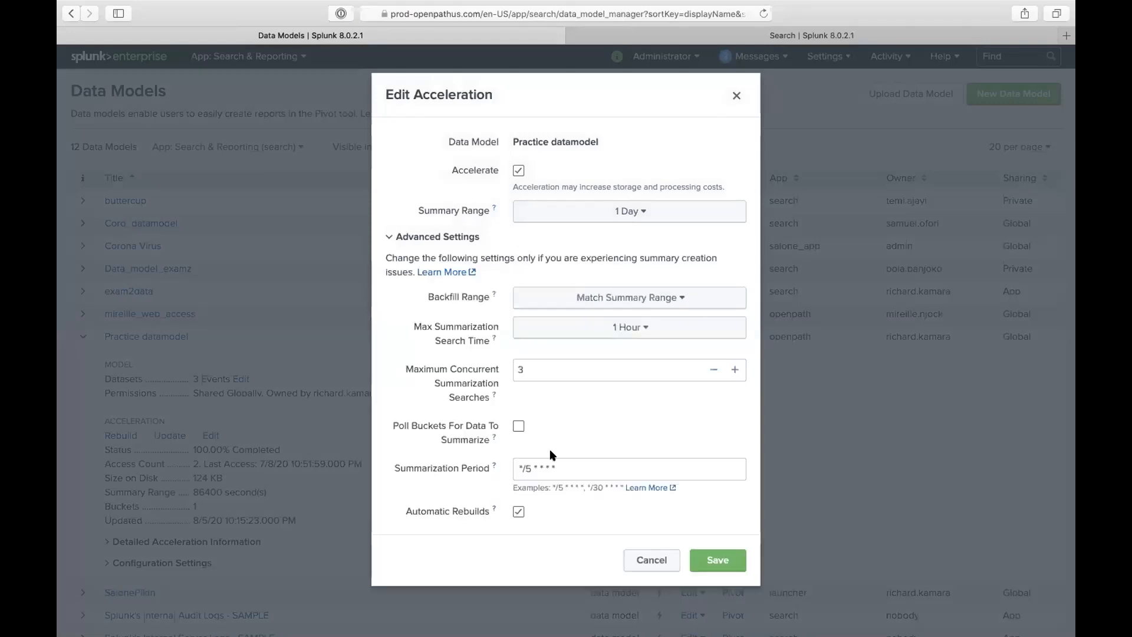
triple_click(559, 462)
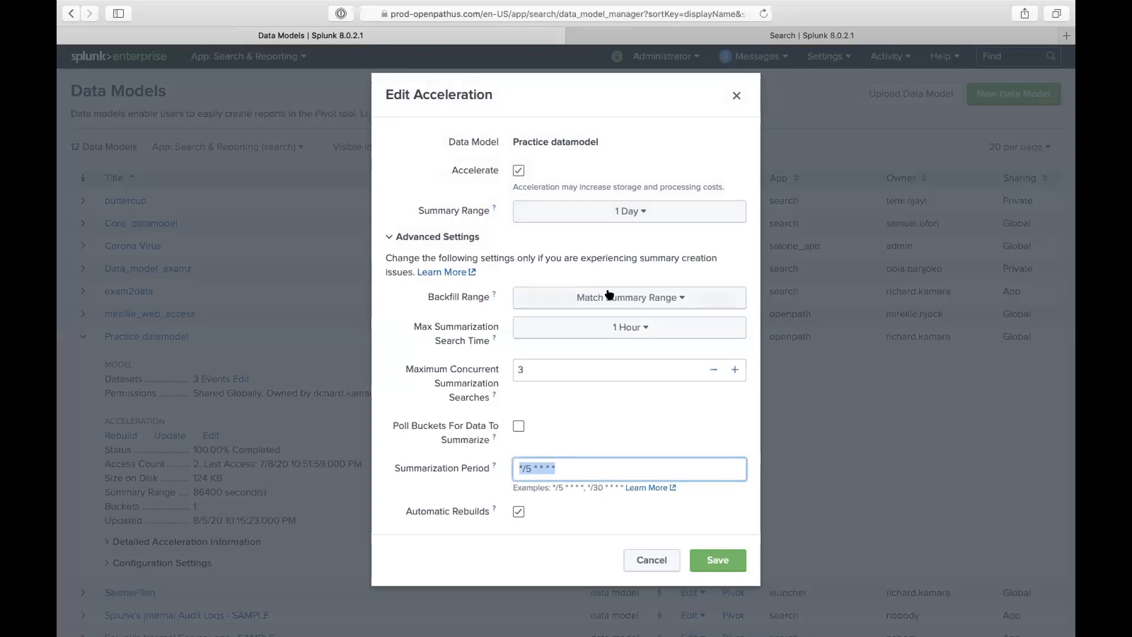
left_click(608, 220)
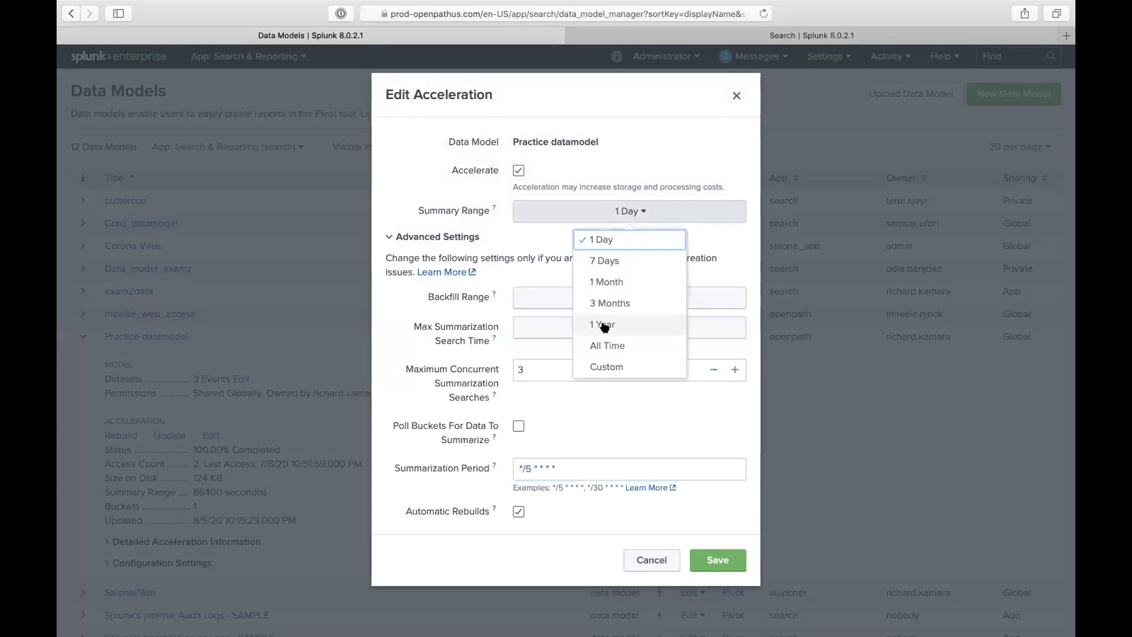
left_click(537, 278)
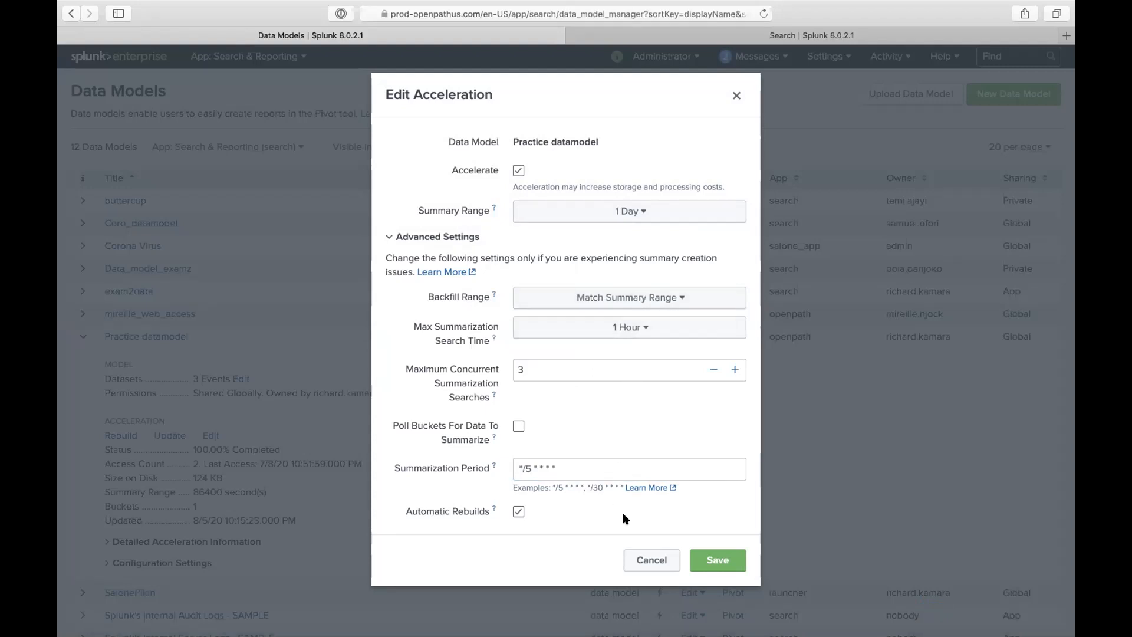
left_click(639, 551)
key("ctrl+Up")
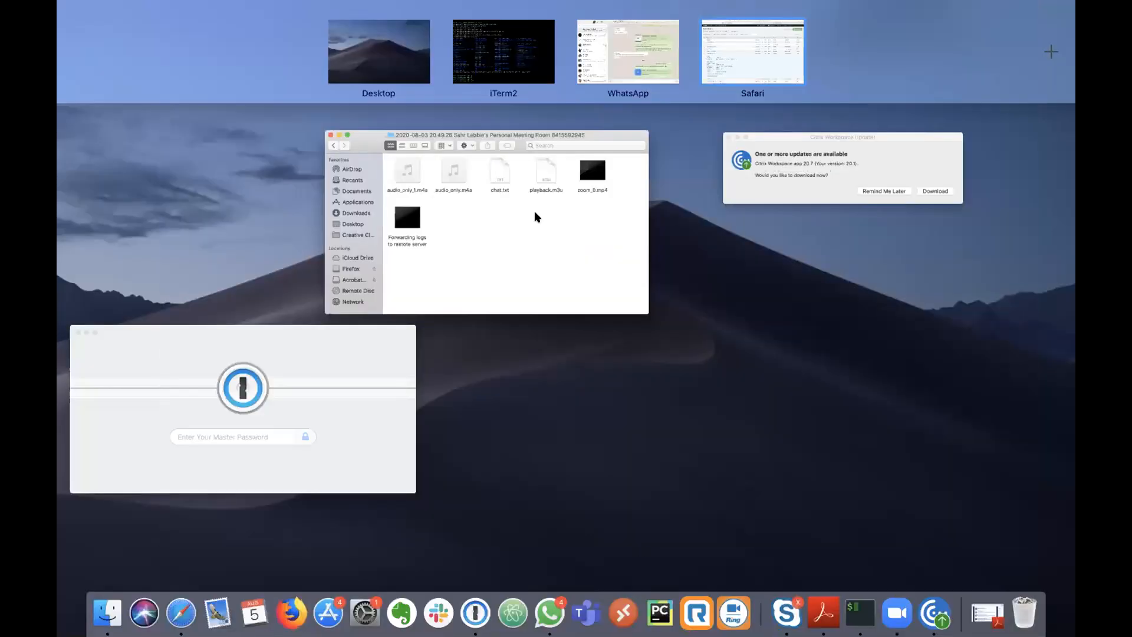
- In the terminal, connect to the prod-openpathus server with the openpathsh command
left_click(505, 56)
type("openapths")
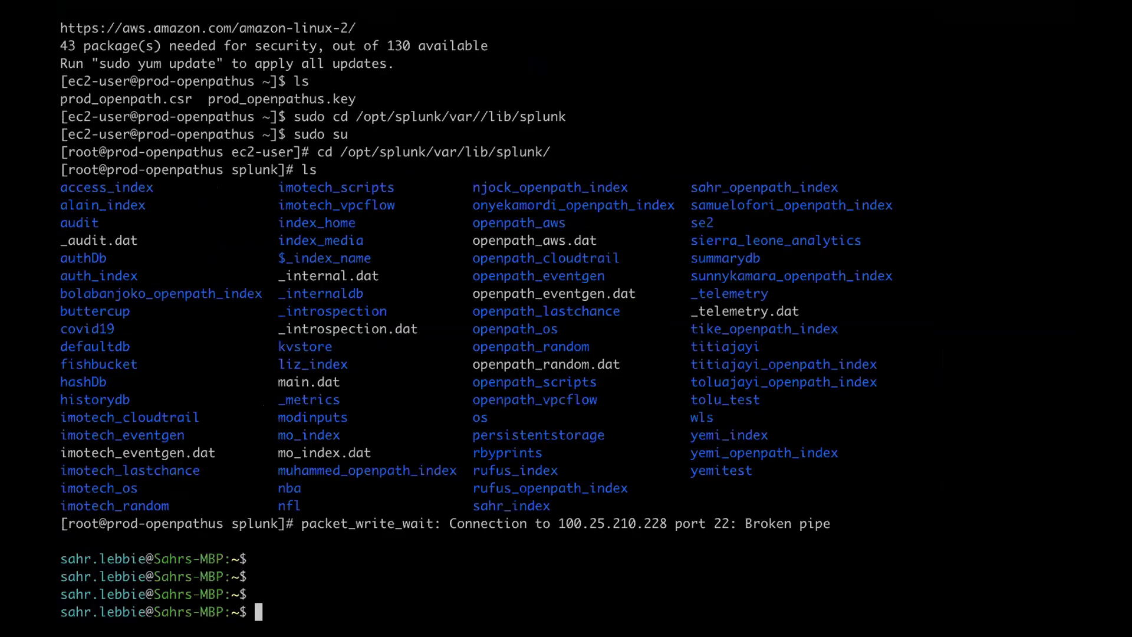
type("hs")
key("Return")
type("openpathsh")
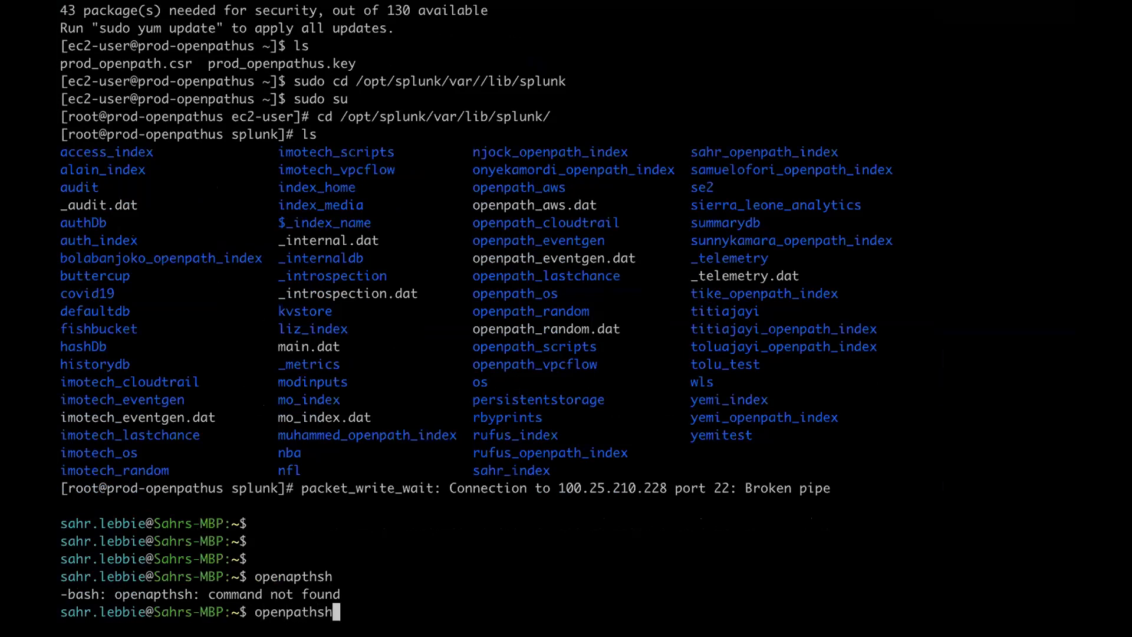
key("Return")
- Become root with sudo su, check disk usage with df -h, then exit the root shell
type("cd .")
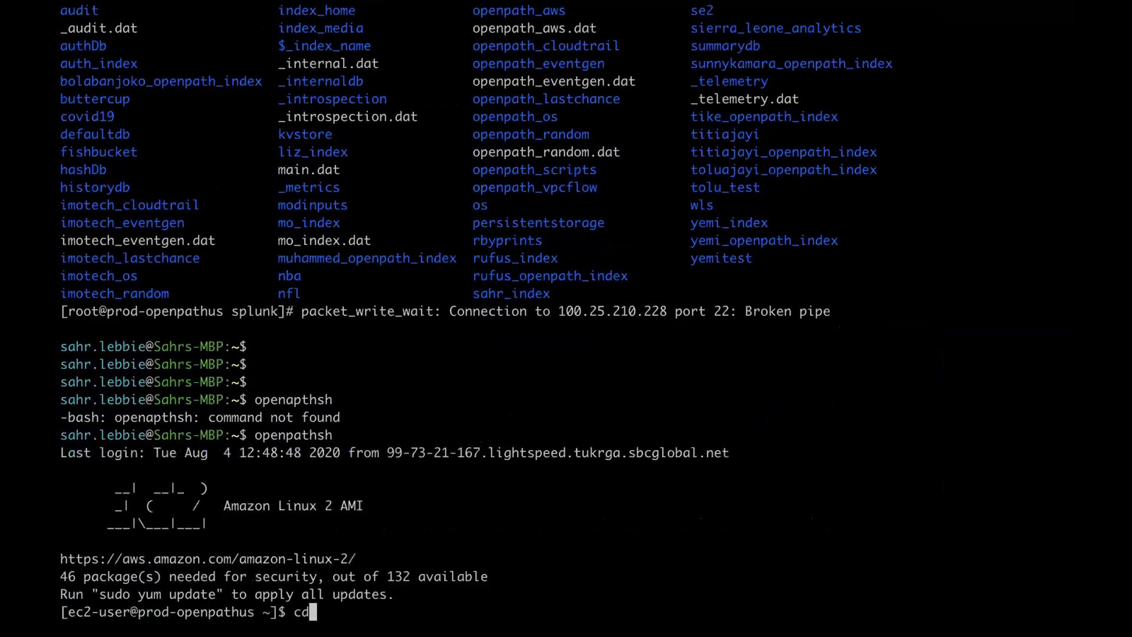
key("BackSpace")
key("BackSpace")
key("BackSpace")
key("BackSpace")
type("sudo su")
key("Return")
type("df -h")
key("Return")
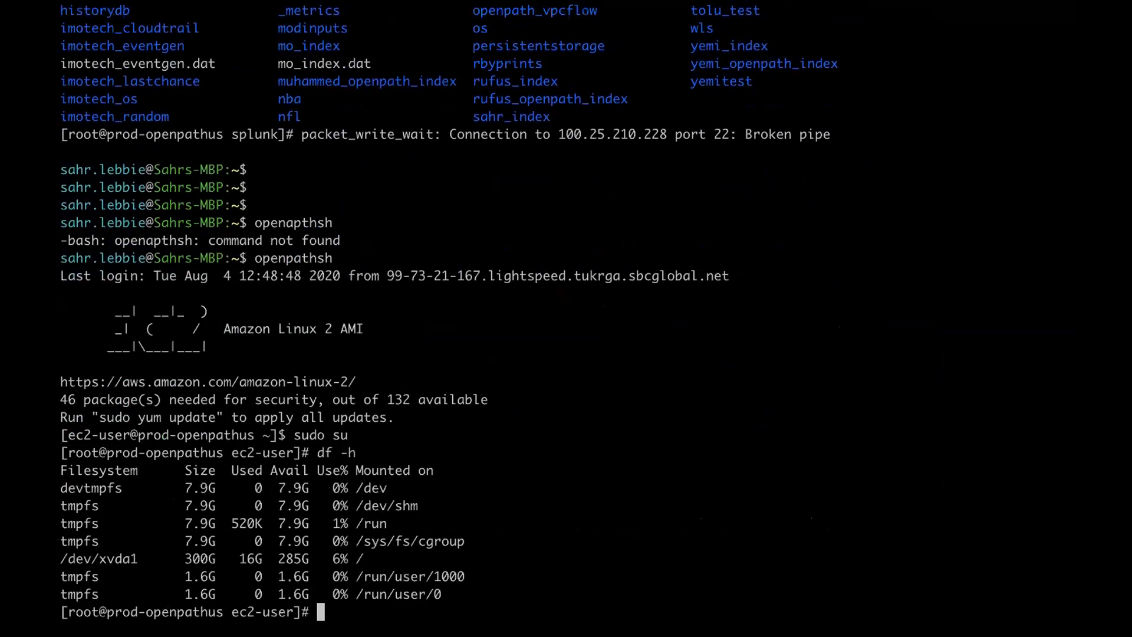
type("exit")
key("Return")
- Recall the previous ssh command from history to log into the indexer at 172.31.18.94
type("rssh")
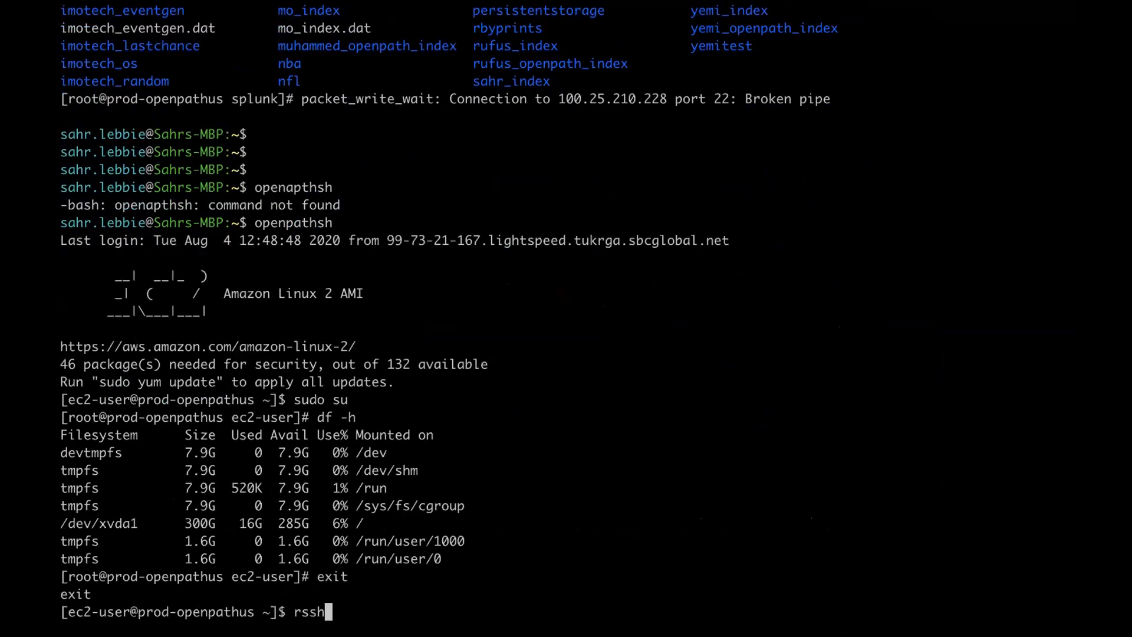
type("rscc")
key("ctrl+c")
key("ctrl+c")
key("ctrl+c")
key("ctrl+r")
type("ssh")
key("Return")
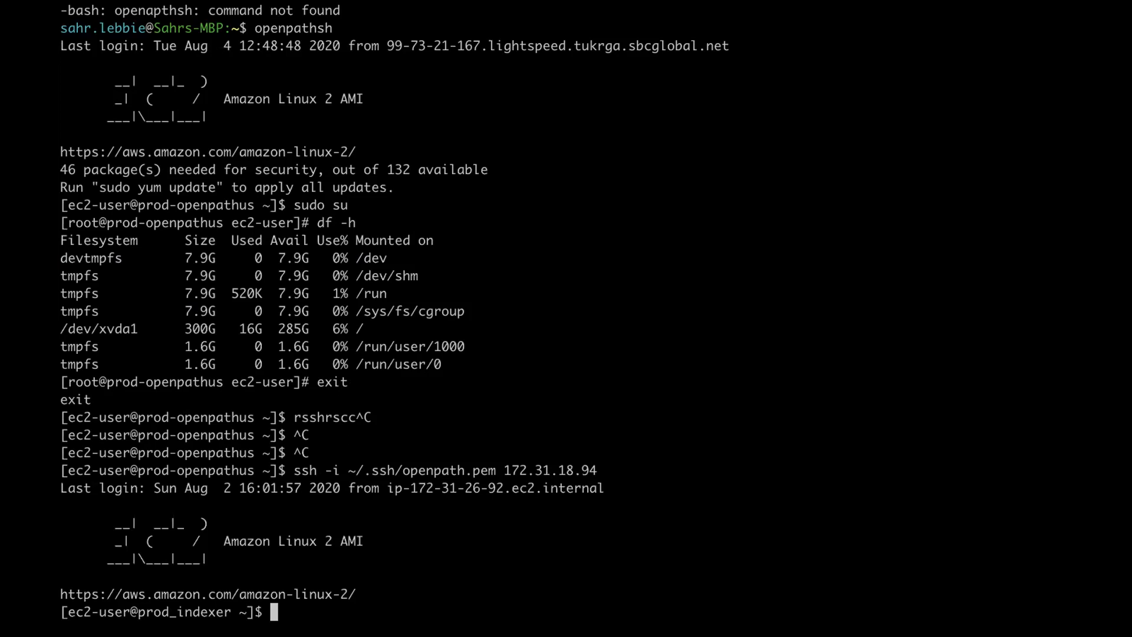
- Check the indexer's disk usage with df -h, noting /data at 51% used
left_click_drag(408, 488, 502, 487)
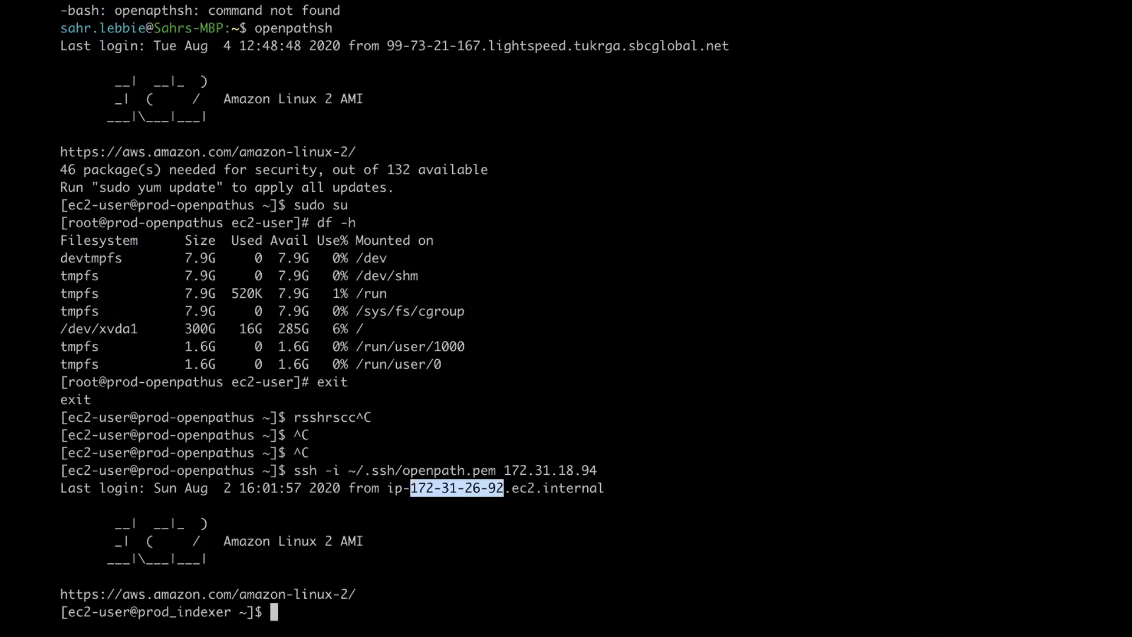
type("cd")
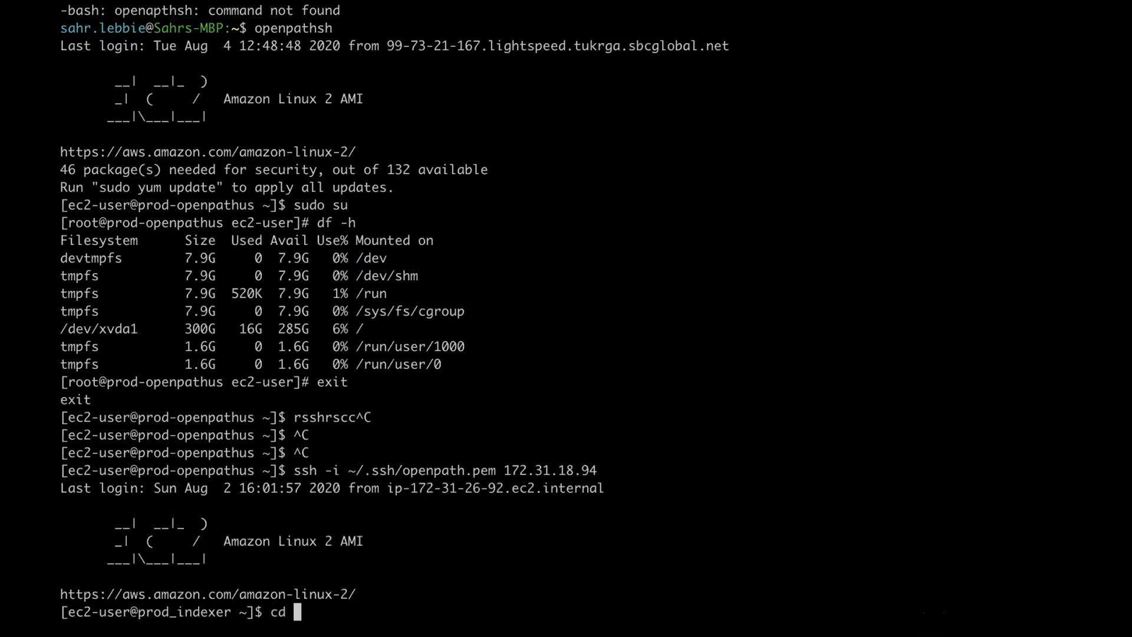
key("BackSpace")
key("BackSpace")
key("BackSpace")
type("df -h")
key("Return")
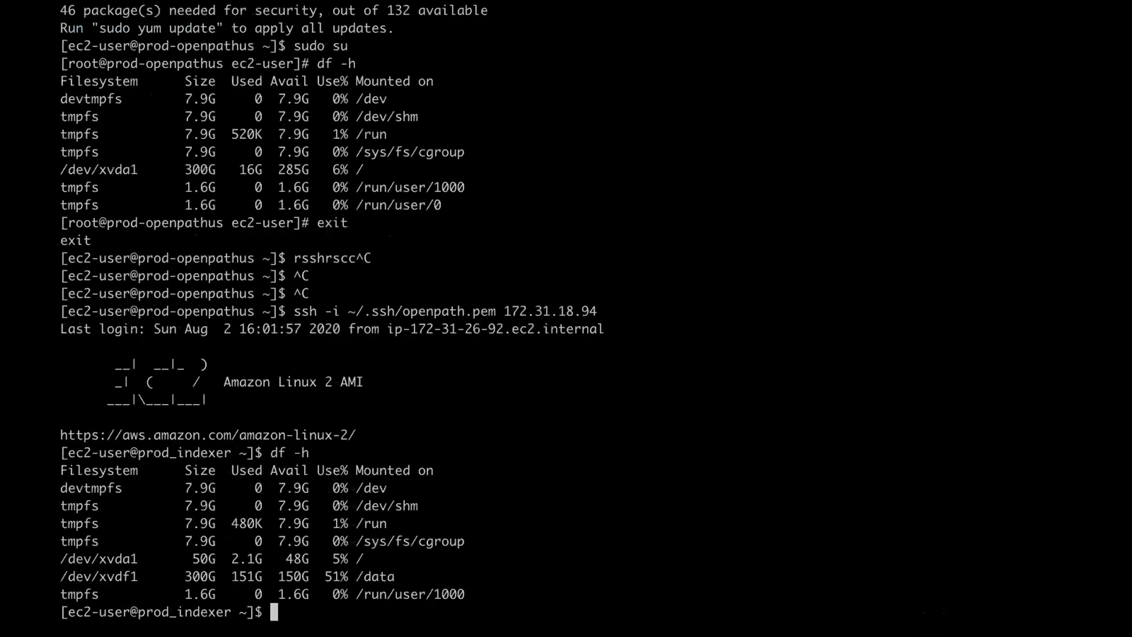
mouse_move(325, 575)
left_mouse_down()
mouse_move(362, 576)
mouse_move(331, 575)
left_mouse_up()
left_click(328, 576)
- Move into /data, list its contents with ll, and enter the splunk folder
type("cd /data/")
key("Return")
type("ll")
key("Return")
type("cd splunk")
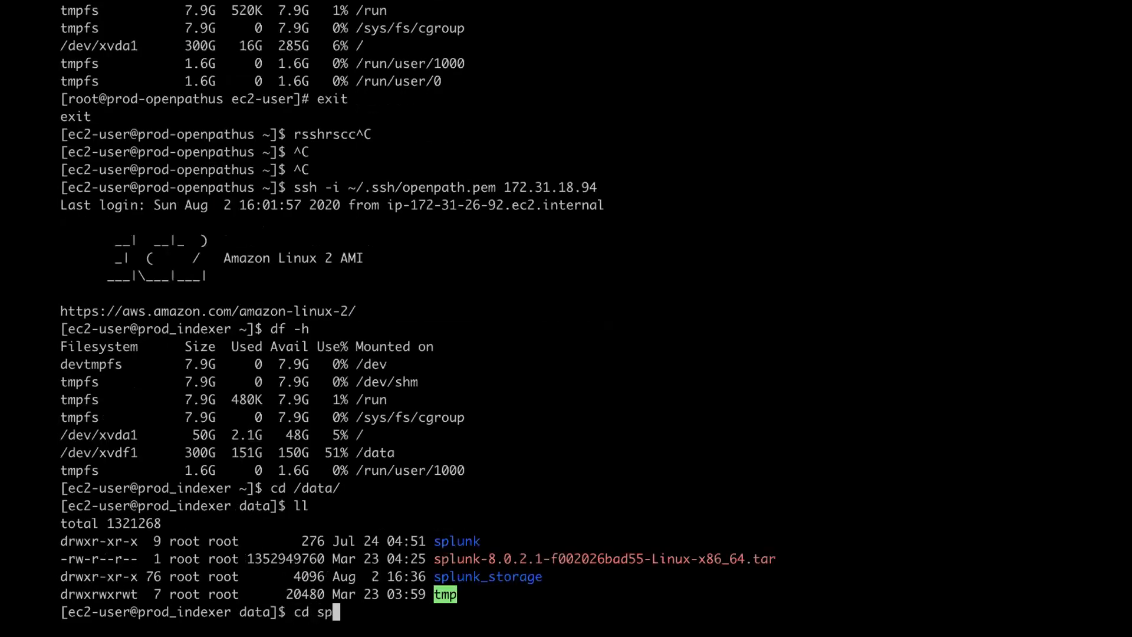
key("Return")
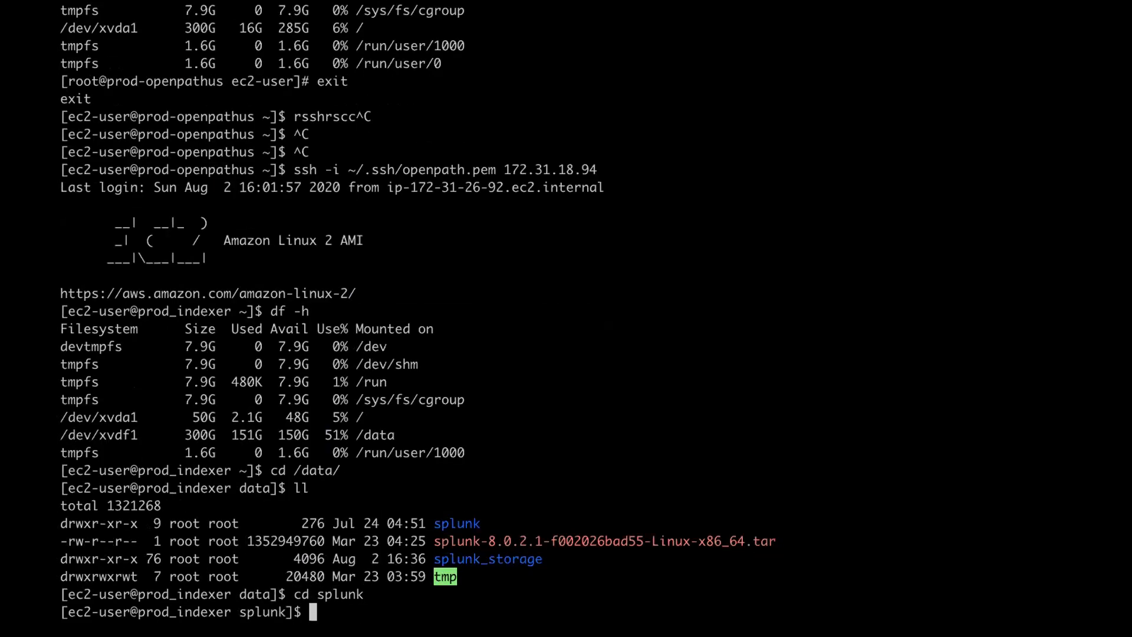
- Switch to ../splunk_storage, then go back up to /data and list it again
type("cd sp")
key("BackSpace")
key("BackSpace")
type("../splunk_storage/")
key("Tab")
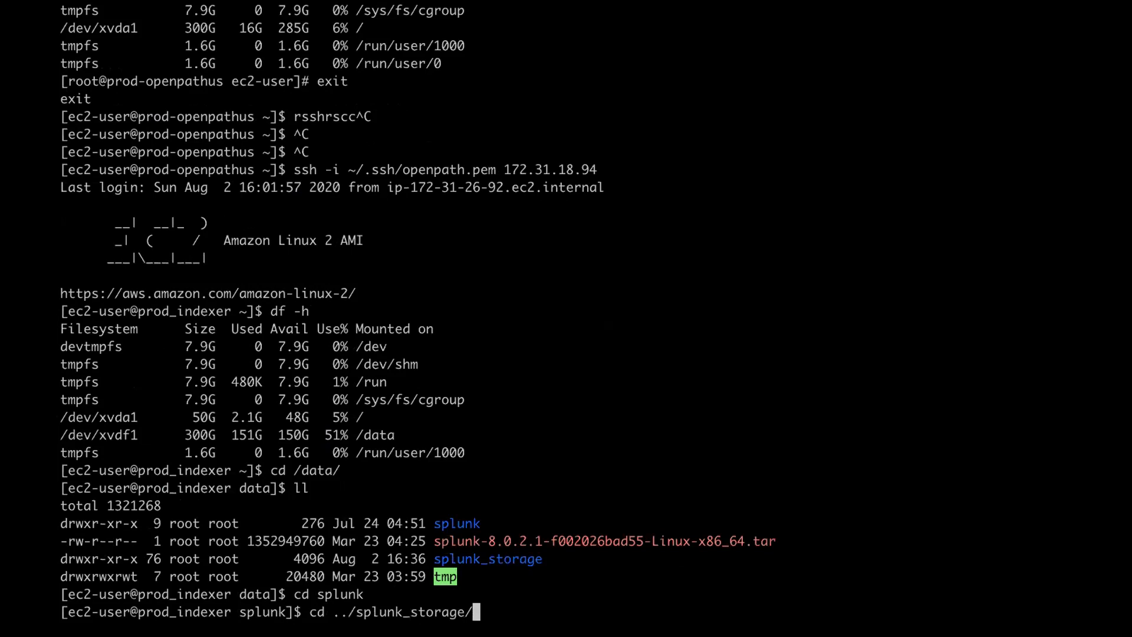
key("Return")
type("cd ..")
key("Return")
type("ll")
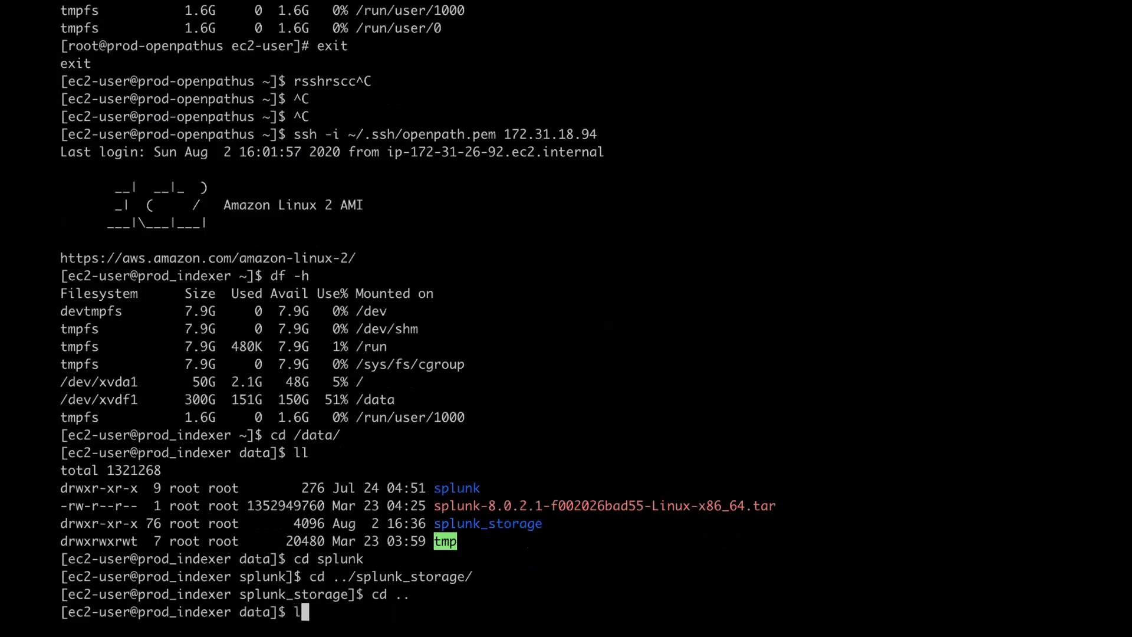
key("Return")
- Measure each item in /data with du -sh *, then the folder total with du -sh
triple_click(640, 398)
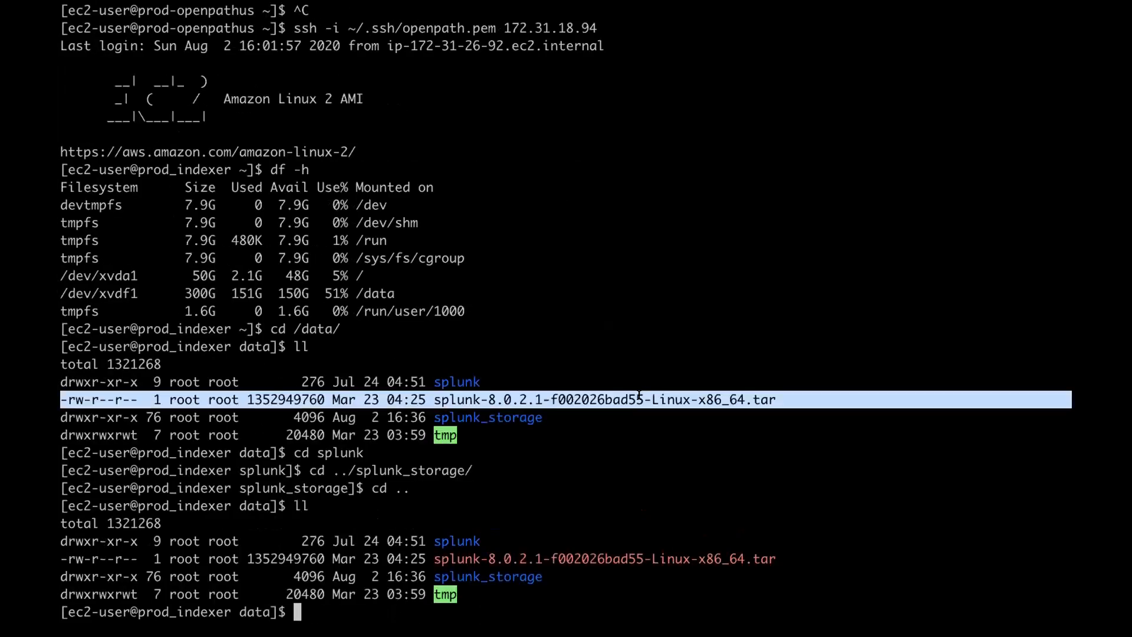
double_click(640, 398)
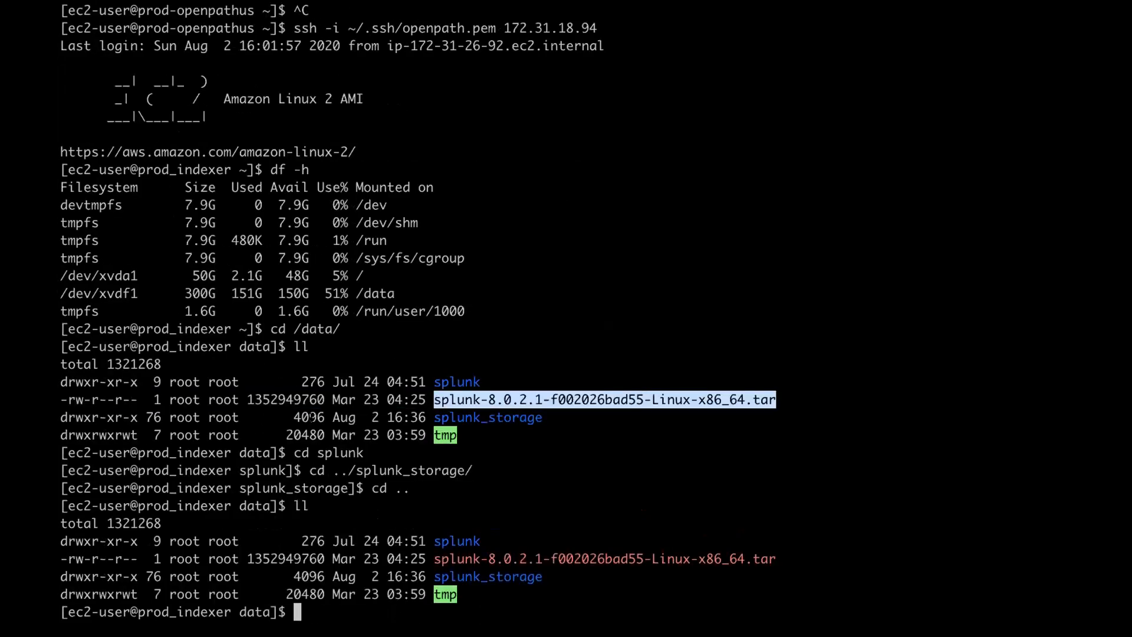
type("du -sh ")
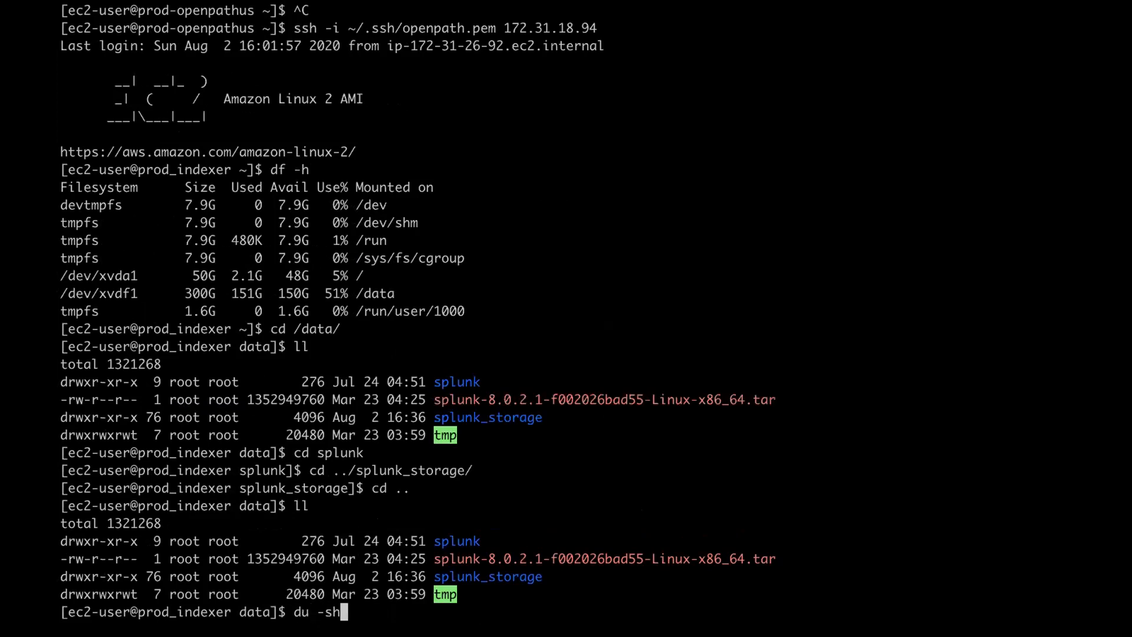
type("*")
key("Return")
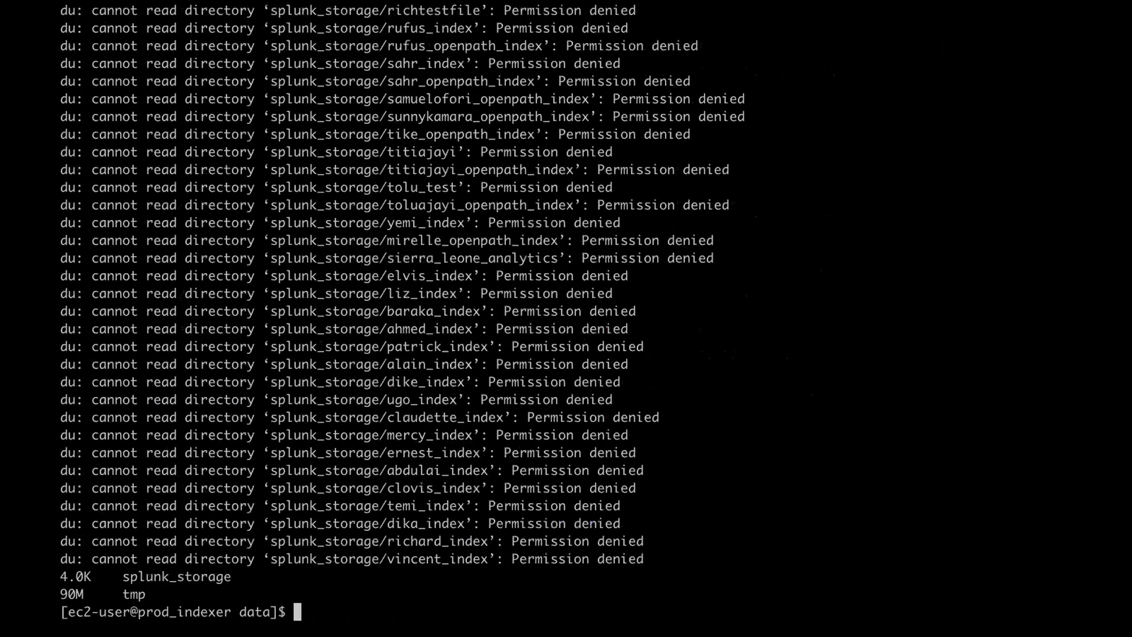
key("Up")
key("Left")
key("Left")
key("Left")
key("Right")
key("Right")
key("Delete")
type(".")
key("Return")
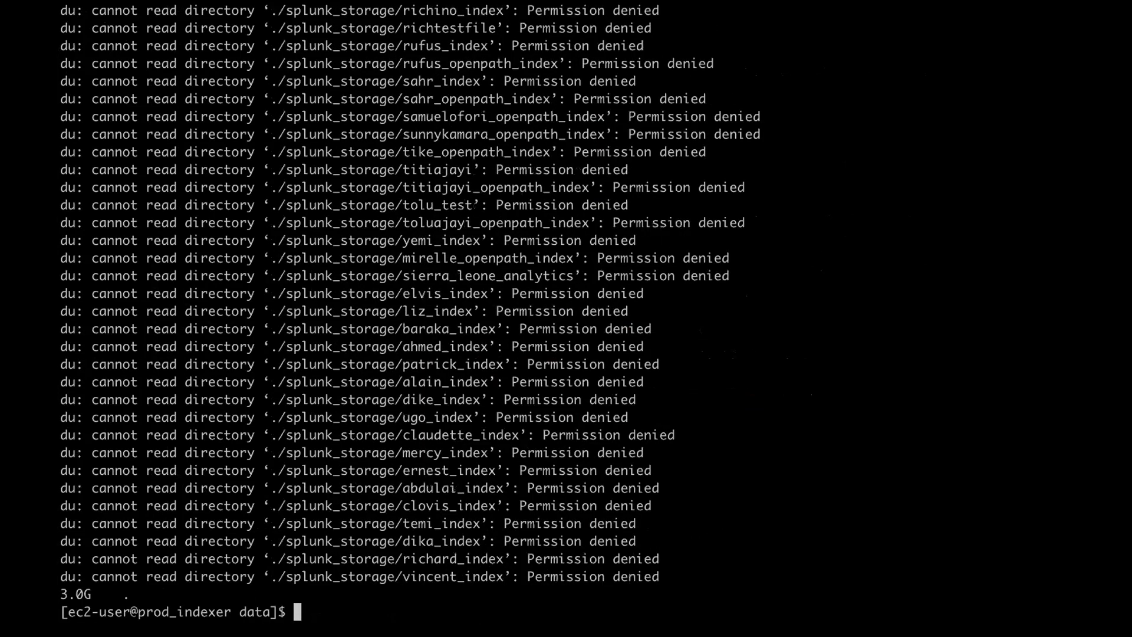
- As root via sudo su, rerun du -sh and du -sh * to get full /data sizes
type("sudo su")
key("Return")
type("du -sh")
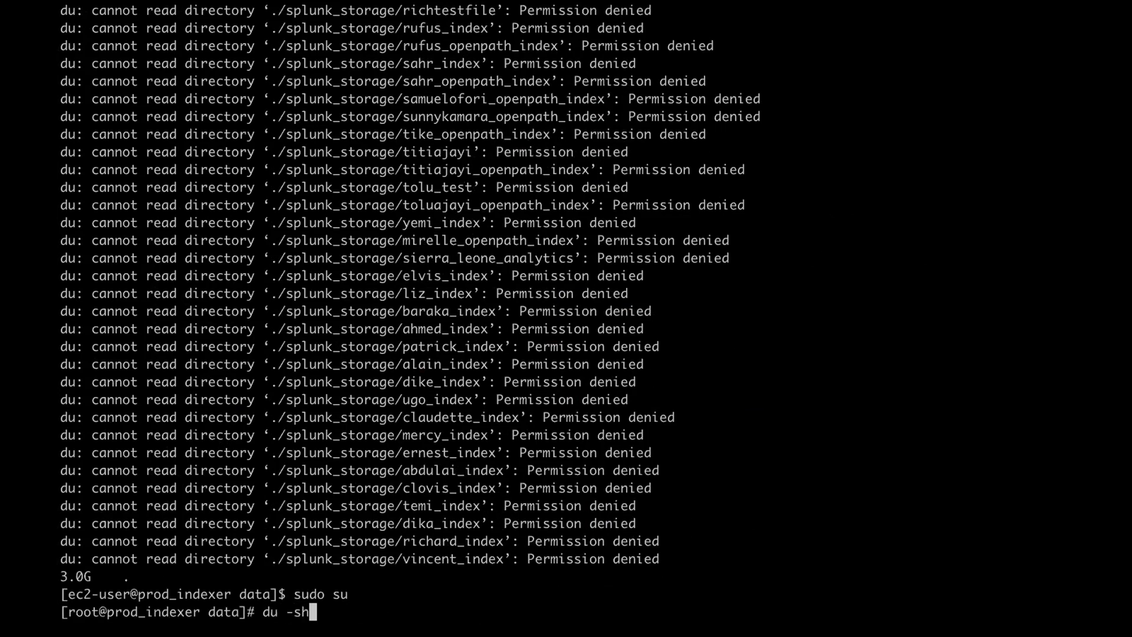
key("Return")
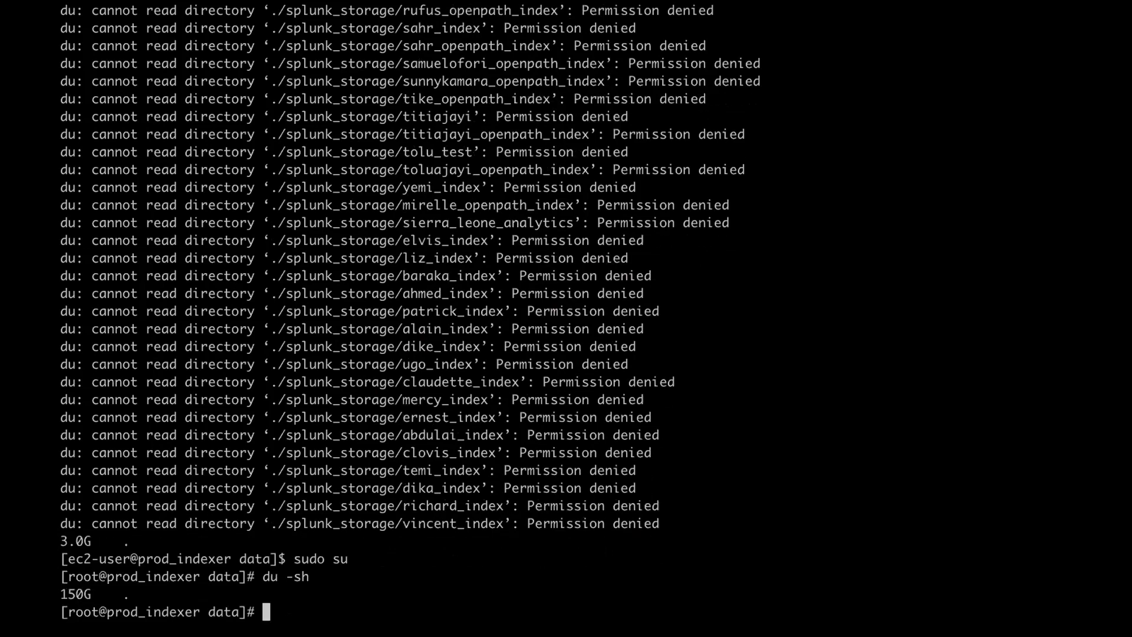
key("Up")
type("*")
key("Return")
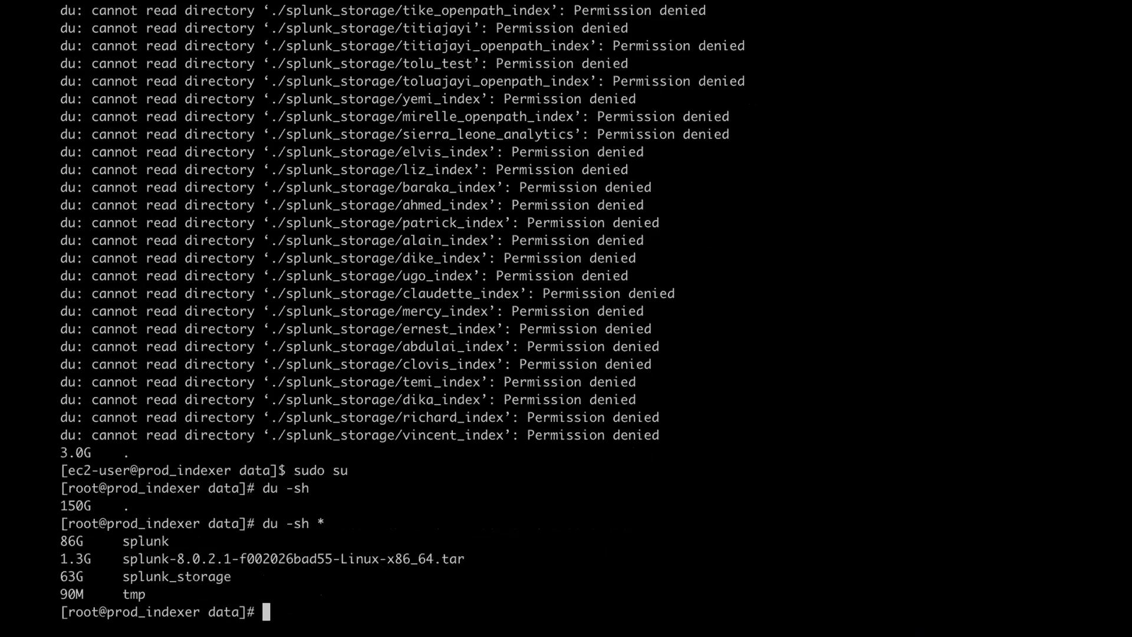
left_click_drag(92, 558, 460, 555)
key("super+c")
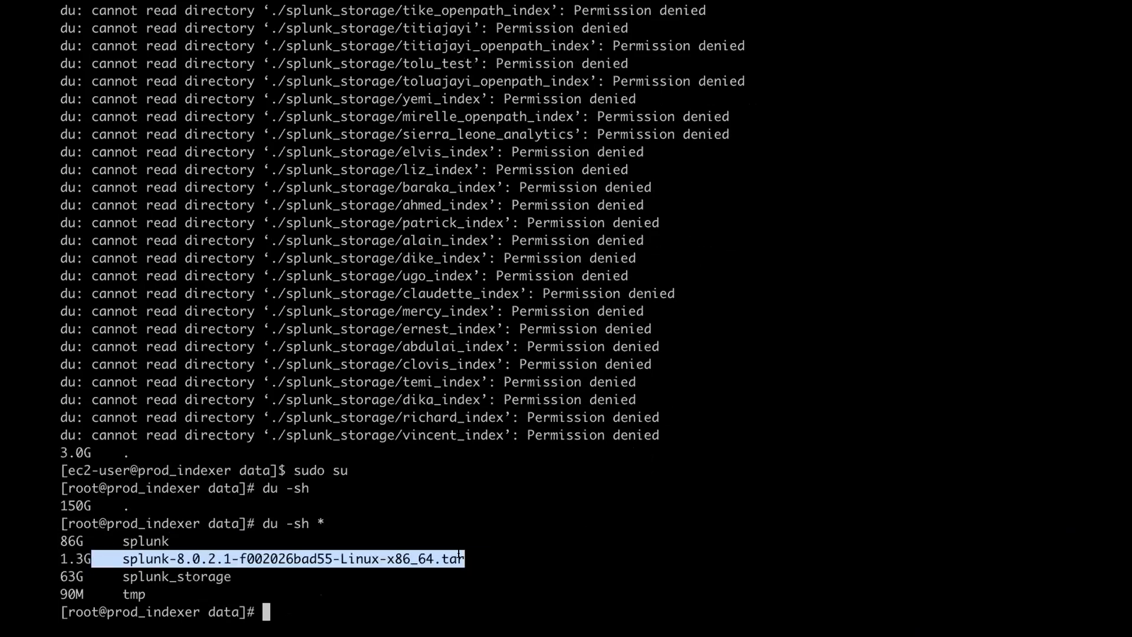
- Delete the splunk-8.0.2.1-f002026bad55-Linux-x86_64.tar installer with rm -rf and the pasted file name
type("rm -rf")
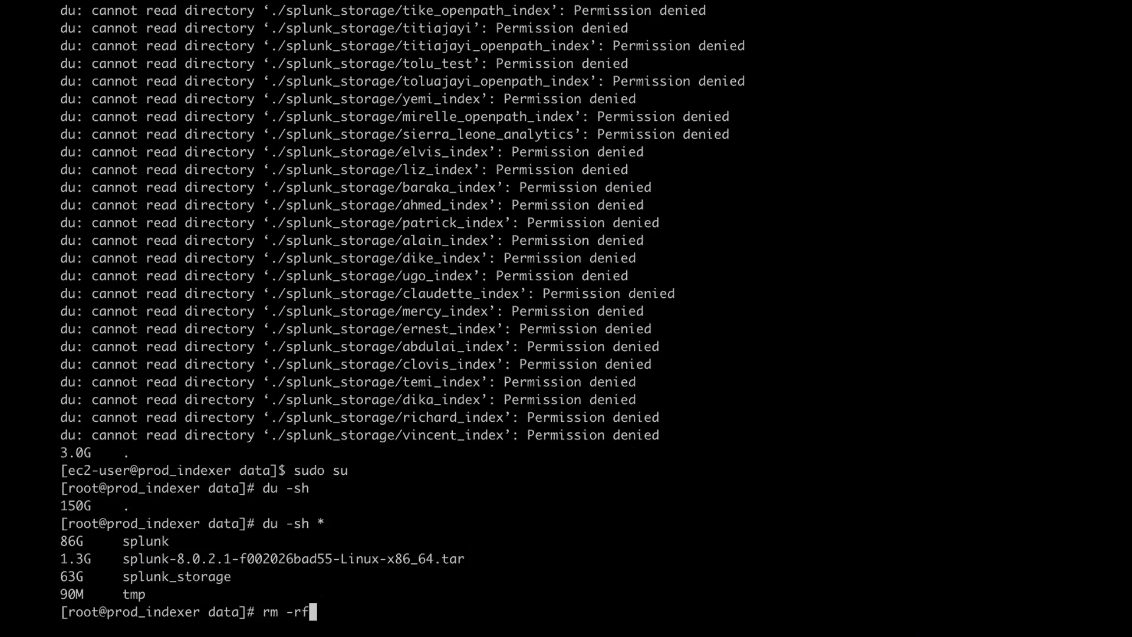
key("super+v")
left_click(664, 102)
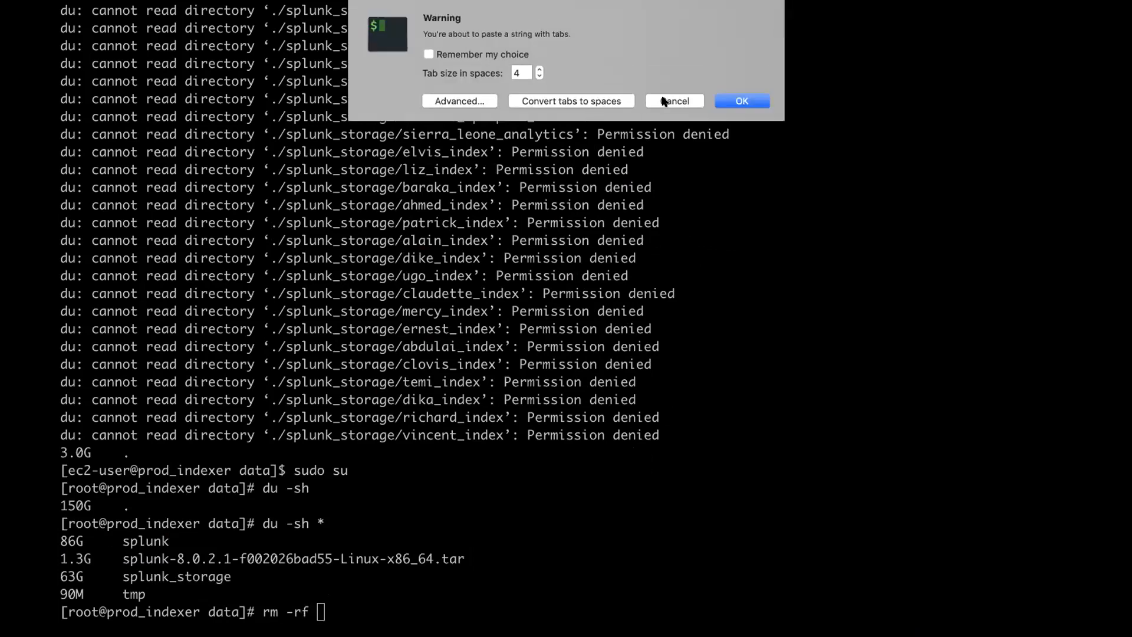
left_click_drag(1072, 559, 122, 558)
key("super+v")
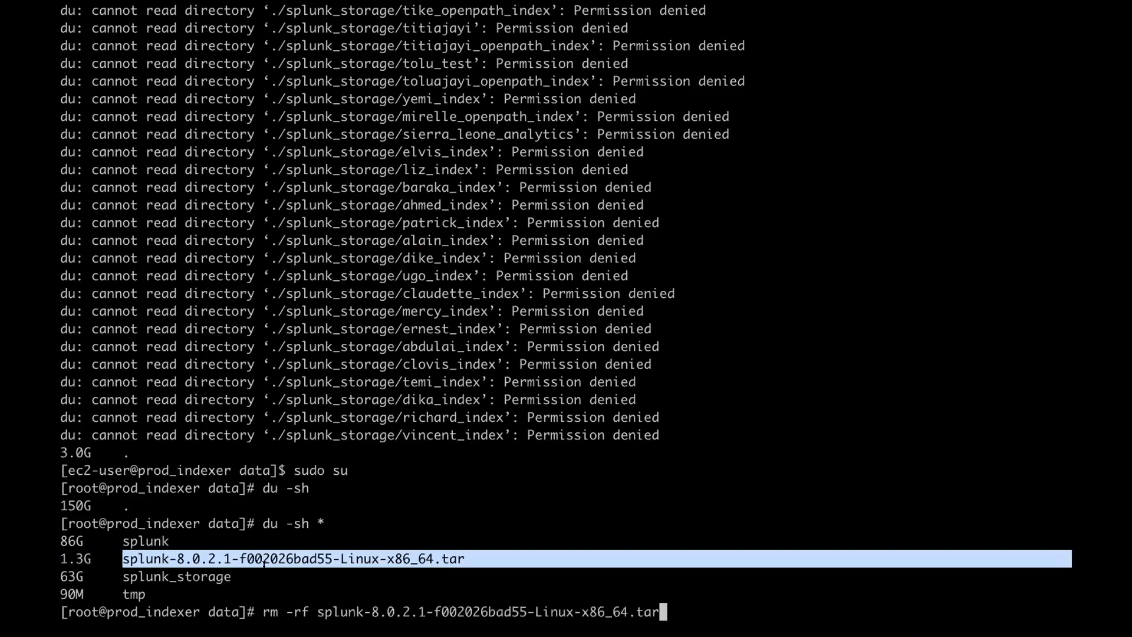
key("Return")
type("cd splunk")
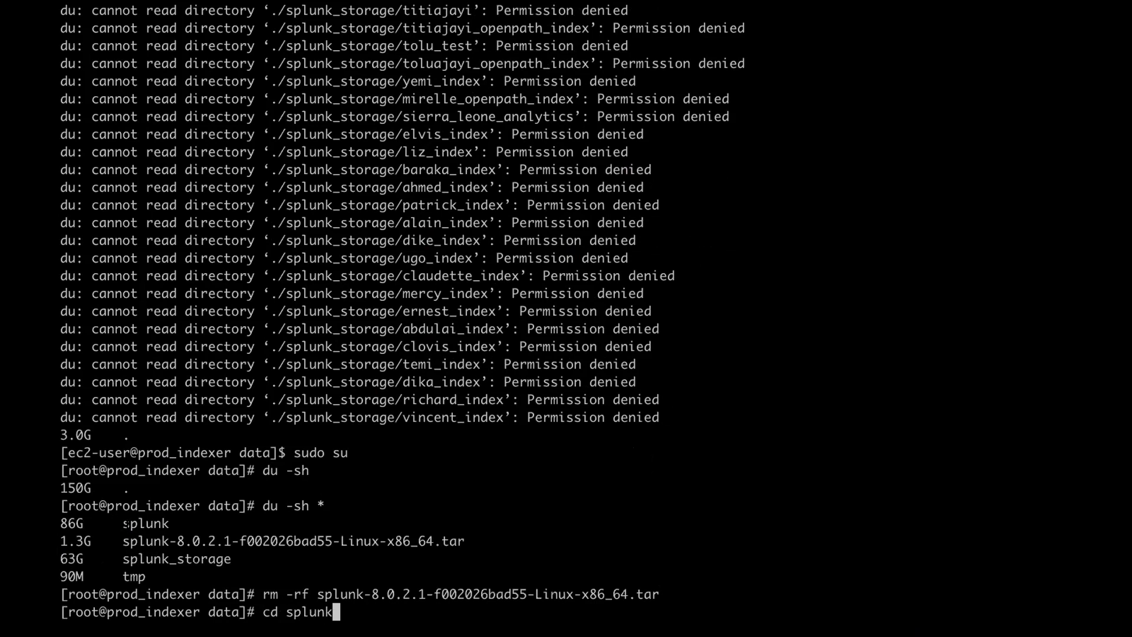
- Enter splunk_storage and list its index folders with ll
type("_storage/")
key("Return")
type("ll")
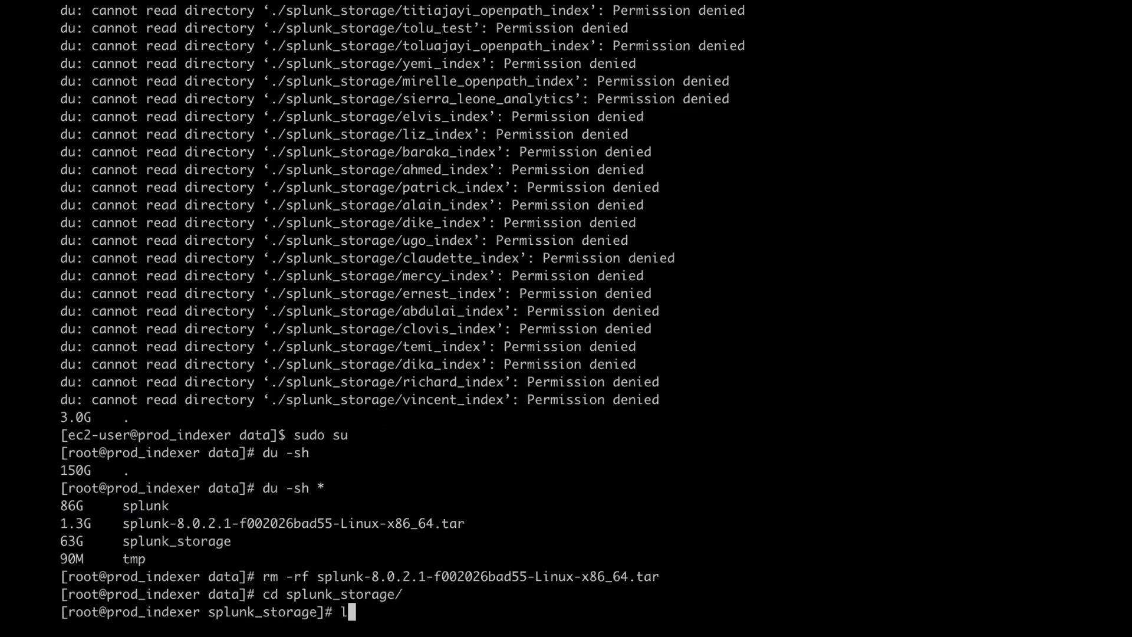
key("Return")
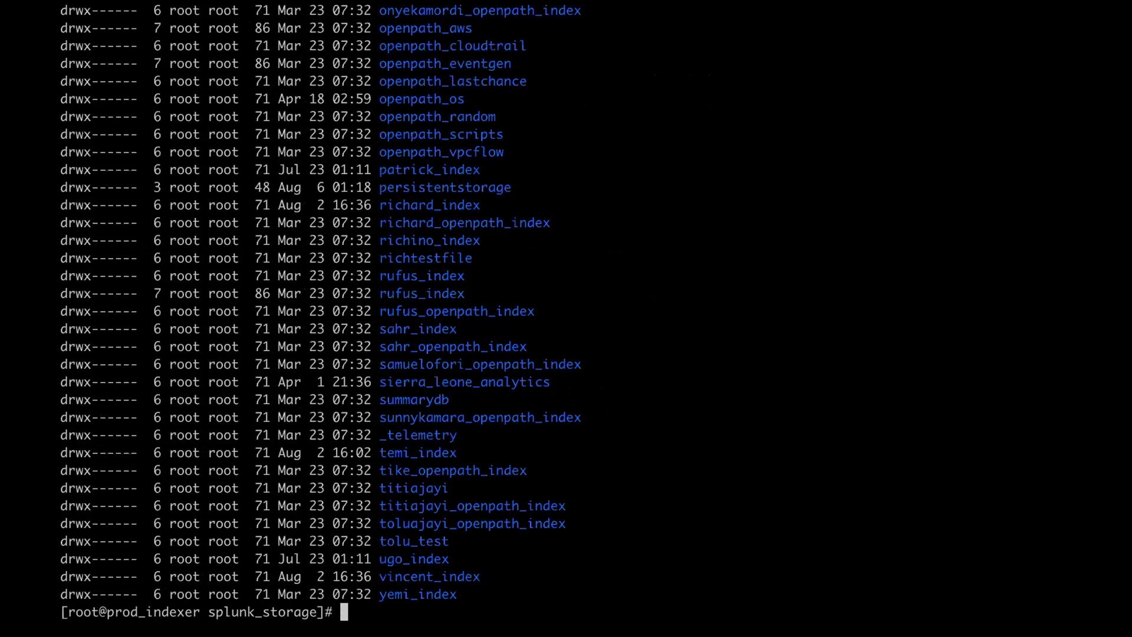
- List every index folder's contents with ll *, picking out a datamodel_summary entry
type("cd")
key("BackSpace")
key("BackSpace")
key("BackSpace")
type("ll *")
key("Return")
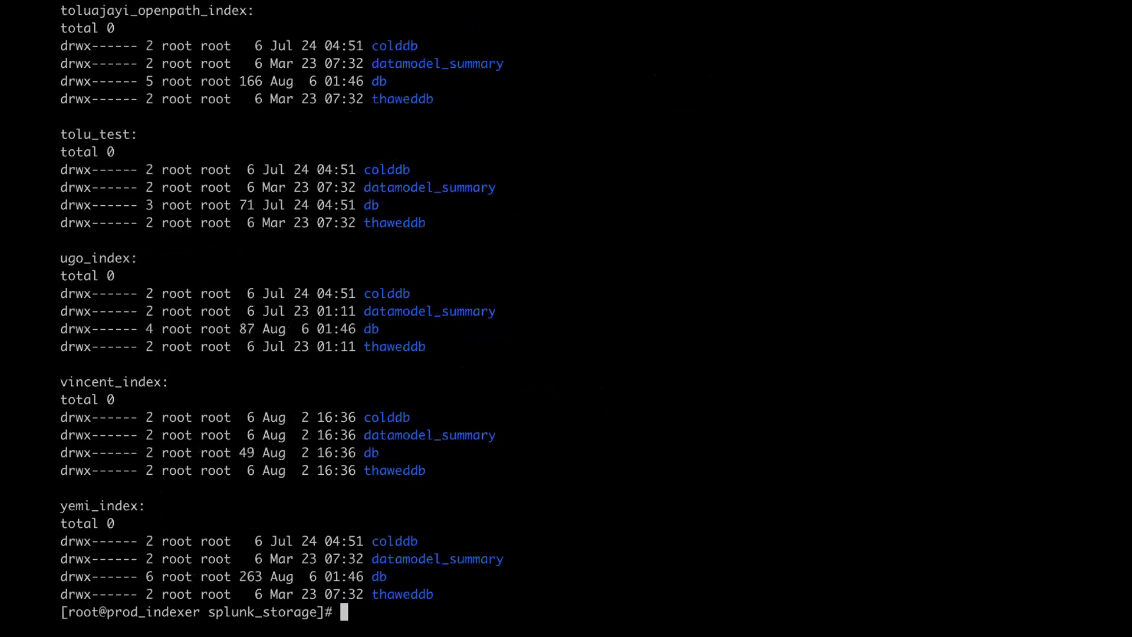
double_click(459, 435)
double_click(458, 435)
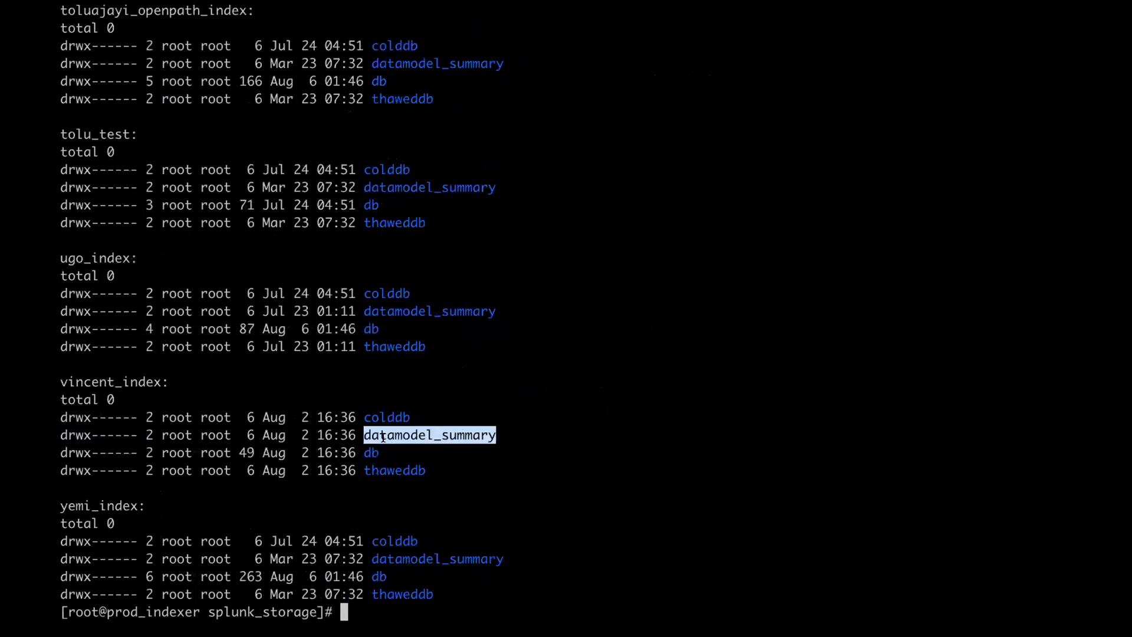
left_click_drag(364, 435, 582, 430)
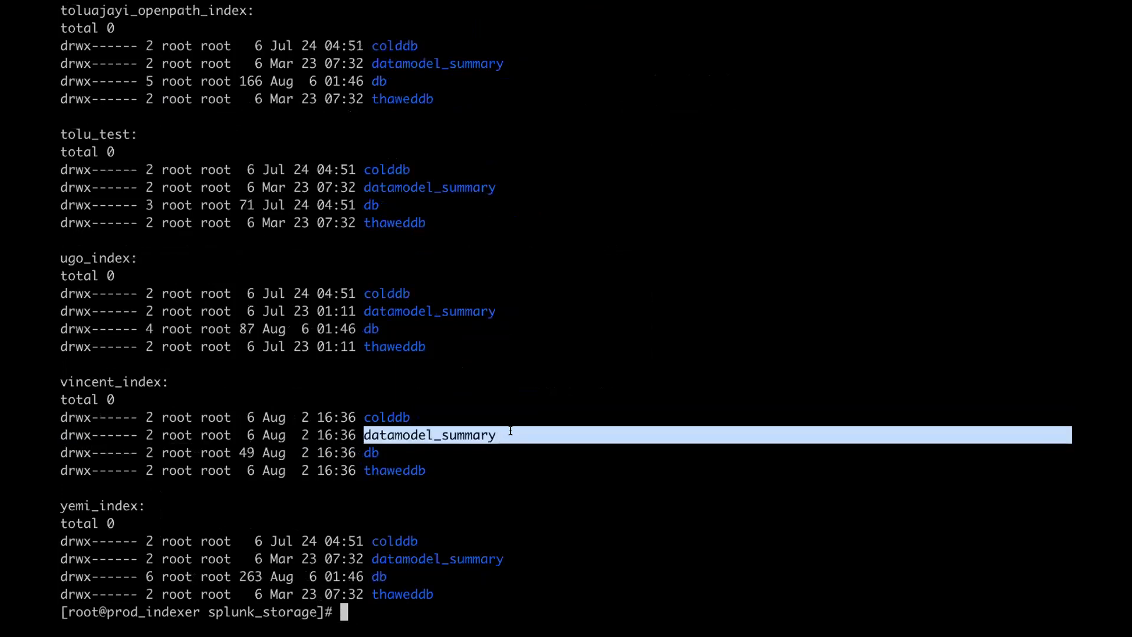
left_click(496, 439)
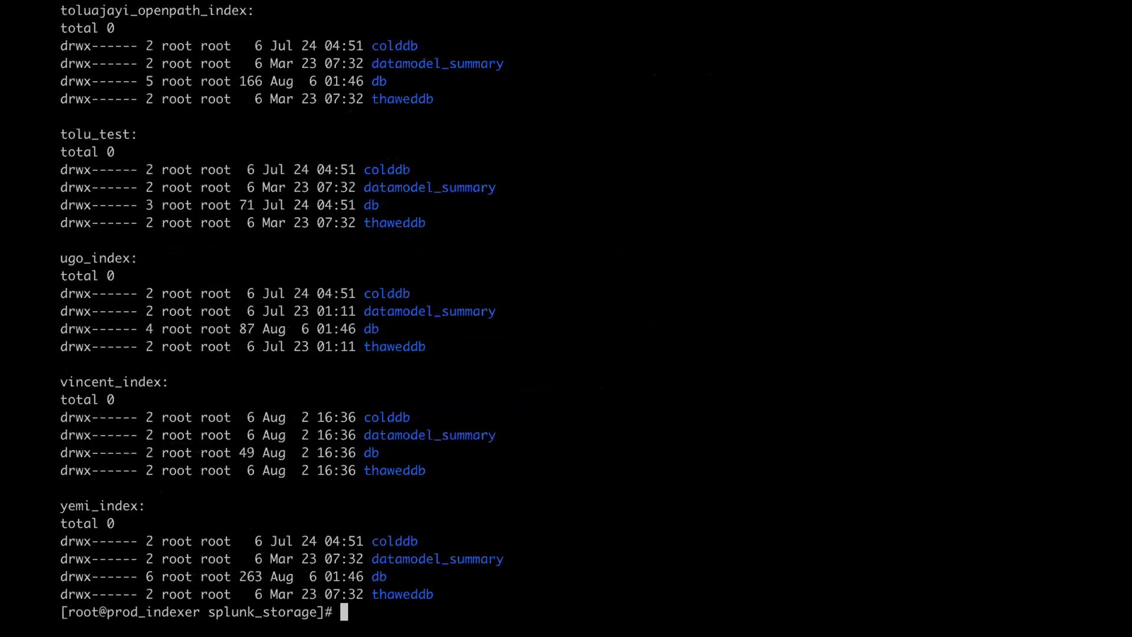
- Try sizing folders with ll * -exec du -sh, then relist splunk_storage with ll
type("ll * -exec du -")
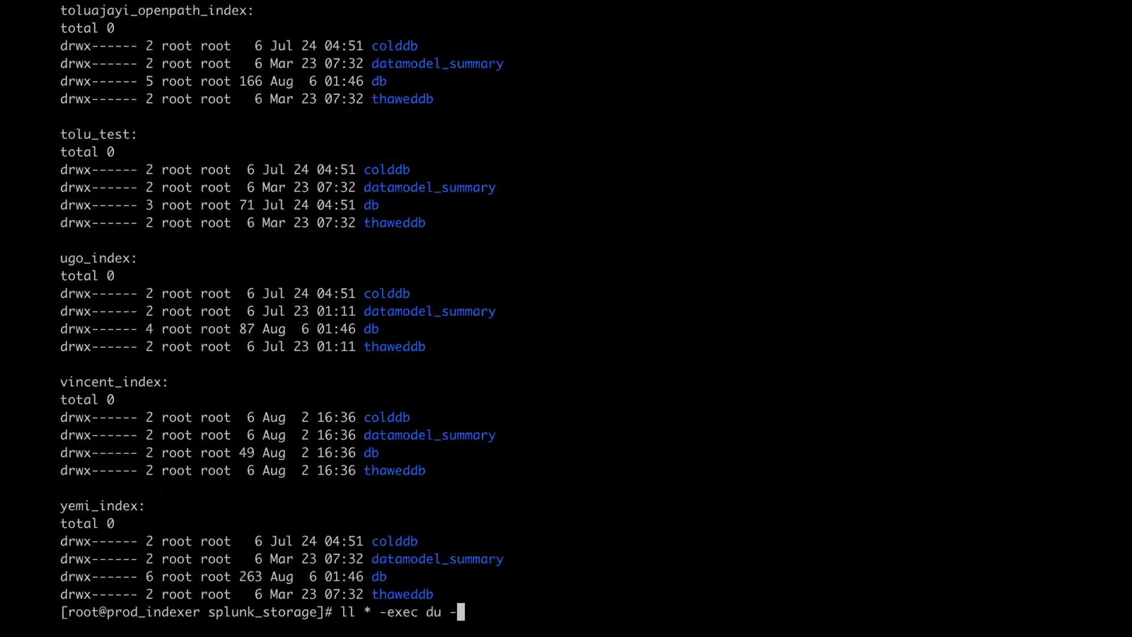
type("sh *")
key("Return")
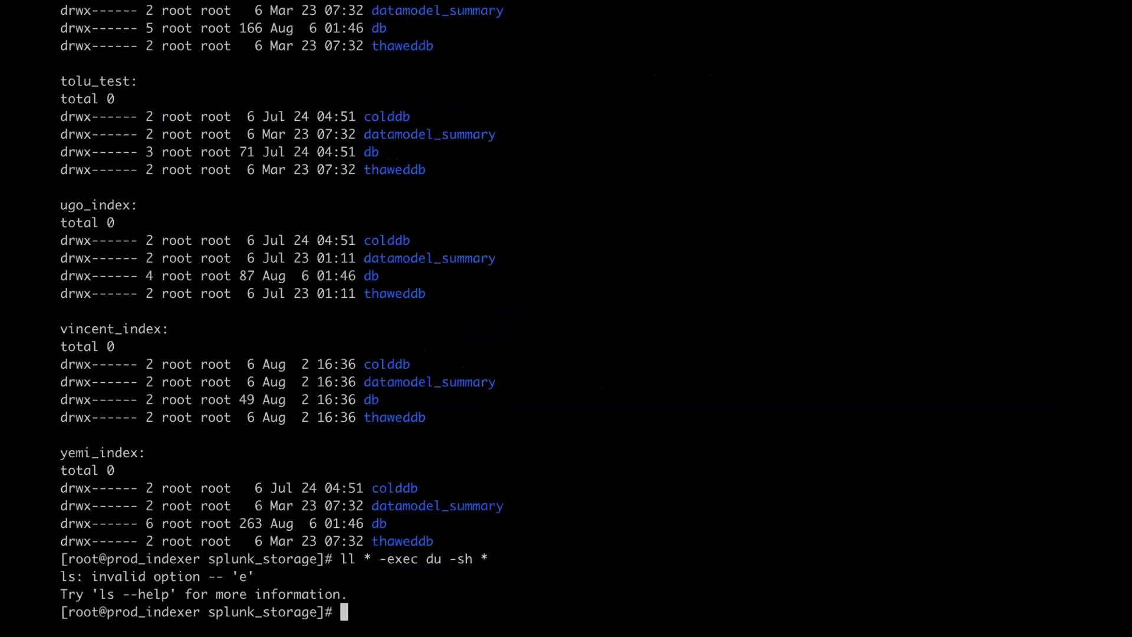
key("Up")
key("BackSpace")
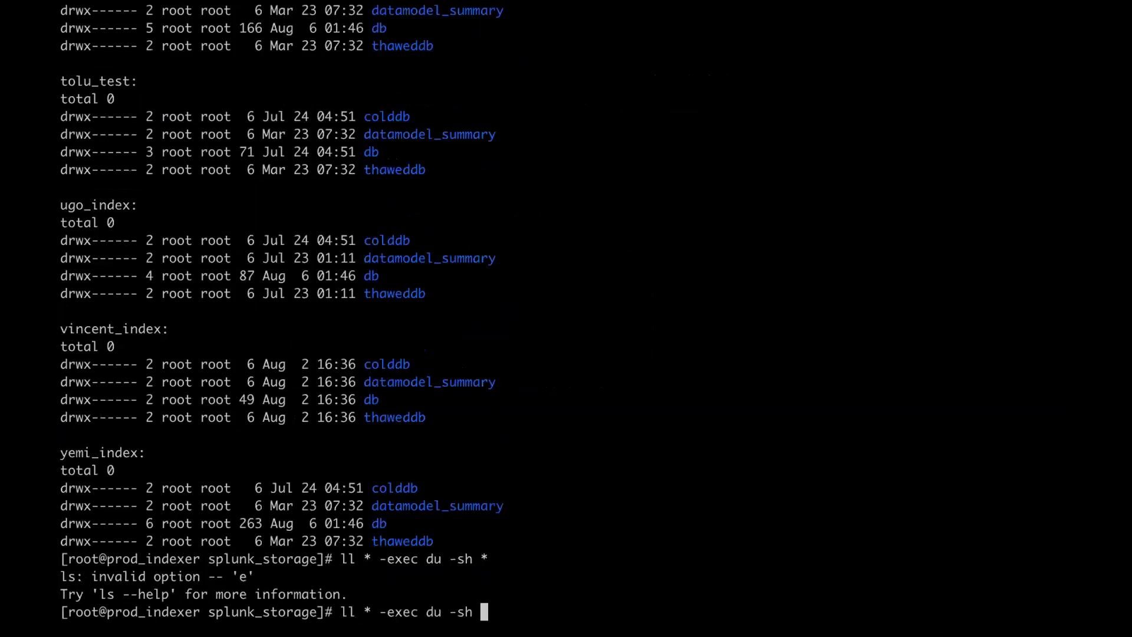
key("Return")
key("Up")
key("BackSpace")
key("BackSpace")
key("BackSpace")
key("BackSpace")
key("BackSpace")
key("BackSpace")
key("BackSpace")
key("BackSpace")
key("BackSpace")
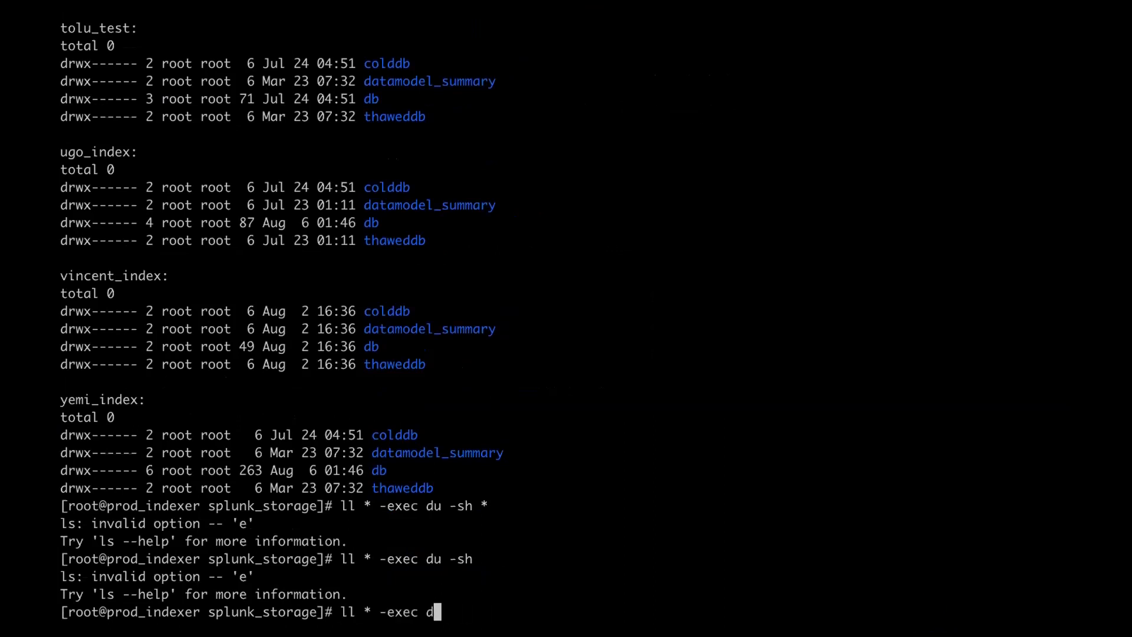
key("BackSpace")
key("BackSpace")
key("BackSpace")
key("BackSpace")
key("BackSpace")
key("BackSpace")
key("BackSpace")
key("BackSpace")
type("cd ")
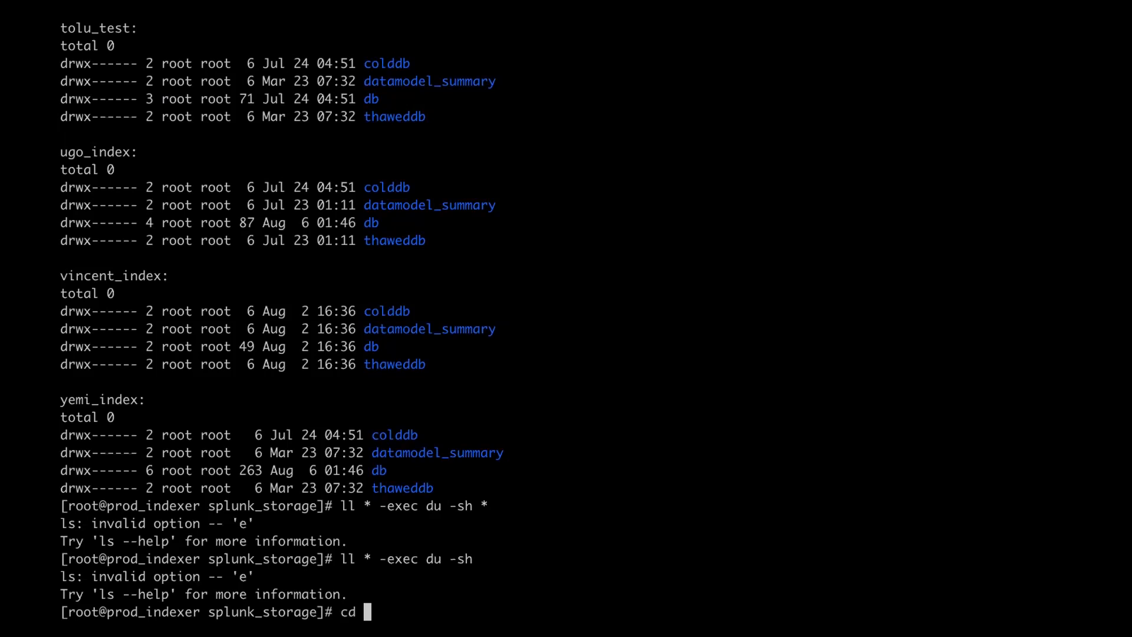
type("da")
key("BackSpace")
key("BackSpace")
key("BackSpace")
key("BackSpace")
key("BackSpace")
type("ll")
key("Return")
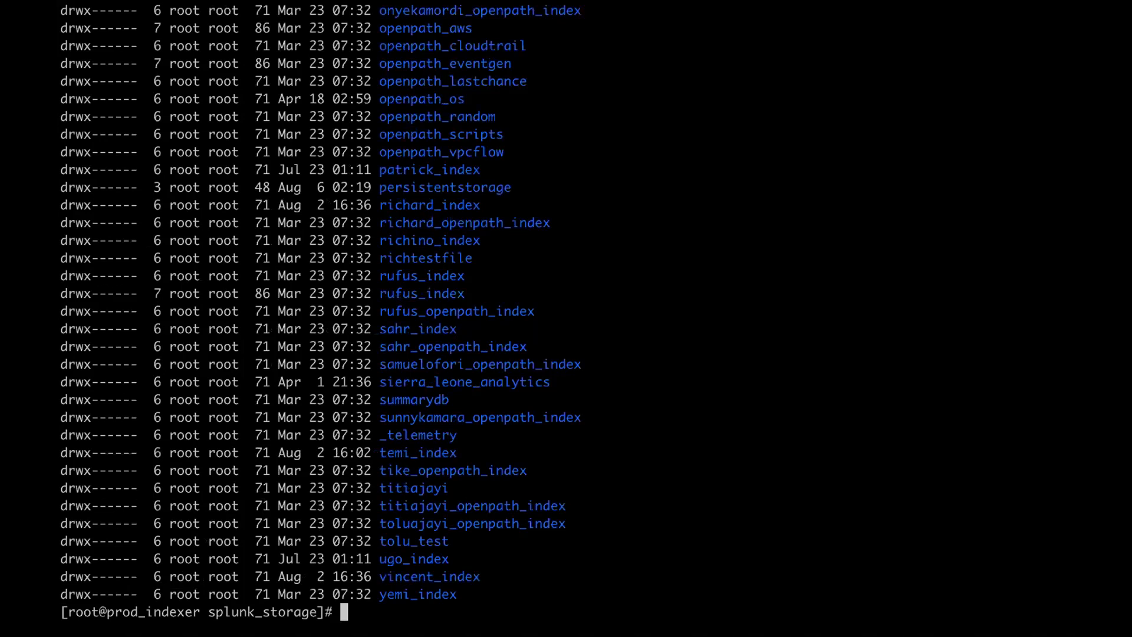
- Show the sizes of all datamodel_summary folders with du -sch * |grep datamodel
scroll(566, 319, "up", 1)
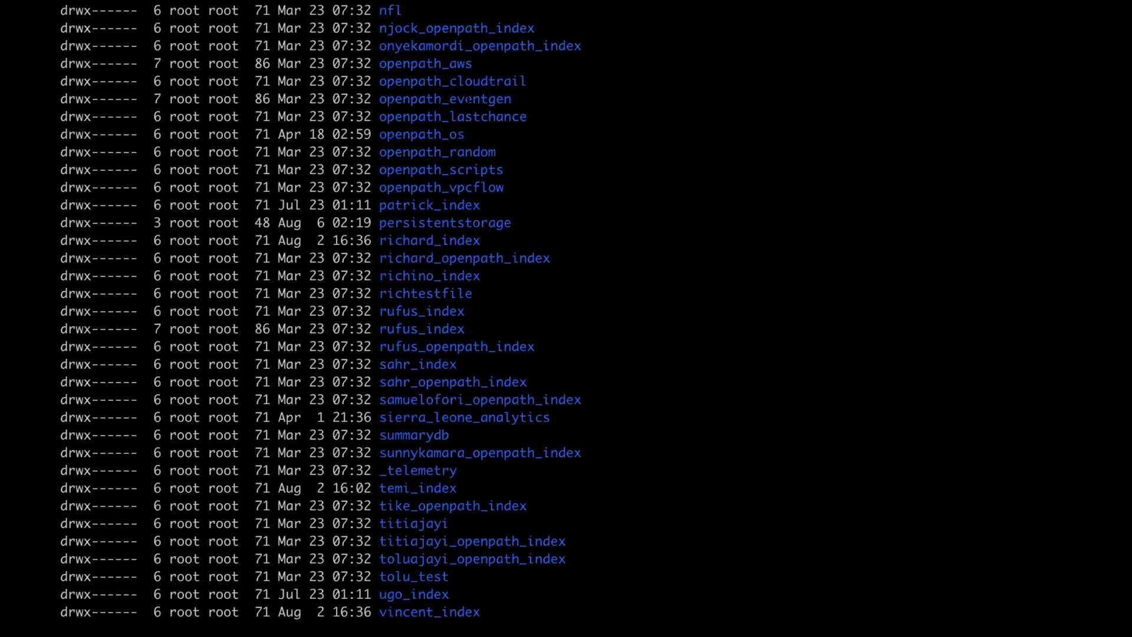
type("du")
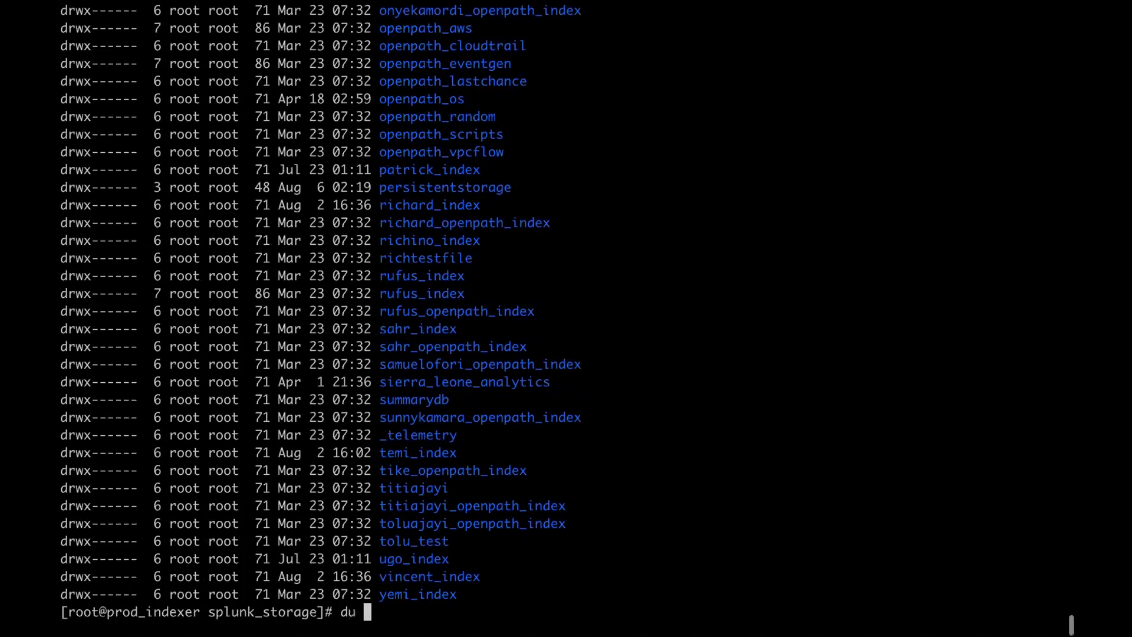
type(" -s")
key("BackSpace")
type("ch * |grep datamodel")
key("Return")
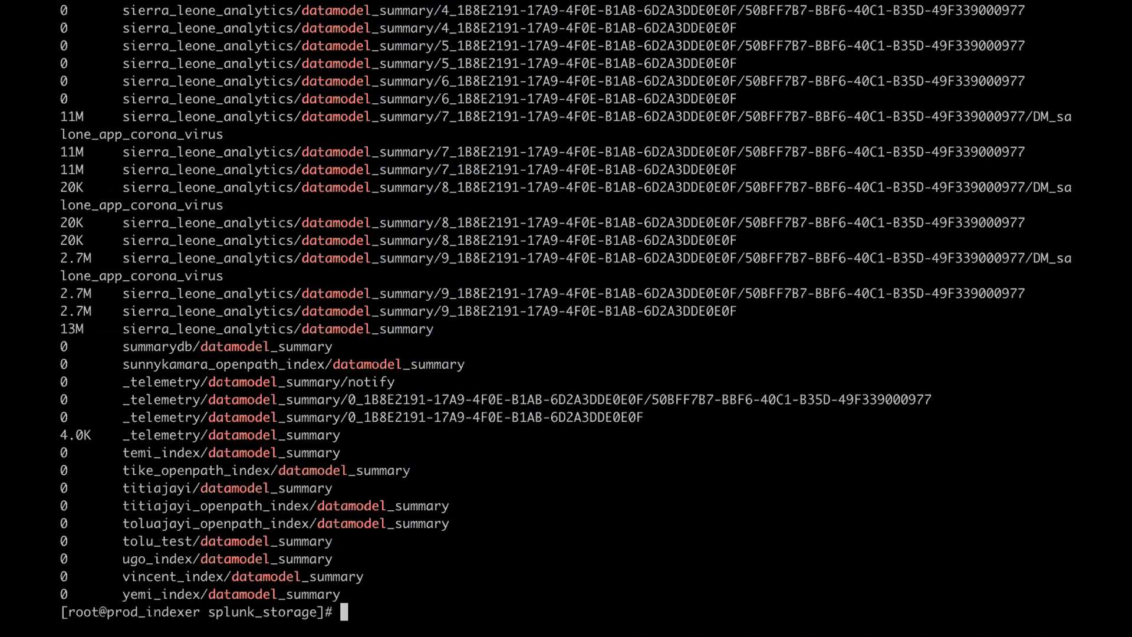
scroll(568, 319, "up", 1)
scroll(566, 311, "up", 5)
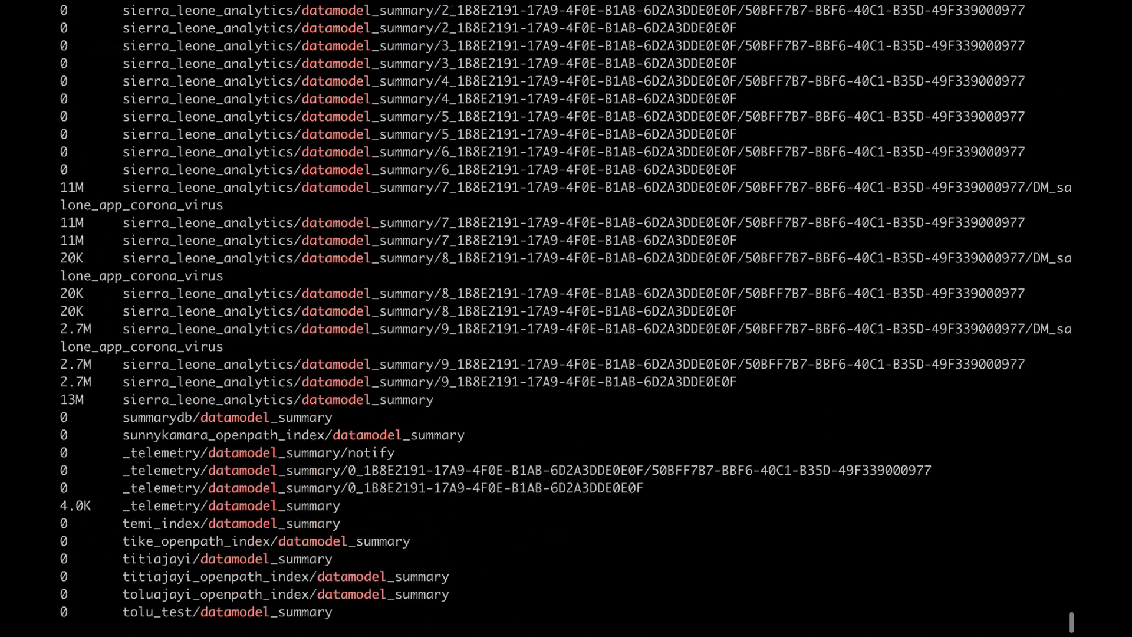
scroll(125, 521, "up", 2)
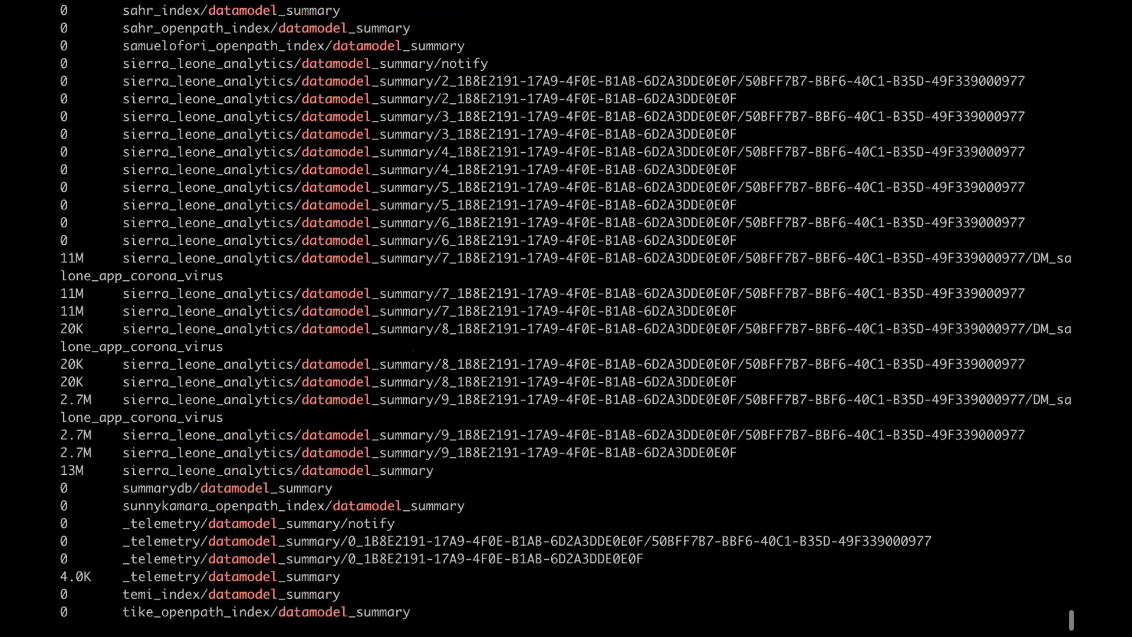
scroll(566, 311, "up", 18)
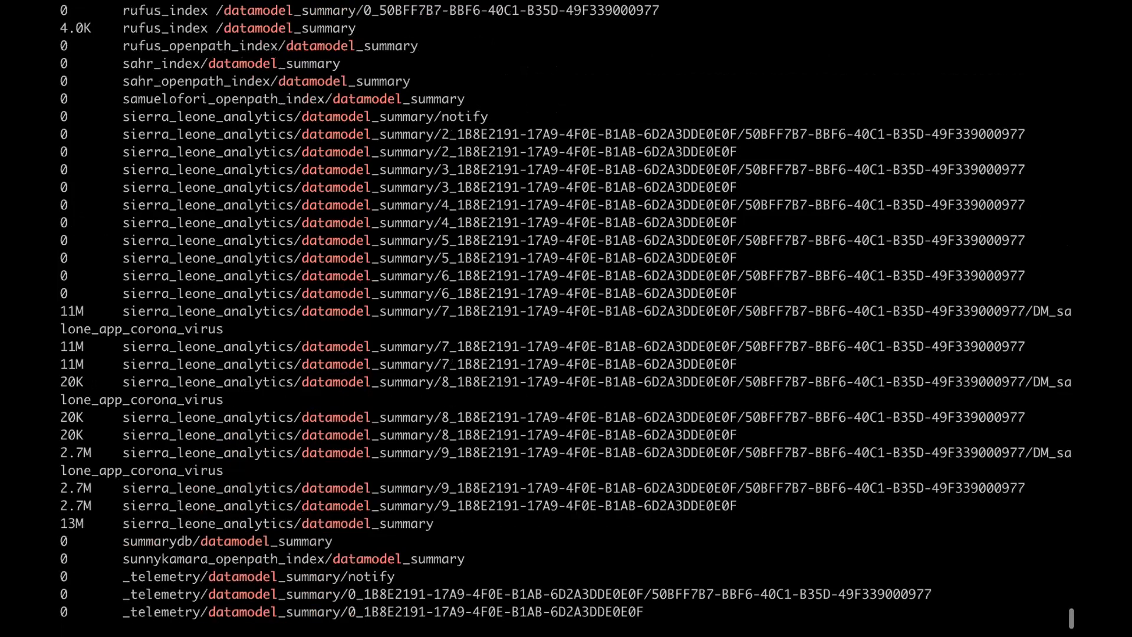
scroll(565, 311, "up", 20)
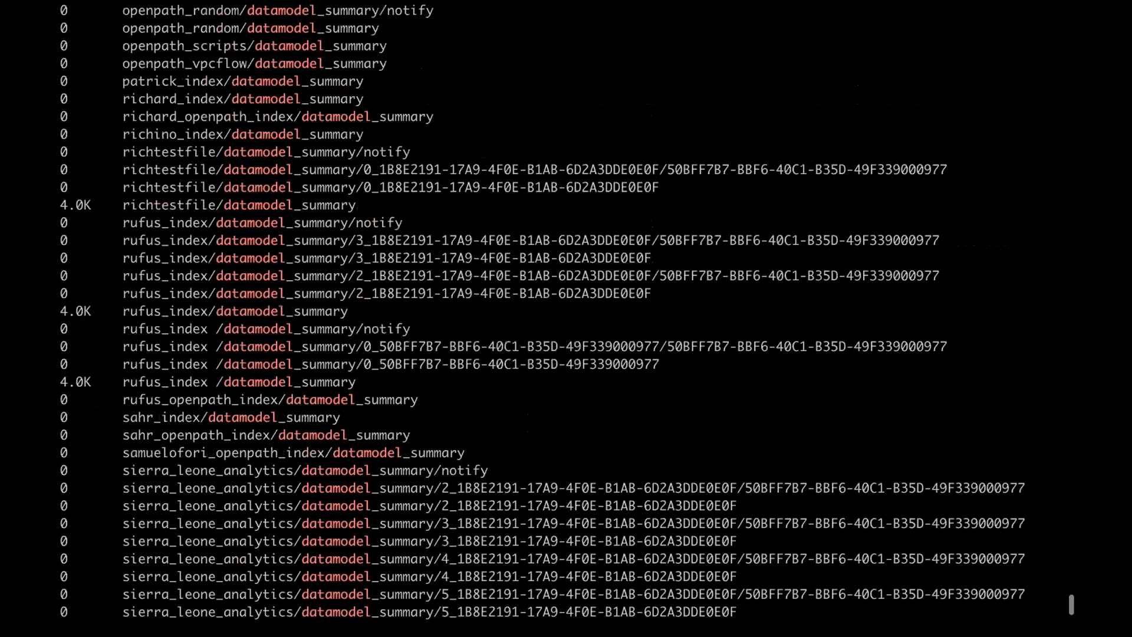
scroll(566, 311, "down", 3)
scroll(566, 311, "up", 20)
scroll(565, 311, "up", 20)
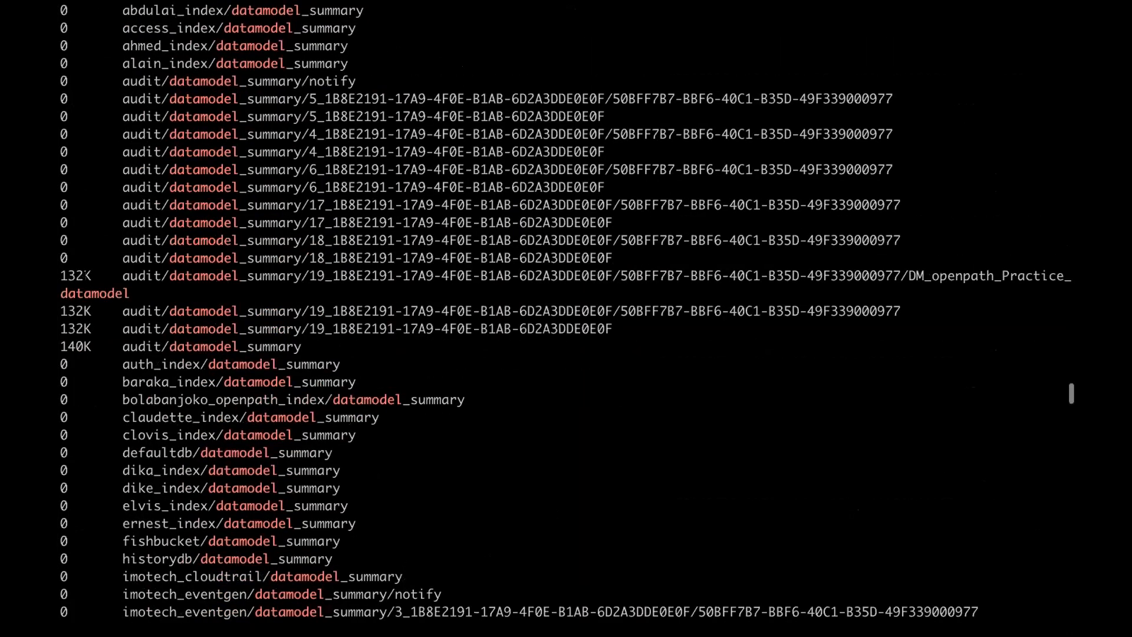
scroll(566, 311, "down", 15)
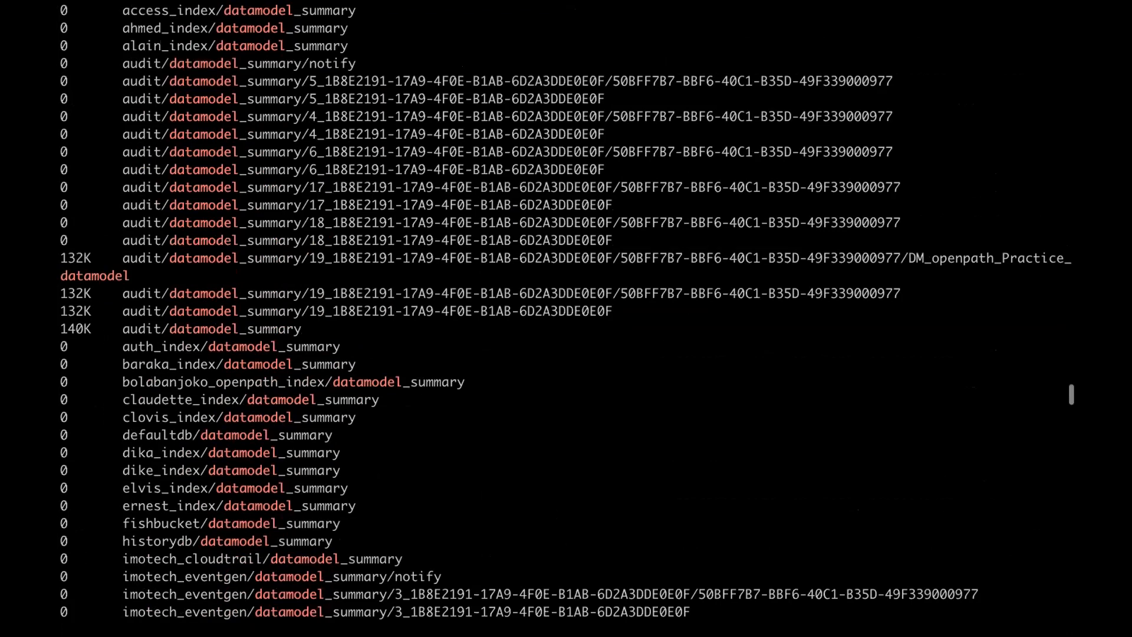
scroll(566, 311, "down", 20)
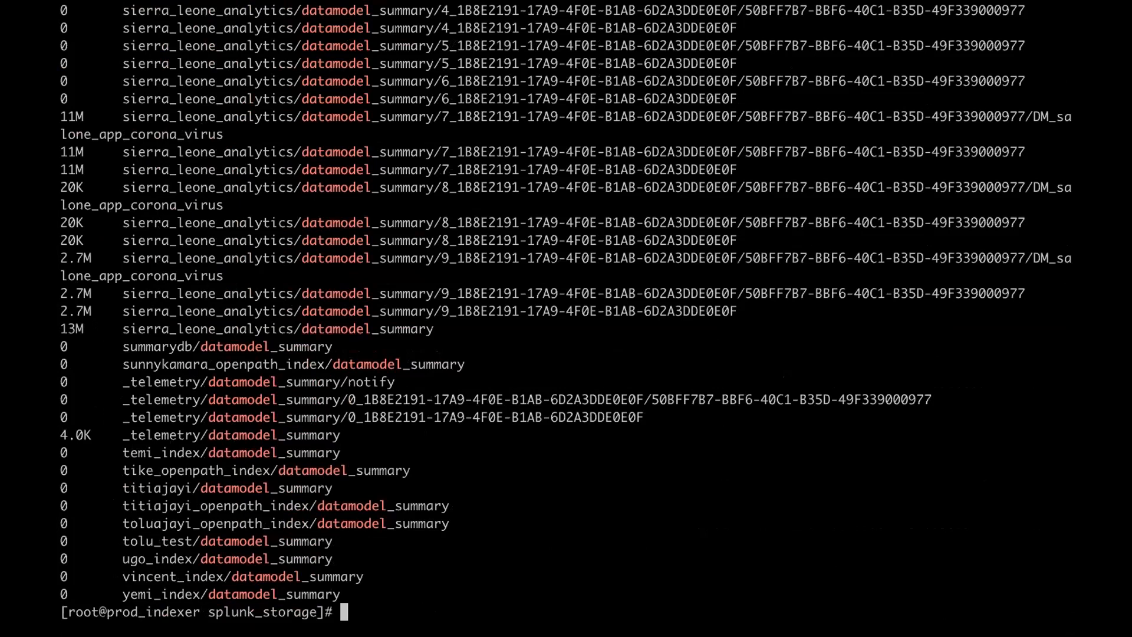
- Change into the copied sierra_leone_analytics/datamodel_summary path and list it with ls
left_click_drag(124, 329, 438, 319)
key("super+c")
type("cd")
key("super+v")
key("Return")
type("ls")
key("Return")
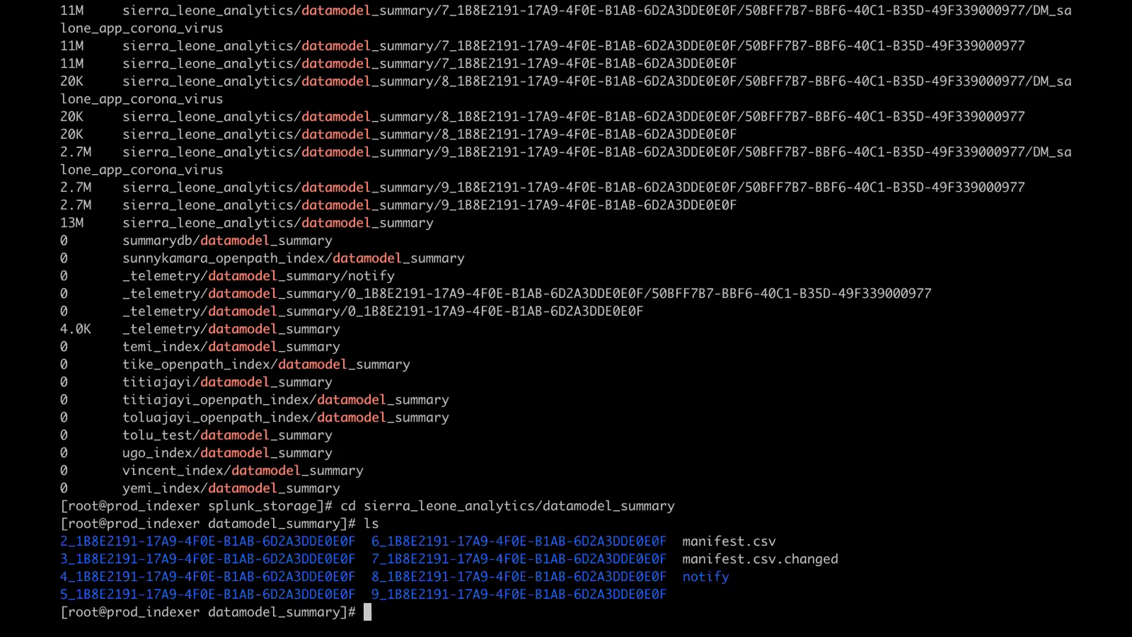
- Print /opt/splunk/etc/instance.cfg and compare its server guid with the summary folder names
type("cat /opt/splunk/e")
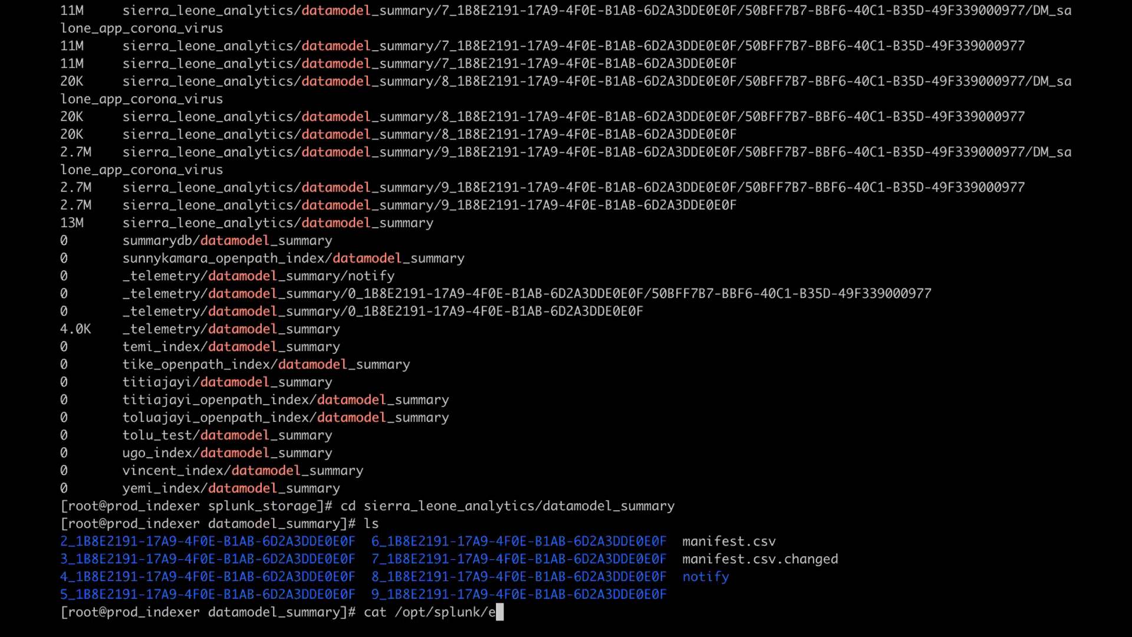
type("tc/in")
key("Tab")
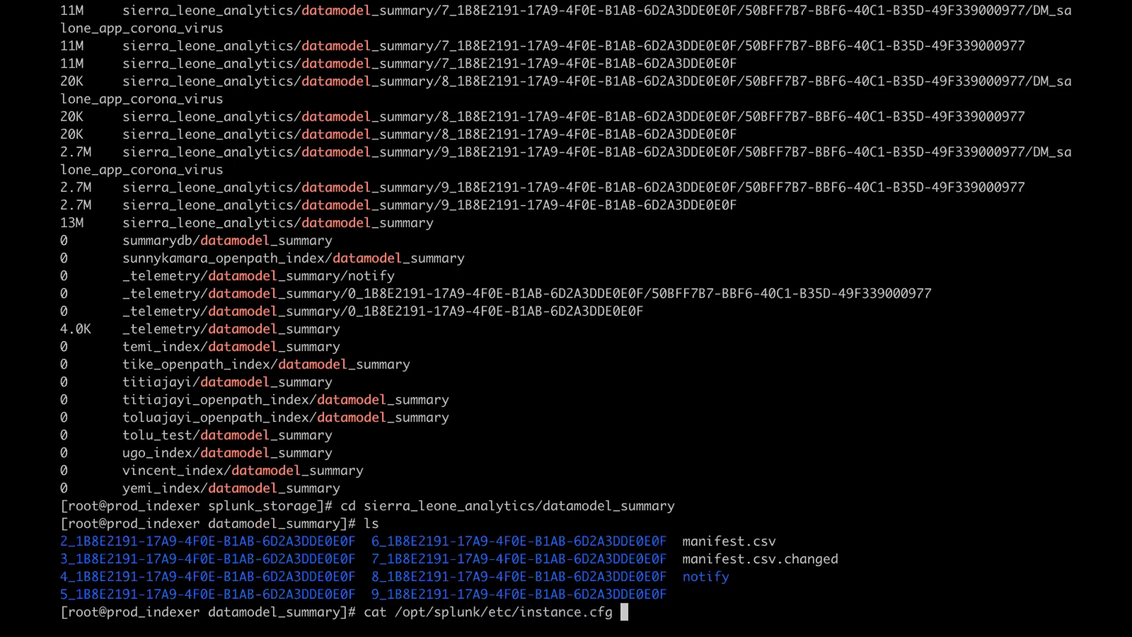
key("Return")
left_click_drag(394, 594, 116, 595)
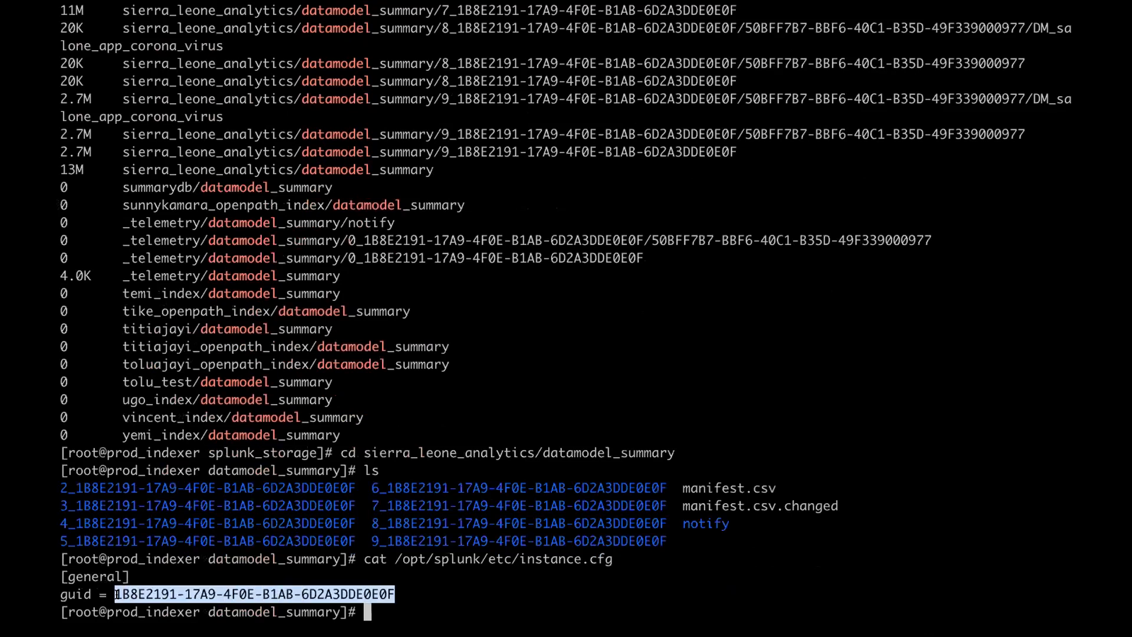
left_click_drag(75, 488, 356, 488)
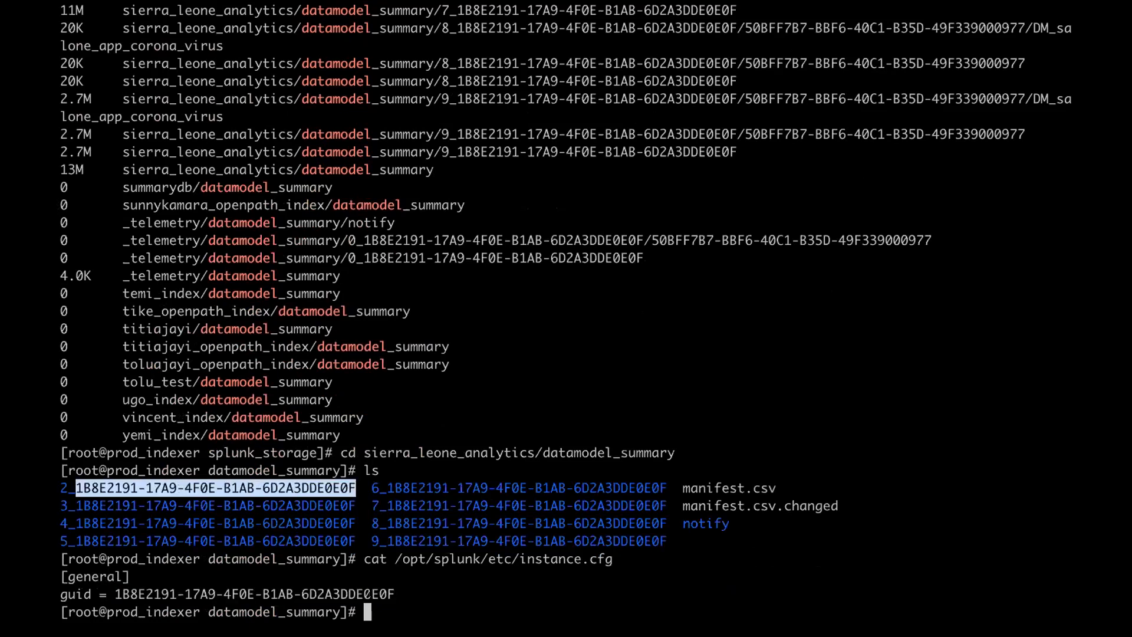
left_click_drag(393, 594, 116, 594)
left_click(116, 594)
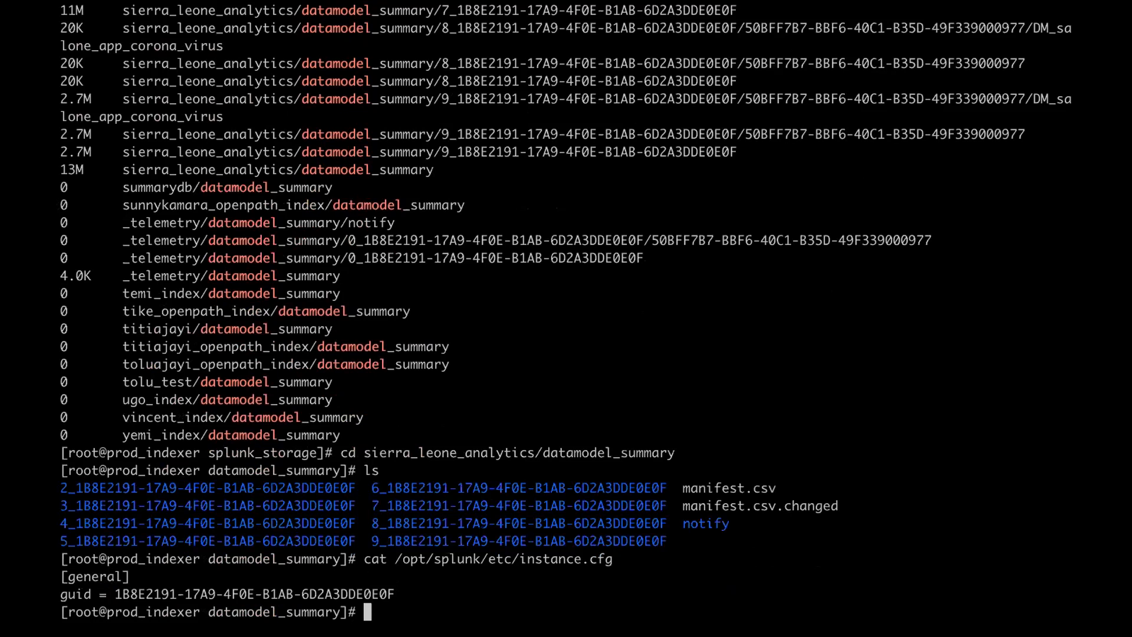
- Change into the first (2_) acceleration folder and list its contents
type("cd")
double_click(251, 488)
left_click(356, 488)
left_click_drag(357, 488, 61, 484)
type("2_1B8E2191-17A9-4F0E-B1AB-6D2A3DDE0E0F")
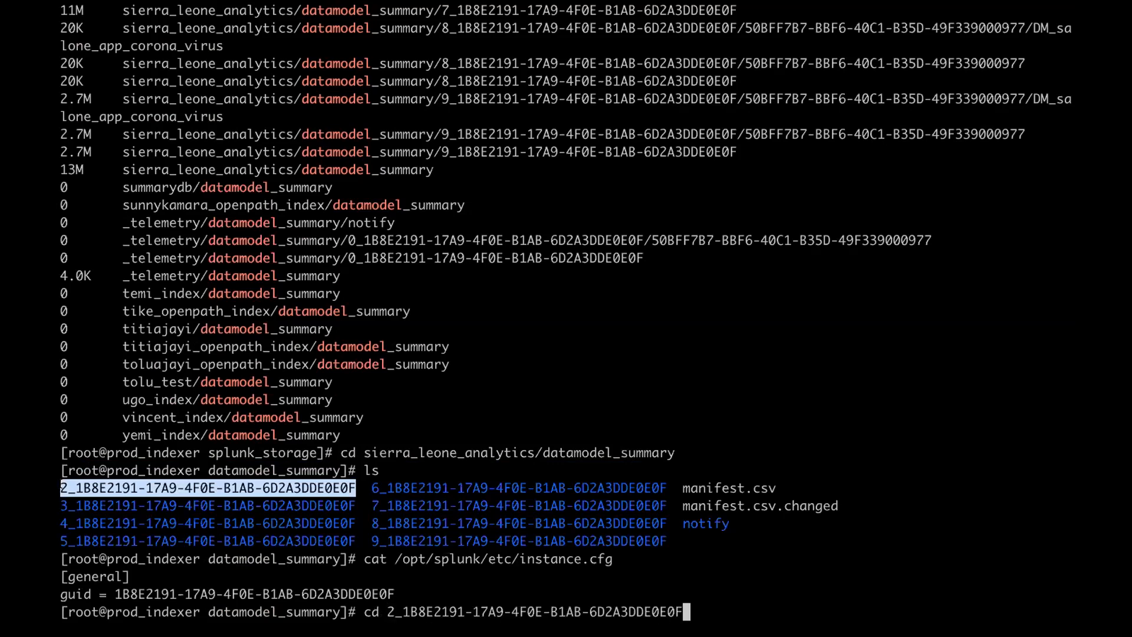
key("Return")
type("ls")
key("Return")
- Enter the folder's single subfolder and confirm with ll and ls that it is empty
type("cd 50BFF7B7-BBF6-40C1-B35D-49F339000977/")
key("Tab")
key("Return")
type("l")
key("Return")
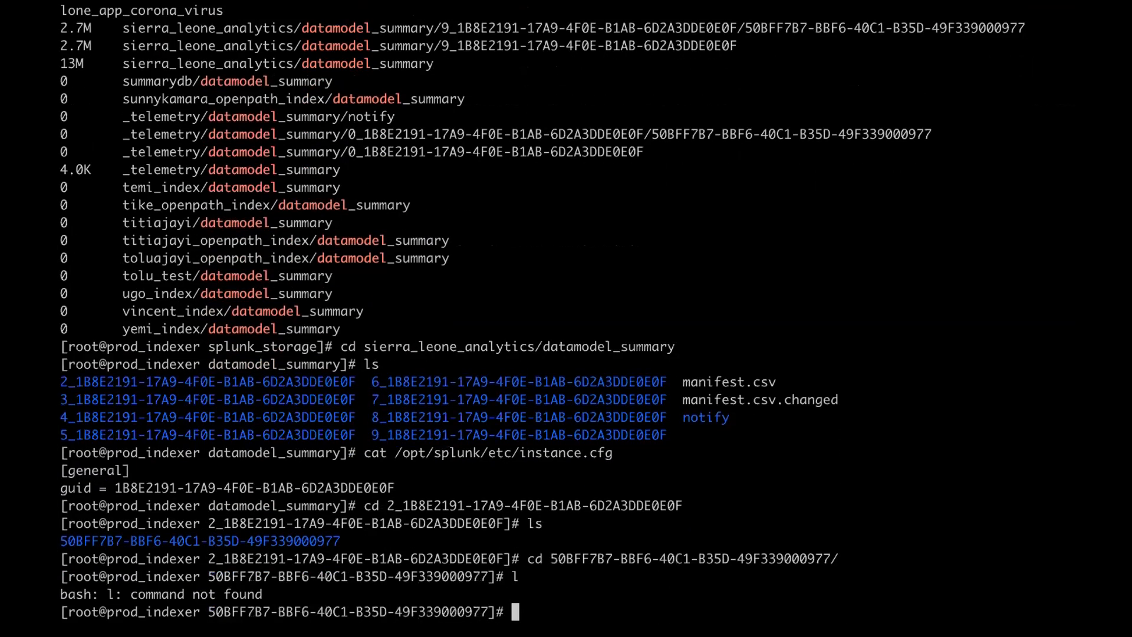
type("ll")
key("Return")
type("ls")
key("Return")
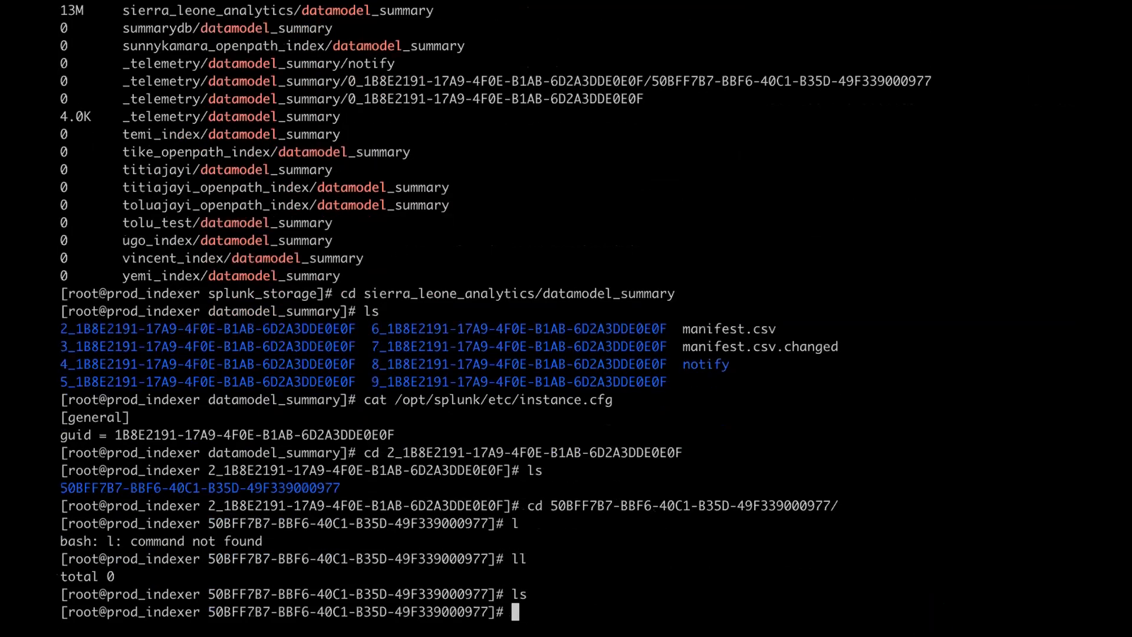
- Go back up to datamodel_summary, listing each level in long format with dates and sizes
type("cd ..")
key("Return")
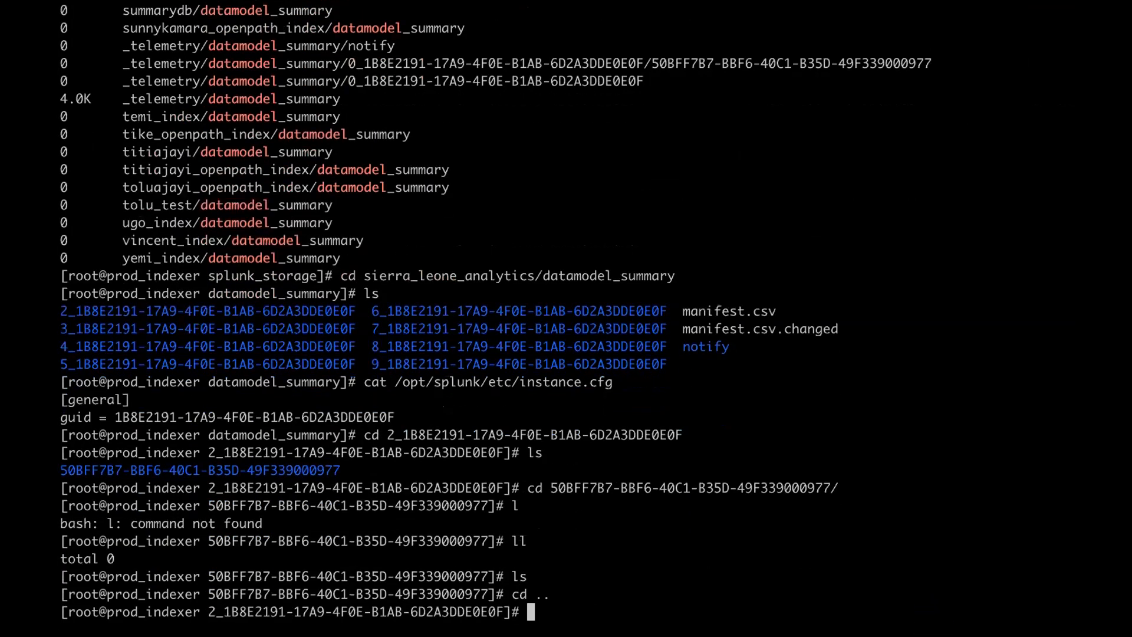
type("ll")
key("Return")
type("cd")
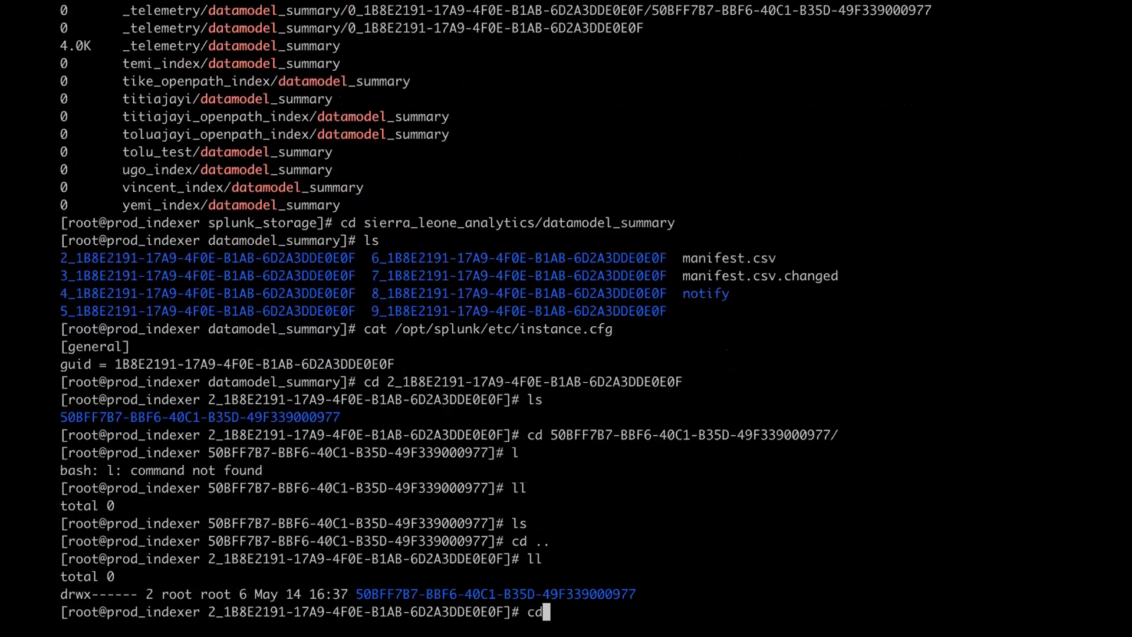
type(" ..")
key("Return")
type("ll")
key("Return")
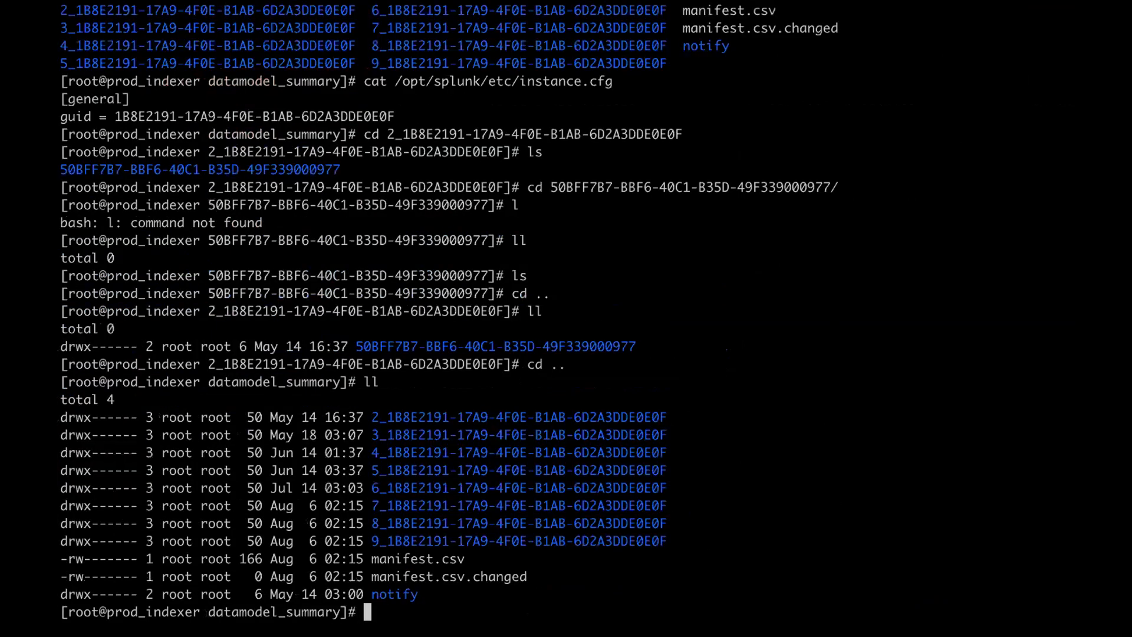
- Show the disk usage of every acceleration summary with du -ch *, totalling 13M
type("du -ch *")
key("Return")
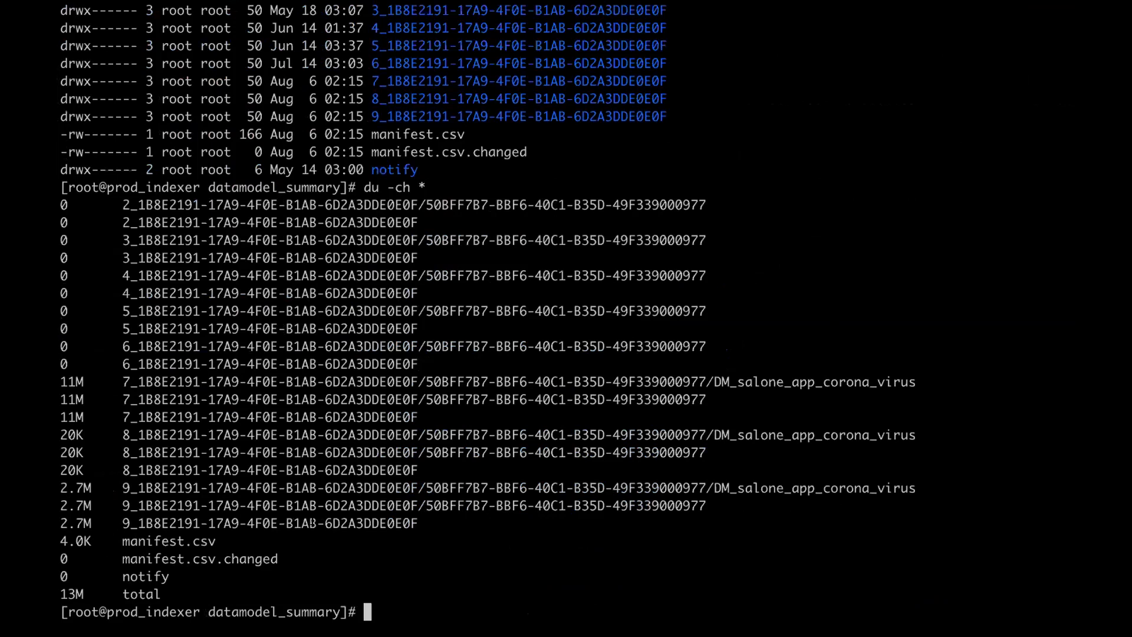
- Highlight the DM_salone_app_corona_virus summary entry, then return to Splunk's Data Models page
left_click_drag(123, 488, 889, 490)
left_click(799, 484)
left_click_drag(722, 487, 936, 487)
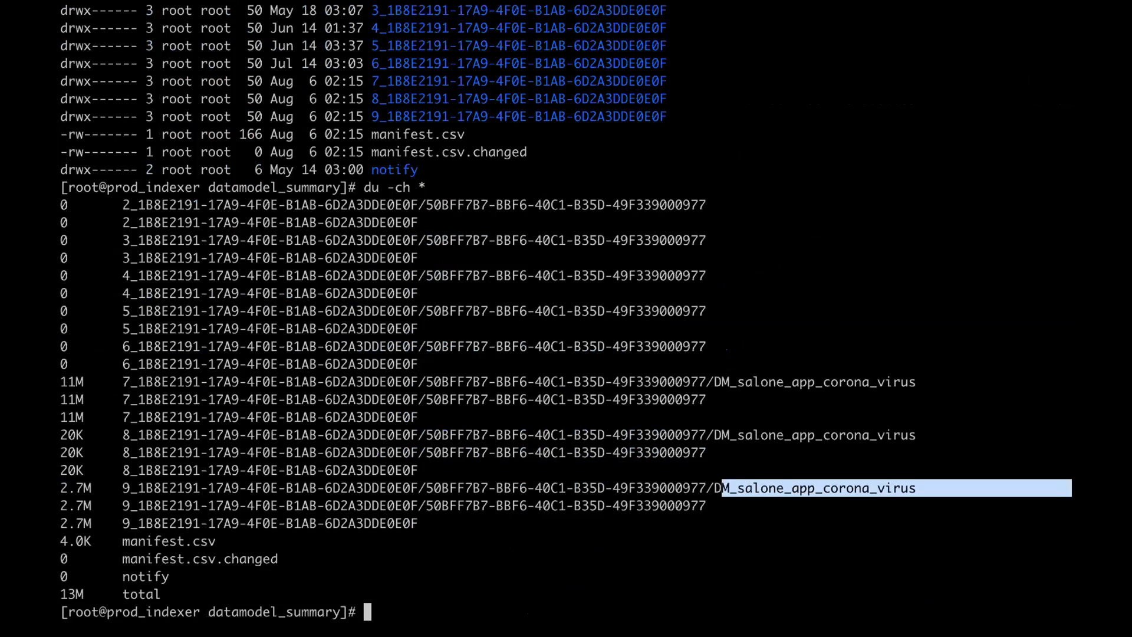
key("ctrl+Up")
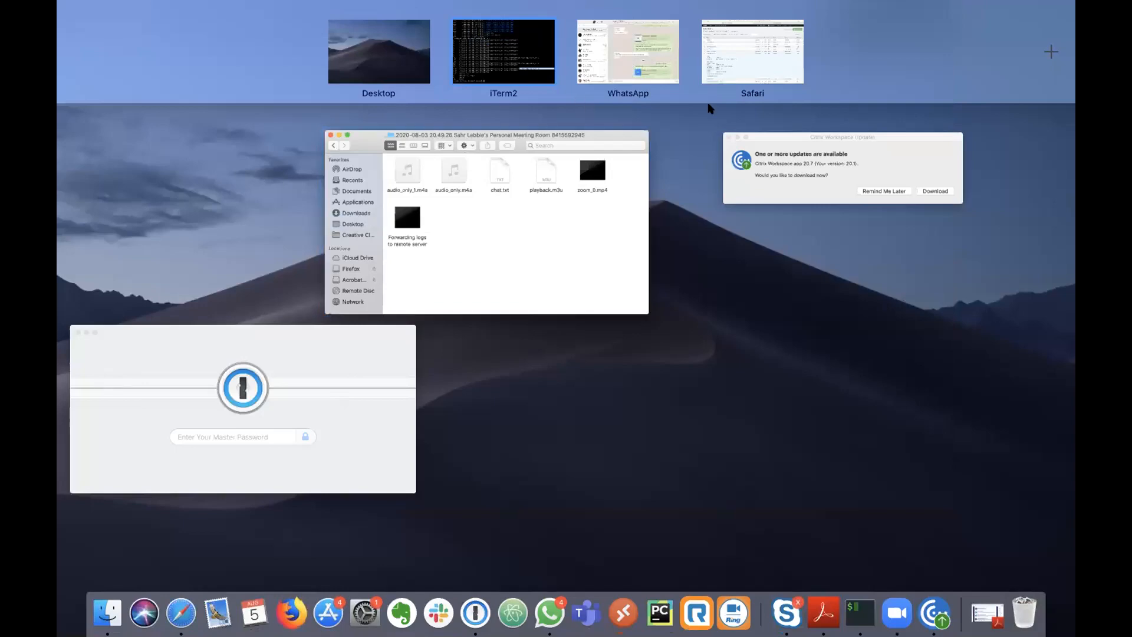
left_click(736, 76)
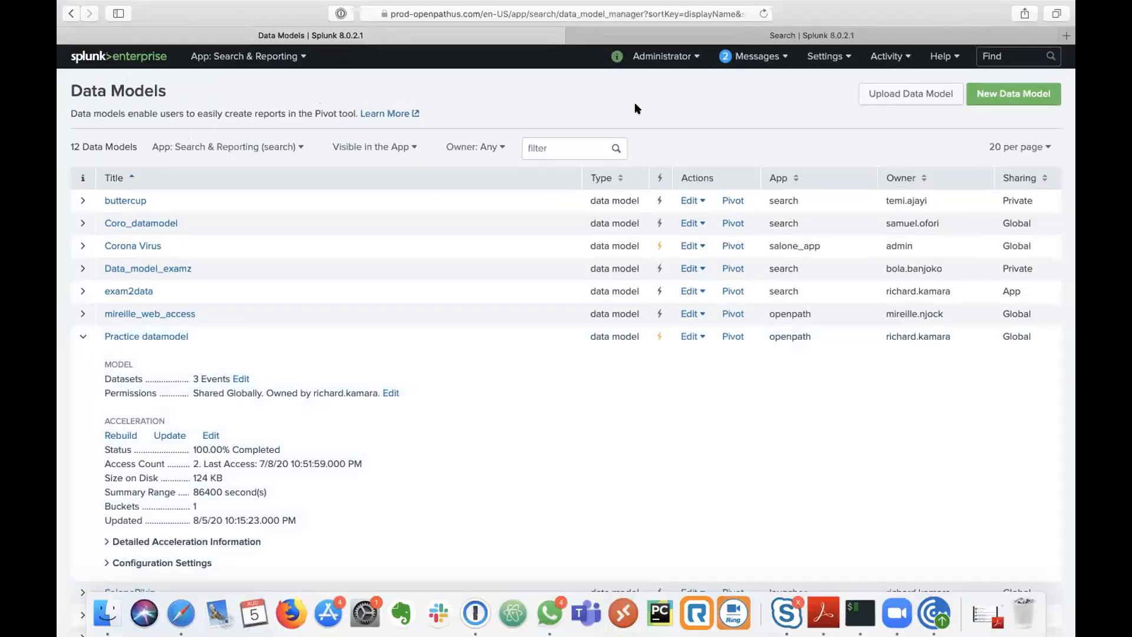
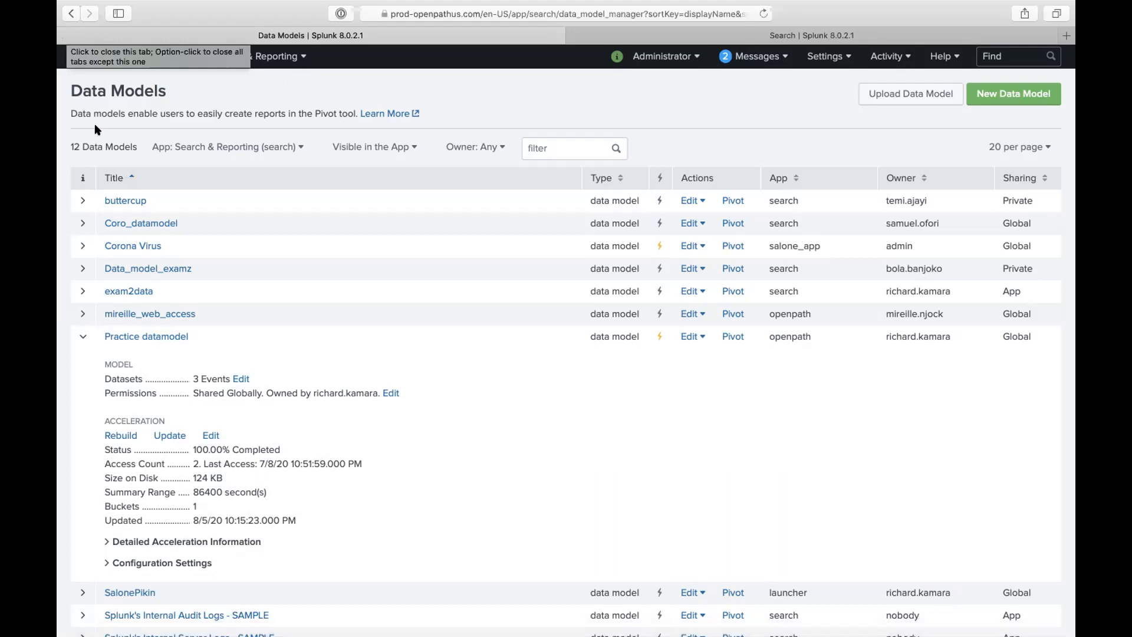
- Open the buttercup data model, look at the dataset types that can be added, and return to the list
left_click(83, 203)
left_click(125, 202)
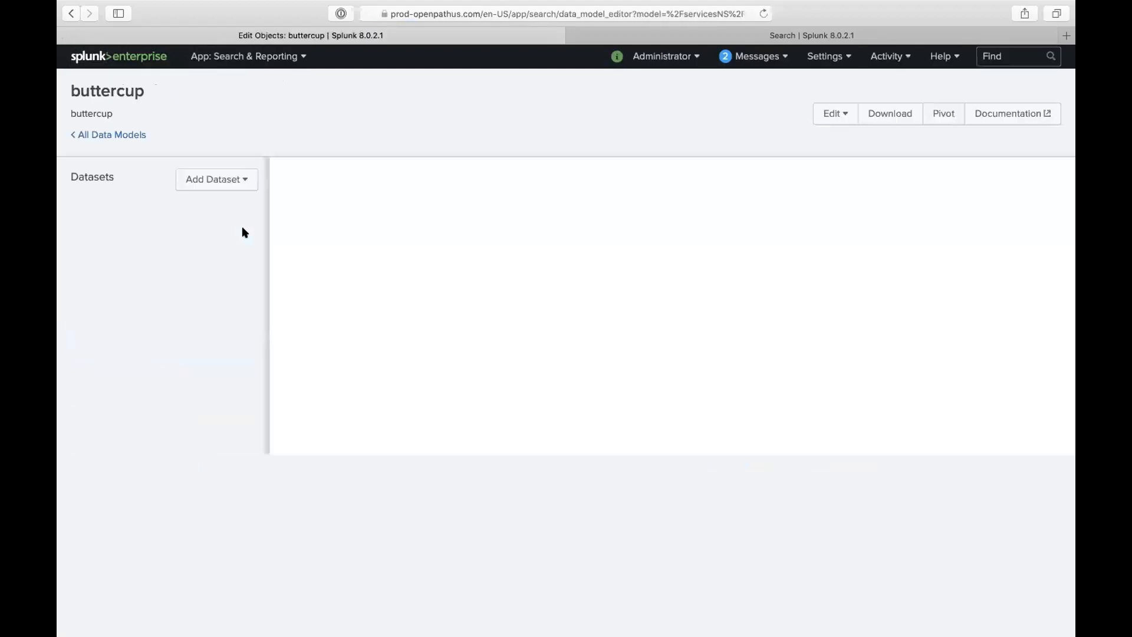
left_click(232, 180)
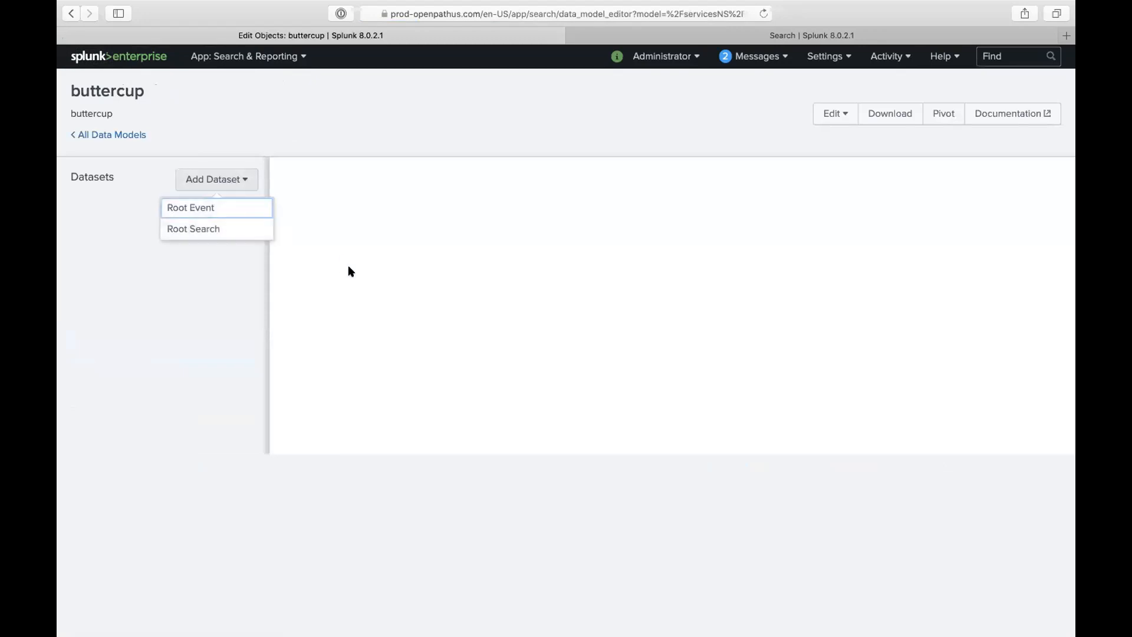
left_click(428, 261)
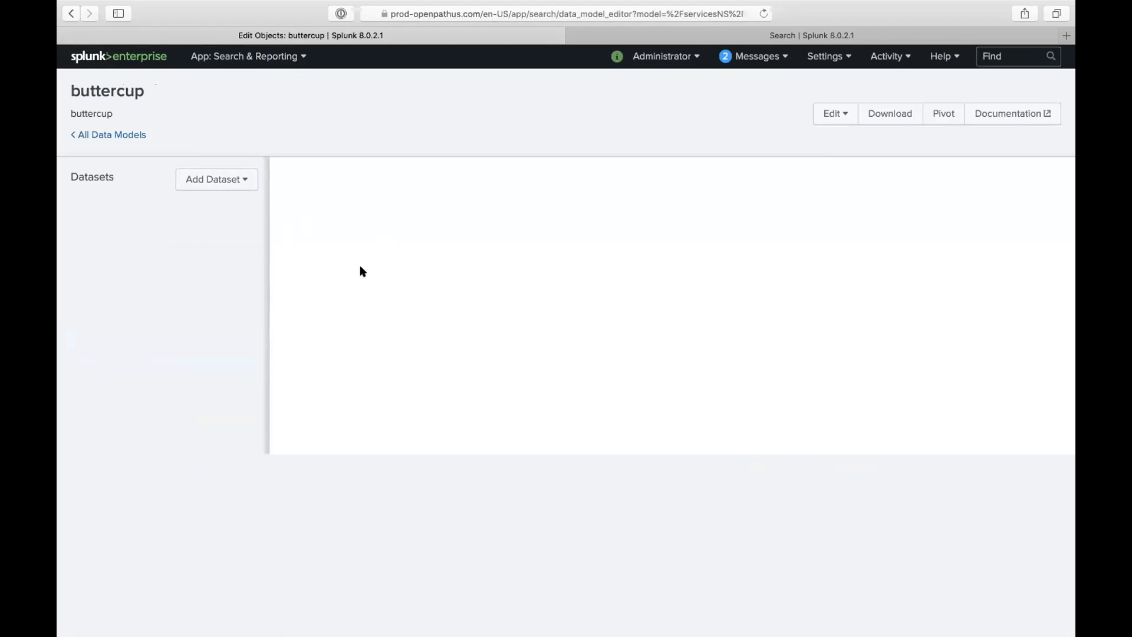
left_click(112, 134)
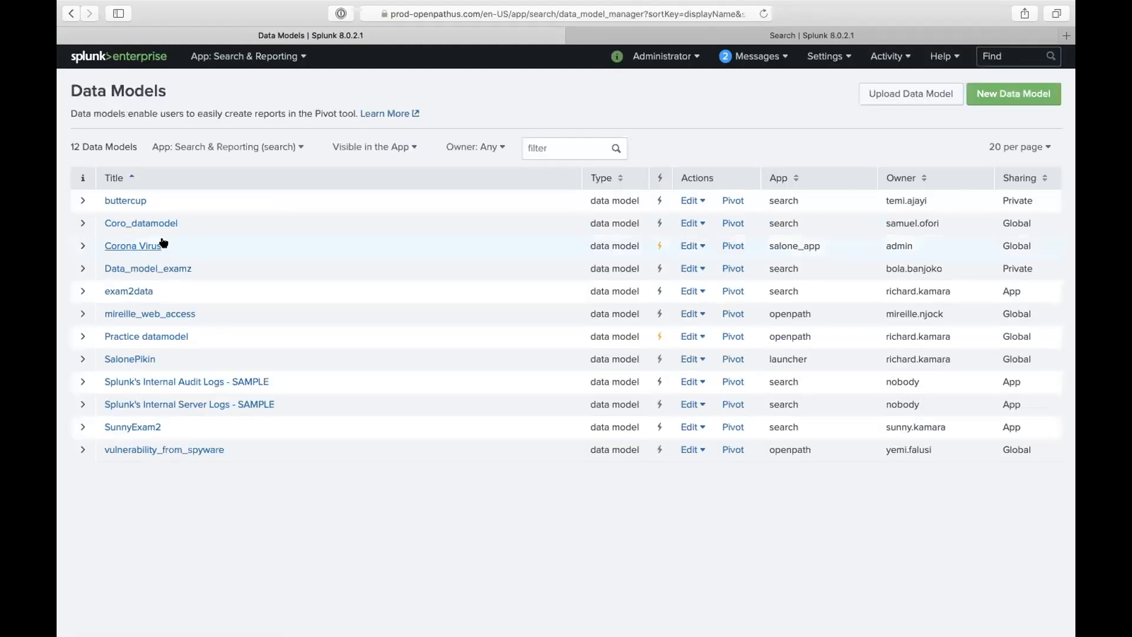
- Open the Corona Virus data model, check its actions menu, and return to the list
left_click(147, 245)
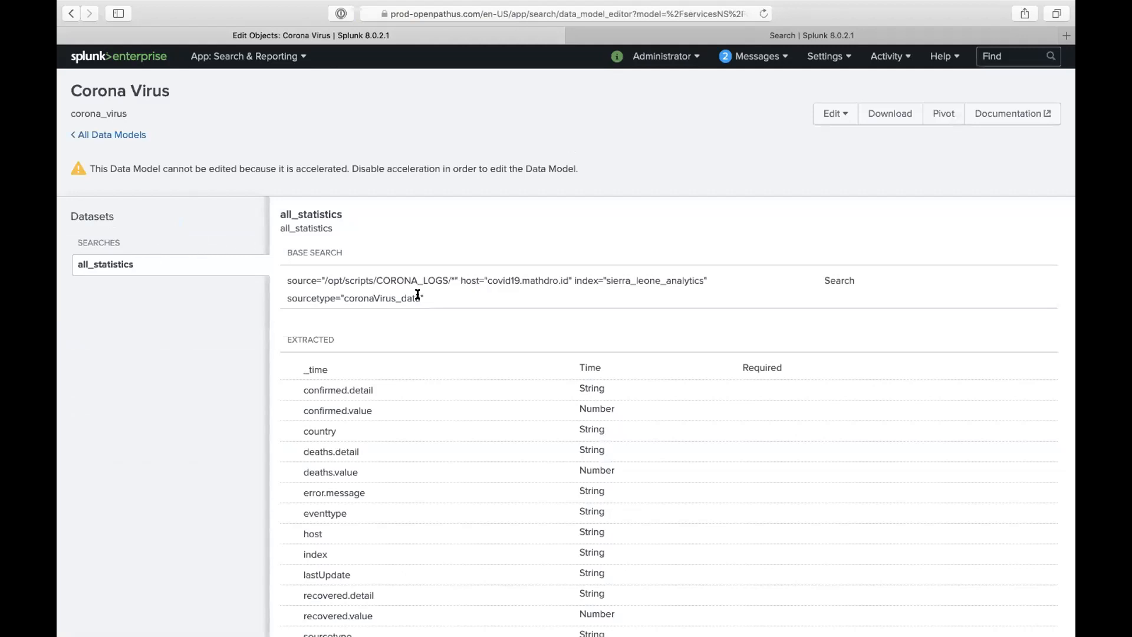
scroll(444, 362, "down", 1)
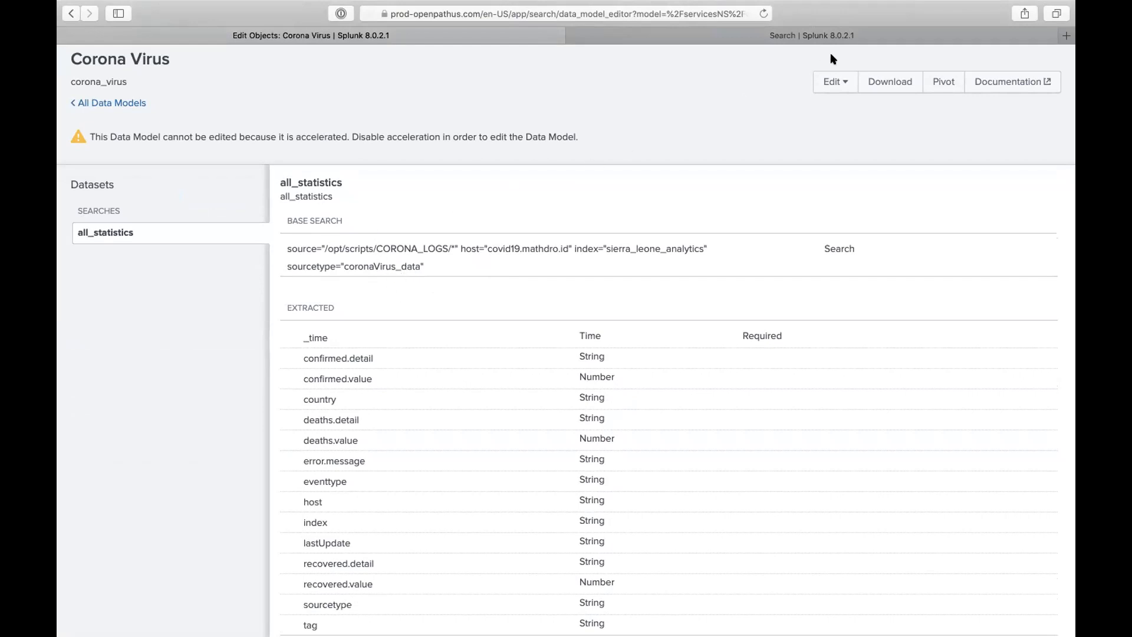
left_click(834, 82)
left_click(770, 91)
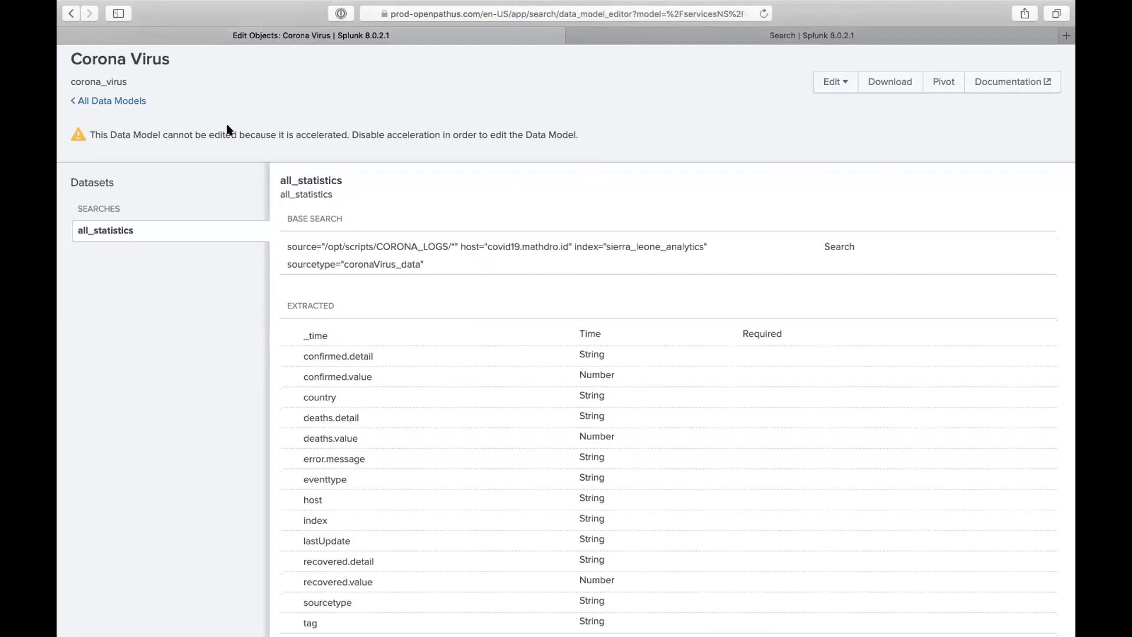
left_click(125, 101)
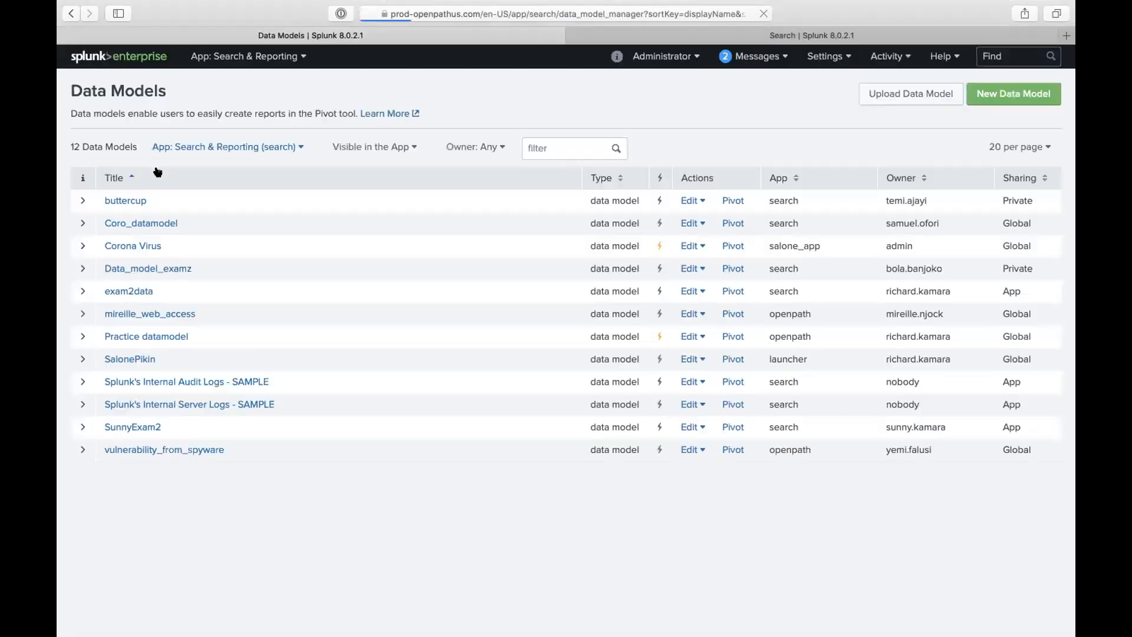
- Add a root search dataset asddasda to buttercup with base search index=main | head 1000
left_click(126, 201)
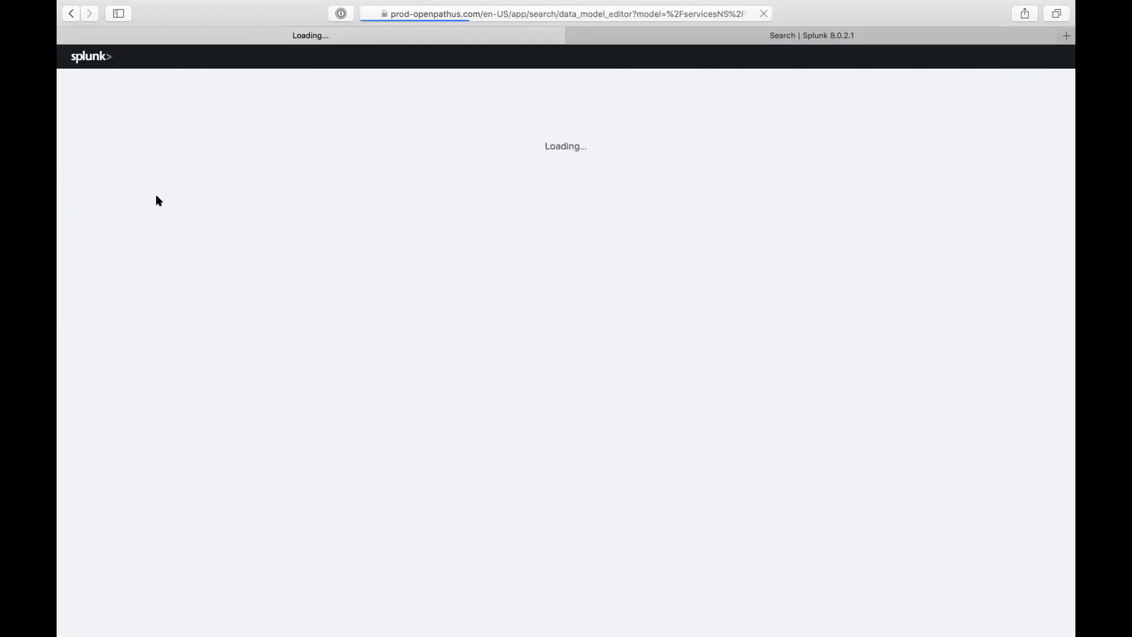
left_click(214, 180)
left_click(210, 229)
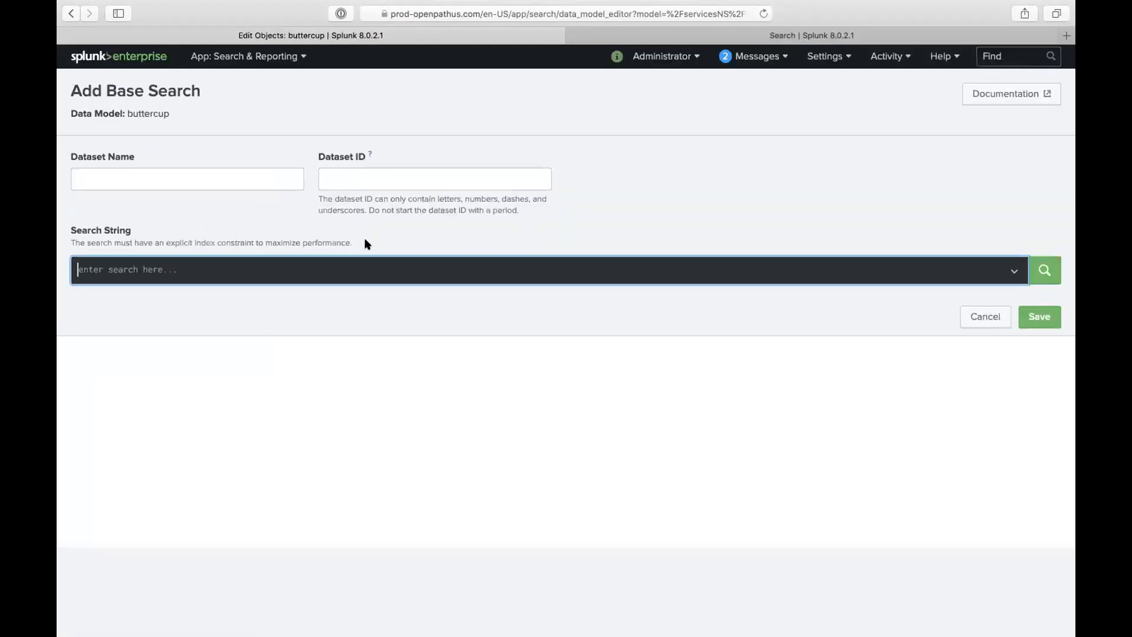
left_click(248, 175)
type("asddasda")
left_click(220, 262)
type("index=")
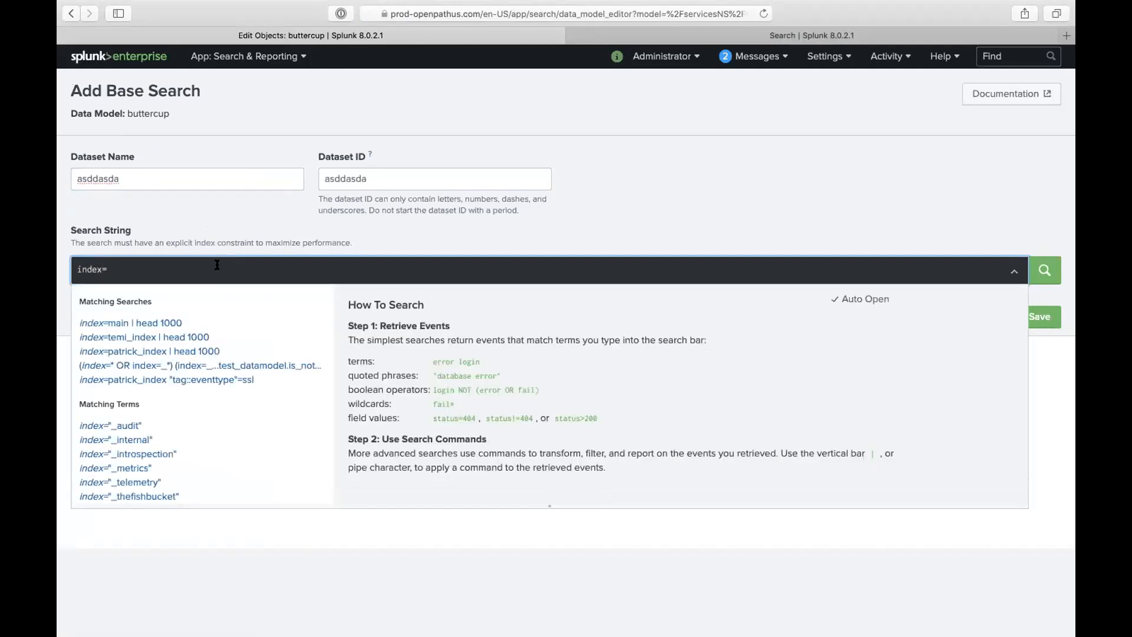
left_click(177, 321)
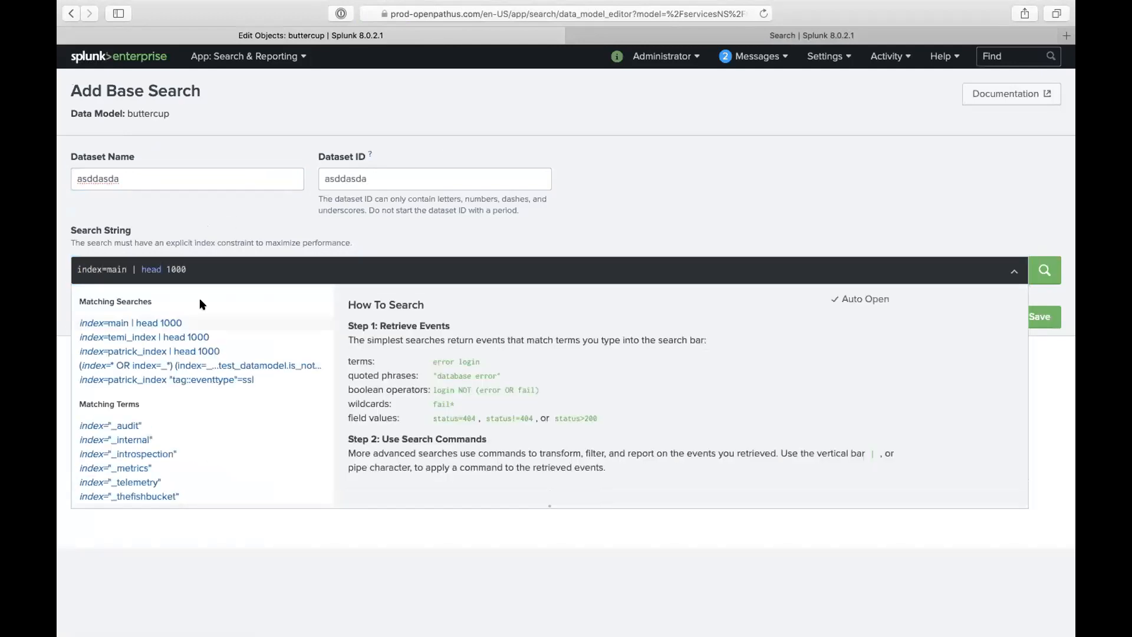
left_click(1044, 270)
left_click(1042, 313)
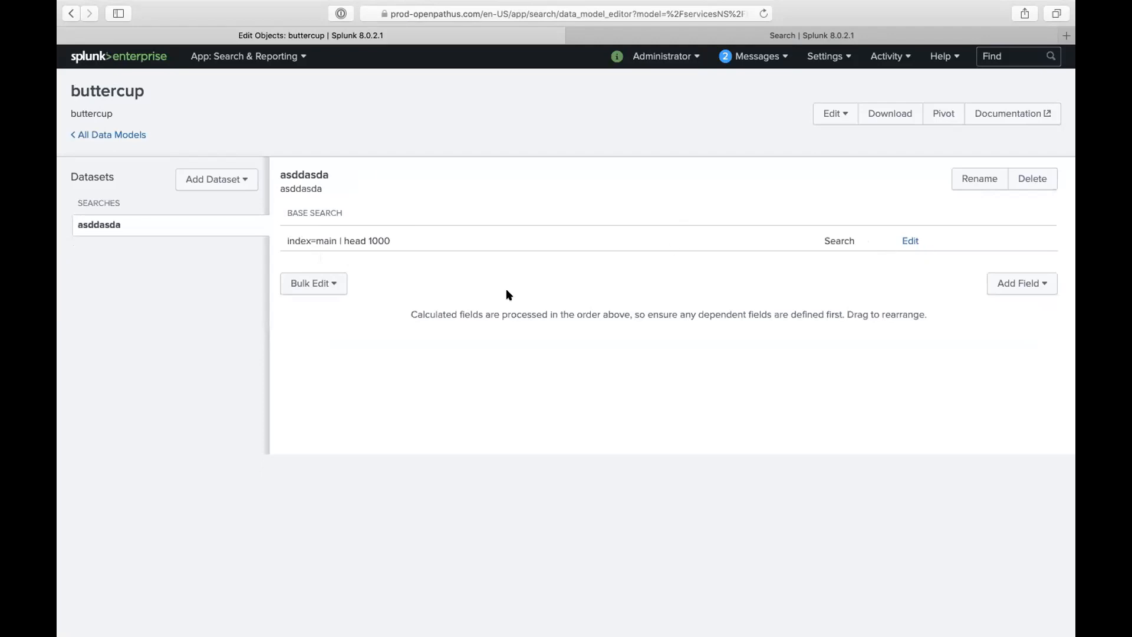
left_click(335, 284)
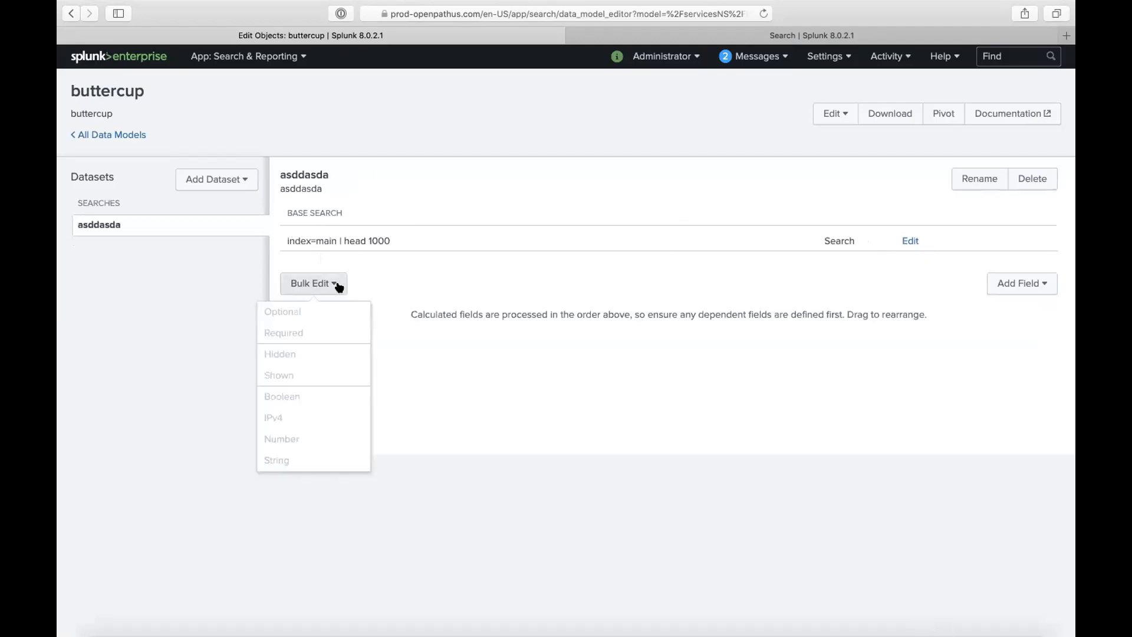
left_click(1009, 288)
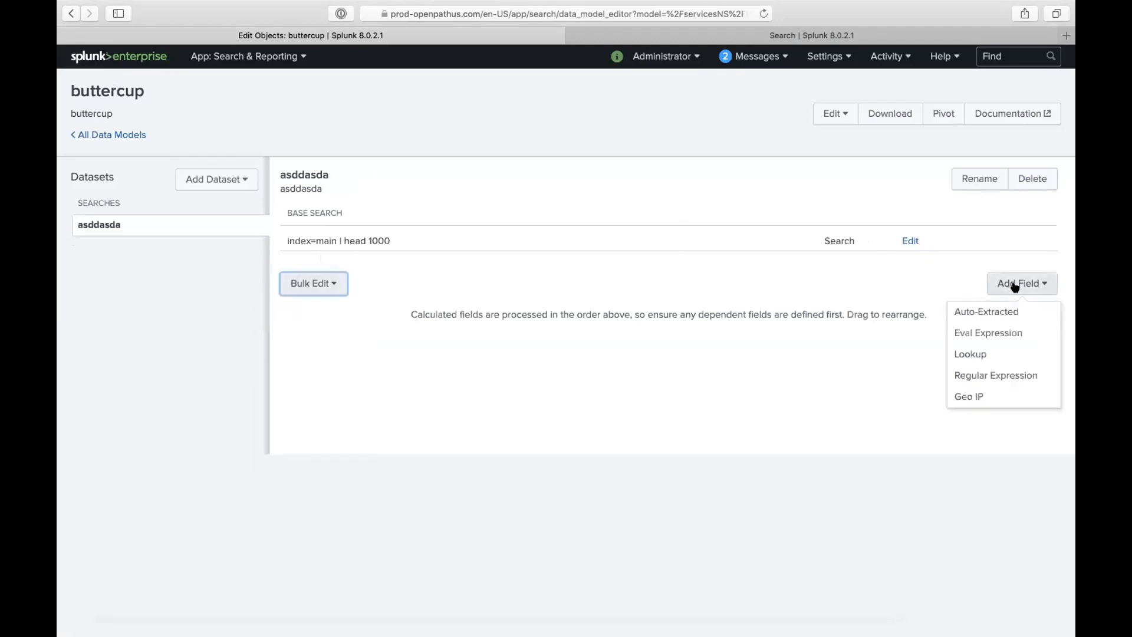
left_click(994, 314)
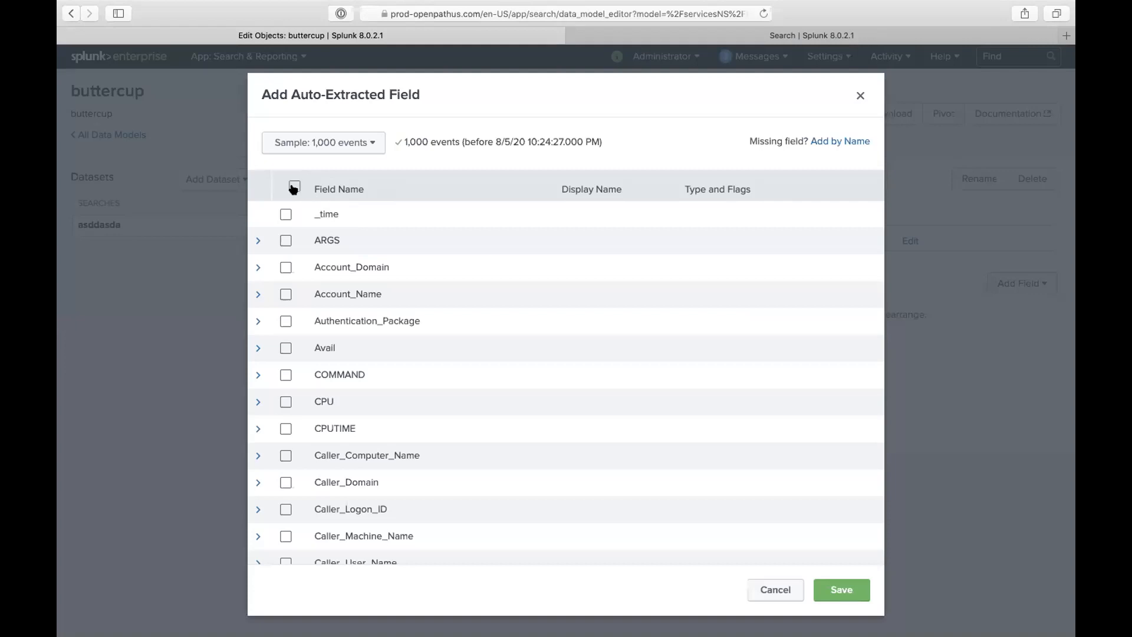
left_click(293, 186)
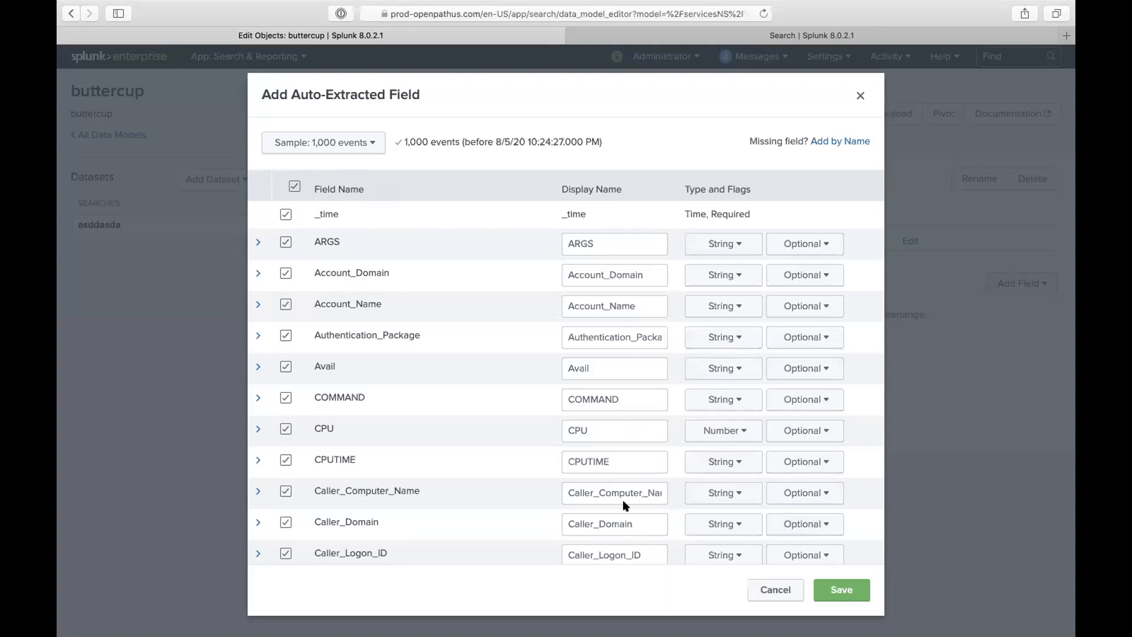
left_click(743, 243)
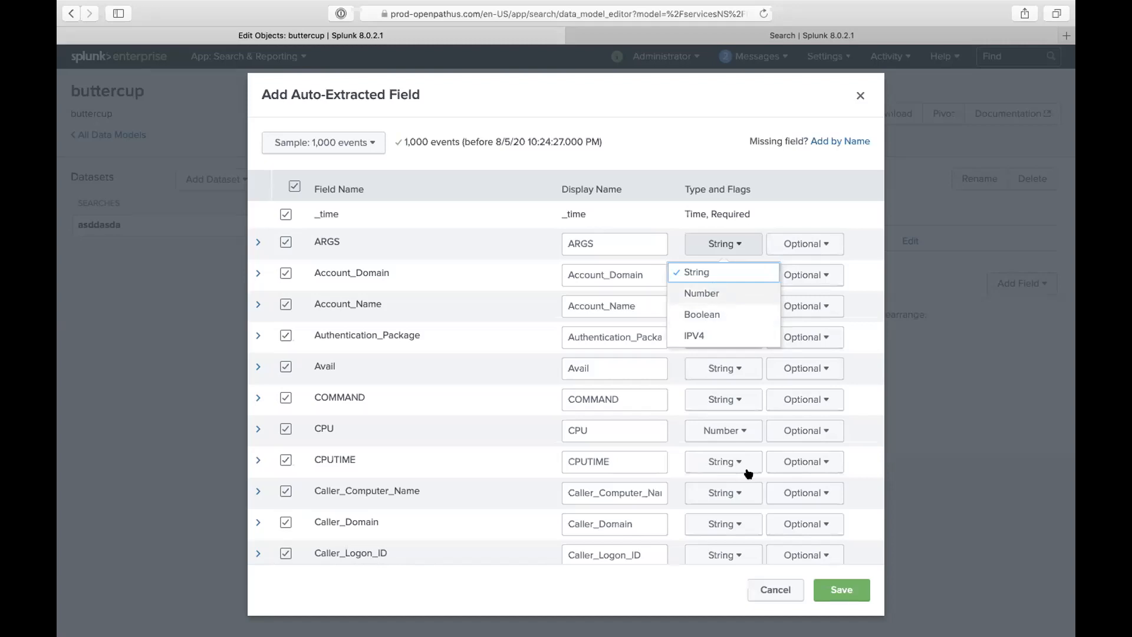
left_click(786, 590)
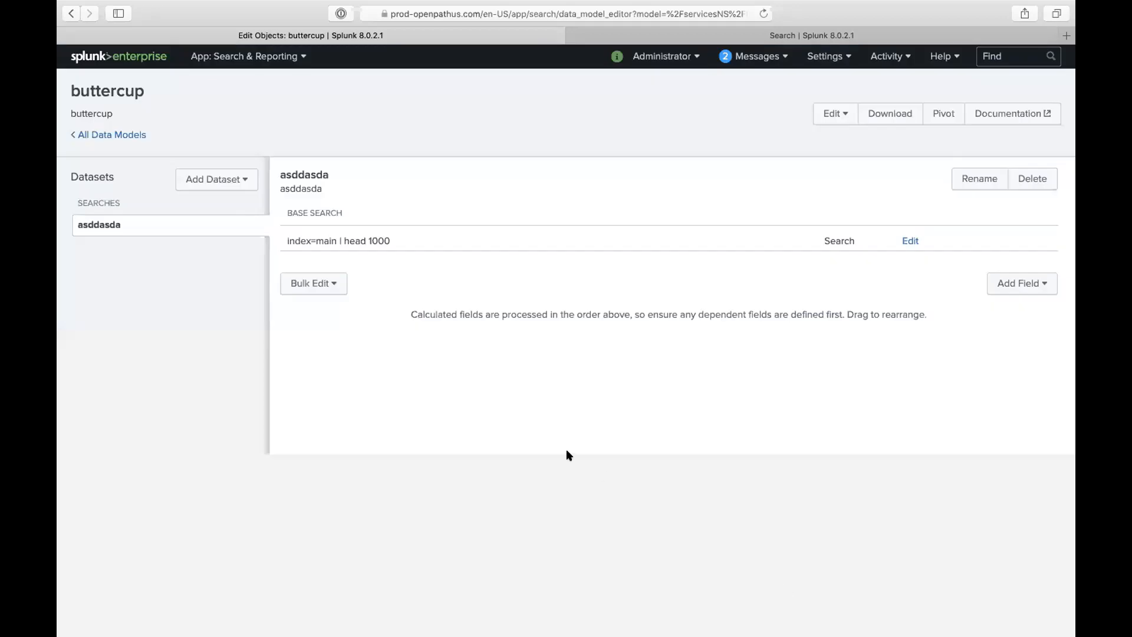
- Add a child dataset bbsbdbs under asddasda with the constraint eventtype=blah
left_click(227, 184)
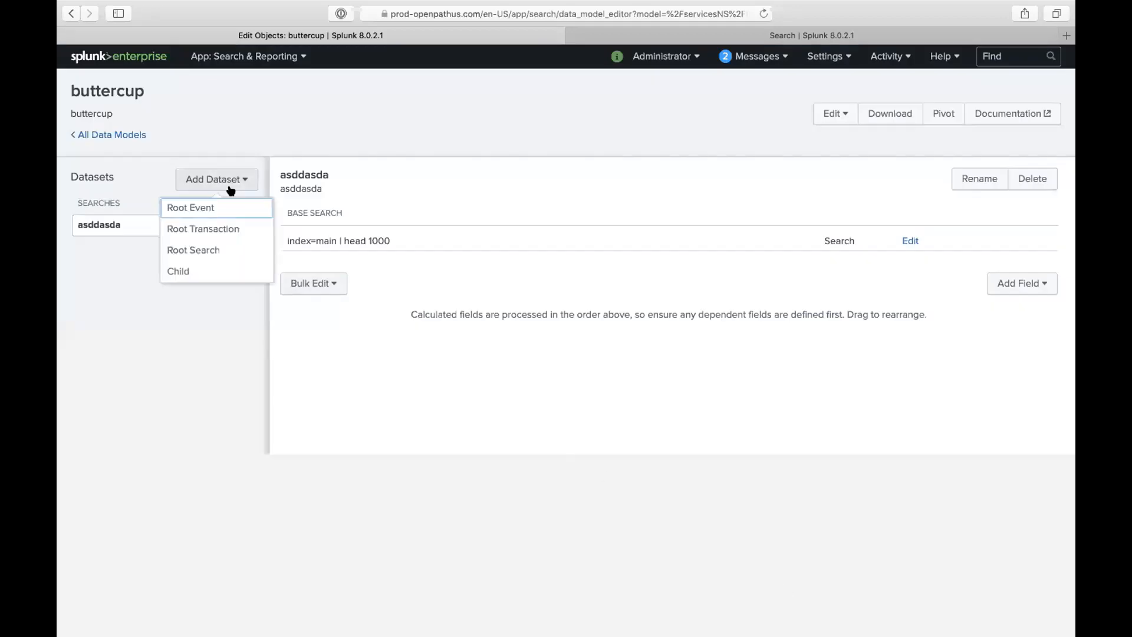
left_click(206, 271)
left_click(243, 179)
type("bbsbdbs")
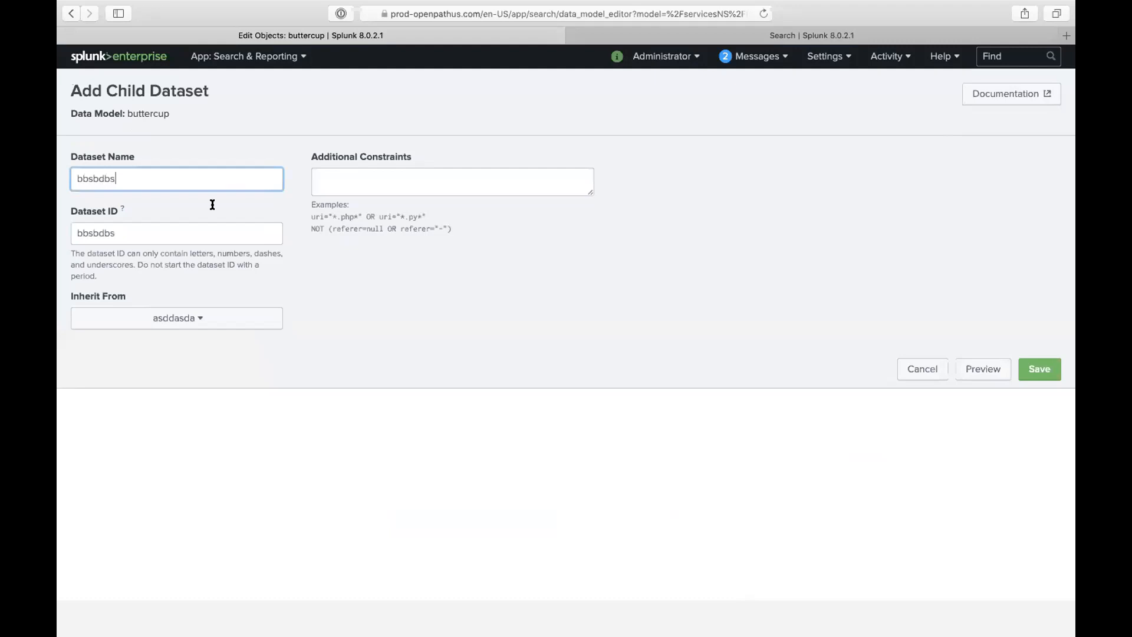
left_click(202, 319)
left_click(201, 348)
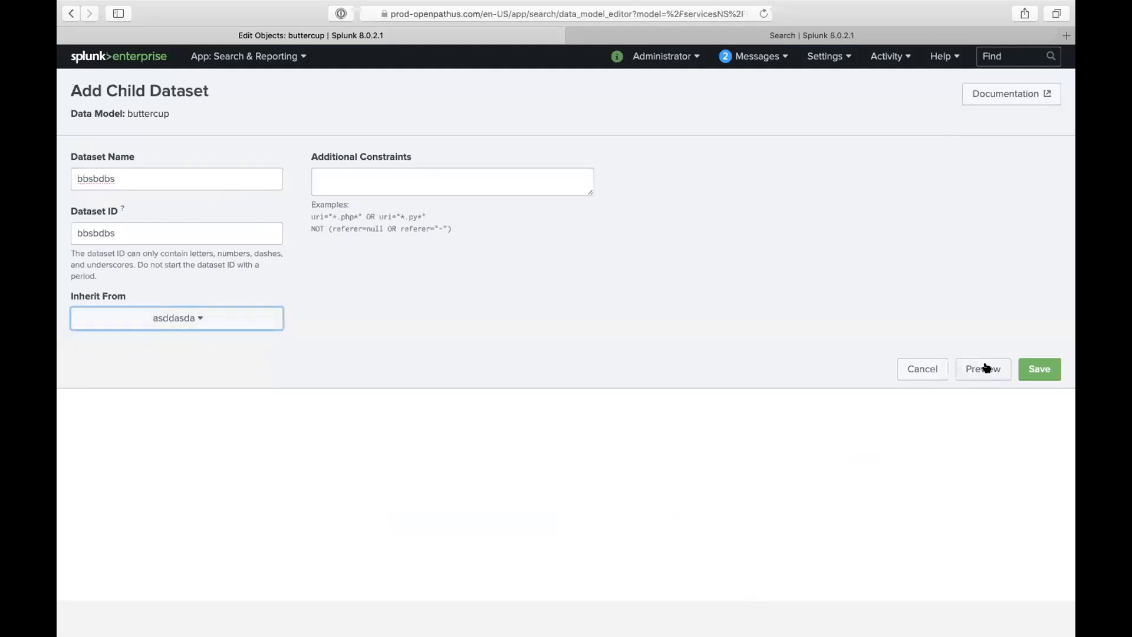
left_click(546, 181)
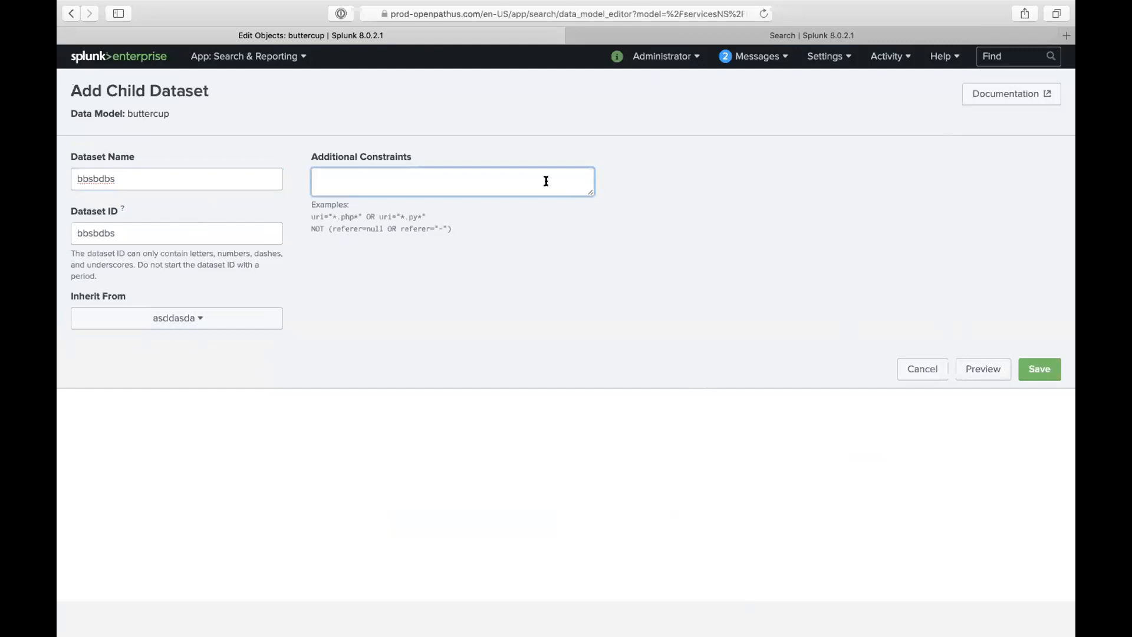
type("eventtype=blah")
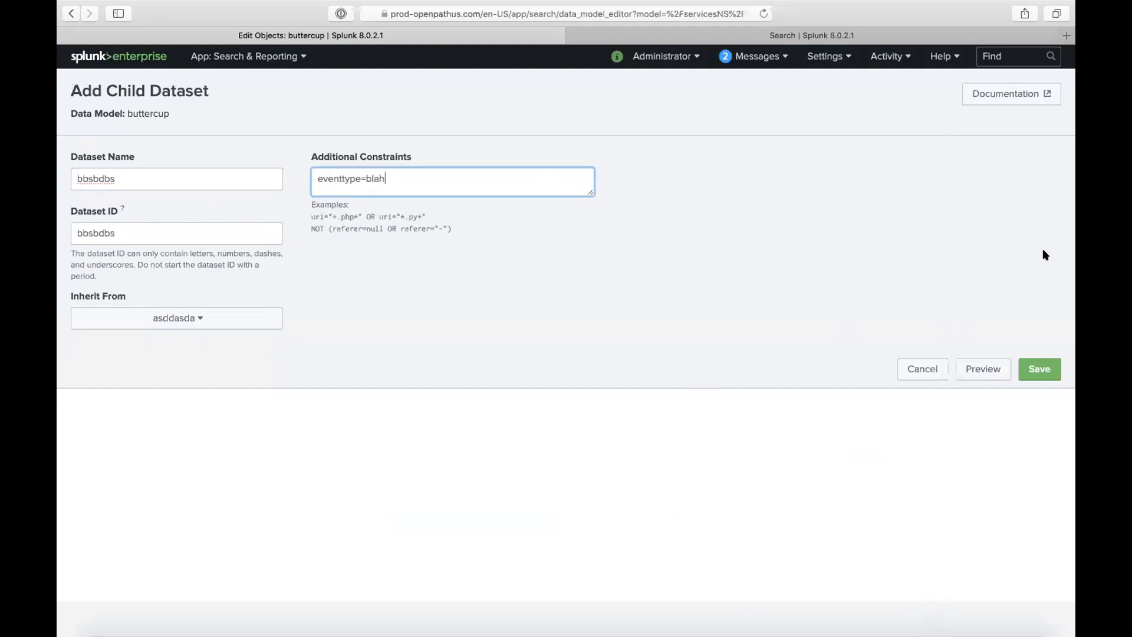
left_click(1038, 369)
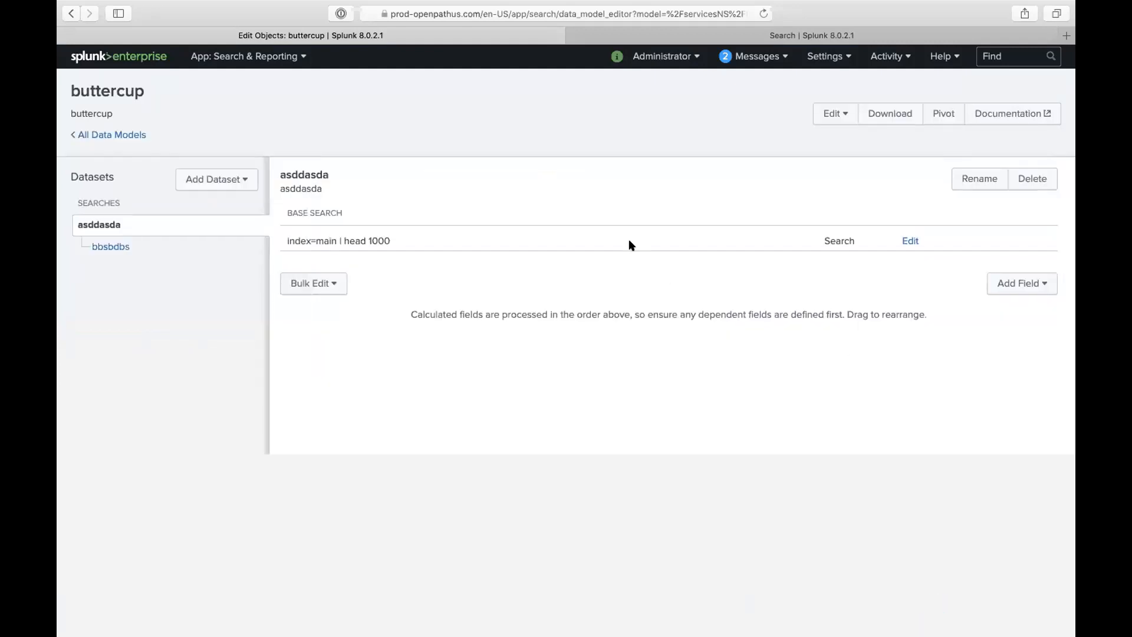
- Compare the bbsbdbs constraint with asddasda's base search, then list asddasda's addable field types
left_click(110, 244)
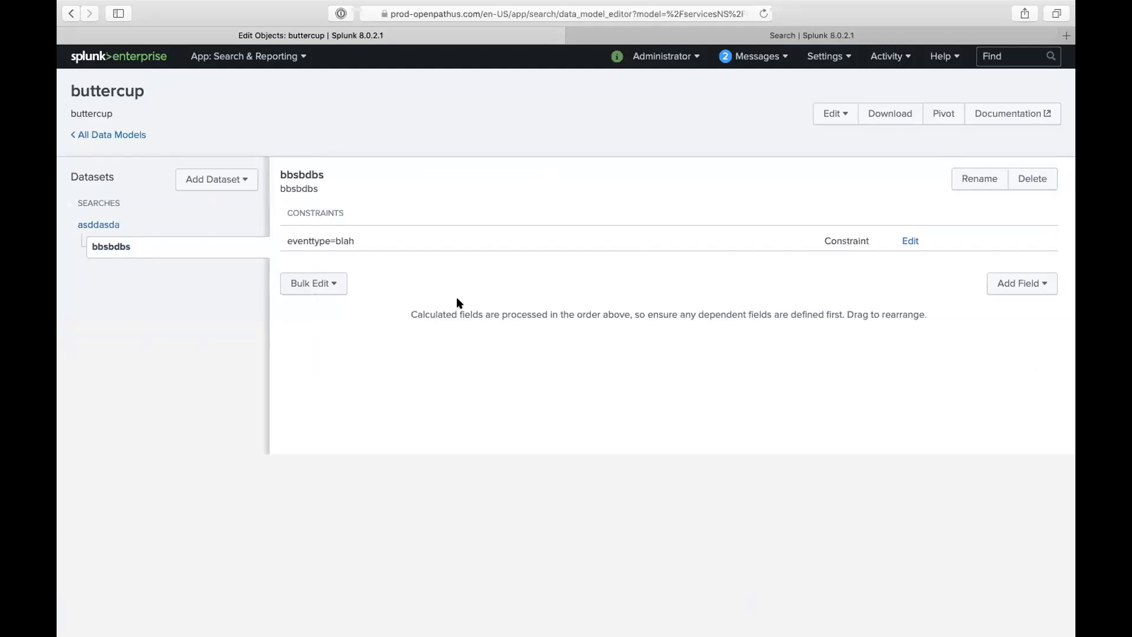
mouse_move(818, 240)
left_mouse_down()
mouse_move(862, 239)
mouse_move(817, 238)
left_mouse_up()
left_click(863, 238)
left_click(107, 223)
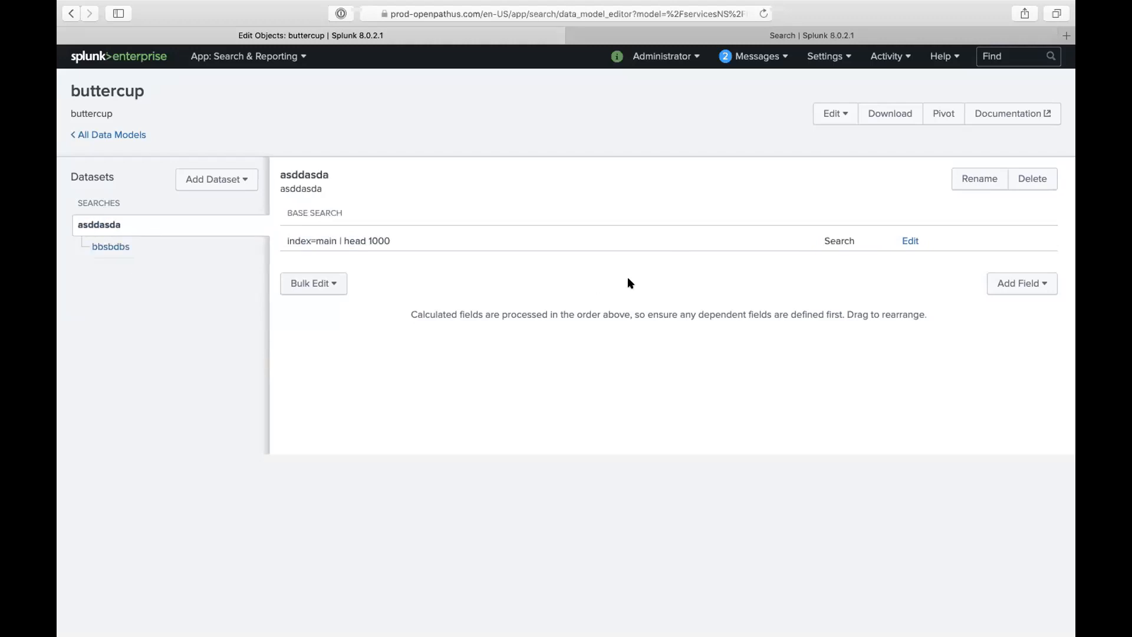
left_click_drag(815, 235, 841, 234)
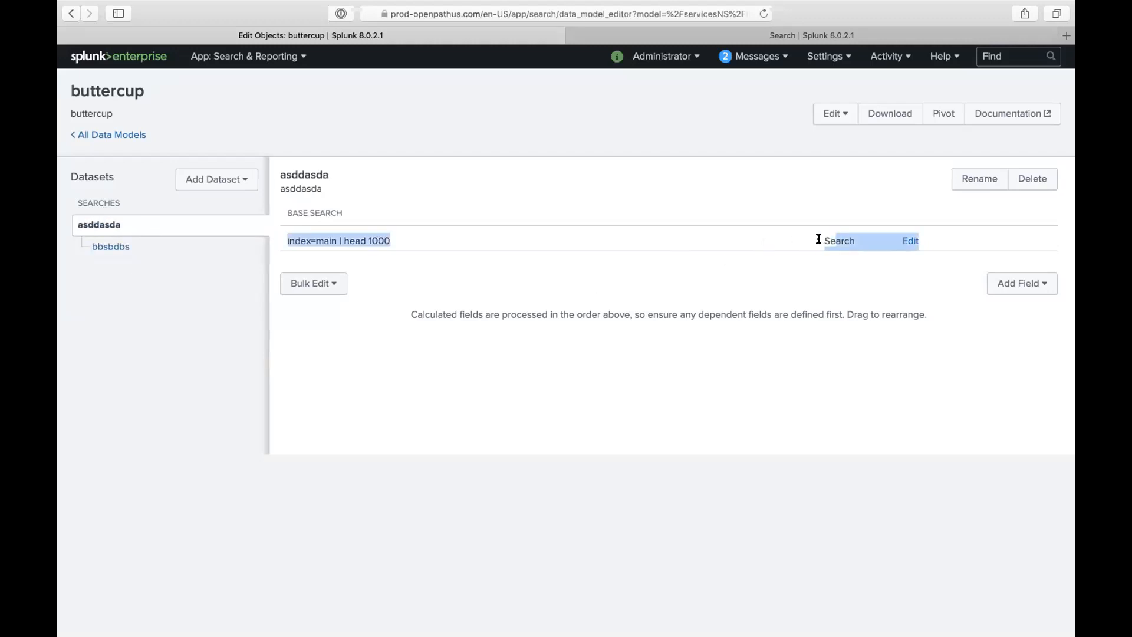
left_click(176, 252)
left_click_drag(821, 239, 867, 242)
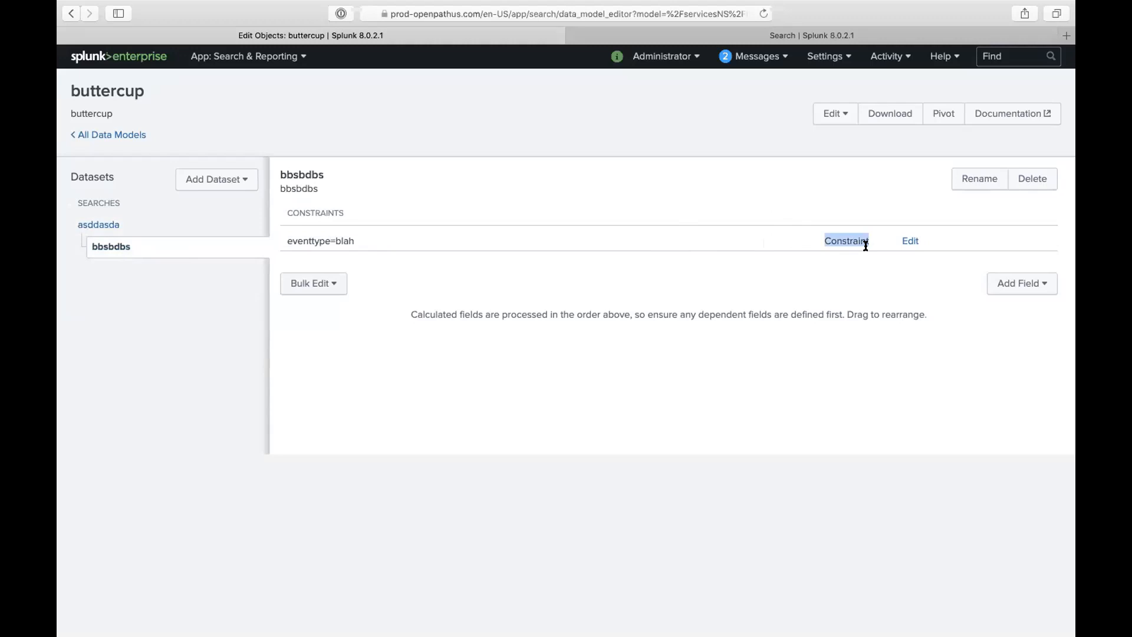
left_click(107, 230)
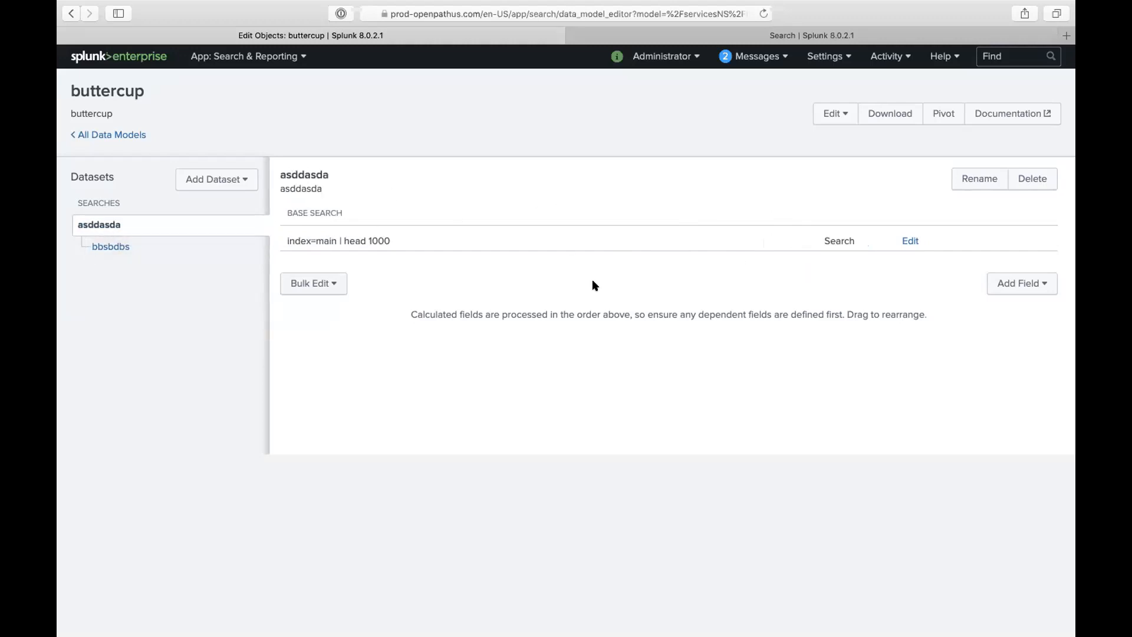
left_click(1025, 277)
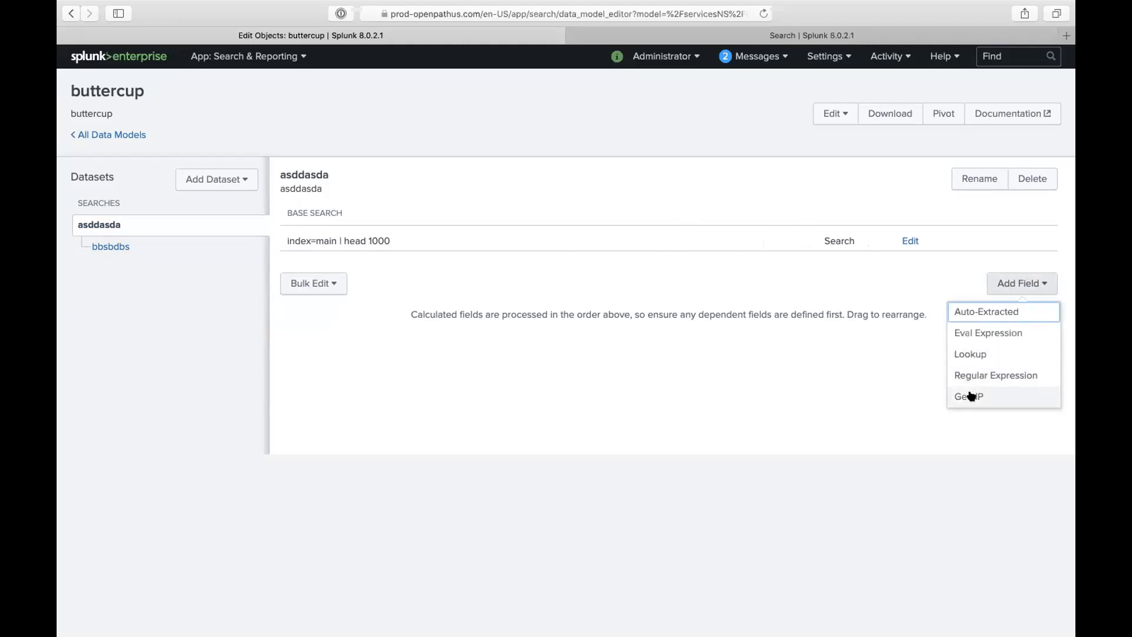
- Start an Eval Expression field and review its name, display name, type and flag options
left_click(983, 335)
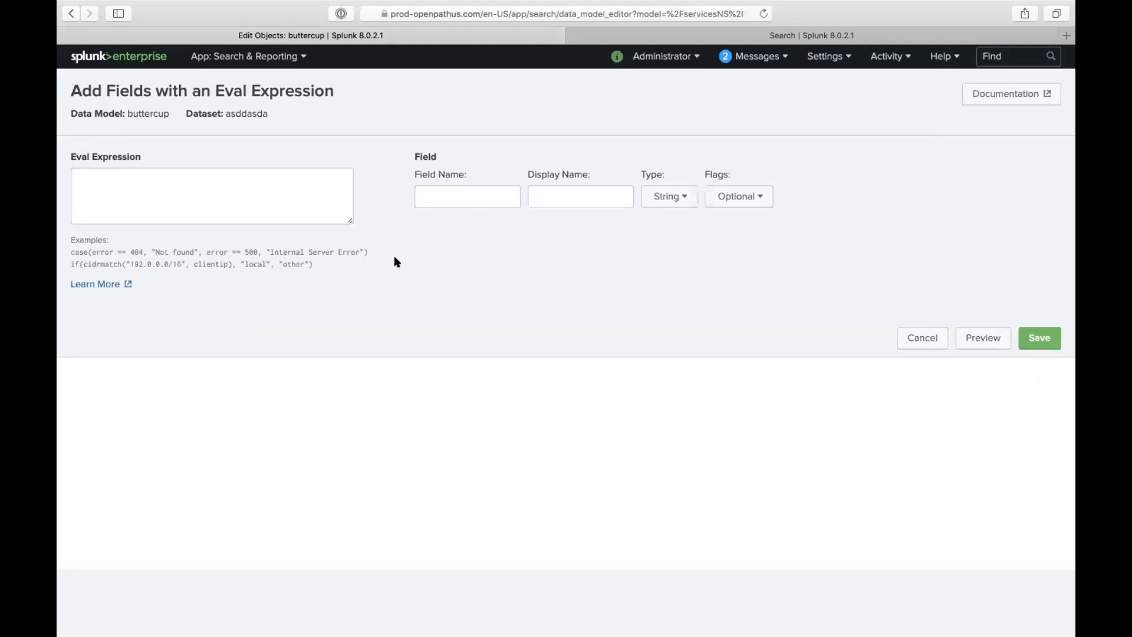
left_click(481, 194)
left_click(581, 195)
left_click(681, 204)
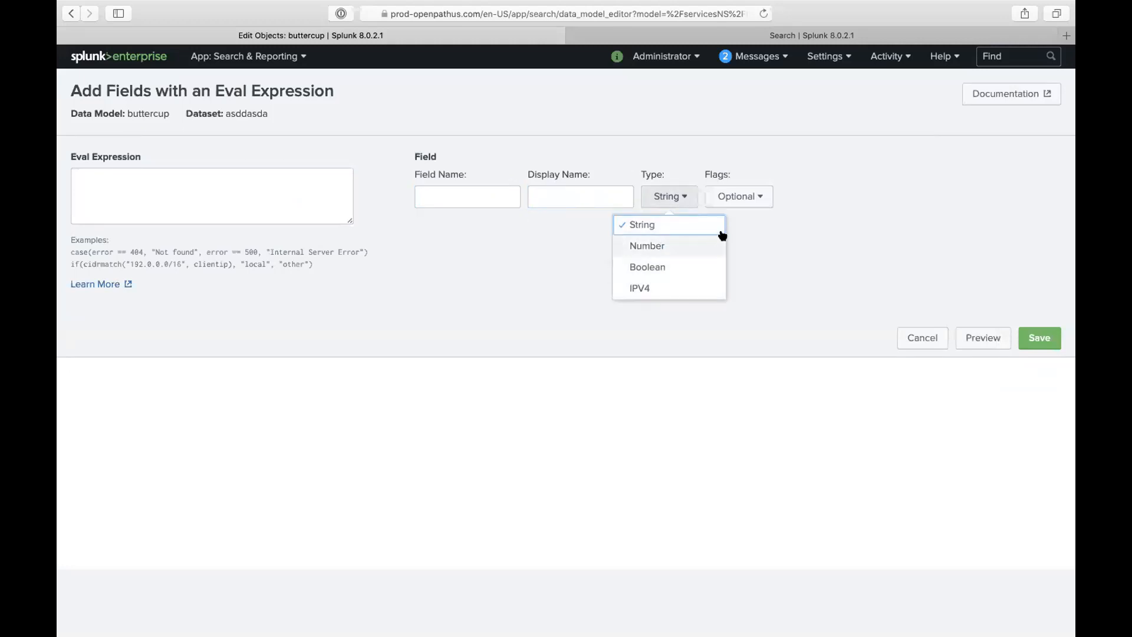
left_click(730, 197)
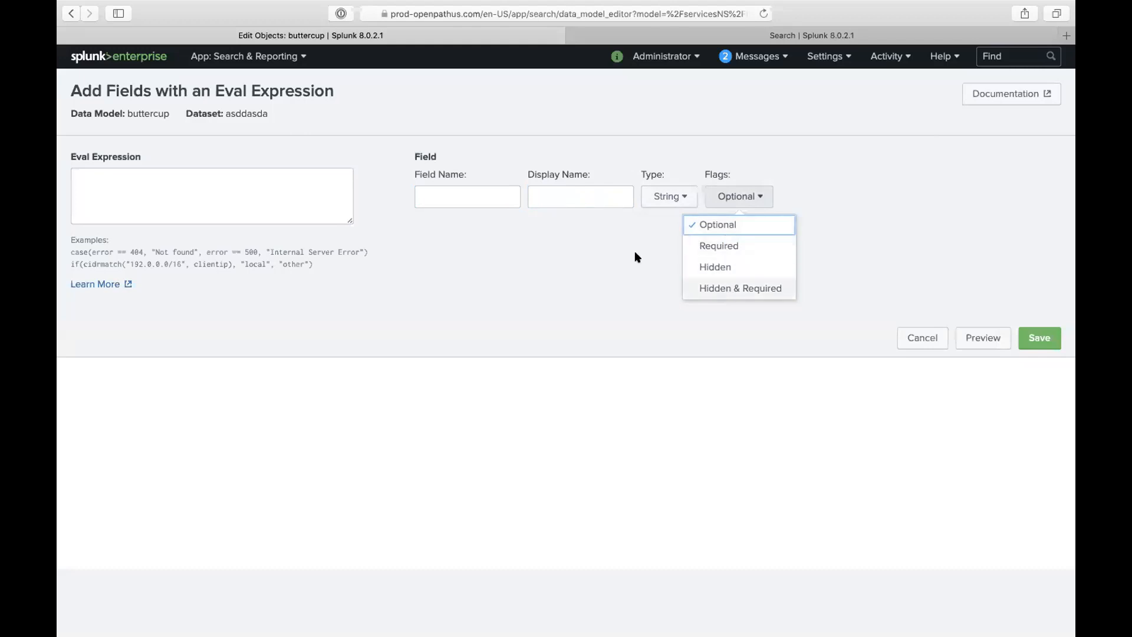
left_click(356, 222)
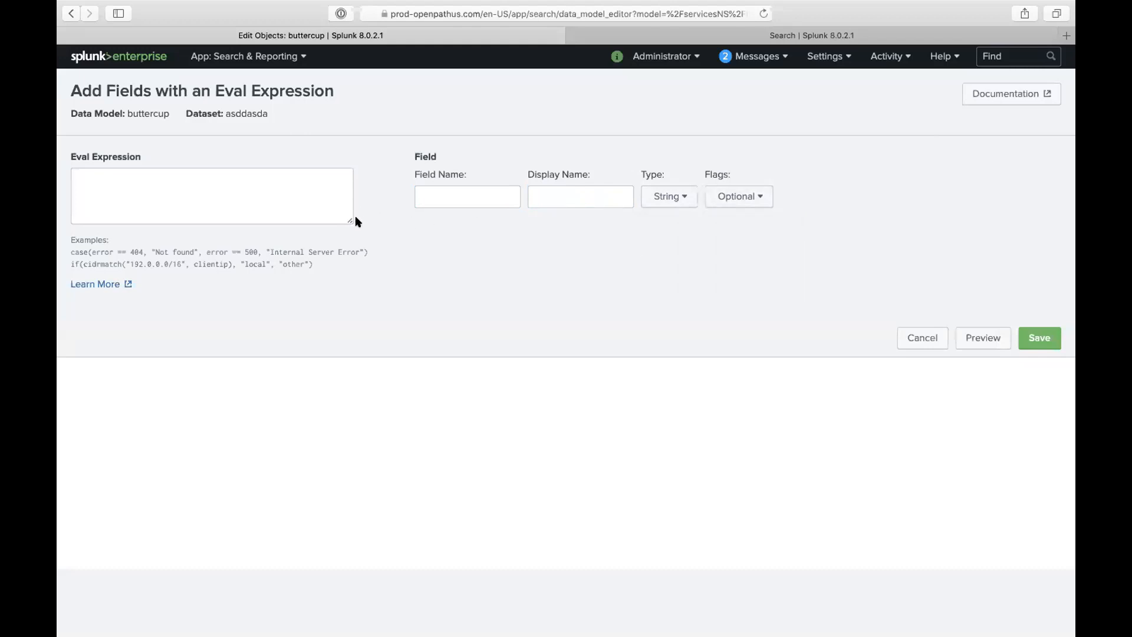
- Copy the example case() error-code expression into the eval expression box
left_click(241, 194)
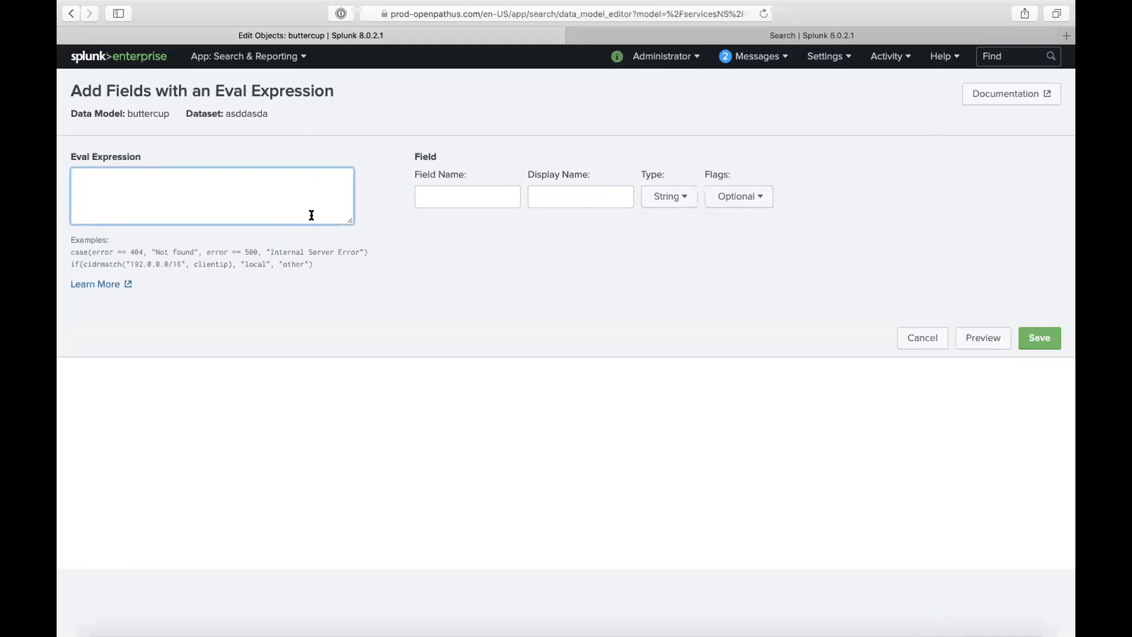
triple_click(142, 249)
right_click(141, 249)
left_click(168, 294)
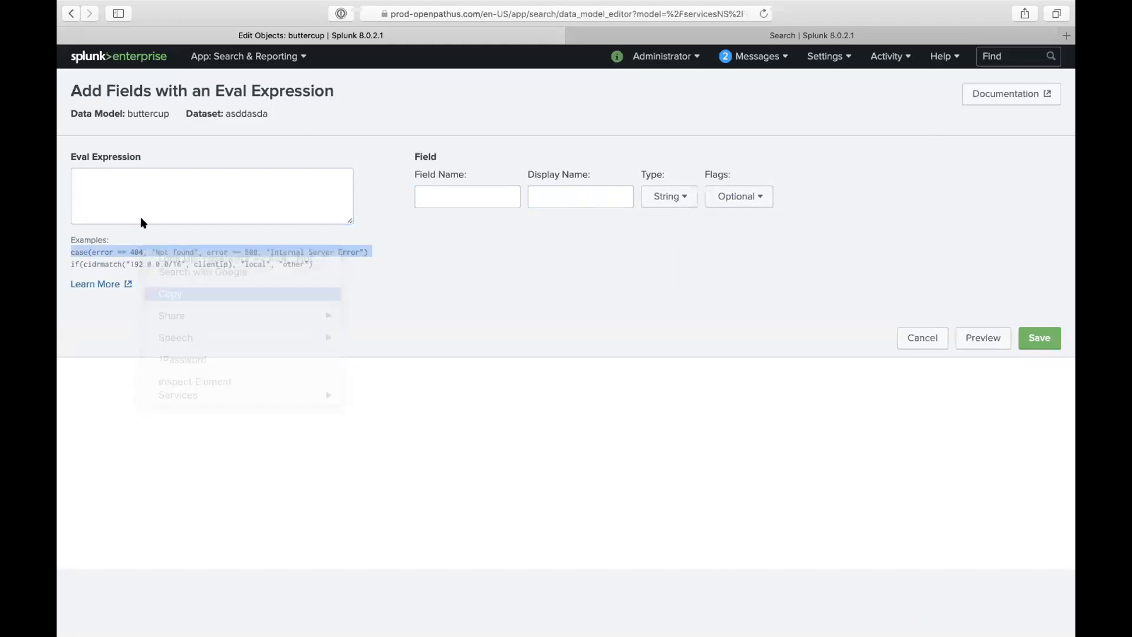
left_click(141, 210)
right_click(140, 210)
left_click(168, 242)
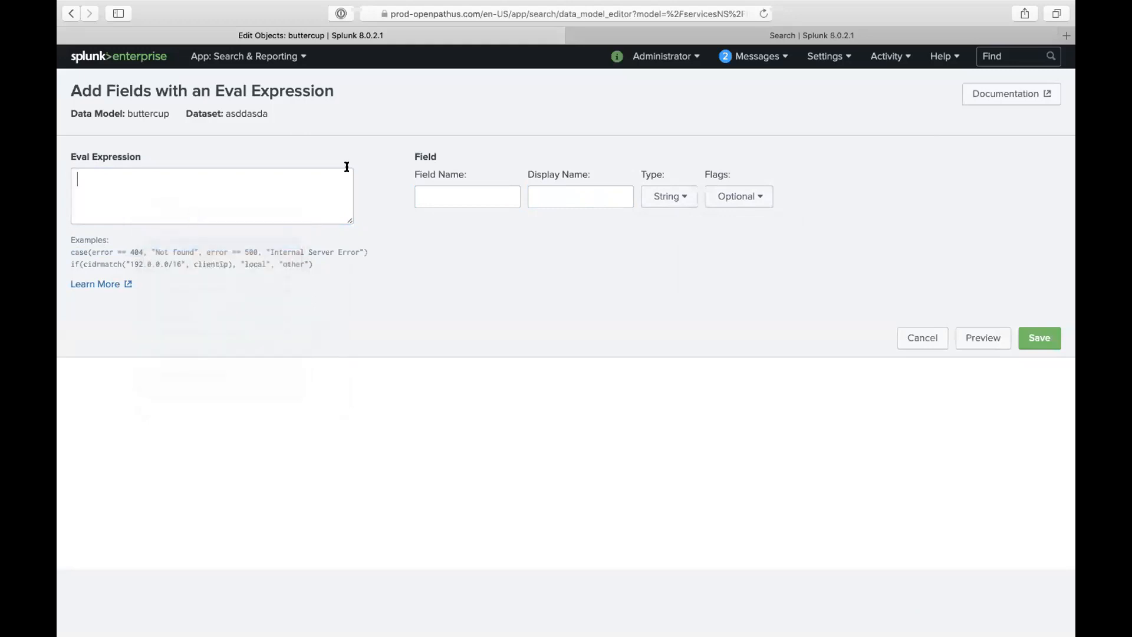
- Name the field test with display name test, keep it optional, save, and reopen it
left_click(451, 189)
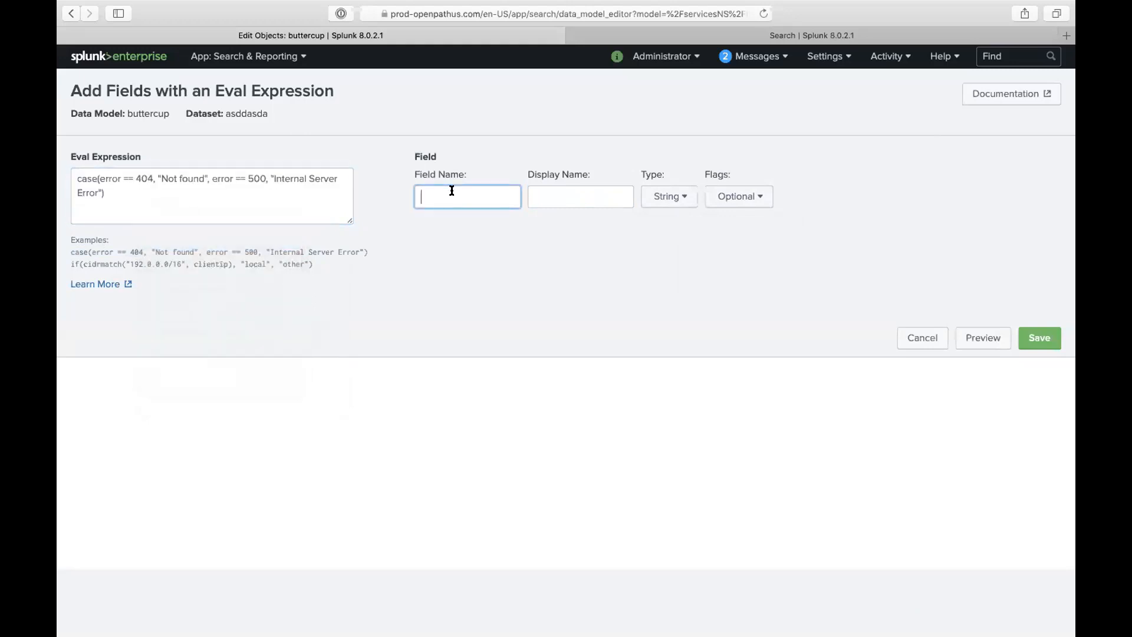
type("test")
key("Tab")
type("test")
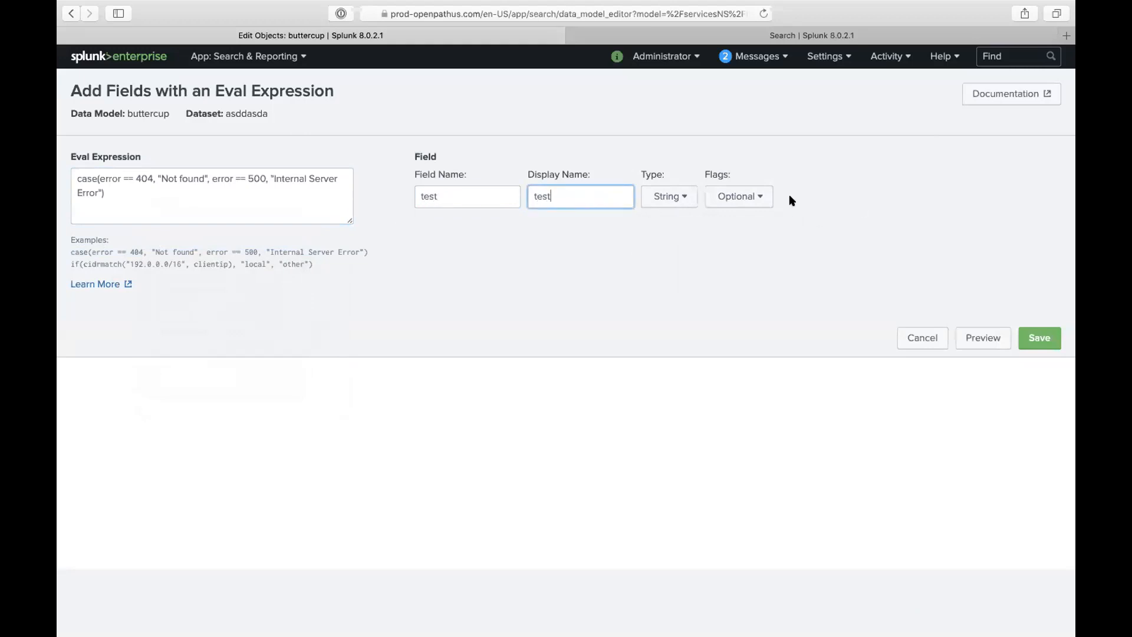
left_click(738, 197)
left_click(922, 242)
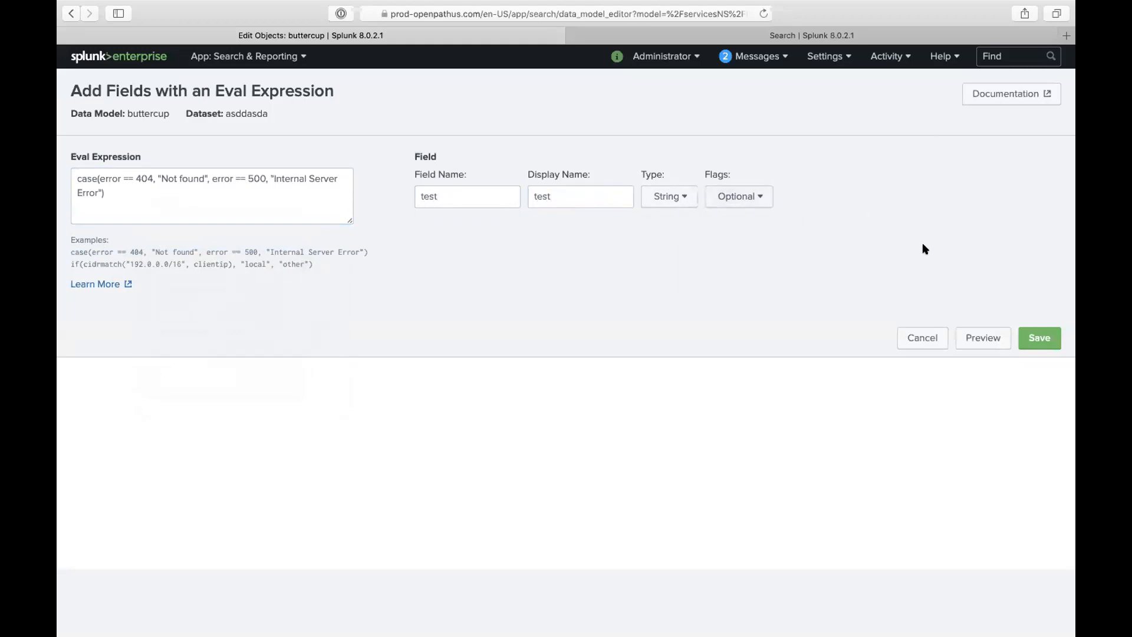
left_click(1039, 338)
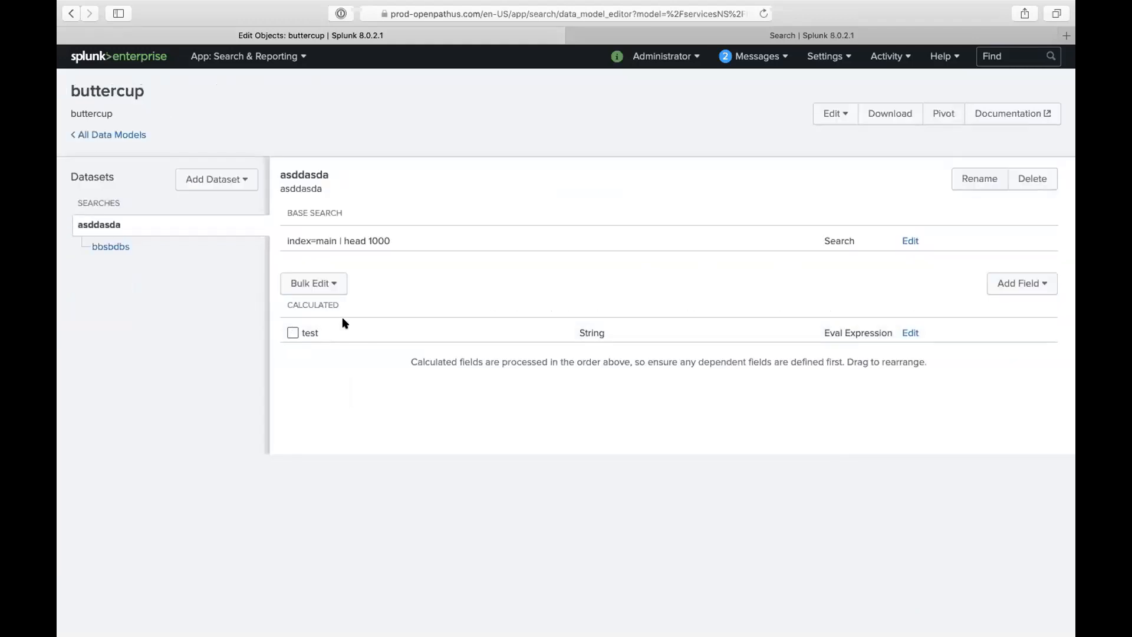
left_click(908, 334)
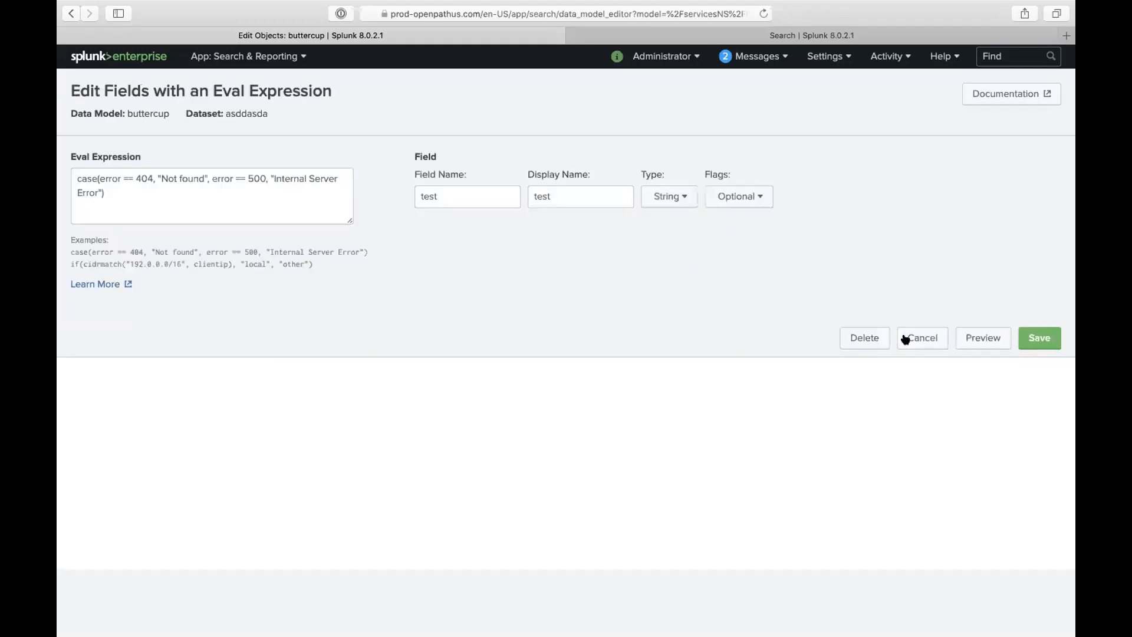
- Point out the error, Not and Error terms in the expression, then delete the test field
left_click(103, 176)
double_click(105, 177)
left_click(142, 182)
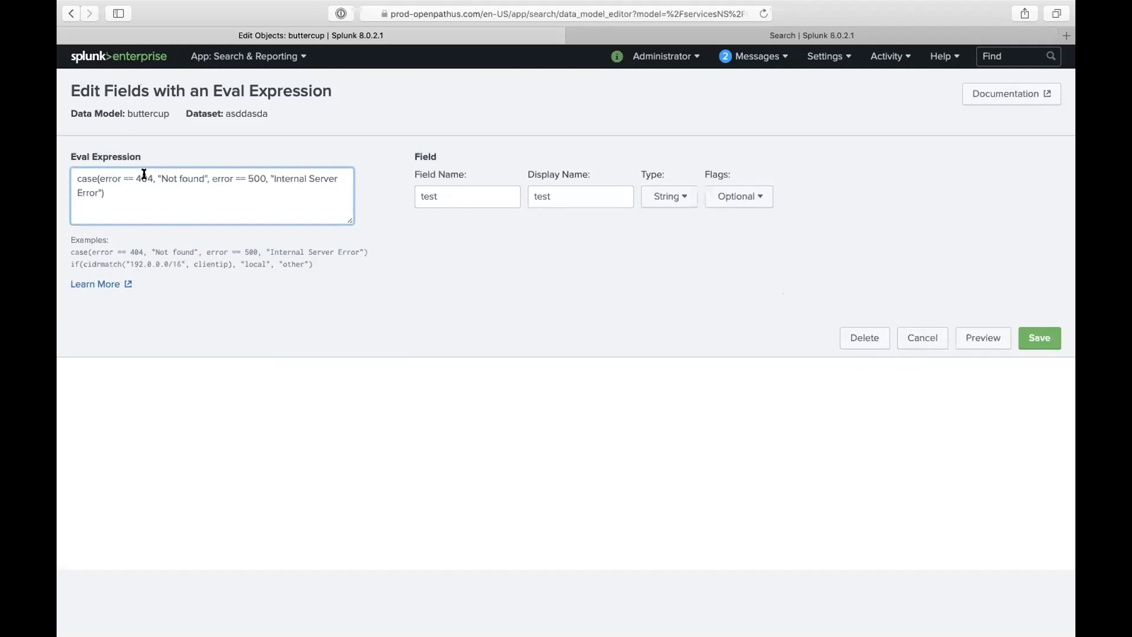
double_click(165, 176)
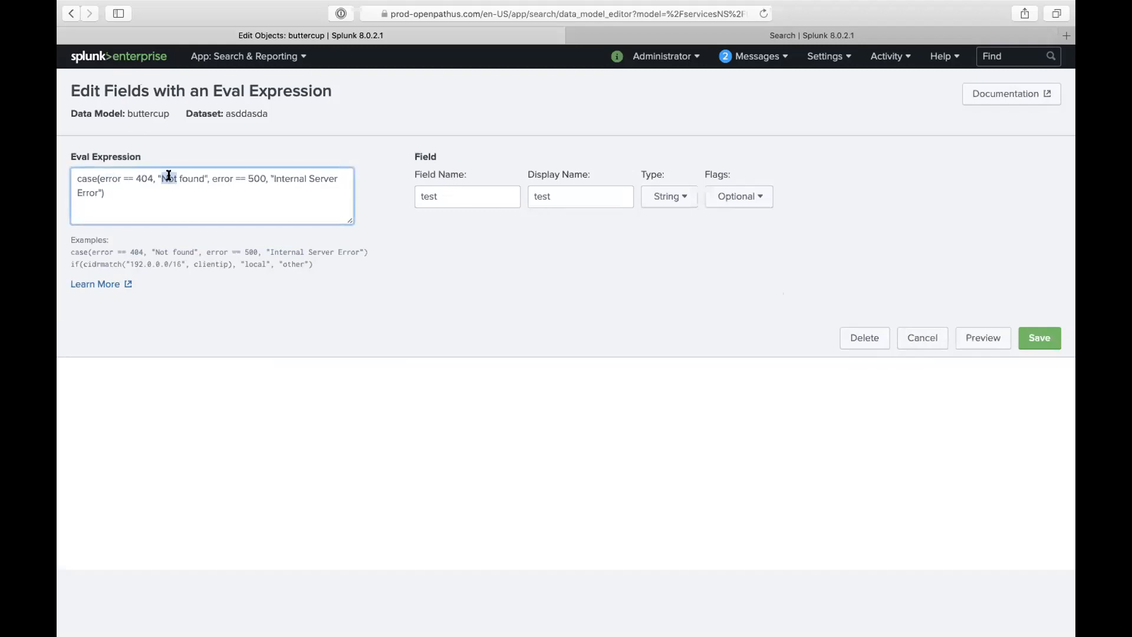
double_click(87, 193)
left_click(859, 335)
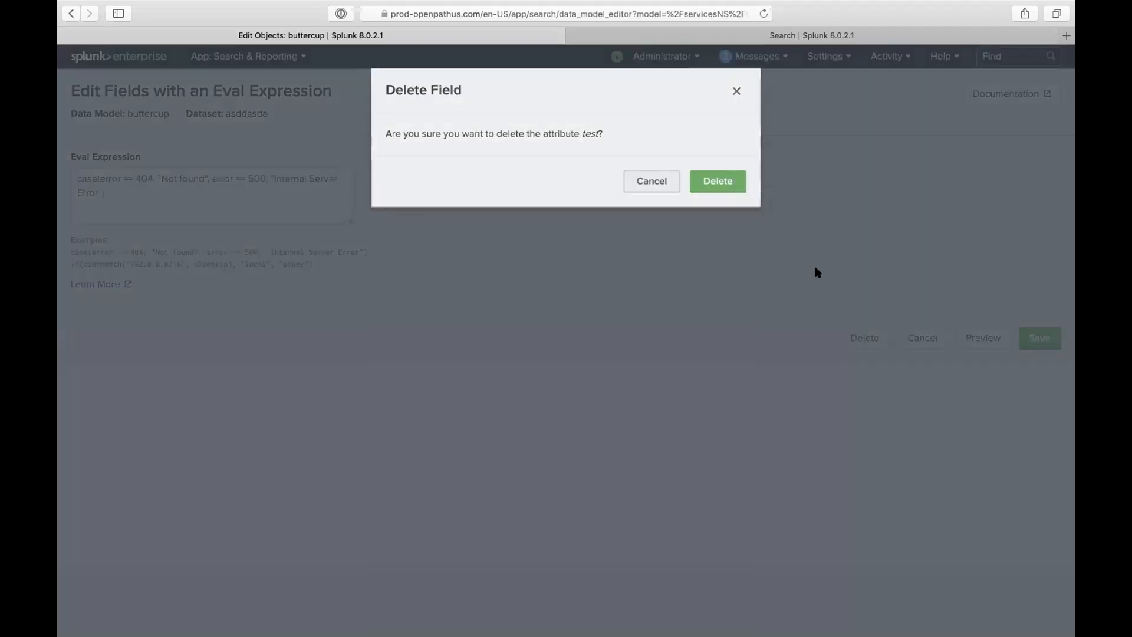
left_click(724, 188)
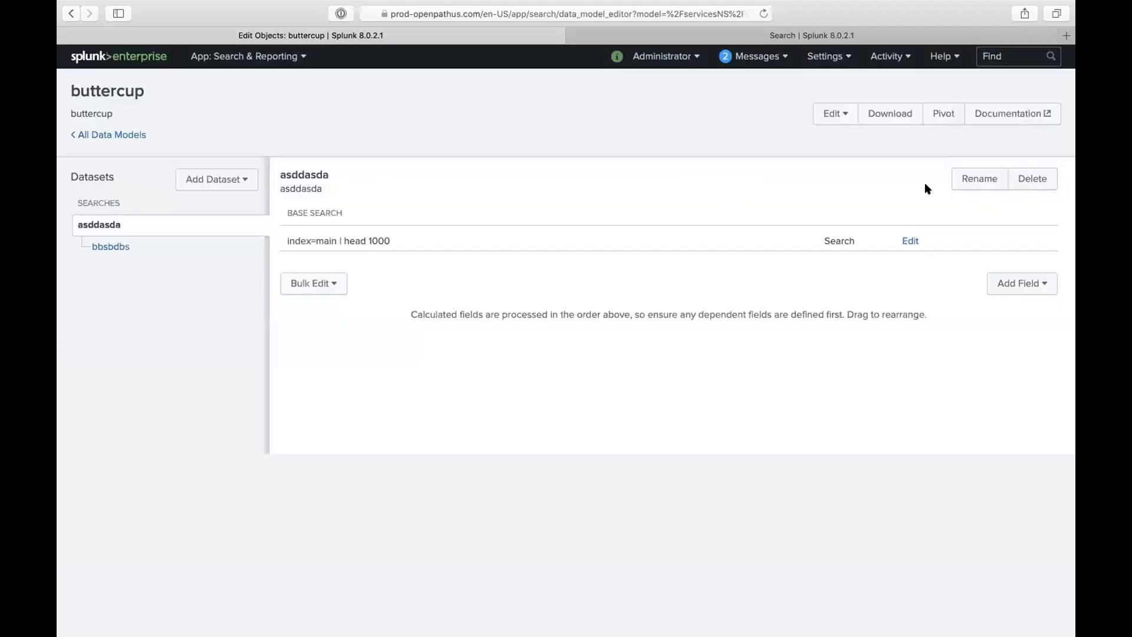
- Delete the asddasda dataset from buttercup and go back to All Data Models
left_click(1043, 186)
left_click(716, 185)
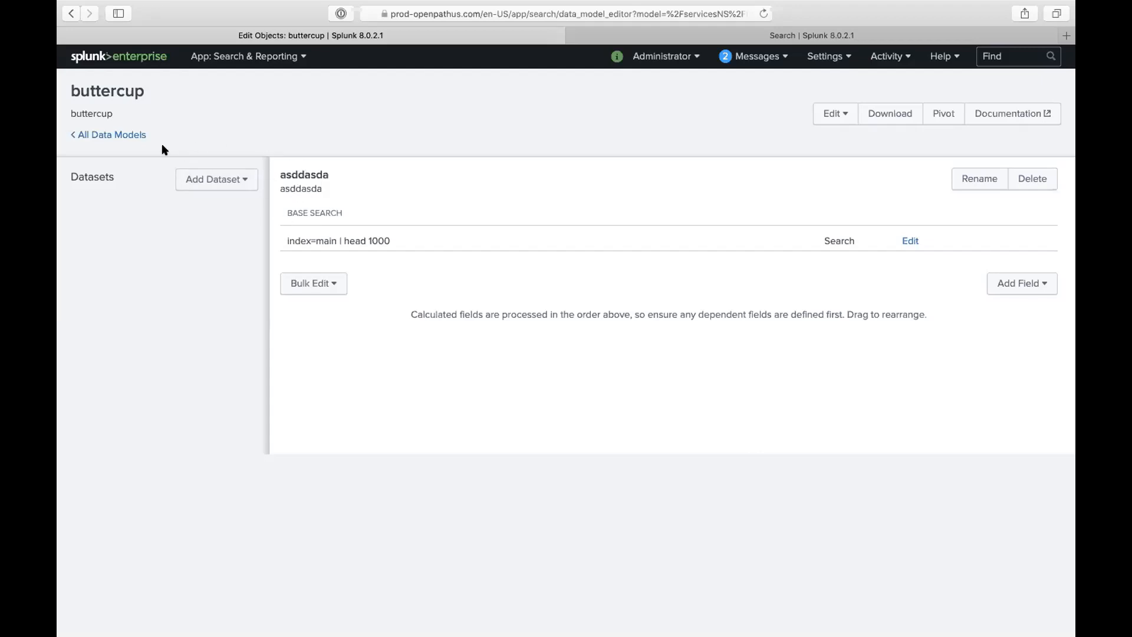
left_click(122, 135)
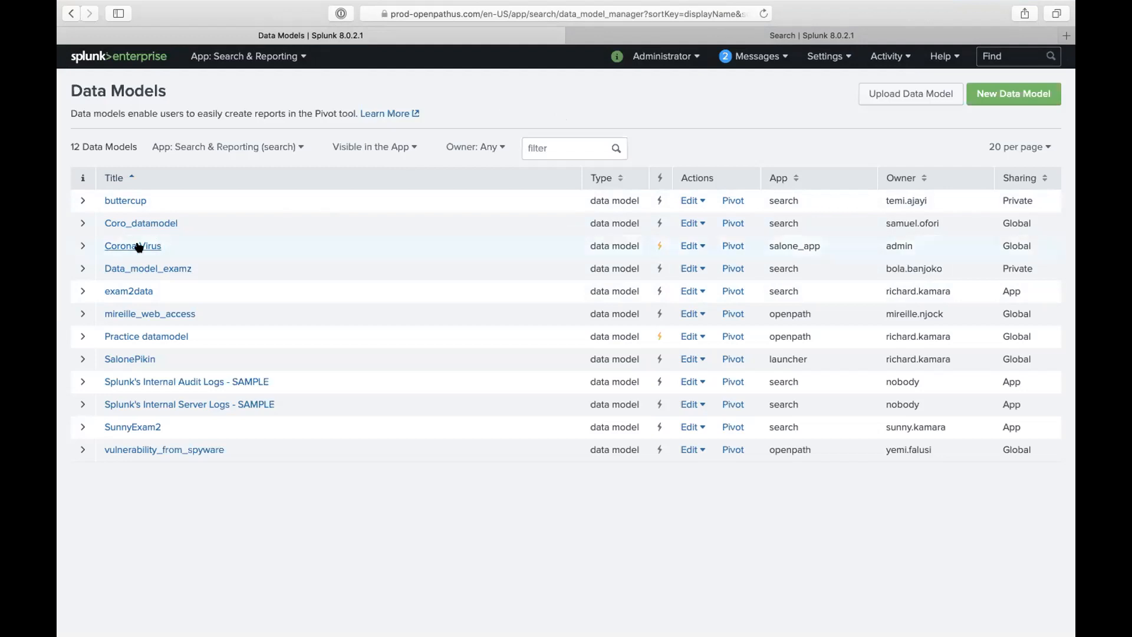
- Open Edit Acceleration for the Corona Virus data model and show the summary range options
left_click(81, 247)
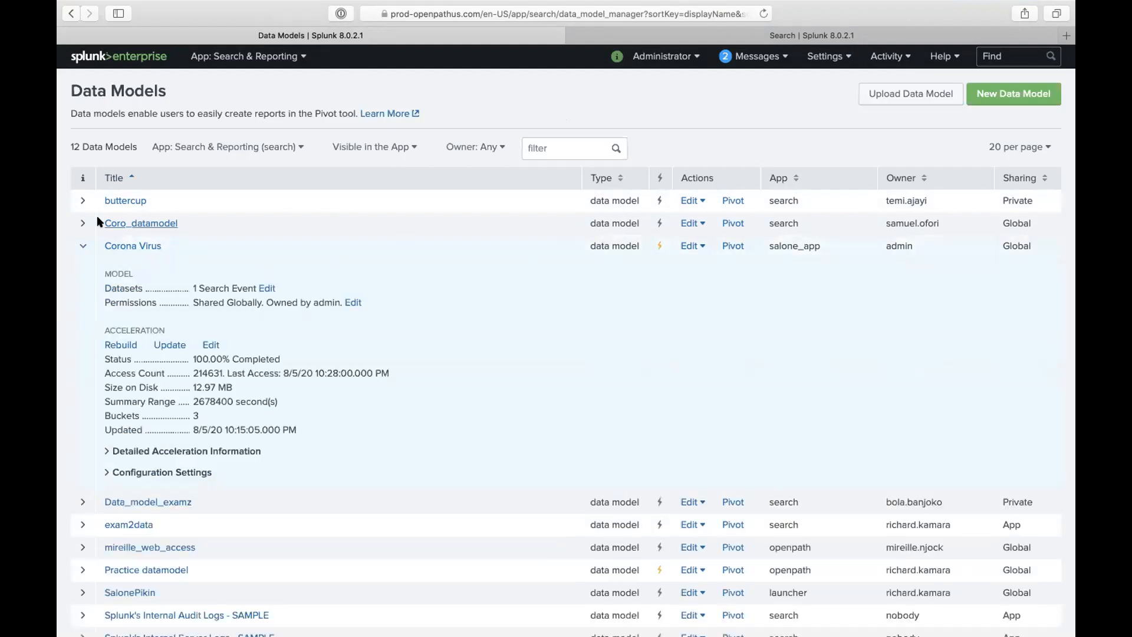
left_click(83, 201)
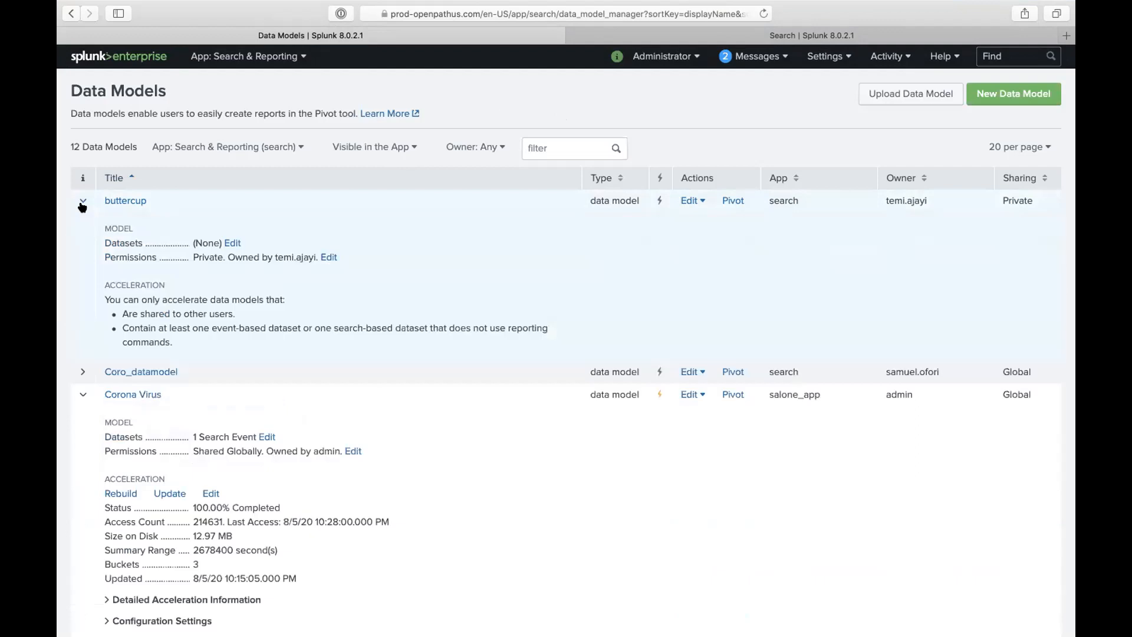
left_click(82, 202)
left_click(688, 246)
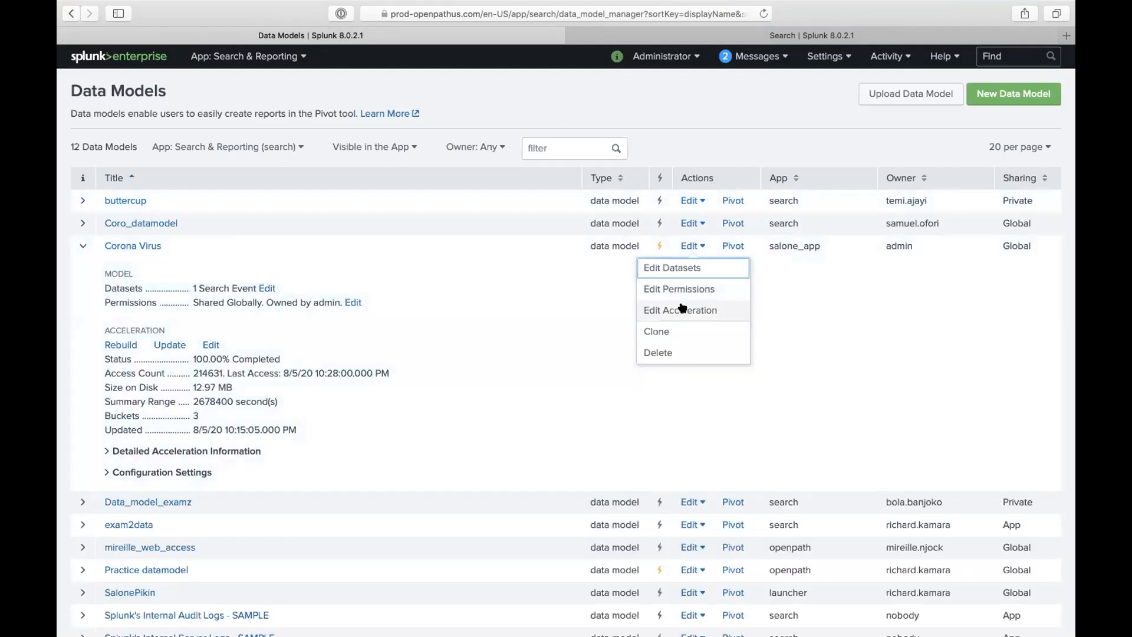
left_click(681, 307)
left_click(568, 211)
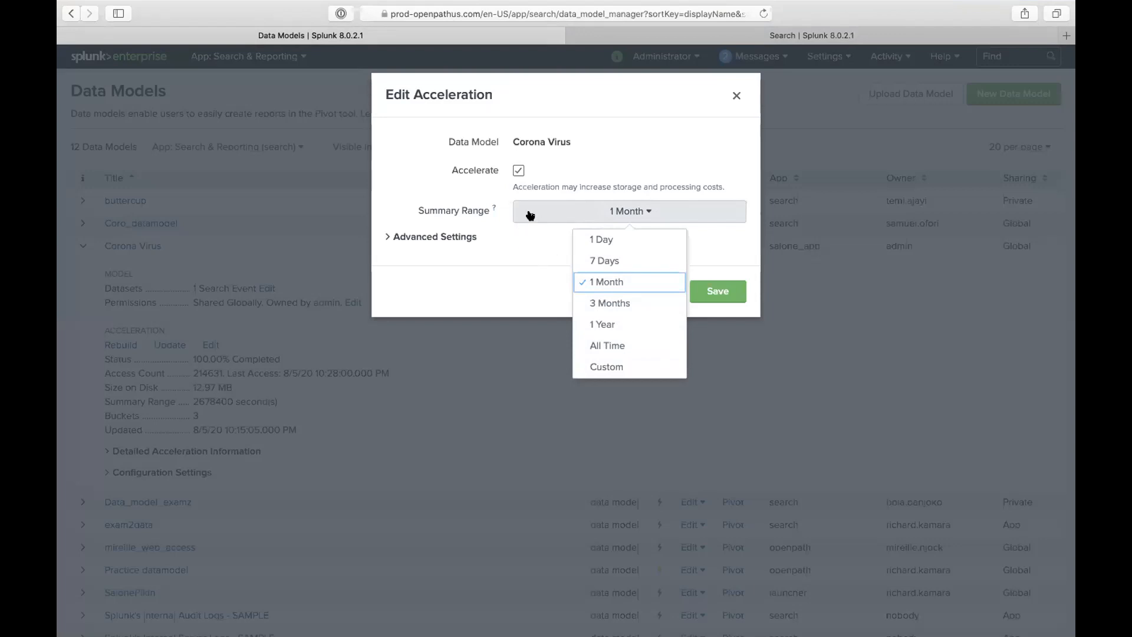
- Keep the 1 Month summary range, note the acceleration cost warning, and switch to iTerm2
left_click(512, 242)
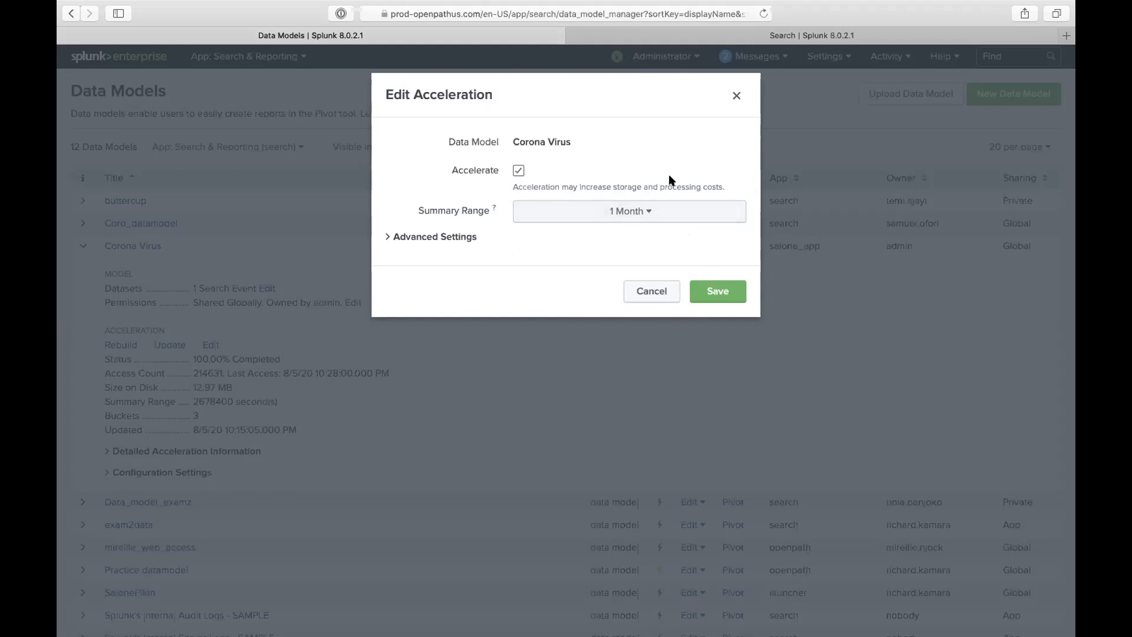
triple_click(619, 184)
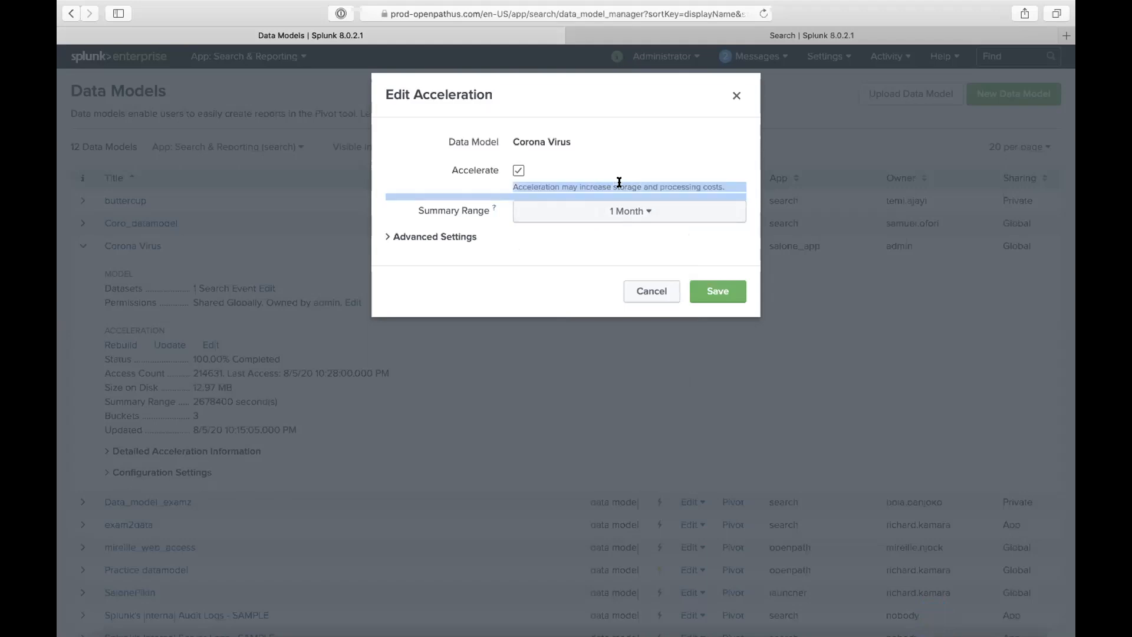
left_click(689, 179)
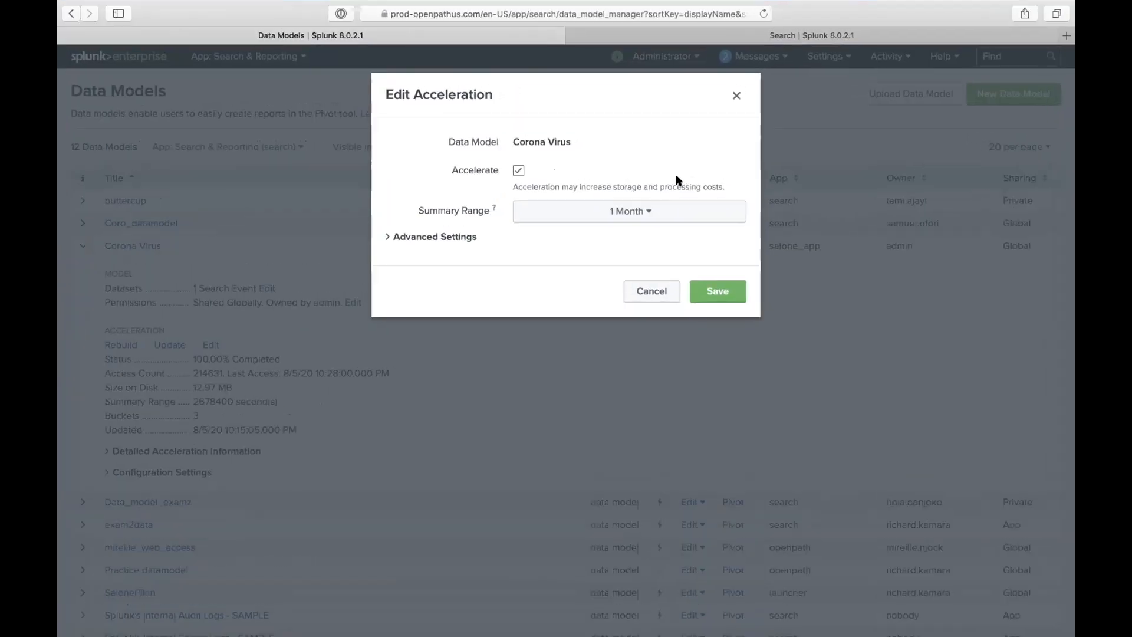
key("ctrl+Up")
left_click(504, 53)
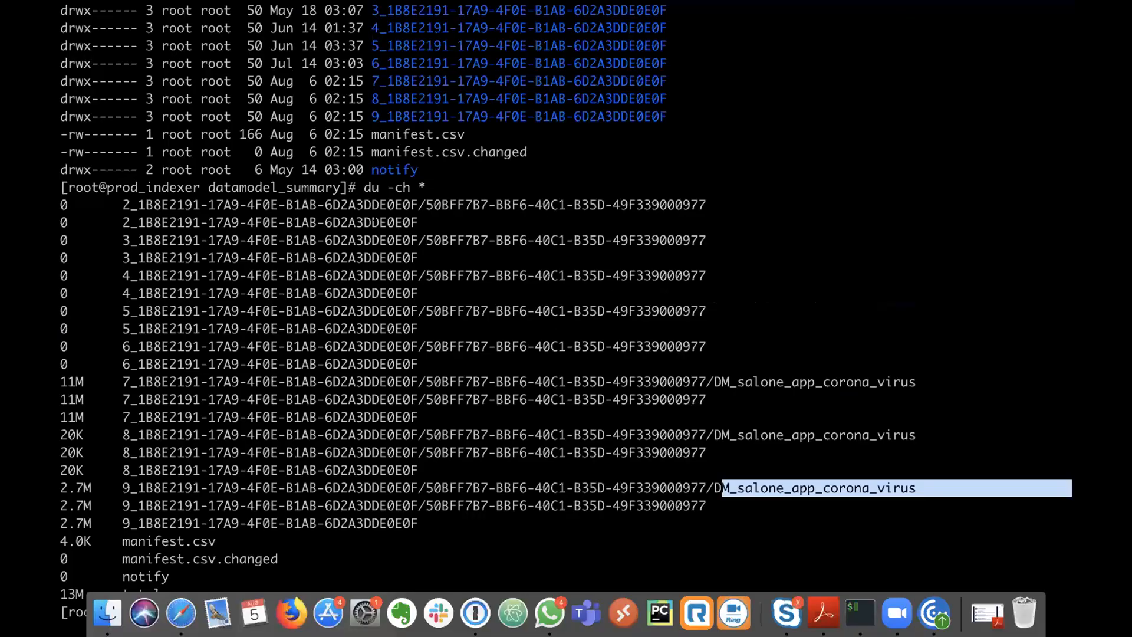
- Highlight the corona virus summary folder paths and the 2.7M size in the du output
triple_click(406, 116)
left_click(380, 117)
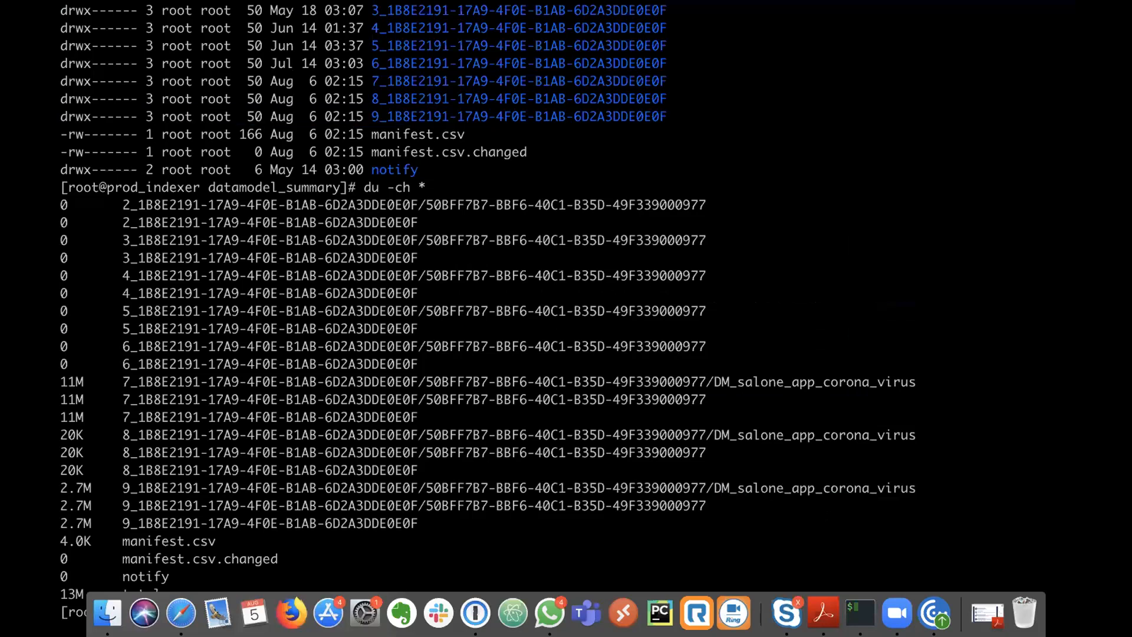
left_click_drag(921, 489, 503, 506)
left_click(504, 506)
left_click_drag(1067, 505, 425, 505)
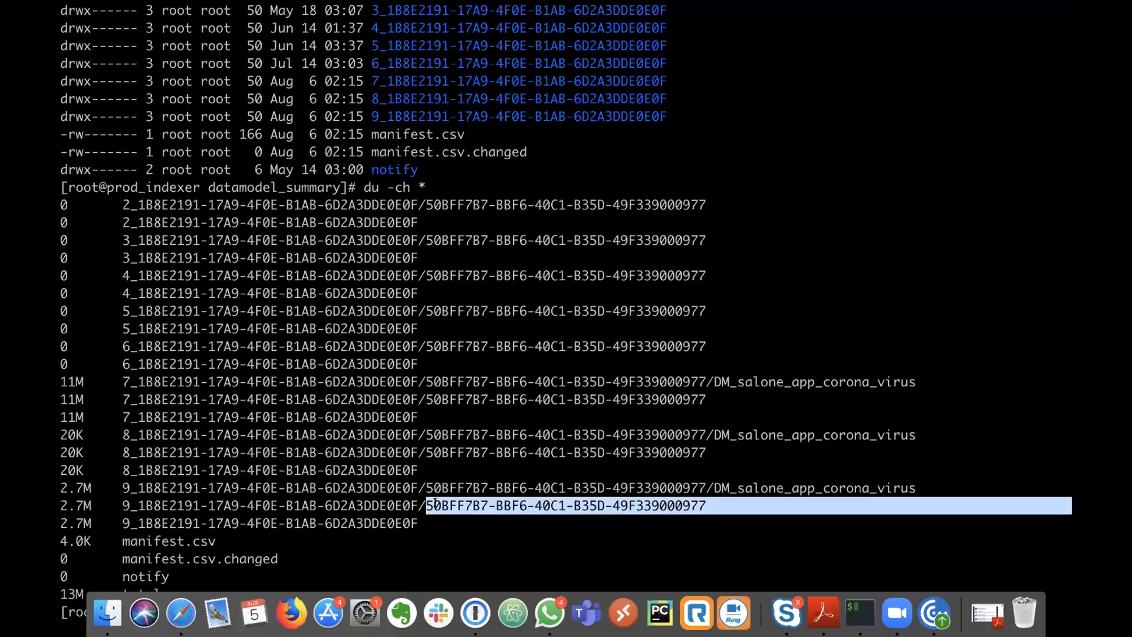
left_click_drag(91, 506, 61, 507)
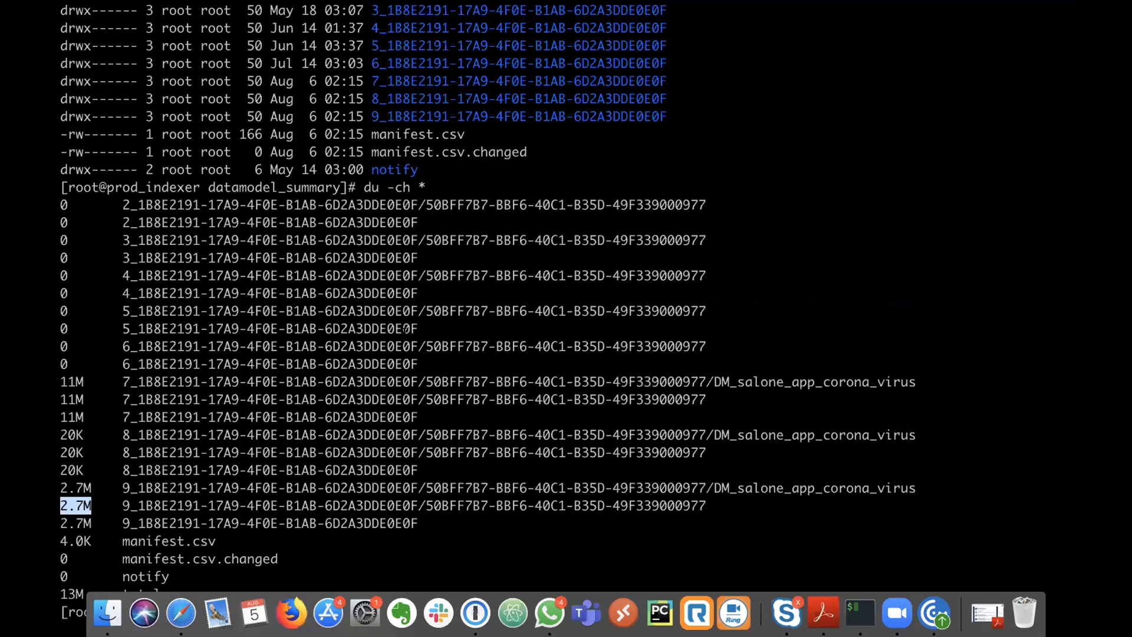
- Glance at the Splunk browser, then run pwd in the terminal to print the current path
key("ctrl+Up")
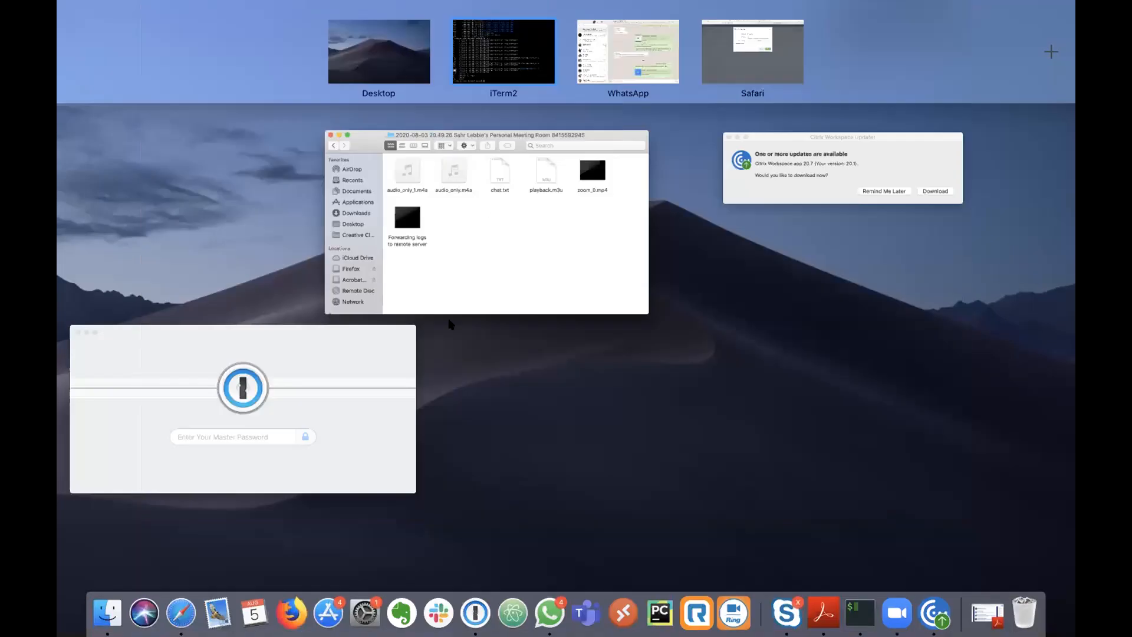
left_click(745, 70)
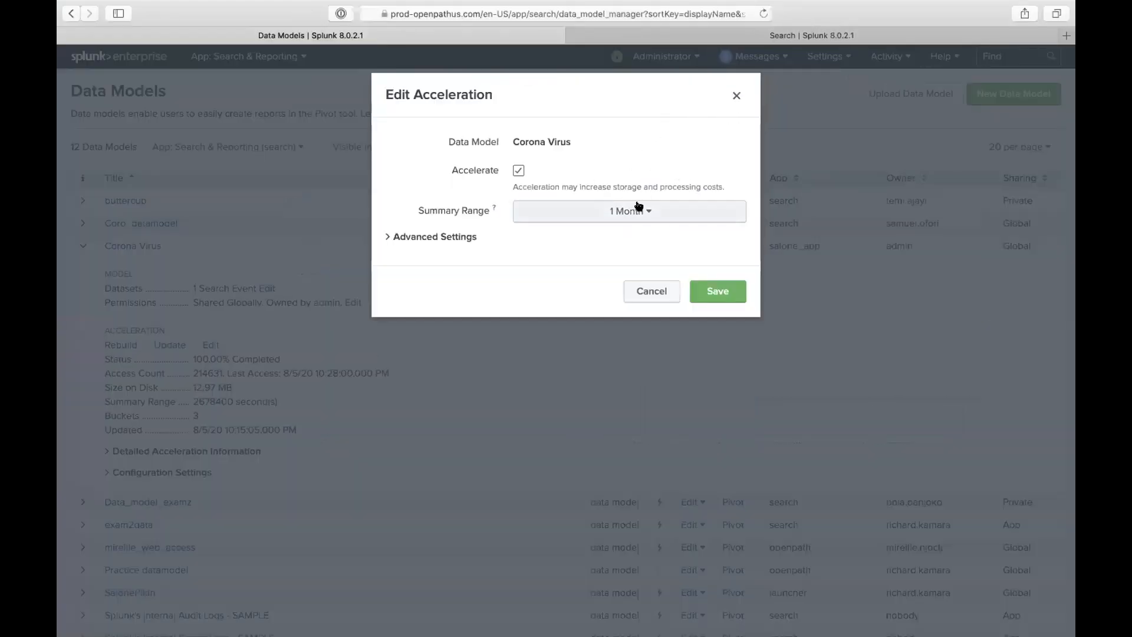
key("ctrl+Up")
left_click(492, 47)
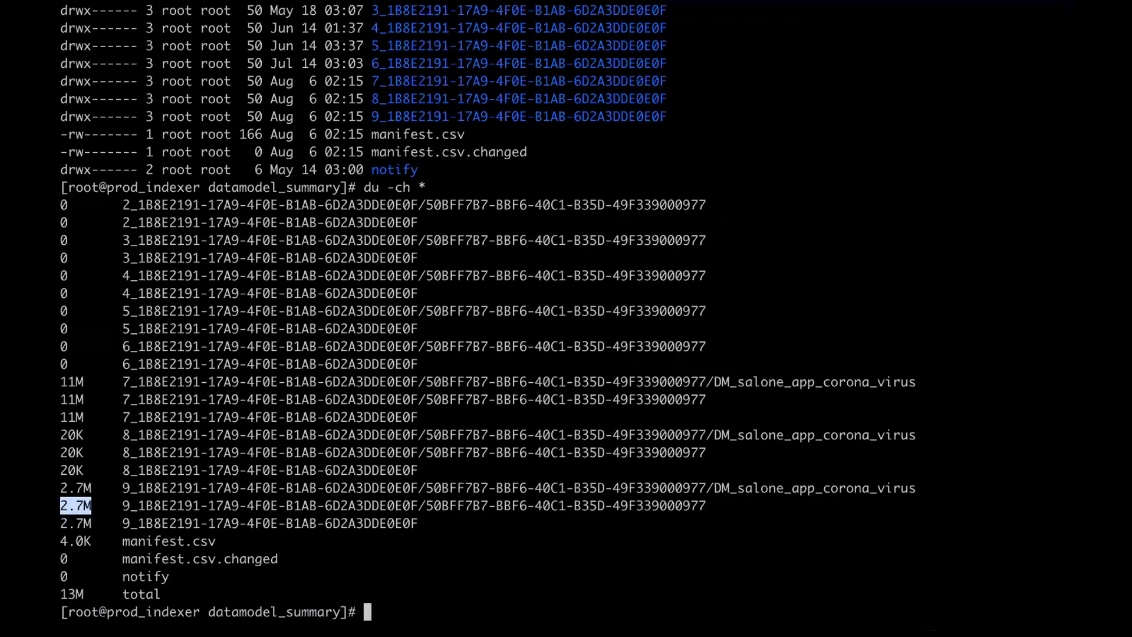
type("pwd")
key("Return")
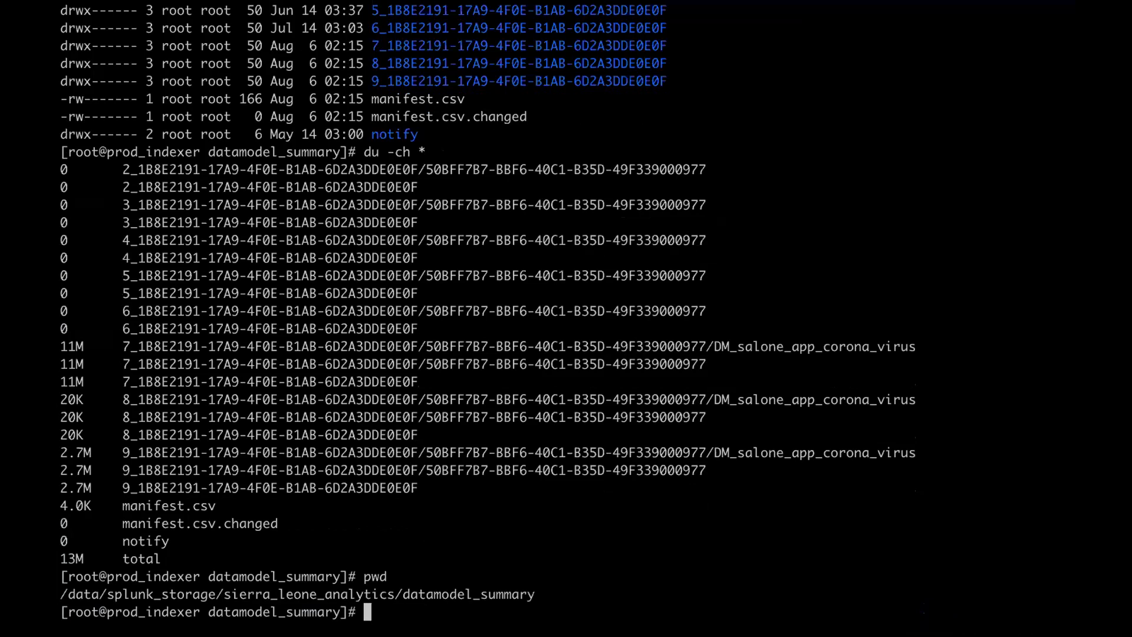
- Highlight the DM_salone_app_corona_virus folder and its 2.7M size, then show all open spaces
left_click_drag(714, 452, 915, 454)
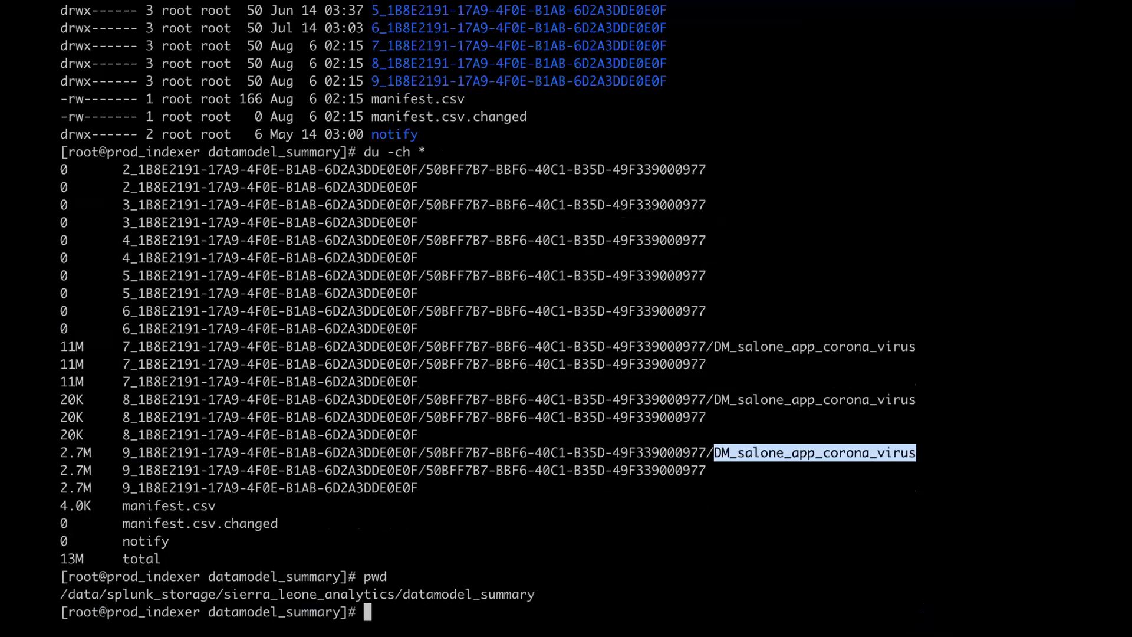
left_click_drag(91, 452, 60, 452)
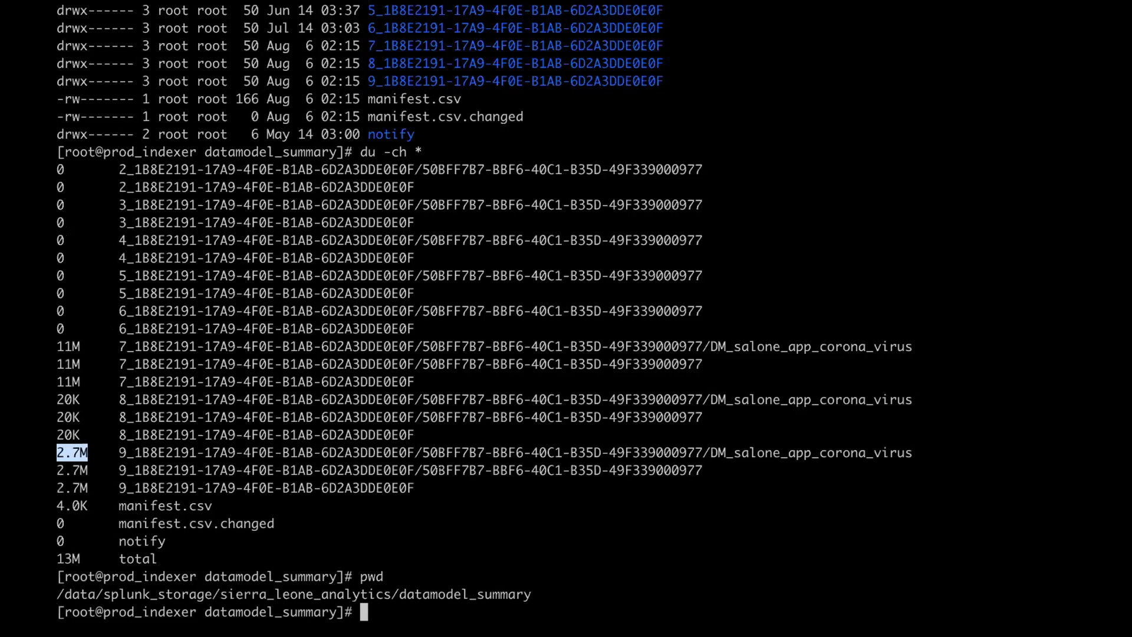
key("ctrl+Up")
left_click_drag(763, 59, 588, 66)
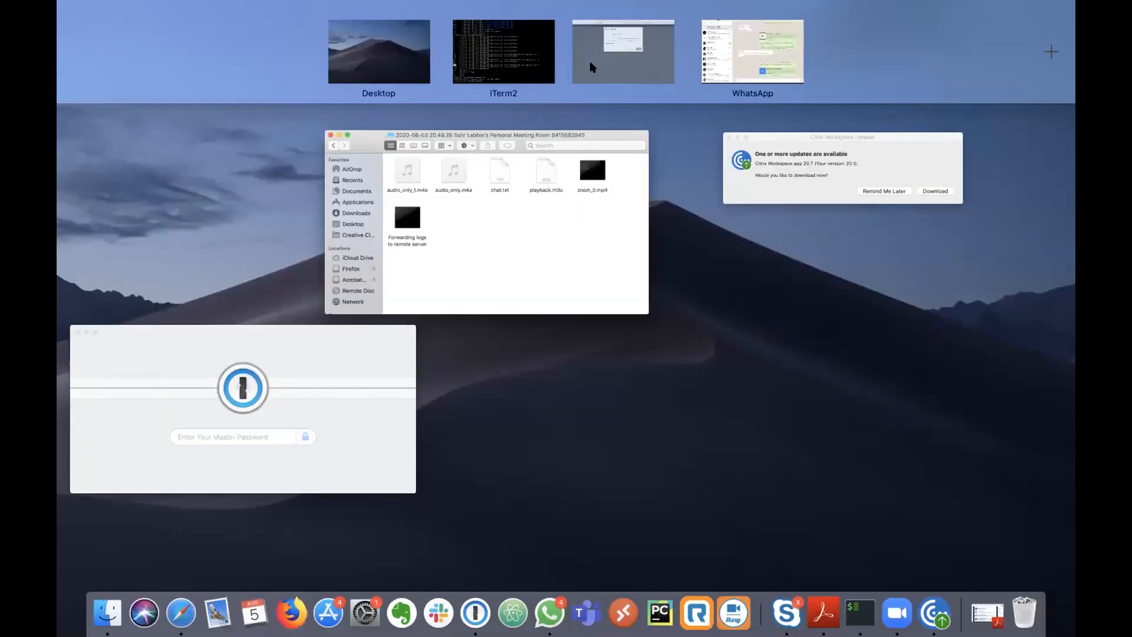
- Go back to the browser's Edit Acceleration dialog, then the Search | Splunk tab's READ_SUMMARY results
left_click(613, 56)
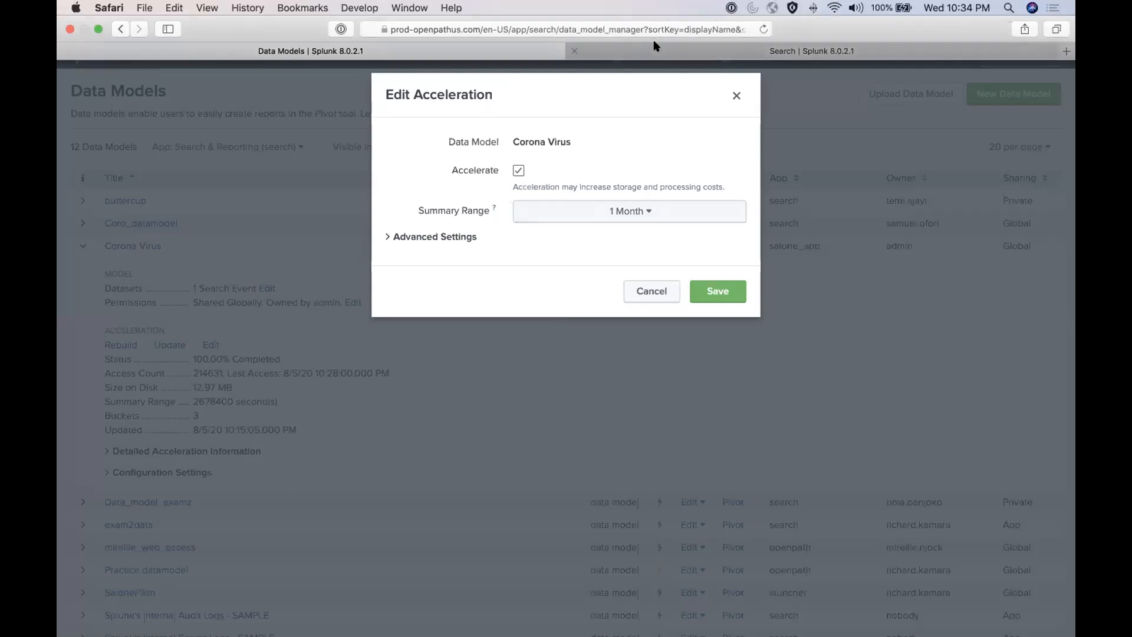
left_click(659, 47)
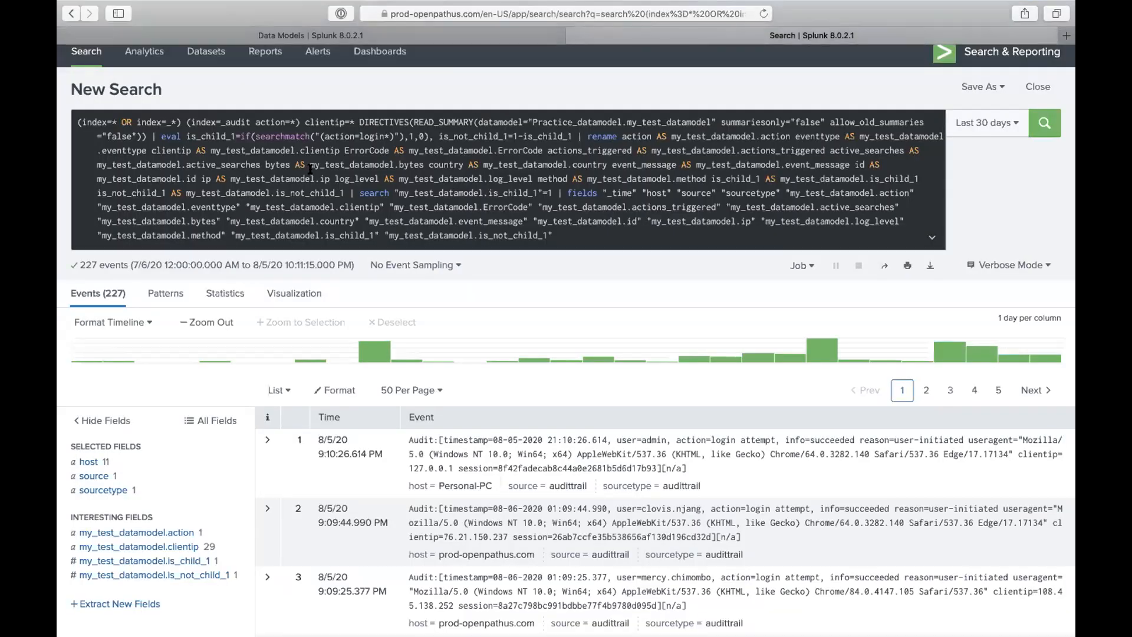
- Replace the query with '| tstats co', check my_test_datamodel.action values, and open Extract New Fields
left_click(560, 235)
left_click_drag(560, 236, 148, 83)
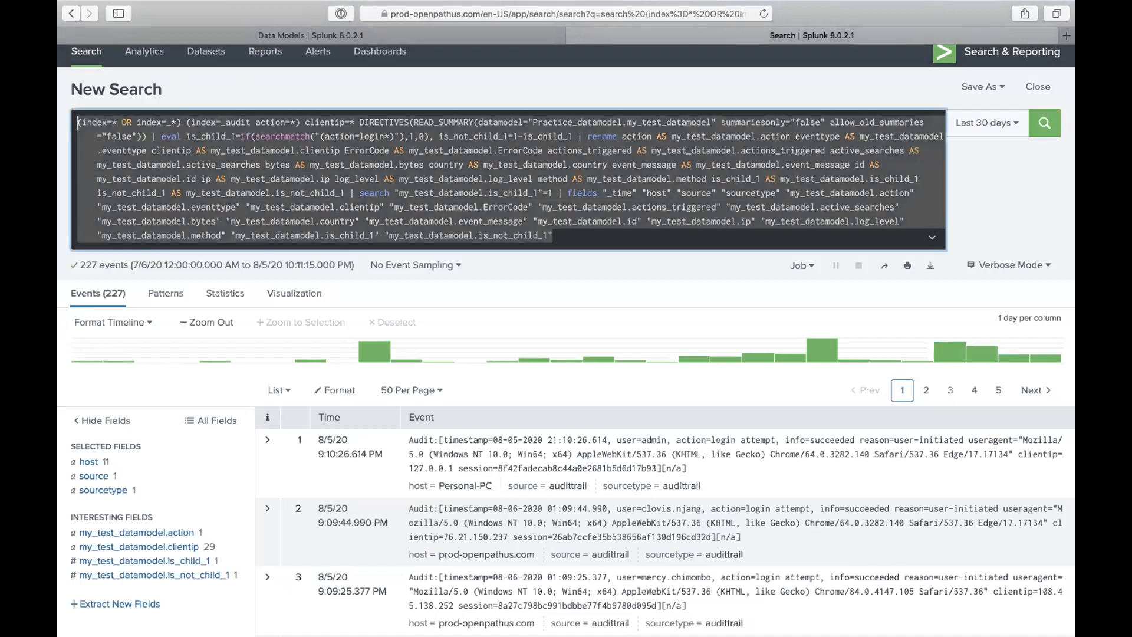
type("| tstats co")
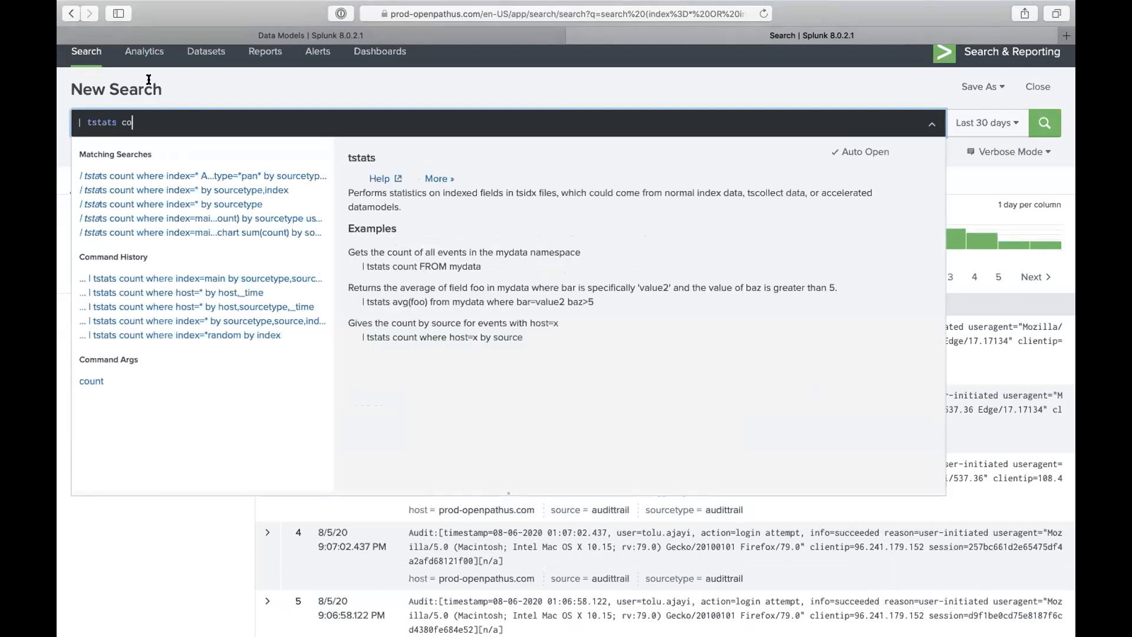
left_click(208, 98)
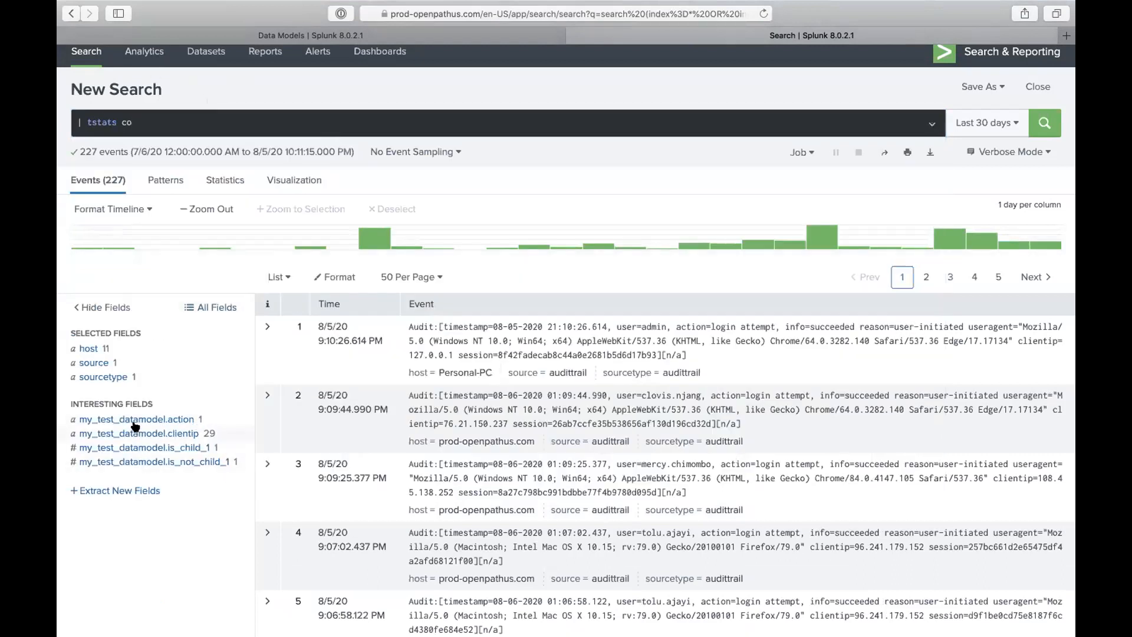
left_click(178, 421)
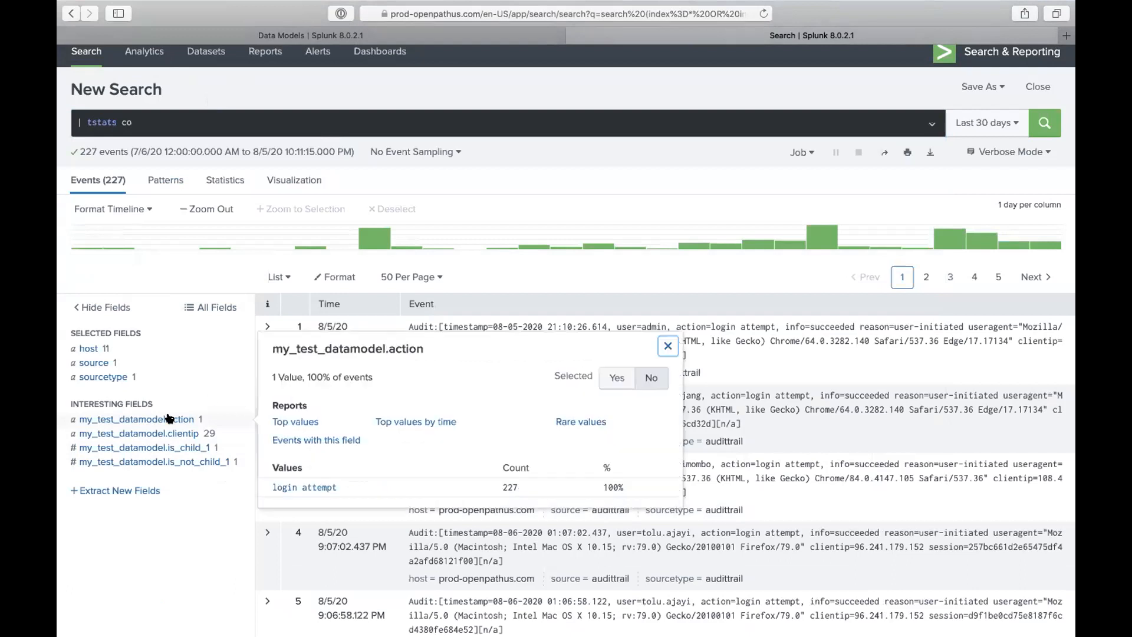
left_click(158, 490)
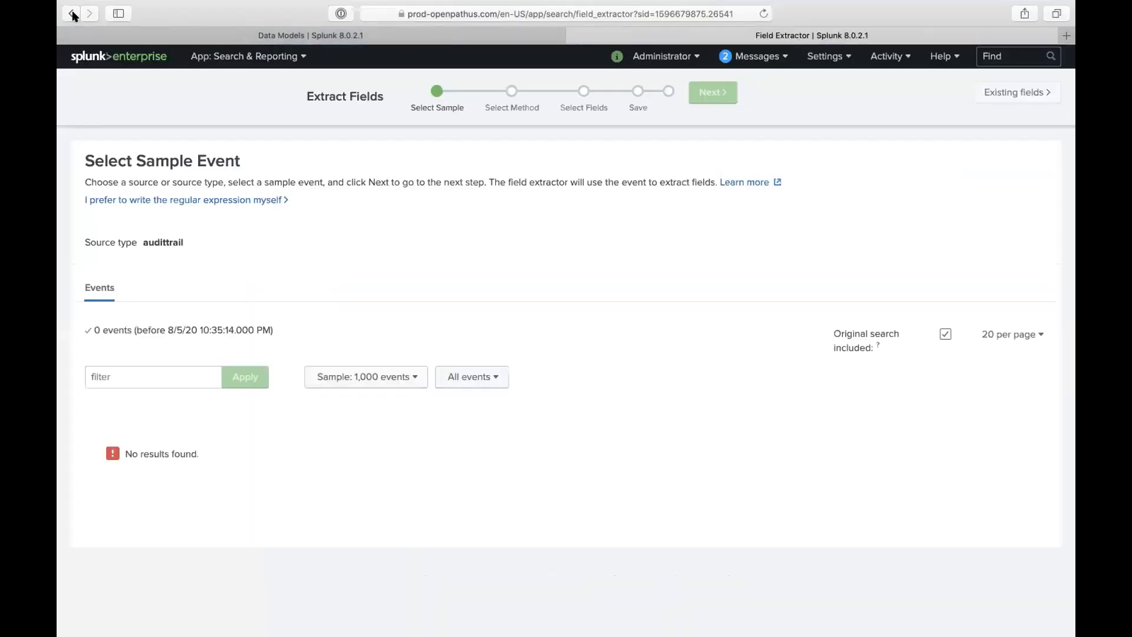
- Go back to the Practice_datamodel search results and open that search again in a new tab
left_click(73, 14)
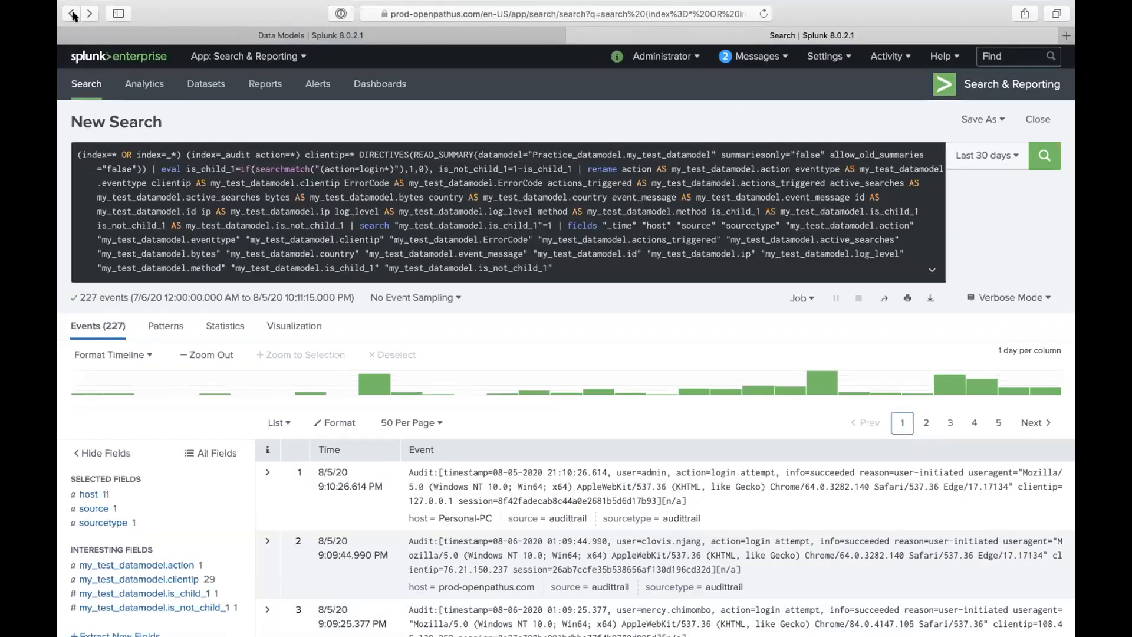
left_click(73, 14)
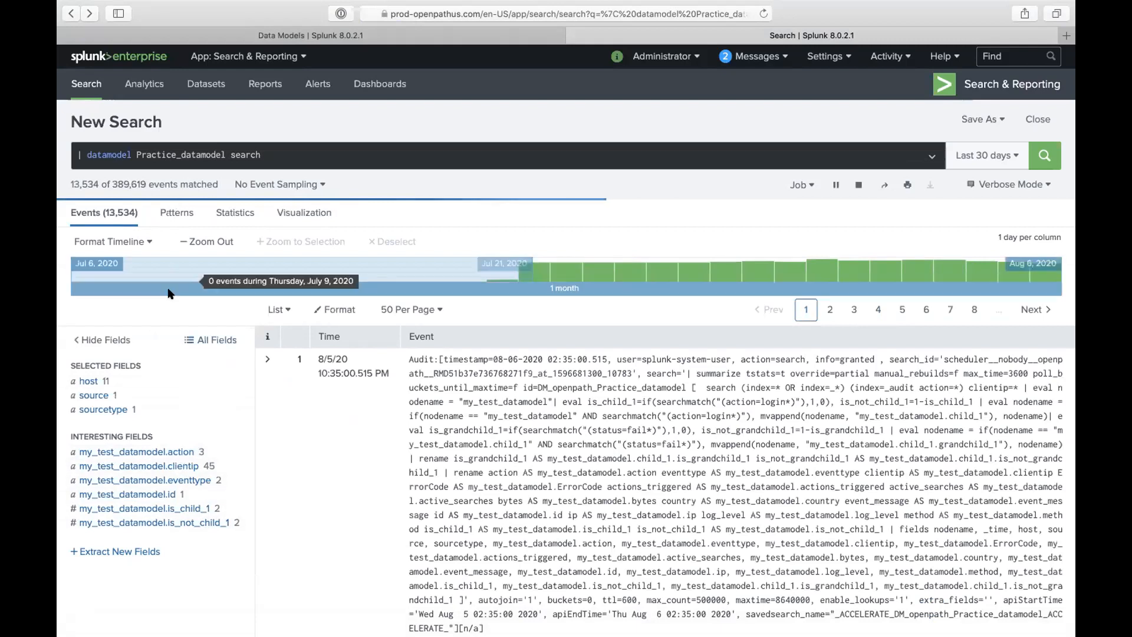
right_click(1025, 163)
left_click(1025, 163)
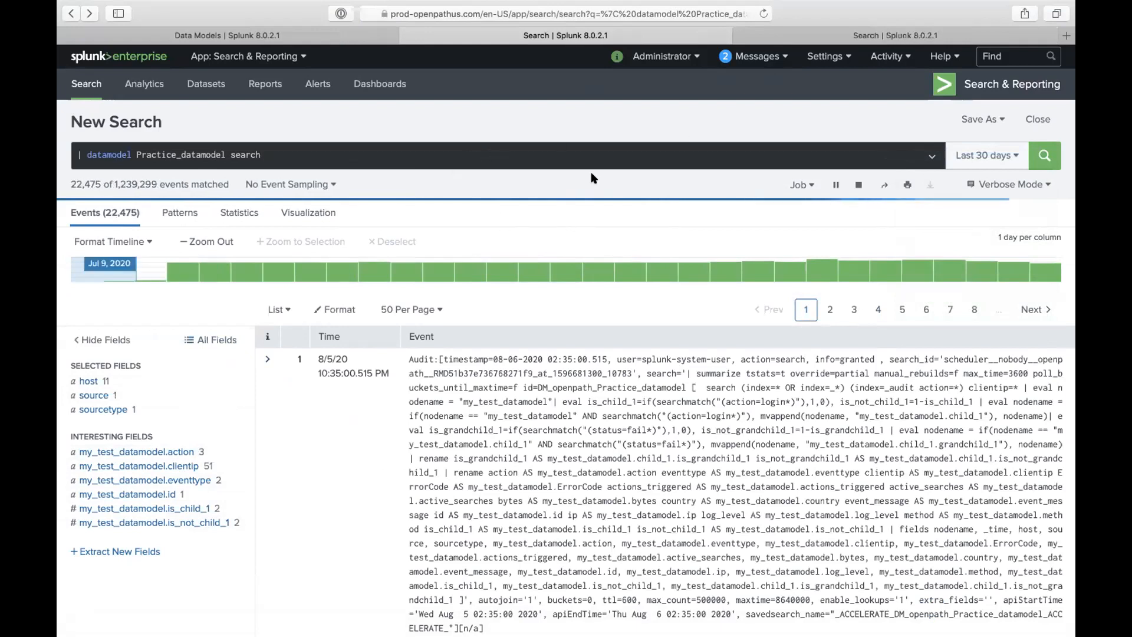
left_click(800, 40)
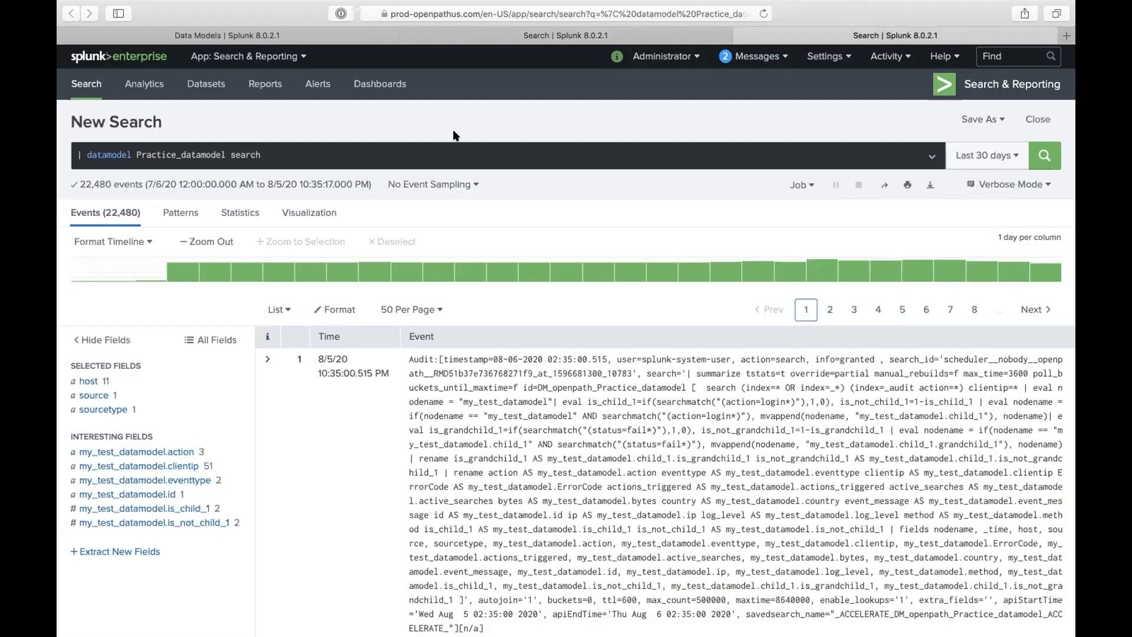
- Replace the query with '| tstats count from datamodel=Practice_datamodel where', copying the model name
triple_click(445, 154)
type("| tsta")
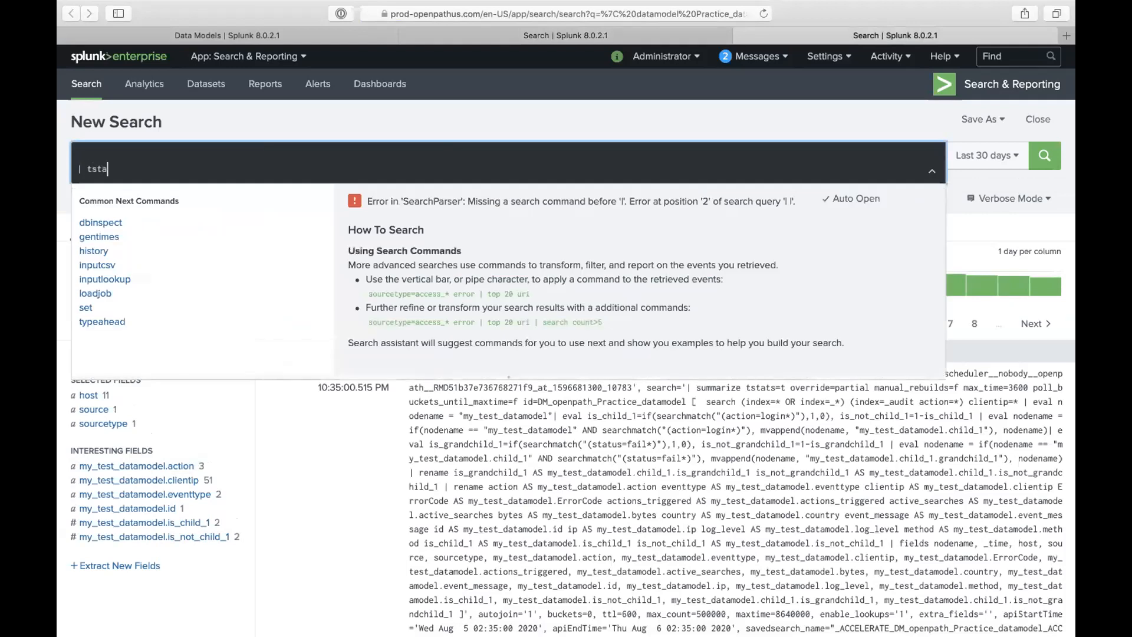
type("ts count")
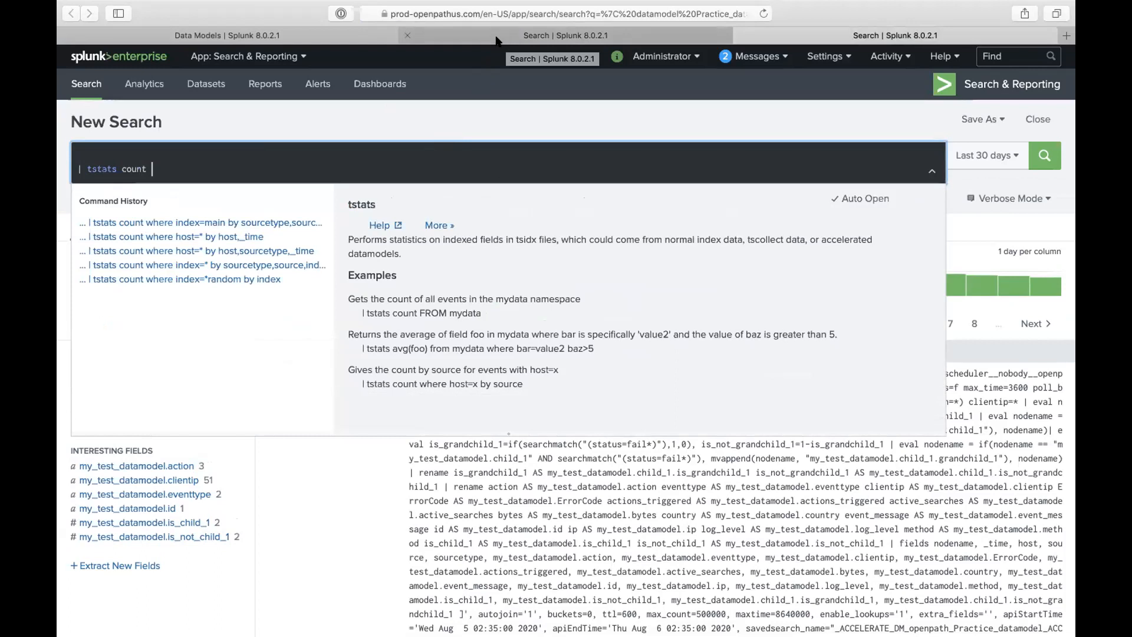
left_click(495, 40)
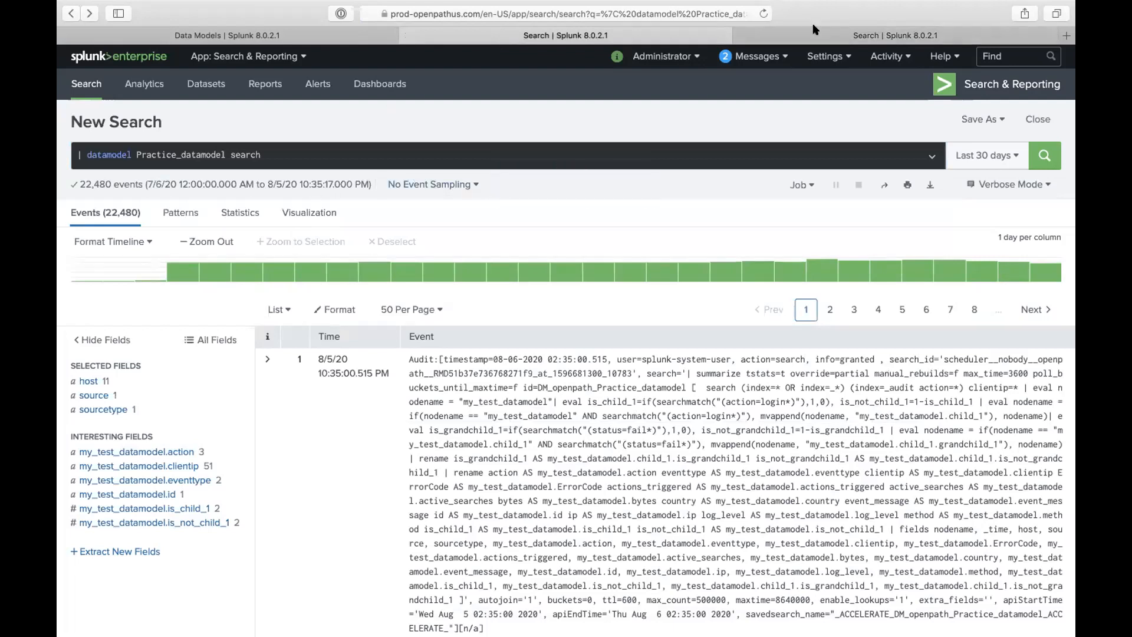
key("ctrl+Tab")
type("from")
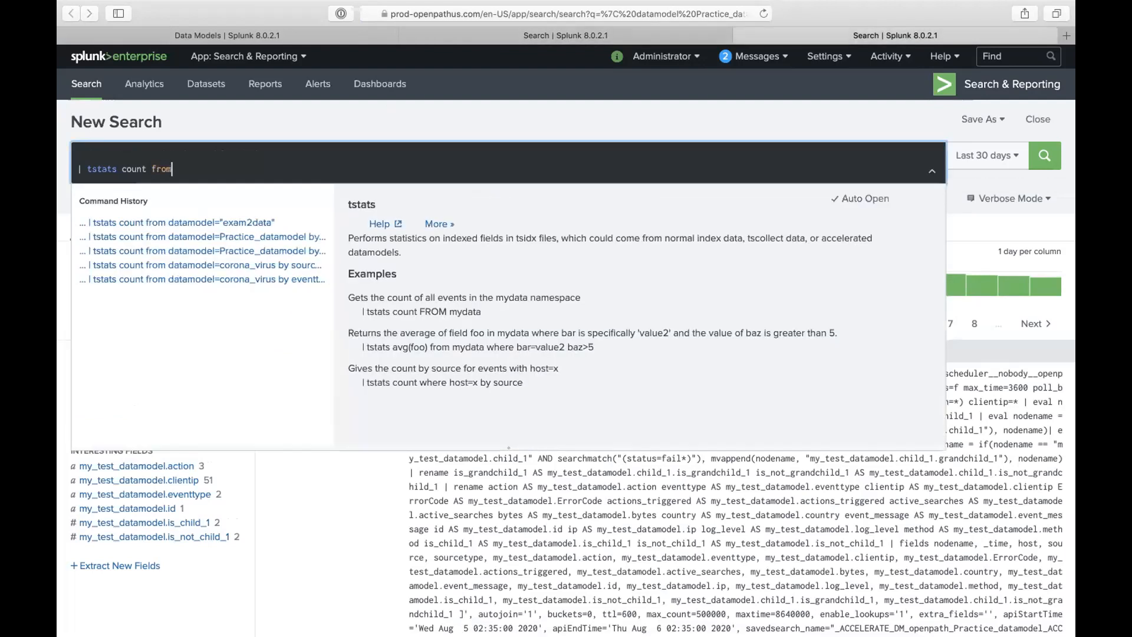
type(" datamodel=")
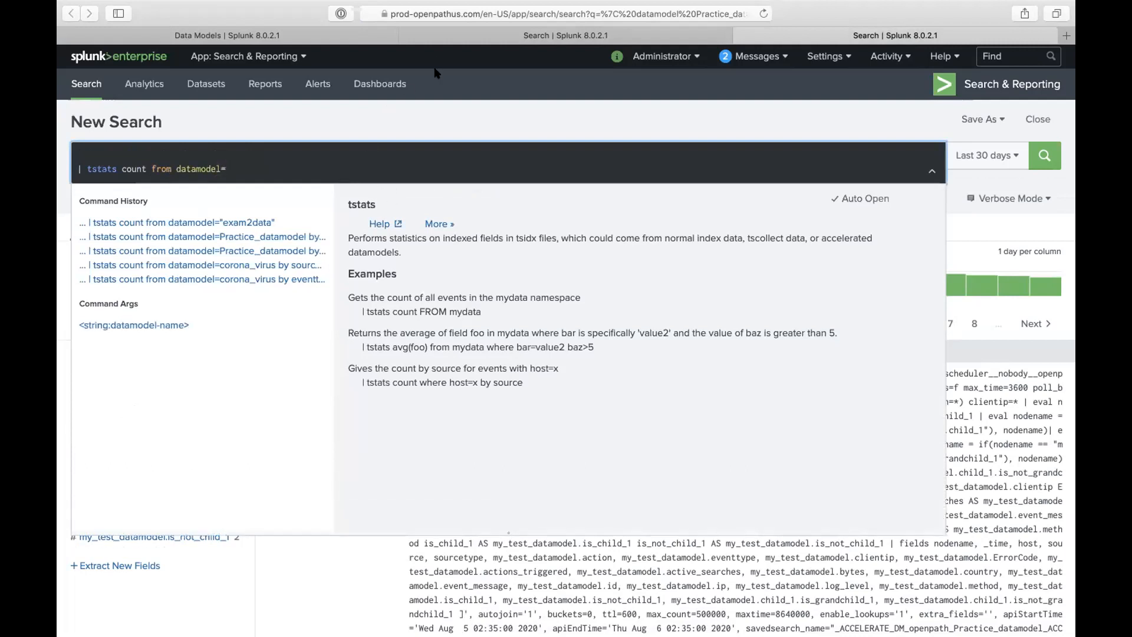
key("ctrl+shift+Tab")
double_click(191, 155)
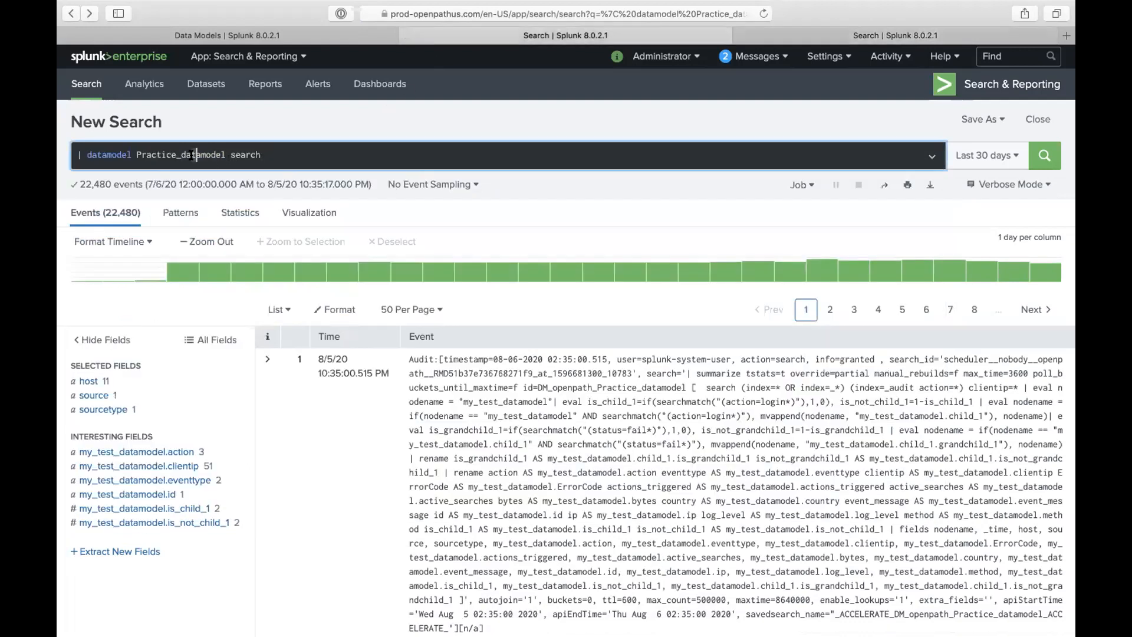
key("ctrl+c")
key("ctrl+Tab")
key("ctrl+v")
type("where")
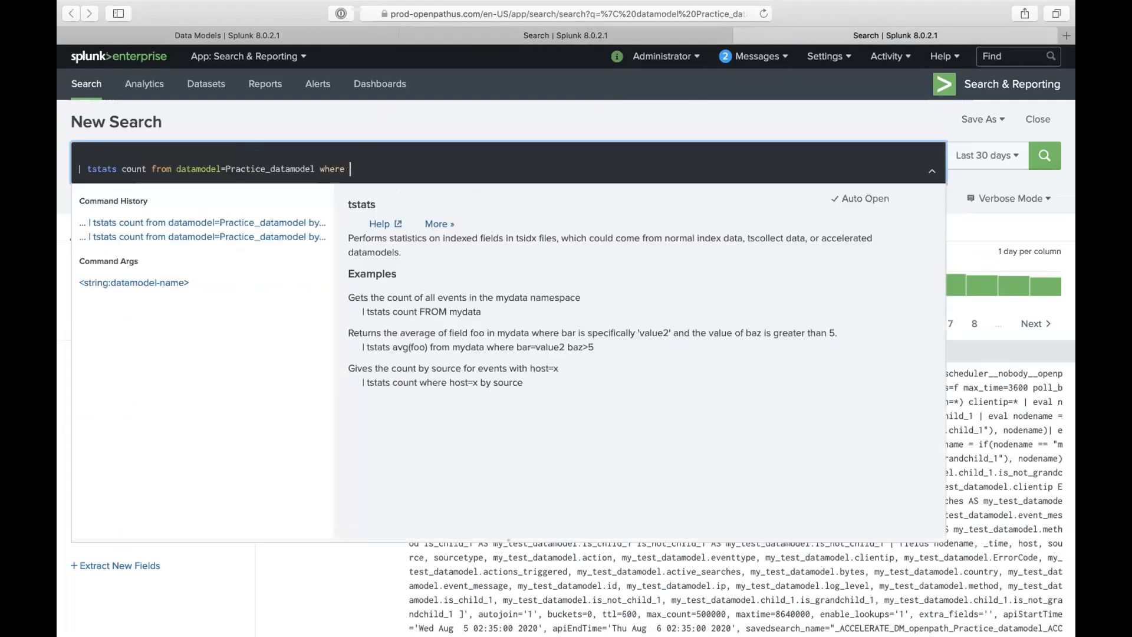
key("ctrl+shift+Tab")
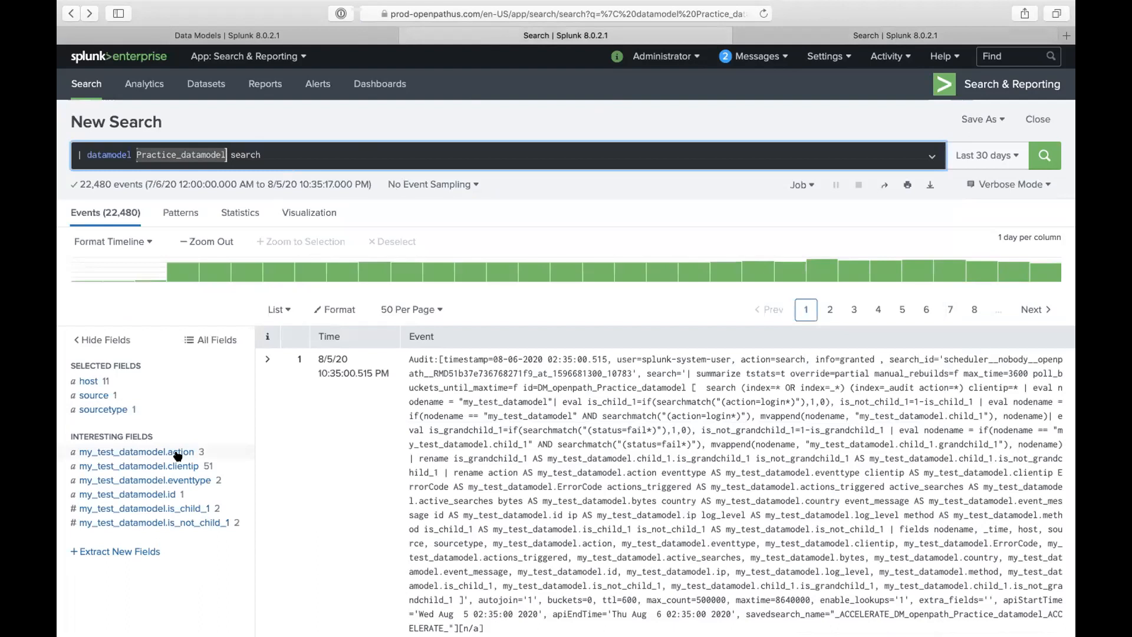
left_click(162, 466)
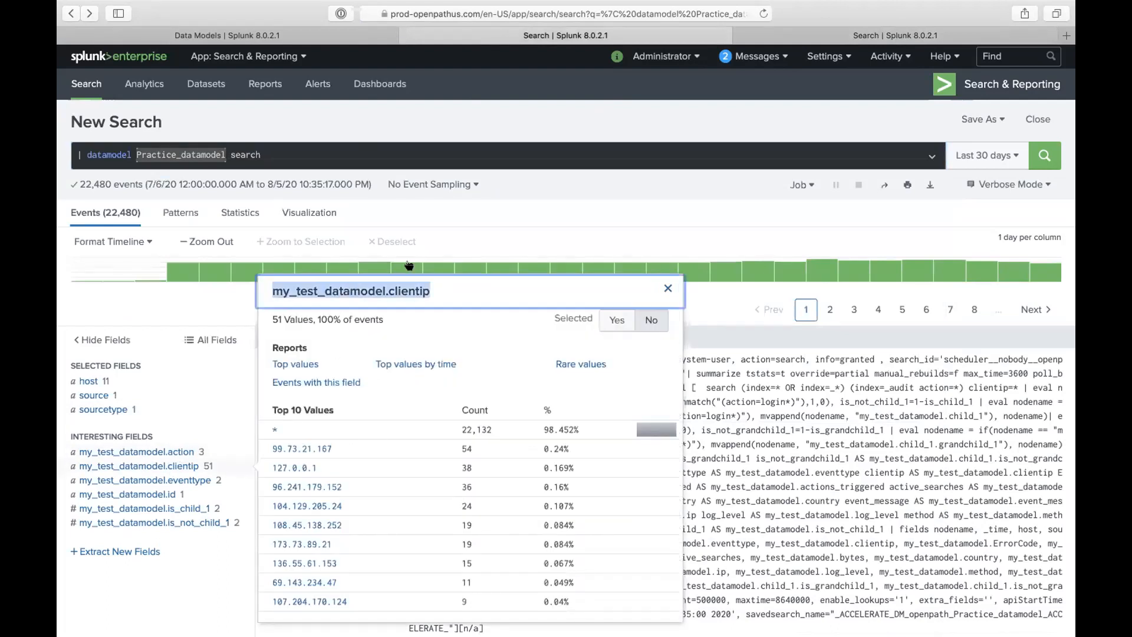
left_click(832, 37)
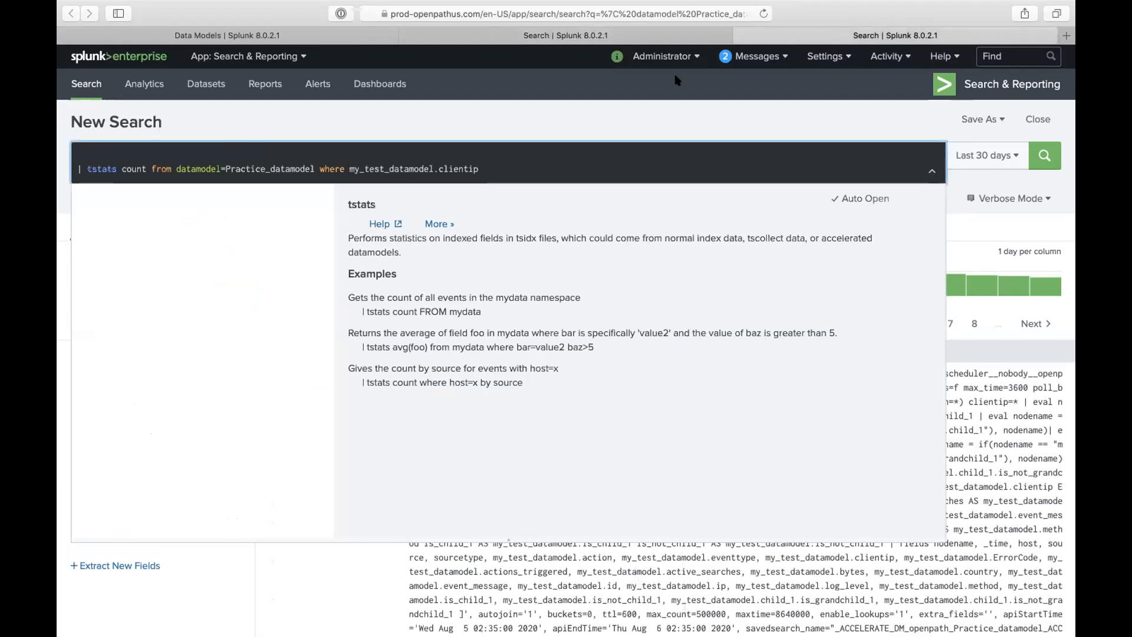
left_click(548, 36)
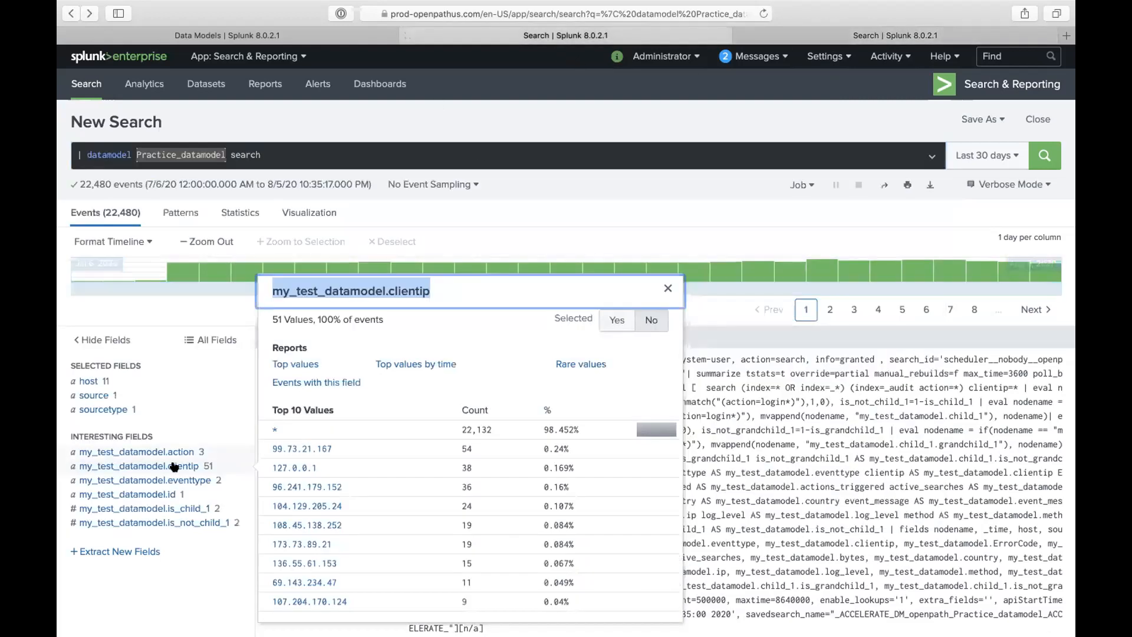
left_click_drag(334, 443, 265, 448)
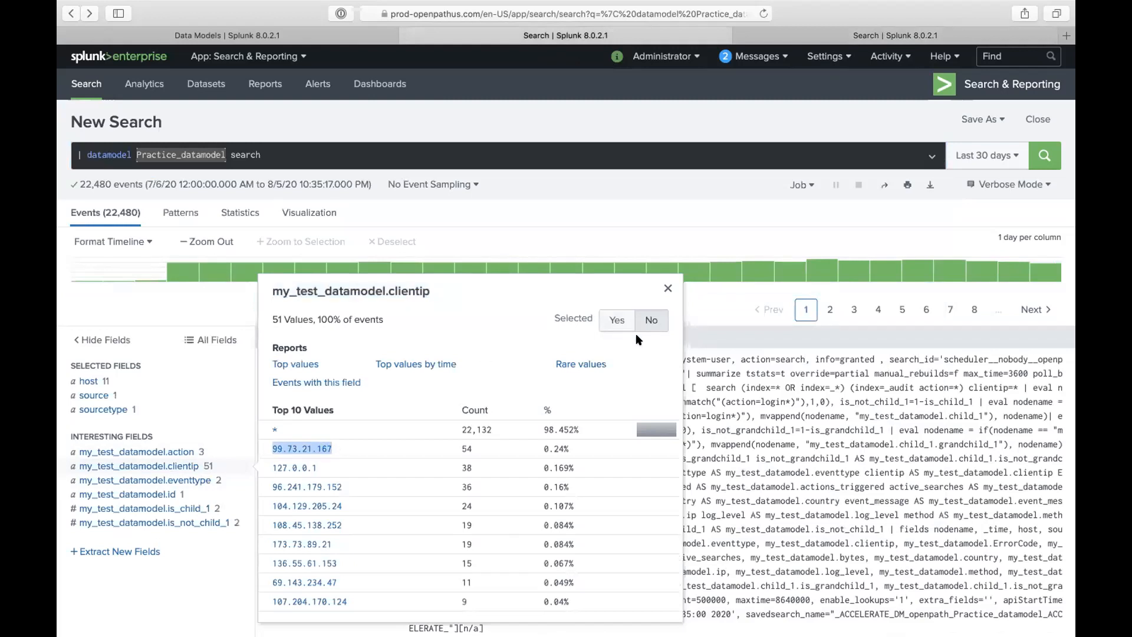
left_click(794, 39)
key("super+v")
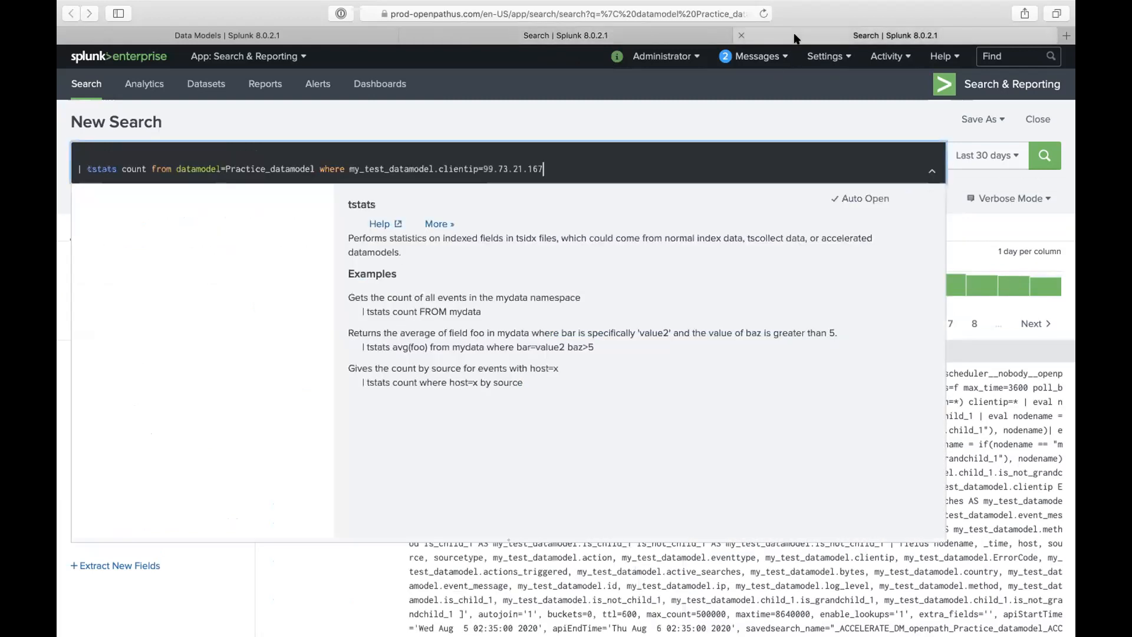
- Group the tstats count by my_test_datamodel.action and run the search
left_click(628, 33)
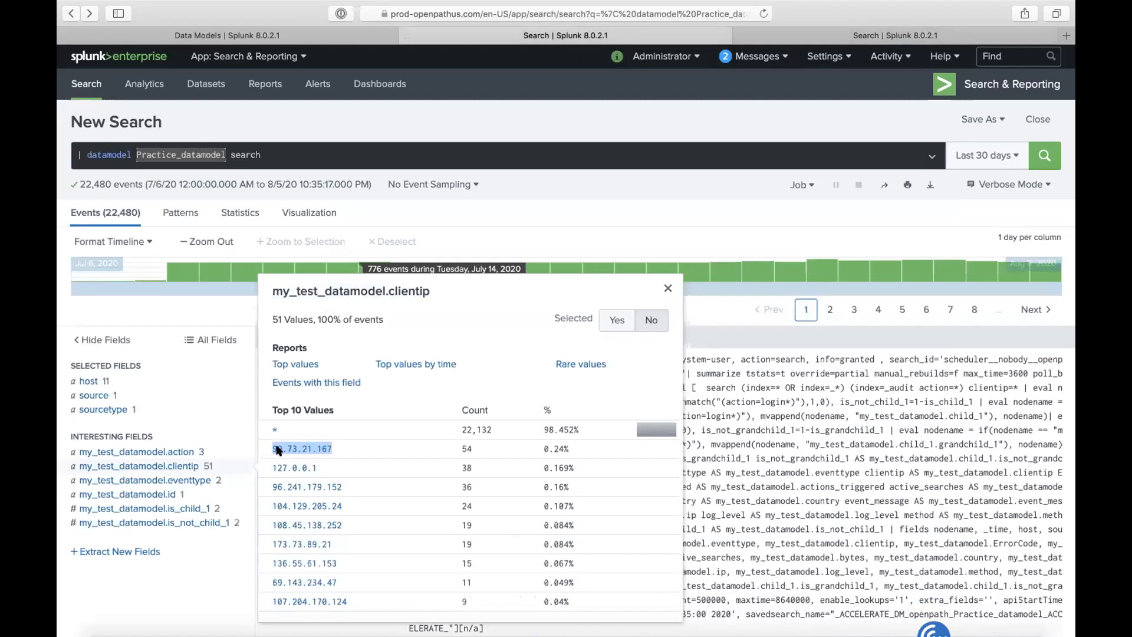
left_click(206, 481)
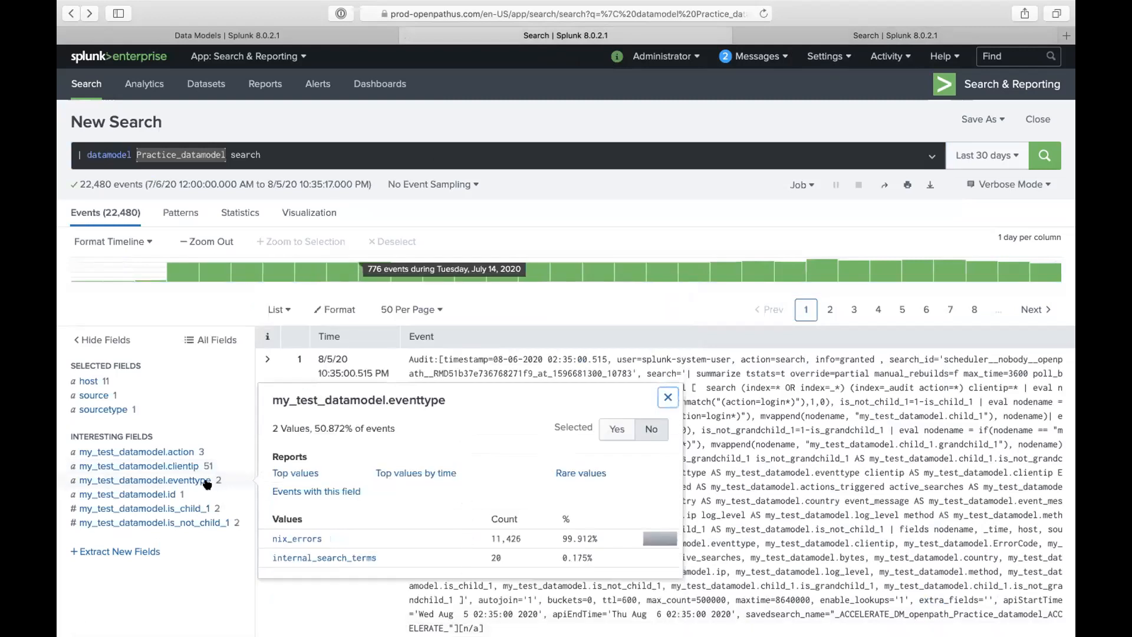
left_click(194, 454)
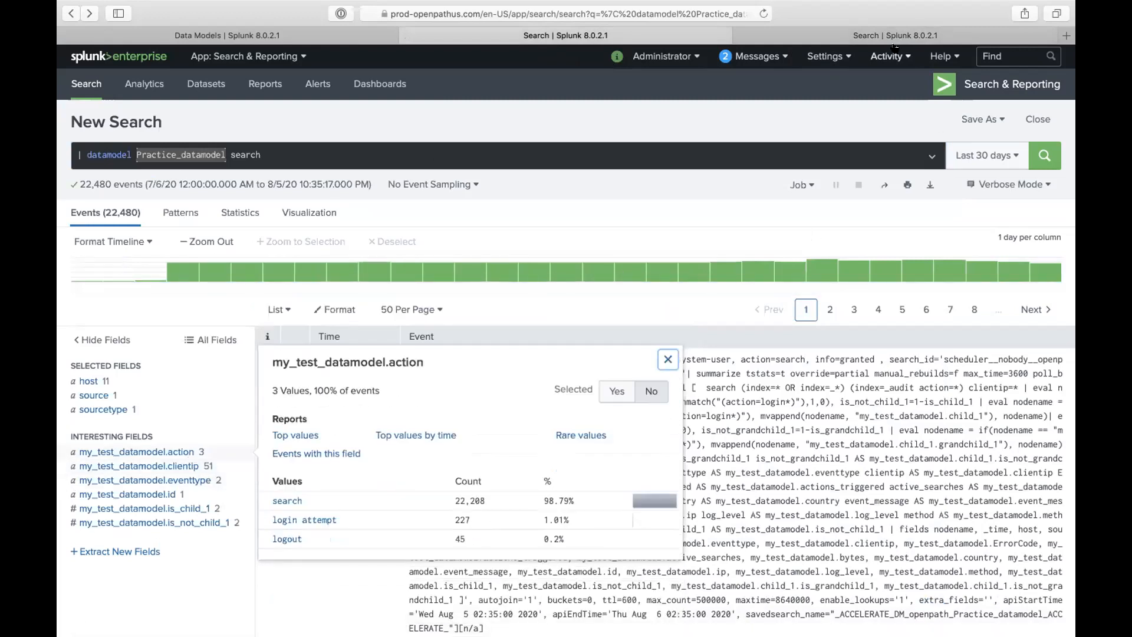
left_click(814, 36)
type("by")
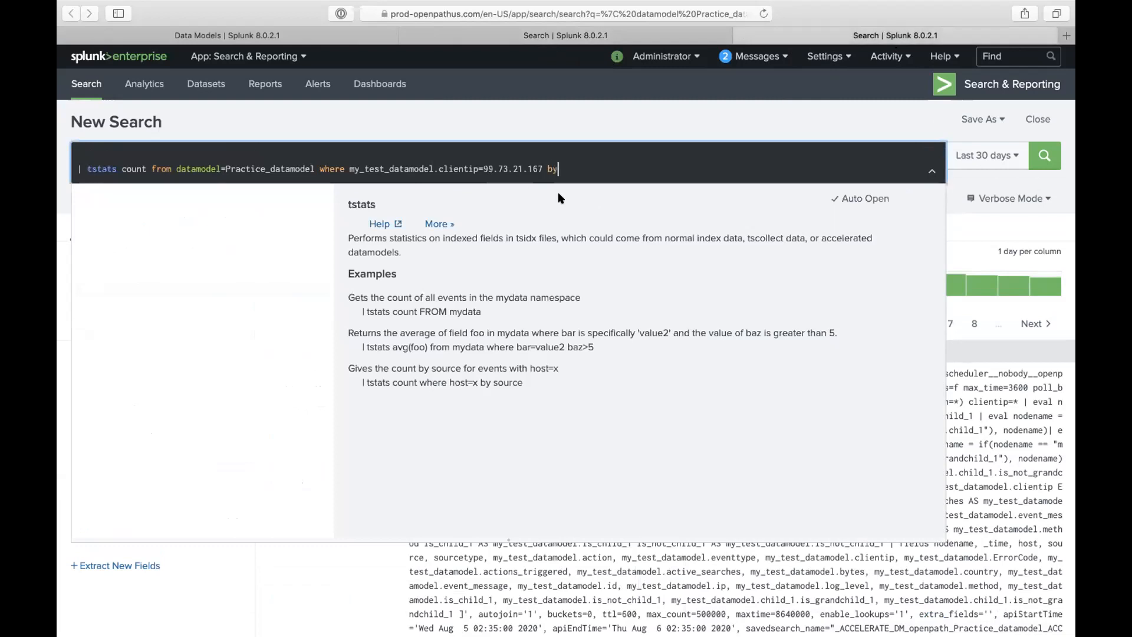
left_click(565, 37)
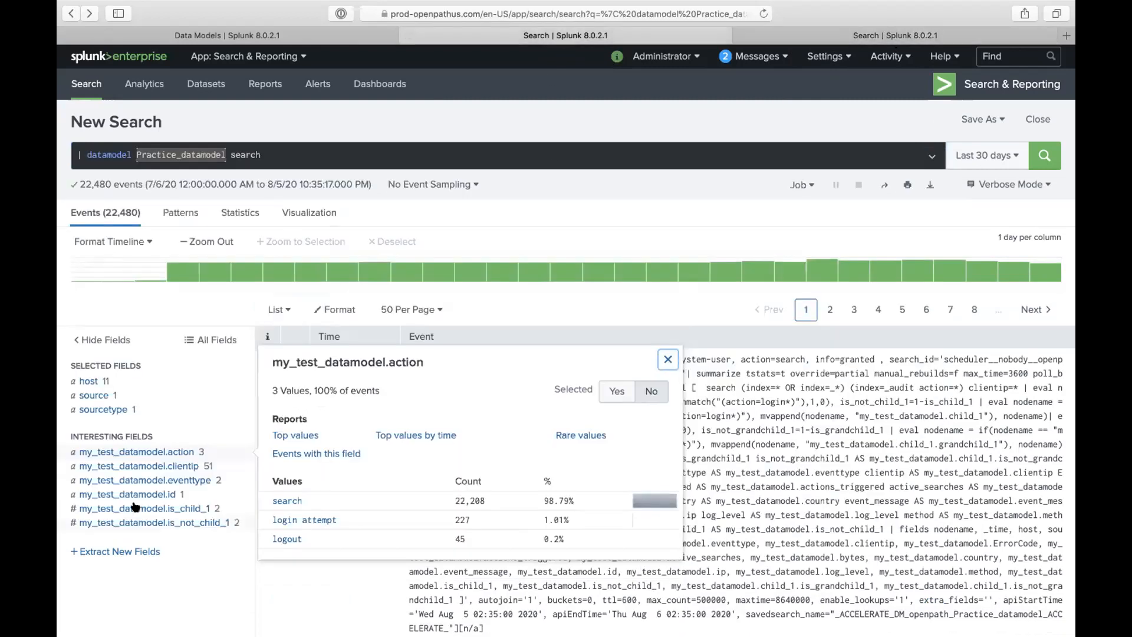
triple_click(357, 359)
key("super+c")
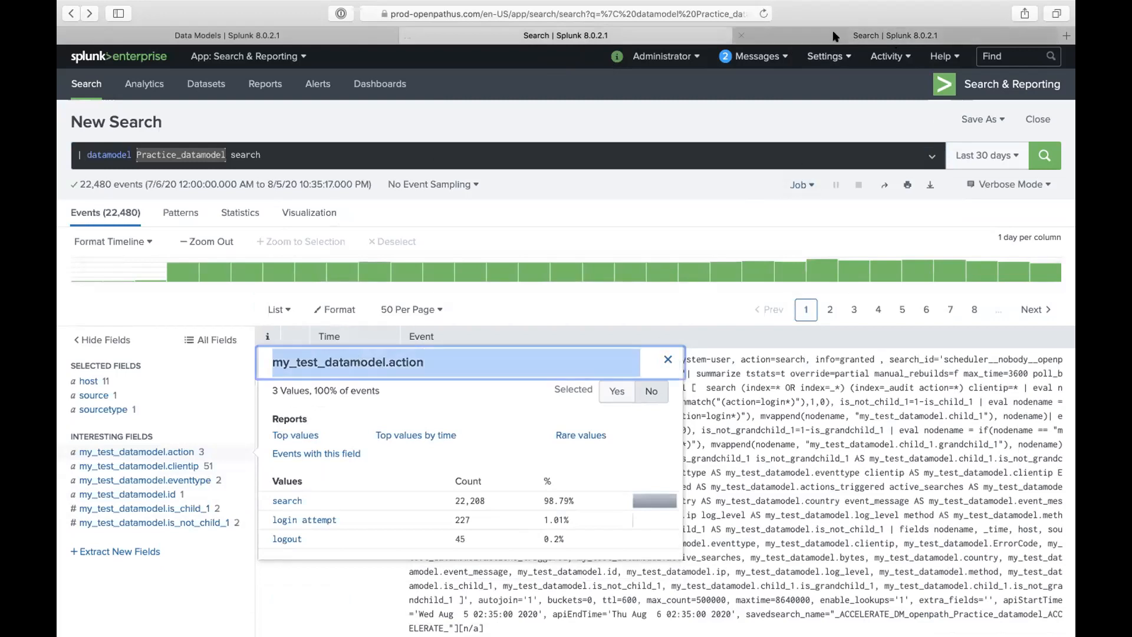
left_click(760, 35)
key("super+v")
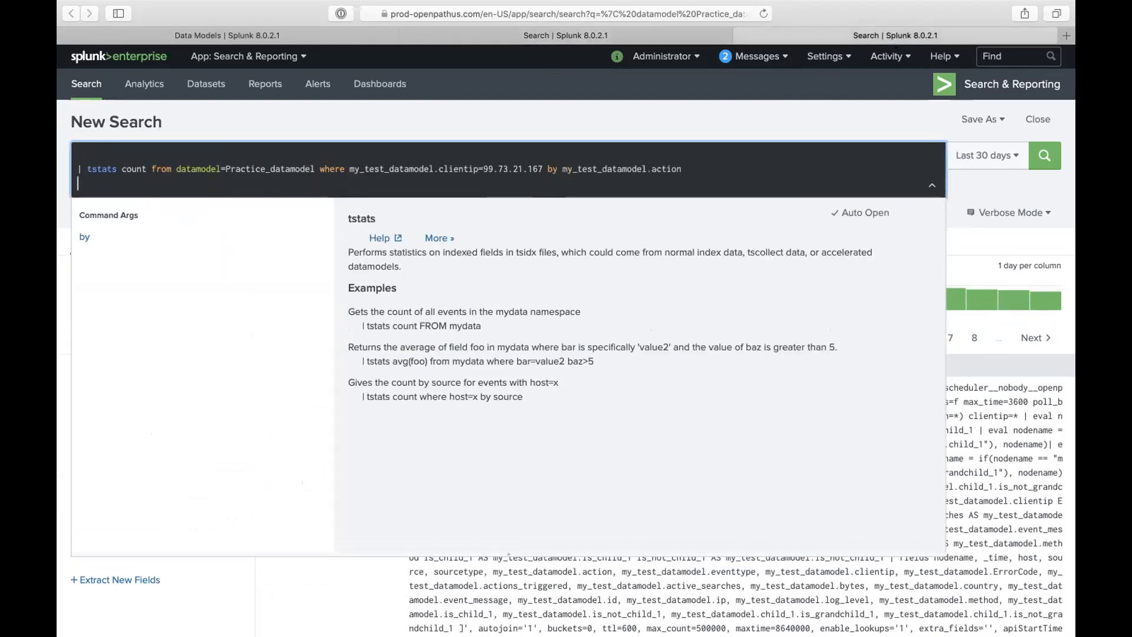
key("Return")
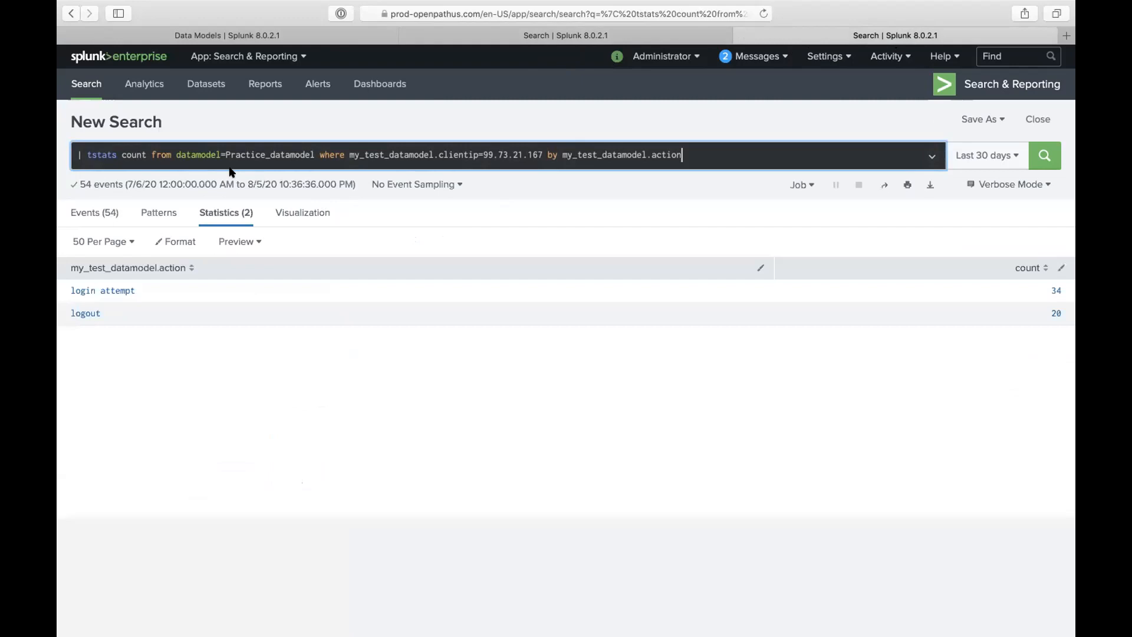
- Inspect the tstats search job's execution costs in the Job Inspector
left_click(494, 42)
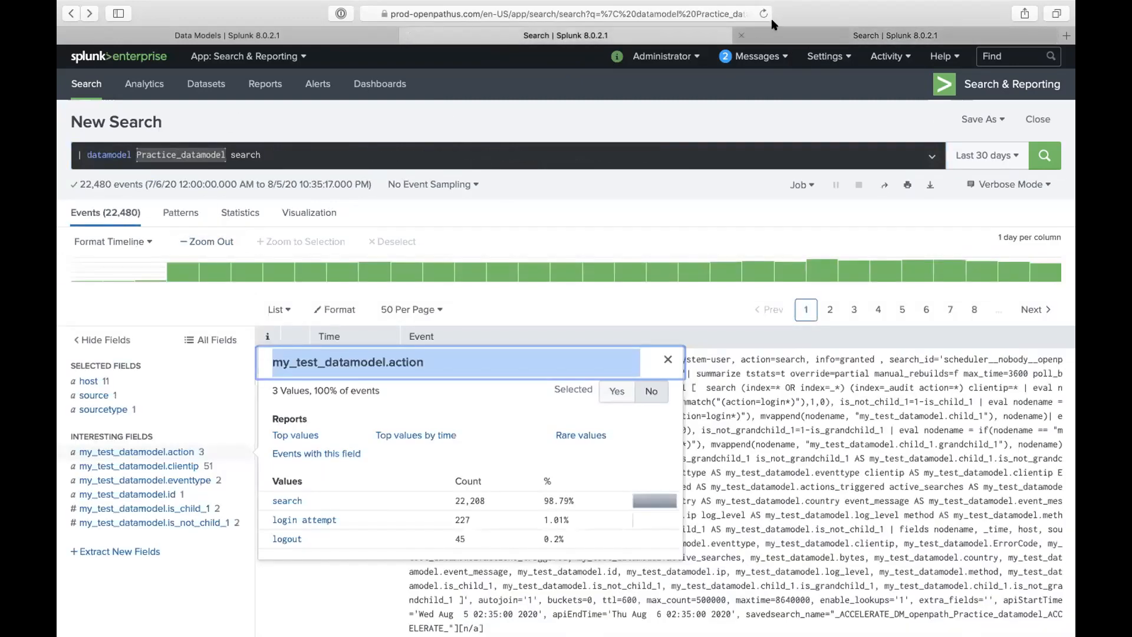
left_click(769, 35)
left_click(803, 185)
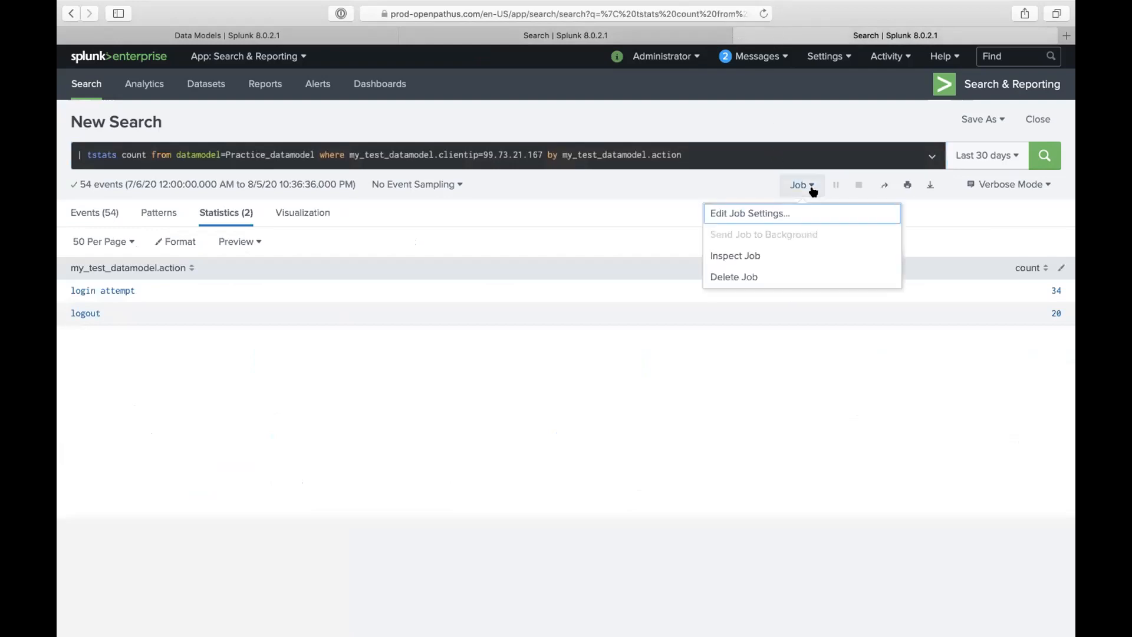
left_click(752, 255)
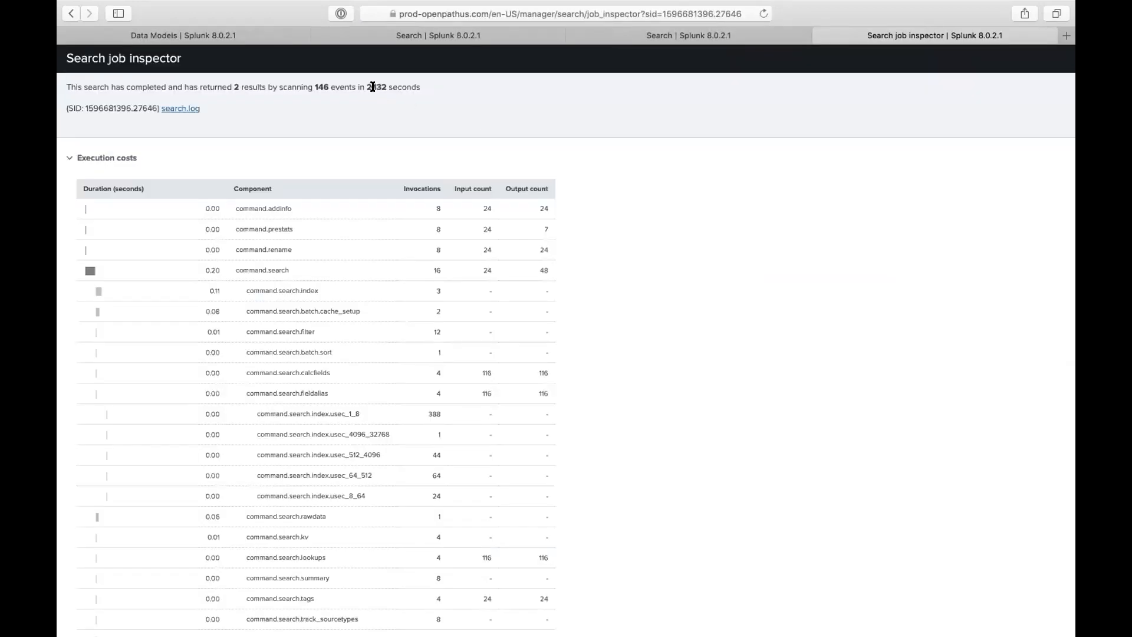
left_click(820, 37)
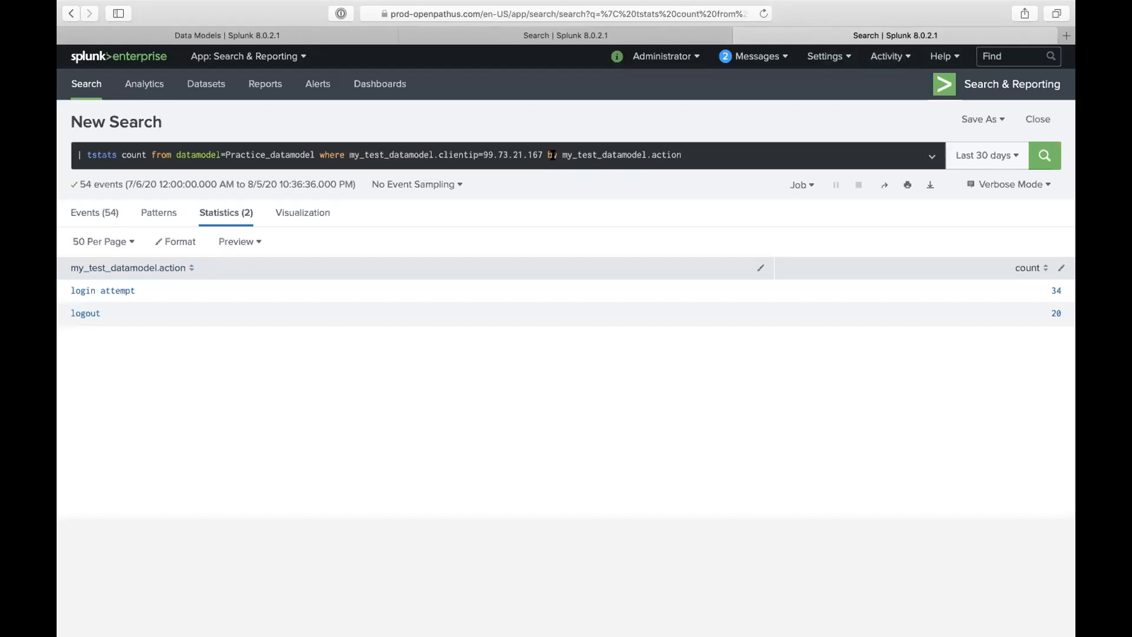
- Append ',my_test_datamodel.clientip' to the by clause and rerun the search
left_click_drag(484, 155, 538, 154)
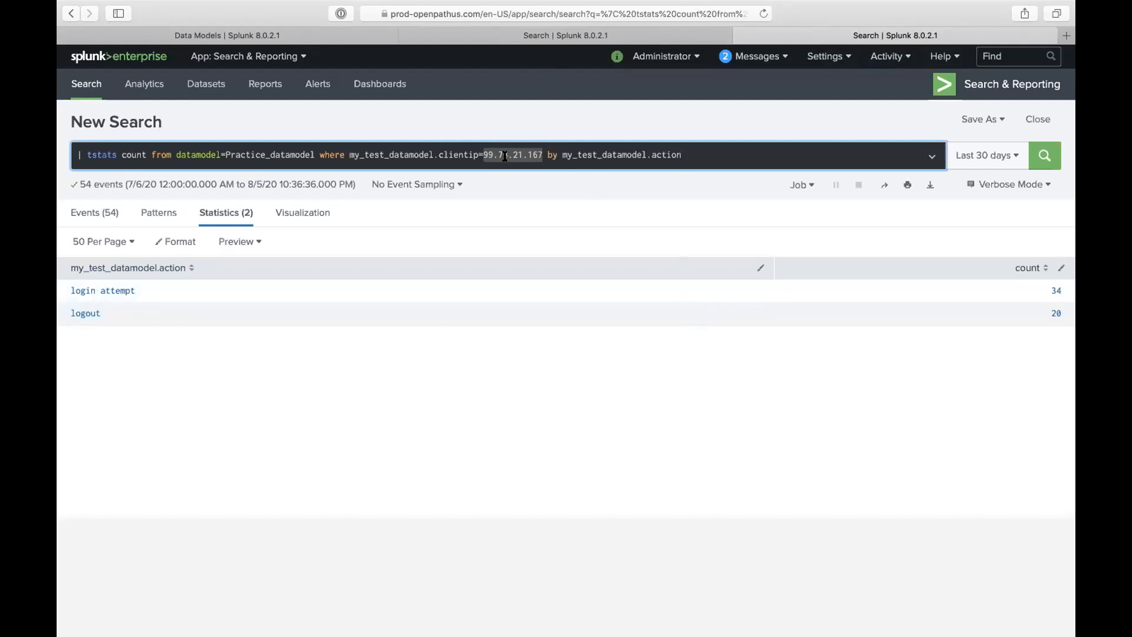
left_click(686, 150)
type(",")
triple_click(460, 156)
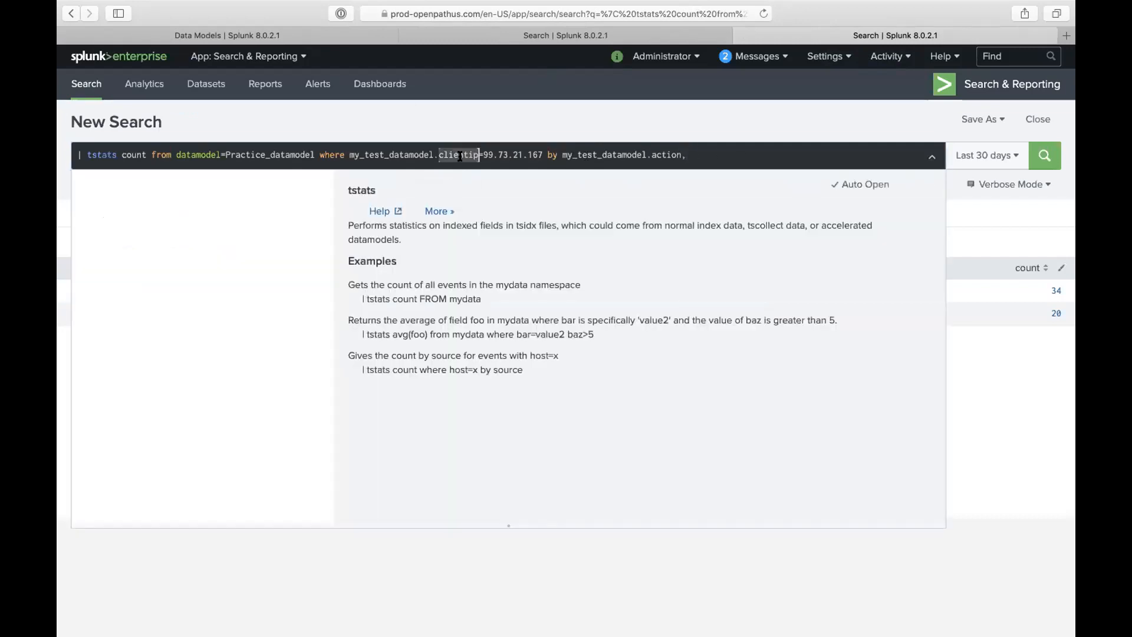
left_click(404, 156)
mouse_move(349, 155)
left_mouse_down()
mouse_move(478, 155)
mouse_move(348, 153)
left_mouse_up()
left_click(483, 155)
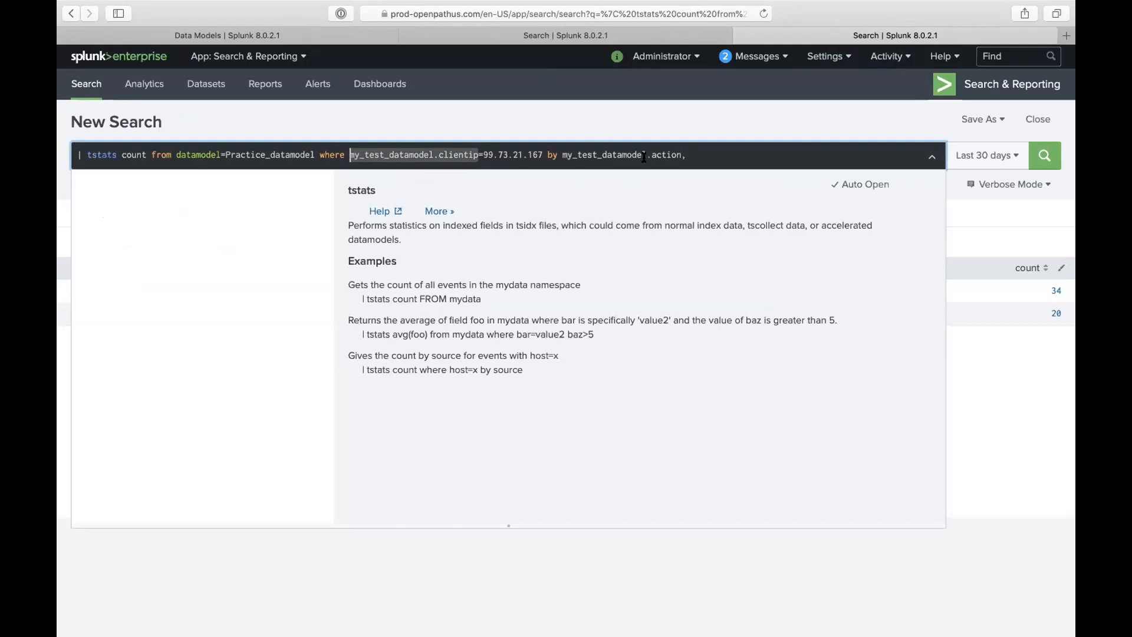
key("super+c")
left_click(693, 155)
key("super+v")
key("Return")
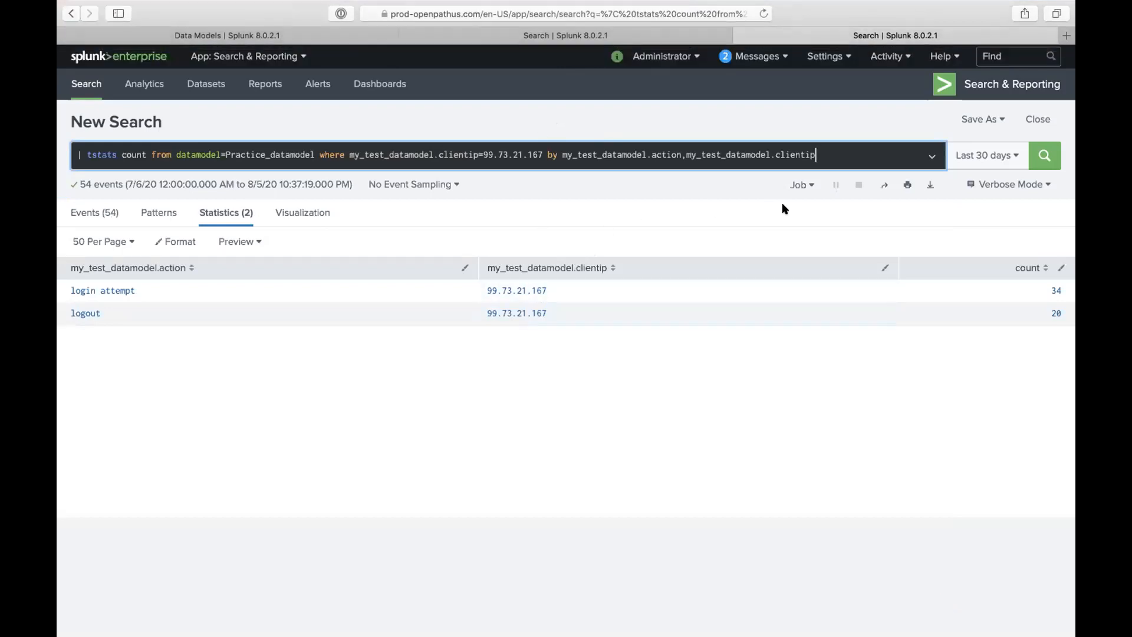
- Start a new query line with '| iplocation'
key("shift+Return")
type("| iplocation")
left_click(741, 127)
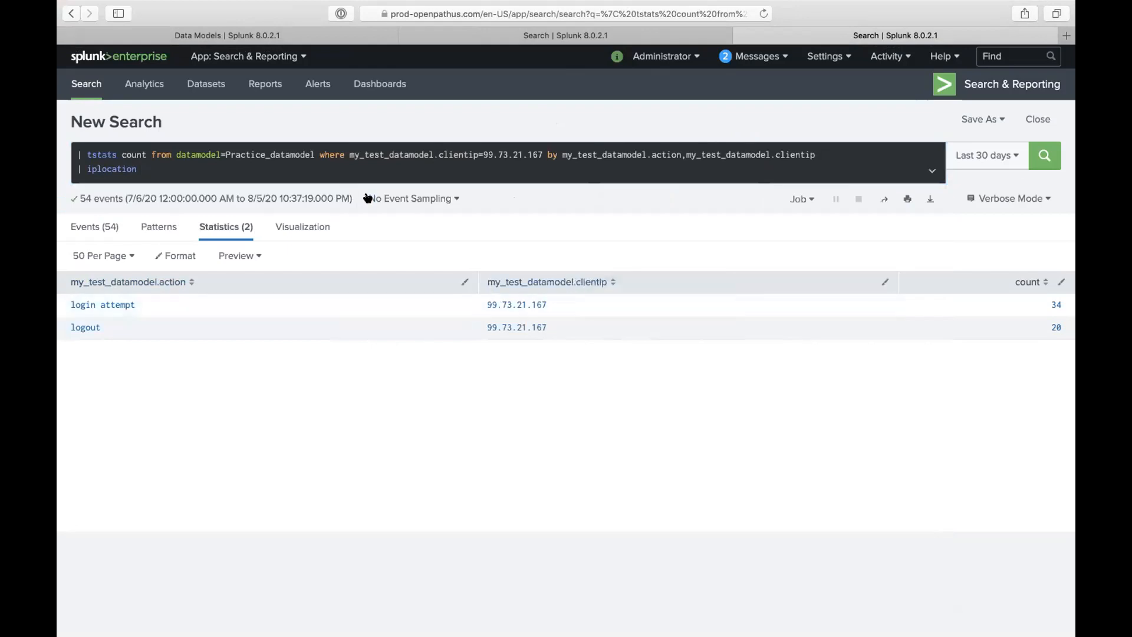
- Complete the iplocation line with the clientip field and run the search
left_click(355, 174)
key("super+v")
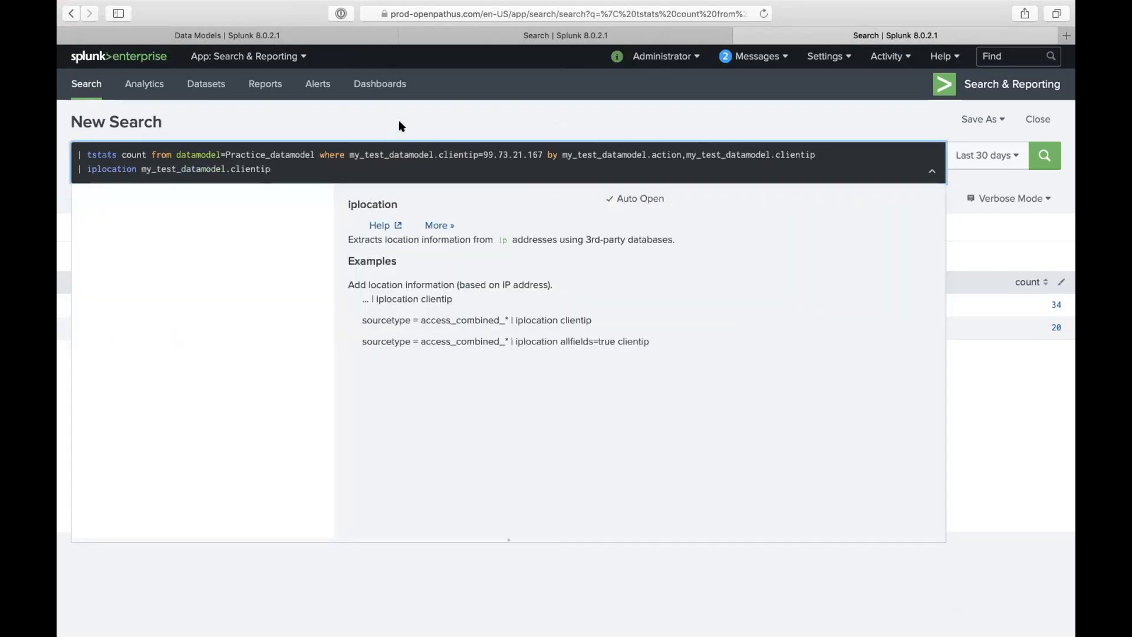
key("Return")
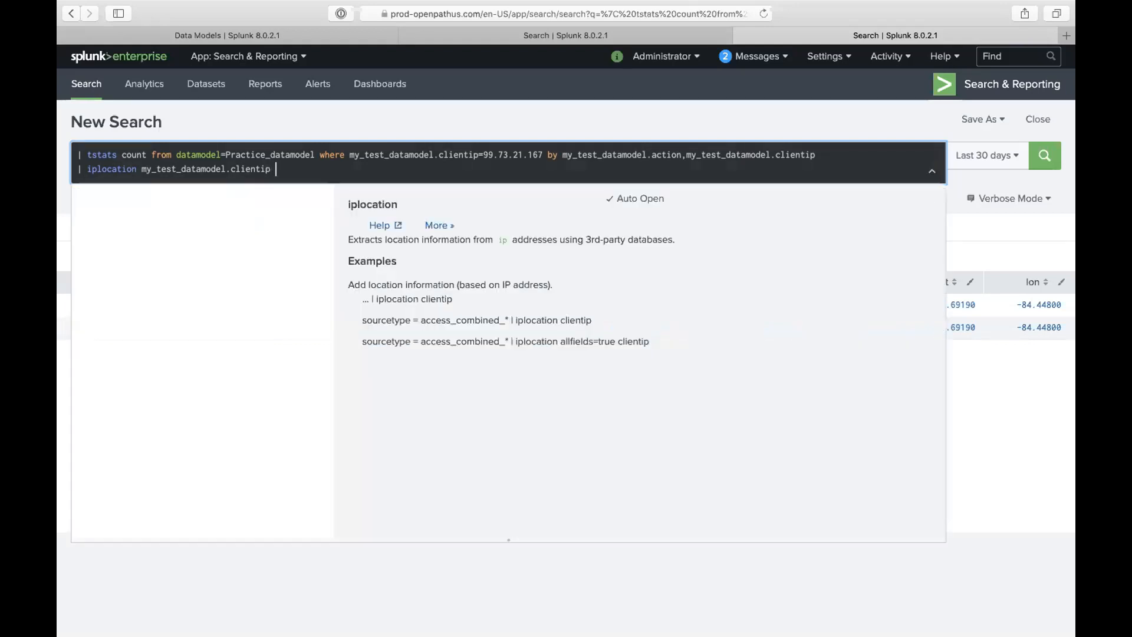
left_click(350, 110)
left_click(302, 227)
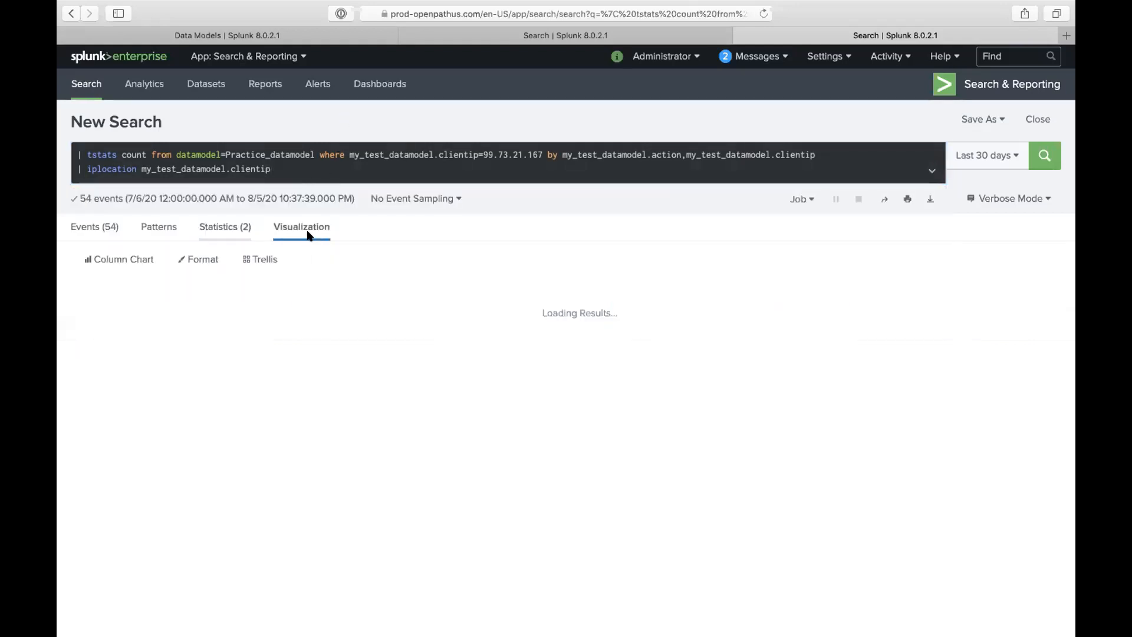
- Append '| geostats count by City', run it, and view the results as a visualization
left_click(297, 171)
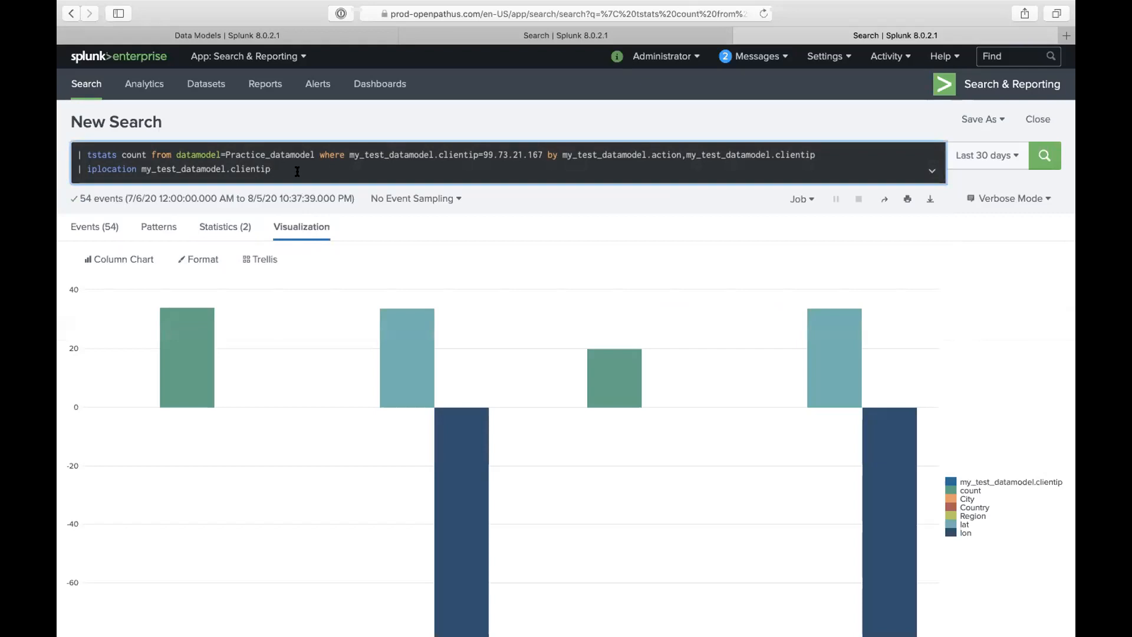
type("| ge")
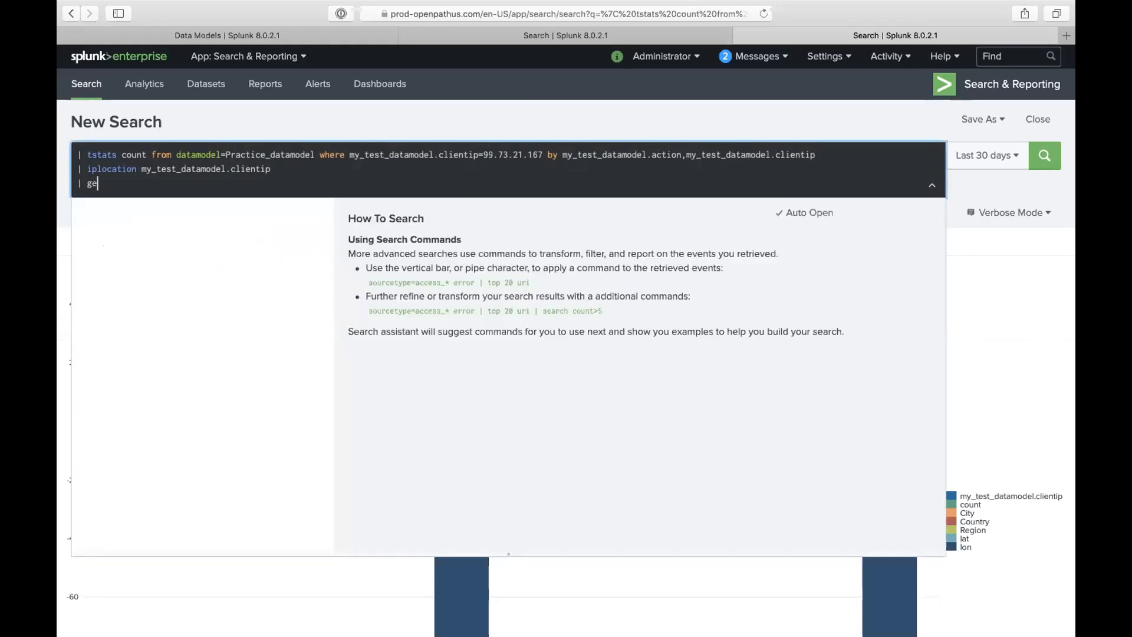
type("ostats count")
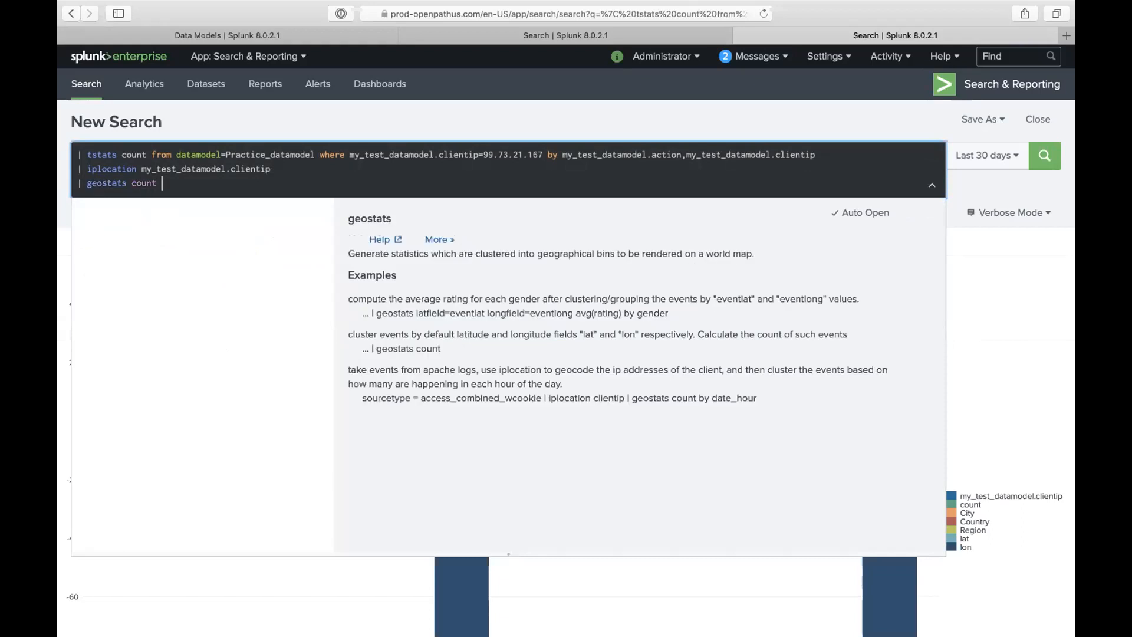
left_click(315, 116)
left_click(225, 241)
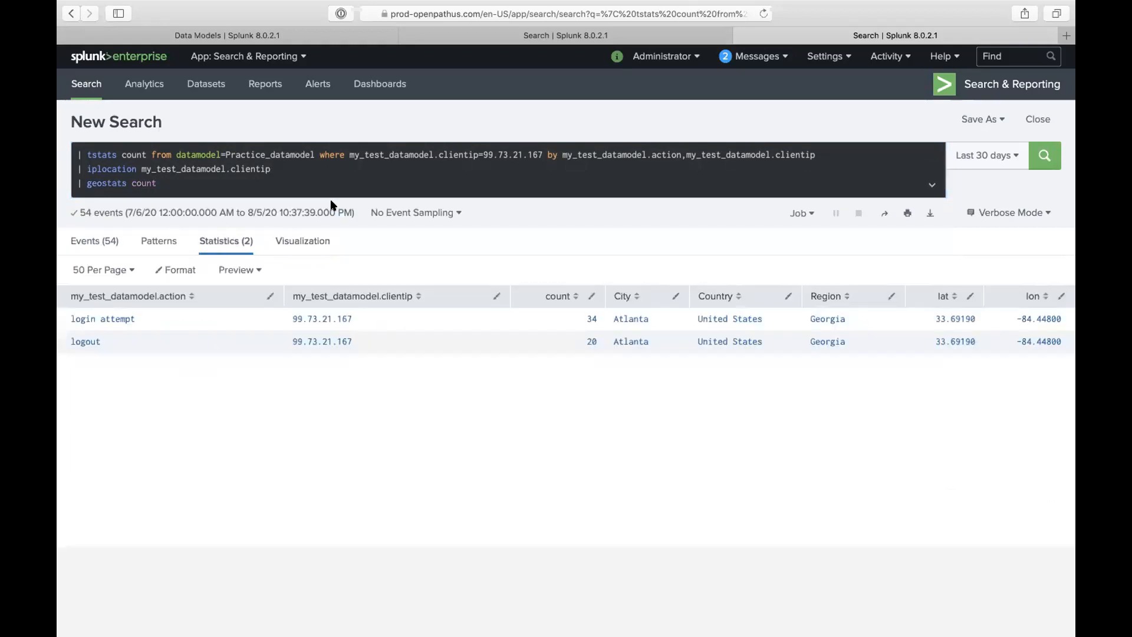
left_click(236, 186)
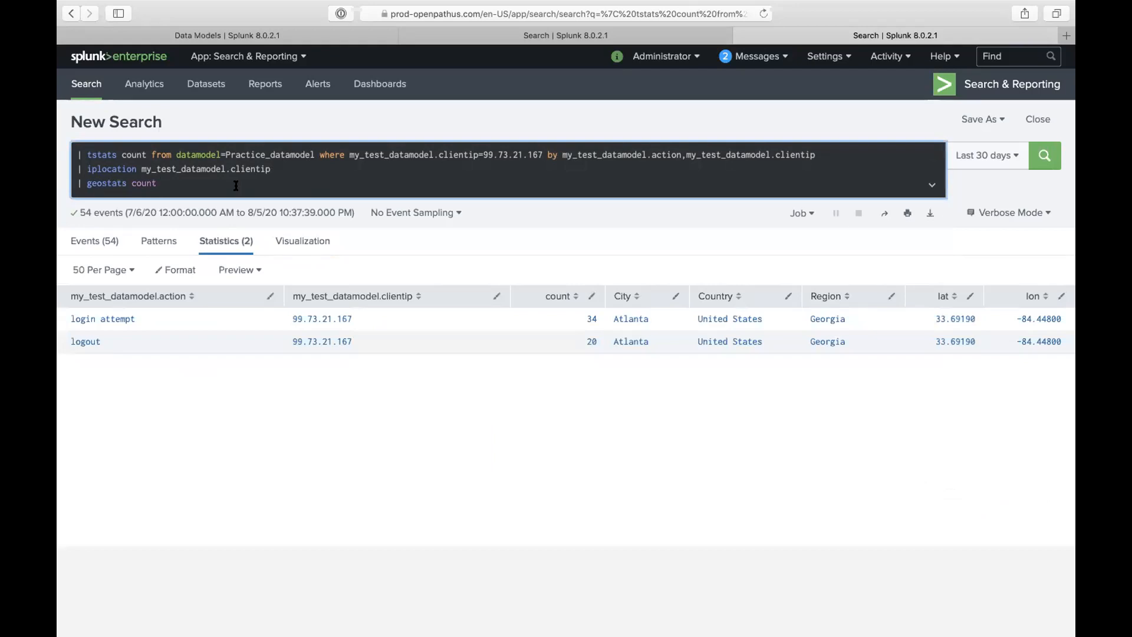
type("by City")
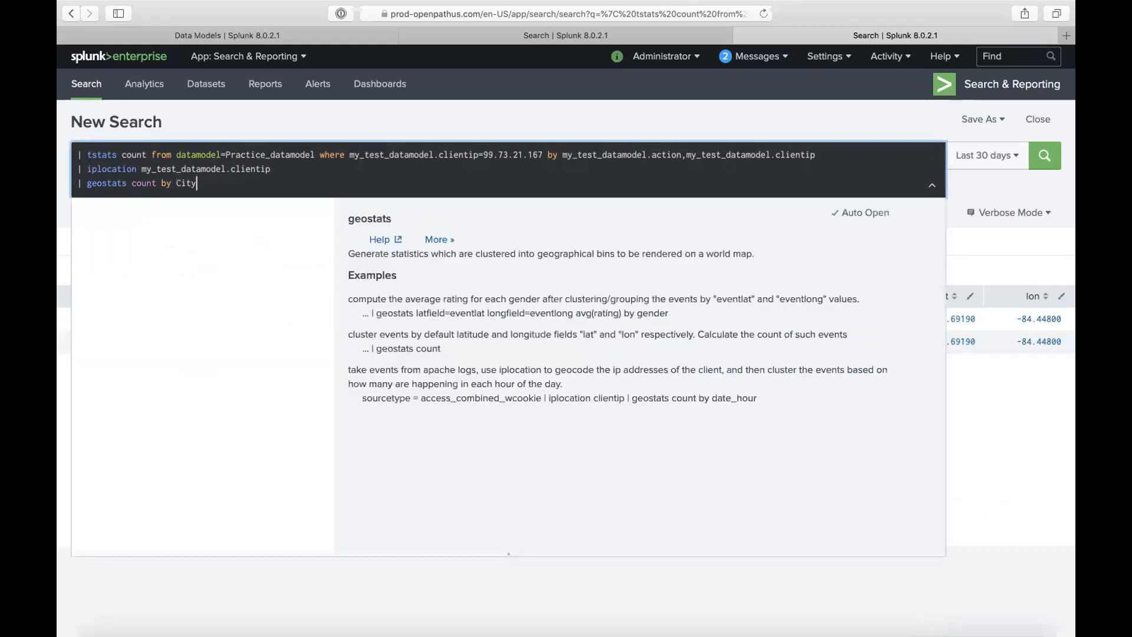
key("Return")
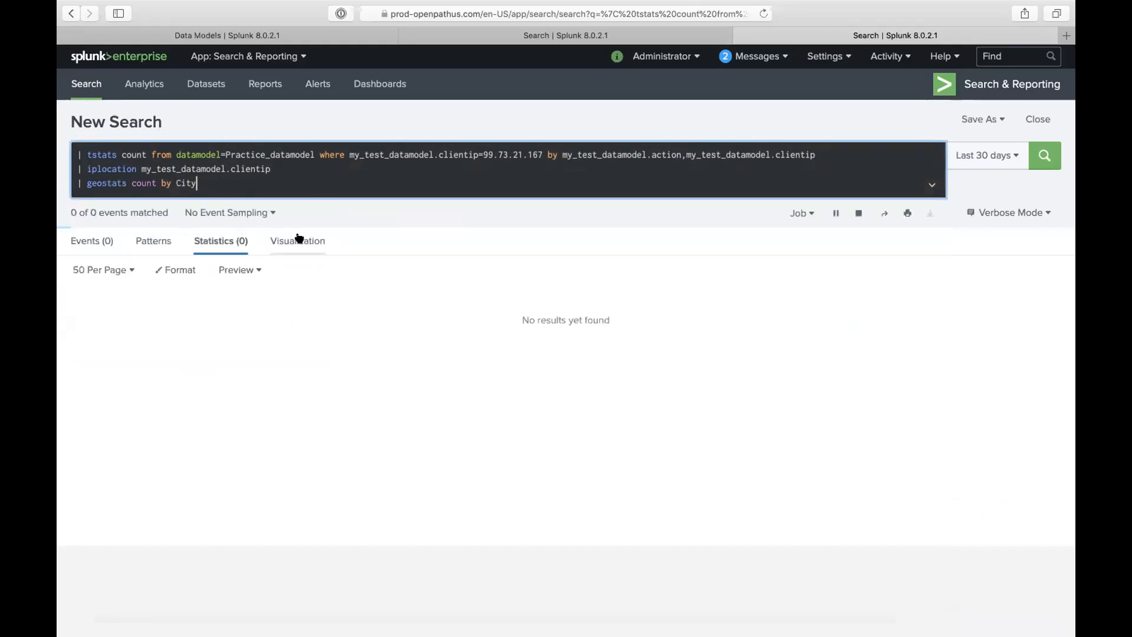
left_click(299, 238)
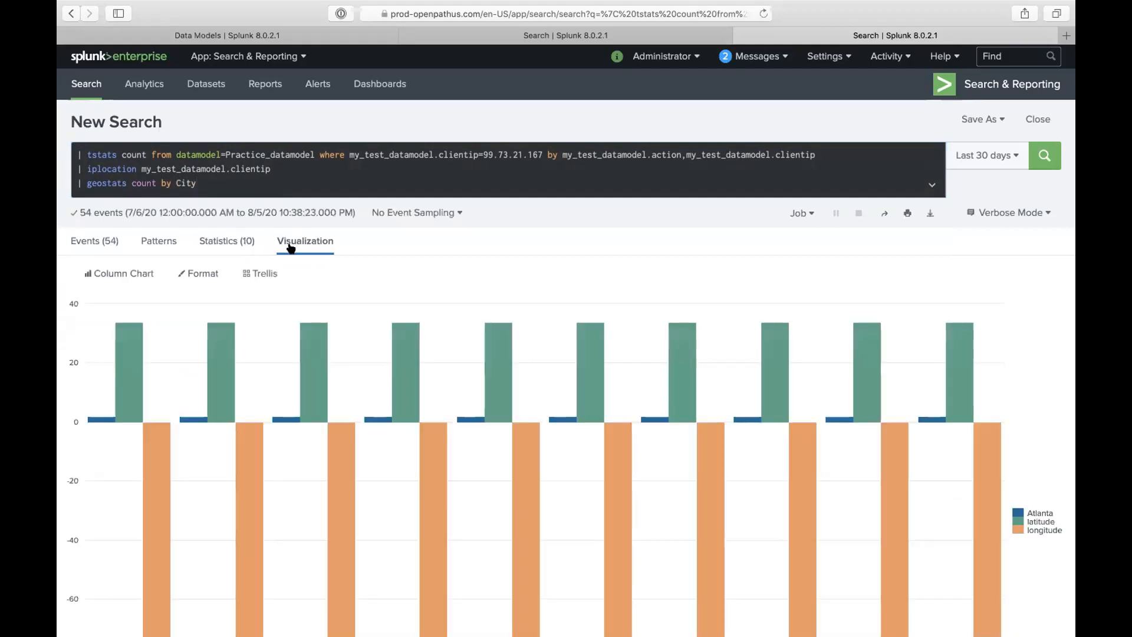
- Switch the visualization to Cluster Map and zoom in on the Atlanta cluster
left_click(106, 273)
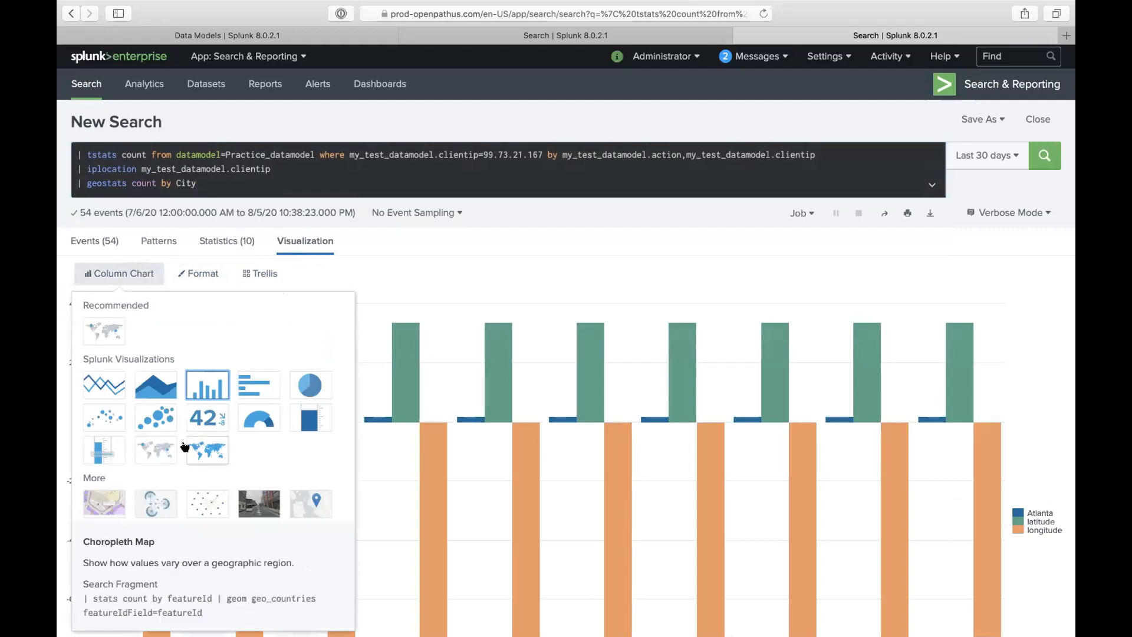
left_click(167, 454)
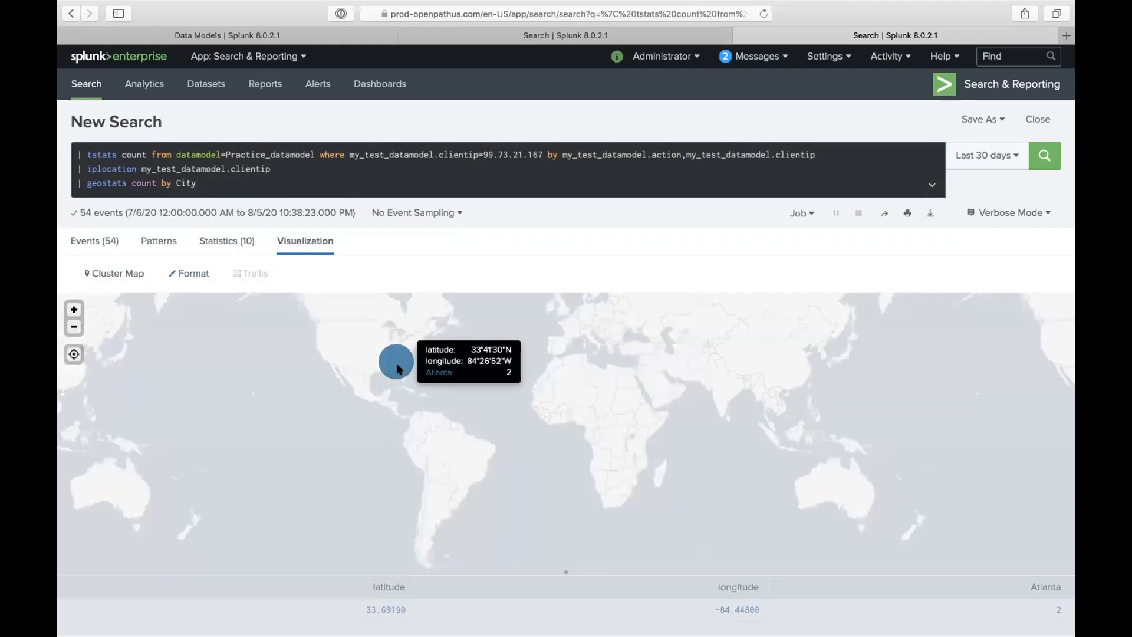
double_click(396, 363)
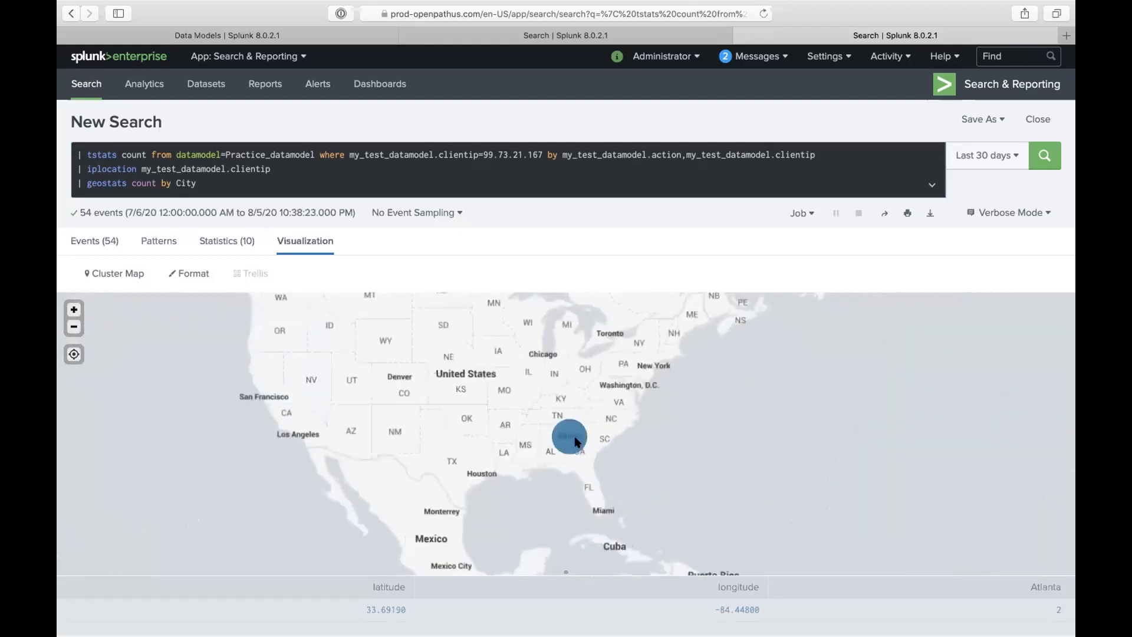
double_click(581, 443)
- Select the 99.73.21.167 client IP value in the query's clientip filter
double_click(516, 153)
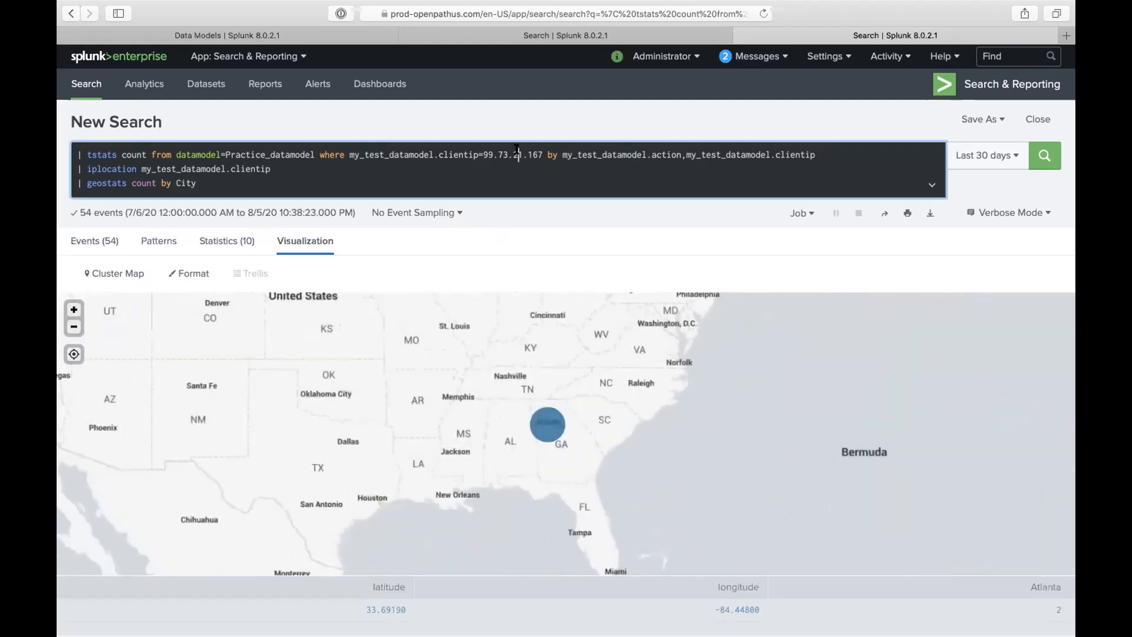
type("21")
left_click_drag(484, 154, 543, 154)
- Change the clientip filter to '*', rerun, and zoom the cluster map toward the East Coast
key("BackSpace")
type("*")
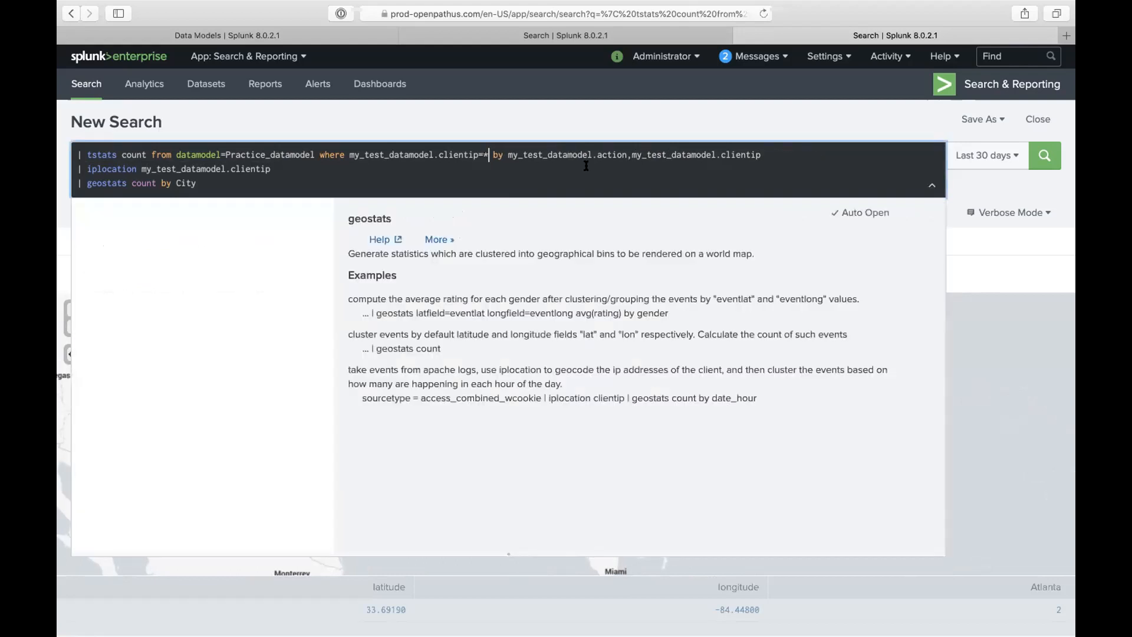
key("Return")
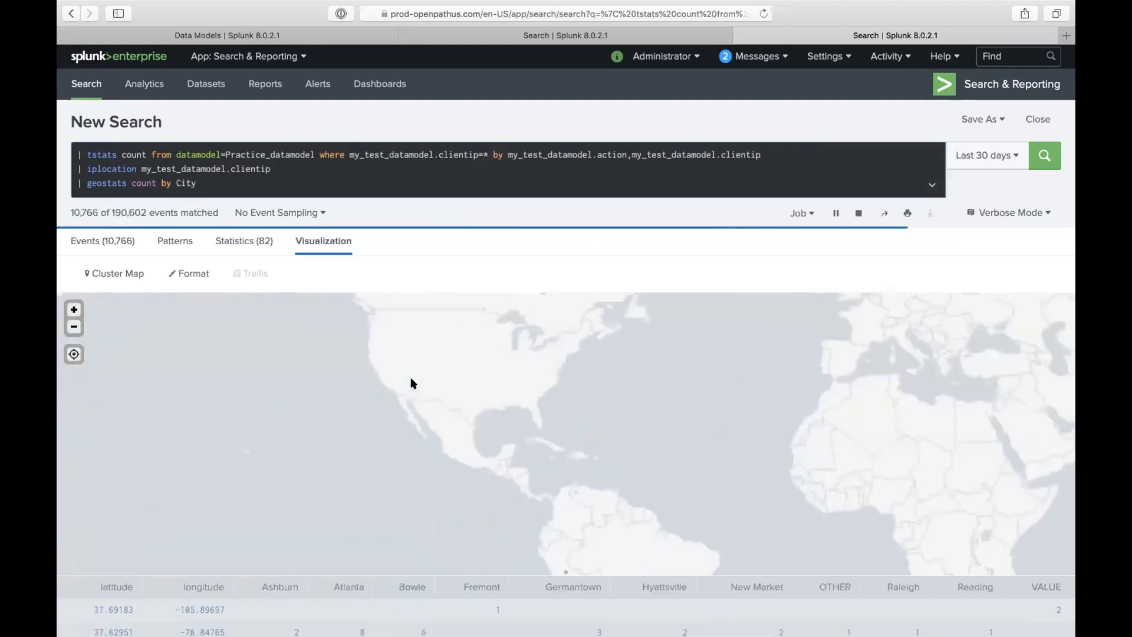
scroll(568, 416, "up", 3)
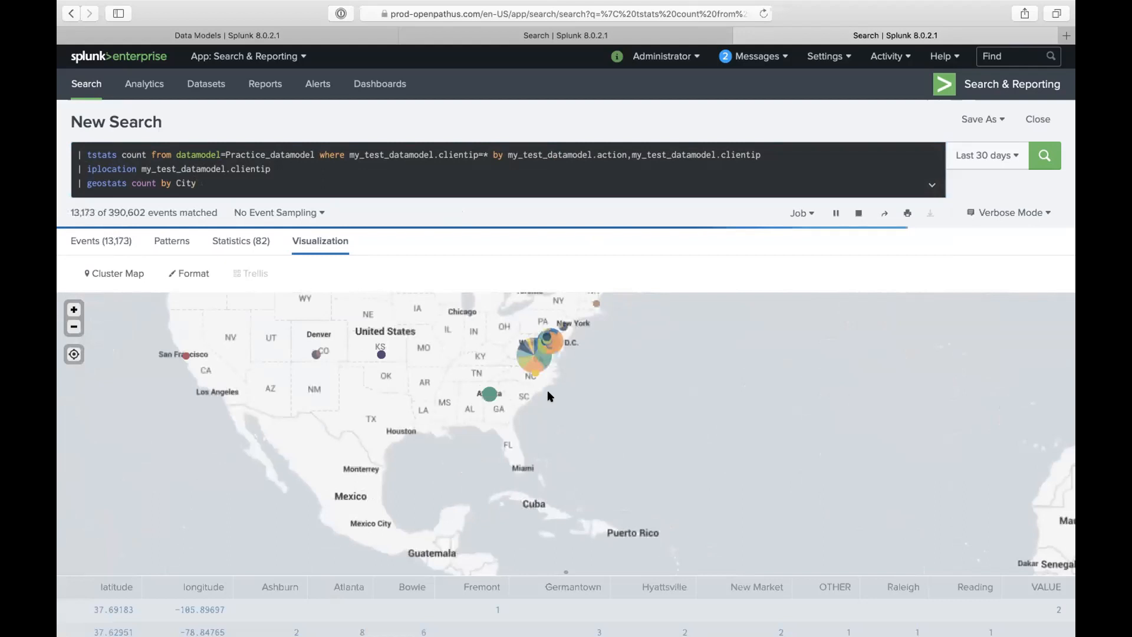
scroll(548, 395, "up", 2)
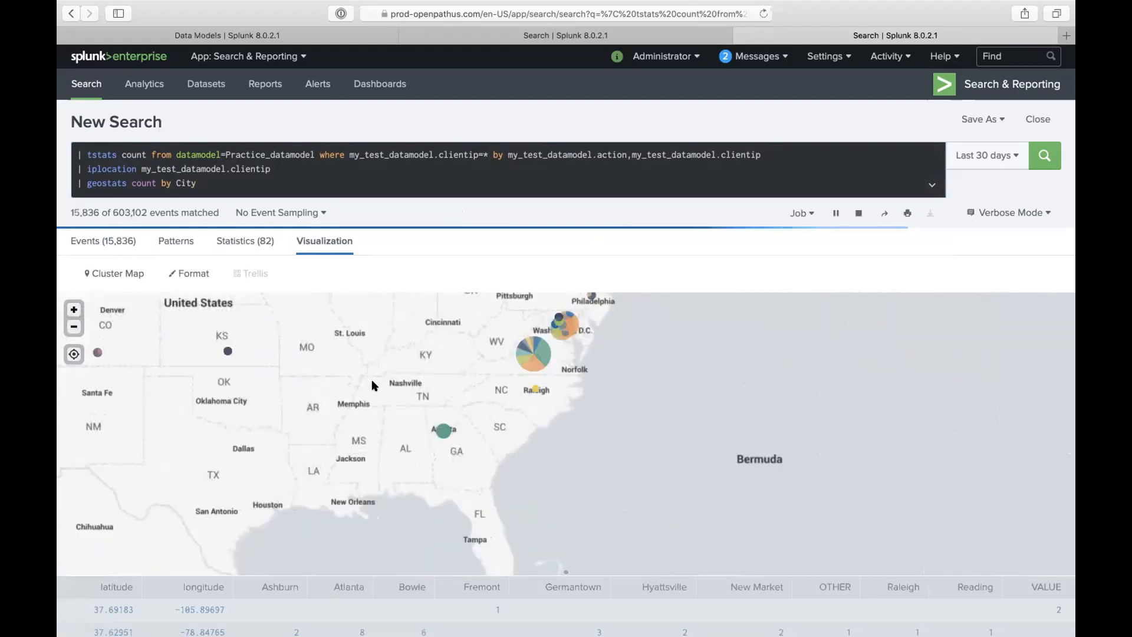
mouse_move(73, 374)
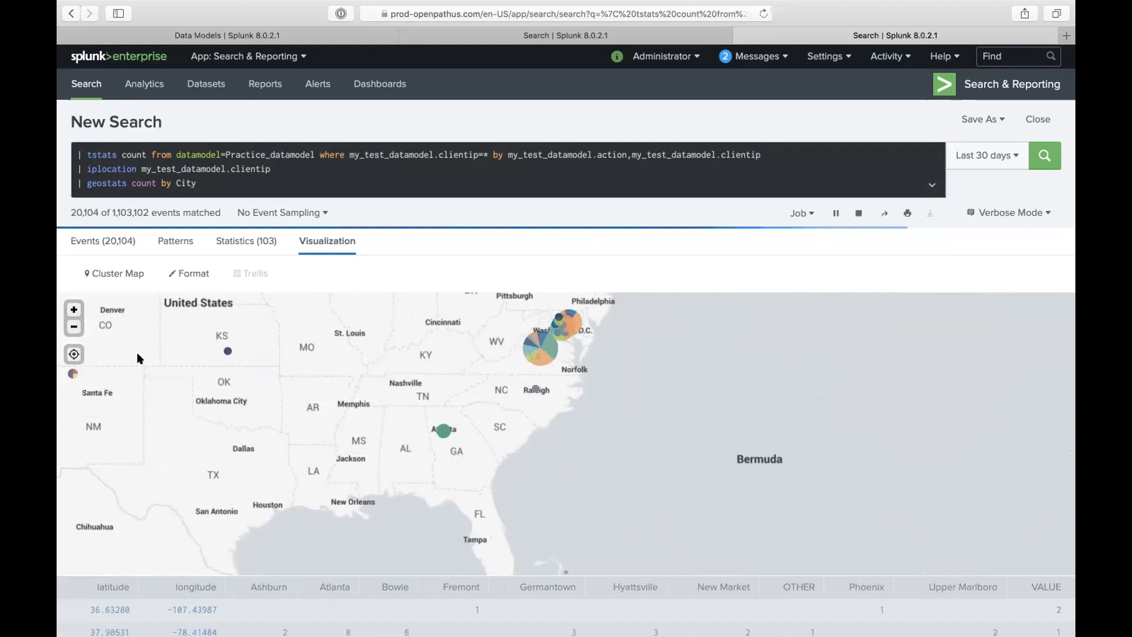
mouse_move(226, 351)
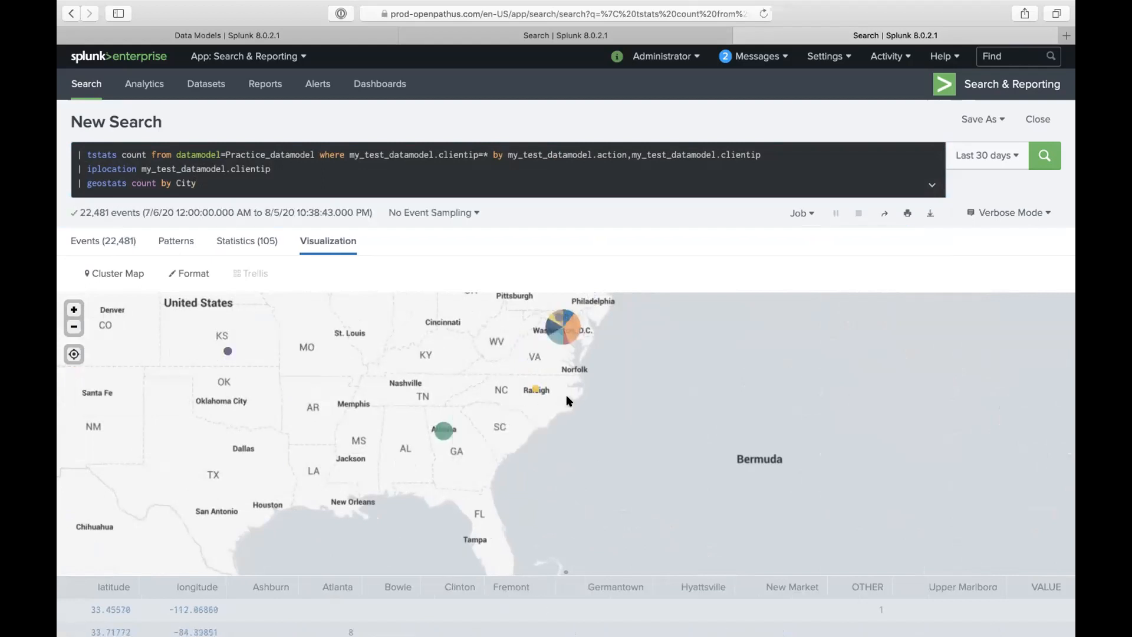
scroll(566, 397, "up", 2)
mouse_move(561, 340)
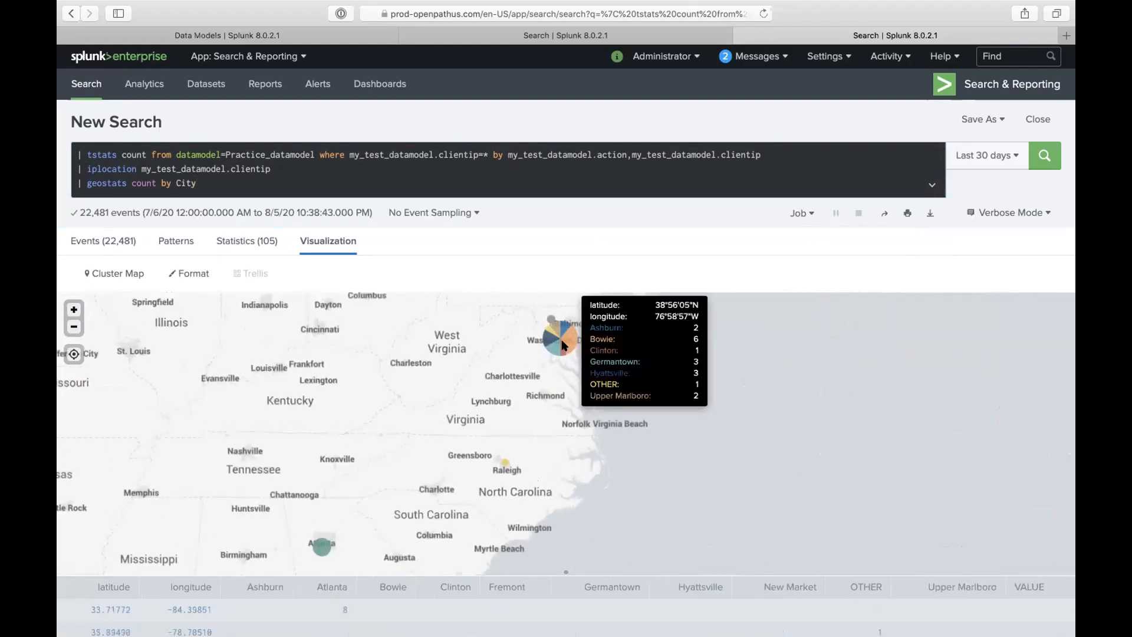
- Try adding an argument to the end of the geostats line, then dismiss the command help
left_click(369, 190)
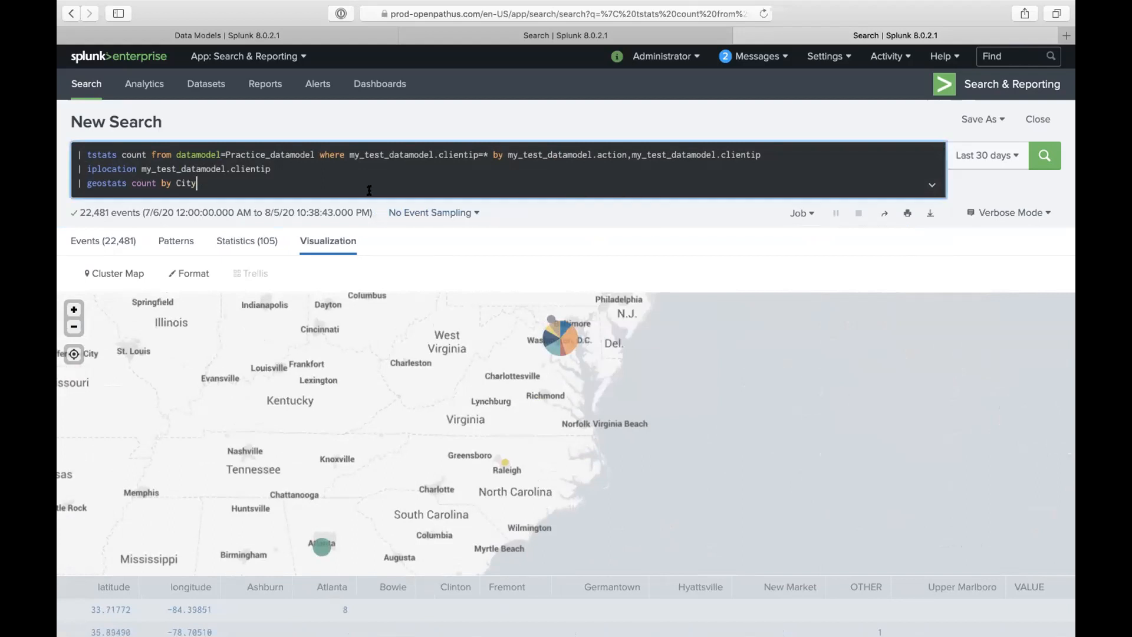
type("use")
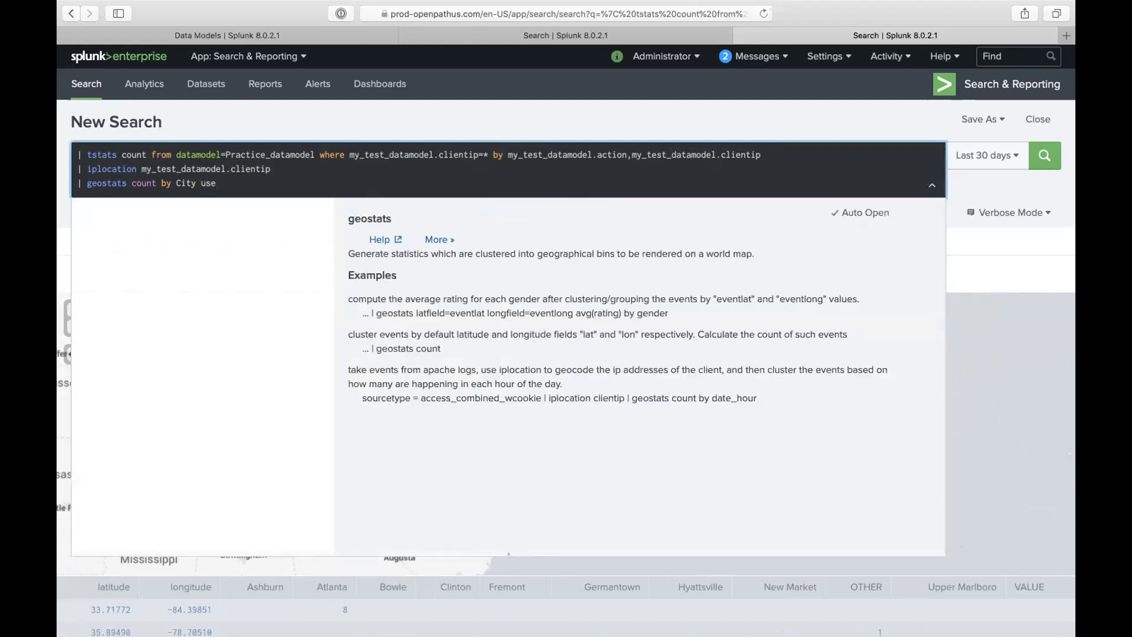
left_click(380, 135)
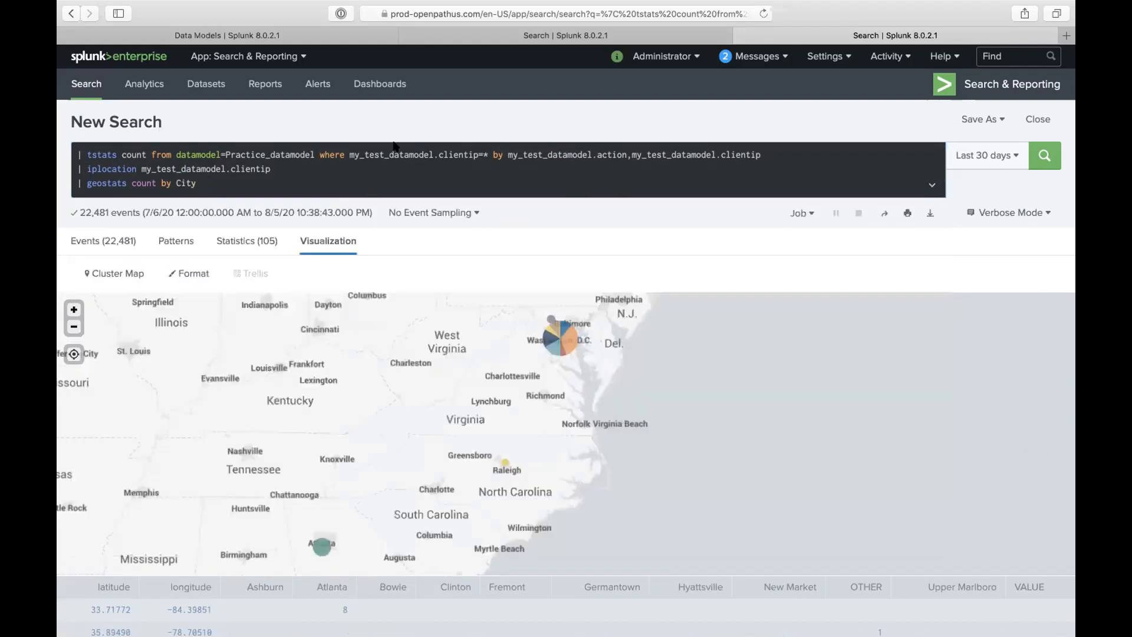
left_click(389, 182)
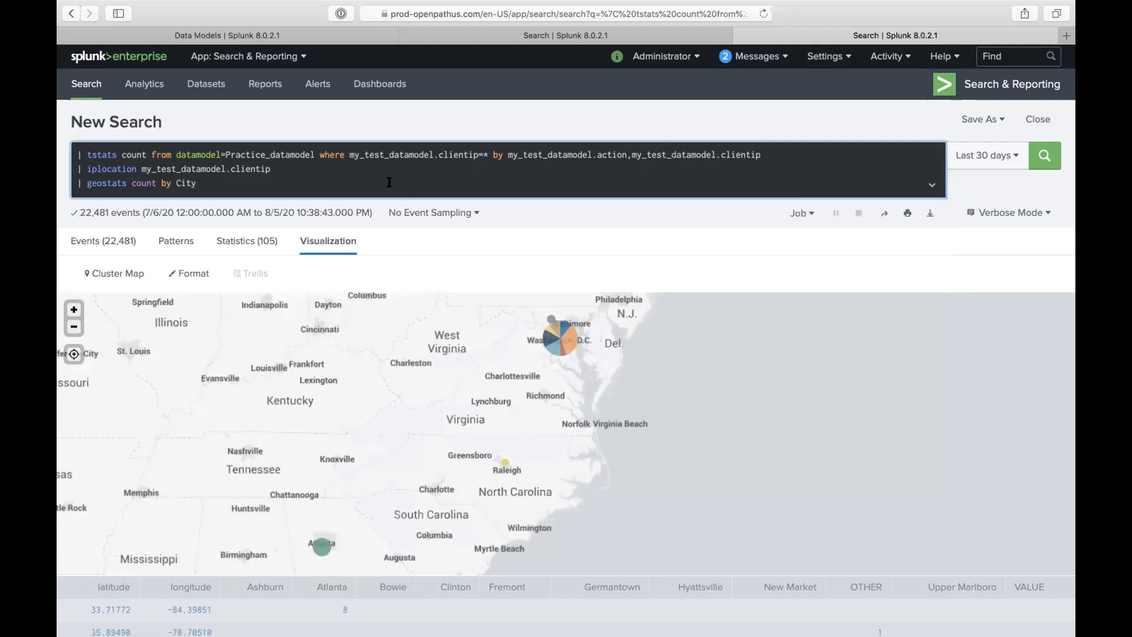
type("limit=")
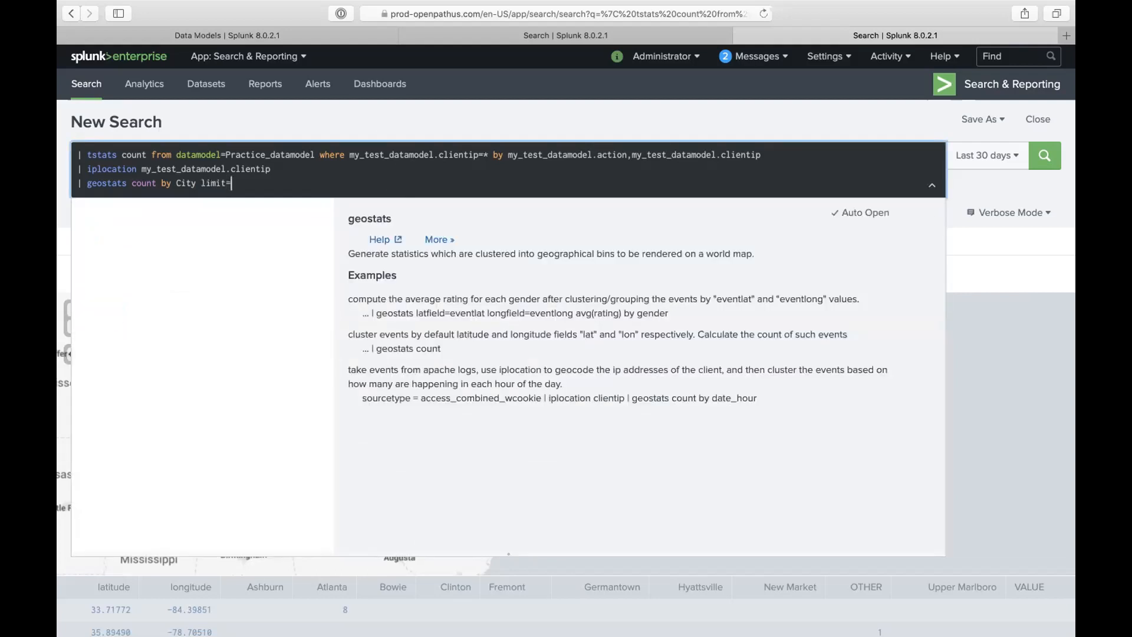
key("BackSpace")
key("BackSpace")
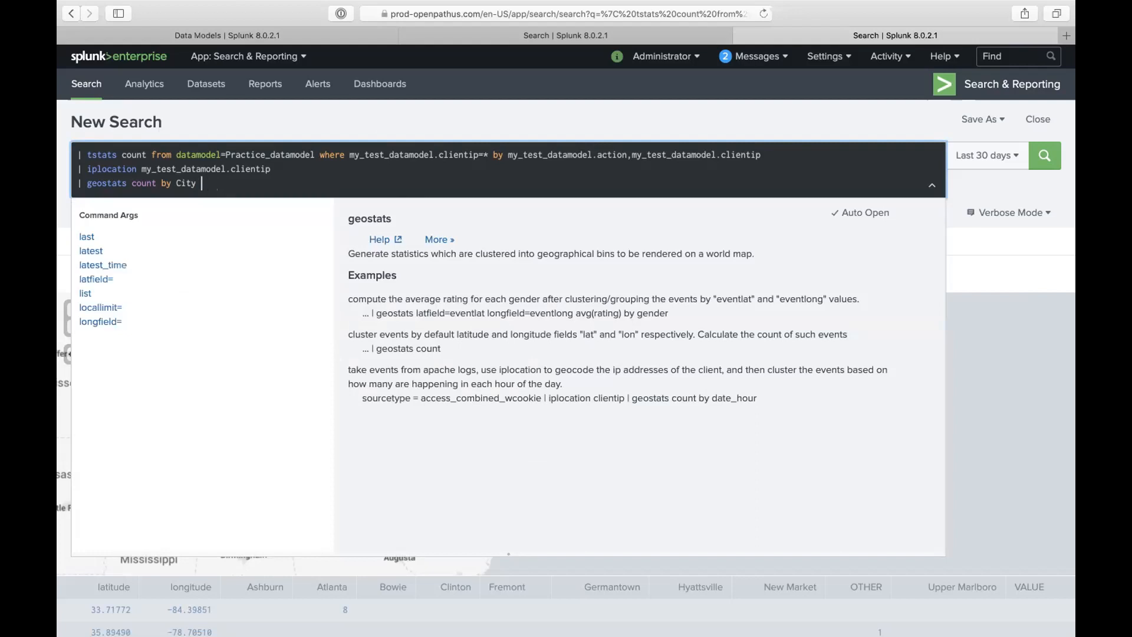
left_click(427, 125)
mouse_move(563, 328)
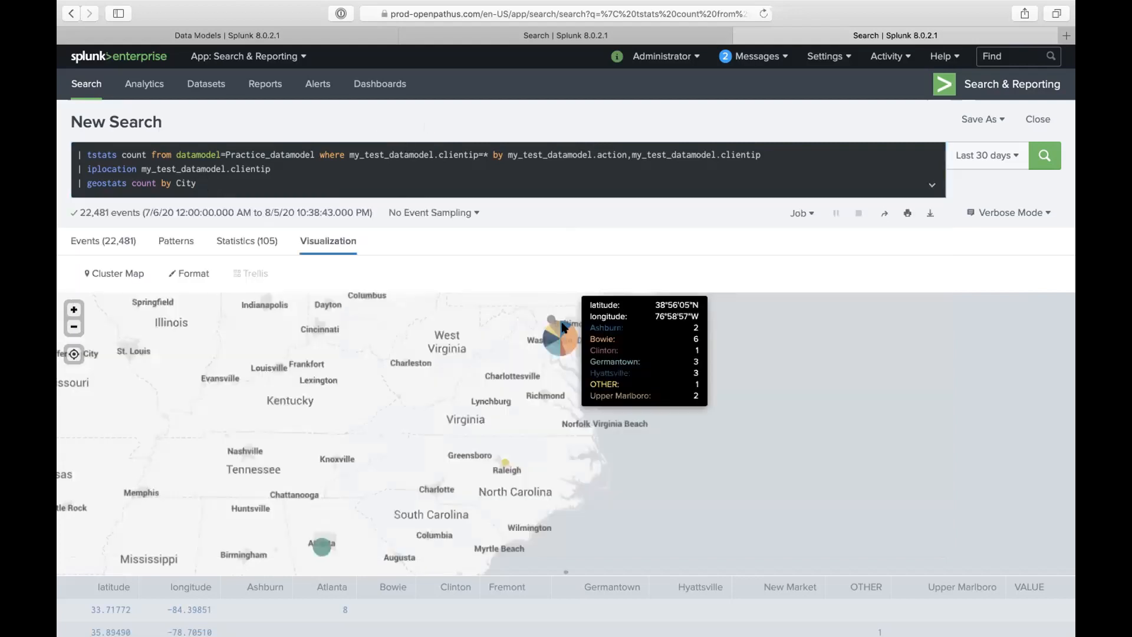
- Check the visualization options and rerun geostats after discarding the partial useother argument
left_click(115, 273)
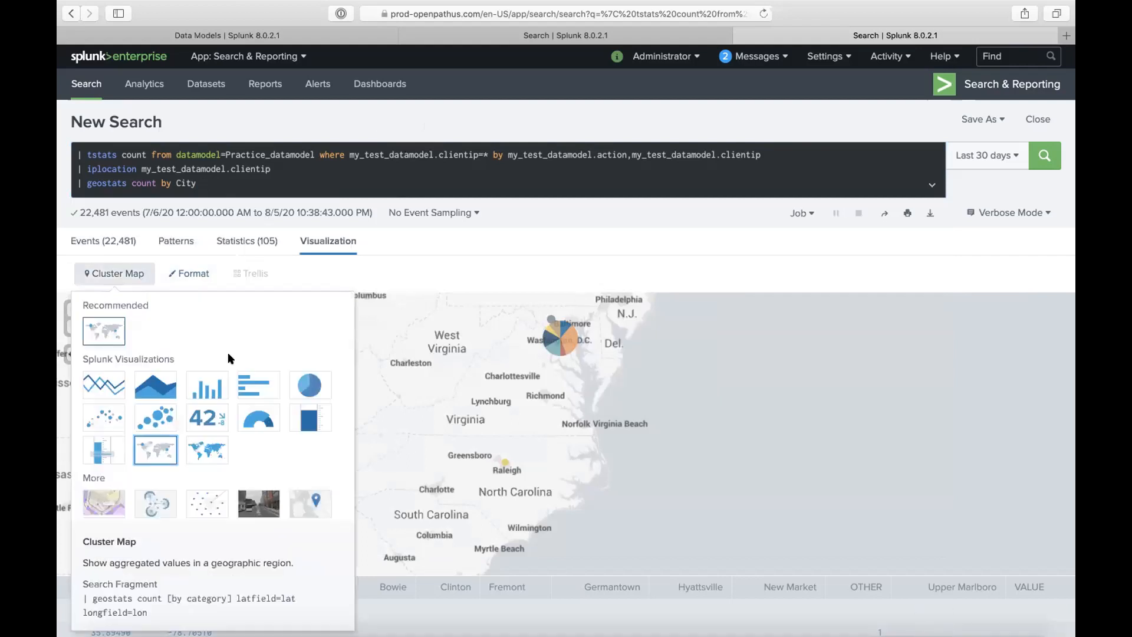
left_click(460, 240)
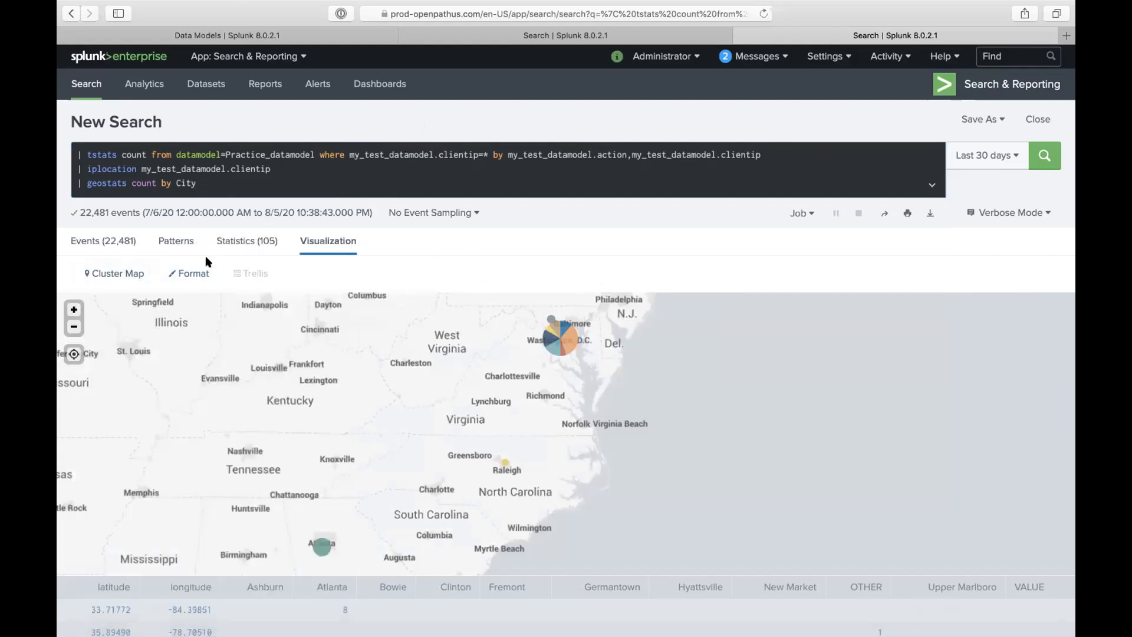
left_click(193, 277)
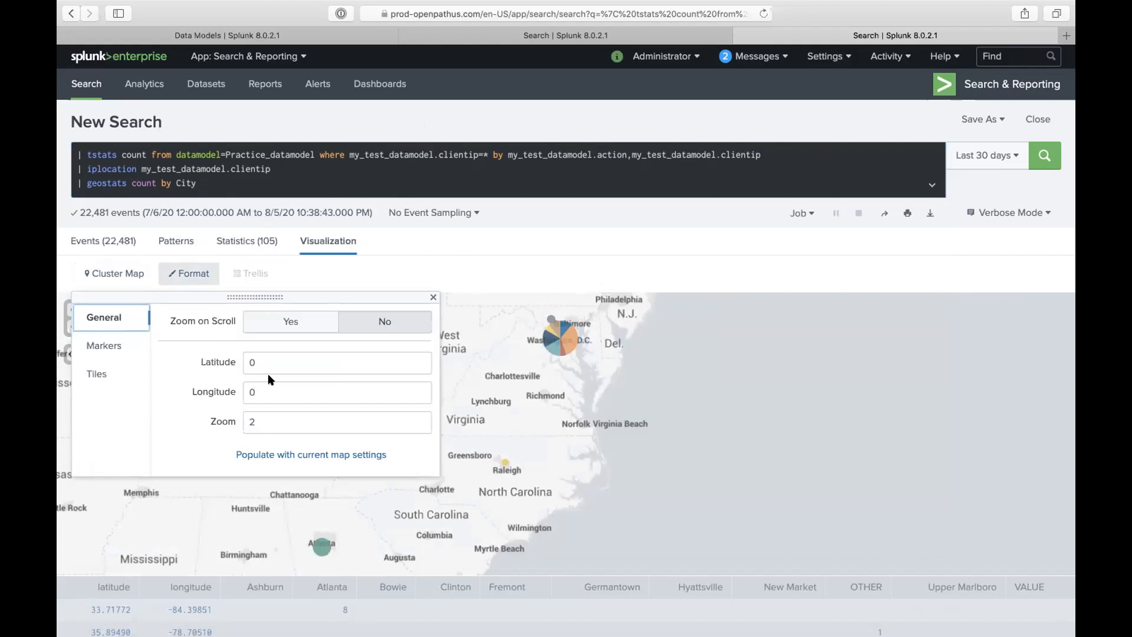
left_click(212, 183)
type("use")
type("her=")
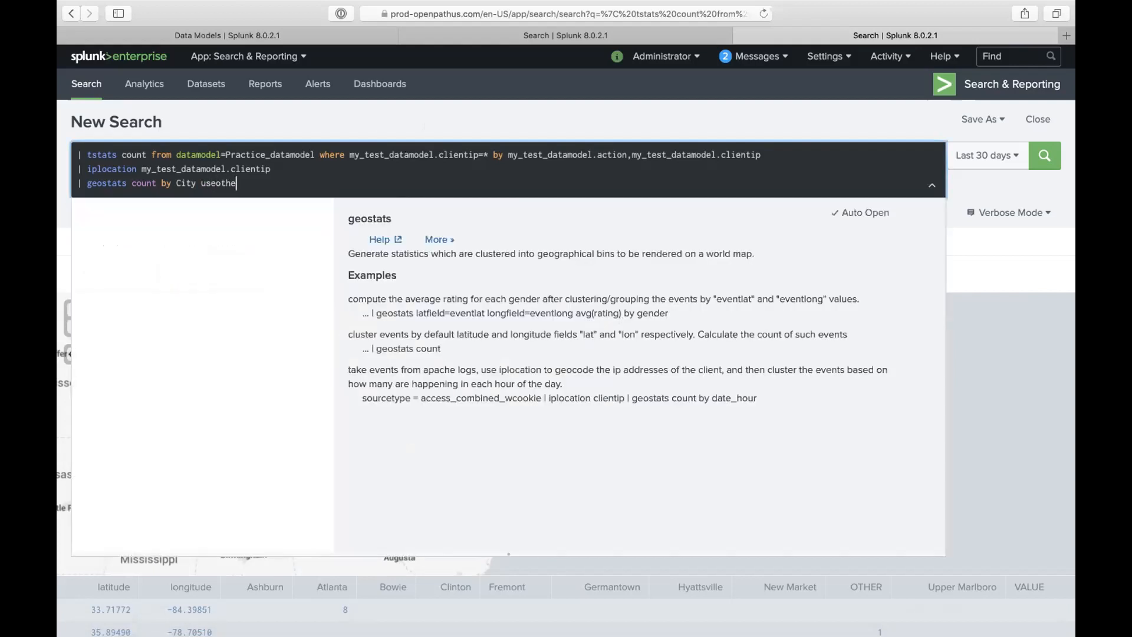
key("BackSpace")
key("BackSpace")
key("BackSpace")
key("BackSpace")
key("BackSpace")
key("BackSpace")
key("BackSpace")
key("BackSpace")
key("BackSpace")
key("BackSpace")
key("Return")
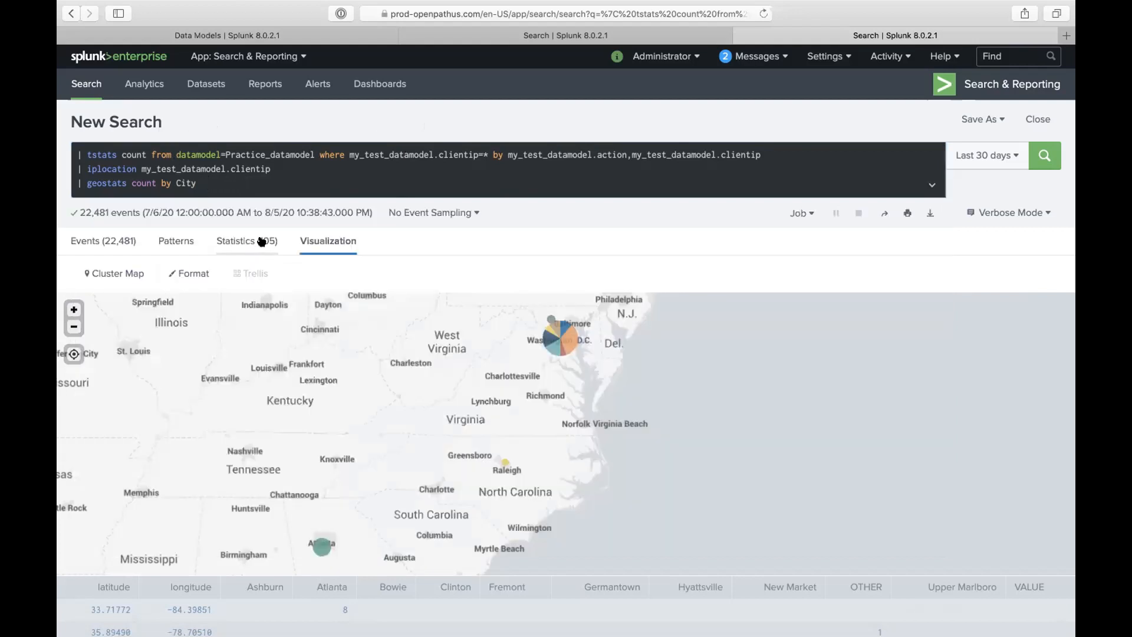
- Review the map tile and marker format settings, close them, and zoom in on Washington, D.C
left_click(260, 241)
left_click(329, 240)
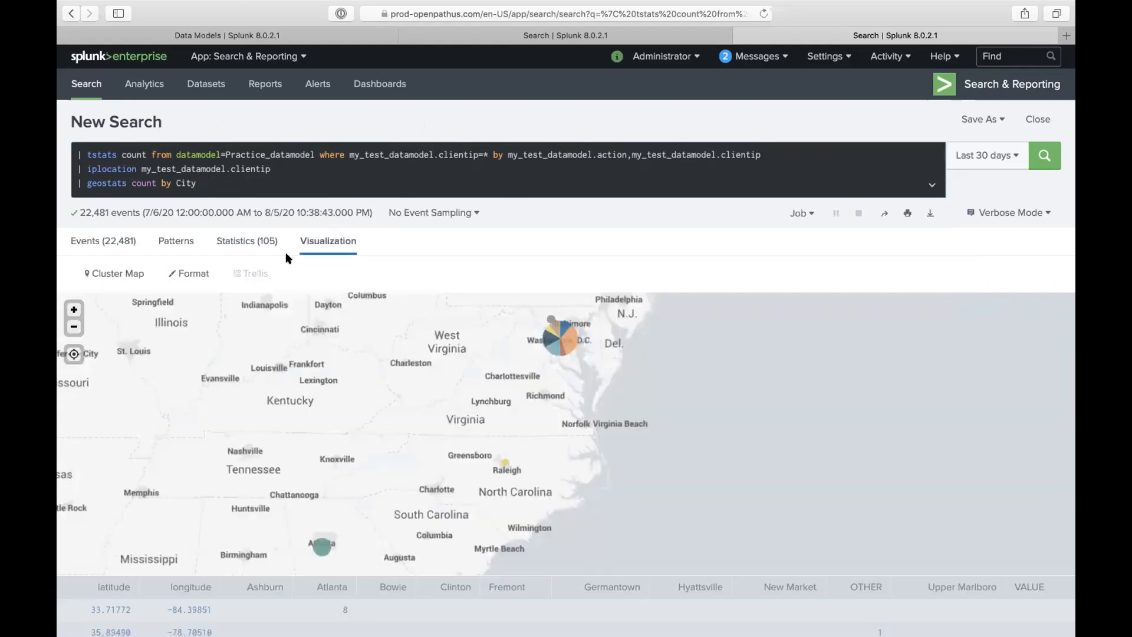
left_click(186, 273)
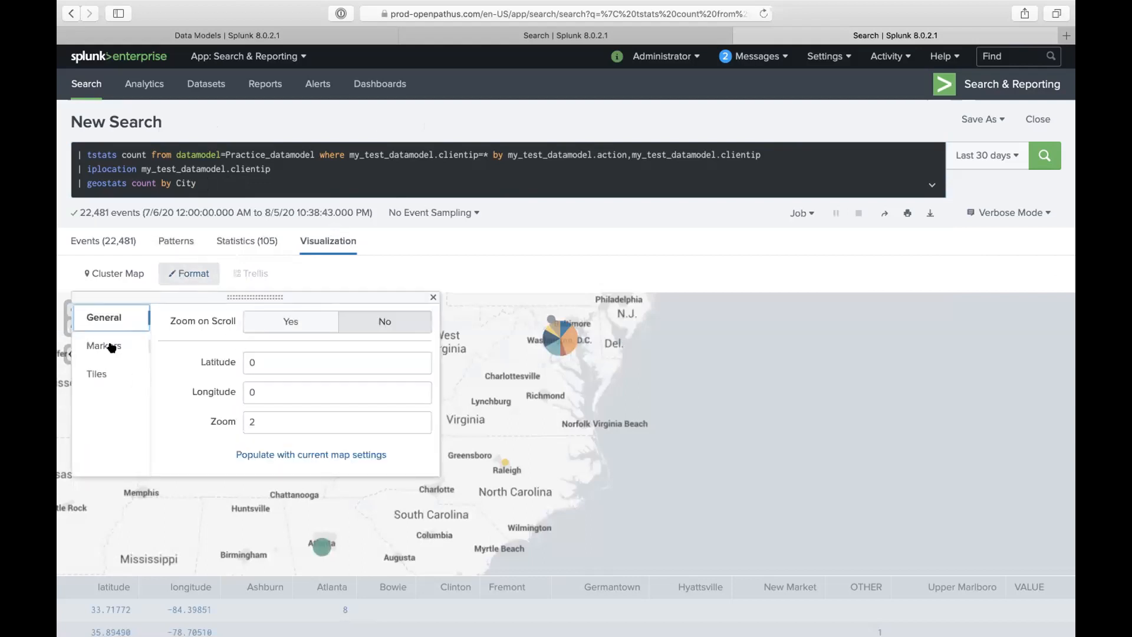
left_click(113, 368)
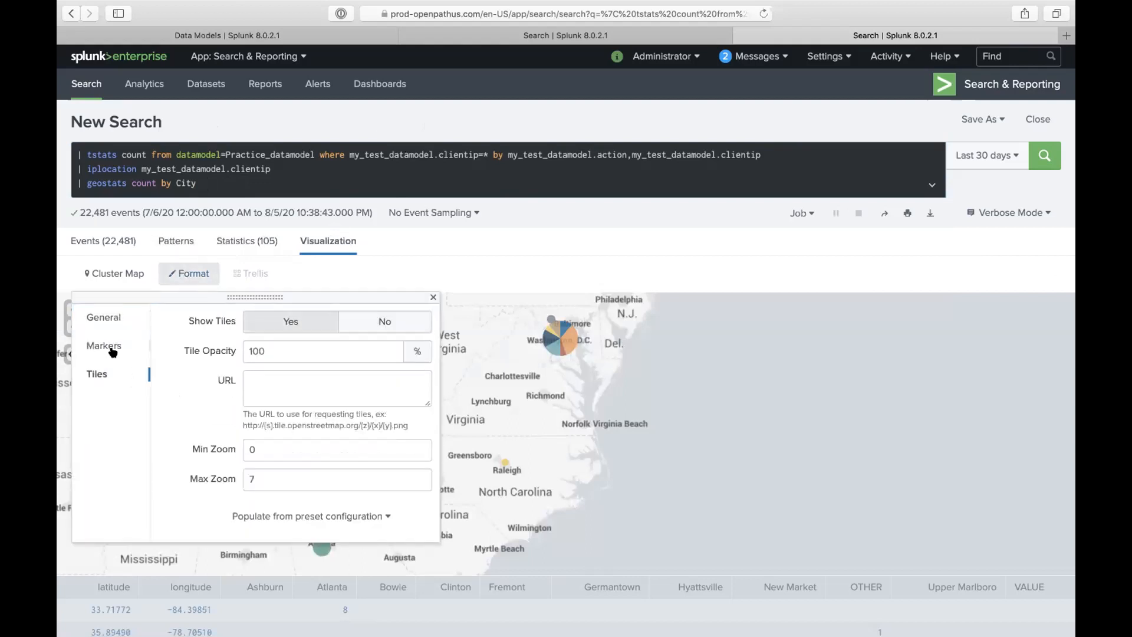
left_click(112, 346)
left_click(99, 317)
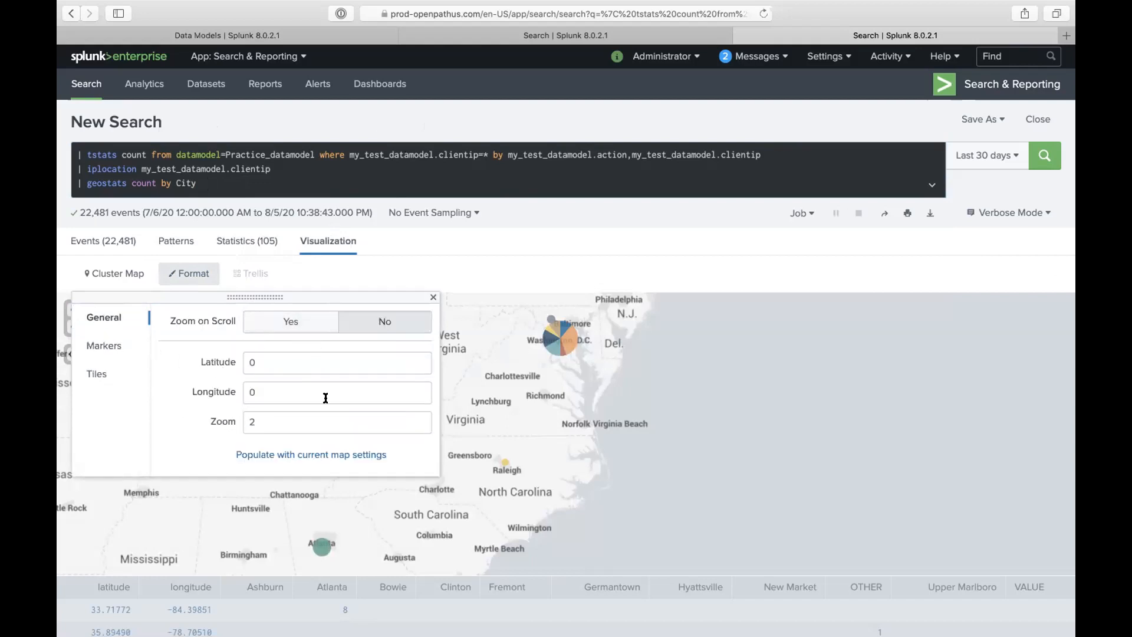
left_click(604, 373)
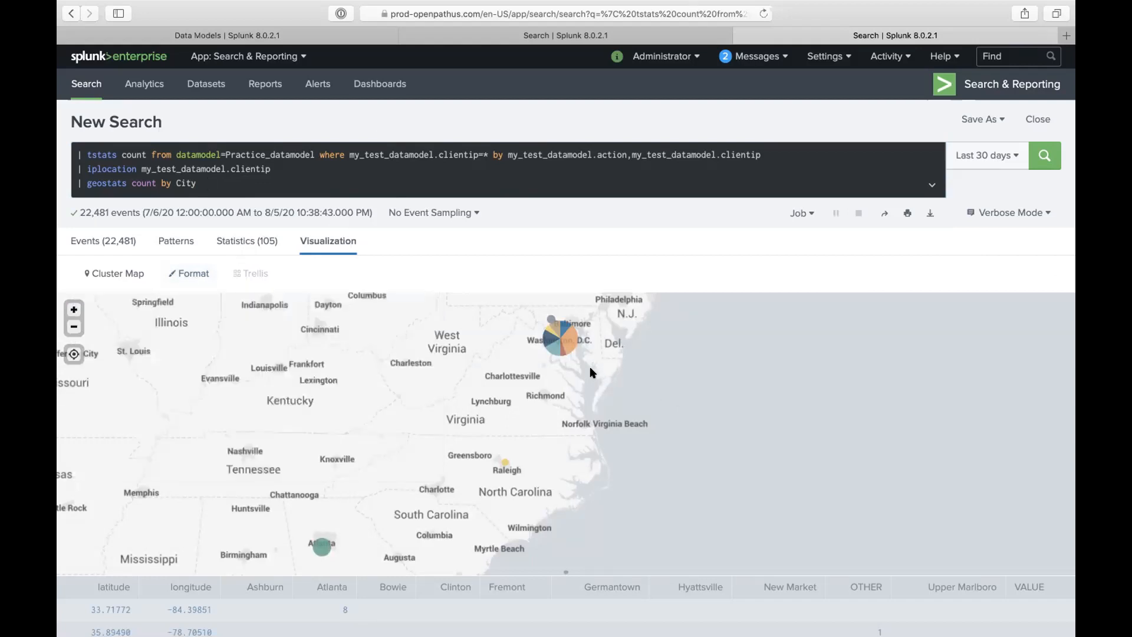
double_click(592, 371)
mouse_move(512, 369)
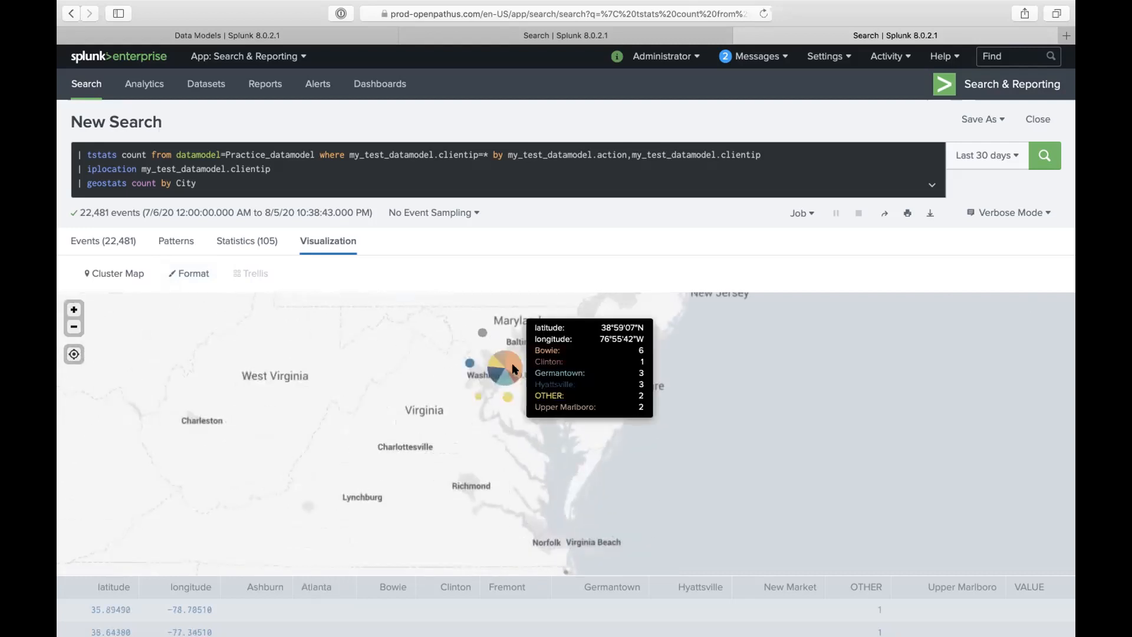
mouse_move(505, 394)
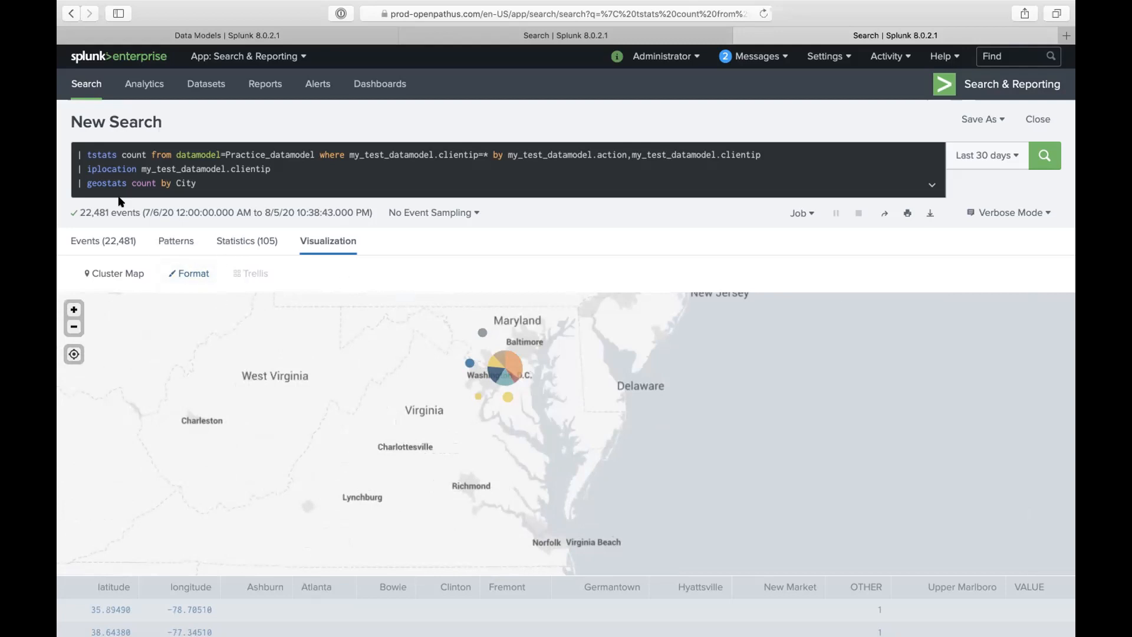
- Change the geostats grouping from City to Country and run the search
left_click(177, 182)
double_click(177, 182)
type("Country")
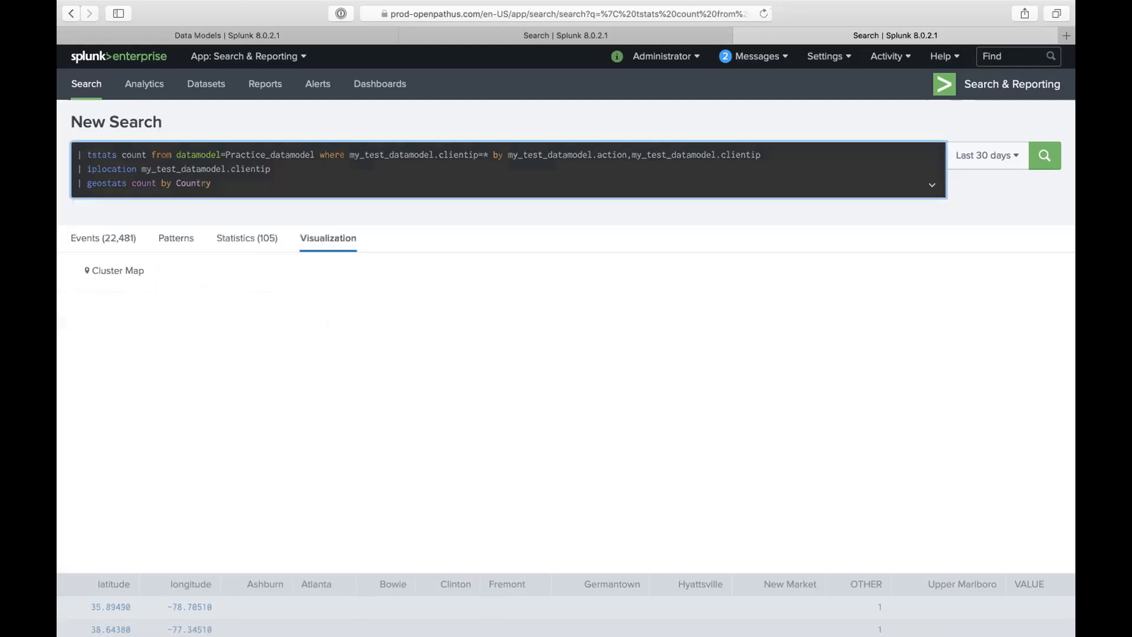
key("Return")
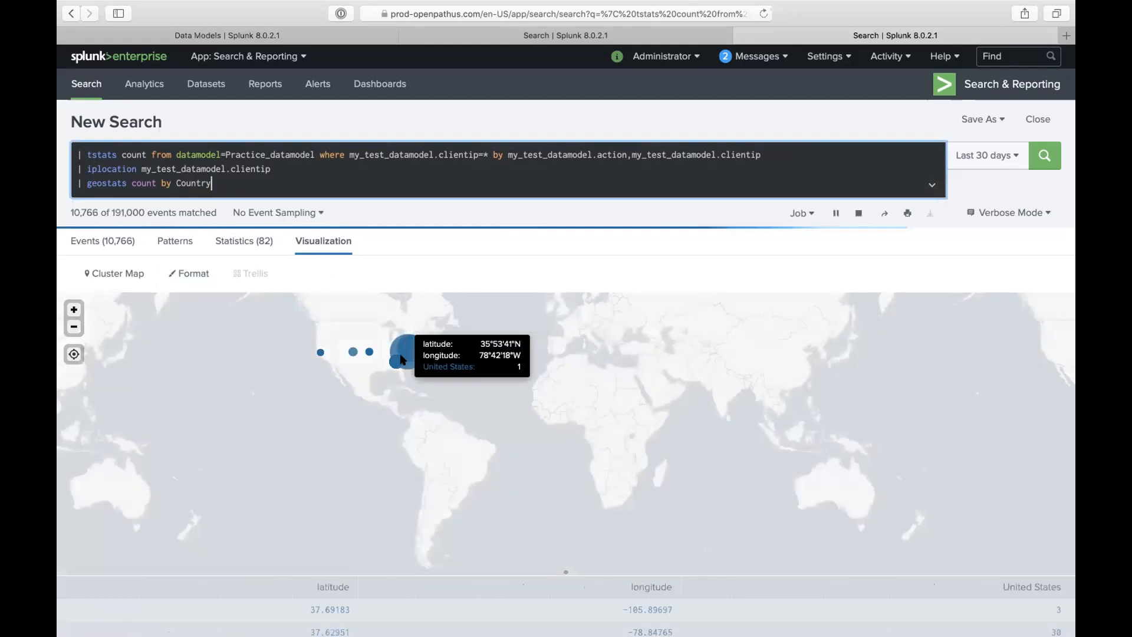
- In the Statistics view, delete the geostats line and rerun the search
left_click(247, 242)
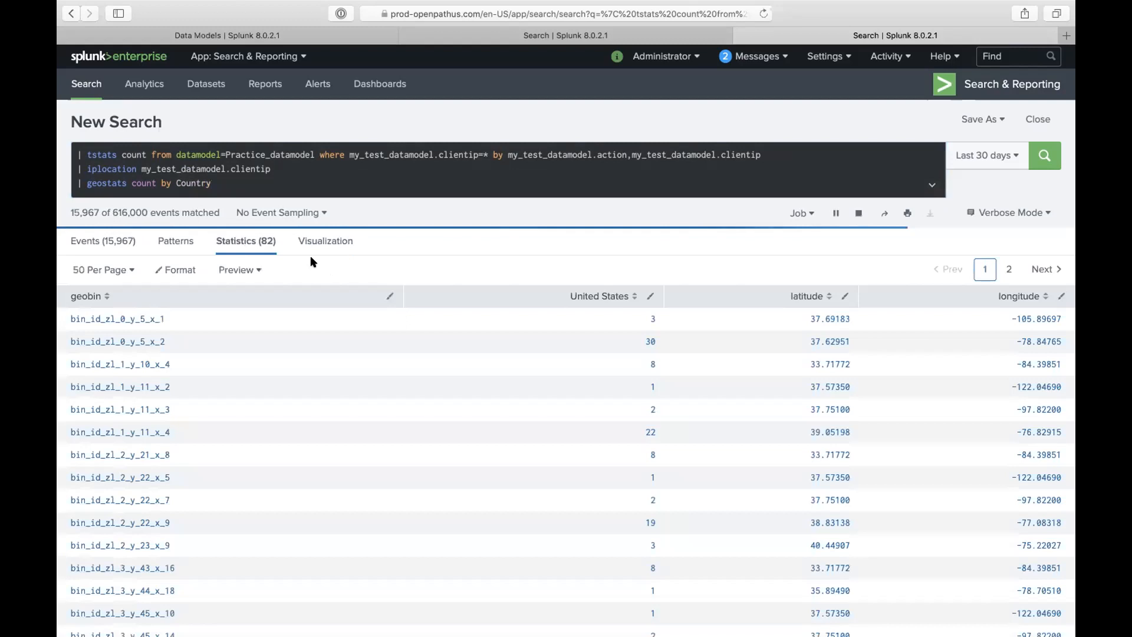
left_click_drag(212, 183, 76, 183)
key("BackSpace")
left_click(398, 120)
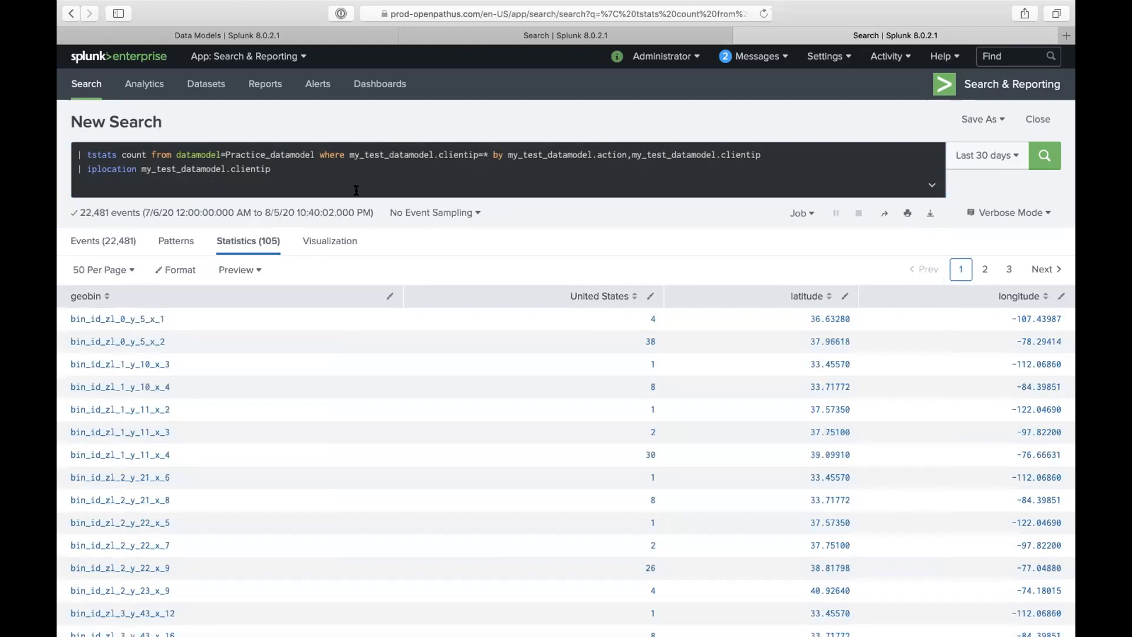
- Switch the visualization to Maps+ and zoom out to show clustered markers across North America
left_click(303, 241)
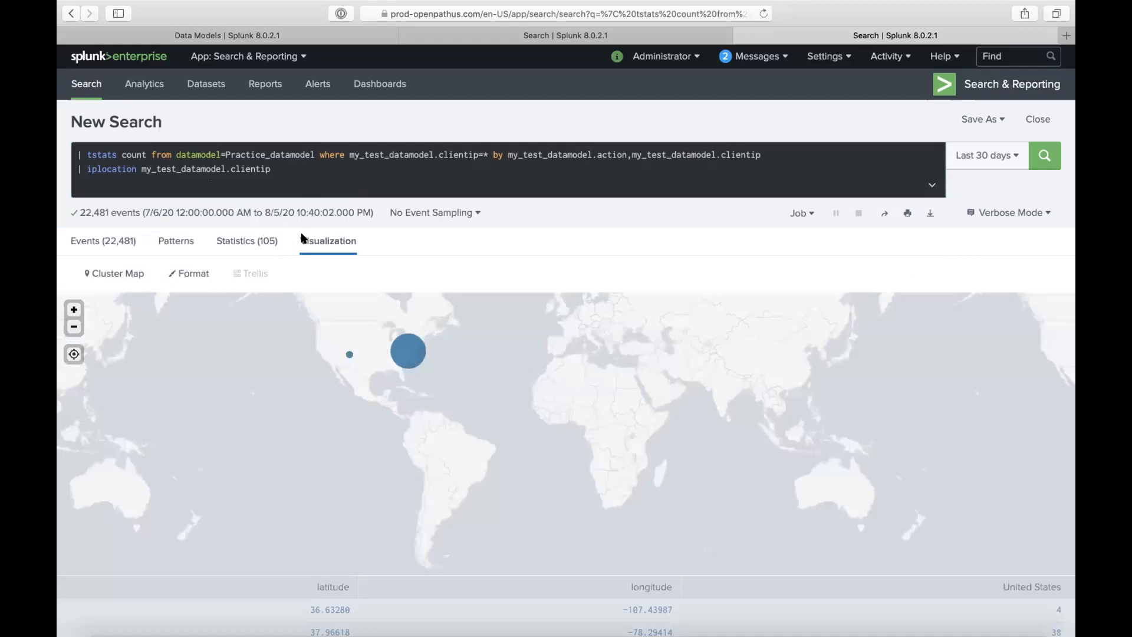
left_click(121, 277)
scroll(182, 465, "down", 4)
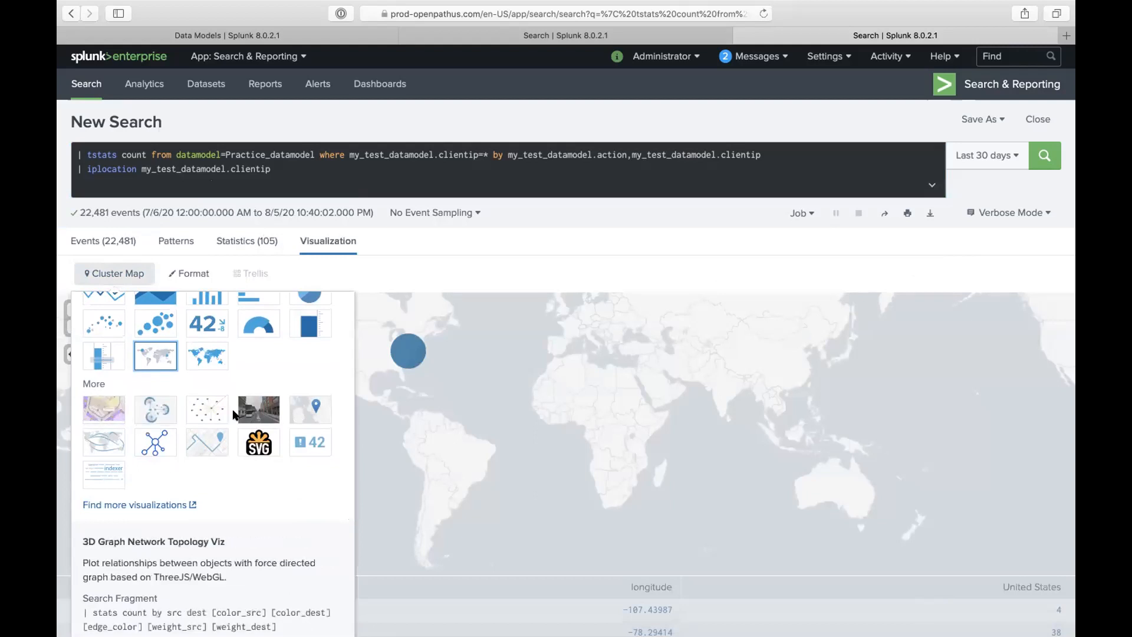
left_click(307, 410)
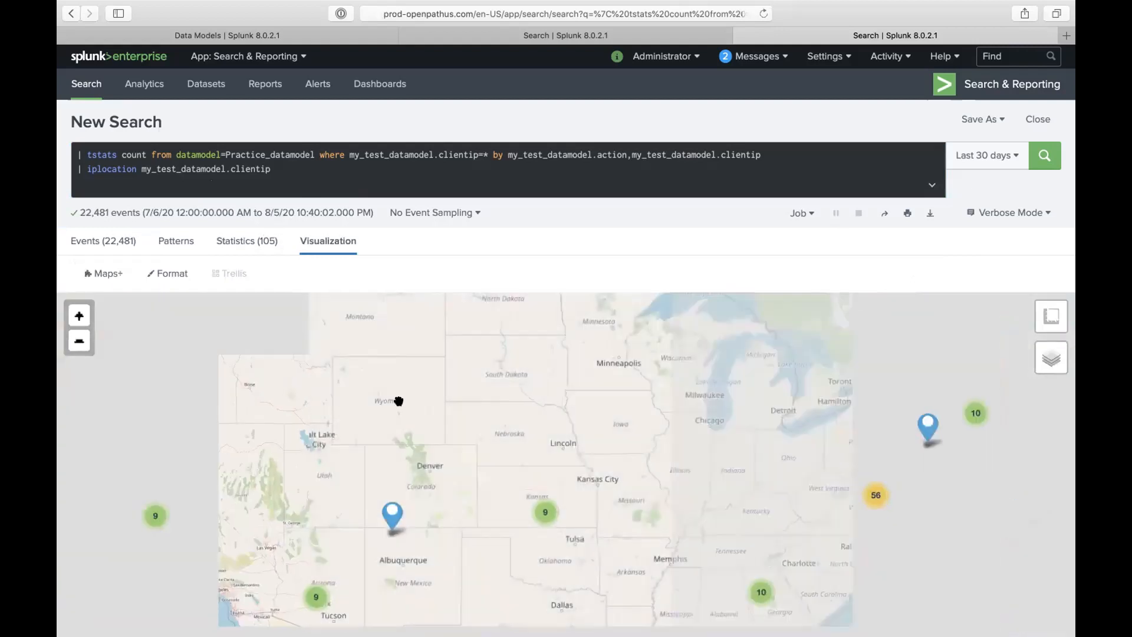
left_click(73, 345)
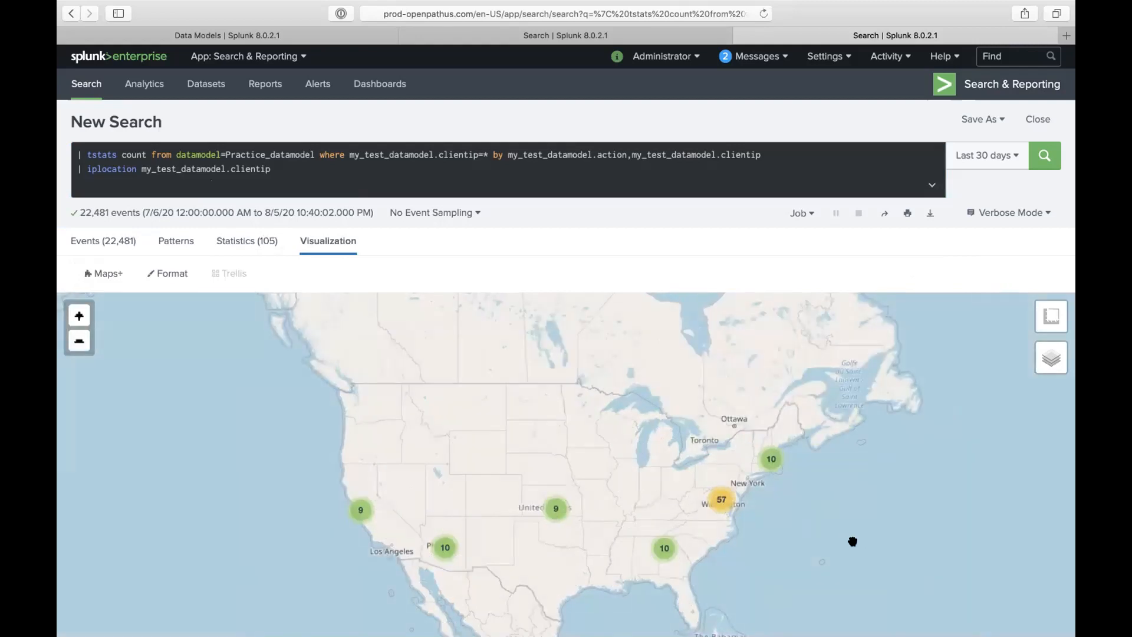
mouse_move(1051, 363)
left_click(120, 273)
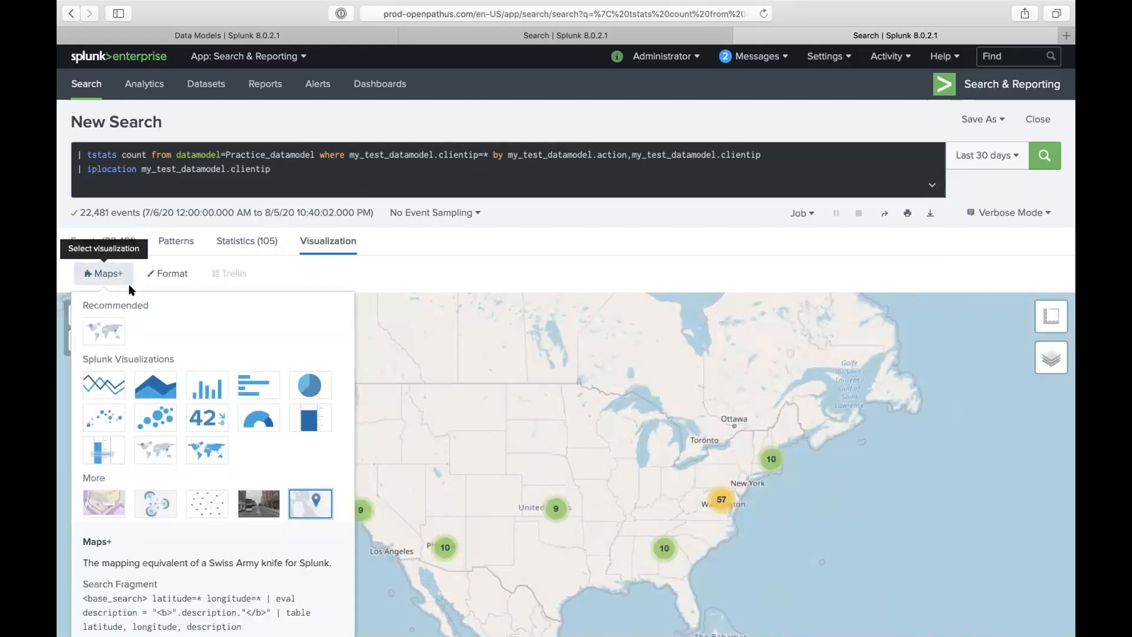
left_click(173, 273)
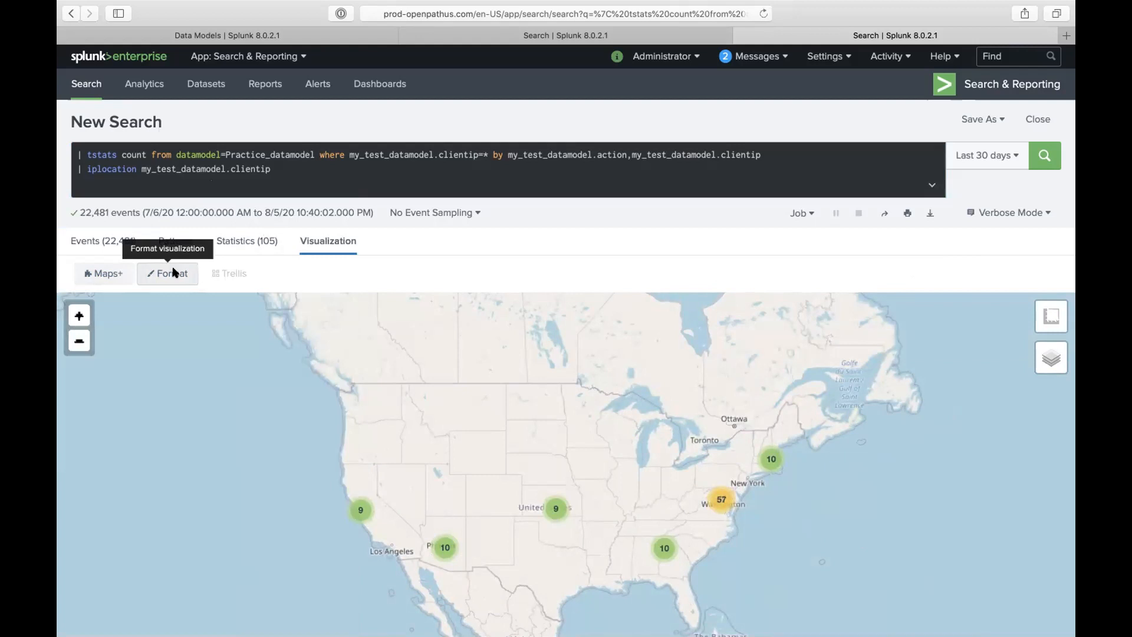
- Try the Map Tile styles CartoDB Light, CartoDB Dark, Stamen Toner and Terrain, ending on Stamen Watercolor
left_click(174, 273)
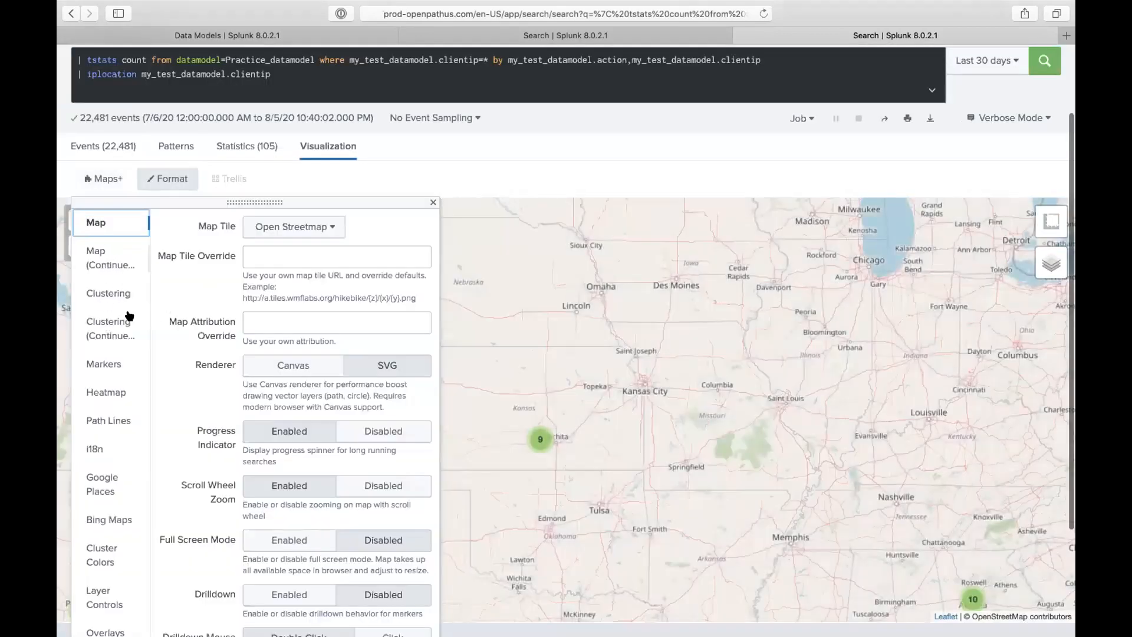
left_click(278, 229)
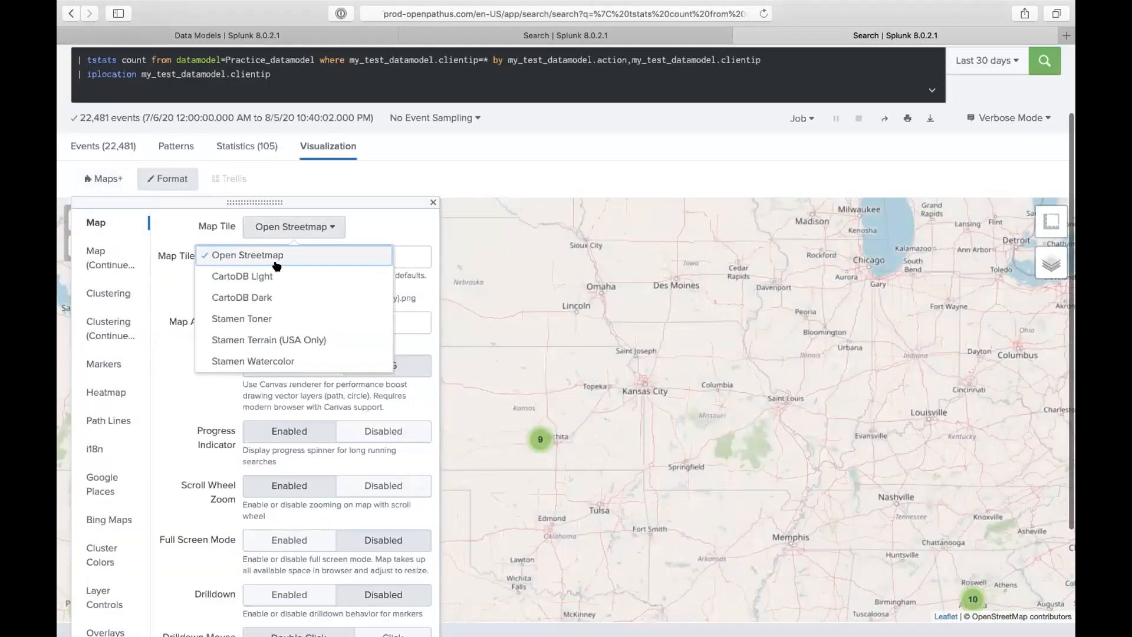
left_click(274, 275)
left_click(305, 230)
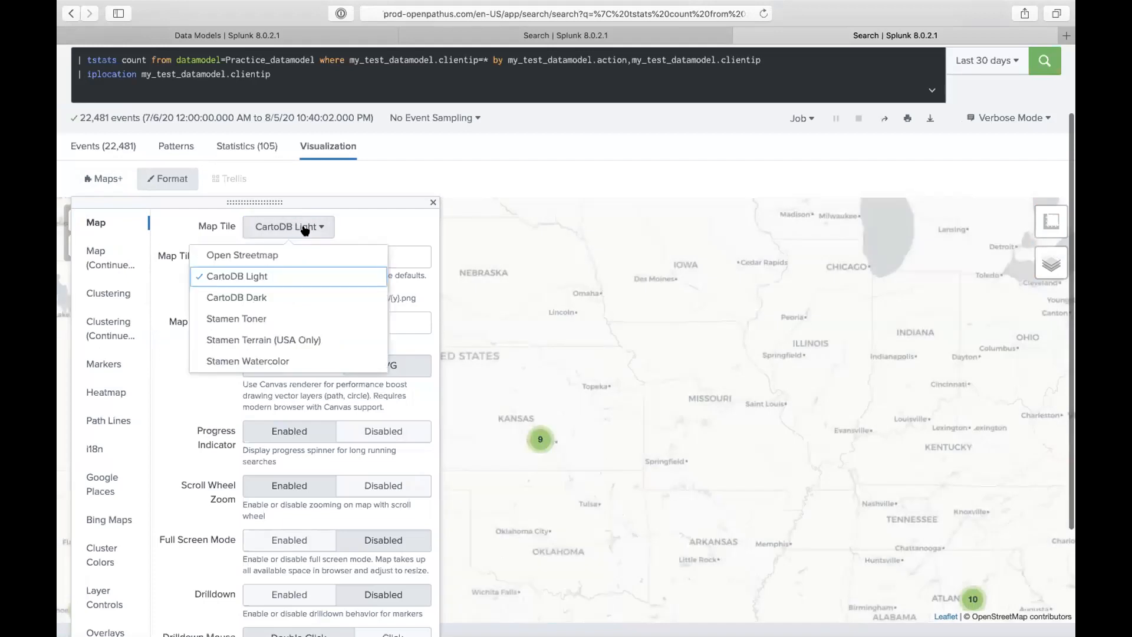
left_click(282, 297)
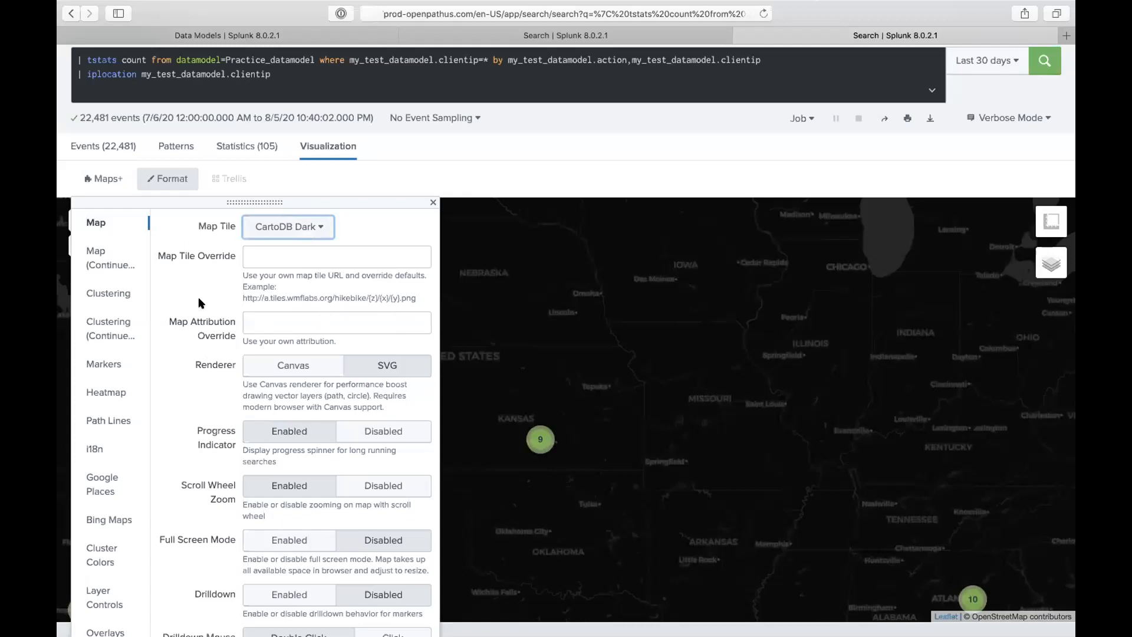
left_click(288, 234)
left_click(260, 320)
left_click(304, 229)
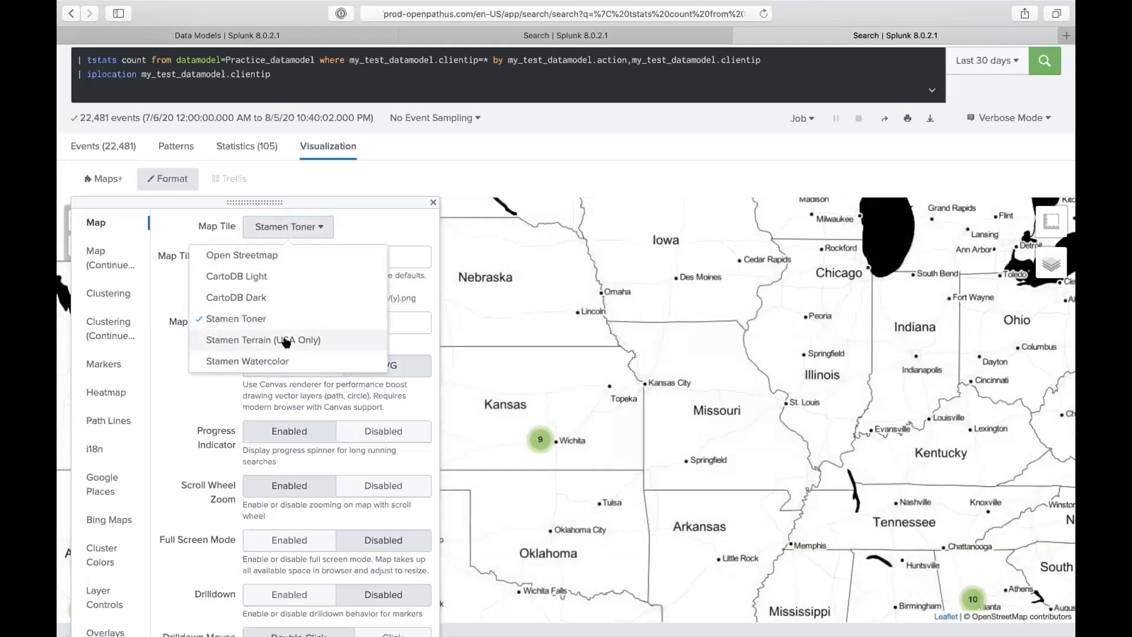
left_click(285, 342)
left_click(301, 226)
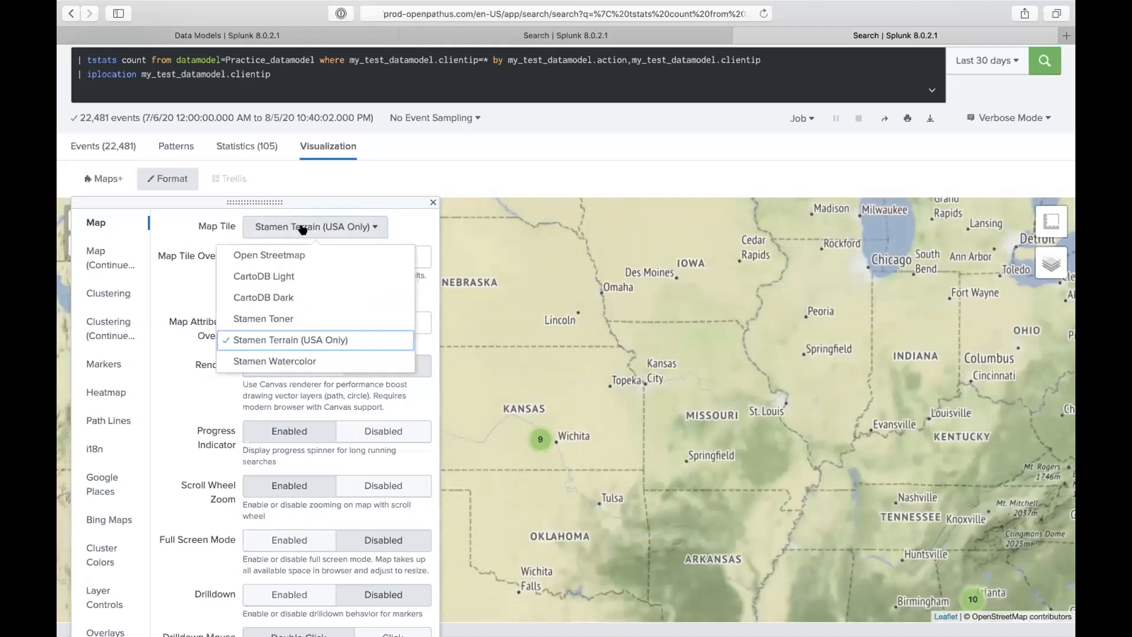
left_click(284, 363)
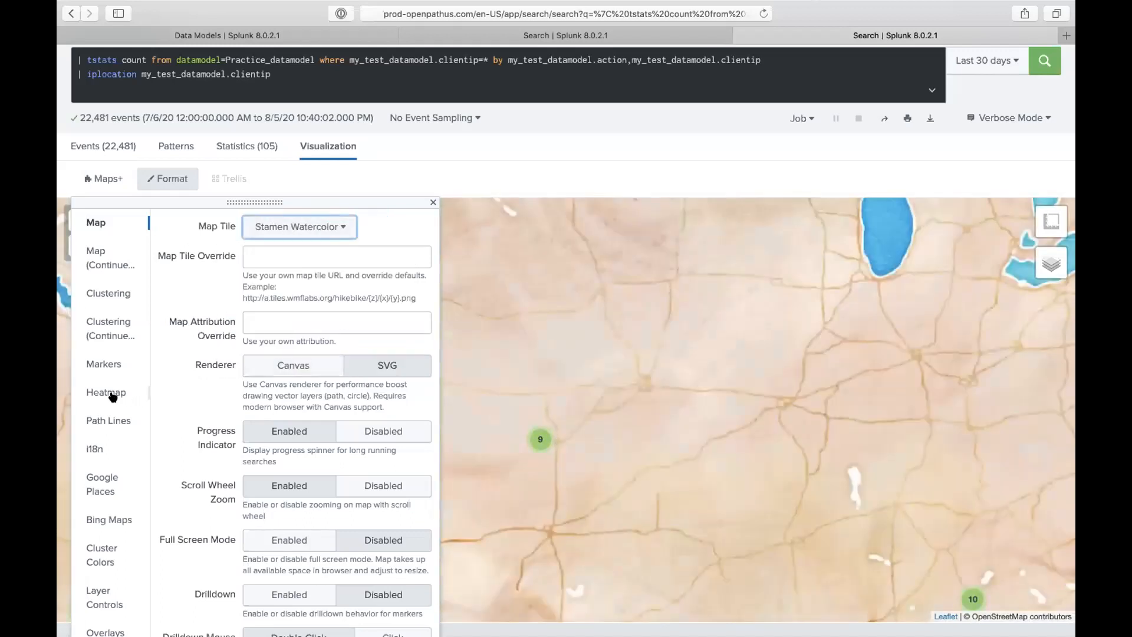
- Review the heatmap, continued map and clustering settings, then close the Format options
left_click(112, 392)
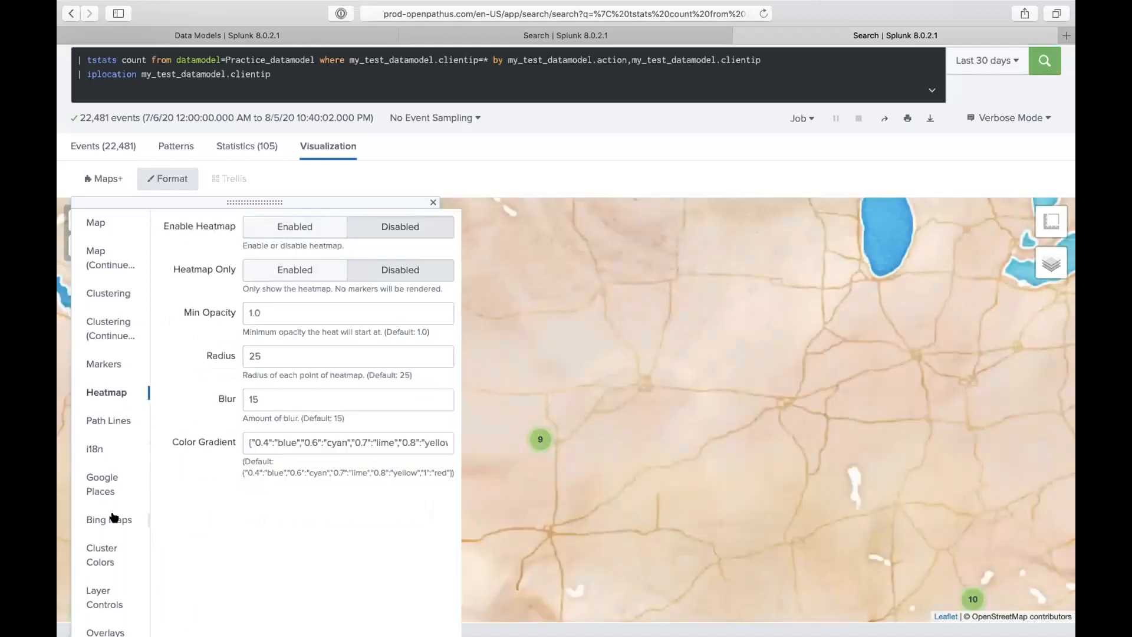
left_click(108, 261)
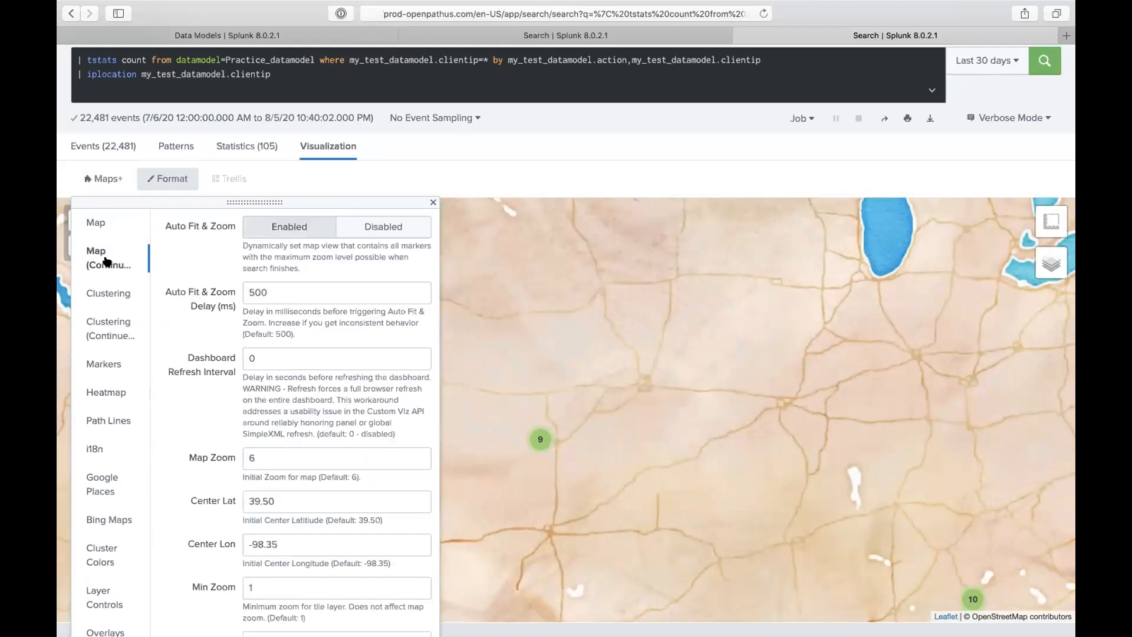
left_click(115, 290)
left_click(105, 227)
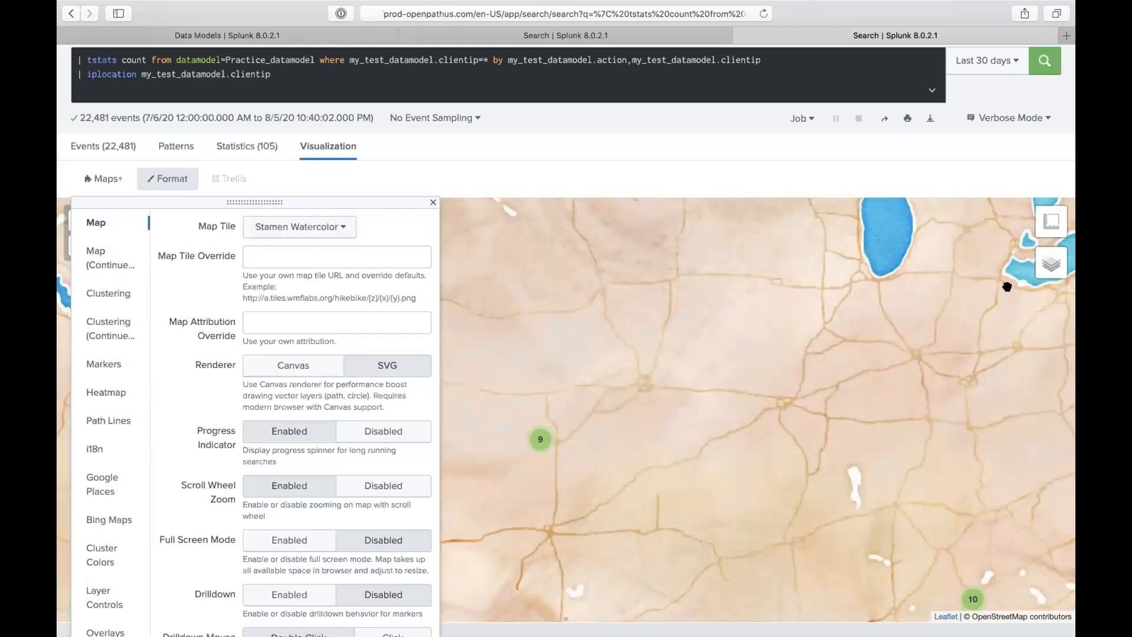
left_click(615, 308)
- Zoom the map out to a world view, then zoom into the US Southwest cluster
left_click(78, 246)
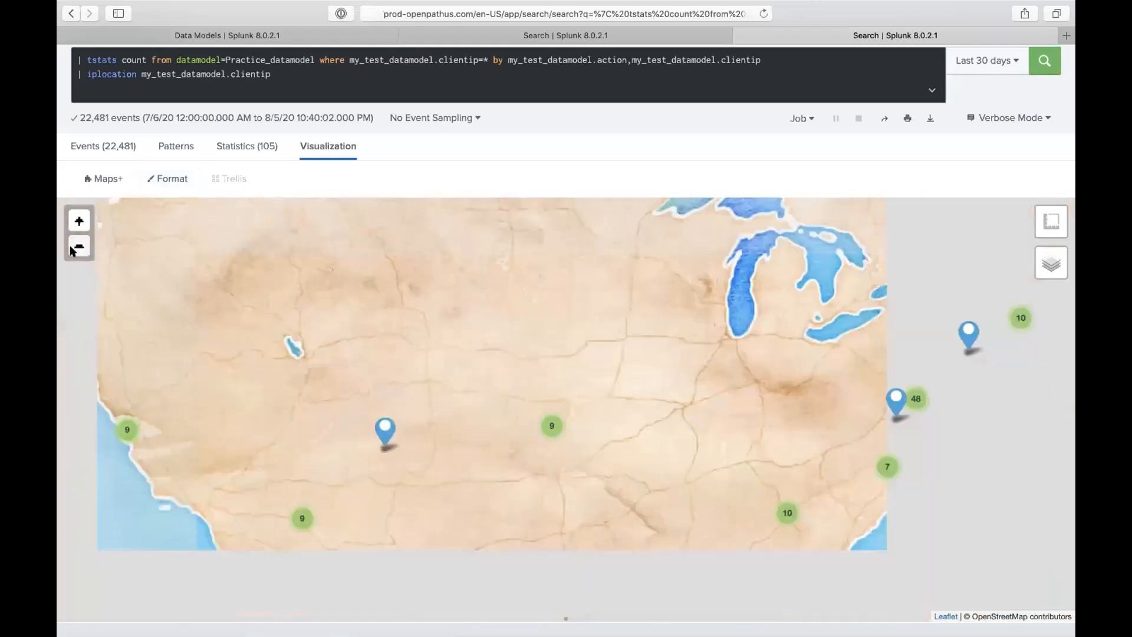
left_click(78, 246)
left_click(78, 246)
left_click(78, 247)
left_click(78, 246)
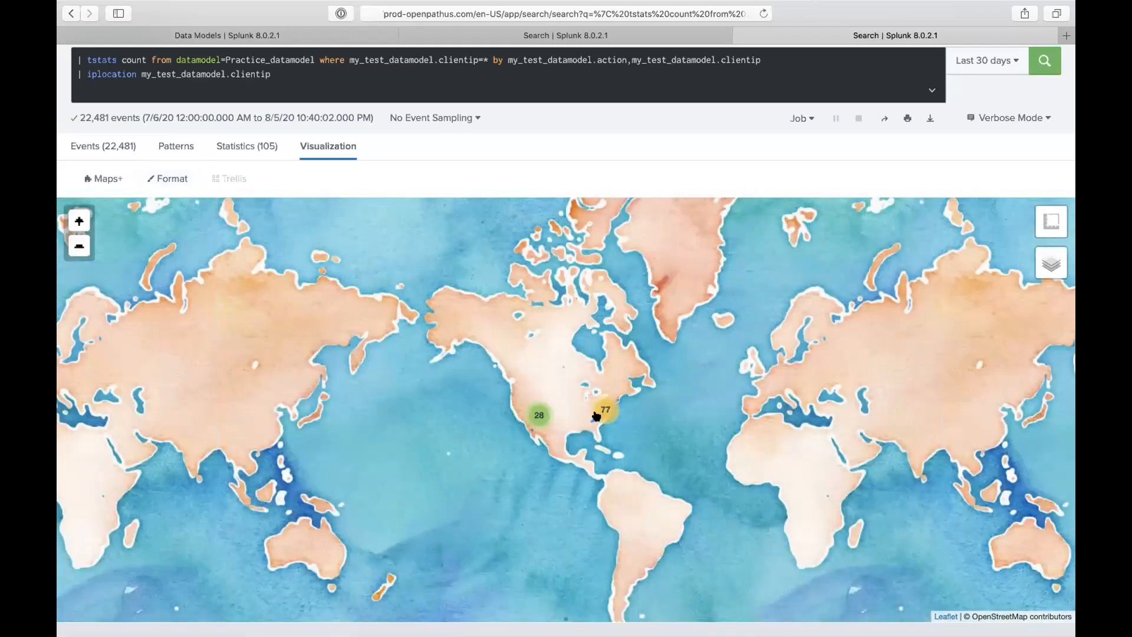
left_click_drag(598, 414, 612, 446)
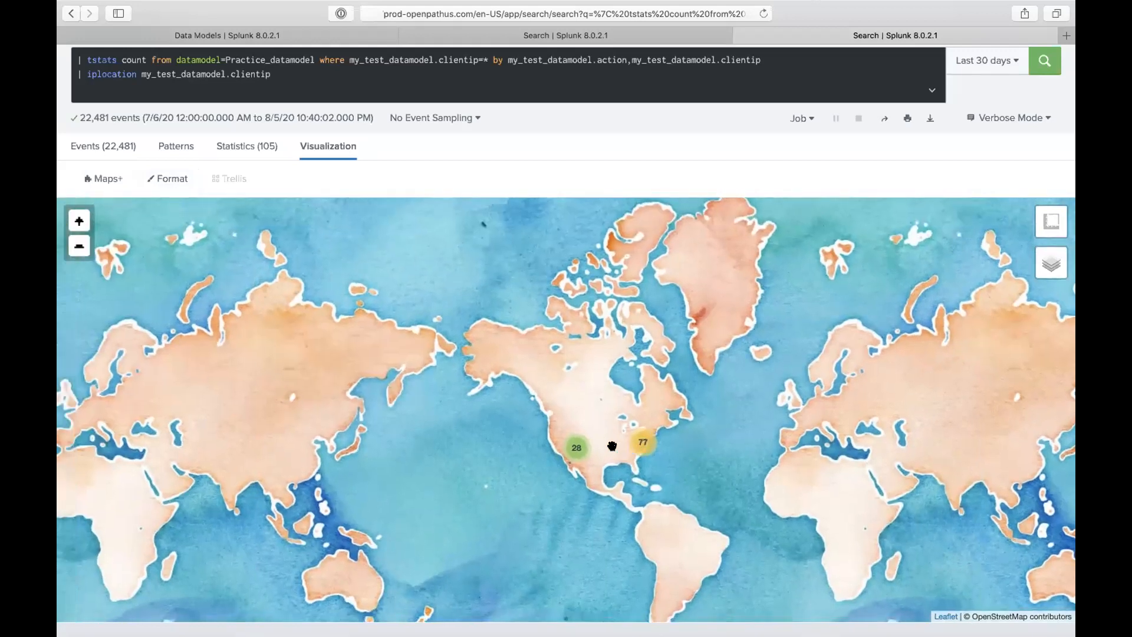
left_click(576, 448)
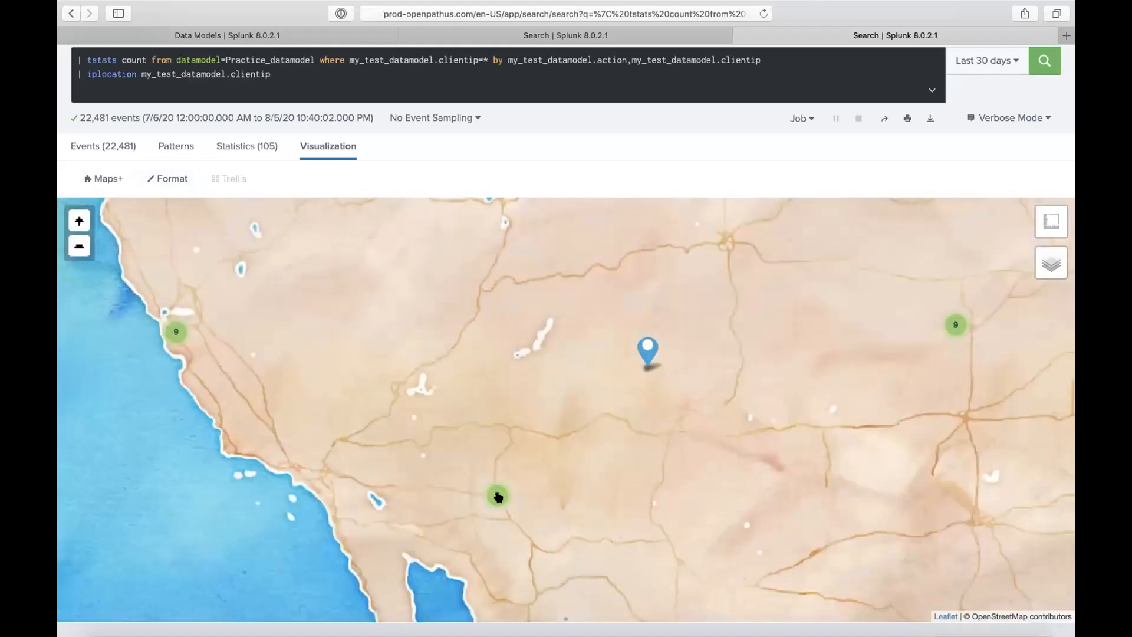
- Show the tstats results as a statistics table and start a new line for '| iplocation my_test_datamodel.clientip'
left_click(252, 147)
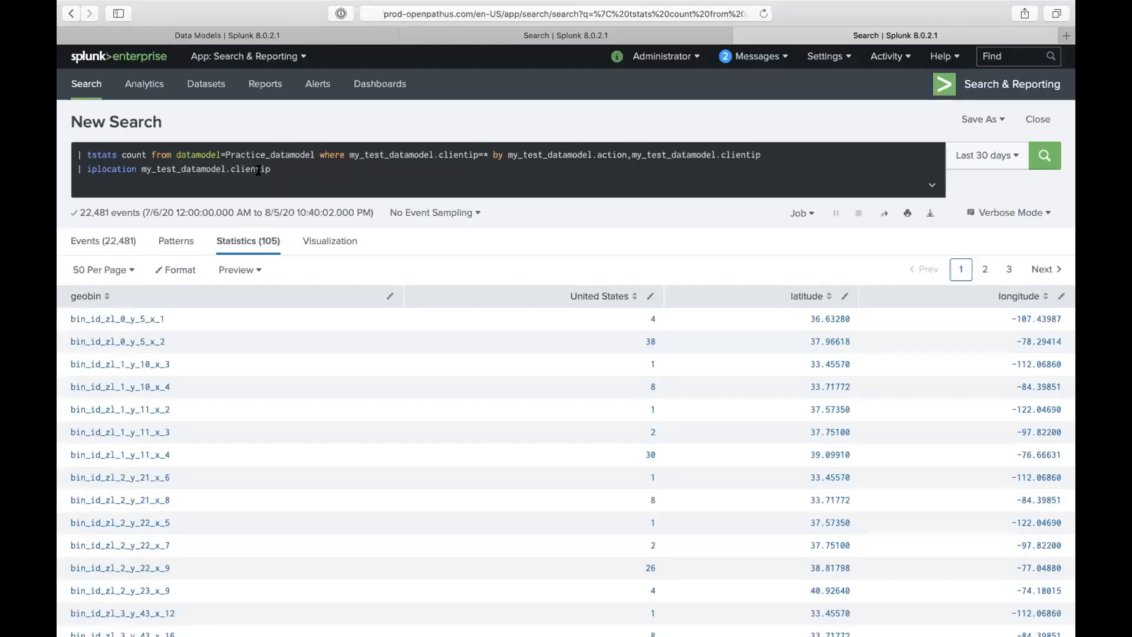
left_click(253, 191)
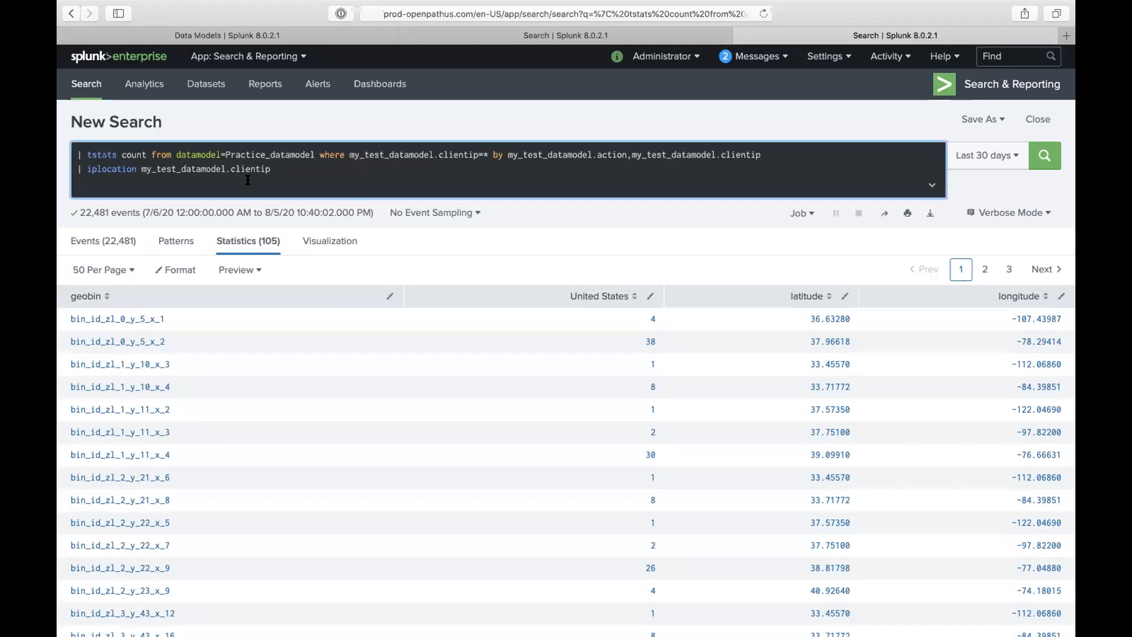
- Paste '| geostats count by Country' as the search's third line and select that line
type("| geostats count by Country")
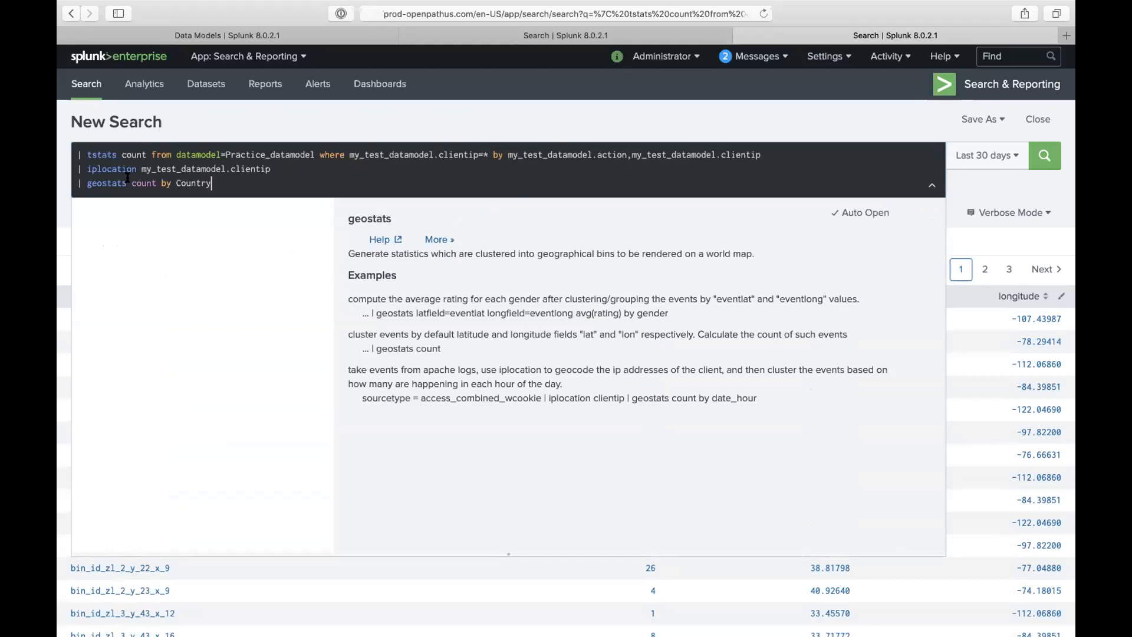
left_click_drag(63, 189, 64, 186)
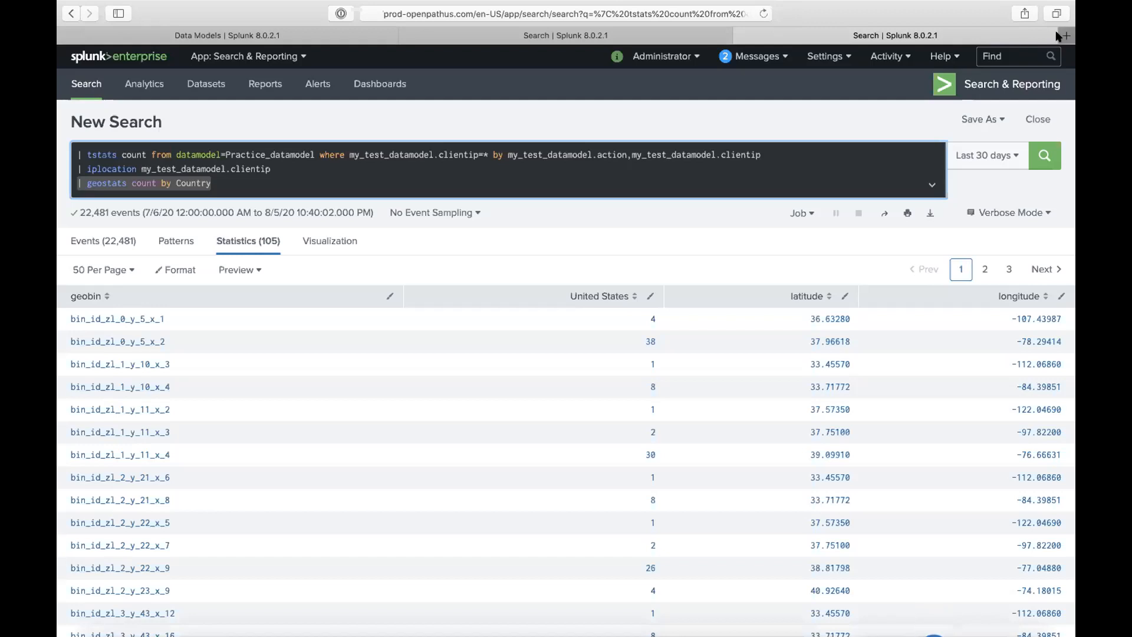
- In a new tab on Splunkbase, accept cookies, search 'cim' and open the Splunk Common Information Model page
key("super+t")
type("sp")
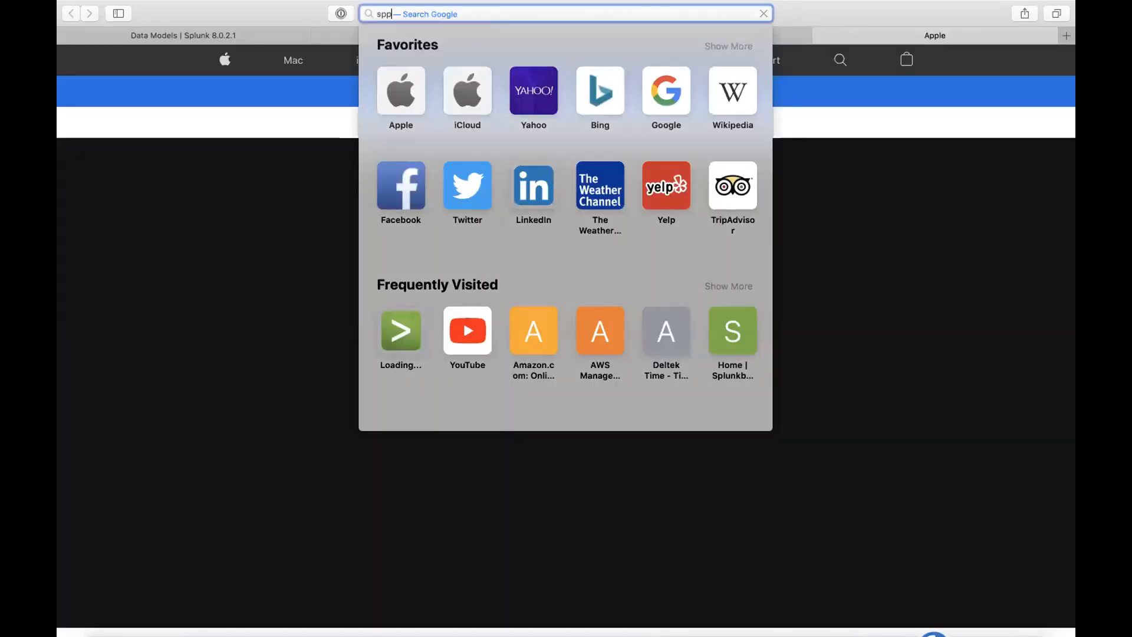
type("lunkbase.splunk.com")
key("Return")
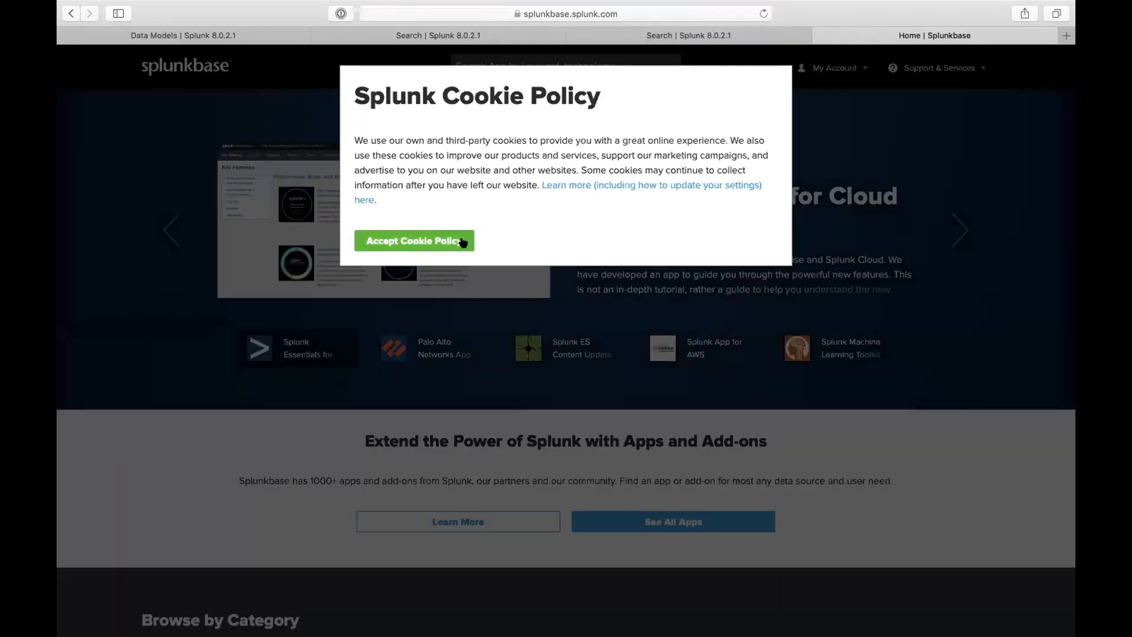
left_click(448, 241)
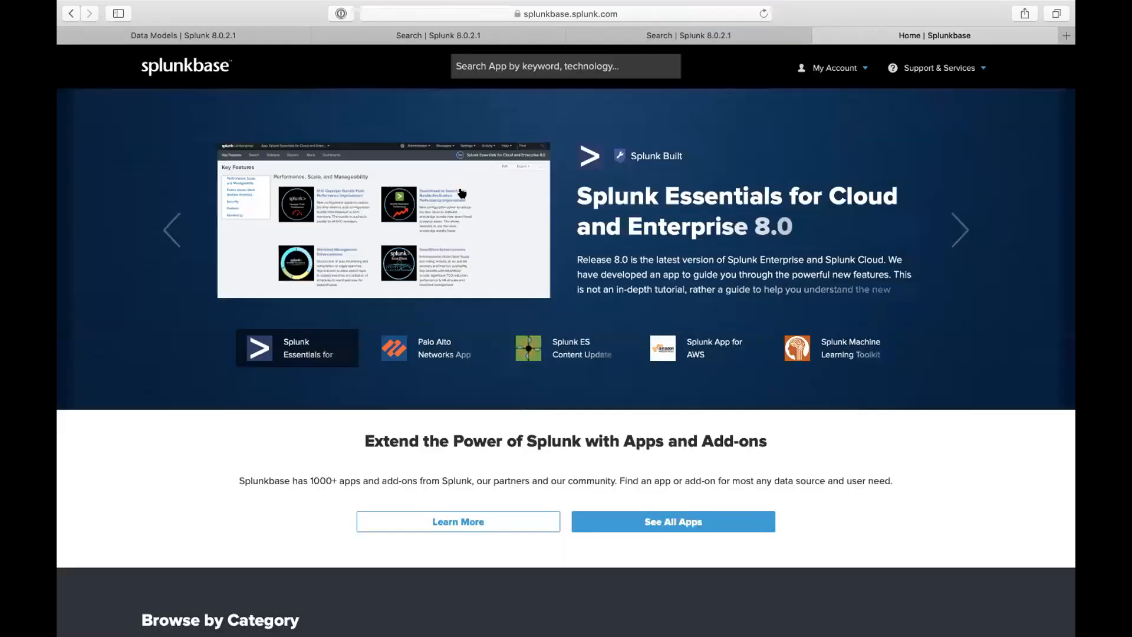
left_click(492, 69)
type("cim")
key("Return")
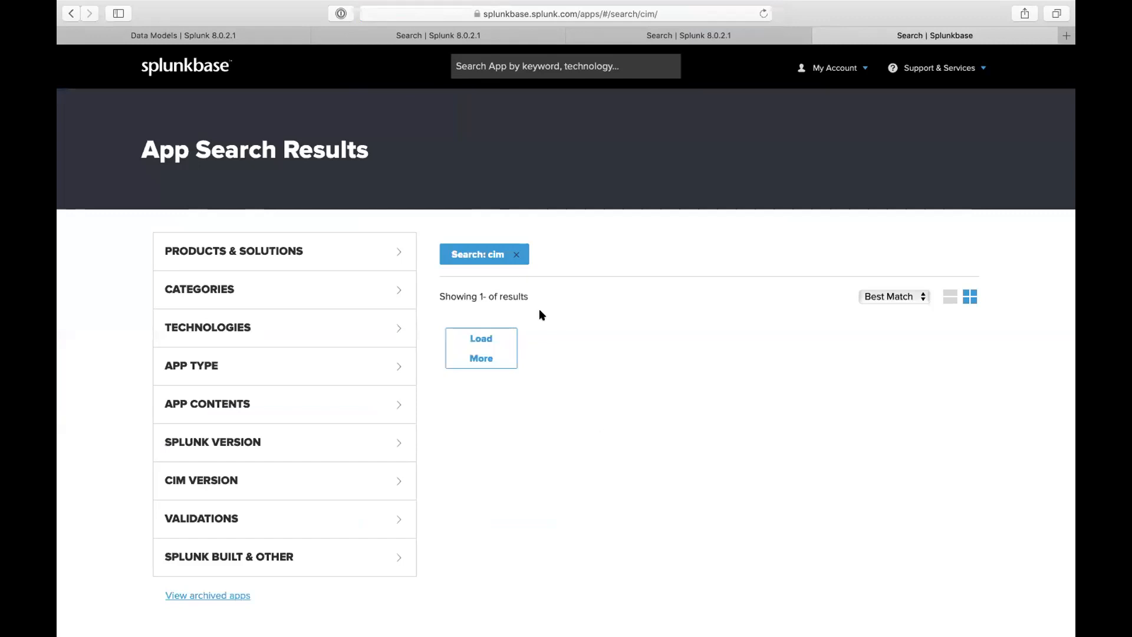
left_click(773, 411)
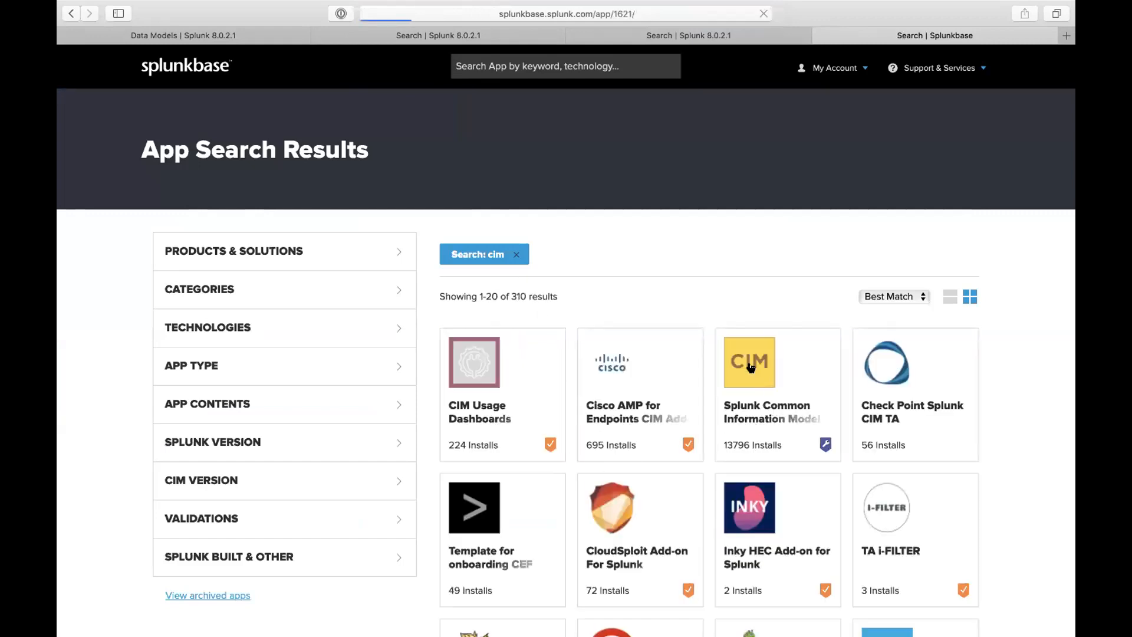
- Return to the Data Models page, close the acceleration dialog and show the installed apps list
left_click(235, 39)
left_click(284, 88)
left_click(281, 67)
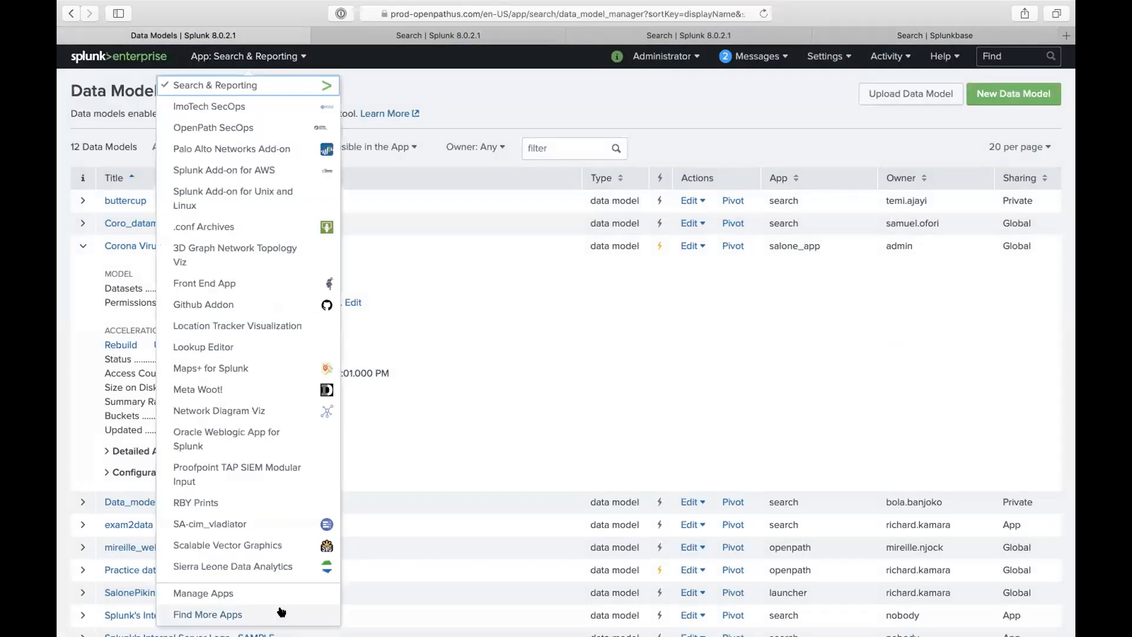
- On the Manage Apps page, filter the installed apps for 'com'
scroll(259, 465, "down", 5)
left_click(236, 593)
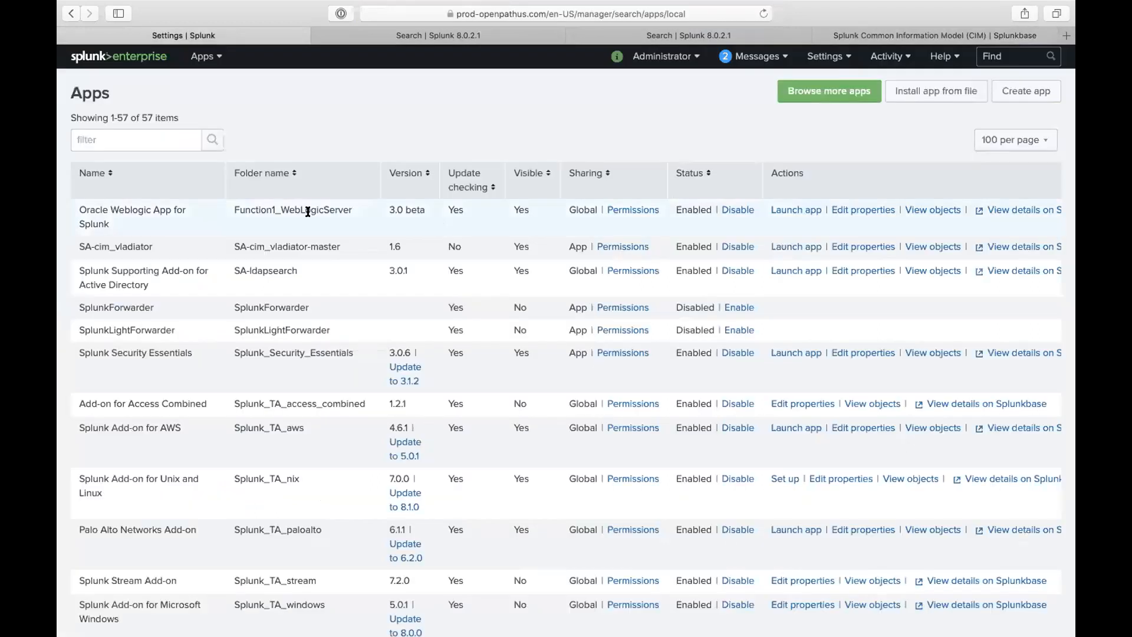
left_click(176, 143)
type("common")
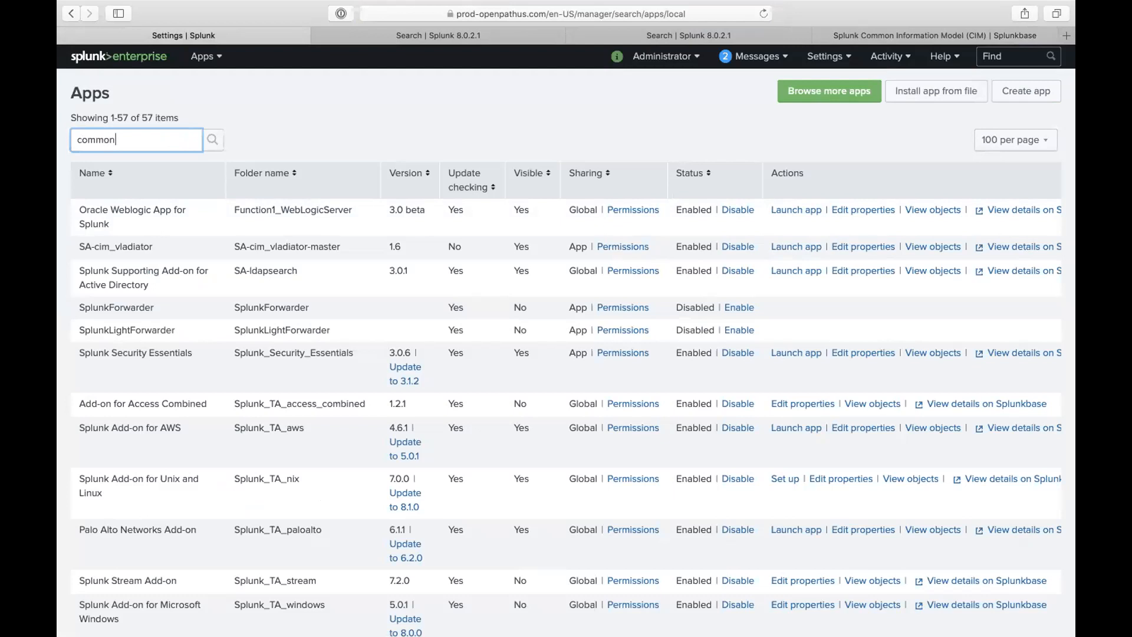
key("Return")
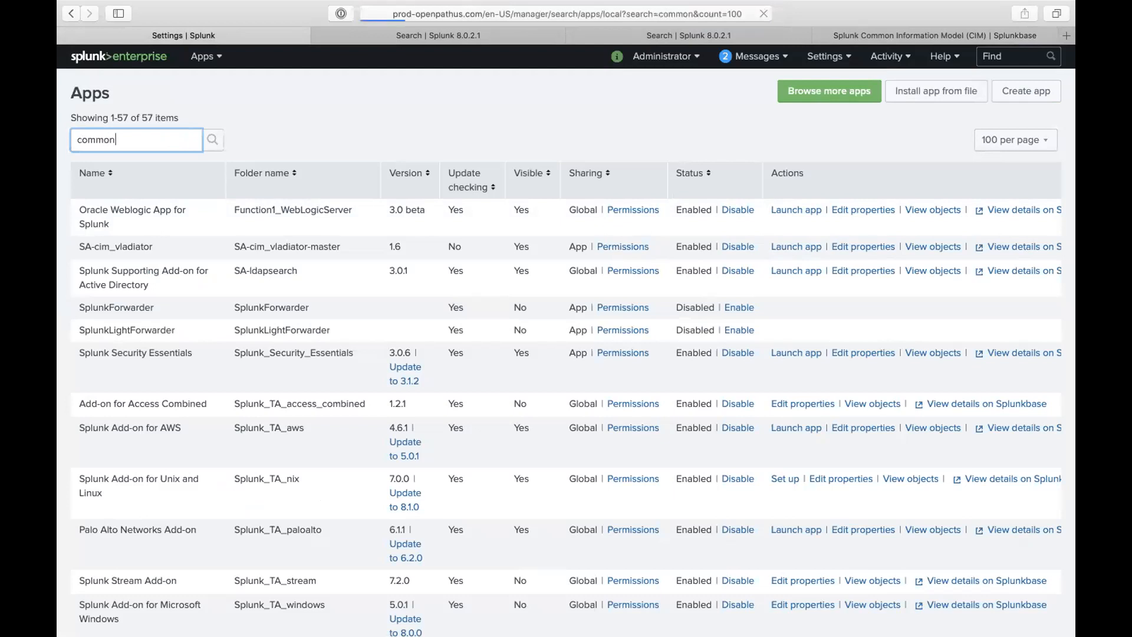
- Find 'common' in the app catalog and install Splunk Common Information Model using a saved Splunk.com login, accepting the license
left_click(814, 91)
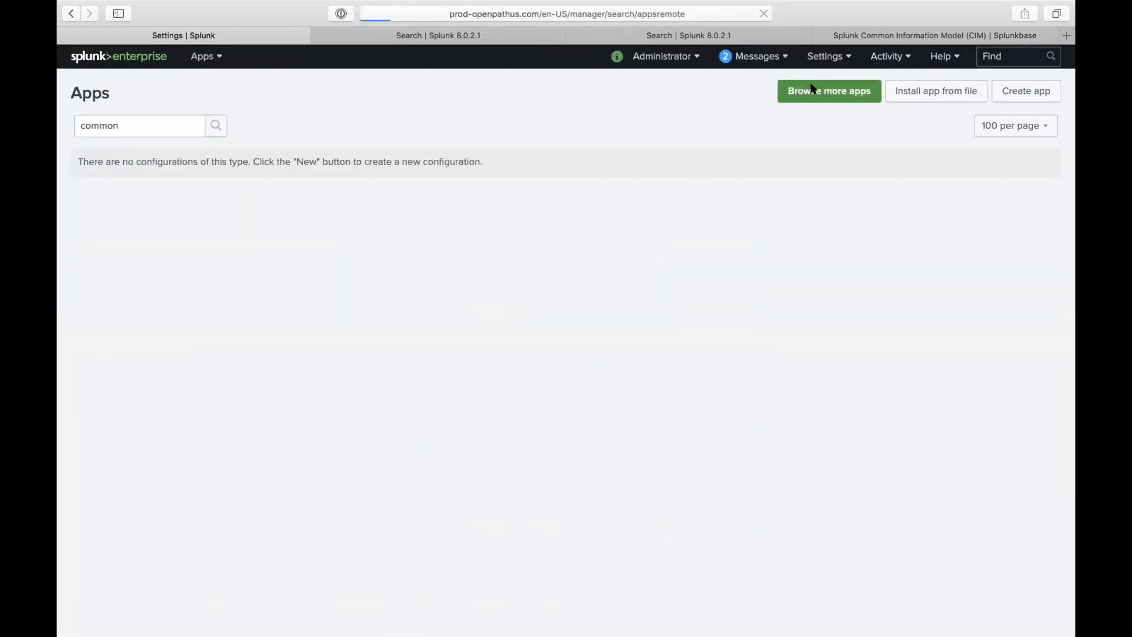
left_click(165, 130)
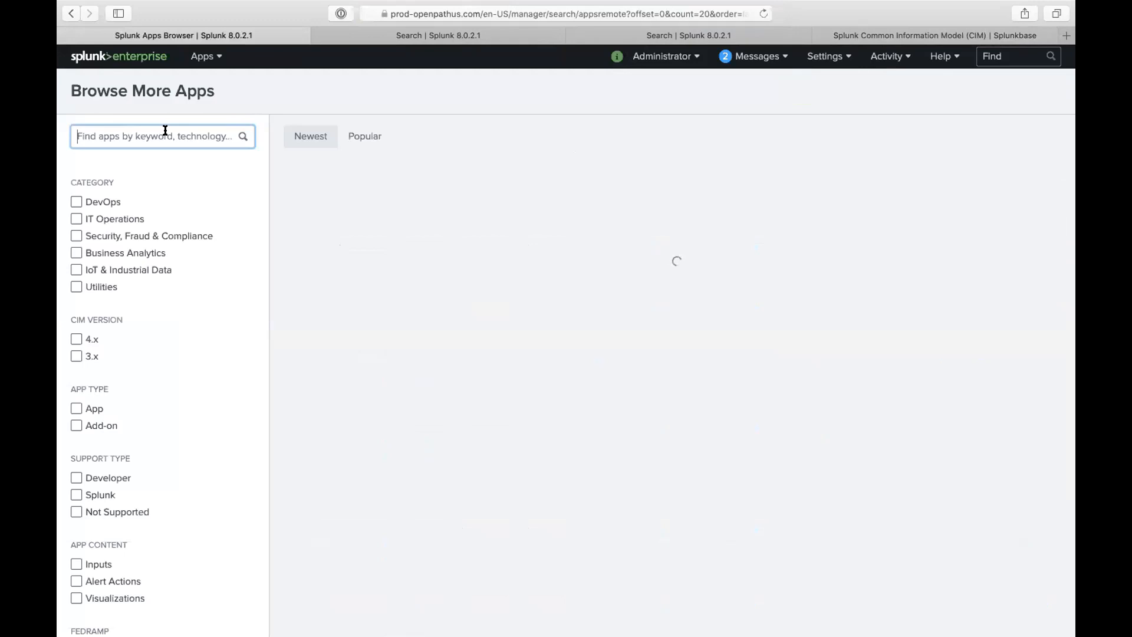
type("common")
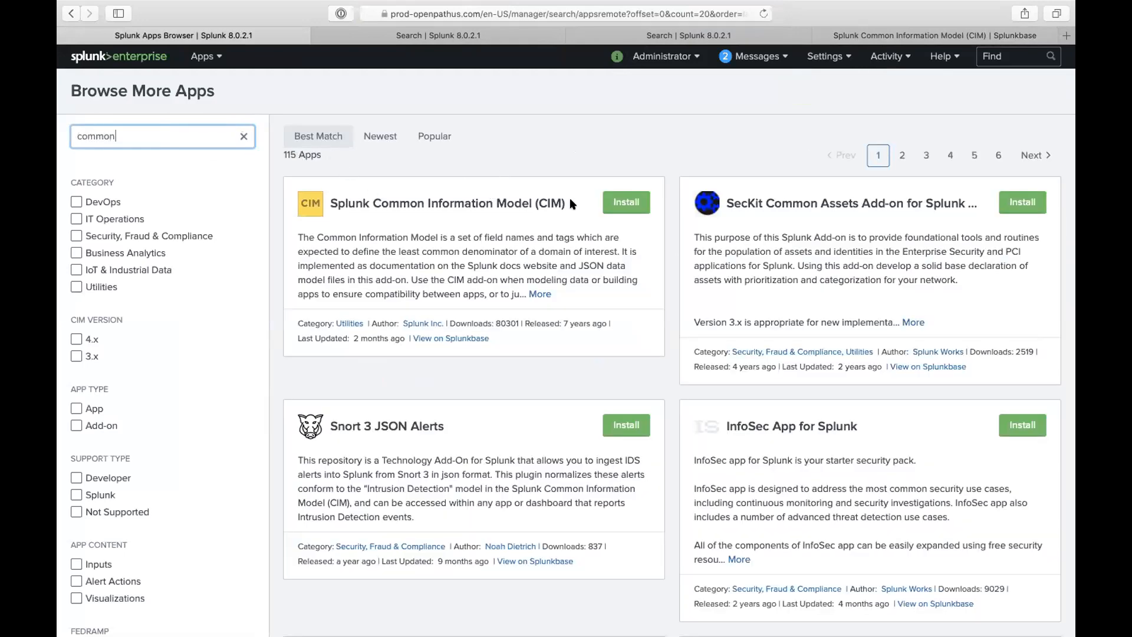
left_click(613, 202)
left_click(468, 168)
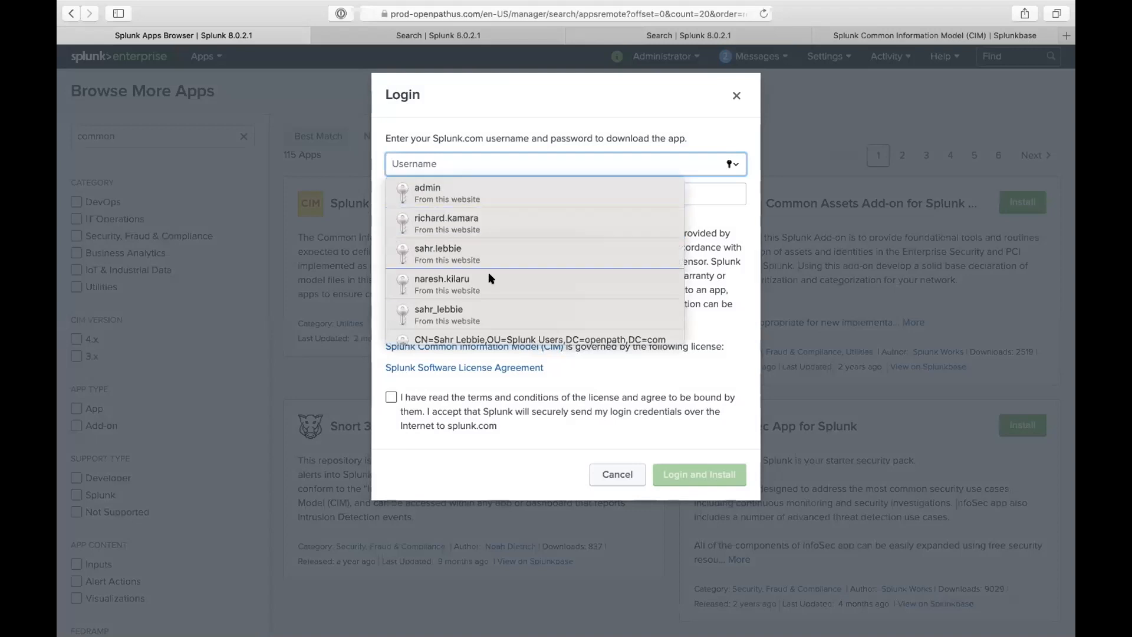
scroll(487, 274, "down", 1)
left_click(479, 293)
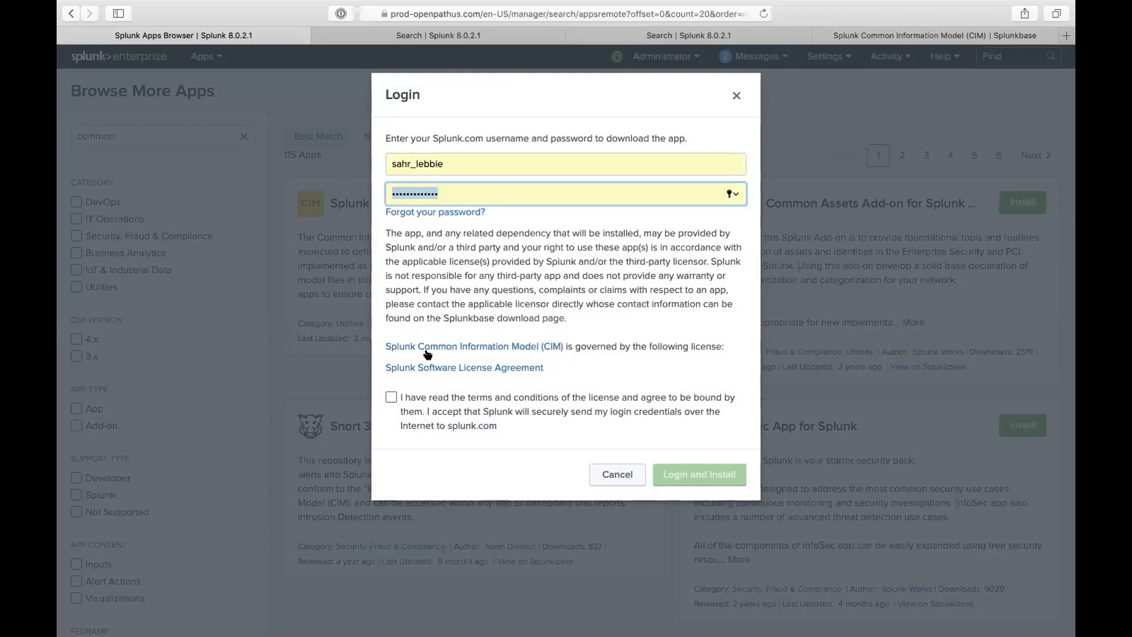
left_click(391, 397)
left_click(699, 474)
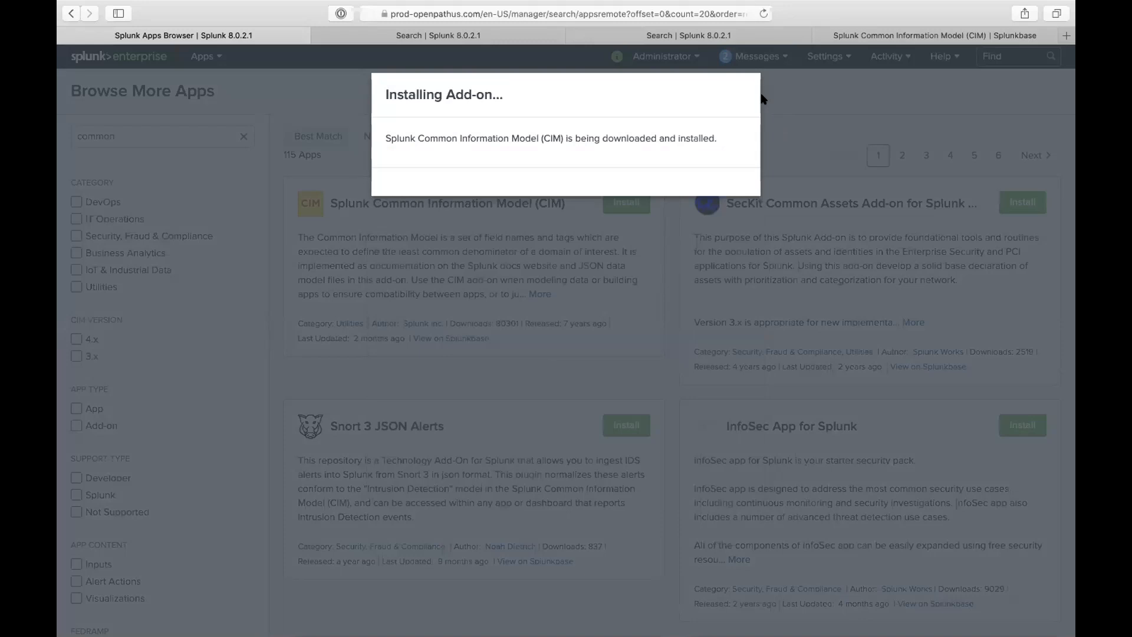
left_click(701, 244)
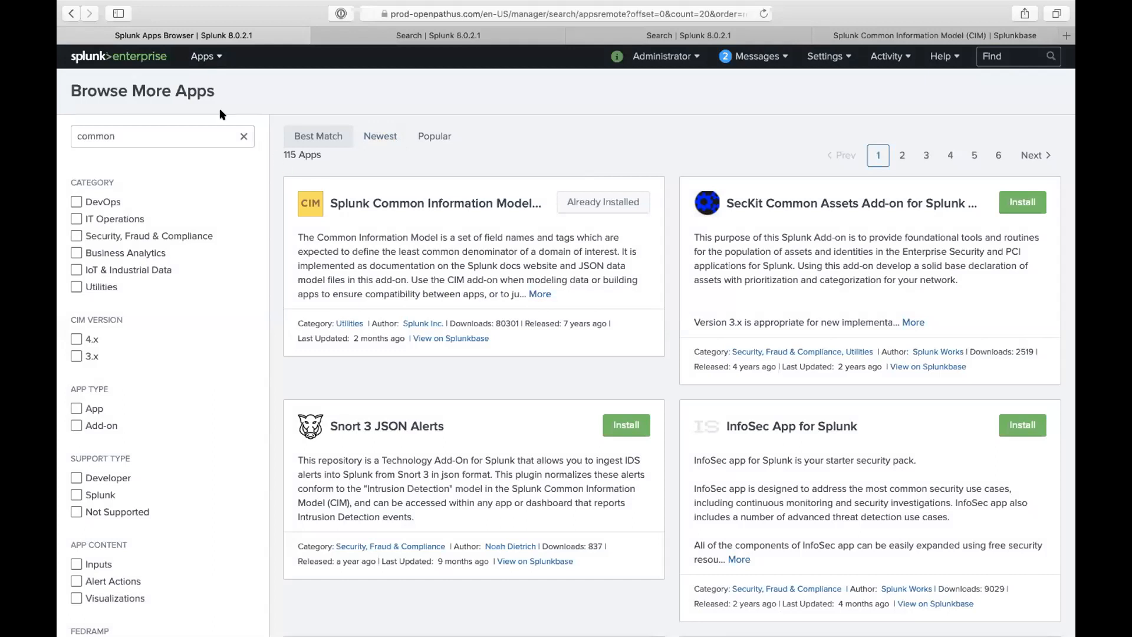
- Browse the installed apps list, then return to the default home app
left_click(203, 56)
scroll(194, 259, "down", 10)
scroll(194, 259, "up", 10)
scroll(164, 194, "down", 1)
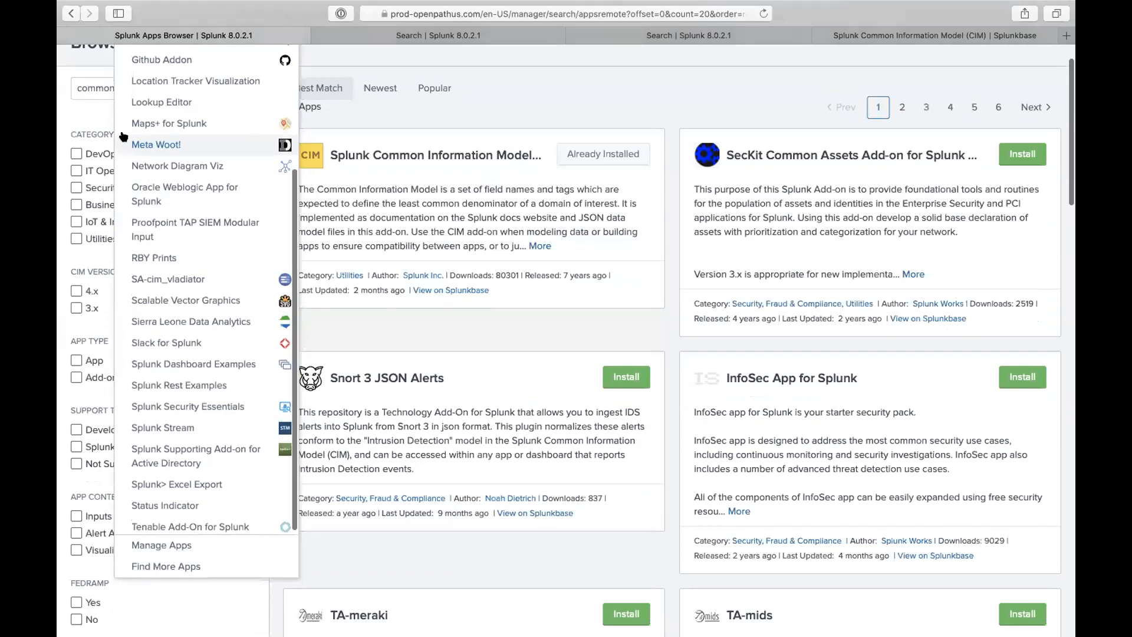
scroll(77, 58, "up", 1)
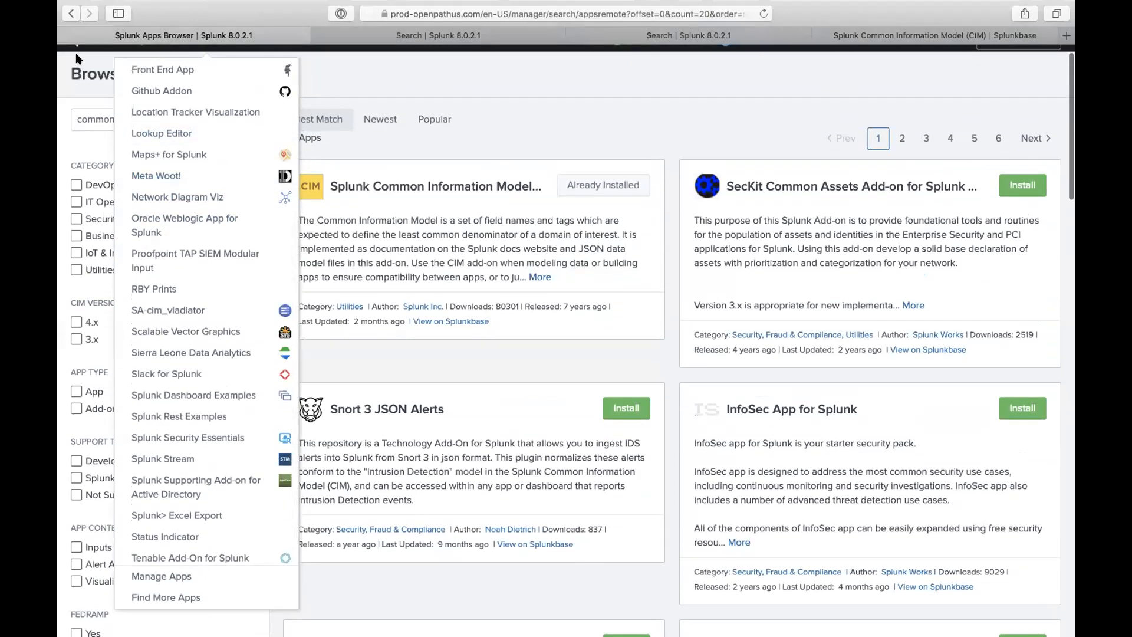
left_click(91, 54)
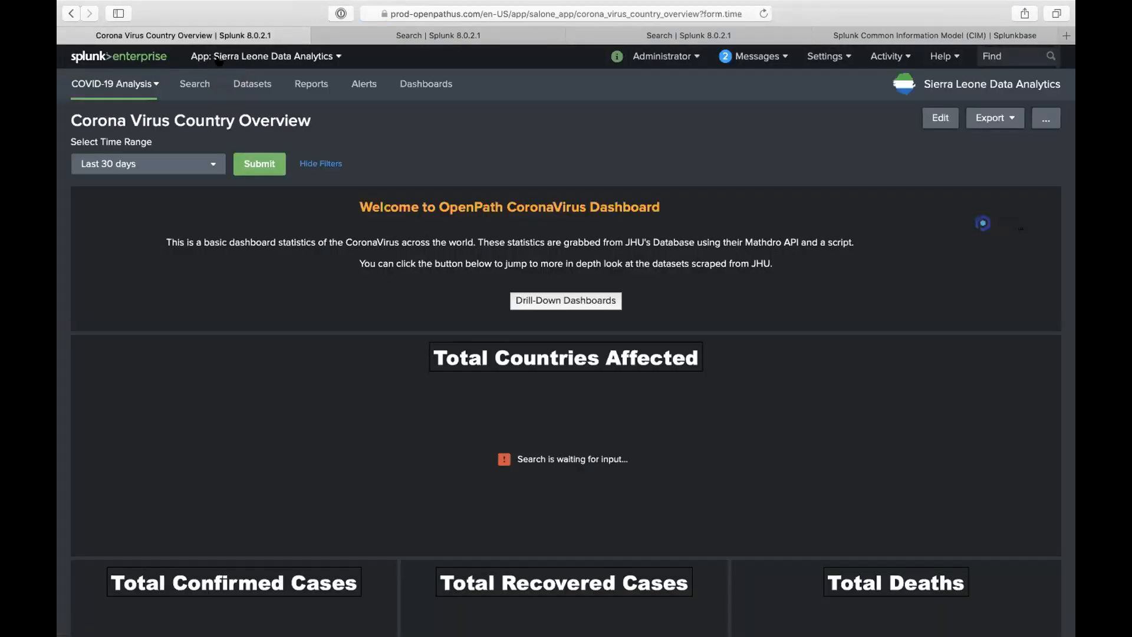
- Open the SA-cim_vladiator app, then go to Manage Apps to see CIM 4.16.0 listed
left_click(216, 56)
scroll(236, 236, "down", 5)
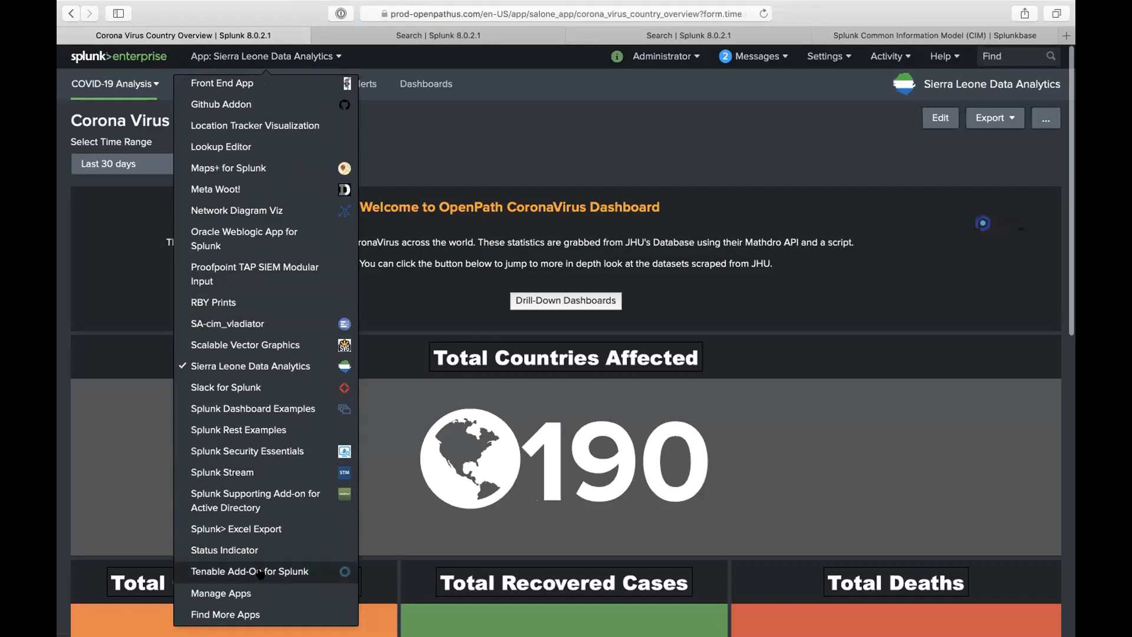
scroll(266, 477, "up", 2)
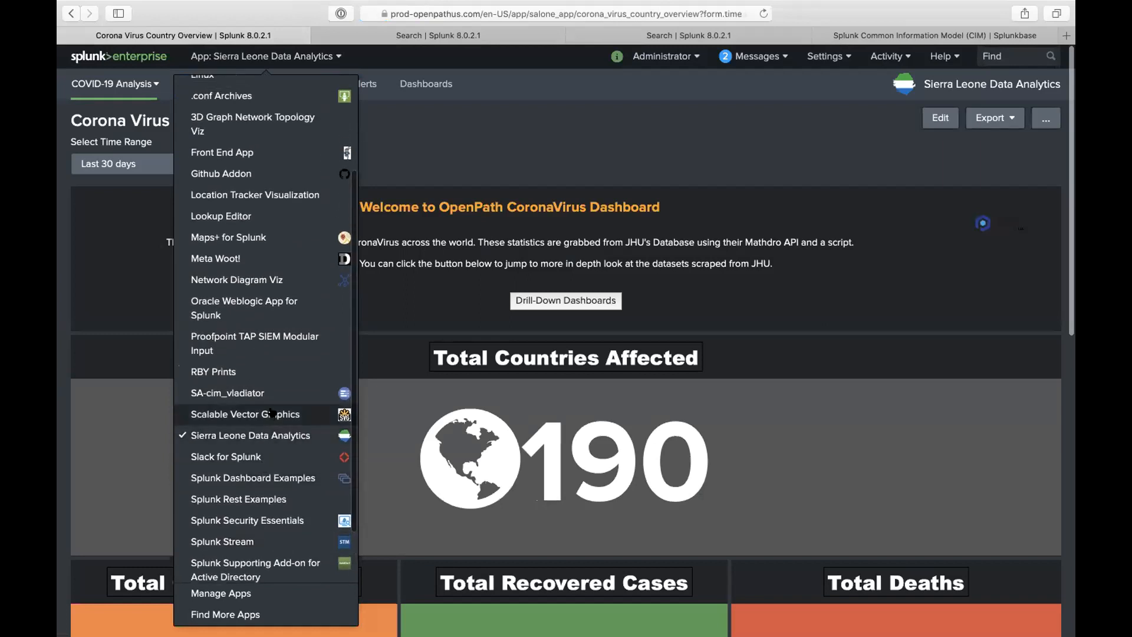
left_click(228, 393)
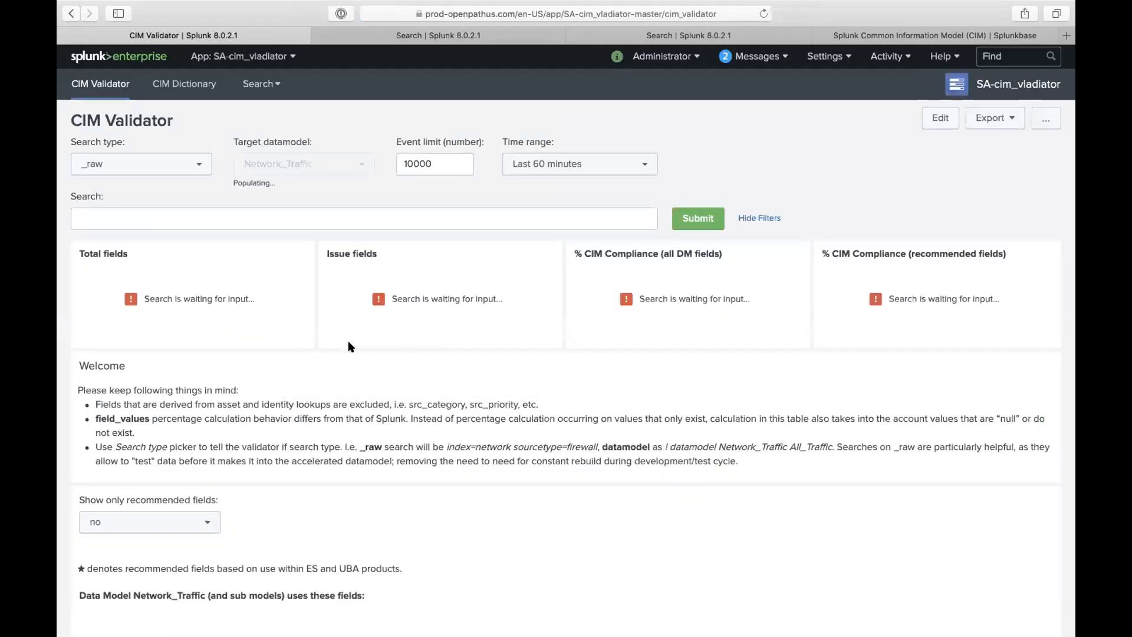
left_click(239, 56)
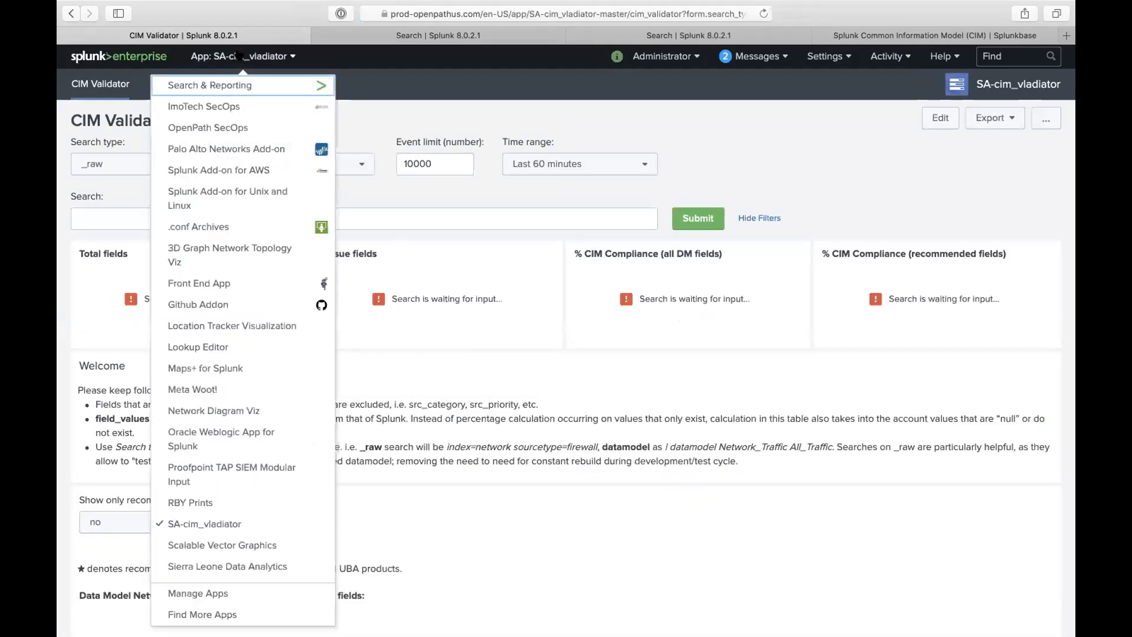
scroll(215, 471, "down", 5)
left_click(214, 591)
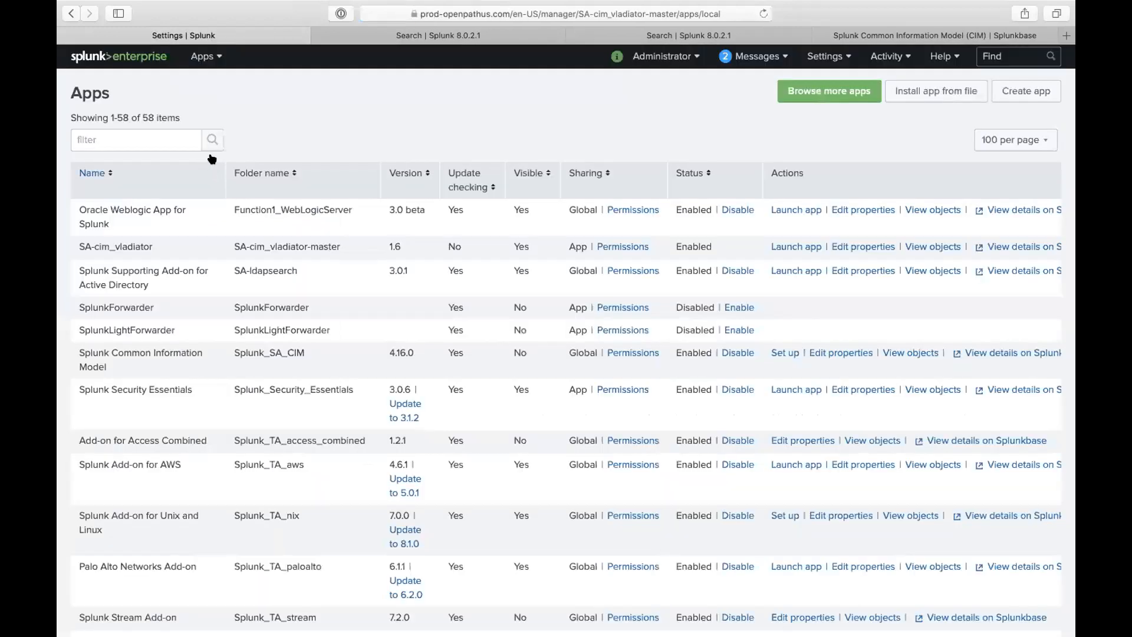
left_click(169, 147)
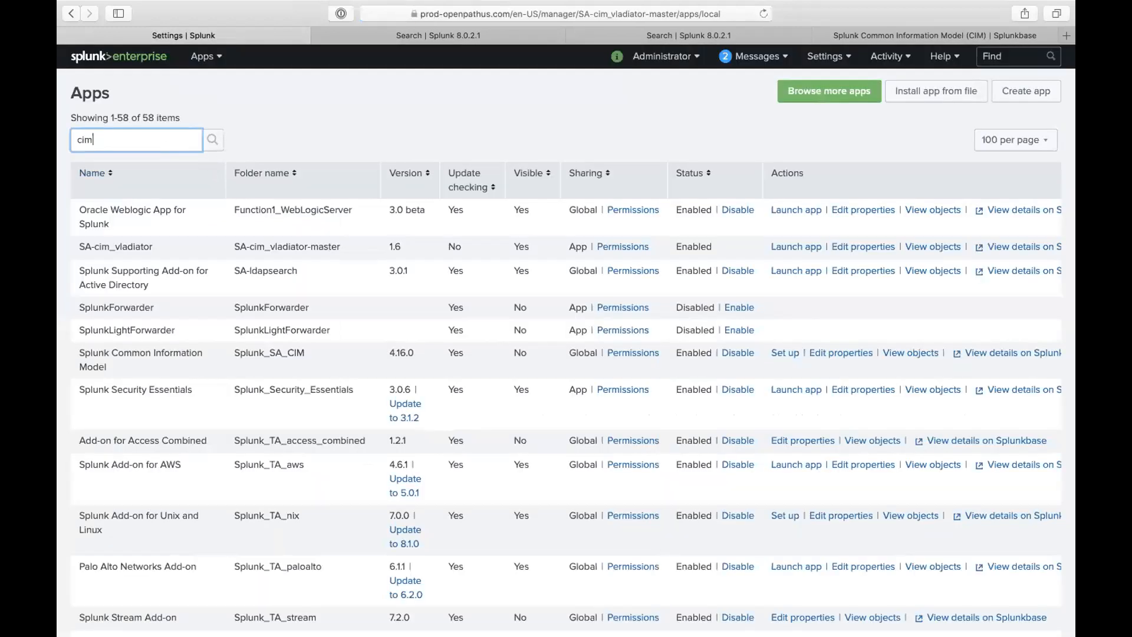
type("common")
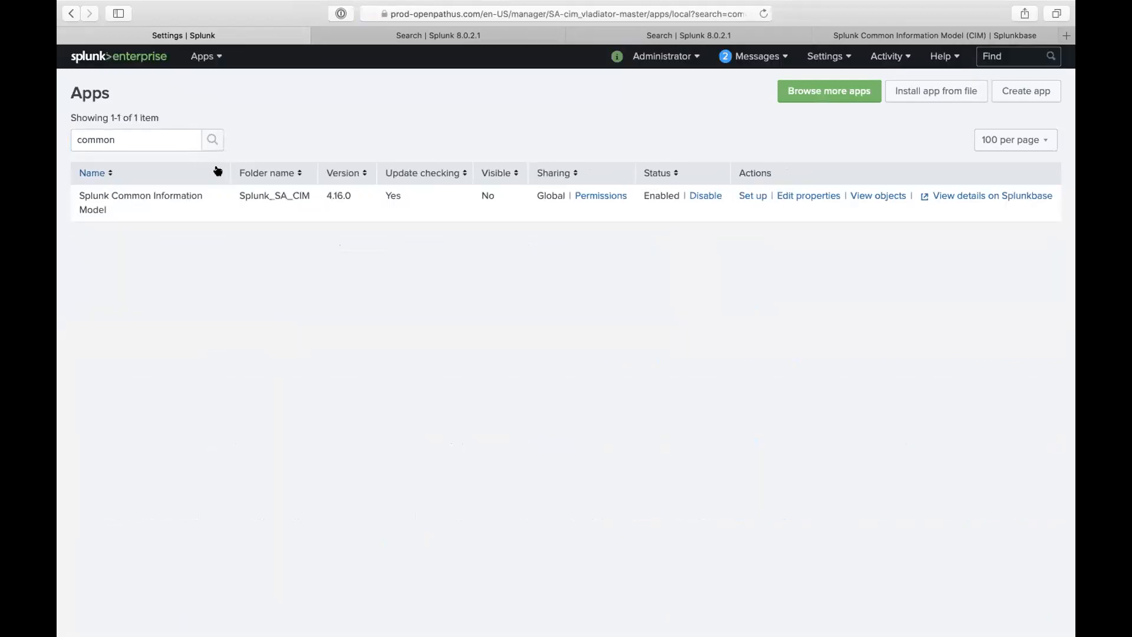
left_click(752, 194)
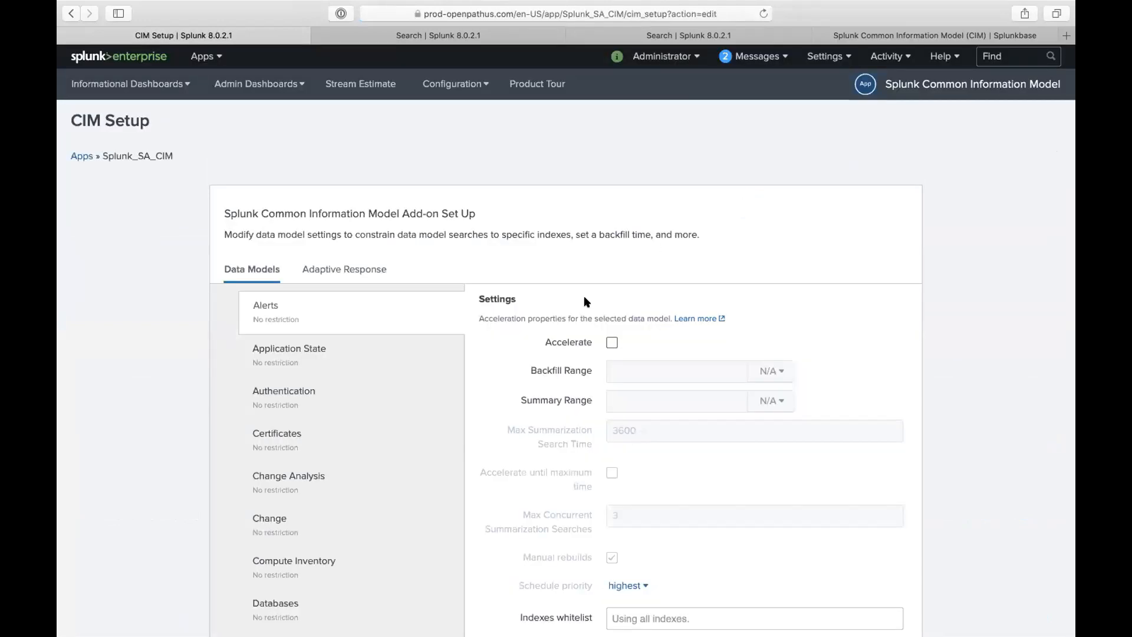
scroll(584, 300, "down", 3)
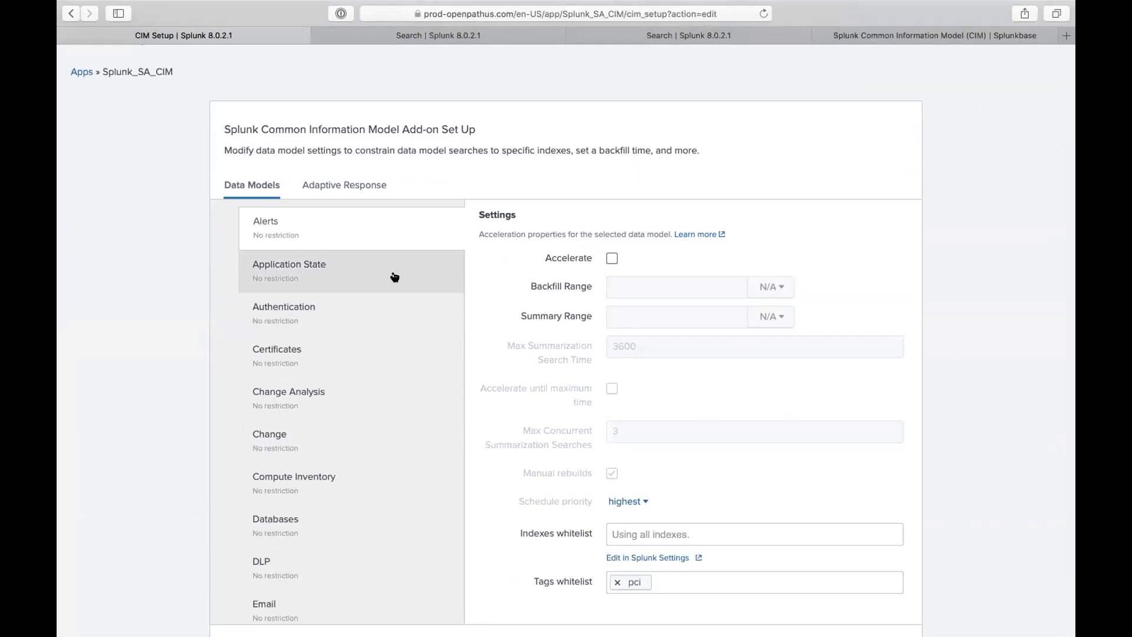
scroll(371, 371, "down", 5)
scroll(372, 372, "up", 2)
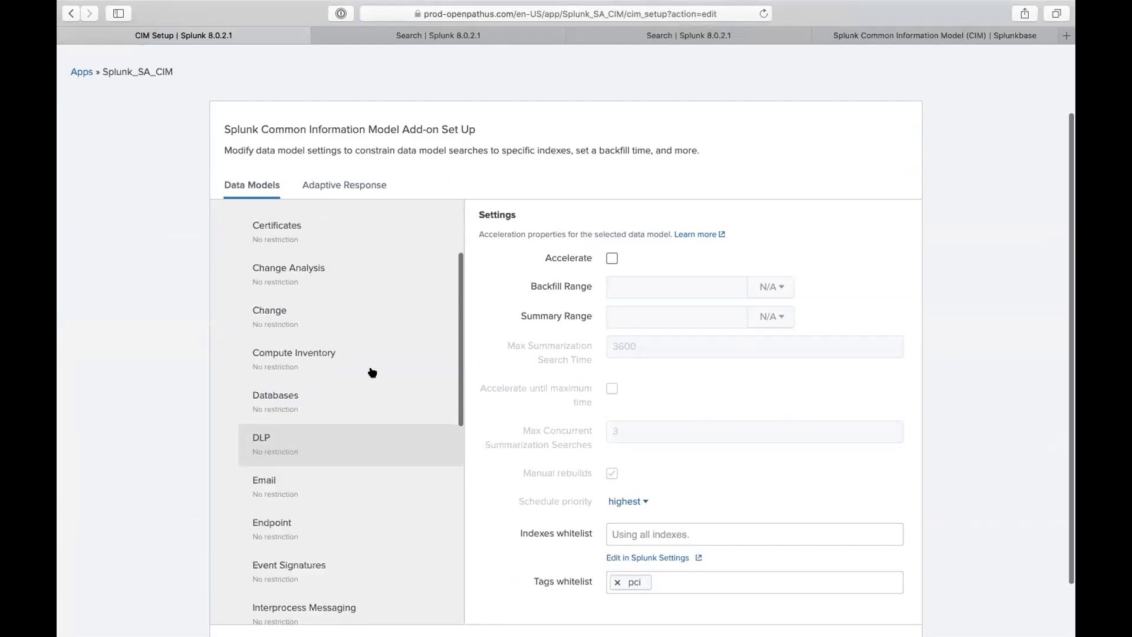
scroll(363, 345, "up", 3)
scroll(354, 318, "down", 1)
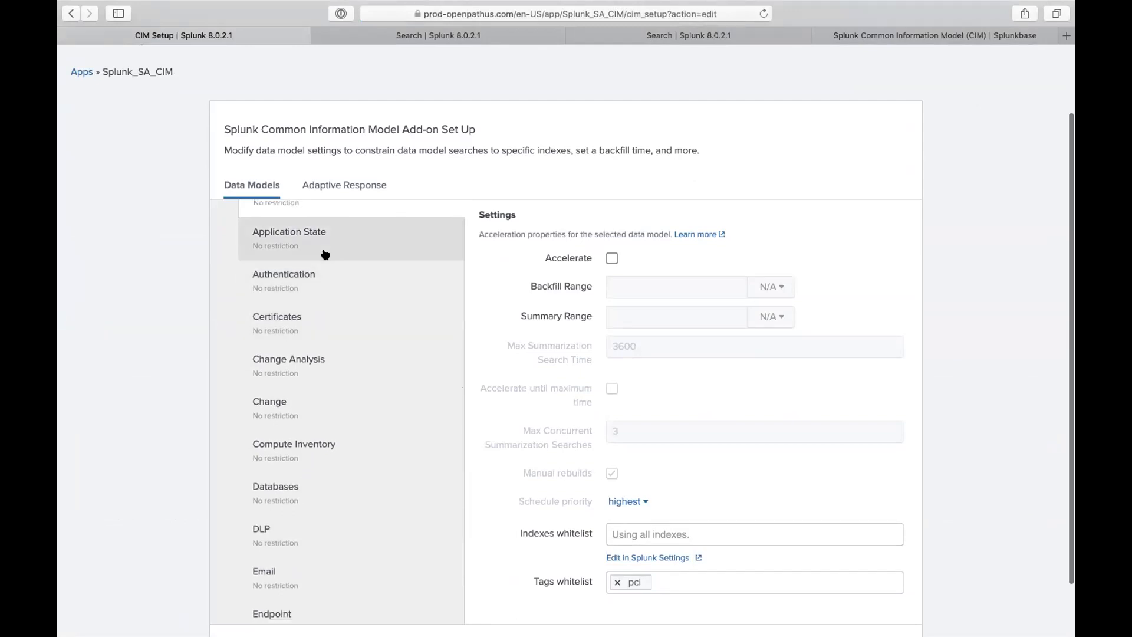
scroll(324, 254, "down", 1)
scroll(319, 260, "down", 1)
scroll(318, 265, "down", 1)
scroll(316, 294, "down", 5)
scroll(316, 319, "down", 3)
scroll(356, 363, "down", 3)
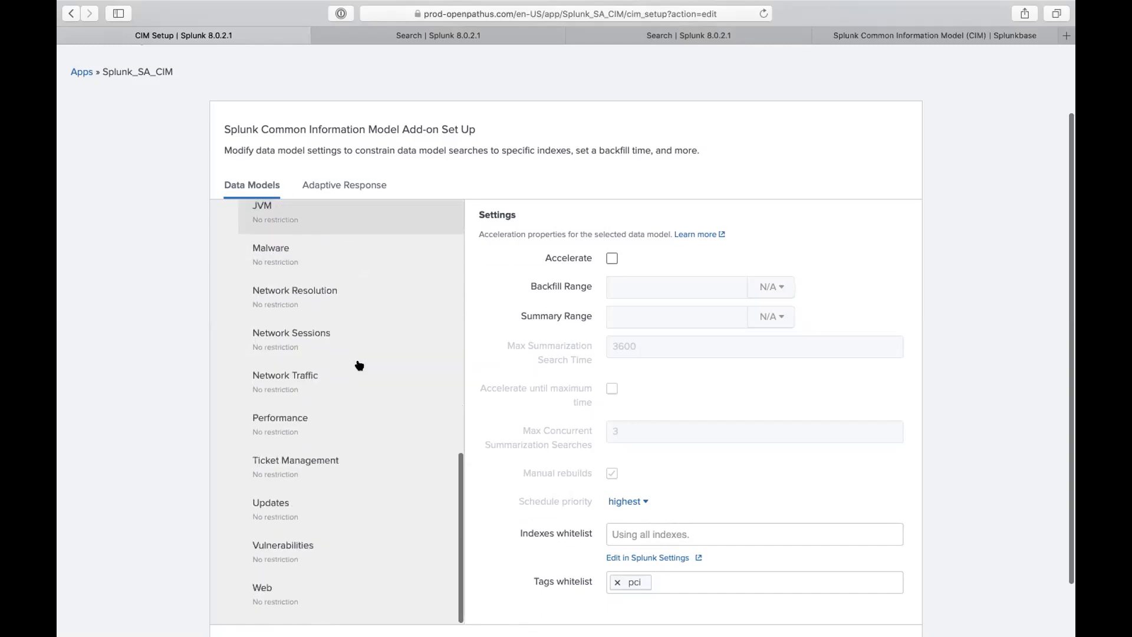
scroll(356, 364, "down", 2)
scroll(366, 330, "up", 10)
scroll(493, 206, "up", 4)
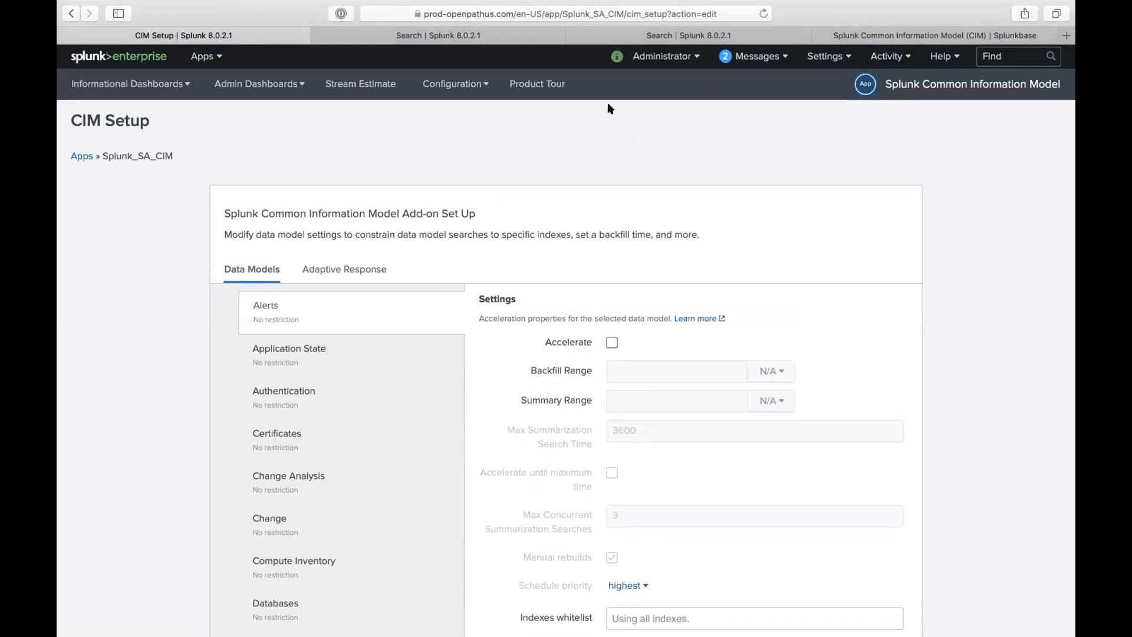
- Open the Data Models manager from the Settings menu
left_click(825, 56)
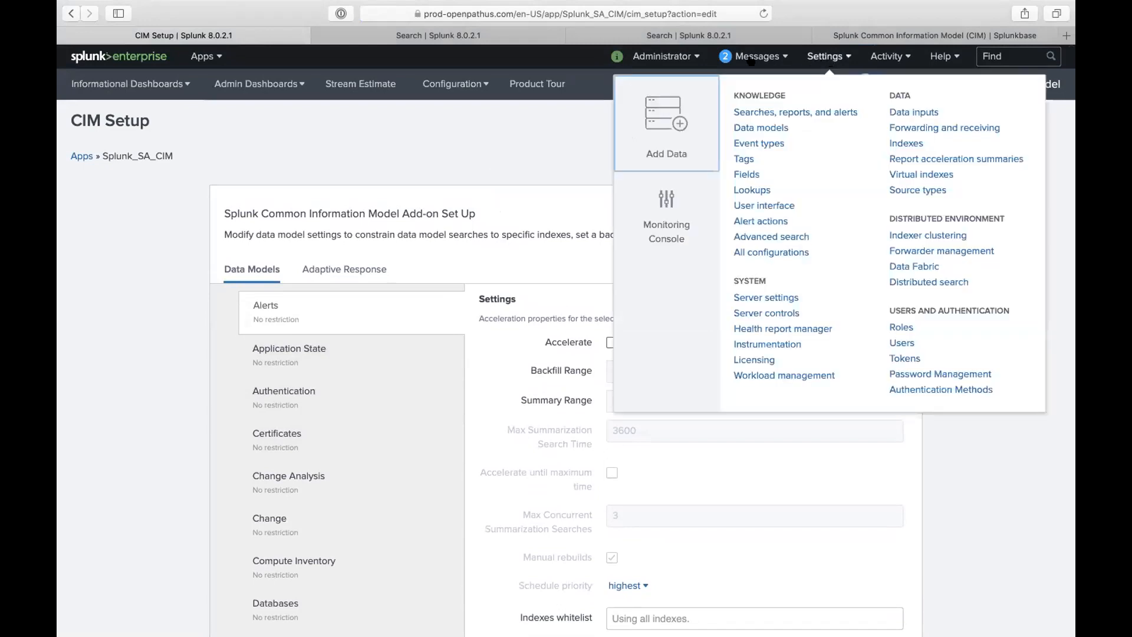
left_click(709, 37)
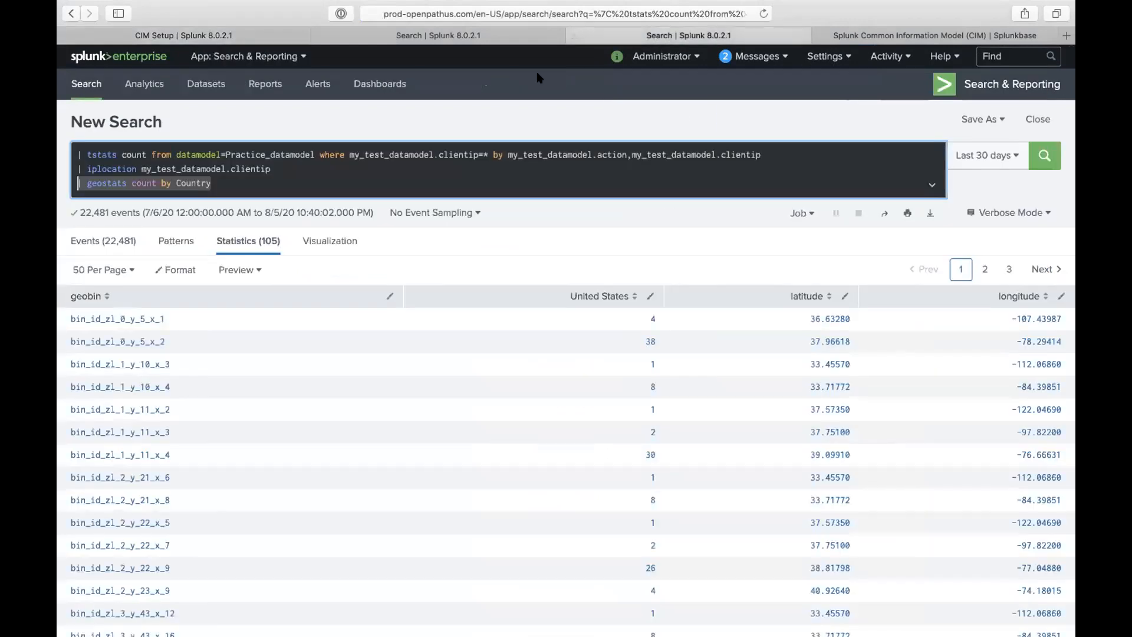
left_click(825, 56)
left_click(761, 128)
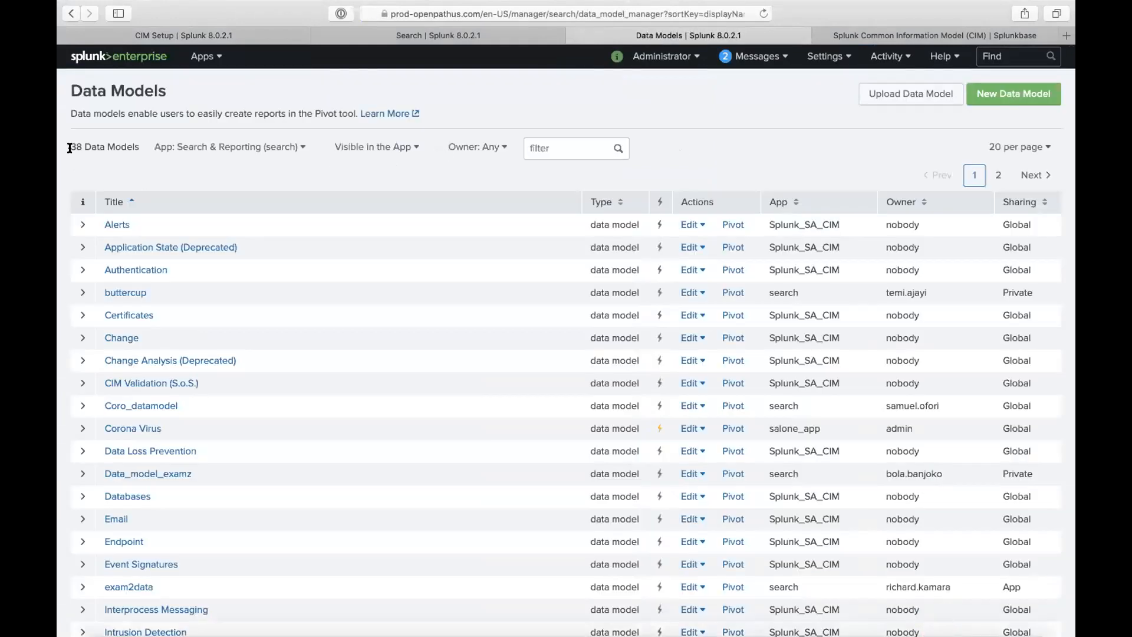
- Show 100 of the 38 data models per page and scroll through the list
left_click_drag(81, 146, 59, 144)
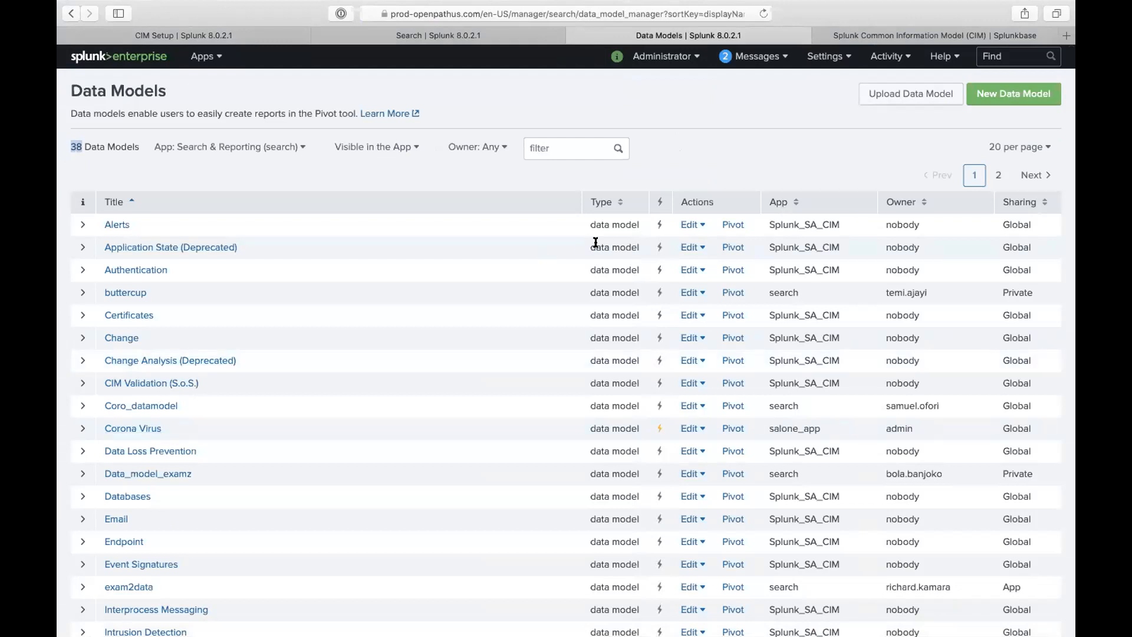
left_click(1011, 147)
left_click(988, 239)
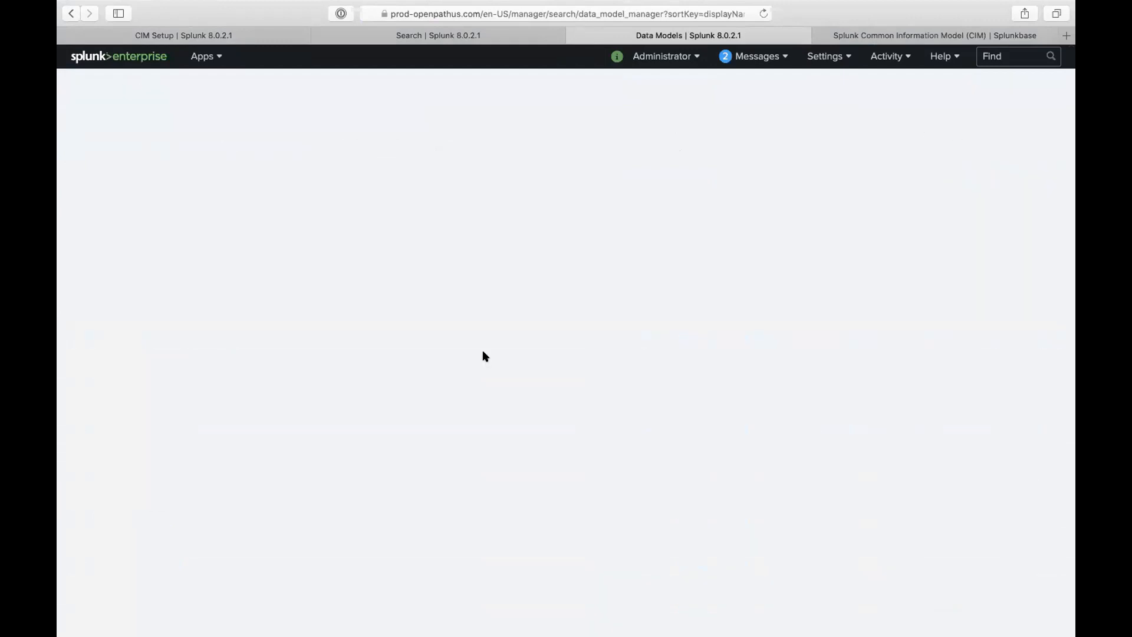
scroll(482, 352, "down", 5)
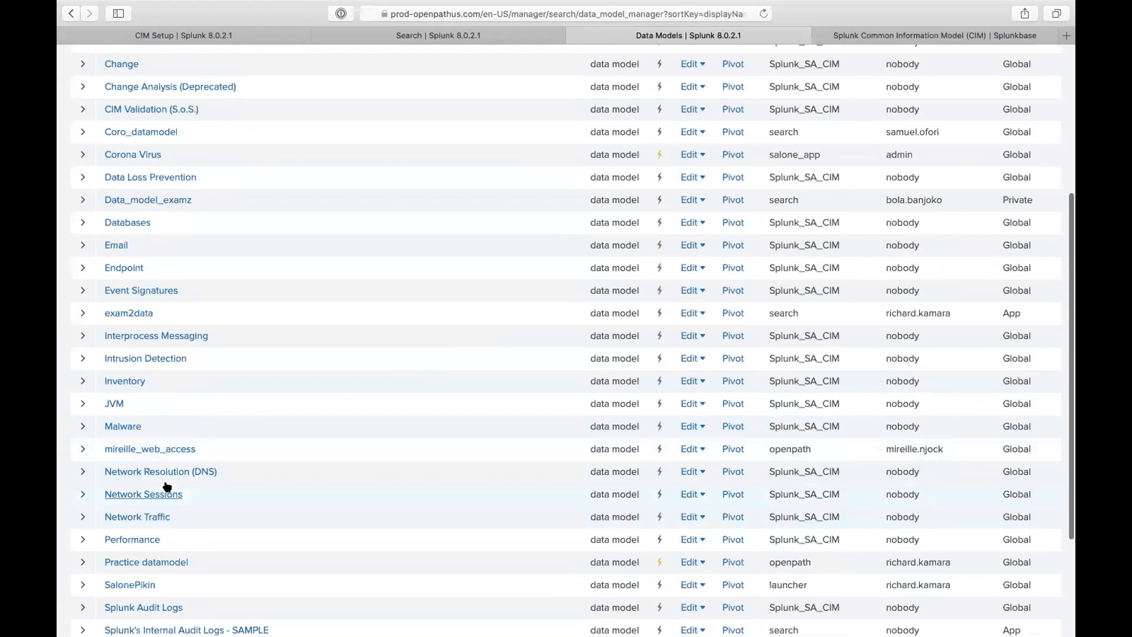
scroll(162, 495, "down", 3)
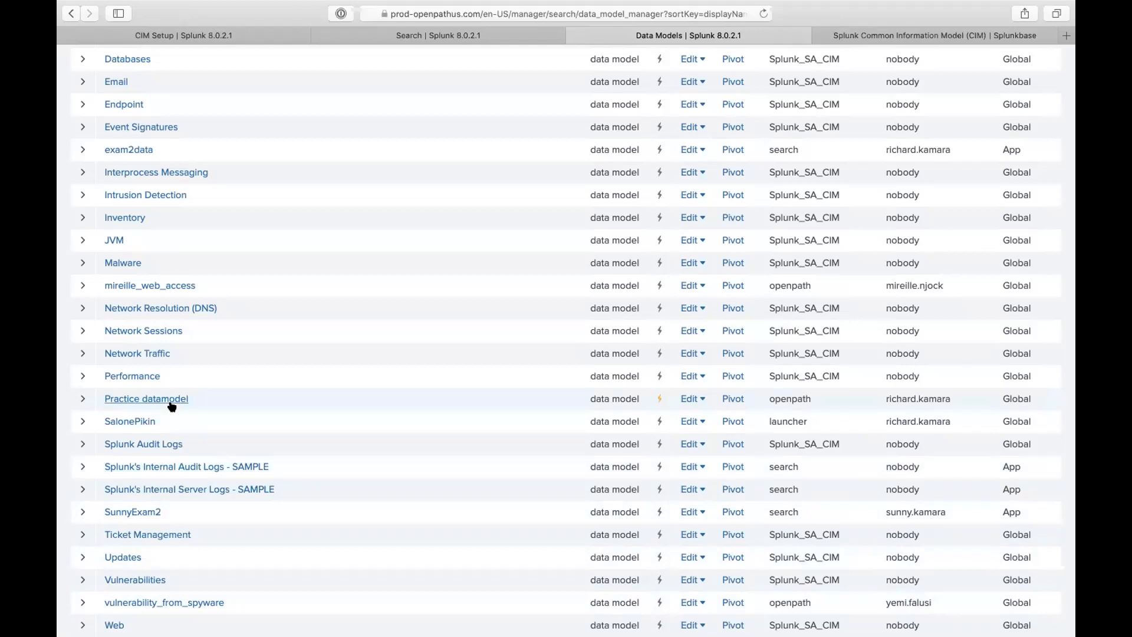
- Delete the SunnyExam2, SalonePikin and web access data models
scroll(171, 407, "up", 1)
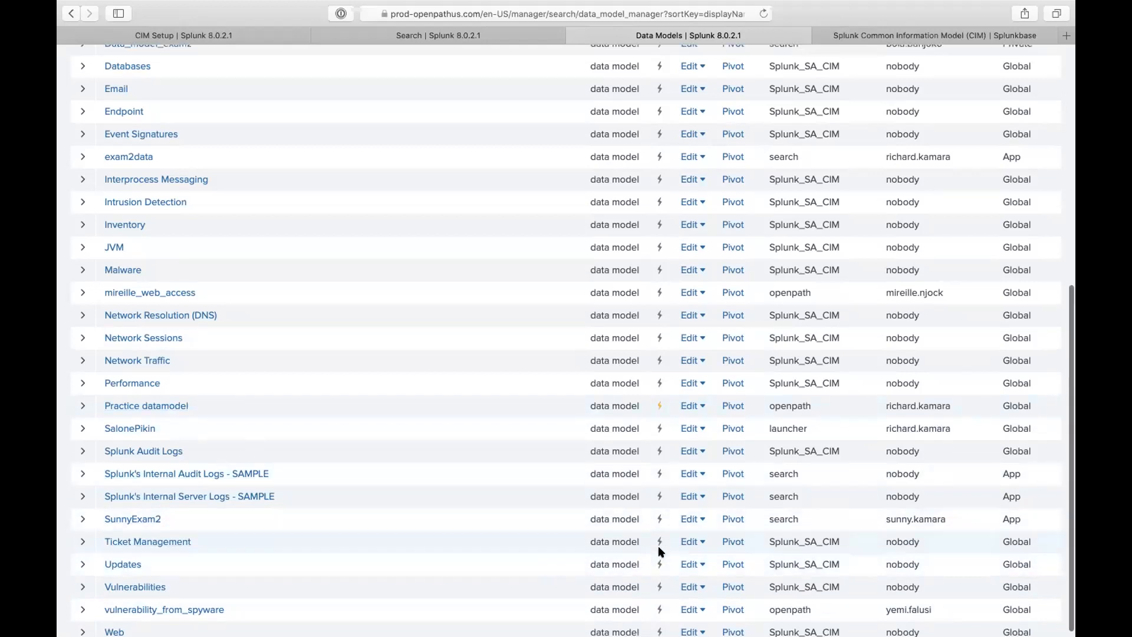
left_click(693, 519)
left_click(682, 495)
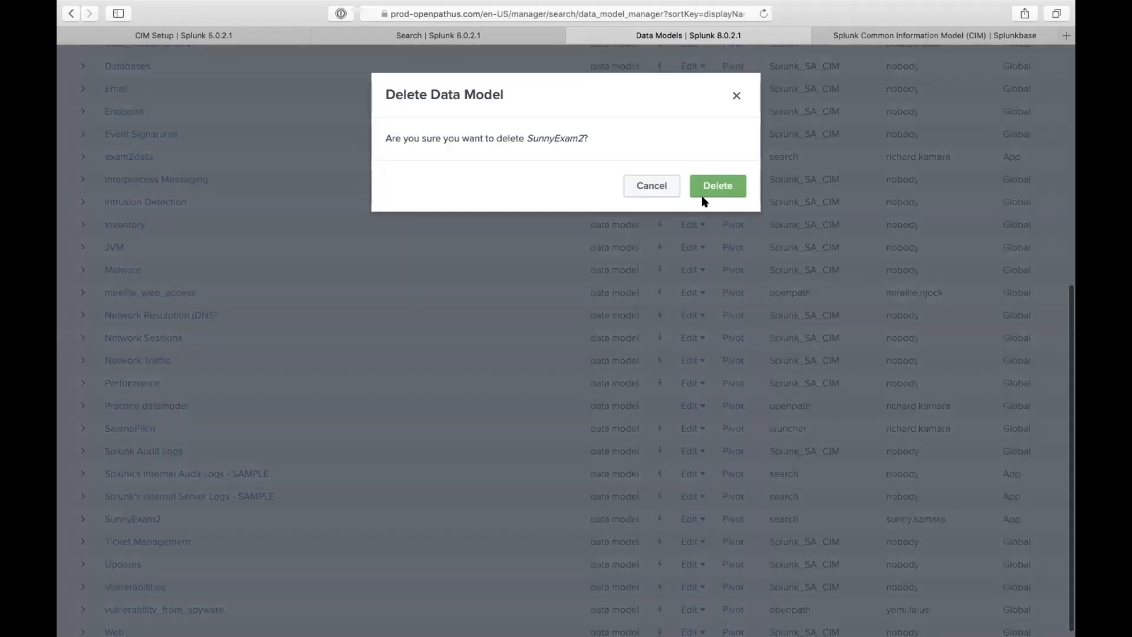
left_click(710, 184)
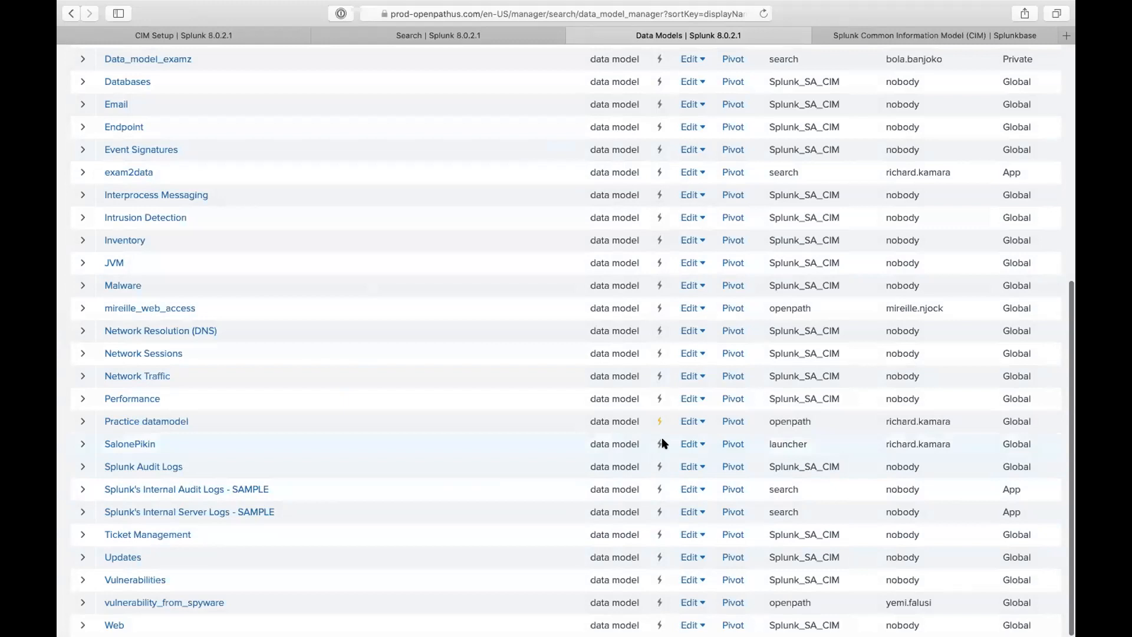
left_click(697, 443)
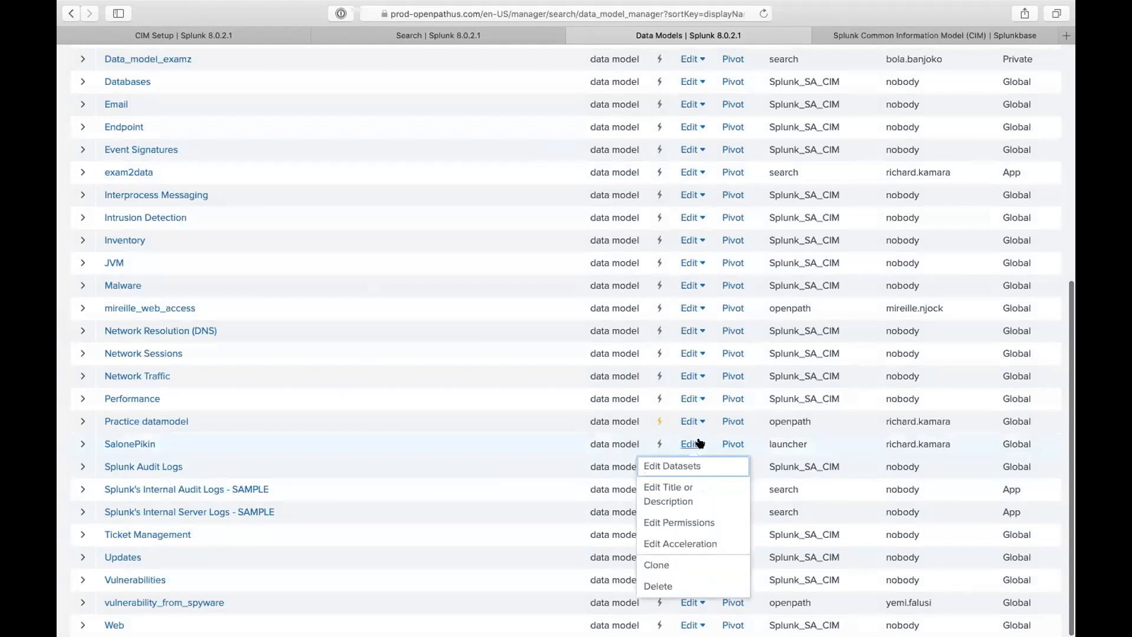
left_click(667, 585)
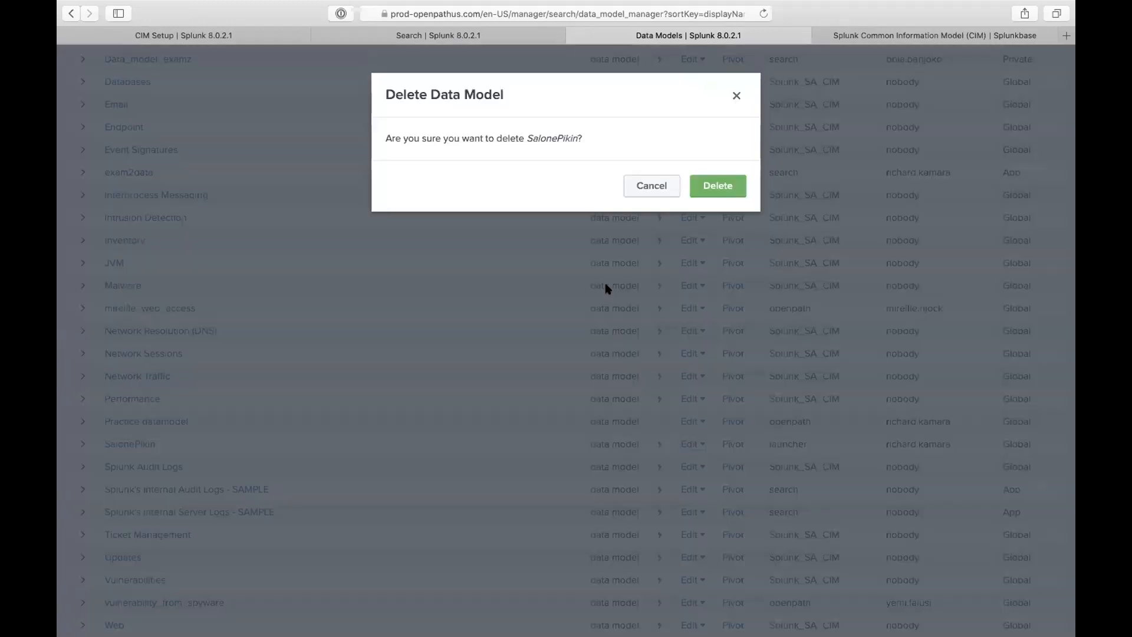
left_click(719, 186)
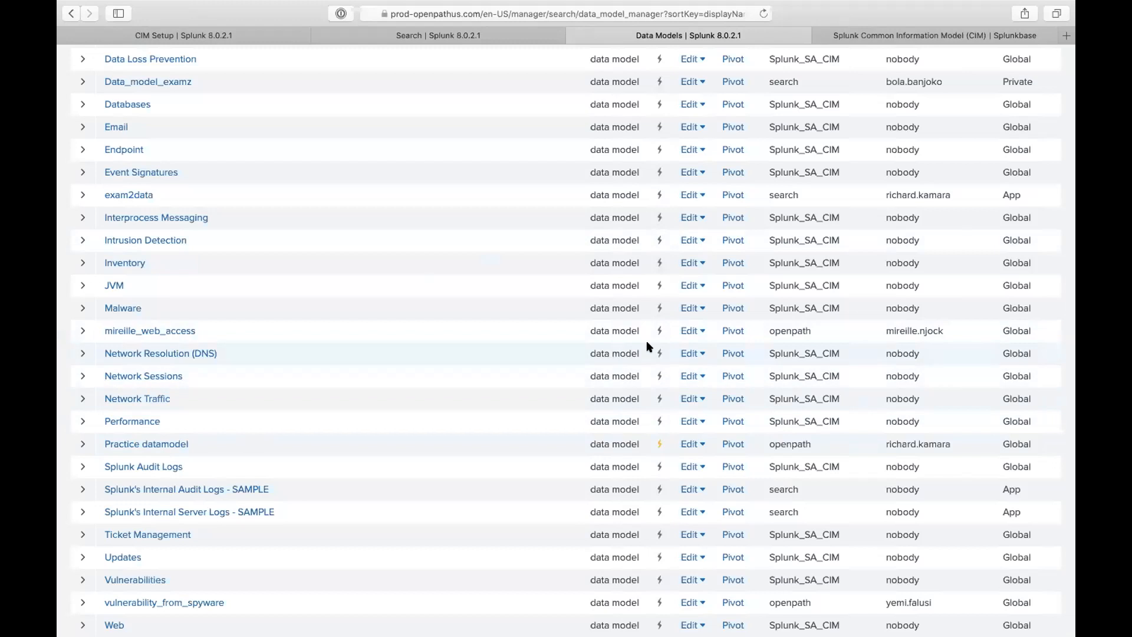
left_click(689, 331)
left_click(668, 475)
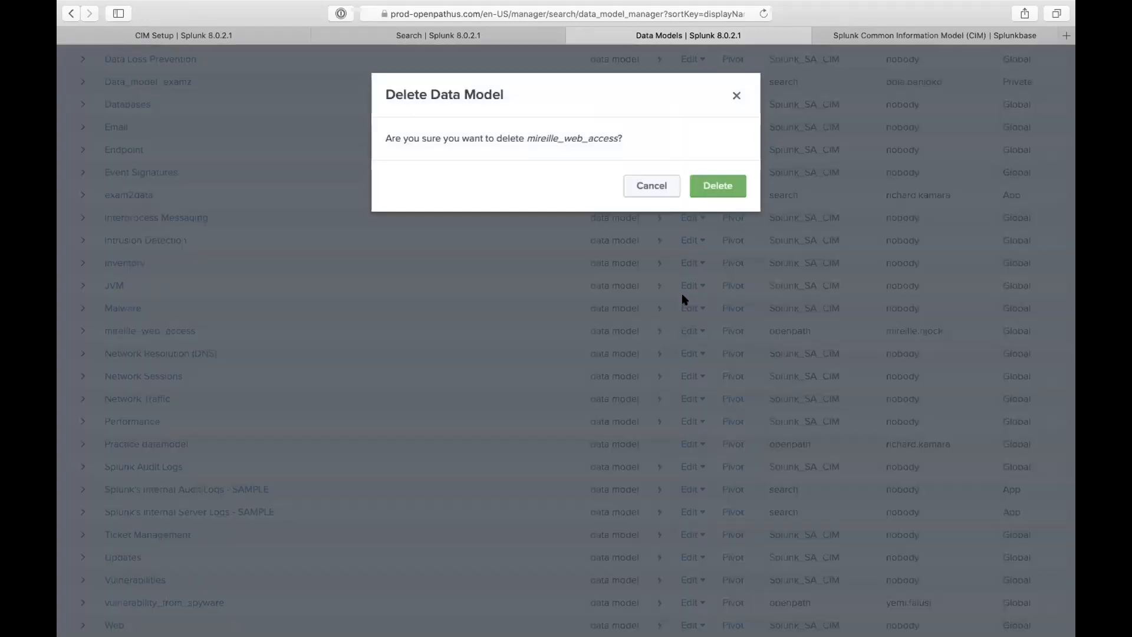
left_click(724, 172)
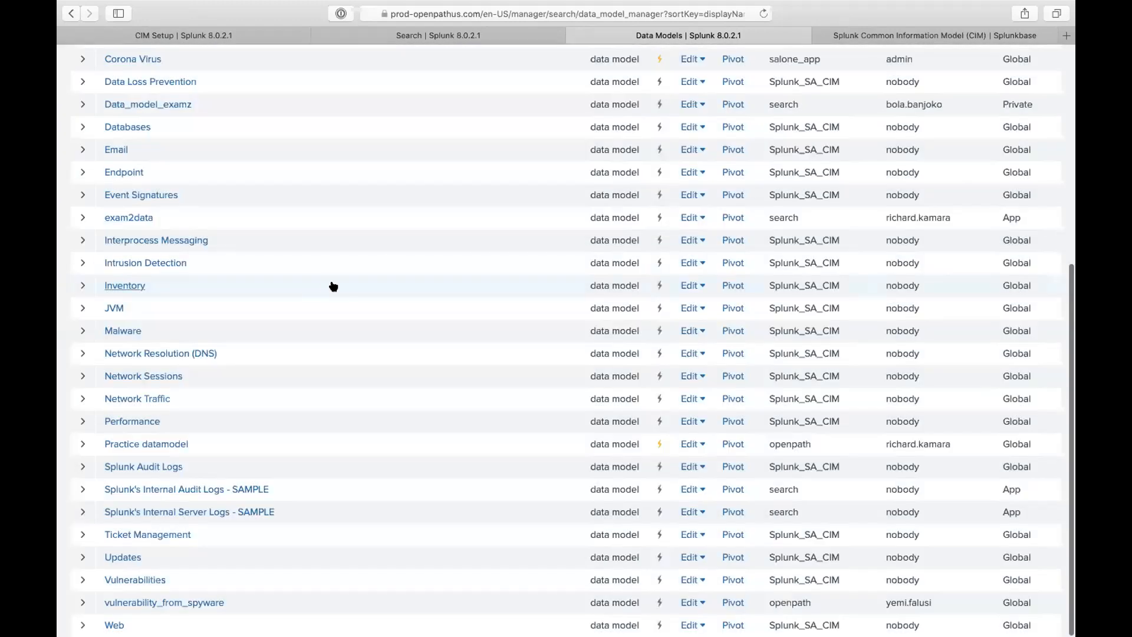
- Delete the exam2data, Data_model_examz and Coro_datamodel data models, leaving 32 listed
scroll(396, 277, "up", 1)
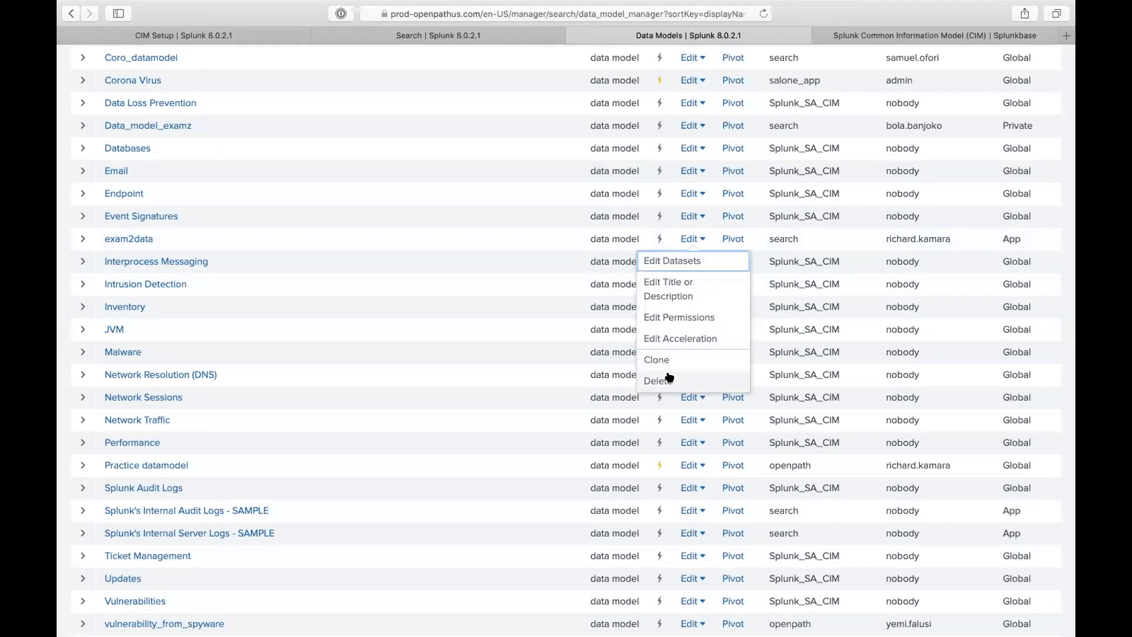
left_click(669, 379)
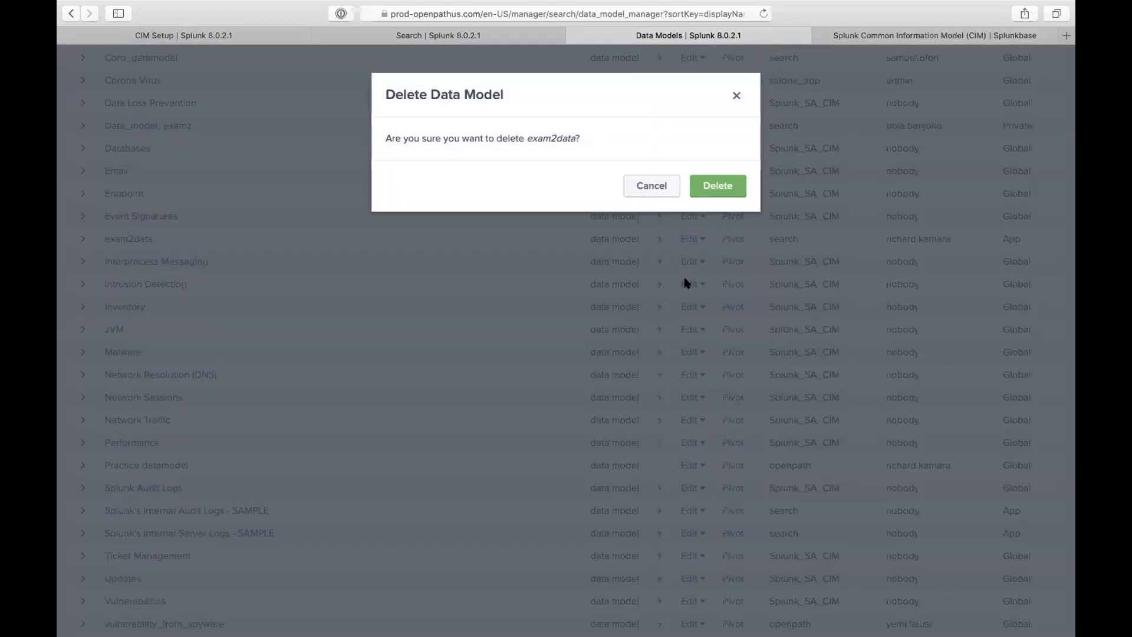
left_click(716, 172)
scroll(536, 190, "up", 6)
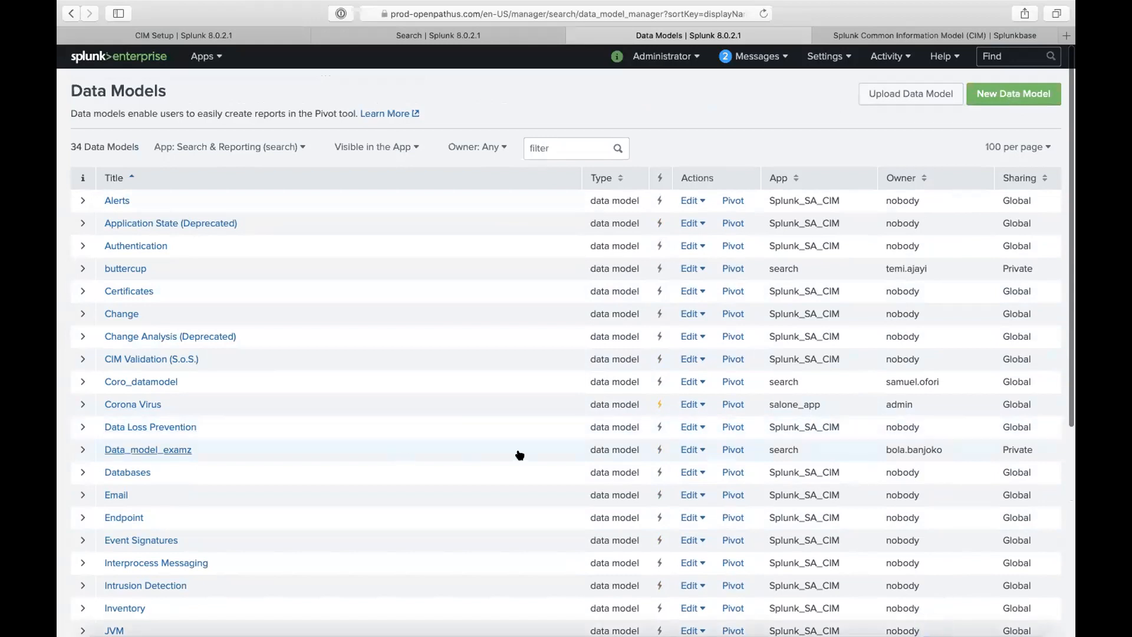
left_click(689, 450)
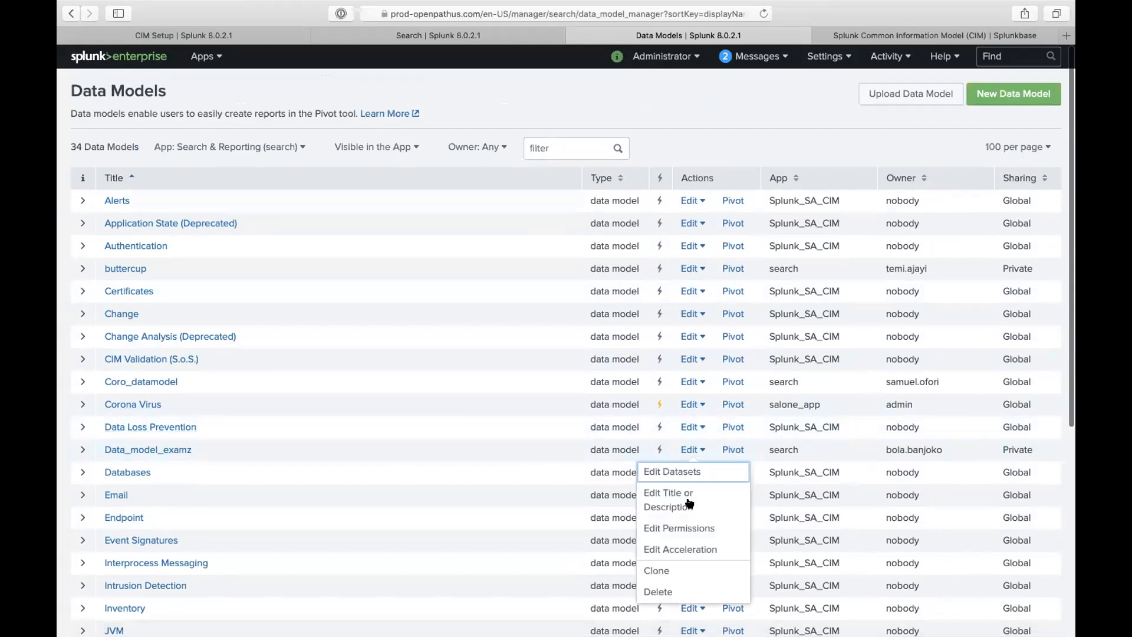
left_click(659, 587)
left_click(718, 184)
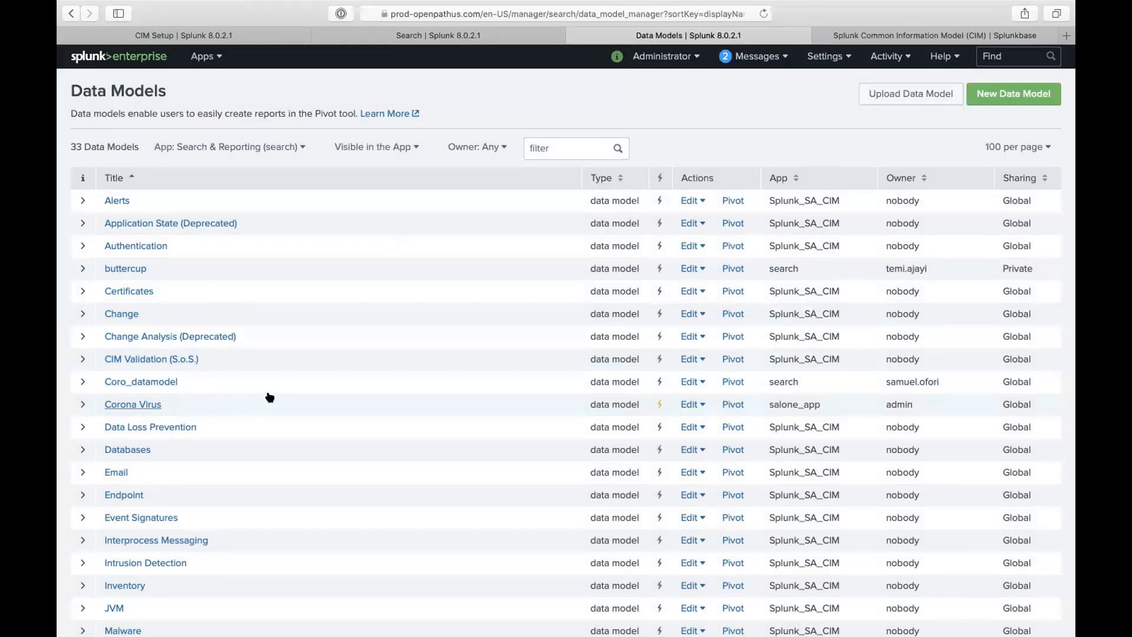
left_click(691, 382)
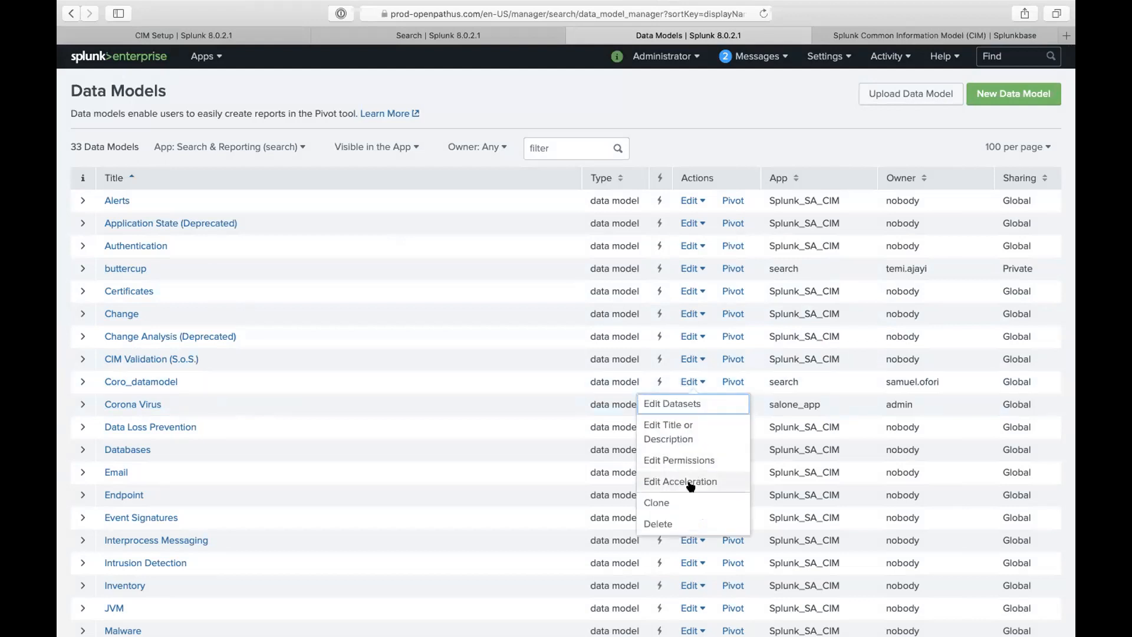
left_click(678, 522)
left_click(716, 185)
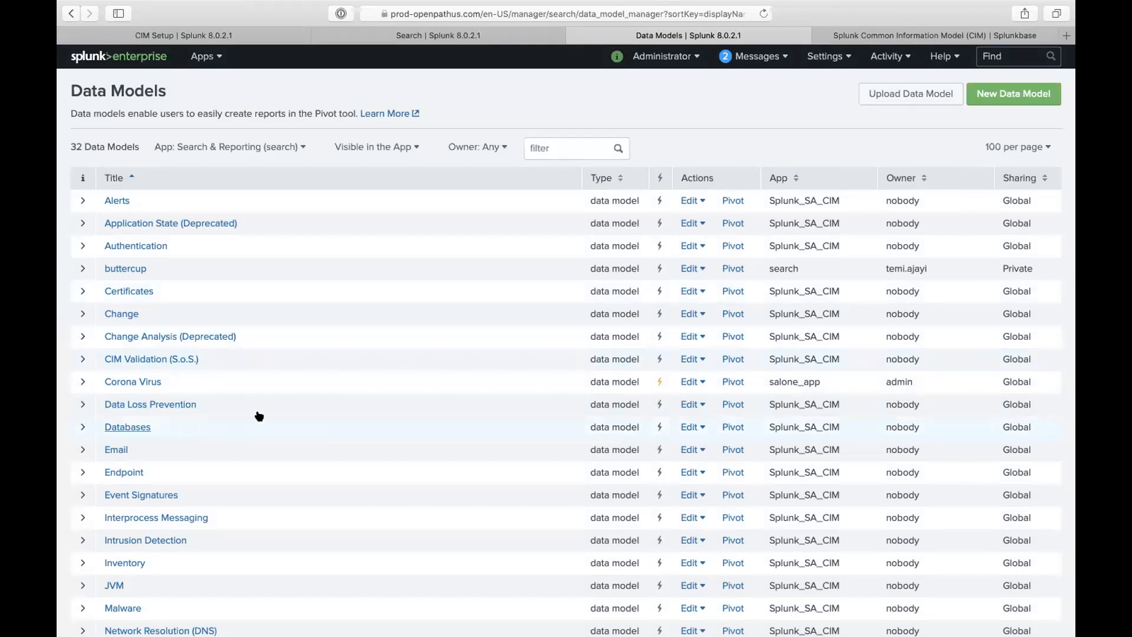
scroll(209, 401, "down", 2)
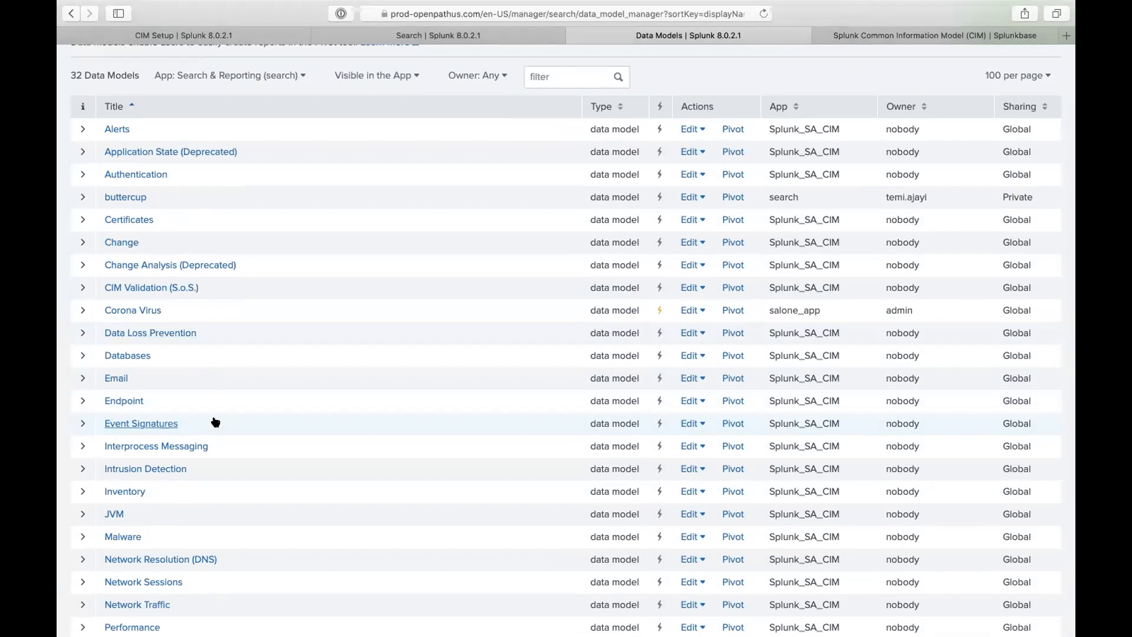
scroll(215, 422, "up", 2)
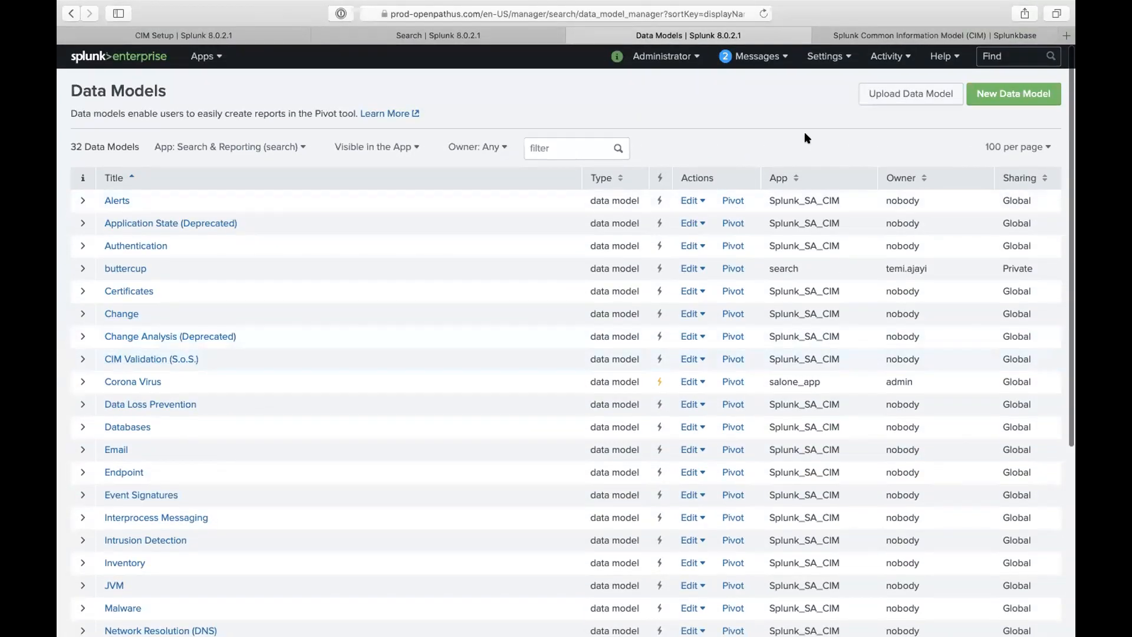
- Cancel a data model upload, then download Network Traffic as Network_Traffic.json and confirm it in Downloads
left_click(919, 95)
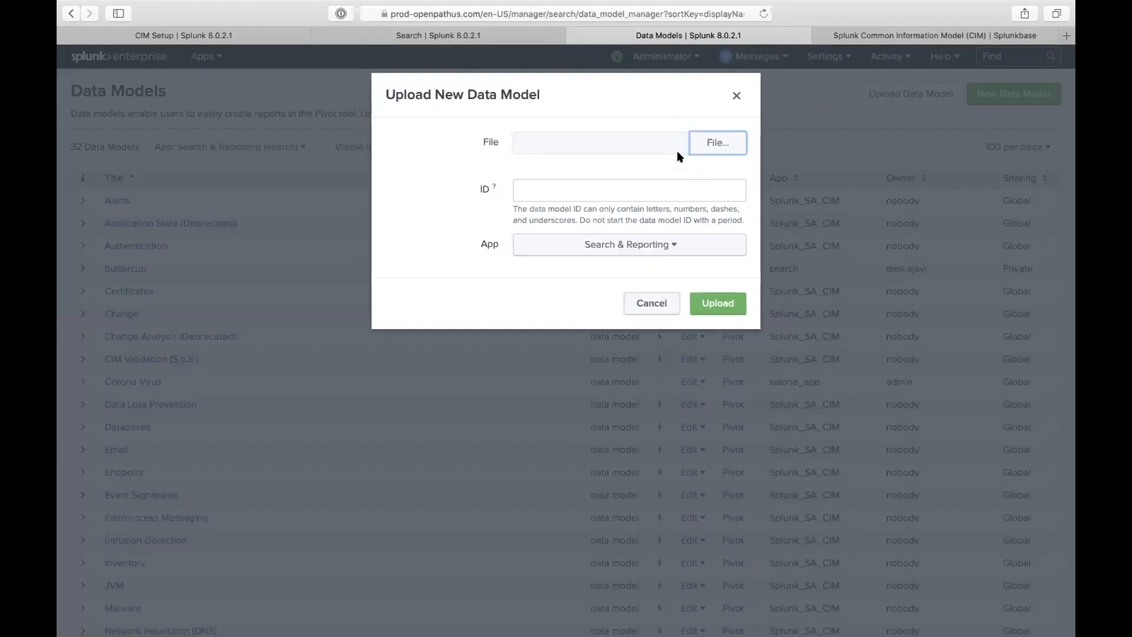
left_click(647, 303)
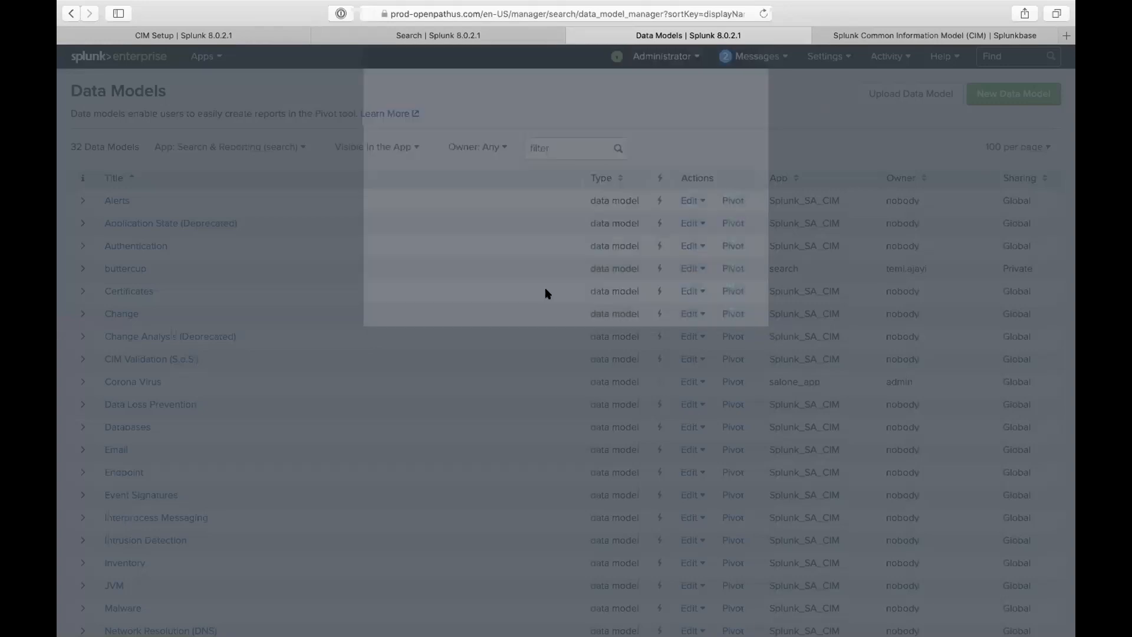
scroll(257, 390, "down", 5)
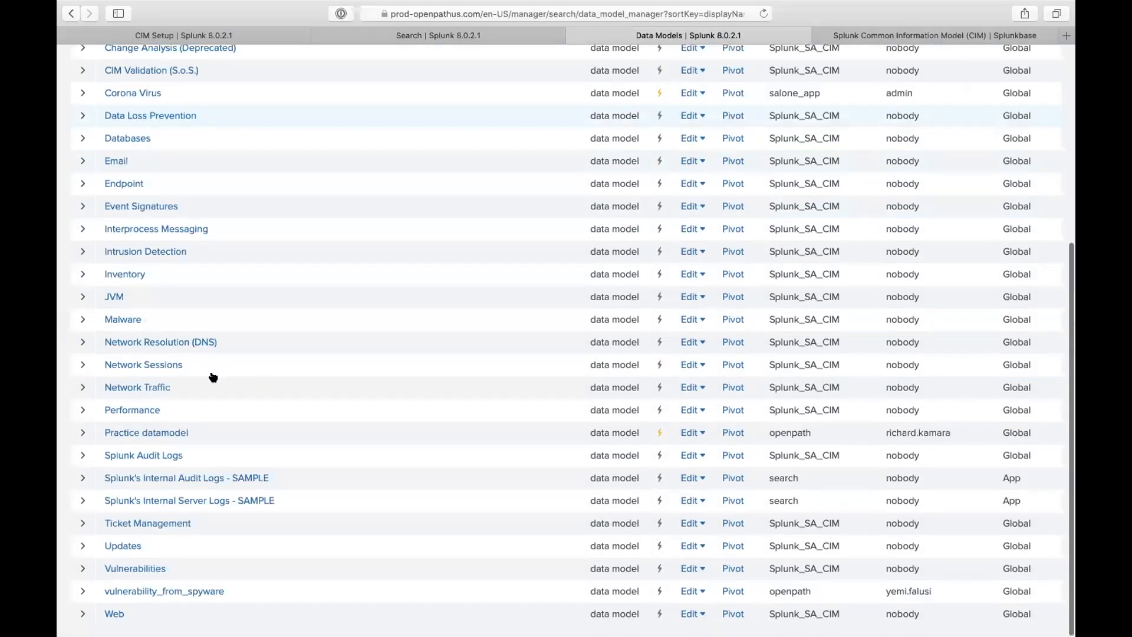
left_click(155, 400)
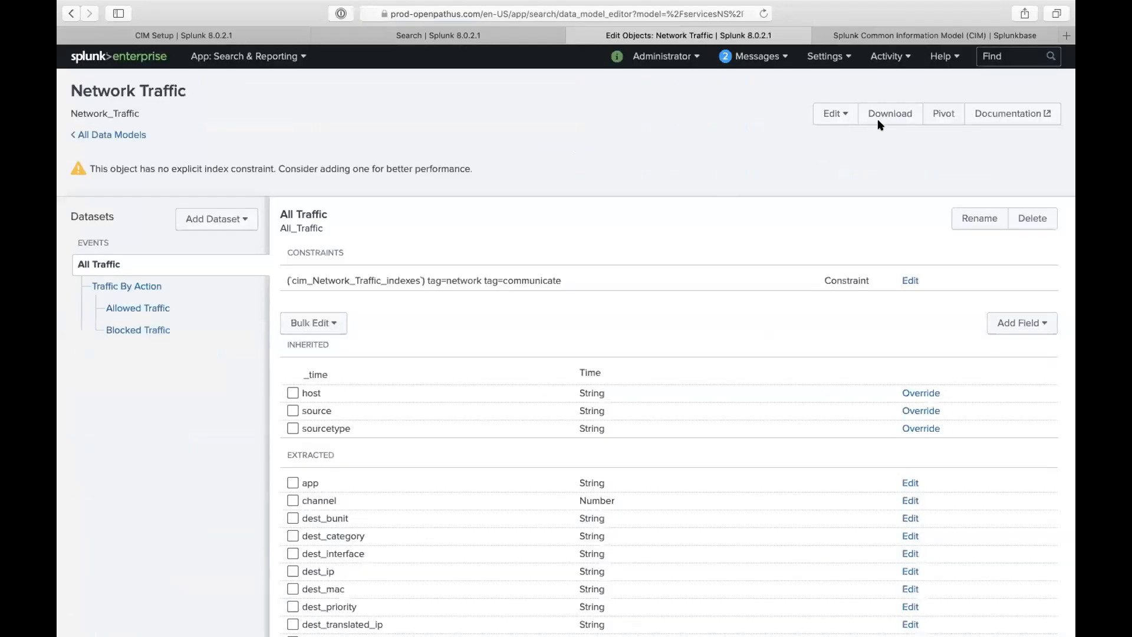
left_click(886, 118)
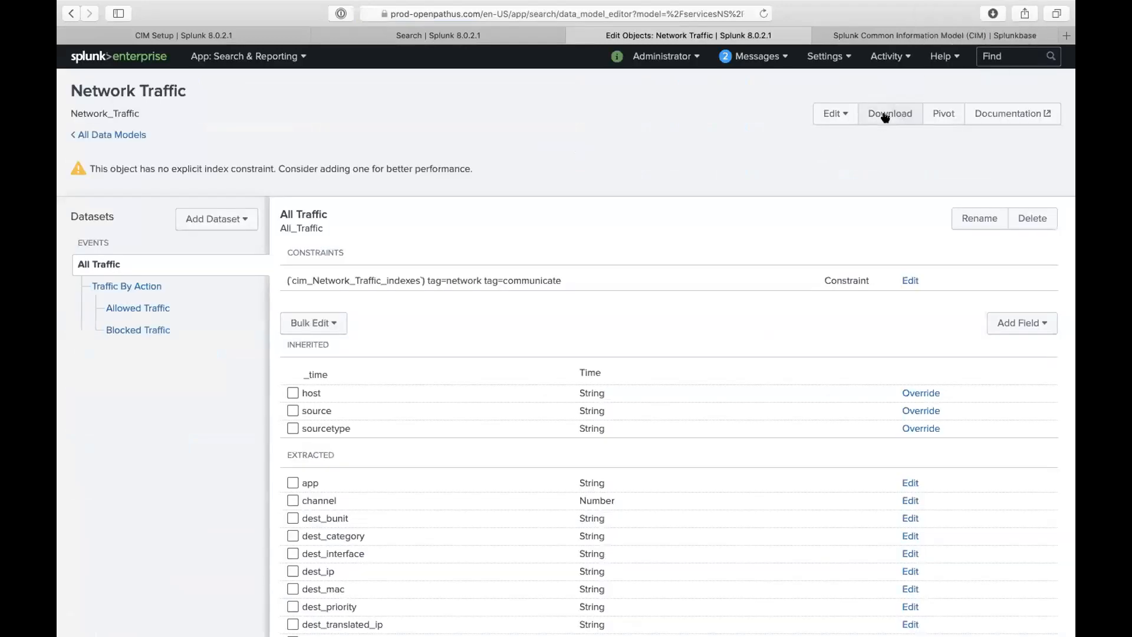
left_click(992, 13)
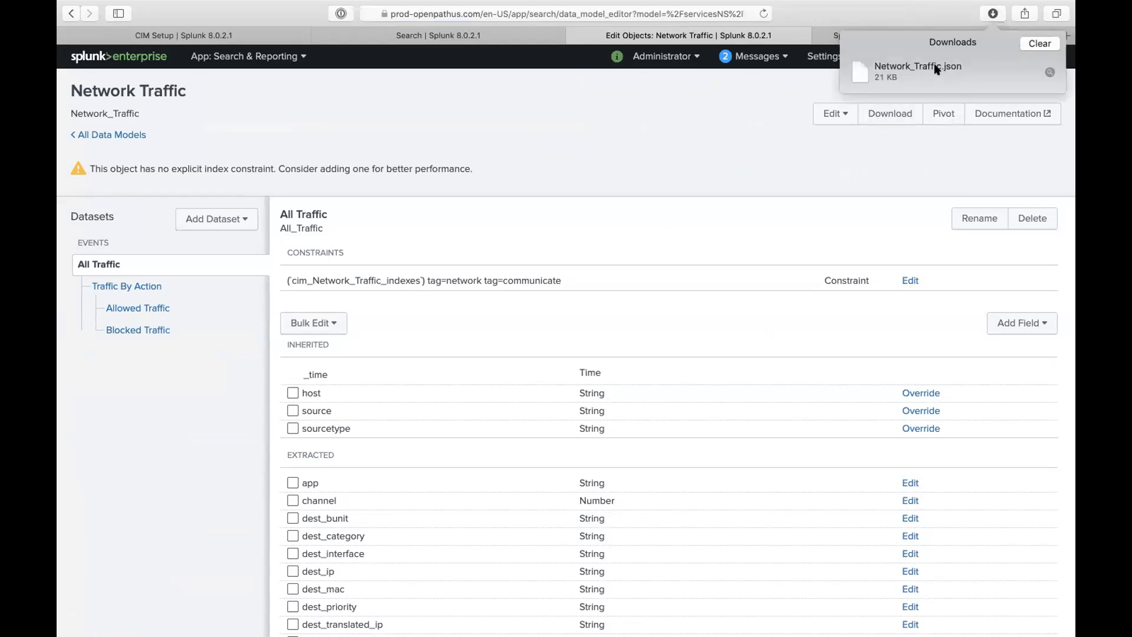
left_click(716, 118)
- Start a data model upload and choose Downloads/Network_Traffic.json as the file
left_click(115, 135)
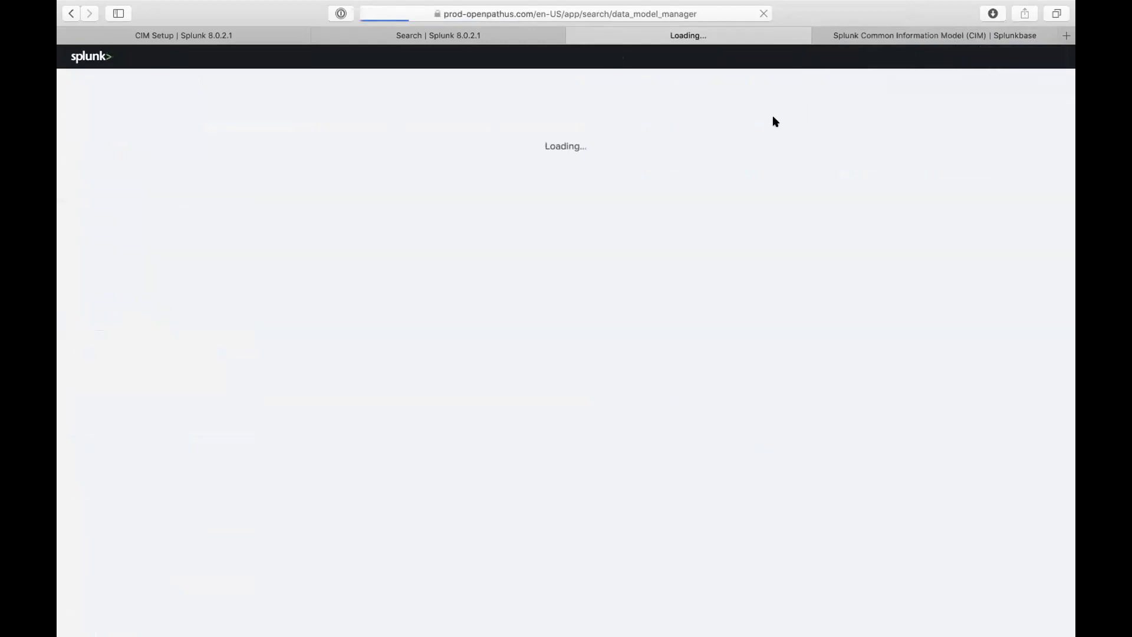
left_click(881, 100)
left_click(702, 144)
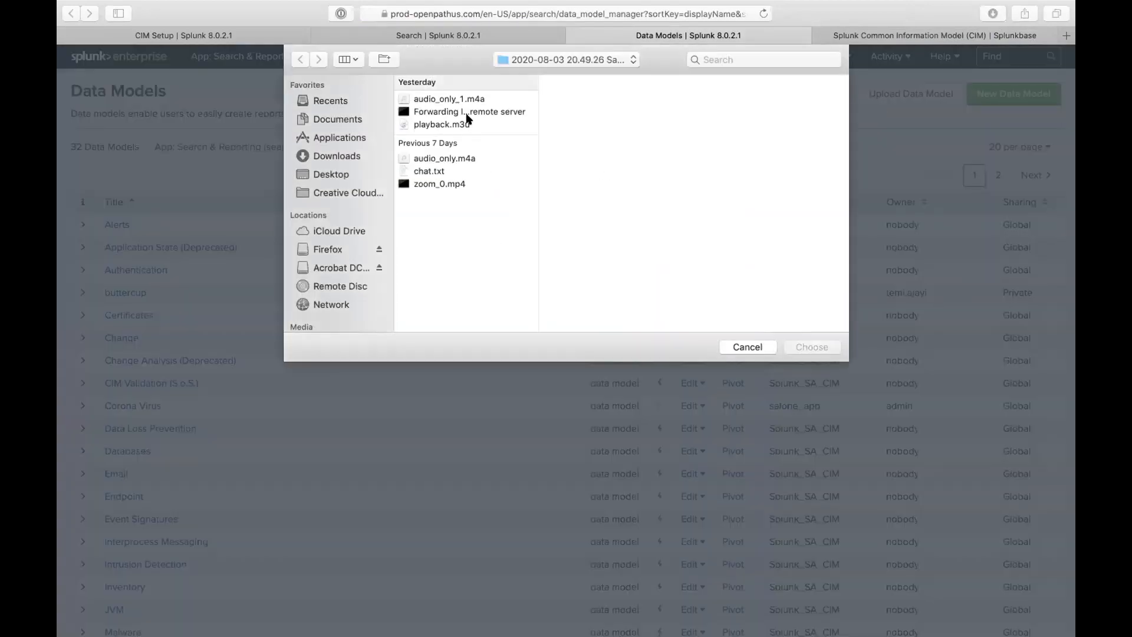
left_click(336, 175)
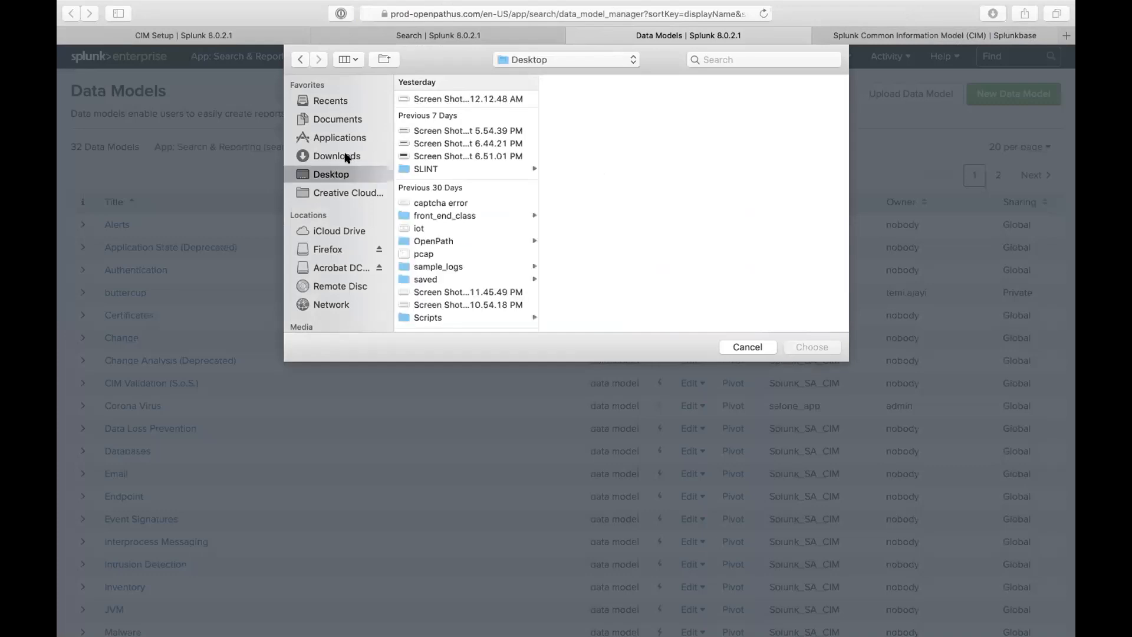
left_click(346, 156)
left_click(451, 99)
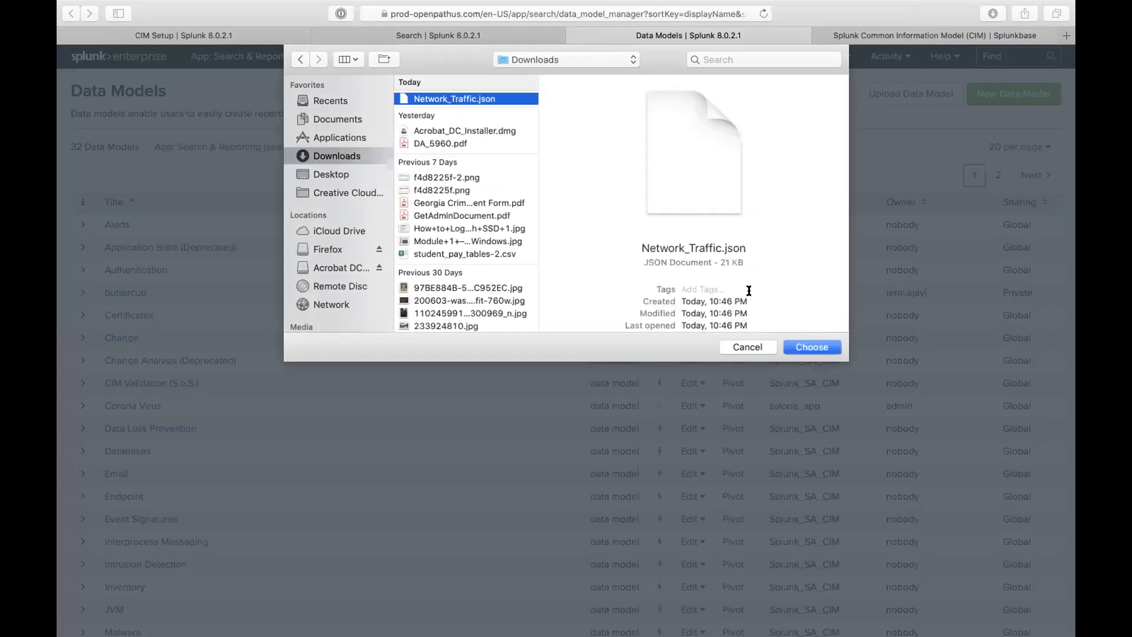
- Cancel the file picker and upload dialog without uploading, then switch to CIM Setup
left_click(746, 346)
left_click(652, 300)
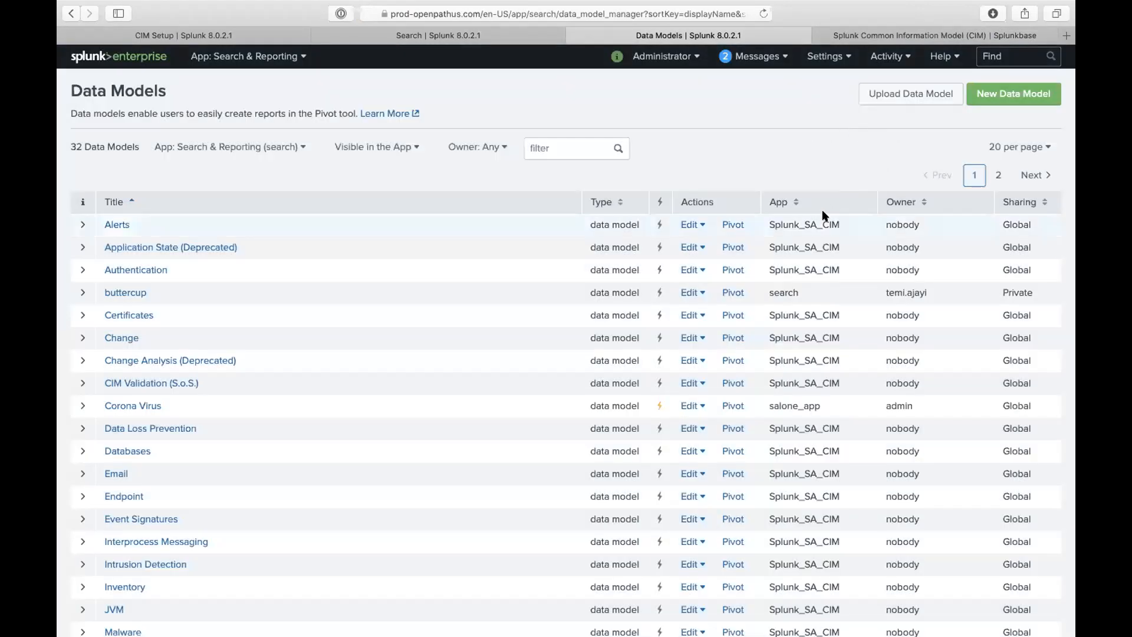
scroll(824, 215, "down", 1)
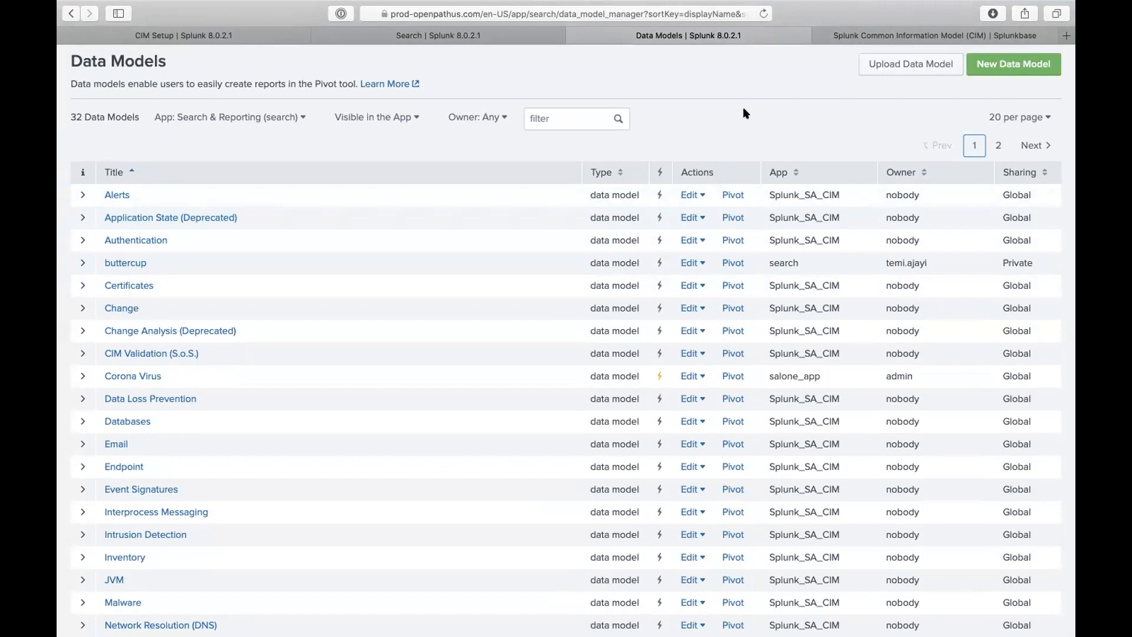
left_click(256, 37)
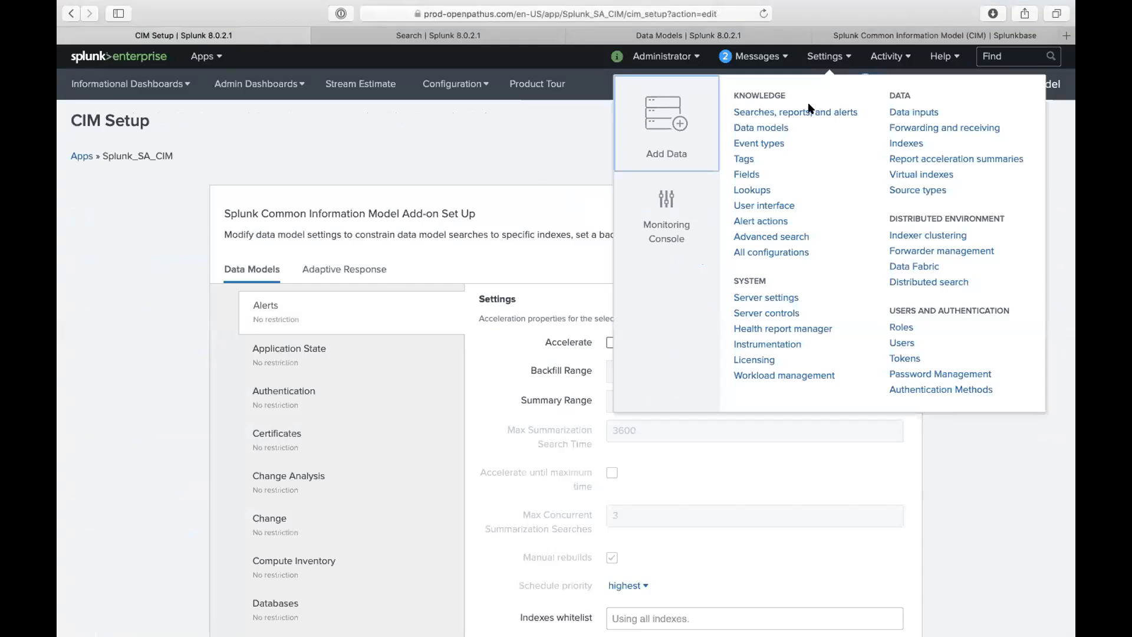
- Show the Network Traffic data model's CIM settings and browse its Indexes whitelist without adding any
left_click(807, 64)
scroll(306, 332, "down", 2)
scroll(308, 333, "down", 10)
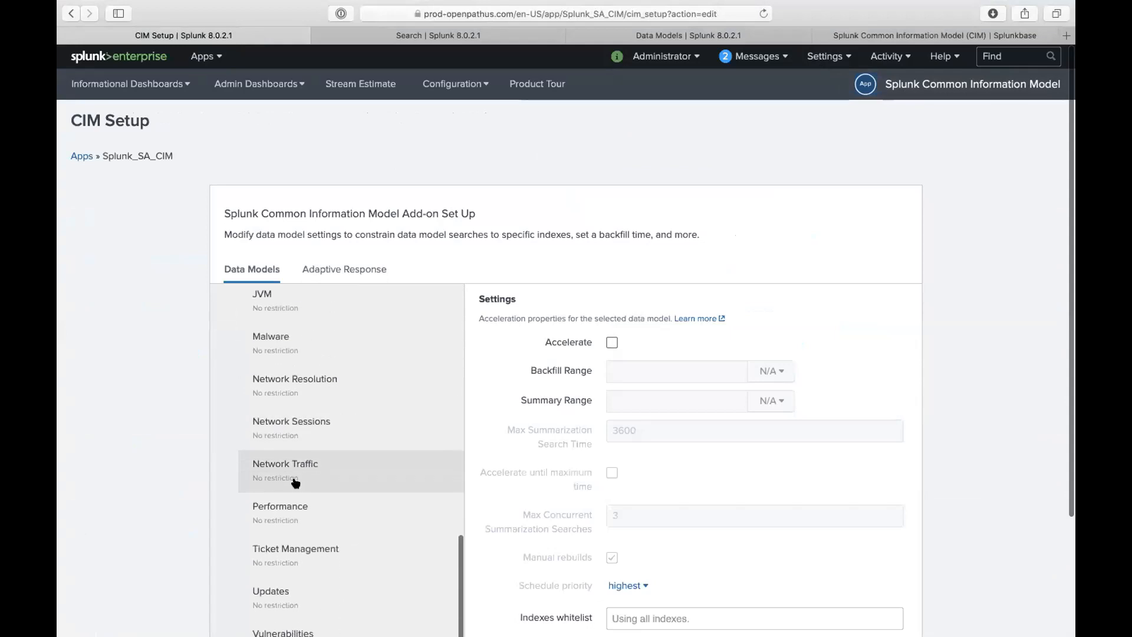
left_click(310, 469)
scroll(568, 498, "down", 3)
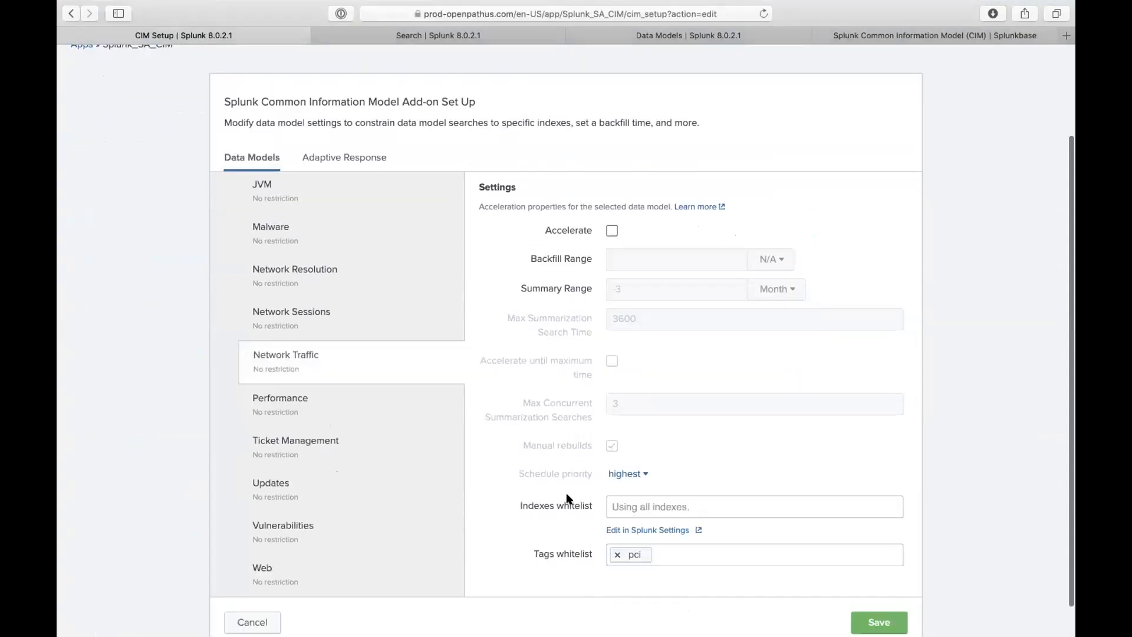
left_click(649, 500)
left_click(650, 499)
left_click(650, 499)
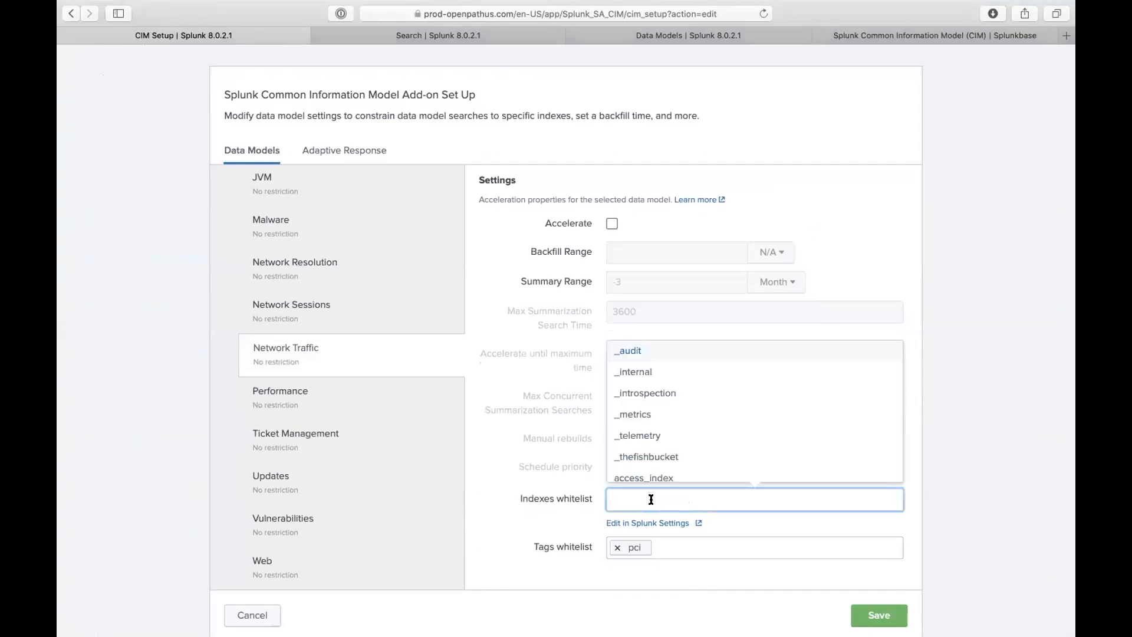
scroll(664, 456, "down", 3)
scroll(664, 455, "down", 5)
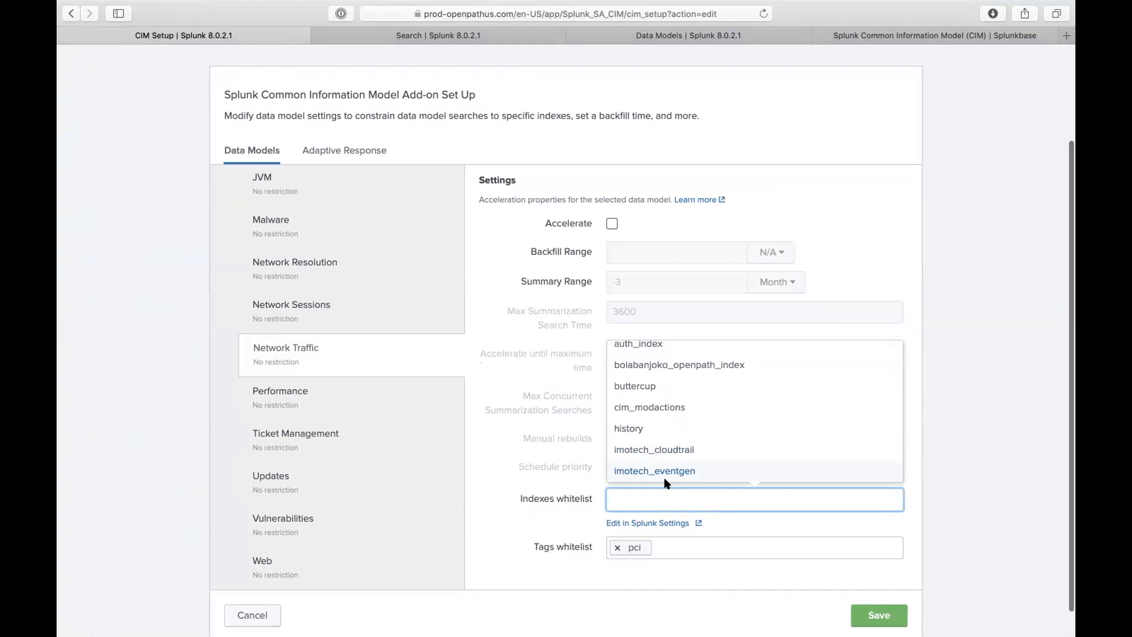
left_click(302, 402)
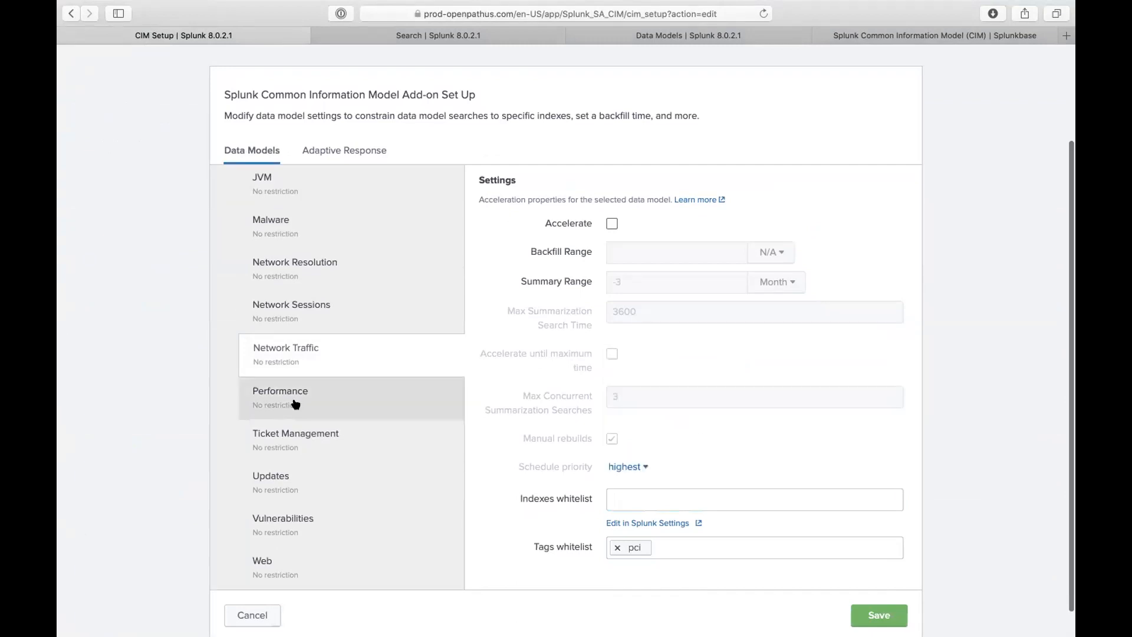
- Show the Performance data model's settings and list the indexes available for its whitelist
left_click(300, 401)
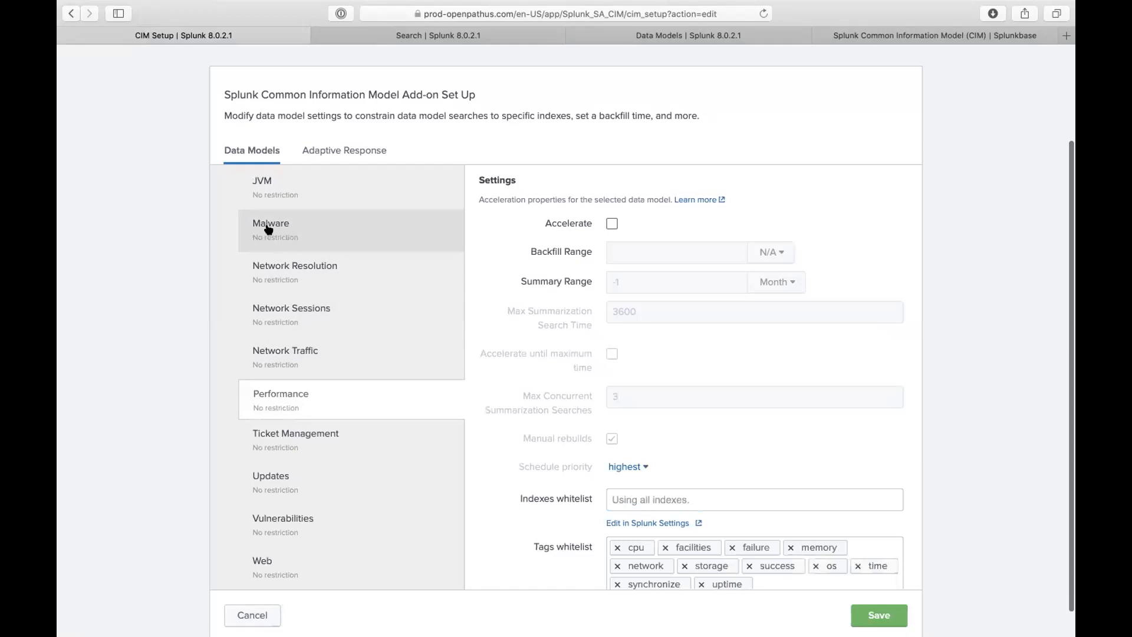
scroll(264, 252, "up", 6)
scroll(281, 235, "up", 5)
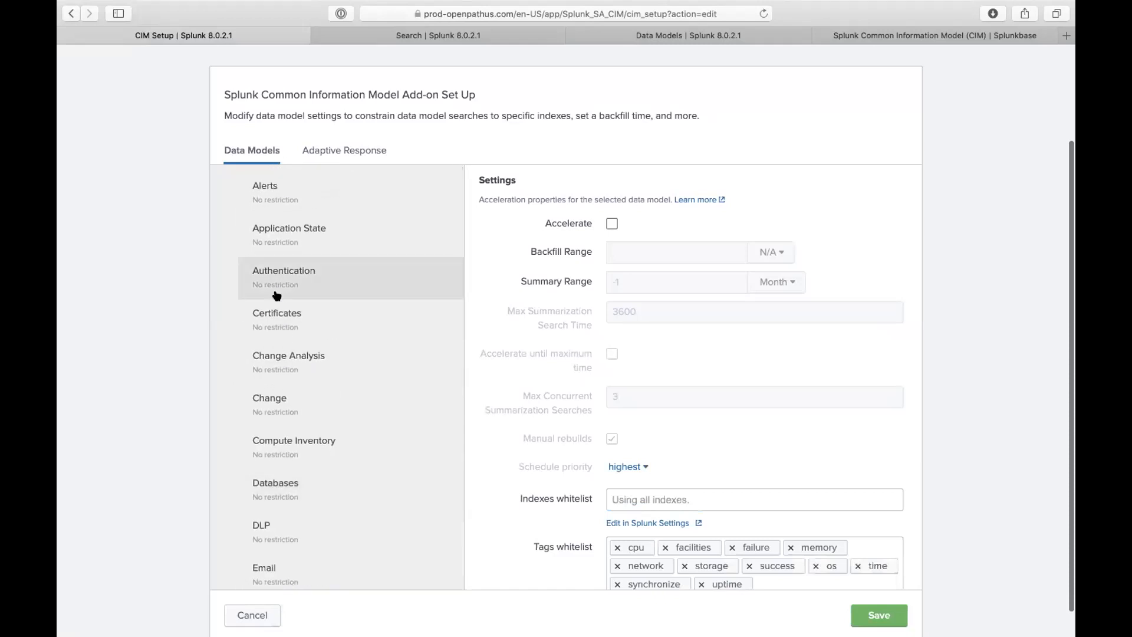
scroll(304, 301, "down", 2)
scroll(306, 331, "down", 6)
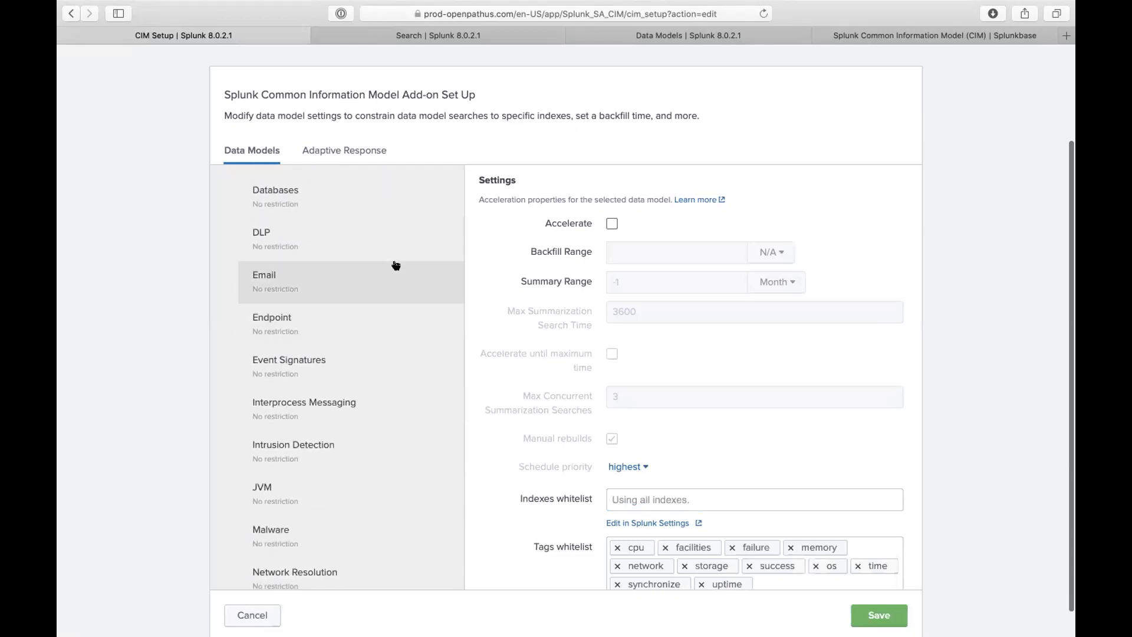
scroll(341, 371, "down", 4)
scroll(342, 371, "down", 3)
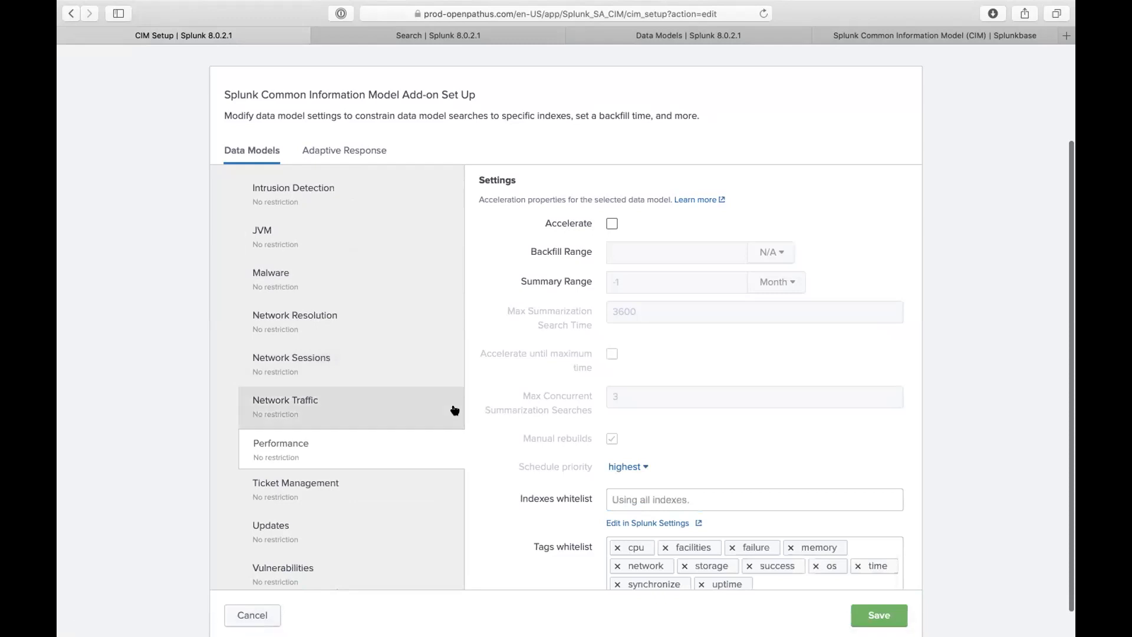
scroll(411, 423, "down", 2)
scroll(570, 480, "down", 1)
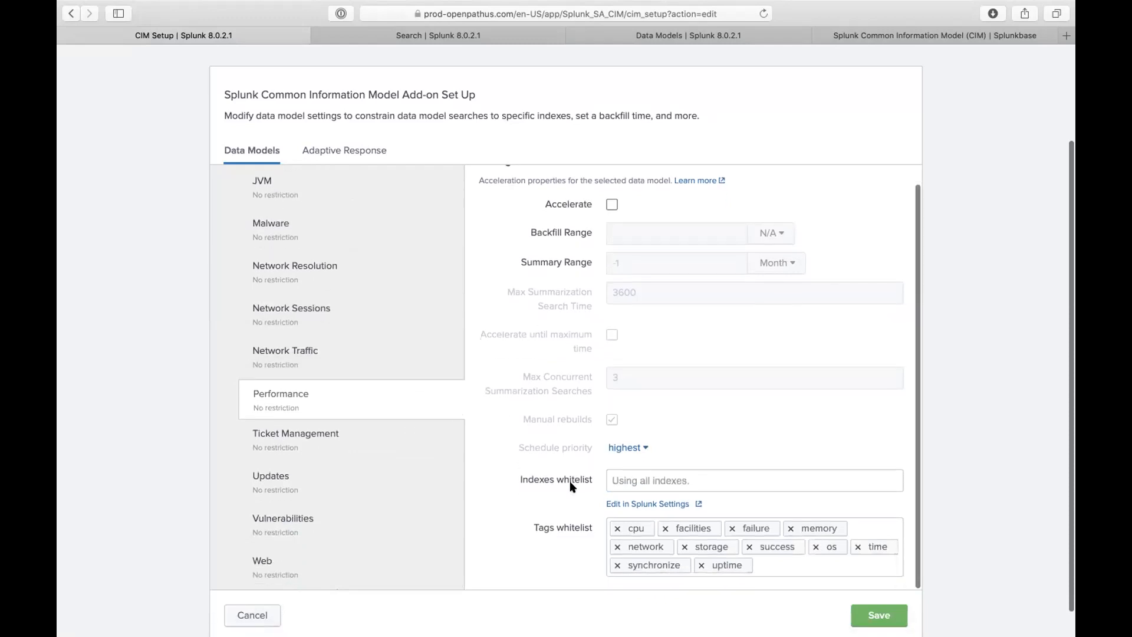
left_click(661, 480)
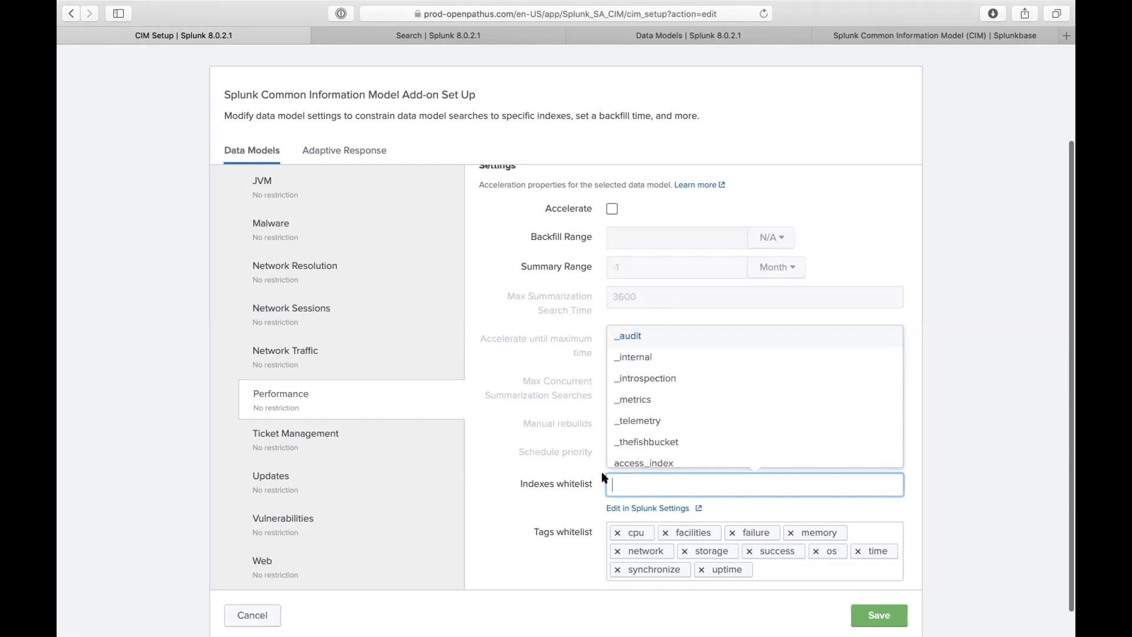
- Leave the Performance indexes whitelist empty and pull down the Apps menu in the Splunk bar
scroll(603, 476, "up", 4)
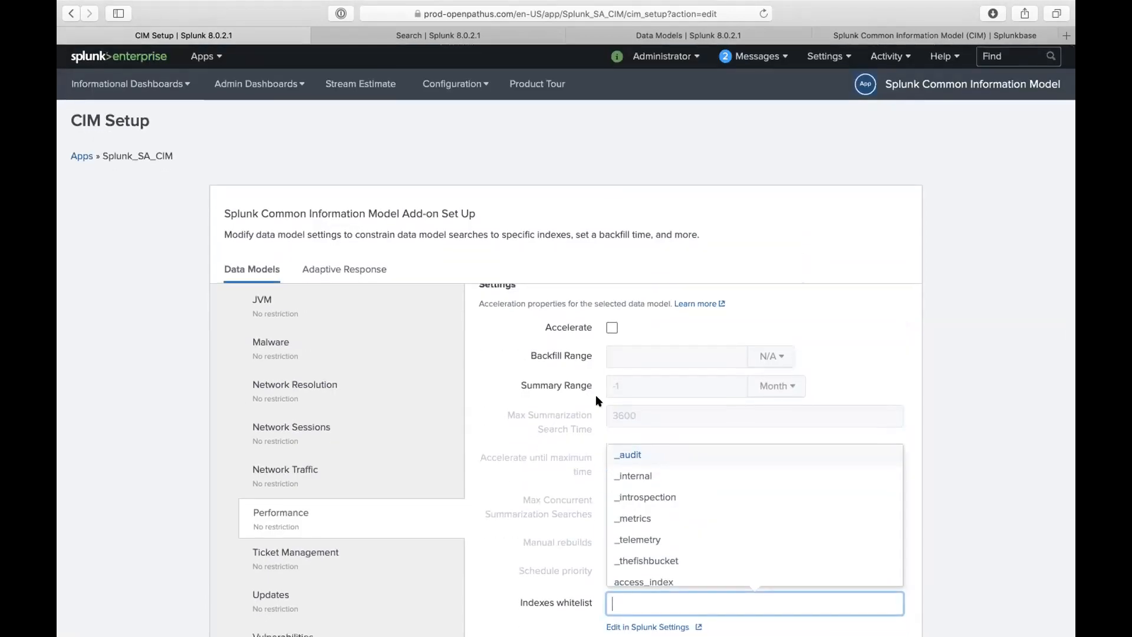
left_click(217, 52)
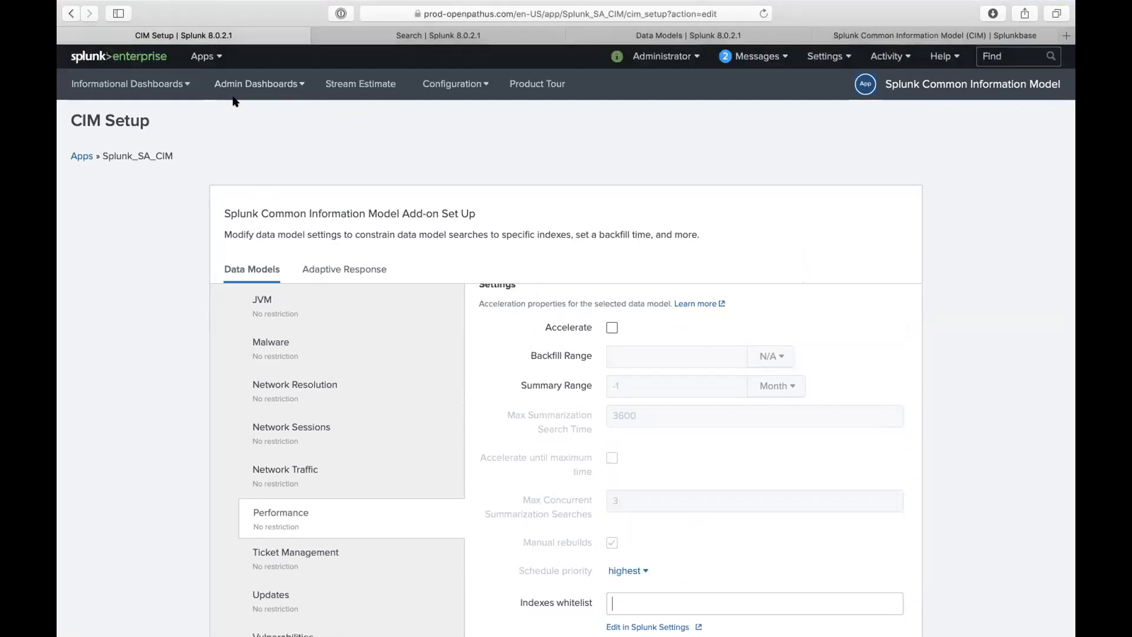
left_click(205, 56)
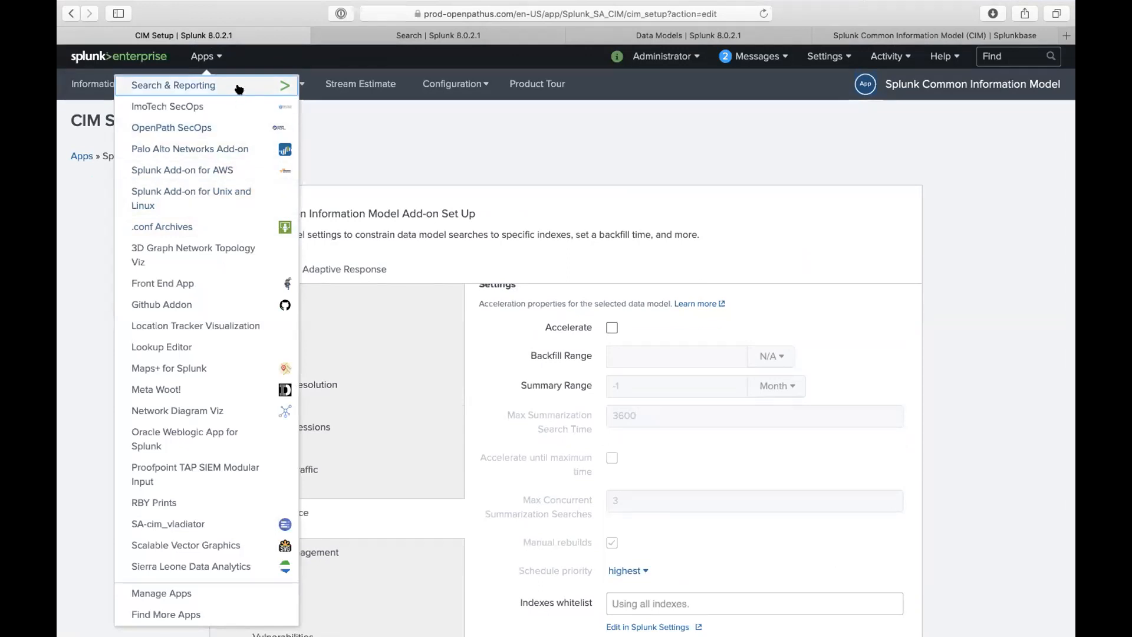
- Close the Search, Data Models and Splunkbase tabs and switch to the OpenPath SecOps app
left_click(404, 153)
left_click(202, 56)
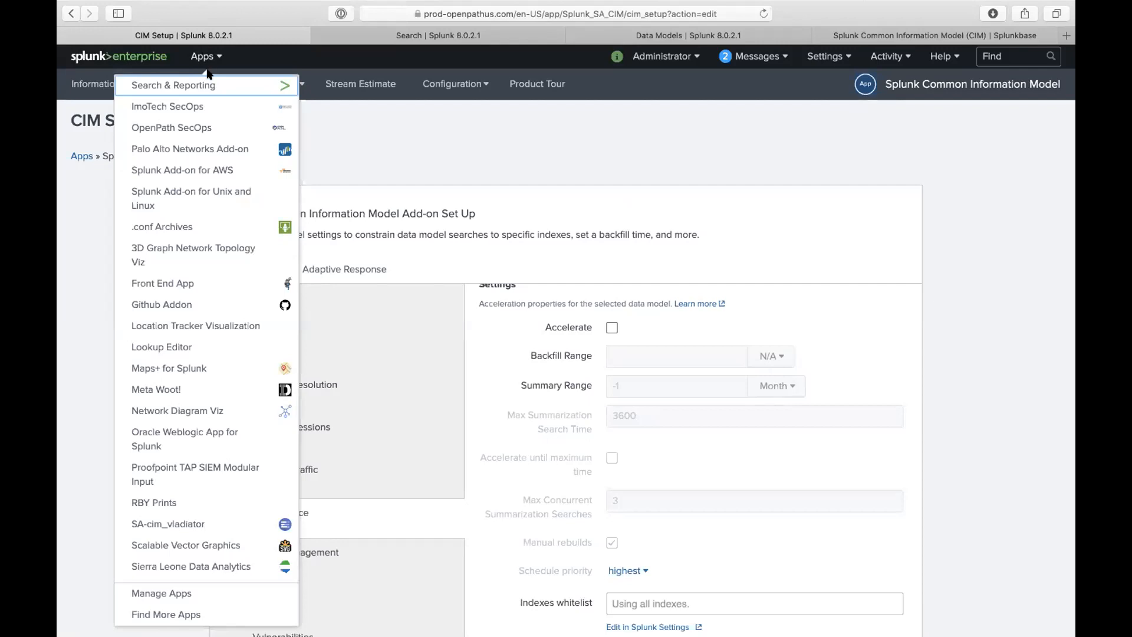
left_click(316, 36)
left_click(316, 36)
left_click(316, 36)
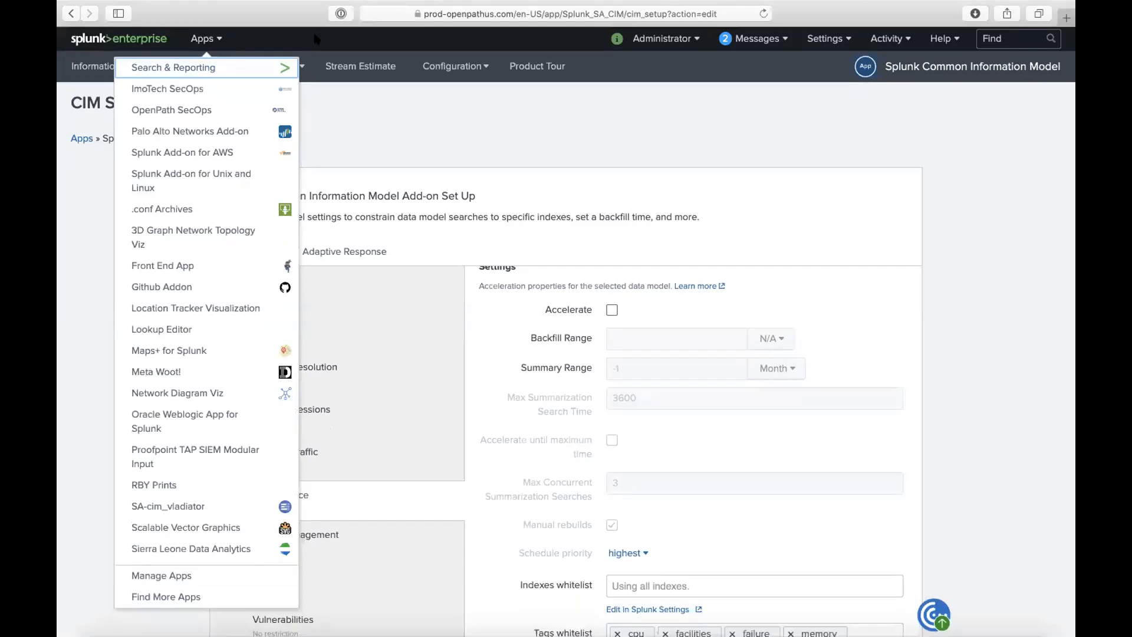
left_click(222, 111)
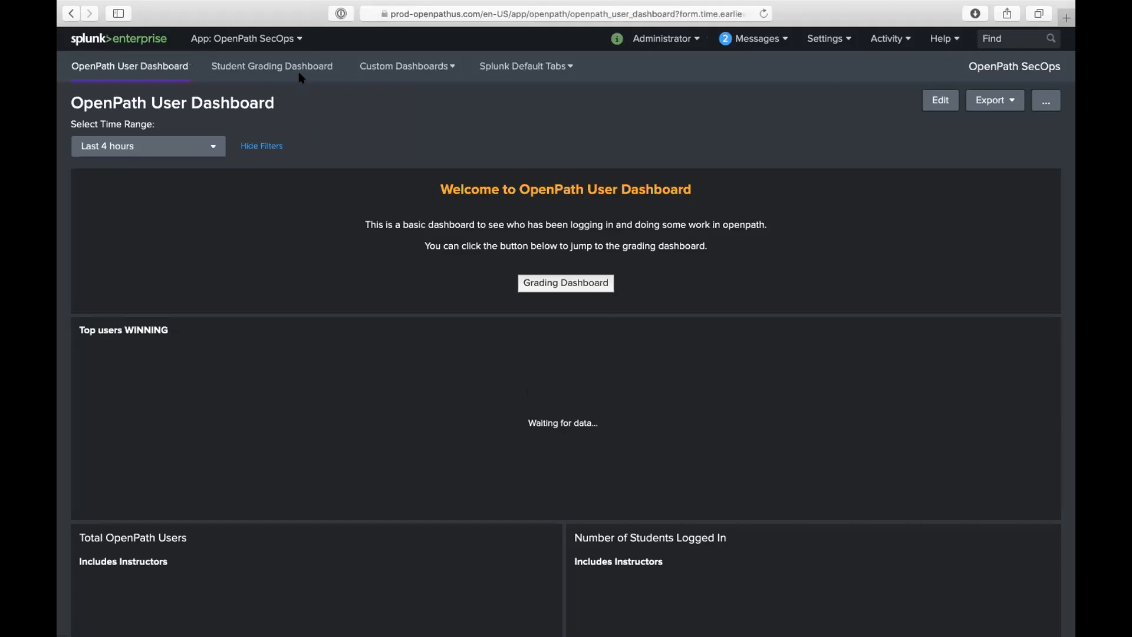
- Browse the Custom Dashboards groups and scroll through the OpenPath User Dashboard panels
left_click(396, 66)
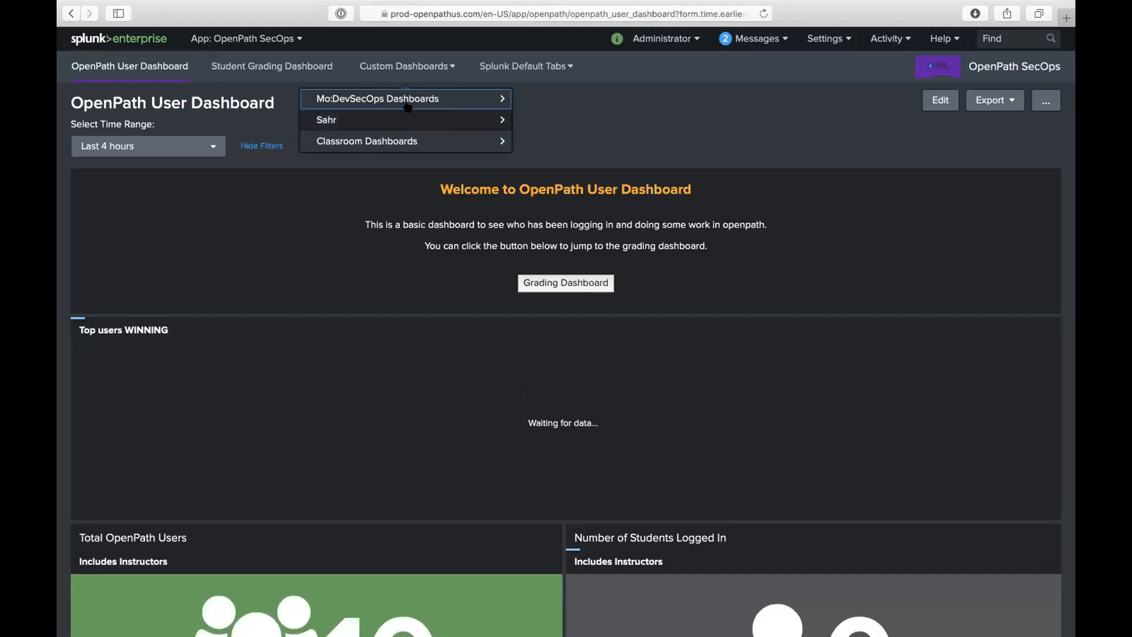
left_click(406, 140)
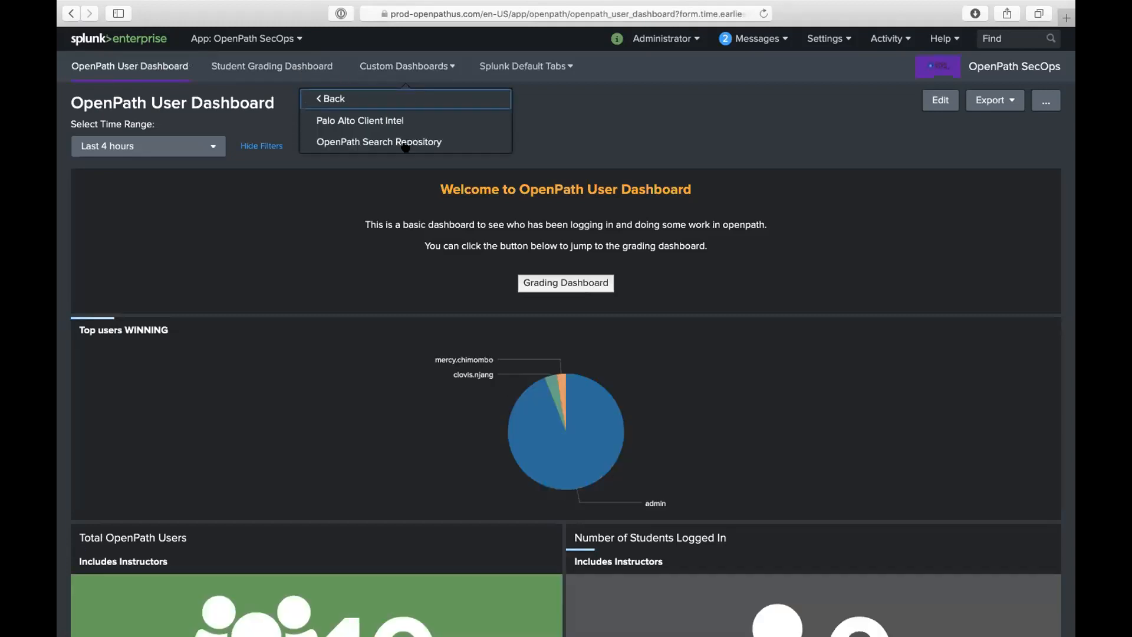
left_click(386, 102)
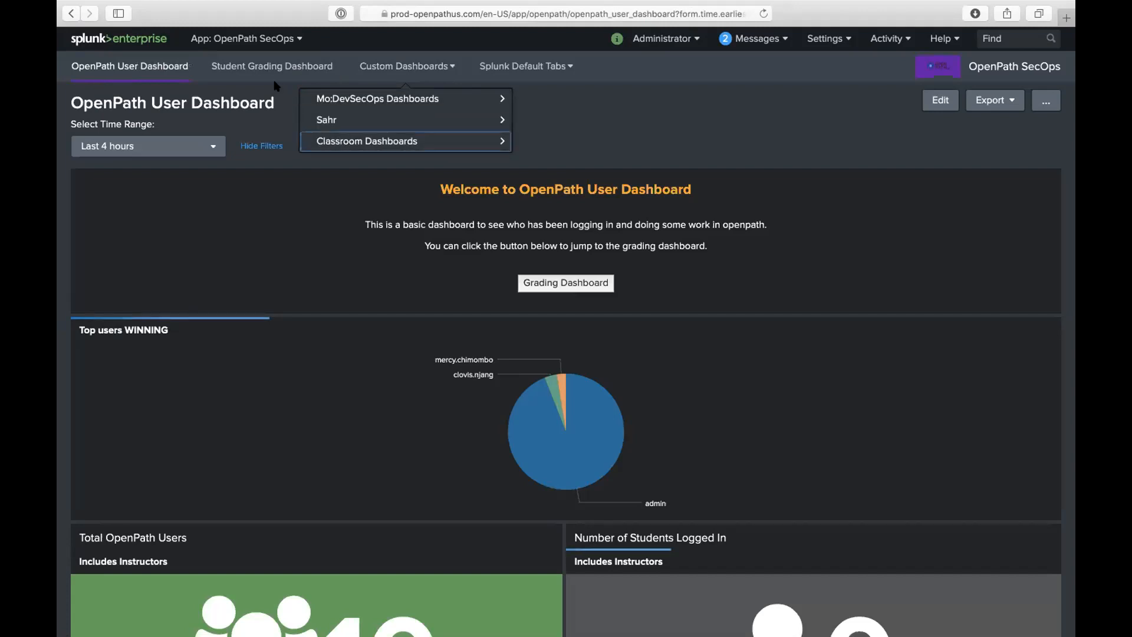
scroll(683, 143, "down", 2)
scroll(683, 143, "down", 4)
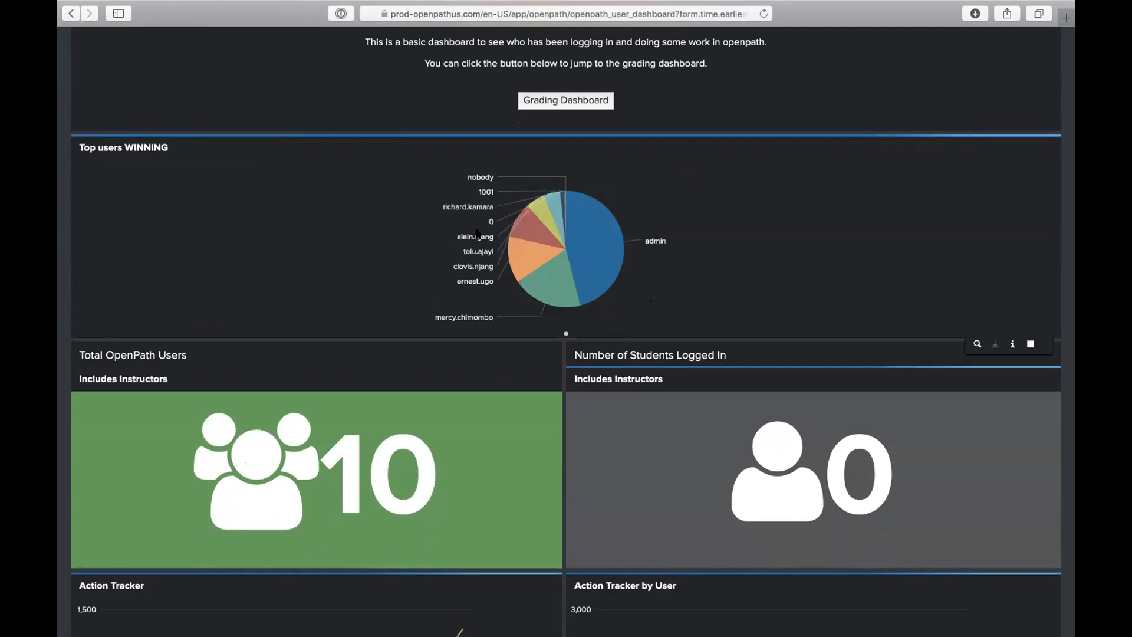
mouse_move(587, 248)
scroll(587, 248, "down", 1)
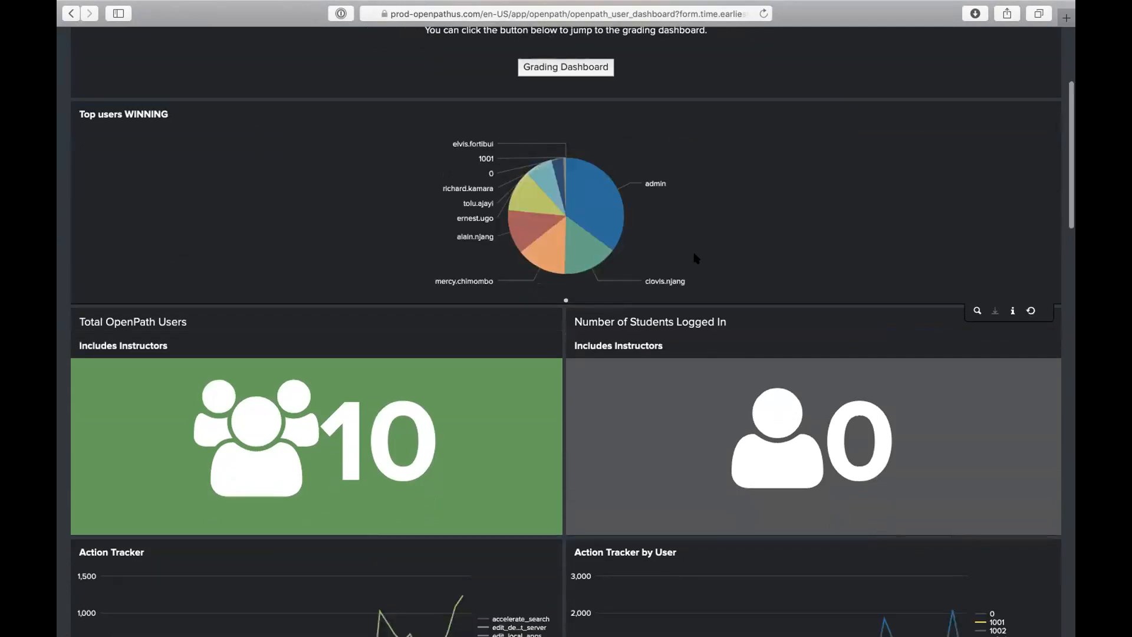
scroll(694, 253, "down", 15)
scroll(725, 262, "up", 7)
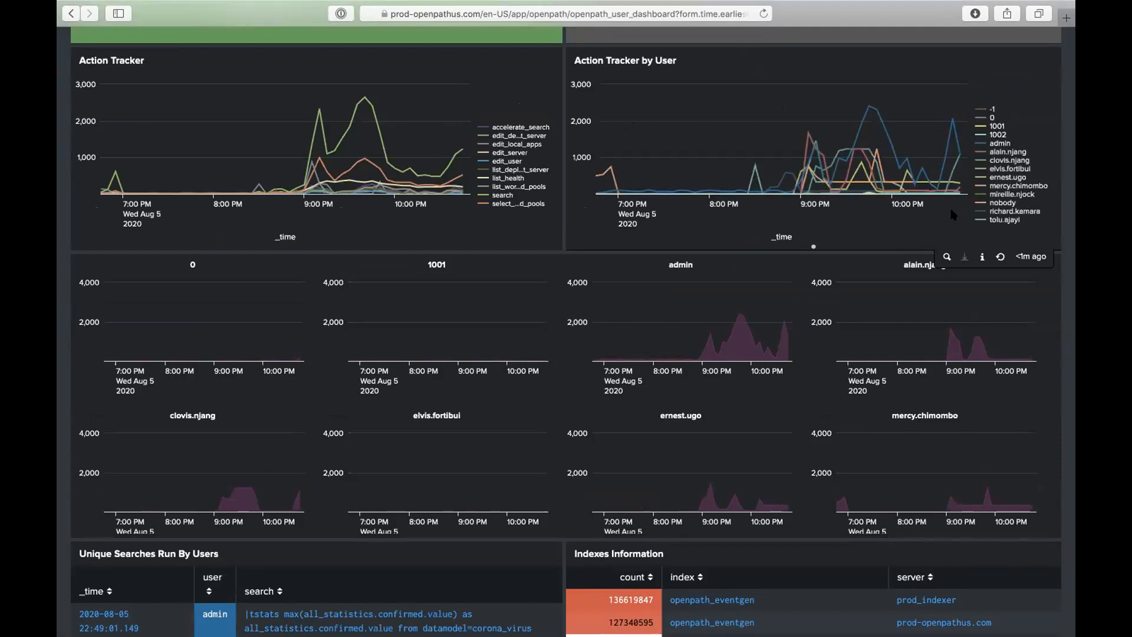
scroll(953, 215, "up", 1)
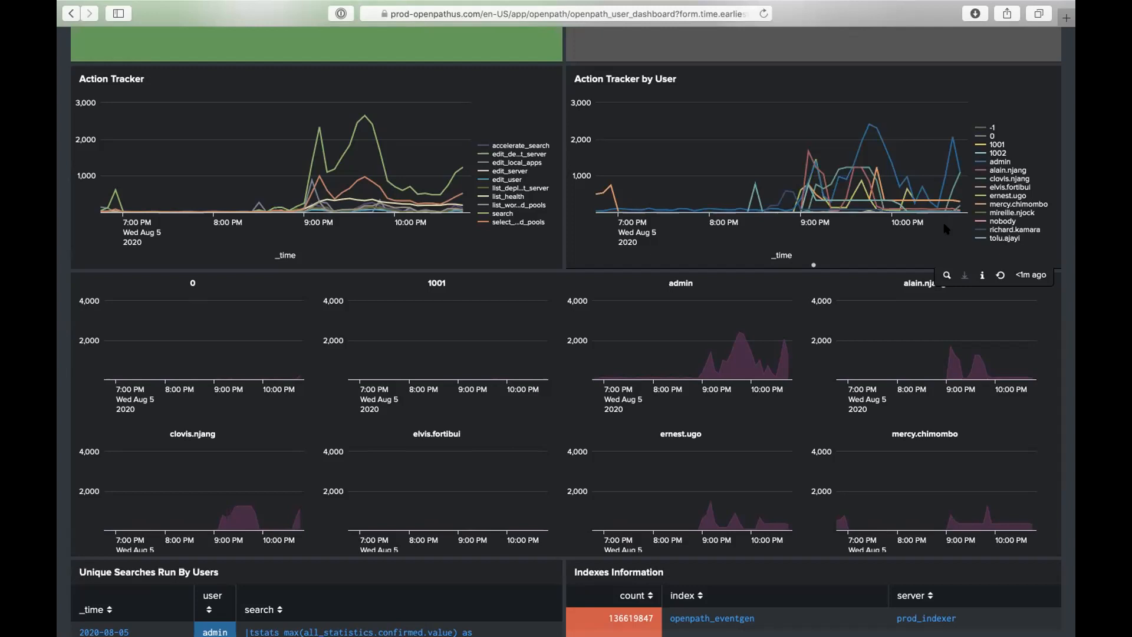
scroll(945, 229, "up", 5)
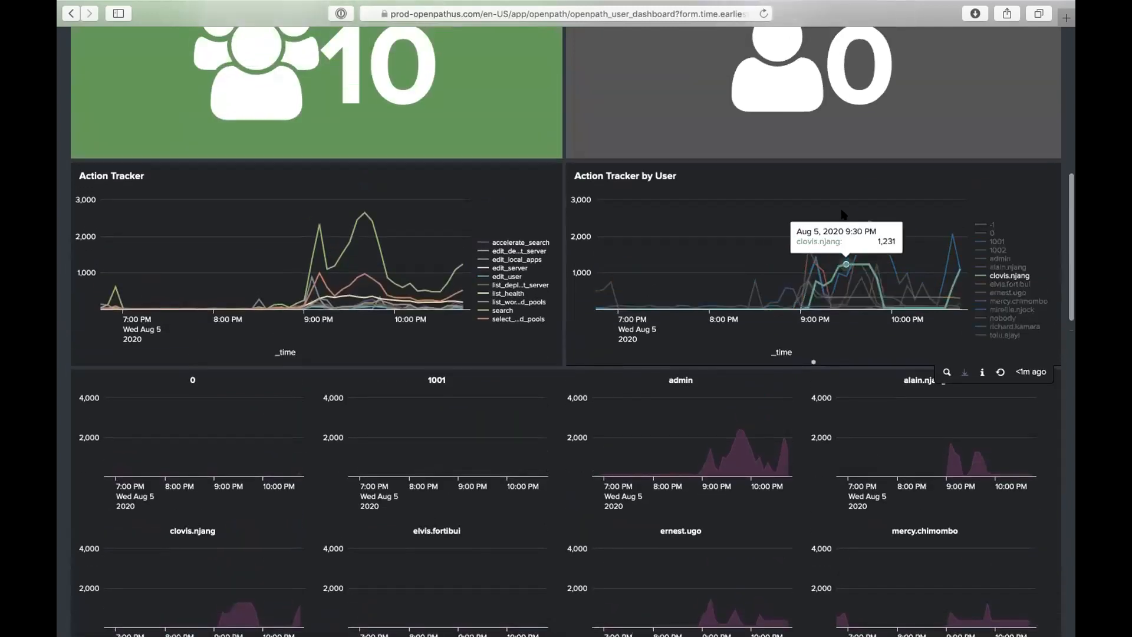
scroll(839, 207, "up", 10)
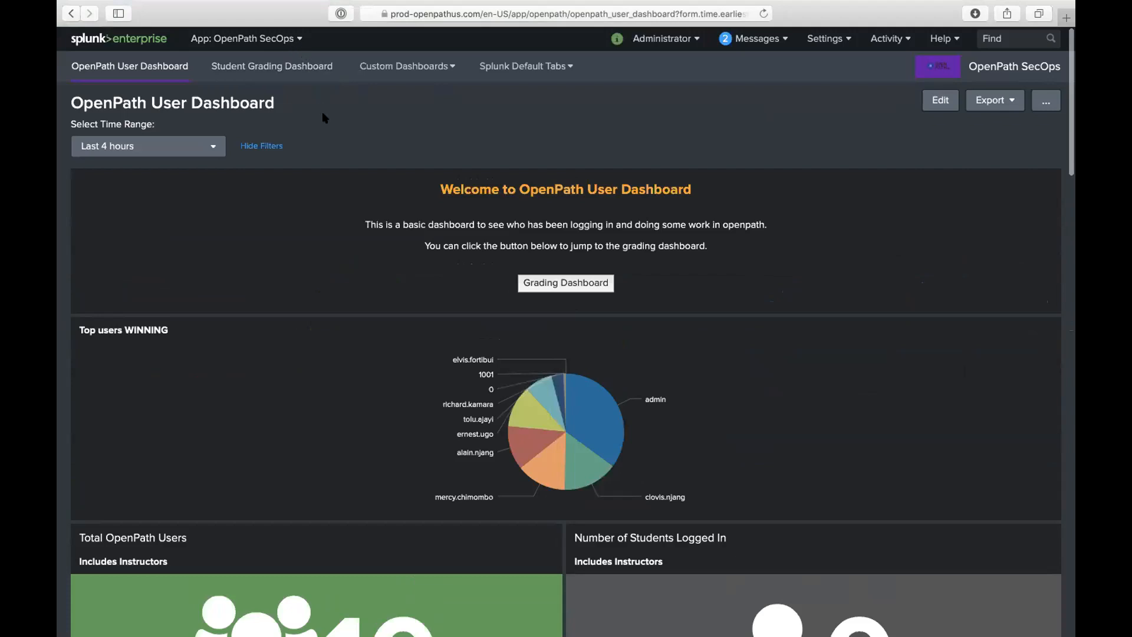
scroll(323, 117, "down", 10)
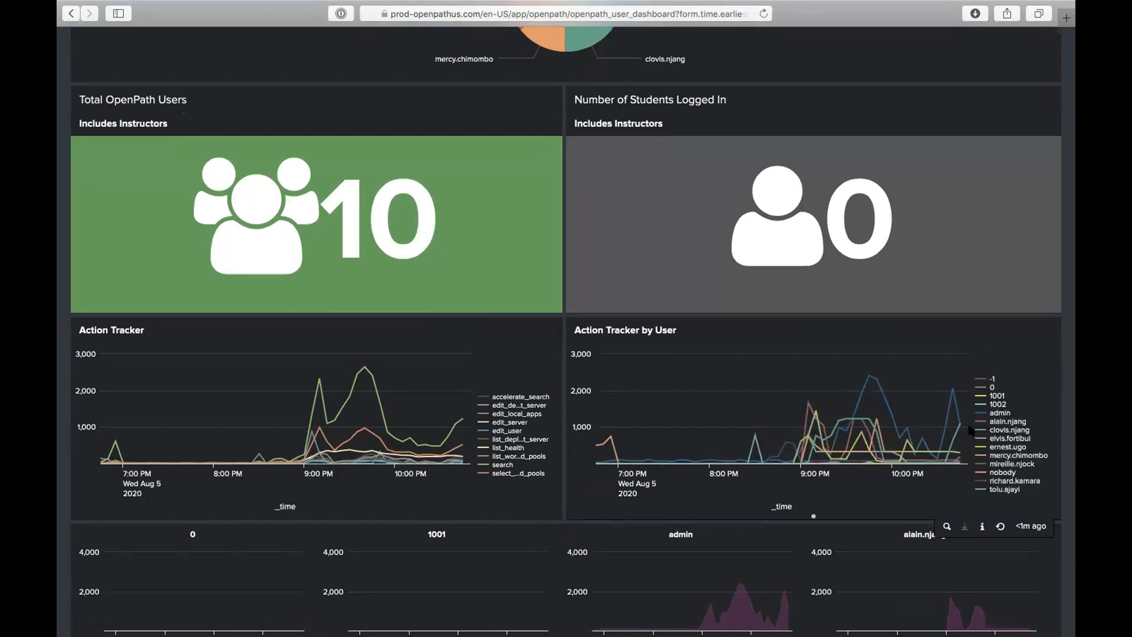
- Dismiss the system clock menu and bring up the dashboard's Select Time Range presets
mouse_move(954, 431)
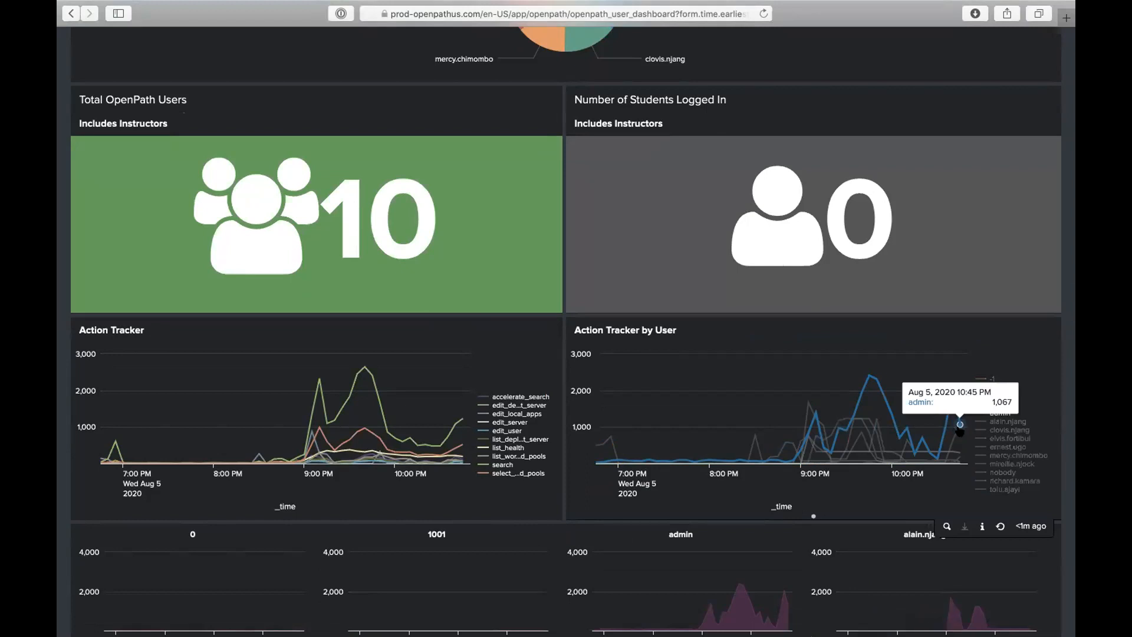
left_click(960, 8)
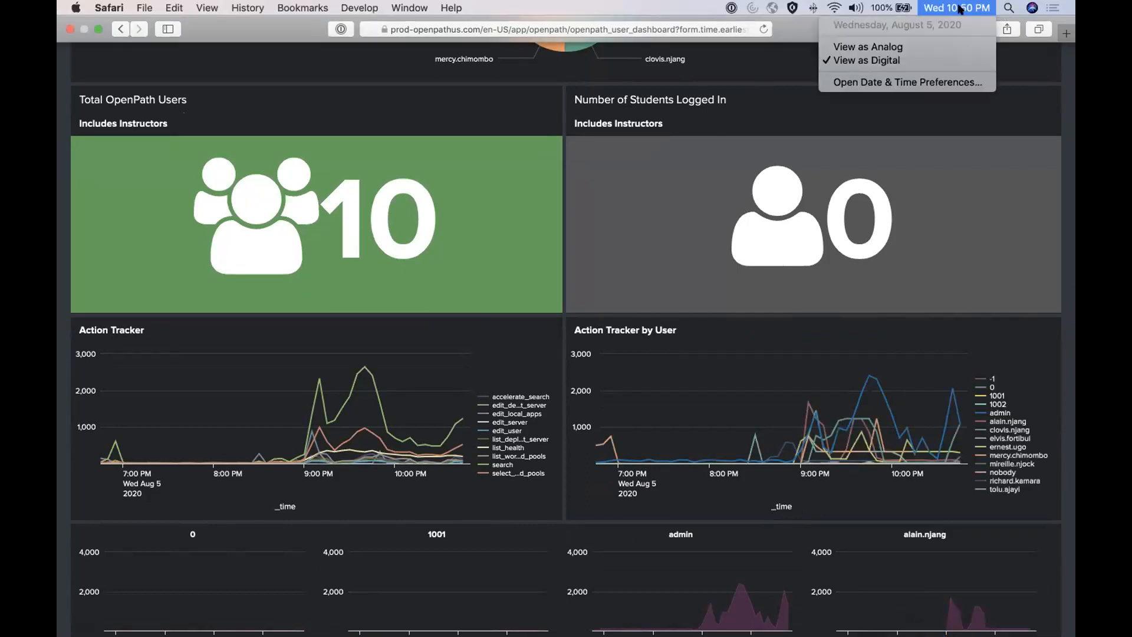
mouse_move(953, 431)
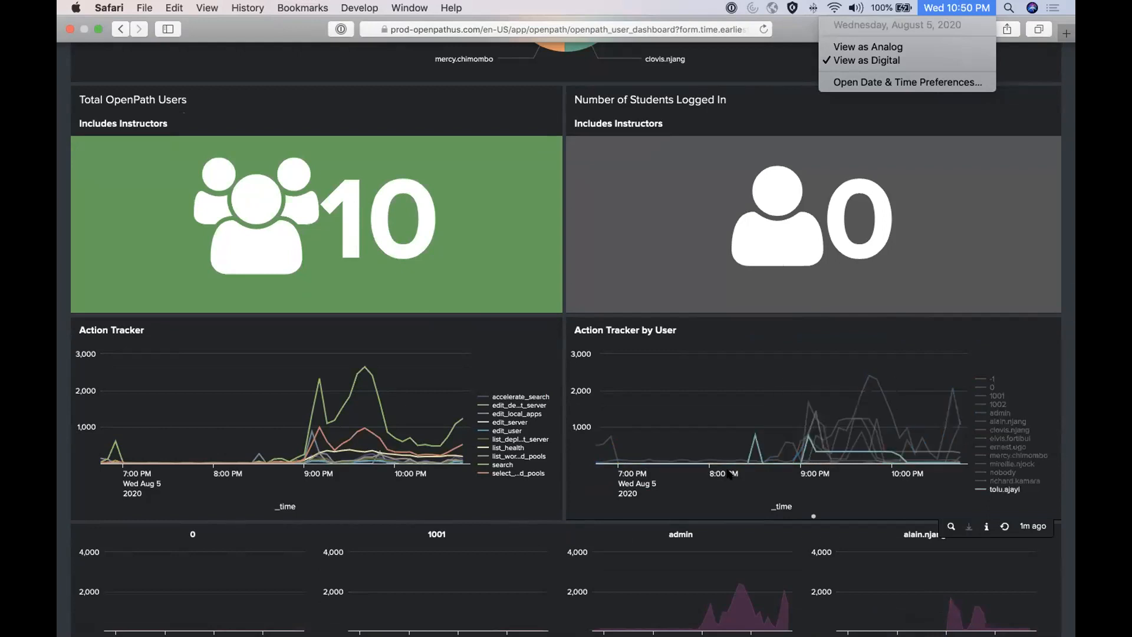
scroll(720, 414, "up", 1)
scroll(720, 415, "up", 10)
scroll(720, 415, "down", 12)
scroll(720, 414, "up", 1)
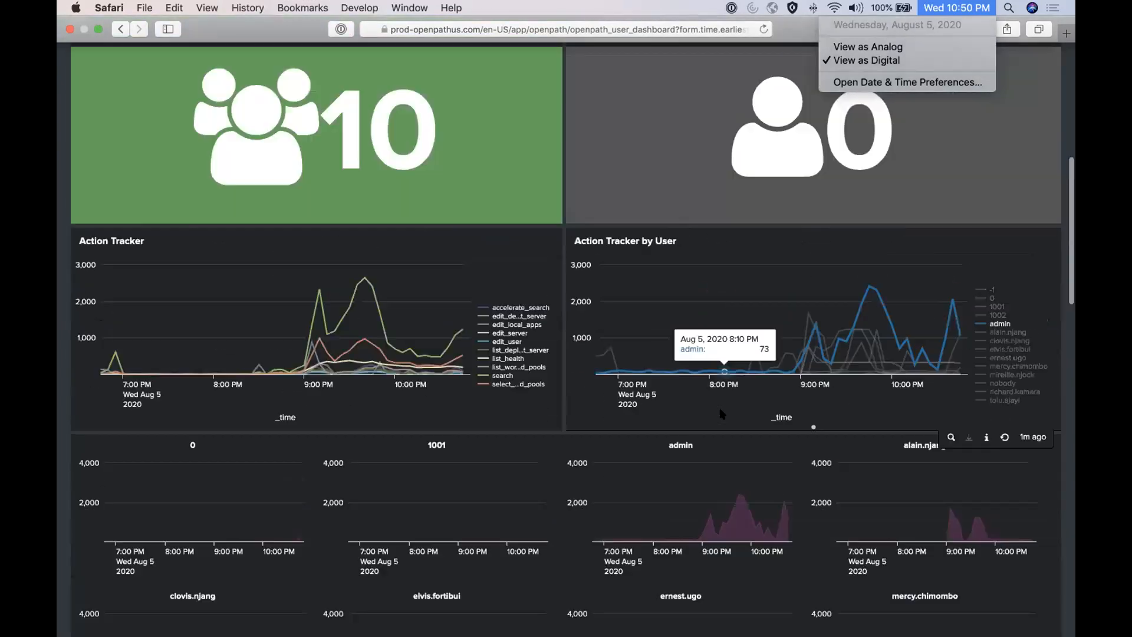
scroll(720, 414, "down", 2)
scroll(721, 414, "up", 15)
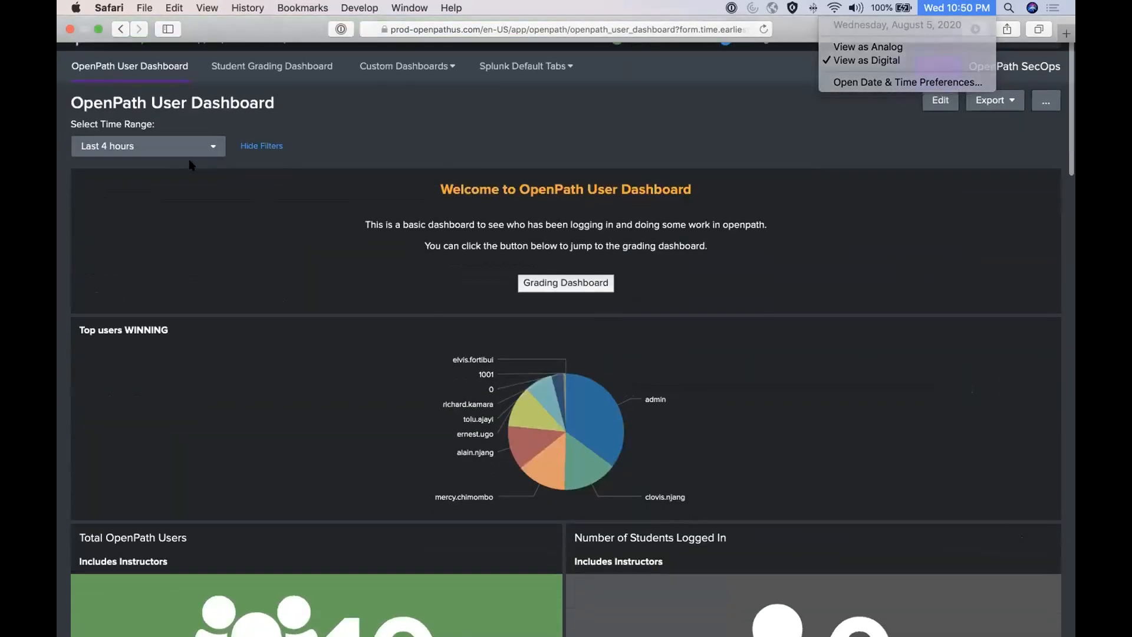
left_click(191, 148)
left_click(192, 147)
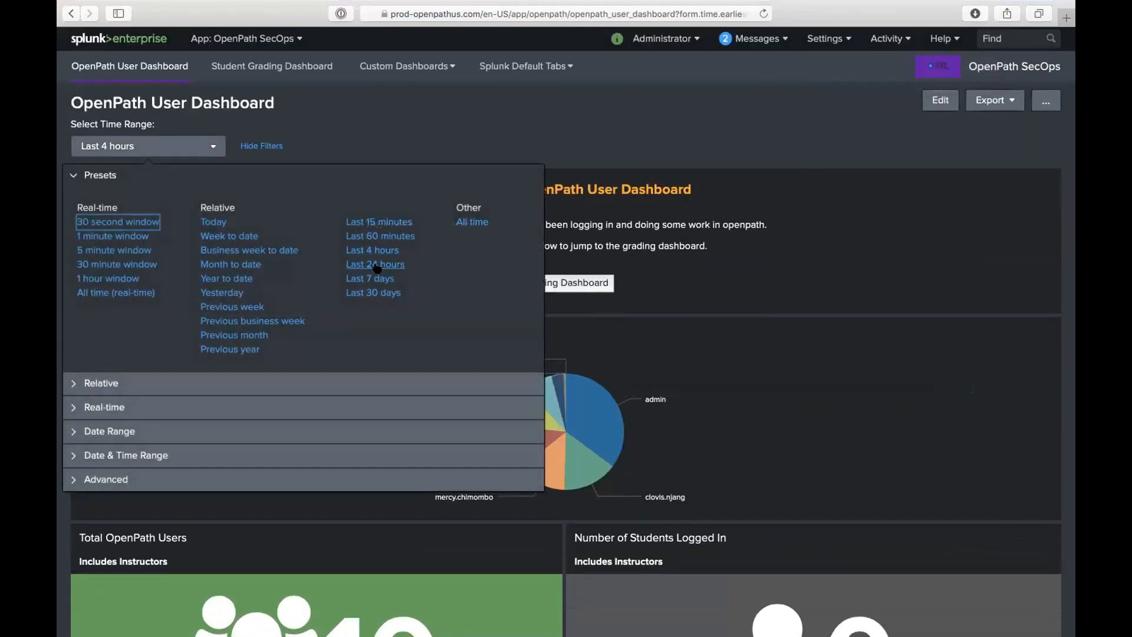
- Switch the OpenPath User Dashboard to the Last 24 hours preset and review its panels
left_click(385, 264)
scroll(633, 179, "down", 5)
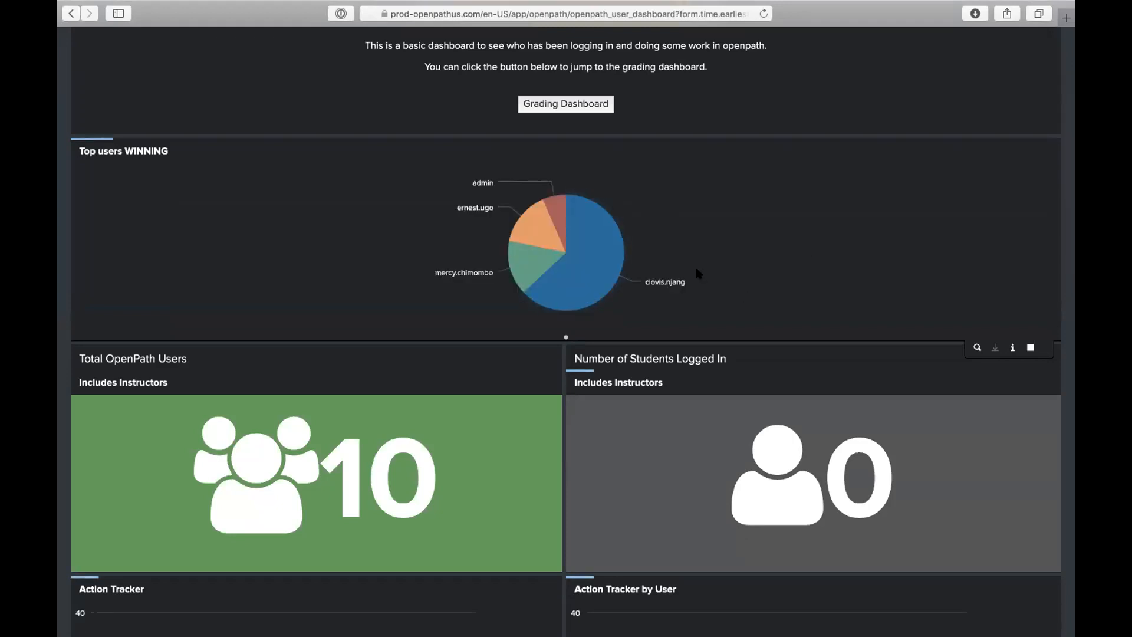
scroll(698, 272, "down", 3)
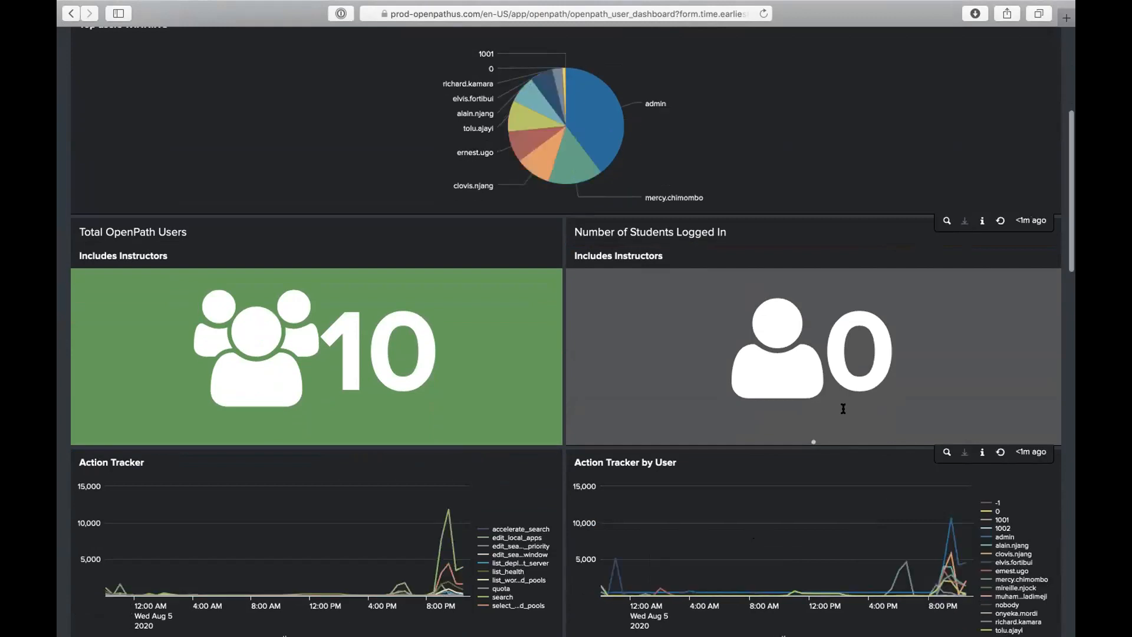
scroll(1063, 585, "down", 3)
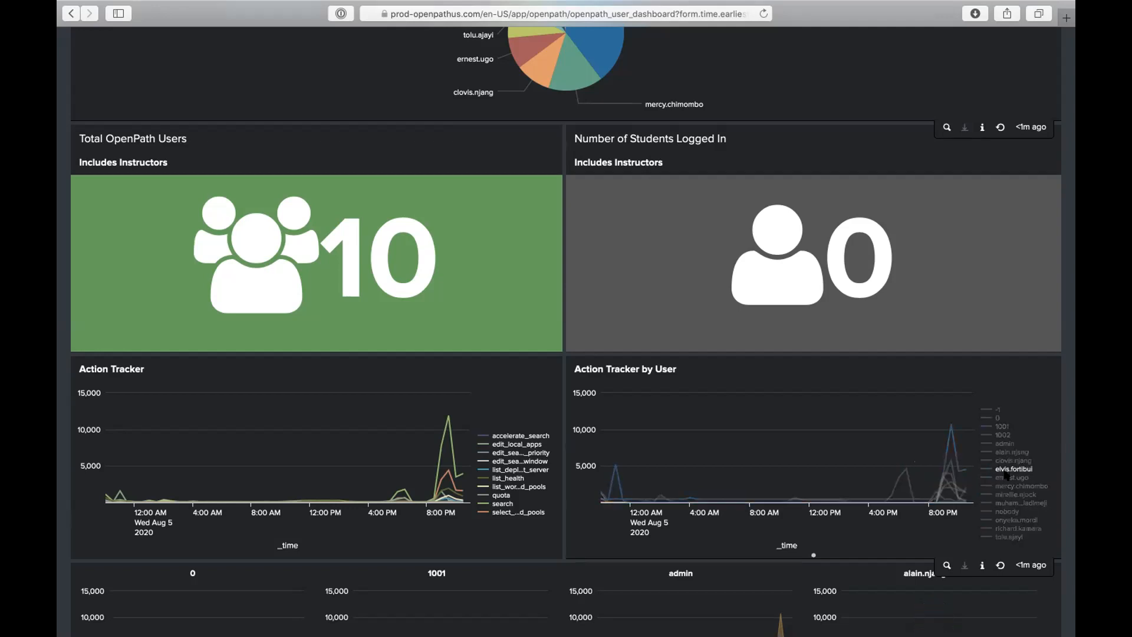
mouse_move(956, 488)
scroll(975, 458, "up", 7)
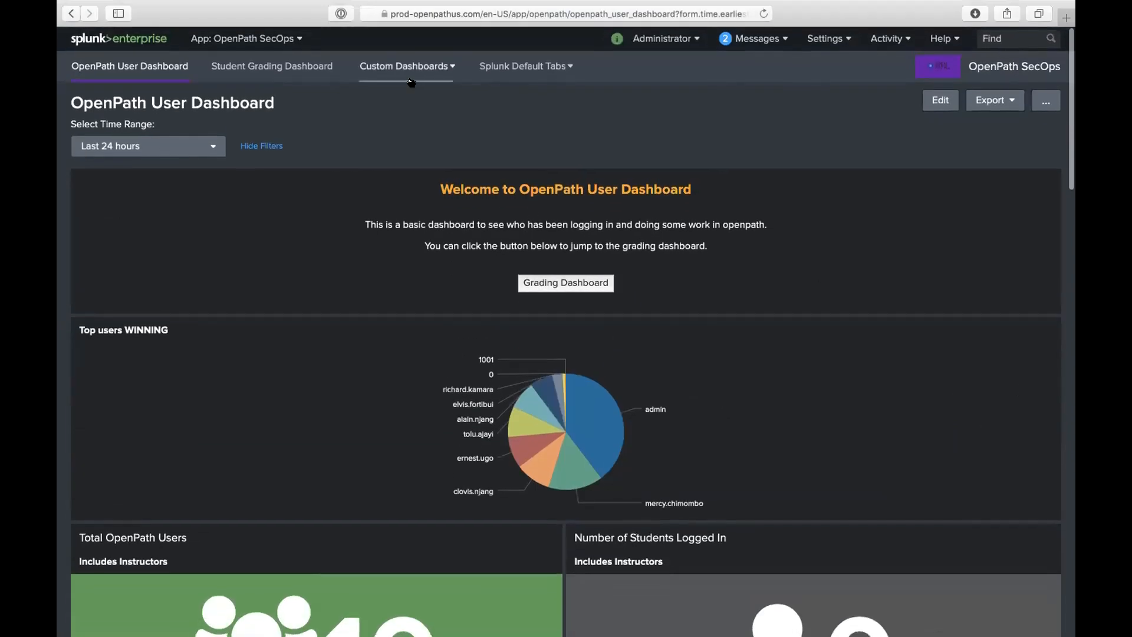
left_click(243, 38)
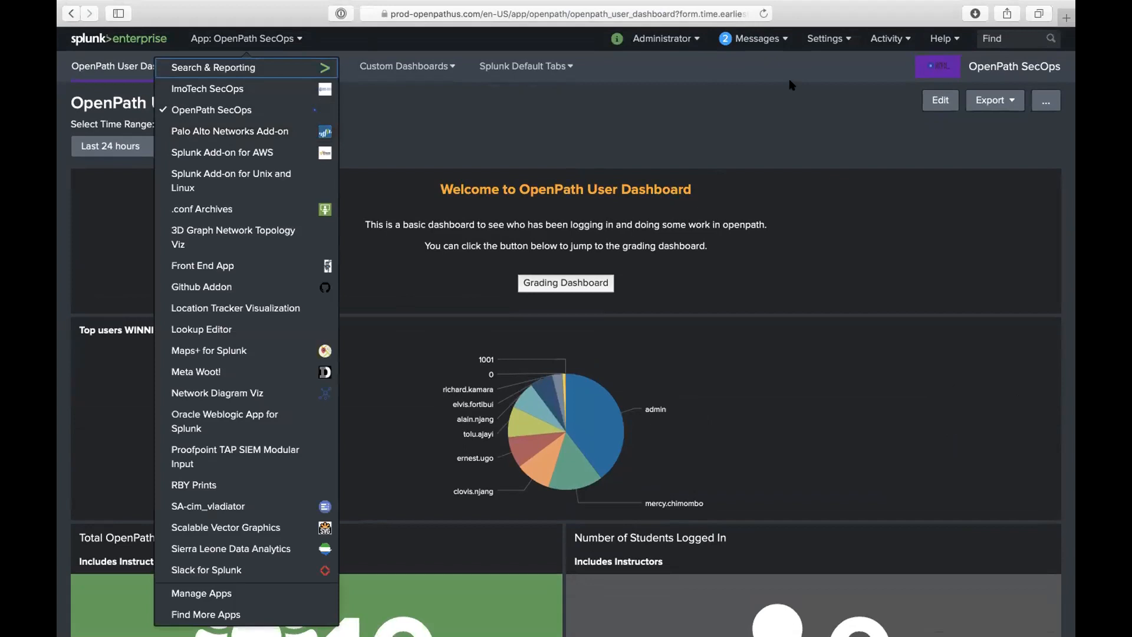
- Enter the Lookup Editor app and view the anonymized_git_history.csv lookup, then return to the list
left_click(245, 329)
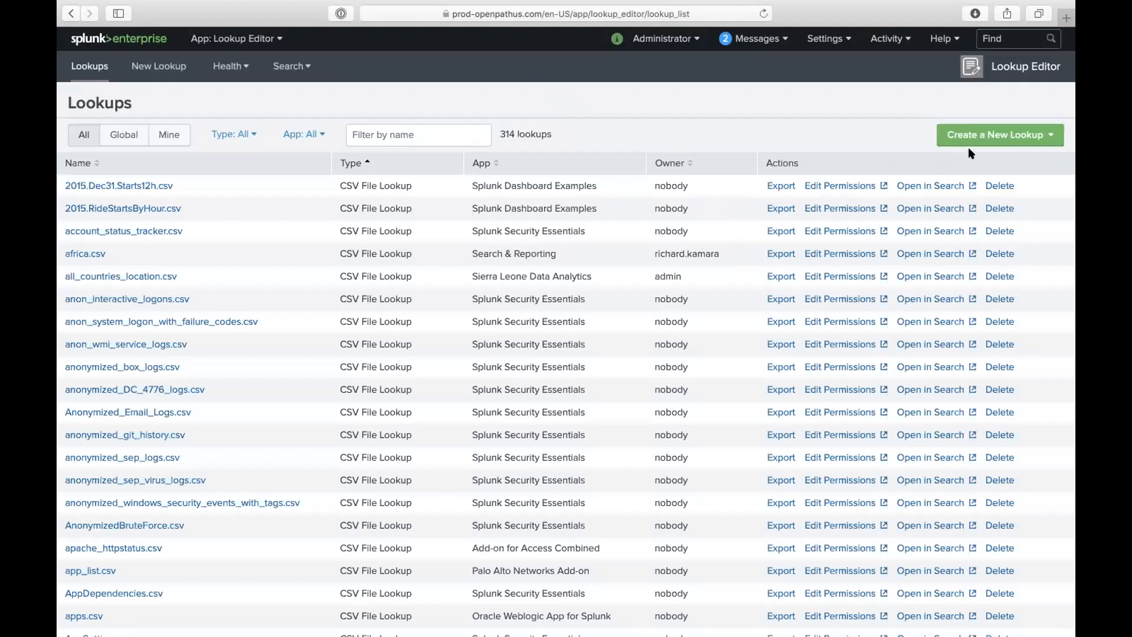
left_click(981, 136)
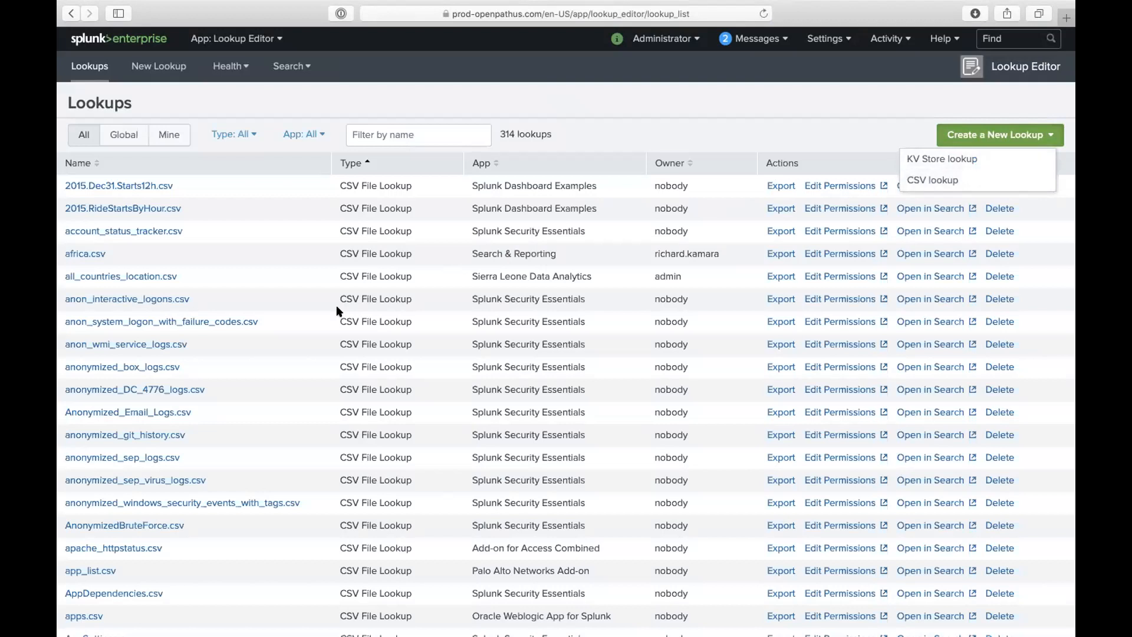
left_click(163, 435)
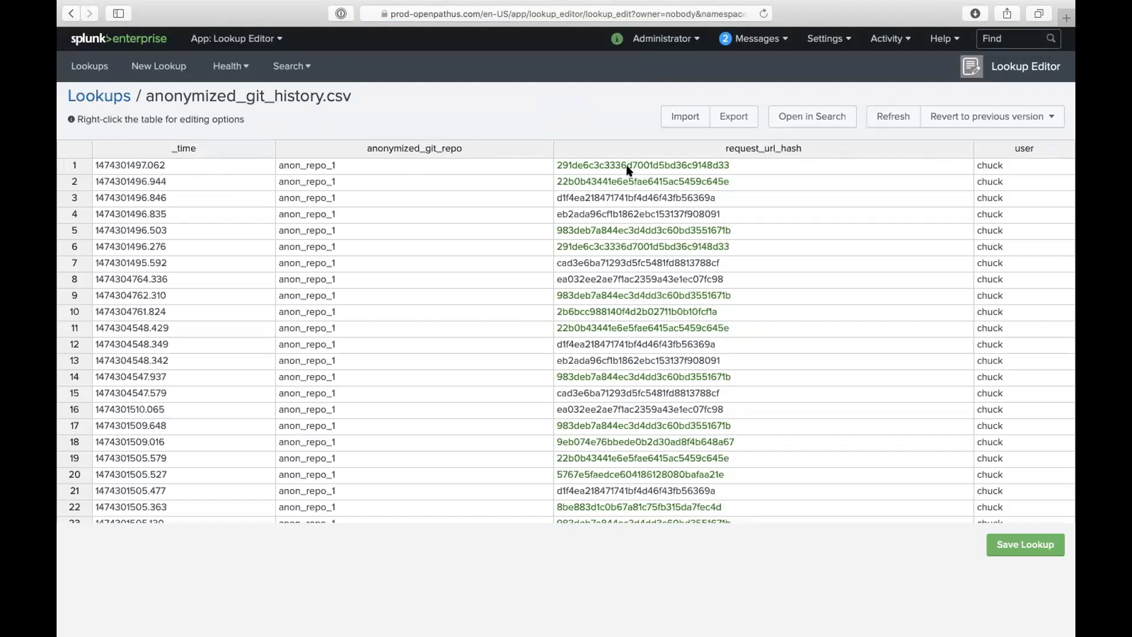
left_click(92, 101)
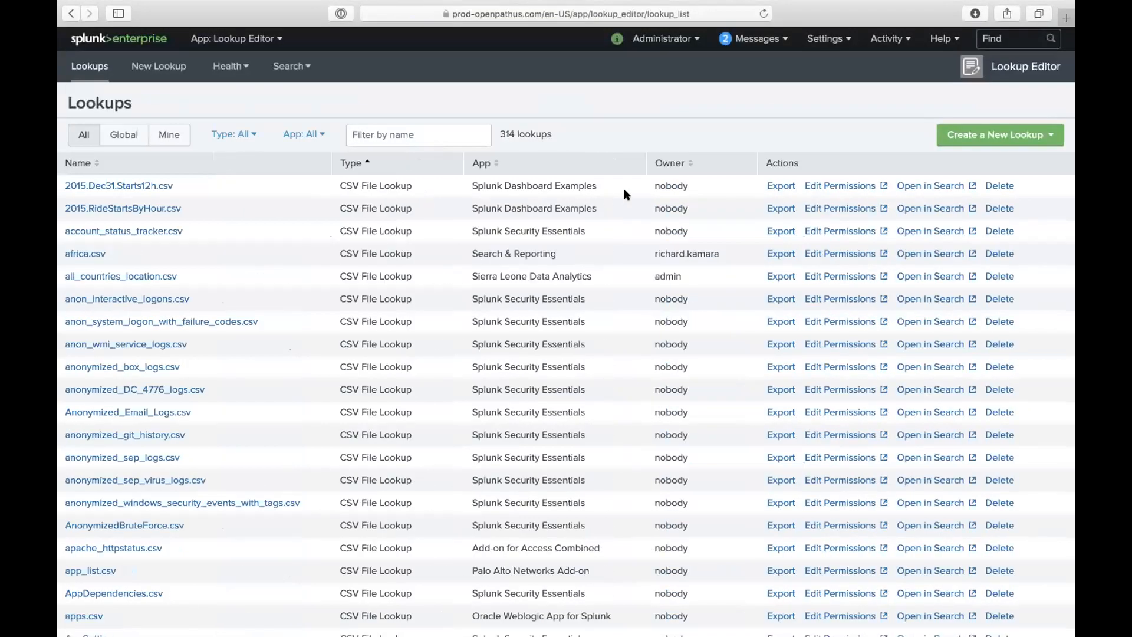
- Start a new CSV lookup named mylp.csv, then abandon it unsaved
left_click(1005, 140)
left_click(941, 178)
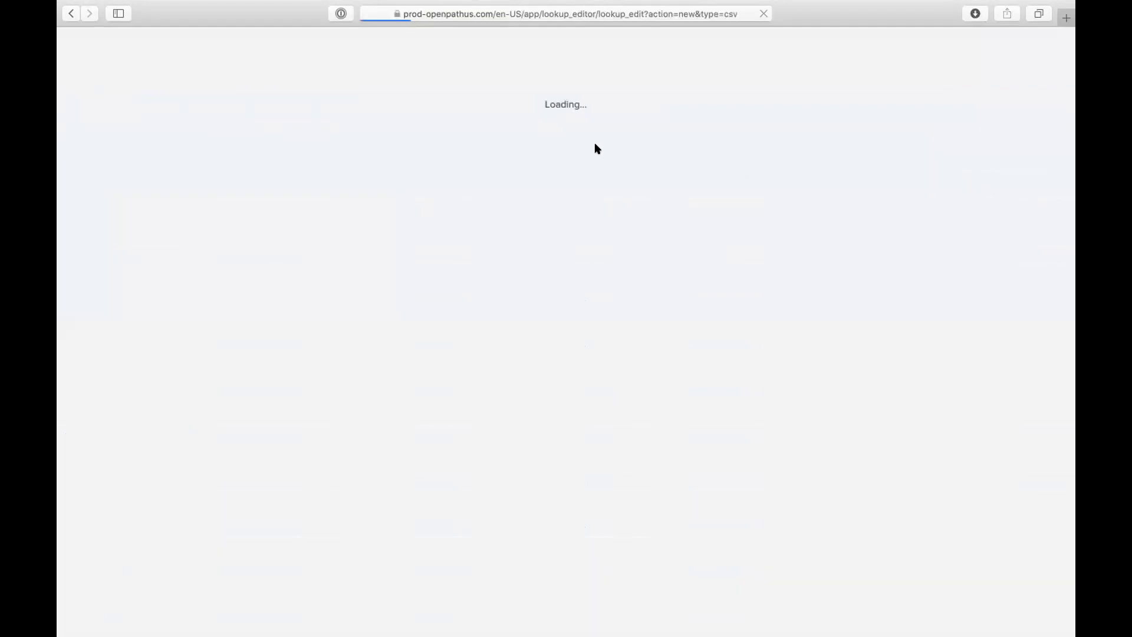
left_click(154, 114)
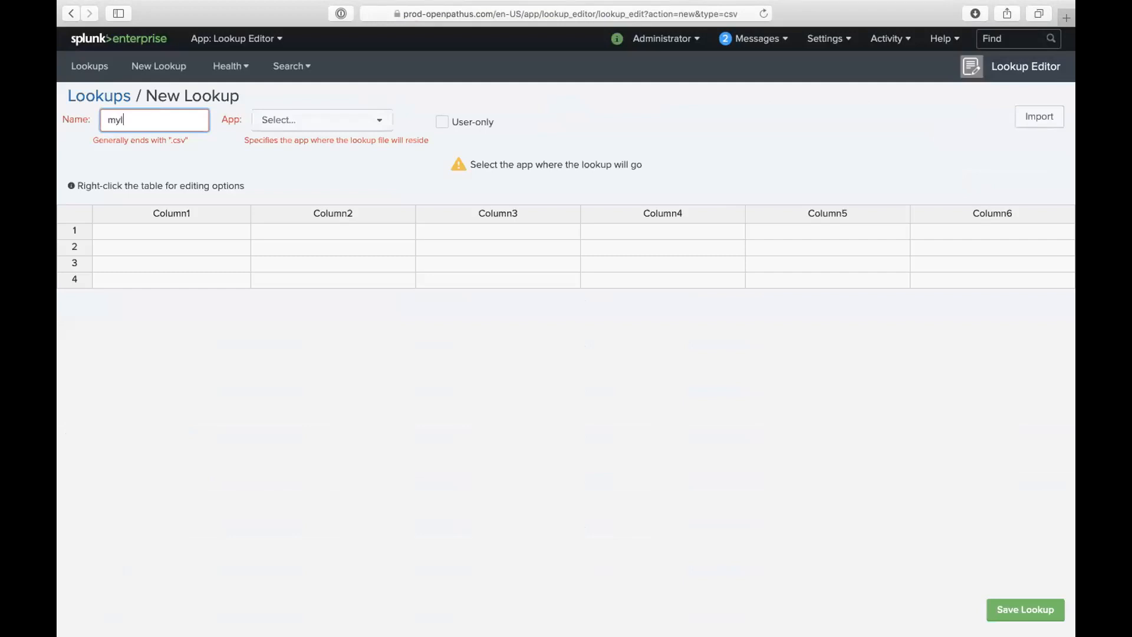
left_click(309, 122)
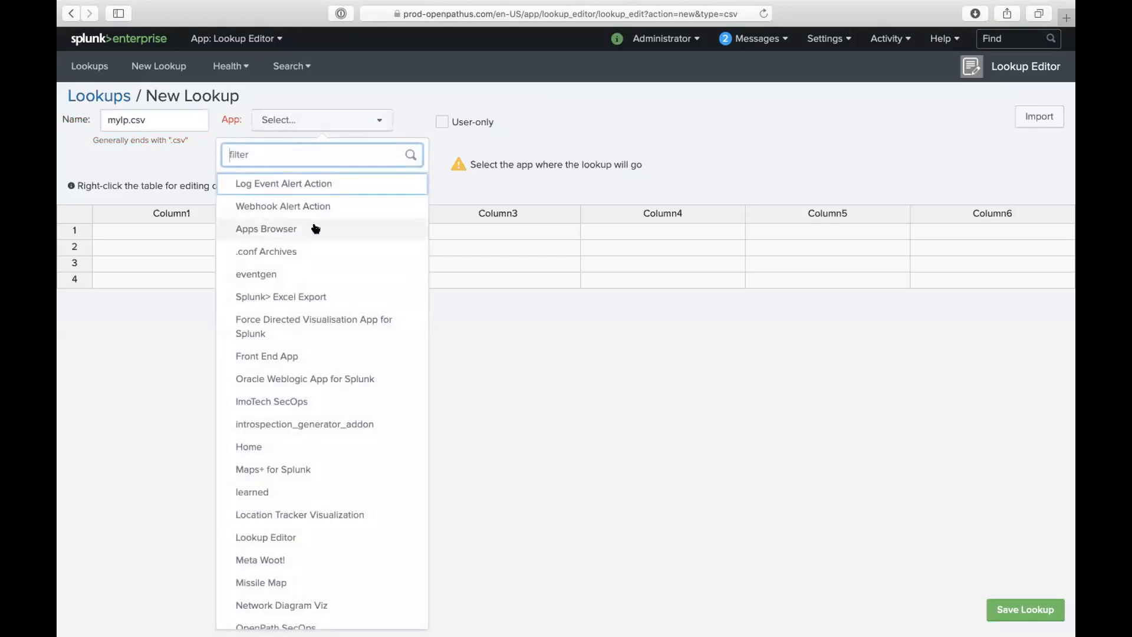
left_click(79, 99)
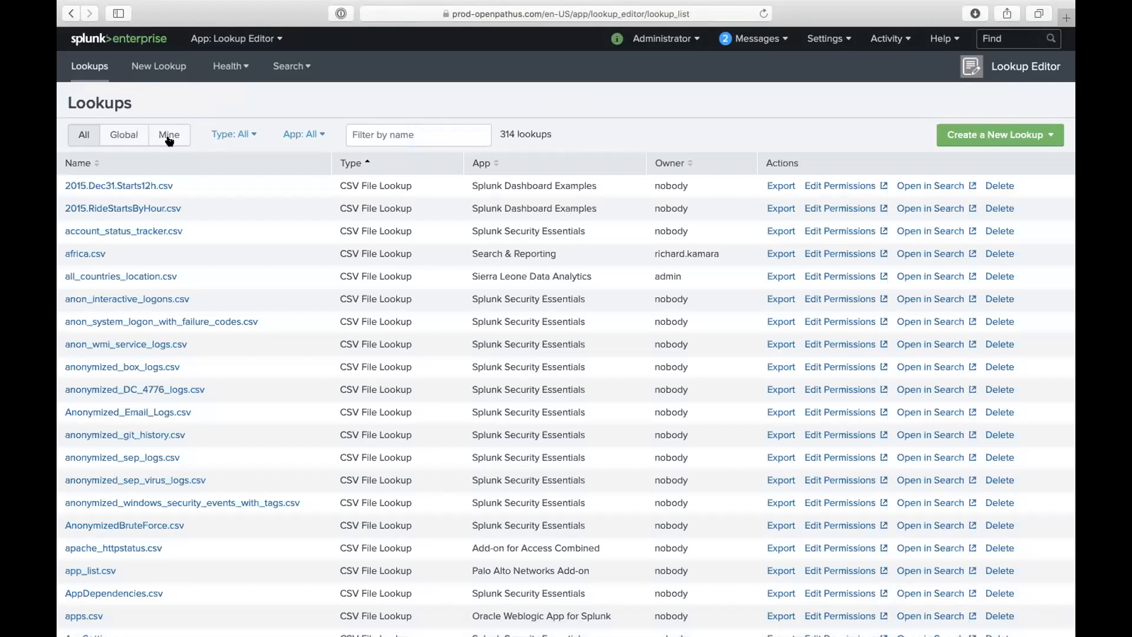
- Filter the lookups by 'test', view the test1 lookup, and go back to the list
left_click(387, 139)
type("test")
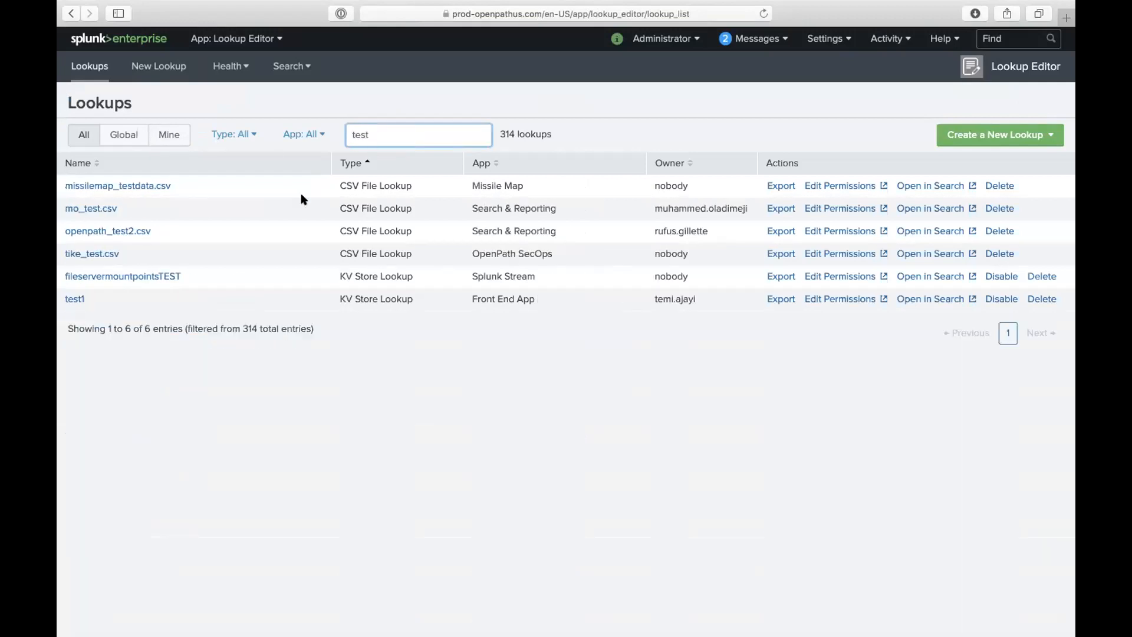
left_click(70, 297)
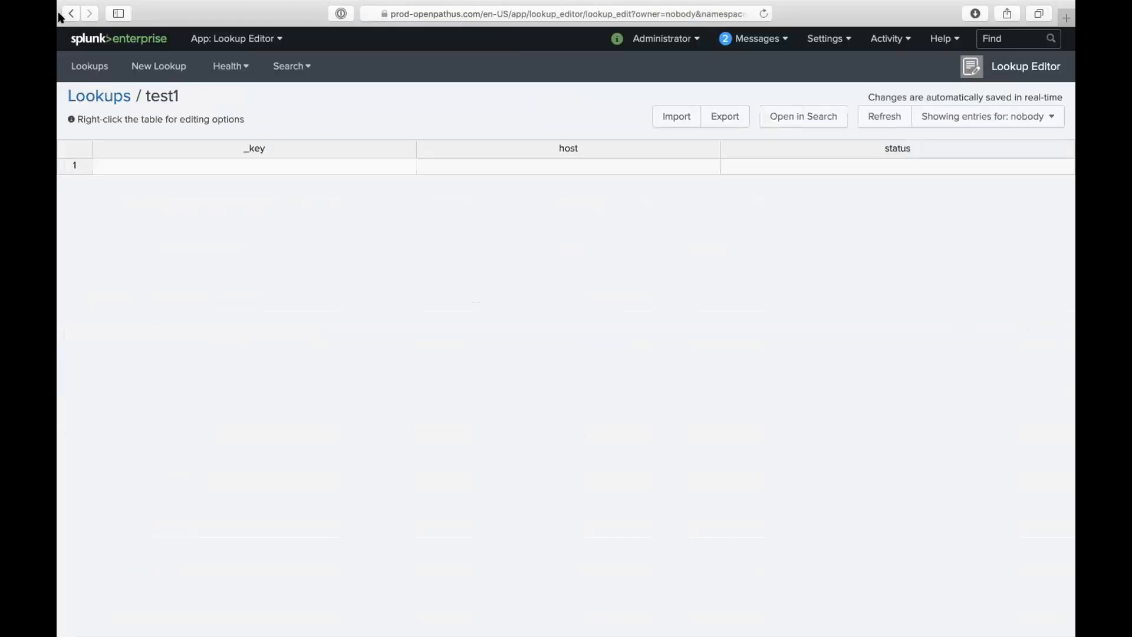
left_click(70, 13)
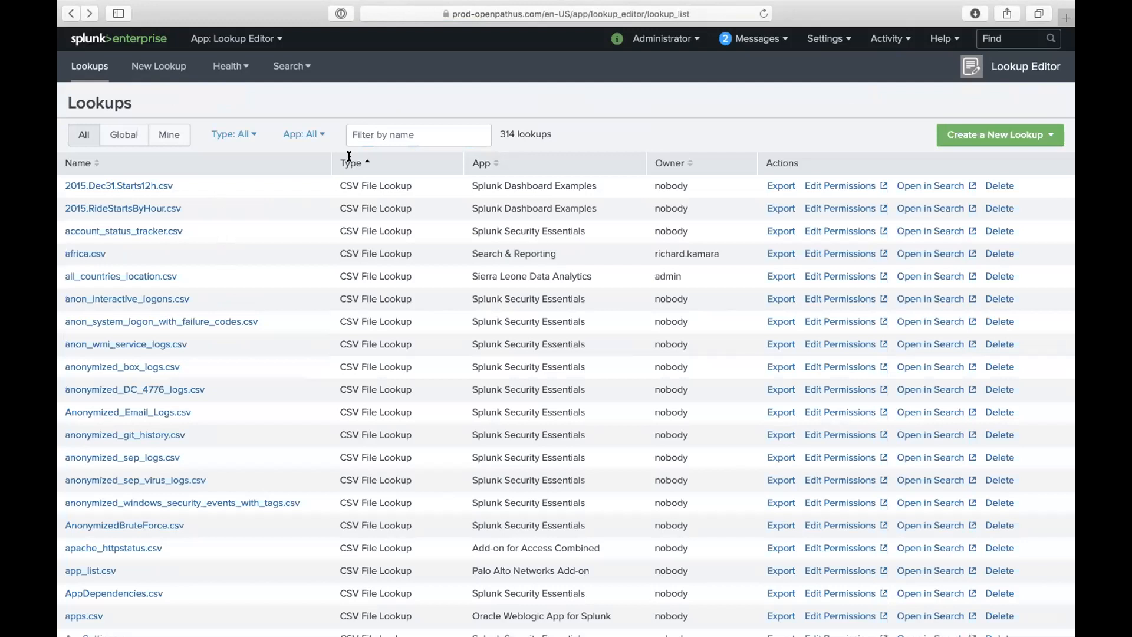
- Filter the lookups to Front End App and open user_information.csv for editing
left_click(376, 136)
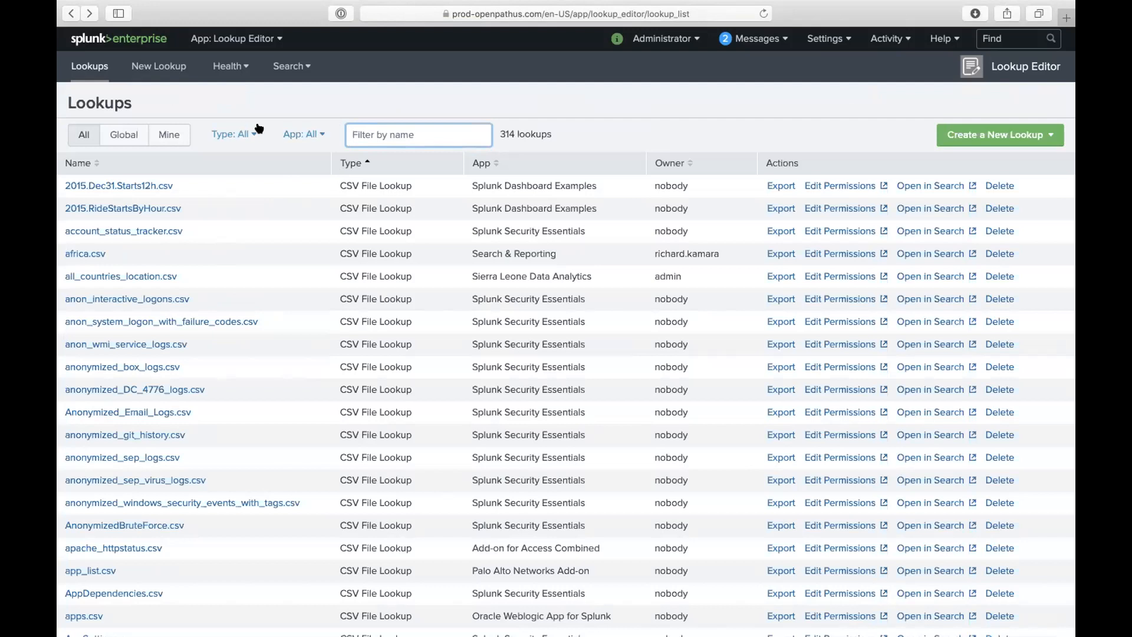
left_click(290, 133)
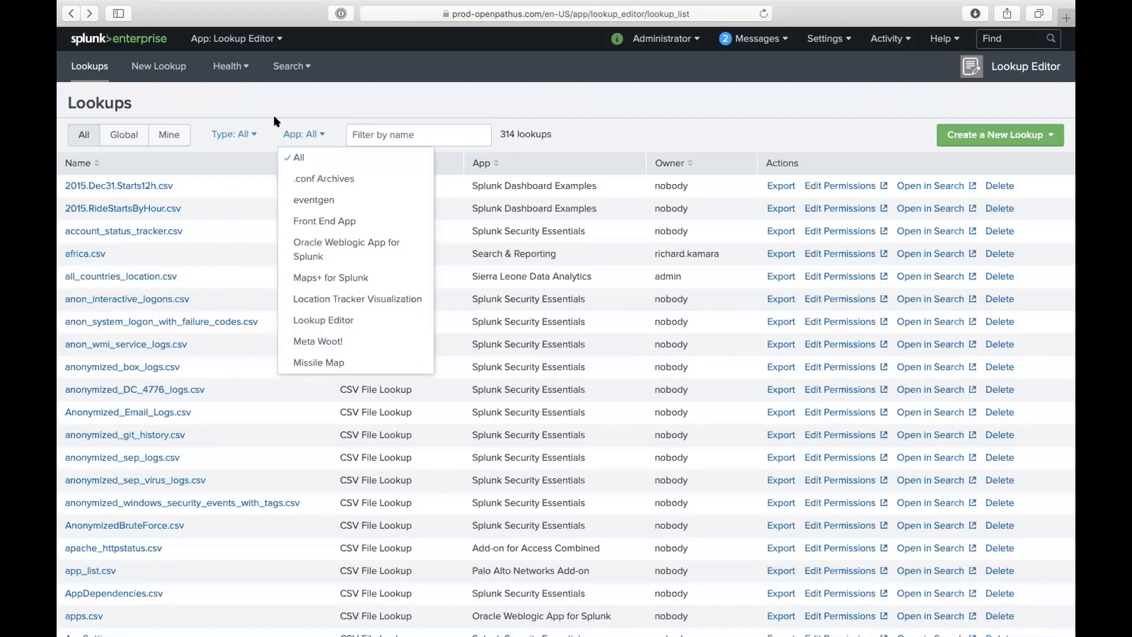
left_click(220, 131)
left_click(282, 132)
left_click(317, 219)
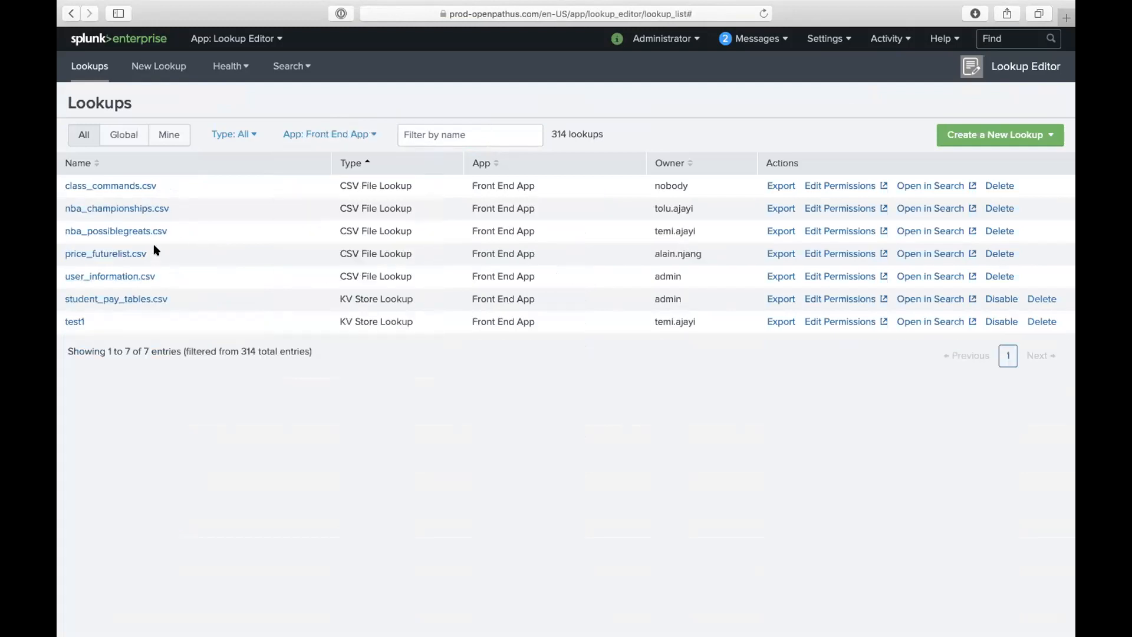
left_click(140, 276)
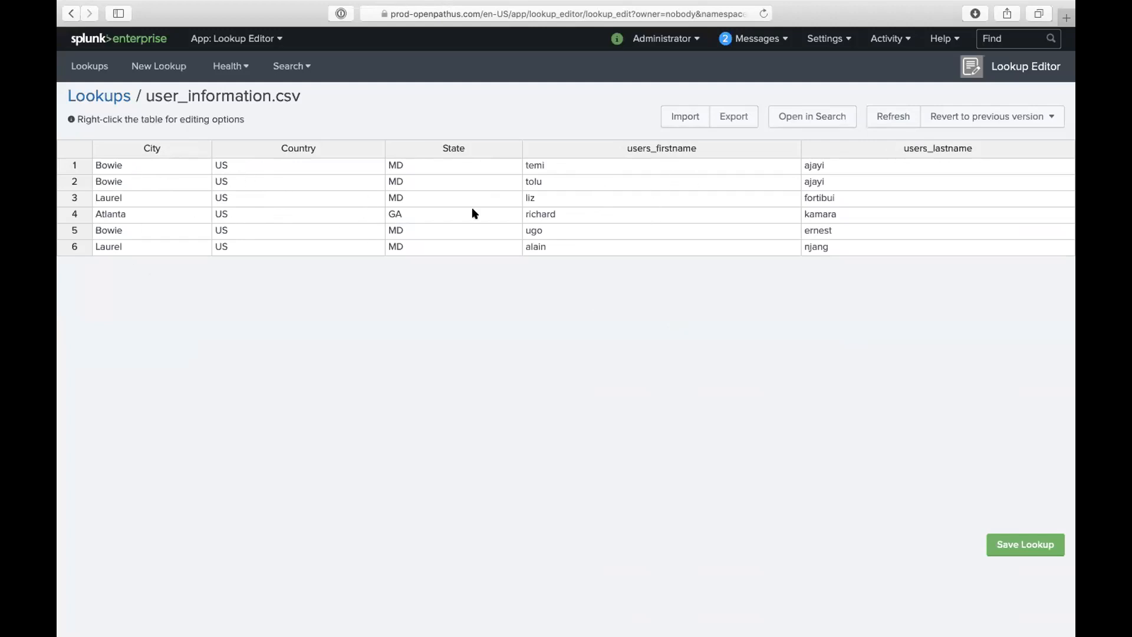
- Run user_information.csv in Search to see its 6 inputlookup rows, then return to the Lookups list
left_click(799, 117)
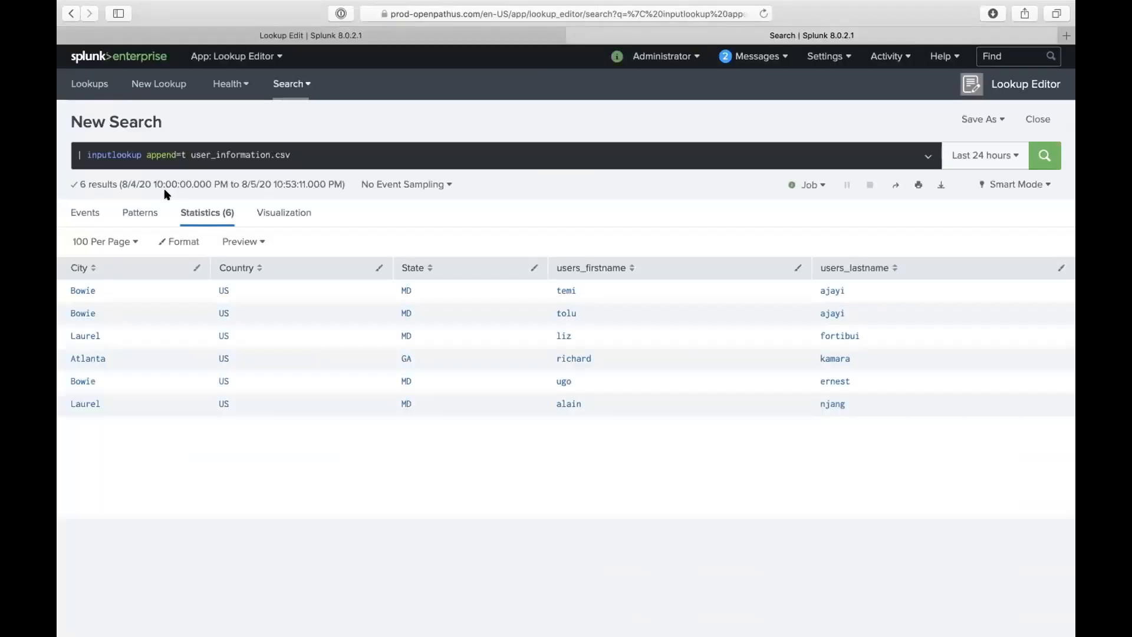
left_click(177, 156)
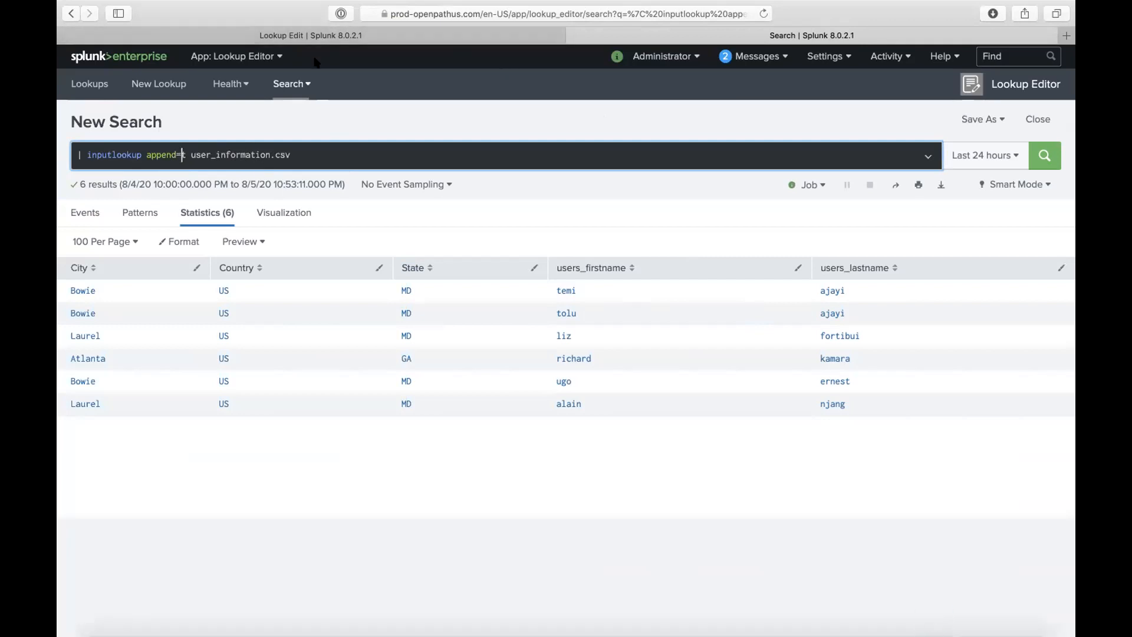
left_click(165, 32)
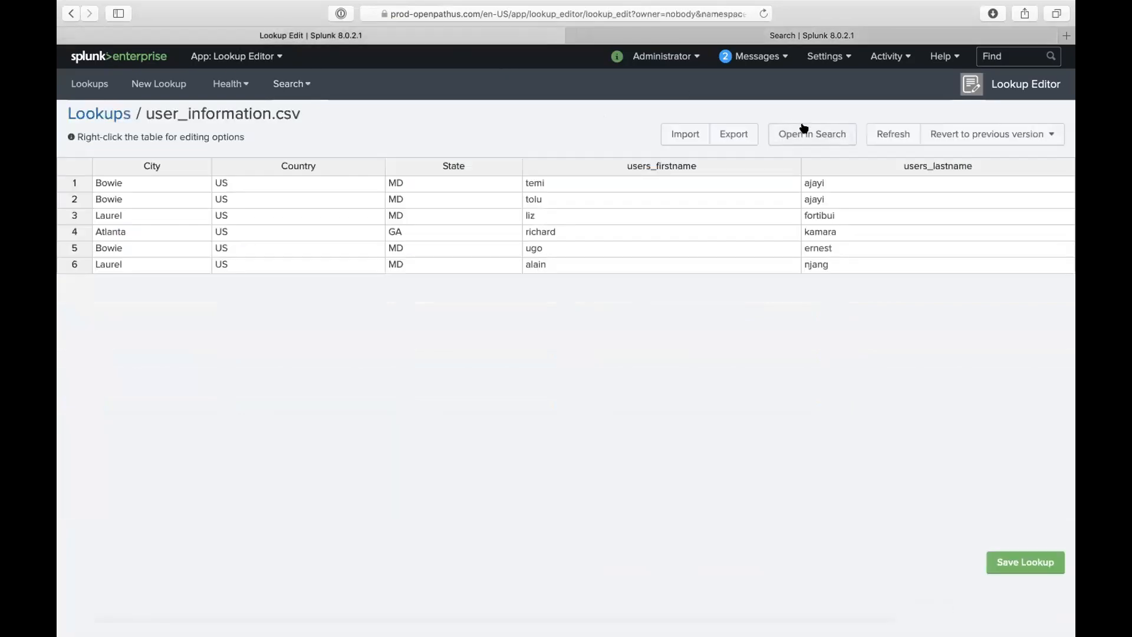
left_click(780, 36)
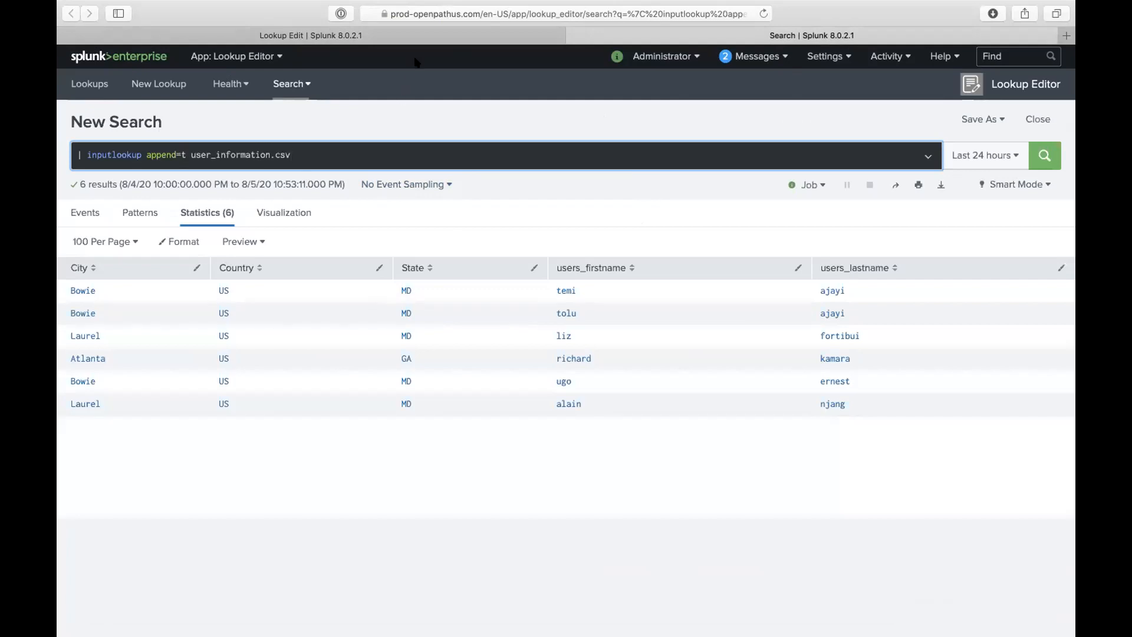
left_click(420, 40)
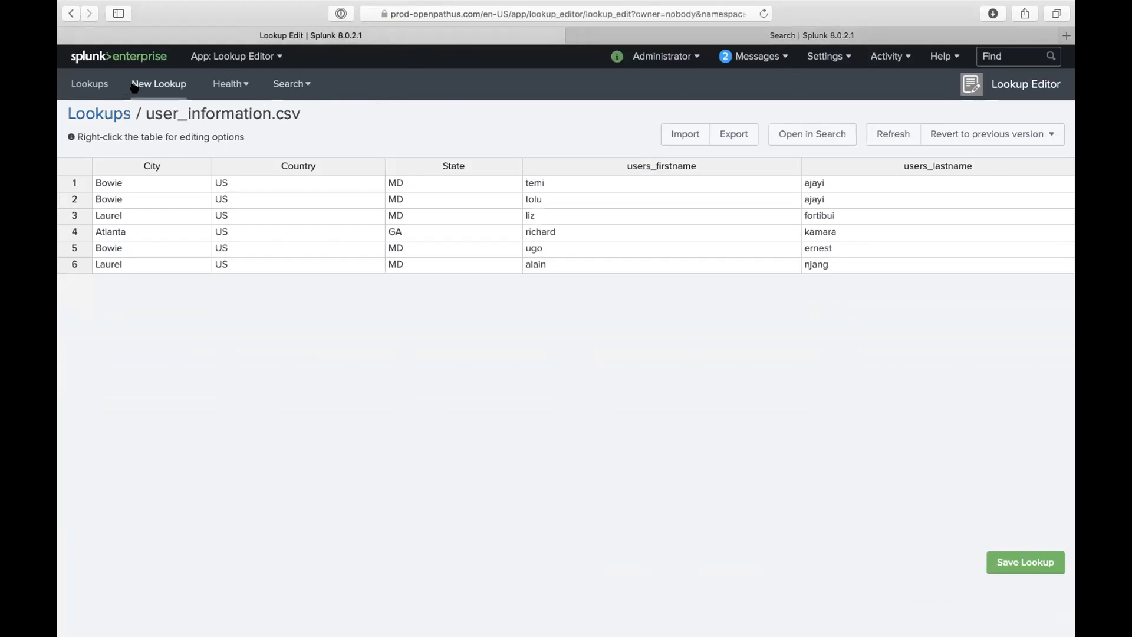
left_click(96, 82)
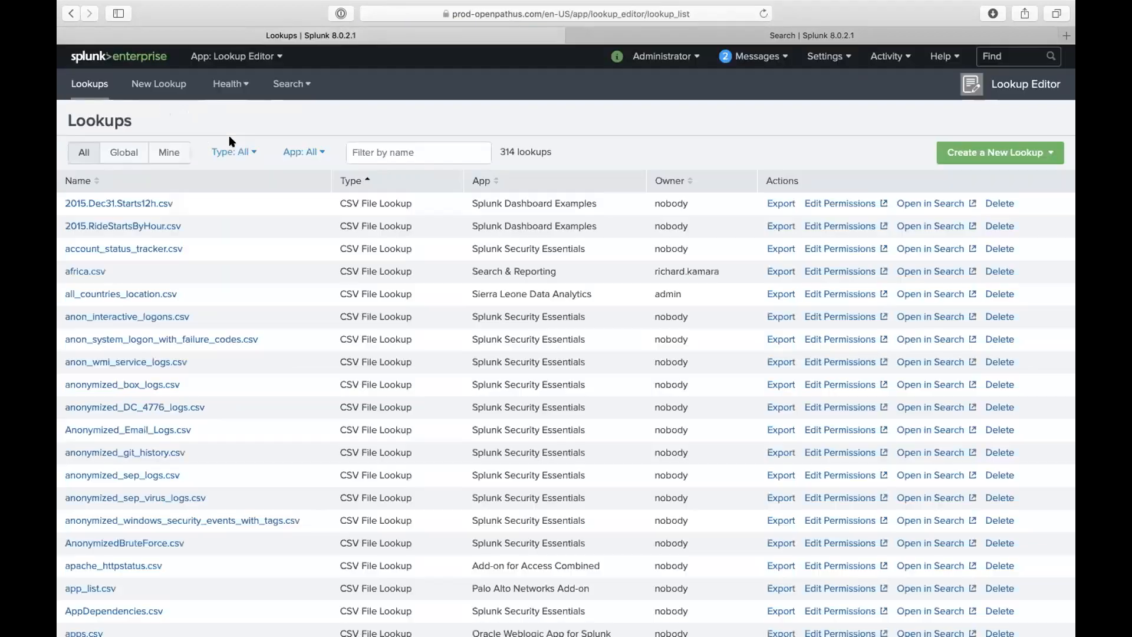
- Delete the test1 KV Store lookup found via the 'test' filter and start a new KV Store lookup
left_click(996, 153)
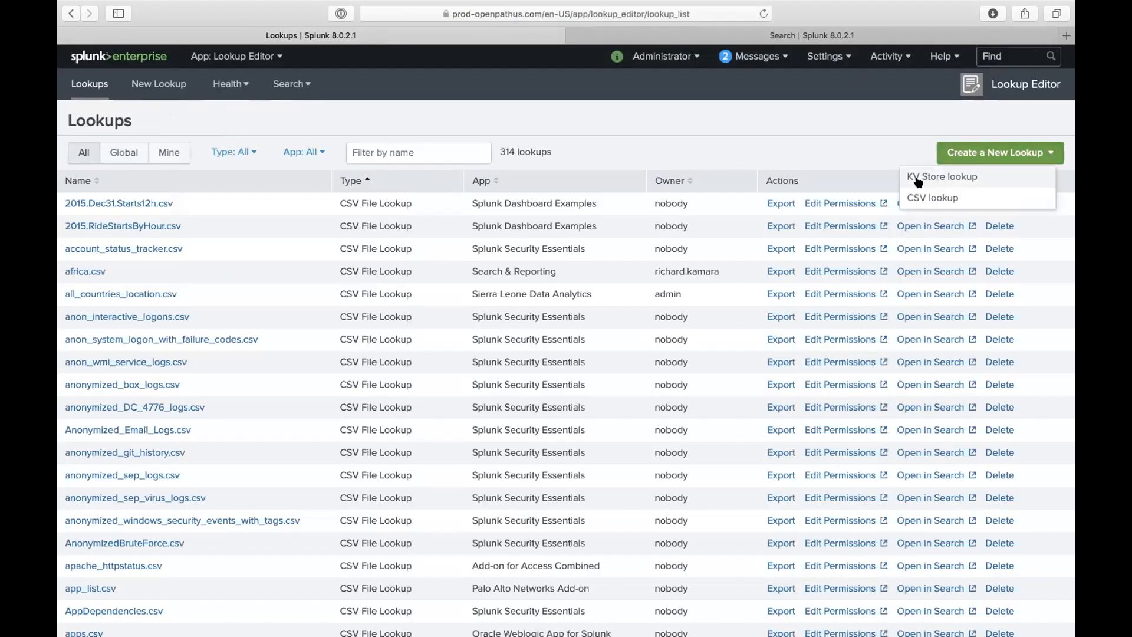
left_click(432, 145)
type("test")
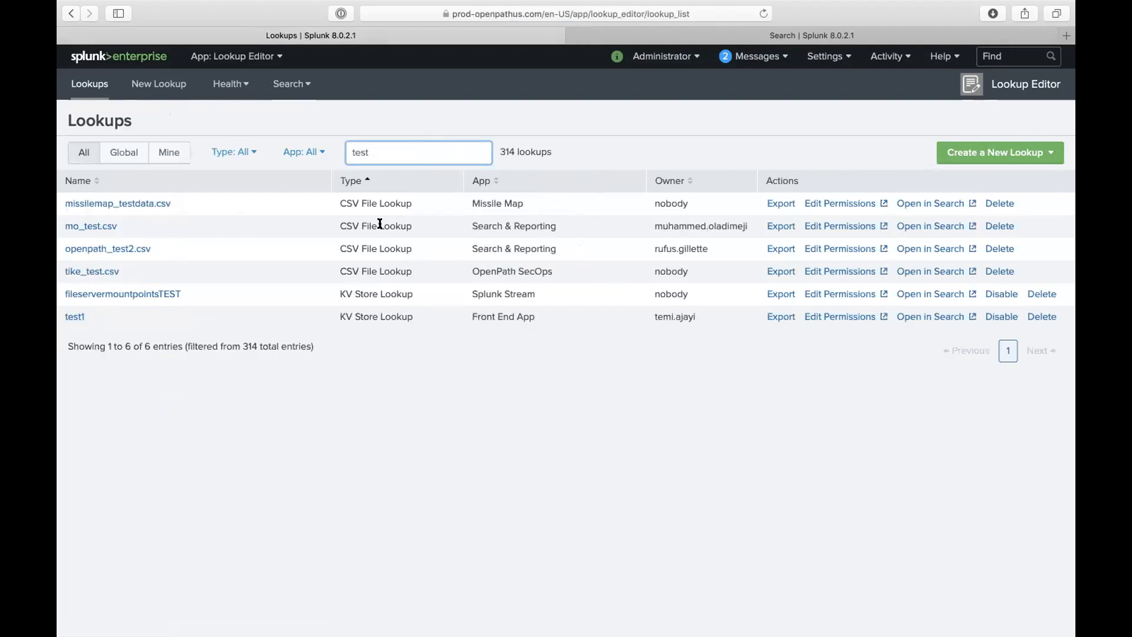
left_click(1042, 317)
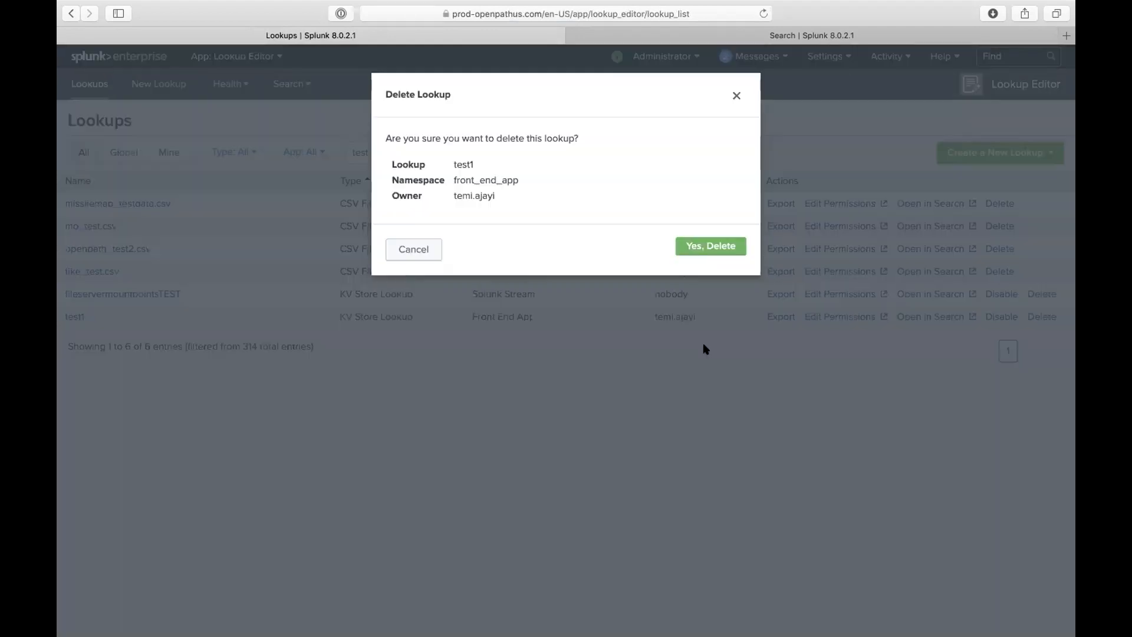
left_click(707, 247)
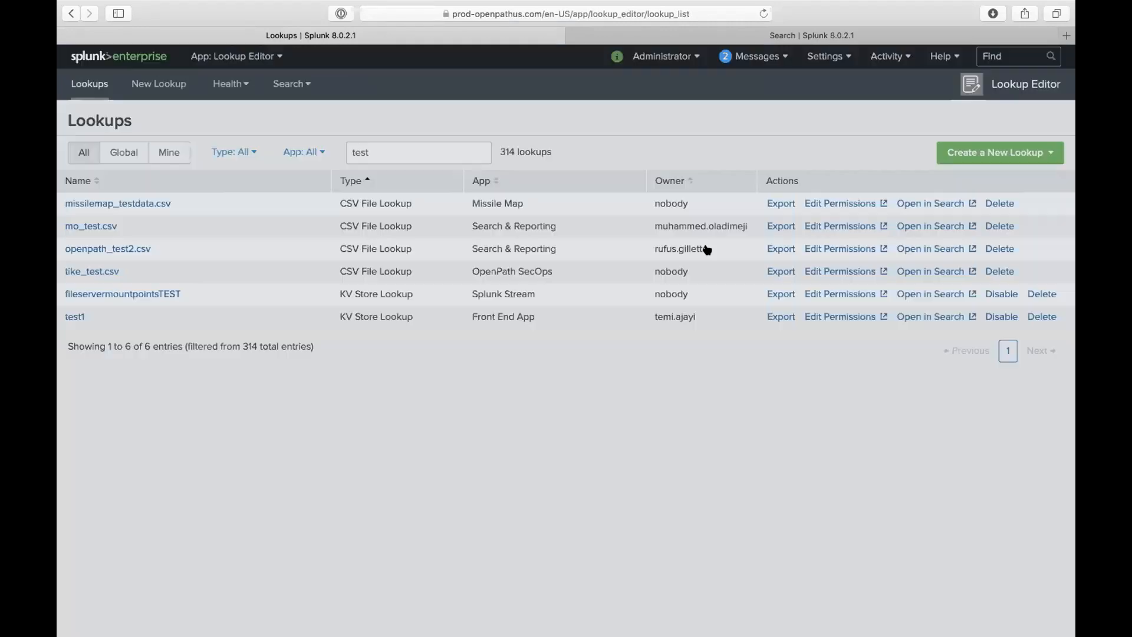
left_click(972, 155)
left_click(952, 178)
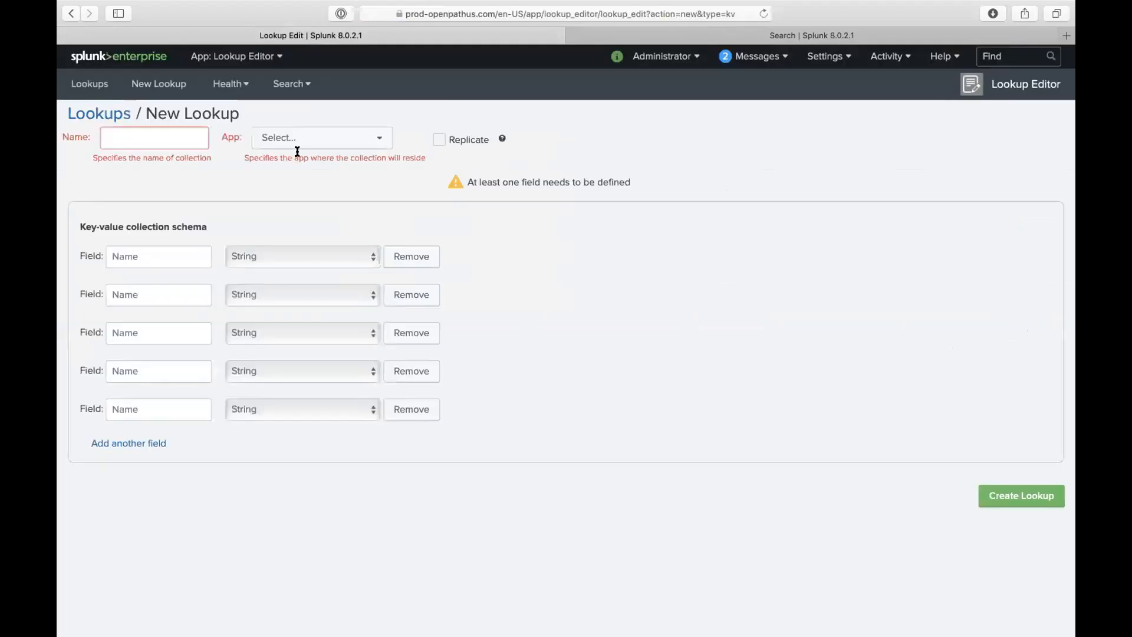
- Name the new KV Store collection test1.csv and store it in Front End App
left_click(191, 135)
type("test")
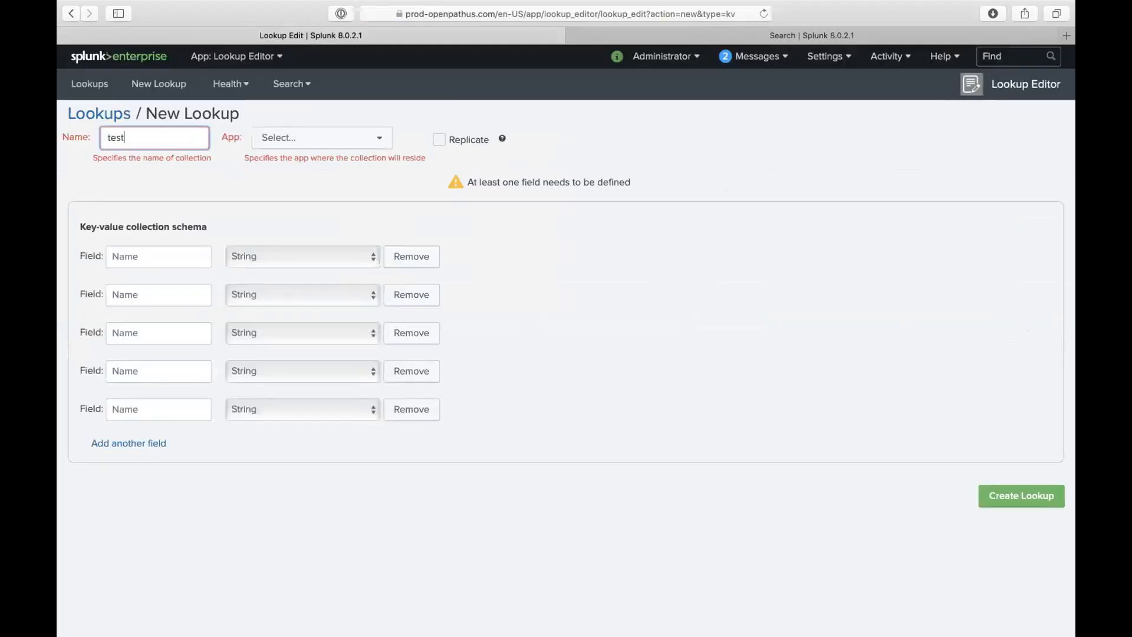
key("BackSpace")
key("BackSpace")
key("BackSpace")
key("BackSpace")
type("test")
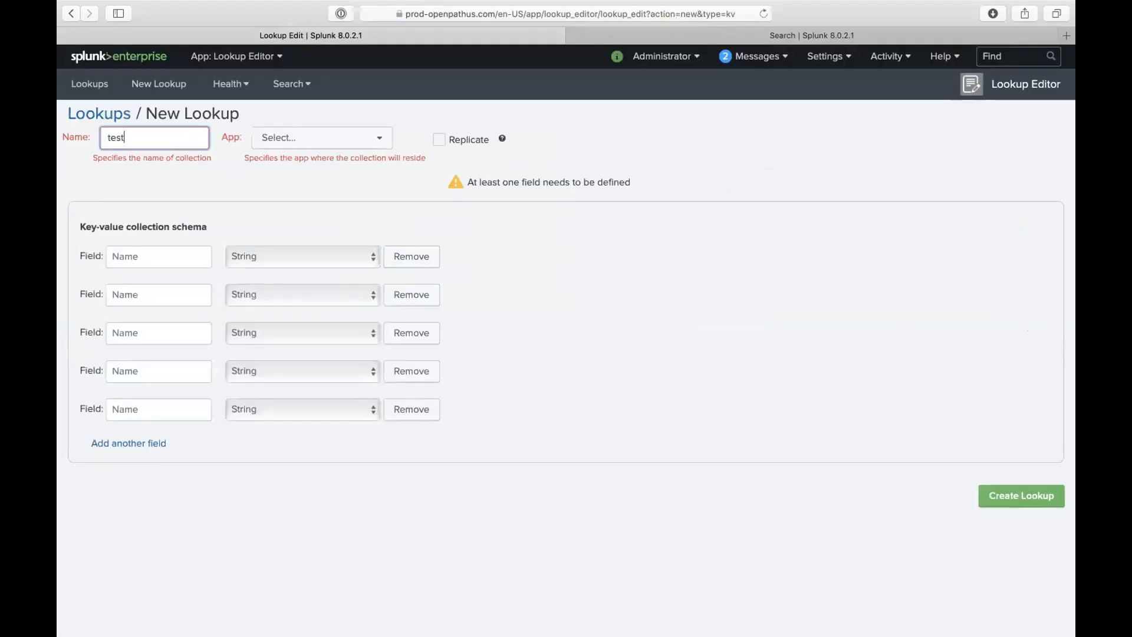
type("1.csv")
left_click(329, 145)
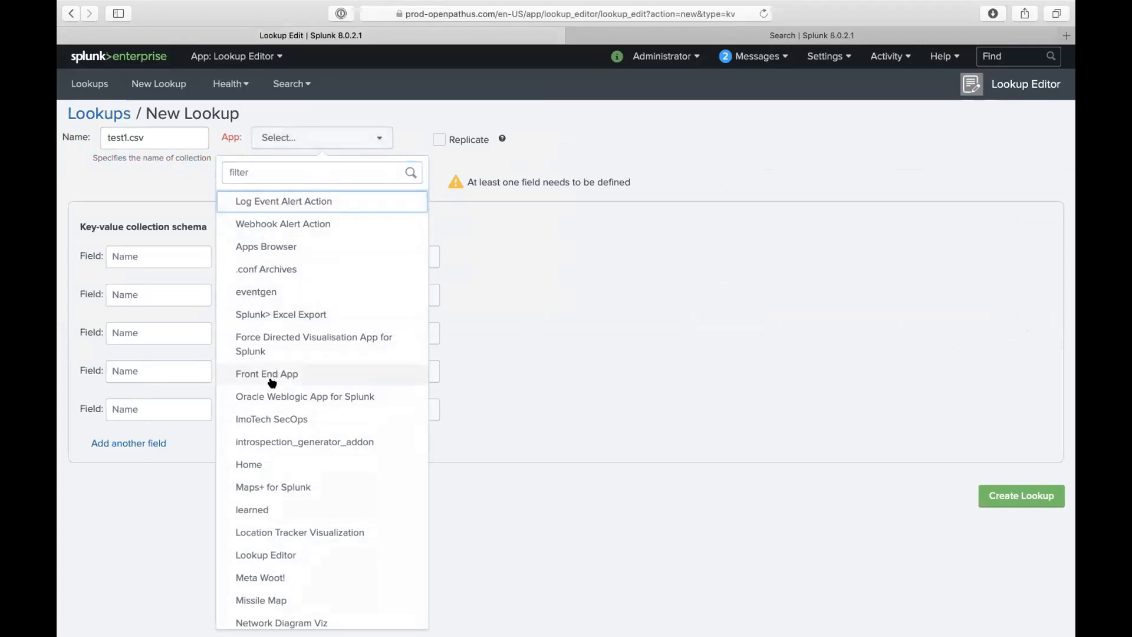
left_click(272, 383)
- Add the fields students, age, country_origin and ip to the collection schema
left_click(194, 257)
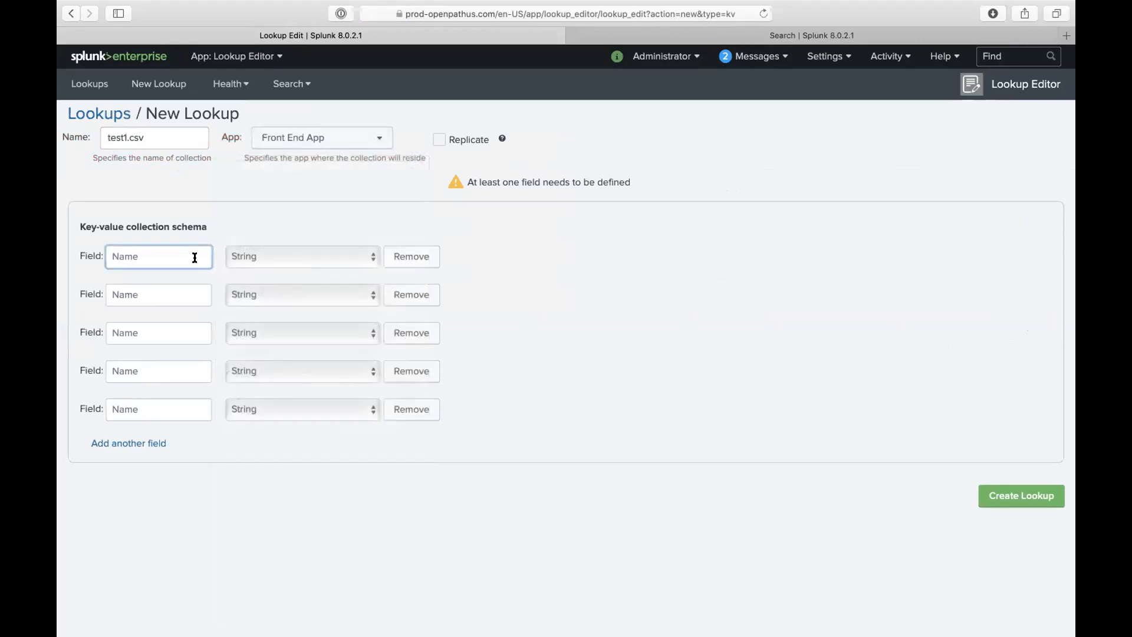
type("students")
left_click(157, 289)
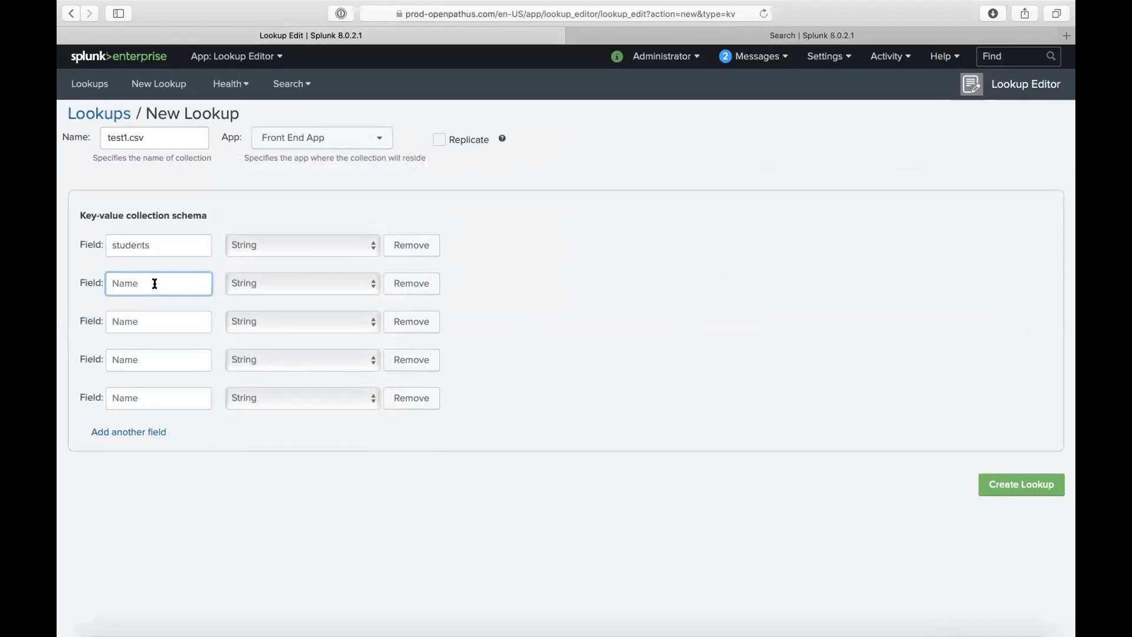
type("age")
left_click(146, 316)
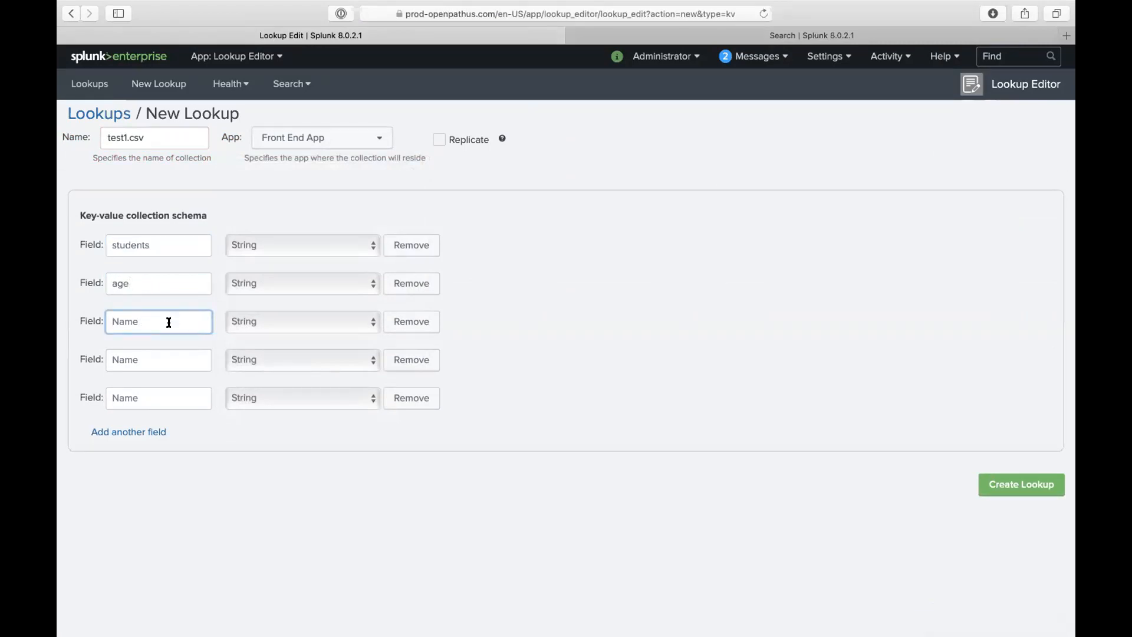
type("country_origin")
left_click(121, 361)
type("ip")
left_click(123, 395)
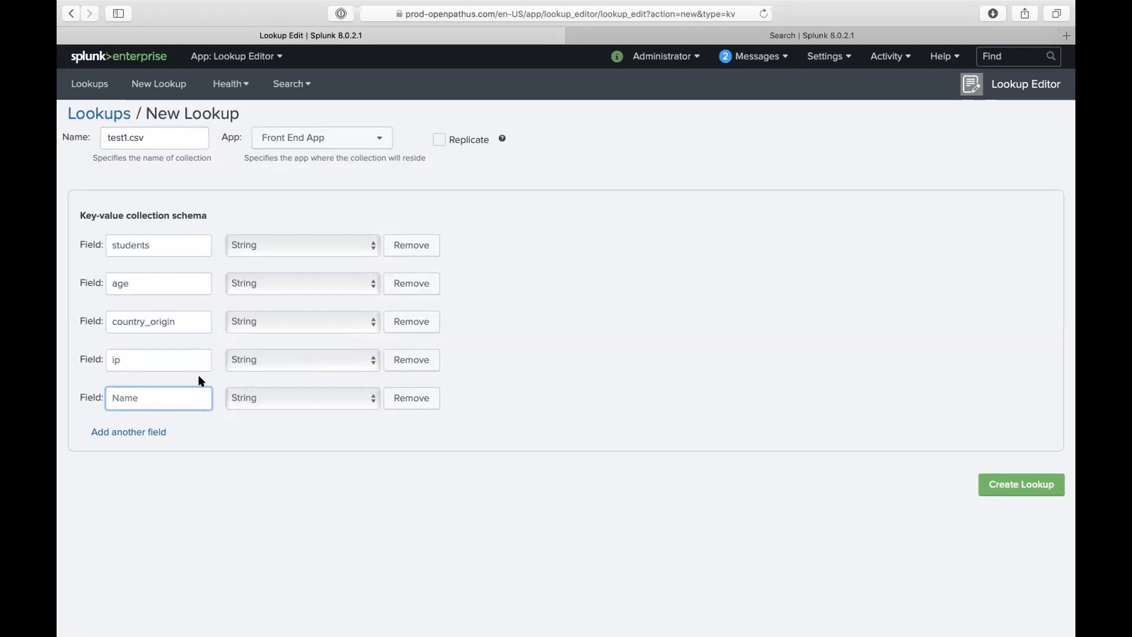
- Remove the blank fifth field, set ip to CIDR and age to Number
left_click(425, 403)
left_click(370, 362)
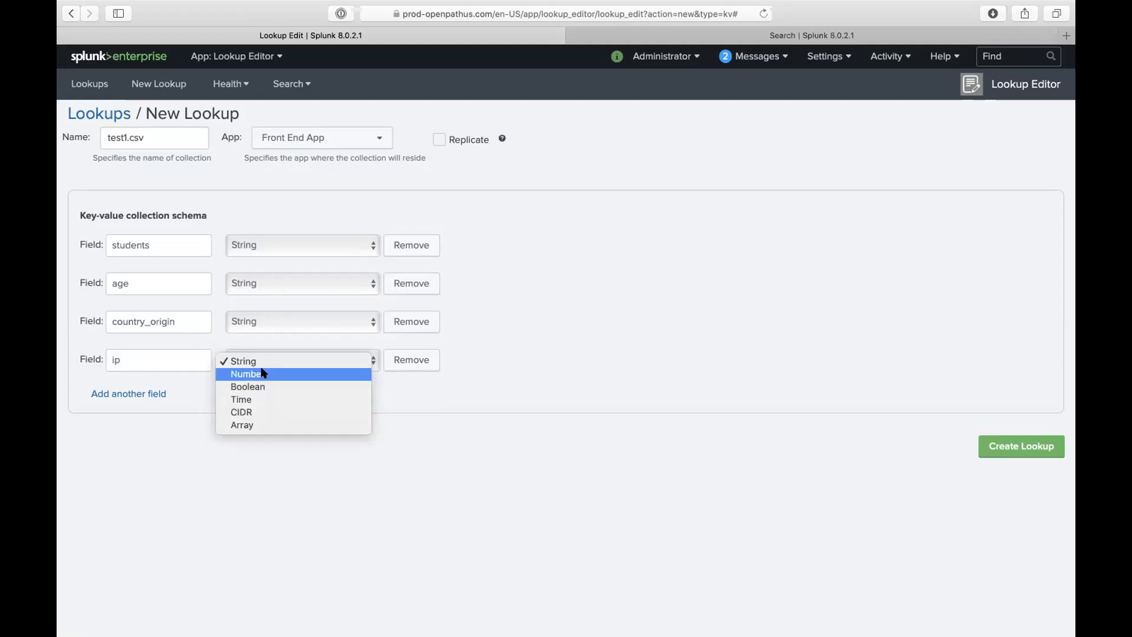
left_click(269, 412)
left_click(284, 324)
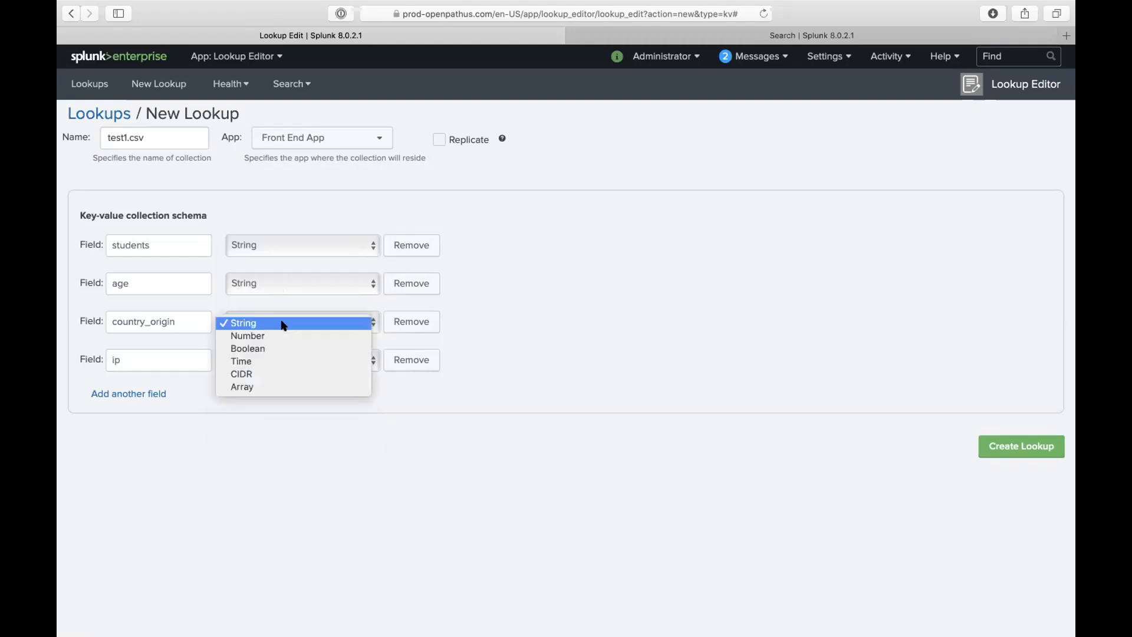
left_click(276, 279)
left_click(274, 282)
left_click(269, 298)
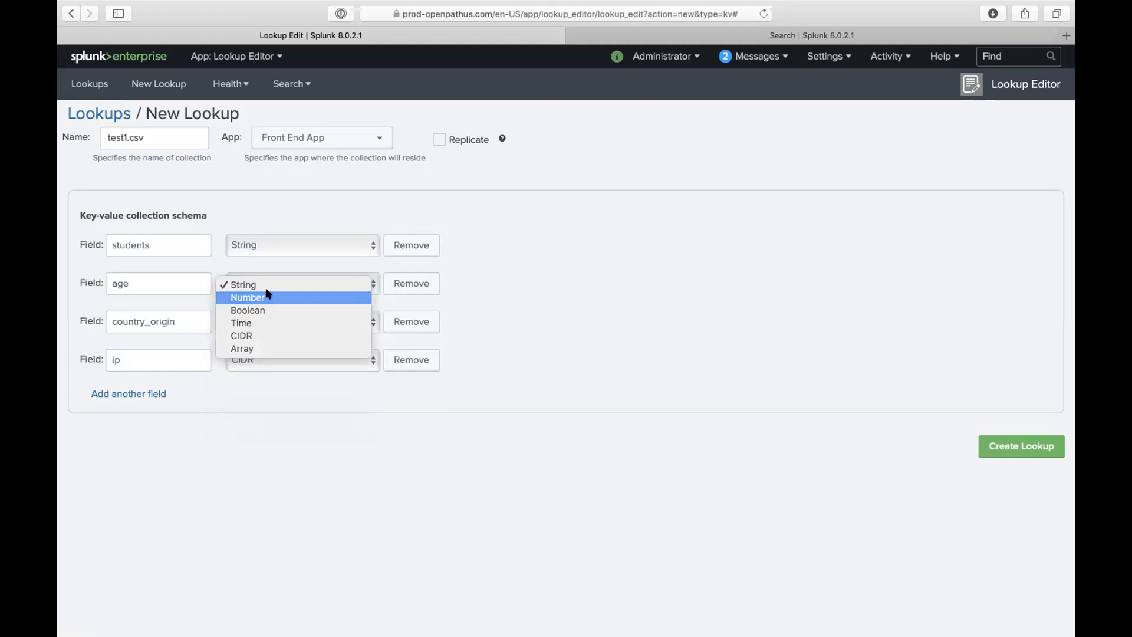
- Keep students and country_origin as String fields and return to the inputlookup search tab
left_click(266, 246)
left_click(453, 257)
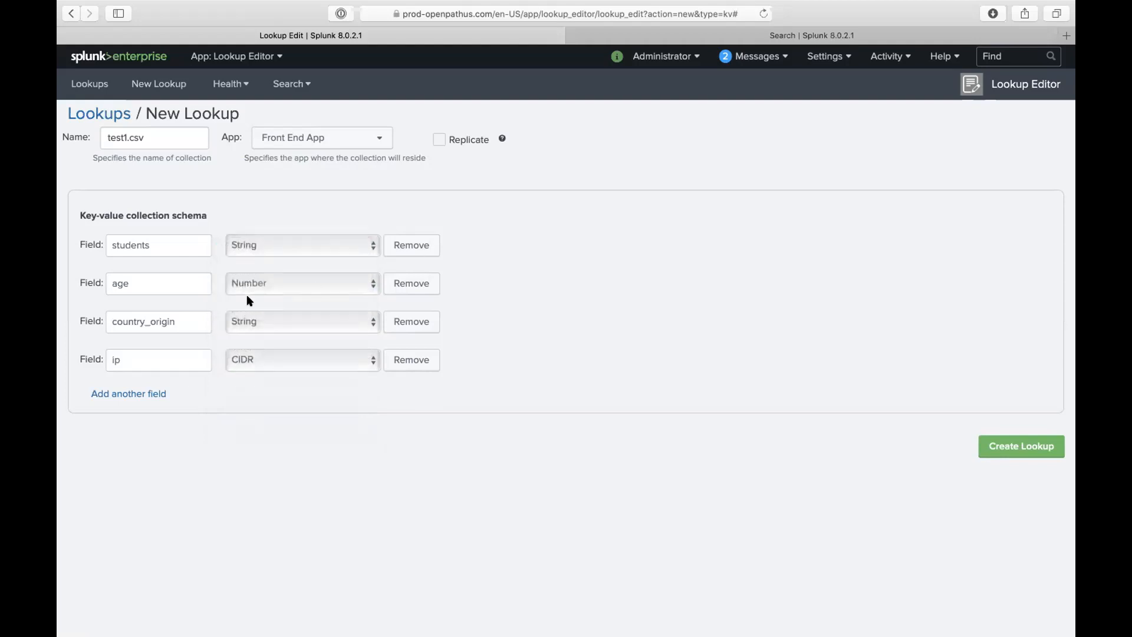
left_click(259, 323)
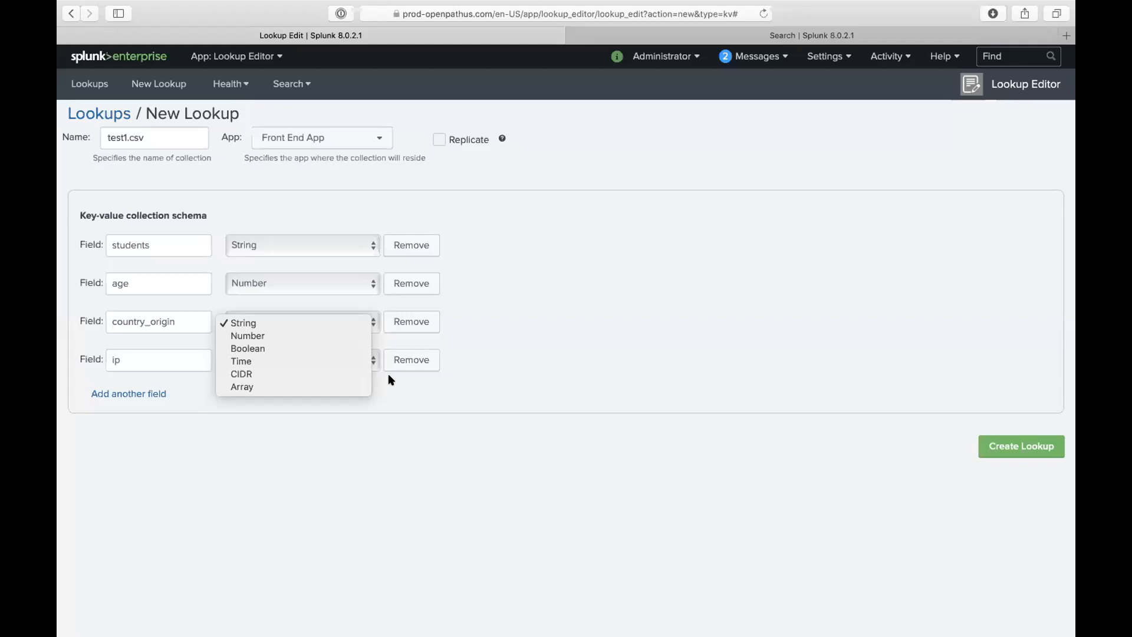
left_click(437, 393)
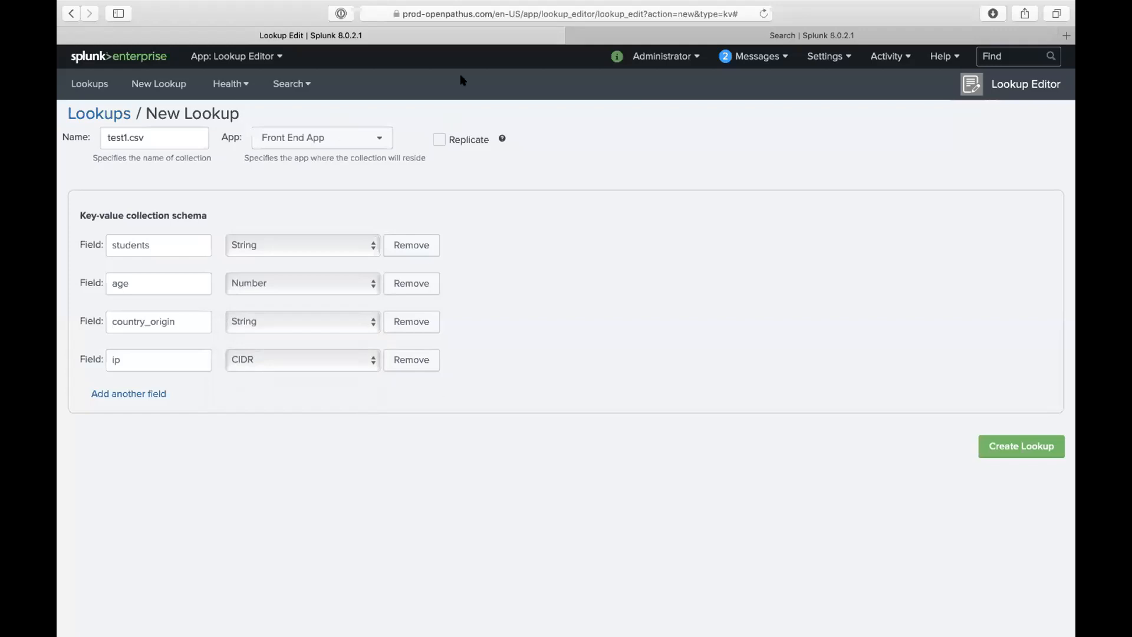
left_click(769, 36)
left_click(410, 153)
key("shift+Return")
type("[]")
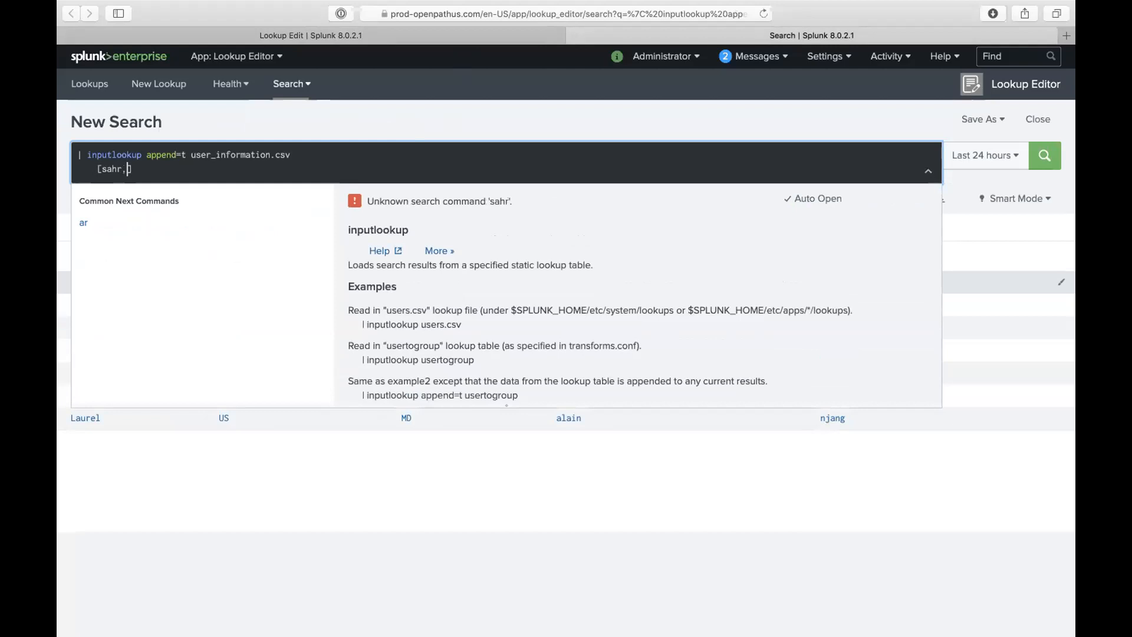
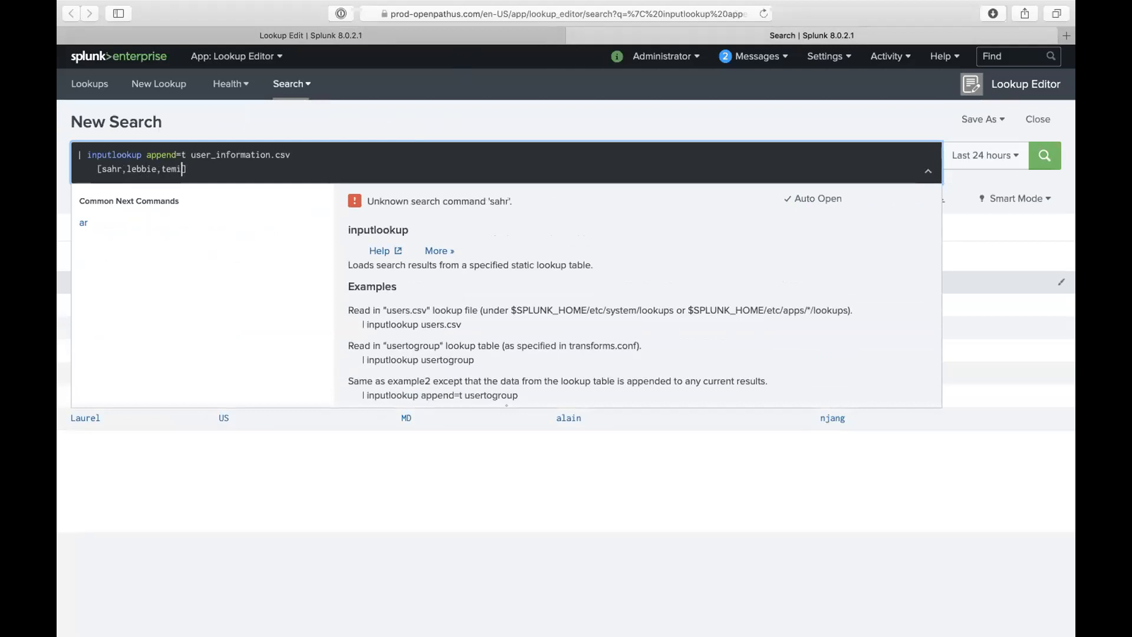
triple_click(173, 169)
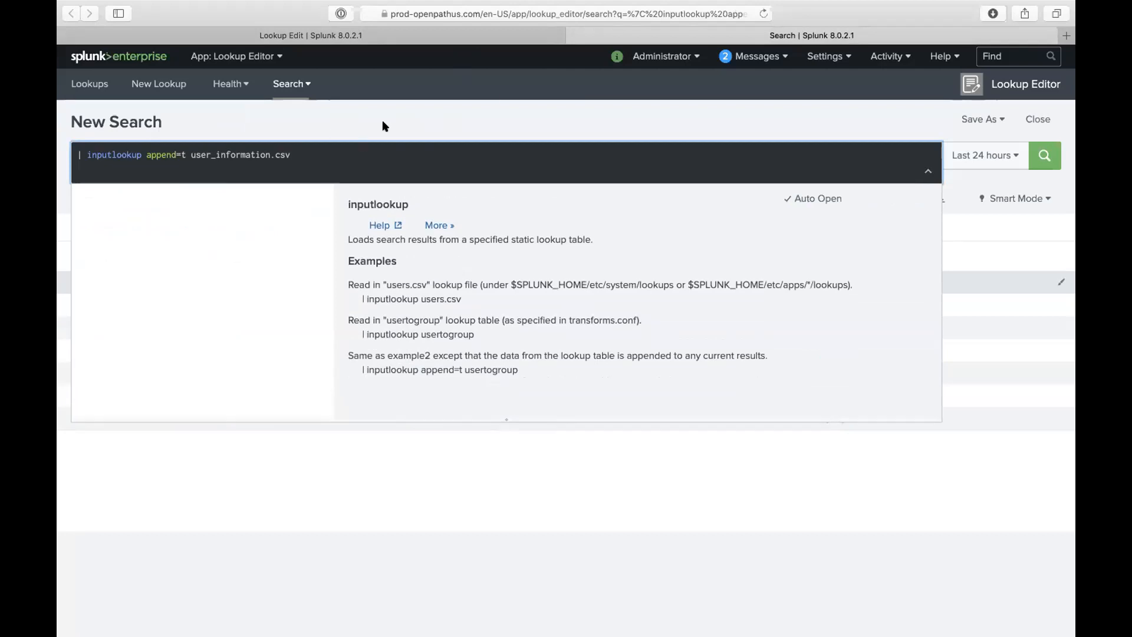
left_click(461, 40)
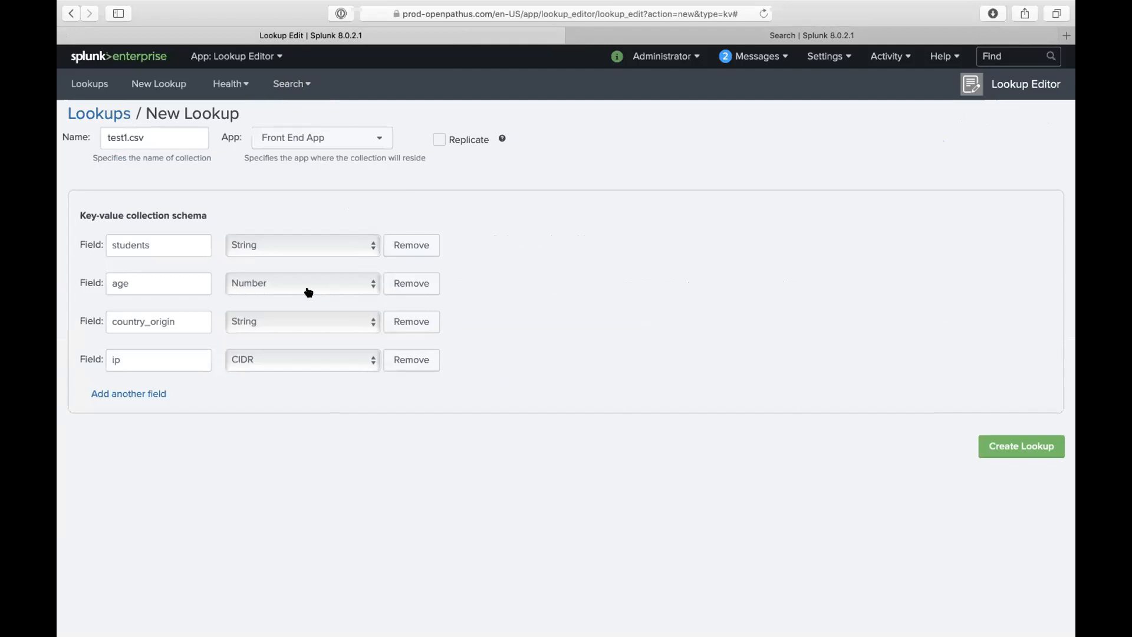
- Create the test1.csv lookup and enter 23 as the first row's age
left_click(998, 442)
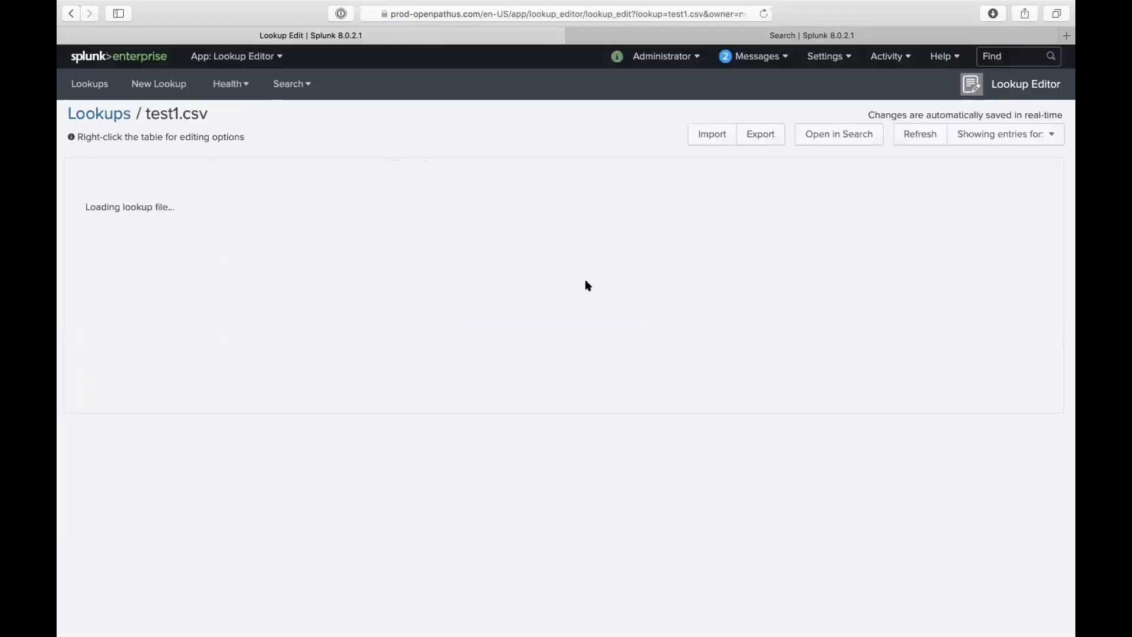
left_click(229, 180)
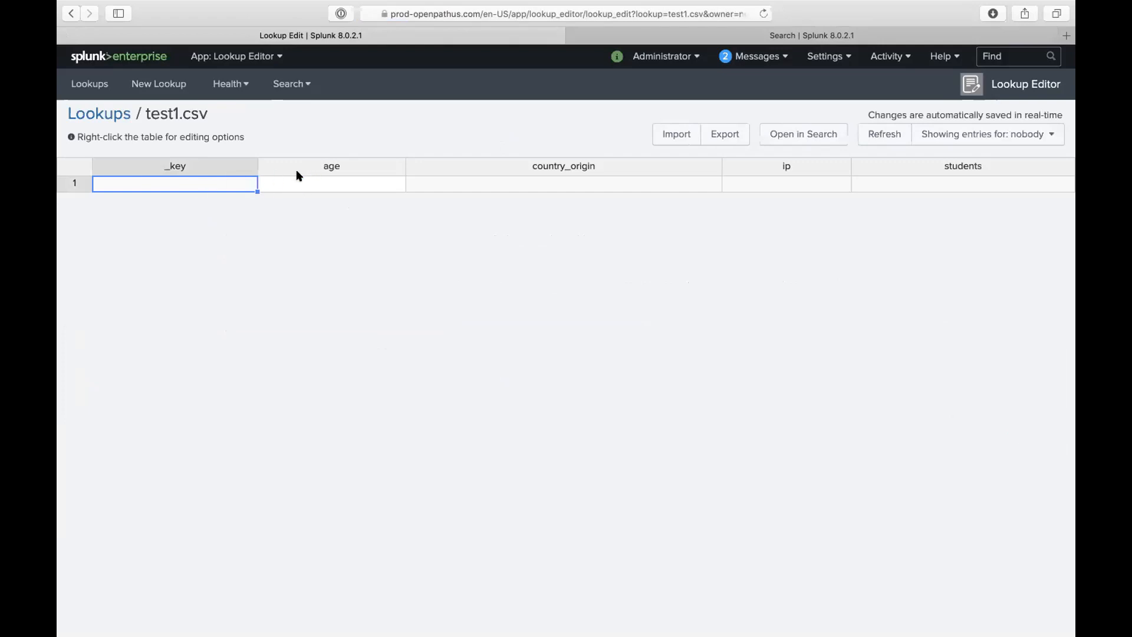
left_click(330, 181)
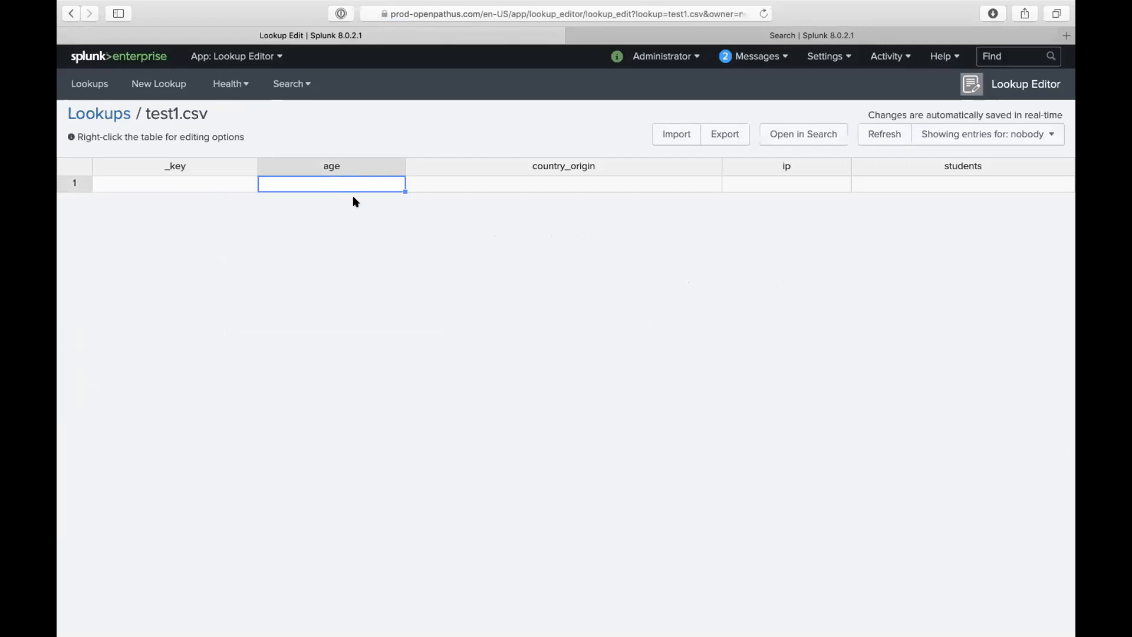
type("23")
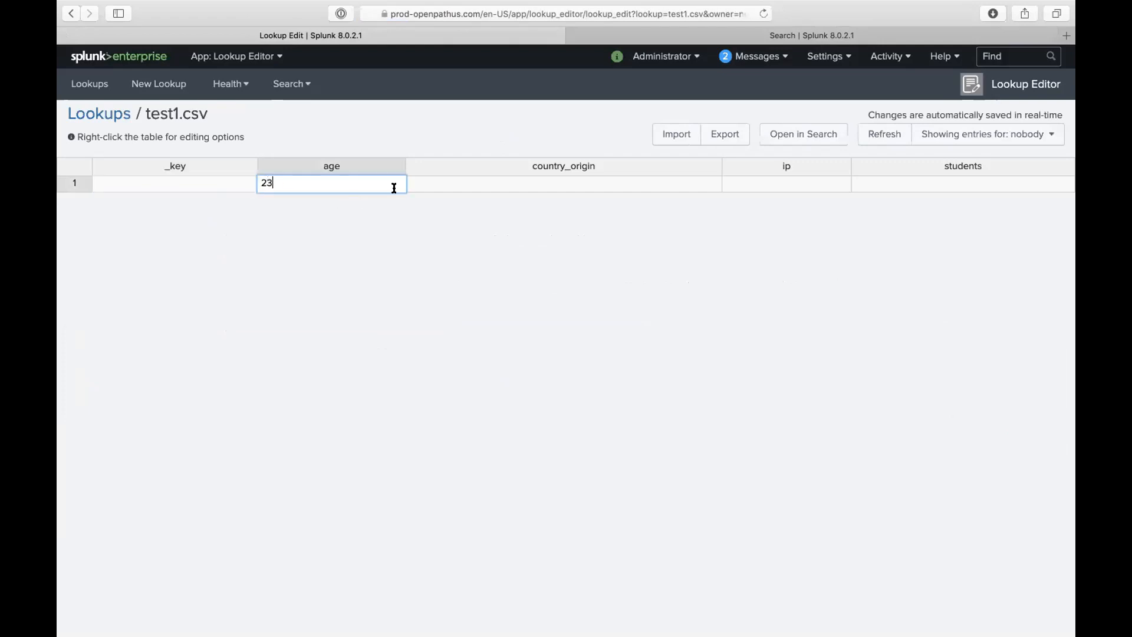
left_click(479, 177)
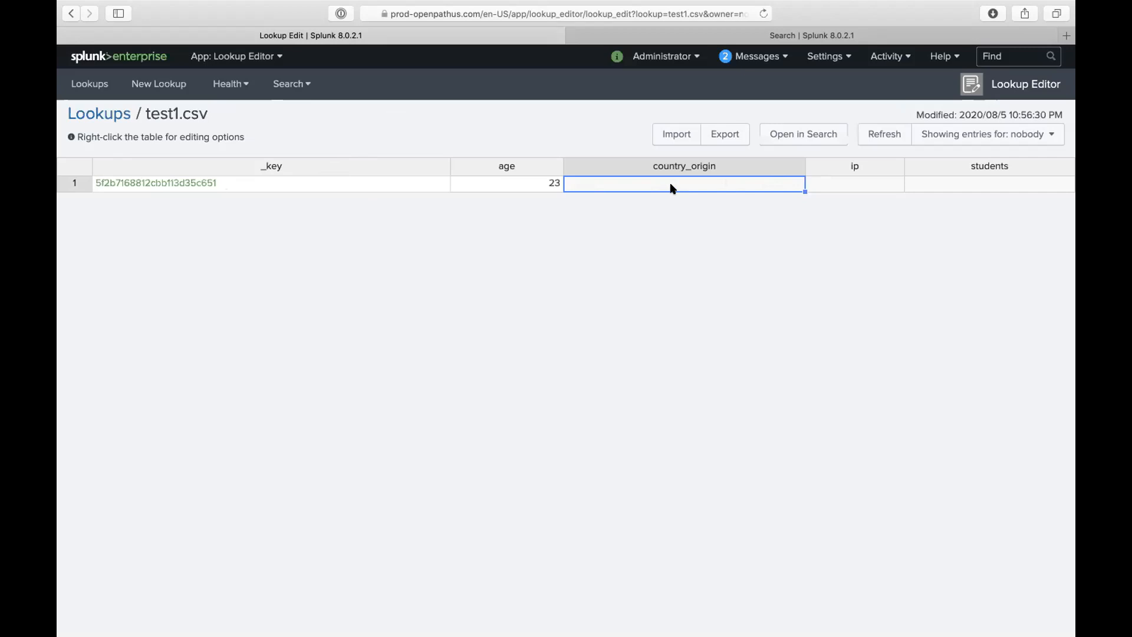
- Change the first row's age from 23 to 34 and its country_origin to Sierra Leone, then show Mission Control
left_click(540, 181)
type("43")
key("BackSpace")
key("BackSpace")
type("34")
left_click(660, 183)
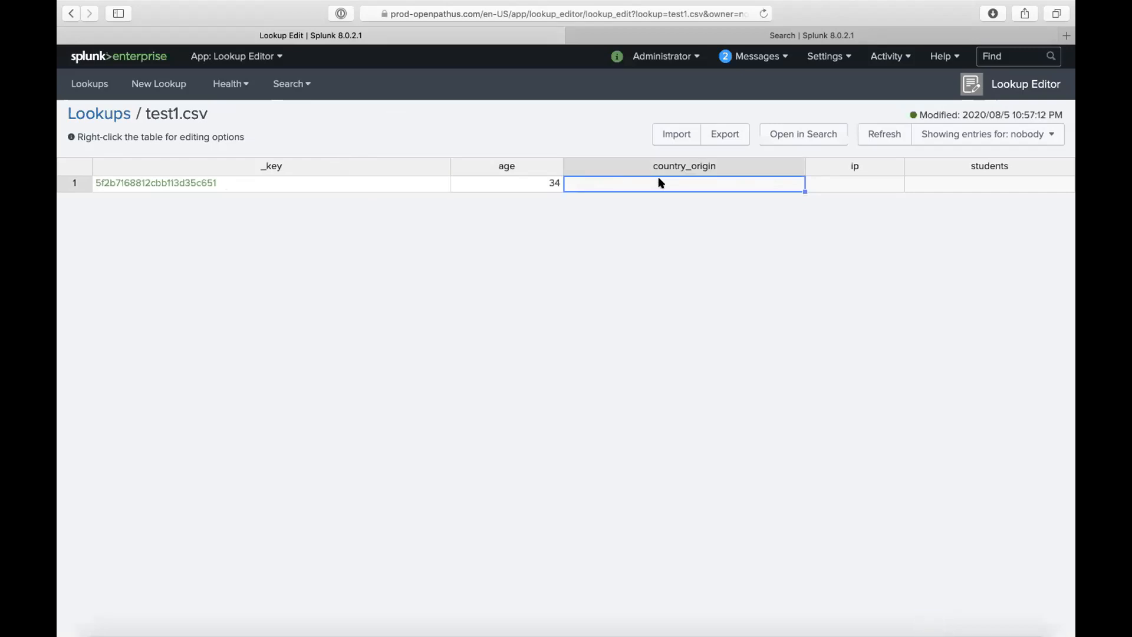
type("Sierra Leone")
left_click(840, 184)
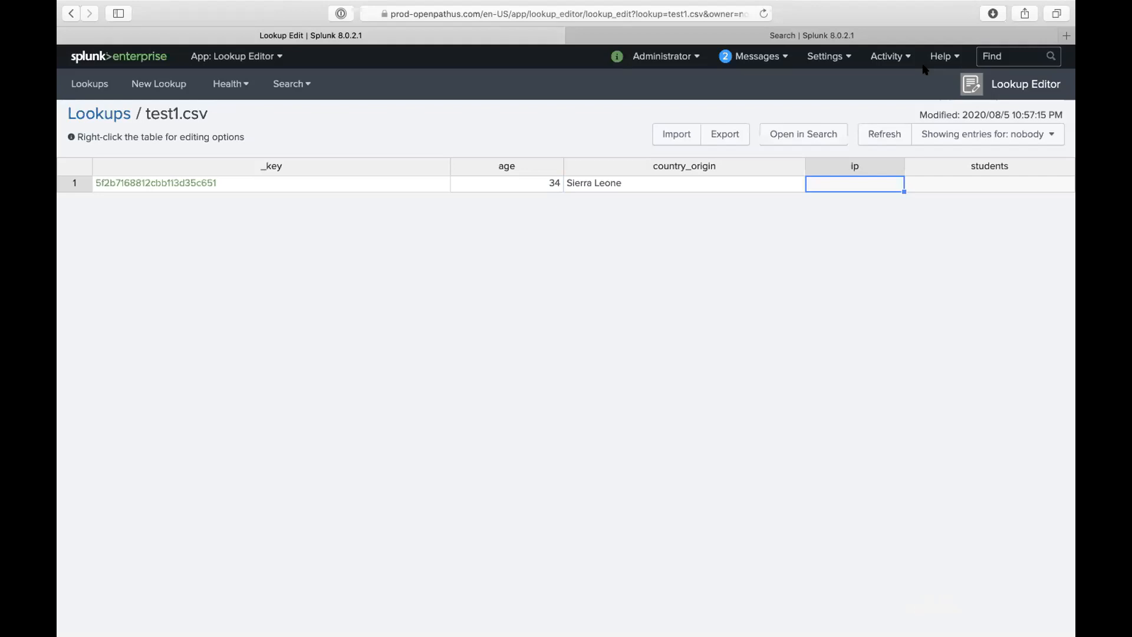
key("ctrl+Up")
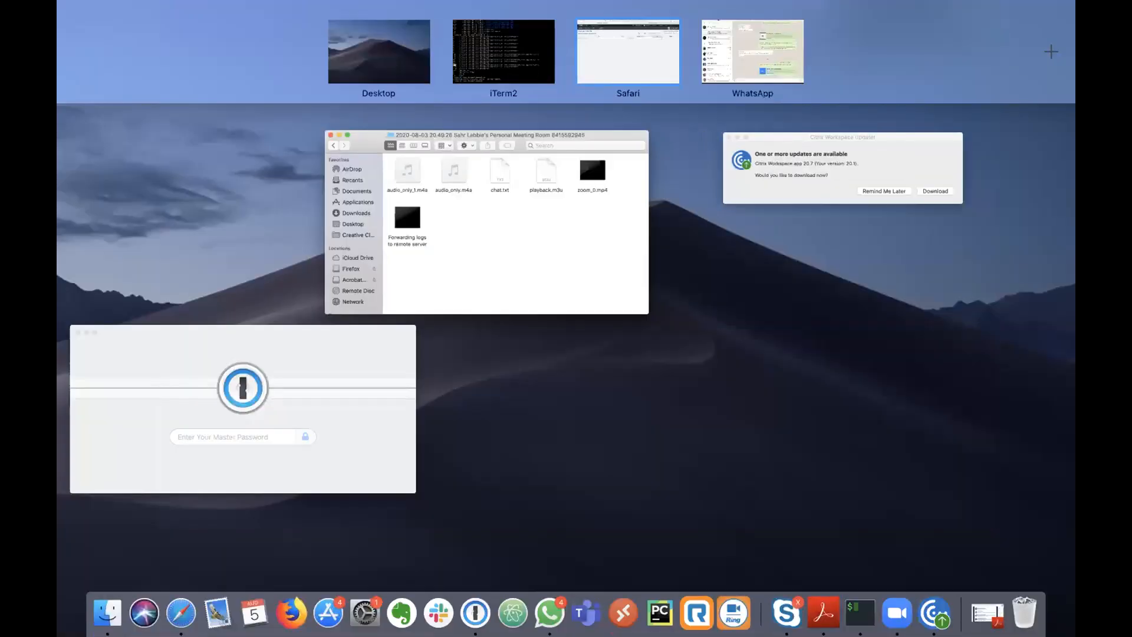
- In the terminal, run 'ps -ef |grep mongo' to find the mongod process
left_click(502, 51)
type("xp")
key("BackSpace")
key("BackSpace")
type("ps -ef ")
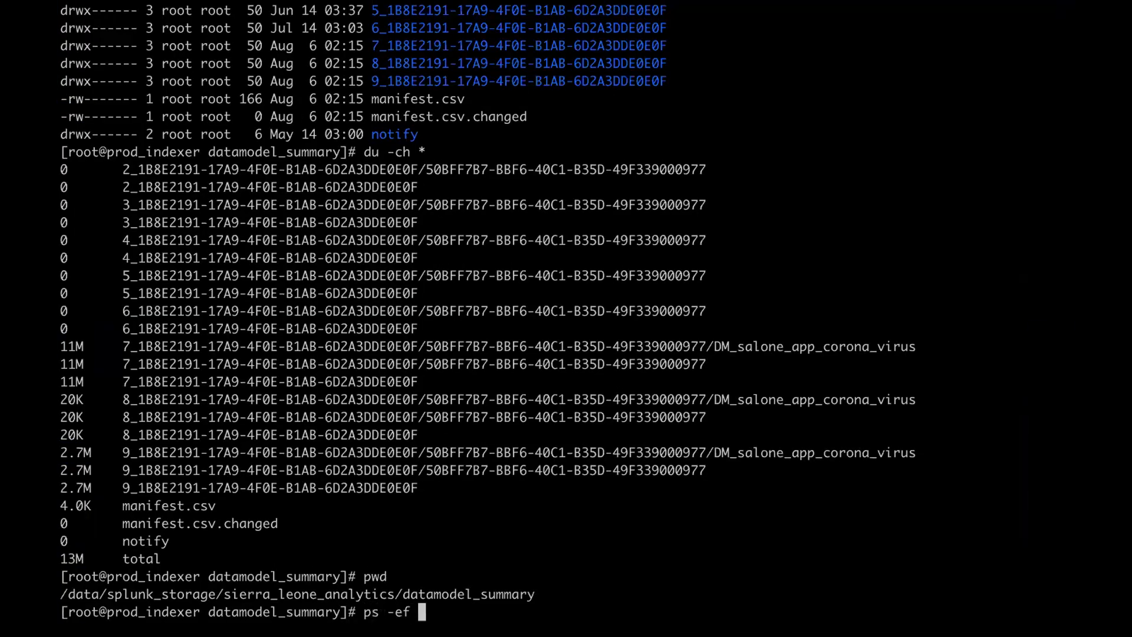
type("|grep mongo")
key("Return")
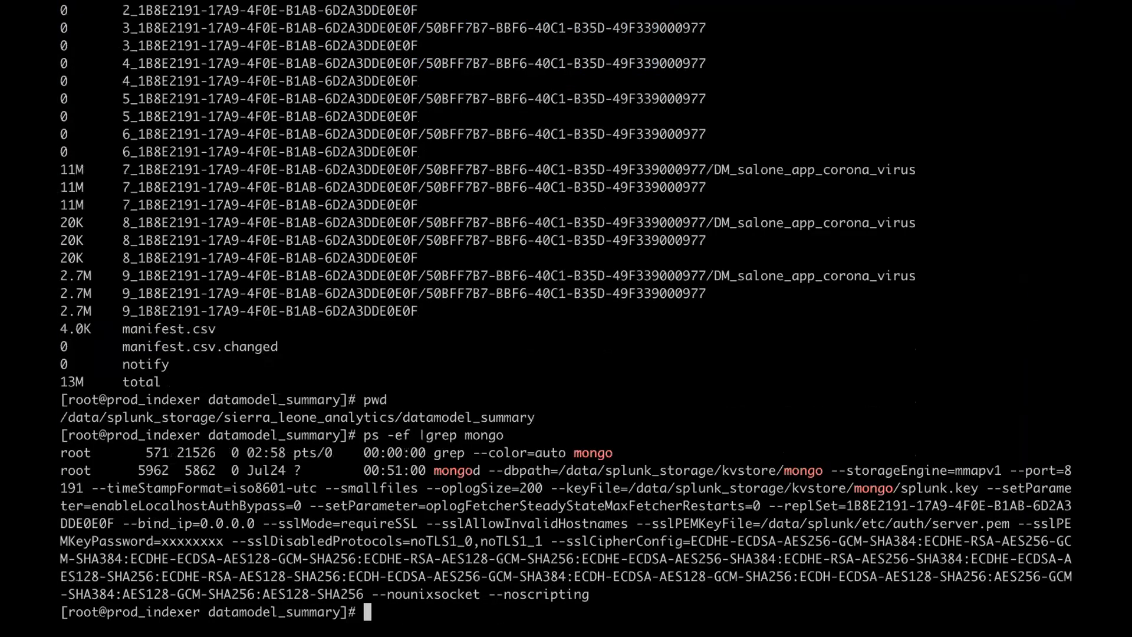
- Copy mongod's --dbpath, cd into /data/splunk_storage/kvstore/mongo and list its contents with ls
left_click_drag(435, 471, 821, 465)
key("super+c")
left_click(478, 471)
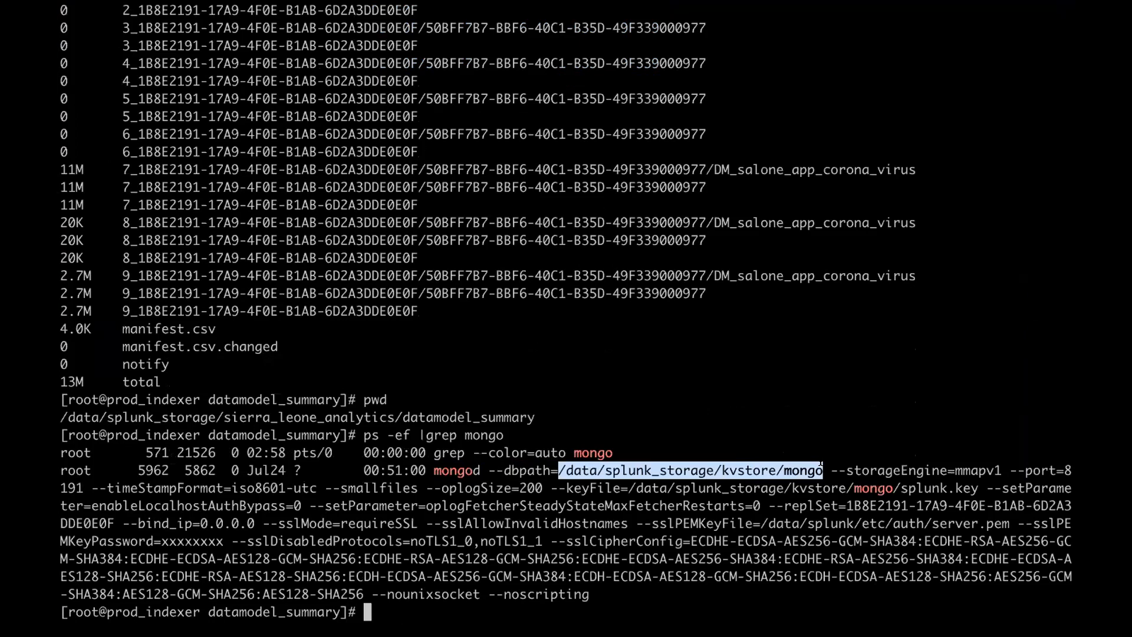
left_click(821, 465)
type("cd")
key("super+v")
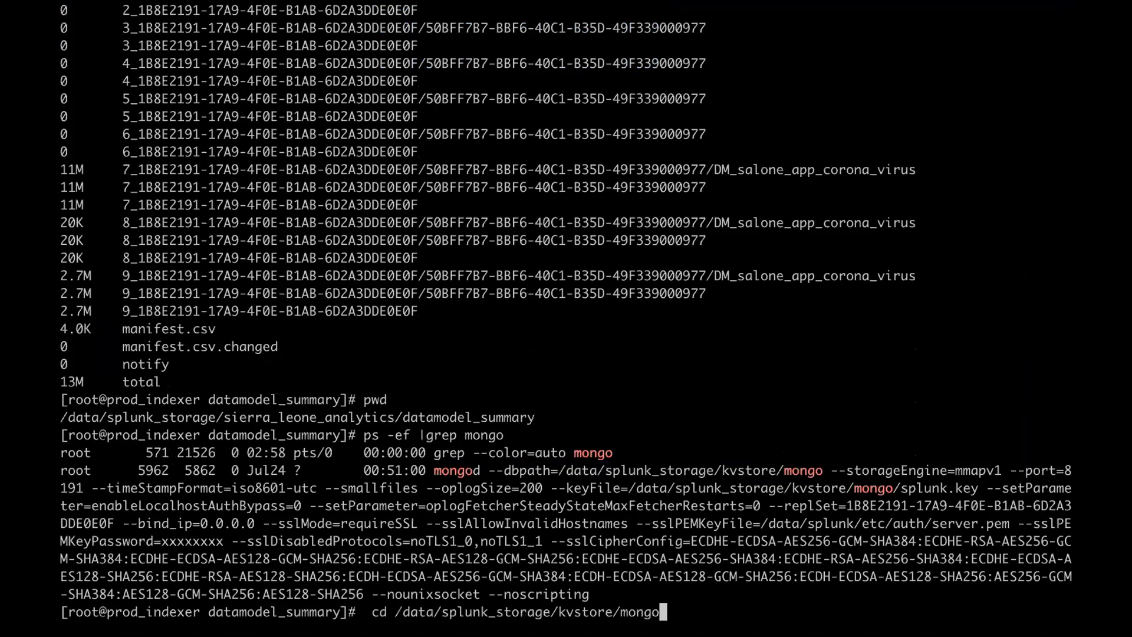
key("Return")
type("ls")
key("Return")
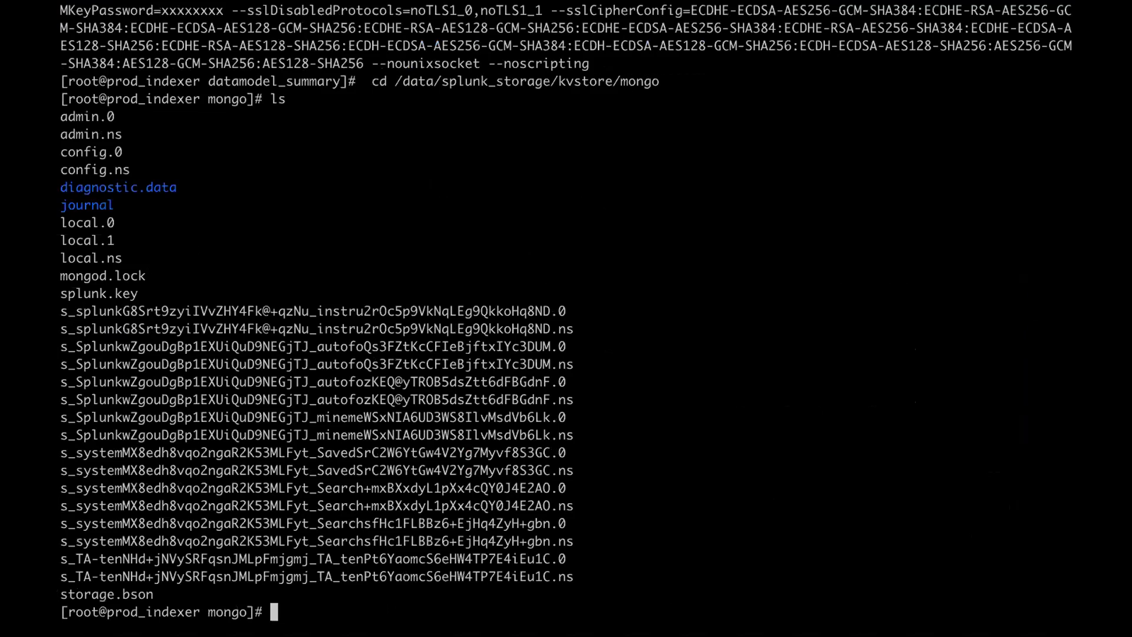
- Run ls -l for a detailed listing of the mongo directory's files
left_click_drag(1071, 276, 68, 275)
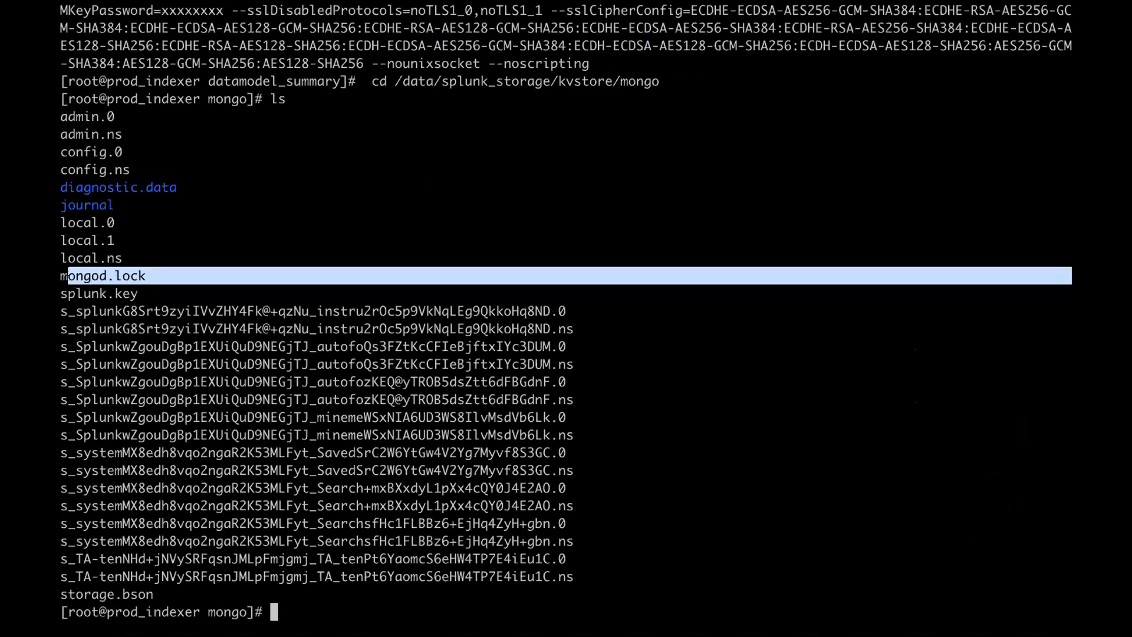
left_click(131, 277)
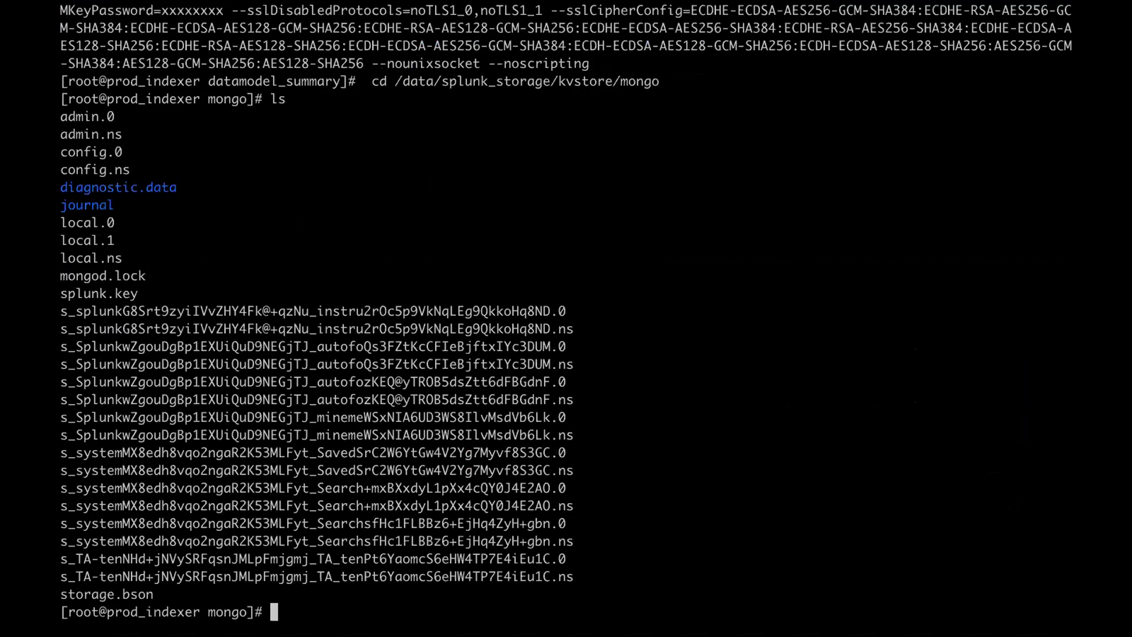
type("ls -l")
key("Return")
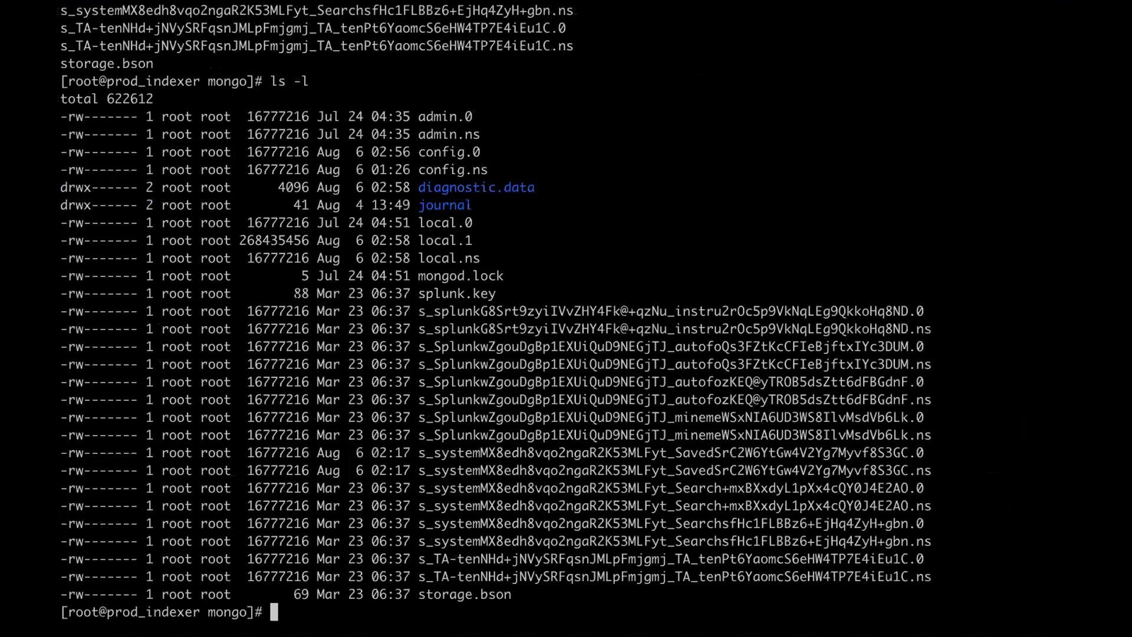
- Inspect the mongod.lock, splunk.key, collection, admin and config entries, then show Mission Control
left_click_drag(238, 276, 60, 276)
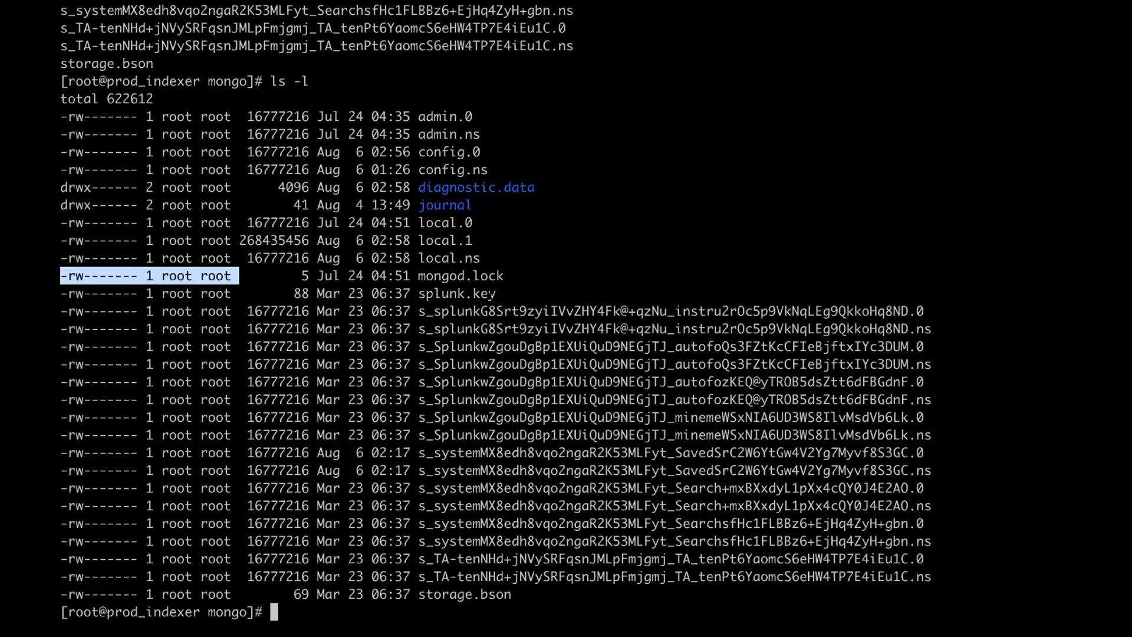
left_click(462, 311)
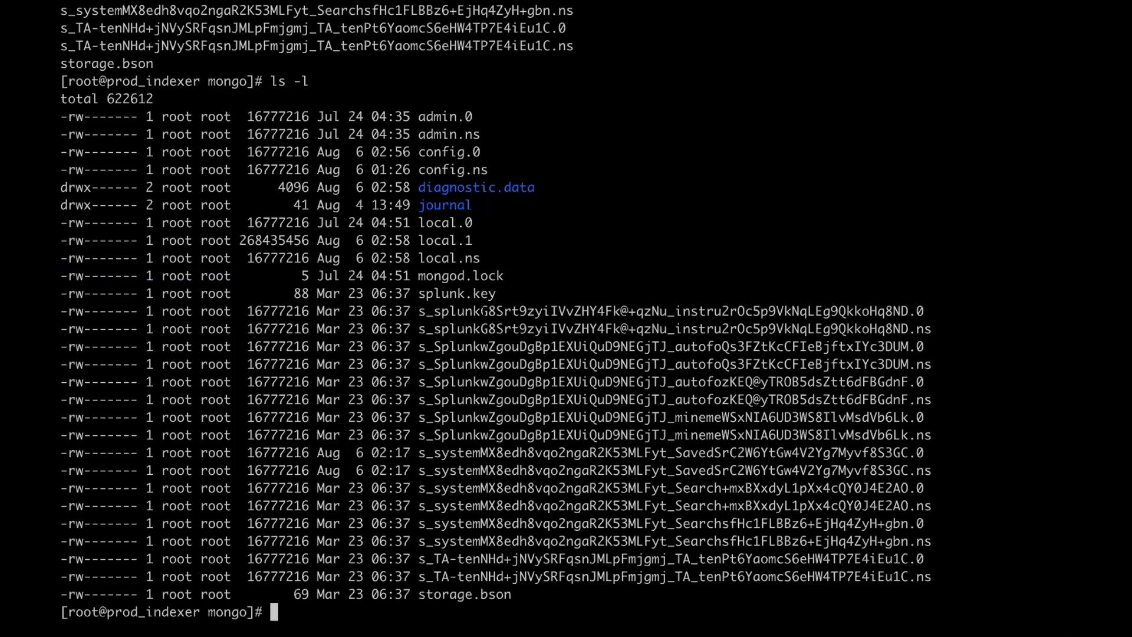
left_click_drag(493, 293, 442, 293)
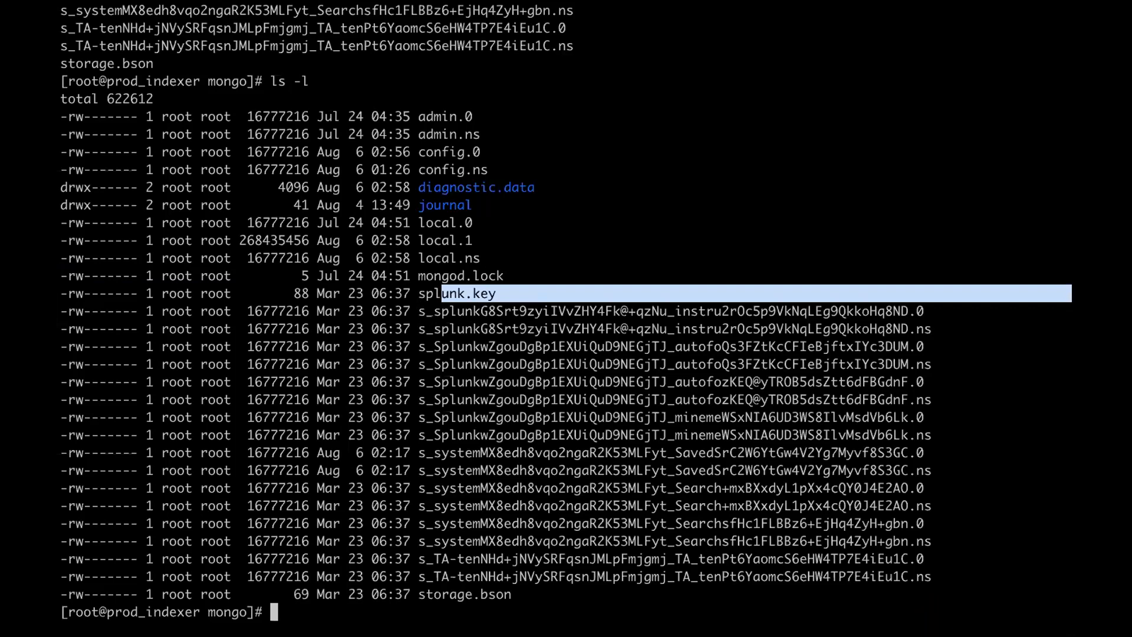
triple_click(427, 311)
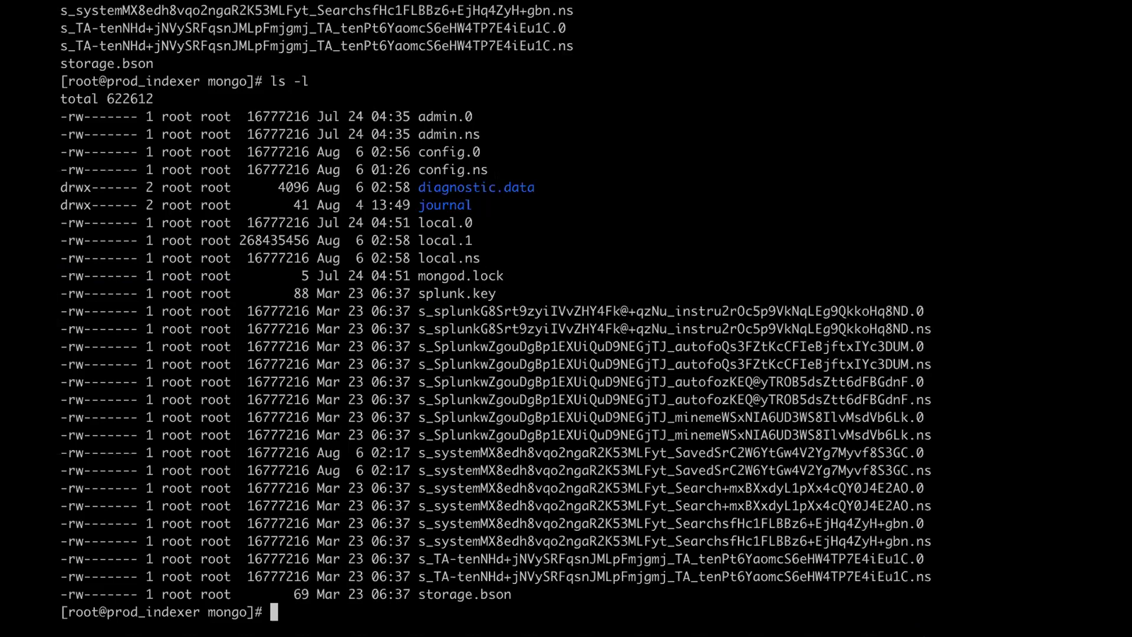
left_click_drag(707, 171, 418, 117)
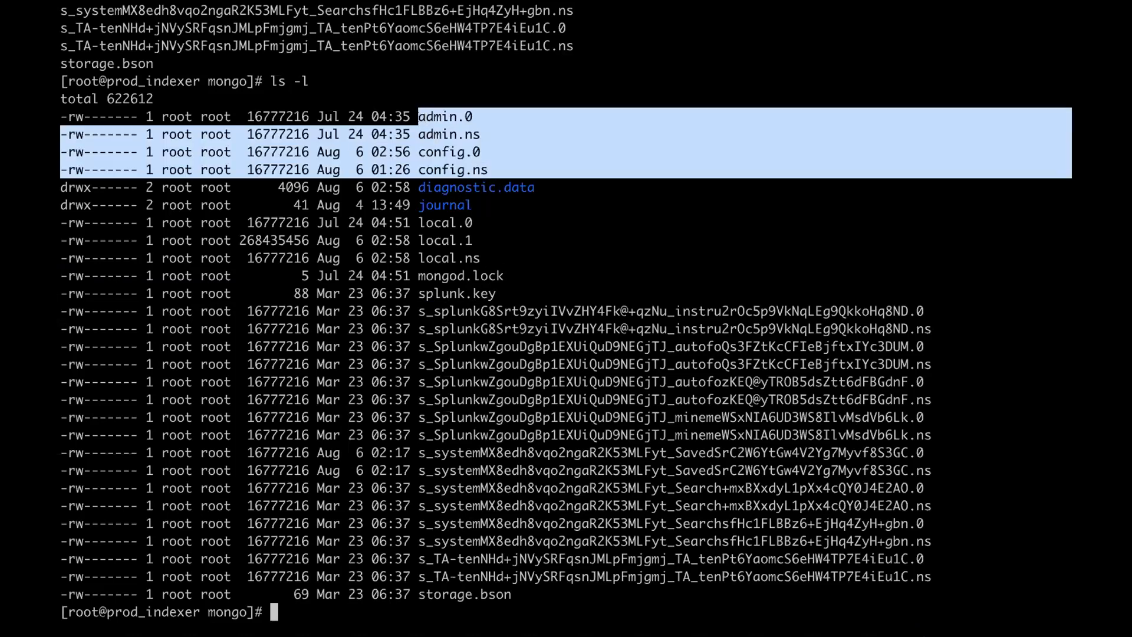
left_click(460, 129)
left_click_drag(488, 171, 424, 171)
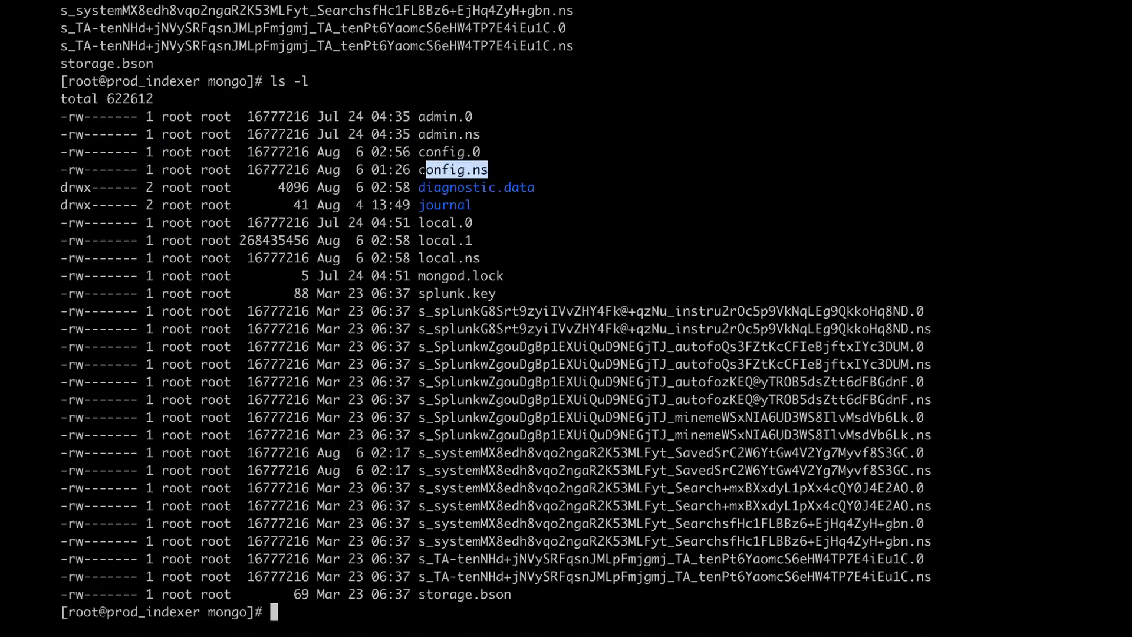
left_click(422, 171)
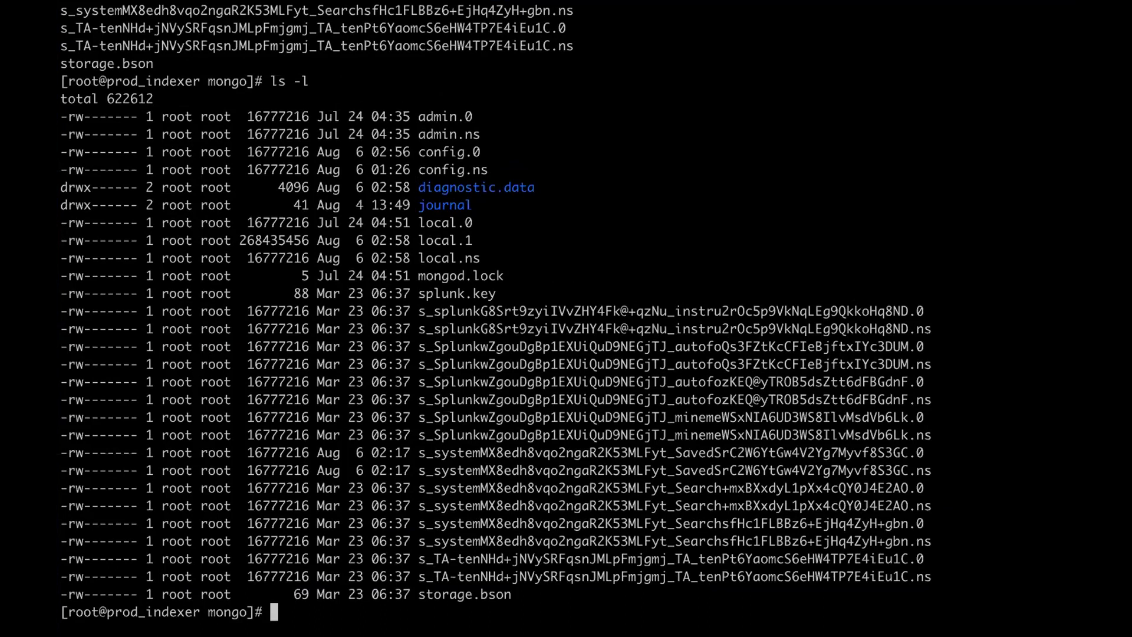
key("ctrl+Up")
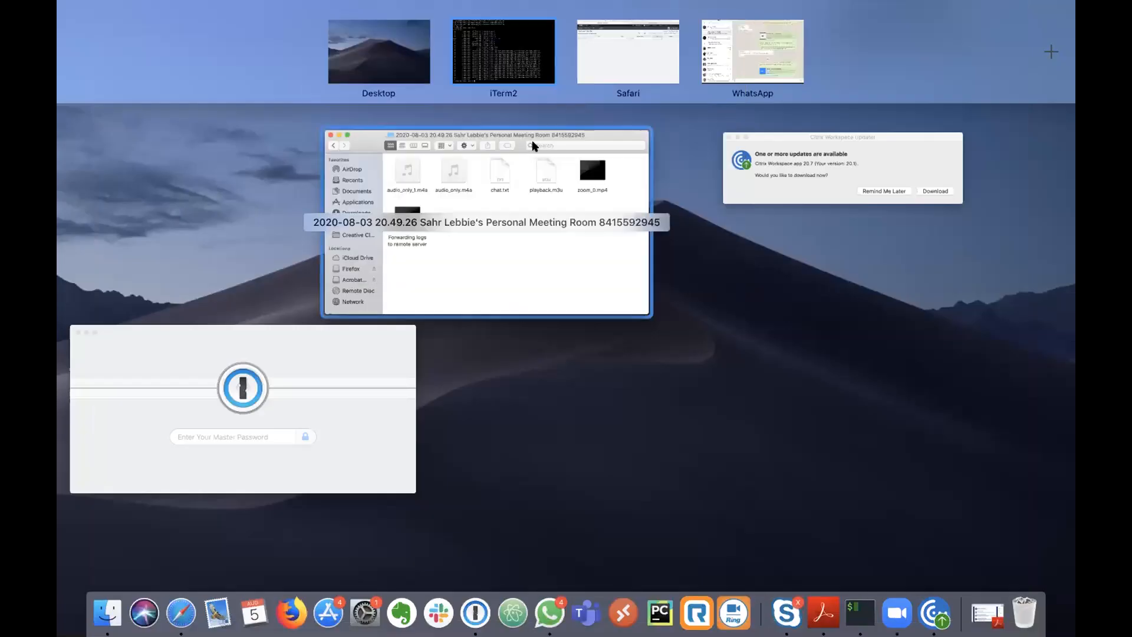
left_click(647, 74)
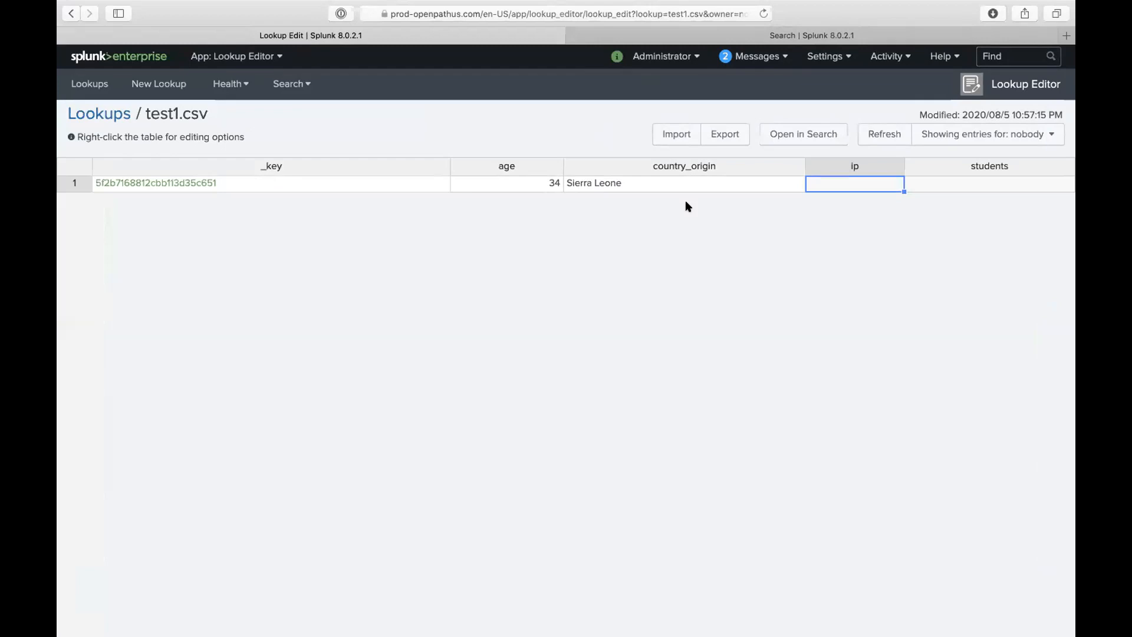
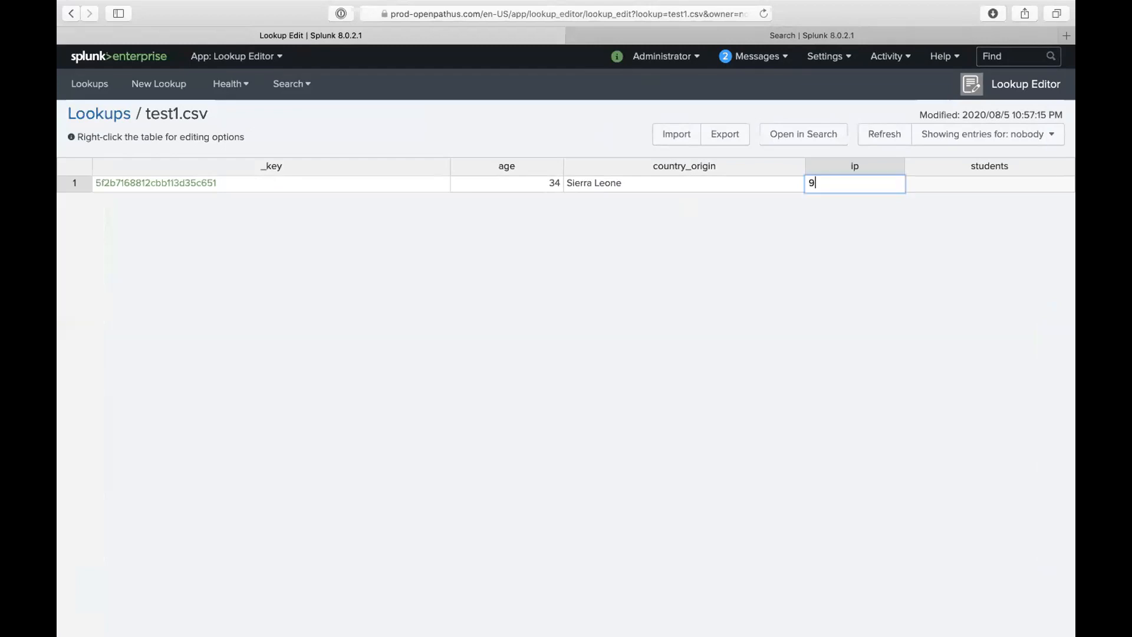
key("ctrl+Up")
key("ctrl+Up")
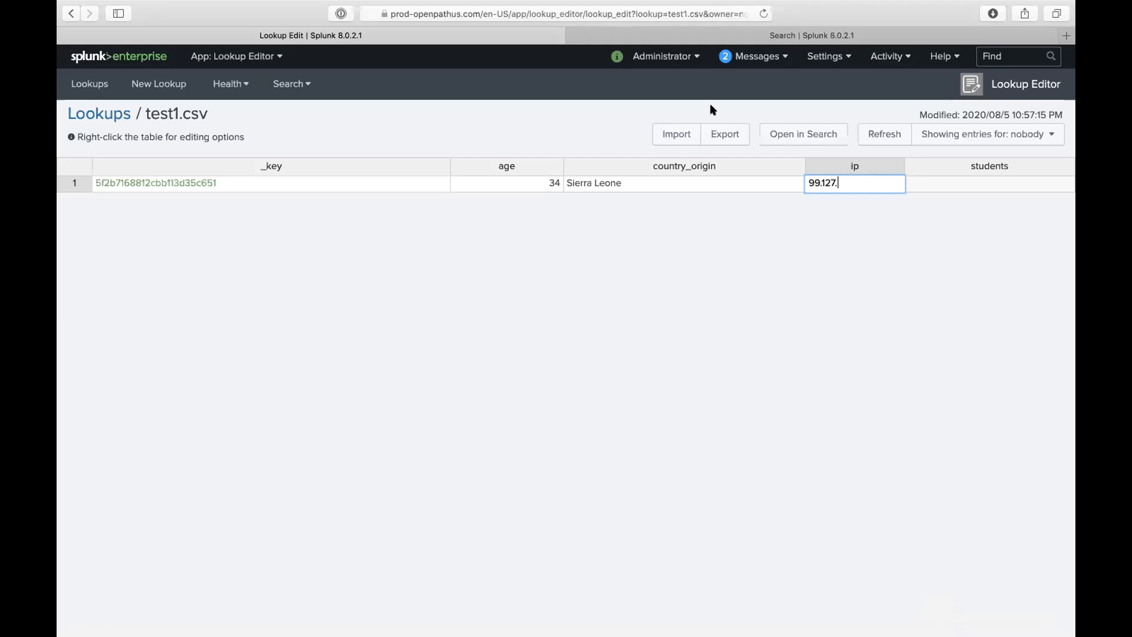
left_click(953, 187)
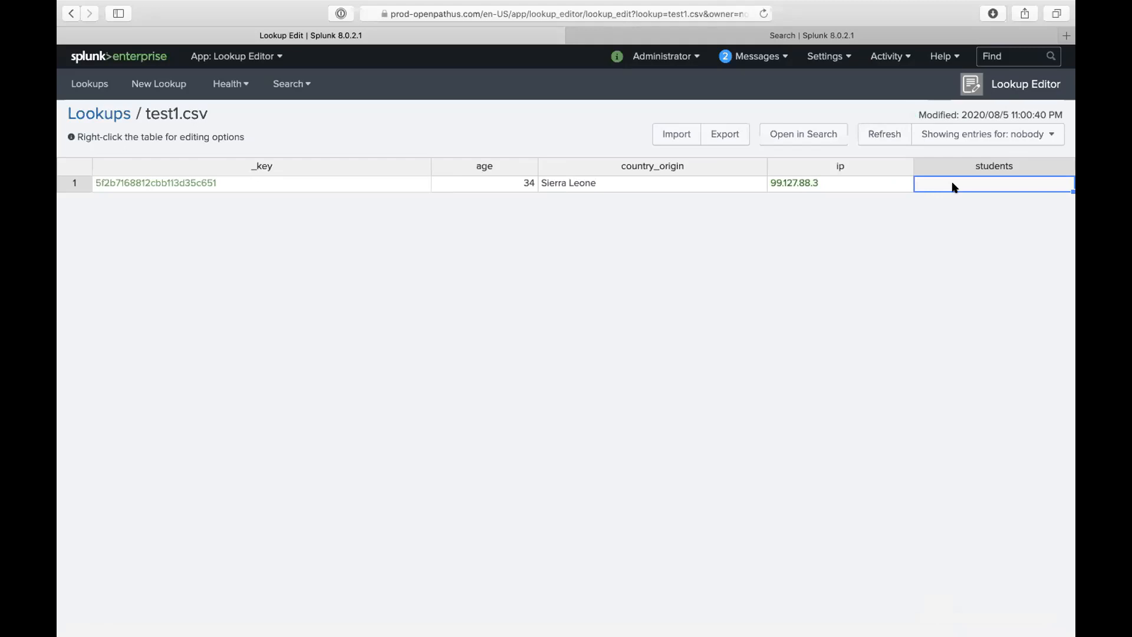
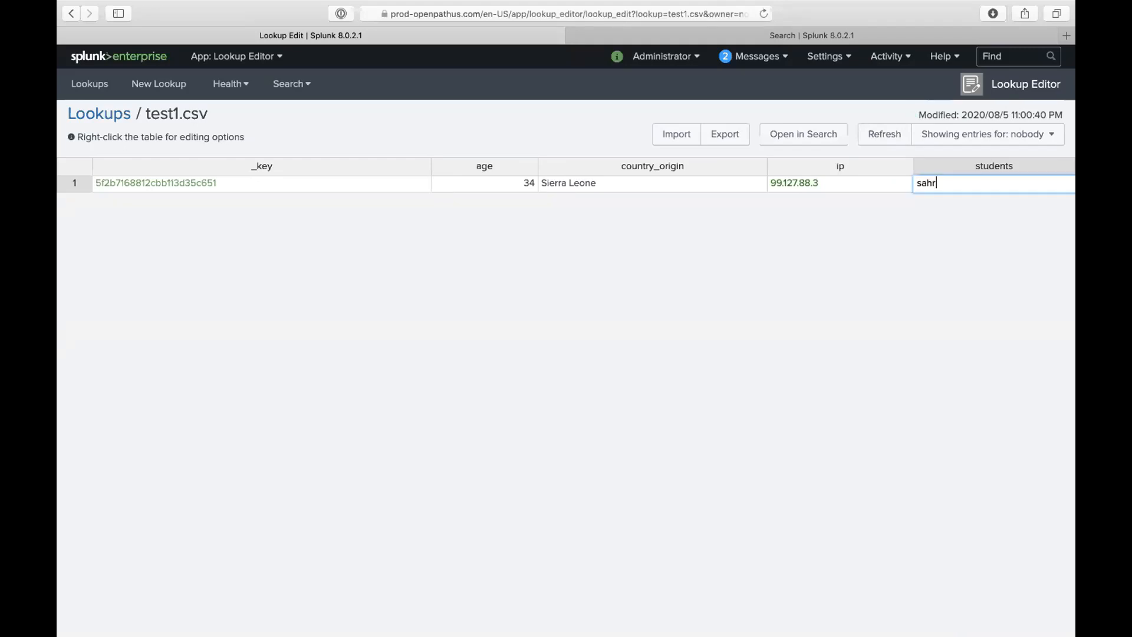
left_click(664, 36)
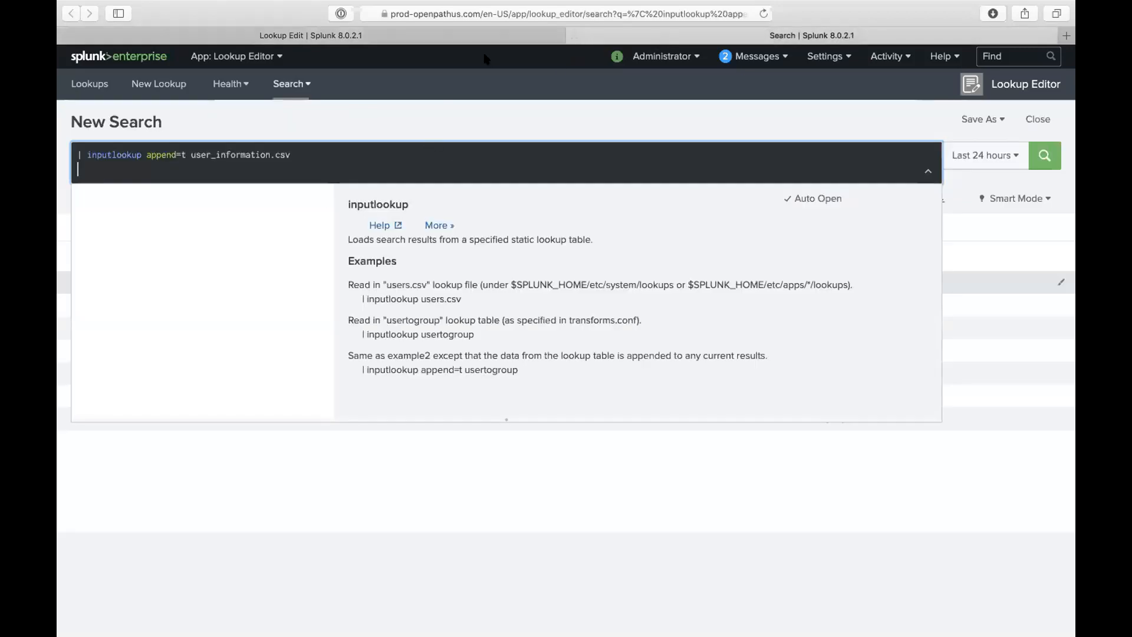
left_click(457, 37)
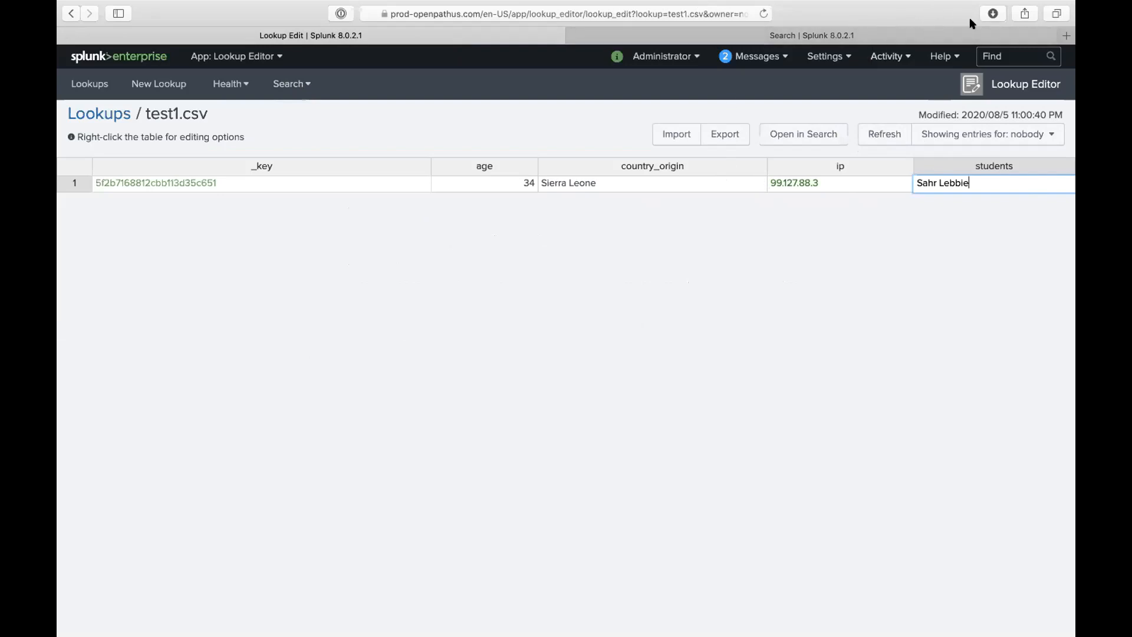
- Run a Google search for 'kv store search' in a new browser tab
left_click(1065, 36)
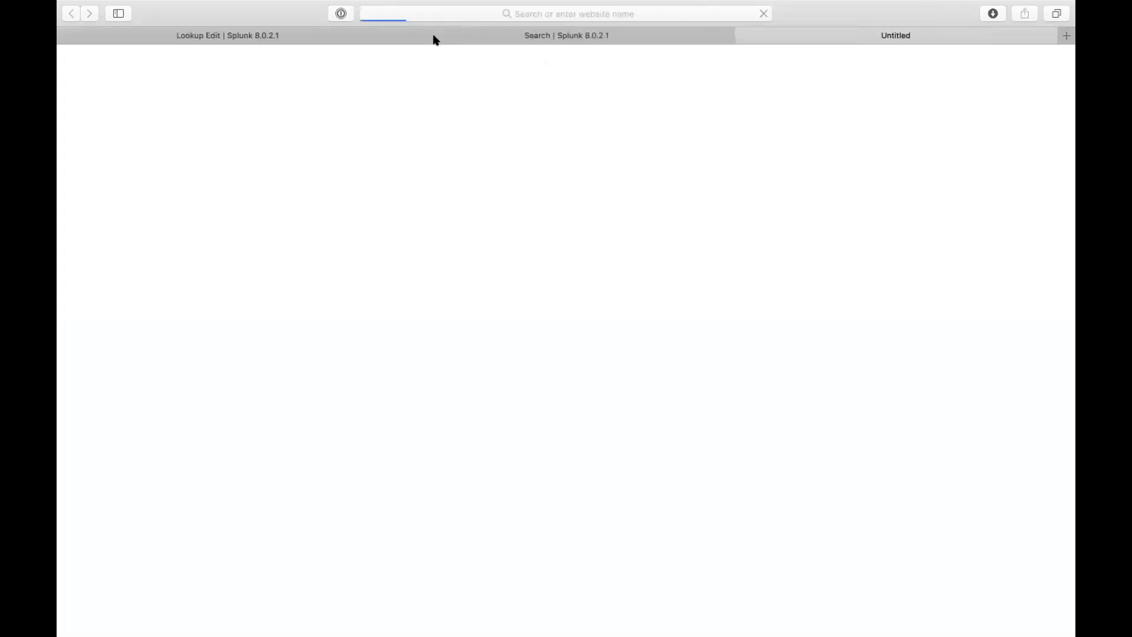
type("k")
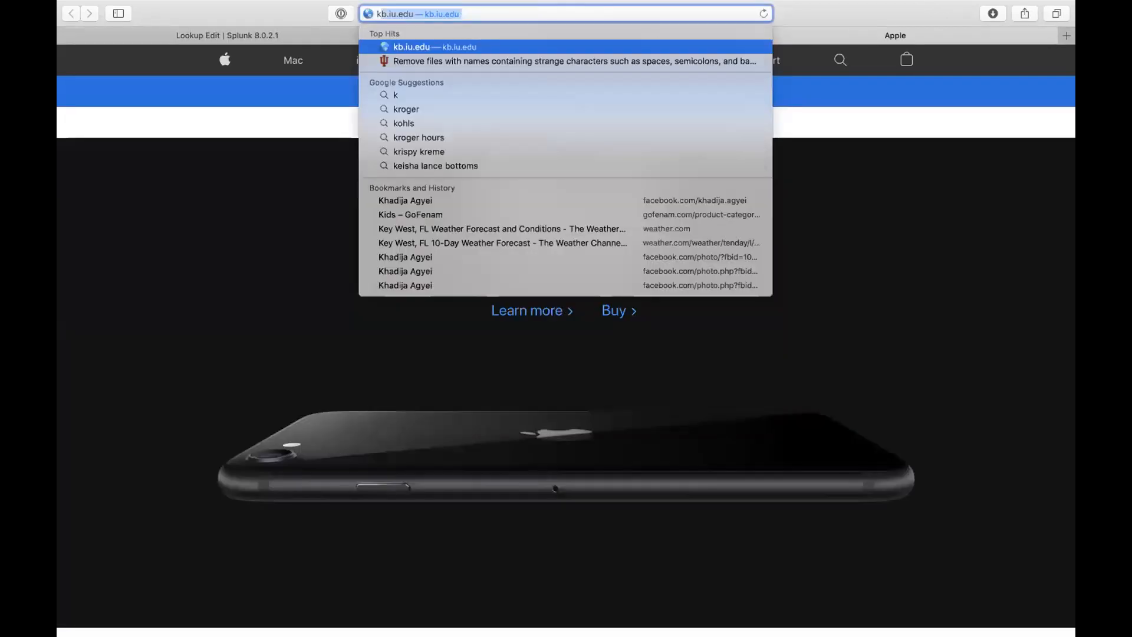
type("v store ")
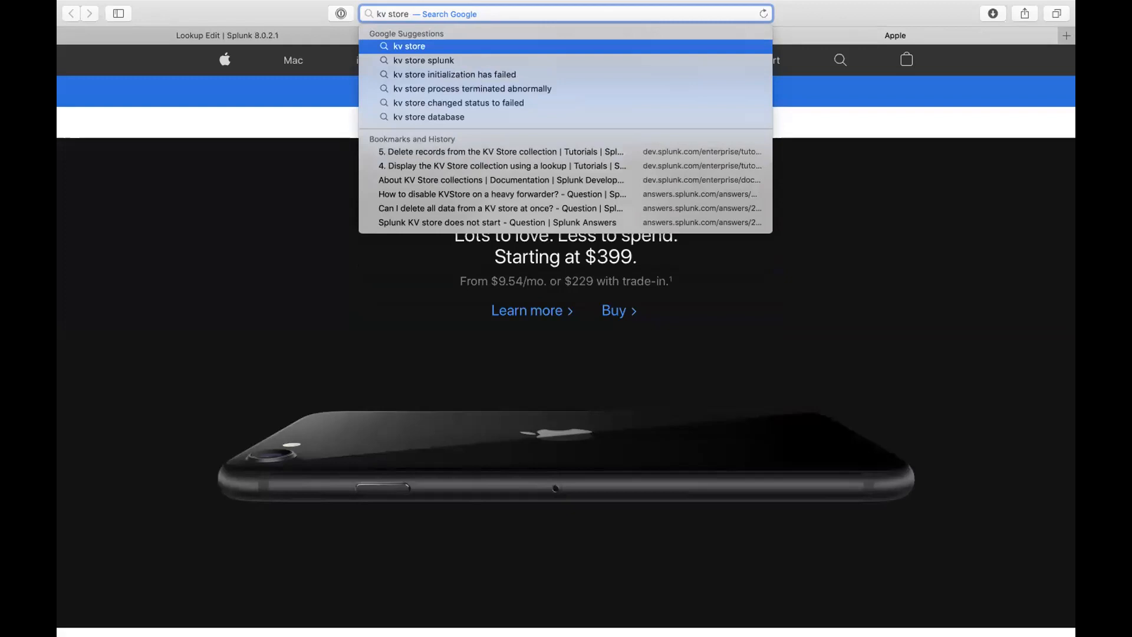
type("search")
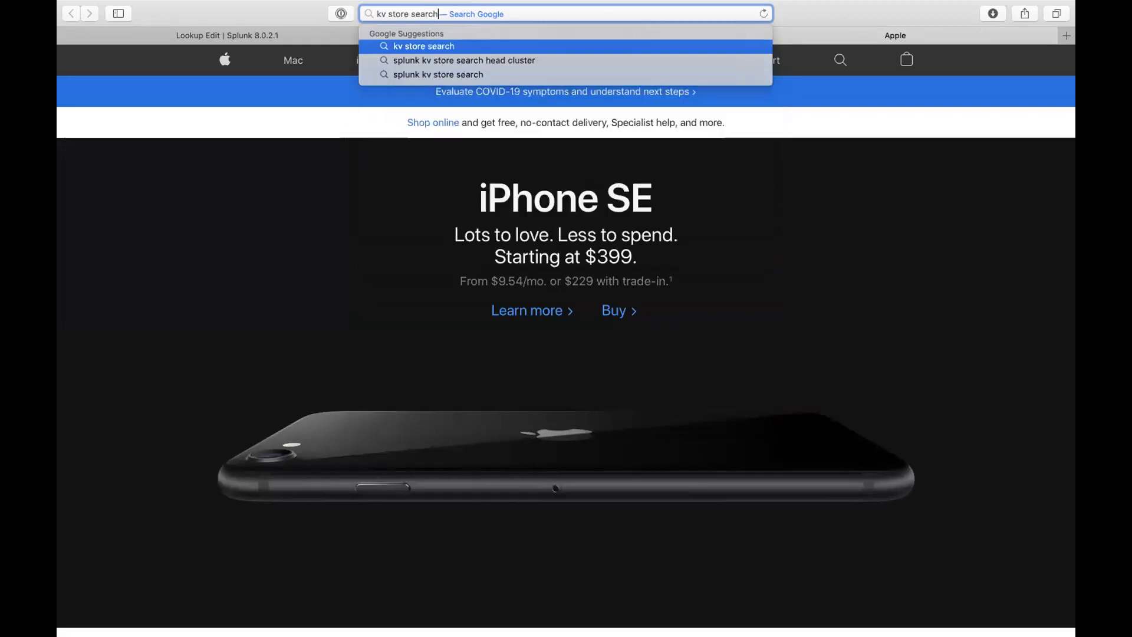
key("Return")
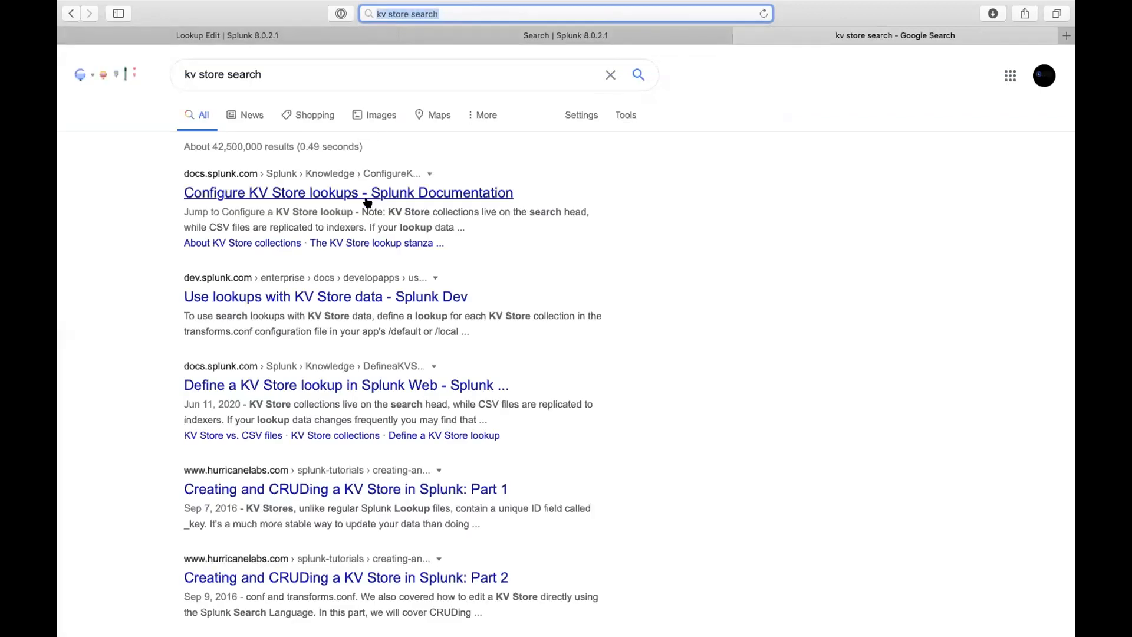
- Open the 'Configure KV Store lookups' documentation result and scroll to the page bottom
left_click(379, 195)
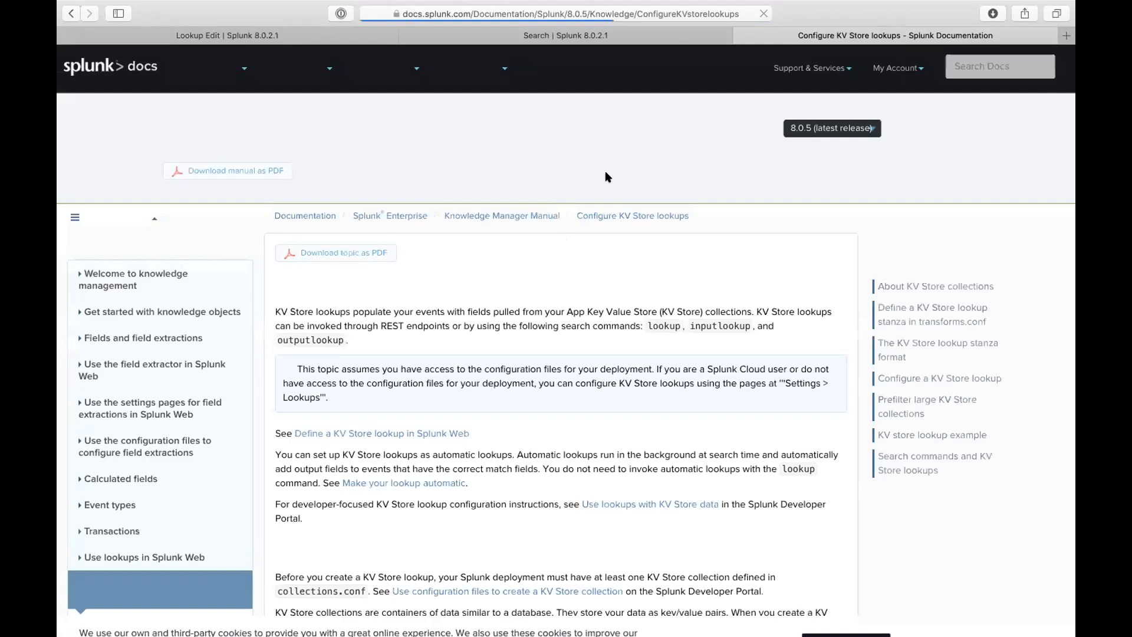
scroll(562, 285, "down", 10)
scroll(563, 285, "down", 5)
scroll(561, 288, "down", 6)
scroll(562, 285, "down", 8)
scroll(563, 285, "down", 7)
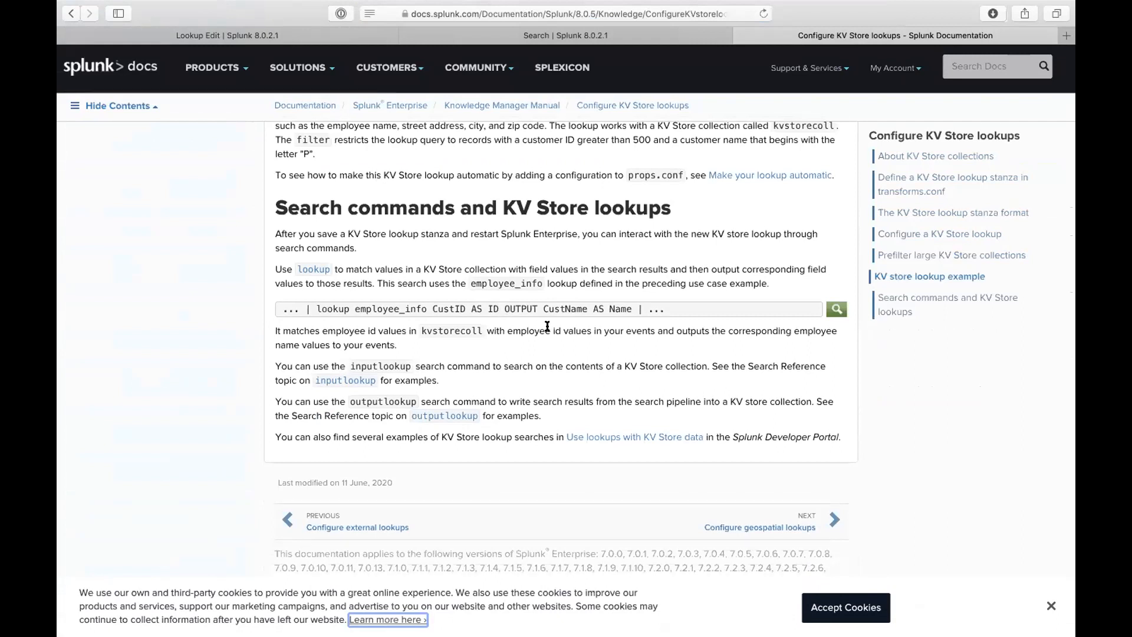
- Return to the Google results and search instead for 'create kv lookup with search'
left_click(73, 12)
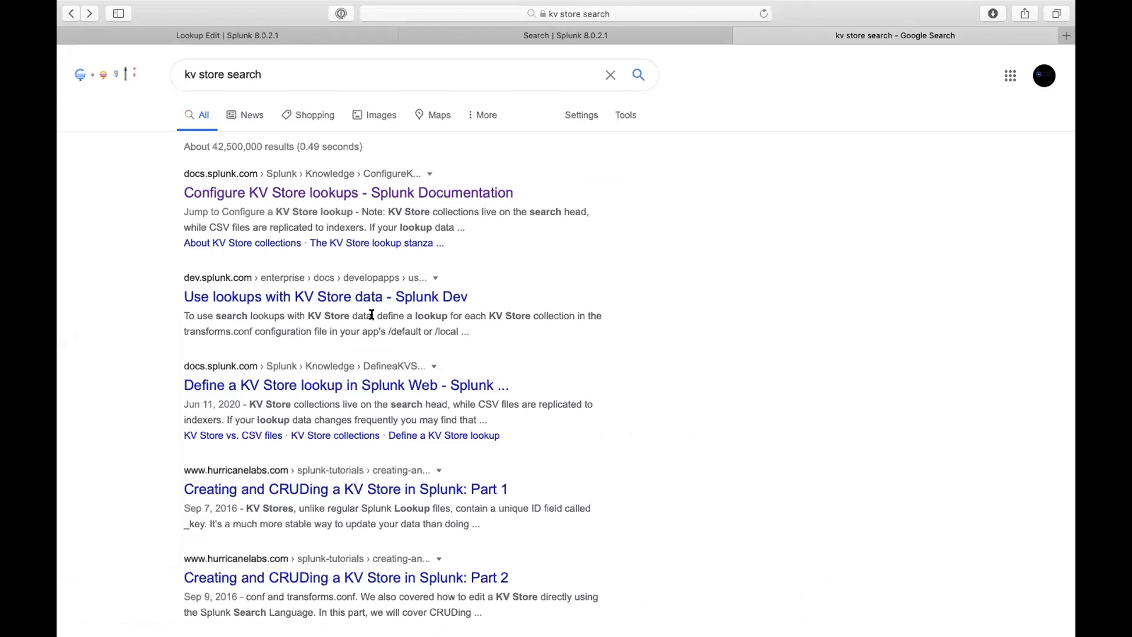
key("ctrl+Up")
key("ctrl+Up")
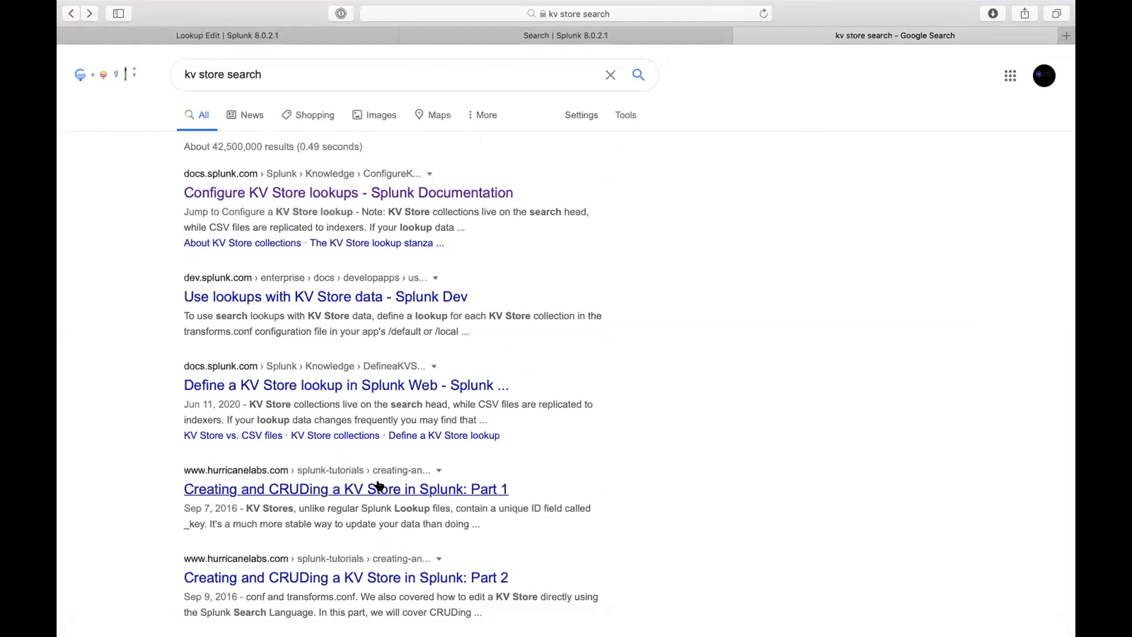
triple_click(255, 75)
type("create ")
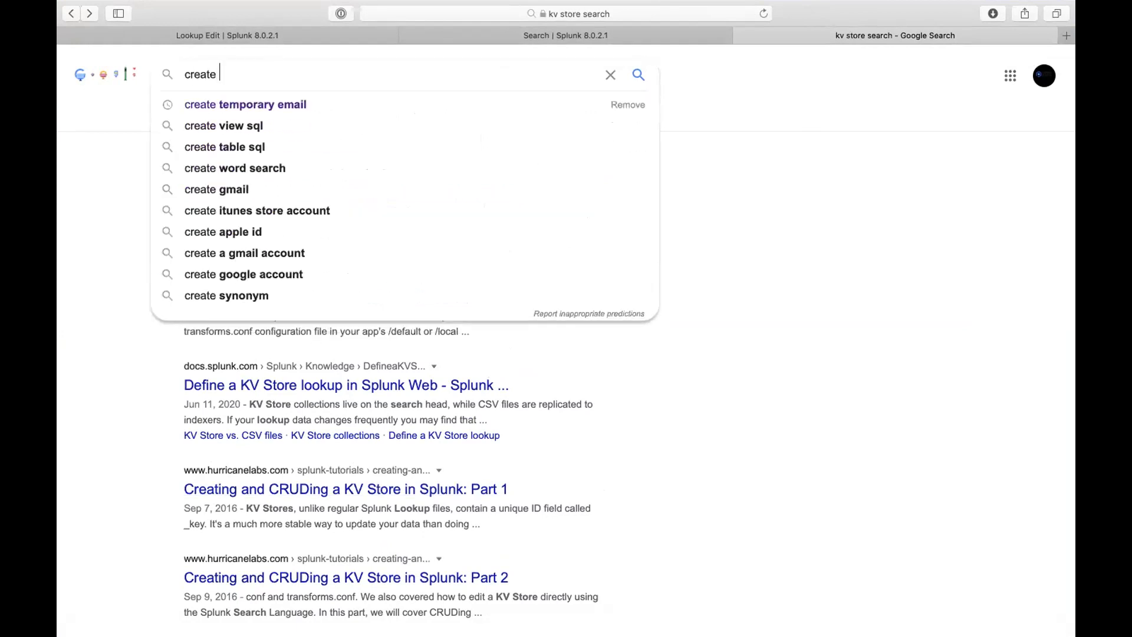
type("kvstro")
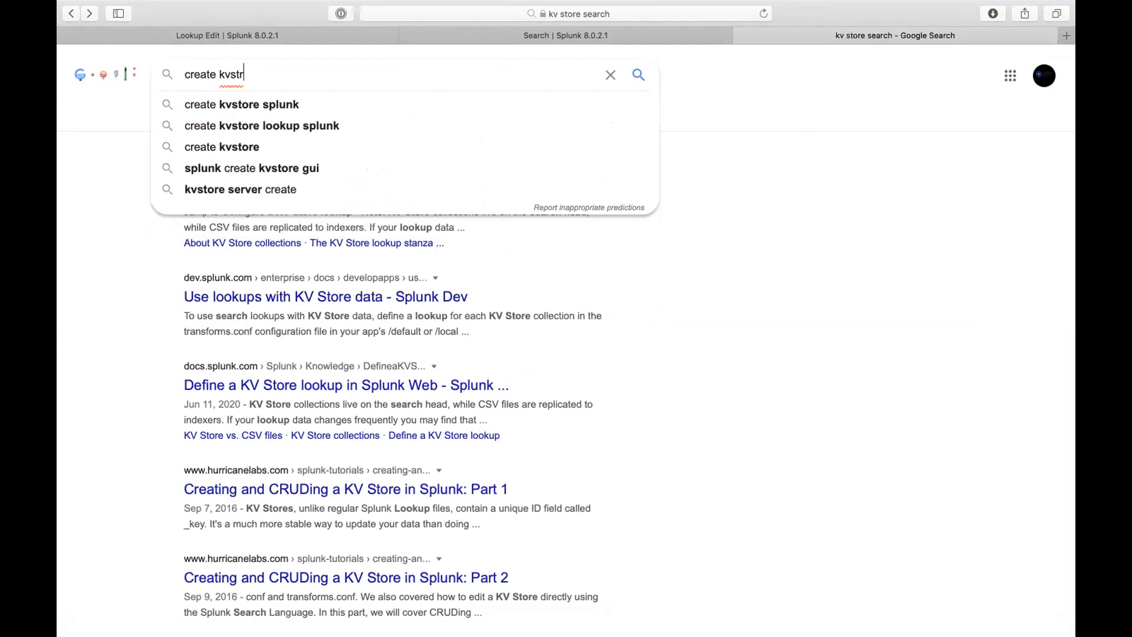
key("BackSpace")
key("BackSpace")
key("BackSpace")
type("lo")
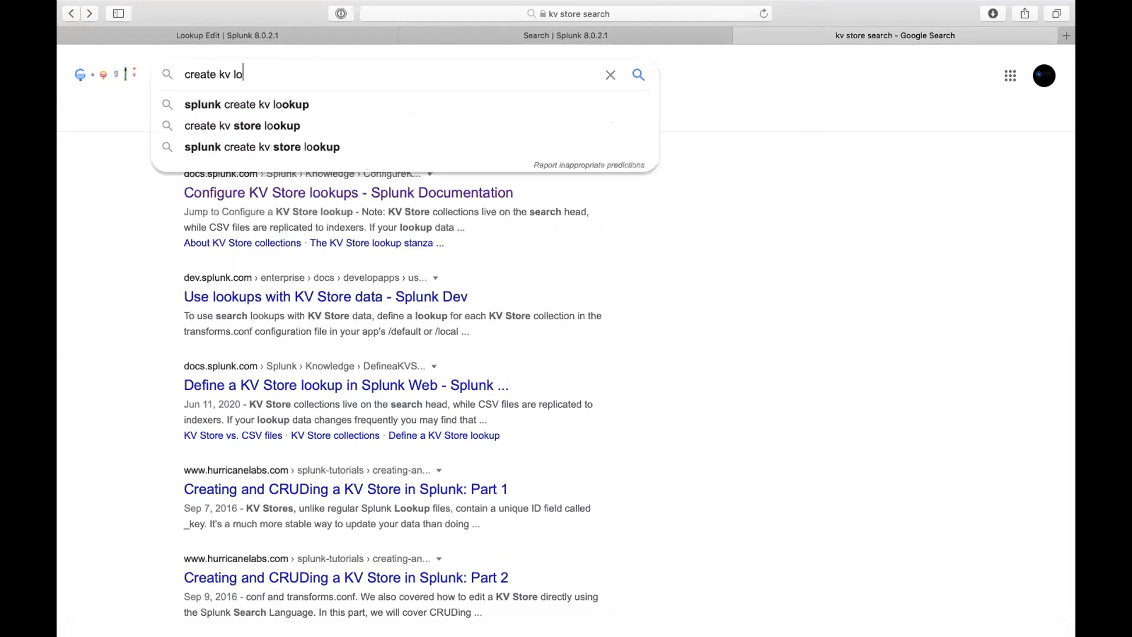
type("okup with search")
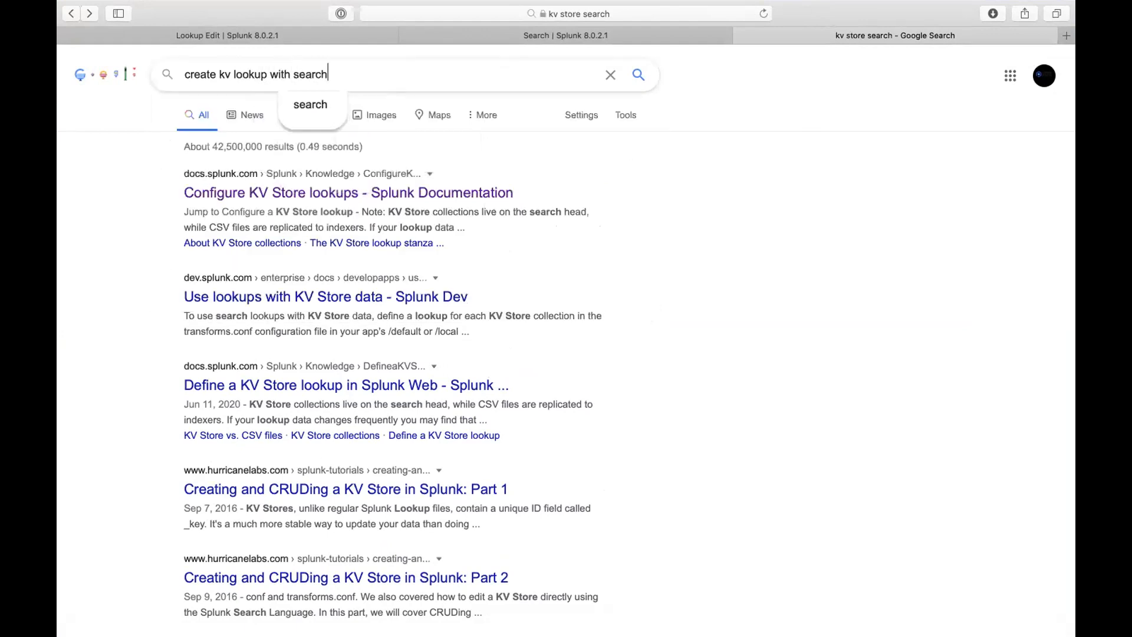
key("Return")
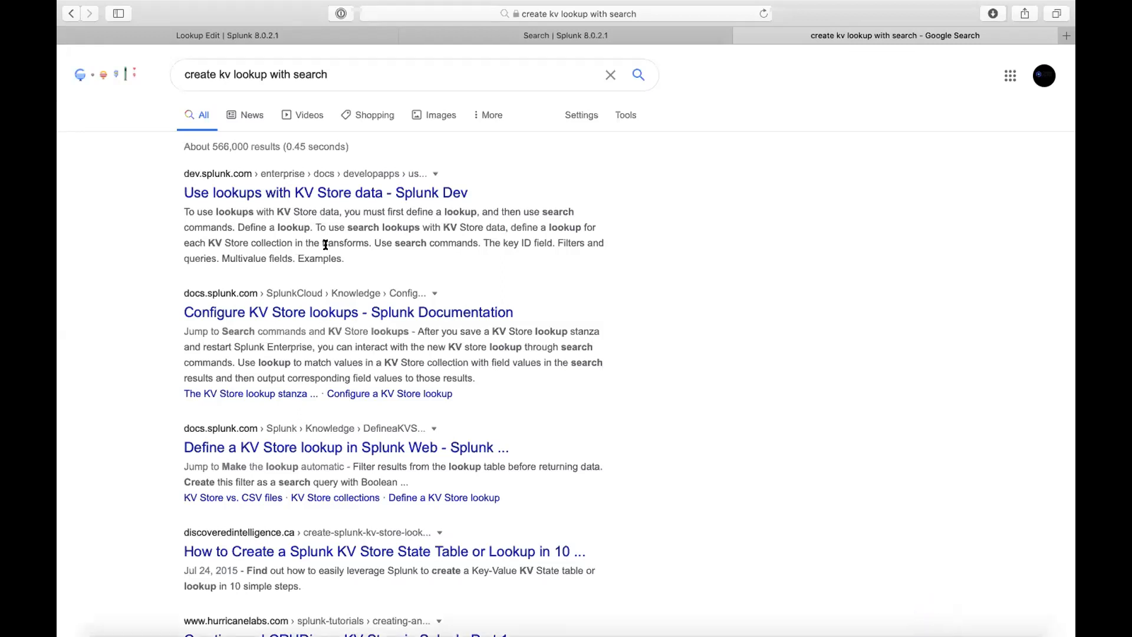
scroll(330, 298, "down", 1)
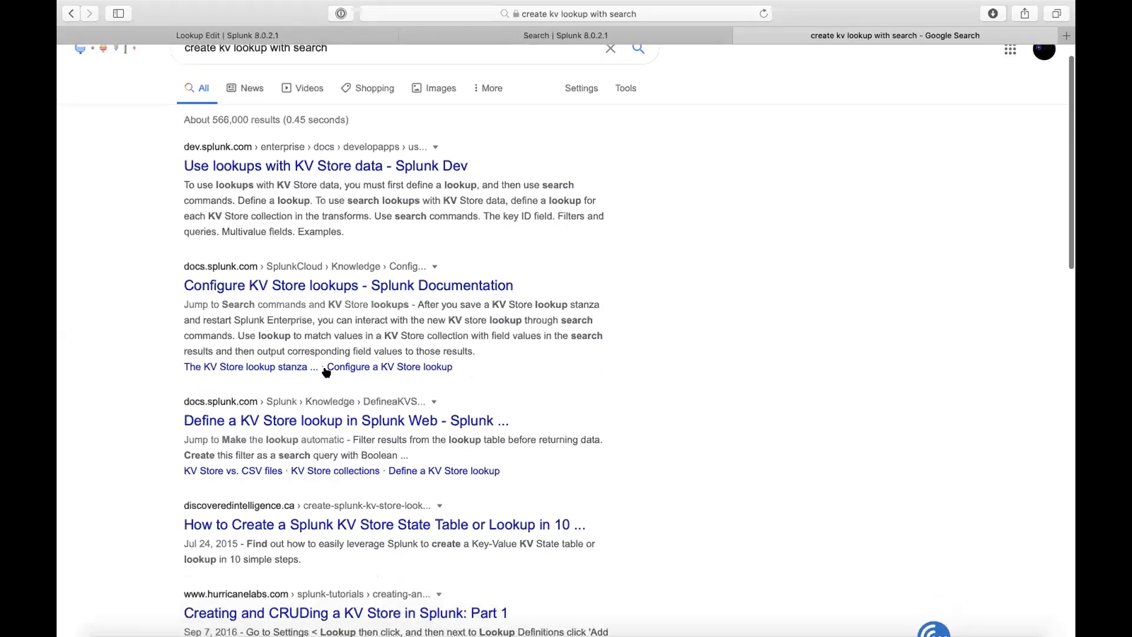
- Open the 'Define a KV Store lookup in Splunk Web' page and read through its steps
left_click(366, 422)
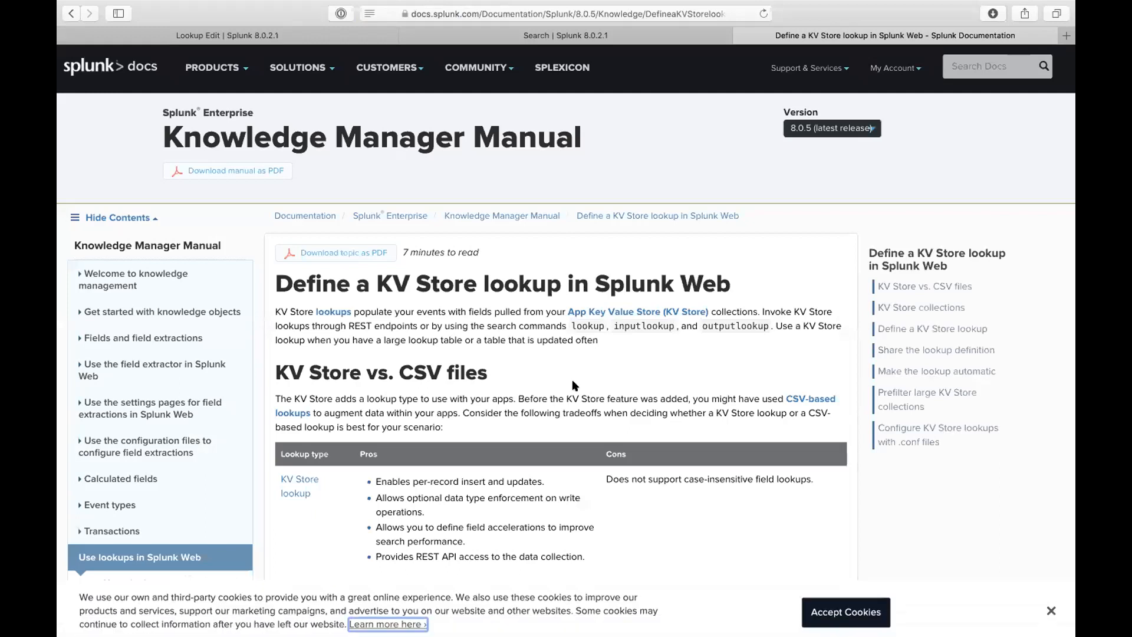
scroll(571, 379, "down", 3)
scroll(572, 380, "down", 1)
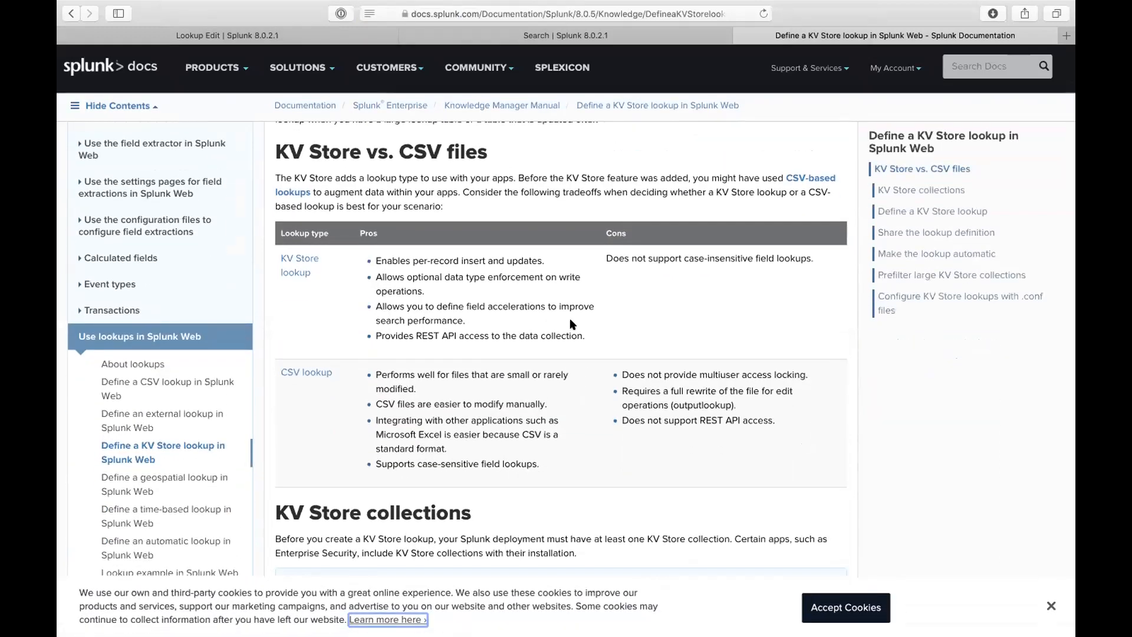
scroll(570, 323, "down", 8)
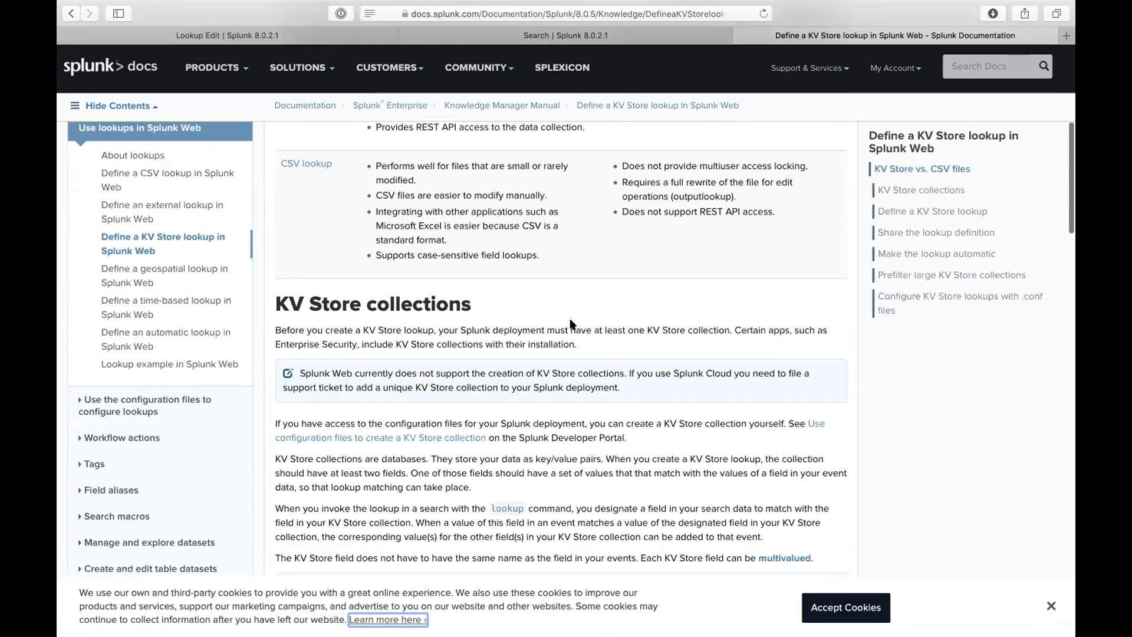
scroll(570, 323, "down", 5)
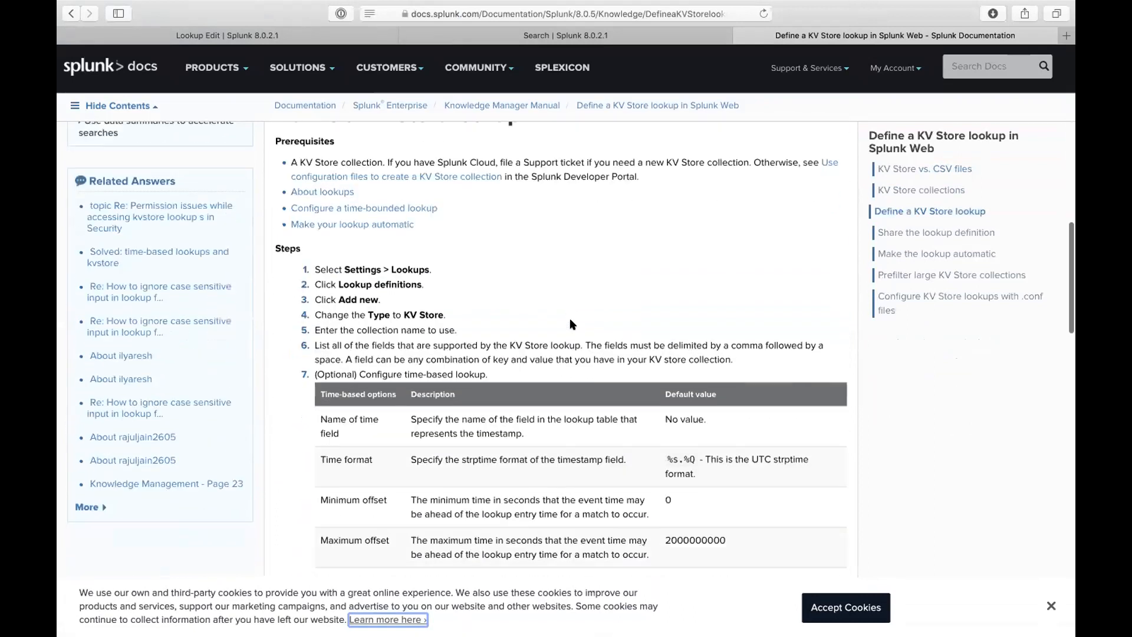
scroll(454, 386, "down", 4)
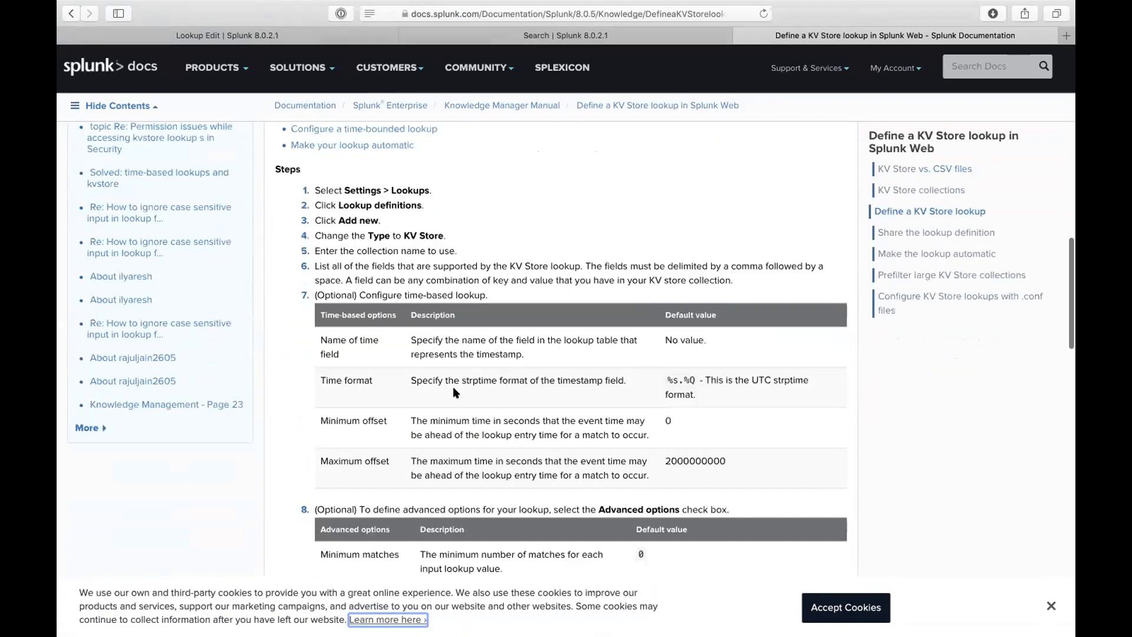
scroll(512, 423, "down", 12)
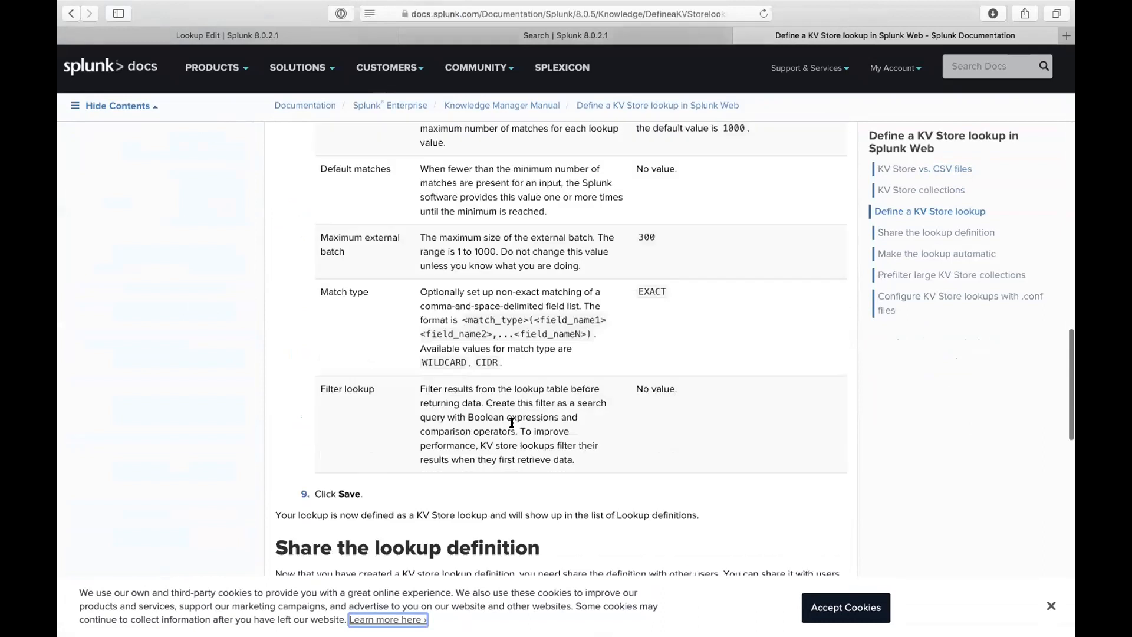
scroll(512, 422, "down", 3)
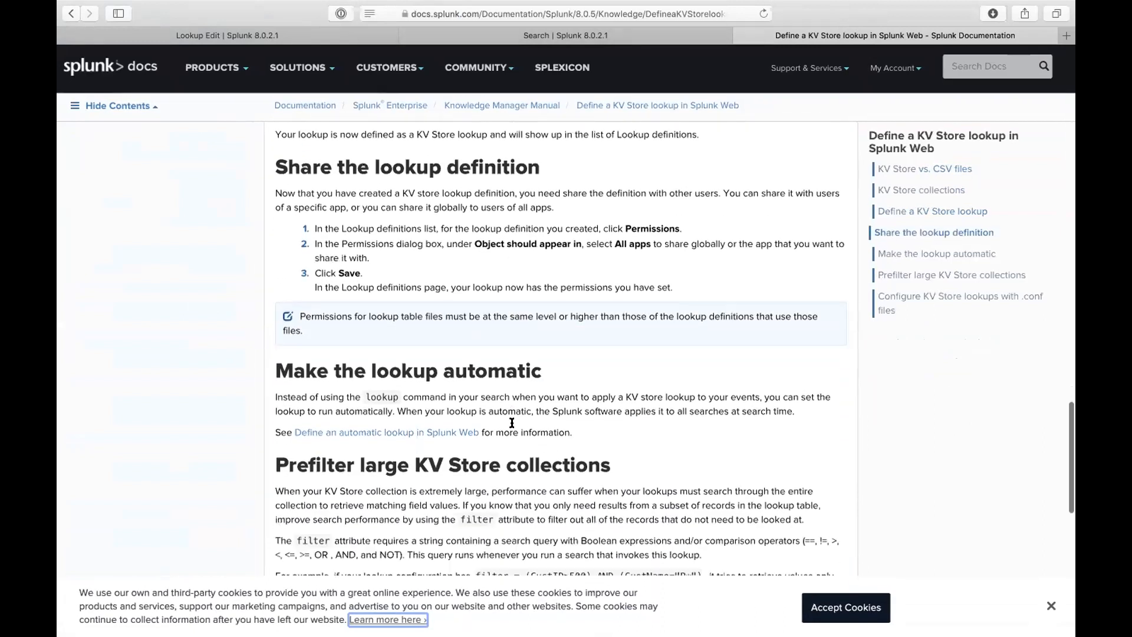
scroll(511, 424, "down", 4)
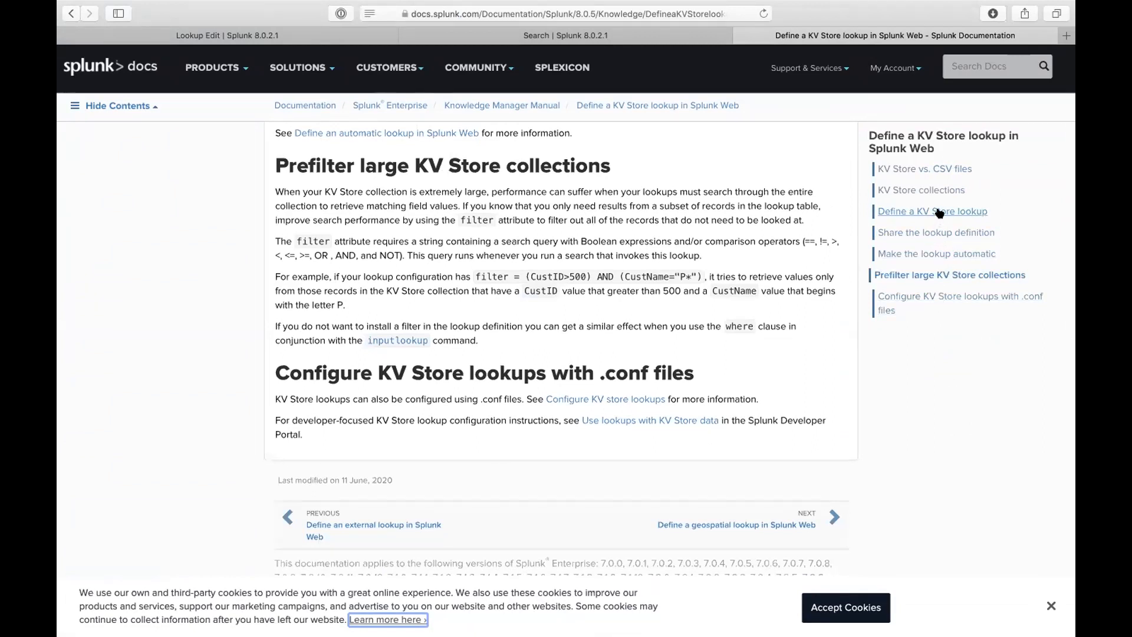
- Jump to the 'KV Store vs. CSV files' section, mark step 4, then return to Splunk search
left_click(941, 170)
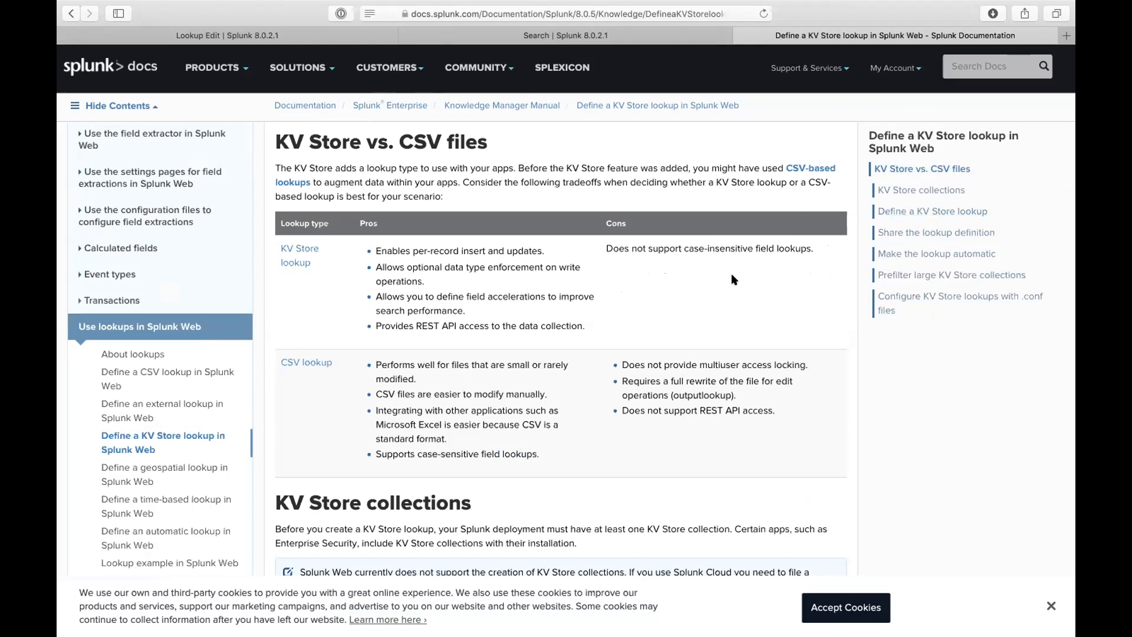
scroll(731, 279, "down", 15)
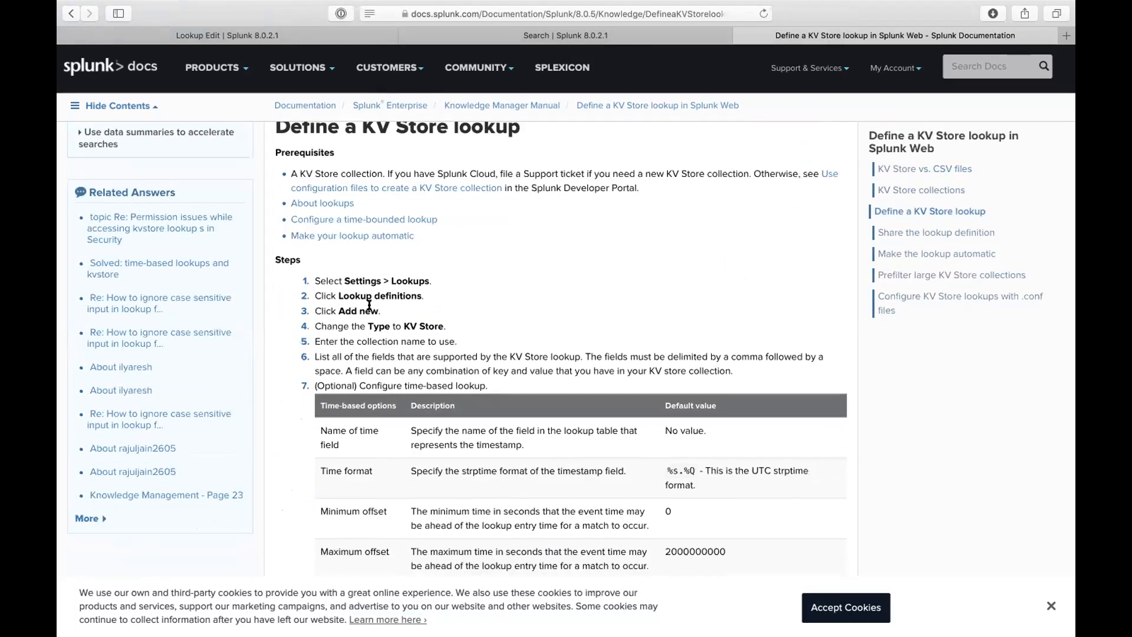
left_click_drag(359, 304, 482, 330)
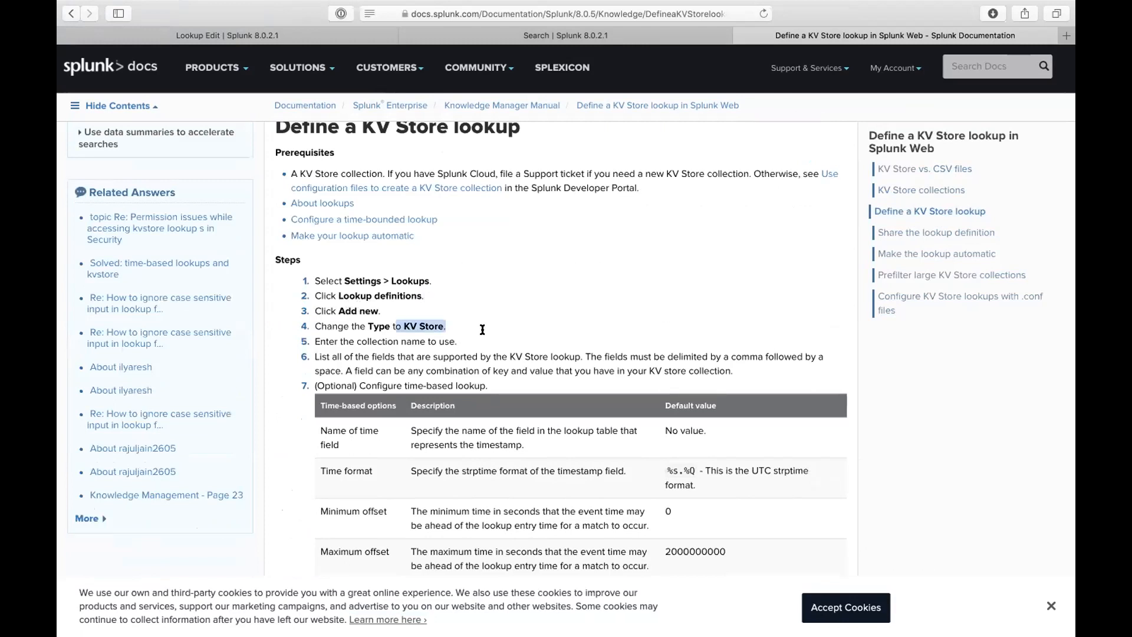
left_click(468, 35)
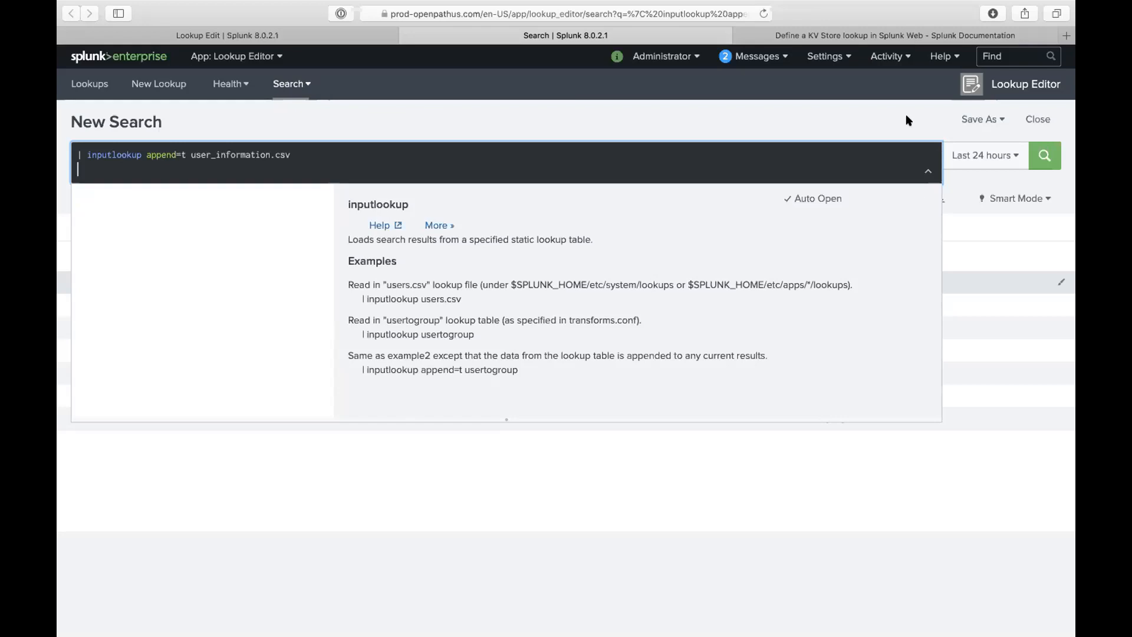
- In the terminal, exit the root shell and log out of the indexer session
key("ctrl+Up")
left_click(504, 56)
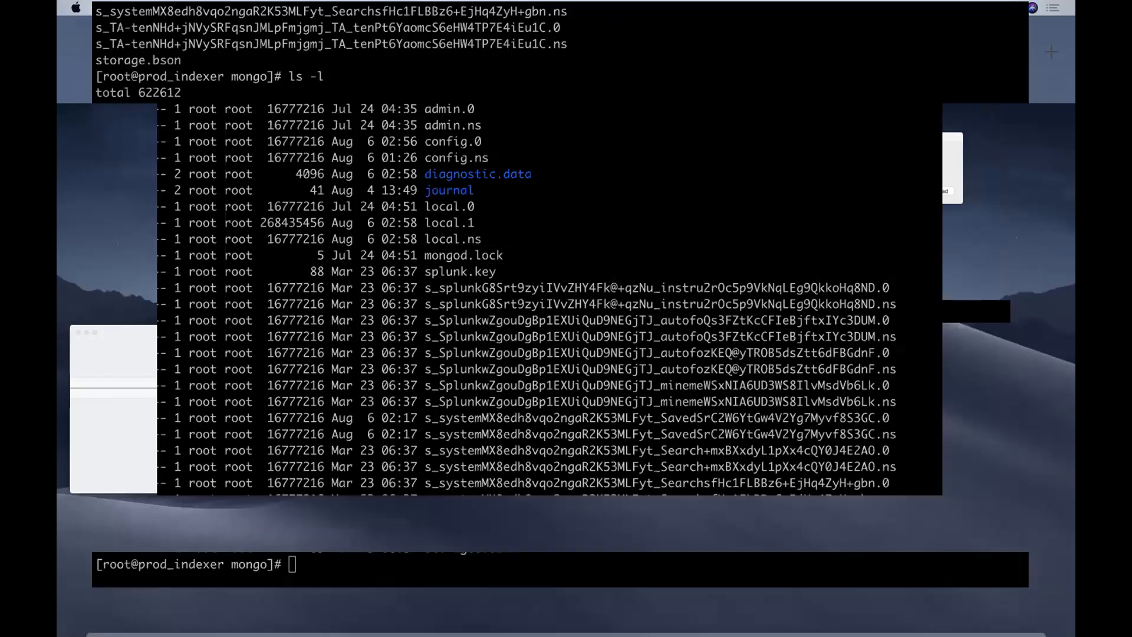
type("exit")
key("Return")
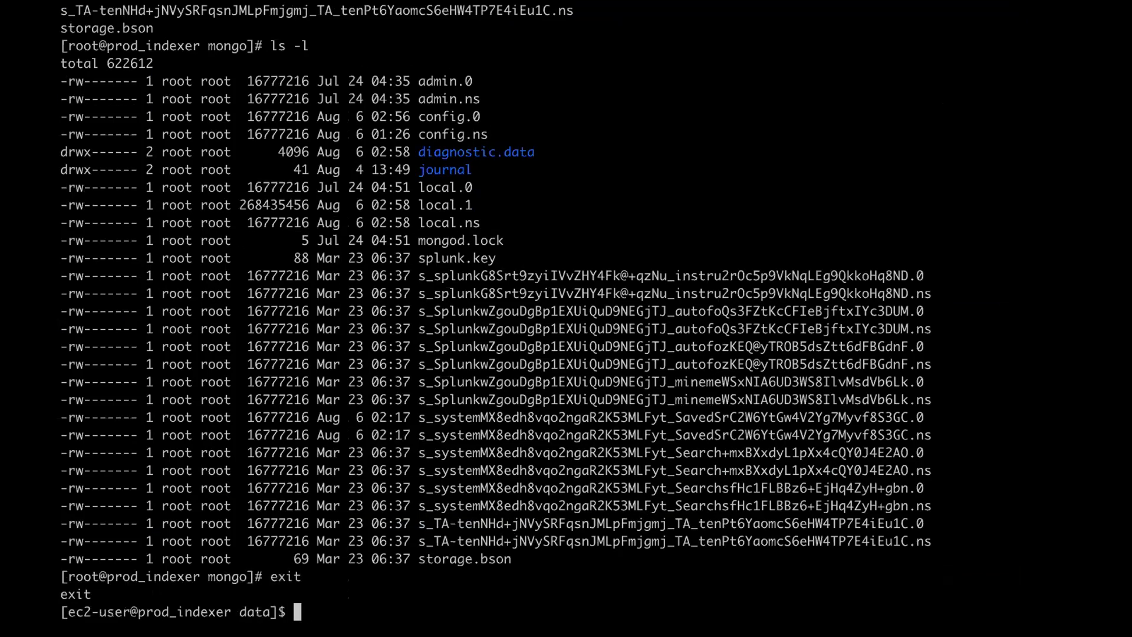
type("exit")
key("Return")
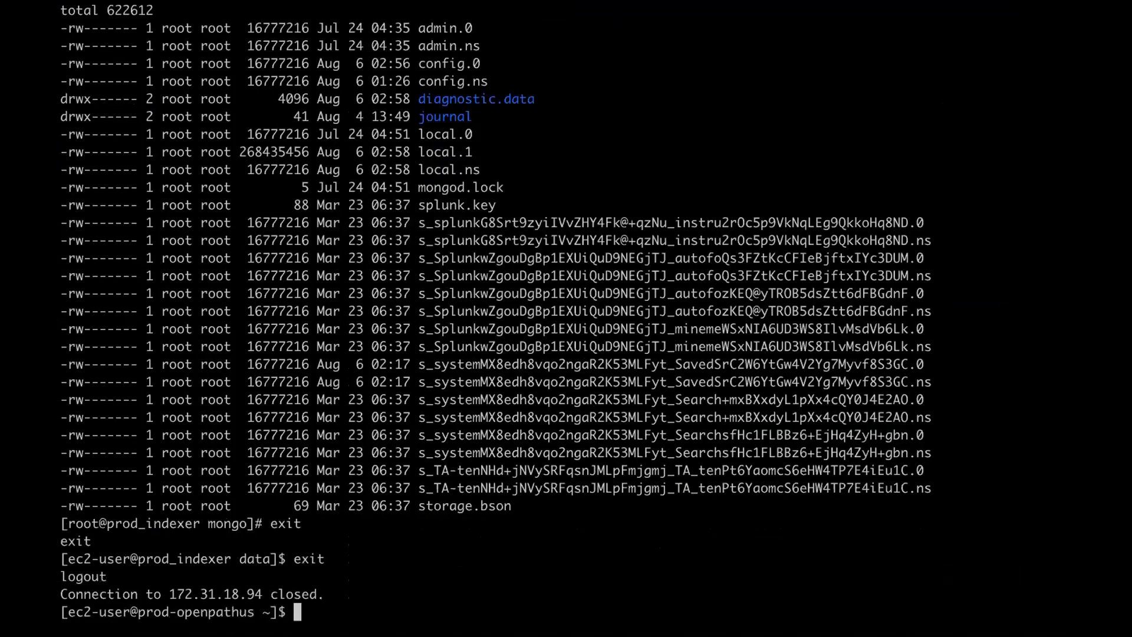
- Go to /opt/splunk/etc/, become root with sudo su, and list the apps directory
type("cd /opt/s")
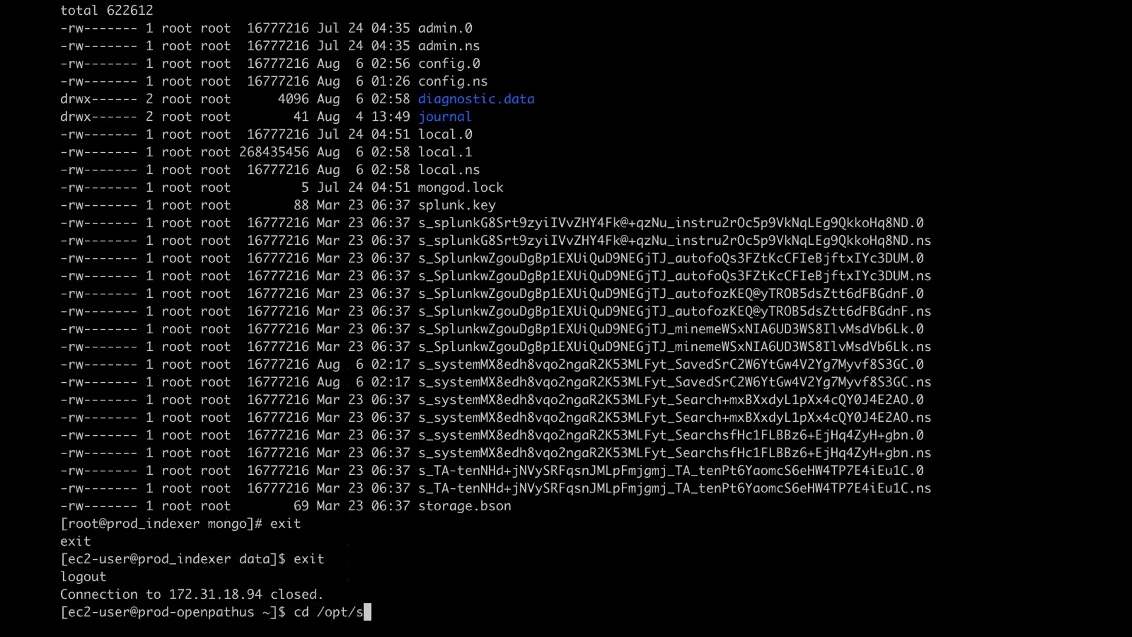
type("plunk/etc/")
key("Return")
type("sudo su")
key("Return")
type("cd loo")
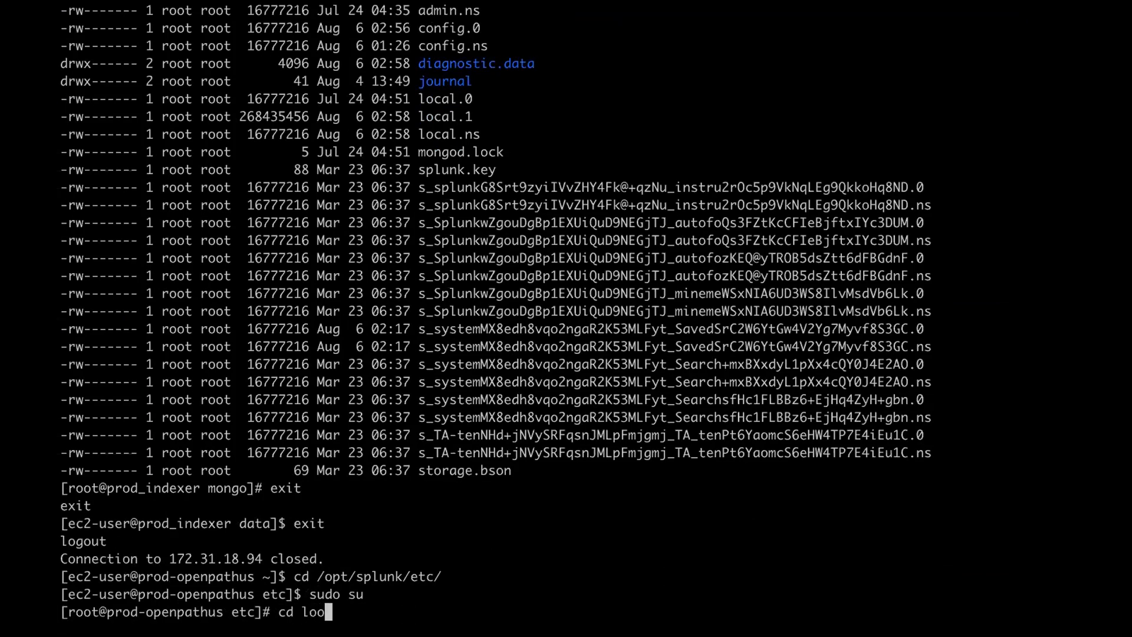
type("k")
key("BackSpace")
key("BackSpace")
key("BackSpace")
key("BackSpace")
type("ap")
key("Tab")
key("Return")
type("ls")
key("Return")
- Browse into front_end_app and its lookups folder, listing each directory's contents
type("cd fr")
key("Tab")
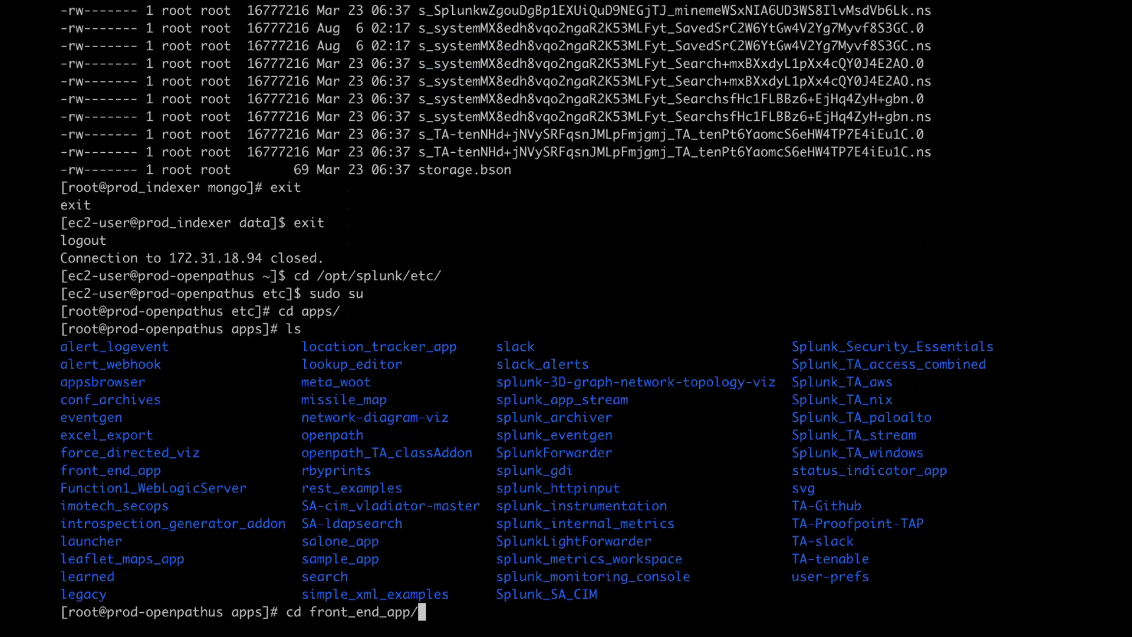
key("Return")
type("ls")
key("Return")
type("cd ")
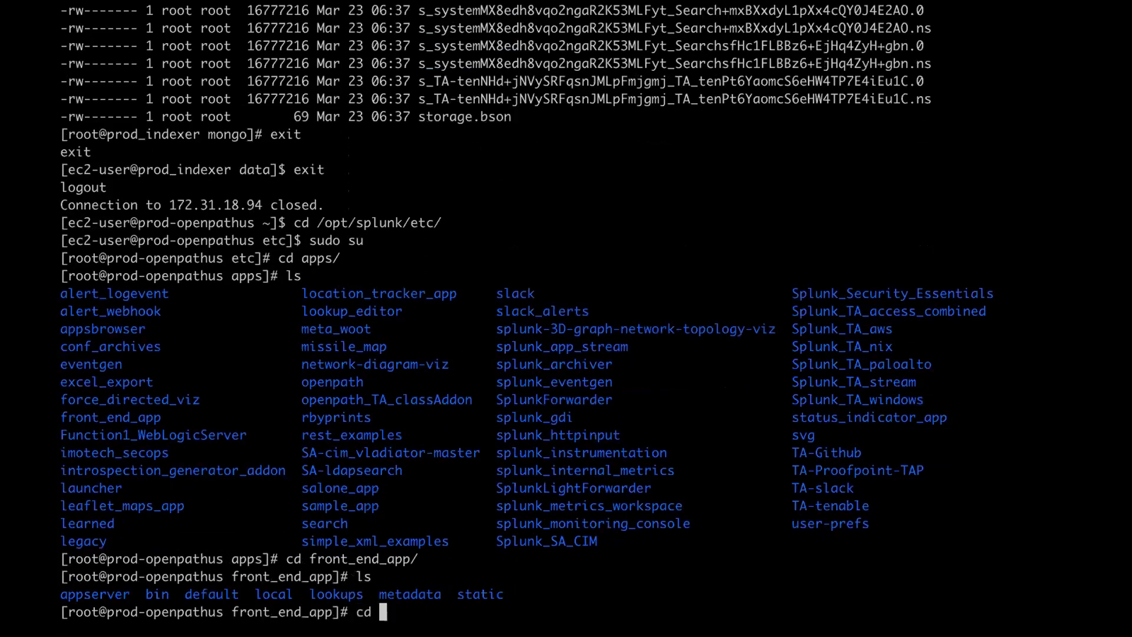
type("loo")
key("Tab")
key("Return")
type("ls")
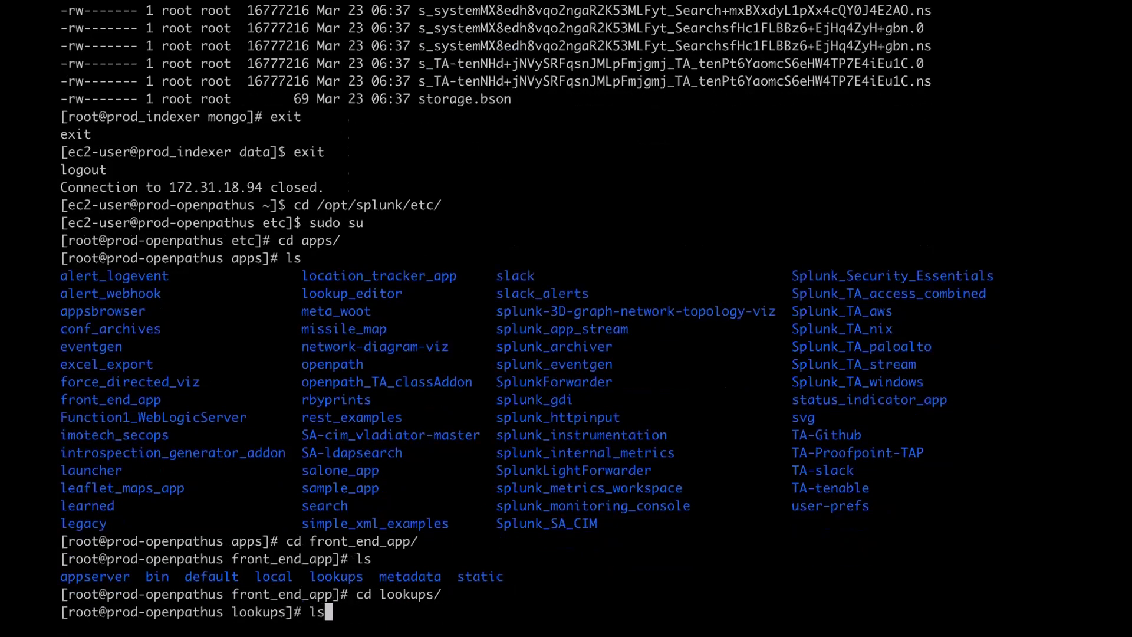
key("Return")
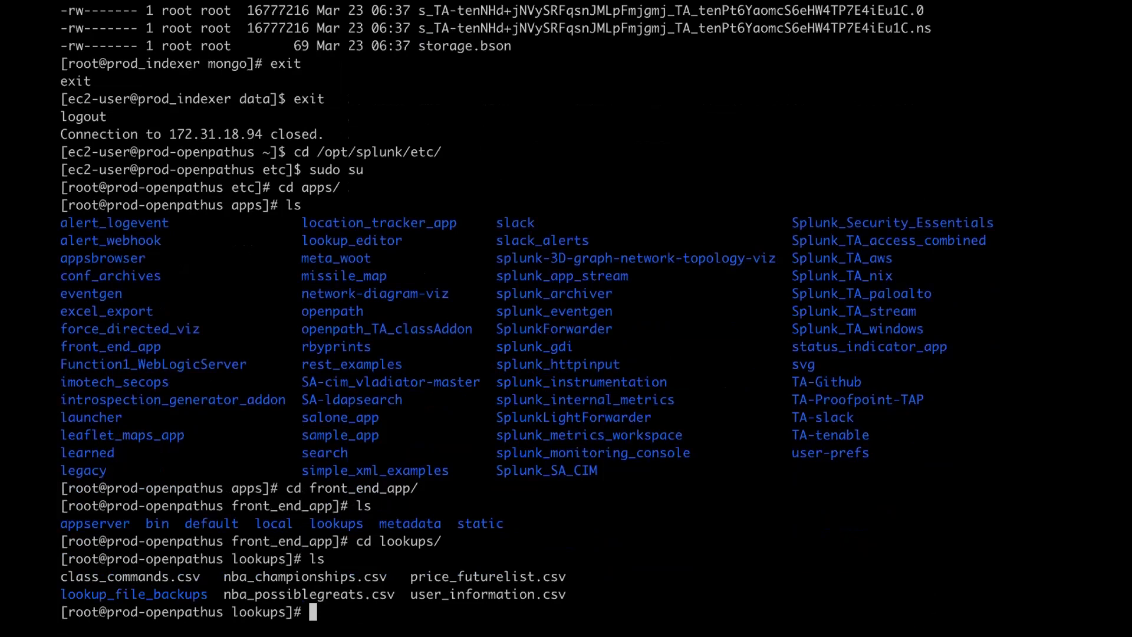
- Go back up two levels to apps and show a detailed listing with ll
type("cd ..")
key("Return")
type("cd ..")
key("Return")
type("ll")
key("Return")
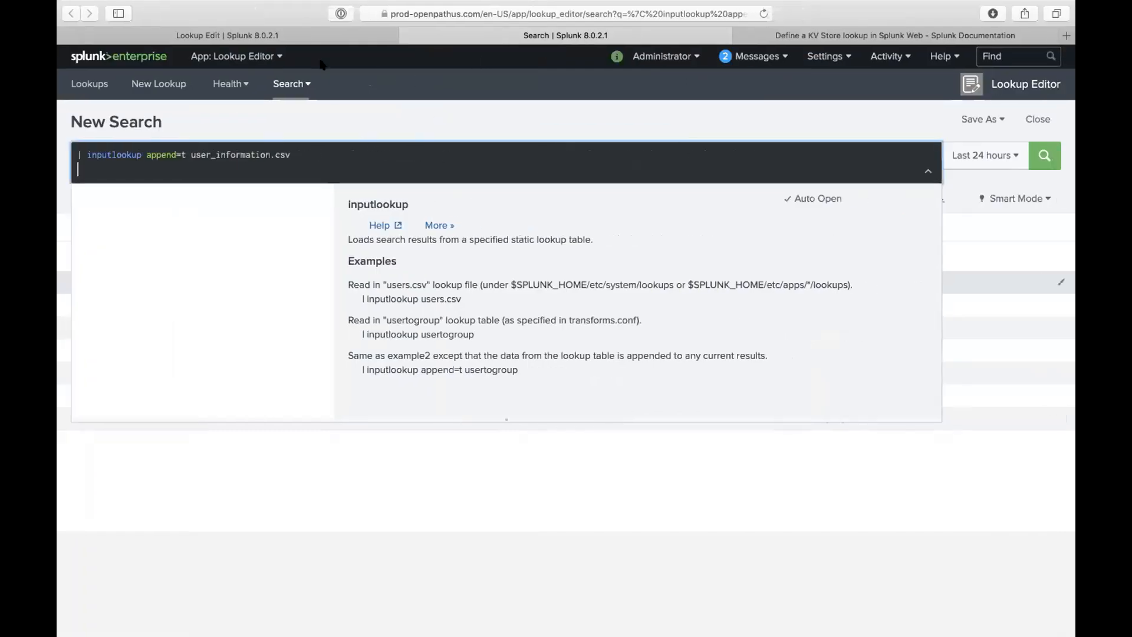
- Check the lookup name test1.csv in the Lookup Editor tab, then show Mission Control
left_click(310, 39)
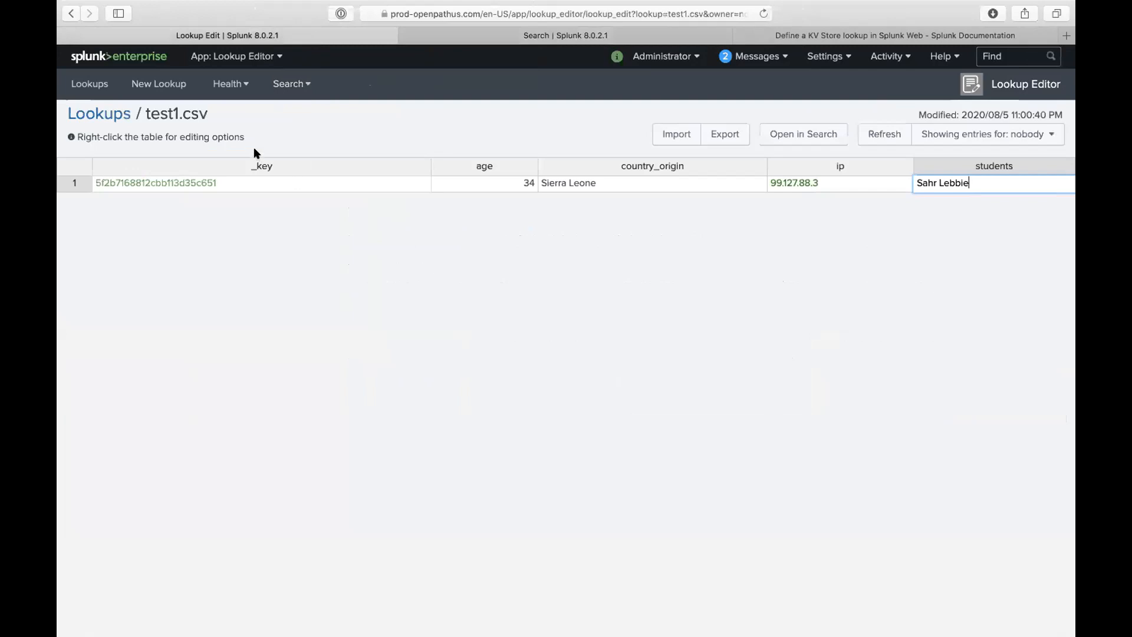
double_click(148, 113)
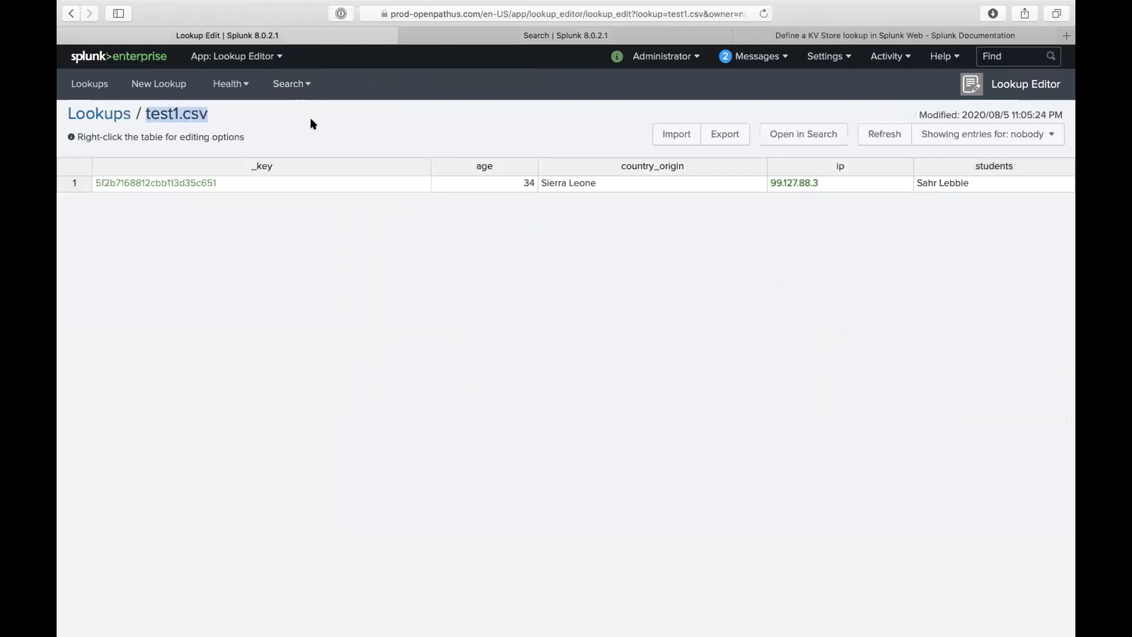
key("ctrl+Up")
- In the terminal, compose 'find . -type f -iname test.csv'
left_click(503, 53)
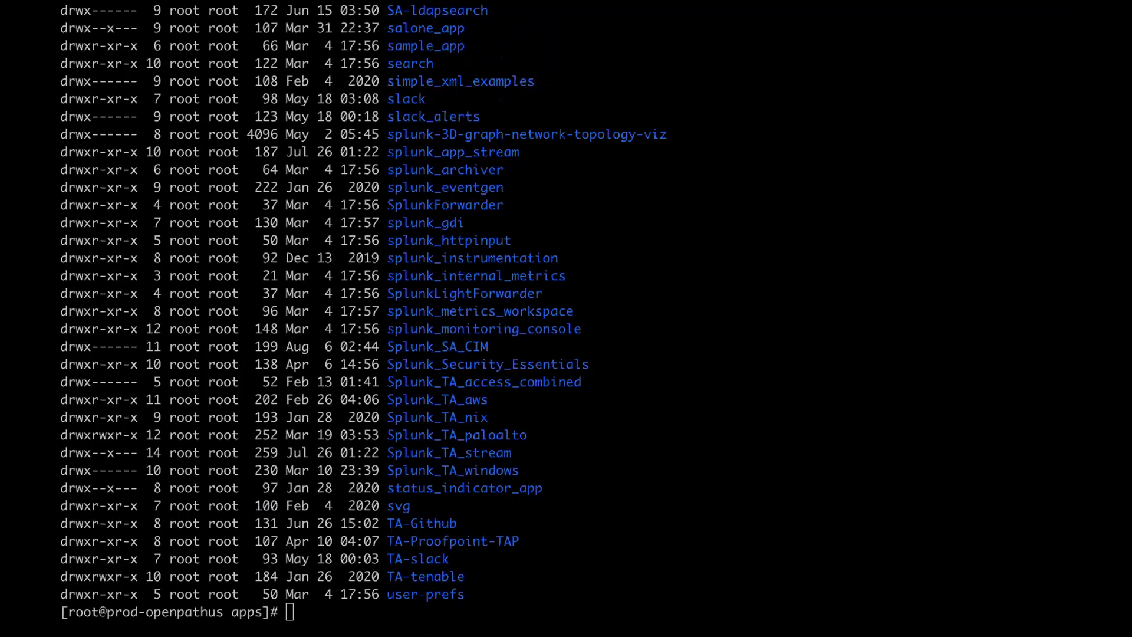
type("grep -")
key("BackSpace")
key("BackSpace")
key("BackSpace")
key("BackSpace")
key("BackSpace")
key("BackSpace")
type("find . ")
type("-iname")
key("Left")
key("Left")
key("Left")
key("Left")
key("Left")
key("Left")
key("Left")
type("-type f")
key("Right")
key("Right")
key("Right")
key("Right")
key("Right")
key("Right")
key("Right")
type("test.csv")
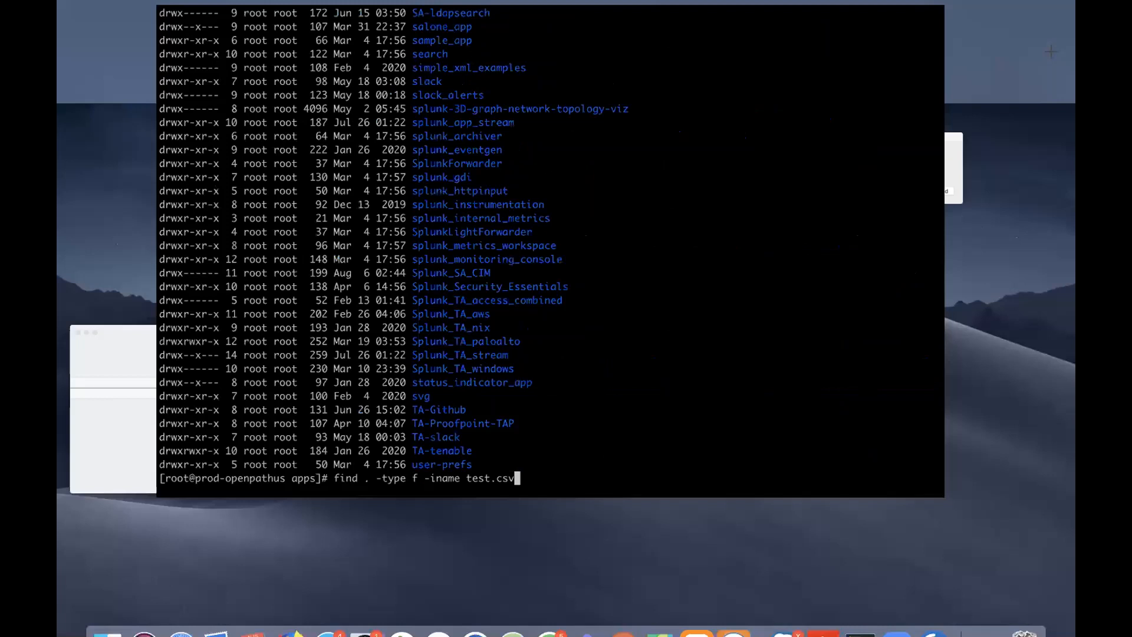
- Confirm the lookup name in Lookup Editor, correct it to test1.csv and run the find in apps
left_click(643, 74)
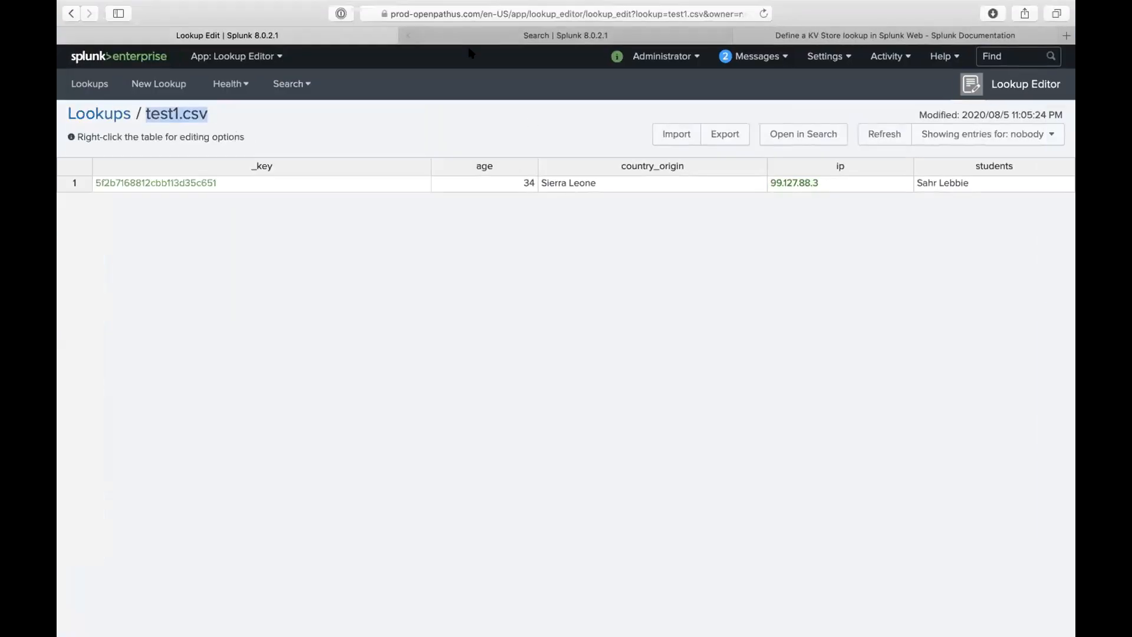
key("ctrl+Up")
left_click(472, 54)
key("Left")
key("Left")
key("Left")
type("1")
key("Return")
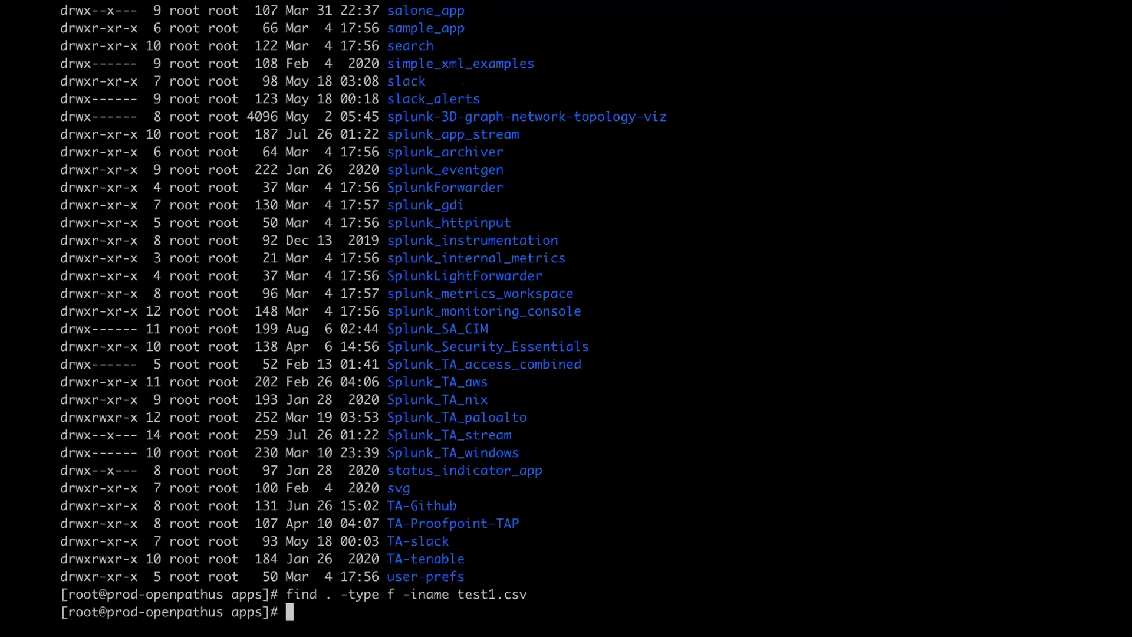
- Rerun the test1.csv find across all of /opt/splunk, then show Mission Control
key("Up")
key("Left")
key("Left")
key("Left")
key("Left")
key("Left")
key("Left")
key("Left")
key("Left")
key("Left")
key("Left")
key("Left")
key("Left")
key("Left")
key("Left")
key("Left")
key("Left")
key("Left")
key("Left")
key("Left")
key("Left")
key("Left")
key("Left")
key("Left")
key("Left")
key("Left")
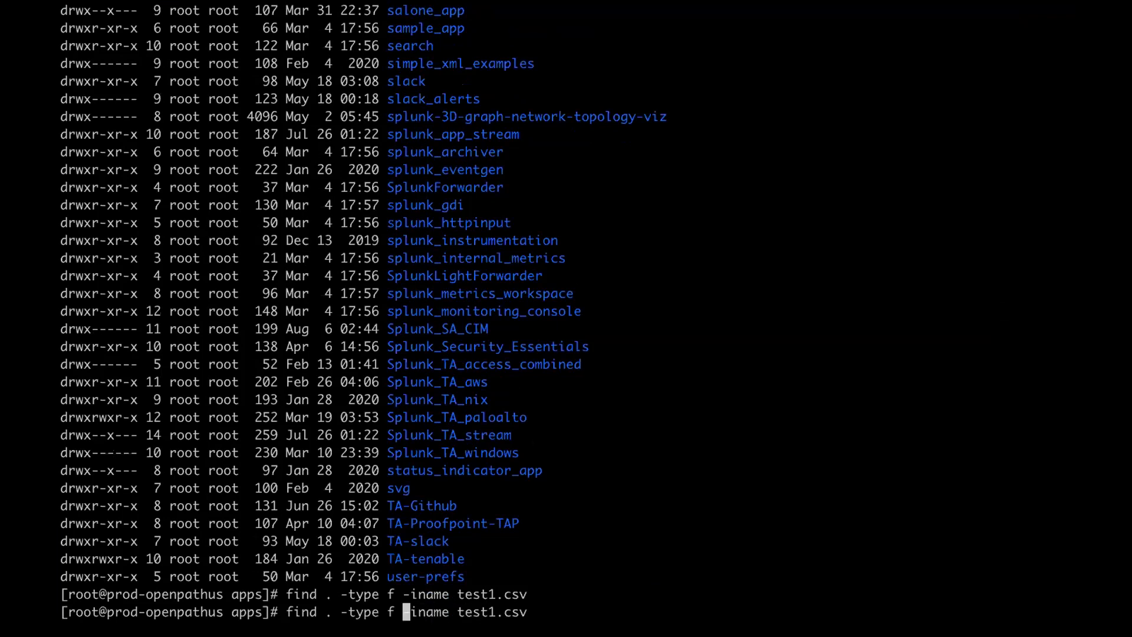
key("BackSpace")
type("/opt/p")
key("BackSpace")
type("splunk")
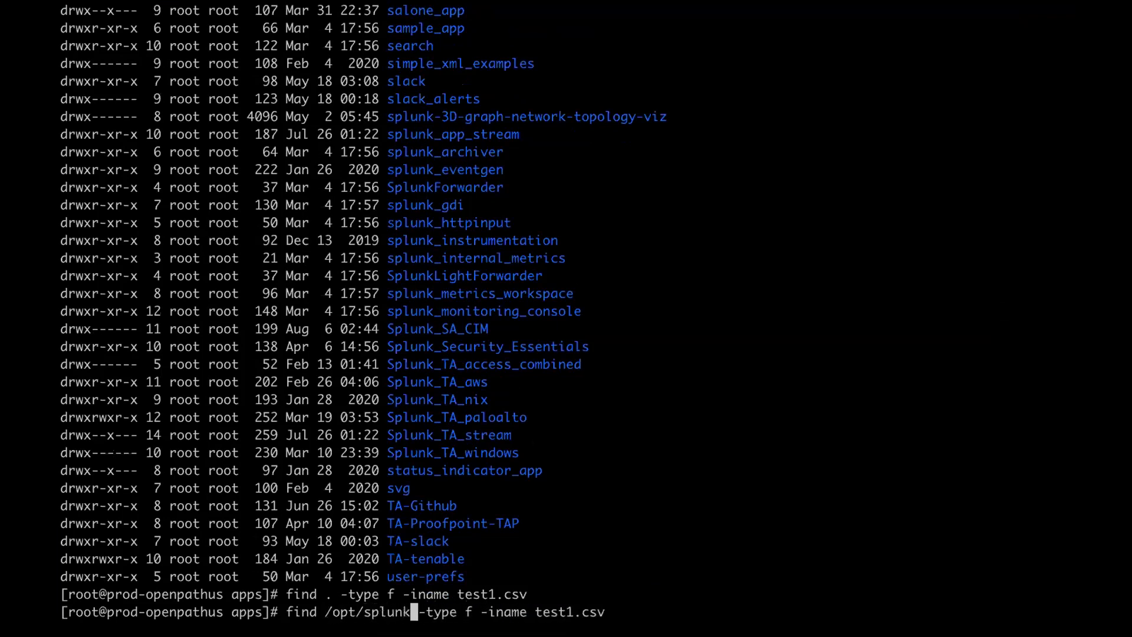
key("Return")
key("Up")
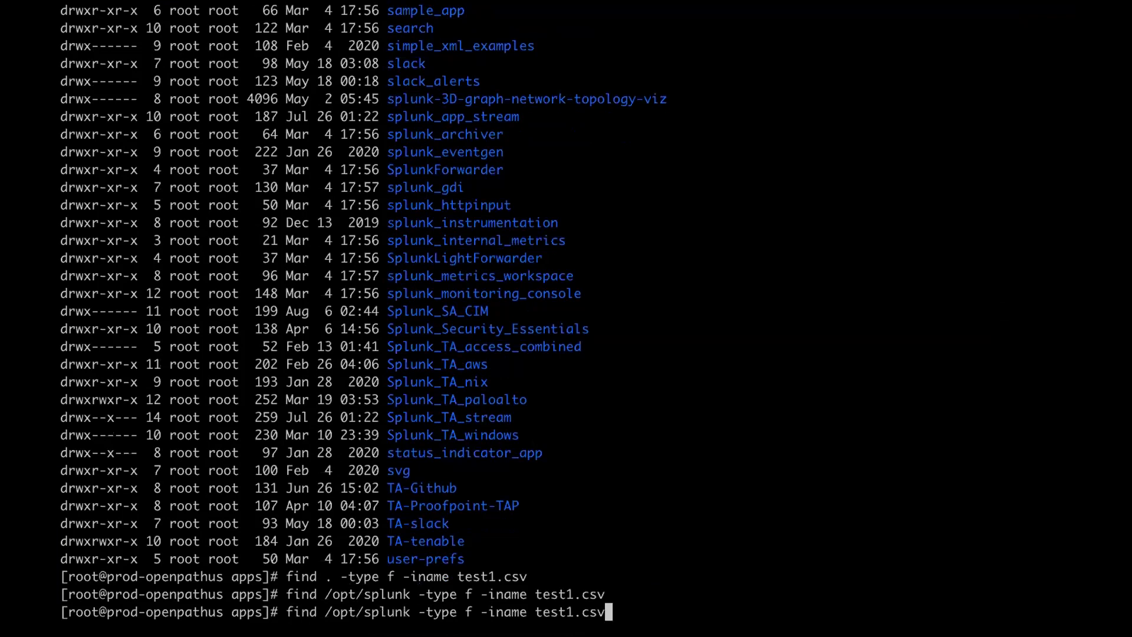
key("Return")
key("ctrl+Up")
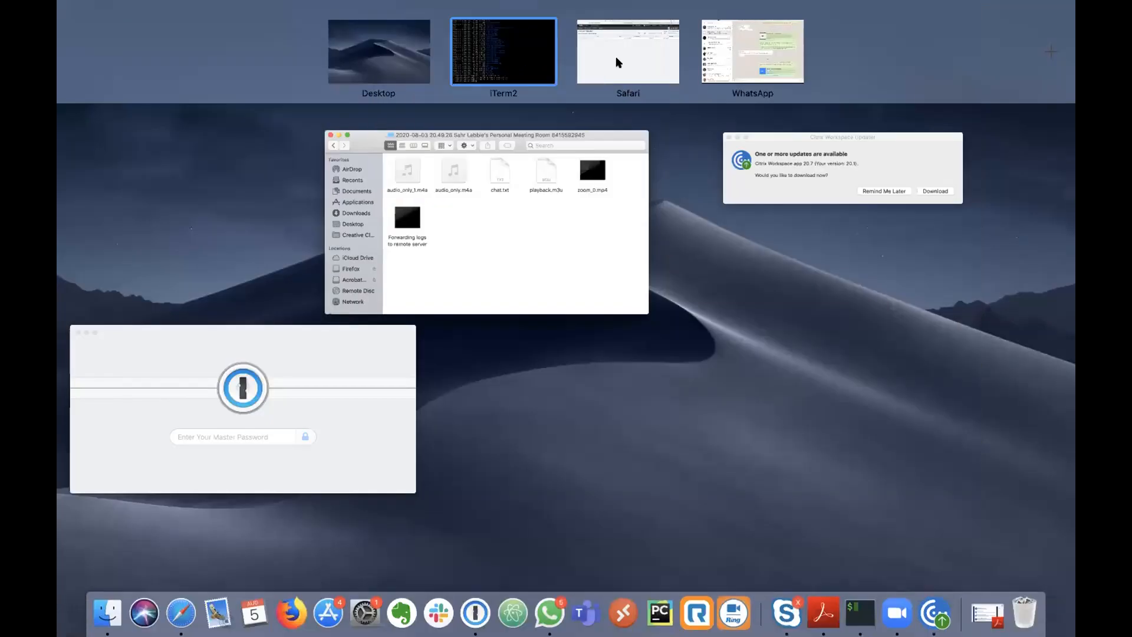
- From the test1.csv Lookup Editor, open the lookup in search and create a transform named test_1
left_click(621, 58)
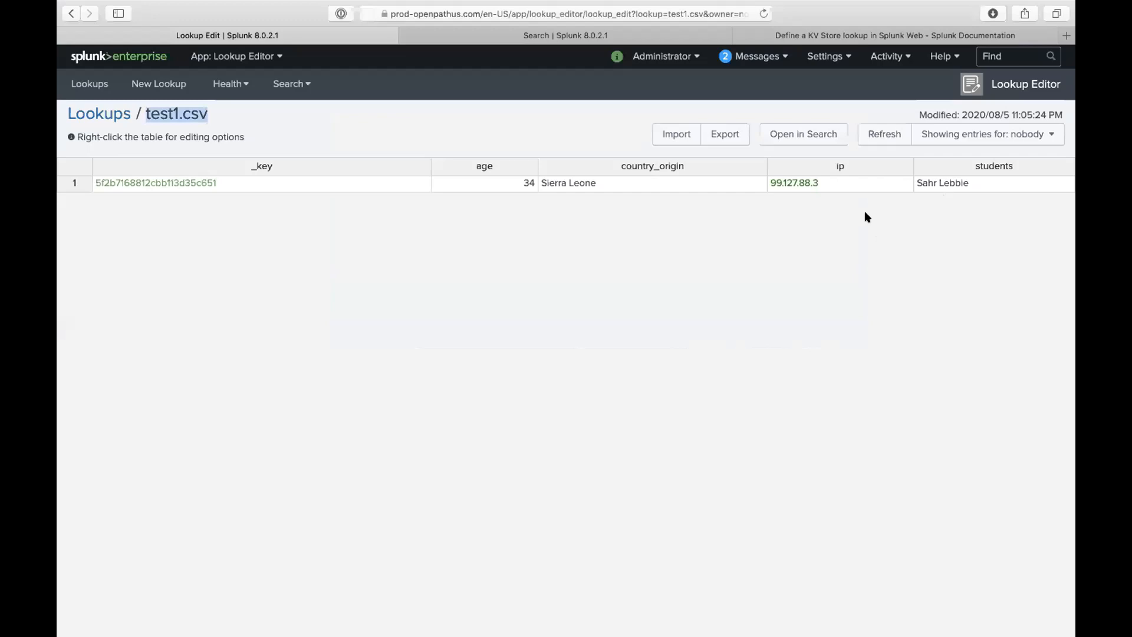
left_click(854, 186)
left_click(853, 261)
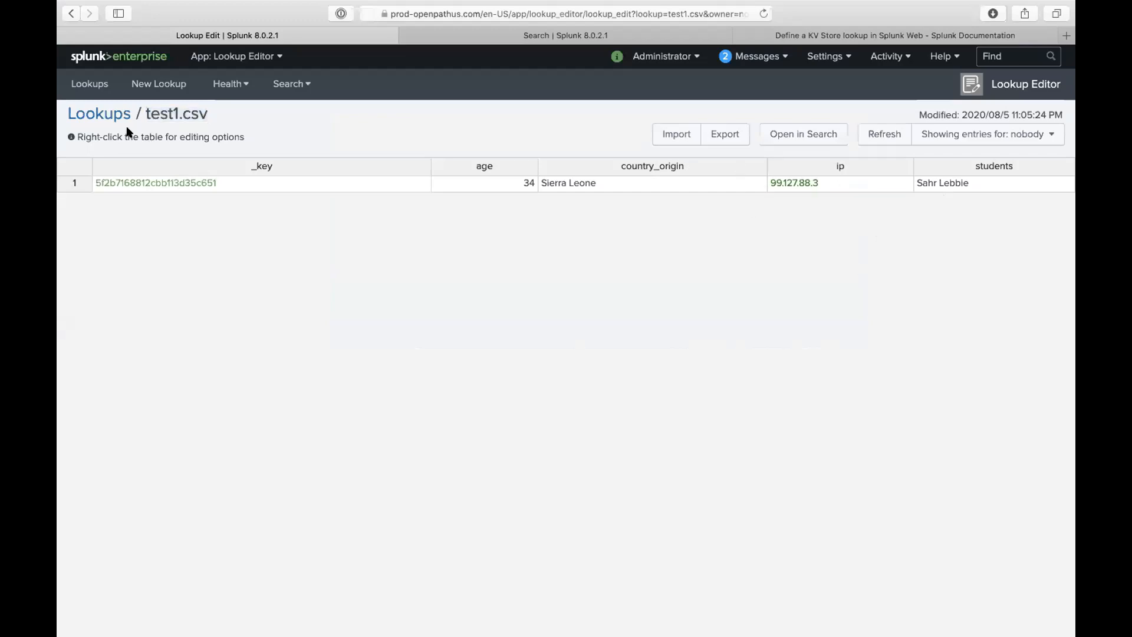
left_click(820, 133)
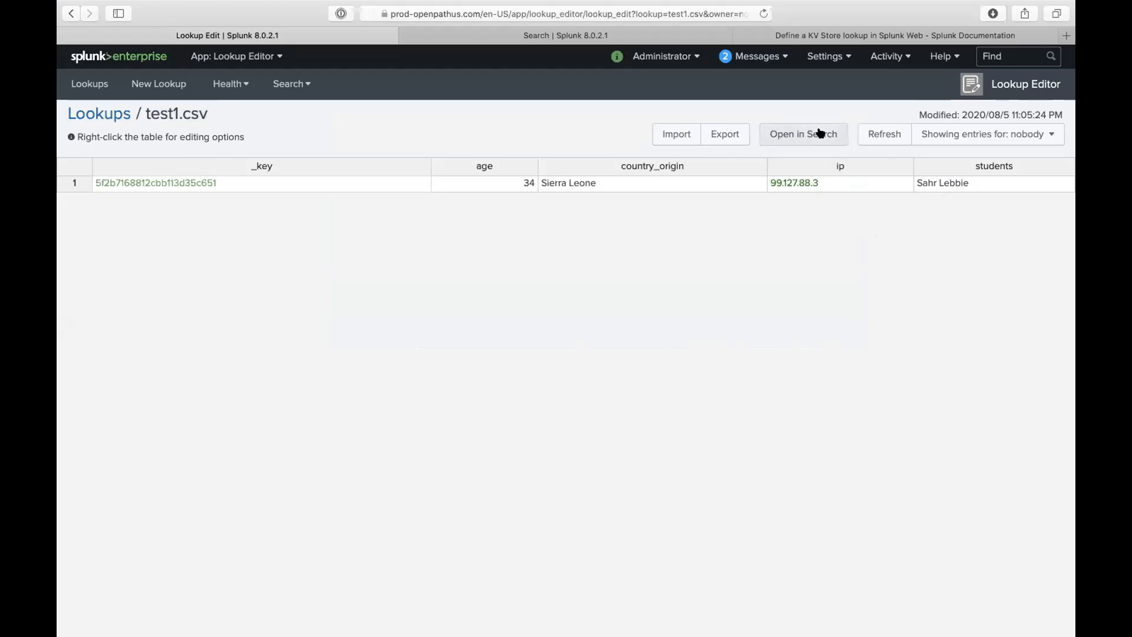
left_click(543, 221)
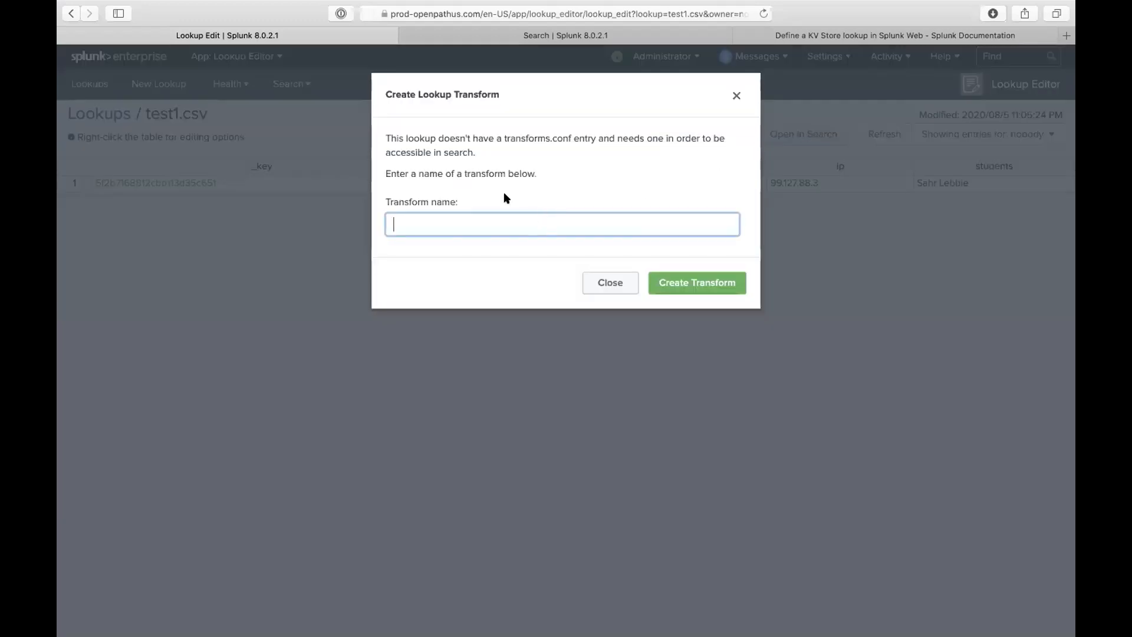
left_click_drag(470, 153, 409, 144)
left_click(470, 143)
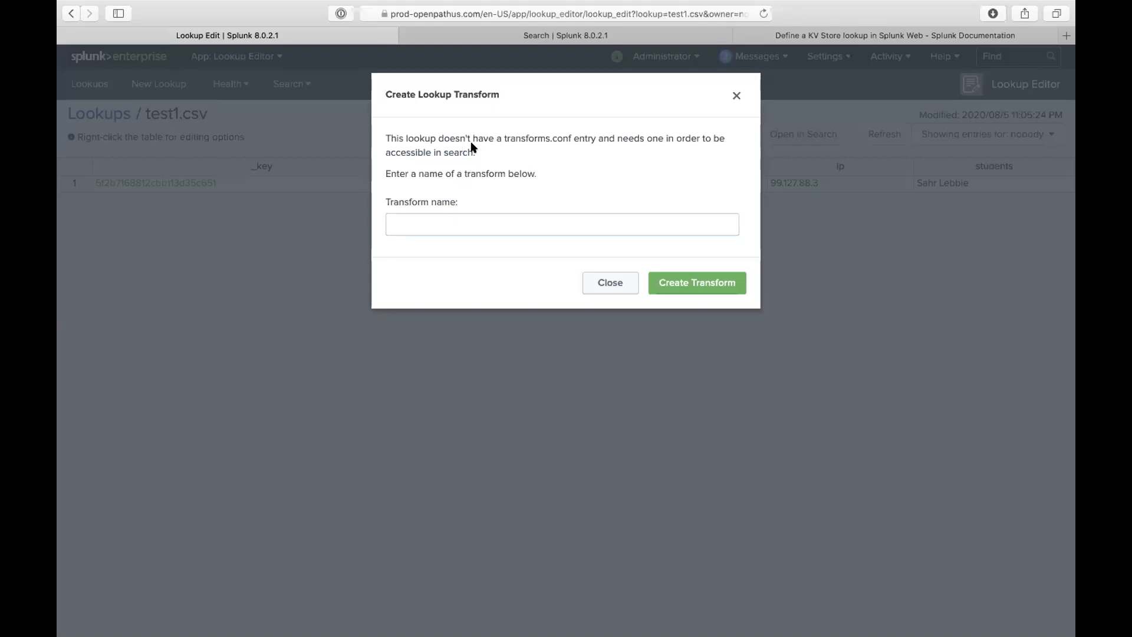
left_click_drag(476, 152, 387, 138)
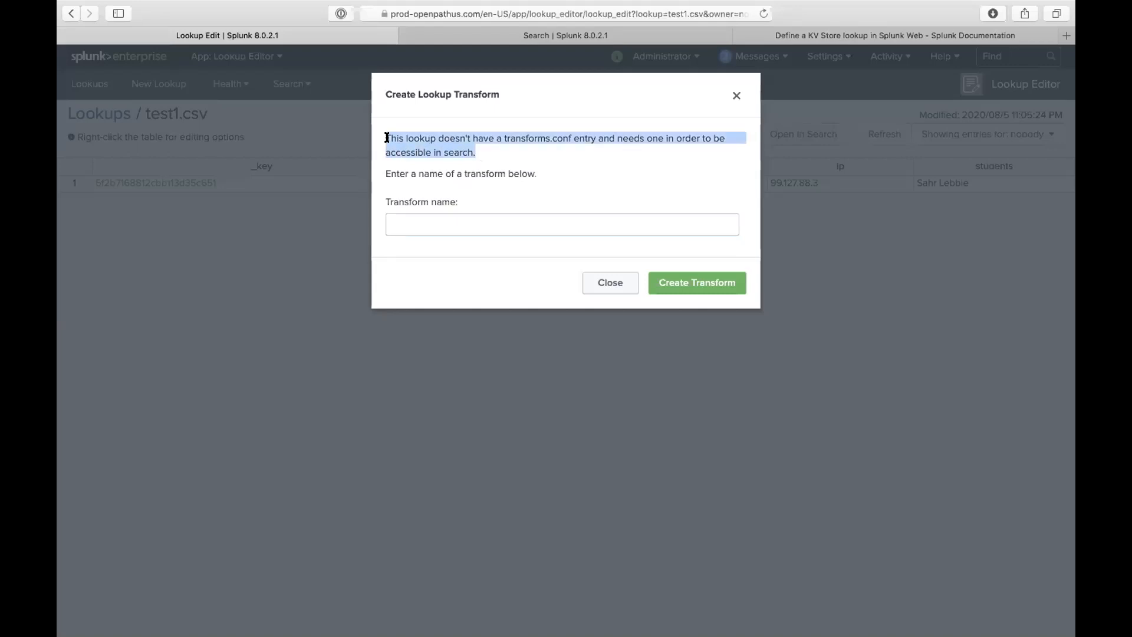
left_click(468, 230)
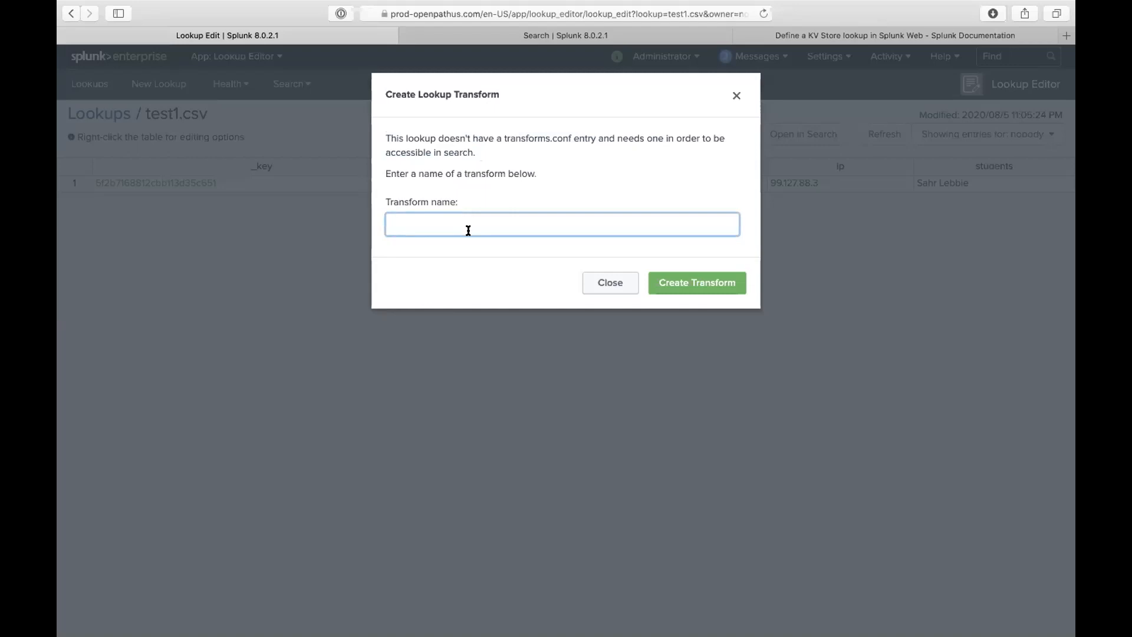
type("test_1")
left_click(667, 283)
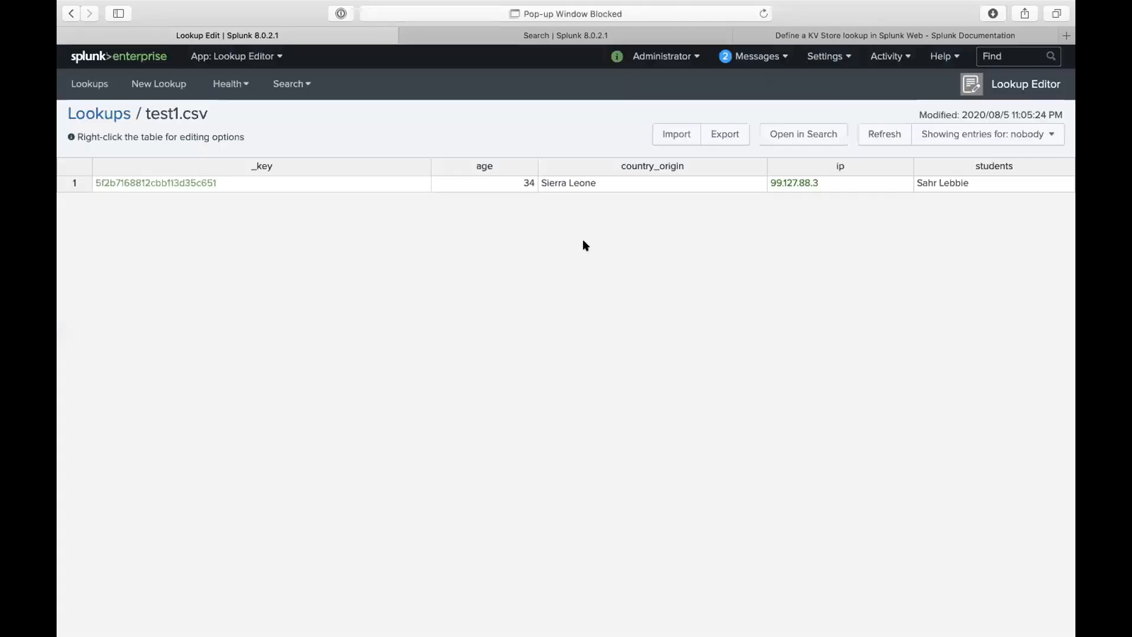
- Create a second transform named test_1_open and allow its blocked search pop-up to open
left_click(784, 133)
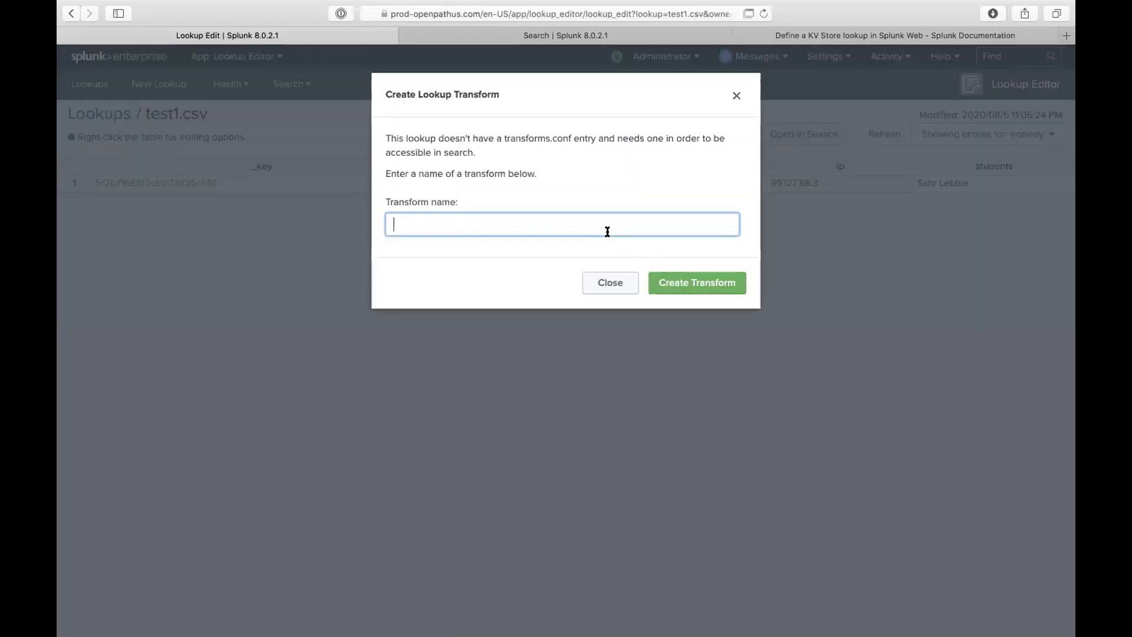
type("test_")
type("1.")
type("_")
type("open")
left_click(735, 290)
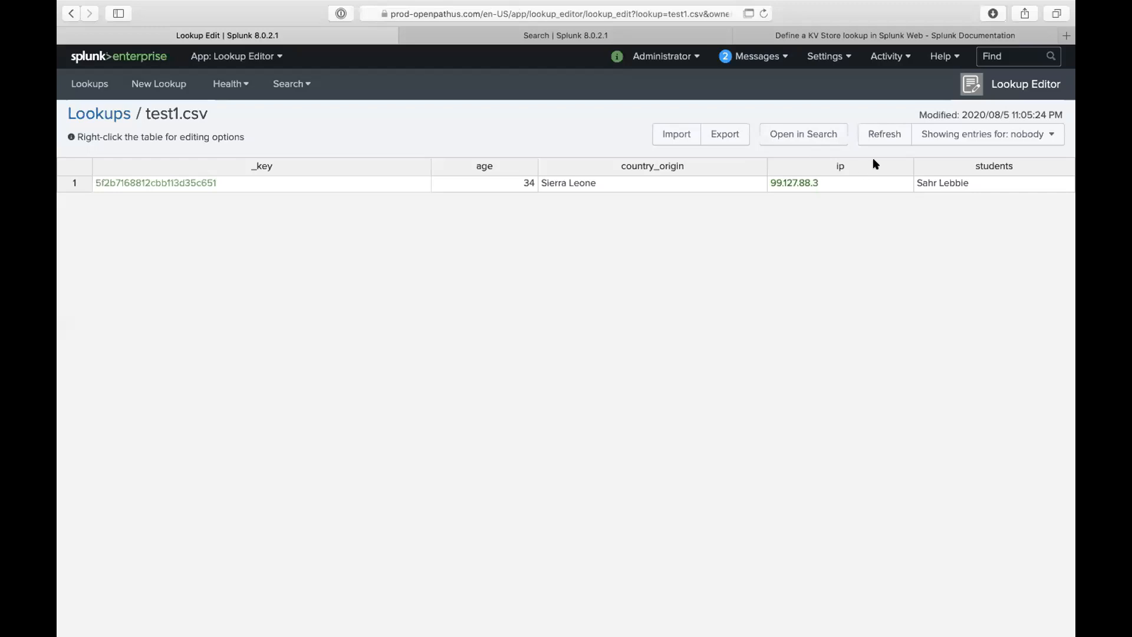
left_click(747, 13)
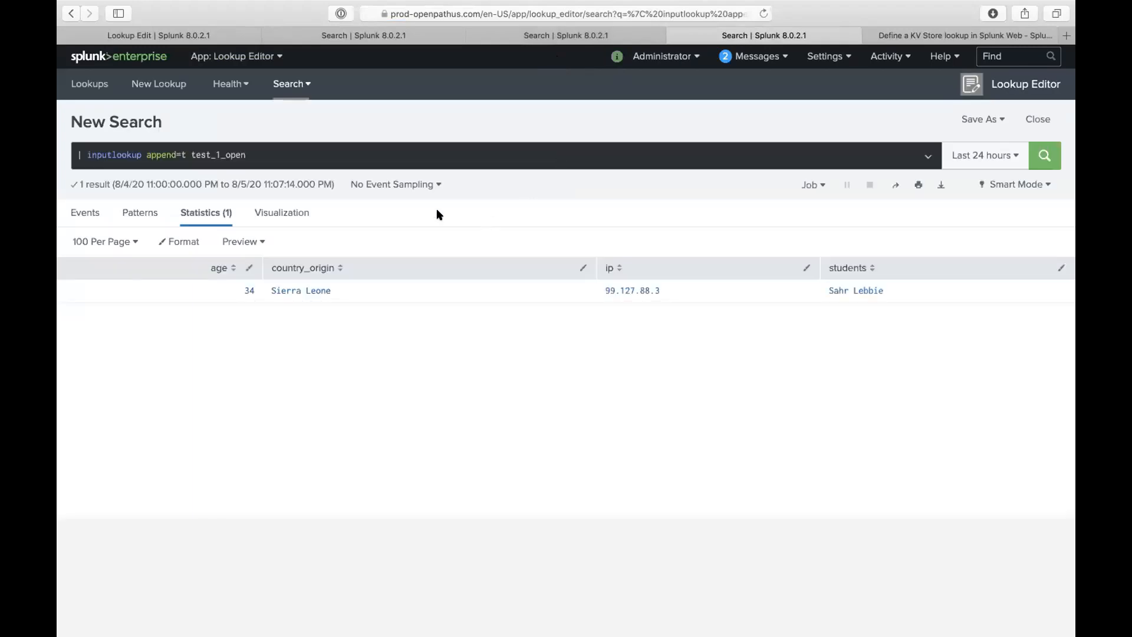
left_click(254, 154)
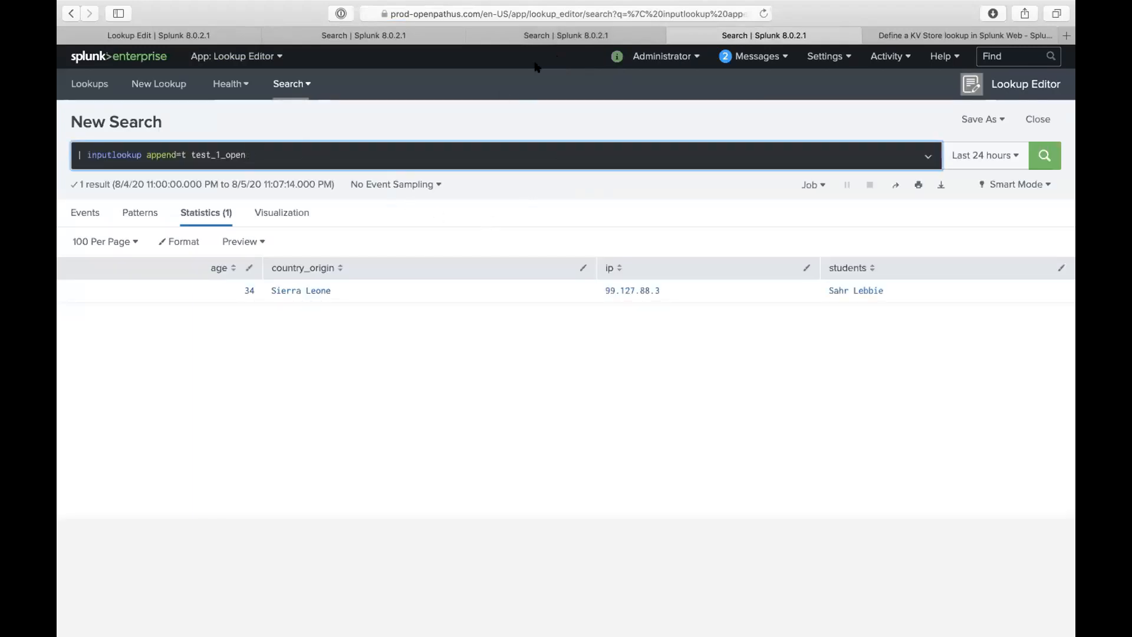
left_click(557, 36)
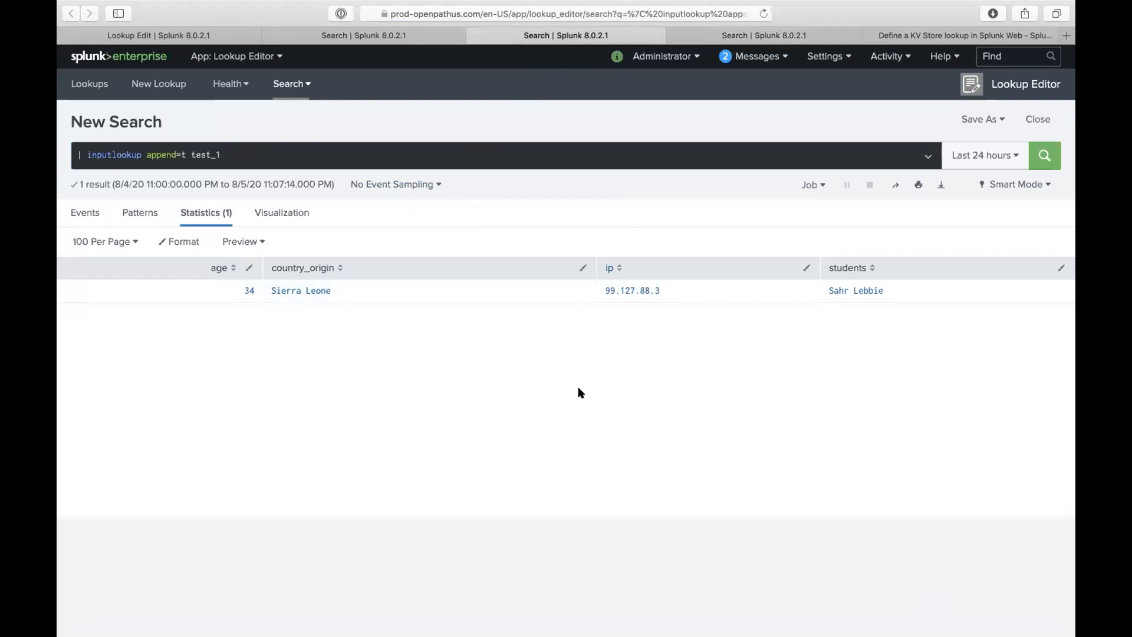
key("ctrl+Up")
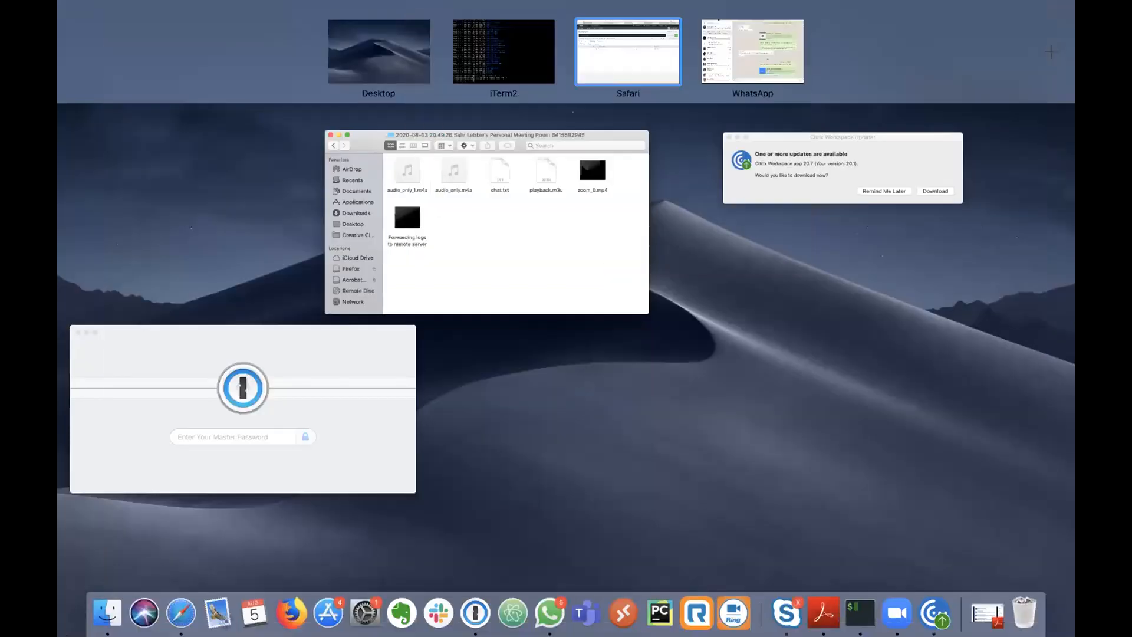
- Back in the terminal, rerun the previous find command twice
key("ctrl+Left")
key("Up")
key("Return")
key("Up")
key("Return")
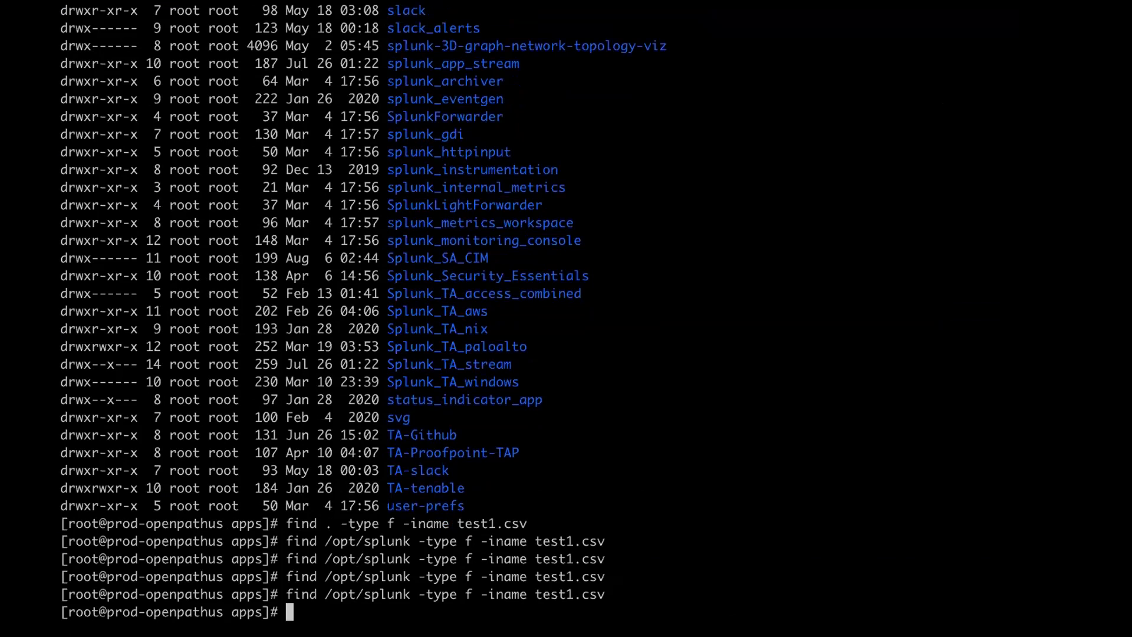
- Exit the root shell and become root again with sudo su
type("exirt")
key("Return")
type("exit")
key("Return")
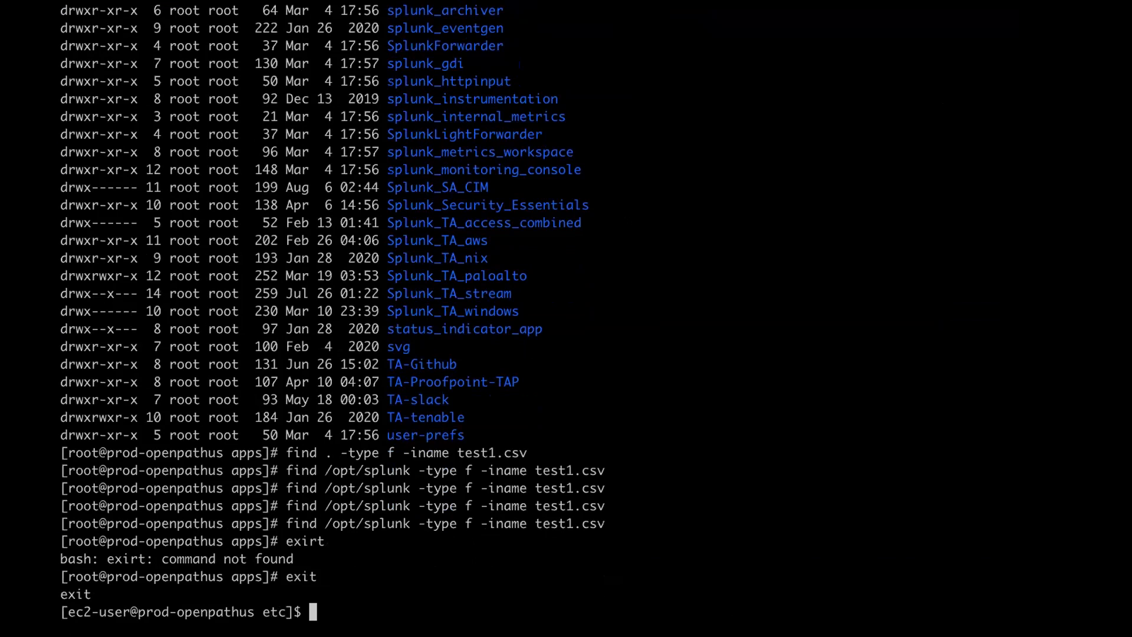
key("Up")
key("Up")
key("Up")
key("Down")
key("Down")
key("Return")
- Search /opt/splunk for files named "test1.csv" and then "test1", finding nothing
key("Up")
key("Up")
key("Up")
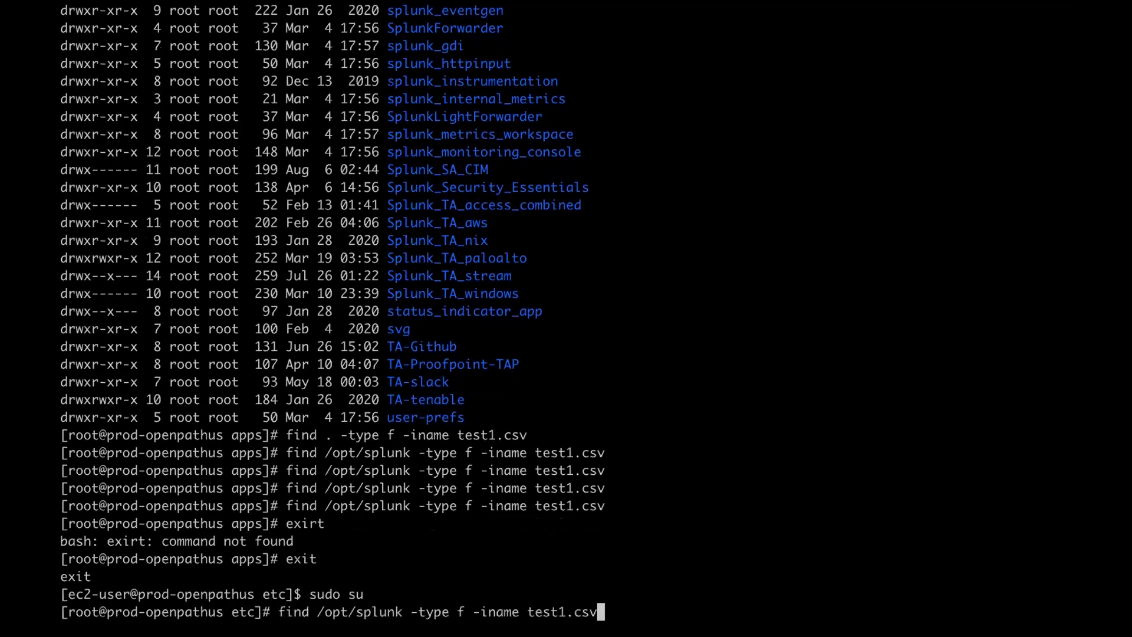
type("\"")
key("Left")
key("Left")
key("Left")
key("Left")
key("Left")
key("Left")
key("Left")
key("Left")
key("Left")
key("Left")
type("\"")
key("Return")
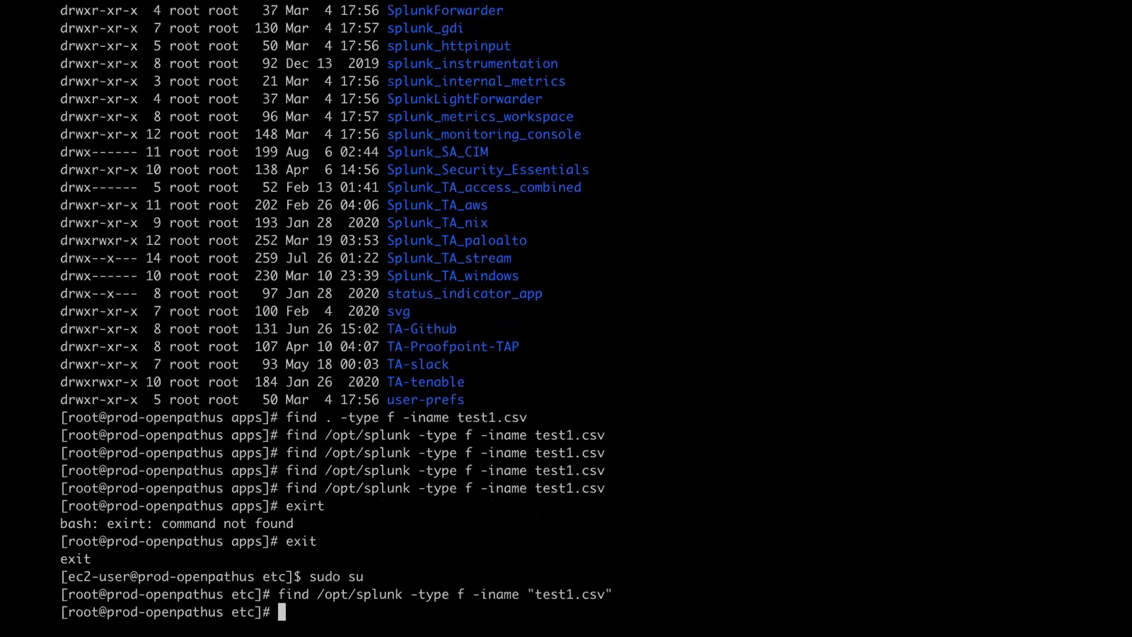
key("Up")
key("BackSpace")
key("BackSpace")
key("BackSpace")
key("BackSpace")
key("BackSpace")
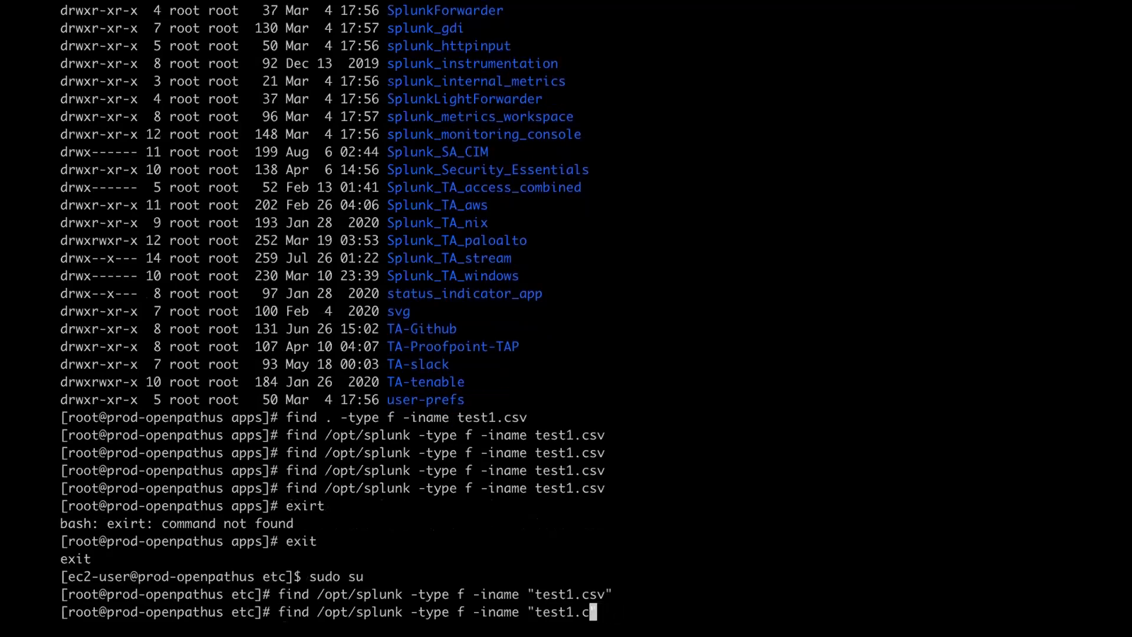
type("\"")
key("Return")
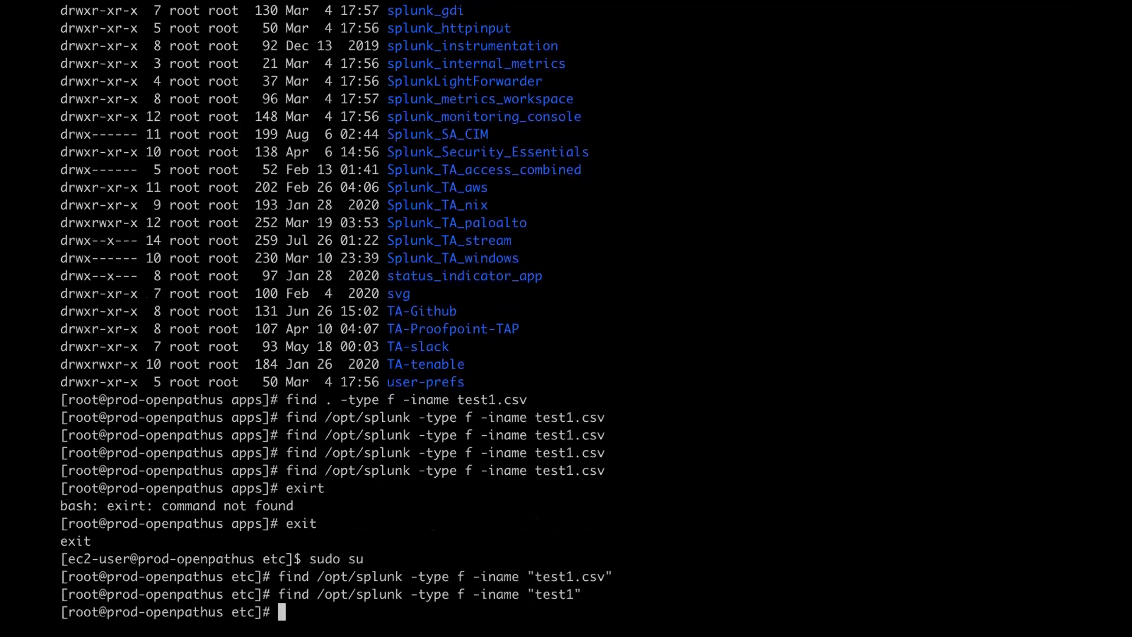
- Rerun the test1 find under /opt/splunk/ and start typing grep -i test1
key("Up")
key("Left")
key("Left")
key("Left")
key("Left")
key("Left")
key("Left")
key("Left")
key("Left")
key("Left")
key("Left")
key("Left")
key("Left")
key("Left")
key("Left")
key("Left")
key("Left")
key("Left")
key("Left")
key("Left")
key("Left")
key("Left")
key("Left")
key("Left")
key("Left")
type("/")
key("Return")
key("Up")
key("Left")
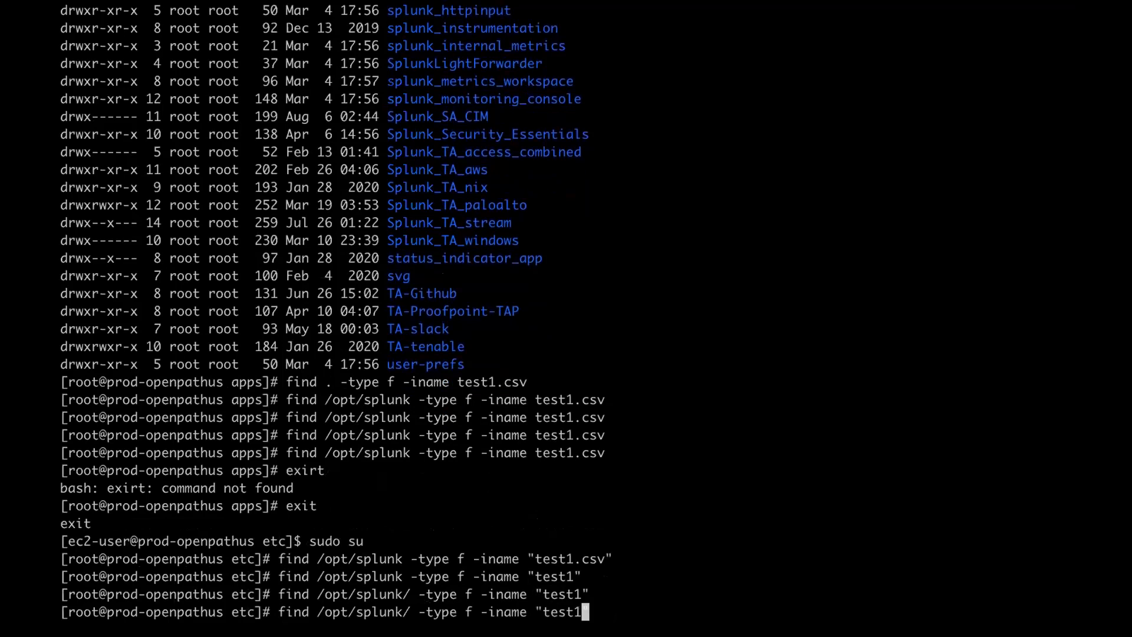
key("Down")
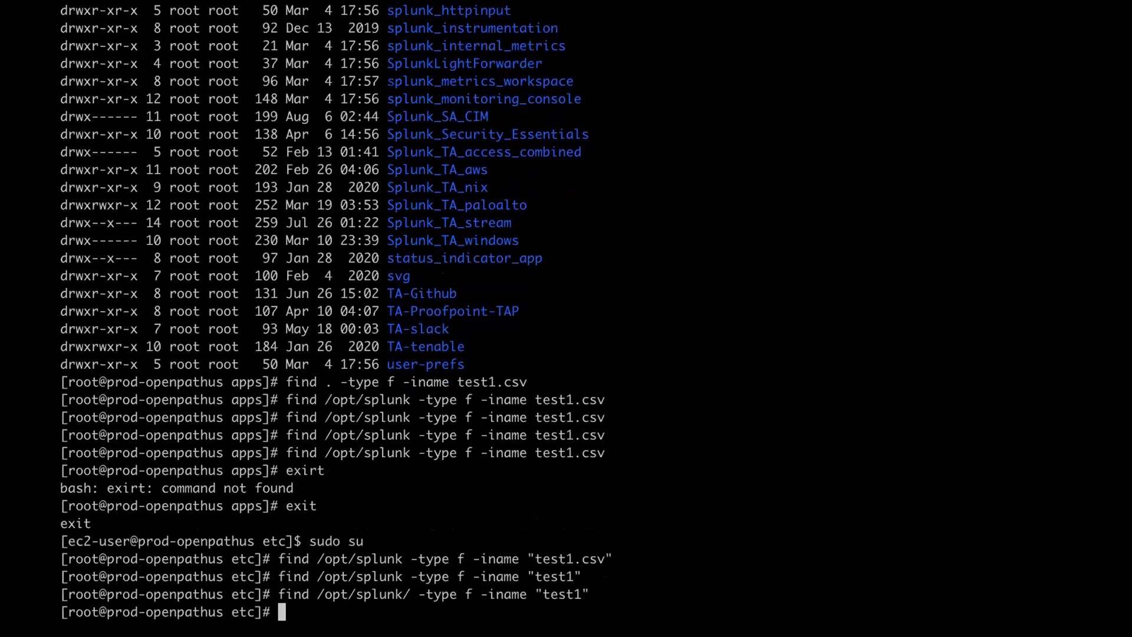
type("grep -")
key("BackSpace")
type("-i test1")
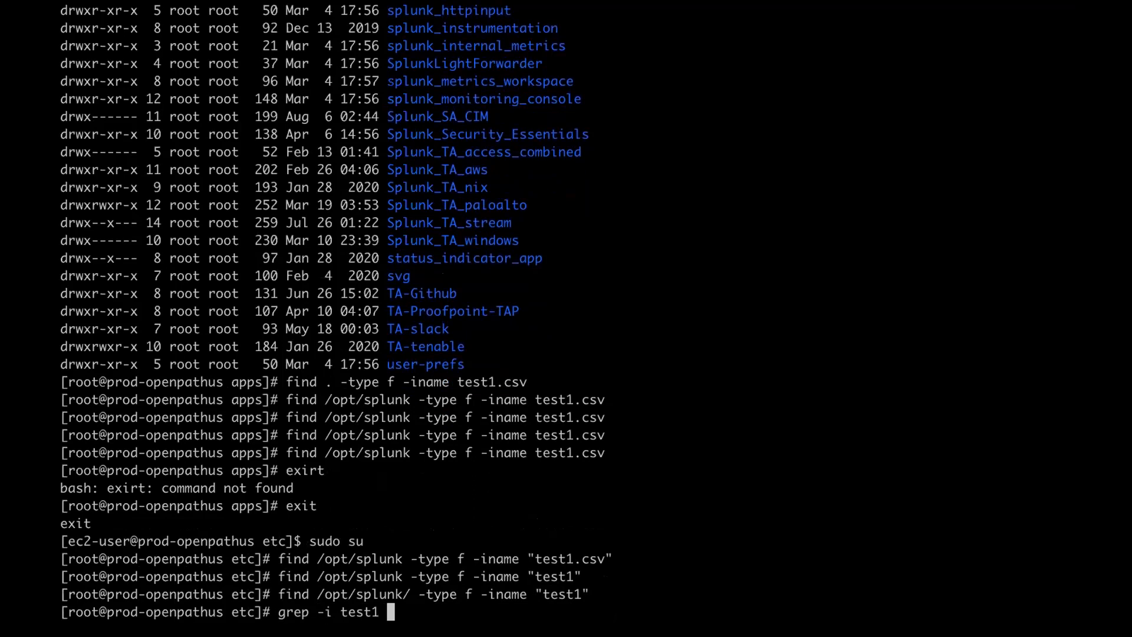
- Grep for test1 in the current folder, then recursively under /opt/splunk/etc/apps/, stopping the flood
type("*")
key("Return")
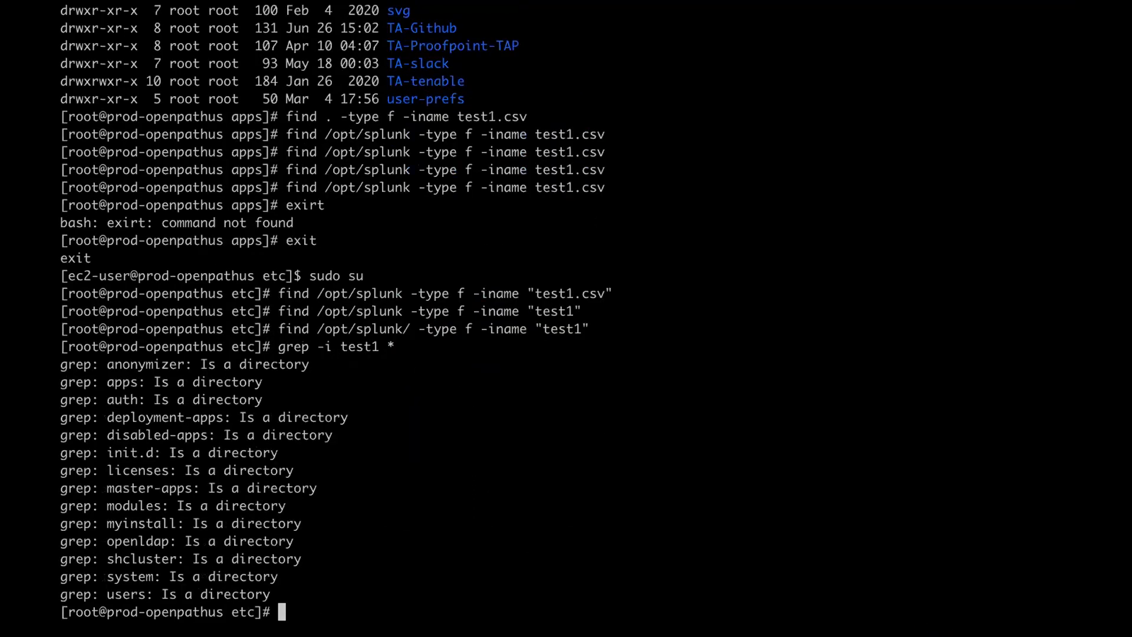
key("Up")
key("Left")
key("Left")
key("Left")
key("Left")
key("Left")
key("Left")
key("Left")
type("R")
key("Left")
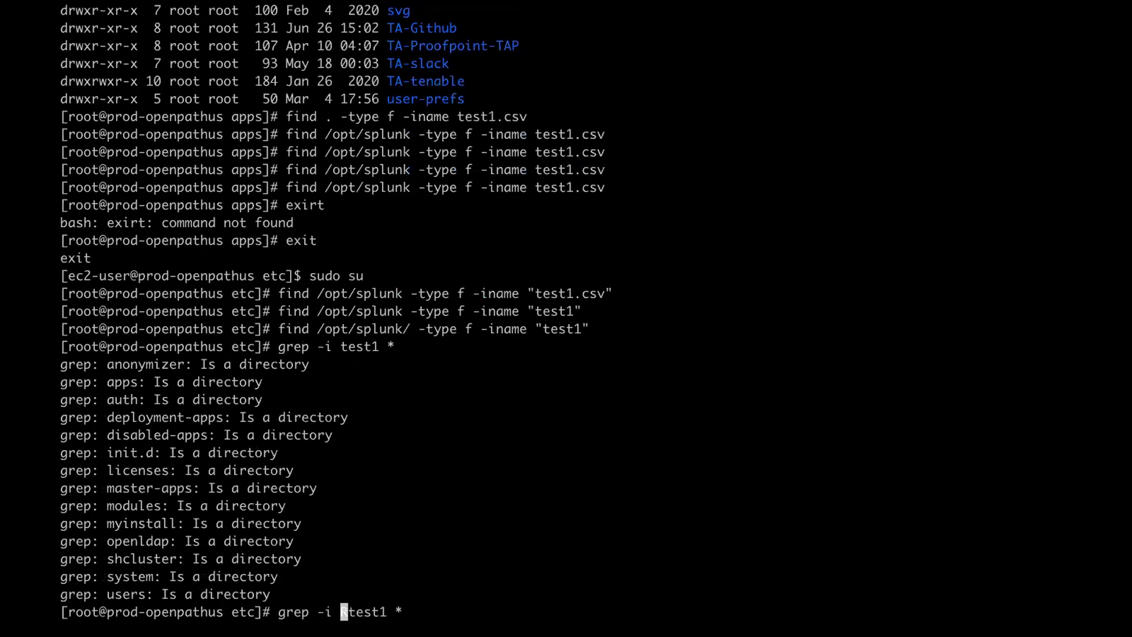
key("BackSpace")
key("Right")
key("Right")
key("Right")
key("Right")
key("Right")
key("Right")
key("Right")
key("Right")
key("BackSpace")
type("/opt/splunk/etc/apps/")
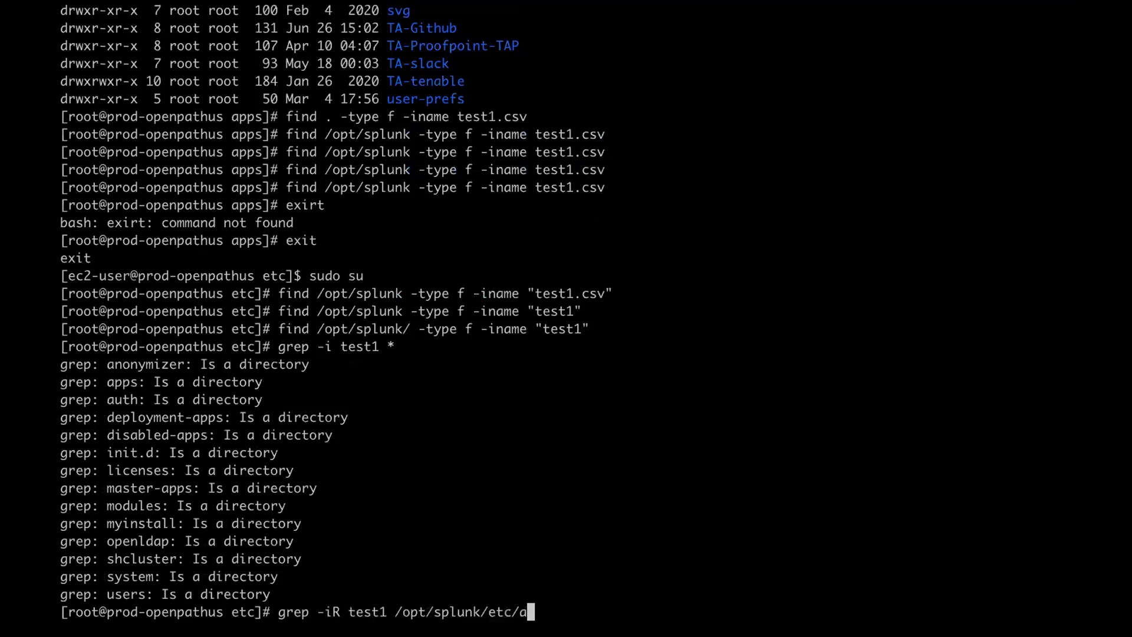
key("Return")
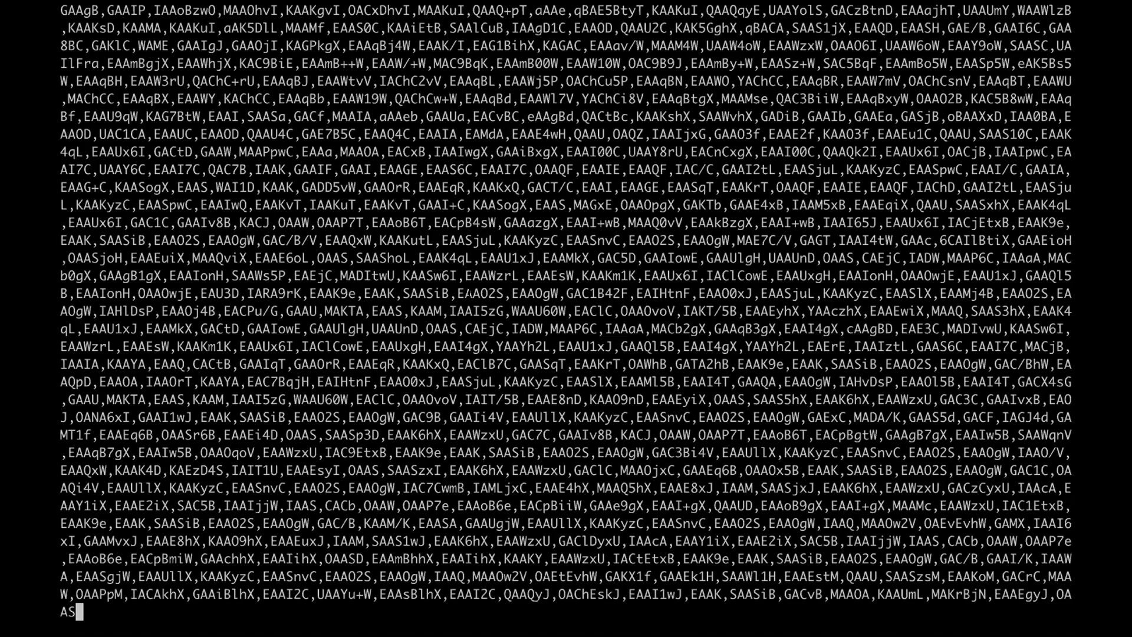
key("ctrl+c")
key("ctrl+c")
key("ctrl+c")
key("ctrl+c")
- Rerun the recursive grep under apps searching for test1.csv instead
key("ctrl+Up")
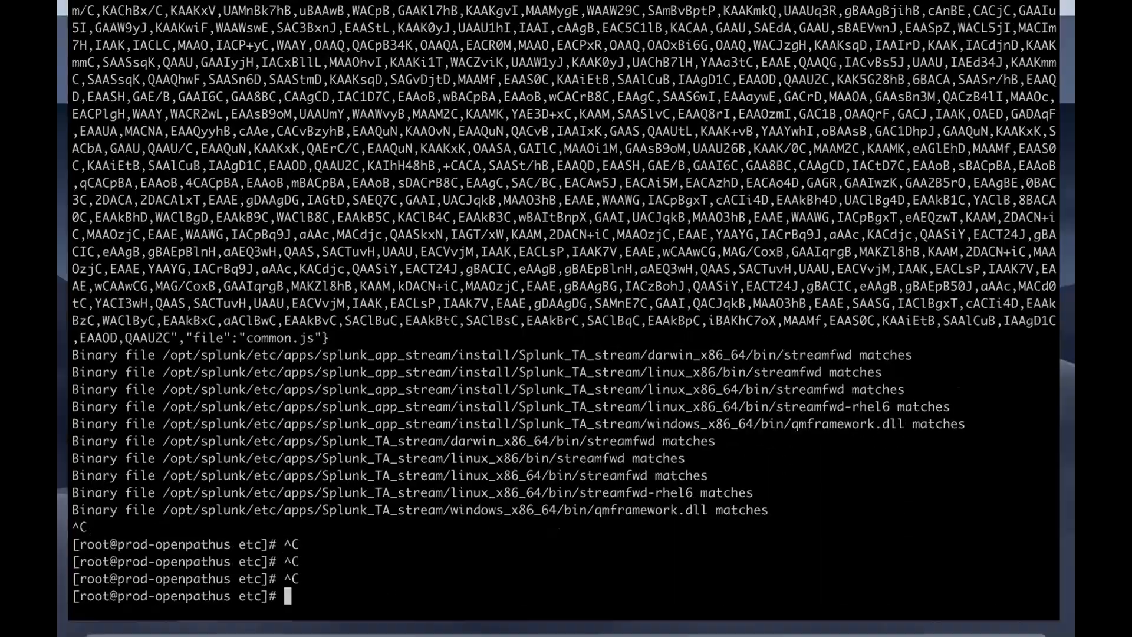
key("ctrl+Up")
key("Up")
key("Left")
key("Left")
key("Left")
key("Left")
key("Left")
key("Left")
key("Left")
key("Left")
key("Left")
key("Left")
key("Left")
key("Left")
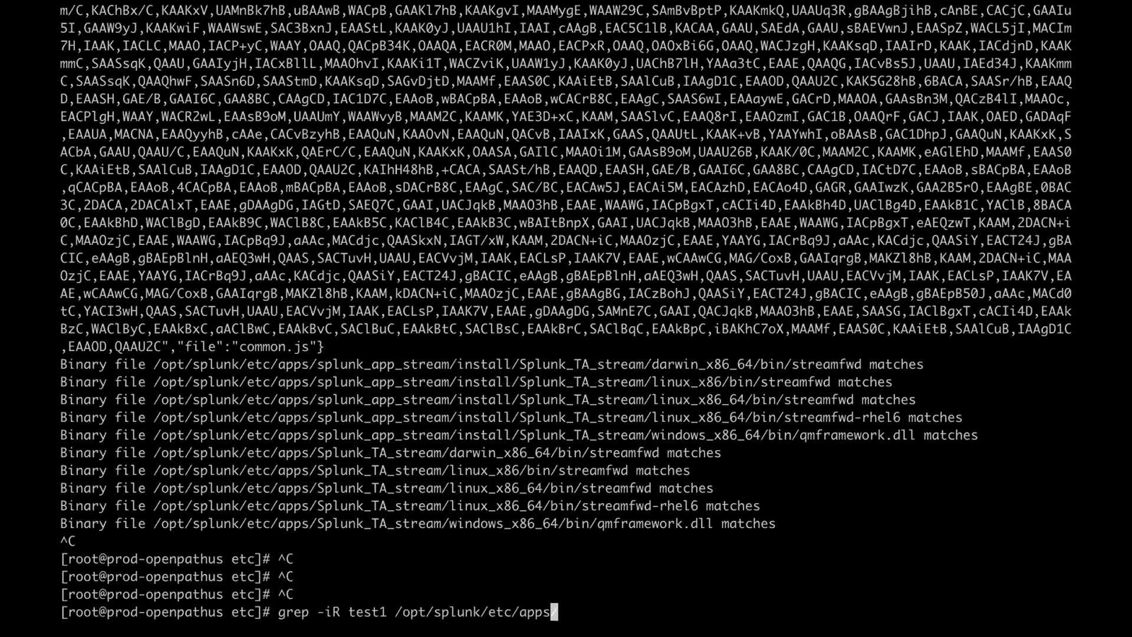
key("Left")
key("Left")
key("Left")
key("Left")
key("Left")
key("Left")
key("Left")
key("Left")
key("Left")
key("Left")
type(".csv")
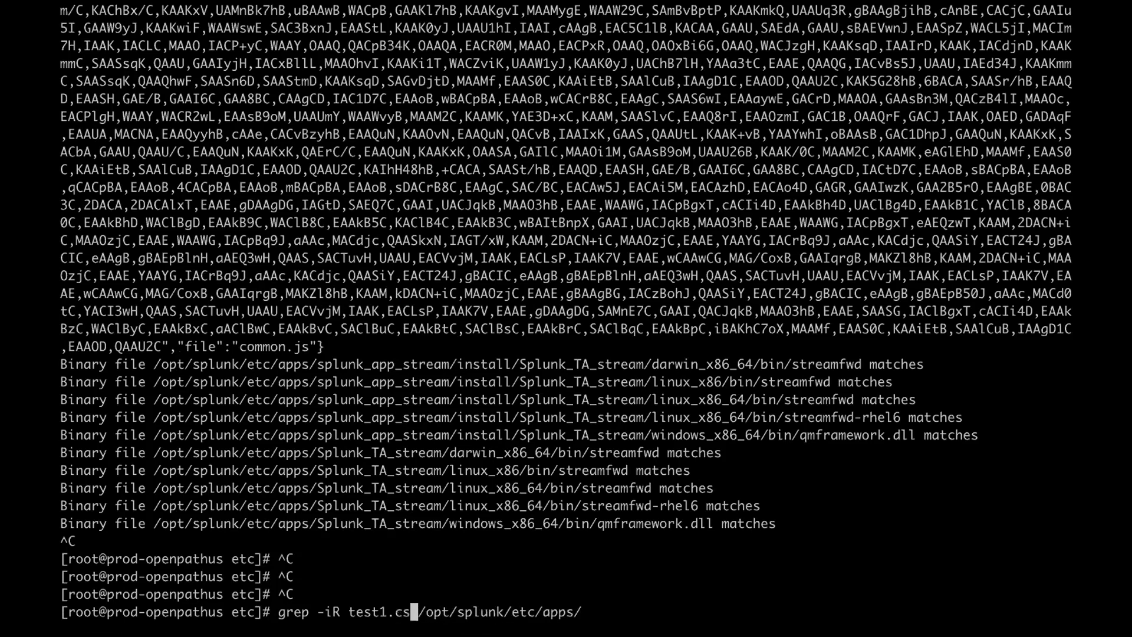
key("Return")
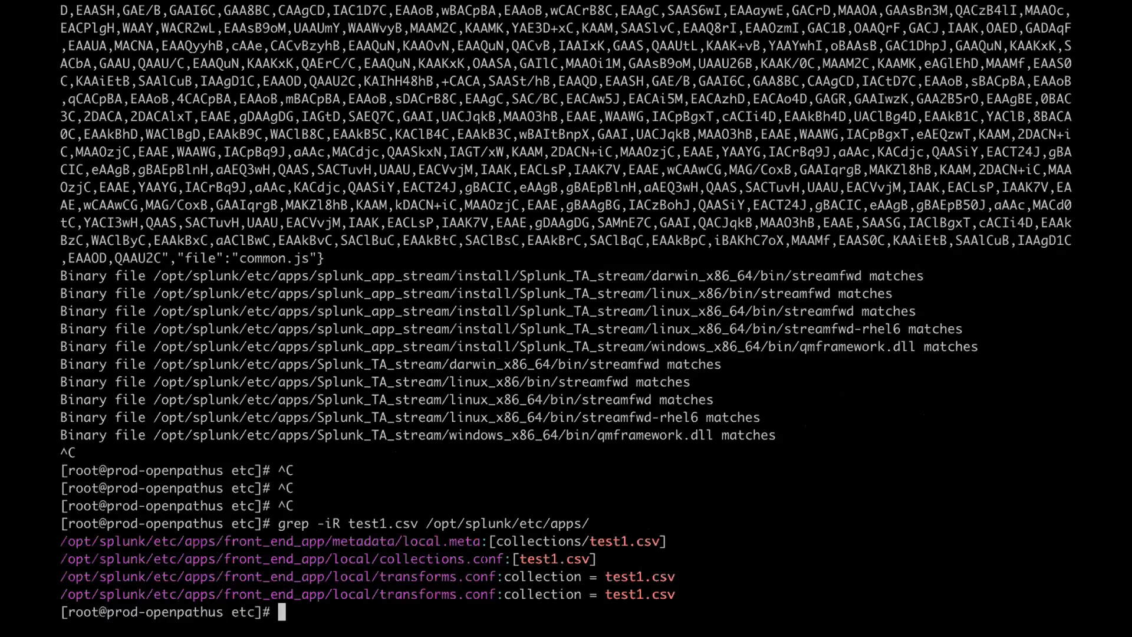
- Copy the front_end_app collections.conf path from the results and build a vi command with it
left_click_drag(512, 559, 597, 558)
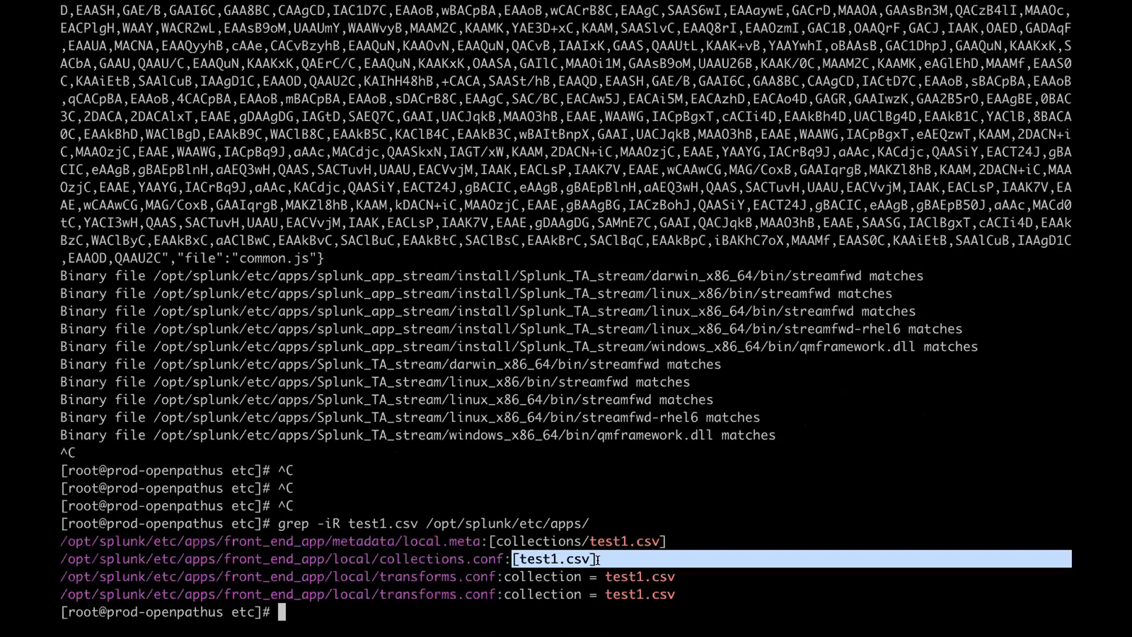
left_click(493, 541)
left_click_drag(504, 559, 60, 559)
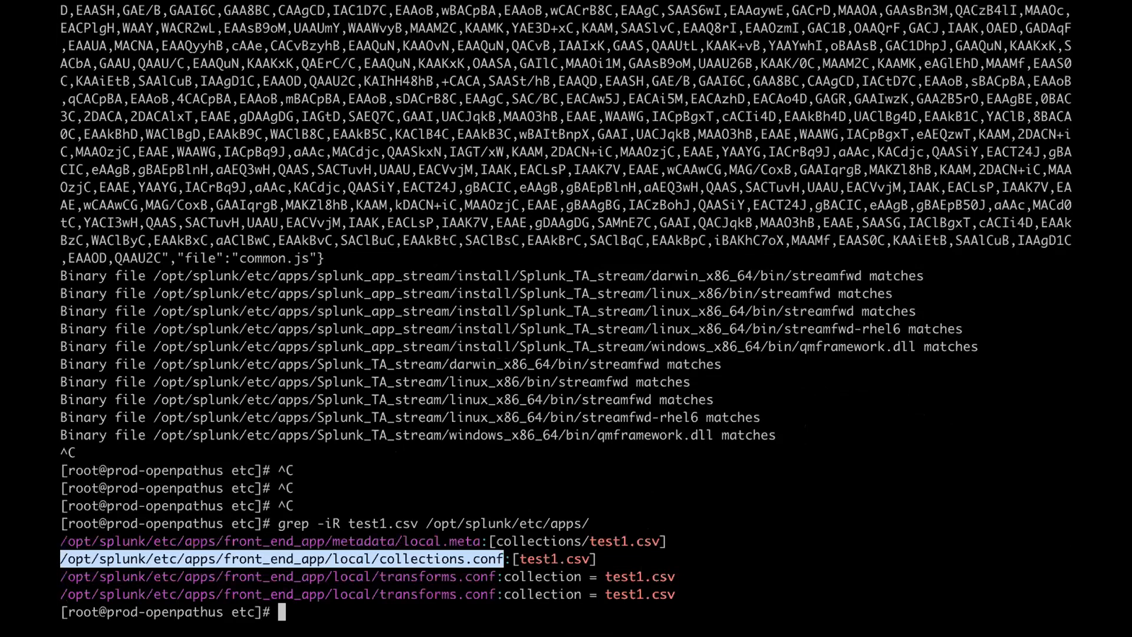
type("vi c")
key("super+v")
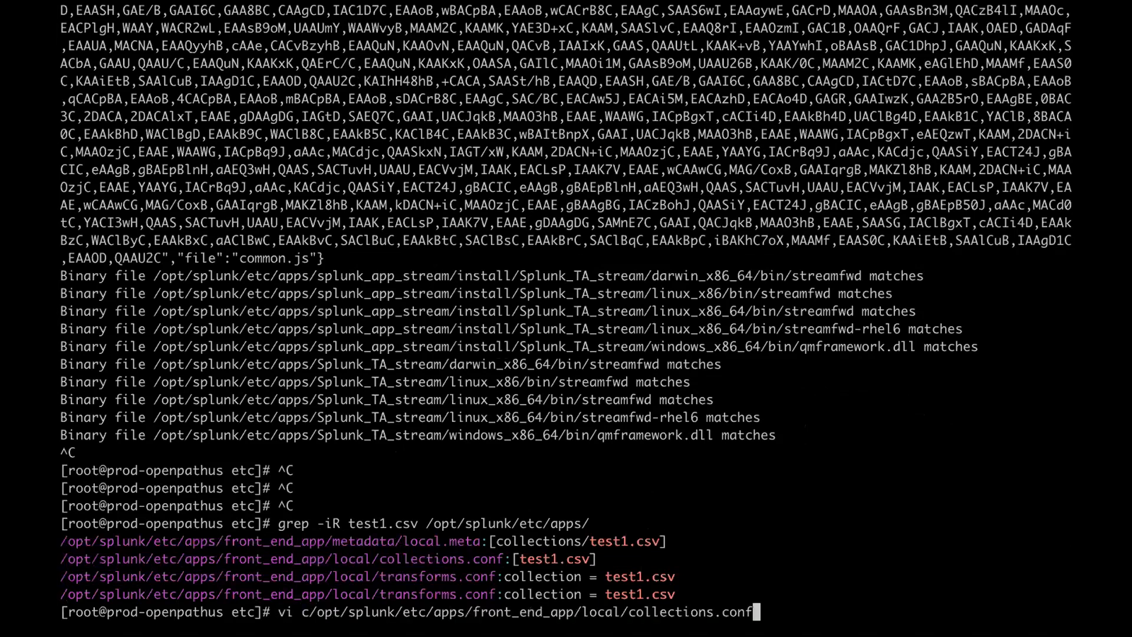
key("ctrl+a")
key("Right")
key("Right")
key("Right")
key("Right")
- Open collections.conf in vi and review the [test1.csv] stanza's field types
key("BackSpace")
key("Return")
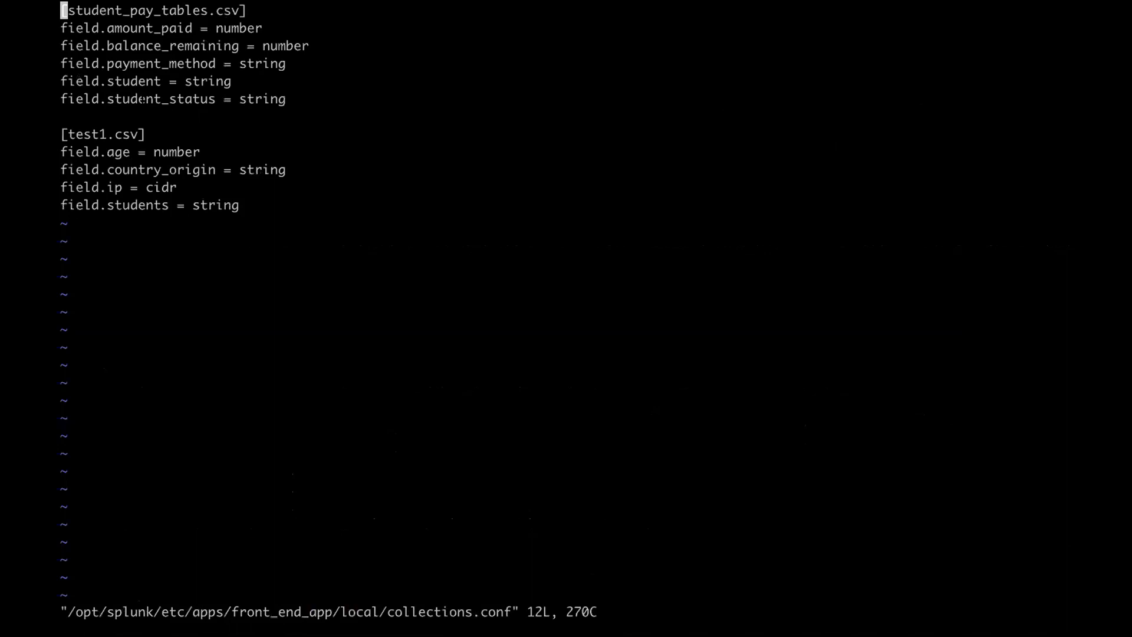
left_click_drag(145, 135, 107, 152)
left_click(157, 152)
- Switch back to the Splunk search in Safari
mouse_move(586, 4)
key("ctrl+Up")
left_click(608, 50)
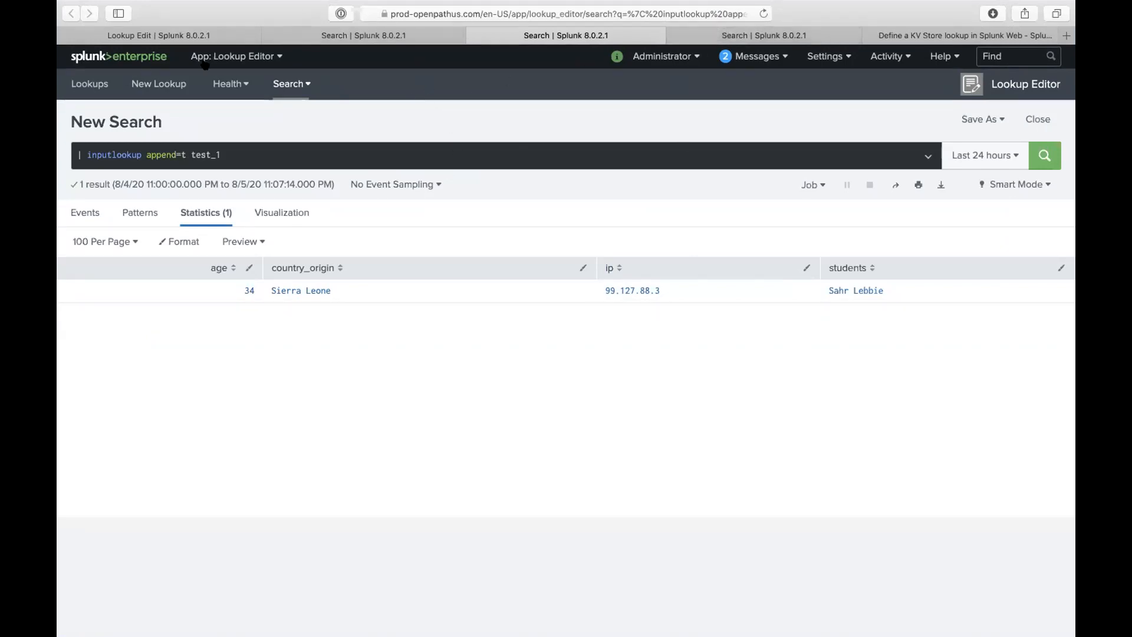
- Return to the test_1 search and add an | eval line to the query
left_click(185, 36)
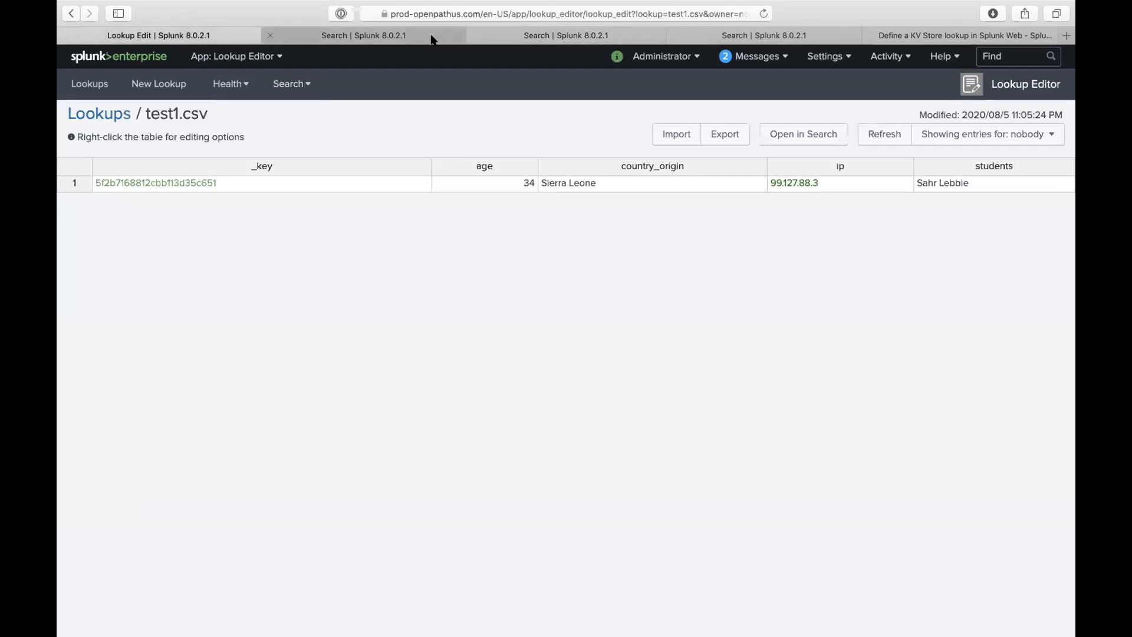
left_click(509, 35)
left_click(390, 148)
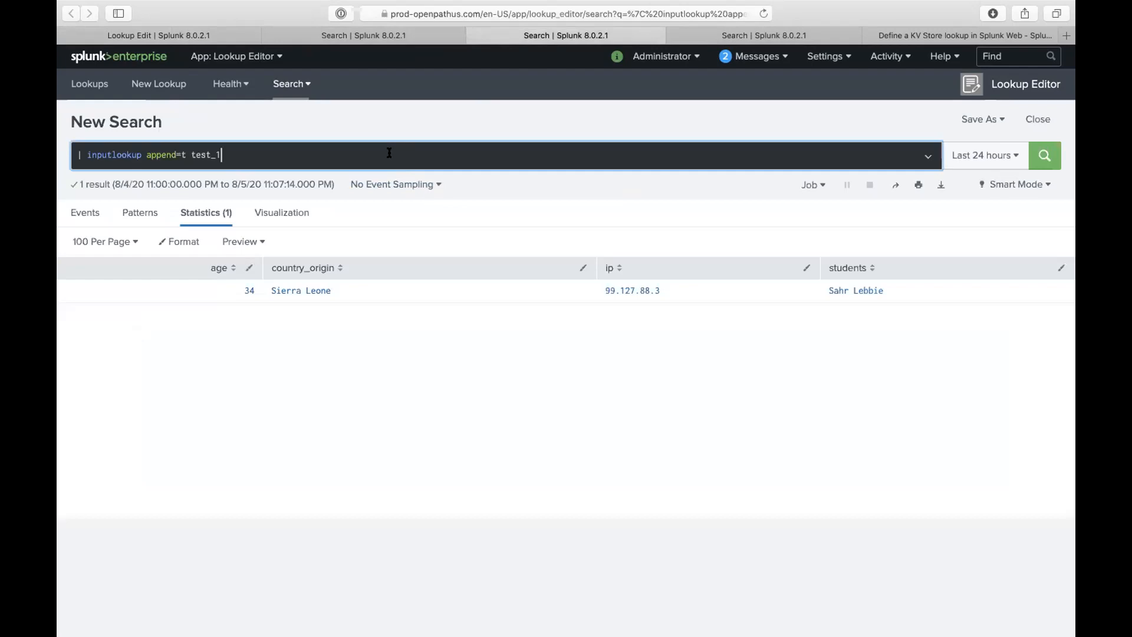
key("shift+Return")
type("| ")
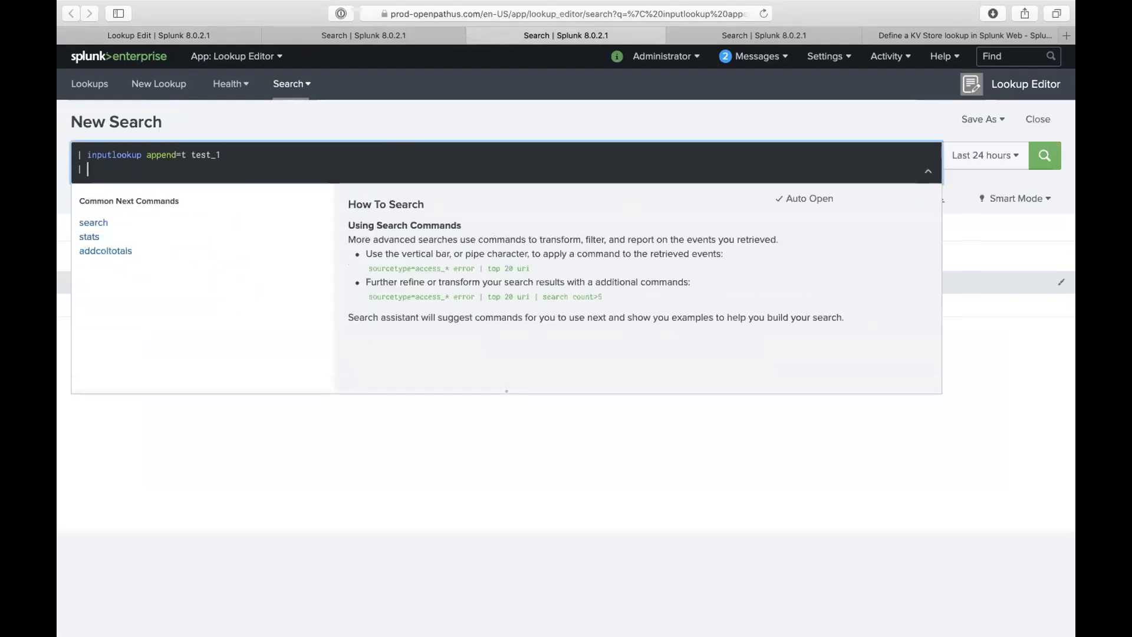
type("eval")
key("Return")
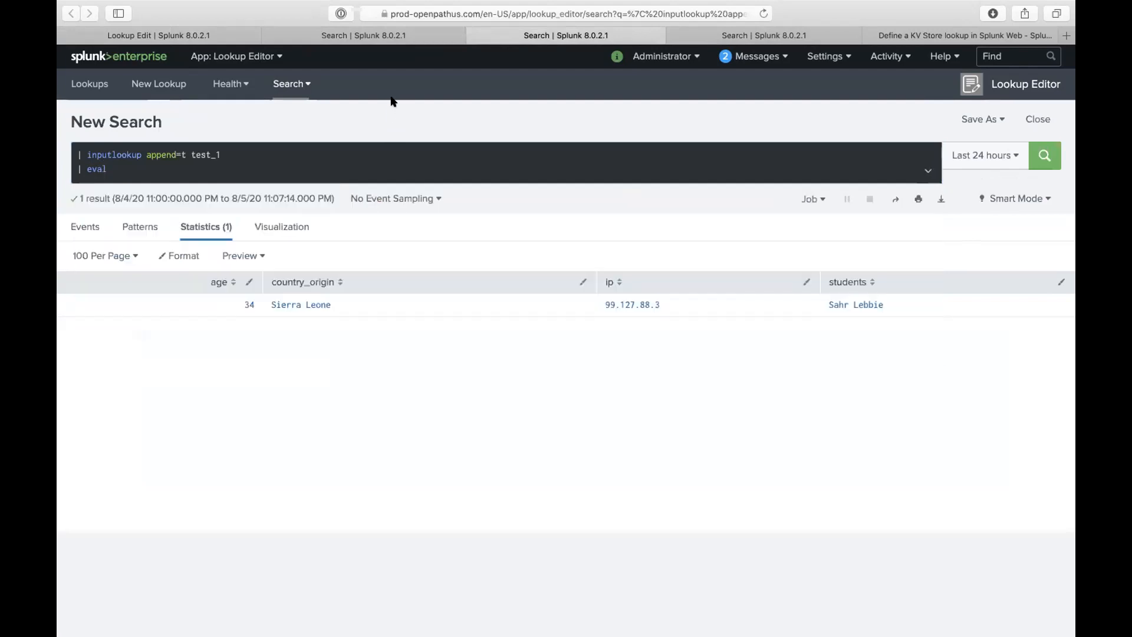
- Make the eval assign age="34,23" and run the search
left_click(206, 167)
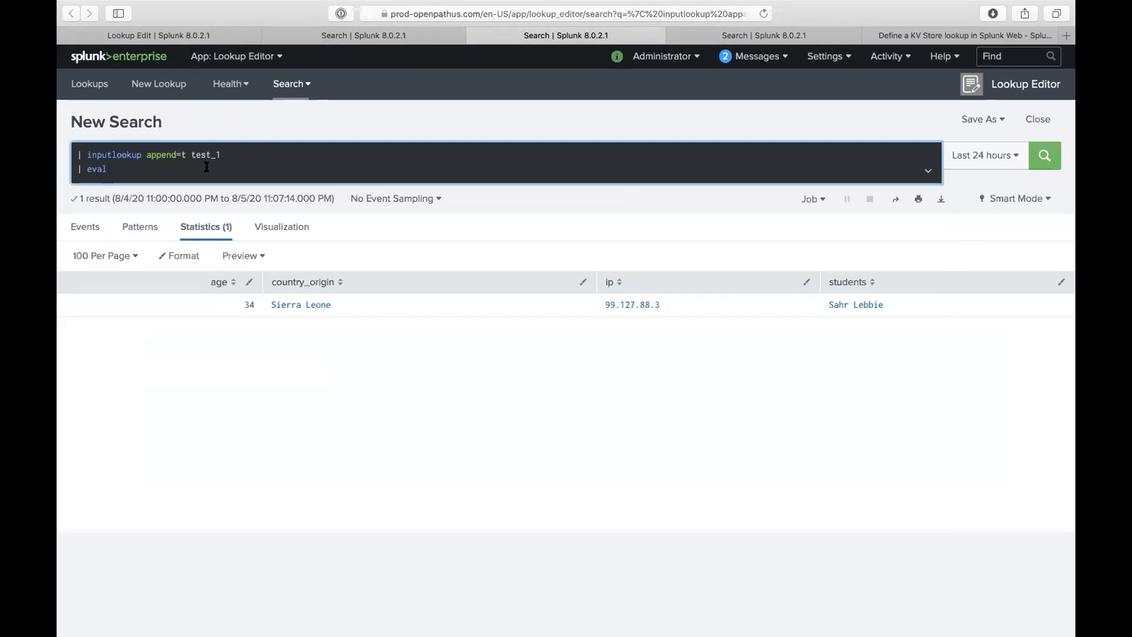
type("age=")
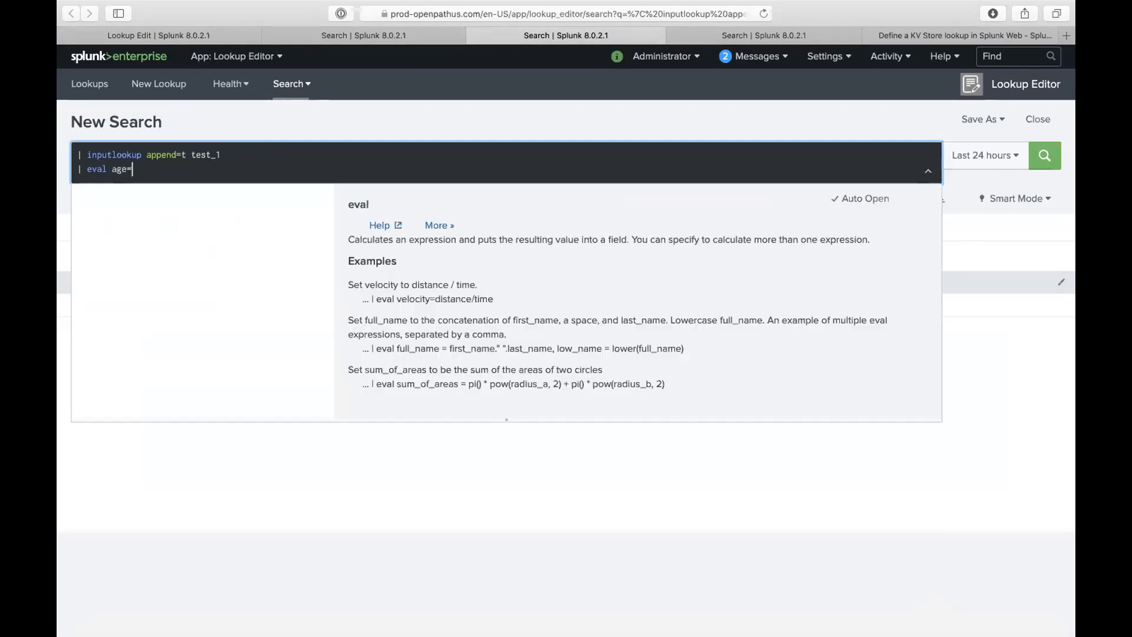
type("\"\"")
key("Return")
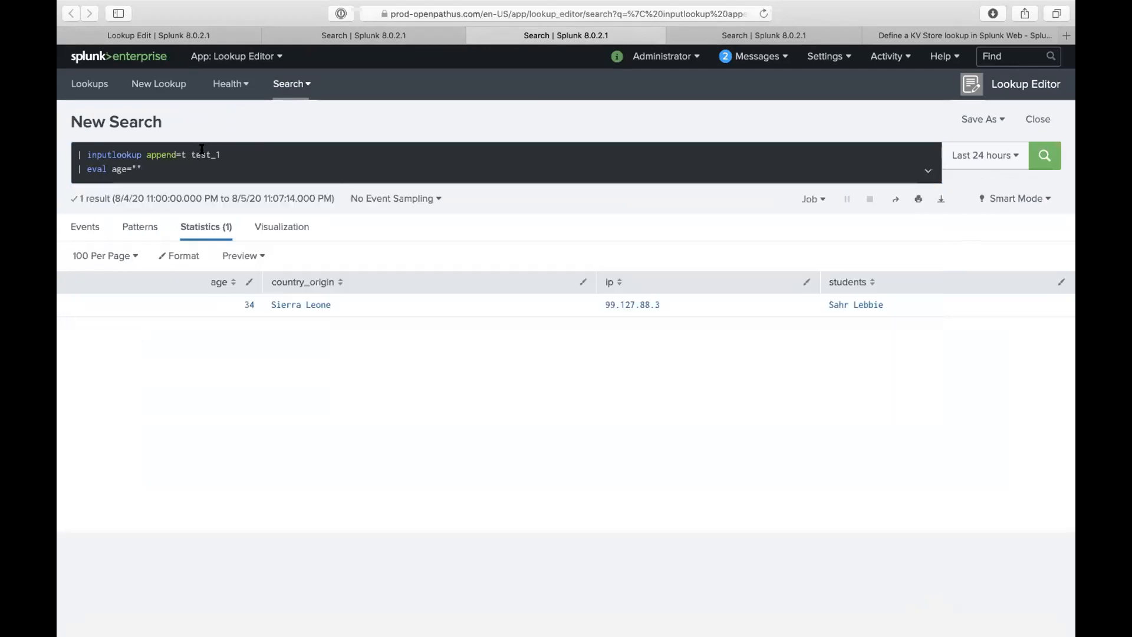
left_click(137, 169)
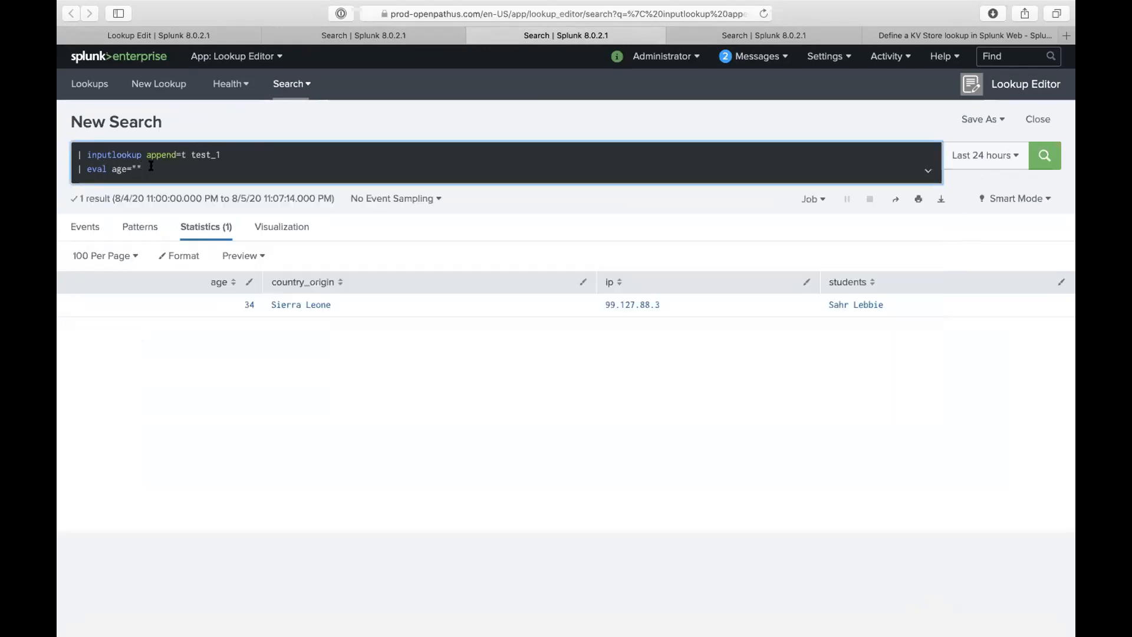
type("34")
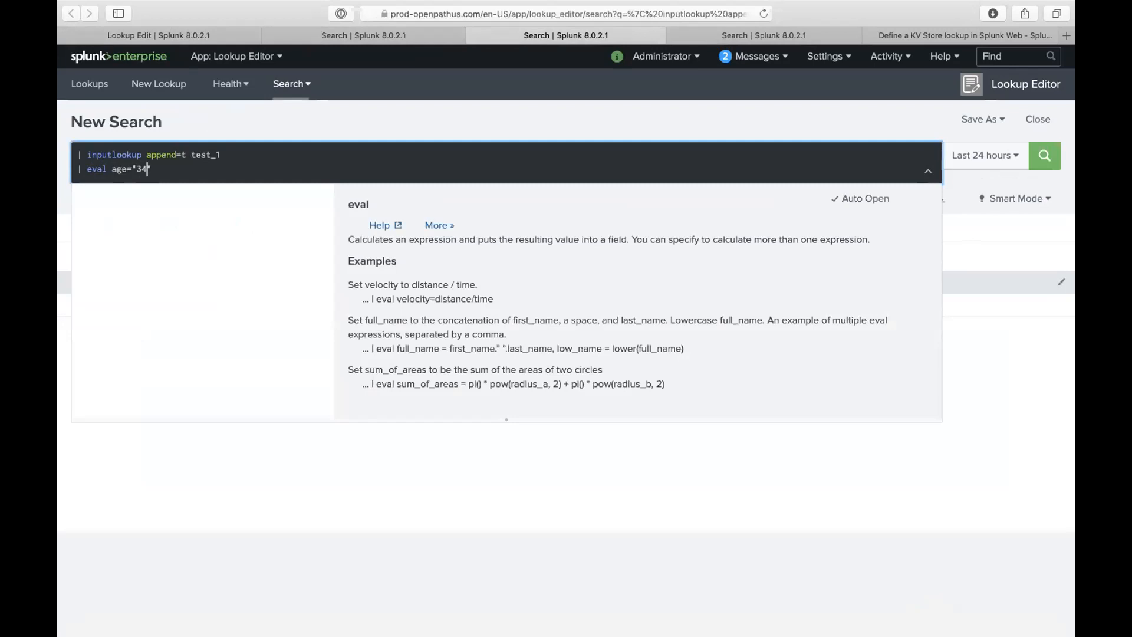
key("Right")
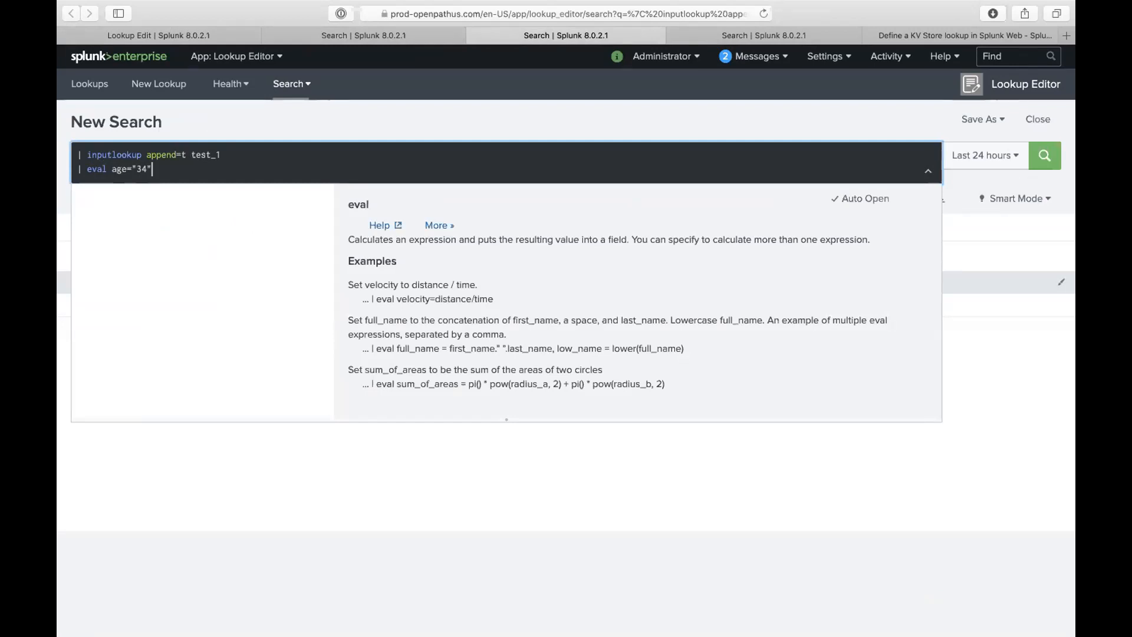
key("Left")
type("34,23")
key("Return")
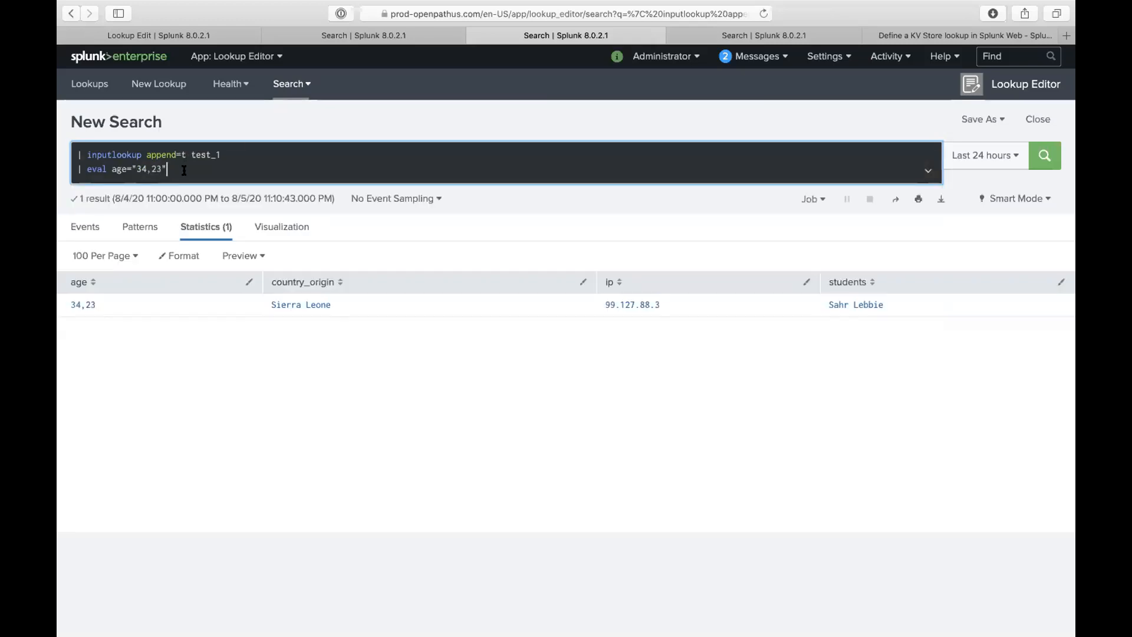
- Start a third query line and choose makemv from the suggestions
key("shift+Return")
type("| eval")
key("BackSpace")
key("BackSpace")
key("BackSpace")
key("BackSpace")
type("mak")
key("Down")
key("Down")
key("Down")
key("Up")
key("Return")
- Complete the line as makemv age delim="," and run the search
type("a")
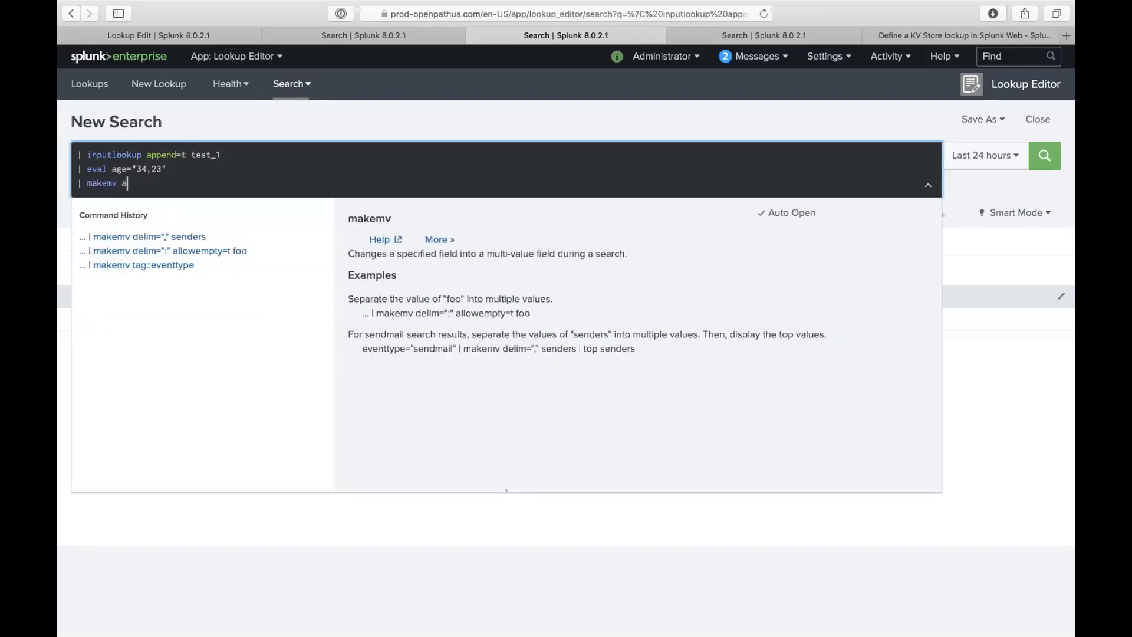
type("ge delim=\"\"")
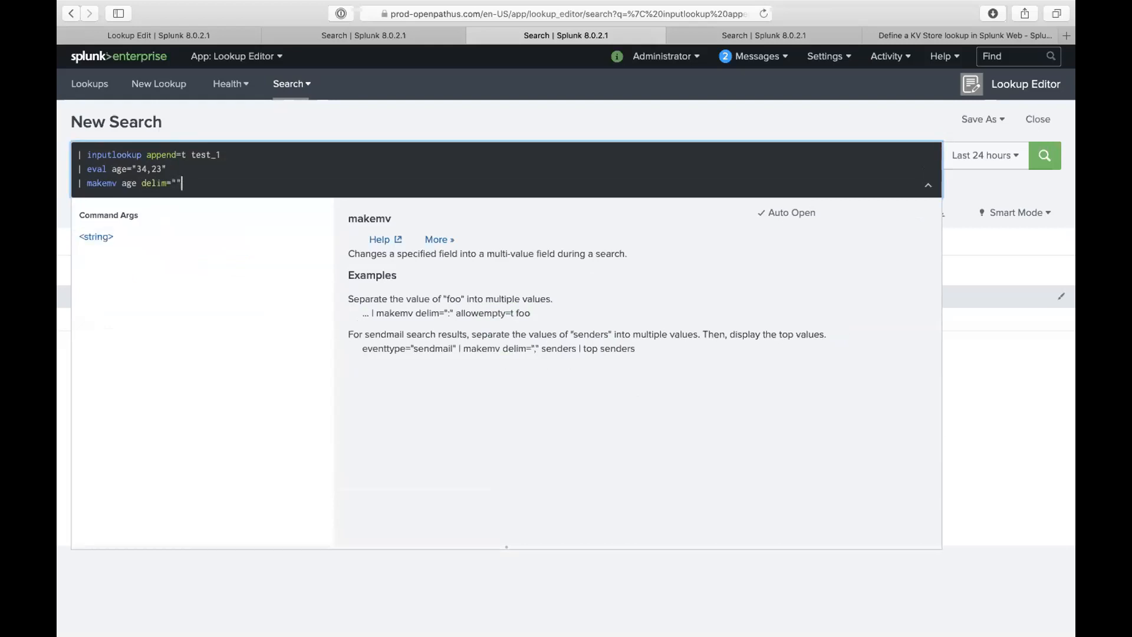
key("Left")
type(",")
key("Return")
- Add | mvexpand age and rerun so ages 34 and 23 appear as separate rows
left_click(263, 186)
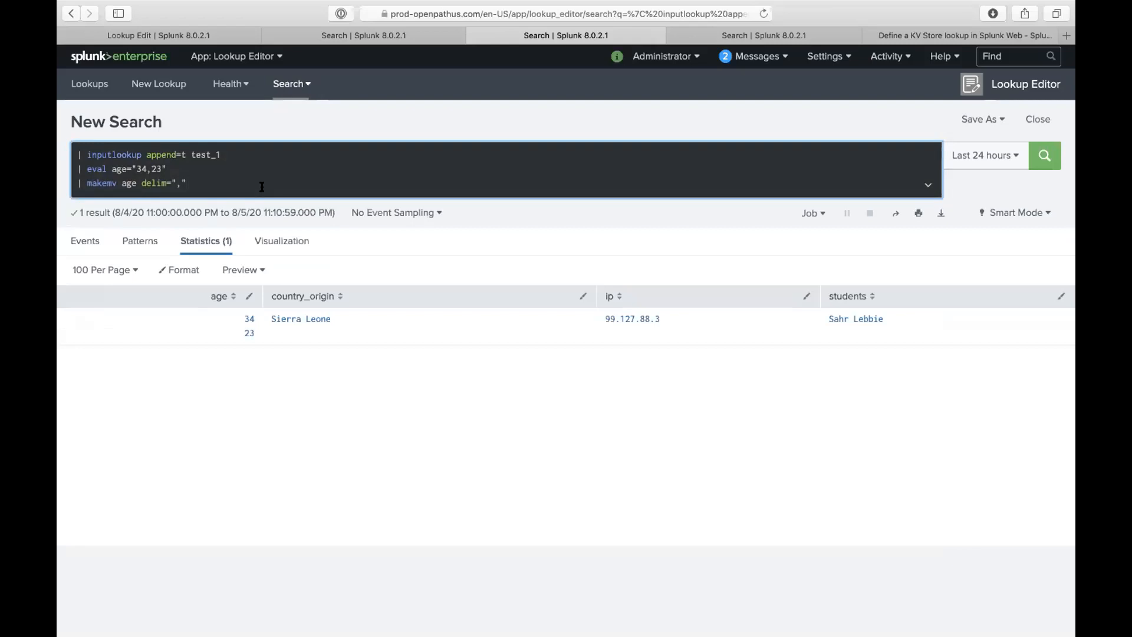
key("shift+Return")
type("| mvex")
key("Down")
key("Down")
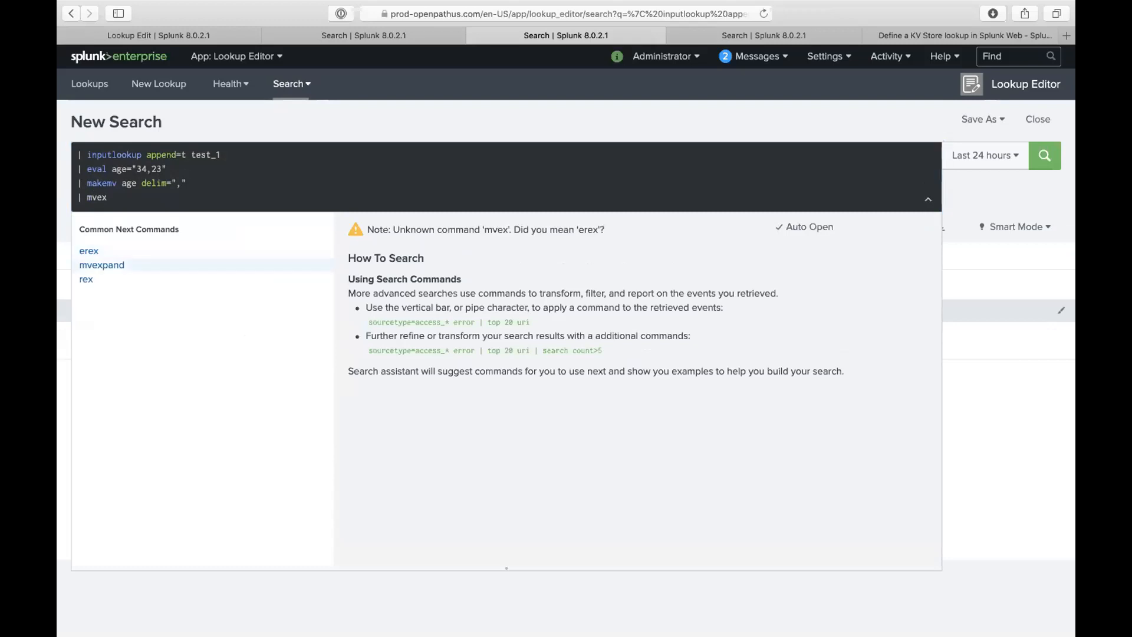
key("Return")
type("age")
key("Return")
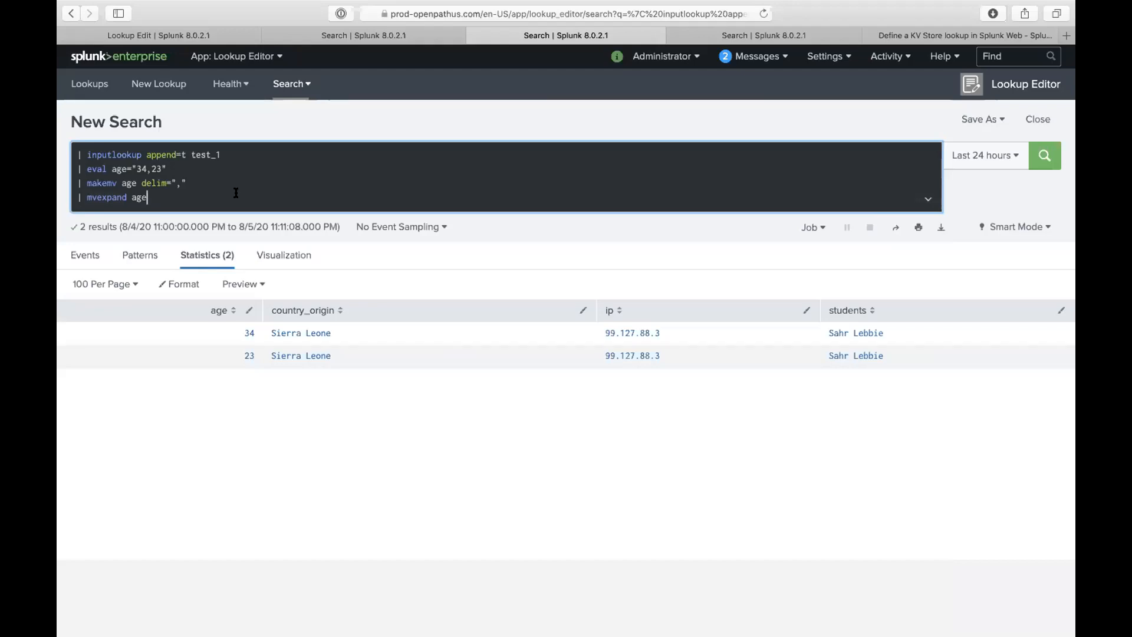
key("shift+Return")
left_click(292, 179)
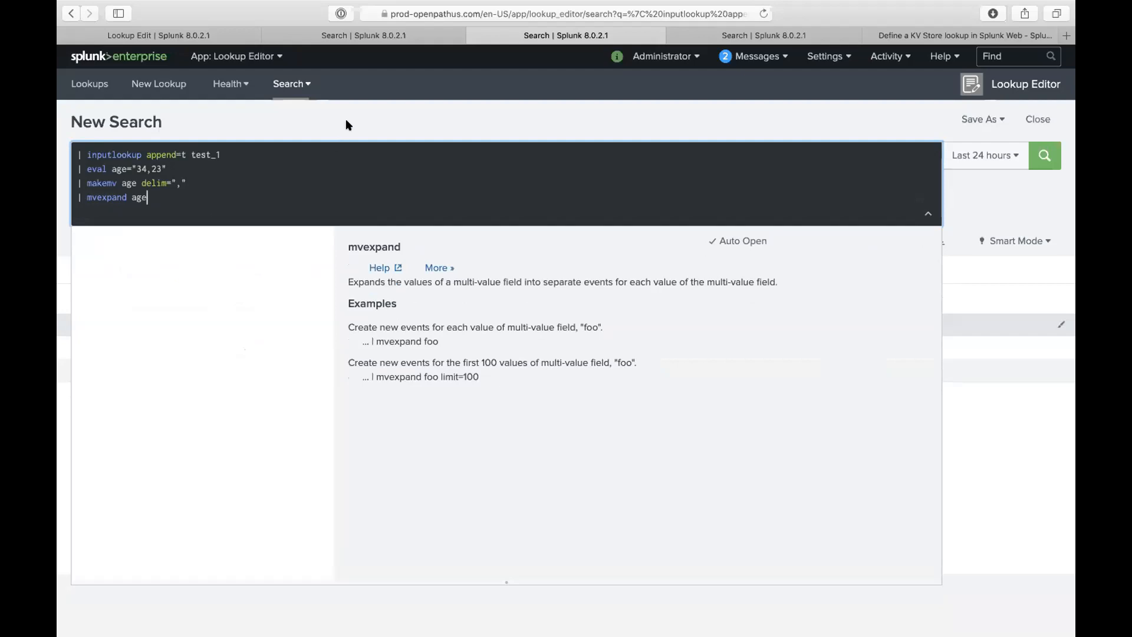
key("Return")
key("shift+Return")
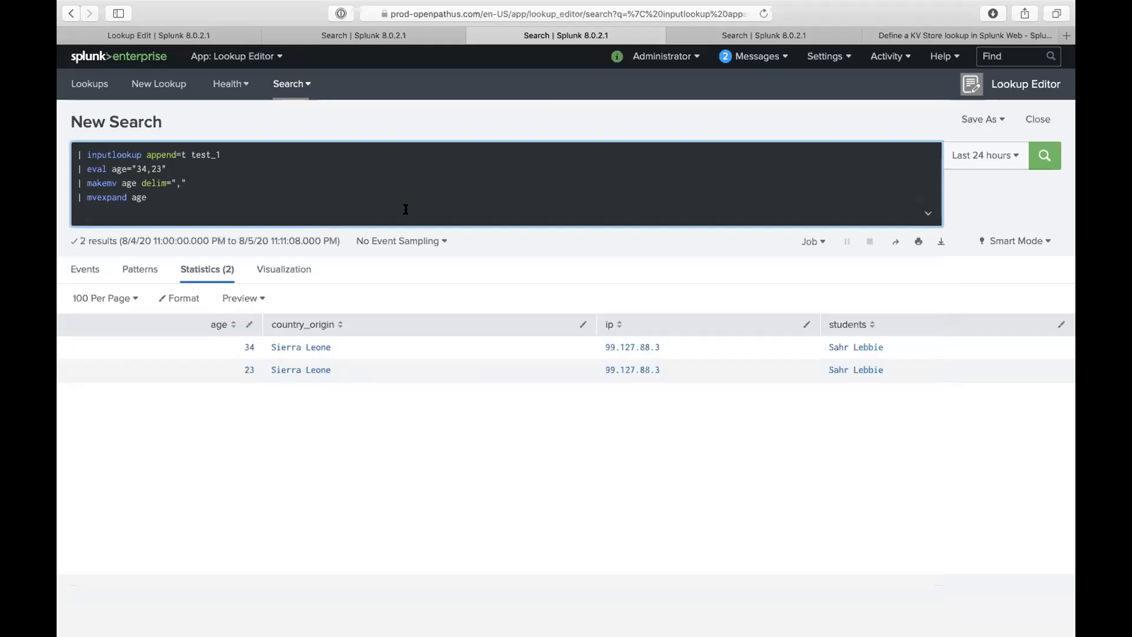
type("| output")
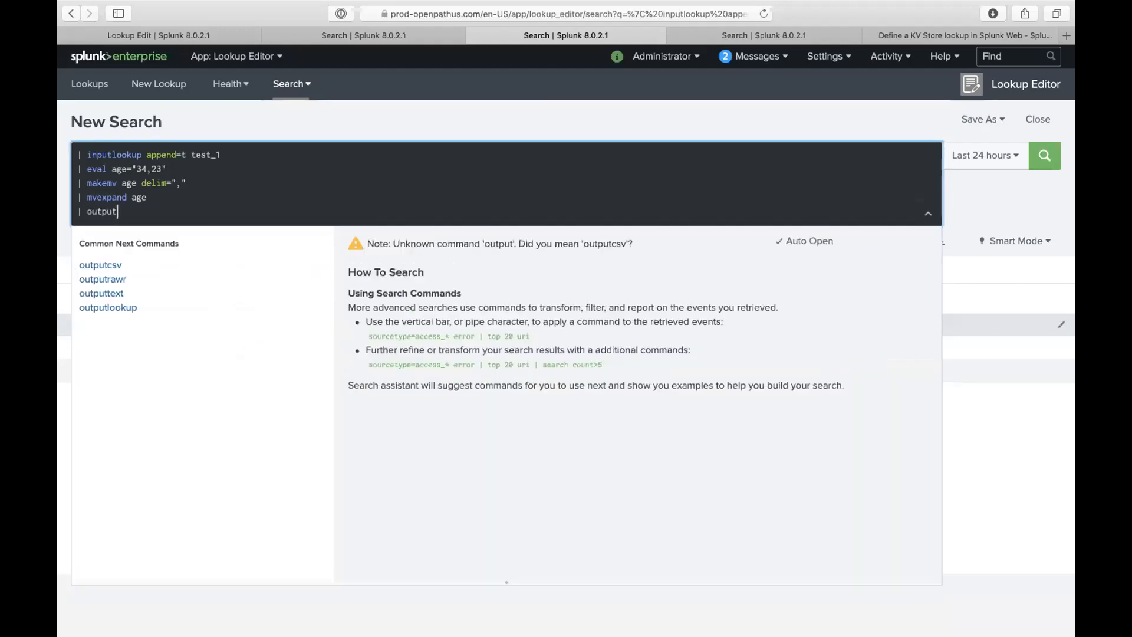
- Add outputlookup append=t to the query and run the search
key("Down")
key("Down")
key("Down")
key("Down")
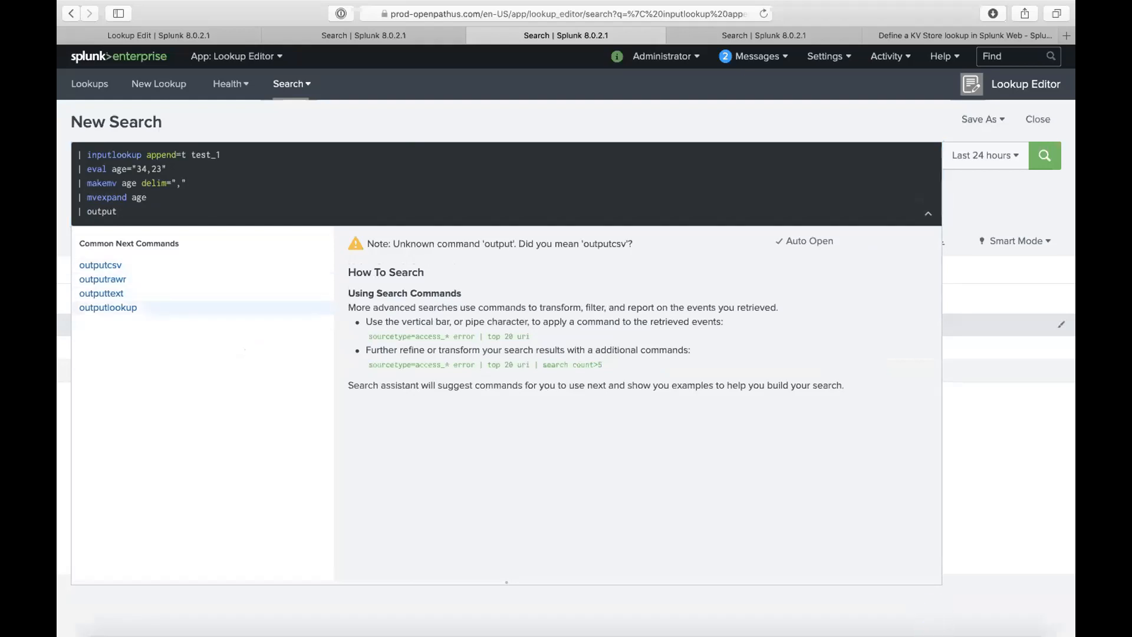
key("Return")
type("appe")
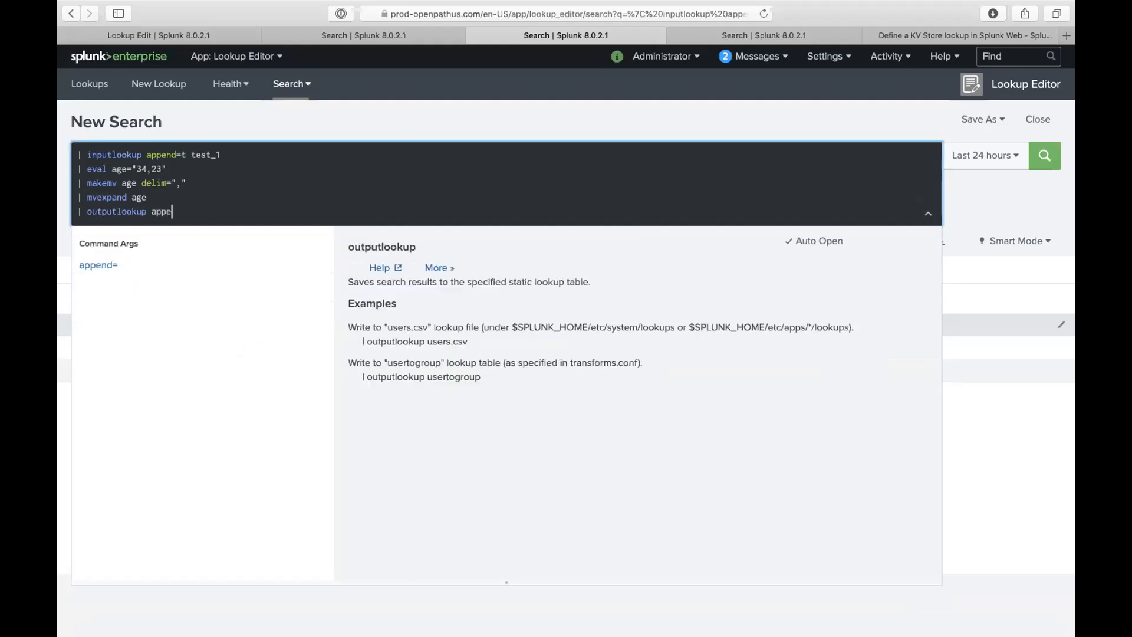
left_click(177, 265)
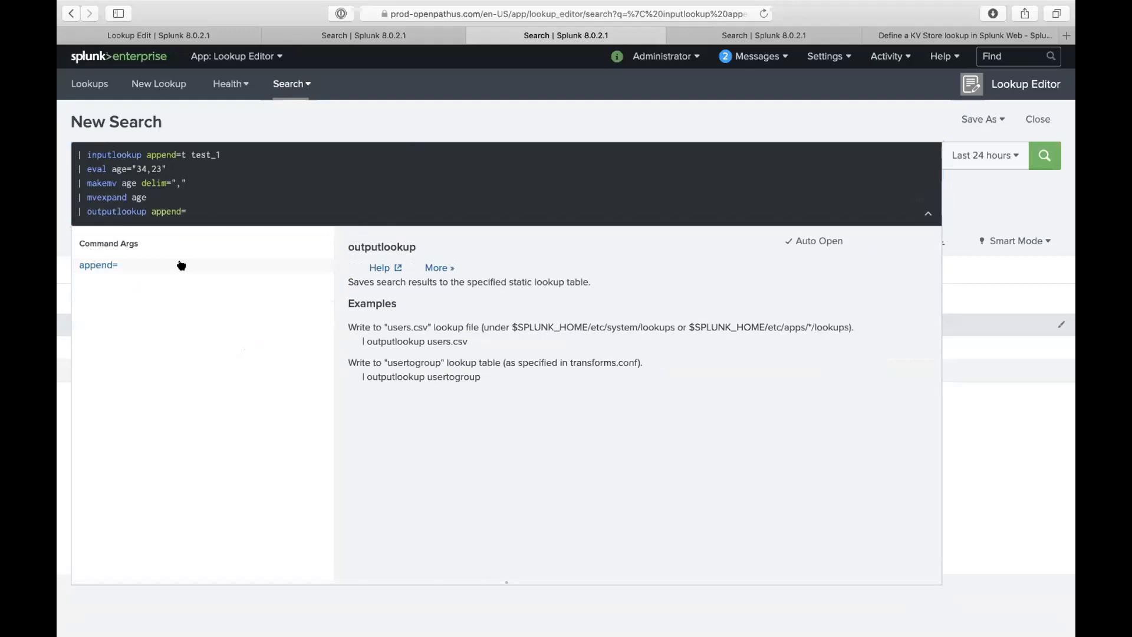
type("t")
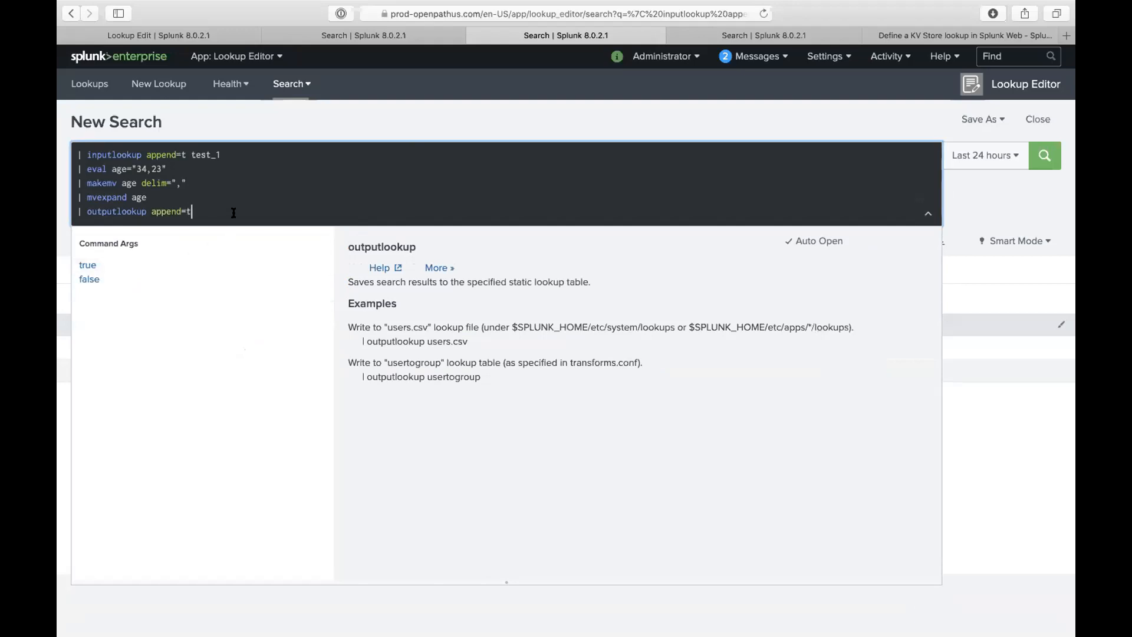
key("Return")
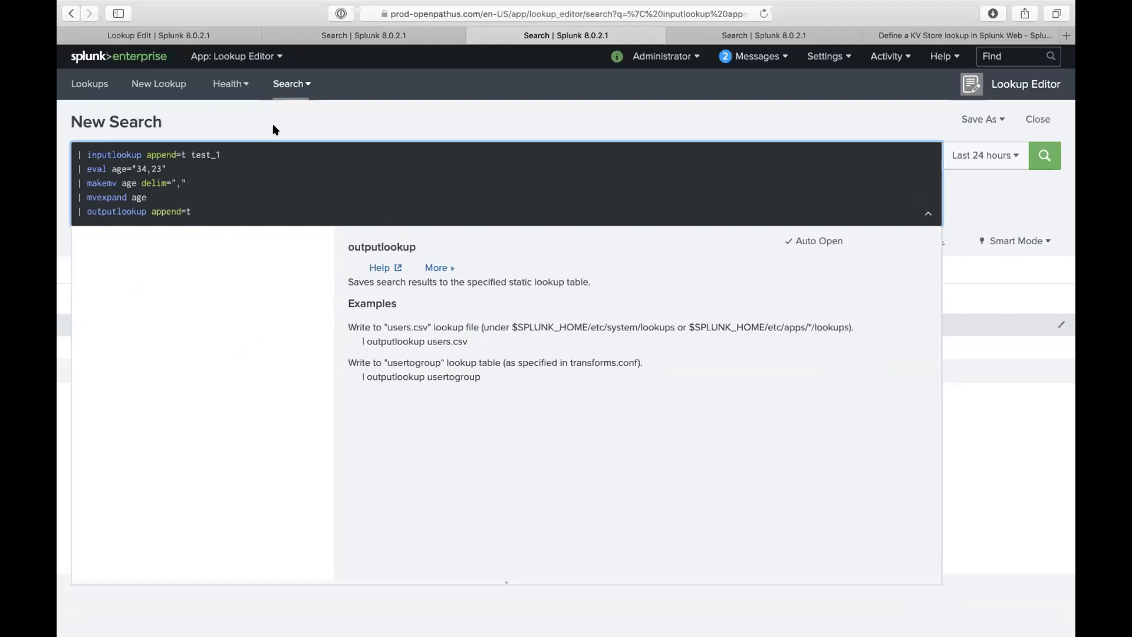
- Paste test_1 as the outputlookup target and rerun the search to write the lookup
double_click(209, 151)
key("super+c")
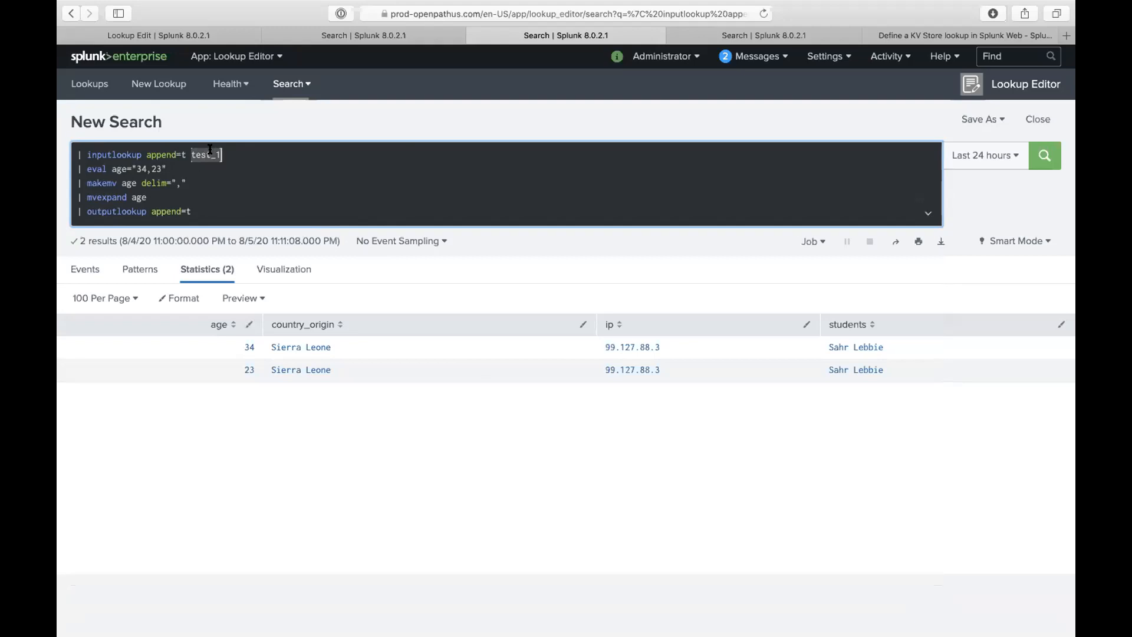
left_click(241, 199)
left_click(240, 210)
key("super+v")
left_click(495, 124)
left_click(1032, 166)
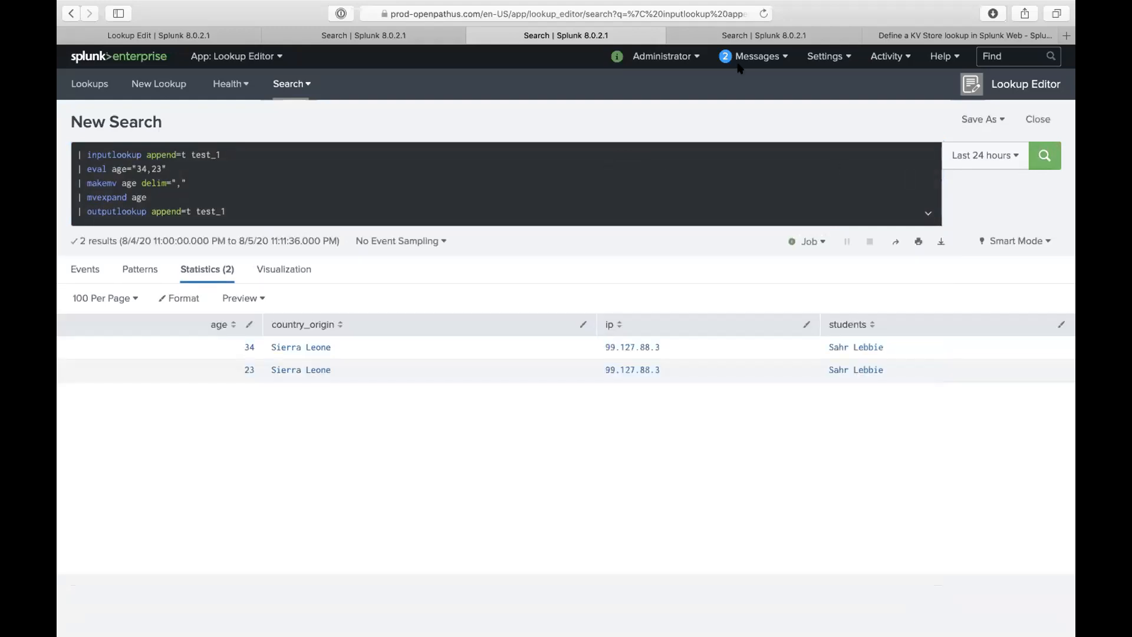
left_click(205, 39)
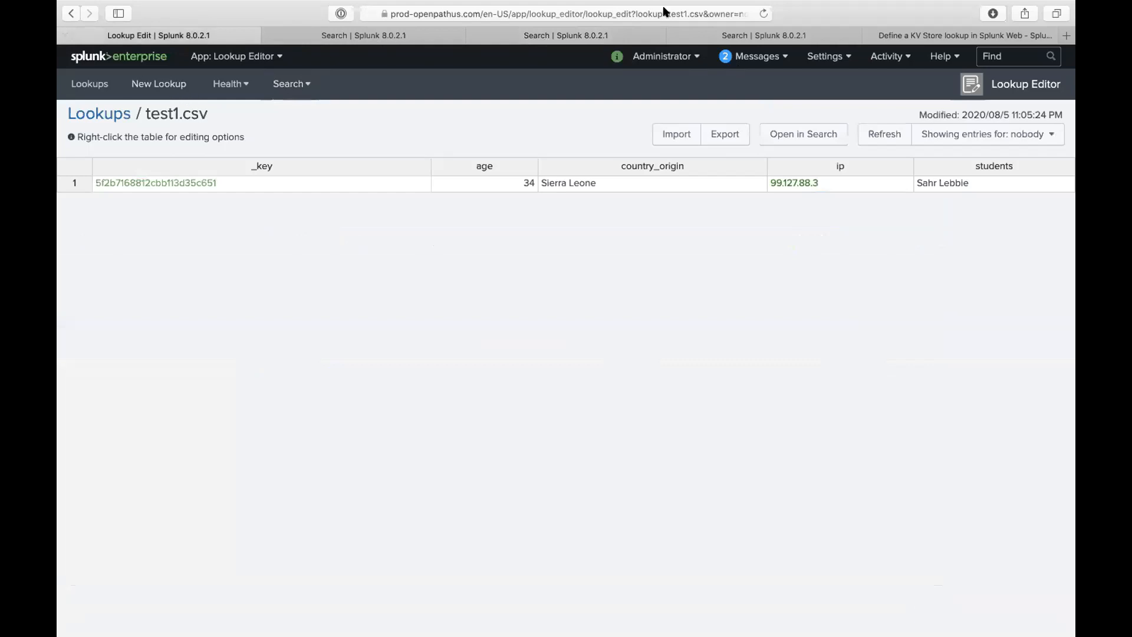
- Rerun the age-splitting search with the outputlookup target renamed to test_1.csv
left_click(763, 13)
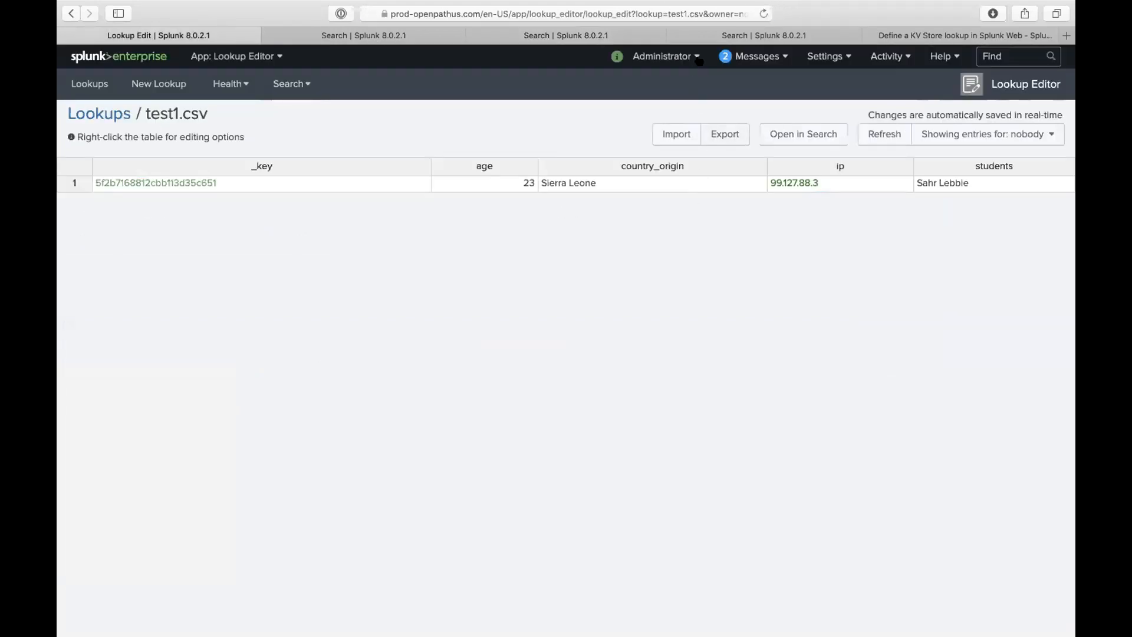
left_click(761, 12)
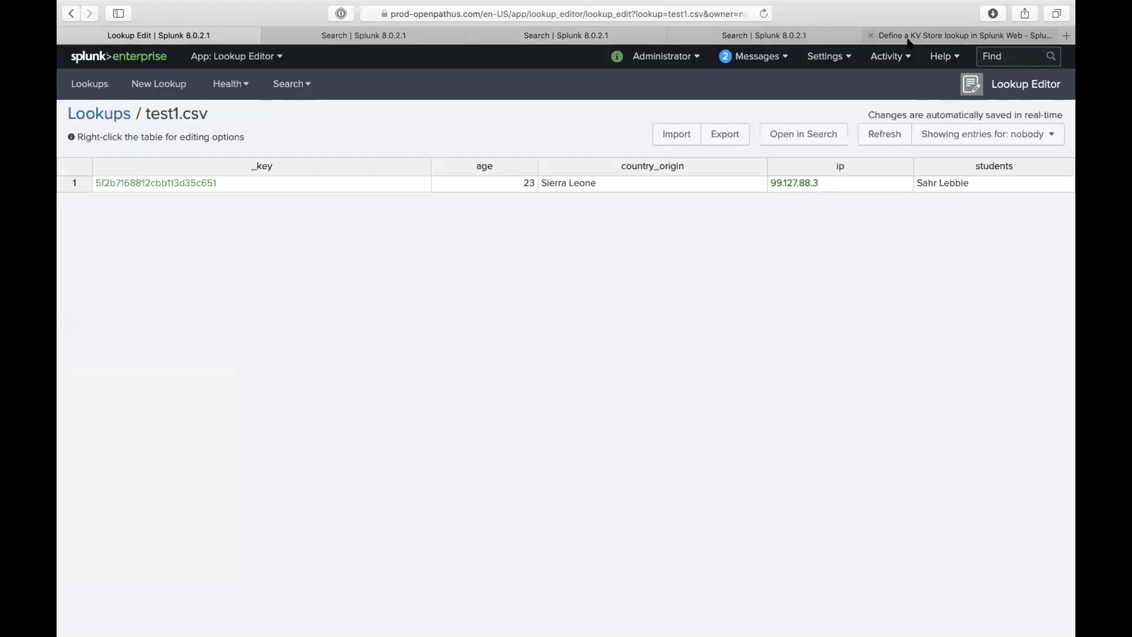
left_click(566, 36)
left_click(344, 212)
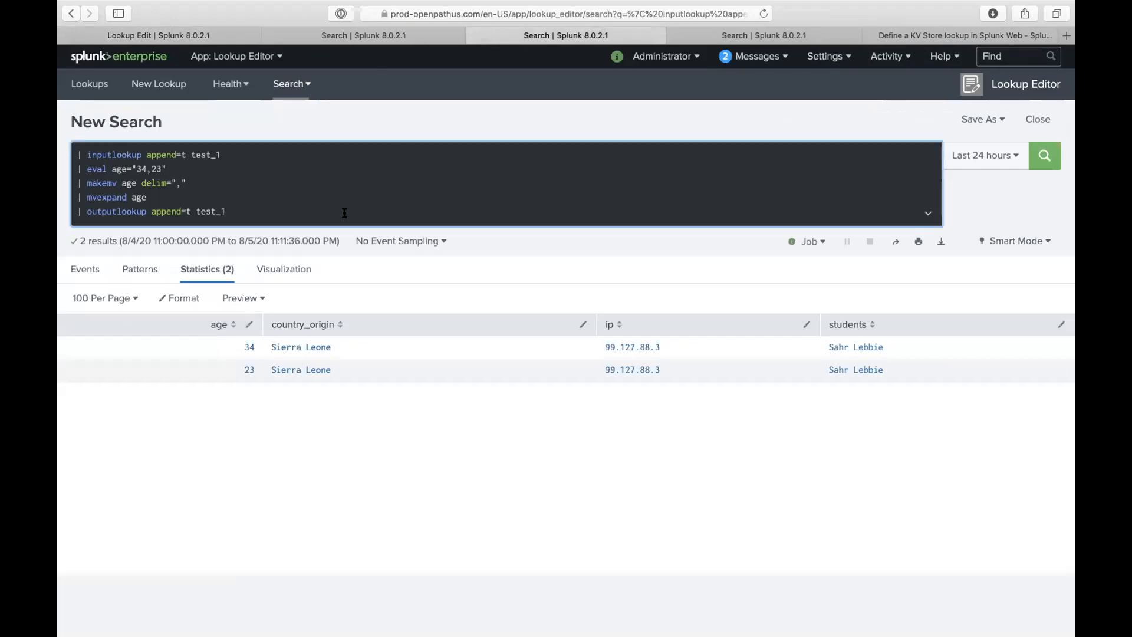
type(".csv")
key("Return")
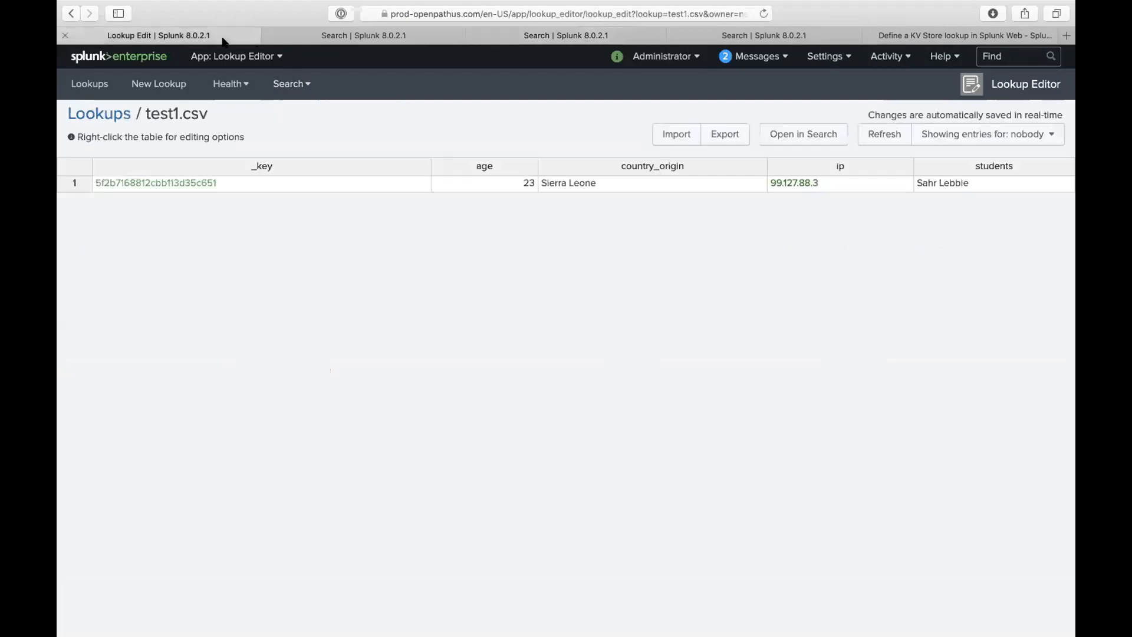
- Refresh the test1.csv lookup editor, then bring up the full Lookups list
left_click(224, 35)
left_click(763, 14)
left_click(89, 83)
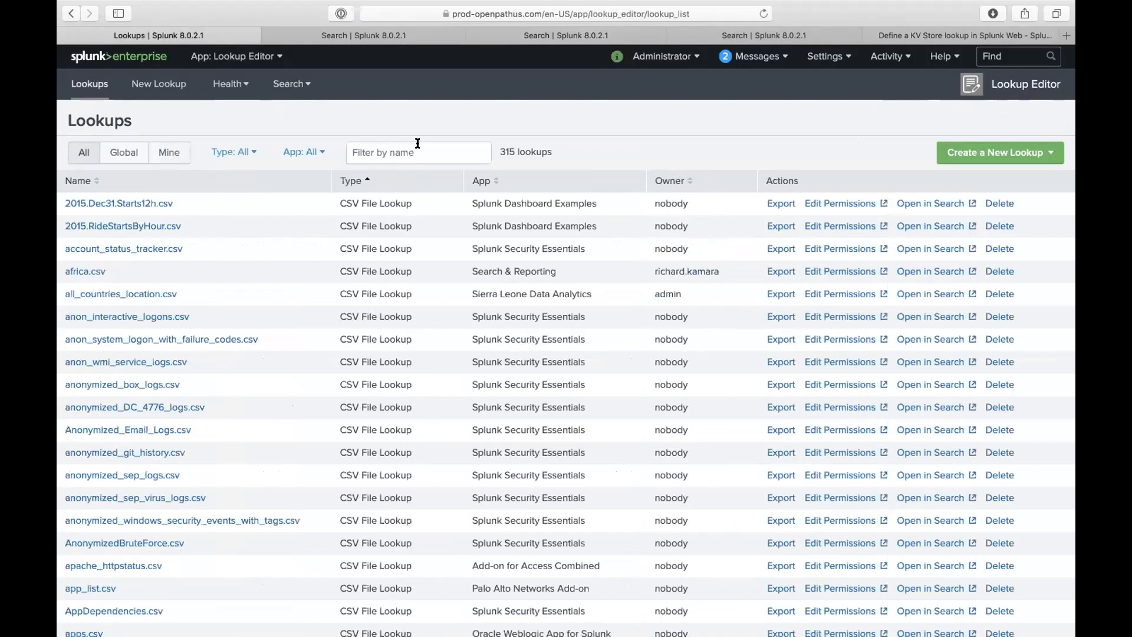
left_click(415, 153)
- Filter lookups by 'test1', open test1.csv in the editor, and review the search tabs
type("test1")
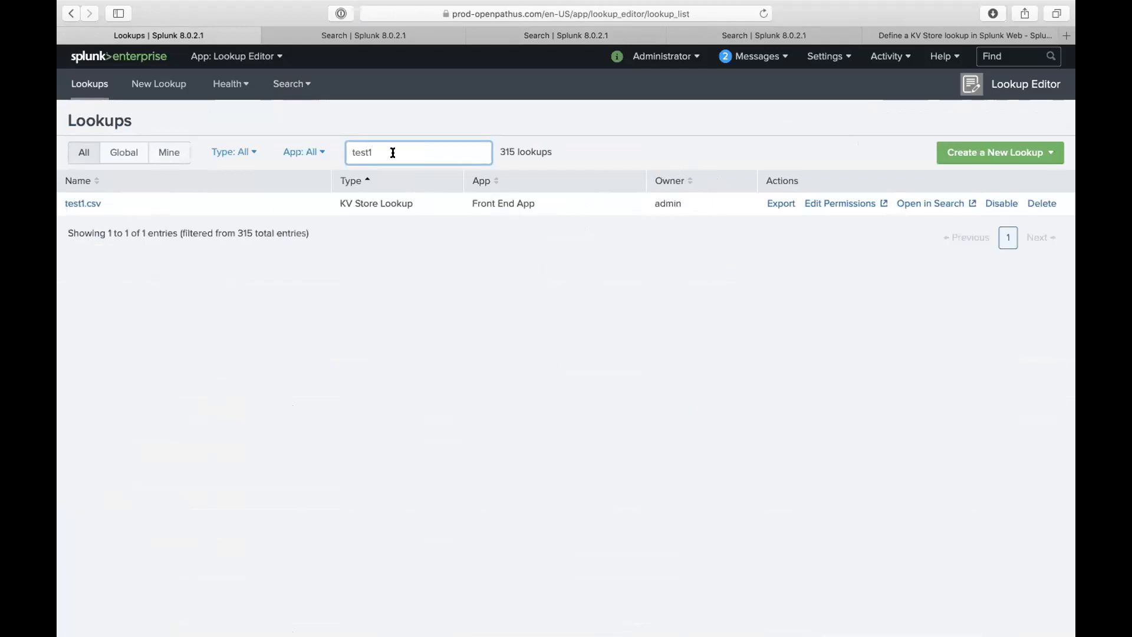
left_click(83, 204)
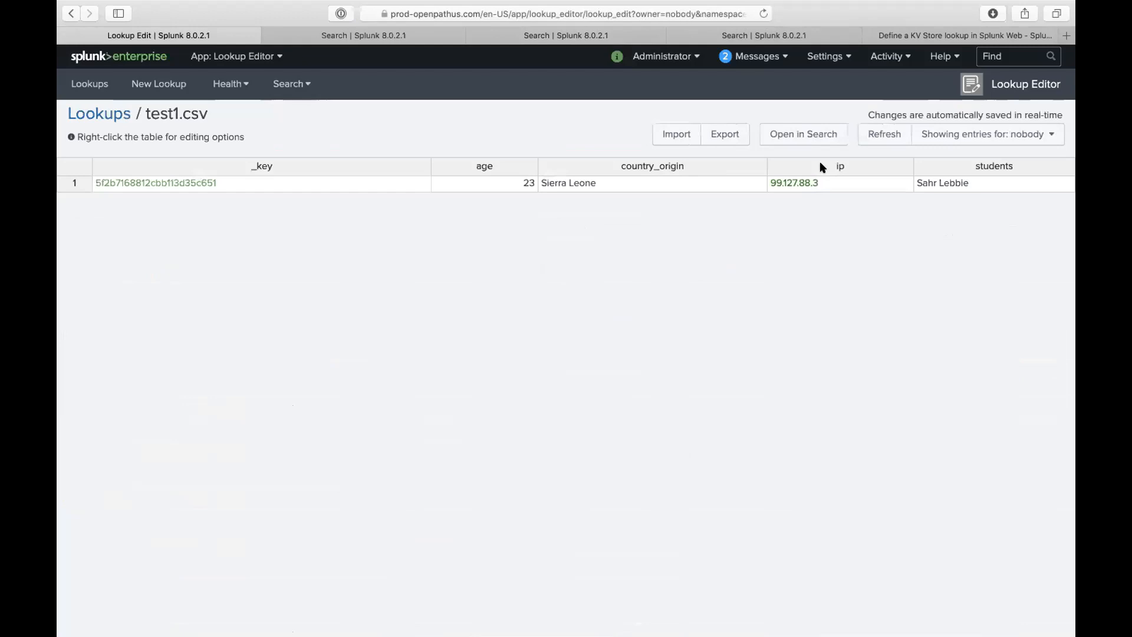
left_click(717, 34)
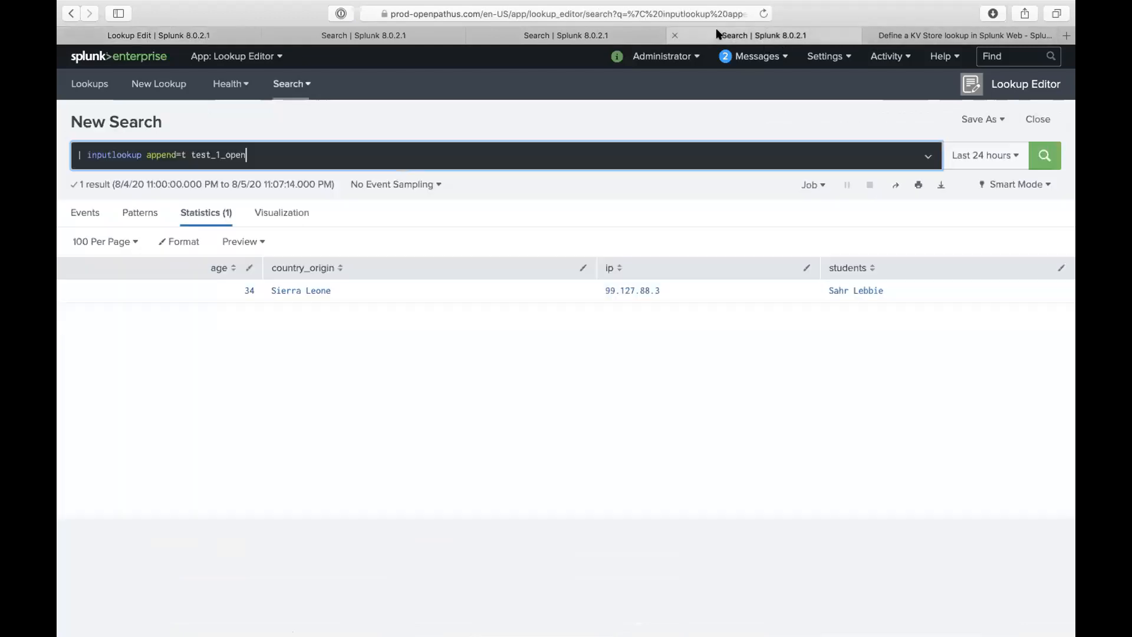
left_click(561, 29)
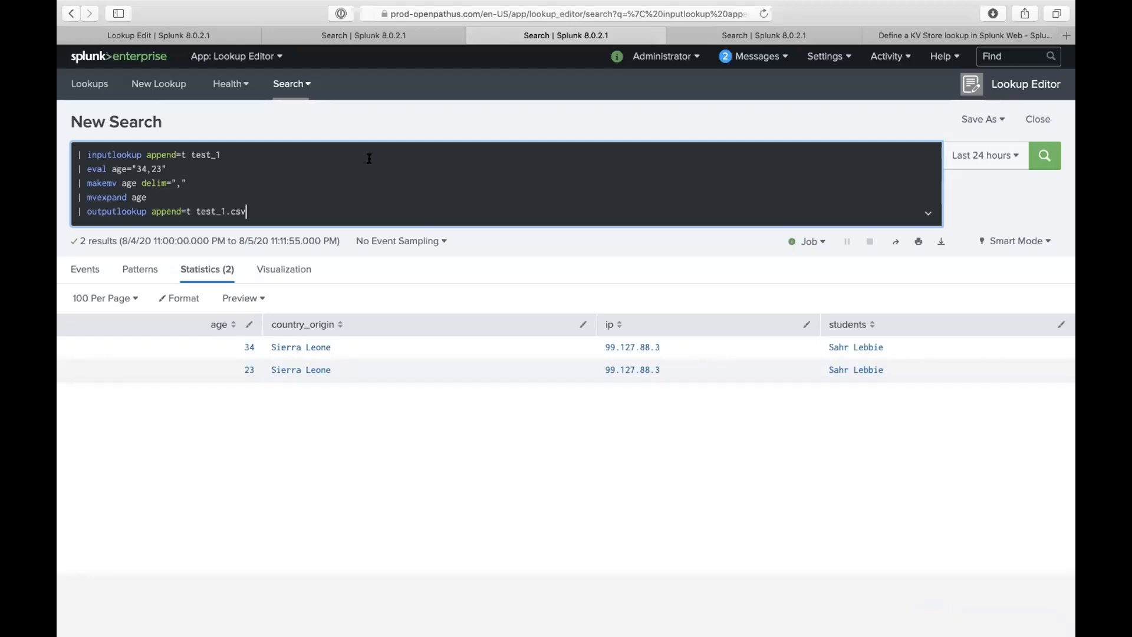
left_click(387, 36)
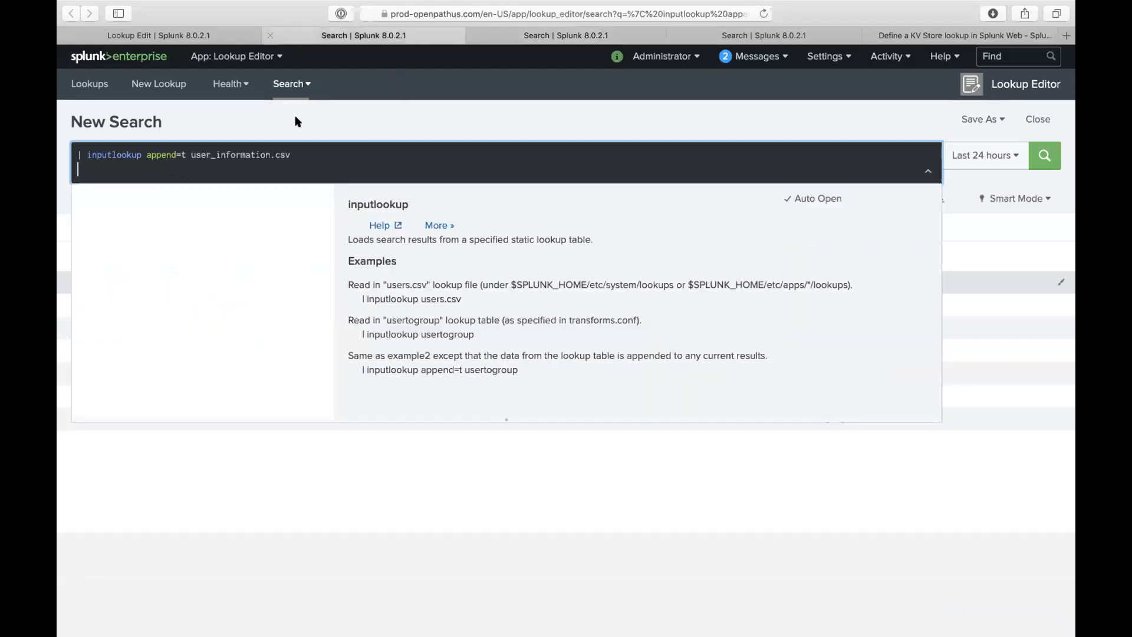
left_click(217, 35)
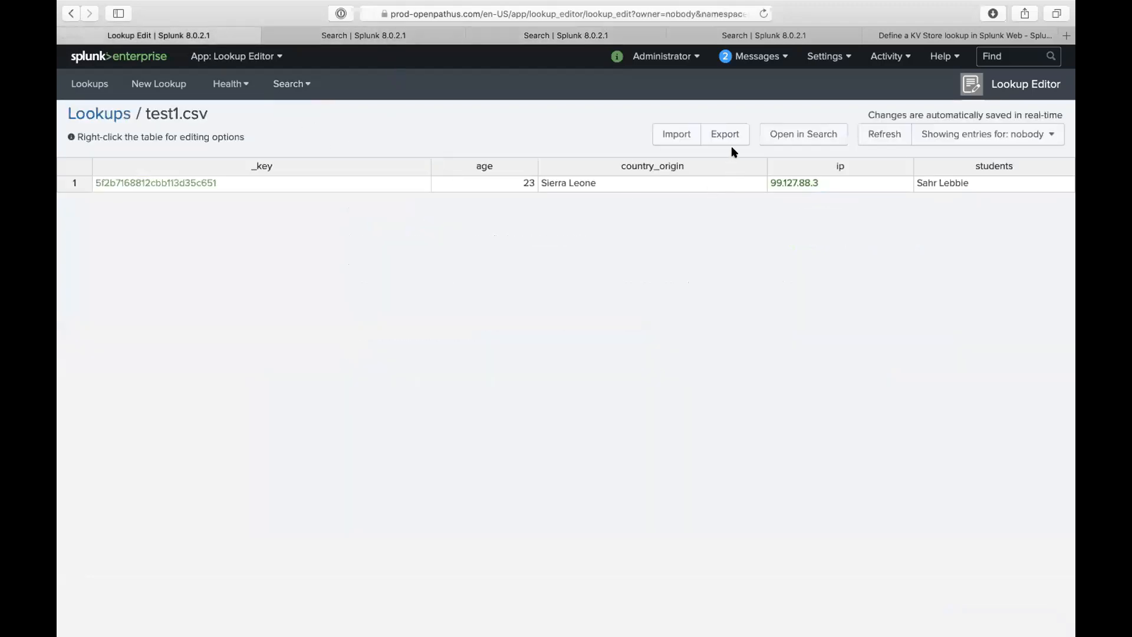
- Insert an empty row below row 1 of test1.csv and inspect its cells
left_click(842, 184)
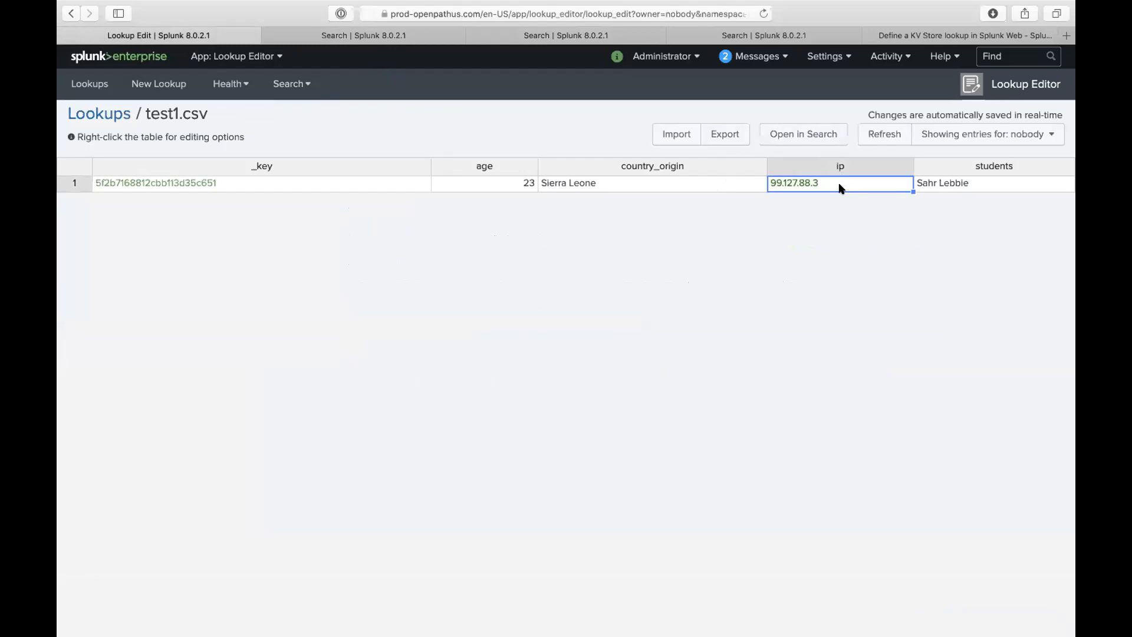
right_click(648, 184)
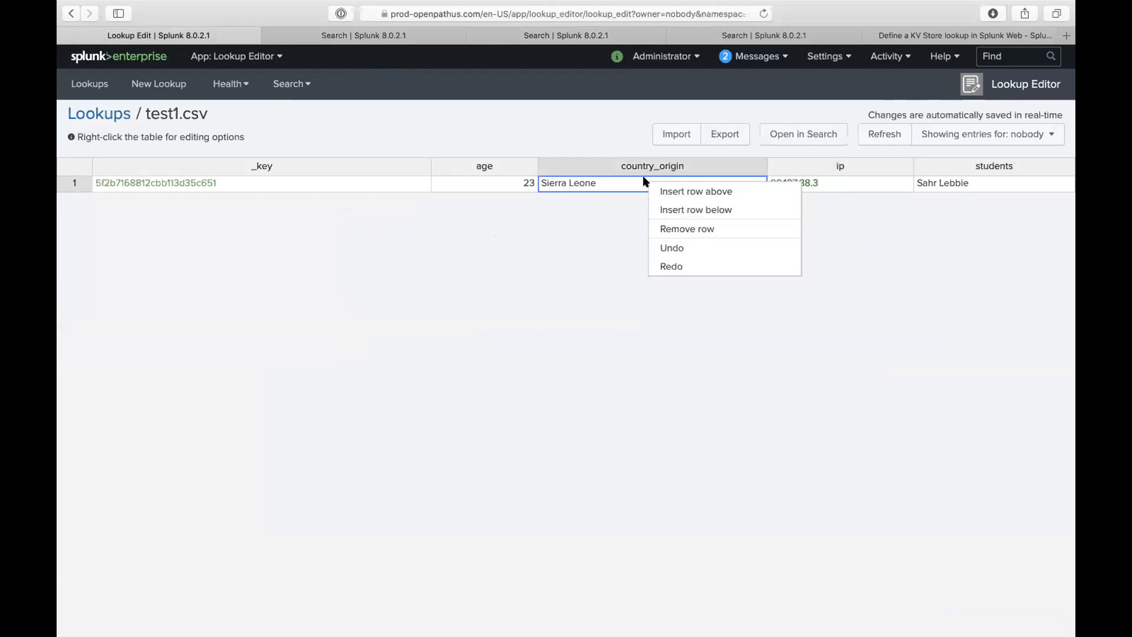
left_click(686, 211)
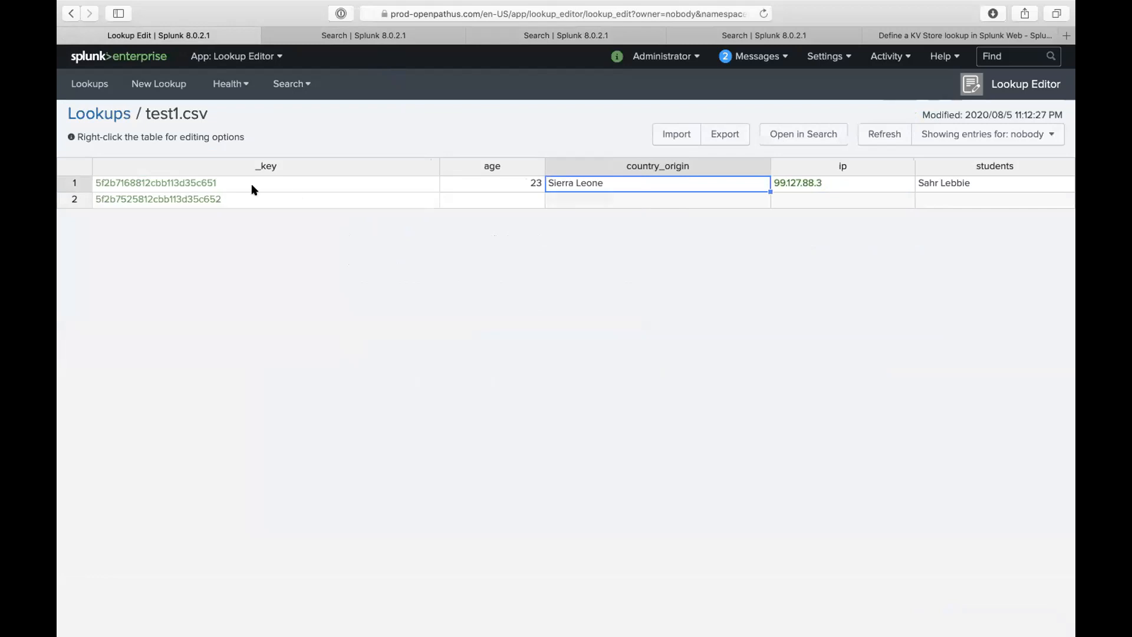
left_click(240, 196)
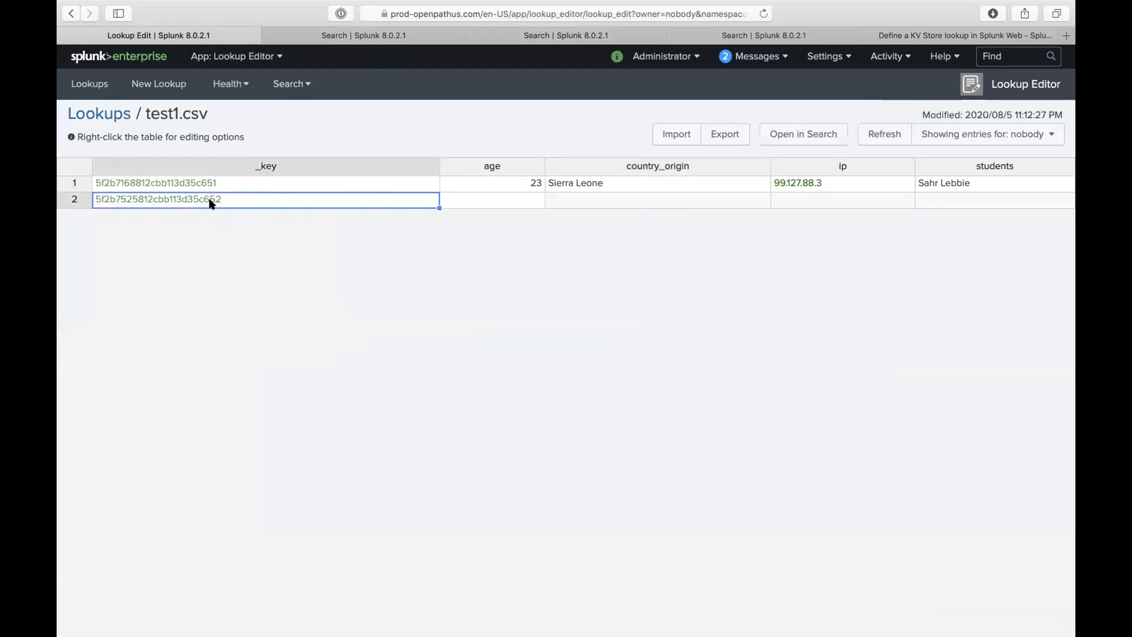
left_click(604, 183)
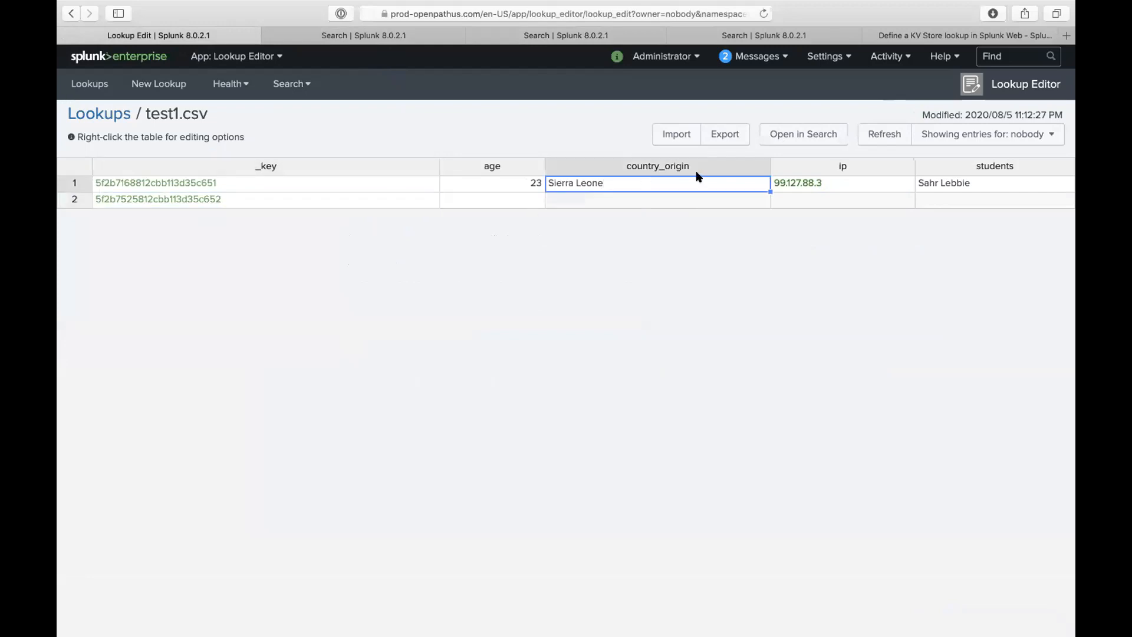
left_click(640, 203)
left_click(789, 203)
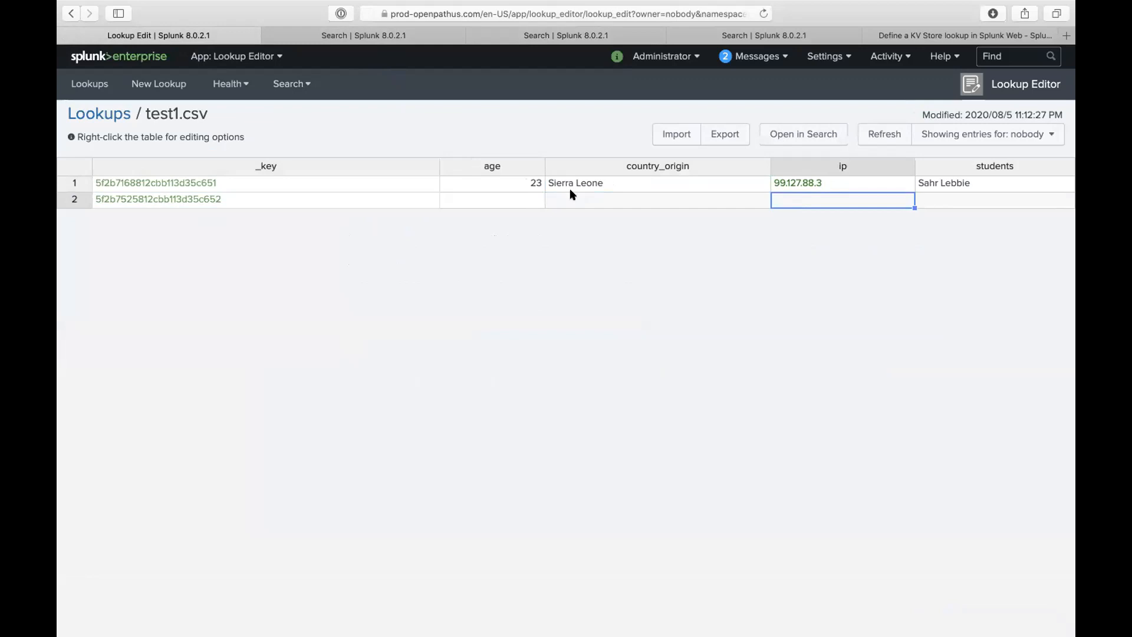
left_click(256, 199)
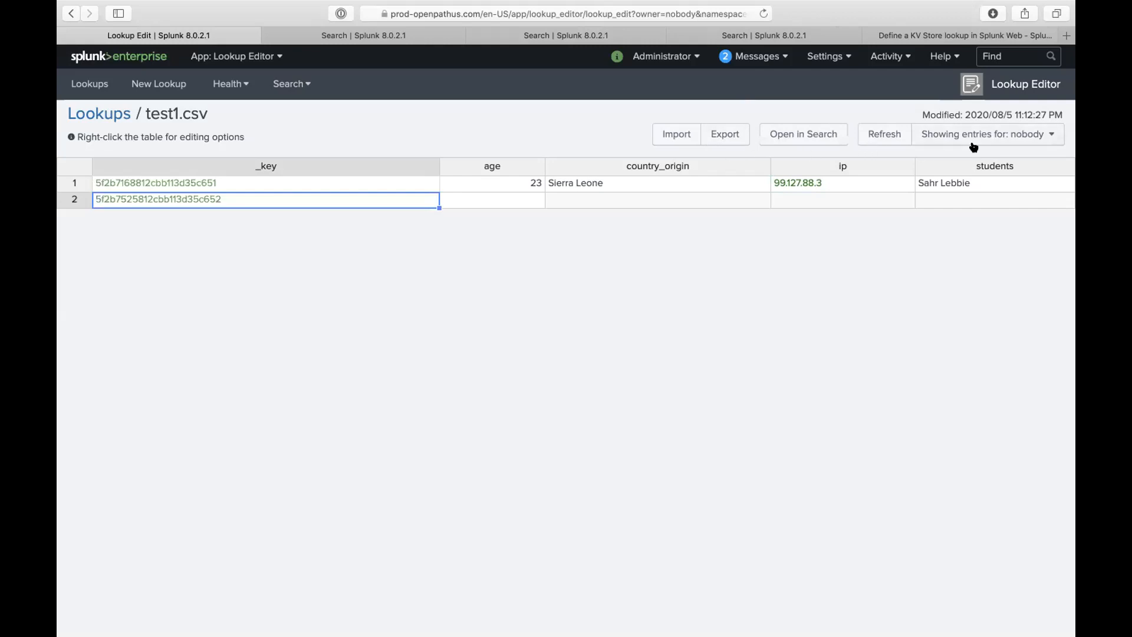
- Remove the empty second row, leaving only the age 23, Sierra Leone row
left_click(603, 198)
right_click(595, 202)
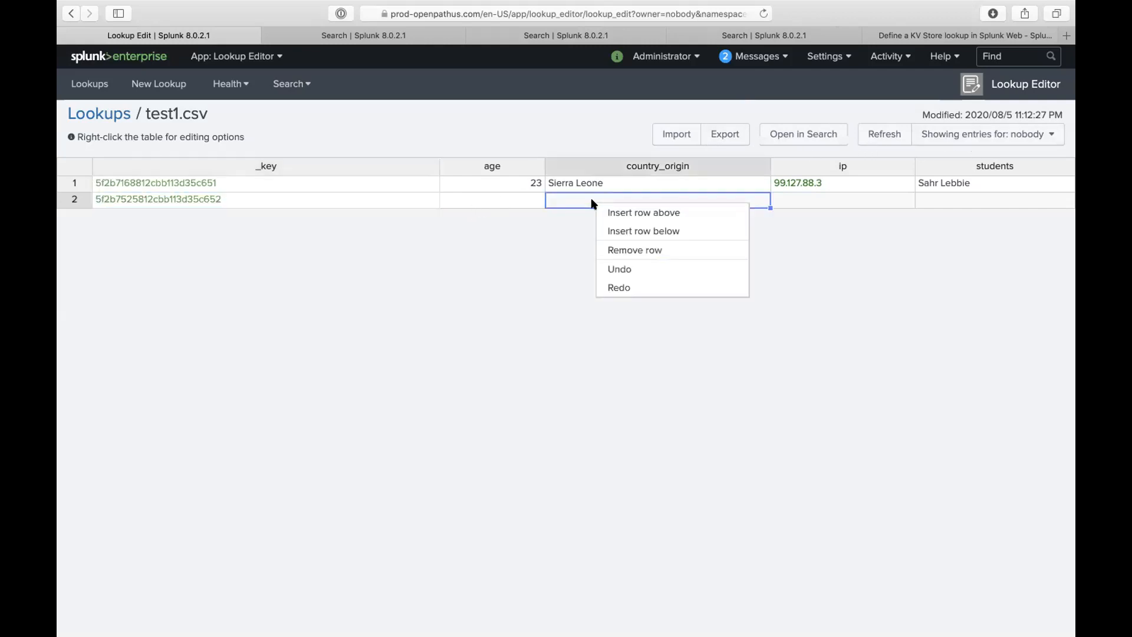
left_click(620, 249)
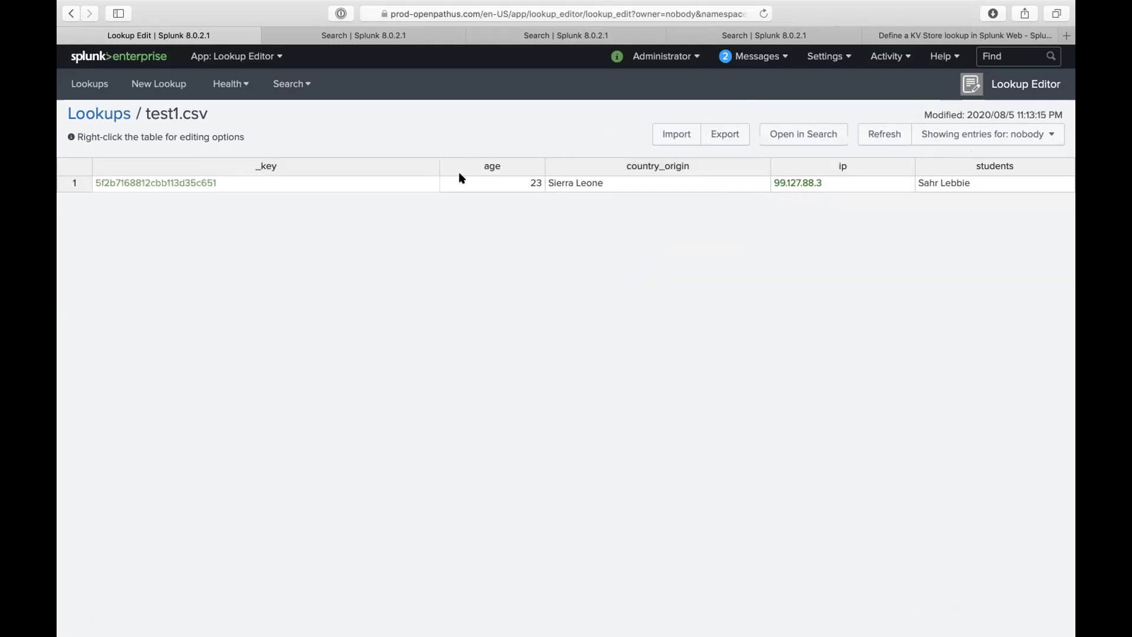
left_click(728, 183)
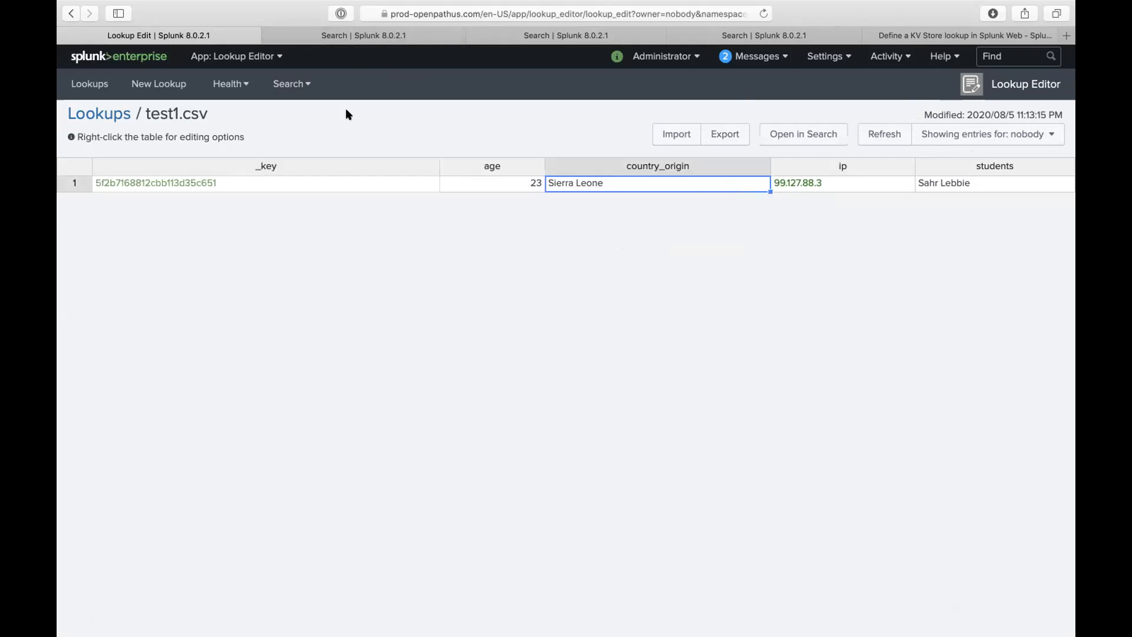
- Return to the user_information.csv search and open the app switcher list
left_click(317, 33)
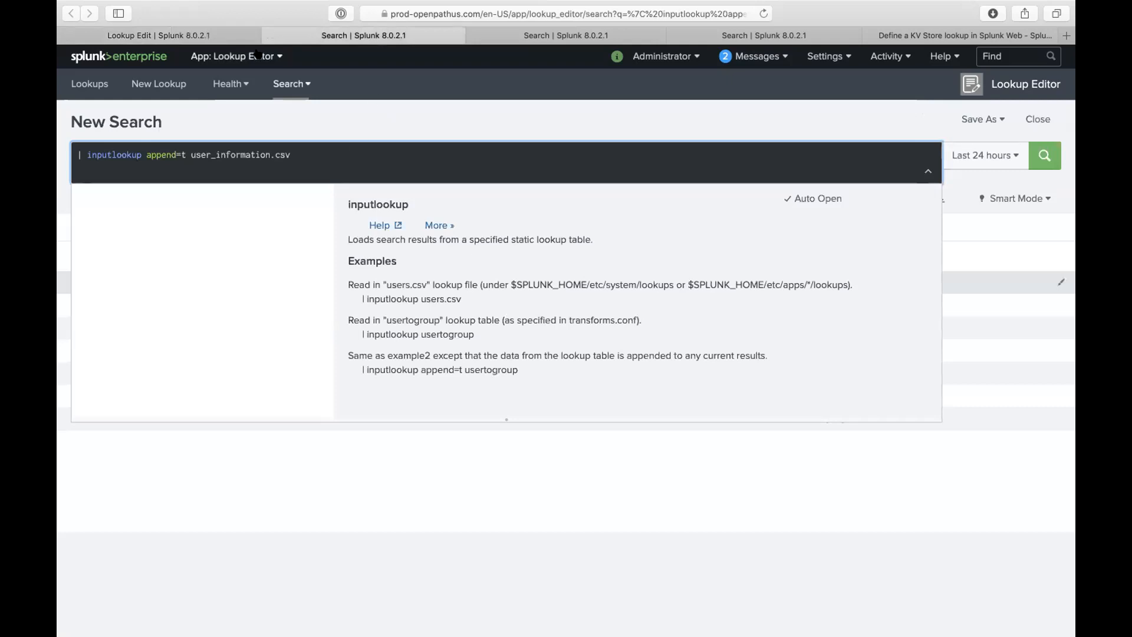
left_click(208, 35)
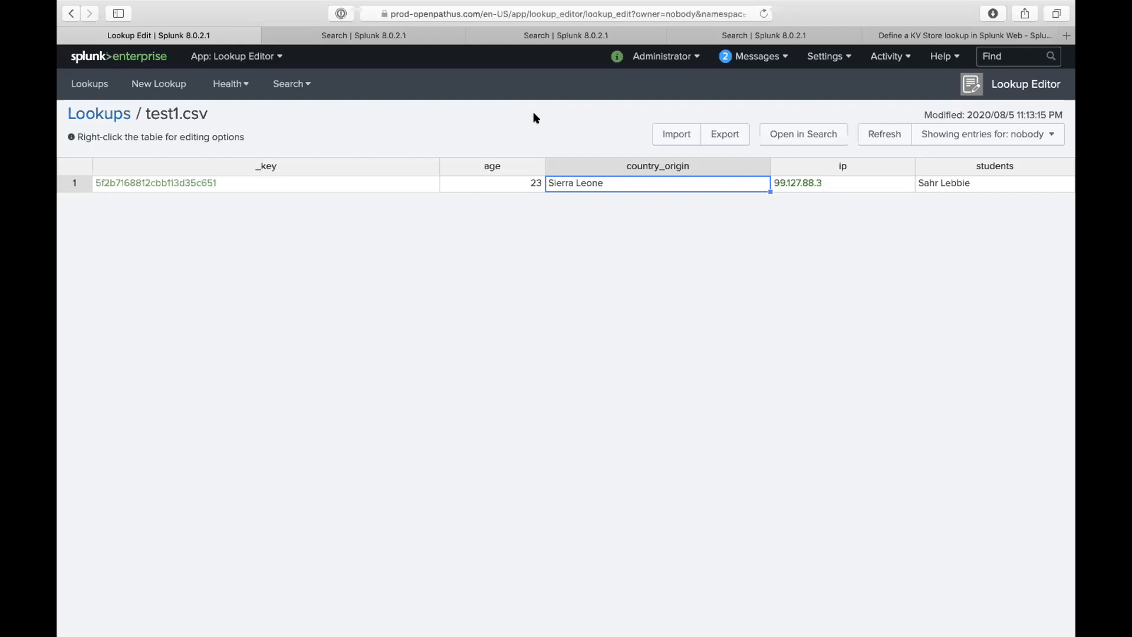
left_click(583, 122)
left_click(408, 35)
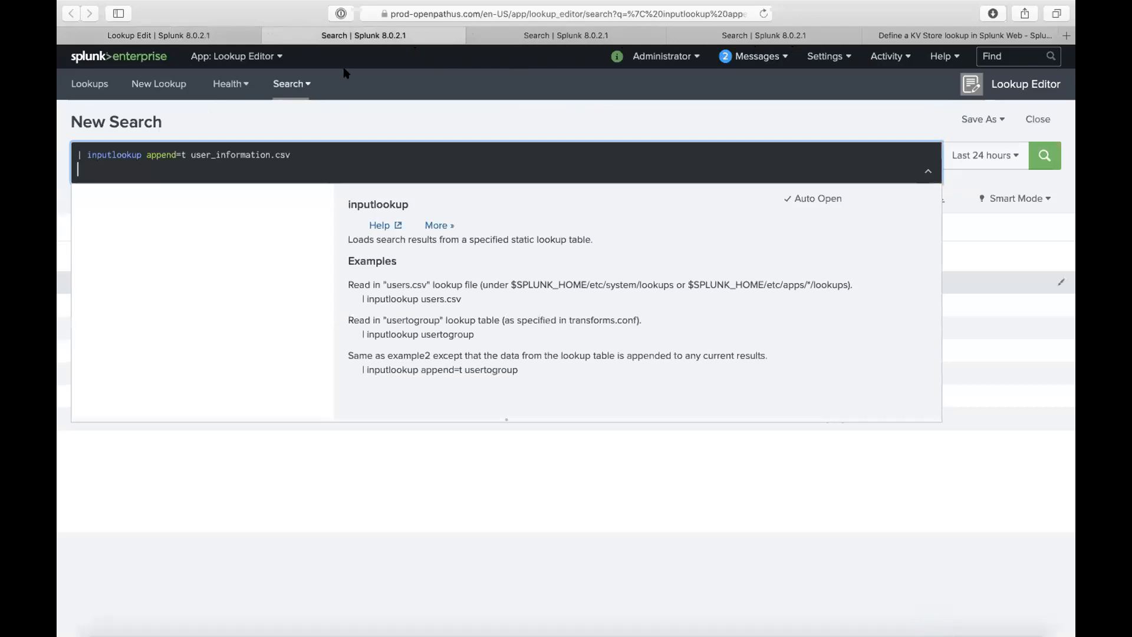
left_click(263, 57)
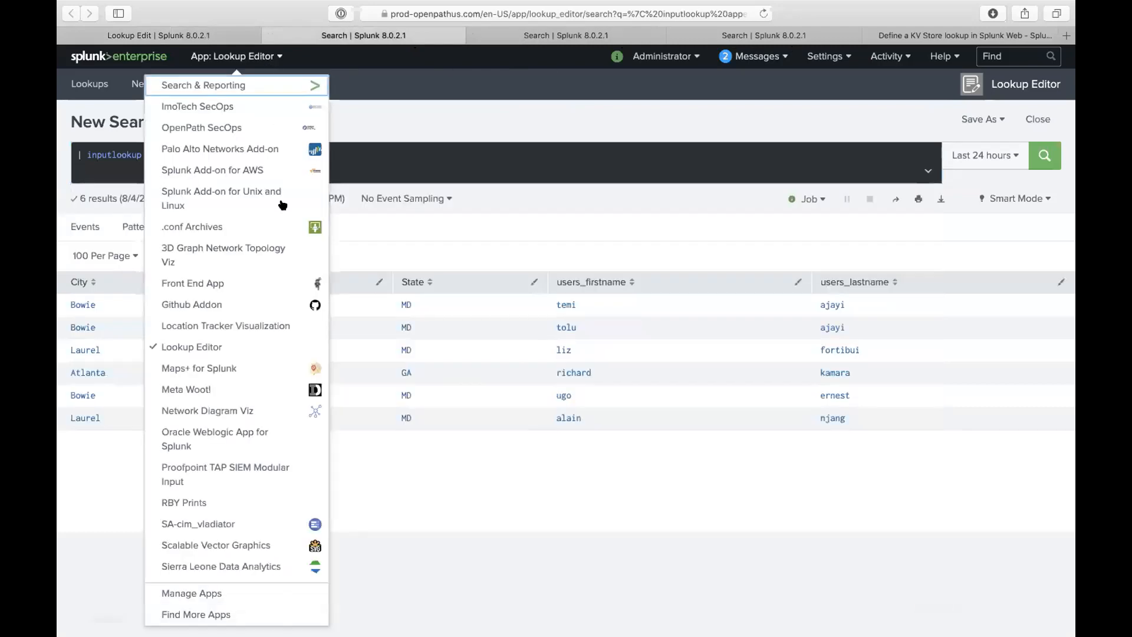
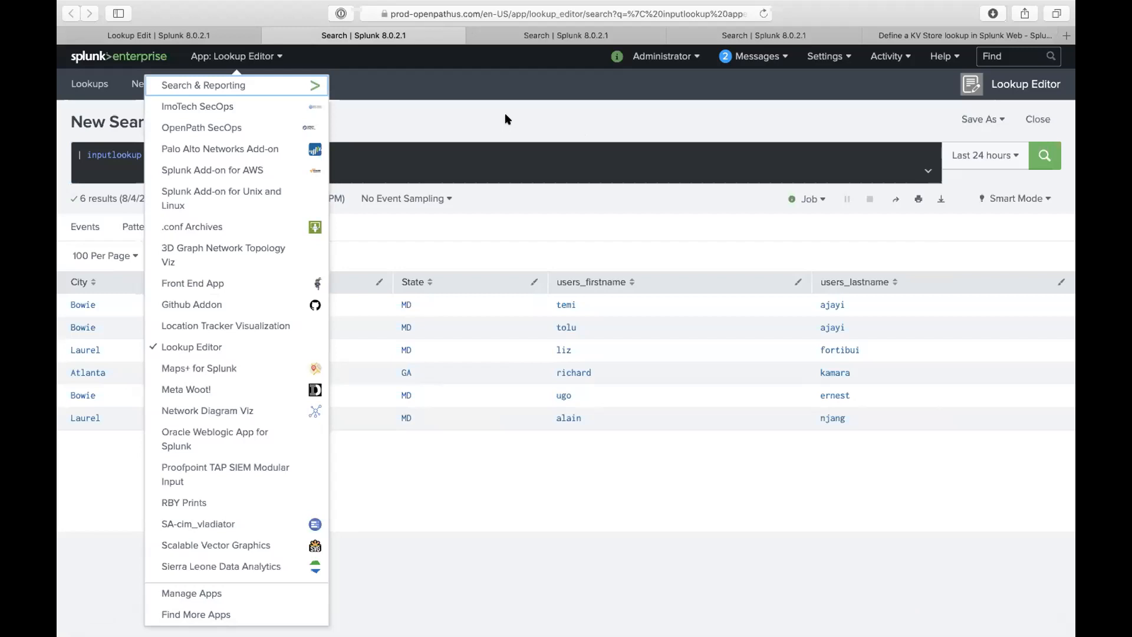
- Close the apps list, then open and close the No Event Sampling dropdown on the user_information.csv search
left_click(356, 176)
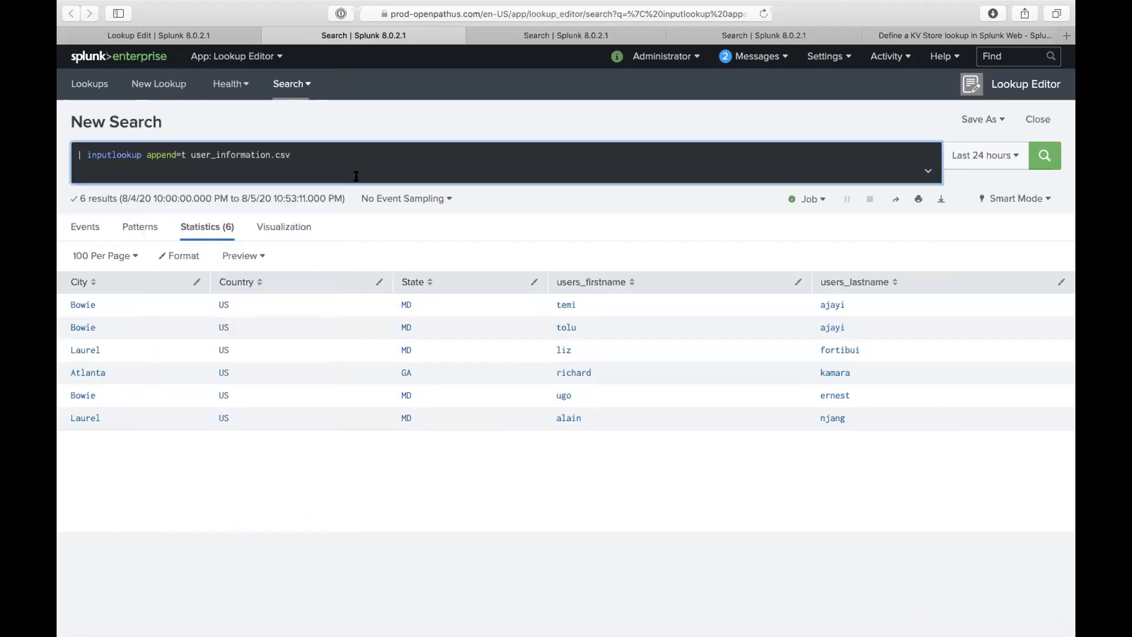
left_click(357, 191)
left_click(355, 177)
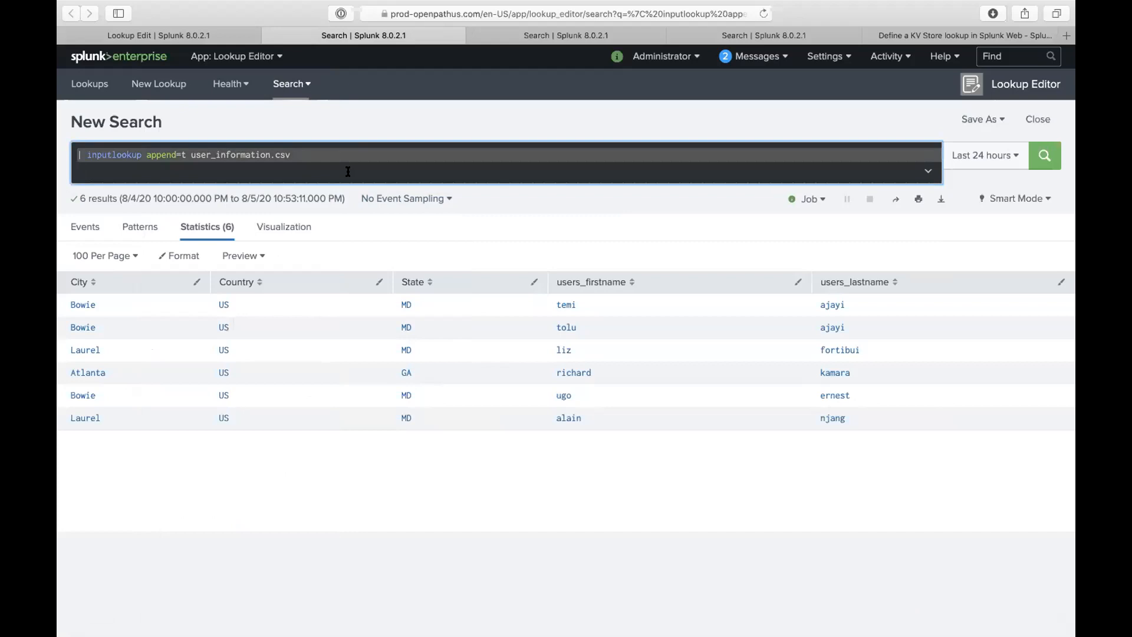
- Run index=clovis_index, then rewrite it as | tstats count where index=clovis_index by sourcetype
key("super+a")
type("index=c")
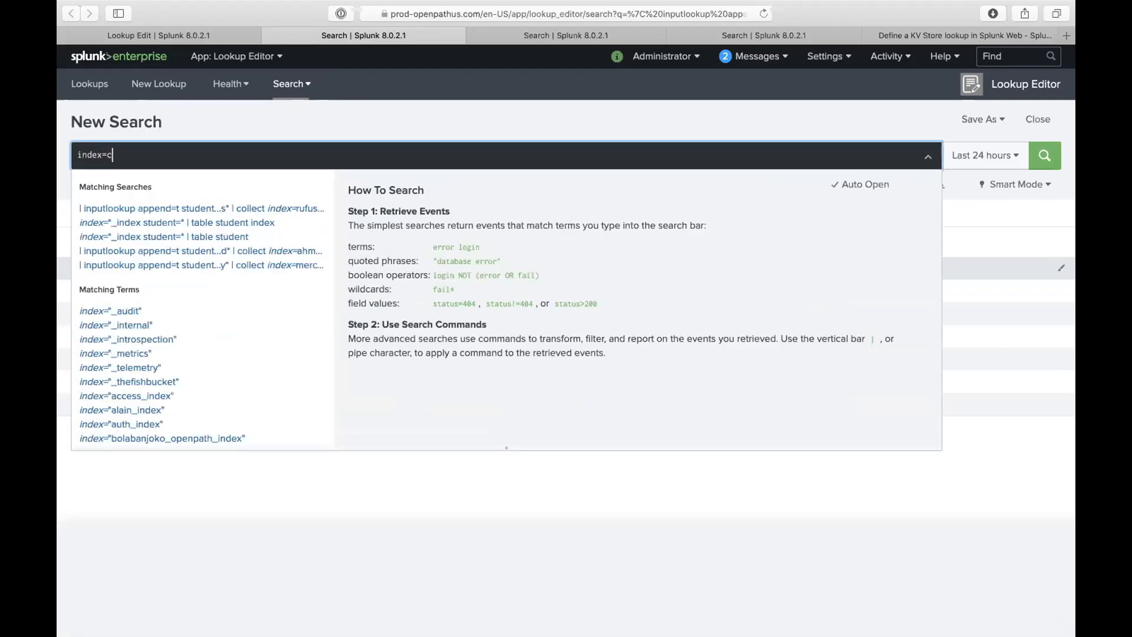
type("lovis_index")
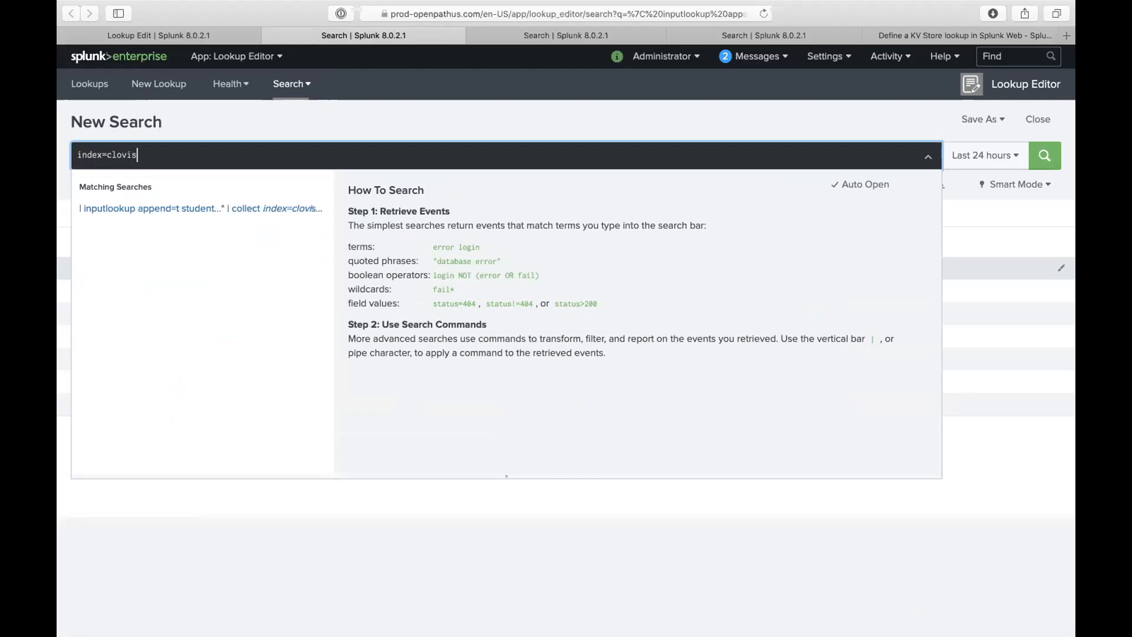
key("Return")
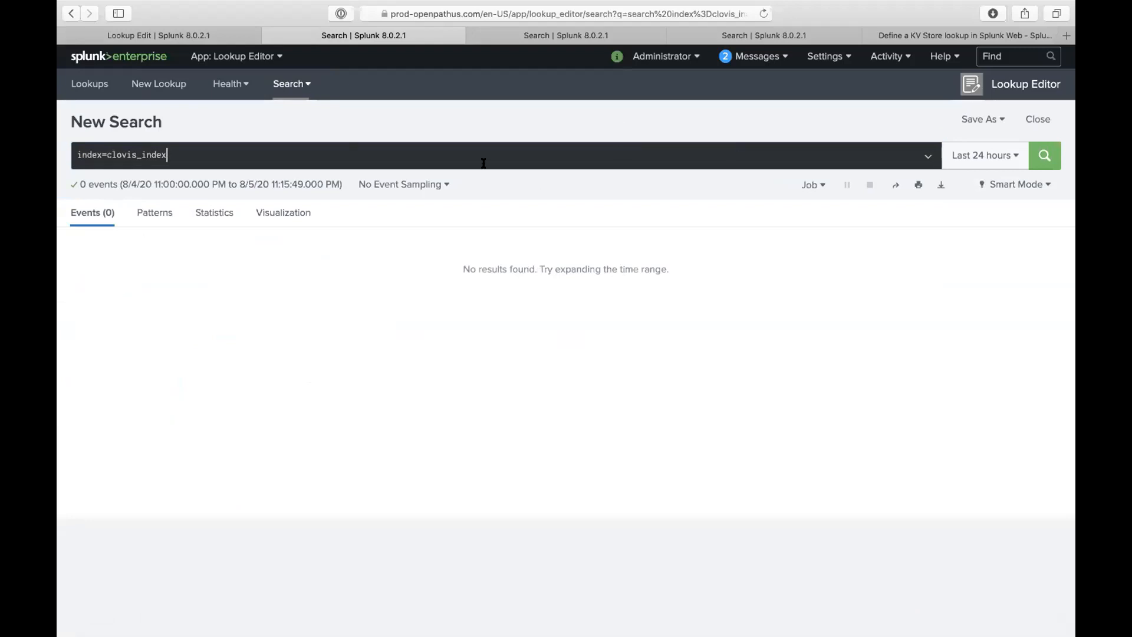
key("super+a")
key("Left")
type("| tstats count where")
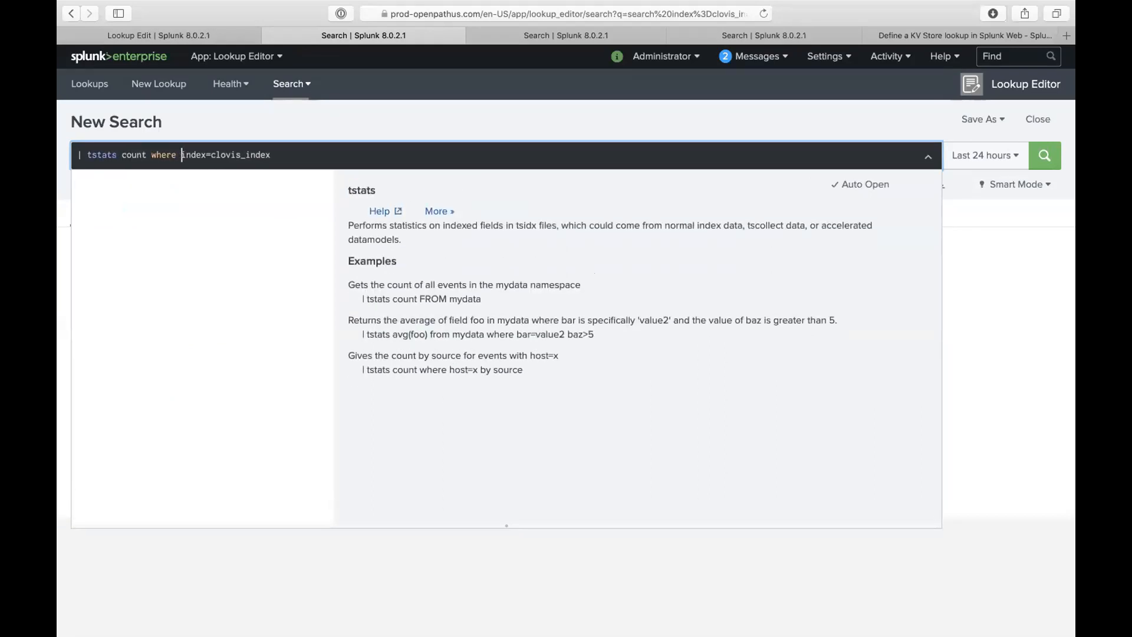
left_click(500, 161)
type("by sourcetyoe")
key("BackSpace")
key("BackSpace")
type("pe")
- Change the query to | eventcount index=clovis_index and run it, returning a count of 1
double_click(700, 154)
left_click_drag(179, 154, 86, 139)
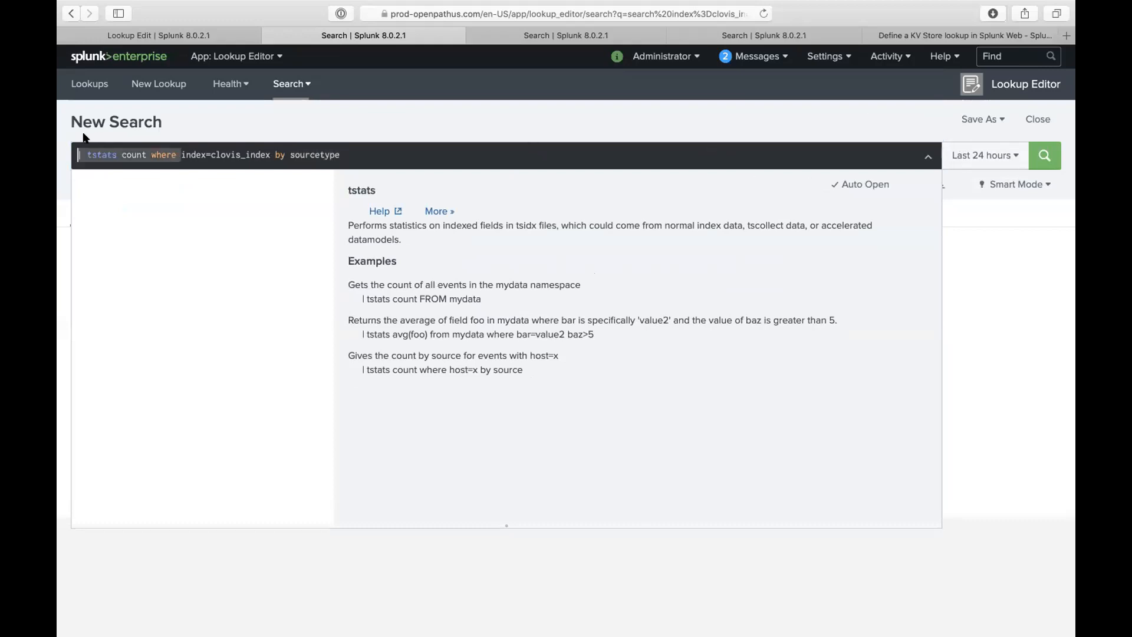
type("eventcount")
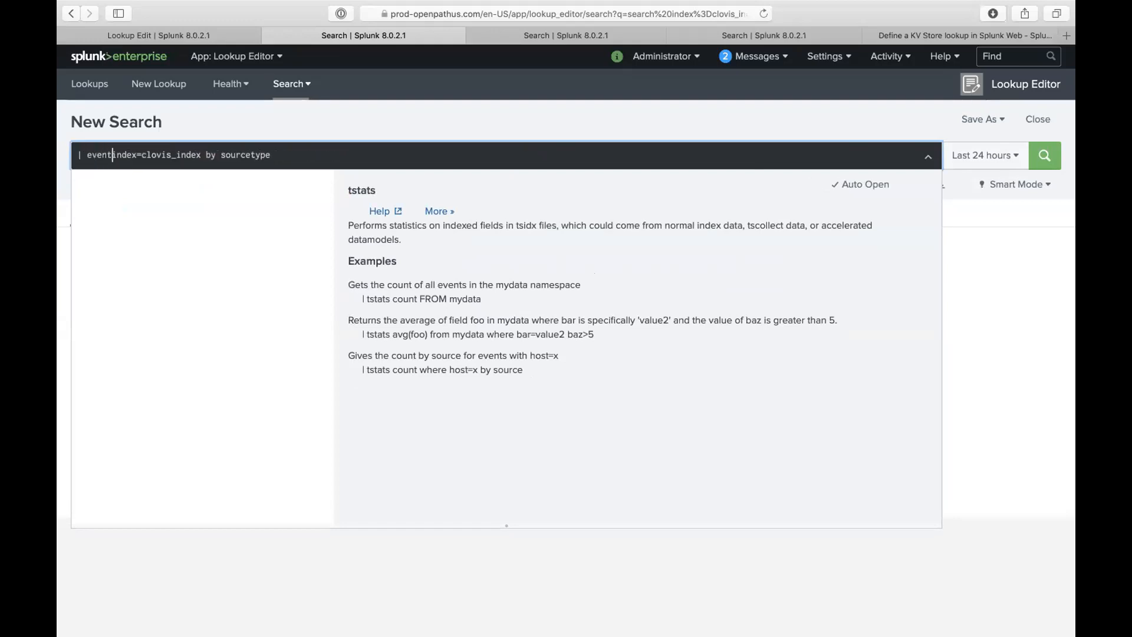
left_click_drag(231, 154, 343, 179)
key("BackSpace")
key("Return")
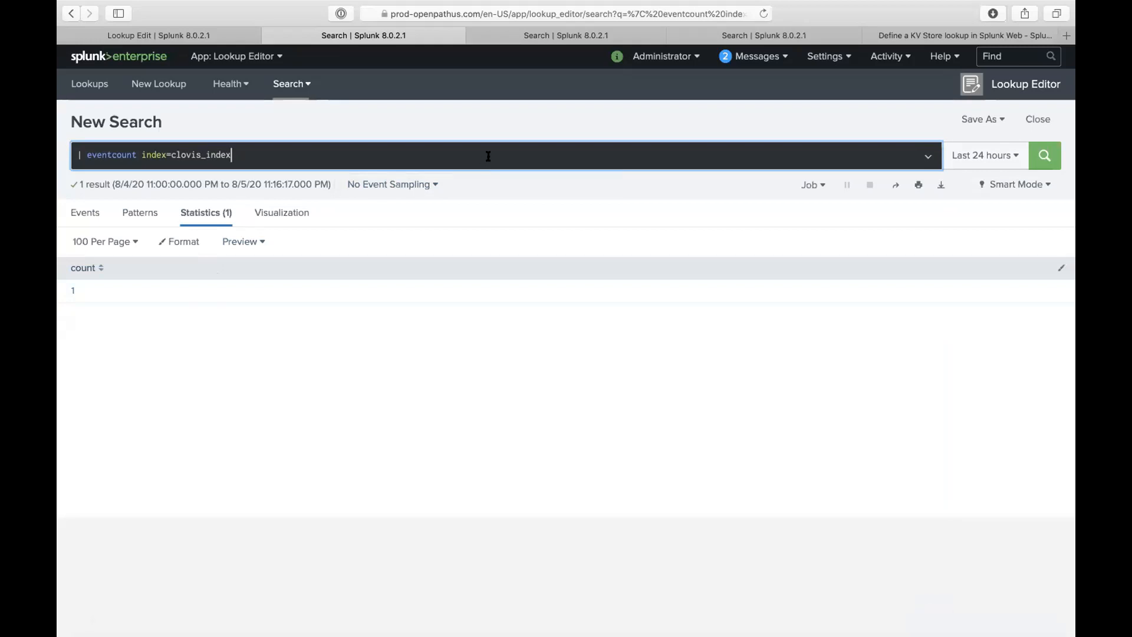
- Clear the eventcount query, leaving a lone pipe in the search box
left_click(87, 154)
left_click_drag(87, 155, 312, 156)
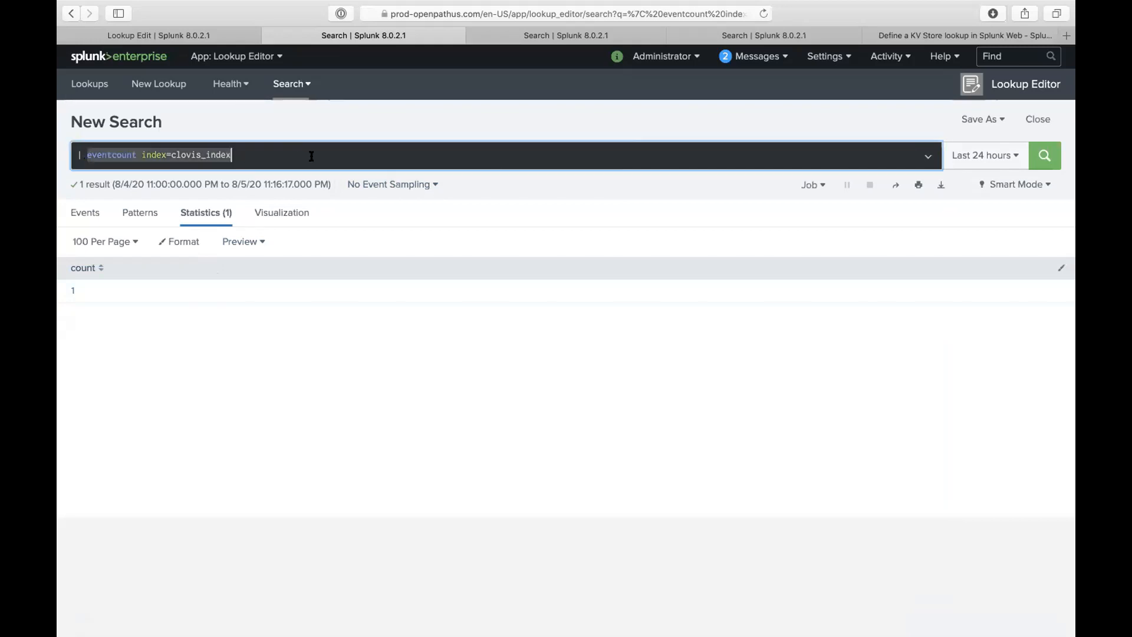
type("| t")
key("BackSpace")
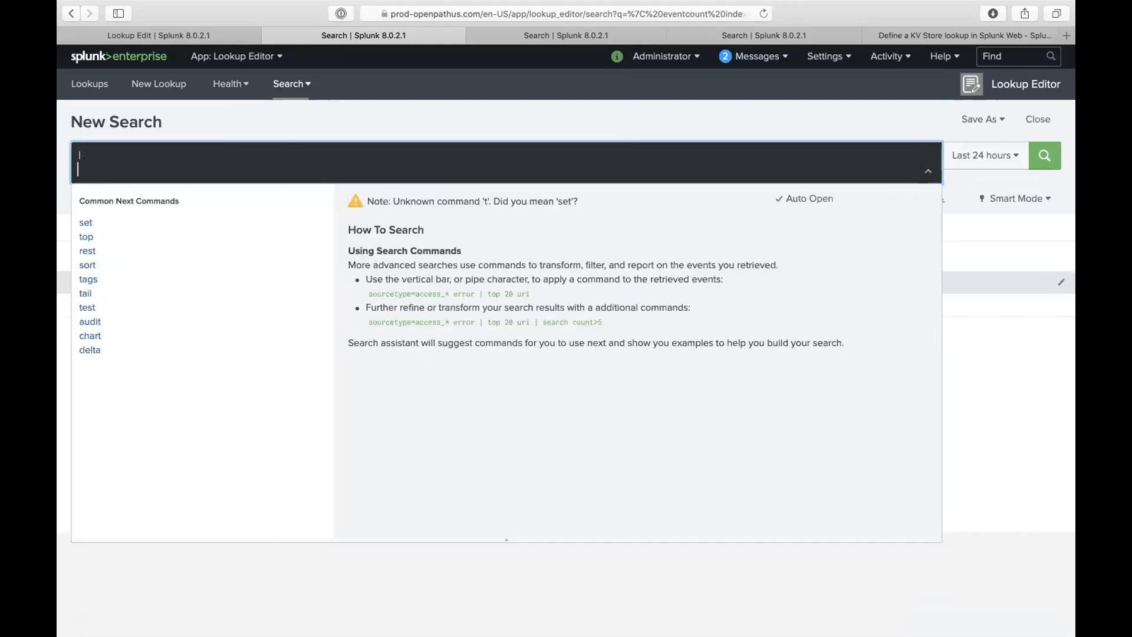
- Run | metadata type=hosts index=* OR index=_* and scroll through the 45 host rows
type("metadata tupe")
key("BackSpace")
key("BackSpace")
key("BackSpace")
type("ype=hosts ")
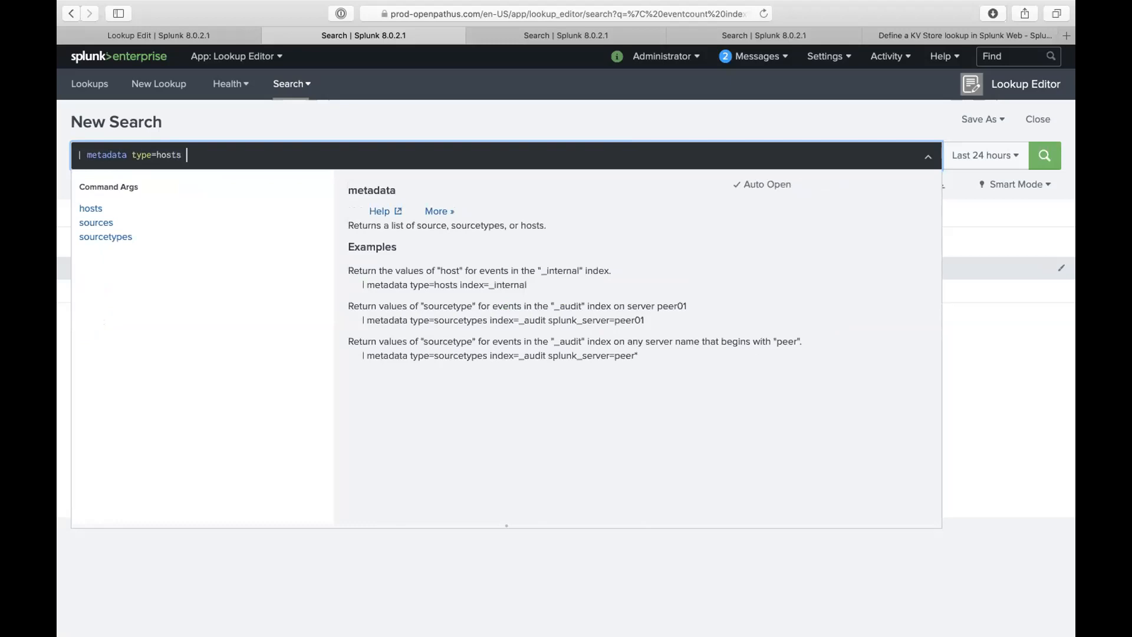
type("index=* OR index")
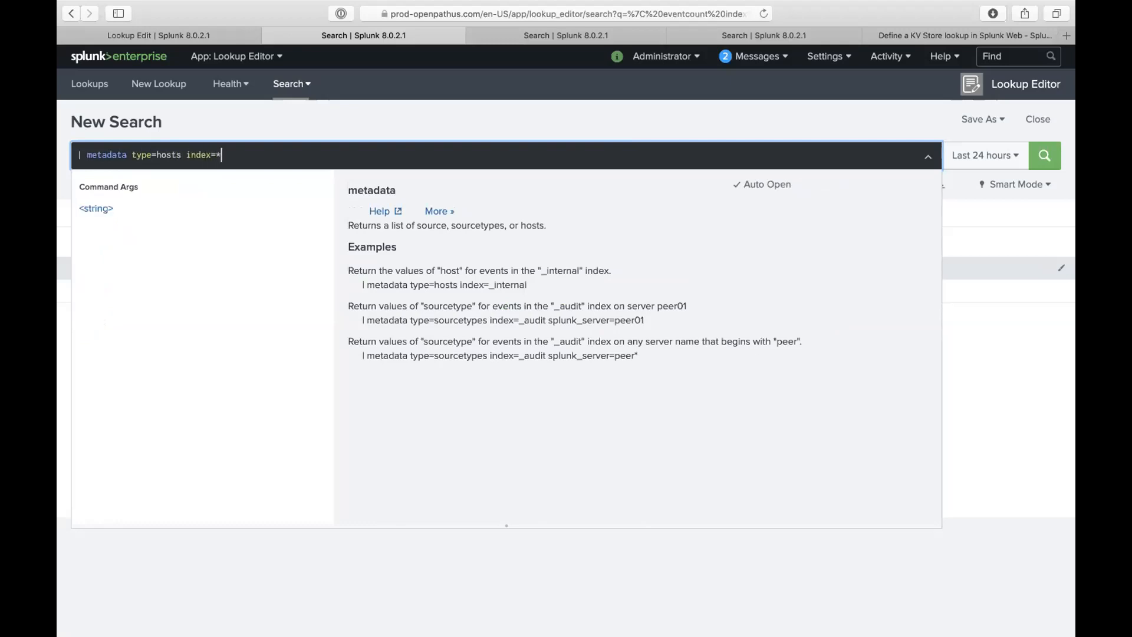
type("=_*")
key("Return")
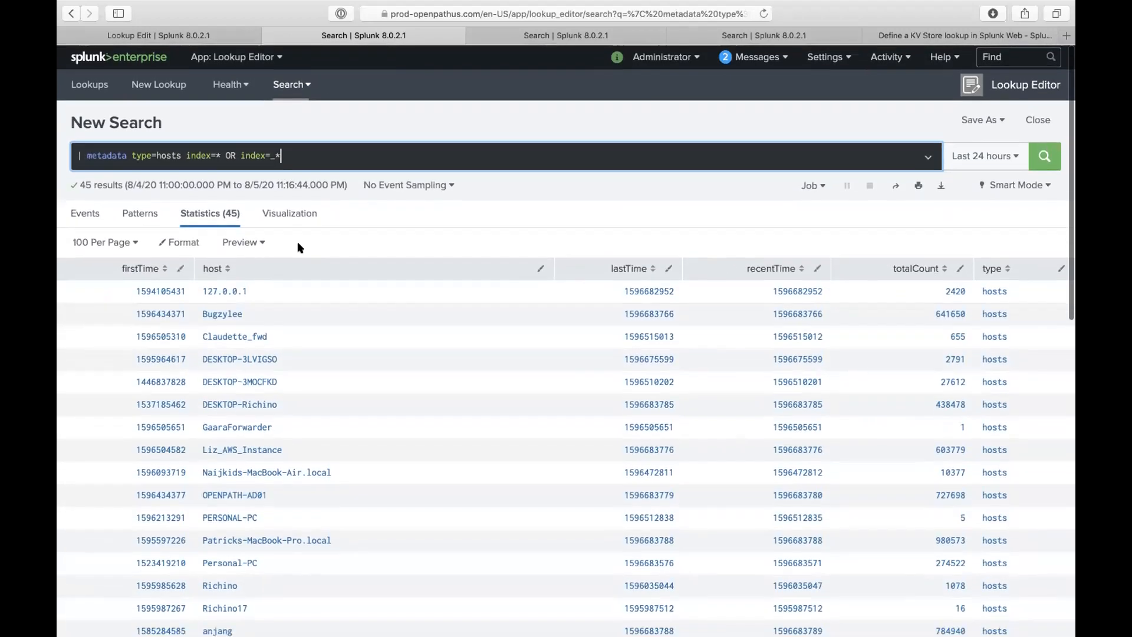
scroll(299, 313, "down", 10)
scroll(302, 314, "down", 2)
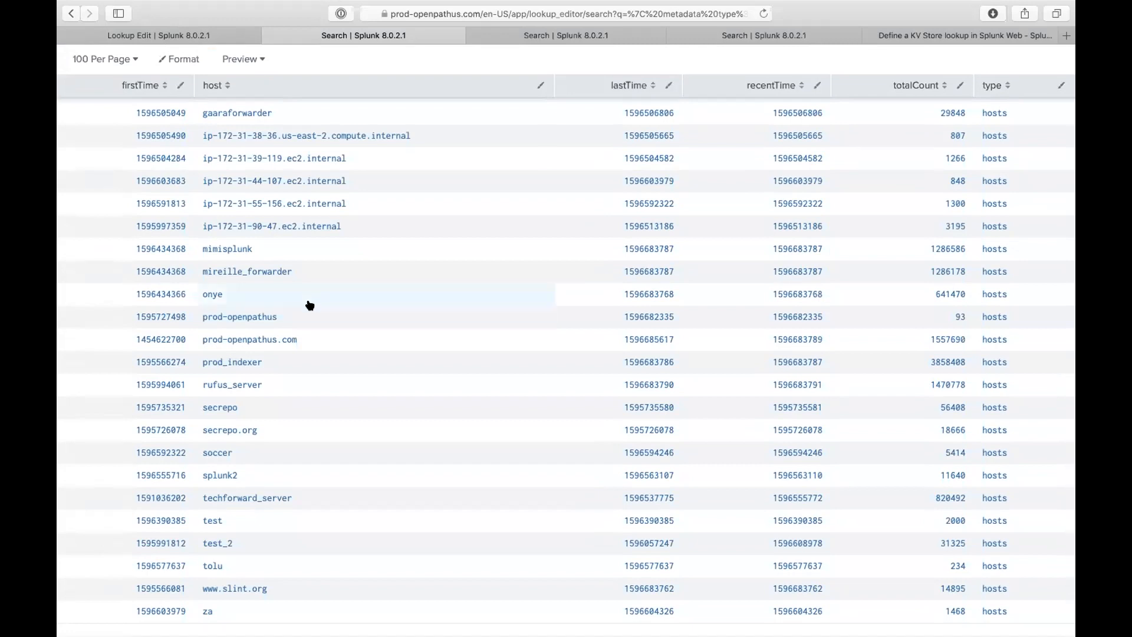
scroll(310, 297, "up", 5)
scroll(314, 296, "up", 1)
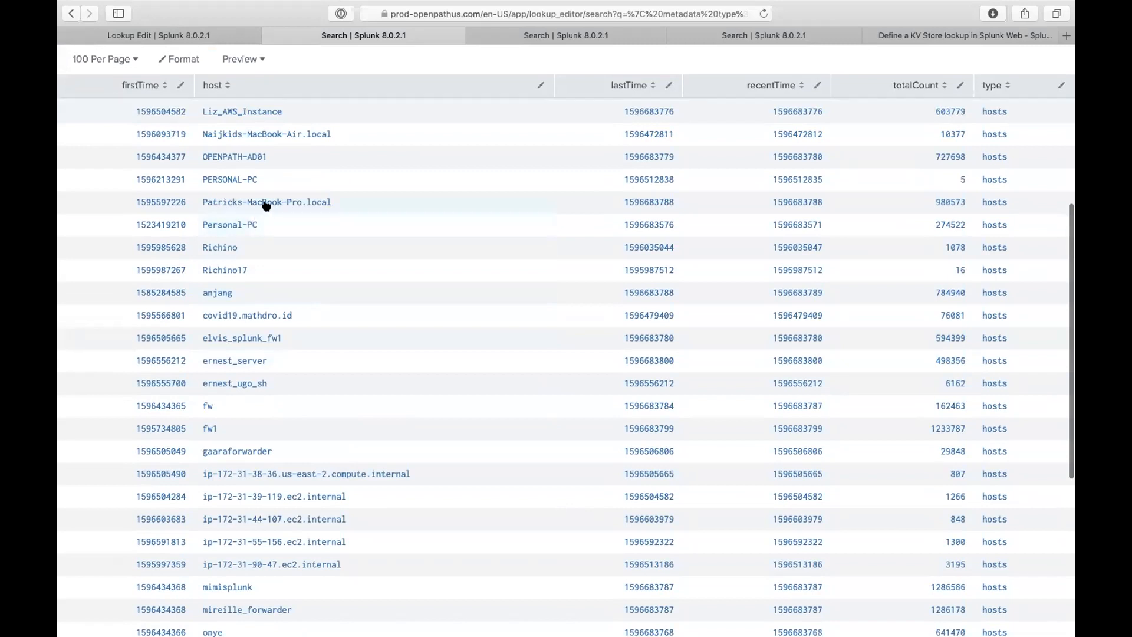
scroll(265, 202, "up", 5)
triple_click(137, 142)
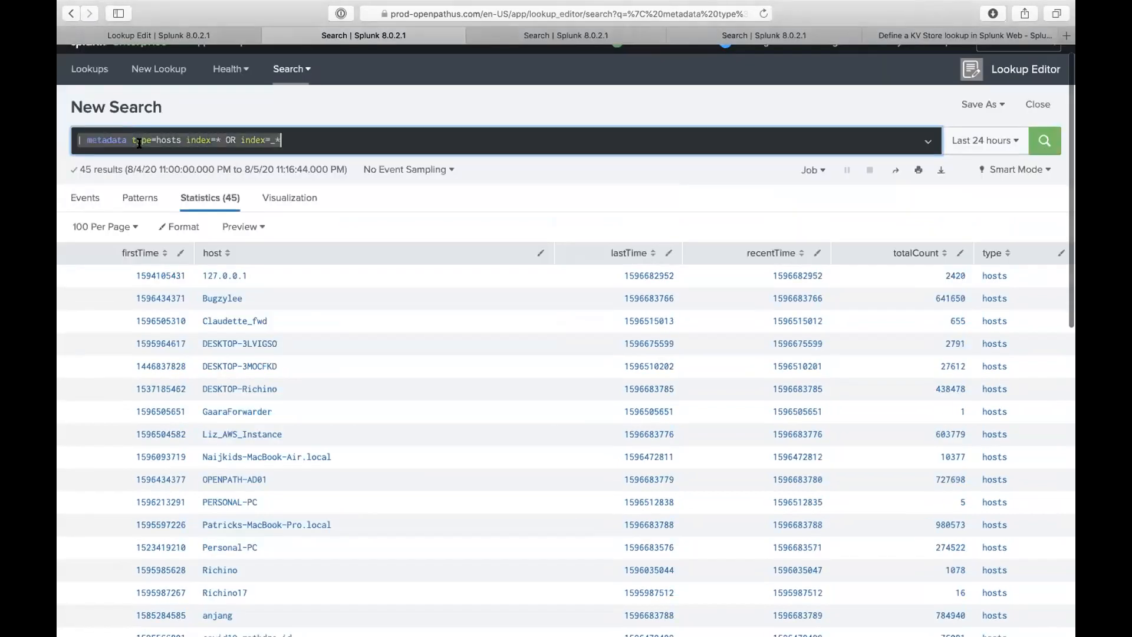
- Run | tstats count where index=* AND host=personal-pc by index,sourcetype, showing five main sourcetypes
type("| tstats co")
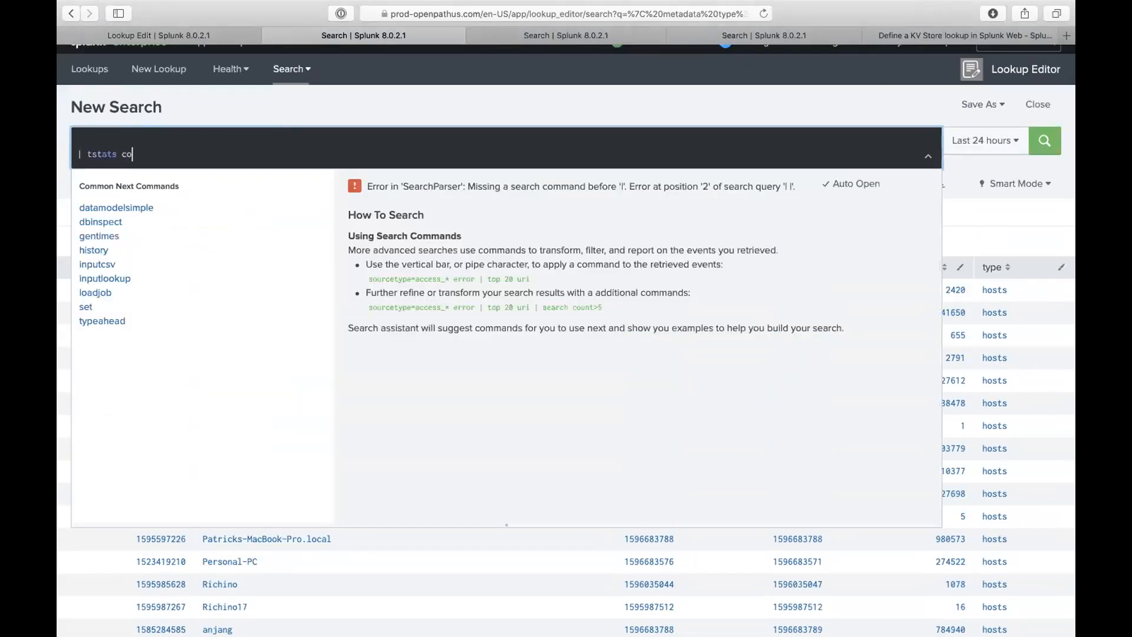
type("unt whrere index=")
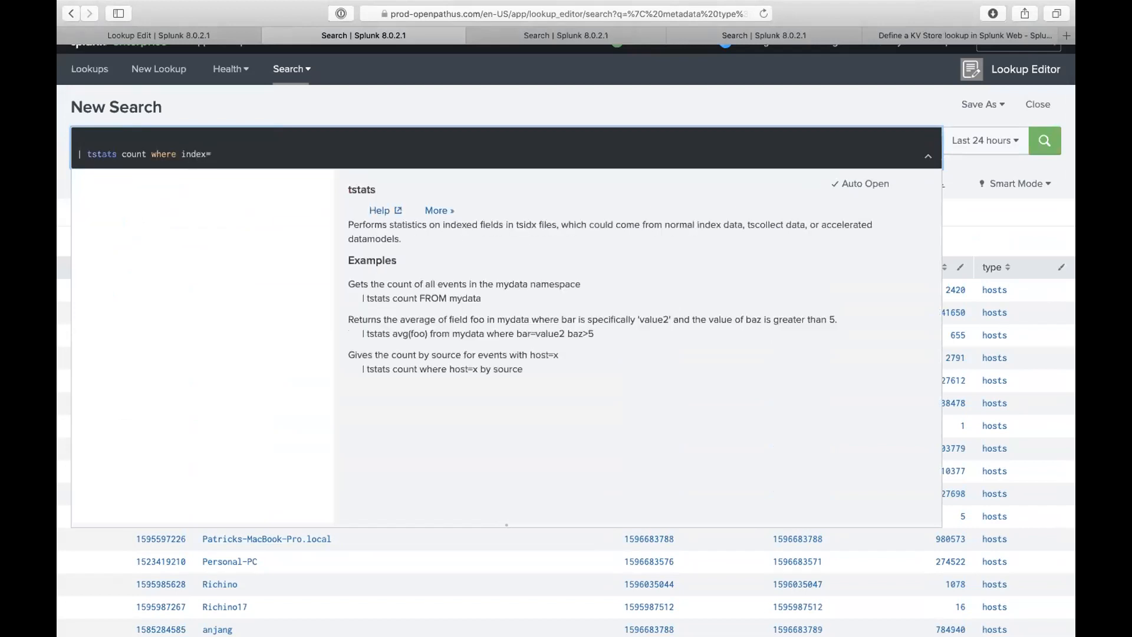
type("* AND host=personal_pc")
left_click(322, 106)
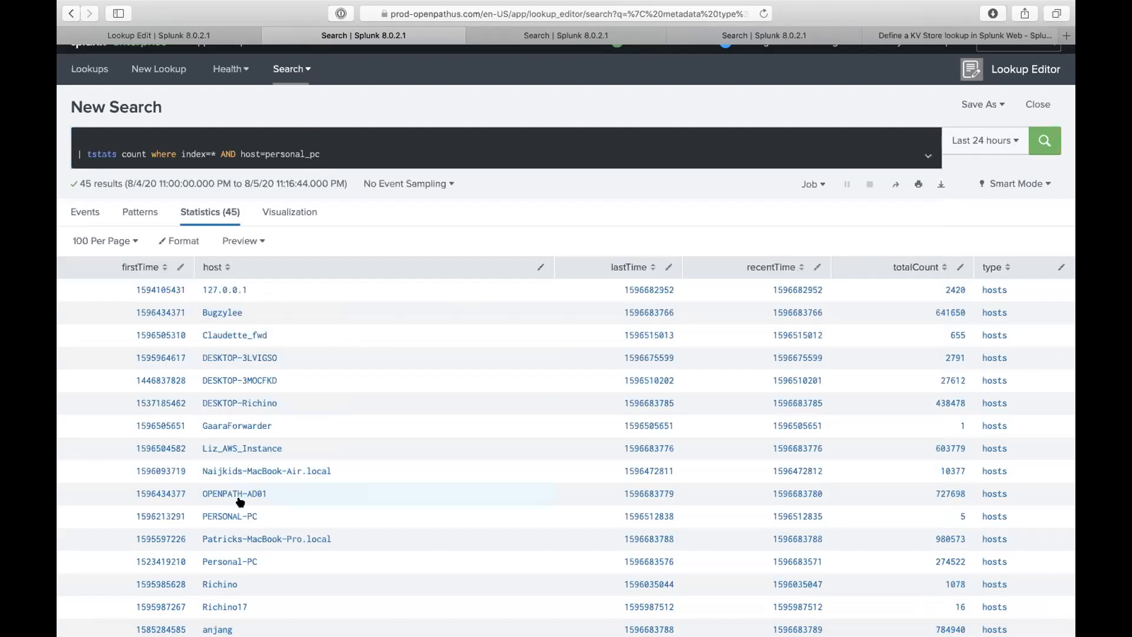
left_click(307, 153)
key("BackSpace")
type("-")
left_click(354, 155)
type("by")
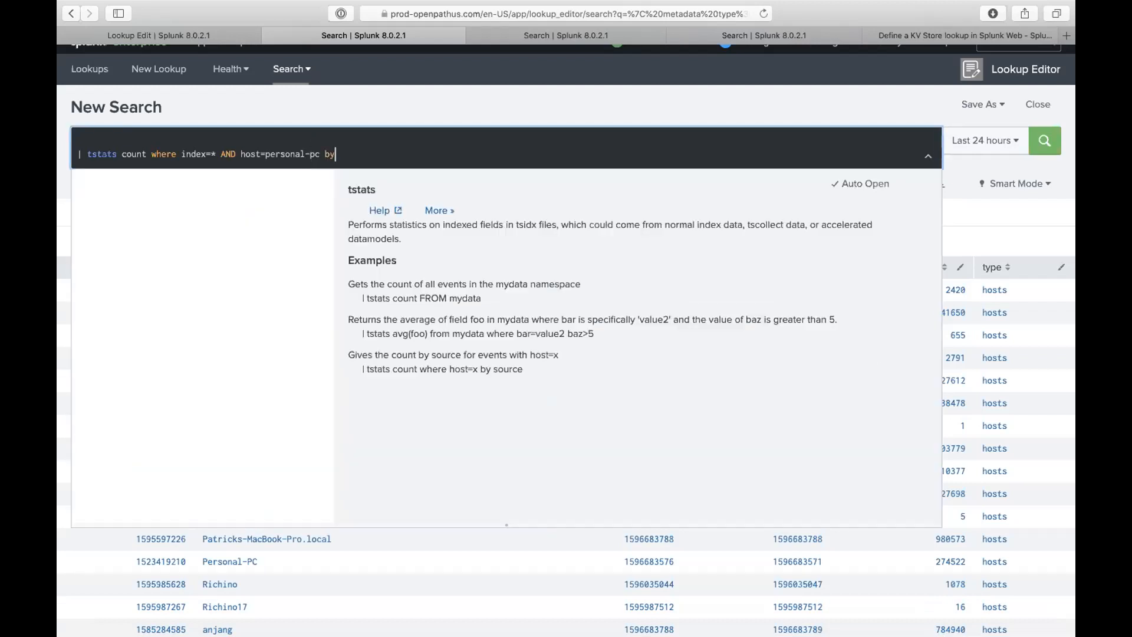
type(" ind")
type("ex,sourcetype")
key("Return")
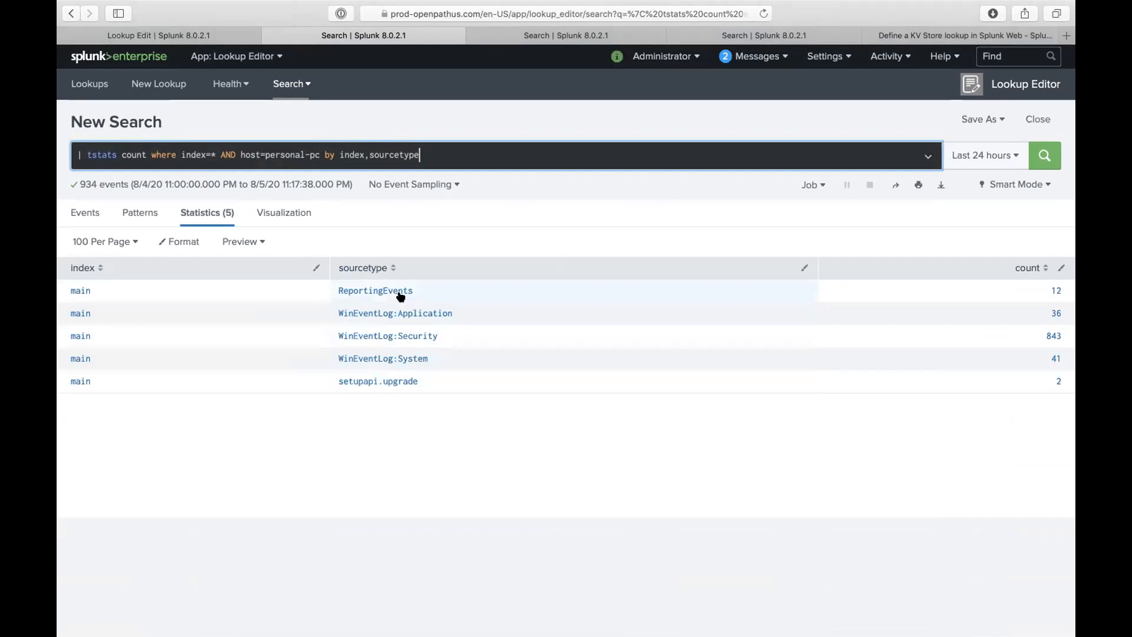
- Replace the query with index=main sourcetype=reportingevents and run it
triple_click(336, 154)
type("ind")
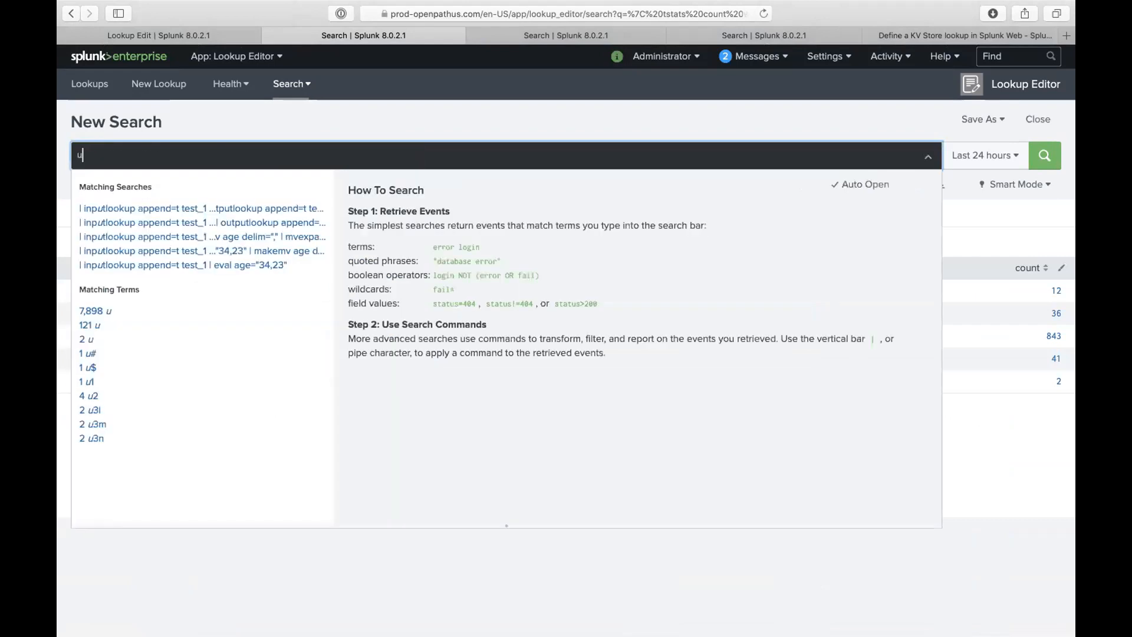
type("ex=main ")
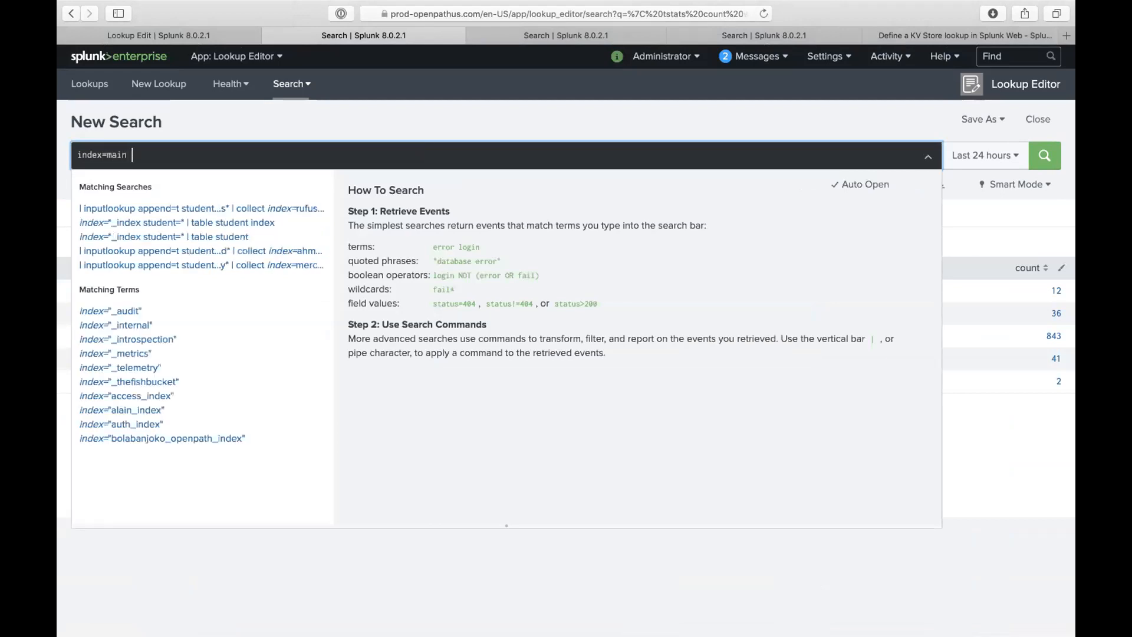
type("sourcetype")
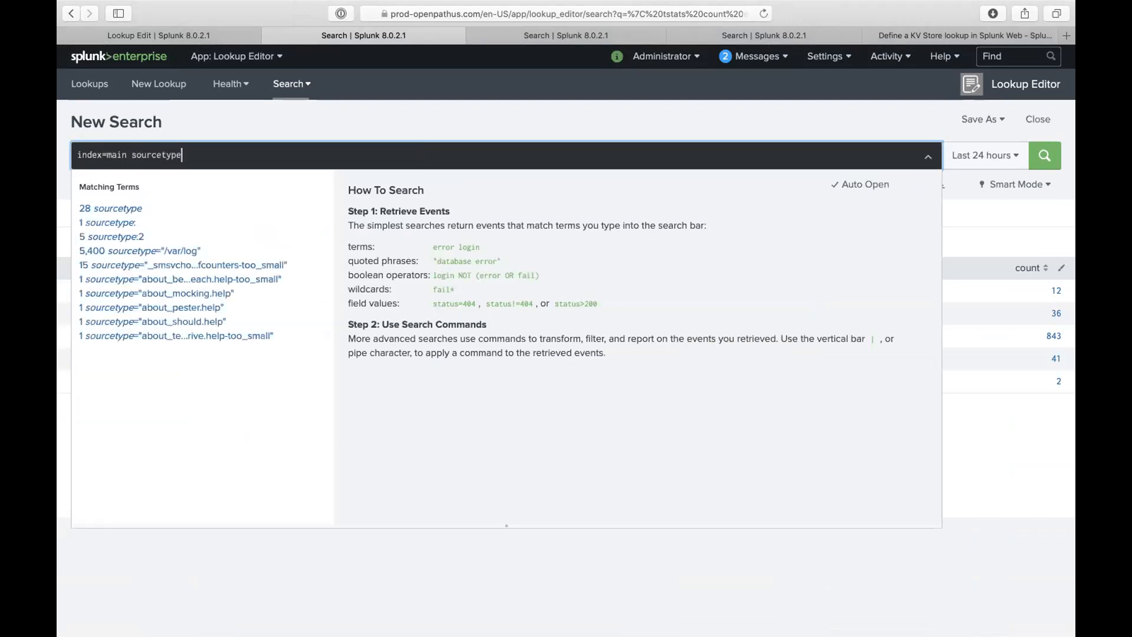
type("=reprot")
key("BackSpace")
key("BackSpace")
key("BackSpace")
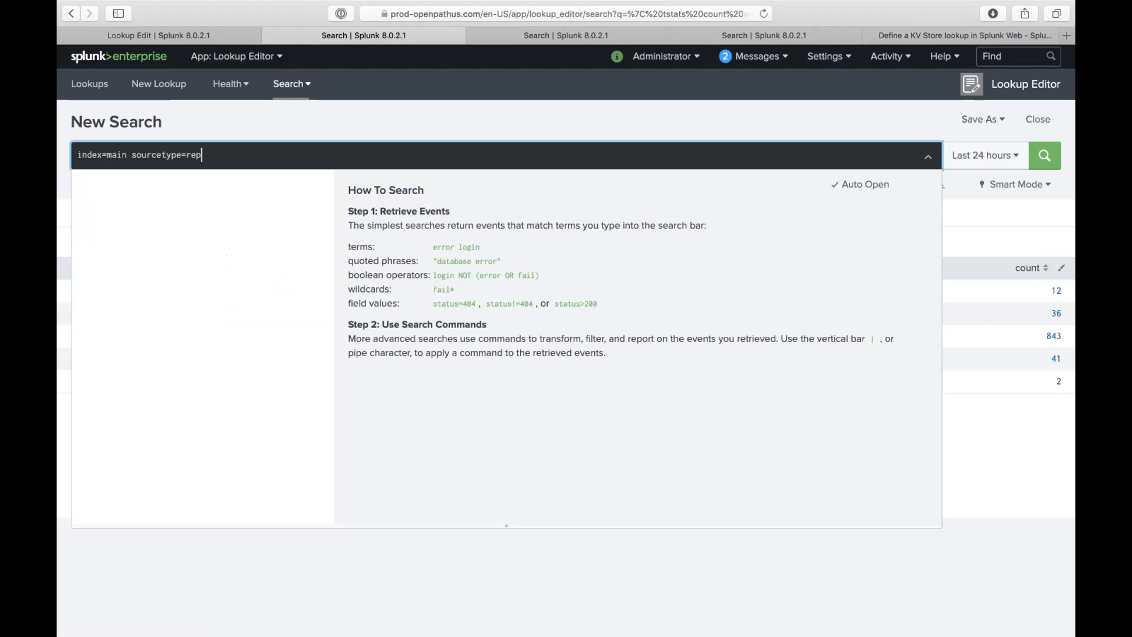
type("orting")
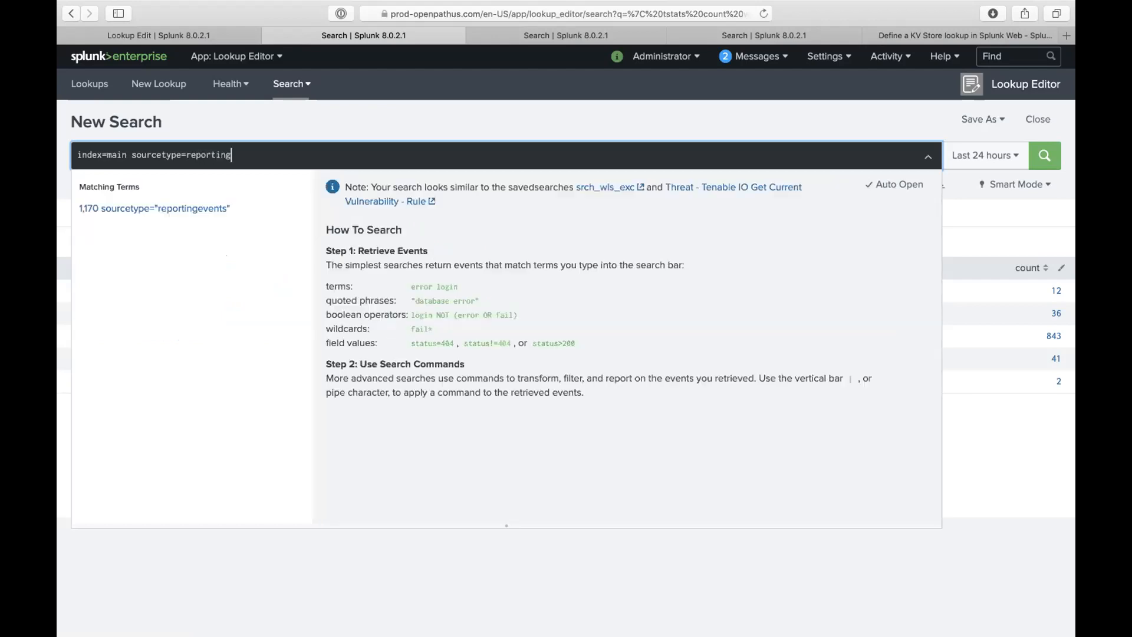
left_click(390, 102)
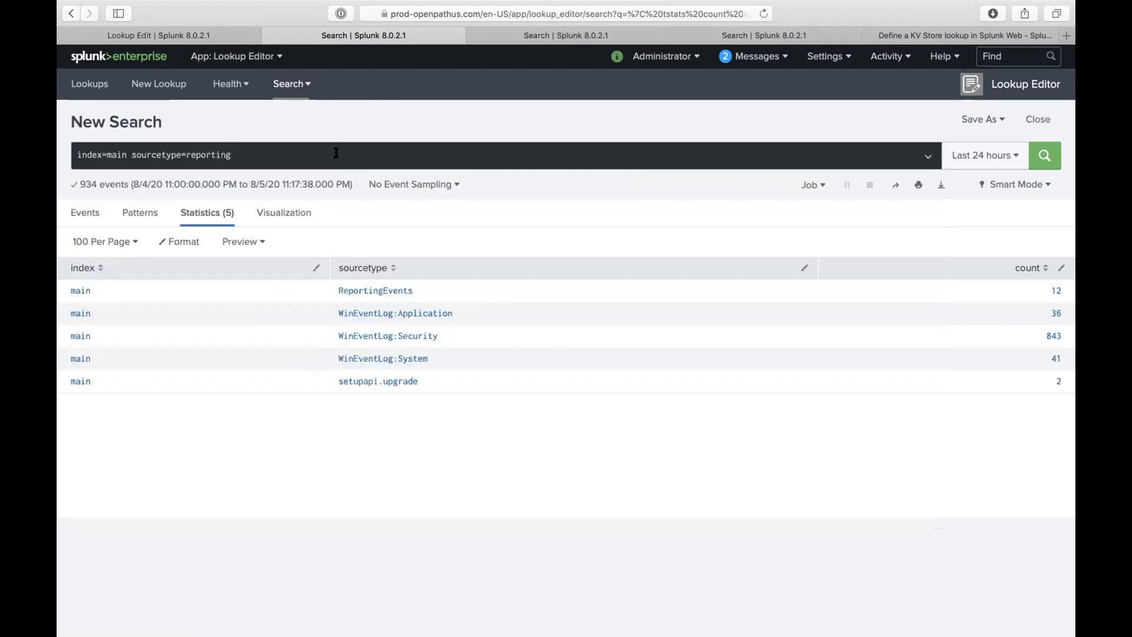
left_click(233, 155)
type("events")
key("Return")
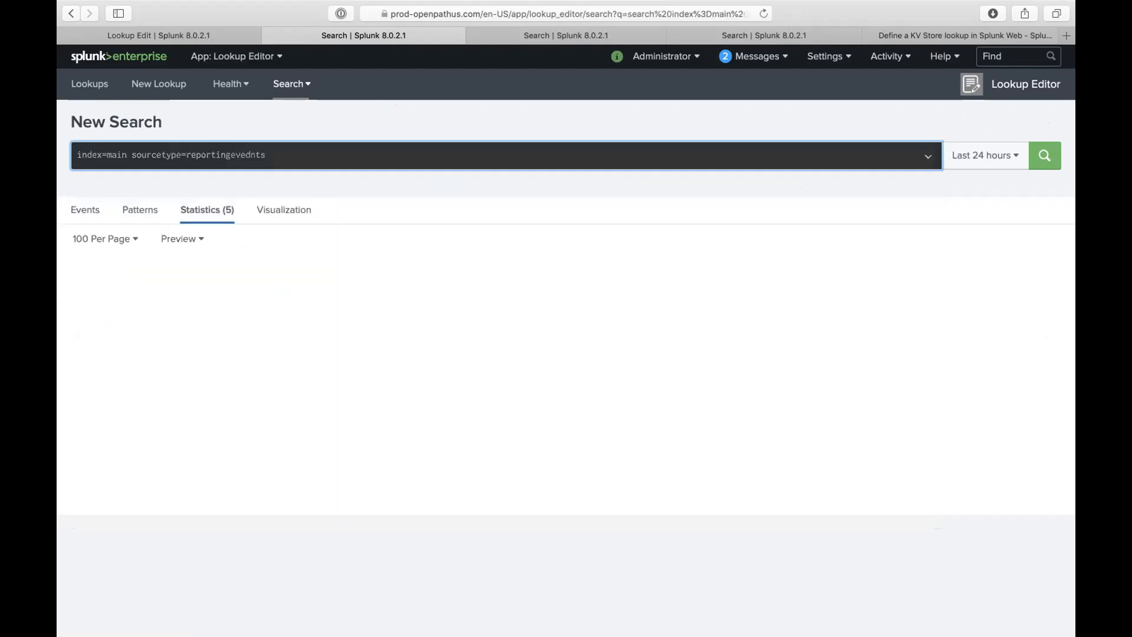
left_click(245, 154)
type("n")
key("Return")
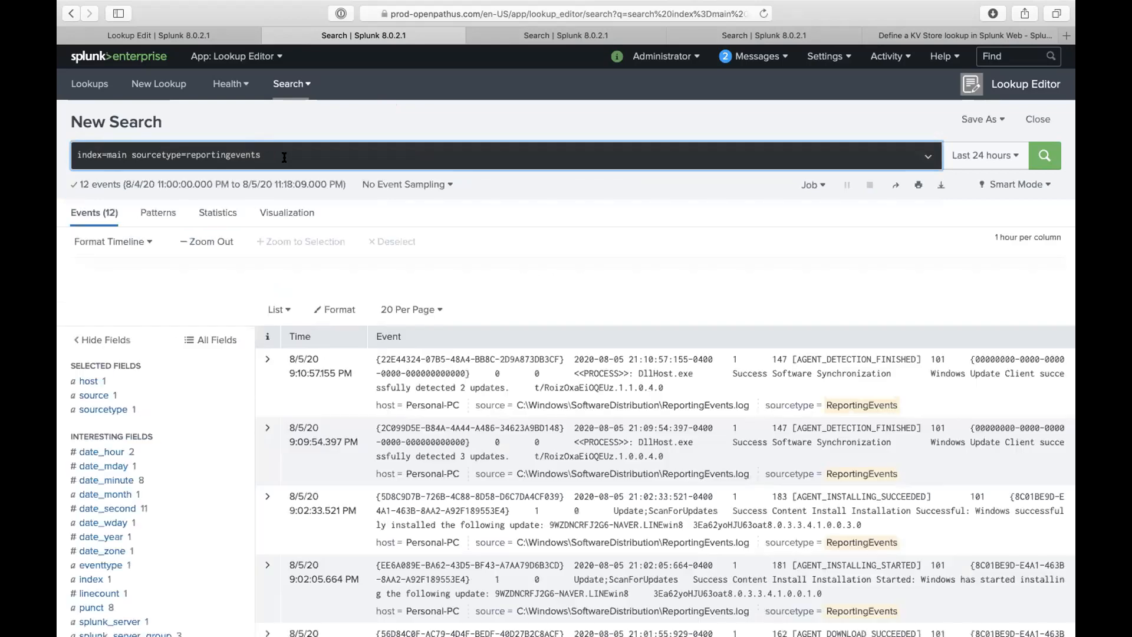
- Scroll the 12 Windows Update events and expand the first to inspect its DllHost.exe process field
scroll(409, 358, "down", 2)
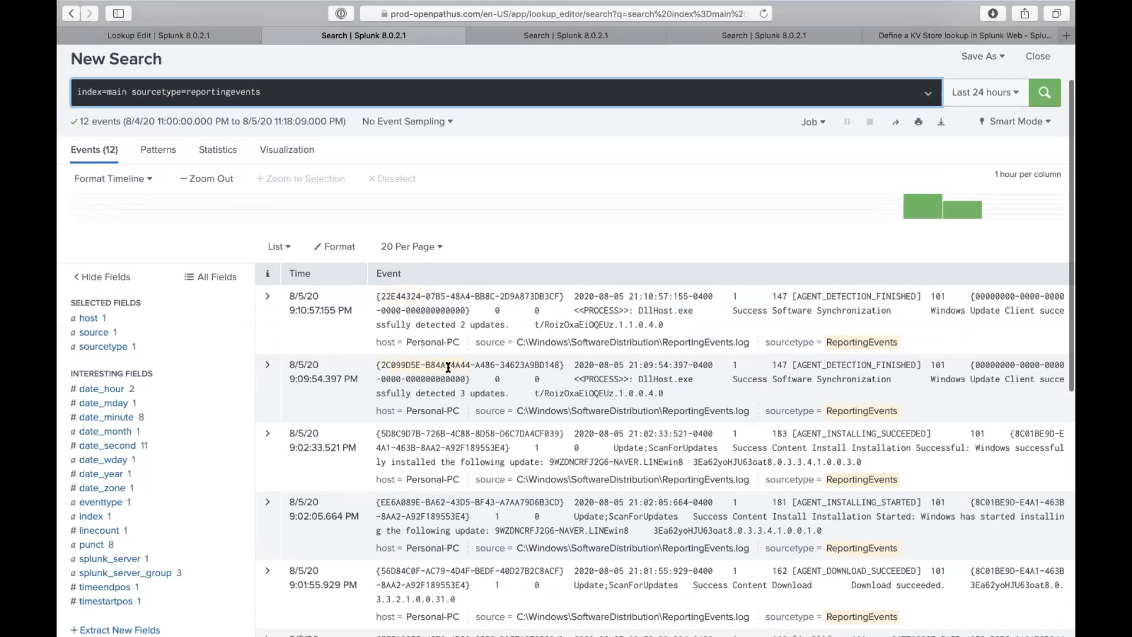
scroll(456, 374, "down", 3)
scroll(456, 374, "down", 2)
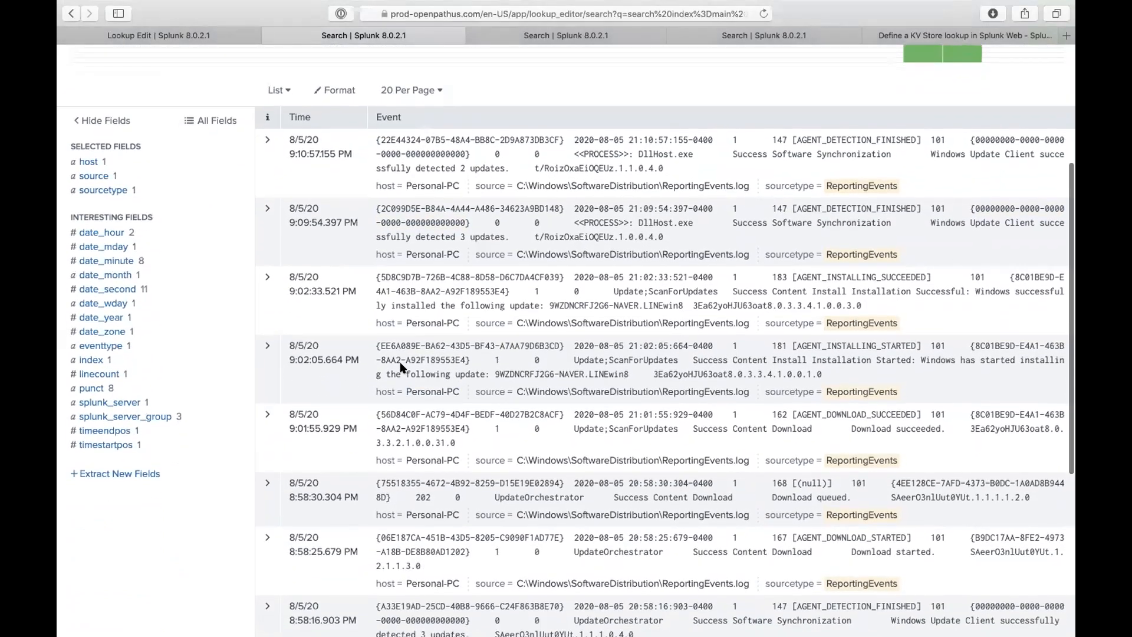
scroll(404, 361, "down", 1)
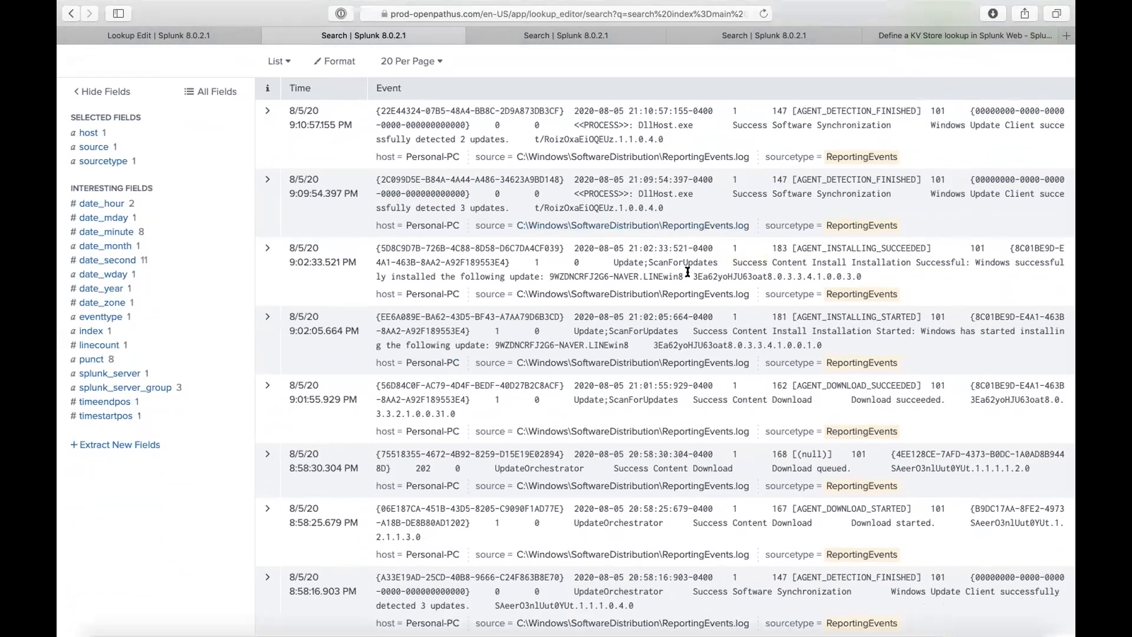
scroll(715, 277, "down", 2)
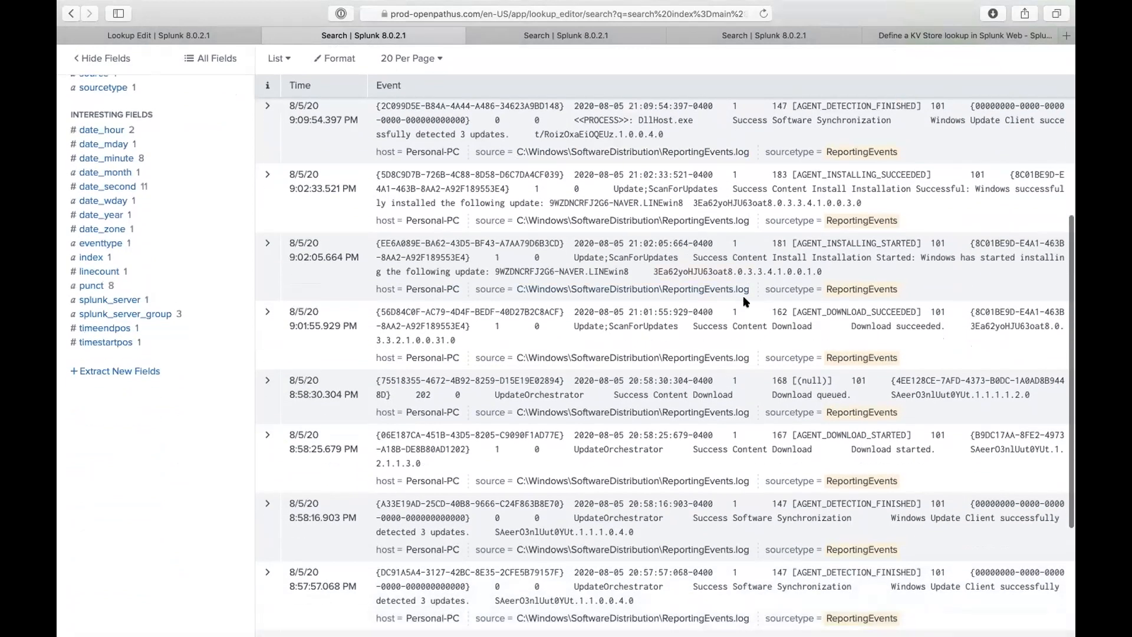
scroll(744, 293, "down", 2)
scroll(688, 277, "down", 4)
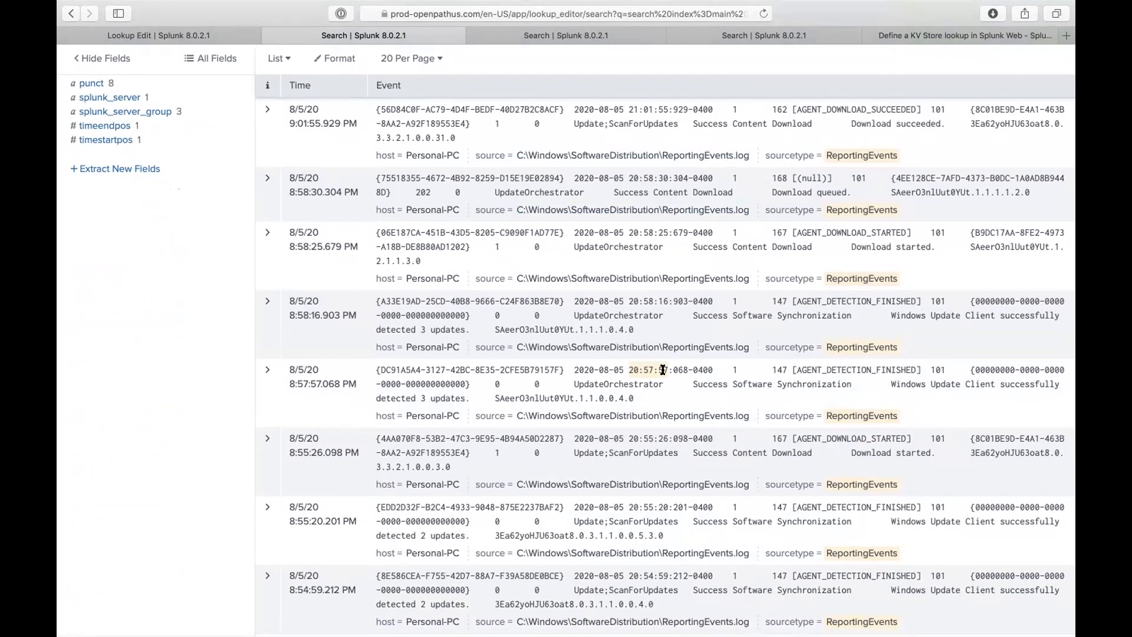
scroll(662, 370, "up", 15)
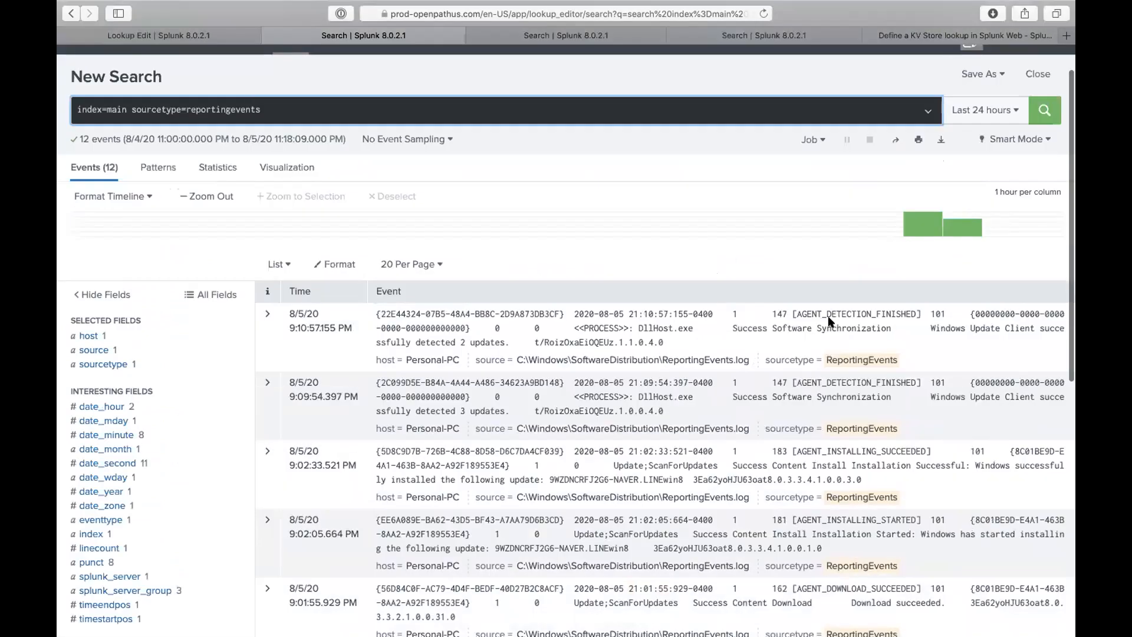
left_click(267, 312)
scroll(367, 353, "down", 5)
scroll(462, 389, "up", 3)
scroll(491, 291, "up", 3)
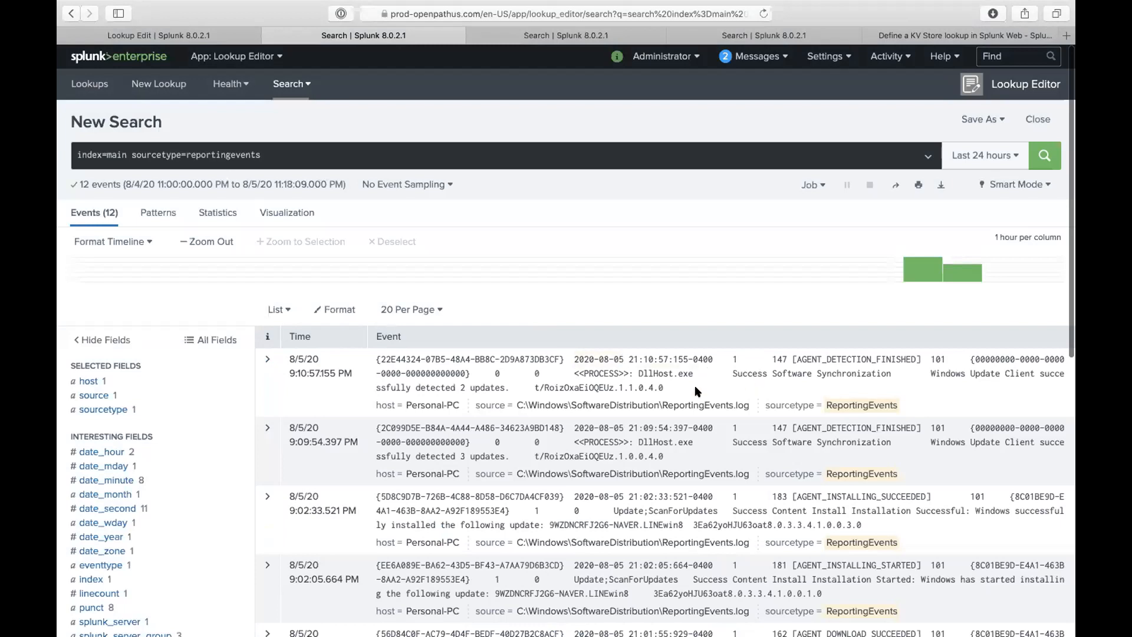
left_click_drag(692, 374, 636, 373)
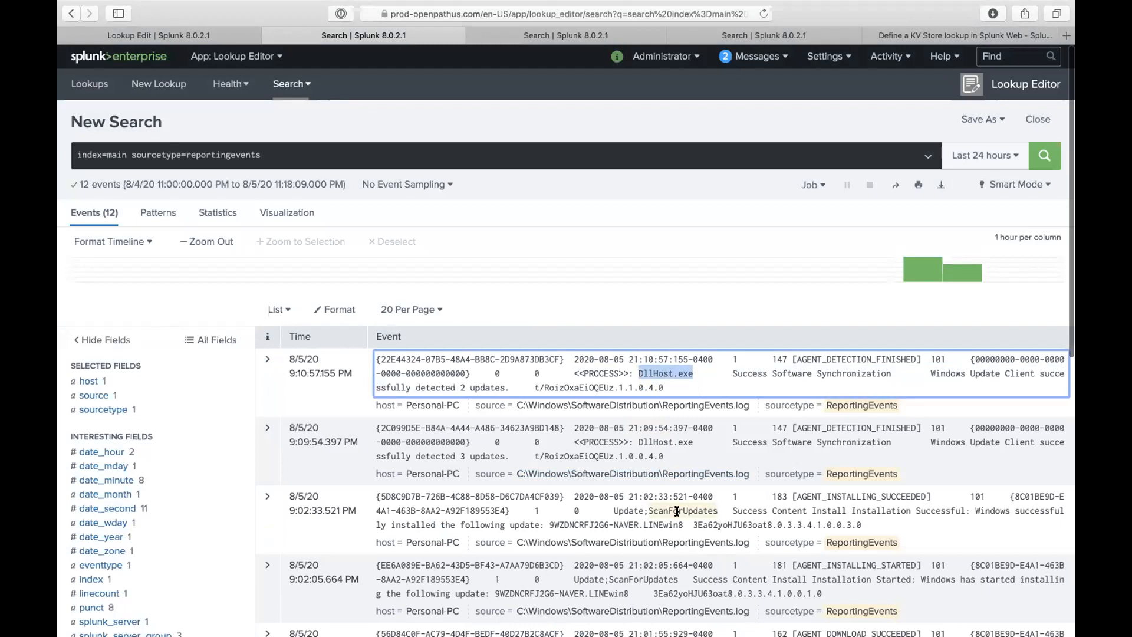
scroll(677, 511, "down", 2)
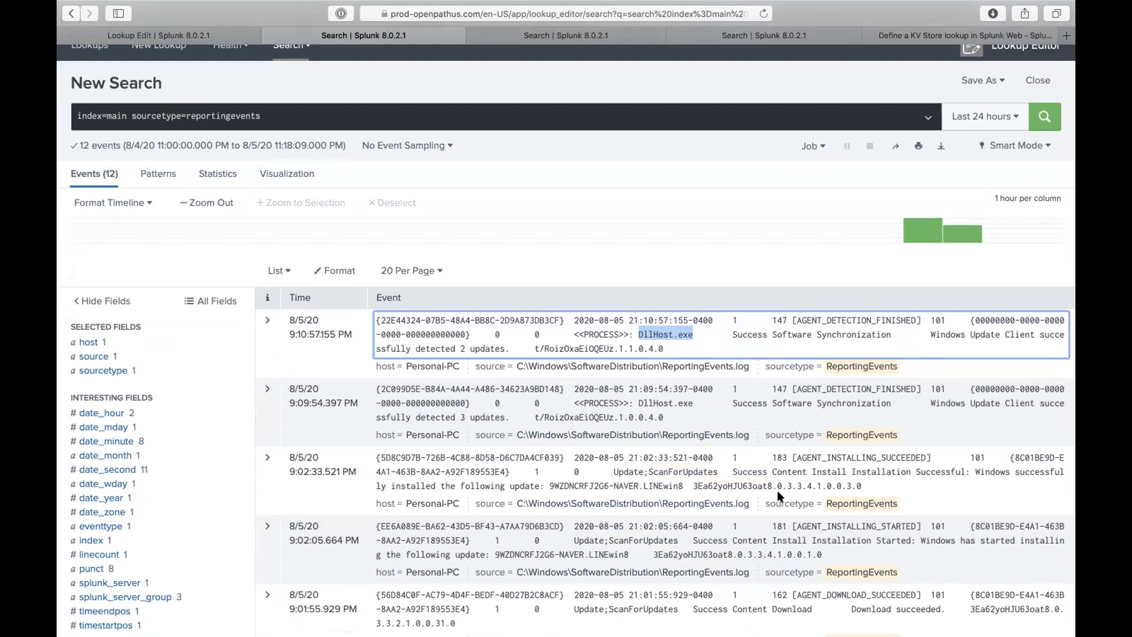
scroll(777, 490, "down", 5)
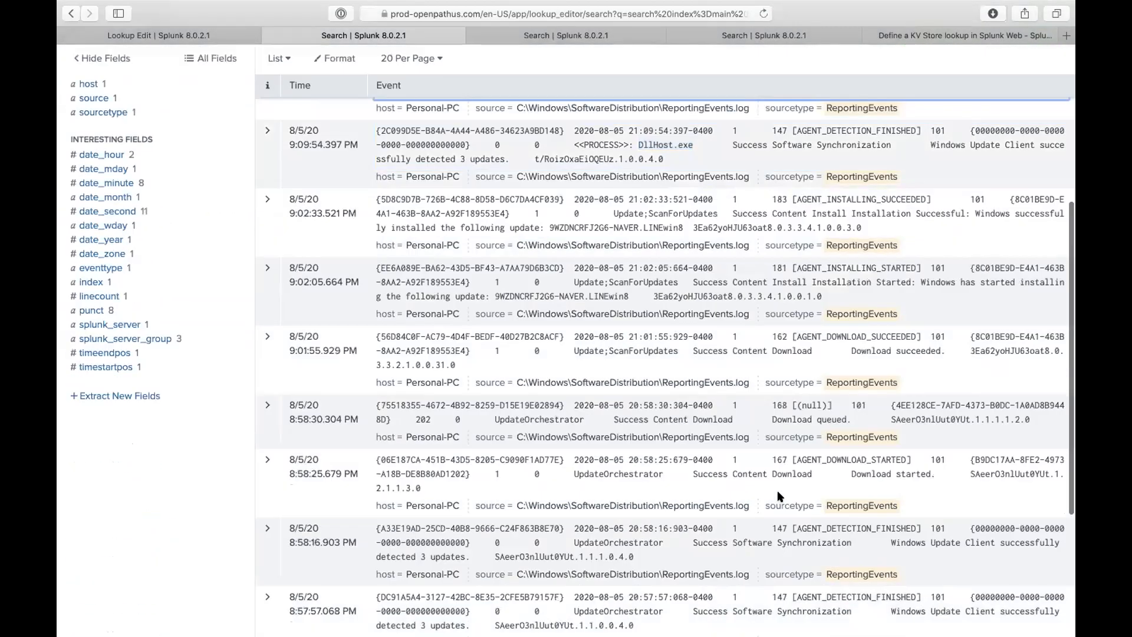
scroll(777, 495, "down", 2)
scroll(776, 495, "down", 3)
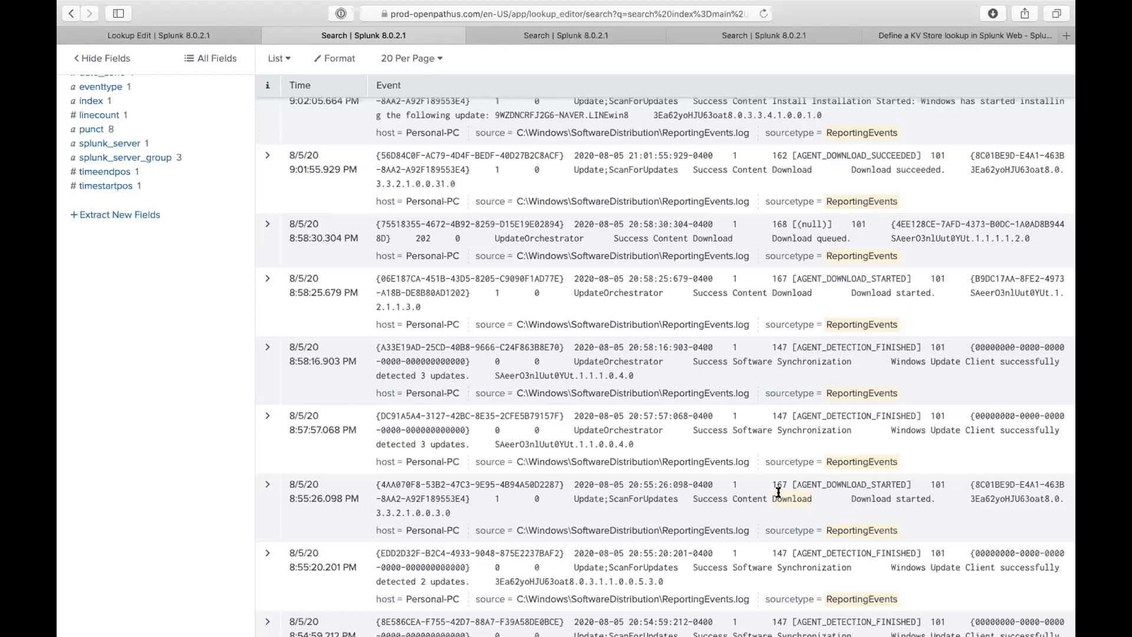
scroll(778, 491, "up", 10)
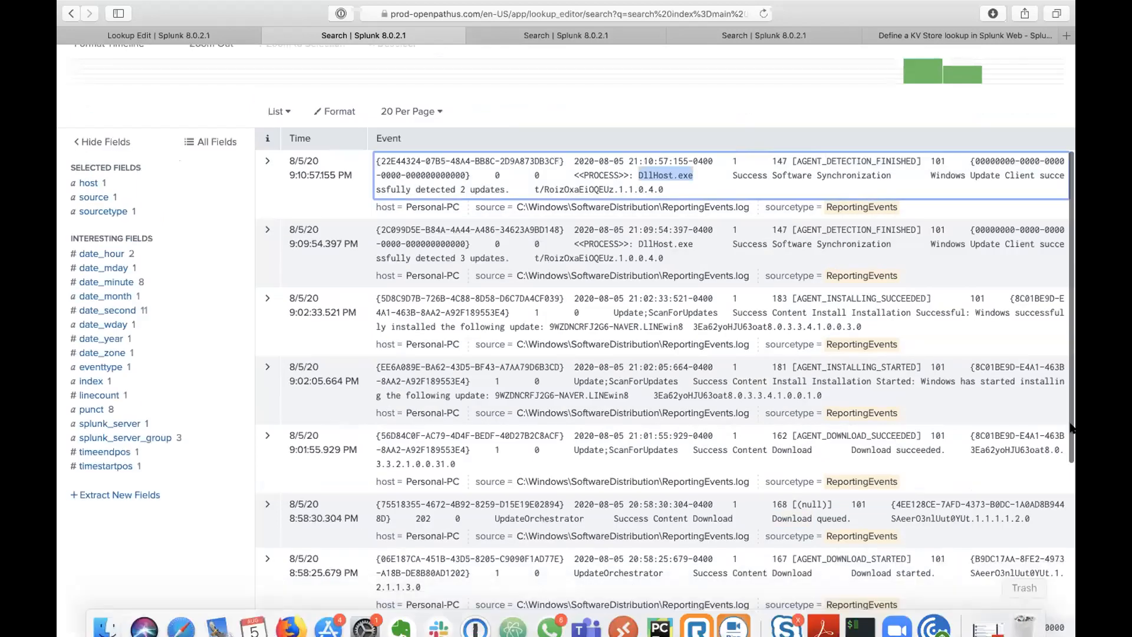
scroll(841, 153, "up", 3)
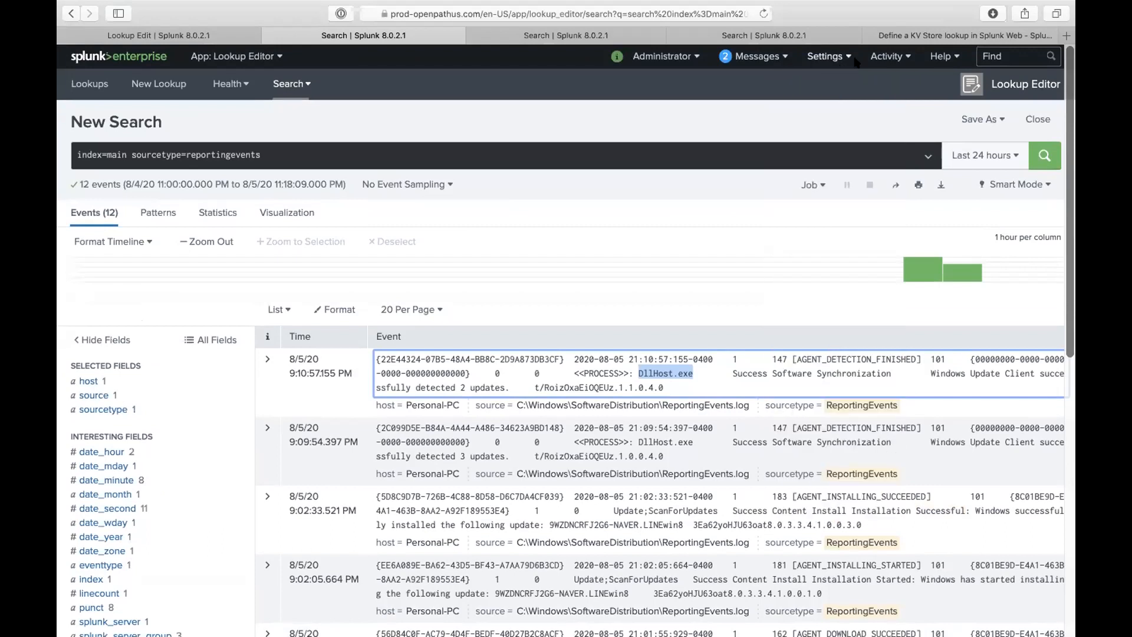
- Open Settings > Data inputs and review the counts: 42 Files & Directories, 44 Scripts
left_click(833, 59)
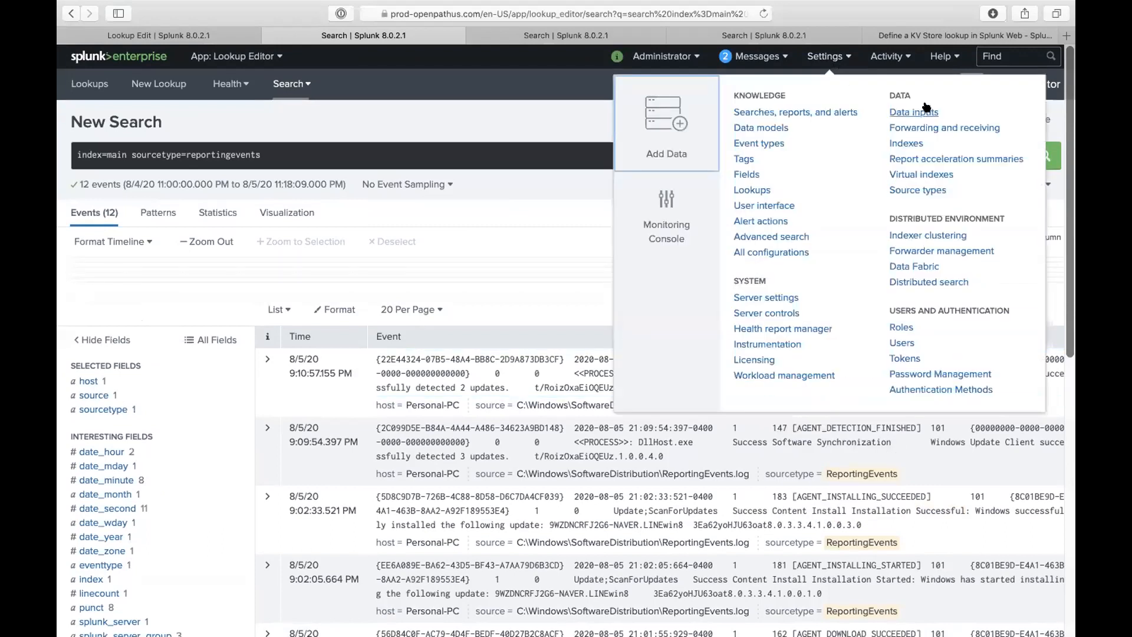
left_click(895, 112)
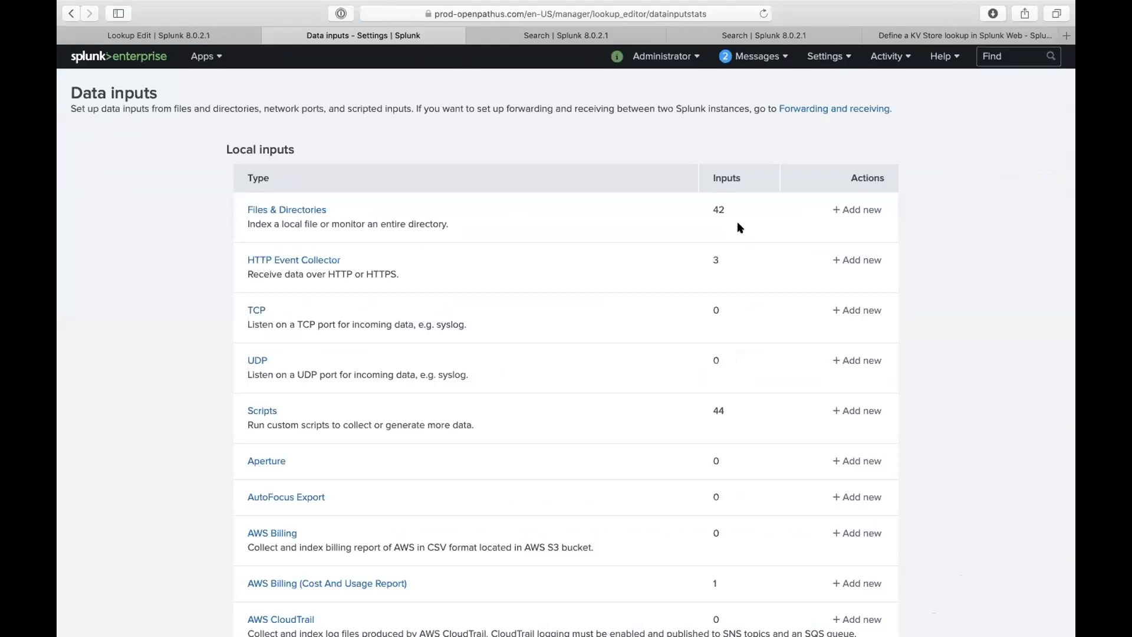
left_click_drag(711, 255, 721, 256)
left_click_drag(718, 407, 727, 407)
left_click(711, 493)
scroll(717, 225, "down", 1)
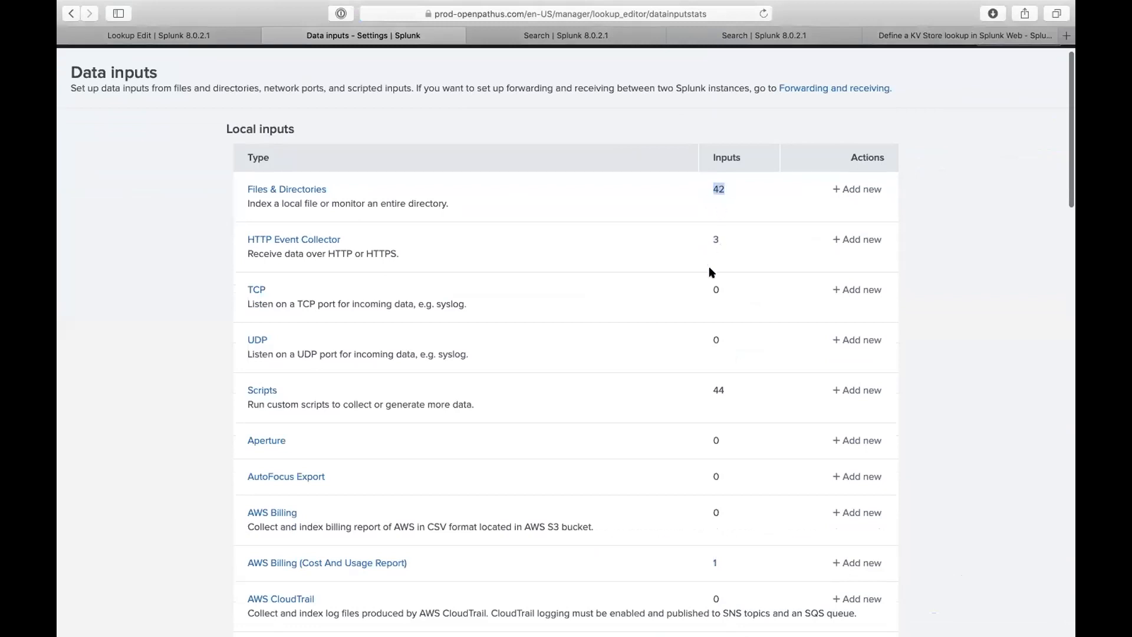
scroll(721, 248, "down", 5)
scroll(721, 481, "down", 7)
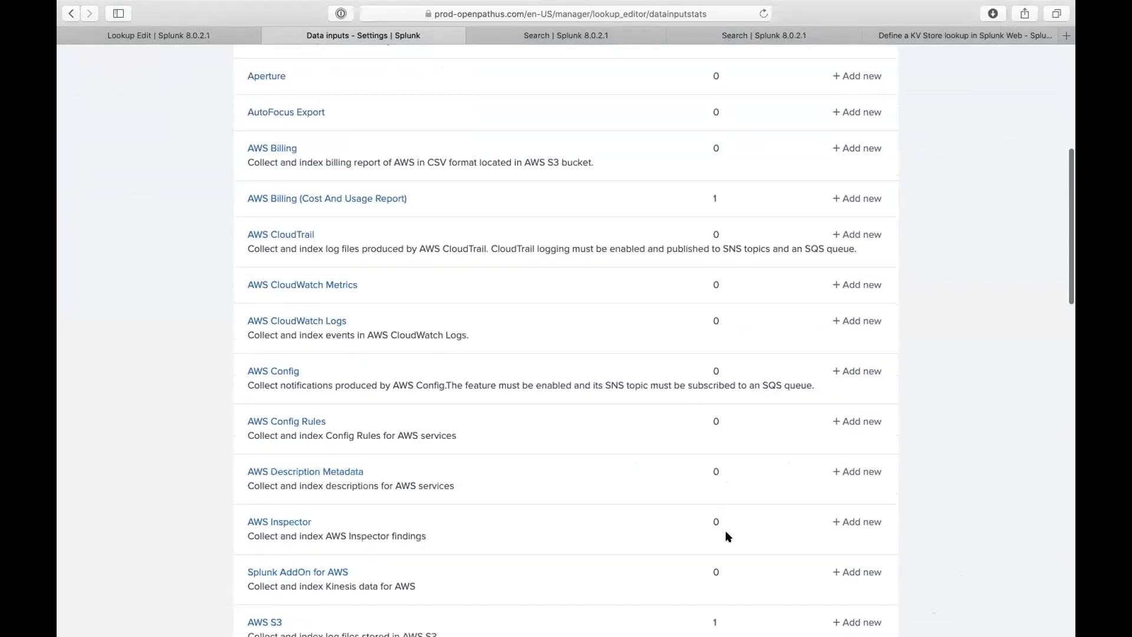
scroll(715, 518, "down", 5)
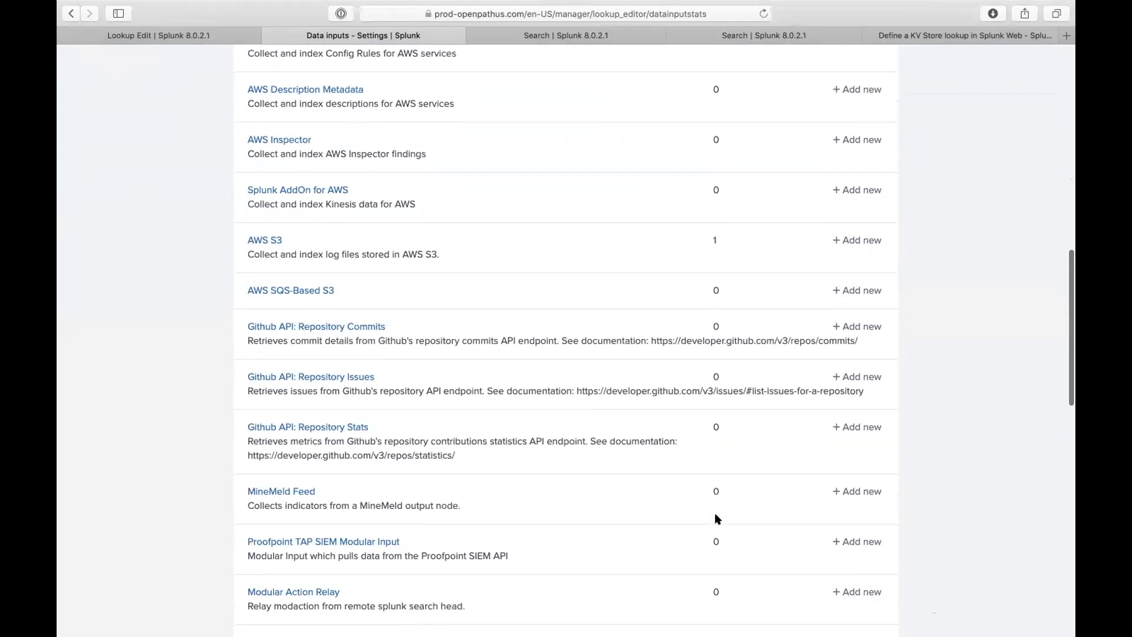
scroll(709, 398, "up", 14)
scroll(688, 213, "up", 3)
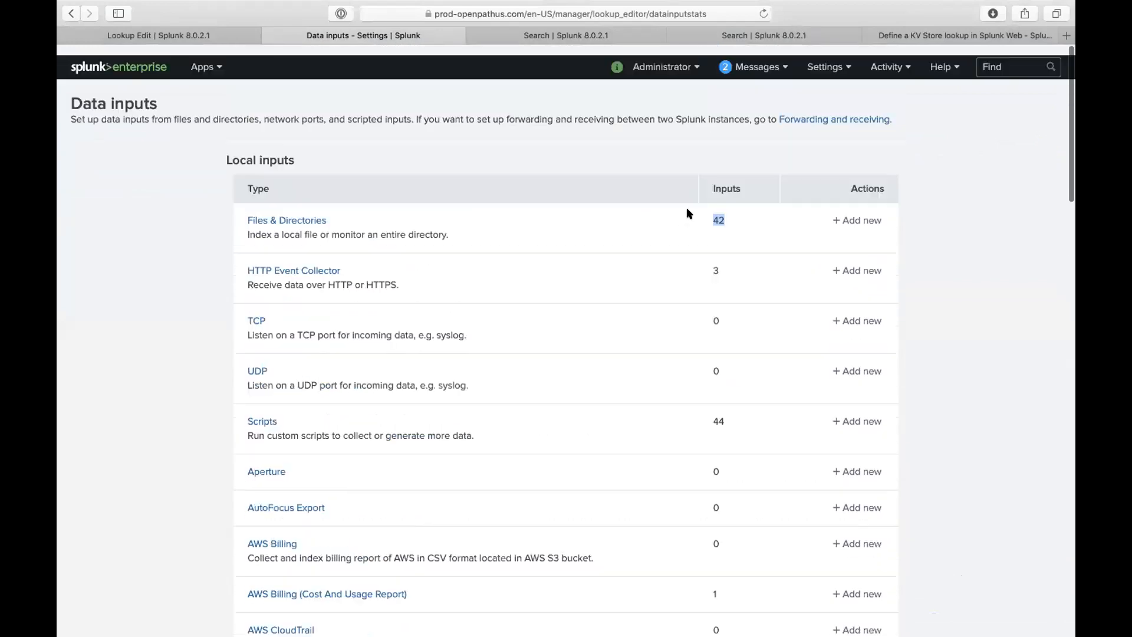
- Close the two spare Search tabs and return to the test1.csv Lookup Edit tab
left_click(663, 56)
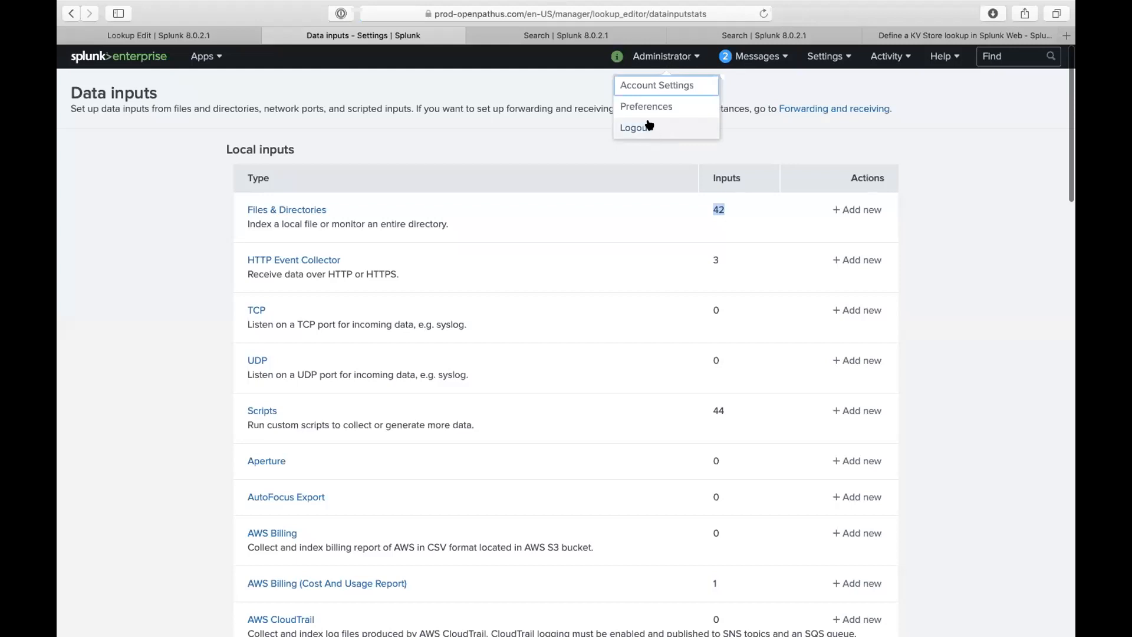
left_click(466, 124)
left_click(479, 35)
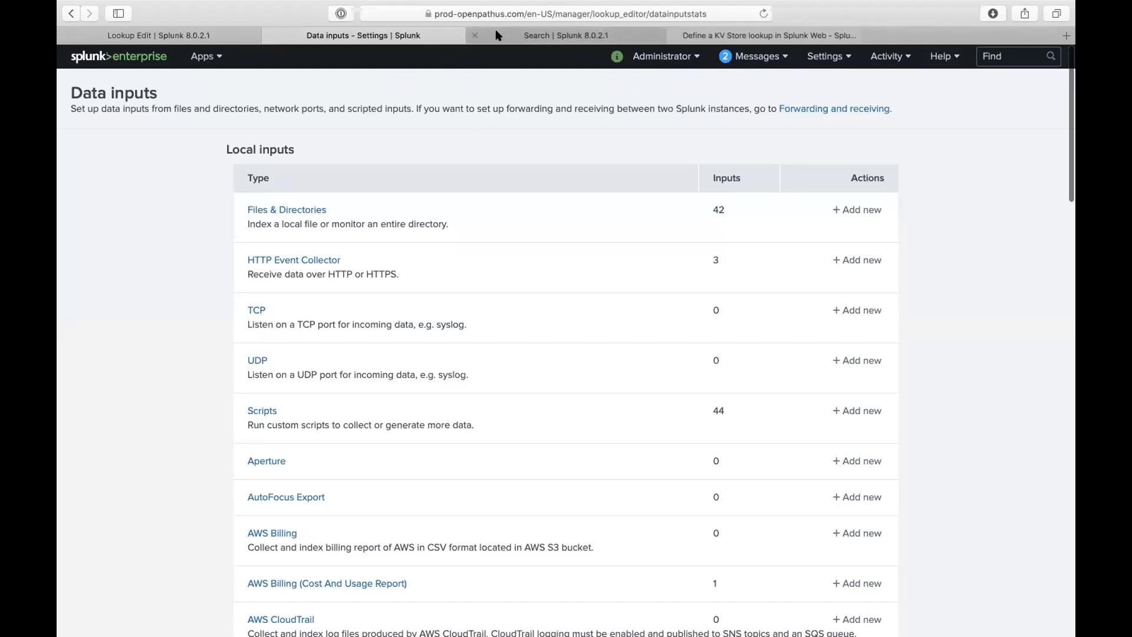
left_click(475, 35)
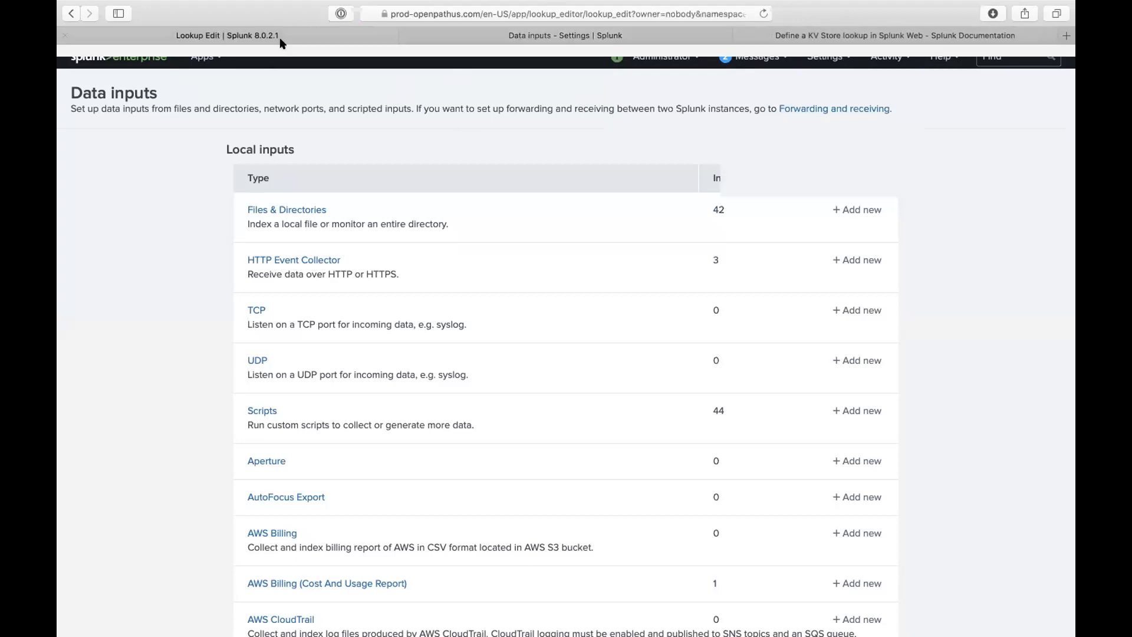
left_click(278, 34)
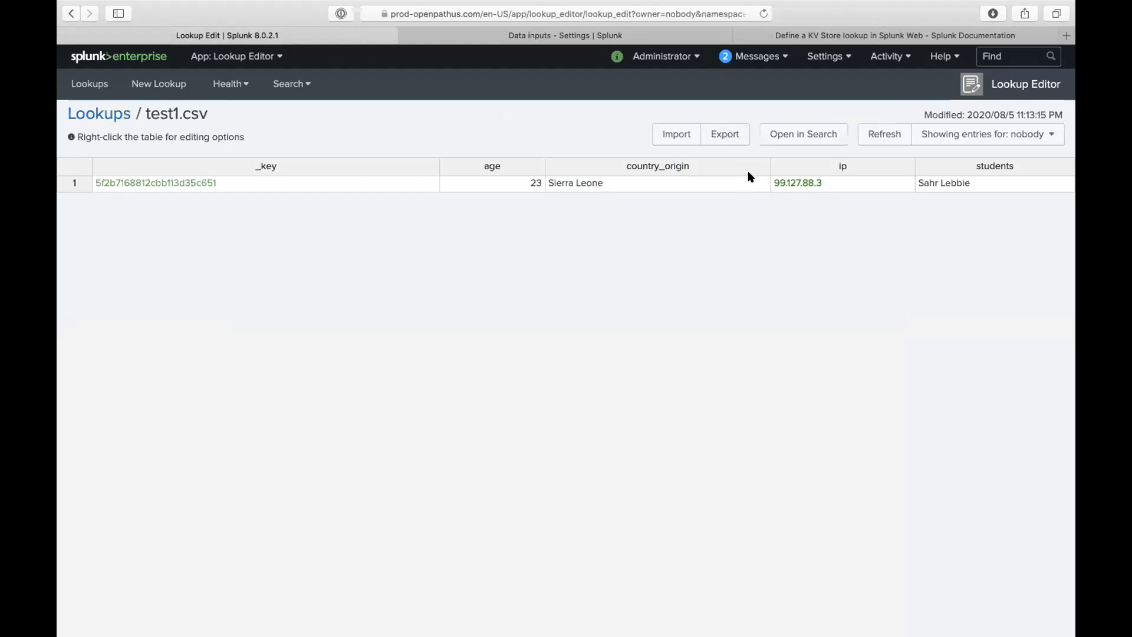
left_click(825, 56)
left_click(893, 111)
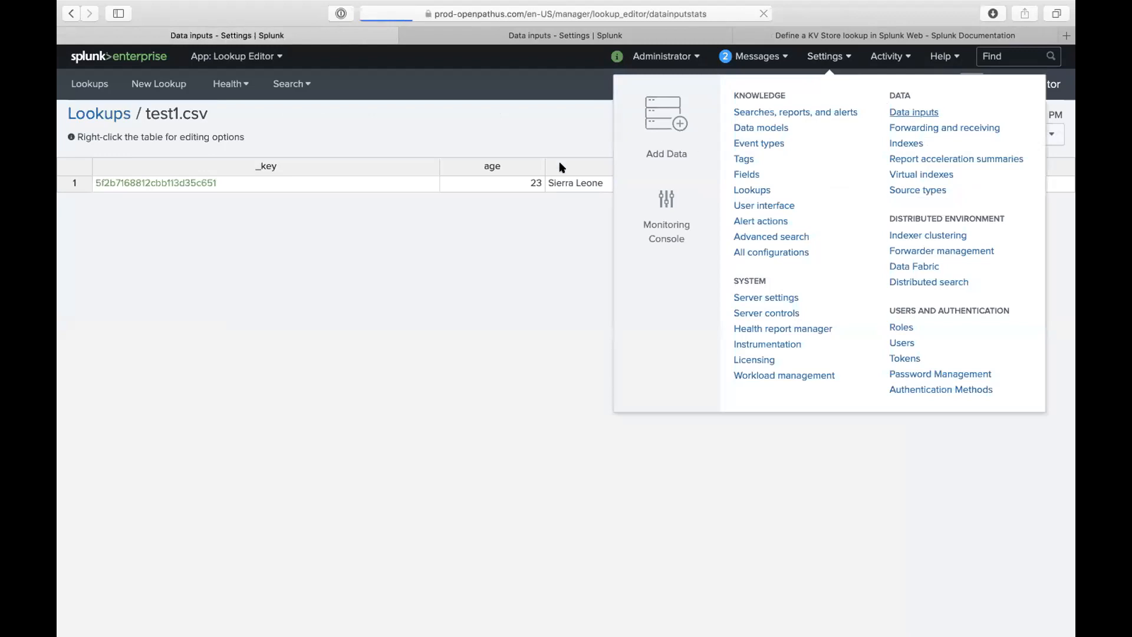
scroll(475, 354, "down", 15)
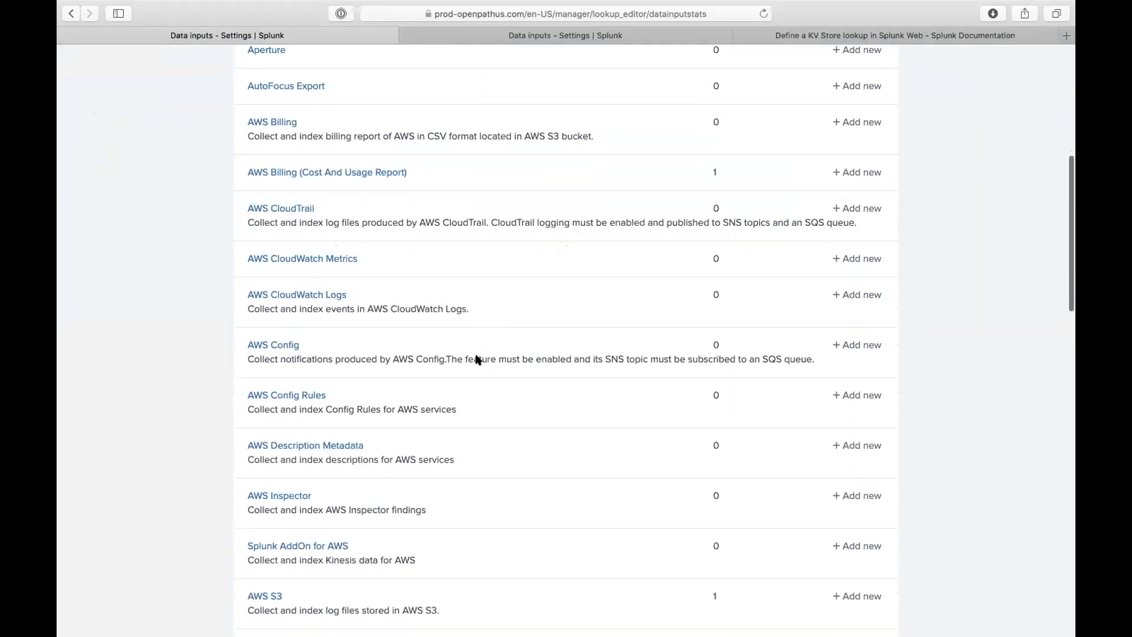
scroll(455, 347, "down", 10)
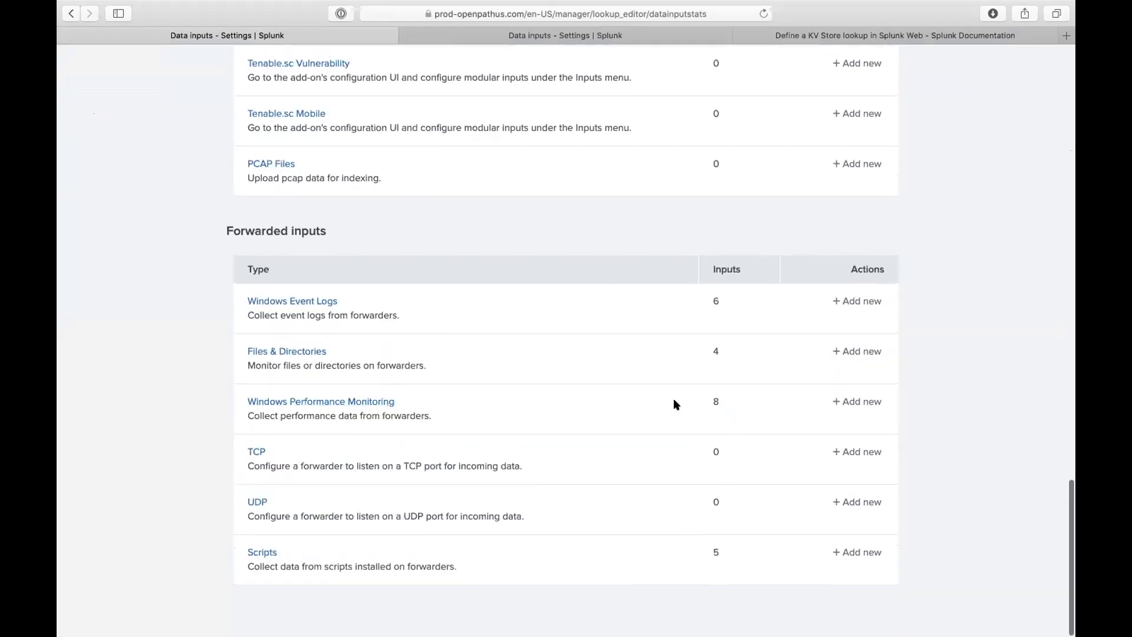
scroll(666, 348, "up", 10)
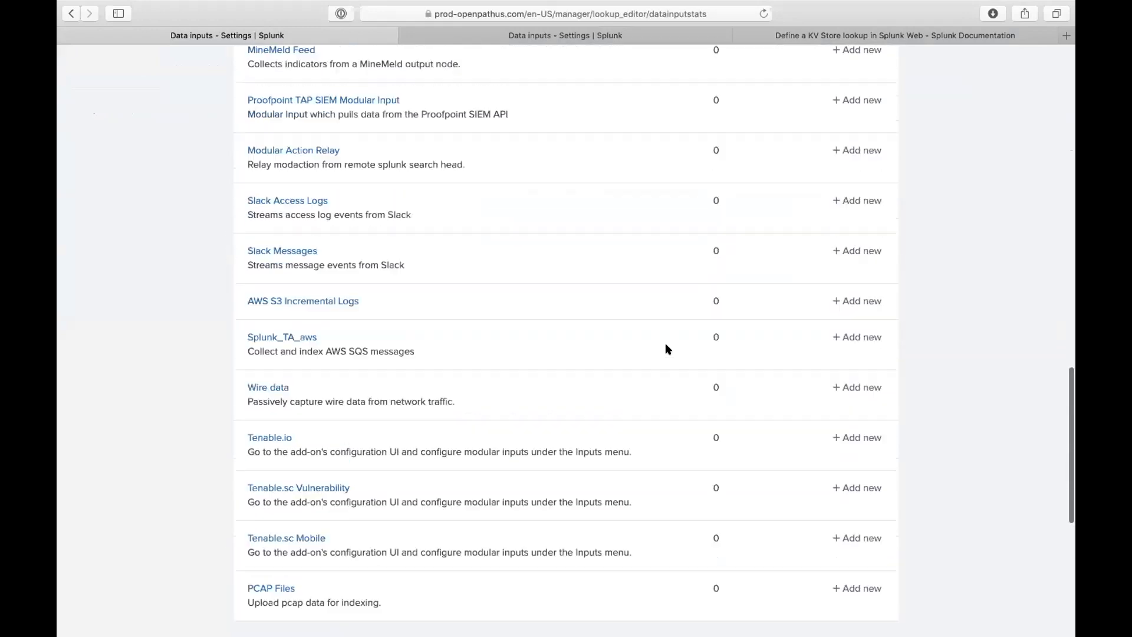
scroll(436, 158, "up", 15)
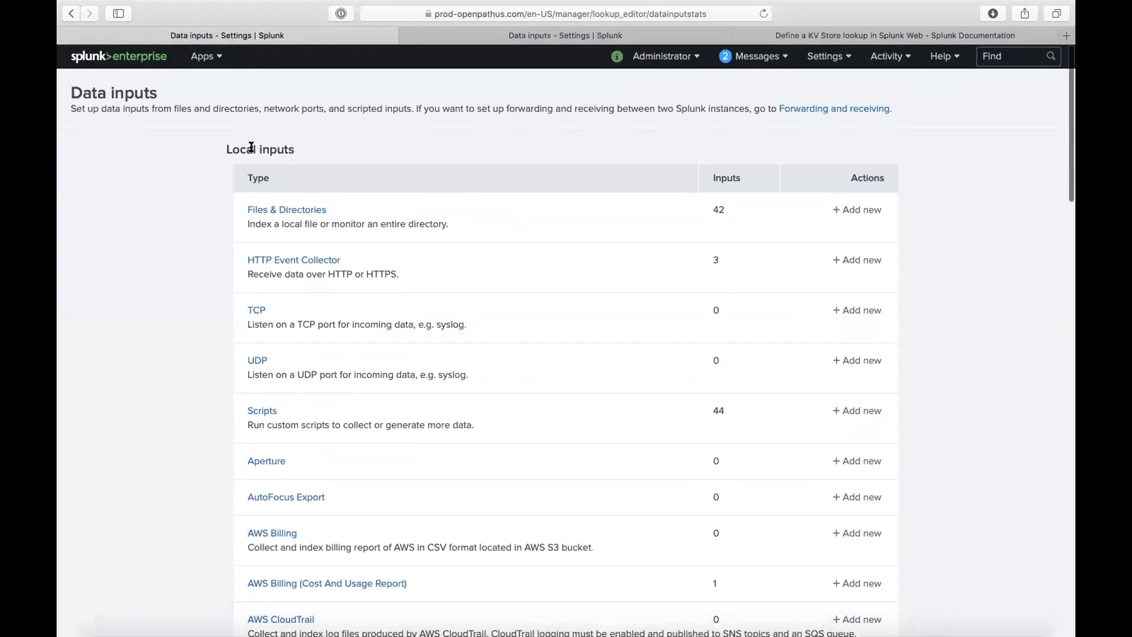
left_click_drag(226, 148, 314, 150)
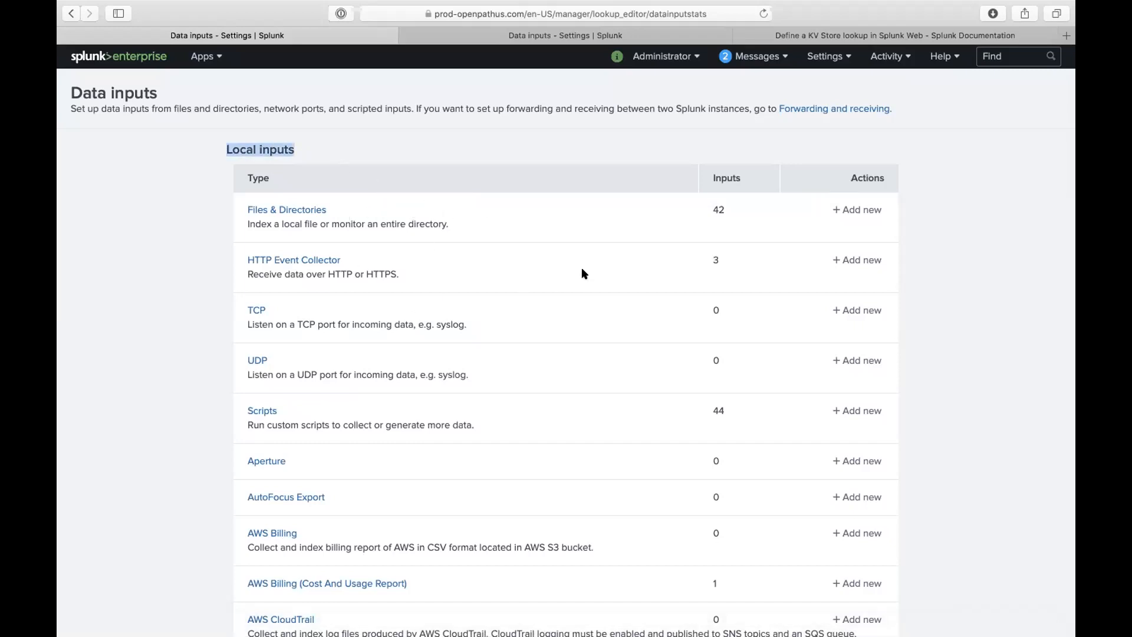
scroll(558, 357, "down", 20)
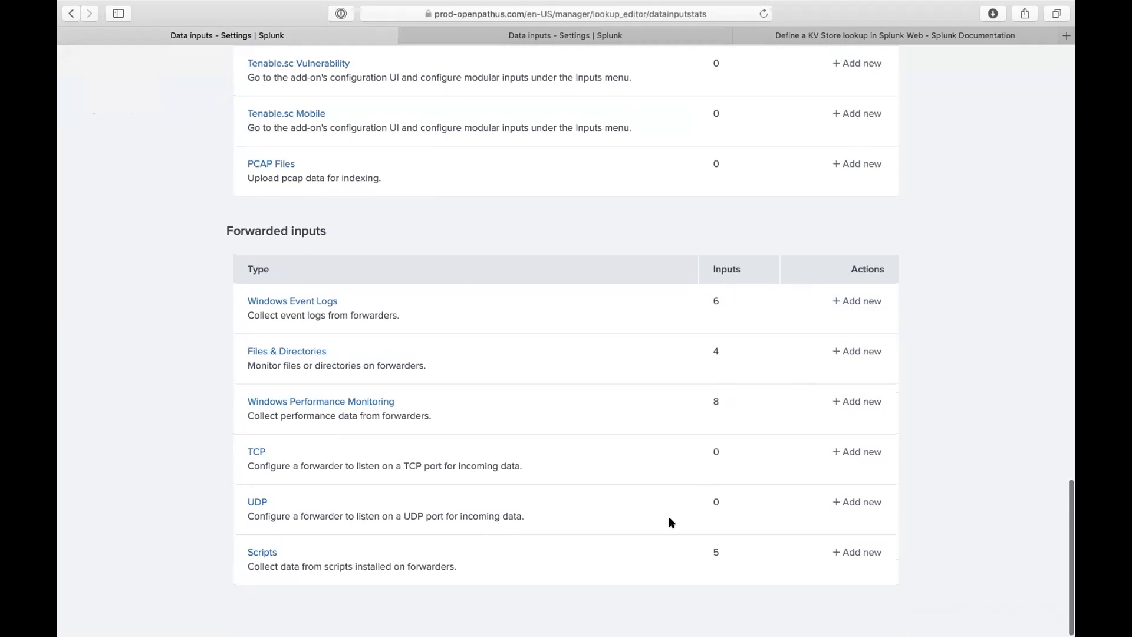
scroll(560, 392, "up", 6)
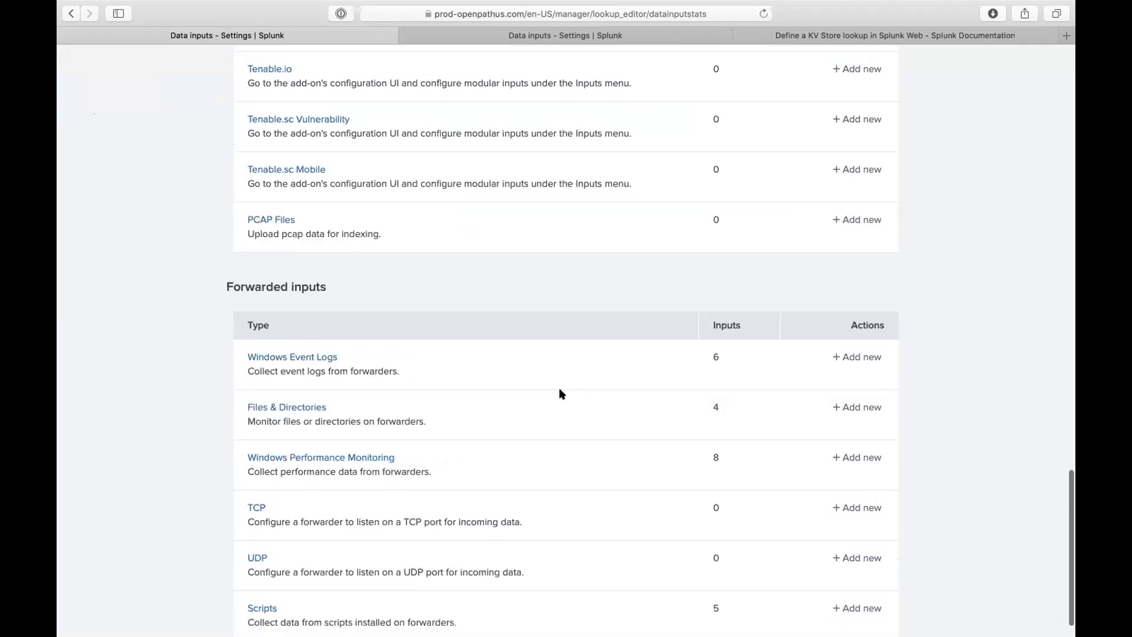
scroll(560, 393, "up", 3)
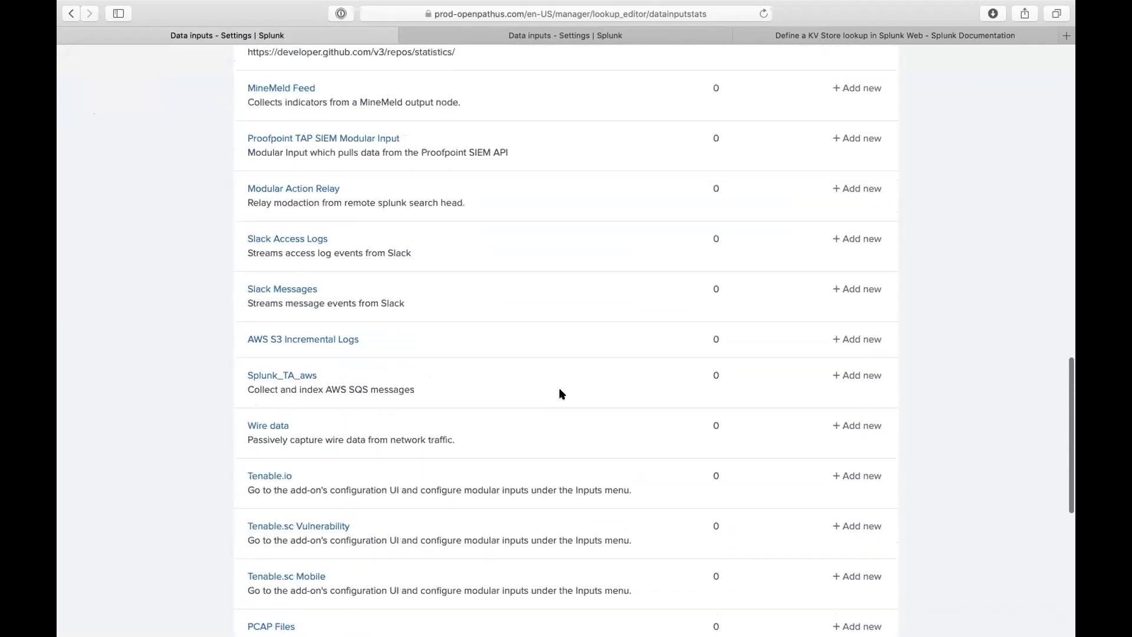
scroll(561, 393, "up", 5)
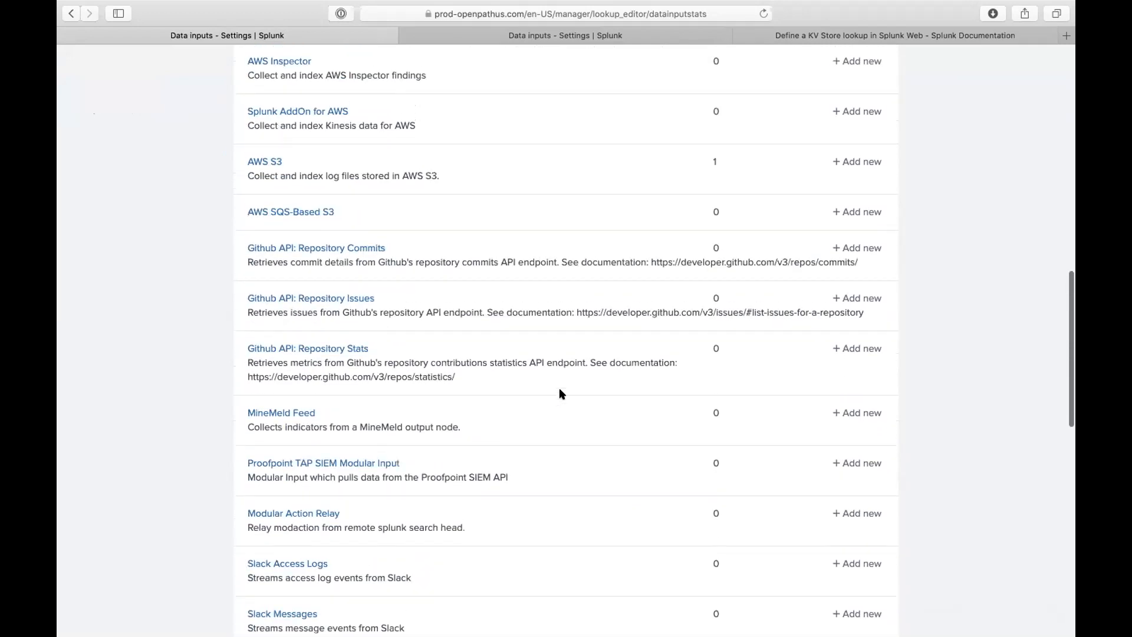
scroll(558, 392, "down", 10)
left_click(270, 341)
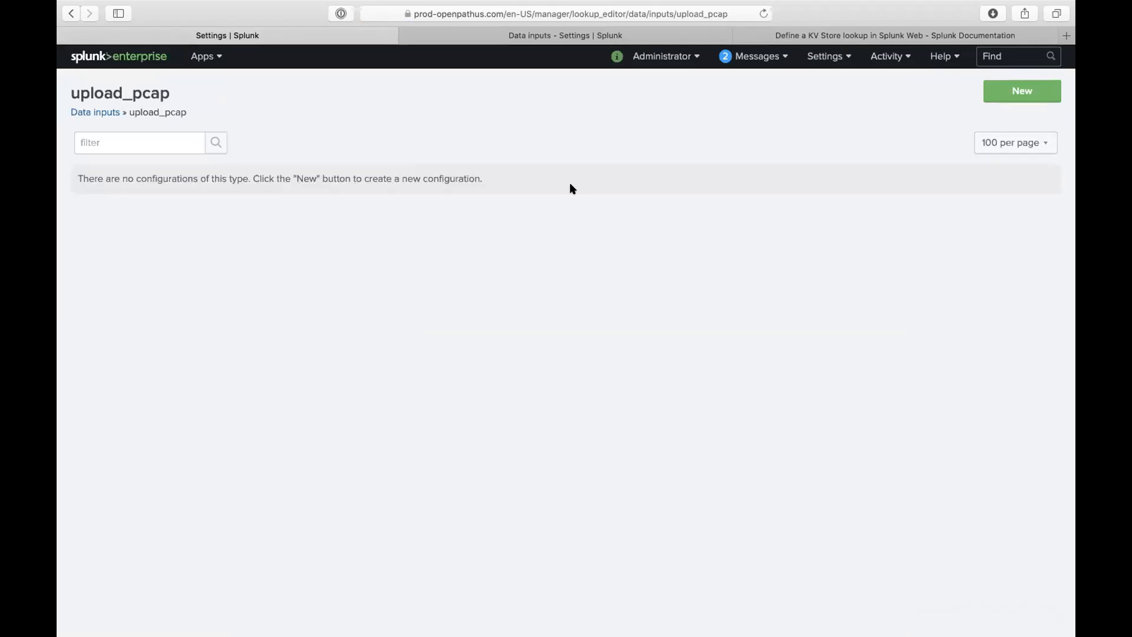
left_click(70, 13)
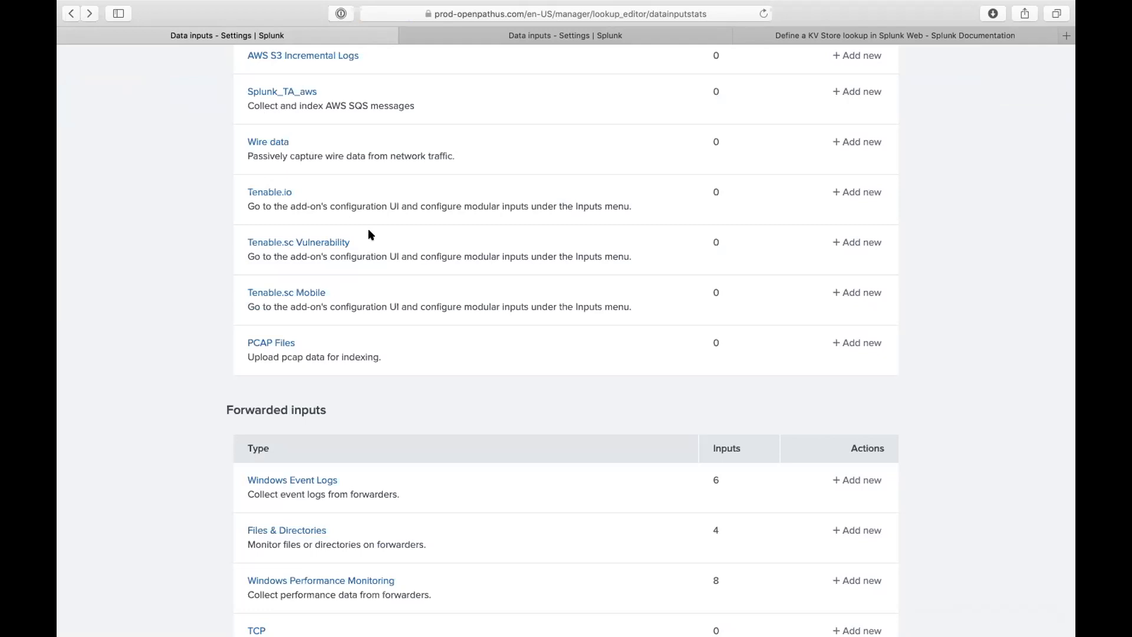
scroll(369, 231, "up", 15)
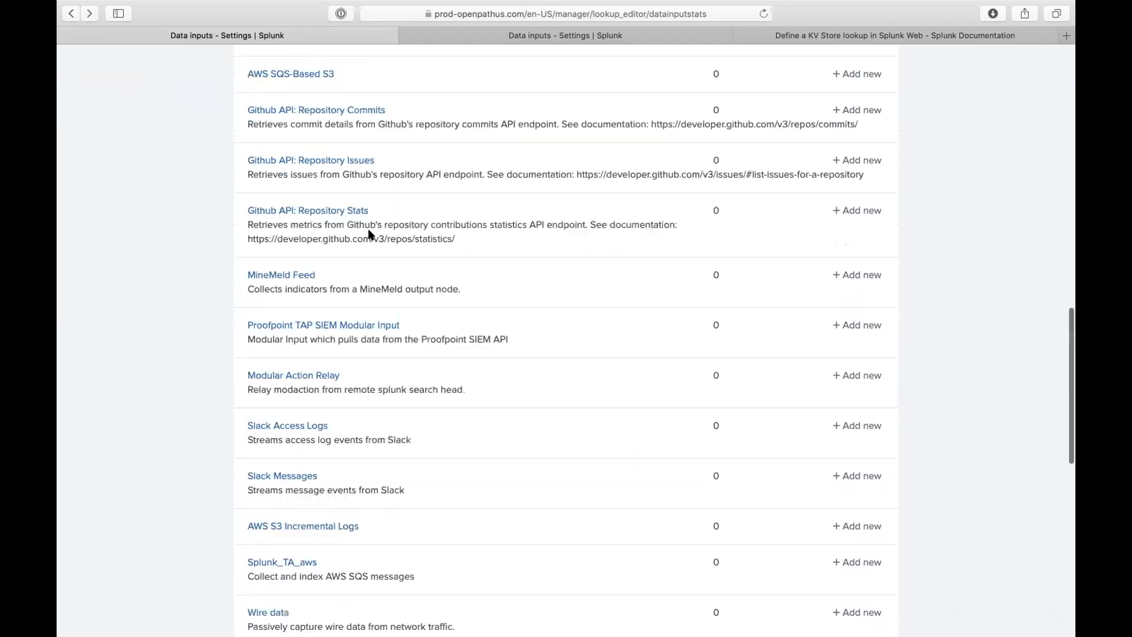
scroll(370, 235, "up", 3)
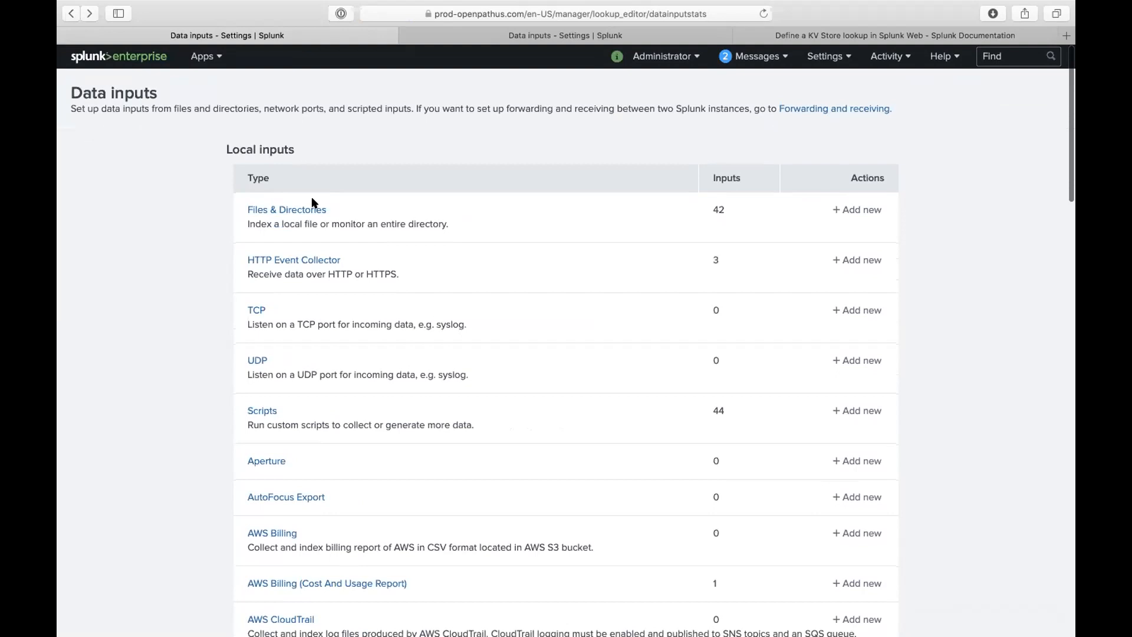
- Inspect the splunk_instrumentation_cloud.log input's Index, Source type and Host settings, then cancel unchanged
left_click(304, 210)
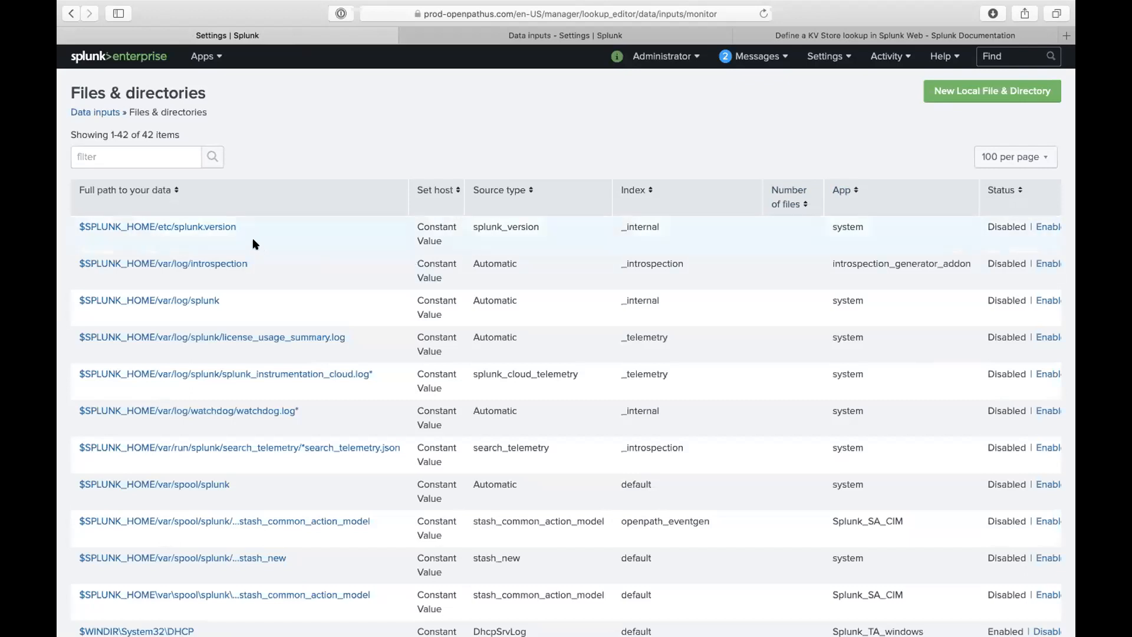
left_click(309, 373)
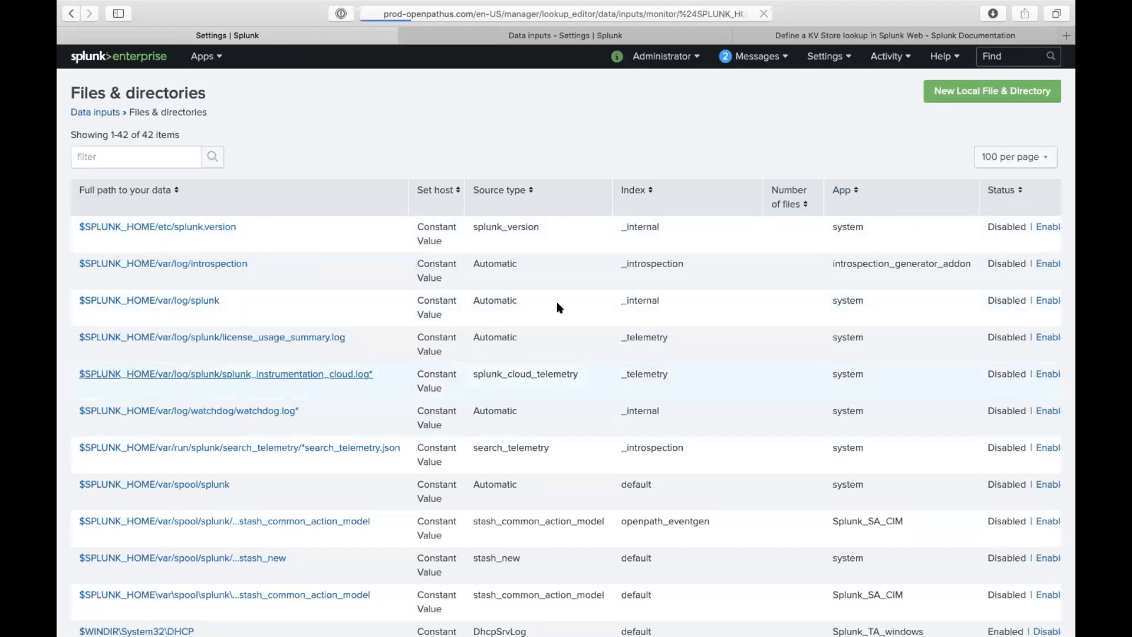
scroll(473, 416, "down", 5)
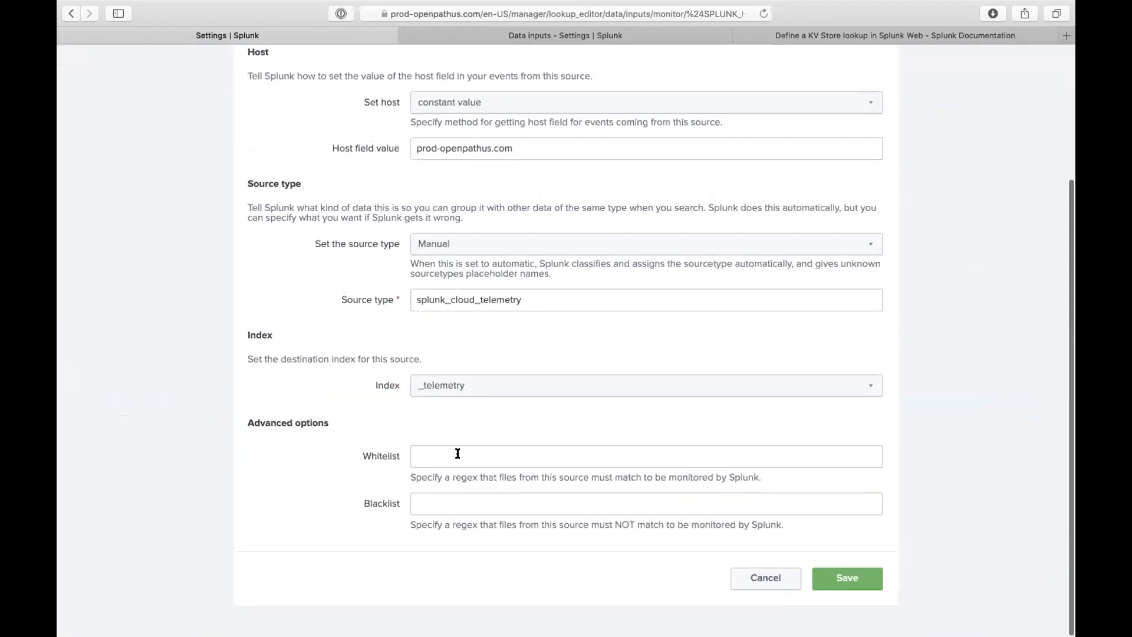
left_click(475, 384)
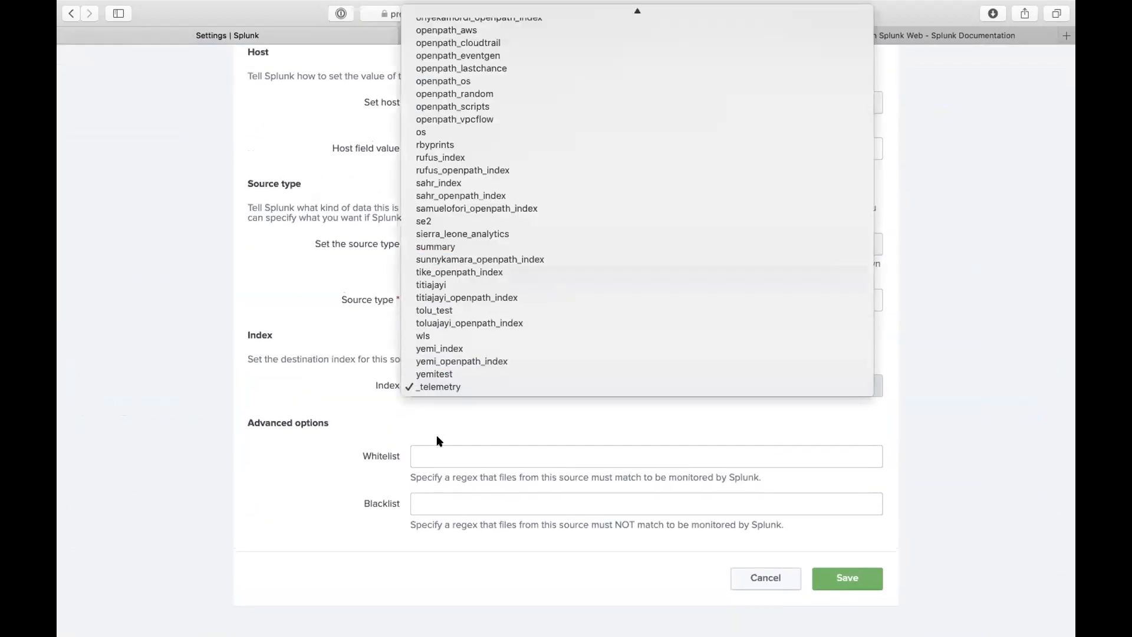
left_click(345, 377)
scroll(399, 336, "up", 2)
scroll(401, 335, "up", 1)
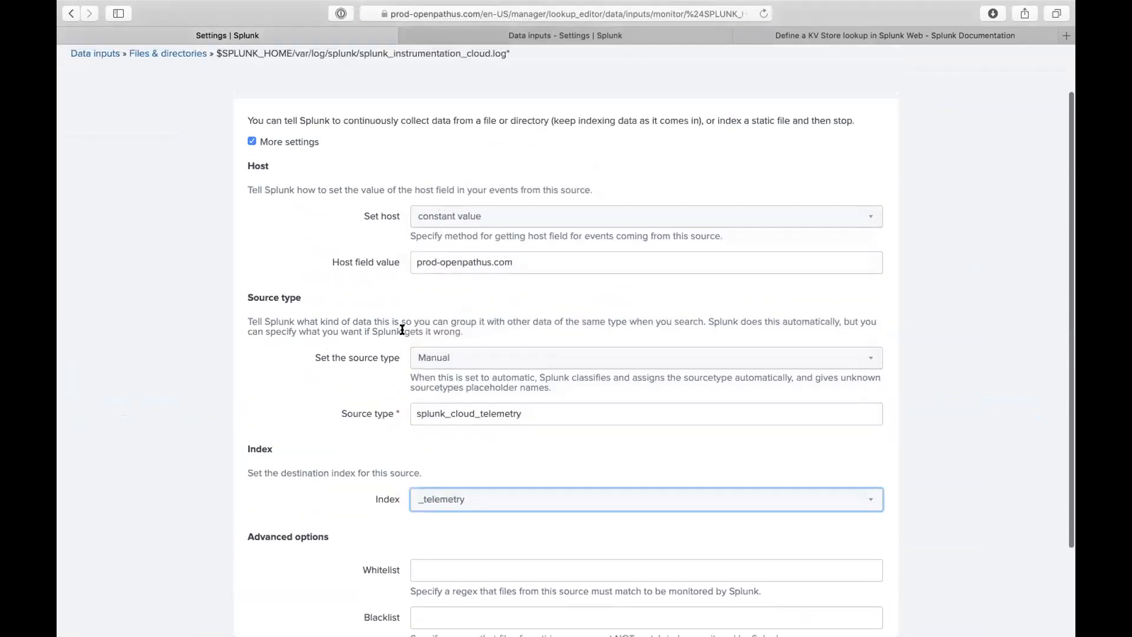
left_click(562, 362)
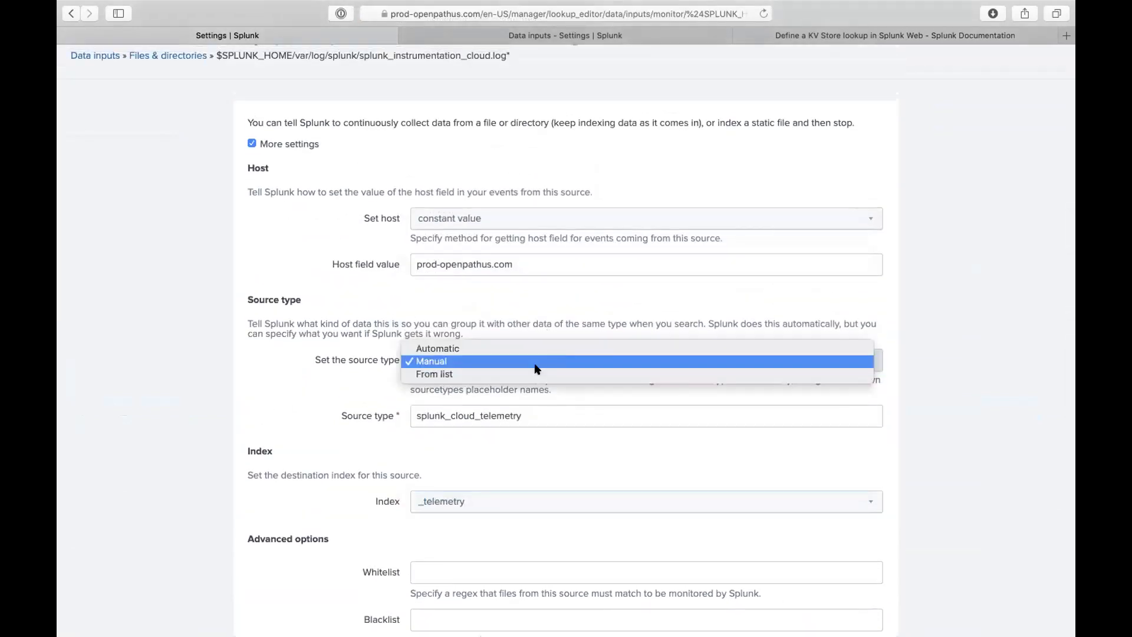
left_click(548, 303)
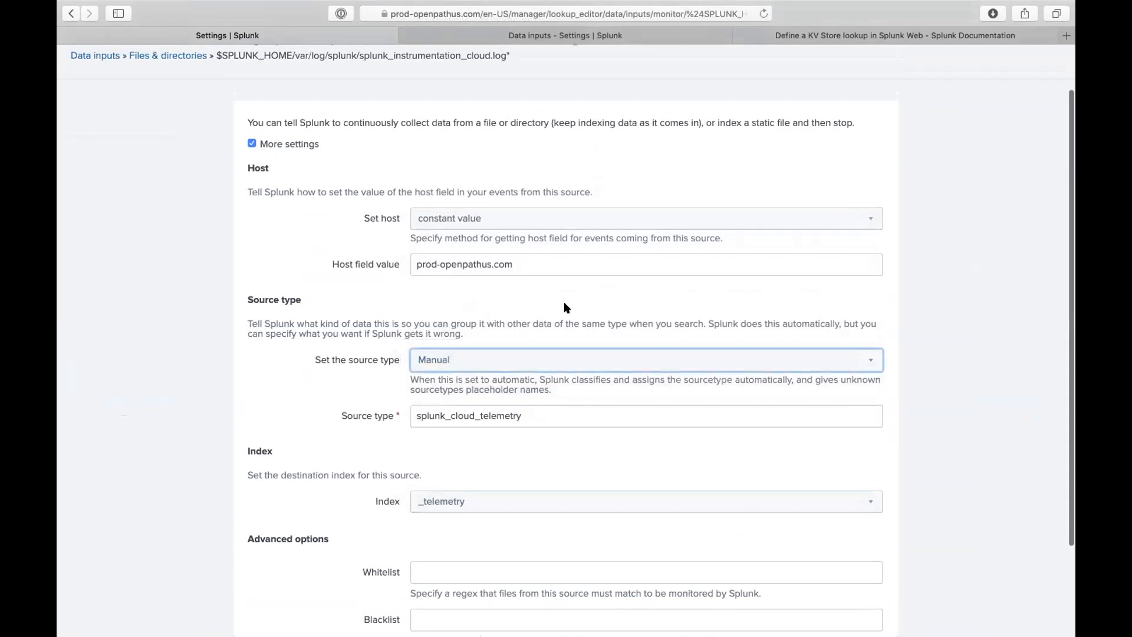
scroll(558, 319, "down", 2)
left_click(543, 142)
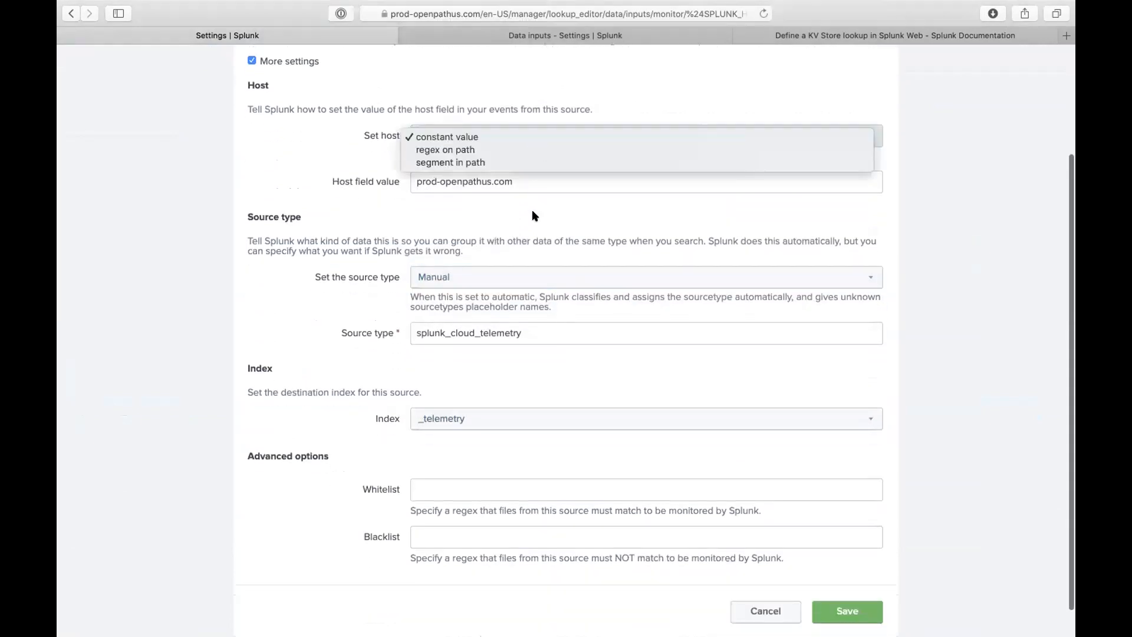
left_click(538, 257)
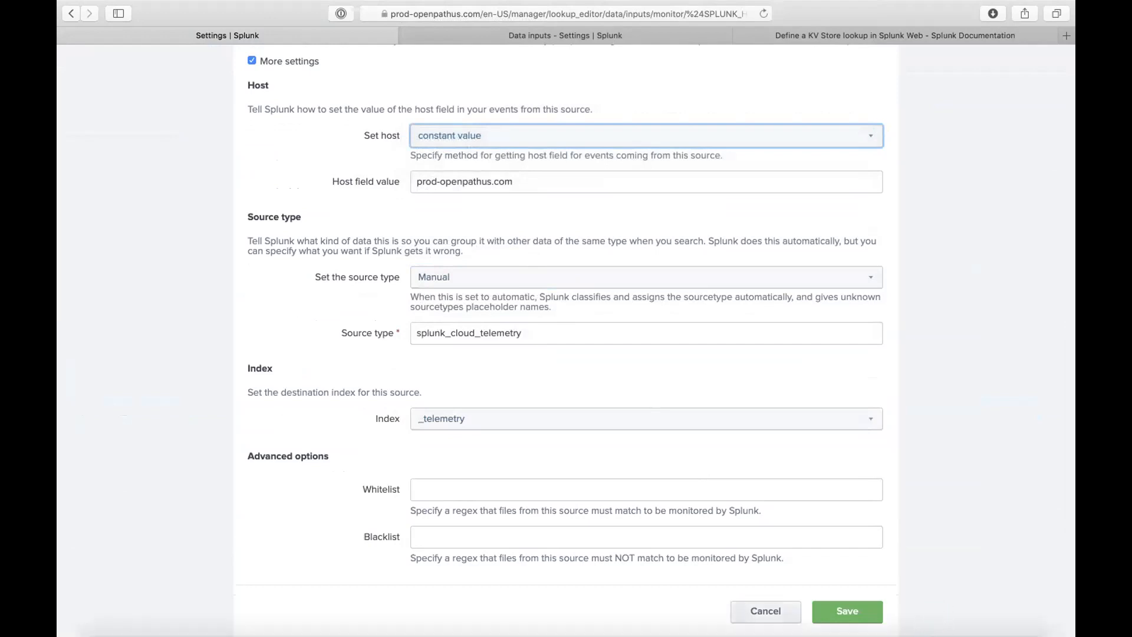
left_click(761, 610)
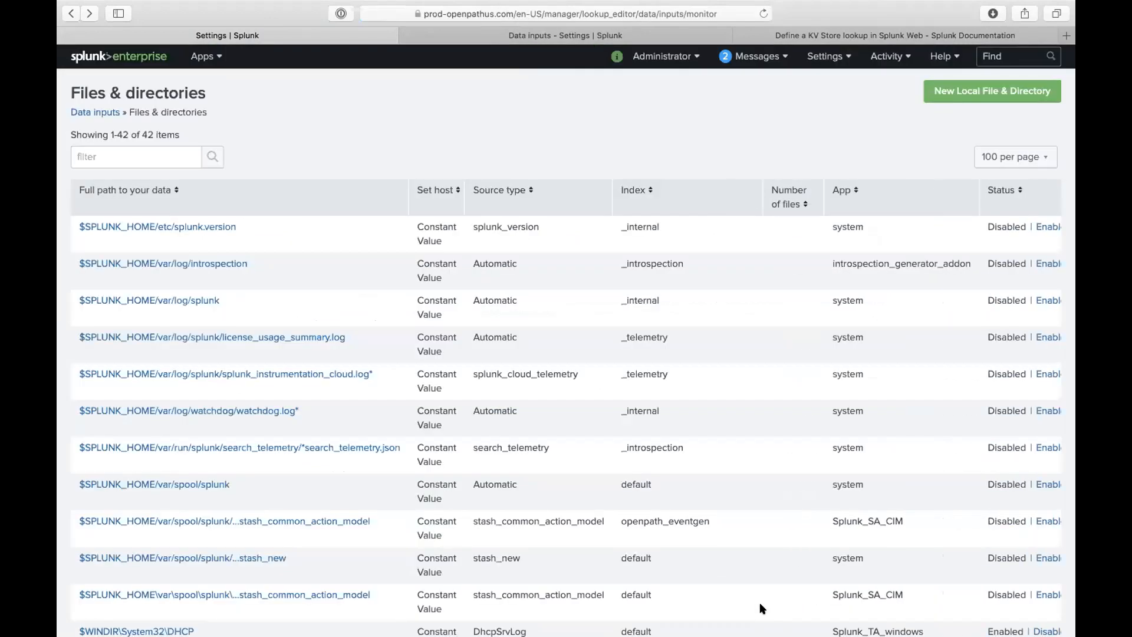
- Scroll through the list of 42 monitored files and directories
scroll(581, 393, "down", 10)
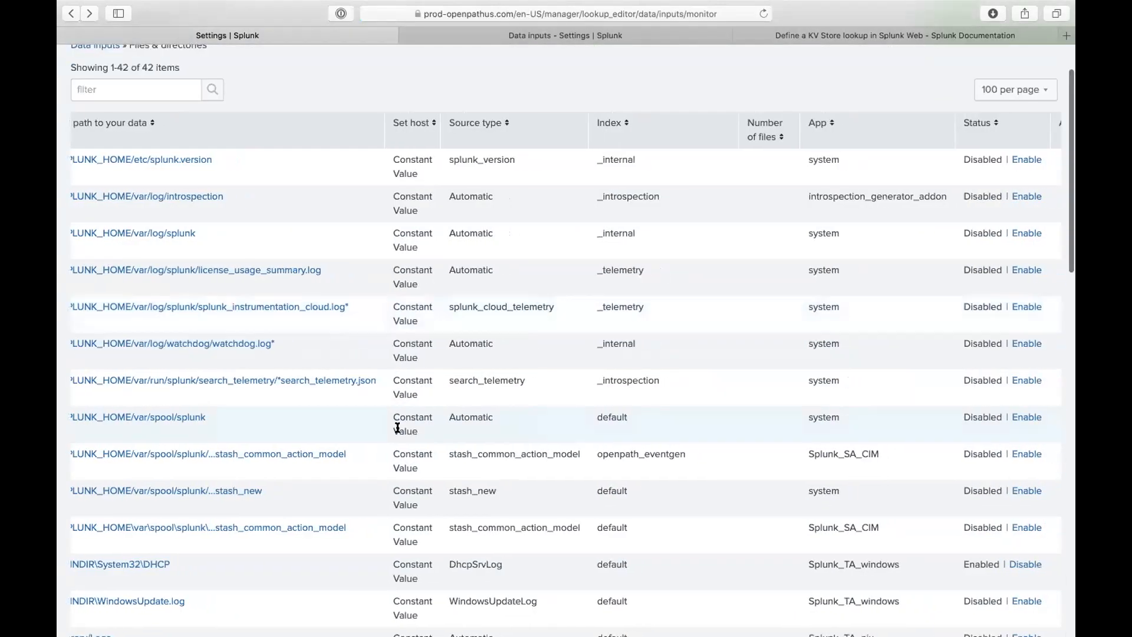
scroll(290, 392, "down", 5)
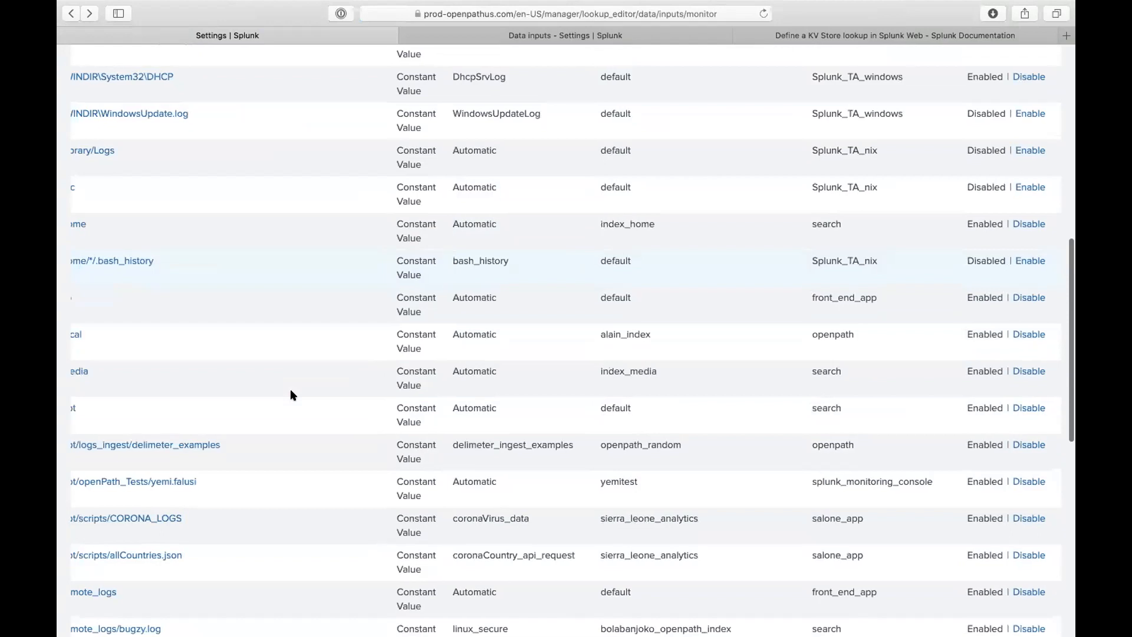
scroll(290, 392, "left", 1)
scroll(316, 336, "down", 9)
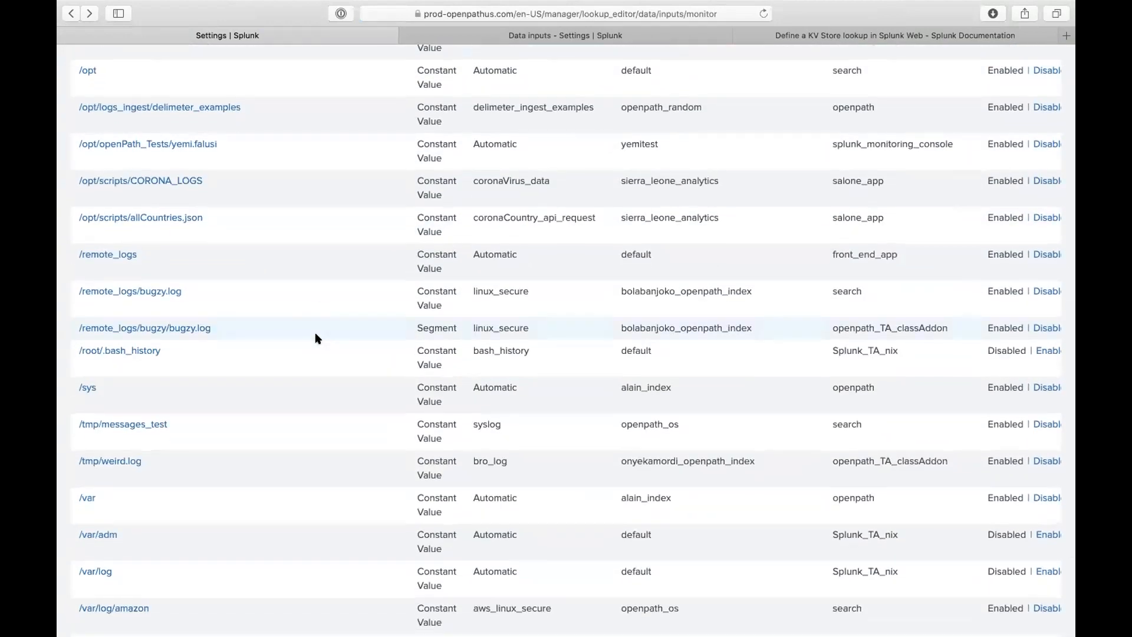
scroll(316, 338, "down", 6)
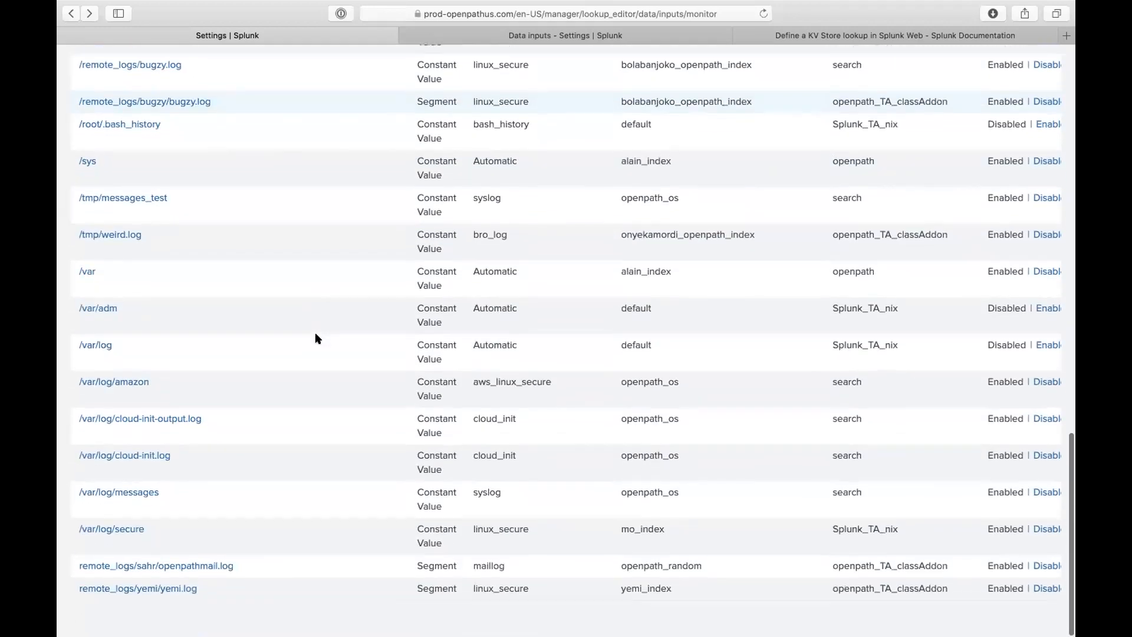
scroll(324, 312, "up", 20)
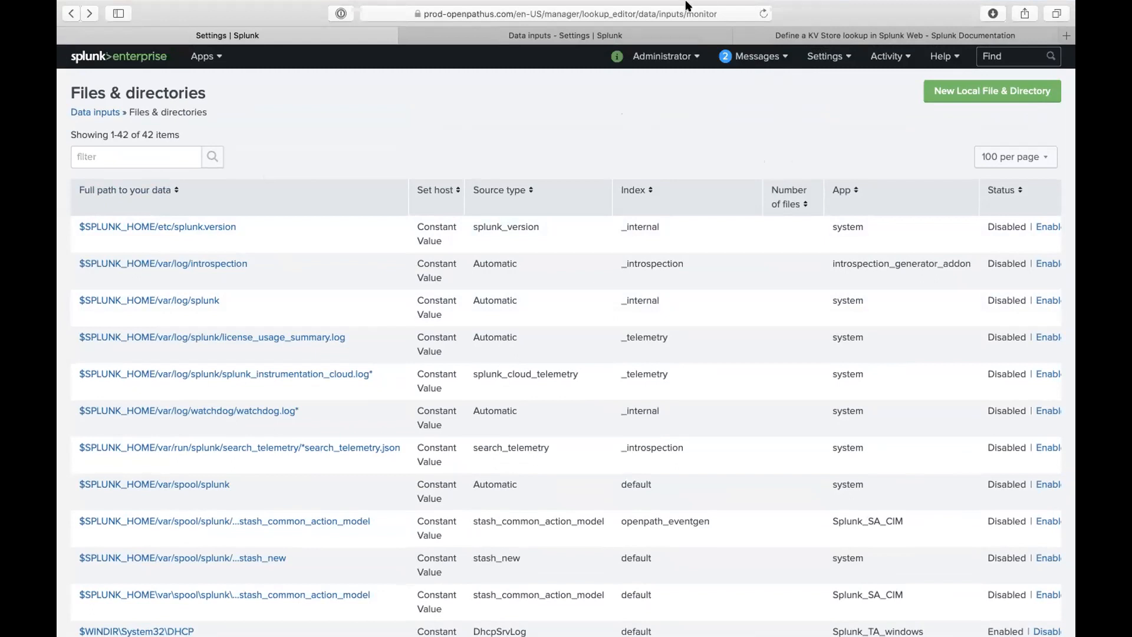
- Switch to Search & Reporting, then load front_end_app/search through the browser address bar
left_click(205, 56)
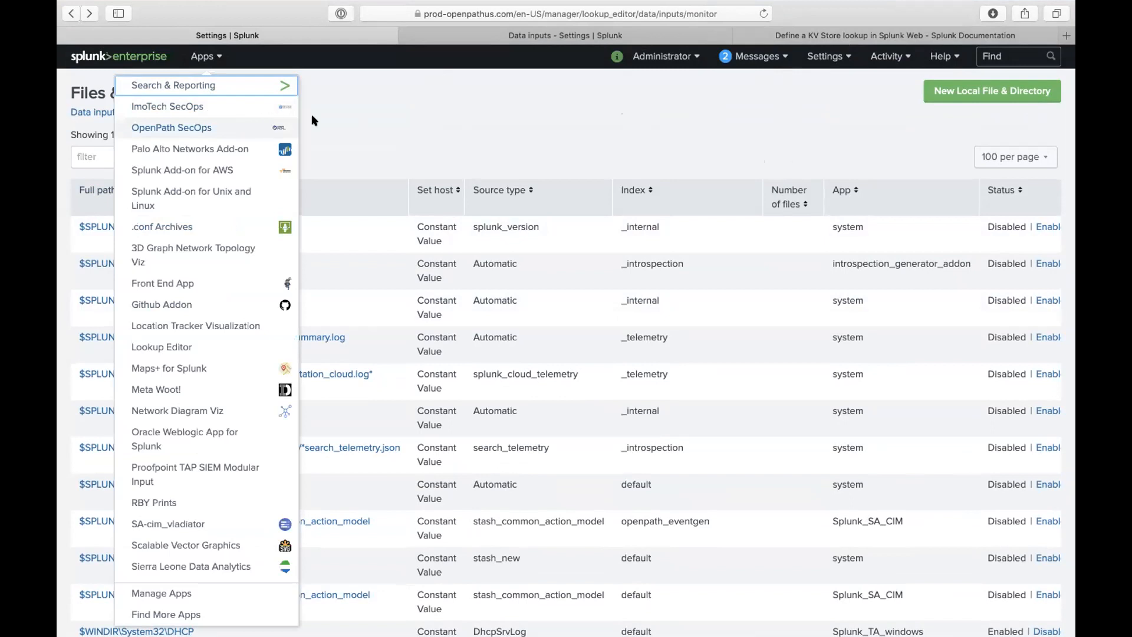
left_click(277, 85)
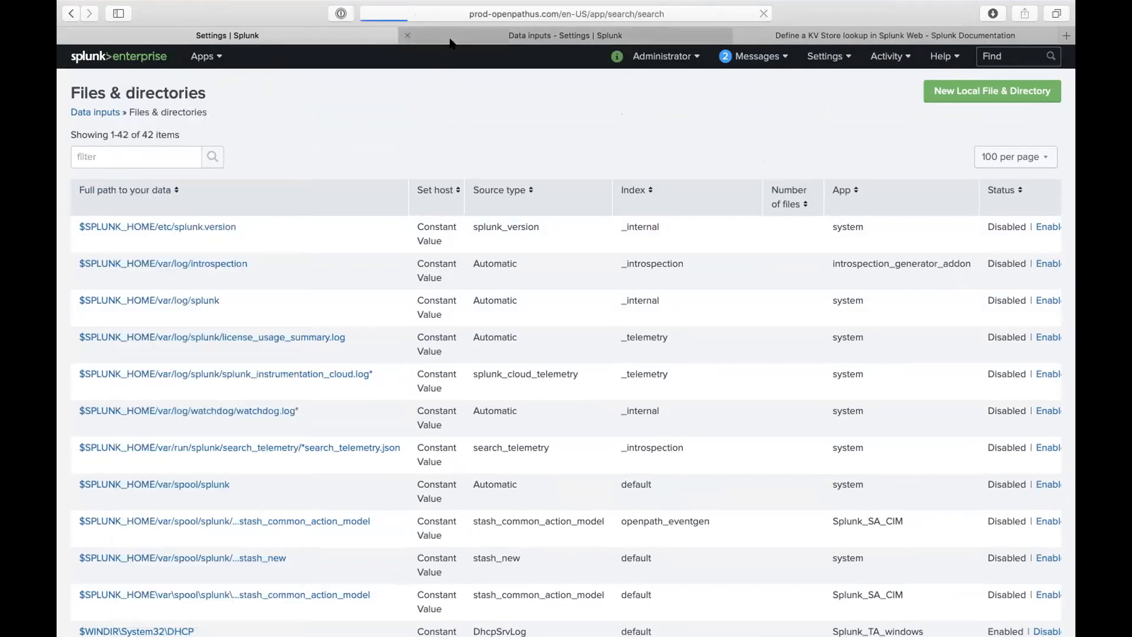
left_click(613, 16)
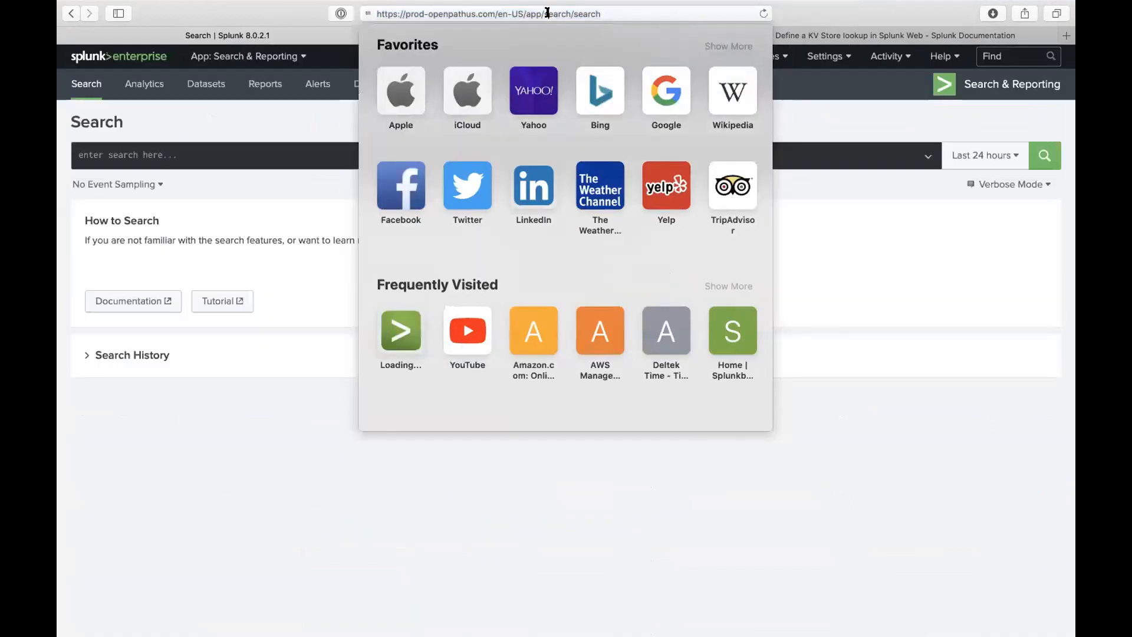
left_click_drag(541, 12, 698, 34)
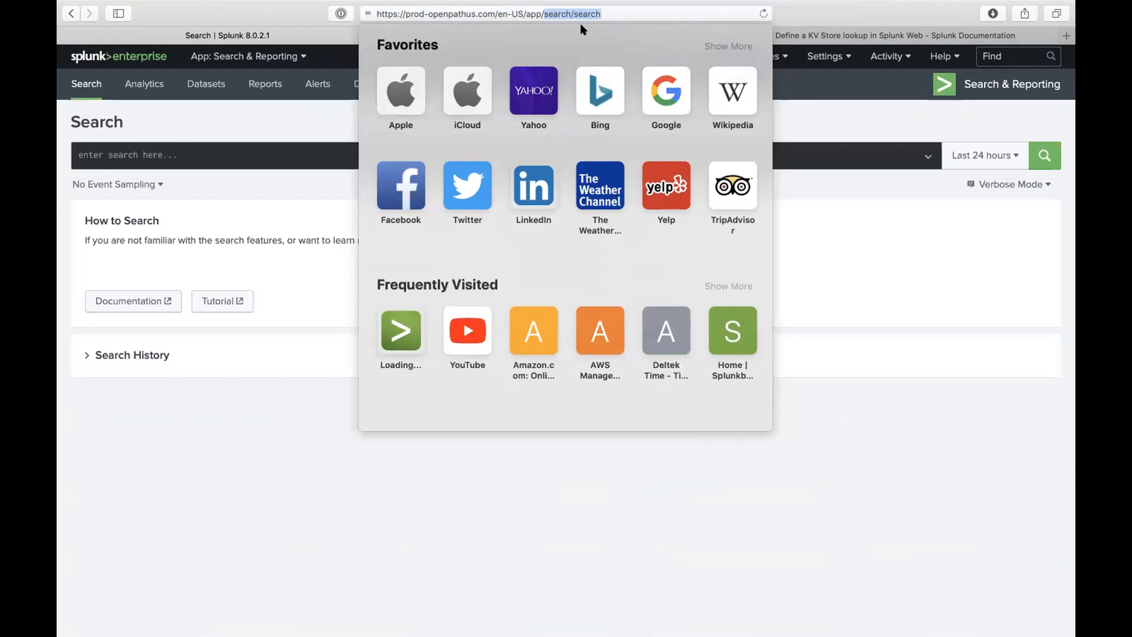
type("front_end_app/search")
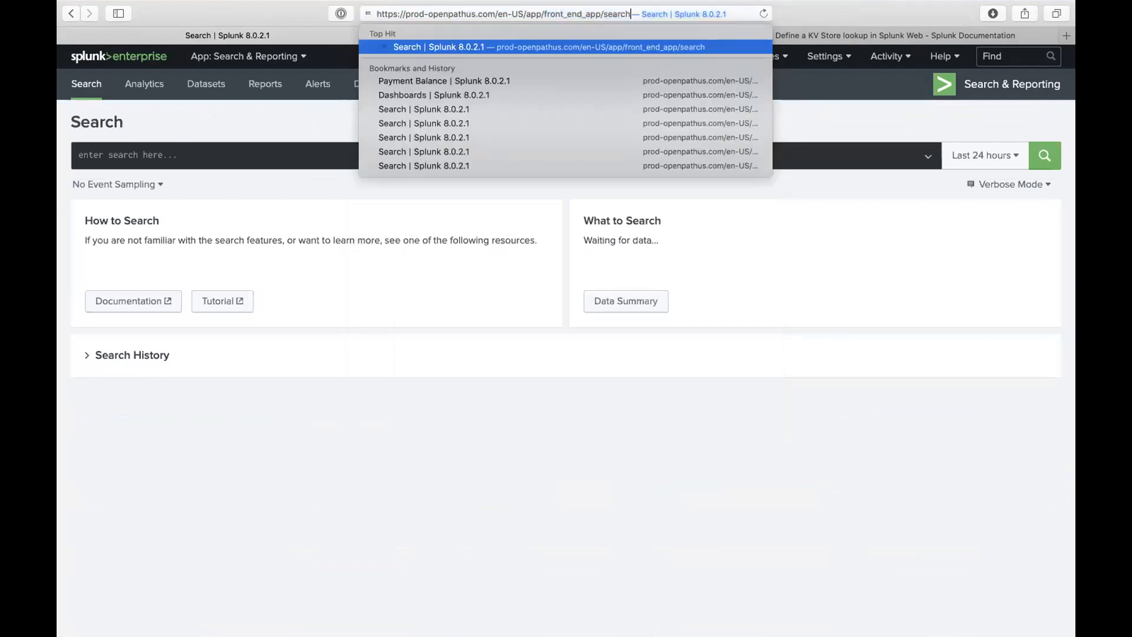
key("Return")
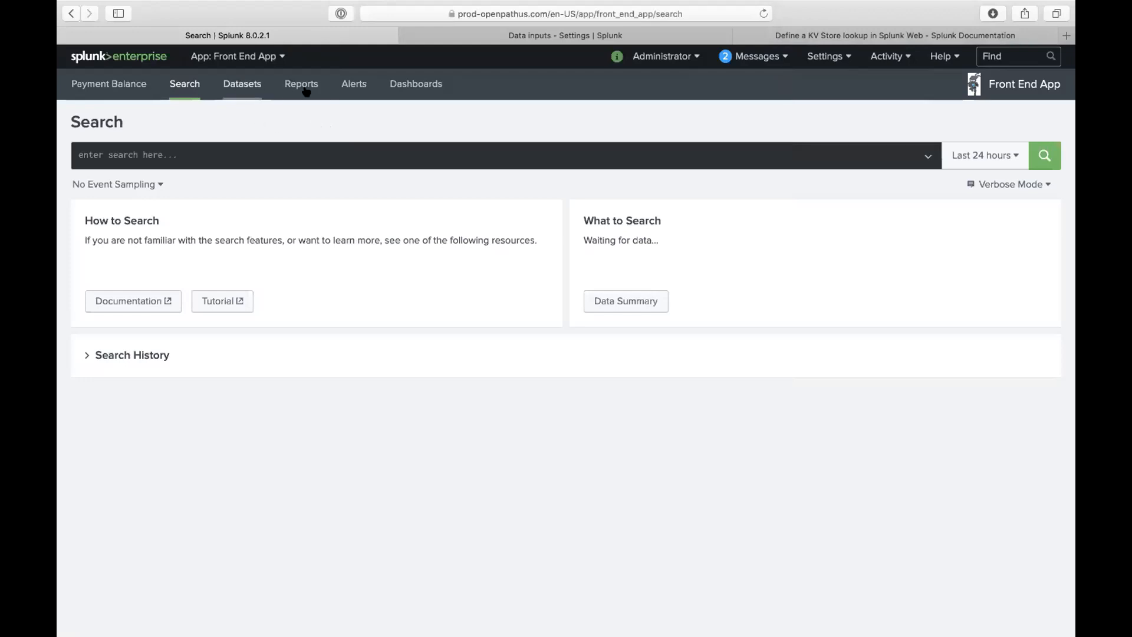
- Filter the Dashboards list and open the per-index event-count dashboard, where main shows 6922
left_click(411, 80)
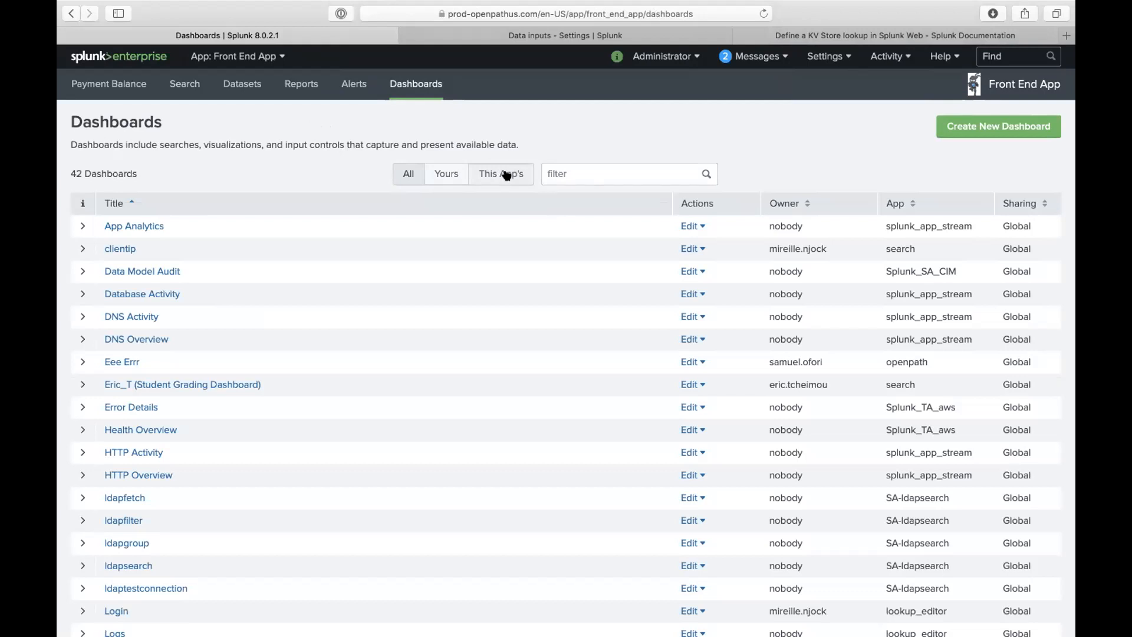
left_click(567, 170)
type("mercy")
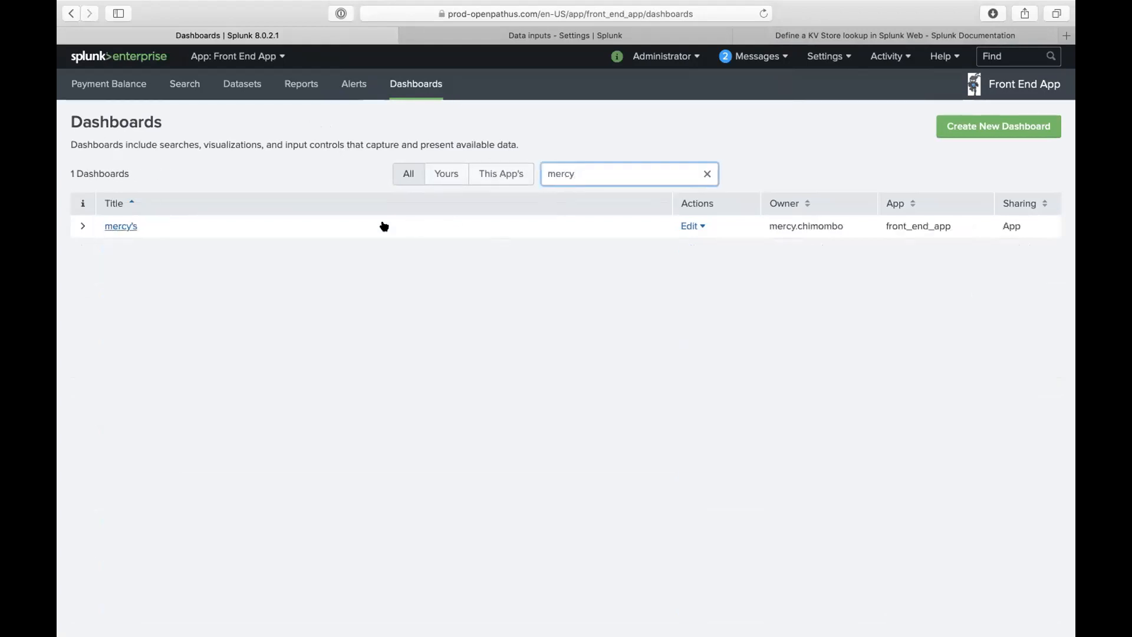
left_click(135, 226)
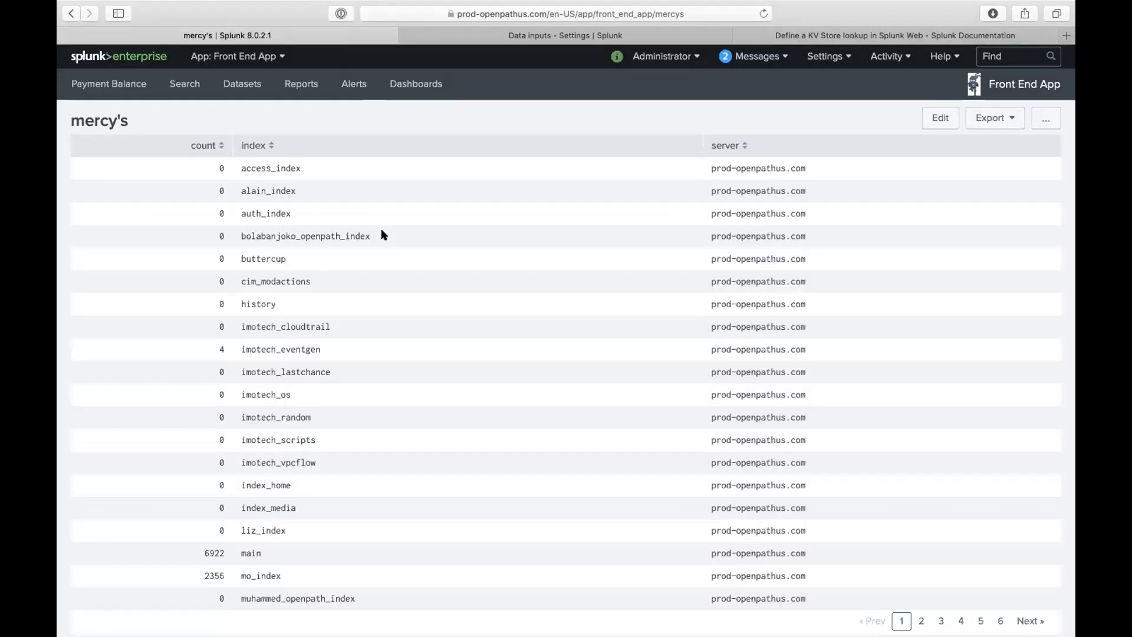
scroll(382, 234, "down", 1)
scroll(382, 233, "up", 1)
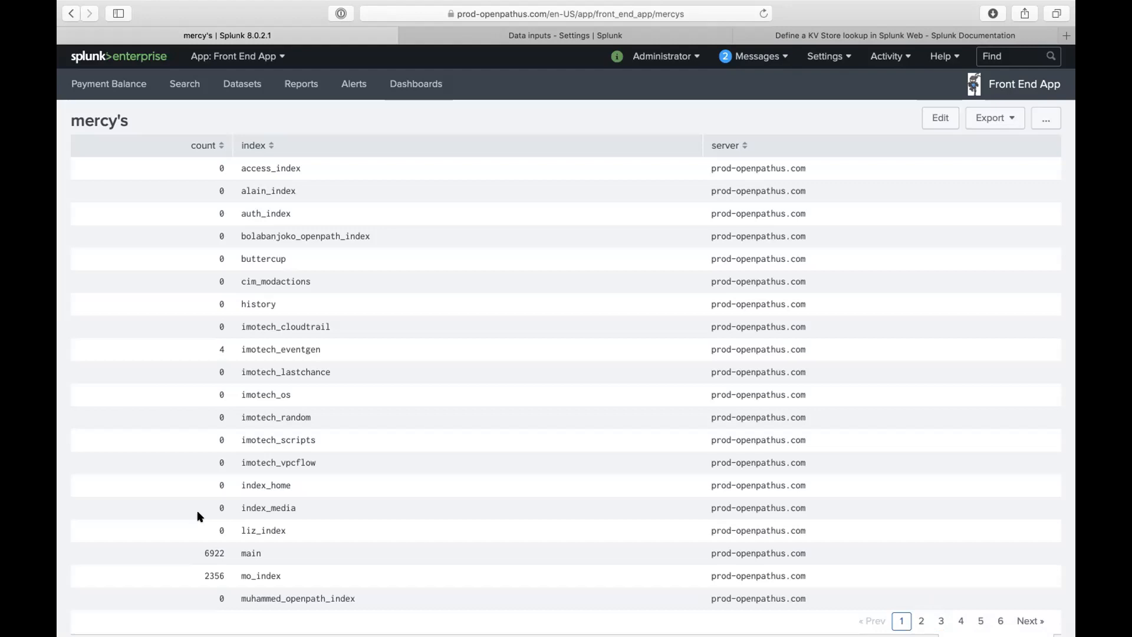
double_click(211, 553)
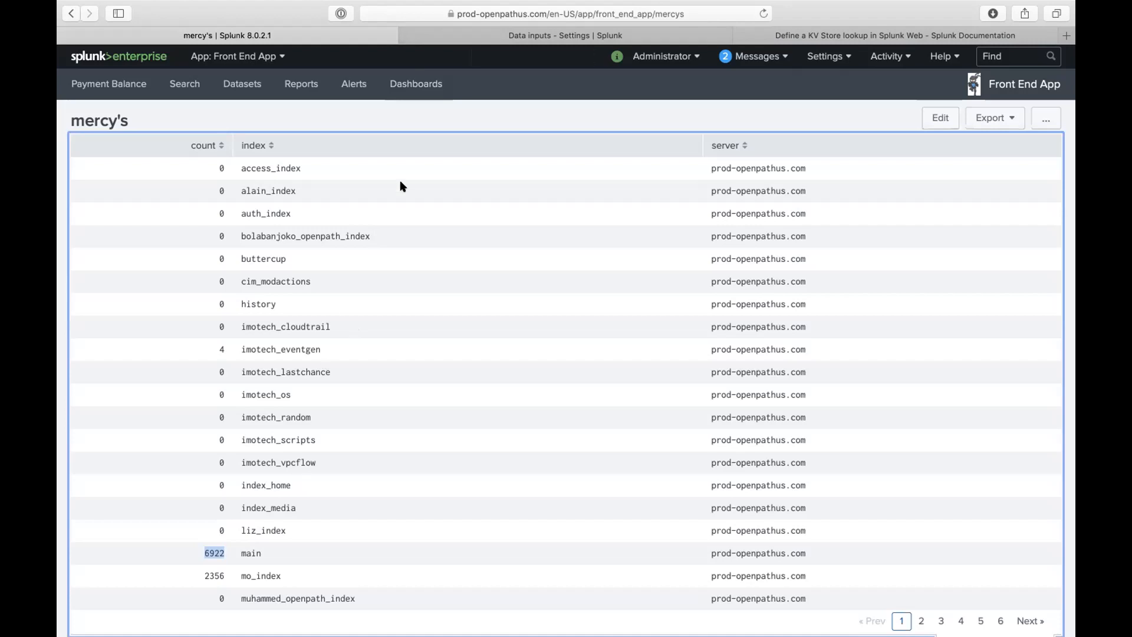
- Try opening the panel's search from its Open in Search icon via right-click
scroll(878, 507, "down", 1)
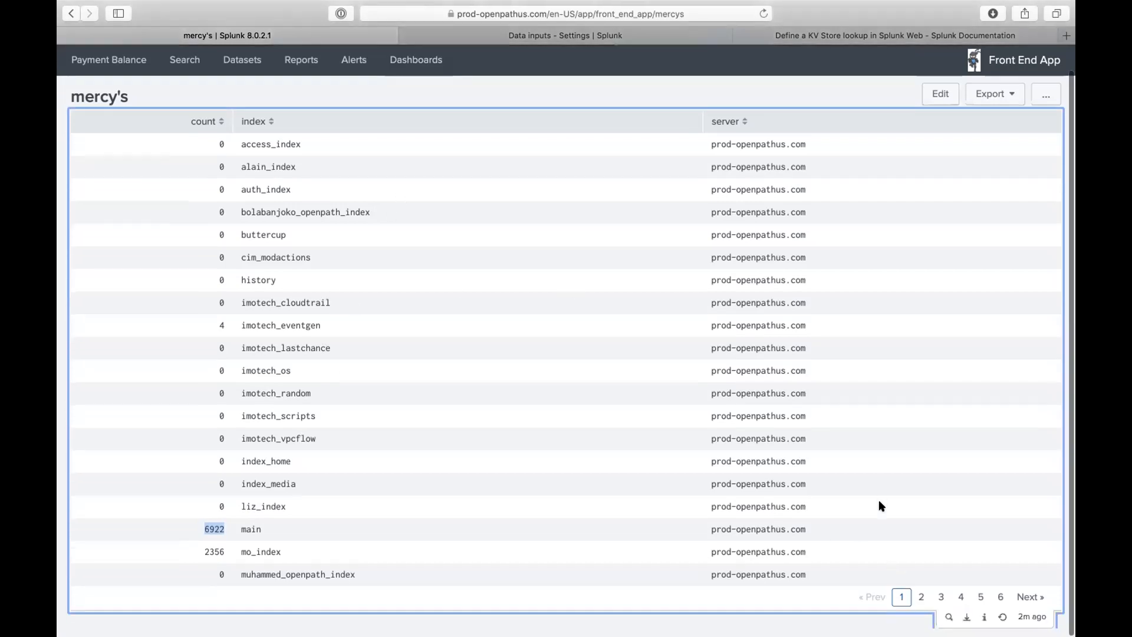
right_click(949, 612)
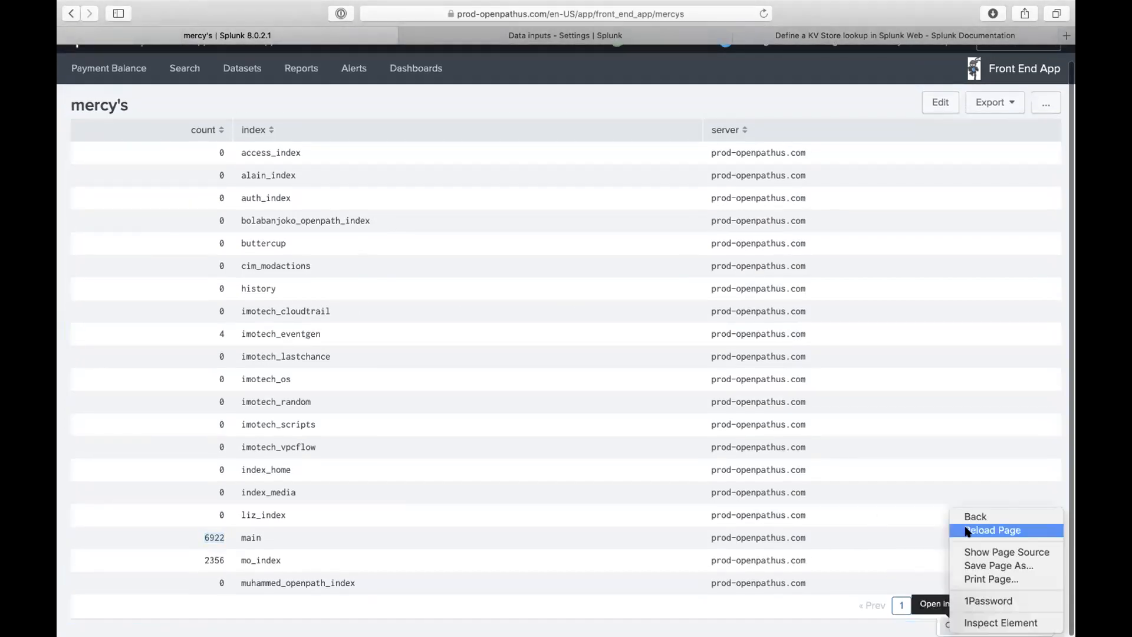
left_click(913, 553)
scroll(913, 557, "up", 1)
right_click(949, 629)
left_click(949, 629)
- Open the panel's search in a new tab and reduce it to index=imotech_eventgen over All time
left_click(949, 629)
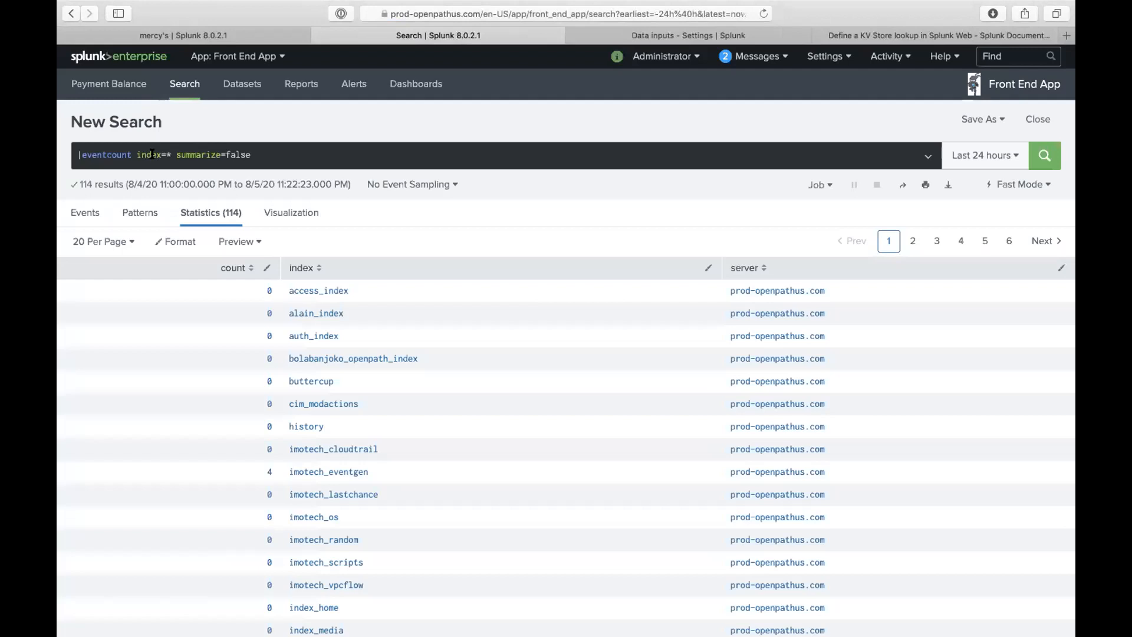
left_click_drag(134, 155, 81, 155)
key("BackSpace")
left_click(111, 154)
key("BackSpace")
type("imo")
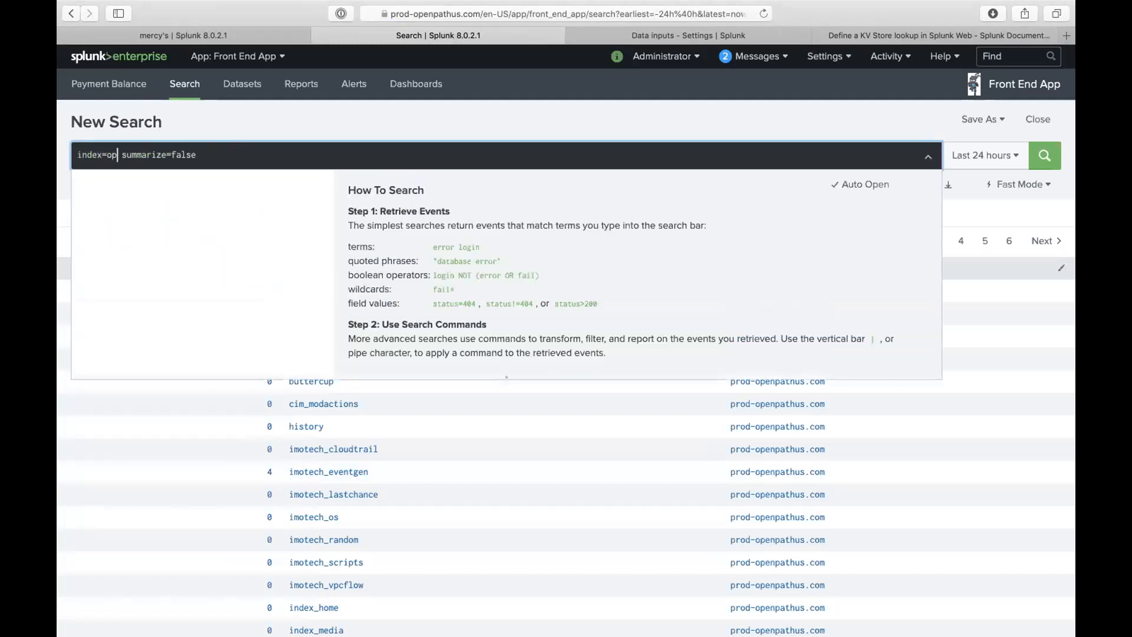
type("tech")
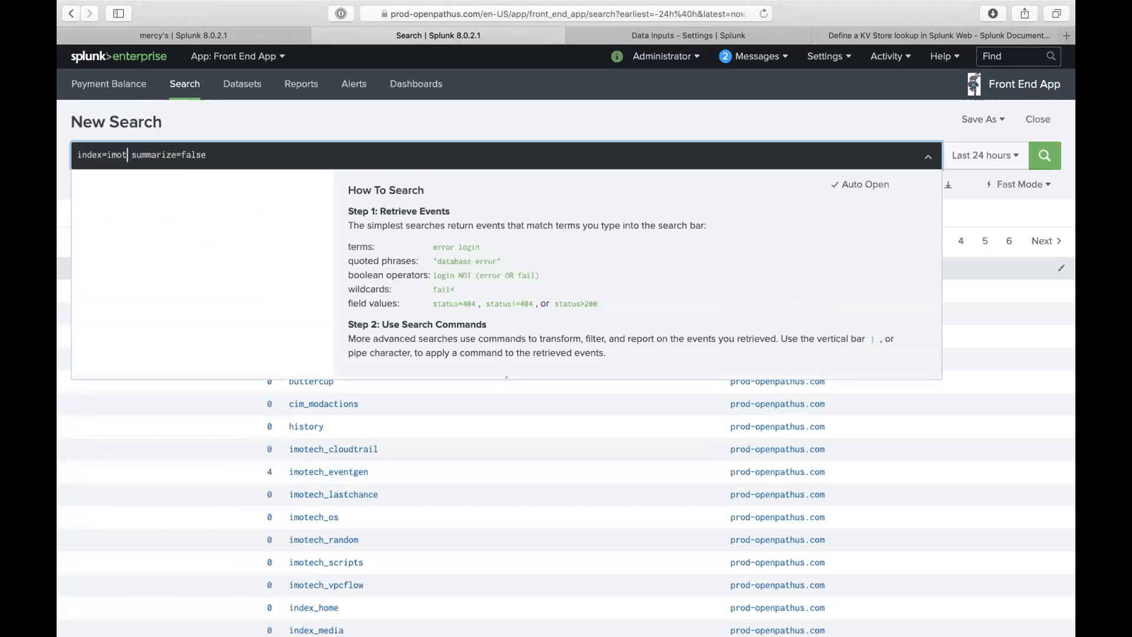
type("+eventgen")
key("Left")
key("Left")
key("Left")
key("Left")
key("Left")
key("Left")
key("Left")
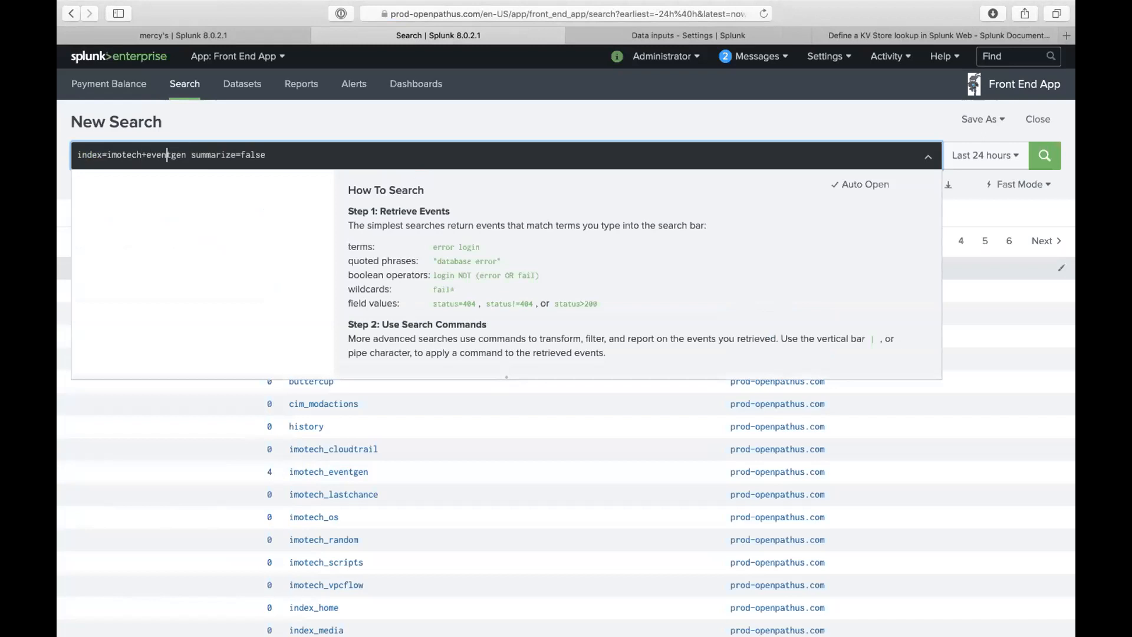
key("BackSpace")
type("_")
left_click_drag(190, 148, 370, 205)
key("BackSpace")
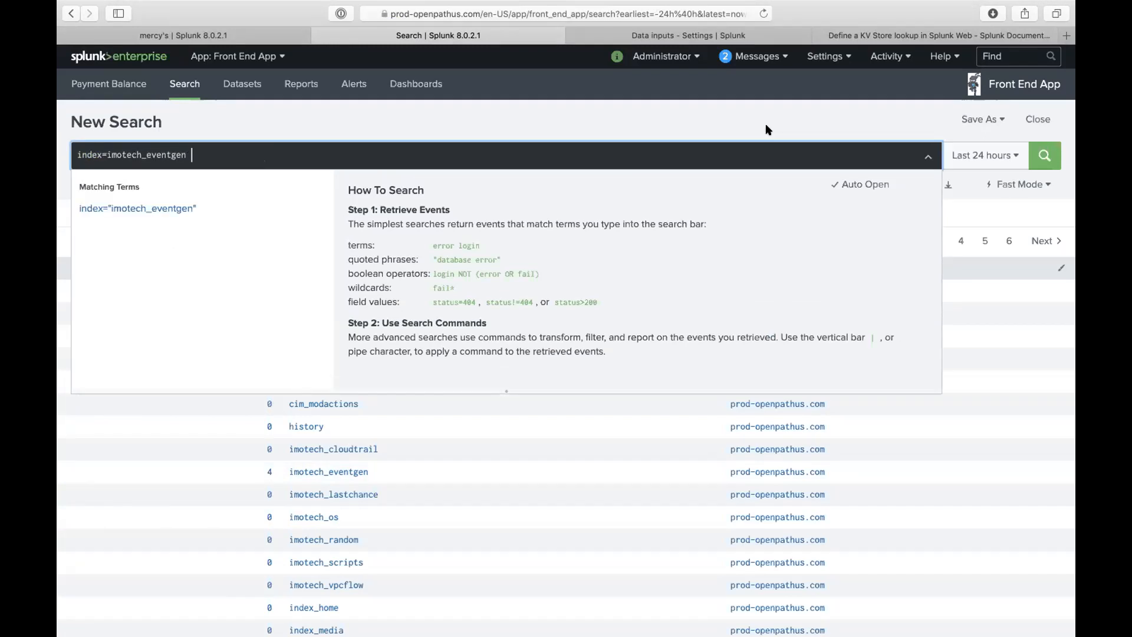
key("Return")
left_click(952, 150)
- Run the imotech_eventgen search over All time, briefly revisiting the earlier eventcount results
left_click(942, 232)
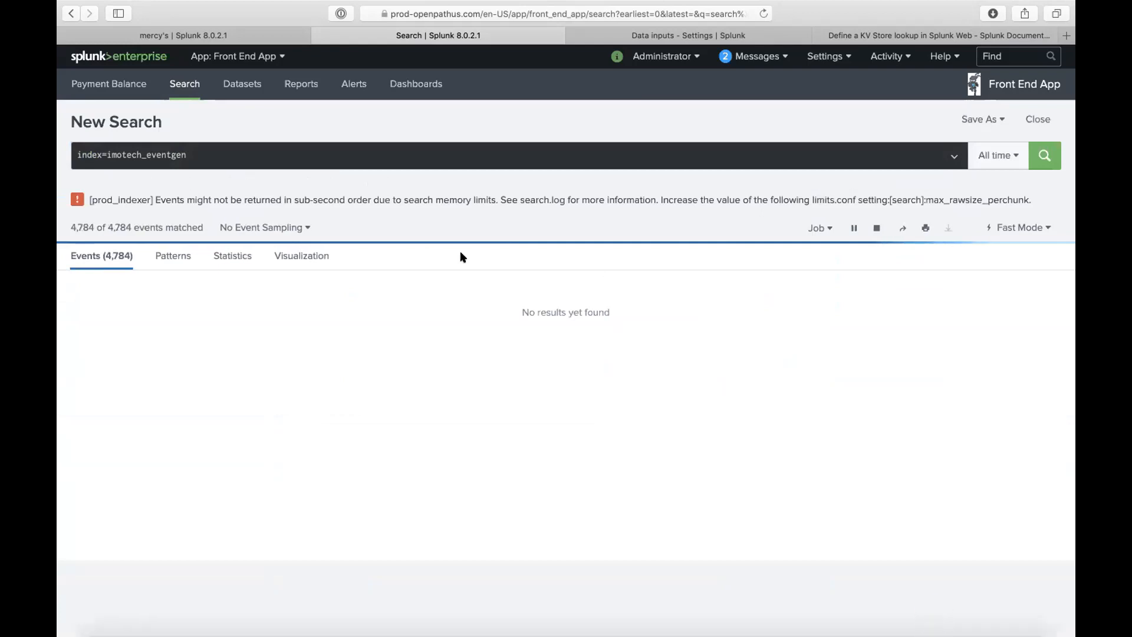
left_click(71, 13)
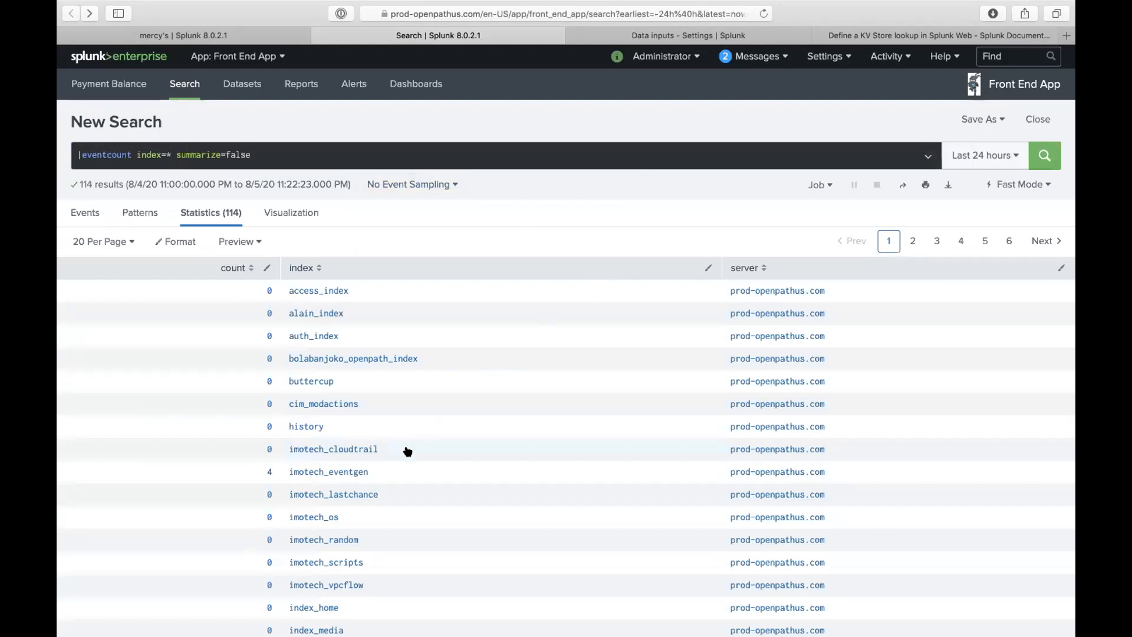
left_click(164, 149)
left_click(90, 13)
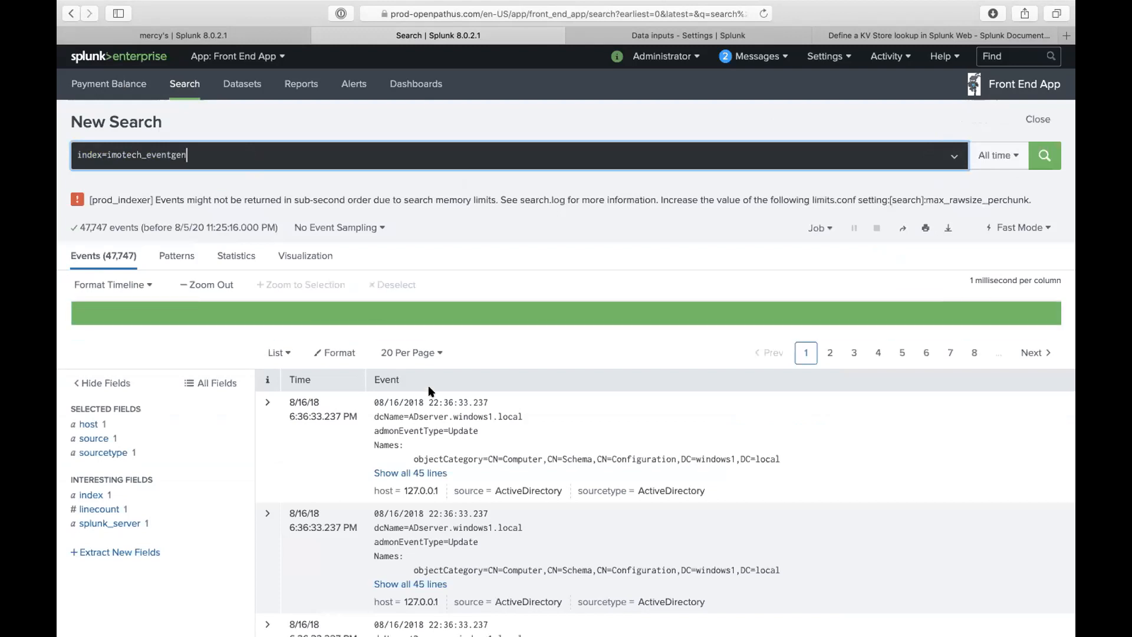
- Narrow the time range to Last 24 hours, then Last 15 minutes, then restore All time
left_click(980, 157)
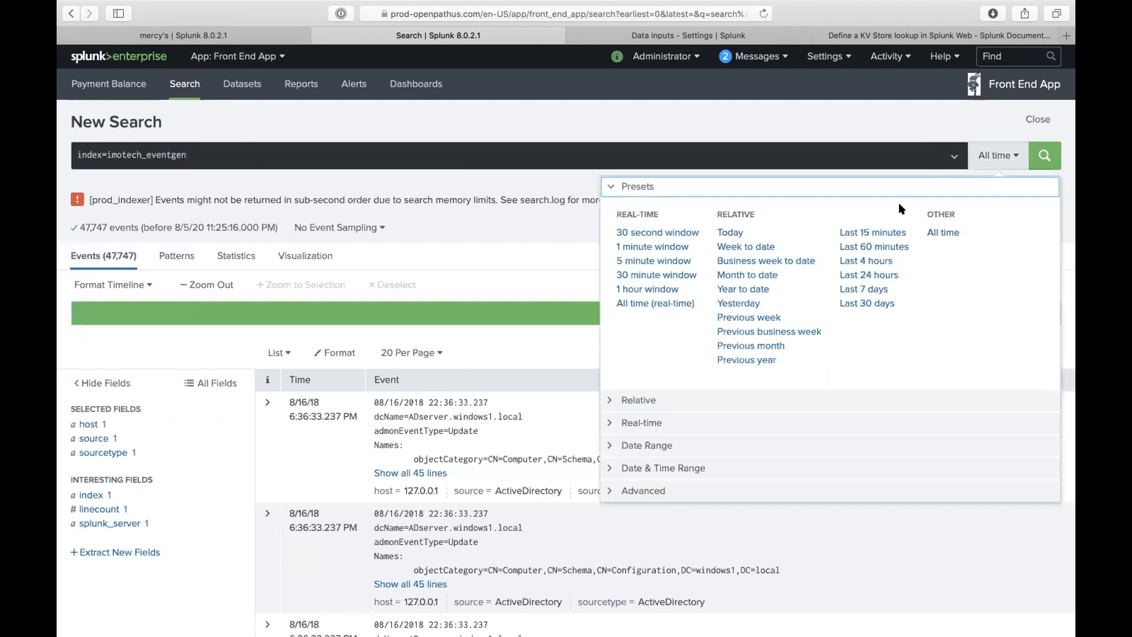
left_click(867, 275)
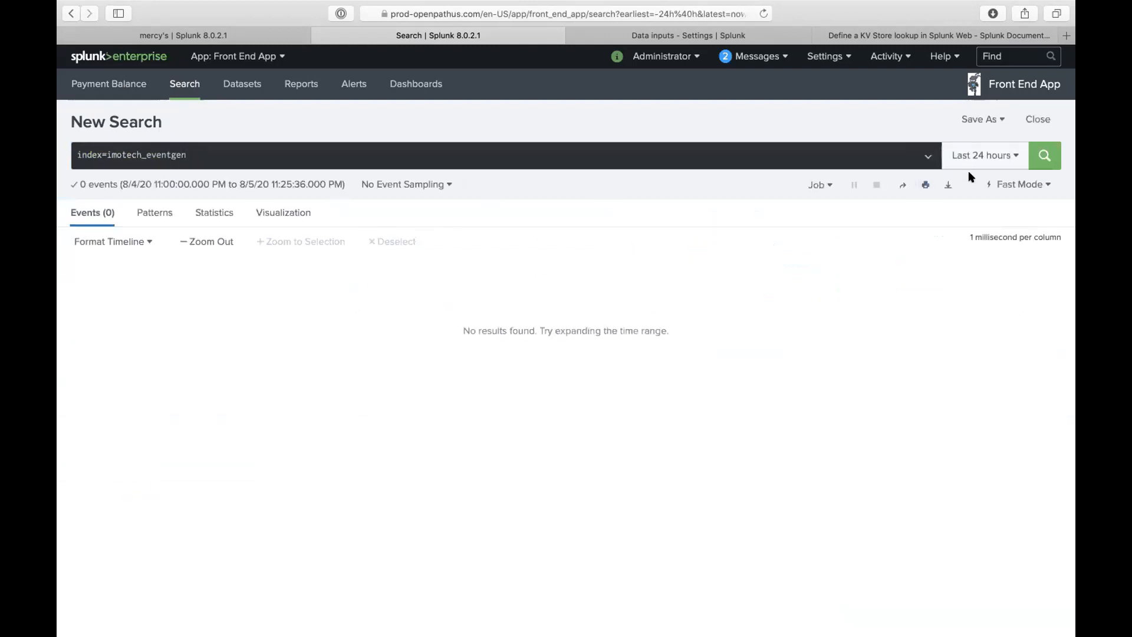
left_click(981, 156)
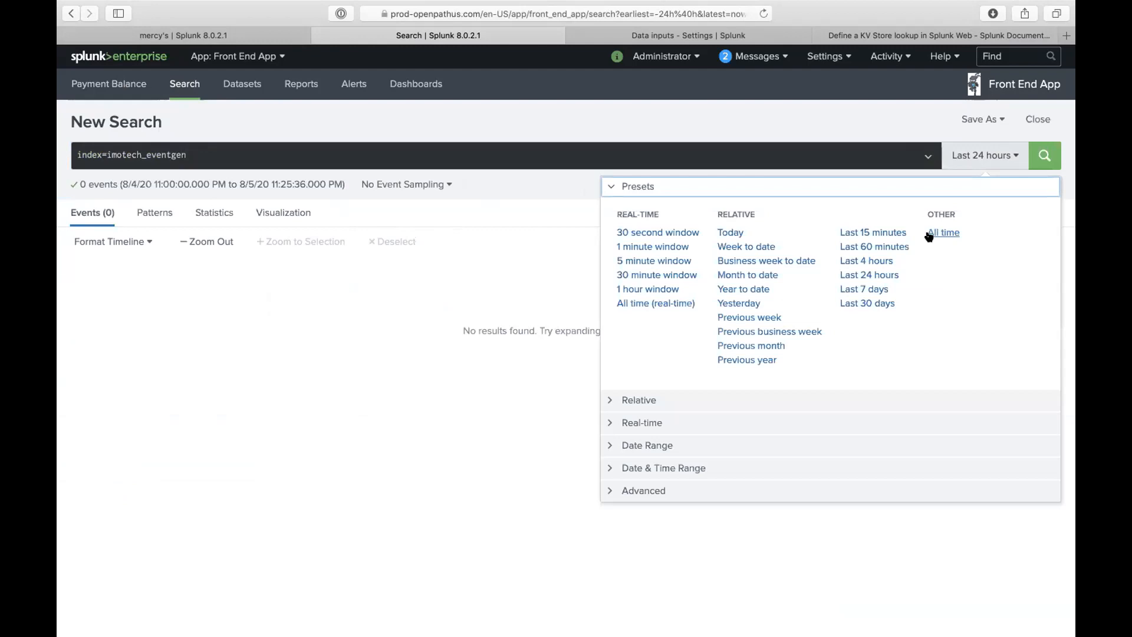
left_click(873, 233)
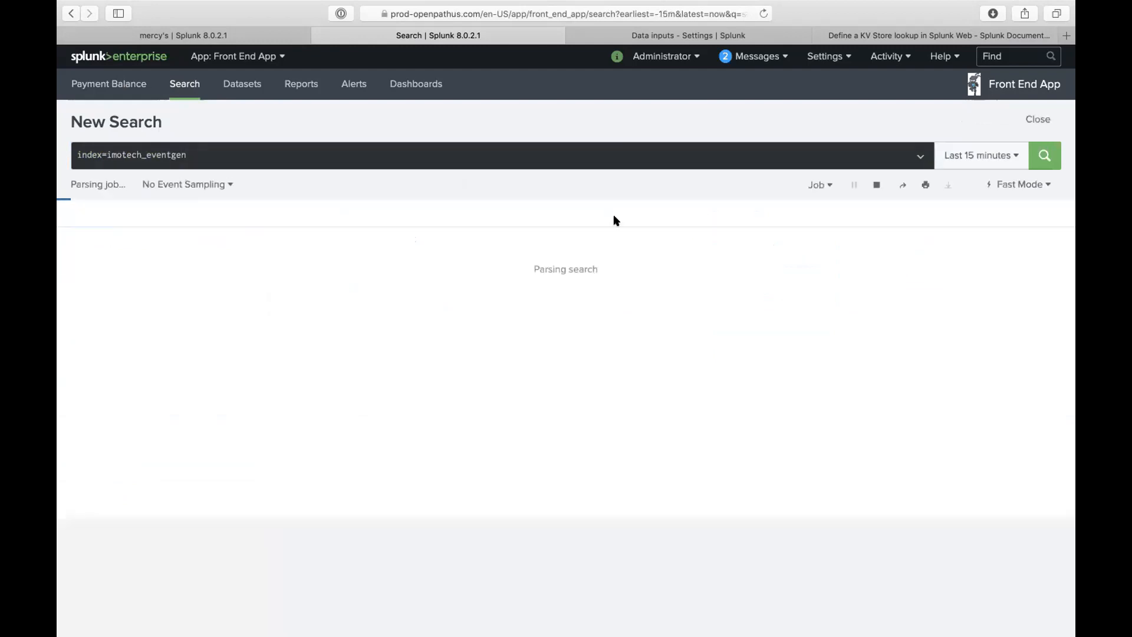
left_click(987, 157)
left_click(943, 233)
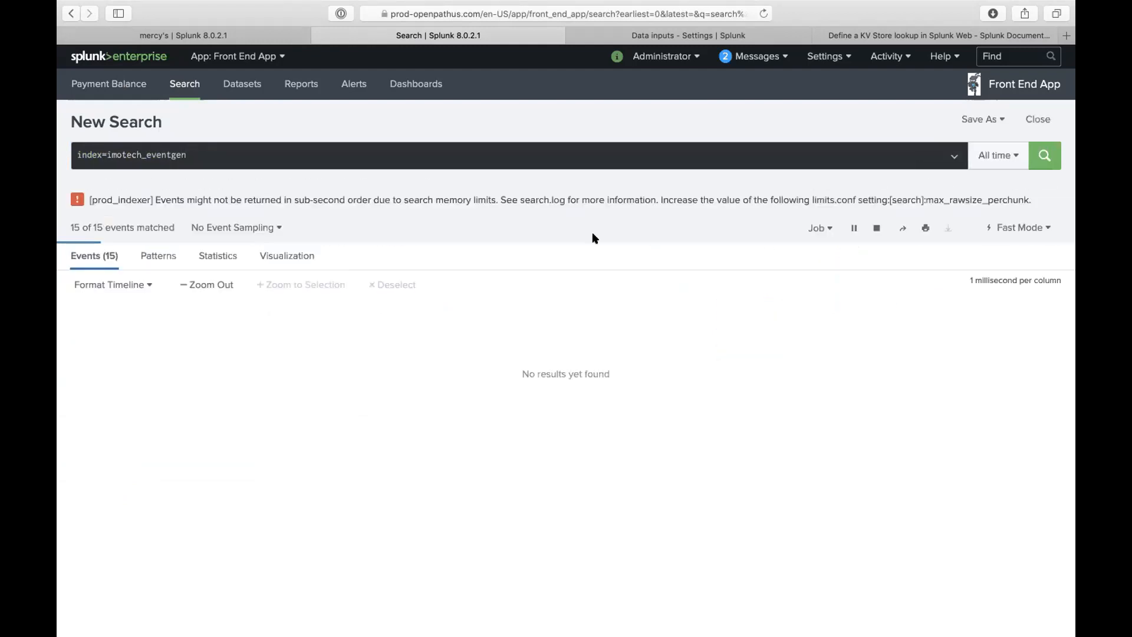
- Expand all 45 lines of the first ActiveDirectory event and scroll through it
left_click(876, 229)
left_click(398, 473)
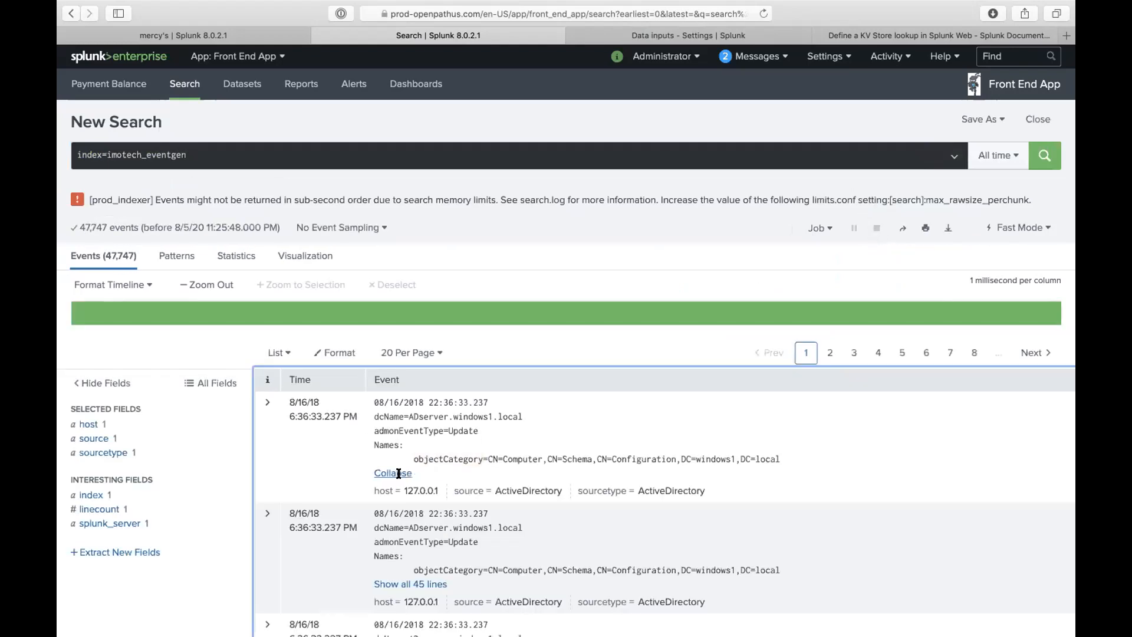
scroll(329, 436, "down", 10)
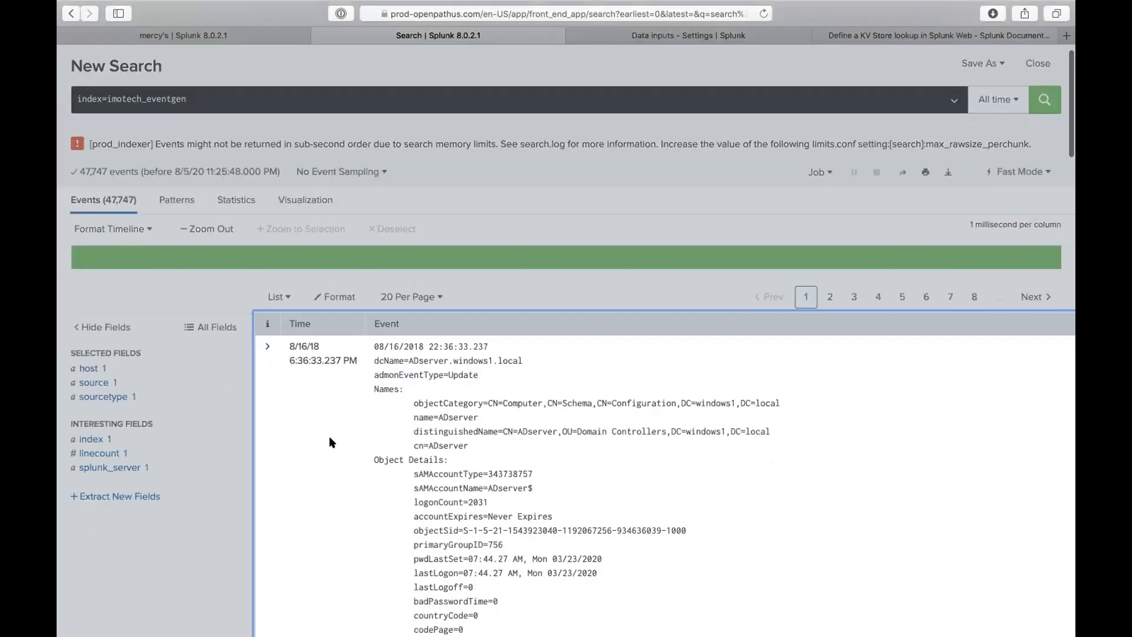
scroll(351, 476, "down", 5)
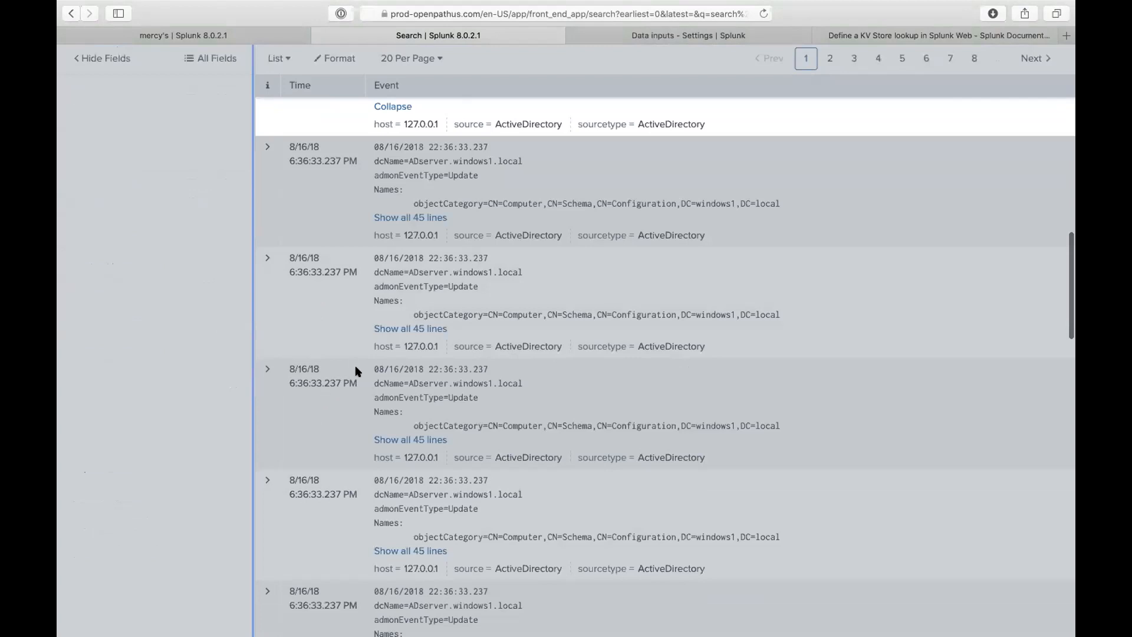
scroll(365, 354, "up", 12)
scroll(370, 347, "up", 5)
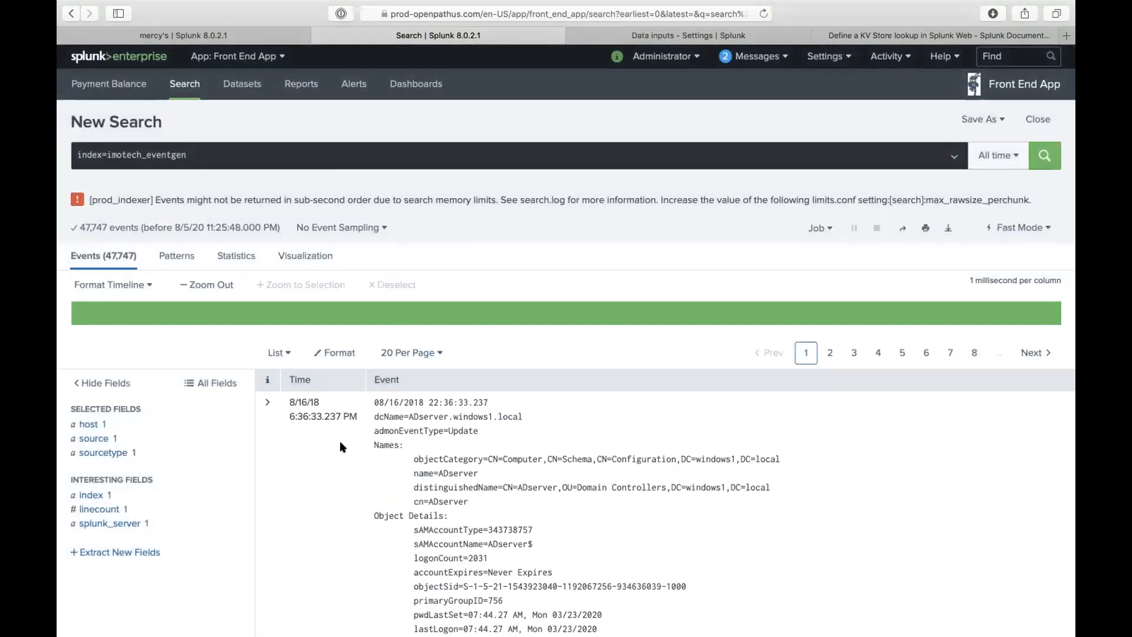
- Step back through history past the 15-minute and 24-hour searches to the all-time search
left_click(70, 13)
left_click(69, 14)
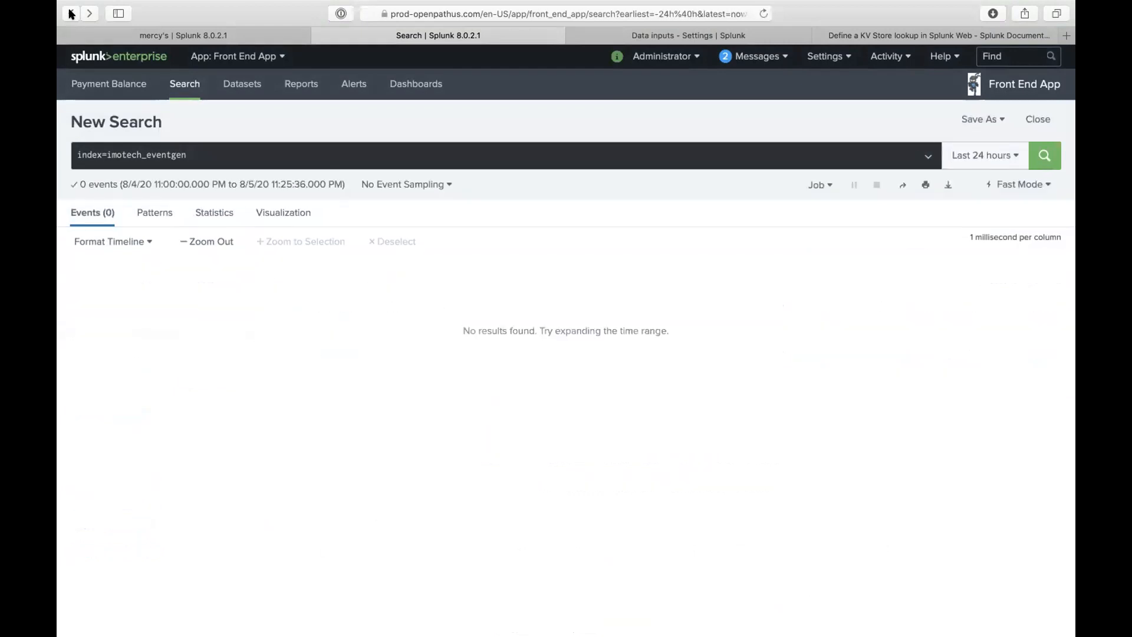
left_click(69, 13)
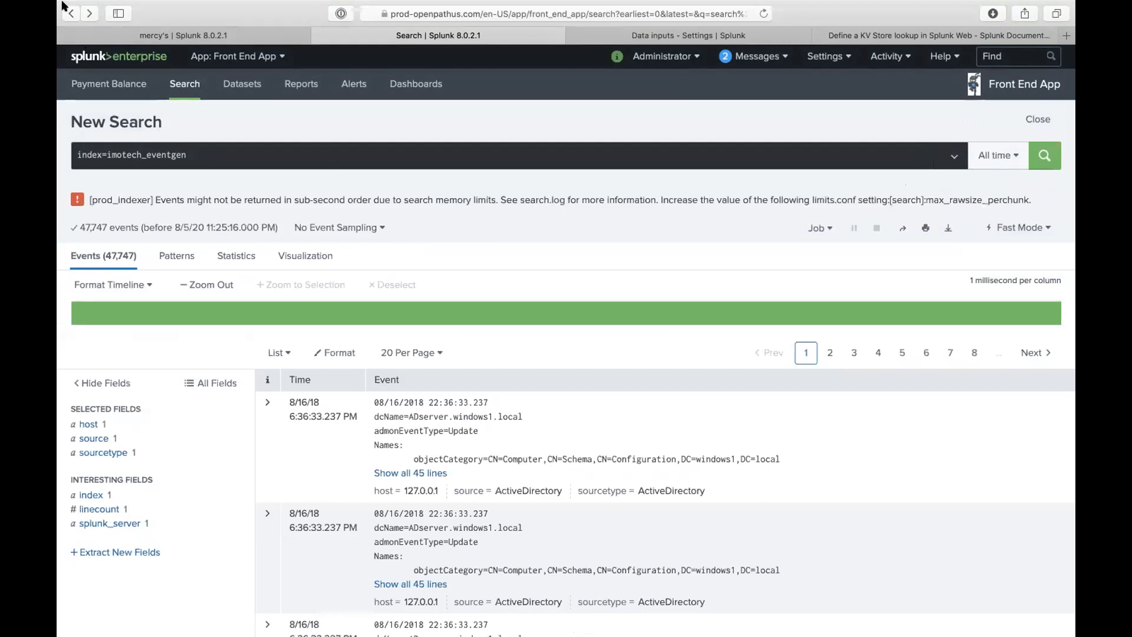
- Return to the per-index eventcount results, leaving the time range unchanged
left_click(65, 9)
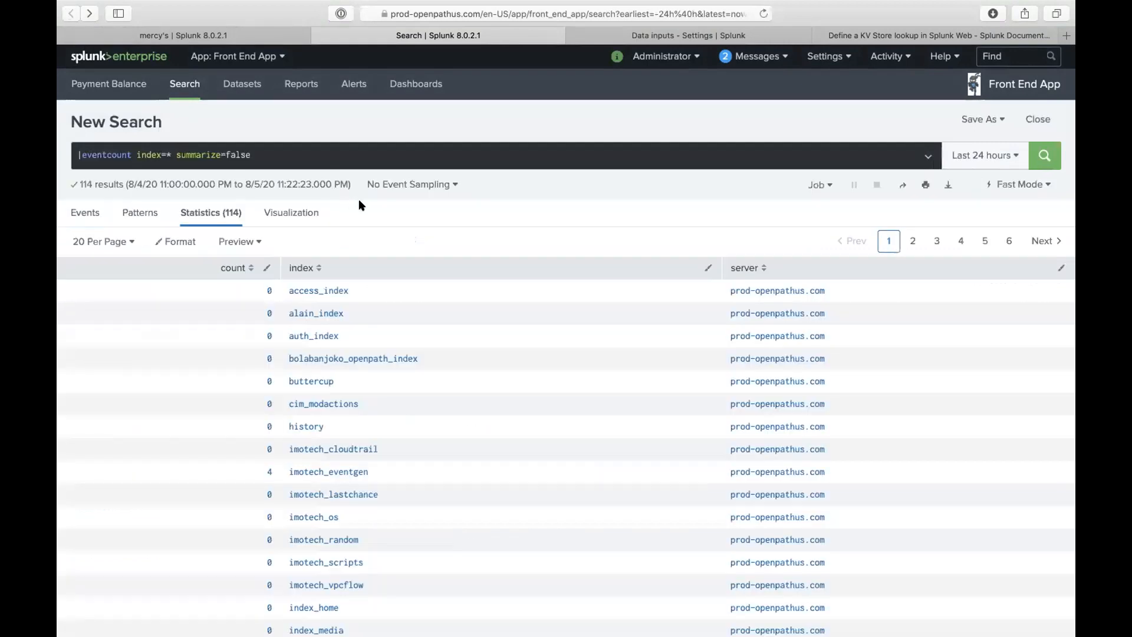
left_click(451, 163)
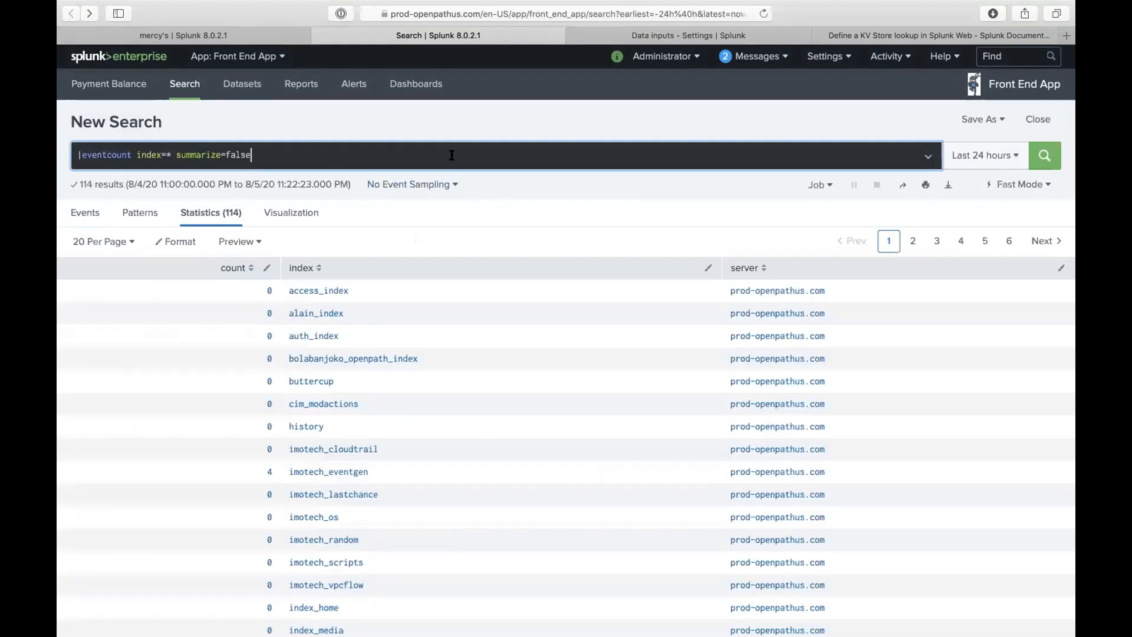
left_click(998, 155)
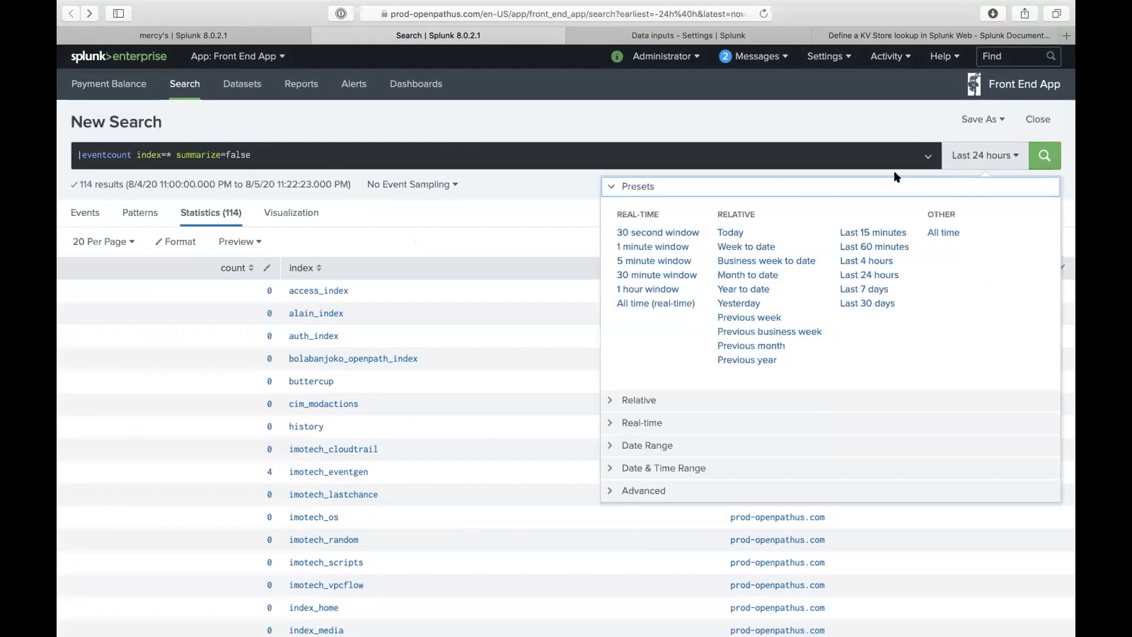
left_click(762, 146)
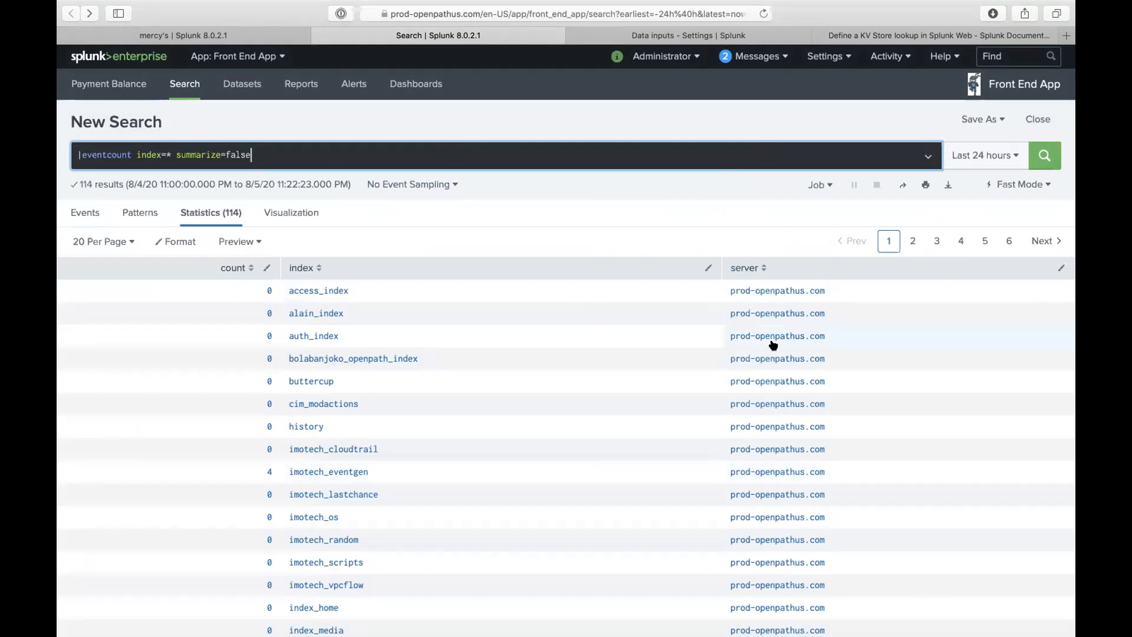
- Sort by index ascending, show 100 rows per page, and scroll through the counts
left_click(392, 273)
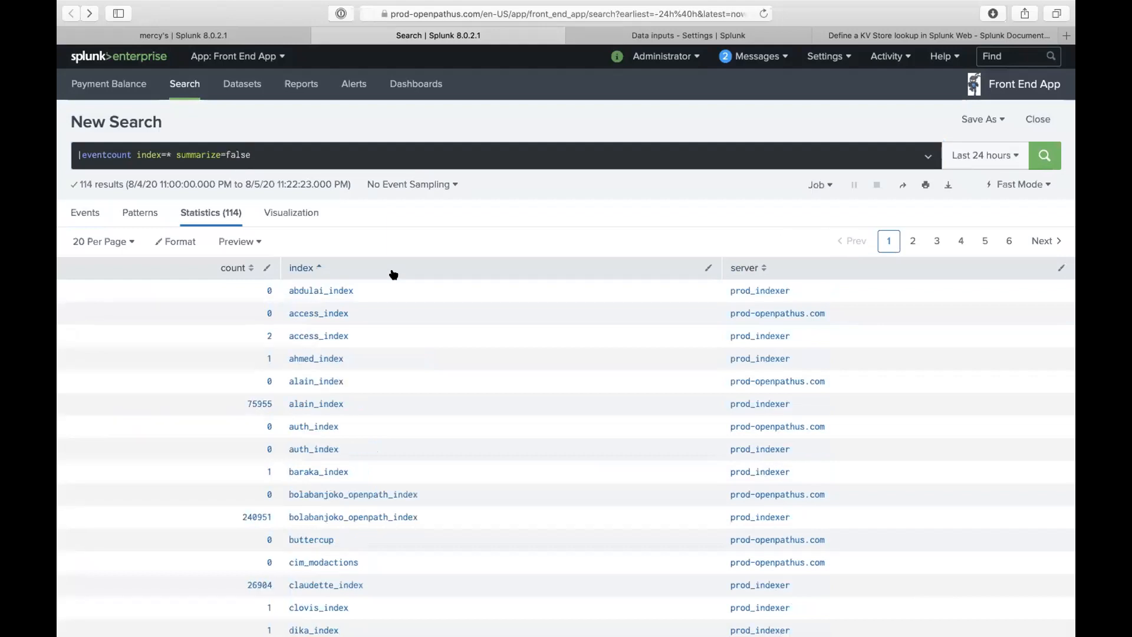
scroll(391, 407, "down", 4)
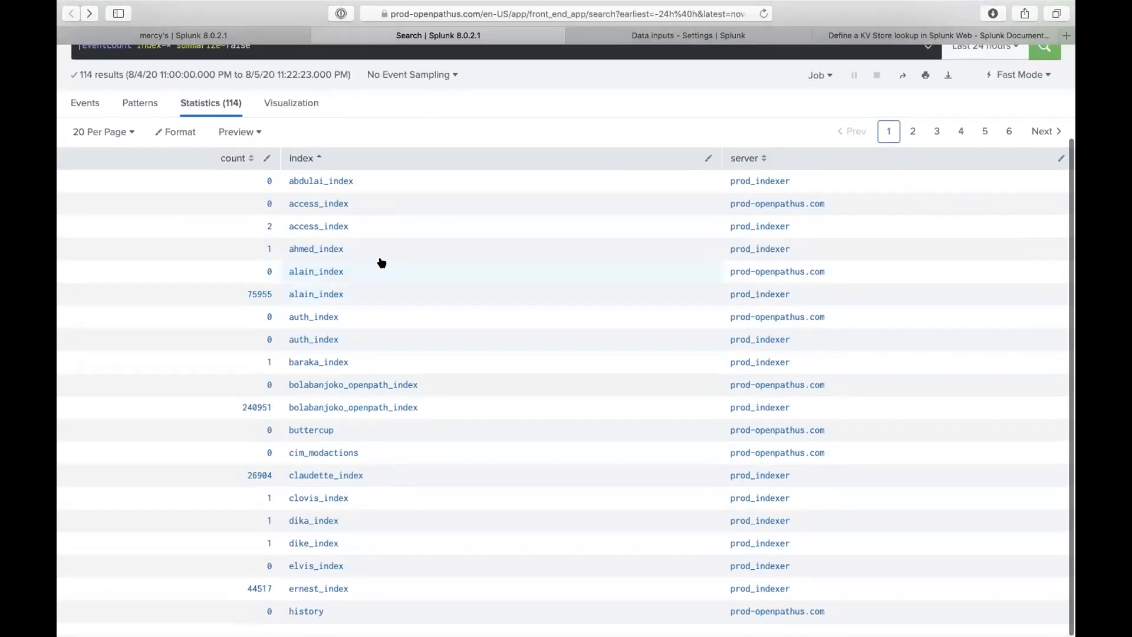
left_click(127, 132)
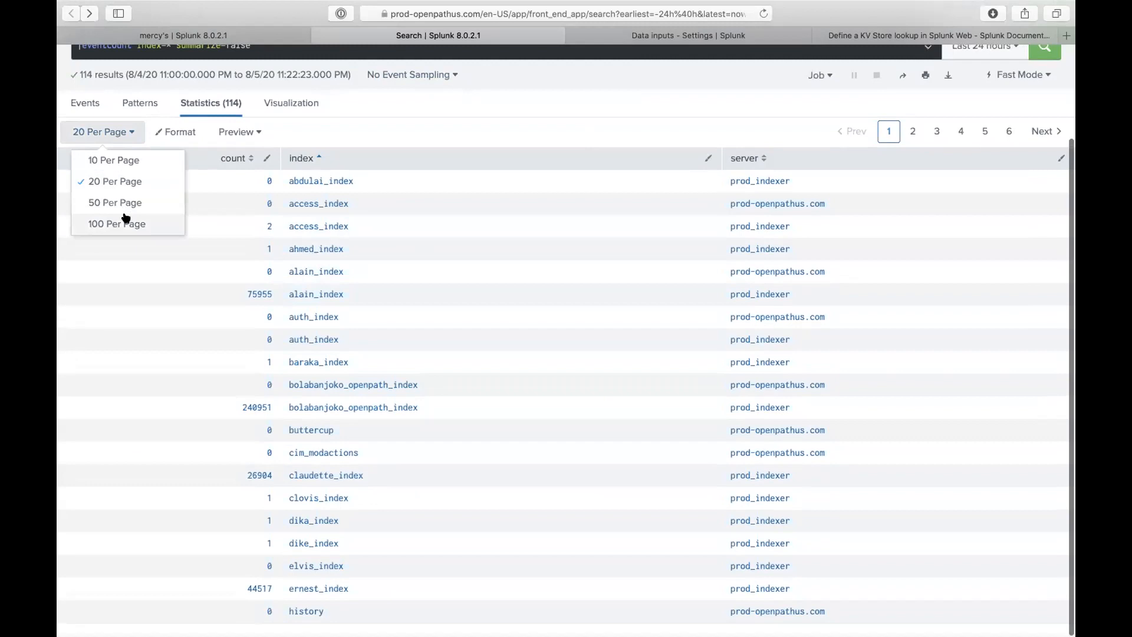
left_click(126, 223)
scroll(305, 346, "down", 4)
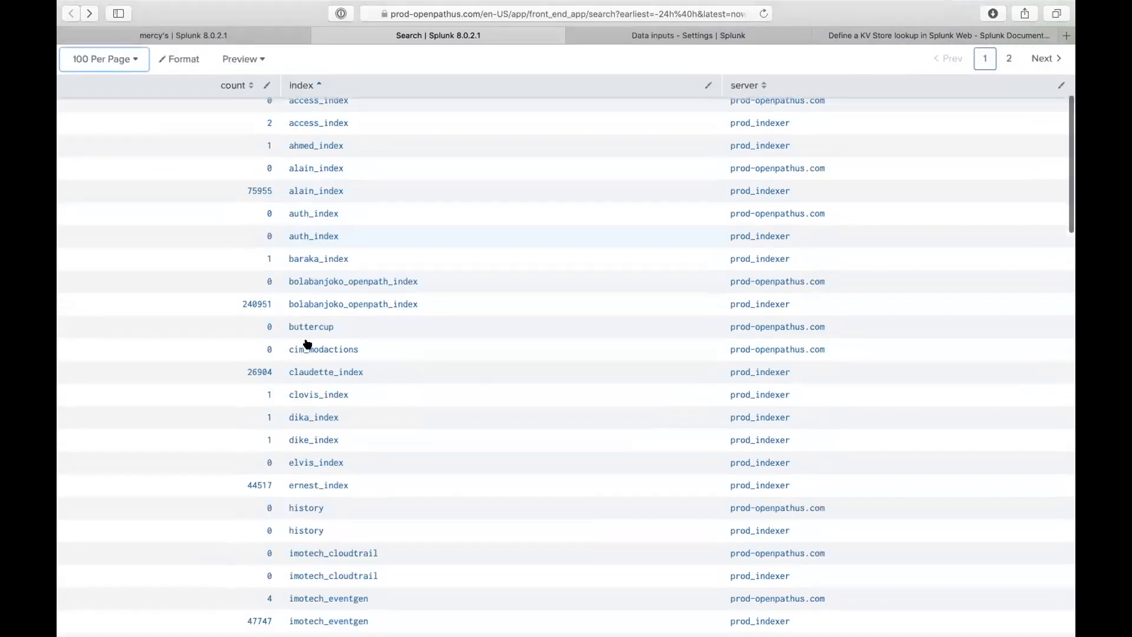
scroll(379, 412, "down", 2)
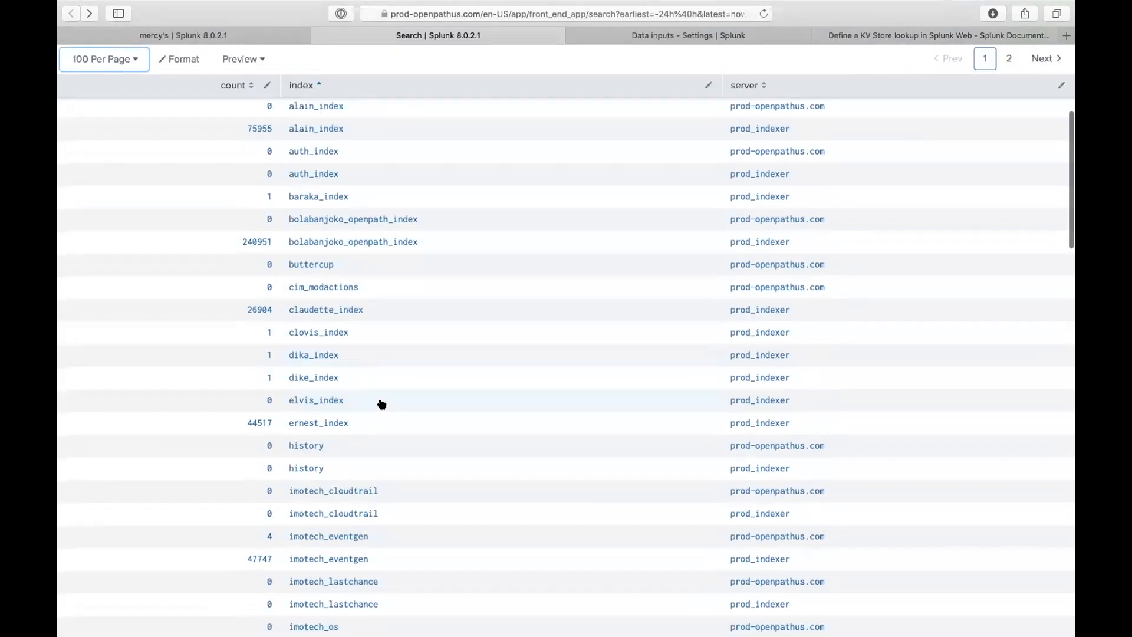
scroll(354, 424, "down", 4)
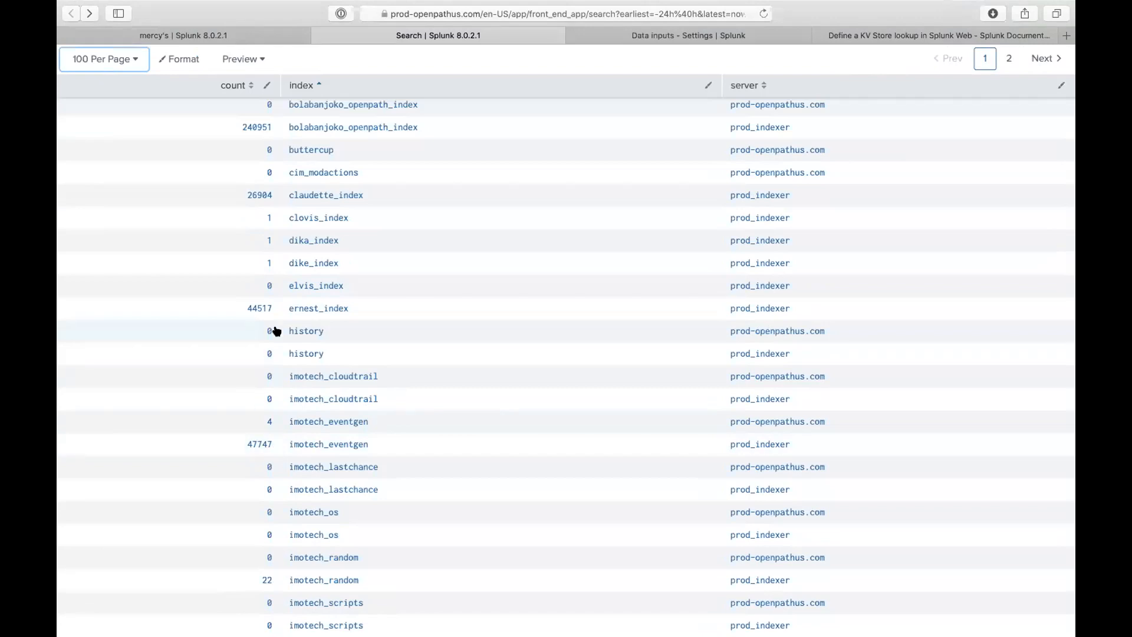
scroll(271, 330, "up", 1)
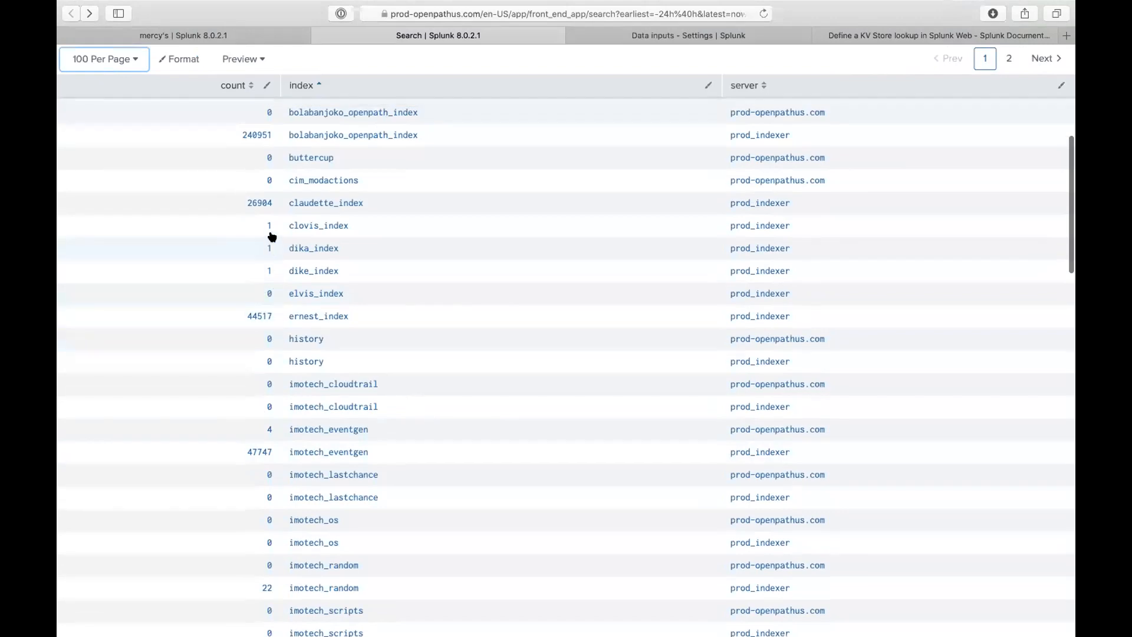
scroll(268, 352, "down", 3)
scroll(264, 365, "up", 8)
scroll(263, 383, "up", 5)
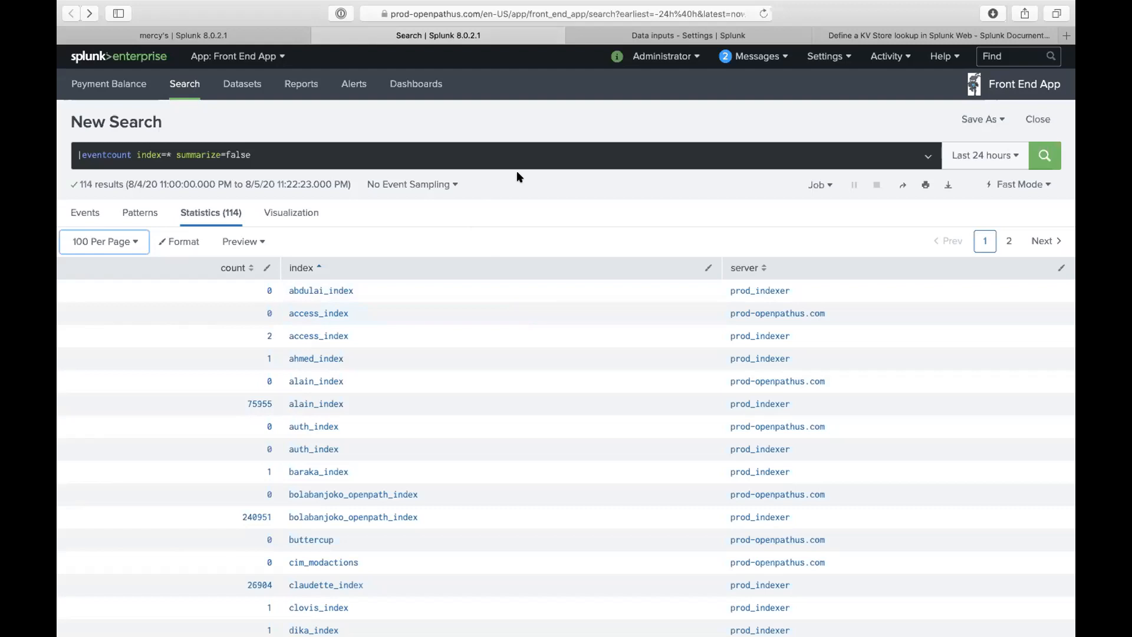
- Close the Search tab and, in dashboard edit mode, toggle Dark Theme on and off and check Add Input
left_click(319, 34)
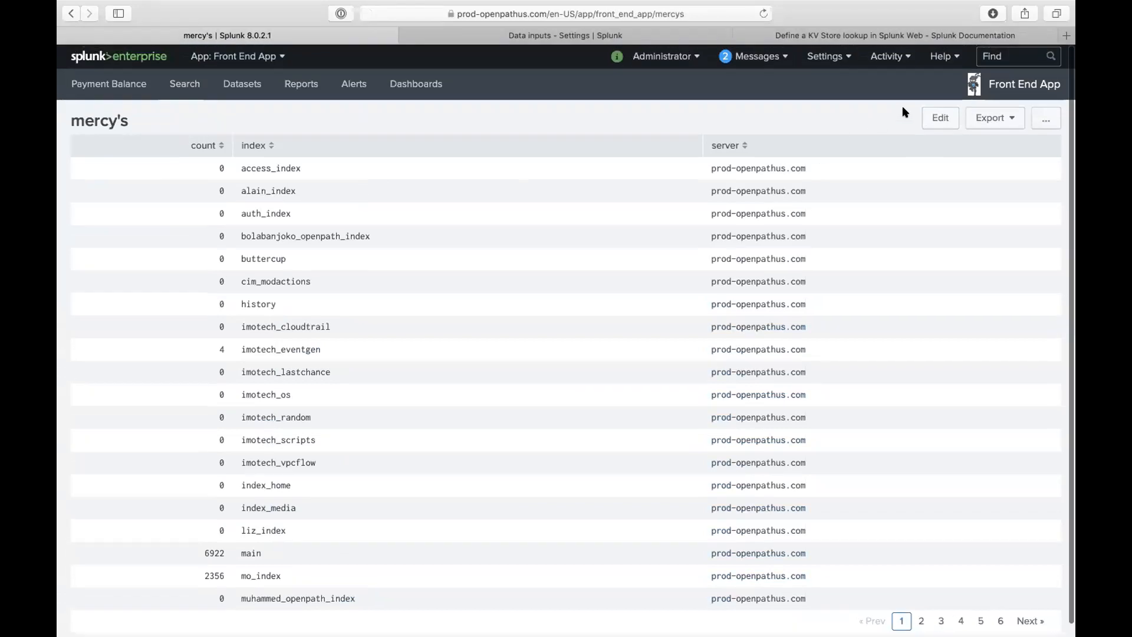
left_click(938, 117)
left_click(443, 128)
left_click(443, 129)
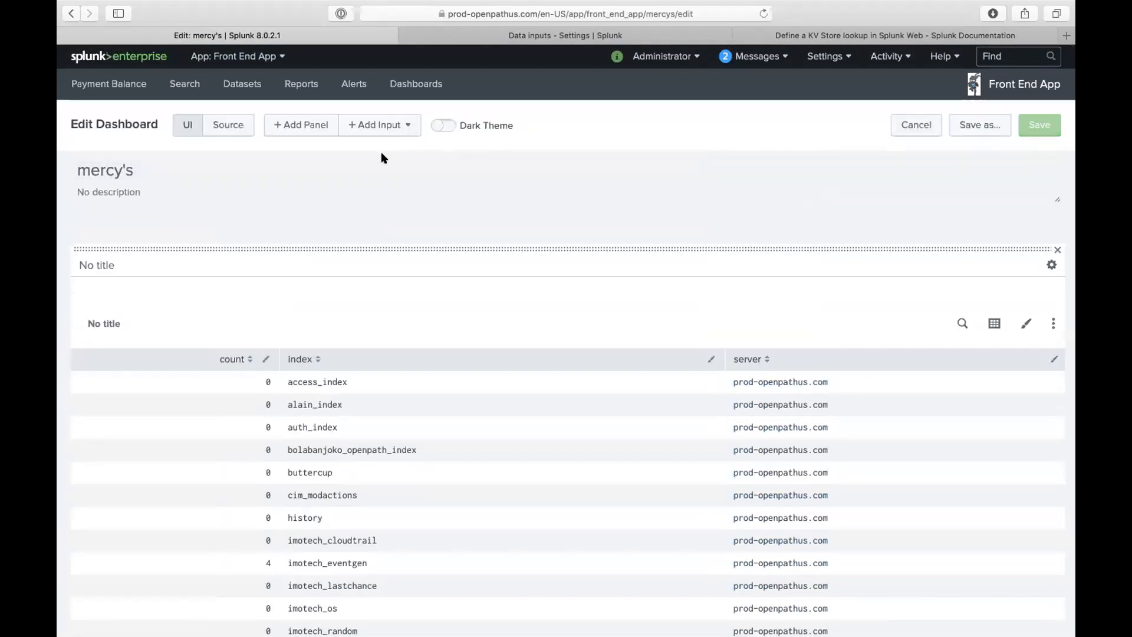
left_click(384, 125)
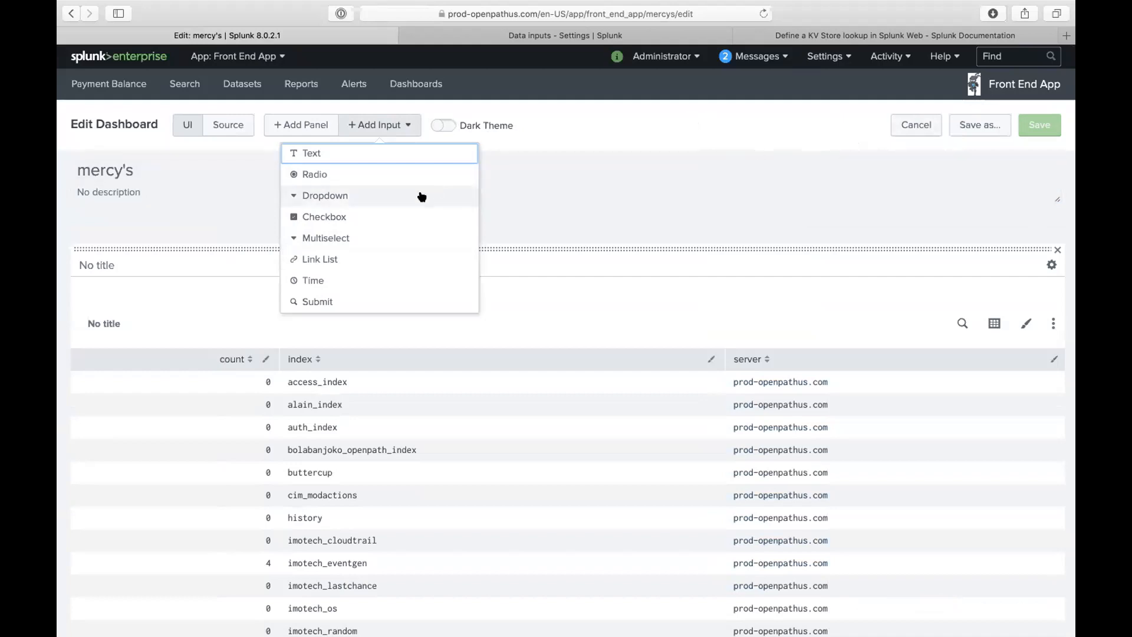
left_click(783, 210)
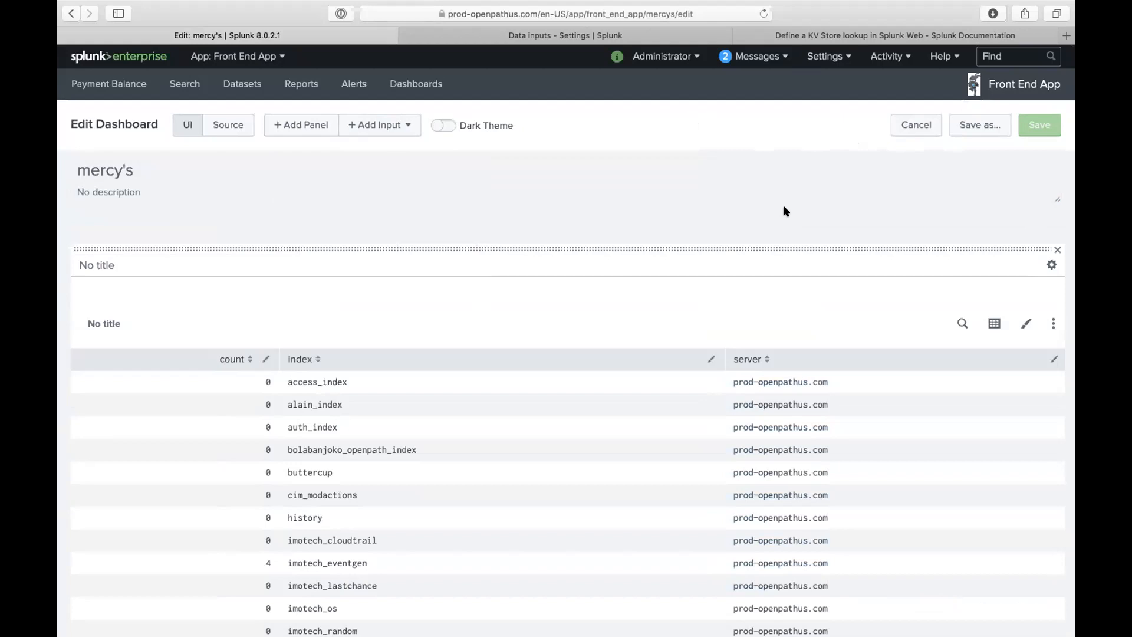
- Click into the panel title, then cancel edit mode without saving
left_click(745, 261)
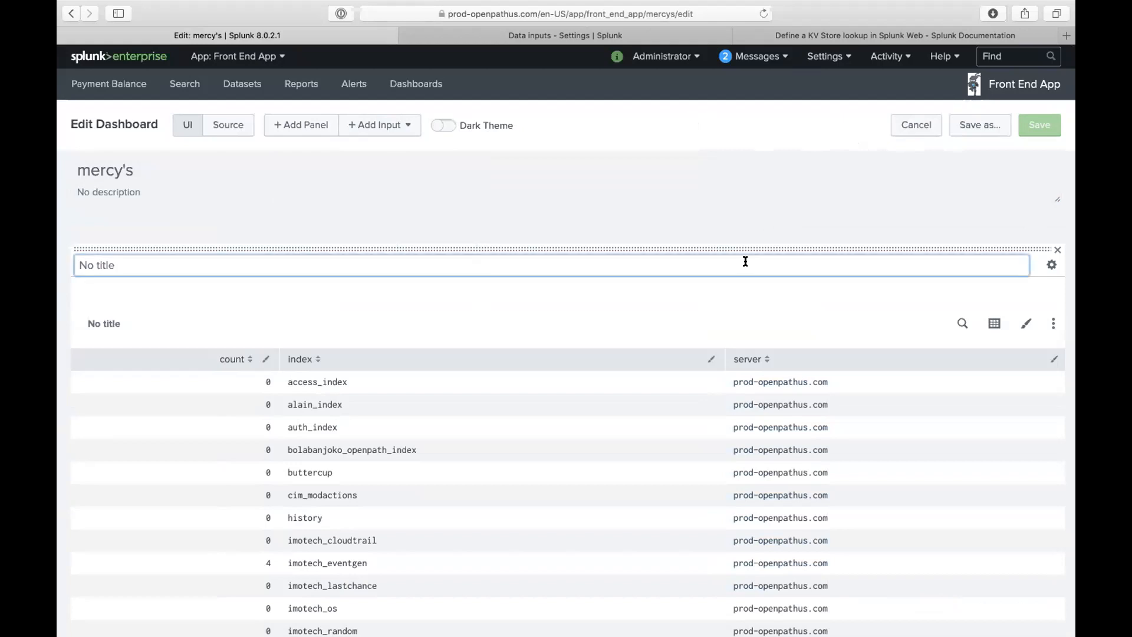
scroll(745, 261, "down", 4)
scroll(746, 262, "up", 4)
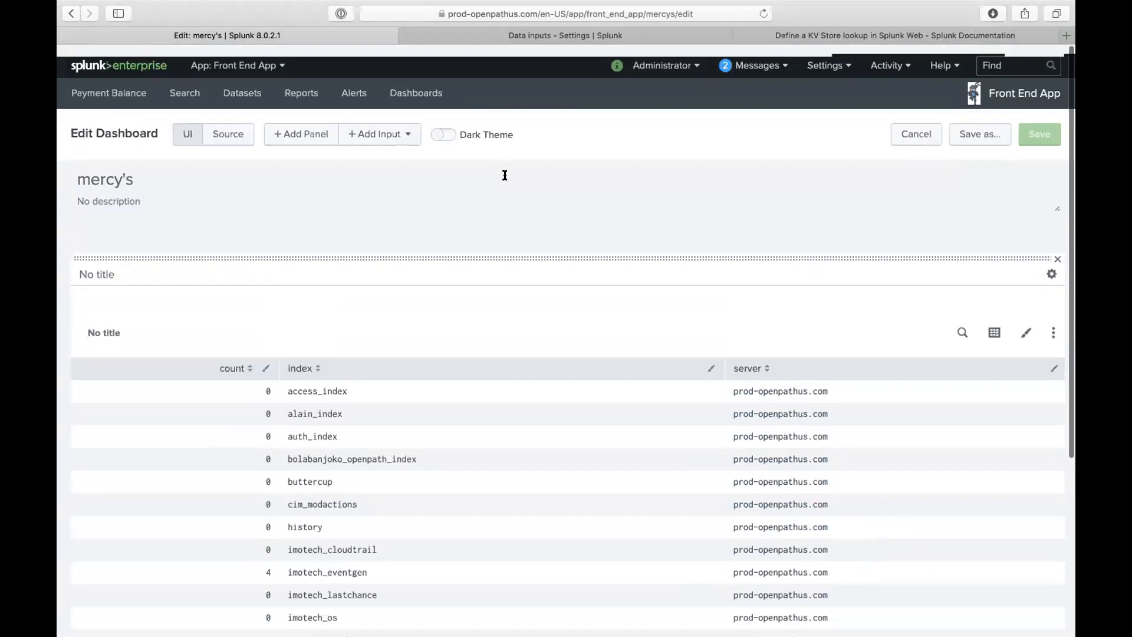
left_click(916, 125)
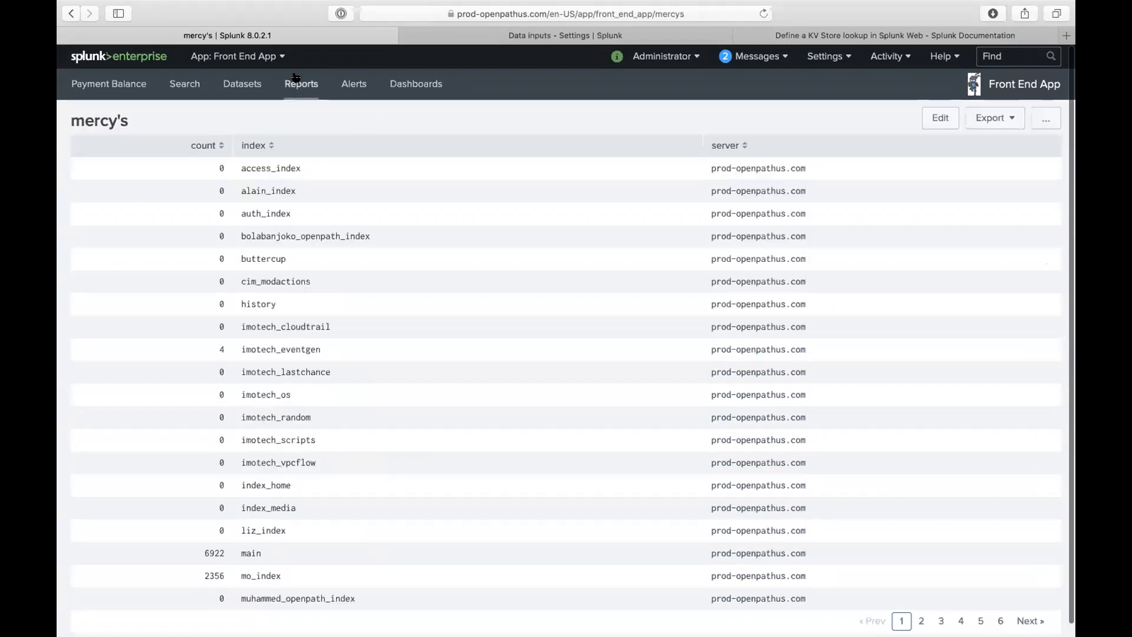
- Switch to Search & Reporting, filter Dashboards by 'user' and open User Login
left_click(271, 58)
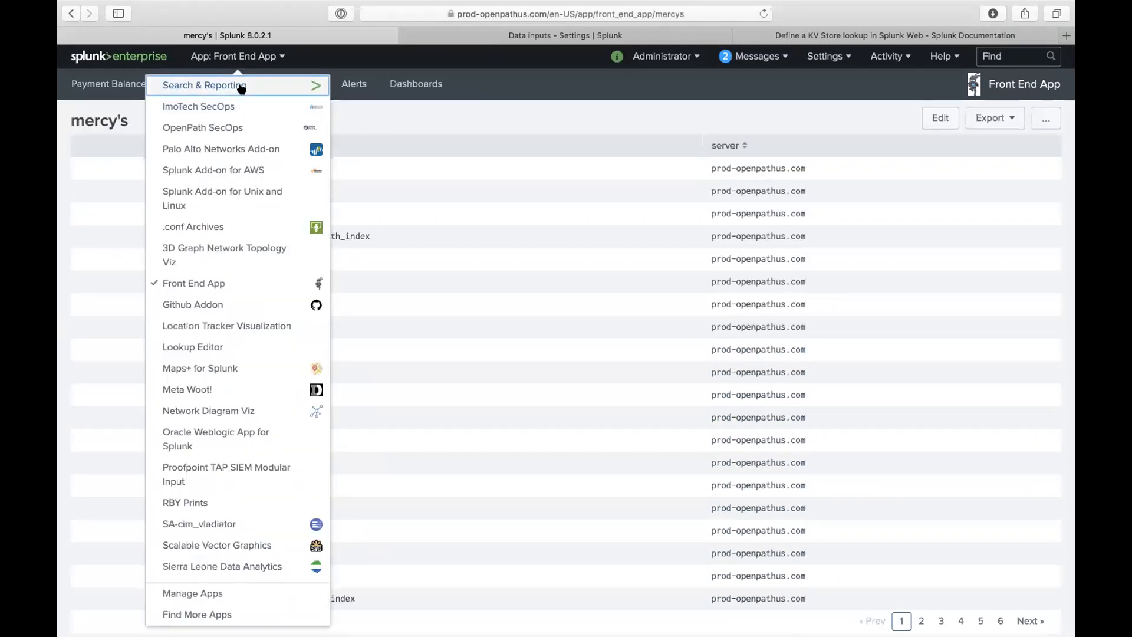
left_click(313, 84)
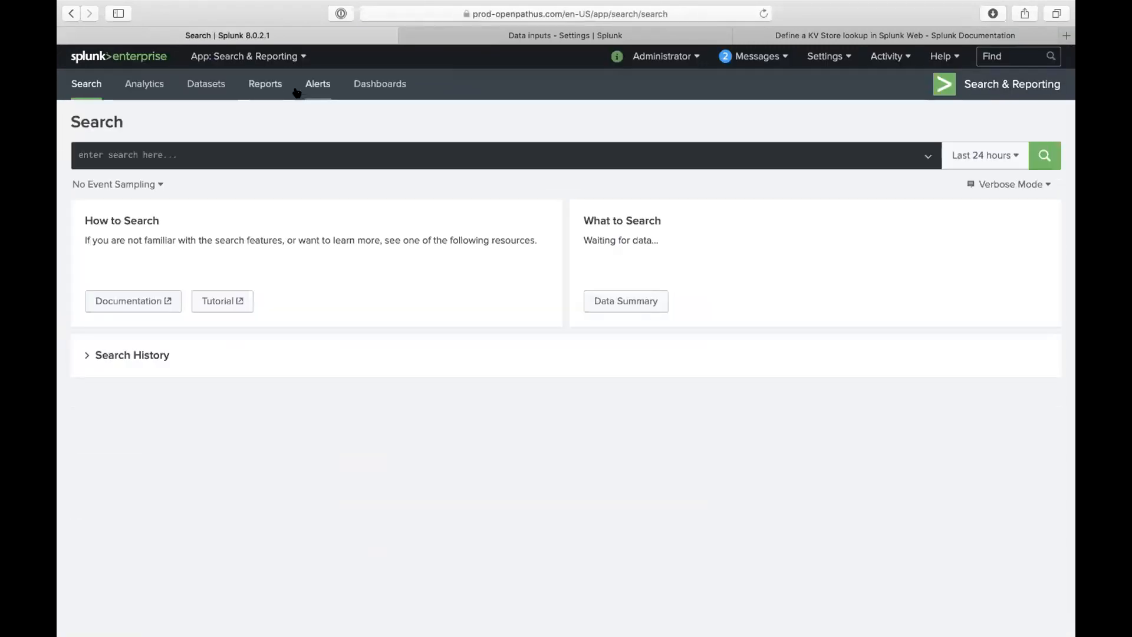
left_click(382, 86)
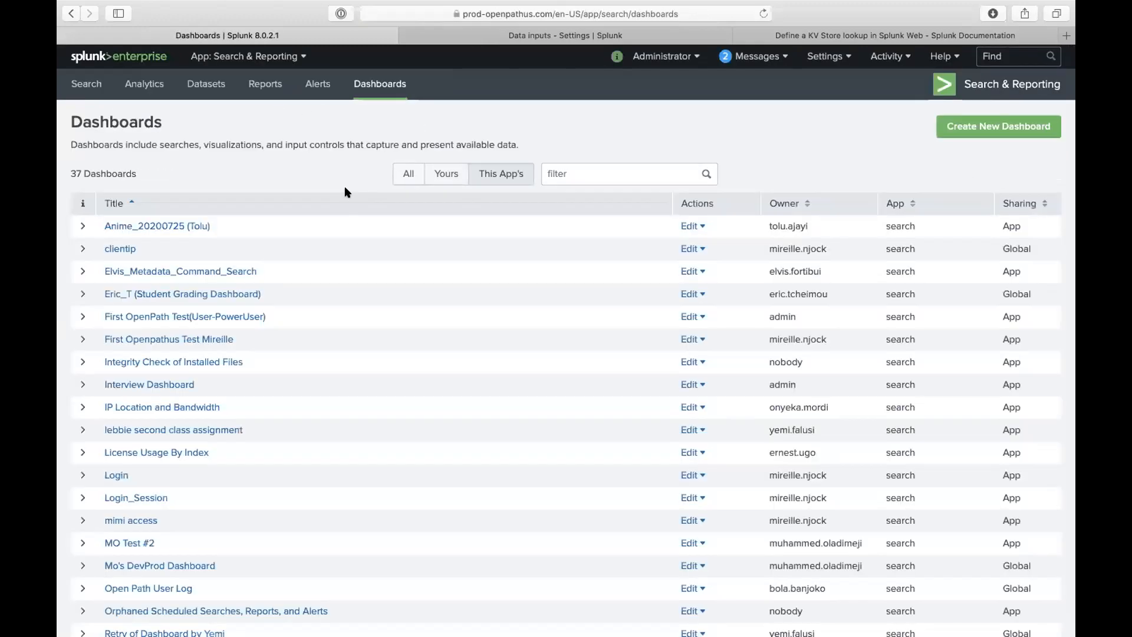
left_click(560, 174)
type("user")
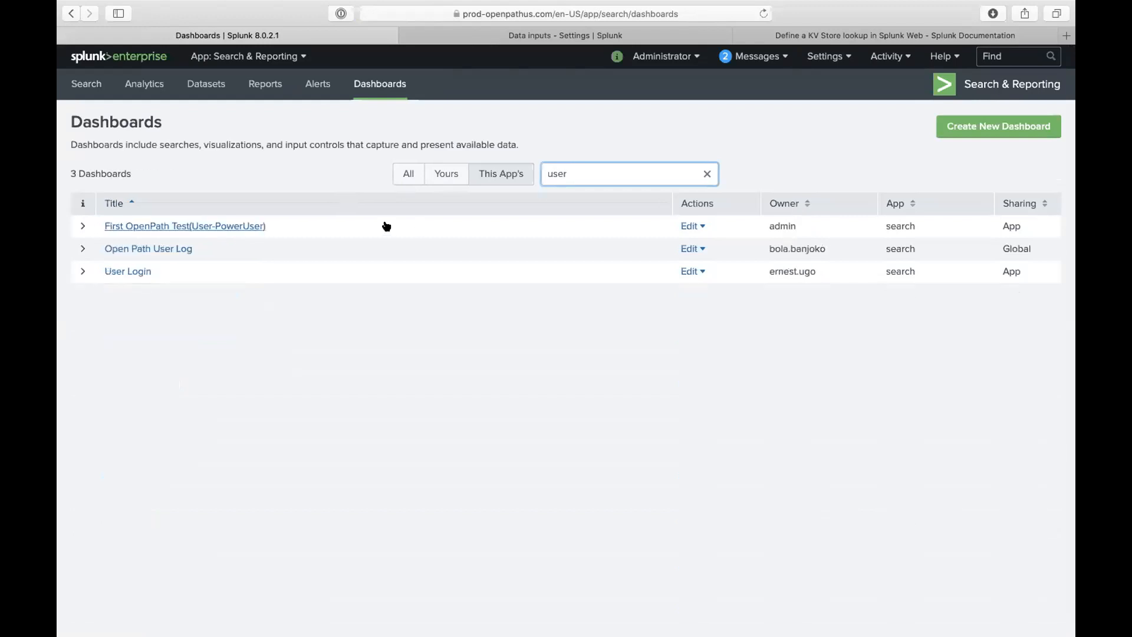
left_click(141, 274)
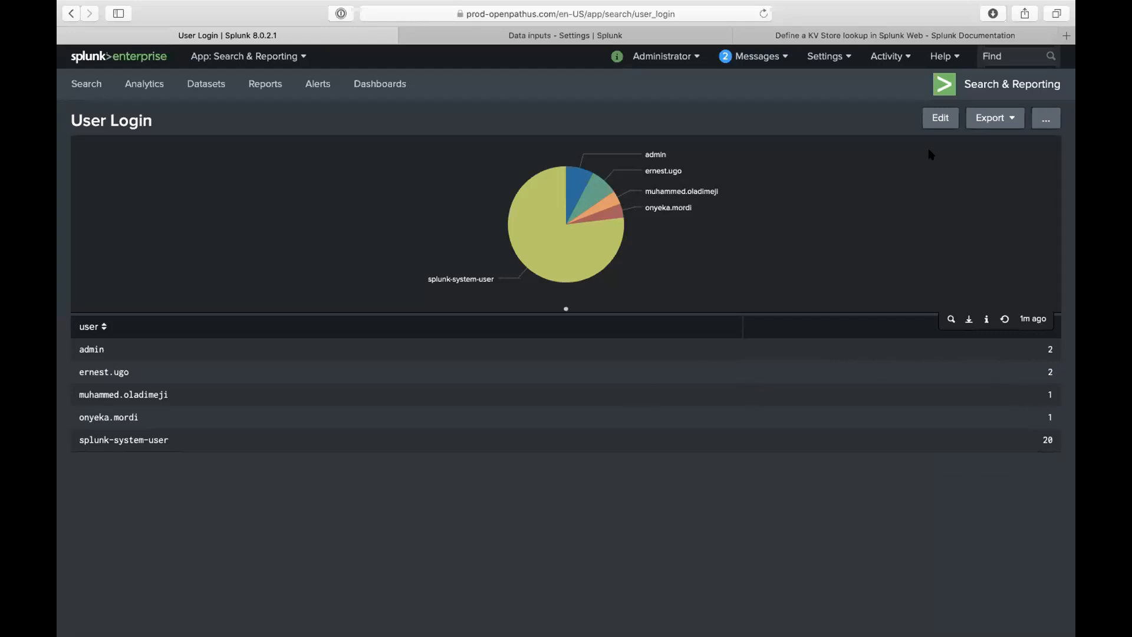
- Edit the User Login dashboard and view the pie panel's search settings without changes
left_click(946, 119)
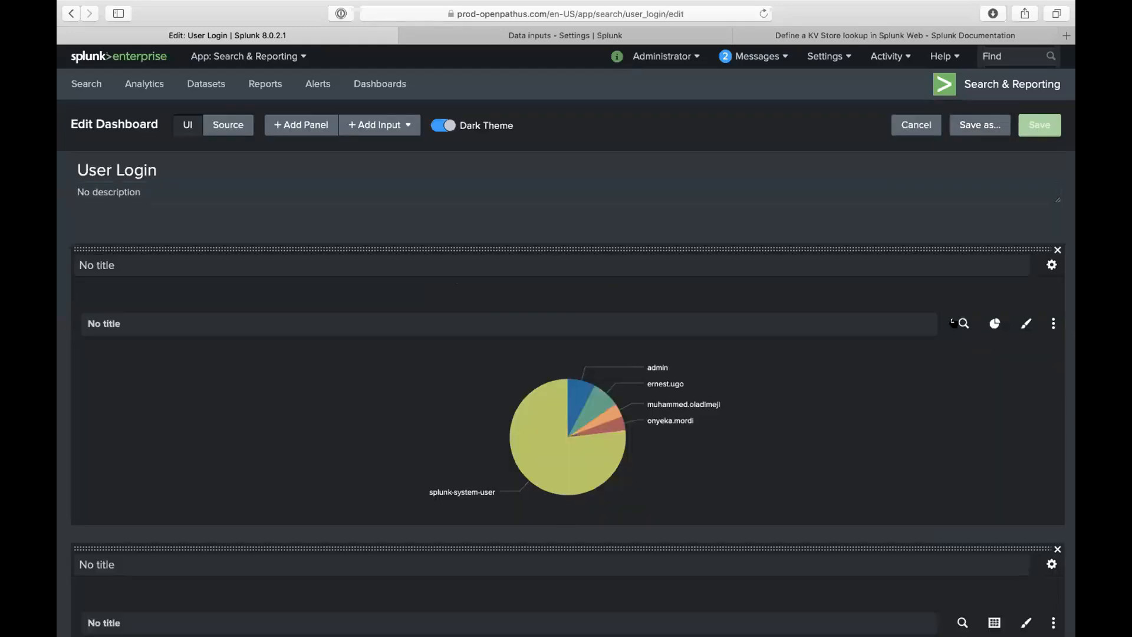
left_click(960, 324)
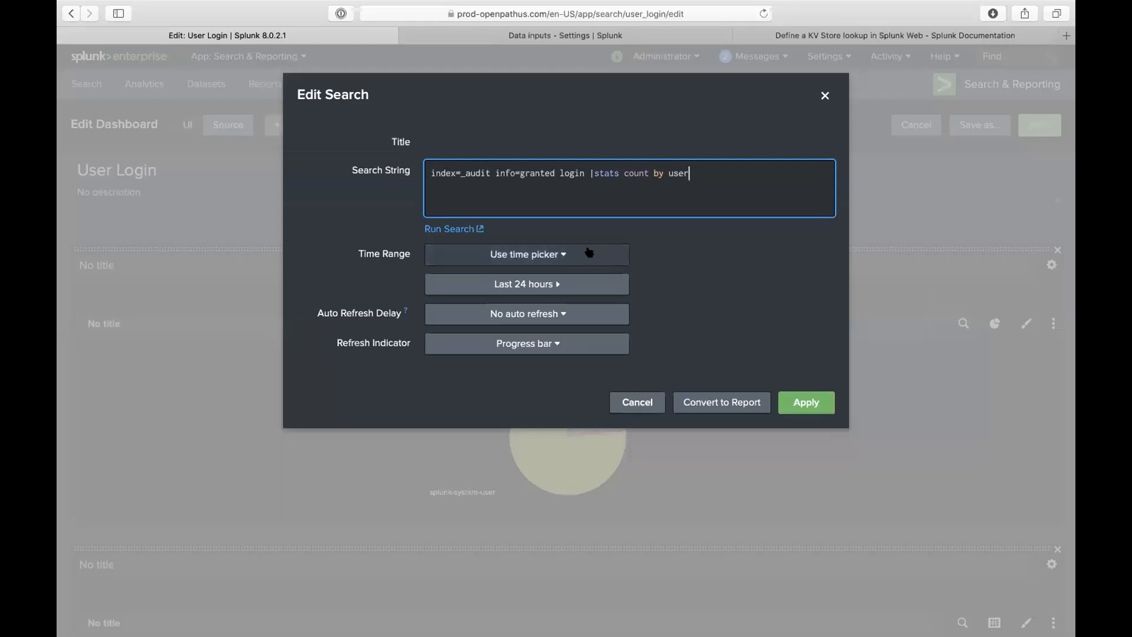
left_click(638, 402)
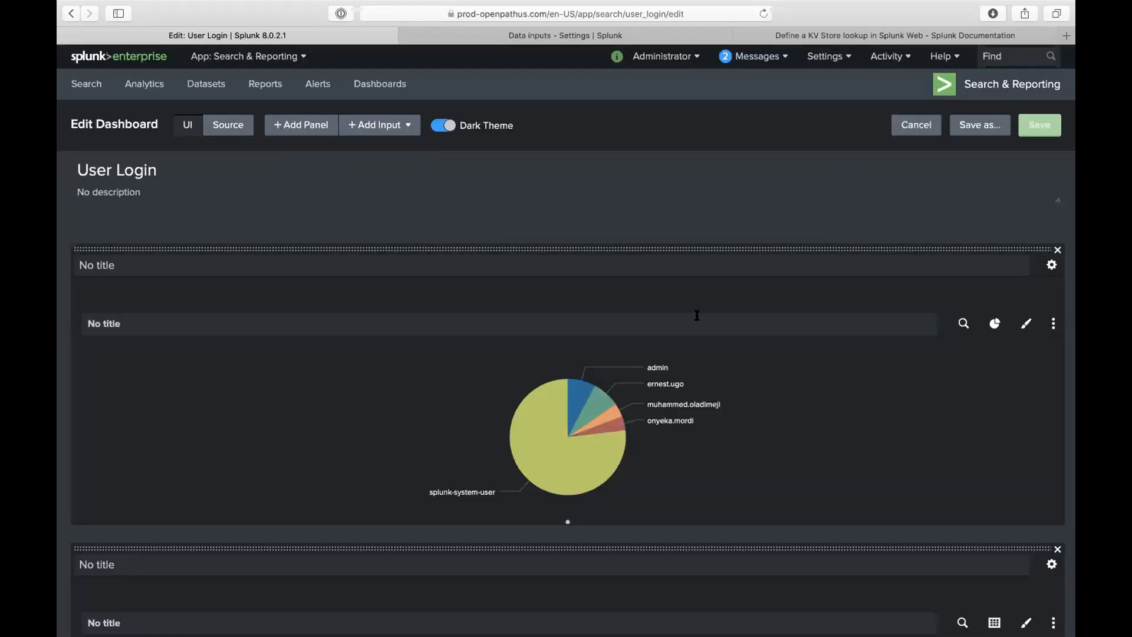
- Retitle the first panel 'User Login Over Last 24 hours-Pie Chart'
scroll(686, 338, "down", 1)
left_click(583, 258)
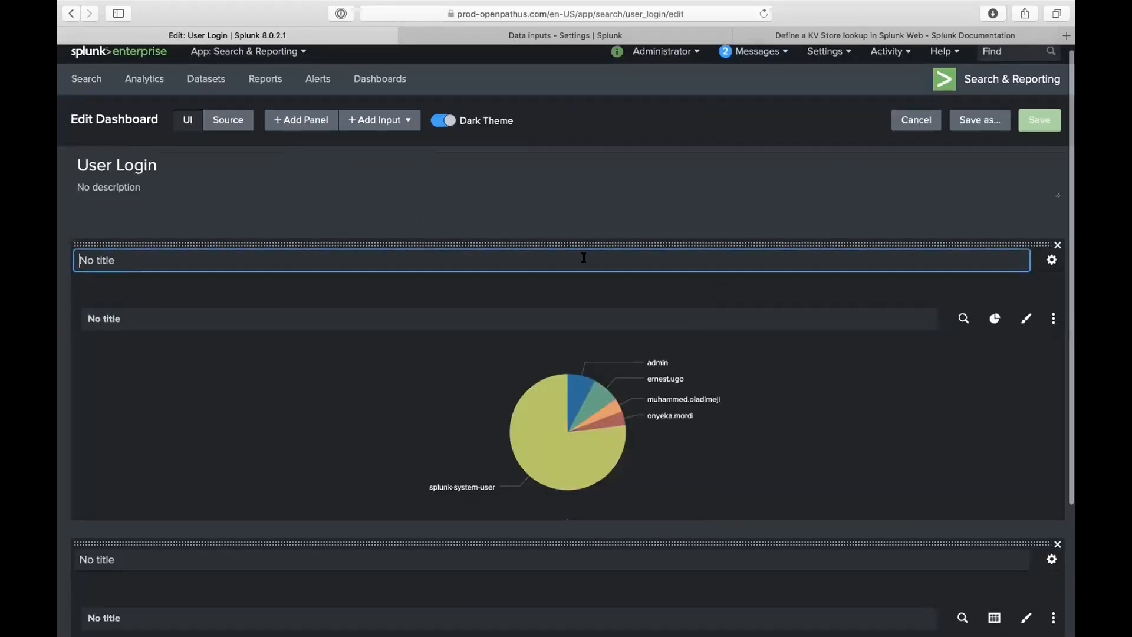
type("User losing o")
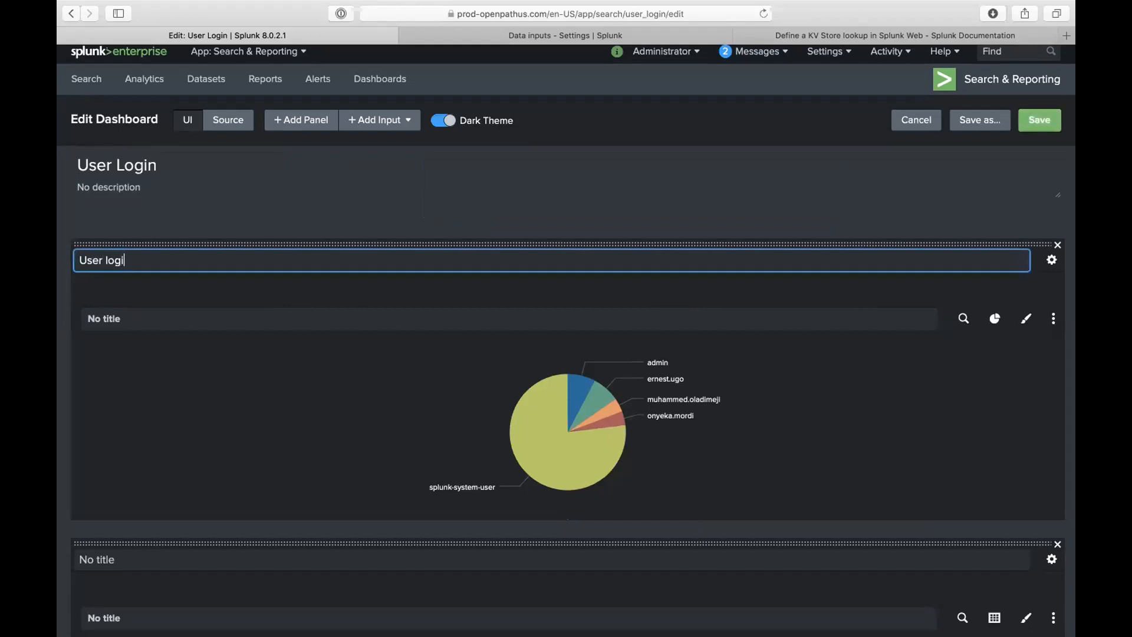
type("ver")
key("BackSpace")
key("BackSpace")
key("BackSpace")
key("BackSpace")
key("BackSpace")
key("BackSpace")
key("BackSpace")
key("BackSpace")
key("BackSpace")
key("BackSpace")
type("Login Over")
type(" Last ")
type("t 2")
type("4 hours")
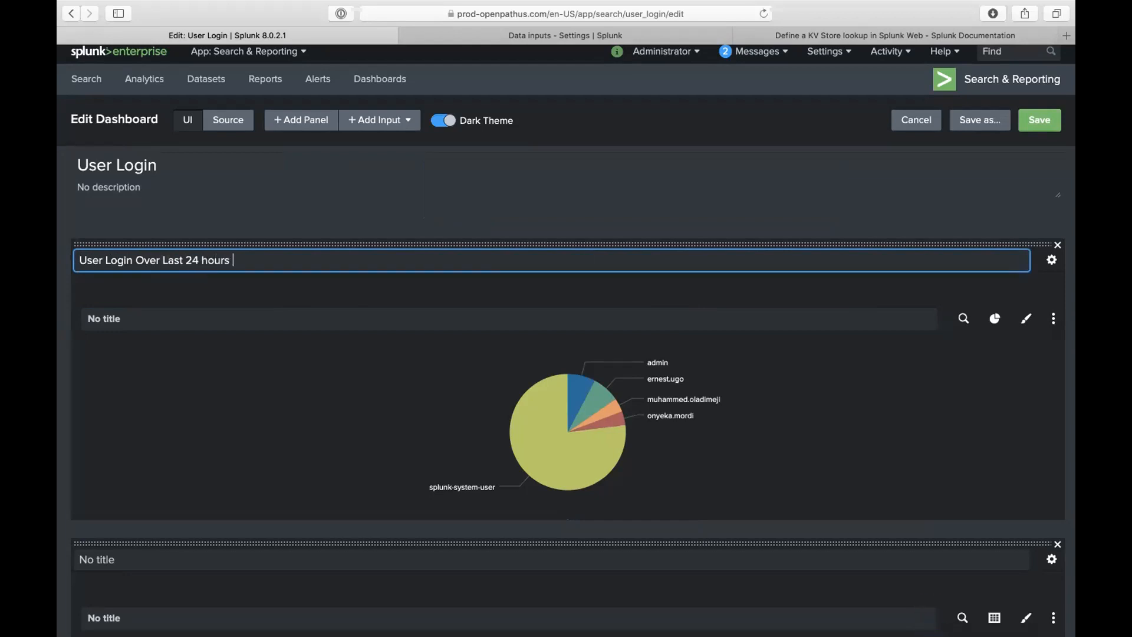
left_click(518, 321)
type("-Pic")
type(" Cba")
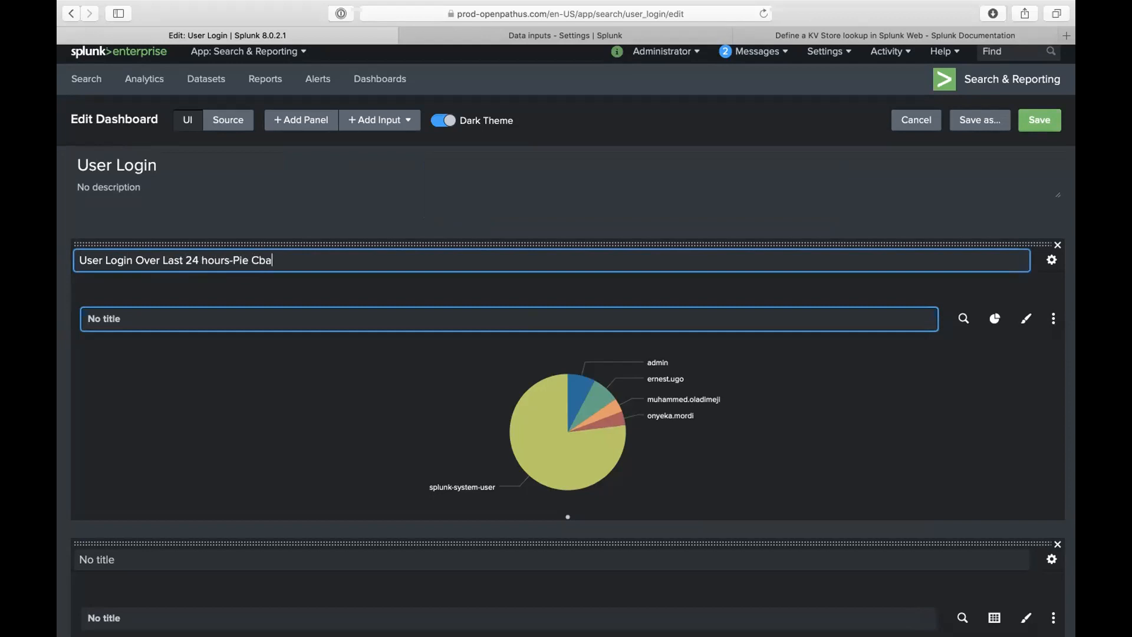
key("BackSpace")
type("hart")
- Click the second panel's title, then cancel editing to discard all changes
mouse_move(554, 386)
scroll(554, 386, "down", 3)
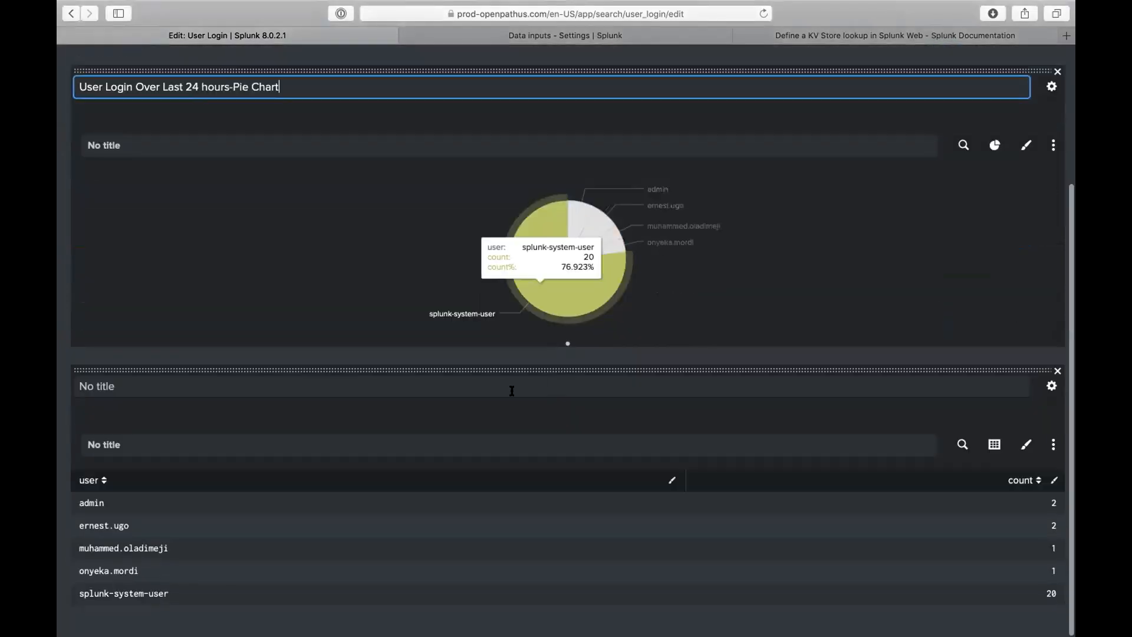
left_click(455, 390)
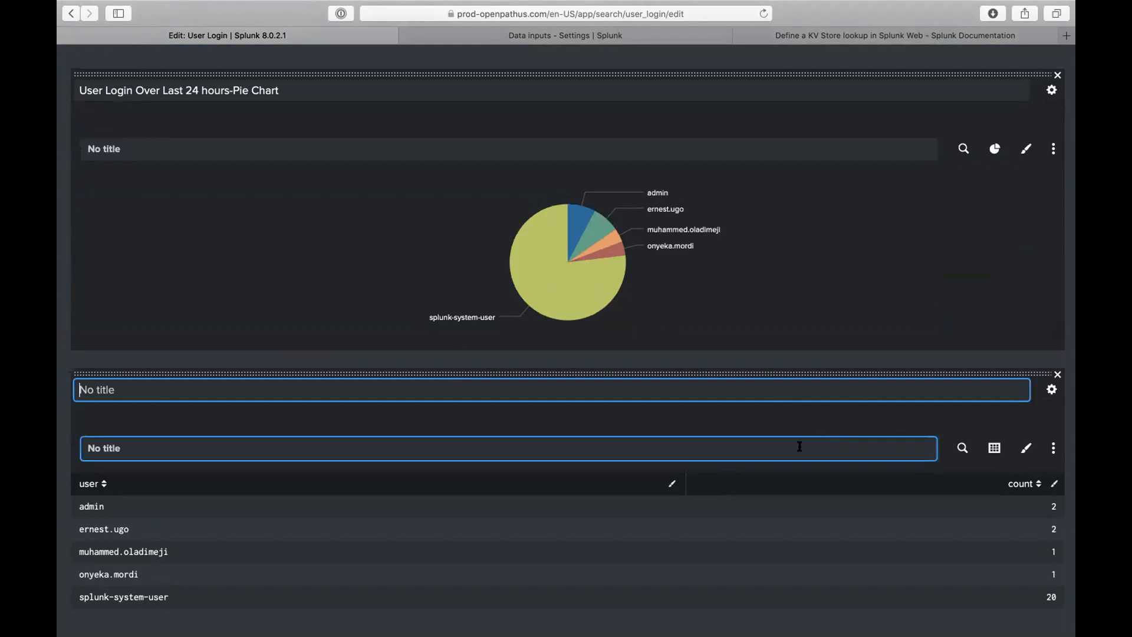
scroll(825, 353, "up", 3)
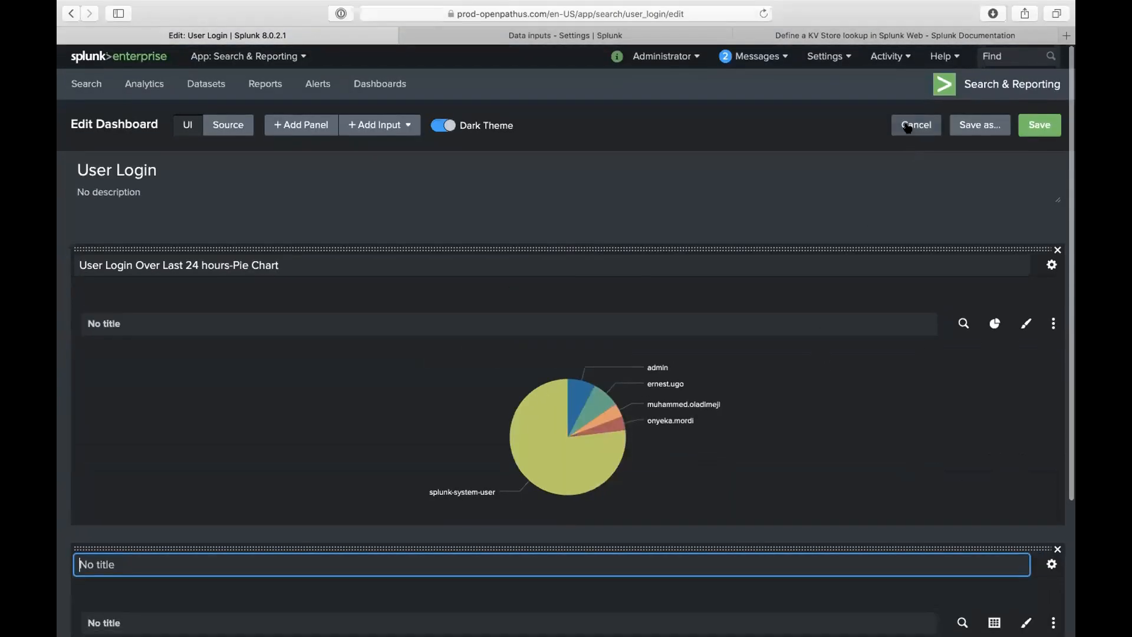
left_click(908, 125)
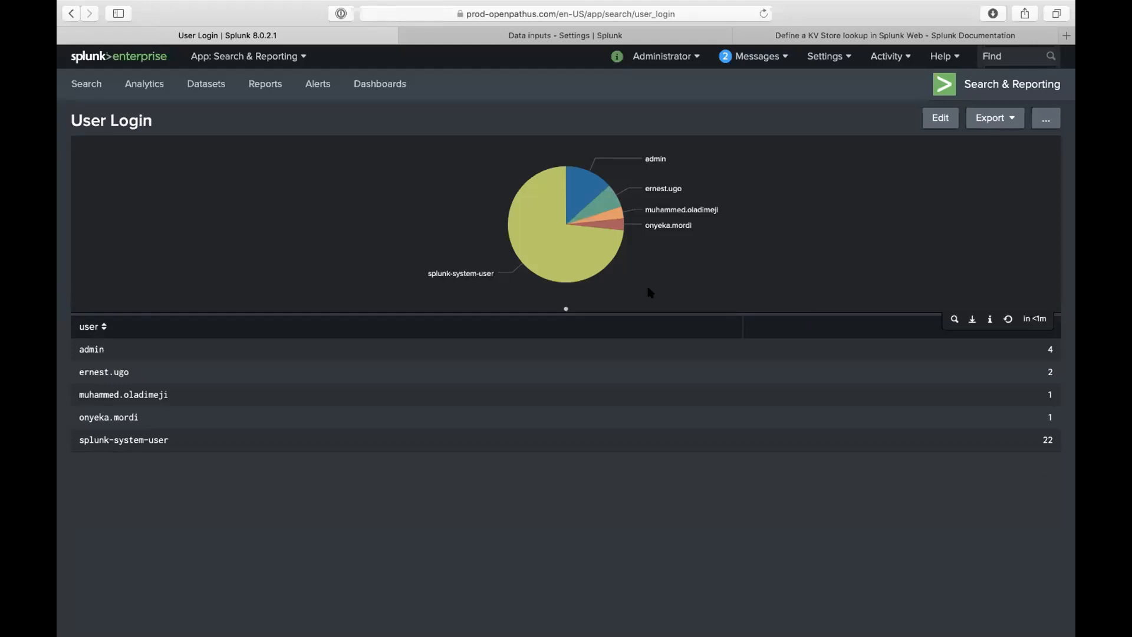
mouse_move(584, 197)
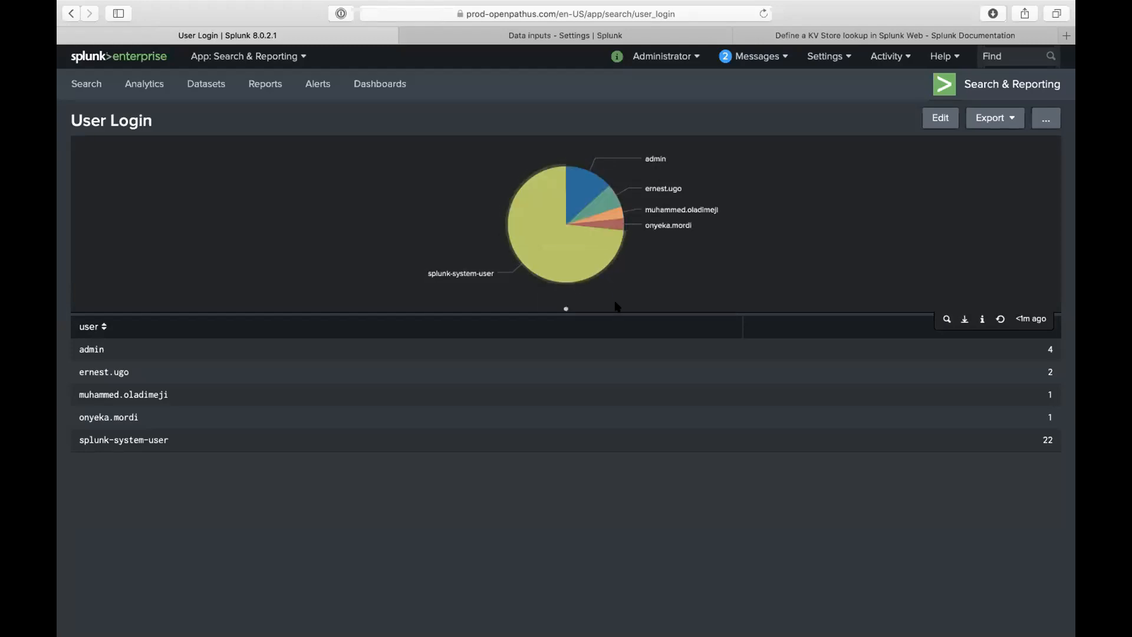
mouse_move(570, 260)
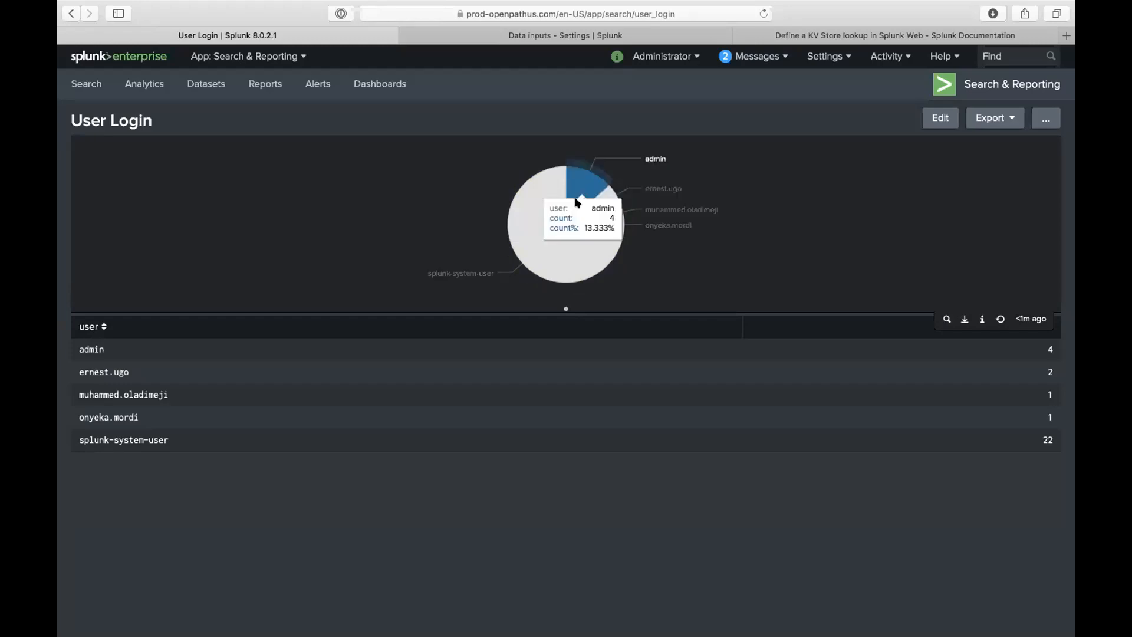
mouse_move(545, 224)
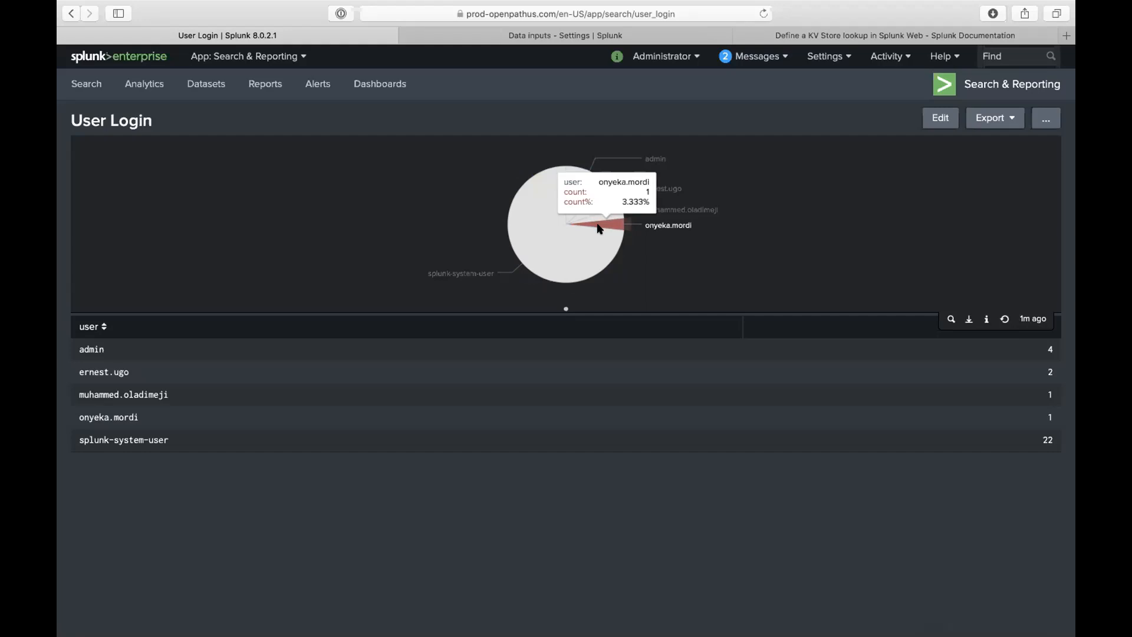
mouse_move(590, 162)
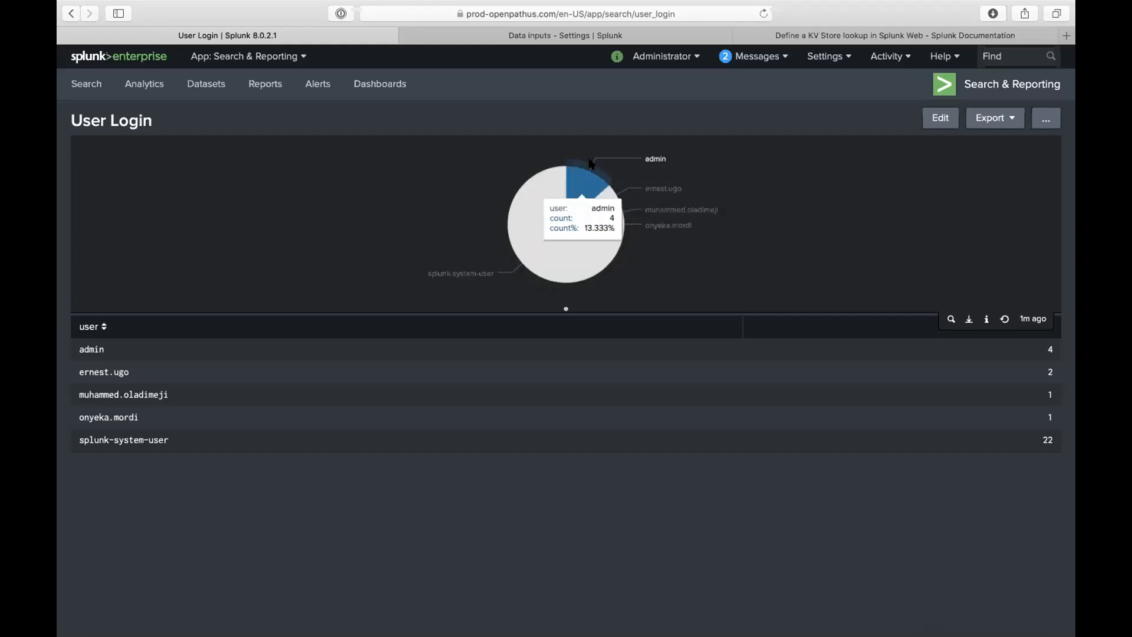
left_click(938, 118)
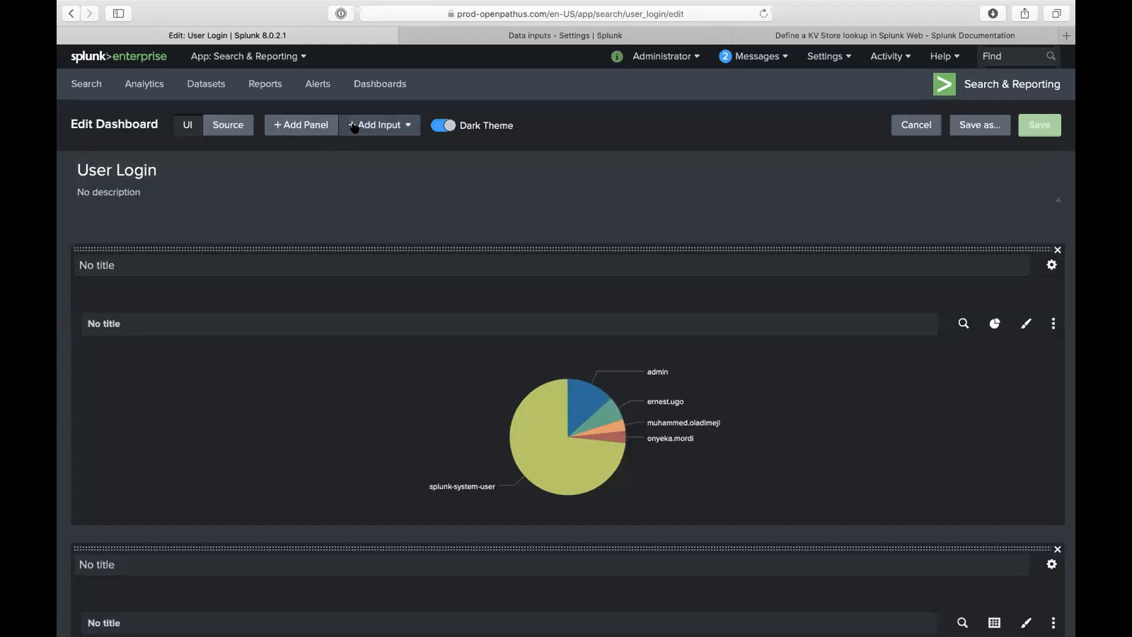
left_click(354, 128)
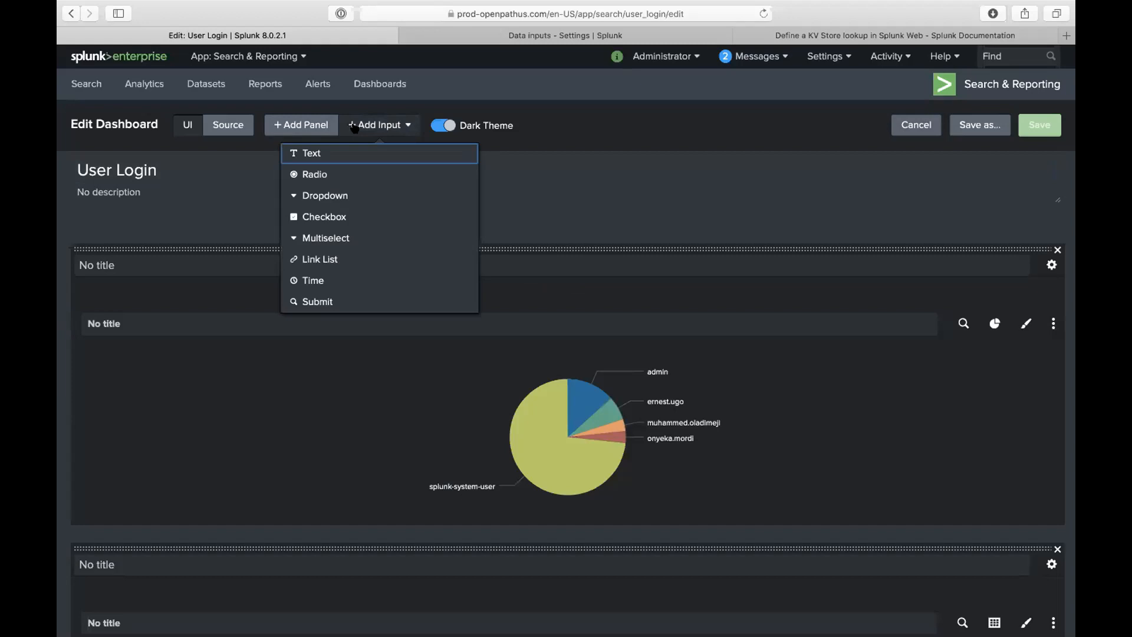
left_click(345, 282)
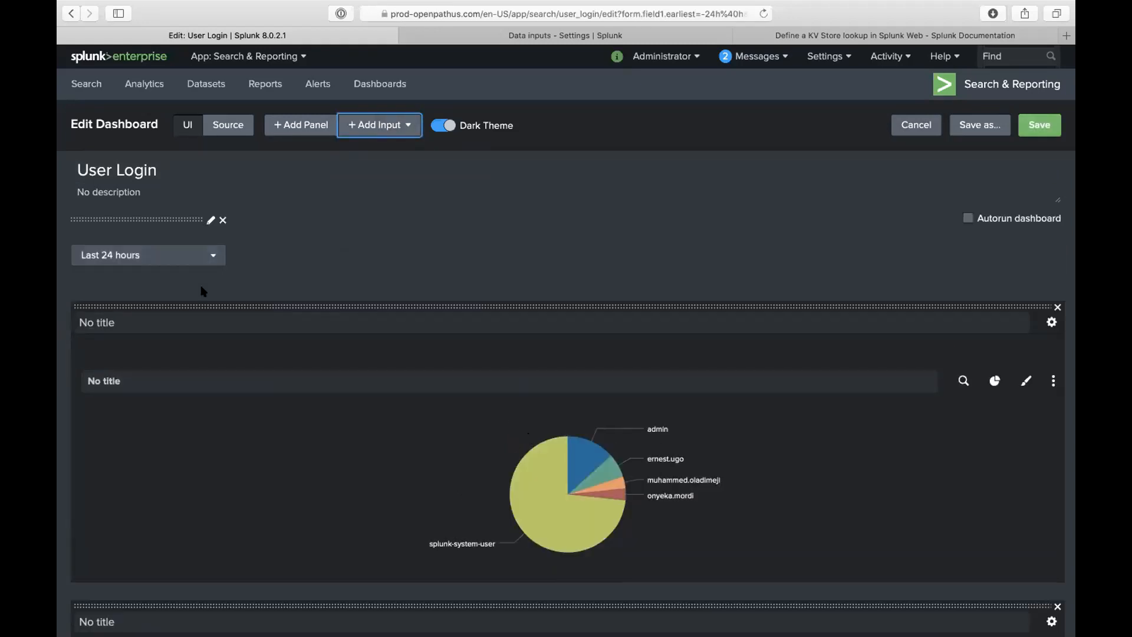
scroll(290, 393, "down", 4)
scroll(270, 180, "up", 2)
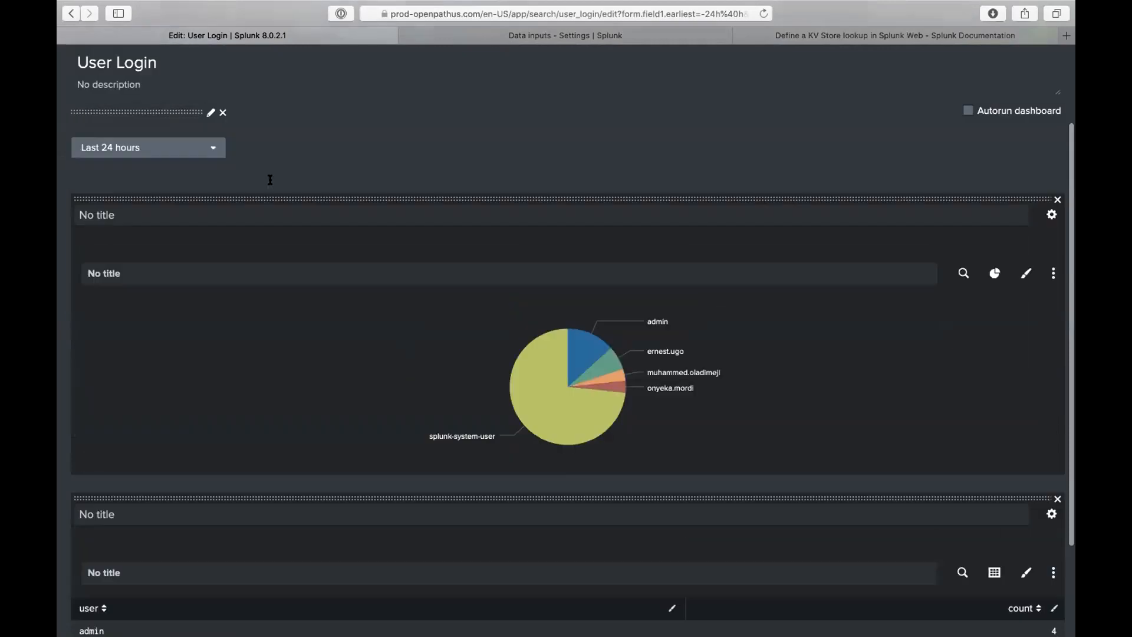
scroll(590, 412, "down", 2)
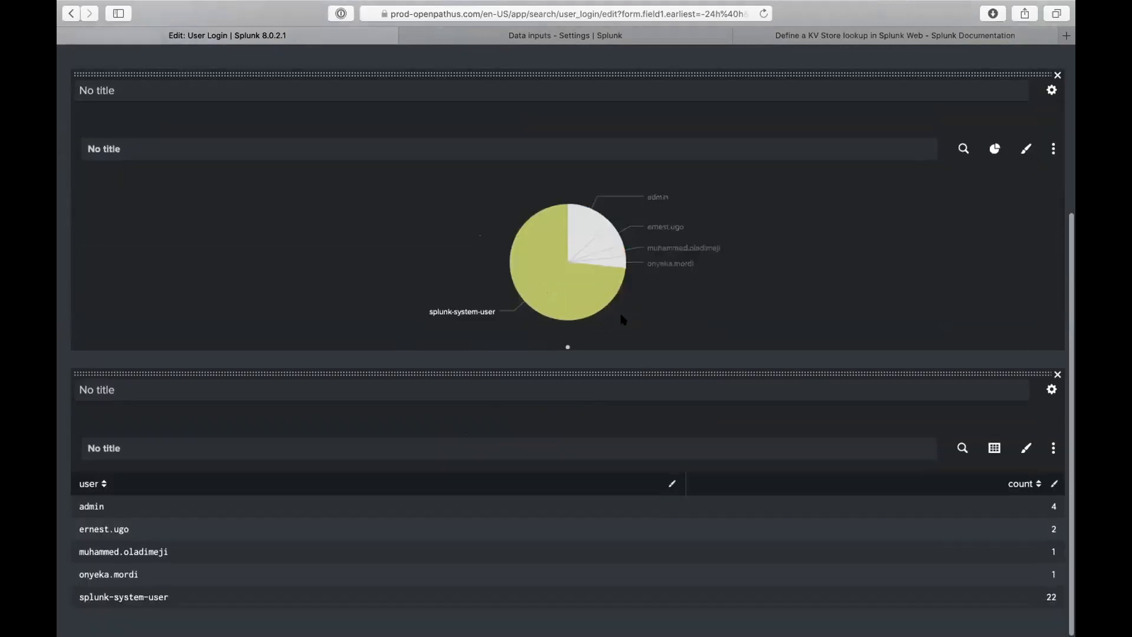
mouse_move(560, 276)
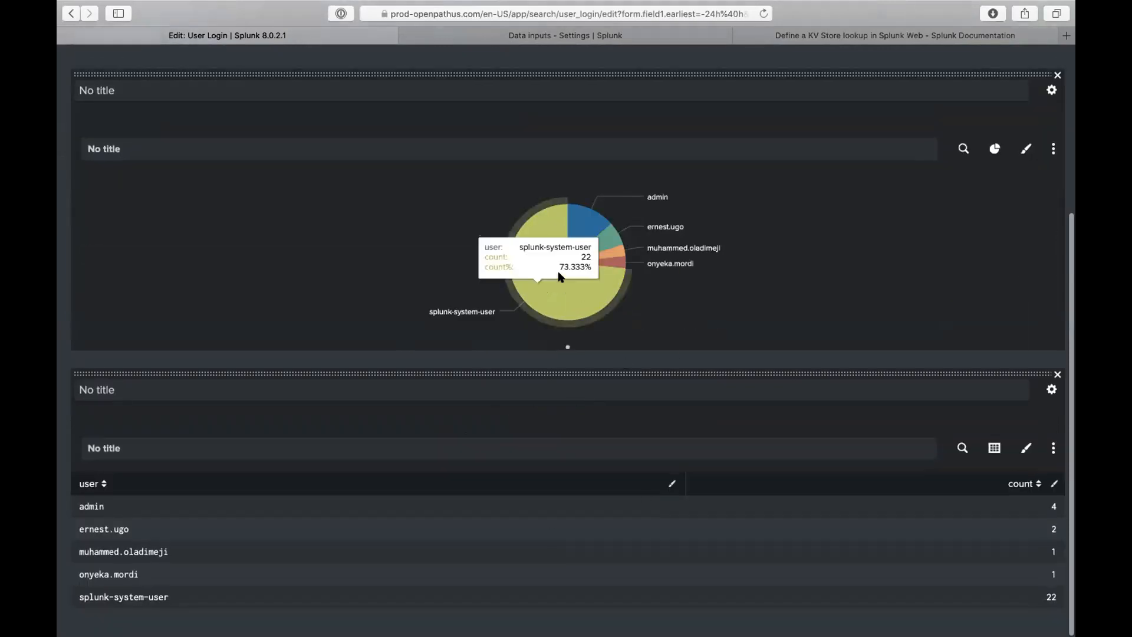
scroll(560, 275, "up", 4)
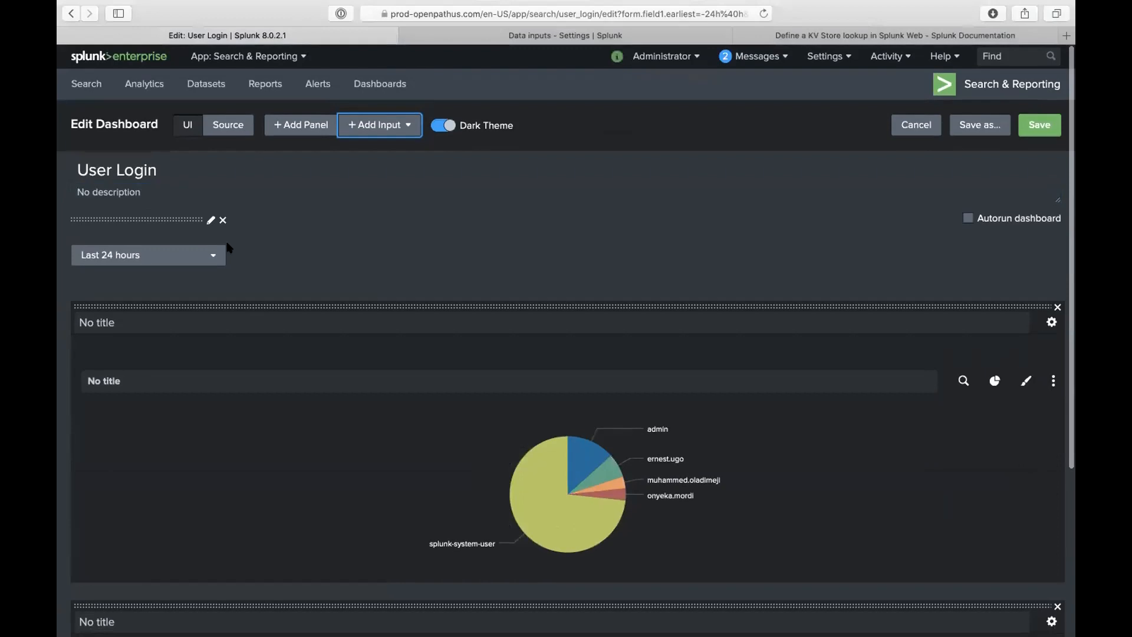
left_click(389, 133)
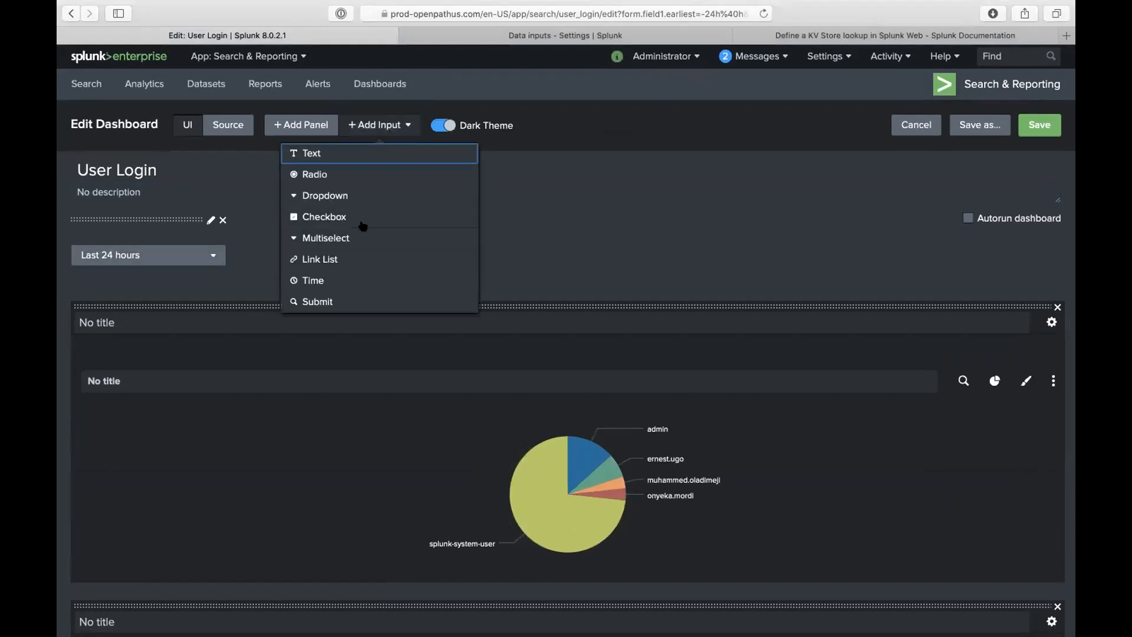
left_click(581, 273)
scroll(581, 273, "down", 4)
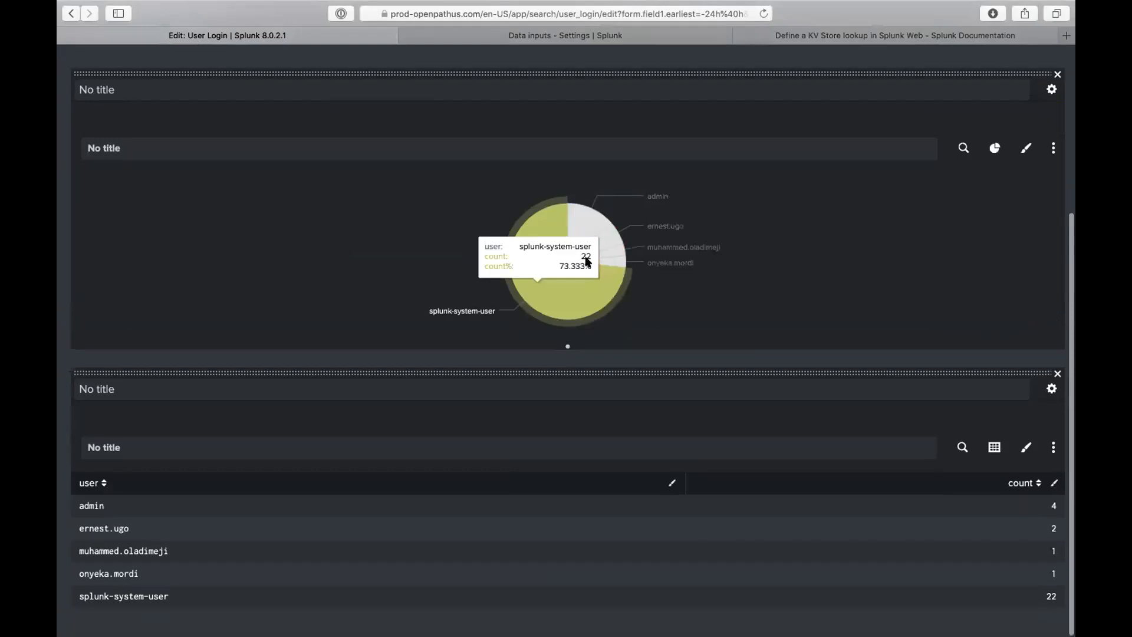
scroll(588, 424, "up", 4)
left_click(322, 190)
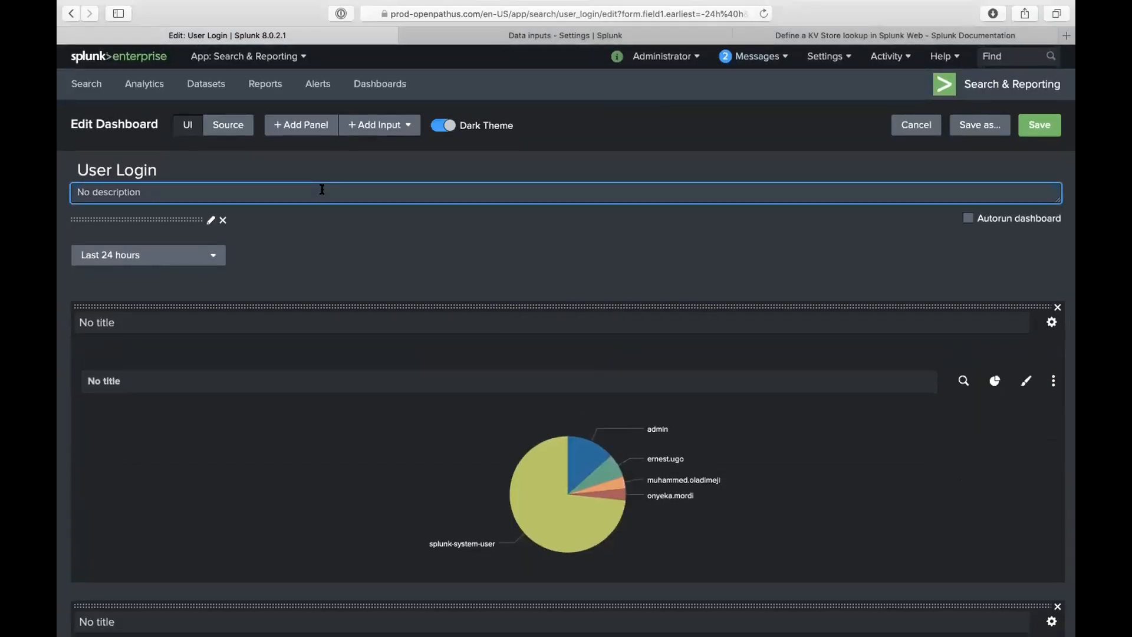
left_click(417, 211)
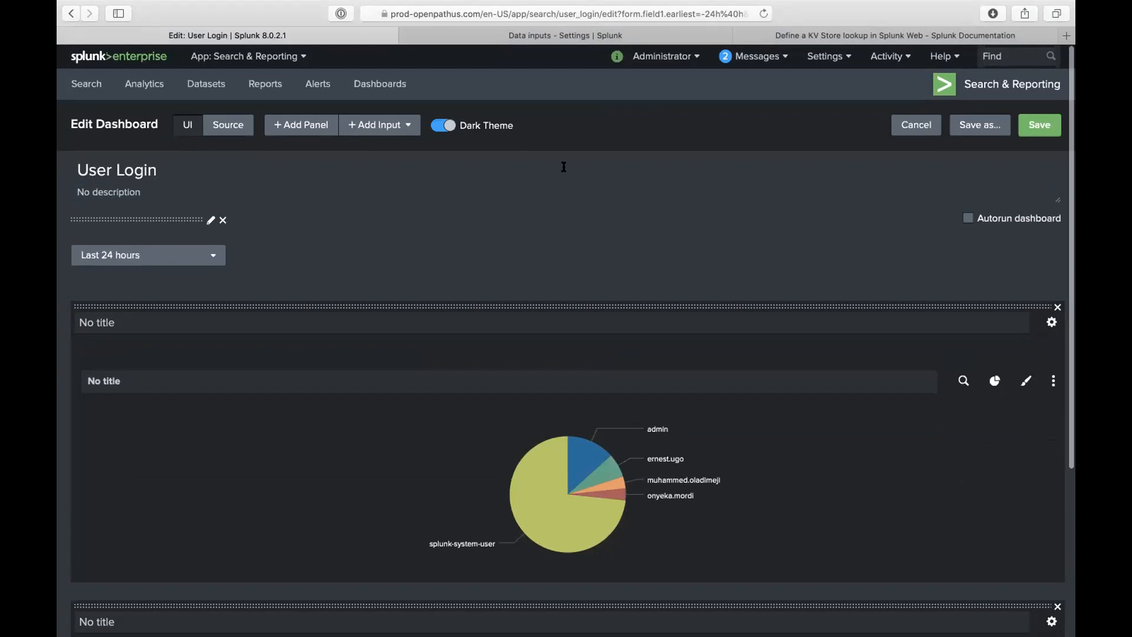
left_click(916, 126)
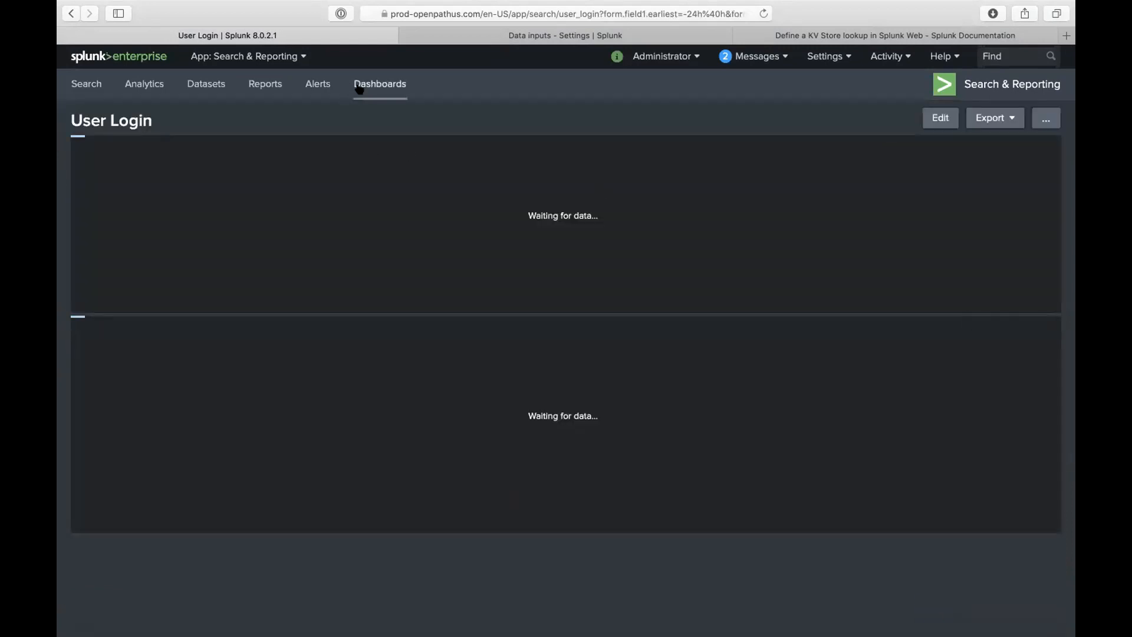
- Open the App: Search & Reporting dropdown to show the installed apps
left_click(284, 57)
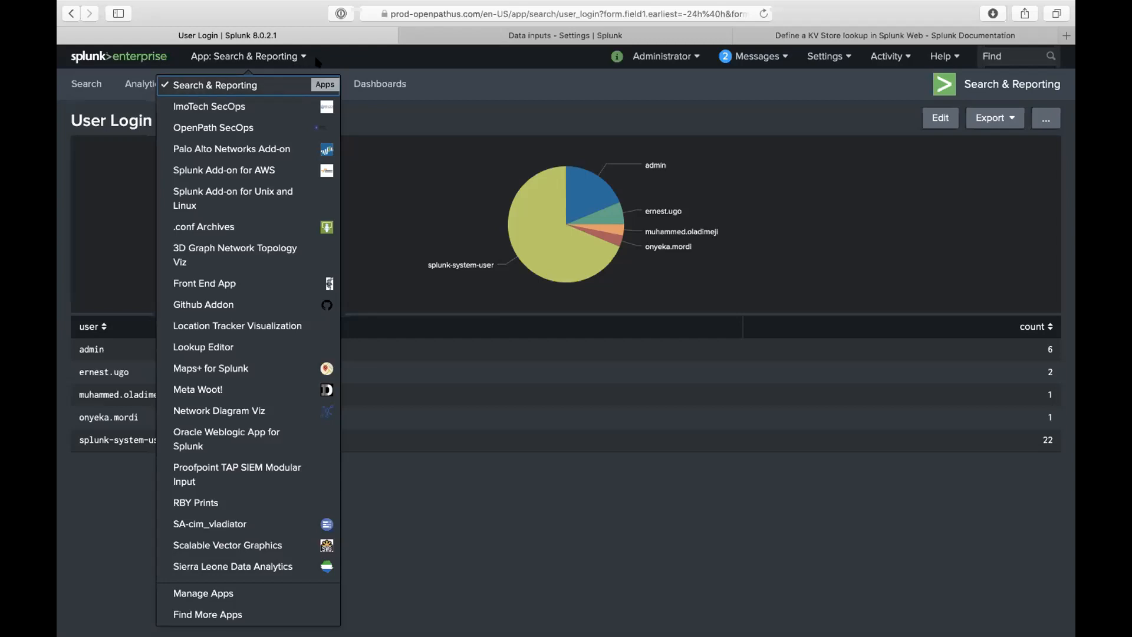
- Run '| tstats count where index=* AND host=*anj* by index,sourcetype' over the Last 15 minutes
left_click(293, 87)
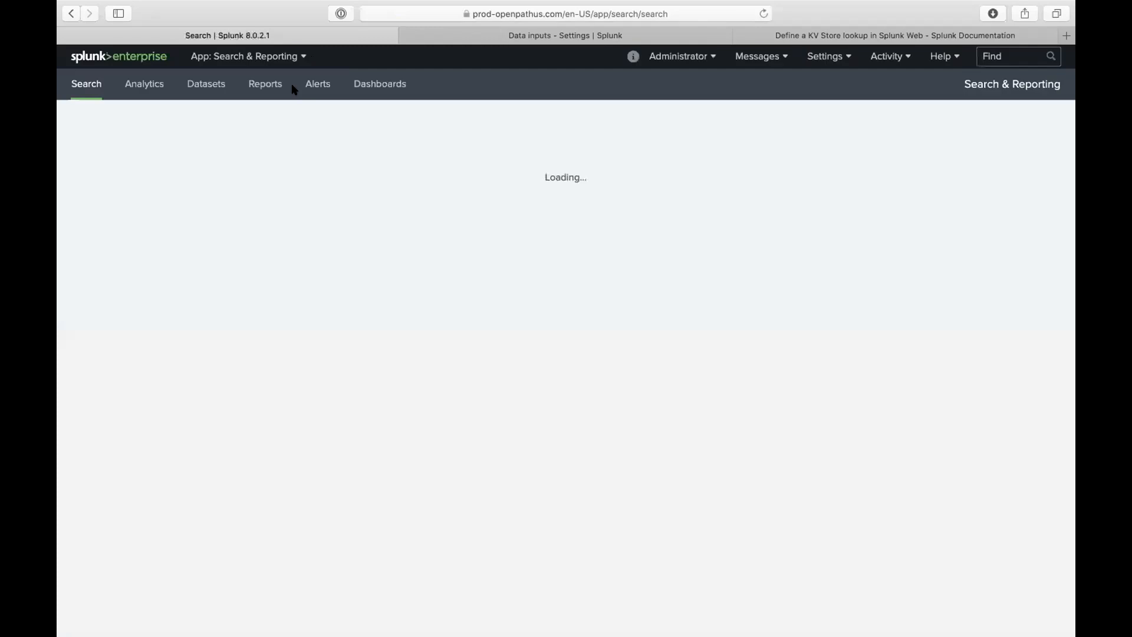
left_click(284, 149)
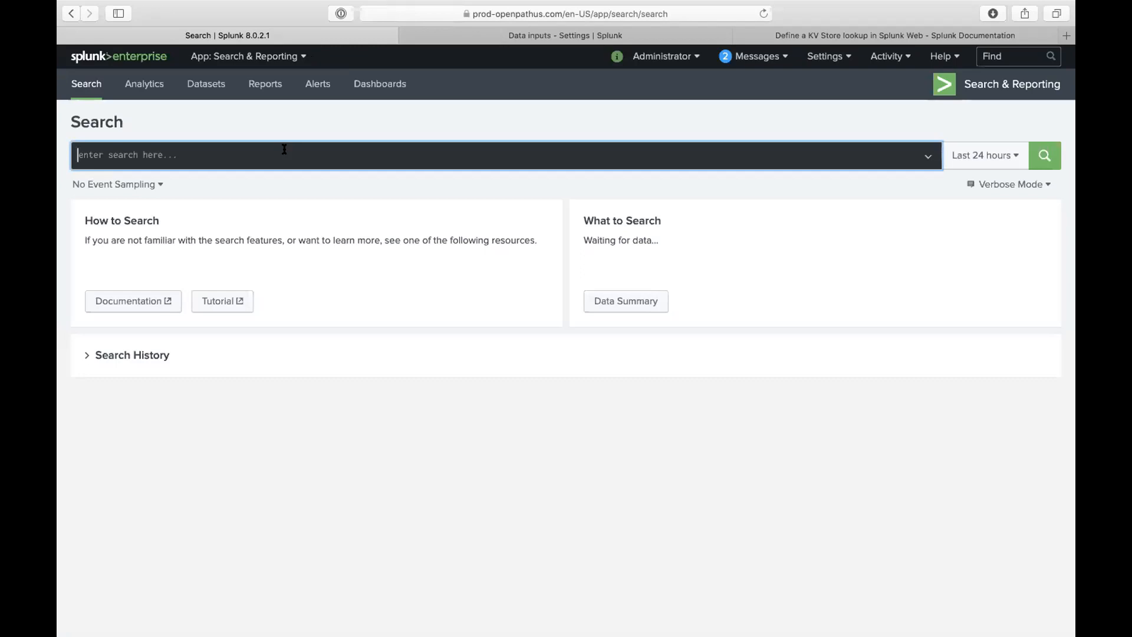
type("| ")
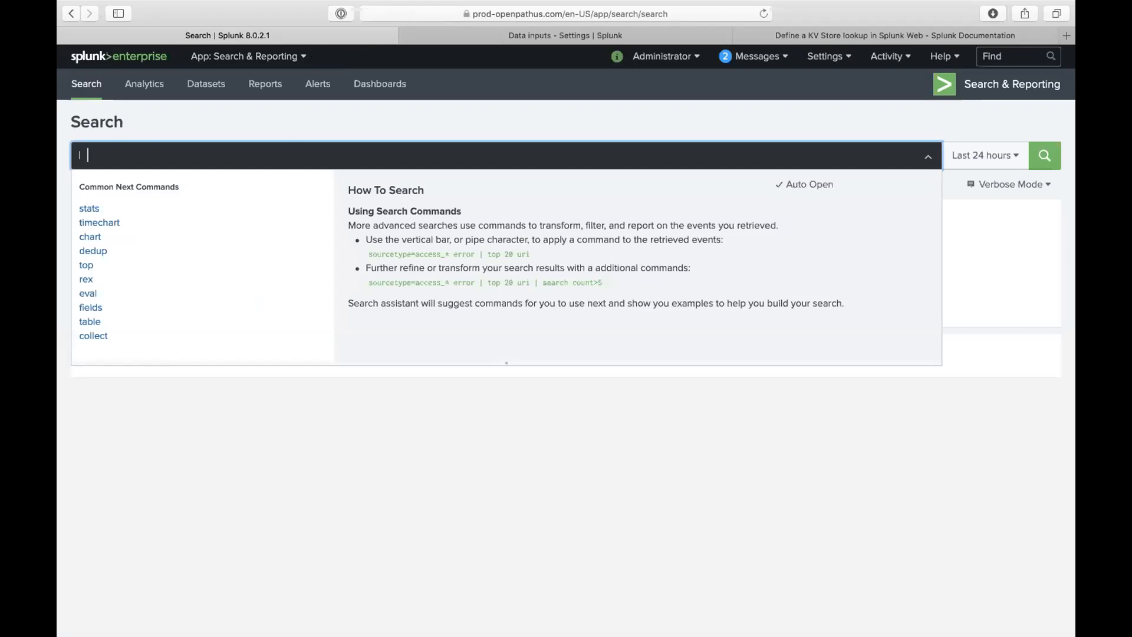
type("inp")
key("BackSpace")
key("BackSpace")
key("BackSpace")
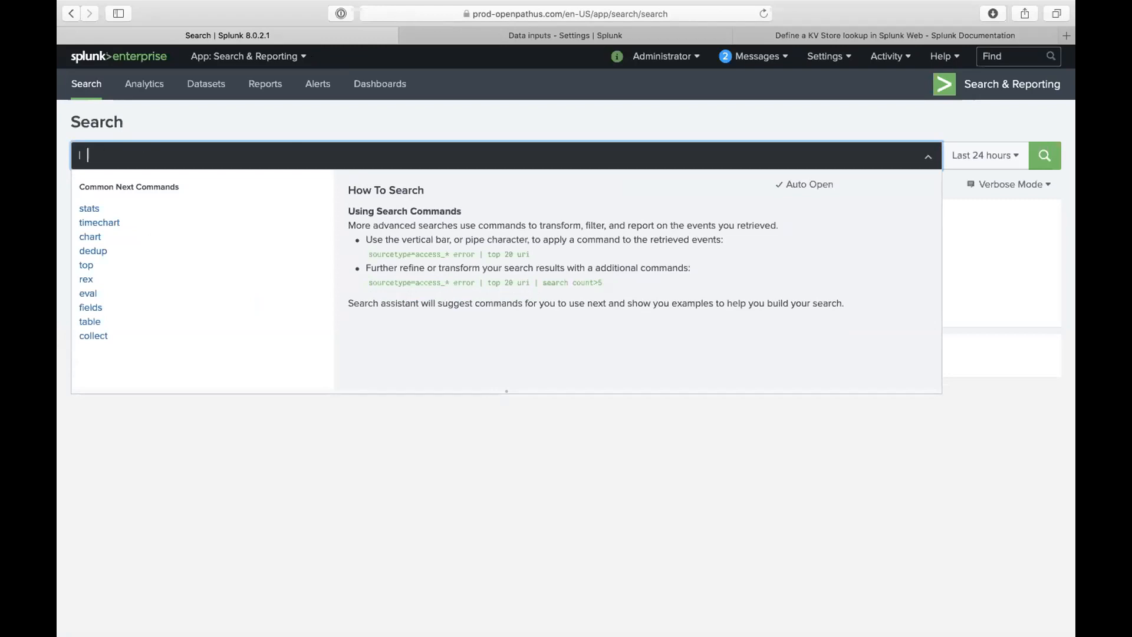
type("tstats count where index=* AND host=")
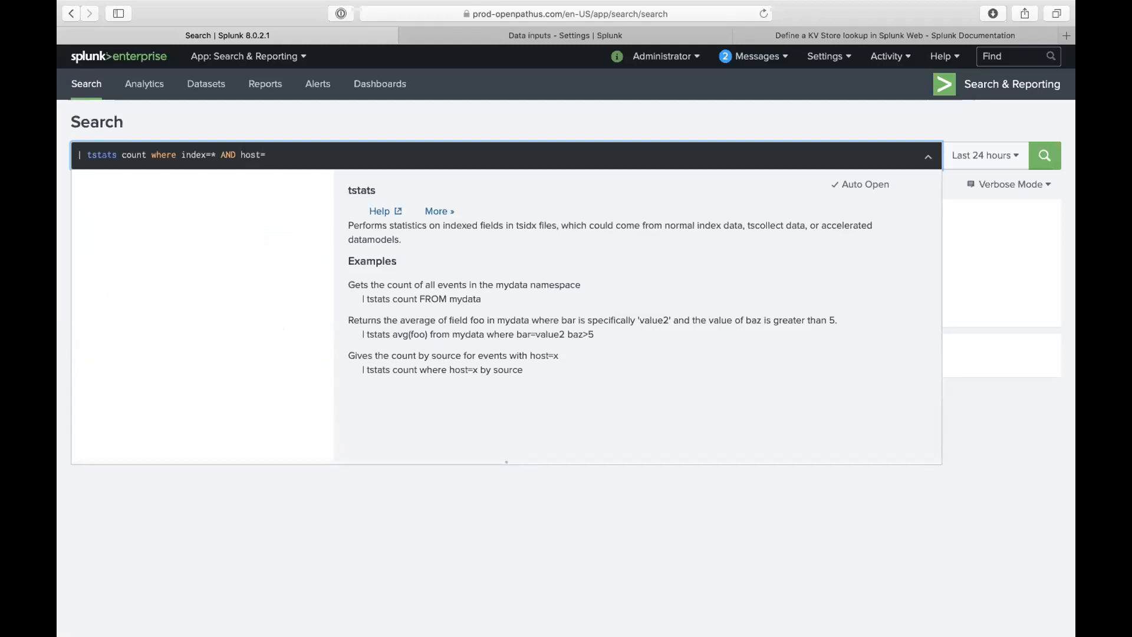
type("anj*")
key("Left")
key("Left")
key("Left")
key("Left")
type("*")
key("Right")
key("Right")
key("Right")
key("Right")
type("by index,sourcetype")
key("Return")
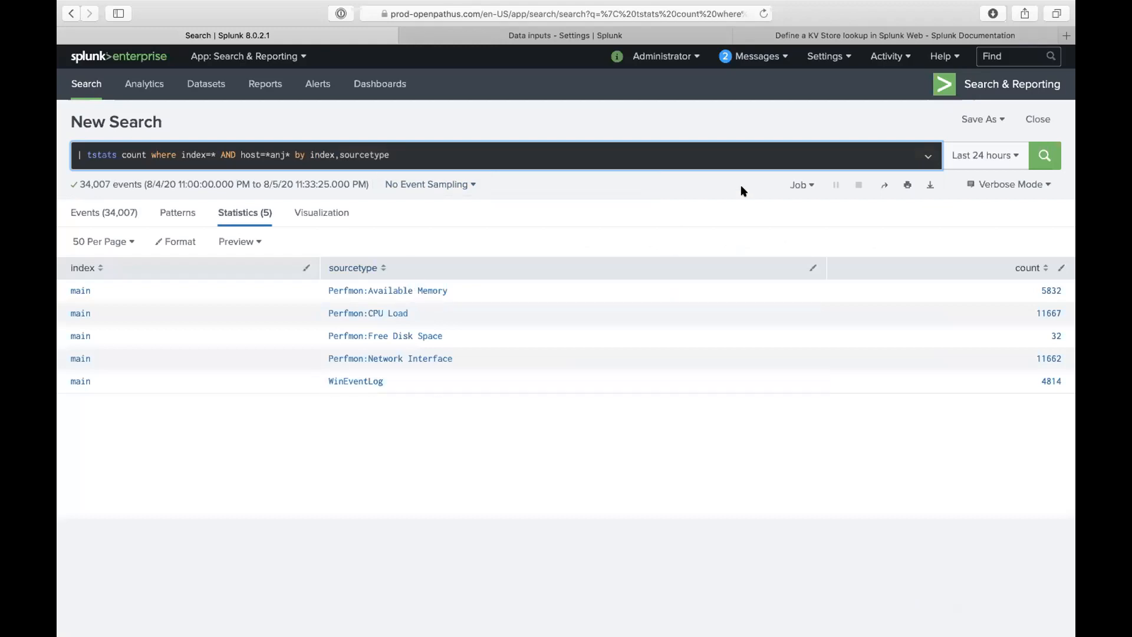
left_click(971, 157)
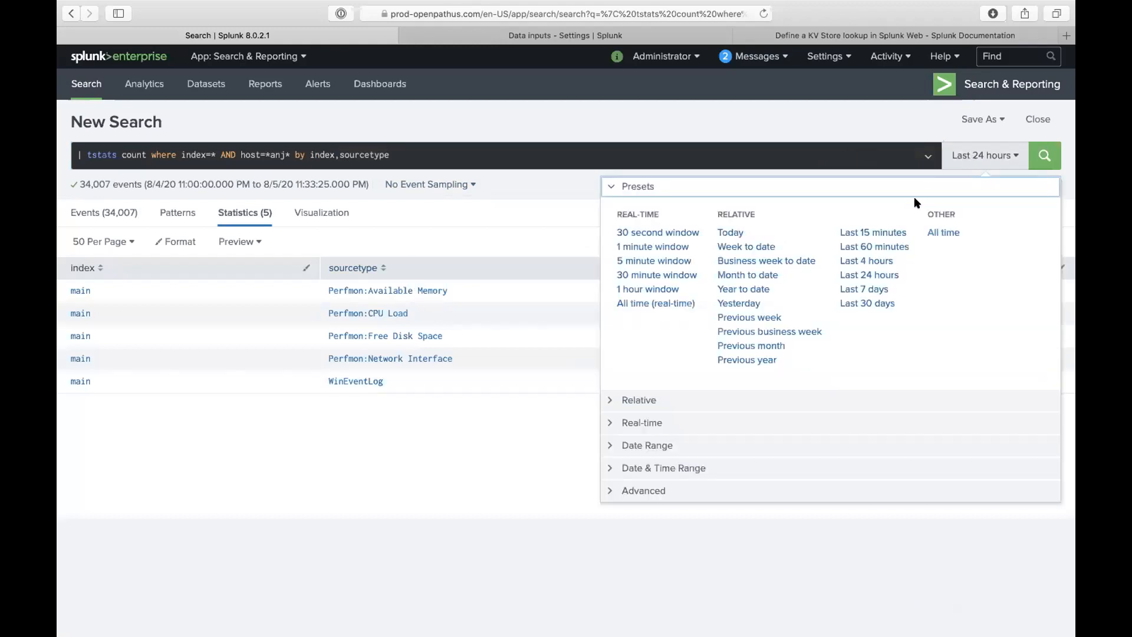
left_click(875, 232)
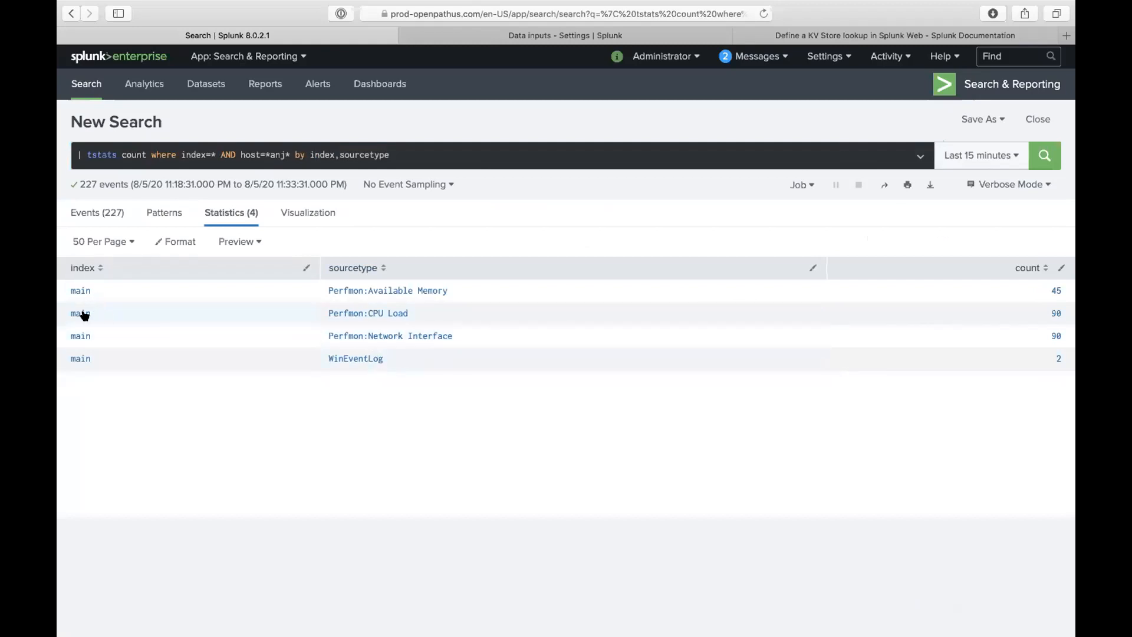
- Replace the query with 'index=main host=anj*' and run it
triple_click(230, 154)
type("index=m")
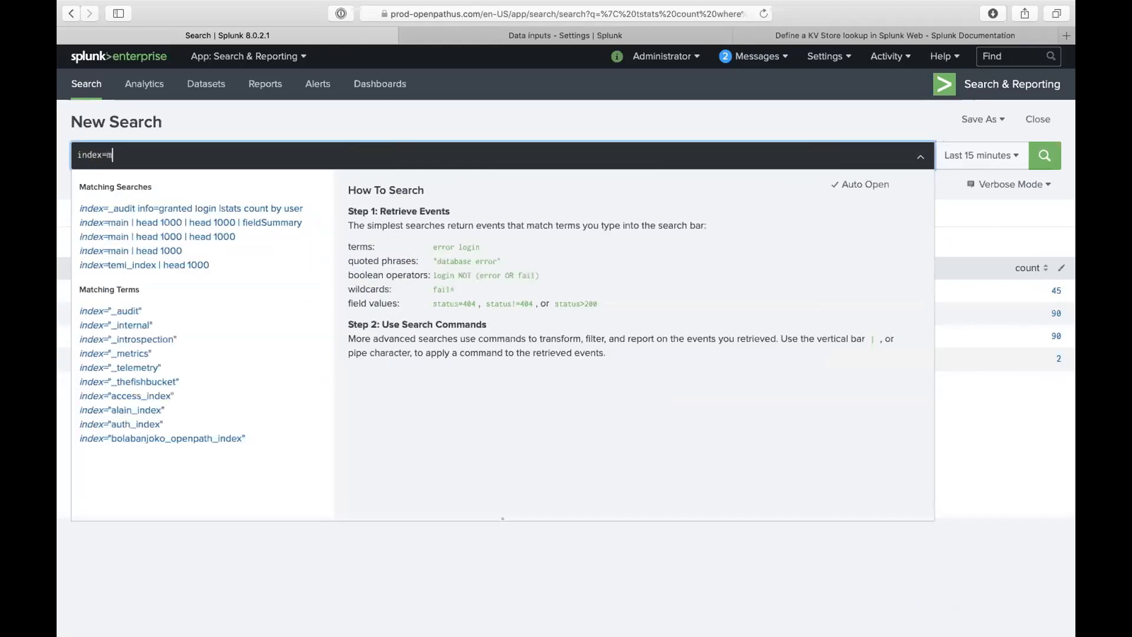
type("ain host")
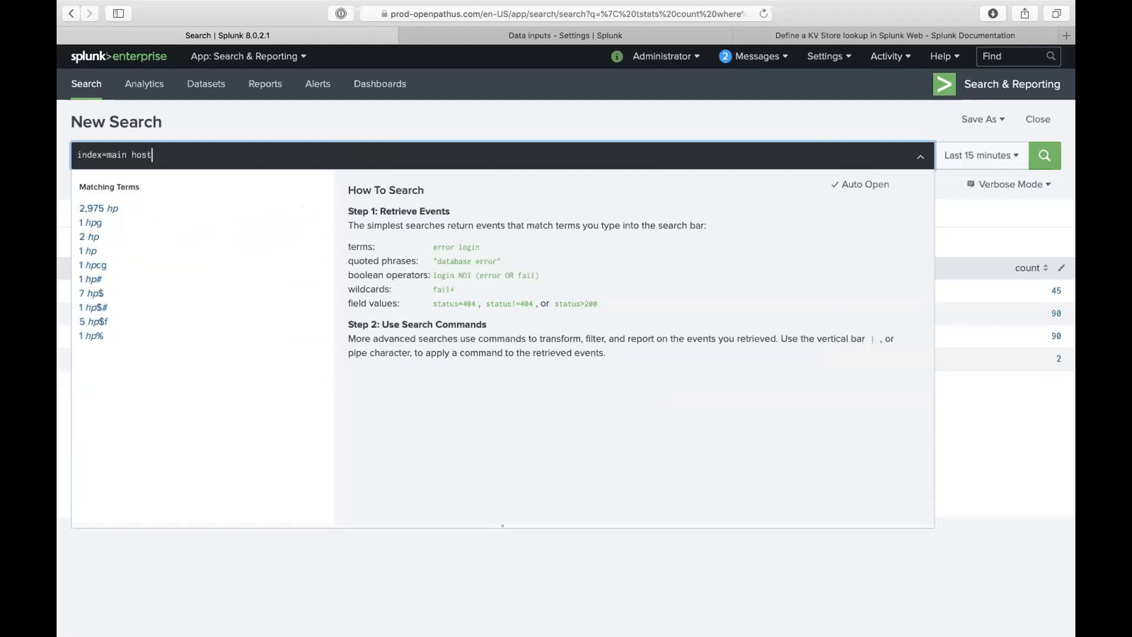
type("=anj*")
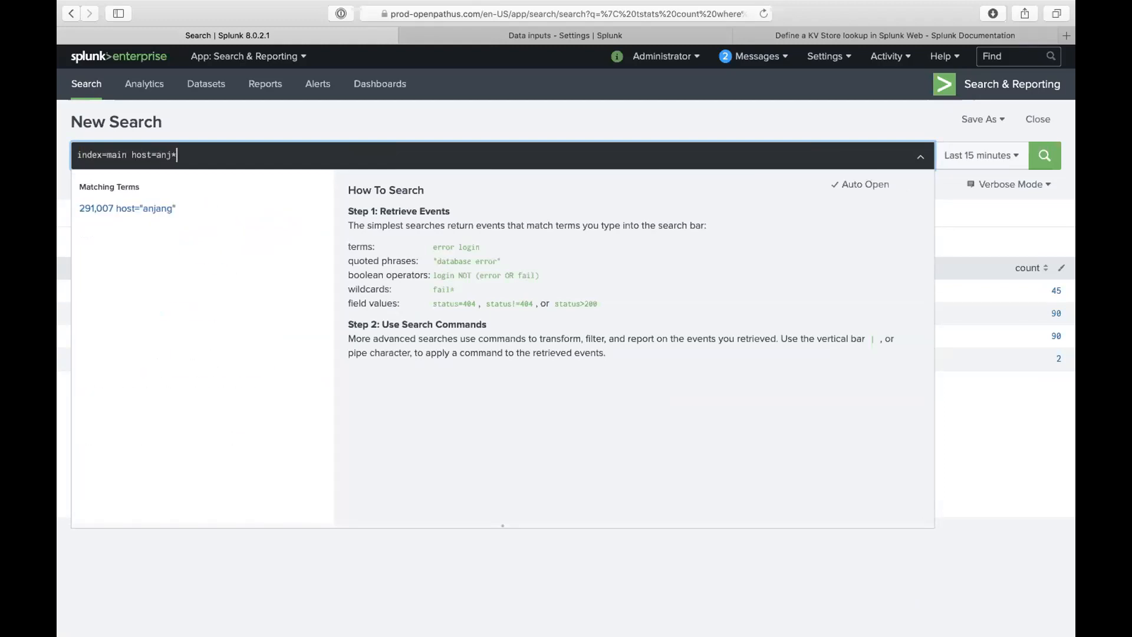
key("Return")
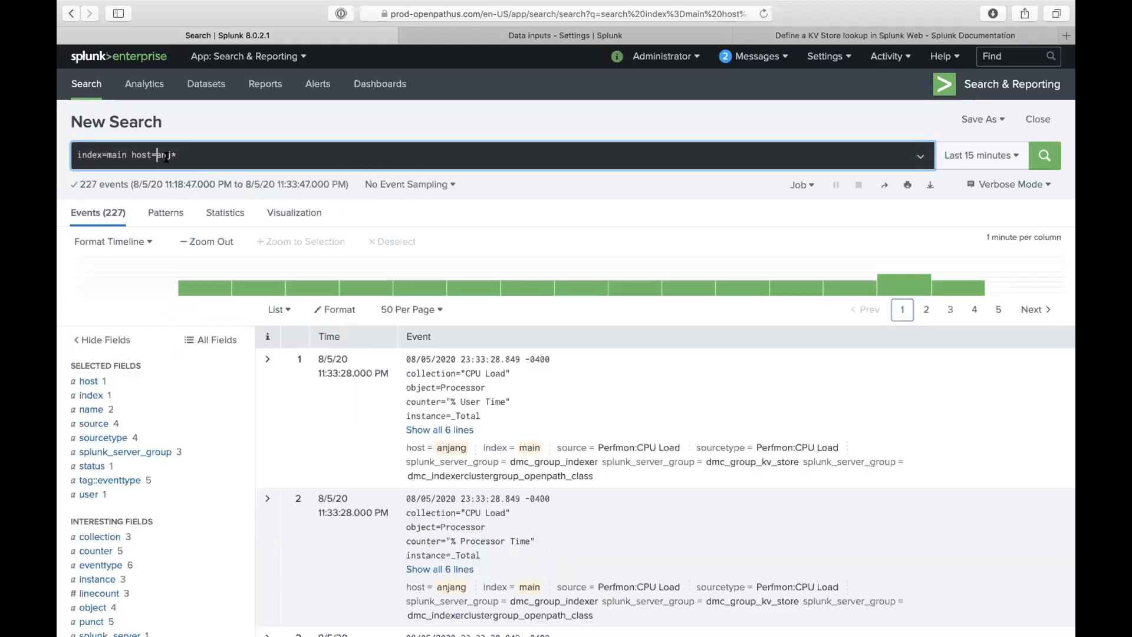
- Inspect the host and index field value summaries
left_click(102, 383)
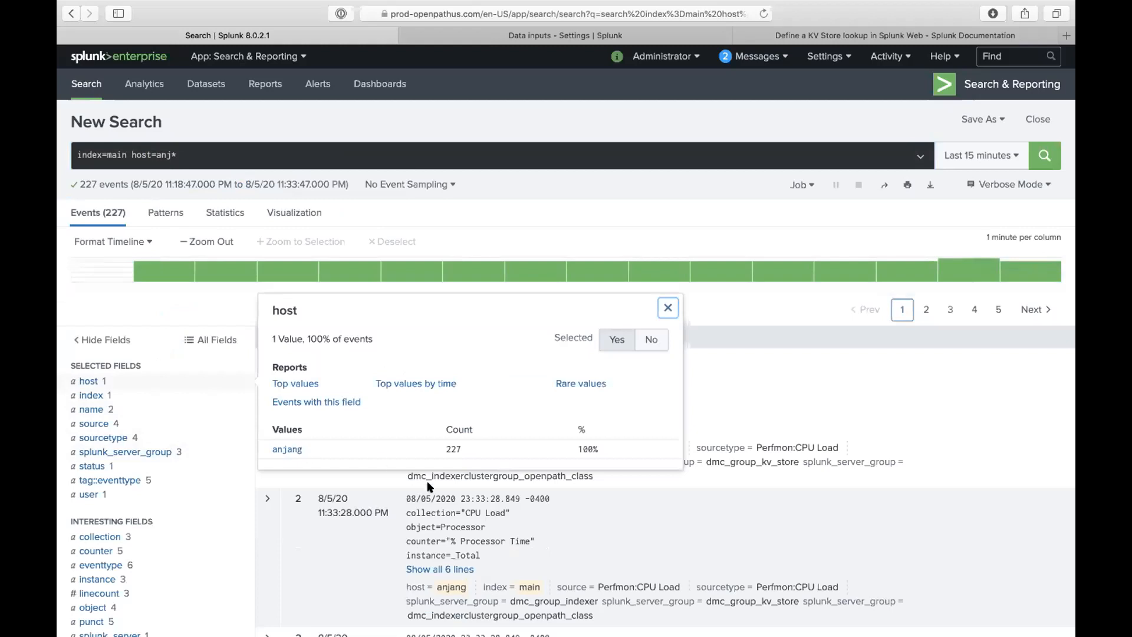
left_click(493, 498)
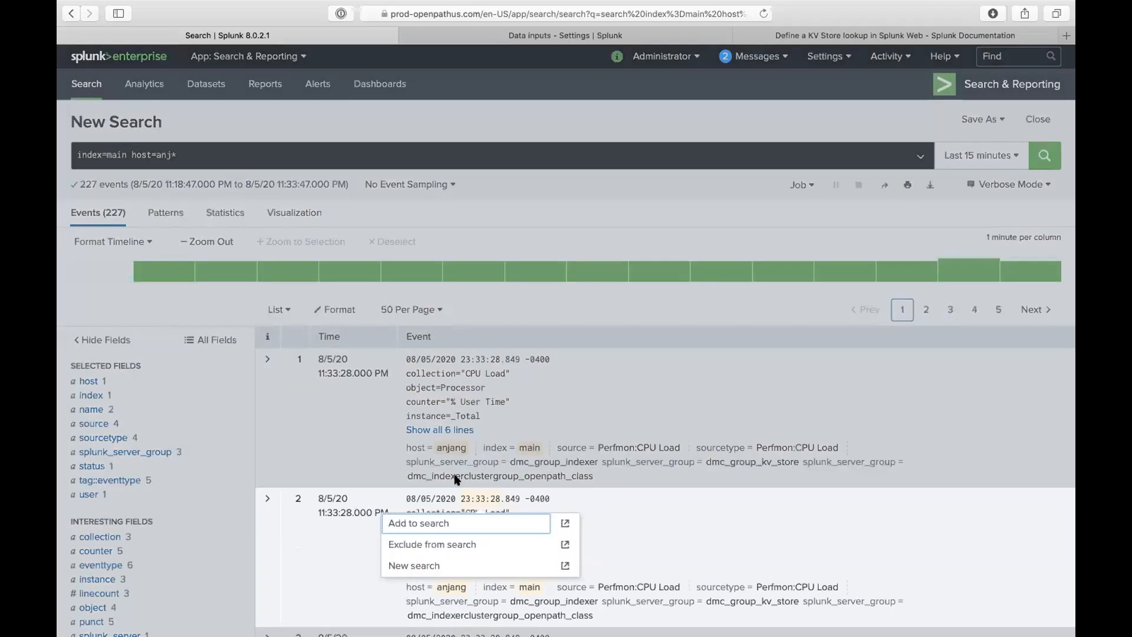
left_click(271, 447)
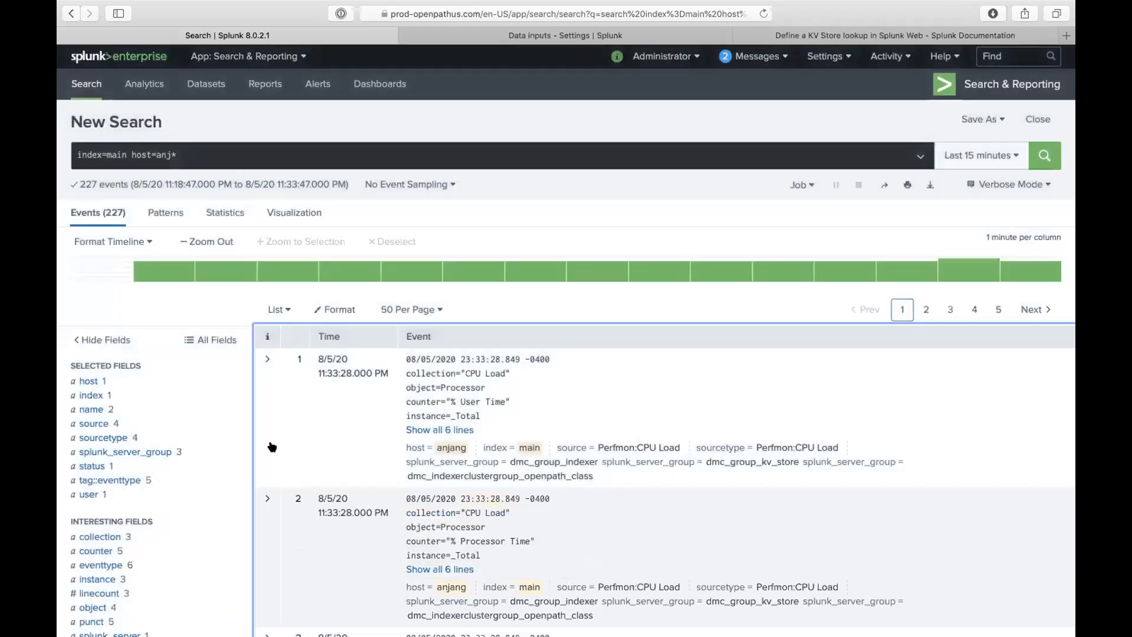
left_click(98, 396)
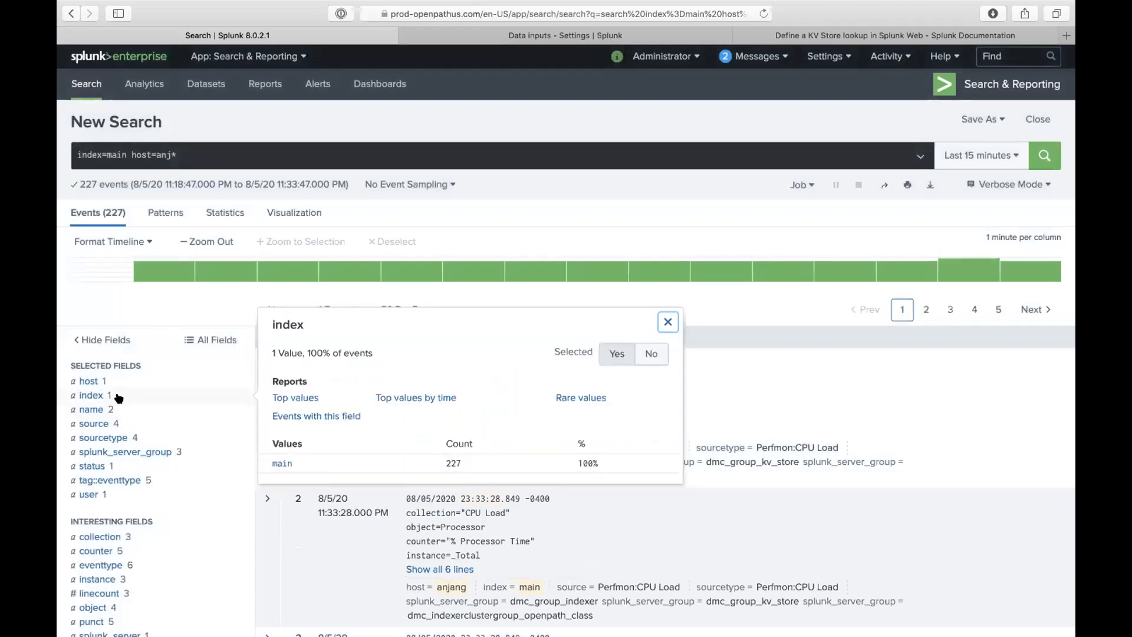
left_click(117, 396)
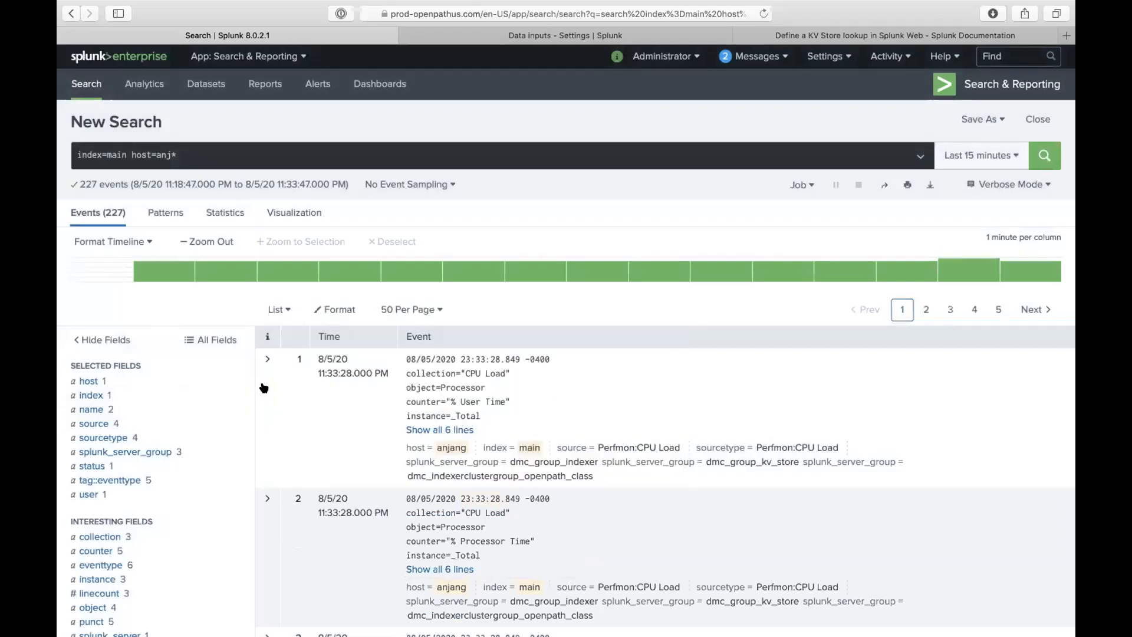
- Expand the first event's lines and field details and scroll through them
left_click(440, 430)
scroll(435, 453, "down", 1)
scroll(435, 453, "down", 1)
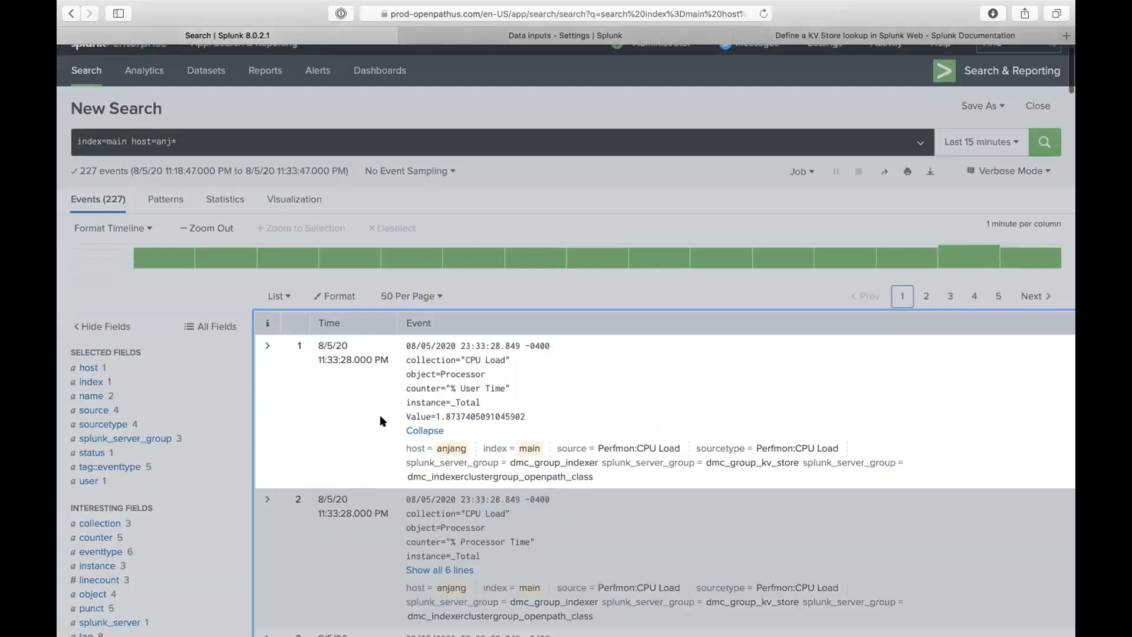
left_click(263, 366)
scroll(263, 366, "down", 5)
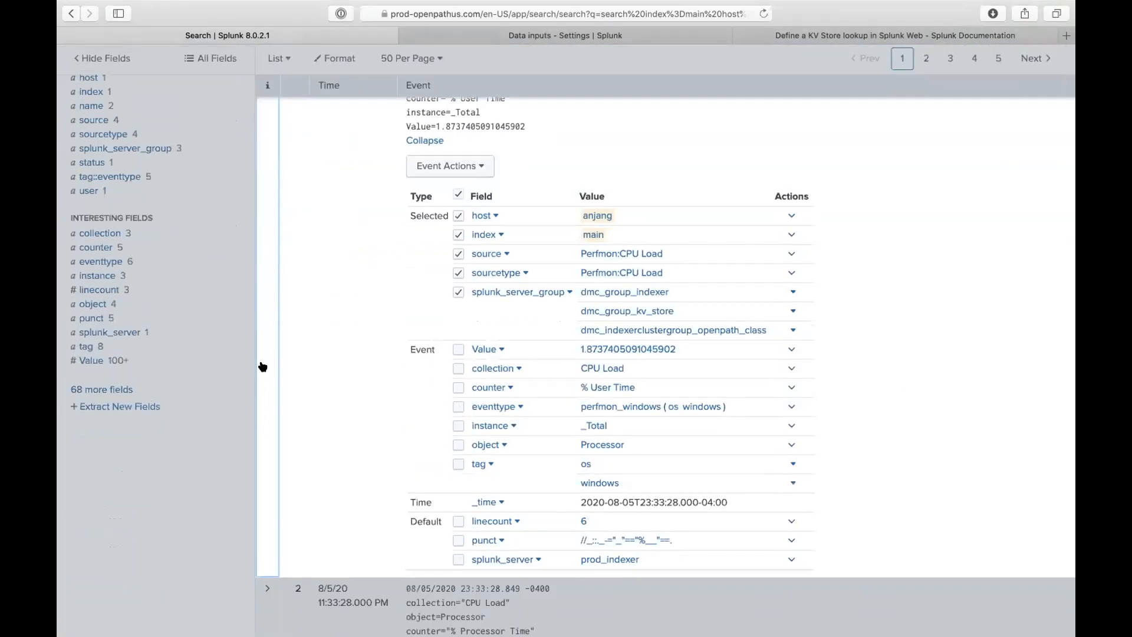
scroll(263, 366, "up", 5)
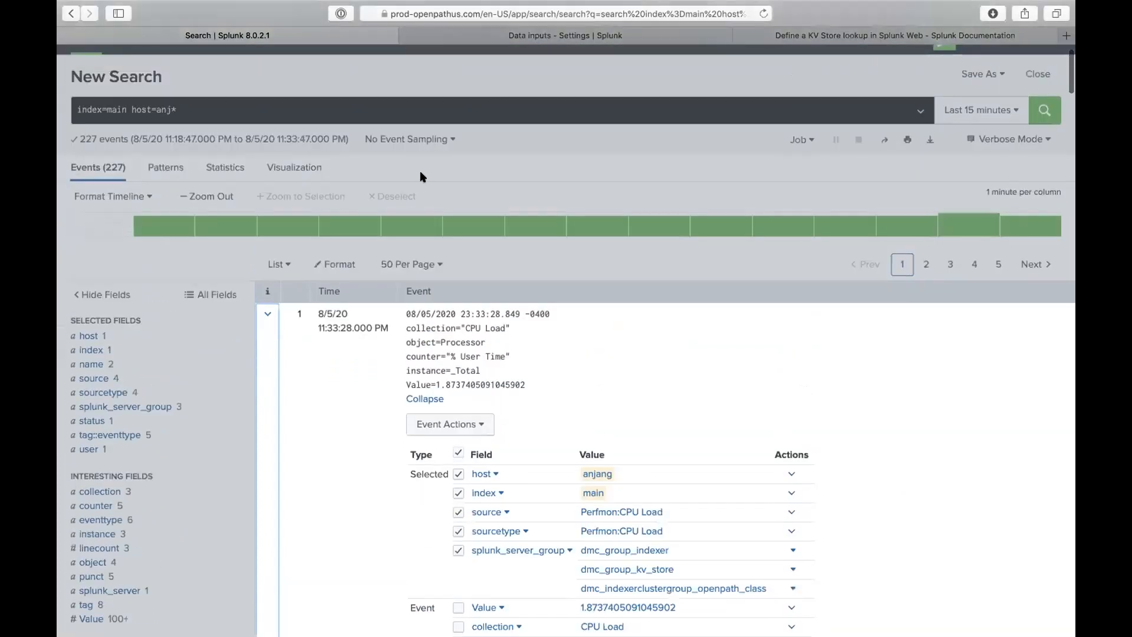
scroll(481, 175, "up", 1)
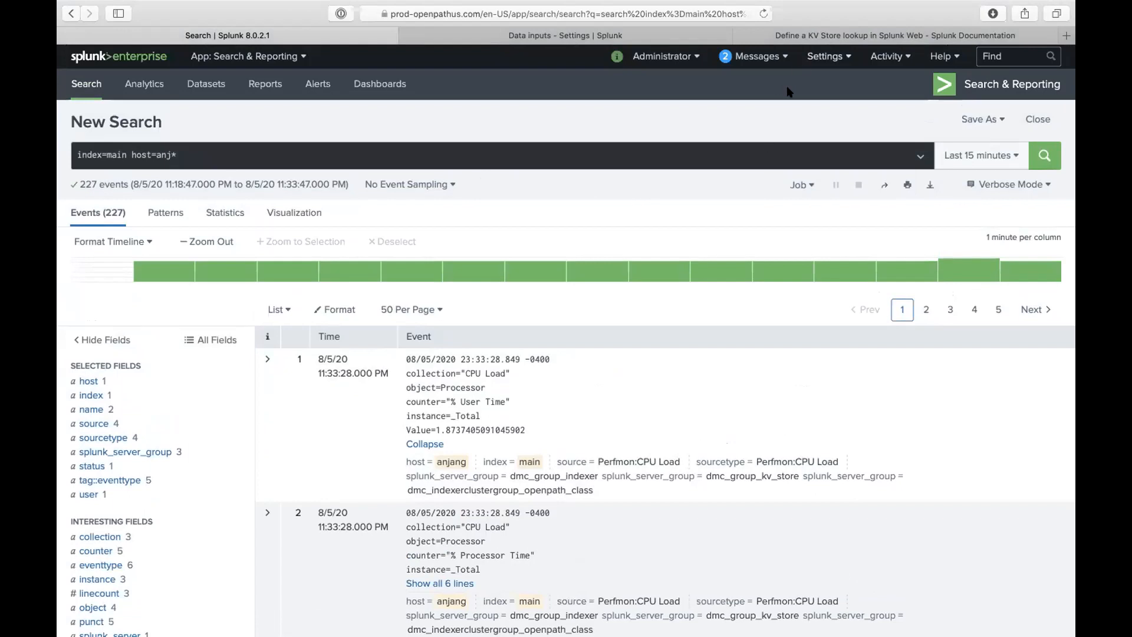
- Open Settings > Data inputs and scroll through the Local inputs, including Files & Directories and Scripts
left_click(816, 63)
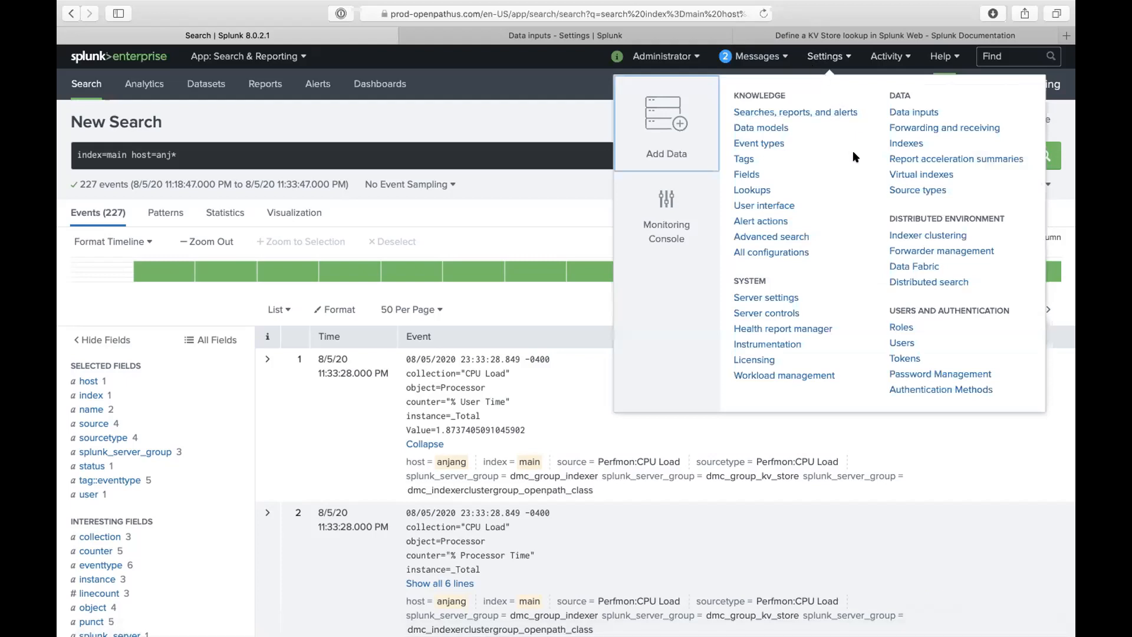
left_click(906, 112)
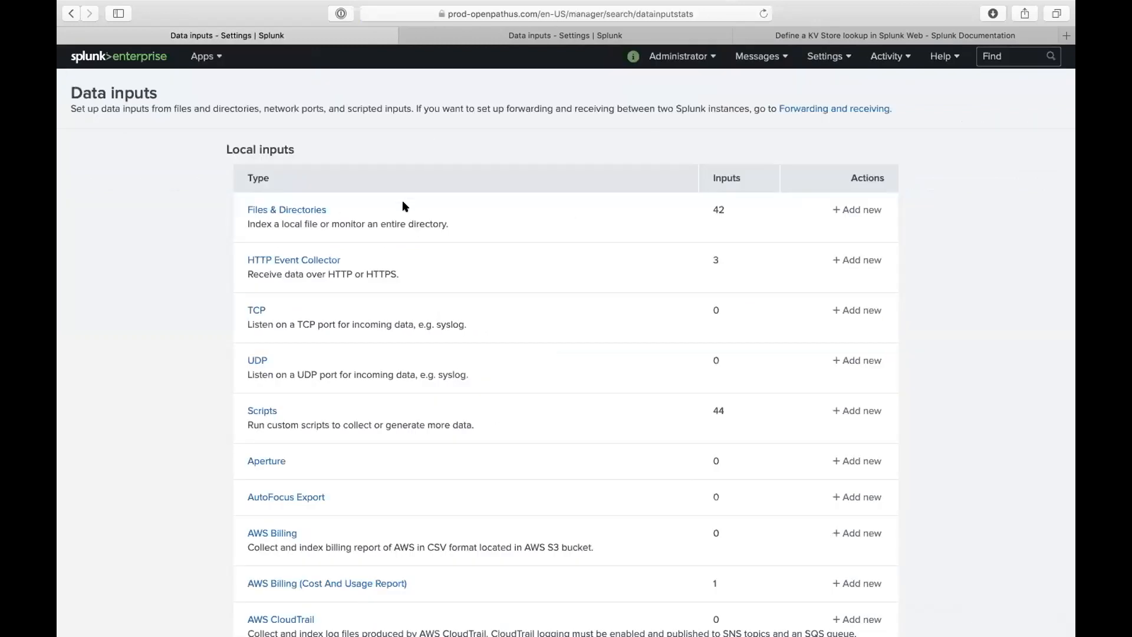
scroll(367, 433, "down", 3)
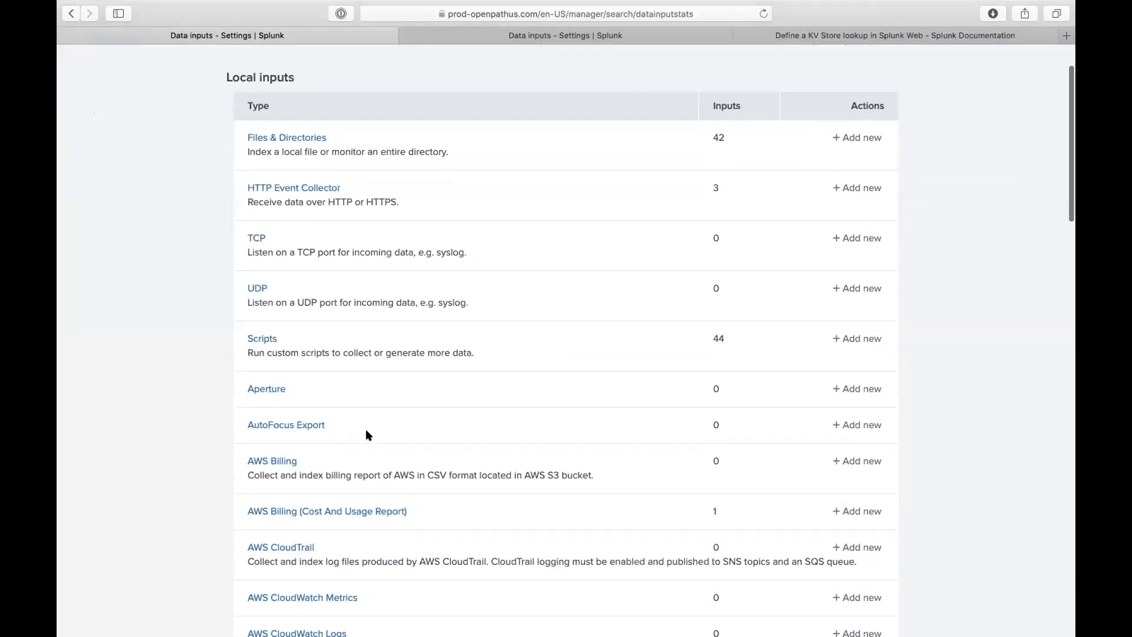
scroll(367, 435, "down", 15)
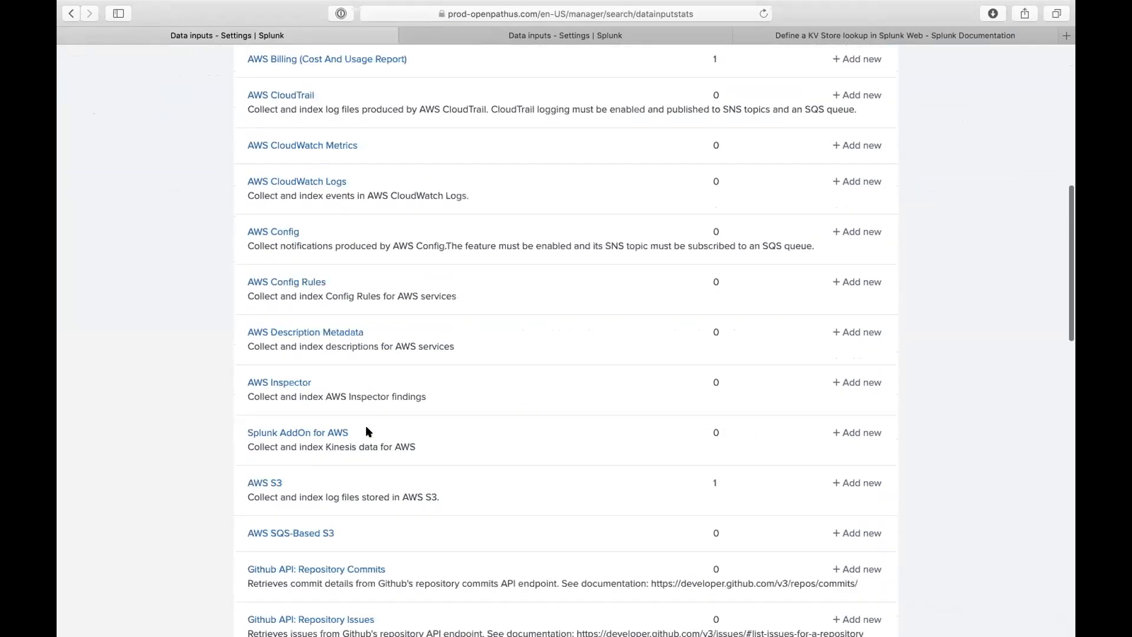
scroll(425, 451, "down", 6)
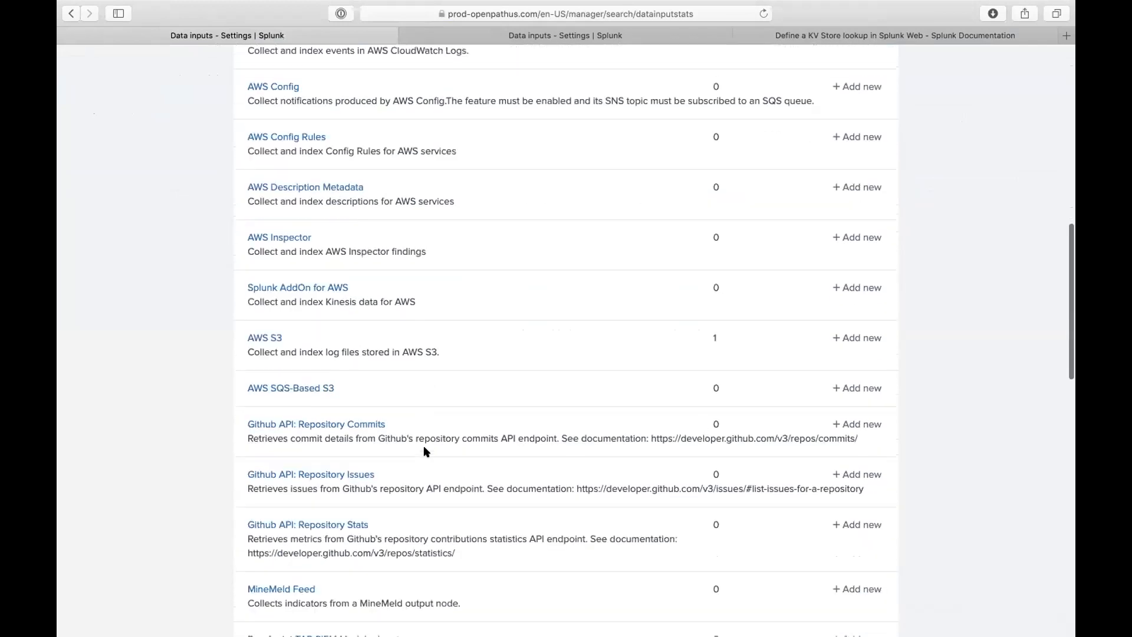
scroll(426, 451, "up", 20)
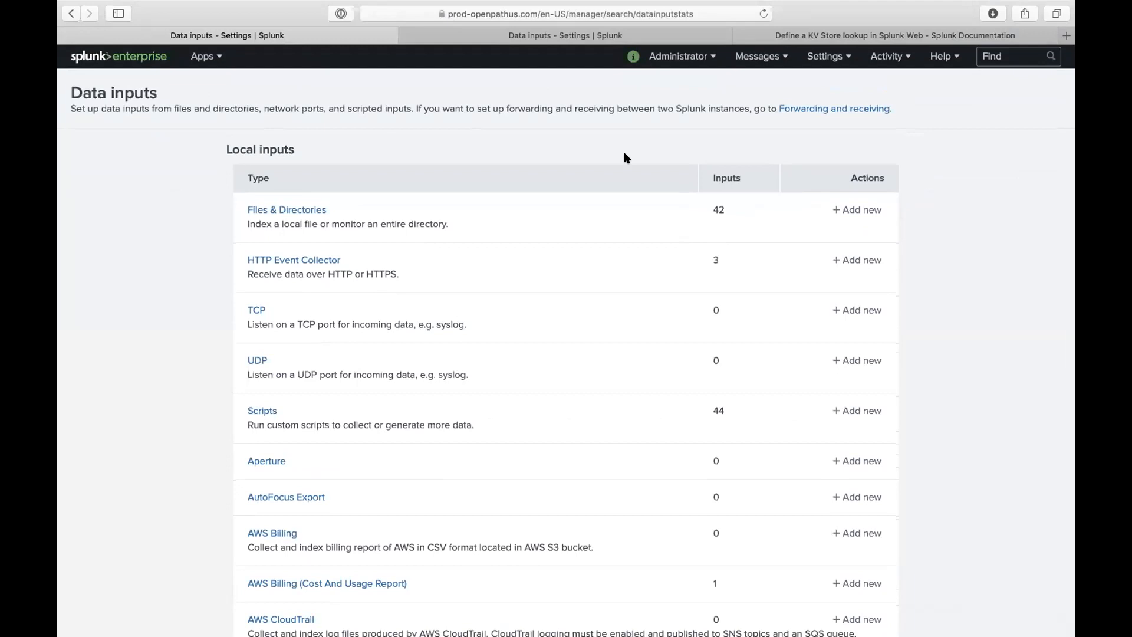
mouse_move(609, 3)
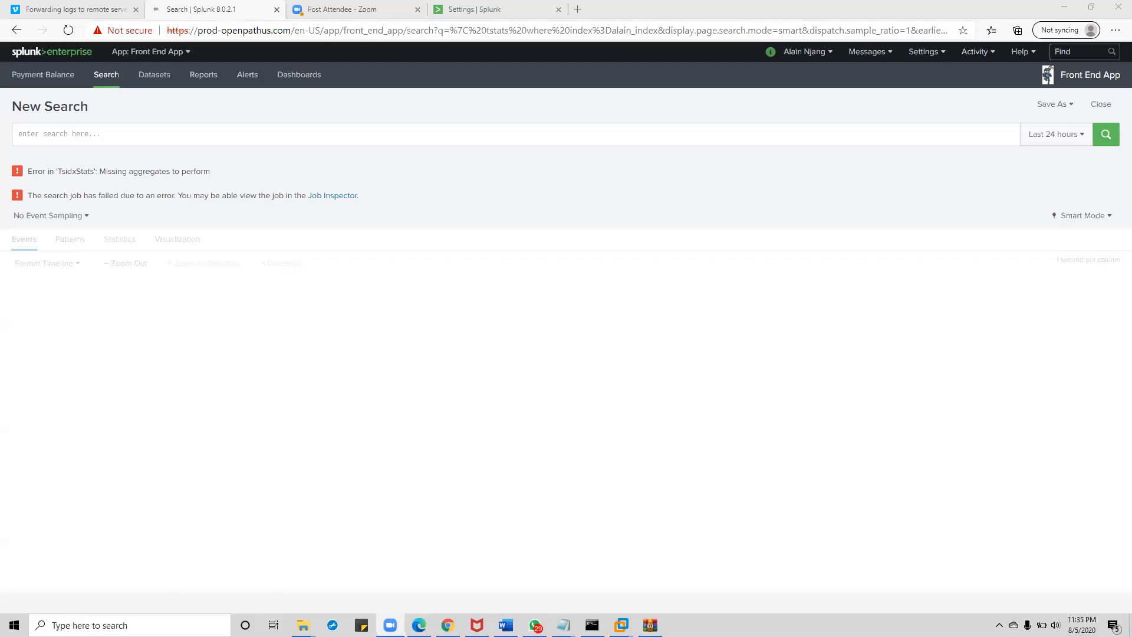
- Confirm version 7.3.6 under Help > About, then return to the Files & directories inputs page
left_click(502, 11)
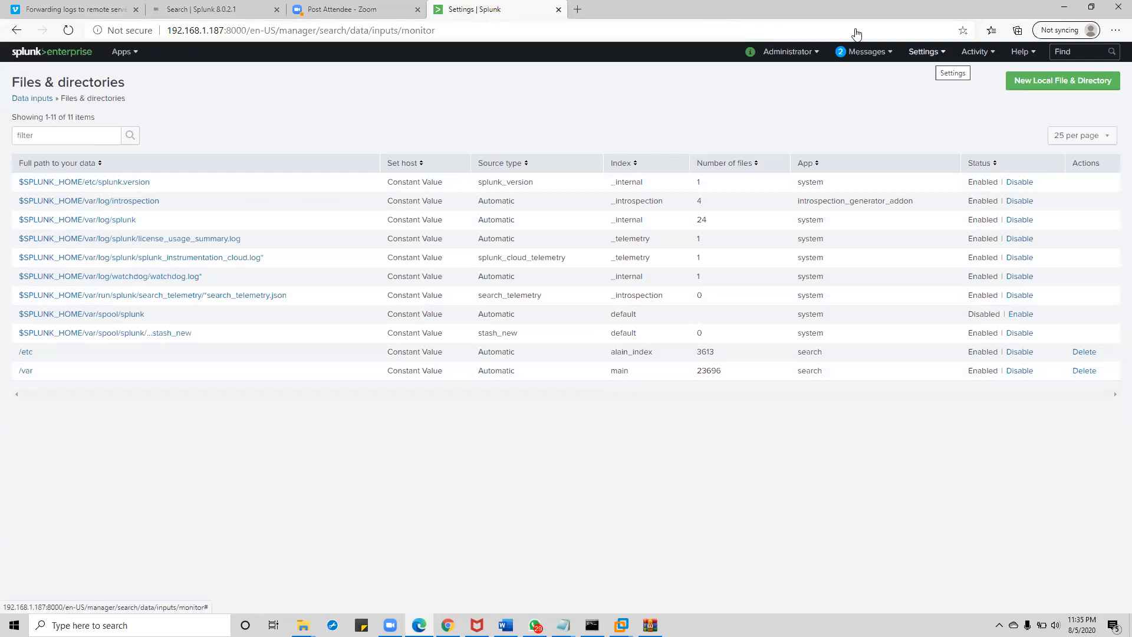
left_click(925, 52)
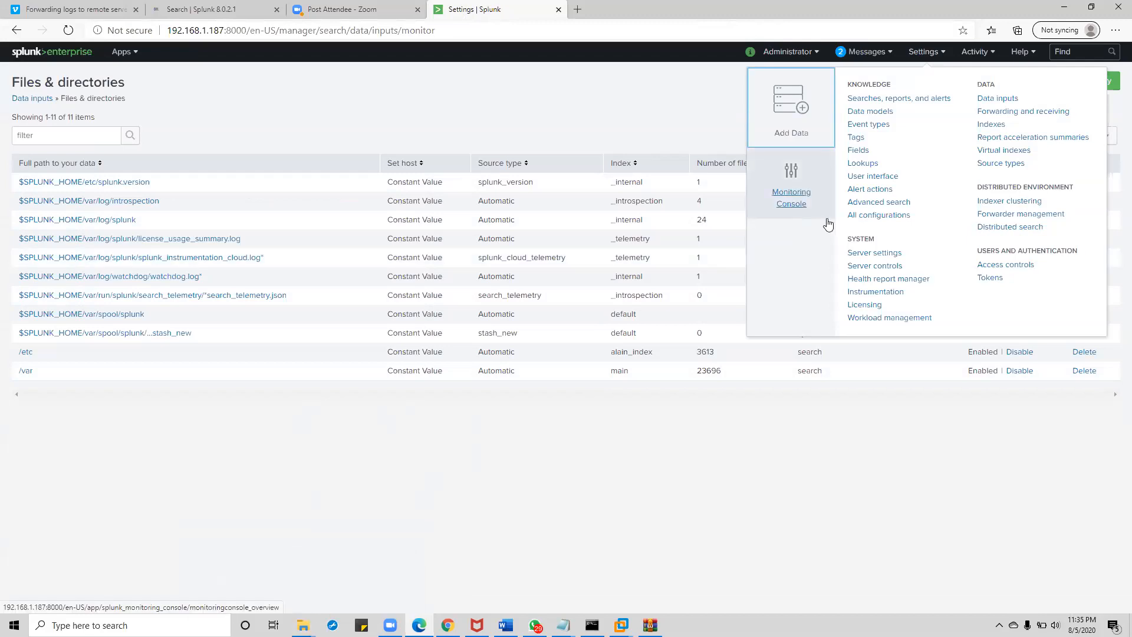
left_click(1027, 54)
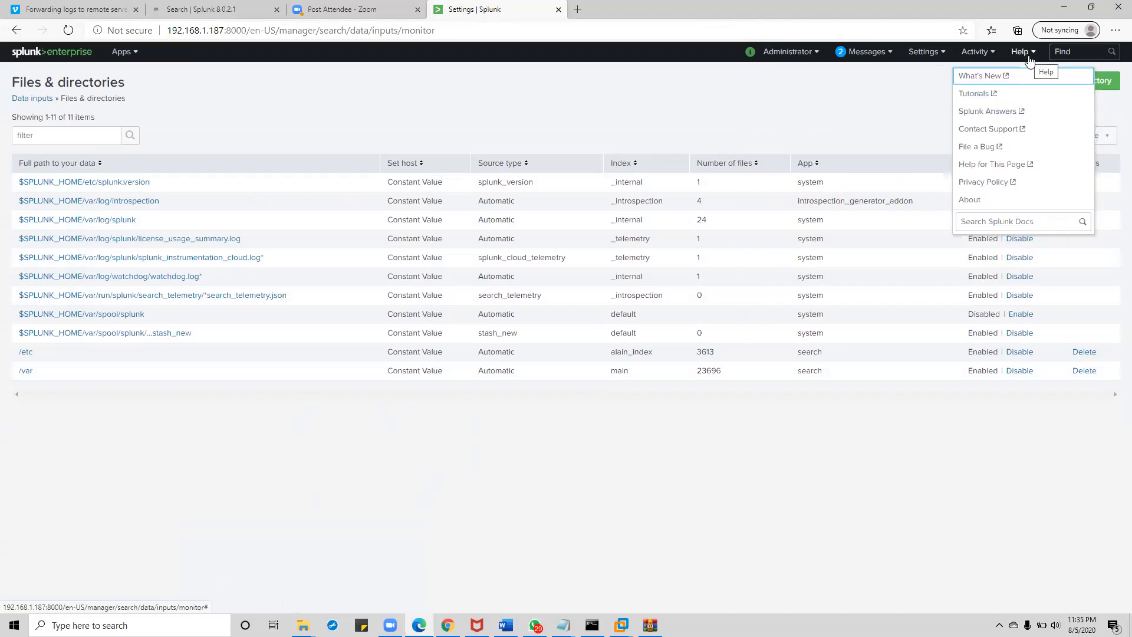
left_click(981, 200)
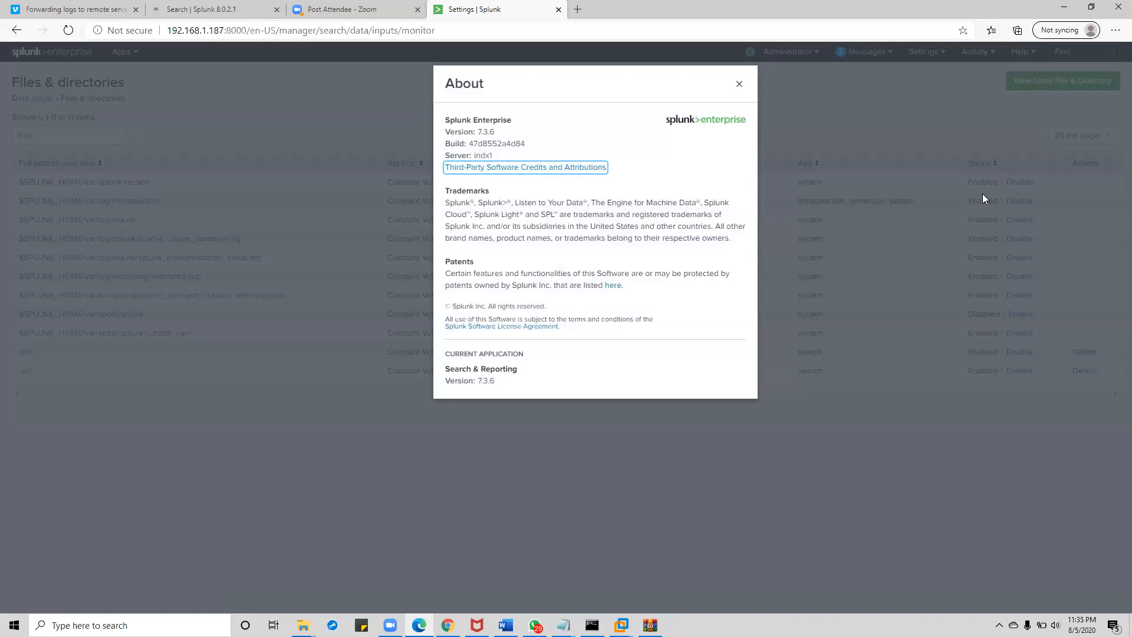
left_click(739, 84)
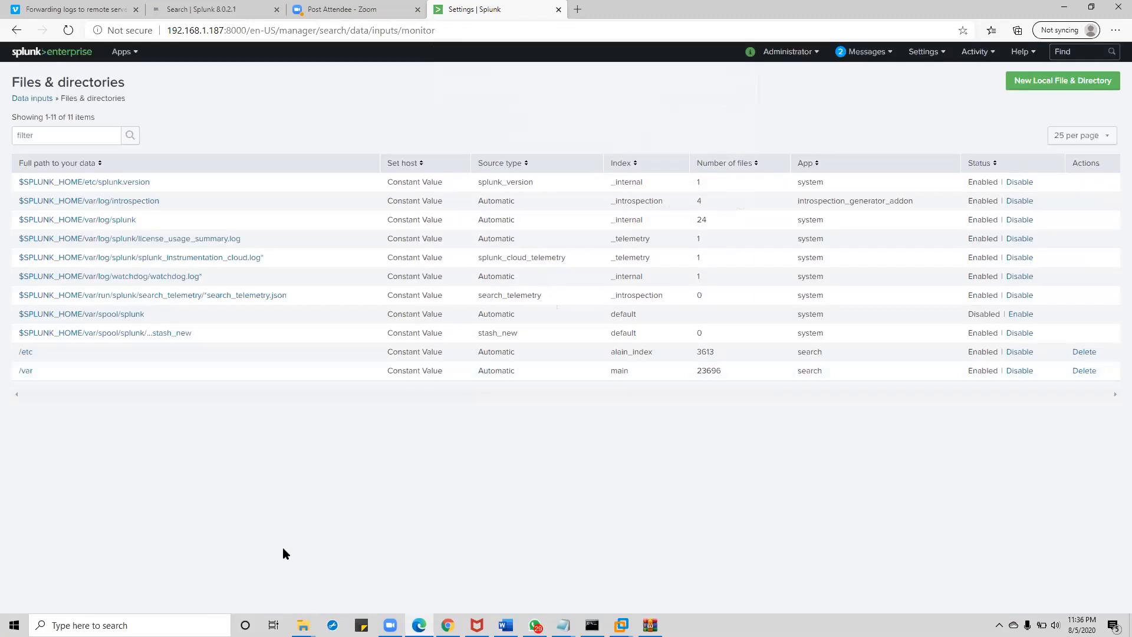
mouse_move(303, 625)
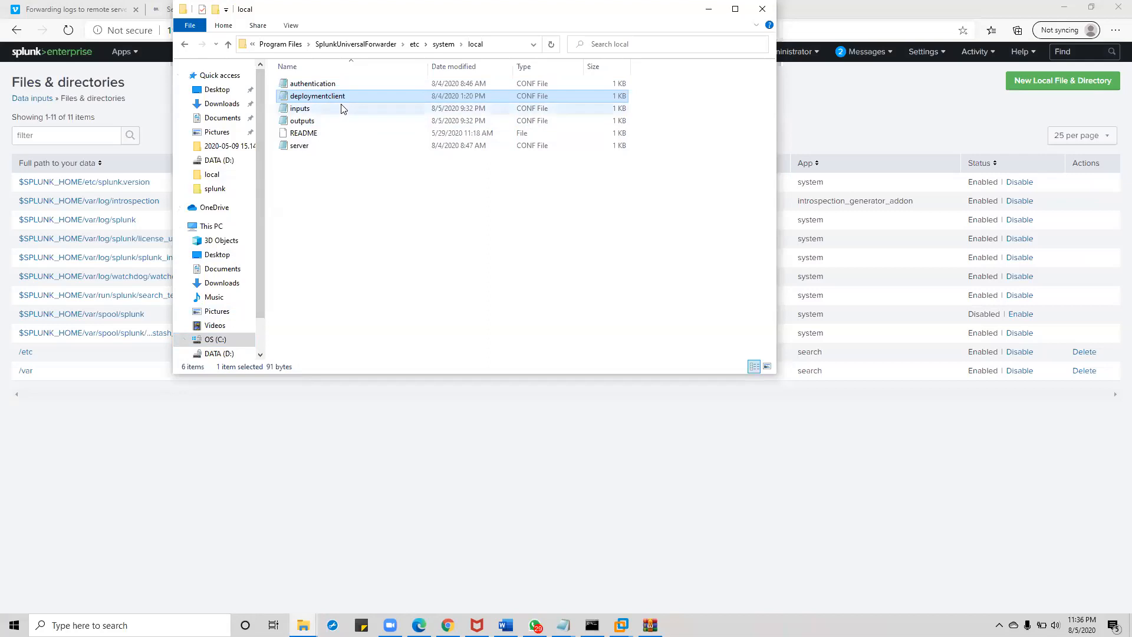
left_click(604, 515)
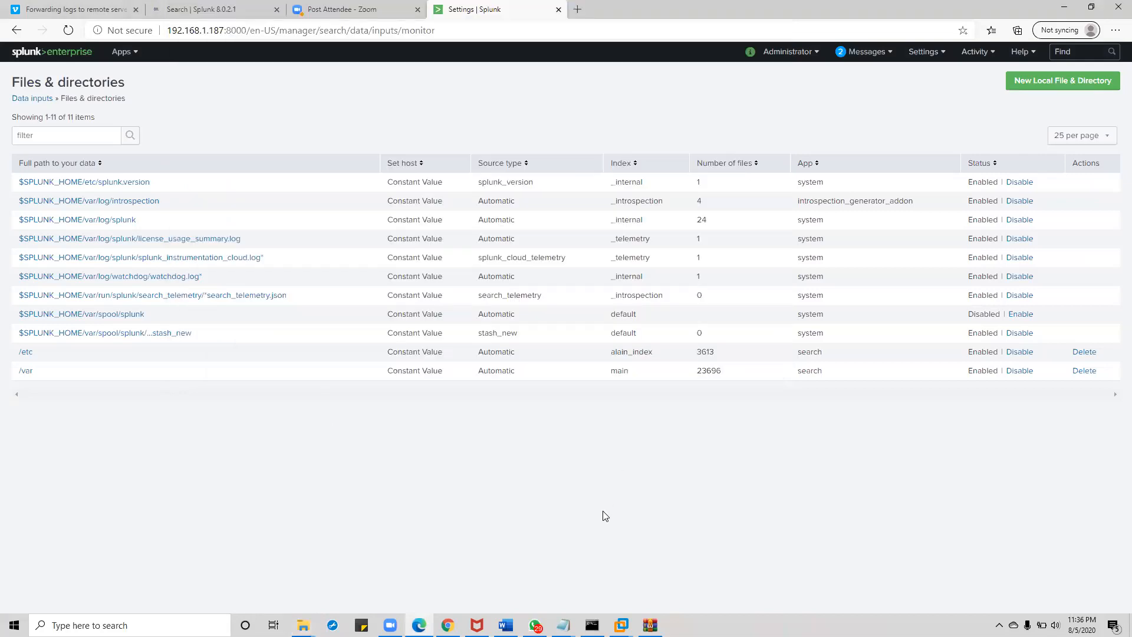
- Load localhost:8000 in a new Edge tab
left_click(576, 10)
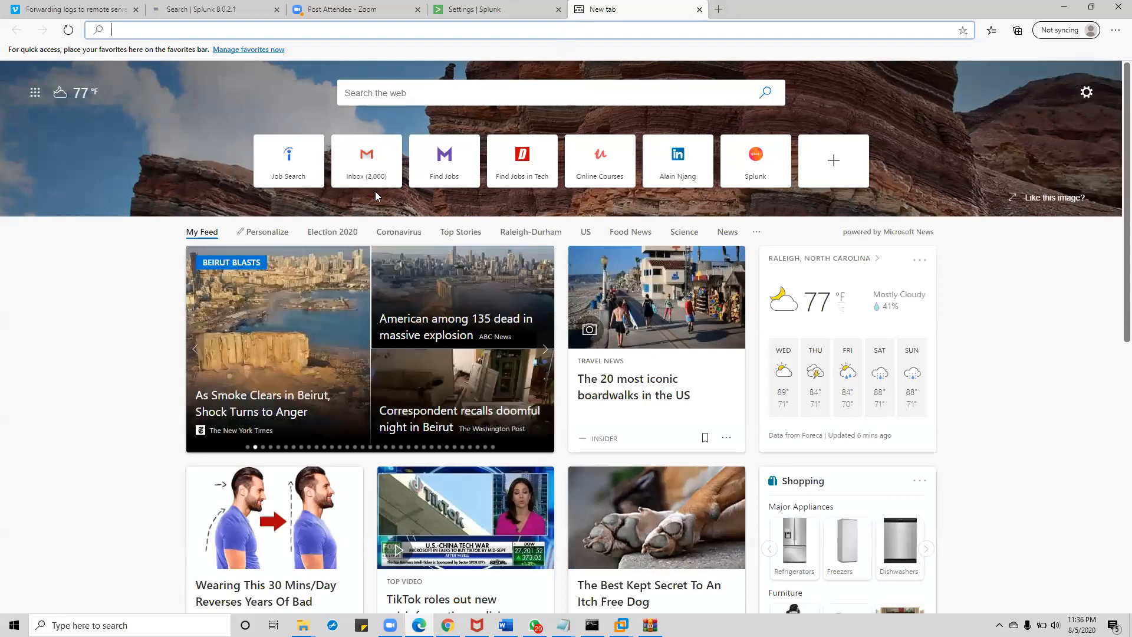
type("lo")
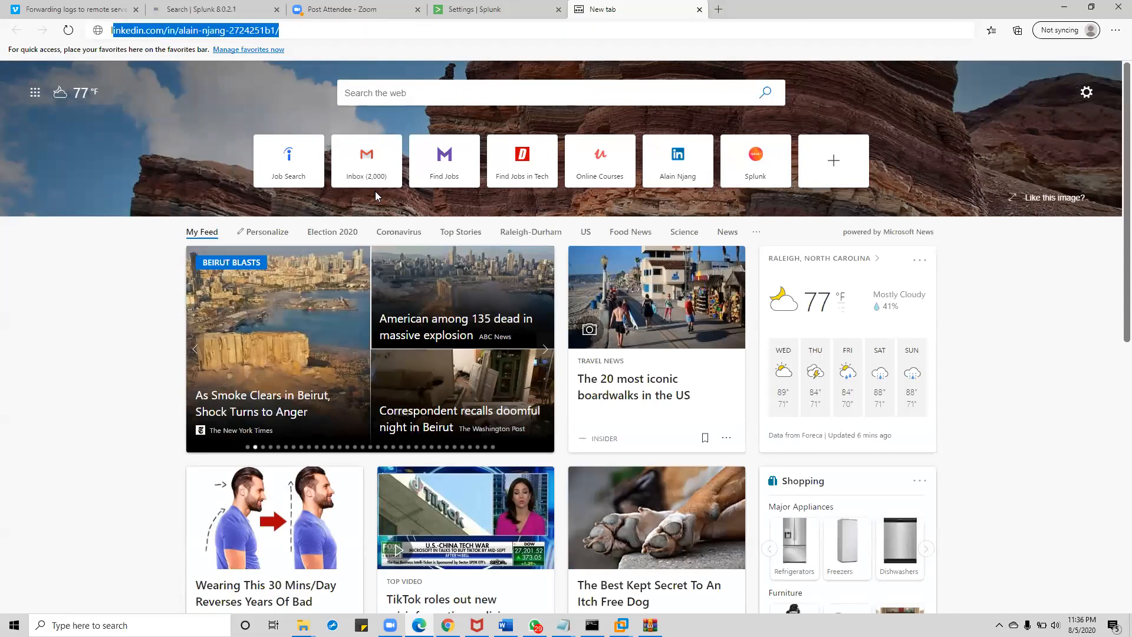
type("cal")
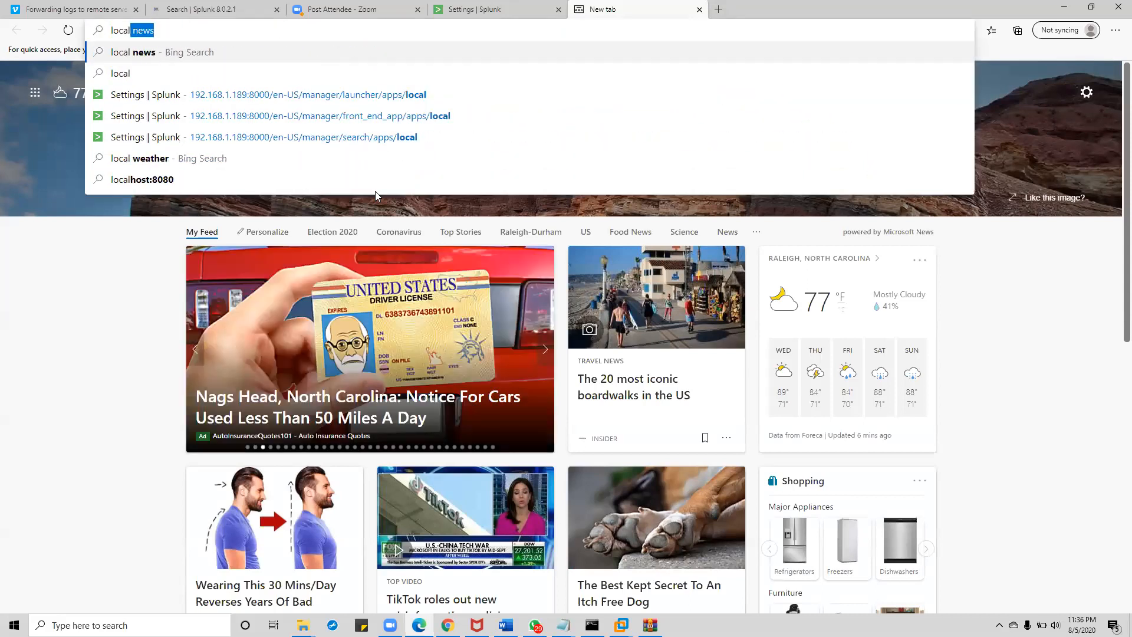
key("BackSpace")
type("host")
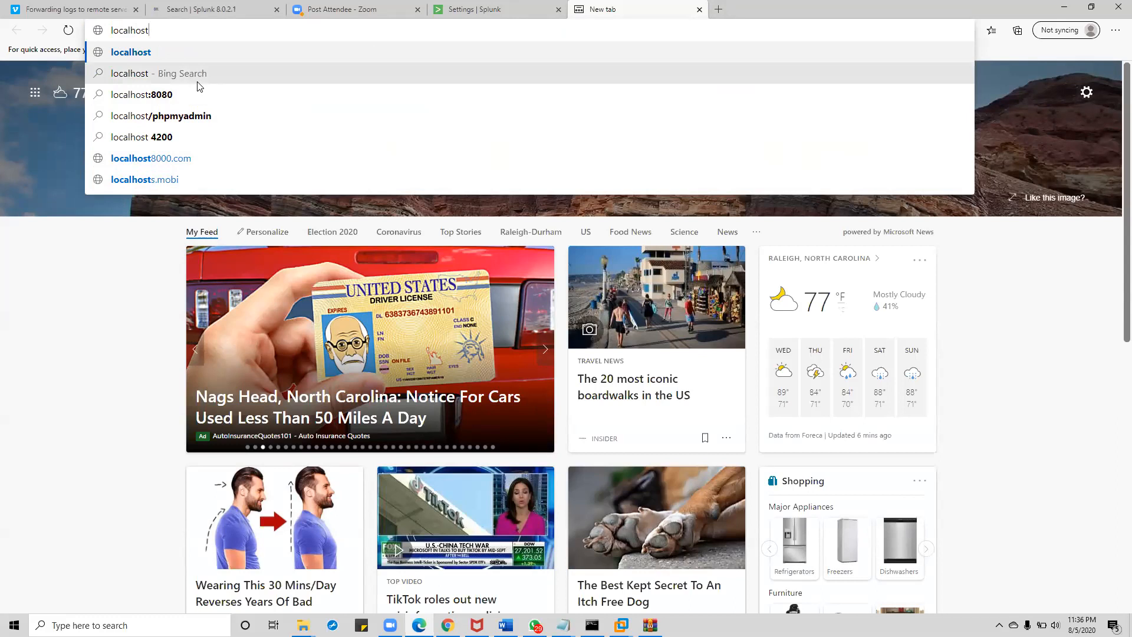
type(":8000")
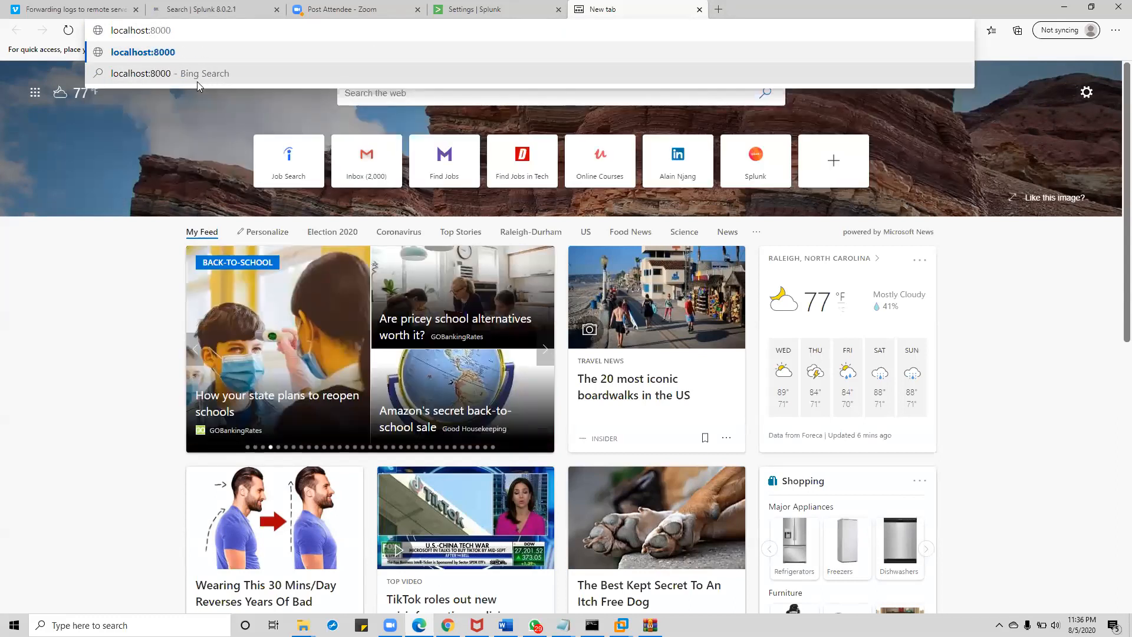
key("Return")
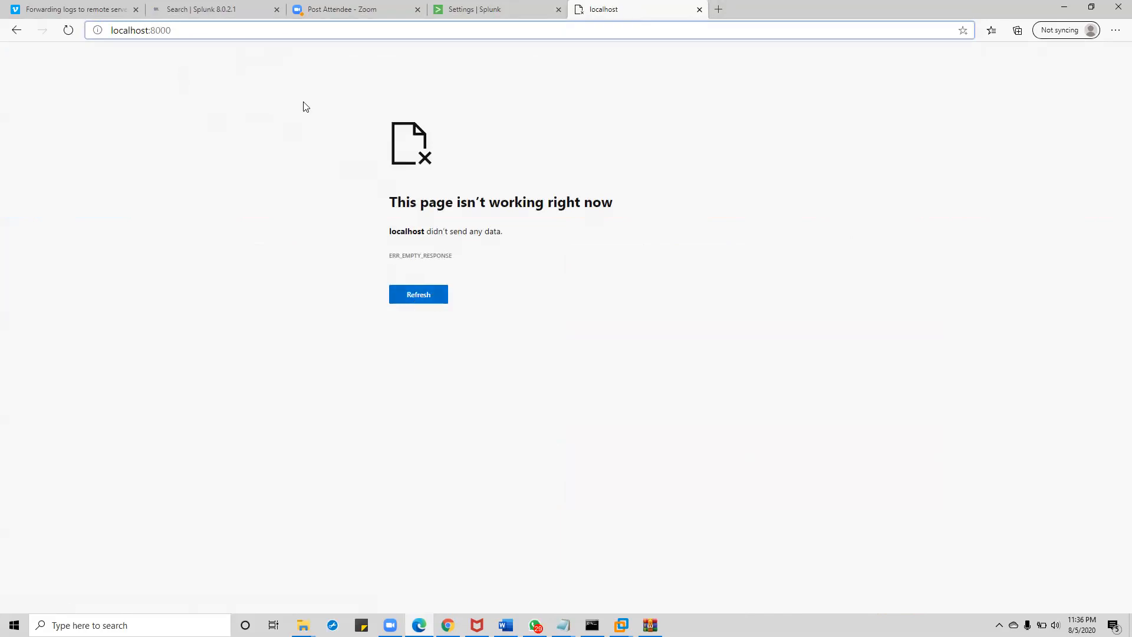
left_click(108, 30)
left_click(179, 27)
key("Return")
type("htt")
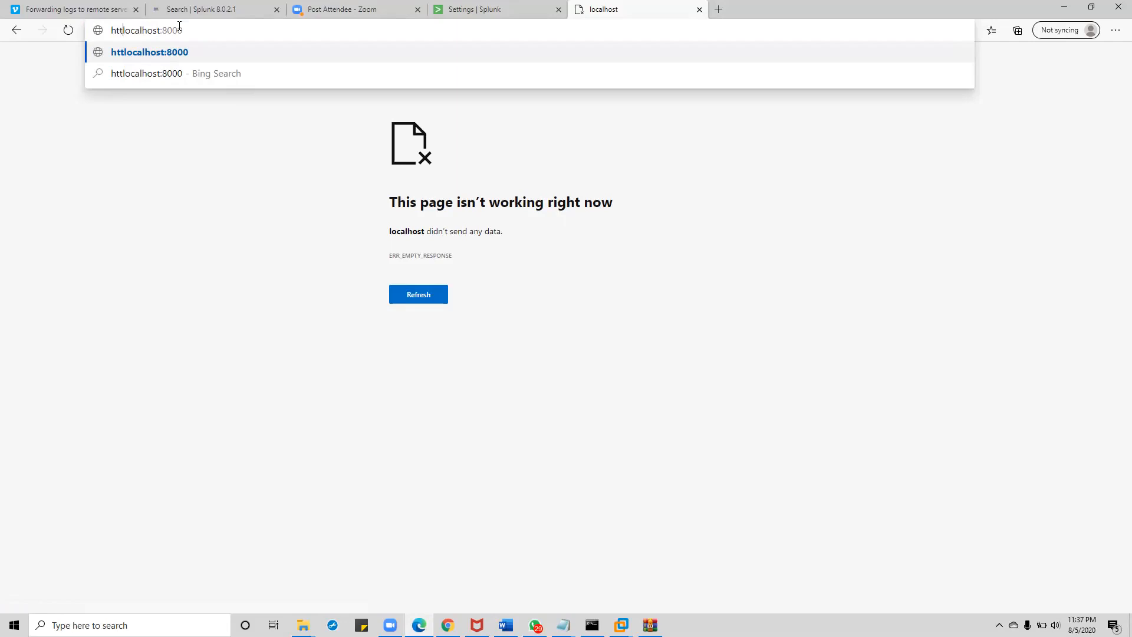
type("ps")
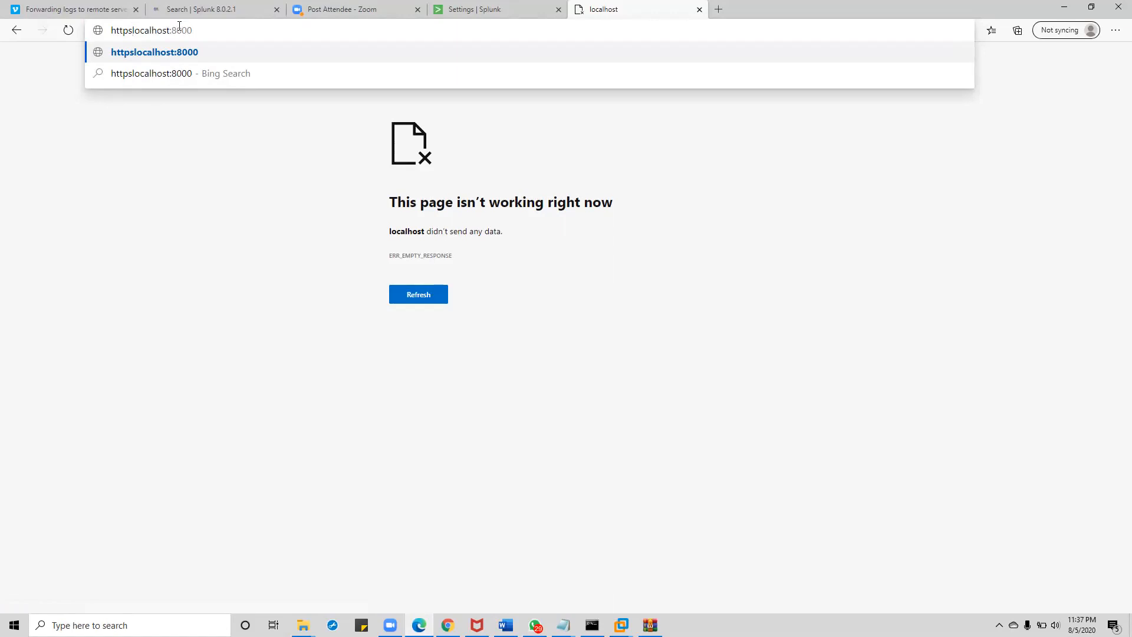
type("://")
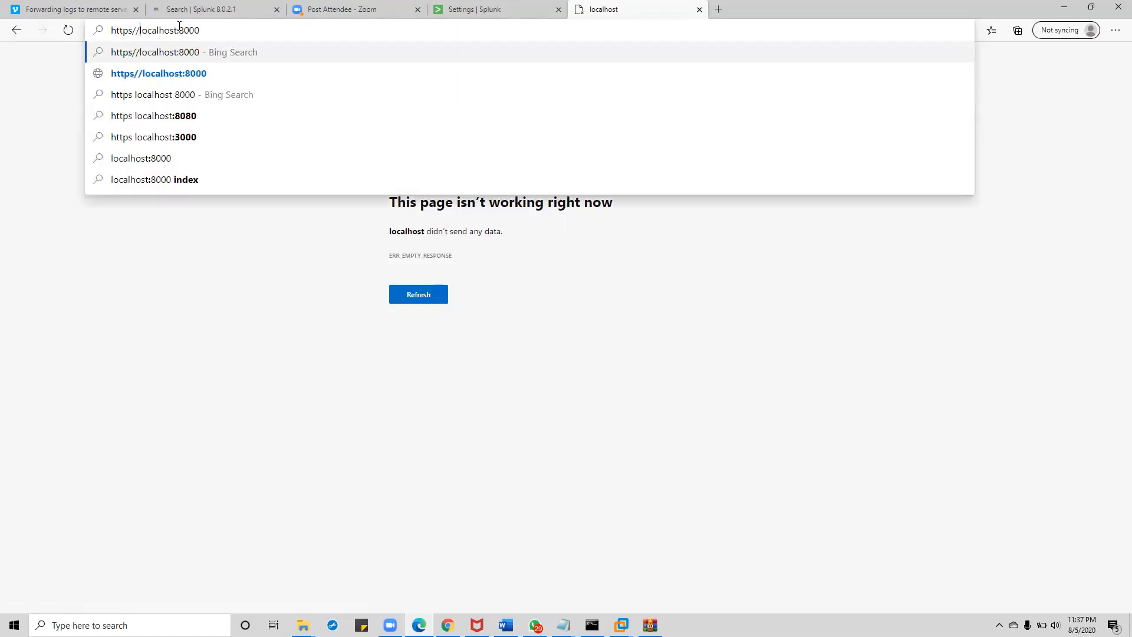
left_click(183, 57)
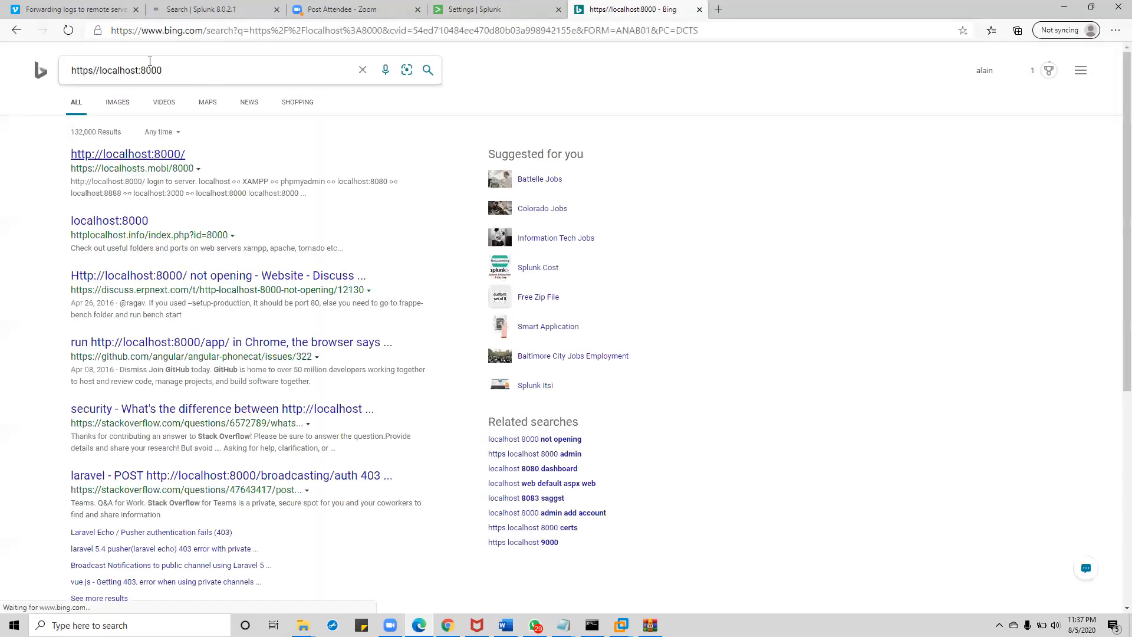
left_click(99, 71)
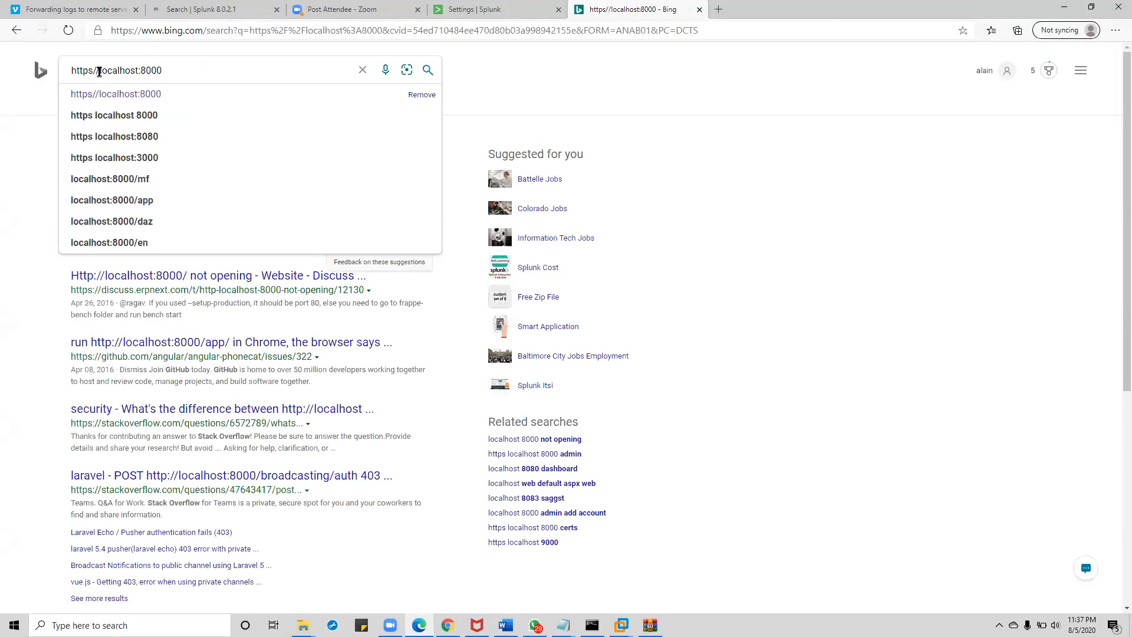
type(":")
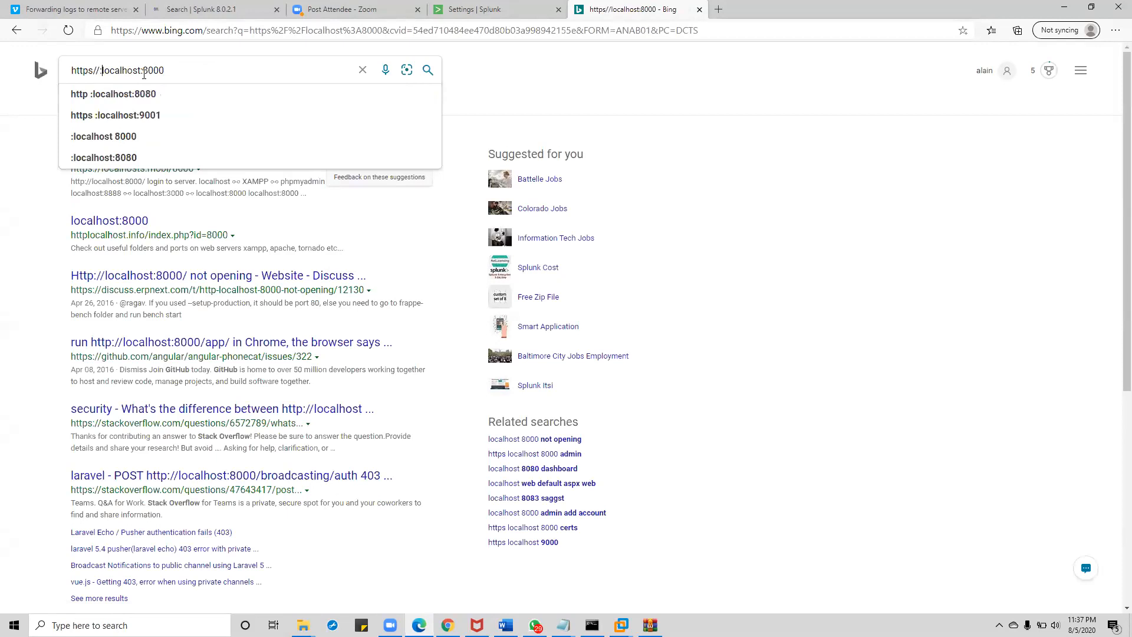
key("BackSpace")
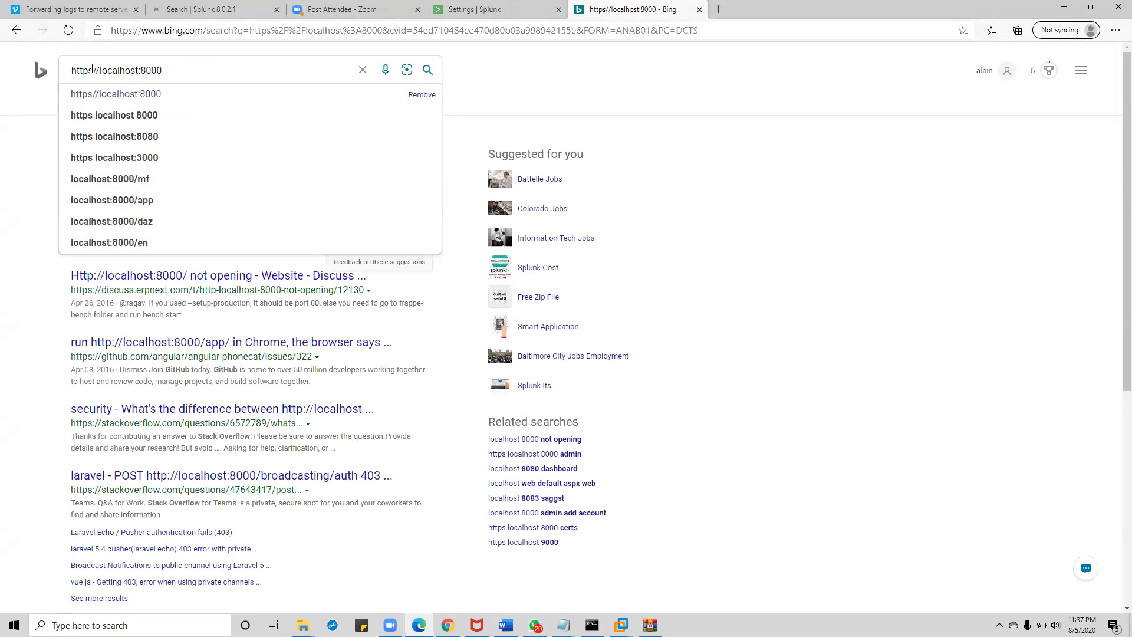
left_click(92, 69)
type(":")
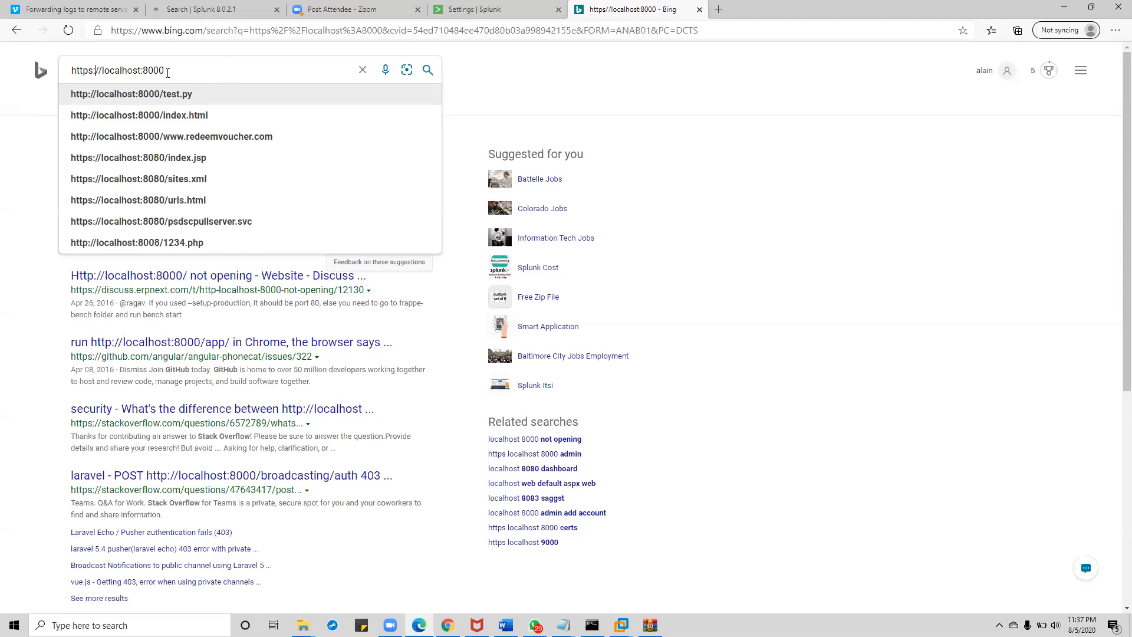
left_click_drag(165, 71, 81, 71)
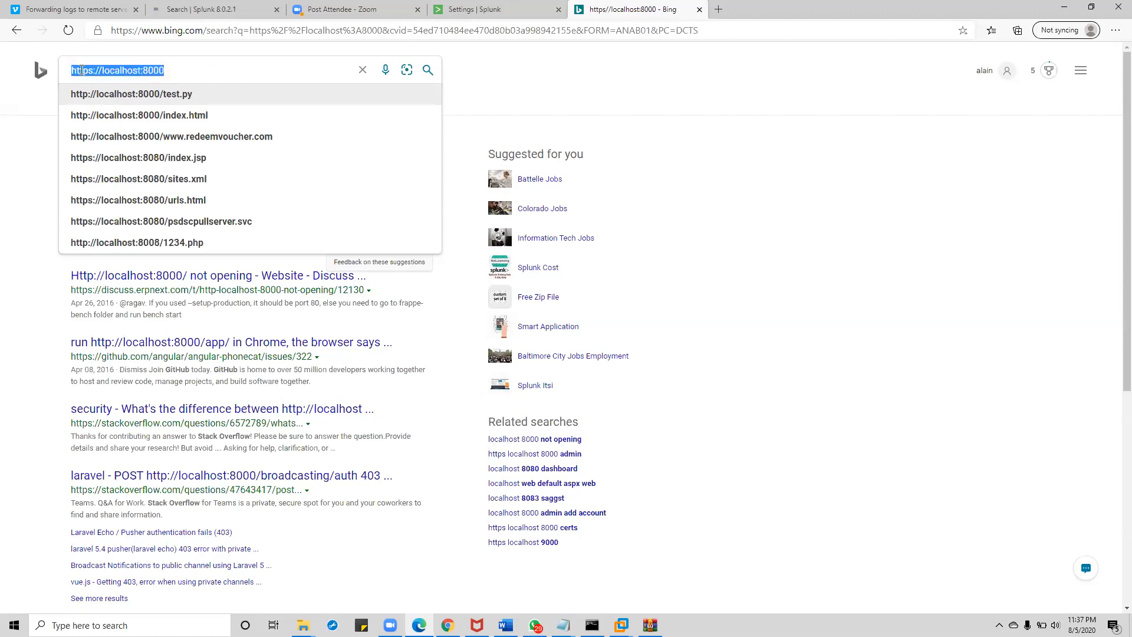
right_click(115, 71)
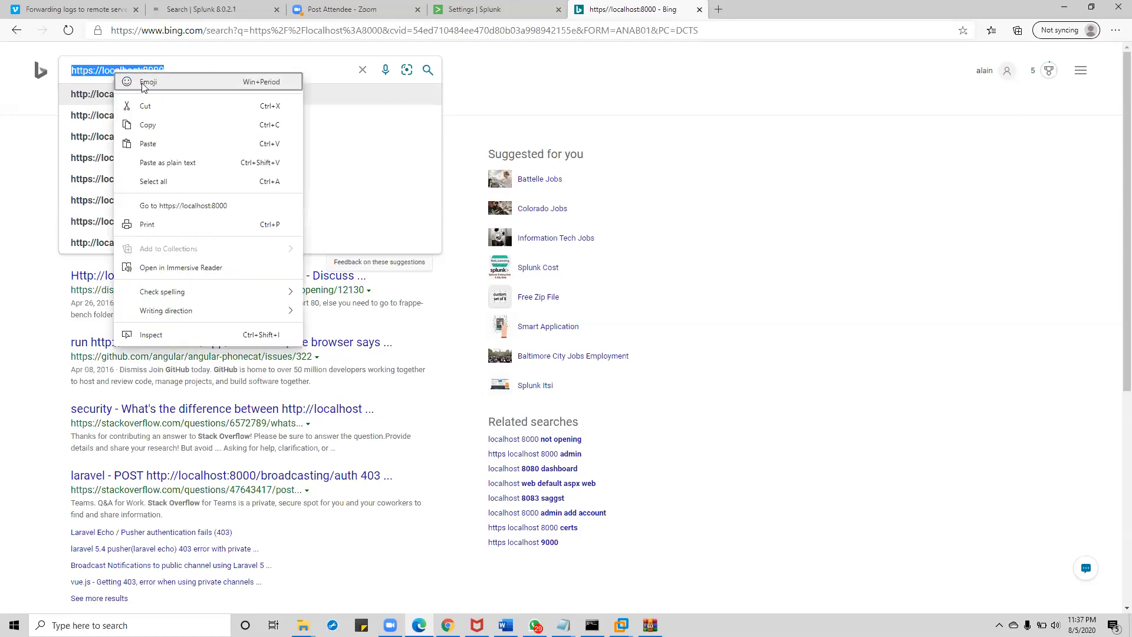
left_click(162, 124)
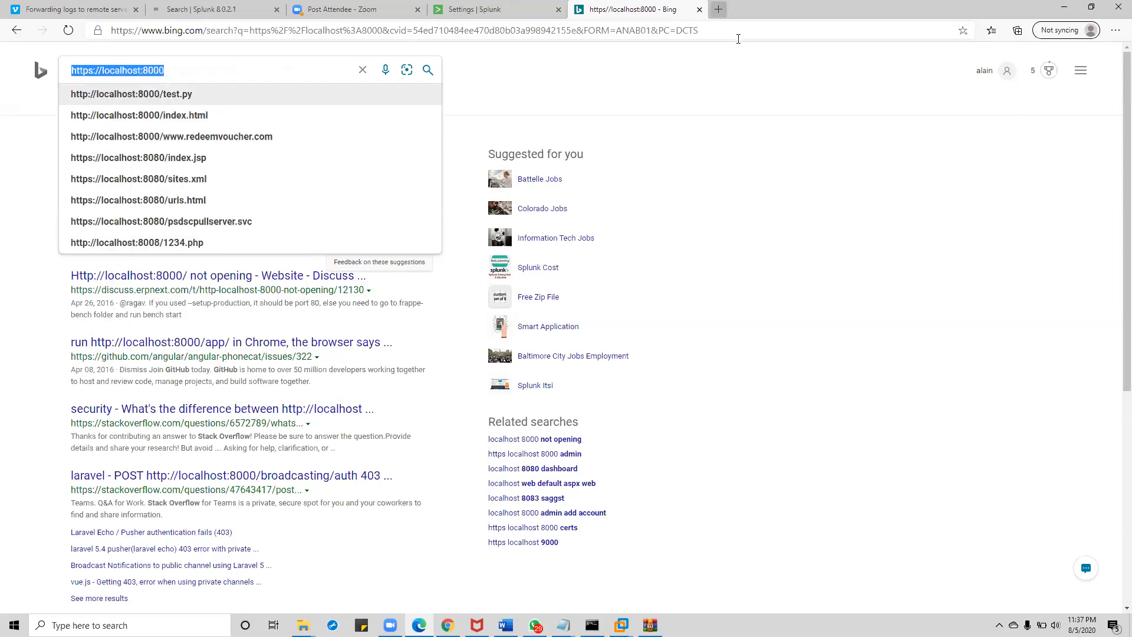
left_click(718, 9)
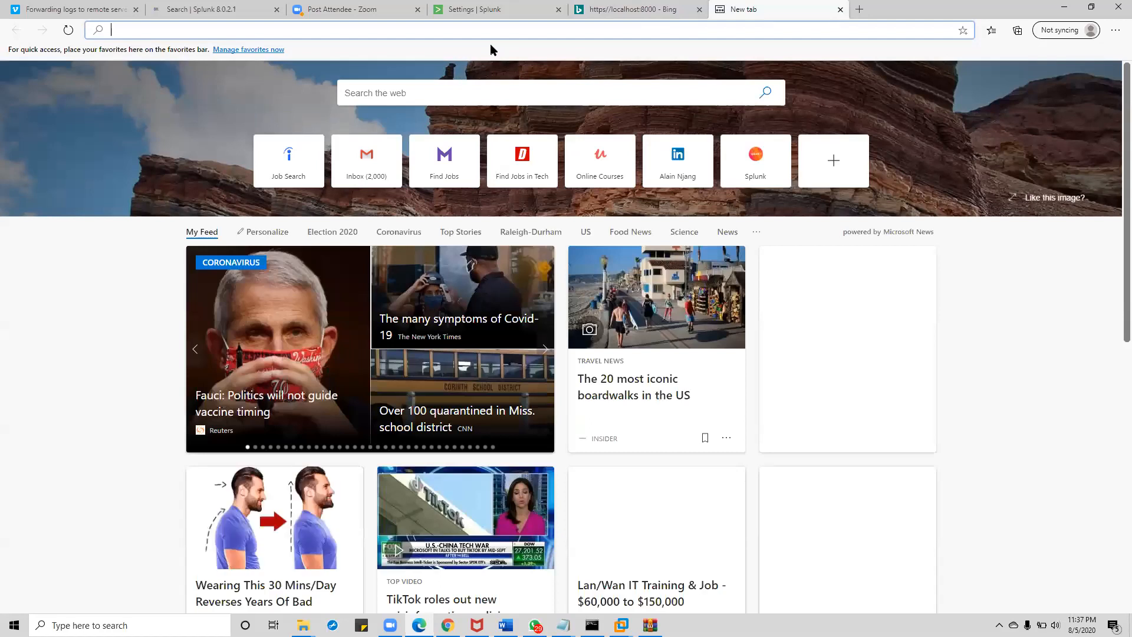
right_click(496, 30)
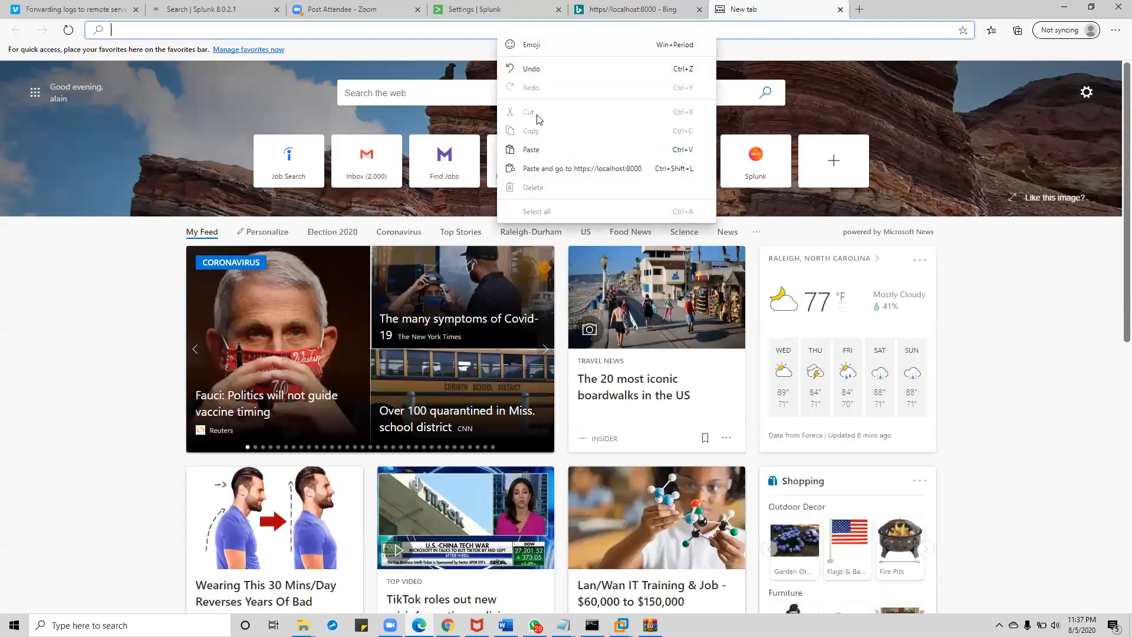
left_click(538, 153)
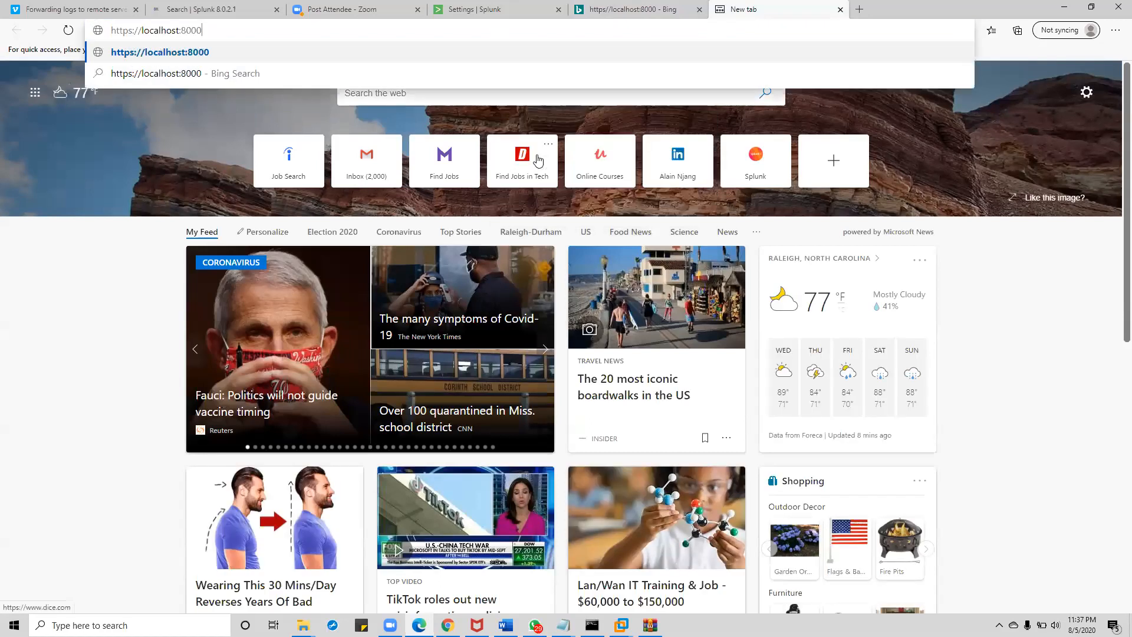
key("Return")
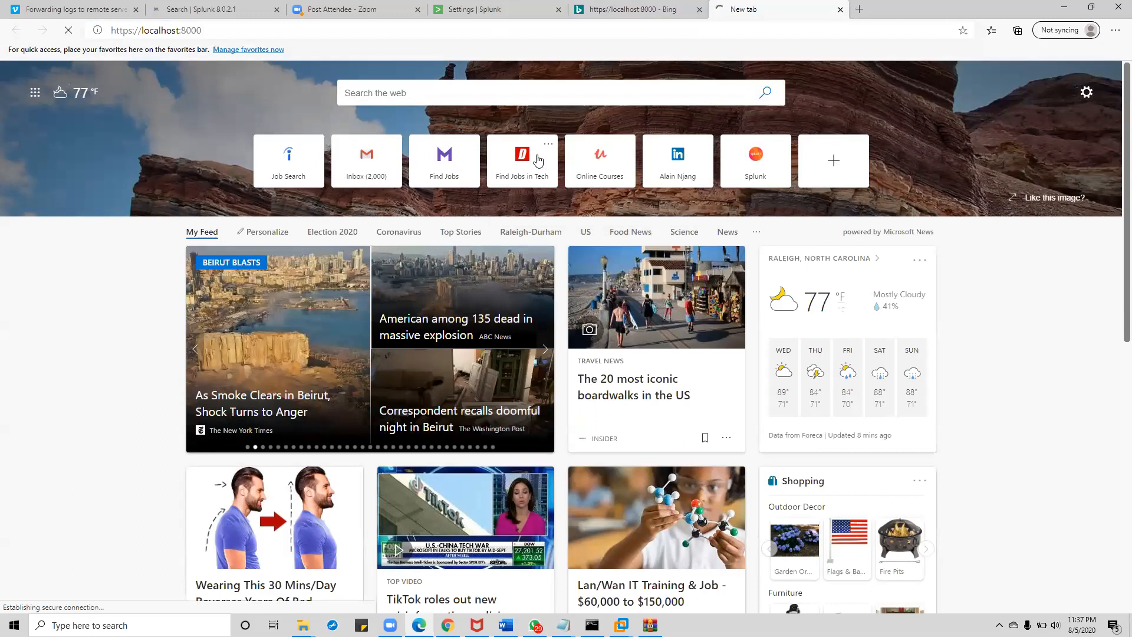
left_click(379, 33)
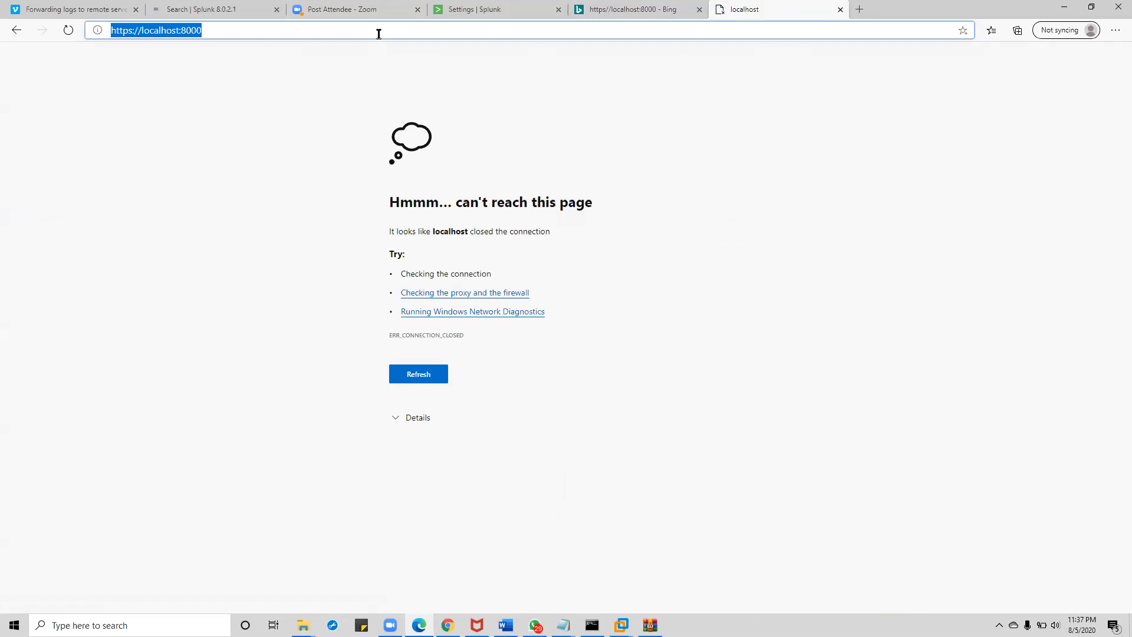
key("Return")
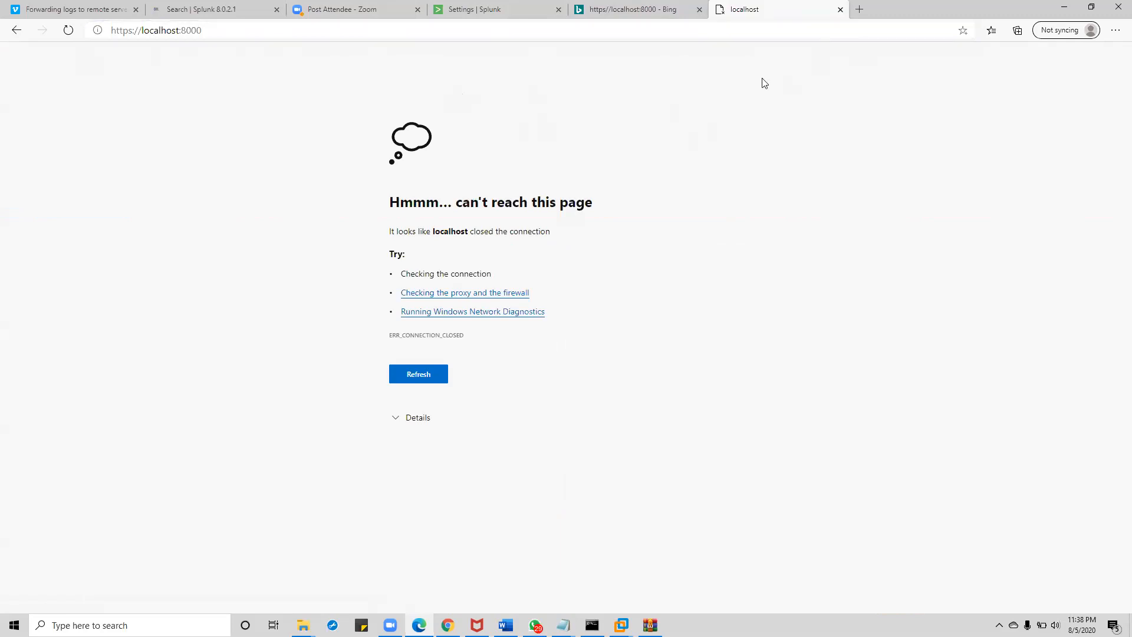
key("F5")
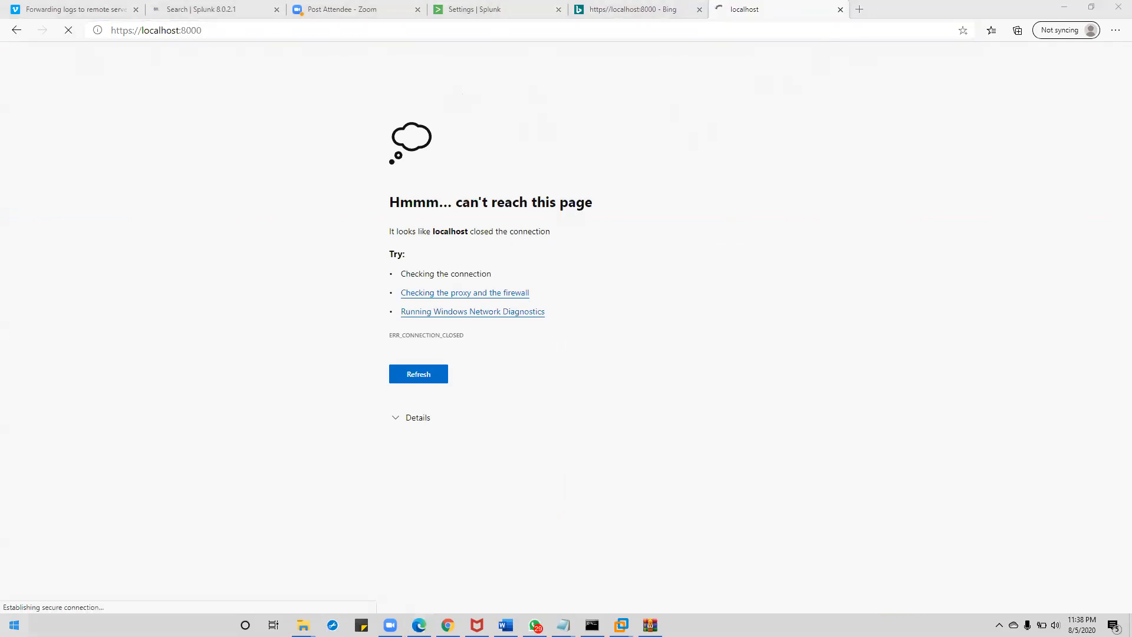
- Check the local configuration folder window, then retry loading the ERR_CONNECTION_CLOSED page
key("super")
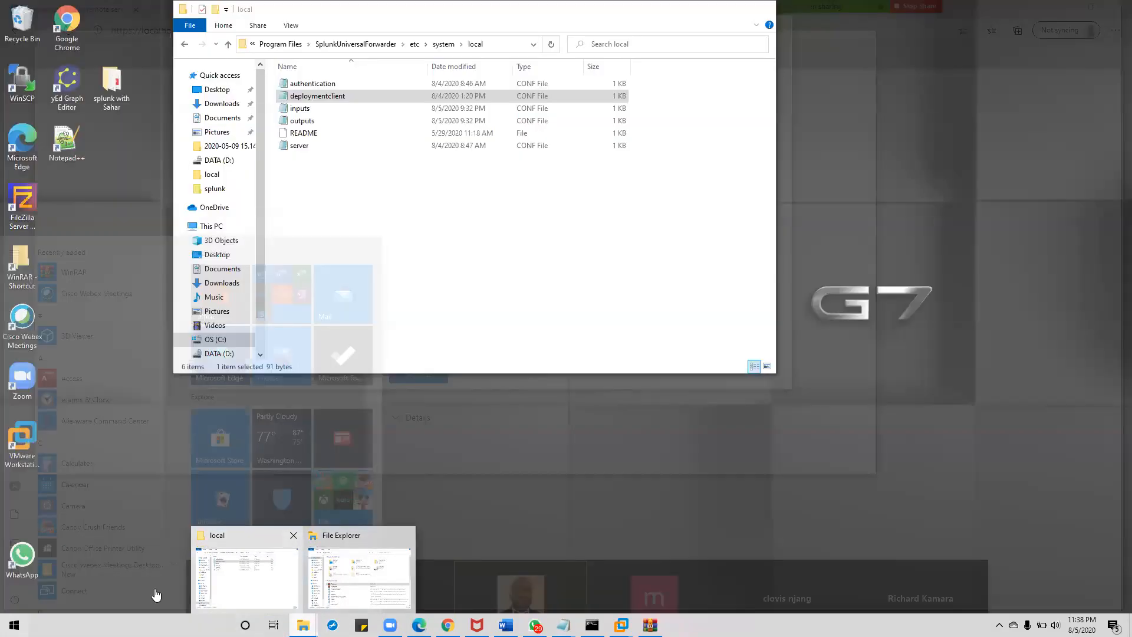
left_click(246, 575)
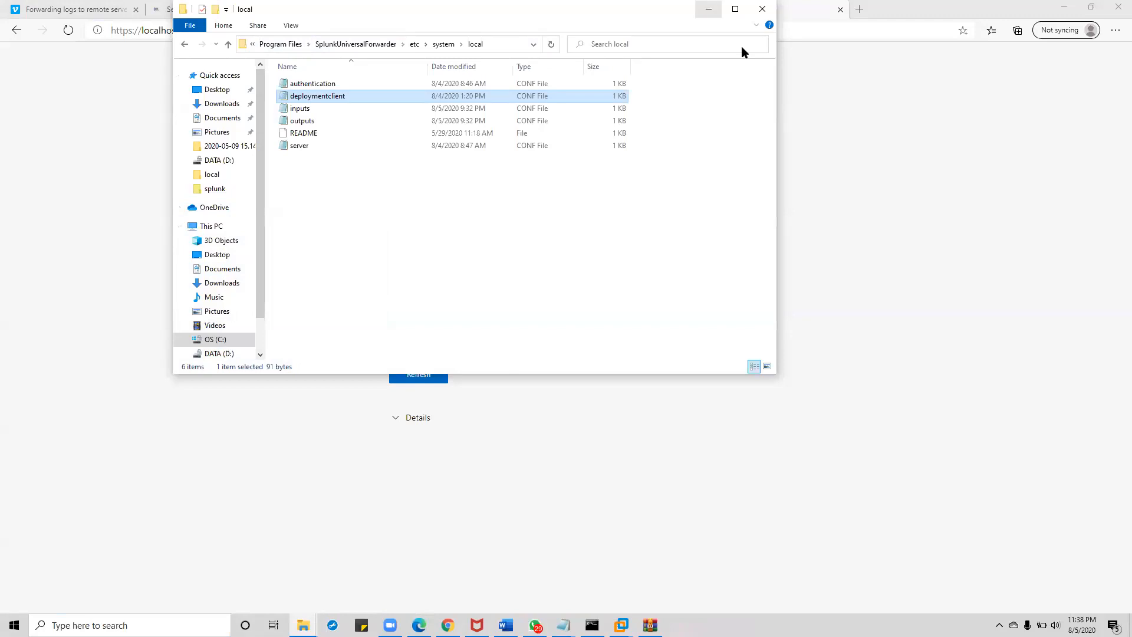
left_click(708, 9)
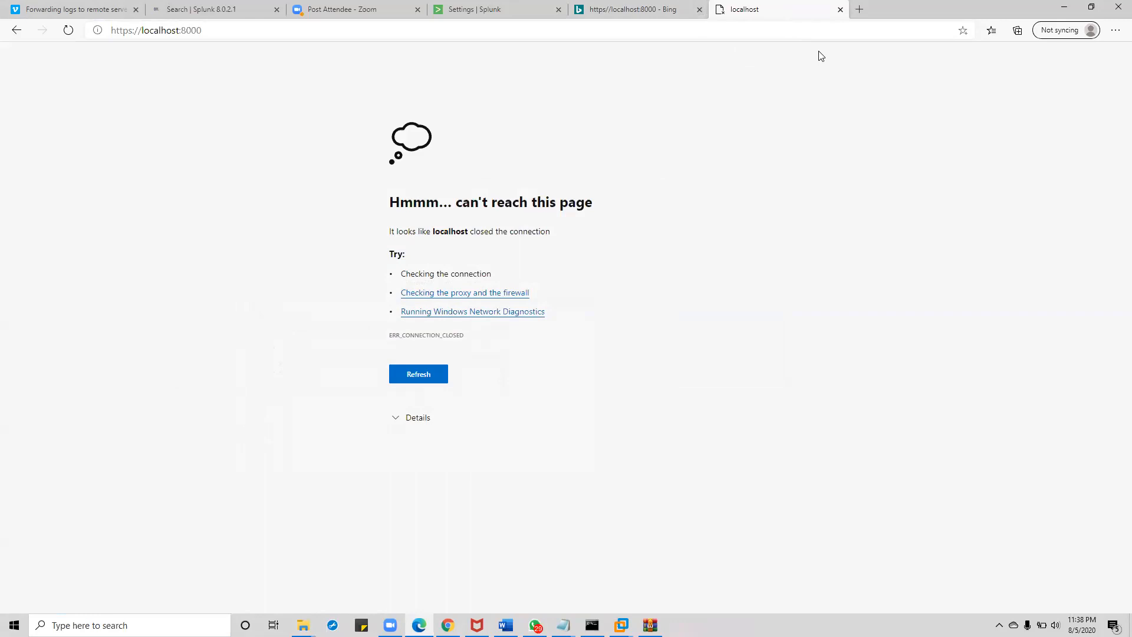
key("F5")
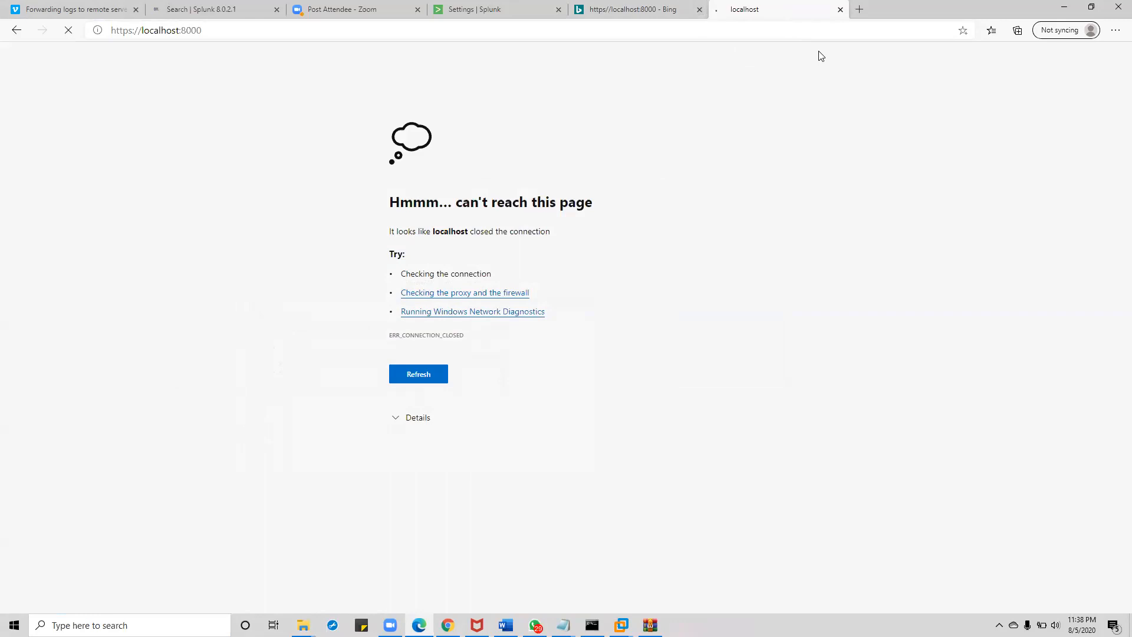
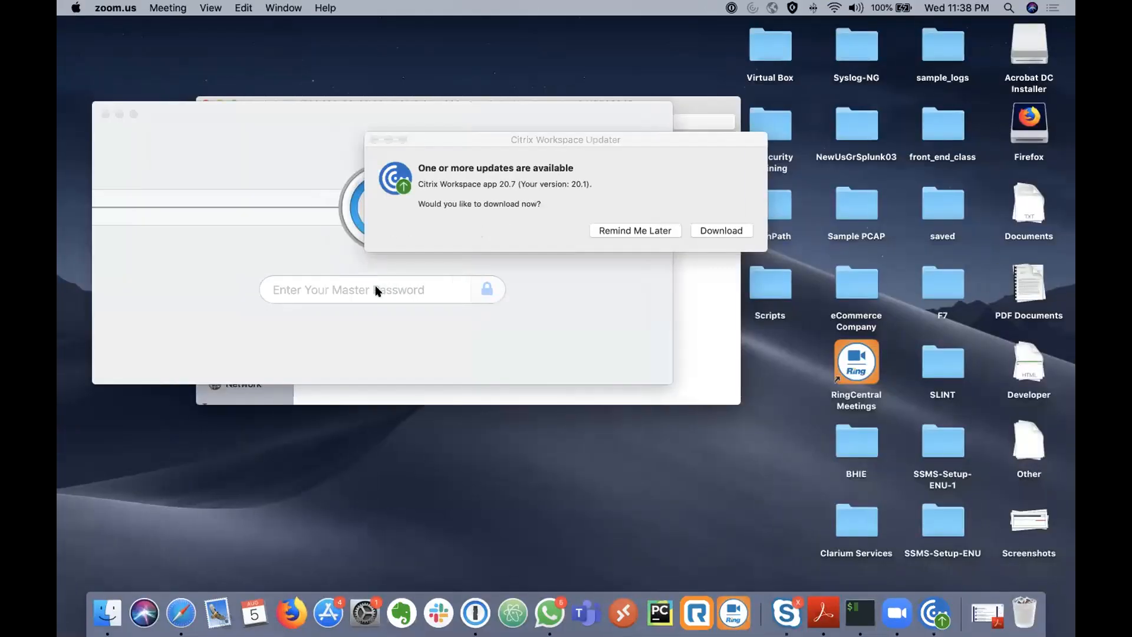
- Back in the terminal, quit vim to close collections.conf and add a few blank prompts
key("ctrl+Up")
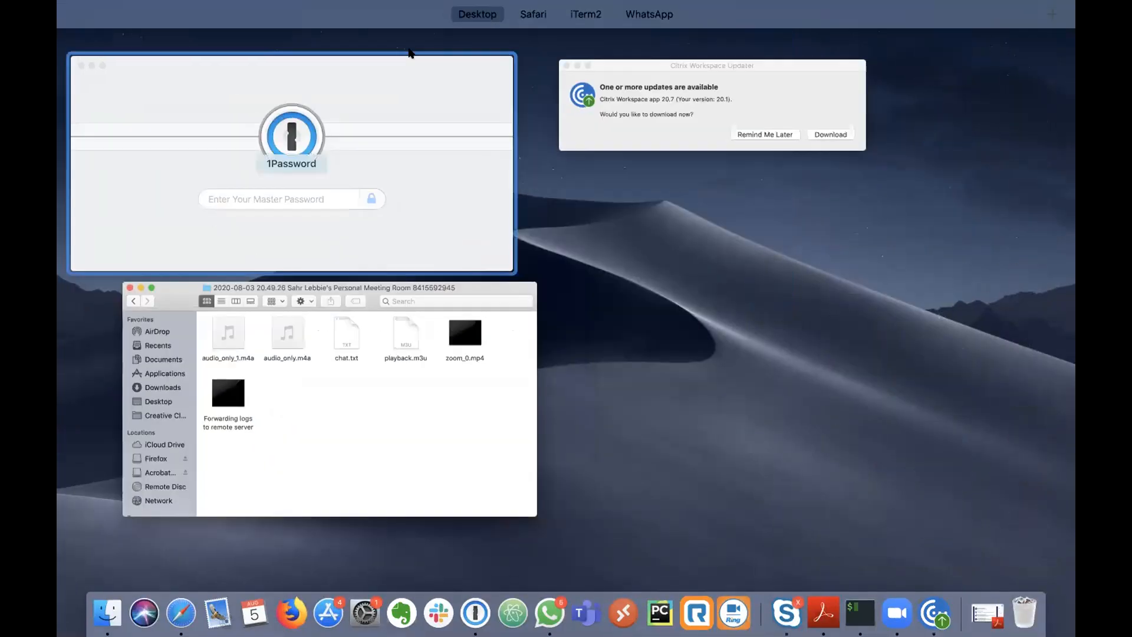
left_click(627, 50)
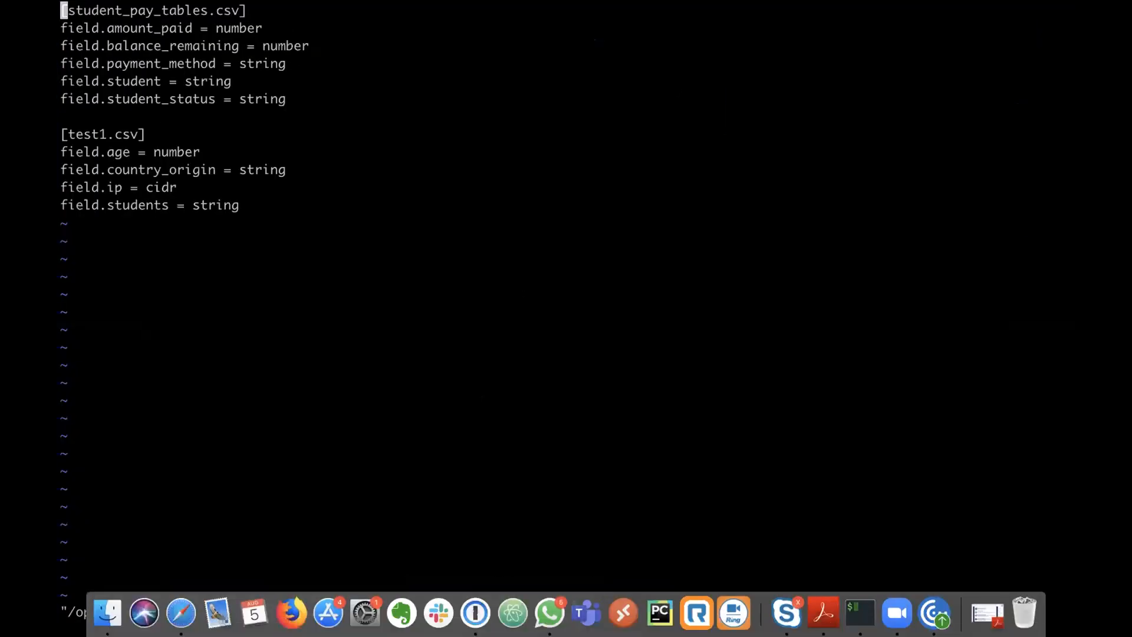
key("j")
key("j")
key("j")
type(":q")
key("Return")
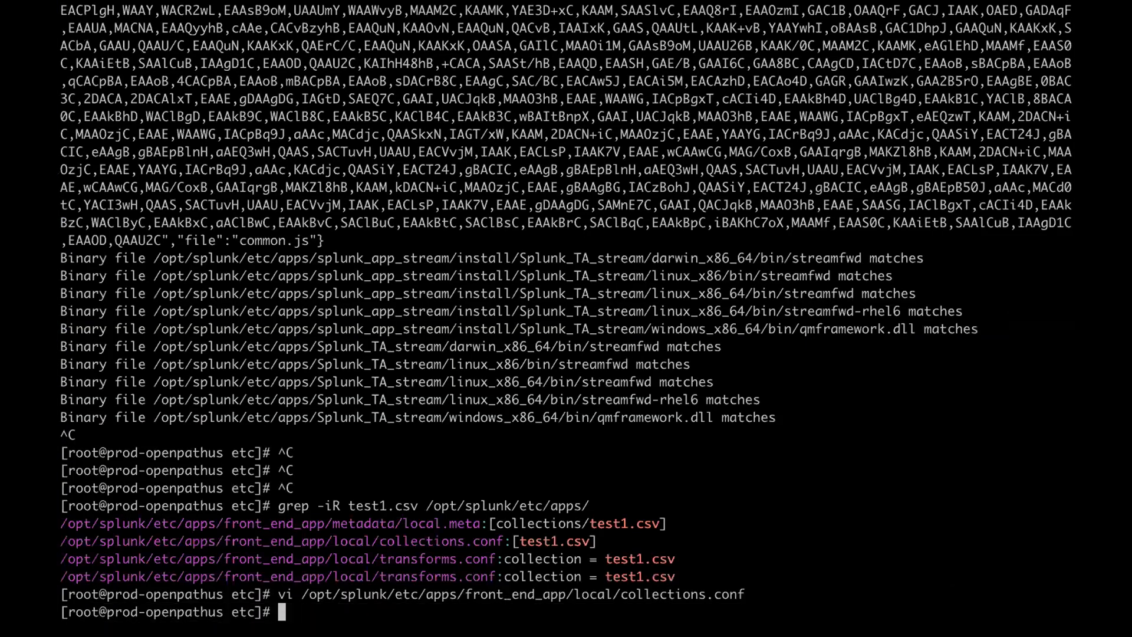
key("Return")
key("Return")
key("Return")
- Run grep -R 34 * to search every file under /opt/splunk/etc for 34
type("grep")
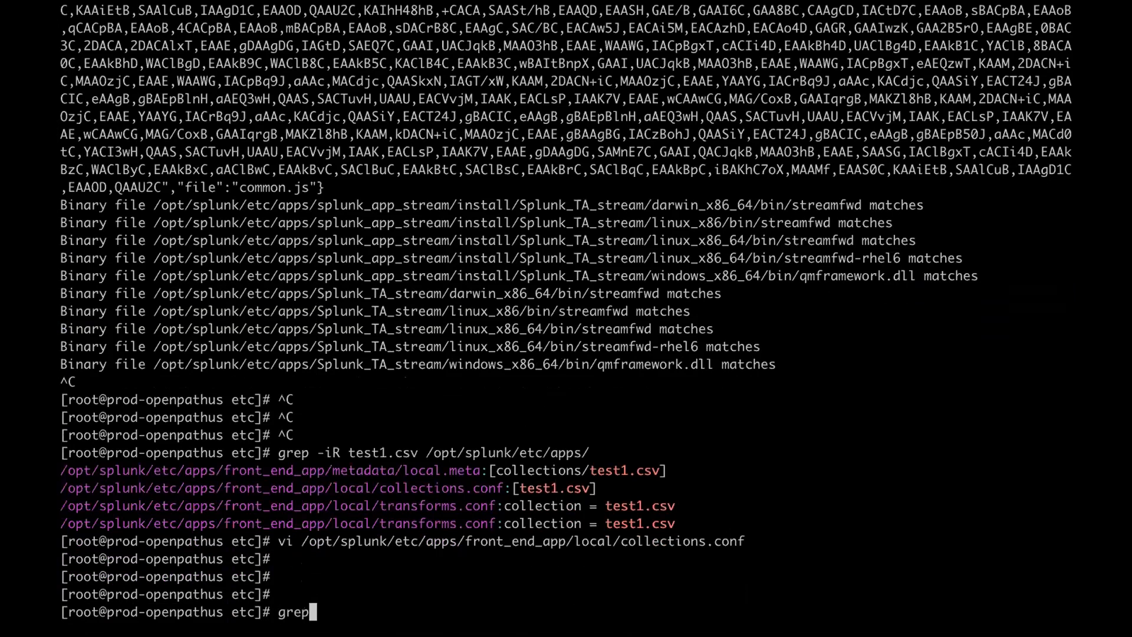
type(" -R sahr")
key("BackSpace")
key("BackSpace")
key("BackSpace")
key("BackSpace")
type("34 *")
key("Return")
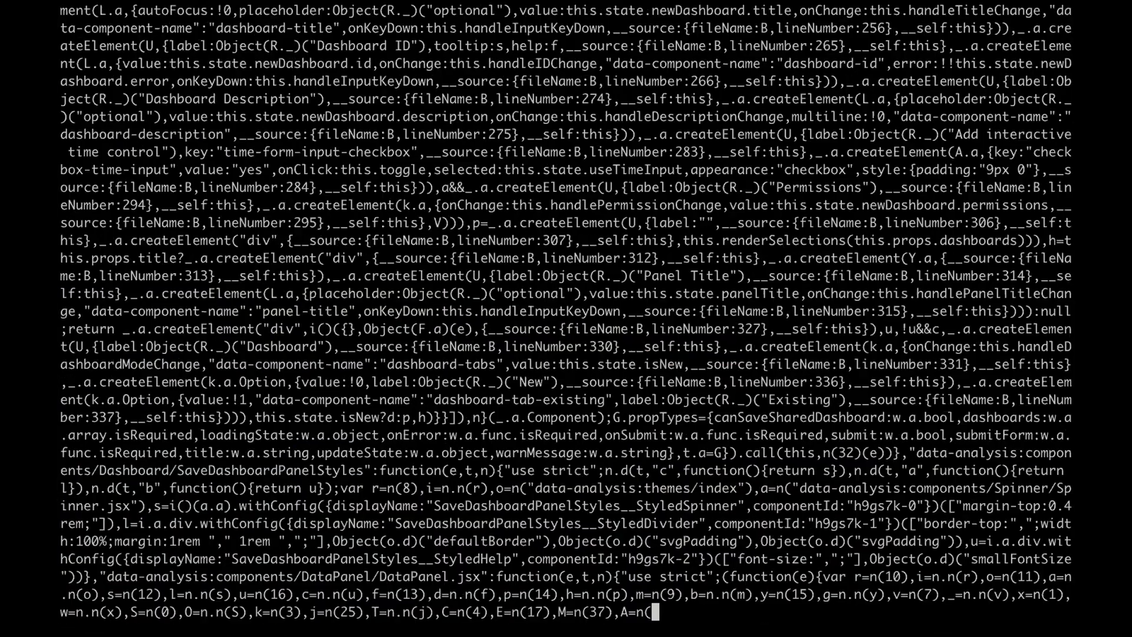
key("ctrl+Up")
- Leave the Splunk search and open the Lookup Editor app from the Apps menu
left_click(499, 57)
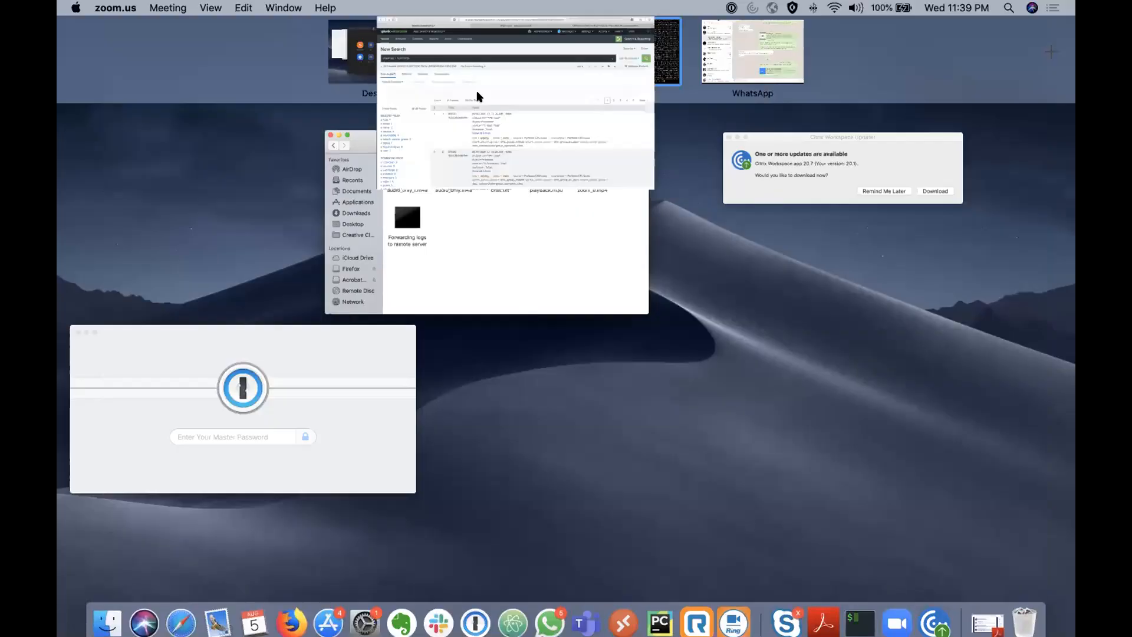
left_click(440, 155)
triple_click(440, 155)
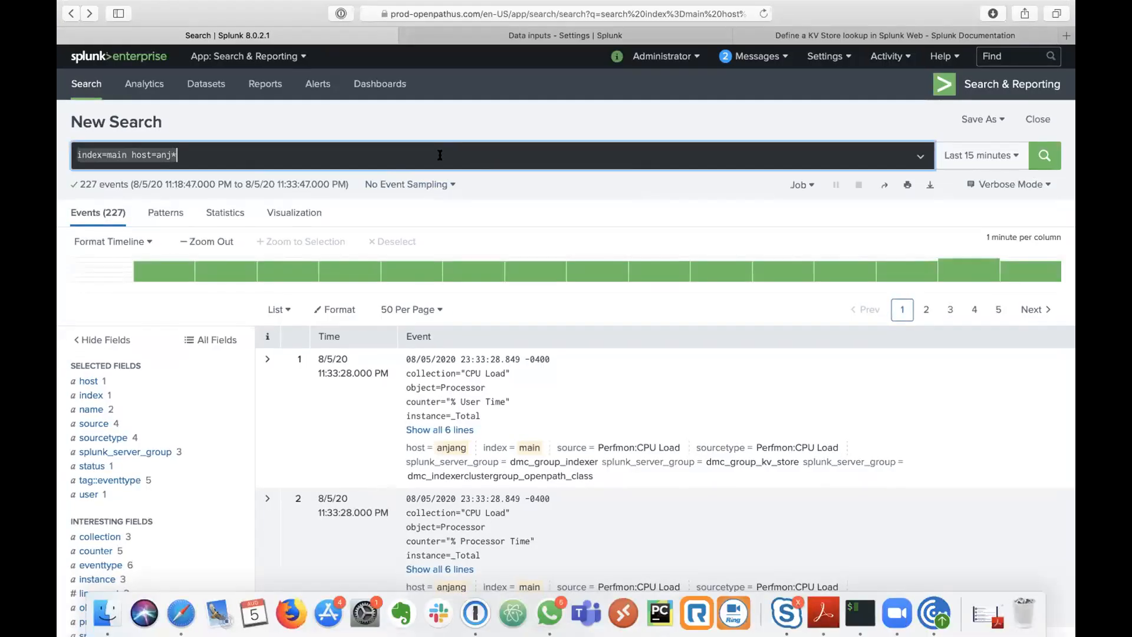
left_click(250, 76)
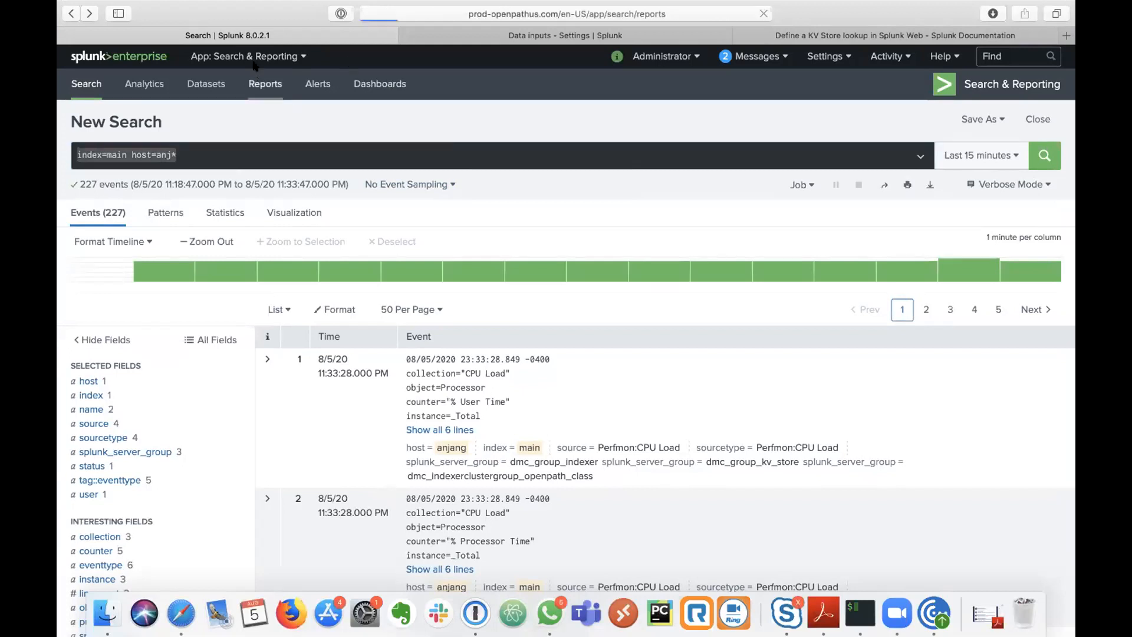
left_click(258, 58)
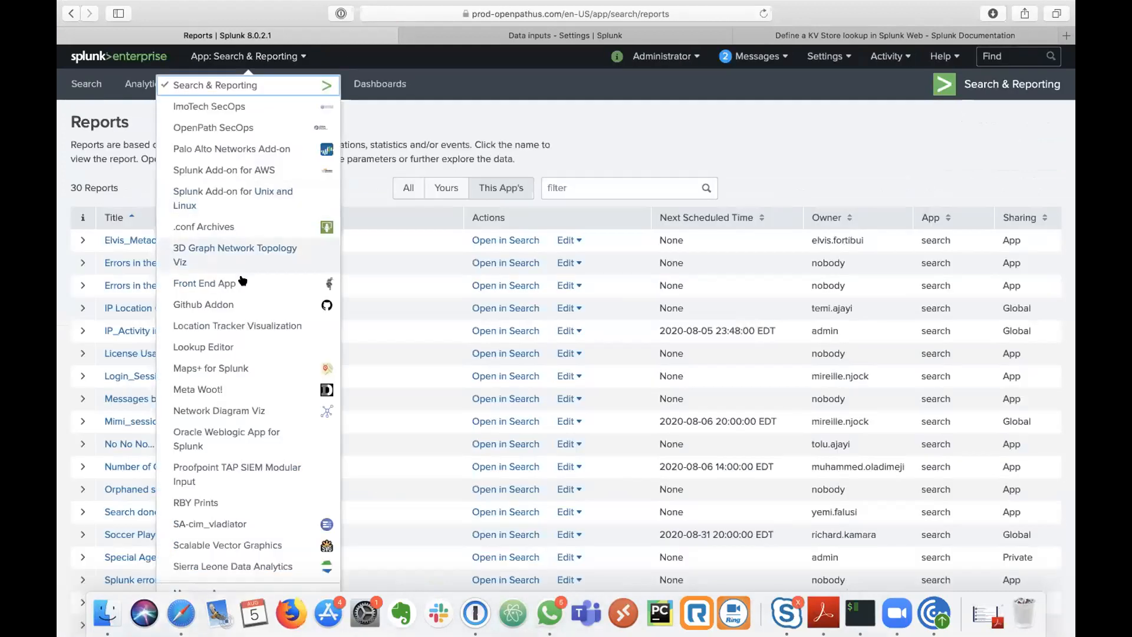
left_click(224, 347)
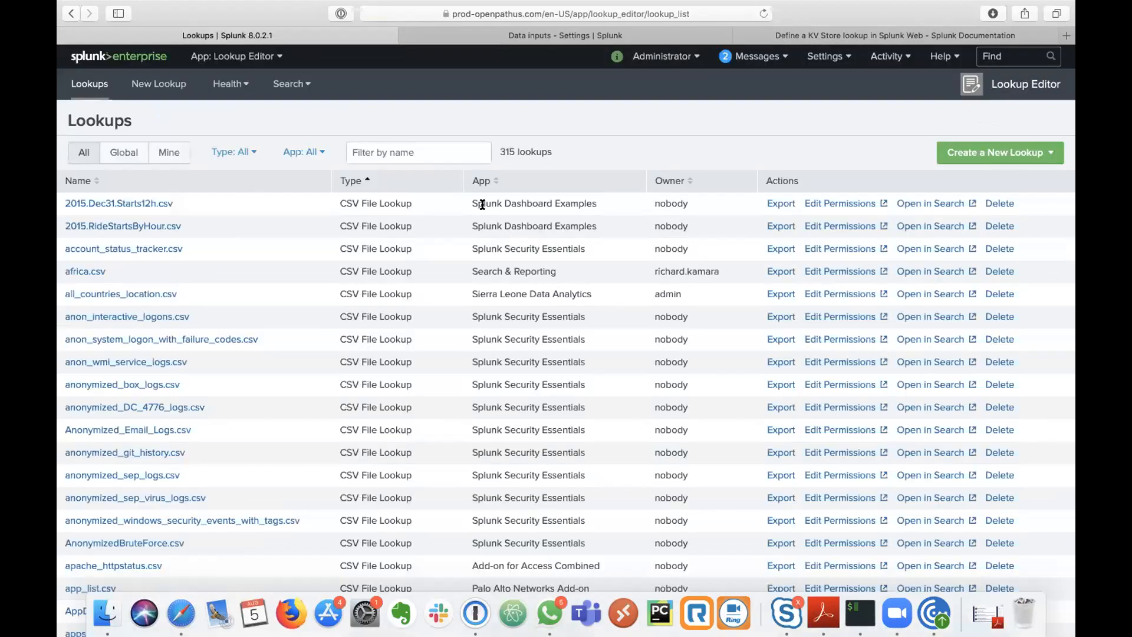
- Filter lookups by 'test' and open test_1.csv, showing its Sierra Leone rows
left_click(403, 155)
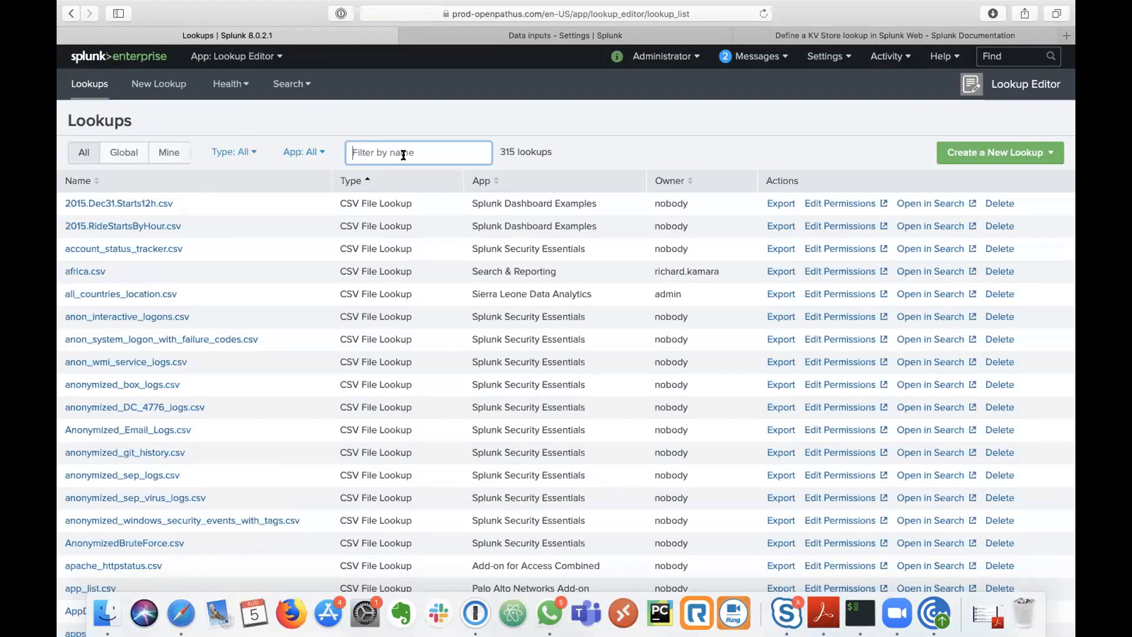
type("test")
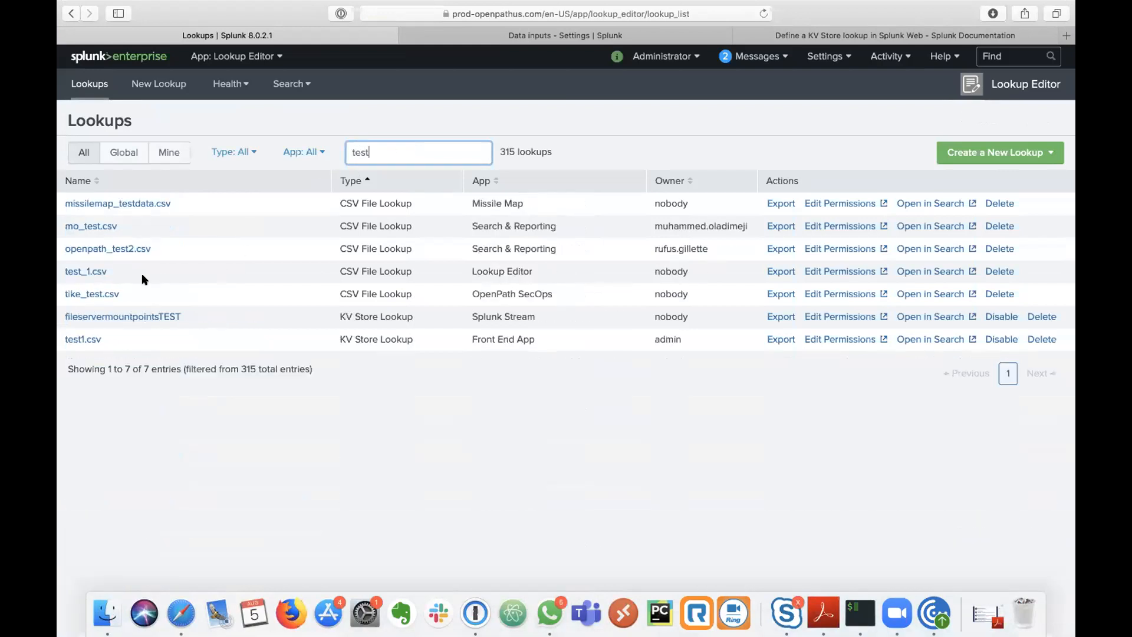
left_click(93, 271)
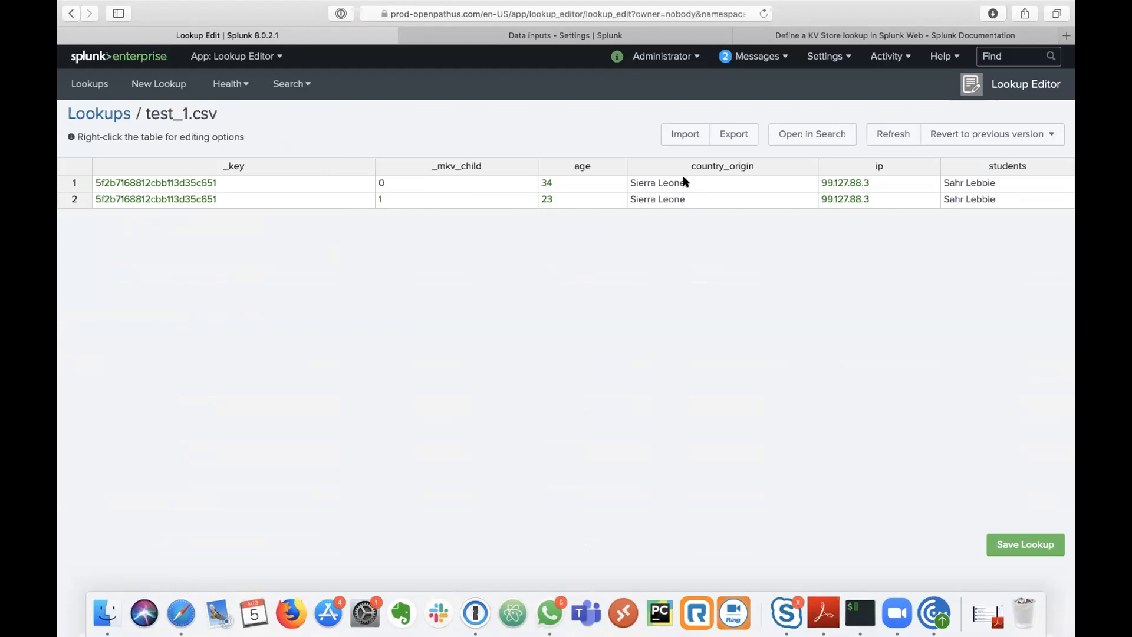
left_click(660, 183)
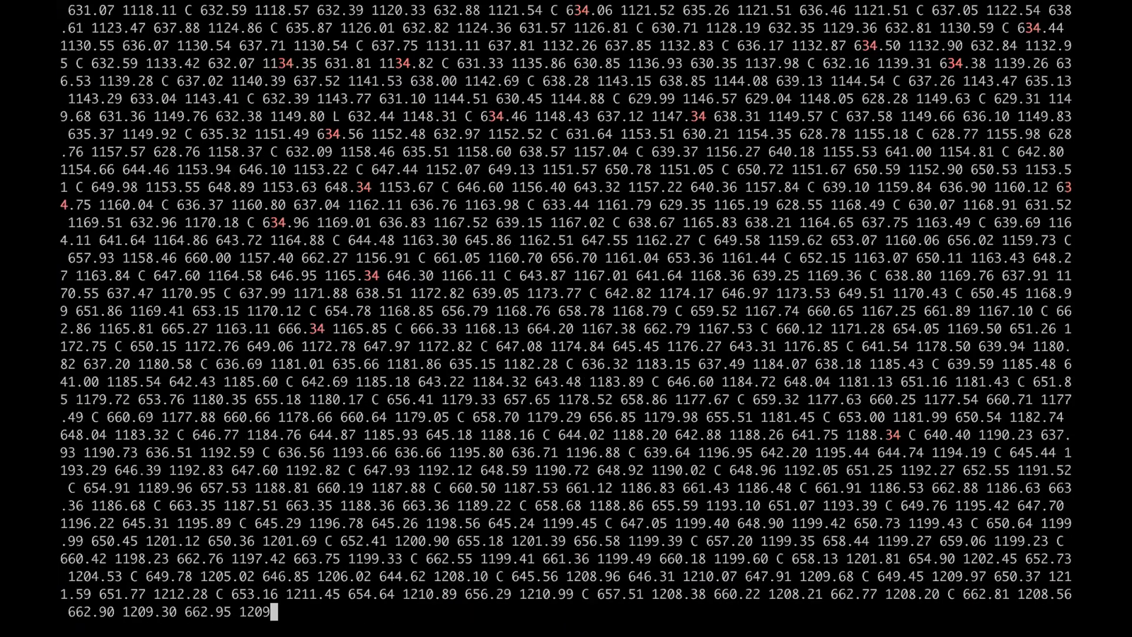
- Stop the runaway grep, then change into /opt/splunk/var and list it
key("ctrl+c")
key("ctrl+c")
key("ctrl+c")
key("ctrl+c")
key("ctrl+c")
key("ctrl+c")
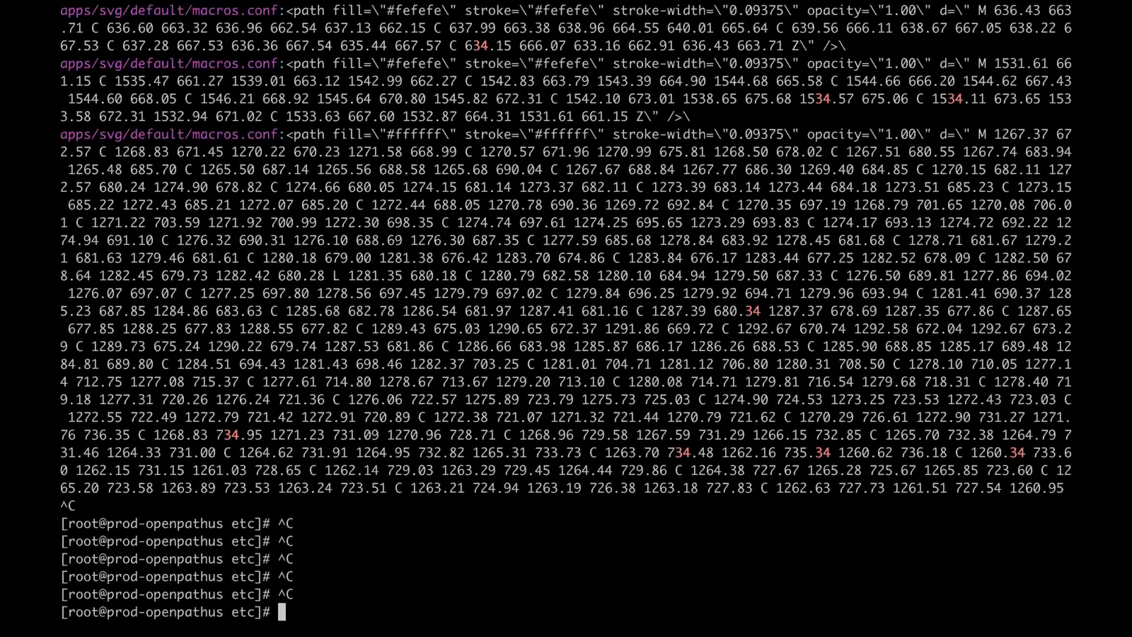
type("ls")
key("Return")
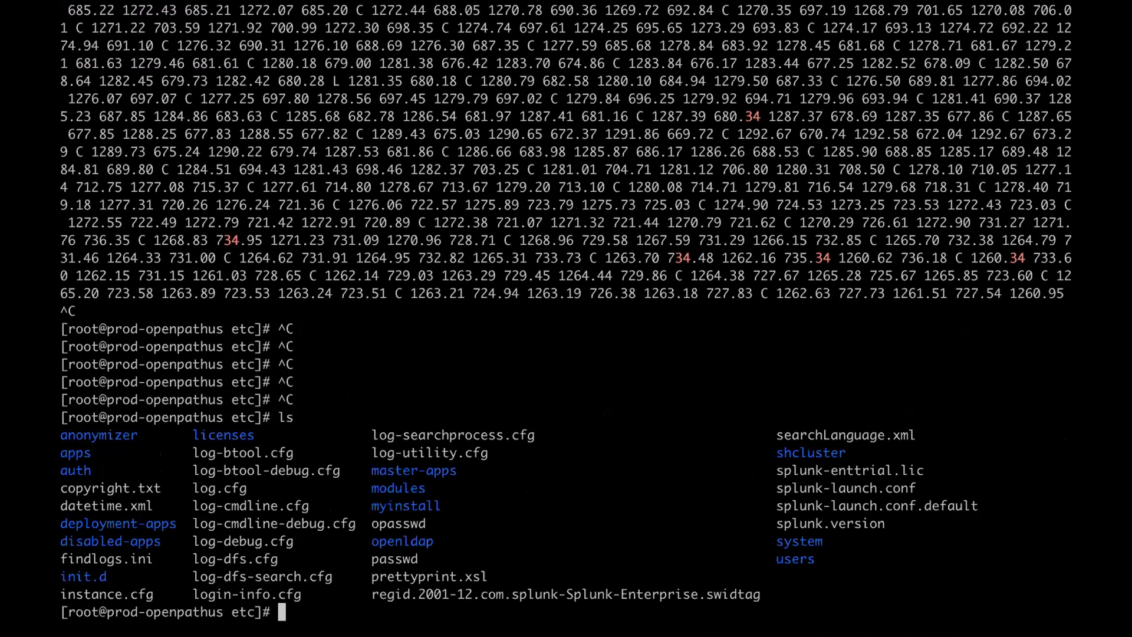
type("cd /opt/splunk")
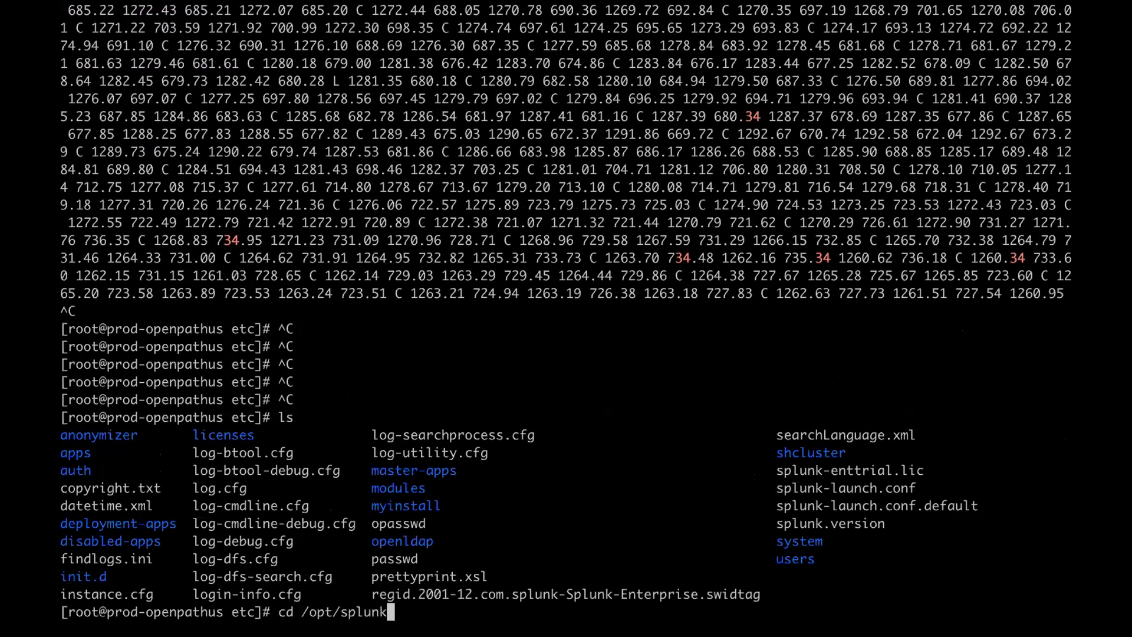
type("/e")
key("BackSpace")
type("var/")
key("Return")
type("ll")
key("Return")
- Descend into lib/splunk, listing each folder's contents along the way
type("cd l")
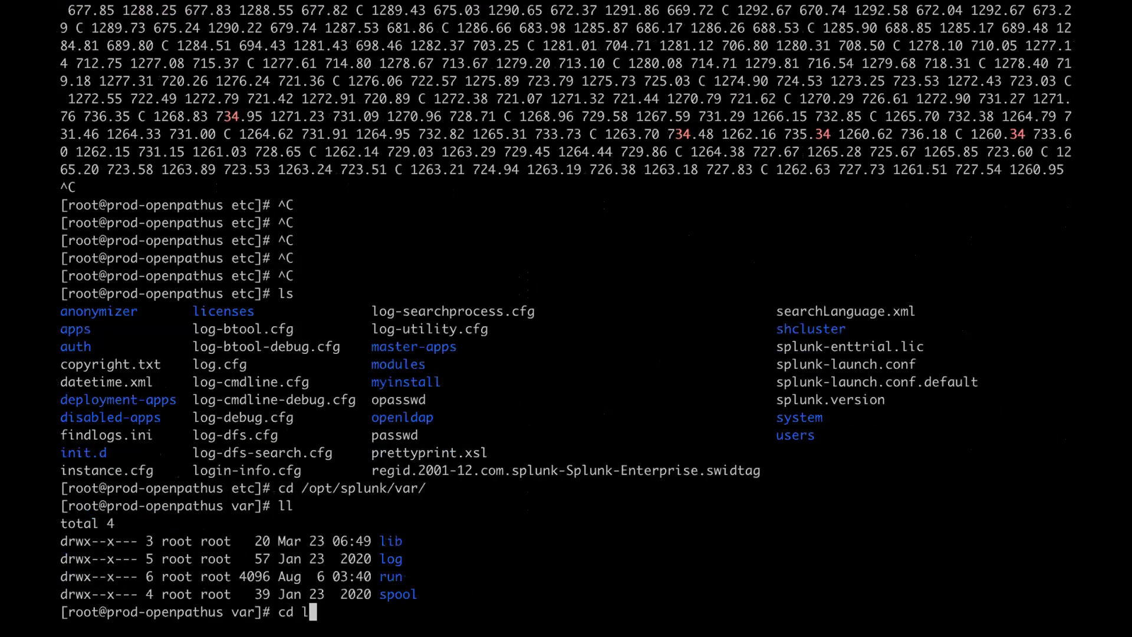
type("ib/")
key("Return")
type("ll")
key("Return")
type("cd splunk/")
key("Return")
type("ll")
key("Return")
- Change into the kvstore folder and list its contents
type("cd")
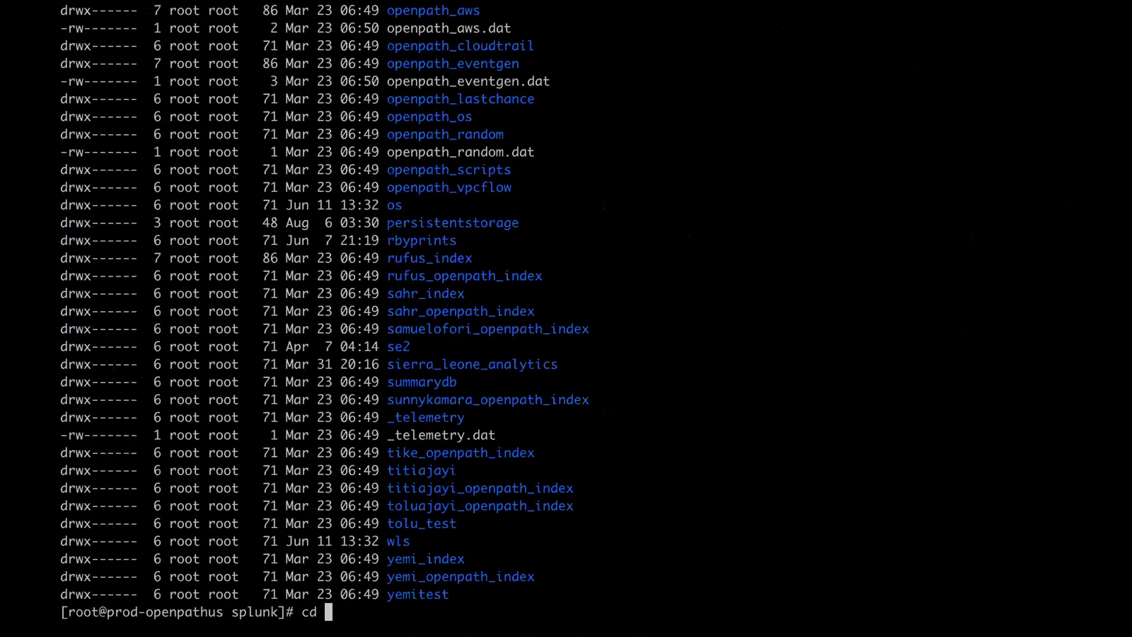
scroll(566, 319, "up", 3)
scroll(933, 613, "up", 3)
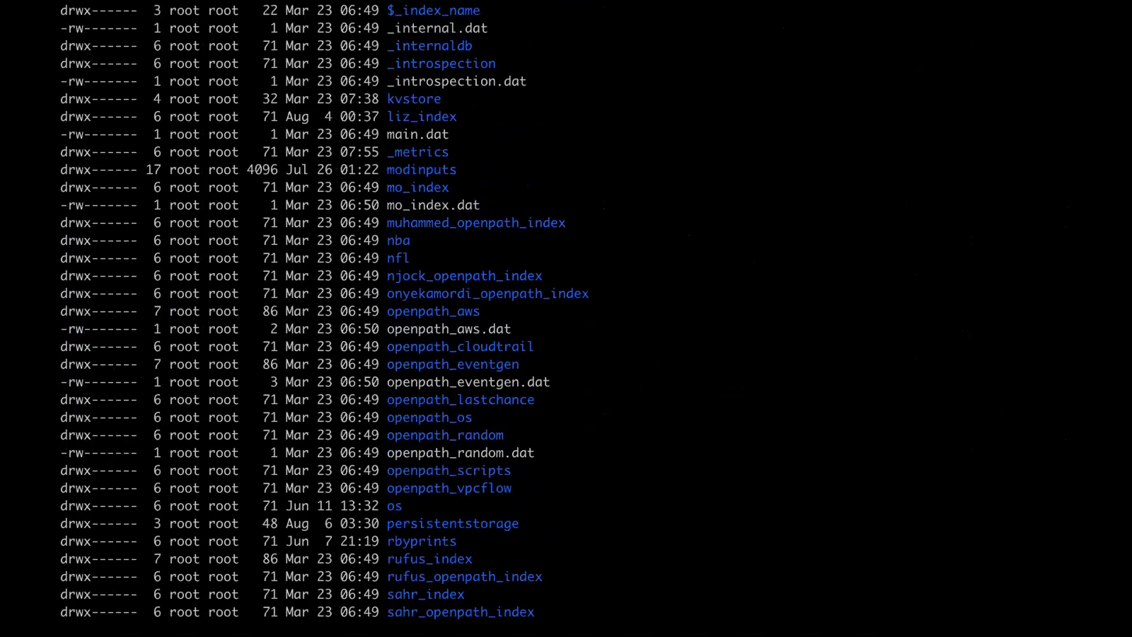
type("kv")
key("Tab")
key("Return")
type("ls")
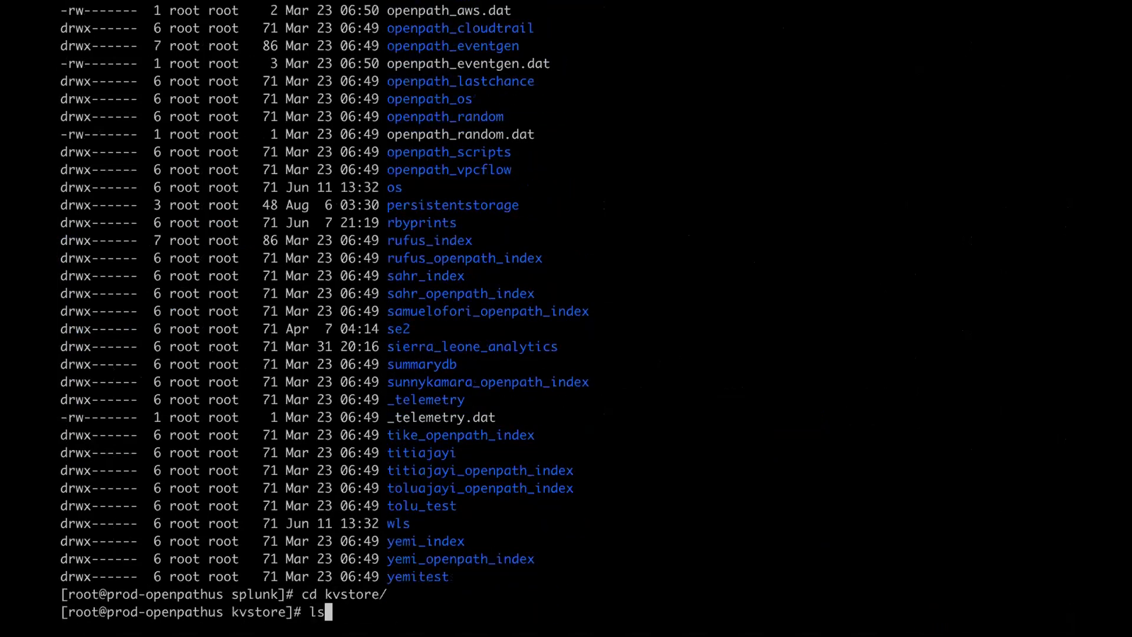
key("Return")
- Move into kvstore/mongo and list its data files in detail, including the test1 collection
type("cd mo")
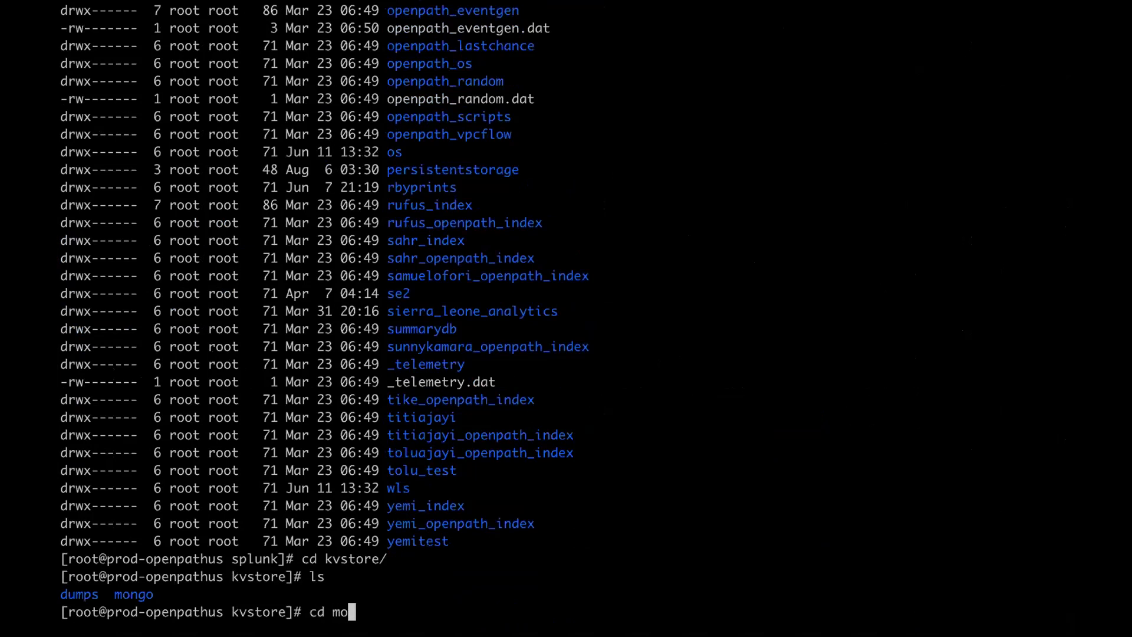
key("Tab")
key("Return")
type("ll")
key("Return")
scroll(566, 318, "up", 15)
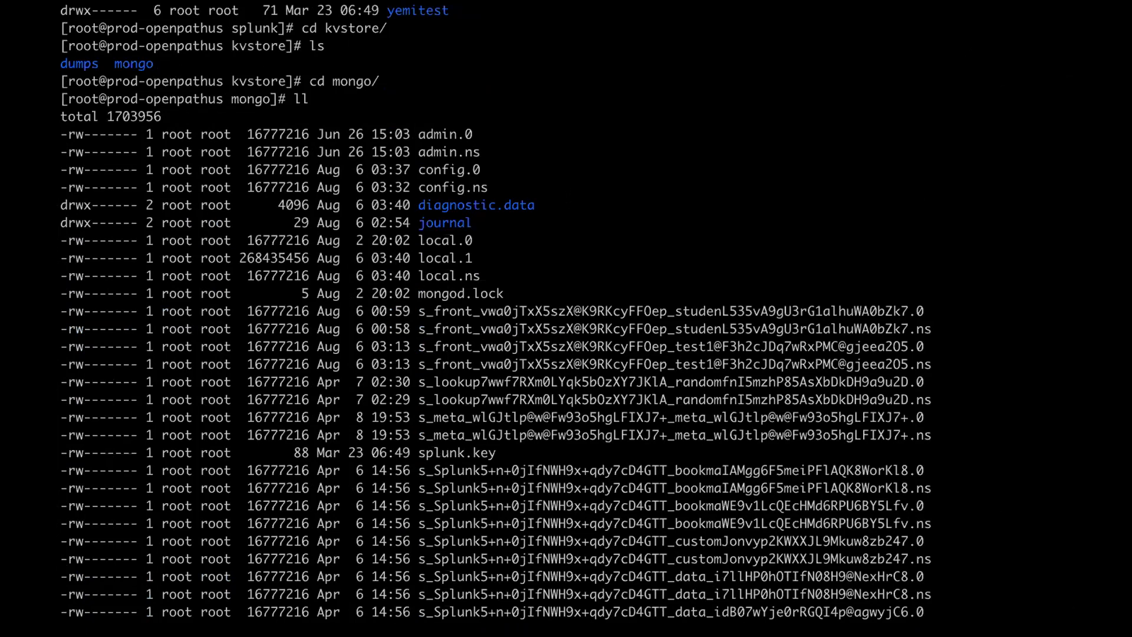
key("ctrl+Up")
left_click(521, 61)
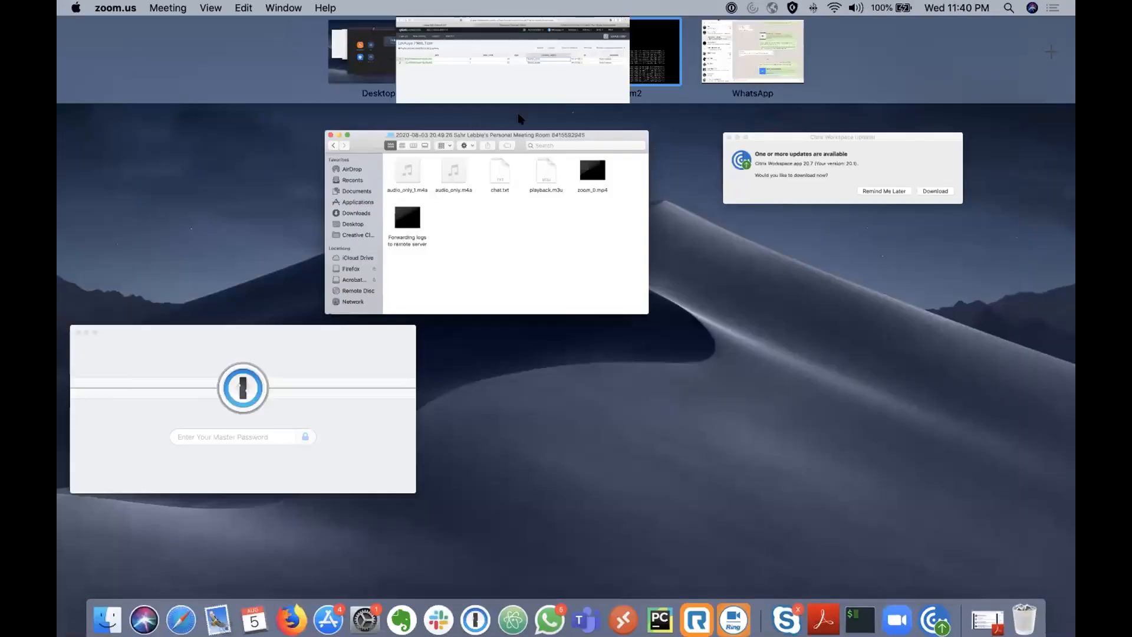
left_click(664, 197)
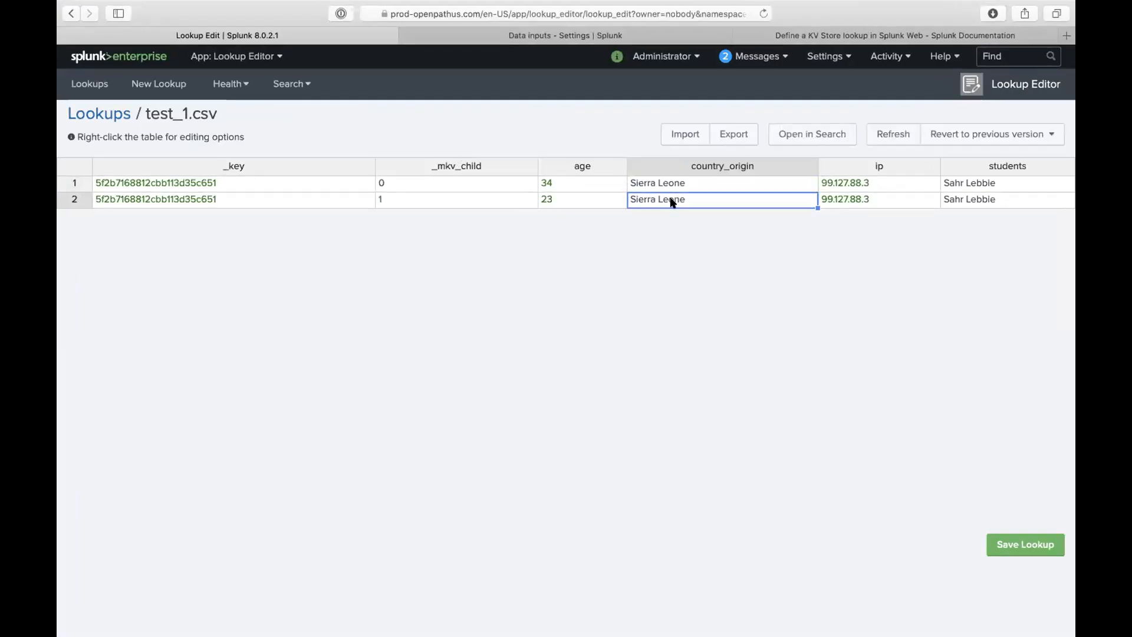
left_click(678, 184)
triple_click(681, 181)
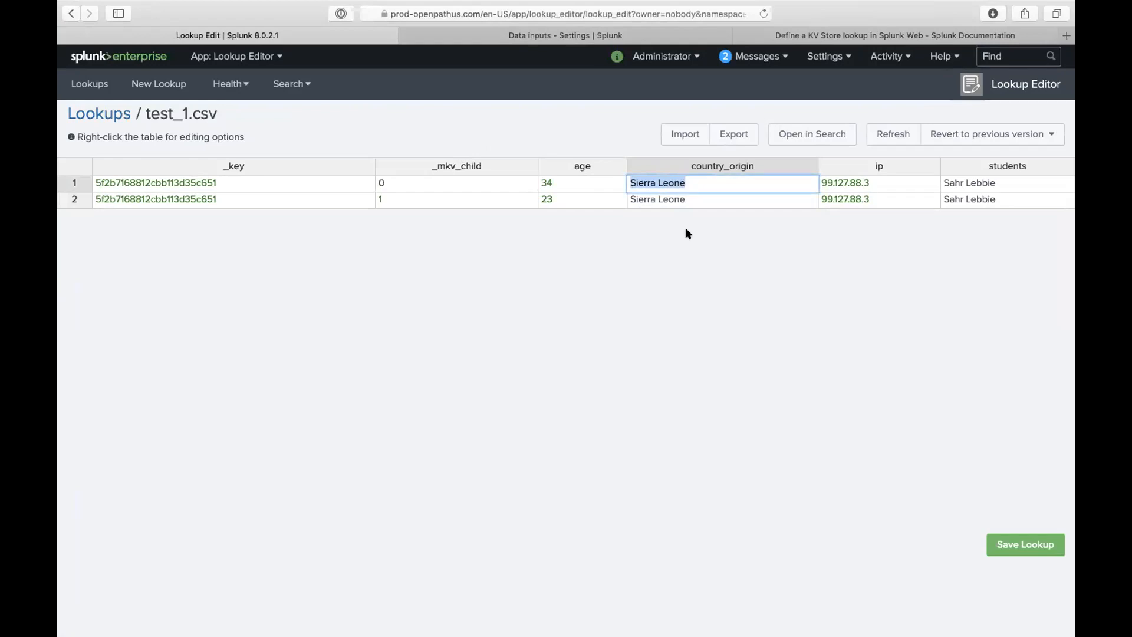
key("ctrl+Up")
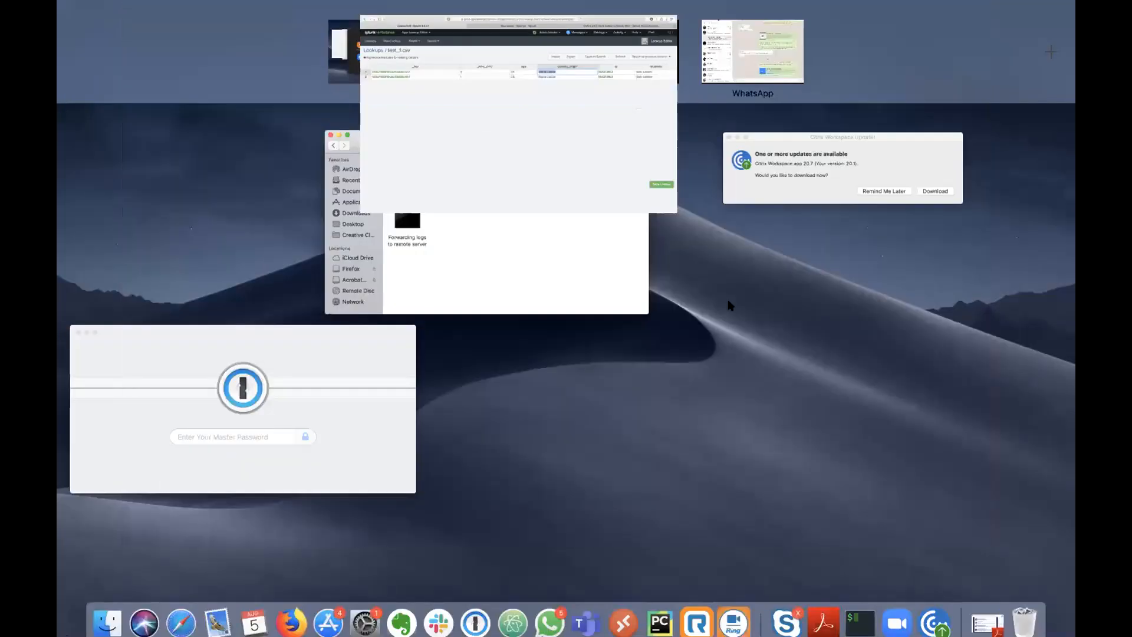
- Grep the mongo data files for "Sierra Leone", first plainly, then recursively with -R
left_click(588, 94)
type("grep ")
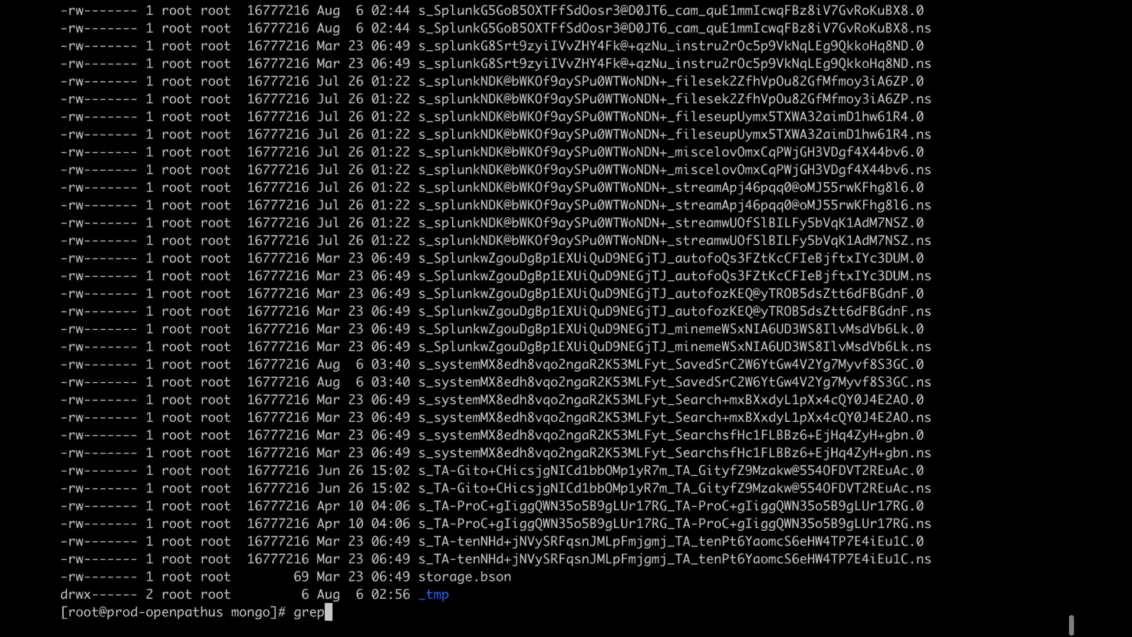
type("\"Sierra Leone\" *")
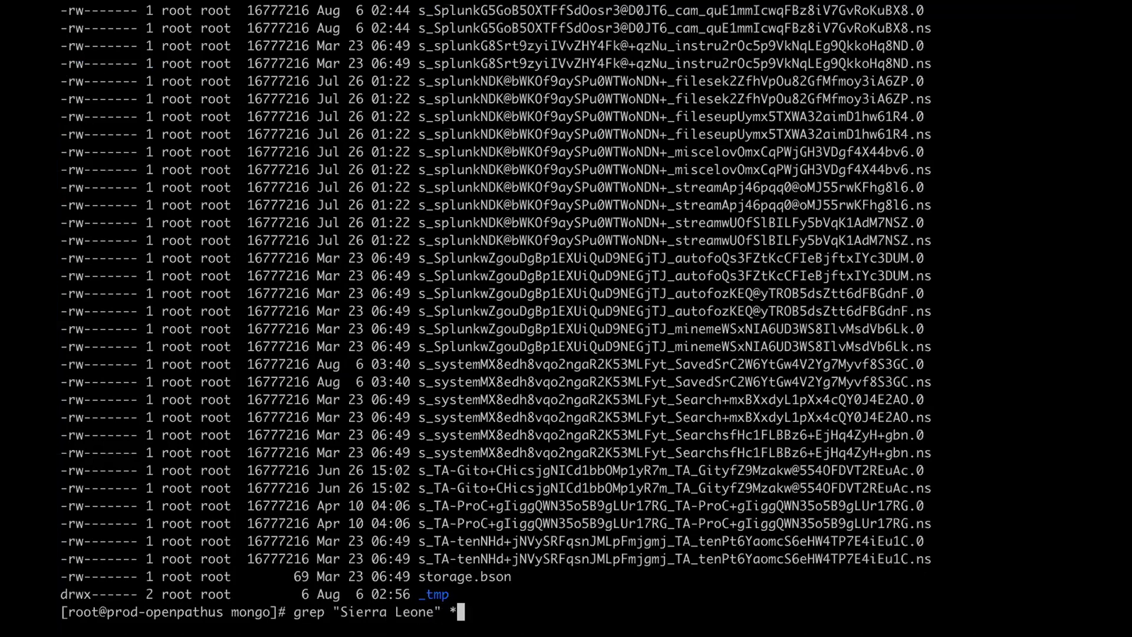
key("Return")
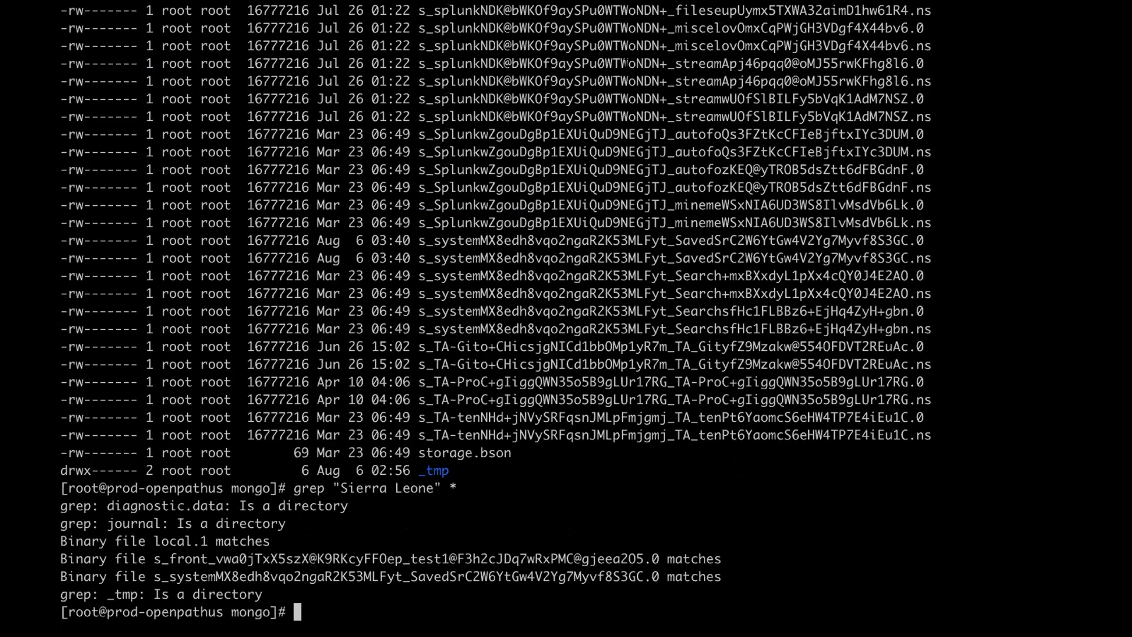
key("Up")
key("Left")
key("Left")
key("Left")
key("Left")
key("Left")
key("Left")
key("Left")
key("Left")
key("Left")
key("Left")
key("Left")
key("Left")
key("Left")
key("Left")
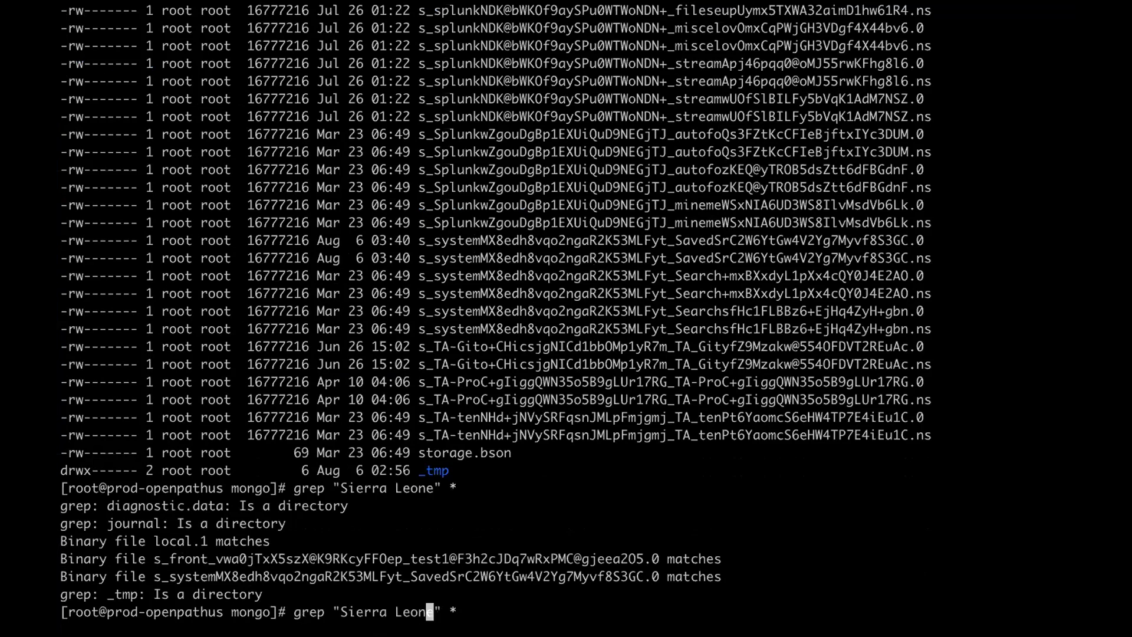
key("Left")
key("Left")
type("-R")
key("Return")
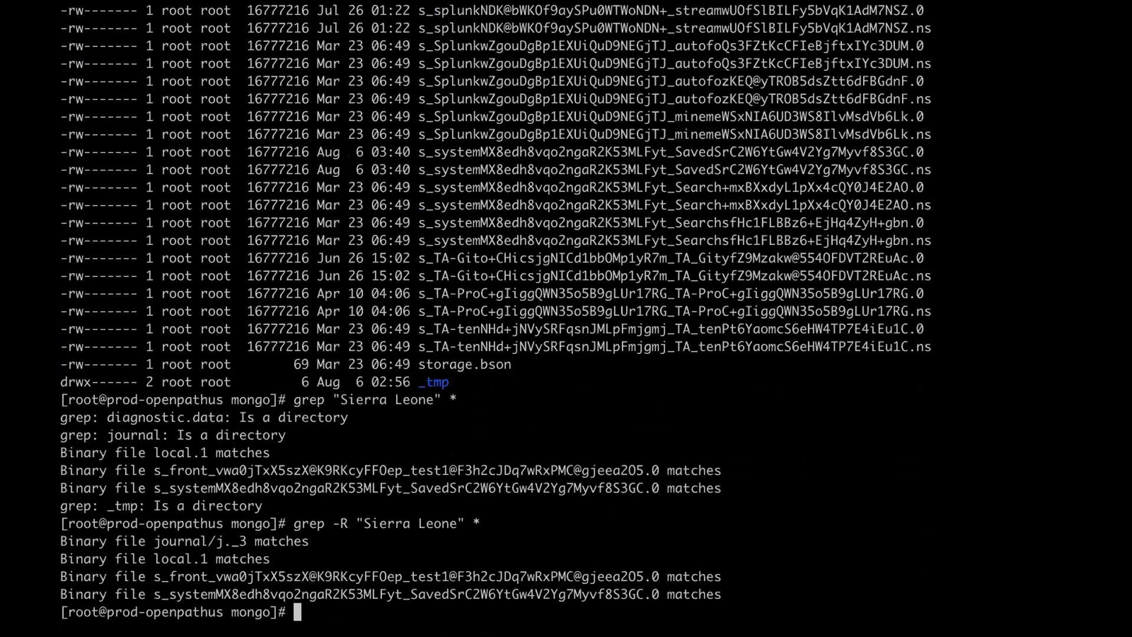
- Rerun the recursive "Sierra Leone" grep against /opt/splunk/etc/apps/, which fails
key("Up")
key("ctrl+a")
key("Right")
key("Right")
key("Right")
key("Right")
key("Right")
key("Right")
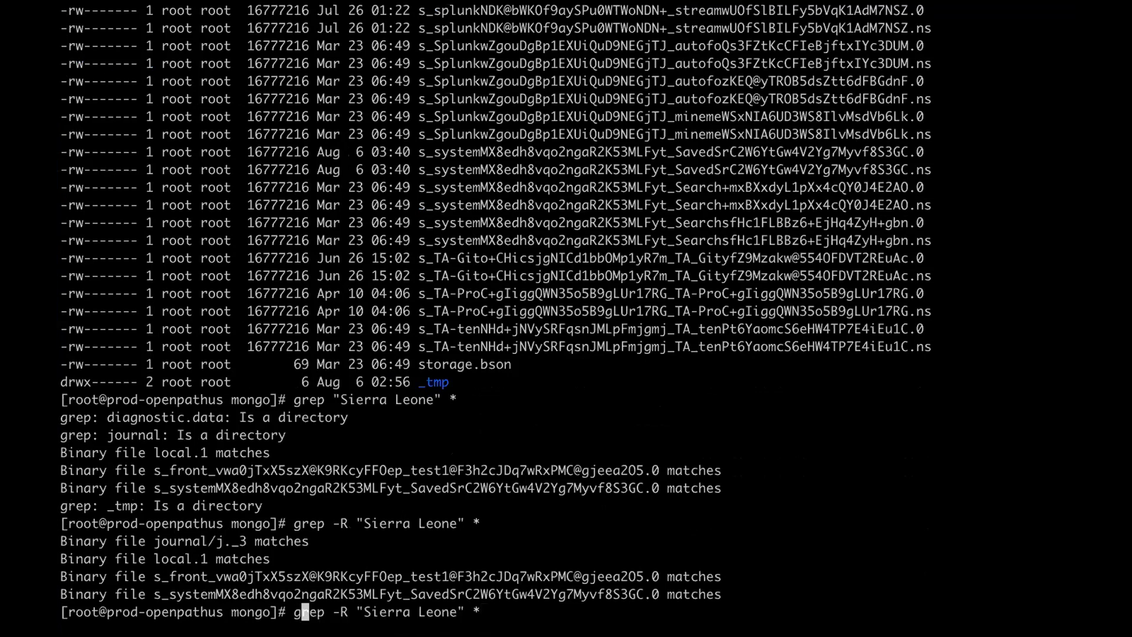
key("Delete")
key("BackSpace")
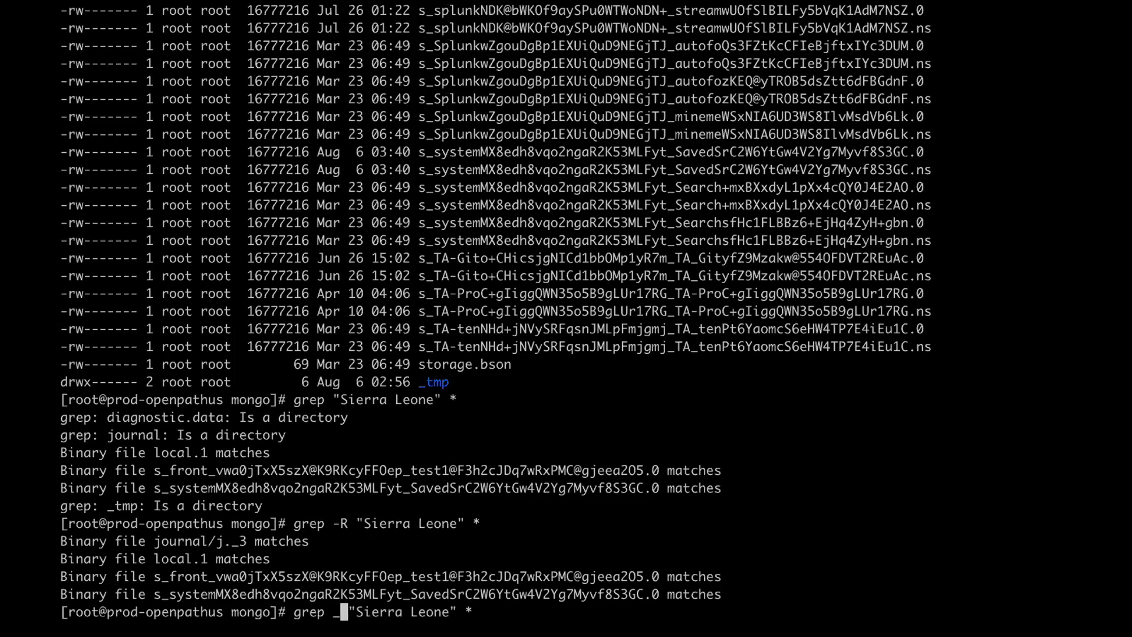
type("-R")
key("Left")
key("Left")
type("/opt/splunk/etc/apps/")
key("Return")
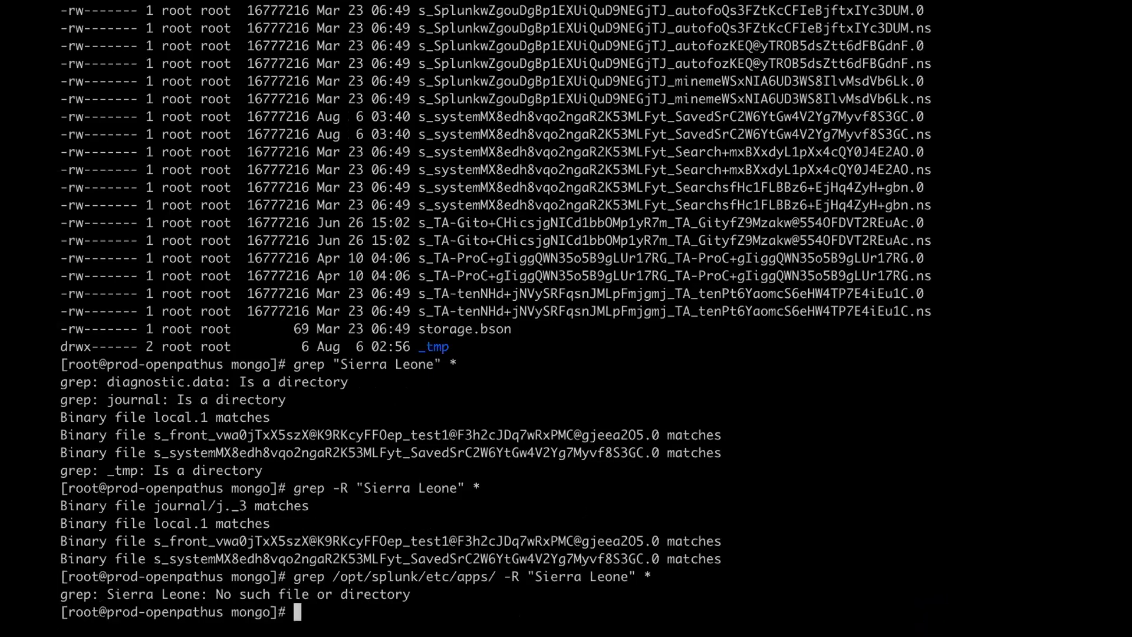
key("Up")
key("Left")
key("Left")
key("Left")
key("Left")
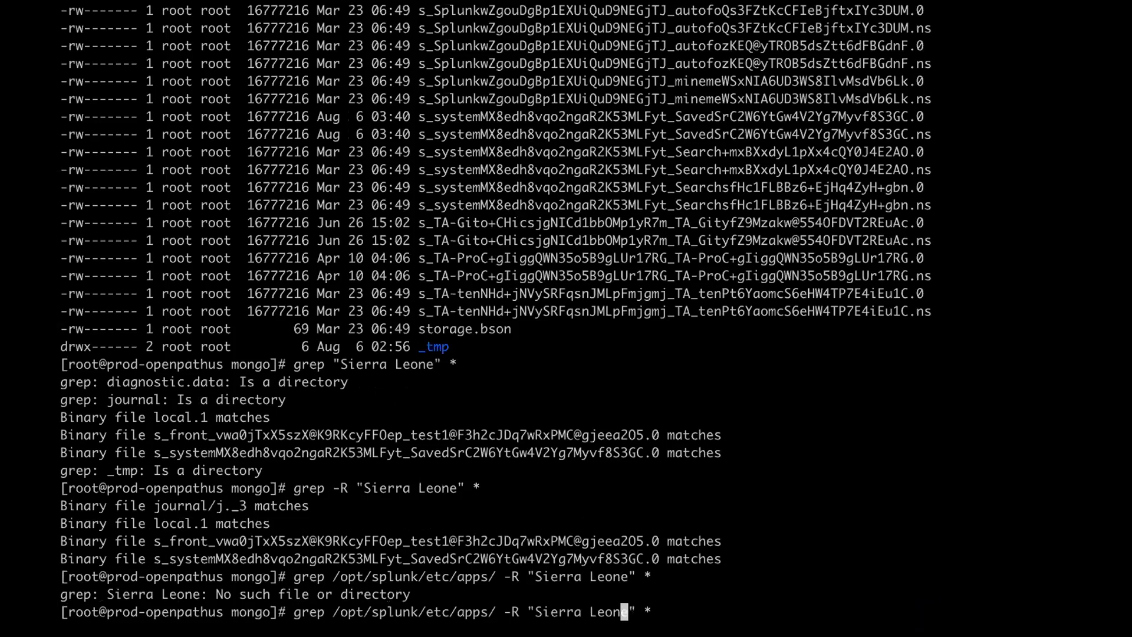
key("ctrl+Up")
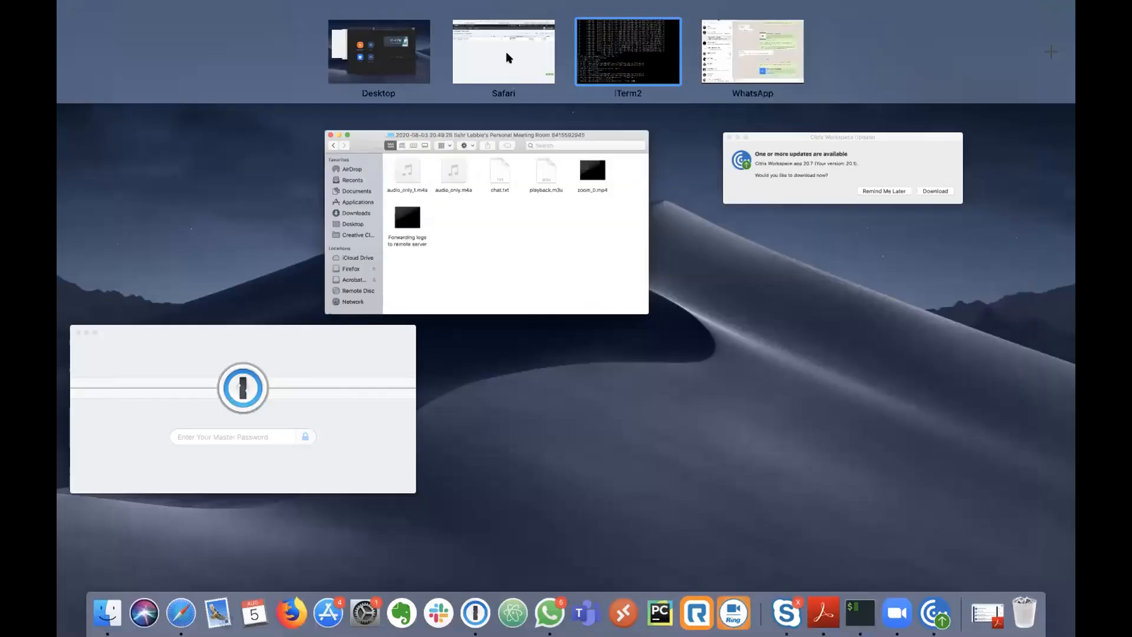
left_click(505, 53)
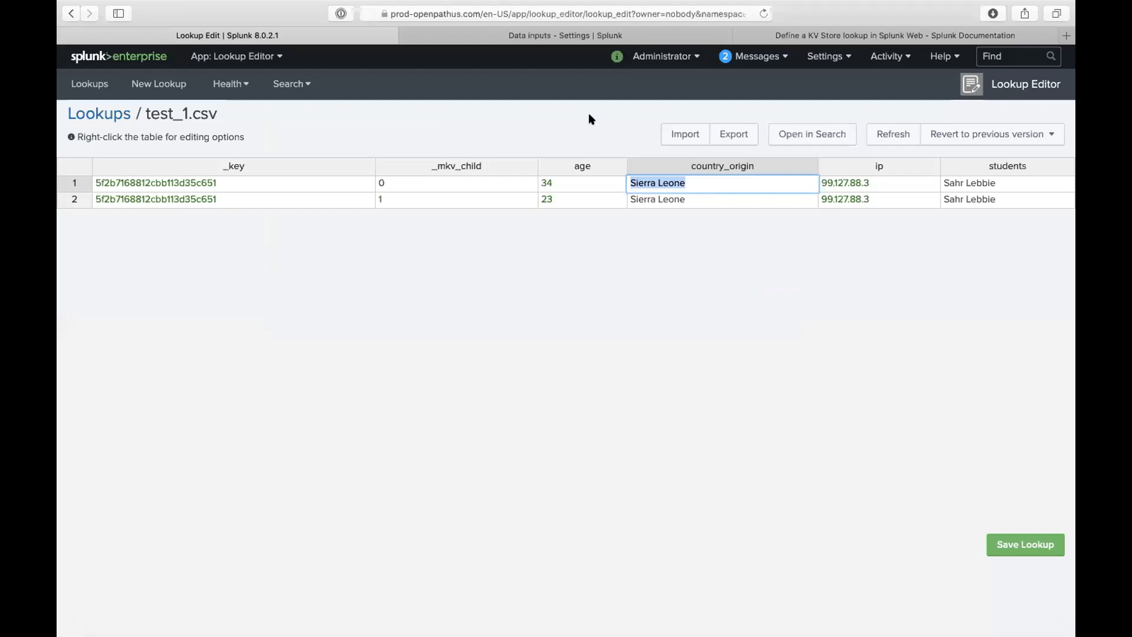
left_click(861, 183)
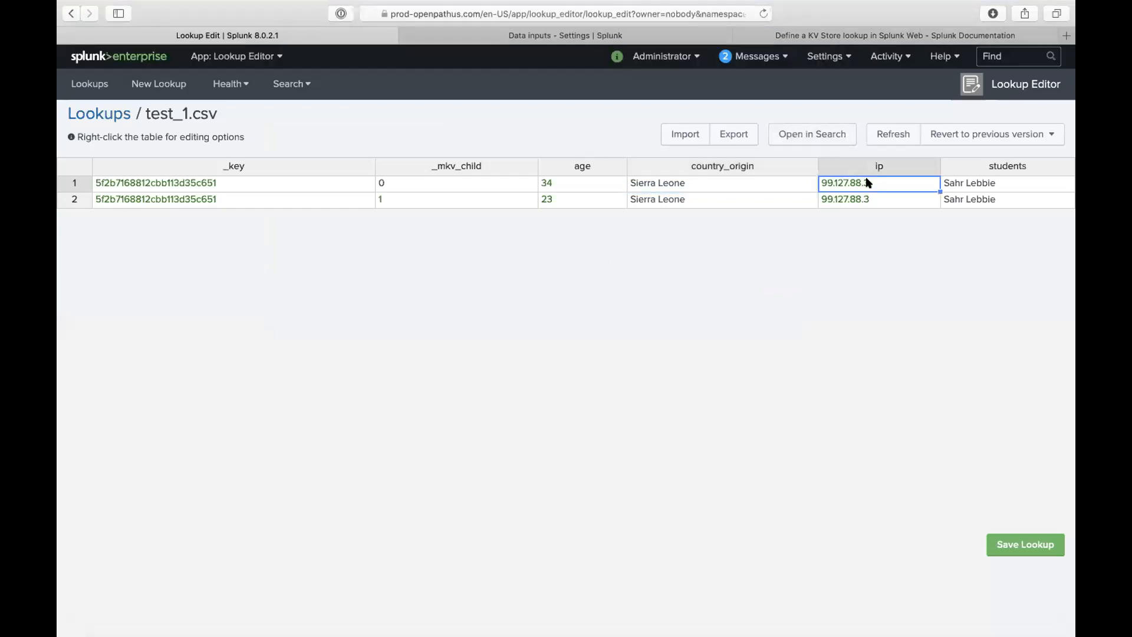
triple_click(876, 185)
key("super+c")
key("ctrl+Up")
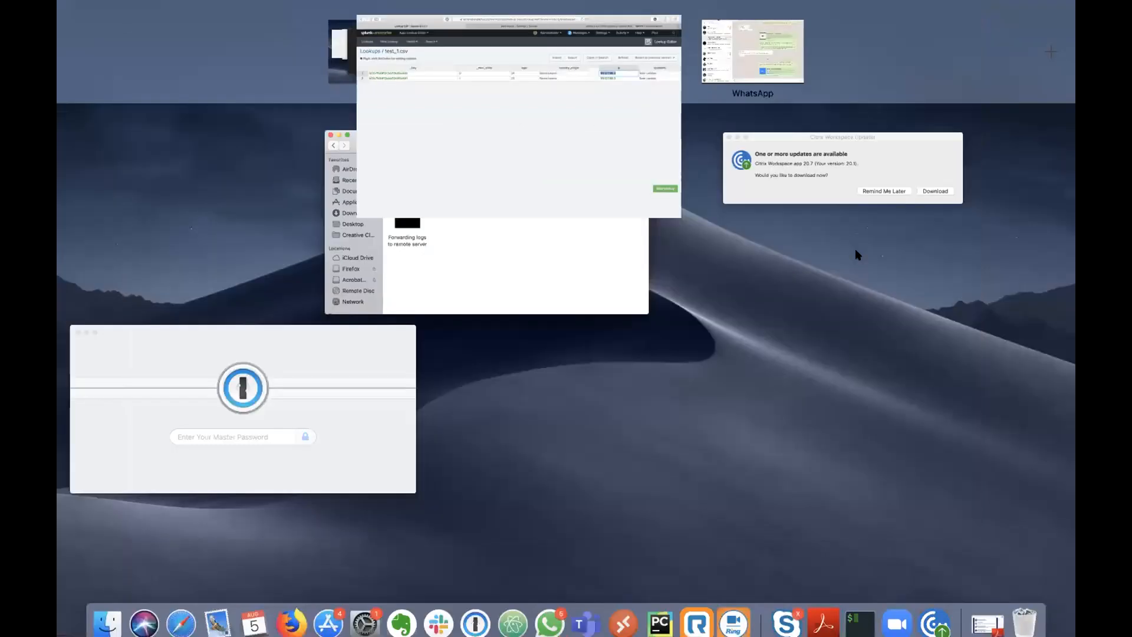
left_click(661, 76)
key("Left")
key("Left")
key("BackSpace")
key("BackSpace")
key("BackSpace")
key("BackSpace")
key("BackSpace")
key("BackSpace")
key("BackSpace")
key("BackSpace")
key("BackSpace")
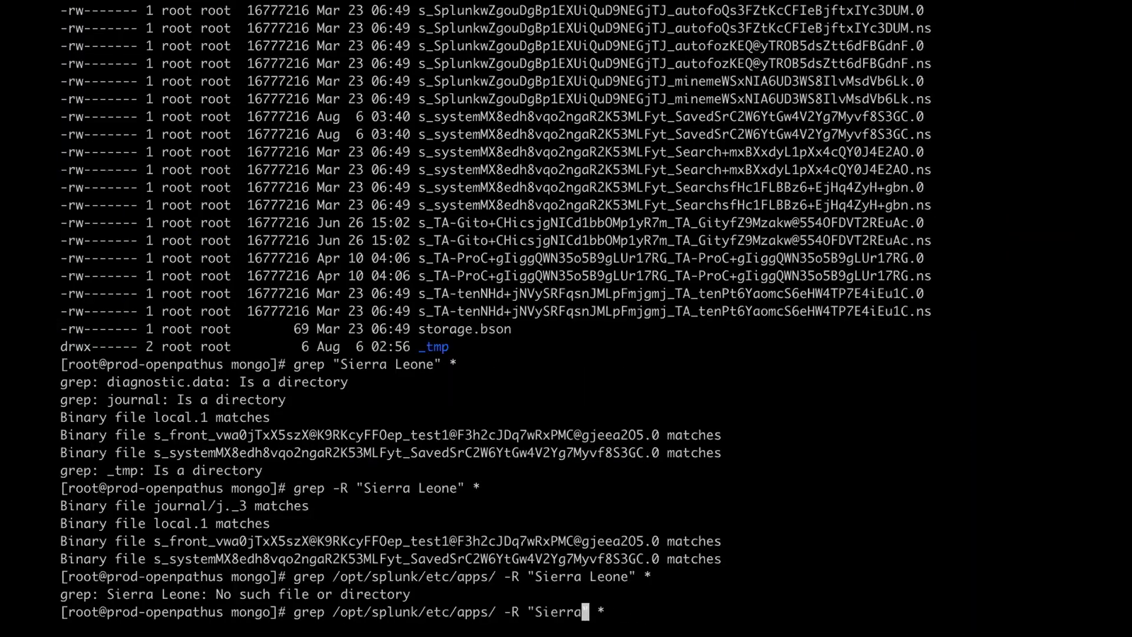
key("BackSpace")
key("BackSpace")
key("BackSpace")
key("super+v")
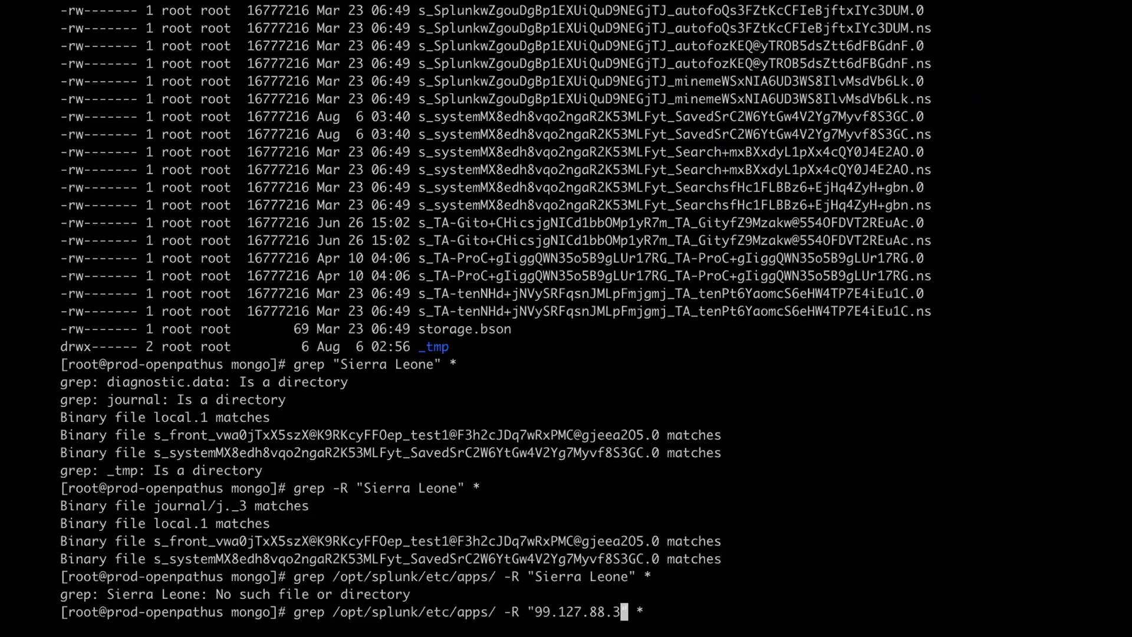
key("Return")
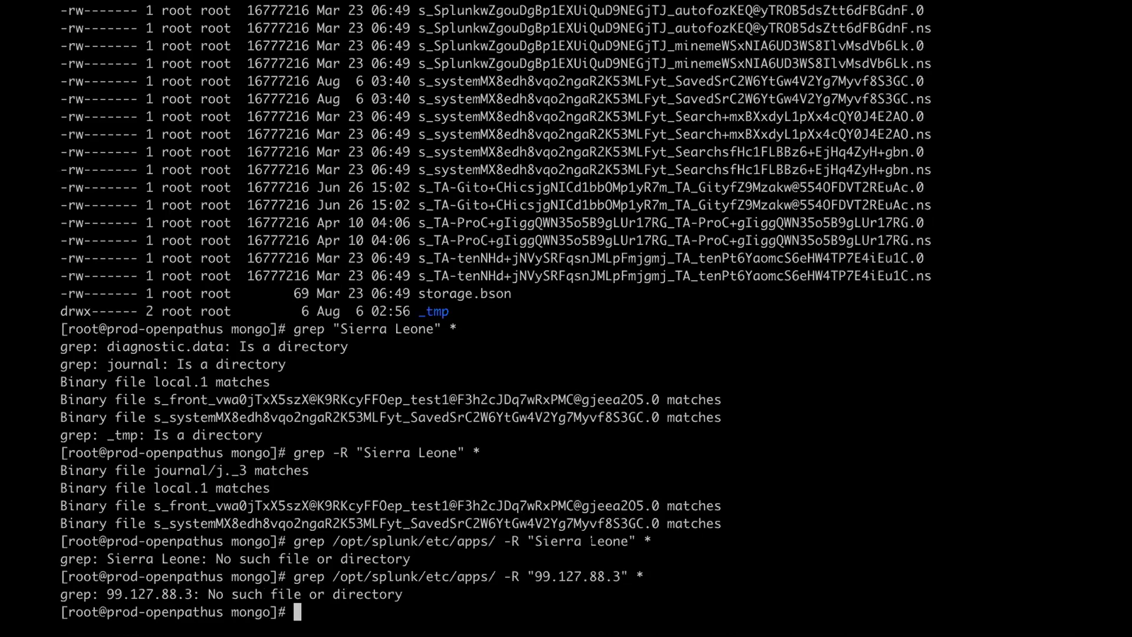
key("Up")
key("Left")
key("Left")
key("Left")
key("Left")
key("Left")
key("Left")
key("Left")
key("Left")
key("Left")
key("Left")
key("Left")
key("Left")
key("Left")
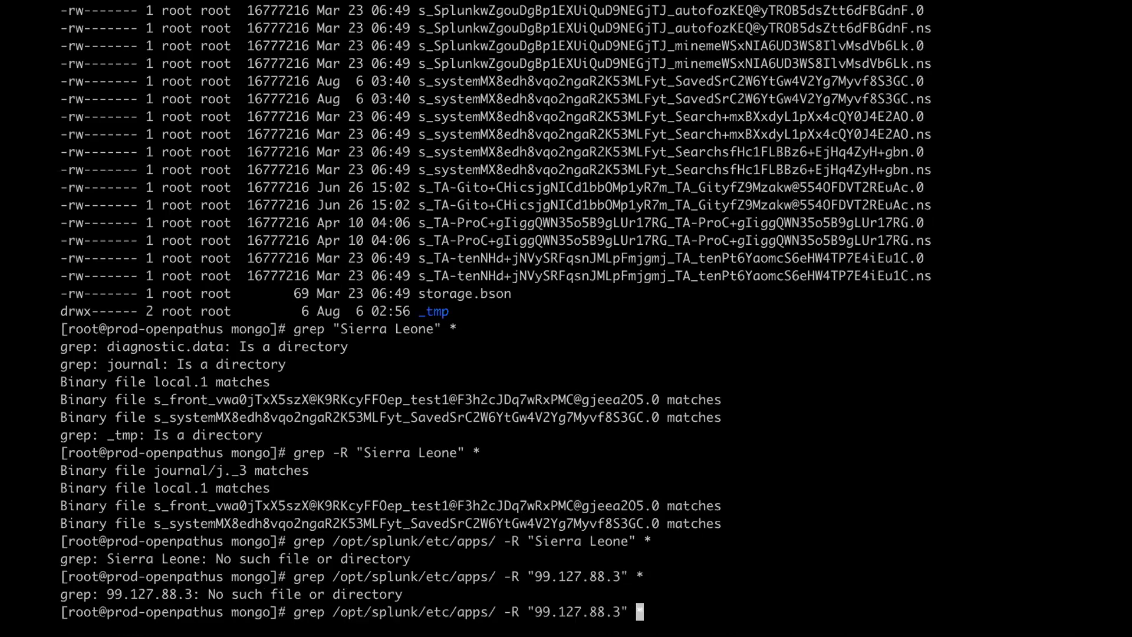
key("Left")
key("Left")
key("BackSpace")
key("BackSpace")
key("BackSpace")
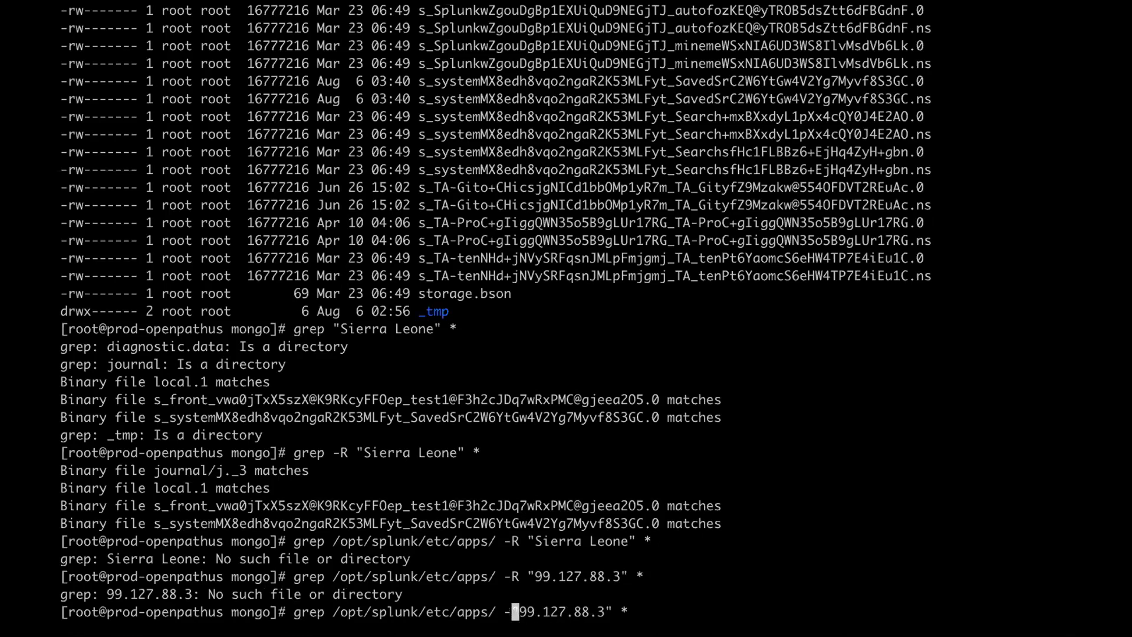
key("ctrl+a")
key("Right")
key("Right")
key("Right")
key("Right")
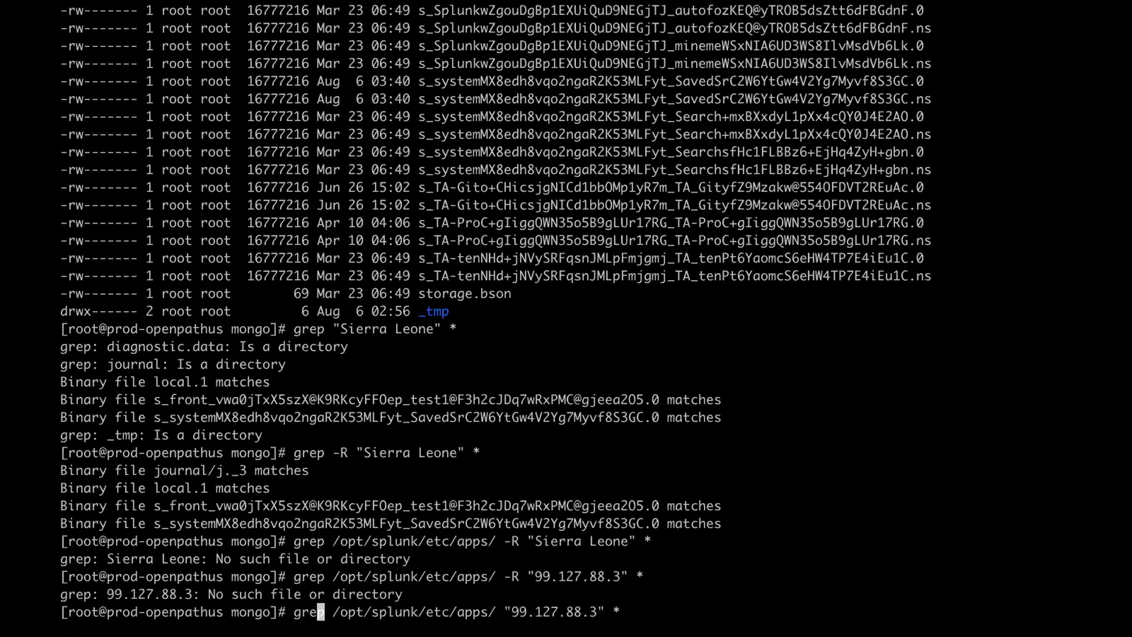
type("-R")
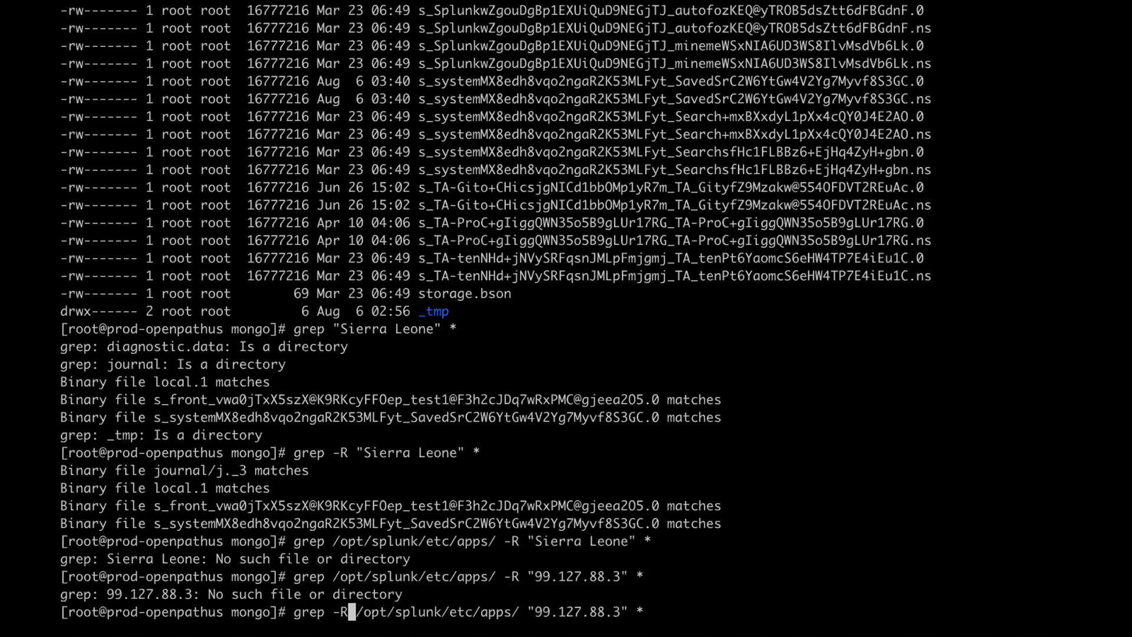
key("Return")
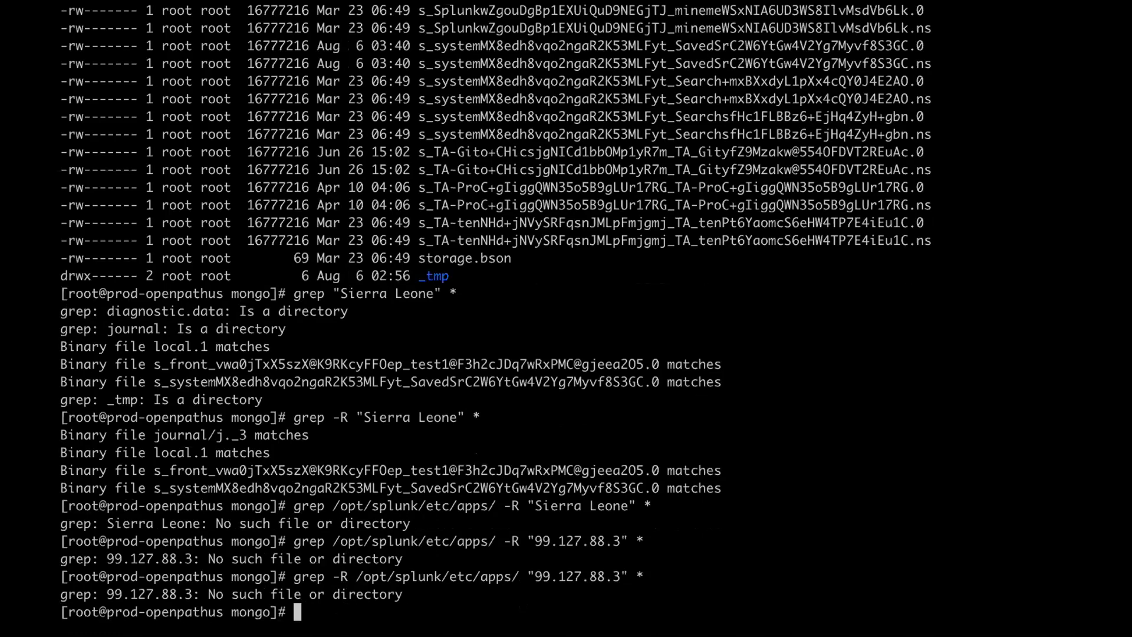
- Retry the IP grep without -R, then without the trailing * wildcard
key("Up")
key("ctrl+a")
key("Right")
key("Right")
key("Right")
key("Right")
key("Right")
key("Right")
key("Right")
key("BackSpace")
key("BackSpace")
key("BackSpace")
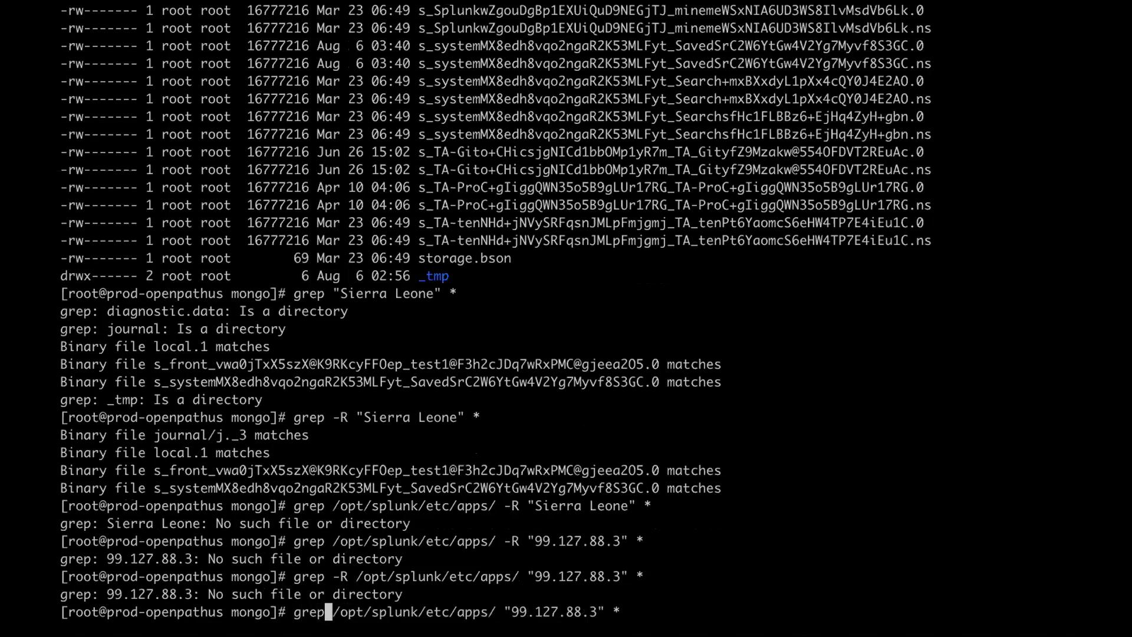
key("Return")
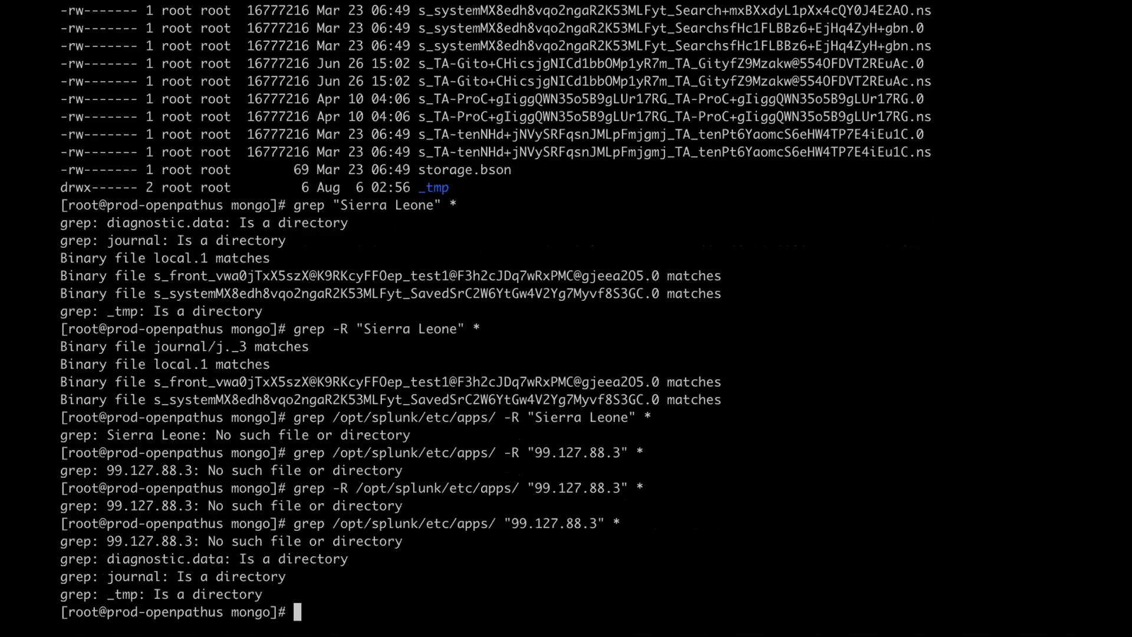
key("Up")
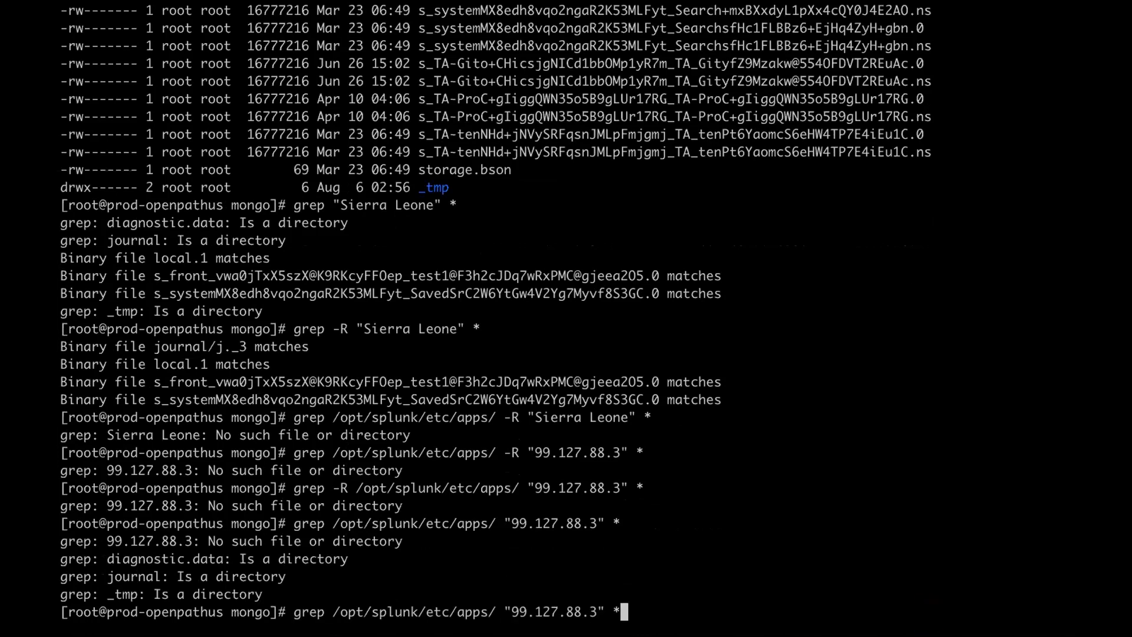
key("BackSpace")
key("Return")
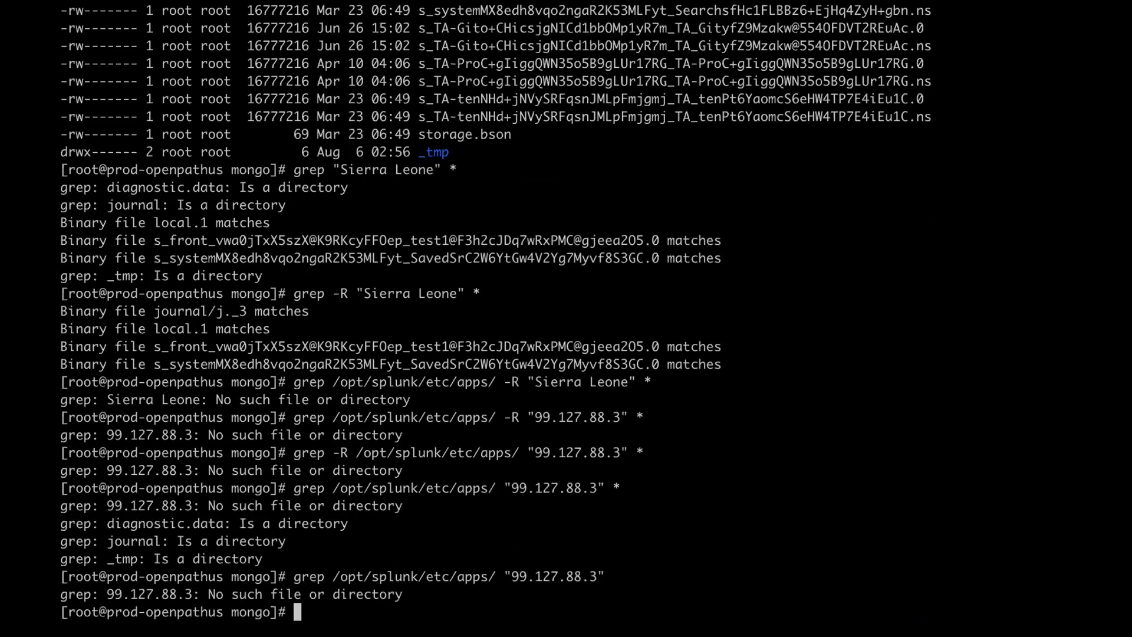
- Retry the IP grep case-insensitively with -iR, then cd into /opt/splunk/etc/apps/
key("Up")
key("ctrl+a")
key("Right")
key("Right")
key("Right")
key("Right")
type("-iR")
key("Return")
type("cd /opt/splunk/etc/")
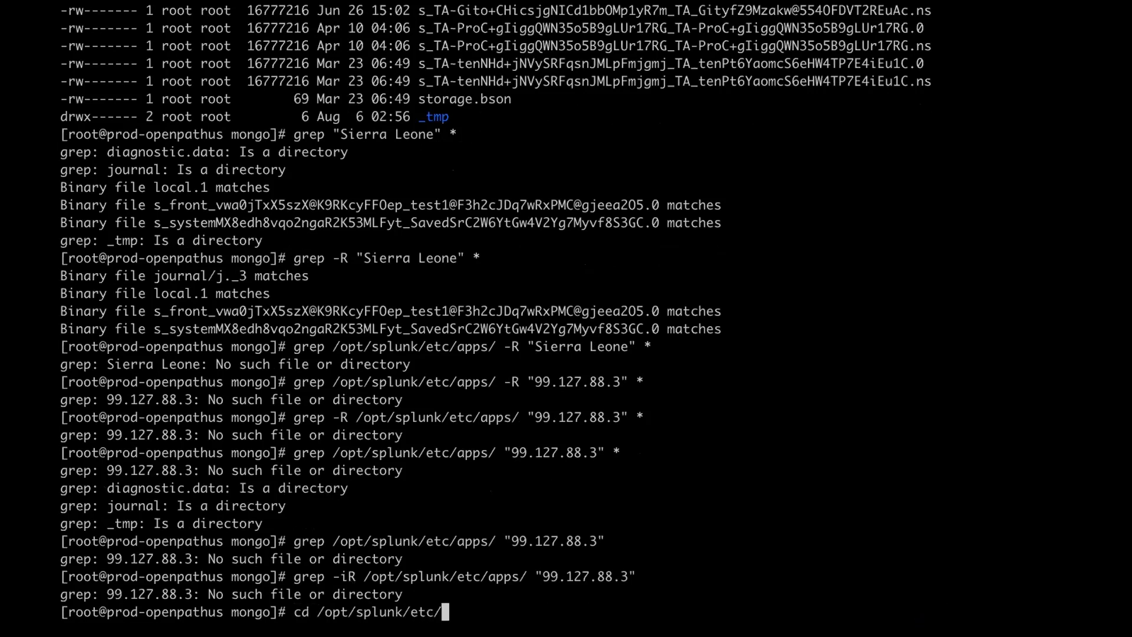
type("apps/")
key("Return")
- List the apps and etc folders and the system/local config files, then return to etc
type("ll")
key("Return")
type("cd ..")
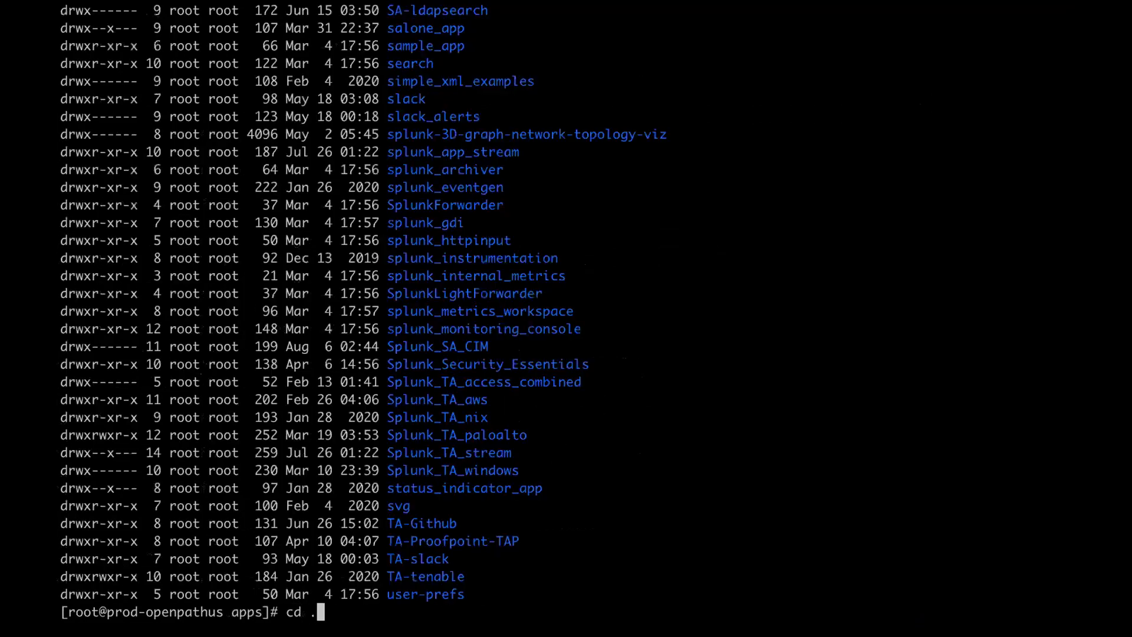
key("Return")
type("ll")
key("Return")
type("cd system/local/")
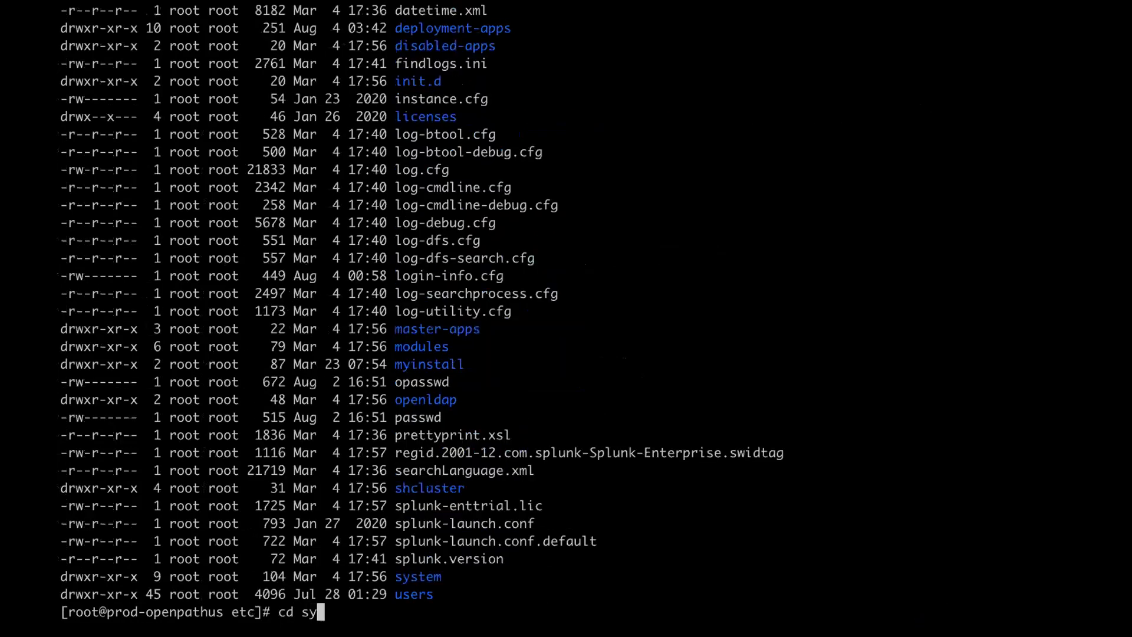
key("Return")
type("ll")
key("Return")
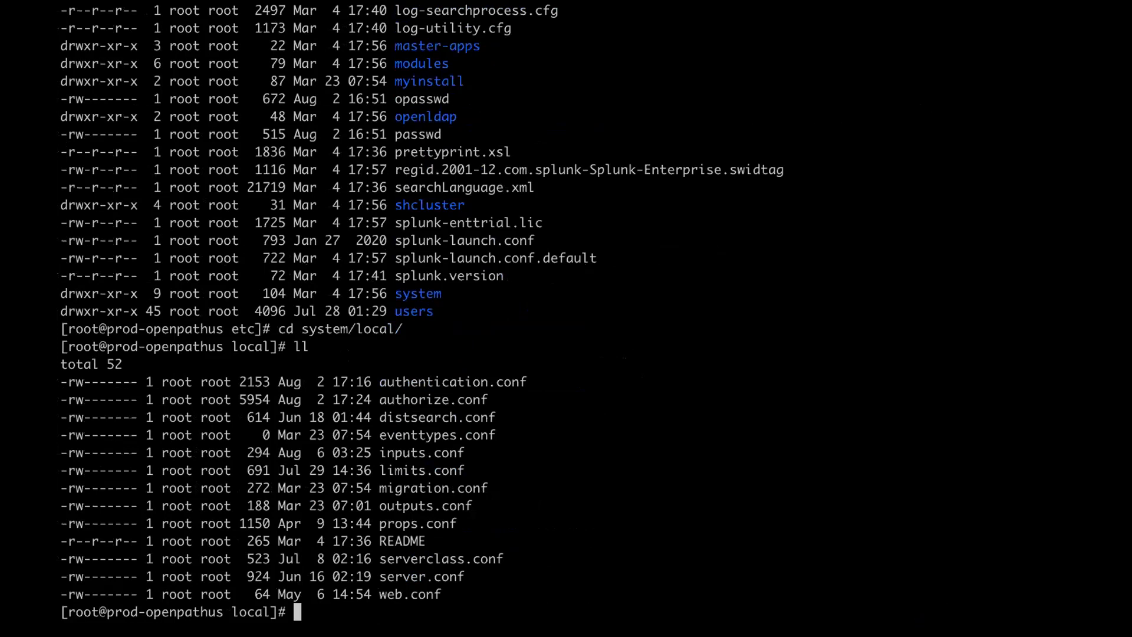
type("cd ../")
key("Return")
type("ll")
key("Return")
- Go into apps/front_end_app/local and list its config files
type("cd ")
type("fr")
key("BackSpace")
key("BackSpace")
type("apps/")
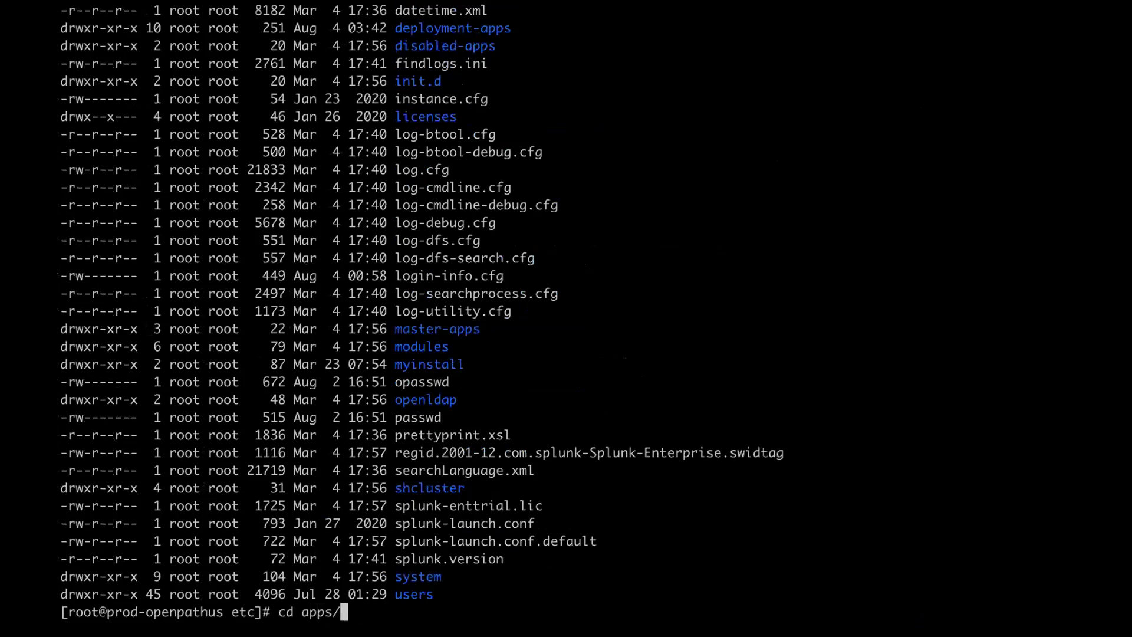
type("fr")
key("Tab")
type("q")
key("BackSpace")
key("Return")
type("ll")
type("loc")
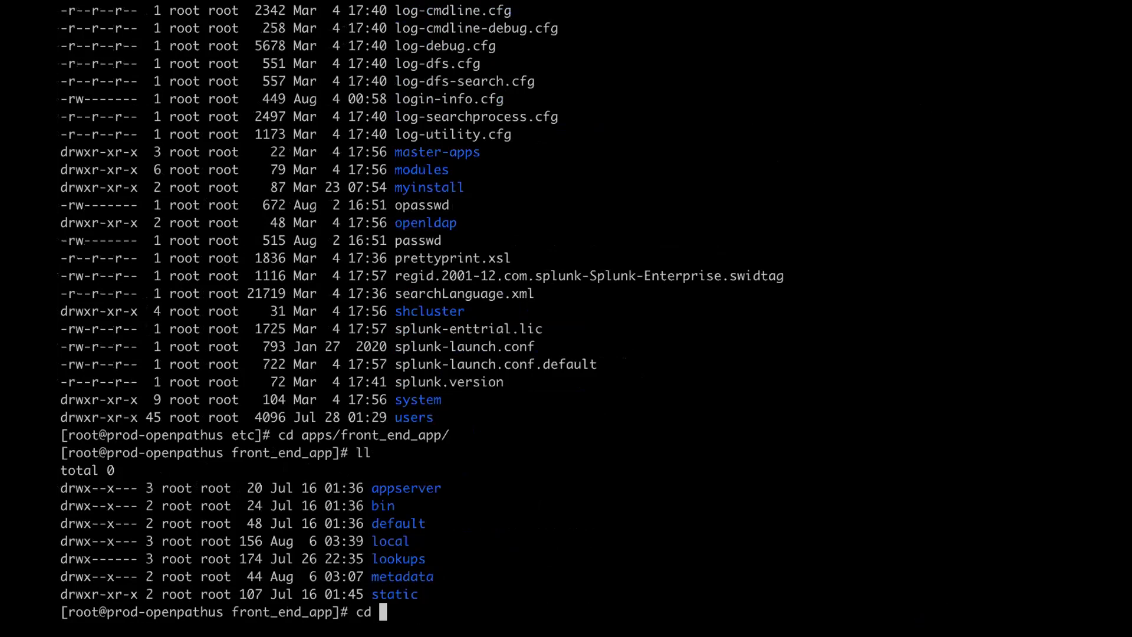
key("Tab")
key("Return")
type("ll")
key("Return")
- List the data folder under local, then return to local
type("cd d")
key("Tab")
key("Return")
type("ll")
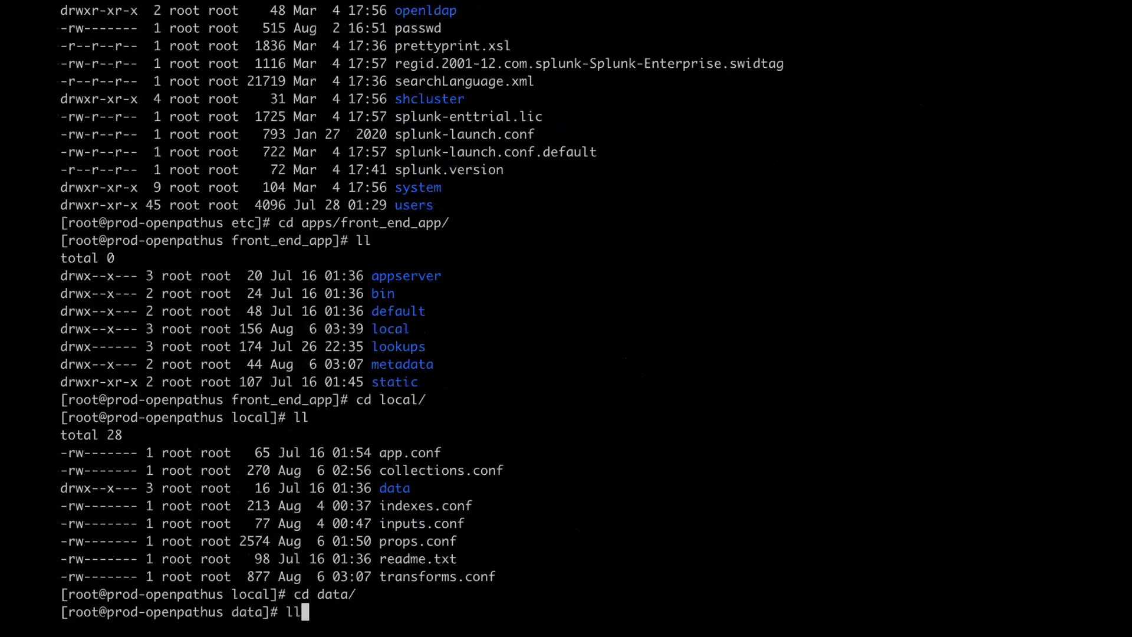
key("Return")
type("cd..")
key("BackSpace")
key("BackSpace")
type("..")
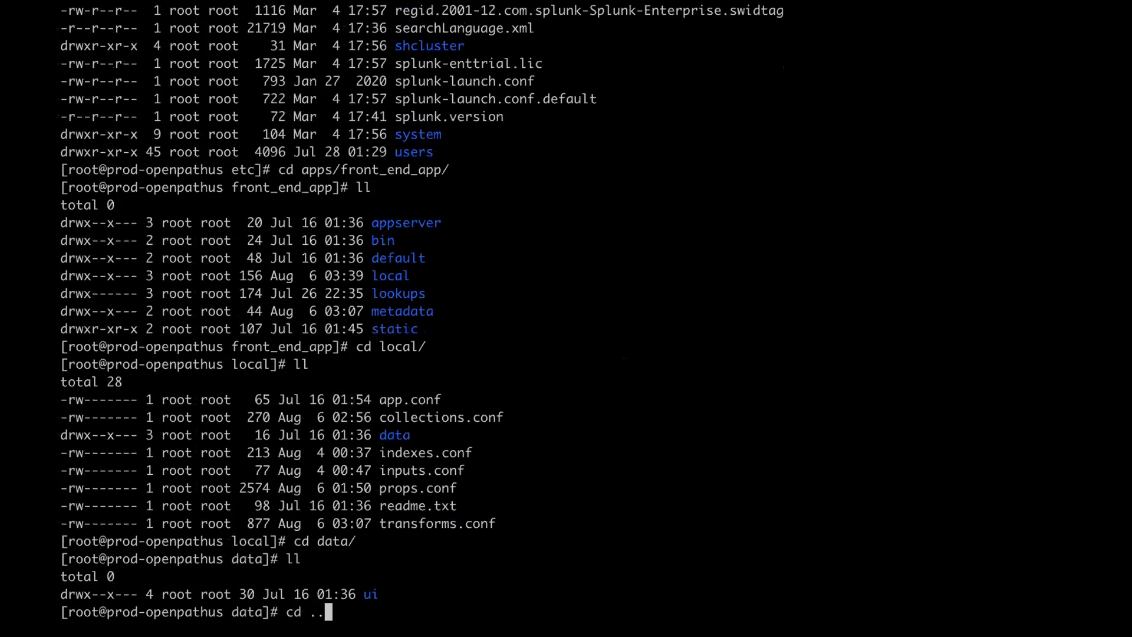
key("Return")
- Print collections.conf to show the student_pay_tables.csv and test1.csv collection fields
type("cat coll")
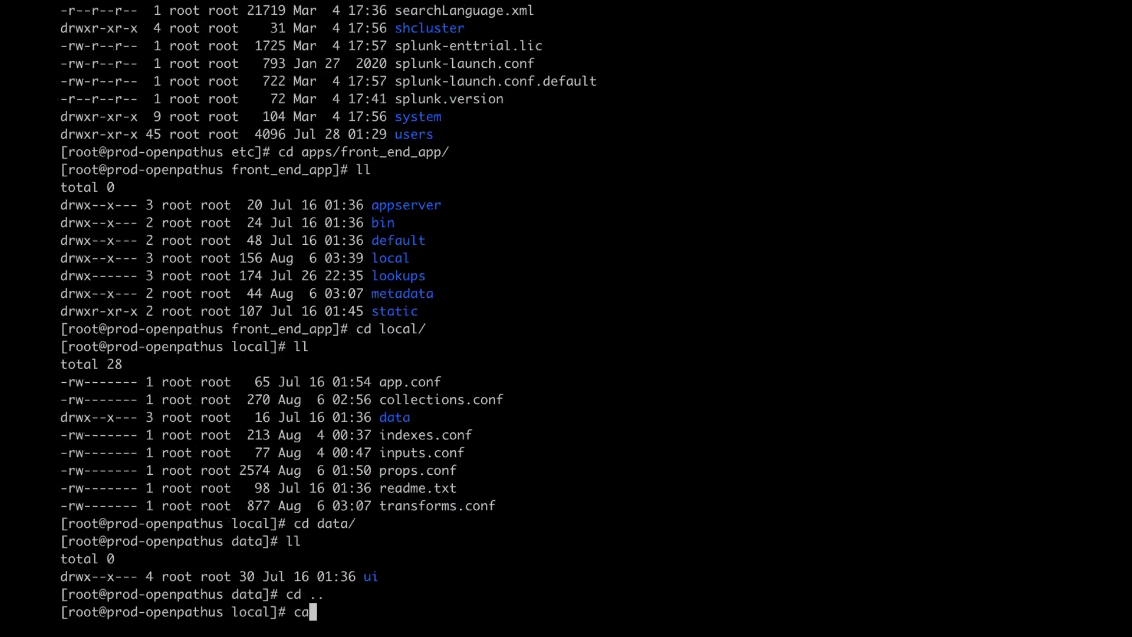
key("Tab")
key("Return")
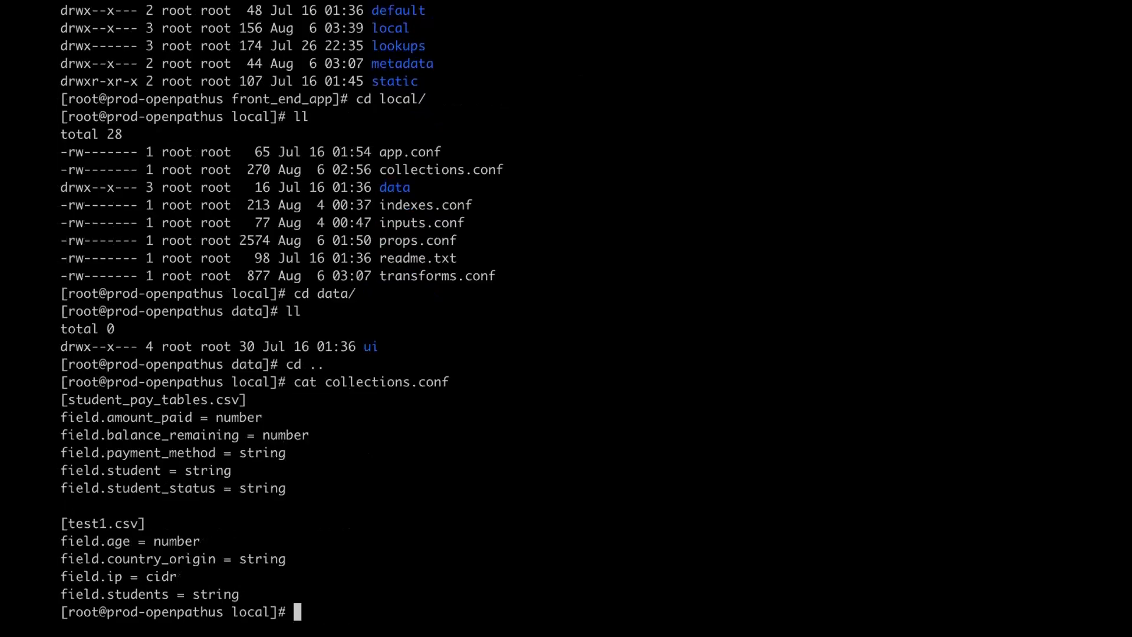
- Print transforms.conf to review its kvstore lookup stanzas
type("cat tr")
key("Tab")
key("Return")
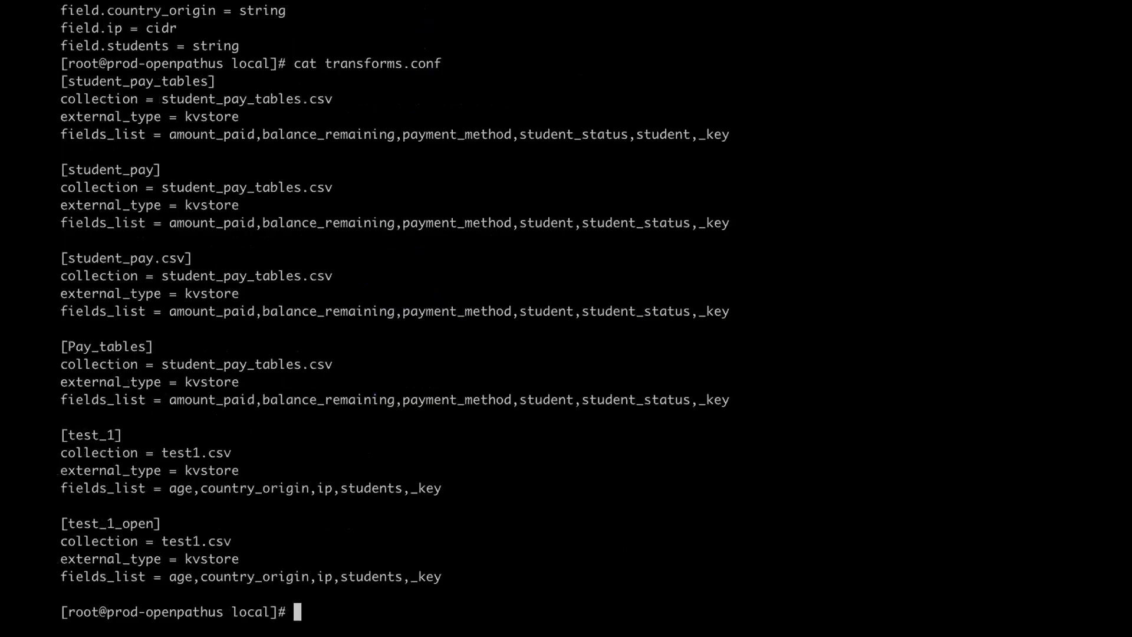
- Open transforms.conf in vi and move to the [test_1_open] stanza
type("rm")
key("BackSpace")
key("BackSpace")
key("BackSpace")
type("vi tr")
key("Tab")
key("Return")
key("G")
key("Up")
key("Up")
key("Up")
key("Up")
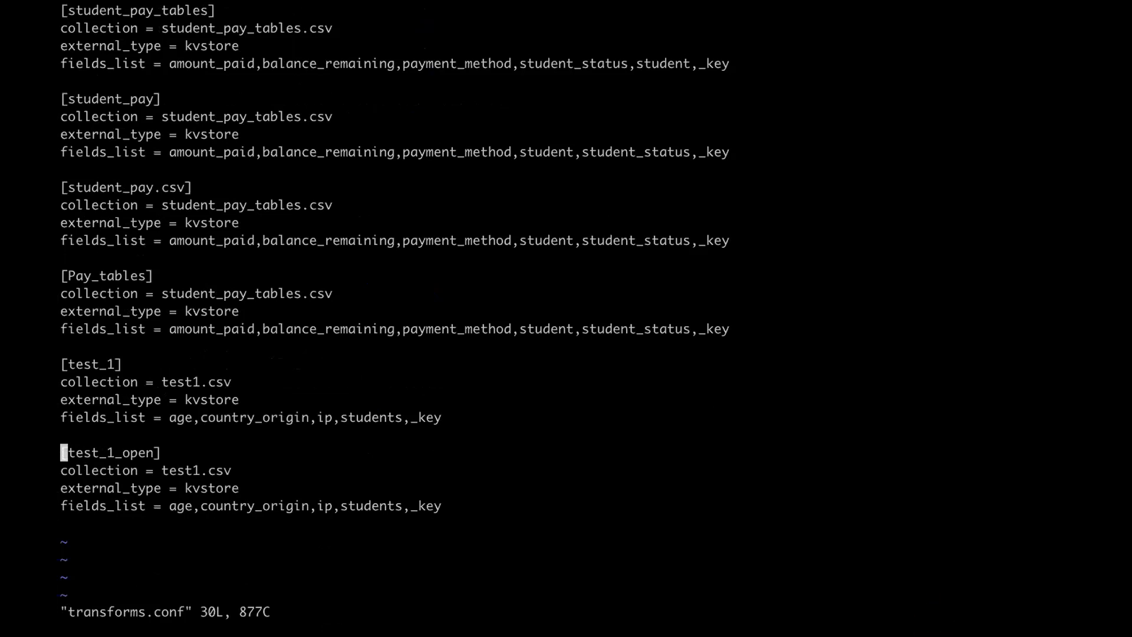
- Delete the [test_1_open] stanza and its leftover blank lines in vi
key("d")
key("d")
key("d")
key("d")
key("d")
key("d")
key("d")
key("d")
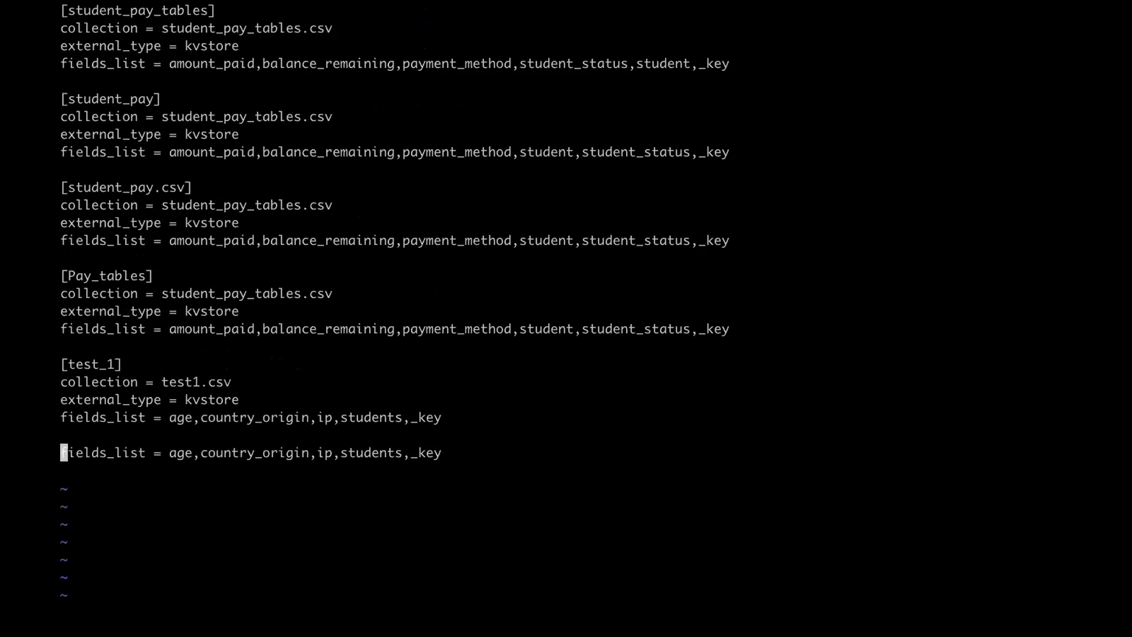
key("Up")
key("Down")
key("d")
key("d")
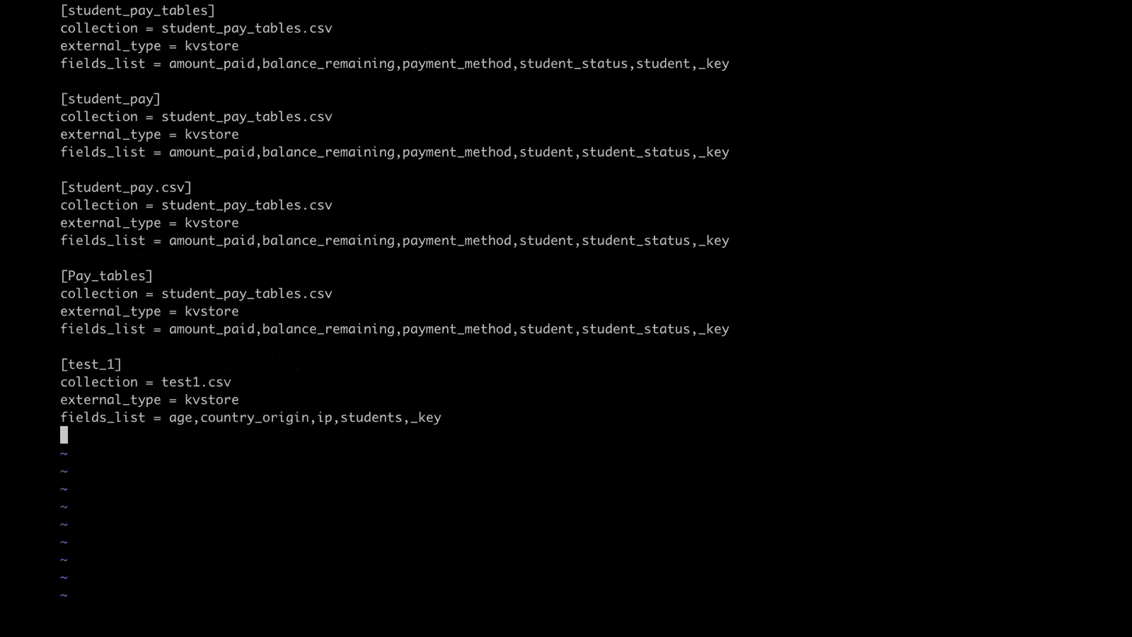
key("d")
key("d")
- Delete the [student_pay.csv] and [Pay_tables] stanzas, then save and quit with :wq
key("Up")
key("Up")
key("Up")
key("Up")
key("Up")
key("Up")
key("Up")
key("Up")
key("Up")
key("Up")
key("Up")
key("Up")
key("Up")
key("d")
key("d")
key("d")
key("d")
key("d")
key("d")
key("d")
key("d")
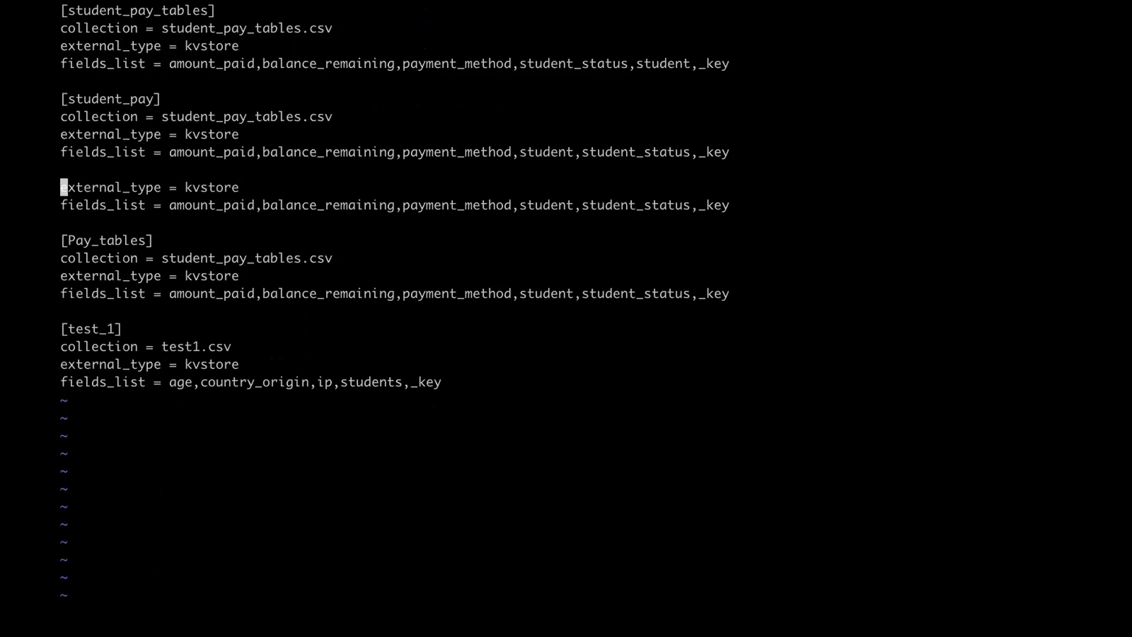
key("d")
key("d")
key("Up")
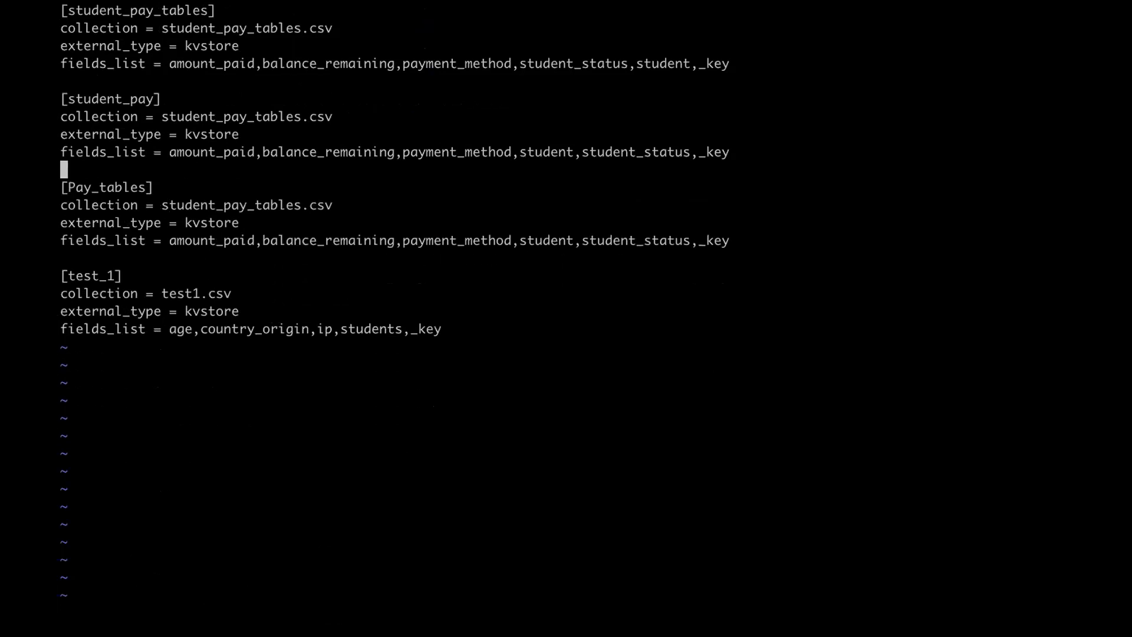
key("Down")
key("d")
key("d")
key("d")
key("d")
key("d")
key("d")
key("d")
key("d")
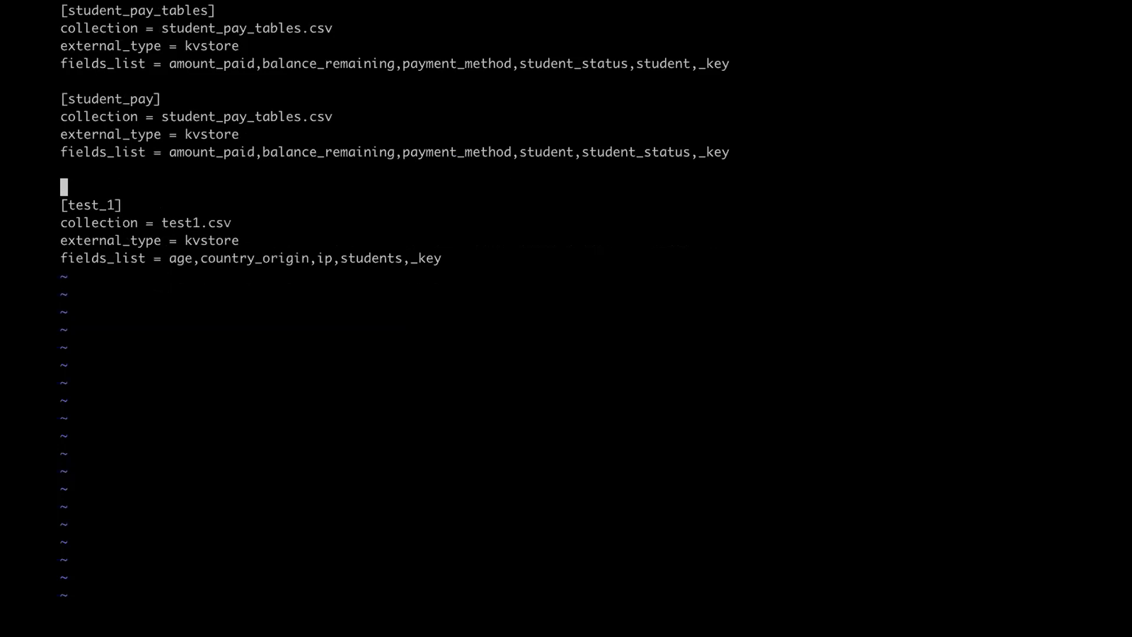
key("d")
key("d")
key("Up")
key("Up")
key("Up")
key("Up")
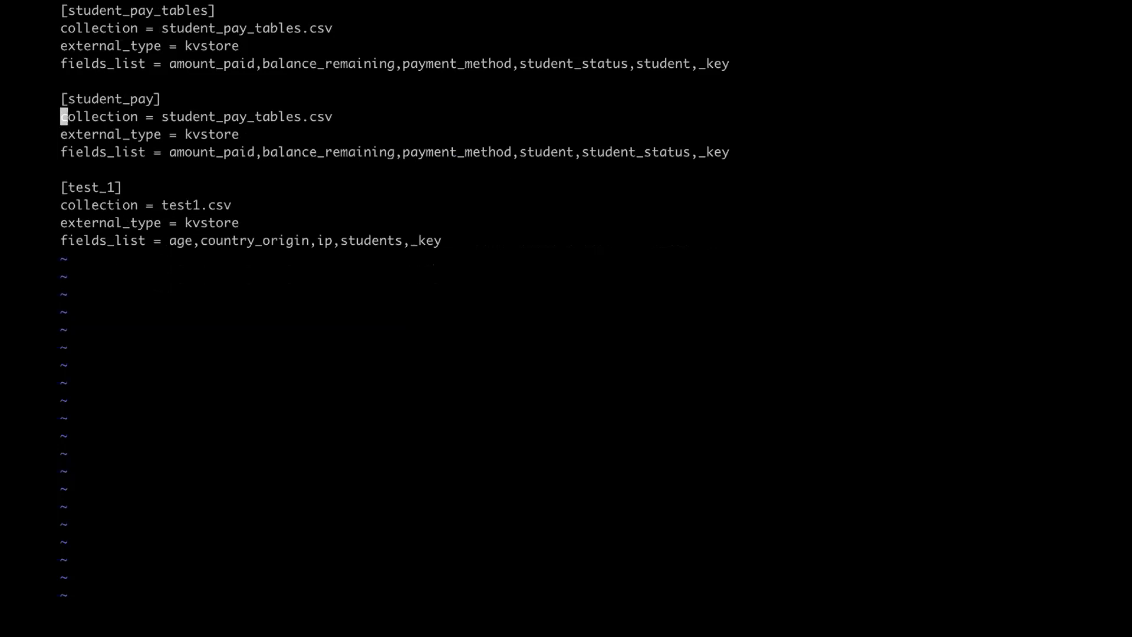
type(":wq")
key("Return")
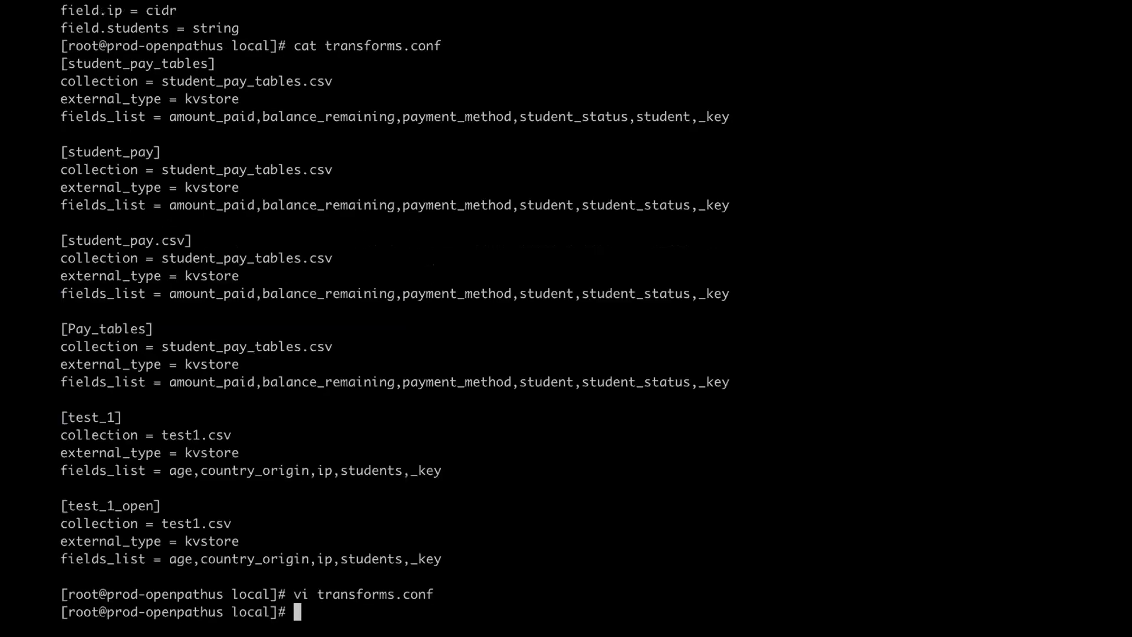
- List the local folder, then try /opt/splunk/bin/splunk kvstore-status and kvstore status
type("ls")
key("Return")
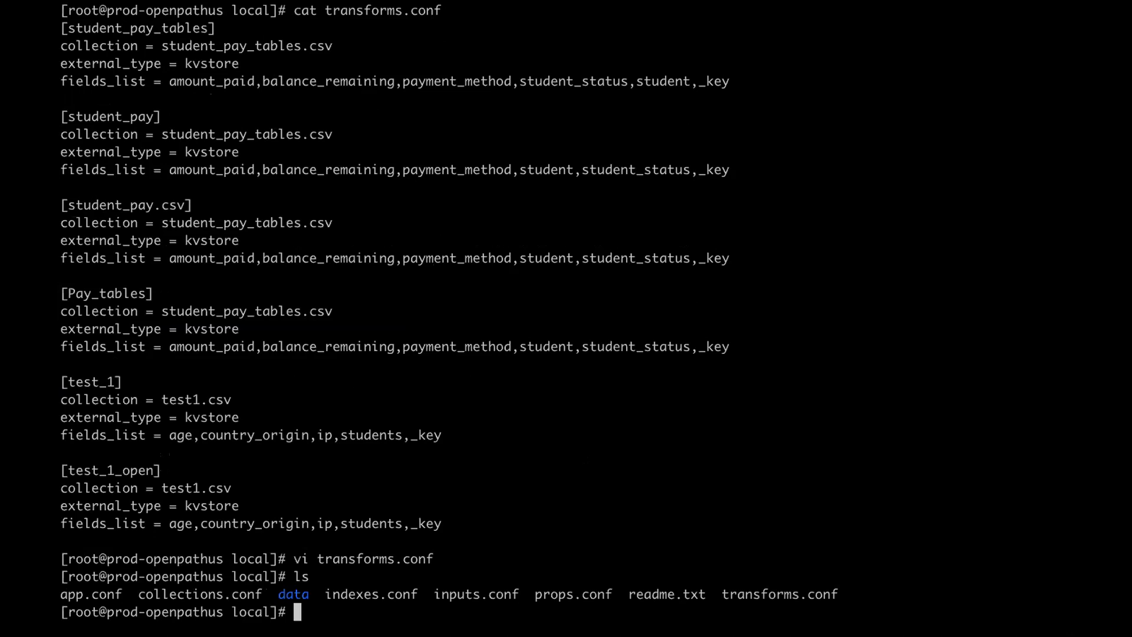
type("/opt/splunk/bin/splunk kvstore st")
key("BackSpace")
key("BackSpace")
key("BackSpace")
type("-status")
key("Return")
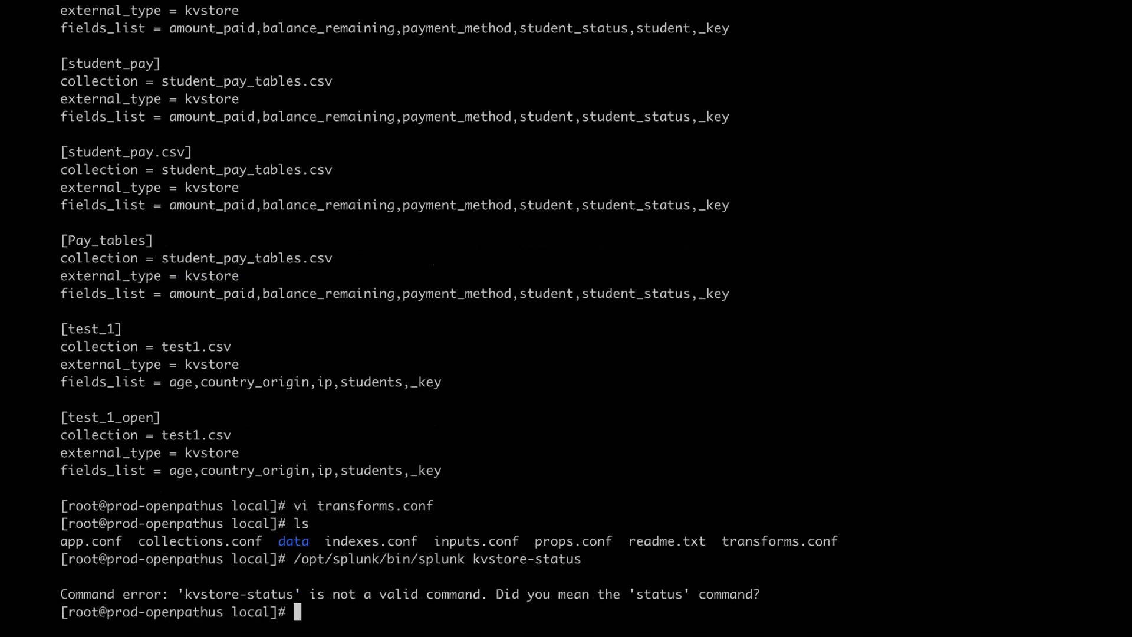
key("Up")
key("Left")
key("Left")
key("Left")
key("Left")
key("Left")
key("Left")
key("BackSpace")
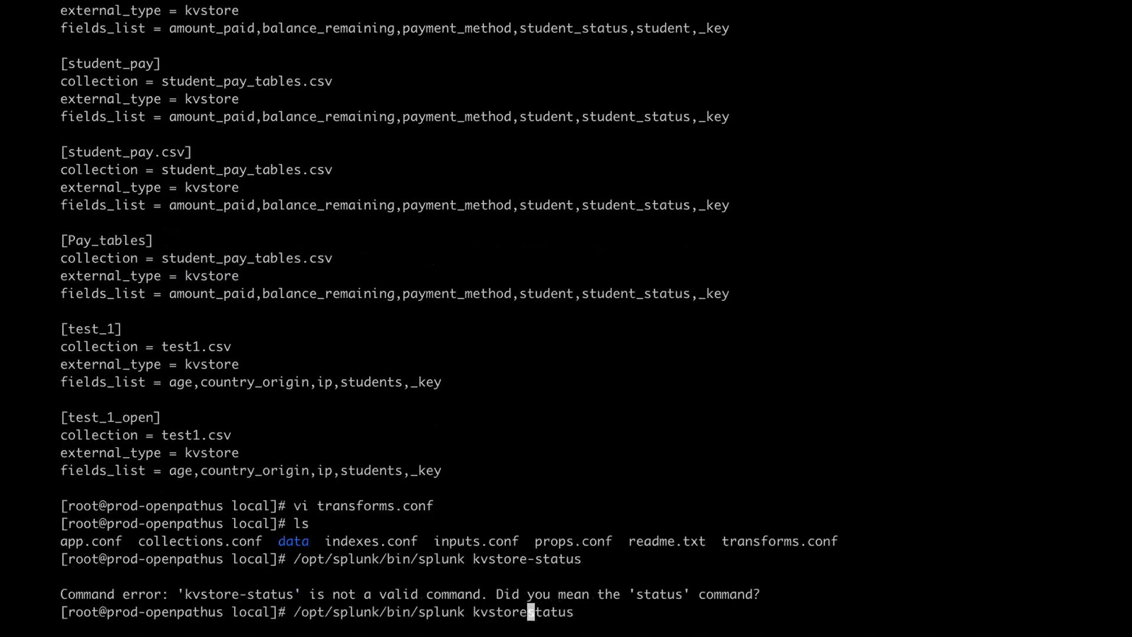
key("Return")
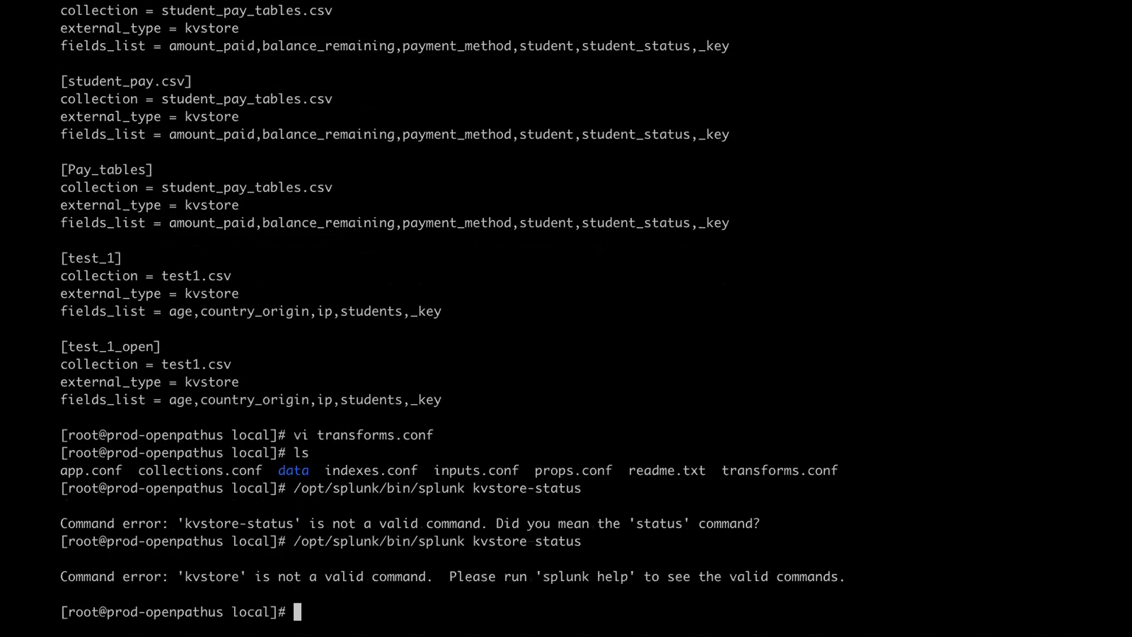
- Show Splunk's built-in help for the kvstore command with splunk help kvstore
key("Up")
key("BackSpace")
key("BackSpace")
key("BackSpace")
key("BackSpace")
key("BackSpace")
key("BackSpace")
key("Left")
key("Left")
key("Left")
key("Left")
key("Left")
key("Left")
key("Left")
key("Left")
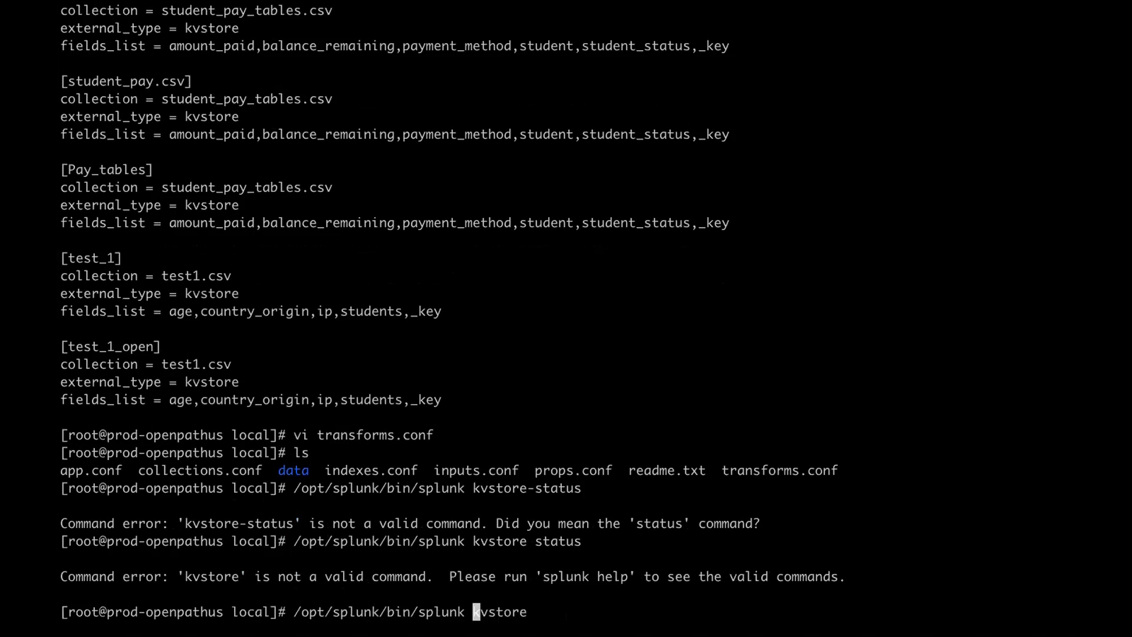
type("help")
key("Return")
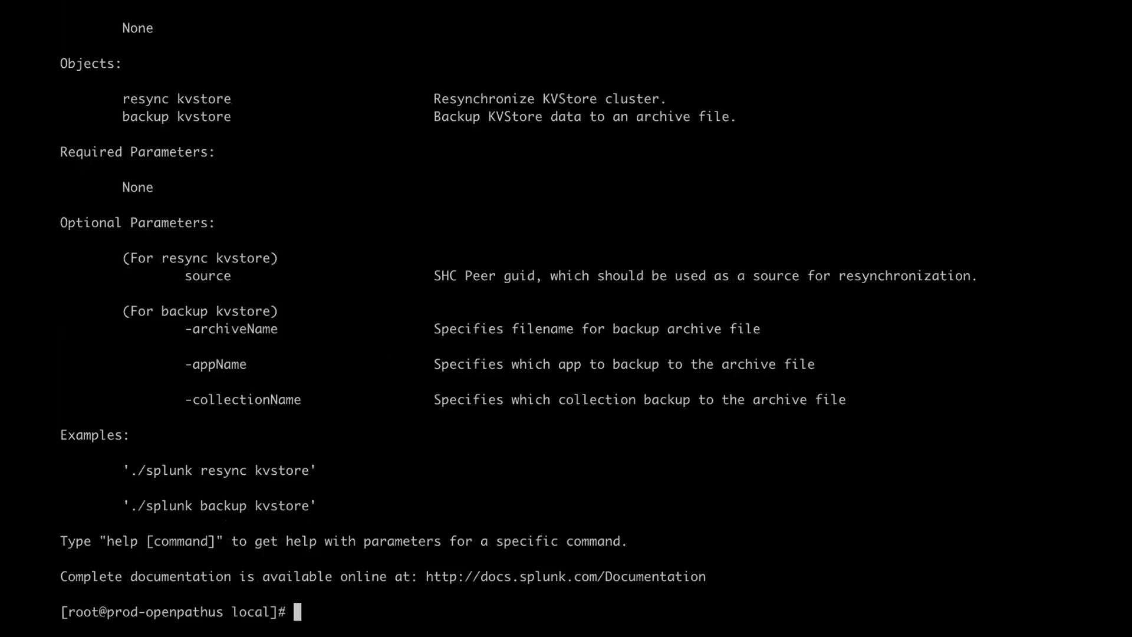
scroll(566, 319, "up", 1)
scroll(566, 318, "up", 5)
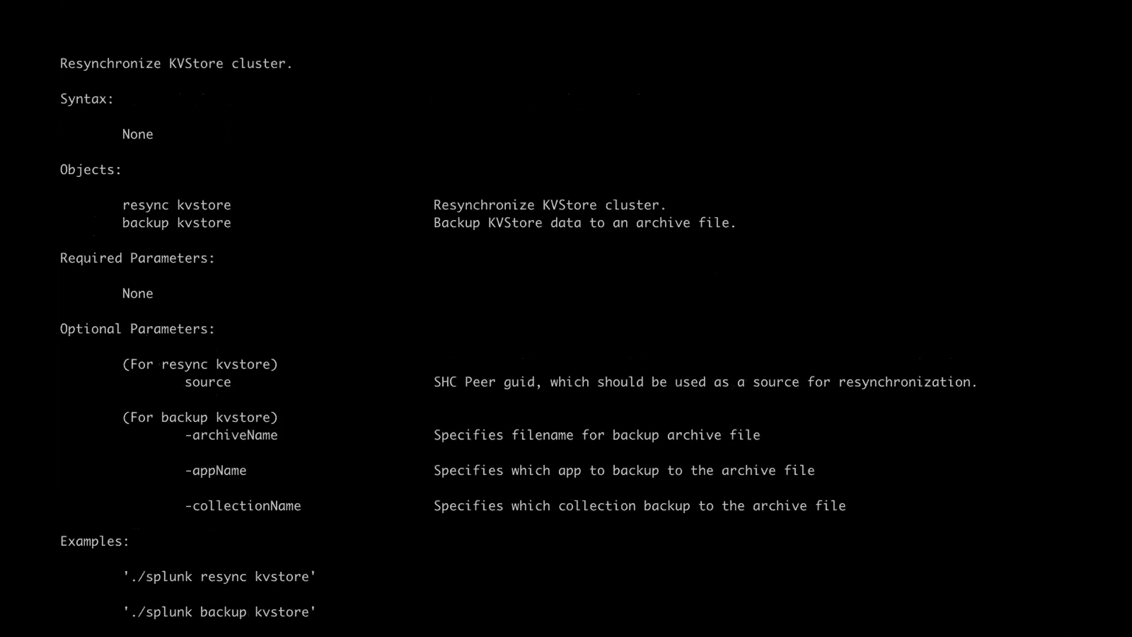
scroll(566, 318, "down", 6)
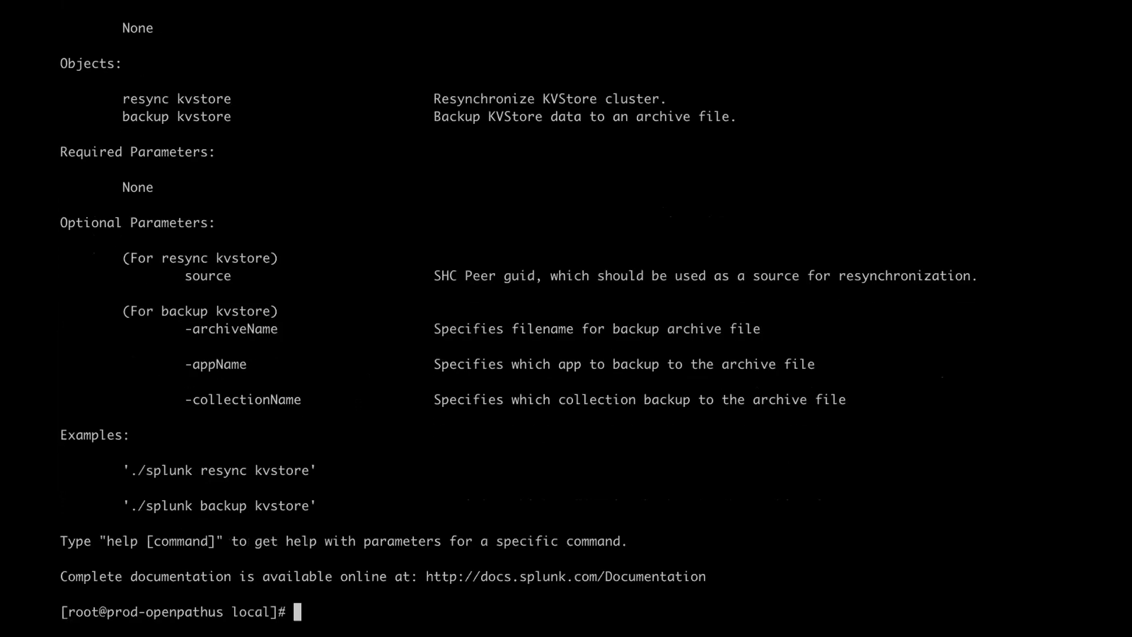
- Show Splunk's built-in help for the status command with splunk help status
key("Up")
key("Left")
key("BackSpace")
key("BackSpace")
key("BackSpace")
key("BackSpace")
key("BackSpace")
key("BackSpace")
key("BackSpace")
key("BackSpace")
key("BackSpace")
key("BackSpace")
key("BackSpace")
type("status")
key("Left")
key("Left")
key("Left")
key("Left")
key("Left")
key("Left")
type("help")
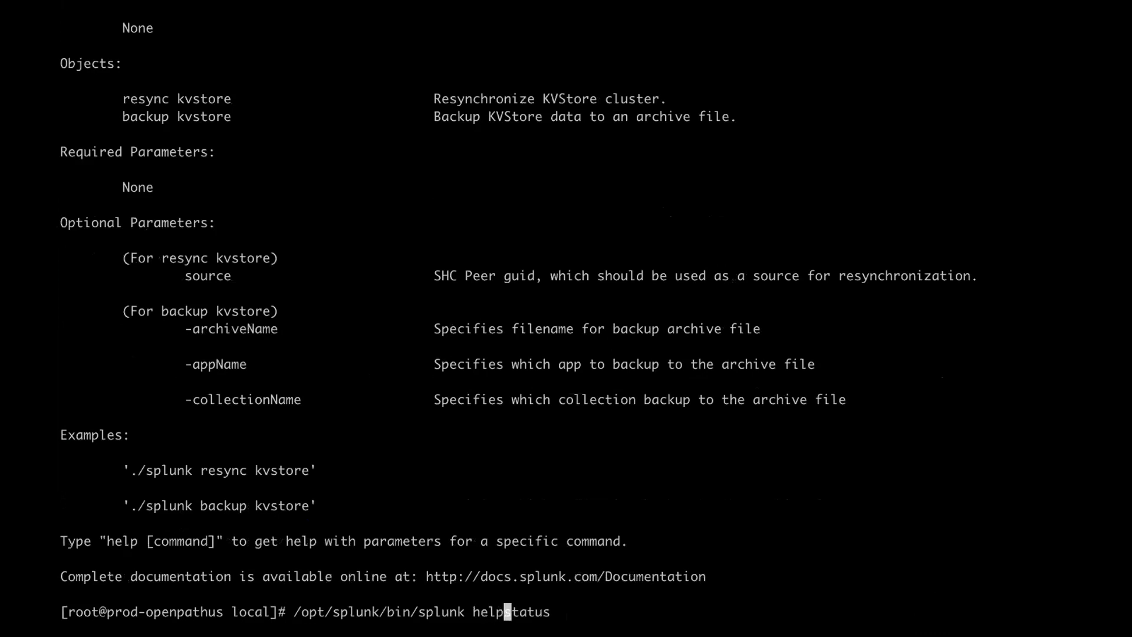
key("Return")
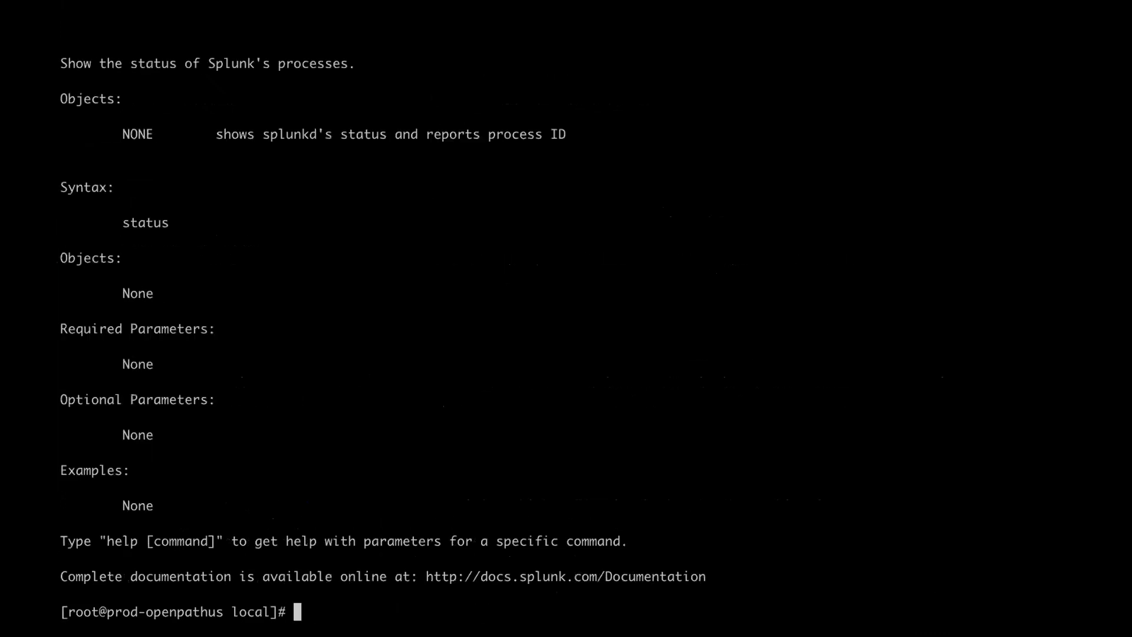
scroll(1071, 611, "up", 7)
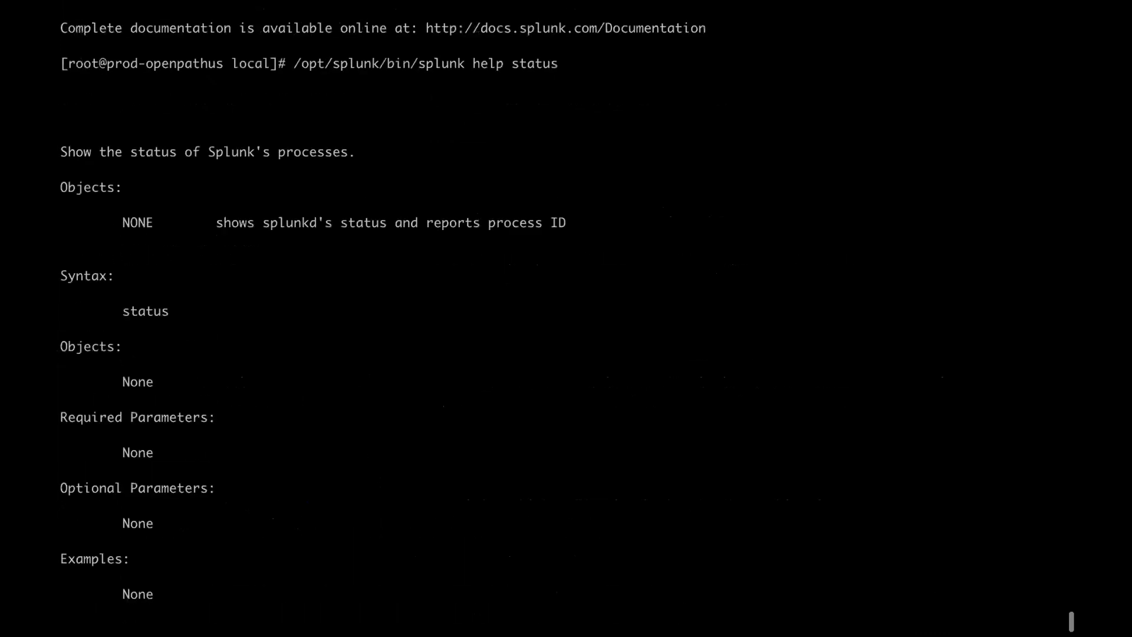
scroll(1071, 611, "up", 4)
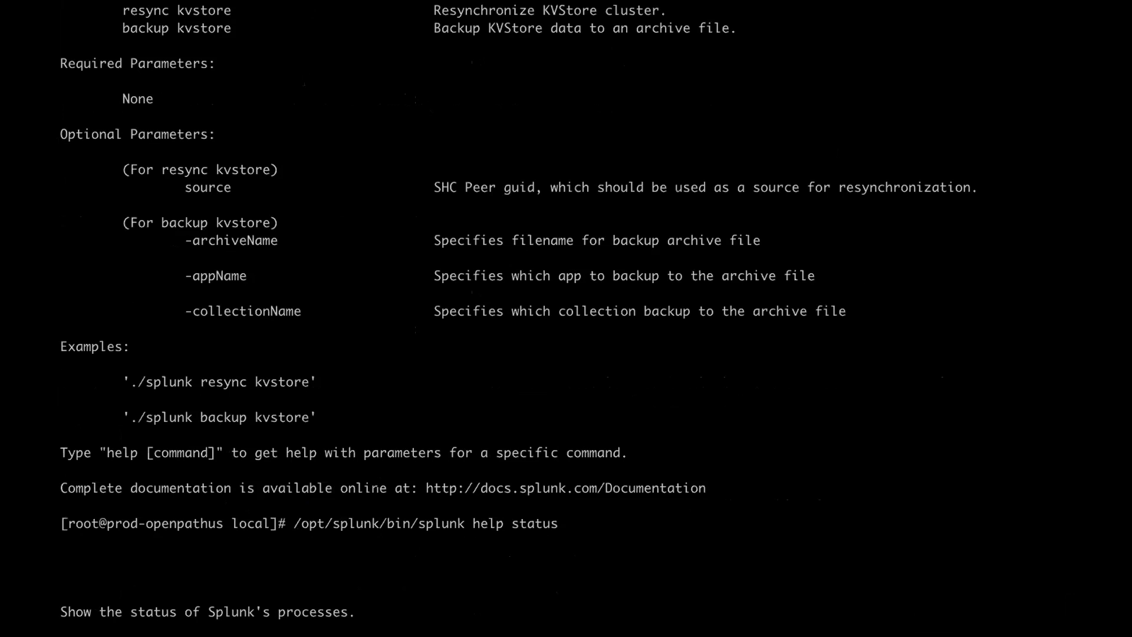
scroll(568, 311, "up", 3)
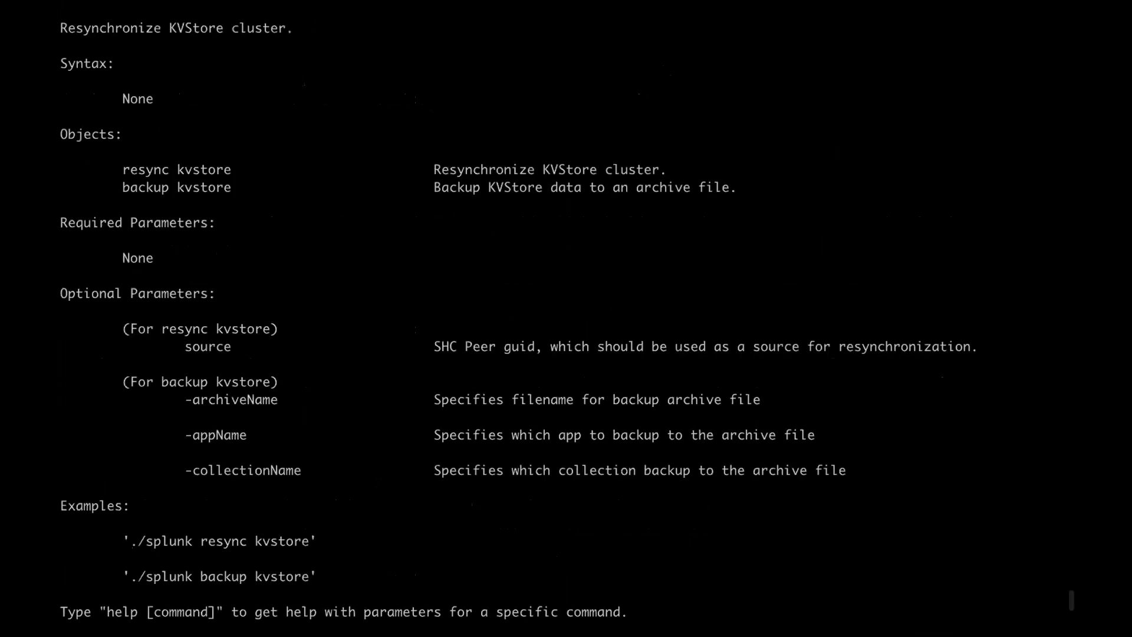
scroll(566, 319, "down", 7)
- Move up to front_end_app, list it, then go up to the apps folder
type("cd ..")
key("Return")
type("ll")
key("Return")
type("cd .")
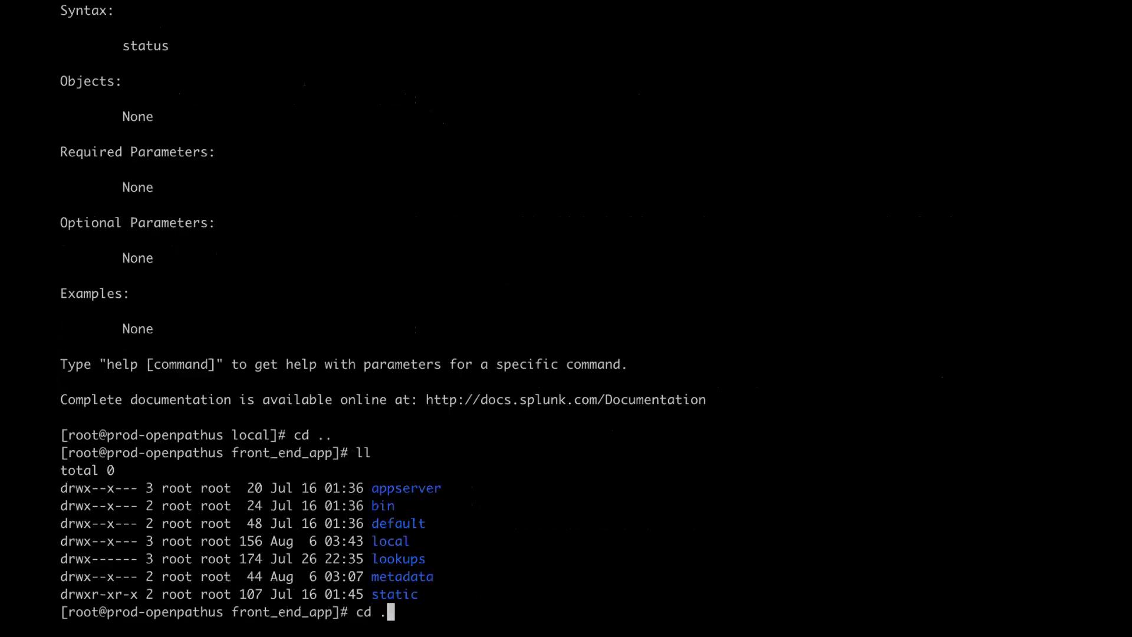
type(".")
key("Return")
- Go into meta_woot/metadata and list its files, checking the path with pwd
type("cd ")
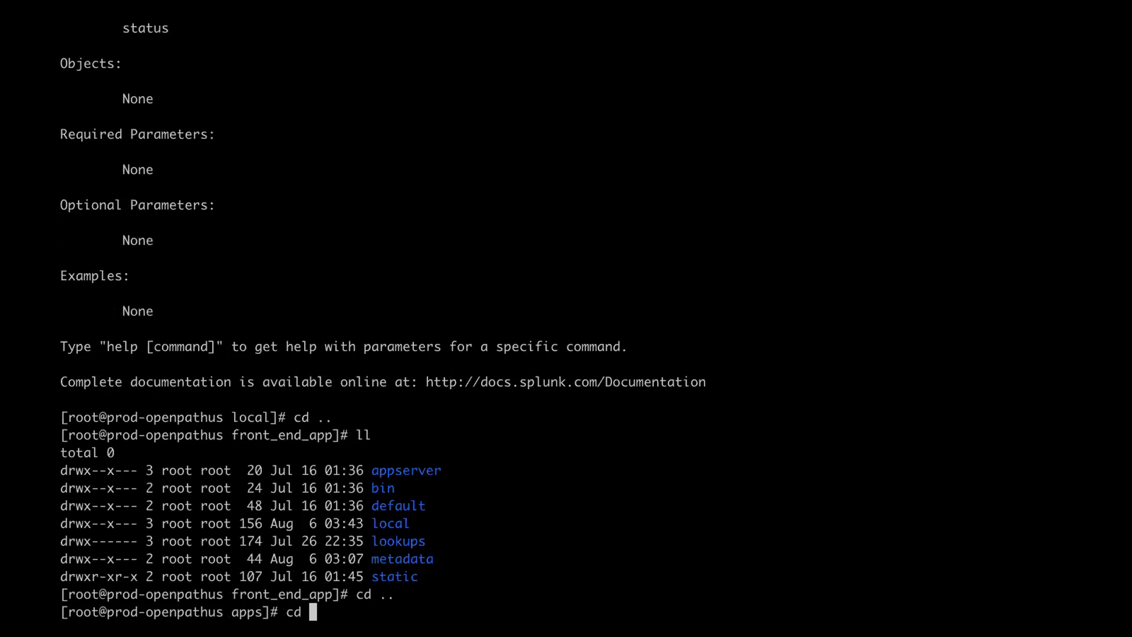
type("meta_woot/")
key("Return")
type("l")
key("Return")
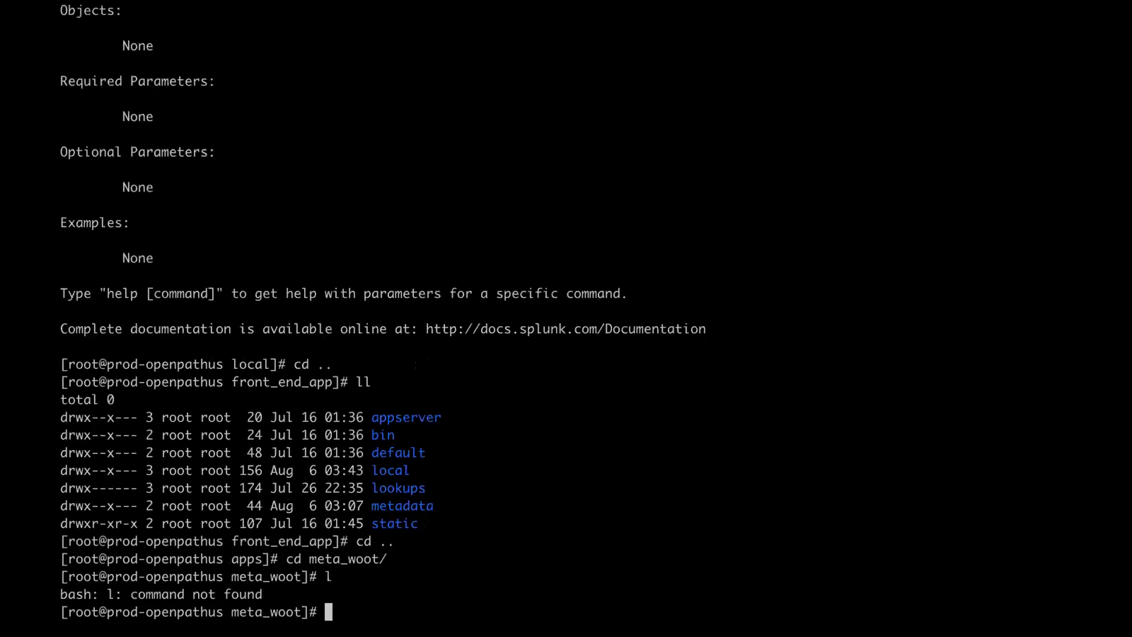
type("cd meta")
key("Tab")
key("Return")
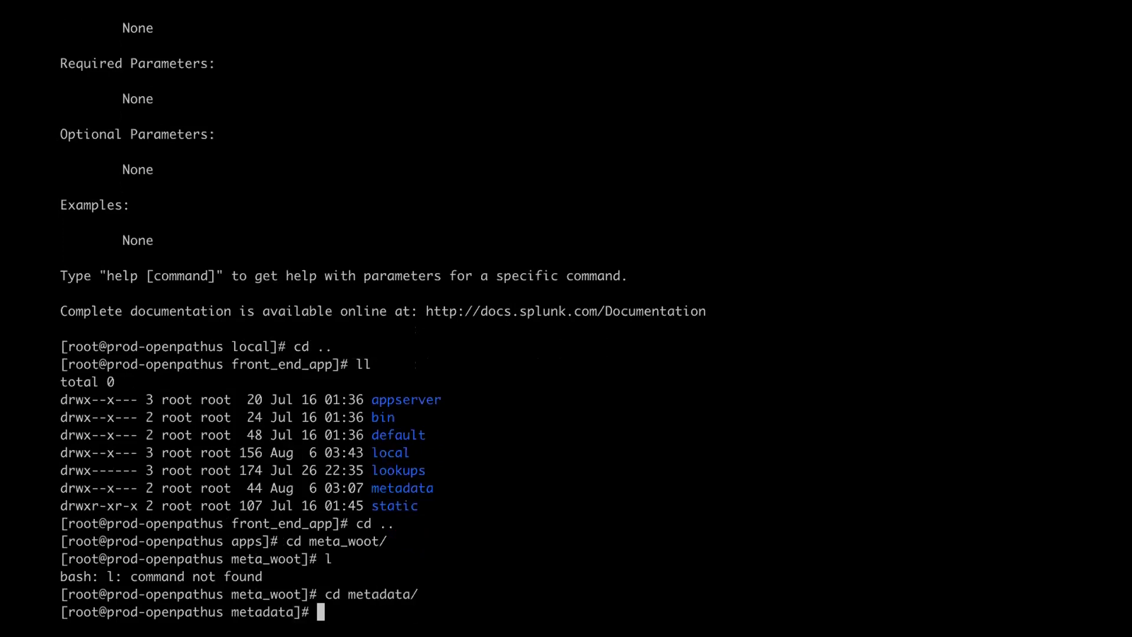
type("ls")
key("Return")
type("pwd")
key("Return")
type("cd ../..")
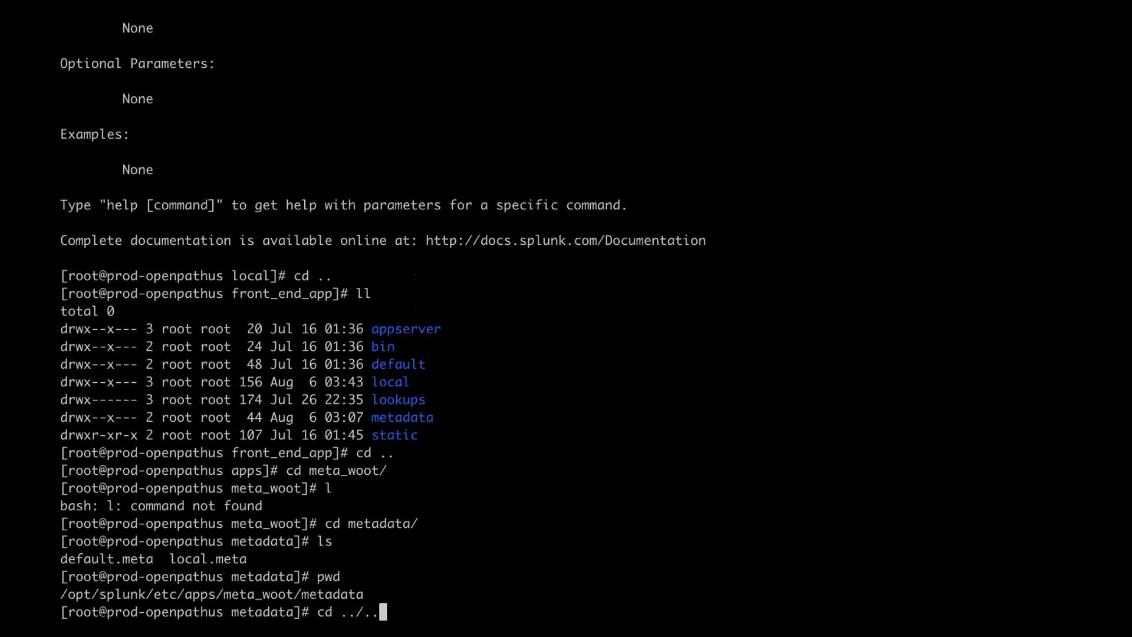
type(".")
key("Return")
type("ls")
key("Return")
- List meta_woot's contents in detail, then return to the apps folder
type("cd ..")
key("Return")
type("ll")
key("Return")
type("cd ..")
key("Return")
type("ll")
key("BackSpace")
key("BackSpace")
- Enter front_end_app and list its contents in detail
type("cd kv")
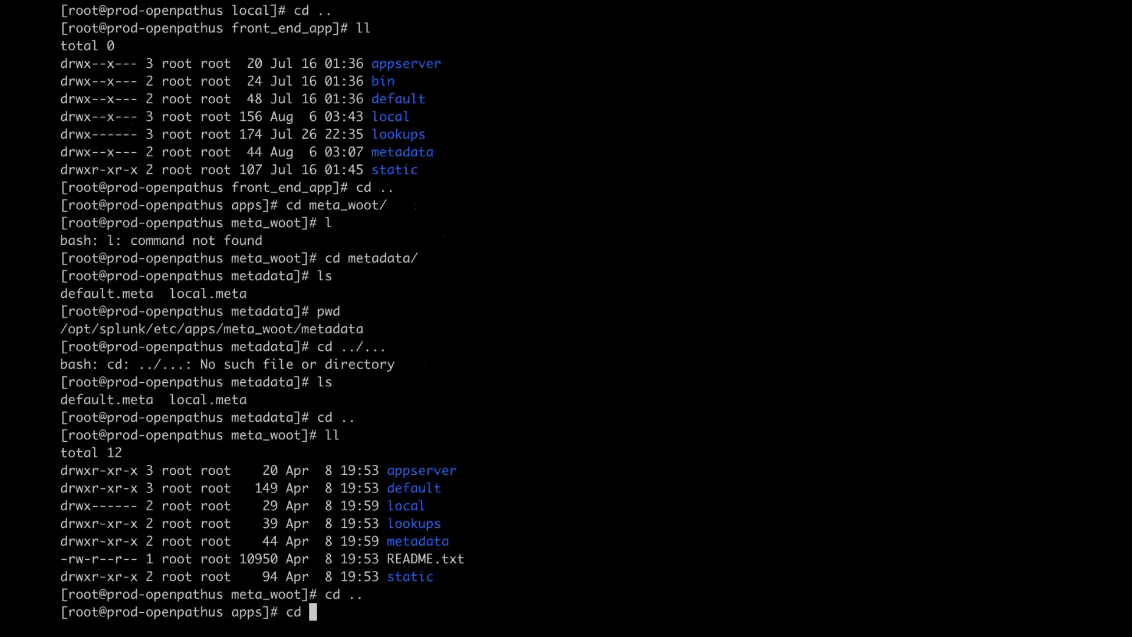
key("BackSpace")
key("BackSpace")
type("fr")
key("Tab")
key("Return")
type("ll")
key("Return")
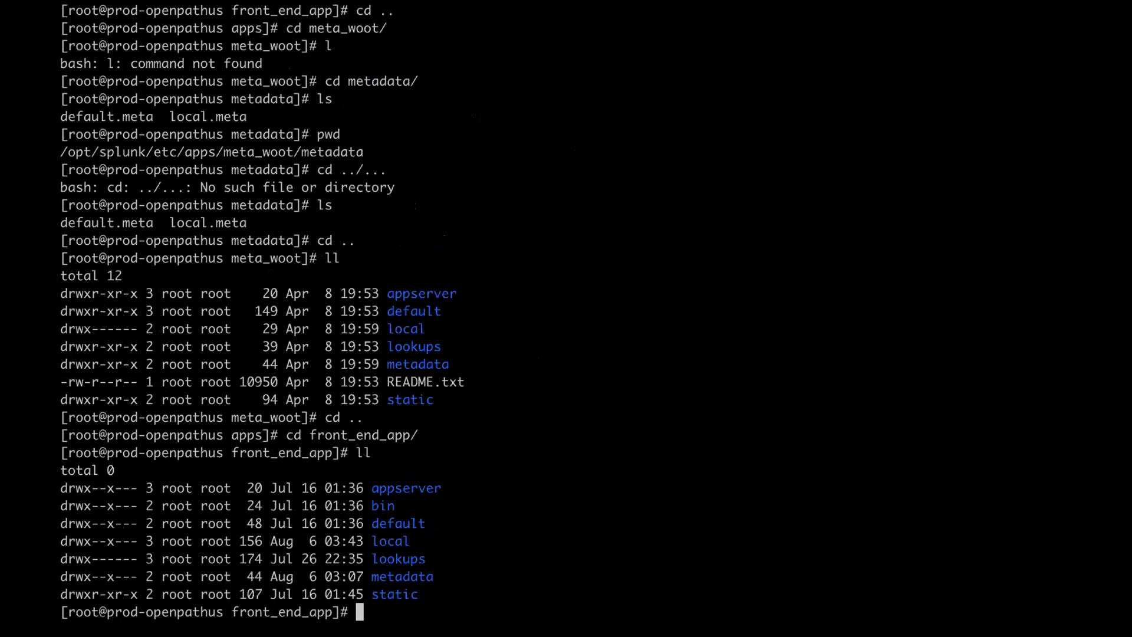
- List every file under appserver/* with ll, then list front_end_app's folders with ls
type("cd")
key("BackSpace")
key("BackSpace")
key("BackSpace")
type("ll ap")
key("Tab")
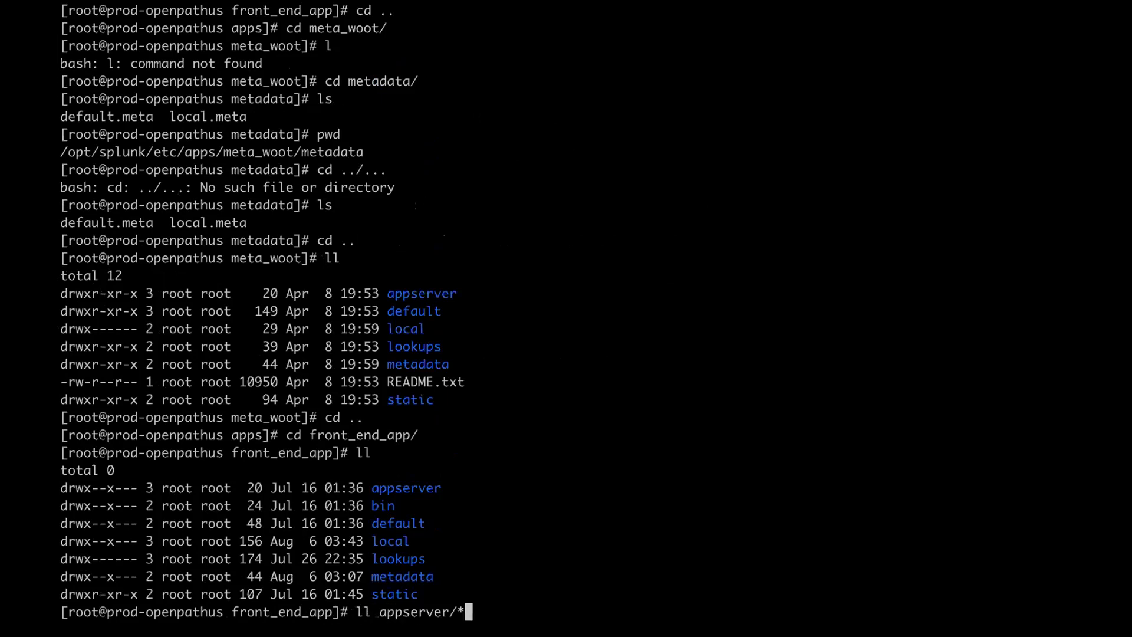
key("Return")
scroll(398, 524, "up", 10)
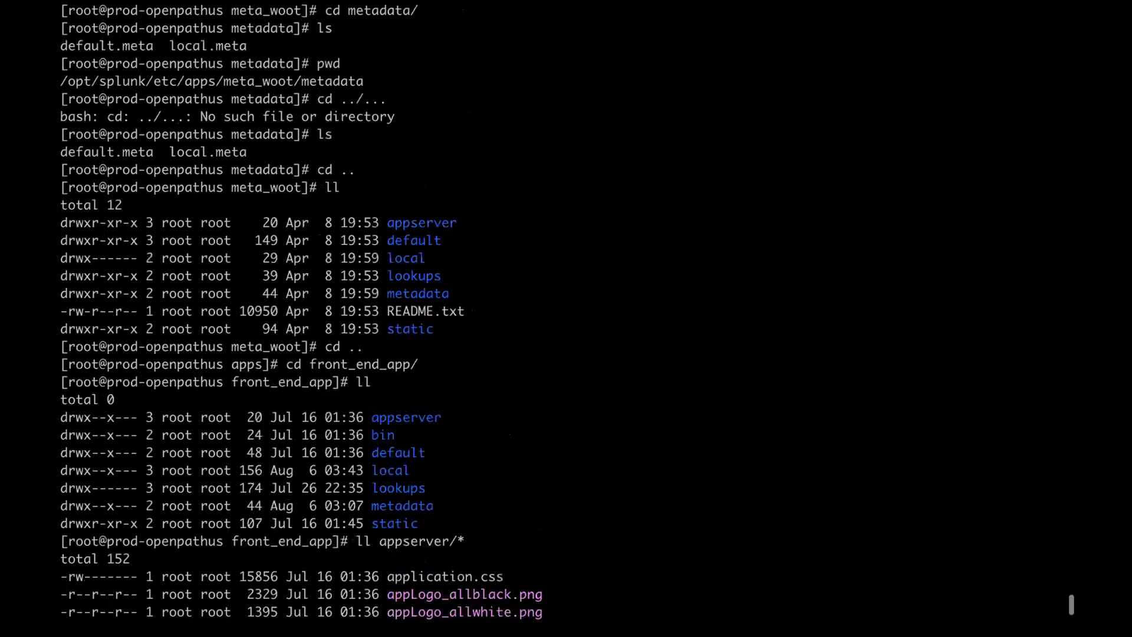
scroll(398, 524, "down", 1)
scroll(398, 524, "down", 8)
type("ls")
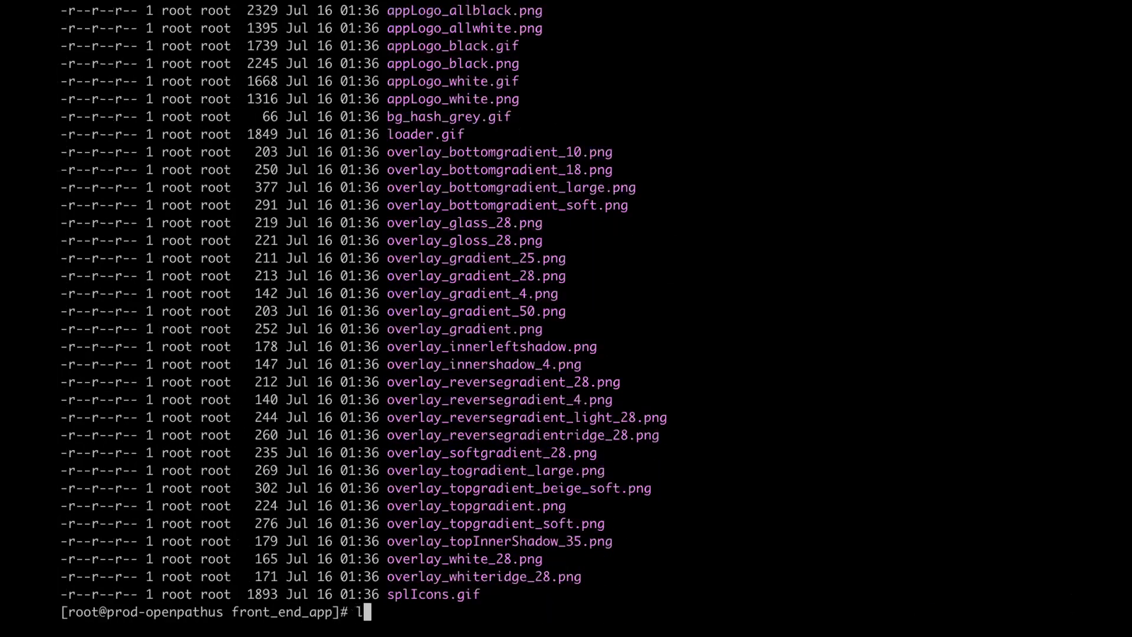
key("Return")
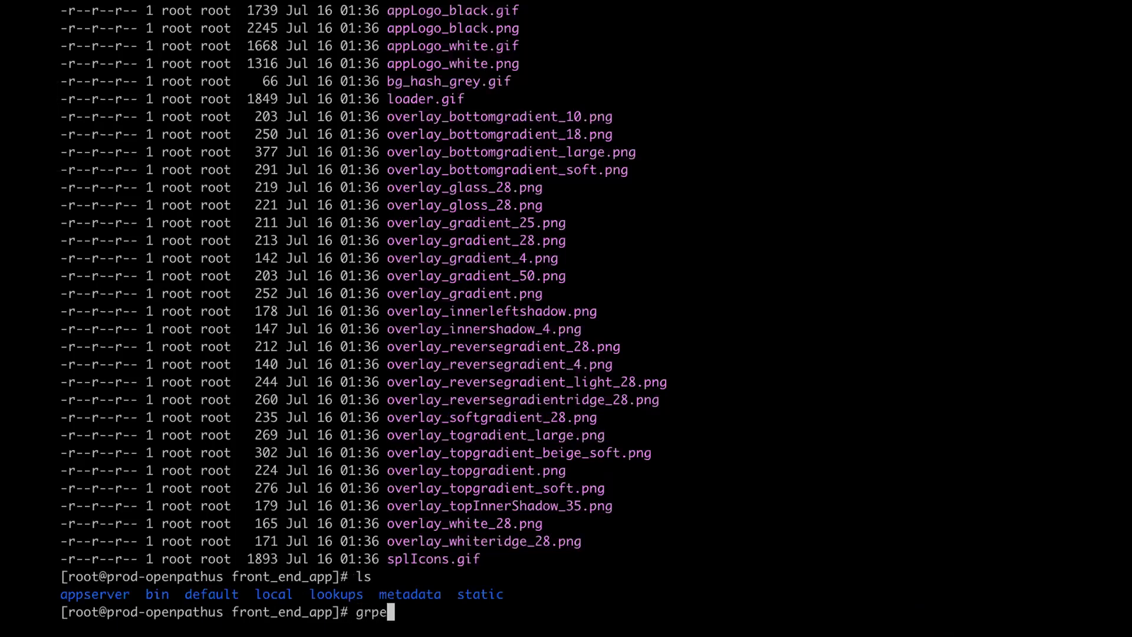
- Search all front_end_app files case-insensitively for the author's name with grep -ir
key("BackSpace")
key("BackSpace")
key("BackSpace")
key("BackSpace")
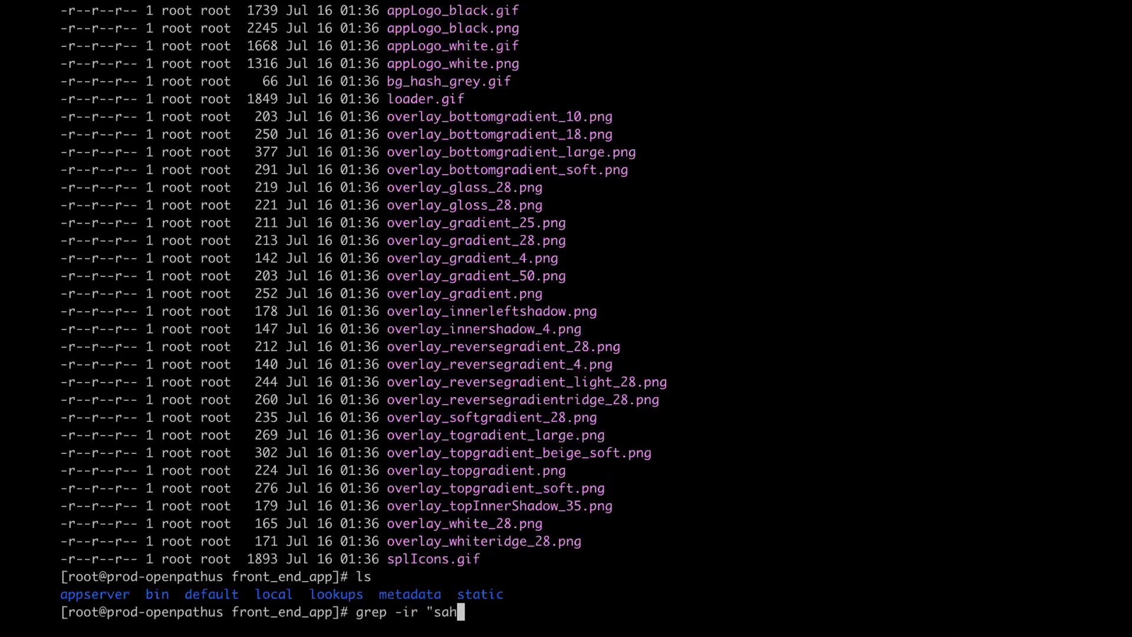
key("BackSpace")
key("BackSpace")
key("BackSpace")
key("BackSpace")
key("BackSpace")
key("BackSpace")
key("BackSpace")
key("BackSpace")
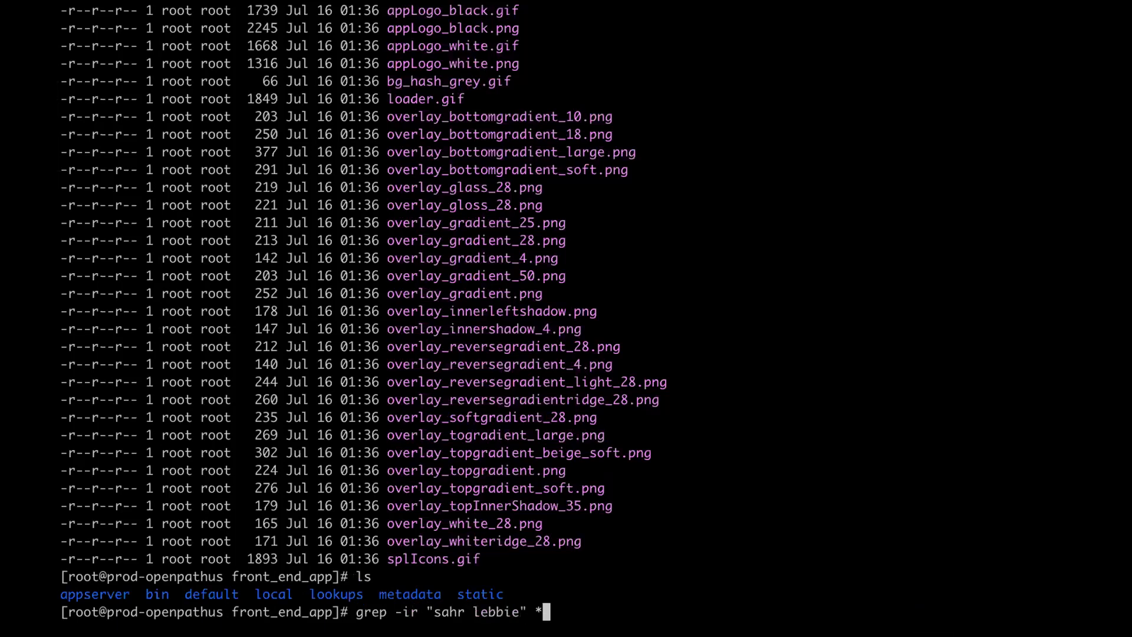
key("Return")
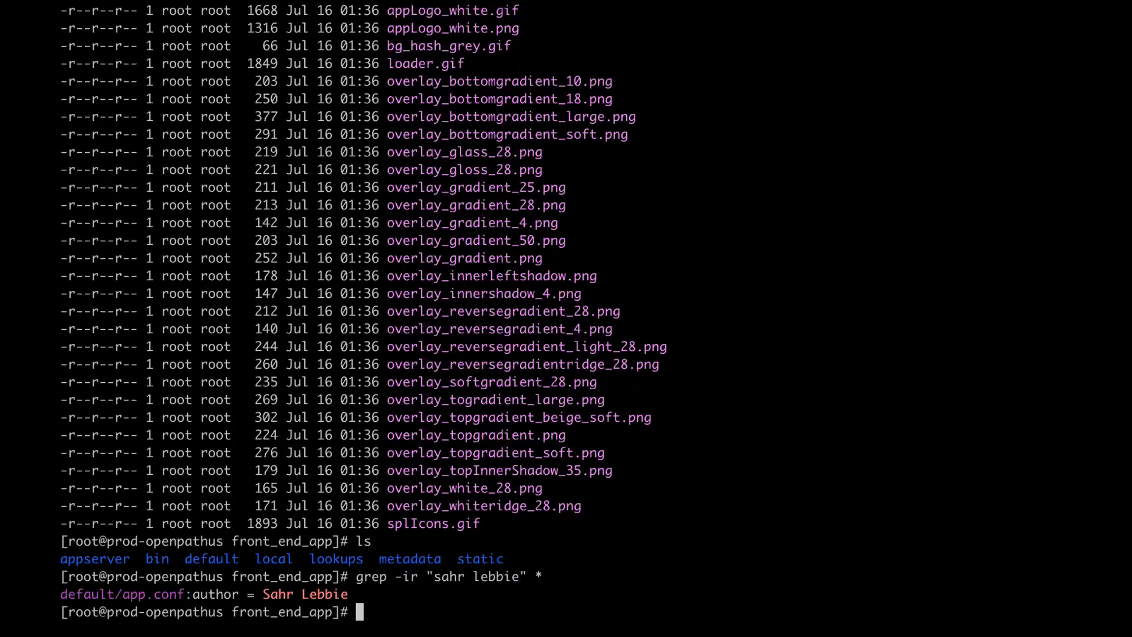
- Enter the command to change into /opt/splunk/etc/
type("cd ")
type("/da")
key("BackSpace")
key("BackSpace")
key("BackSpace")
key("BackSpace")
key("BackSpace")
key("BackSpace")
type("cd /opt/splunk/etc/")
- Move into /opt/splunk/etc and print splunk-launch.conf, showing Version 7.3.3 and SPLUNK_SERVER_NAME=Splunkd
key("Return")
type("cat spl")
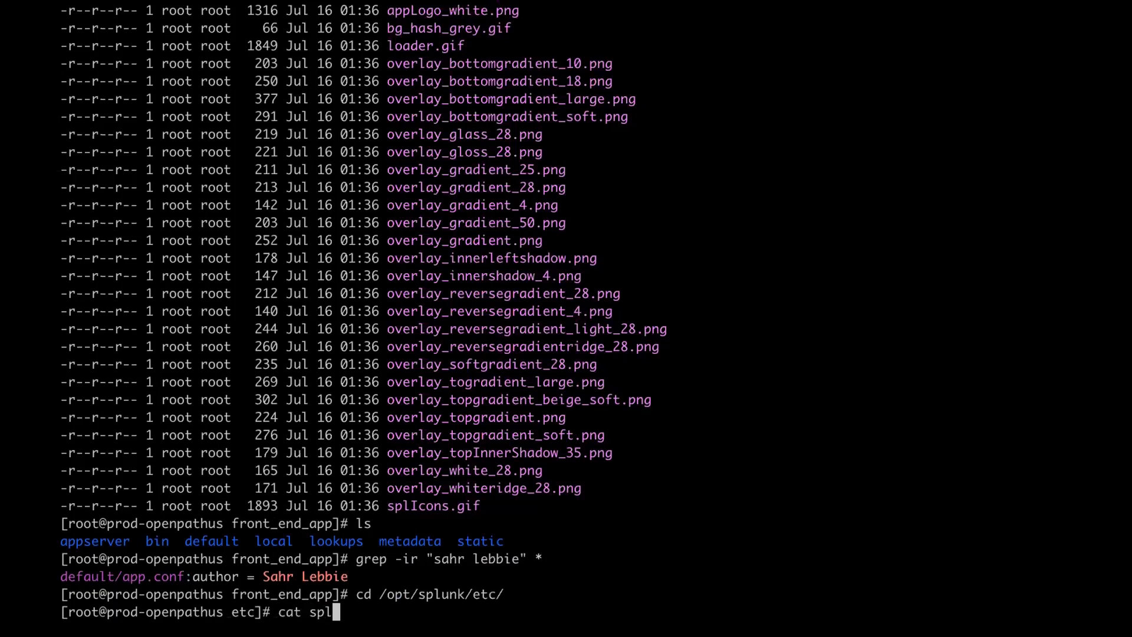
type("unk-launch.conf")
key("Return")
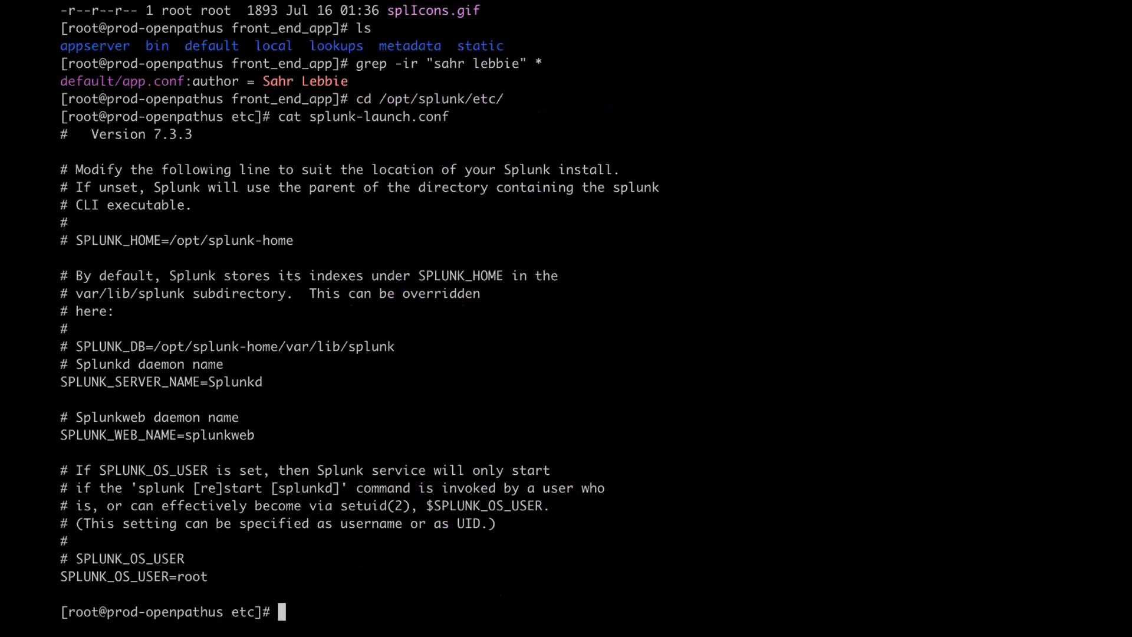
scroll(330, 319, "up", 1)
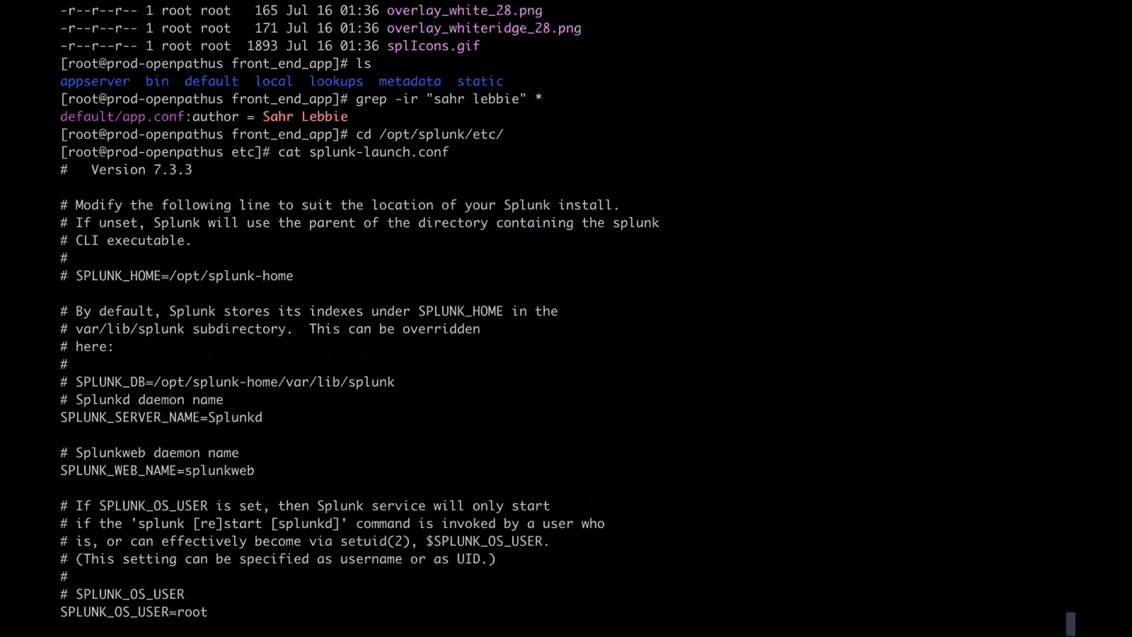
key("ctrl+Up")
- Google 'kvstore status splunk CLI' in the browser
left_click(502, 52)
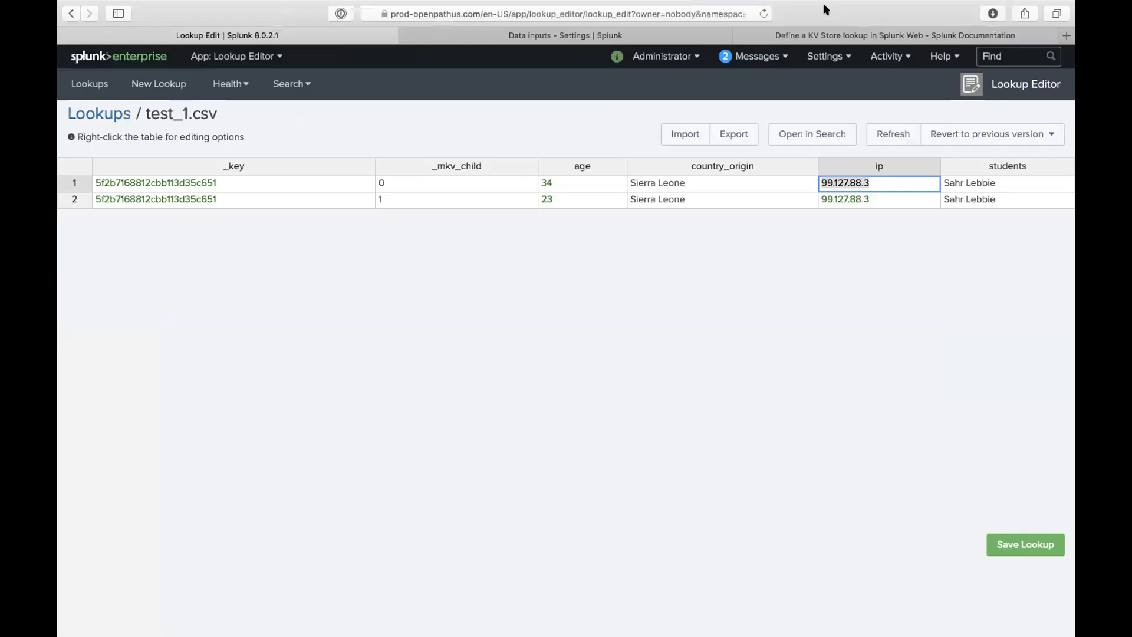
left_click(1011, 30)
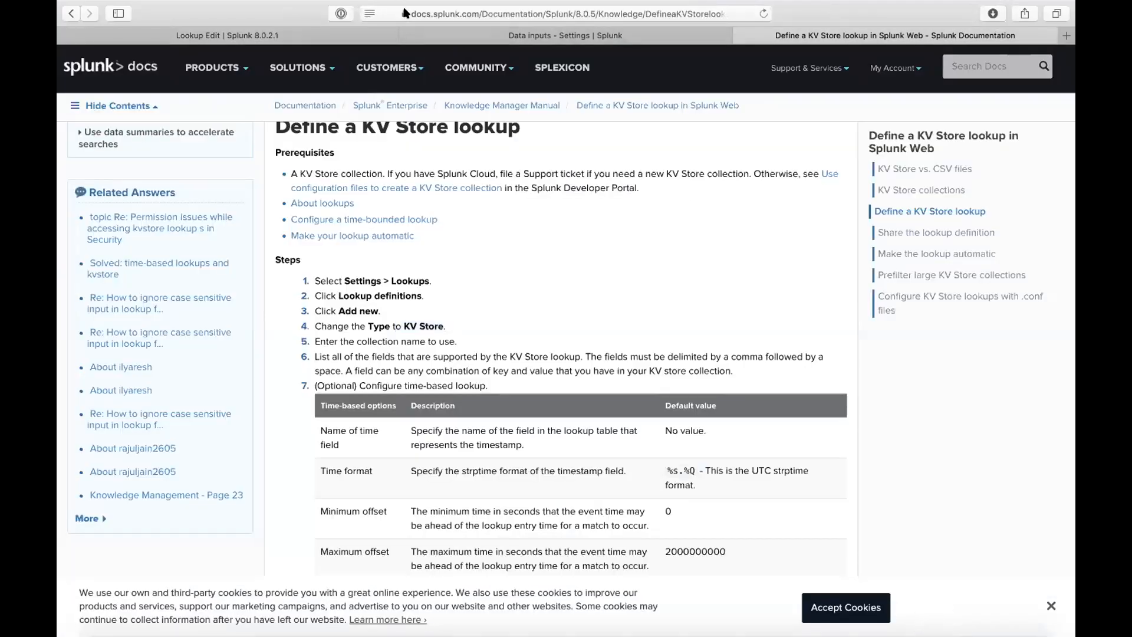
left_click(400, 13)
key("Escape")
scroll(403, 152, "up", 1)
scroll(403, 152, "up", 10)
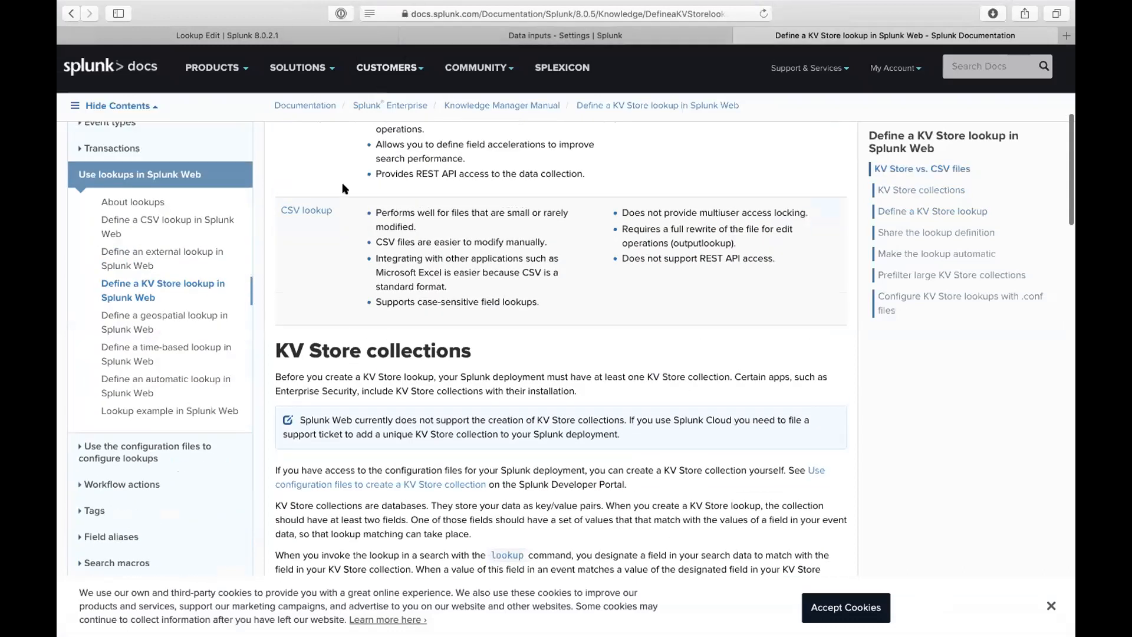
left_click(427, 13)
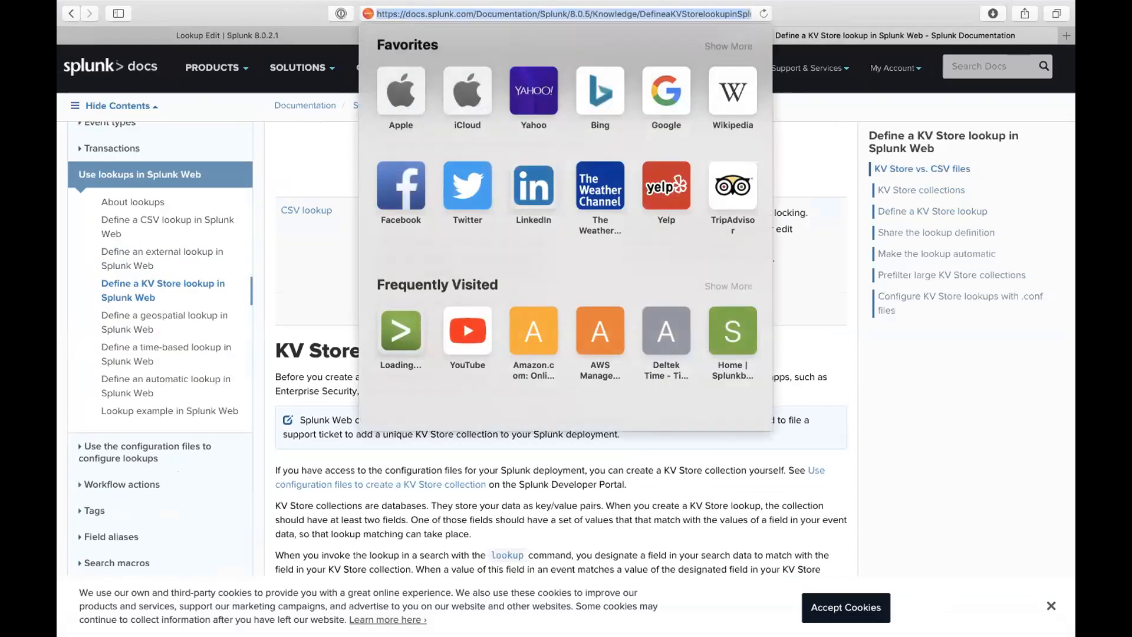
type("kvstore stat")
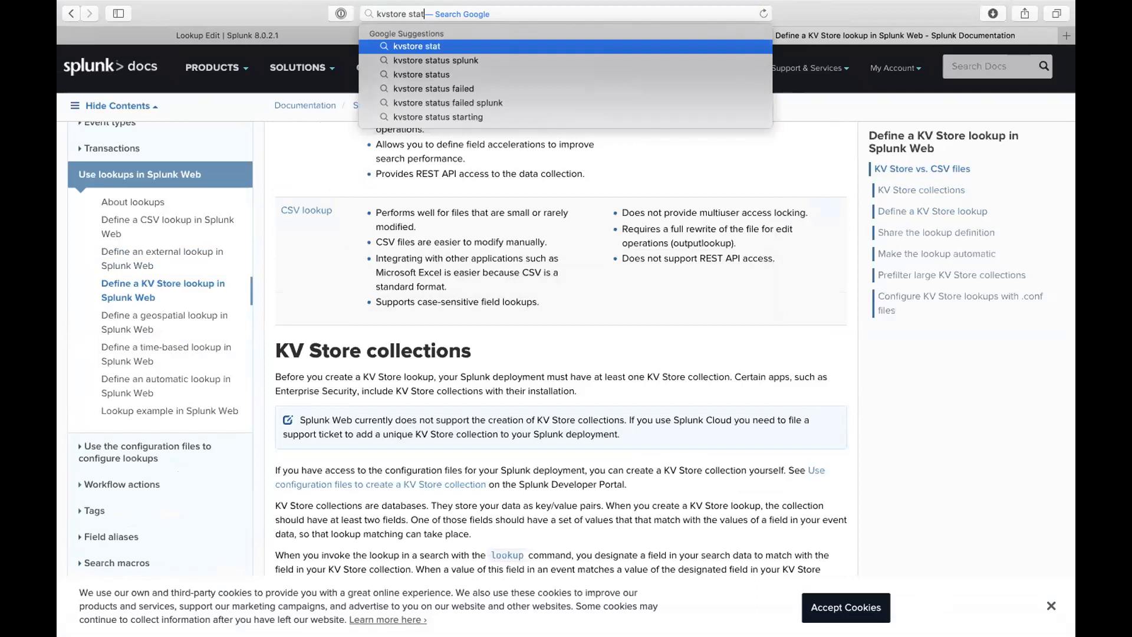
type("us")
key("Down")
key("Return")
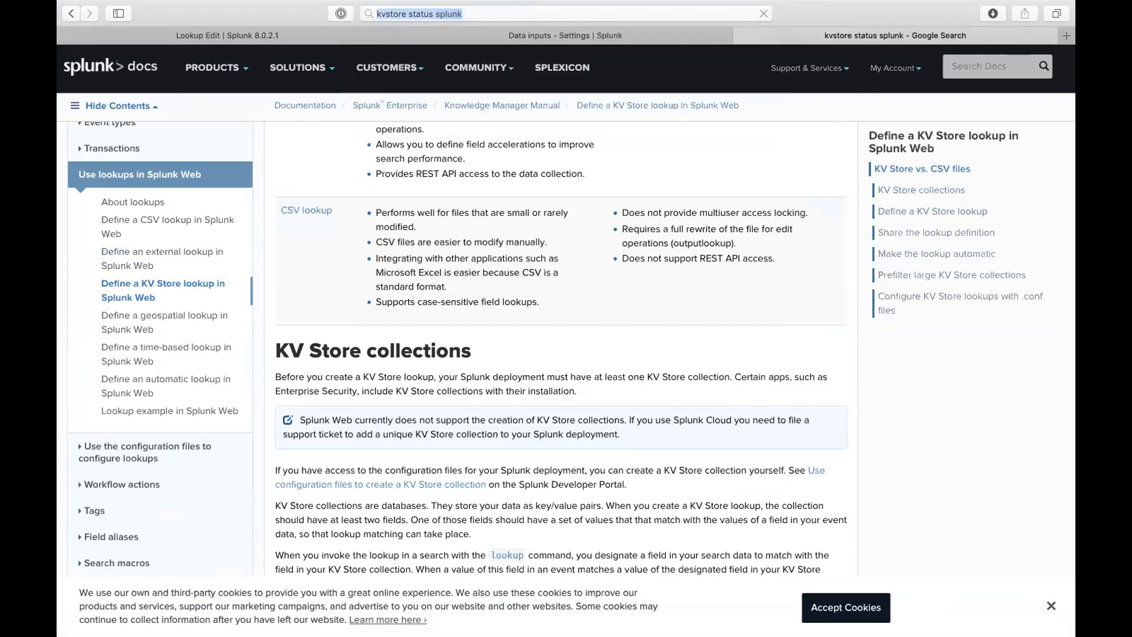
left_click(297, 74)
type("CLI")
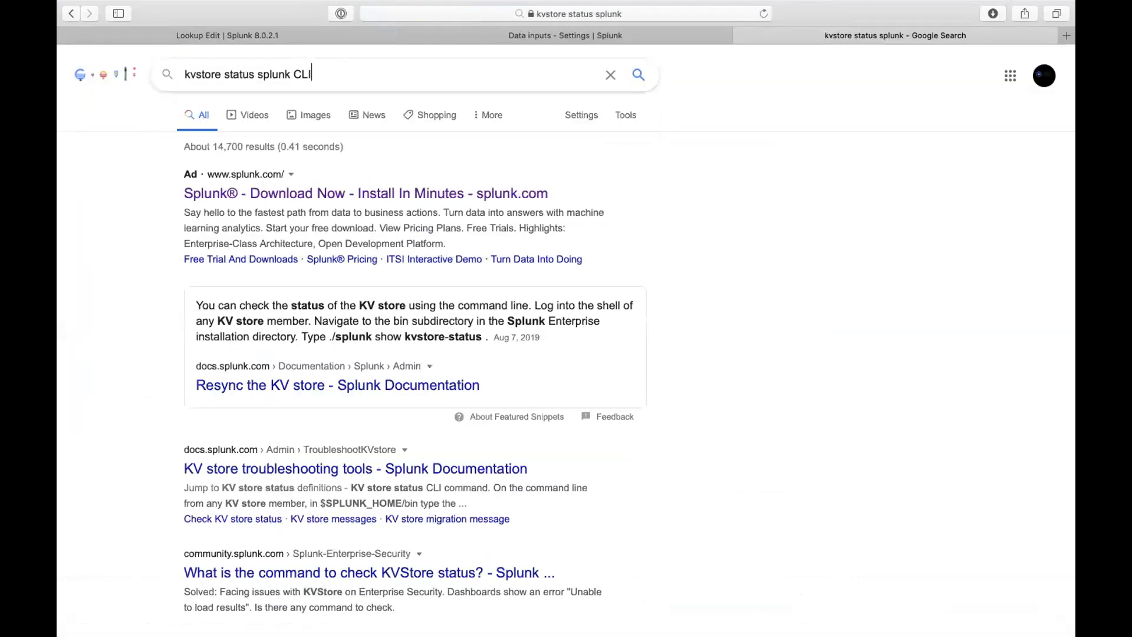
key("Return")
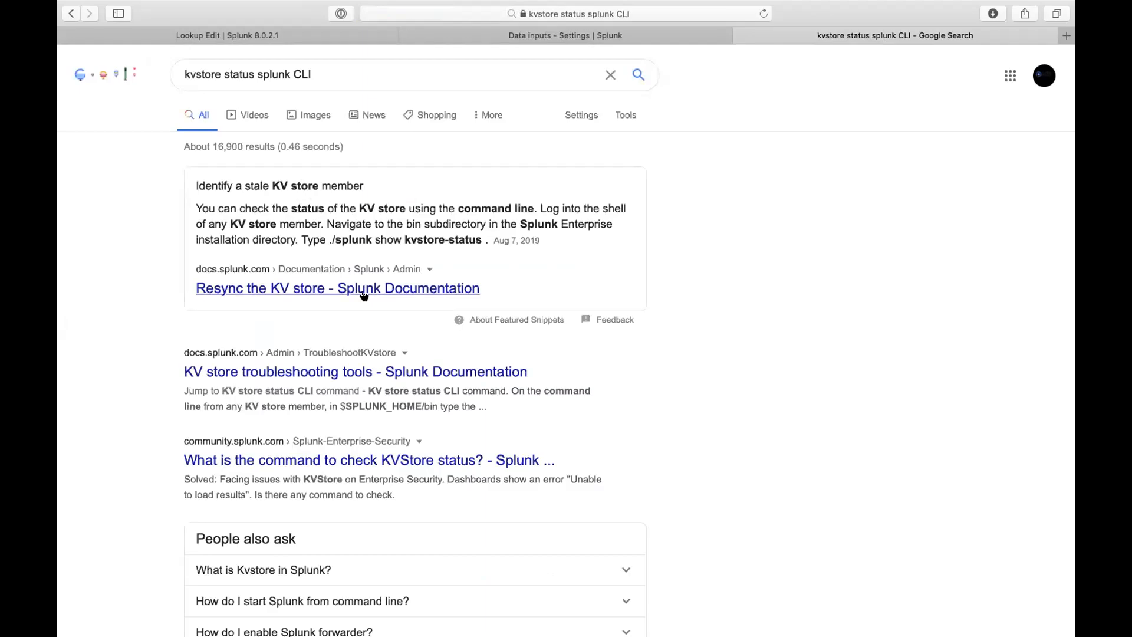
scroll(380, 365, "down", 5)
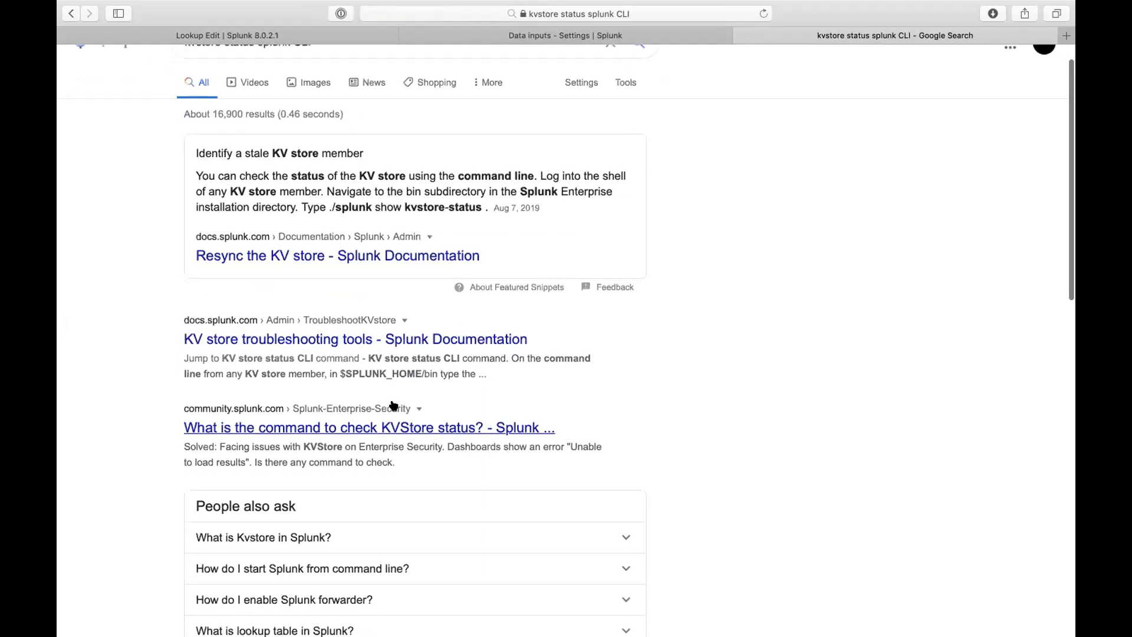
left_click(516, 292)
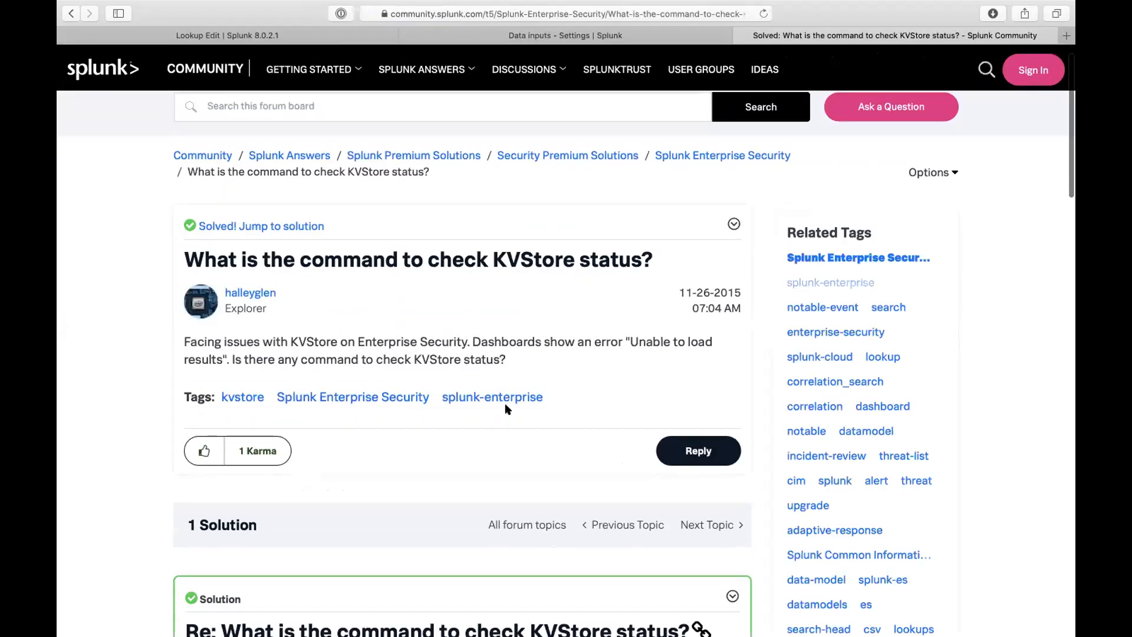
scroll(504, 402, "down", 5)
scroll(456, 466, "down", 2)
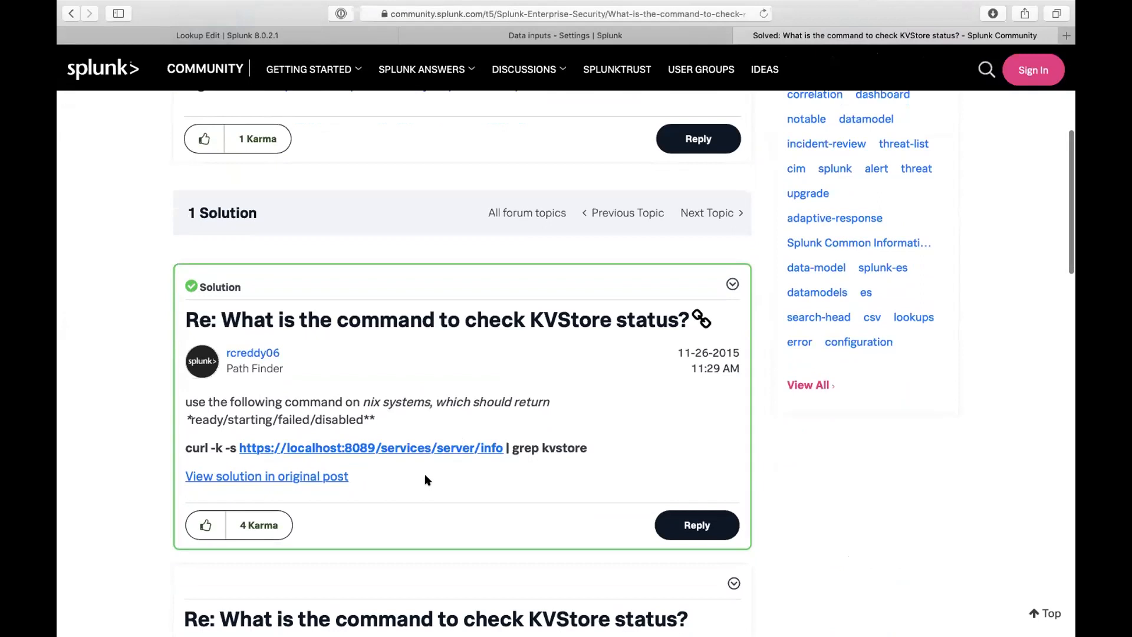
scroll(426, 479, "down", 1)
scroll(427, 479, "down", 2)
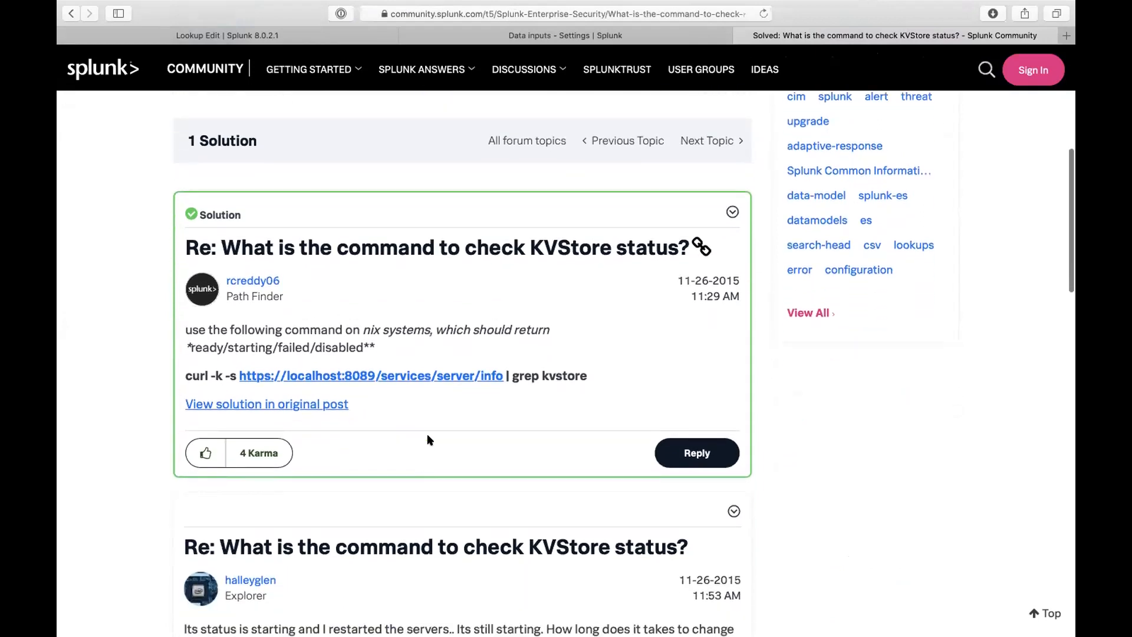
scroll(428, 439, "down", 10)
scroll(450, 336, "down", 10)
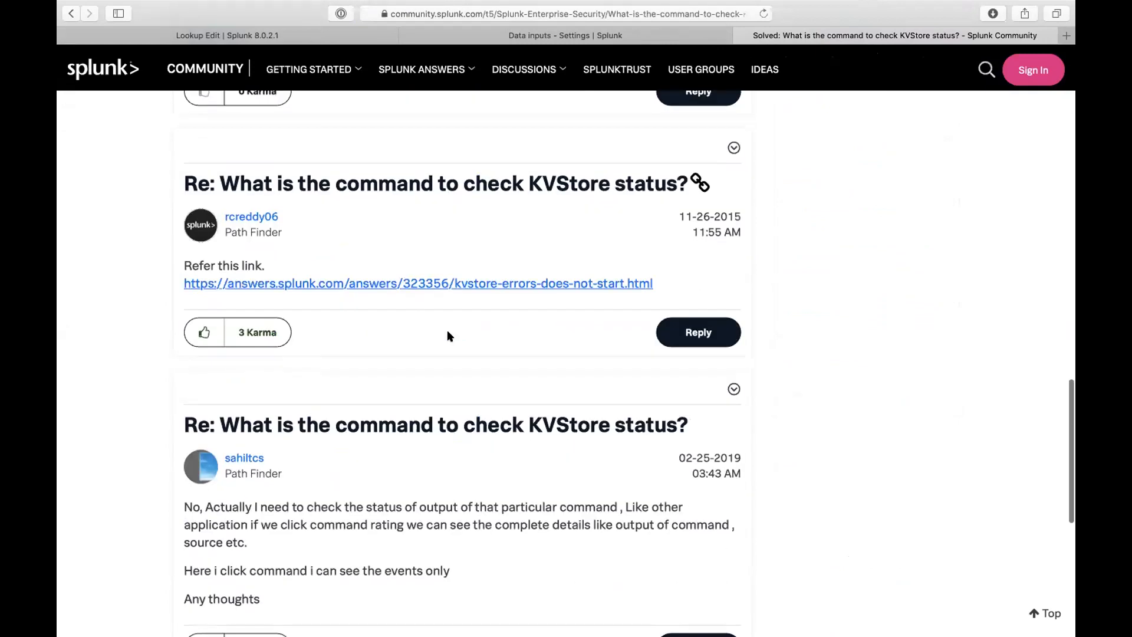
scroll(448, 336, "down", 10)
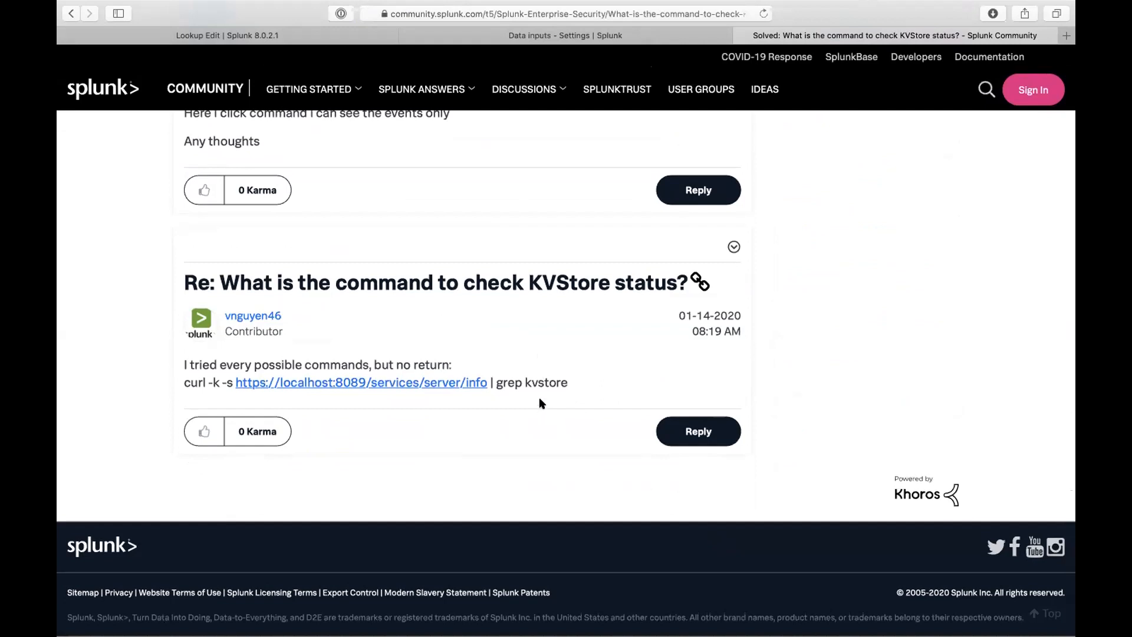
scroll(534, 358, "up", 10)
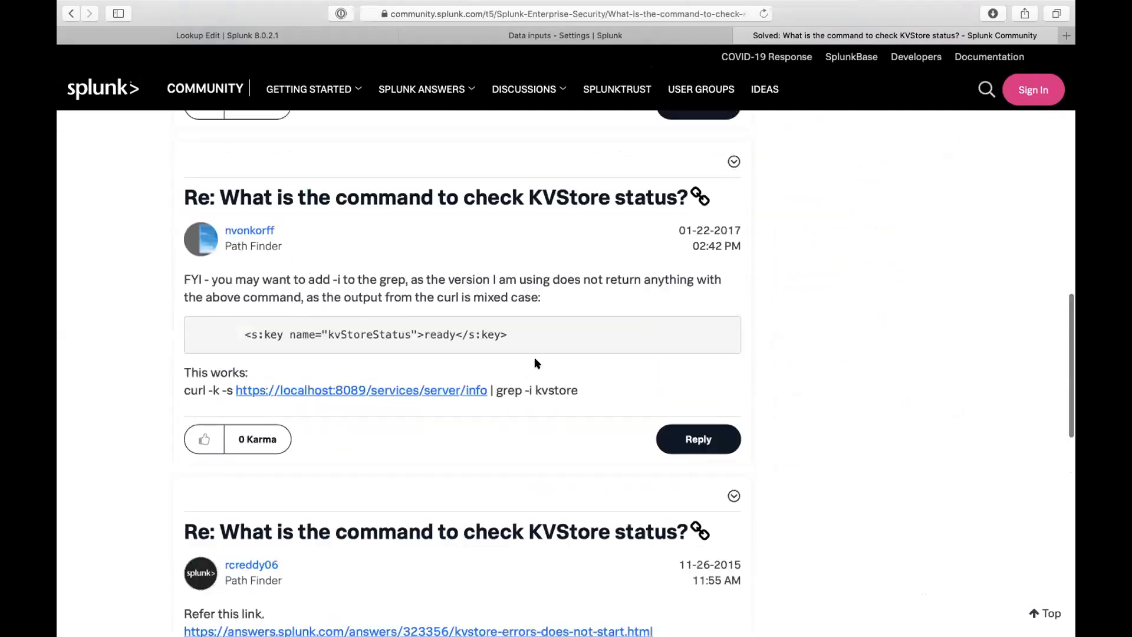
scroll(524, 344, "down", 5)
right_click(521, 339)
left_click(480, 397)
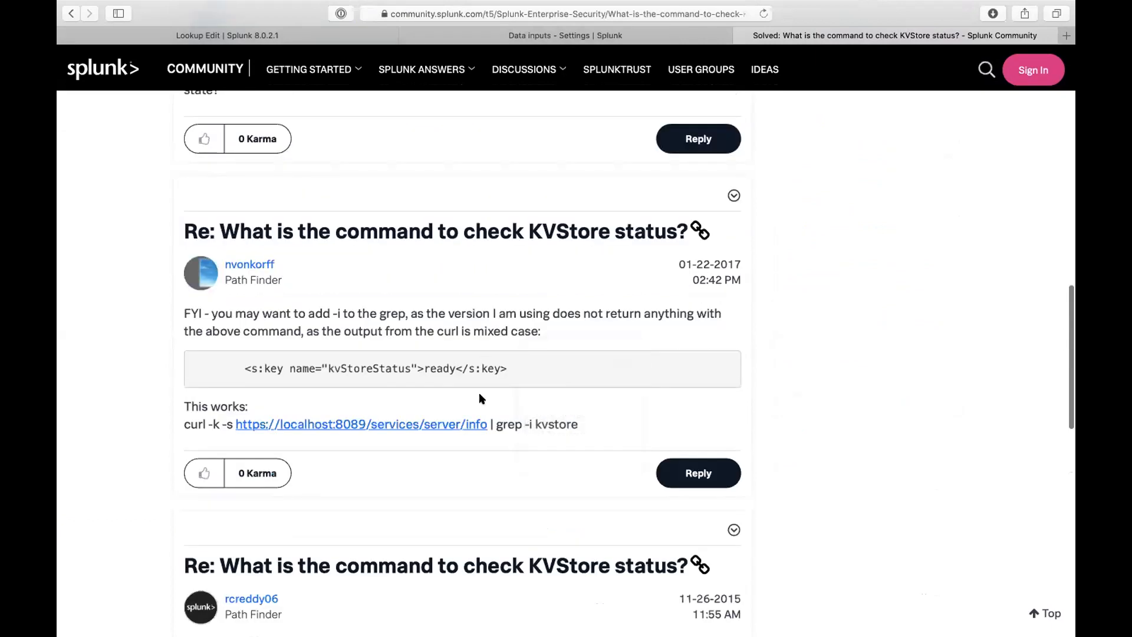
scroll(467, 324, "up", 10)
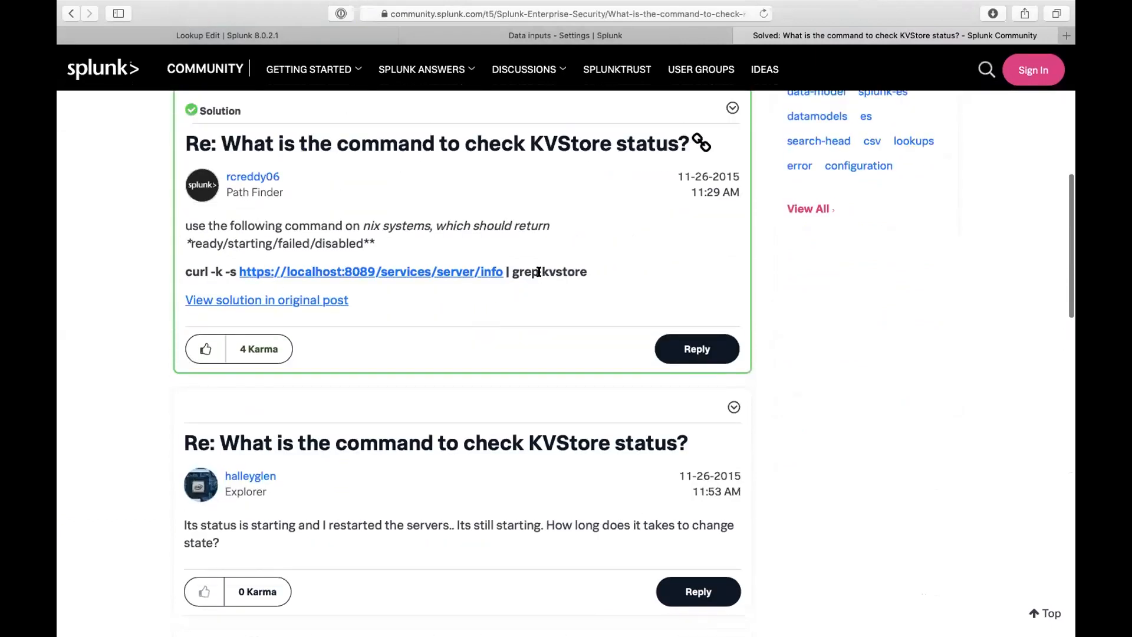
triple_click(537, 271)
key("super+c")
- Run the pasted curl server/info command, then rerun it without | grep kvstore, getting Unauthorized
key("ctrl+Up")
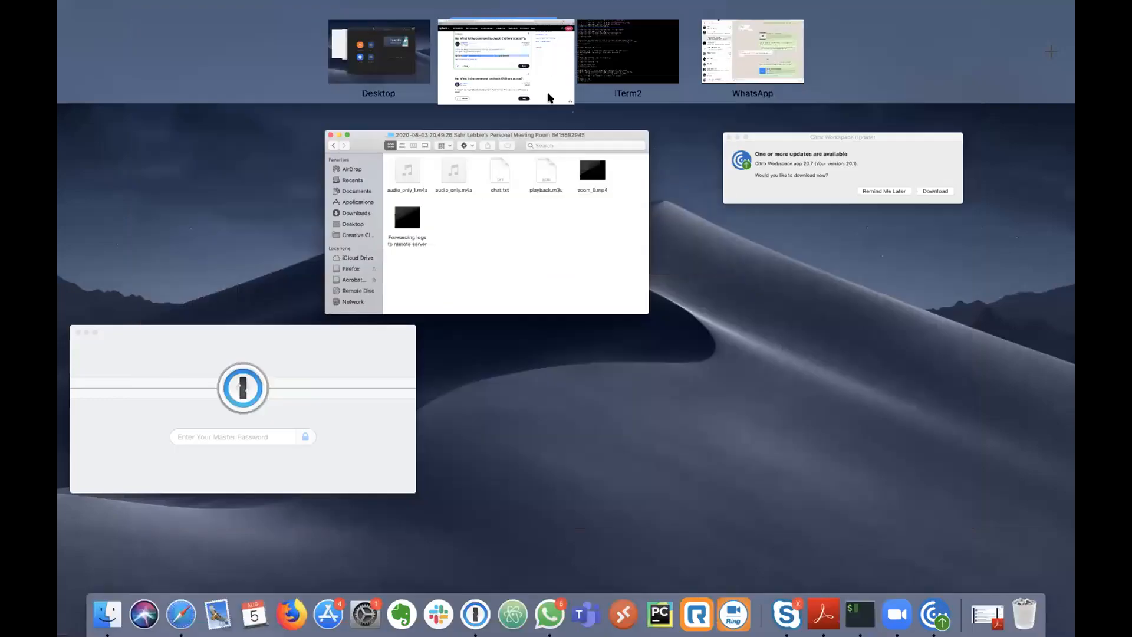
left_click(628, 56)
key("super+v")
key("Return")
key("Return")
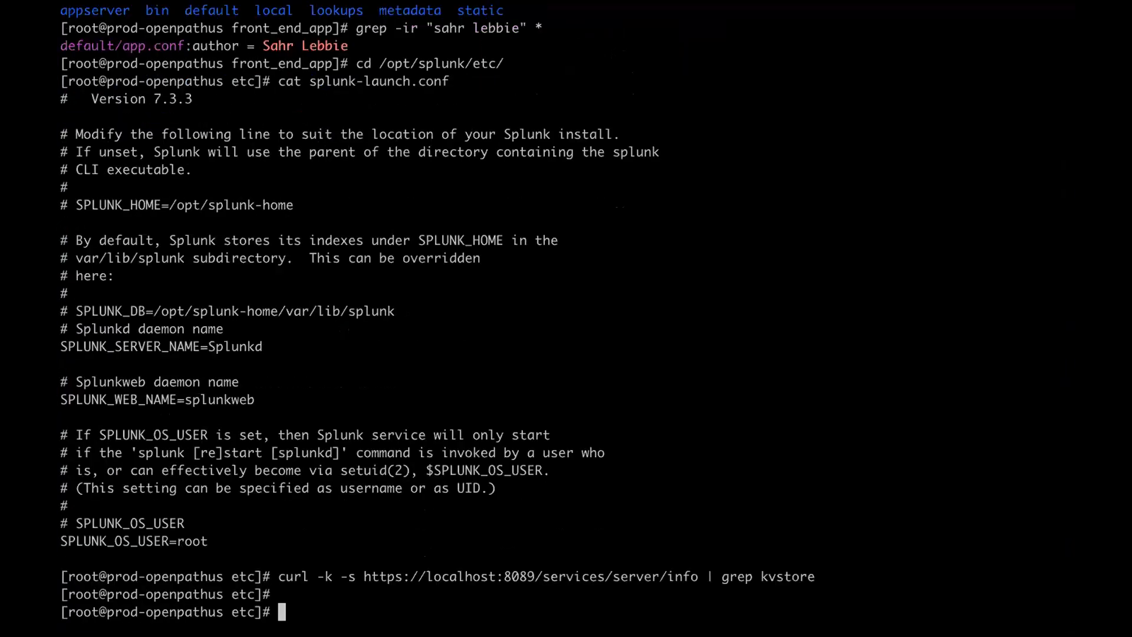
key("Up")
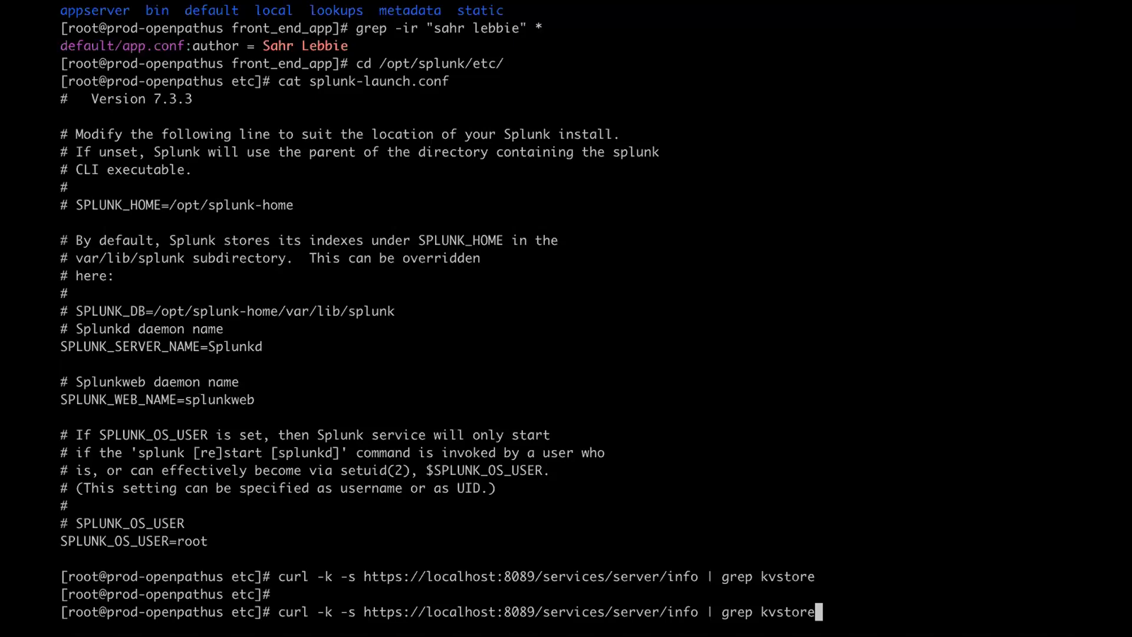
key("BackSpace")
key("BackSpace")
key("BackSpace")
key("BackSpace")
key("BackSpace")
key("BackSpace")
key("BackSpace")
key("BackSpace")
key("BackSpace")
key("BackSpace")
key("BackSpace")
key("BackSpace")
key("BackSpace")
key("BackSpace")
key("Return")
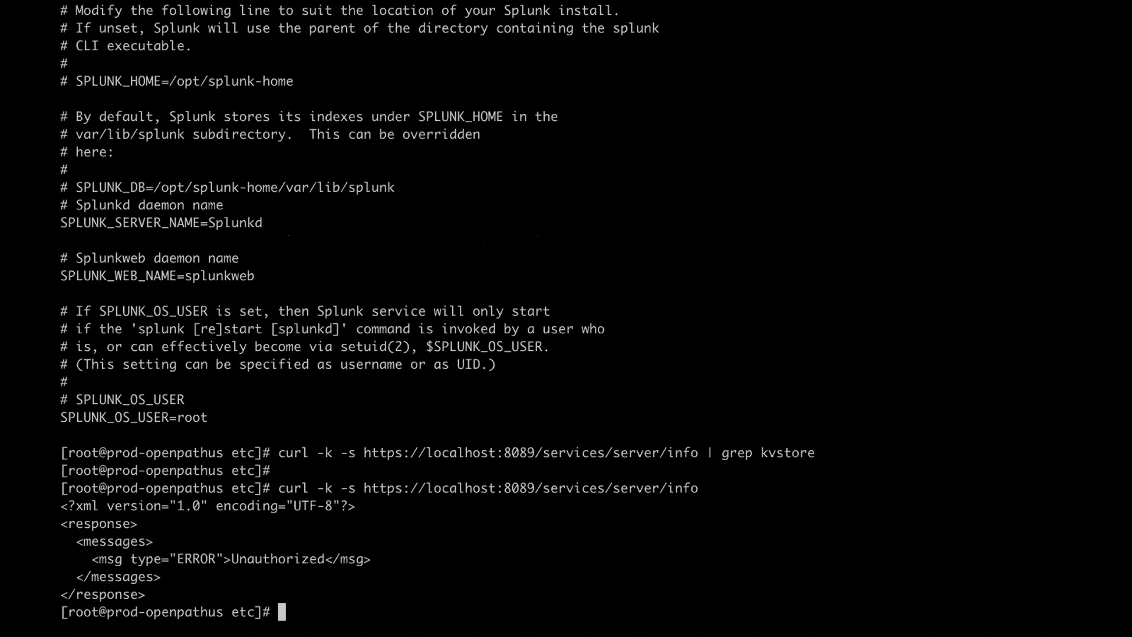
- Recall the curl command and insert -u before the -k option
key("Up")
key("Left")
key("Left")
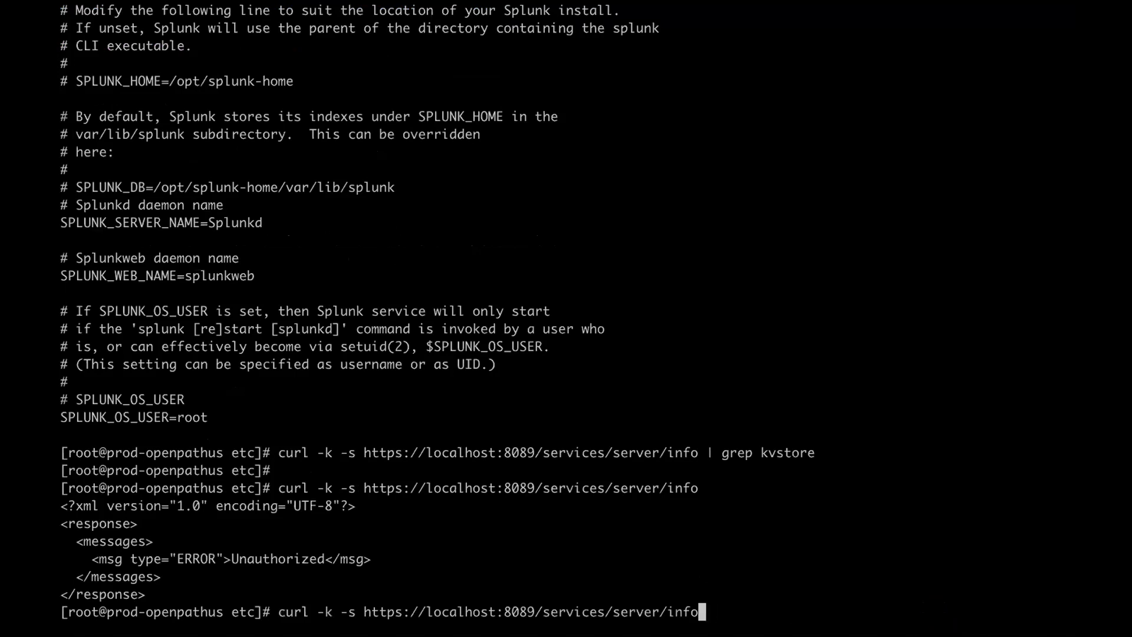
key("ctrl+a")
key("Right")
key("Right")
key("Right")
key("Right")
key("Right")
key("Right")
key("Right")
key("Right")
key("Right")
key("Right")
key("Right")
key("Left")
key("Left")
key("Left")
key("Left")
key("Right")
key("Right")
key("Right")
key("Left")
key("Left")
key("Left")
key("Left")
key("Left")
type("-u")
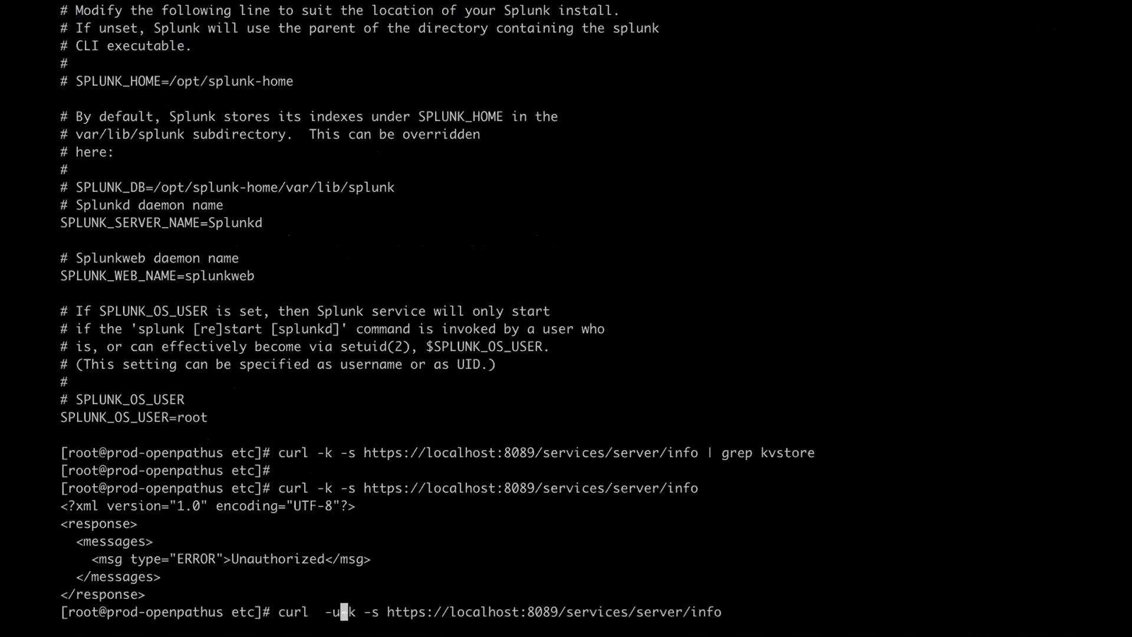
key("ctrl+Up")
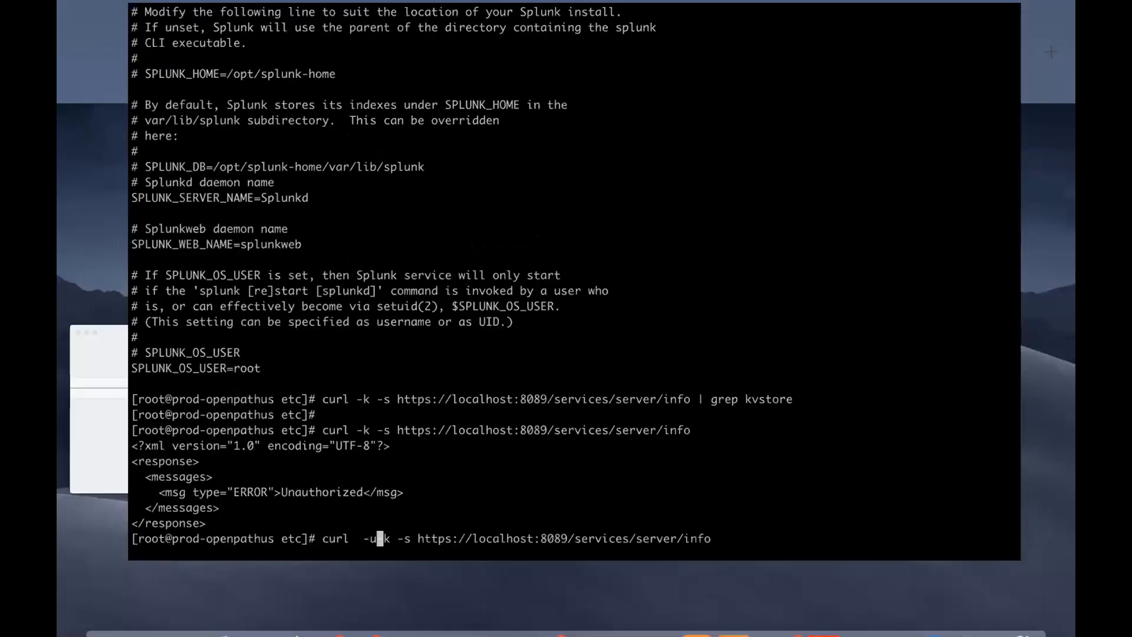
- Go to Settings > Users in Splunk, filter for 'test', and edit that user
left_click(526, 75)
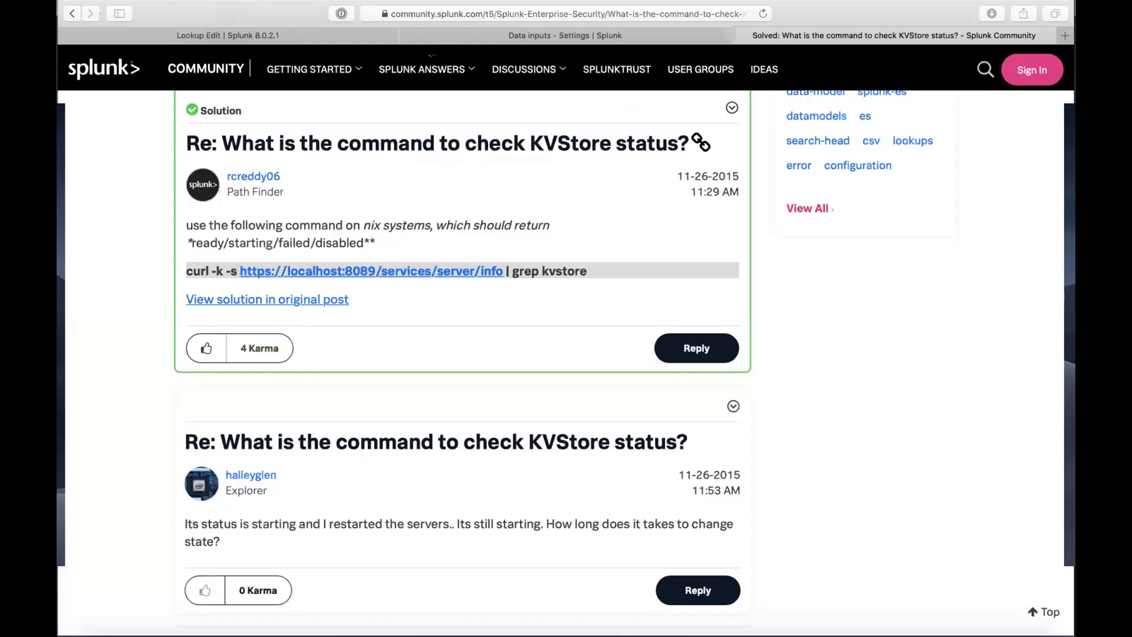
left_click(333, 41)
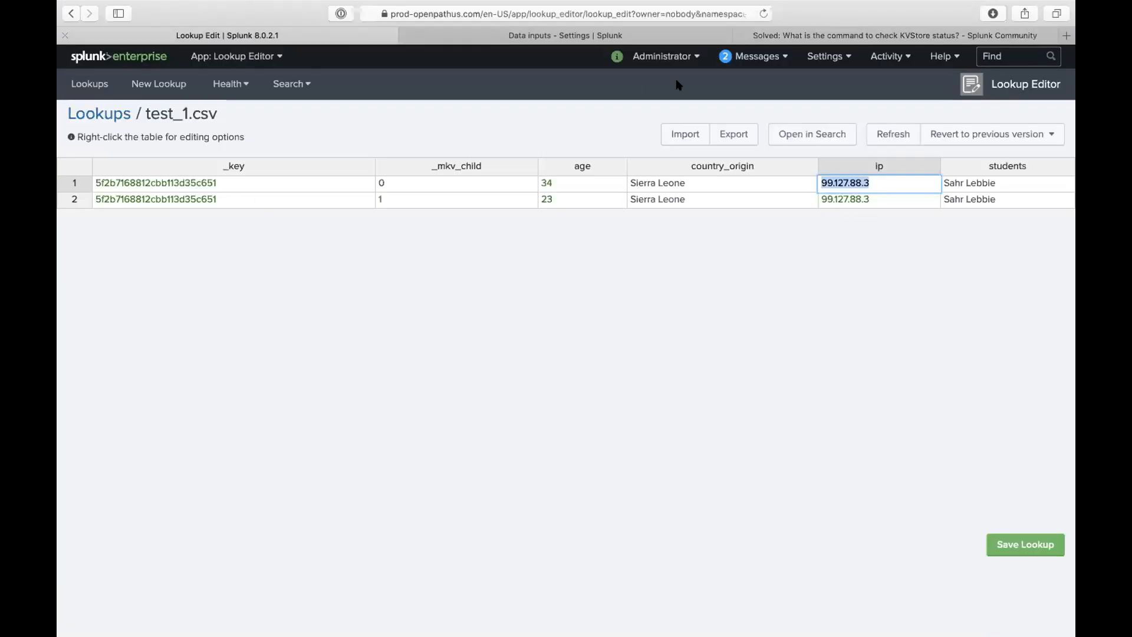
left_click(818, 56)
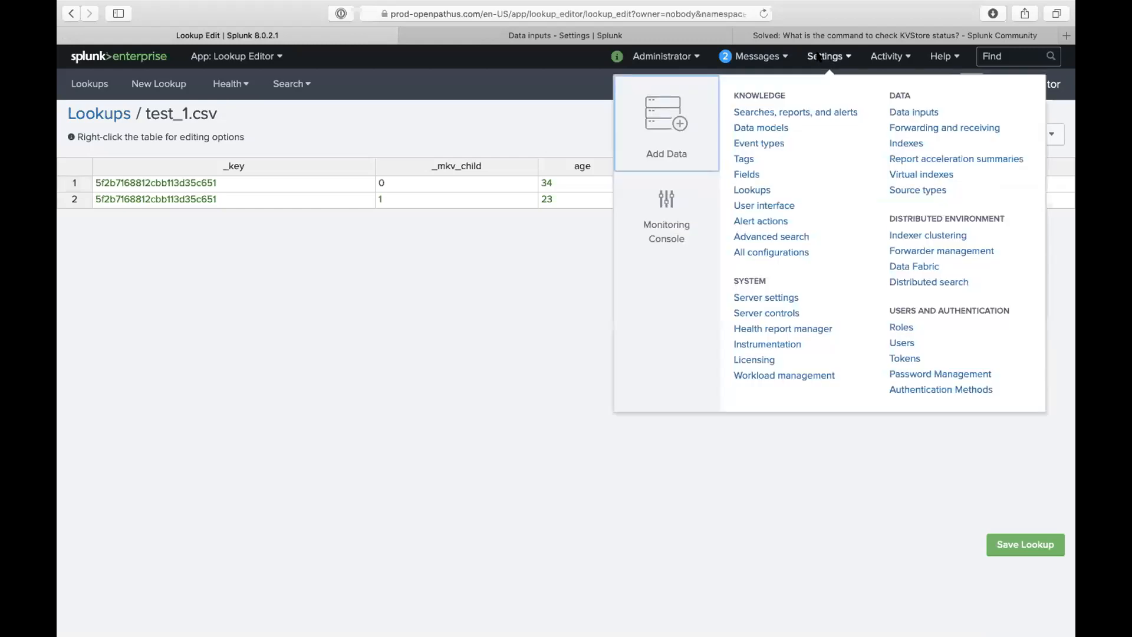
left_click(904, 343)
left_click(263, 120)
type("test")
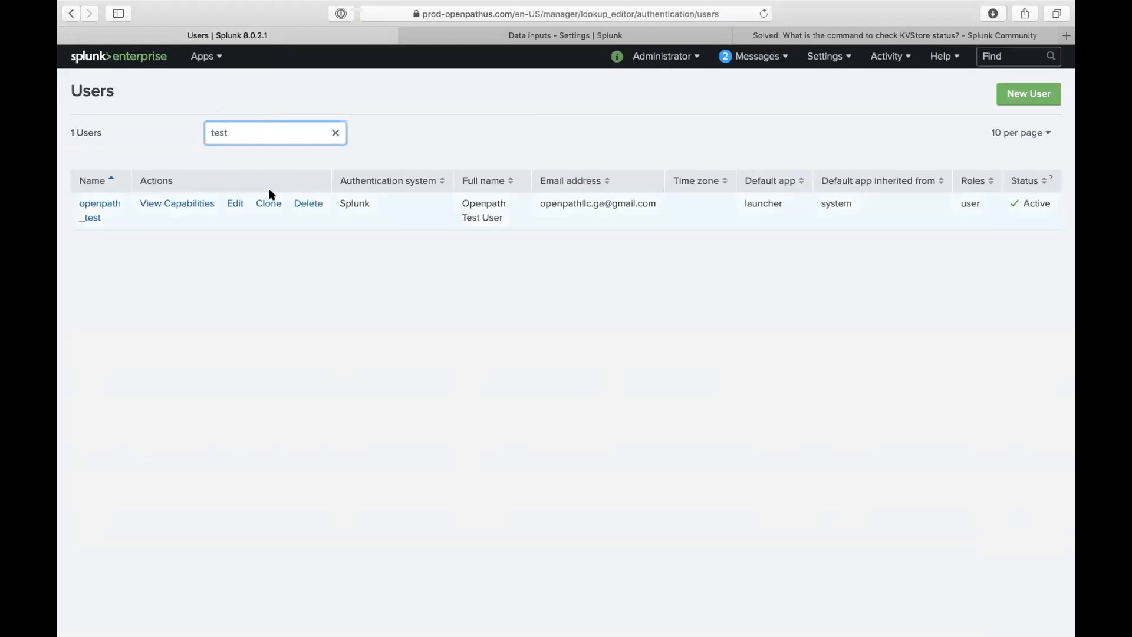
left_click(234, 203)
- Enter and confirm a new password for the test user and save
left_click(457, 201)
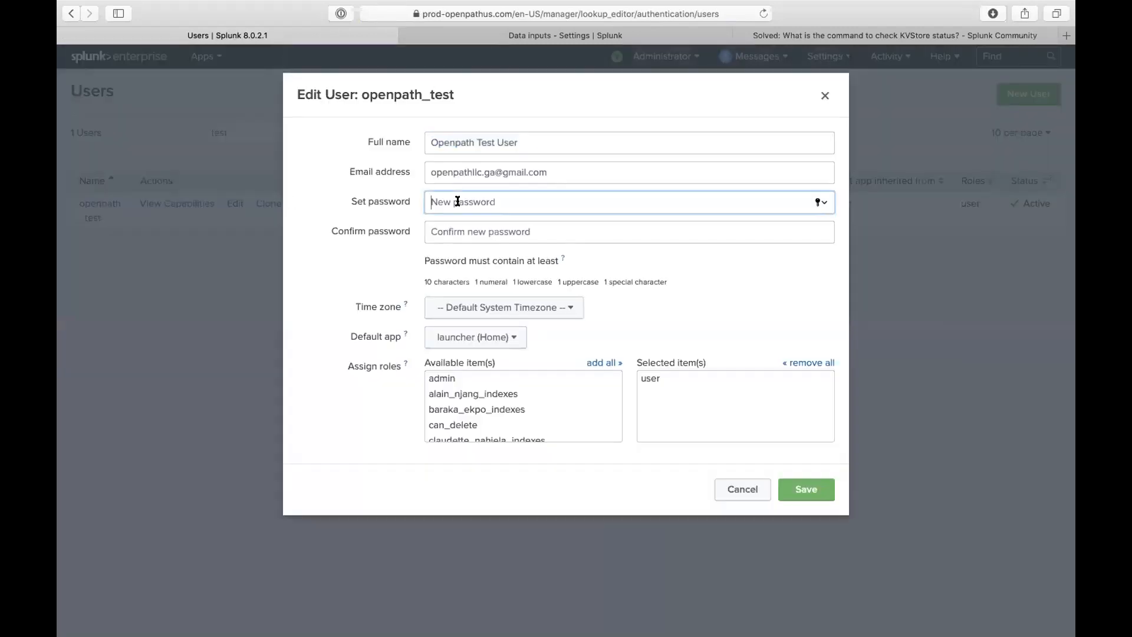
type("••••••••••")
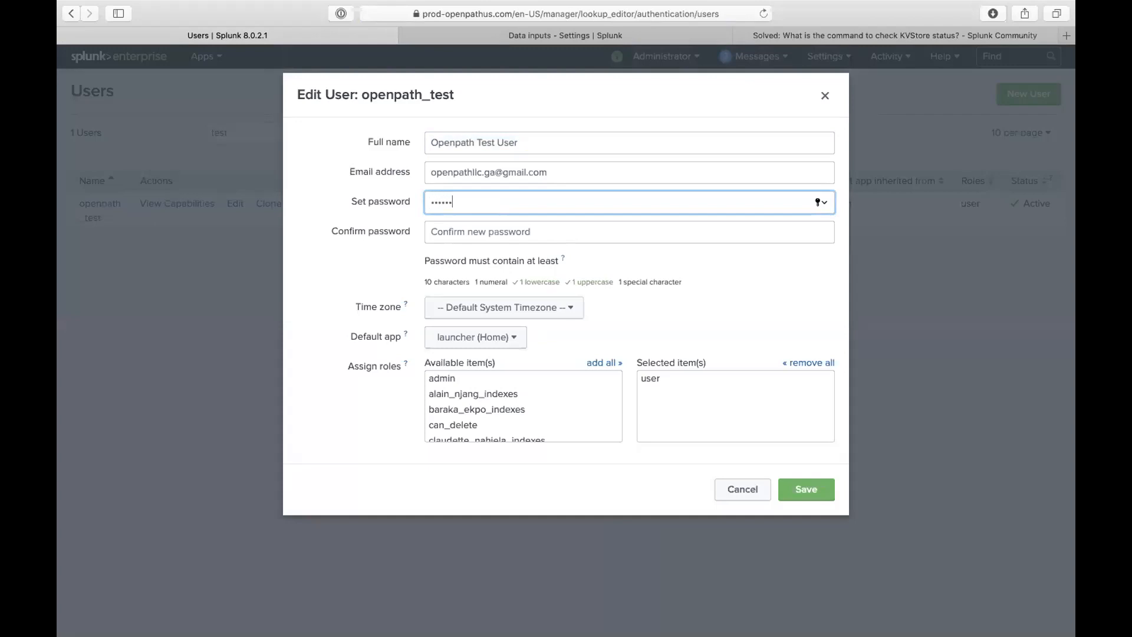
type("•••")
left_click(454, 226)
type("•")
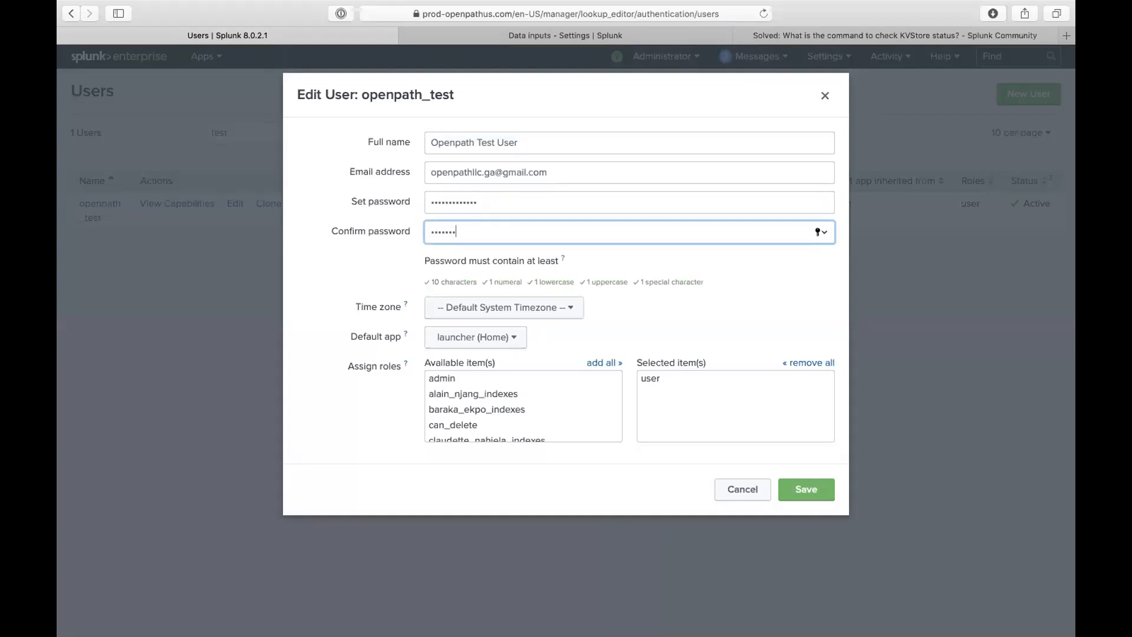
left_click(806, 489)
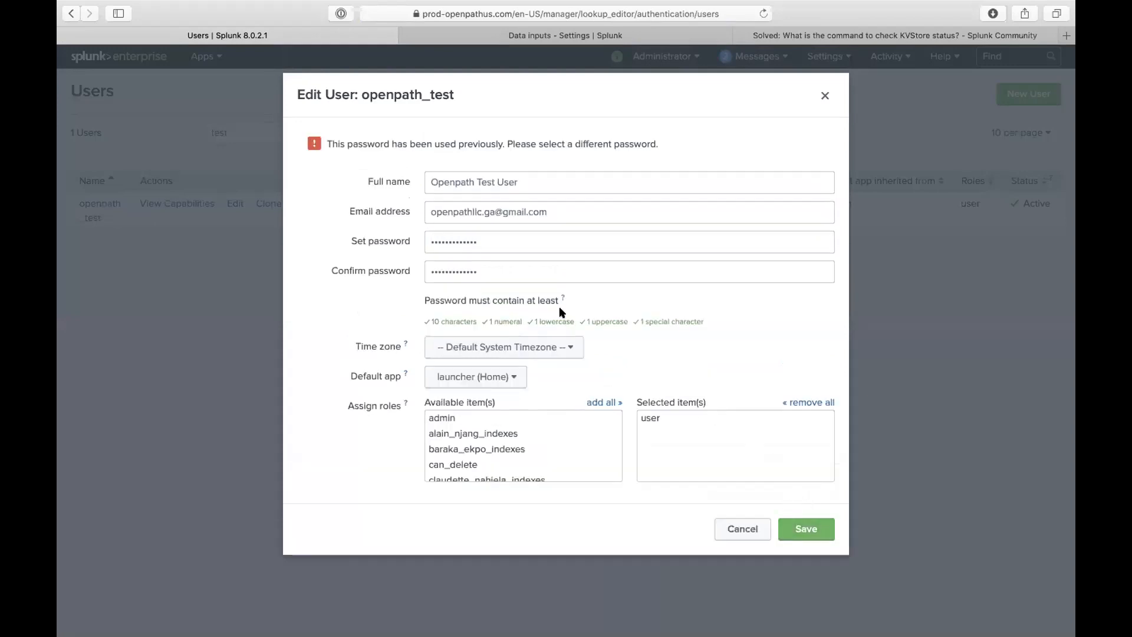
left_click(504, 265)
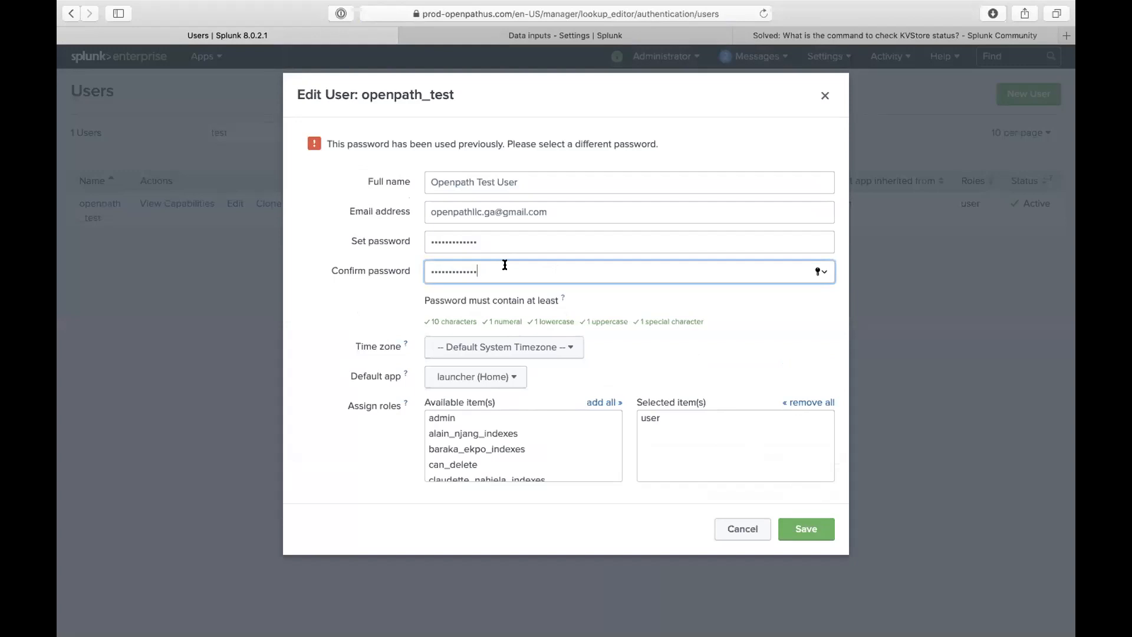
left_click(483, 242)
double_click(483, 241)
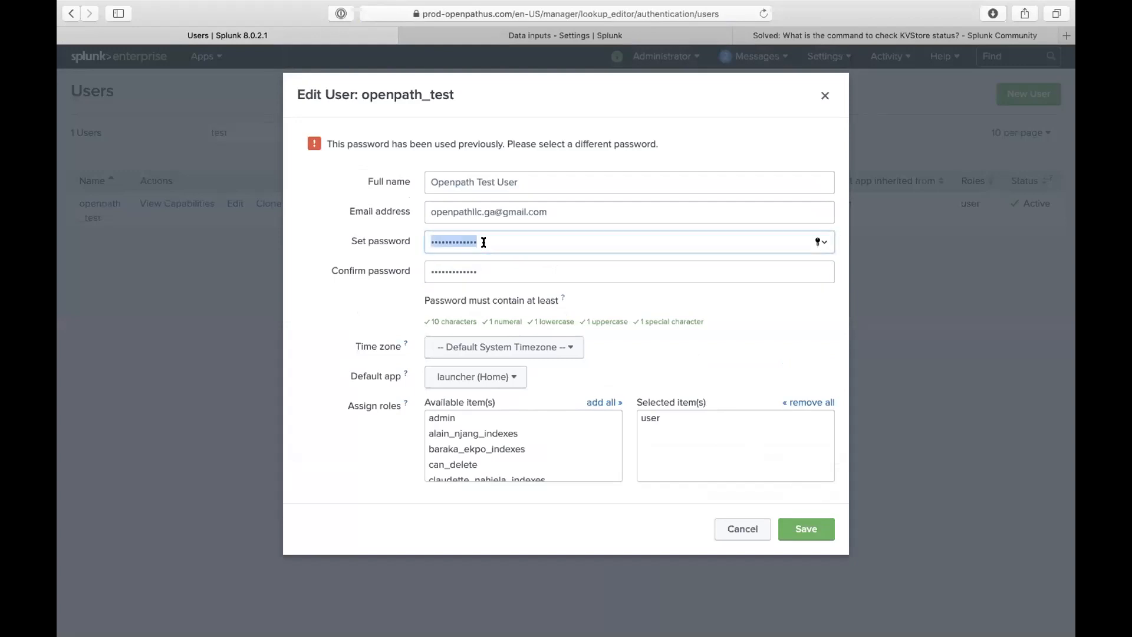
left_click(490, 238)
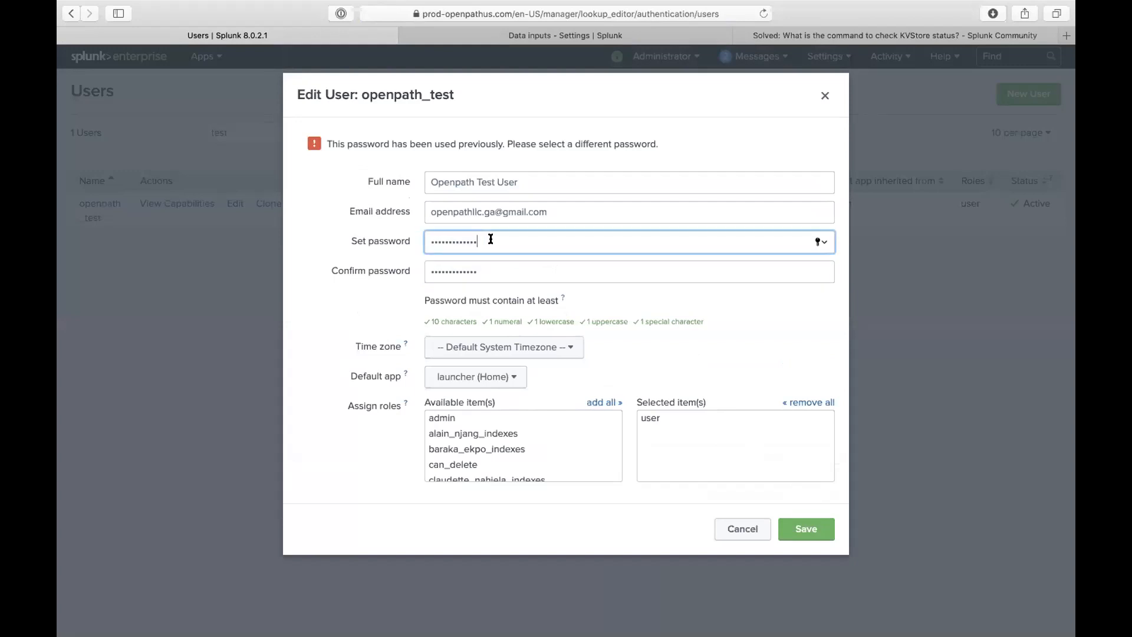
left_click(495, 261)
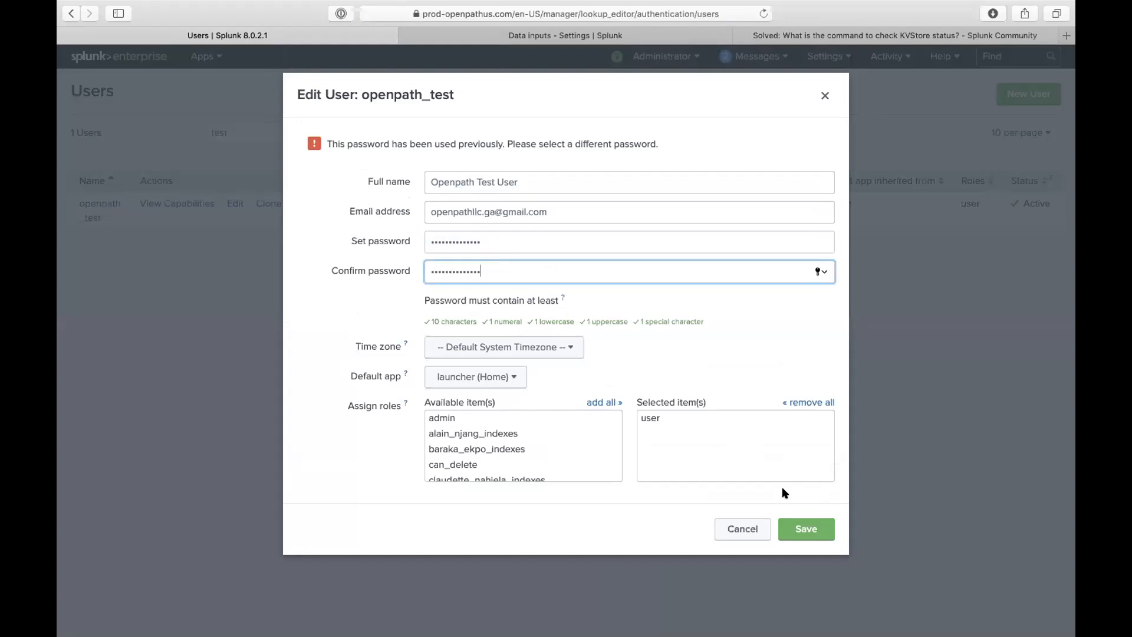
left_click(805, 528)
key("ctrl+Up")
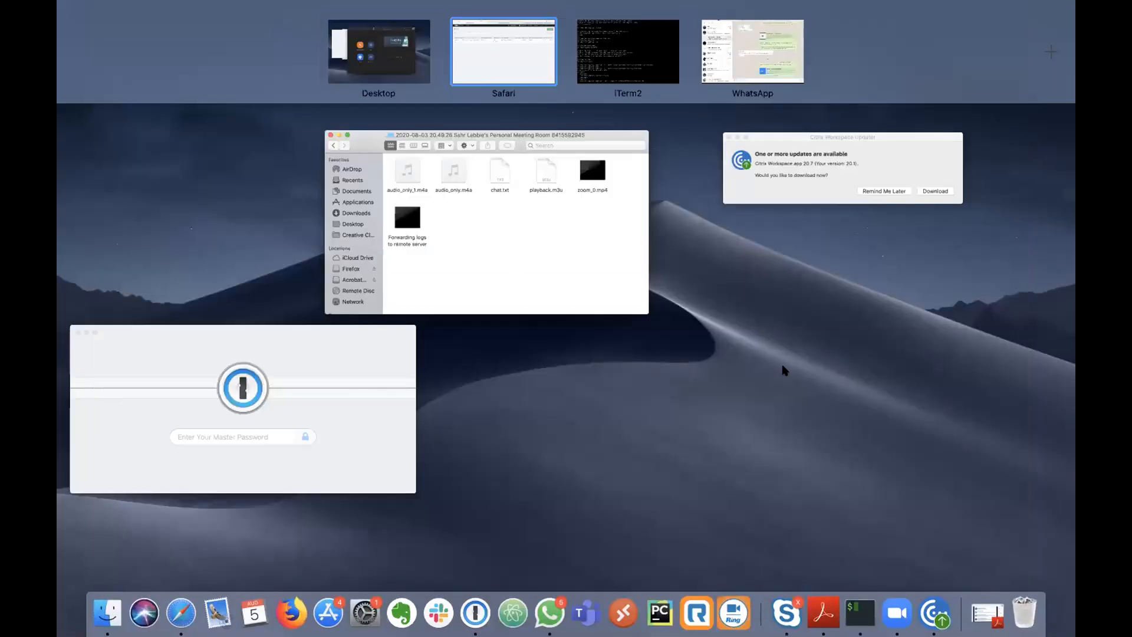
- Copy the test user's username from the Splunk Users page
left_click(624, 54)
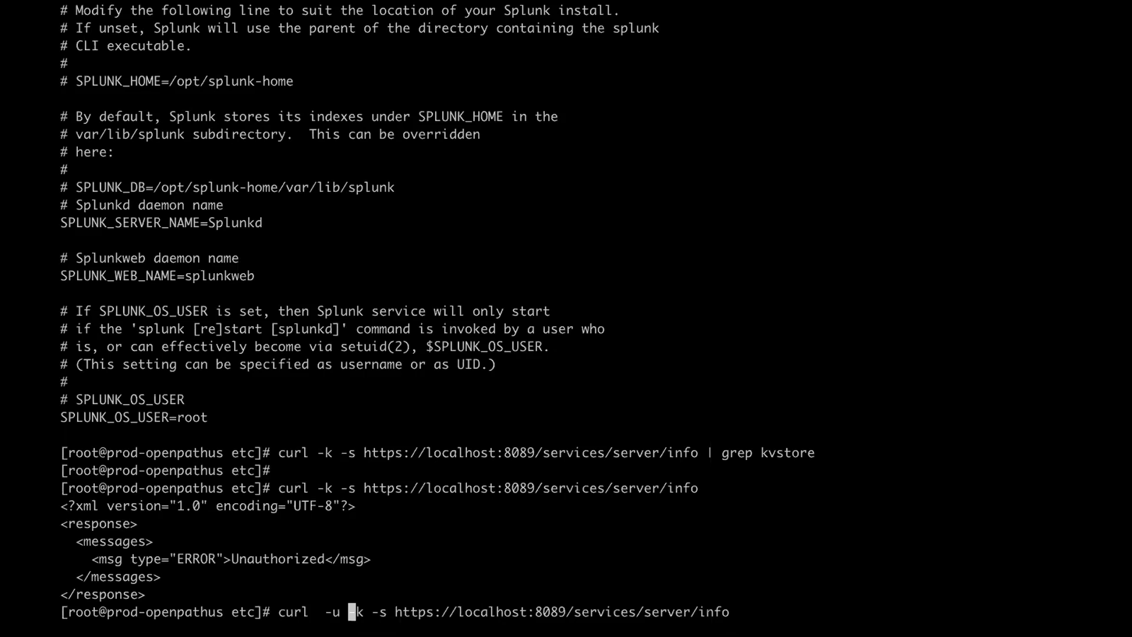
key("ctrl+Up")
left_click(504, 55)
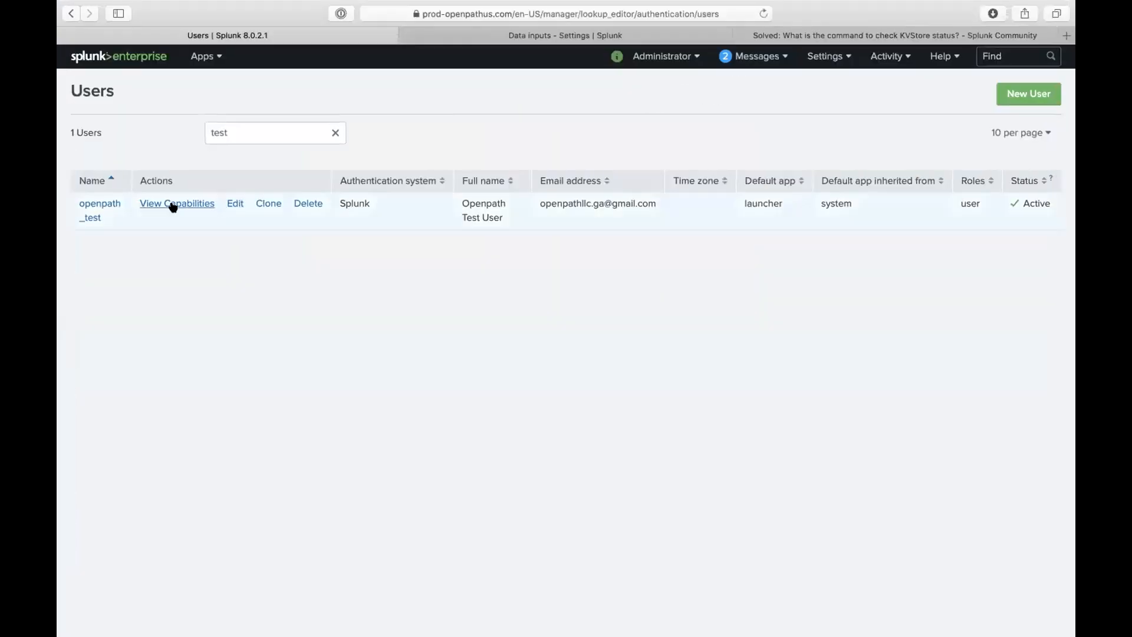
left_click_drag(109, 217, 68, 197)
key("super+c")
key("ctrl+Up")
left_click(590, 82)
- Paste the username after -u in the curl command, followed by a colon and the password
key("super+v")
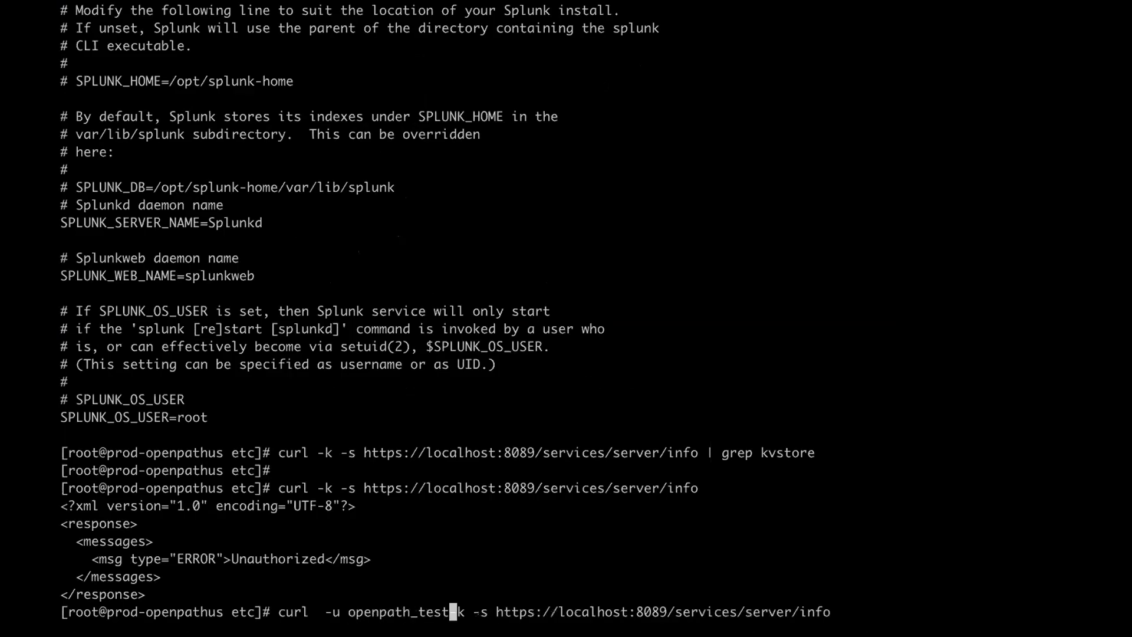
type(":")
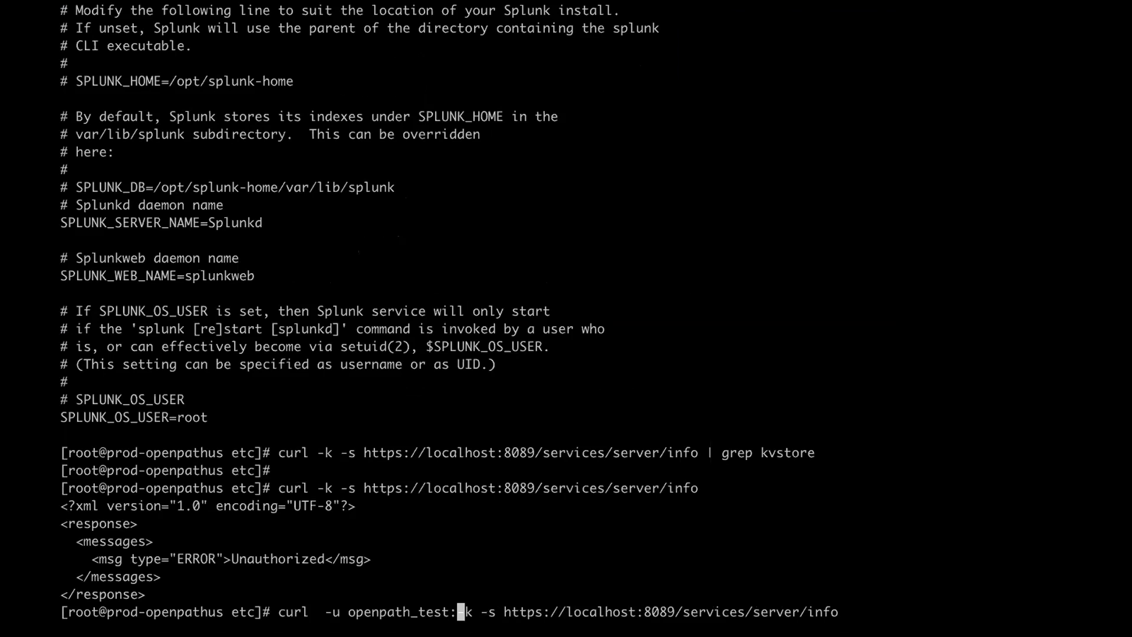
type("SPlu")
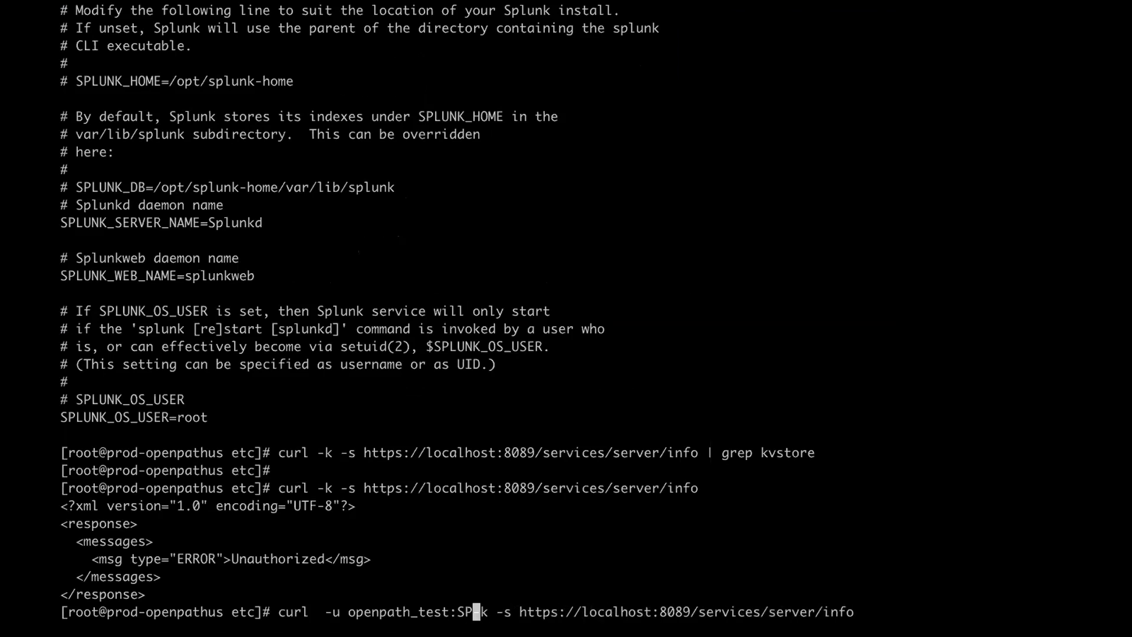
key("BackSpace")
key("BackSpace")
key("BackSpace")
type("plunk")
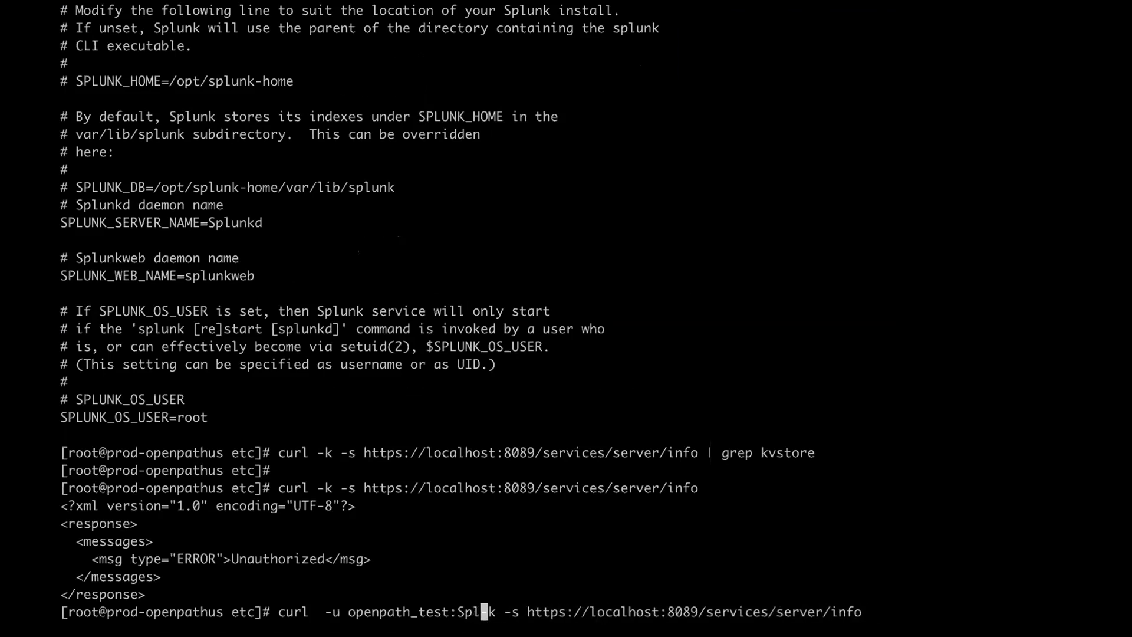
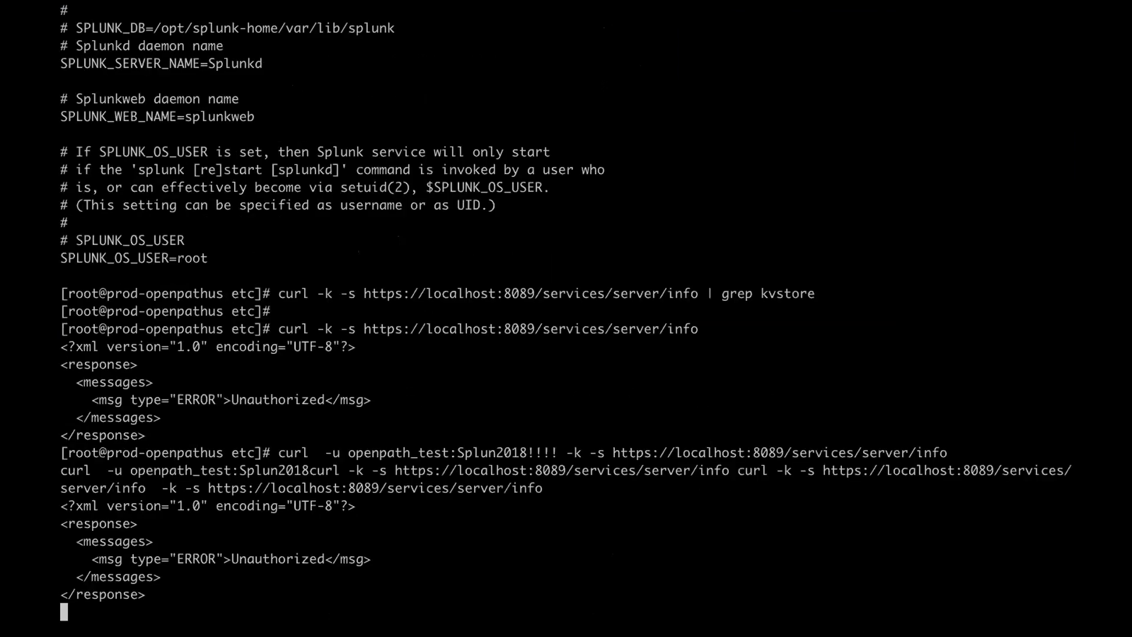
- Leave the full-screen Terminal session through Mission Control with Ctrl+Up
key("ctrl+Up")
- Give openpath_test the admin role, remove the user role, and save
left_click(501, 51)
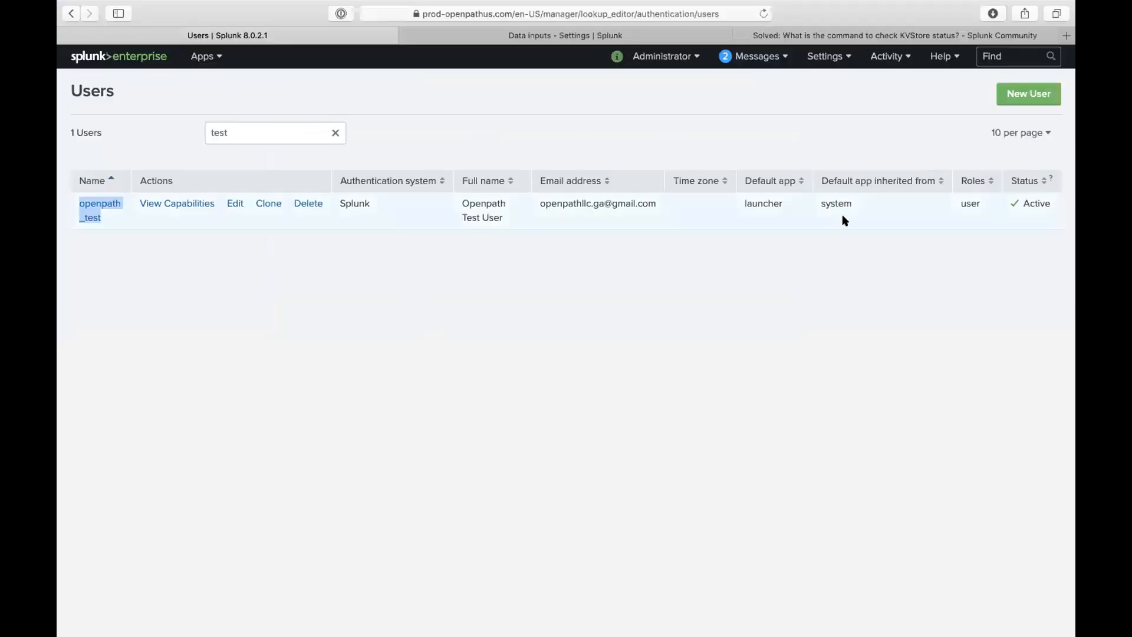
left_click(233, 204)
left_click(495, 378)
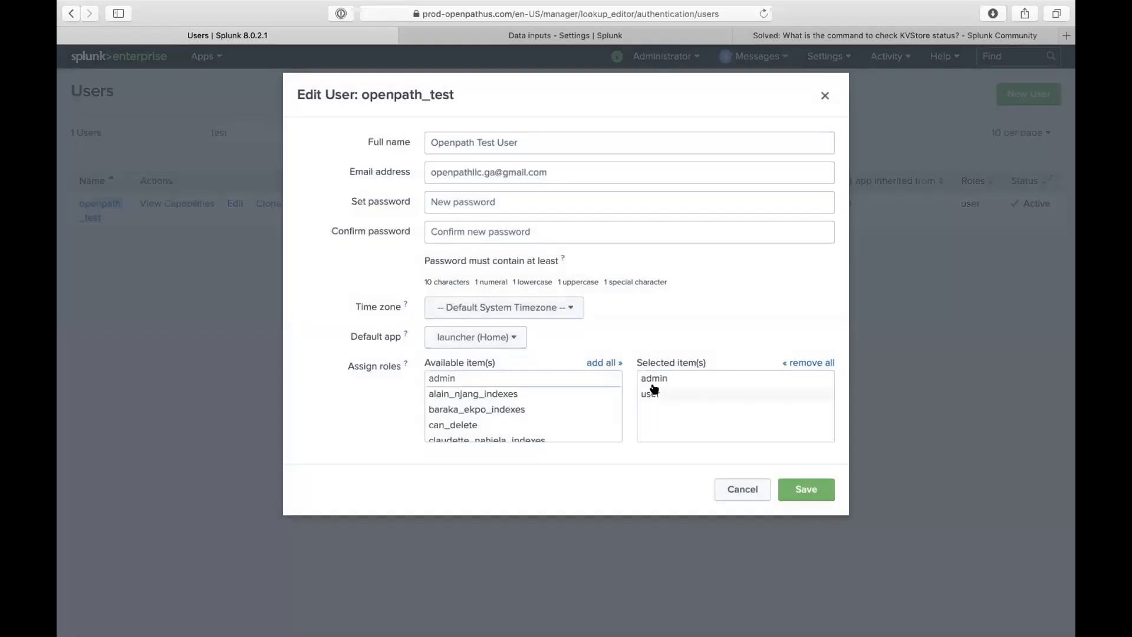
left_click(807, 492)
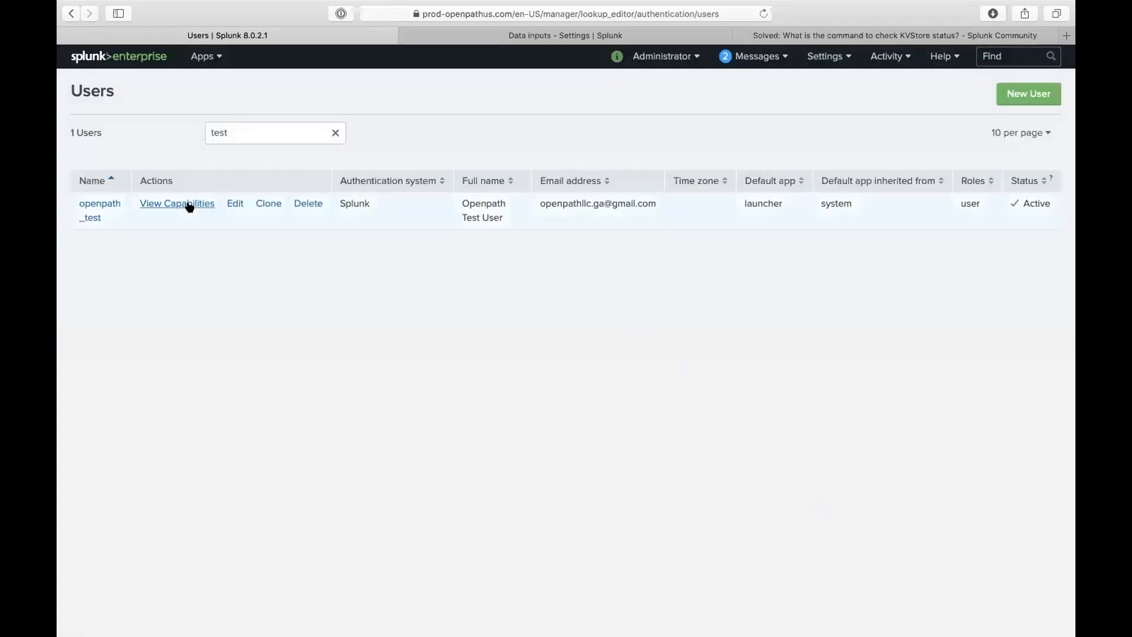
left_click(115, 206)
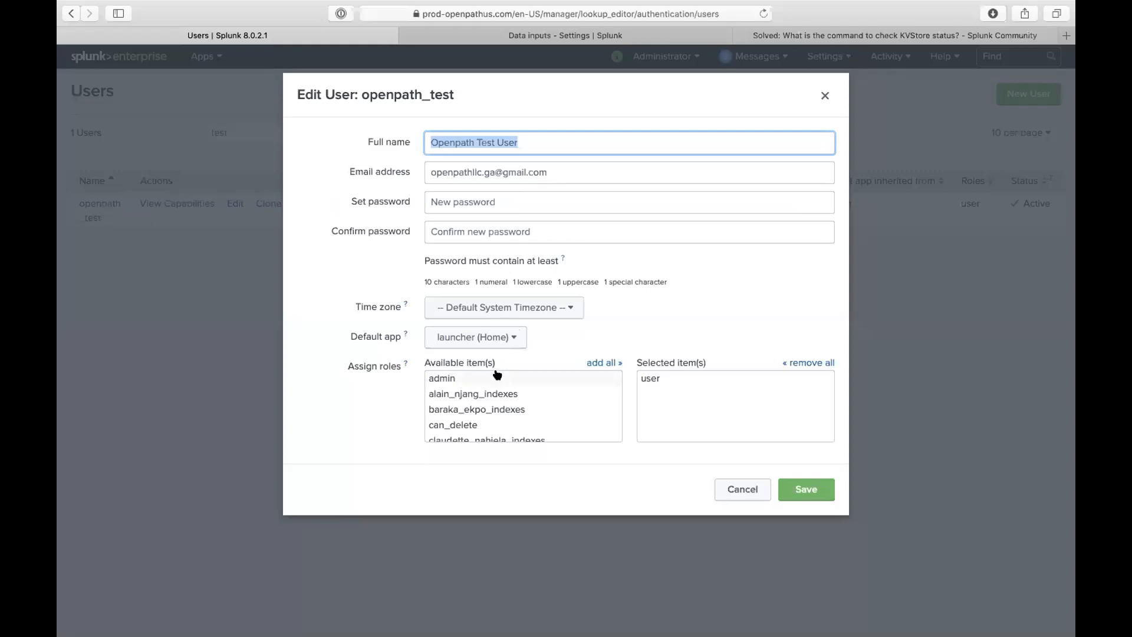
left_click(497, 377)
left_click(660, 394)
left_click(791, 488)
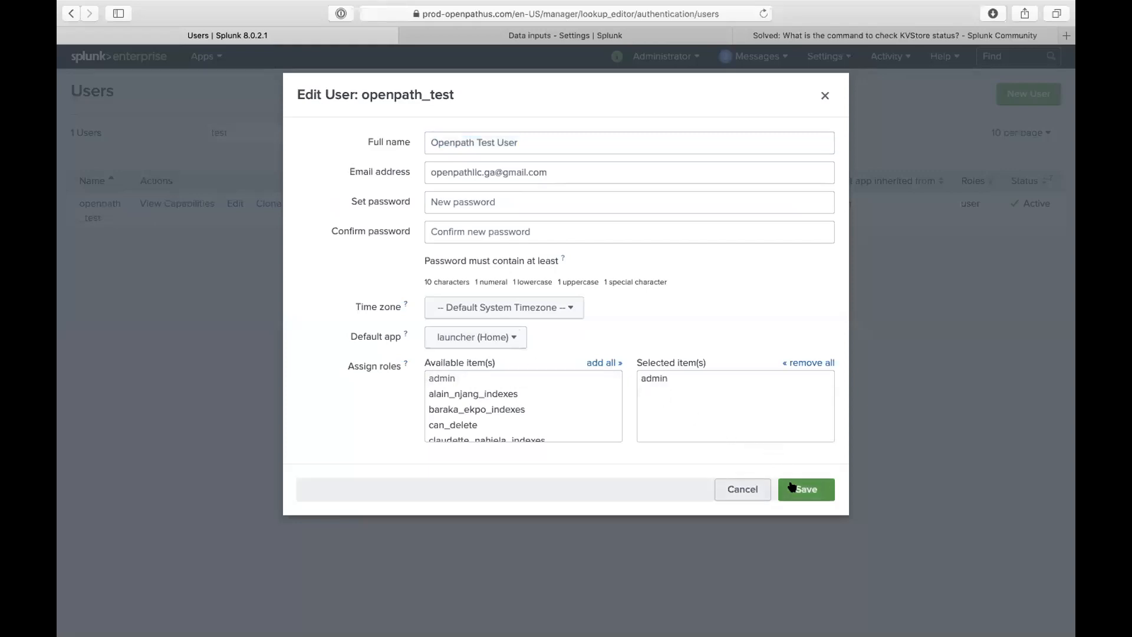
- Re-run the credentialed curl request to server/info in the terminal
key("ctrl+Up")
left_click(628, 59)
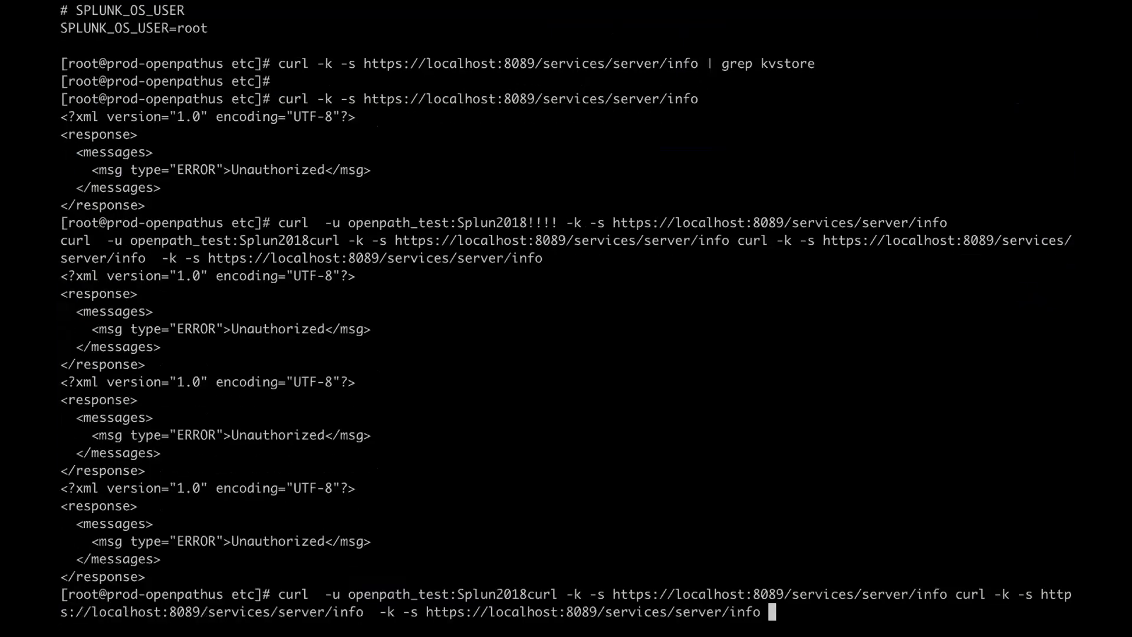
key("Return")
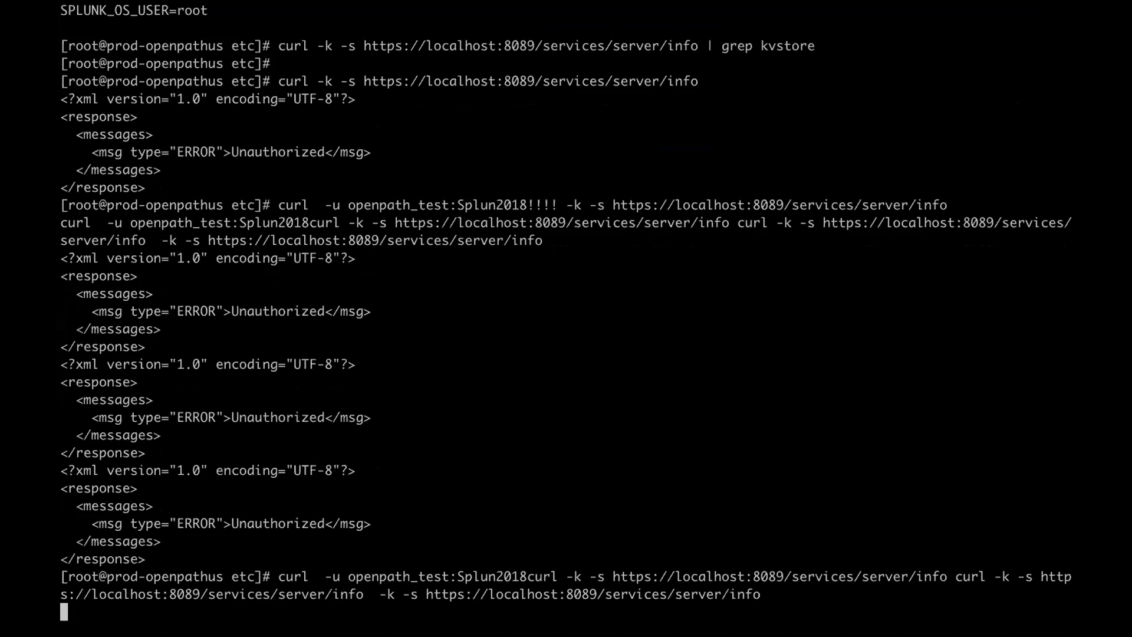
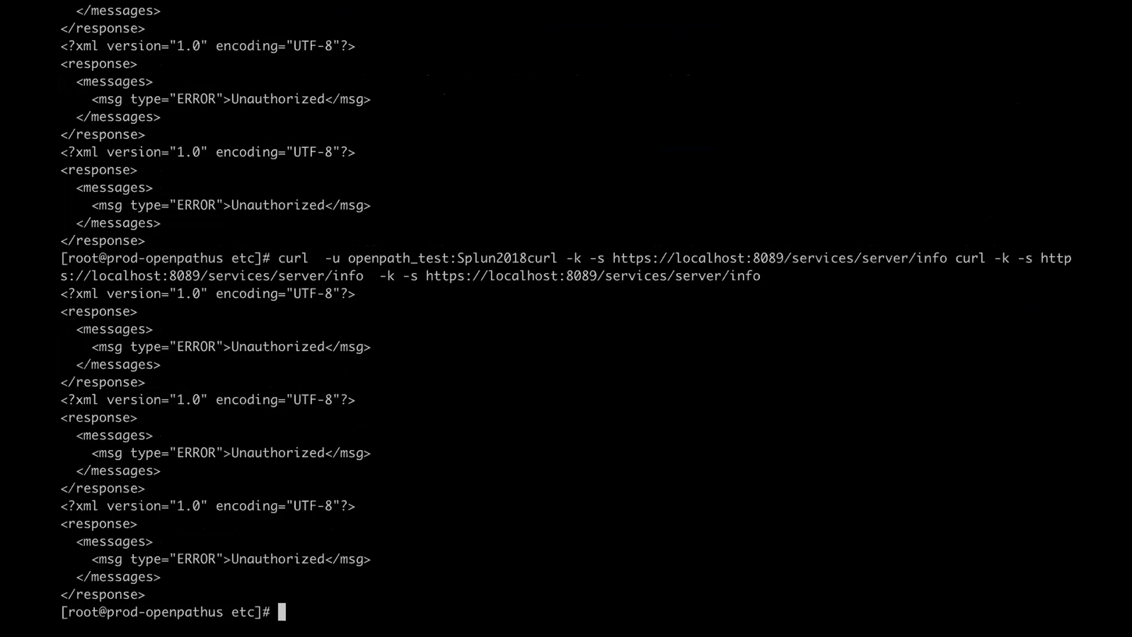
- Recall the previous curl command and trim it back to just the test account's credentials
key("Up")
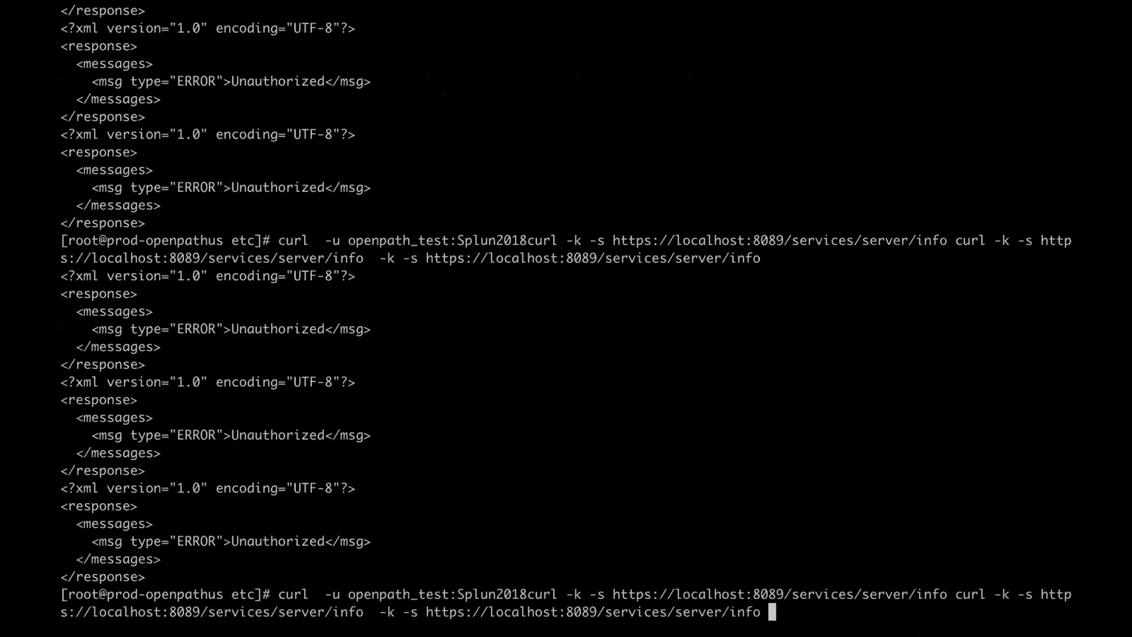
key("BackSpace")
key("BackSpace")
key("BackSpace")
key("BackSpace")
key("BackSpace")
key("BackSpace")
key("BackSpace")
key("BackSpace")
key("BackSpace")
key("BackSpace")
key("BackSpace")
key("BackSpace")
key("BackSpace")
key("BackSpace")
key("BackSpace")
key("BackSpace")
key("BackSpace")
key("BackSpace")
key("BackSpace")
key("BackSpace")
key("BackSpace")
key("BackSpace")
key("BackSpace")
key("BackSpace")
key("BackSpace")
key("BackSpace")
key("BackSpace")
key("BackSpace")
key("BackSpace")
key("BackSpace")
key("BackSpace")
key("BackSpace")
key("BackSpace")
key("BackSpace")
key("BackSpace")
key("BackSpace")
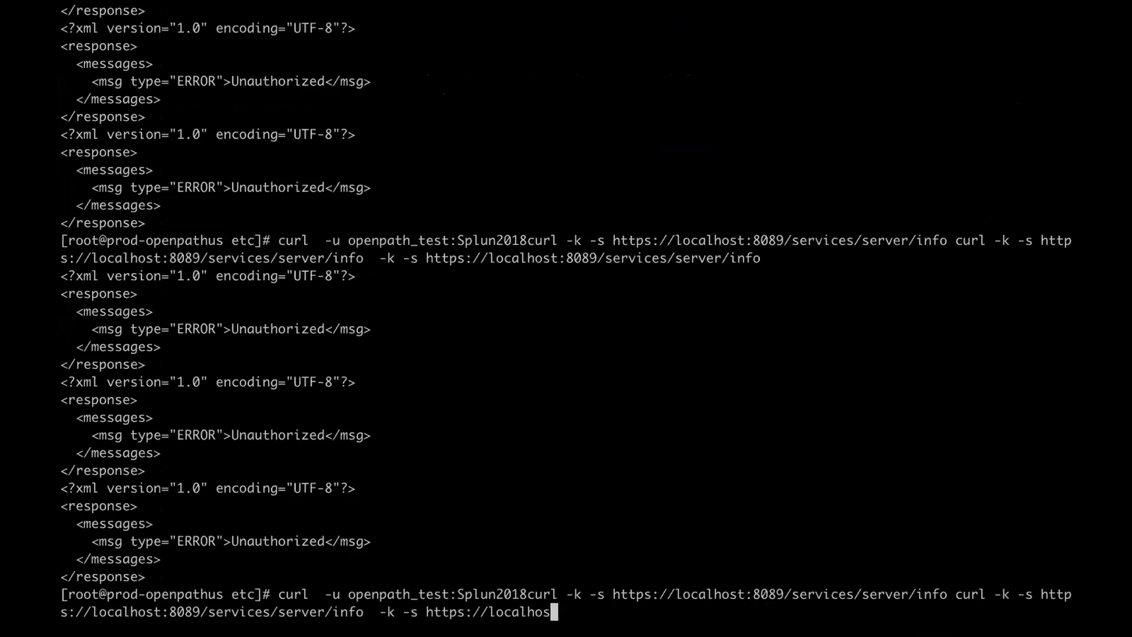
key("BackSpace")
key("BackSpace")
key("BackSpace")
key("BackSpace")
key("BackSpace")
key("BackSpace")
key("BackSpace")
key("BackSpace")
key("BackSpace")
key("BackSpace")
key("BackSpace")
key("BackSpace")
key("BackSpace")
key("BackSpace")
key("BackSpace")
key("BackSpace")
key("BackSpace")
key("BackSpace")
key("BackSpace")
key("BackSpace")
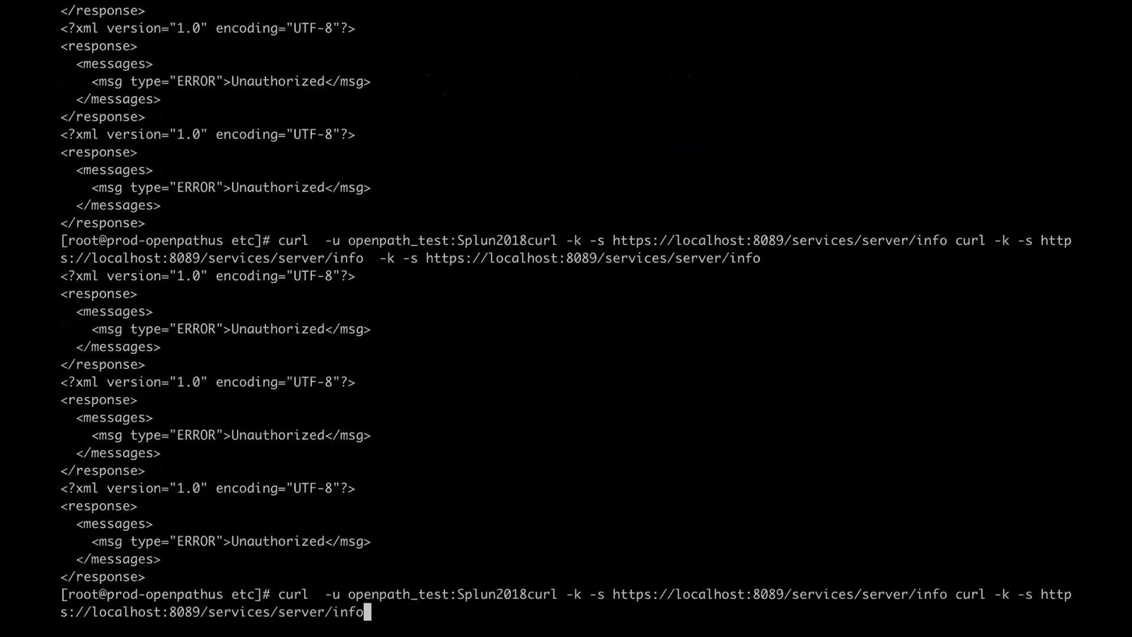
key("BackSpace")
key("BackSpace")
key("BackSpace")
key("BackSpace")
key("BackSpace")
key("BackSpace")
key("BackSpace")
key("BackSpace")
key("BackSpace")
key("BackSpace")
key("BackSpace")
key("BackSpace")
key("BackSpace")
key("BackSpace")
key("BackSpace")
key("BackSpace")
key("BackSpace")
key("BackSpace")
key("BackSpace")
key("BackSpace")
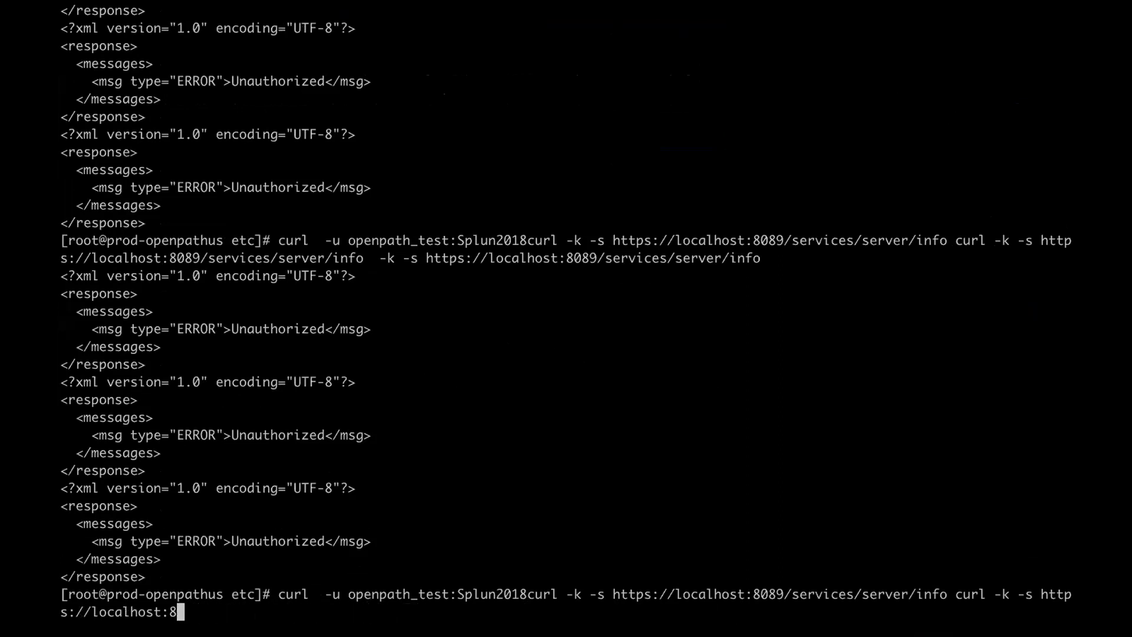
key("BackSpace")
key("BackSpace")
key("BackSpace")
key("BackSpace")
key("BackSpace")
key("BackSpace")
key("BackSpace")
key("BackSpace")
key("BackSpace")
key("BackSpace")
key("BackSpace")
key("BackSpace")
key("BackSpace")
key("BackSpace")
key("BackSpace")
key("BackSpace")
key("BackSpace")
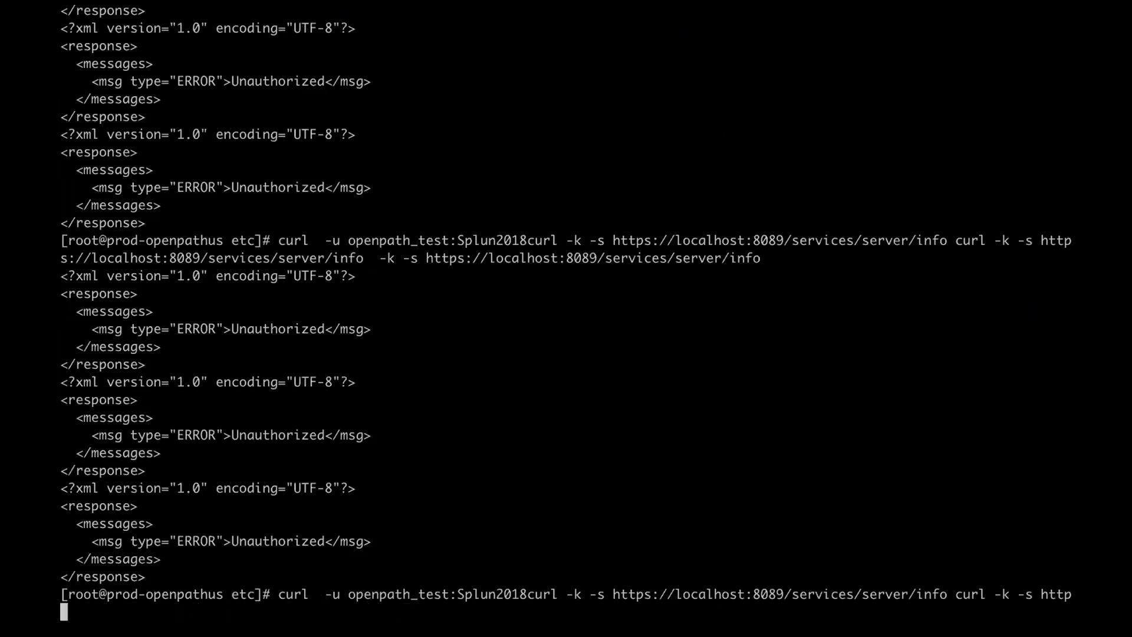
key("BackSpace")
key("BackSpace")
key("BackSpace")
key("BackSpace")
key("BackSpace")
key("BackSpace")
key("BackSpace")
key("BackSpace")
key("BackSpace")
key("BackSpace")
key("BackSpace")
key("BackSpace")
key("BackSpace")
key("BackSpace")
key("BackSpace")
key("BackSpace")
key("BackSpace")
key("BackSpace")
key("BackSpace")
key("BackSpace")
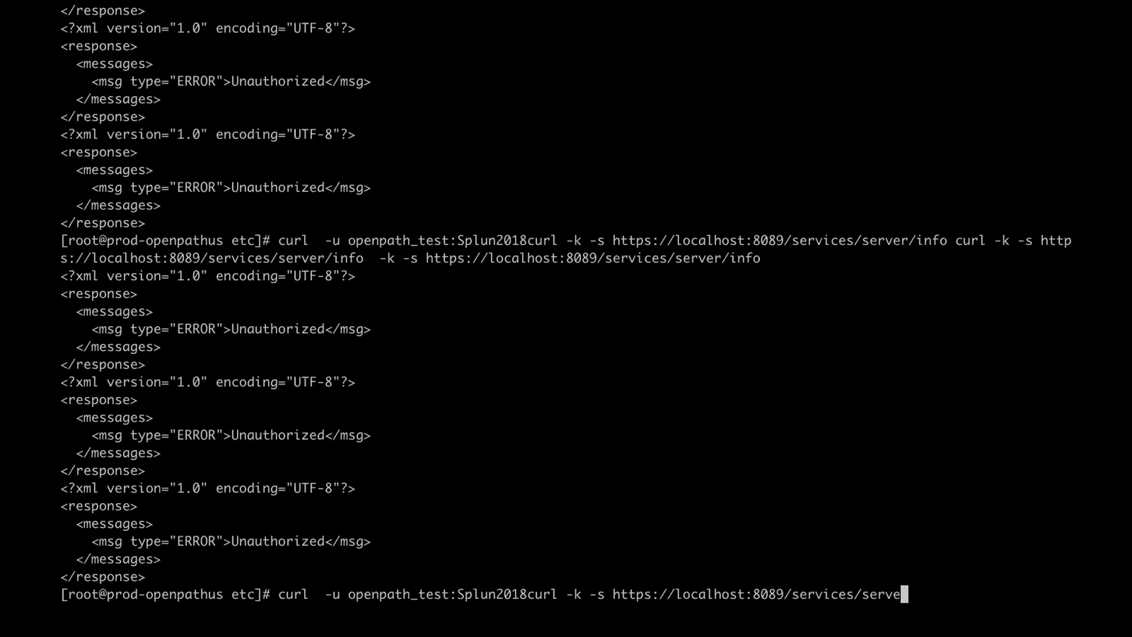
key("BackSpace")
key("BackSpace")
key("BackSpace")
key("BackSpace")
key("BackSpace")
key("BackSpace")
key("BackSpace")
key("BackSpace")
key("BackSpace")
key("BackSpace")
key("BackSpace")
key("BackSpace")
key("BackSpace")
key("BackSpace")
key("BackSpace")
key("BackSpace")
key("BackSpace")
key("BackSpace")
key("BackSpace")
key("BackSpace")
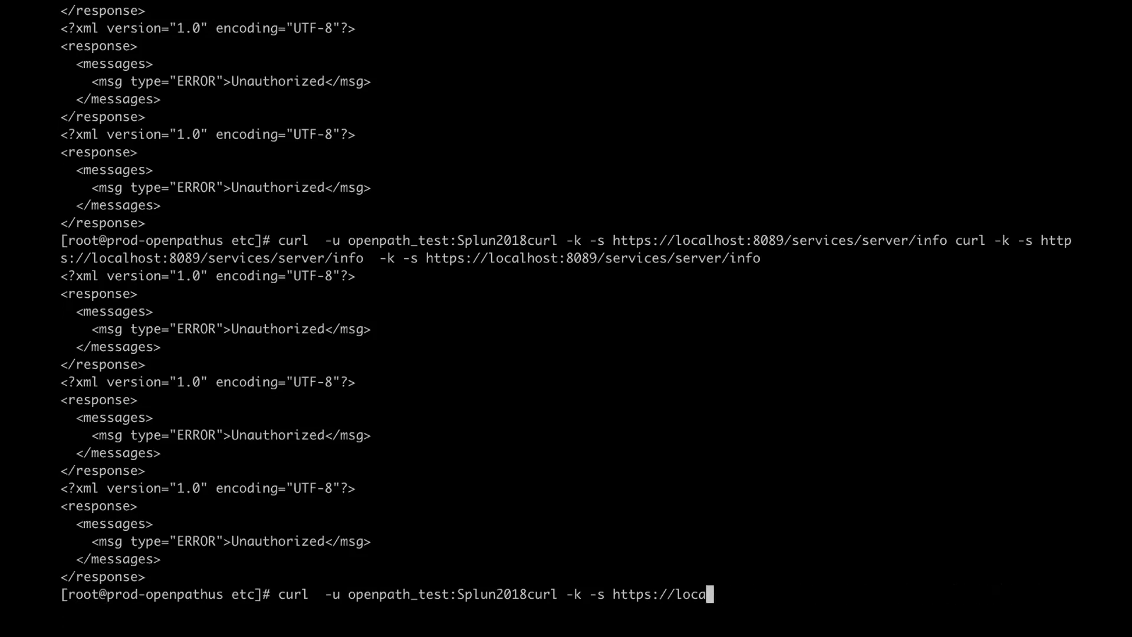
key("BackSpace")
key("BackSpace")
key("BackSpace")
key("BackSpace")
key("BackSpace")
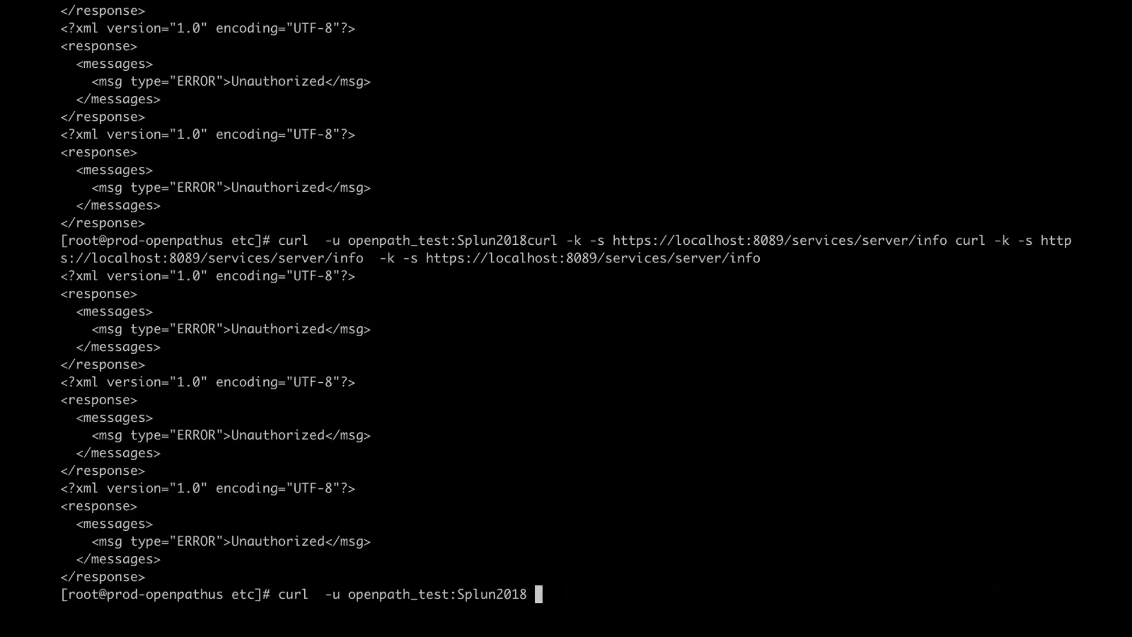
left_click_drag(566, 239, 944, 238)
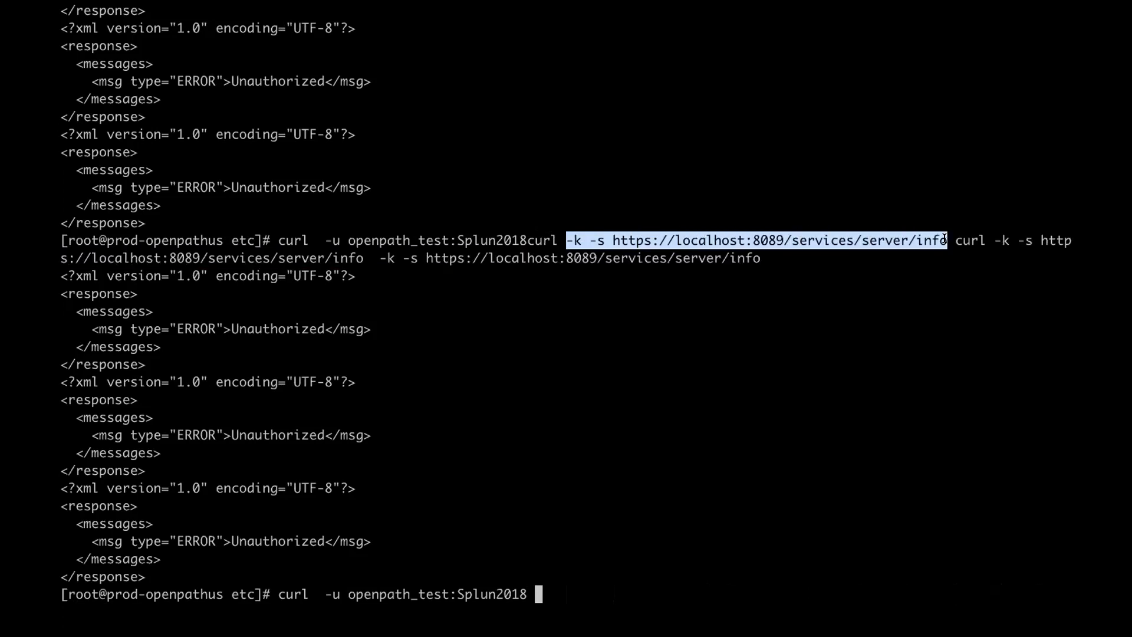
type("-k -s https://localhost:8089/services/server/info")
key("Return")
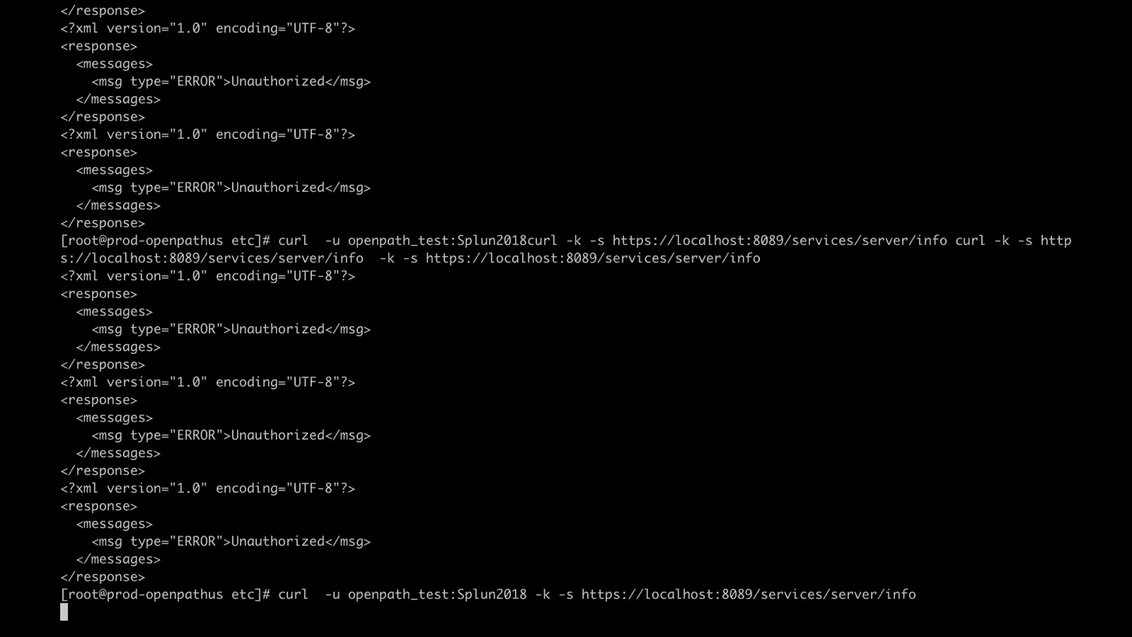